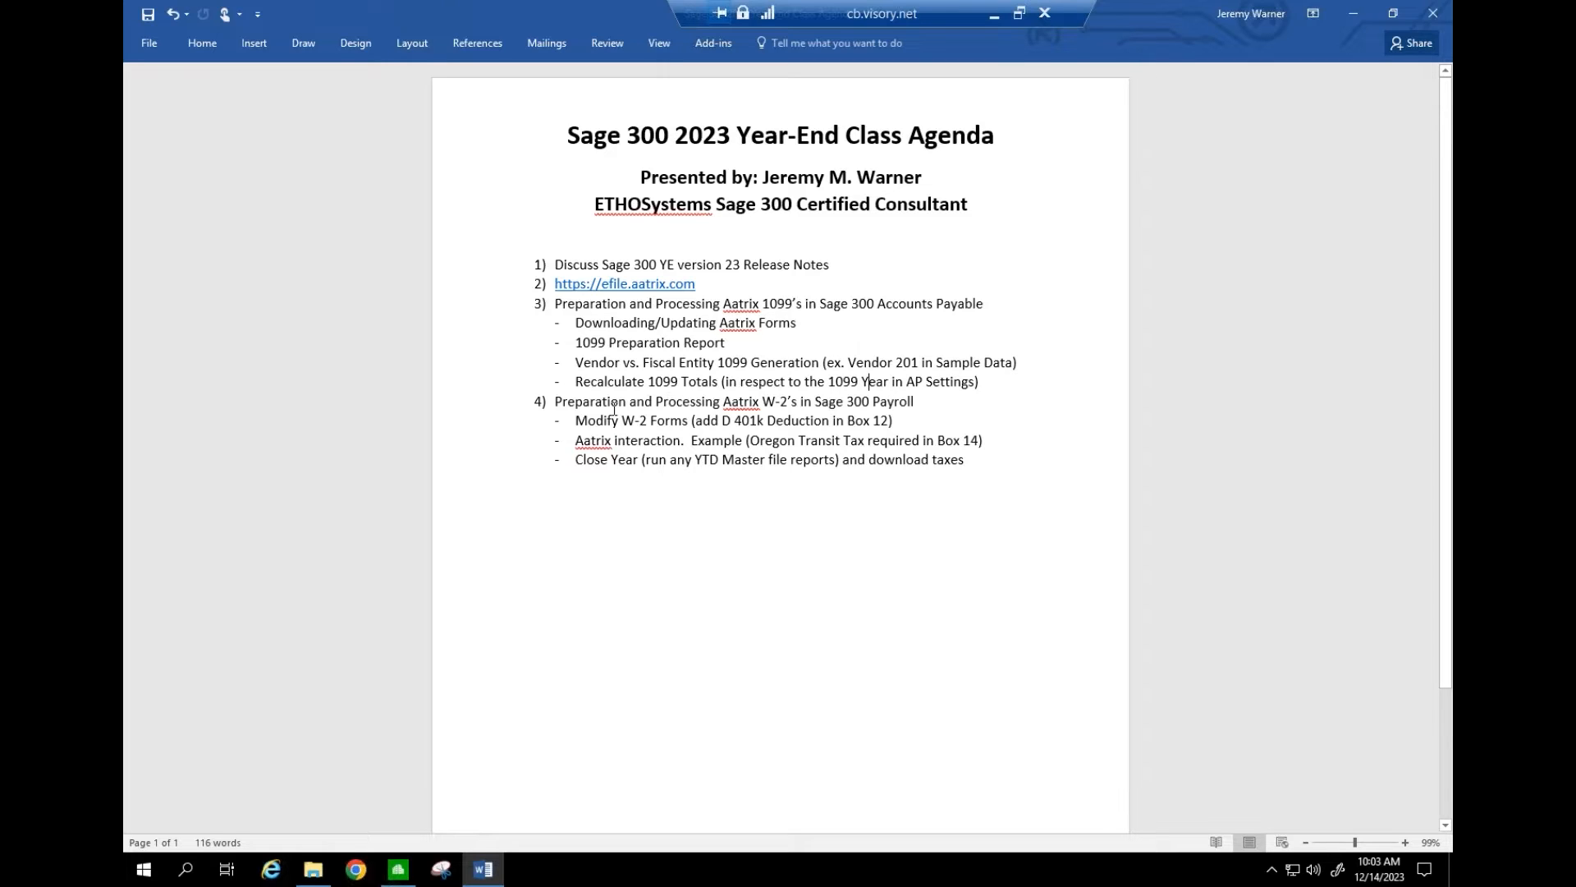
- Highlight the W-2 payroll agenda item, then return to the Sage 300 desktop
{"action": "left_click_drag", "start_coordinate": [643, 402], "coordinate": [796, 441]}
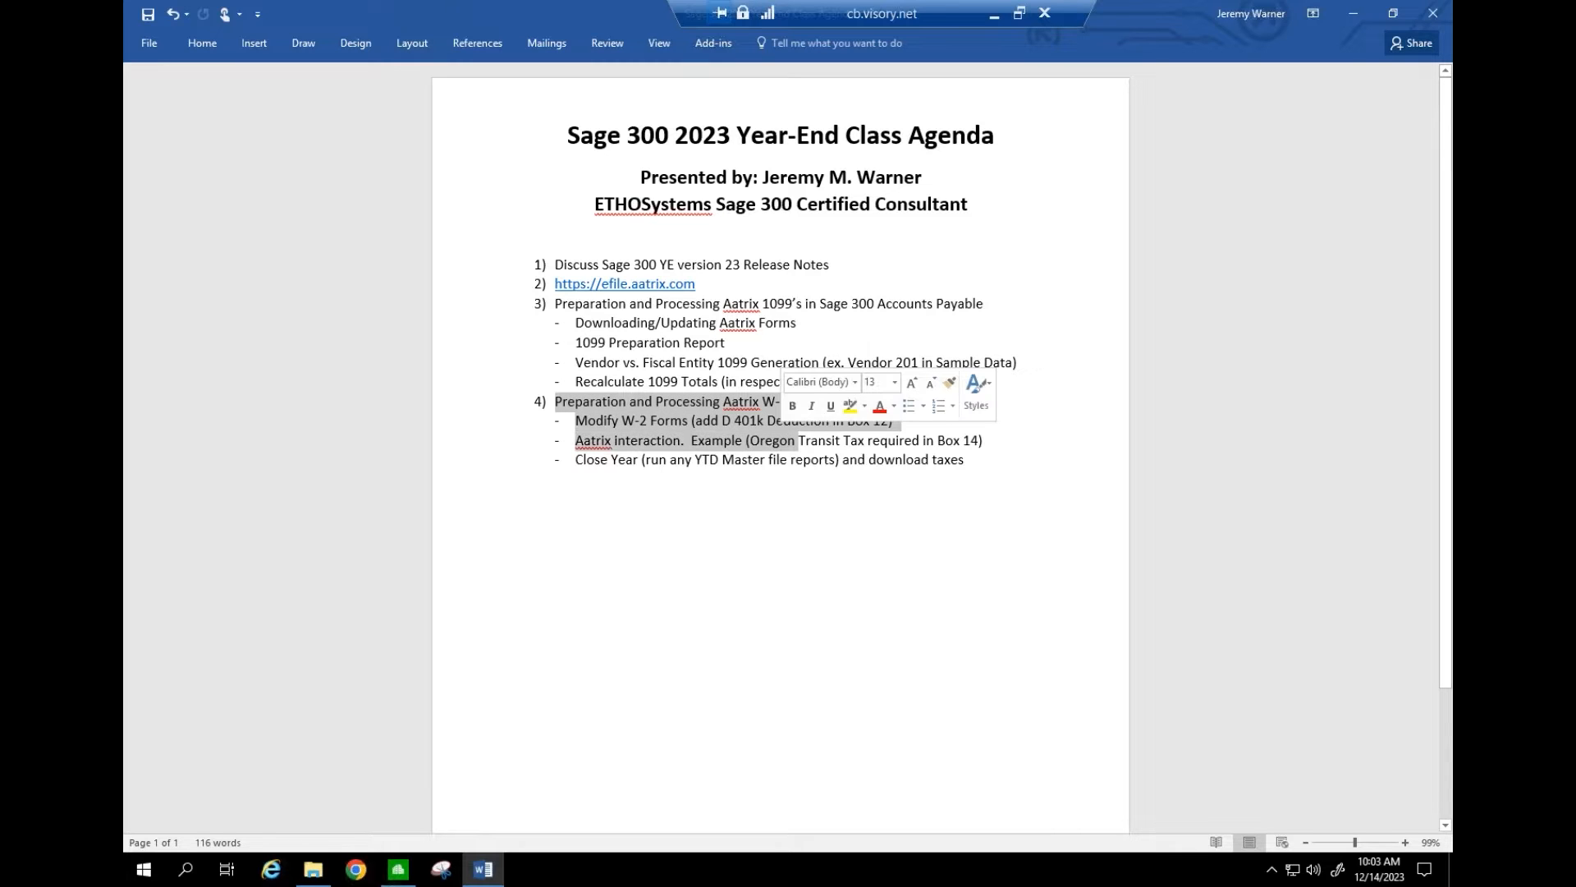
{"action": "left_click", "coordinate": [738, 404]}
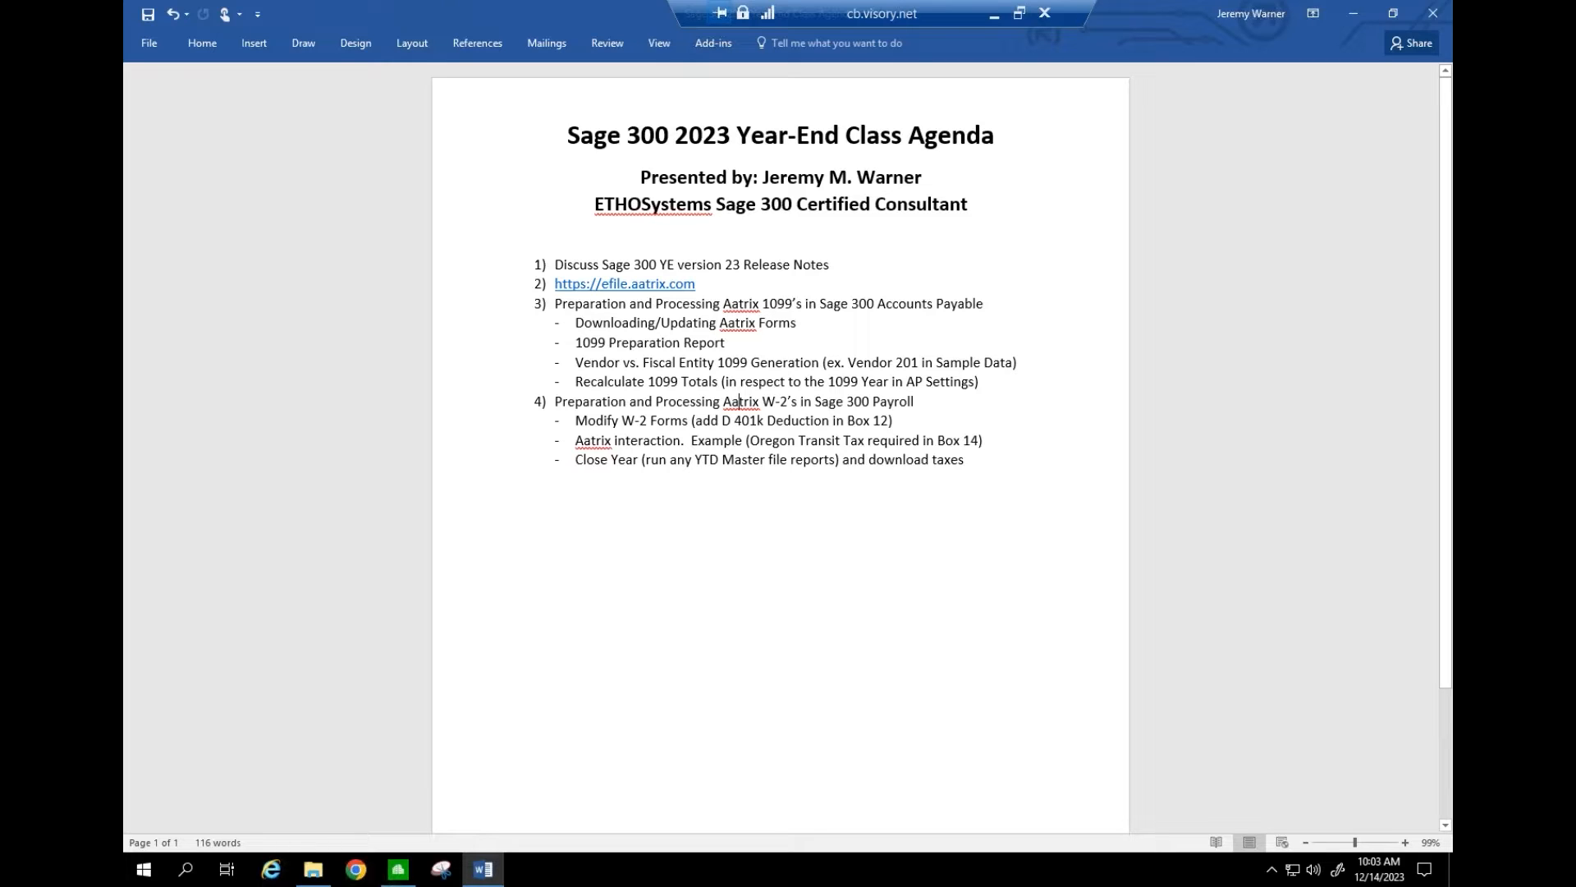
{"action": "left_click", "coordinate": [997, 13]}
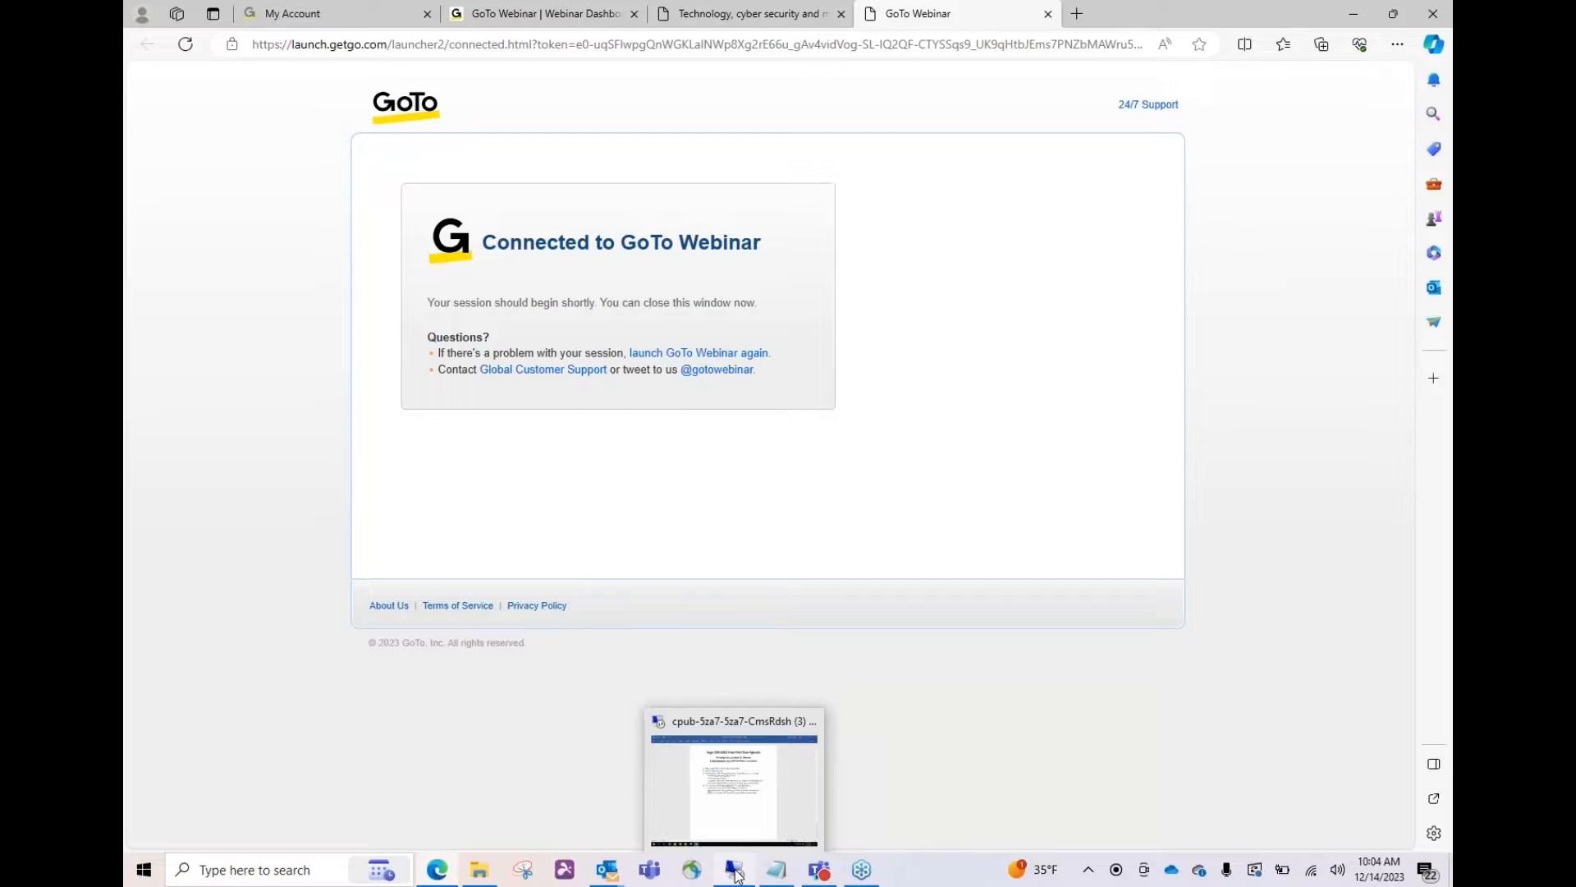
{"action": "left_click", "coordinate": [737, 875]}
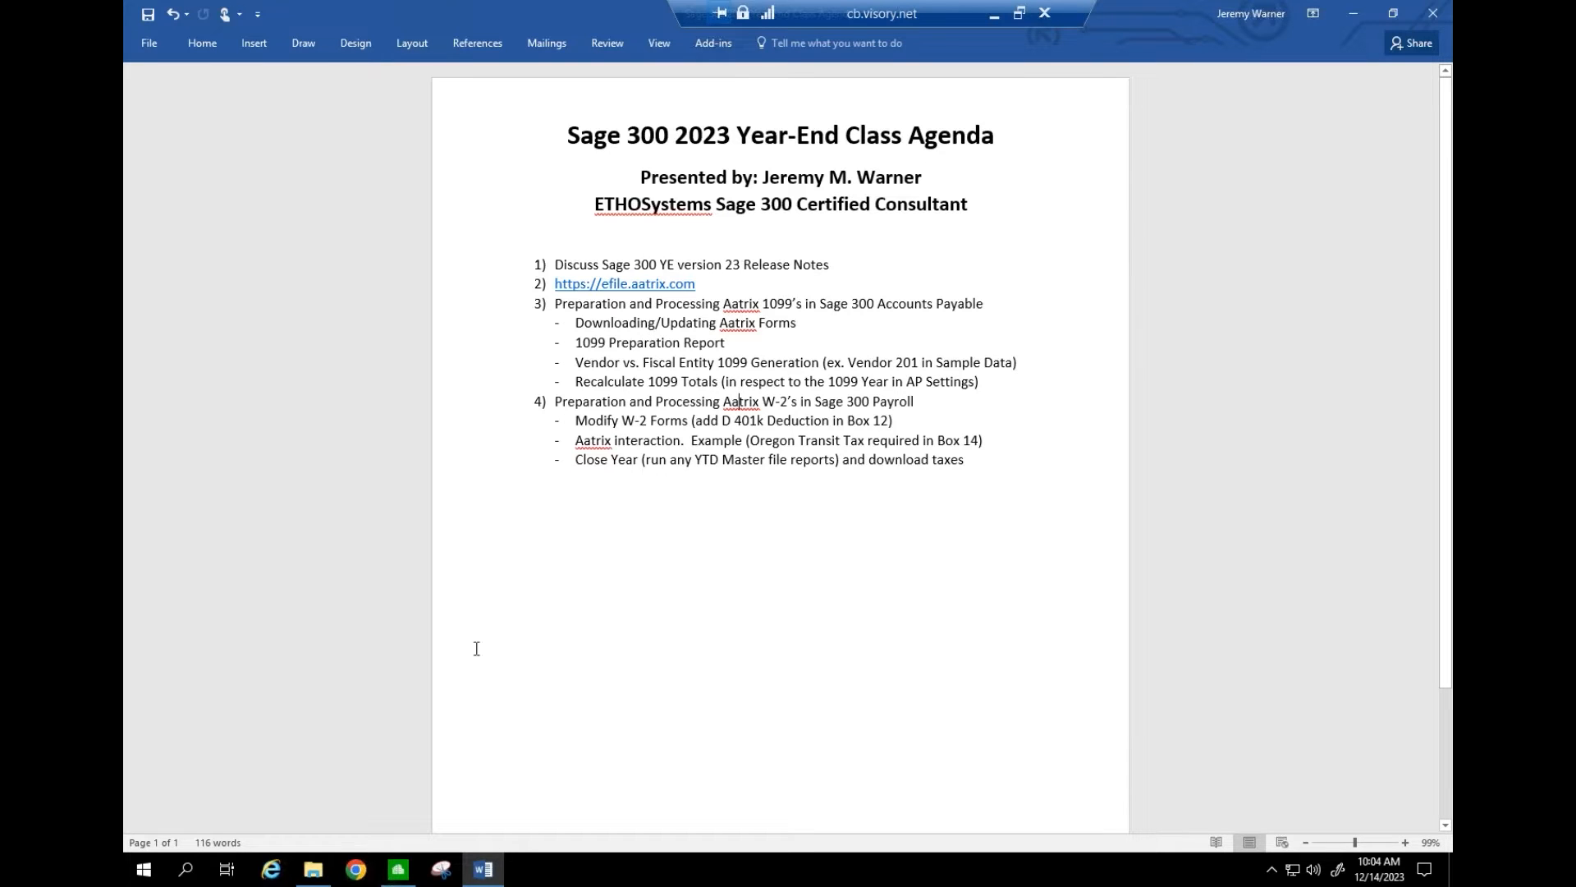
{"action": "left_click", "coordinate": [397, 881]}
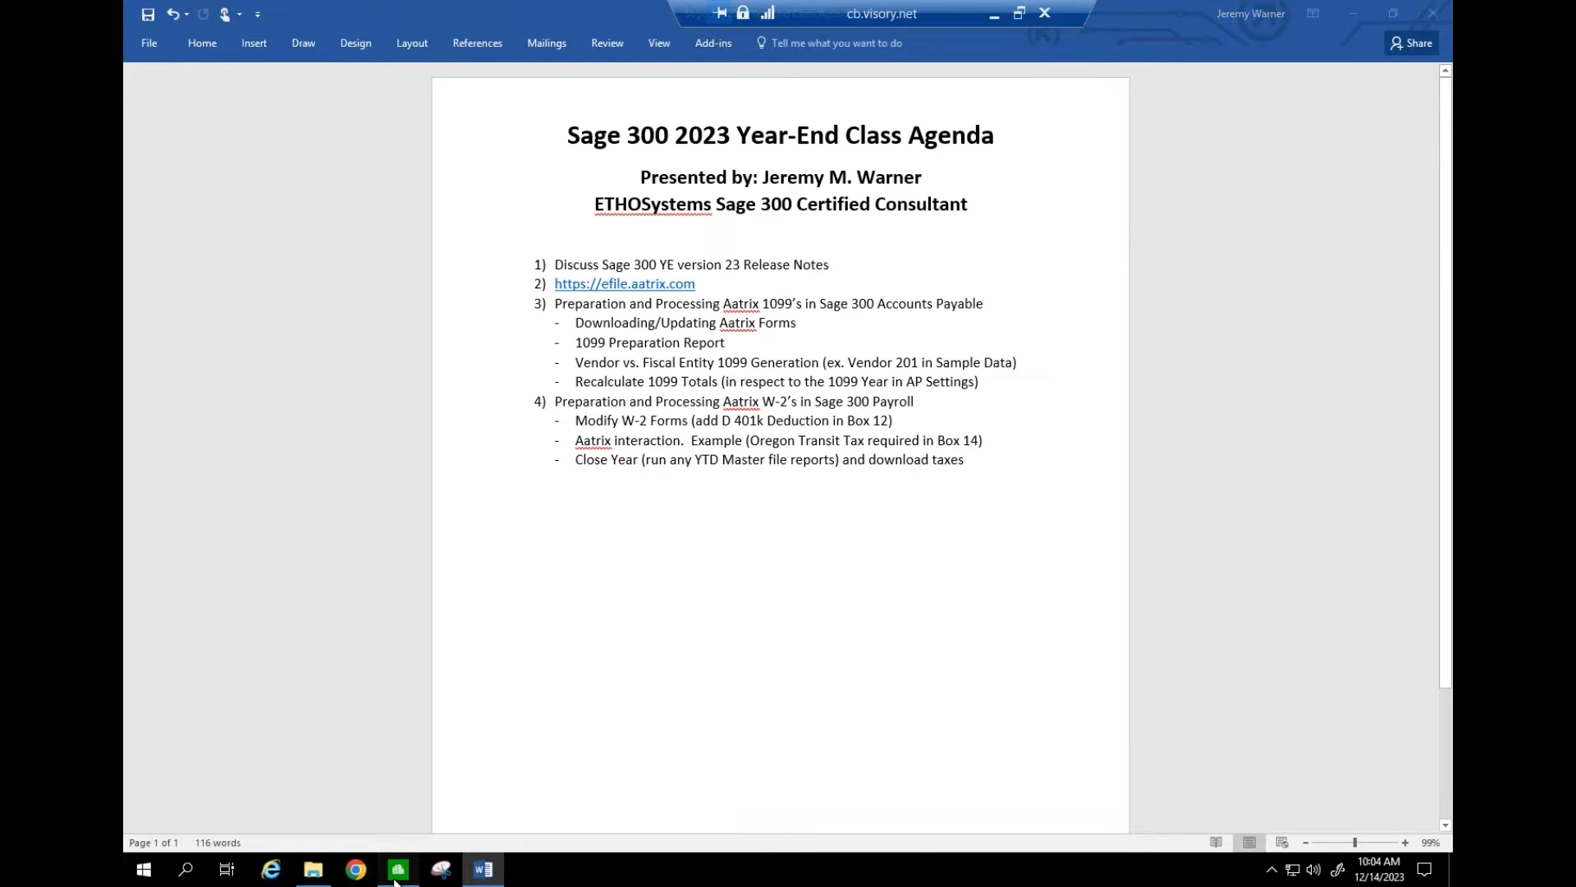
- Check Help > About Desktop and note the Sage 300 version, 23.2
{"action": "left_click", "coordinate": [513, 111]}
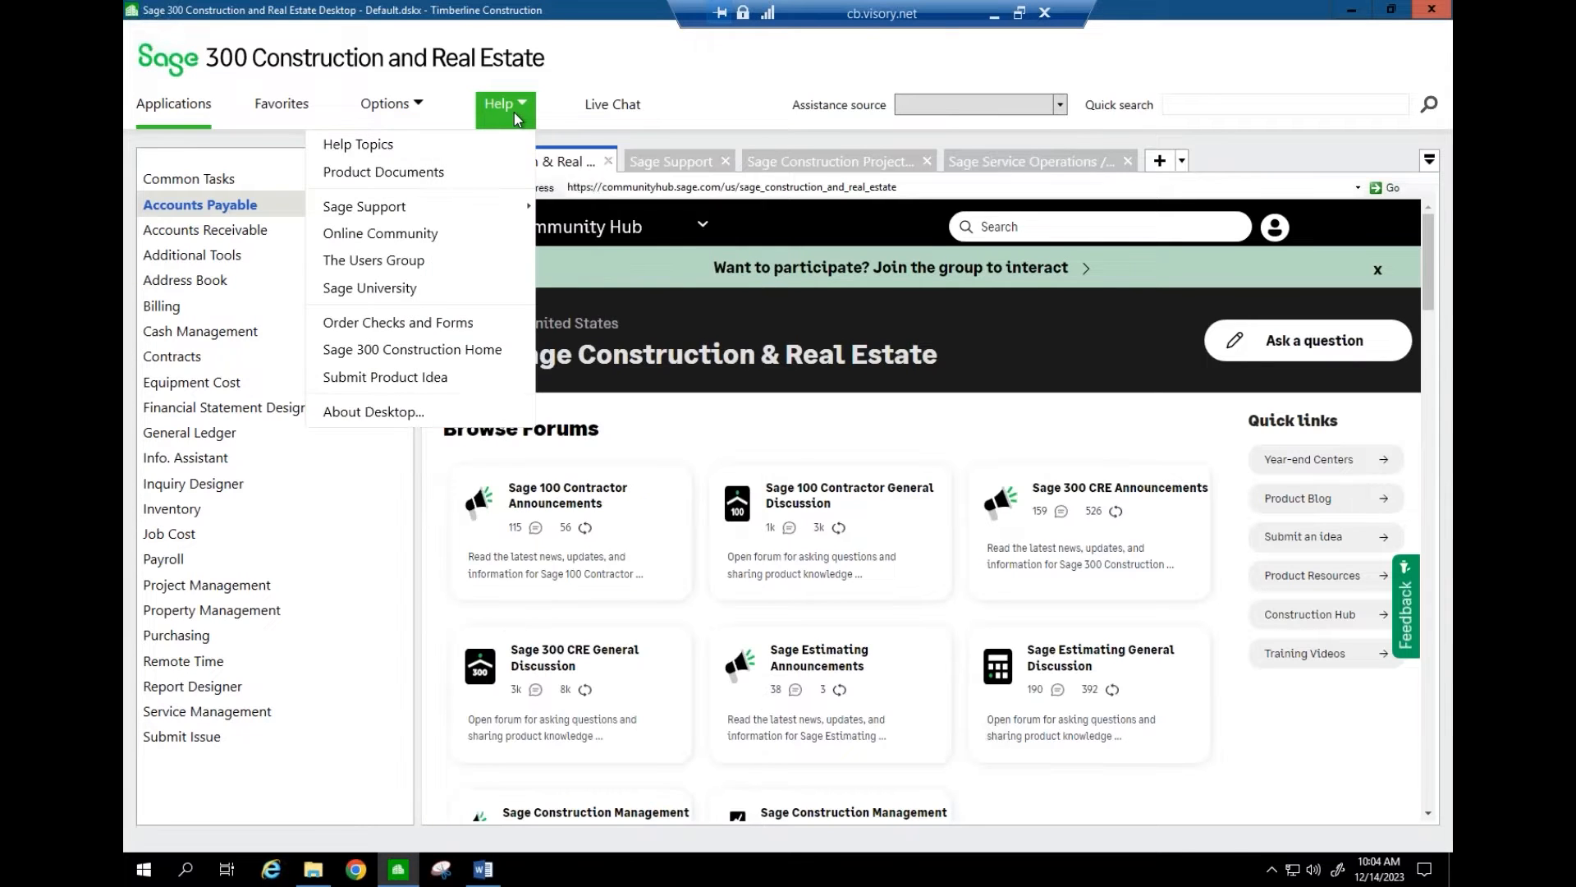
{"action": "left_click", "coordinate": [427, 409]}
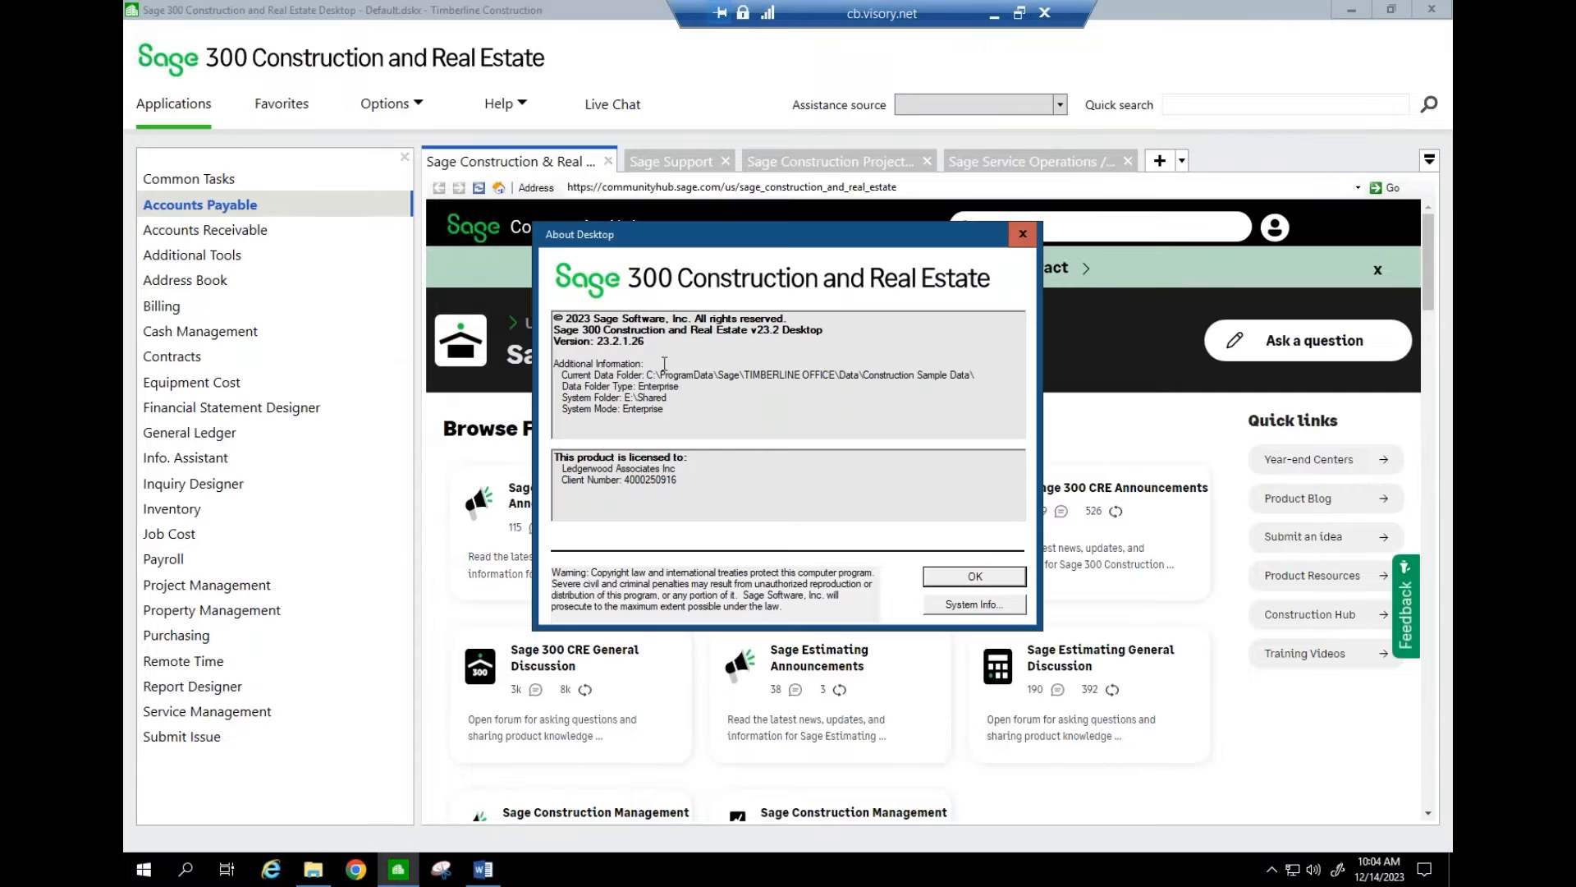
{"action": "left_click_drag", "start_coordinate": [596, 339], "coordinate": [624, 343]}
{"action": "left_click", "coordinate": [966, 578]}
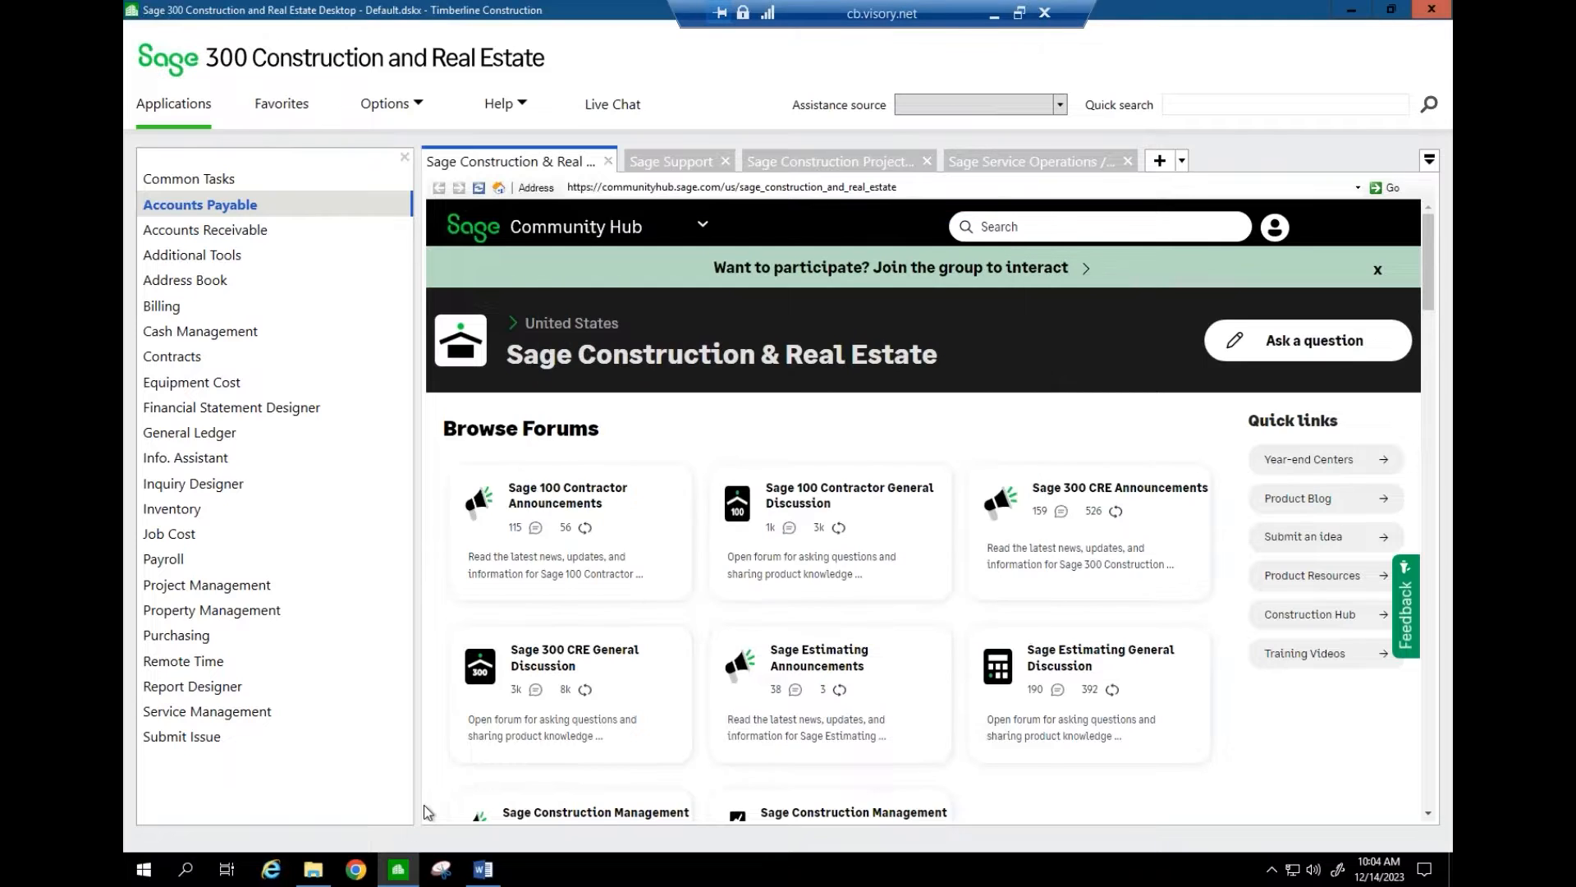
- Open the ReleaseNotesAcctMgmt_23 PDF from the Sage 300 YE folder
{"action": "left_click", "coordinate": [312, 869]}
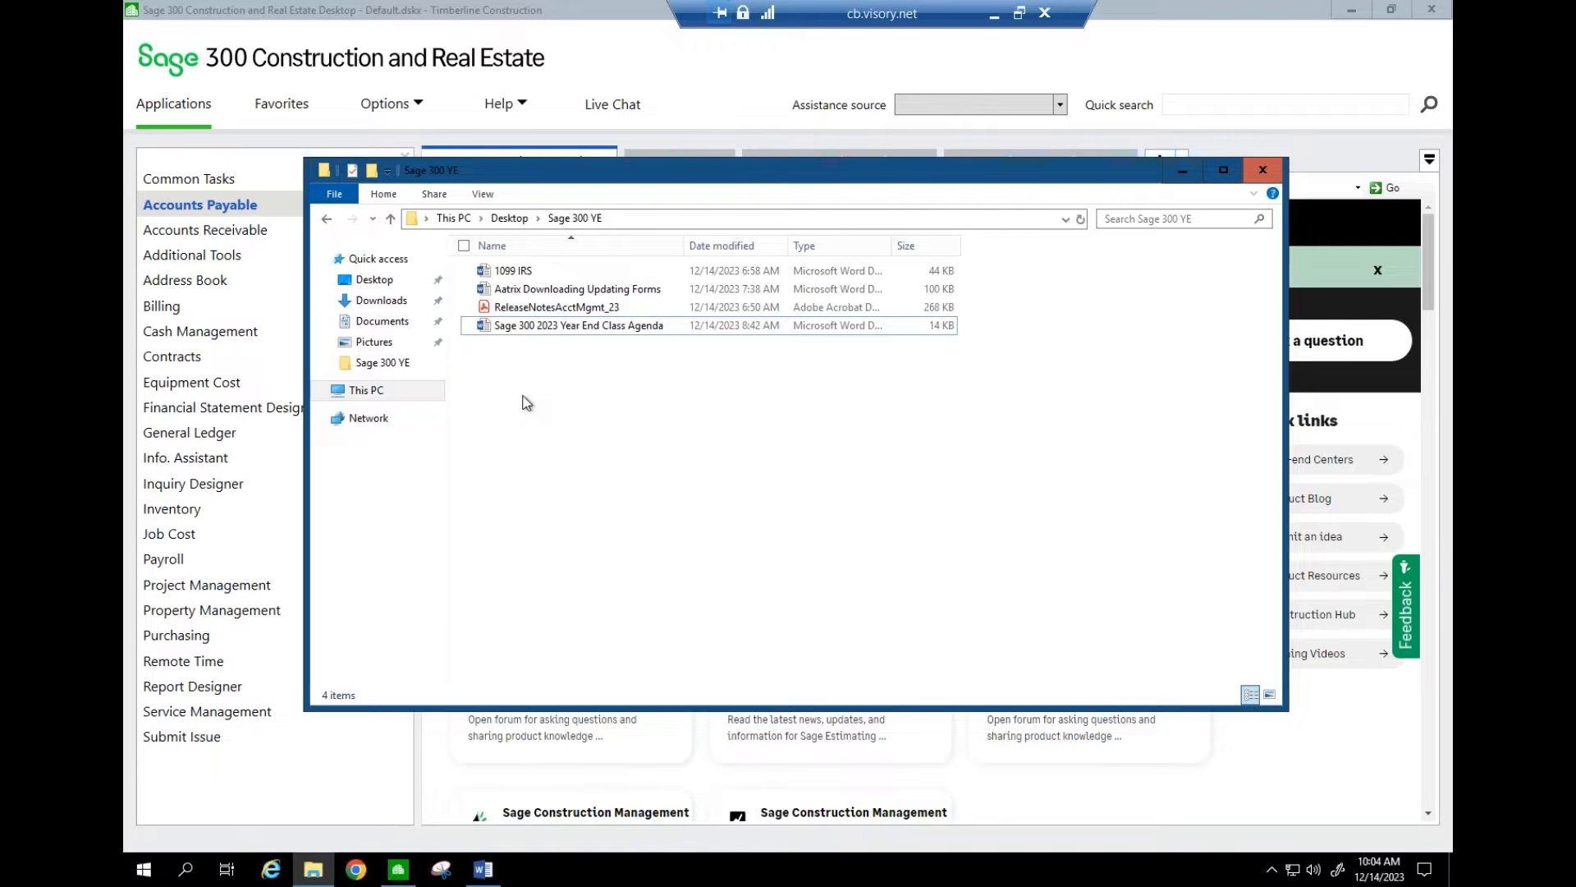
{"action": "left_click", "coordinate": [531, 309]}
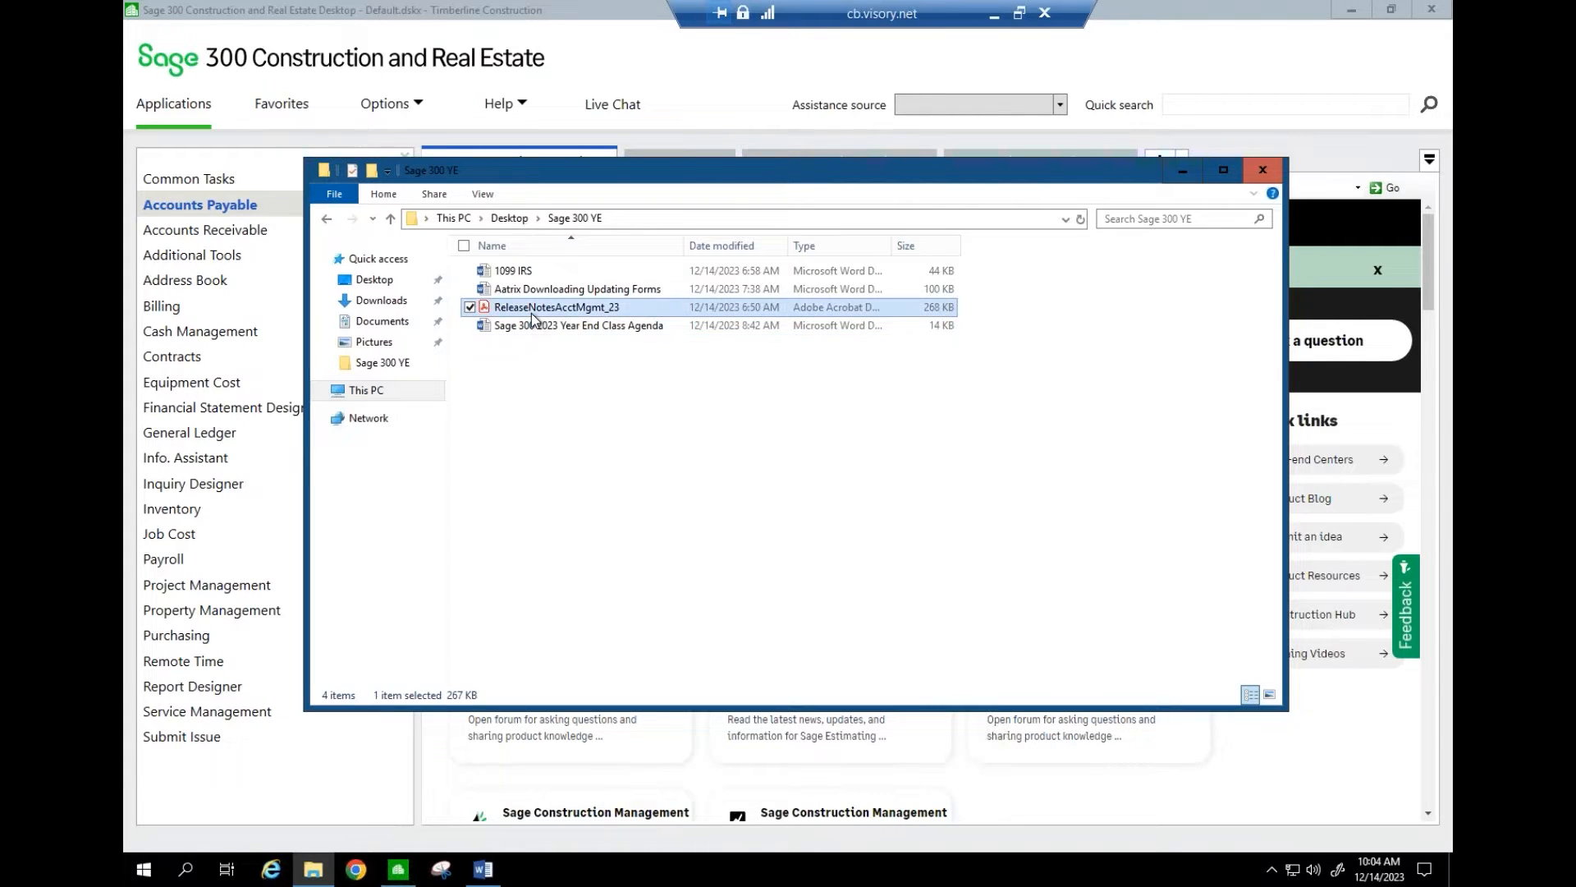
{"action": "double_click", "coordinate": [530, 313]}
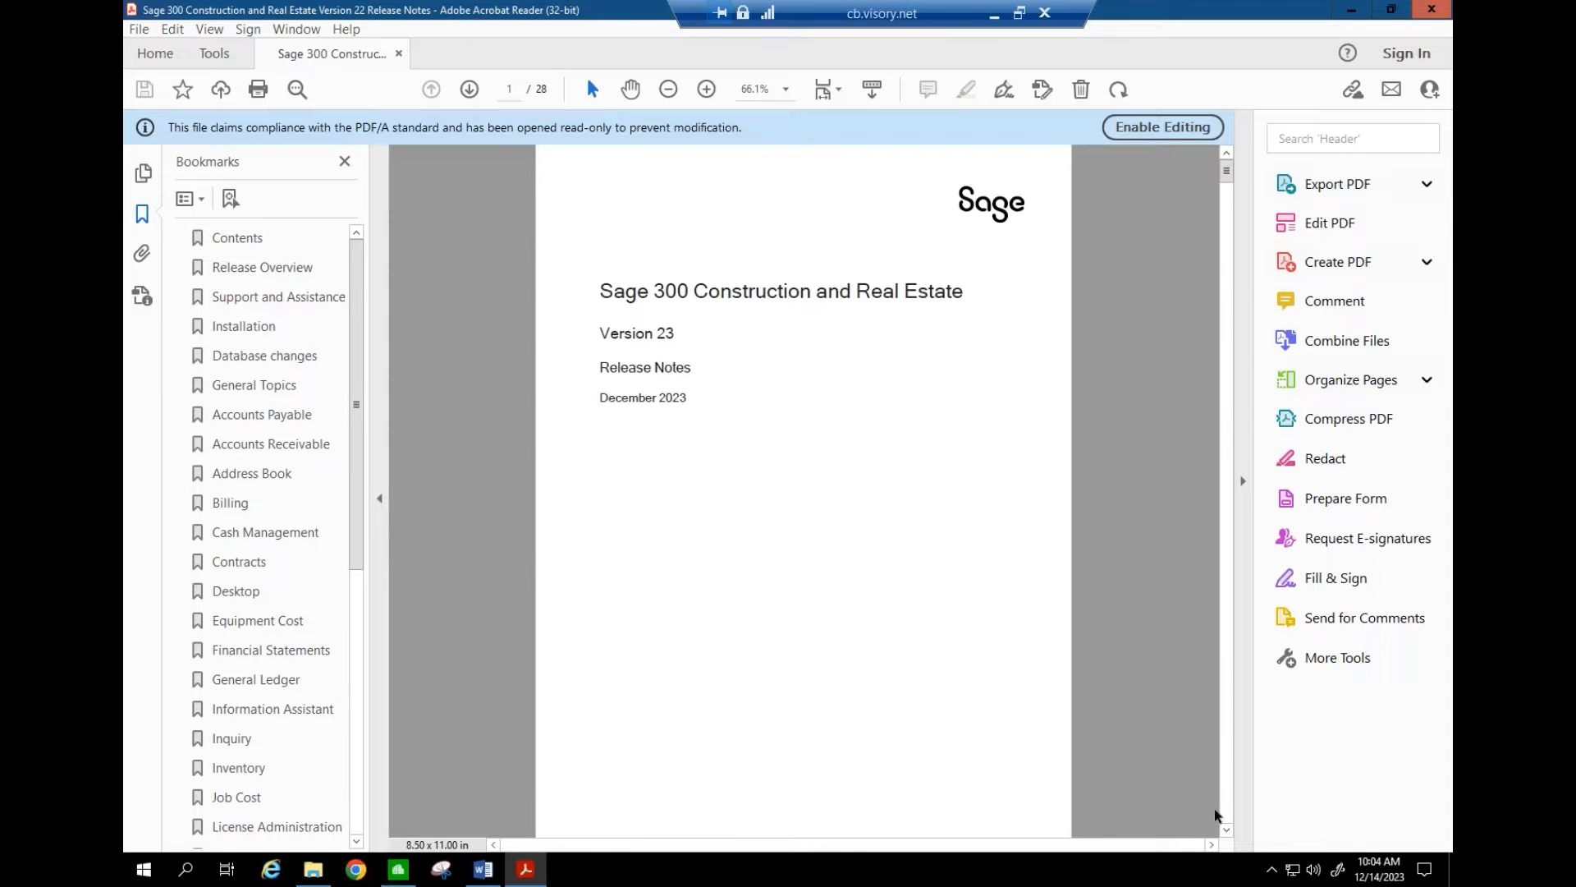
- Page to the Release Overview table and highlight the 23.1 Update 2 and 23.2 entries
{"action": "left_click", "coordinate": [1226, 830]}
{"action": "left_click", "coordinate": [1226, 829]}
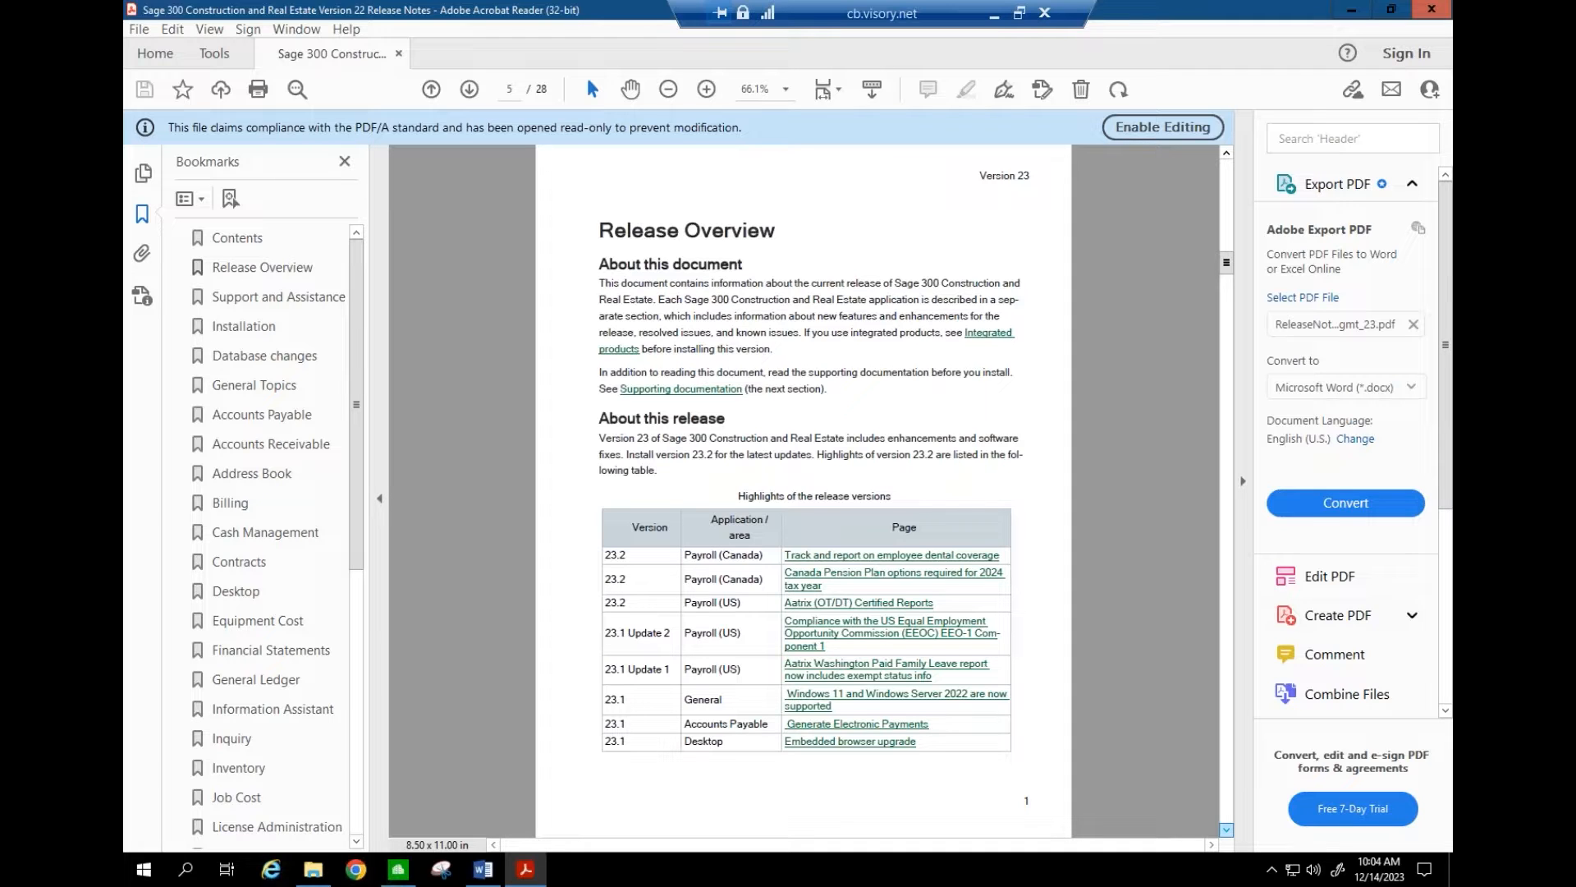
{"action": "left_click", "coordinate": [1227, 829]}
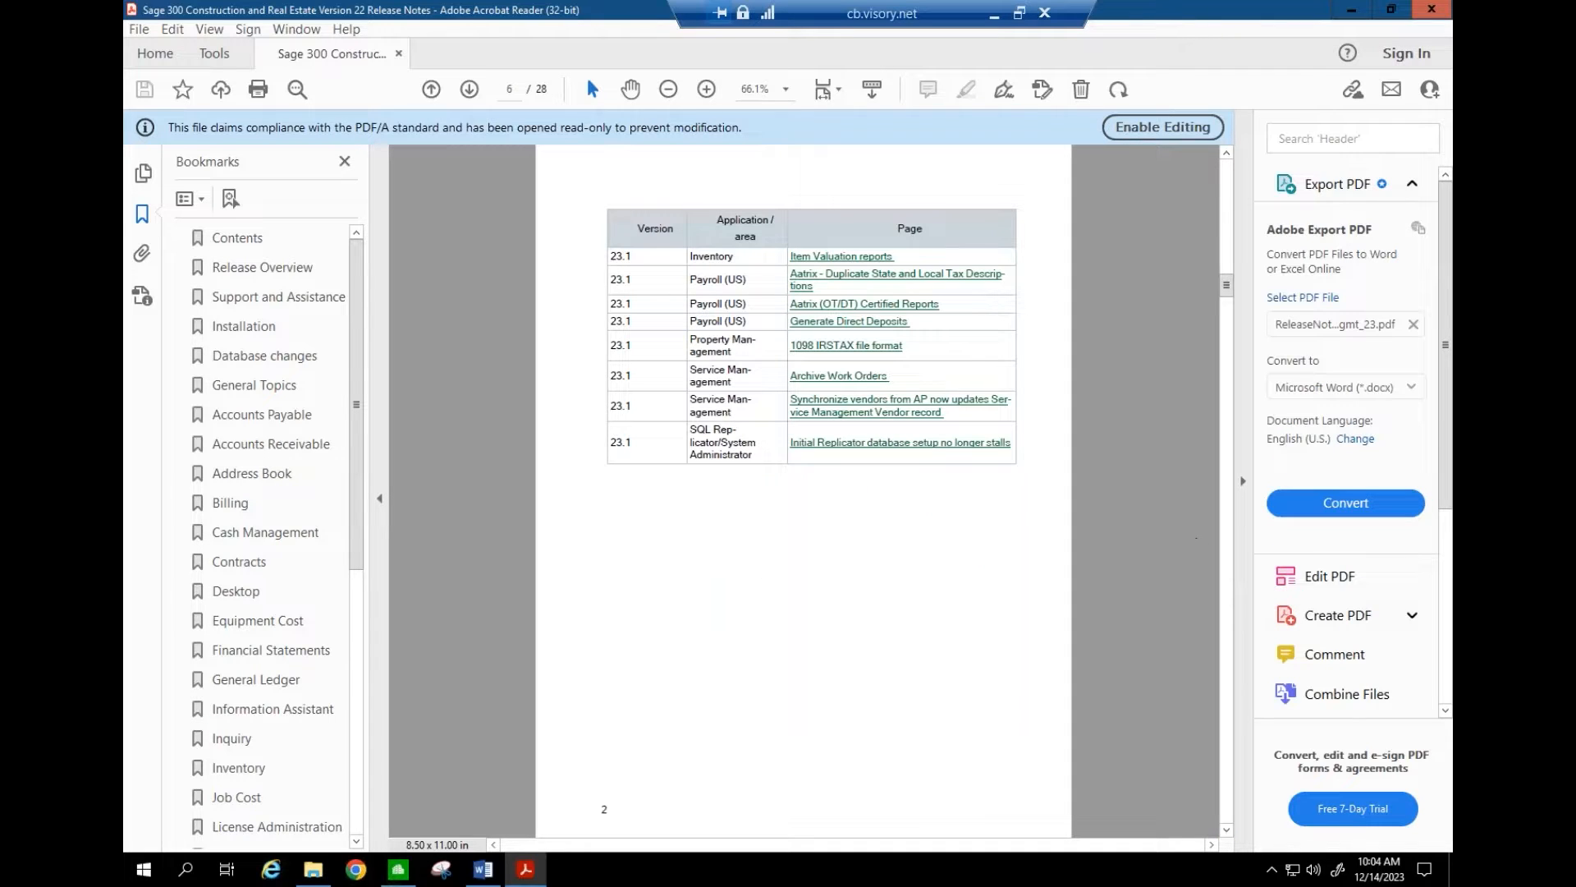
{"action": "left_click", "coordinate": [1226, 154]}
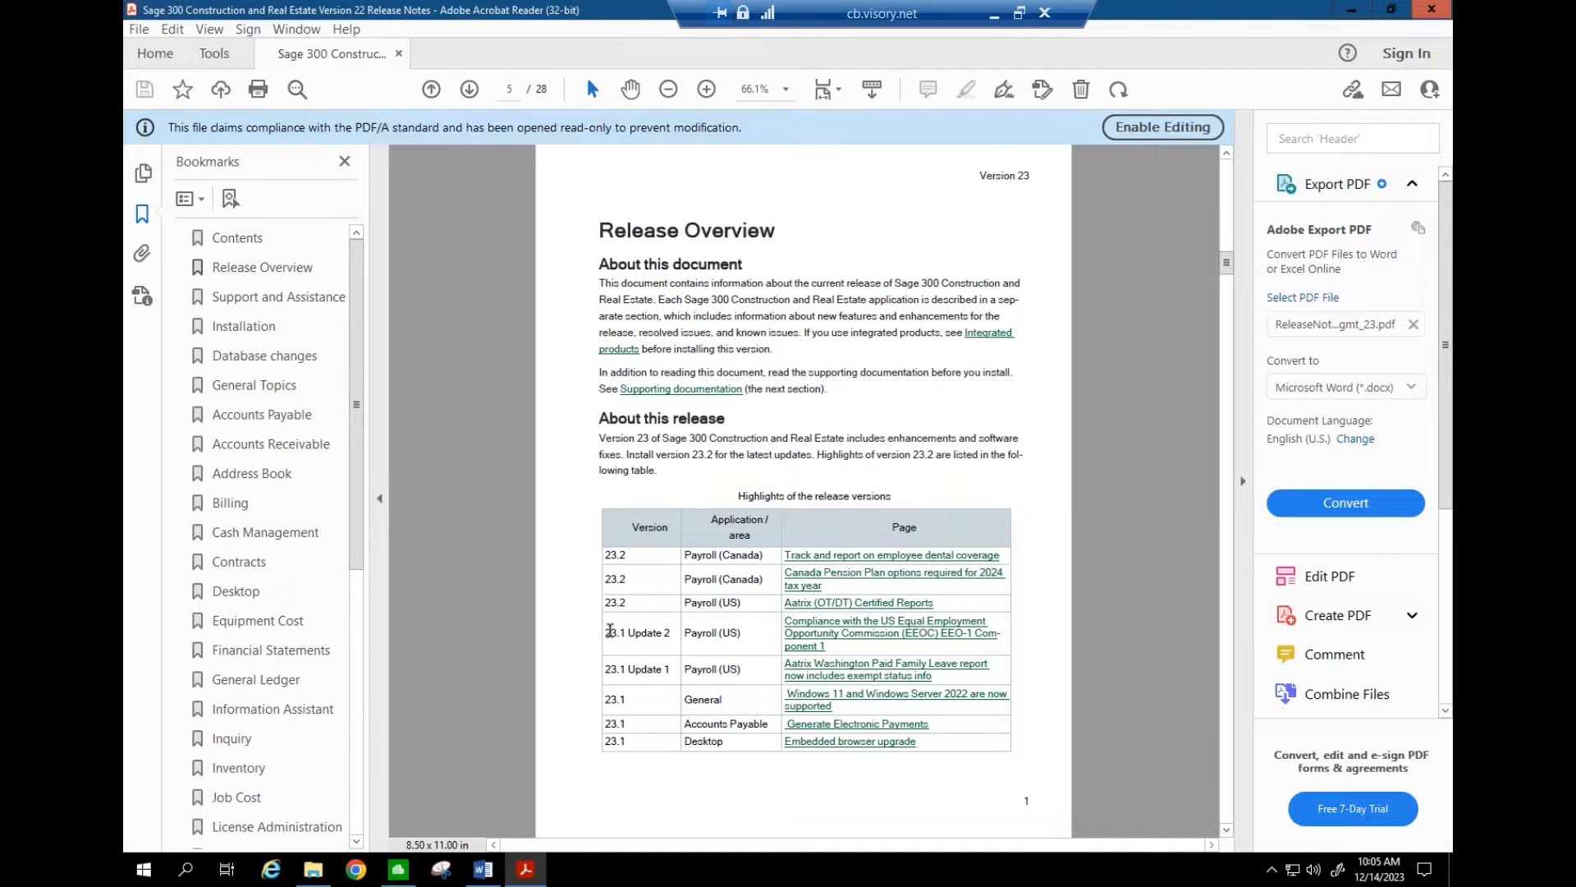
{"action": "left_click_drag", "start_coordinate": [609, 633], "coordinate": [672, 633]}
{"action": "left_click_drag", "start_coordinate": [616, 604], "coordinate": [625, 603]}
- Highlight the Aatrix (OT/DT) Certified Reports fix and the 23.1 Update 2 heading, then return to Sage
{"action": "left_click", "coordinate": [820, 610]}
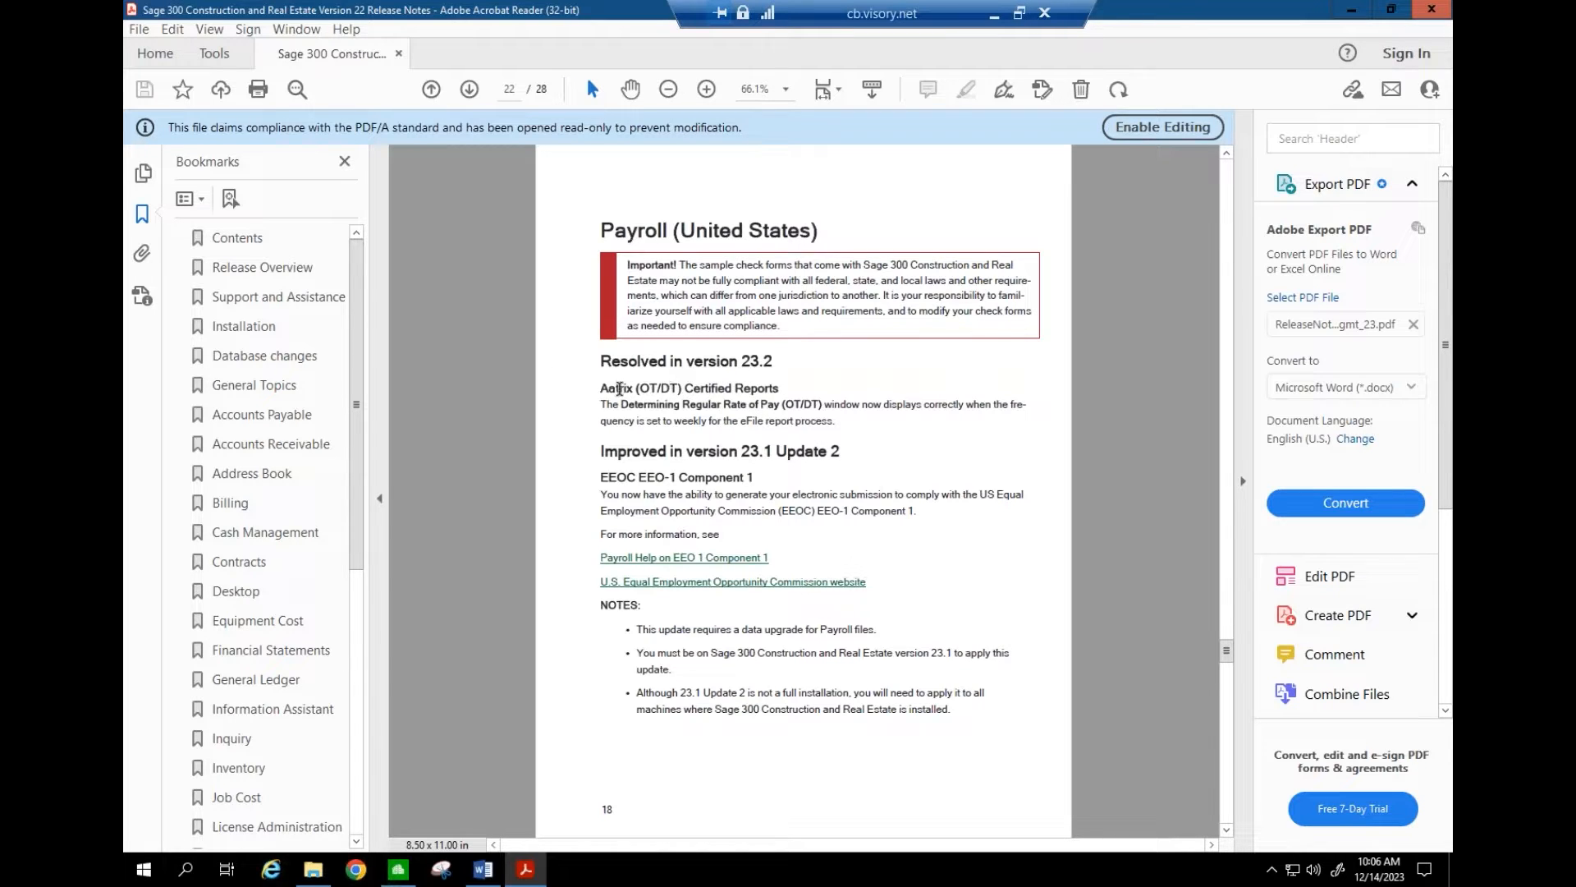
{"action": "left_click_drag", "start_coordinate": [619, 387], "coordinate": [841, 425]}
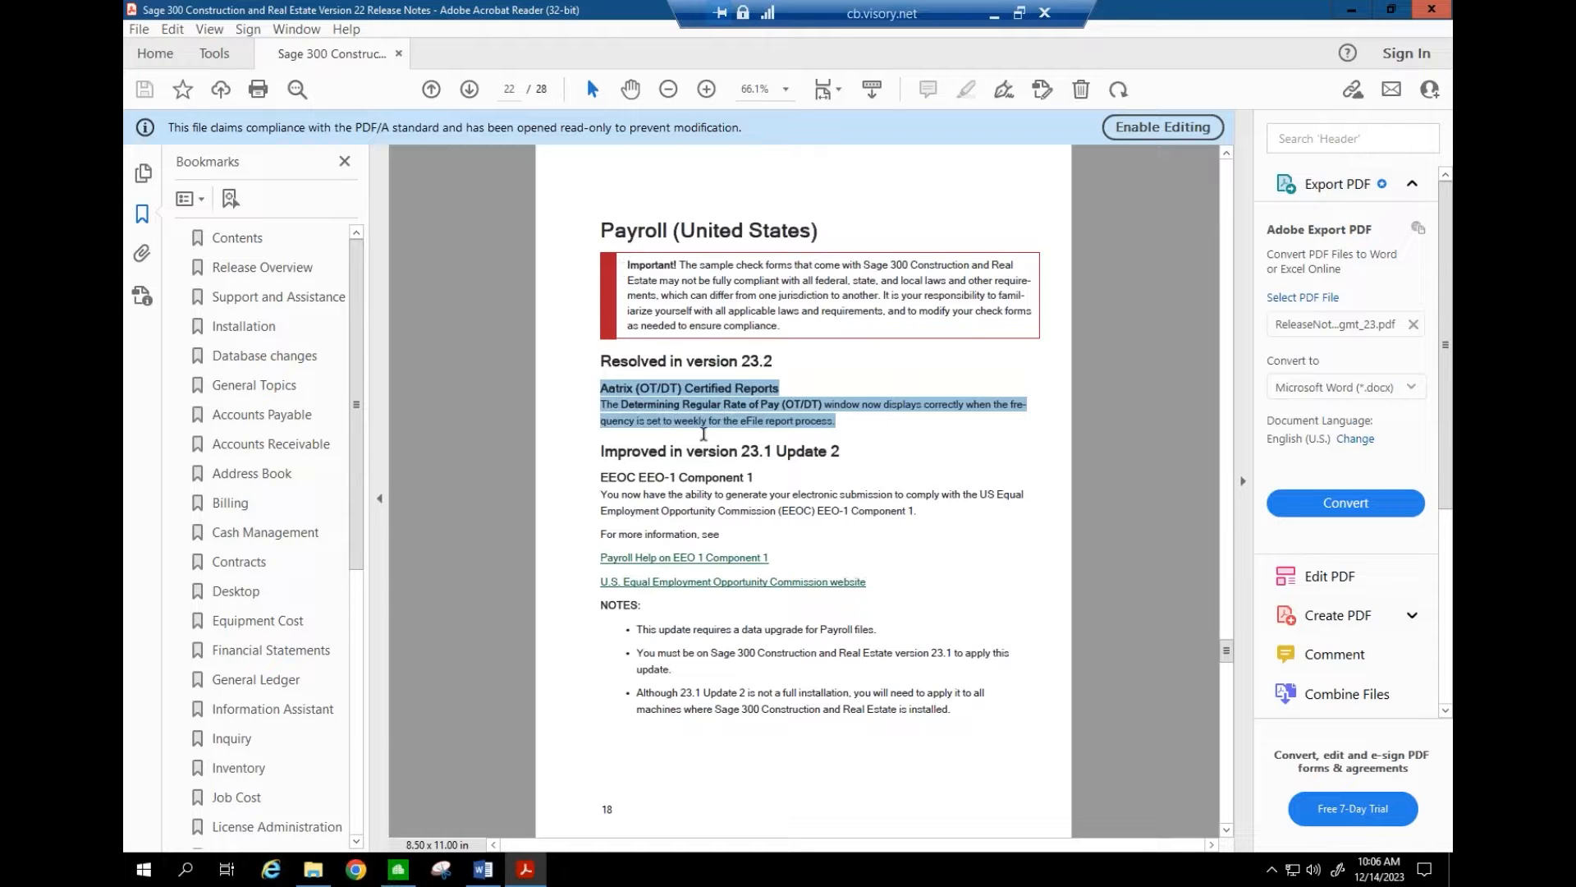
{"action": "left_click_drag", "start_coordinate": [618, 451], "coordinate": [833, 452]}
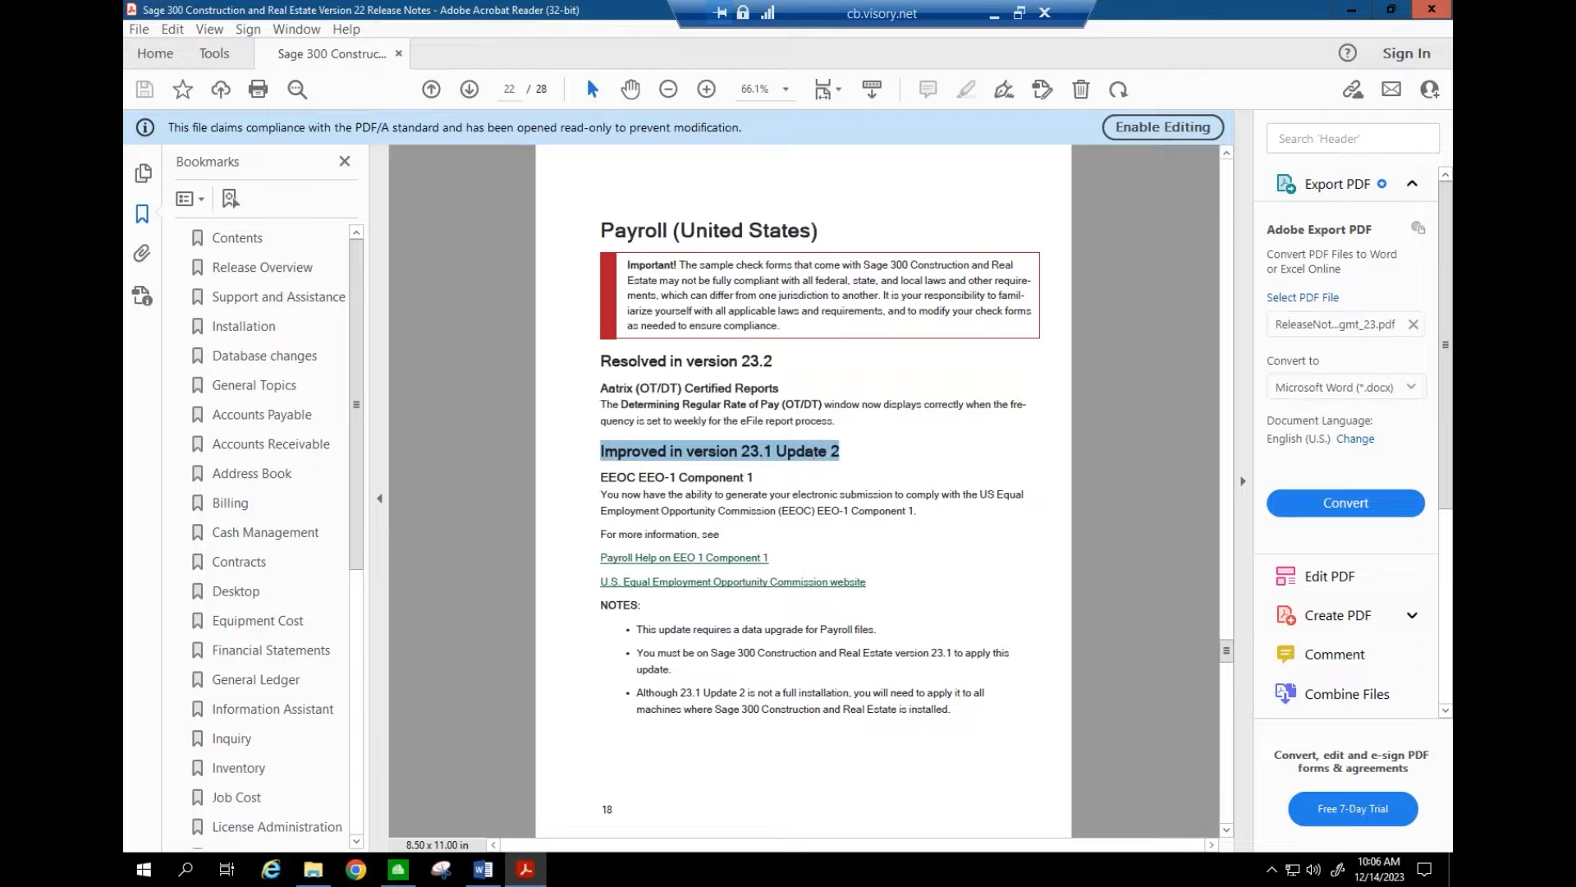
{"action": "left_click", "coordinate": [406, 873]}
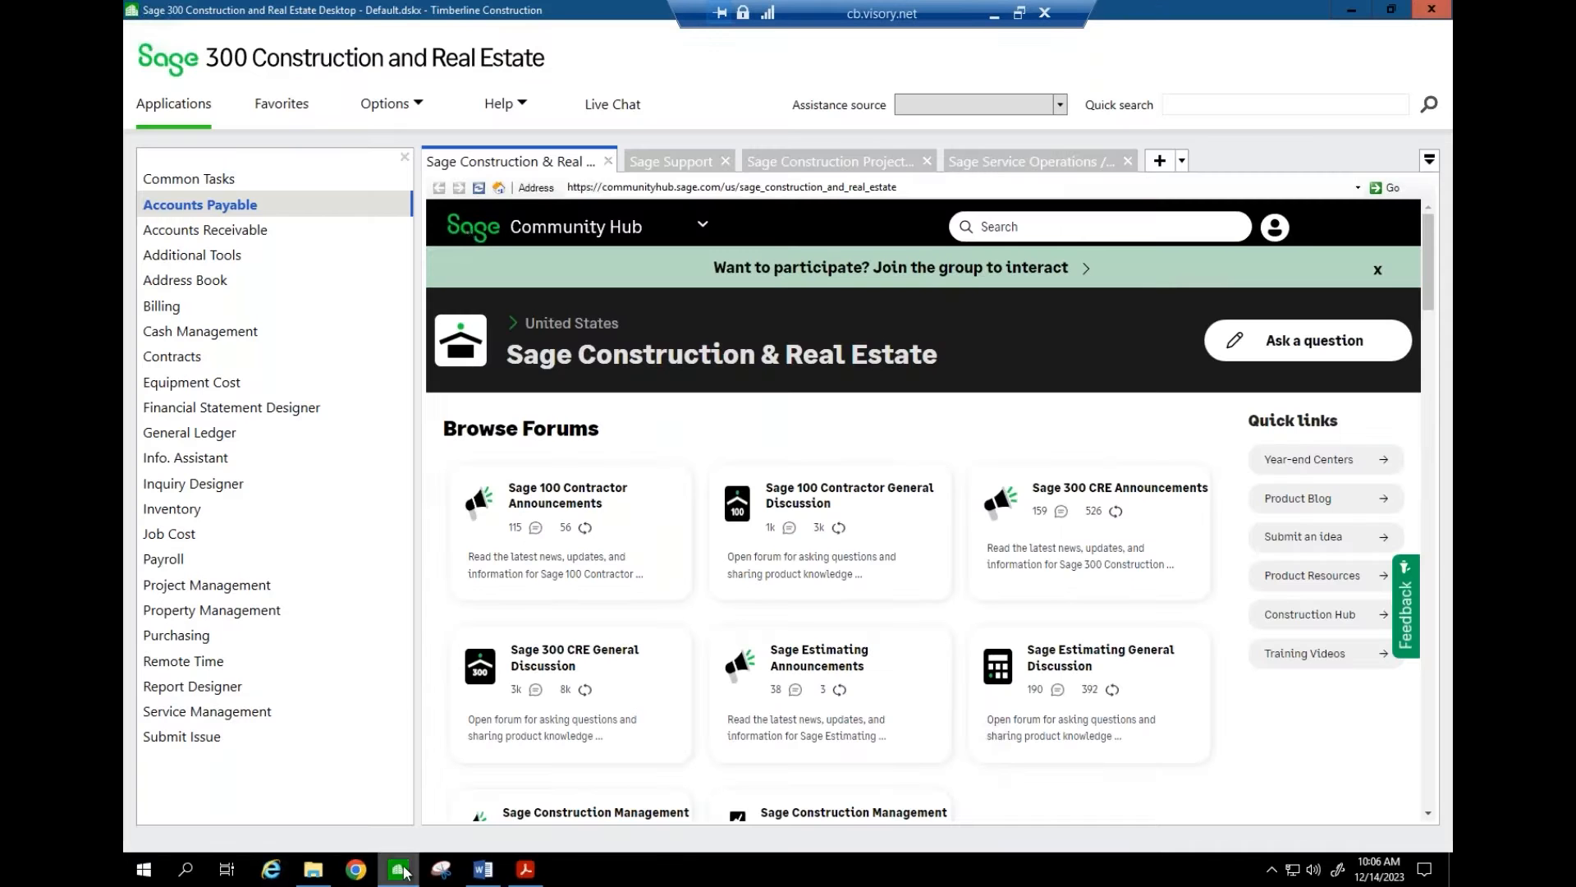
{"action": "left_click", "coordinate": [422, 102]}
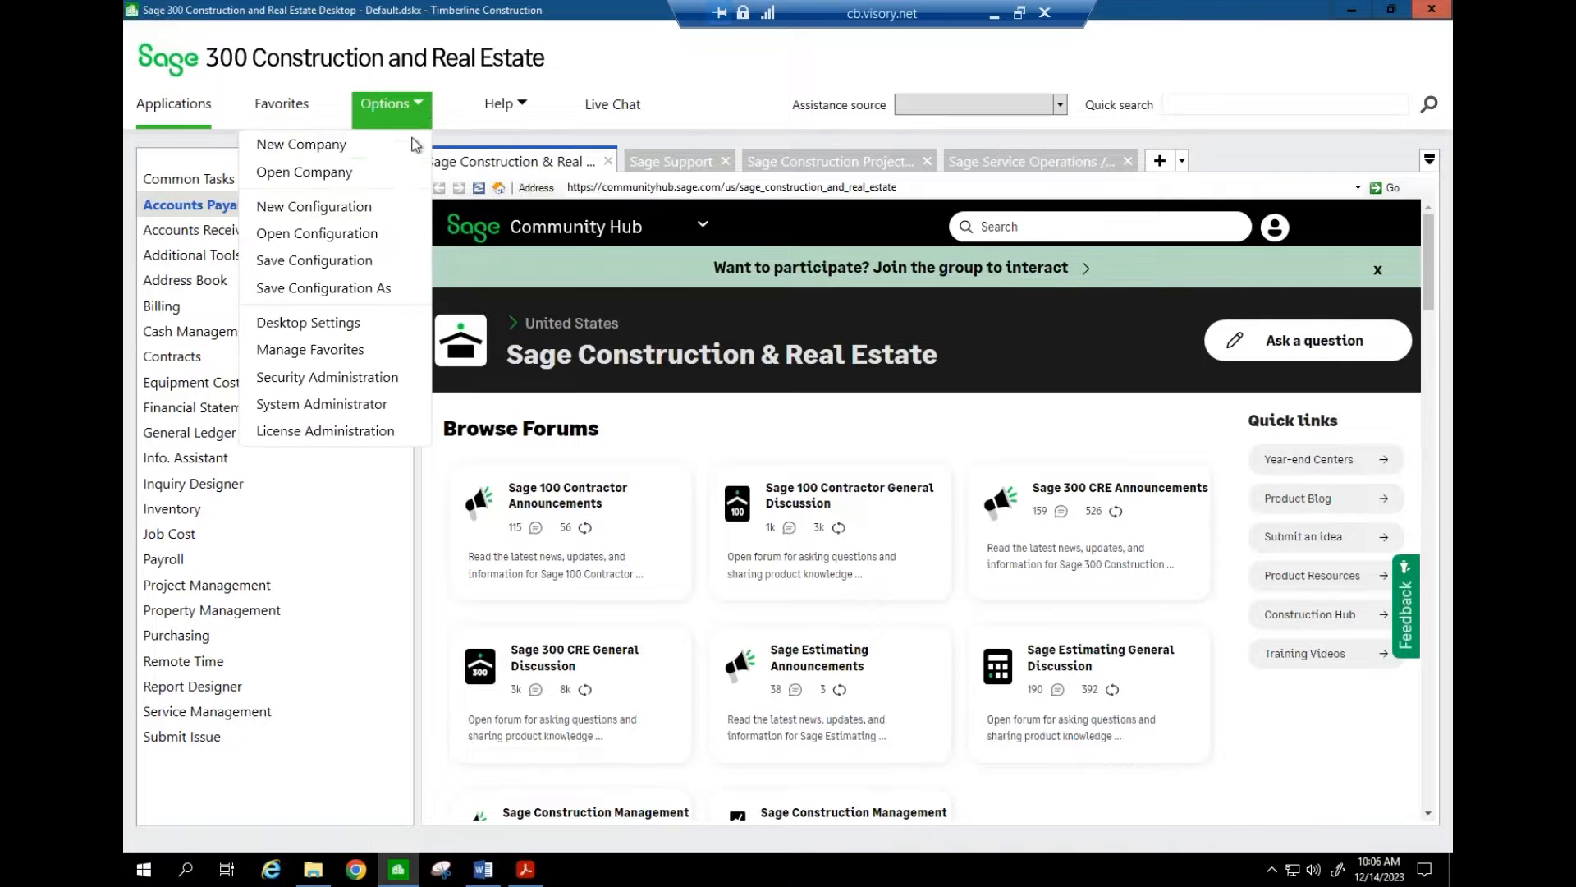
{"action": "left_click", "coordinate": [519, 107]}
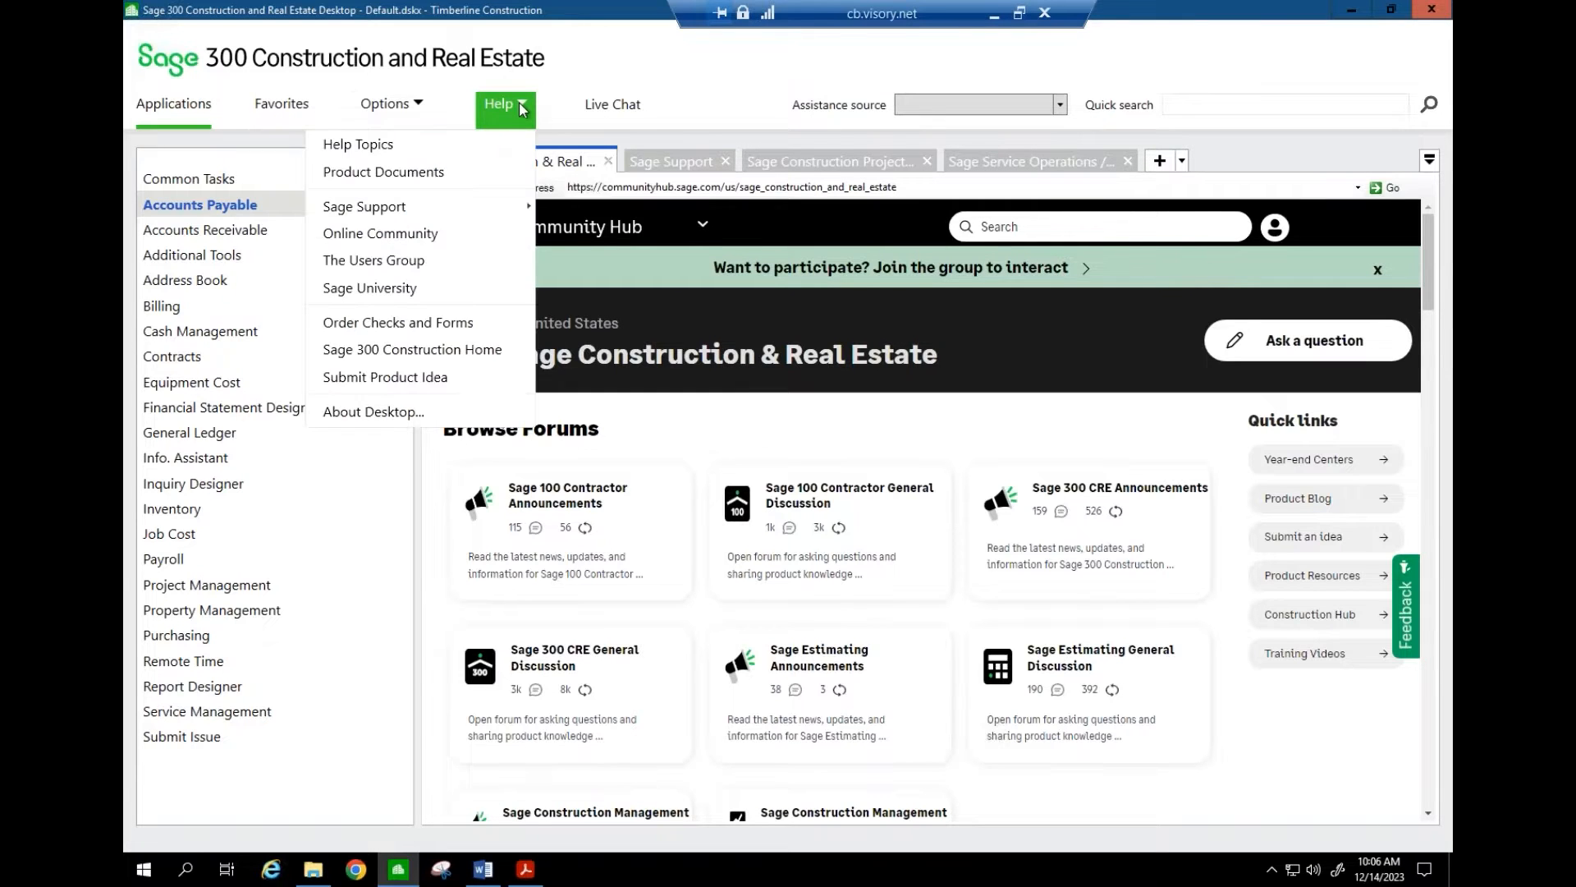
{"action": "left_click", "coordinate": [429, 415]}
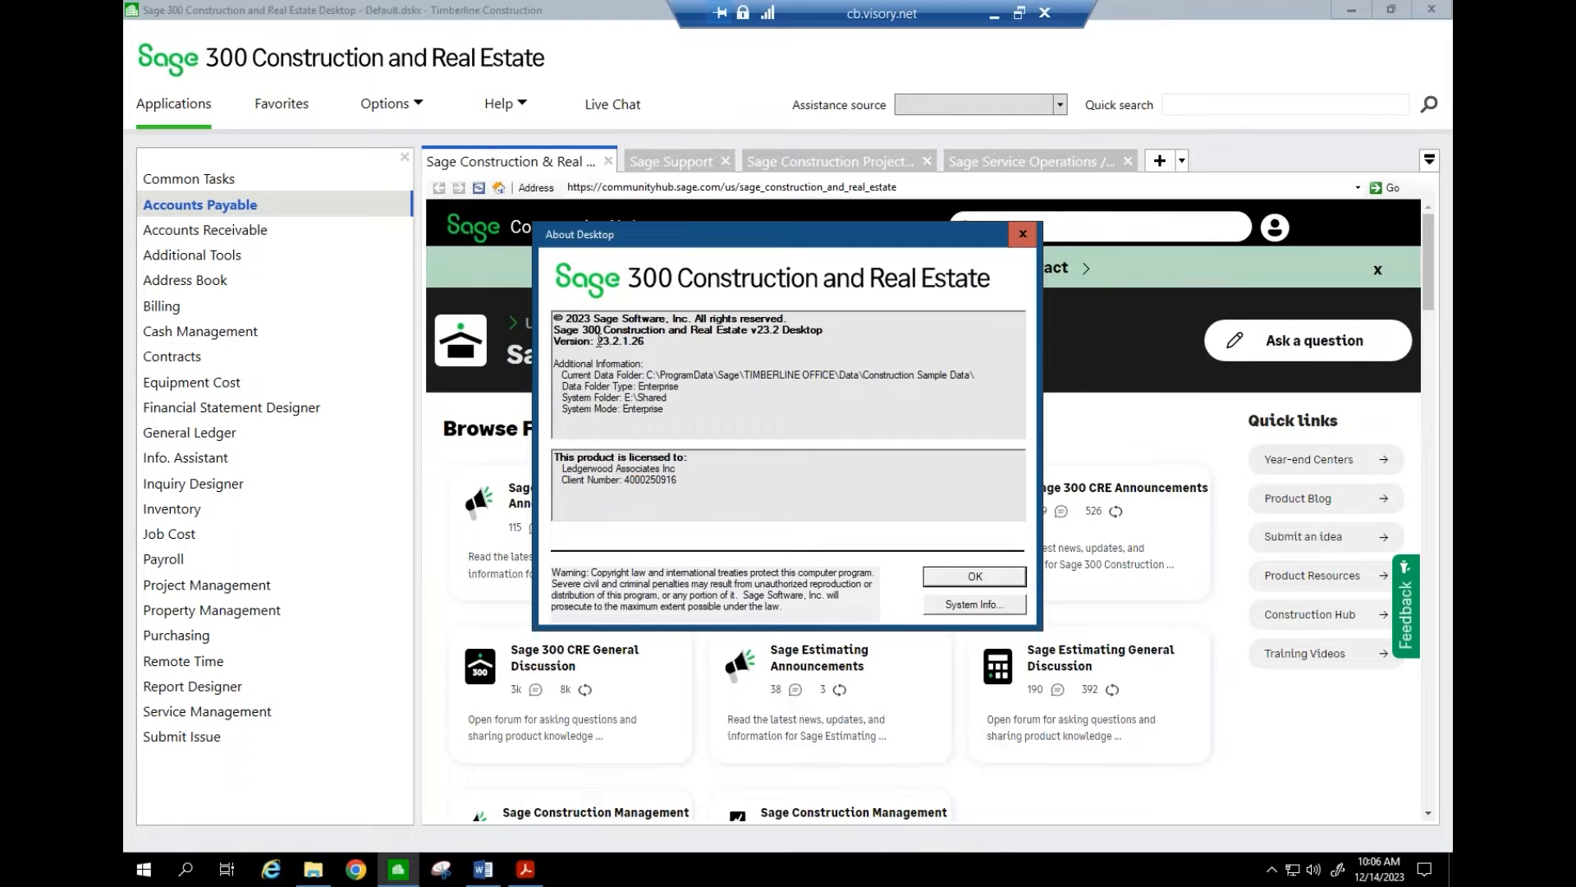
{"action": "left_click_drag", "start_coordinate": [599, 340], "coordinate": [619, 340]}
{"action": "left_click", "coordinate": [654, 341]}
{"action": "left_click_drag", "start_coordinate": [597, 340], "coordinate": [627, 341]}
{"action": "left_click", "coordinate": [965, 575]}
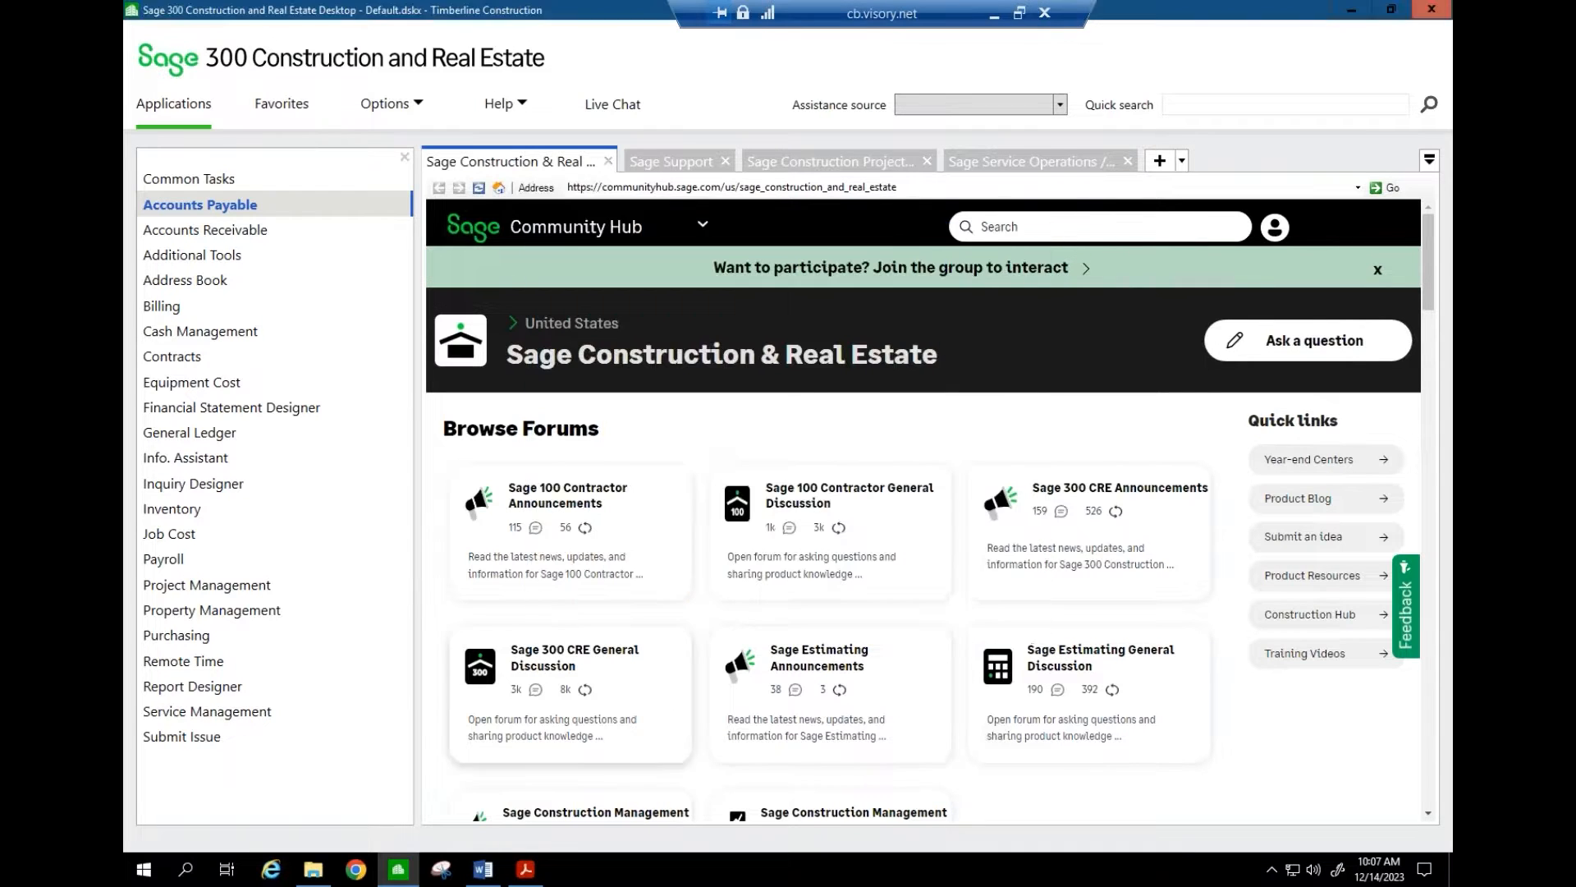
- Glance at the Word class agenda, then bring the release notes PDF back
{"action": "left_click", "coordinate": [483, 869]}
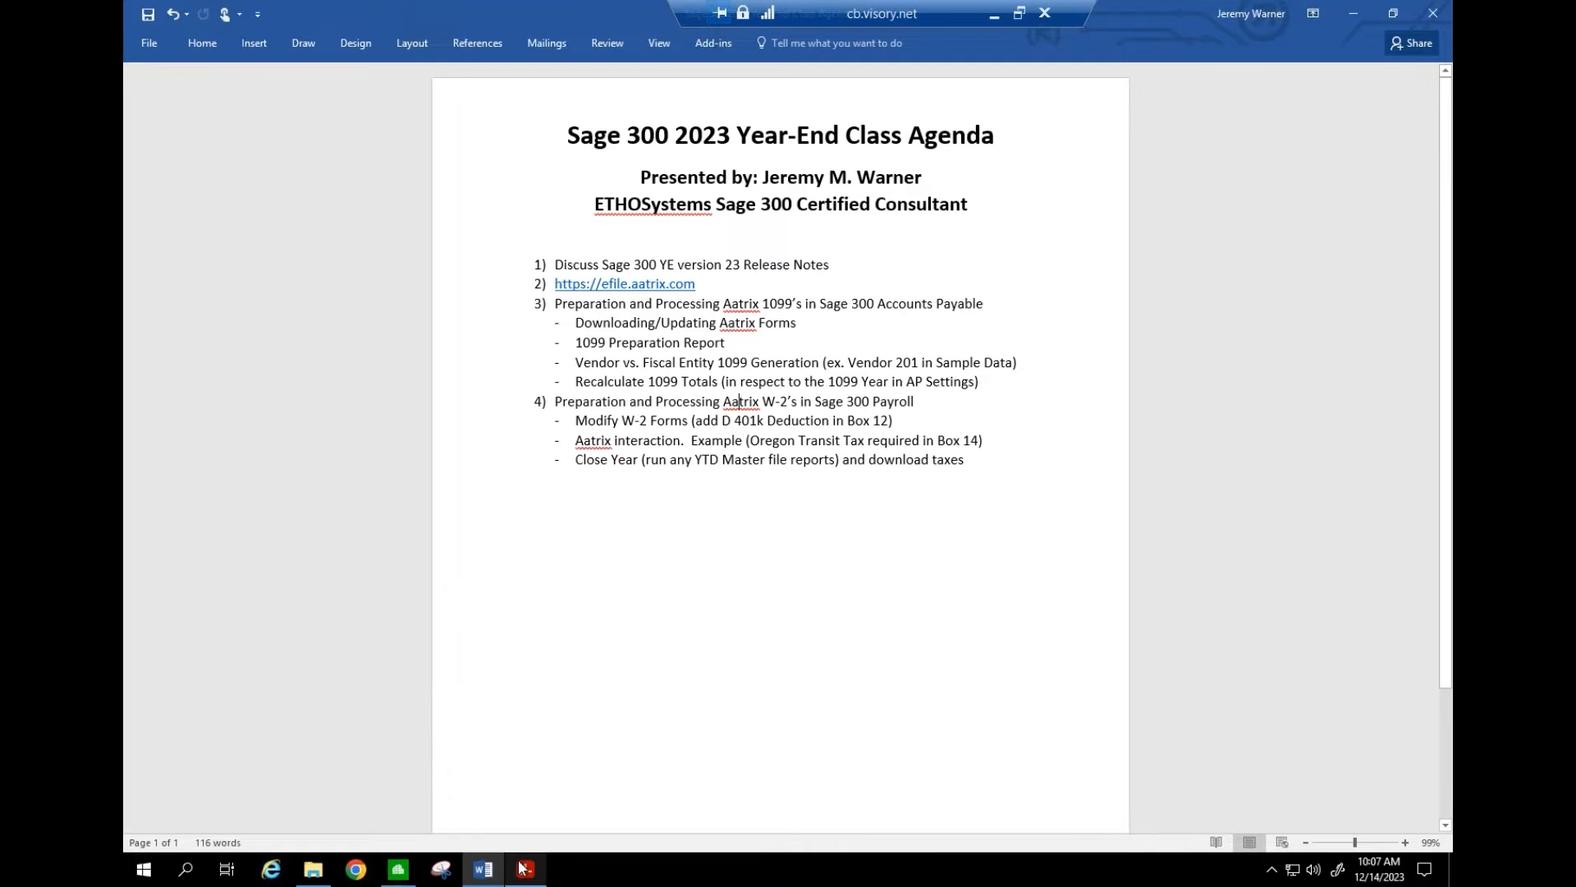
{"action": "left_click", "coordinate": [524, 868]}
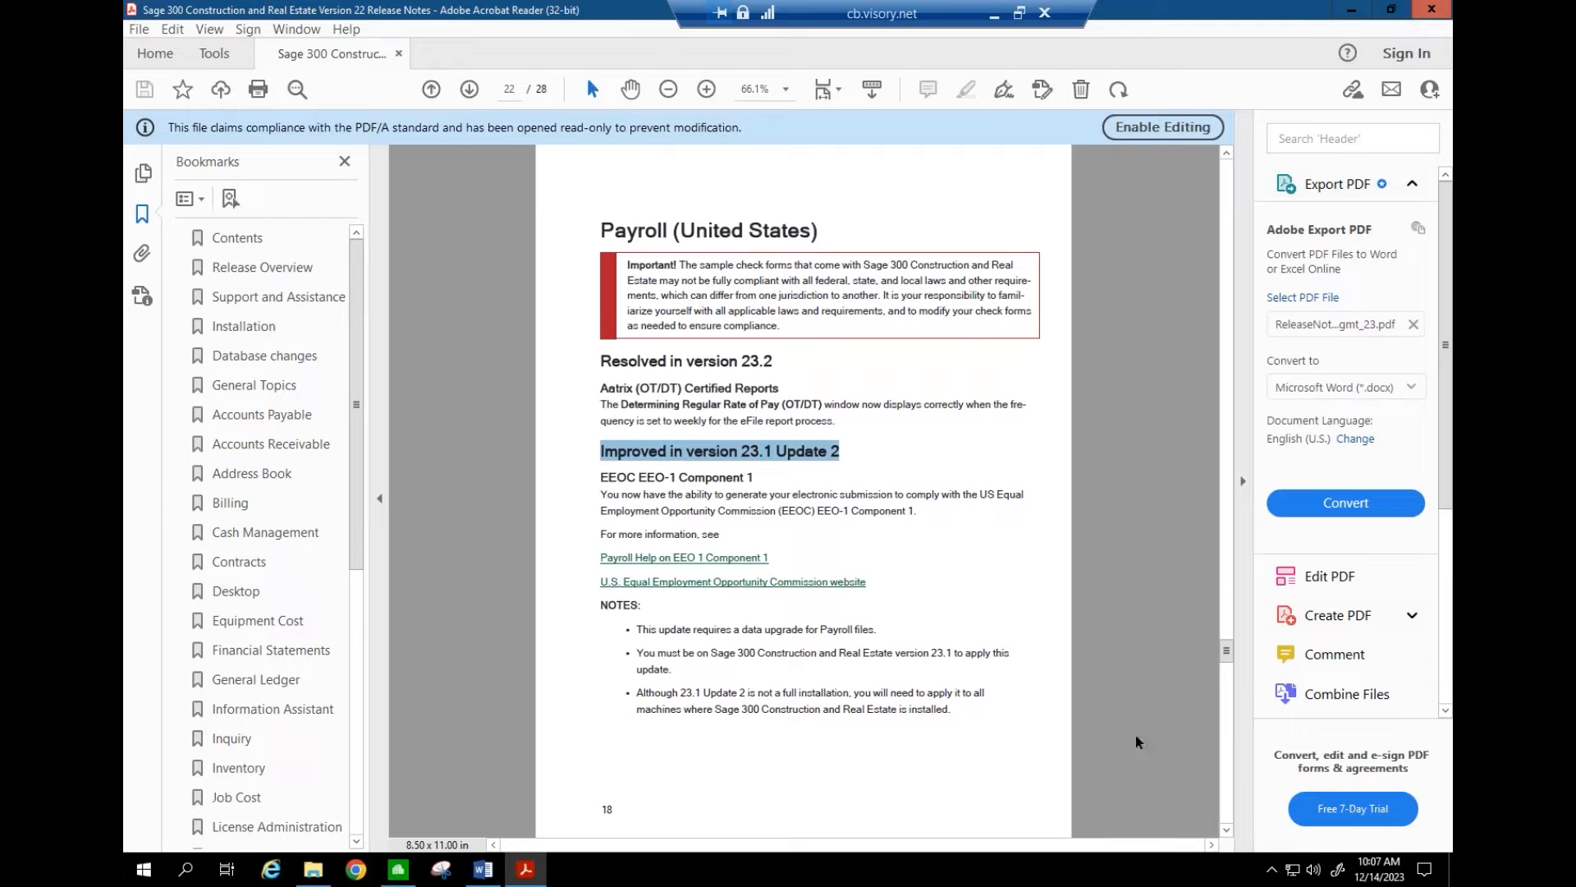
- Highlight the version 23.1 overtime and double-time hours fix, then jump to Contents
{"action": "left_click", "coordinate": [1224, 834]}
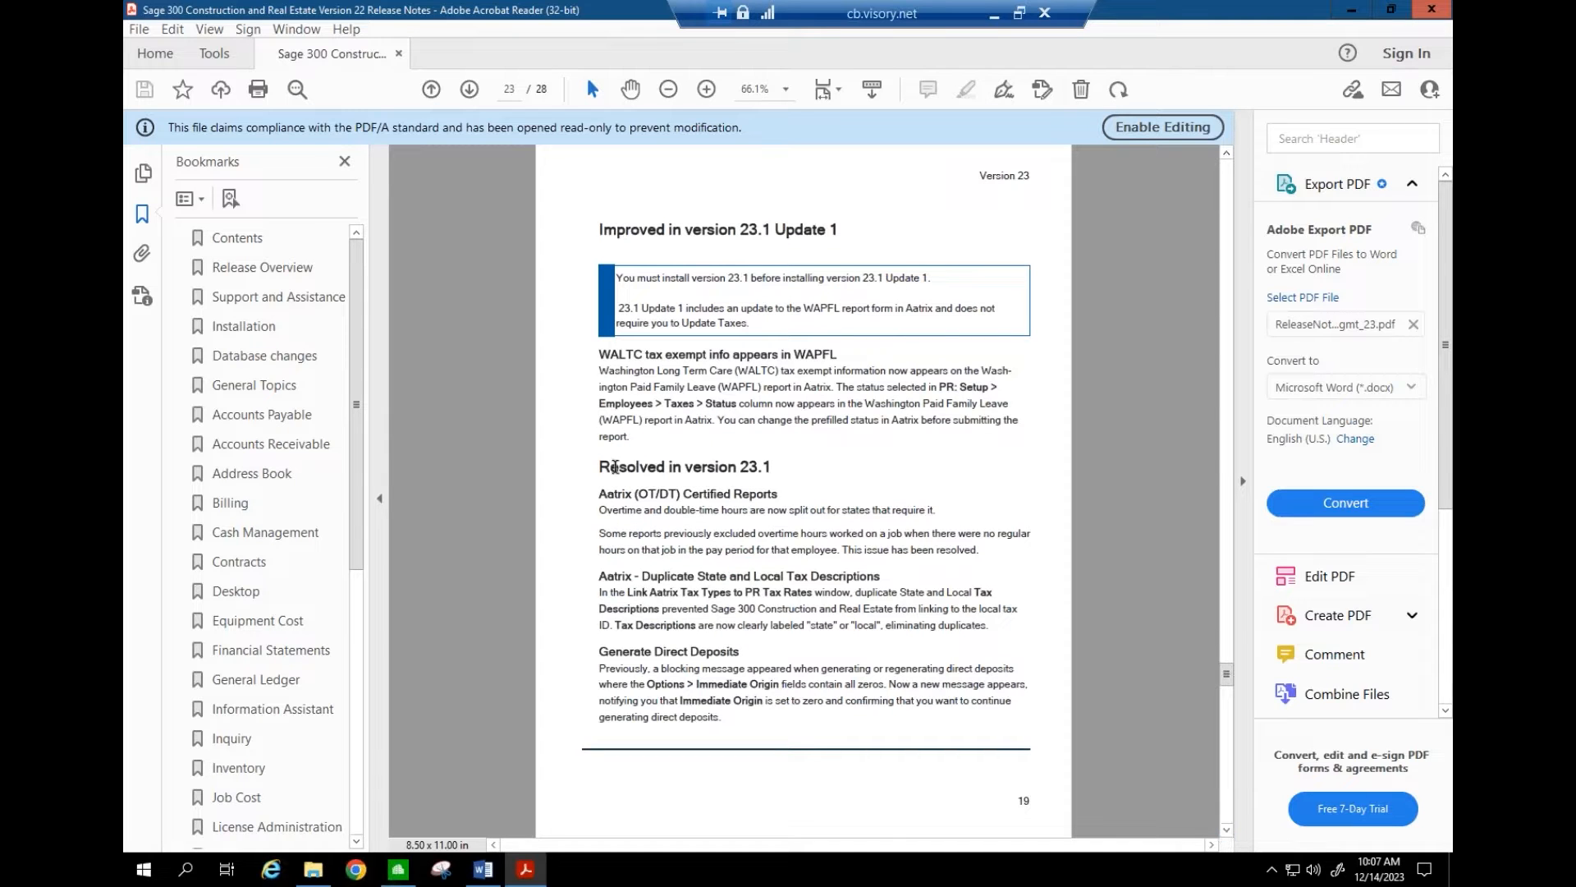
{"action": "left_click_drag", "start_coordinate": [624, 470], "coordinate": [731, 485]}
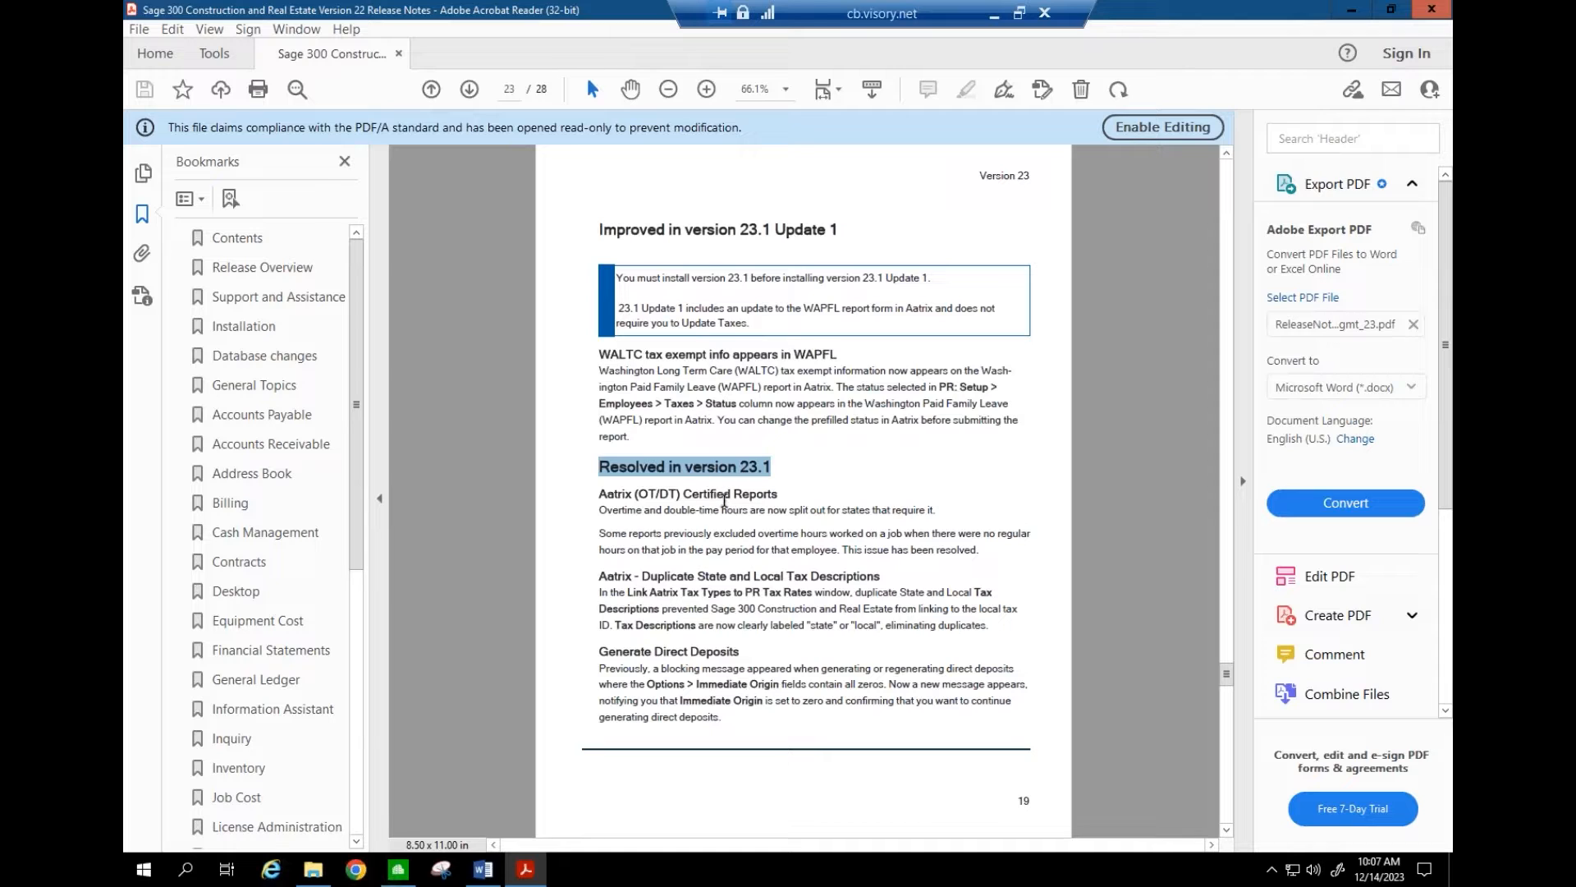
{"action": "left_click_drag", "start_coordinate": [633, 511], "coordinate": [763, 542]}
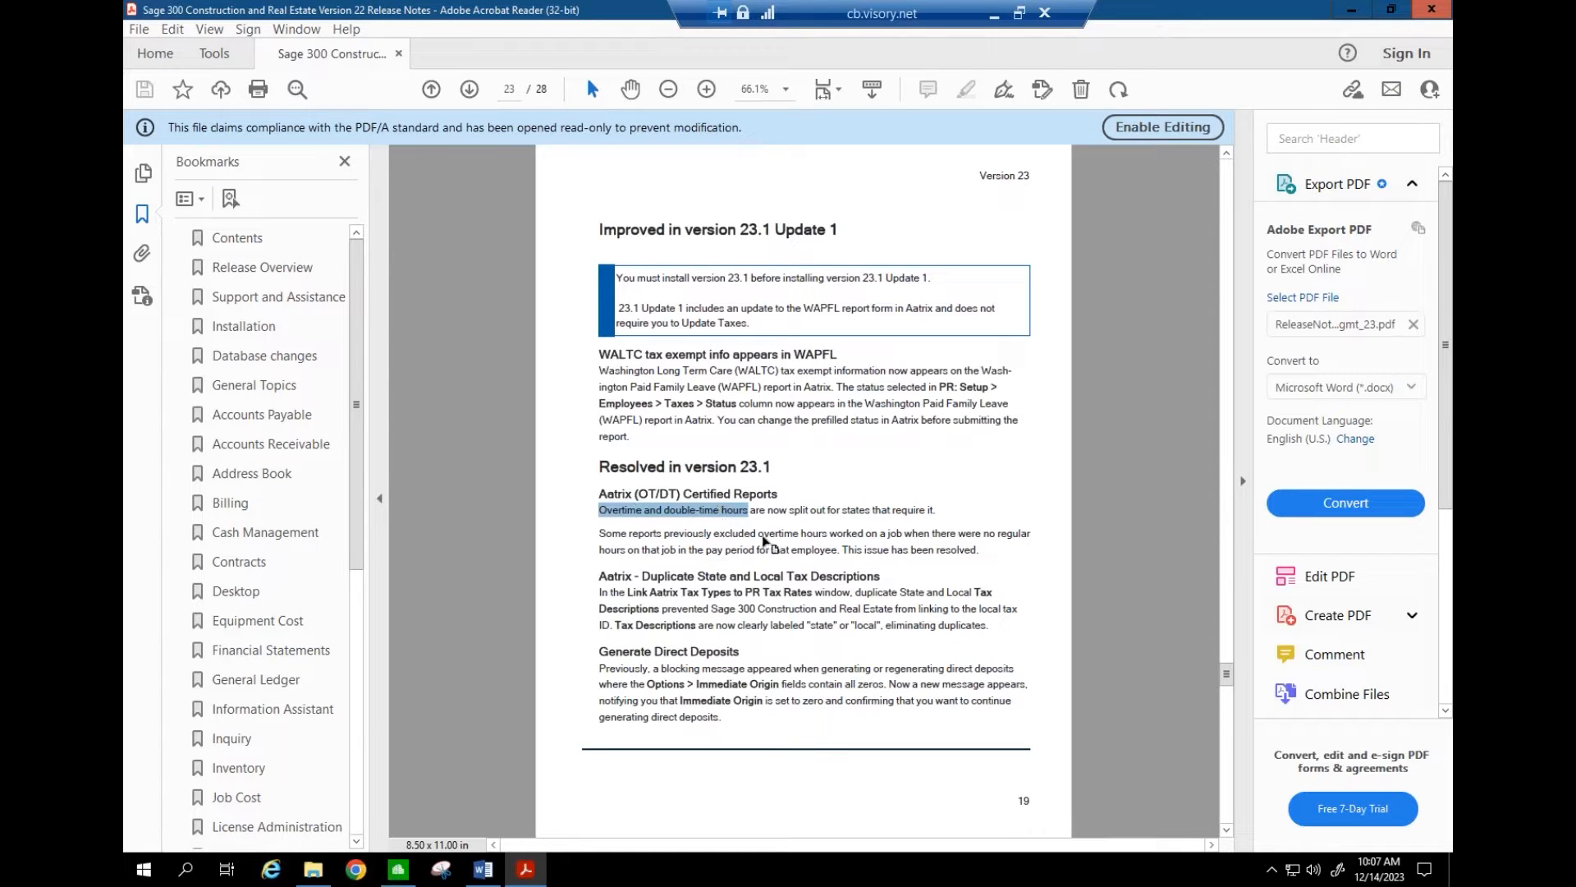
{"action": "left_click", "coordinate": [1227, 829]}
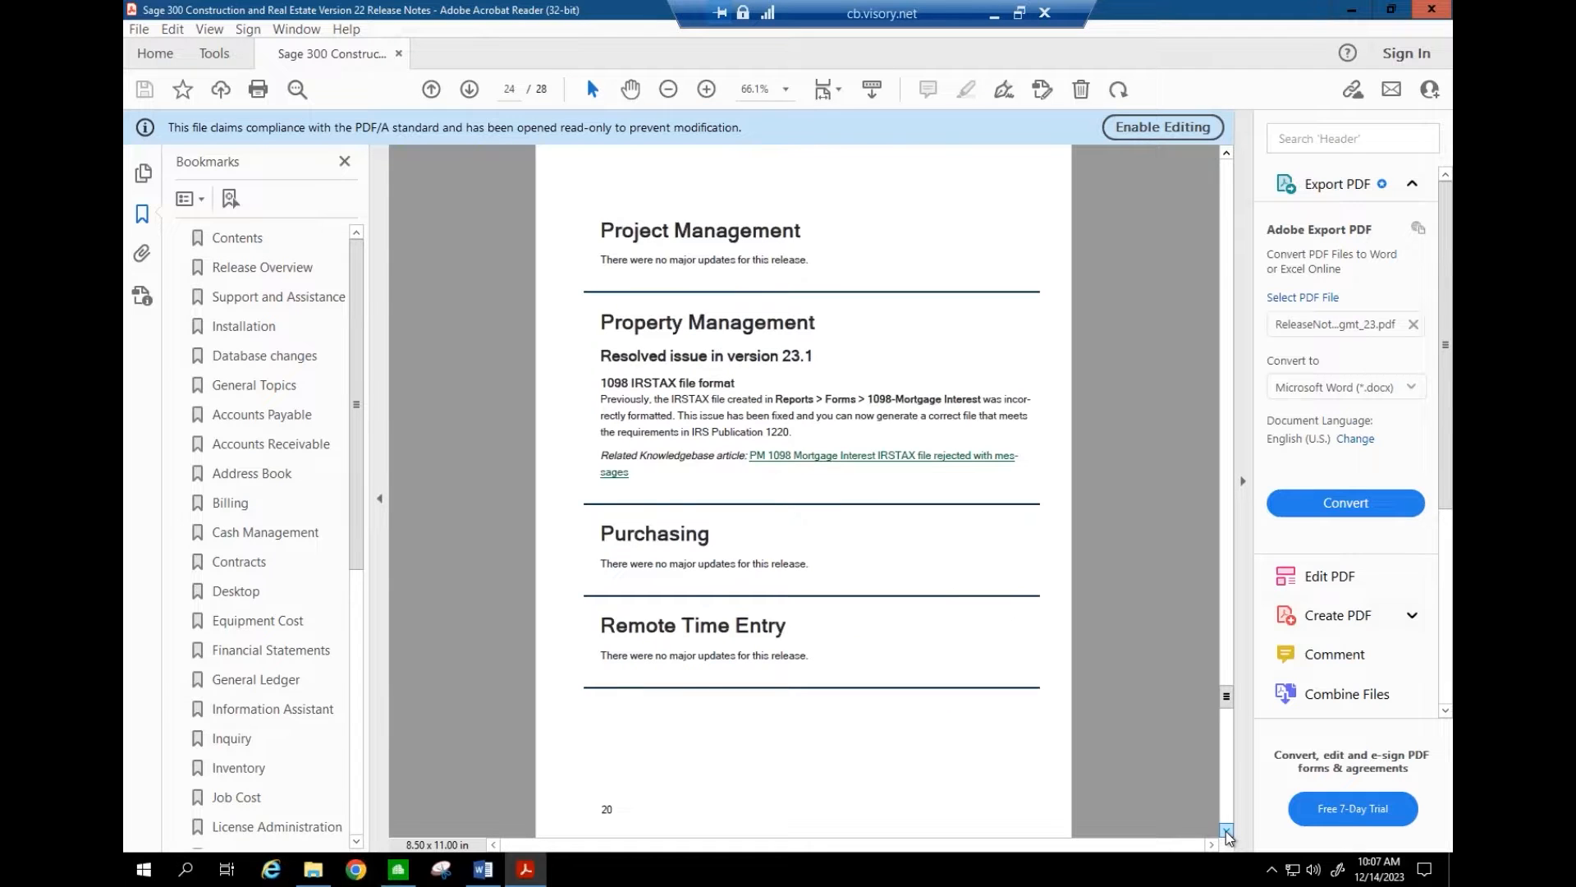
{"action": "left_click", "coordinate": [1227, 831]}
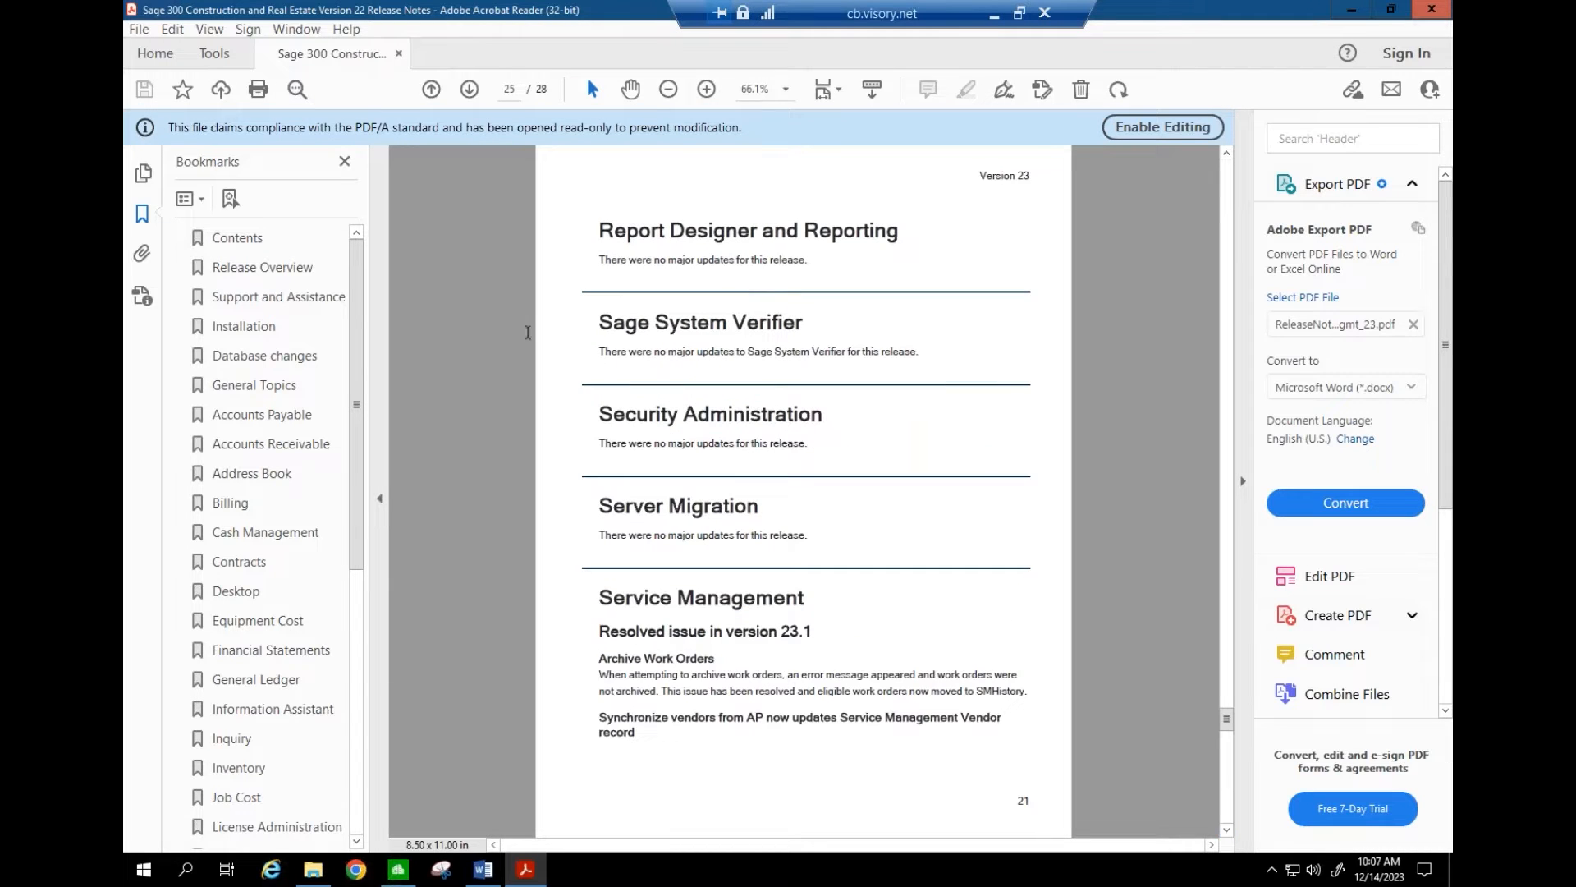
{"action": "left_click", "coordinate": [260, 246]}
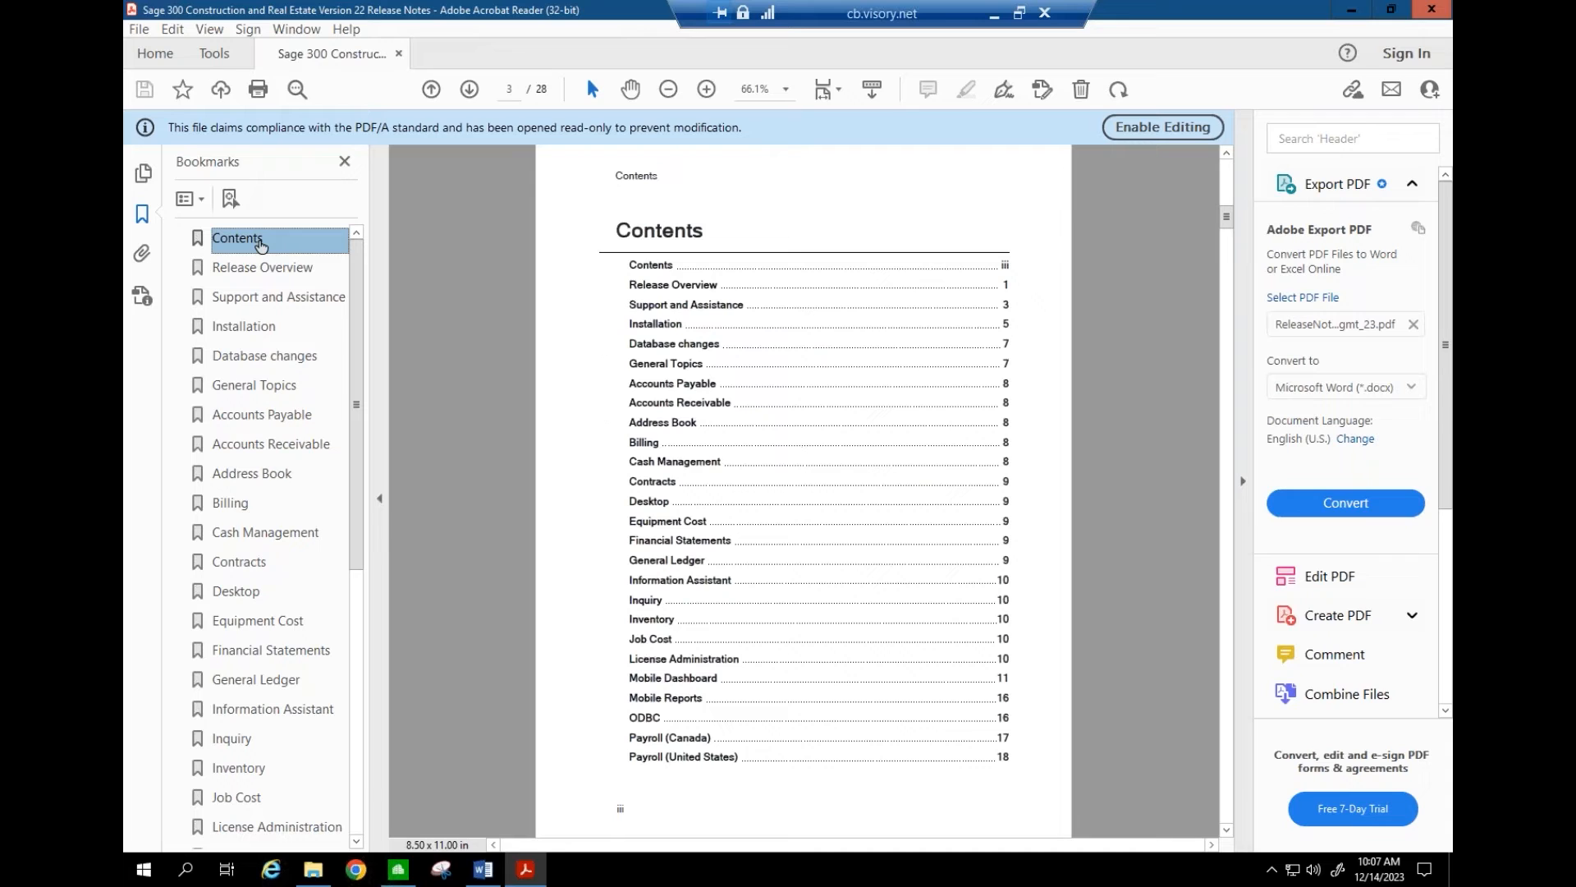
- In Release Overview, mark the 23.1 Update 2 and 23.1 General versions in the table
{"action": "left_click", "coordinate": [256, 268]}
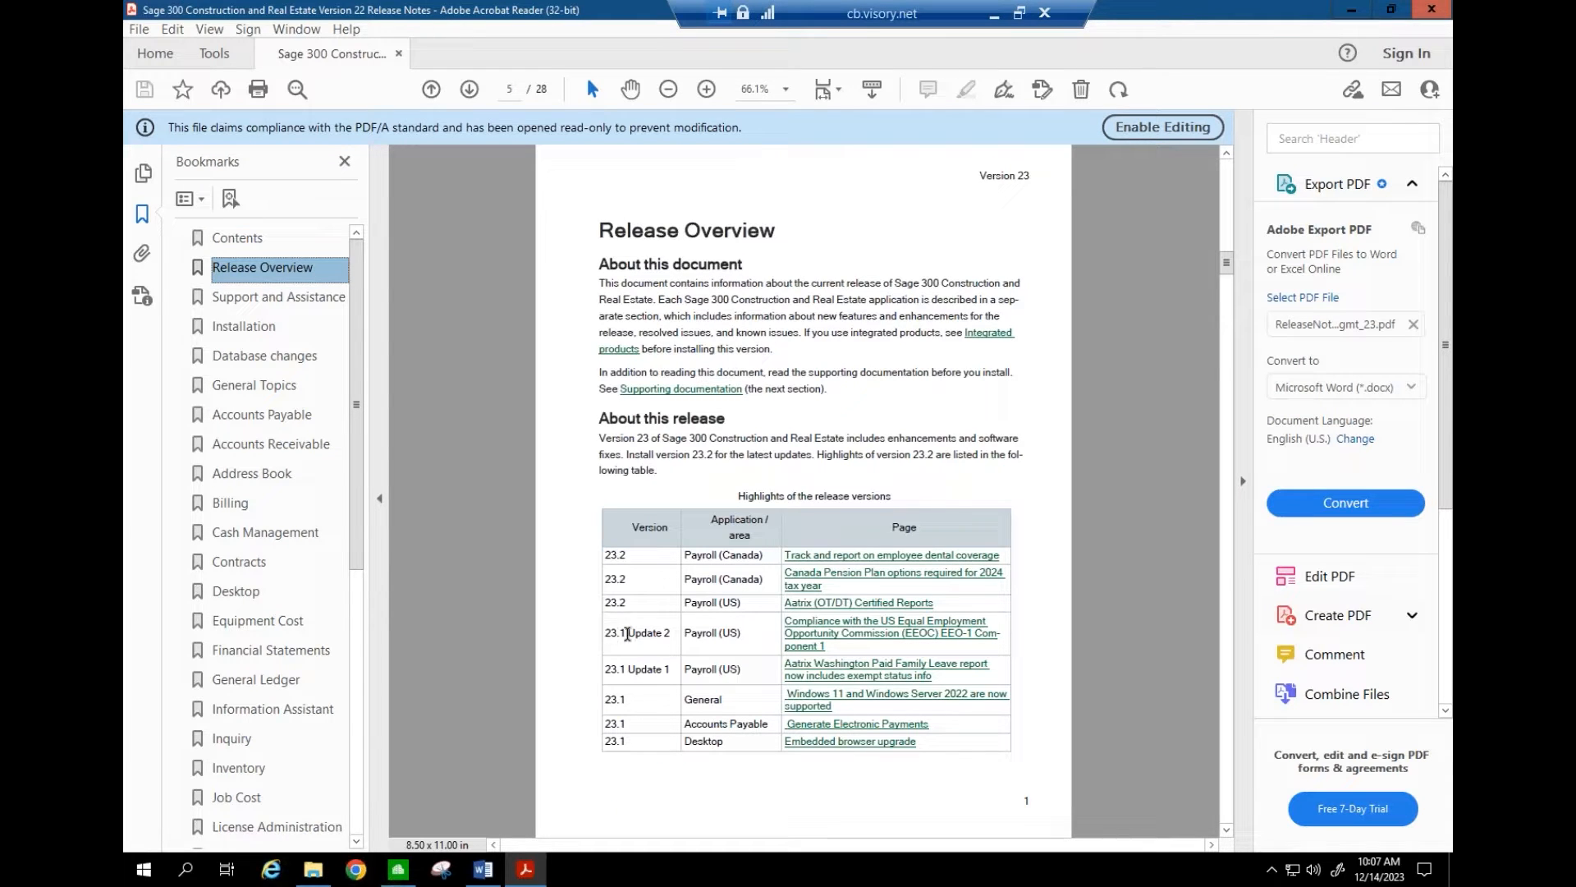
{"action": "left_click_drag", "start_coordinate": [607, 634], "coordinate": [673, 629]}
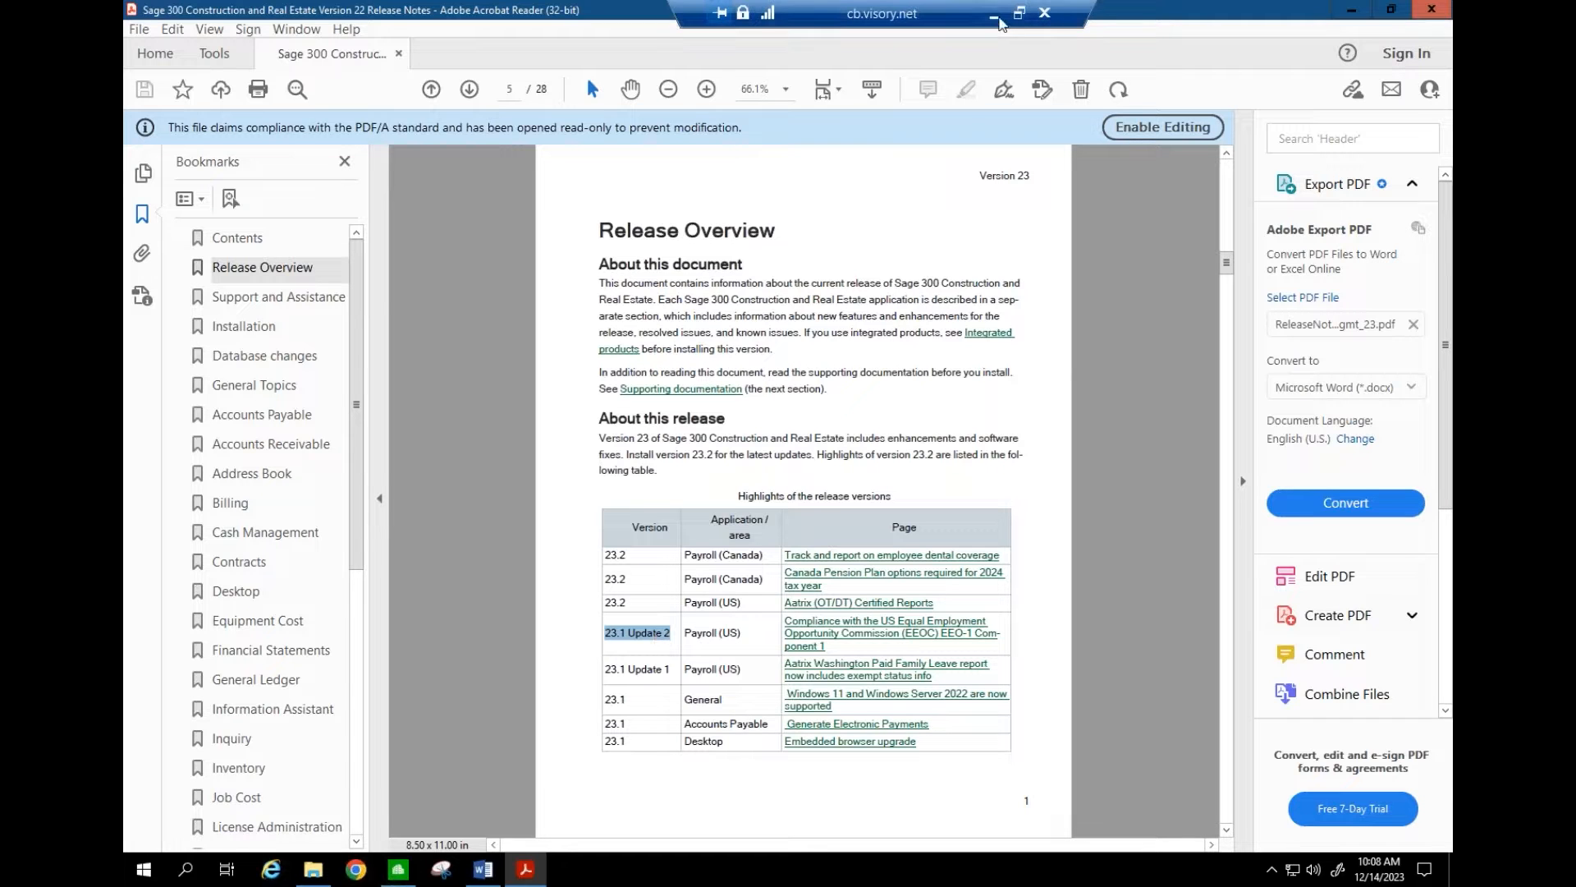
{"action": "left_click", "coordinate": [997, 16]}
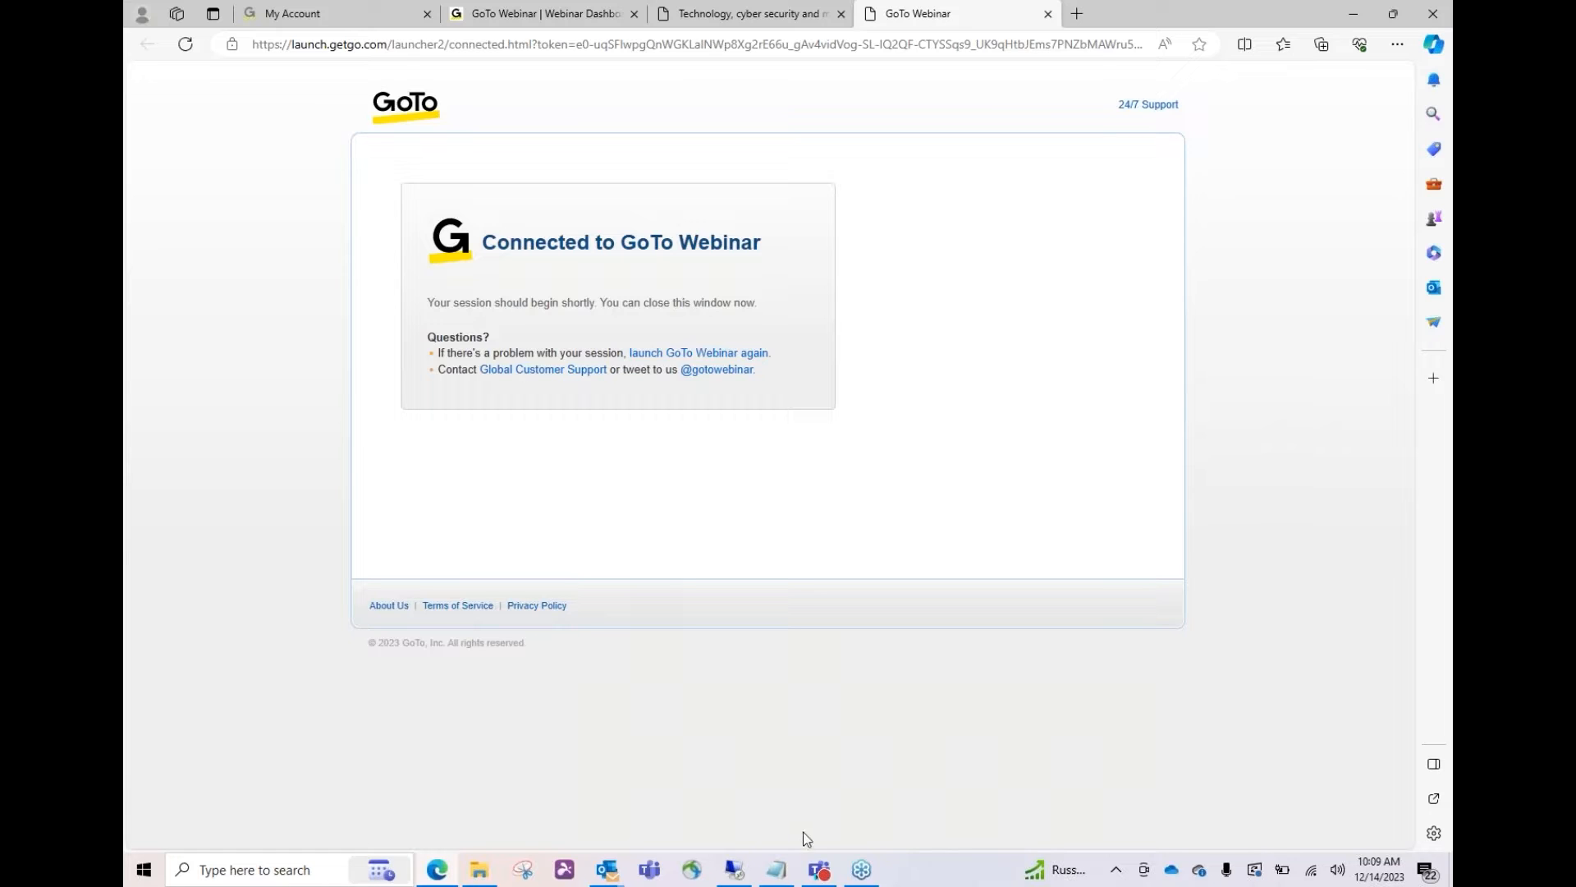
{"action": "left_click", "coordinate": [736, 875]}
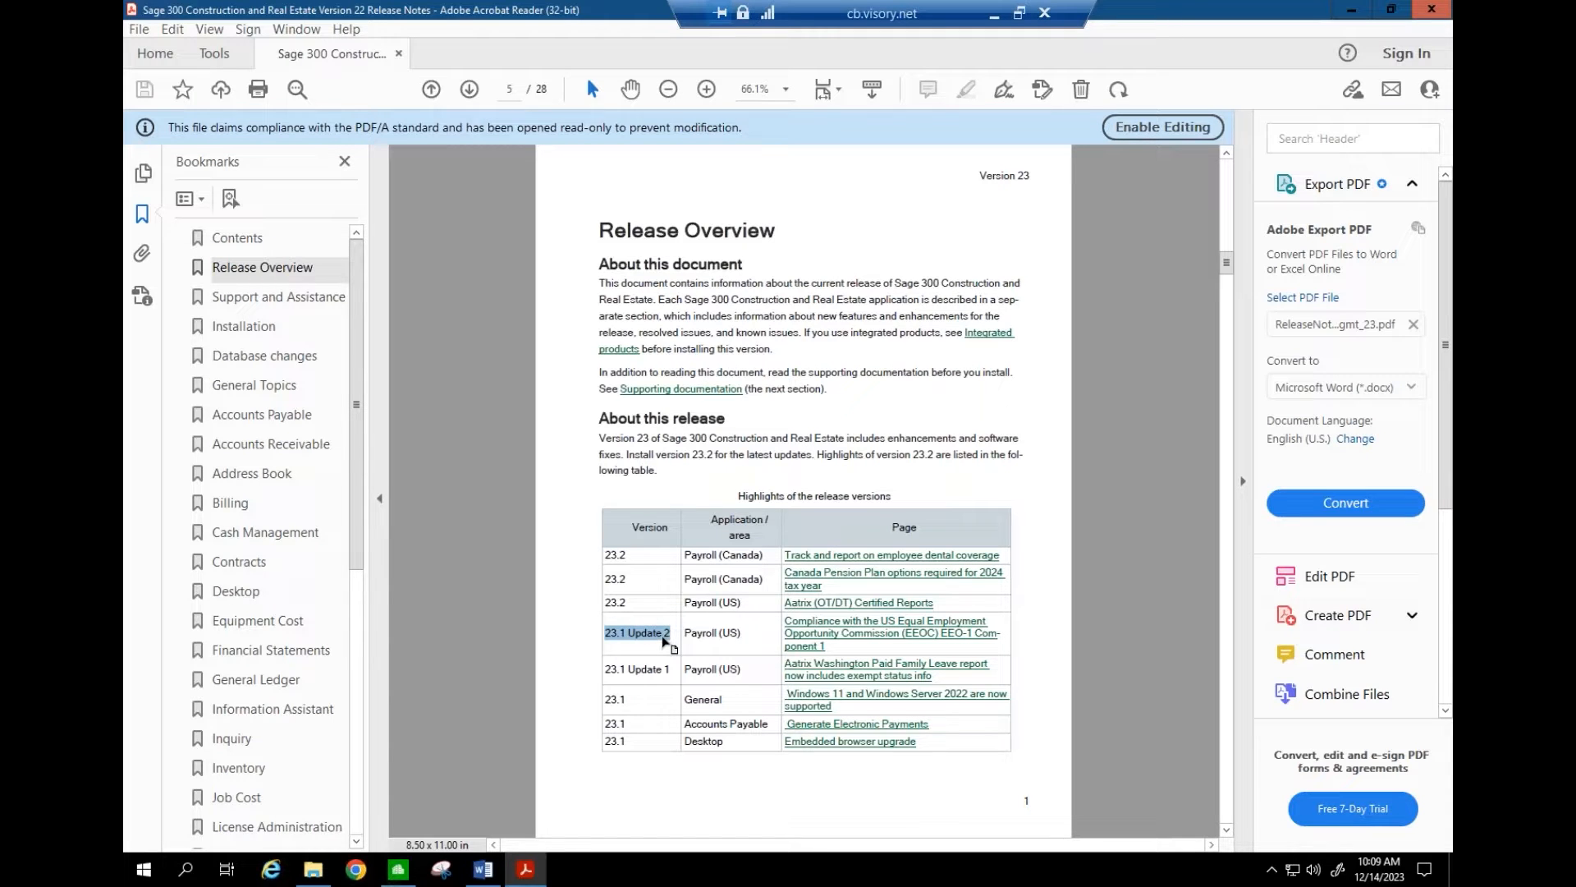
{"action": "left_click_drag", "start_coordinate": [611, 699], "coordinate": [631, 701]}
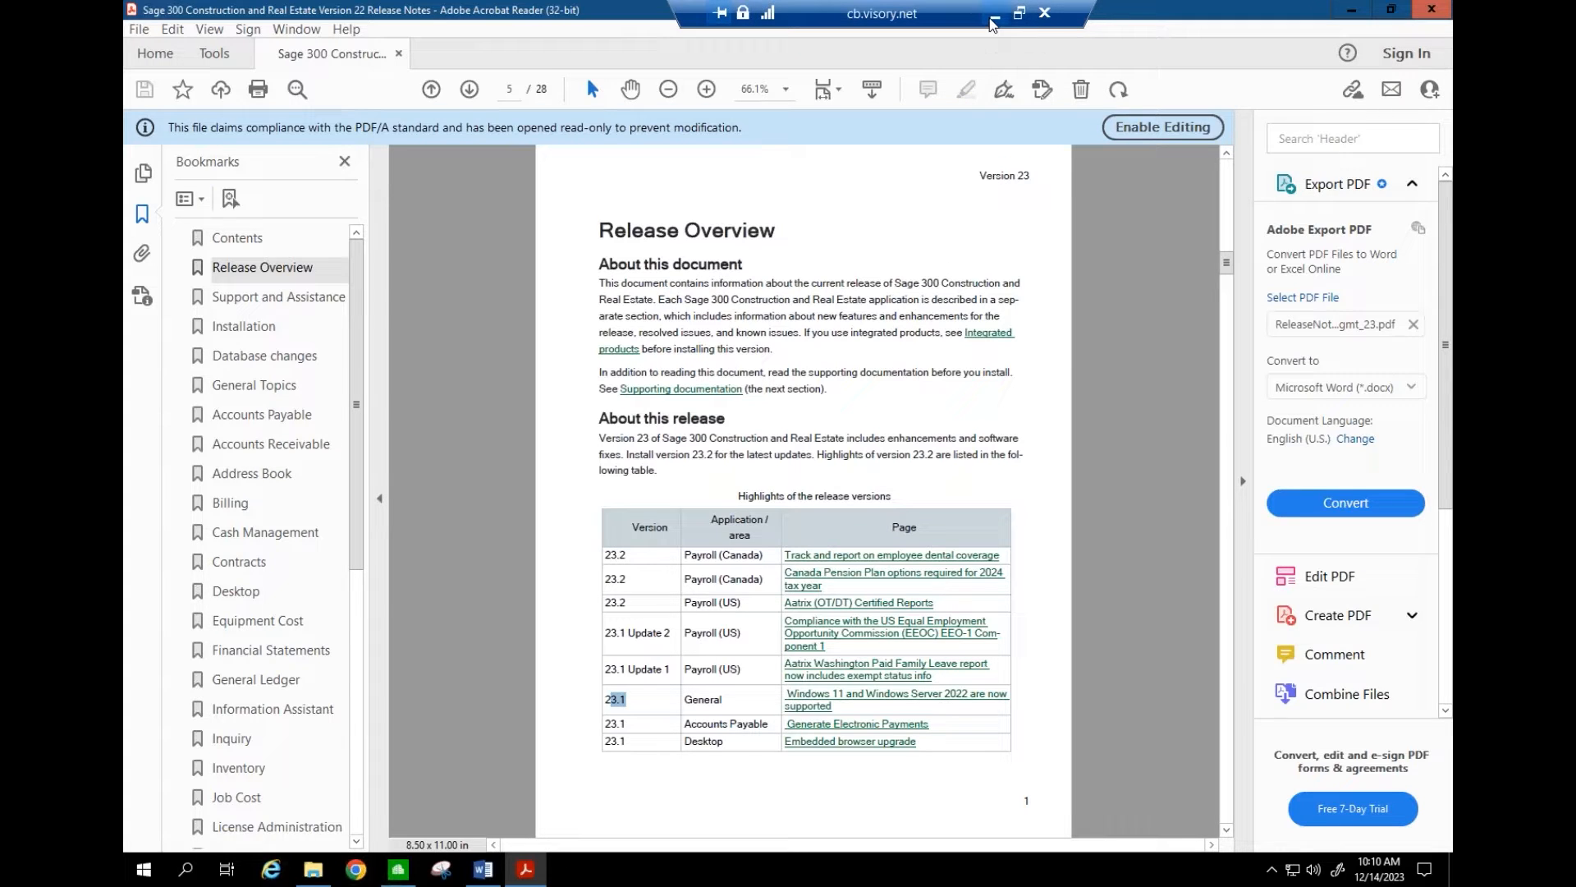
- Close the release notes PDF in Acrobat Reader
{"action": "left_click", "coordinate": [991, 18]}
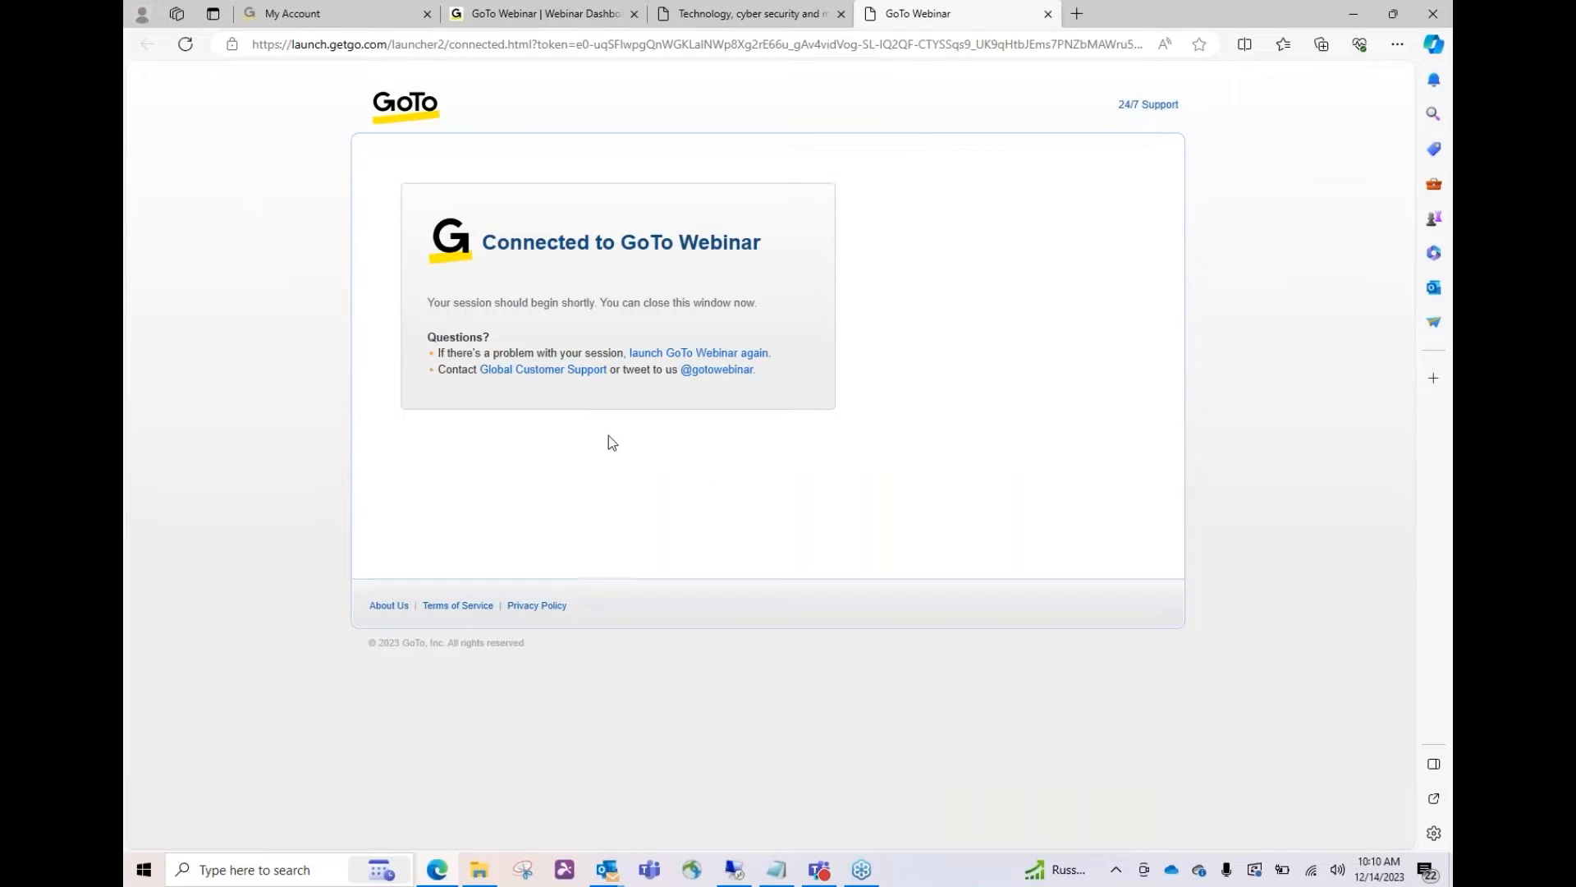
{"action": "left_click", "coordinate": [733, 870]}
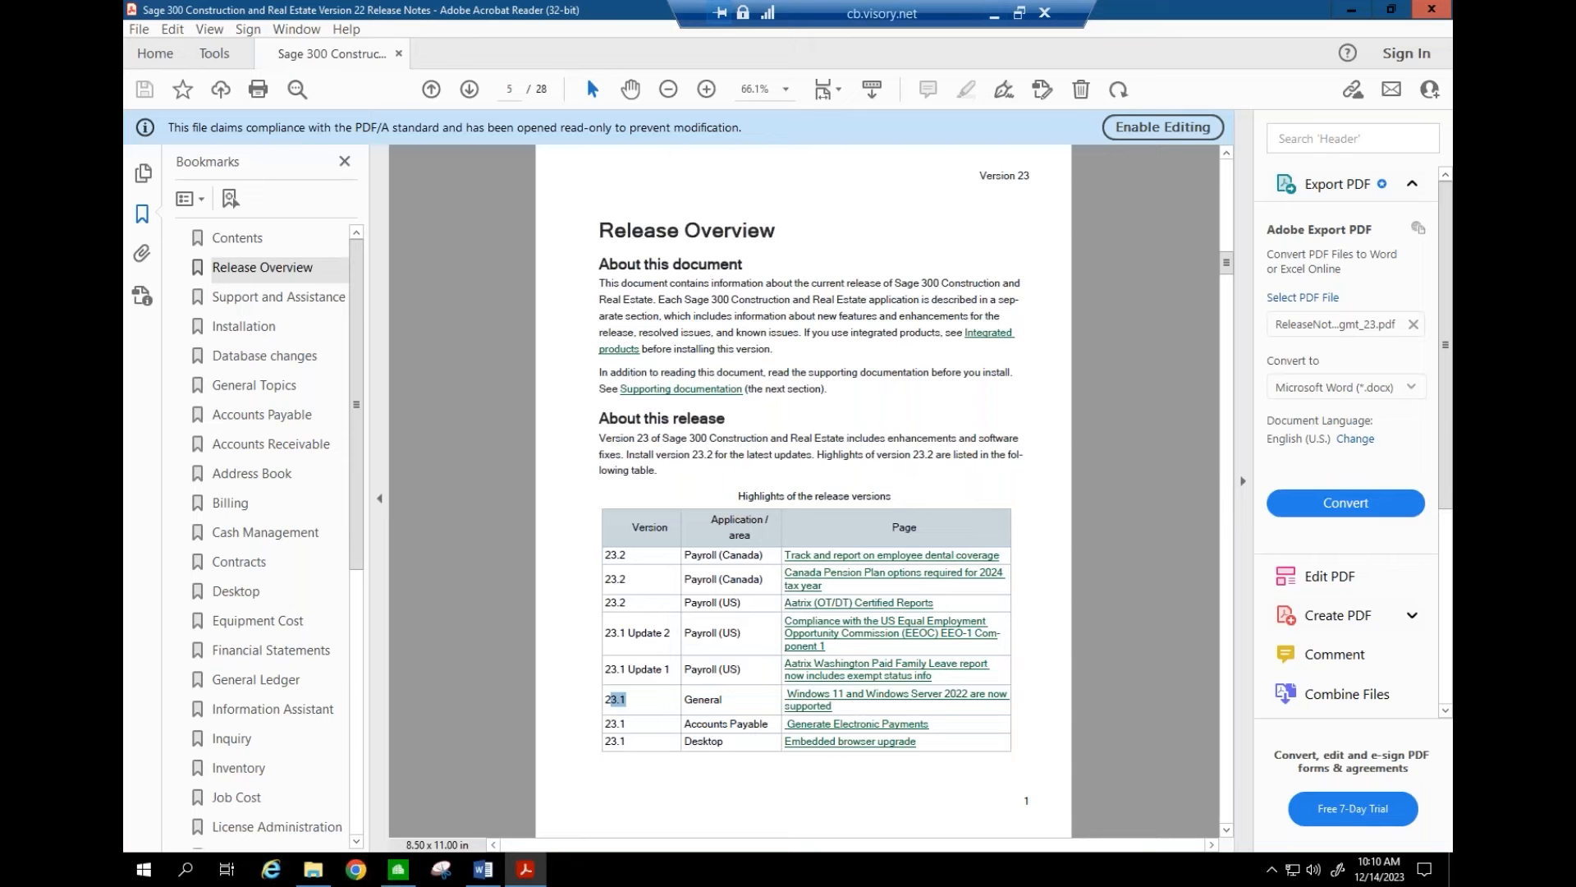
{"action": "left_click", "coordinate": [1418, 10]}
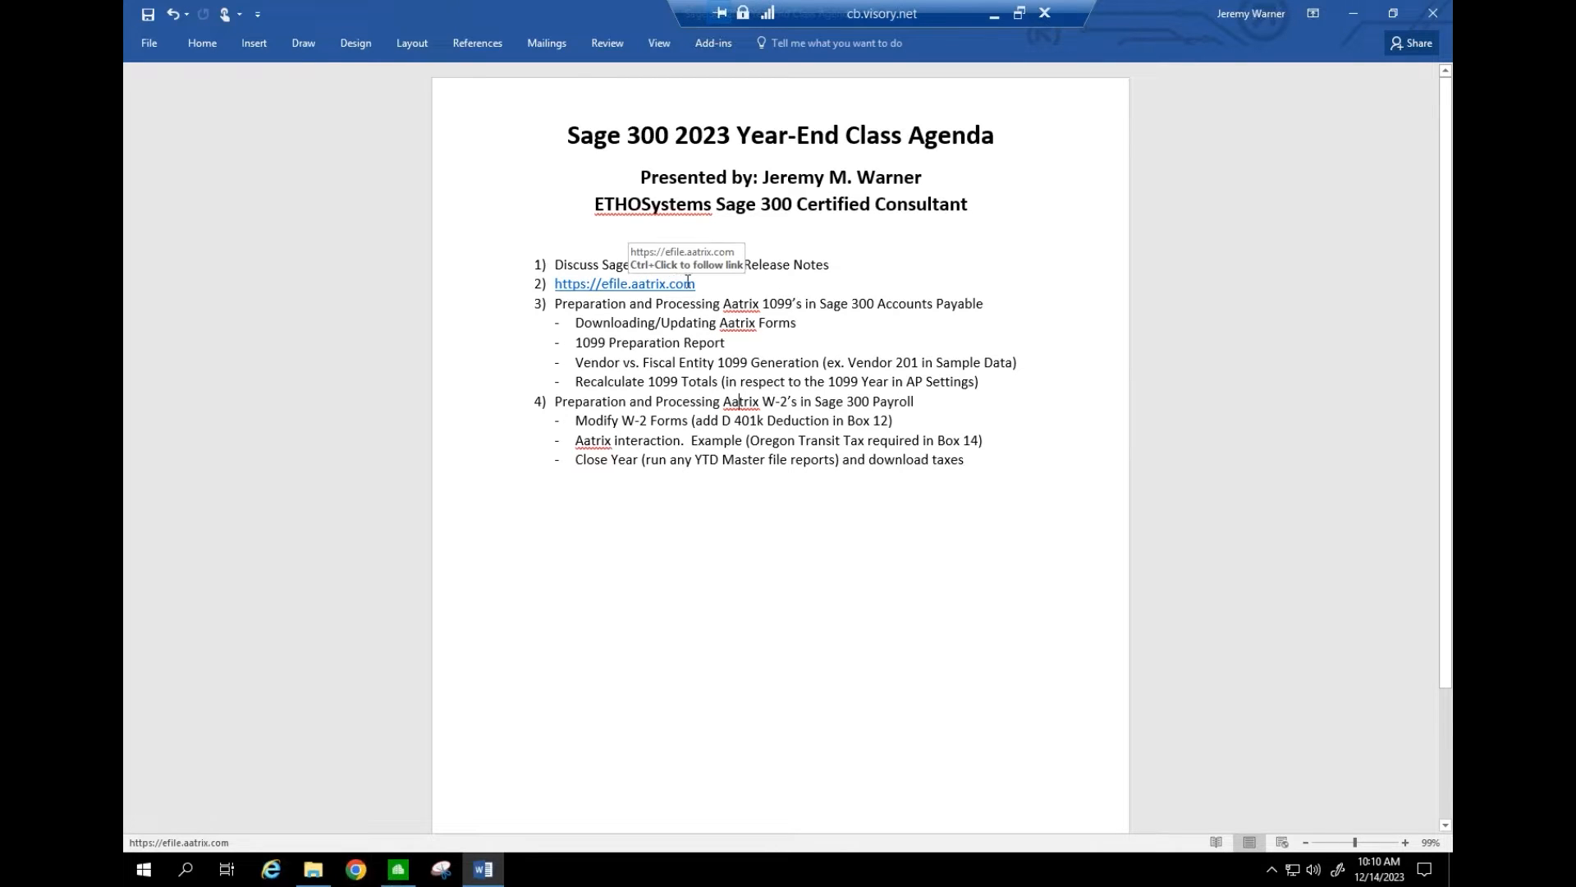
- Follow the agenda's efile.aatrix.com link and maximize the eFile Center browser window
{"action": "left_click_drag", "start_coordinate": [696, 283], "coordinate": [555, 285]}
{"action": "right_click", "coordinate": [572, 292]}
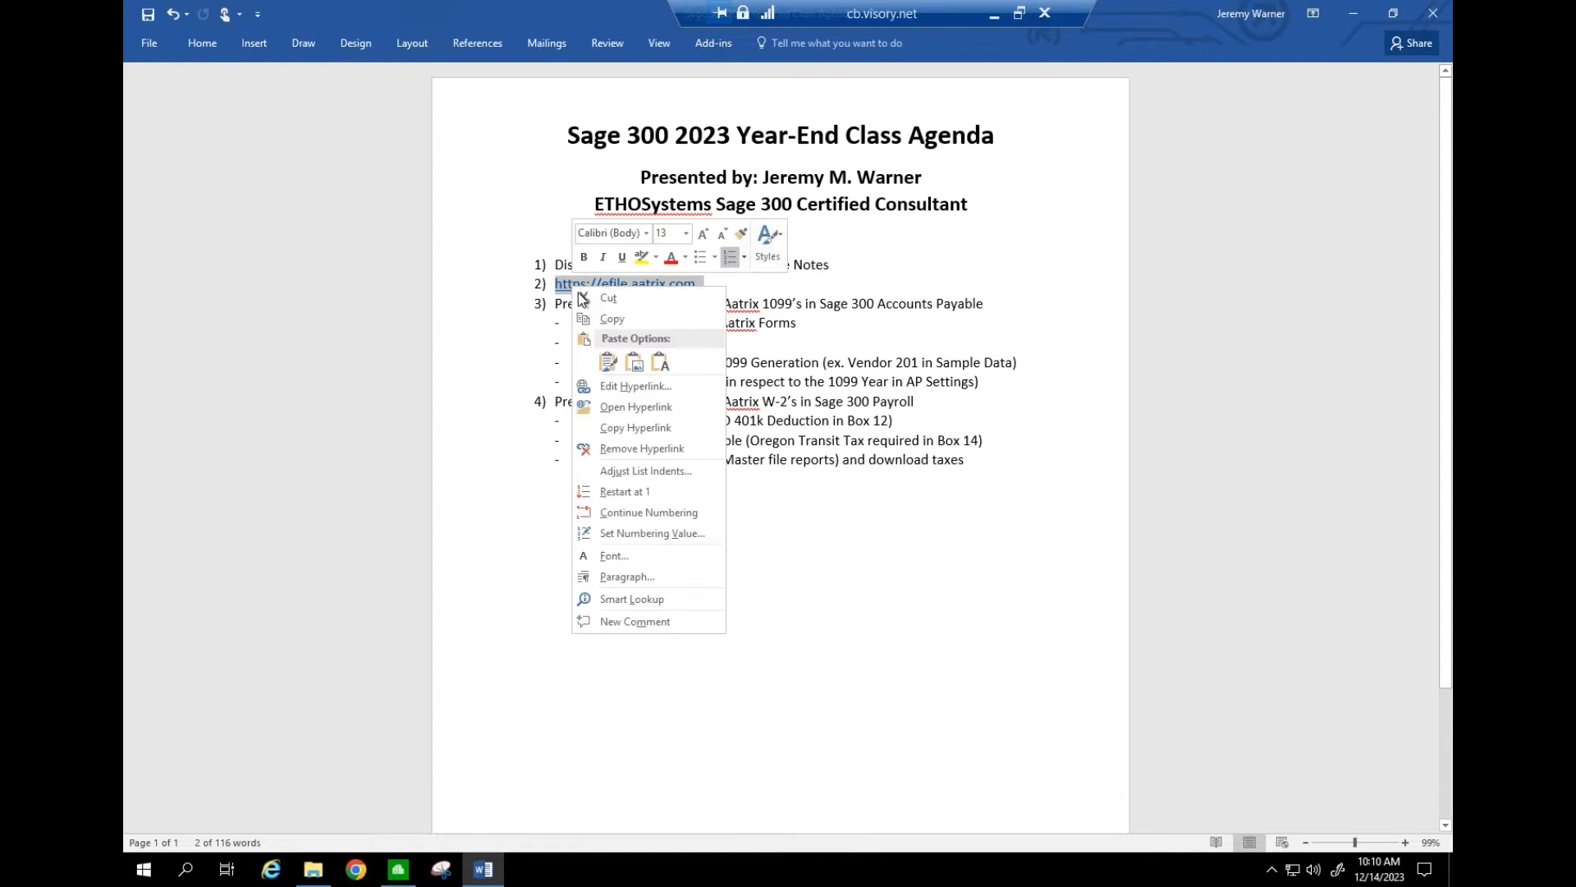
{"action": "left_click", "coordinate": [548, 314]}
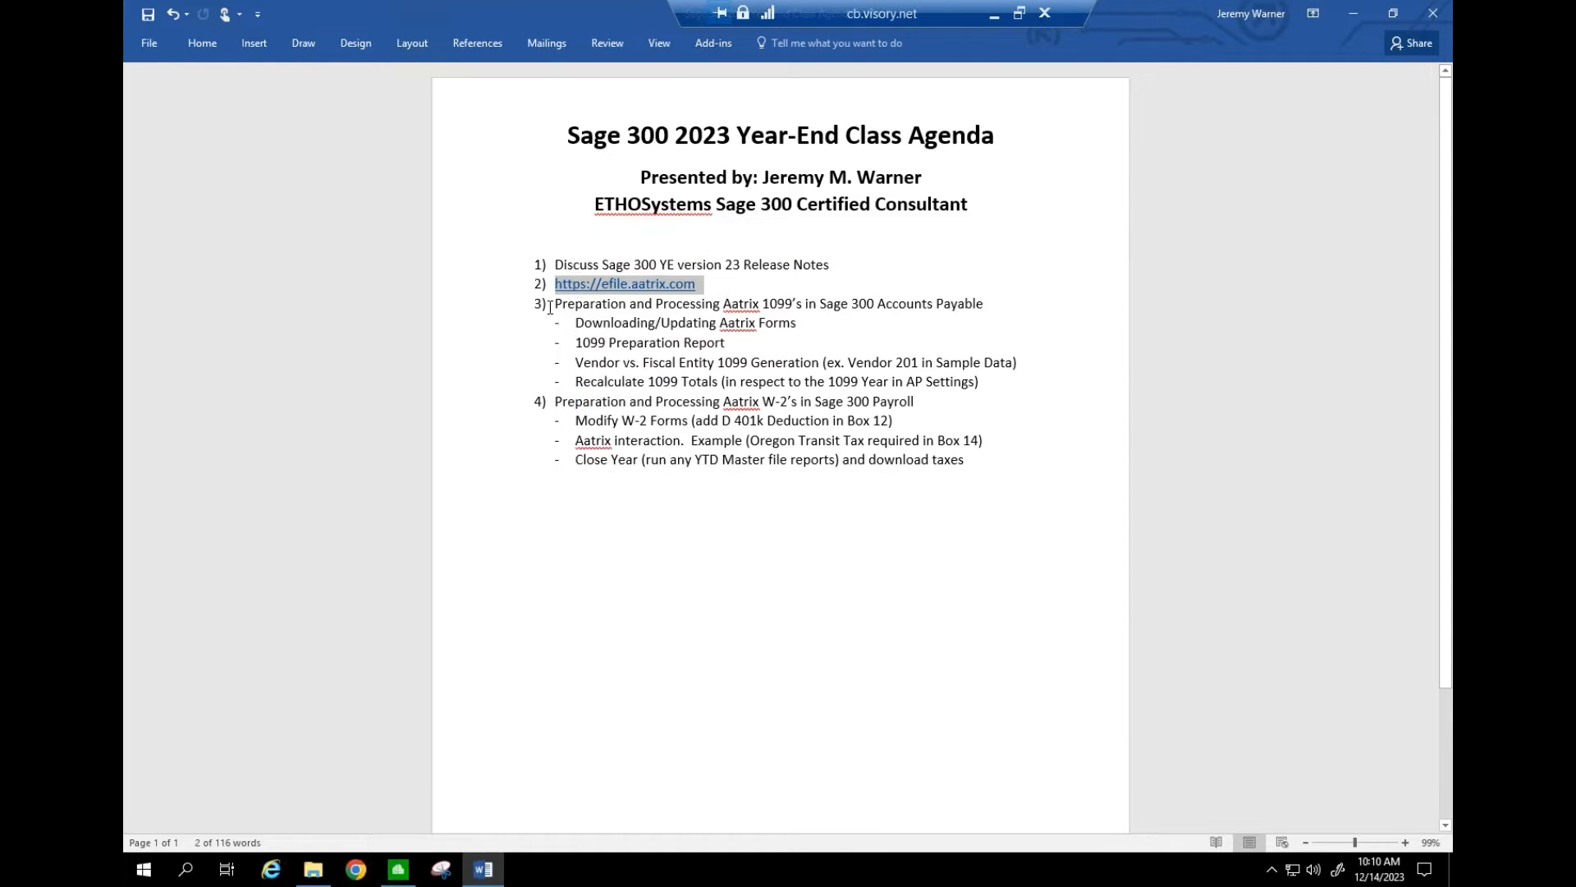
{"action": "left_click", "coordinate": [598, 283], "text": "ctrl"}
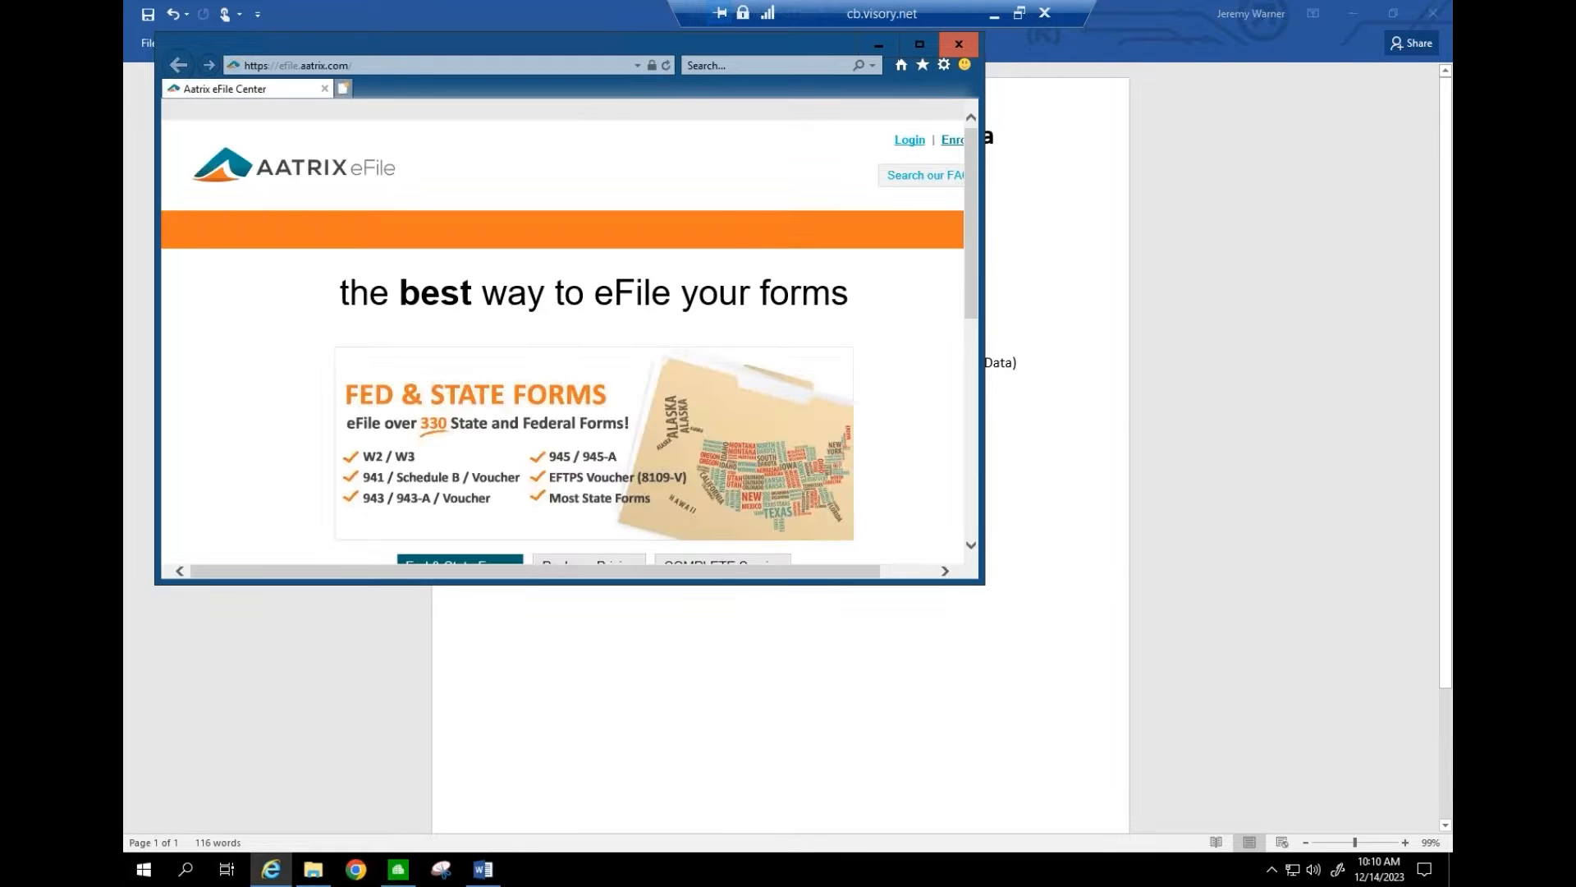
{"action": "left_click", "coordinate": [916, 45]}
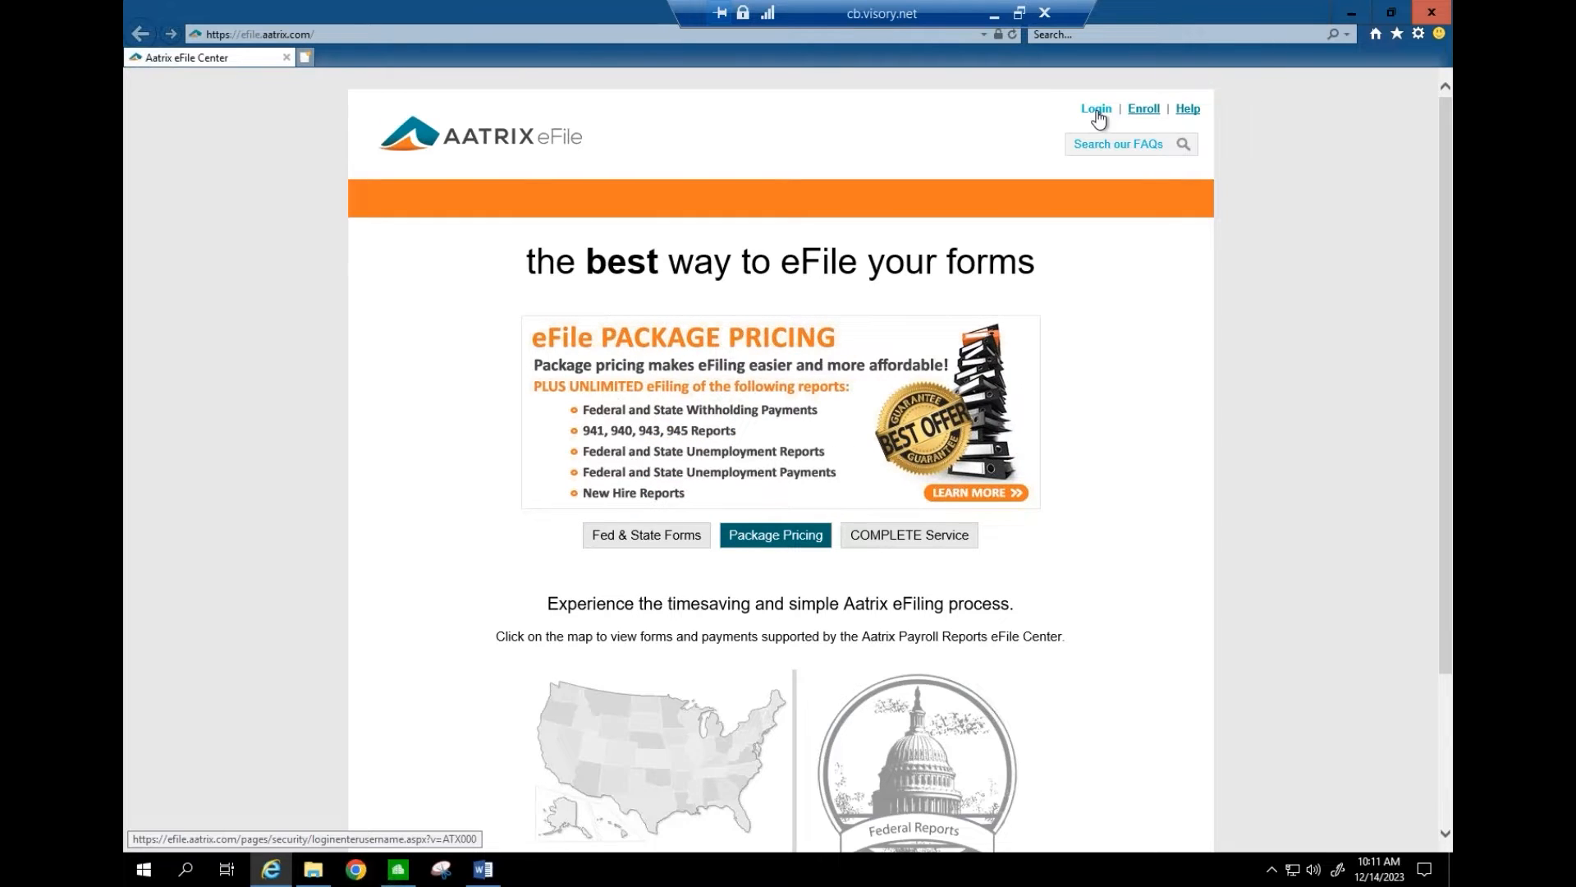
- Open the eFile enrollment form and enter 'Sage 300 CRE' as the accounting package vendor
{"action": "left_click", "coordinate": [1143, 111]}
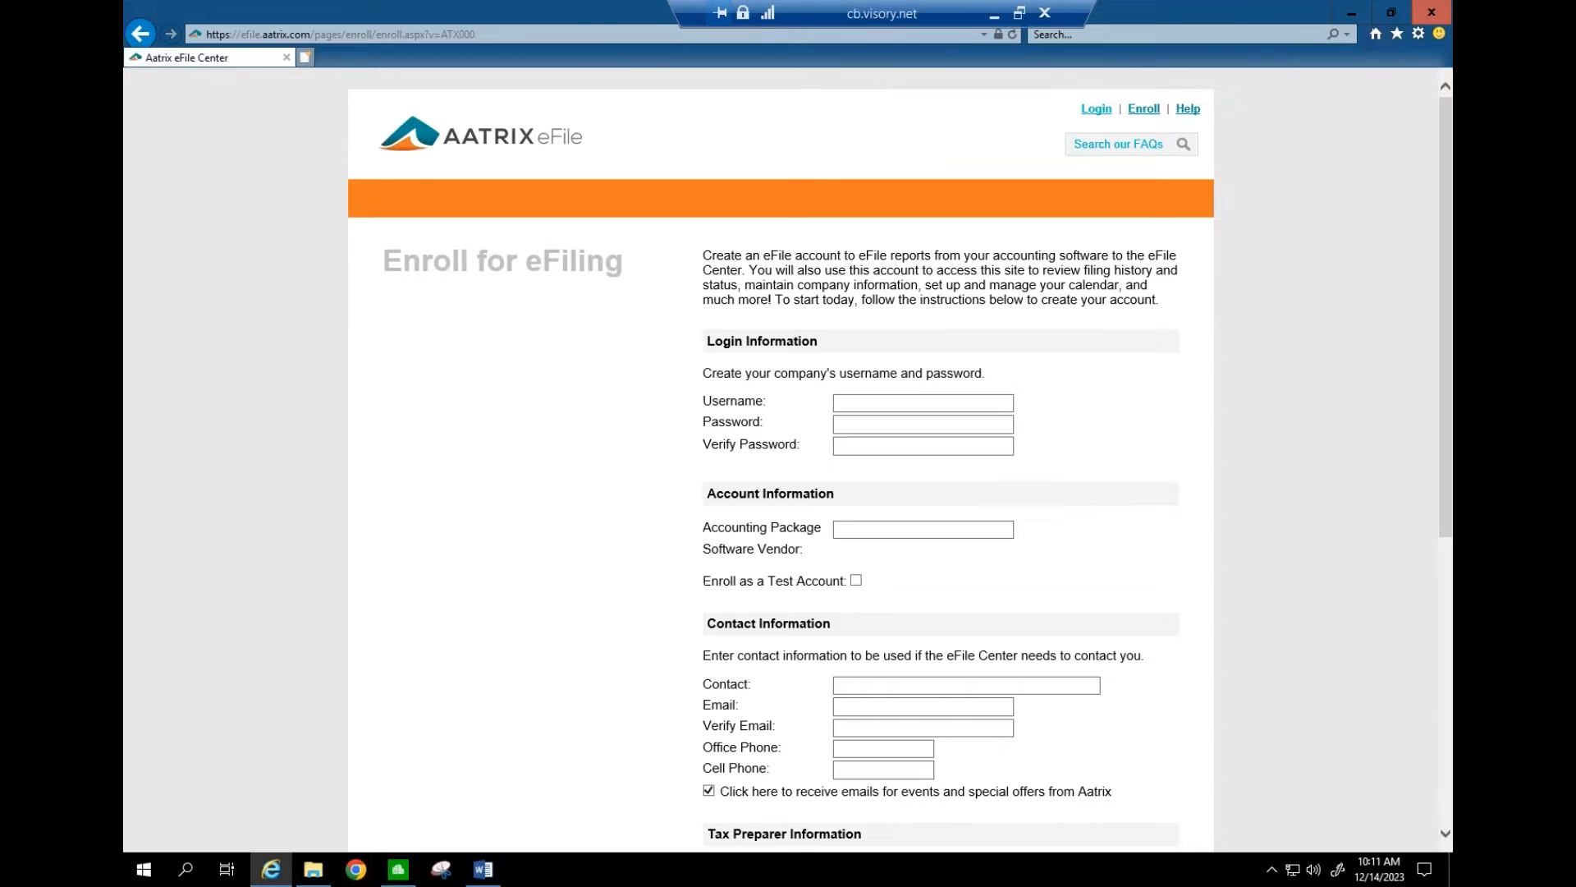
{"action": "left_click", "coordinate": [846, 405]}
{"action": "left_click", "coordinate": [854, 528]}
{"action": "type", "text": "Sage 300 "}
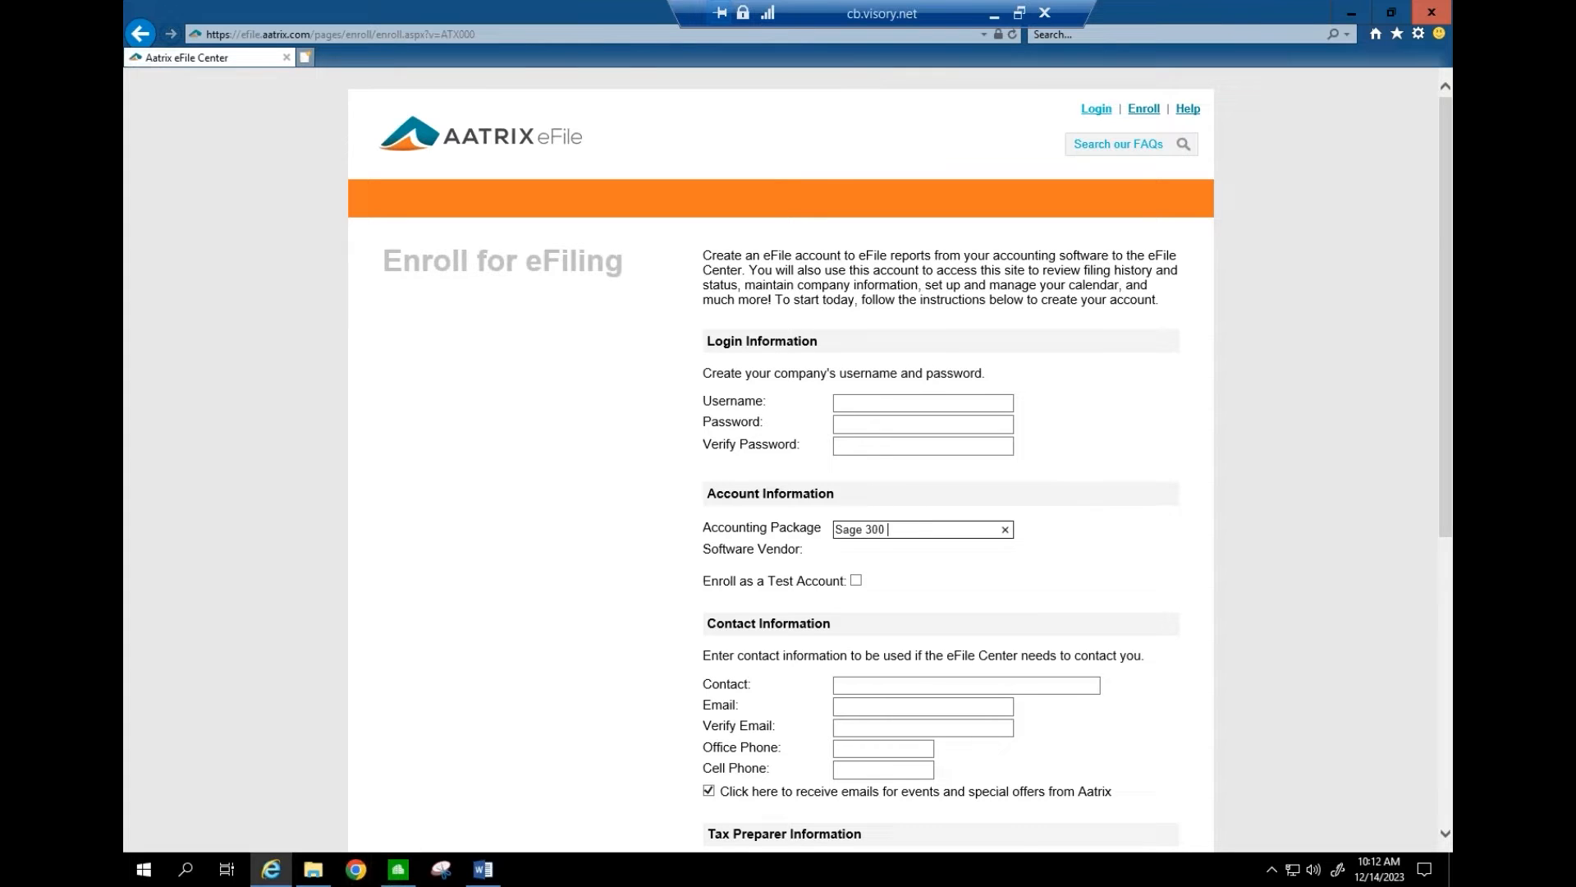
{"action": "type", "text": "construction"}
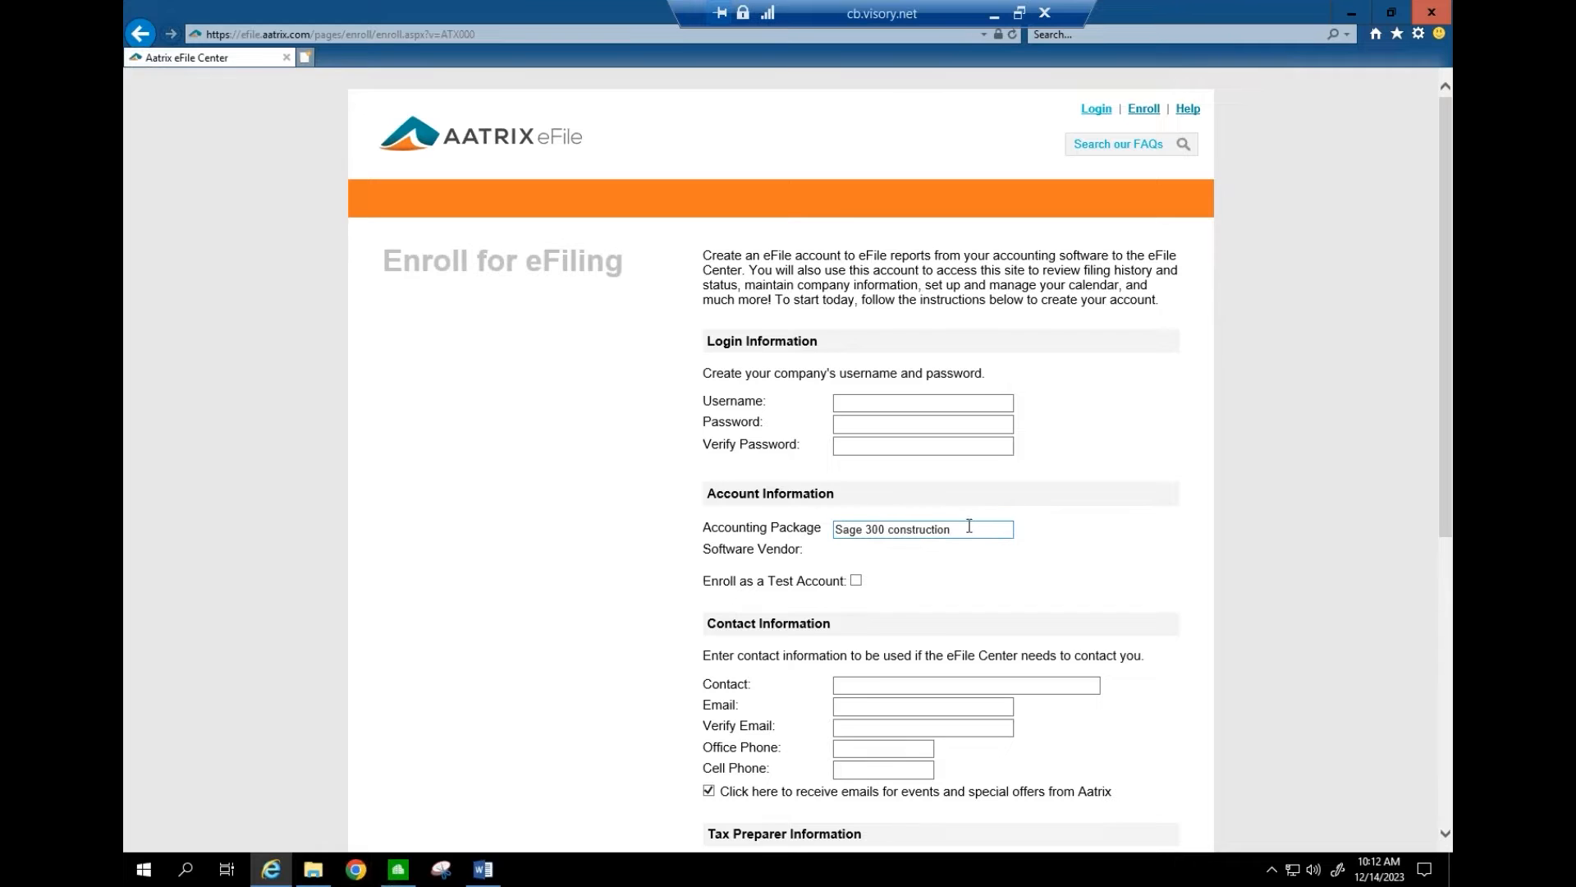
{"action": "key", "text": "BackSpace"}
{"action": "key", "text": "BackSpace"}
{"action": "key", "text": "BackSpace"}
{"action": "key", "text": "BackSpace"}
{"action": "key", "text": "BackSpace"}
{"action": "key", "text": "BackSpace"}
{"action": "key", "text": "BackSpace"}
{"action": "key", "text": "BackSpace"}
{"action": "key", "text": "BackSpace"}
{"action": "key", "text": "BackSpace"}
{"action": "key", "text": "BackSpace"}
{"action": "key", "text": "BackSpace"}
{"action": "type", "text": "CRE"}
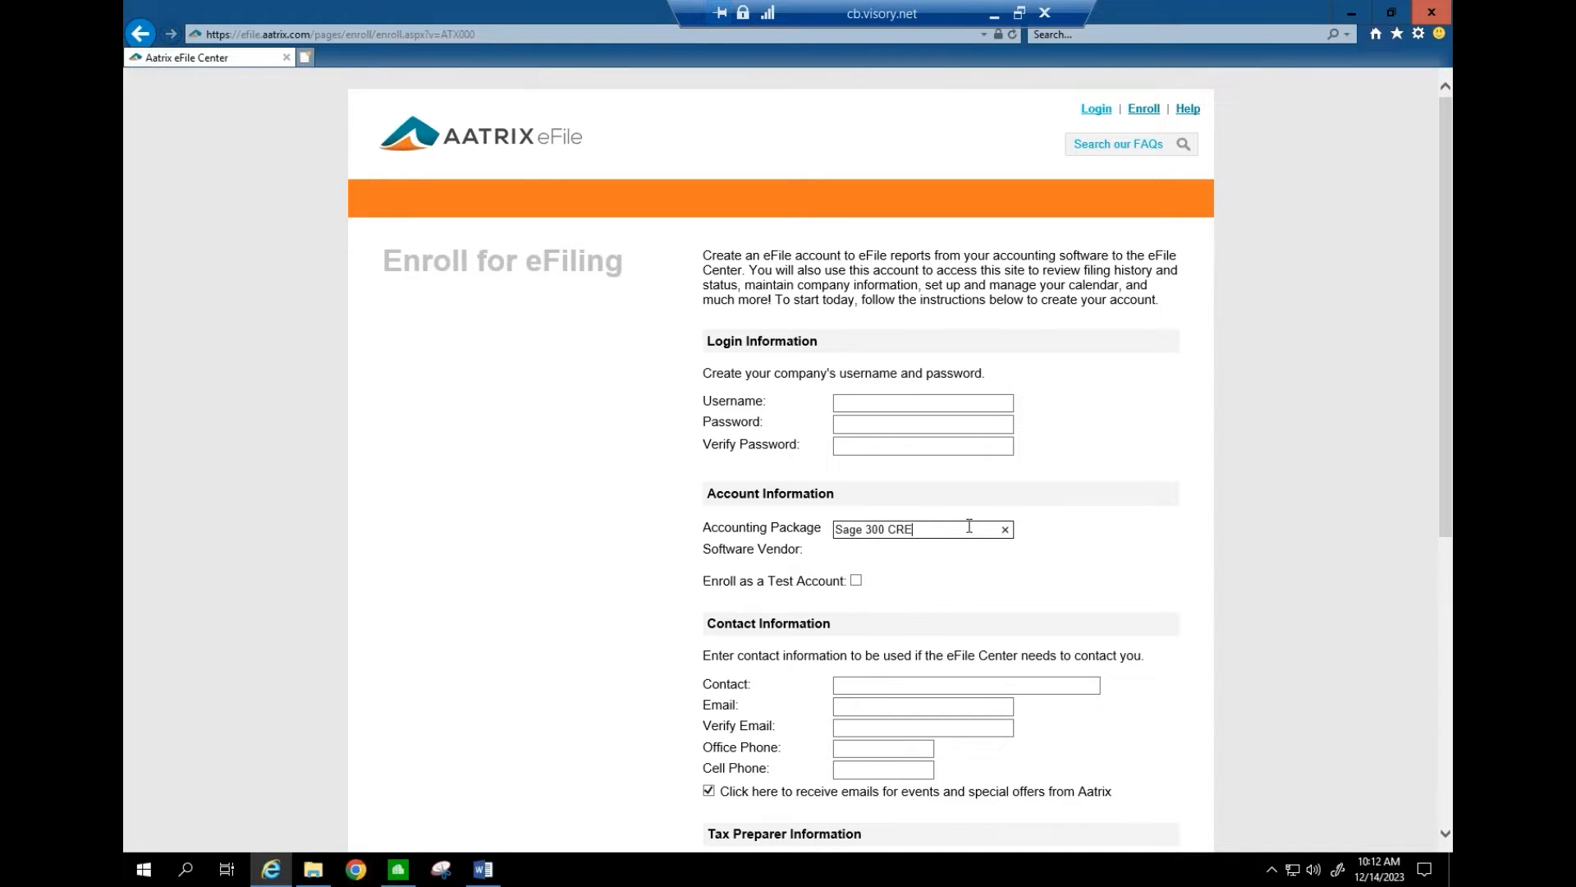
{"action": "key", "text": "Tab"}
- Complete the Accounting Package entry as 'Sage 300 CRE Accounting' and scroll down the form
{"action": "left_click", "coordinate": [970, 526]}
{"action": "key", "text": "BackSpace"}
{"action": "key", "text": "BackSpace"}
{"action": "key", "text": "BackSpace"}
{"action": "type", "text": "CRE"}
{"action": "key", "text": "Tab"}
{"action": "left_click", "coordinate": [969, 526]}
{"action": "type", "text": "Accounting"}
{"action": "key", "text": "Tab"}
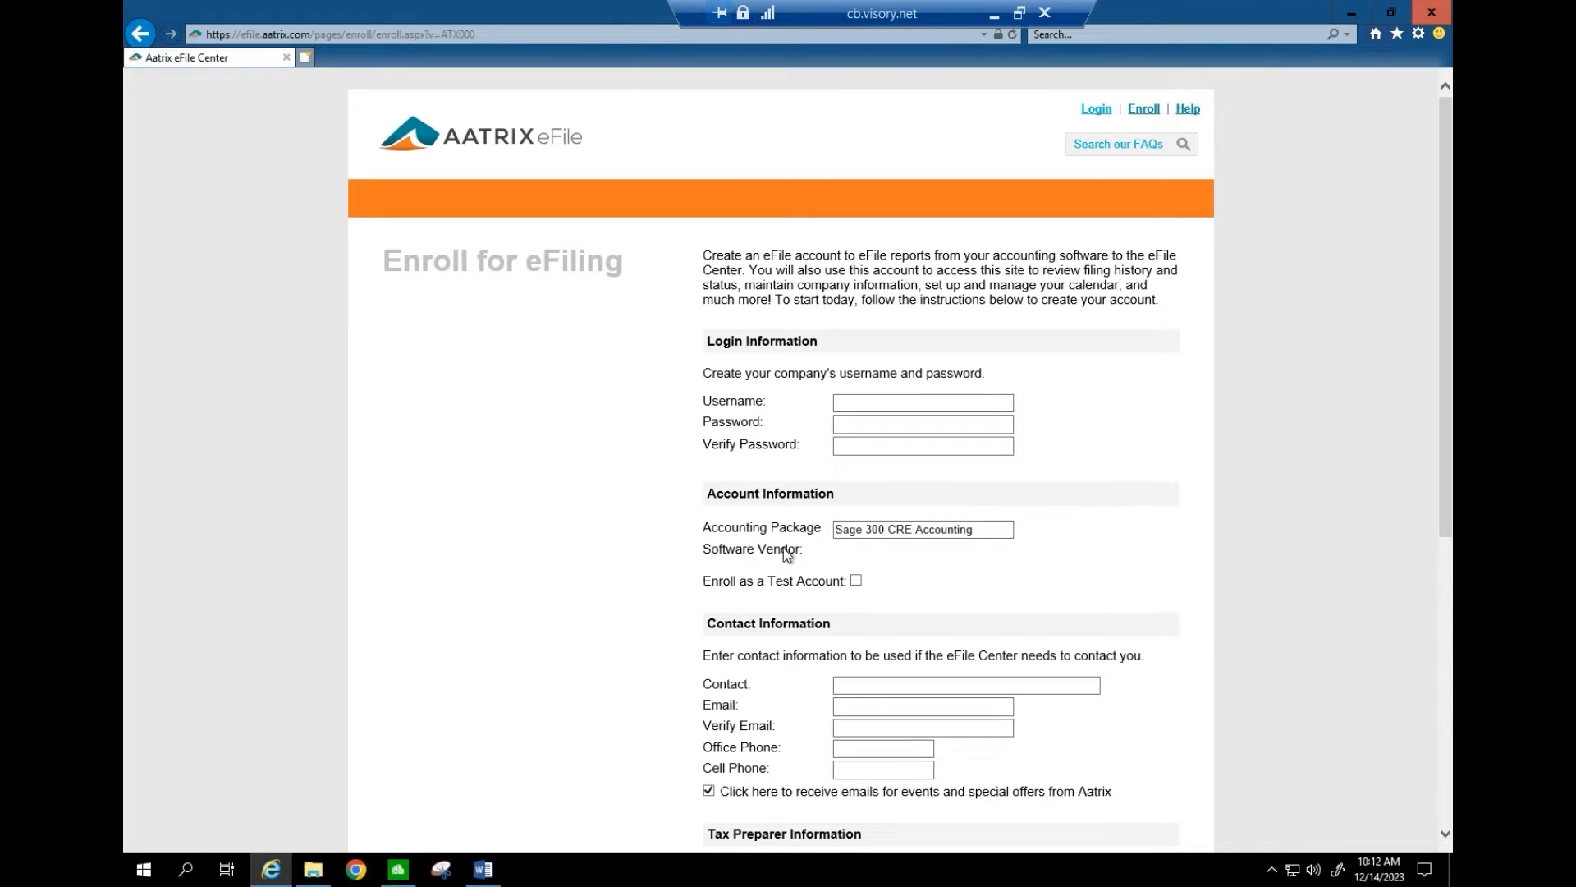
{"action": "left_click", "coordinate": [875, 536]}
{"action": "left_click", "coordinate": [980, 531]}
{"action": "left_click", "coordinate": [956, 562]}
{"action": "triple_click", "coordinate": [852, 525]}
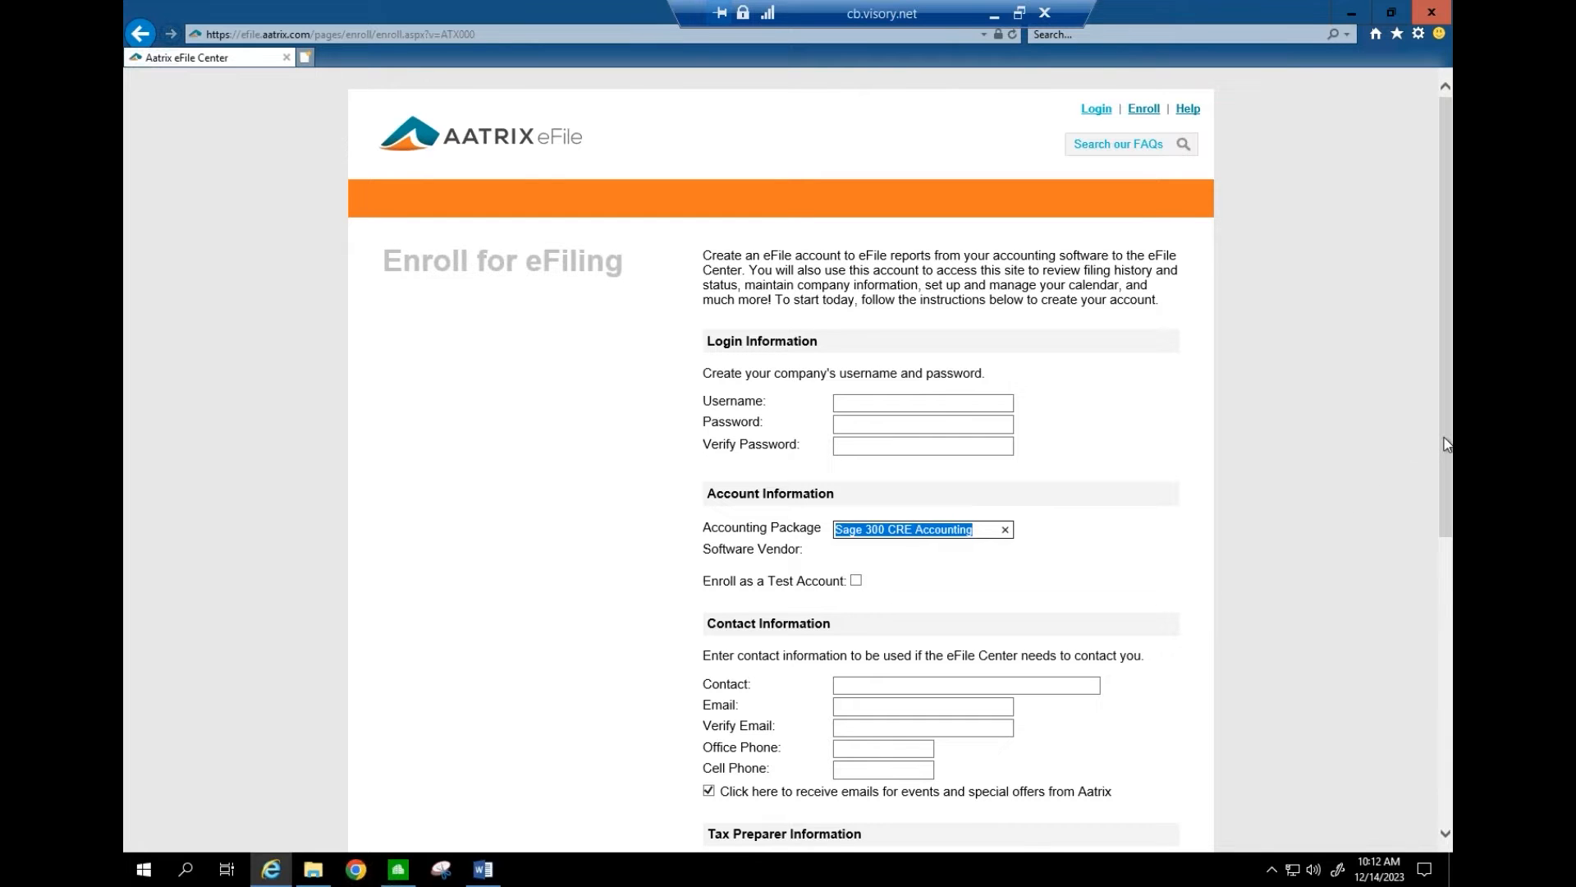
{"action": "left_click_drag", "start_coordinate": [1445, 445], "coordinate": [1450, 577]}
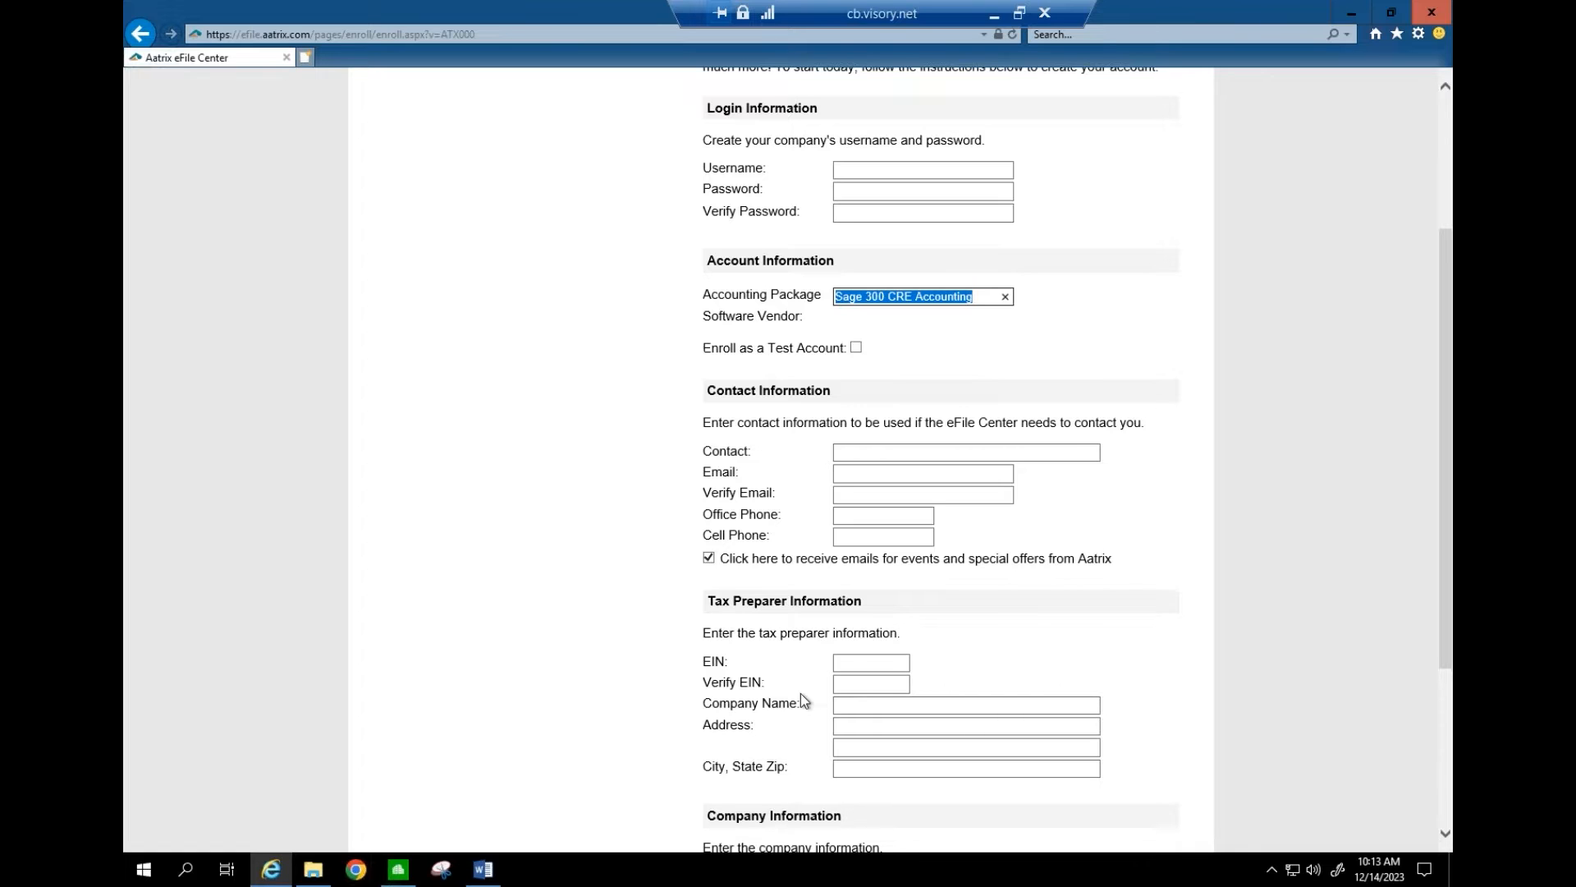
- Review the enrollment form's contact and tax preparer fields, then close the eFile Center browser
{"action": "left_click", "coordinate": [993, 17]}
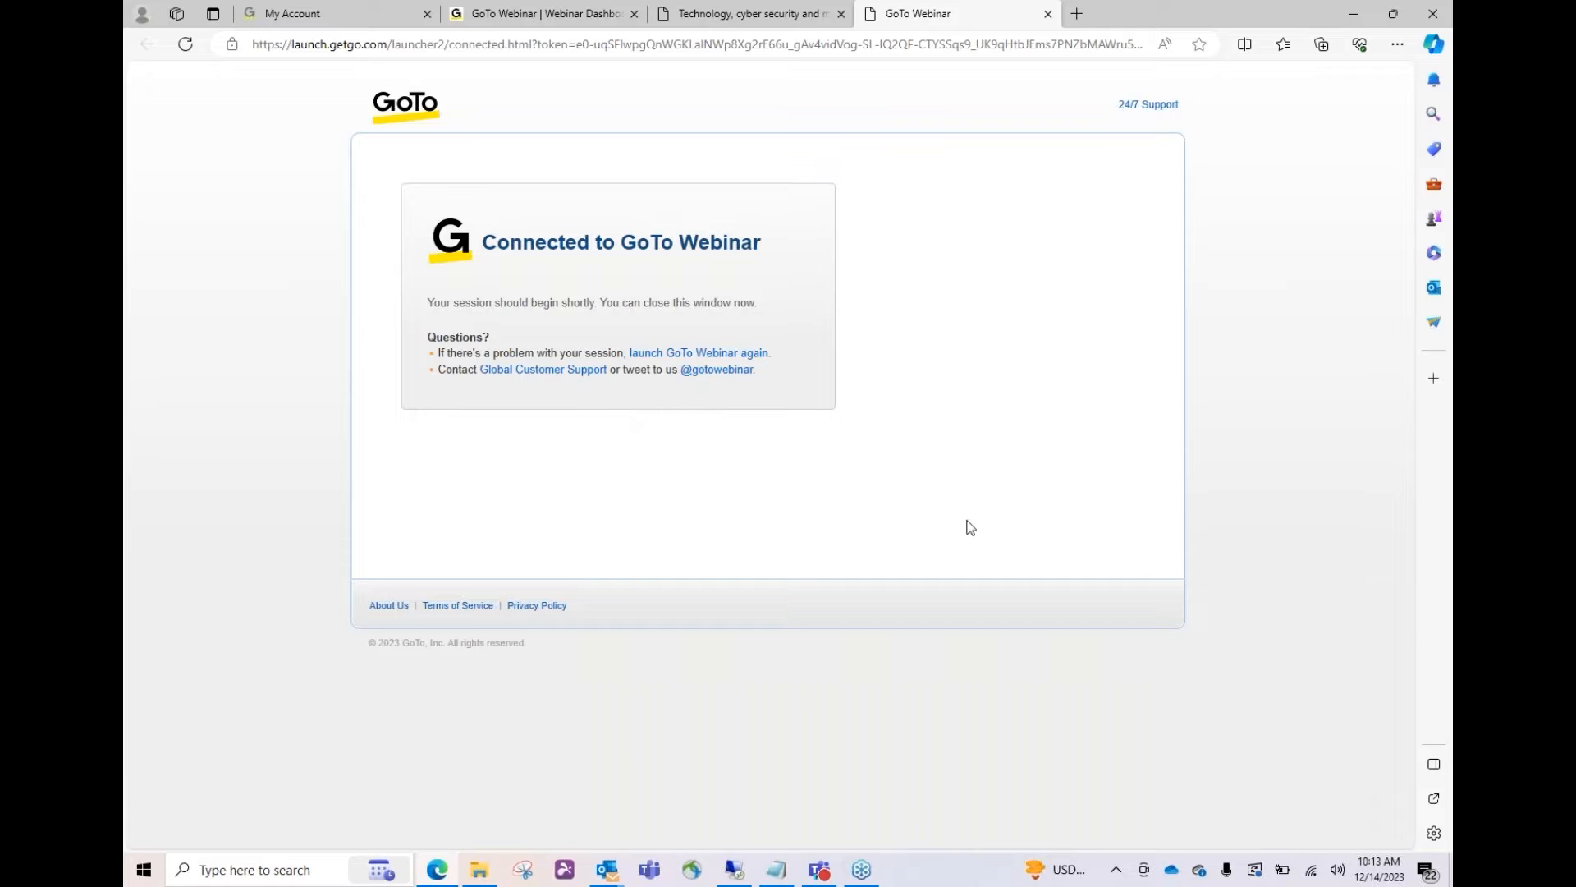
{"action": "left_click", "coordinate": [734, 870]}
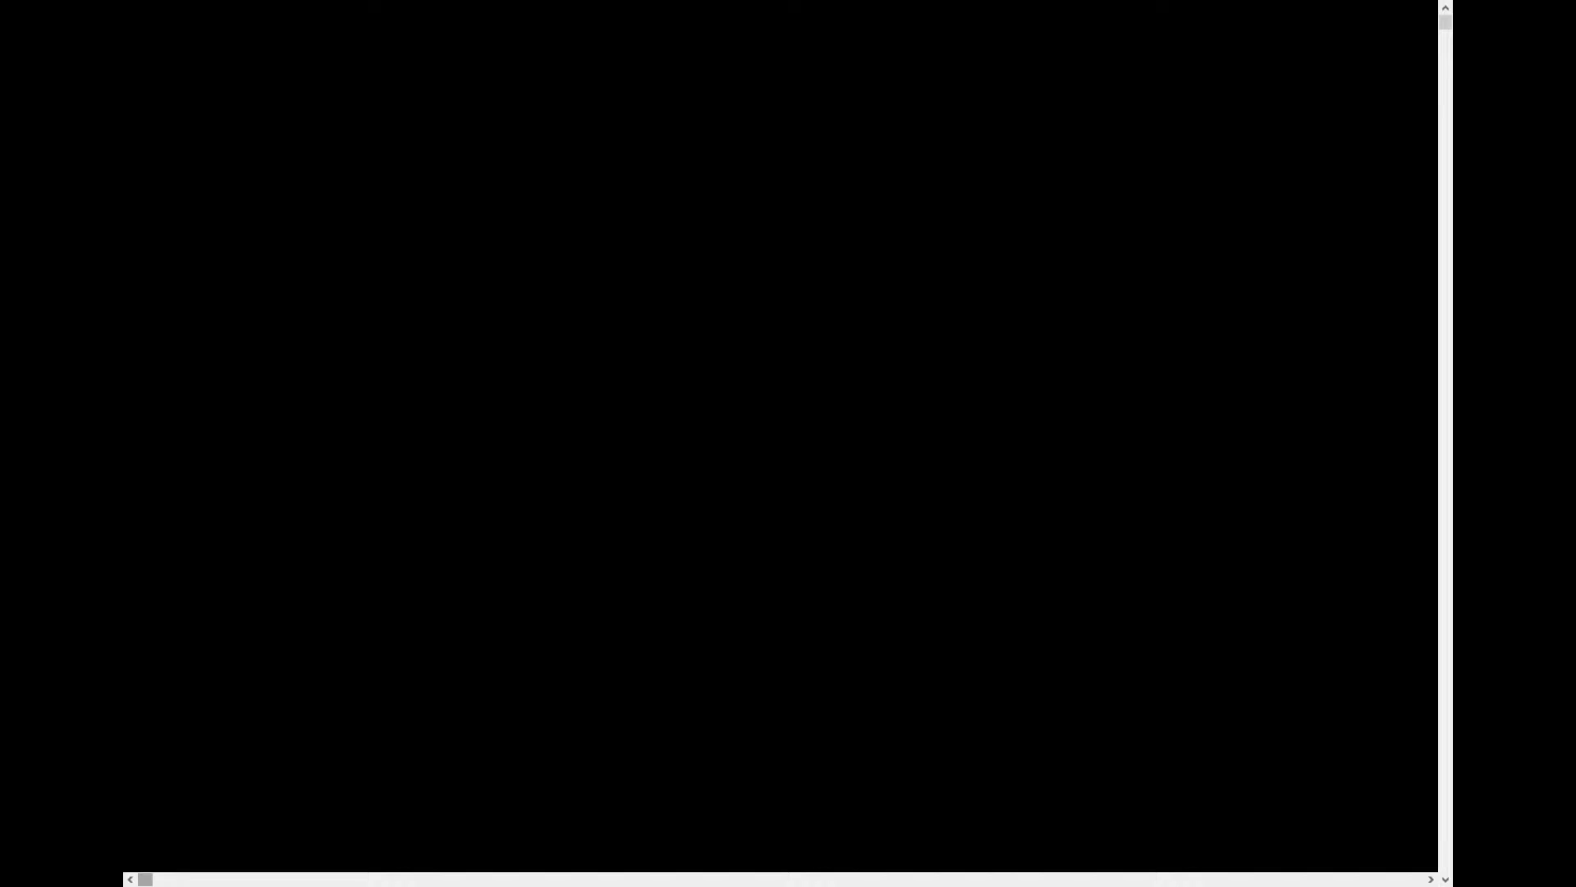
{"action": "left_click_drag", "start_coordinate": [1445, 486], "coordinate": [1451, 710]}
{"action": "left_click_drag", "start_coordinate": [1451, 557], "coordinate": [1451, 767]}
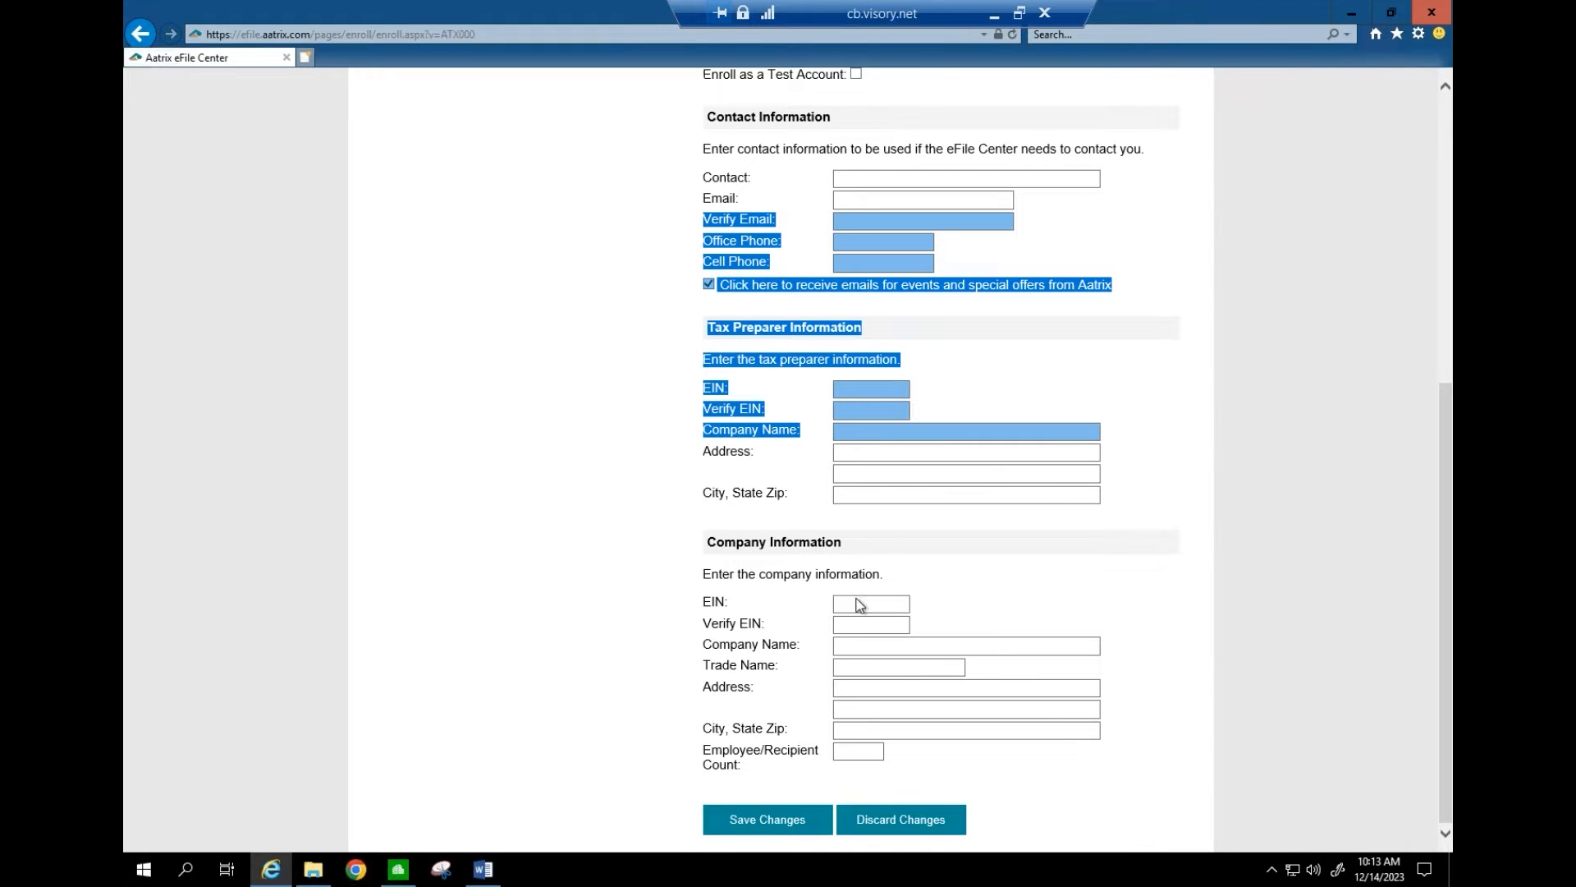
{"action": "left_click", "coordinate": [1014, 359]}
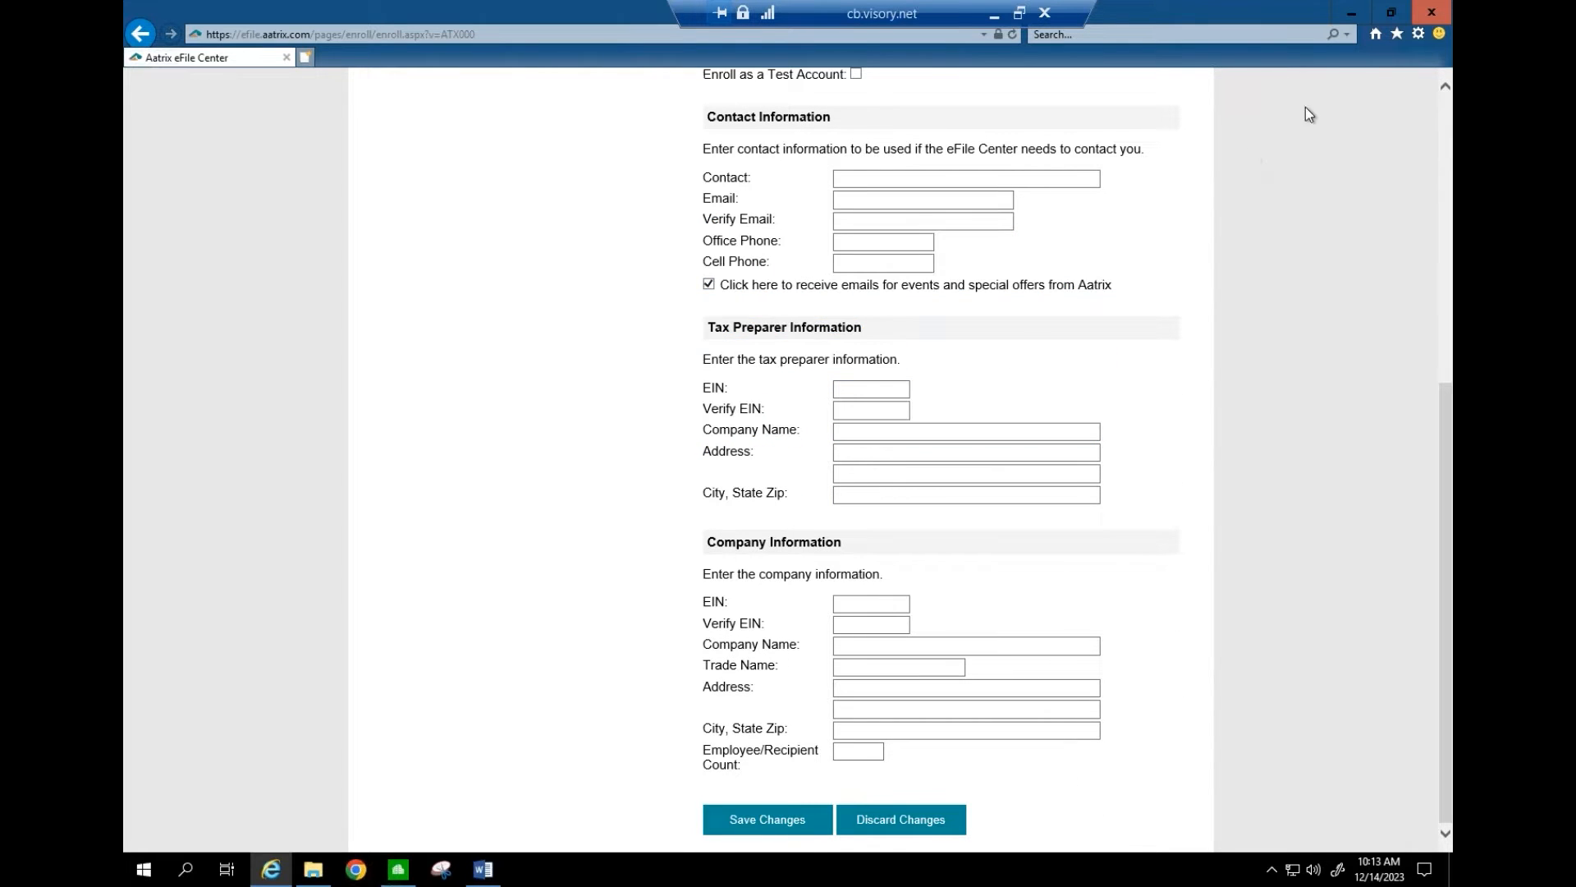
{"action": "left_click", "coordinate": [1429, 16]}
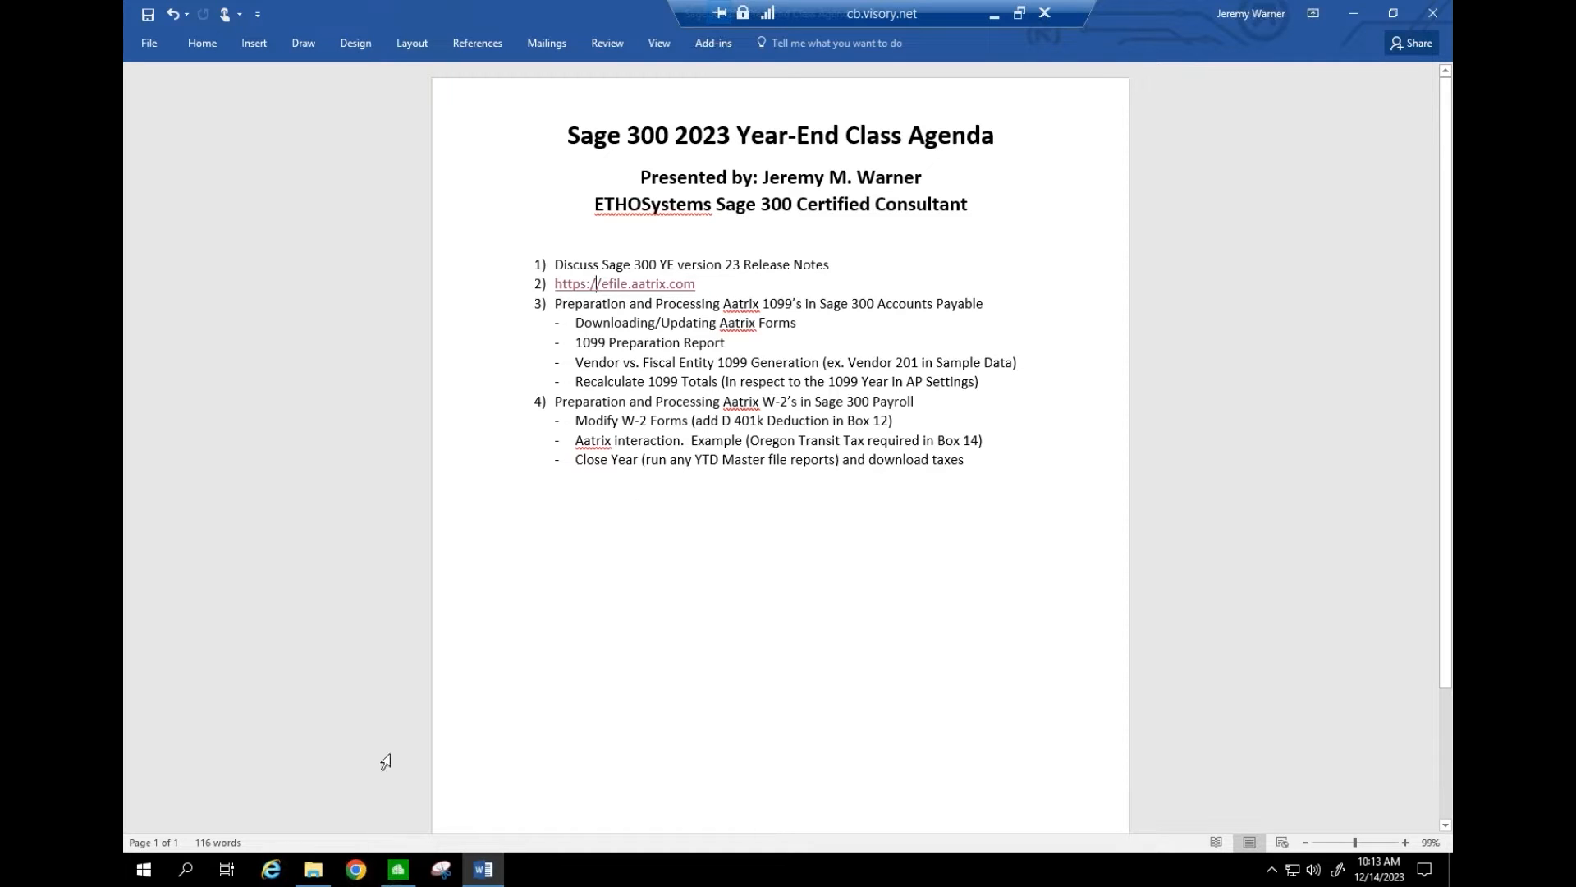
{"action": "left_click", "coordinate": [399, 869]}
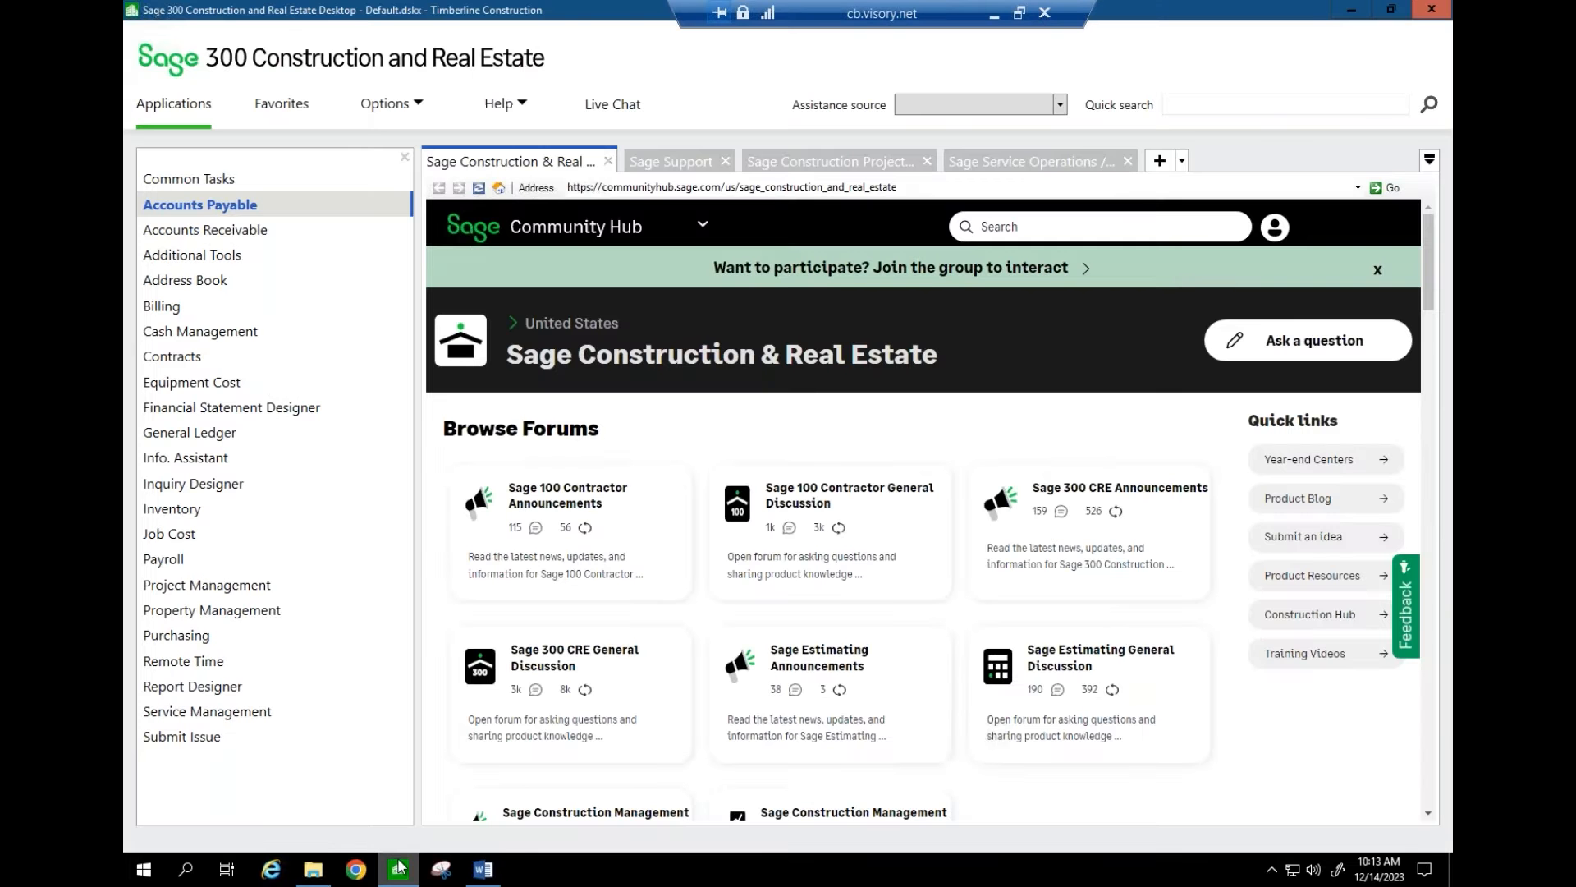
{"action": "left_click", "coordinate": [211, 202]}
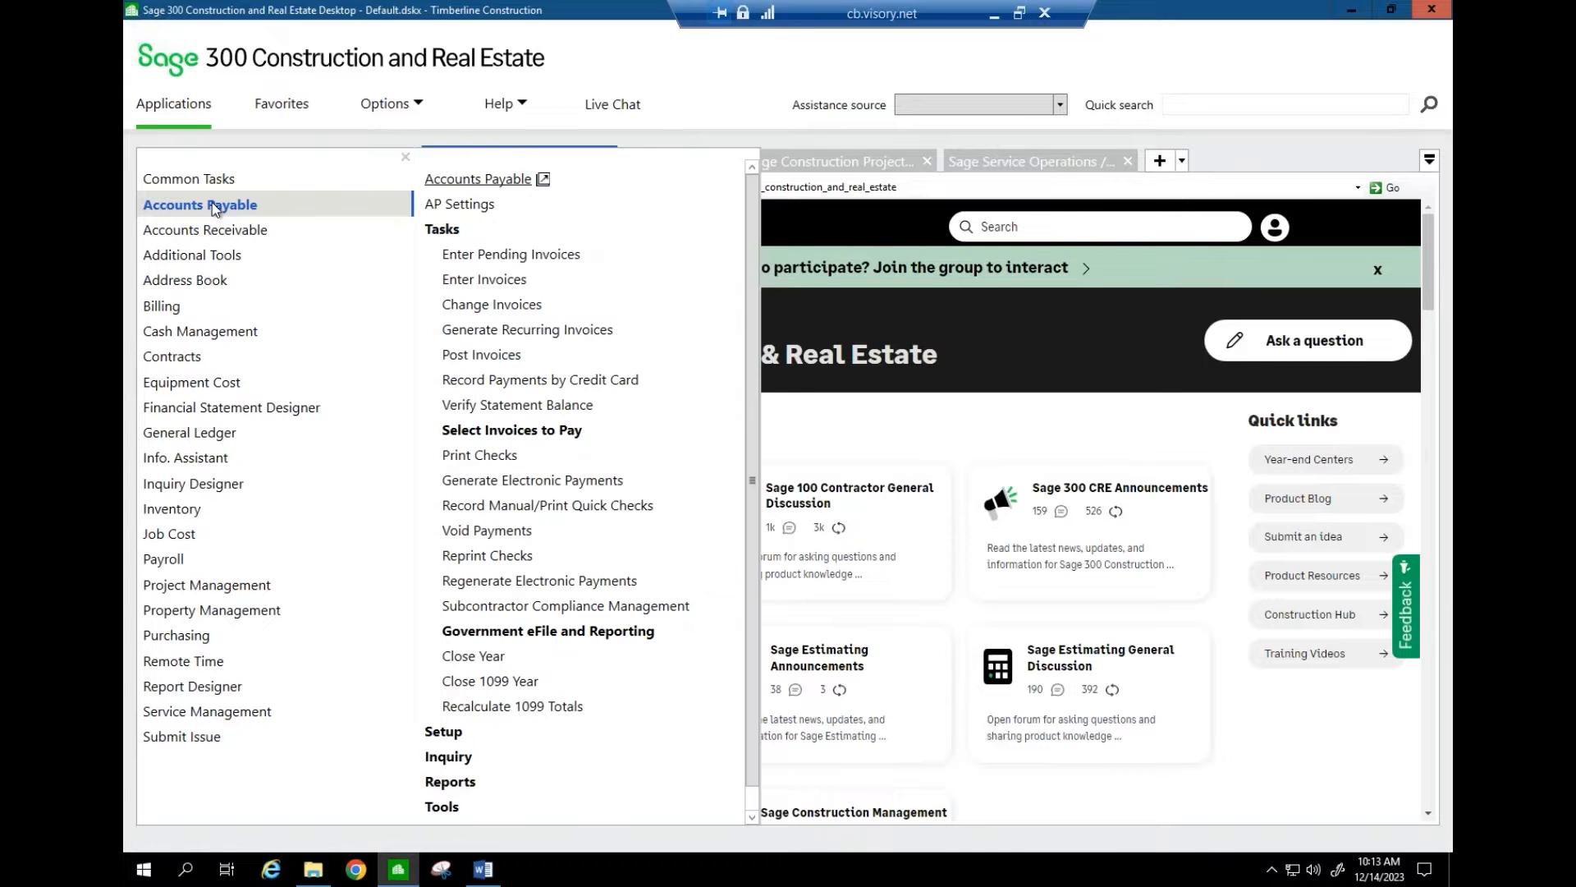
{"action": "left_click", "coordinate": [447, 229]}
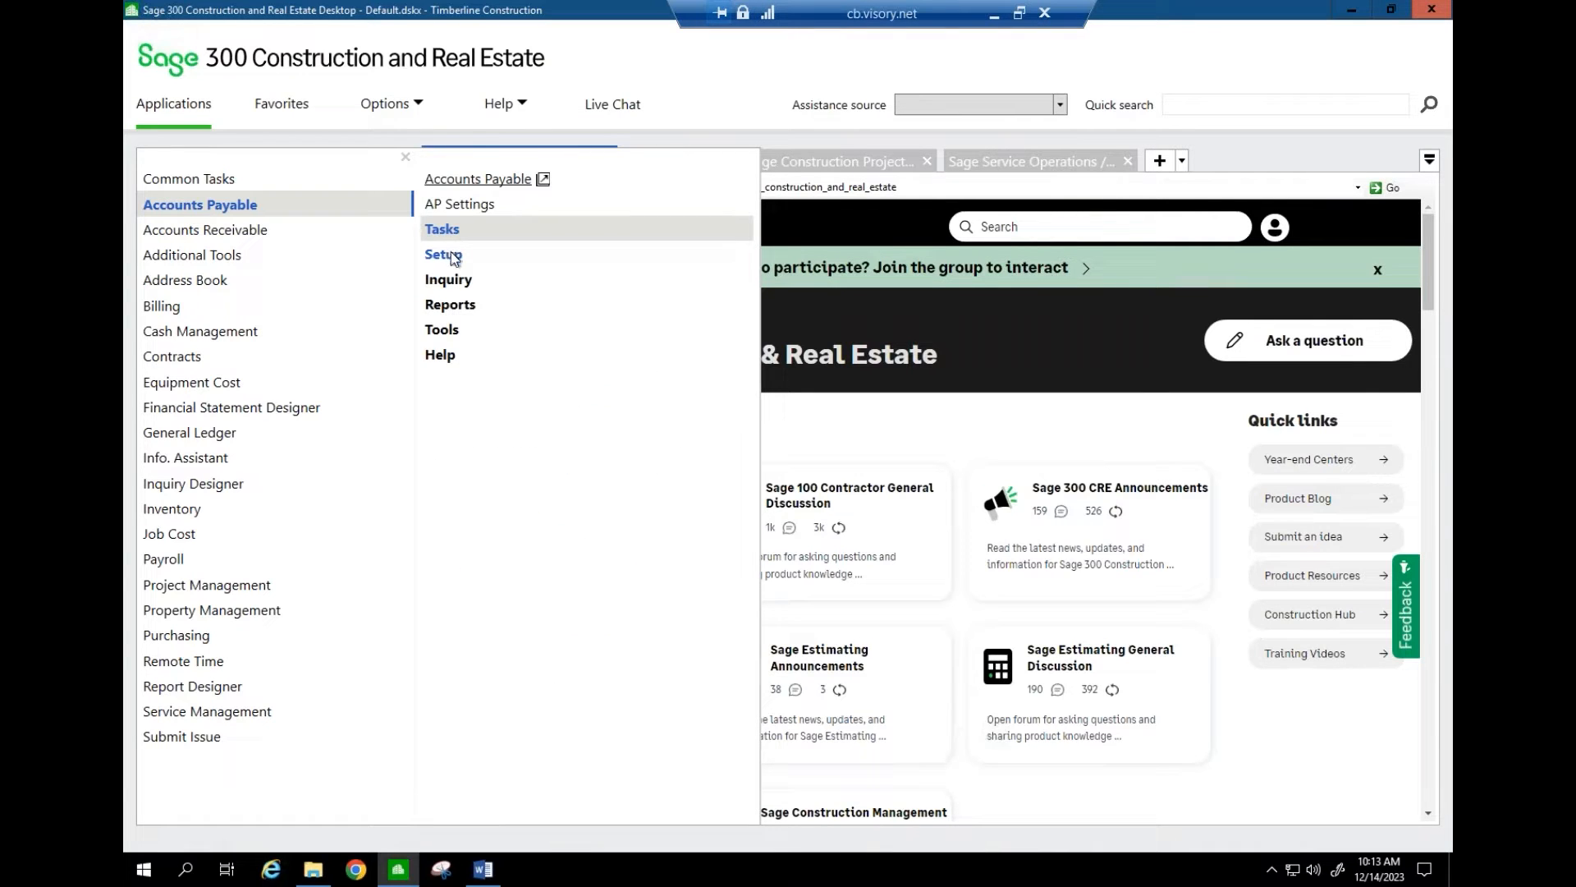
{"action": "left_click", "coordinate": [453, 257]}
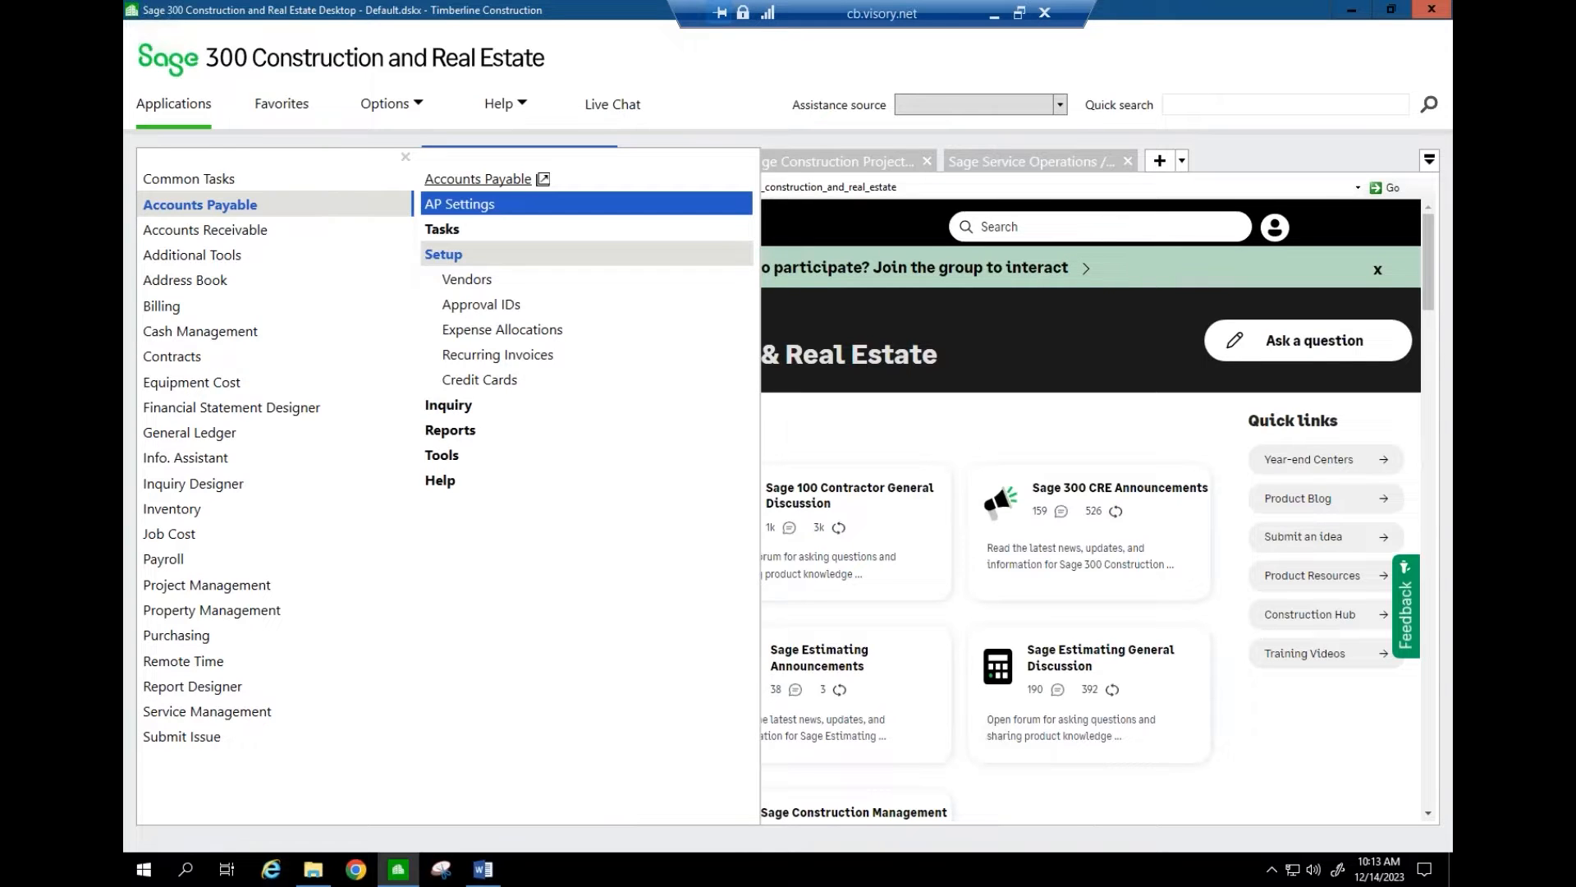
{"action": "left_click", "coordinate": [468, 205]}
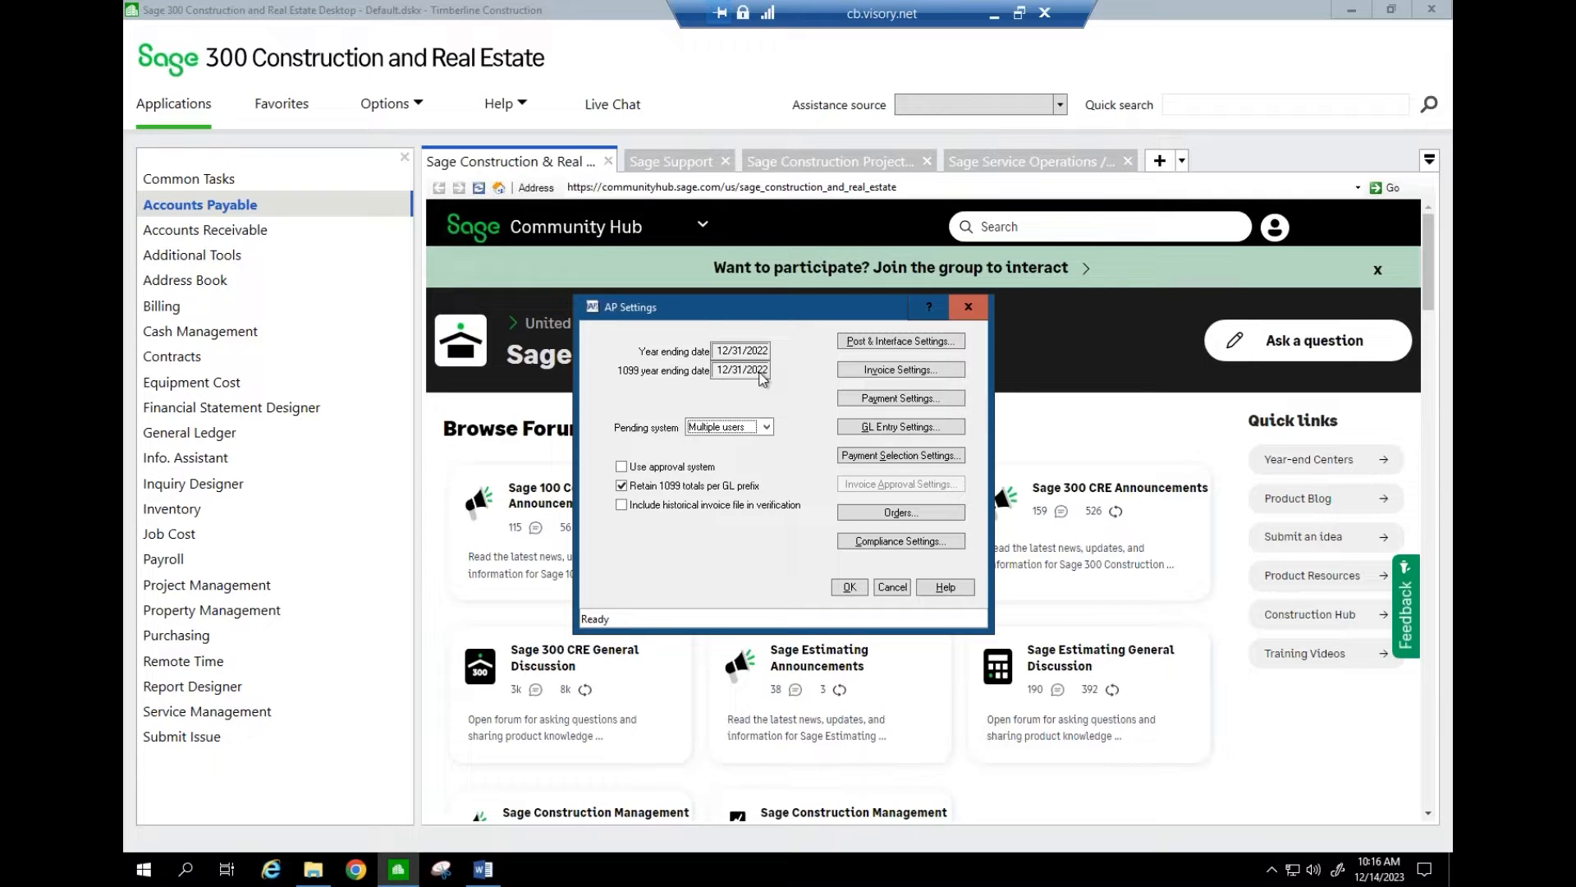
{"action": "left_click", "coordinate": [892, 587]}
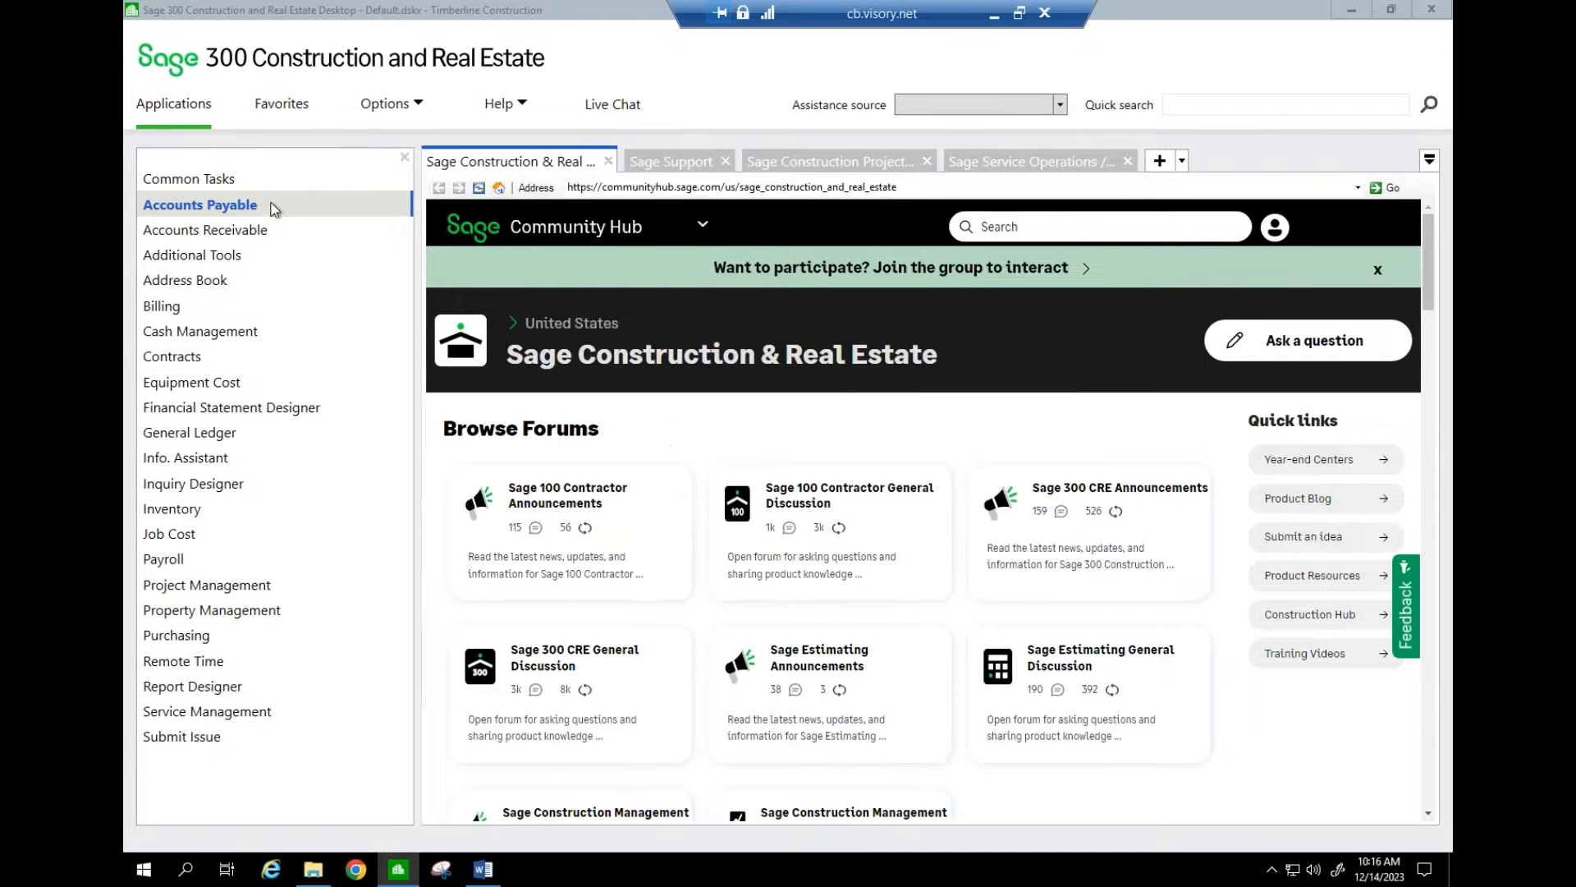
- Open Close 1099 Year from the Accounts Payable tasks, showing a 12/31/2023 new year end
{"action": "left_click", "coordinate": [271, 209]}
{"action": "left_click", "coordinate": [443, 229]}
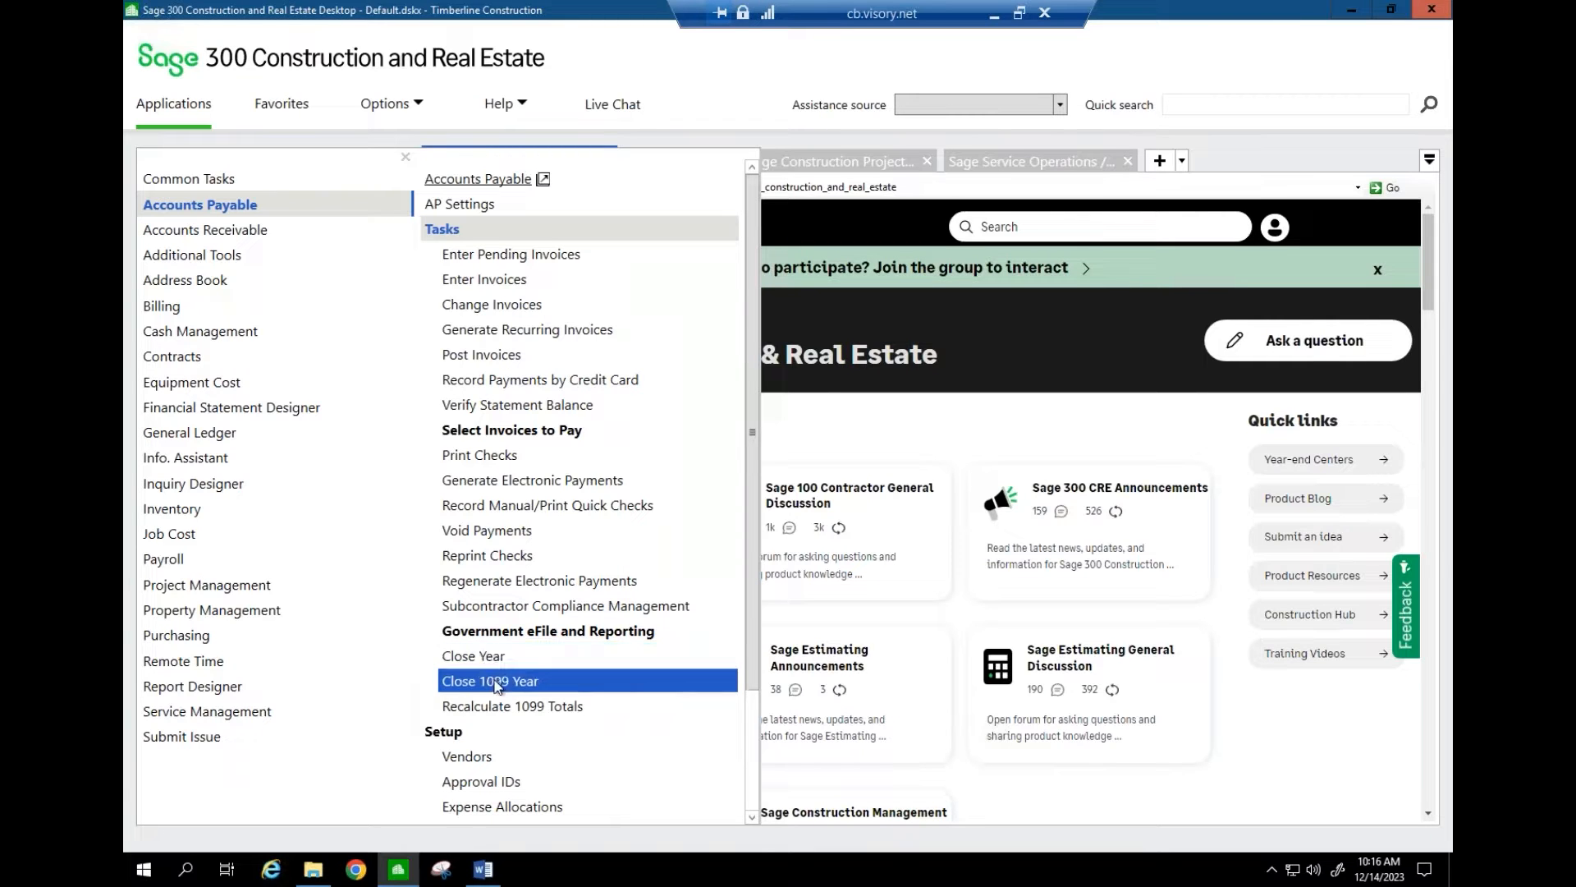
{"action": "left_click", "coordinate": [496, 682]}
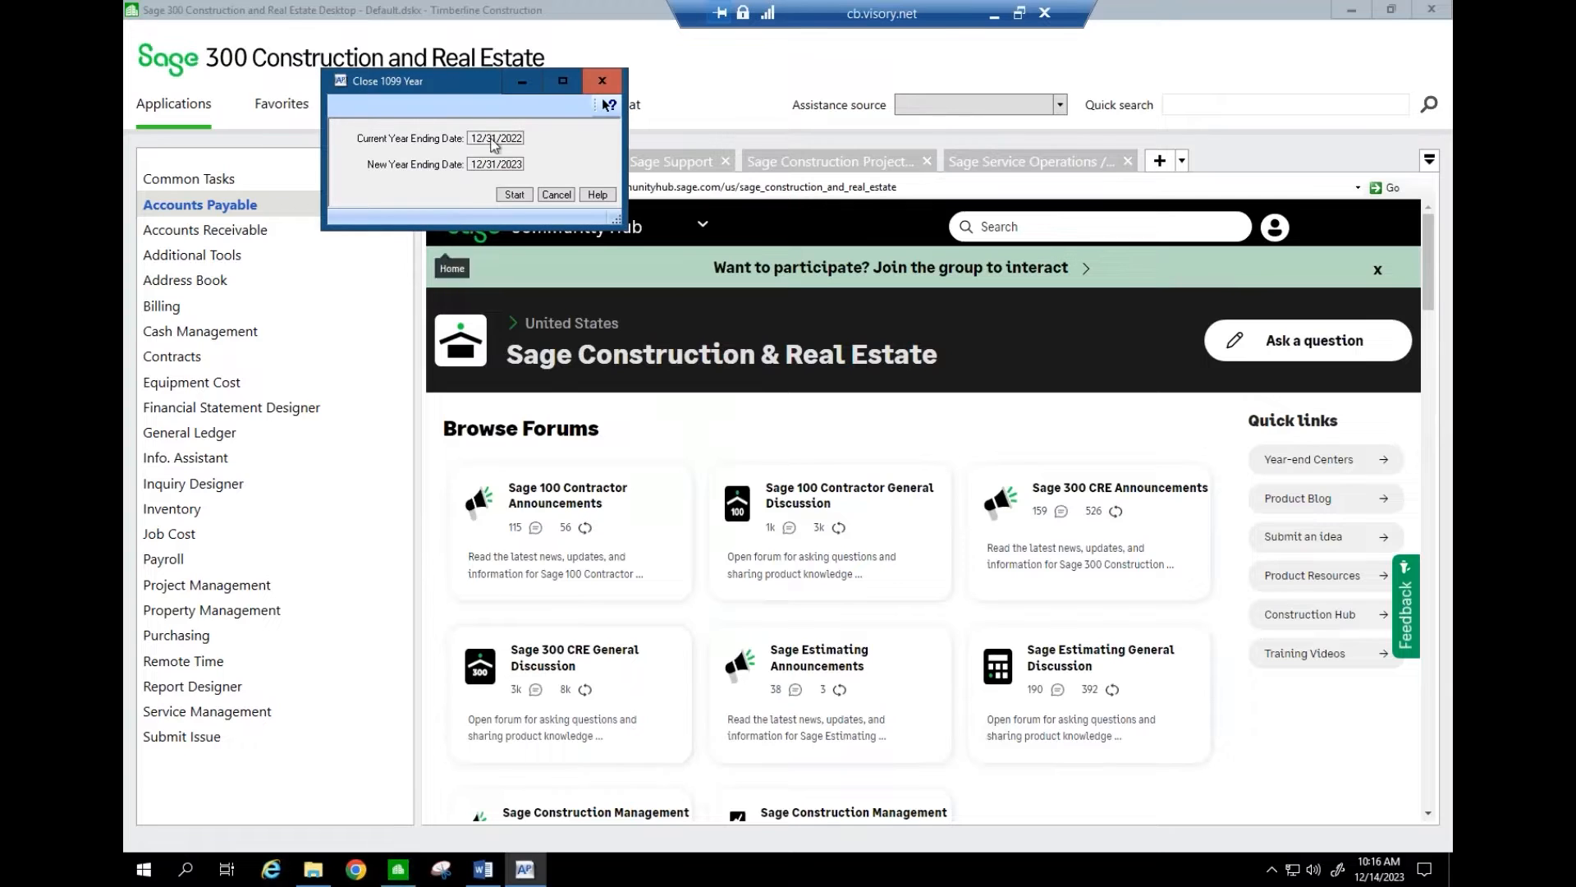
- Run AP Close 1099 Year after confirming the backup, and check it completed normally at 100%
{"action": "left_click", "coordinate": [515, 195]}
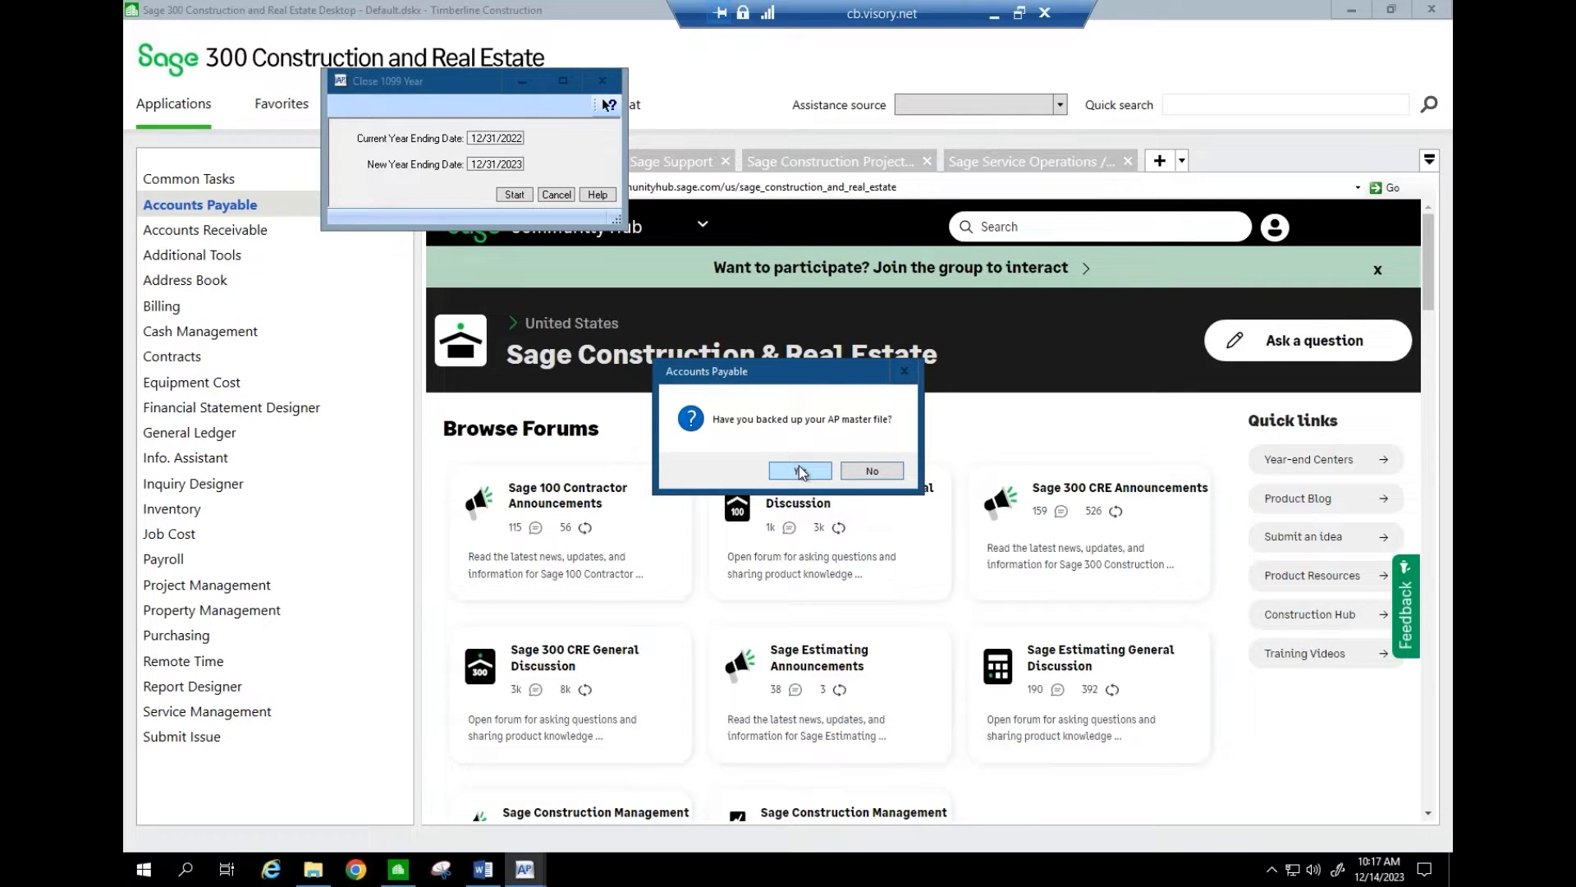
{"action": "left_click", "coordinate": [800, 470]}
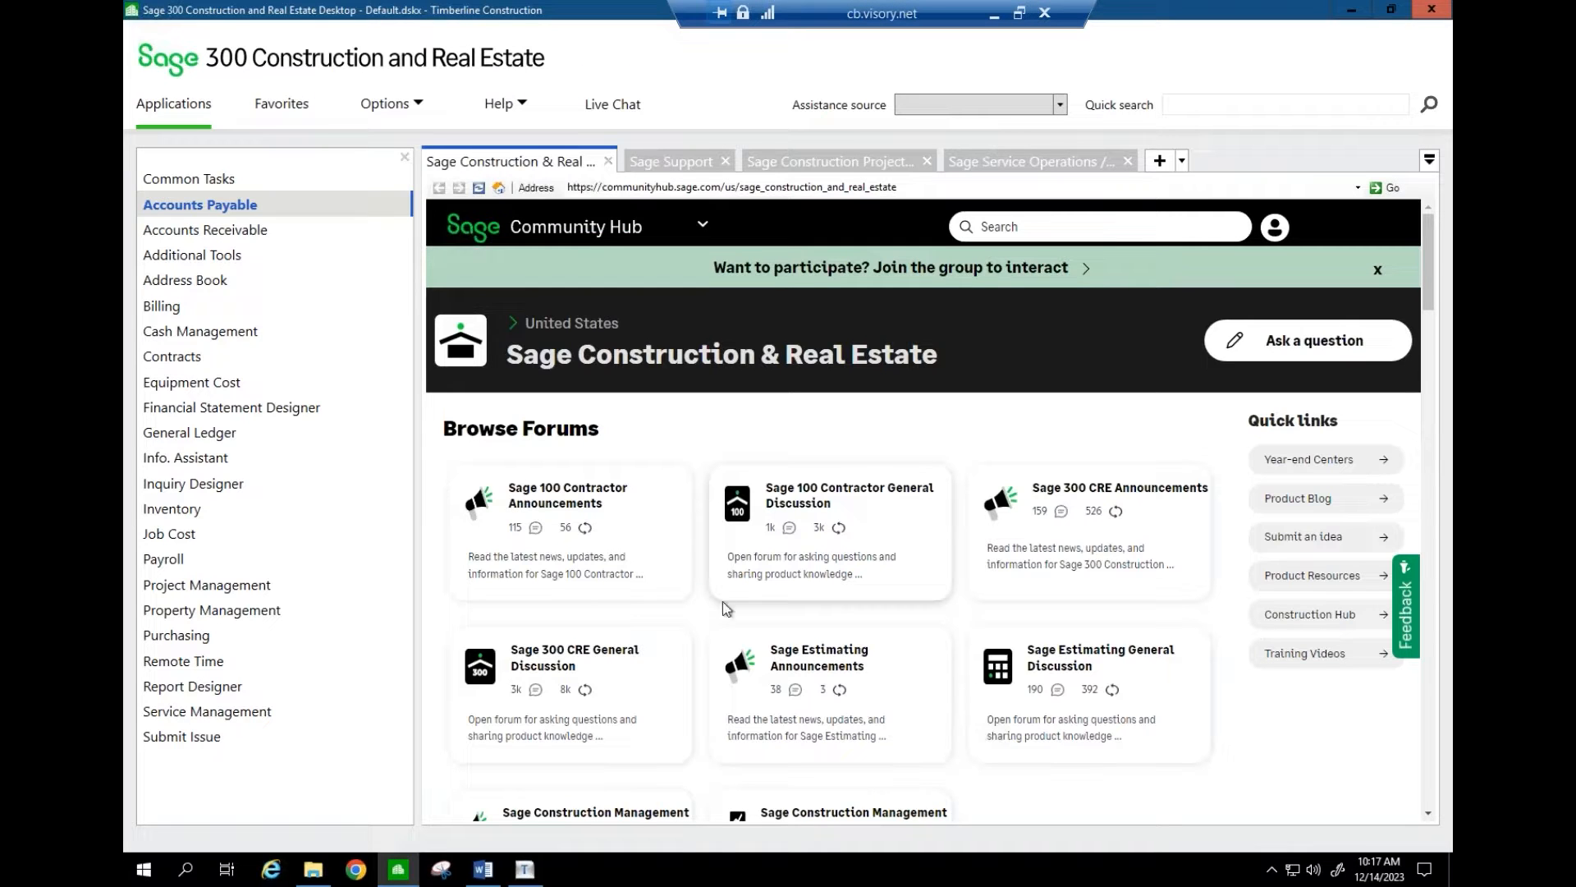
{"action": "left_click", "coordinate": [532, 873]}
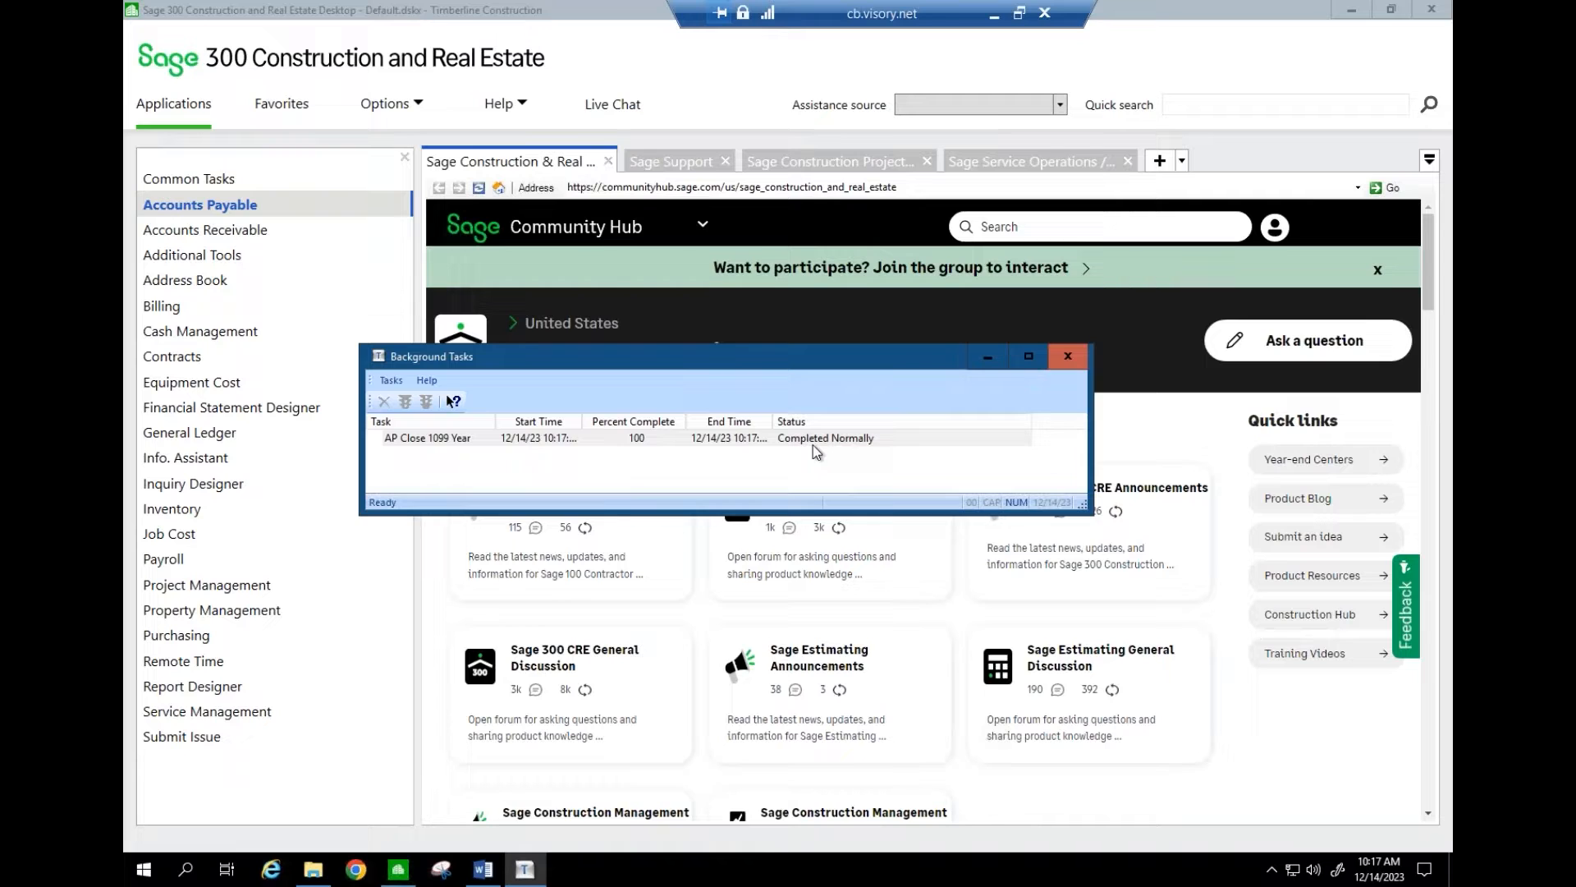
- Verify AP Settings show the 1099 year ending 12/31/2023 and the year ending 12/31/2022
{"action": "left_click", "coordinate": [1065, 368]}
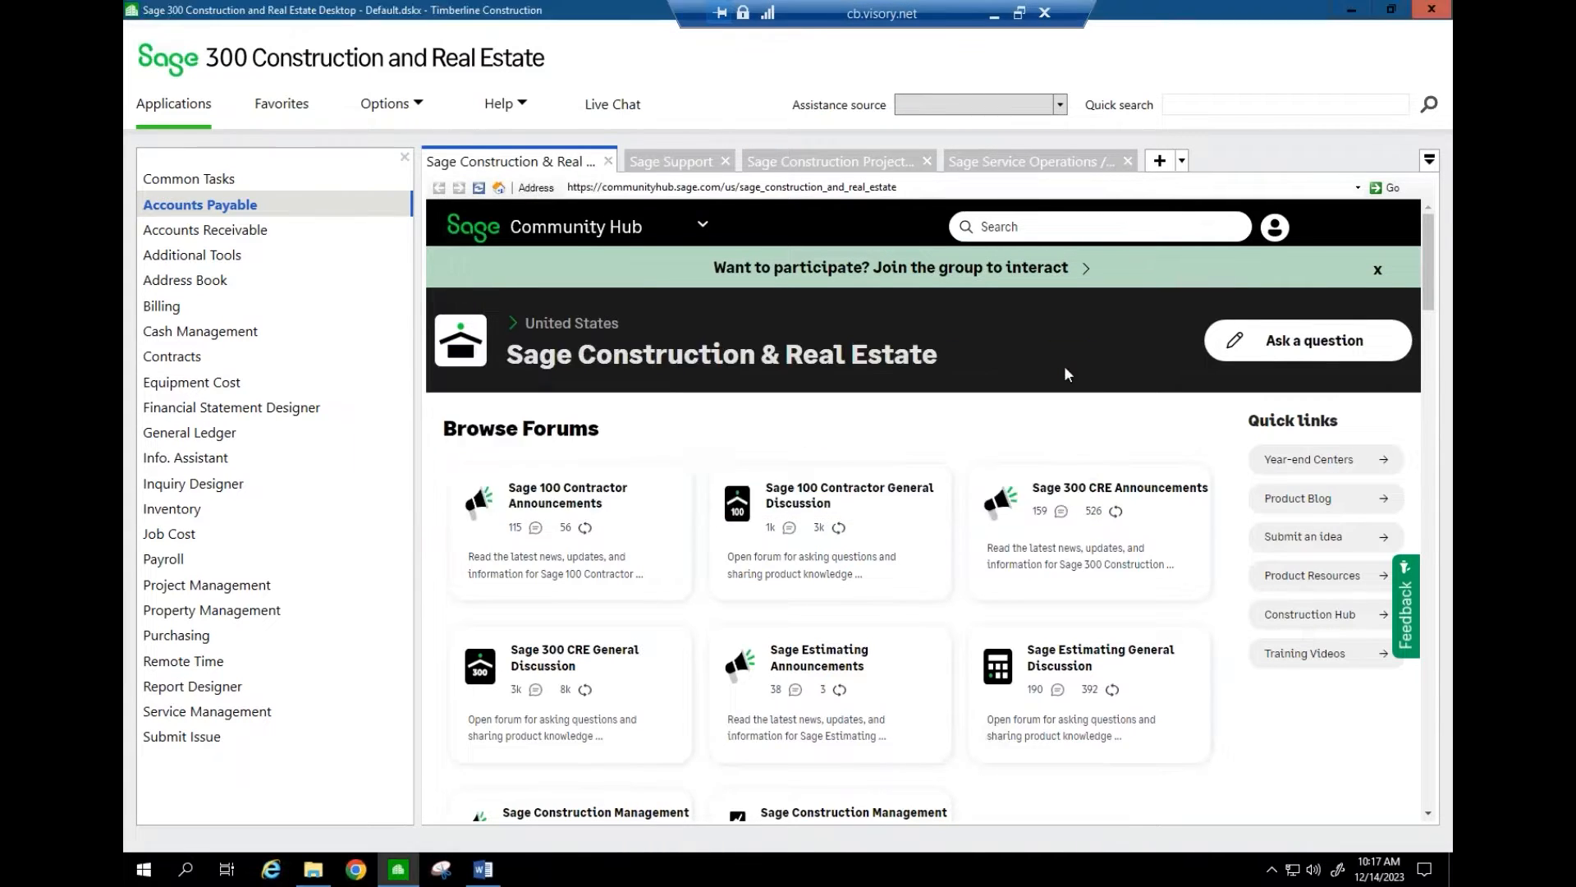
{"action": "left_click", "coordinate": [289, 207]}
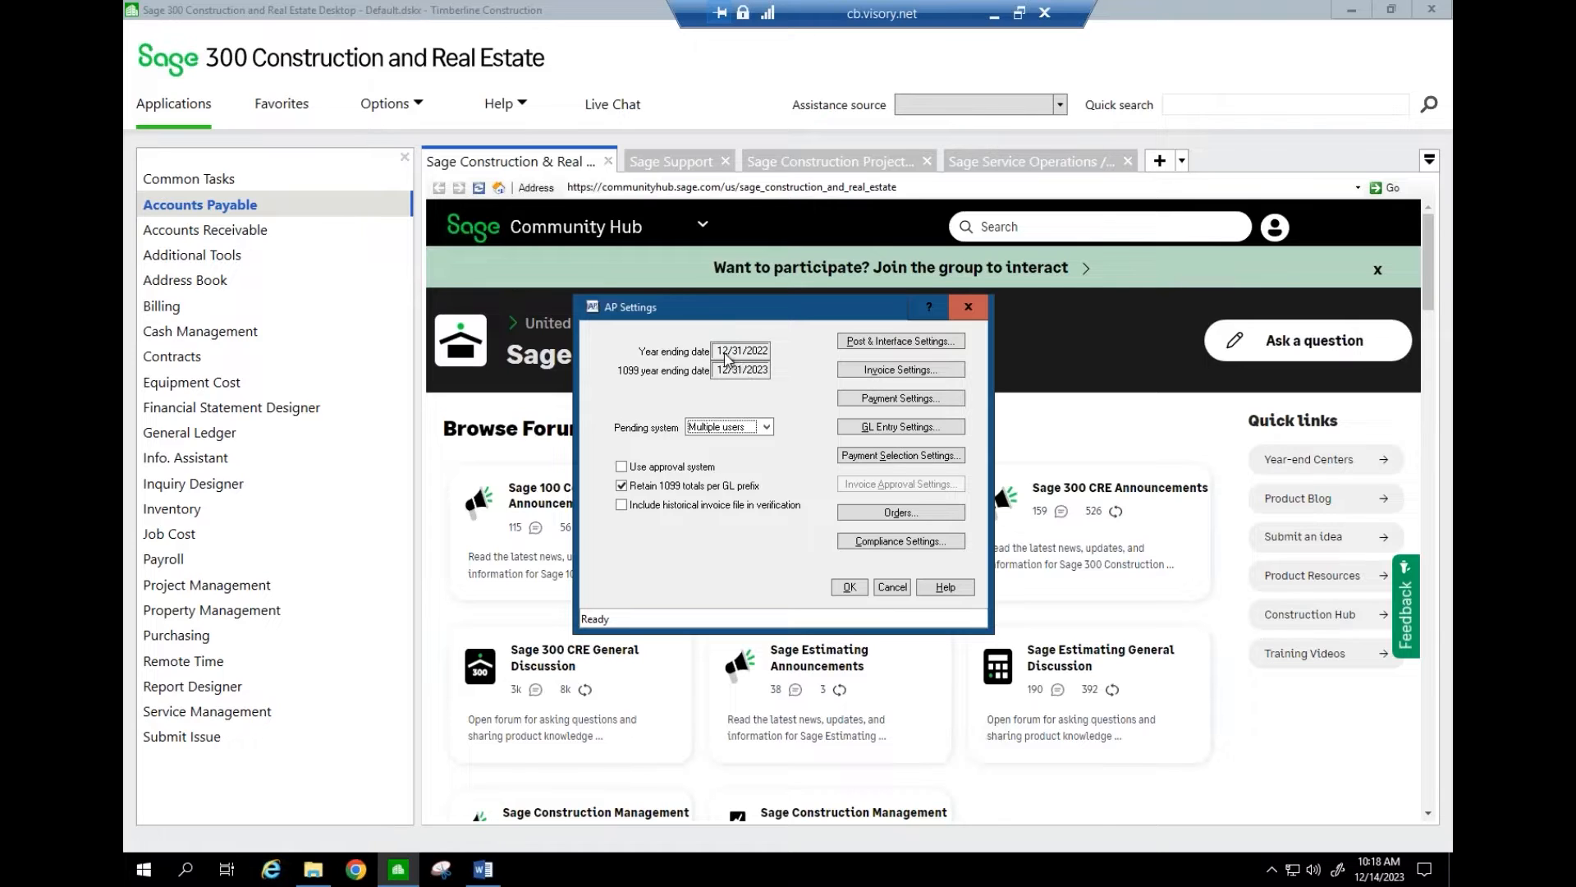
{"action": "left_click", "coordinate": [850, 587]}
{"action": "left_click", "coordinate": [274, 197]}
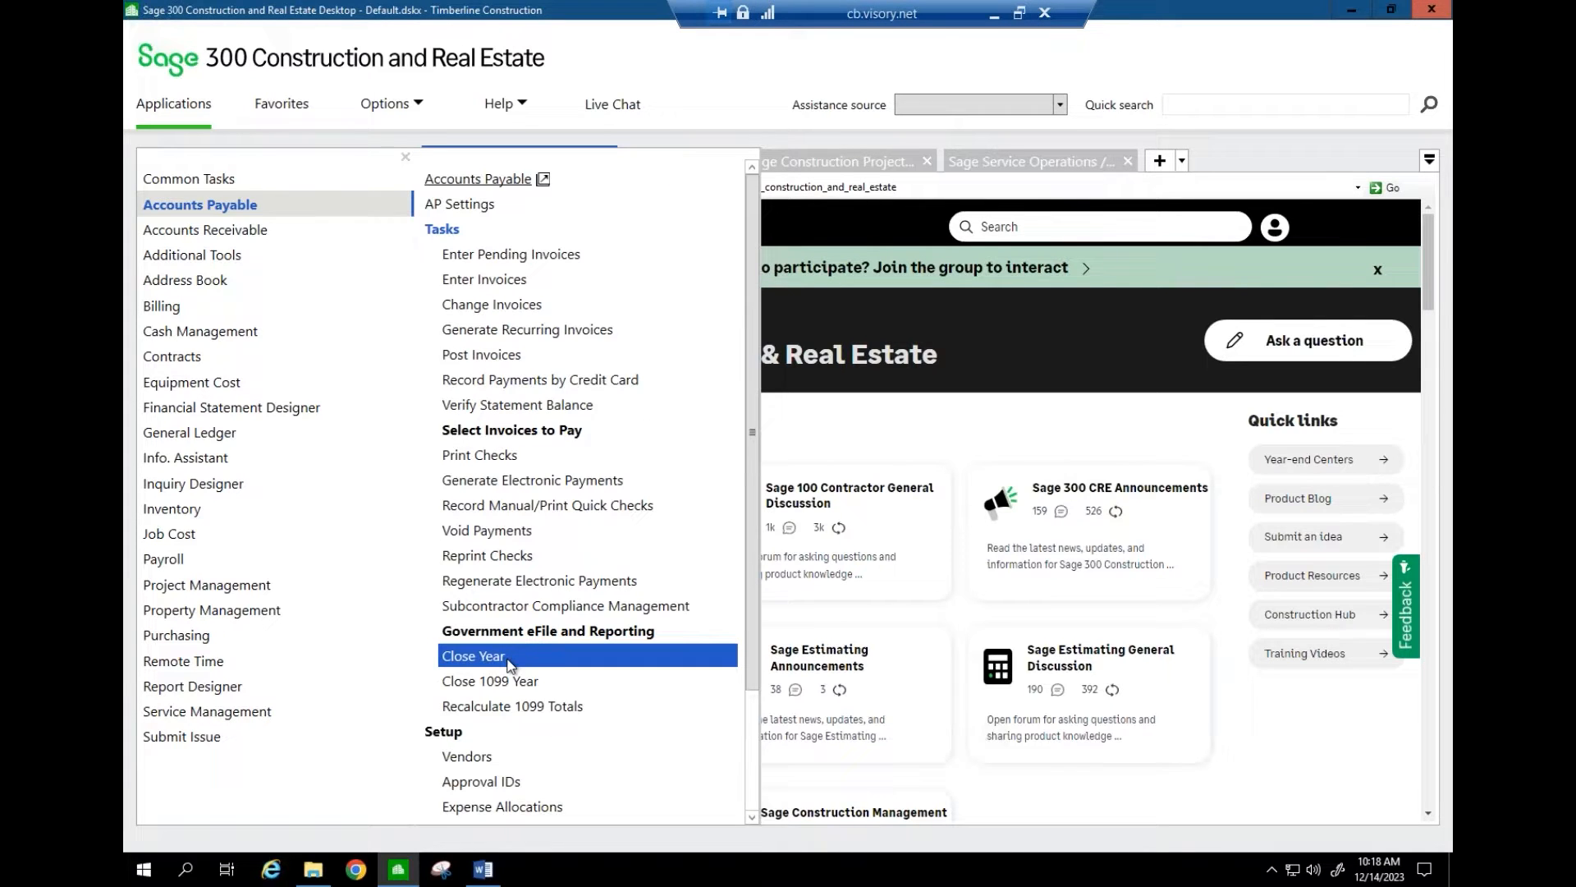
- Run Close Year to roll the AP year from 12/31/2022 to 12/31/2023, confirming the backup
{"action": "left_click", "coordinate": [474, 656]}
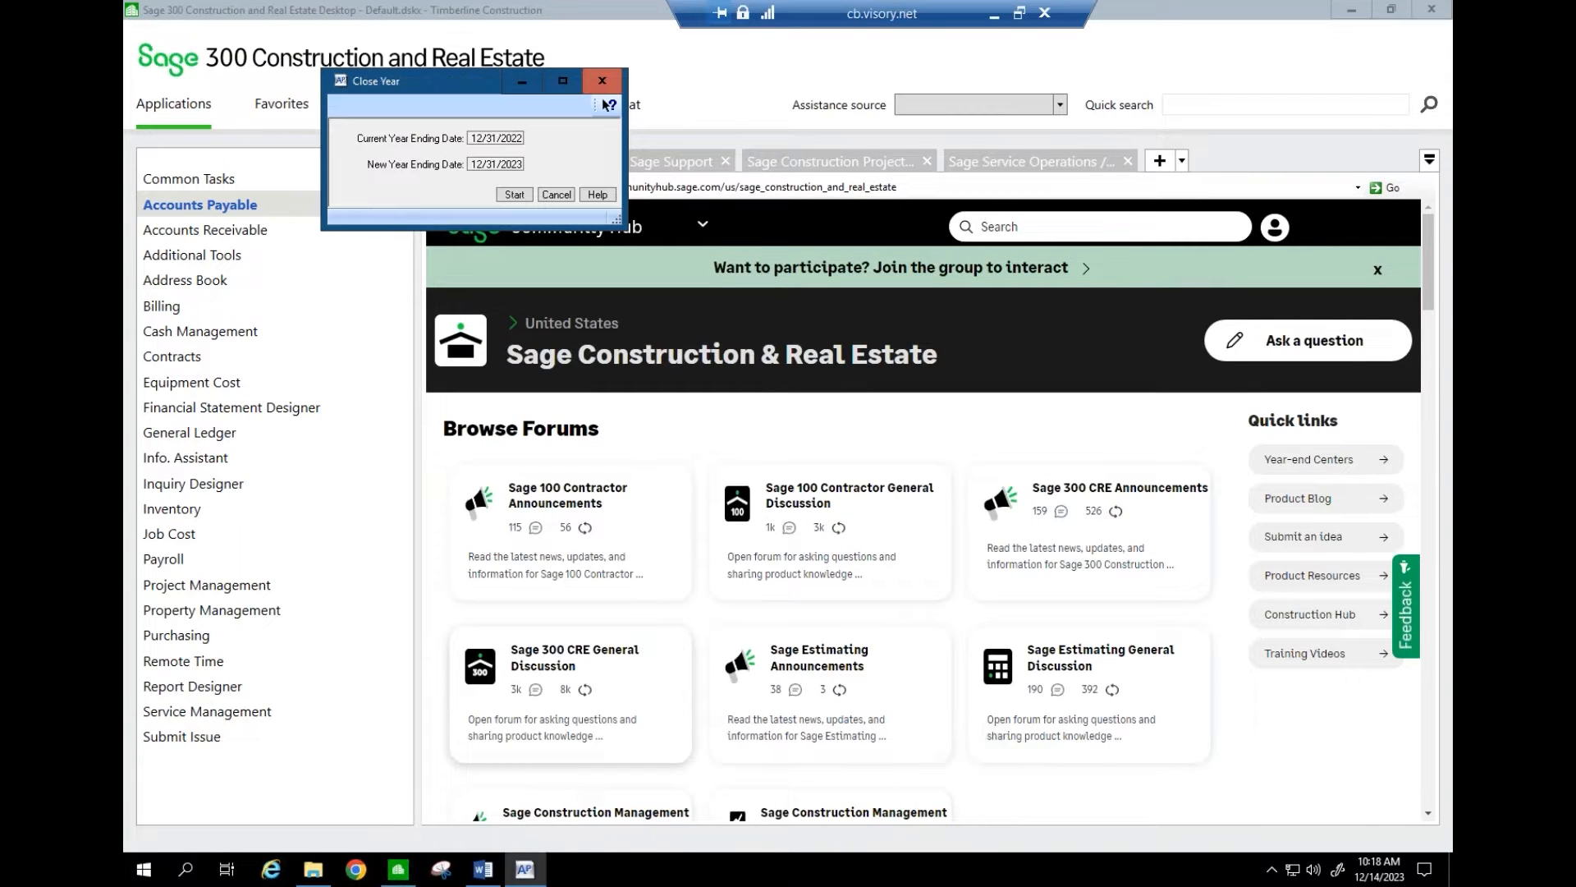
{"action": "left_click", "coordinate": [512, 196]}
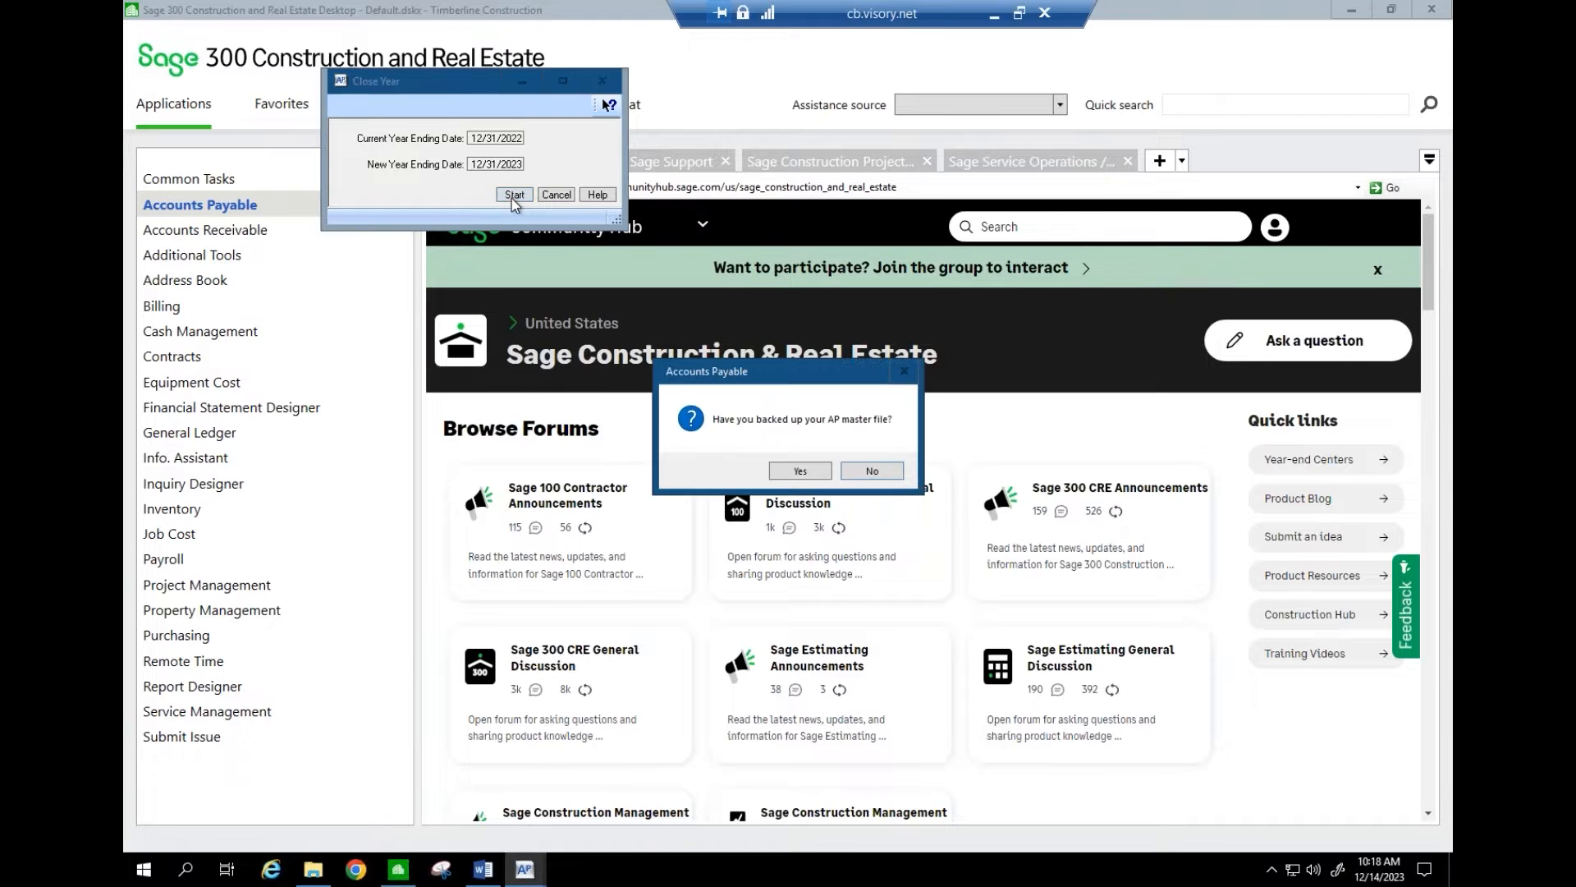
{"action": "left_click", "coordinate": [800, 472]}
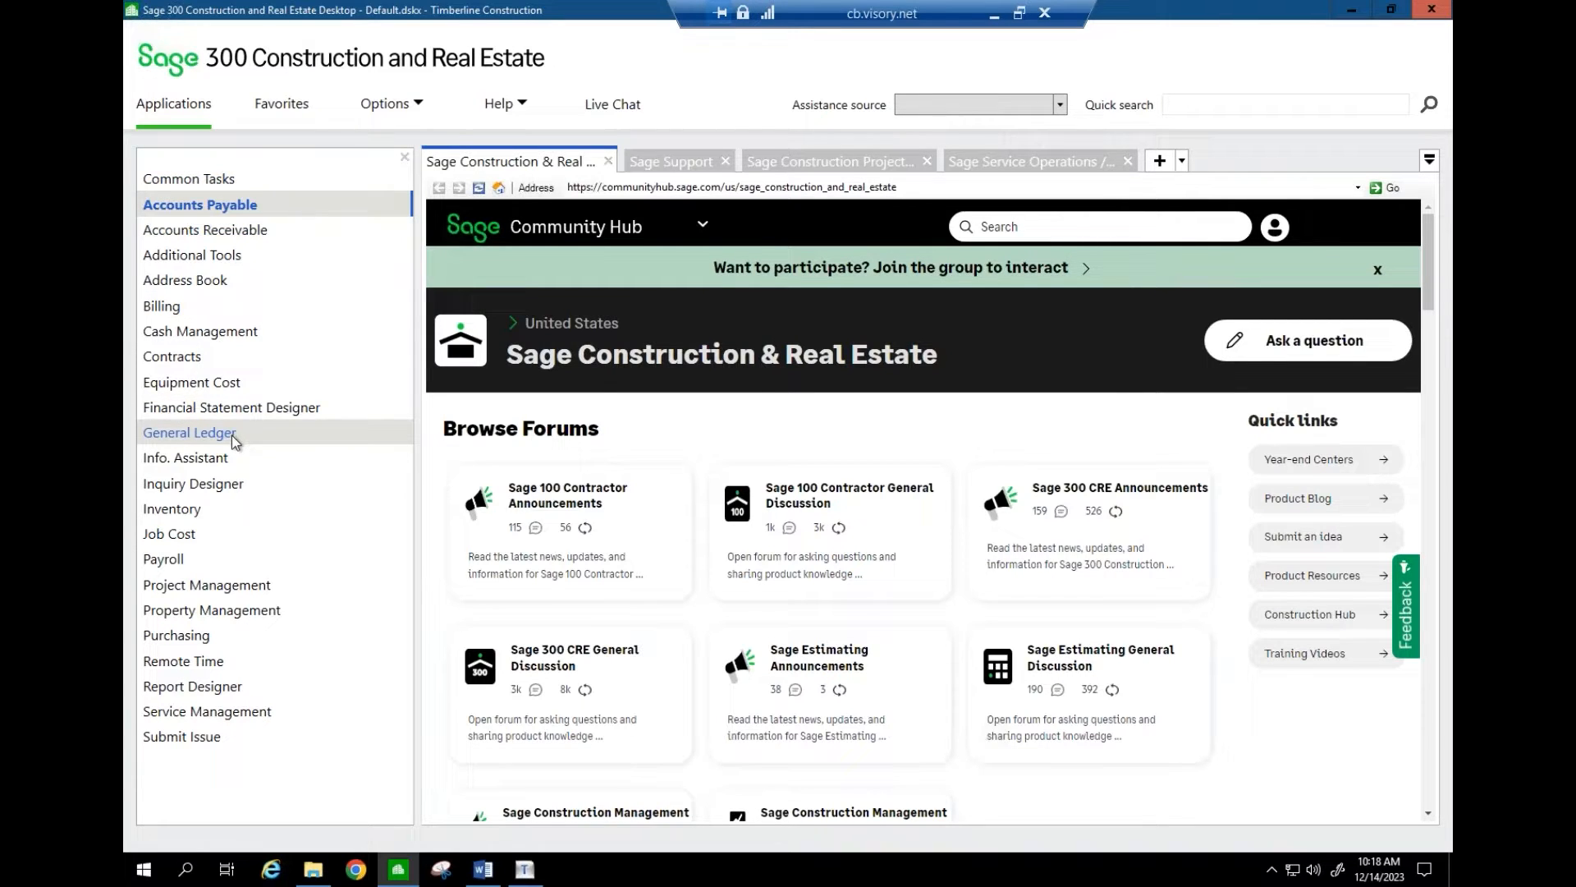
{"action": "mouse_move", "coordinate": [234, 437]}
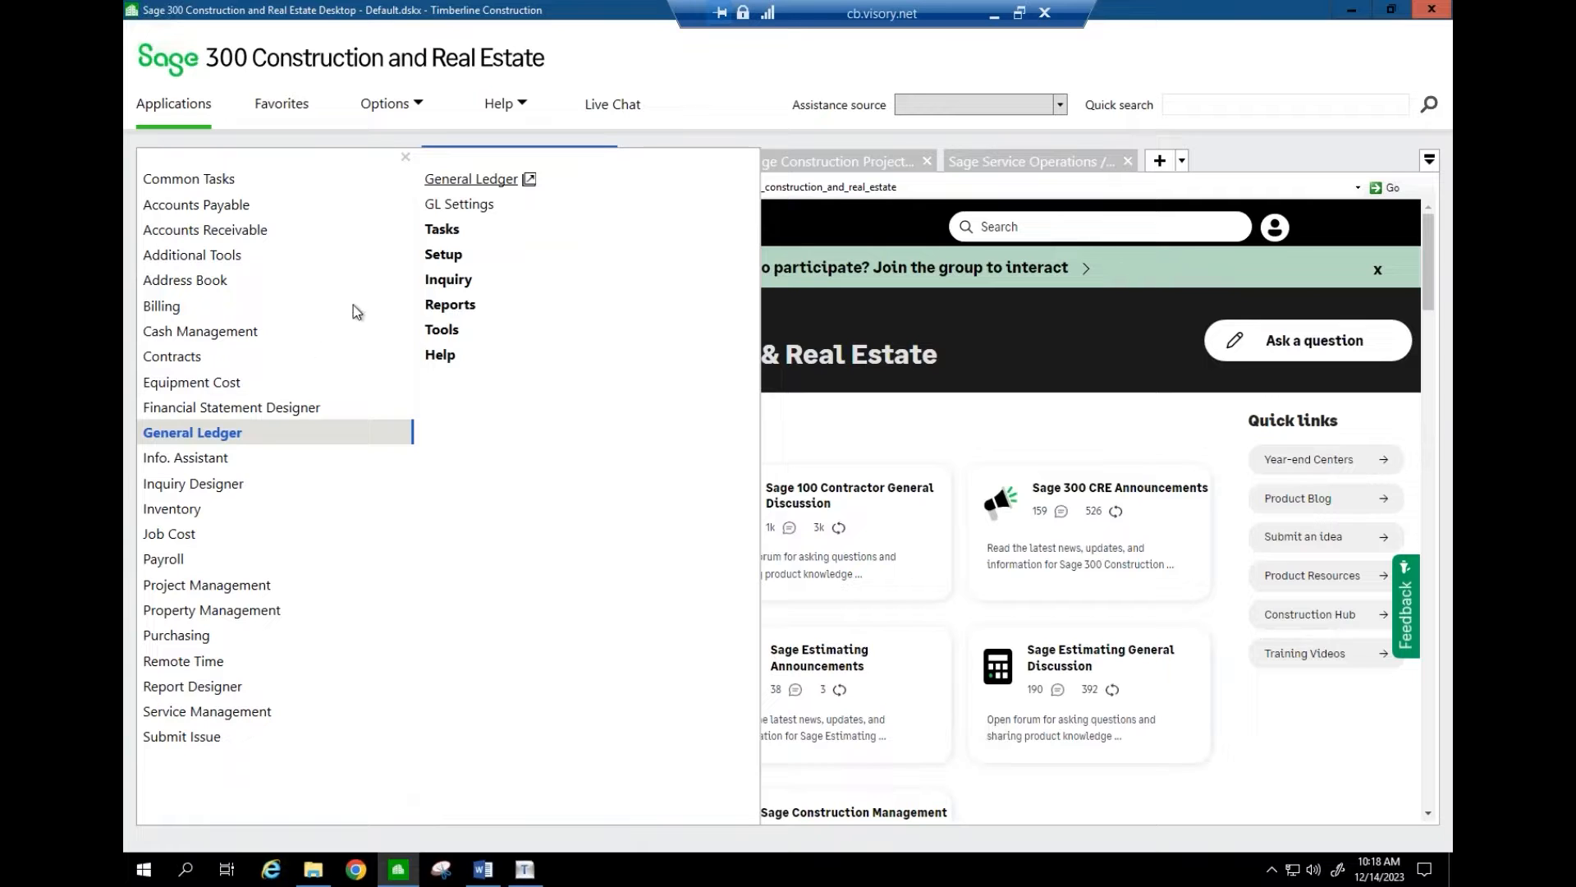
{"action": "left_click", "coordinate": [441, 232]}
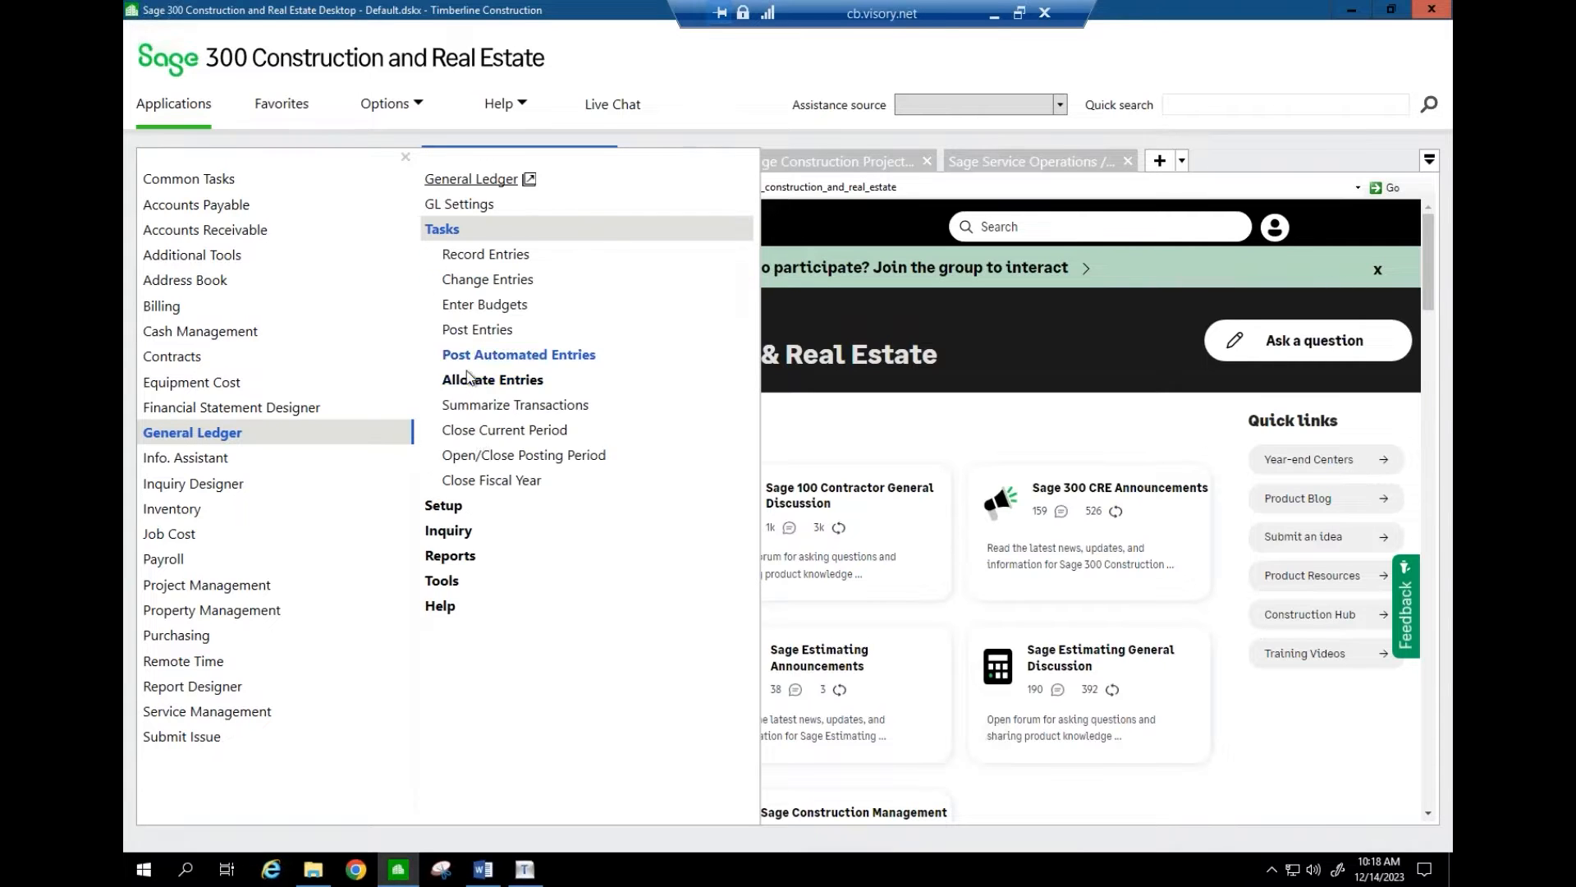
{"action": "left_click", "coordinate": [481, 456]}
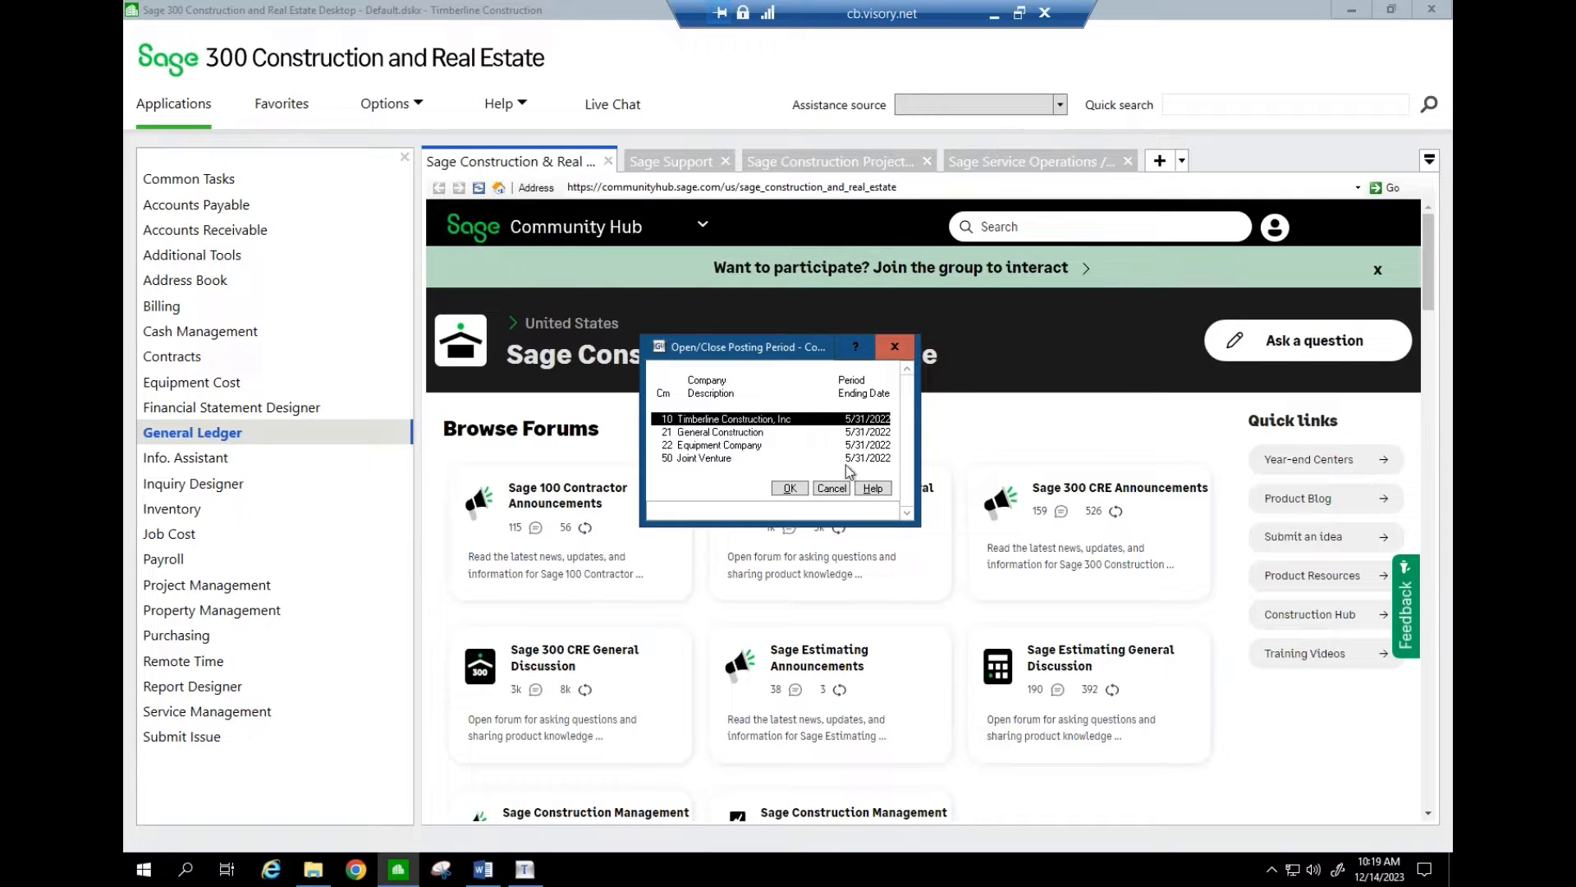
{"action": "left_click", "coordinate": [829, 487]}
{"action": "left_click", "coordinate": [994, 13]}
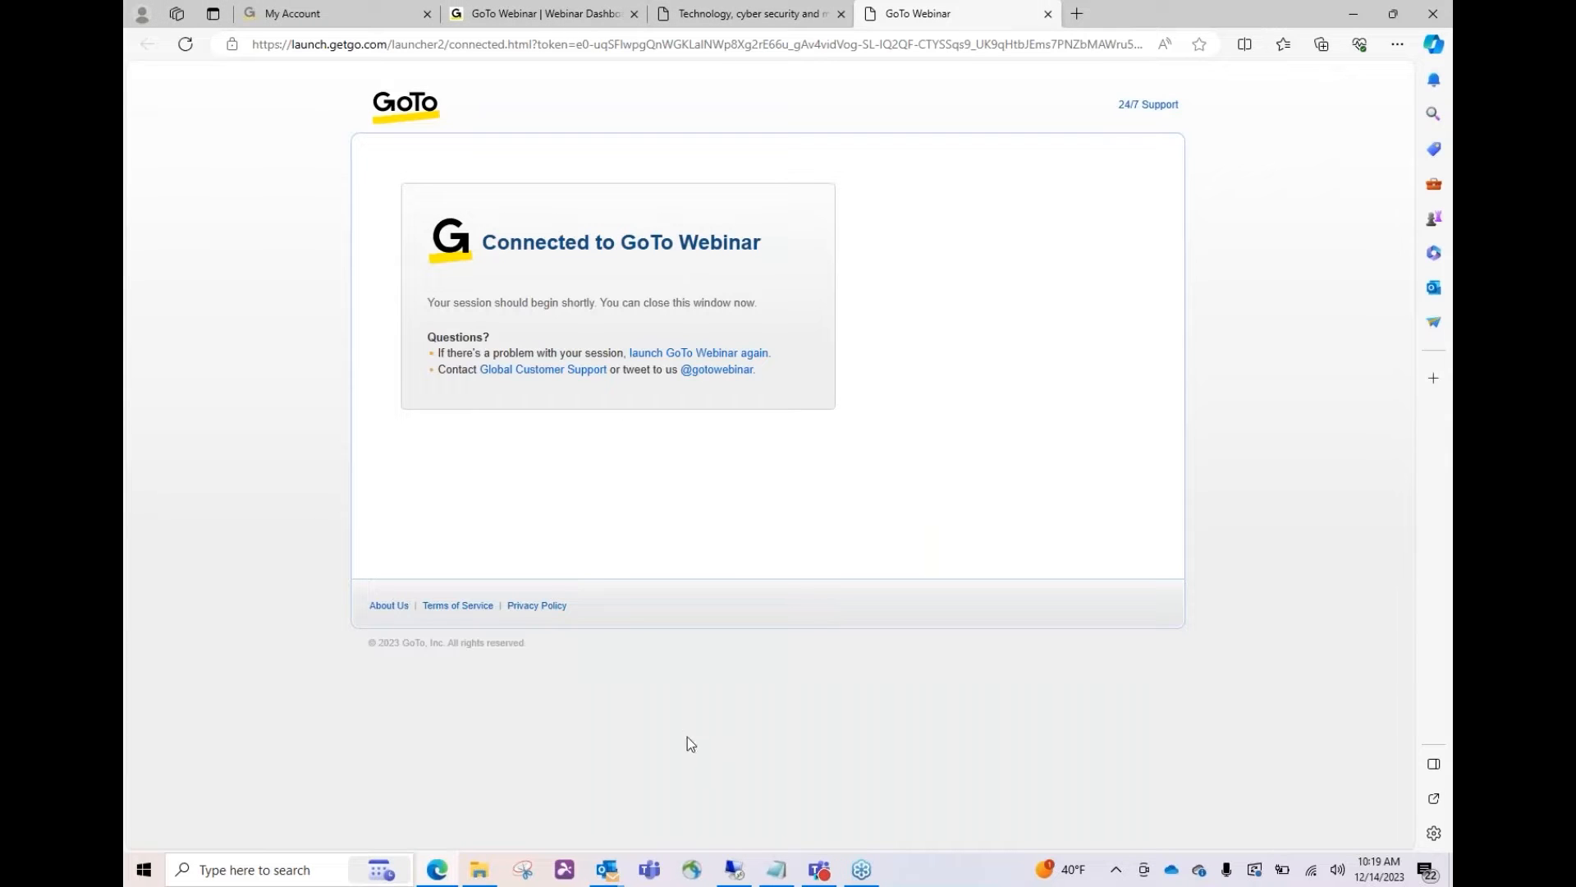
{"action": "left_click", "coordinate": [733, 870]}
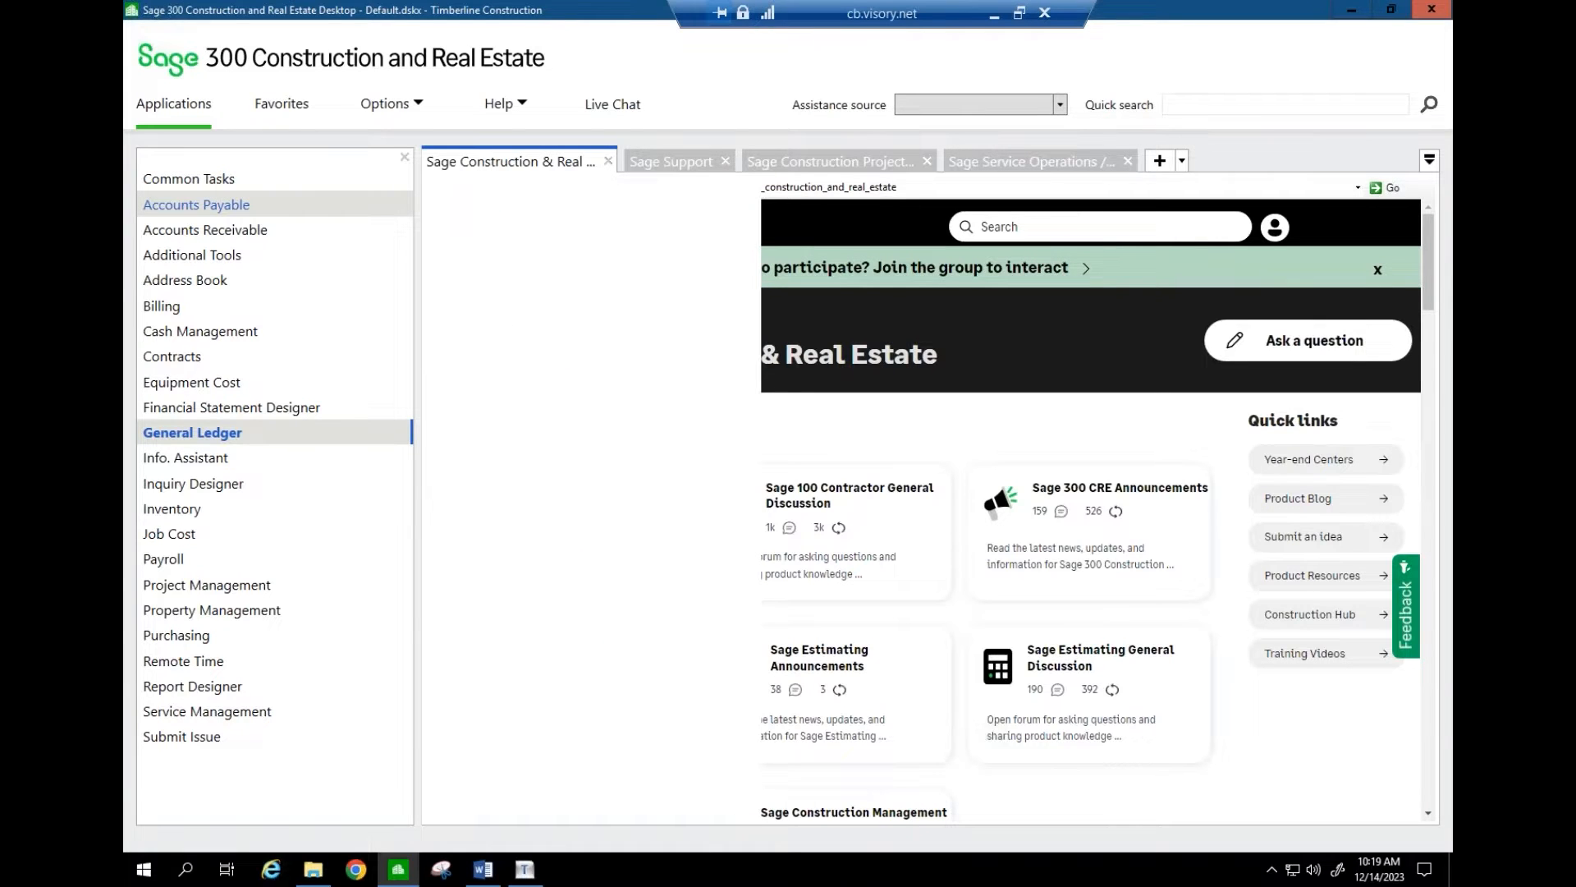
- Load vendor 100 A-1 Electric Company in Vendor Setup and view its 1099 settings showing 4620.00 last year
{"action": "left_click", "coordinate": [197, 204]}
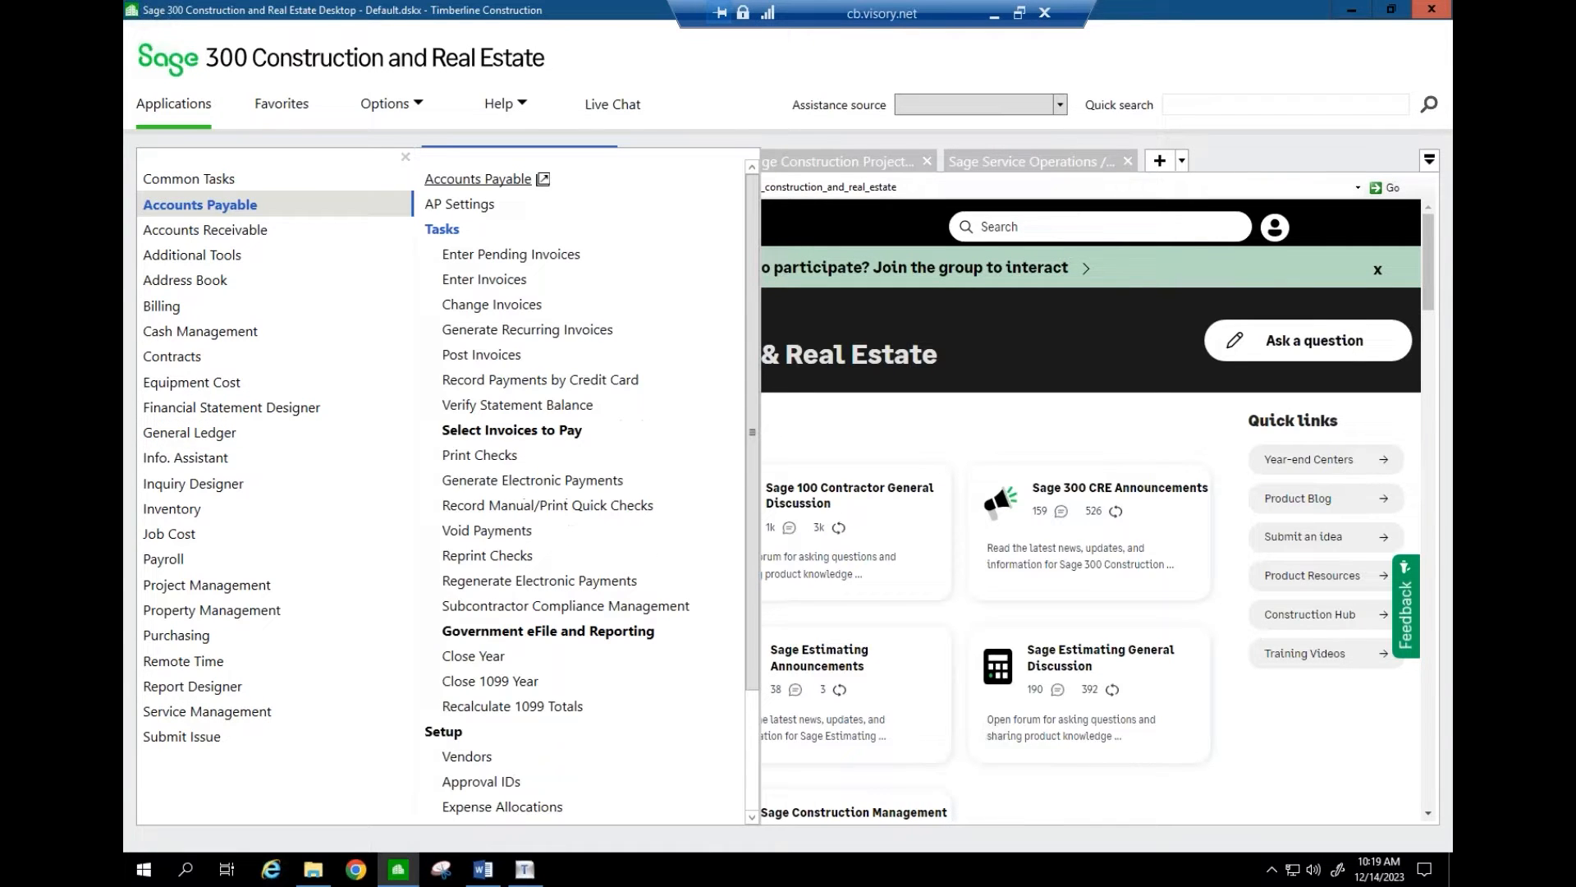
{"action": "left_click", "coordinate": [455, 234]}
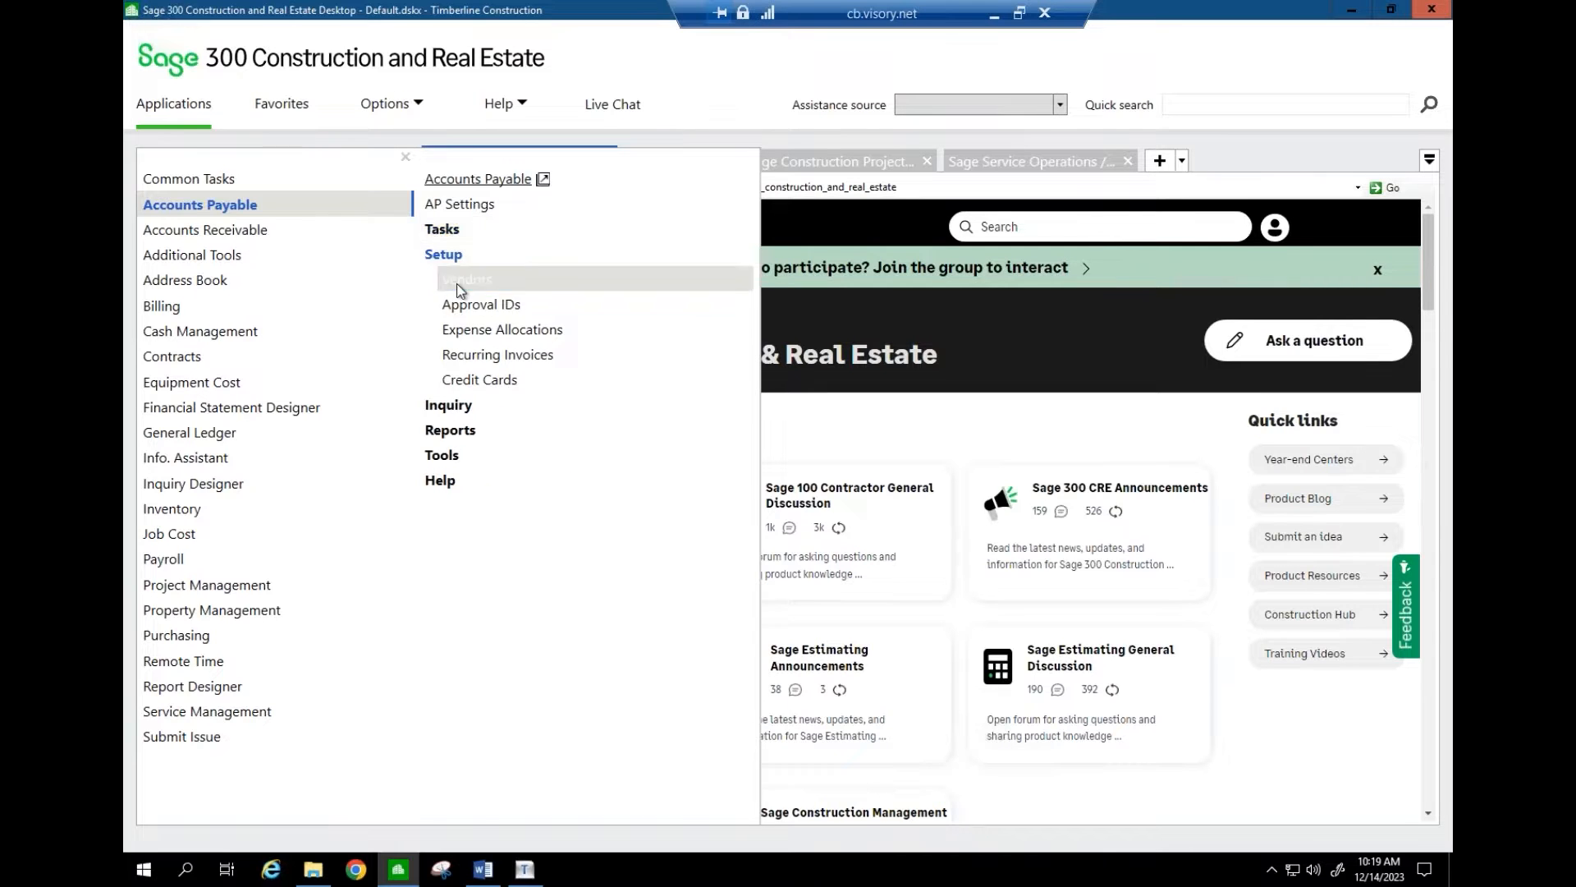
{"action": "left_click", "coordinate": [457, 283]}
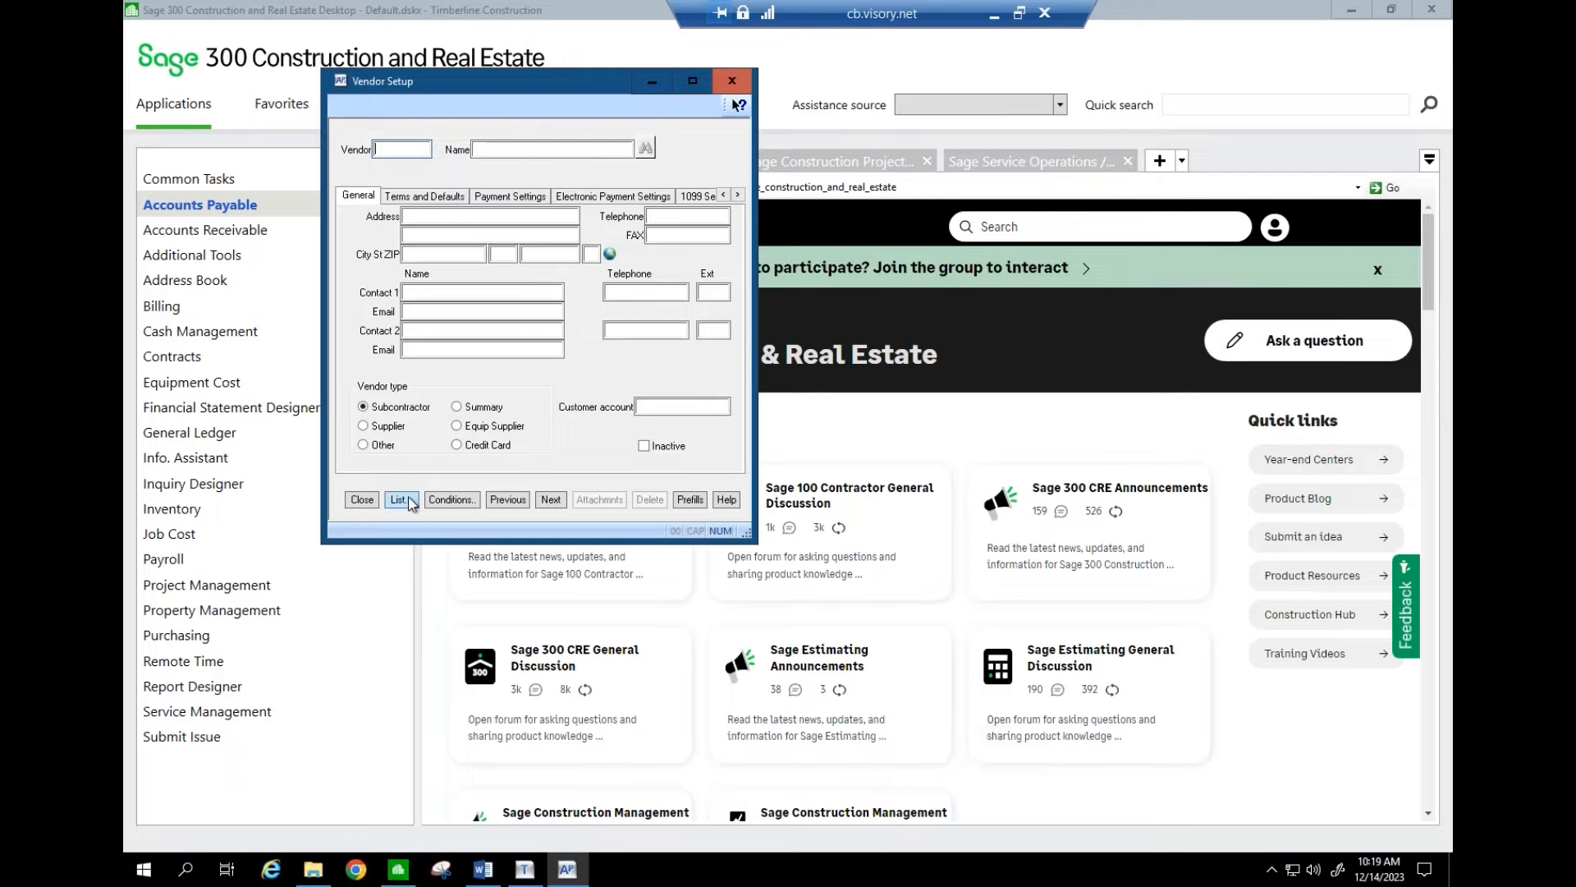
{"action": "left_click", "coordinate": [401, 500]}
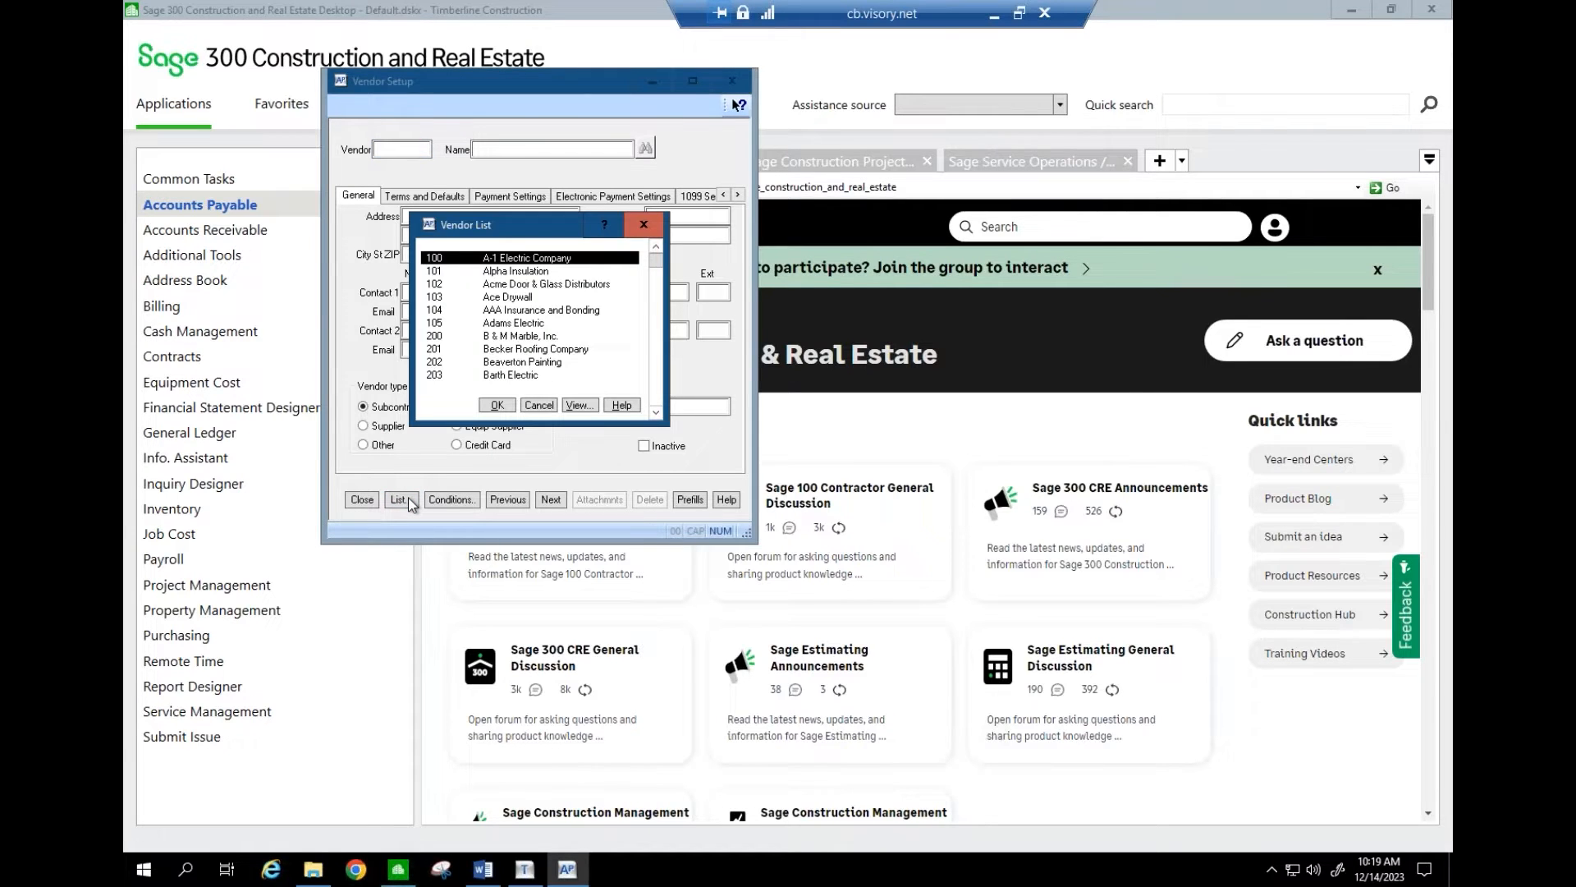
{"action": "key", "text": "Return"}
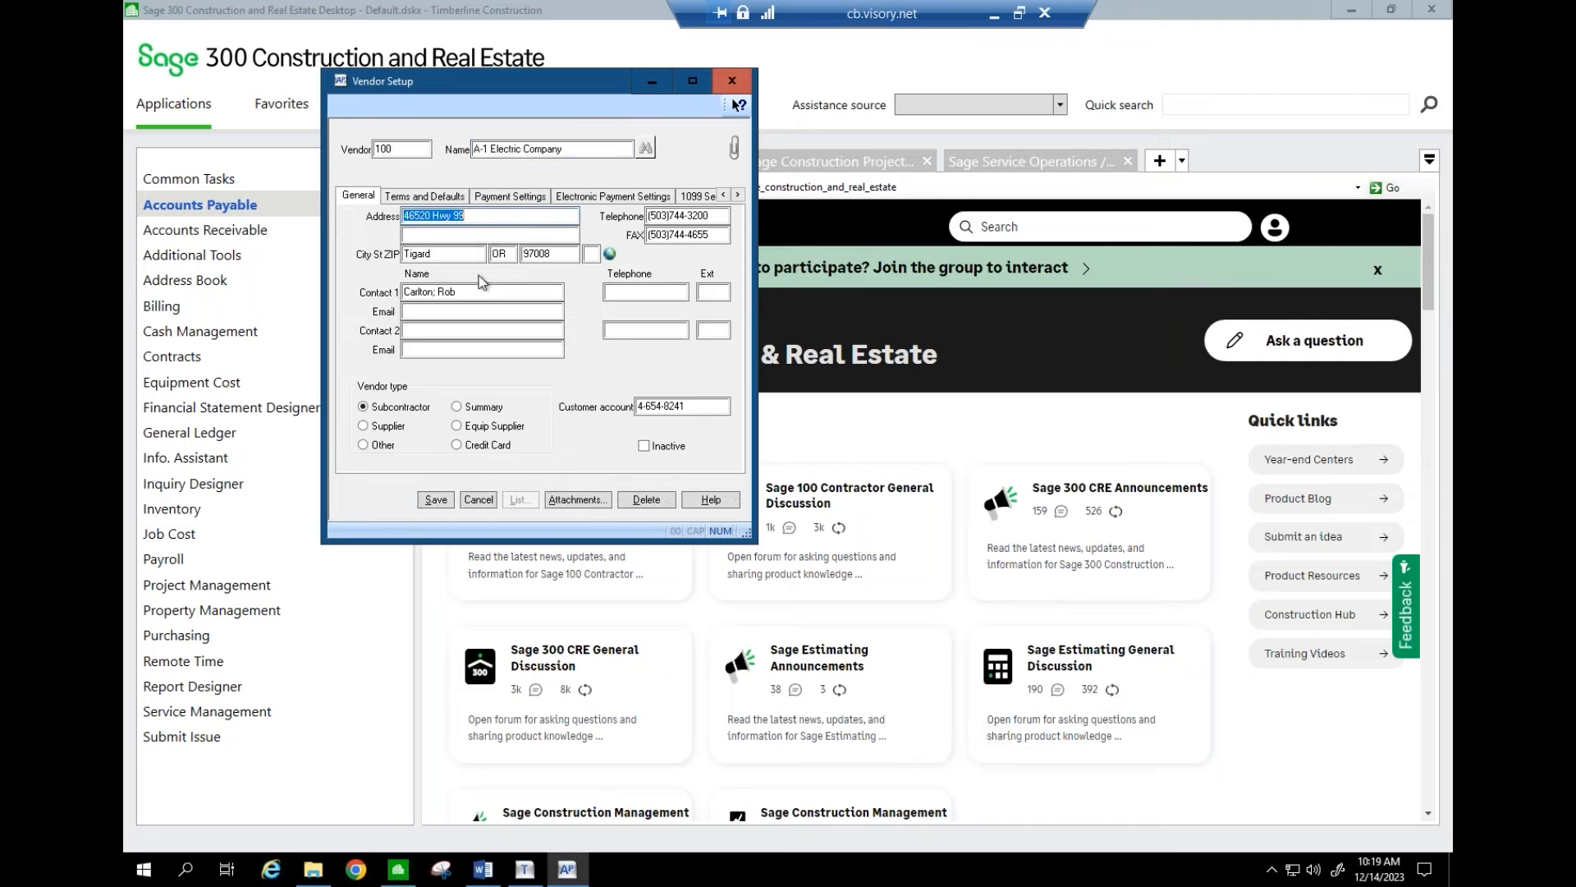
{"action": "left_click", "coordinate": [690, 197]}
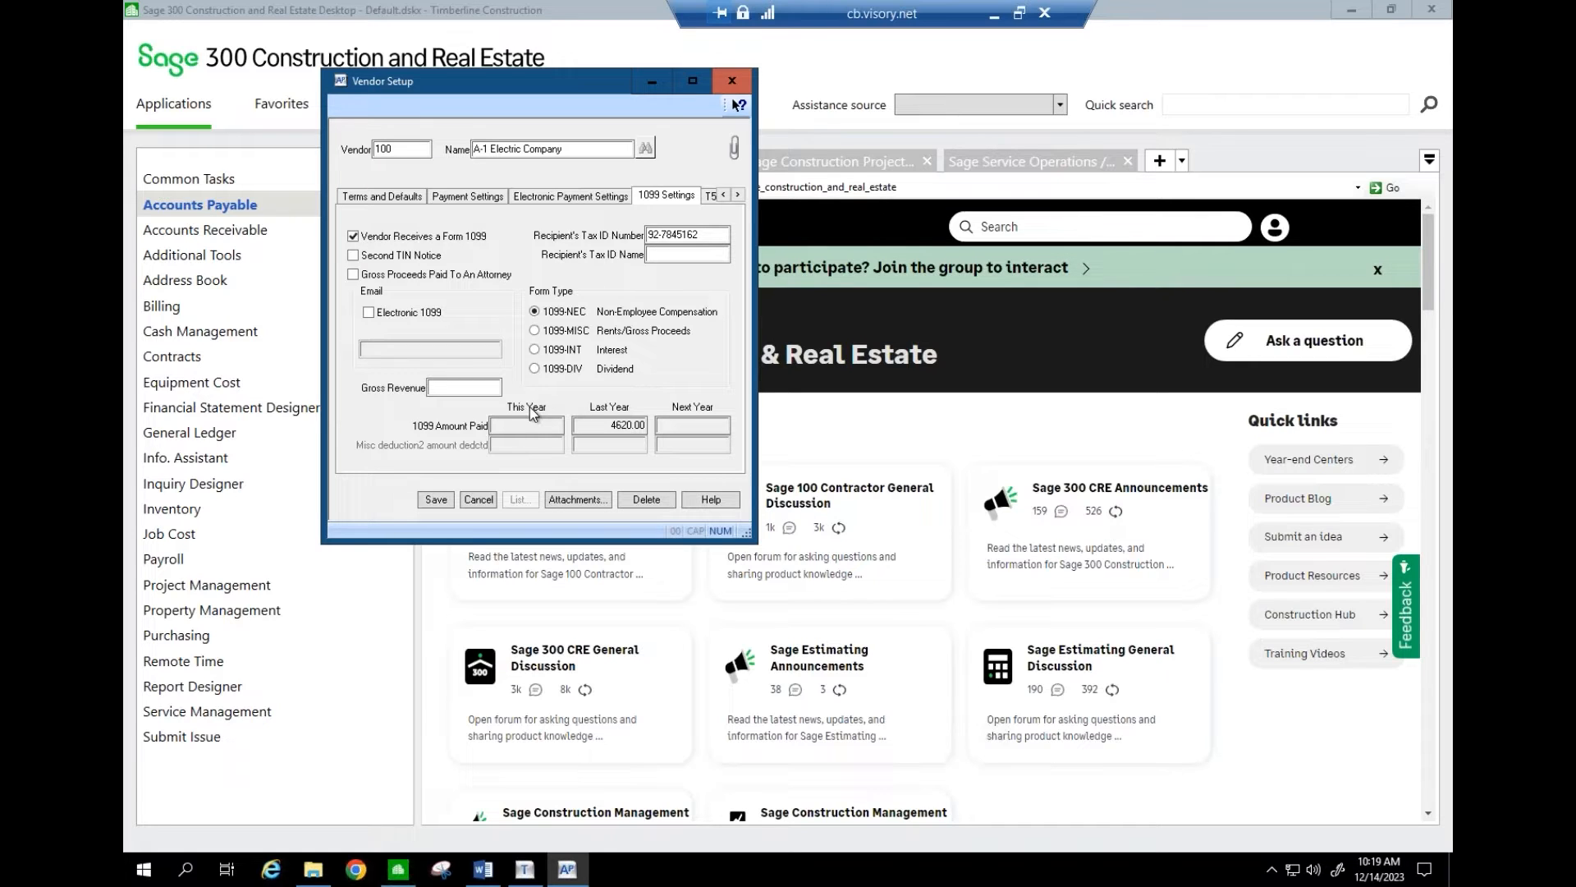
- Save vendor 100, review vendors 101 through 104 AAA Insurance and Bonding, then close Vendor Setup
{"action": "left_click", "coordinate": [436, 500]}
{"action": "left_click", "coordinate": [548, 500]}
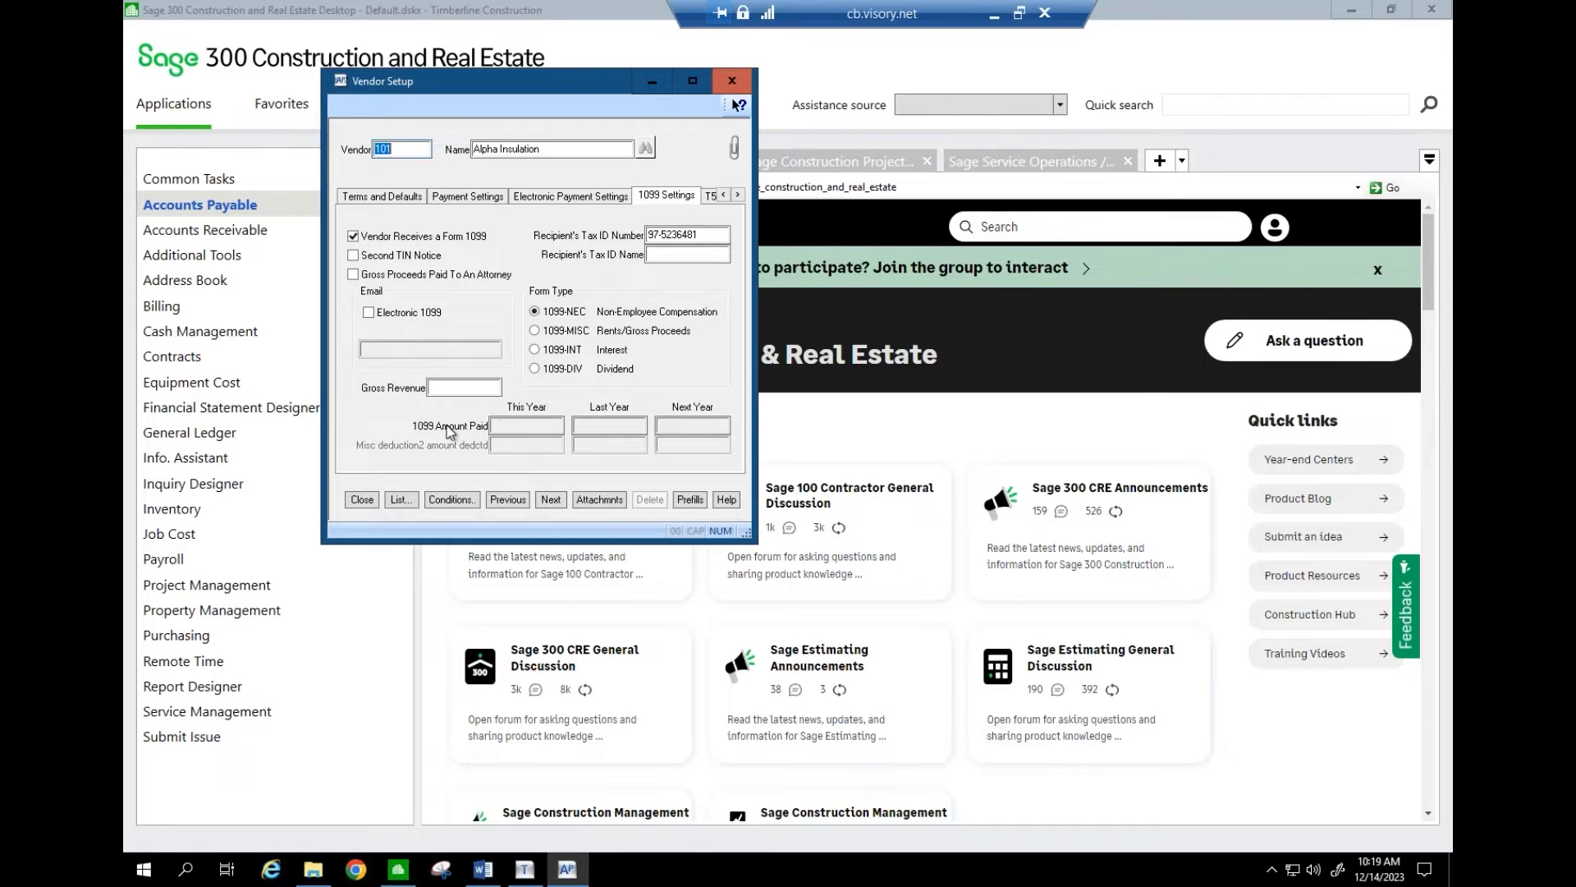
{"action": "left_click", "coordinate": [550, 499]}
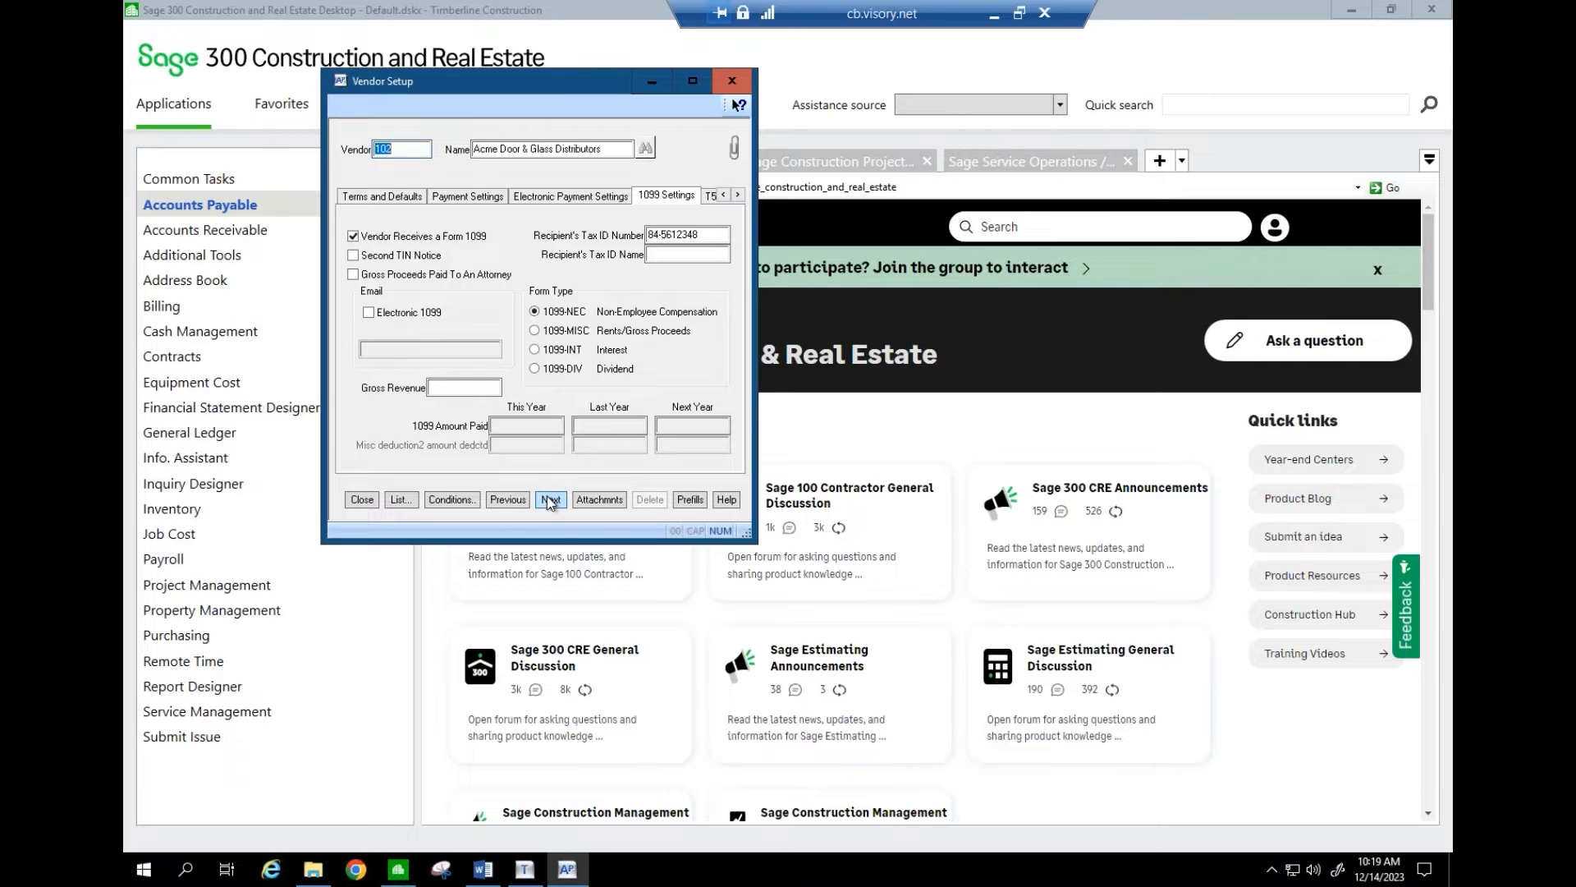
{"action": "left_click", "coordinate": [550, 499]}
{"action": "left_click", "coordinate": [550, 499]}
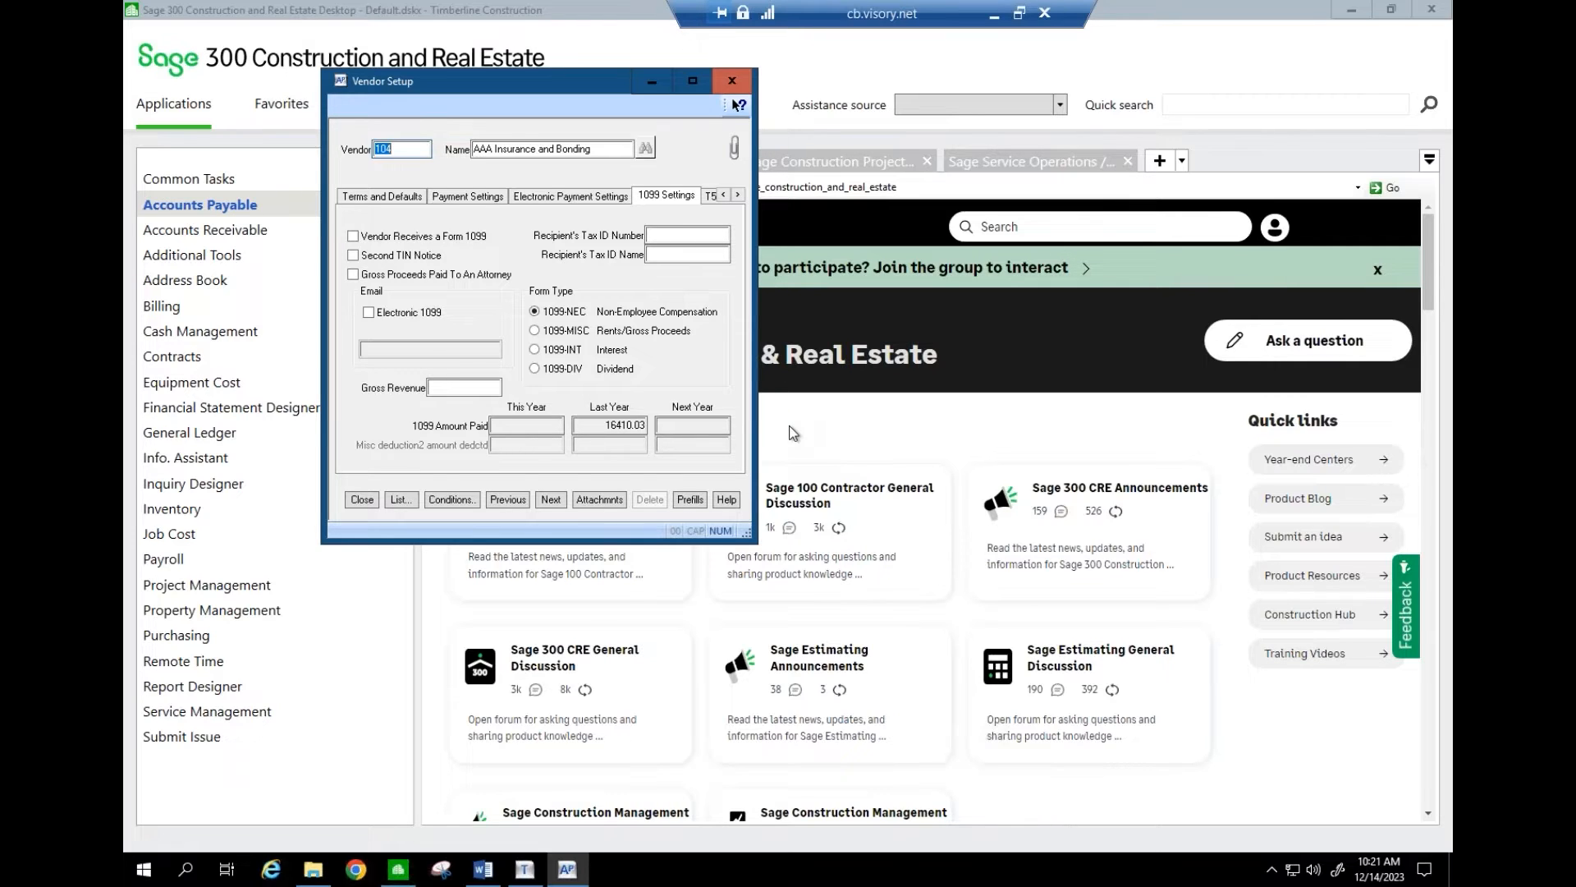
{"action": "left_click", "coordinate": [371, 494]}
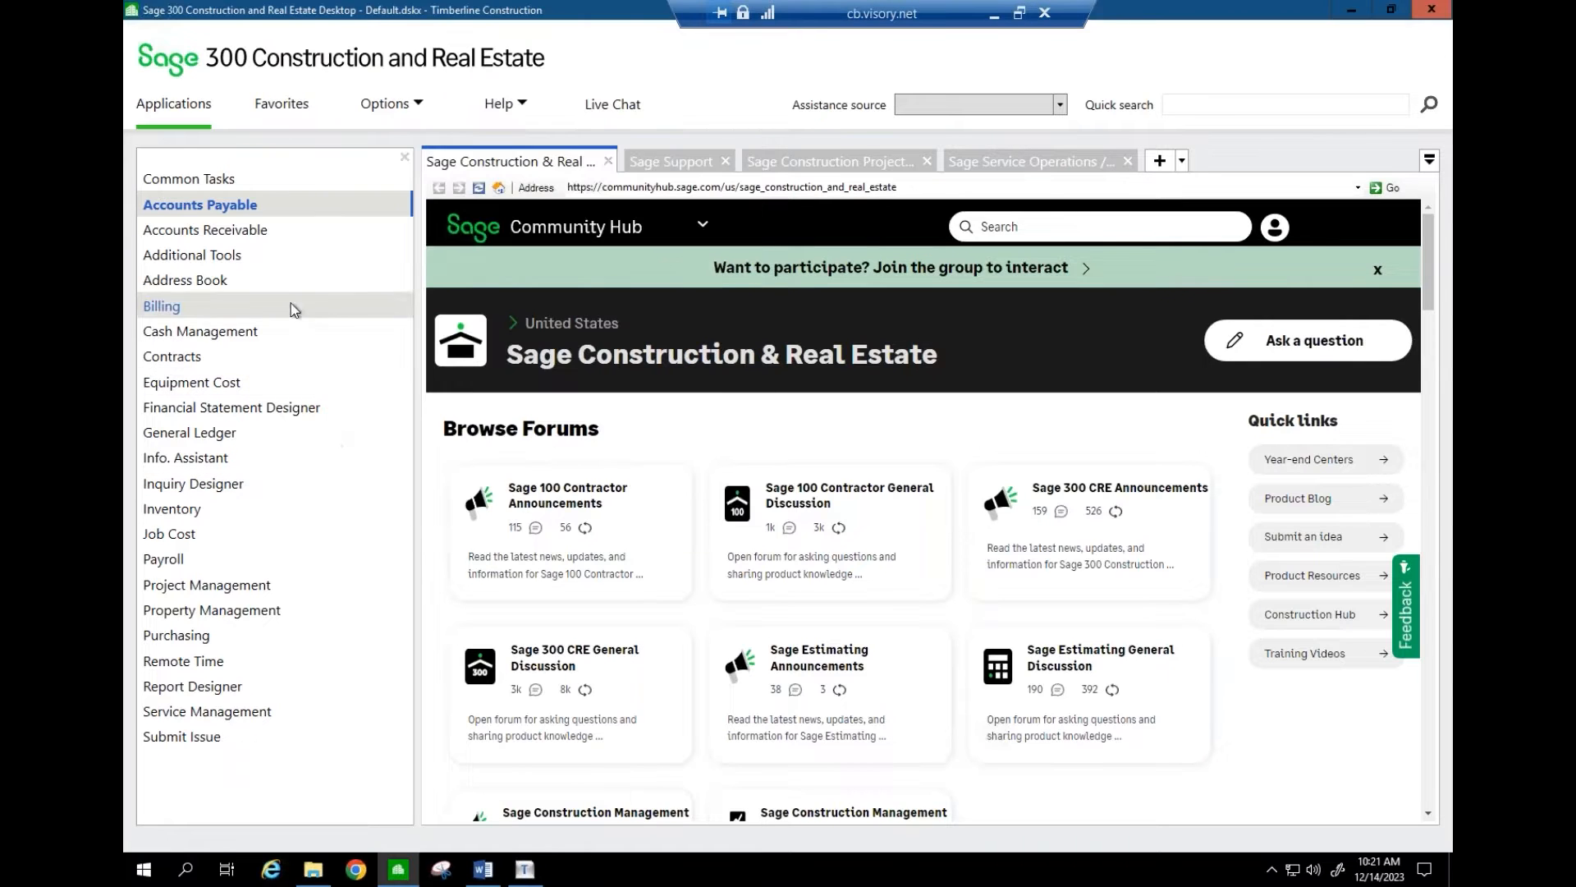
- Launch the Accounts Payable application window for Timberline Construction from the Applications menu
{"action": "left_click", "coordinate": [251, 207]}
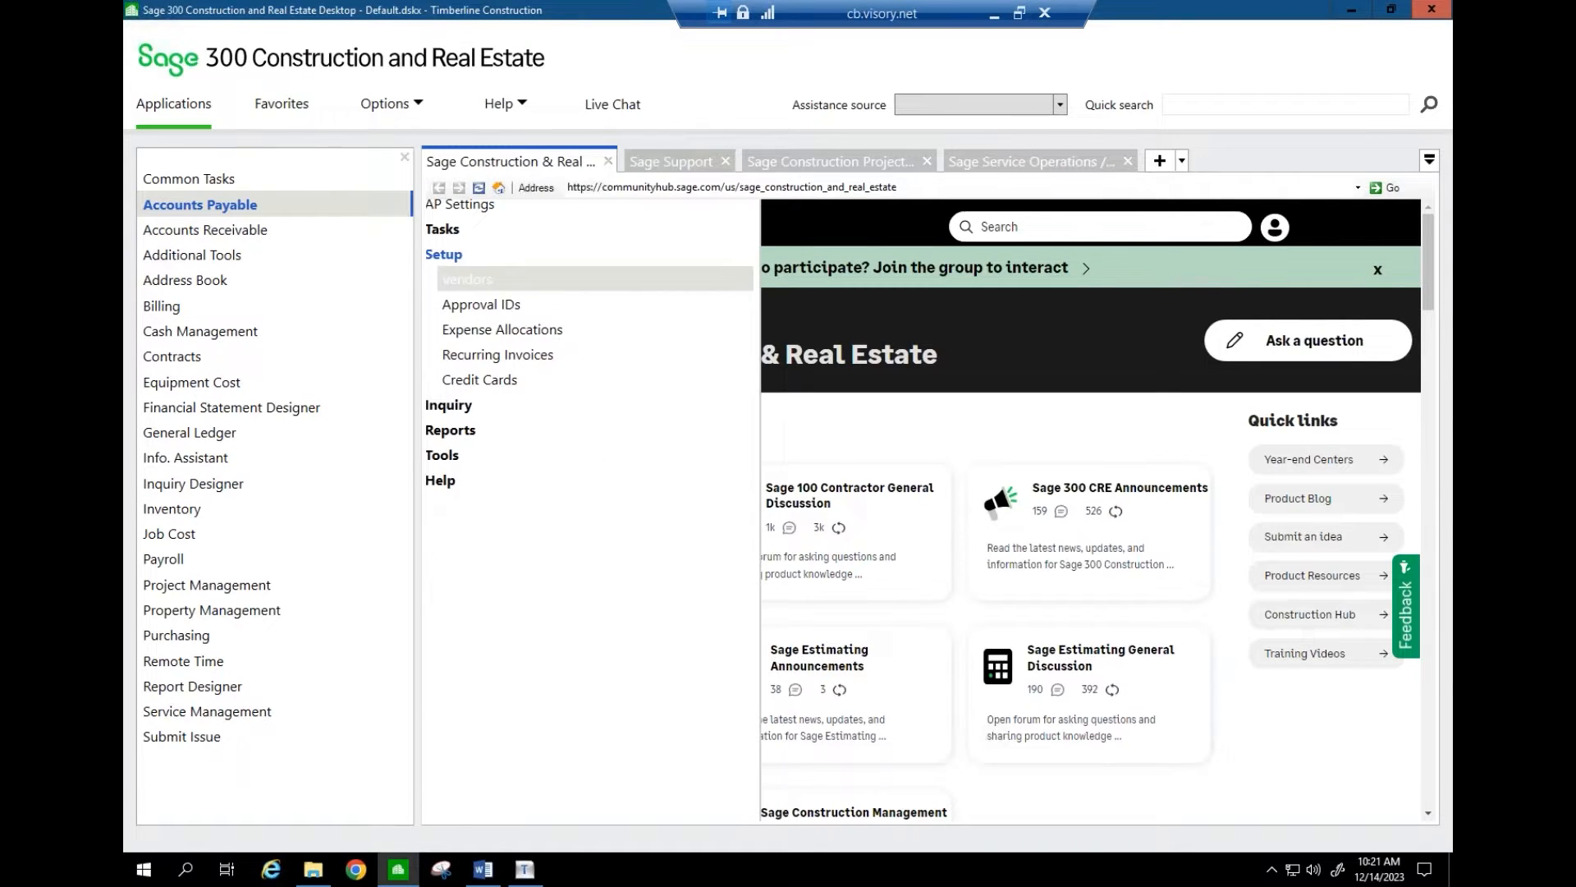
{"action": "left_click", "coordinate": [446, 457]}
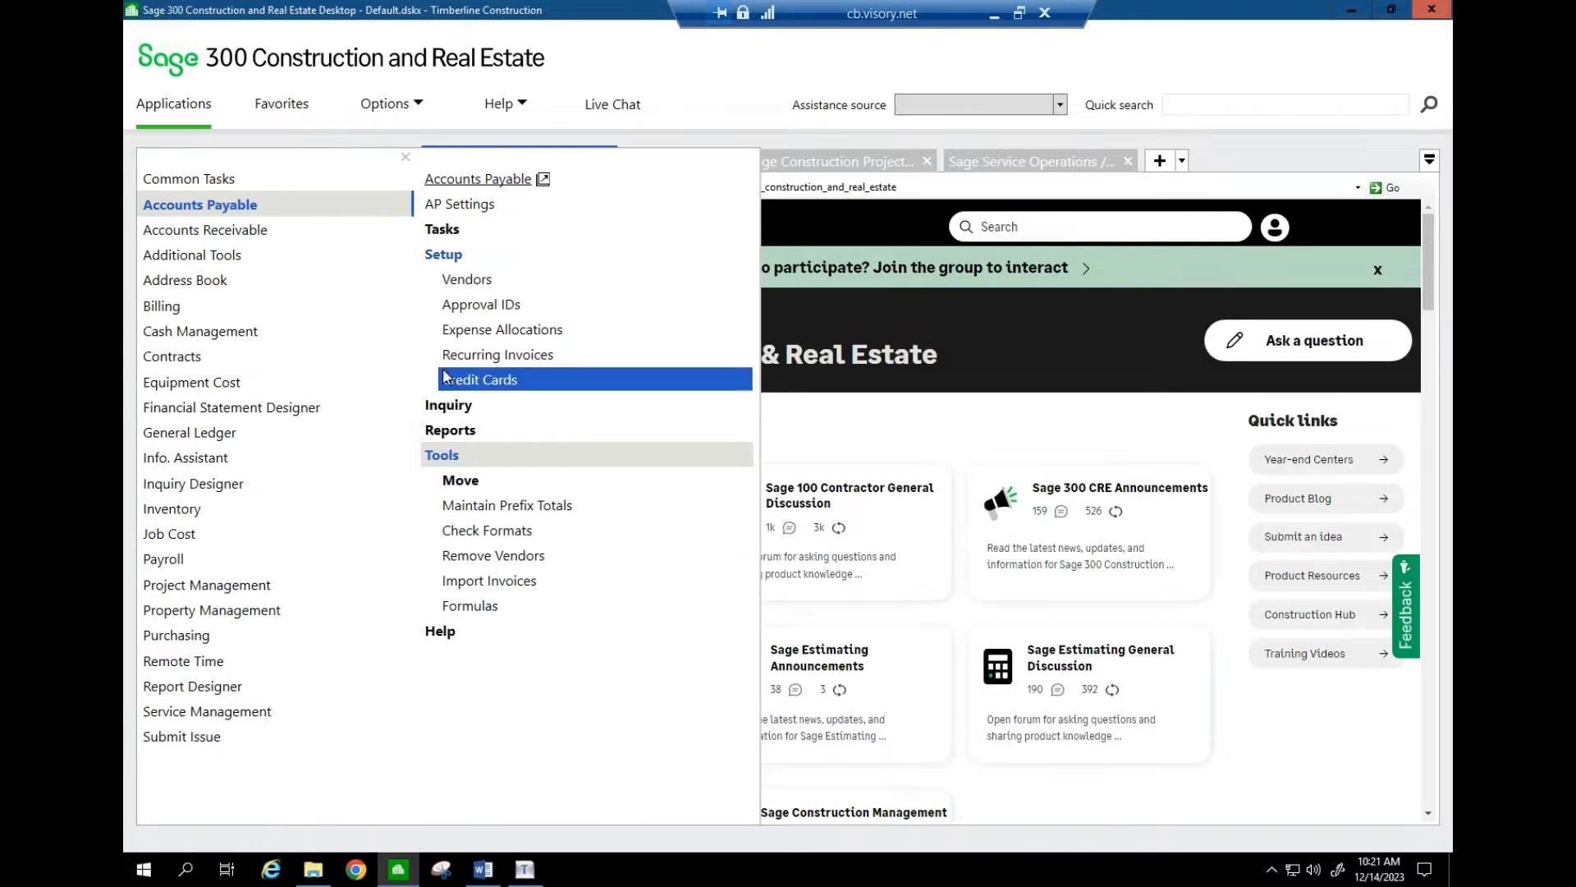
{"action": "left_click", "coordinate": [476, 180]}
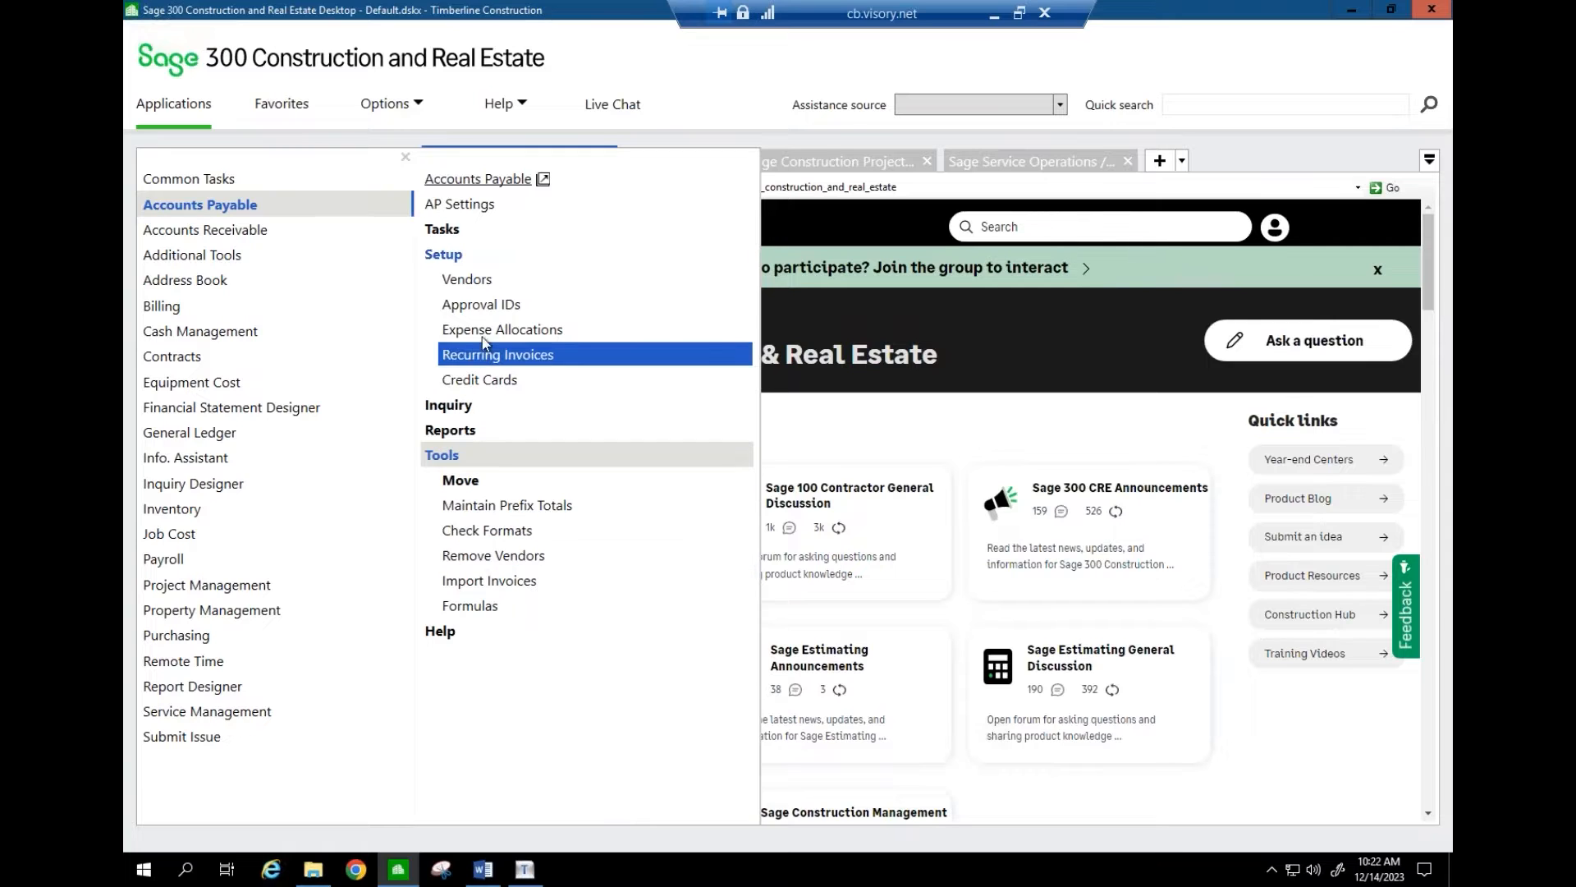
{"action": "left_click", "coordinate": [484, 187]}
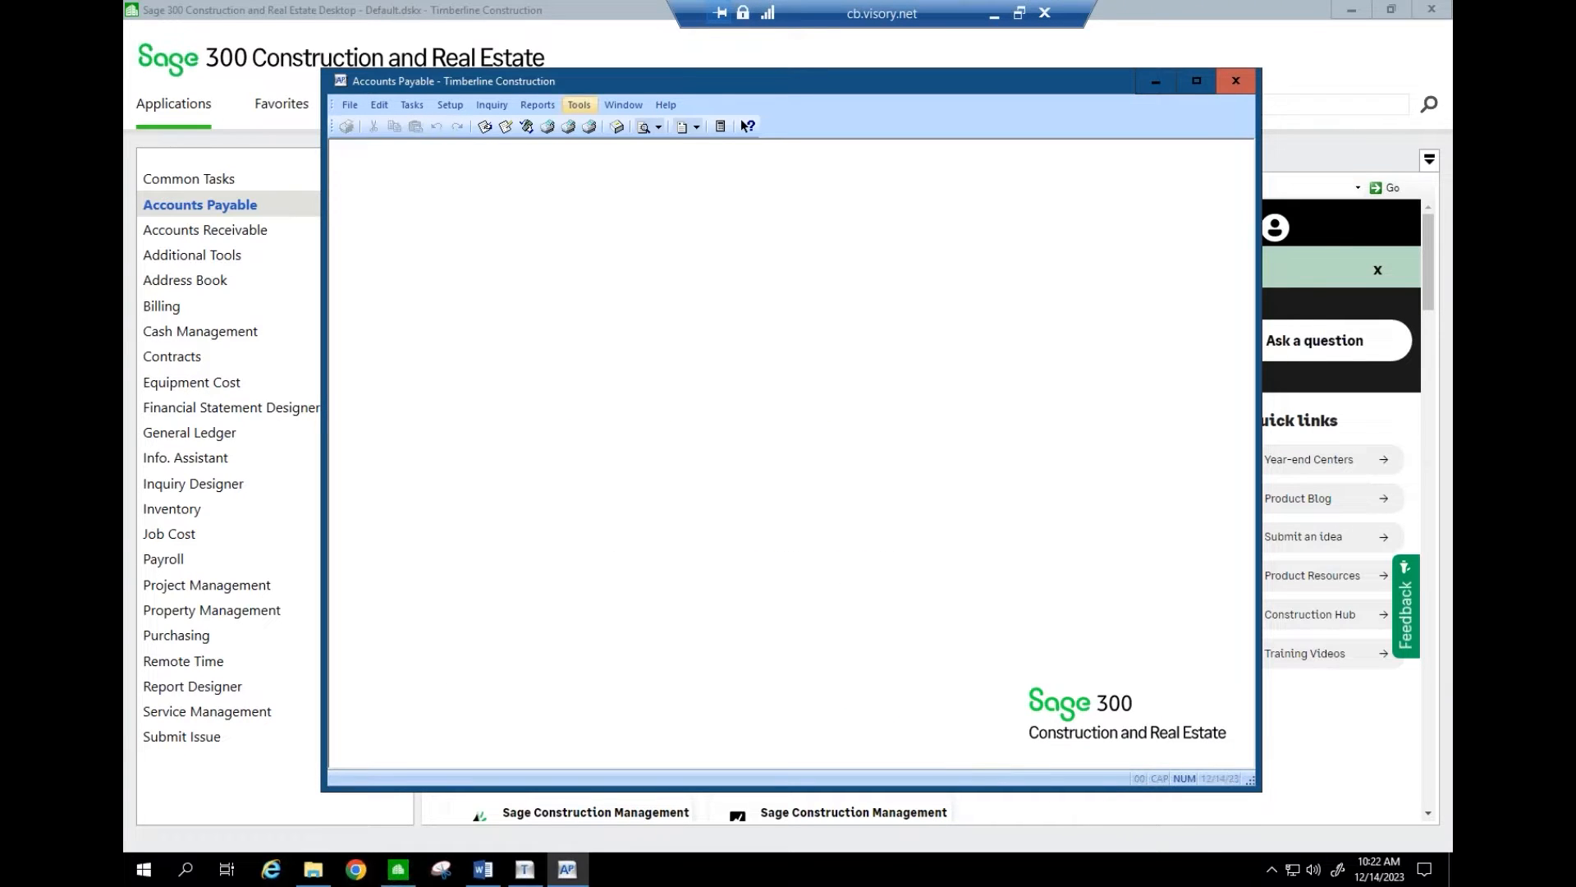
- Open the Recalculate 1099 Totals print selection from the Accounts Payable Tools menu
{"action": "left_click", "coordinate": [579, 105]}
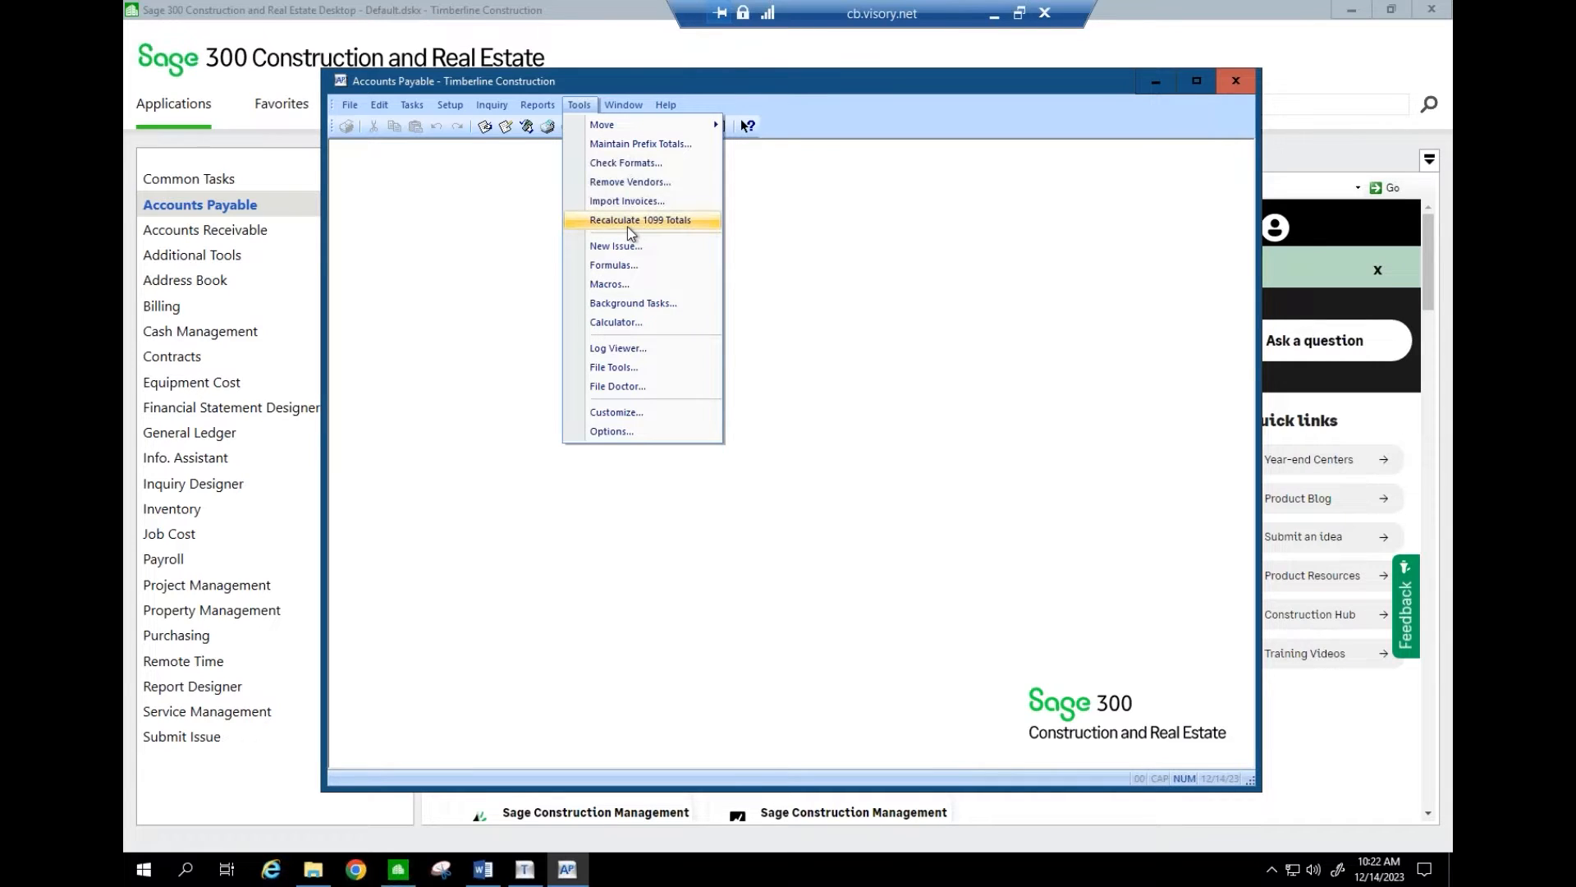
{"action": "left_click", "coordinate": [629, 228]}
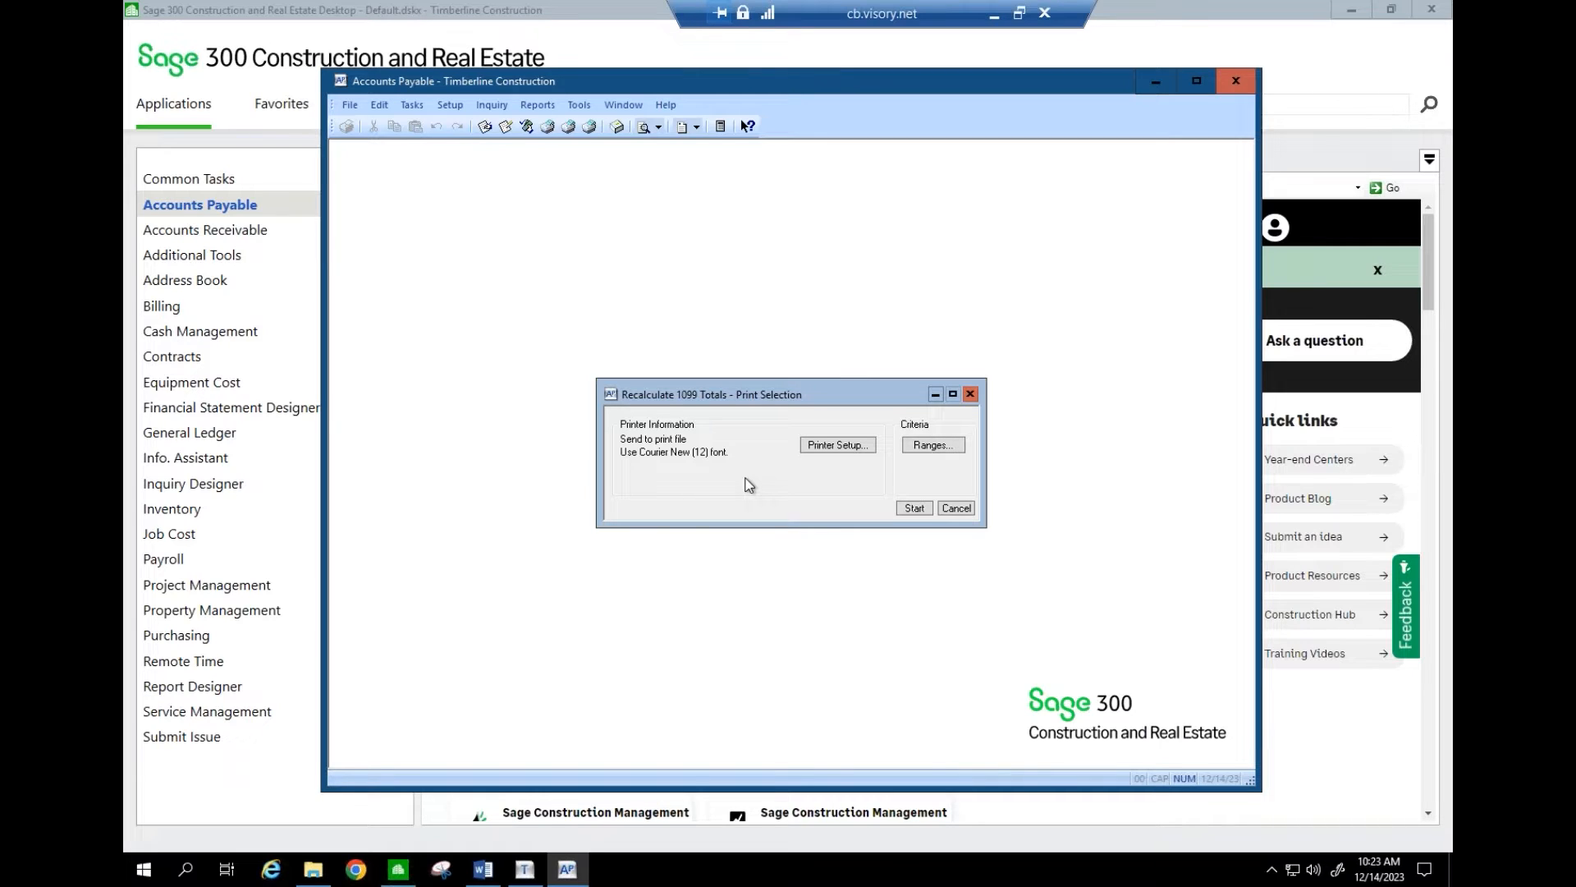
- Save the recalculation output as print file 'Recalc 1099 Totals while CY is 2023'
{"action": "left_click", "coordinate": [913, 509]}
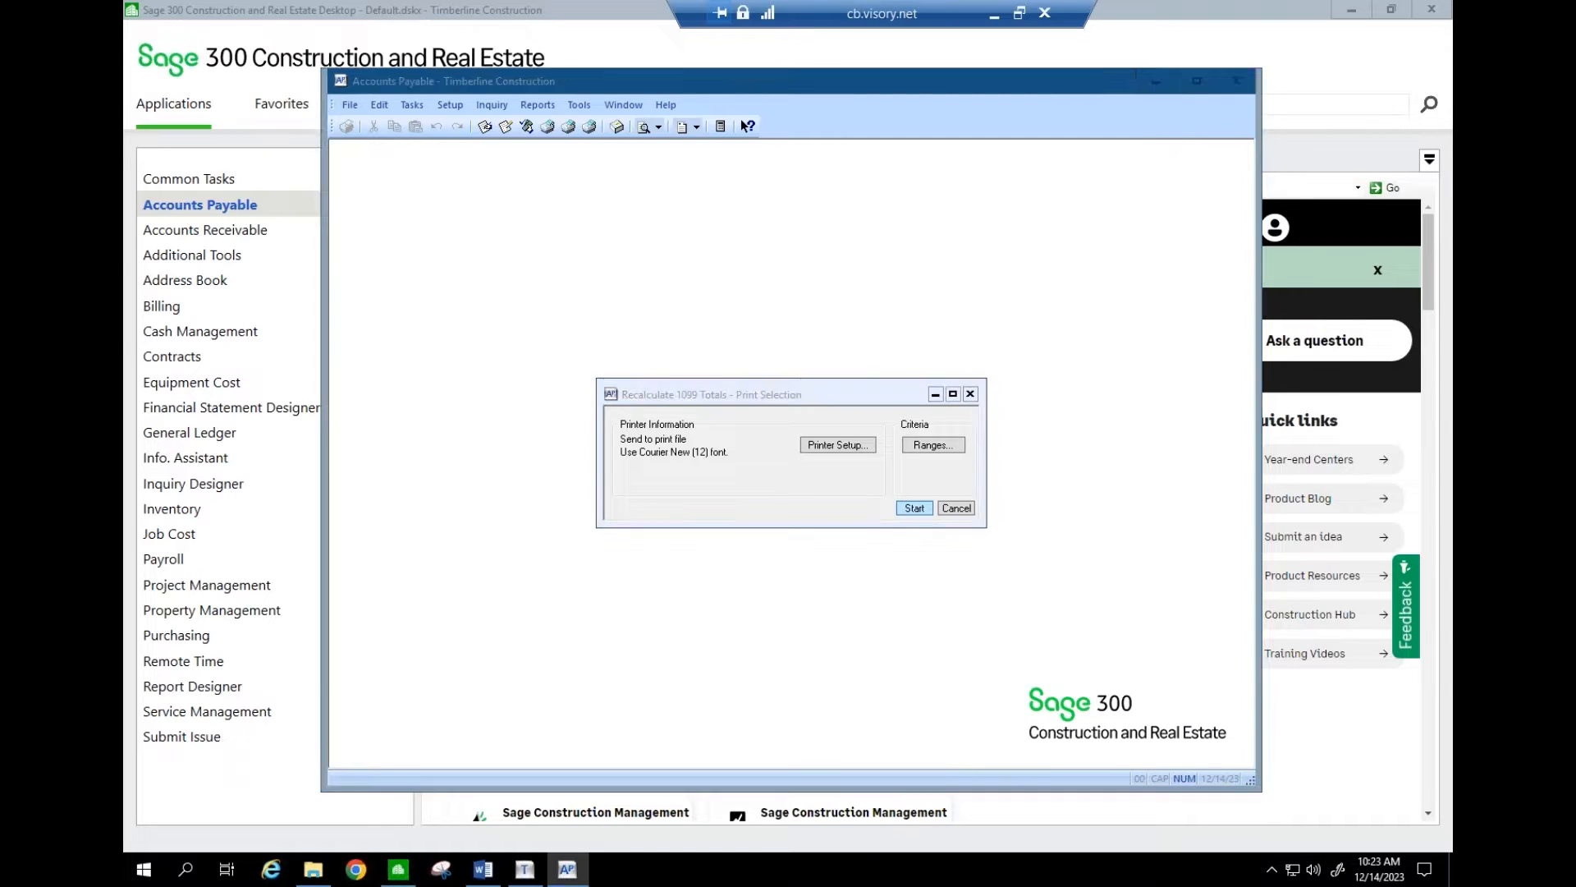
{"action": "type", "text": "R"}
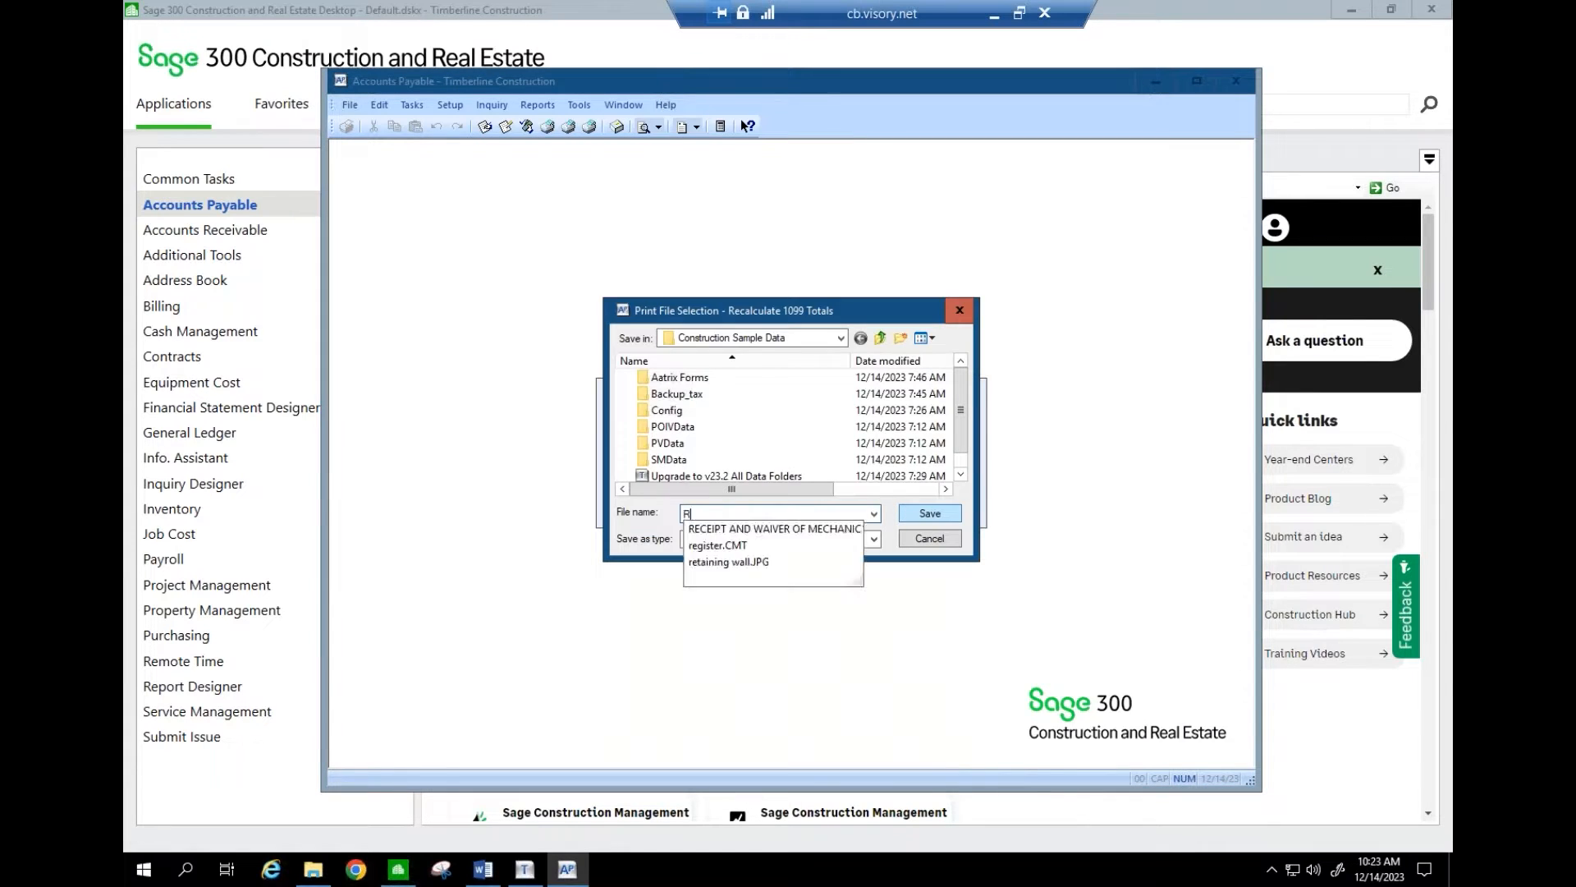
{"action": "type", "text": "ecalc 109"}
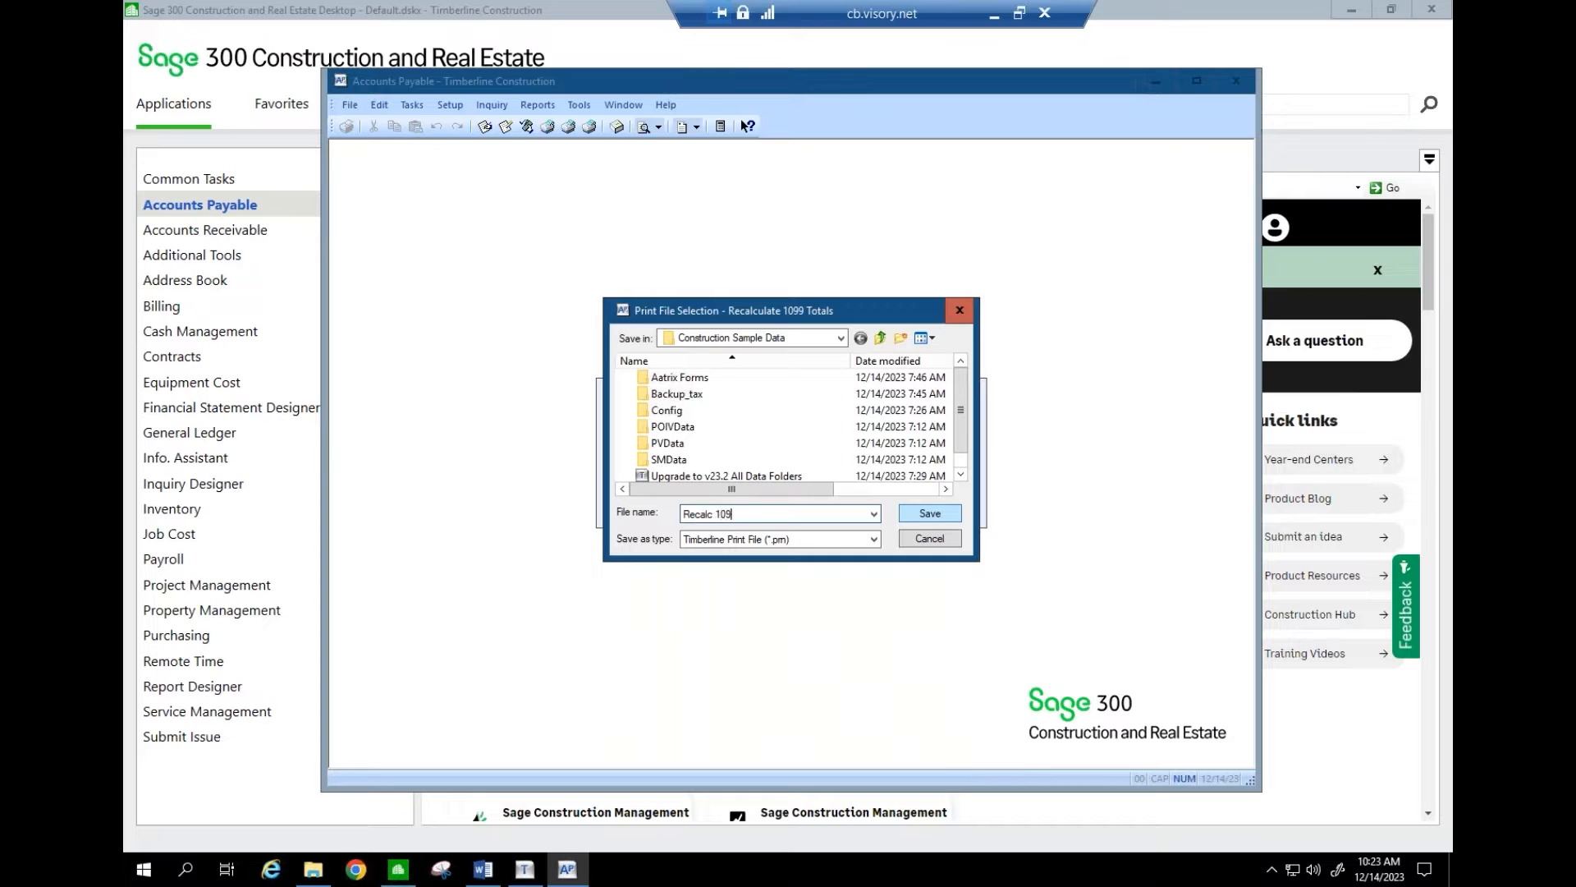
{"action": "type", "text": "9 Totl"}
{"action": "key", "text": "BackSpace"}
{"action": "type", "text": "als while CY is 2023"}
{"action": "left_click", "coordinate": [925, 510]}
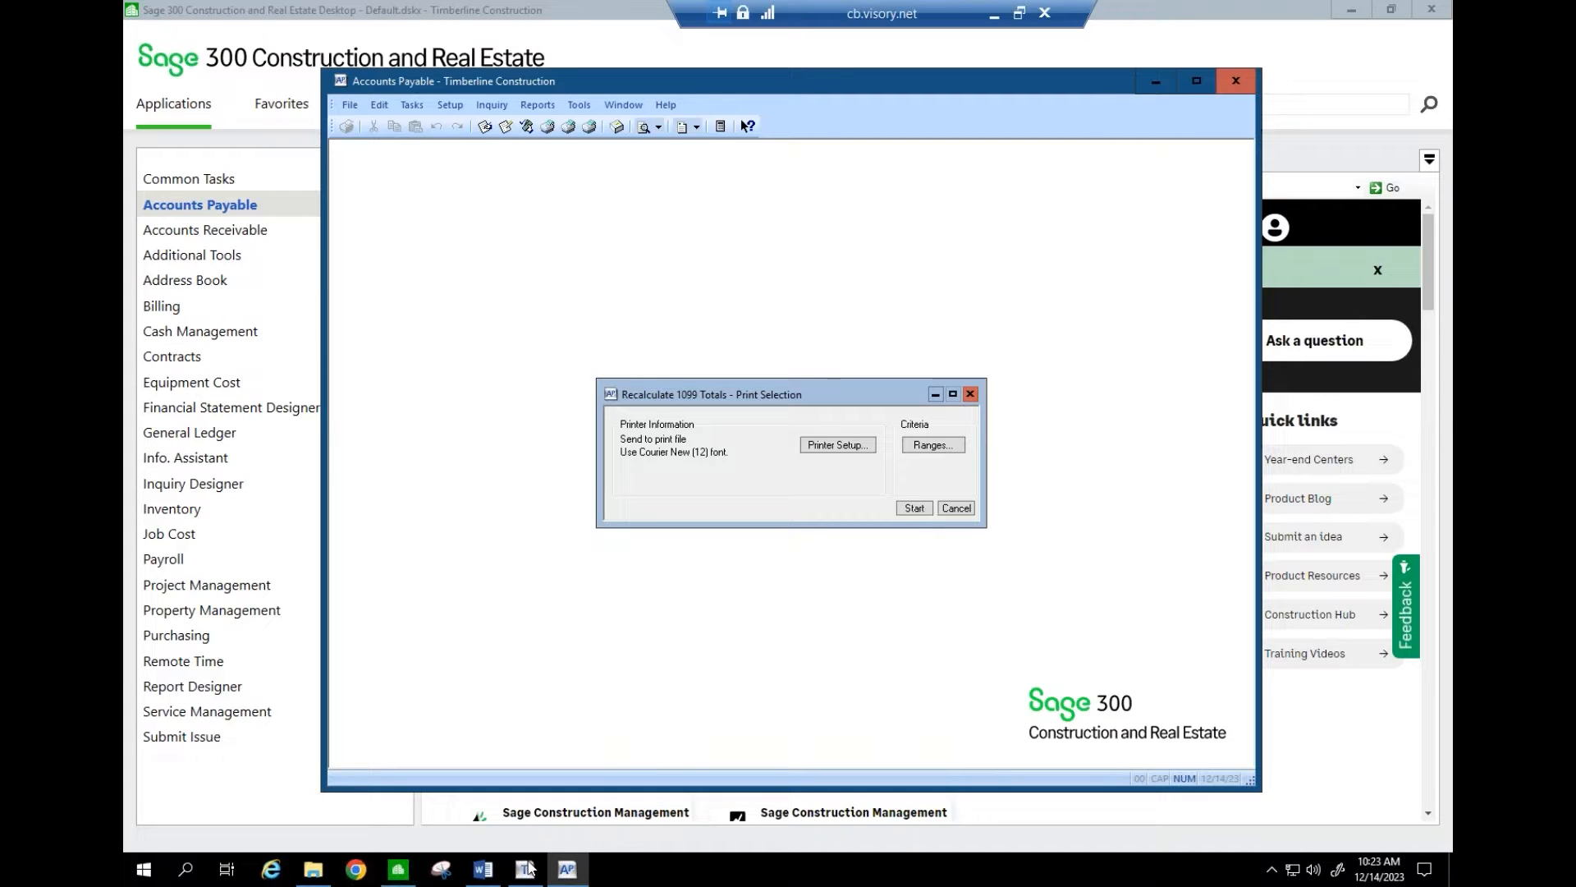
- Run the 1099 totals recalculation, accept the zeroing warning, and check the background task status
{"action": "left_click", "coordinate": [915, 508]}
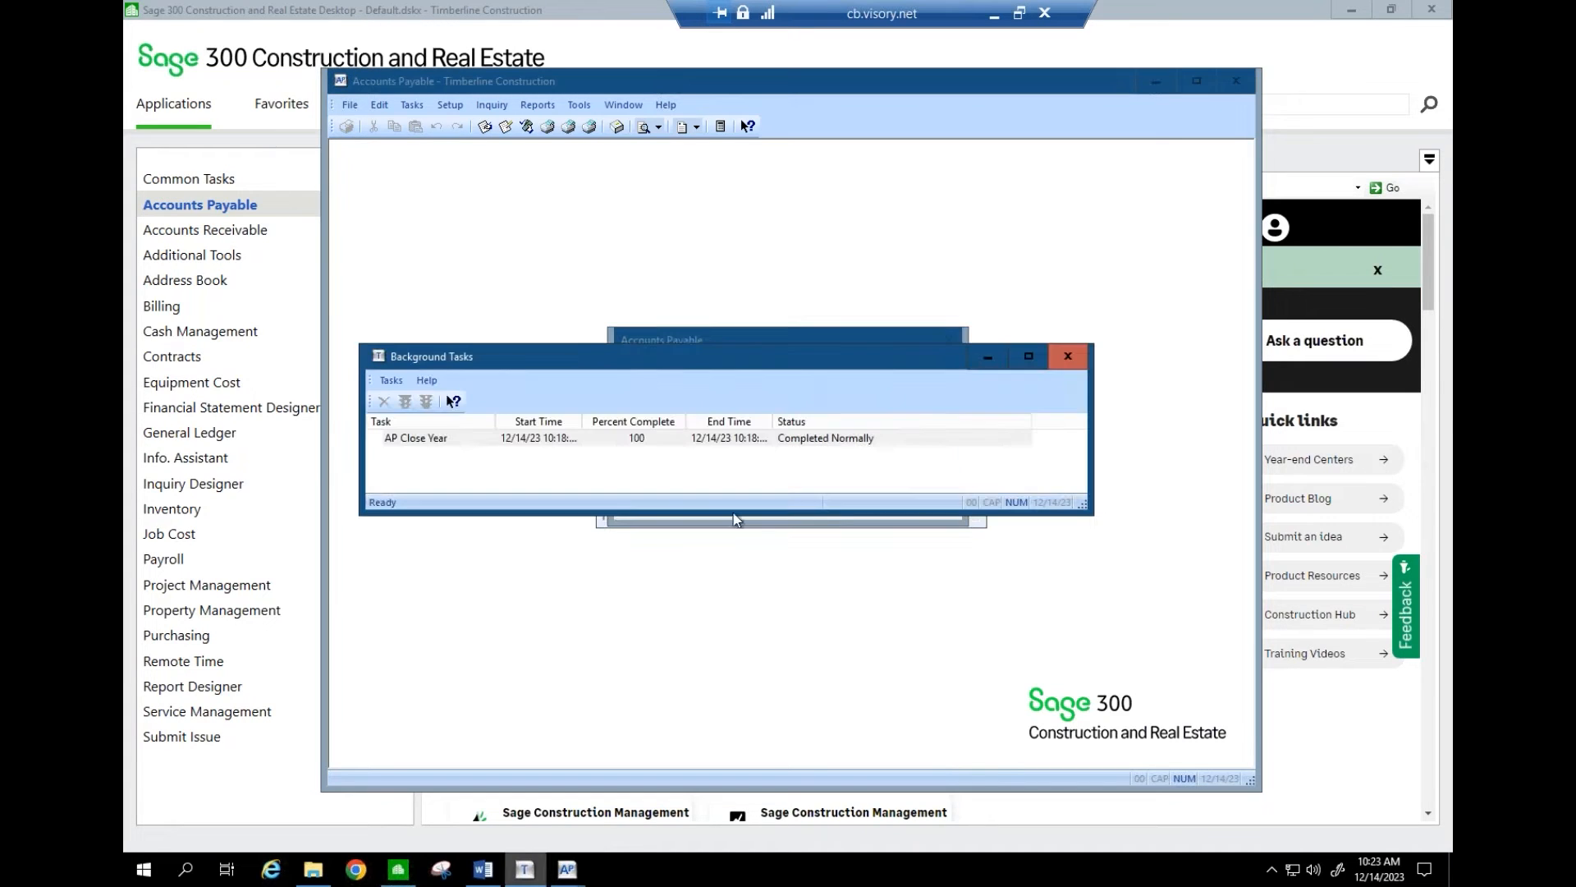
{"action": "left_click", "coordinate": [805, 339]}
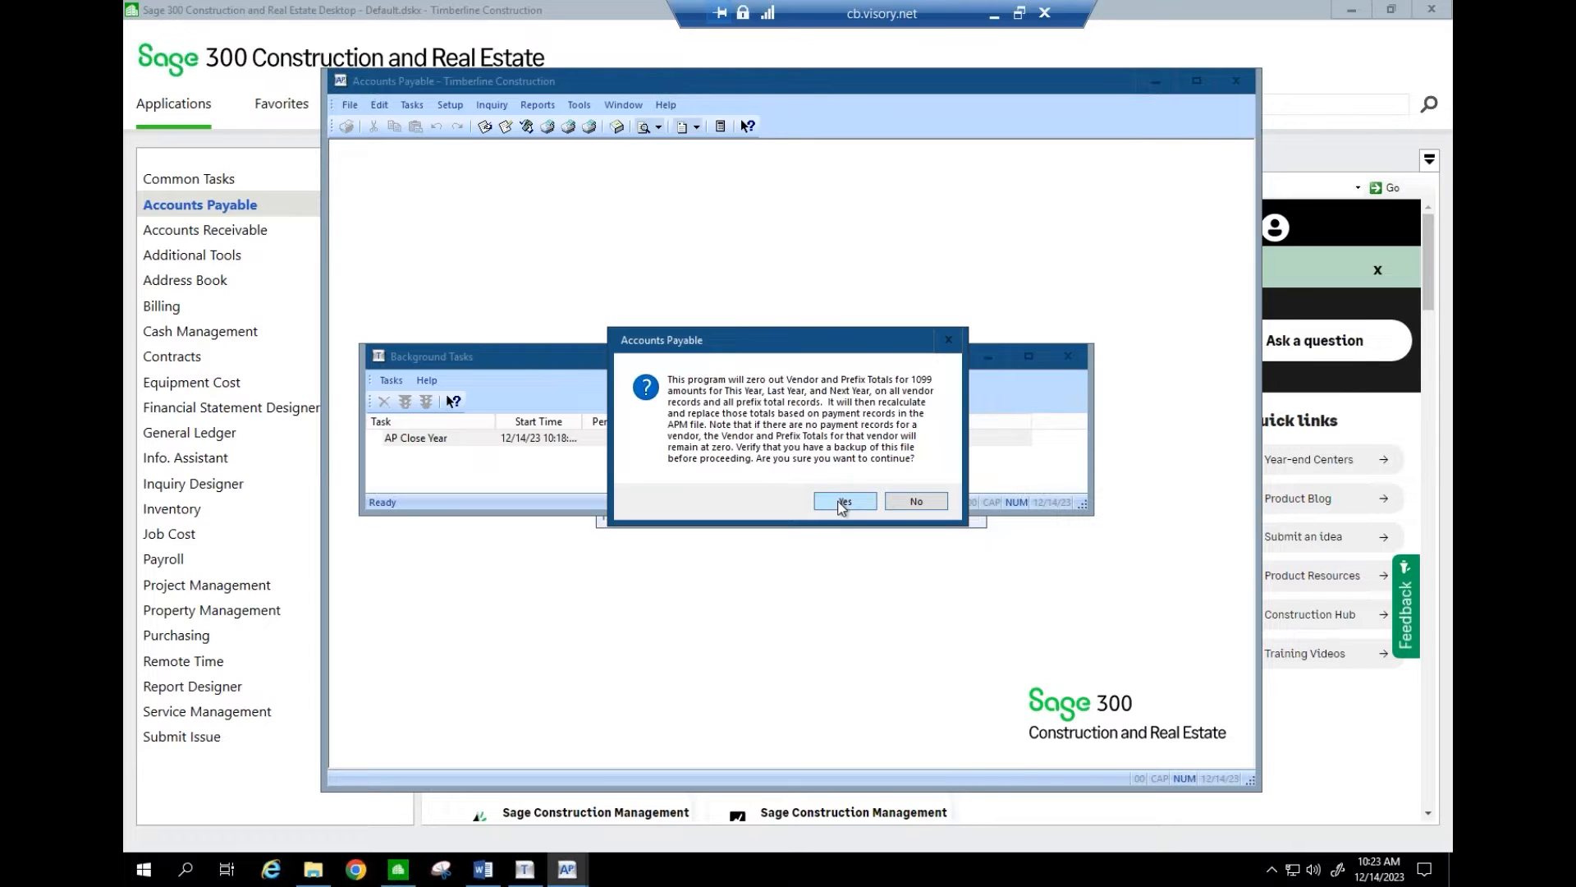
{"action": "left_click", "coordinate": [843, 501]}
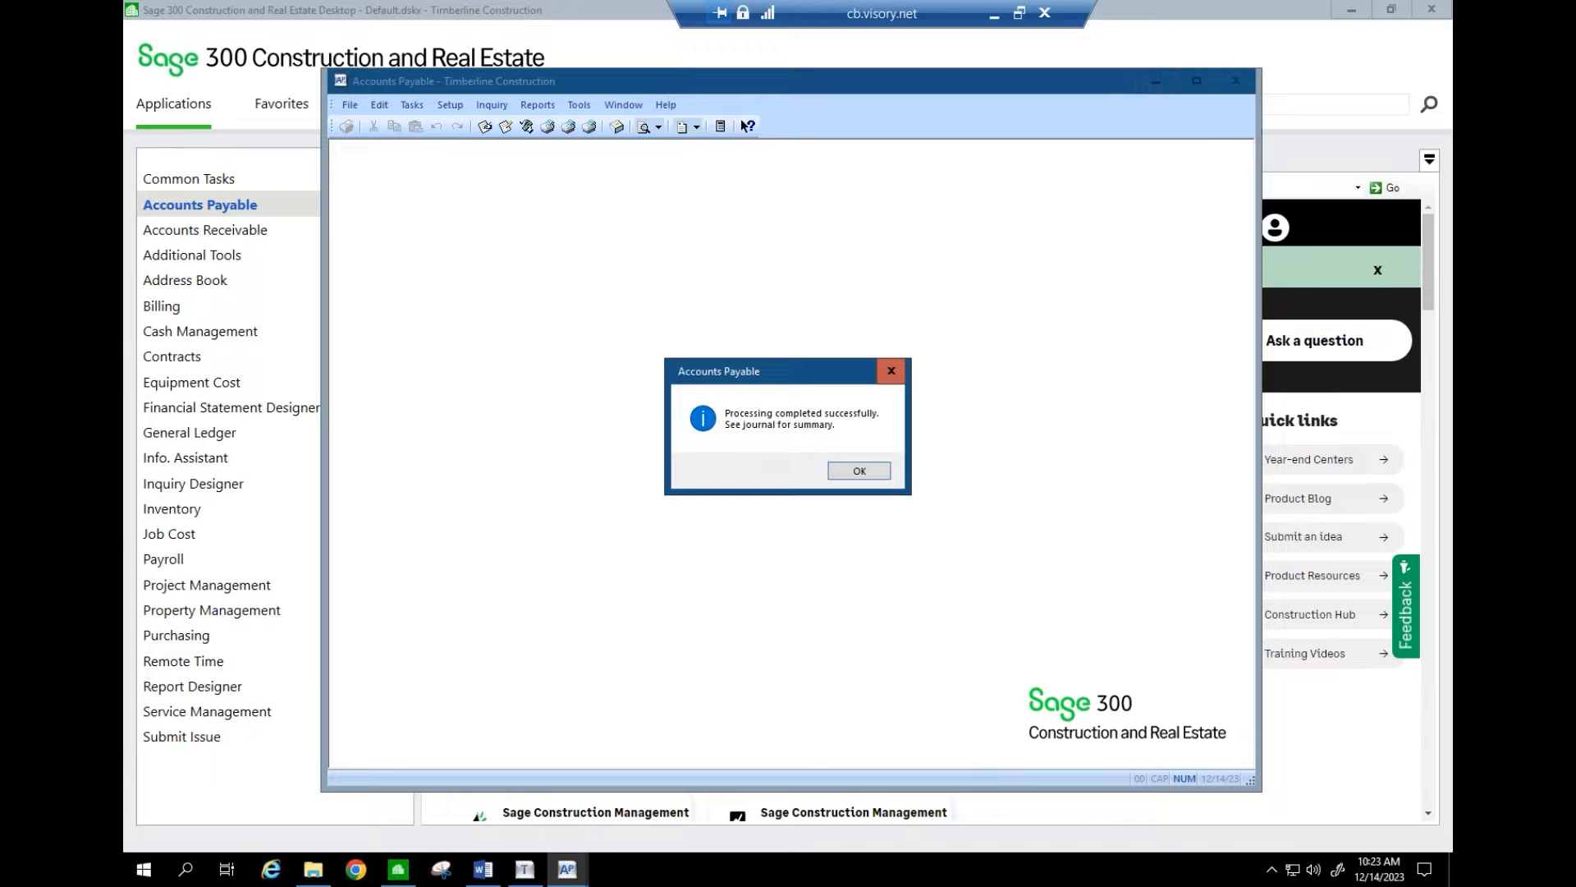
{"action": "left_click", "coordinate": [859, 471]}
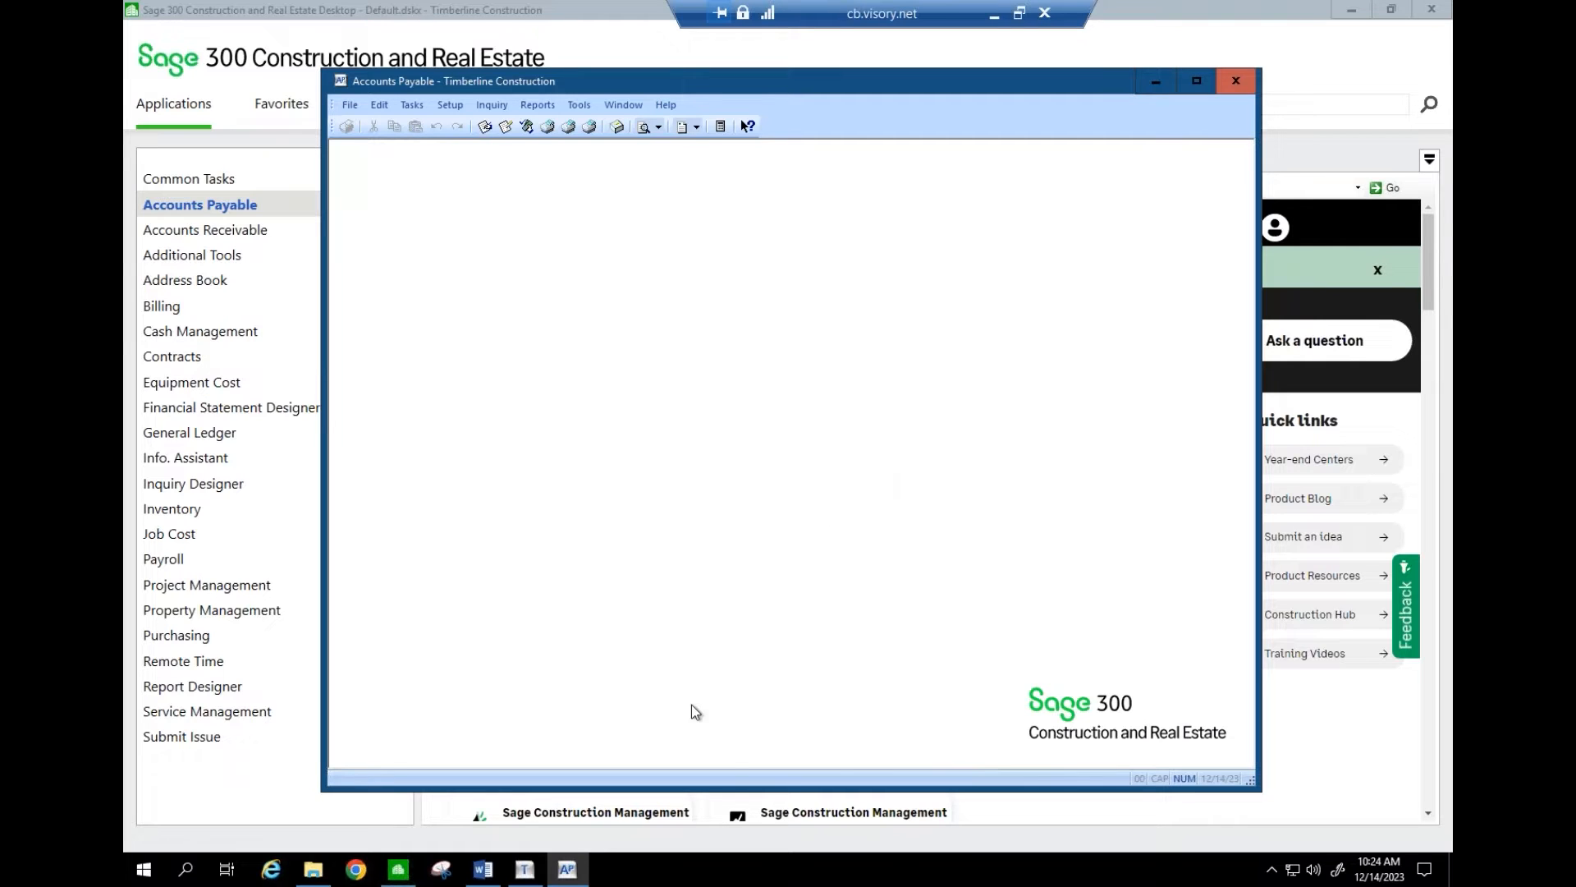
{"action": "left_click", "coordinate": [530, 867]}
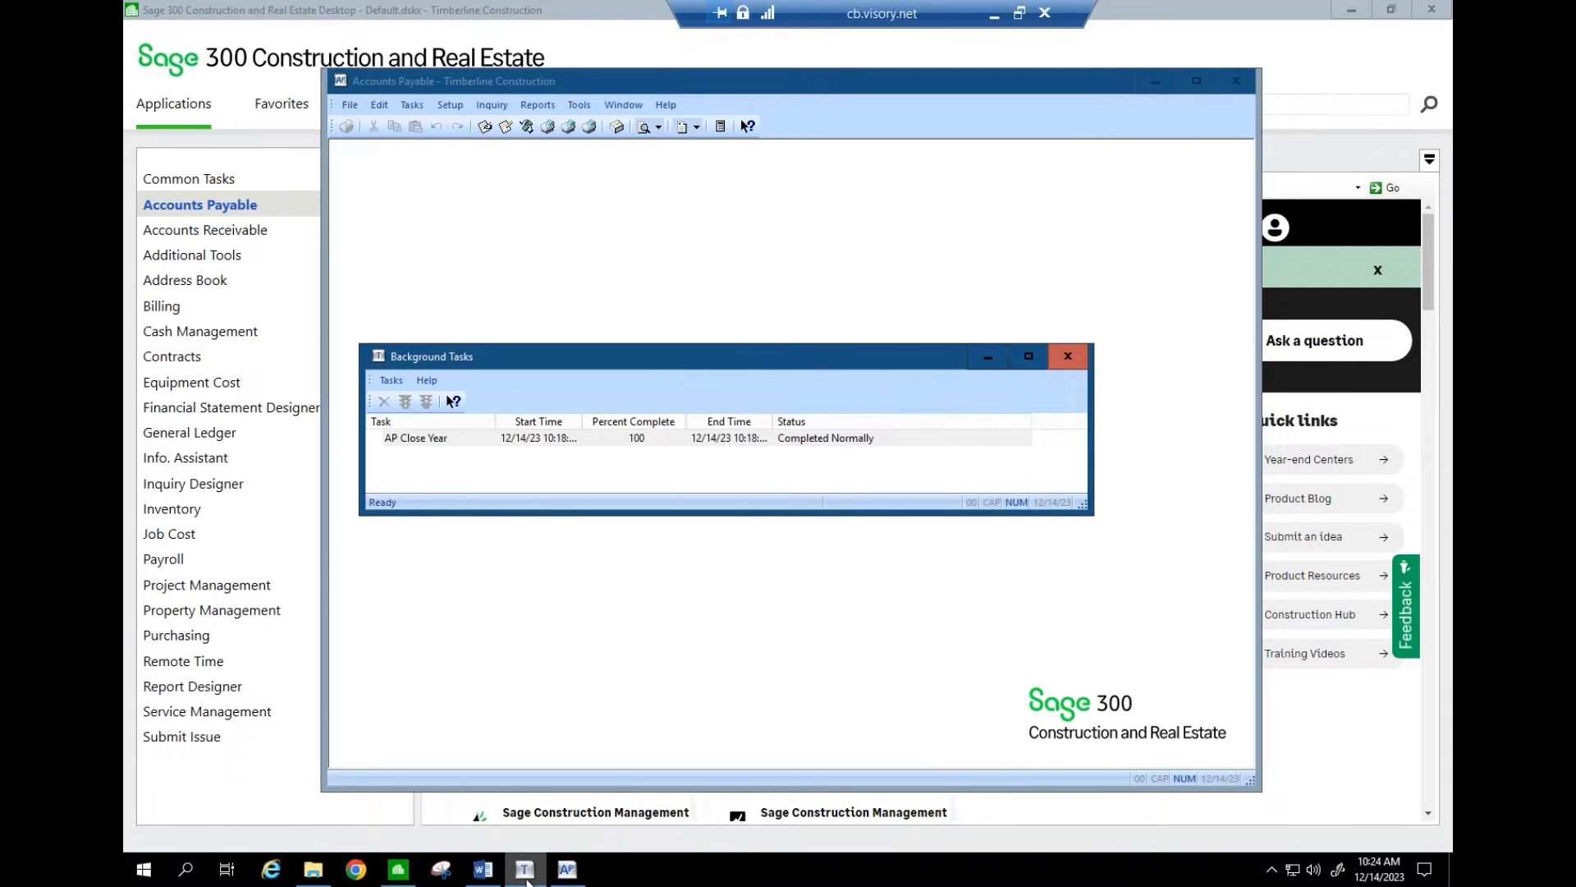
{"action": "left_click", "coordinate": [525, 870]}
{"action": "left_click", "coordinate": [525, 870]}
- Open the saved Recalc 1099 Totals print file from File > Printouts
{"action": "left_click", "coordinate": [350, 105]}
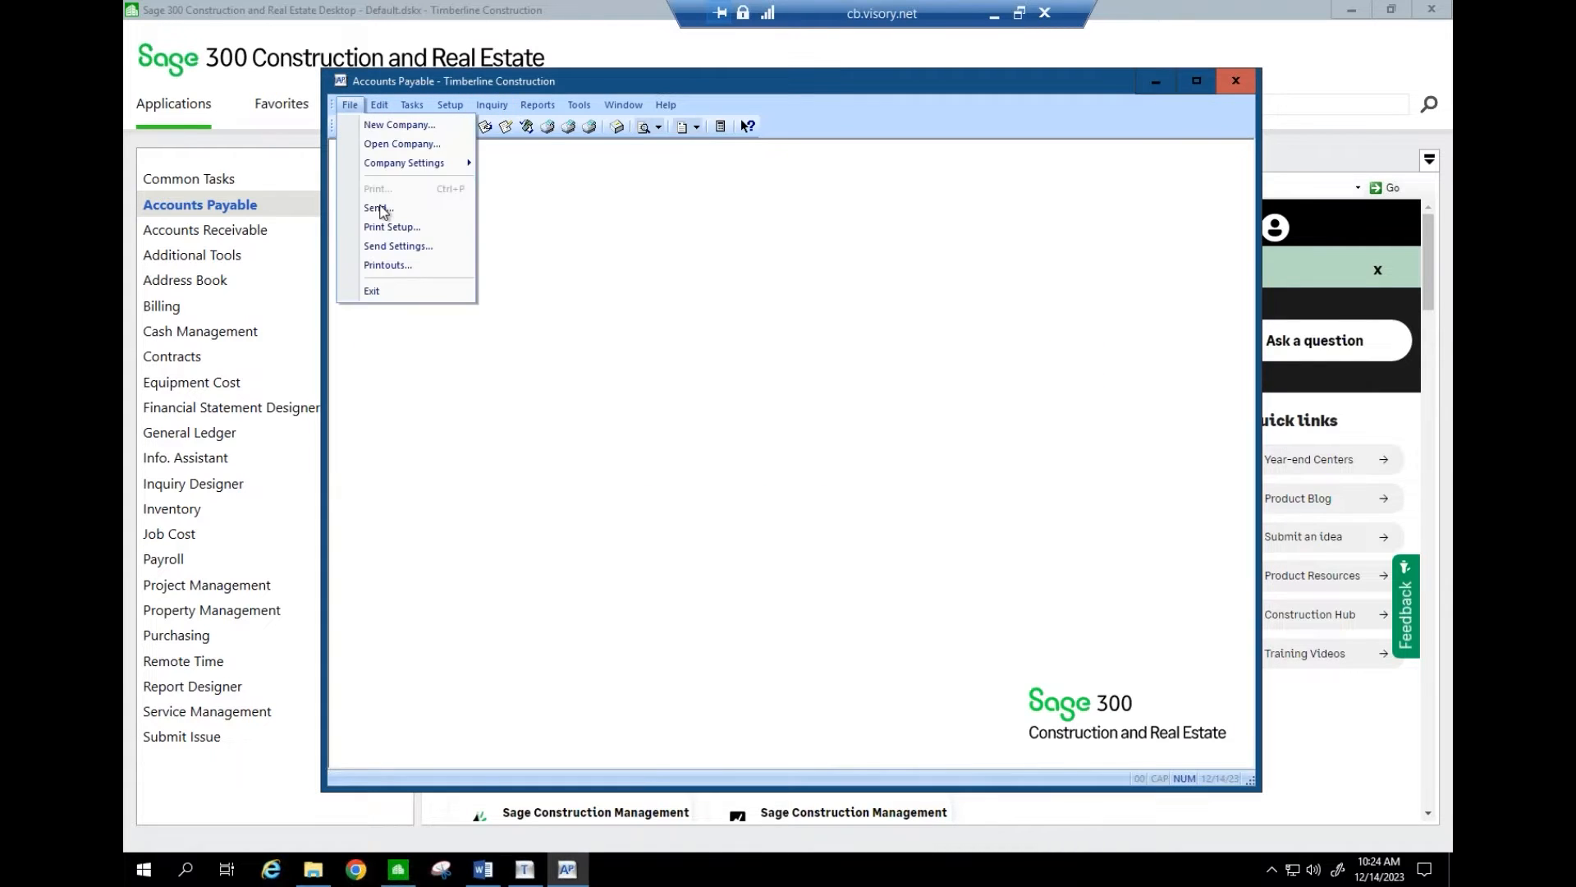
{"action": "left_click", "coordinate": [387, 264]}
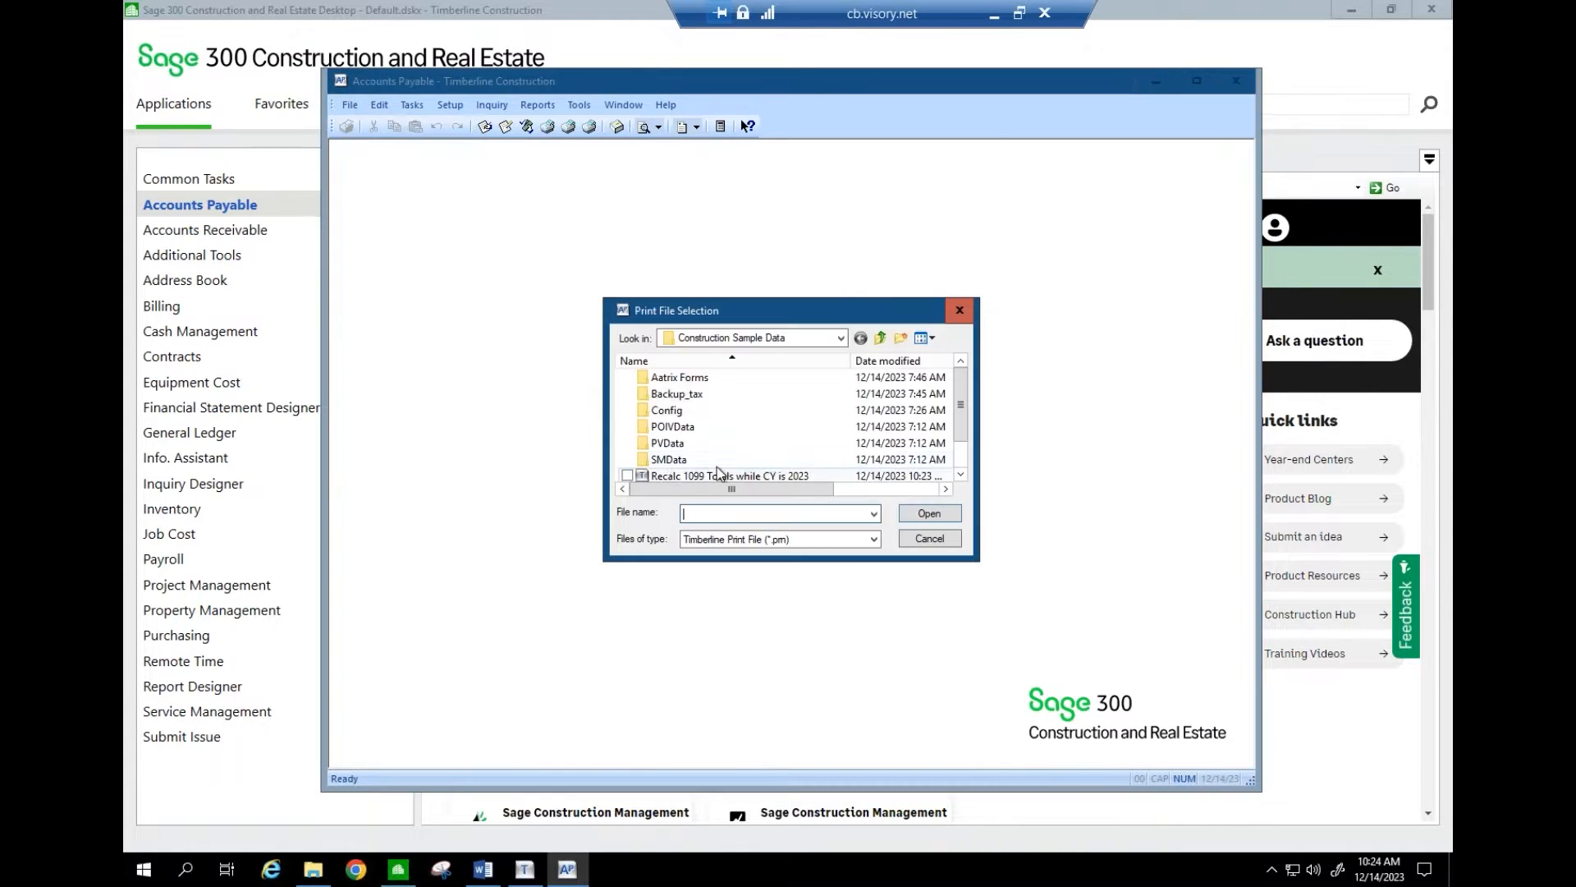
{"action": "double_click", "coordinate": [717, 474]}
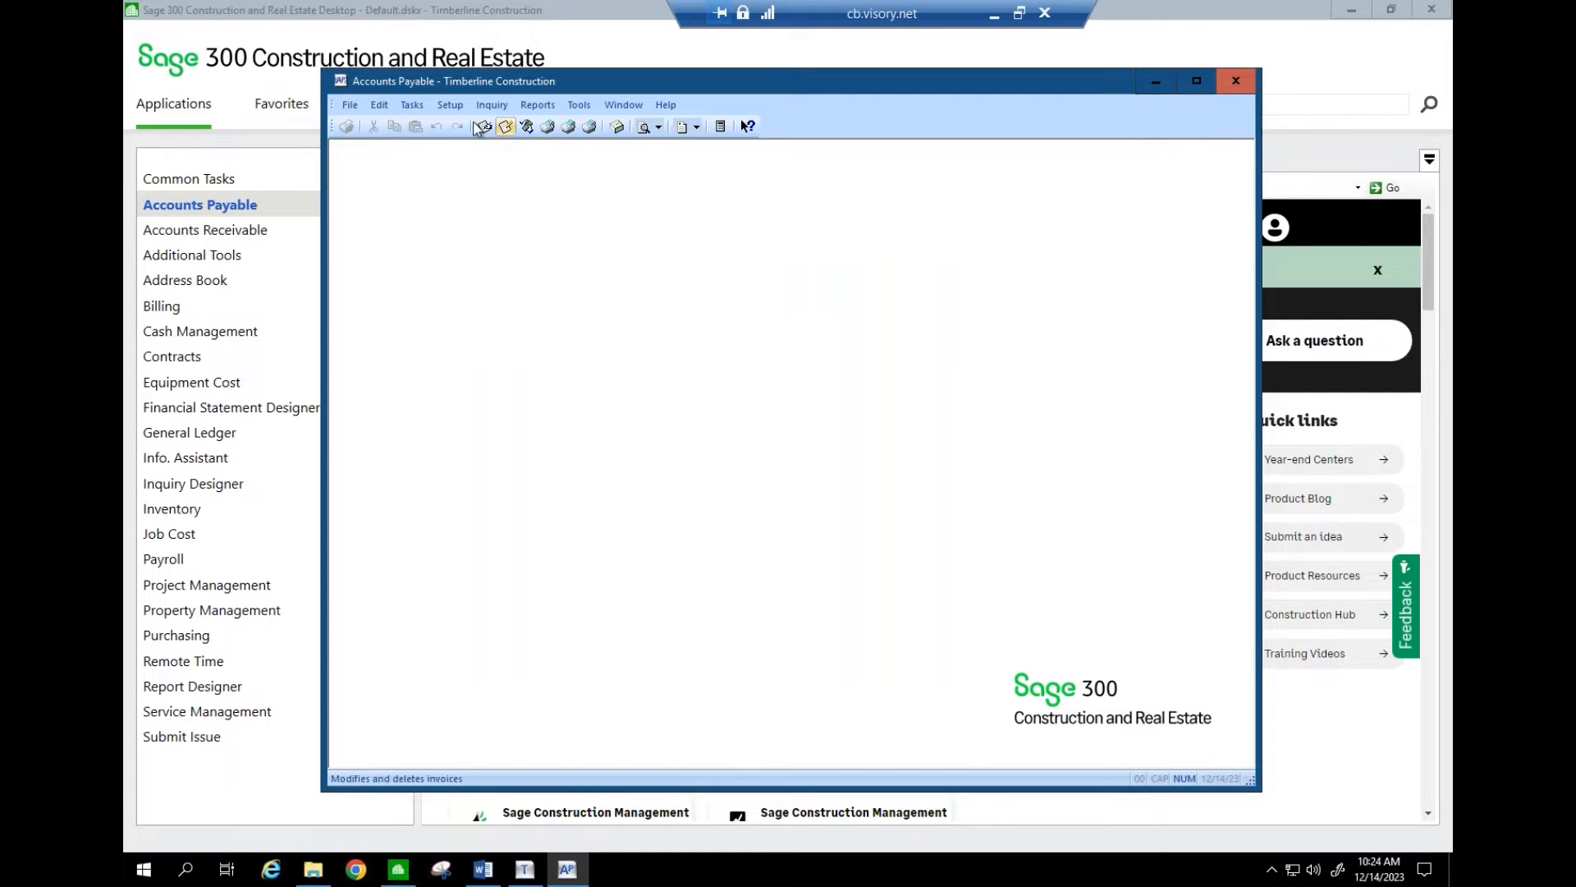
- Check vendor 100's 1099 settings show 4620.00 last year, then cancel Vendor Setup
{"action": "left_click", "coordinate": [450, 105]}
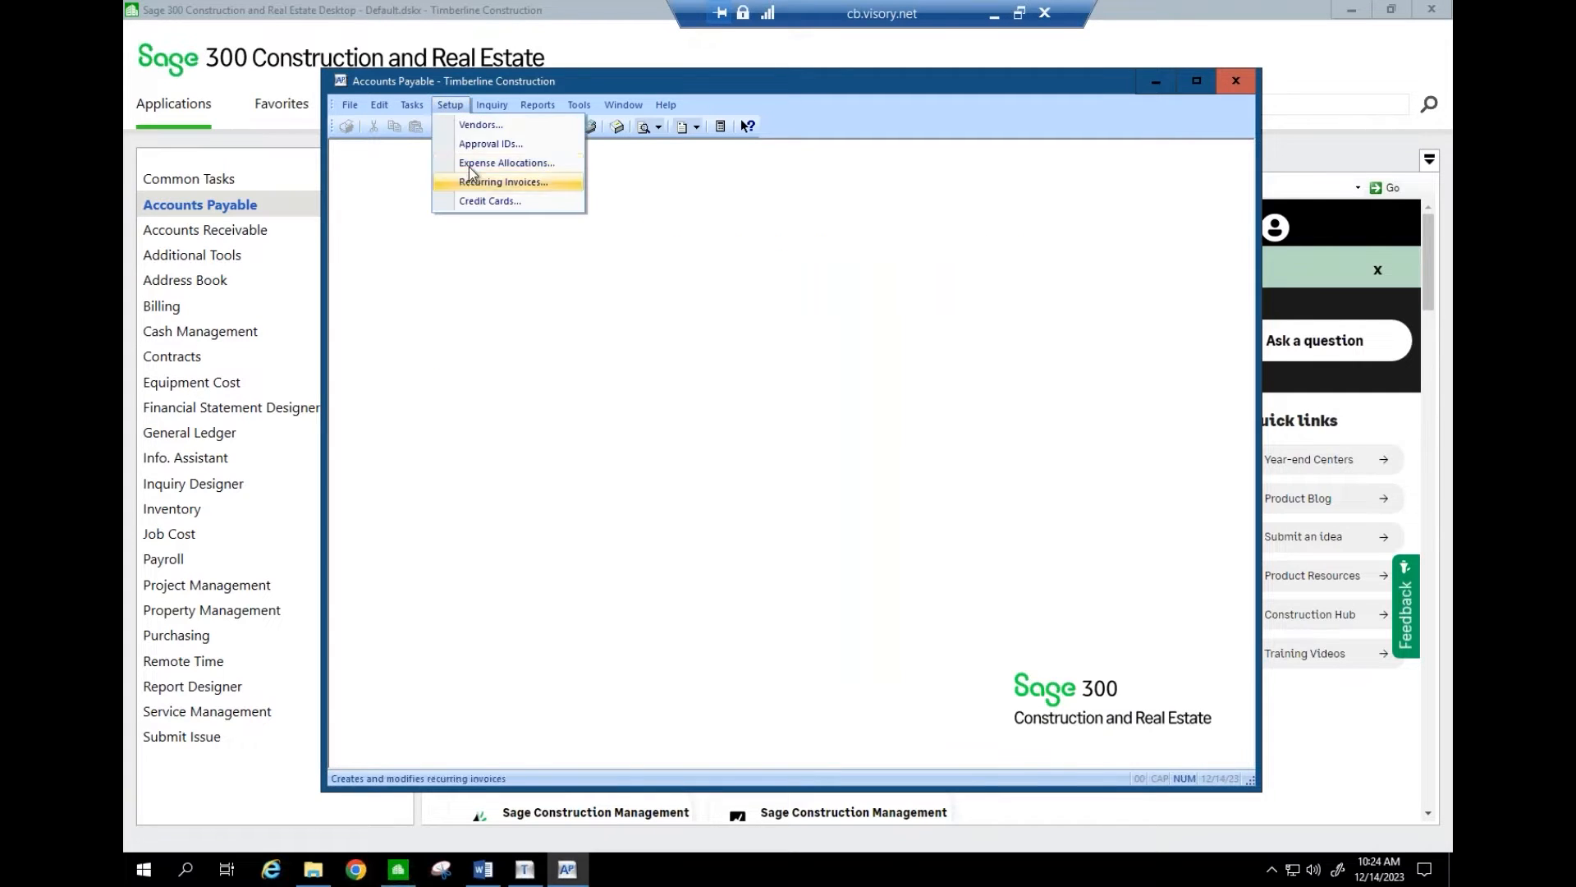
{"action": "left_click", "coordinate": [476, 125]}
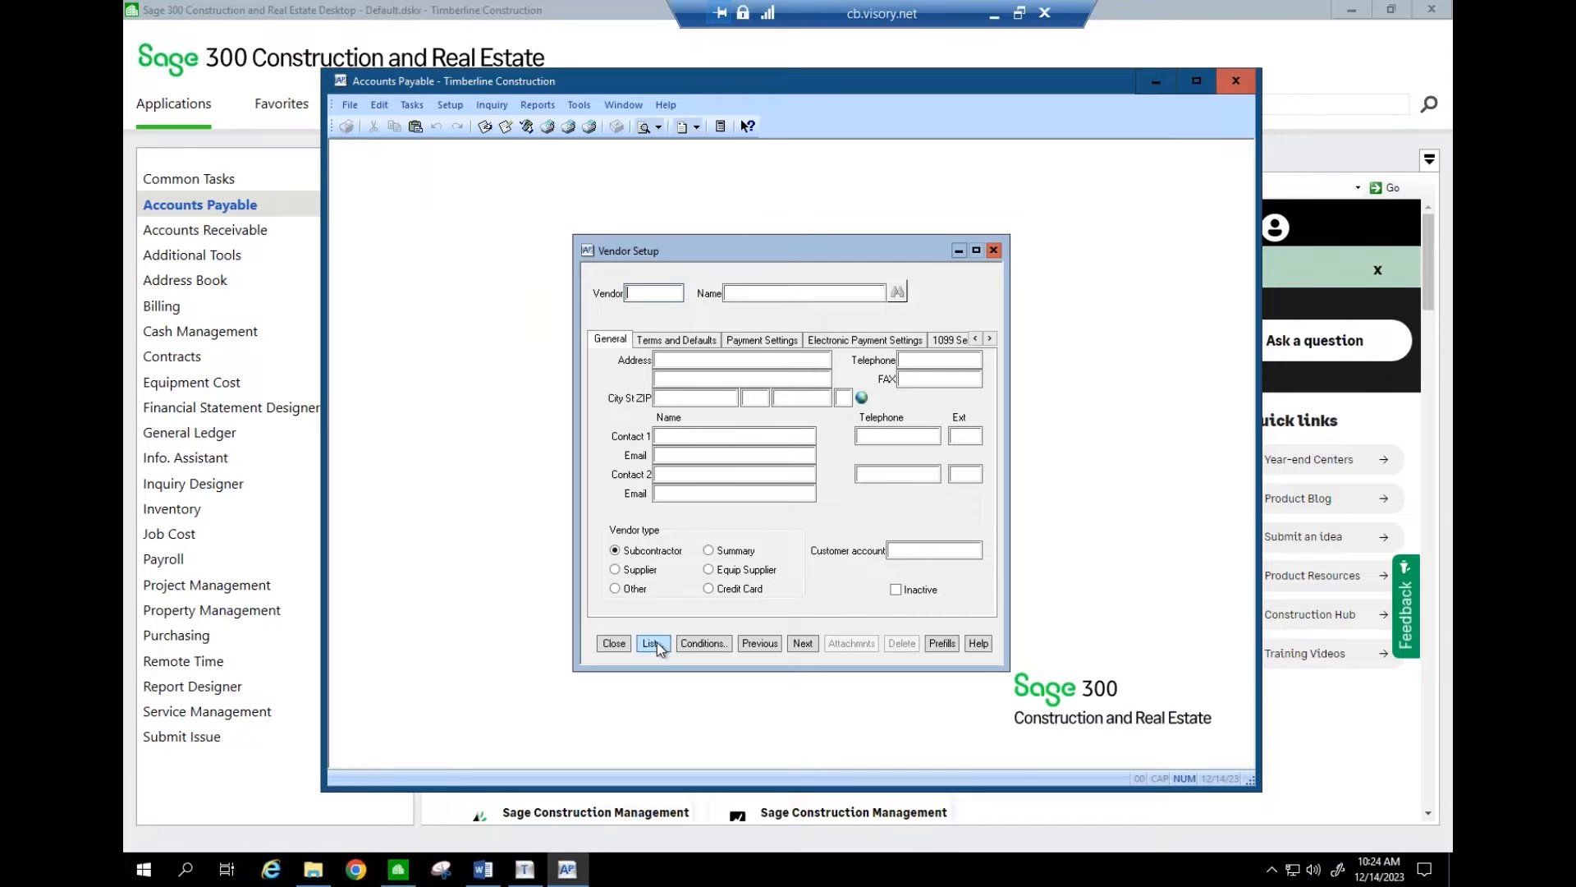
{"action": "left_click", "coordinate": [652, 644]}
{"action": "key", "text": "Return"}
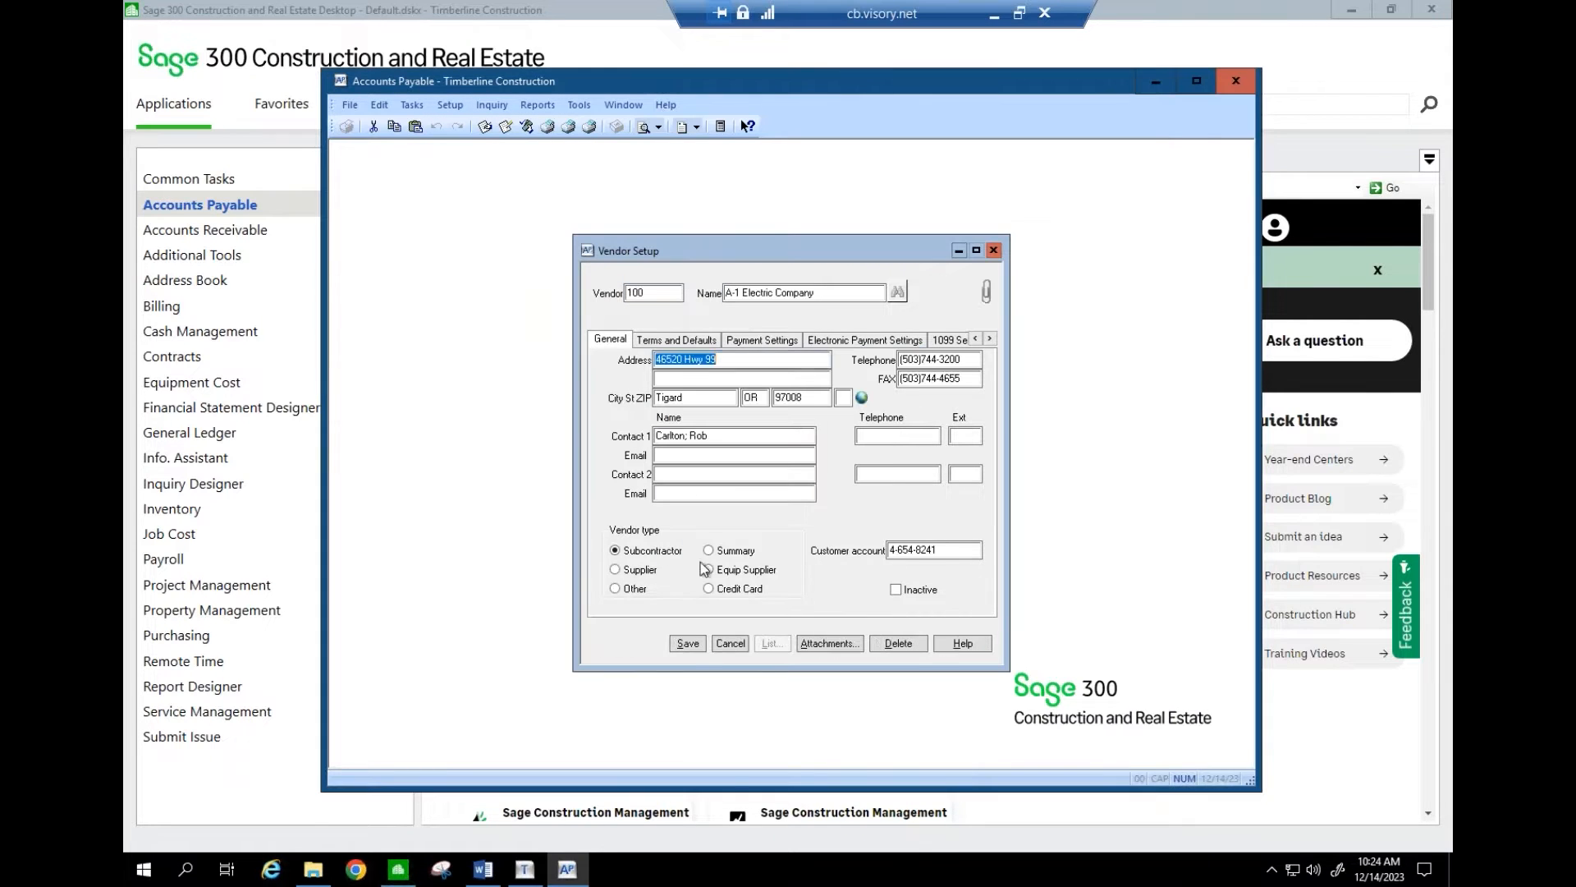
{"action": "left_click", "coordinate": [950, 340]}
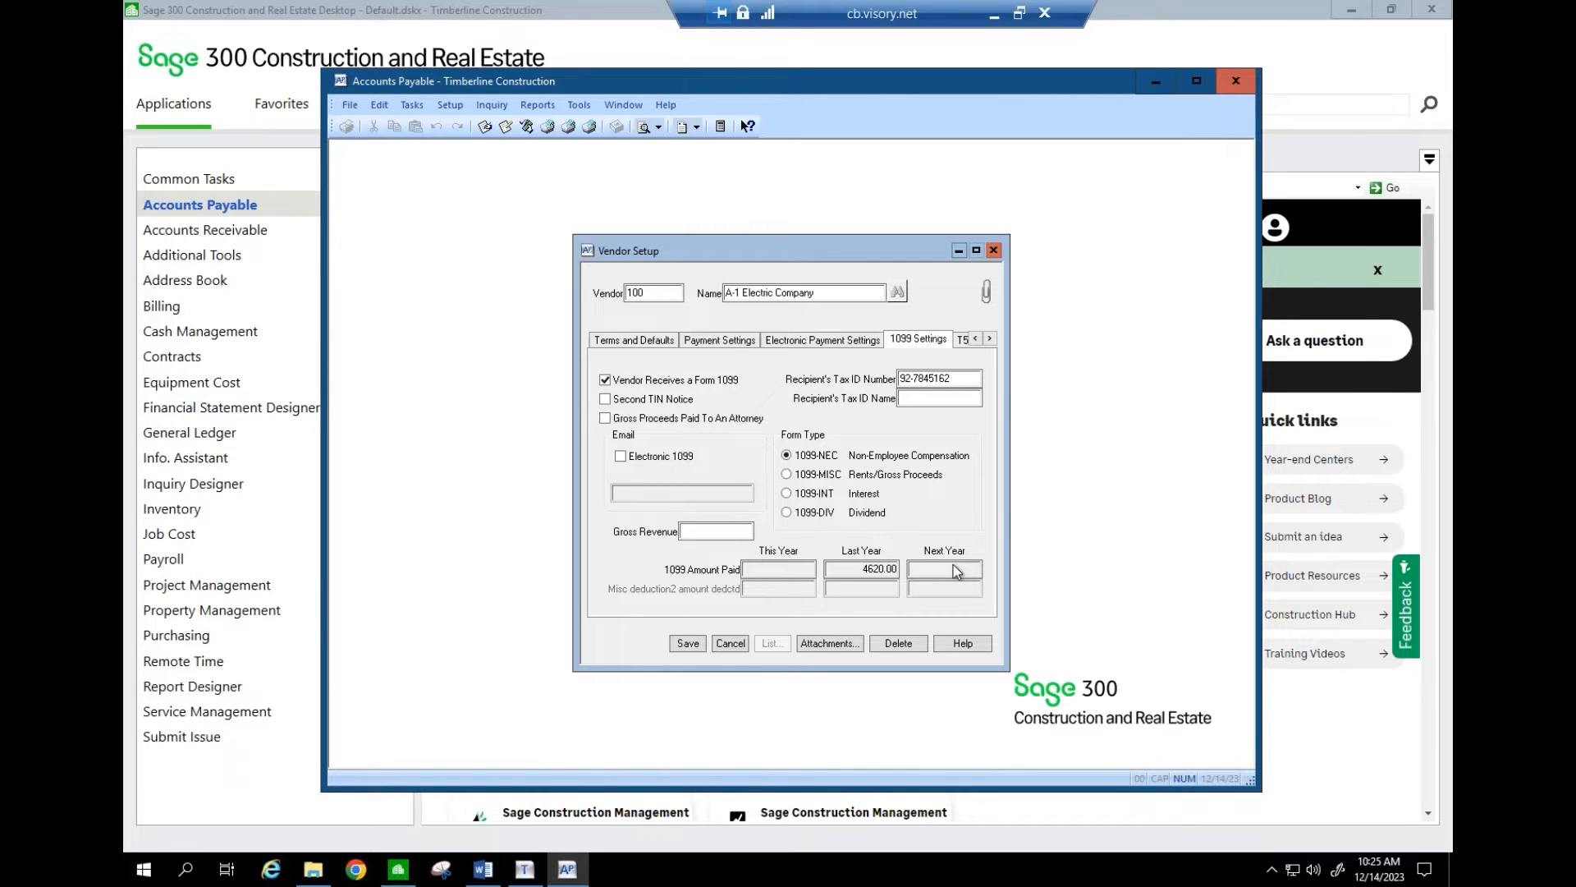
{"action": "left_click", "coordinate": [730, 642]}
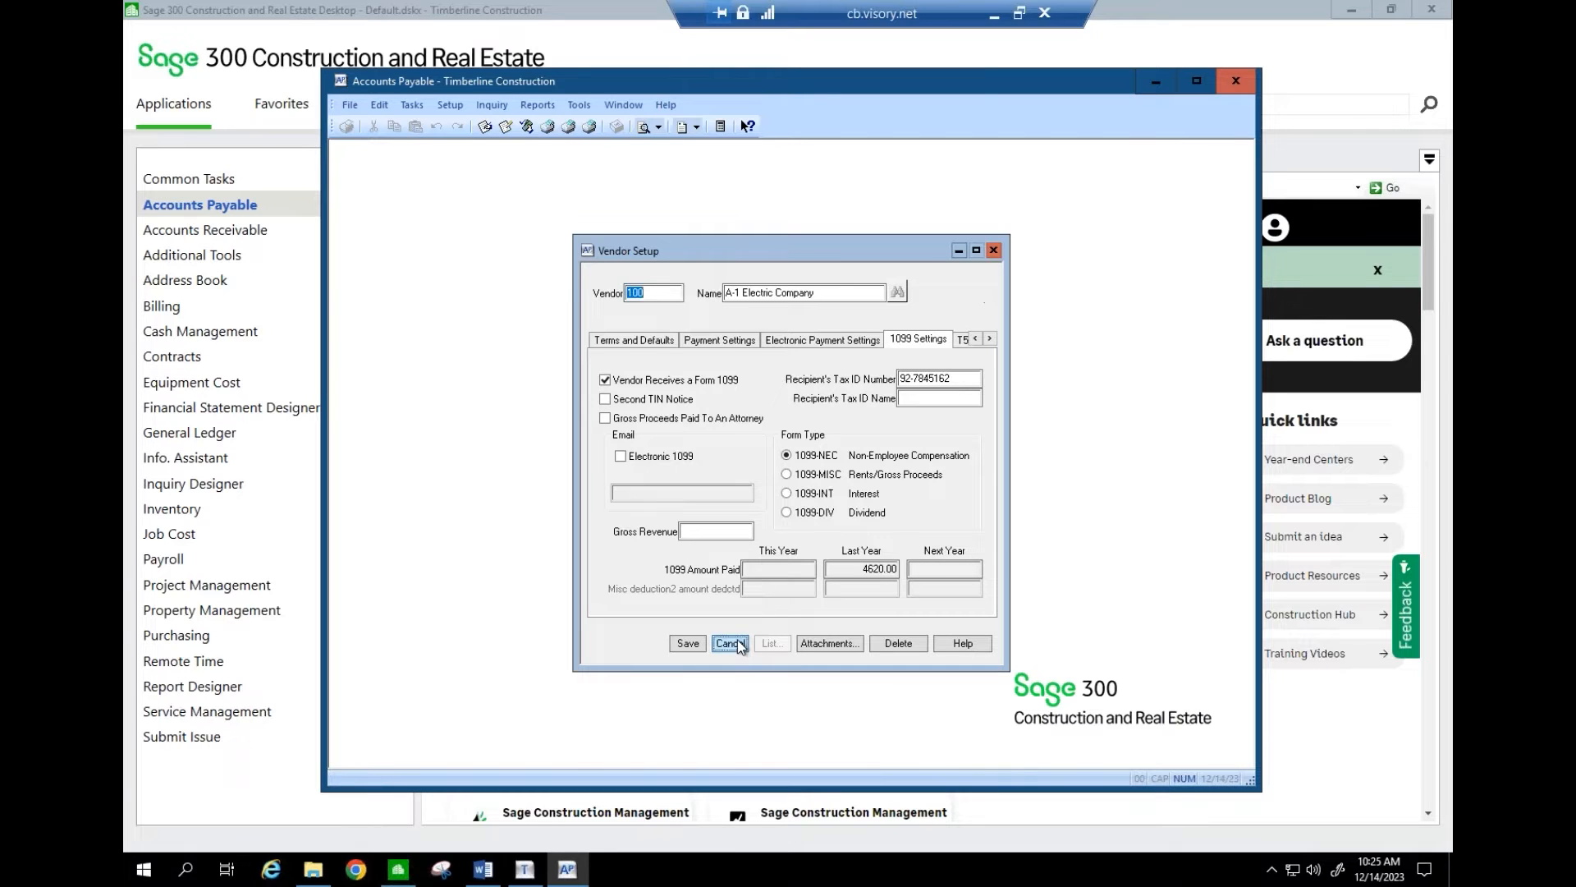
- Switch to the Year-End Class Agenda in Microsoft Word
{"action": "left_click", "coordinate": [992, 14]}
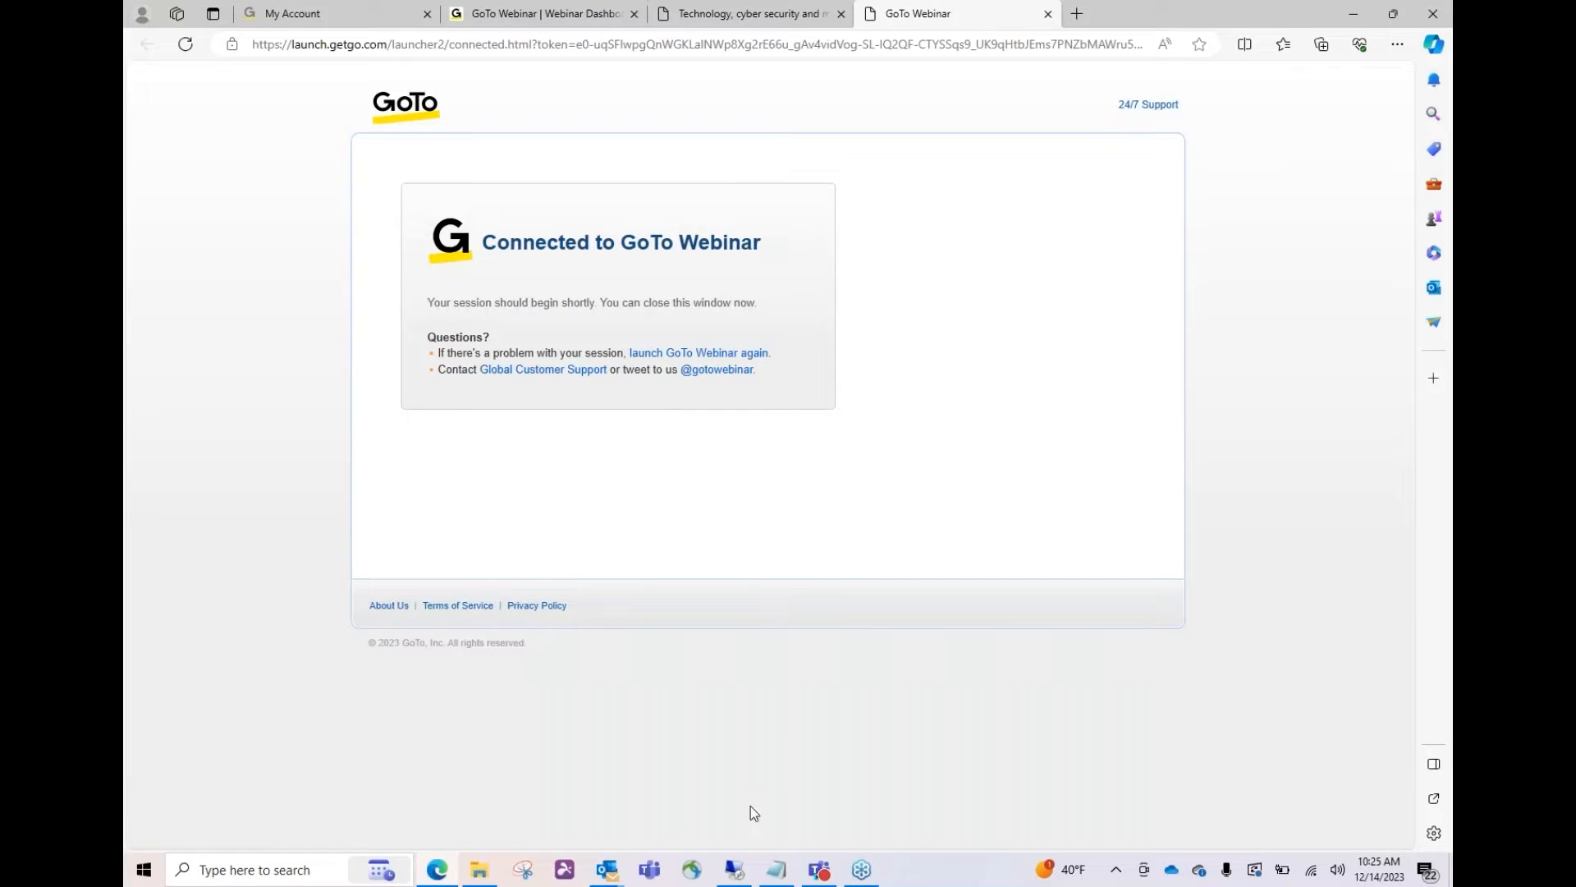
{"action": "left_click", "coordinate": [740, 872]}
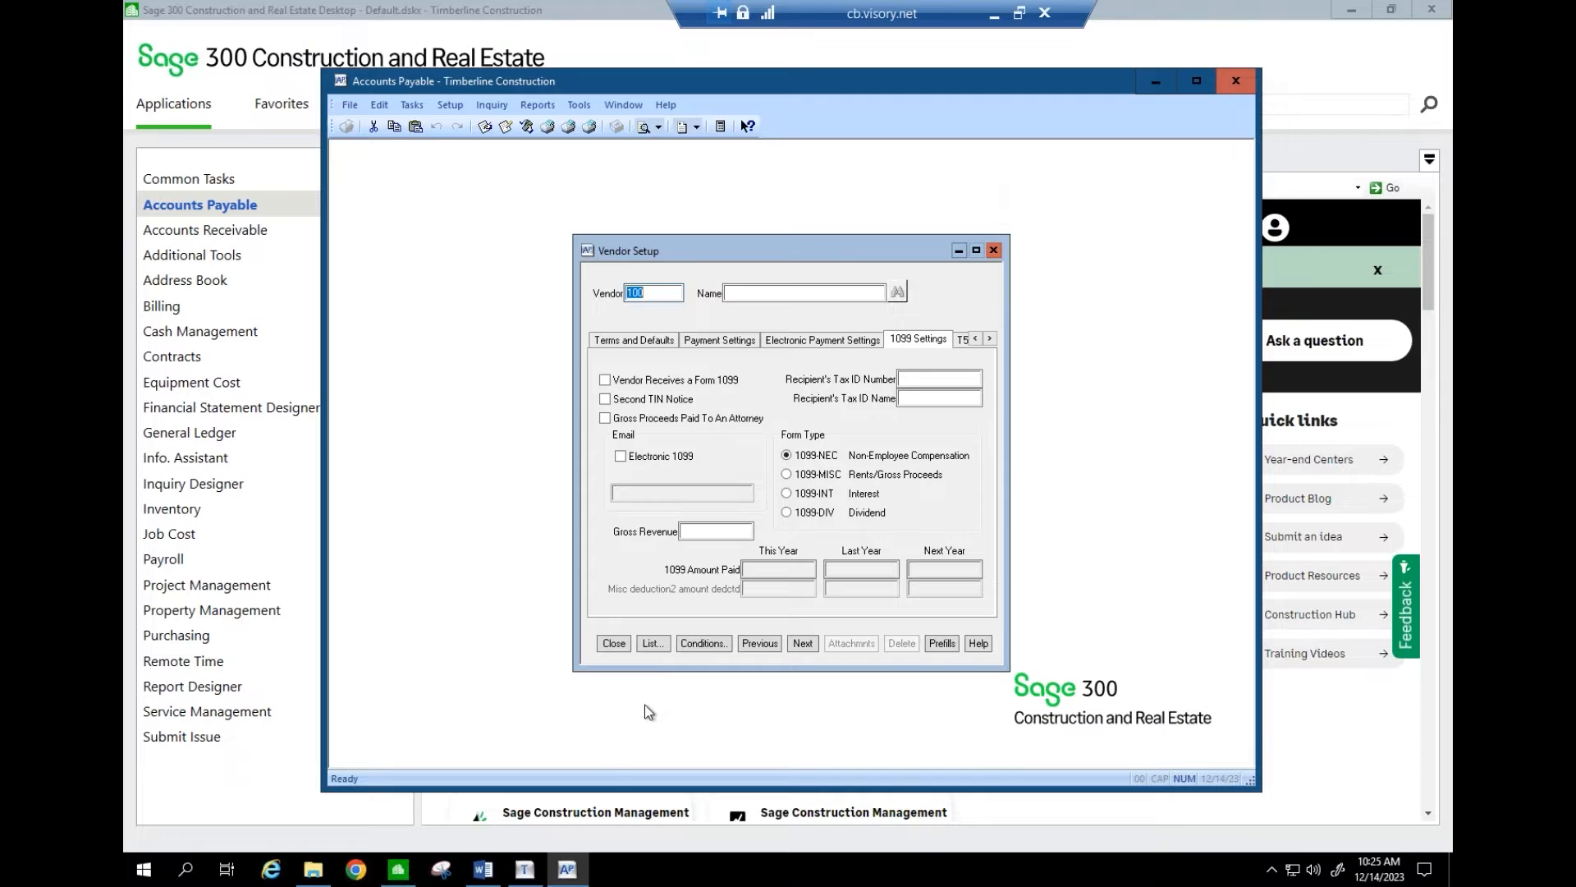
{"action": "left_click", "coordinate": [484, 869]}
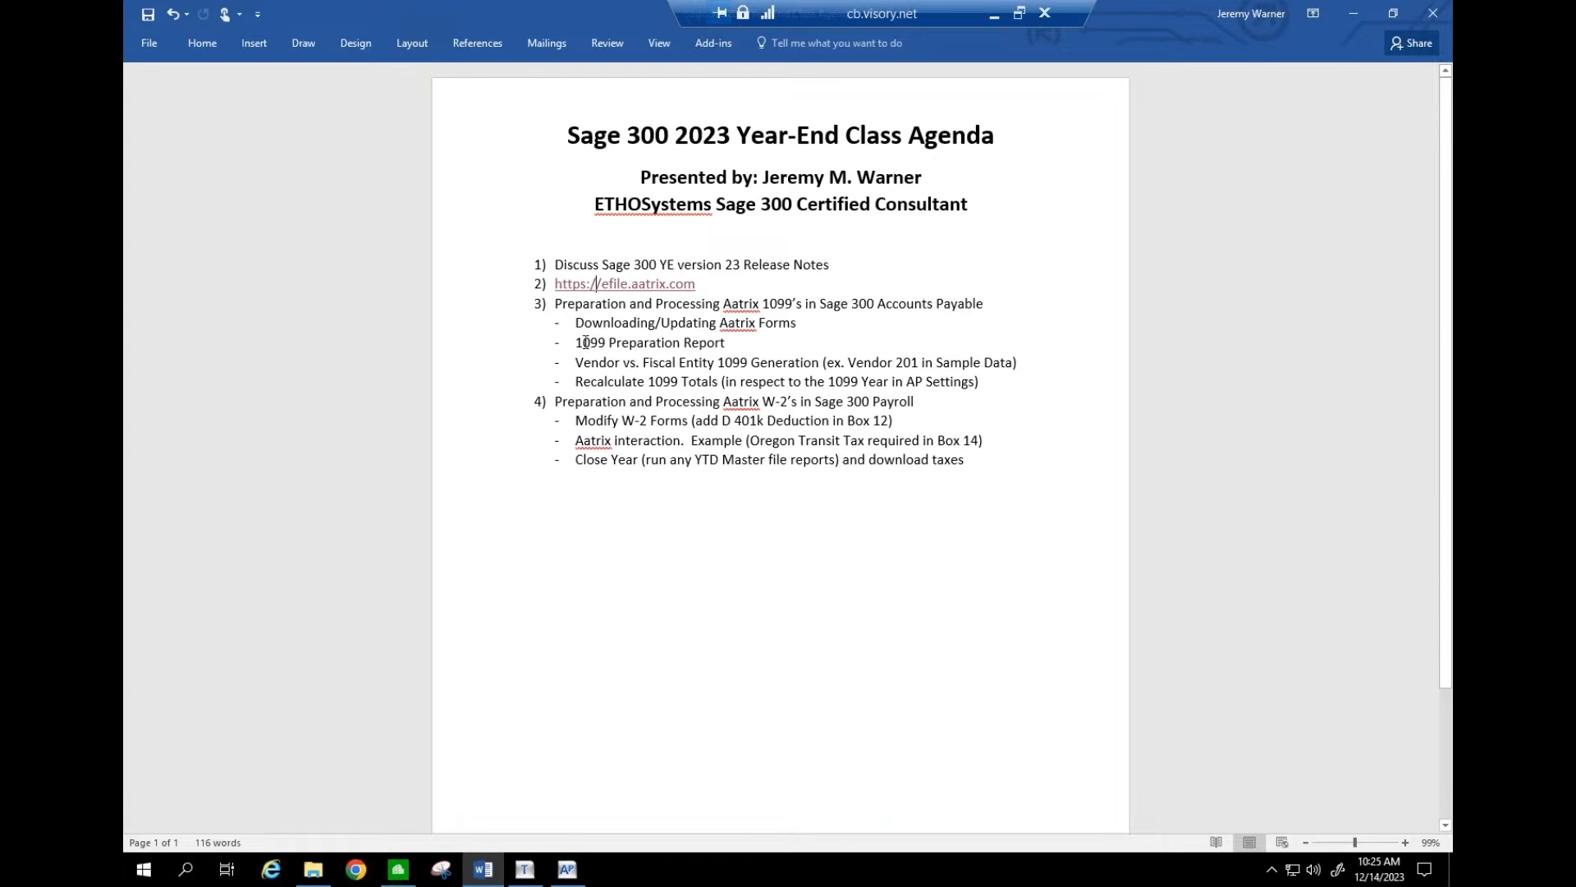
{"action": "left_click_drag", "start_coordinate": [586, 342], "coordinate": [624, 363]}
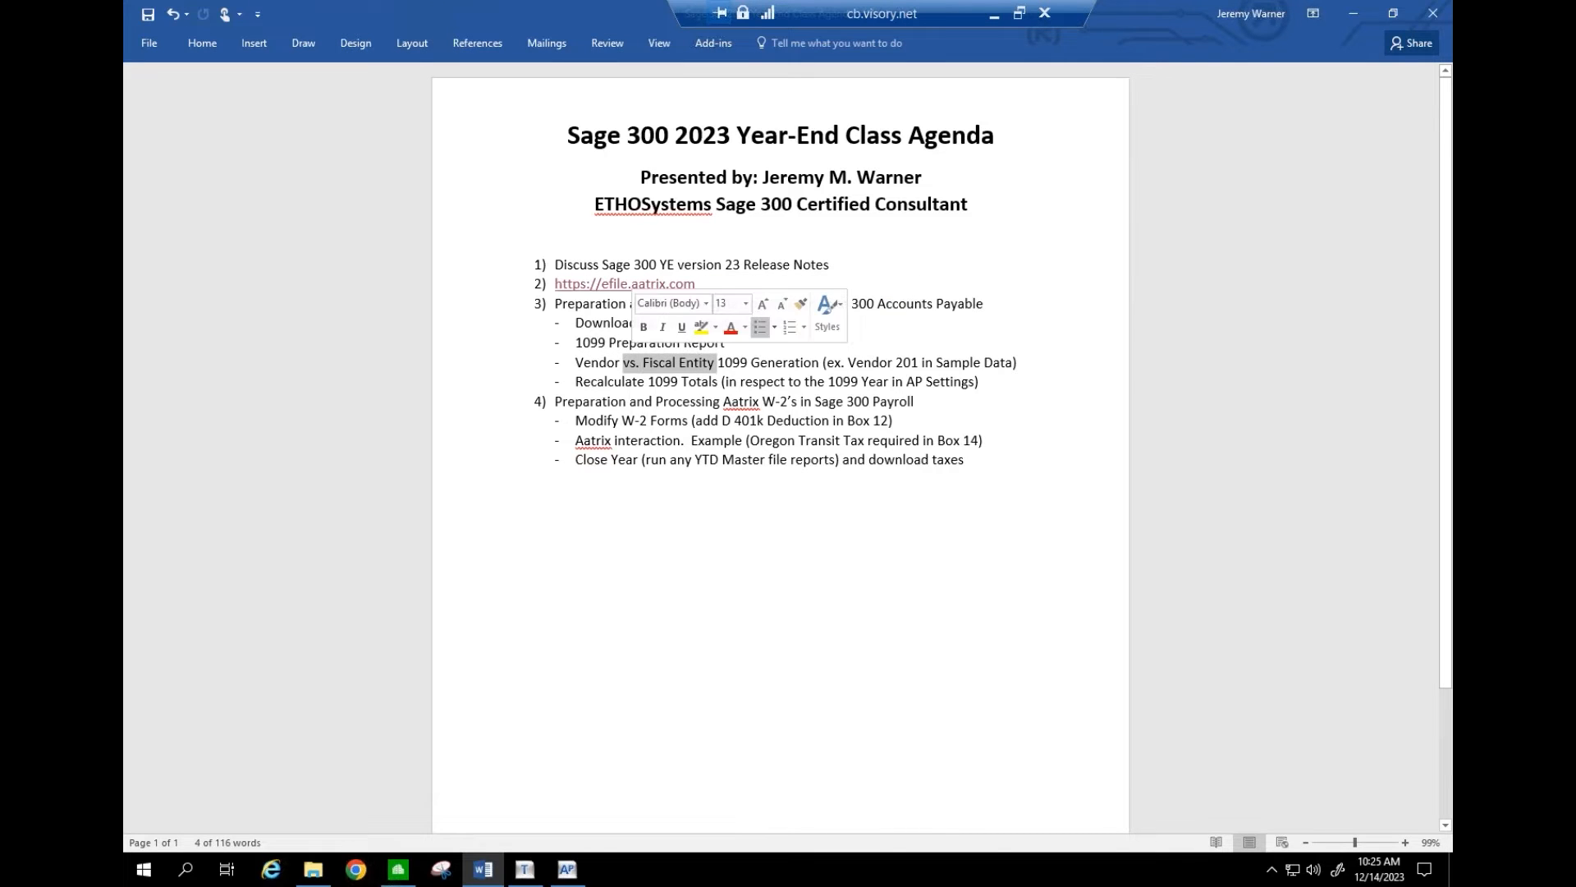
{"action": "left_click", "coordinate": [873, 363]}
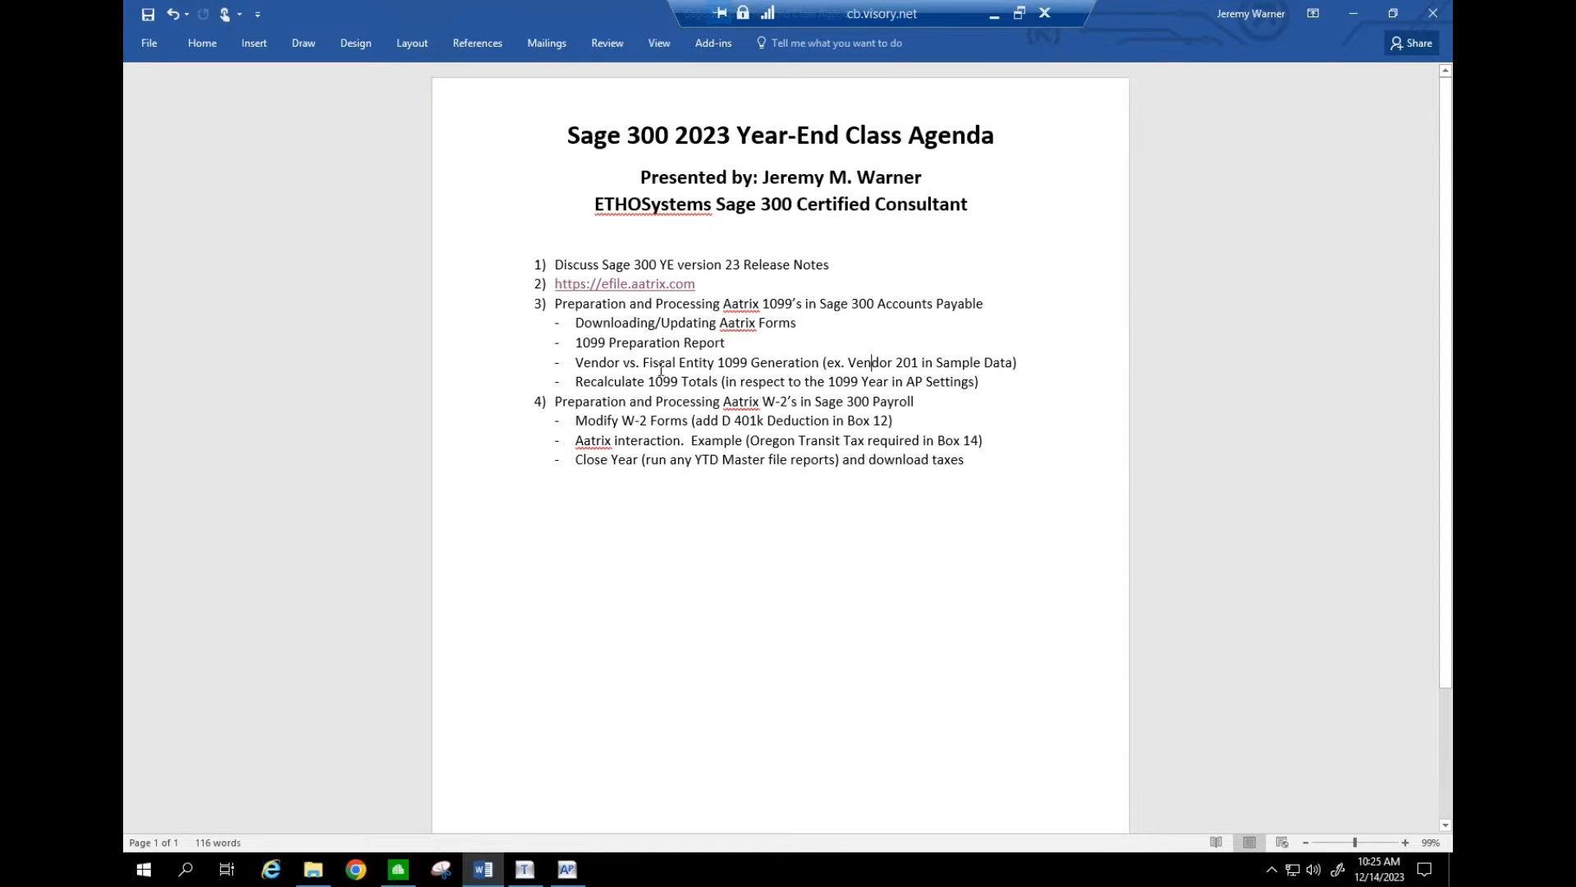
{"action": "left_click_drag", "start_coordinate": [597, 382], "coordinate": [977, 381]}
{"action": "left_click", "coordinate": [660, 357]}
{"action": "left_click_drag", "start_coordinate": [576, 362], "coordinate": [722, 351]}
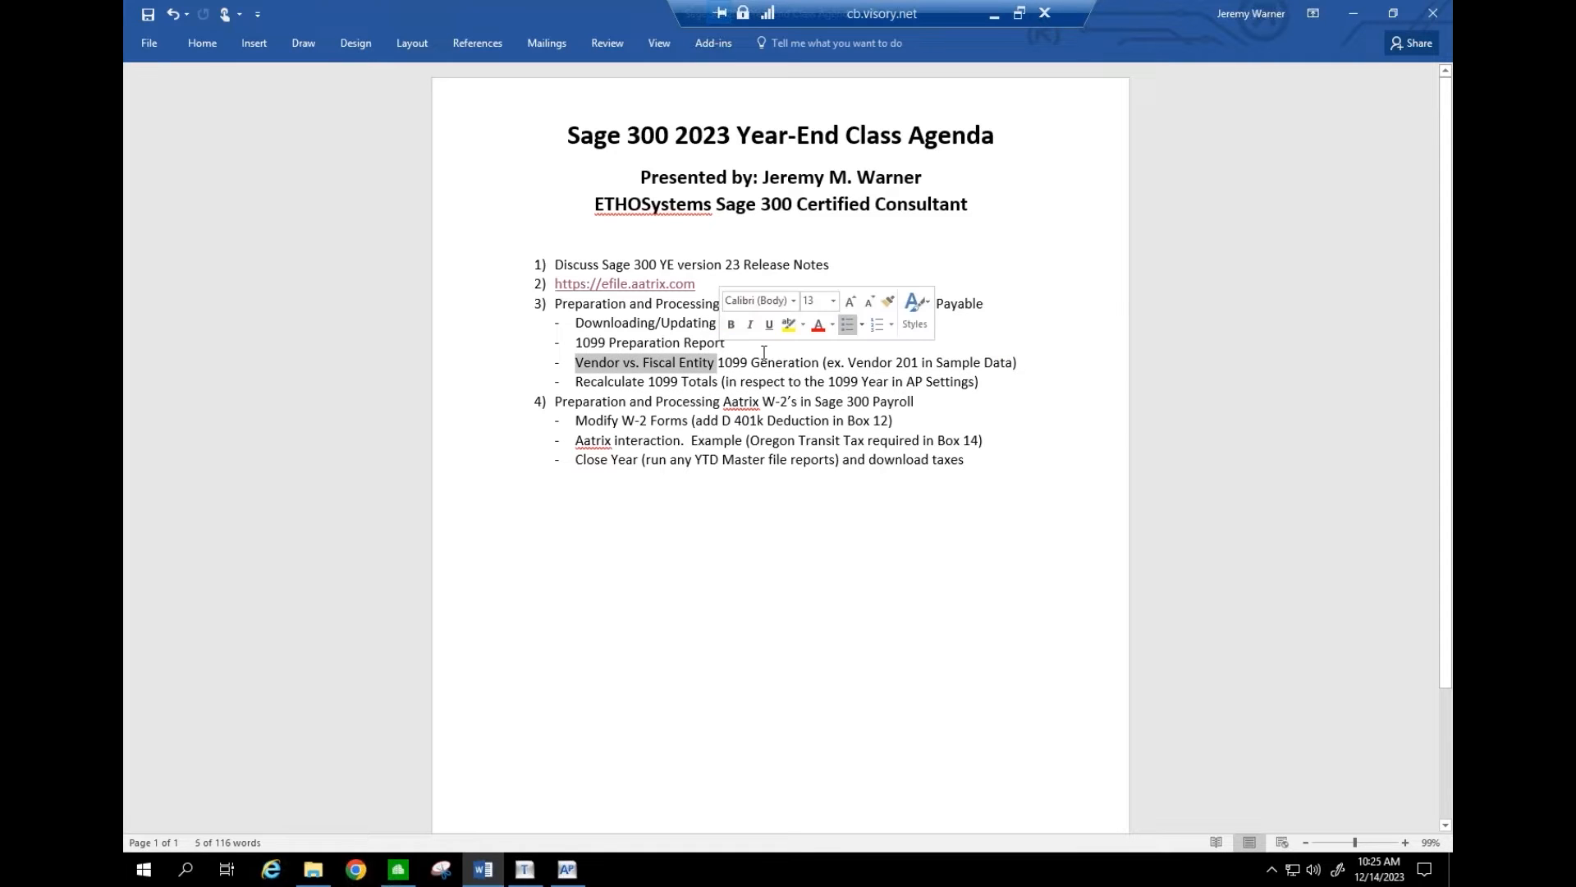
{"action": "left_click", "coordinate": [568, 869]}
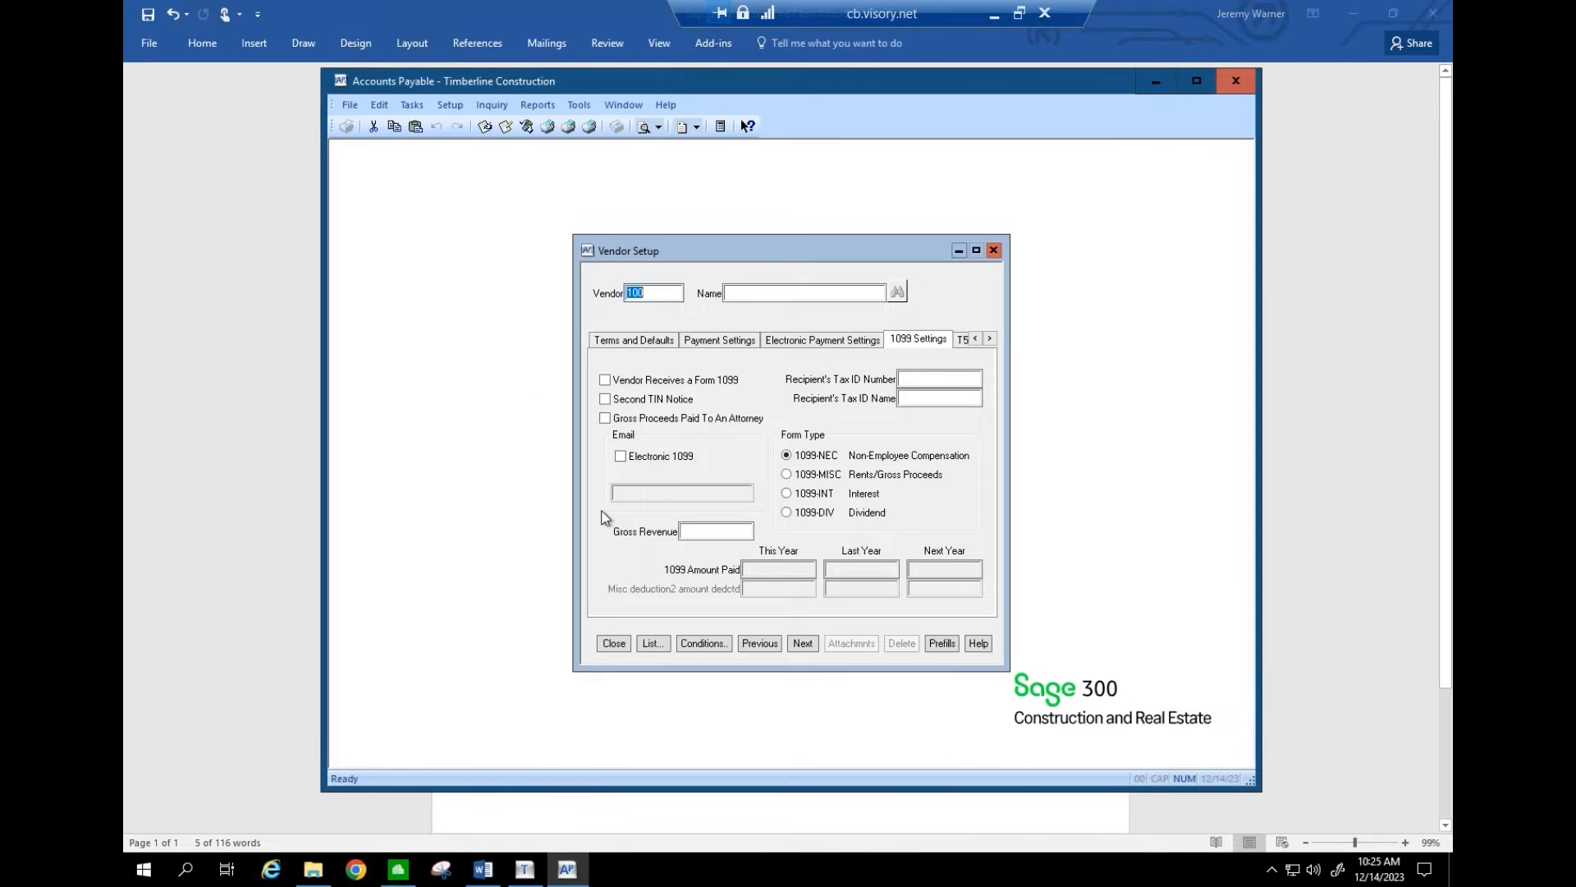
- Load vendor 201, note its 18518.35 last-year 1099 amount, and close Vendor Setup unsaved
{"action": "type", "text": "201"}
{"action": "key", "text": "Tab"}
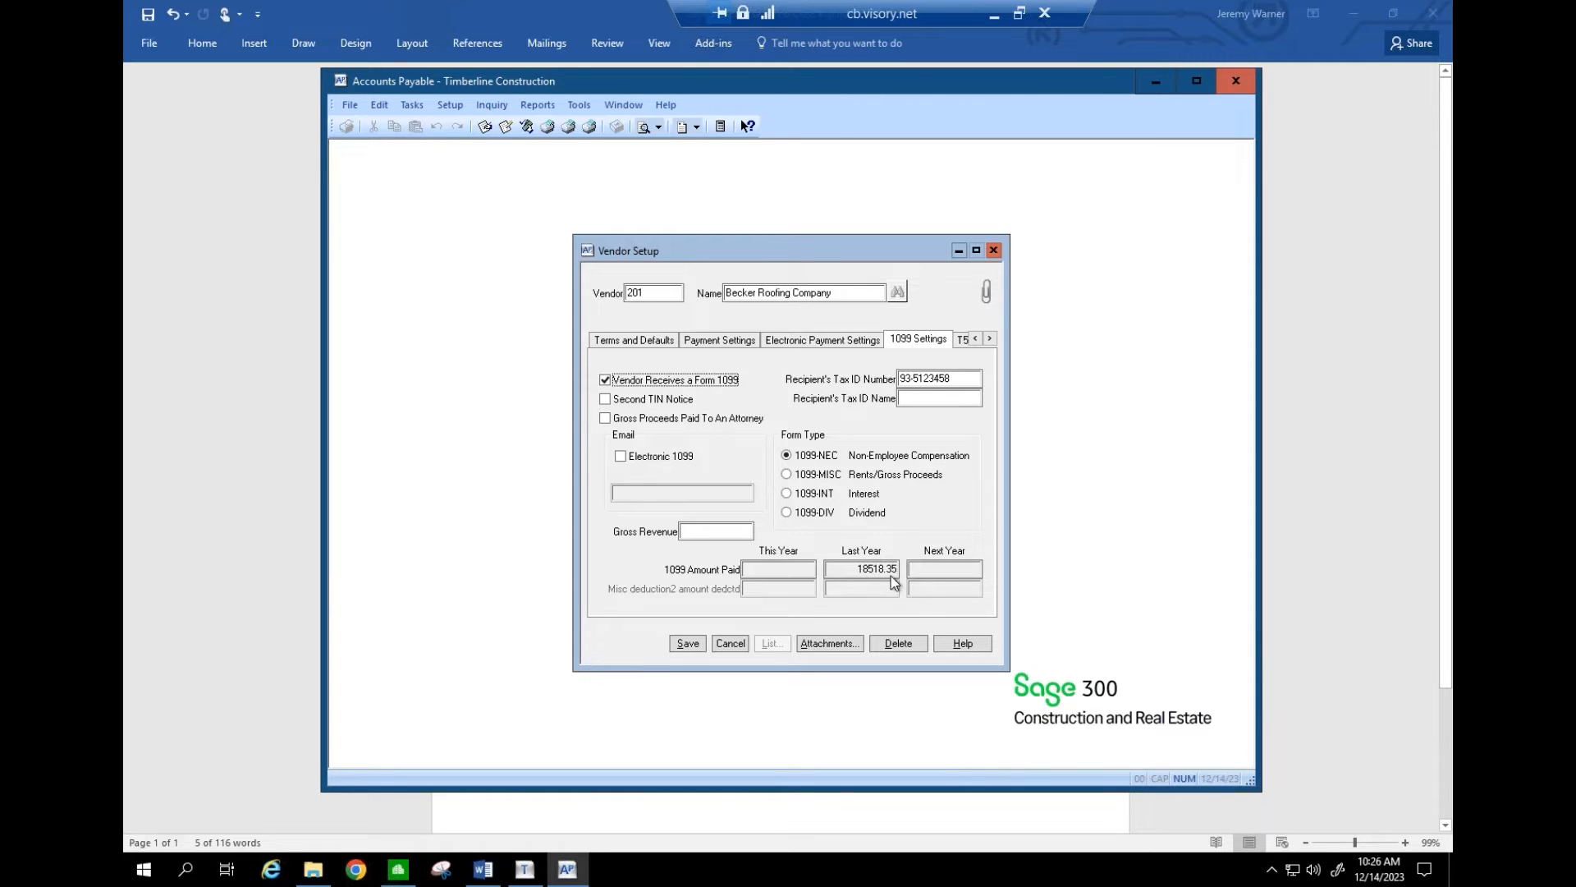
{"action": "left_click", "coordinate": [730, 643]}
{"action": "left_click", "coordinate": [614, 643]}
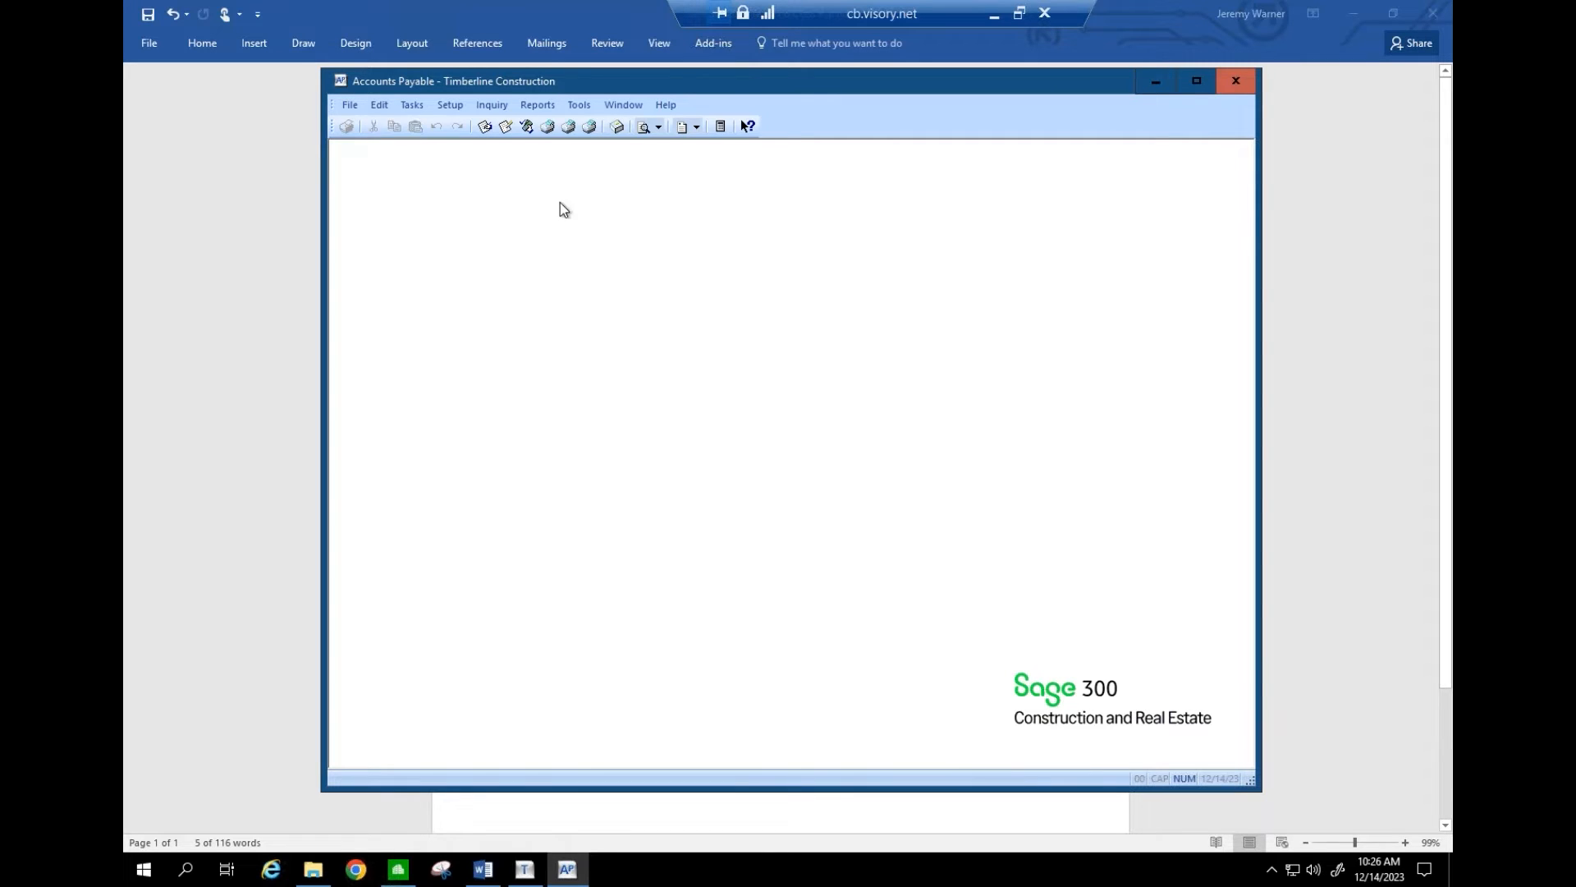
- Start the 1099 Preparation report with payments totalled by vendor
{"action": "left_click", "coordinate": [536, 106]}
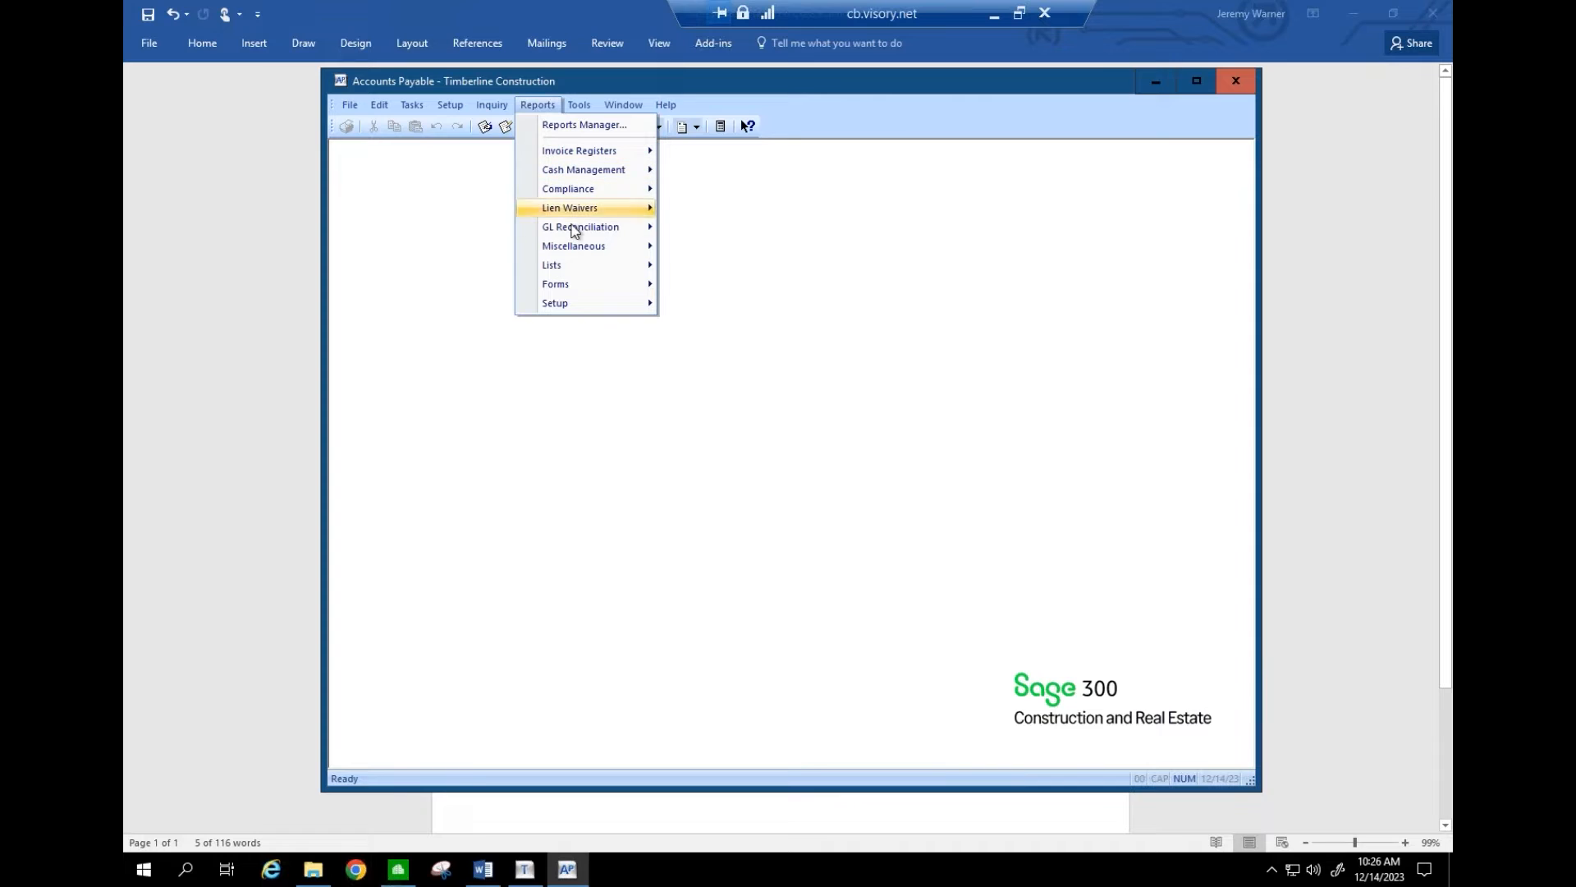
{"action": "mouse_move", "coordinate": [575, 247]}
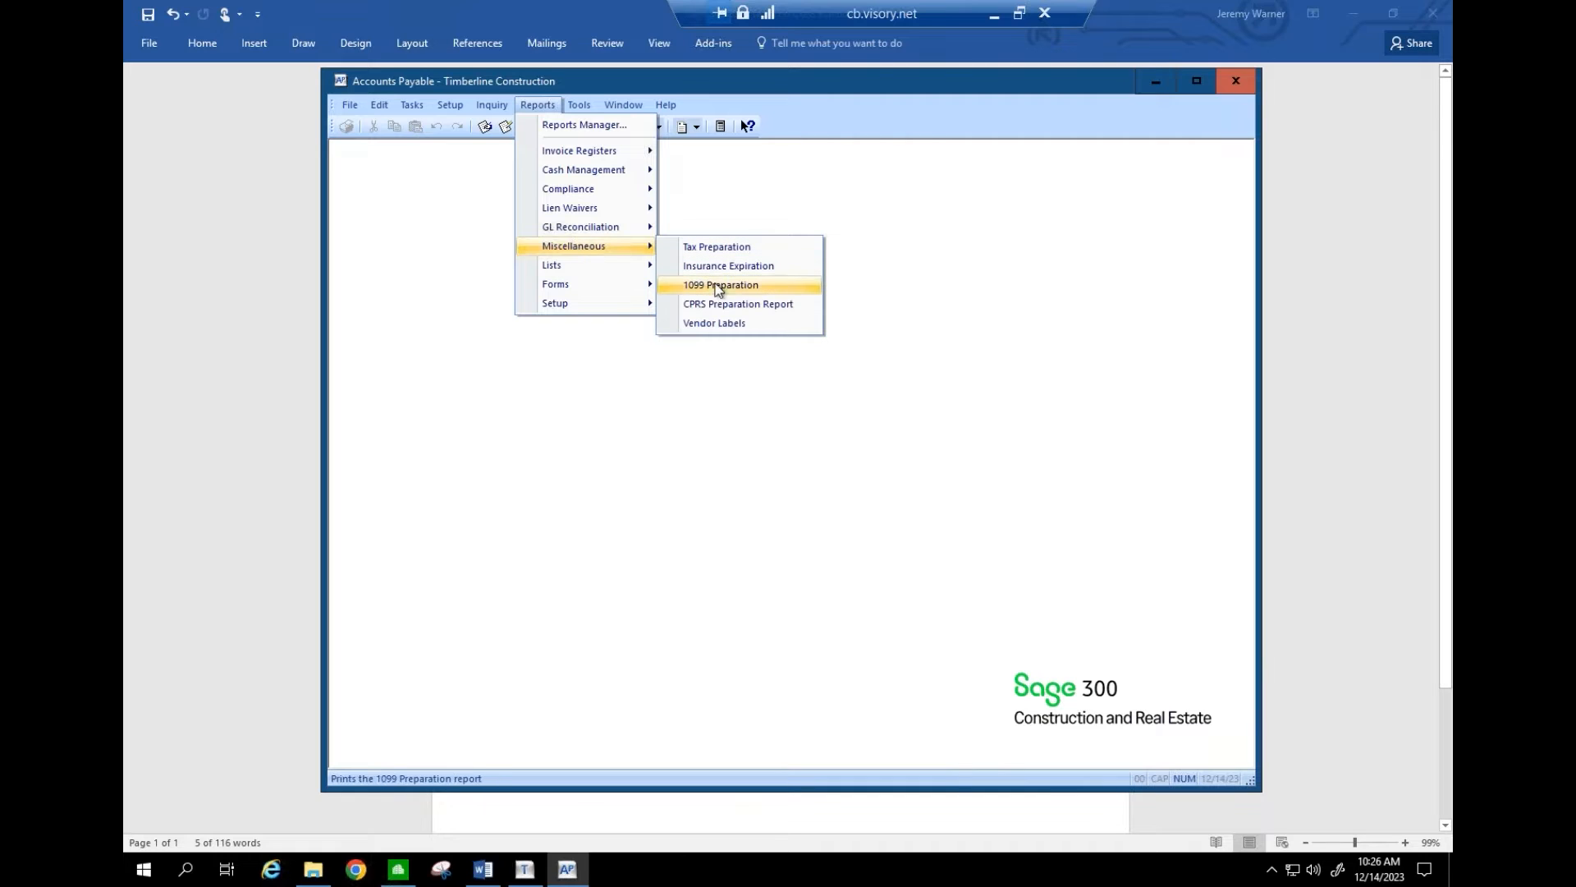
{"action": "left_click", "coordinate": [776, 296]}
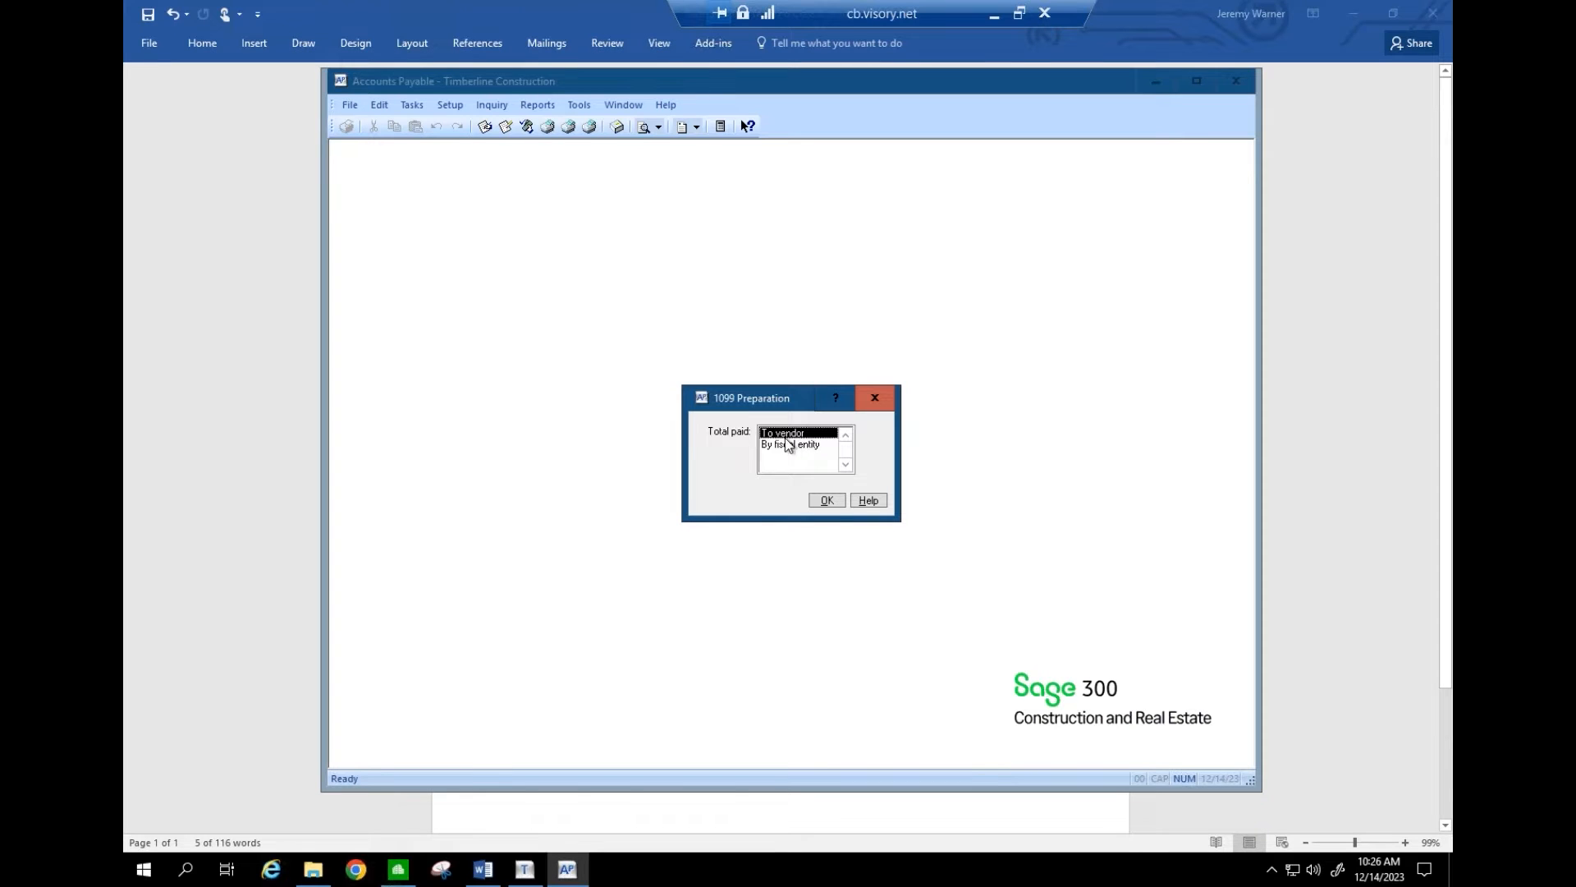
{"action": "left_click", "coordinate": [828, 500]}
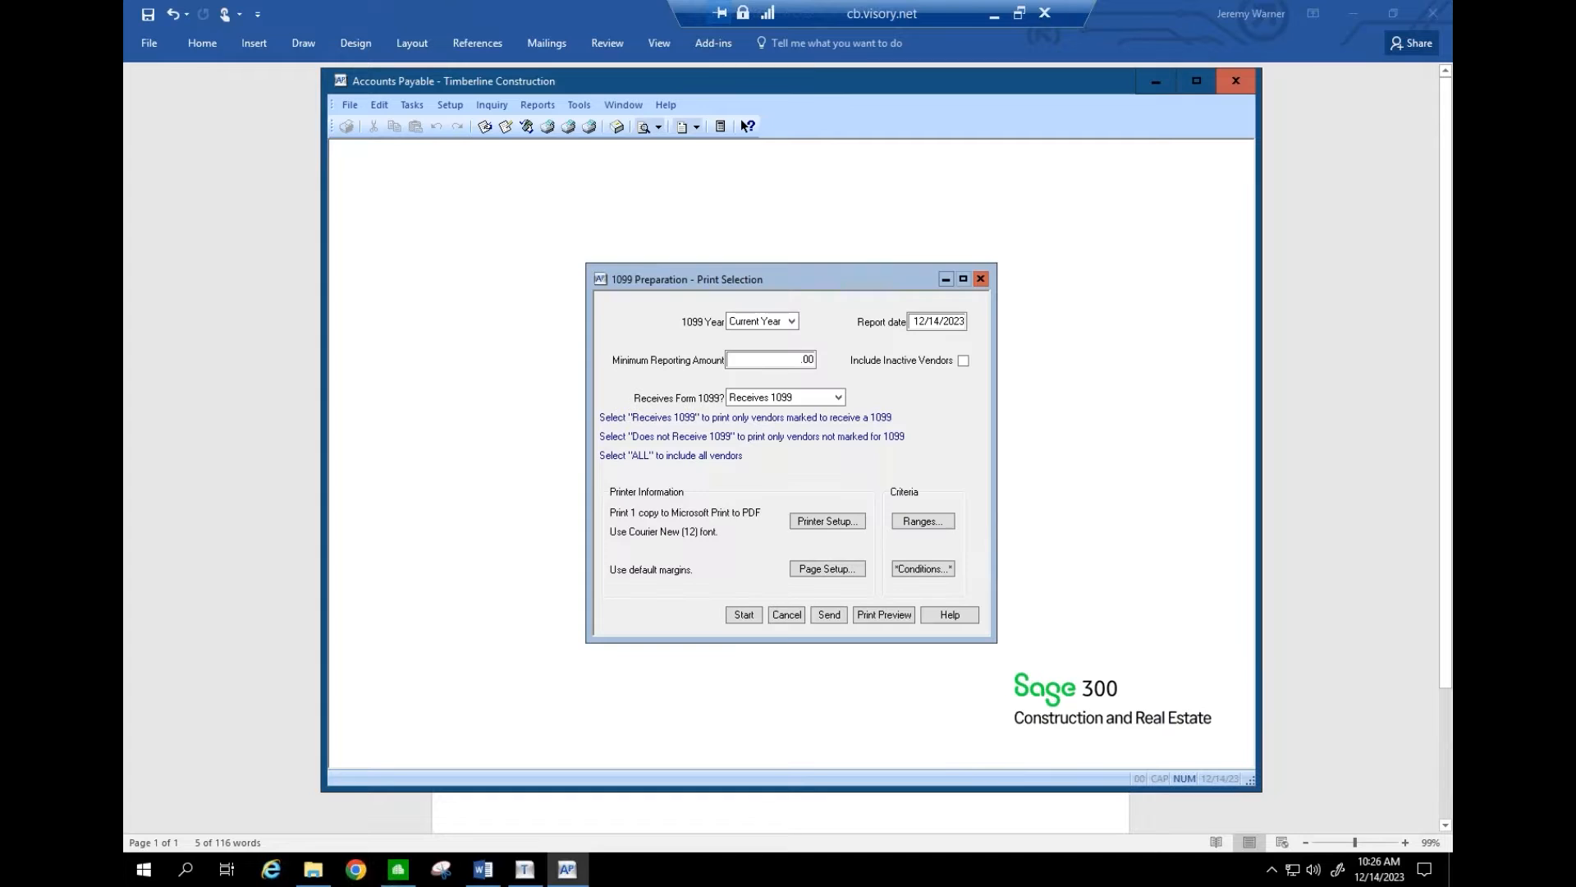
- Set the 1099 year to Last Year with a 600.00 minimum reporting amount
{"action": "left_click", "coordinate": [793, 321]}
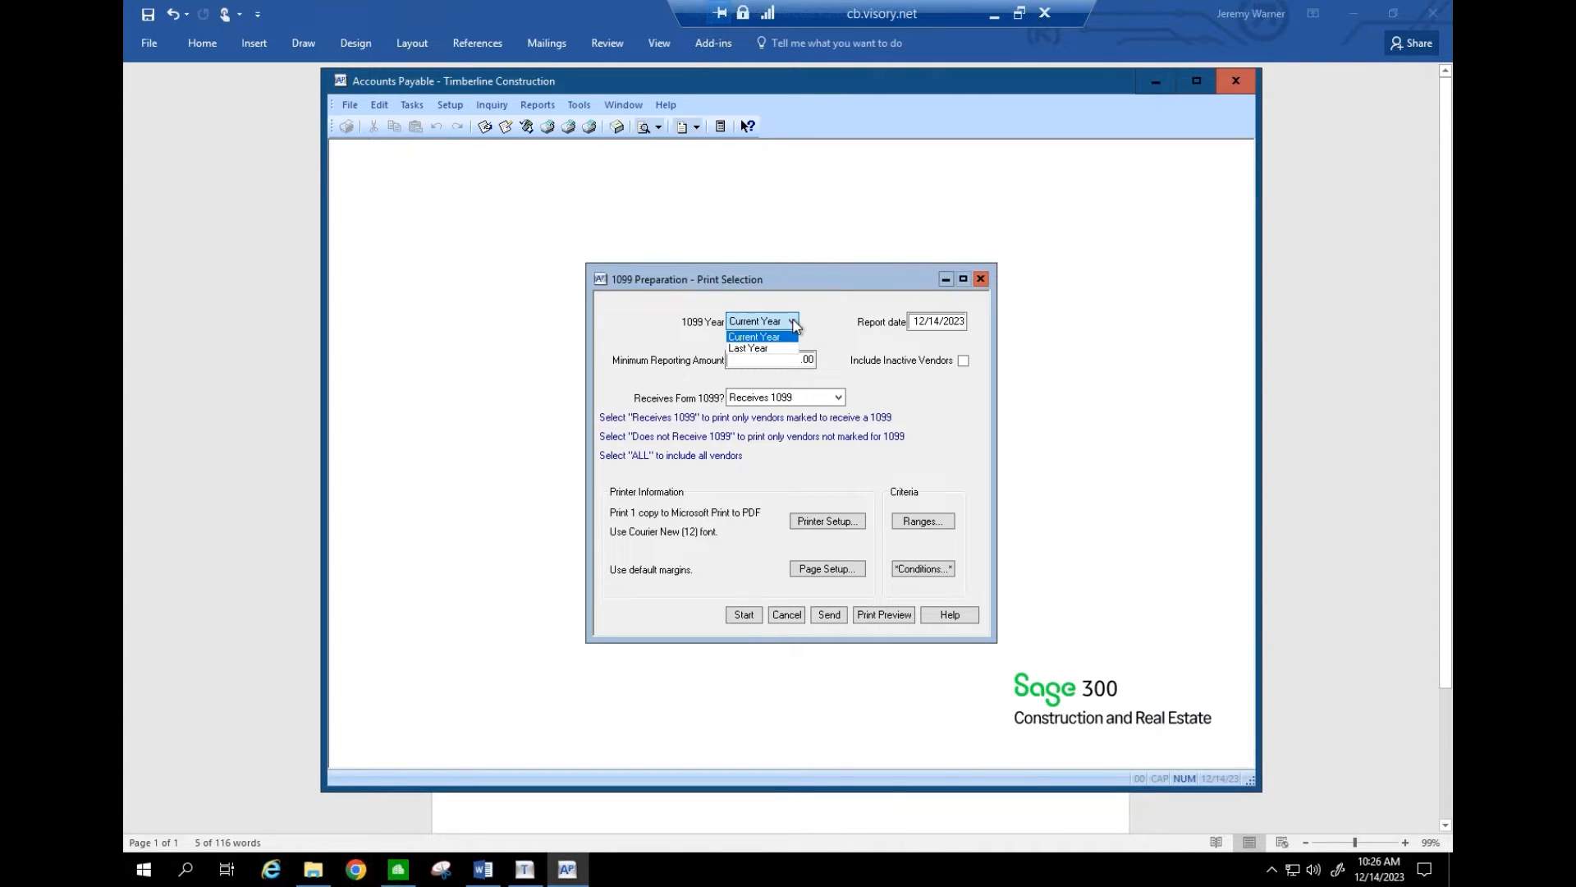
{"action": "left_click", "coordinate": [794, 323]}
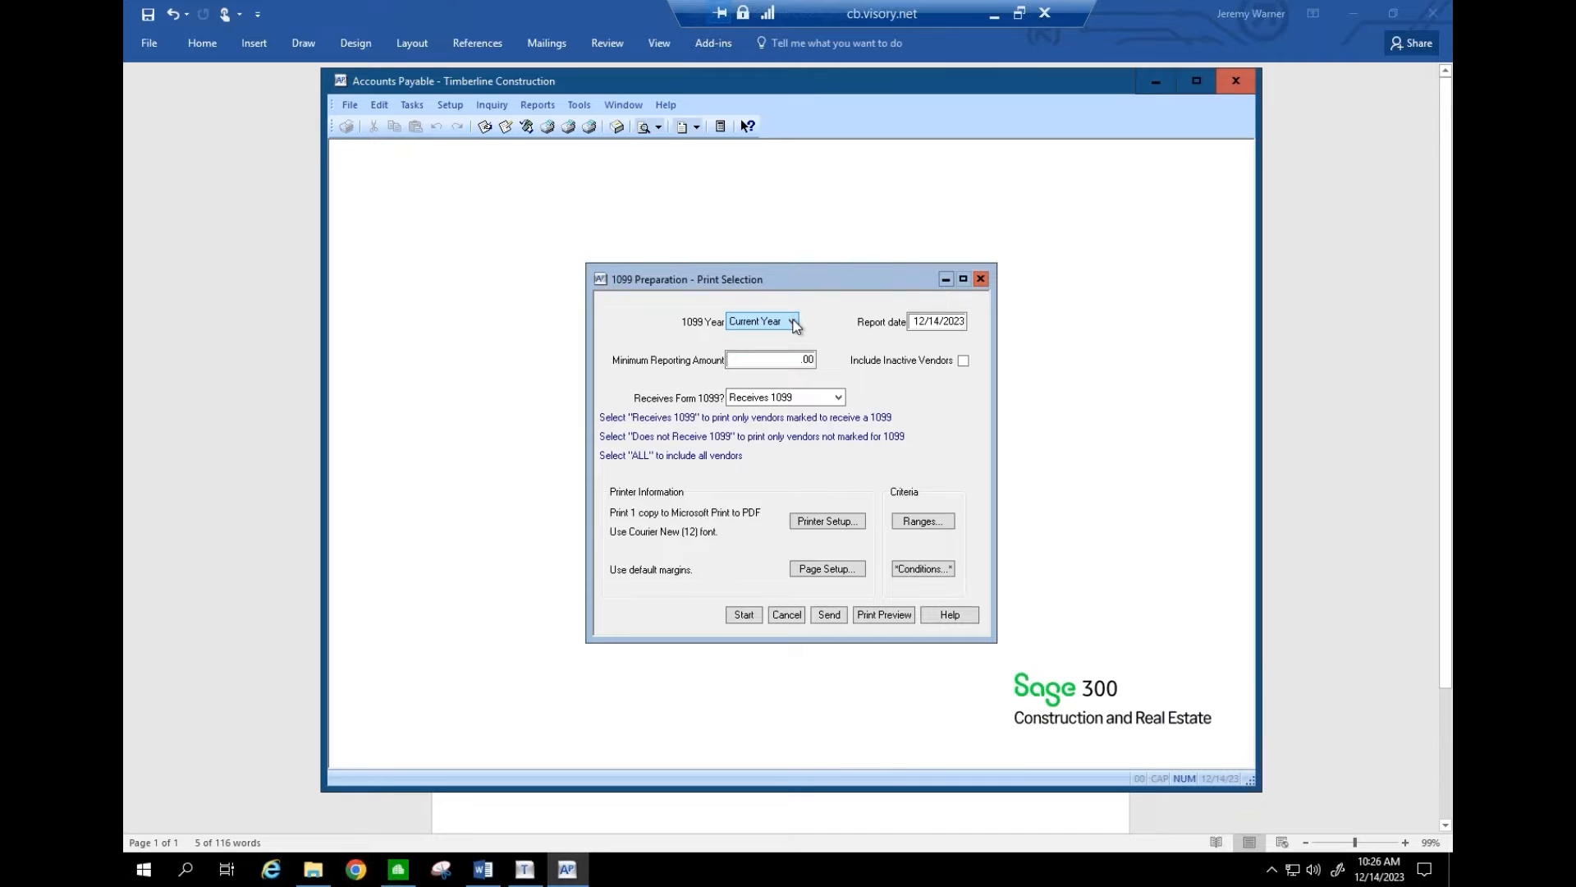
{"action": "left_click", "coordinate": [793, 323]}
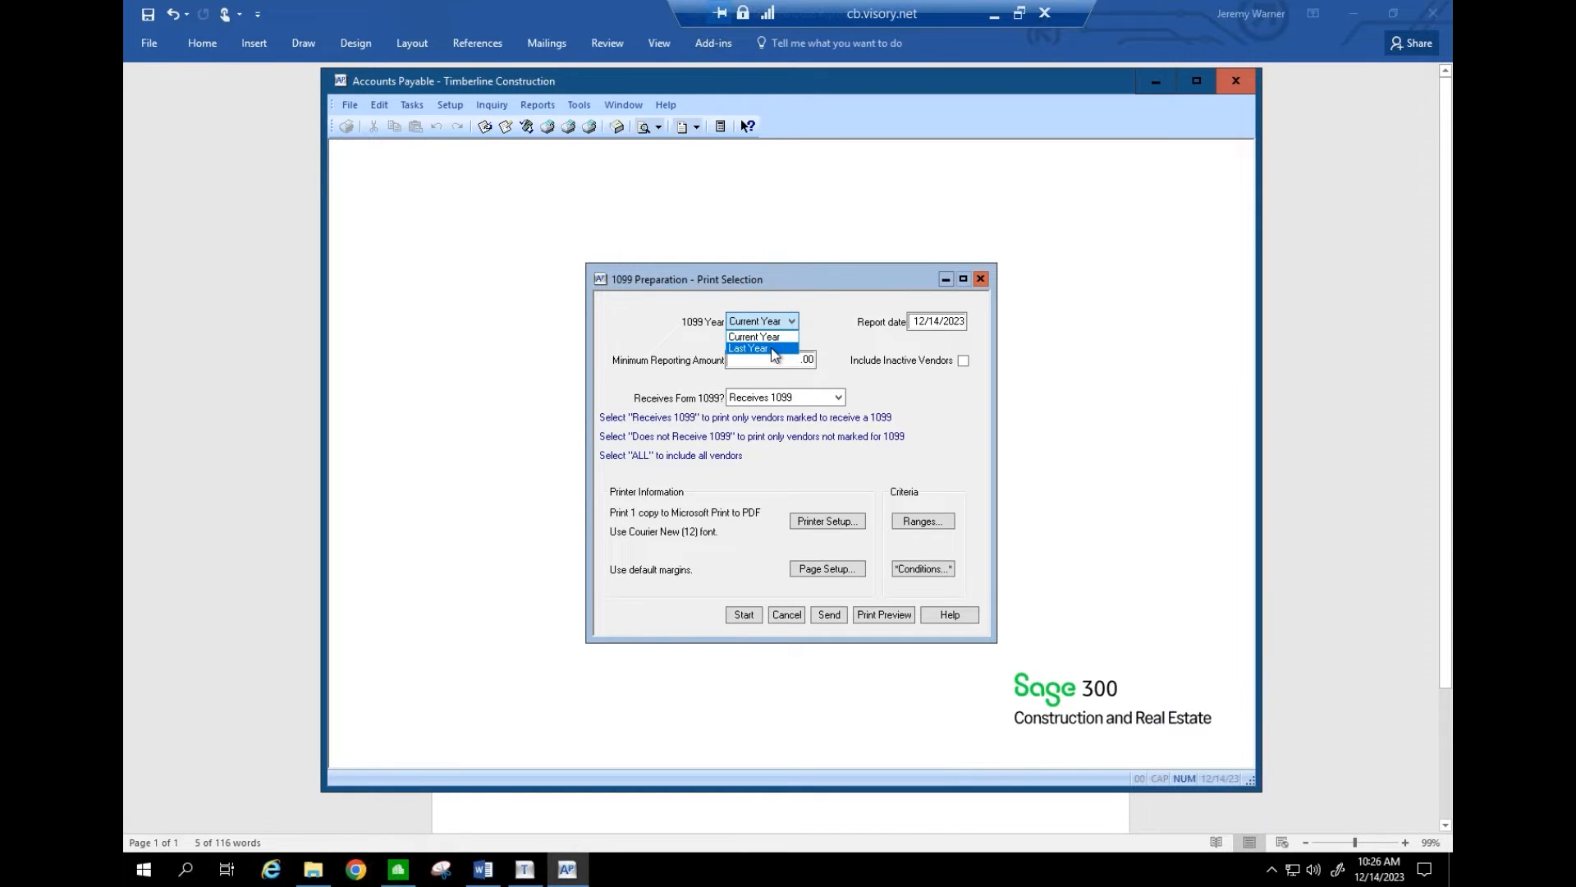
{"action": "left_click", "coordinate": [775, 349]}
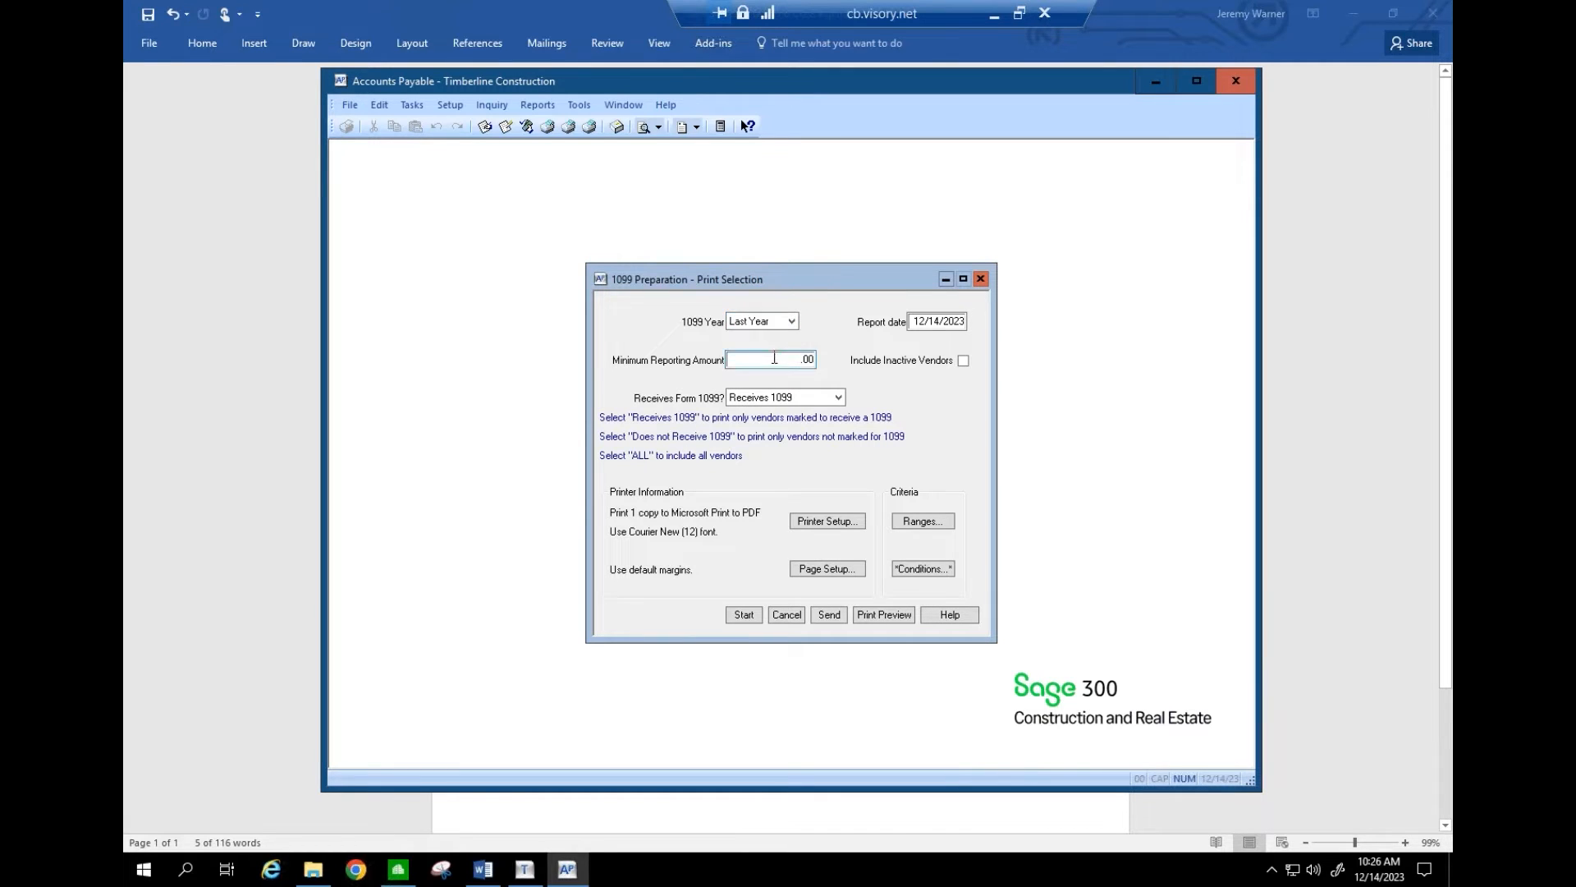
{"action": "left_click", "coordinate": [775, 358]}
{"action": "type", "text": "600"}
{"action": "key", "text": "Tab"}
{"action": "left_click", "coordinate": [813, 359]}
- Preview the by-vendor 1099 report, then close it and cancel the print selection
{"action": "left_click", "coordinate": [885, 616]}
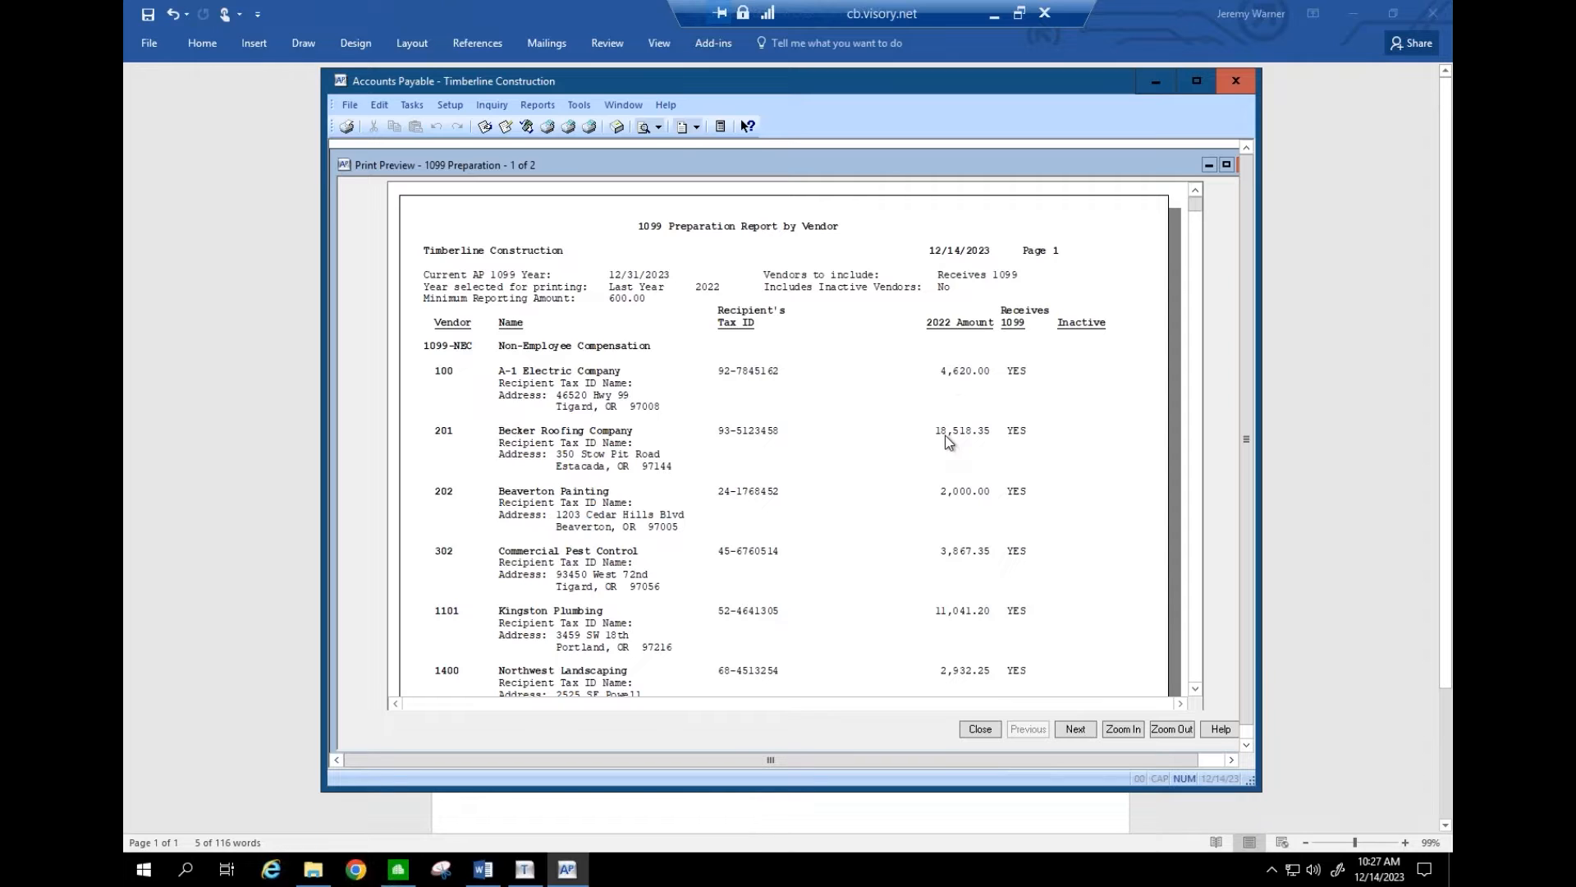
{"action": "left_click", "coordinate": [980, 729]}
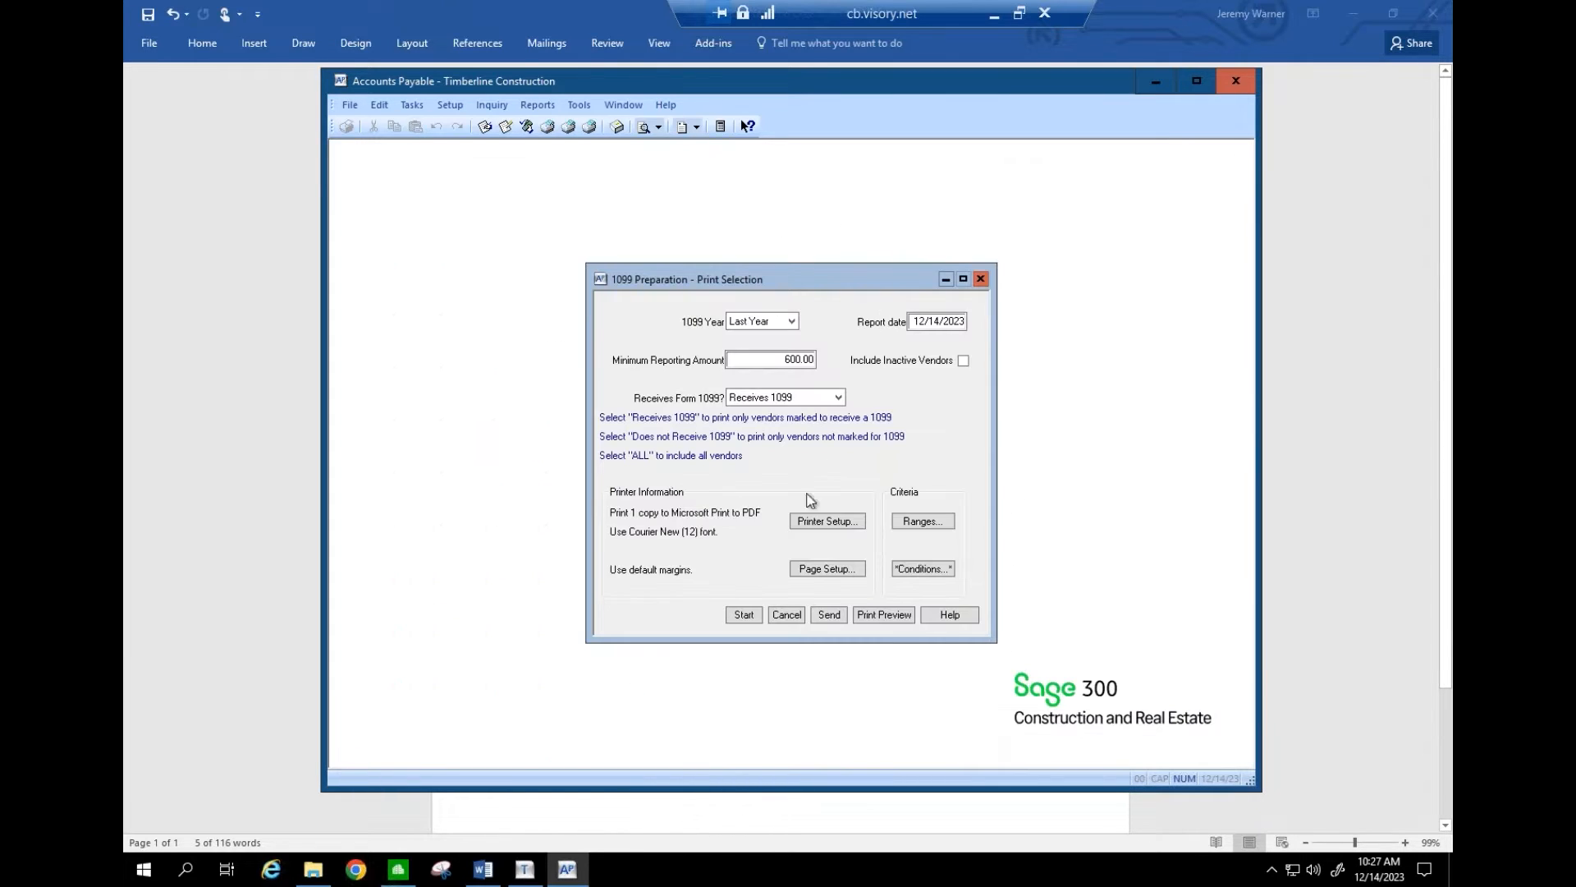
{"action": "left_click", "coordinate": [786, 616]}
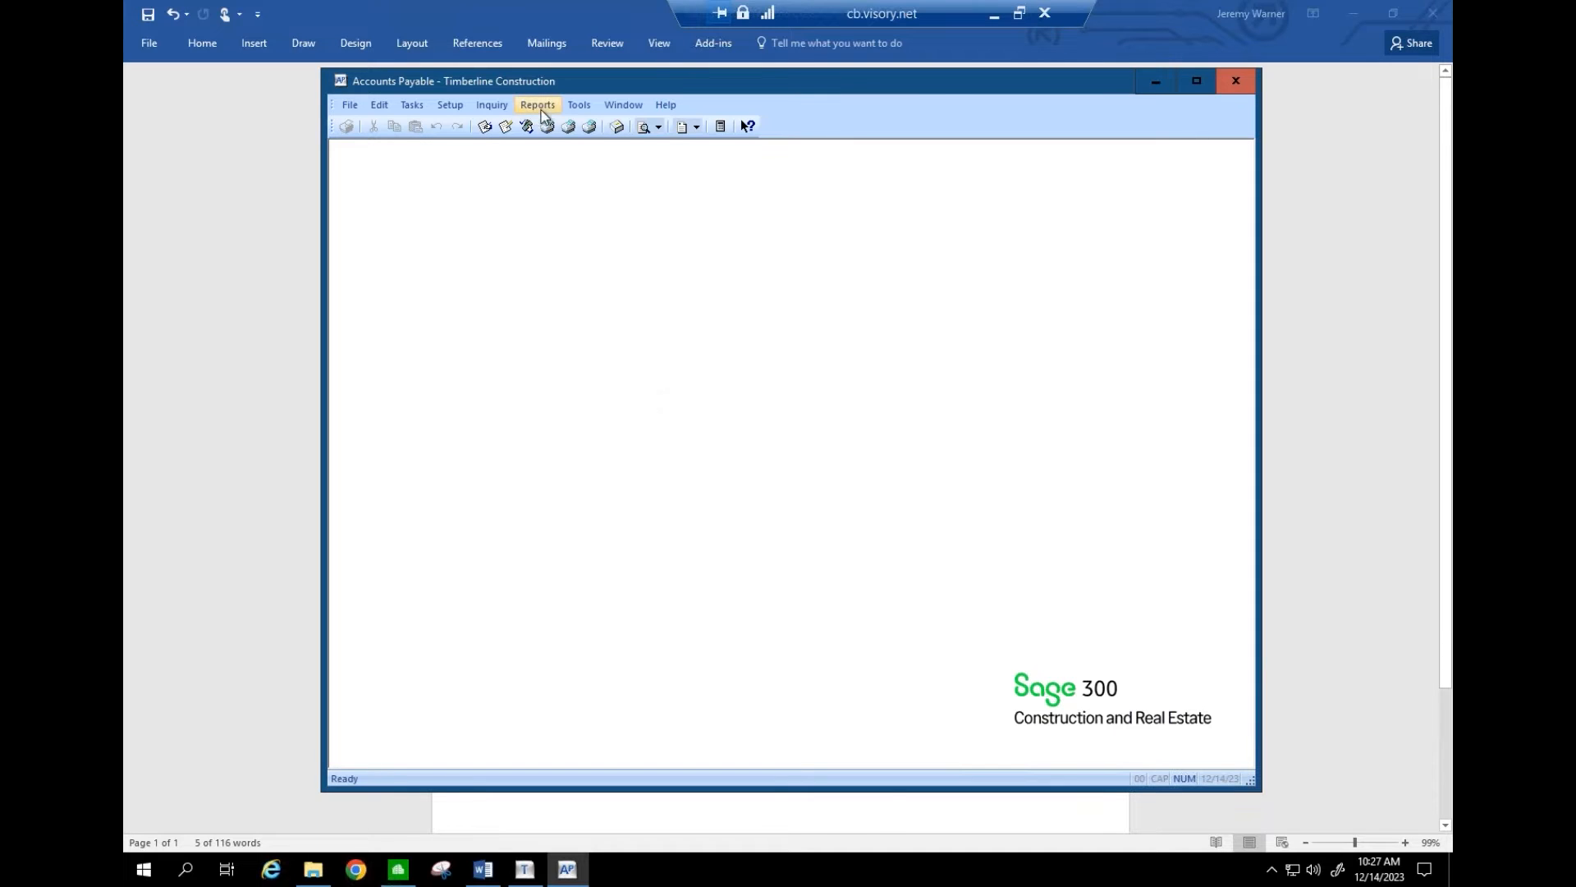
- Rerun 1099 Preparation totalling payments by fiscal entity instead
{"action": "left_click", "coordinate": [538, 105]}
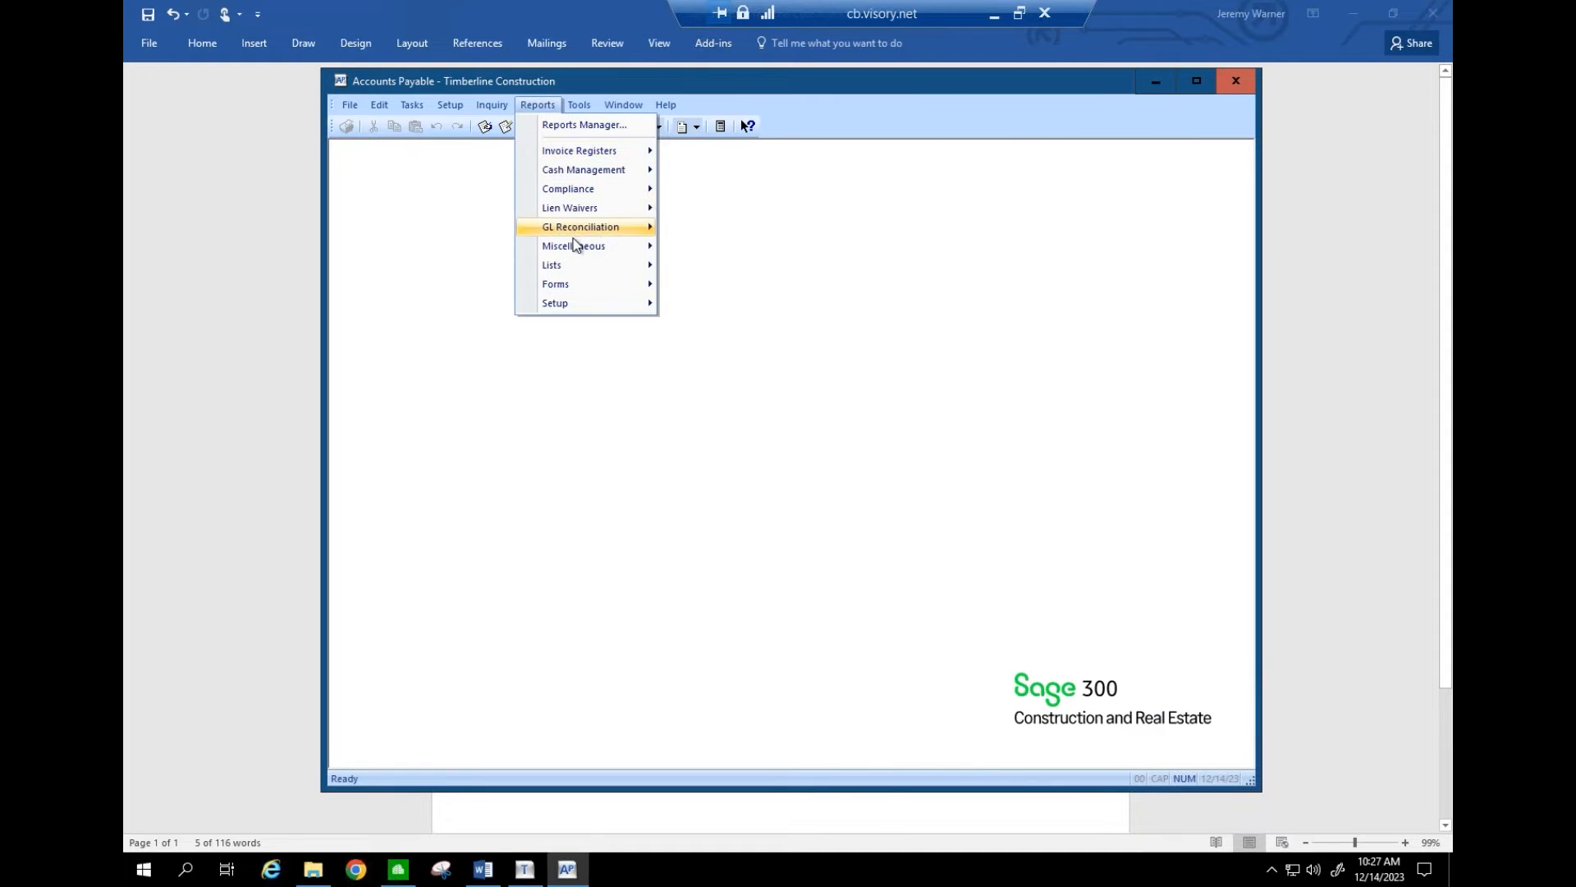
{"action": "mouse_move", "coordinate": [599, 246]}
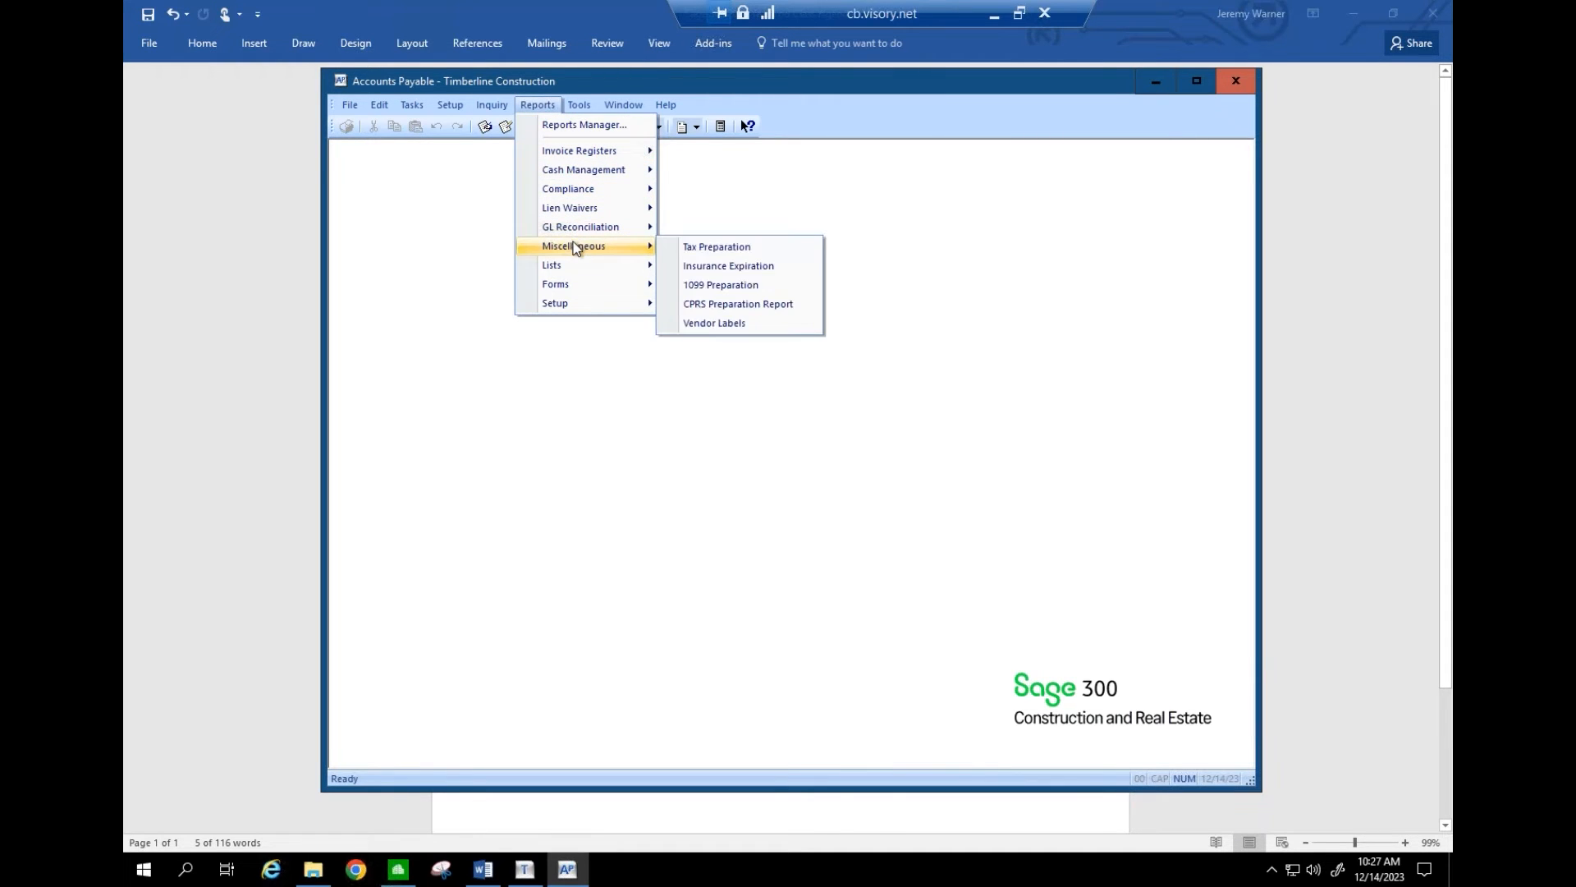
{"action": "left_click", "coordinate": [701, 284]}
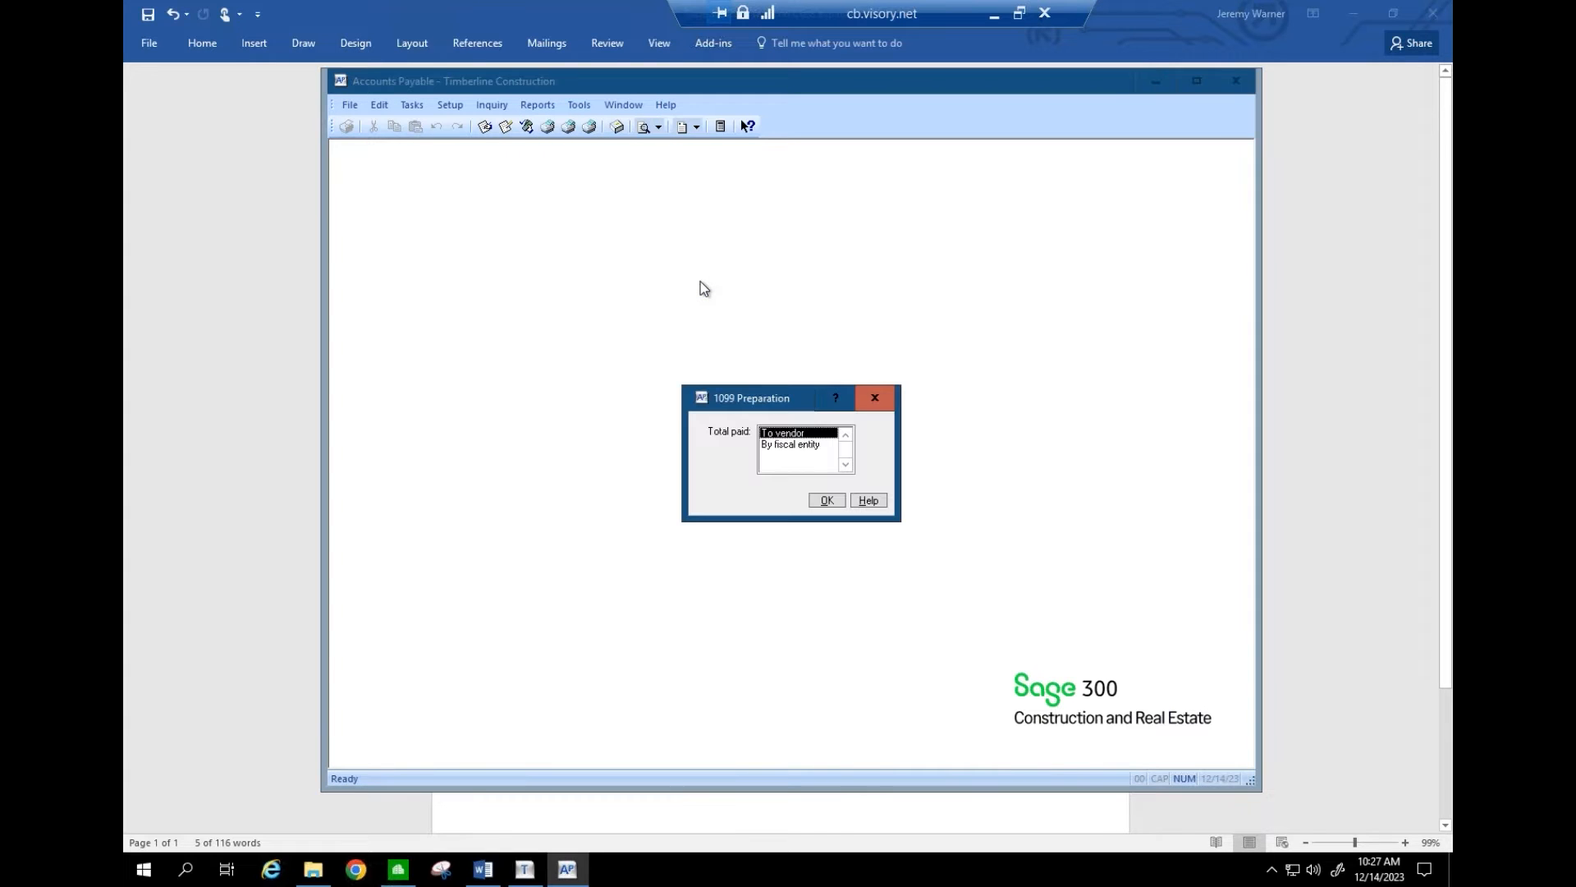
{"action": "left_click", "coordinate": [787, 445]}
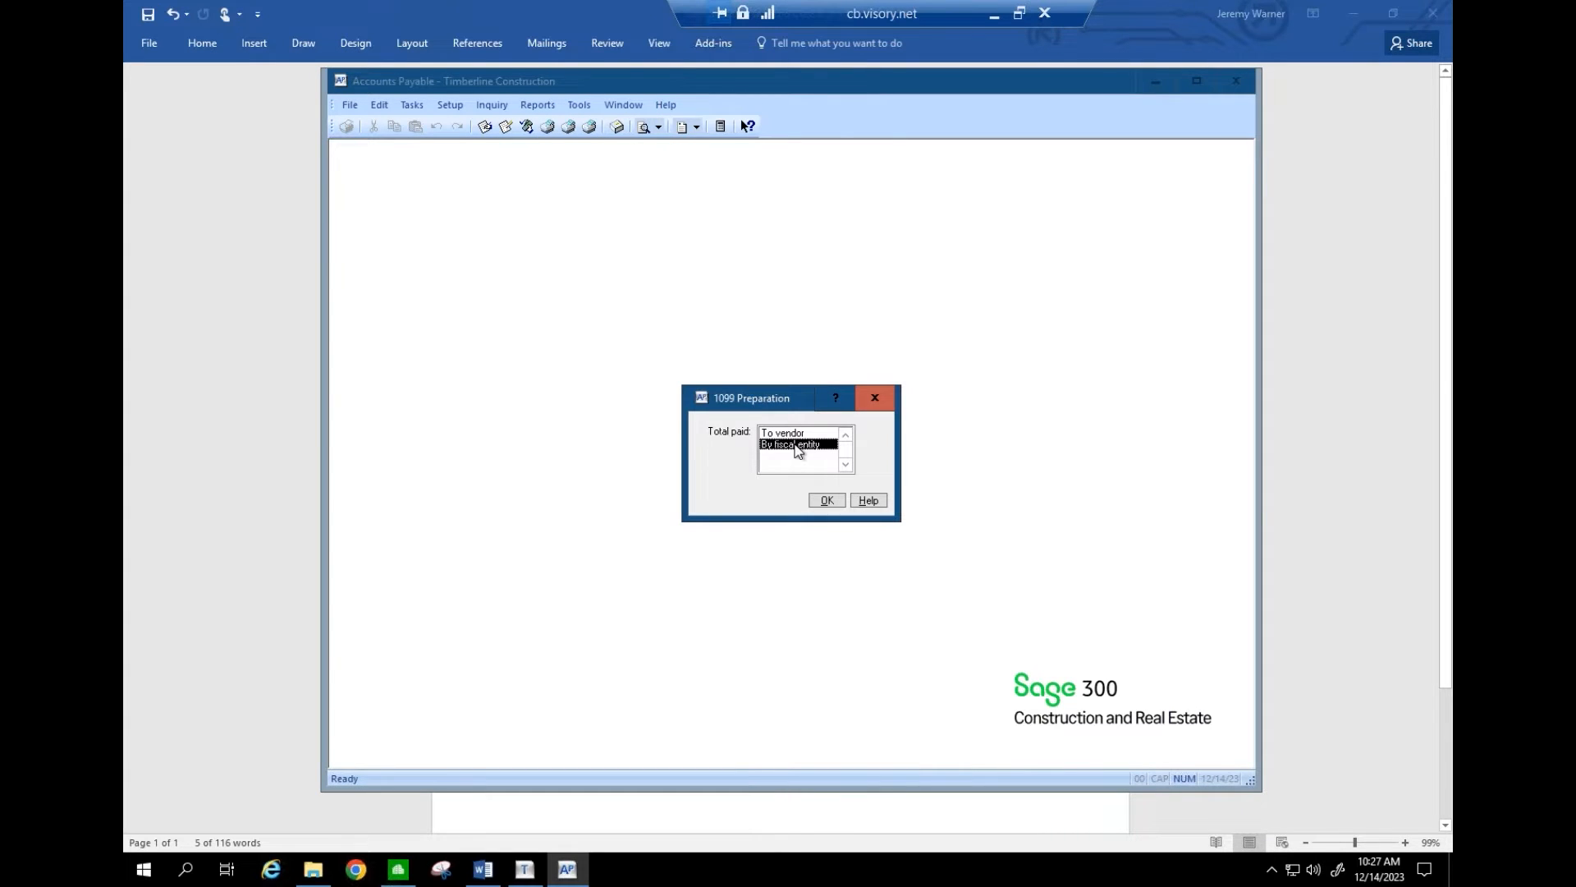
{"action": "left_click", "coordinate": [394, 870]}
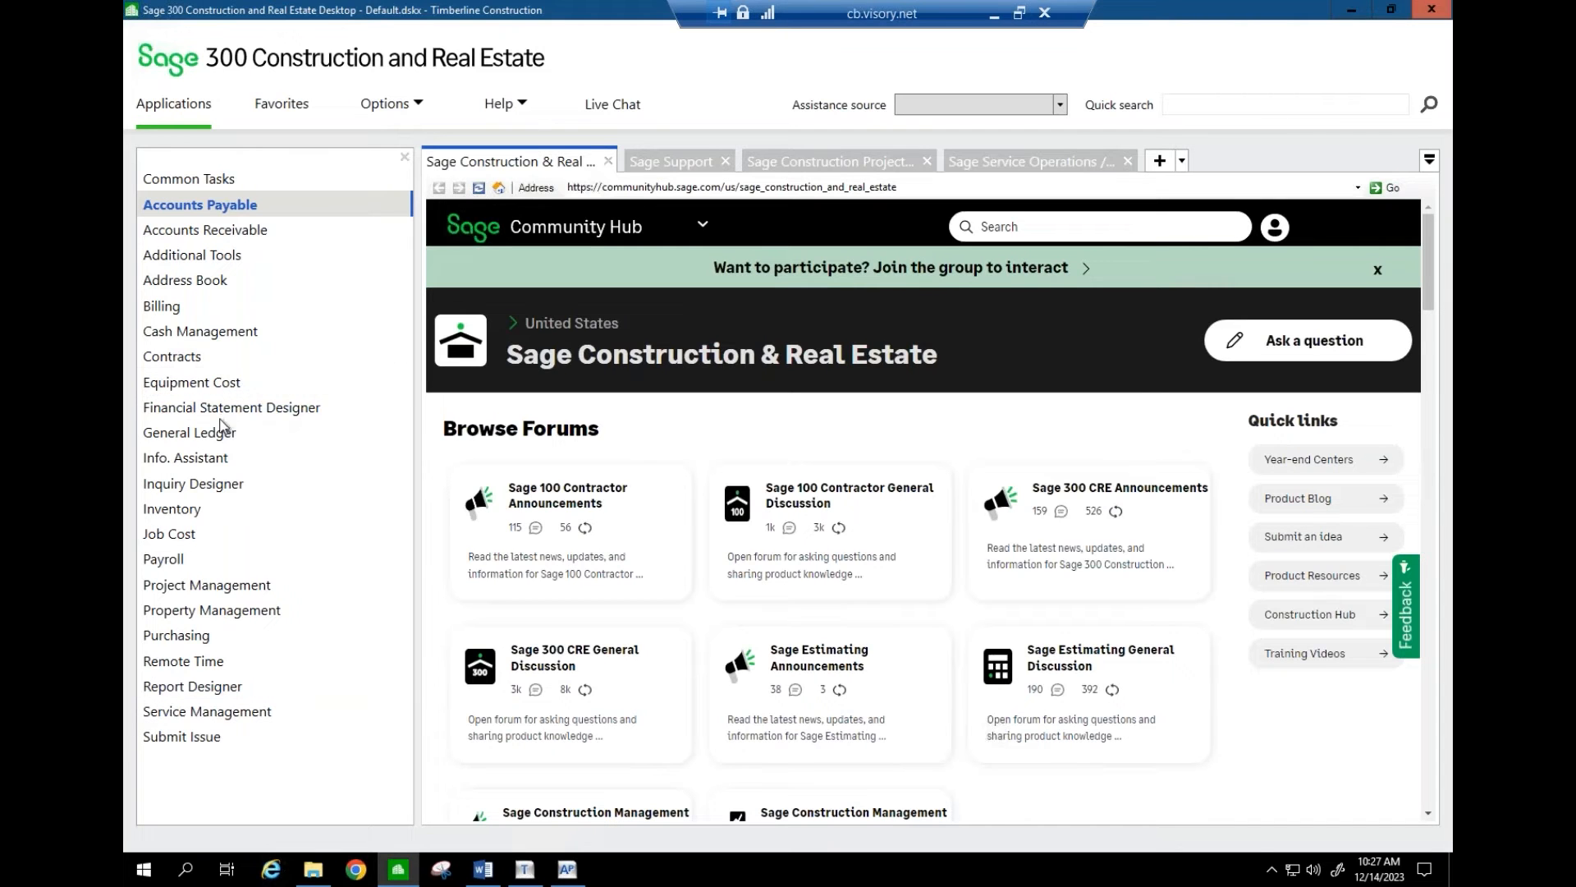
- Locate General Ledger Setup > Prefix/Base > Company, then return to Accounts Payable
{"action": "mouse_move", "coordinate": [217, 432]}
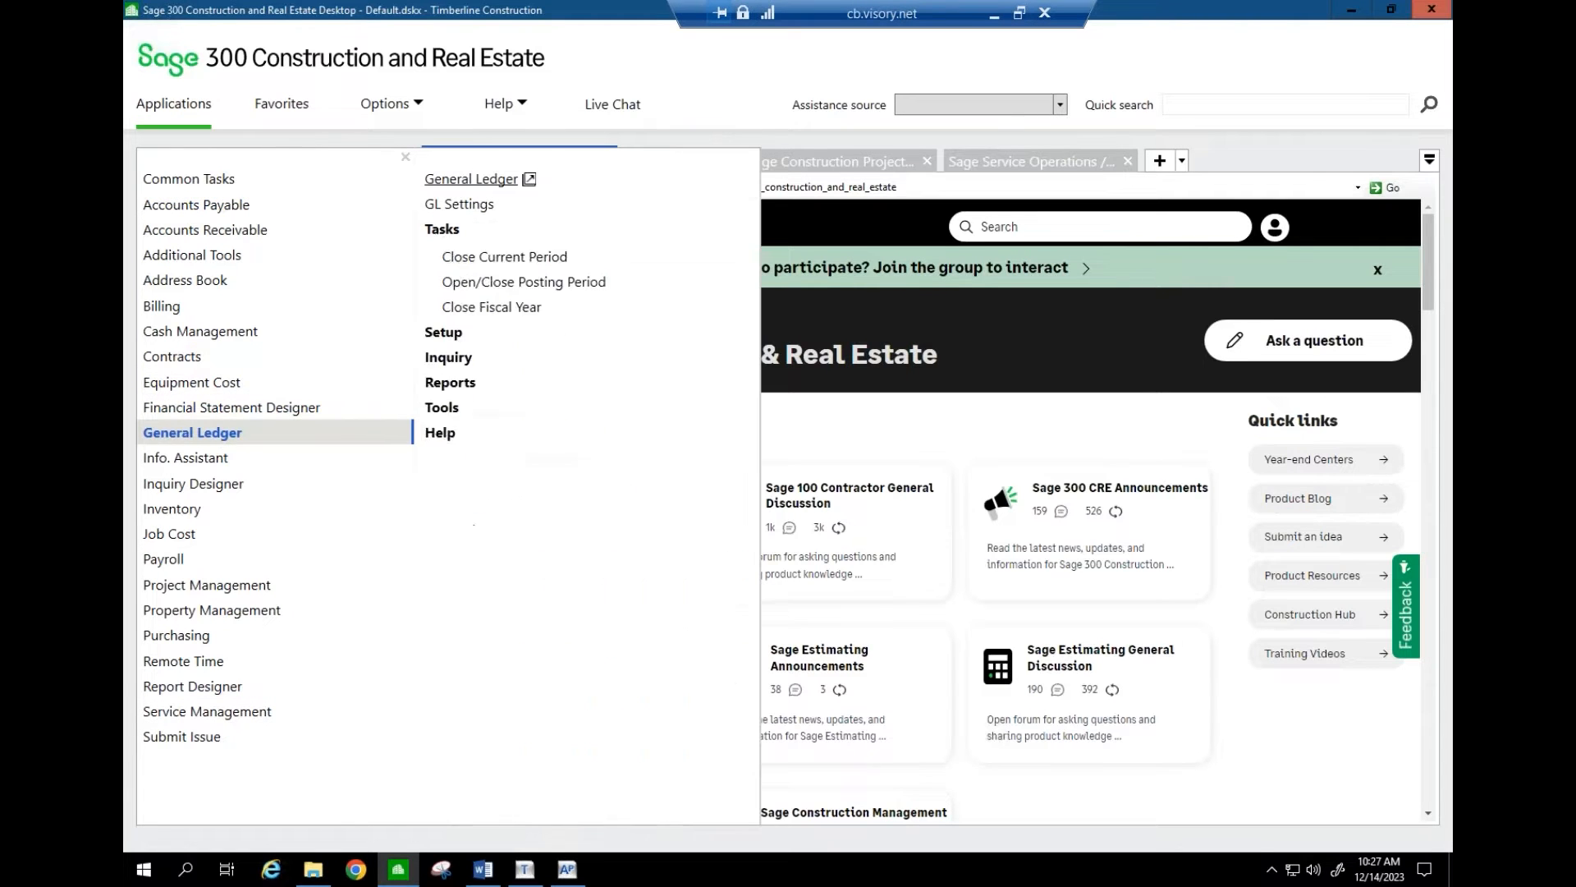
{"action": "left_click", "coordinate": [442, 230]}
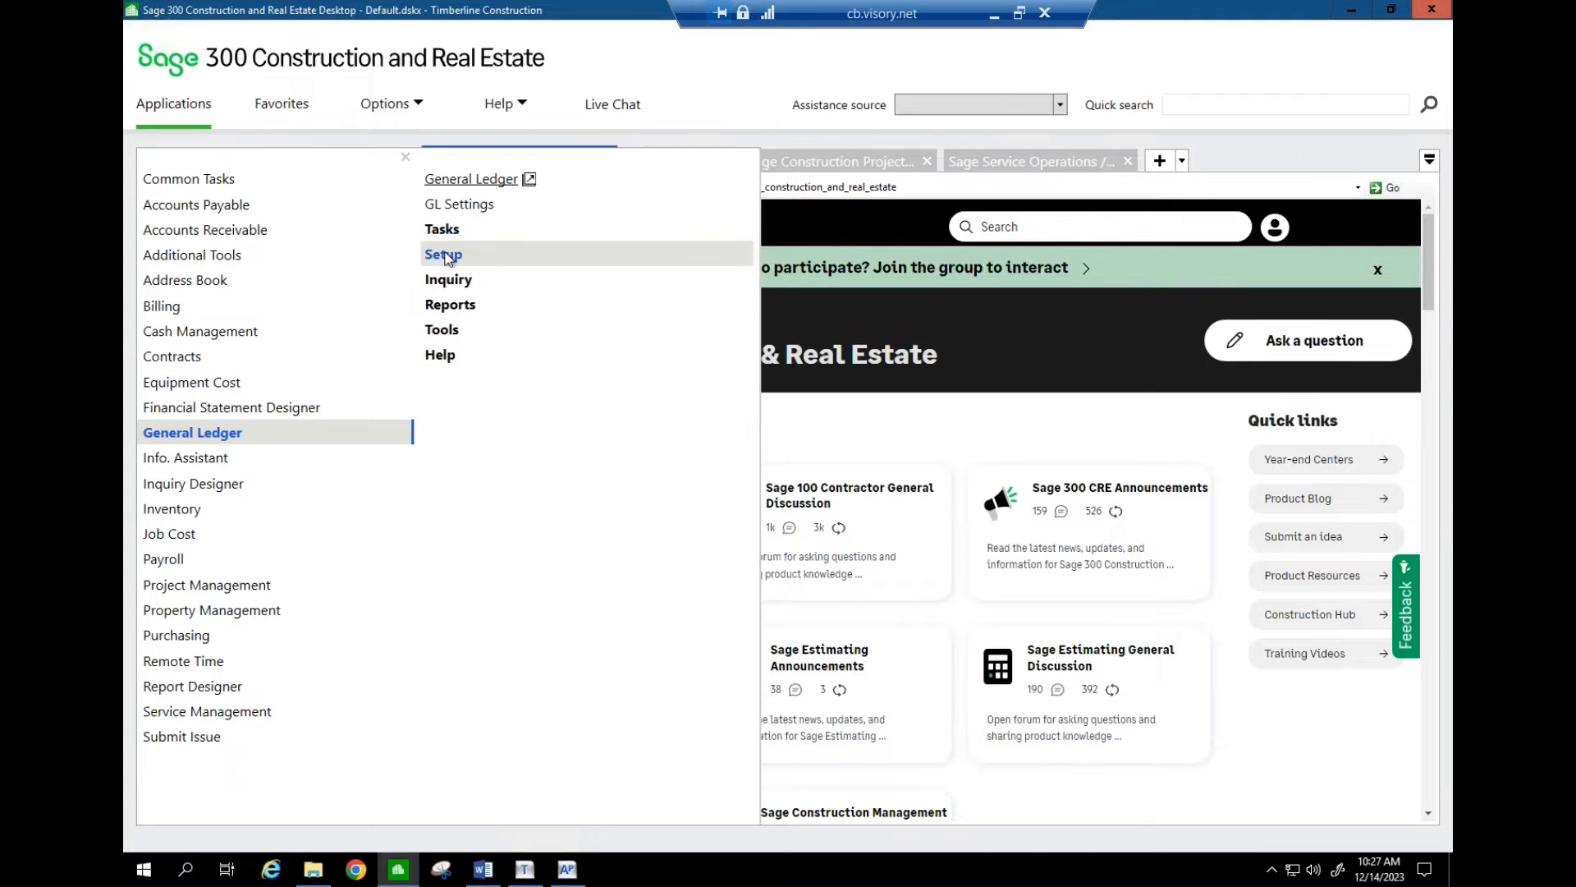
{"action": "left_click", "coordinate": [448, 257]}
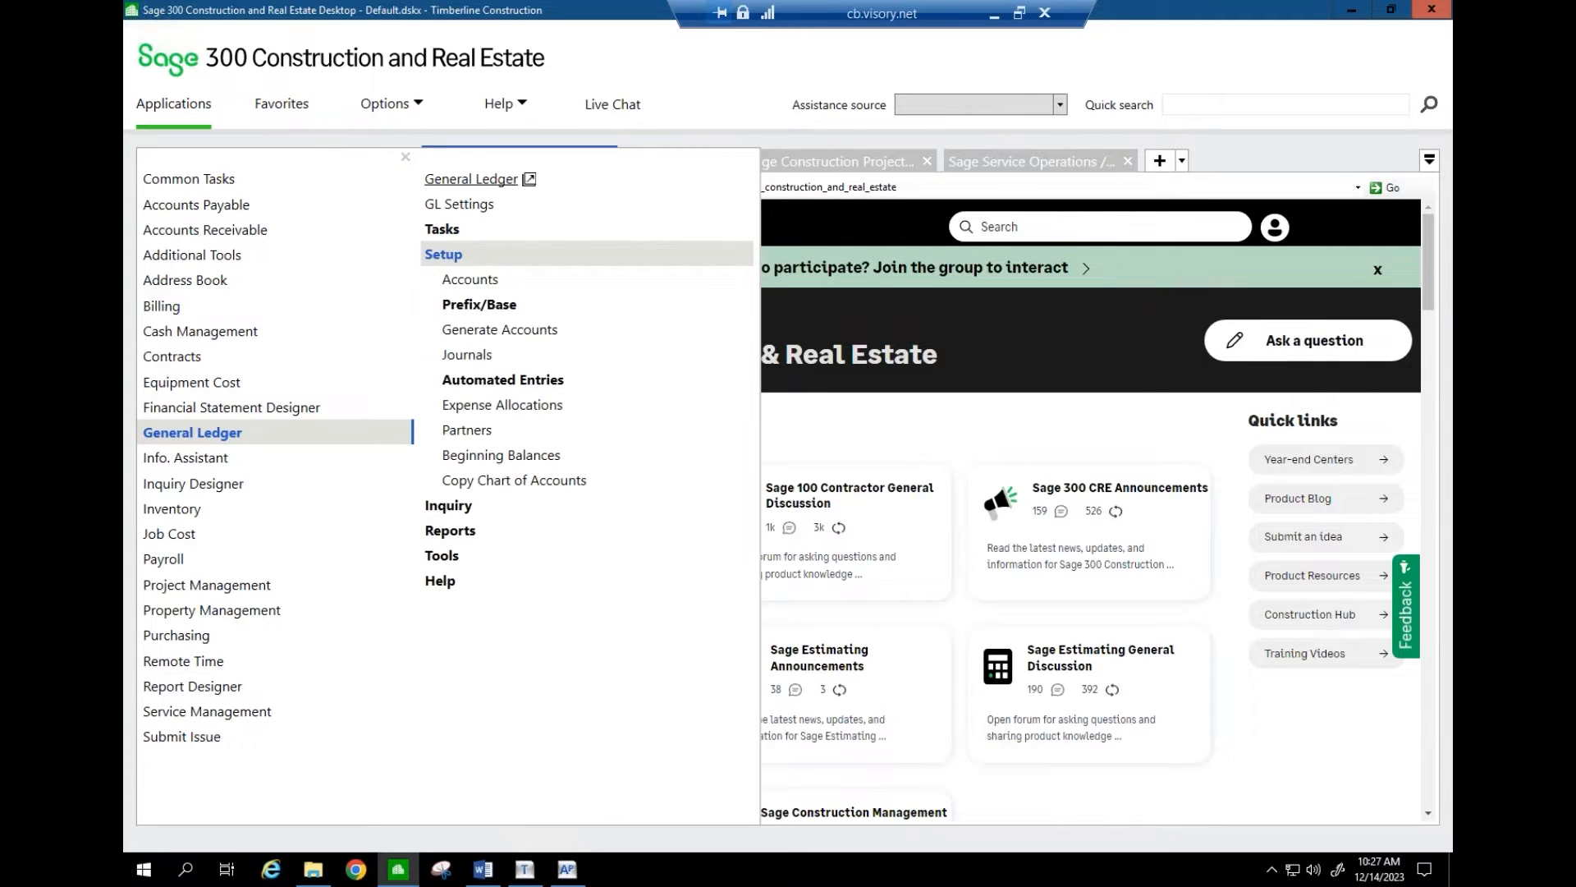
{"action": "left_click", "coordinate": [456, 309]}
{"action": "left_click", "coordinate": [489, 334]}
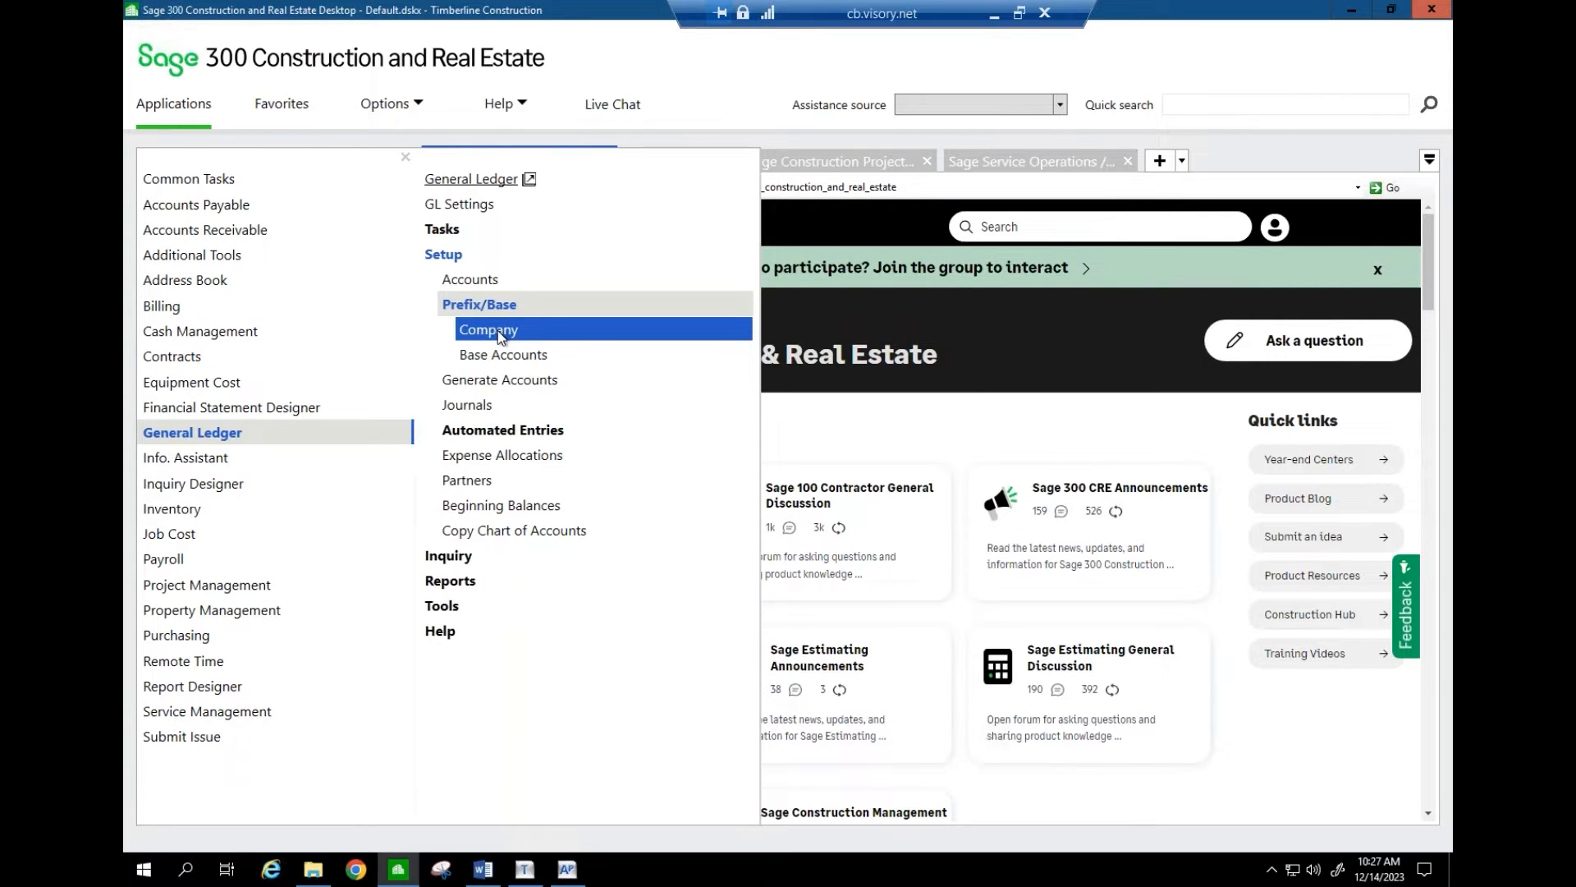
{"action": "left_click", "coordinate": [568, 872]}
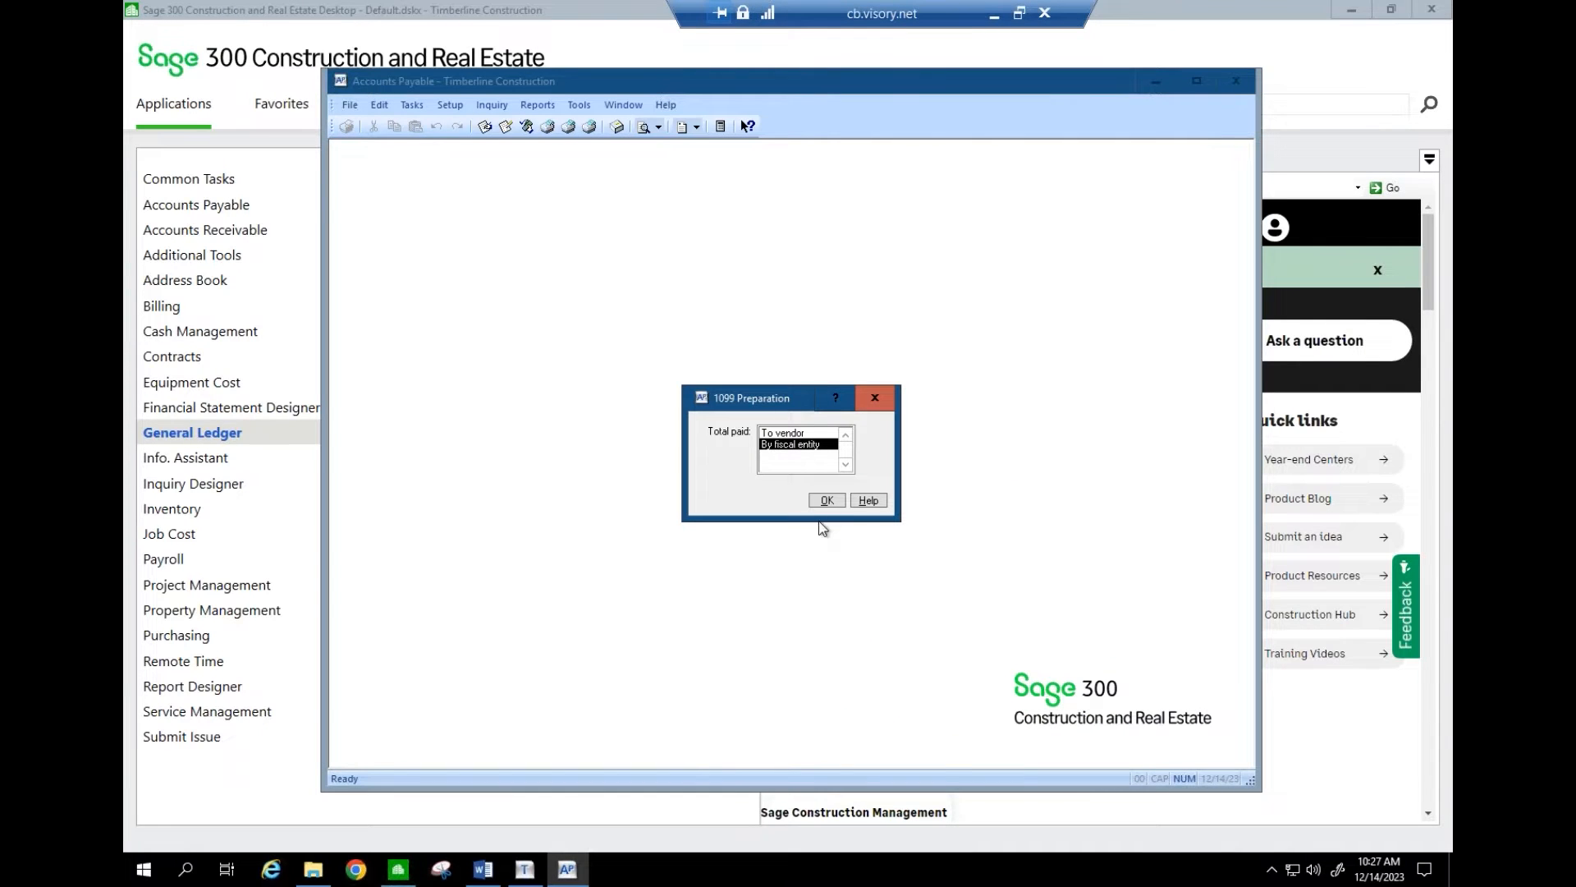
- Confirm fiscal-entity totalling with 1099 year Last Year and a 600.00 minimum amount
{"action": "left_click", "coordinate": [827, 500]}
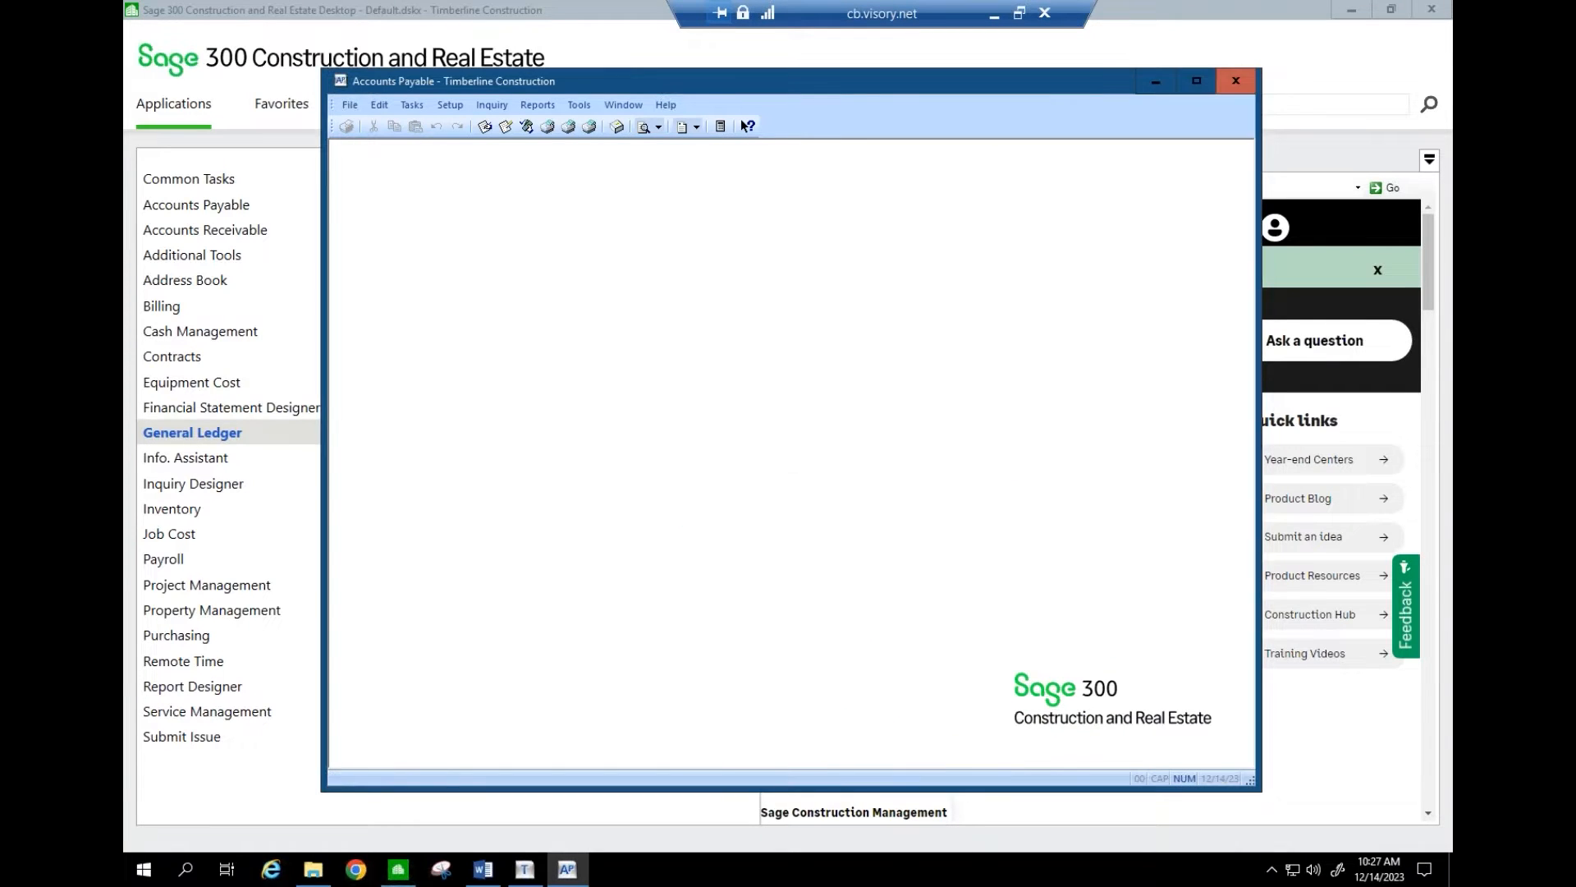
{"action": "left_click", "coordinate": [799, 323]}
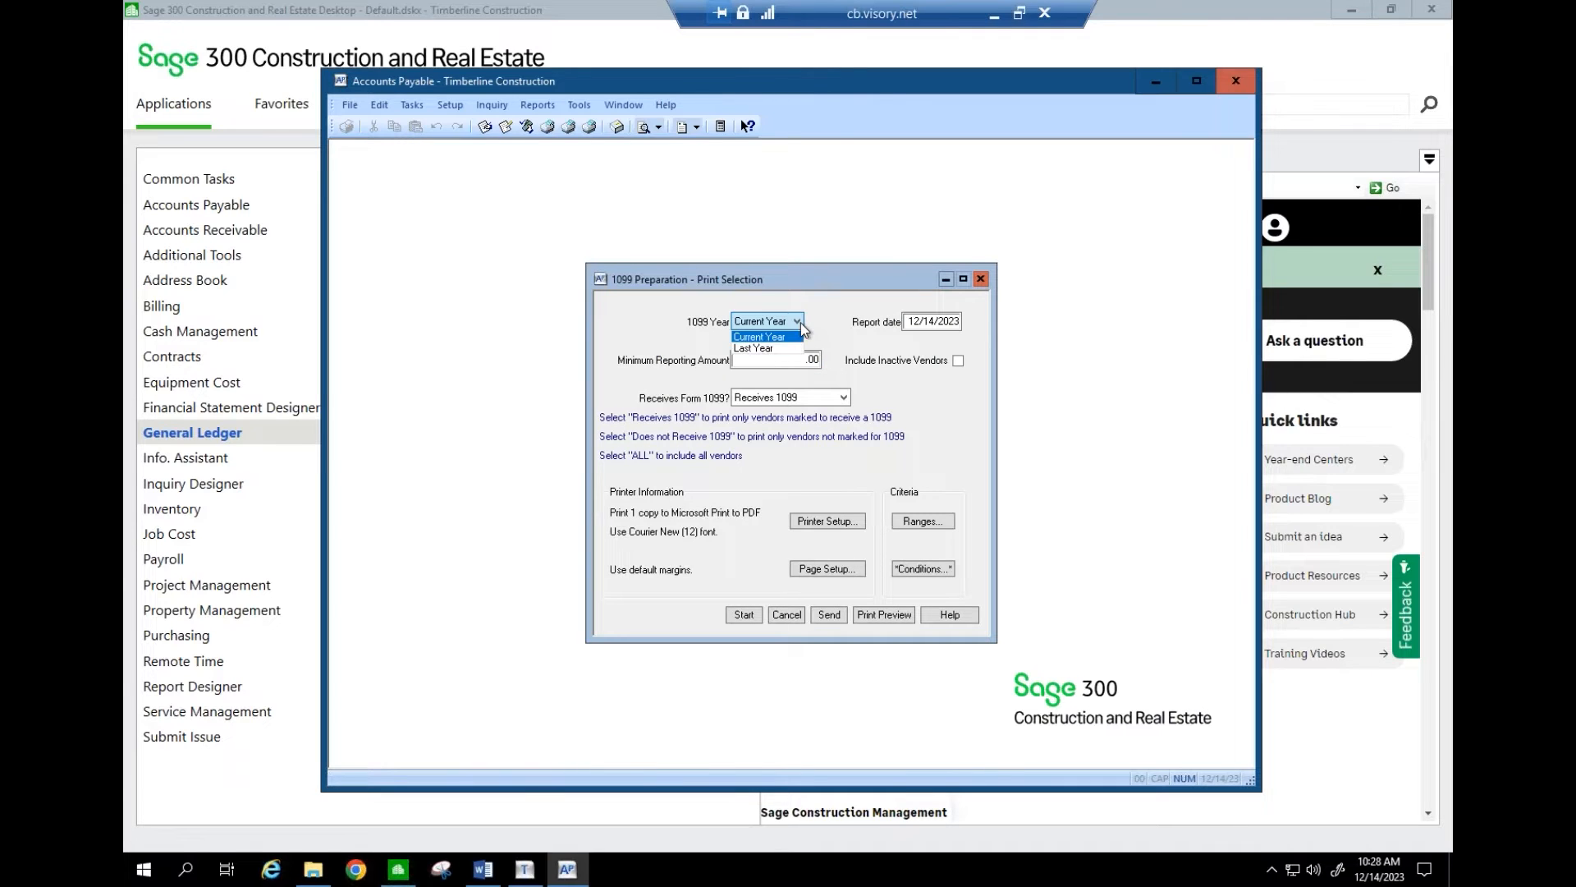
{"action": "left_click", "coordinate": [778, 348]}
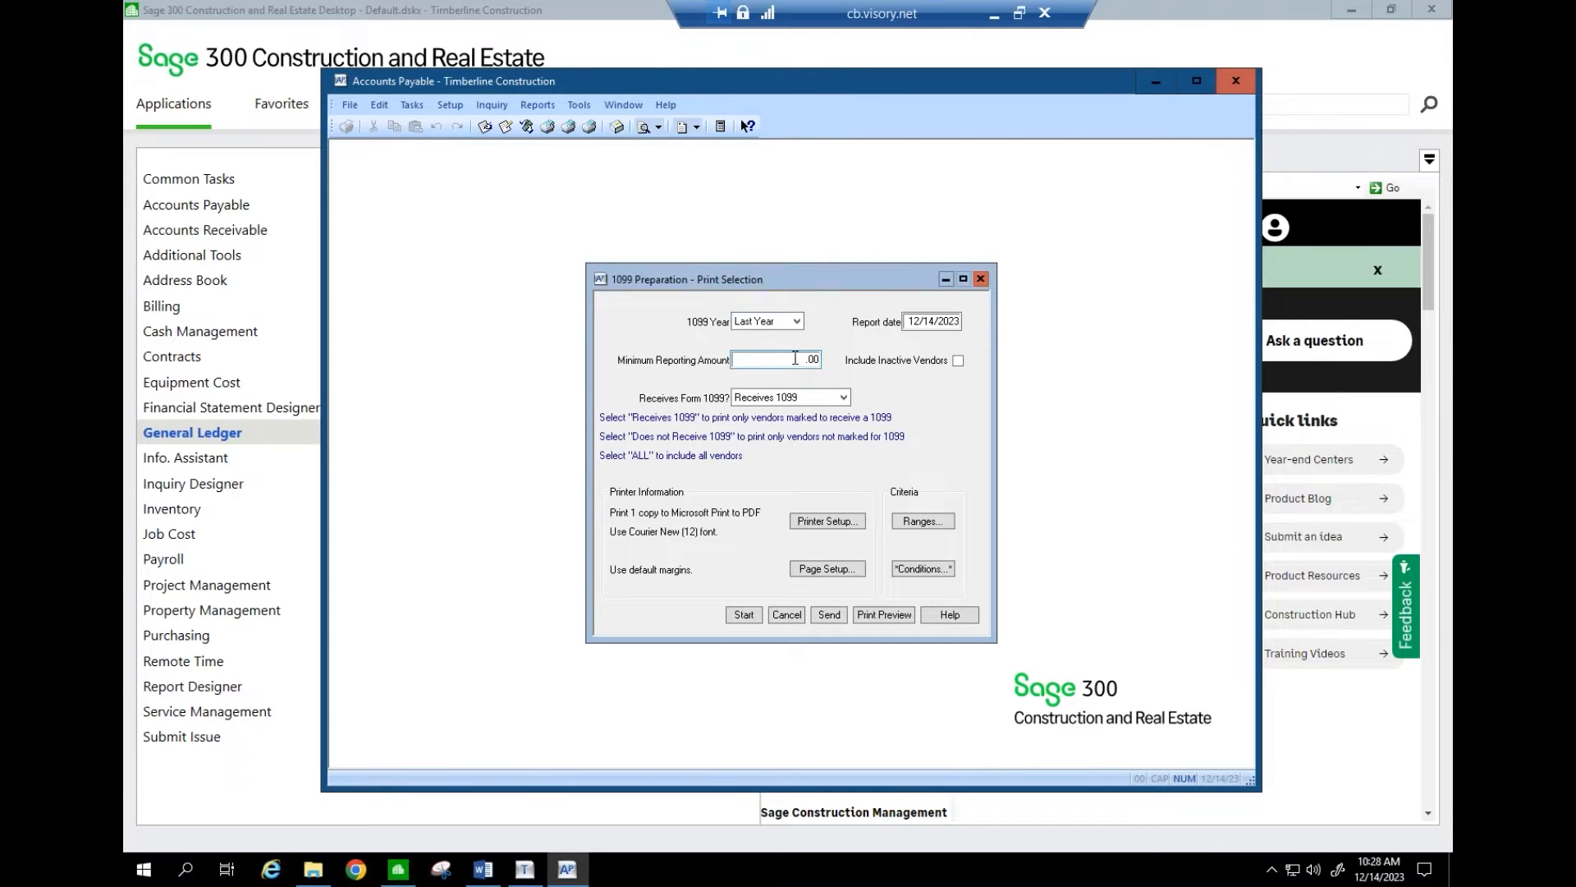
{"action": "left_click", "coordinate": [795, 358]}
{"action": "type", "text": "0"}
{"action": "key", "text": "Tab"}
- Preview the fiscal-entity 1099 report, page through it, and close the preview
{"action": "left_click", "coordinate": [897, 615]}
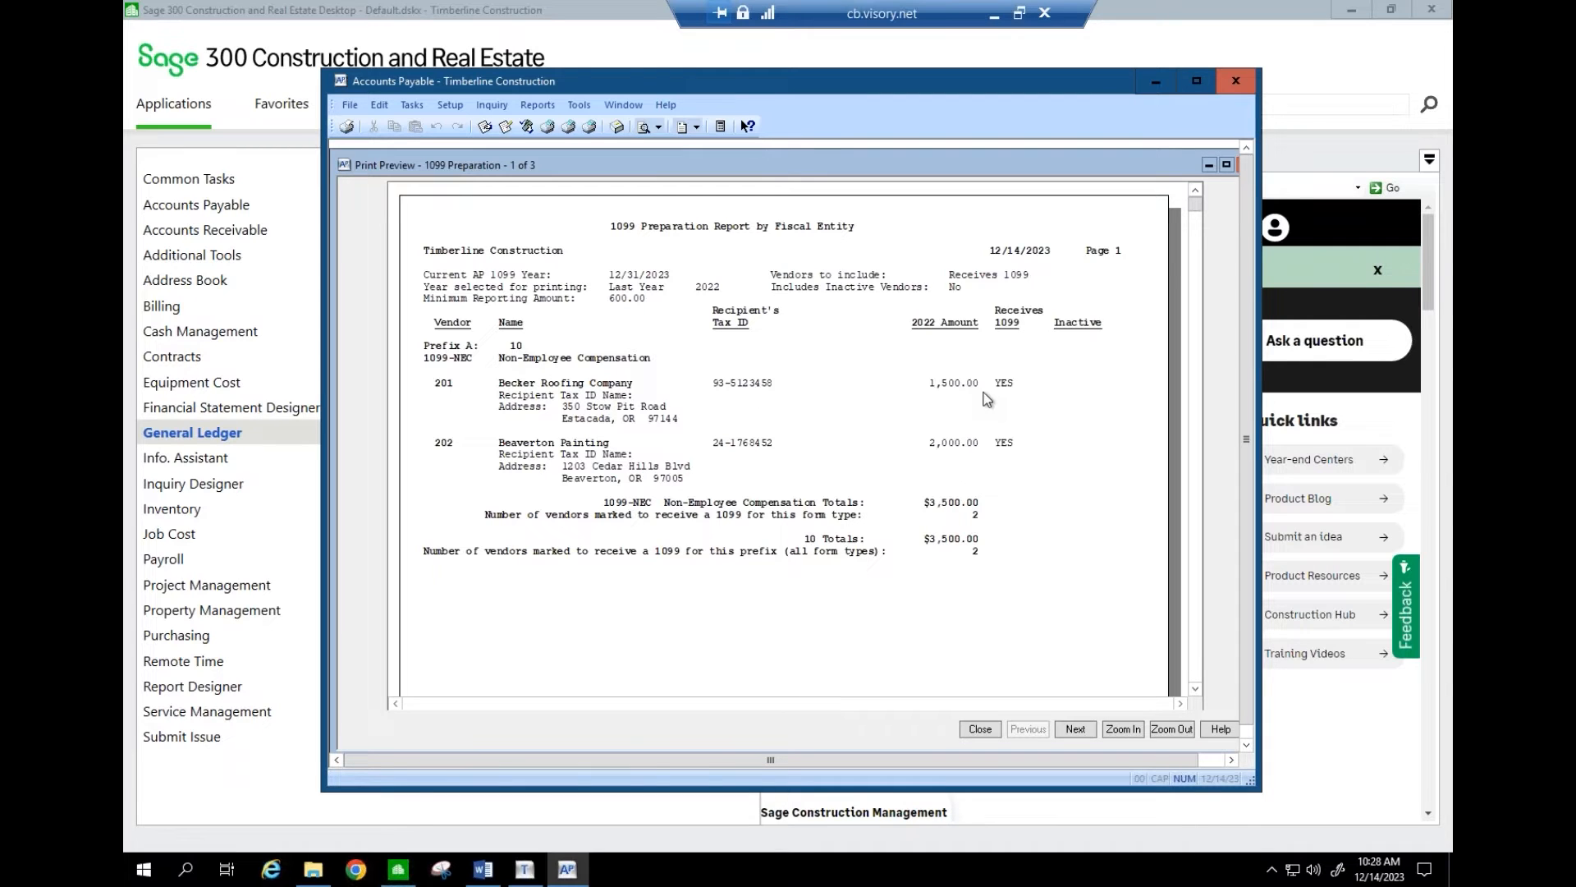
{"action": "left_click", "coordinate": [1075, 730]}
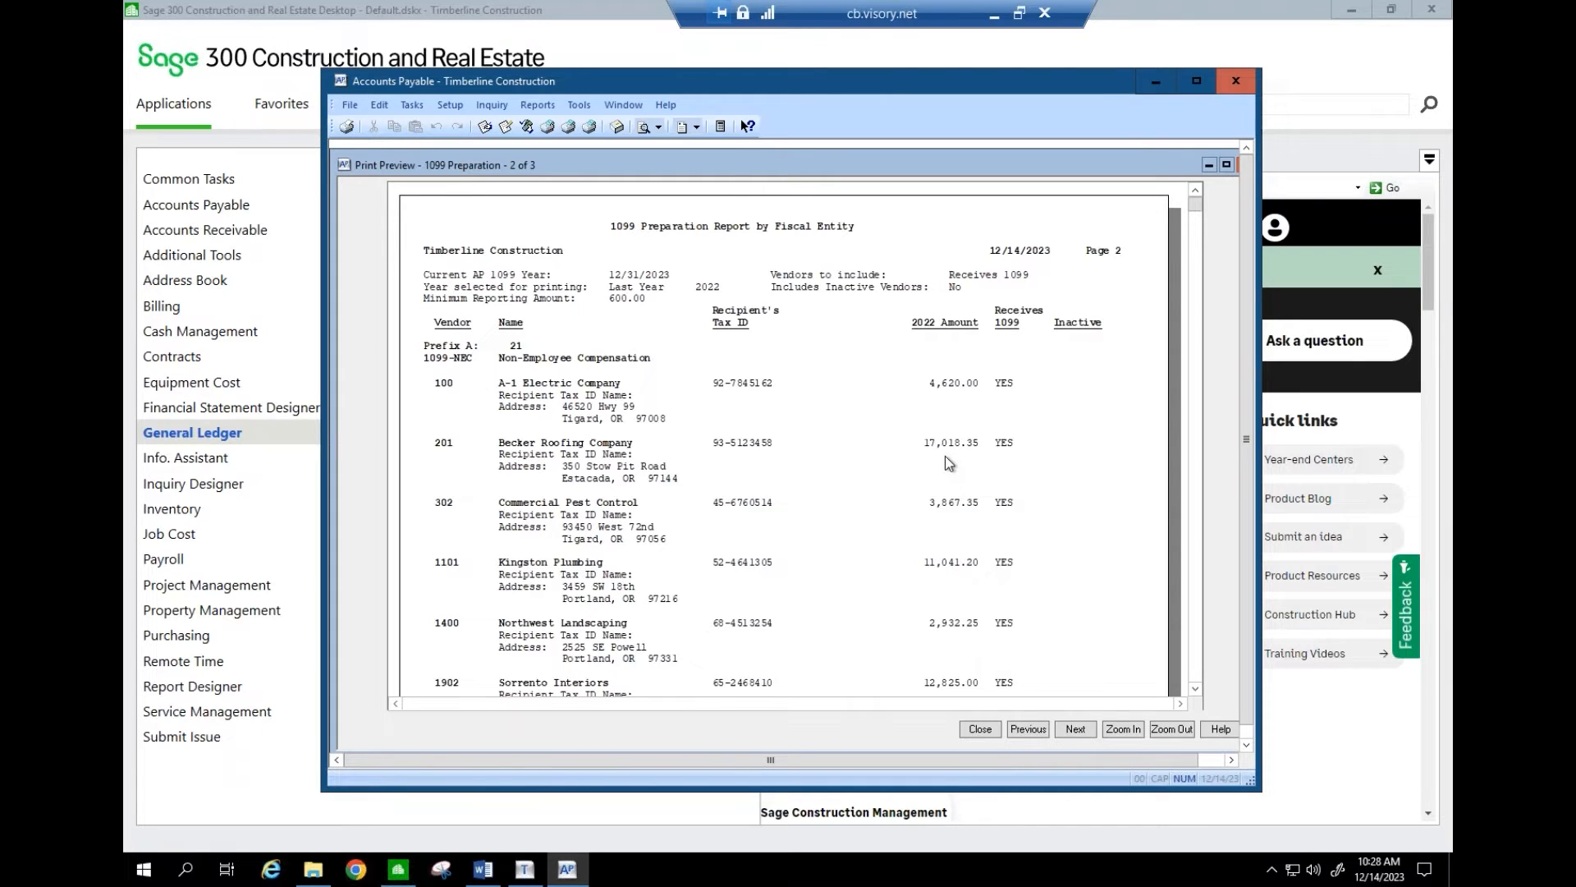
{"action": "left_click", "coordinate": [1036, 729]}
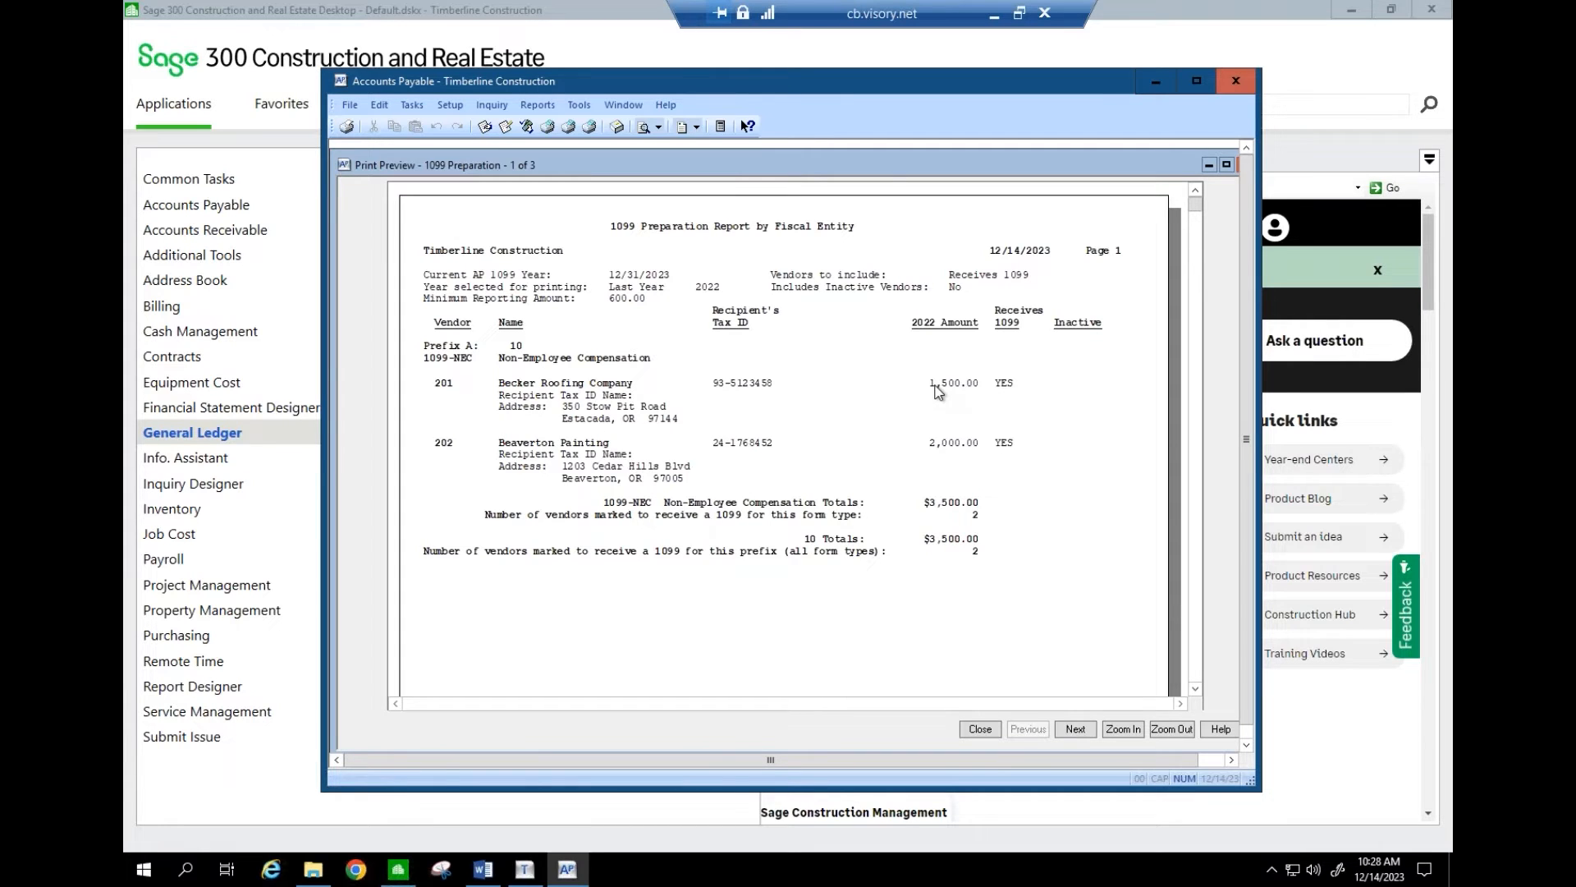
{"action": "left_click", "coordinate": [980, 729]}
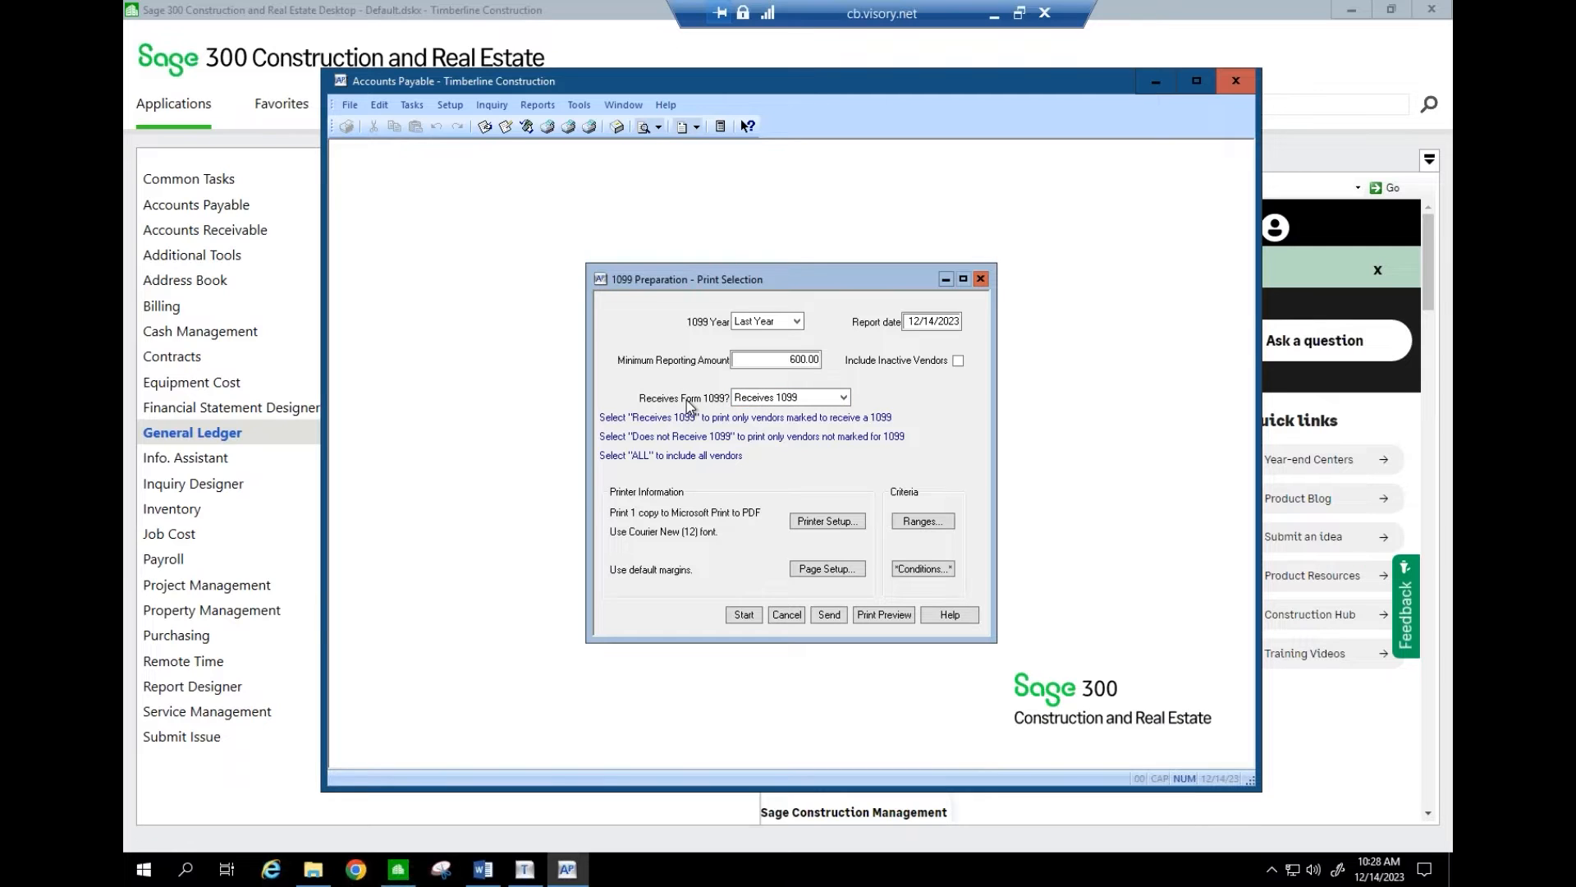
- Keep Last Year and 600.00, set Receives Form 1099 to ALL, and preview the report
{"action": "left_click", "coordinate": [798, 322]}
{"action": "left_click", "coordinate": [798, 322]}
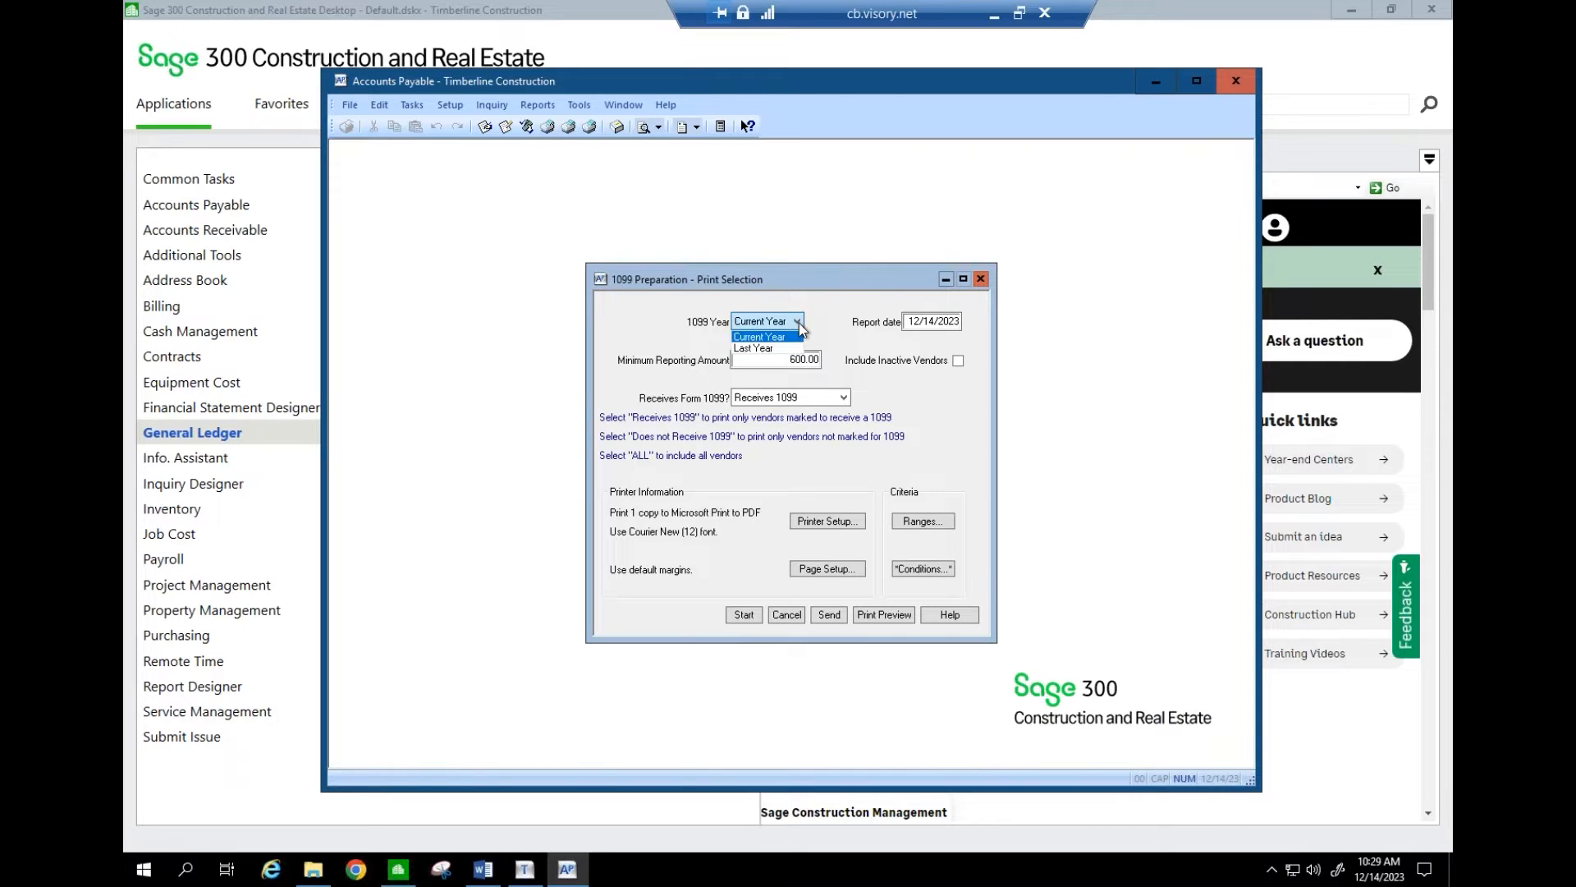
{"action": "left_click", "coordinate": [775, 349]}
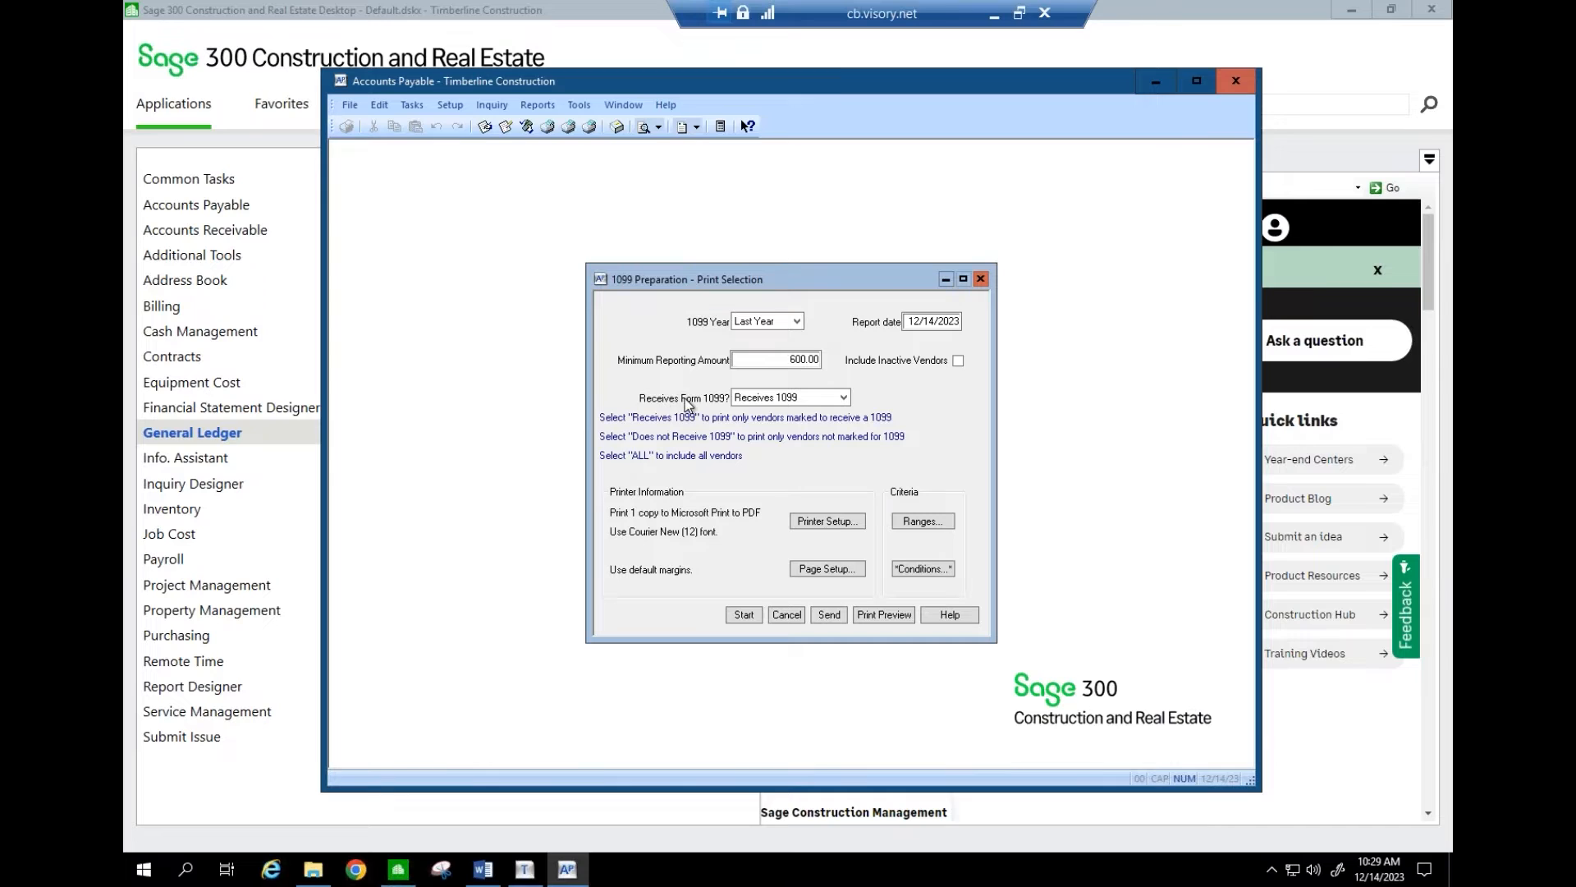
{"action": "left_click", "coordinate": [815, 363]}
{"action": "double_click", "coordinate": [815, 361]}
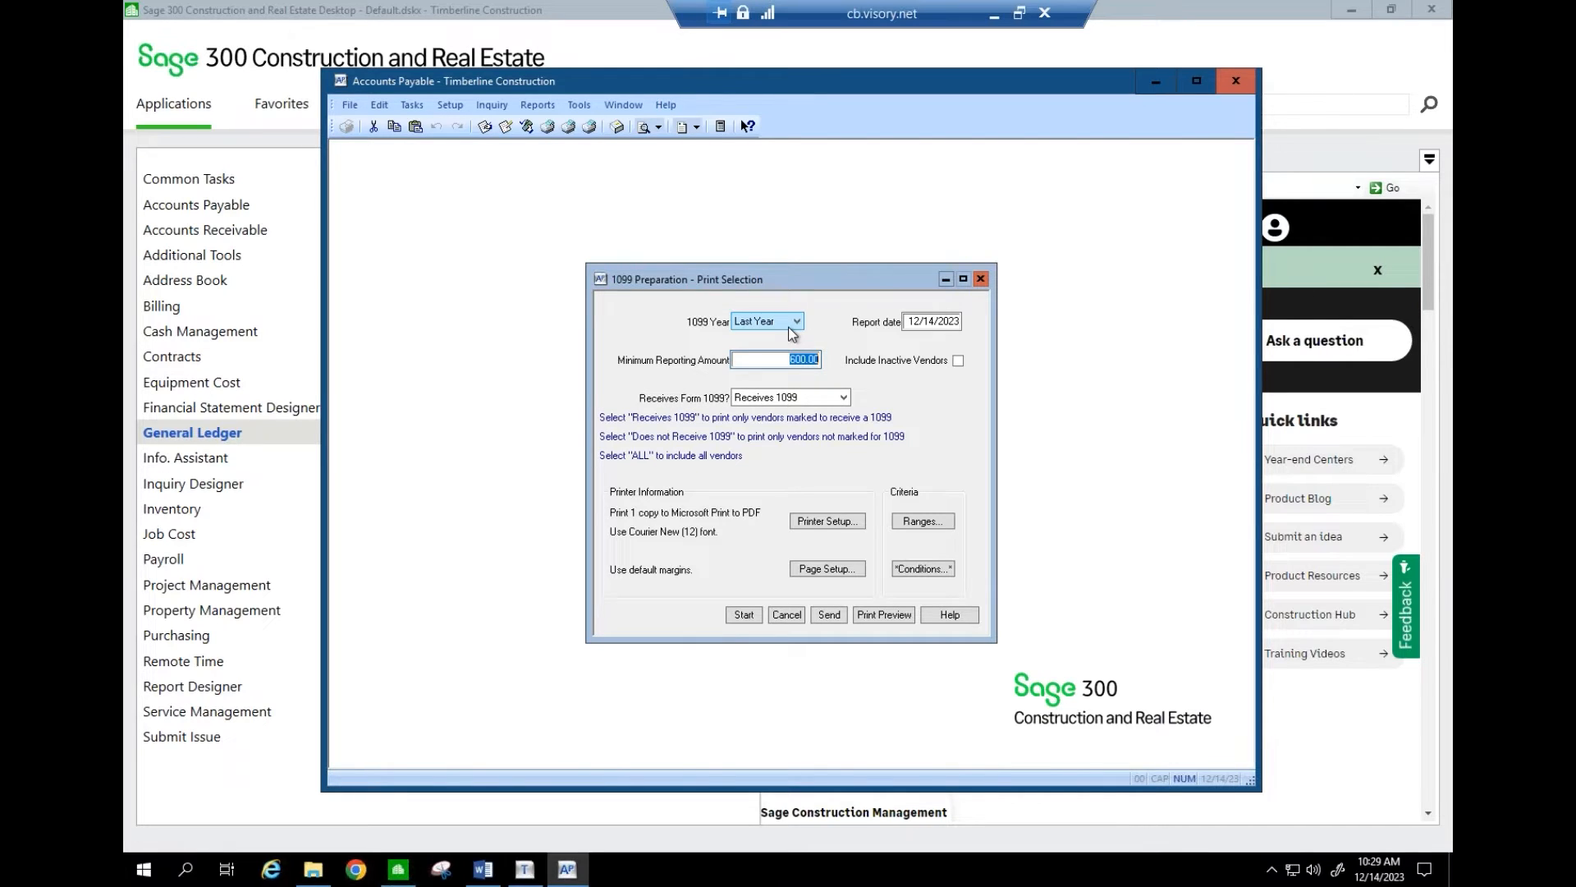
{"action": "left_click", "coordinate": [843, 398]}
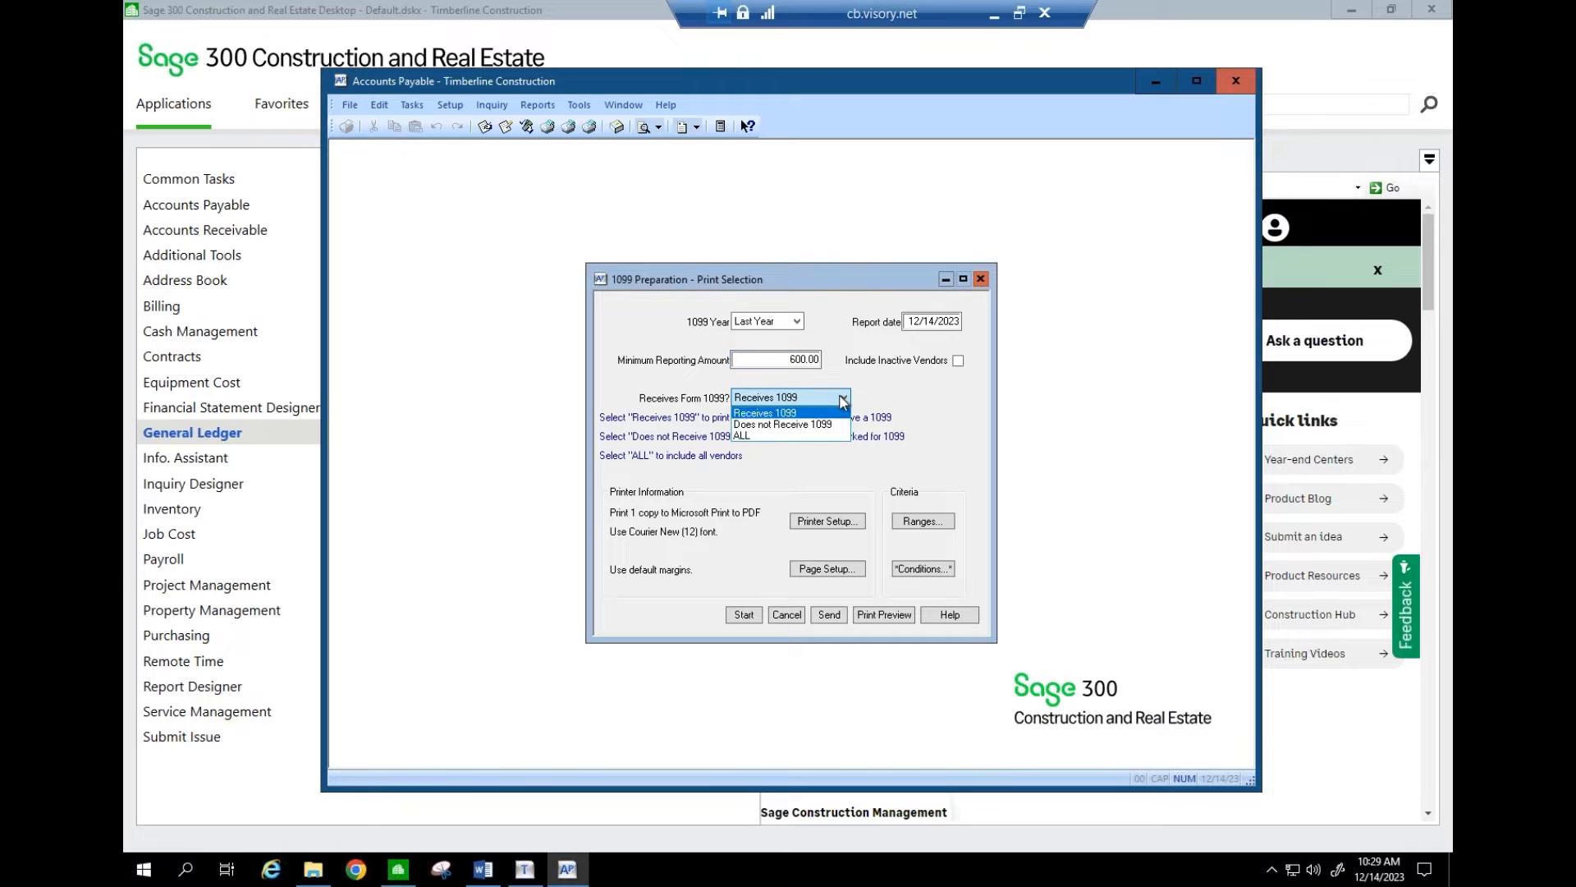
{"action": "left_click", "coordinate": [781, 436]}
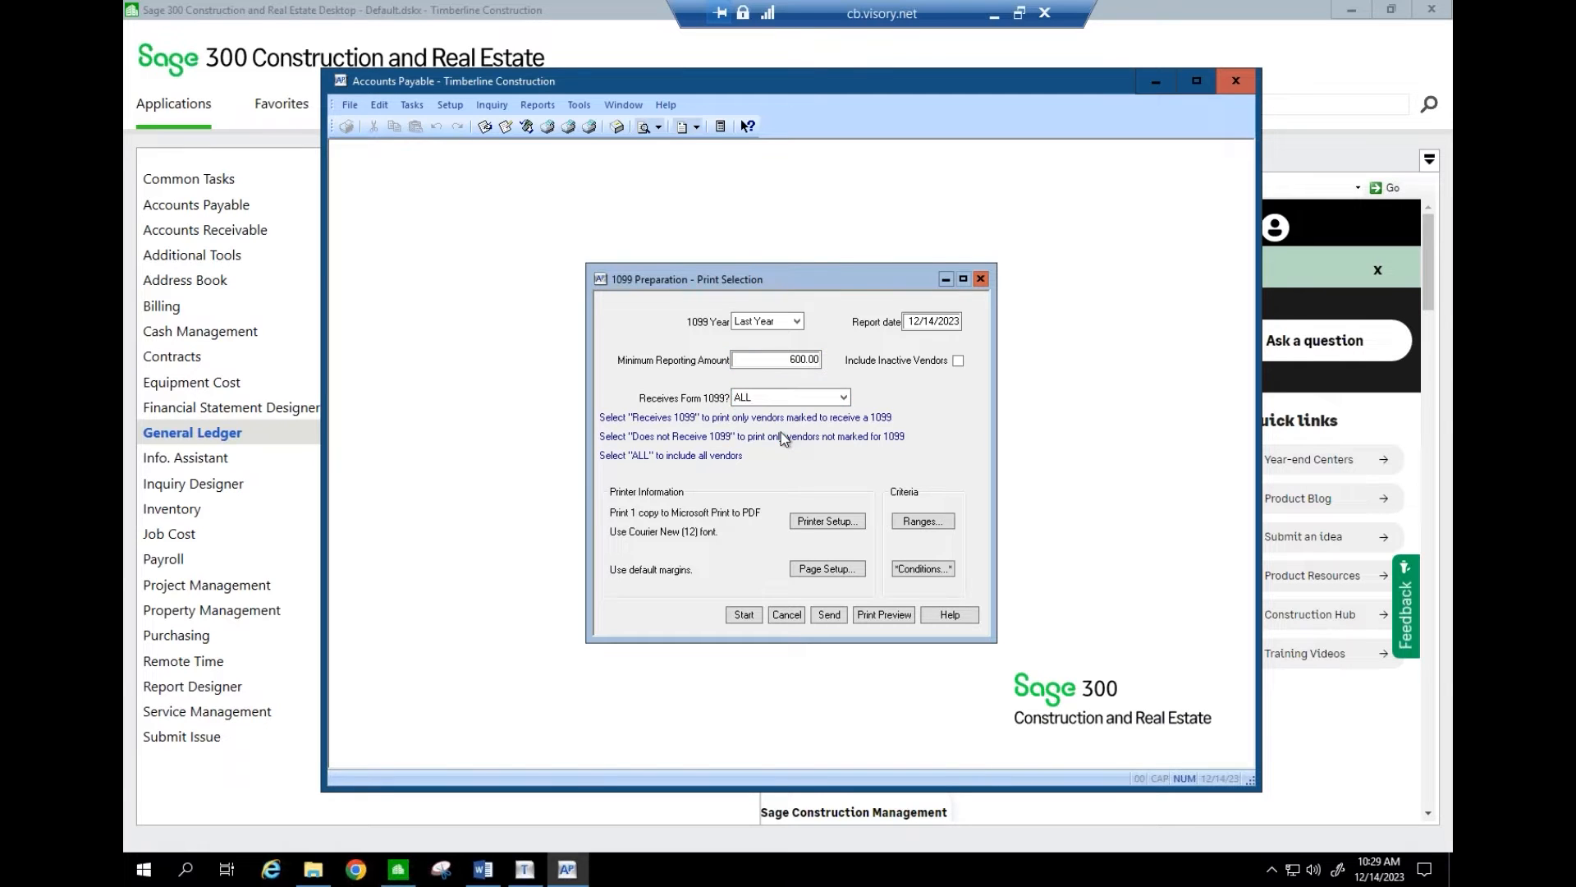
{"action": "left_click", "coordinate": [884, 615]}
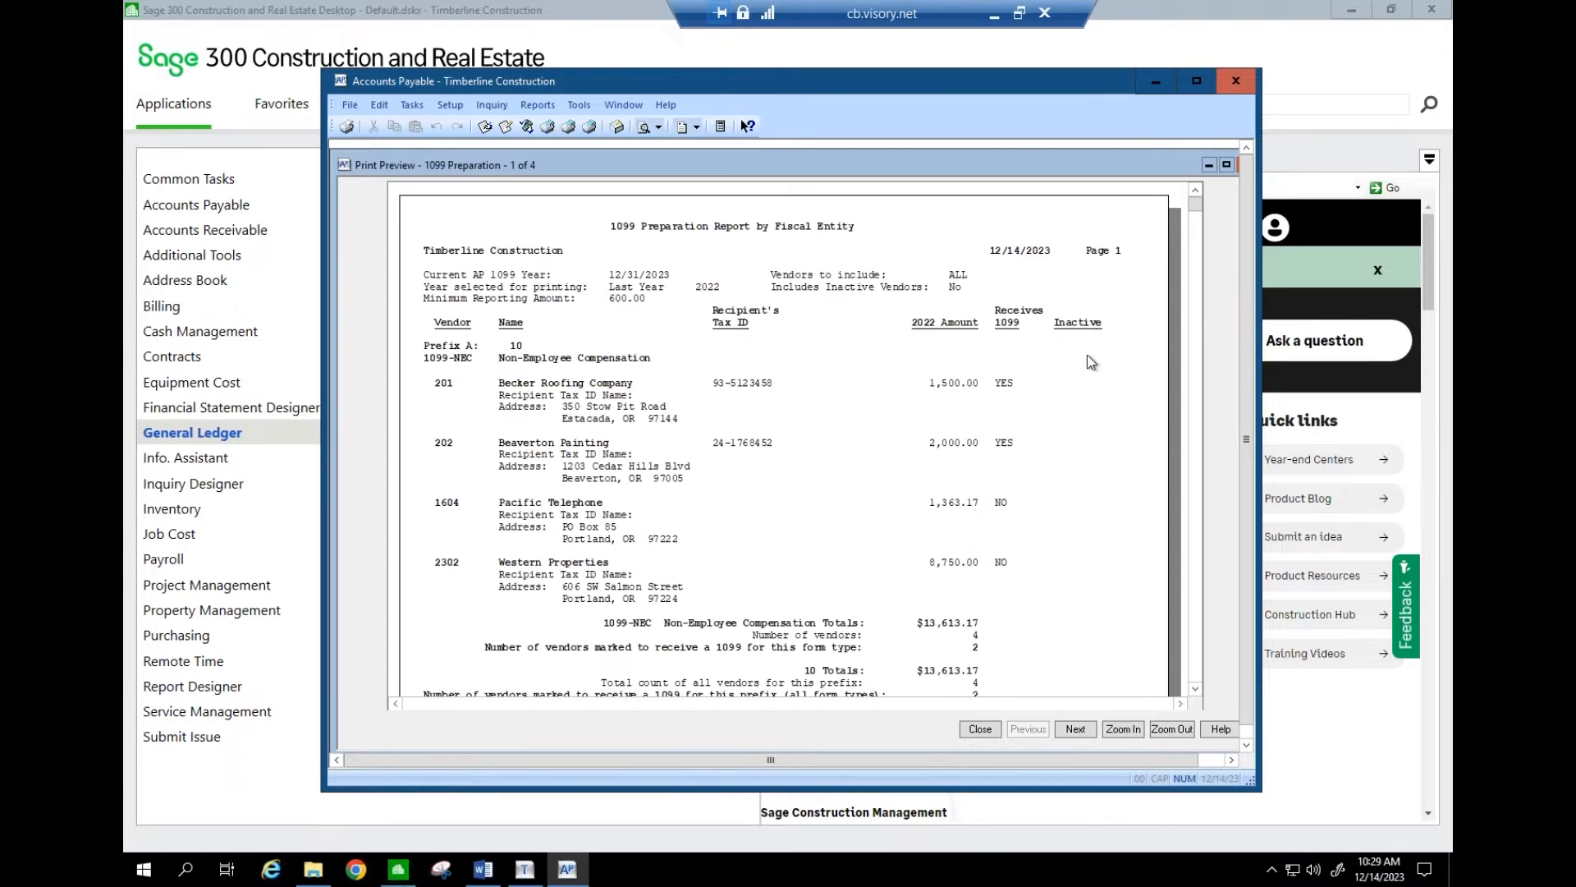
- Maximize the report preview and Accounts Payable window, then bring up Vendor Setup
{"action": "left_click", "coordinate": [1226, 165]}
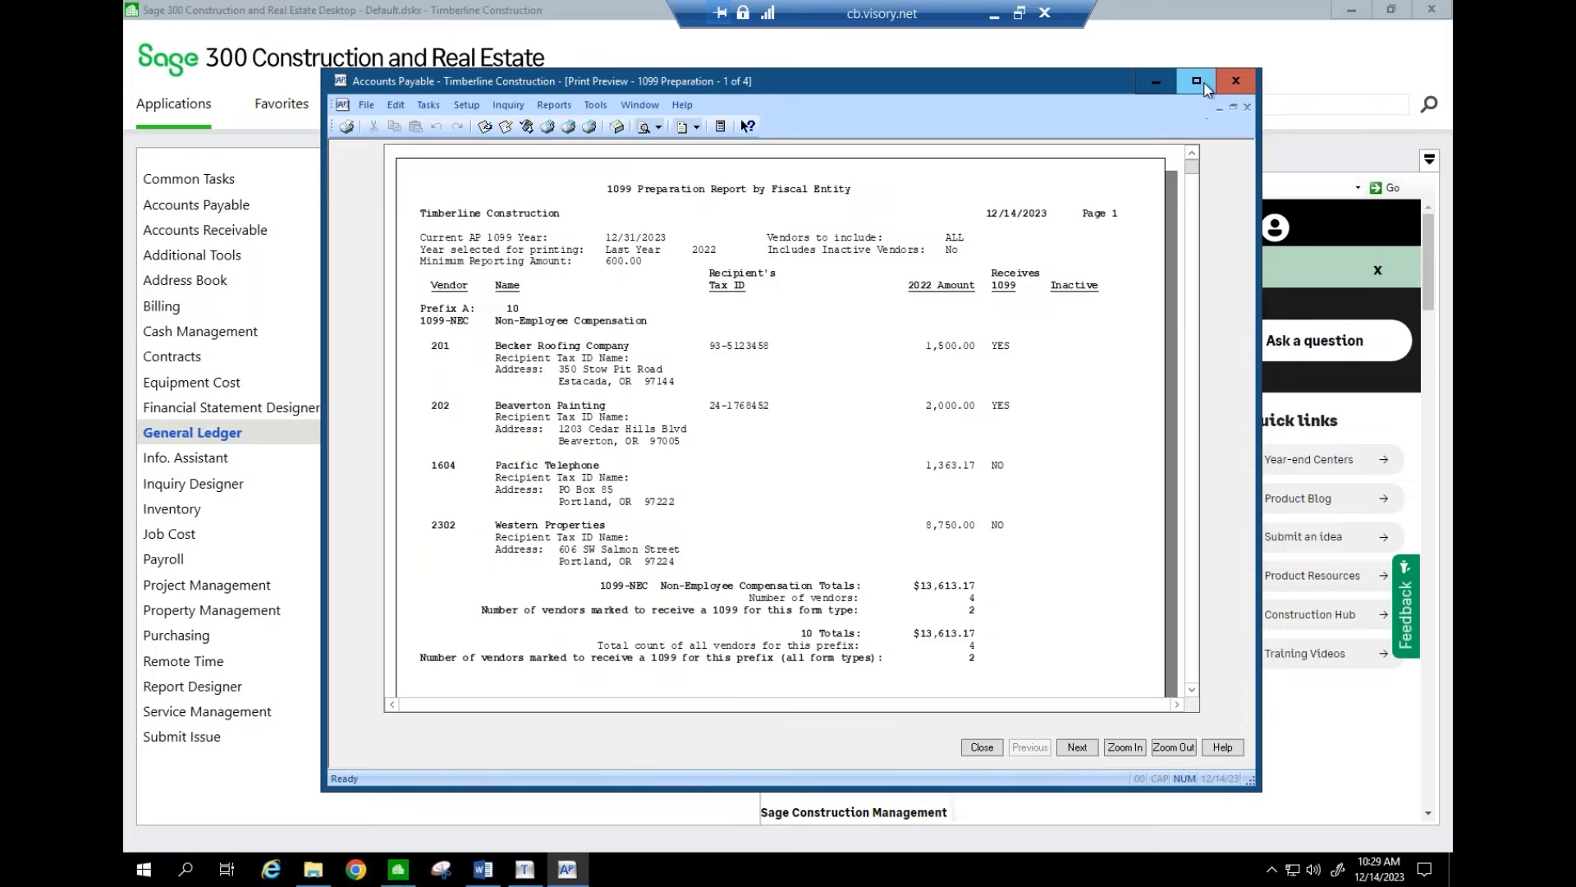
{"action": "left_click", "coordinate": [1196, 80]}
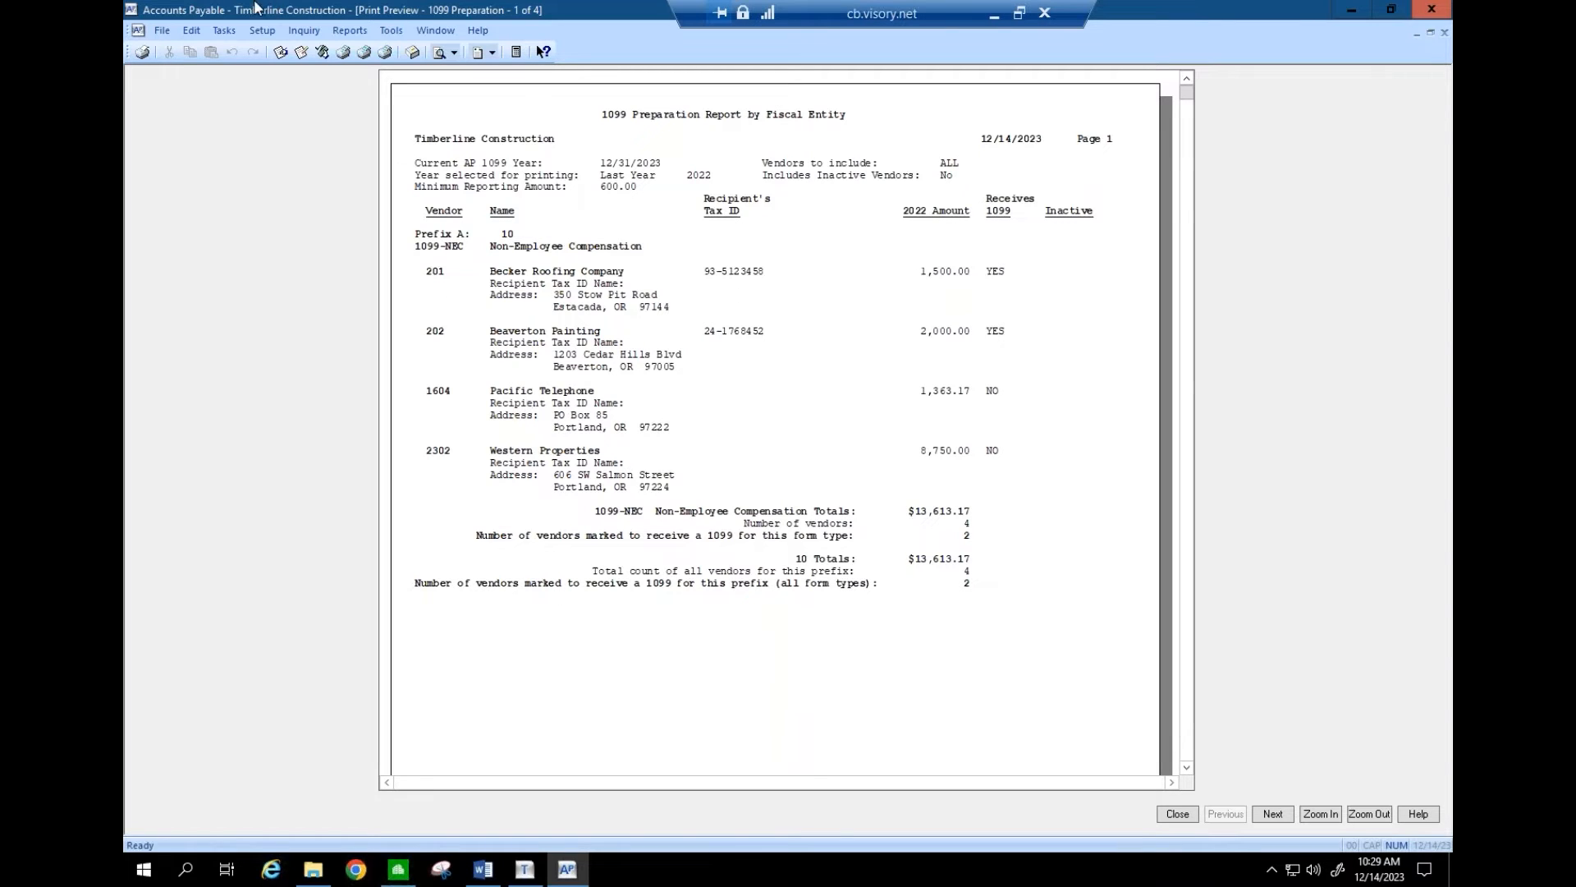
{"action": "left_click", "coordinate": [261, 31]}
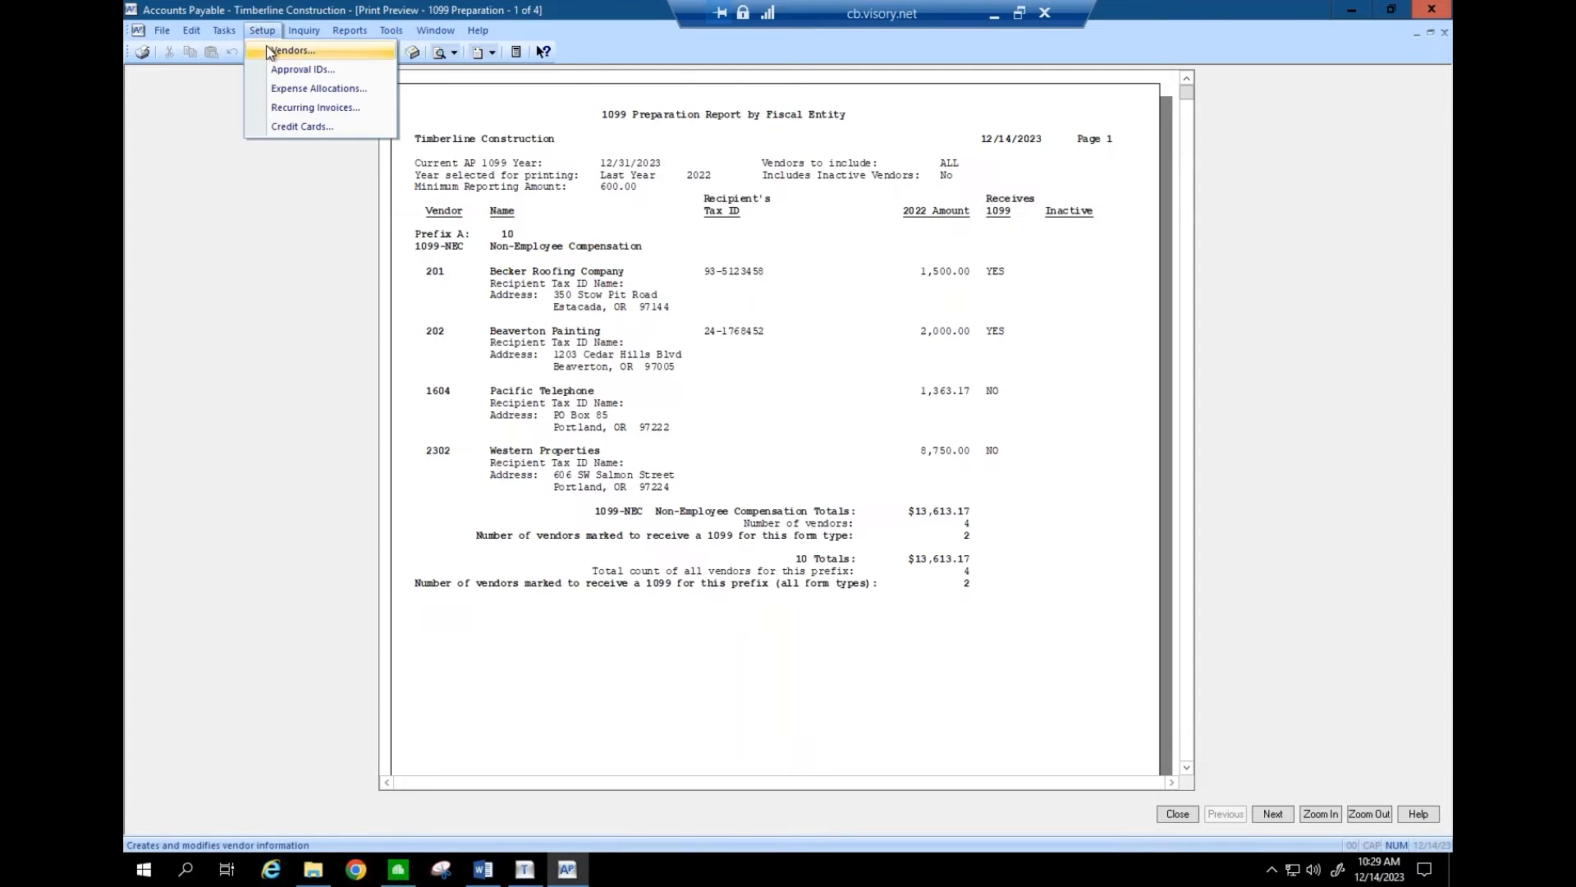
{"action": "left_click", "coordinate": [279, 50]}
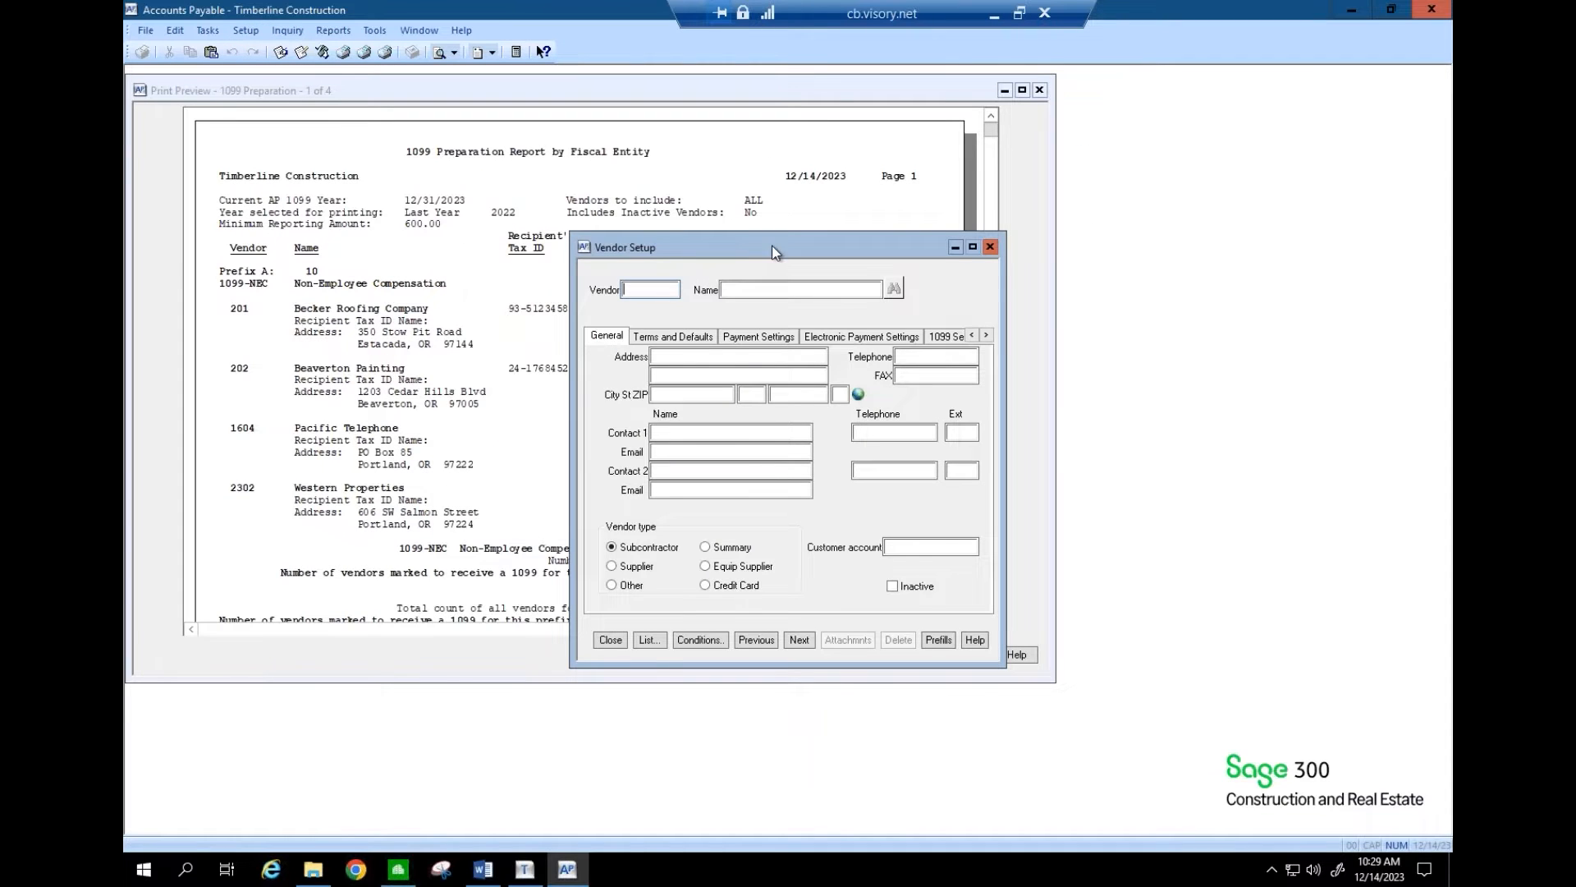
- Show vendor 1604's 1099 settings beside the report: 1099-NEC, 1513.17 last year, Form 1099 unchecked
{"action": "left_click_drag", "start_coordinate": [756, 258], "coordinate": [1107, 250]}
{"action": "type", "text": "1604"}
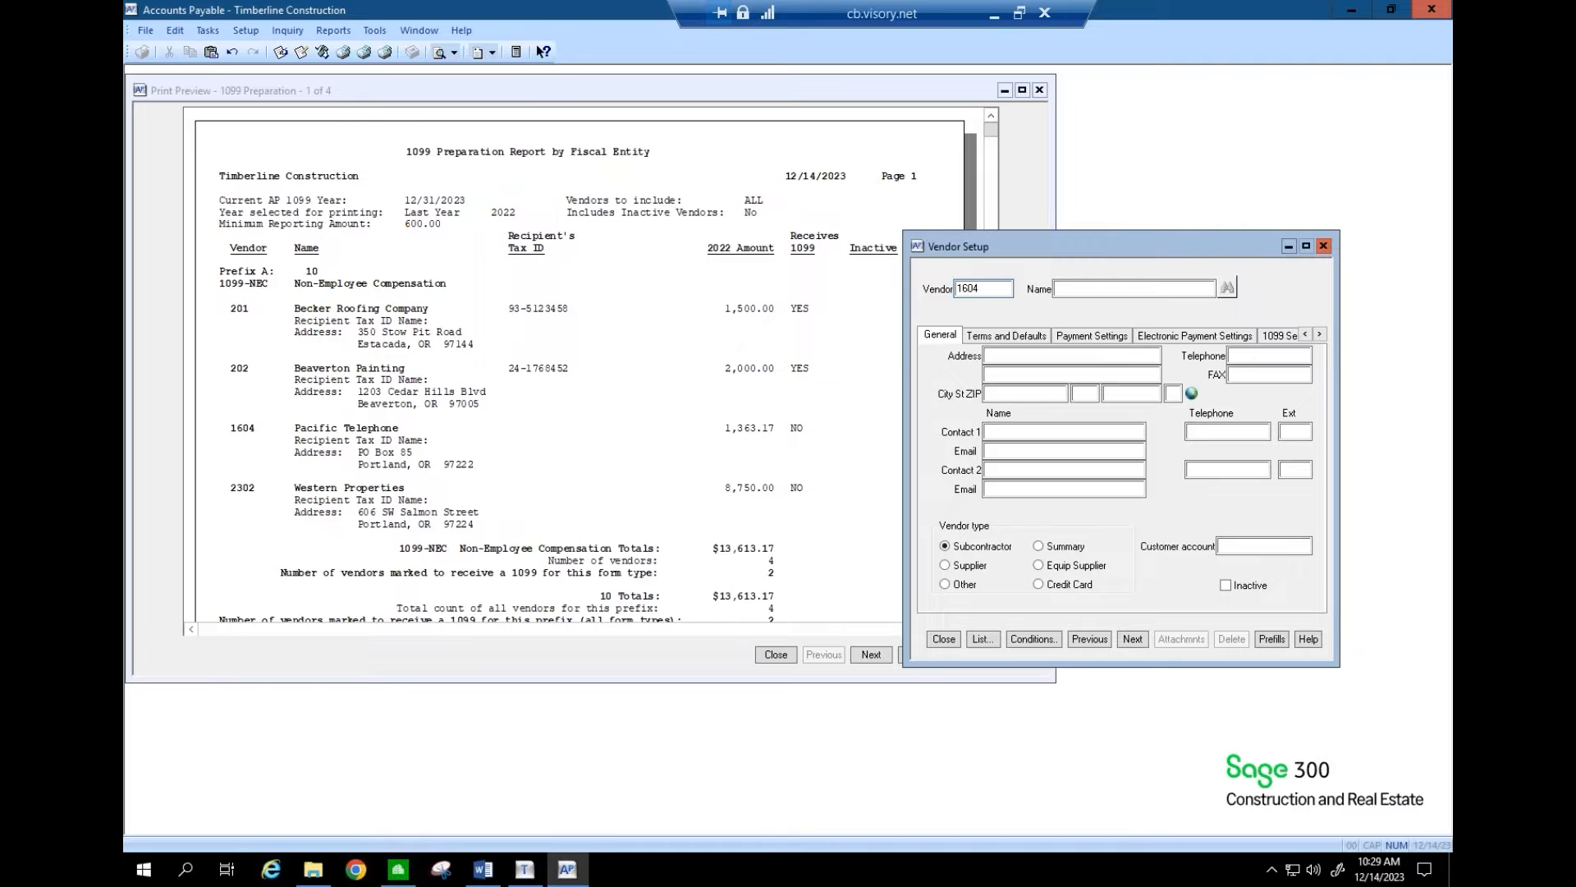
{"action": "key", "text": "Tab"}
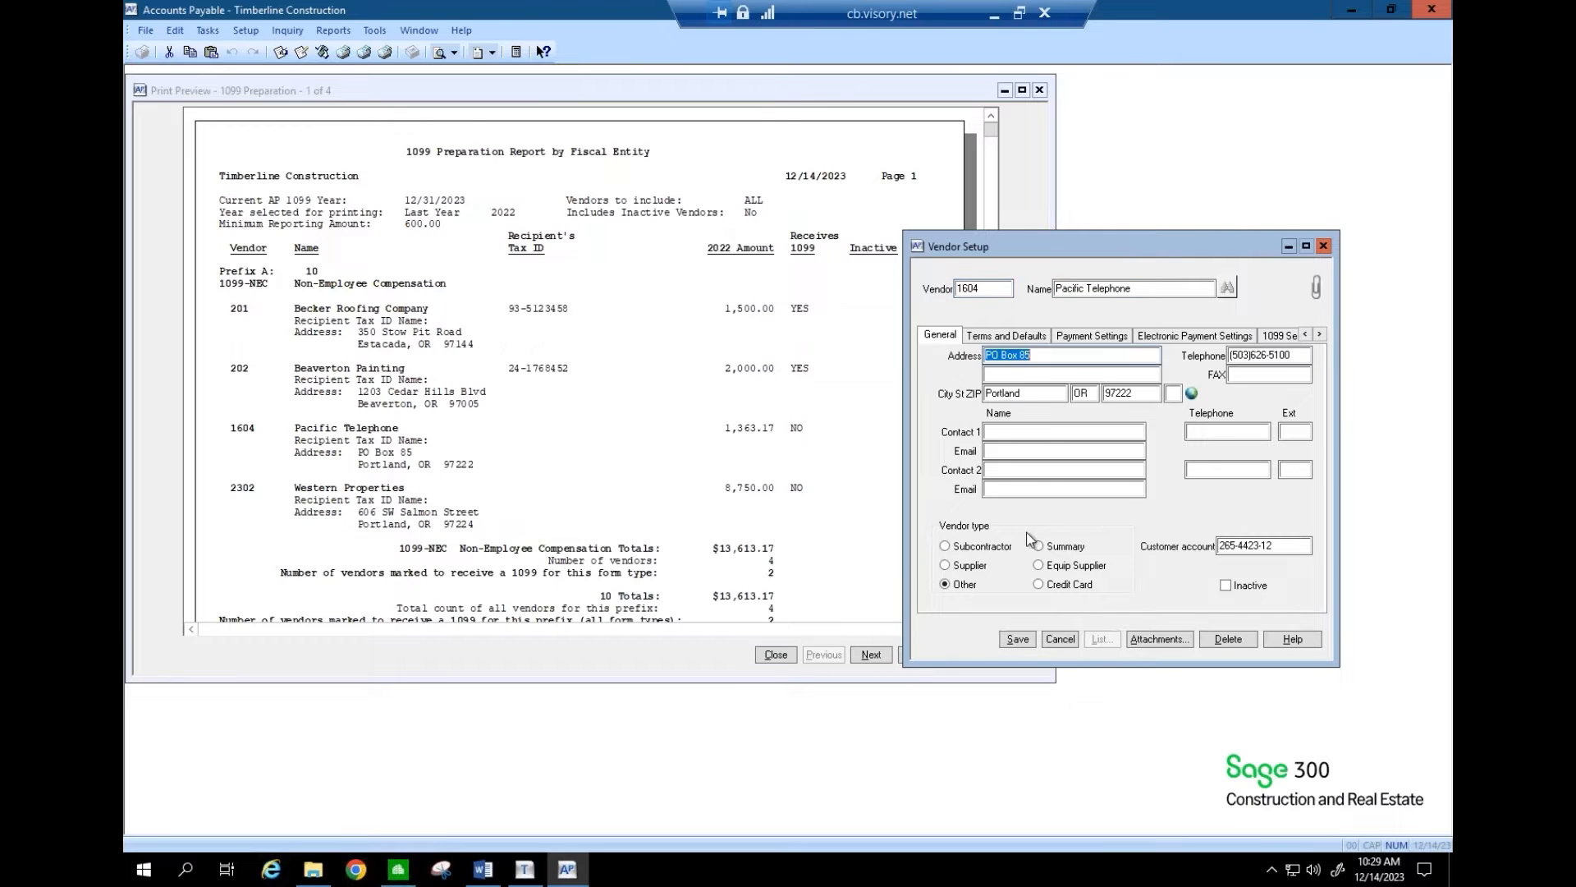
{"action": "left_click", "coordinate": [1273, 337]}
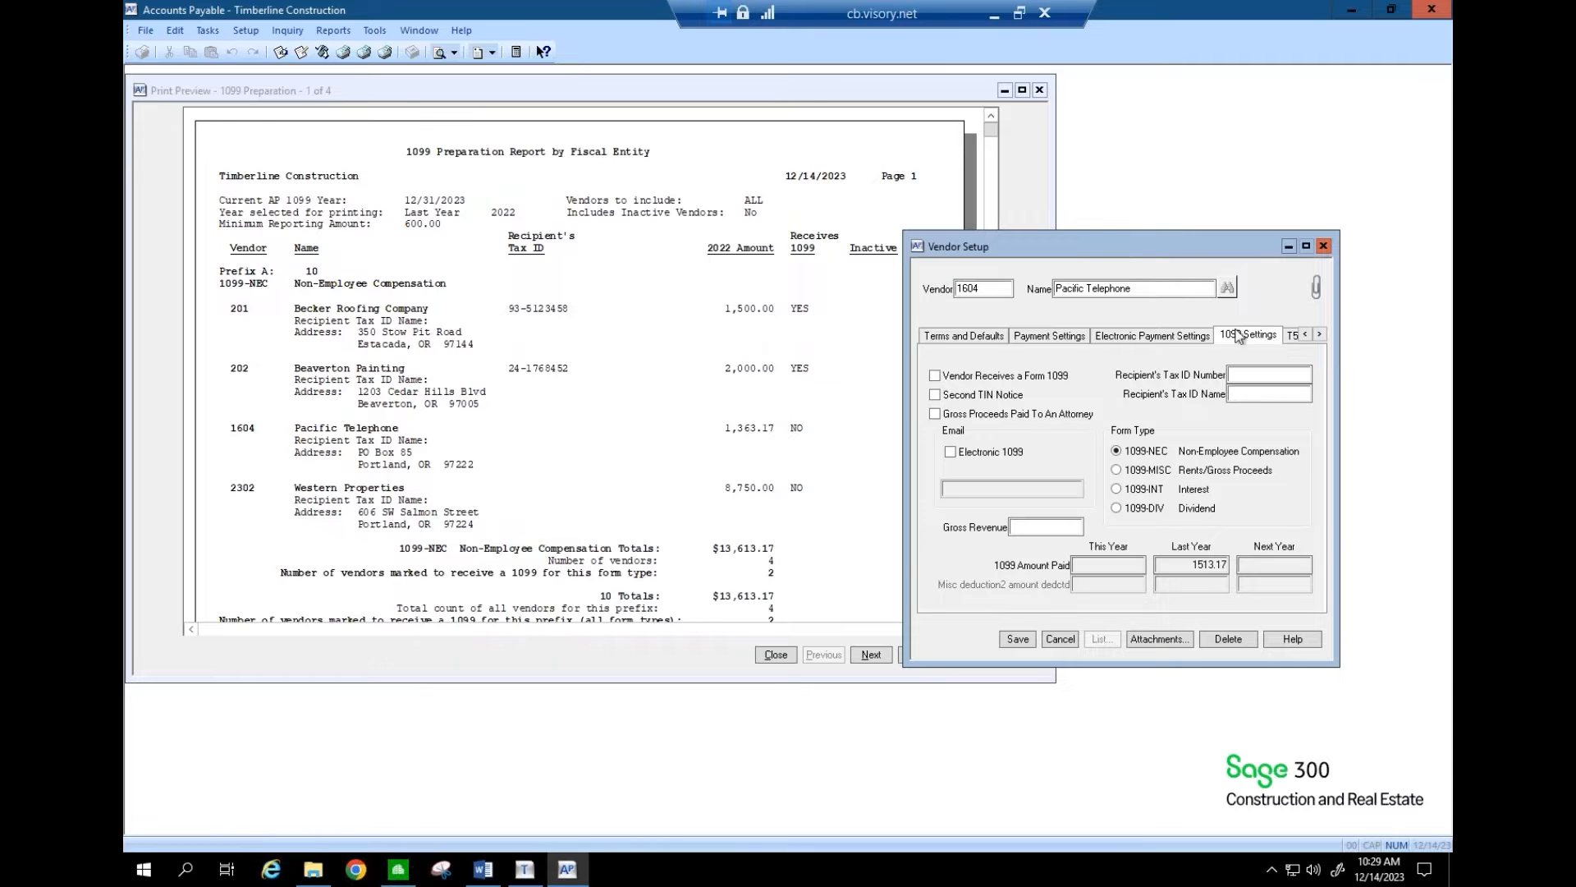
{"action": "left_click", "coordinate": [1010, 383]}
{"action": "left_click", "coordinate": [871, 655]}
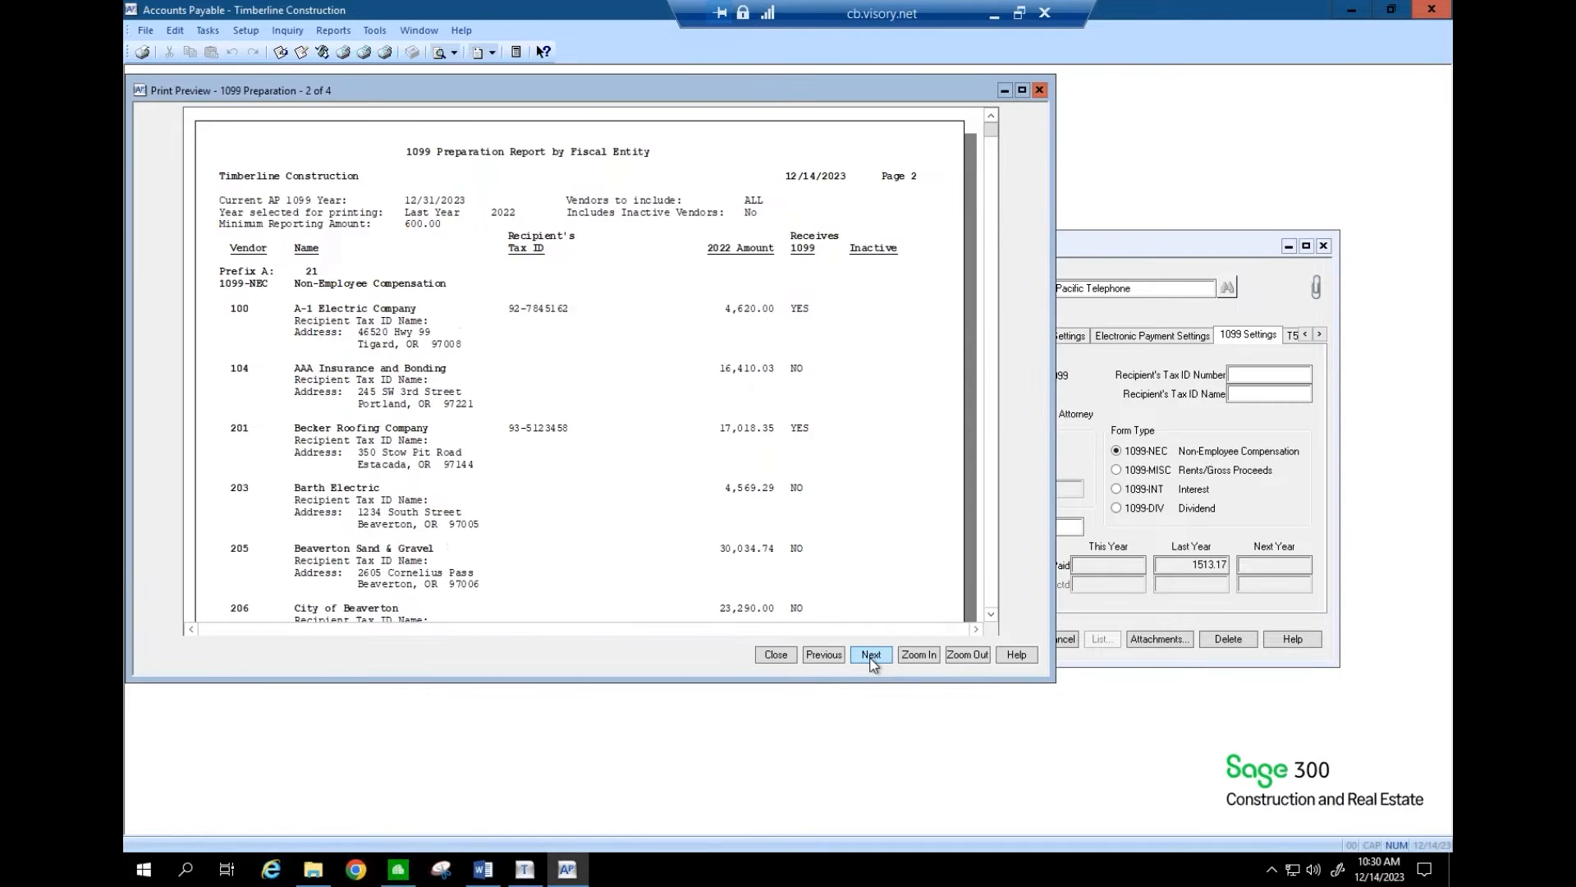
{"action": "left_click", "coordinate": [834, 655]}
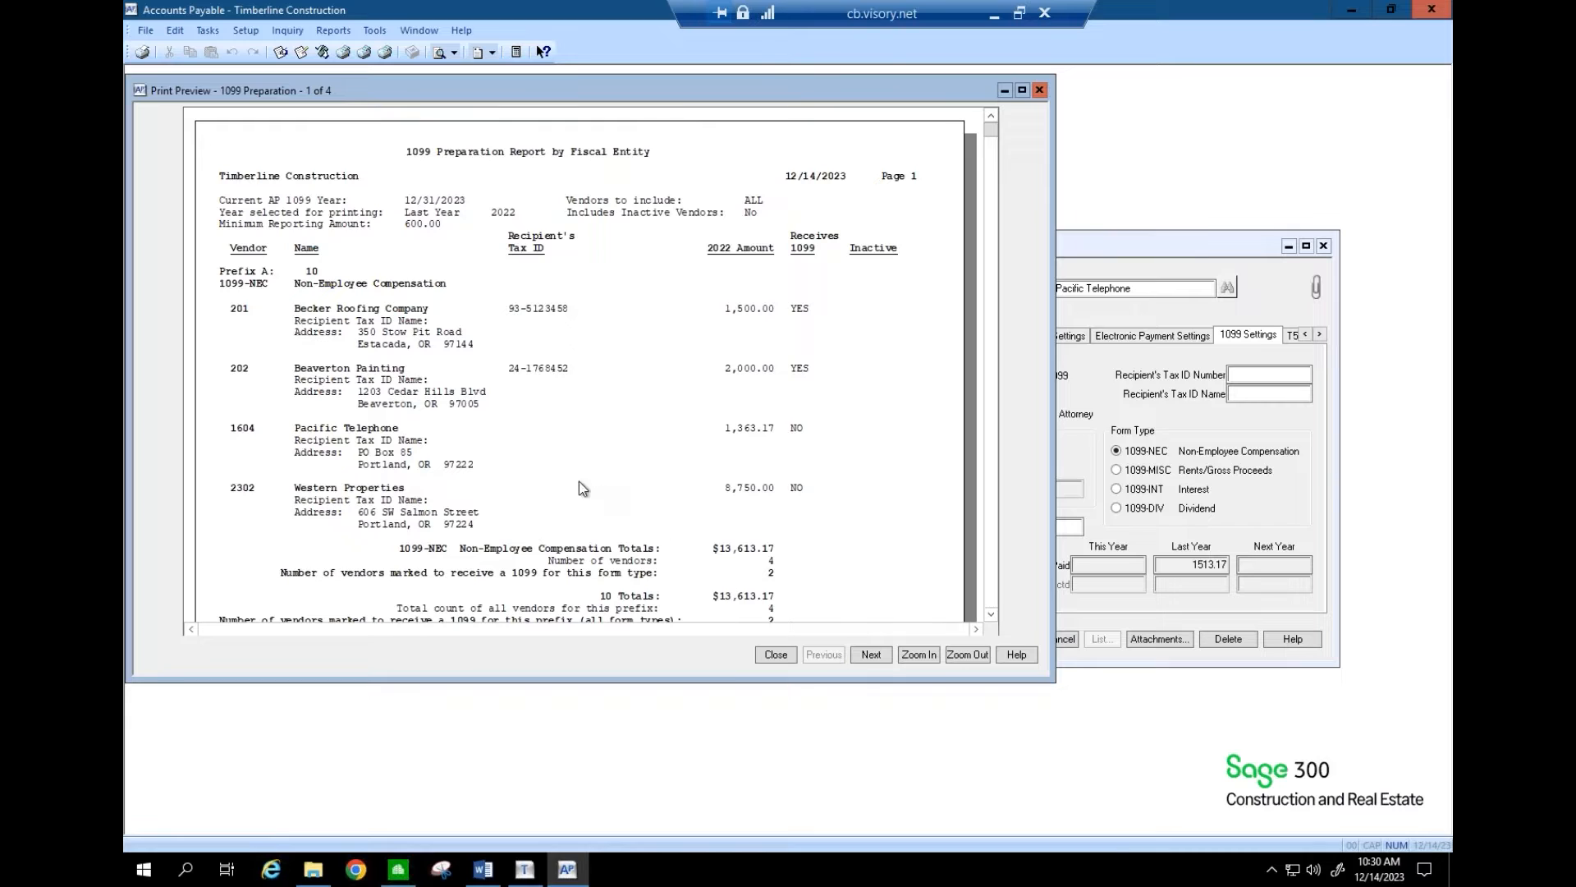
{"action": "left_click", "coordinate": [871, 655]}
{"action": "left_click", "coordinate": [994, 589]}
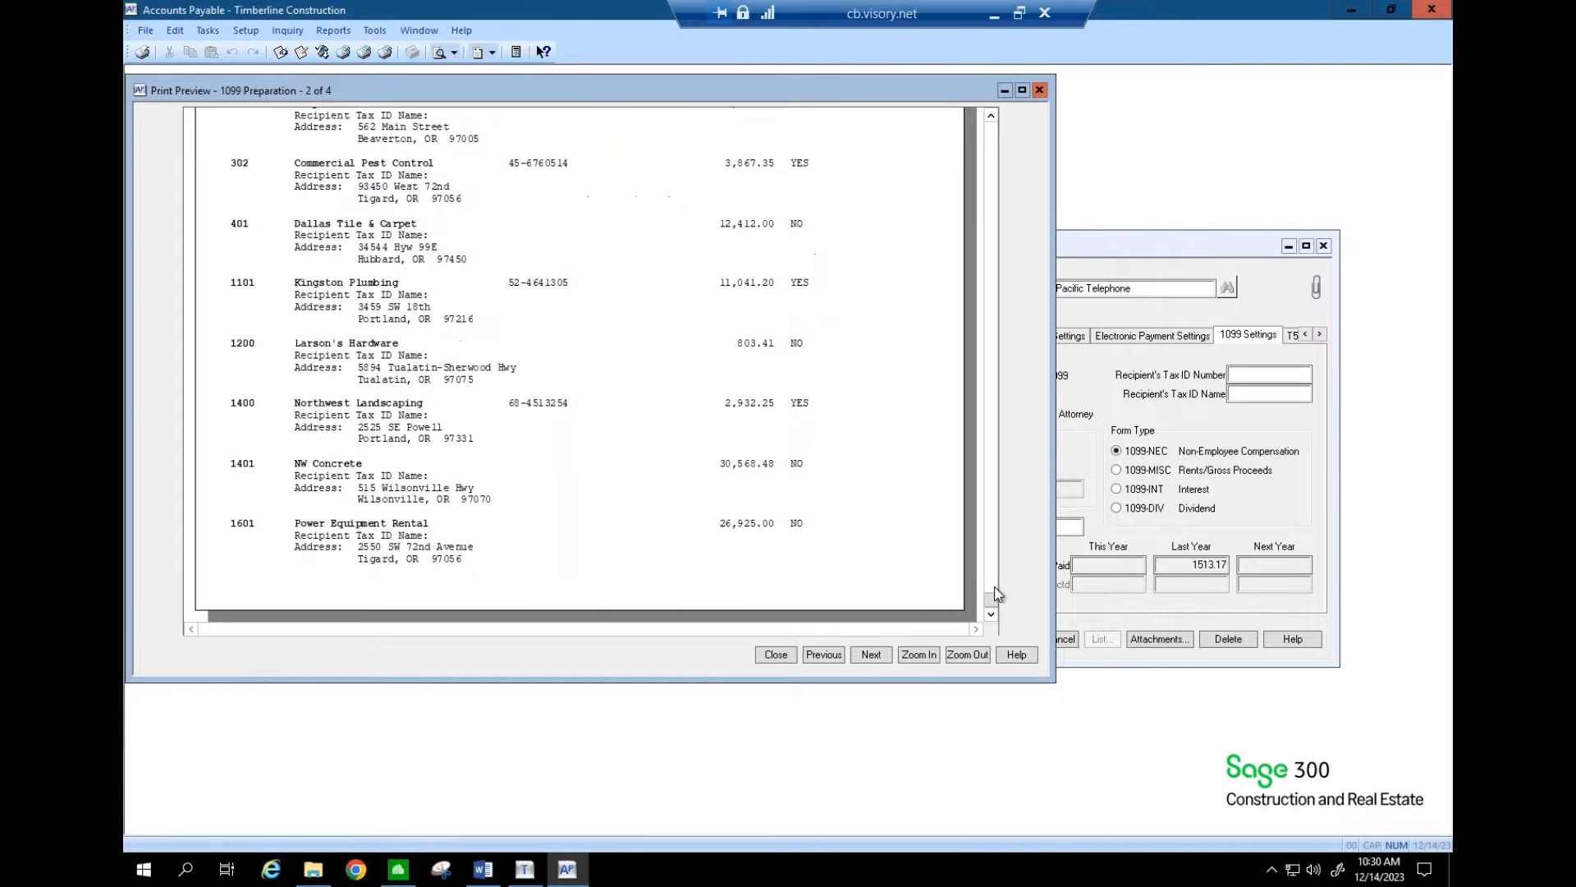
{"action": "left_click", "coordinate": [871, 655]}
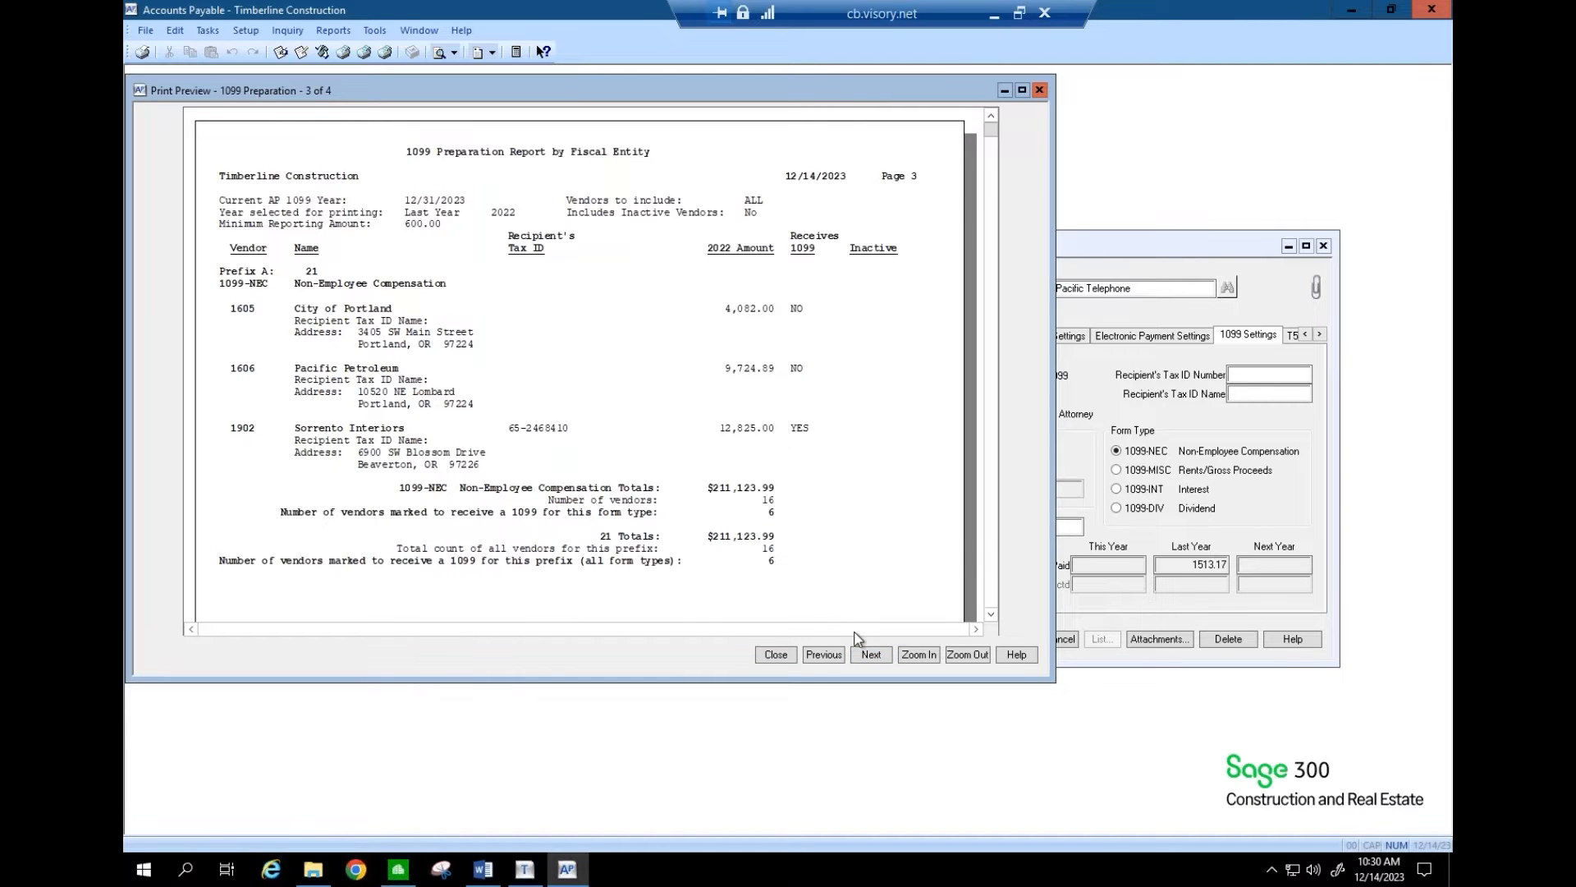
{"action": "left_click", "coordinate": [824, 654]}
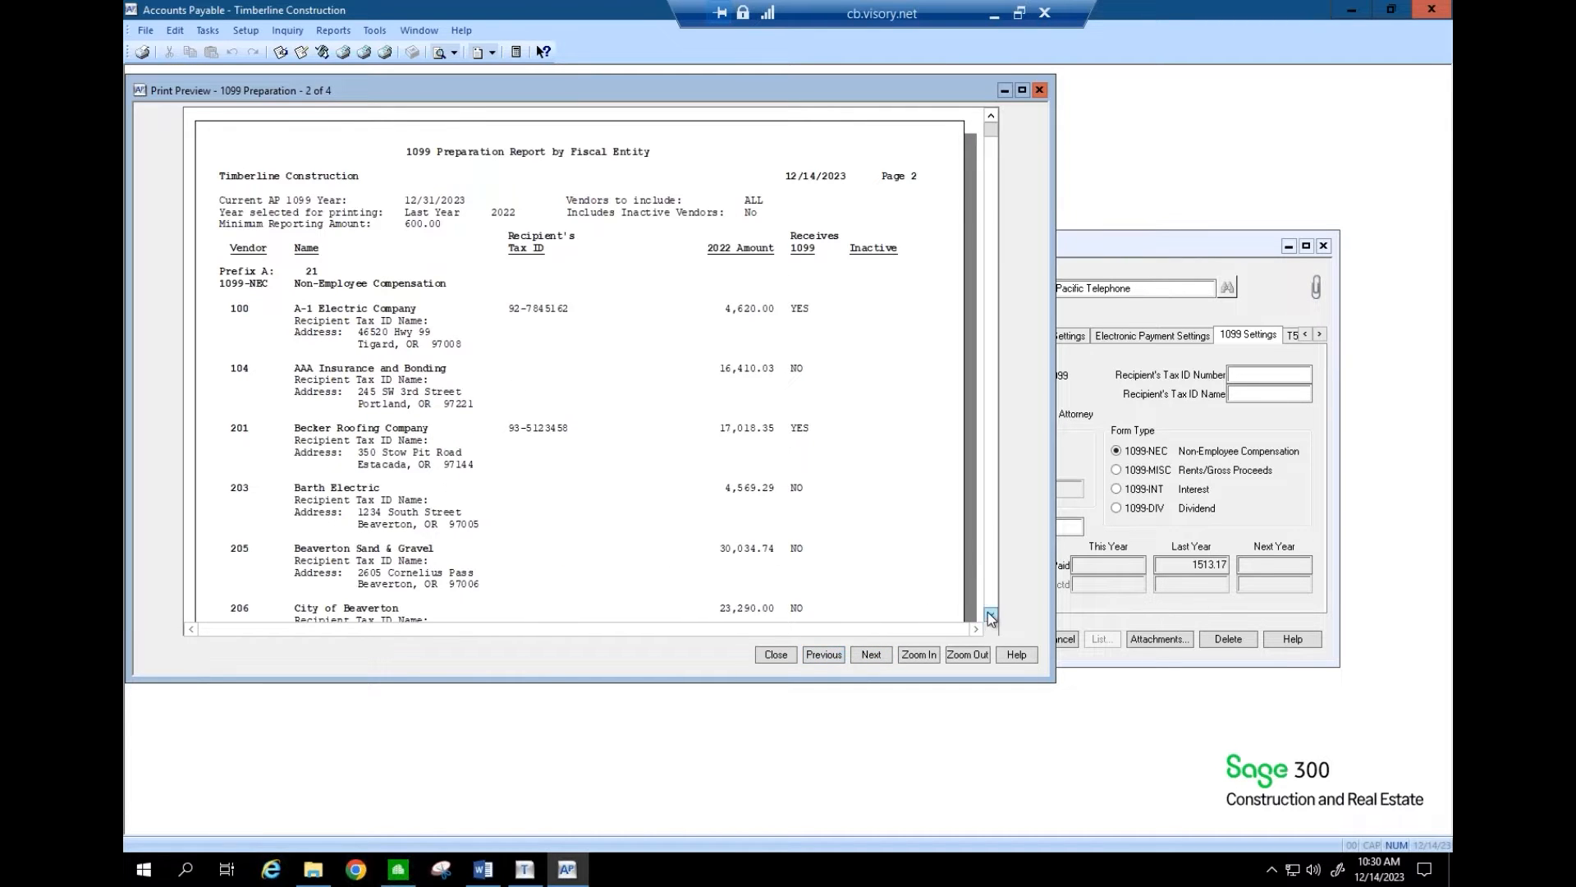
{"action": "left_click", "coordinate": [991, 616]}
{"action": "left_click_drag", "start_coordinate": [990, 617], "coordinate": [991, 617]}
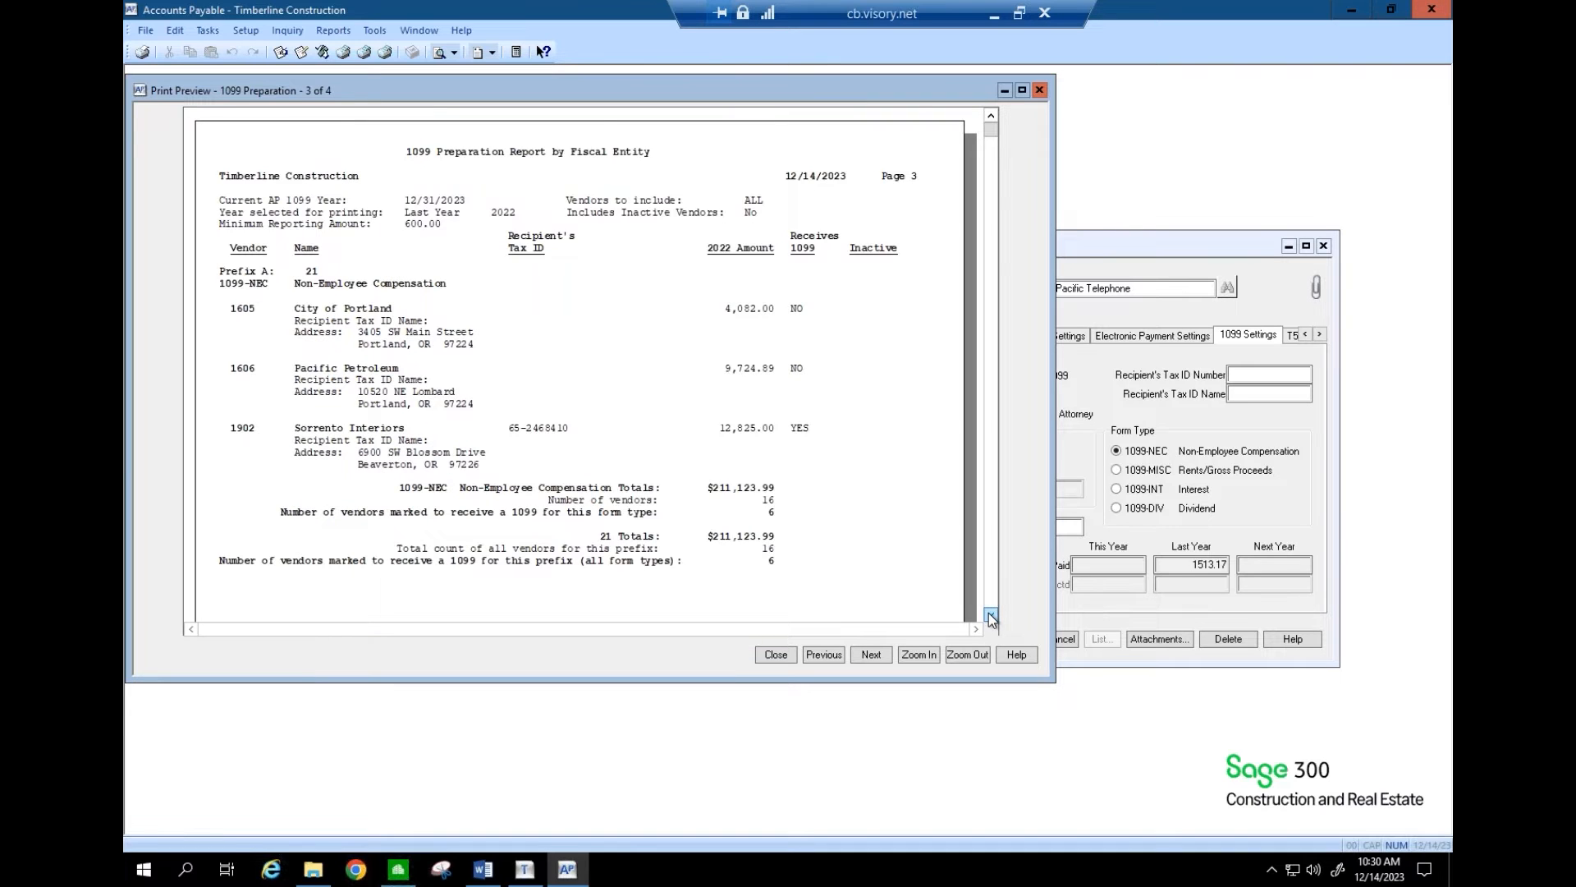
{"action": "left_click", "coordinate": [881, 655]}
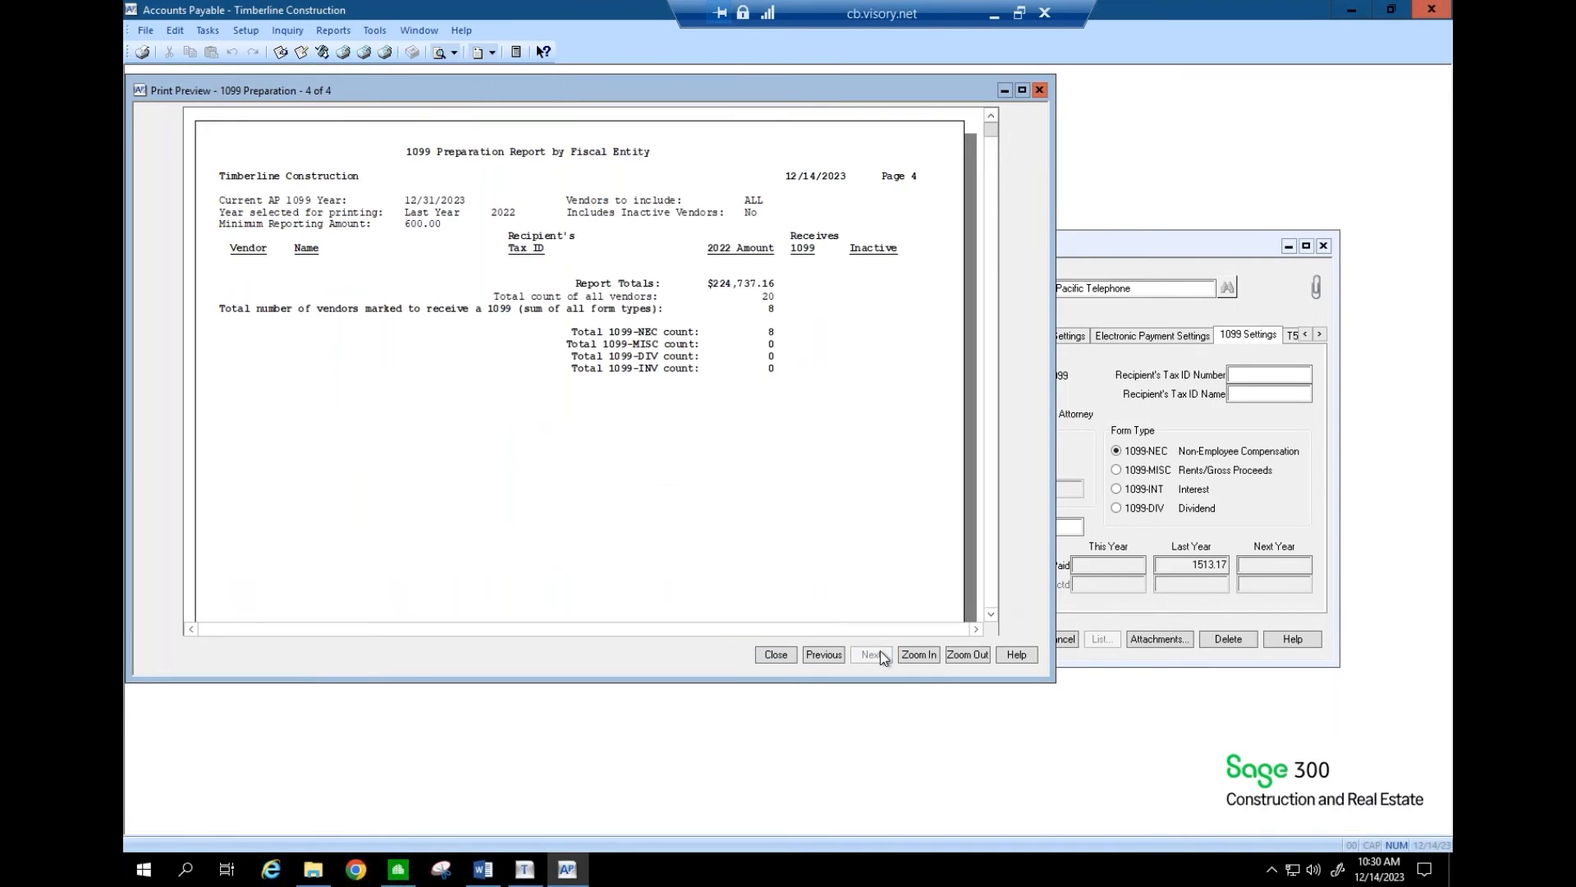
{"action": "left_click", "coordinate": [823, 655]}
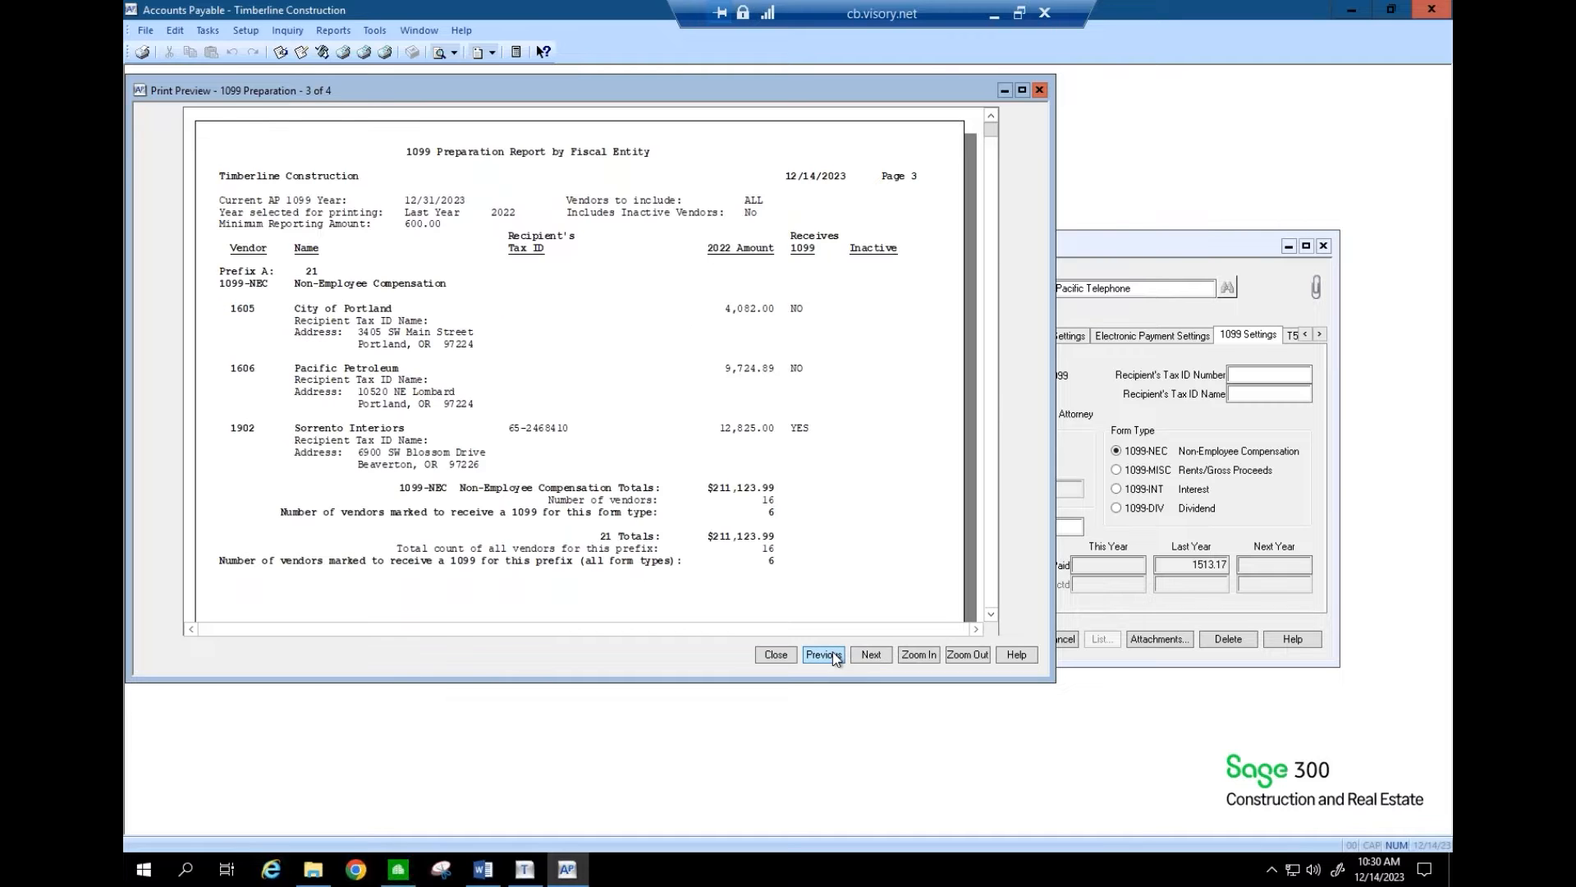
{"action": "left_click", "coordinate": [823, 655]}
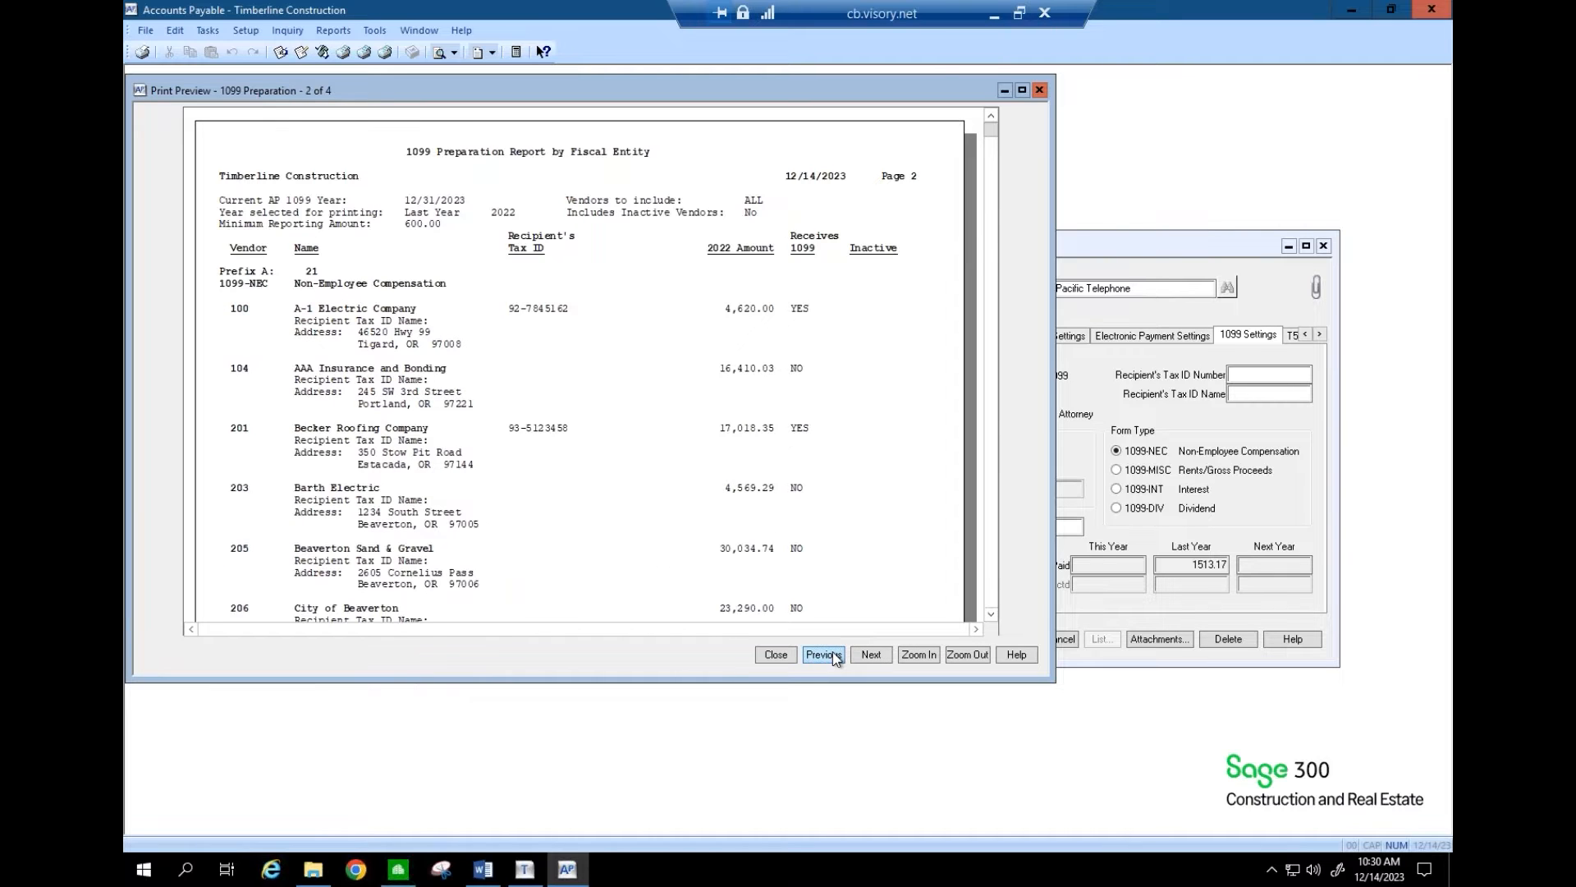
{"action": "left_click", "coordinate": [823, 654]}
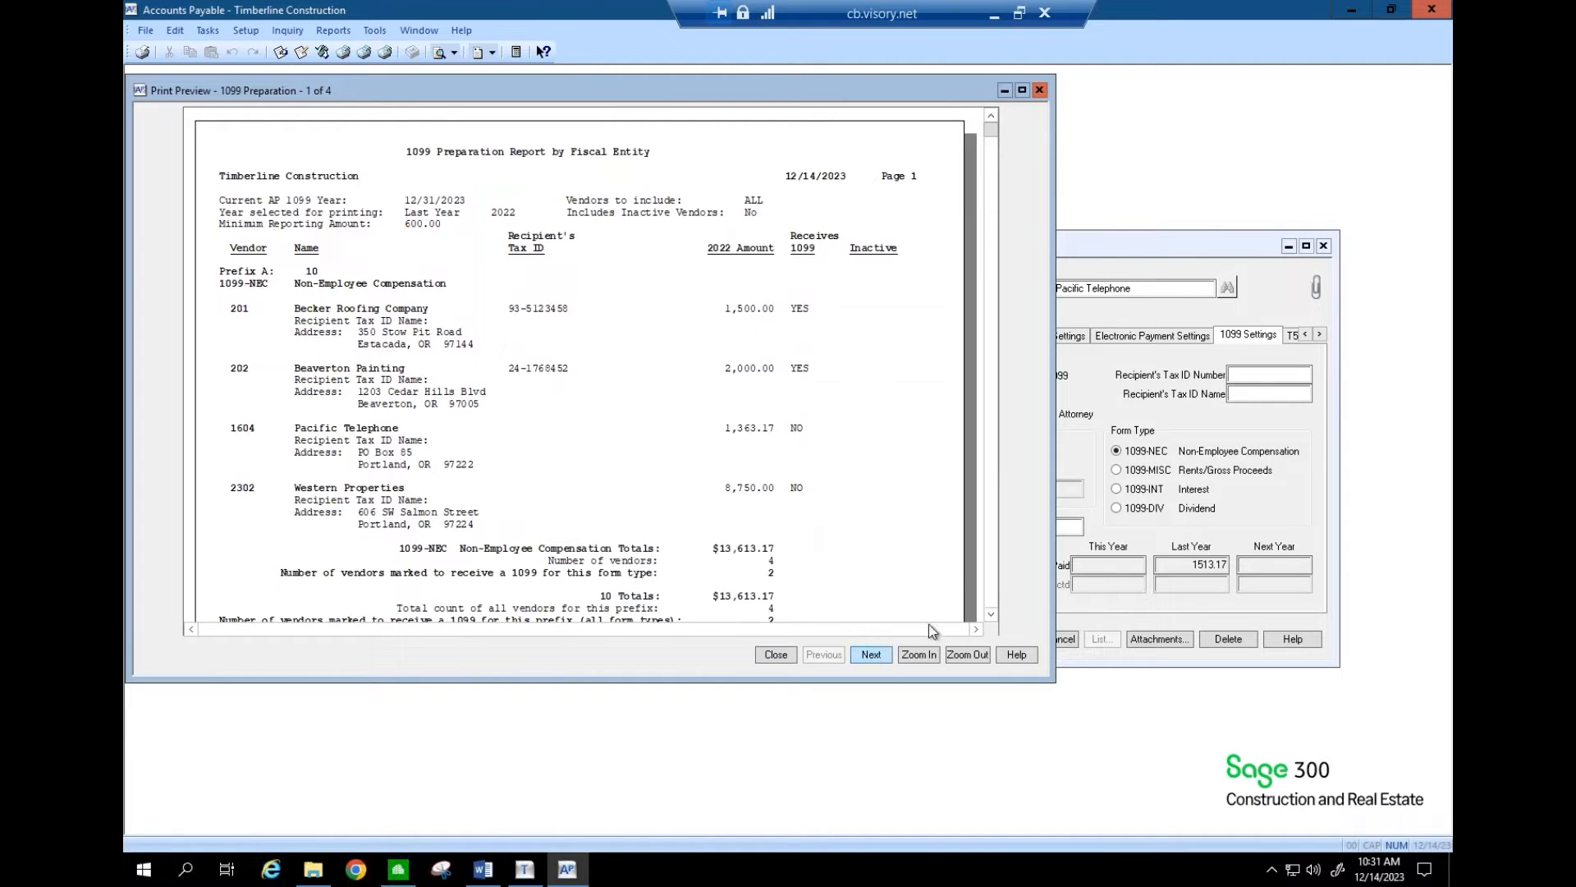
{"action": "left_click", "coordinate": [992, 613]}
{"action": "left_click_drag", "start_coordinate": [993, 613], "coordinate": [992, 612]}
- Close the preview and set the report's vendor range to vendor 1604
{"action": "left_click", "coordinate": [776, 654]}
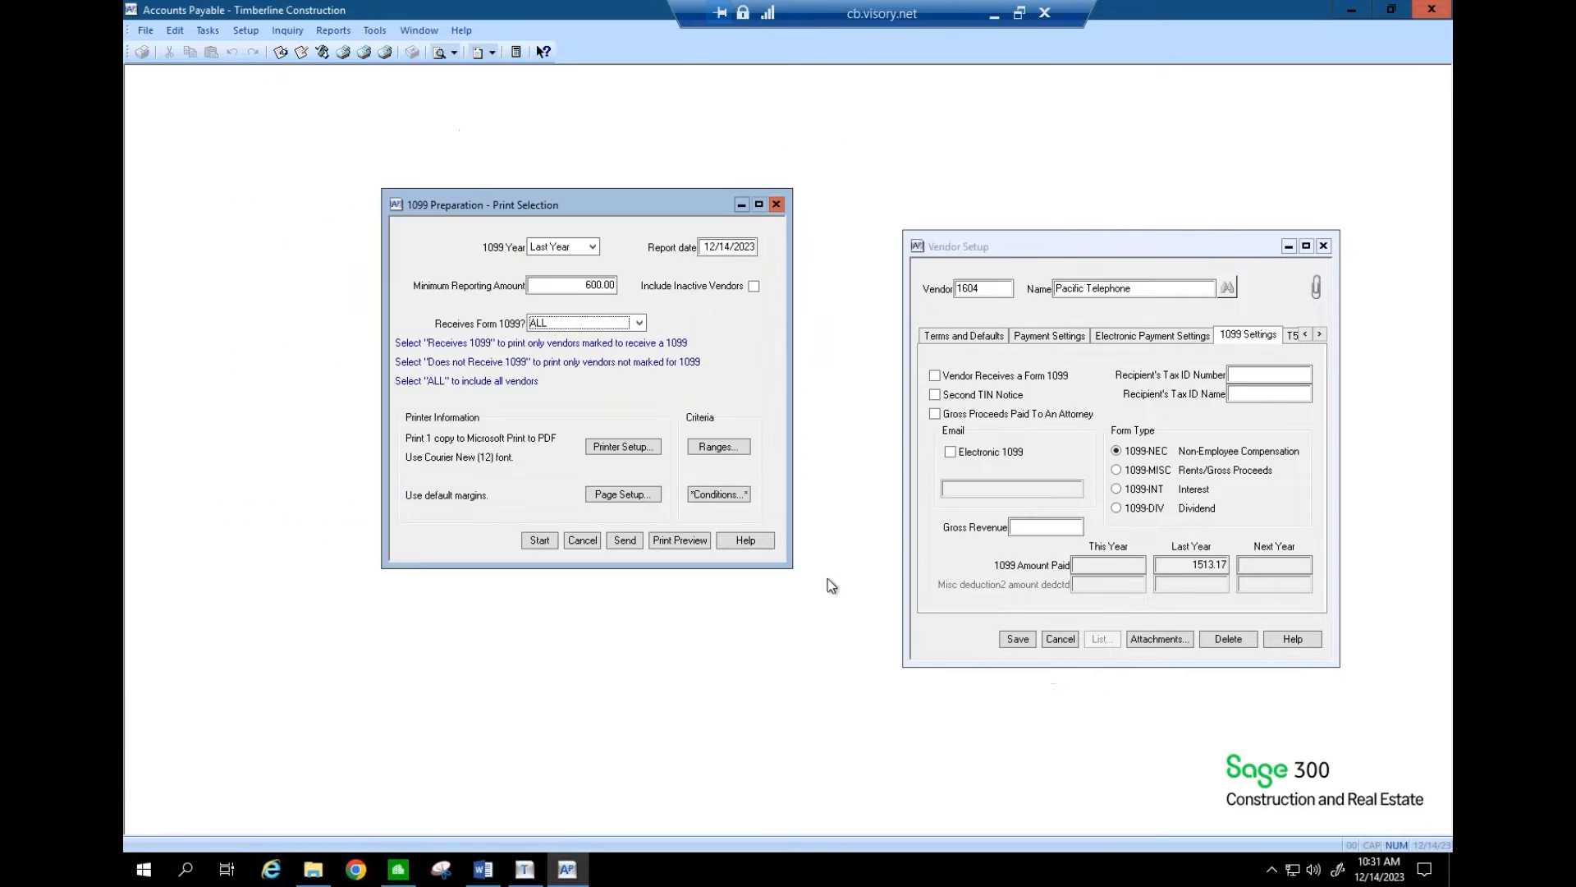
{"action": "left_click", "coordinate": [719, 449]}
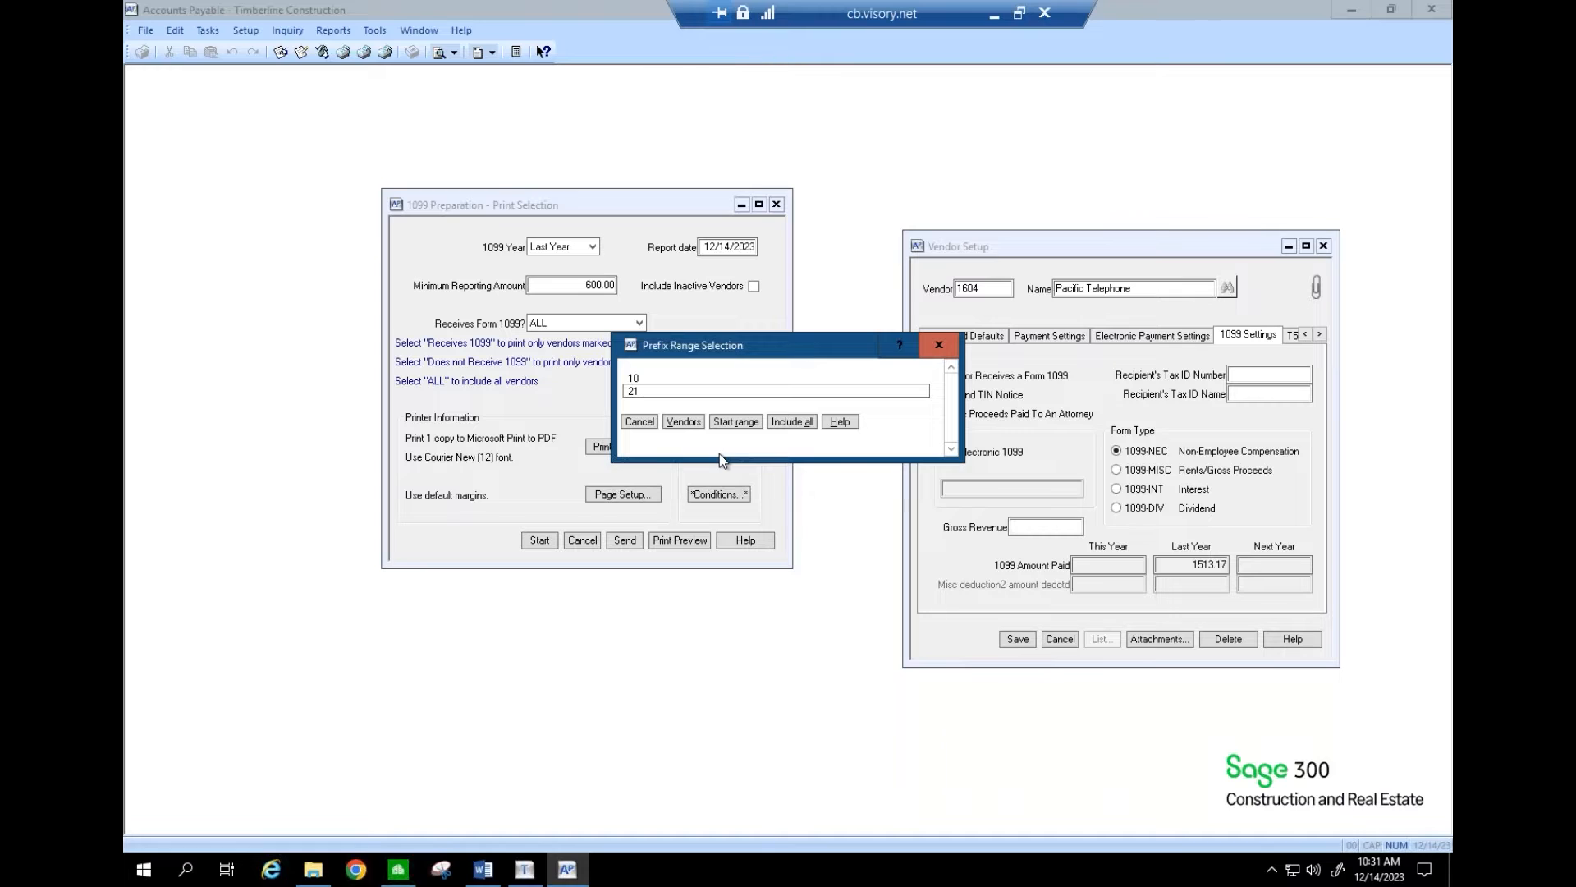
{"action": "left_click", "coordinate": [684, 421]}
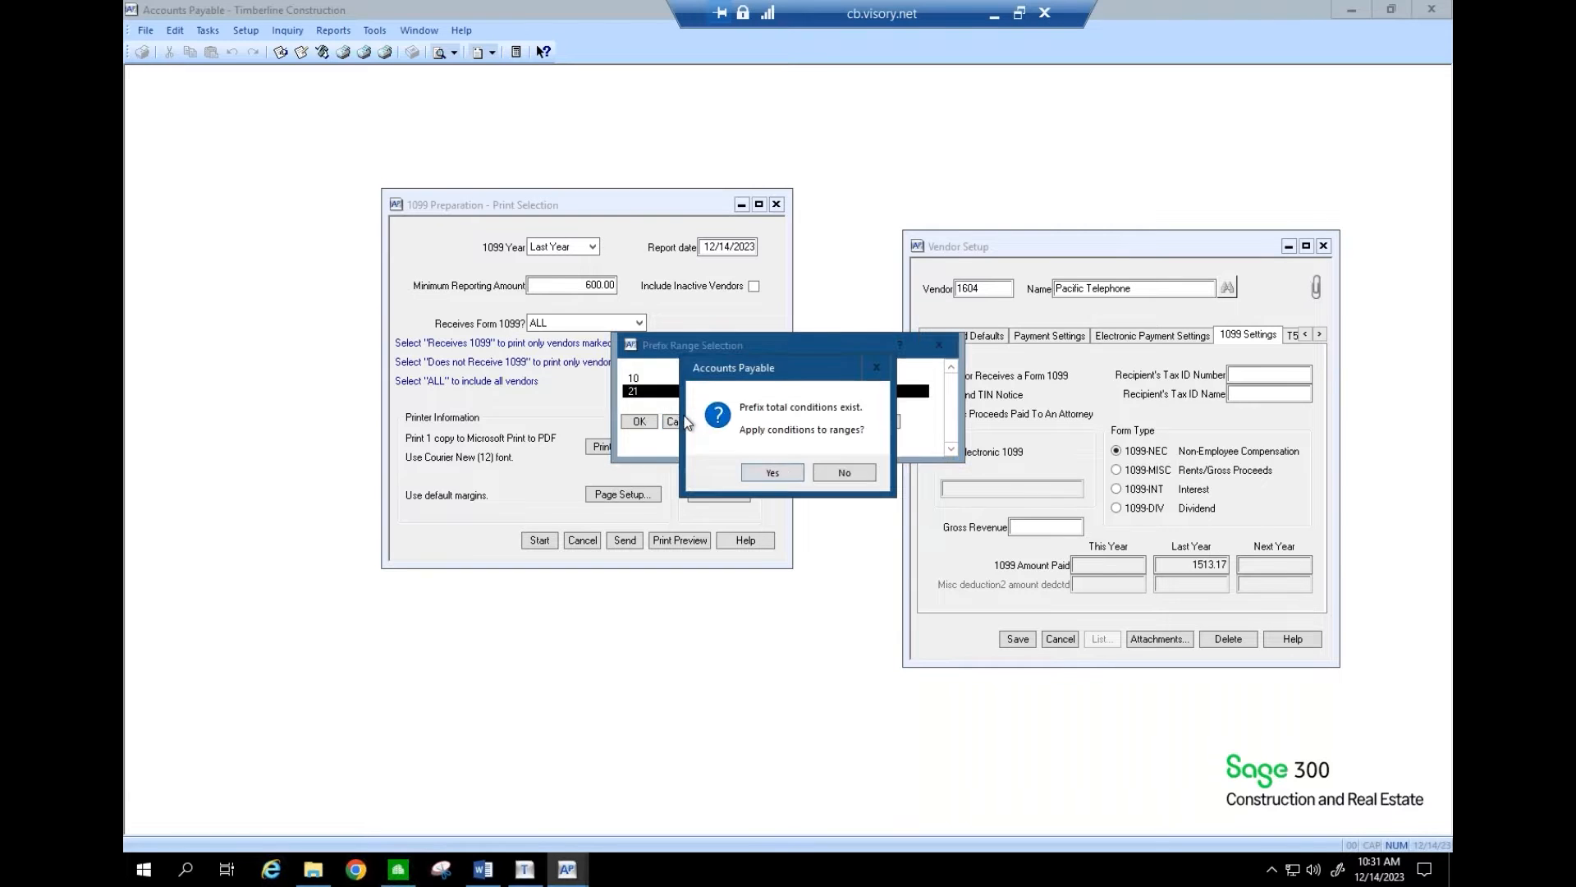
{"action": "left_click", "coordinate": [770, 471]}
{"action": "type", "text": "1604"}
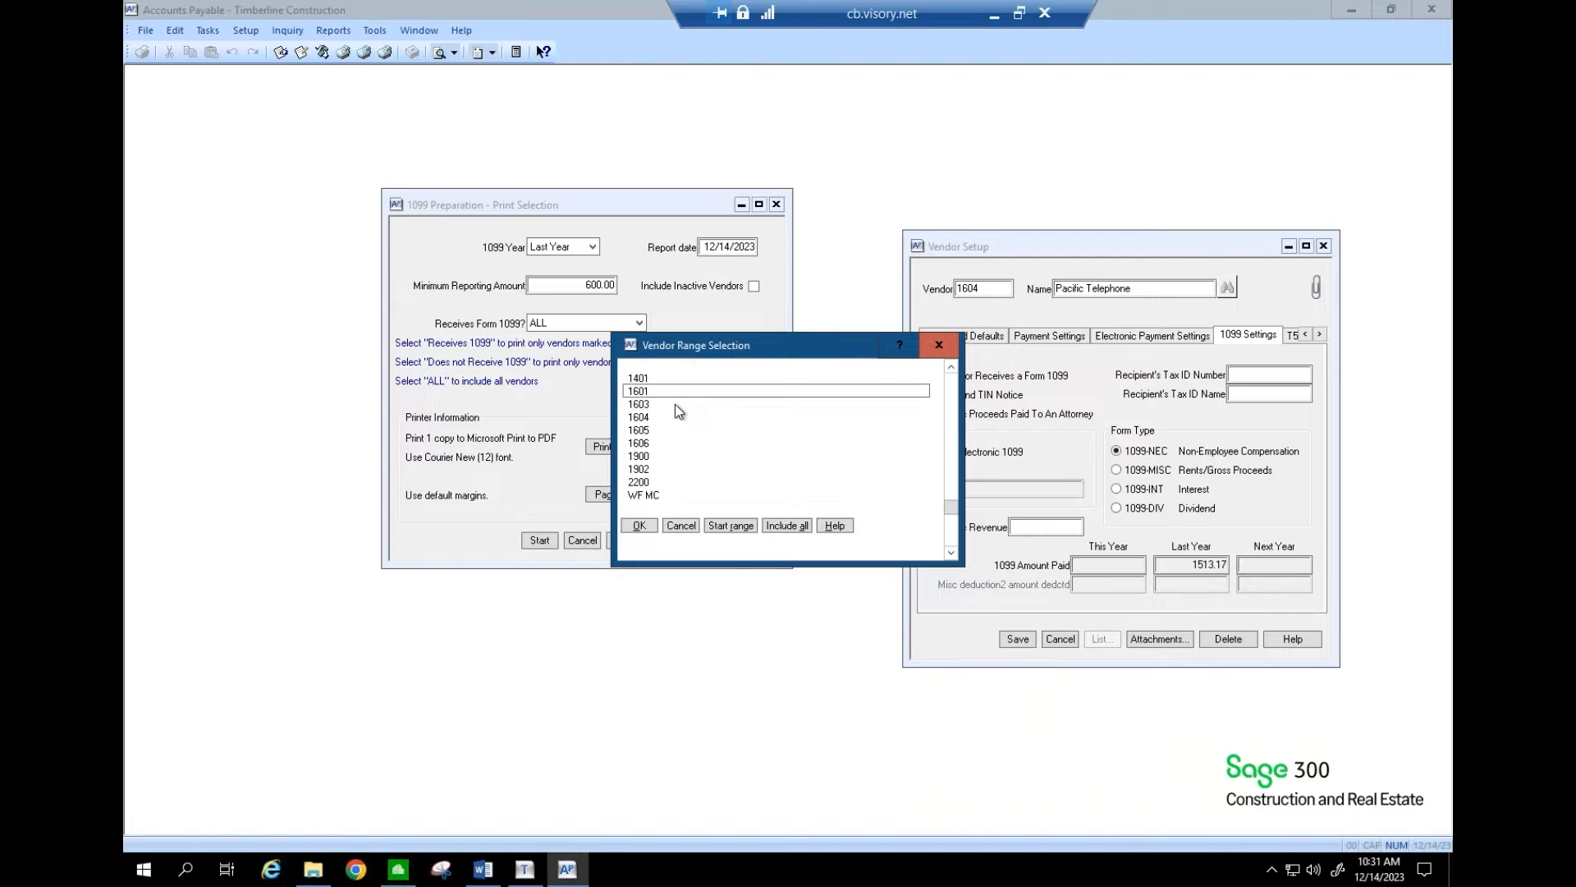
{"action": "left_click", "coordinate": [655, 417]}
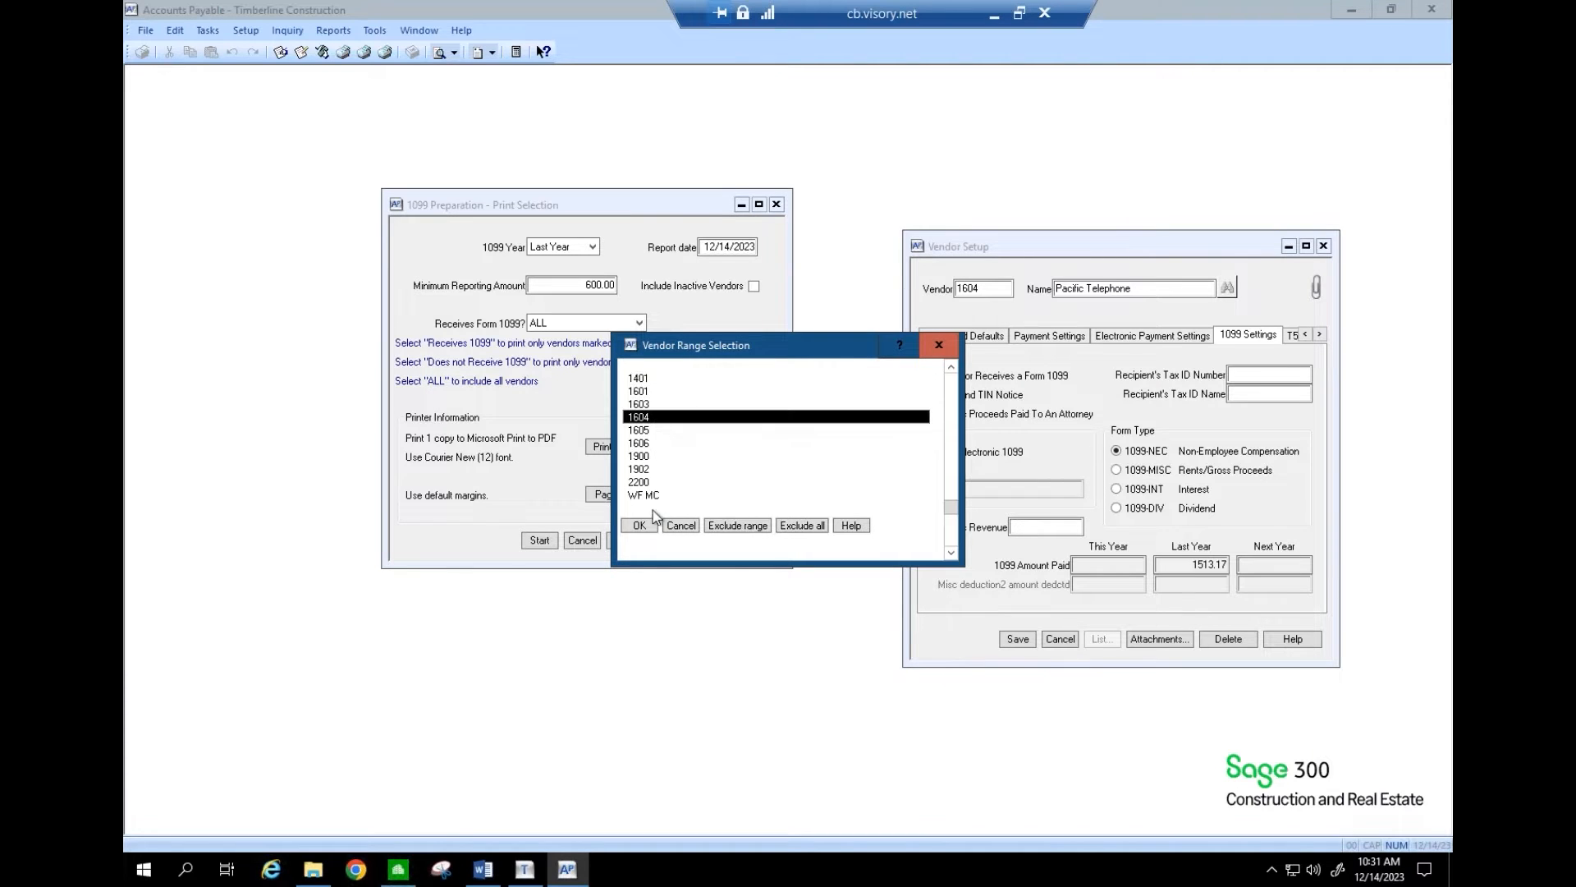
{"action": "left_click", "coordinate": [643, 524]}
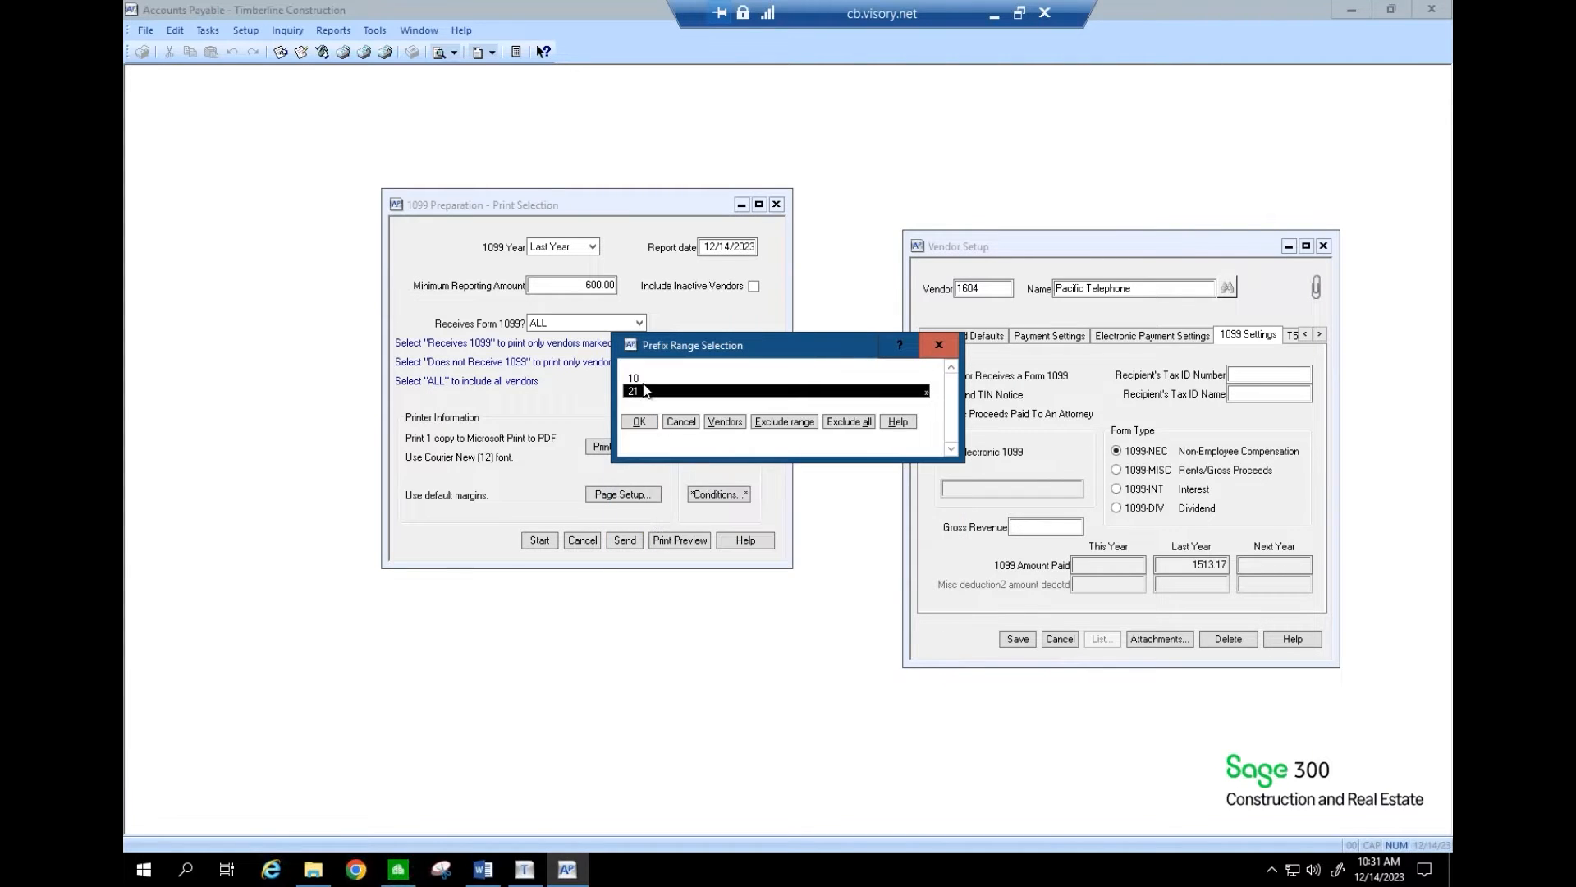
- Add prefix 21 alongside prefix 10, preview the two-page report, and close it
{"action": "left_click", "coordinate": [646, 390]}
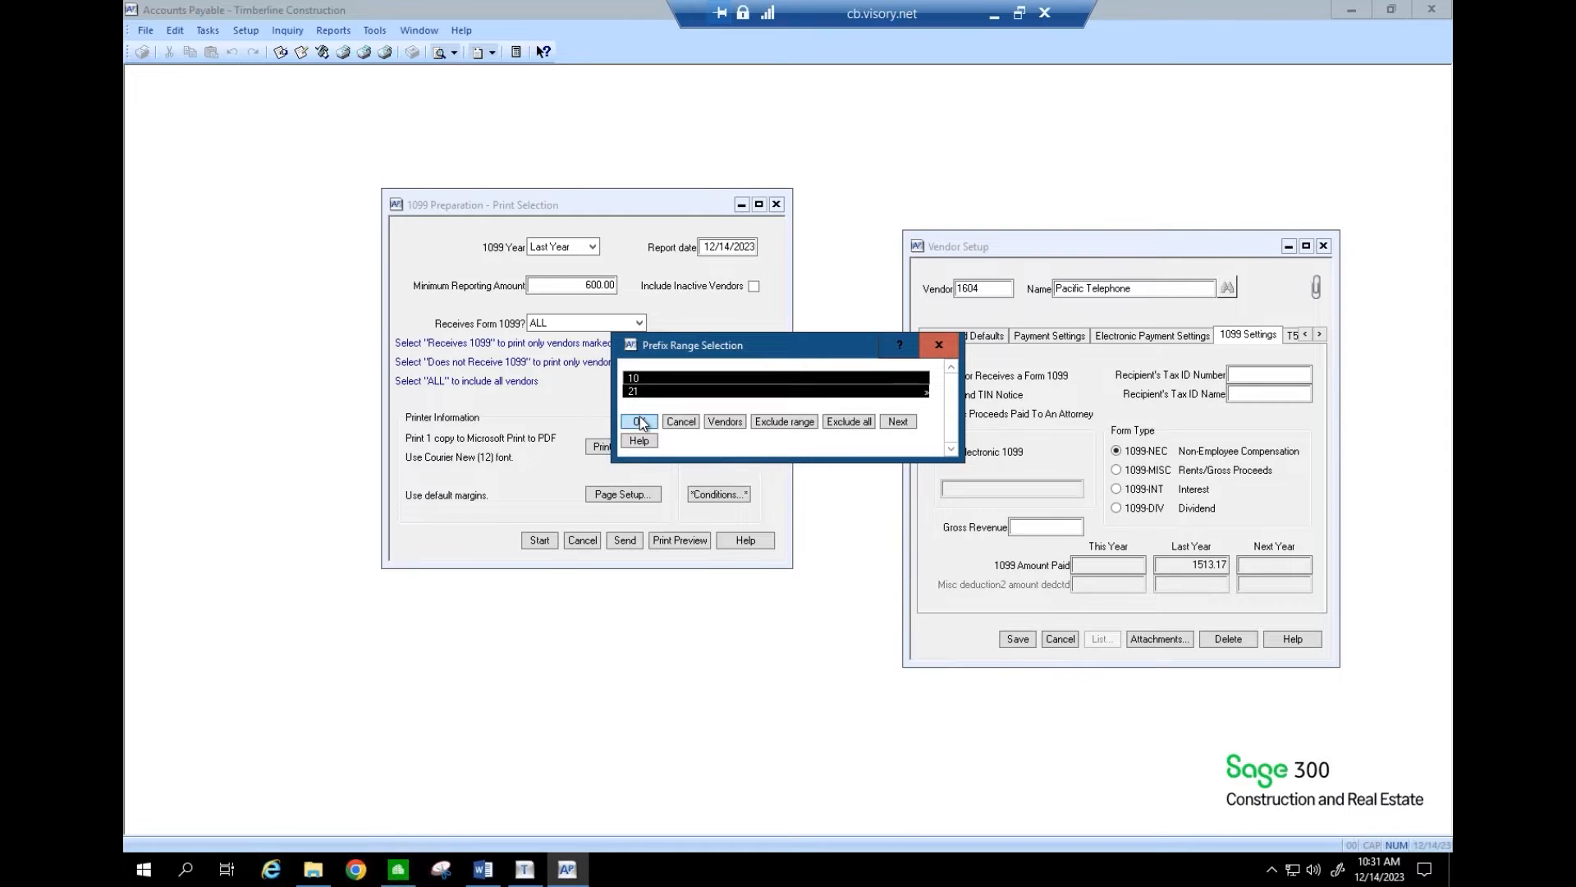
{"action": "left_click", "coordinate": [641, 422]}
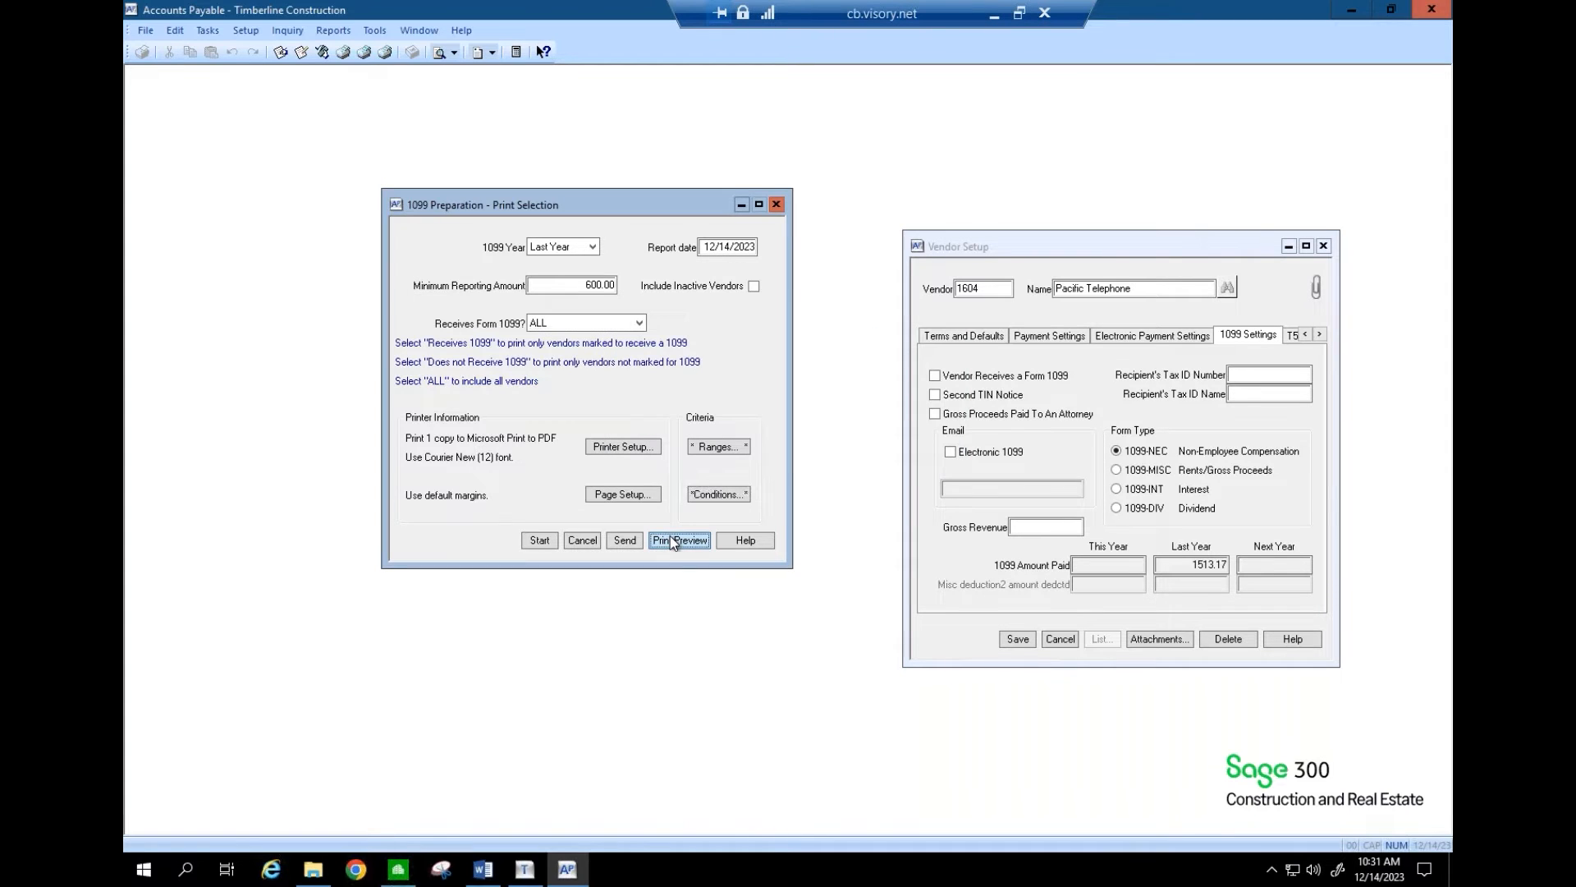
{"action": "left_click", "coordinate": [670, 539]}
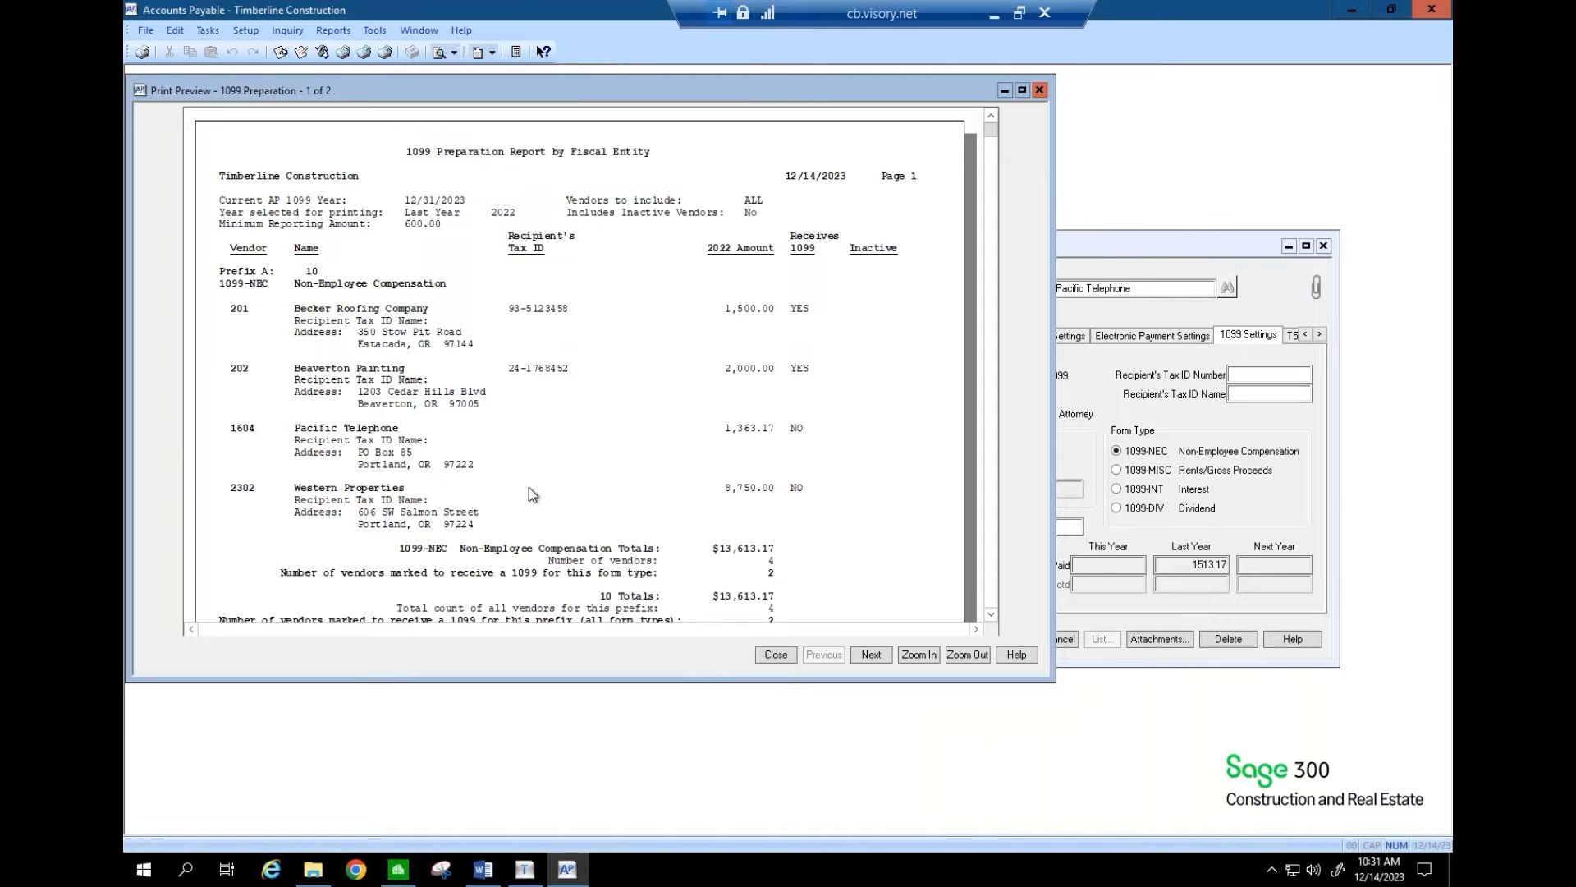
{"action": "left_click", "coordinate": [880, 650]}
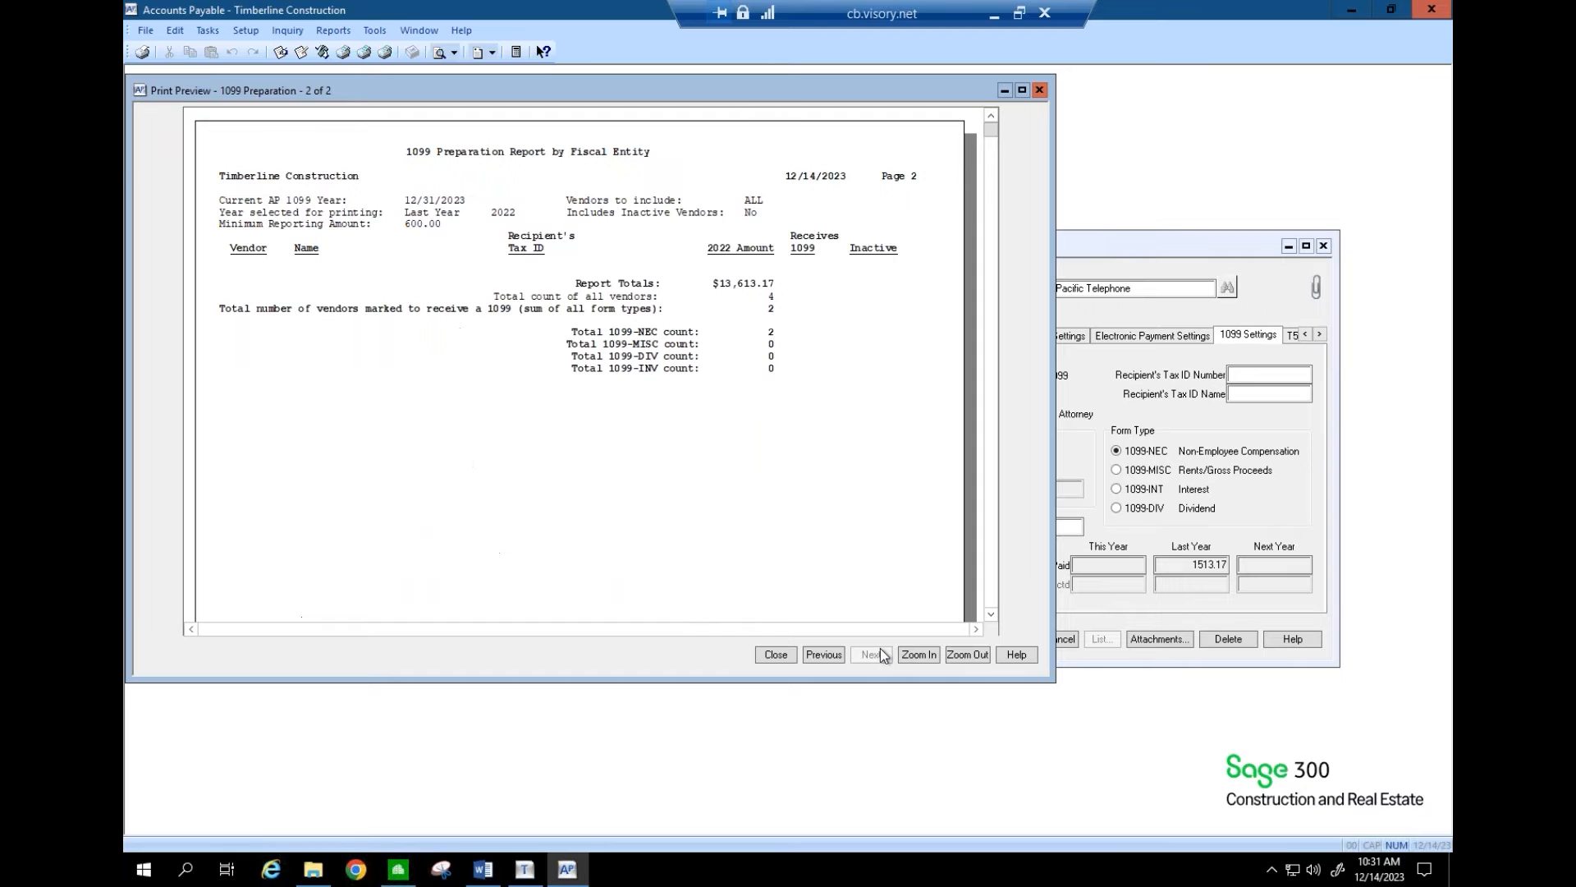
{"action": "left_click", "coordinate": [773, 655]}
- Clear the selected prefixes from the report's range selection
{"action": "left_click", "coordinate": [704, 448]}
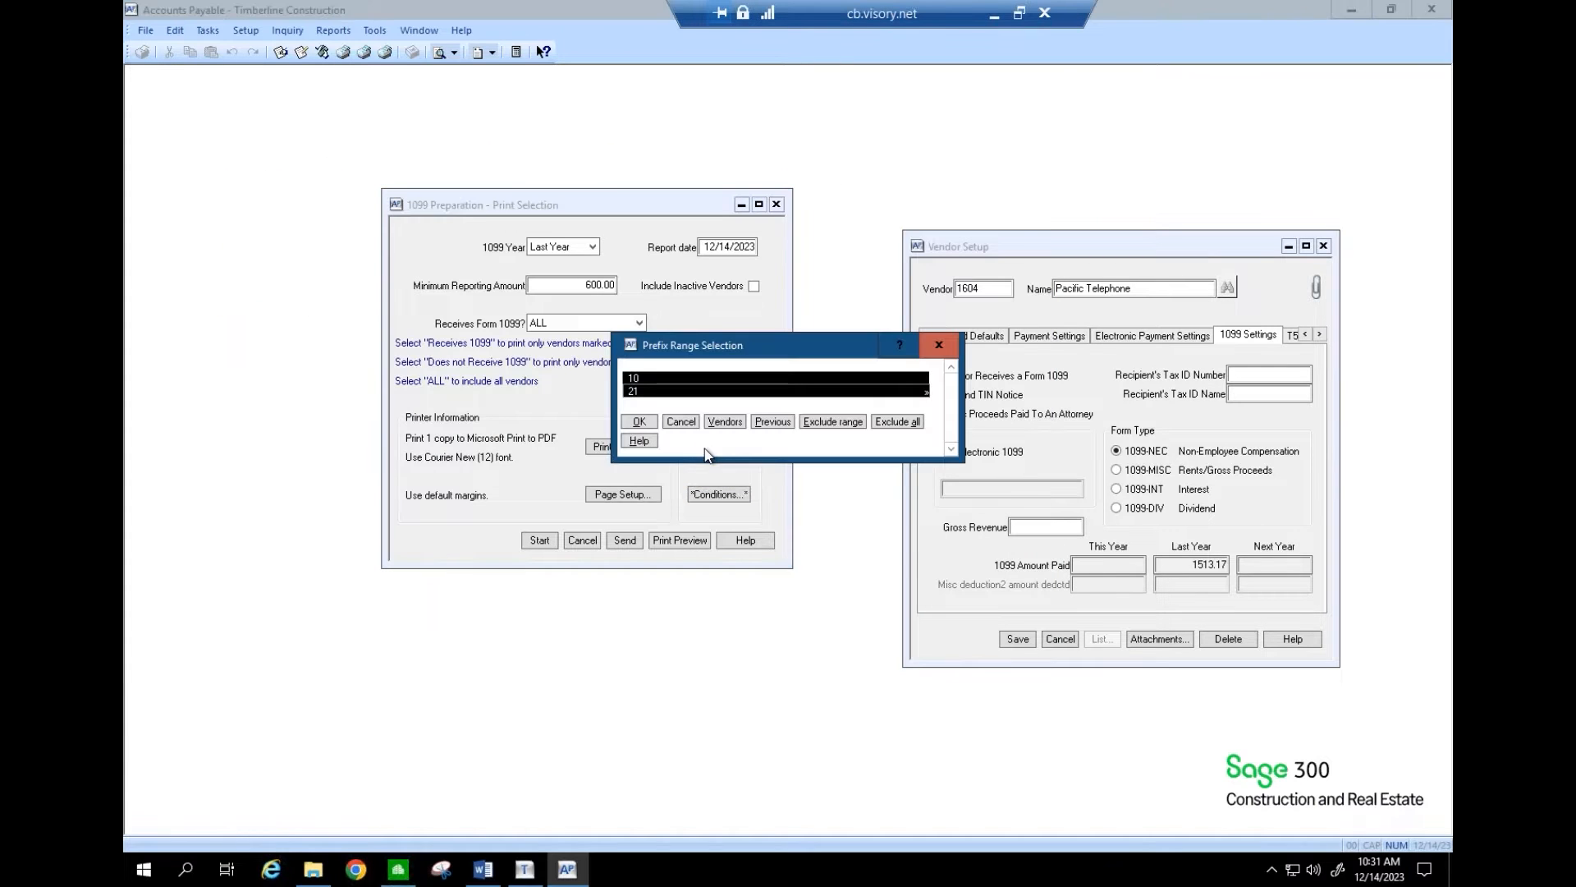
{"action": "left_click", "coordinate": [692, 427]}
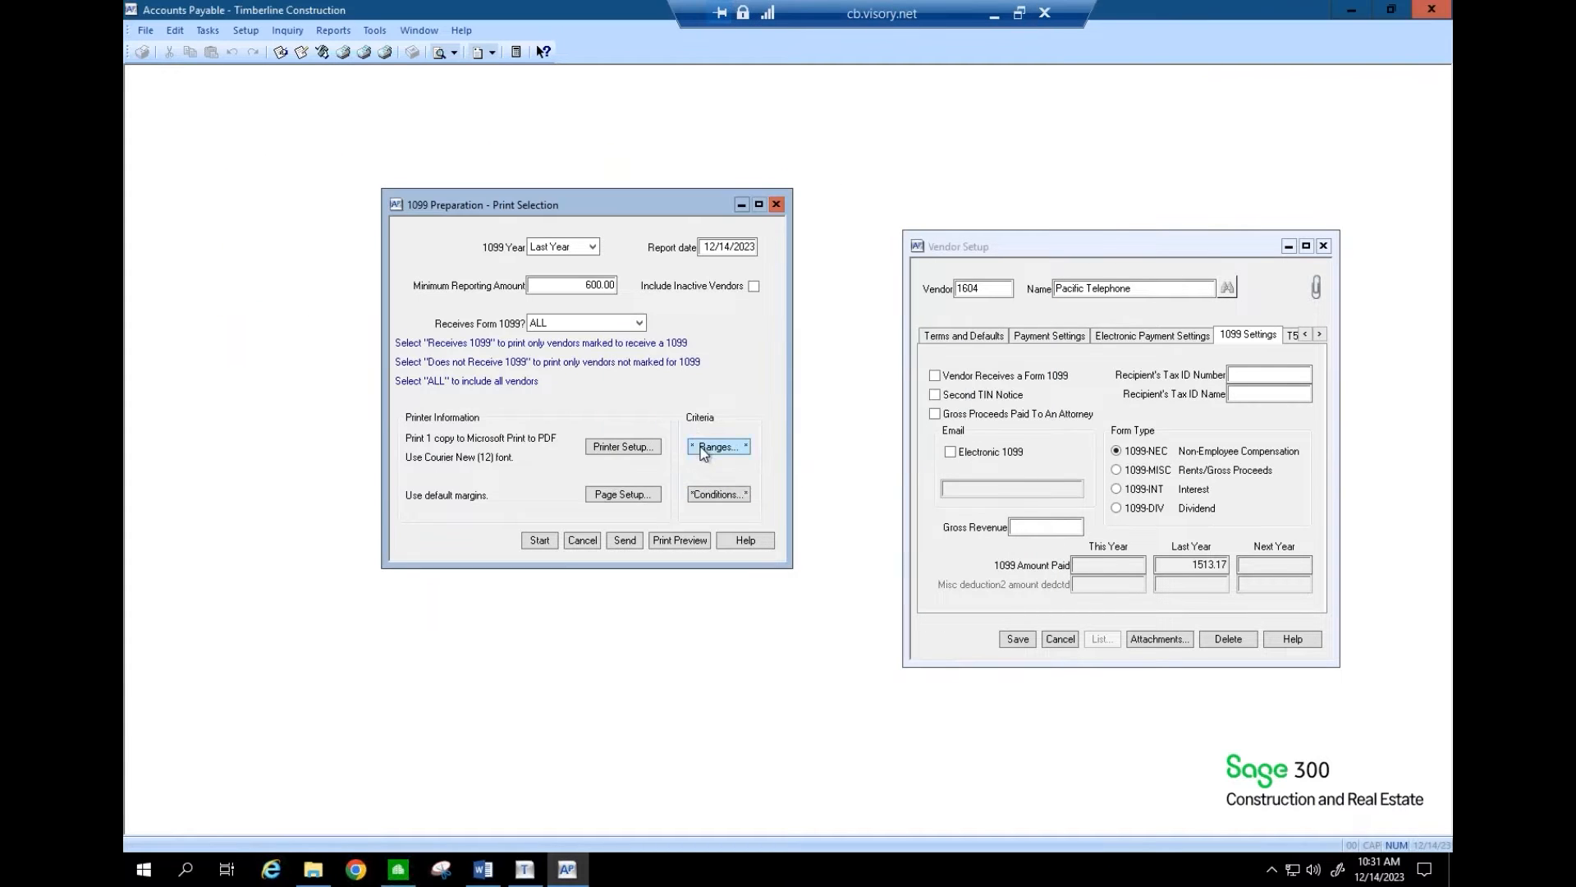
{"action": "left_click", "coordinate": [703, 449]}
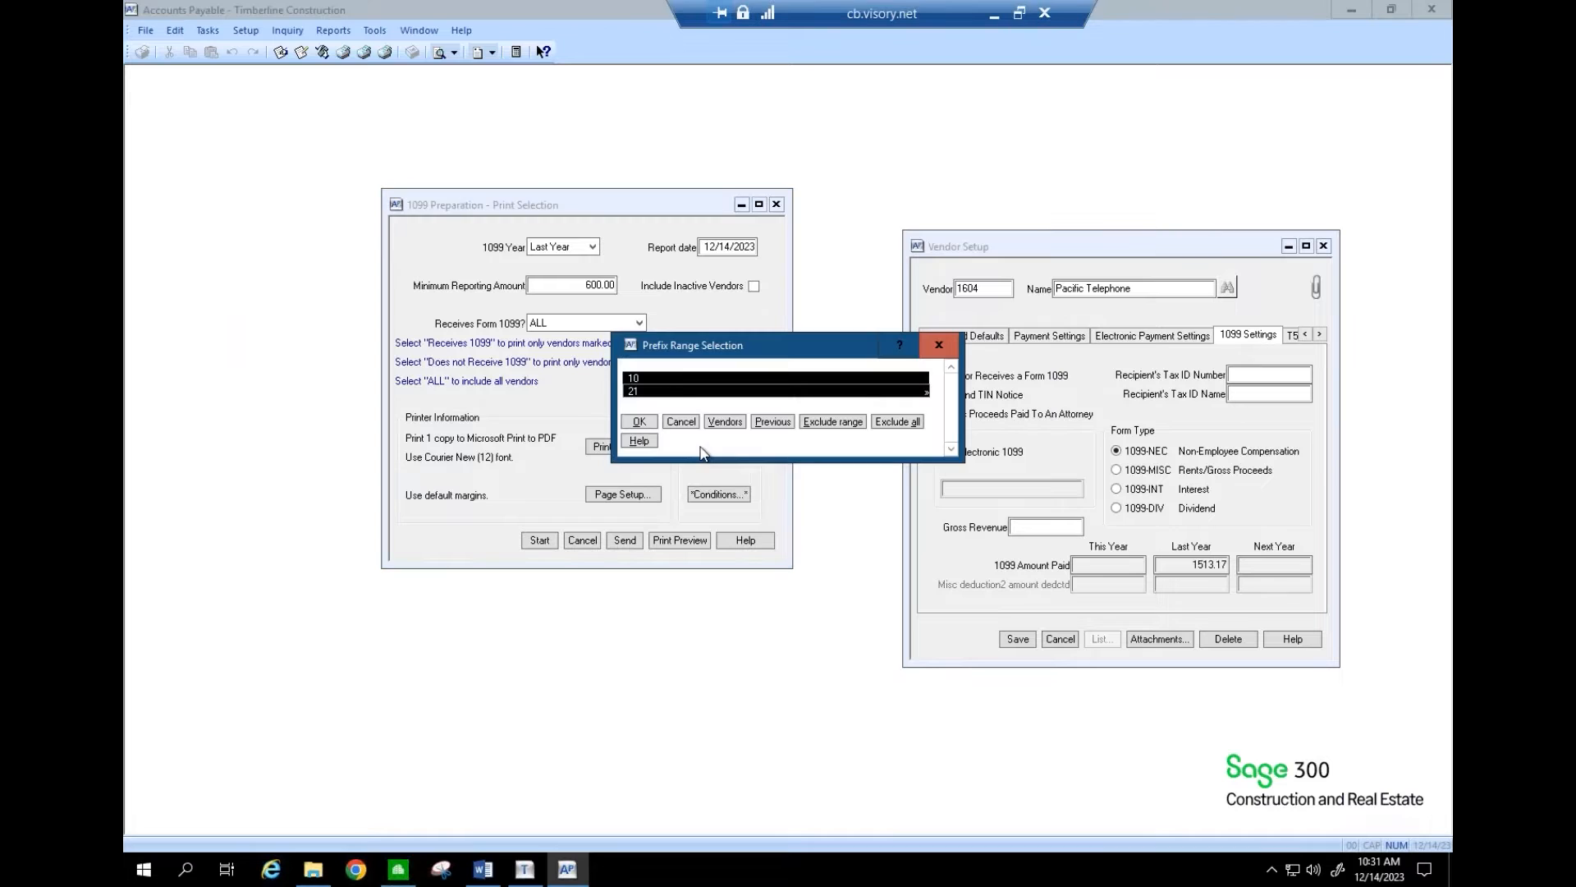
{"action": "left_click", "coordinate": [666, 392]}
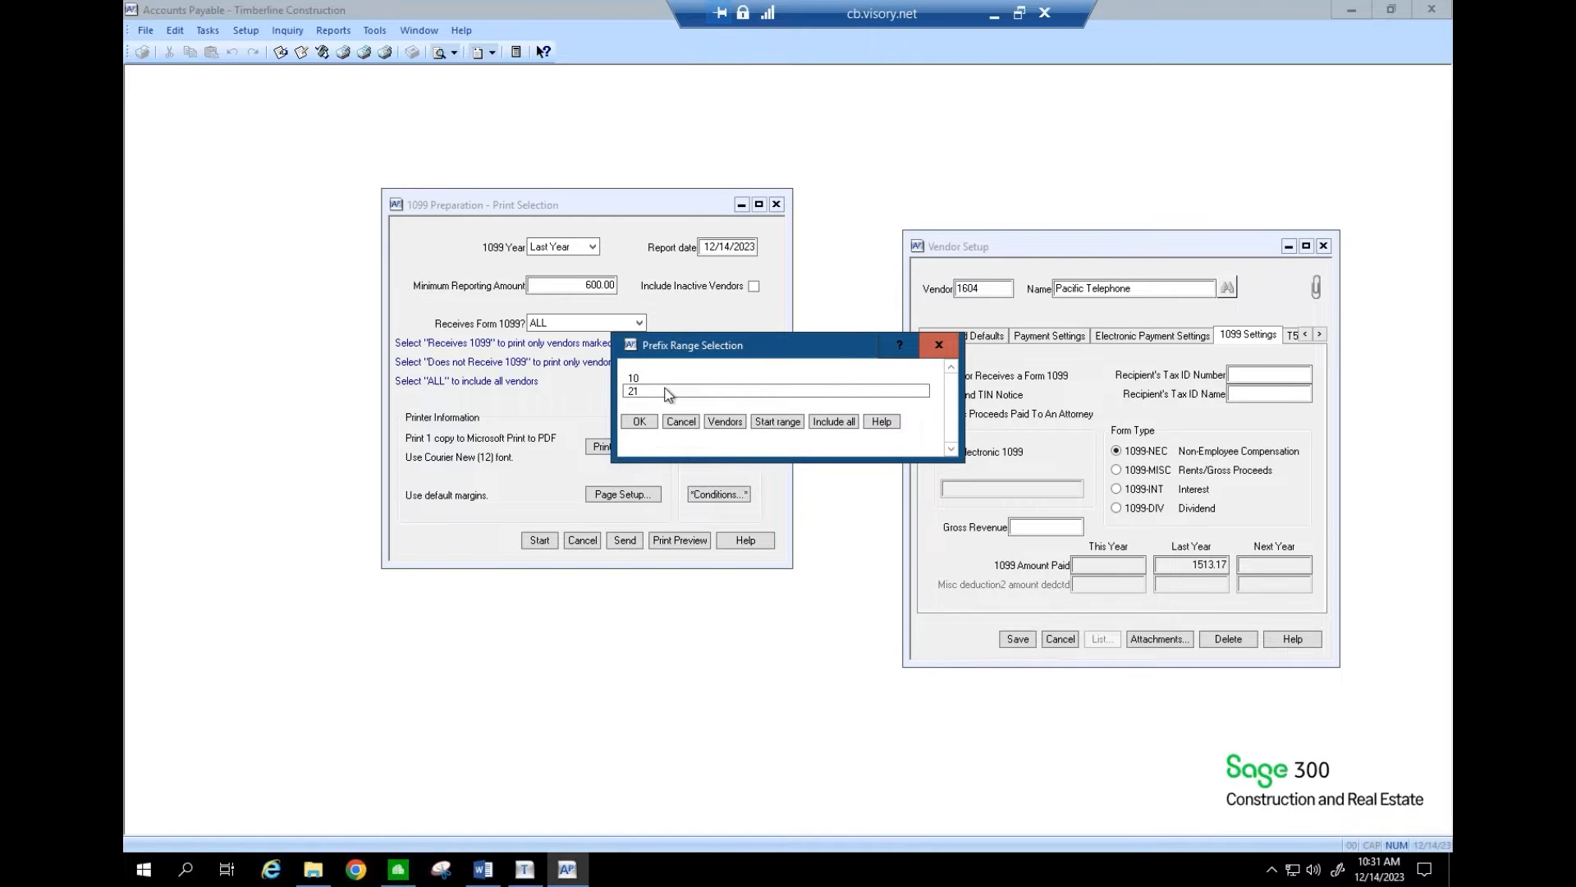
{"action": "left_click", "coordinate": [648, 424]}
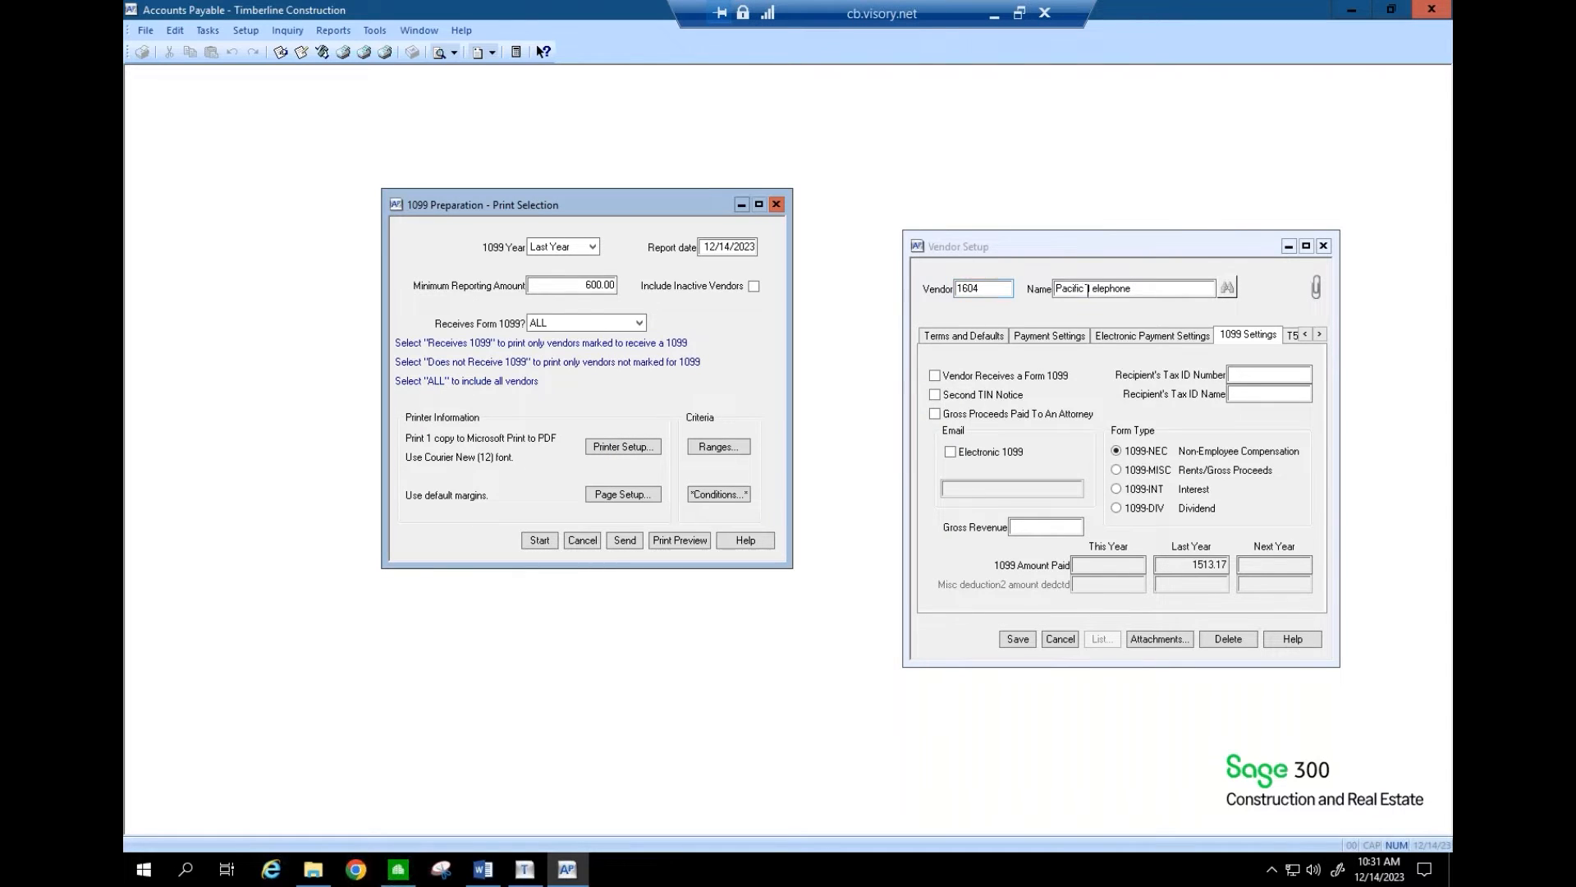
- Add a report condition Vendor equal to 1604 to the existing criteria
{"action": "left_click", "coordinate": [696, 496]}
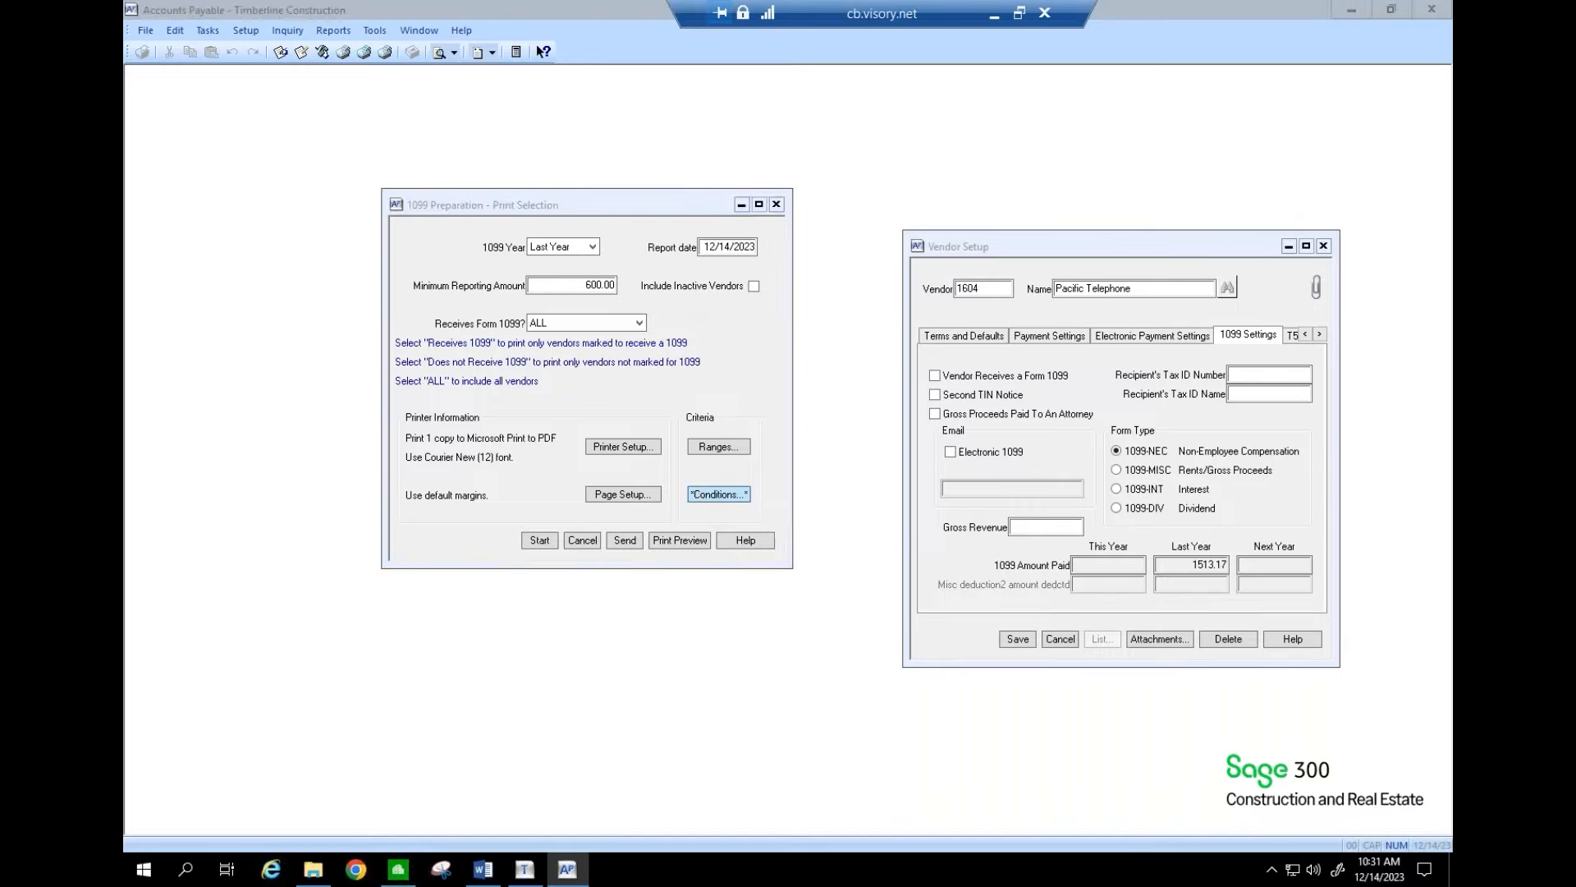
{"action": "left_click", "coordinate": [720, 463]}
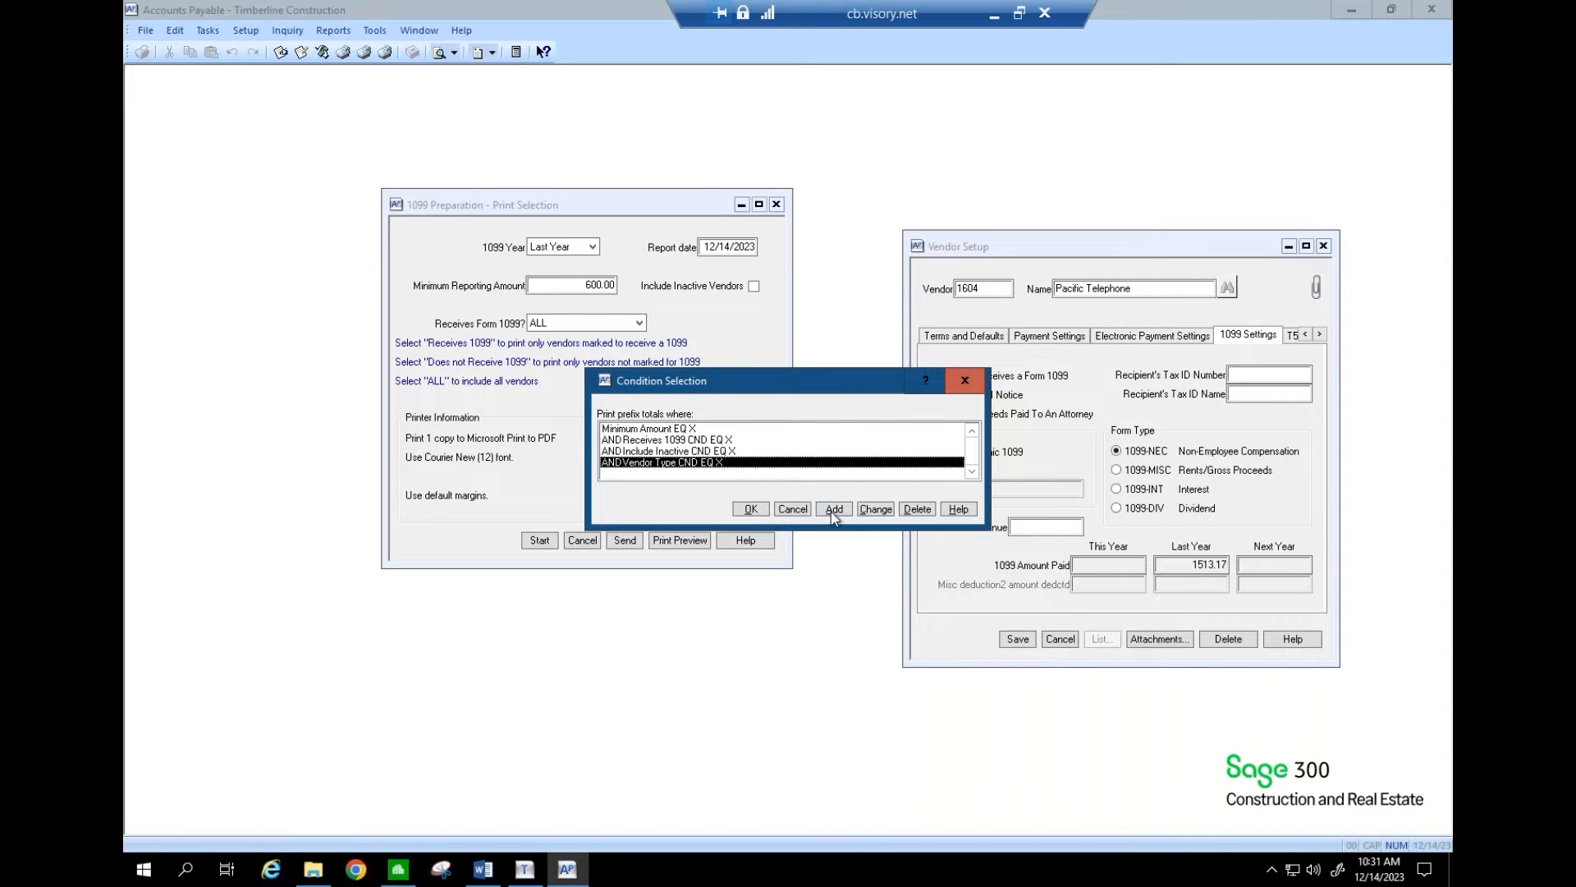
{"action": "left_click", "coordinate": [834, 509]}
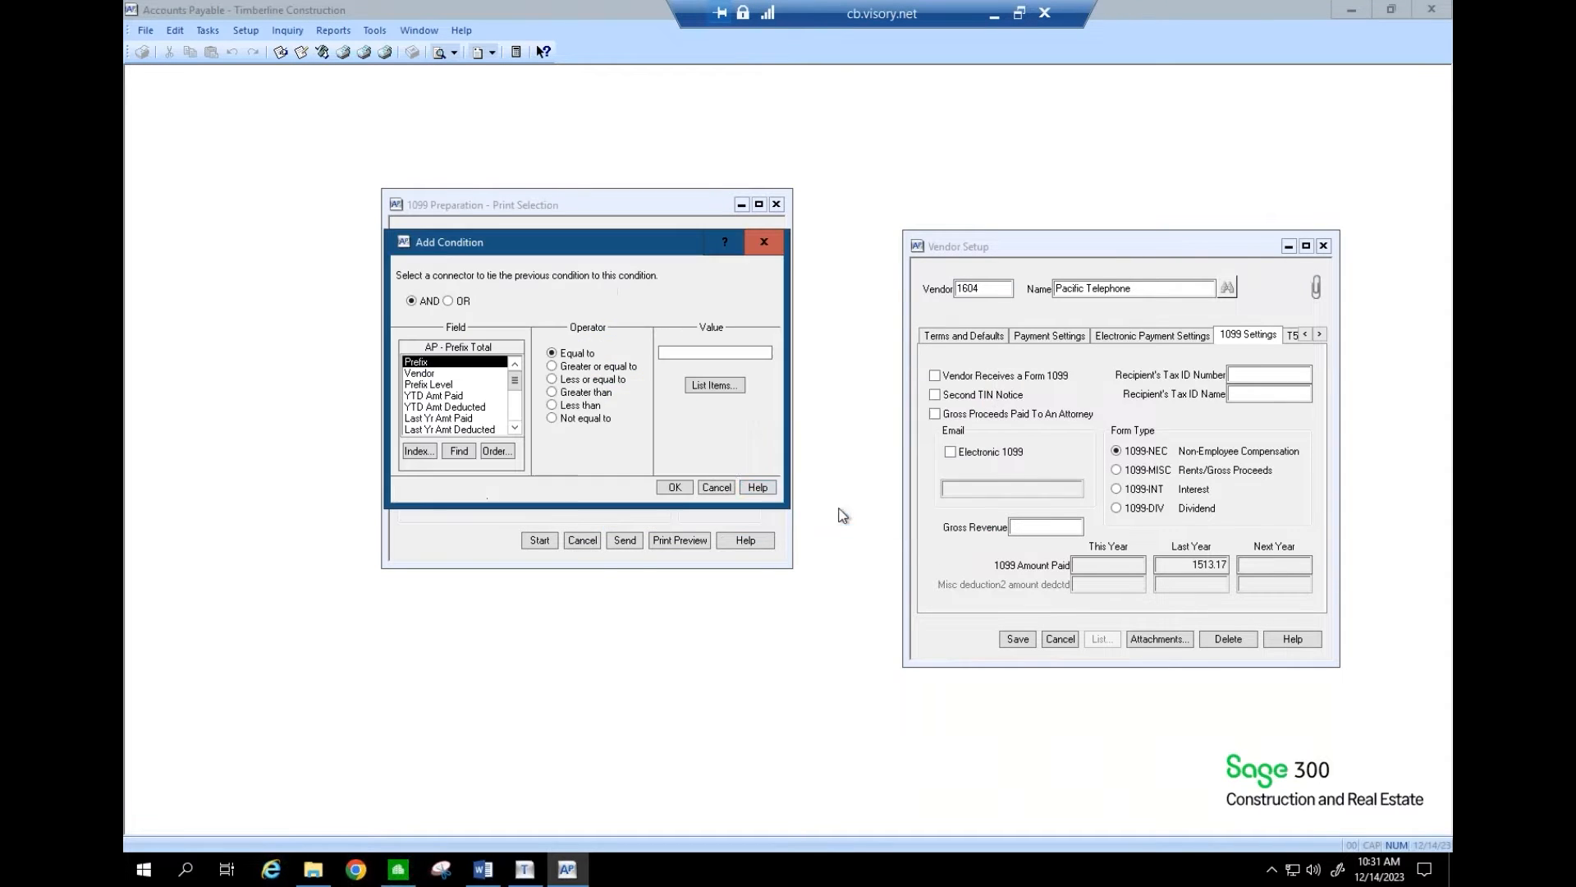
{"action": "left_click", "coordinate": [459, 373]}
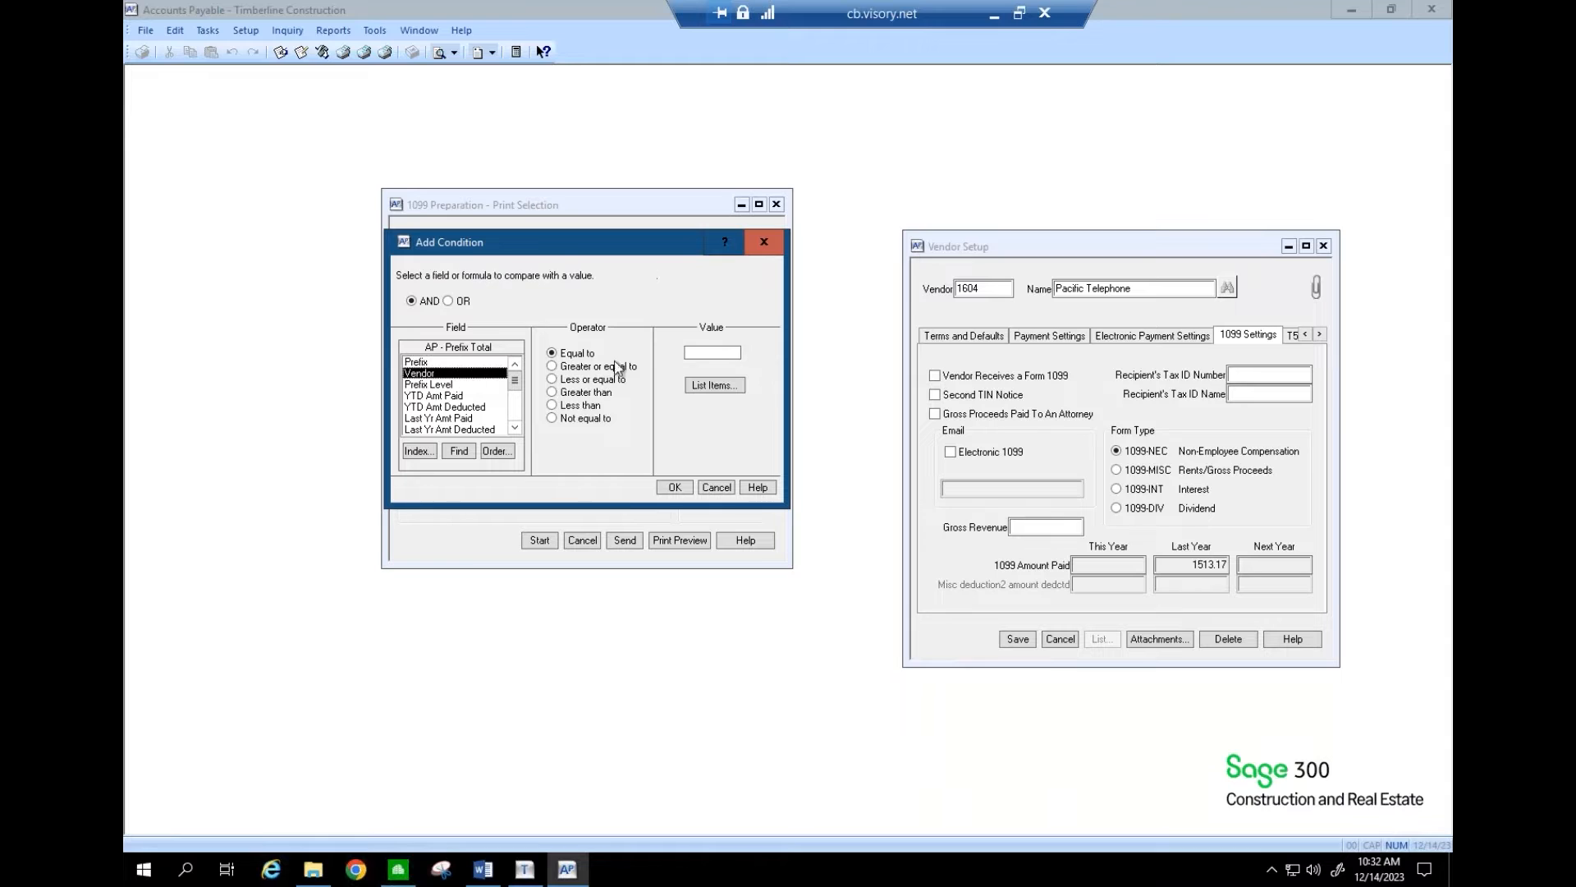
{"action": "left_click", "coordinate": [696, 357]}
{"action": "type", "text": "1604"}
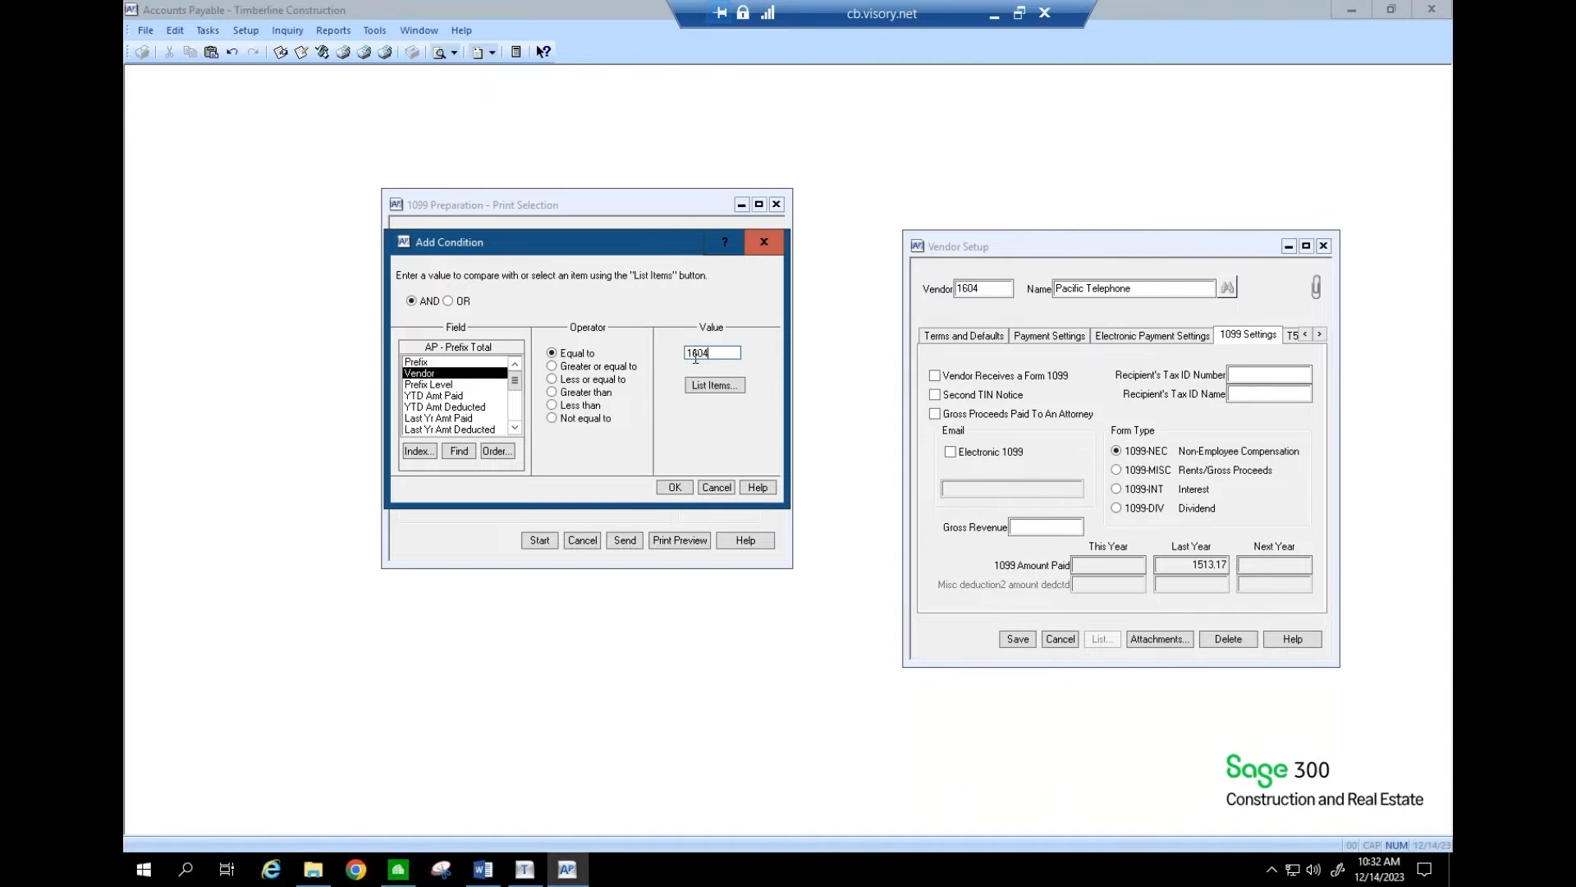
{"action": "left_click", "coordinate": [673, 486]}
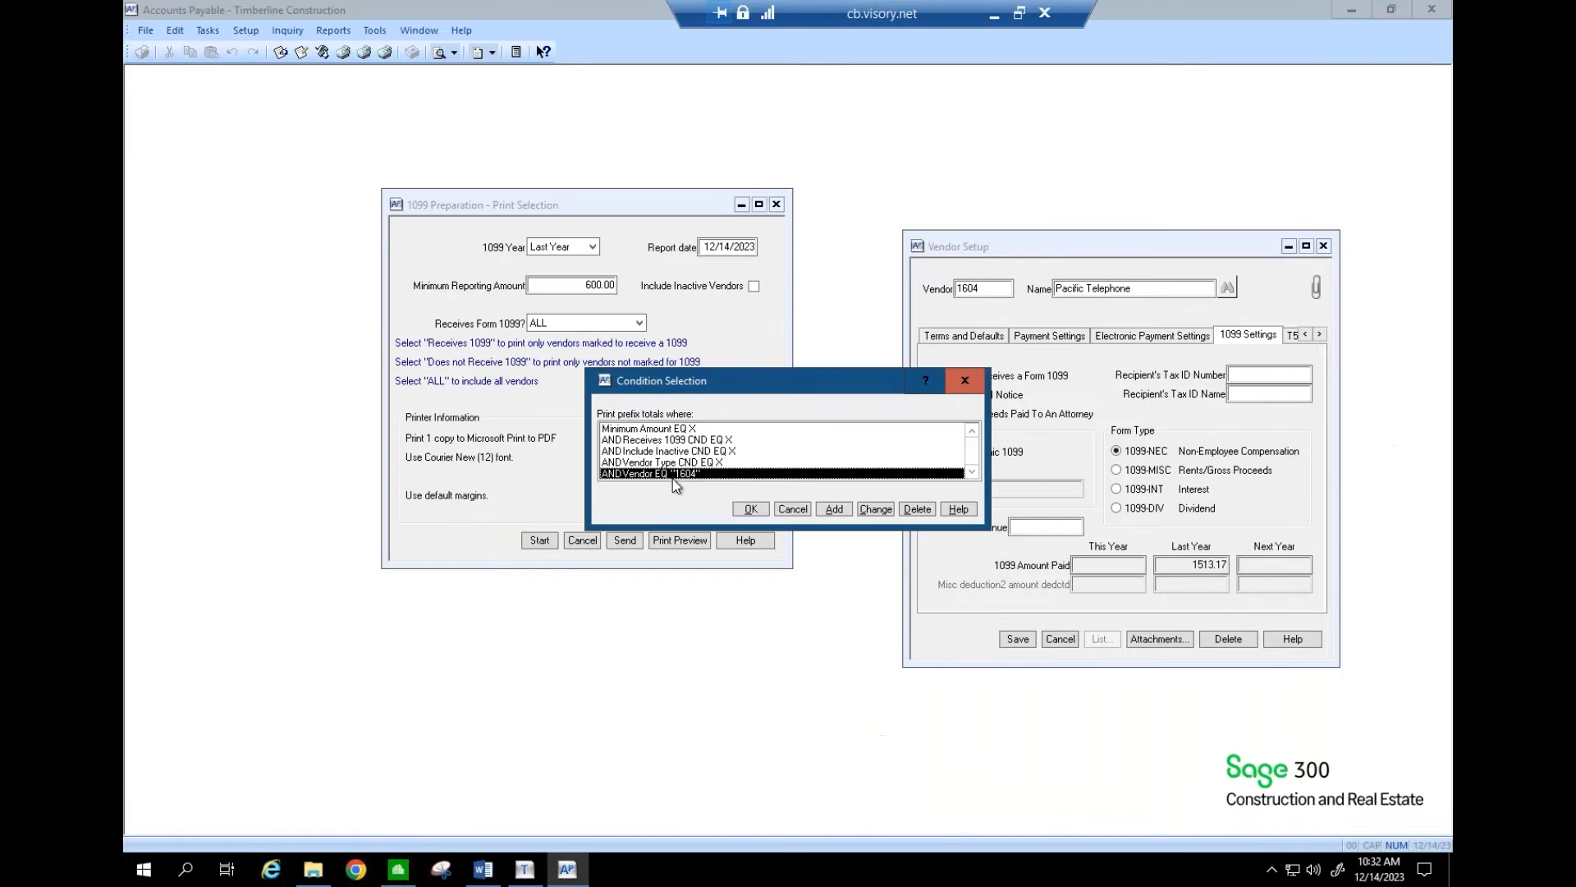
{"action": "left_click", "coordinate": [750, 508]}
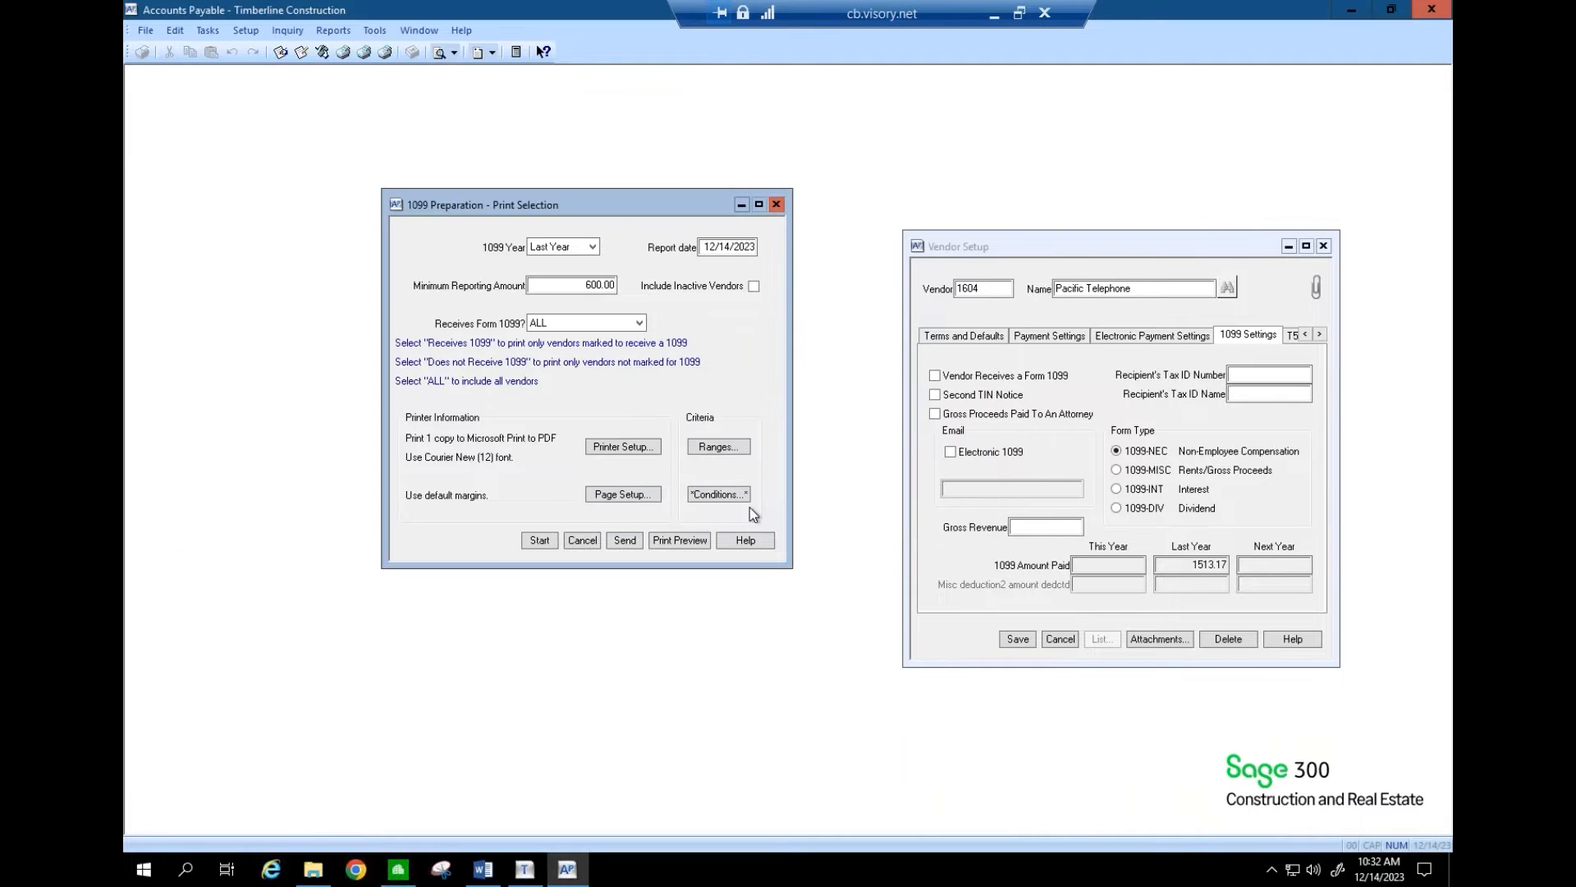
{"action": "left_click", "coordinate": [695, 545]}
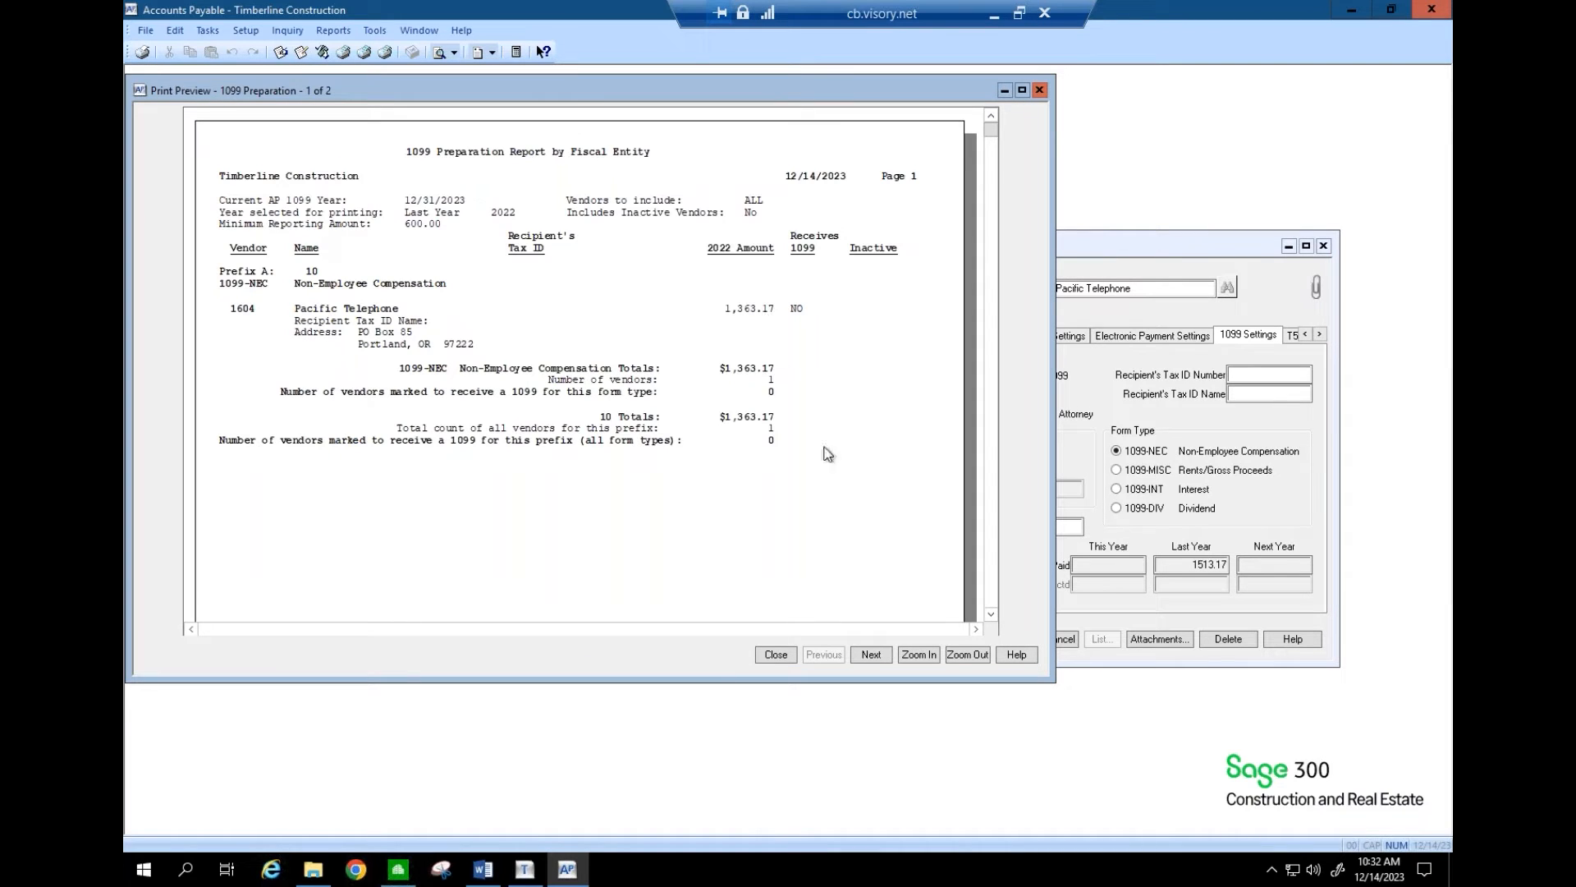
{"action": "left_click", "coordinate": [876, 654]}
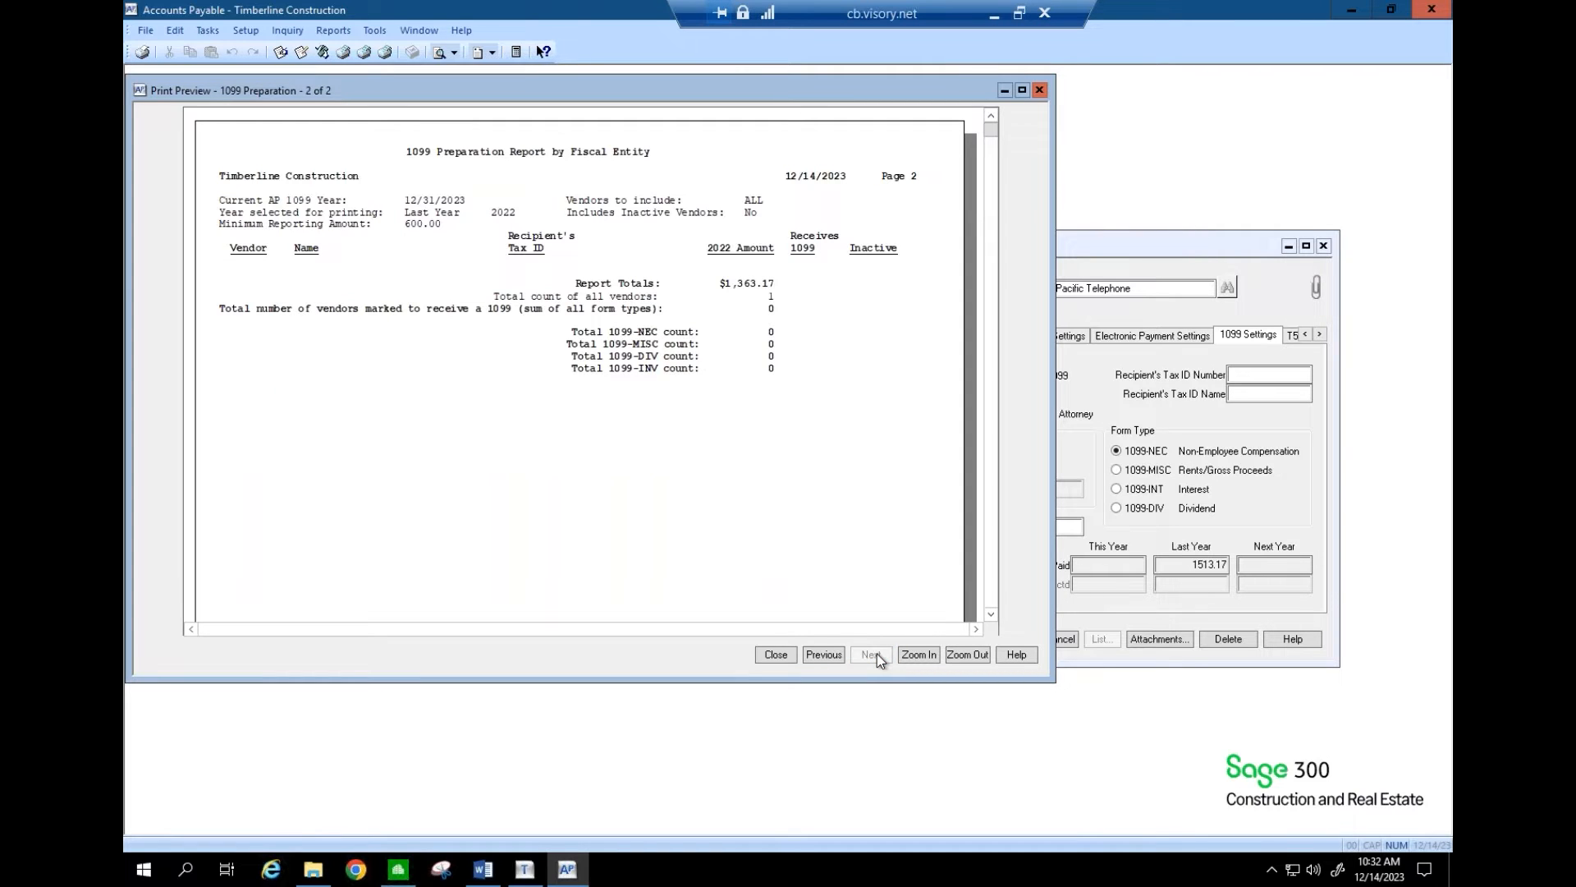
{"action": "left_click", "coordinate": [994, 14]}
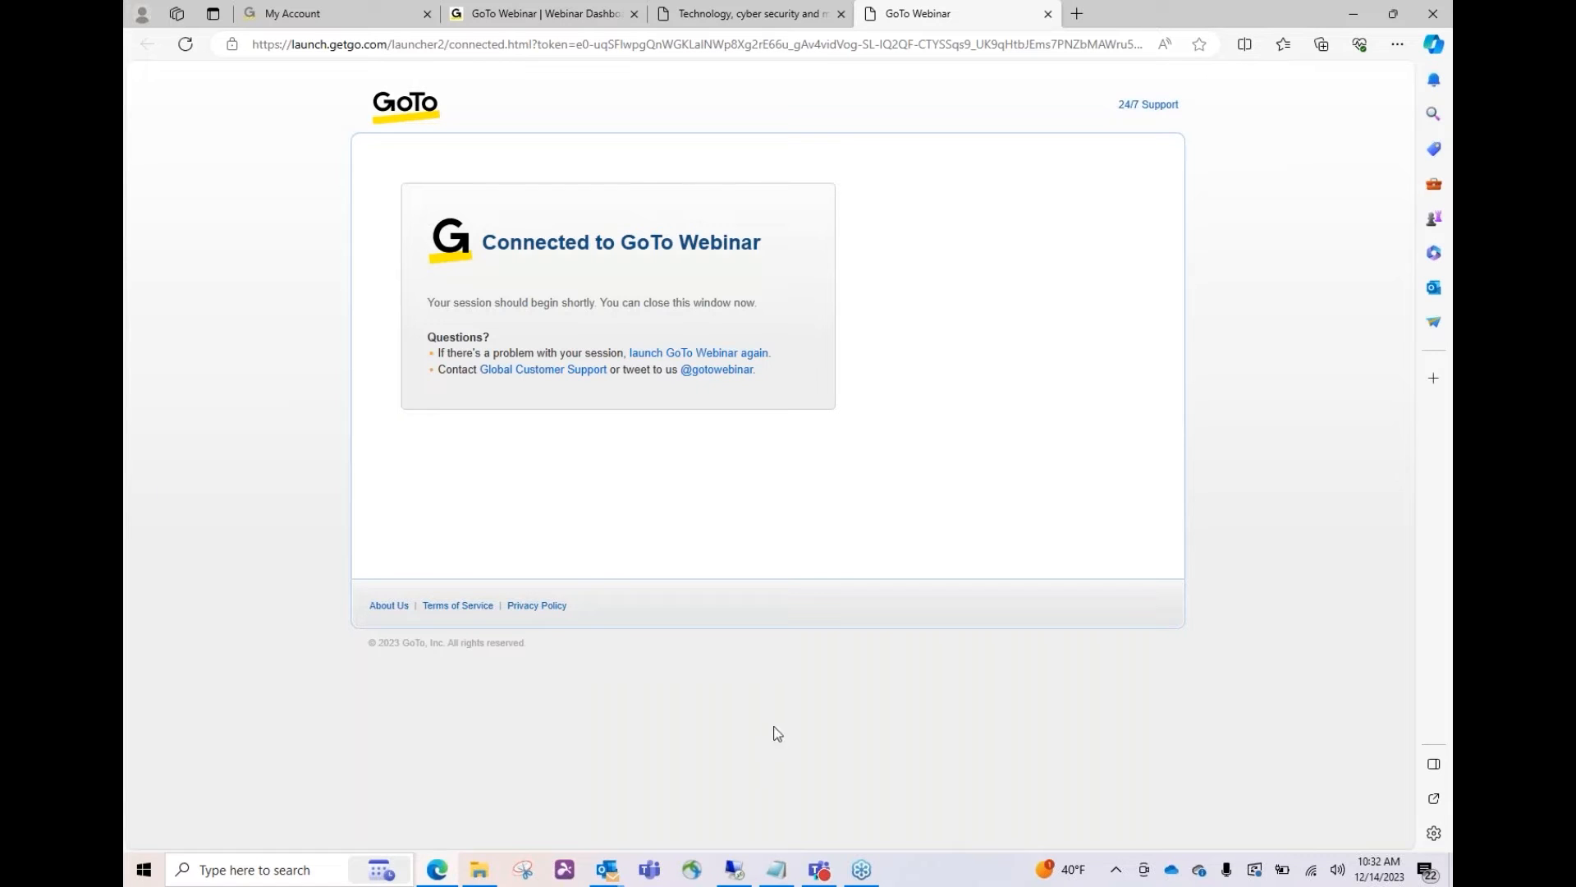
{"action": "left_click", "coordinate": [737, 870]}
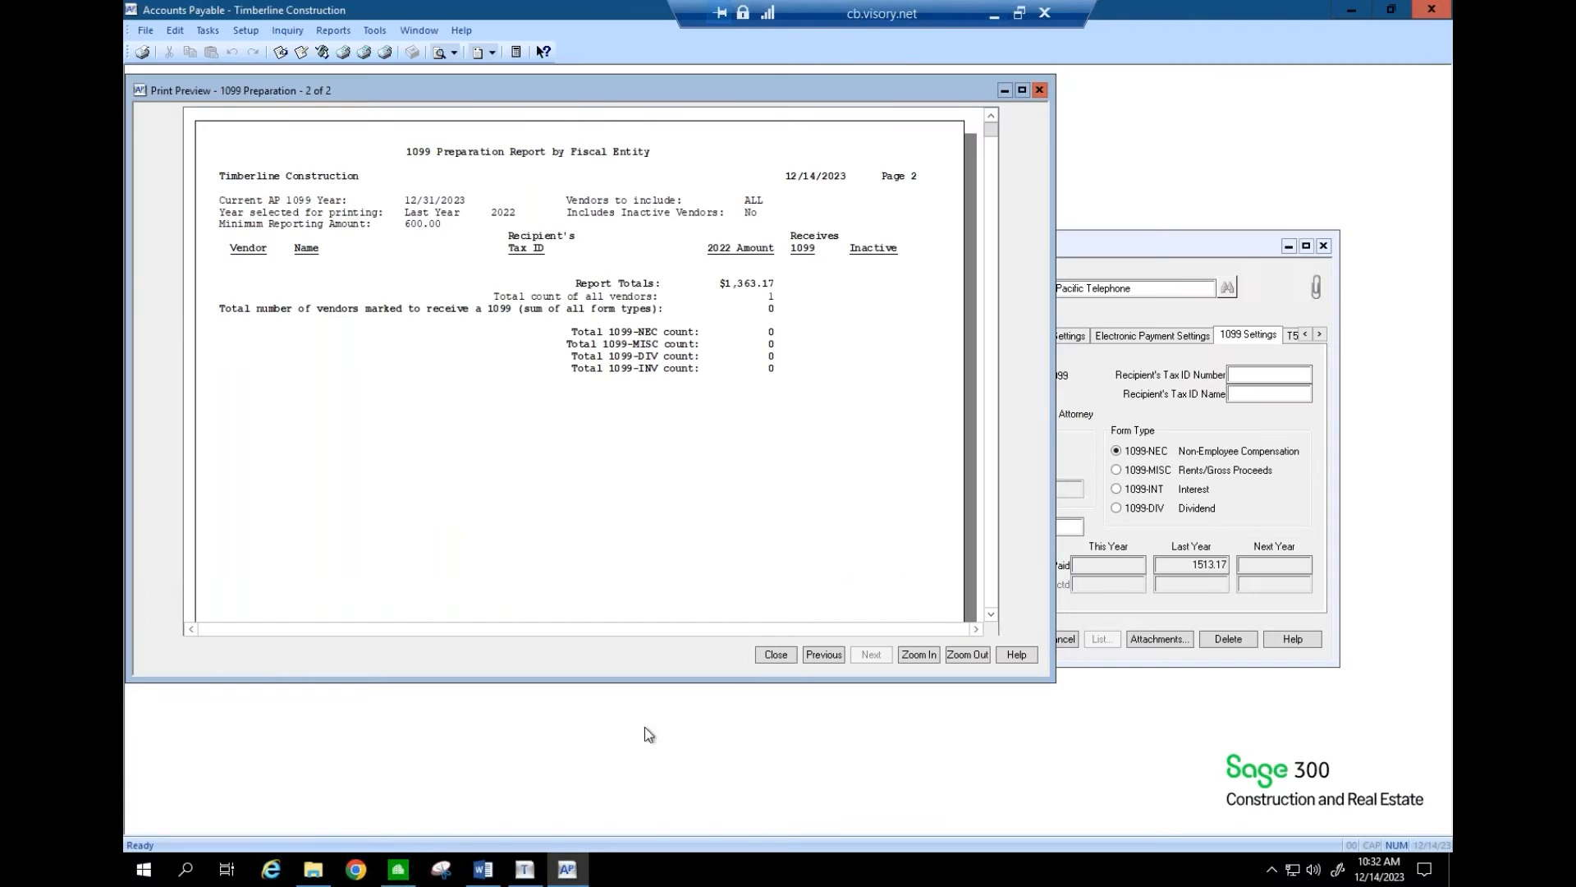
{"action": "left_click", "coordinate": [775, 655]}
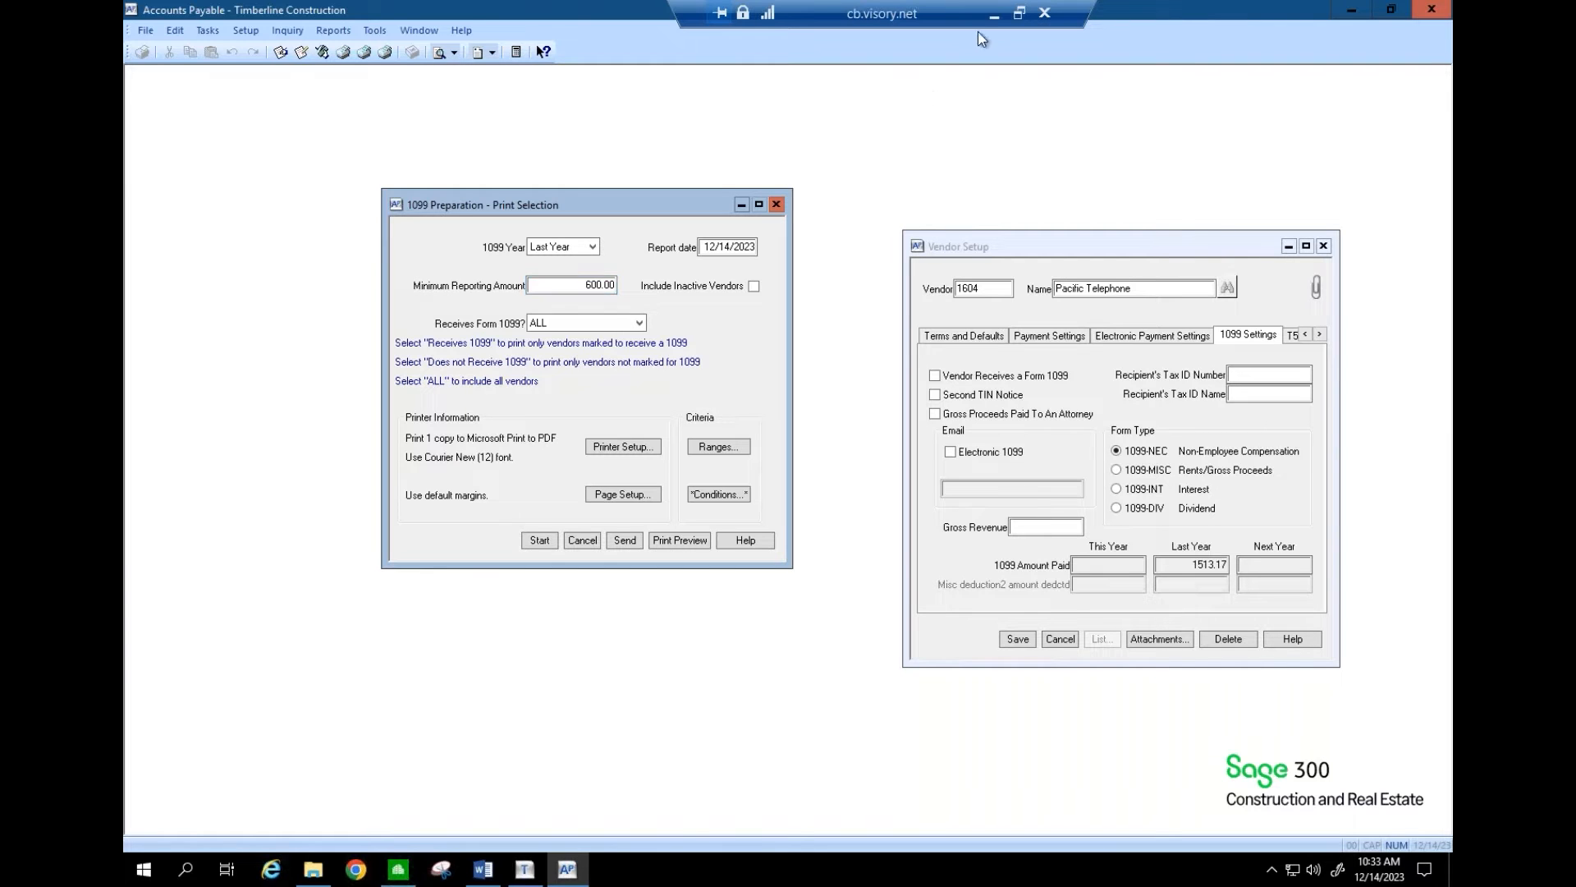
- Return to the remote session and cancel and close Pacific Telephone's Vendor Setup
{"action": "left_click", "coordinate": [997, 16]}
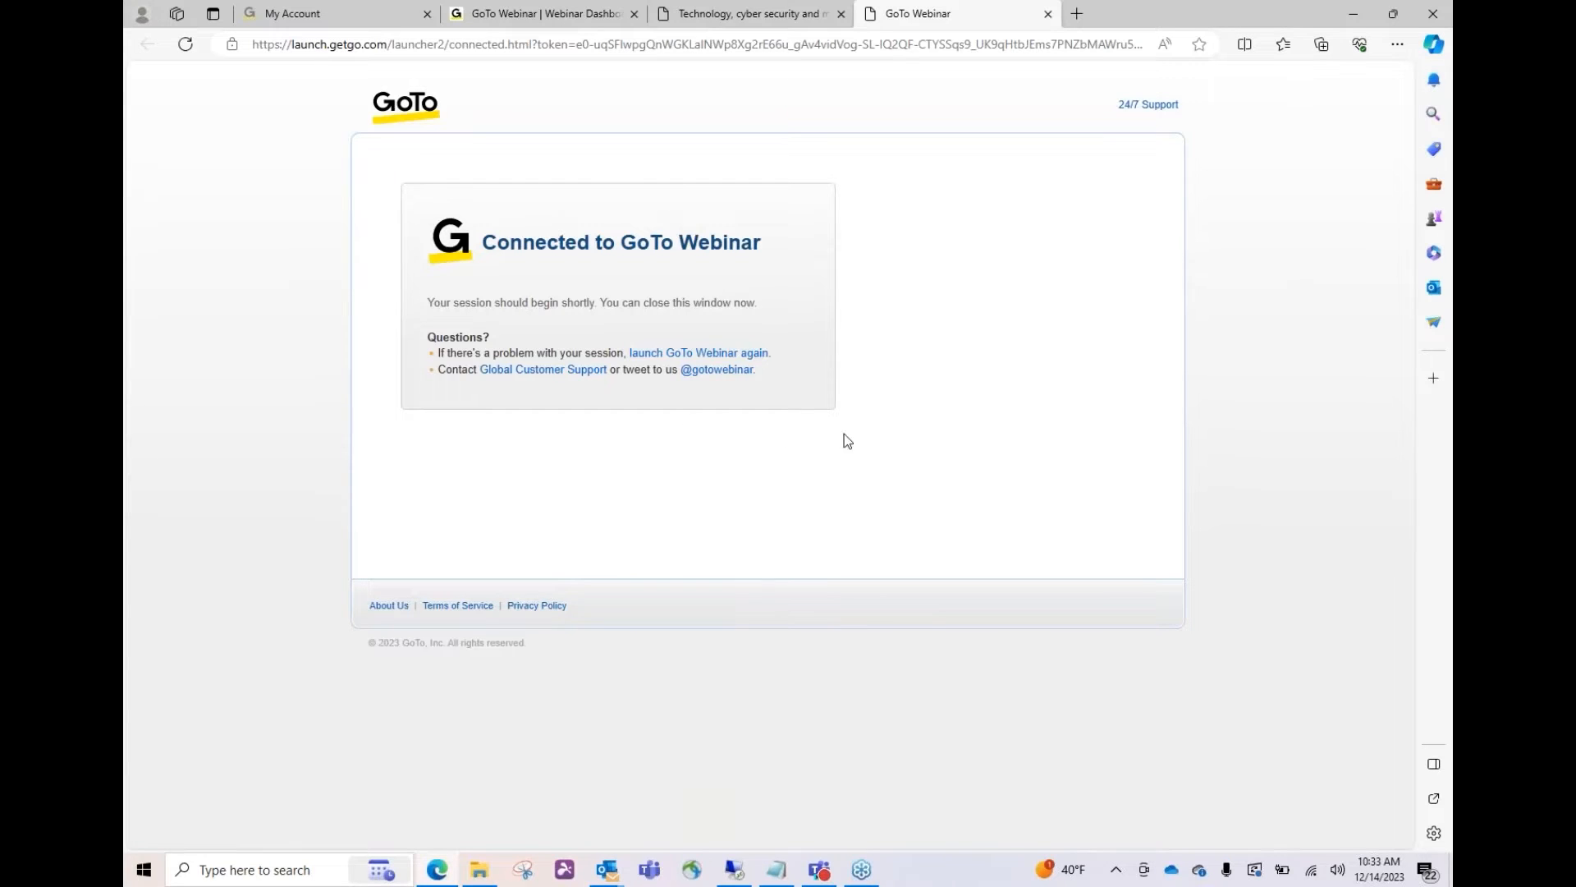
{"action": "left_click", "coordinate": [735, 872]}
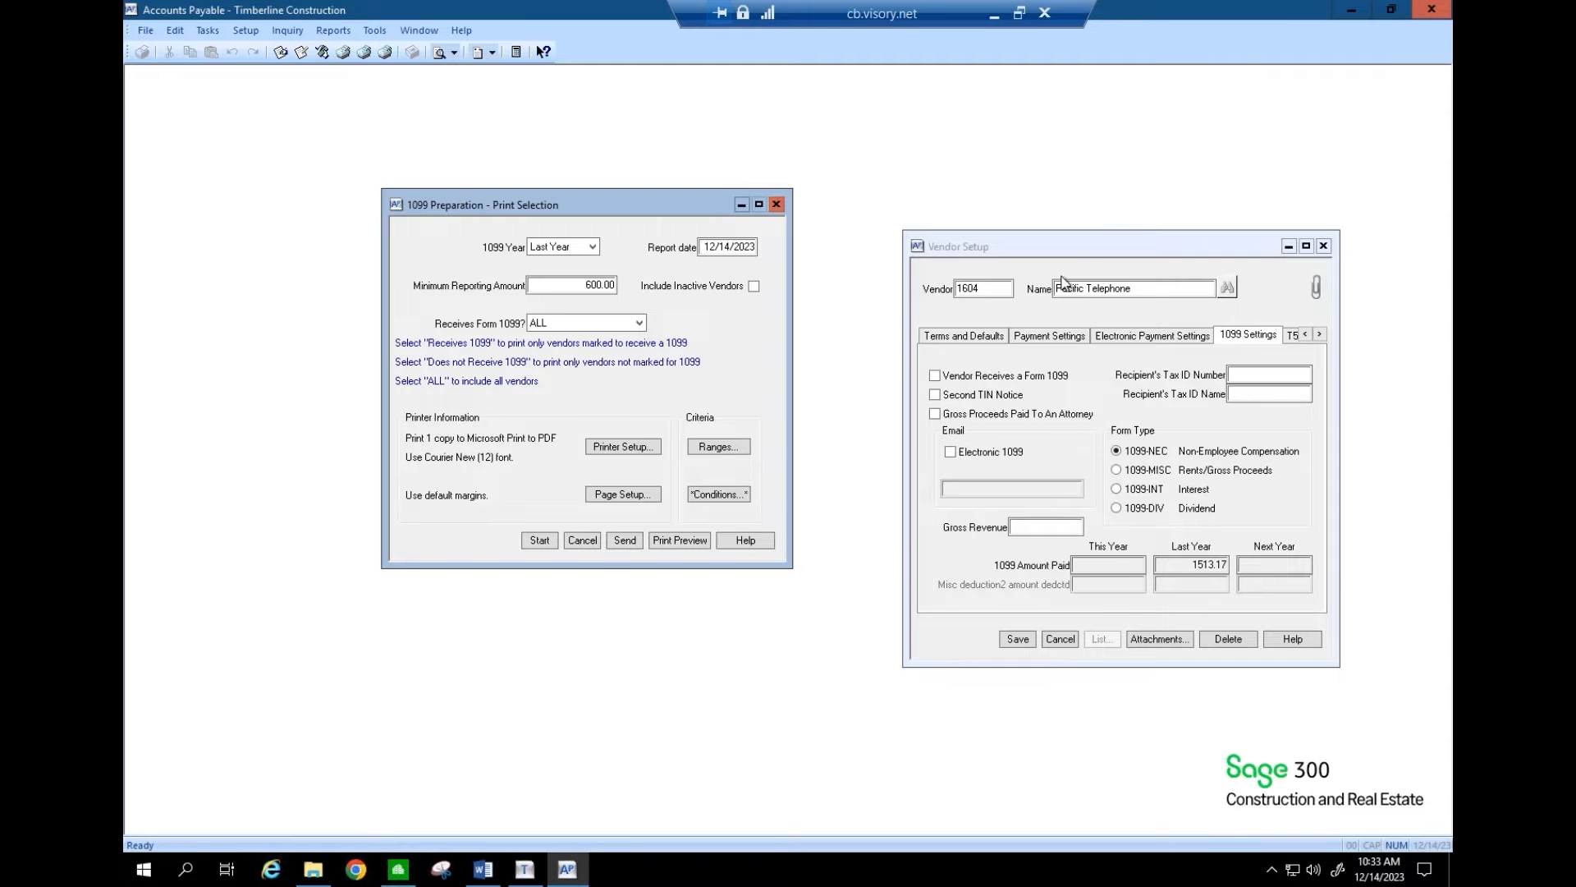
{"action": "left_click_drag", "start_coordinate": [1087, 249], "coordinate": [954, 243]}
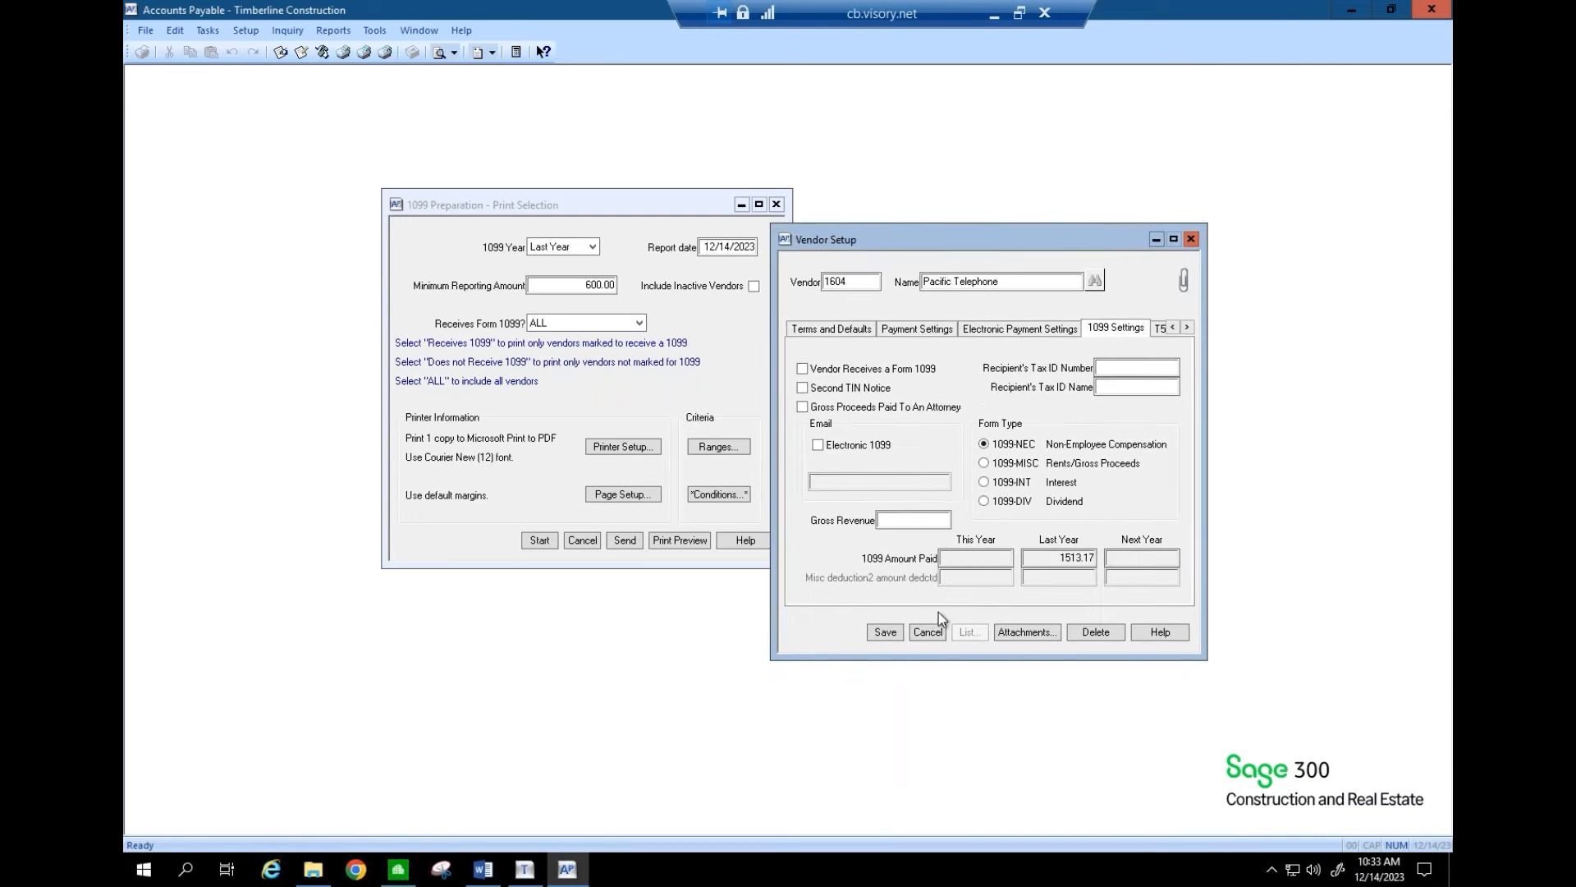
{"action": "left_click", "coordinate": [928, 632]}
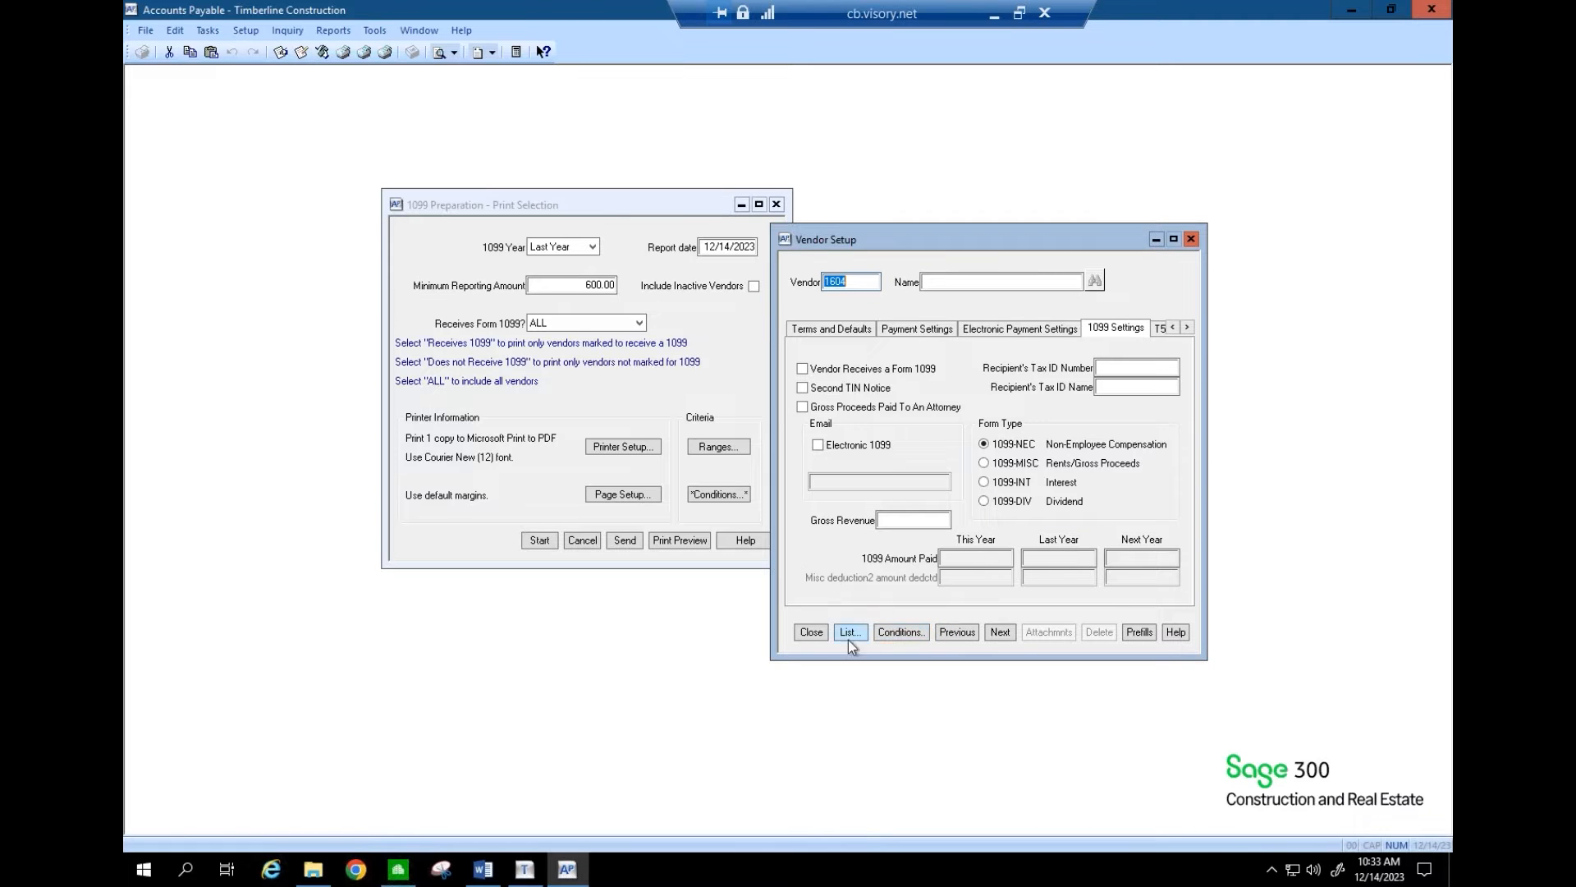
{"action": "left_click", "coordinate": [811, 632]}
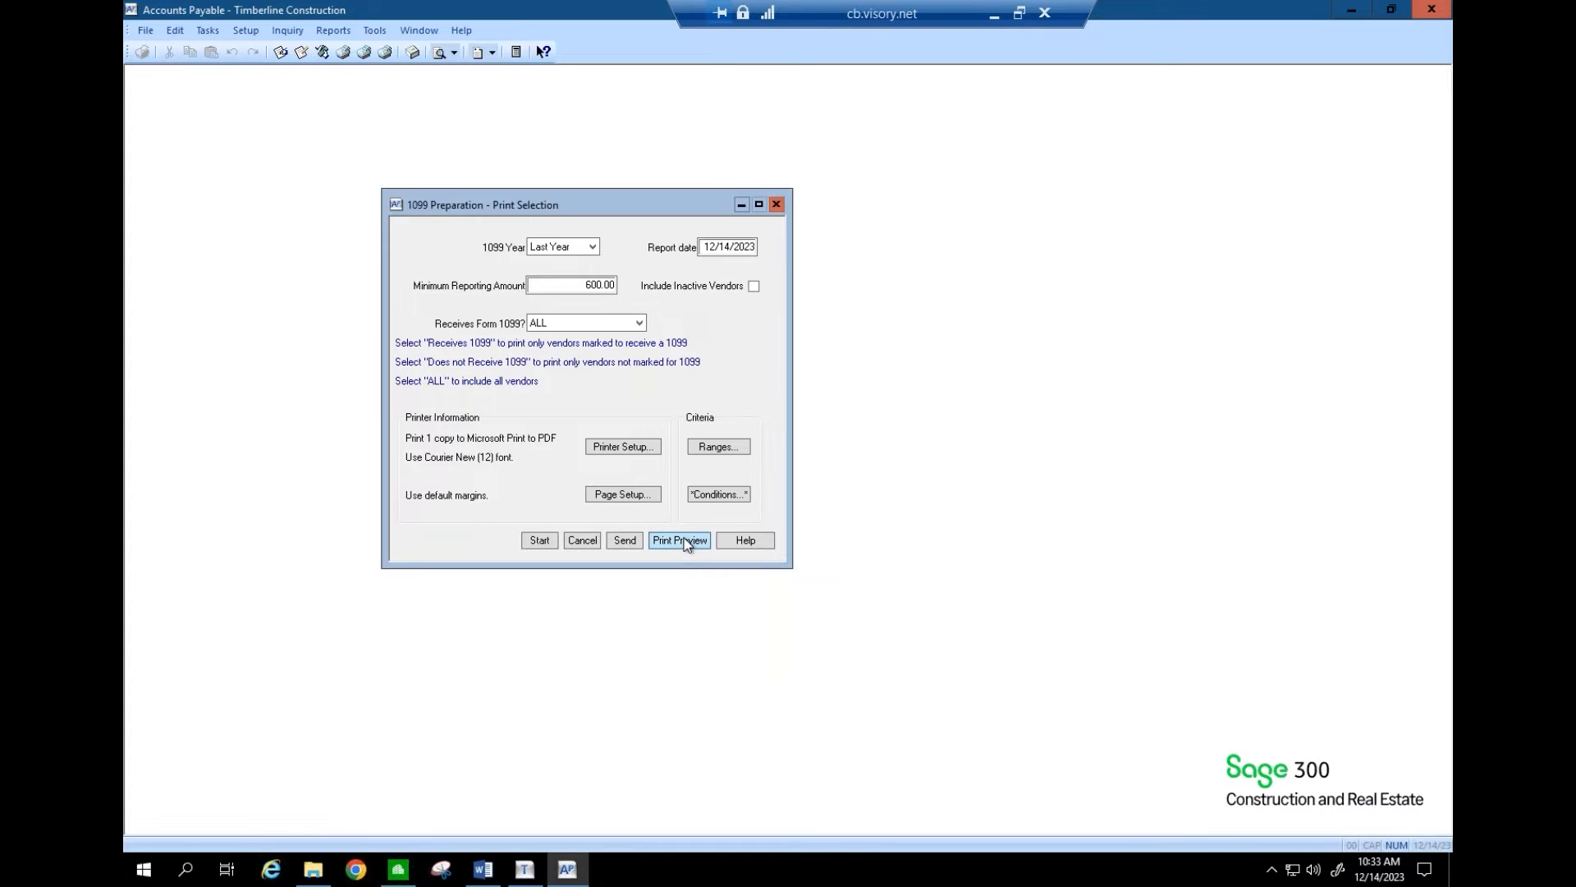
- Preview both pages of the 1099 report ($1,363.17 total), then close it and Print Selection
{"action": "left_click", "coordinate": [681, 541]}
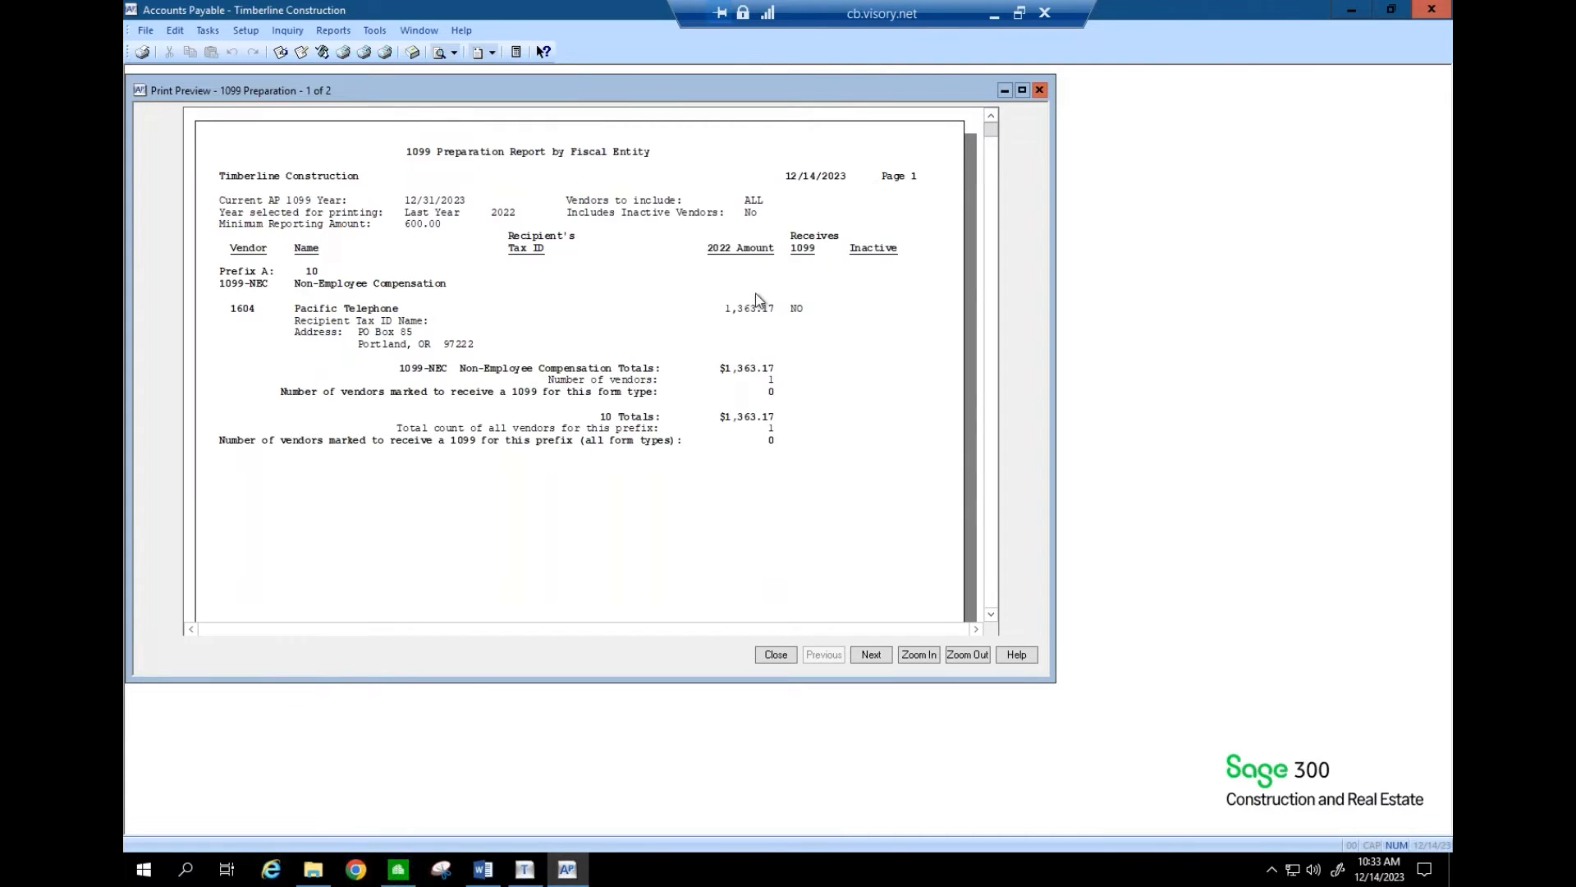
{"action": "left_click", "coordinate": [873, 654]}
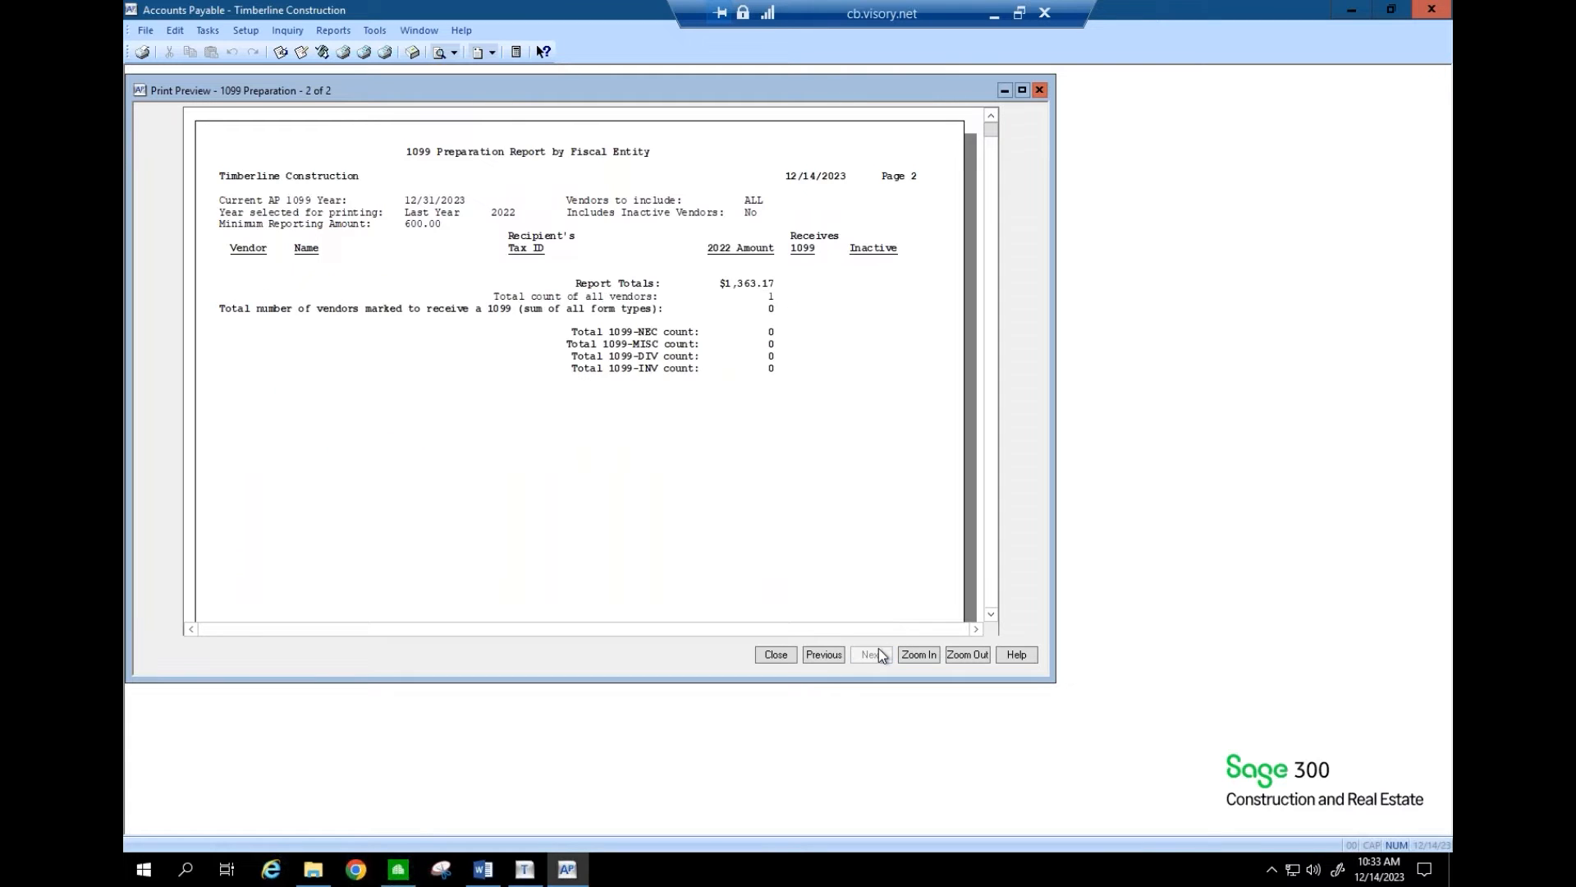
{"action": "left_click", "coordinate": [790, 657]}
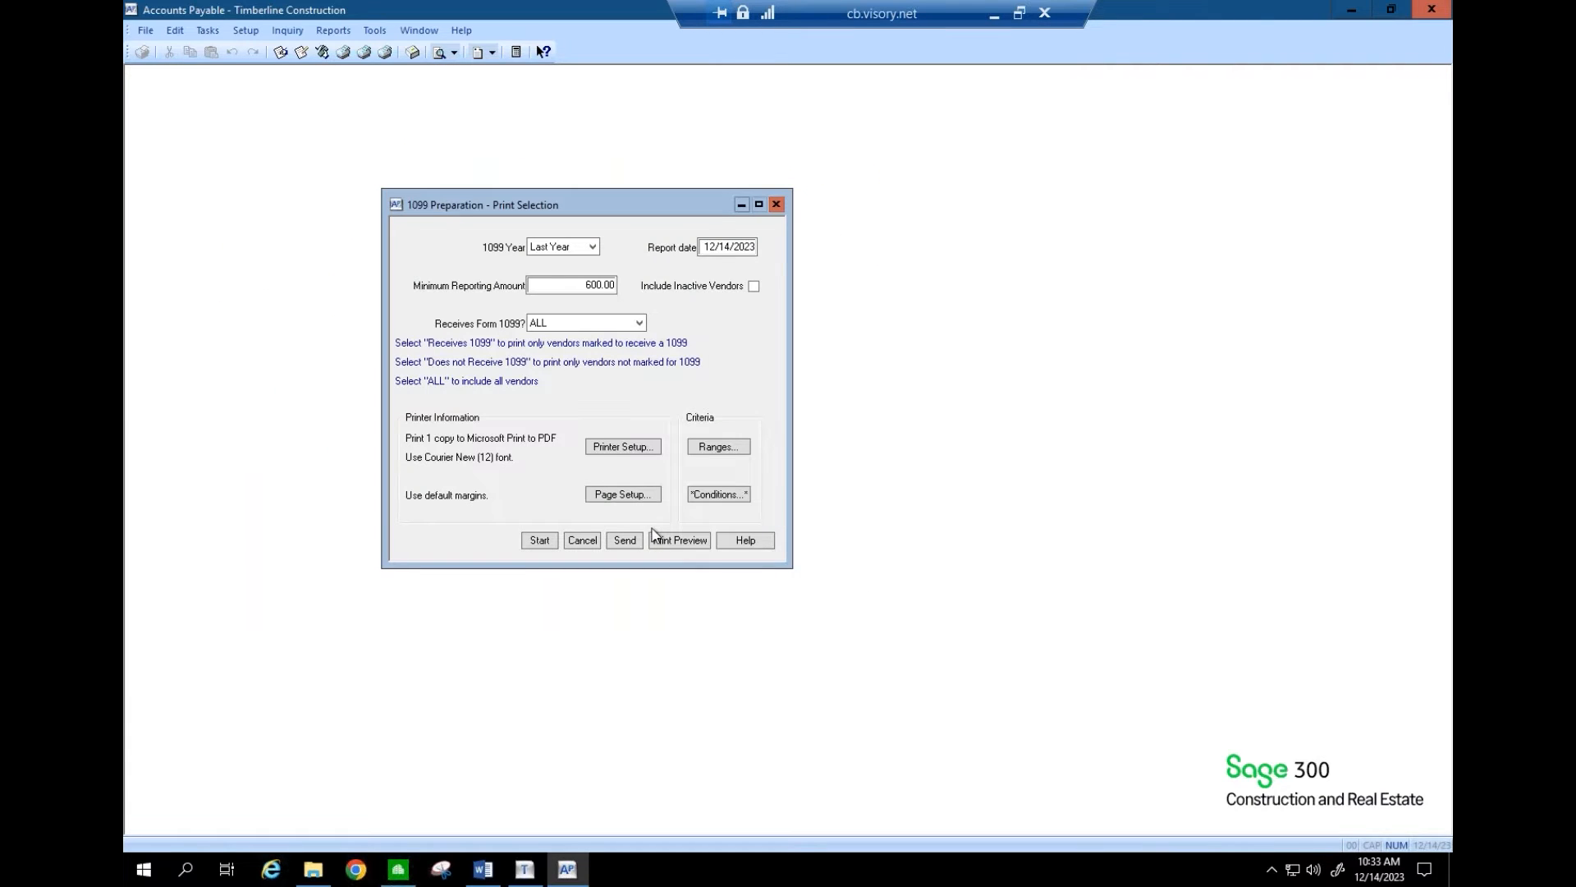
{"action": "left_click", "coordinate": [593, 542]}
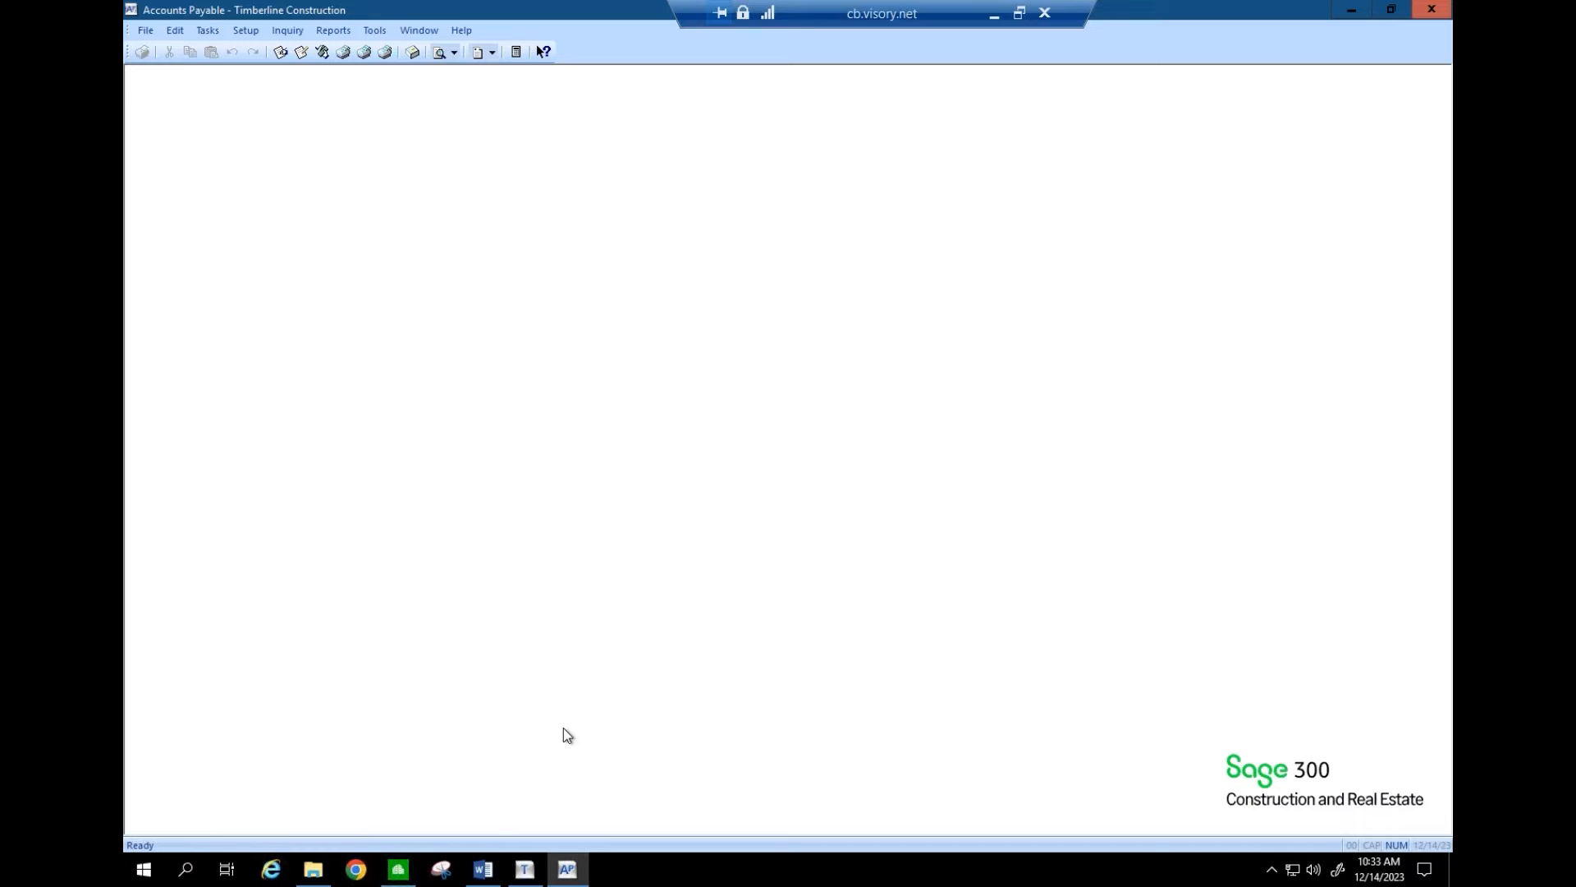
- Highlight the '1099 Preparation' agenda item in Word, then return to Sage Accounts Payable
{"action": "left_click", "coordinate": [483, 868]}
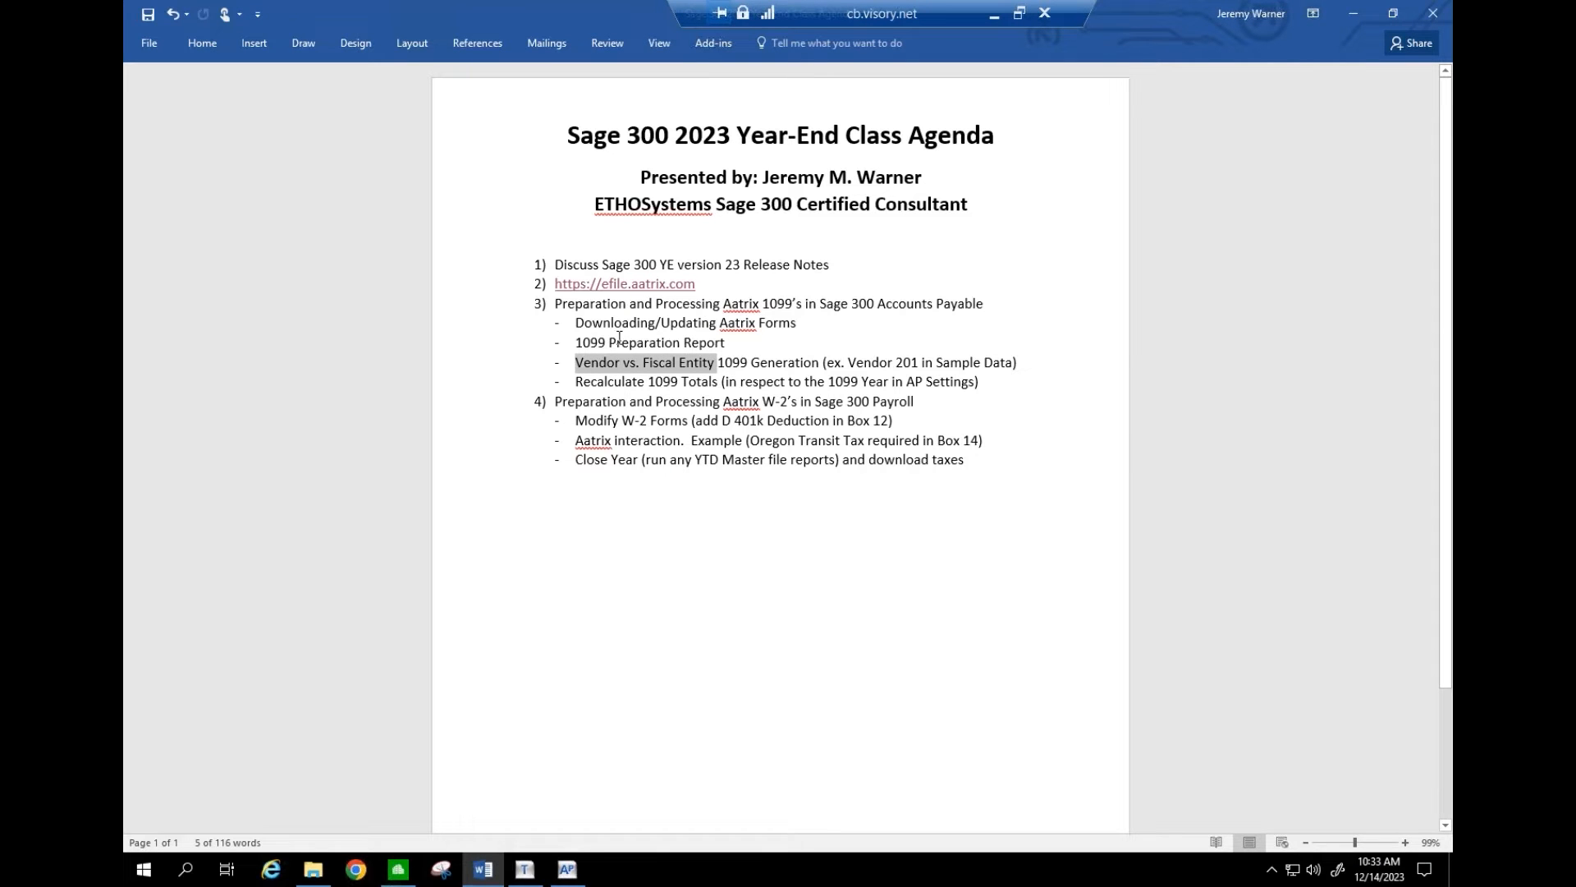
{"action": "left_click_drag", "start_coordinate": [599, 340], "coordinate": [681, 343]}
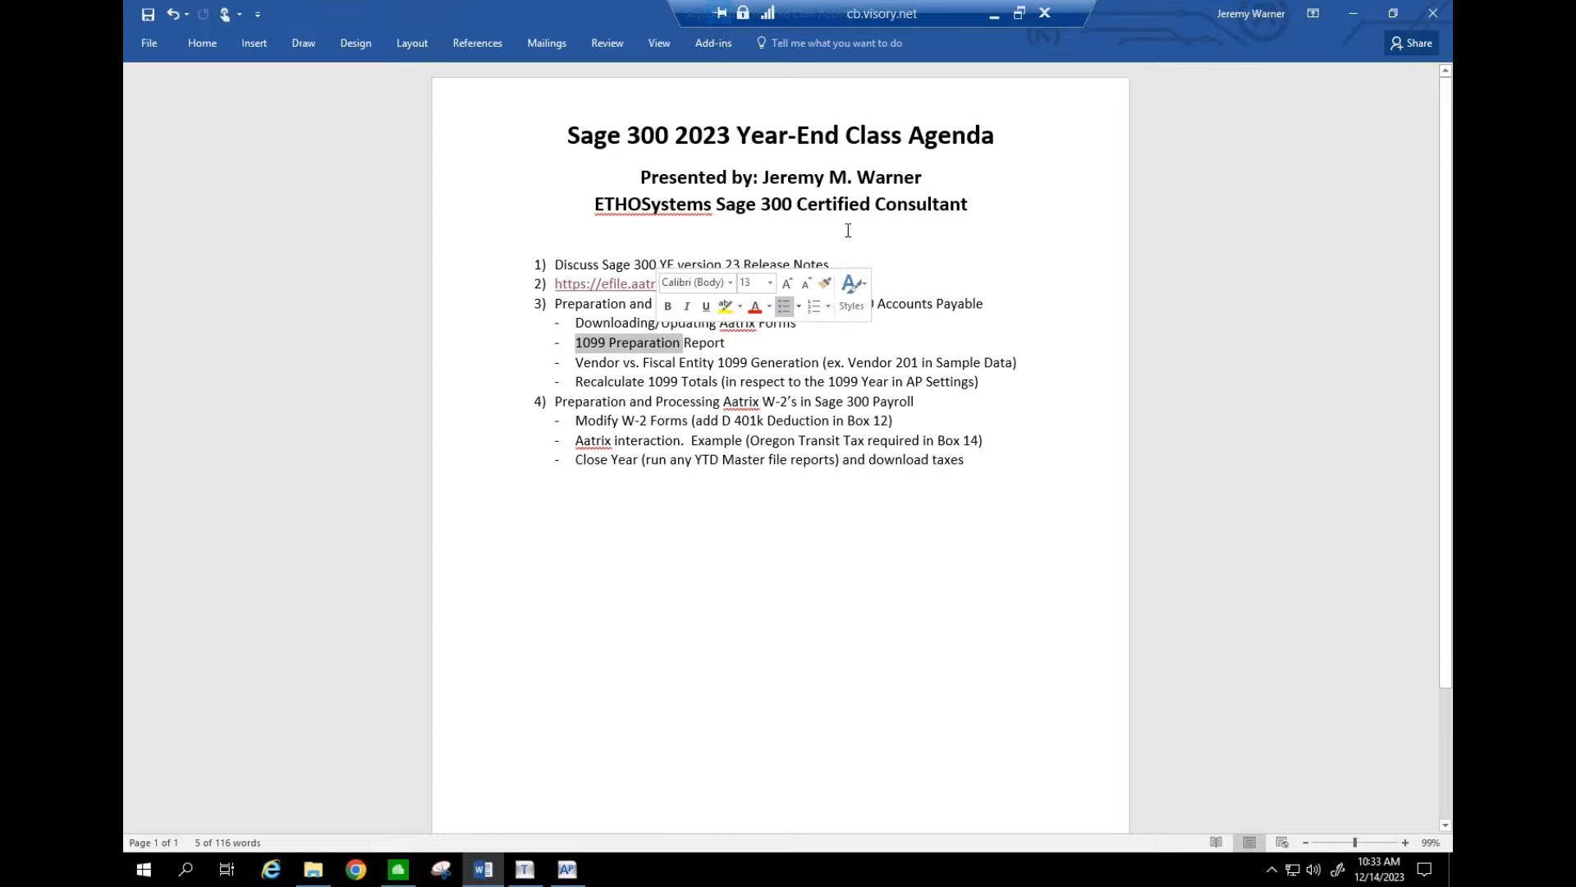
{"action": "left_click", "coordinate": [994, 18]}
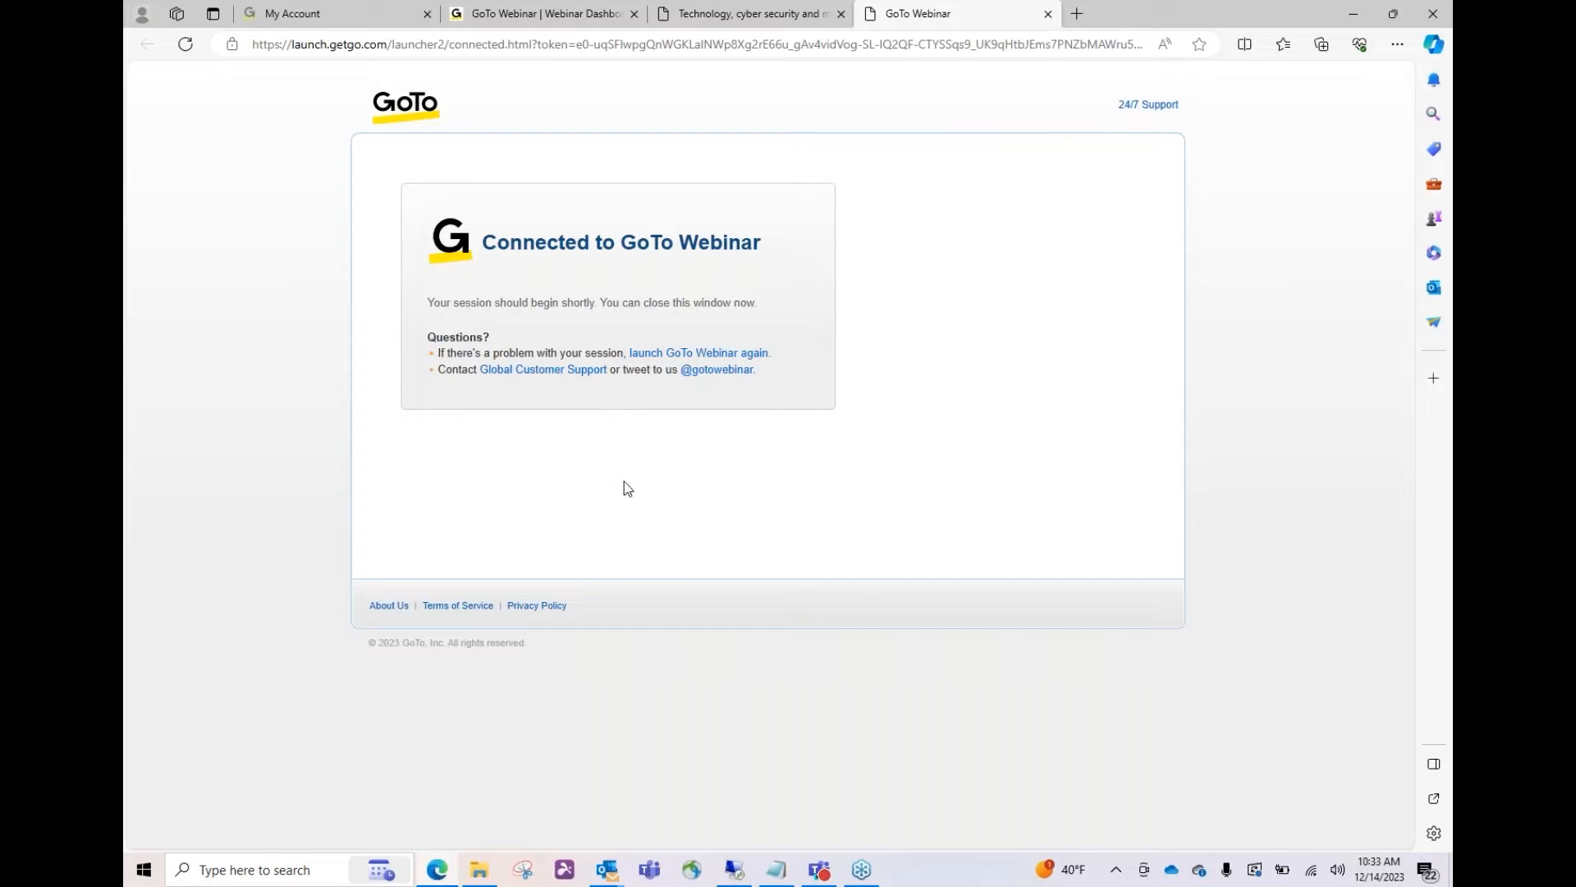
{"action": "left_click", "coordinate": [736, 872]}
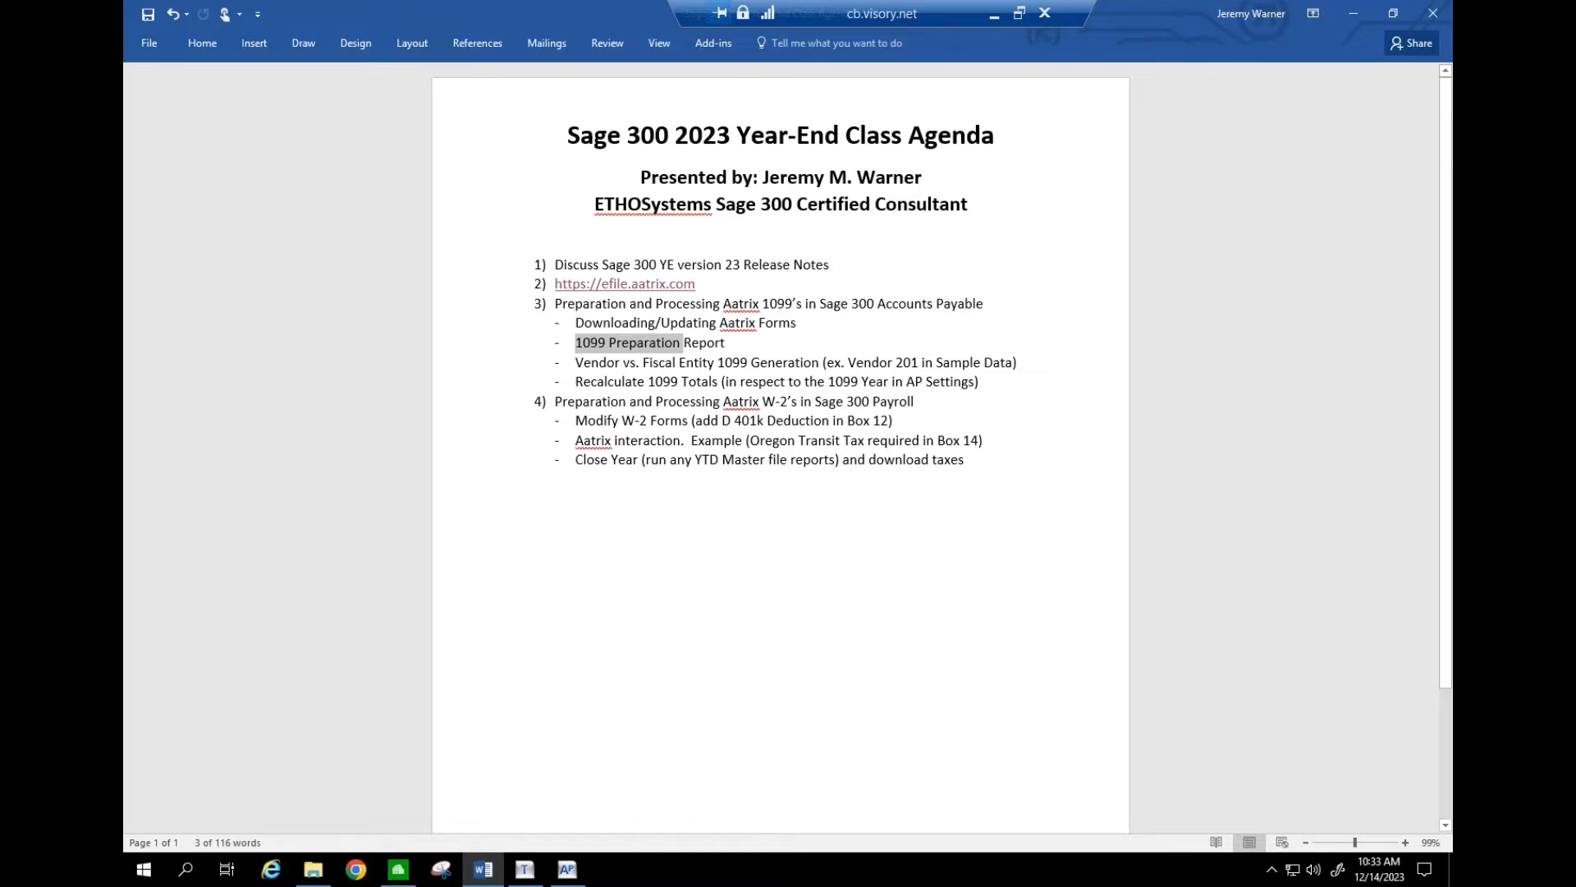
{"action": "left_click", "coordinate": [567, 872]}
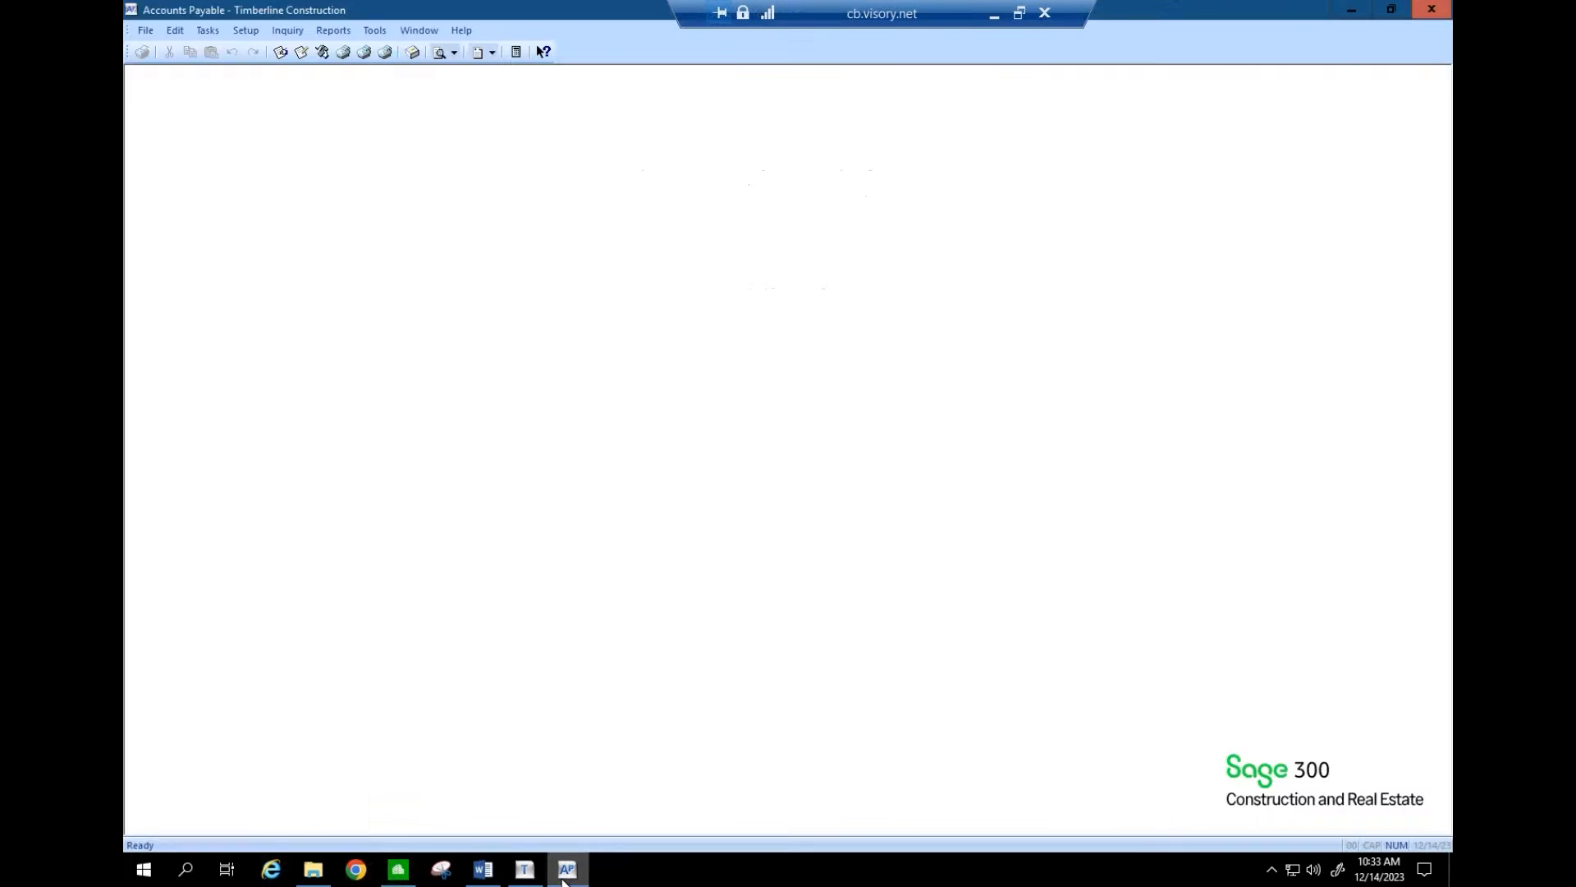
- Launch Form 1099 (USA) from Government eFile and Reporting, set for 1099-NEC 2023
{"action": "left_click", "coordinate": [213, 33]}
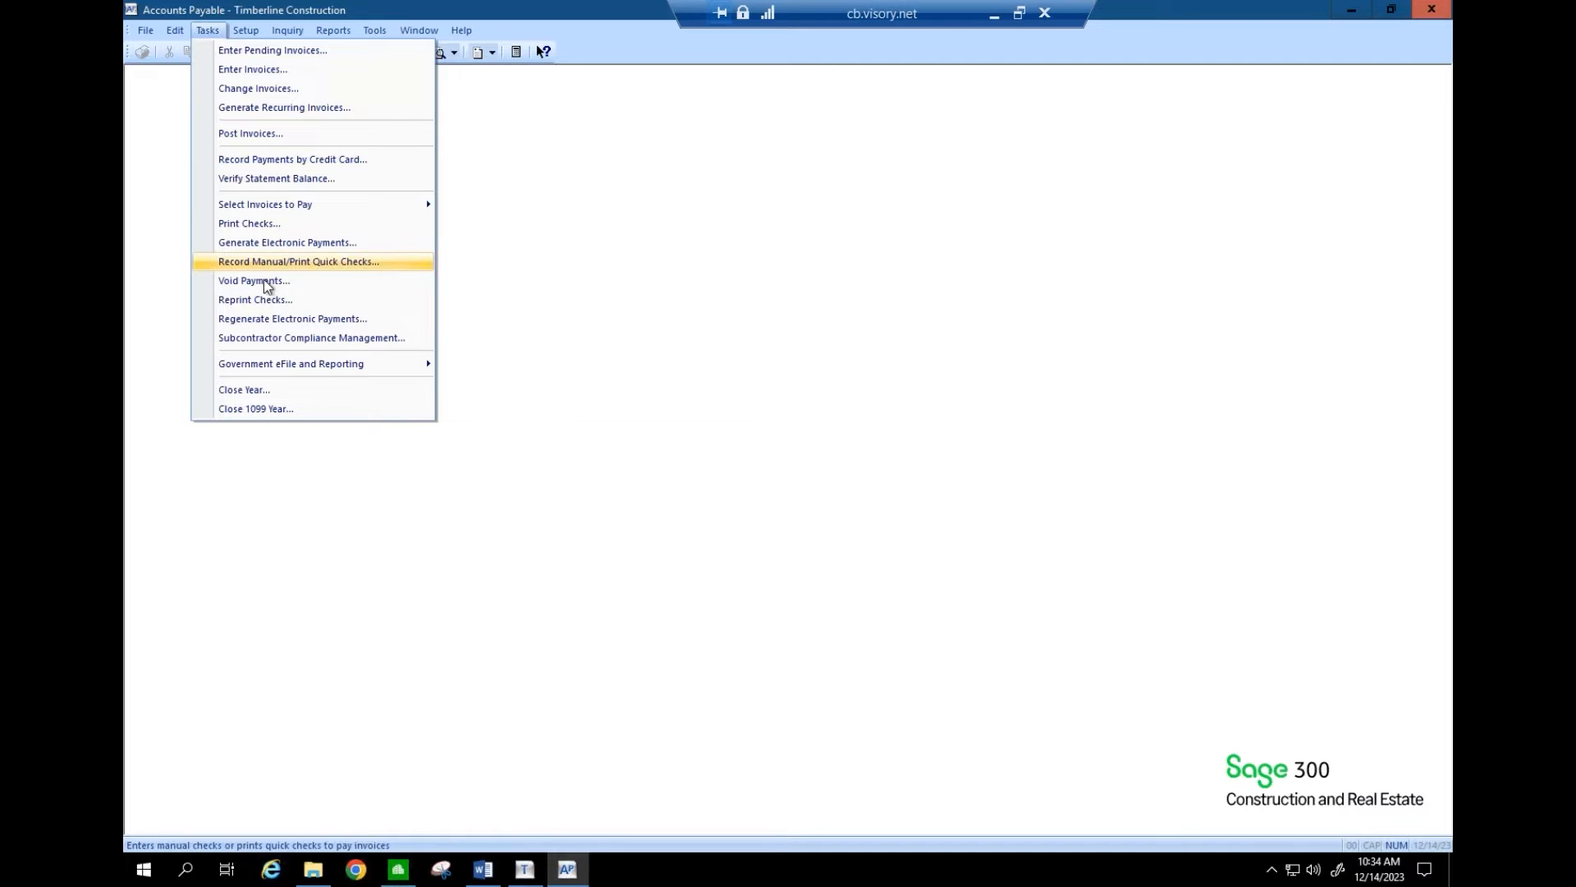
{"action": "mouse_move", "coordinate": [321, 372]}
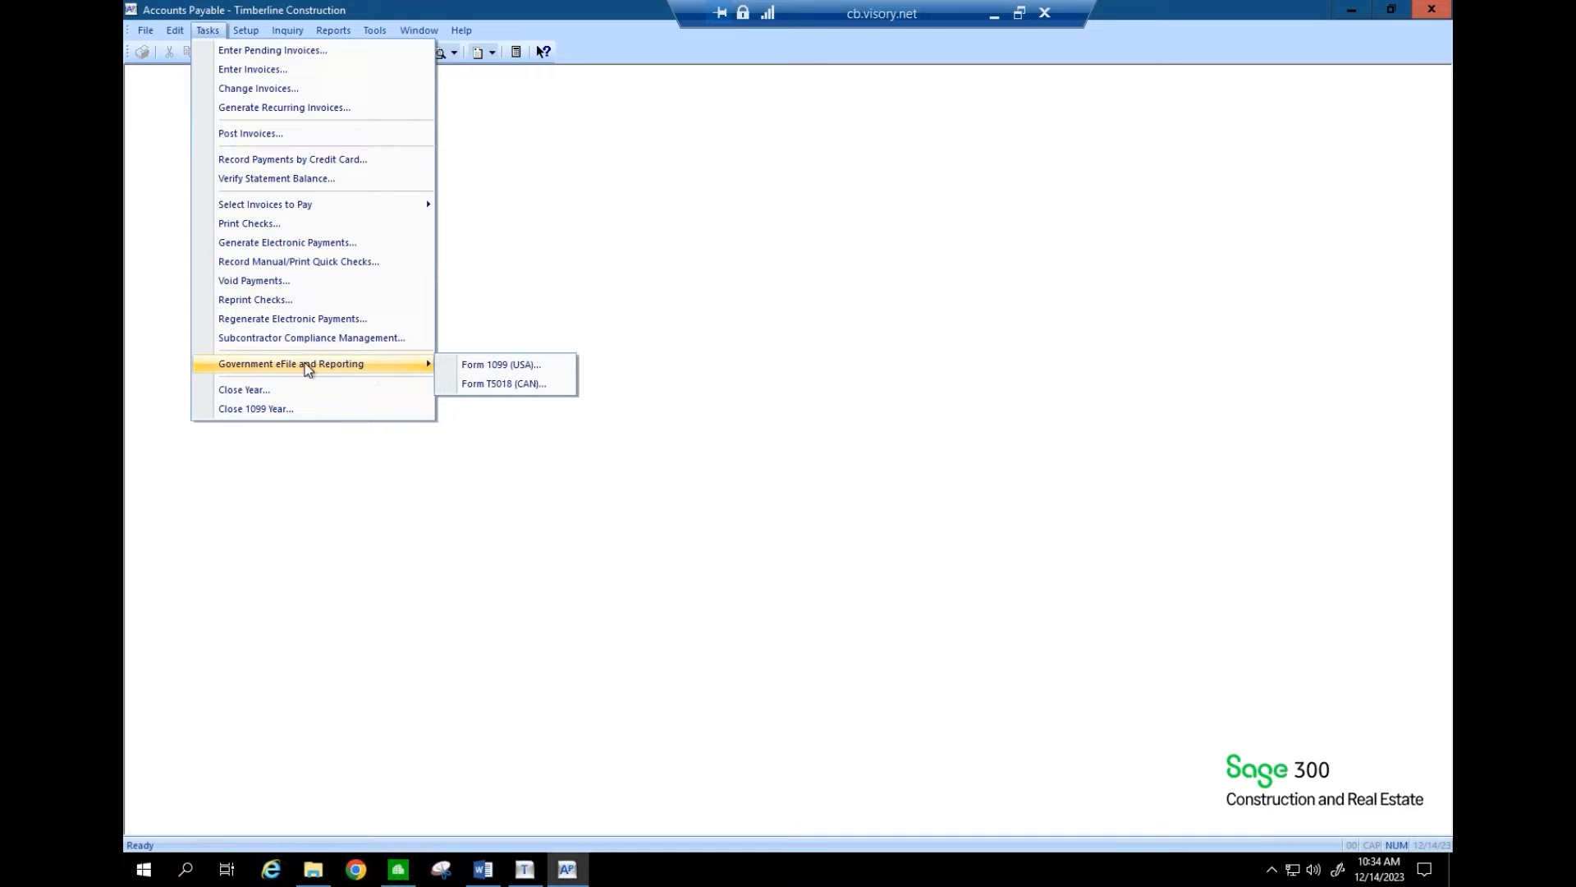
{"action": "left_click", "coordinate": [488, 369]}
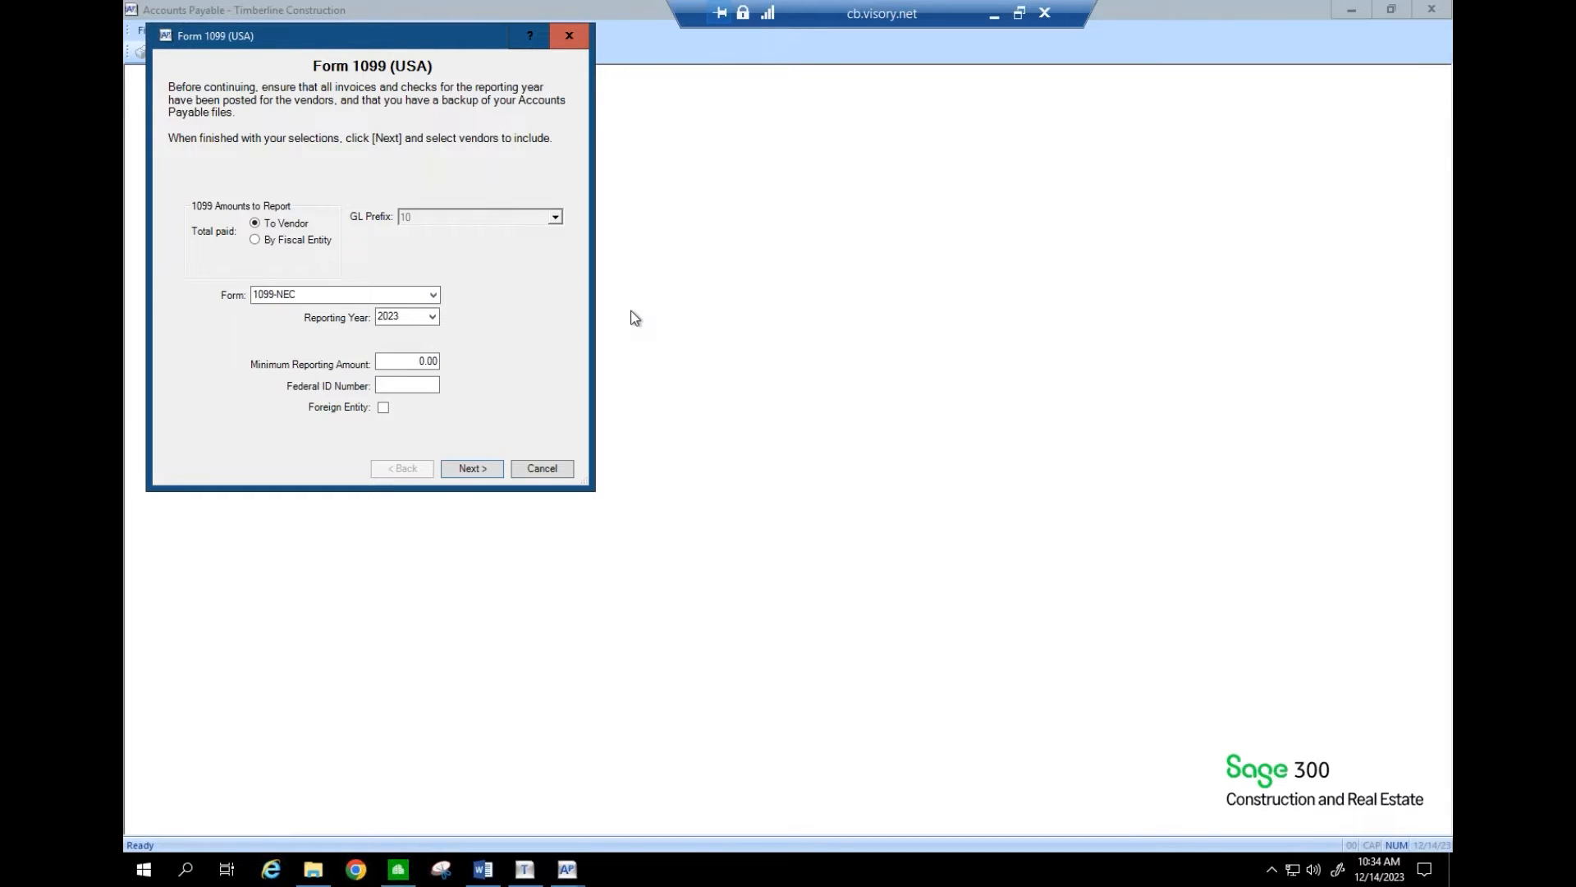
{"action": "left_click", "coordinate": [490, 882]}
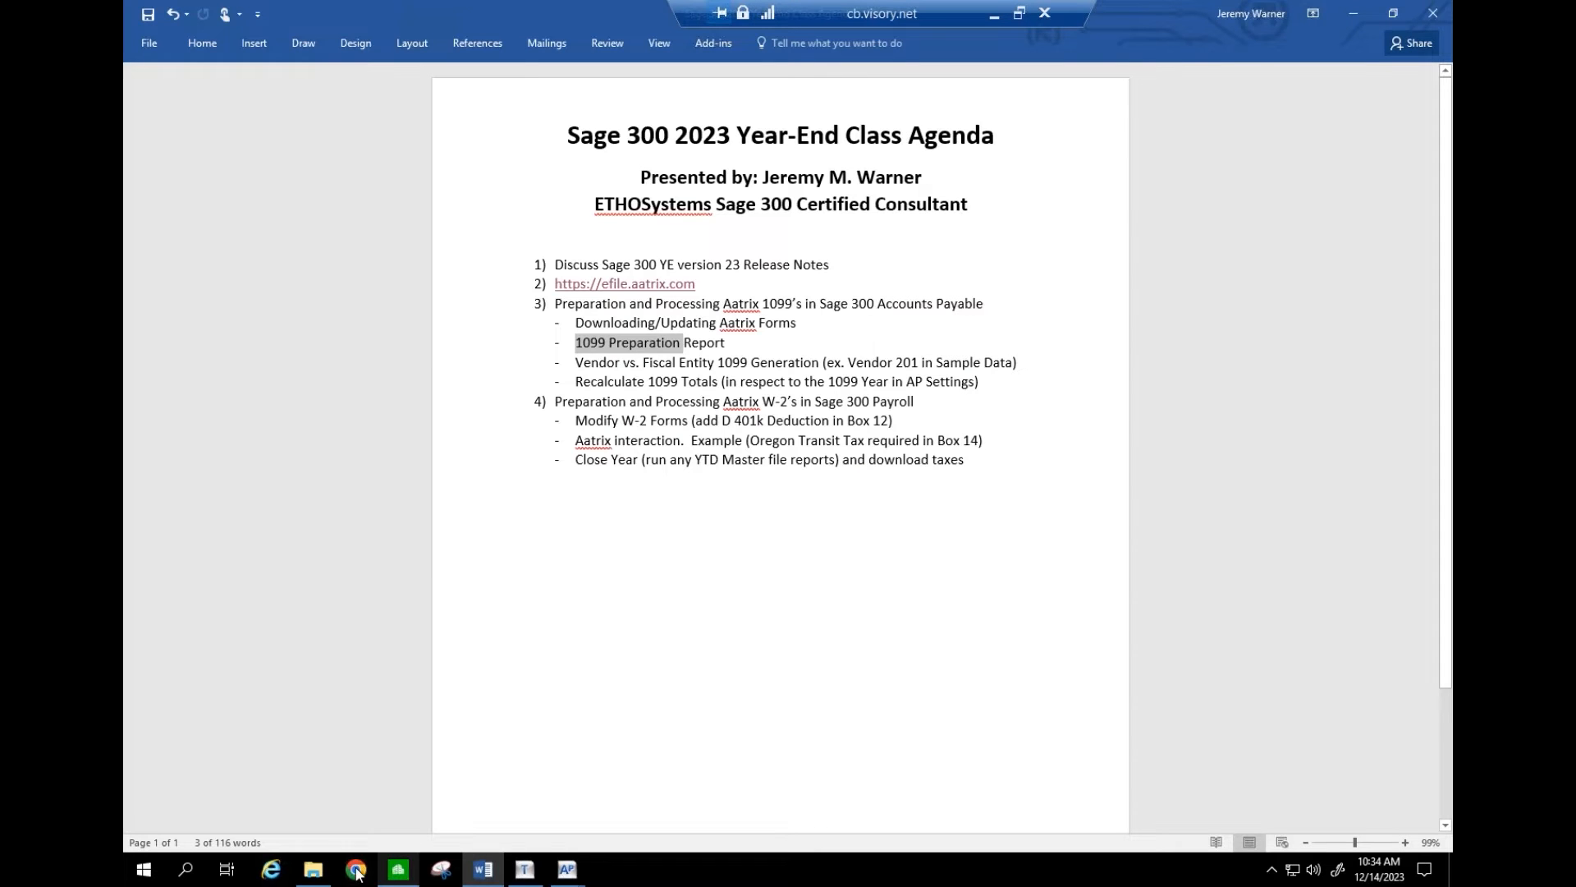
- Open the 'Aatrix Downloading Updating Forms' document from the Sage 300 YE folder
{"action": "left_click", "coordinate": [312, 870]}
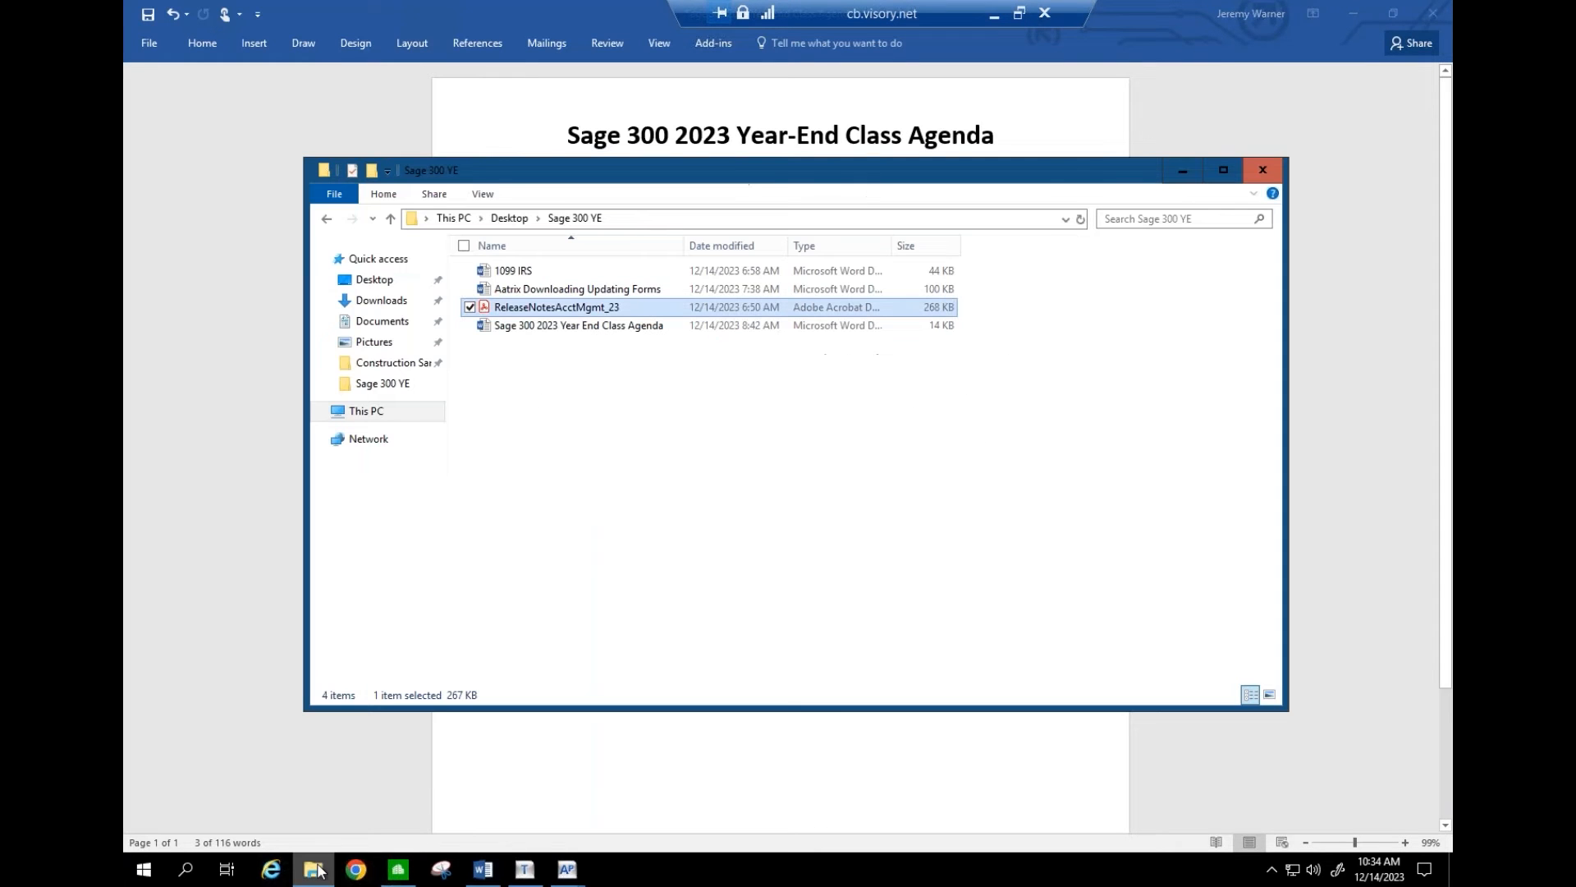
{"action": "double_click", "coordinate": [552, 293]}
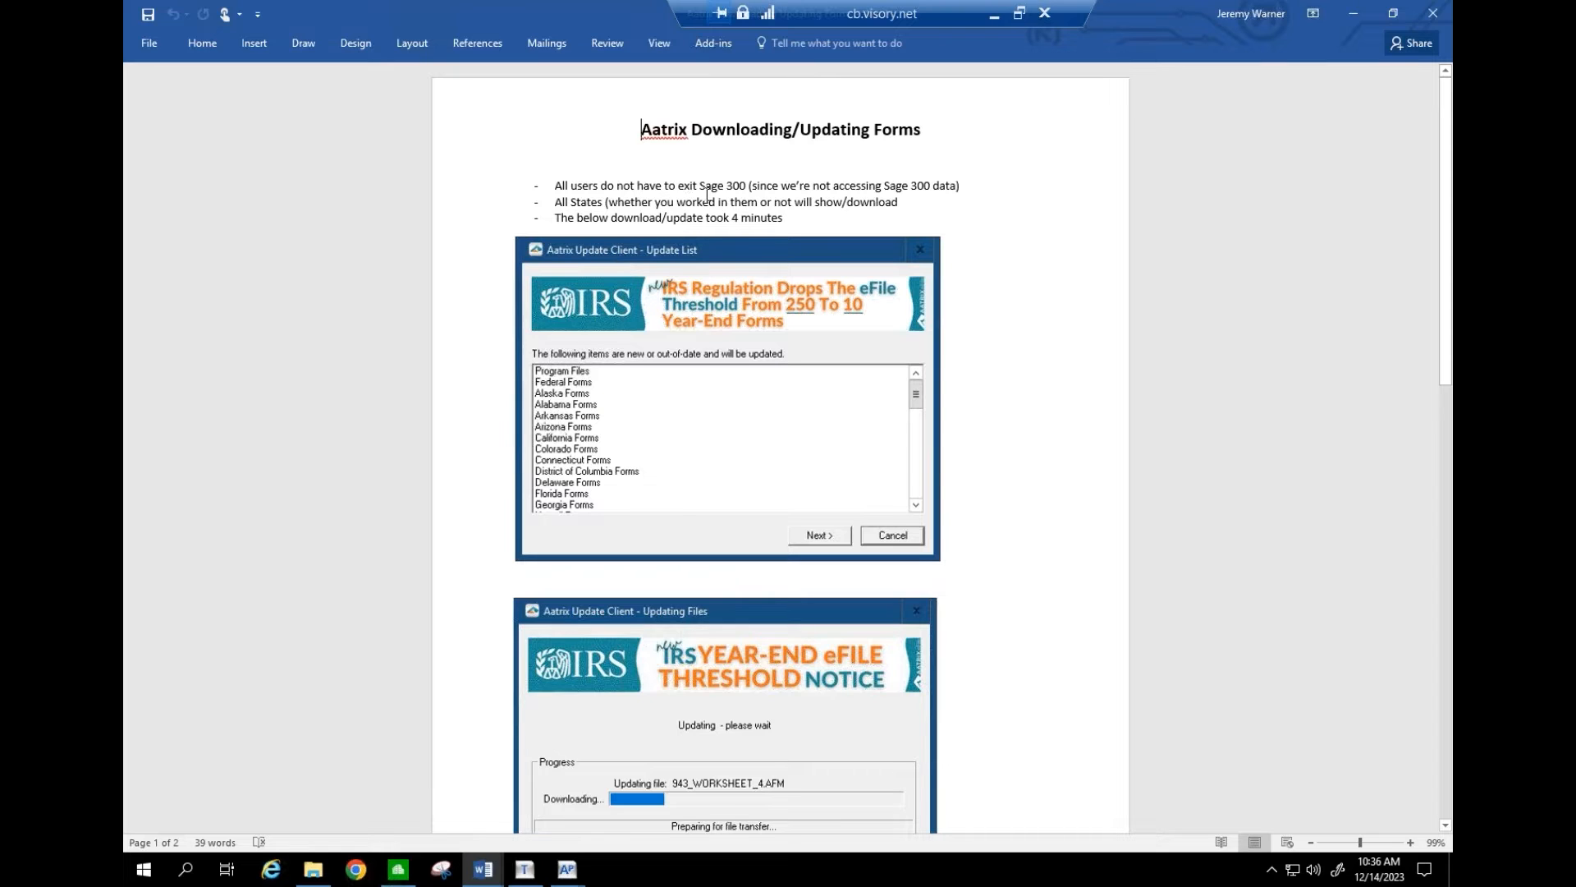
{"action": "left_click_drag", "start_coordinate": [701, 184], "coordinate": [788, 181]}
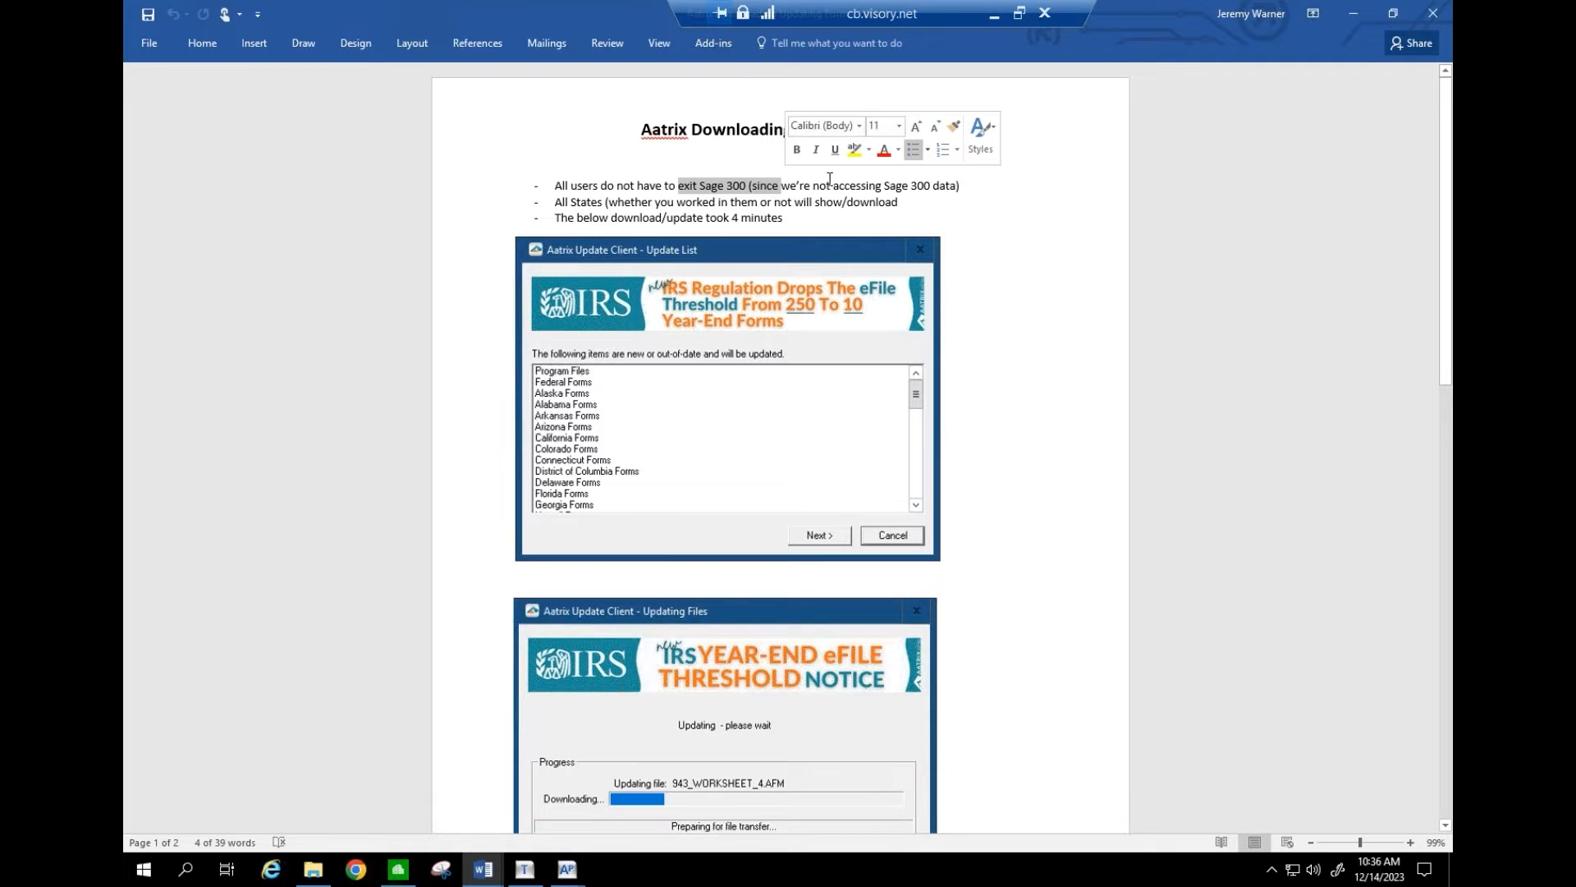
{"action": "left_click_drag", "start_coordinate": [833, 183], "coordinate": [931, 183]}
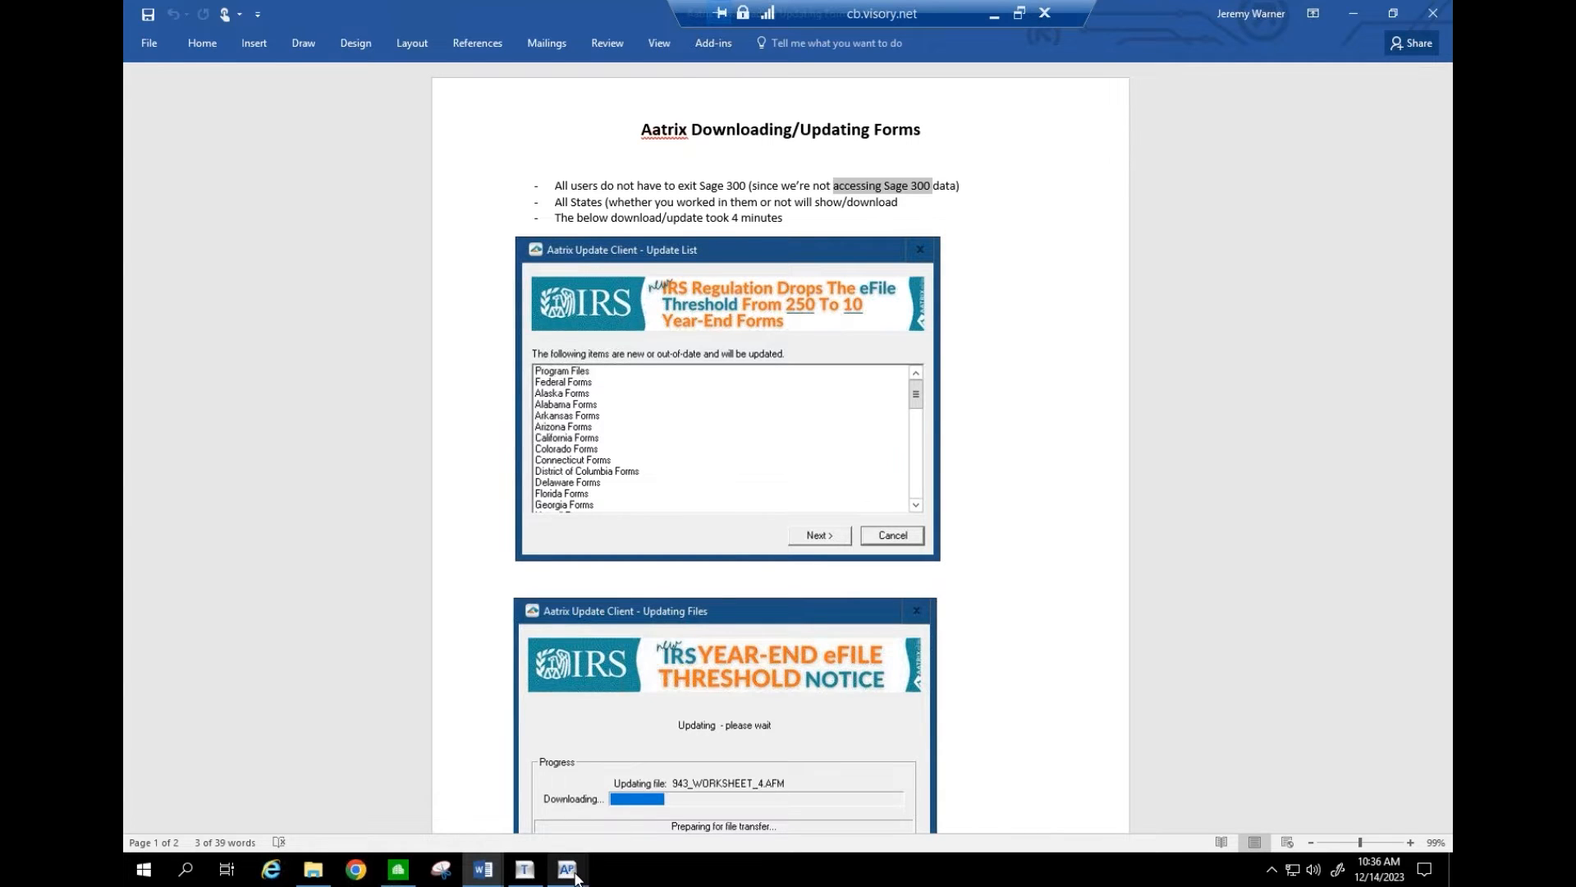
{"action": "mouse_move", "coordinate": [577, 879]}
{"action": "left_click", "coordinate": [643, 747]}
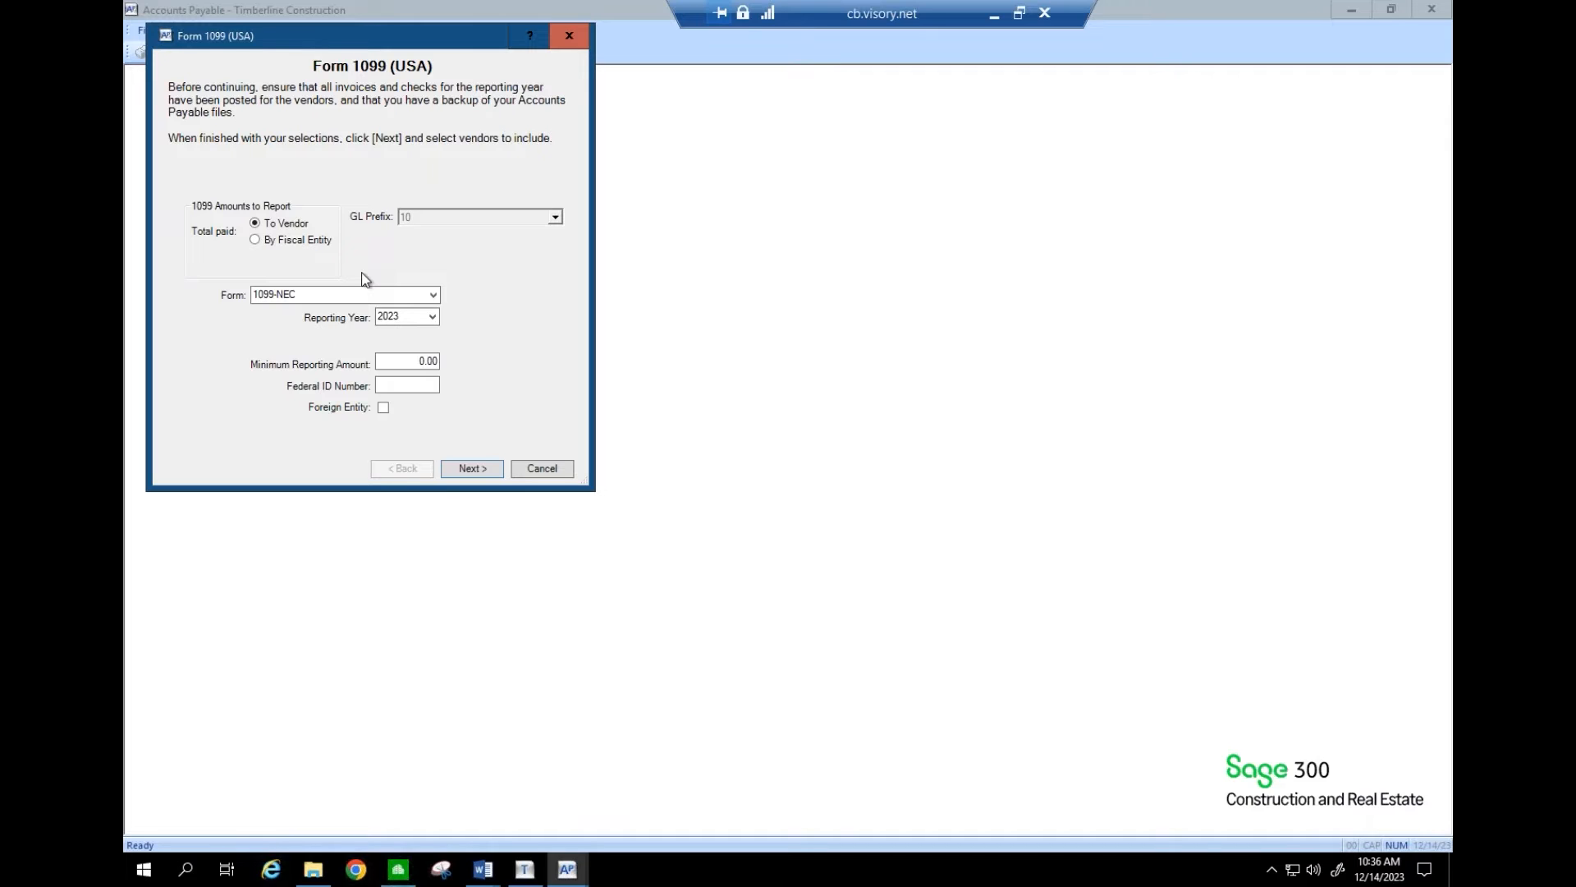
{"action": "left_click", "coordinate": [484, 870]}
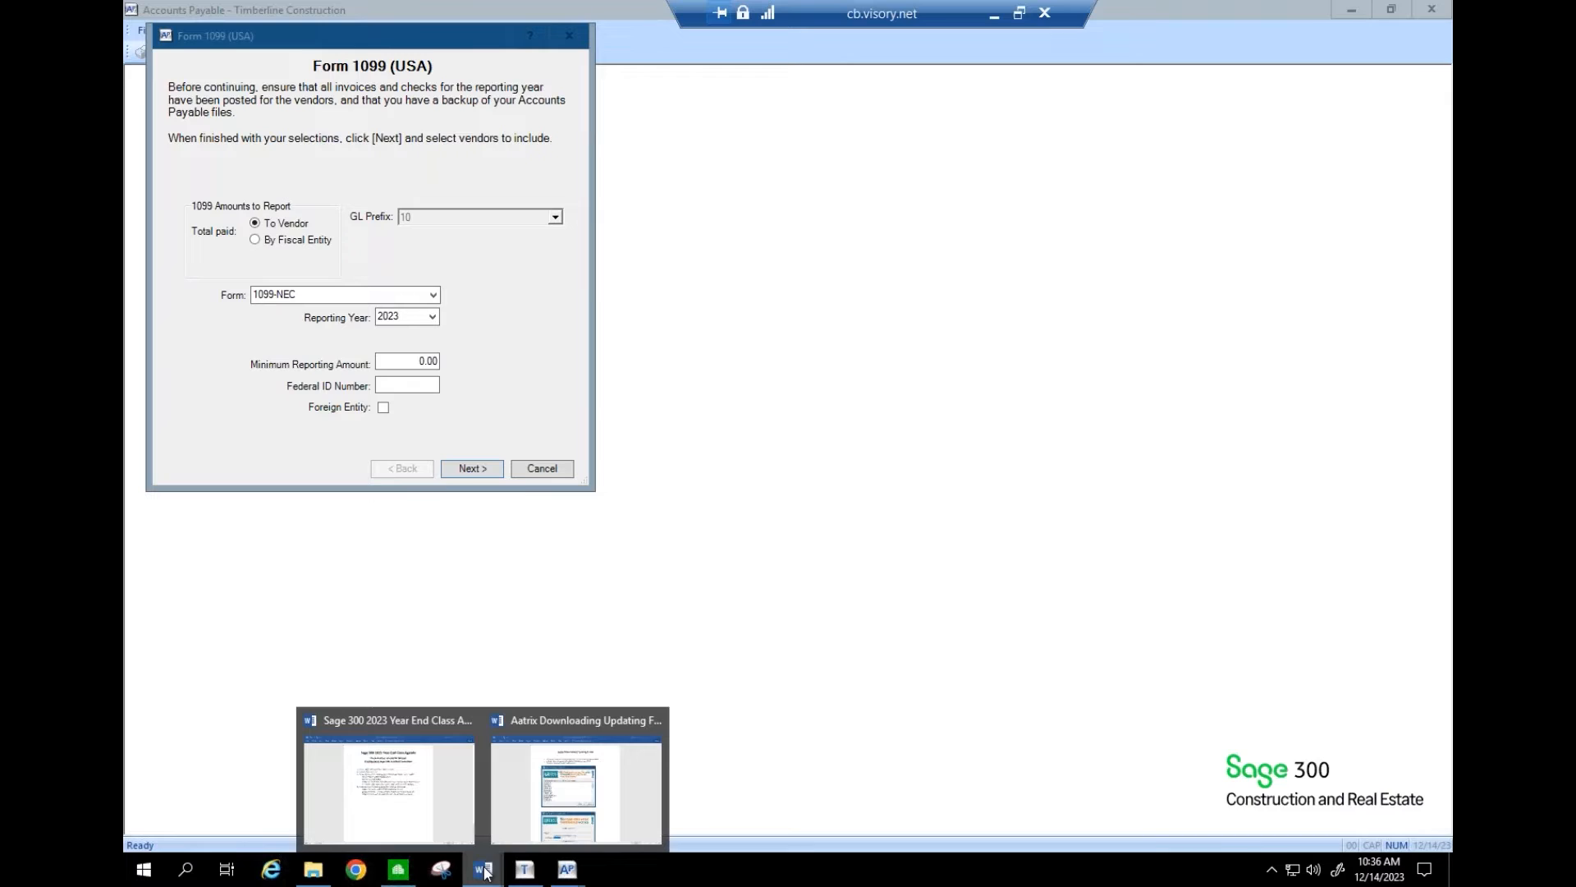
{"action": "left_click", "coordinate": [556, 812]}
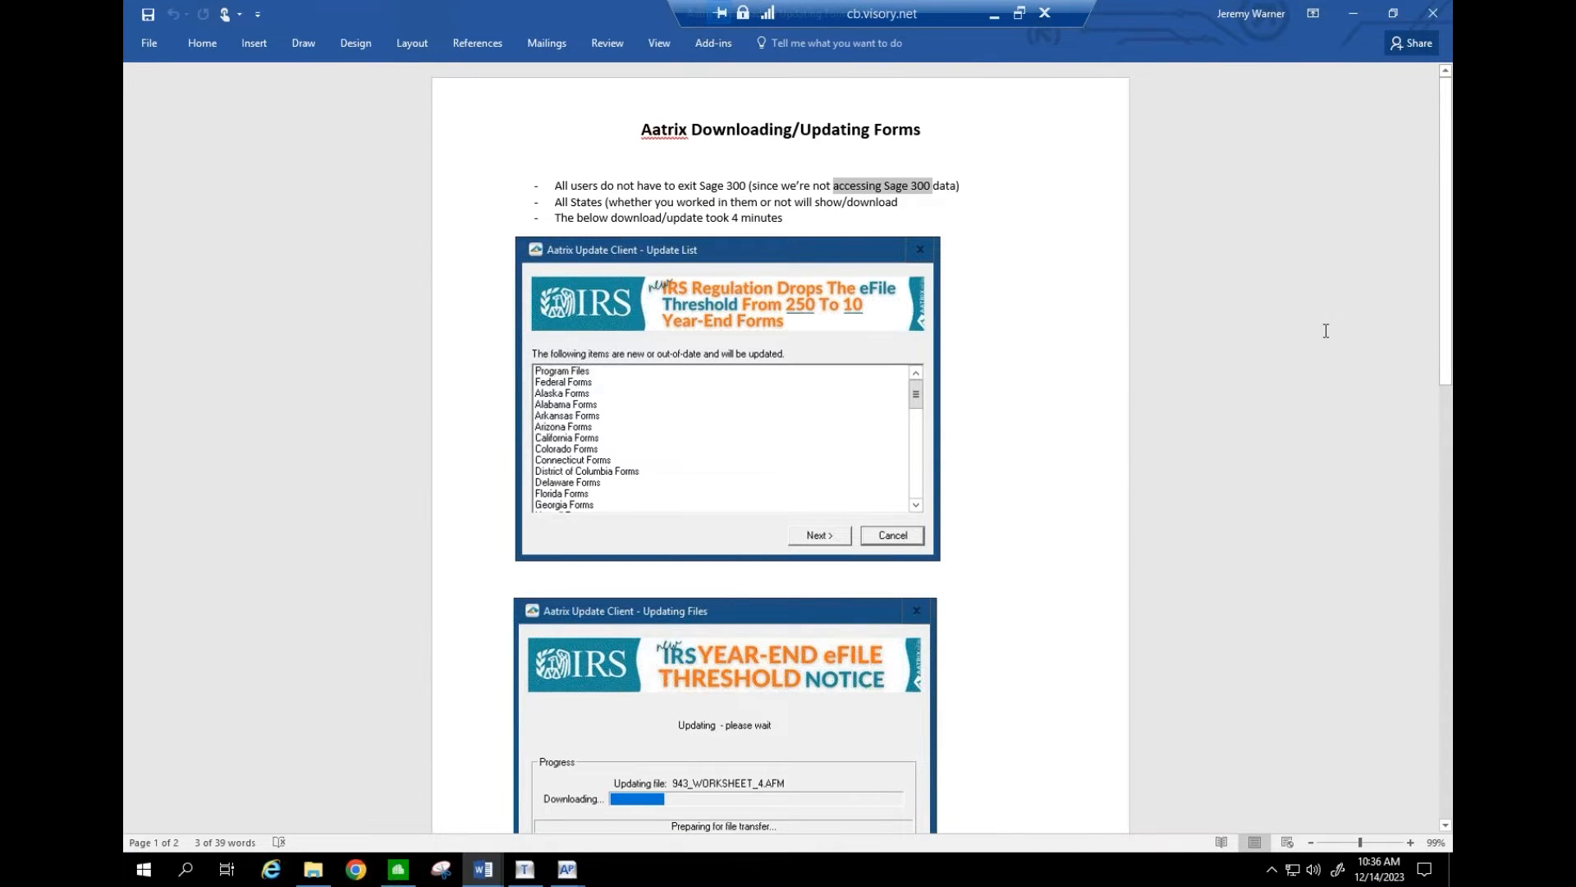
{"action": "left_click_drag", "start_coordinate": [1447, 292], "coordinate": [1450, 353]}
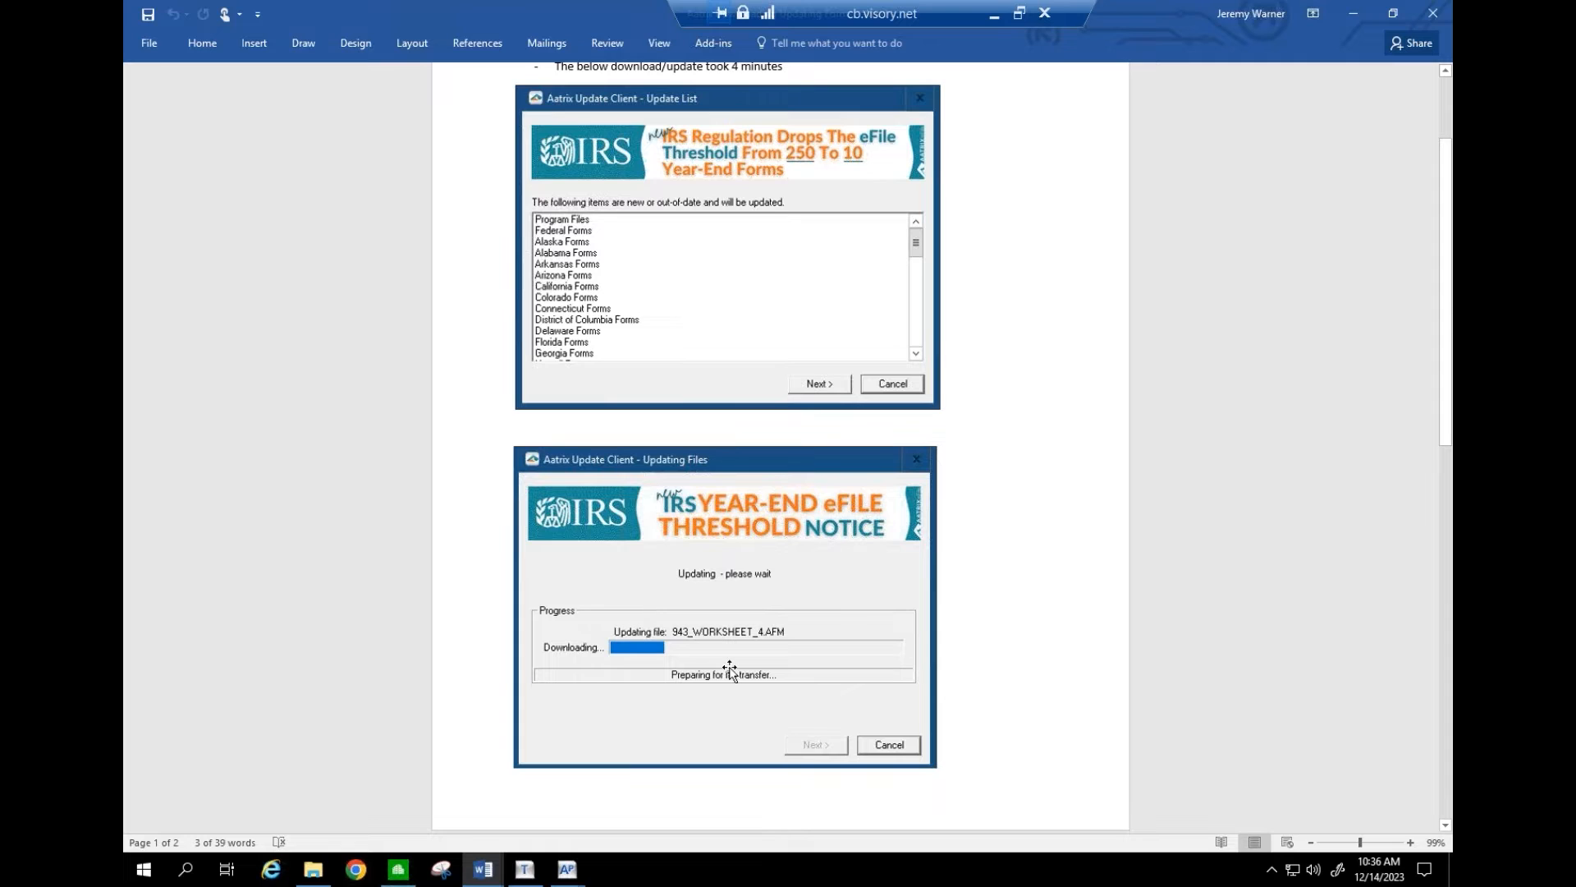
{"action": "left_click_drag", "start_coordinate": [1443, 391], "coordinate": [1449, 579]}
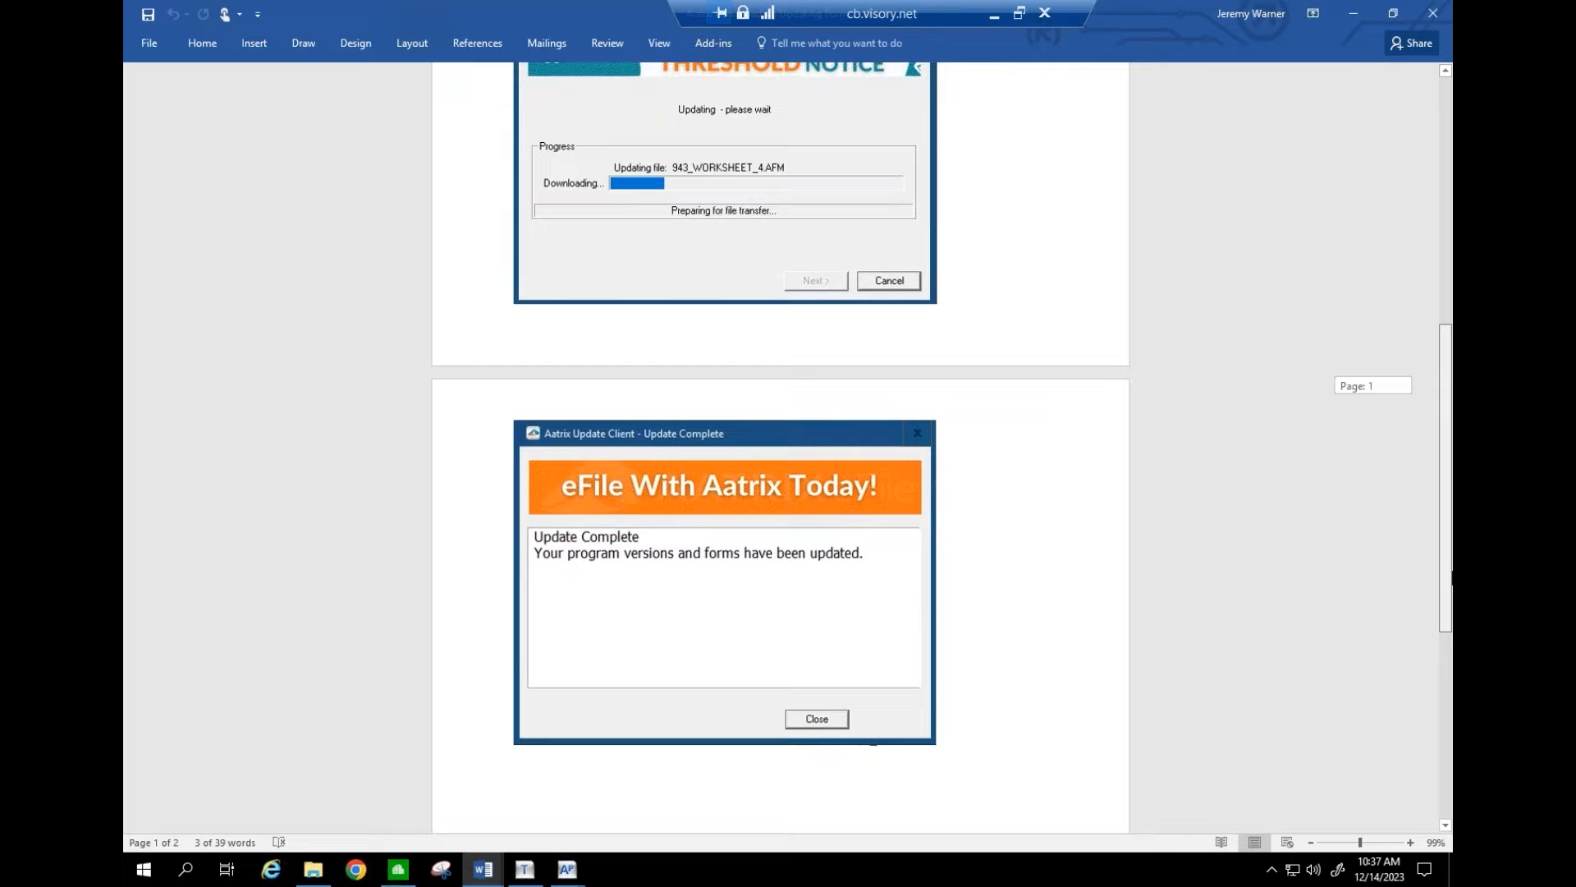
{"action": "mouse_move", "coordinate": [1452, 569]}
{"action": "left_mouse_down"}
{"action": "mouse_move", "coordinate": [1452, 535]}
{"action": "mouse_move", "coordinate": [1452, 563]}
{"action": "left_mouse_up"}
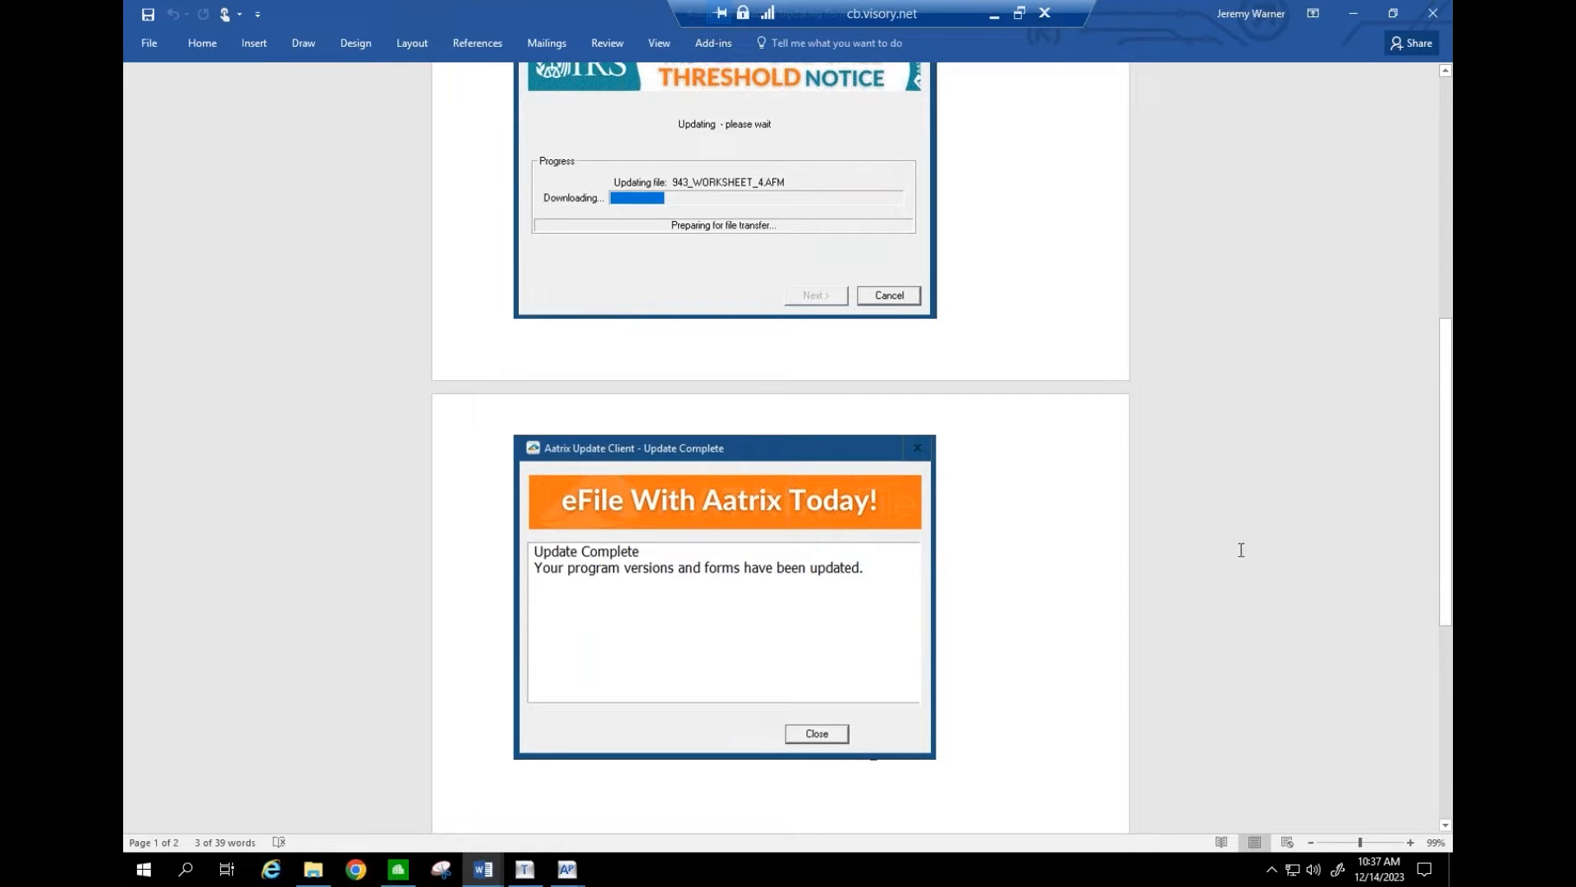
{"action": "left_click_drag", "start_coordinate": [1447, 461], "coordinate": [1447, 220]}
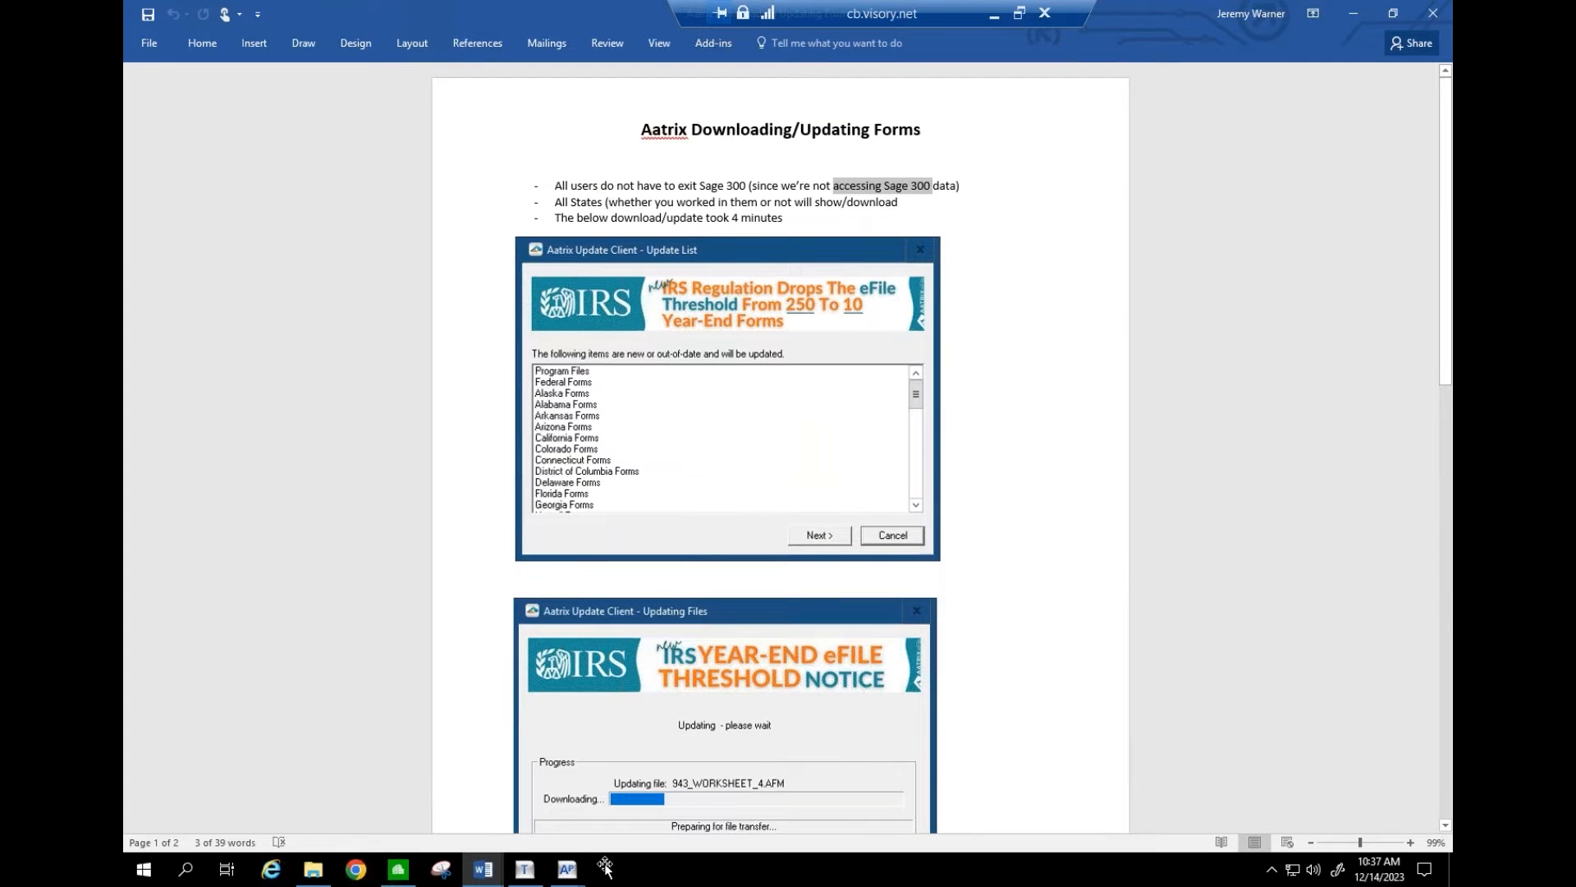
- Cancel the open Form 1099 setup and relaunch Form 1099 (USA) from Government eFile and Reporting
{"action": "left_click", "coordinate": [569, 873]}
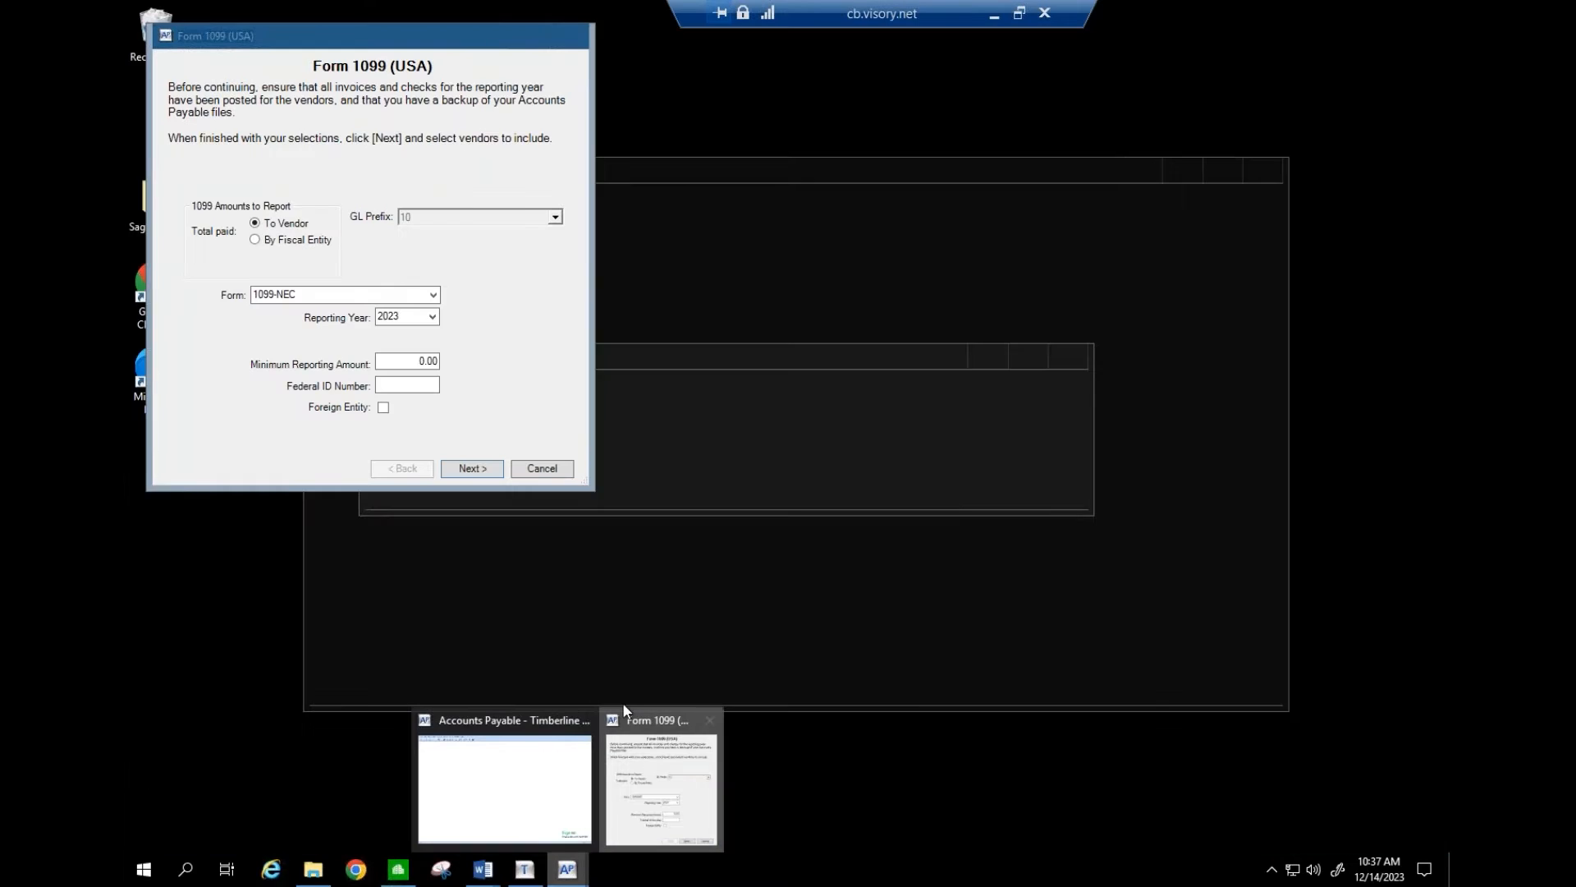
{"action": "left_click", "coordinate": [624, 714]}
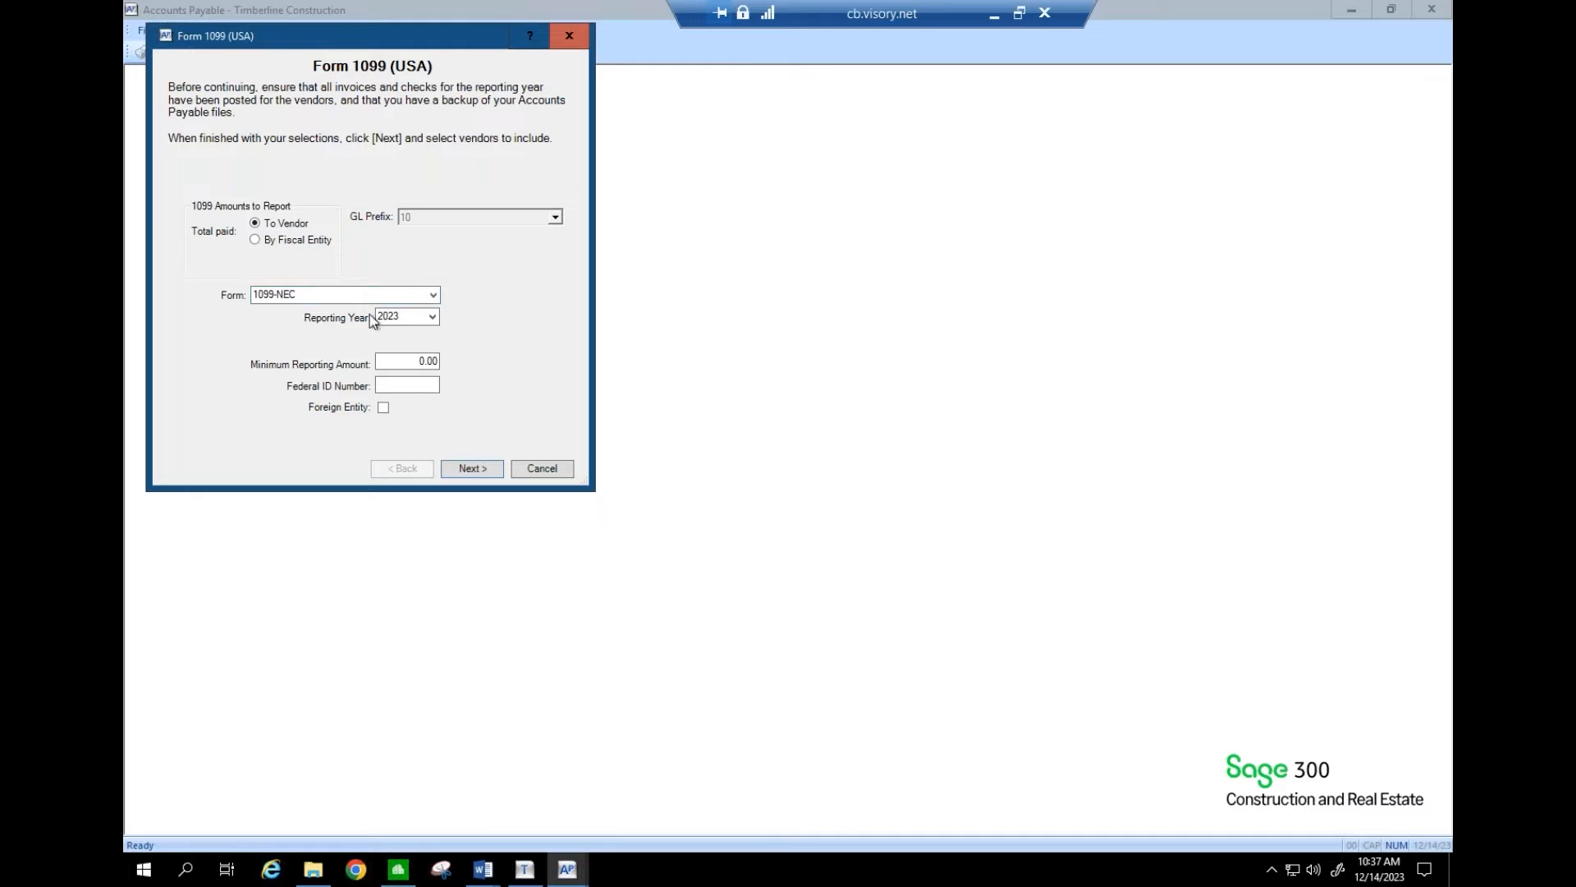
{"action": "left_click", "coordinate": [538, 467]}
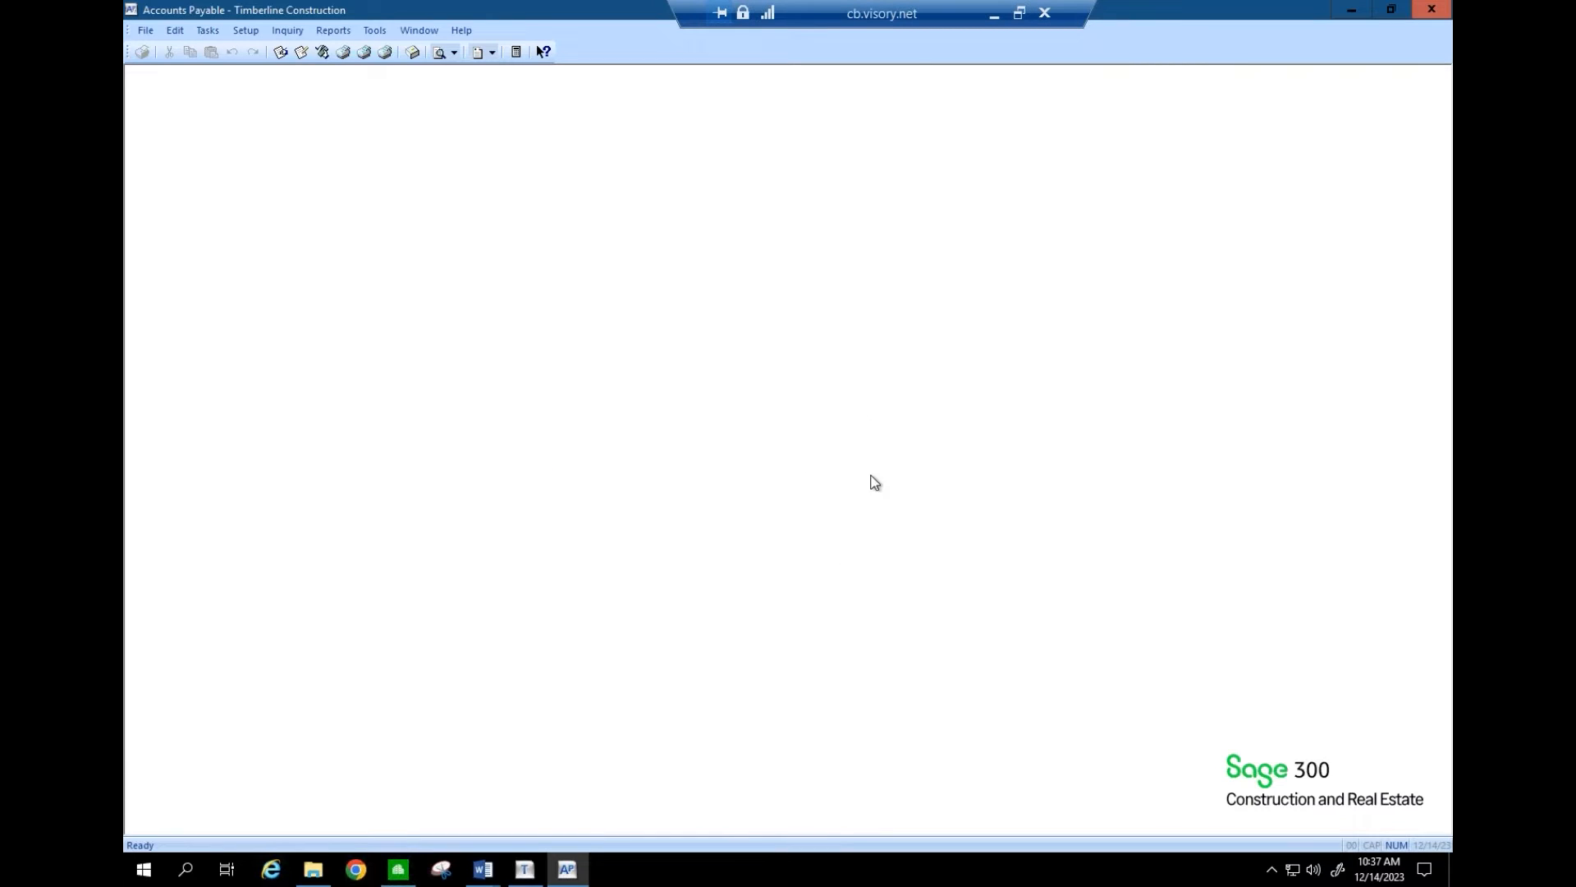
{"action": "left_click", "coordinate": [209, 31]}
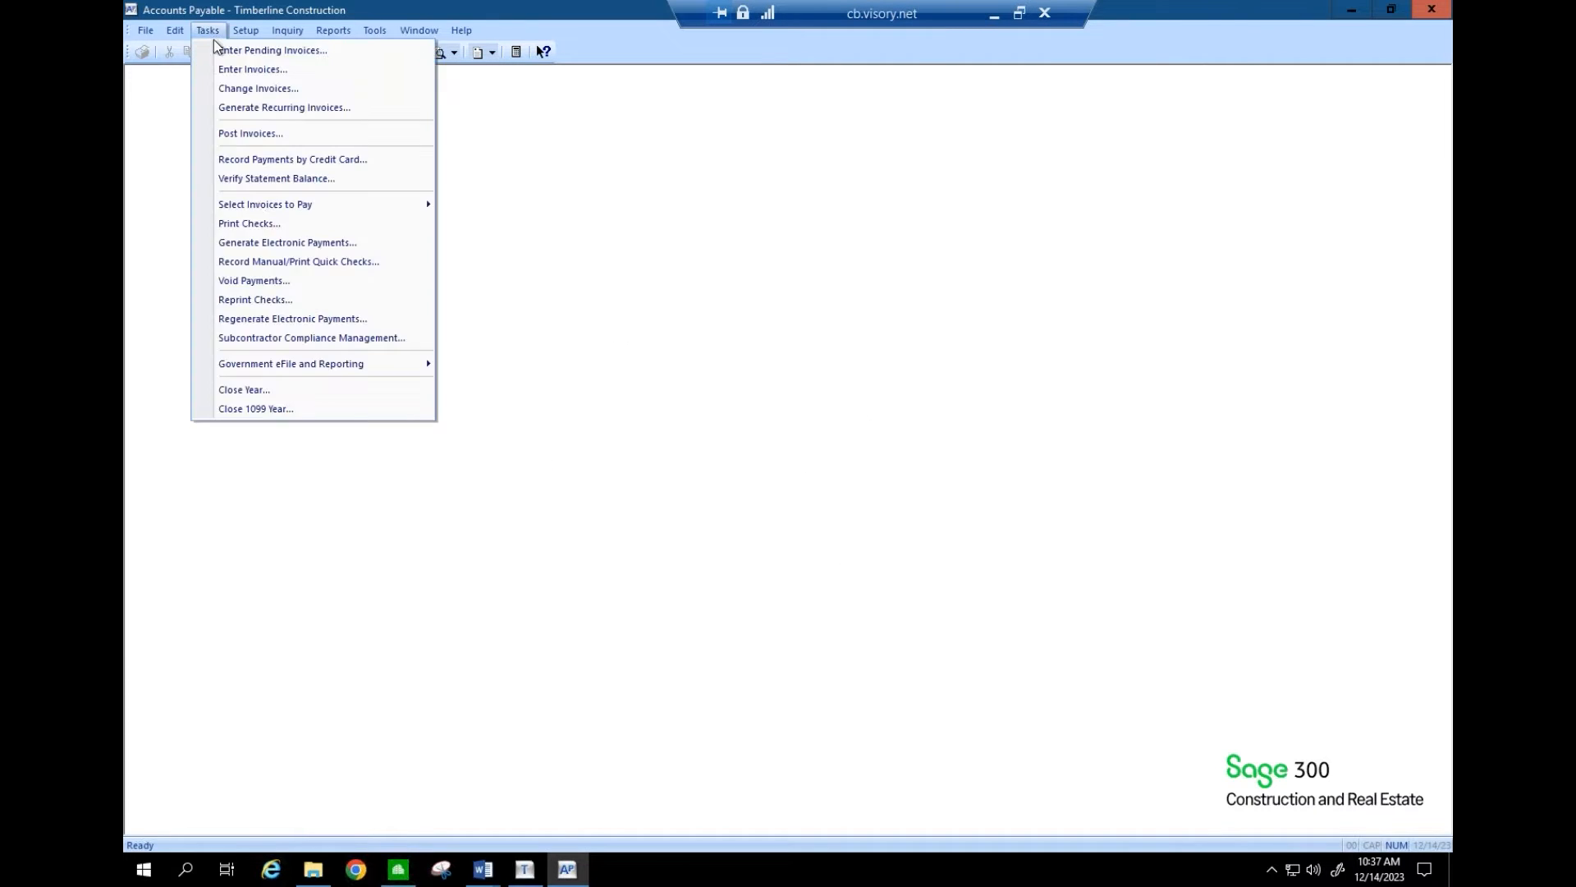
{"action": "mouse_move", "coordinate": [297, 364]}
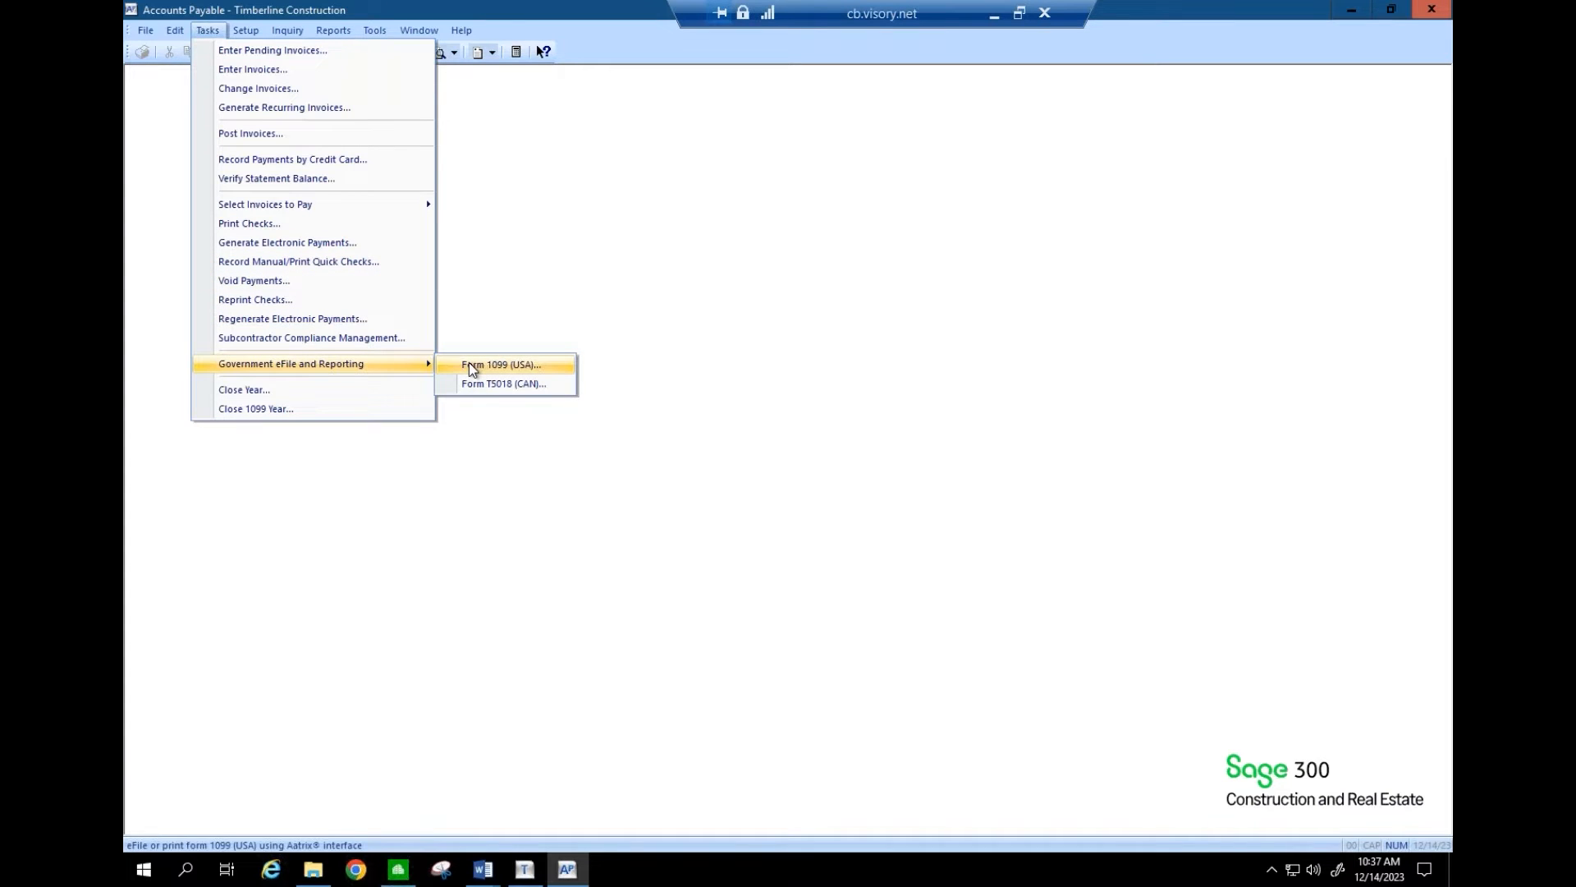
{"action": "left_click", "coordinate": [469, 364]}
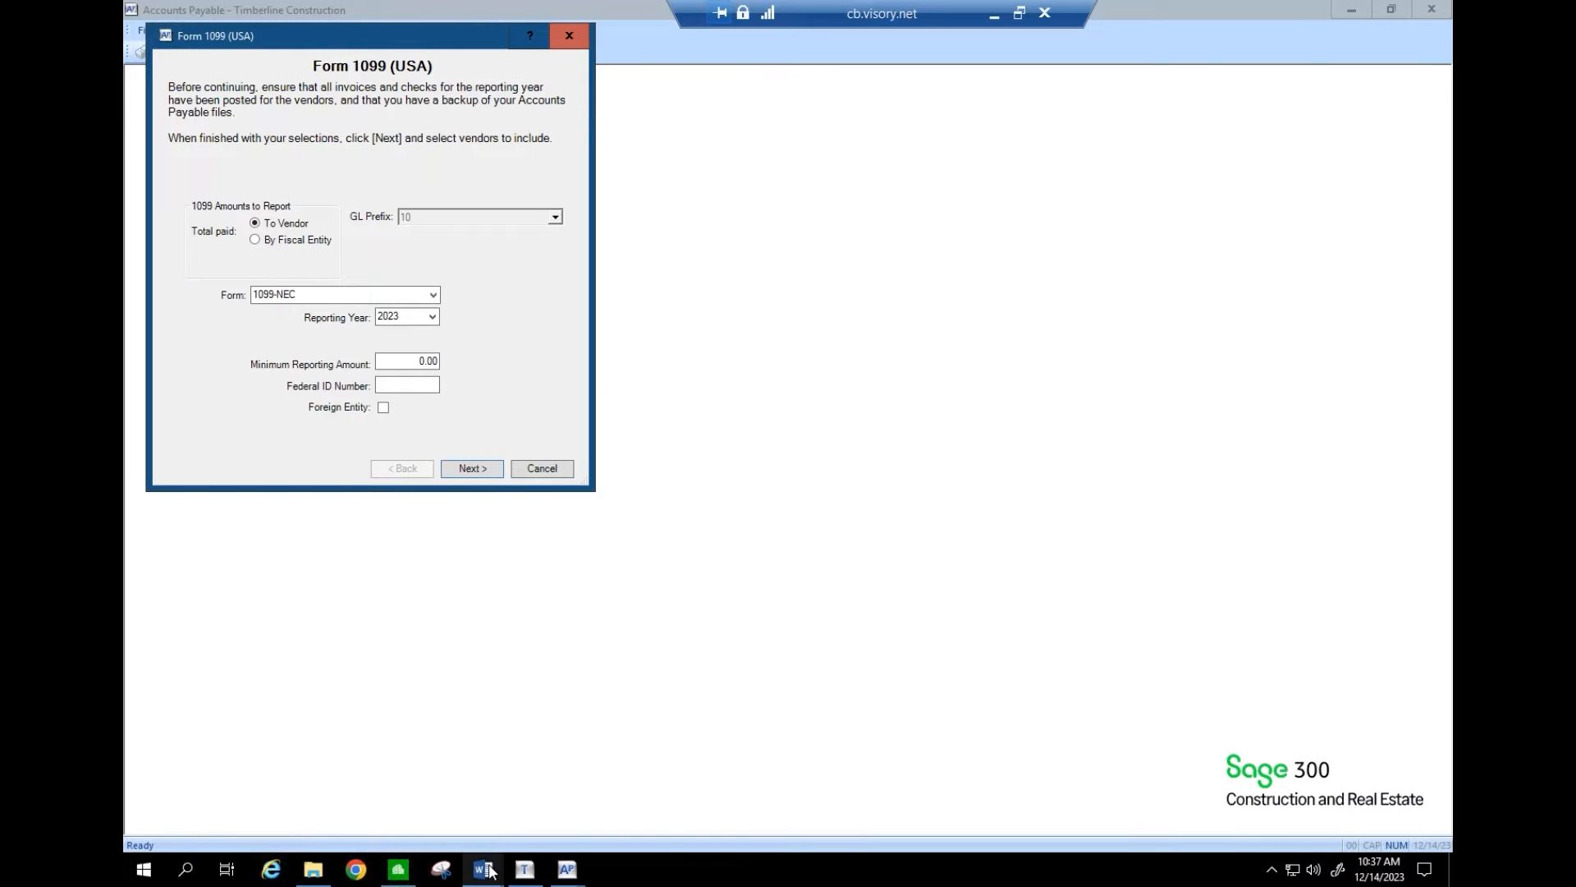
- Review the Aatrix notes, highlighting the 4-minute update time, then close the document
{"action": "mouse_move", "coordinate": [490, 870]}
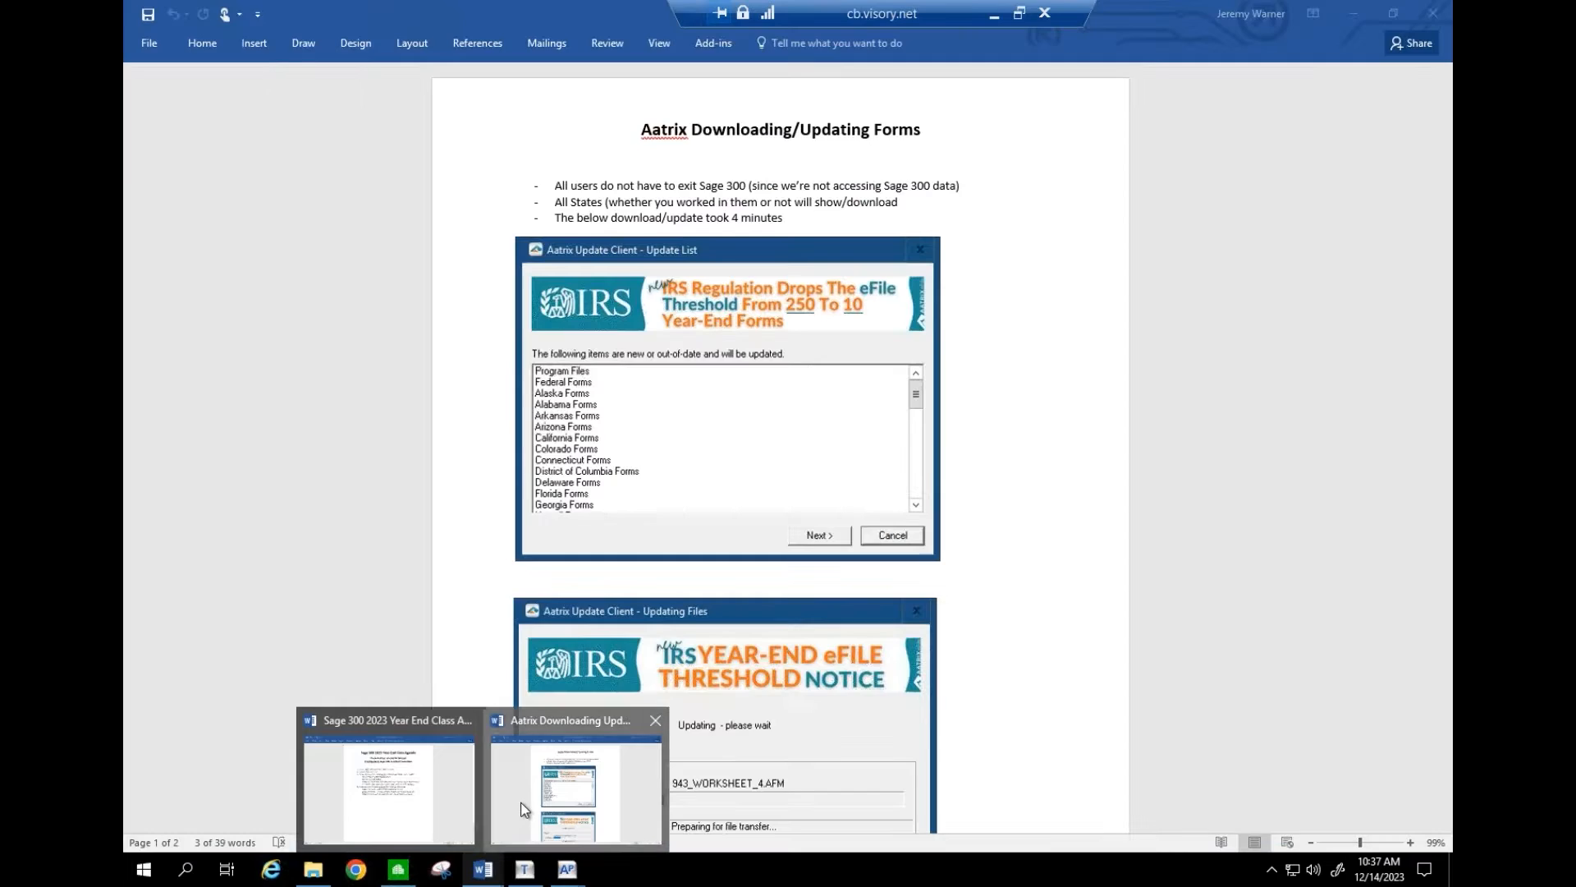
{"action": "left_click", "coordinate": [520, 804]}
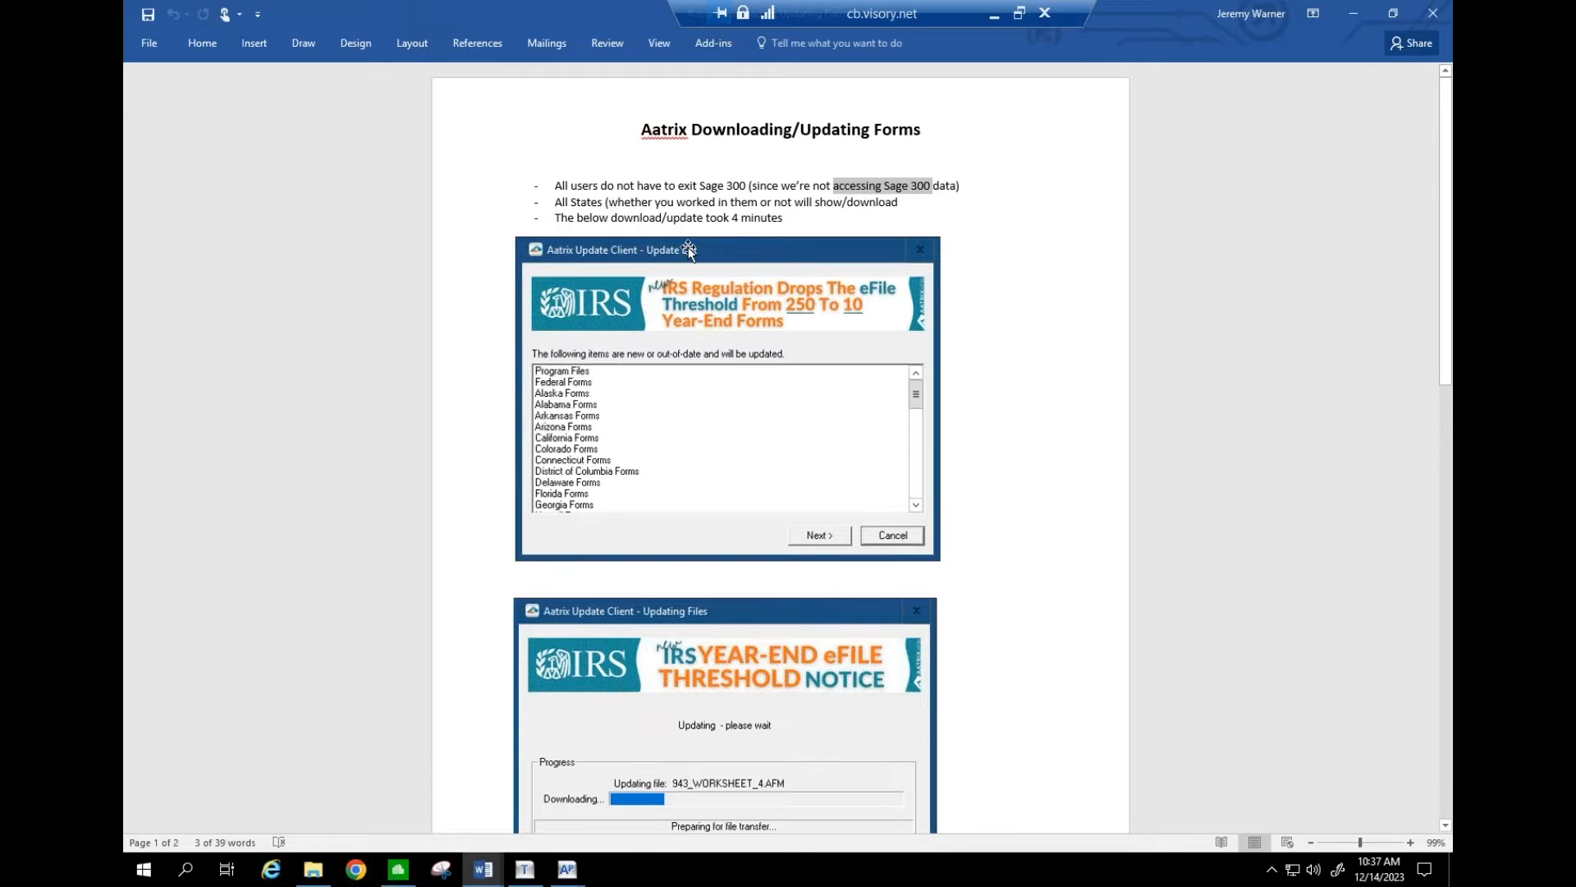
{"action": "left_click_drag", "start_coordinate": [688, 215], "coordinate": [770, 215]}
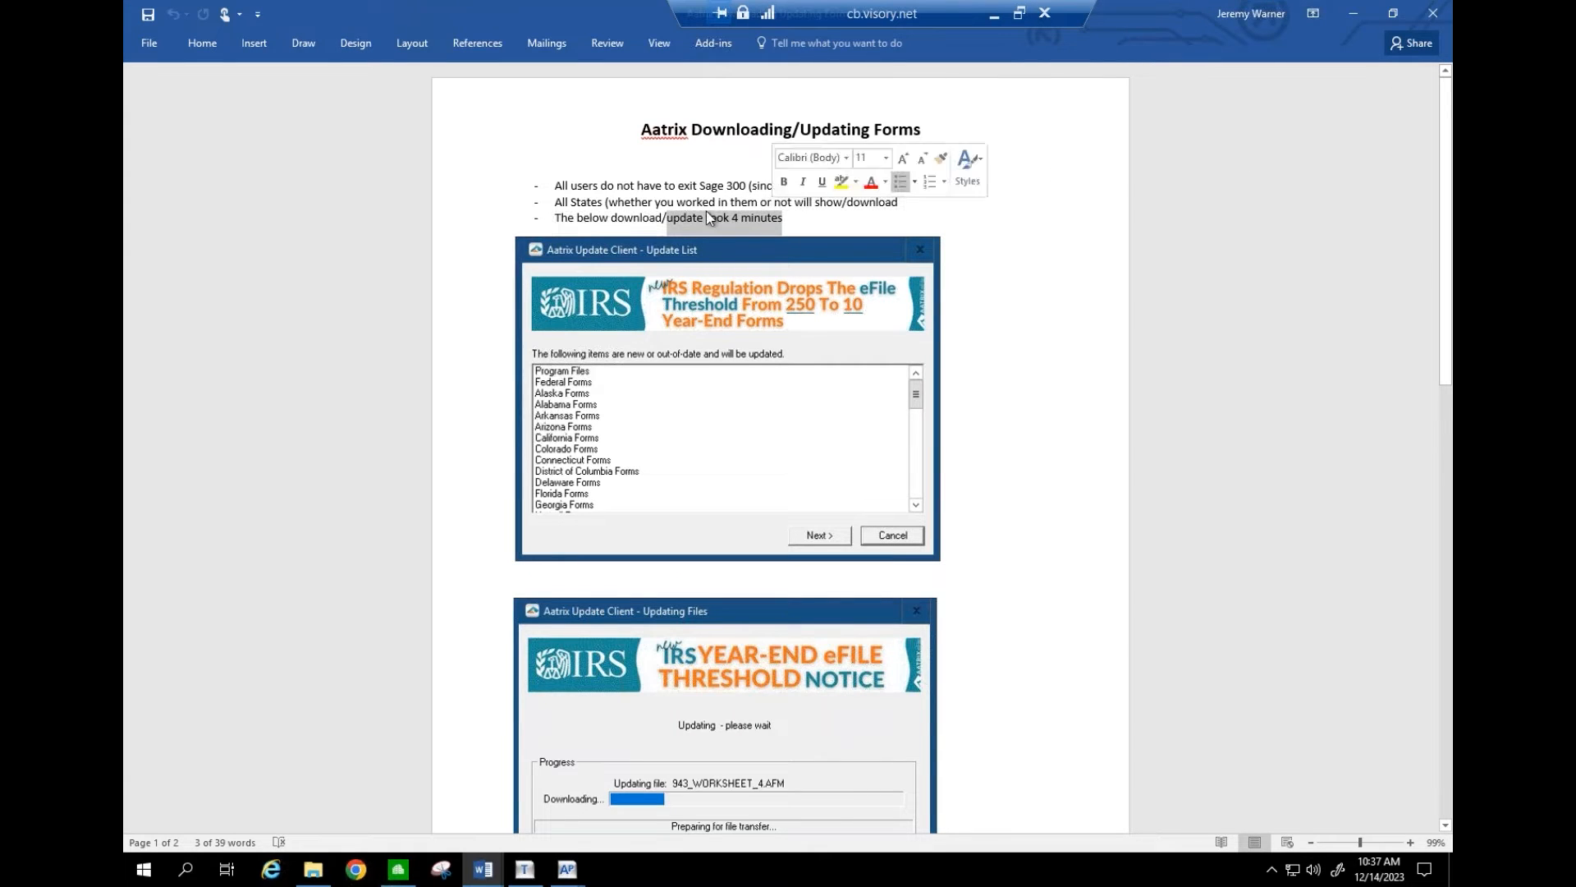
{"action": "left_click", "coordinate": [654, 202]}
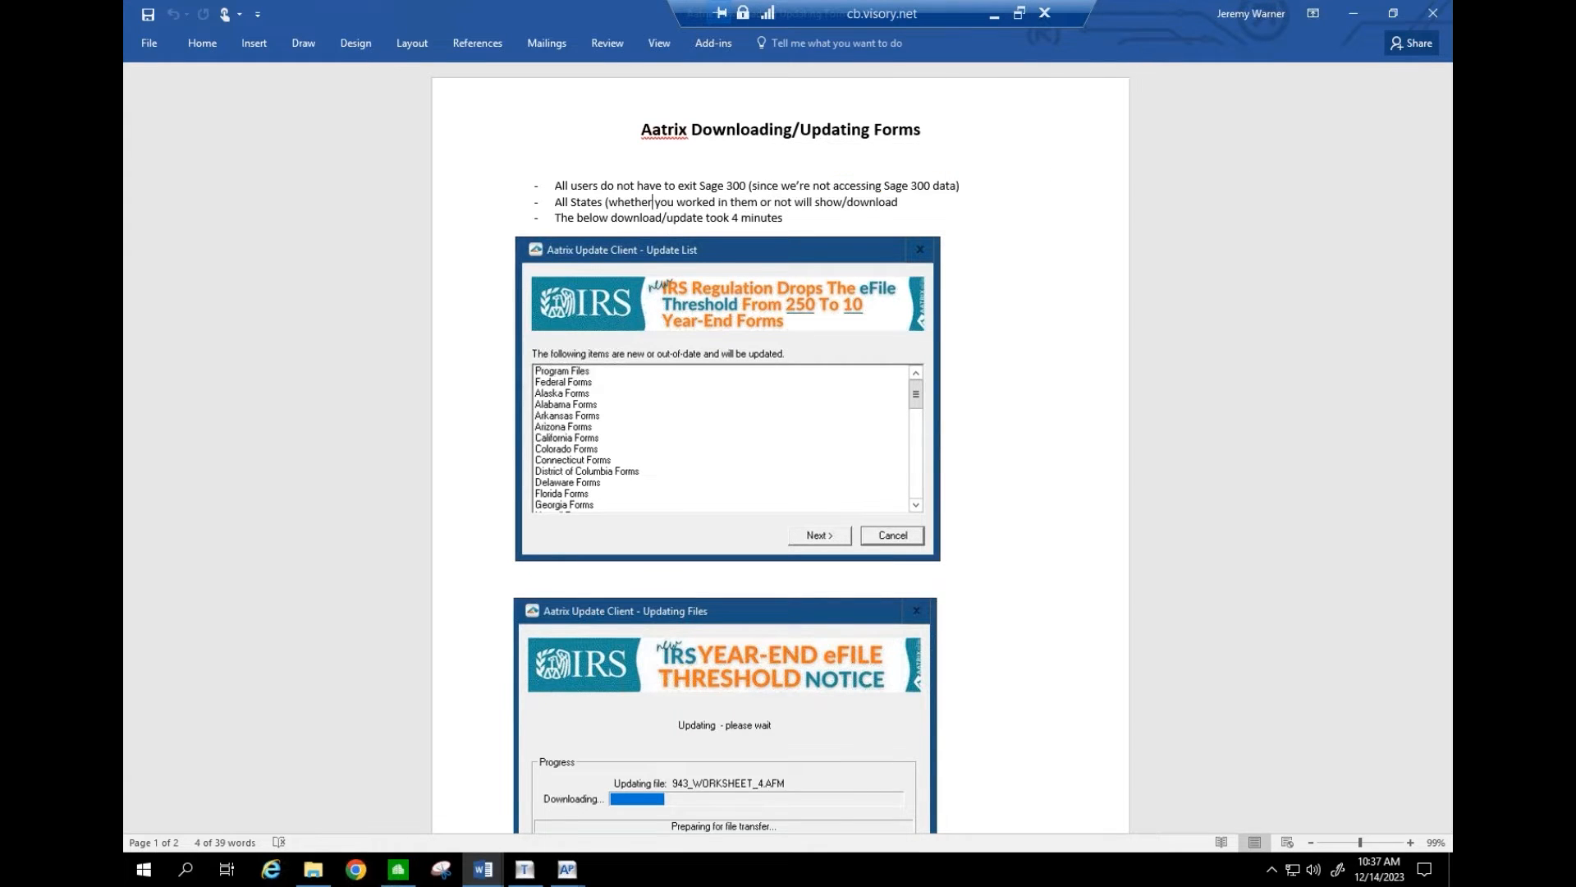
{"action": "left_click", "coordinate": [1433, 13]}
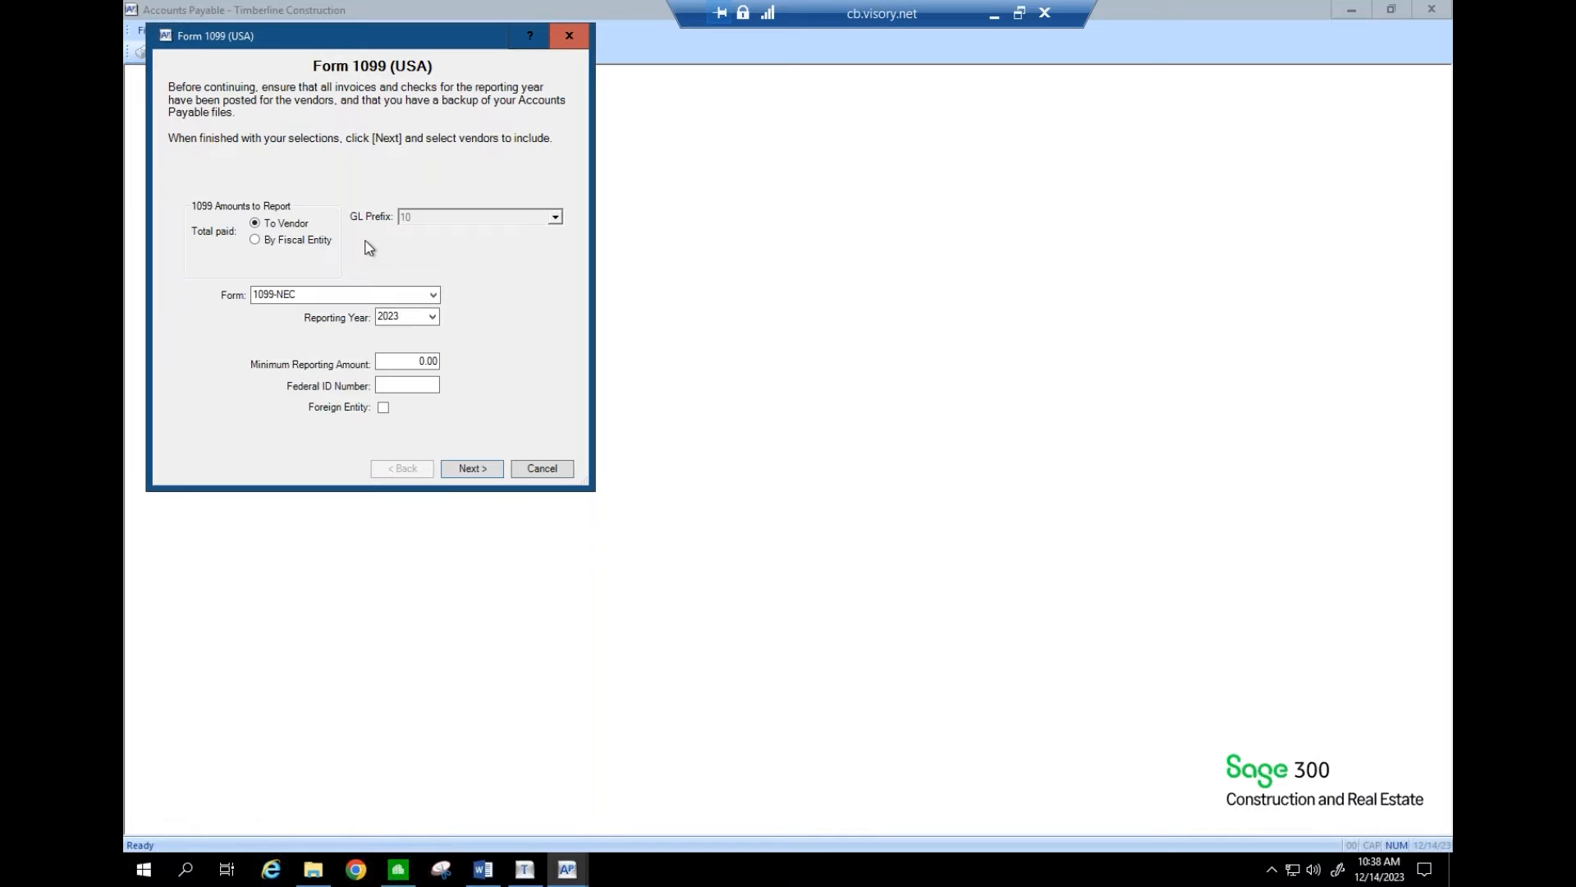
- Set Form 1099 to report totals by fiscal entity with GL prefix 10
{"action": "left_click", "coordinate": [256, 240]}
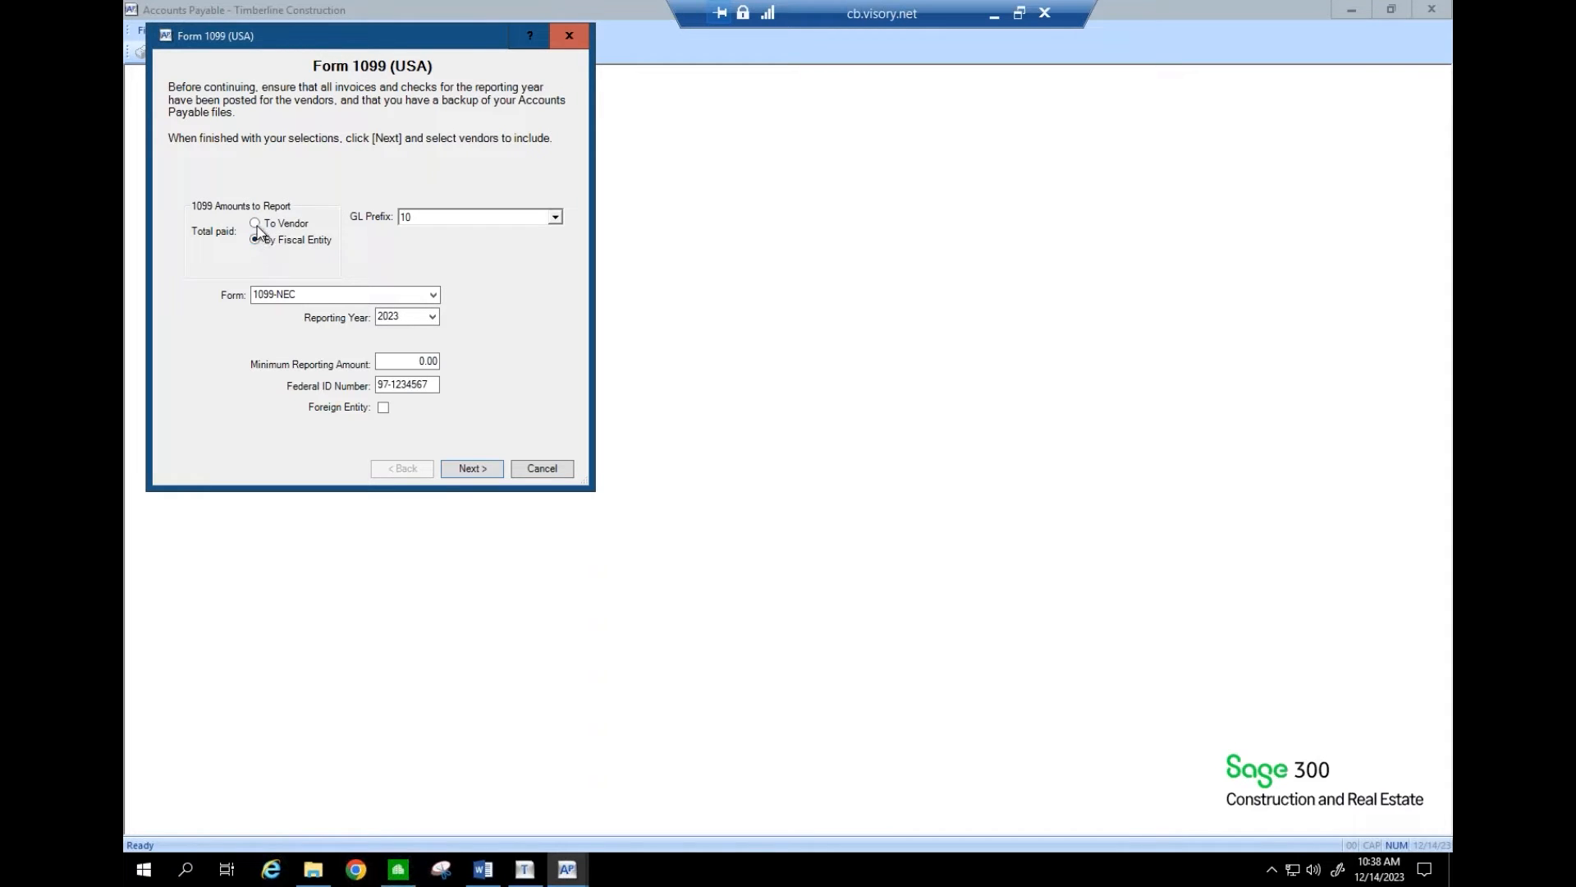
{"action": "left_click", "coordinate": [255, 224]}
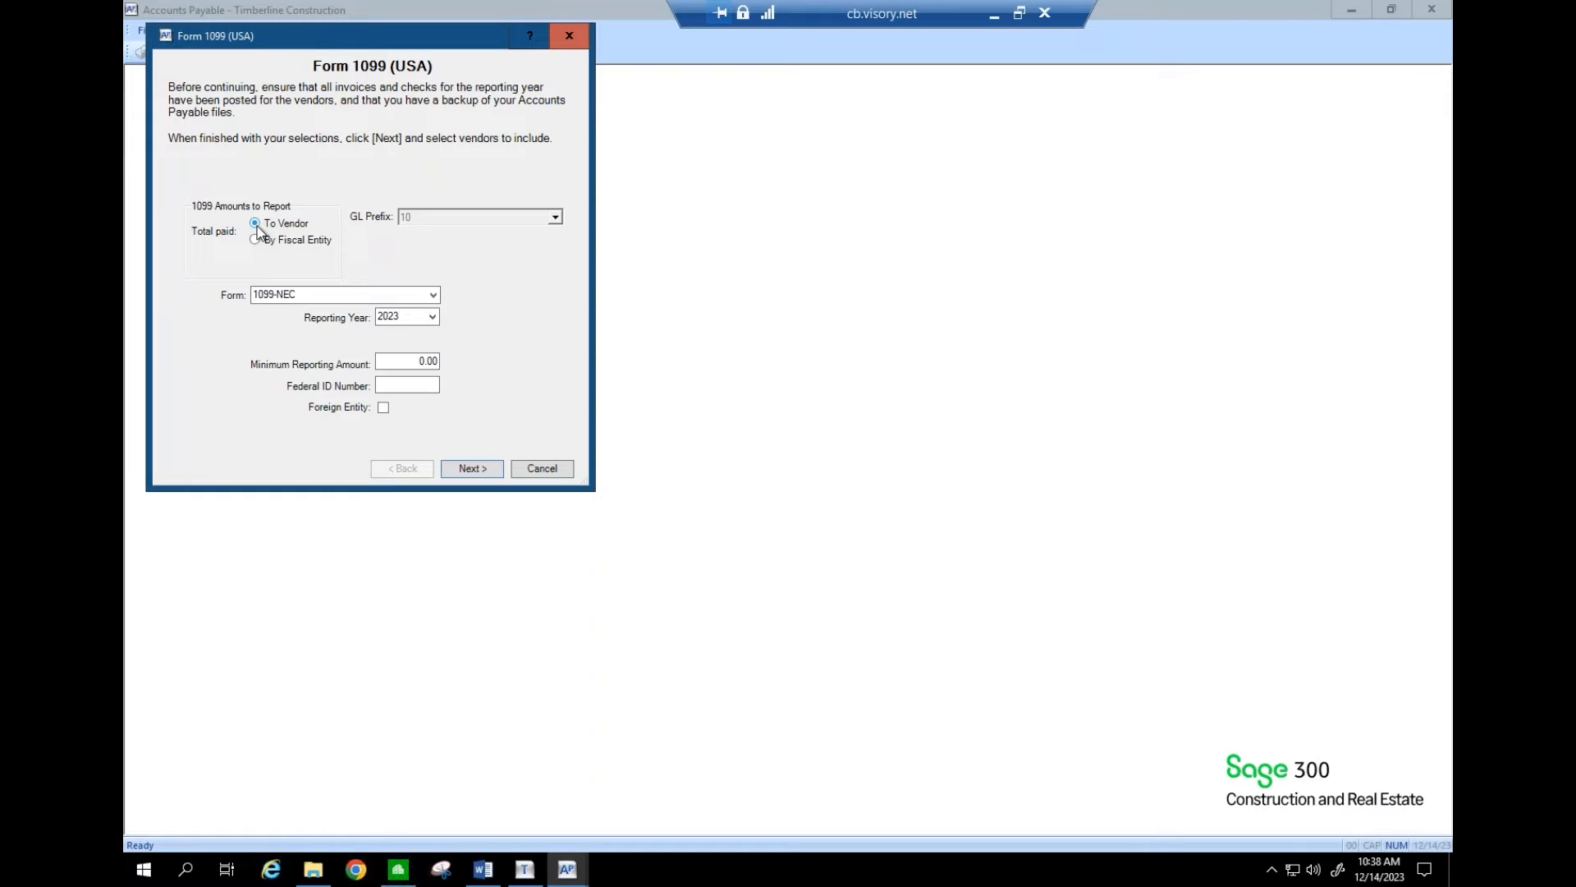
{"action": "left_click", "coordinate": [255, 240]}
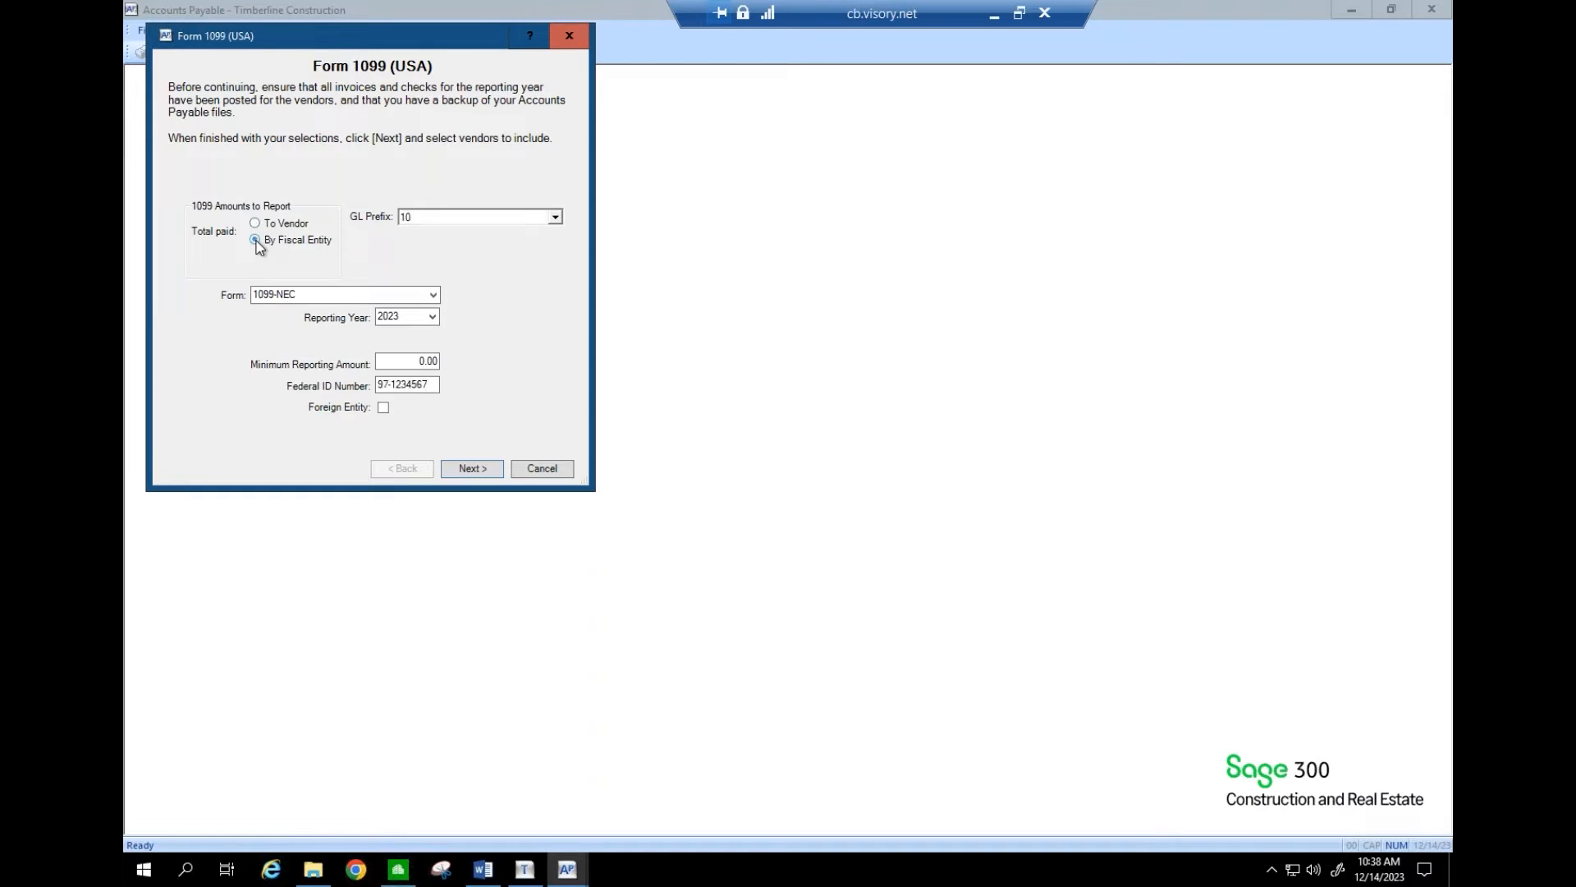
{"action": "left_click", "coordinate": [560, 218]}
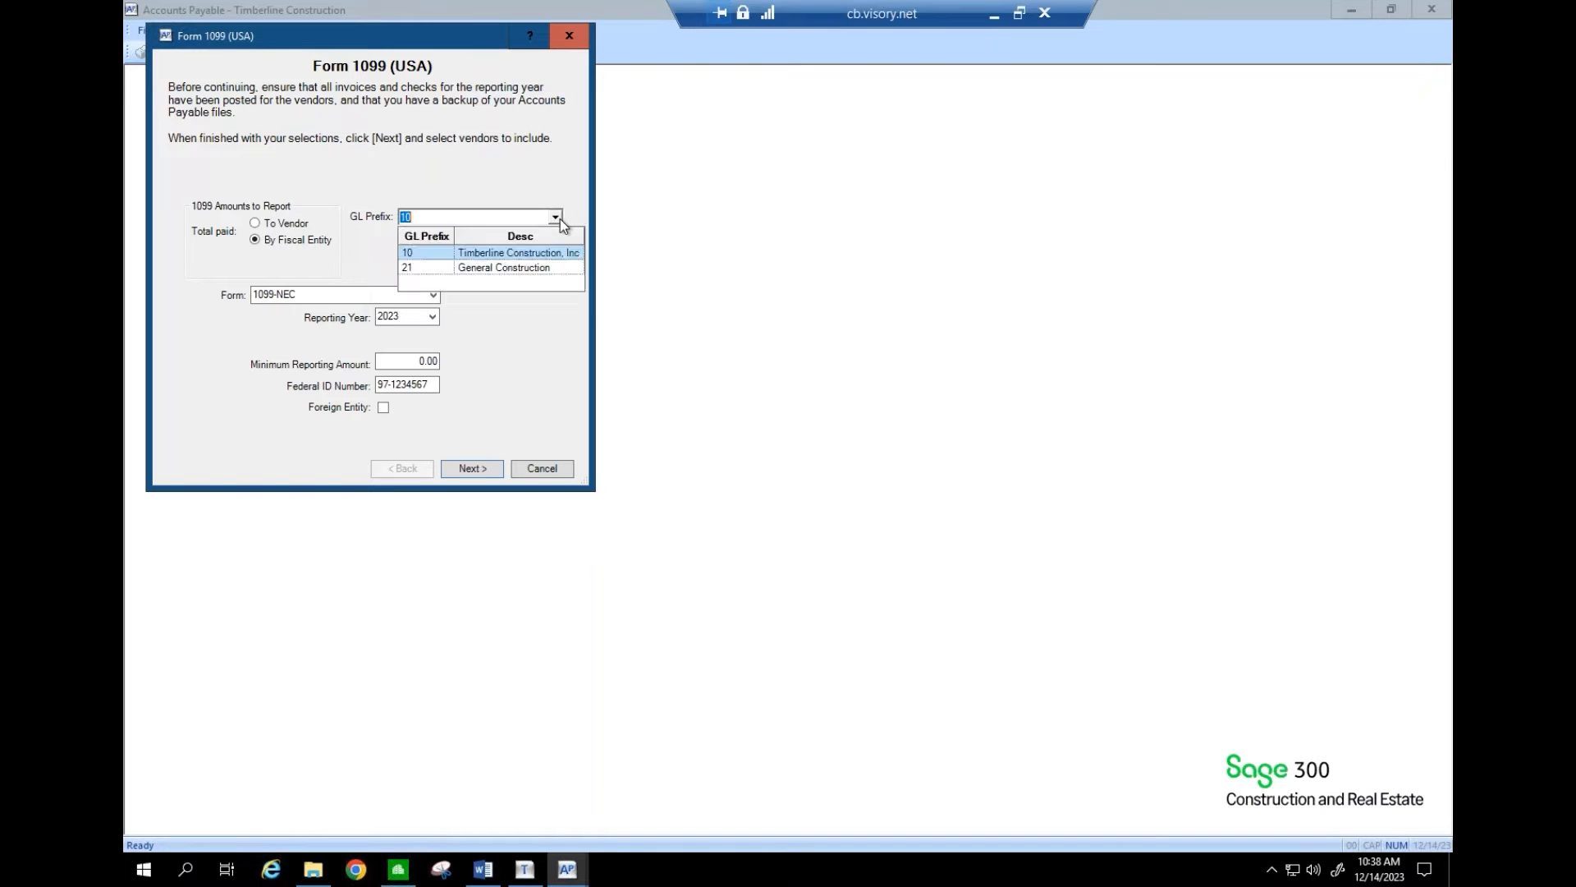
{"action": "left_click", "coordinate": [496, 254]}
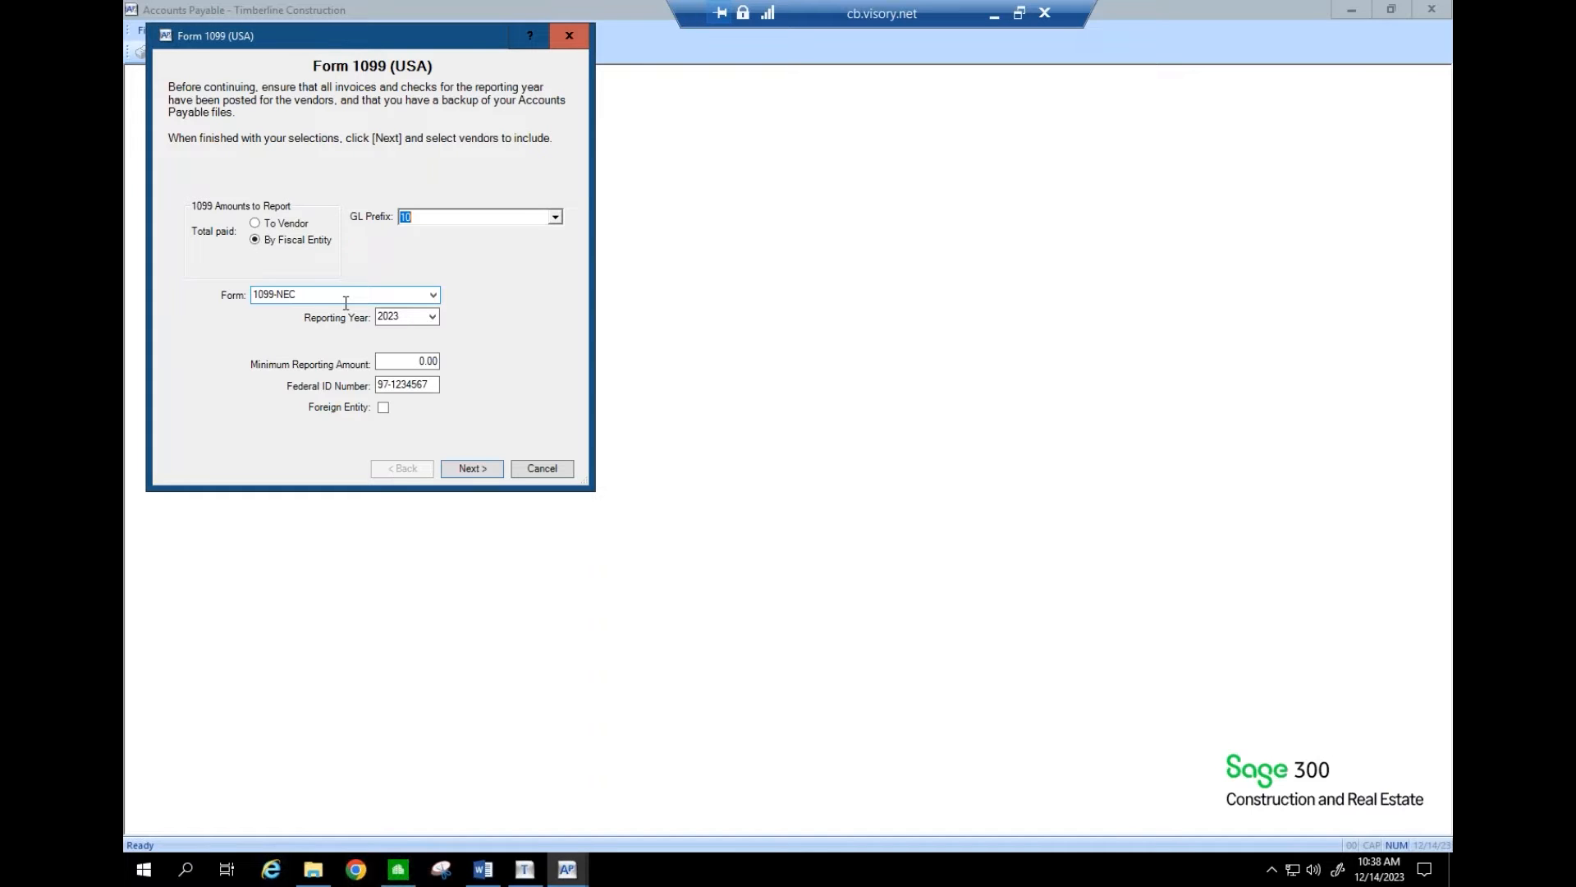
{"action": "left_click", "coordinate": [431, 318]}
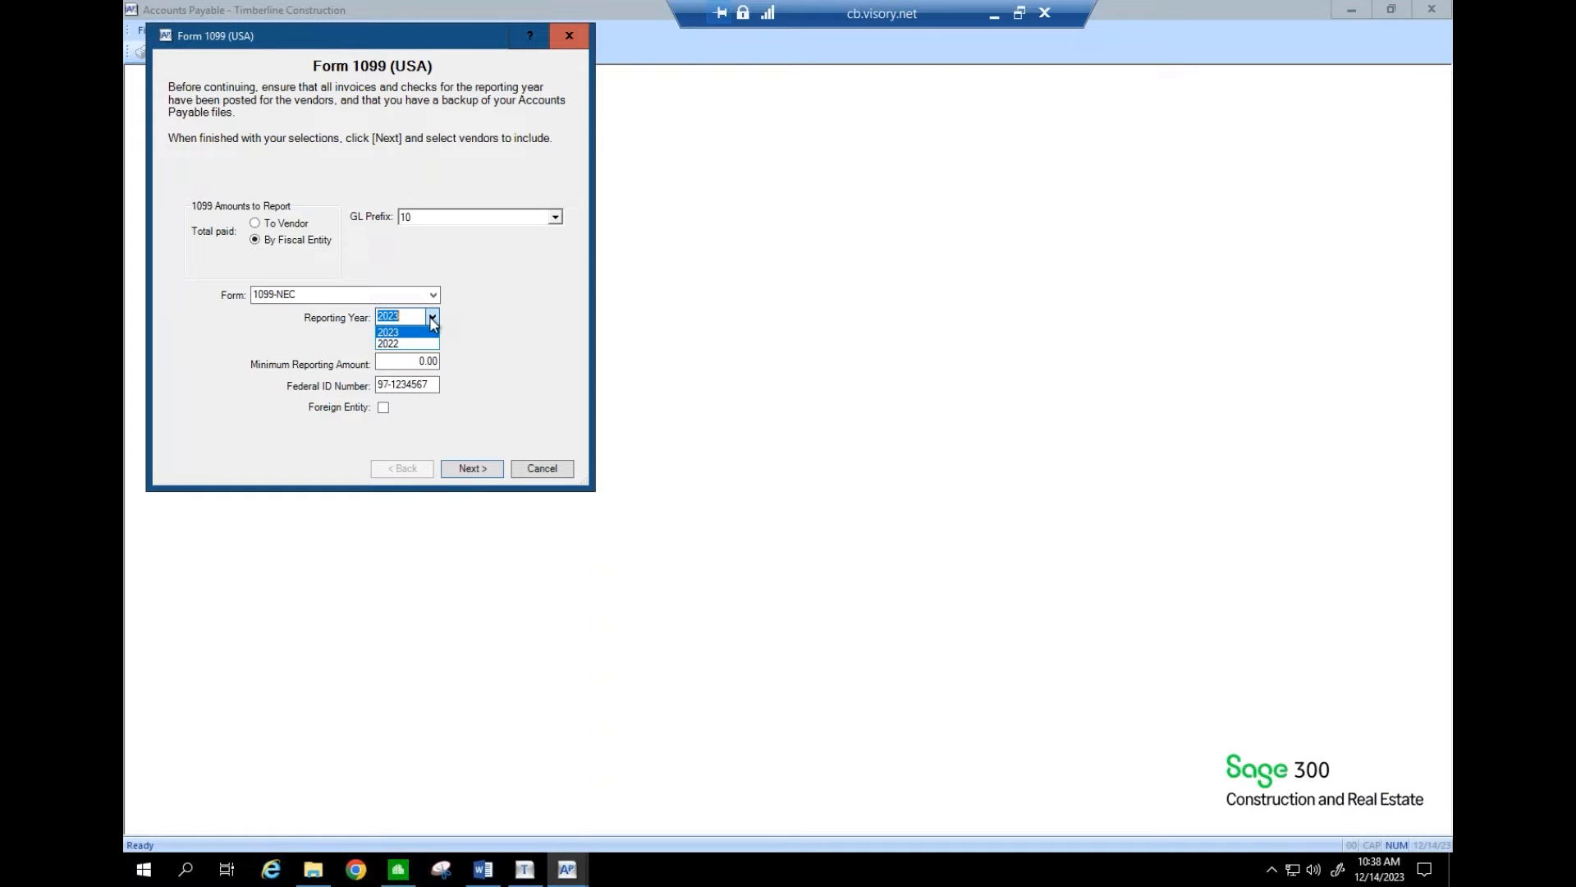
{"action": "left_click", "coordinate": [431, 319]}
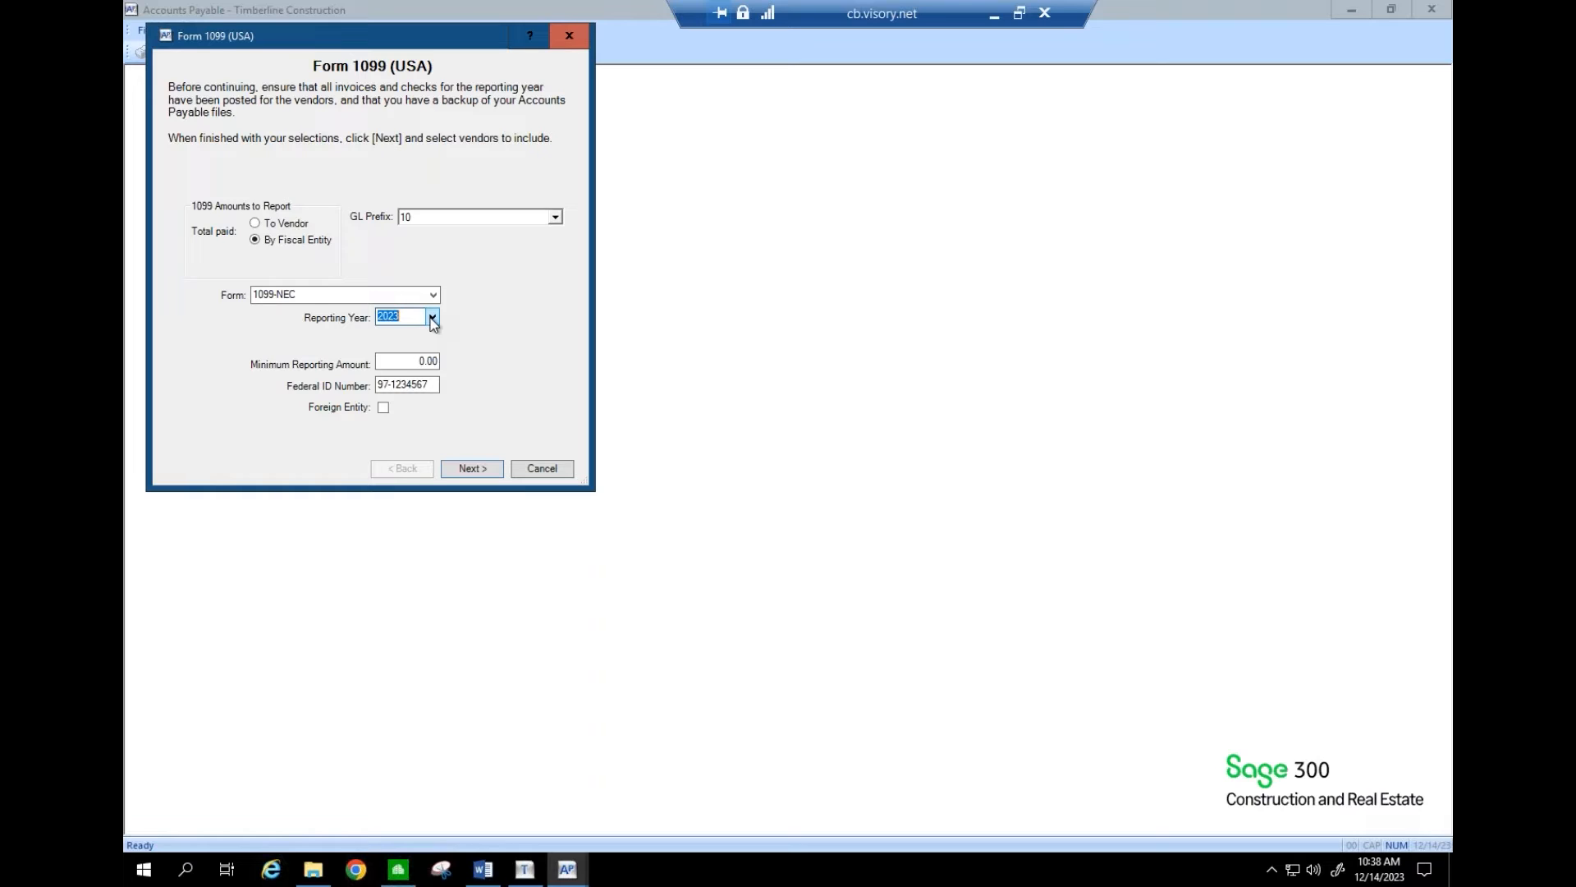
{"action": "left_click", "coordinate": [431, 319]}
- Enter a 600 minimum reporting amount for 2022 and advance to vendor selection
{"action": "left_click", "coordinate": [423, 361]}
{"action": "type", "text": "600"}
{"action": "key", "text": "Tab"}
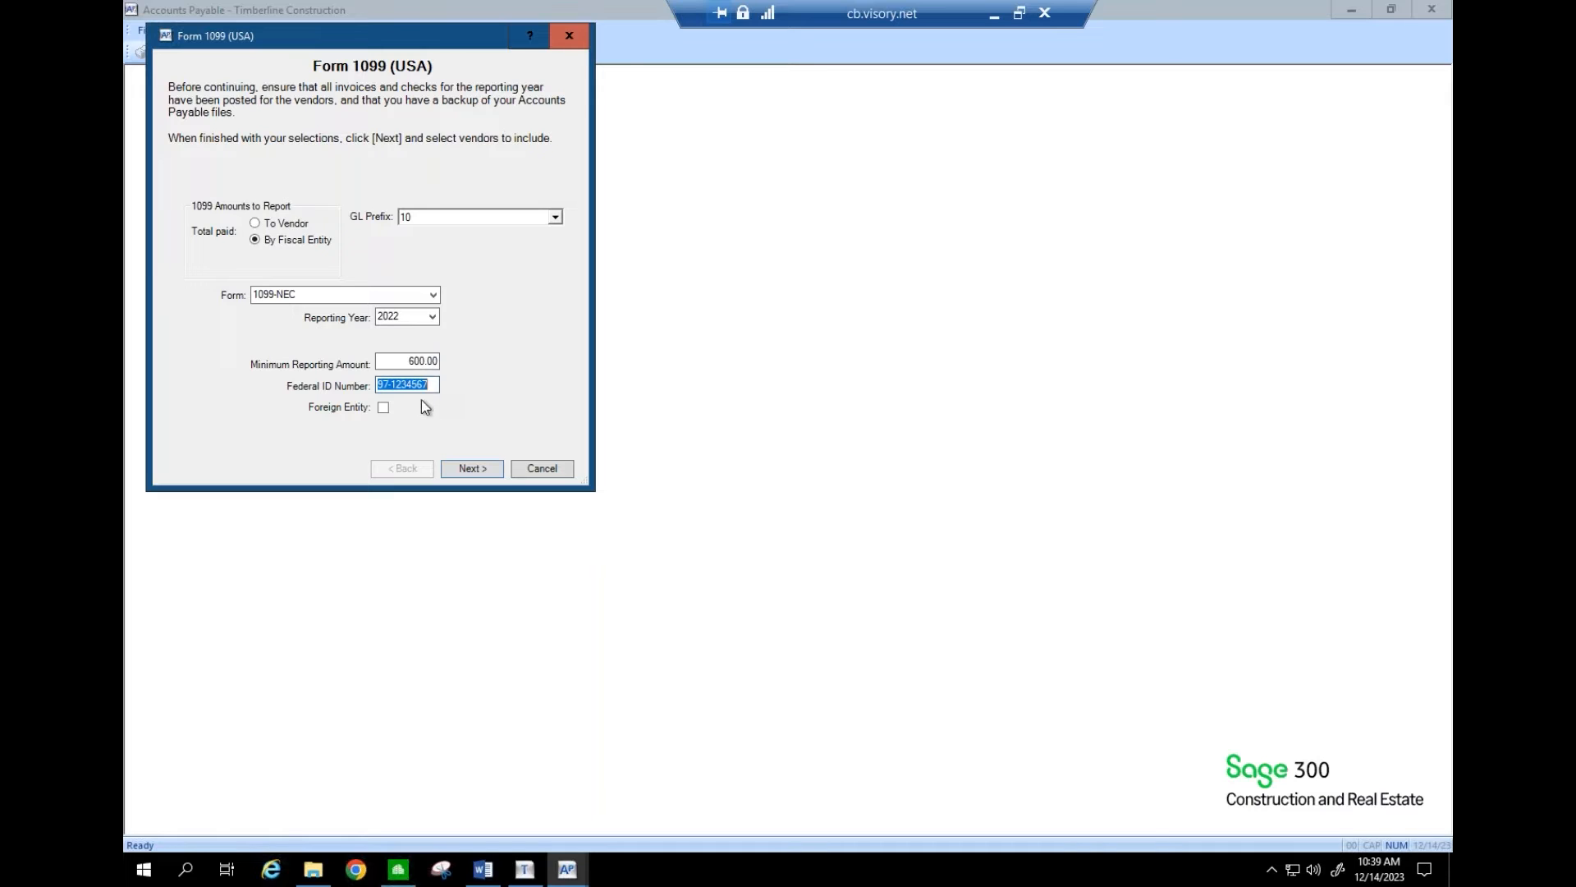
{"action": "left_click", "coordinate": [474, 470]}
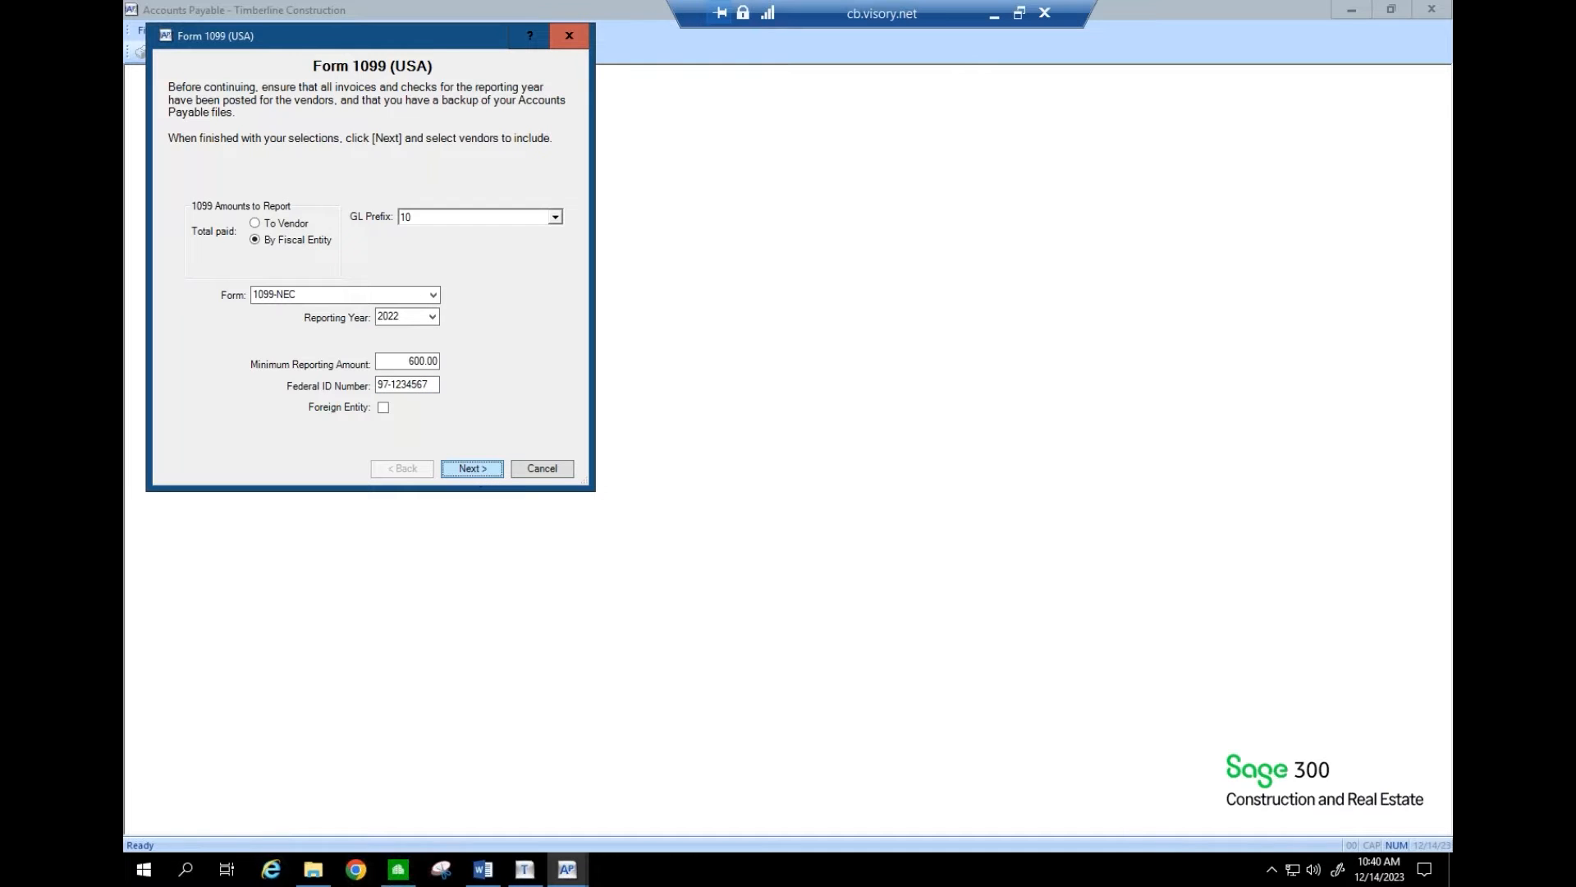
{"action": "left_click", "coordinate": [994, 16]}
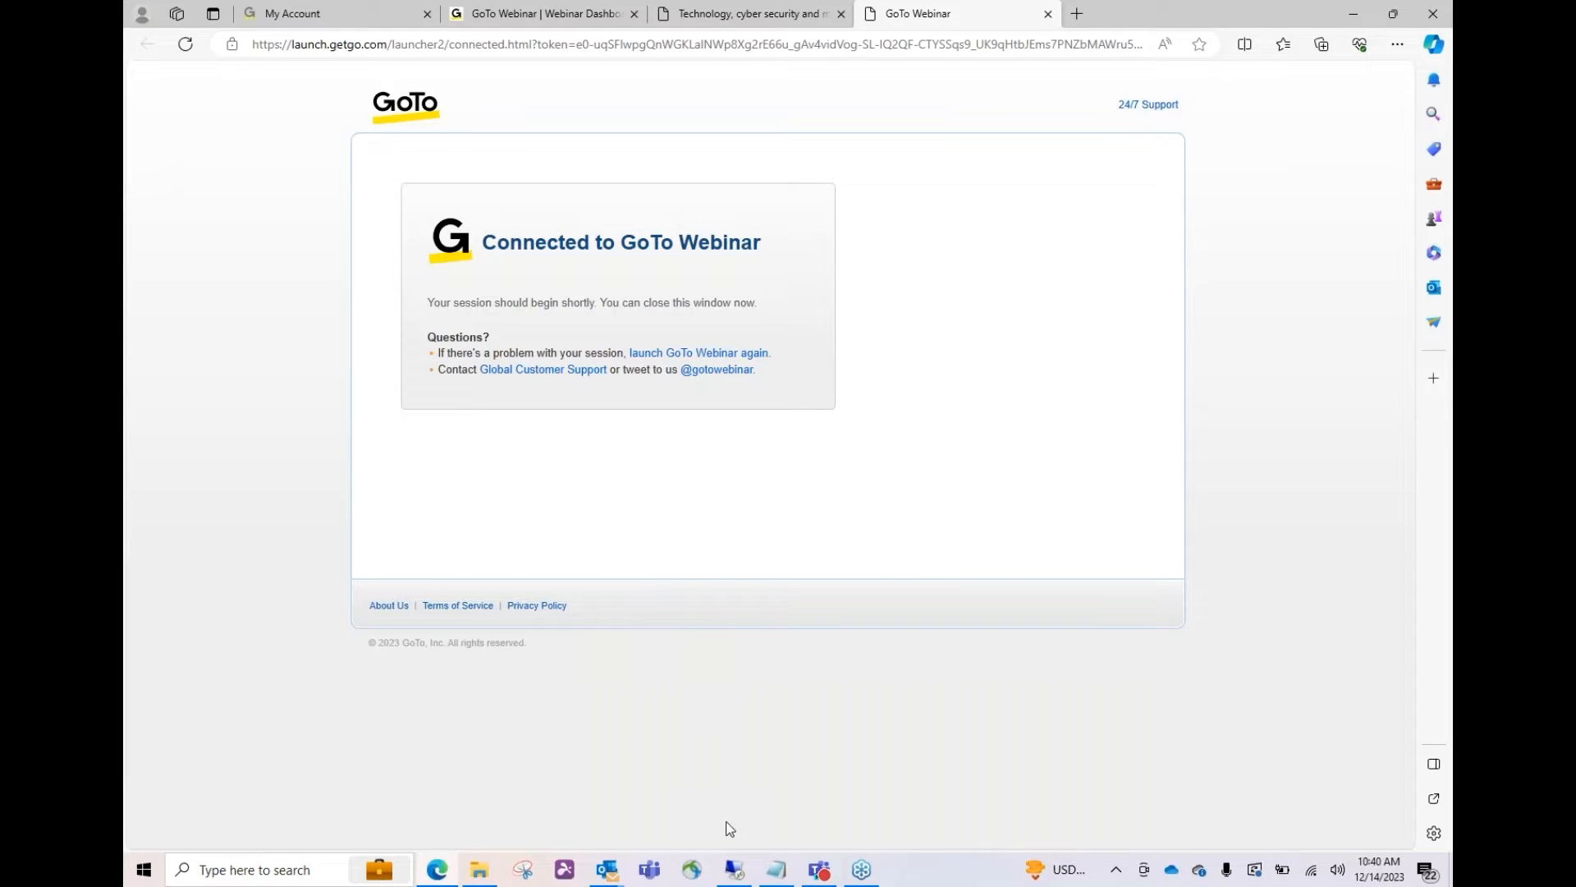
- Restore the remote Sage session showing vendors 201 and 202 checked for processing
{"action": "left_click", "coordinate": [734, 870]}
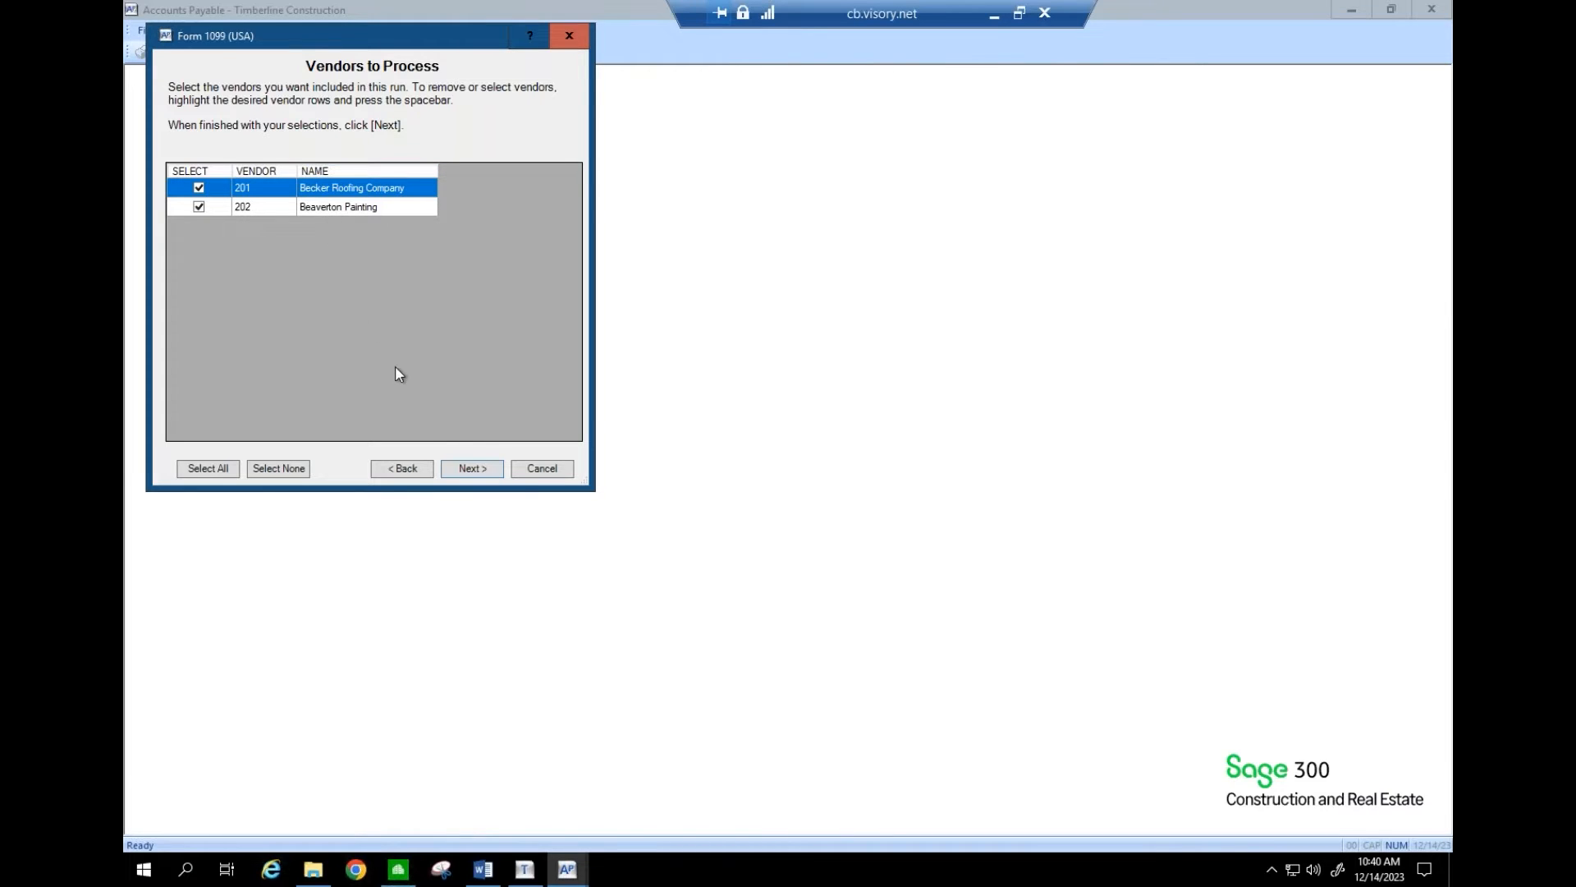
- Keep vendors 201 and 202 Beaverton Painting selected and reach the Generate Form 1099 (USA) page
{"action": "left_click", "coordinate": [465, 470]}
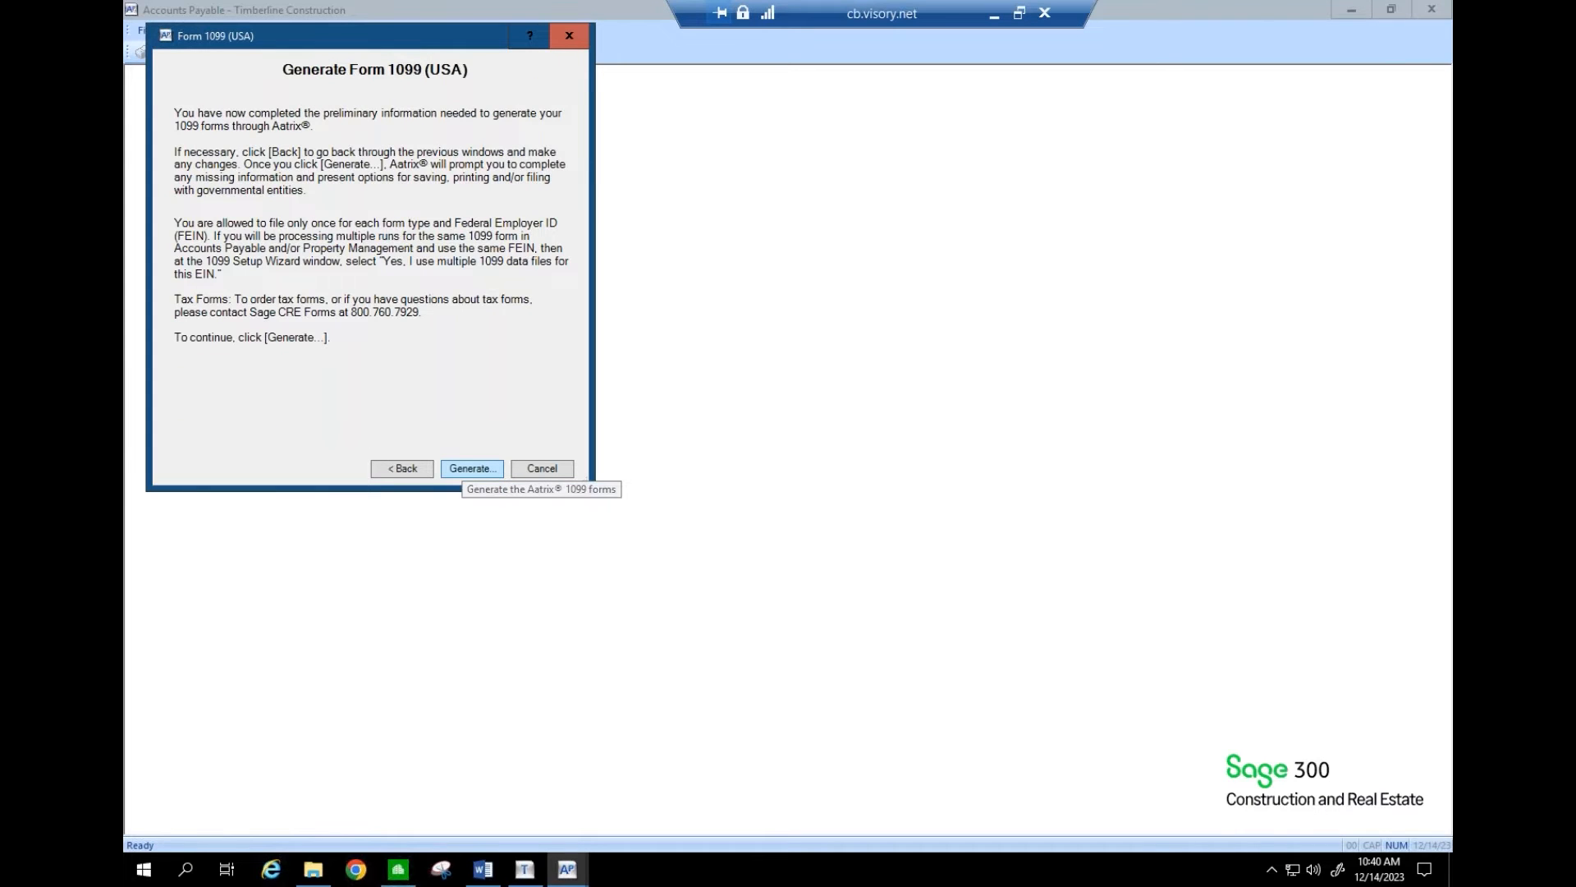
{"action": "left_click", "coordinate": [415, 470]}
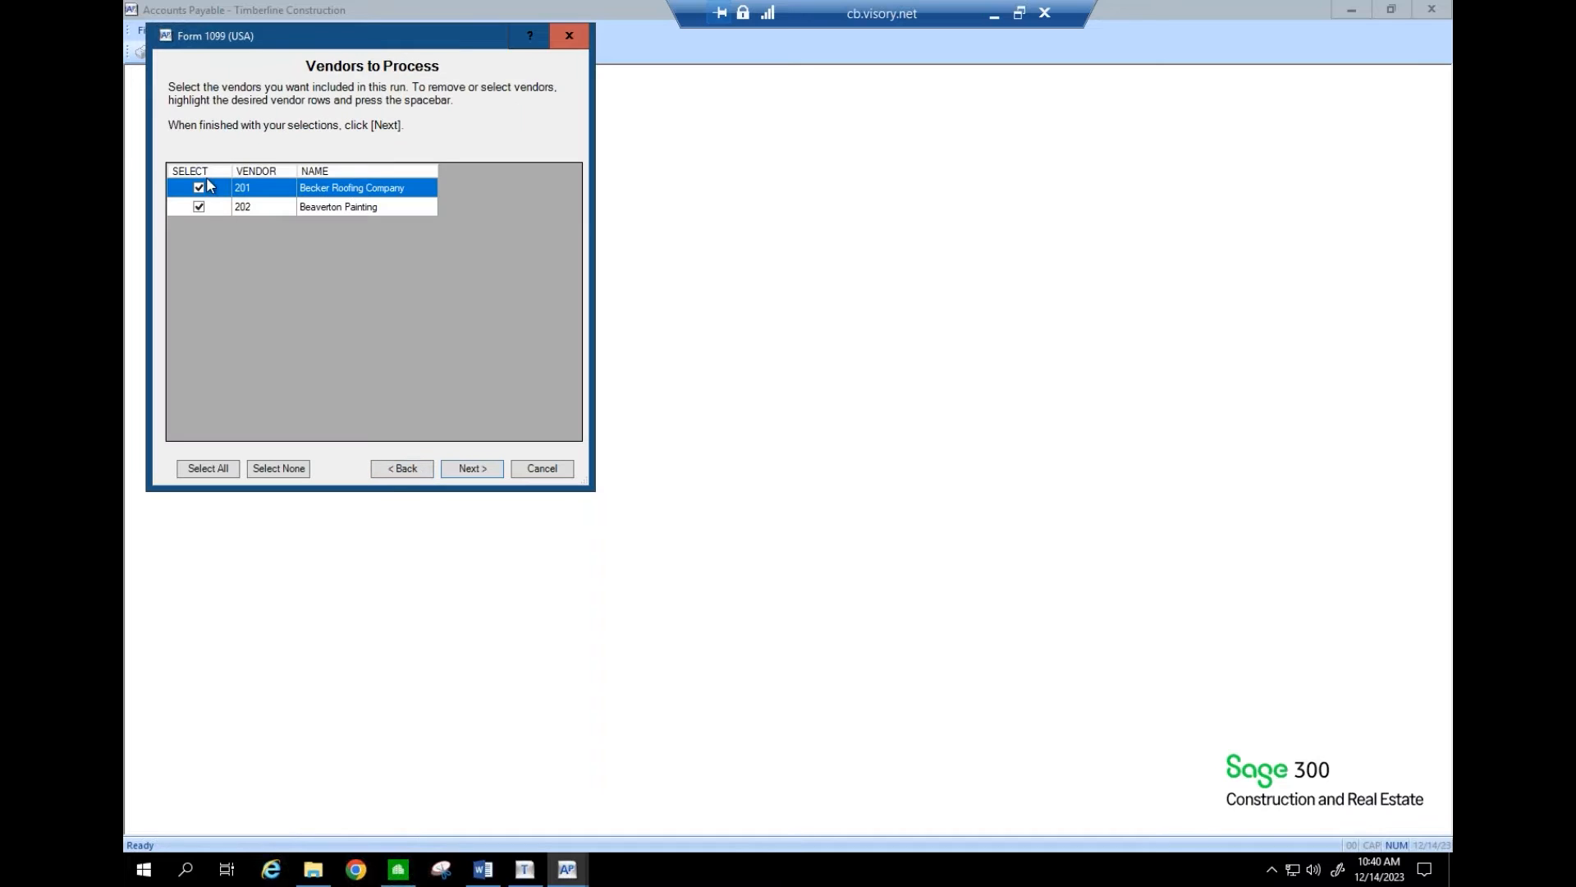
{"action": "left_click", "coordinate": [199, 209]}
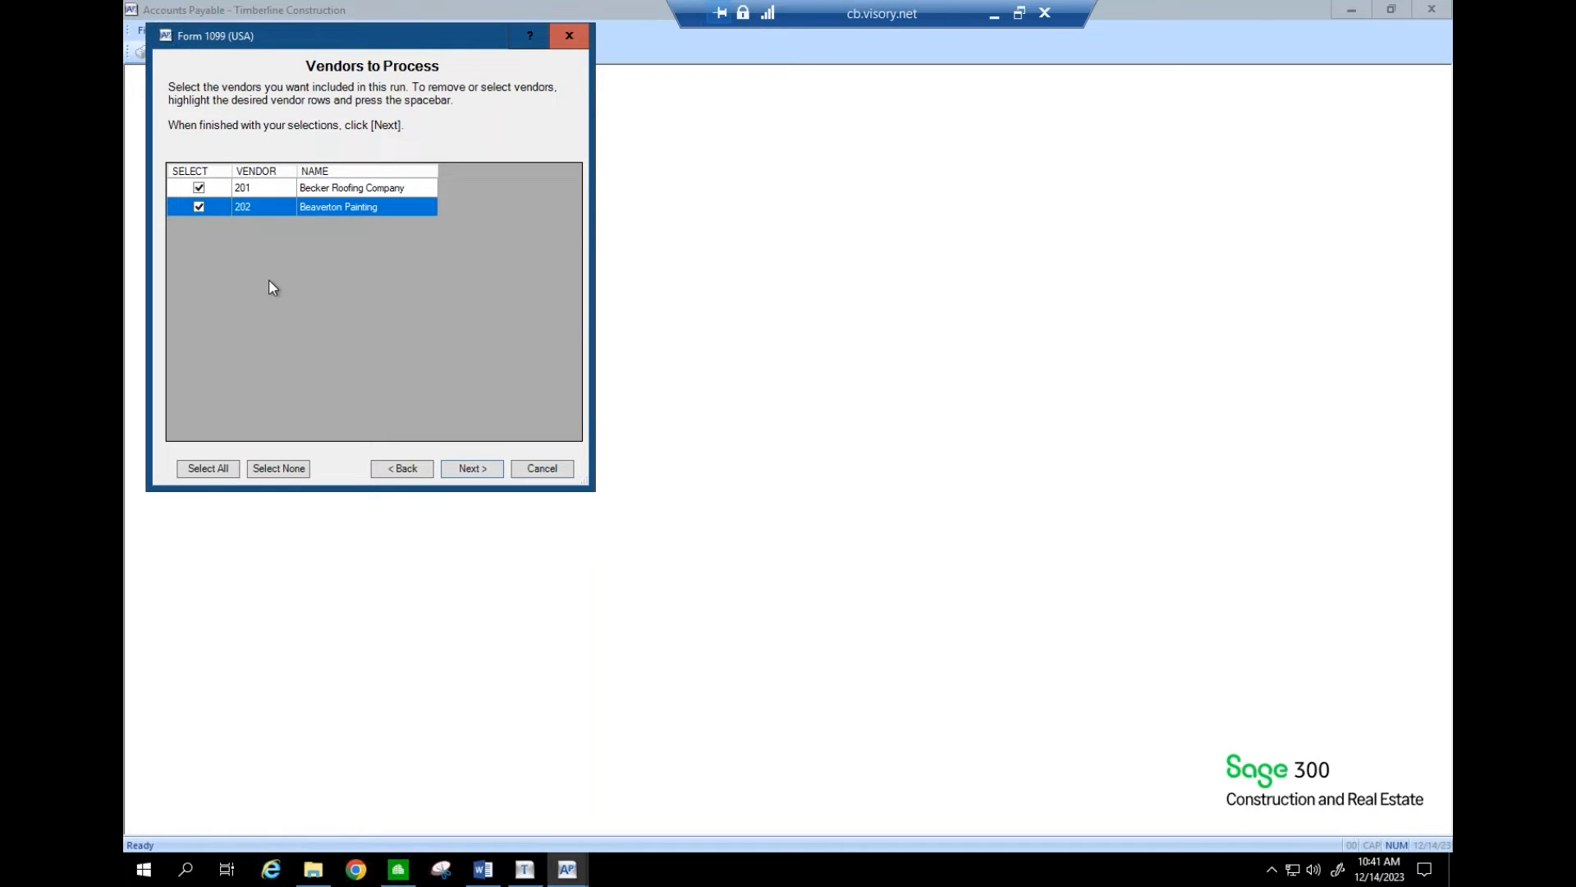
{"action": "left_click", "coordinate": [199, 208]}
{"action": "left_click", "coordinate": [199, 207]}
{"action": "left_click", "coordinate": [473, 469]}
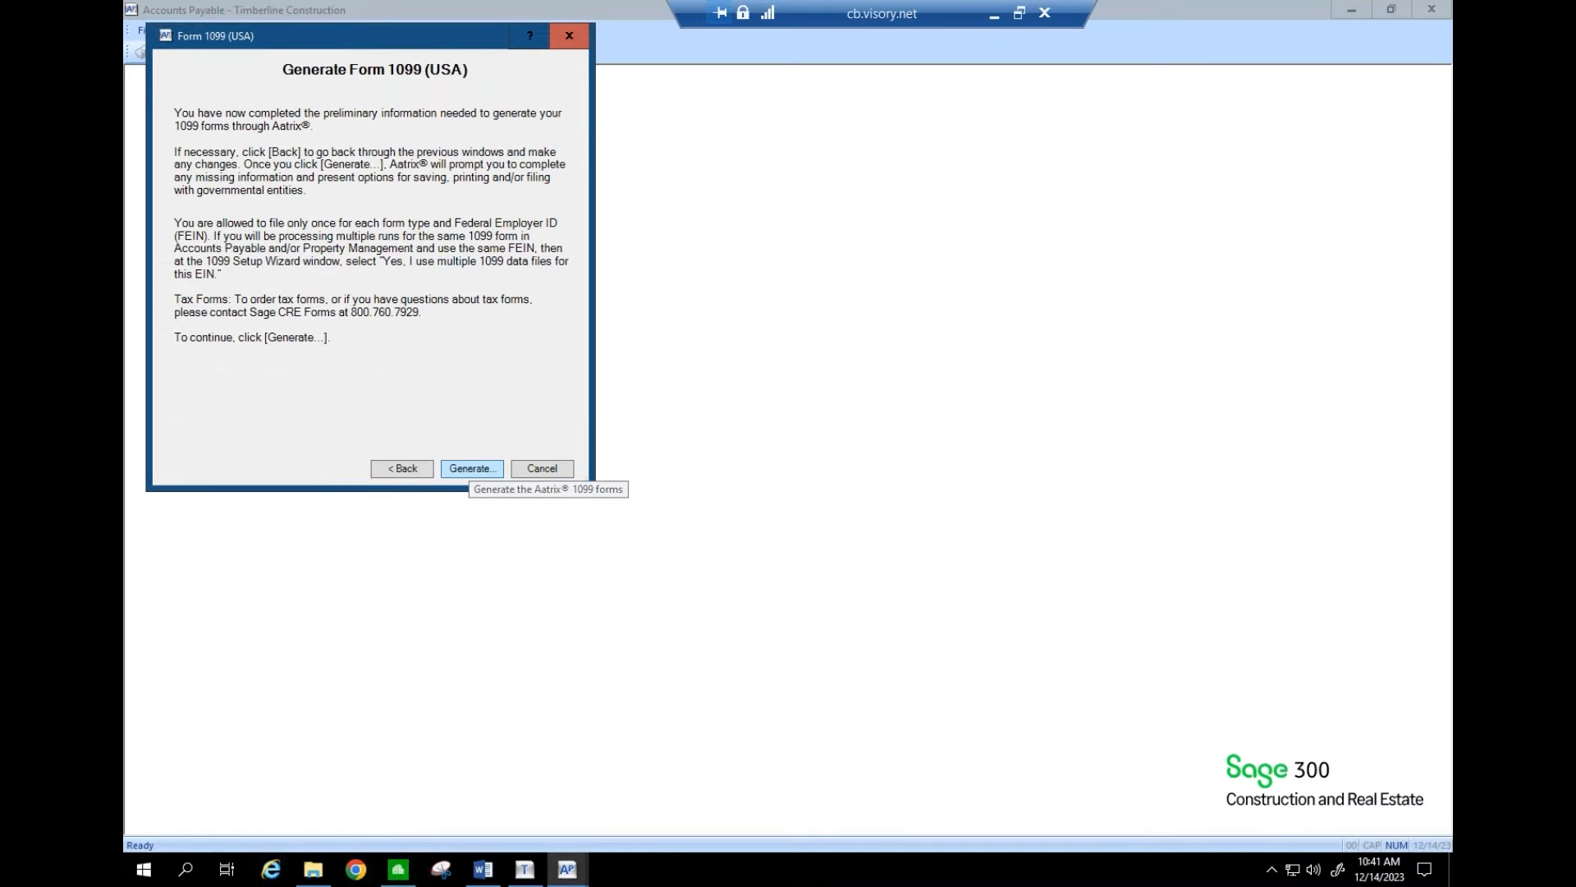
- Start generating the 1099 forms, then minimize the remote desktop session
{"action": "left_click", "coordinate": [472, 469]}
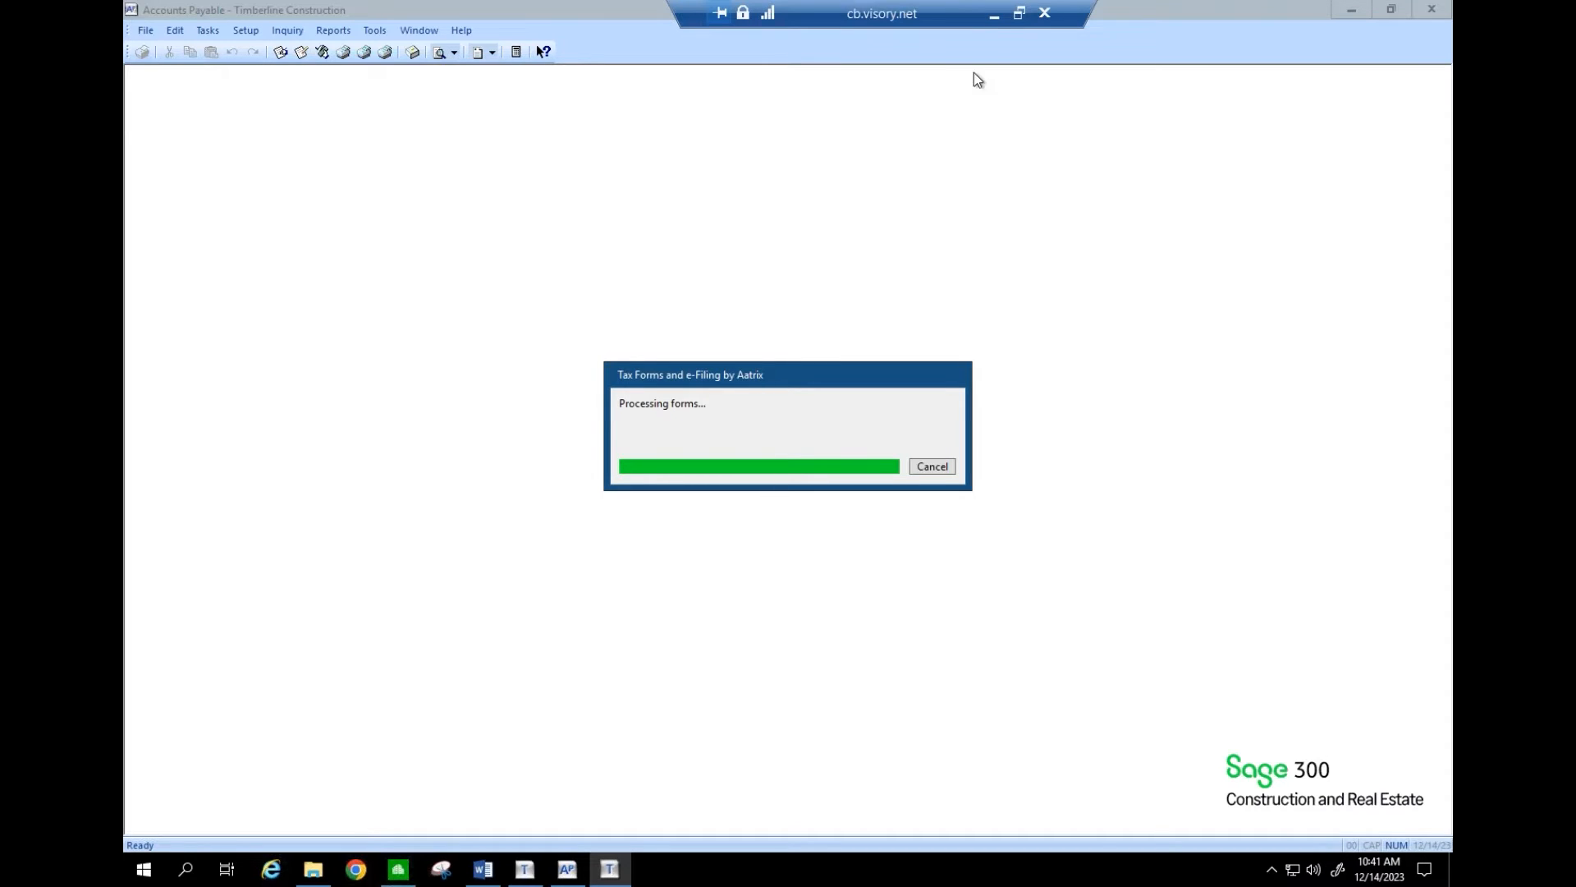
{"action": "left_click", "coordinate": [994, 15]}
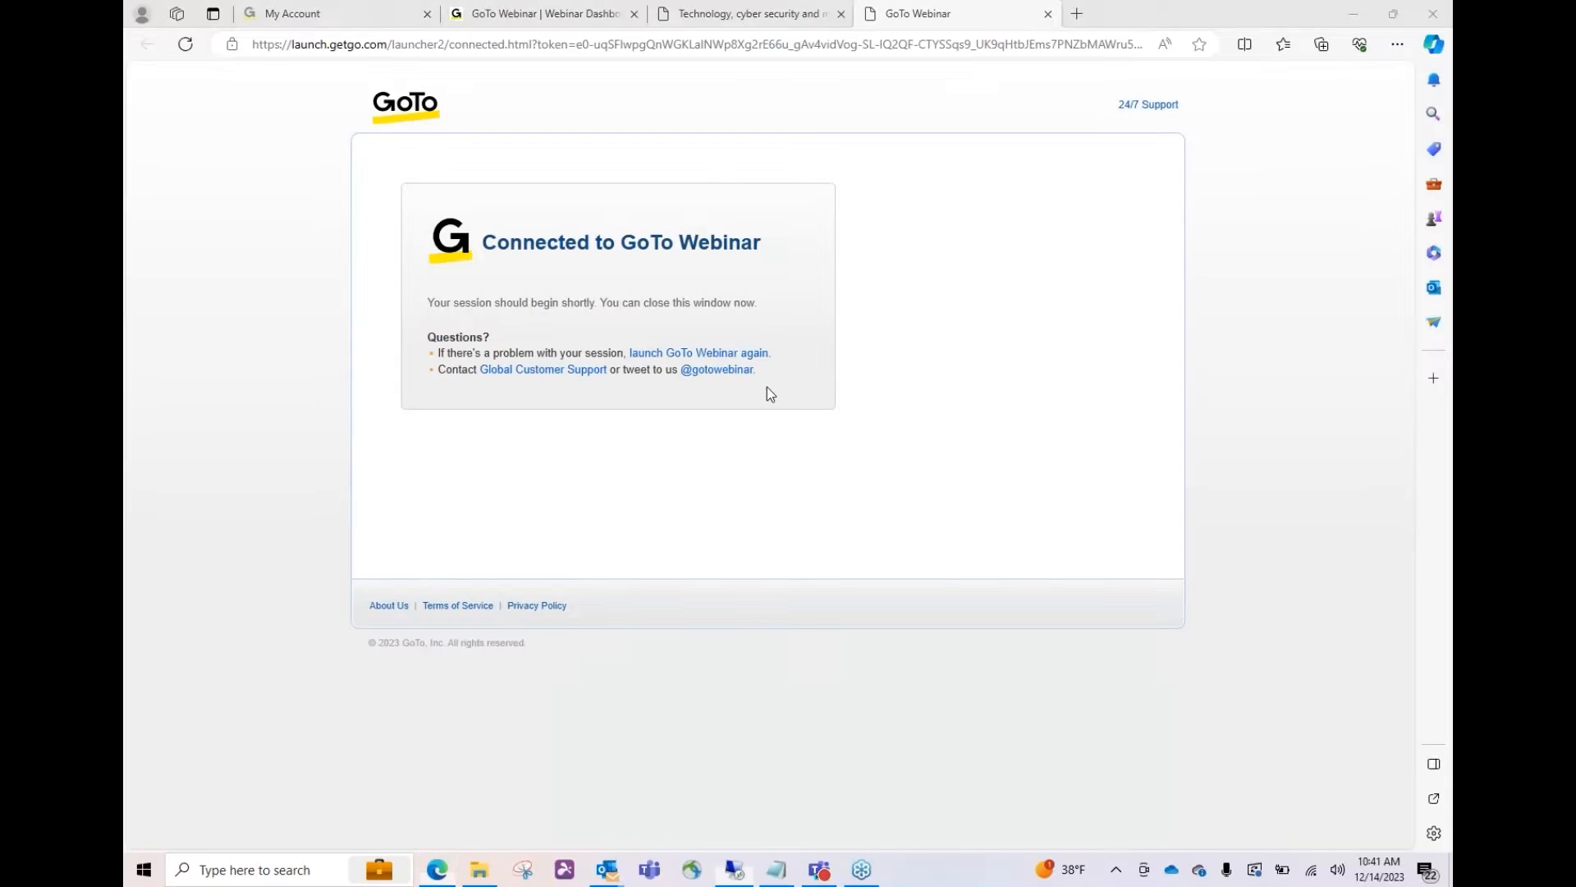
- Restore the remote Sage session from the taskbar to see the reporting period warning
{"action": "left_click", "coordinate": [737, 871]}
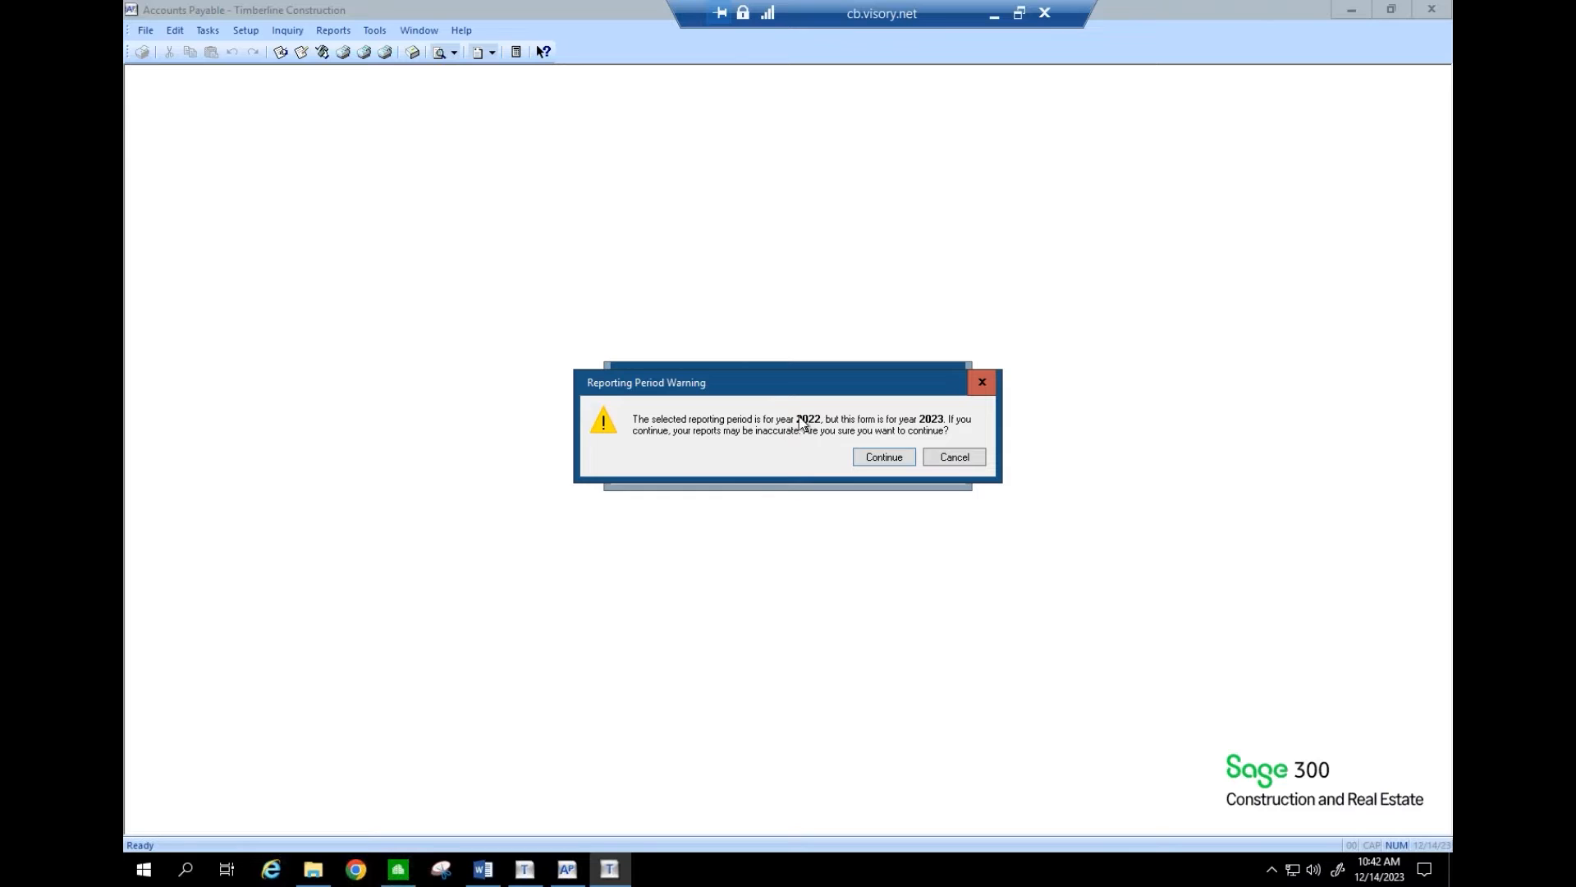
- Accept the 2022 vs 2023 reporting period warning and test drive with all recipients
{"action": "left_click", "coordinate": [877, 457]}
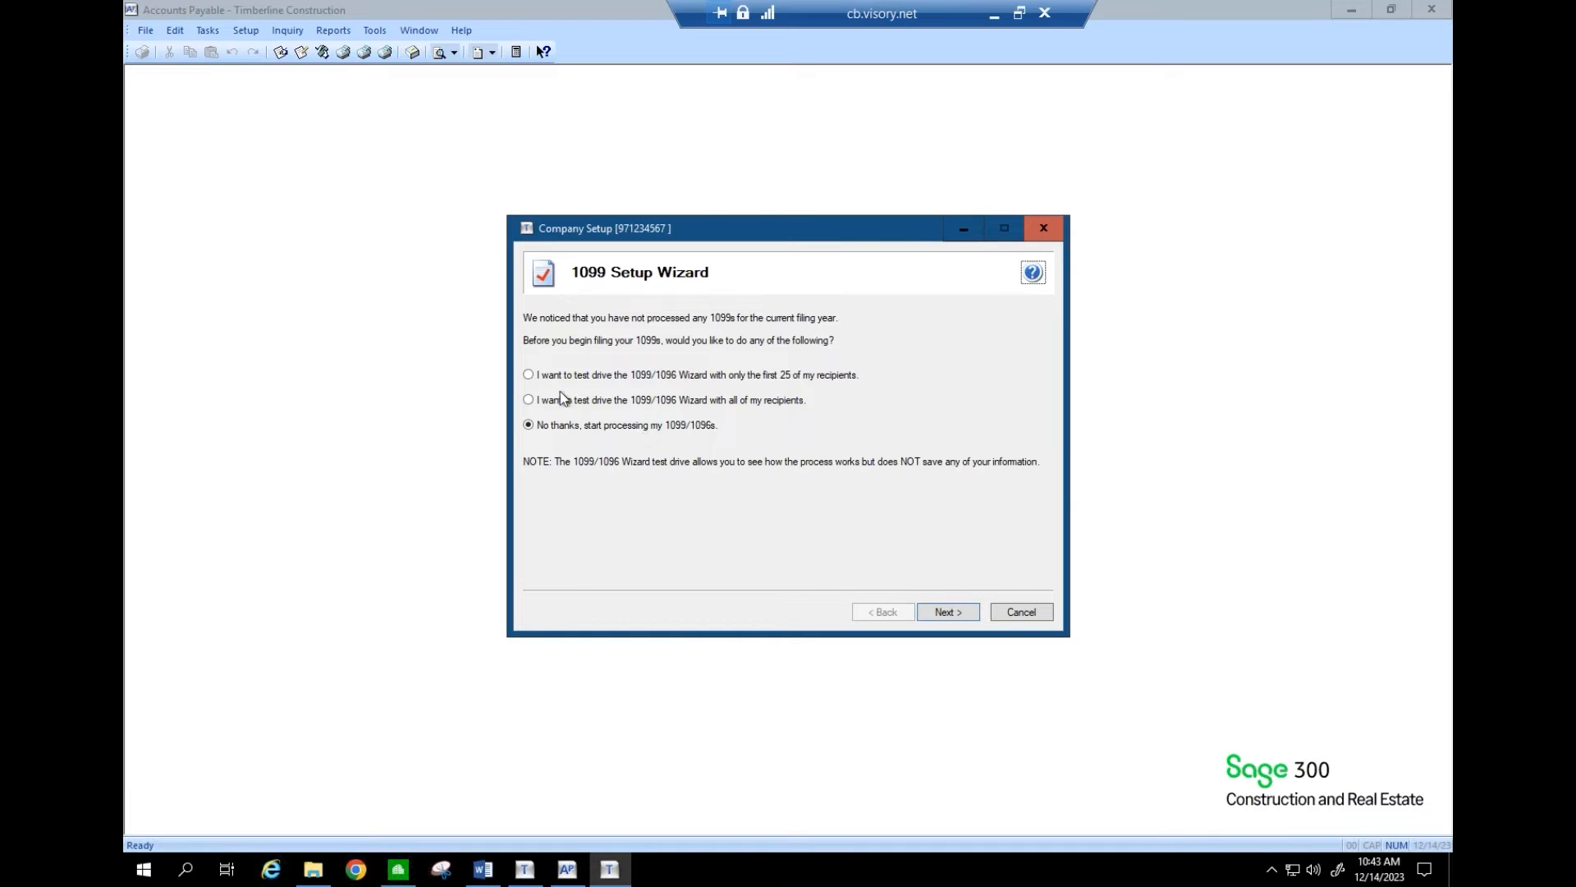
{"action": "left_click", "coordinate": [536, 378]}
{"action": "left_click", "coordinate": [533, 403]}
- Glance at the Accounts Payable Setup menu, then return to the wizard and advance to payer TIN
{"action": "left_click", "coordinate": [256, 34]}
{"action": "left_click", "coordinate": [256, 36]}
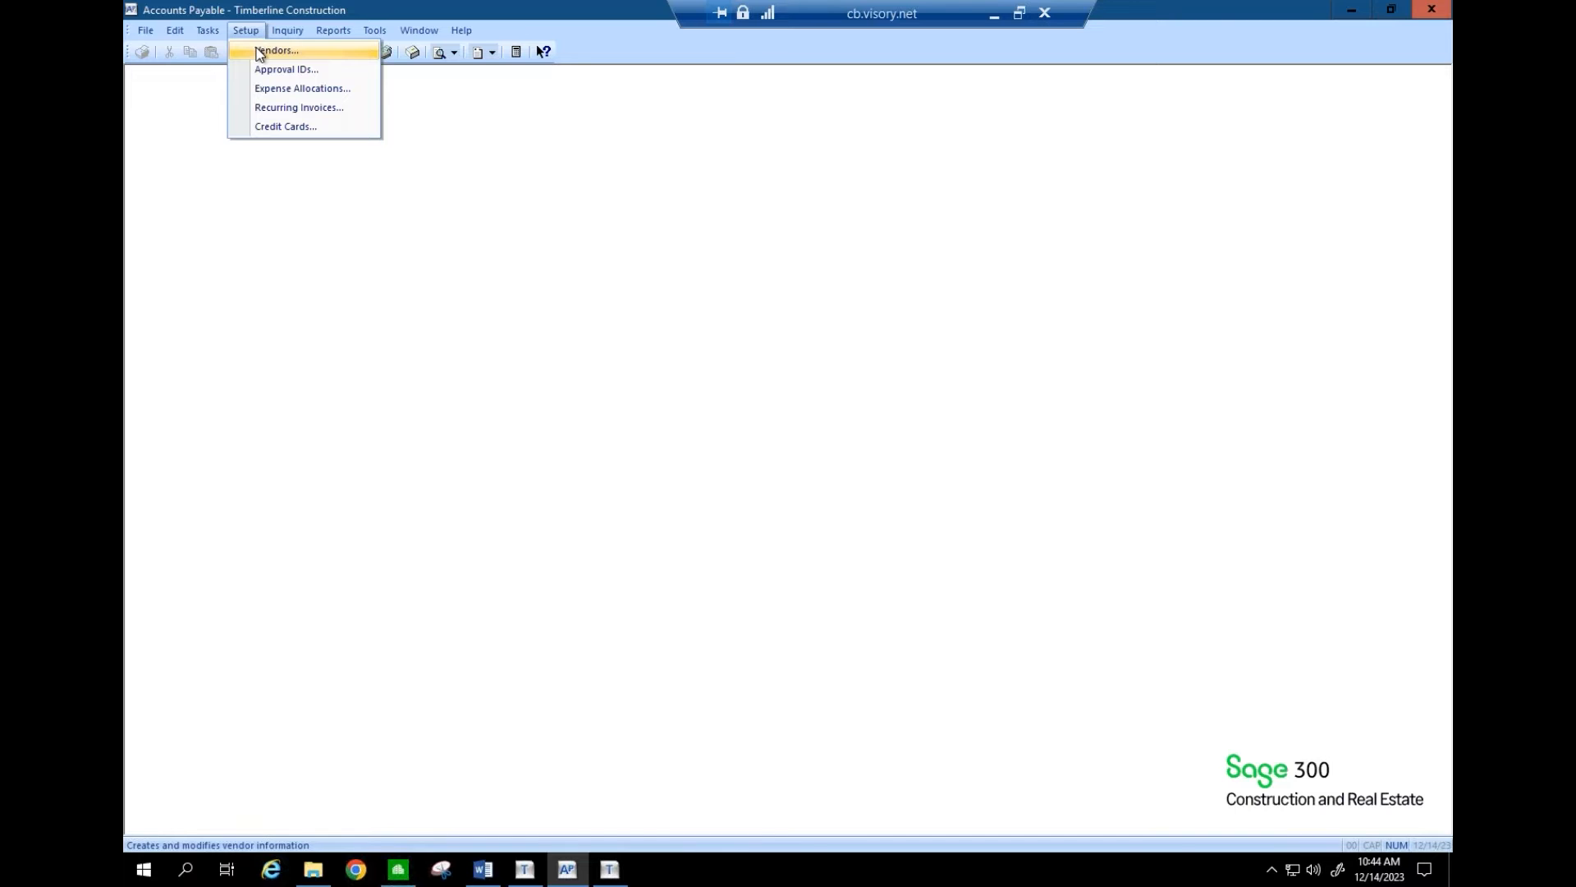
{"action": "left_click", "coordinate": [256, 36]}
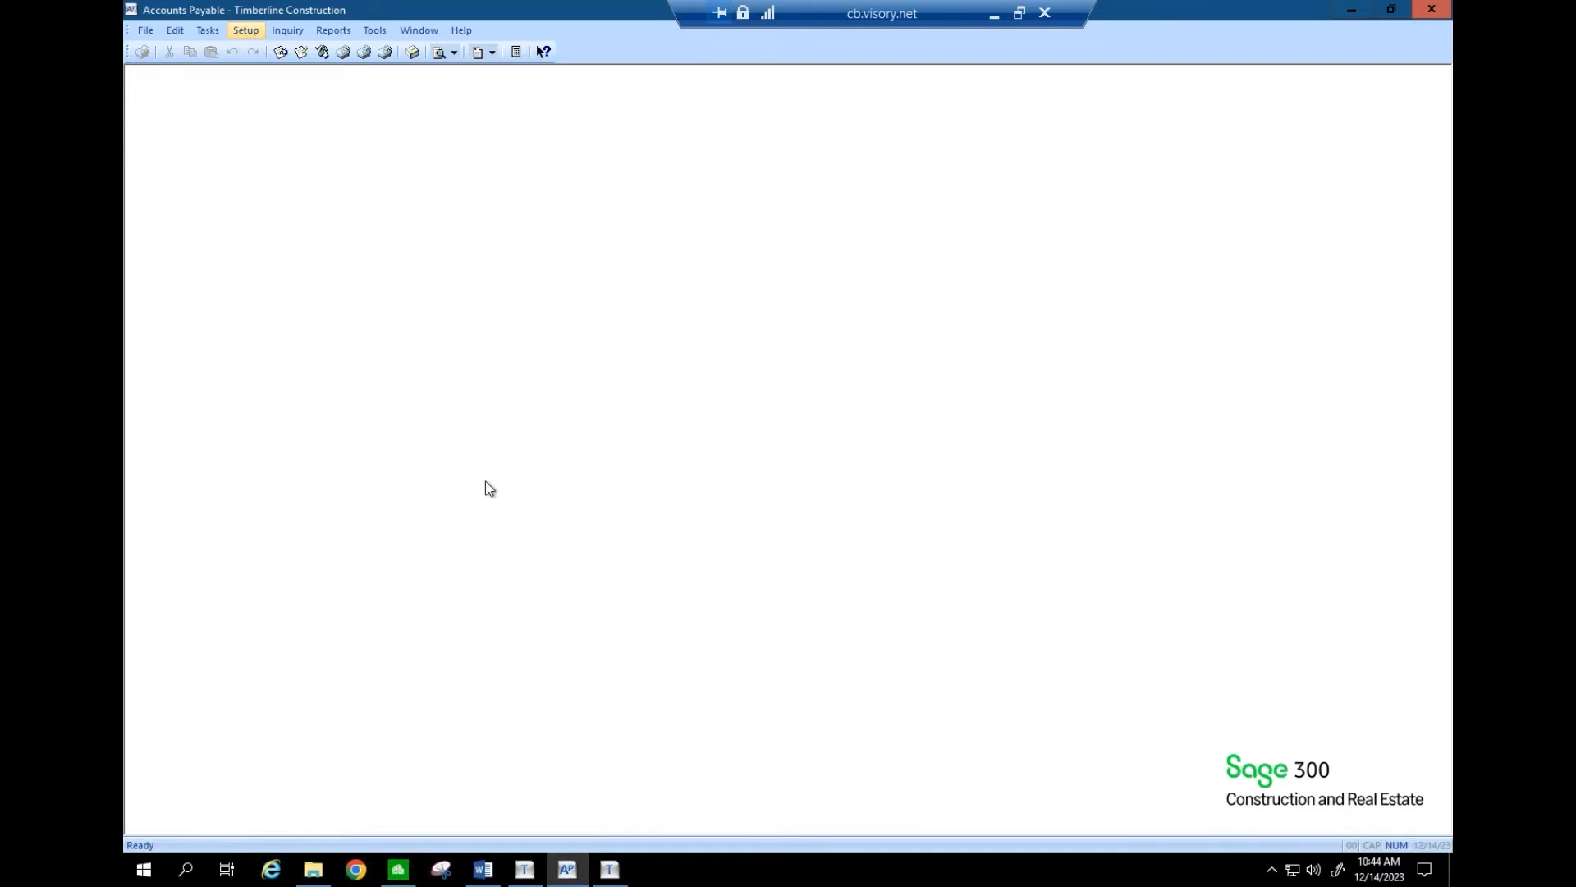
{"action": "left_click", "coordinate": [614, 870]}
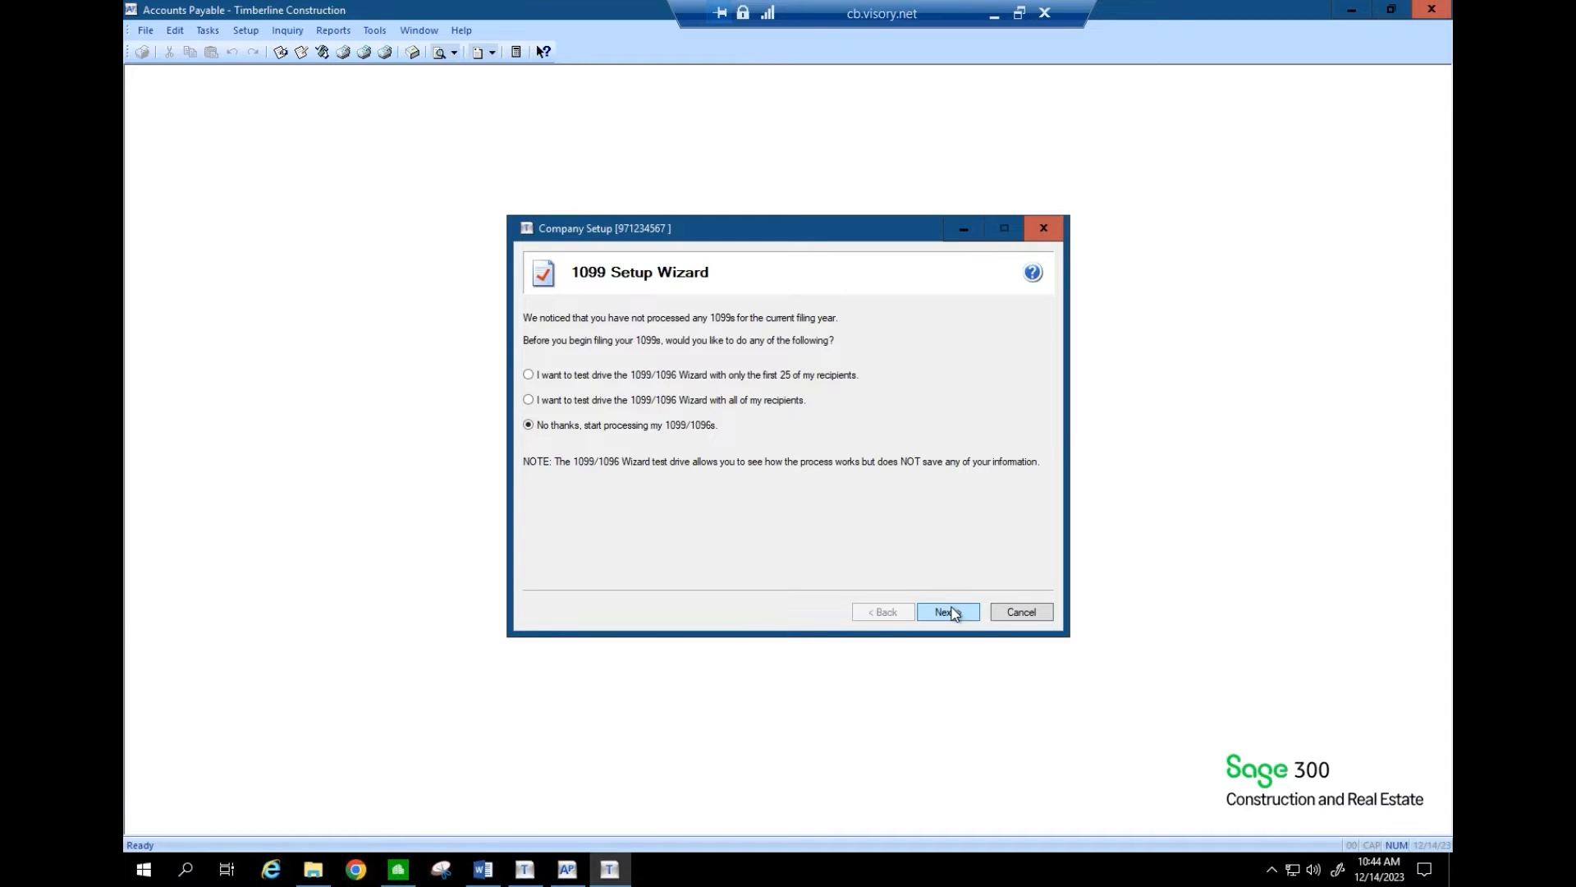
{"action": "left_click", "coordinate": [953, 612]}
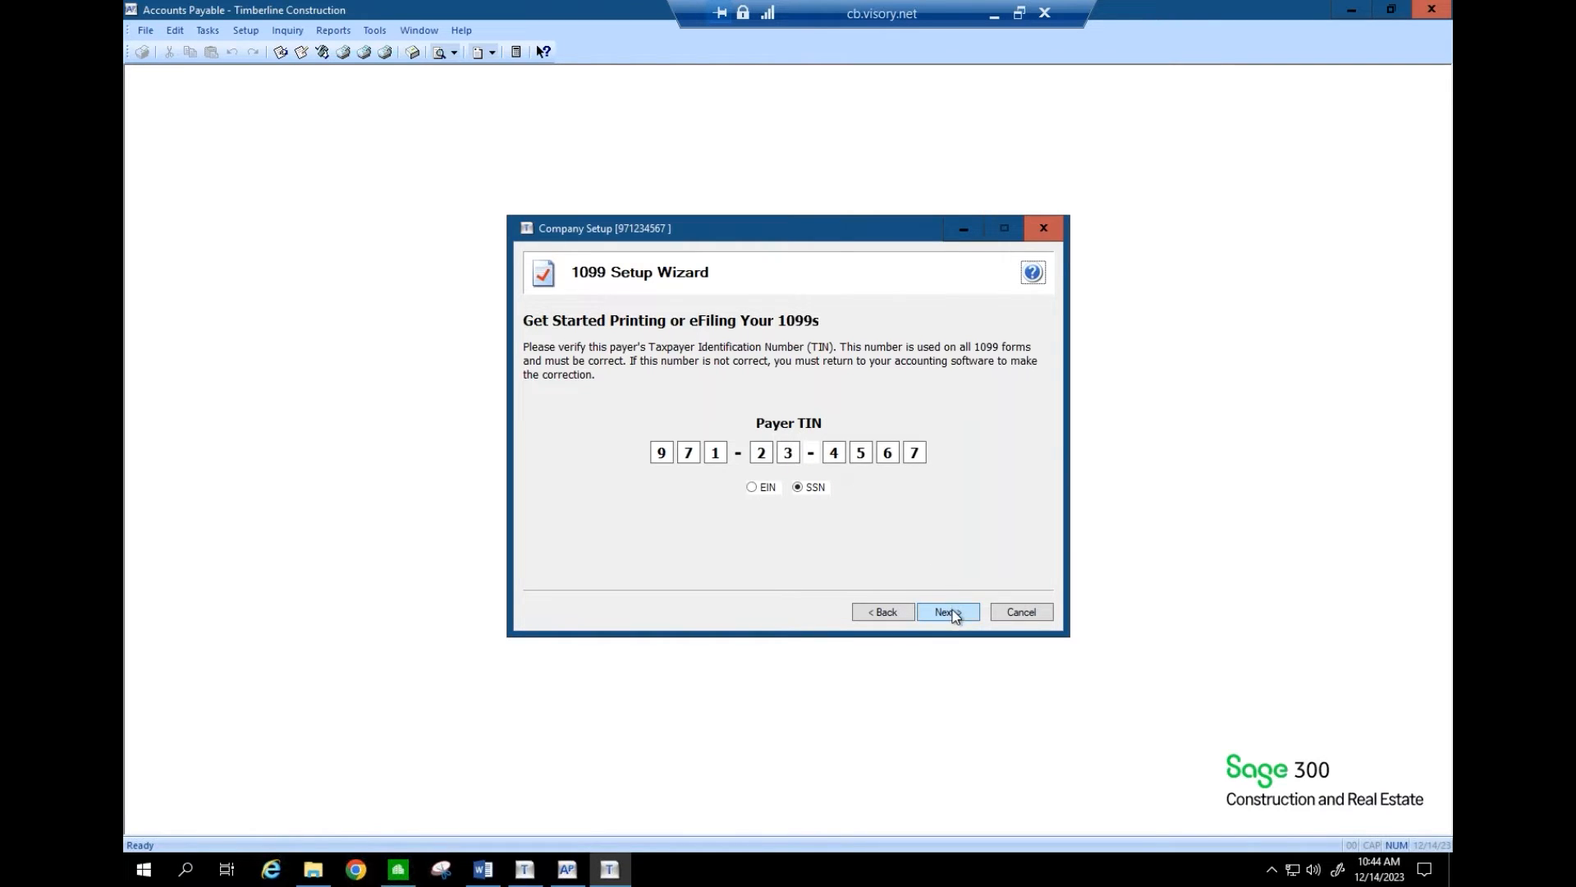
- Pass the payer TIN page and answer that a single 1099 data file is used
{"action": "left_click", "coordinate": [948, 612]}
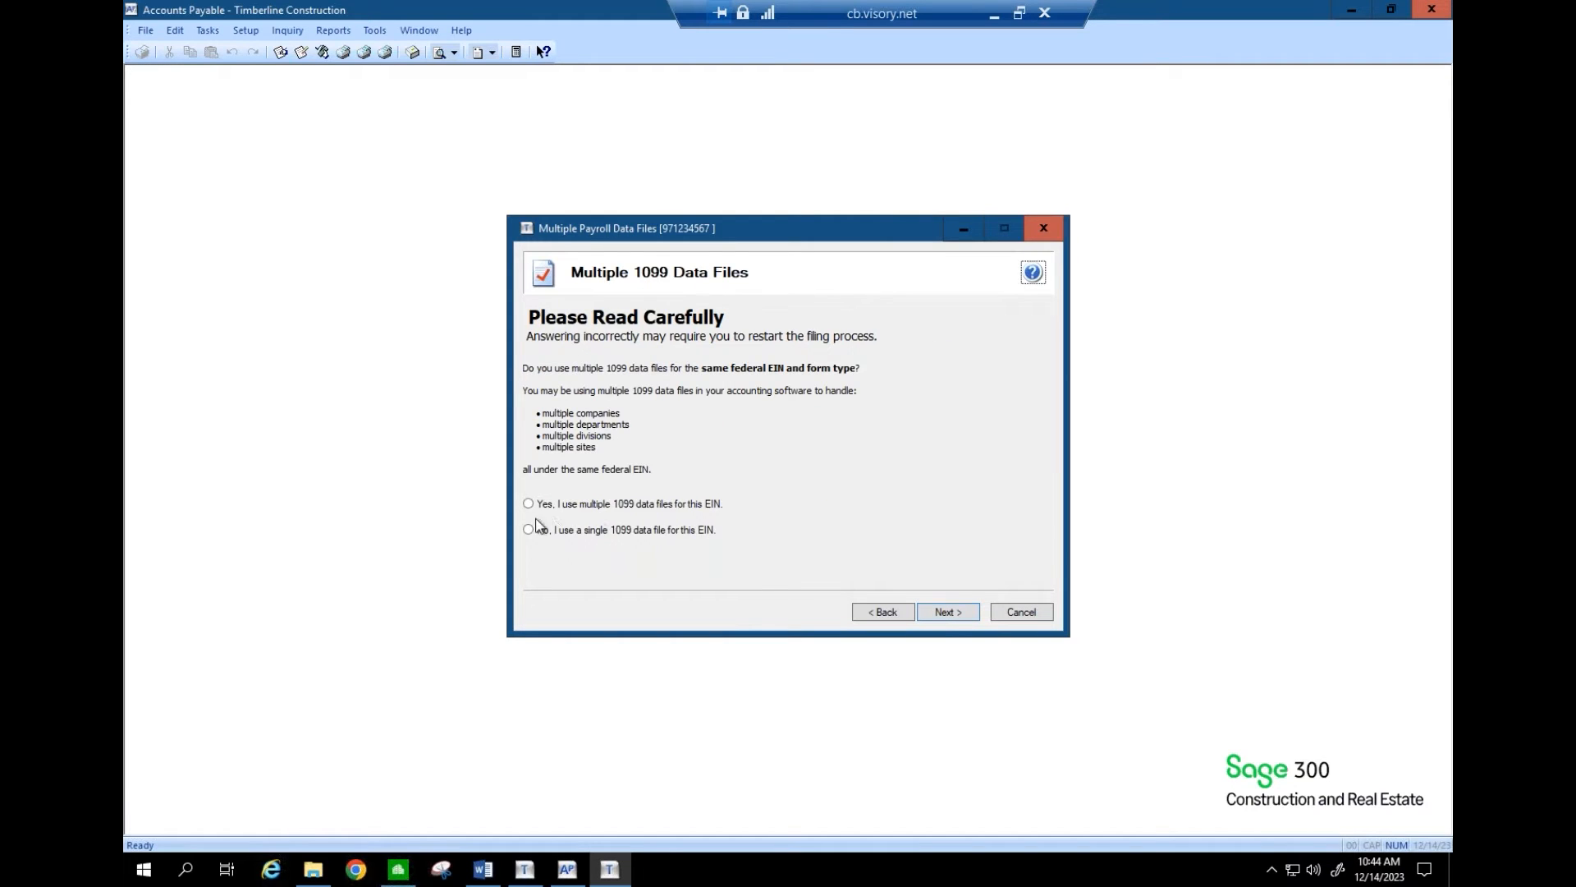
{"action": "left_click", "coordinate": [529, 530]}
{"action": "left_click", "coordinate": [994, 18]}
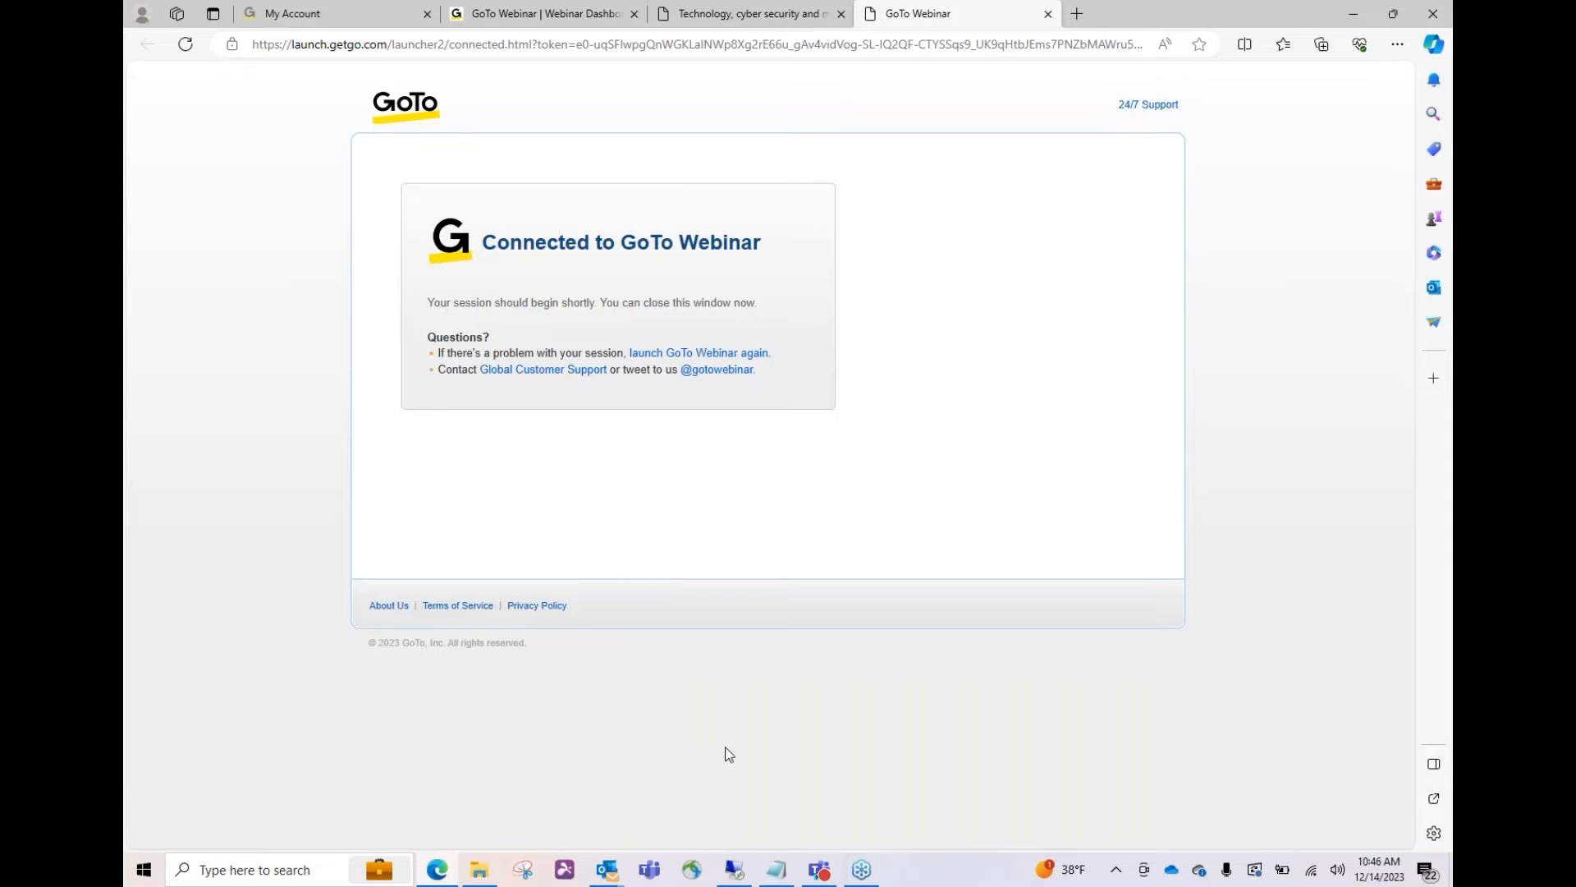
{"action": "left_click", "coordinate": [737, 872]}
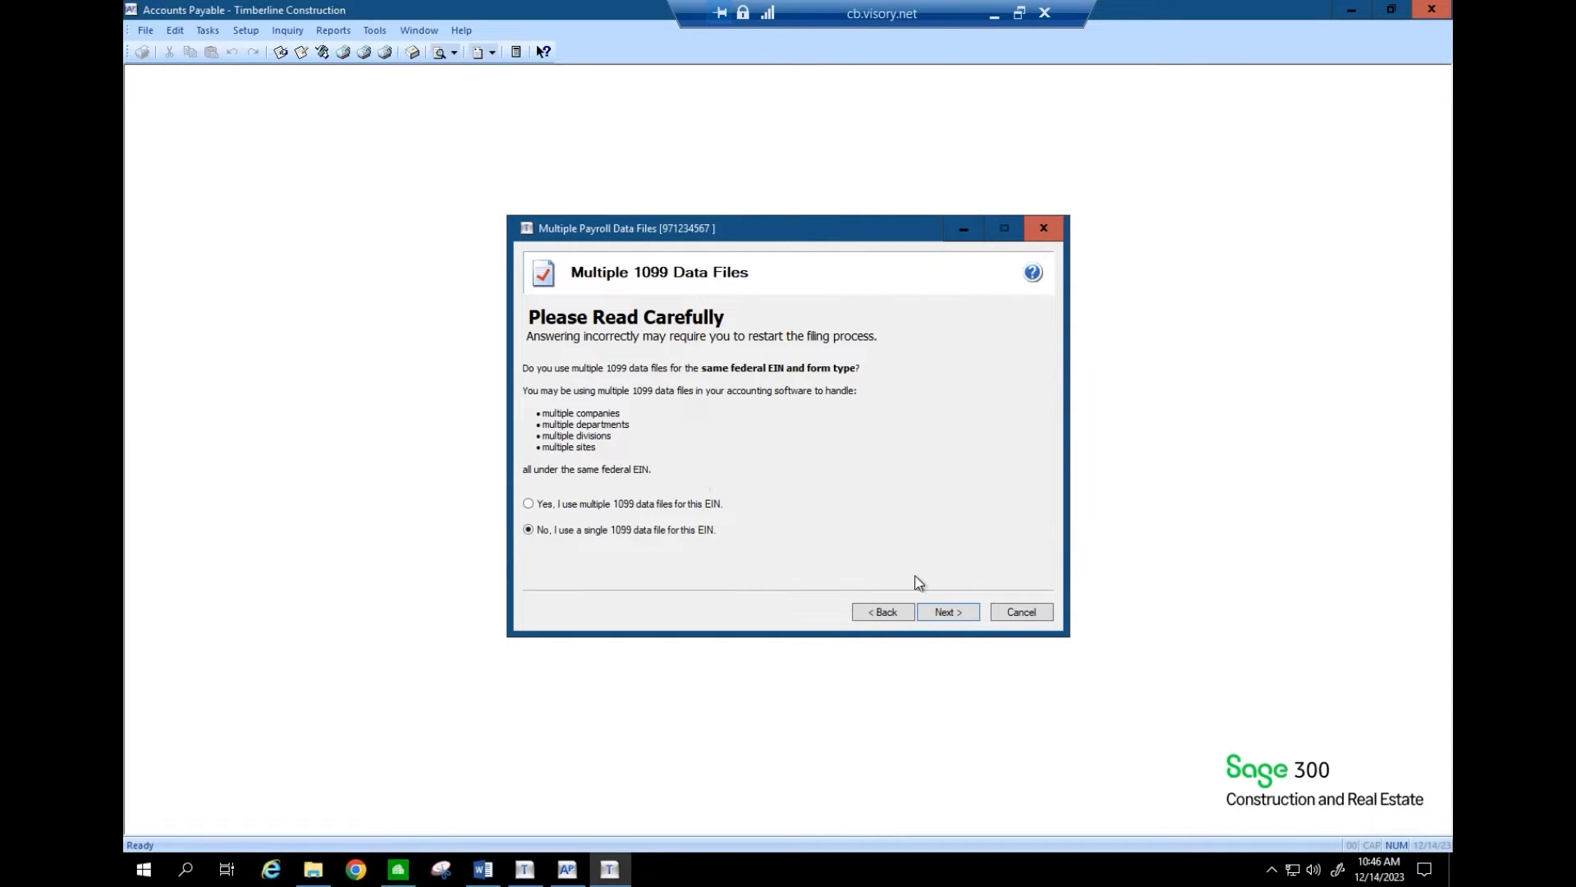
- Advance to Payer Information for Timberline Construction Inc and select the Address line 1 field
{"action": "left_click", "coordinate": [948, 612]}
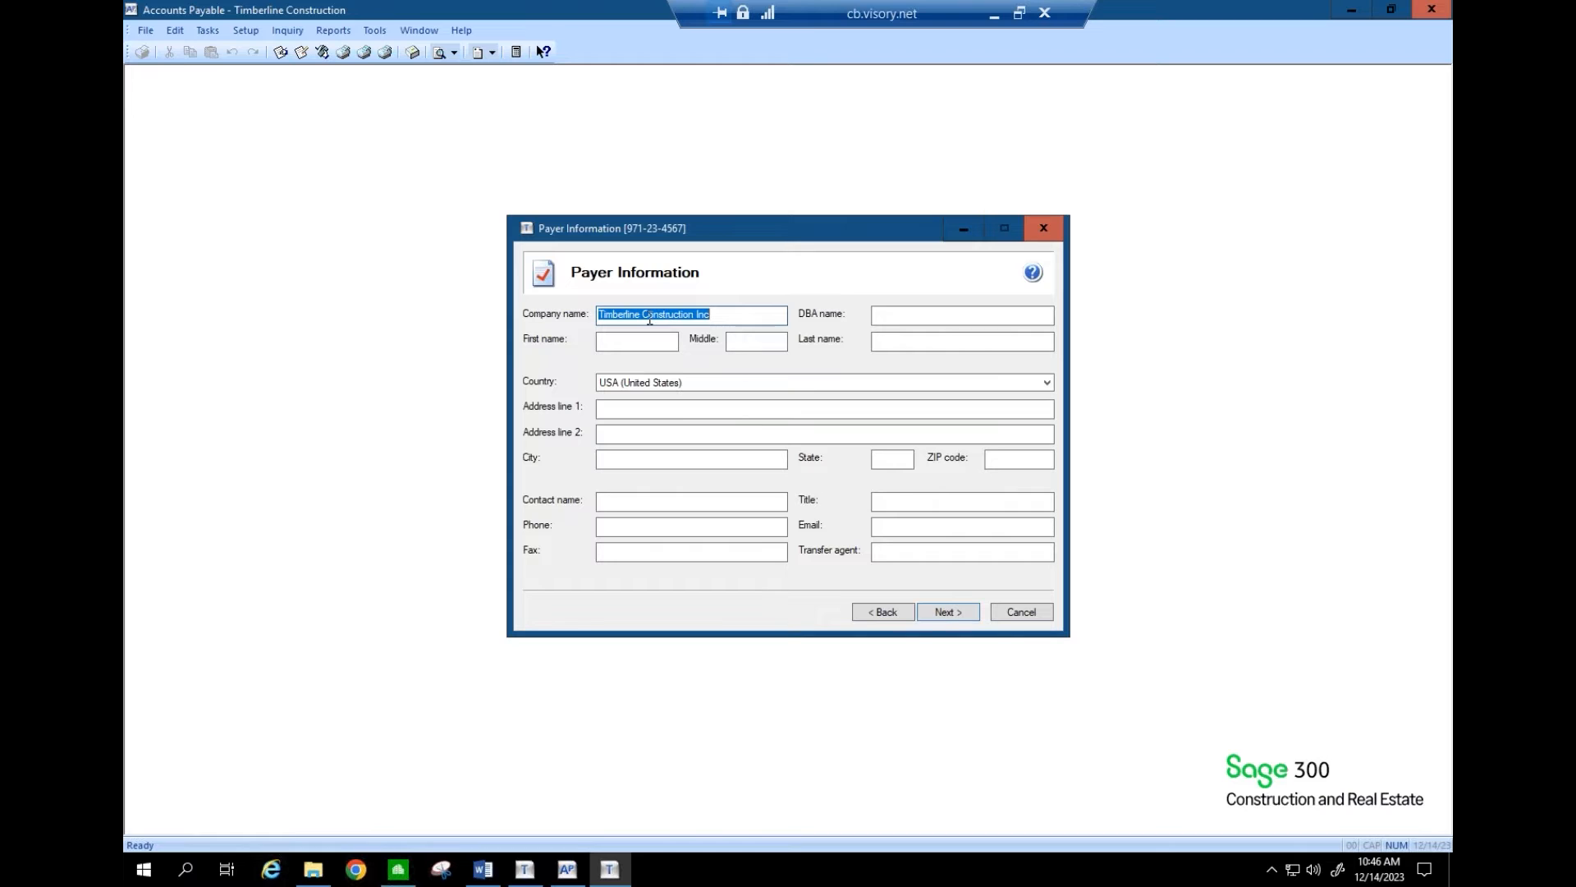
{"action": "left_click", "coordinate": [624, 409]}
- Review Timberline Construction's address lines in General Company Settings, then cancel without changes
{"action": "left_click", "coordinate": [144, 34]}
{"action": "left_click", "coordinate": [145, 33]}
{"action": "mouse_move", "coordinate": [195, 96]}
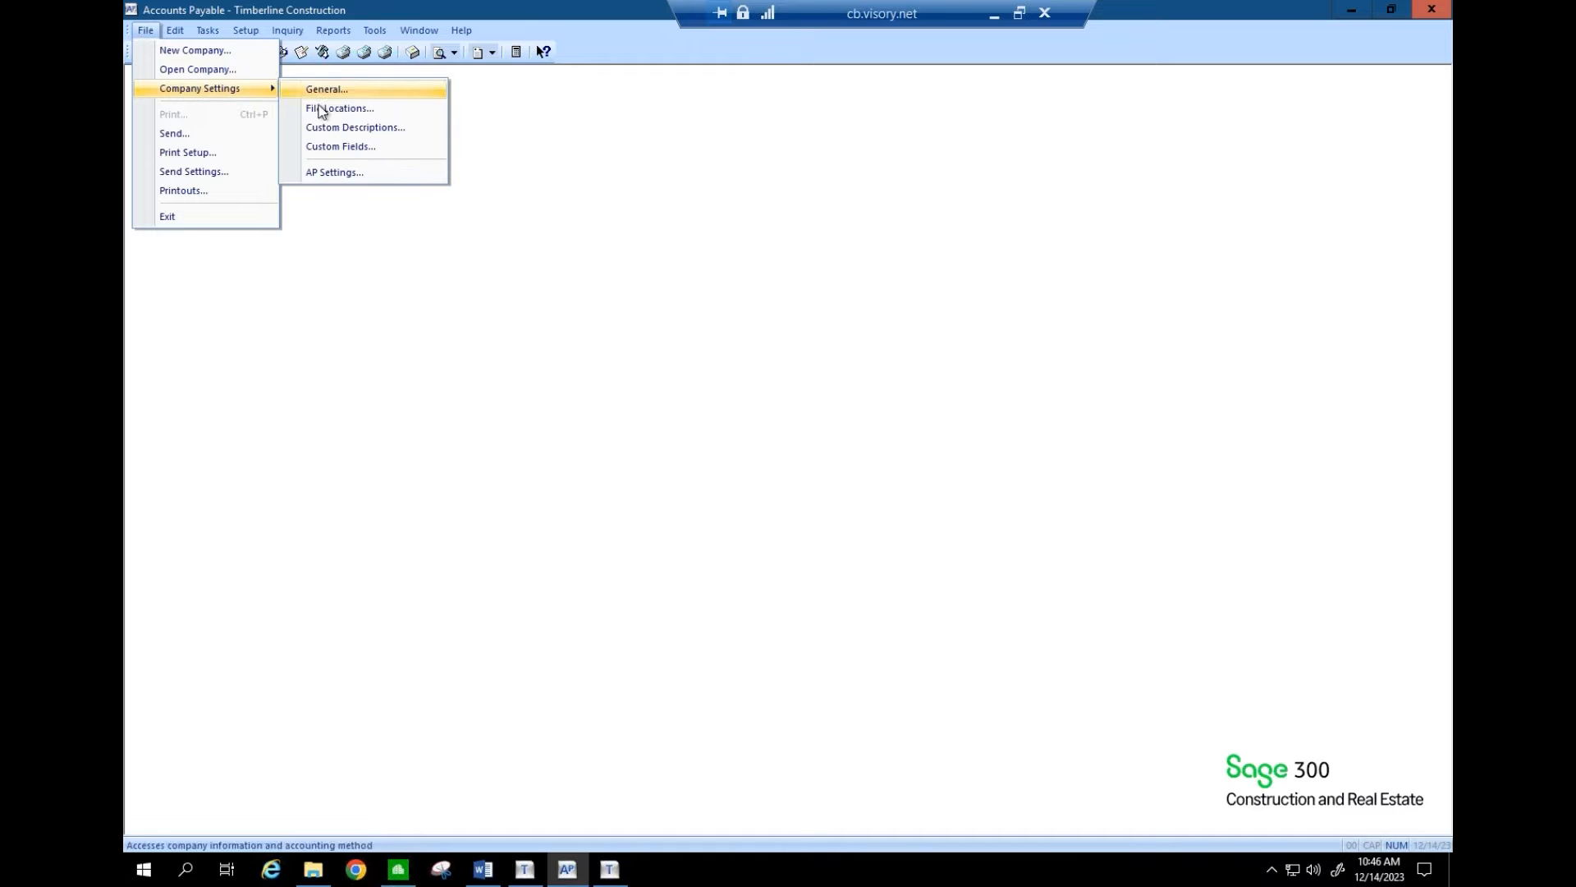
{"action": "left_click", "coordinate": [328, 90]}
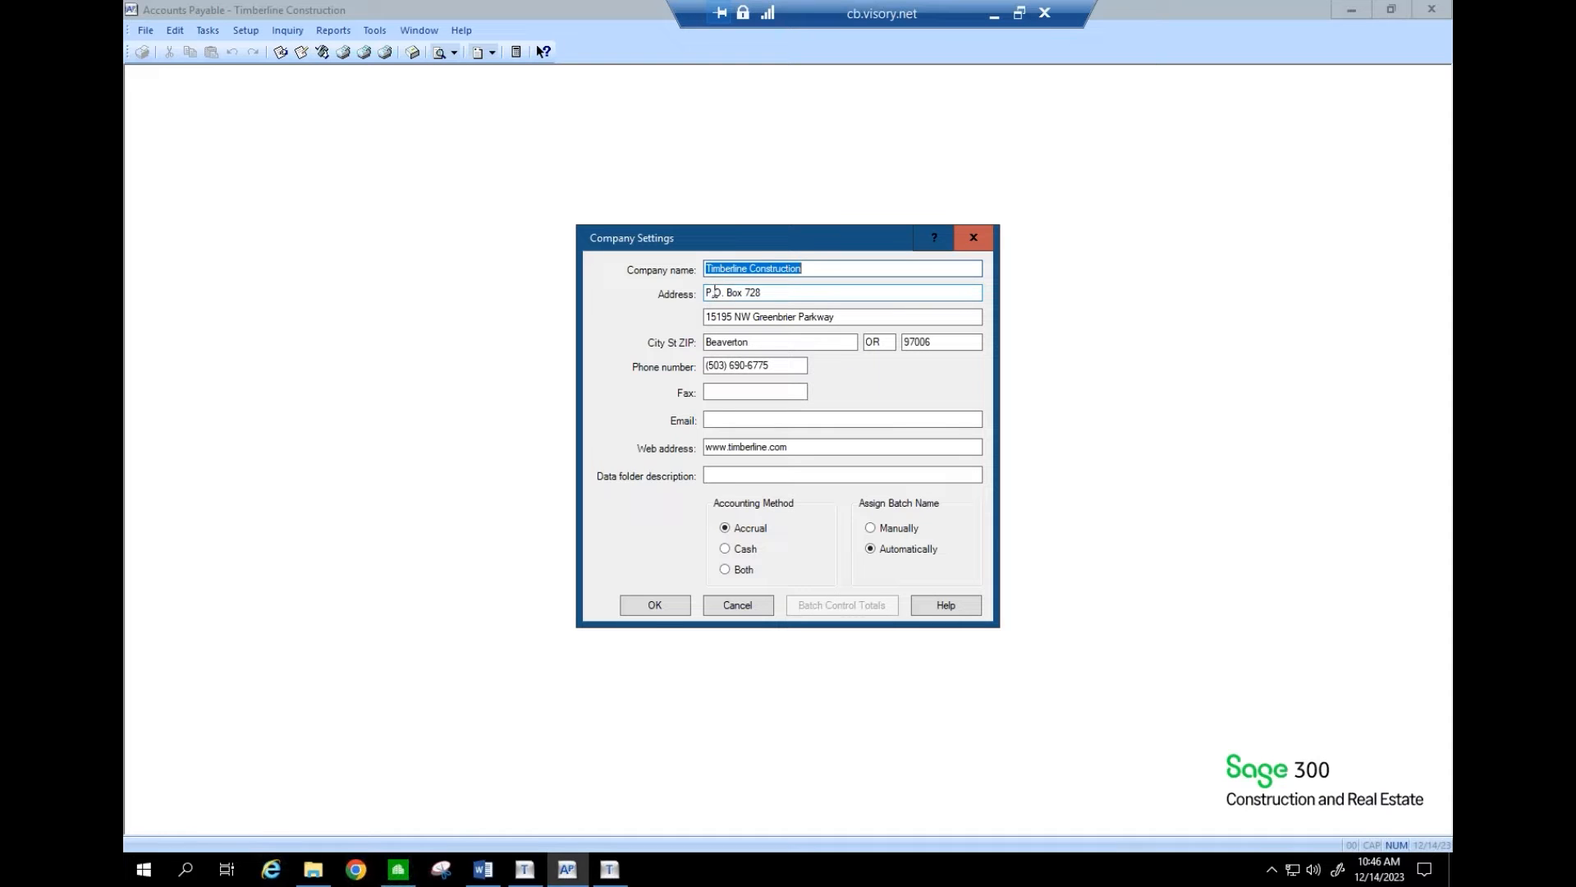
{"action": "left_click_drag", "start_coordinate": [721, 293], "coordinate": [788, 290]}
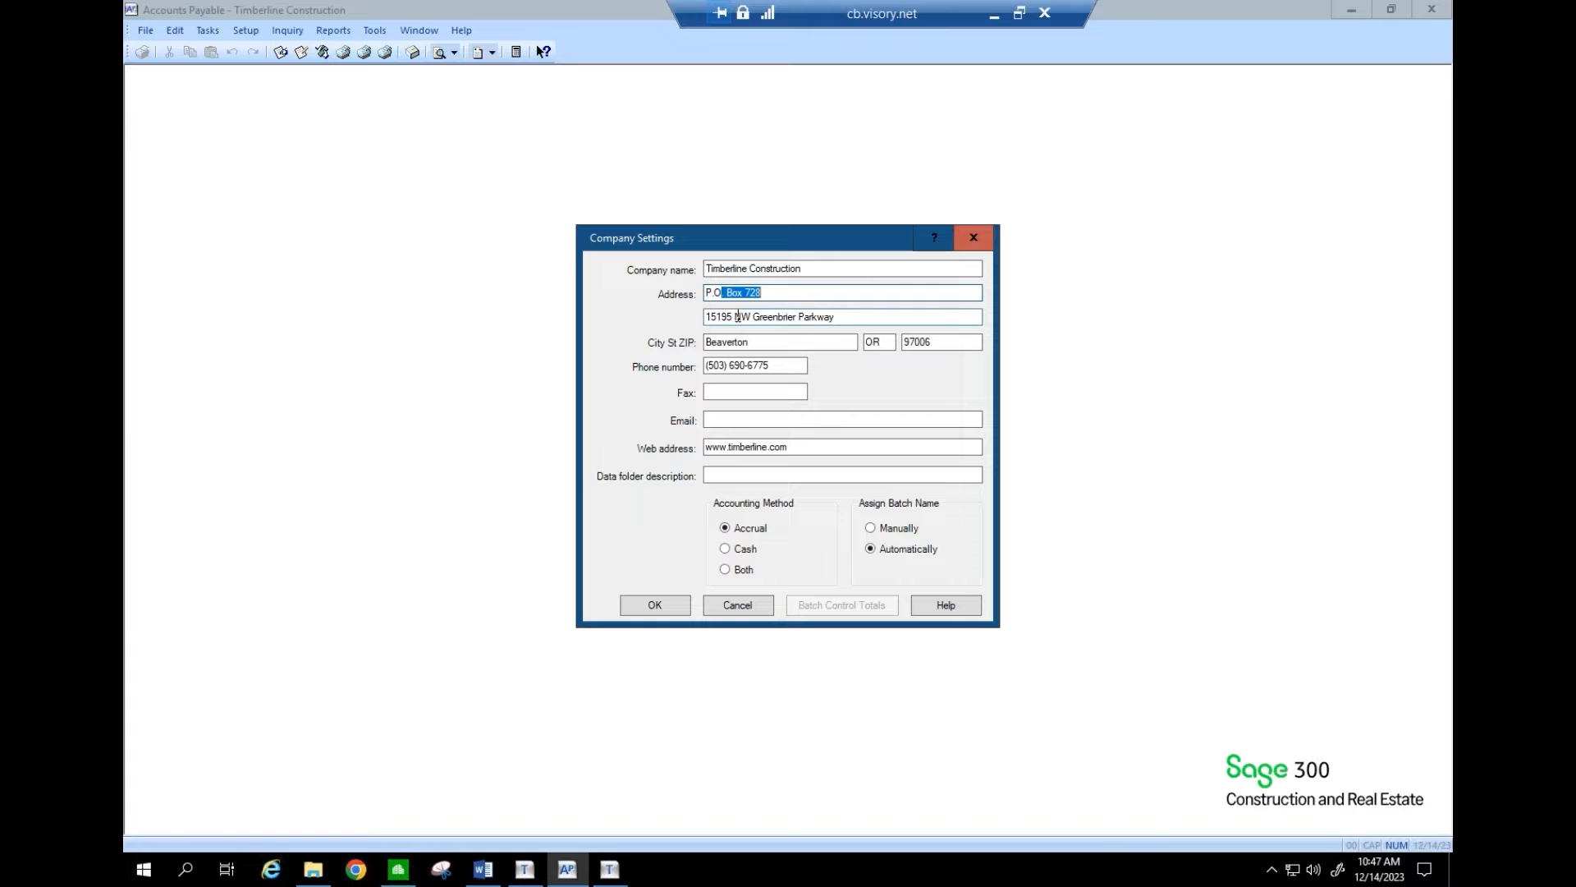
{"action": "left_click_drag", "start_coordinate": [734, 317], "coordinate": [835, 317]}
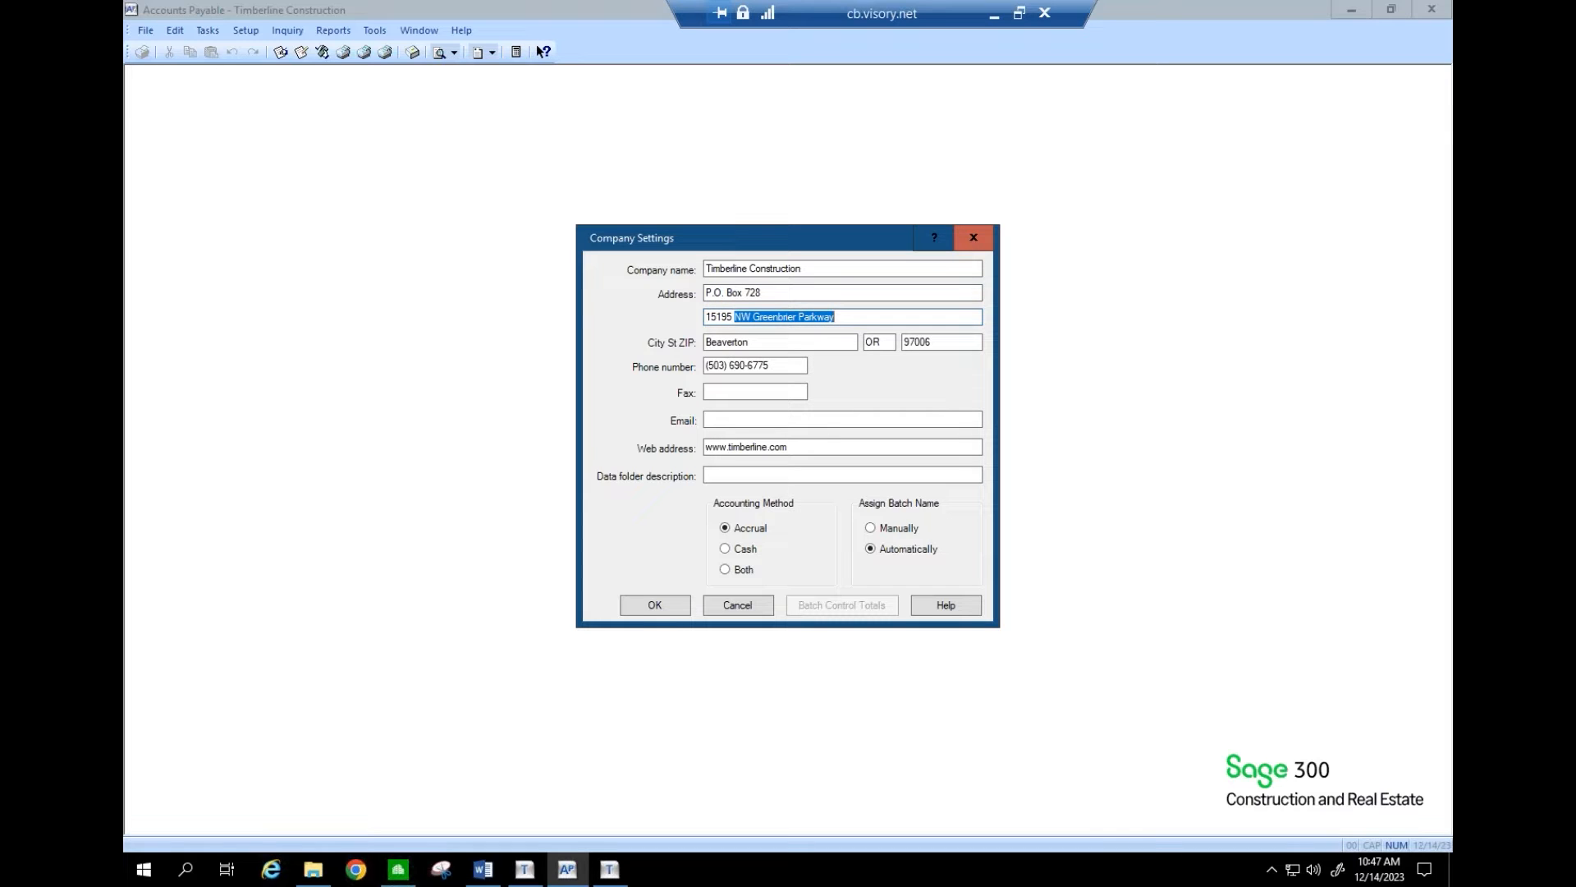
{"action": "left_click", "coordinate": [737, 605]}
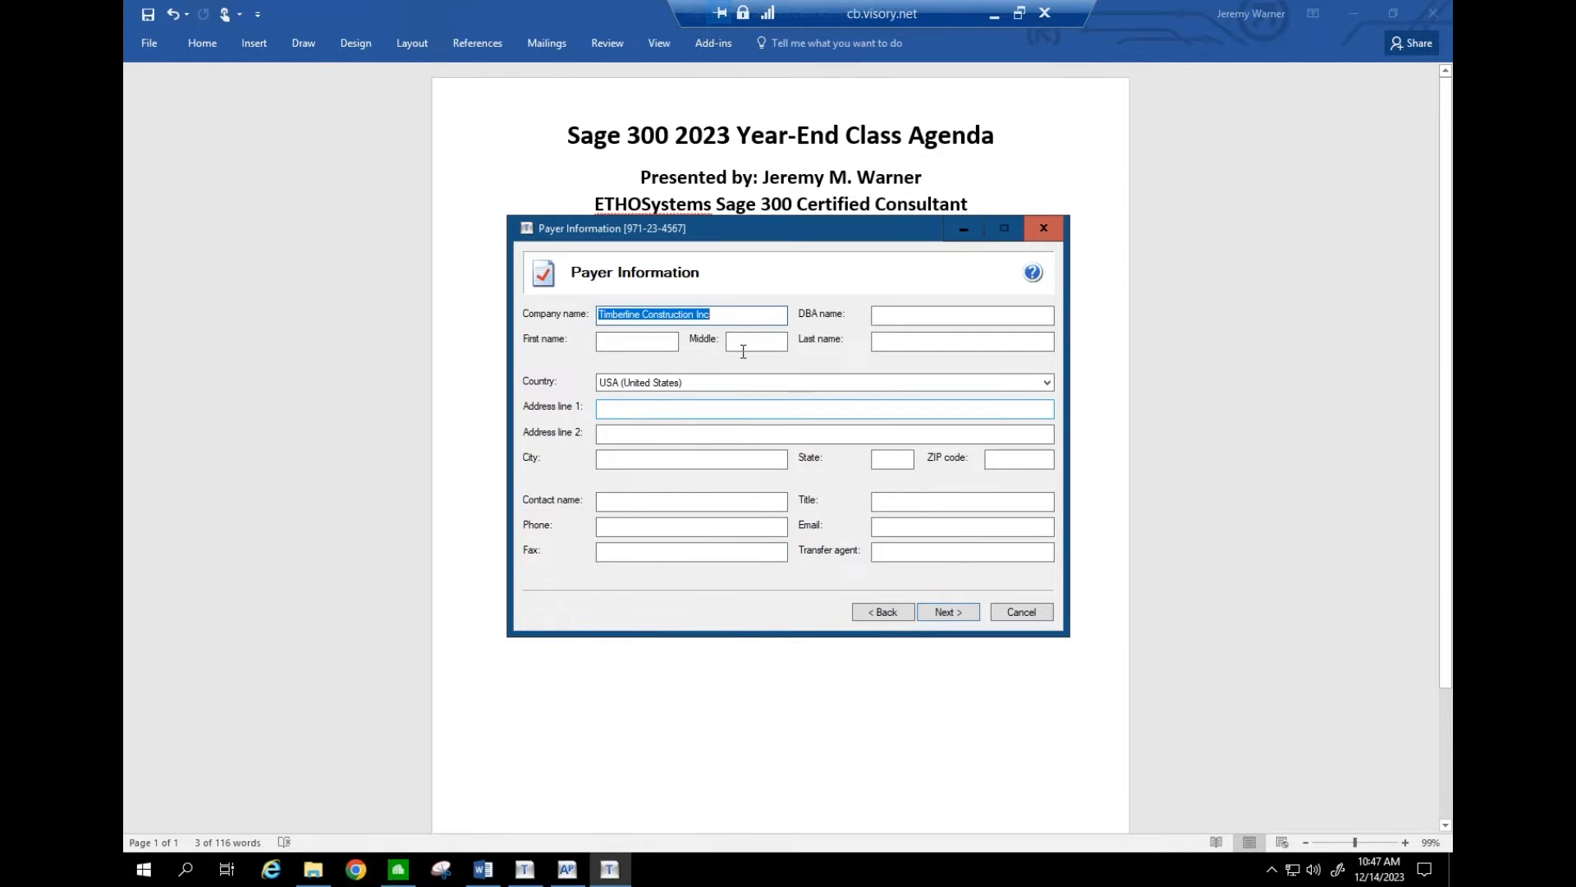
- Look up company 10 in General Ledger Prefix/Base company setup, then cancel and close it
{"action": "left_click", "coordinate": [1347, 13]}
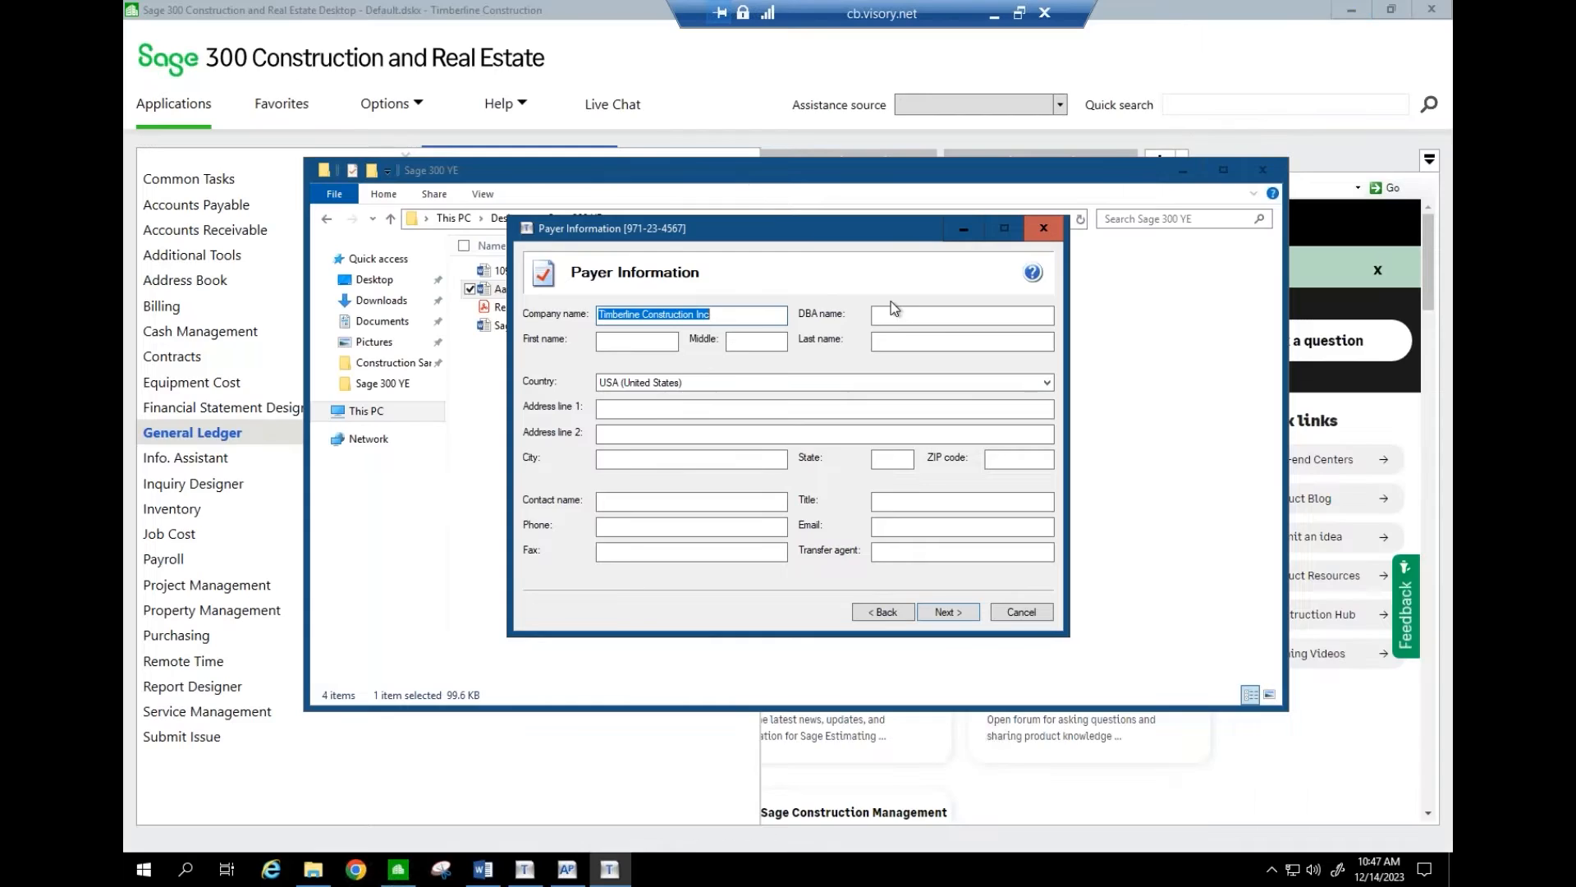
{"action": "left_click", "coordinate": [1176, 173]}
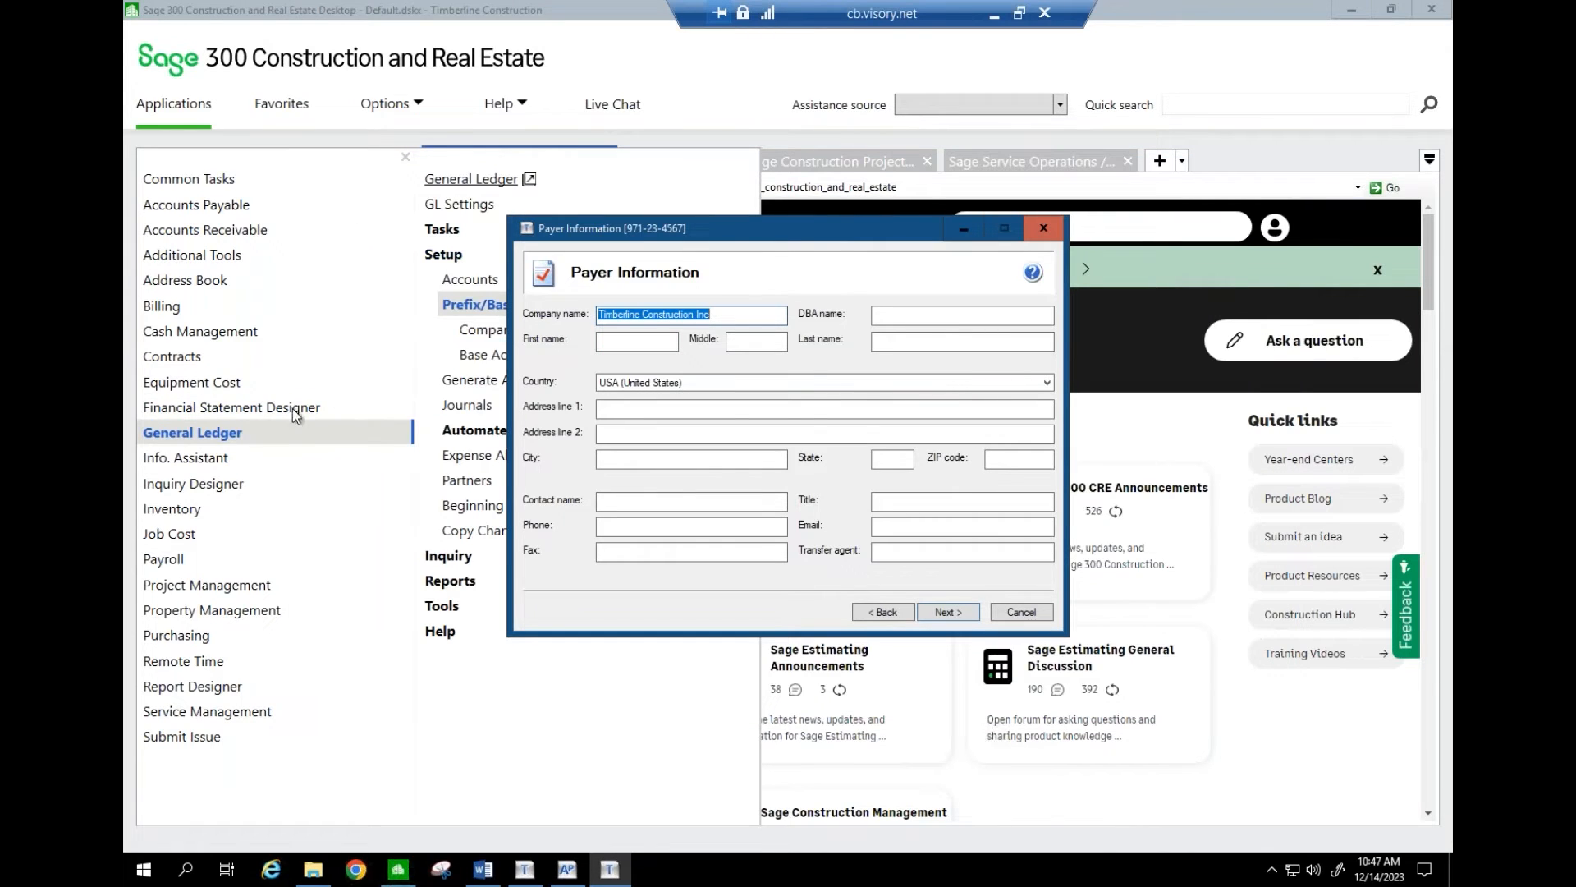
{"action": "left_click", "coordinate": [465, 337]}
{"action": "left_click", "coordinate": [465, 338]}
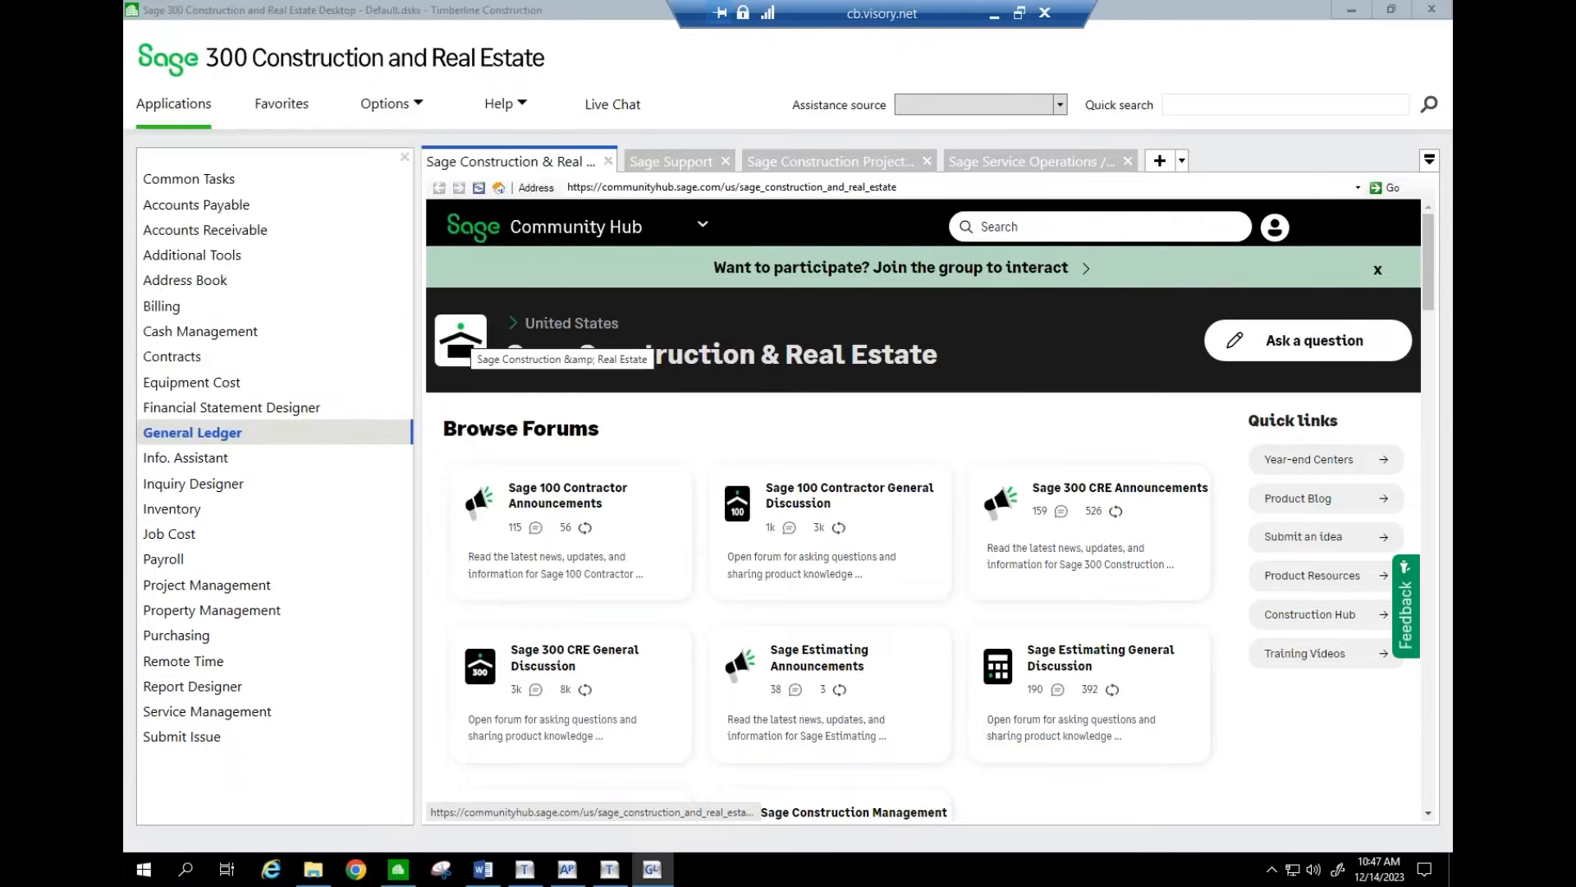
{"action": "type", "text": "10"}
{"action": "key", "text": "Tab"}
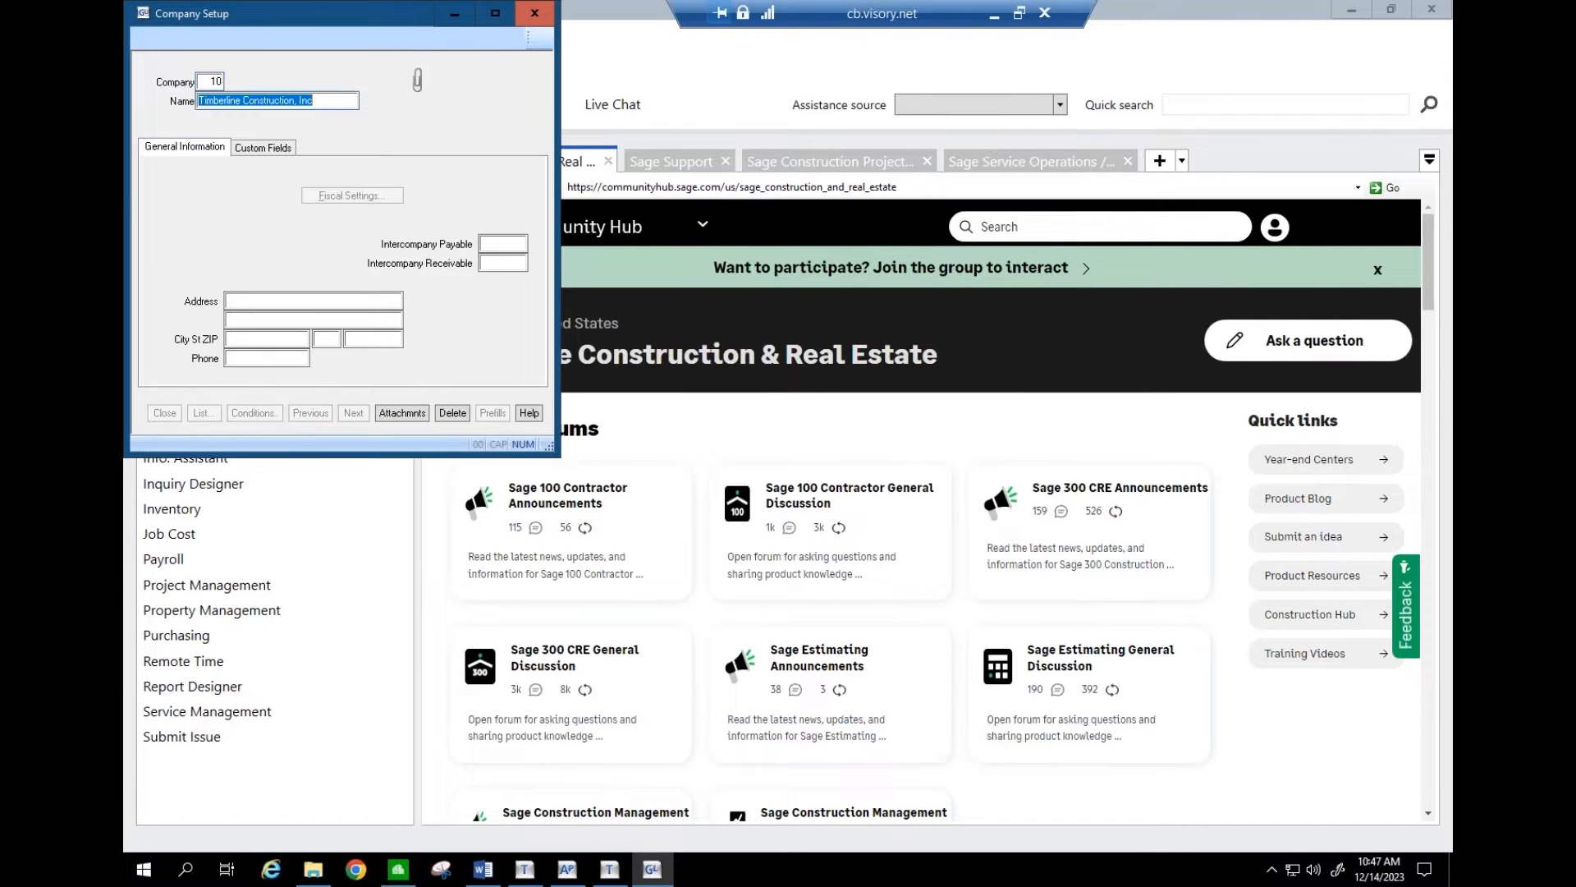
{"action": "key", "text": "Tab"}
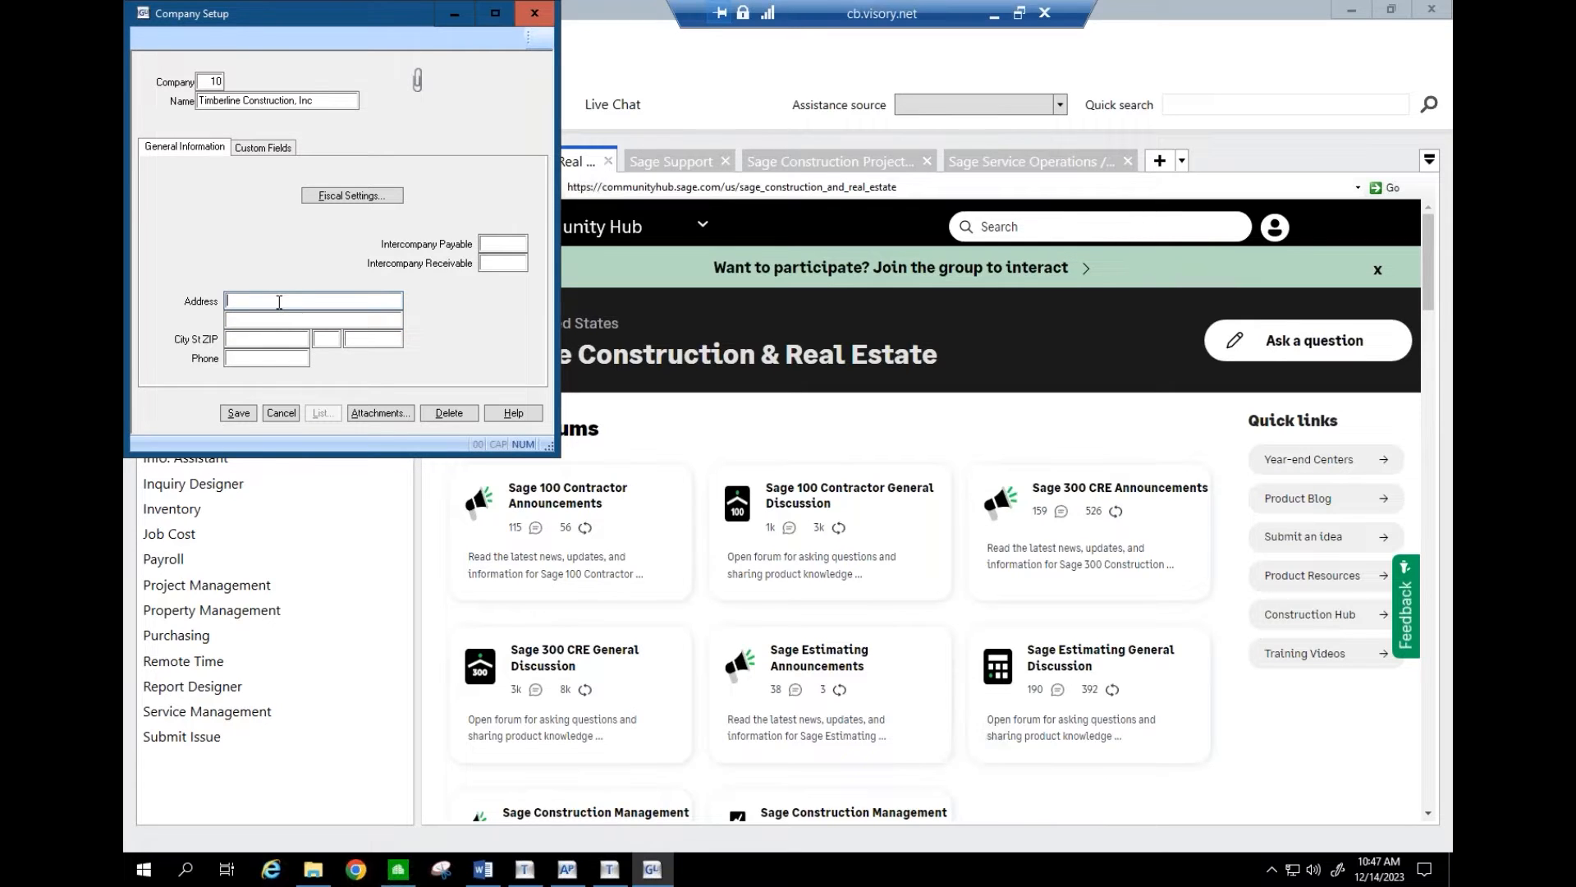
{"action": "left_click", "coordinate": [288, 414]}
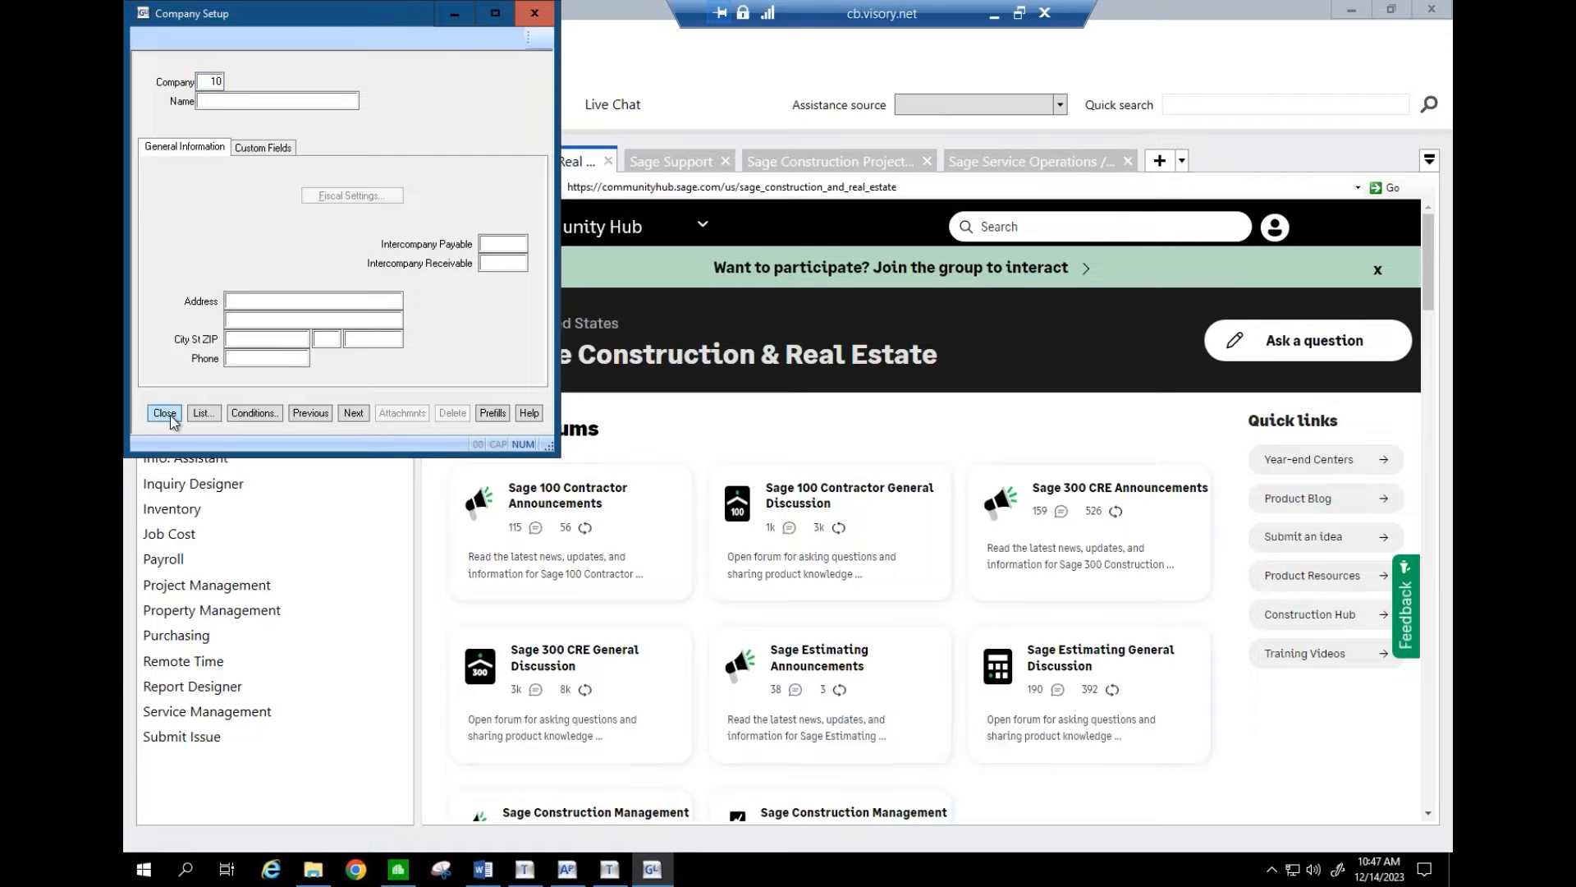
{"action": "left_click", "coordinate": [165, 413]}
- Reopen General Company Settings from Common Tasks and close it without changes
{"action": "left_click", "coordinate": [190, 178]}
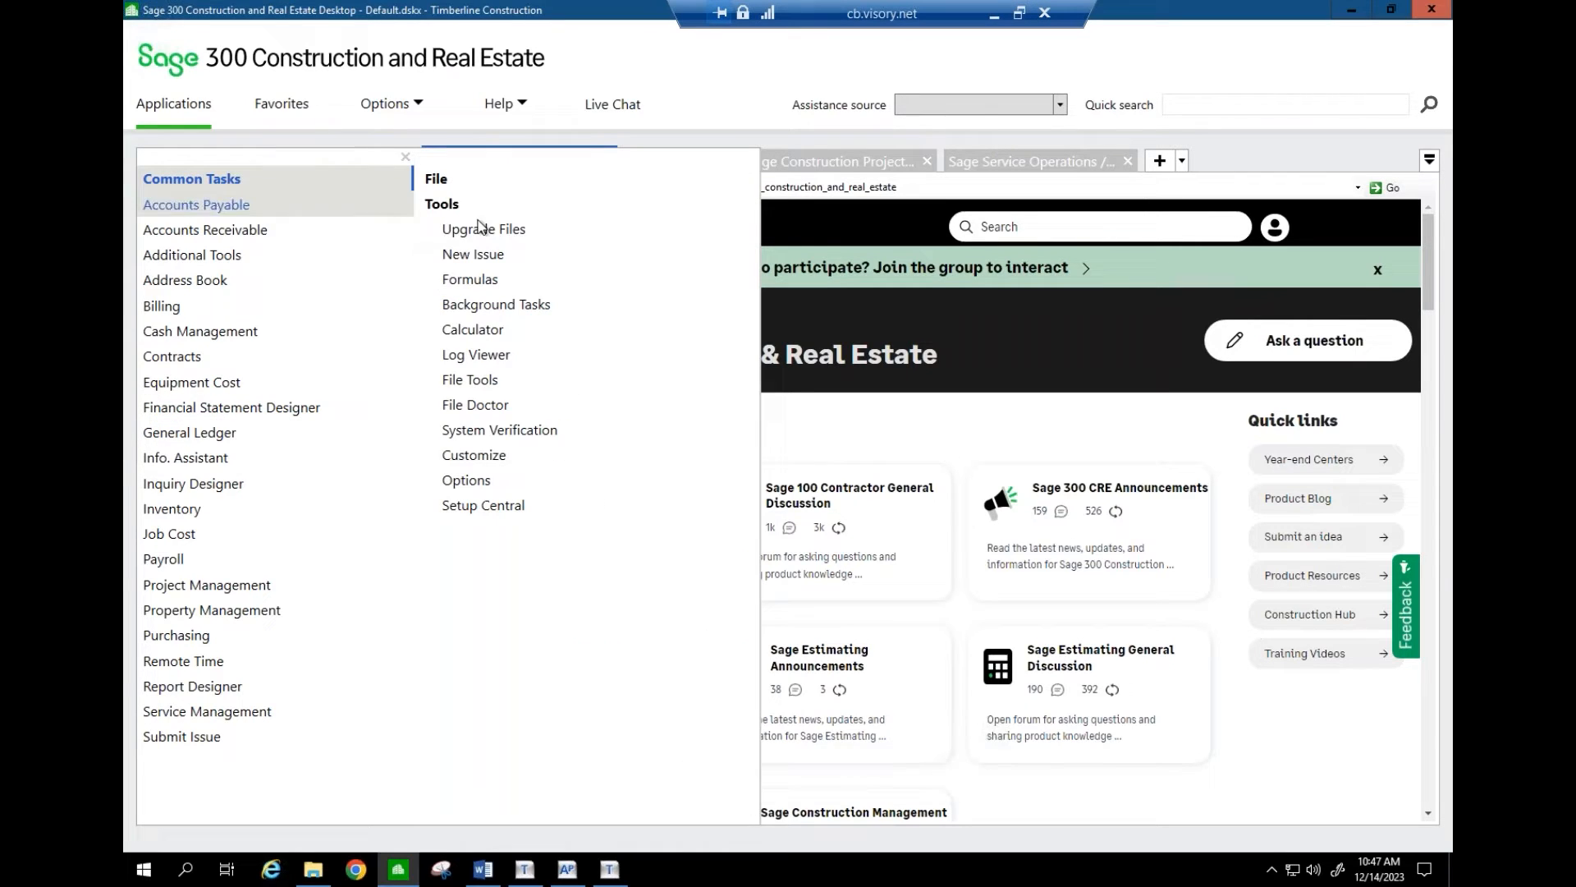
{"action": "left_click", "coordinate": [444, 179]}
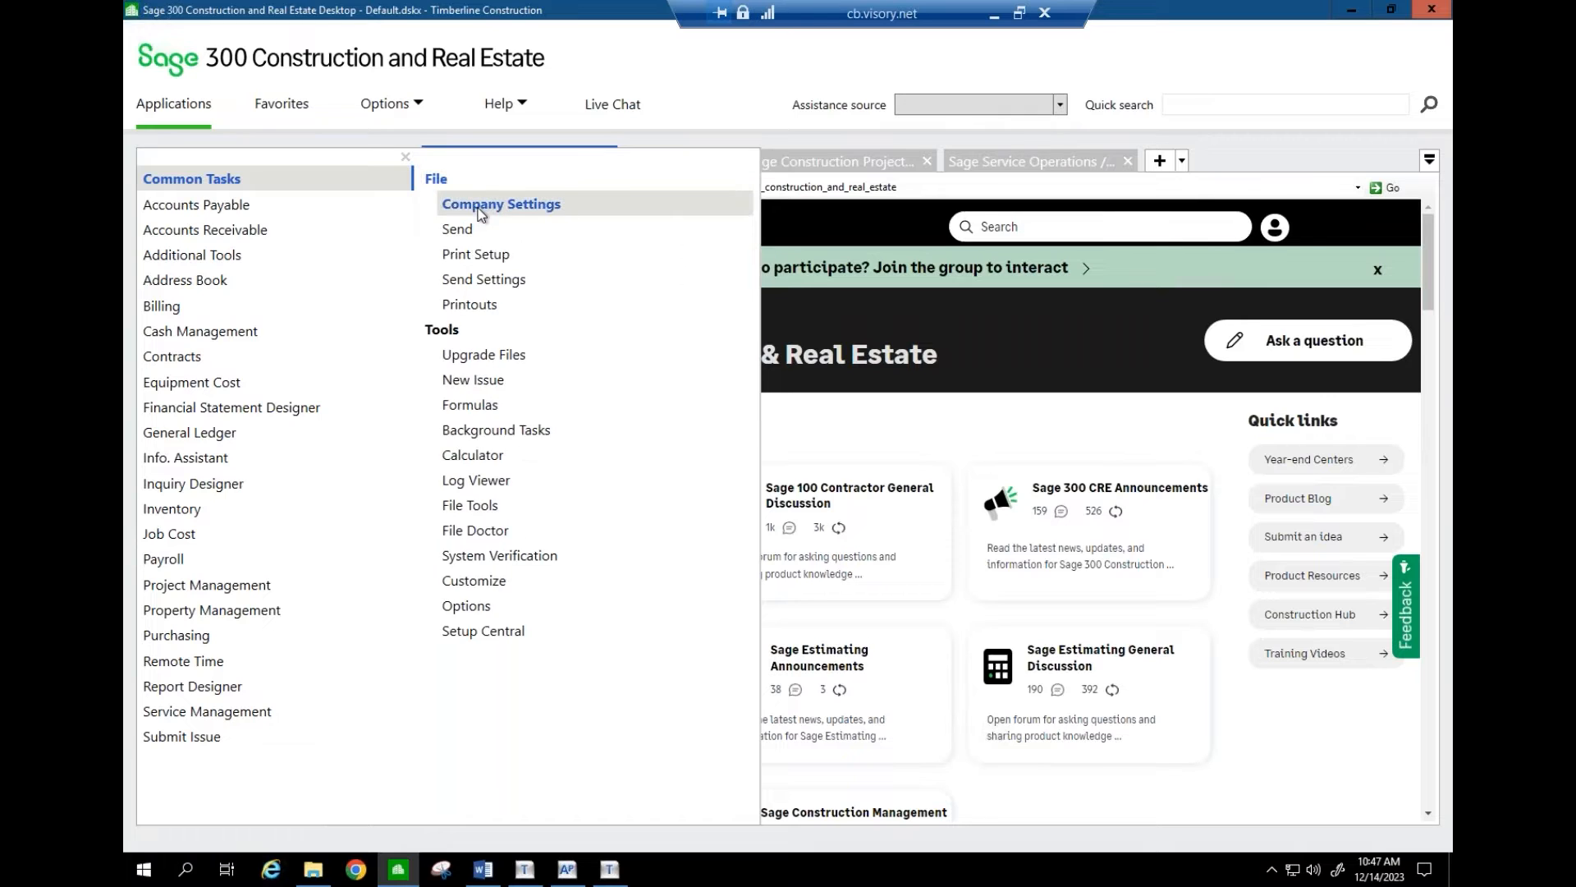
{"action": "left_click", "coordinate": [481, 207]}
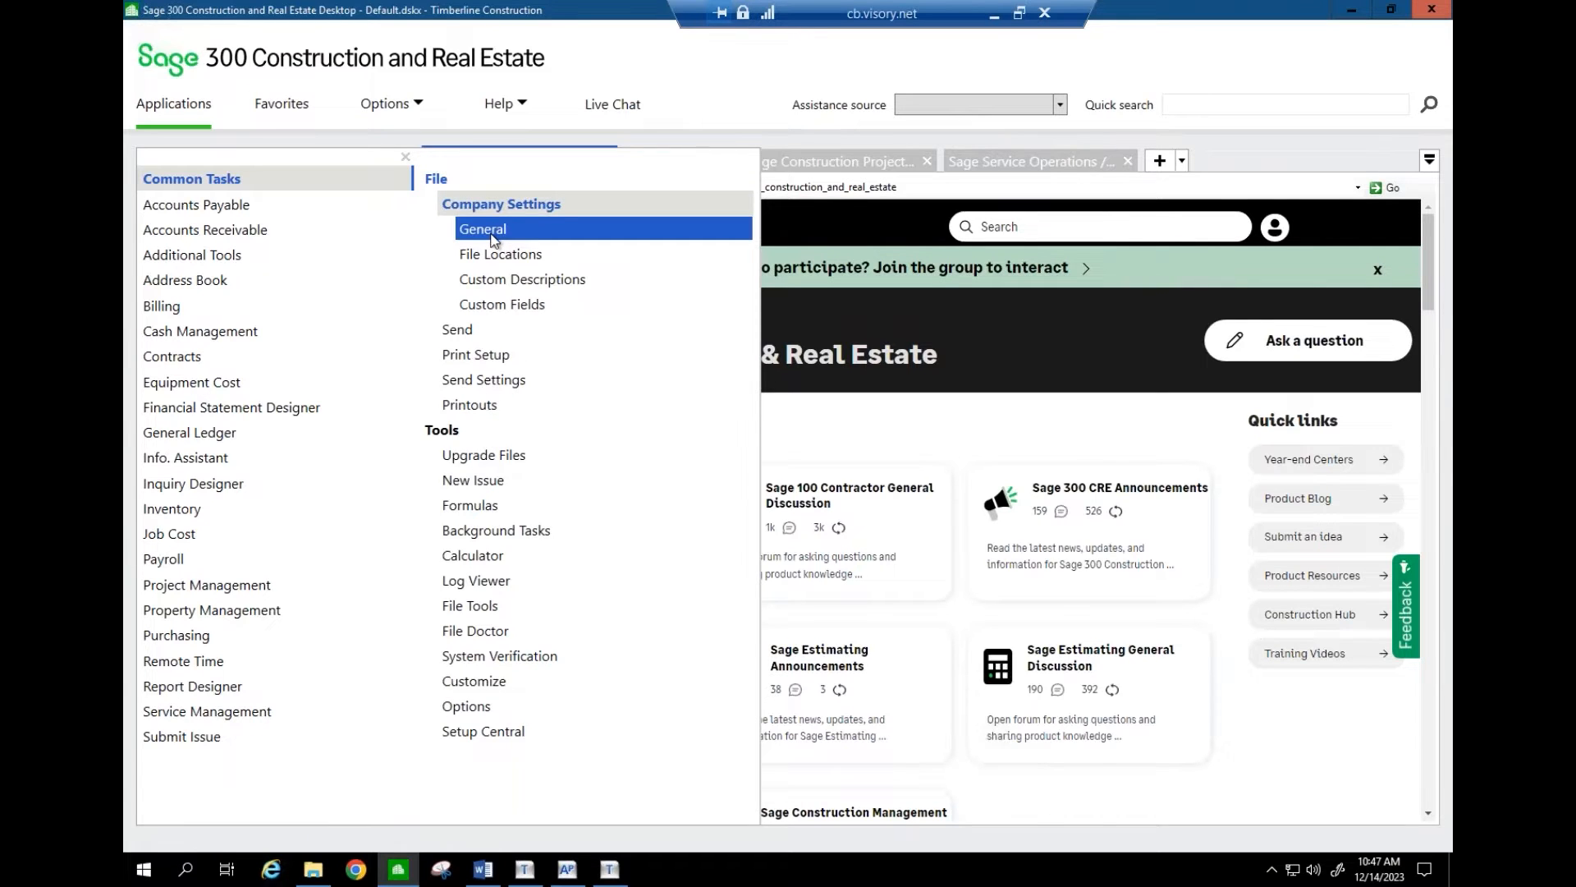
{"action": "left_click", "coordinate": [493, 231]}
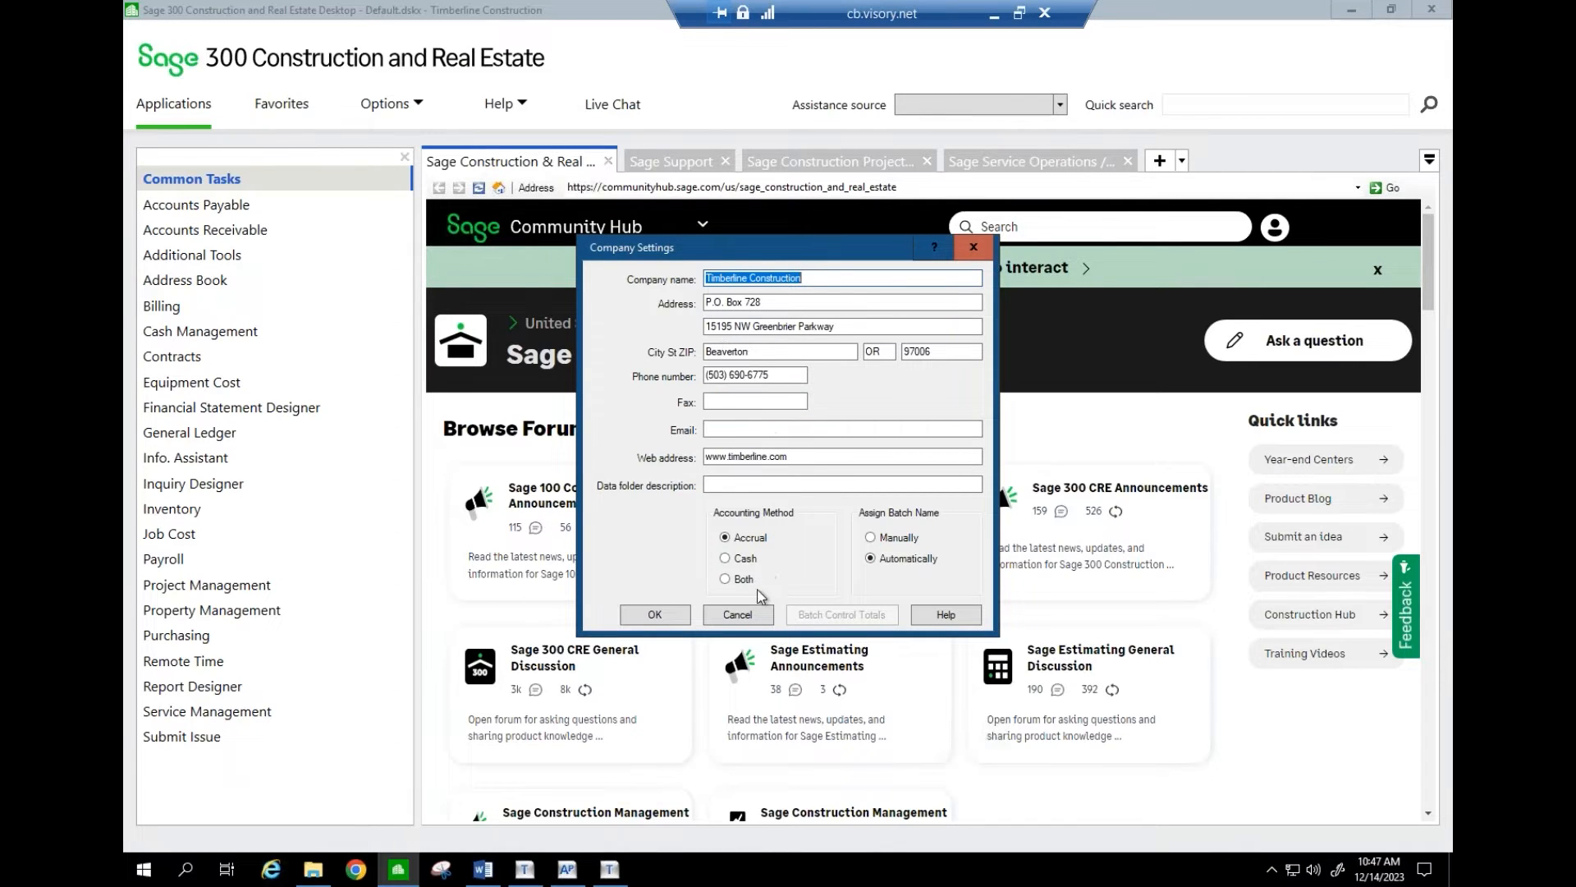
{"action": "left_click", "coordinate": [737, 614]}
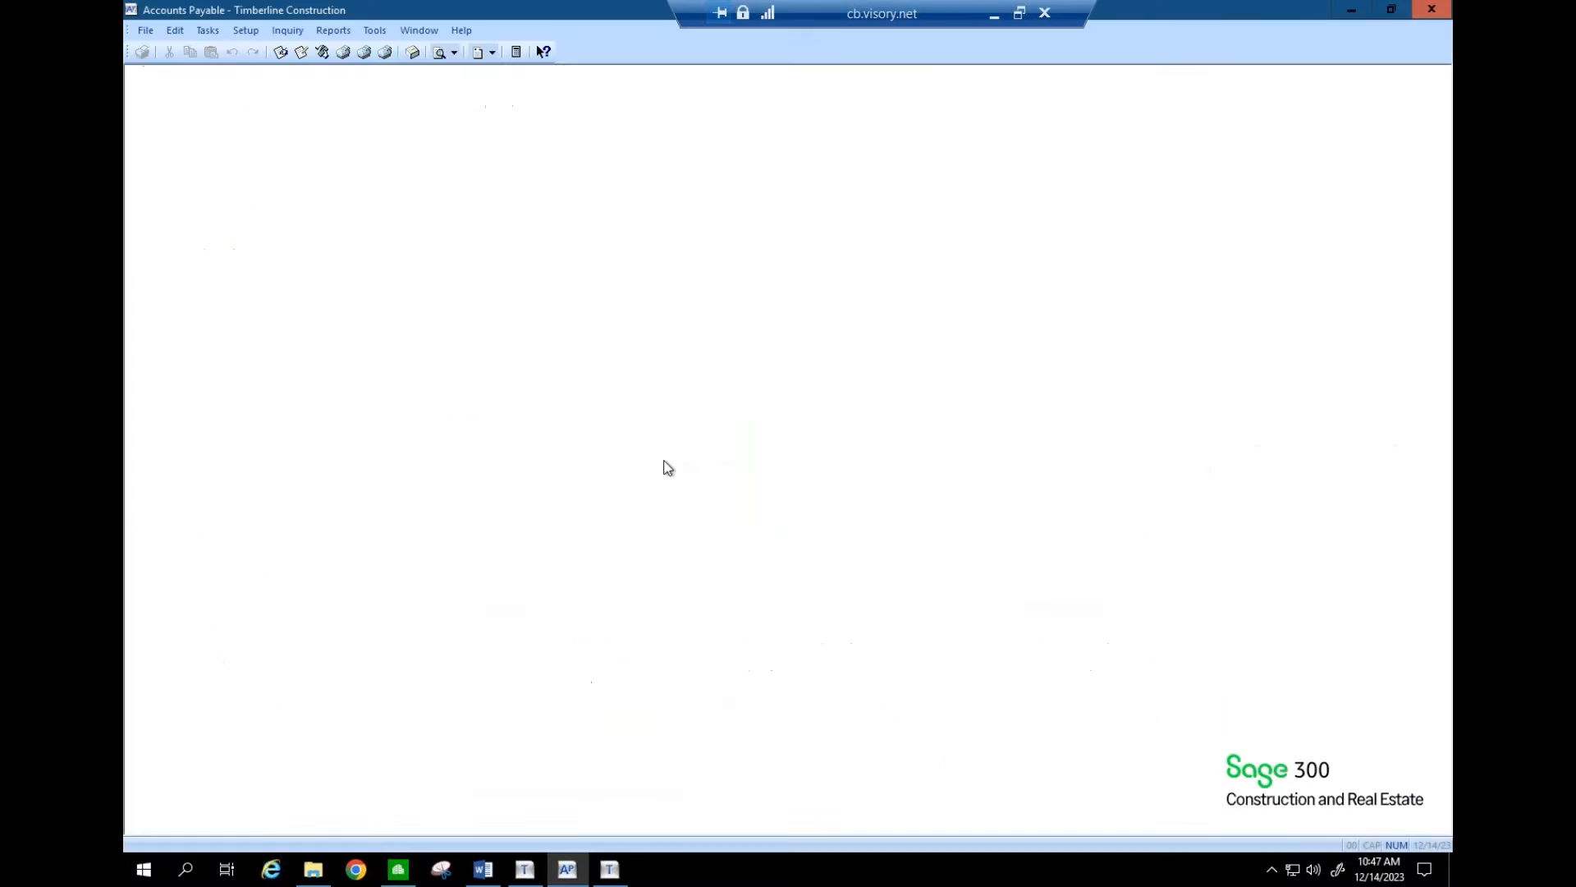
- Bring the 1099 wizard's Payer Information page back to the front from the taskbar
{"action": "left_click", "coordinate": [610, 870]}
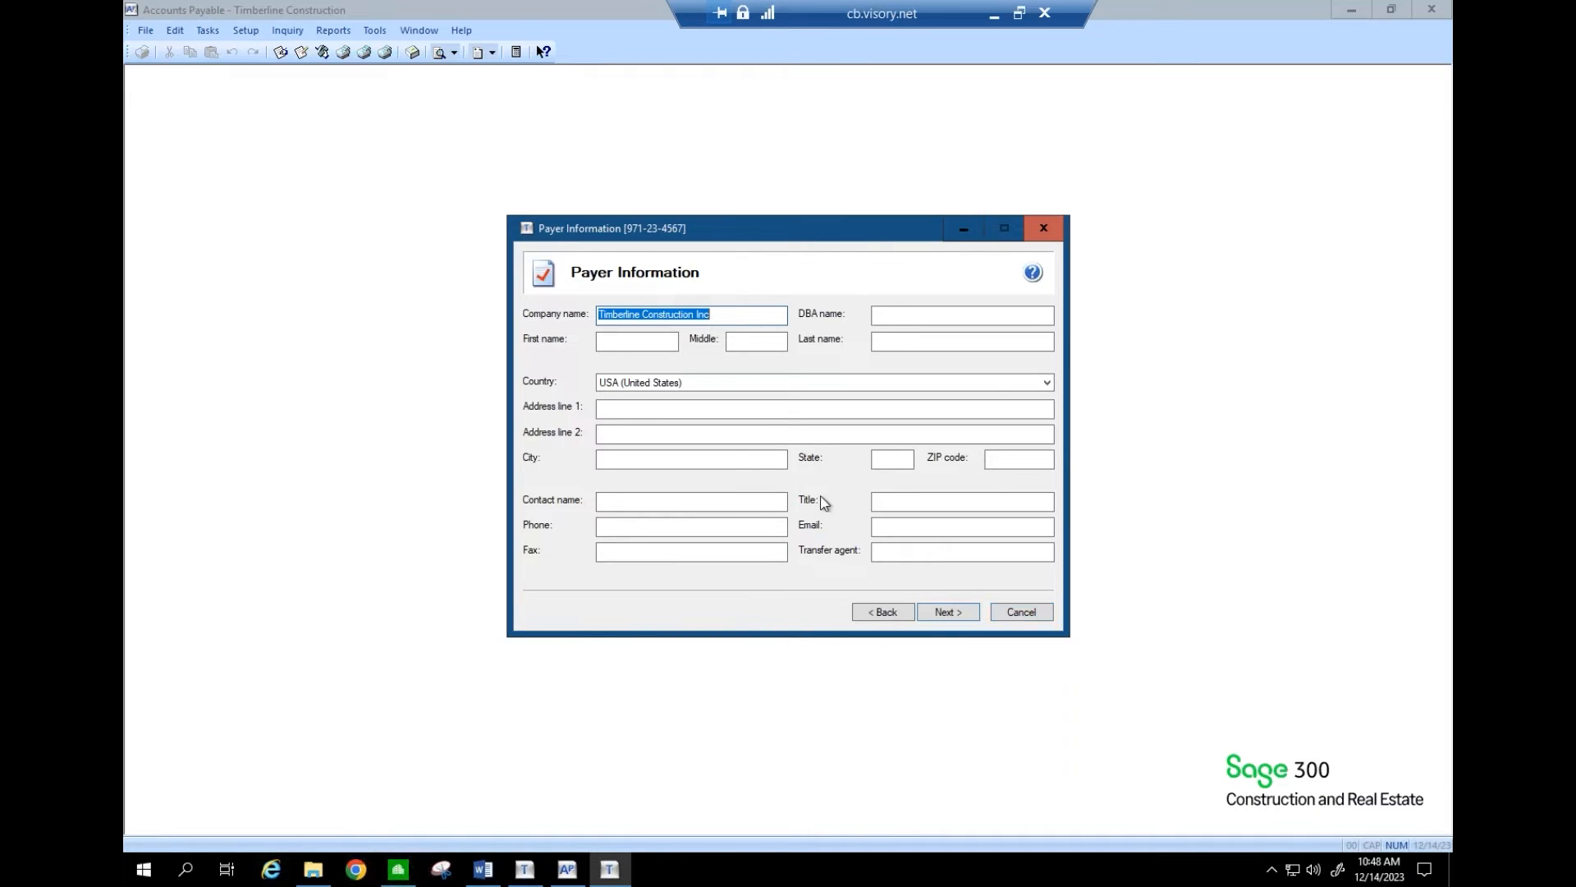
- Enter the payer's street address, city, state and ZIP code
{"action": "left_click", "coordinate": [649, 409]}
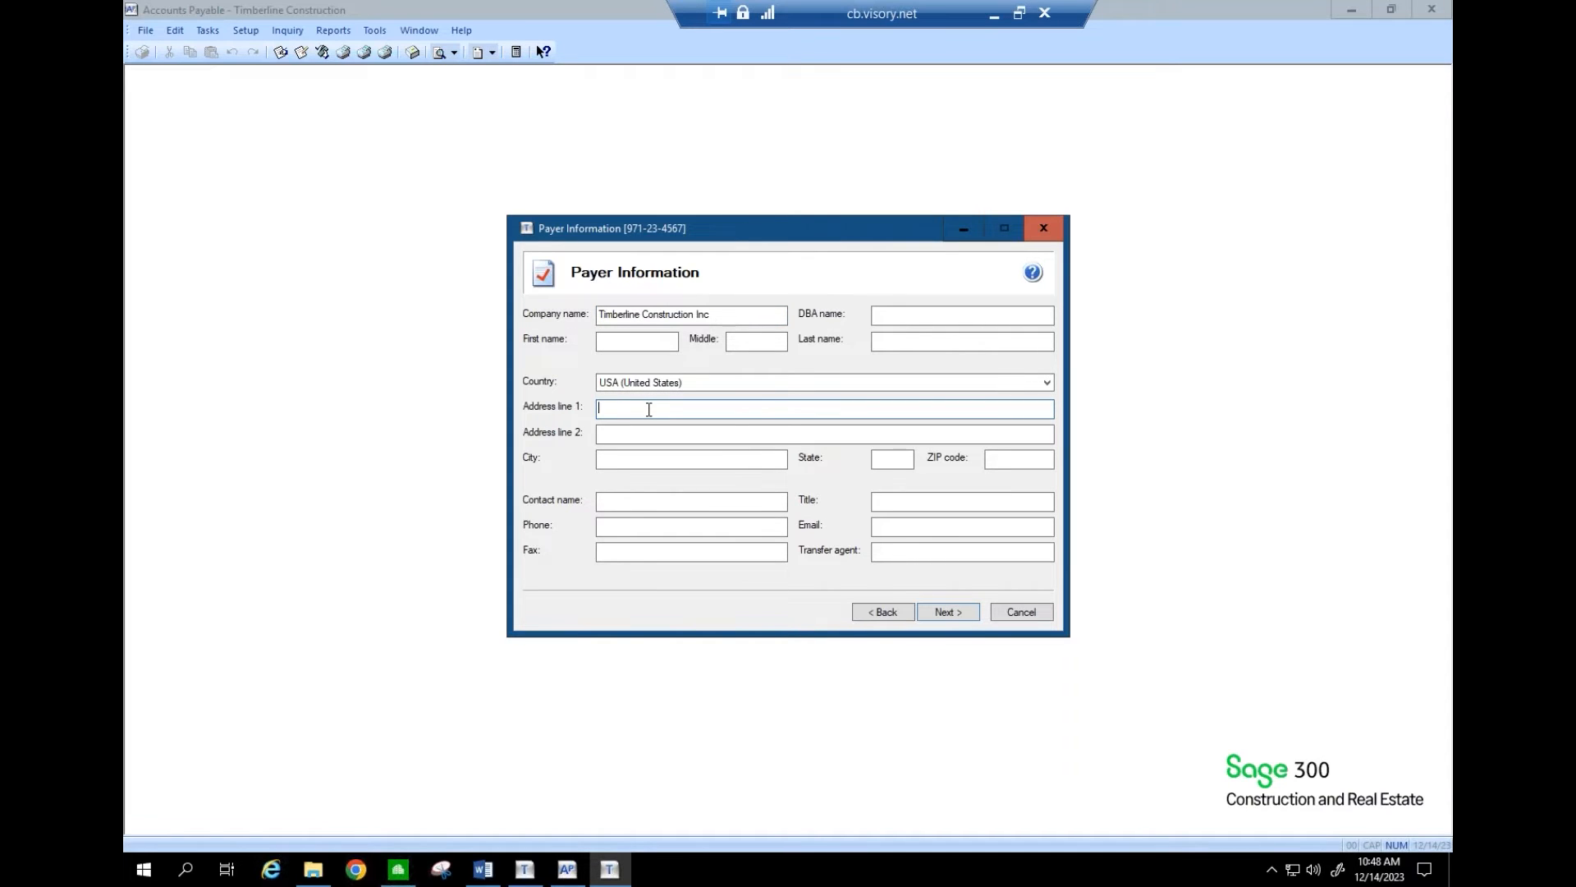
{"action": "type", "text": "123 Street"}
{"action": "key", "text": "Tab"}
{"action": "key", "text": "Tab"}
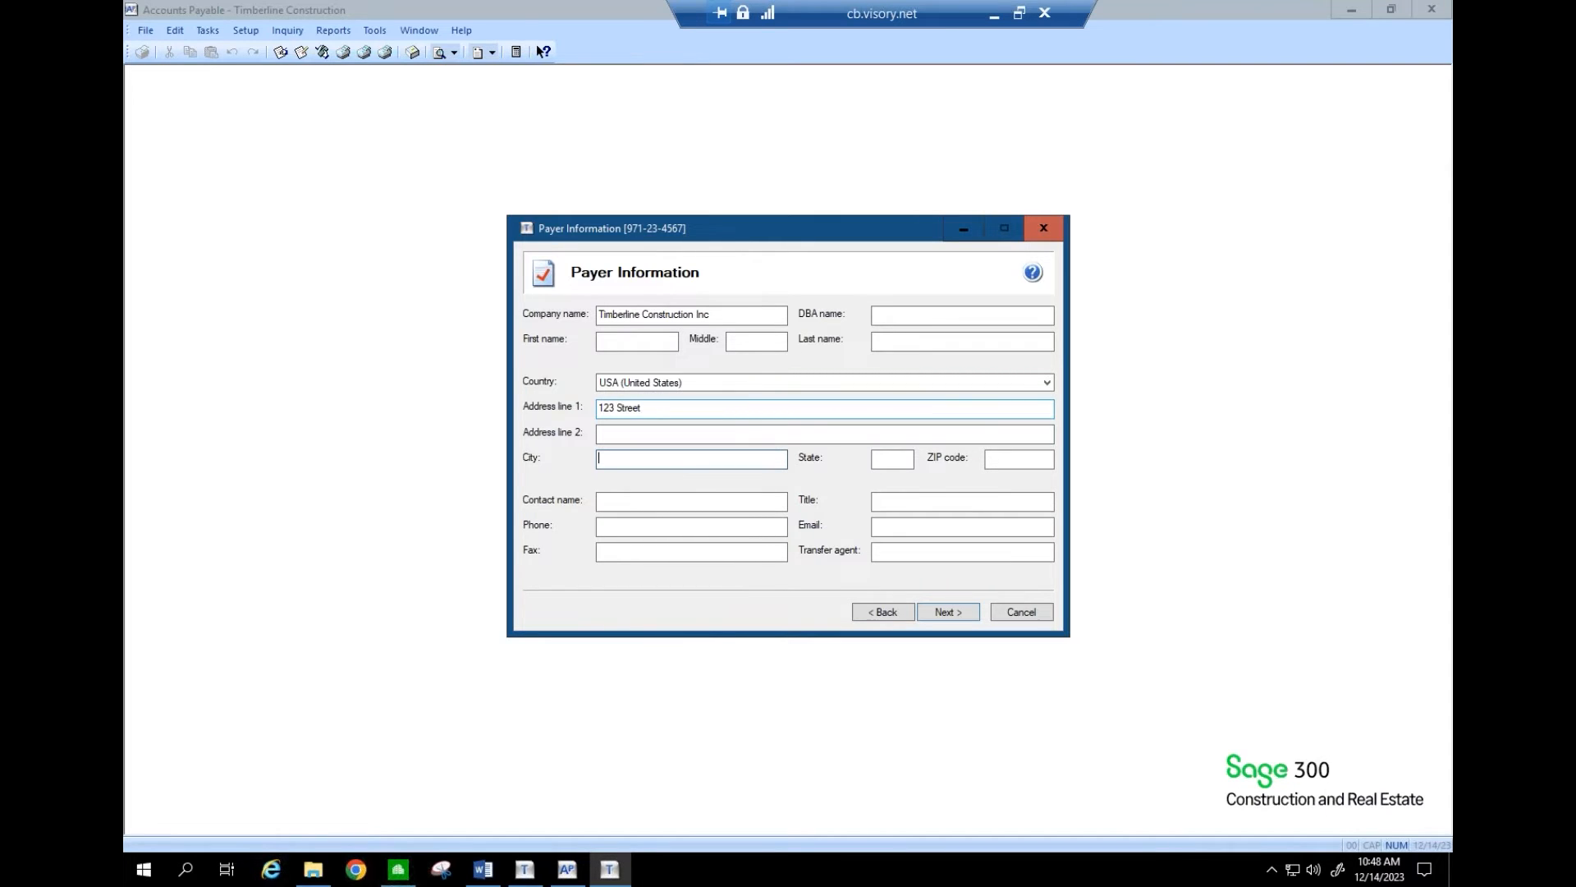
{"action": "type", "text": "Chicago"}
{"action": "key", "text": "Tab"}
{"action": "type", "text": "IL"}
{"action": "key", "text": "Tab"}
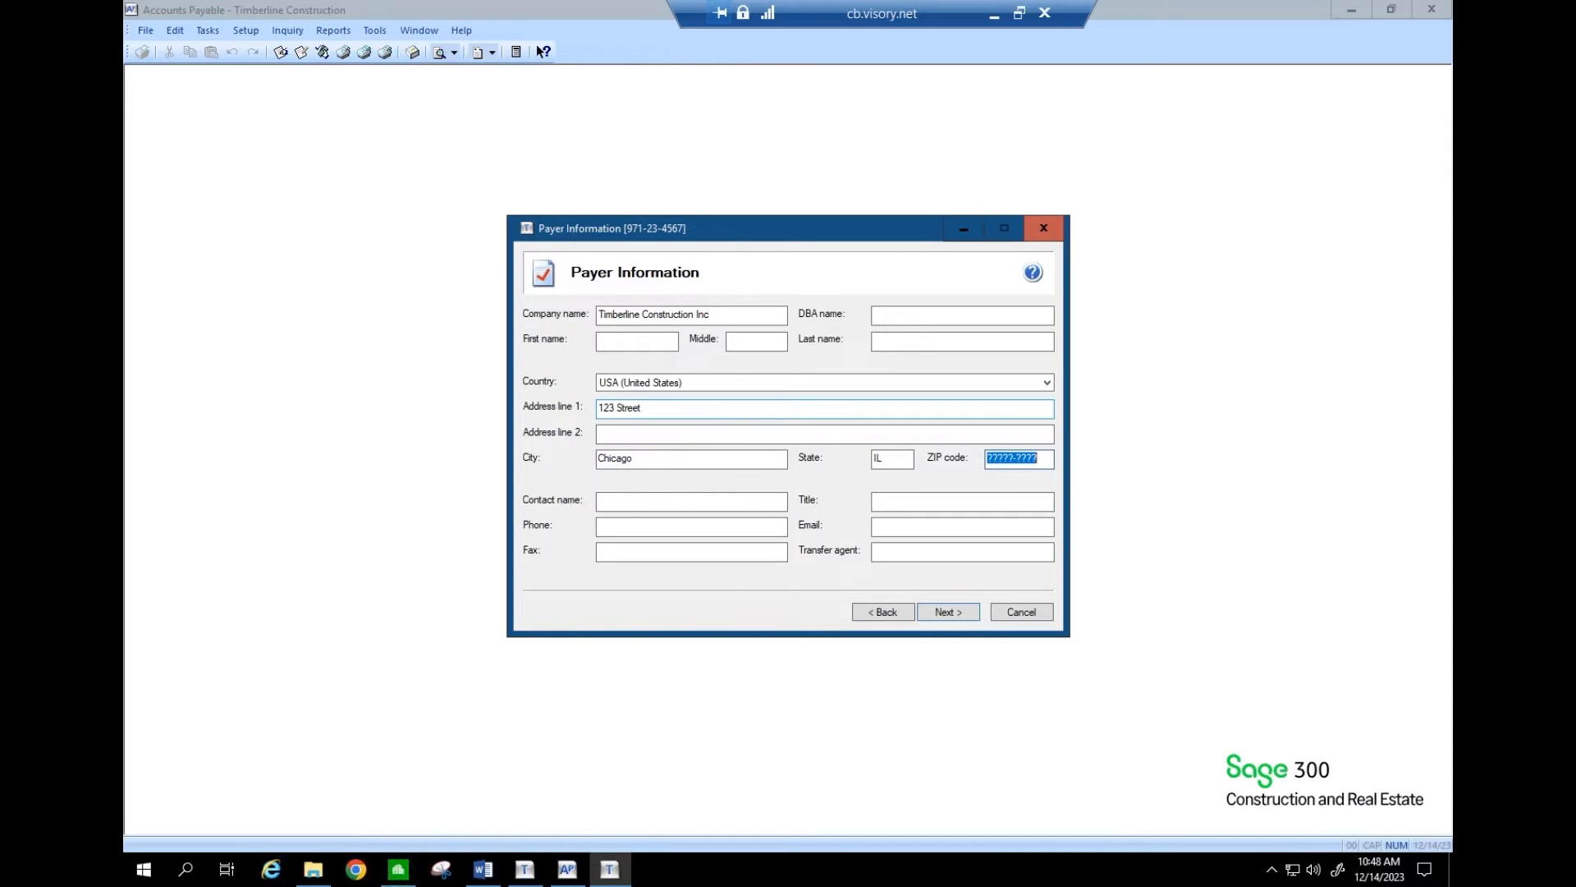
{"action": "type", "text": "61102"}
{"action": "key", "text": "Tab"}
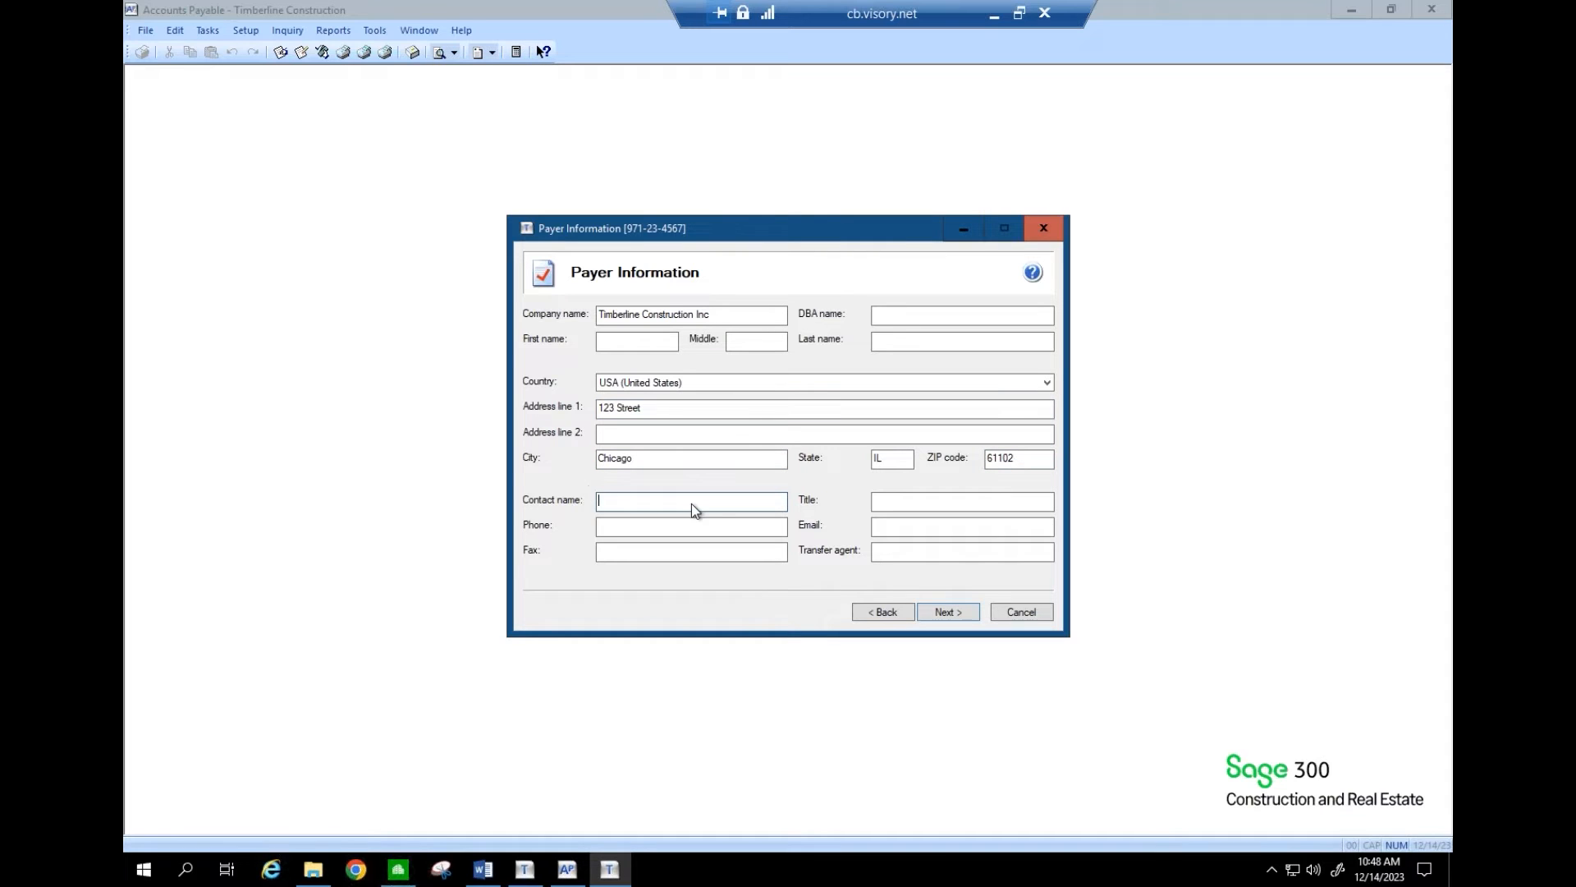
- Enter the contact's initials and the title 'ETHOS Consultant', then try to continue
{"action": "type", "text": "ETHOS Consultant"}
{"action": "key", "text": "BackSpace"}
{"action": "key", "text": "BackSpace"}
{"action": "key", "text": "BackSpace"}
{"action": "key", "text": "BackSpace"}
{"action": "key", "text": "BackSpace"}
{"action": "key", "text": "BackSpace"}
{"action": "key", "text": "BackSpace"}
{"action": "key", "text": "BackSpace"}
{"action": "key", "text": "BackSpace"}
{"action": "key", "text": "BackSpace"}
{"action": "key", "text": "BackSpace"}
{"action": "key", "text": "BackSpace"}
{"action": "key", "text": "BackSpace"}
{"action": "key", "text": "BackSpace"}
{"action": "key", "text": "BackSpace"}
{"action": "type", "text": "JMW"}
{"action": "key", "text": "Tab"}
{"action": "type", "text": "ETHOS"}
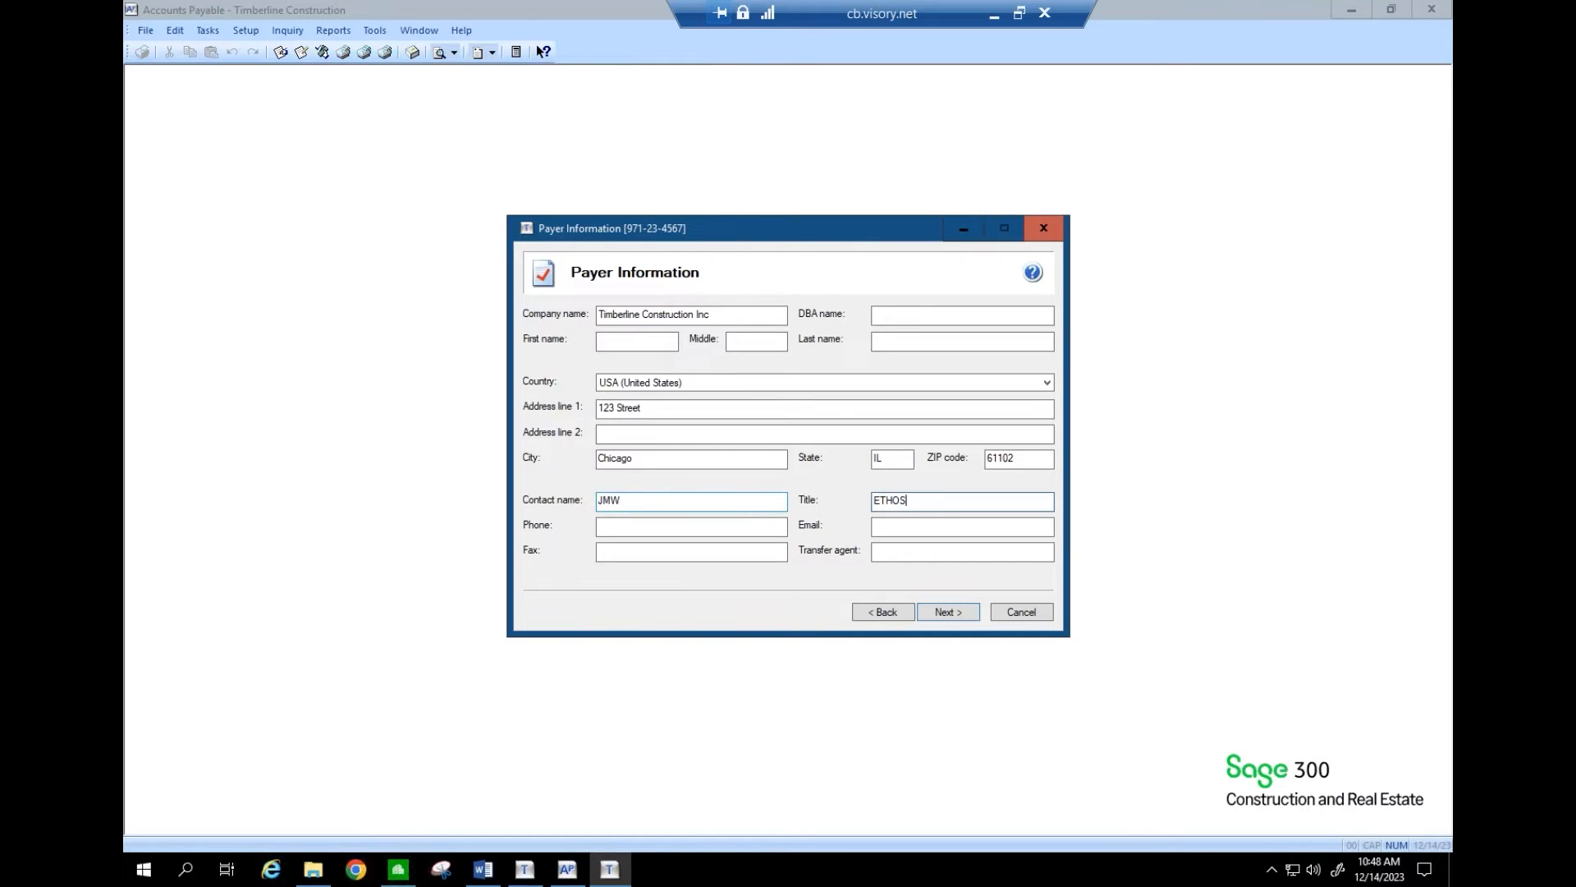
{"action": "type", "text": " Consultant"}
{"action": "key", "text": "Tab"}
{"action": "key", "text": "Tab"}
{"action": "key", "text": "Tab"}
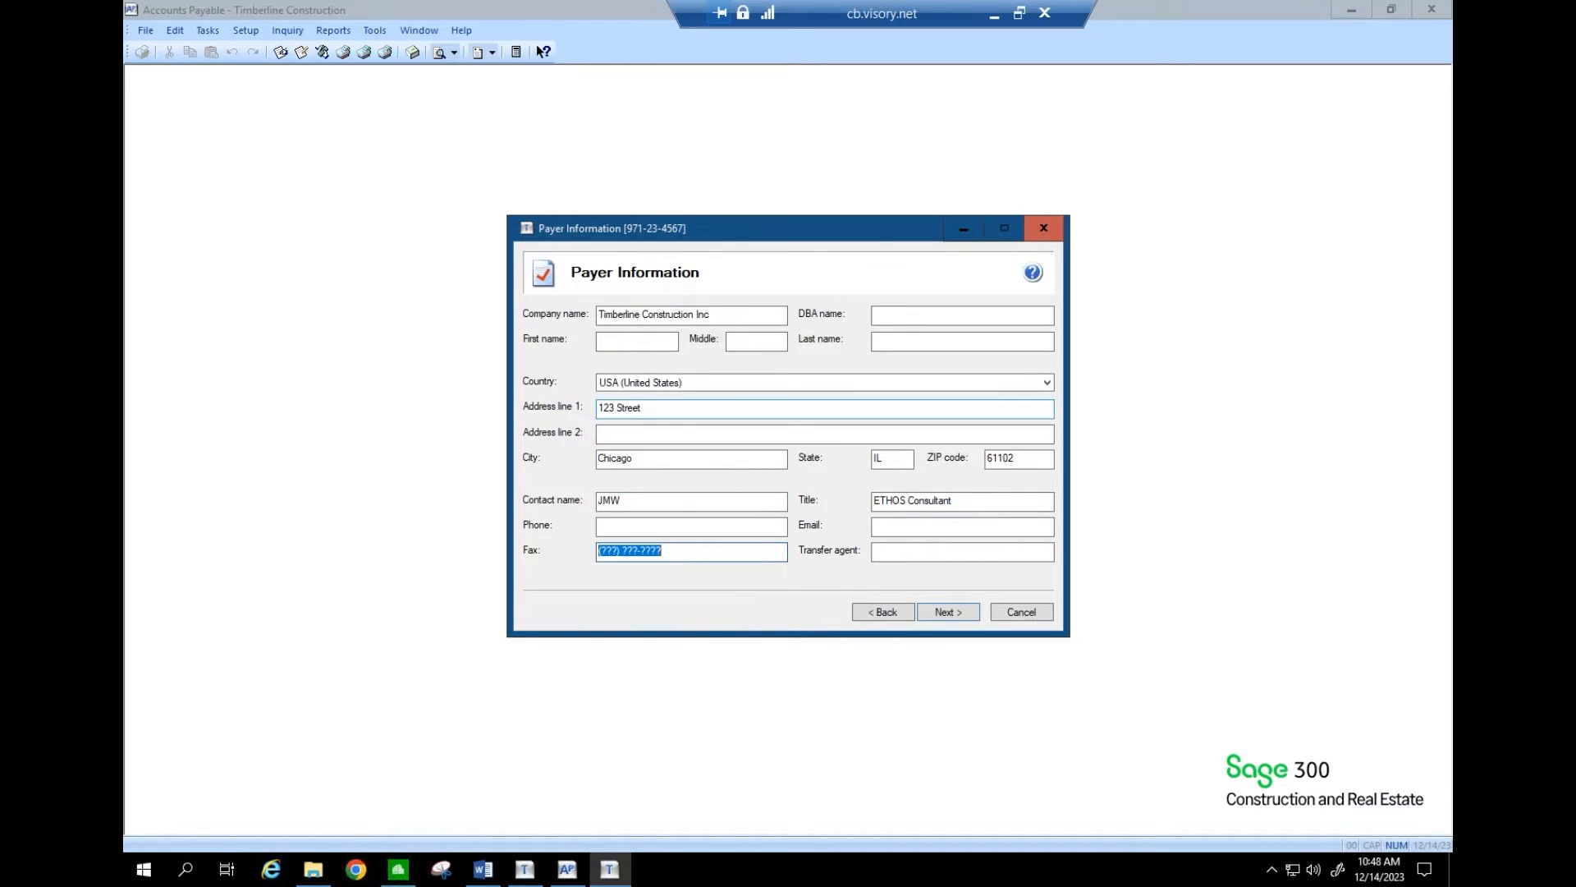
{"action": "left_click", "coordinate": [957, 609]}
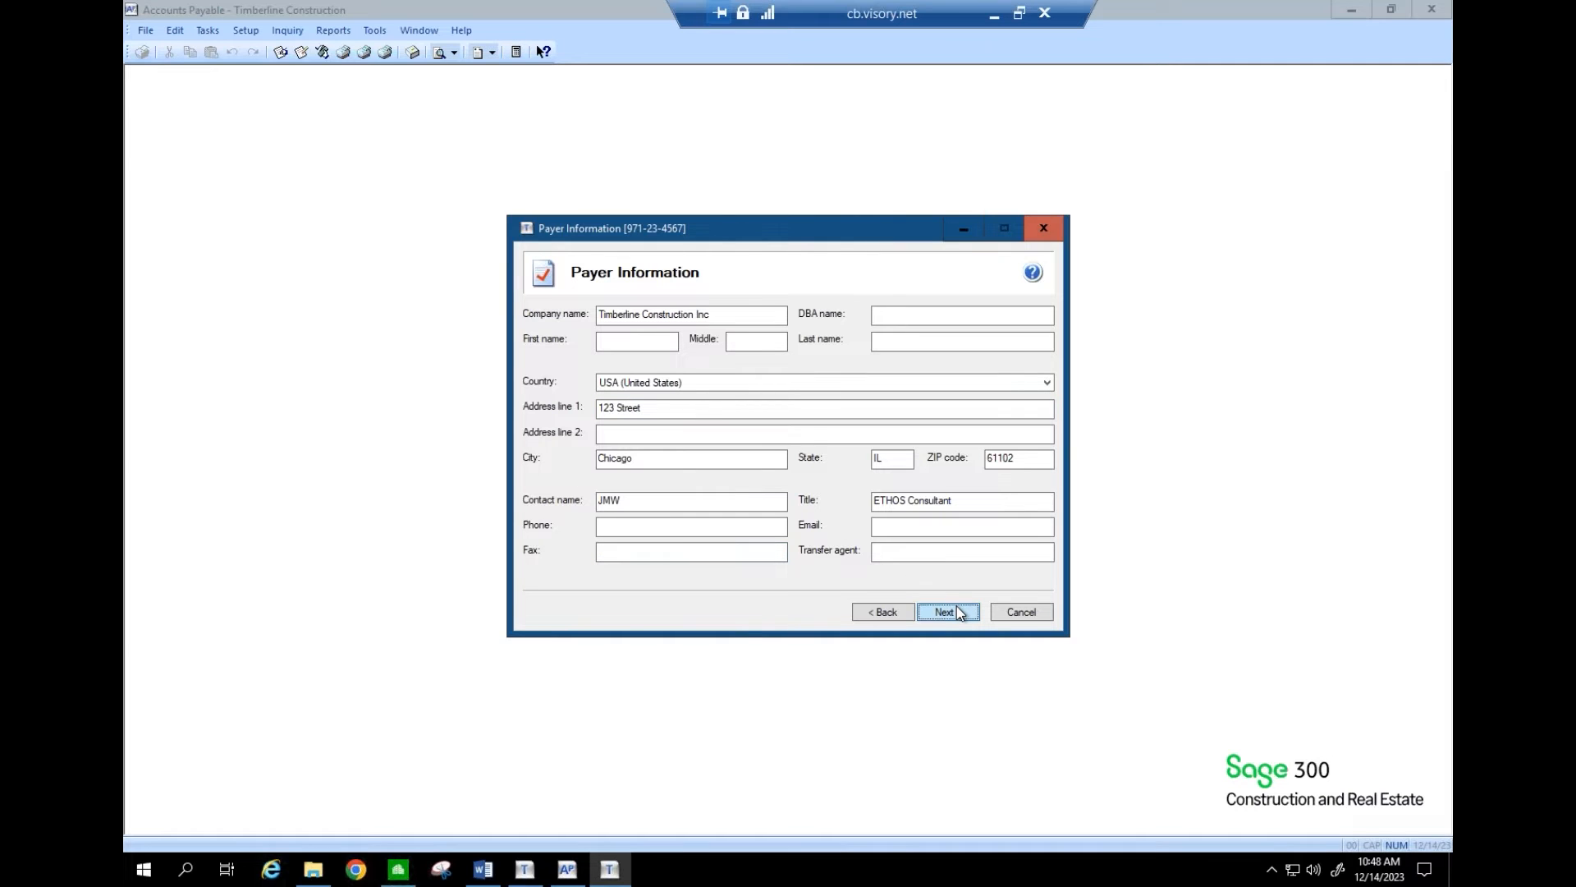
- Fill in the required contact first name, middle initial and last name, then retry Next
{"action": "left_click", "coordinate": [612, 341]}
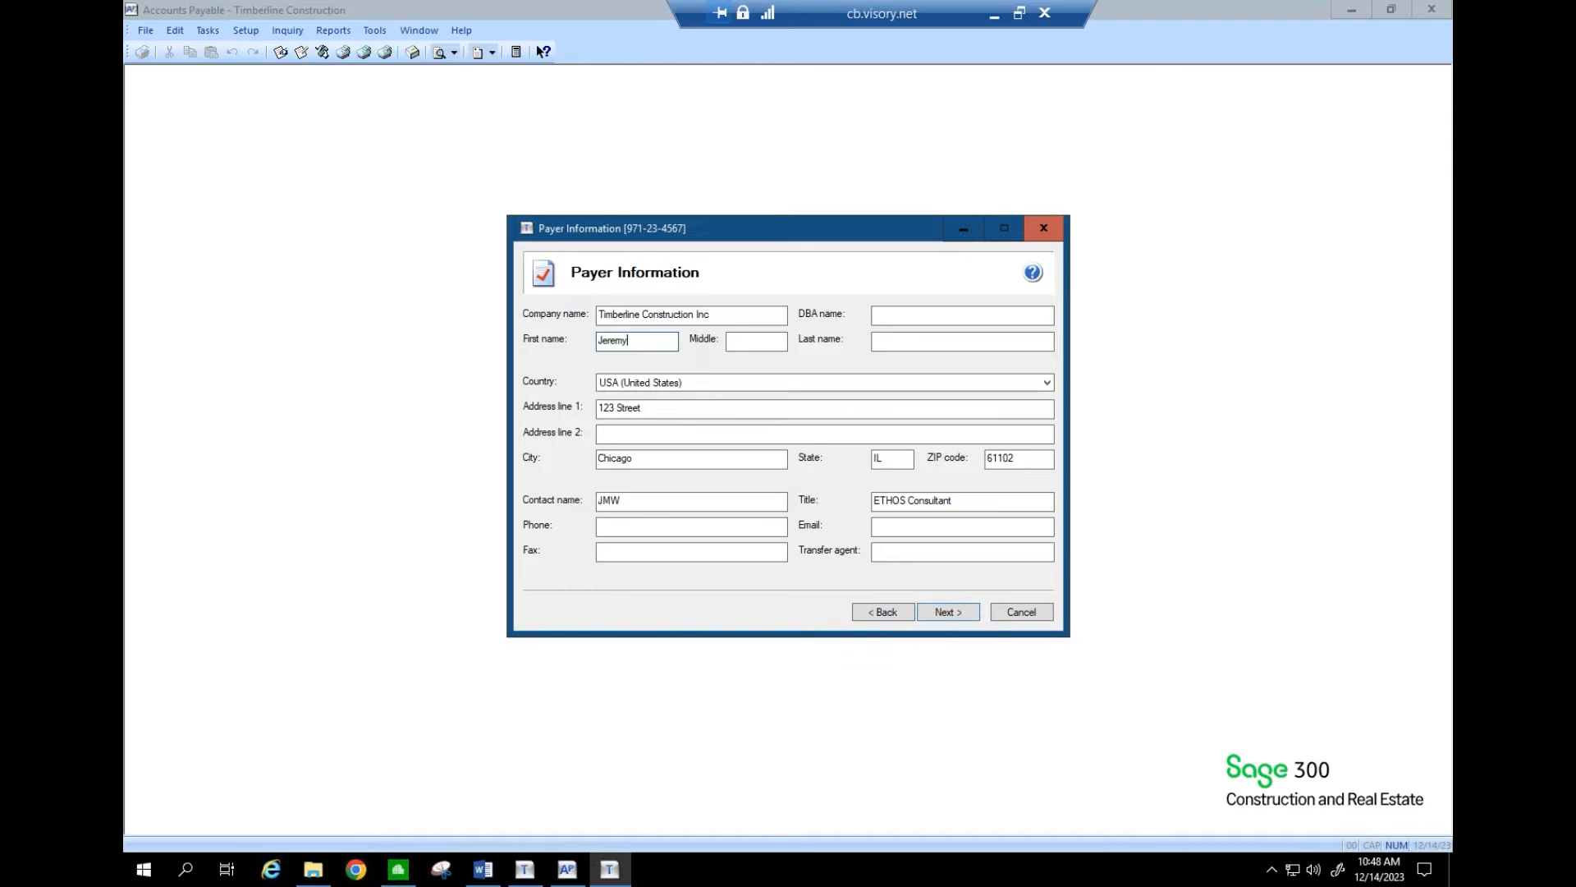
{"action": "key", "text": "Tab"}
{"action": "key", "text": "Tab"}
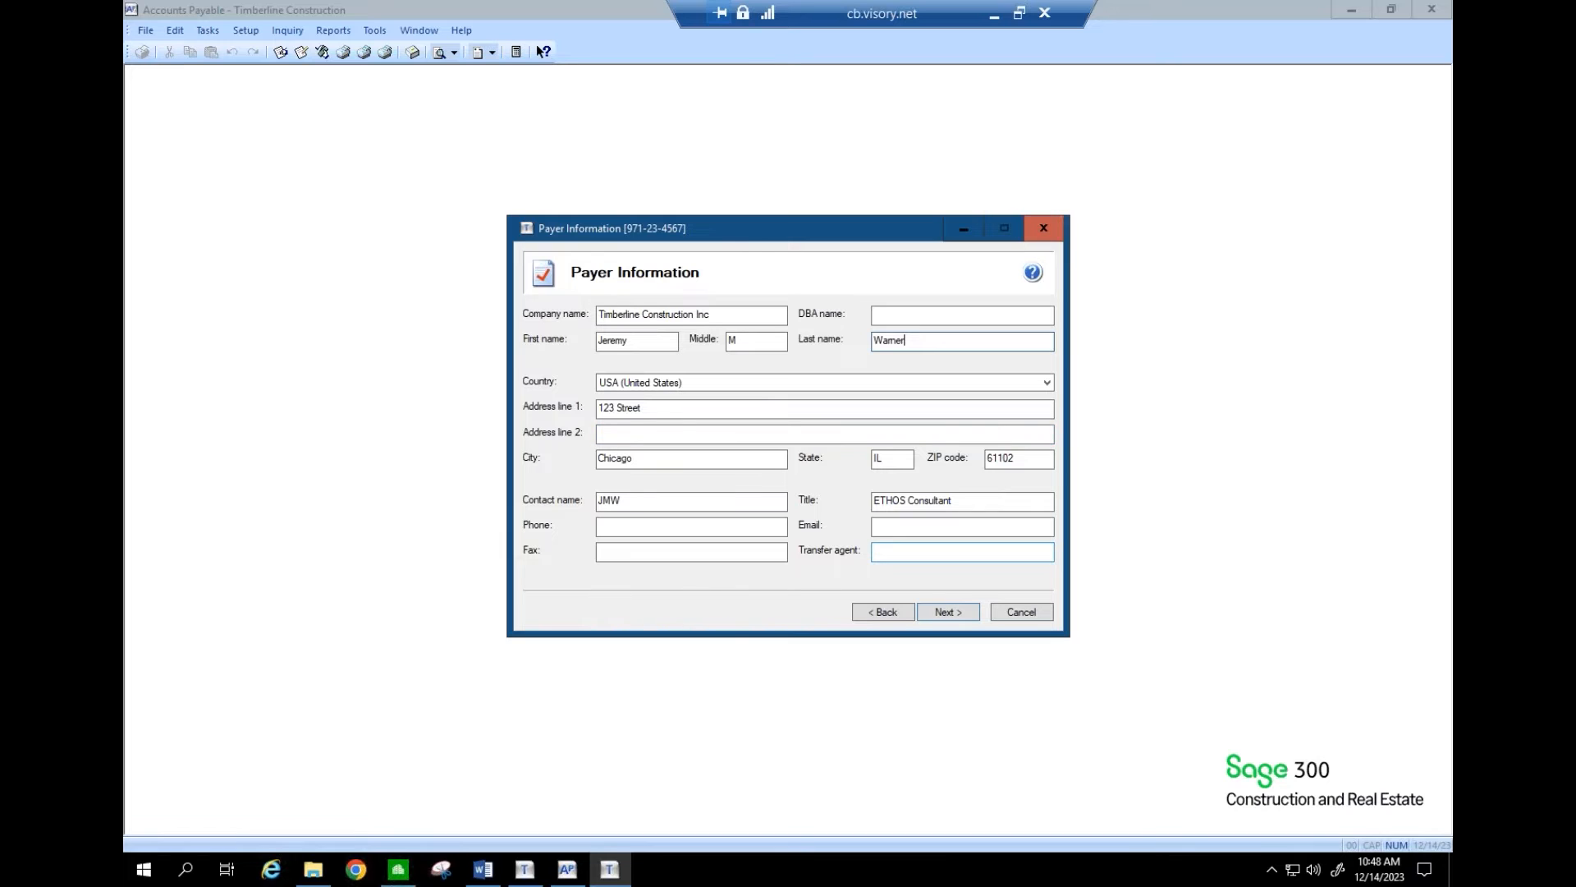
{"action": "left_click", "coordinate": [948, 611]}
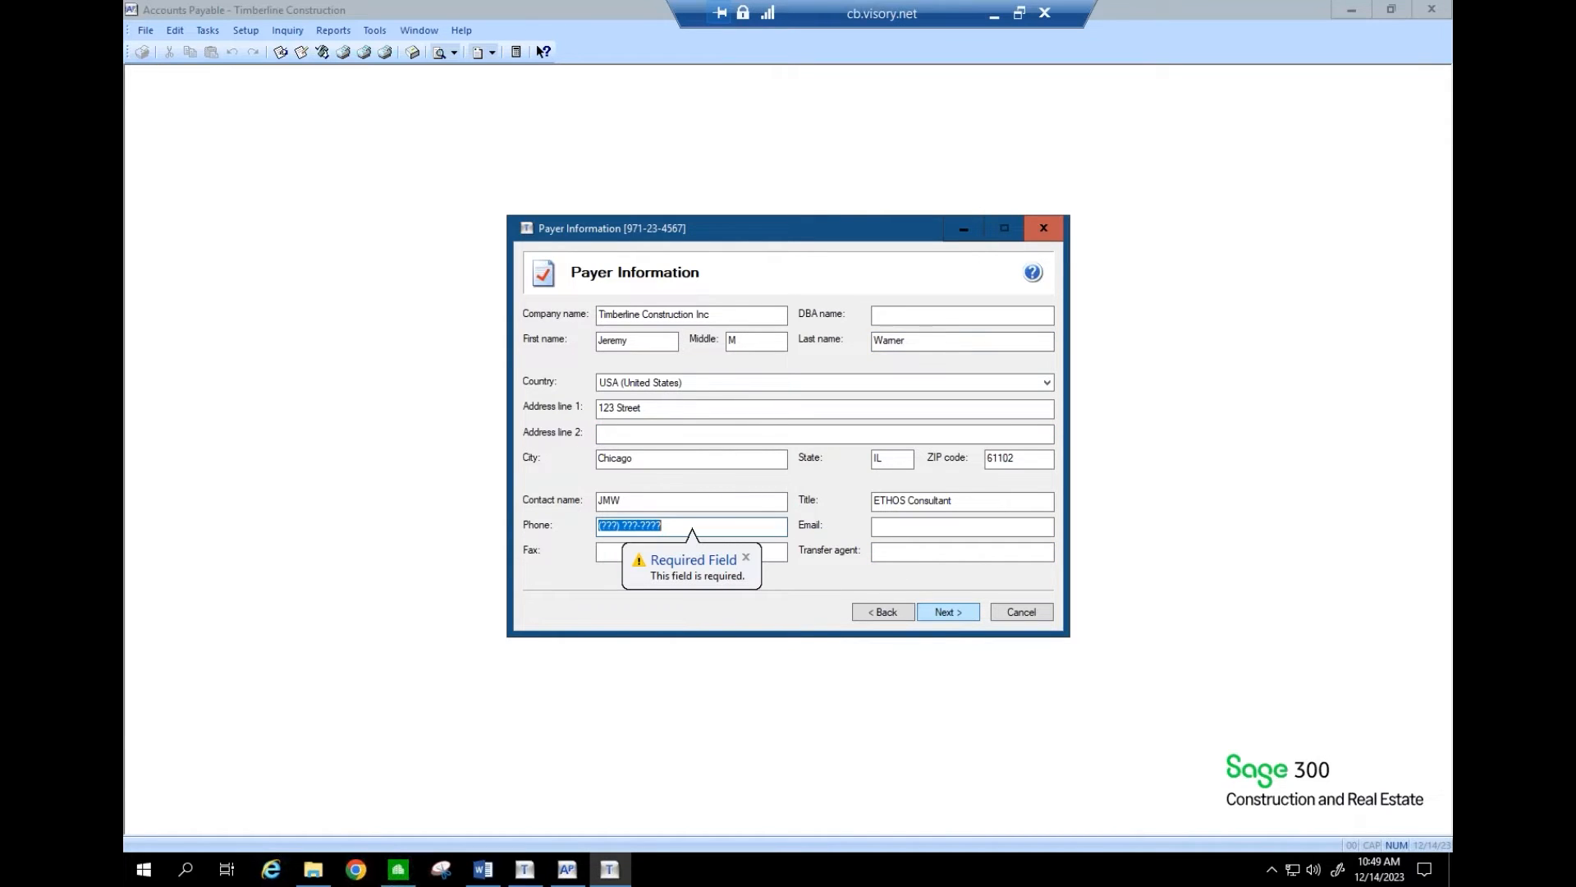
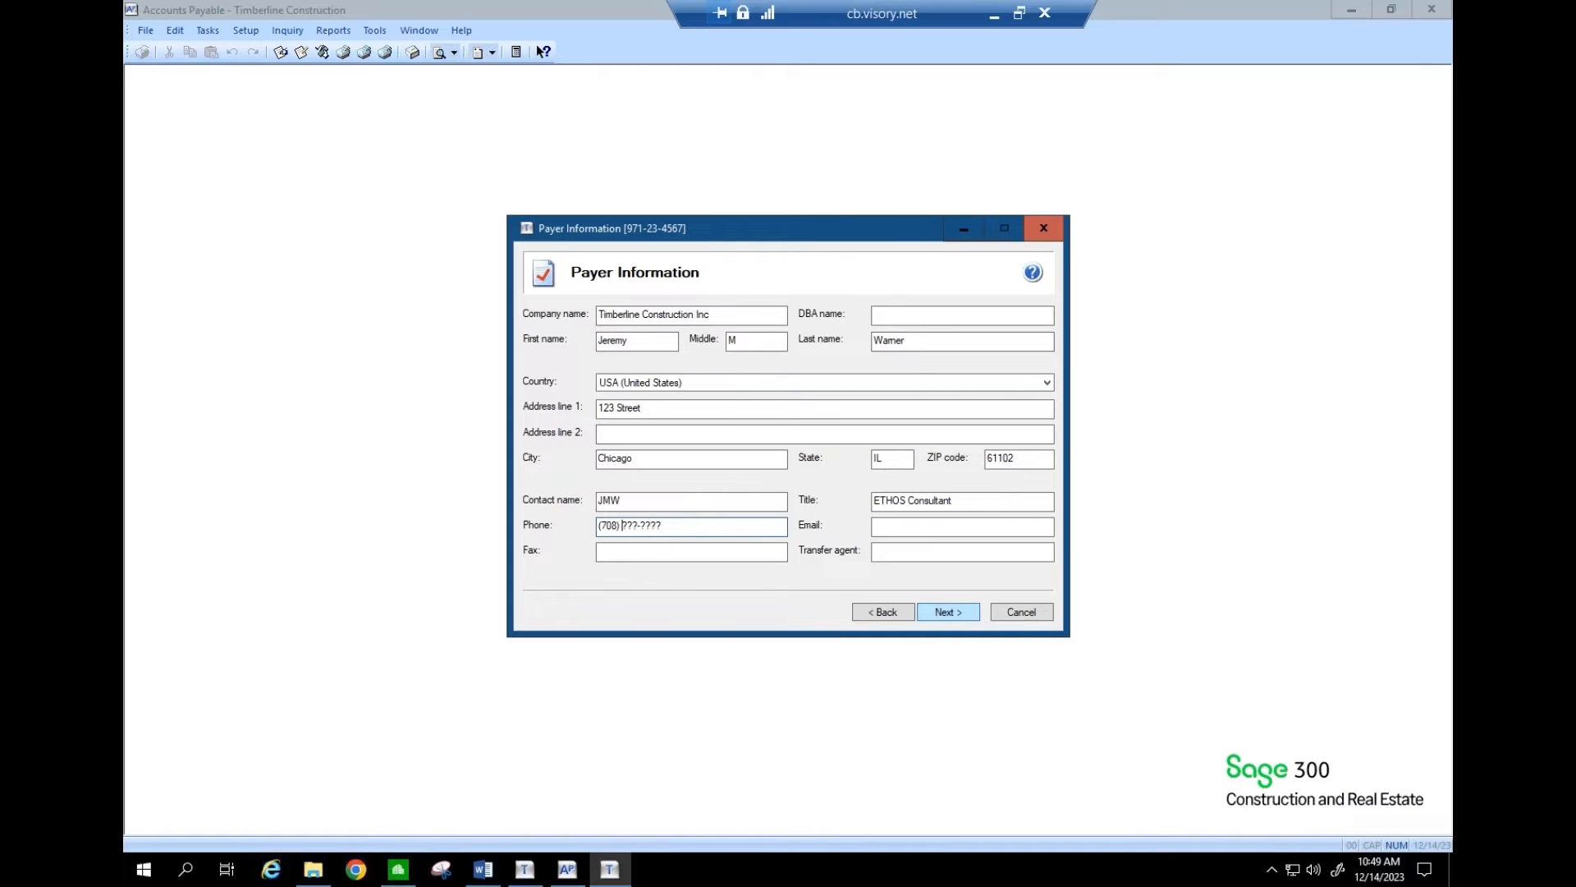
- Enter the contact's phone number and e-mail address, then continue to Tax Preparer Type
{"action": "key", "text": "Return"}
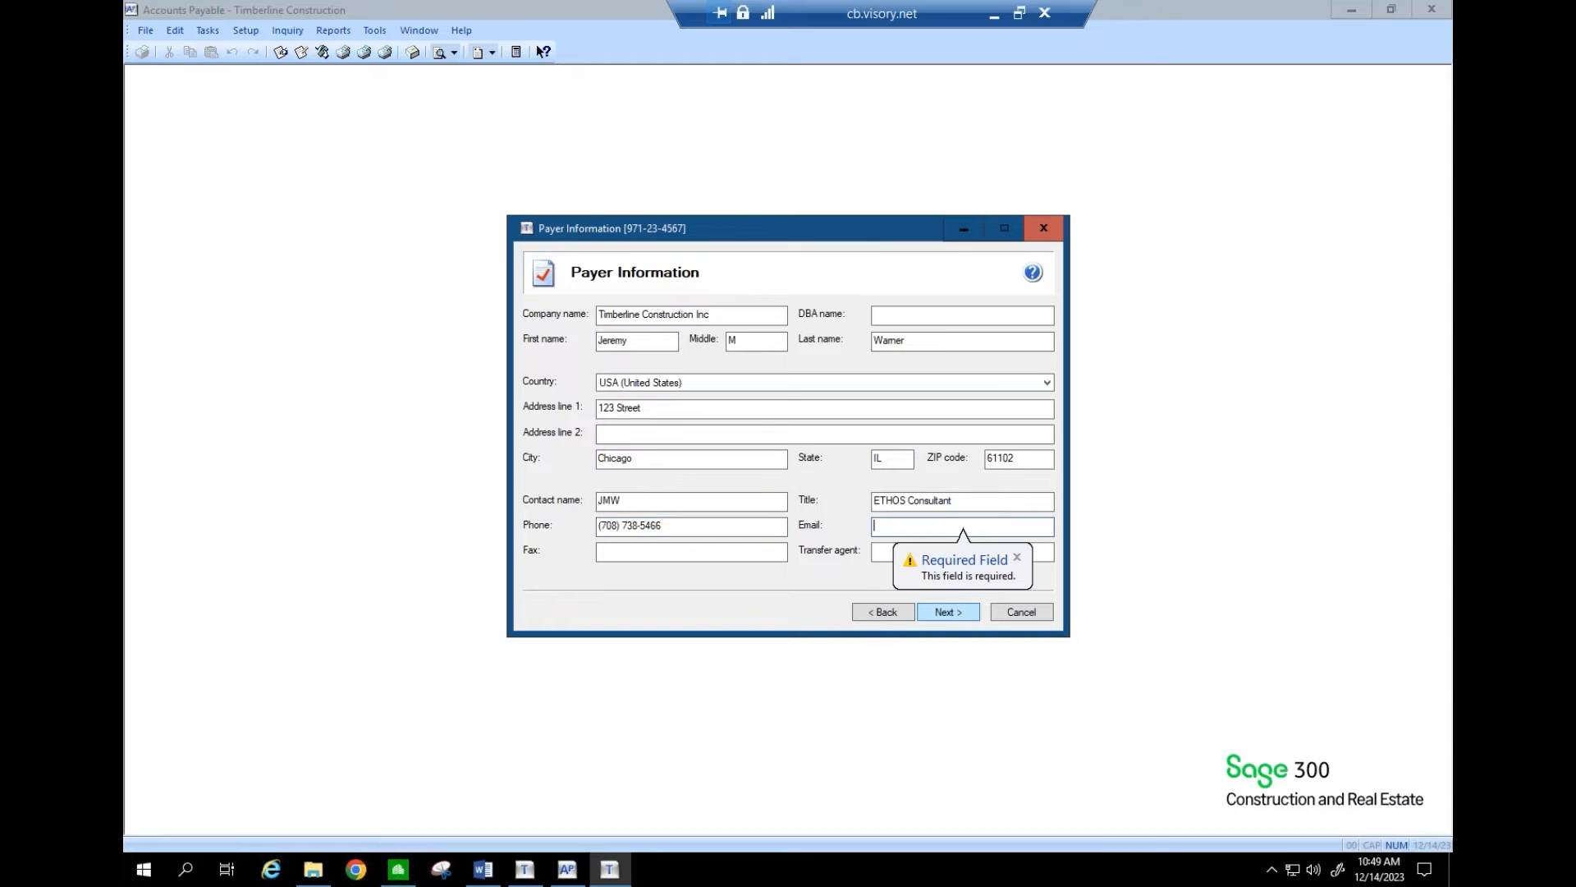
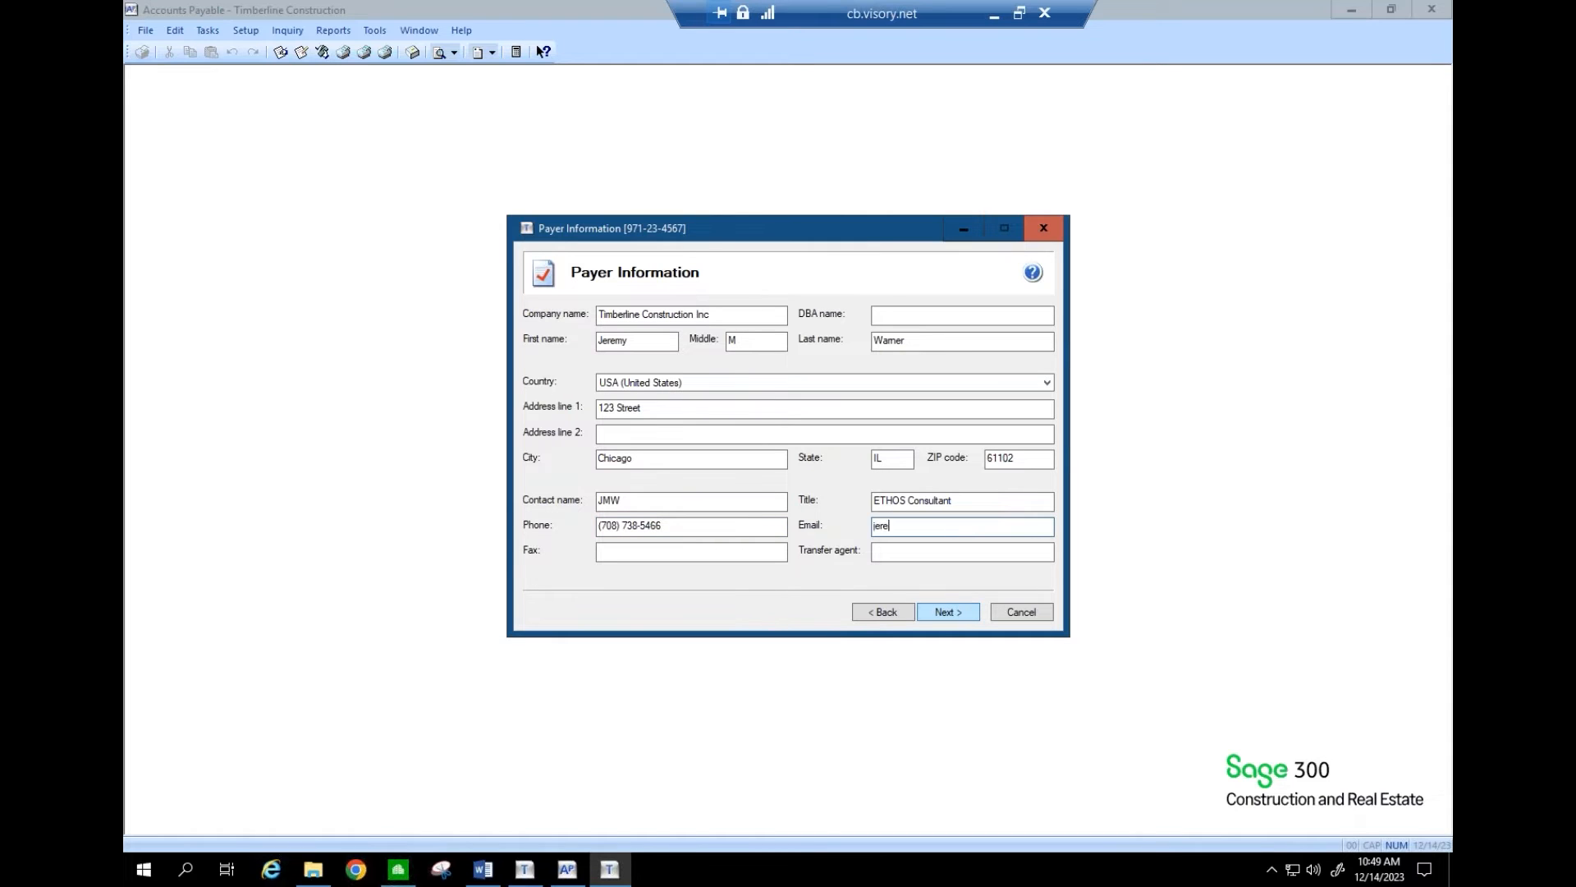
{"action": "key", "text": "Tab"}
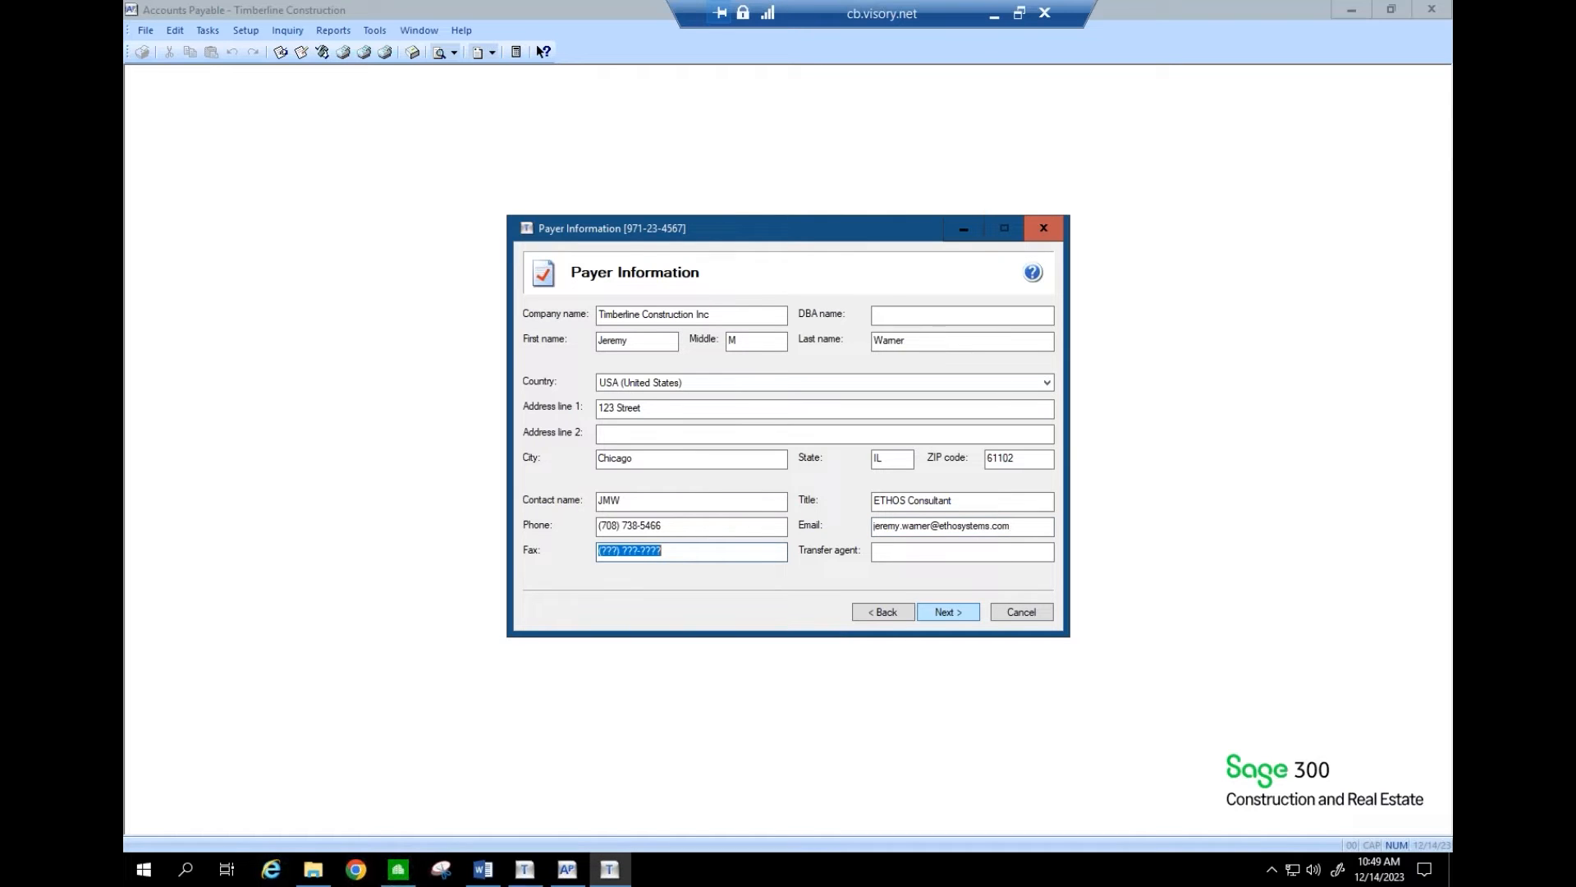
{"action": "left_click", "coordinate": [961, 613]}
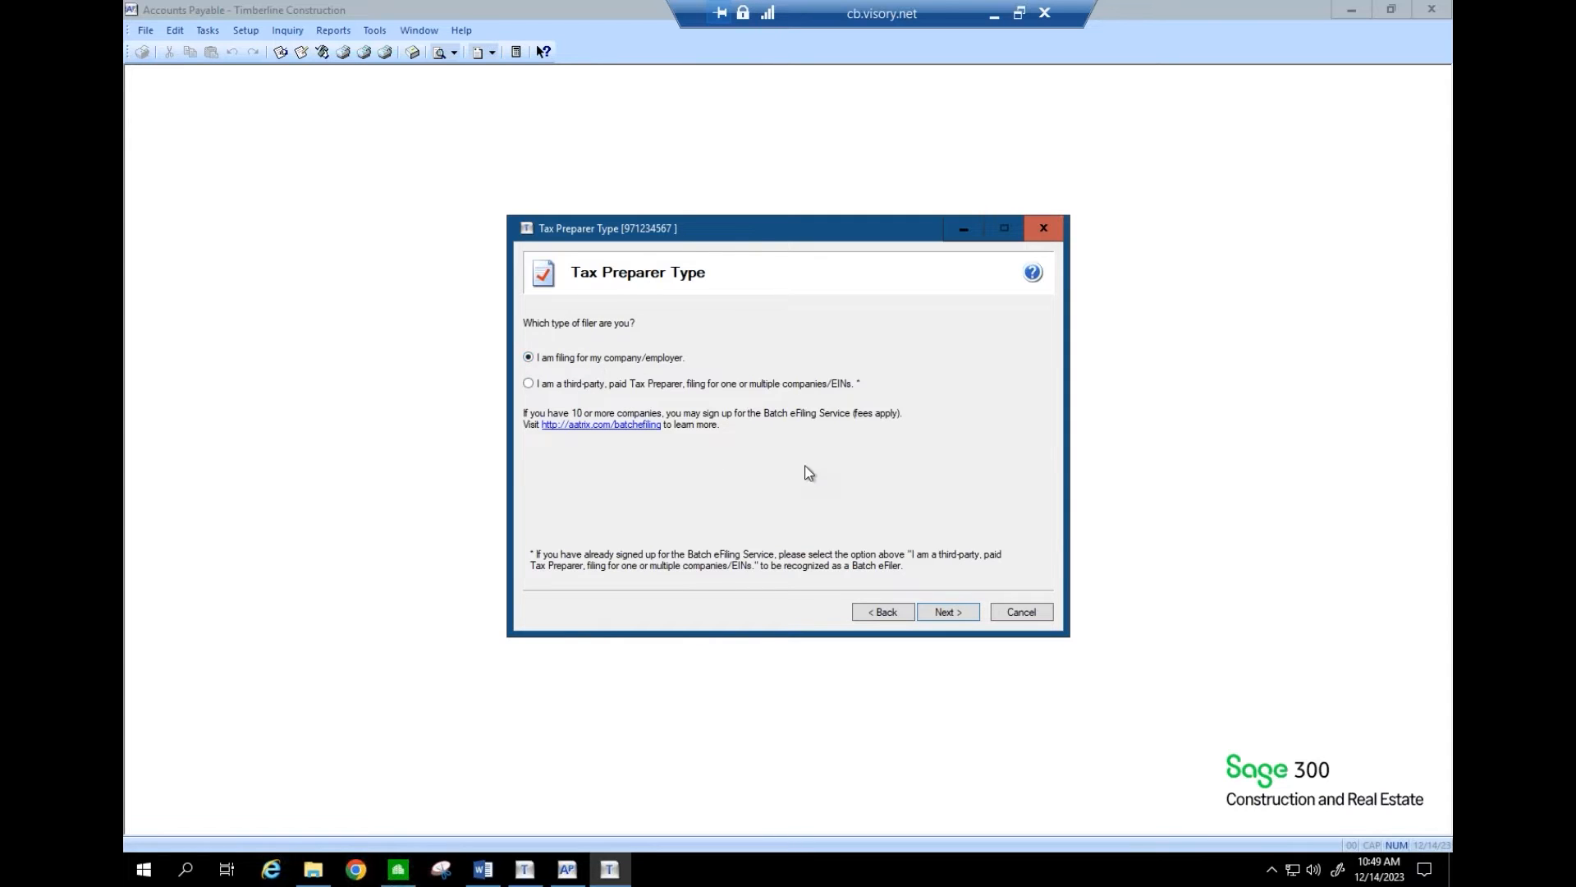
- Keep 'I am filing for my company/employer' and advance to State & Local Tax Items
{"action": "left_click", "coordinate": [950, 610]}
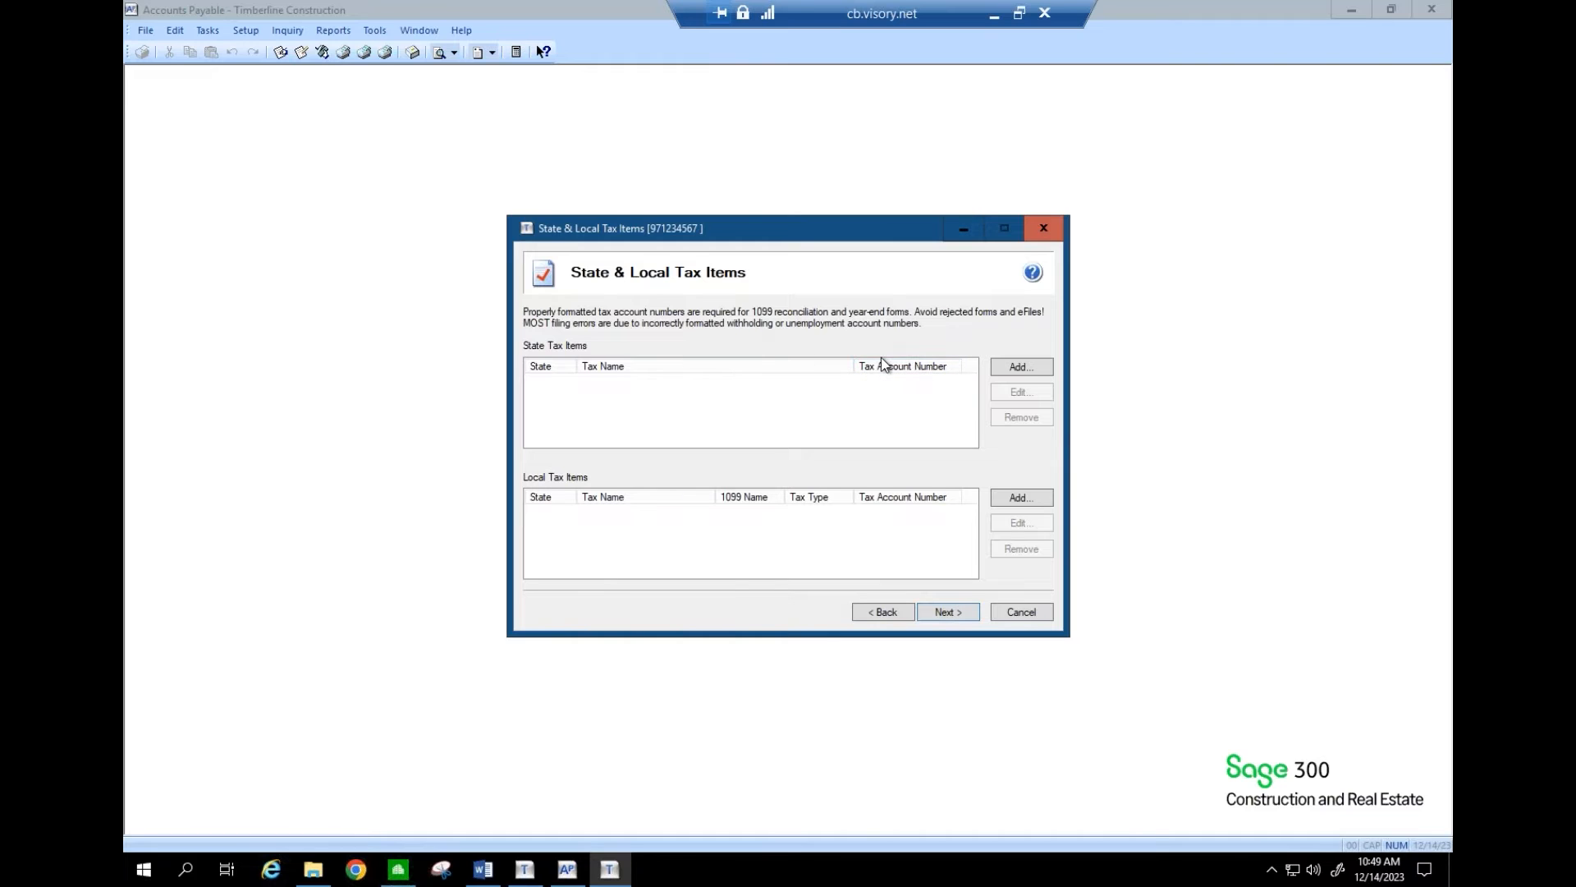
- Add an OR (Oregon) State Withholding tax item with its tax account number
{"action": "left_click", "coordinate": [1007, 375]}
{"action": "left_click", "coordinate": [979, 377]}
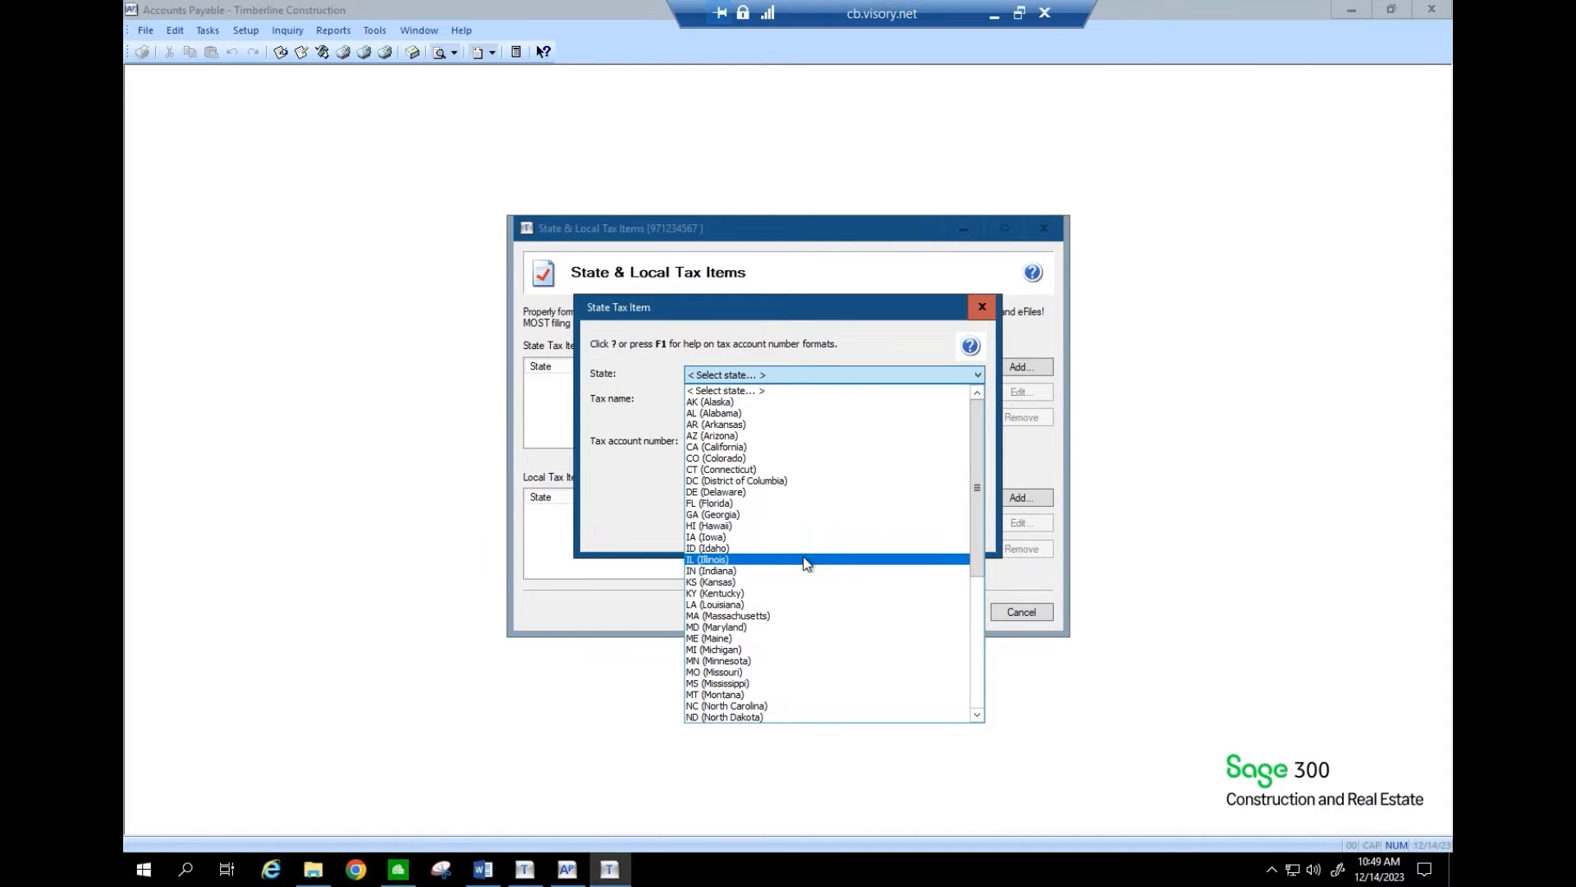
{"action": "left_click", "coordinate": [976, 702]}
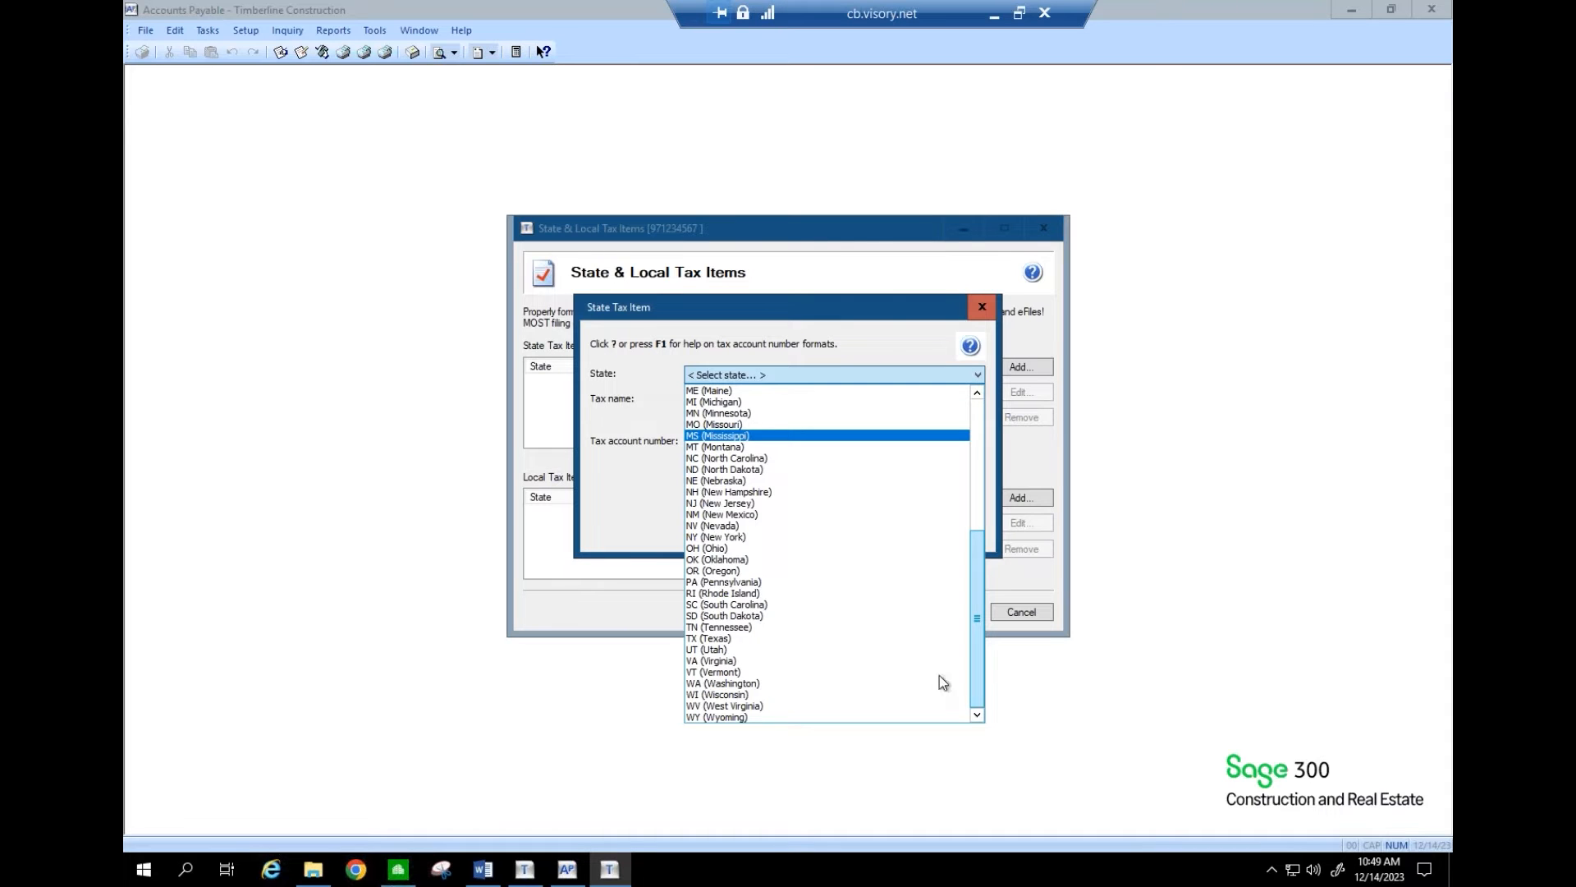
{"action": "left_click", "coordinate": [772, 572]}
{"action": "left_click", "coordinate": [749, 402]}
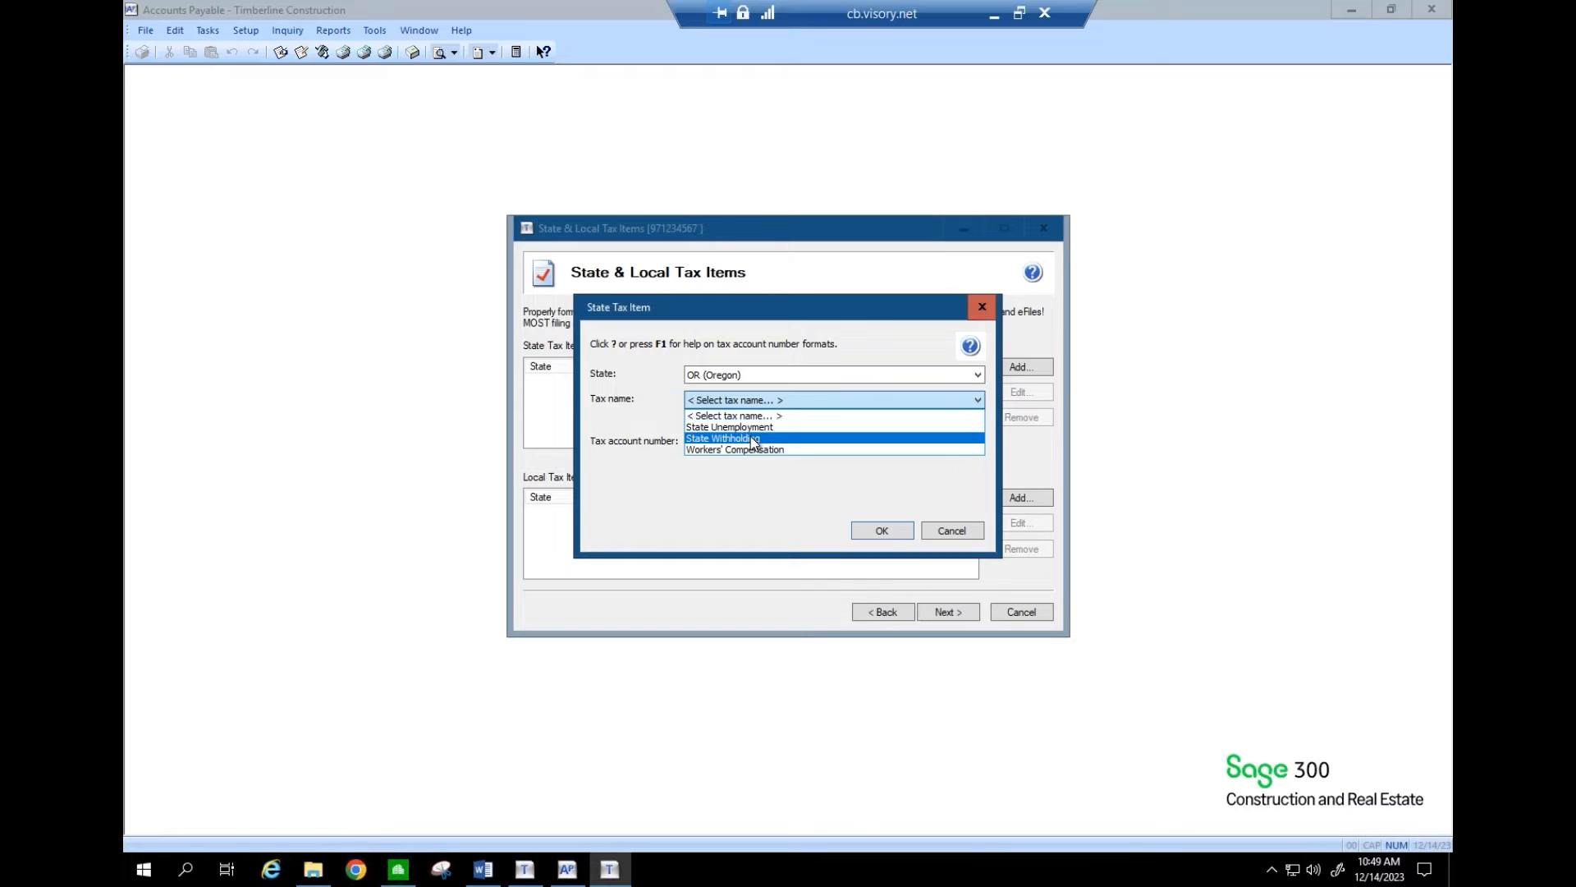
{"action": "left_click", "coordinate": [753, 443]}
{"action": "left_click", "coordinate": [747, 443]}
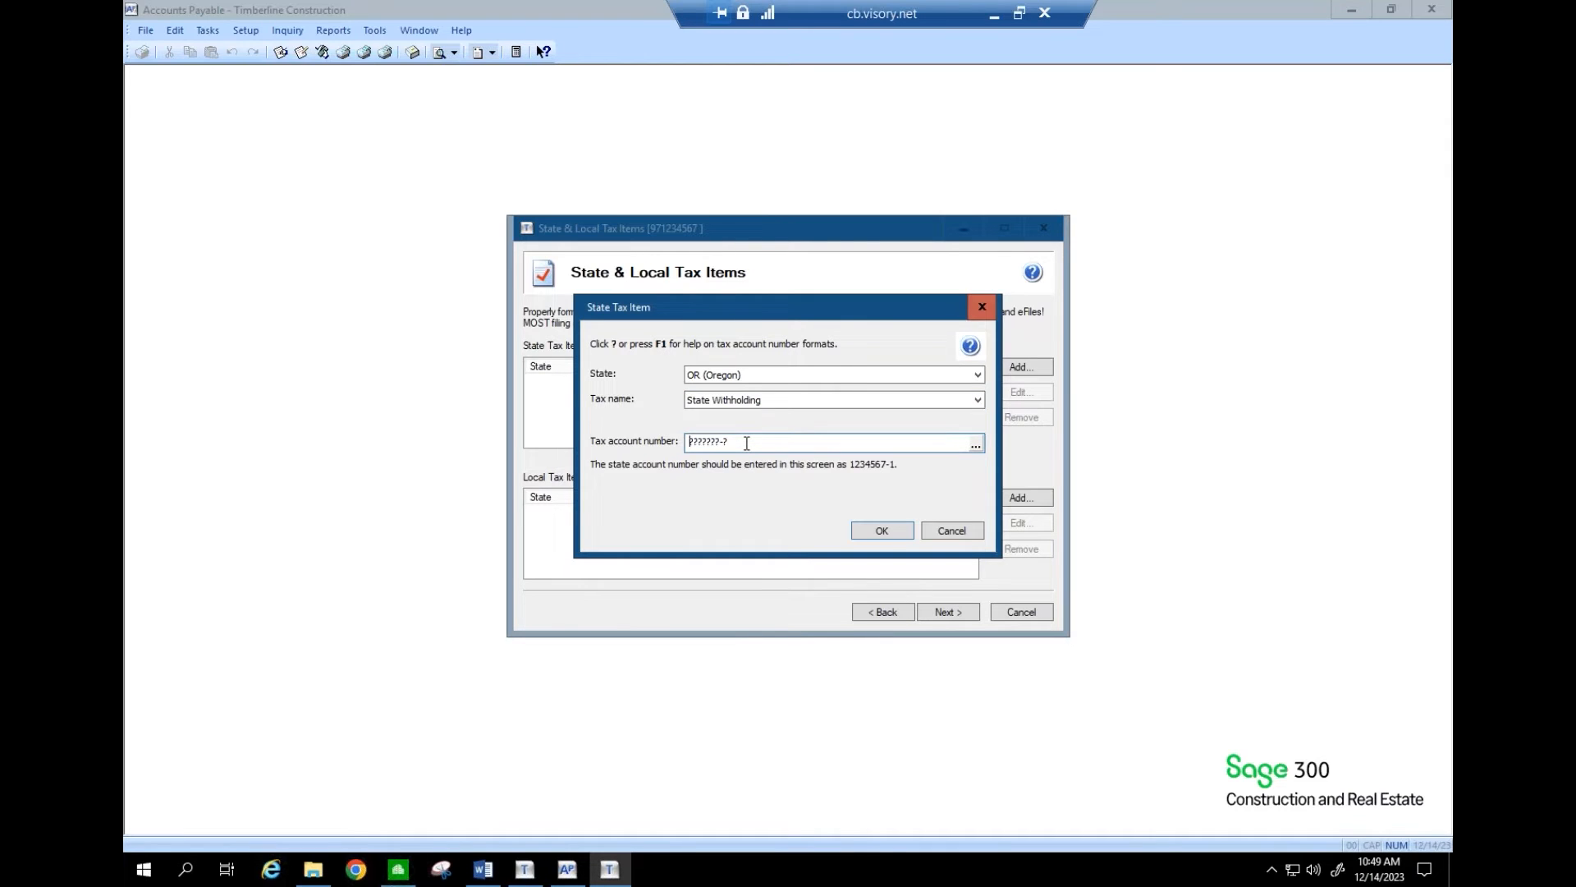
{"action": "left_click", "coordinate": [883, 532]}
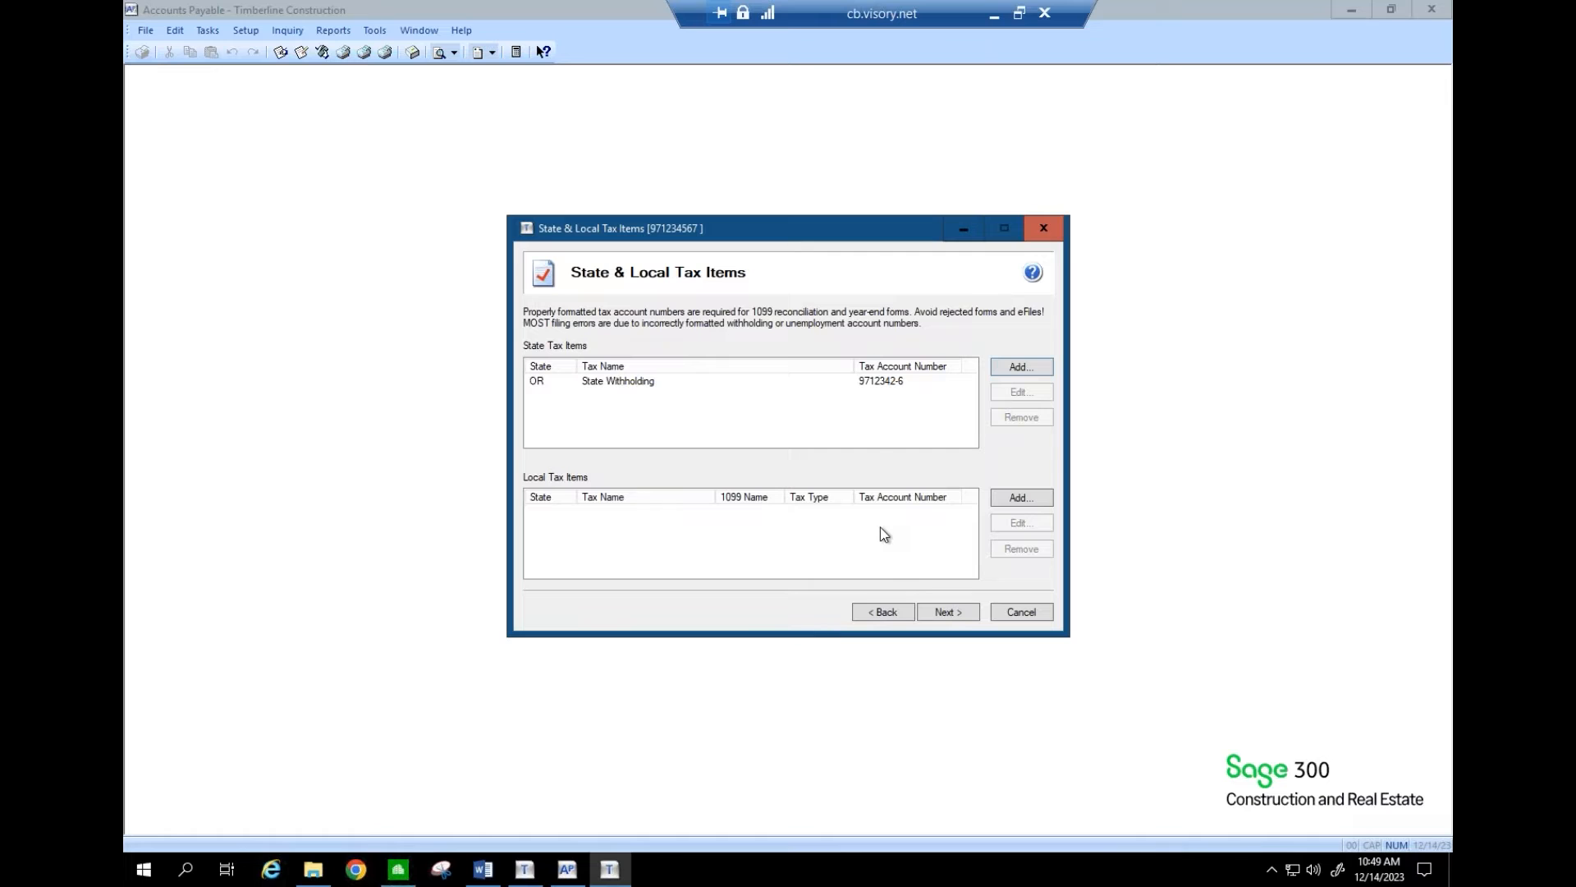
- Reopen the Oregon withholding entry and change the account number's last digit to 1
{"action": "left_click", "coordinate": [947, 612]}
{"action": "left_click", "coordinate": [908, 612]}
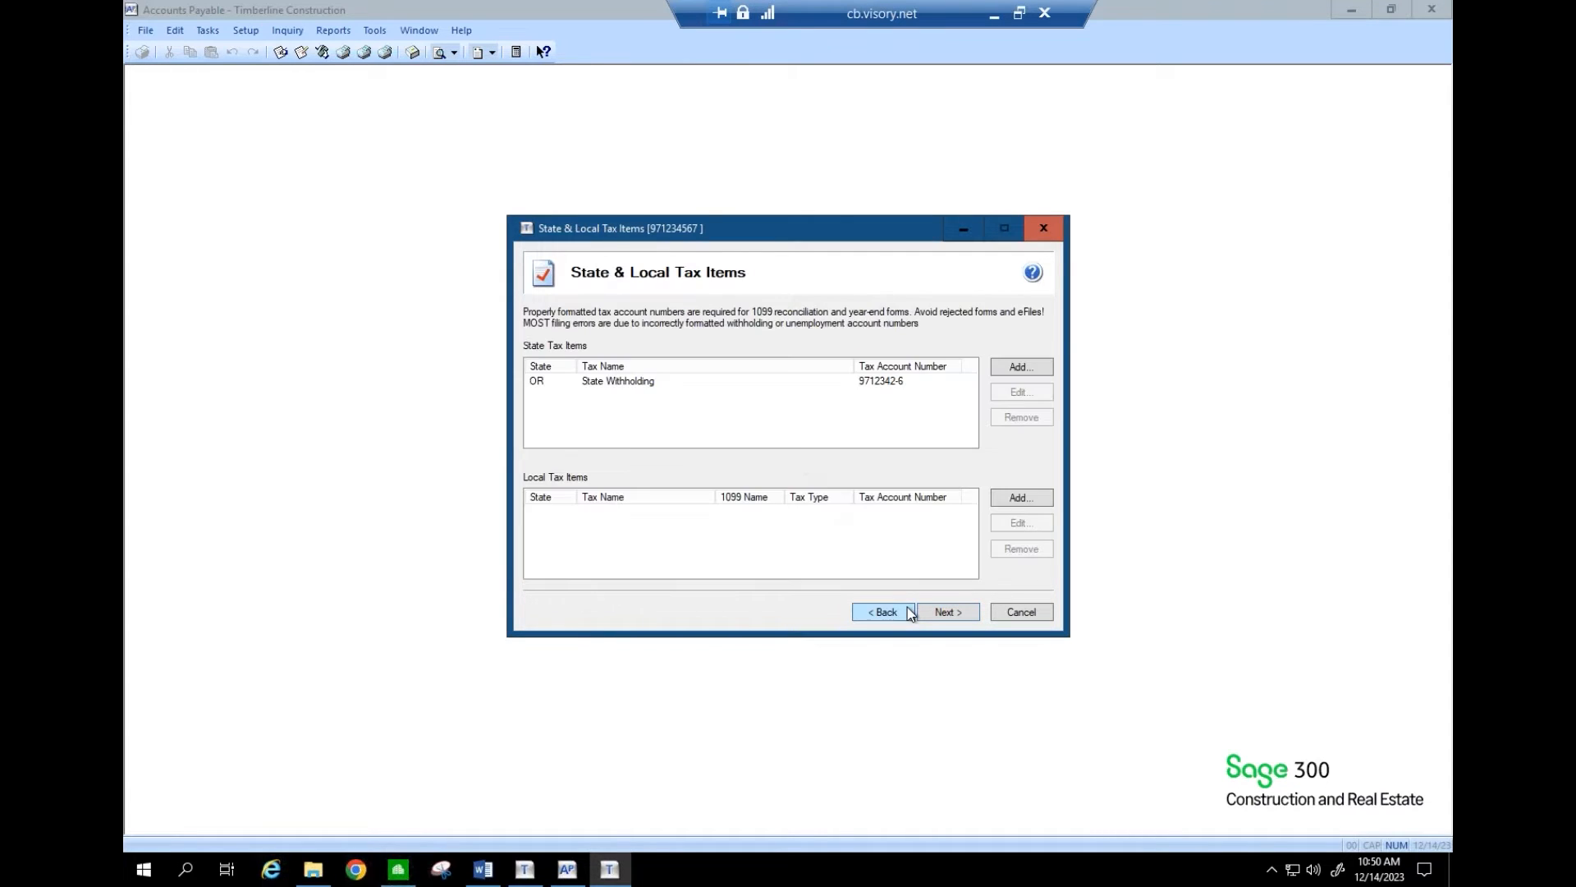
{"action": "left_click", "coordinate": [765, 380]}
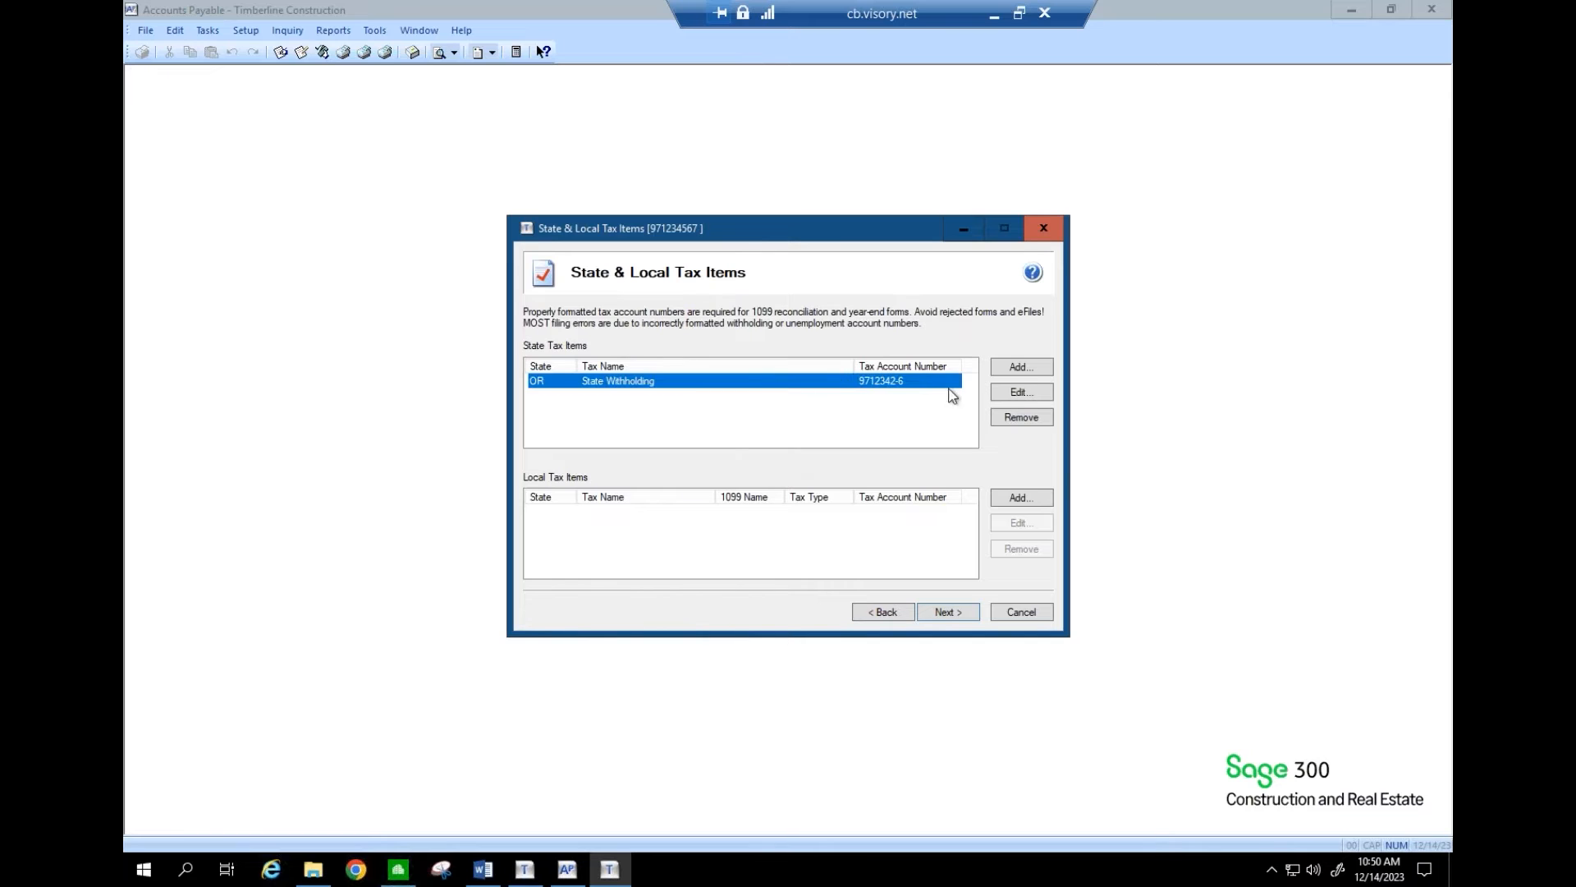
{"action": "left_click", "coordinate": [1000, 399]}
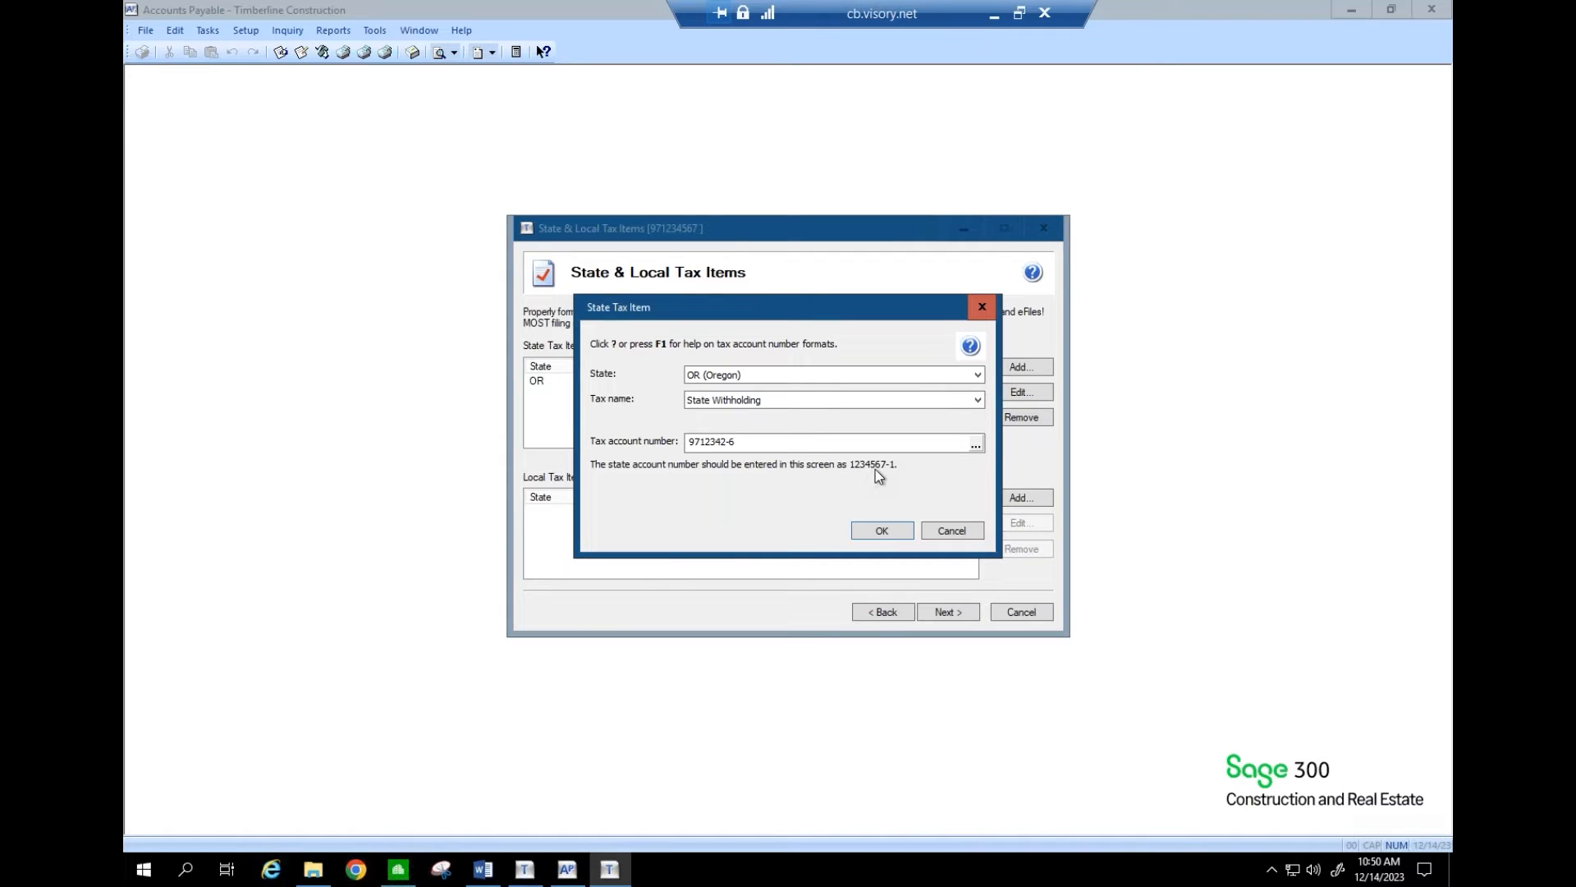
{"action": "left_click", "coordinate": [766, 440]}
{"action": "key", "text": "BackSpace"}
{"action": "type", "text": "1"}
{"action": "left_click", "coordinate": [880, 532]}
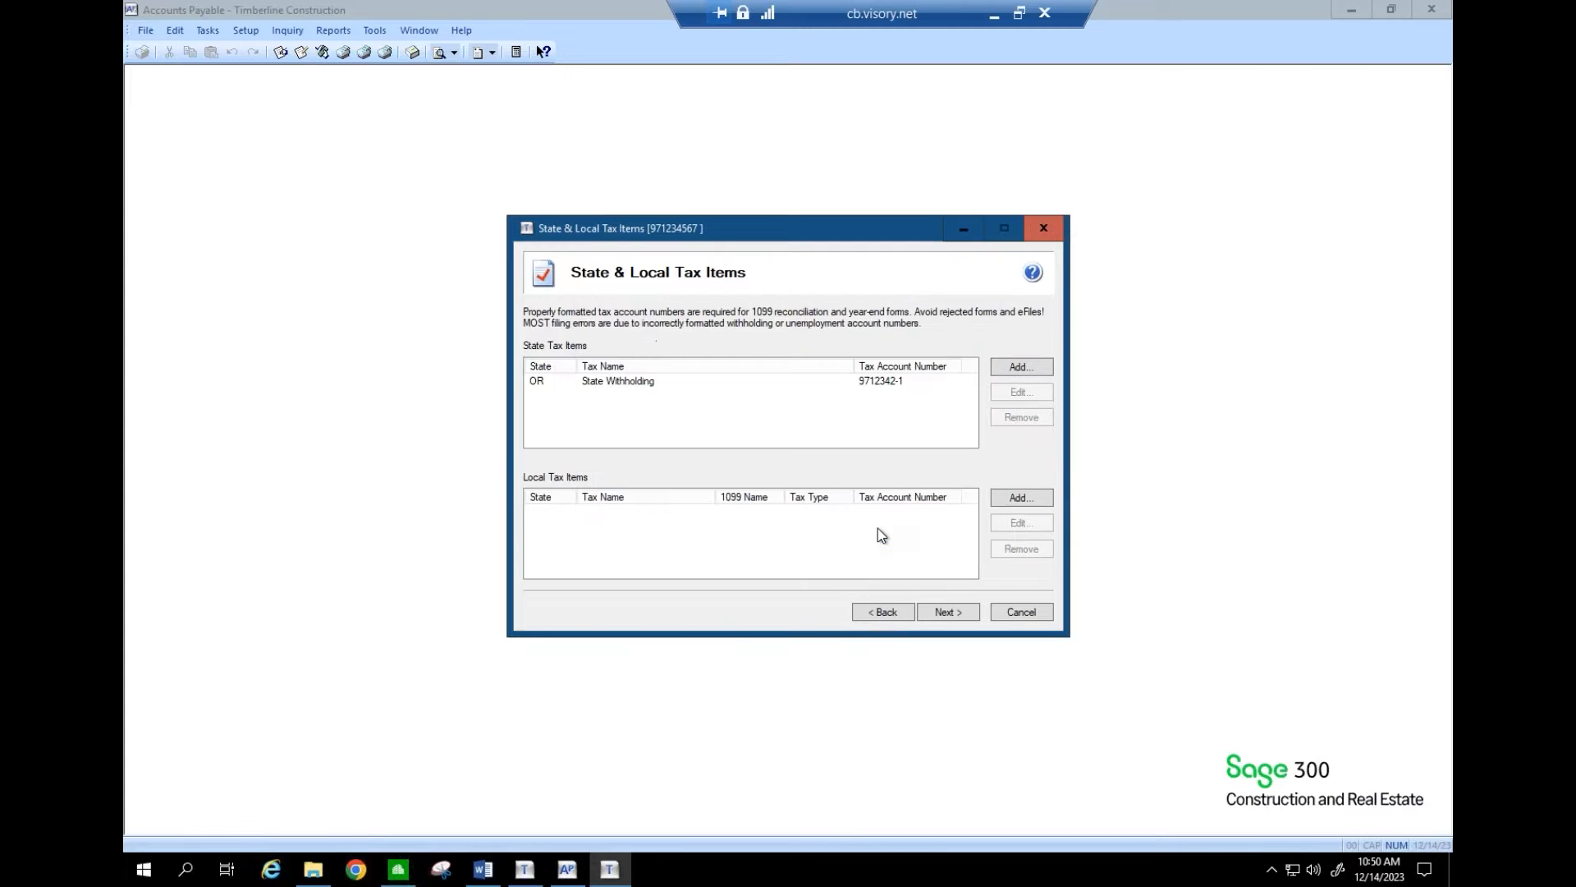
- Pass data verification, truncate recipient IDs with asterisks, and open W-2/1099 Preparer
{"action": "left_click", "coordinate": [931, 611]}
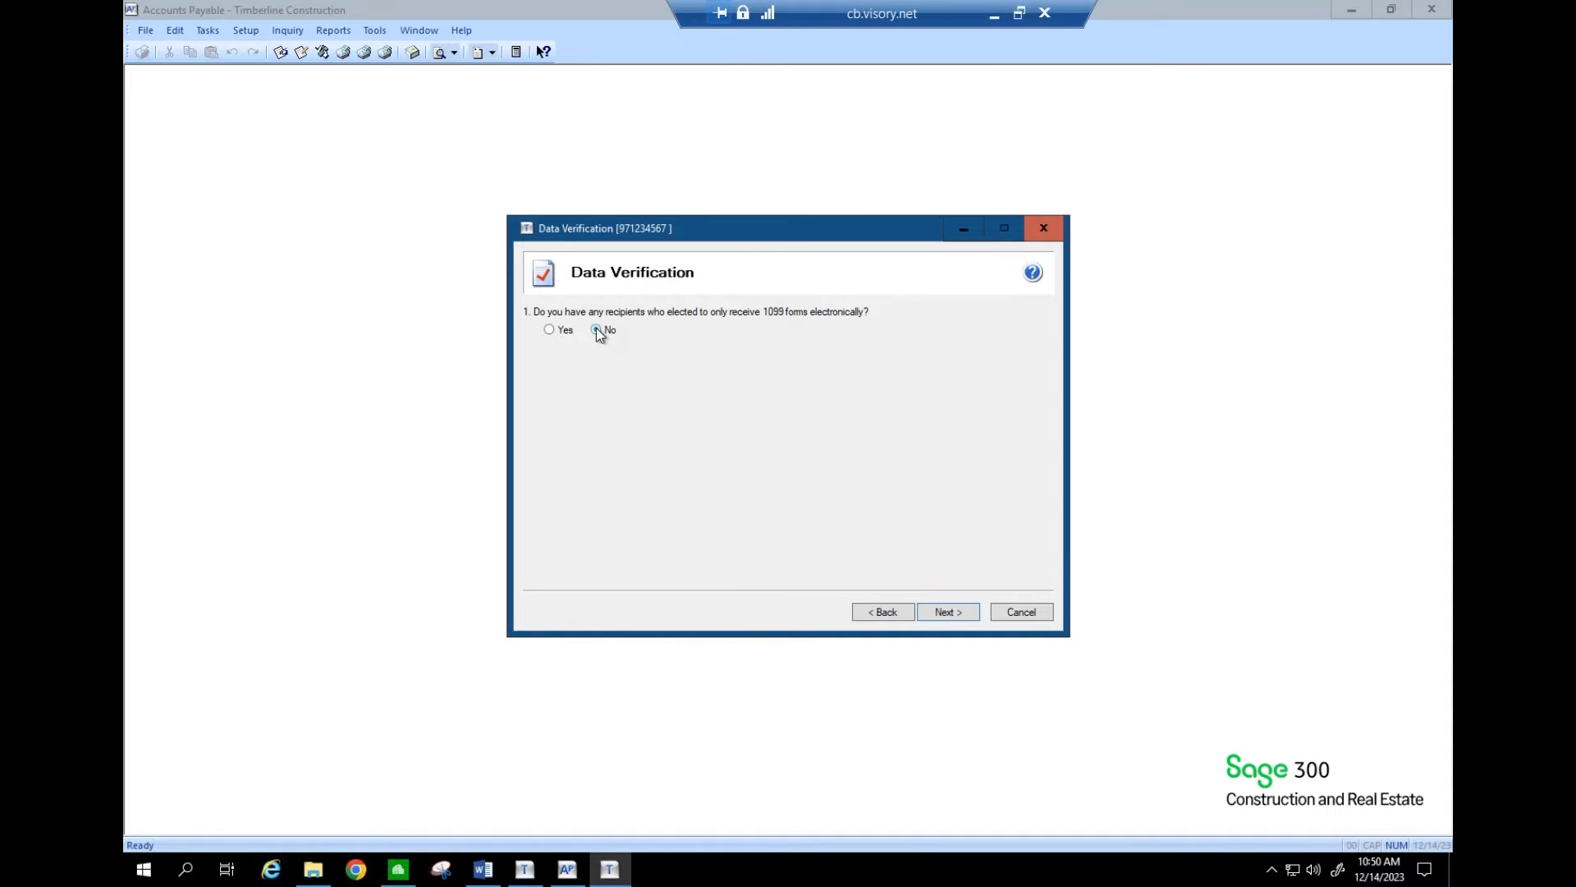
{"action": "left_click", "coordinate": [940, 614]}
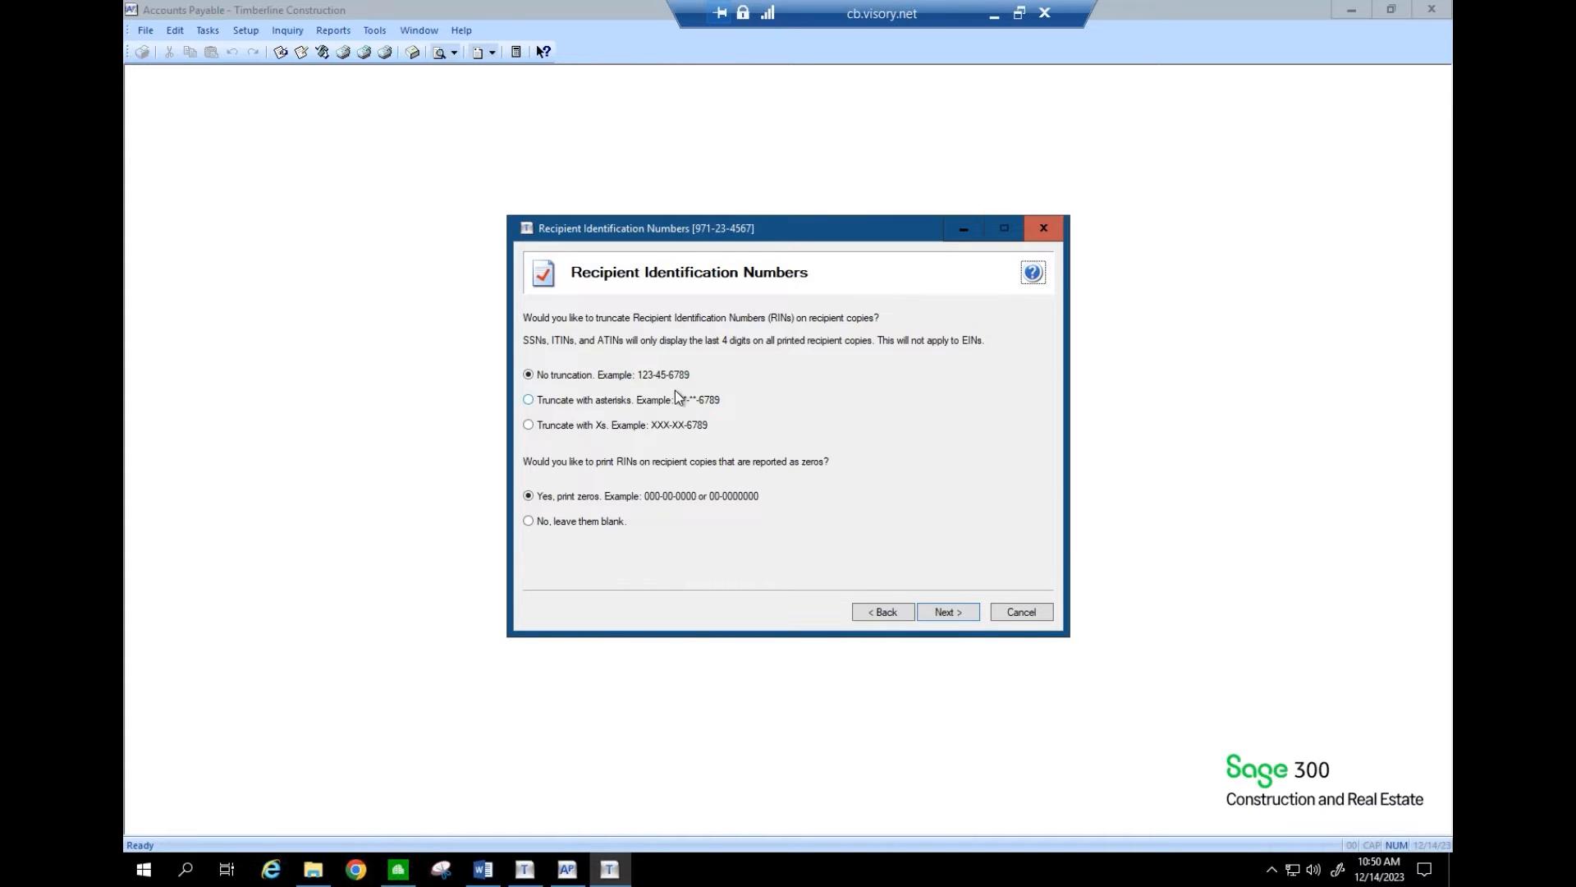
{"action": "left_click", "coordinate": [534, 405]}
{"action": "left_click", "coordinate": [948, 614]}
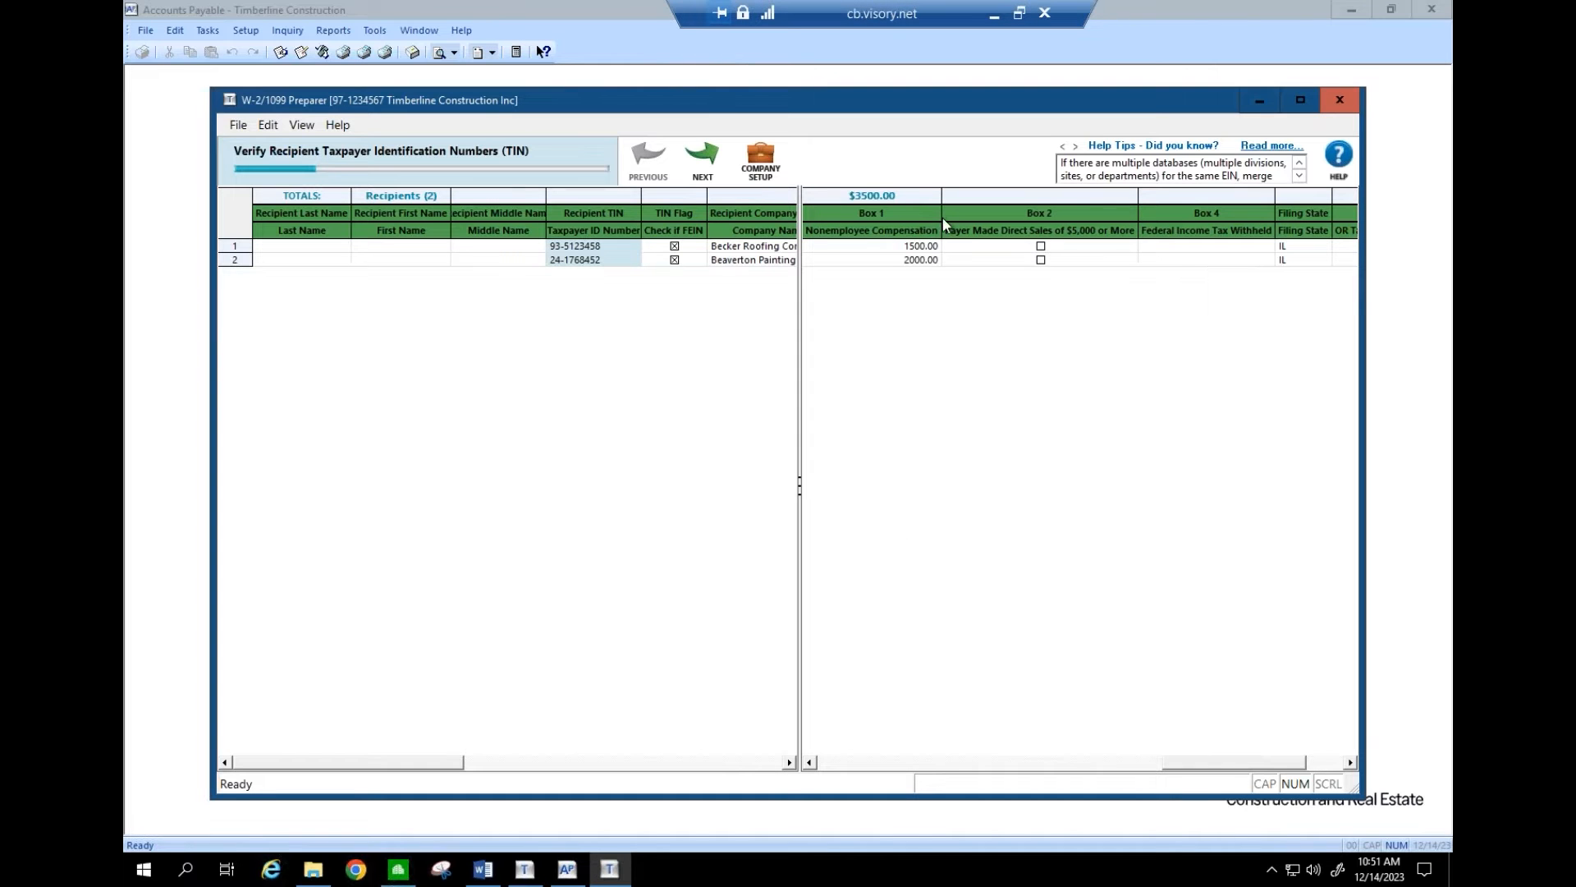
- Maximize the W-2/1099 Preparer window and widen the recipient details pane
{"action": "left_click", "coordinate": [1299, 101]}
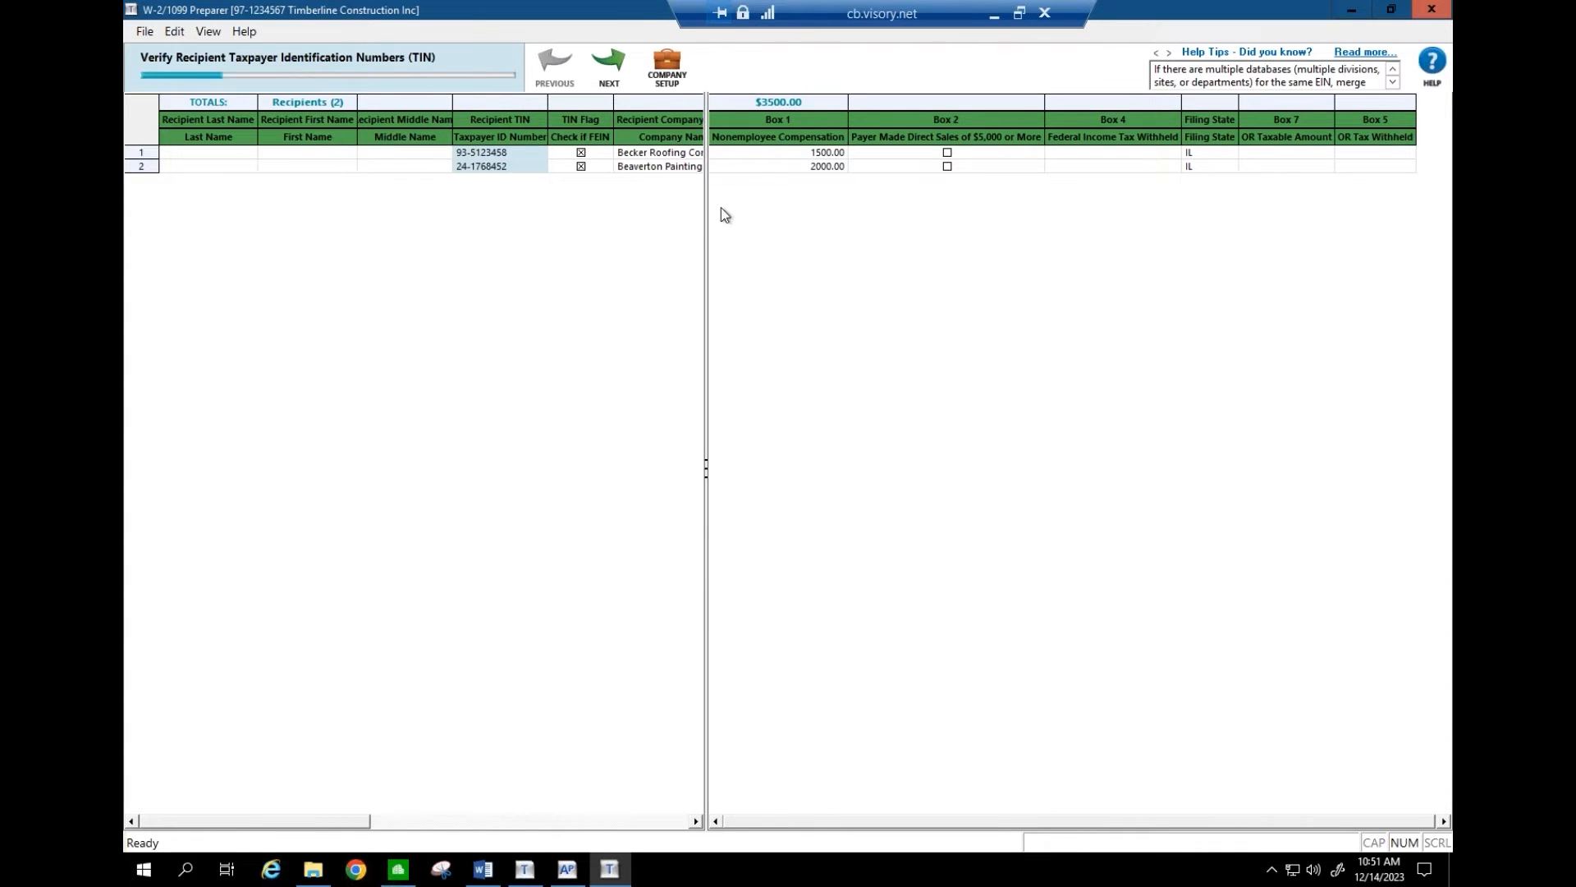
{"action": "left_click_drag", "start_coordinate": [707, 220], "coordinate": [1338, 328]}
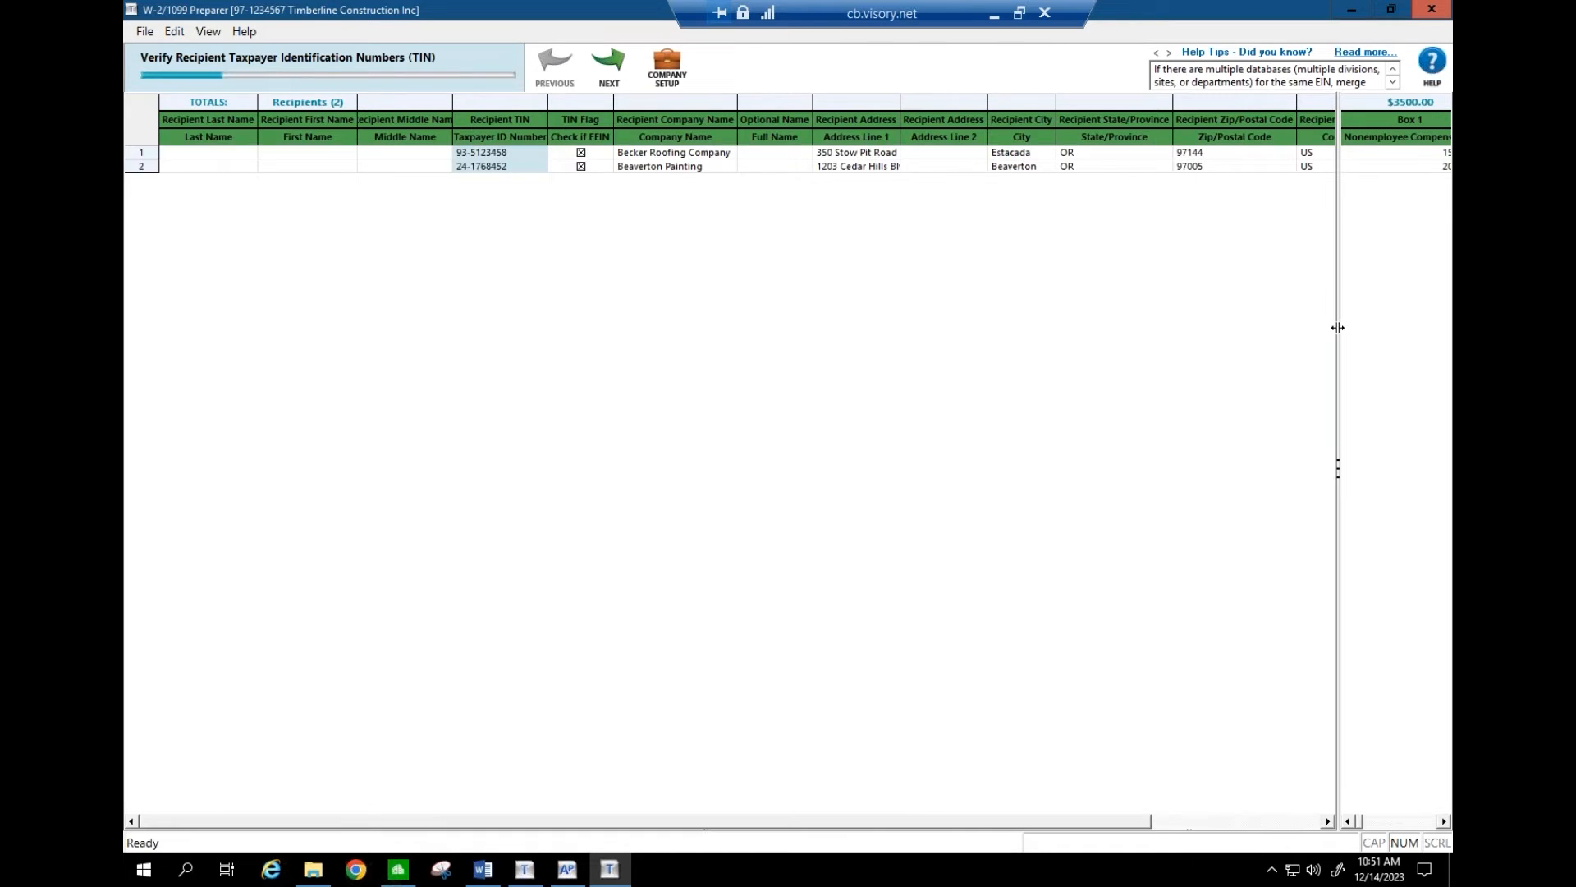
{"action": "left_click", "coordinate": [1328, 821]}
{"action": "left_click", "coordinate": [1328, 821]}
{"action": "left_click", "coordinate": [1328, 821]}
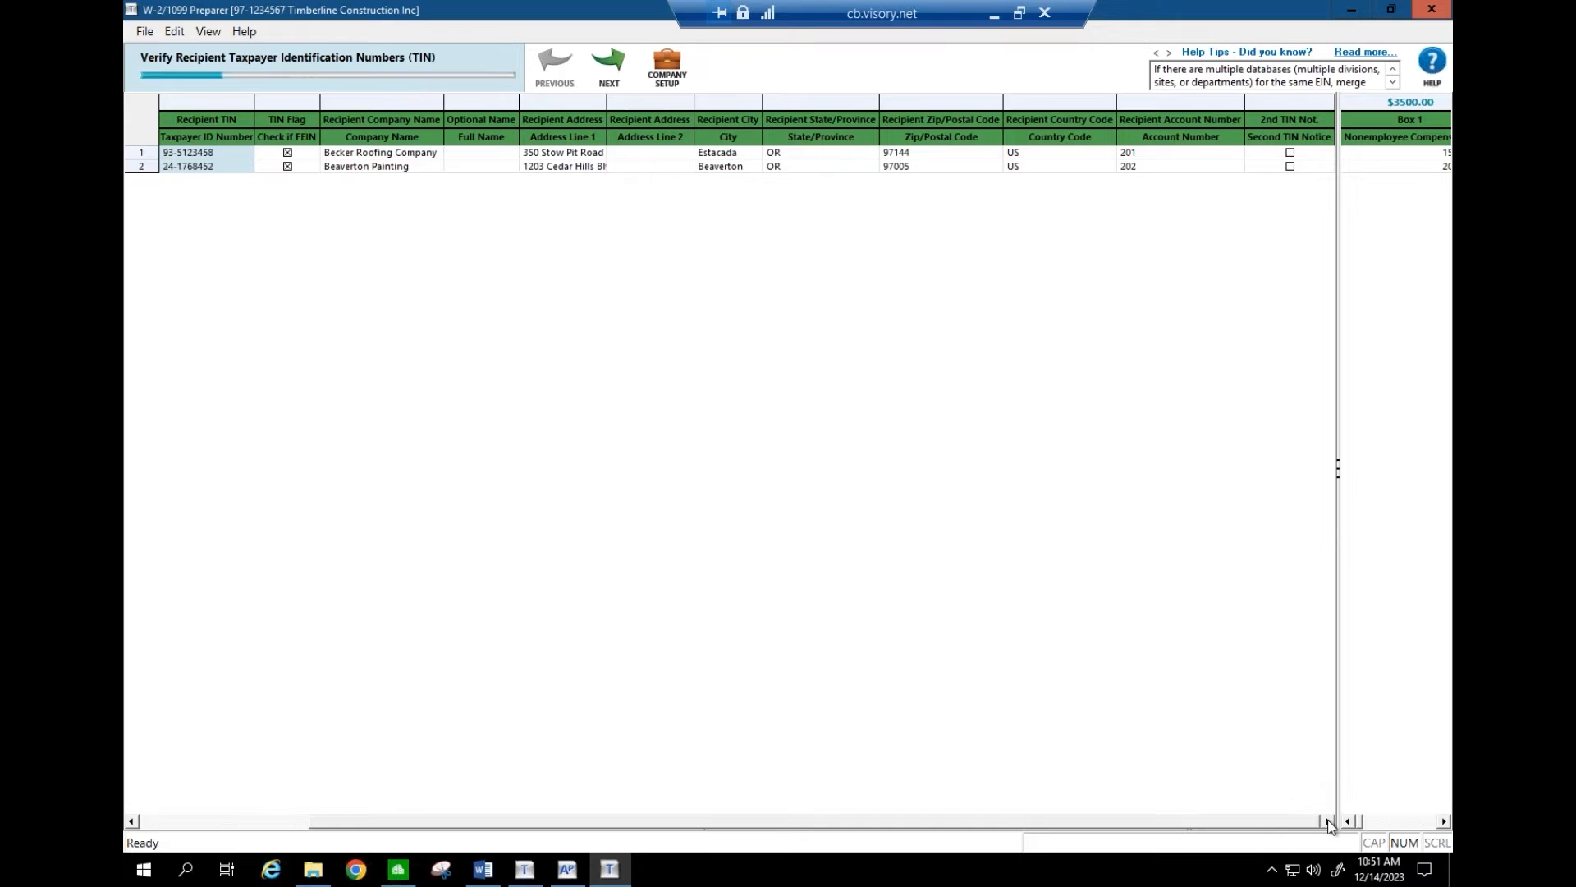
{"action": "left_click", "coordinate": [179, 822]}
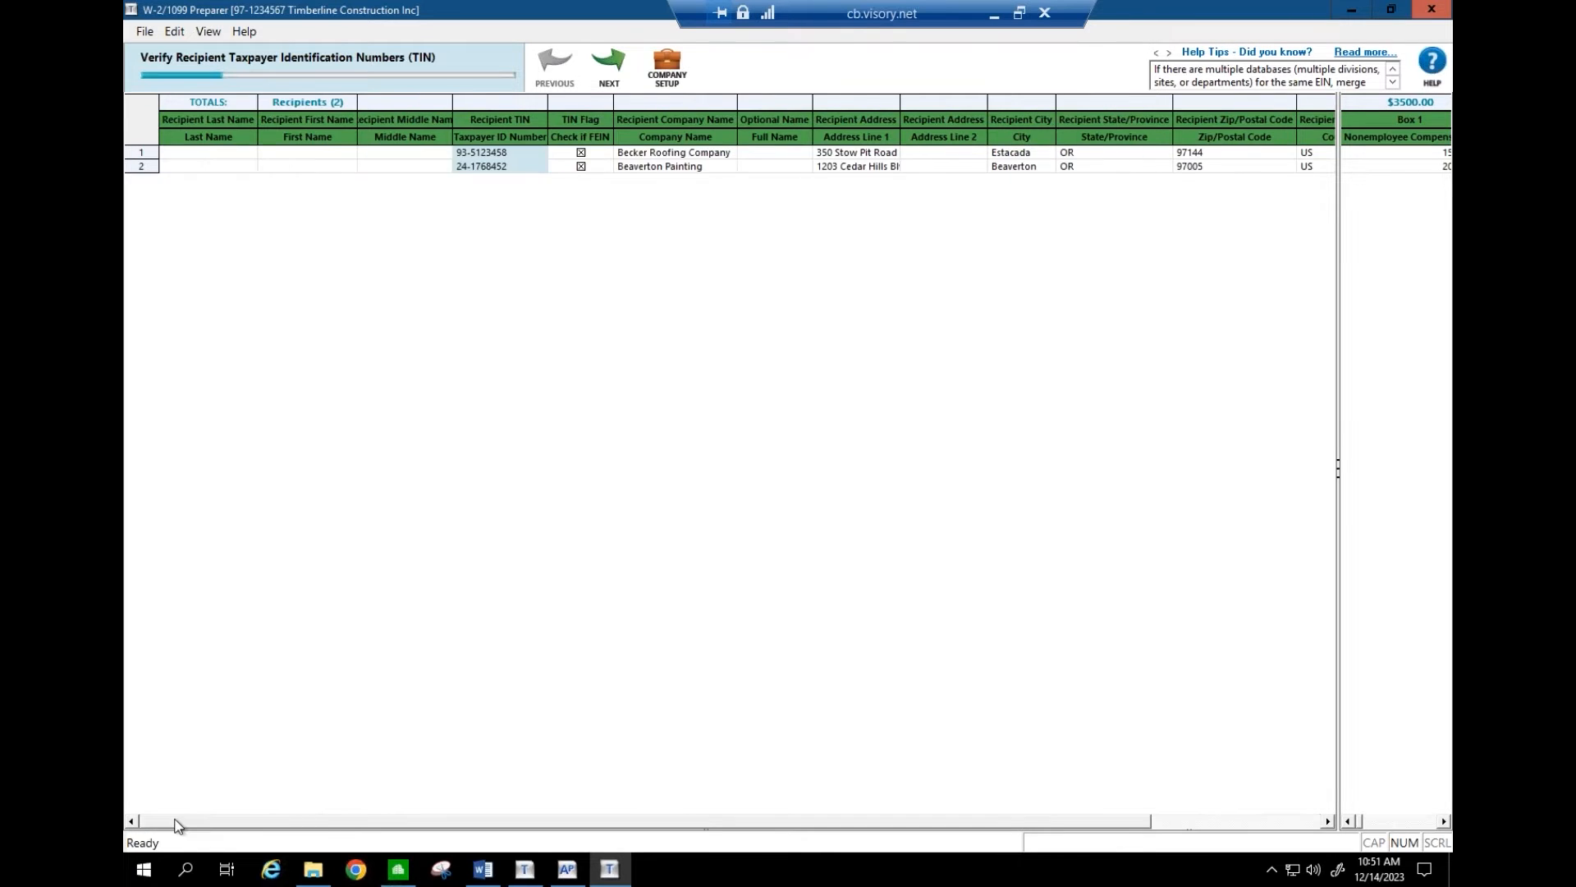
- Delete the last digit of Becker Roofing Company's taxpayer ID, triggering the invalid-TIN error
{"action": "left_click", "coordinate": [511, 153]}
{"action": "key", "text": "BackSpace"}
{"action": "key", "text": "Return"}
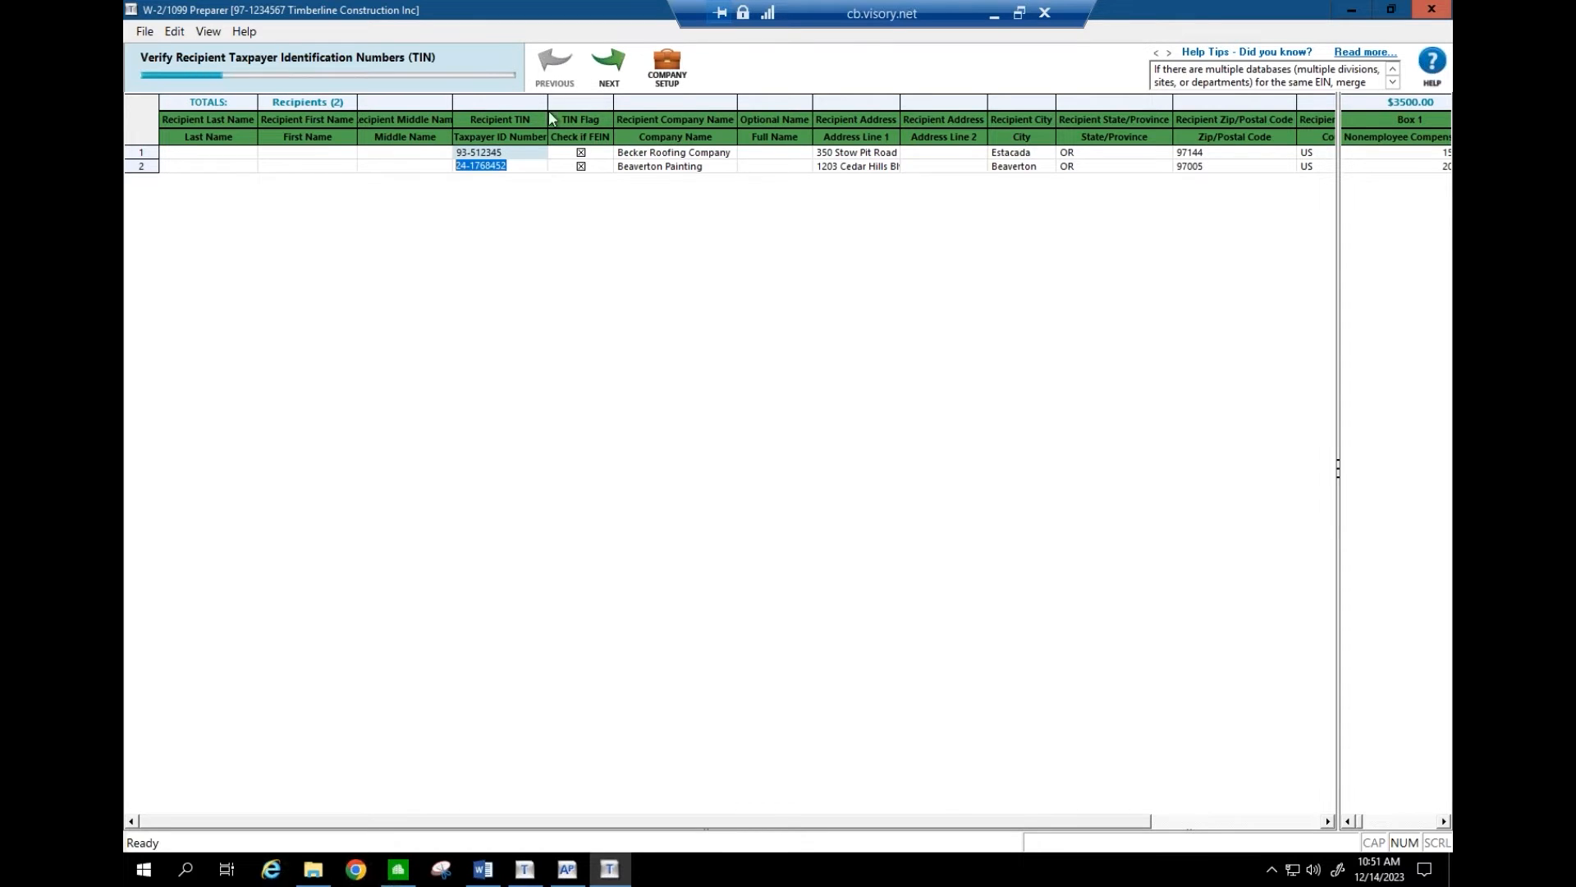
- Go back and restore Becker Roofing's TIN to nine digits by appending 8
{"action": "left_click", "coordinate": [610, 72]}
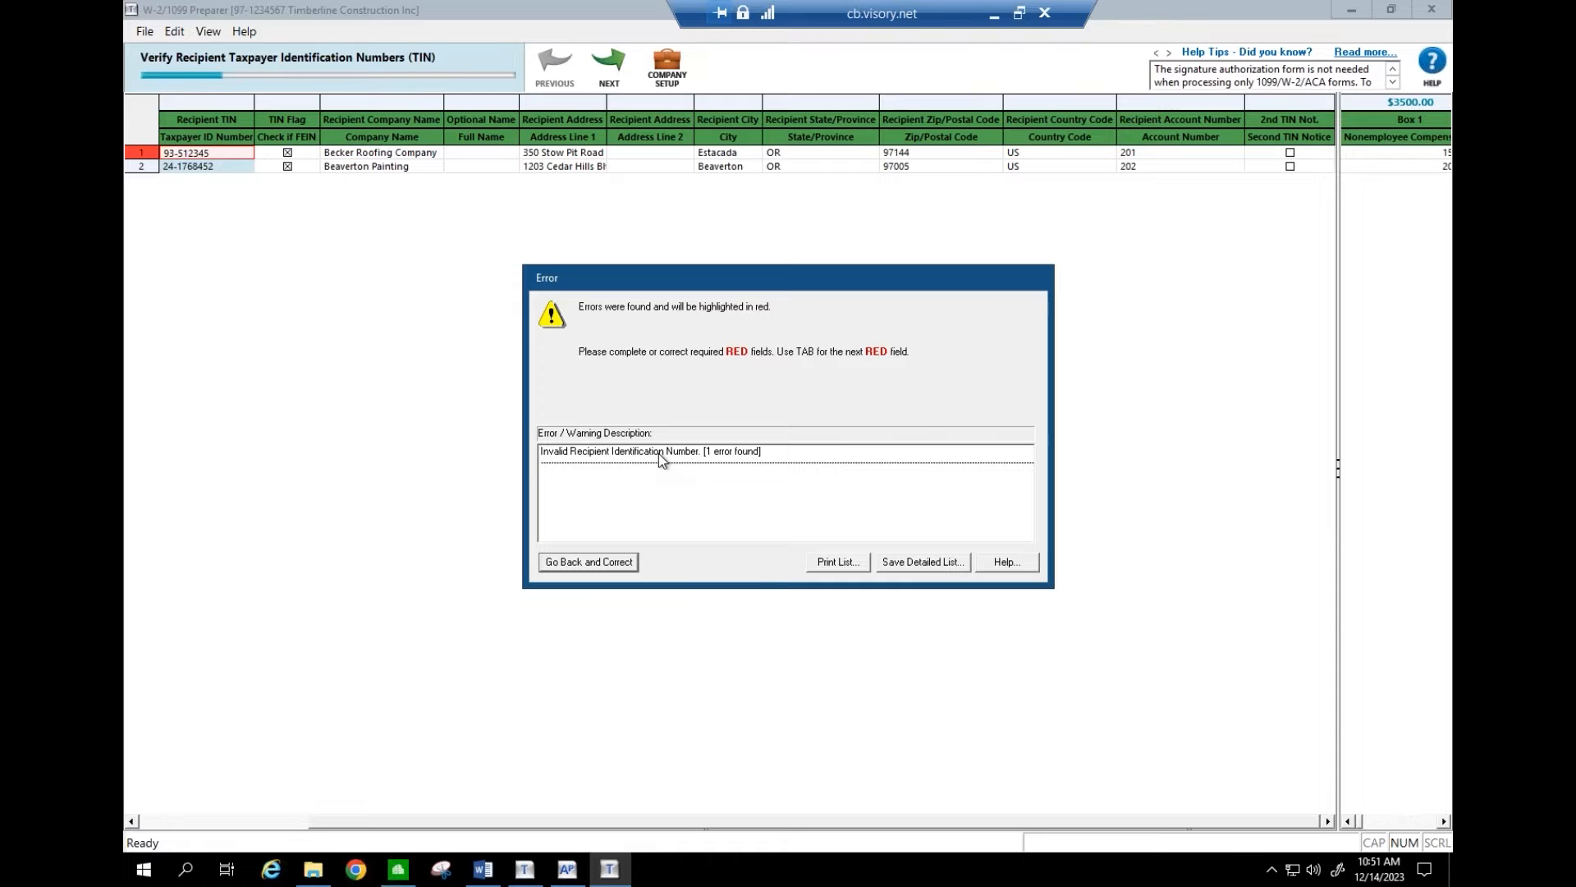
{"action": "left_click", "coordinate": [609, 560]}
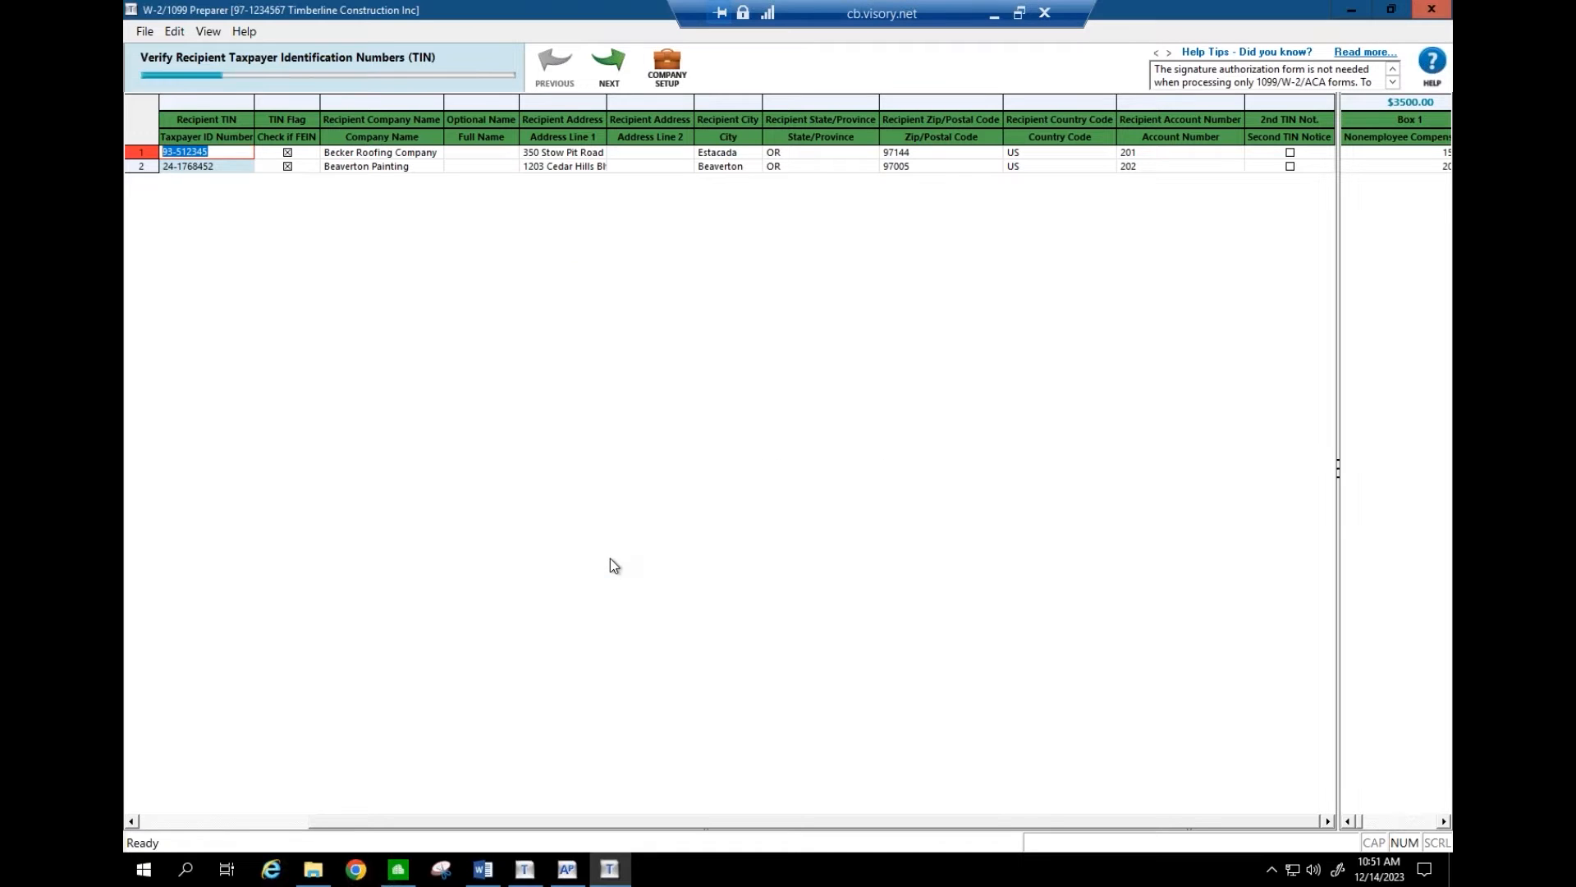
{"action": "left_click", "coordinate": [174, 822]}
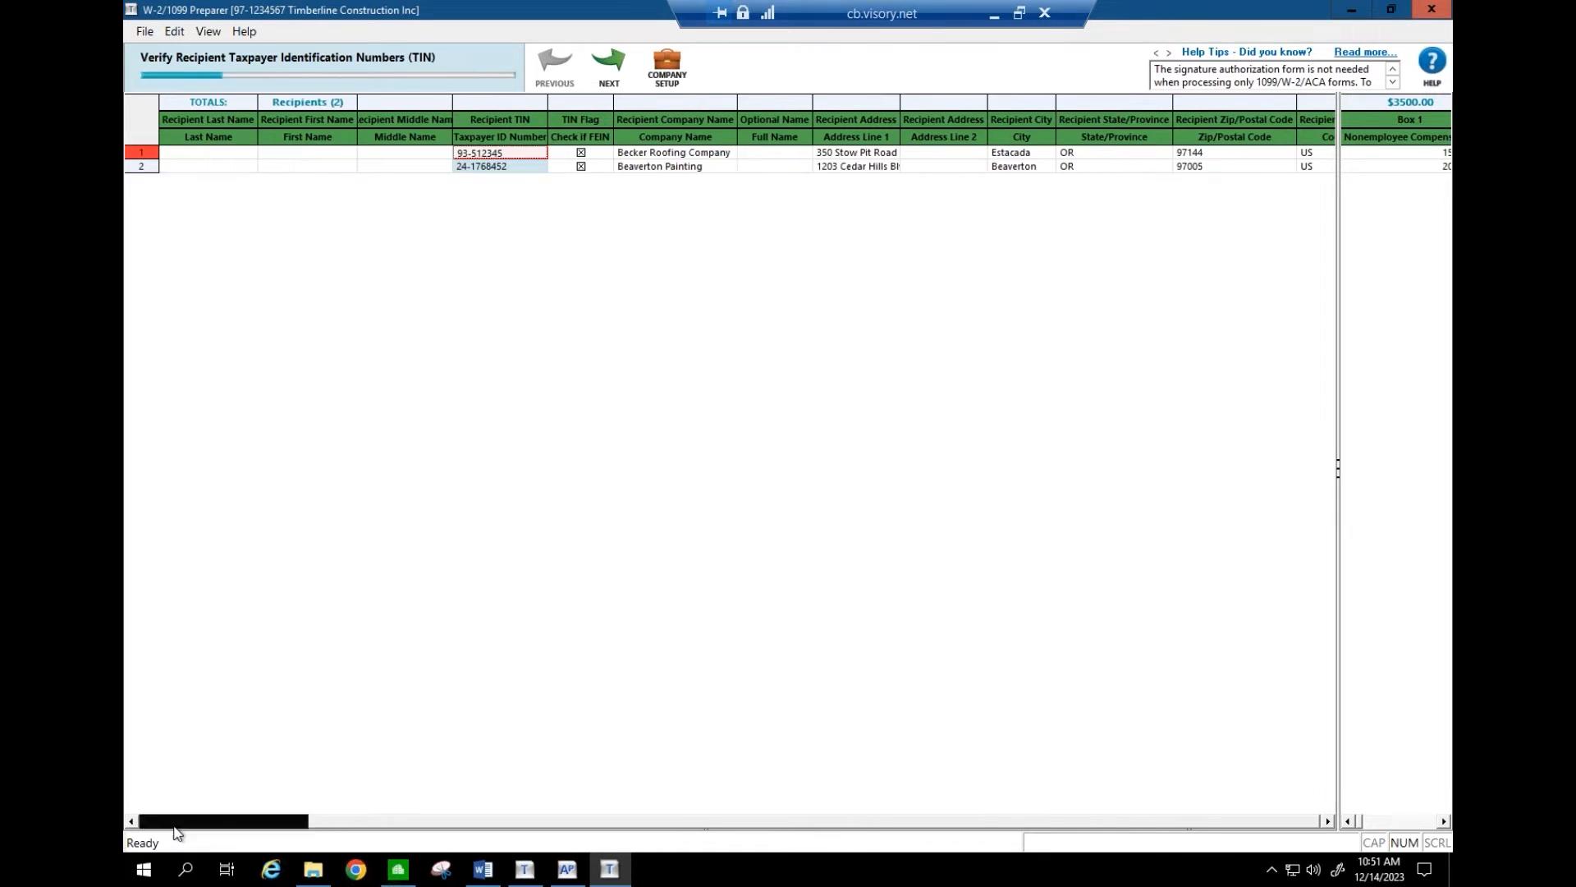
{"action": "left_click", "coordinate": [509, 156]}
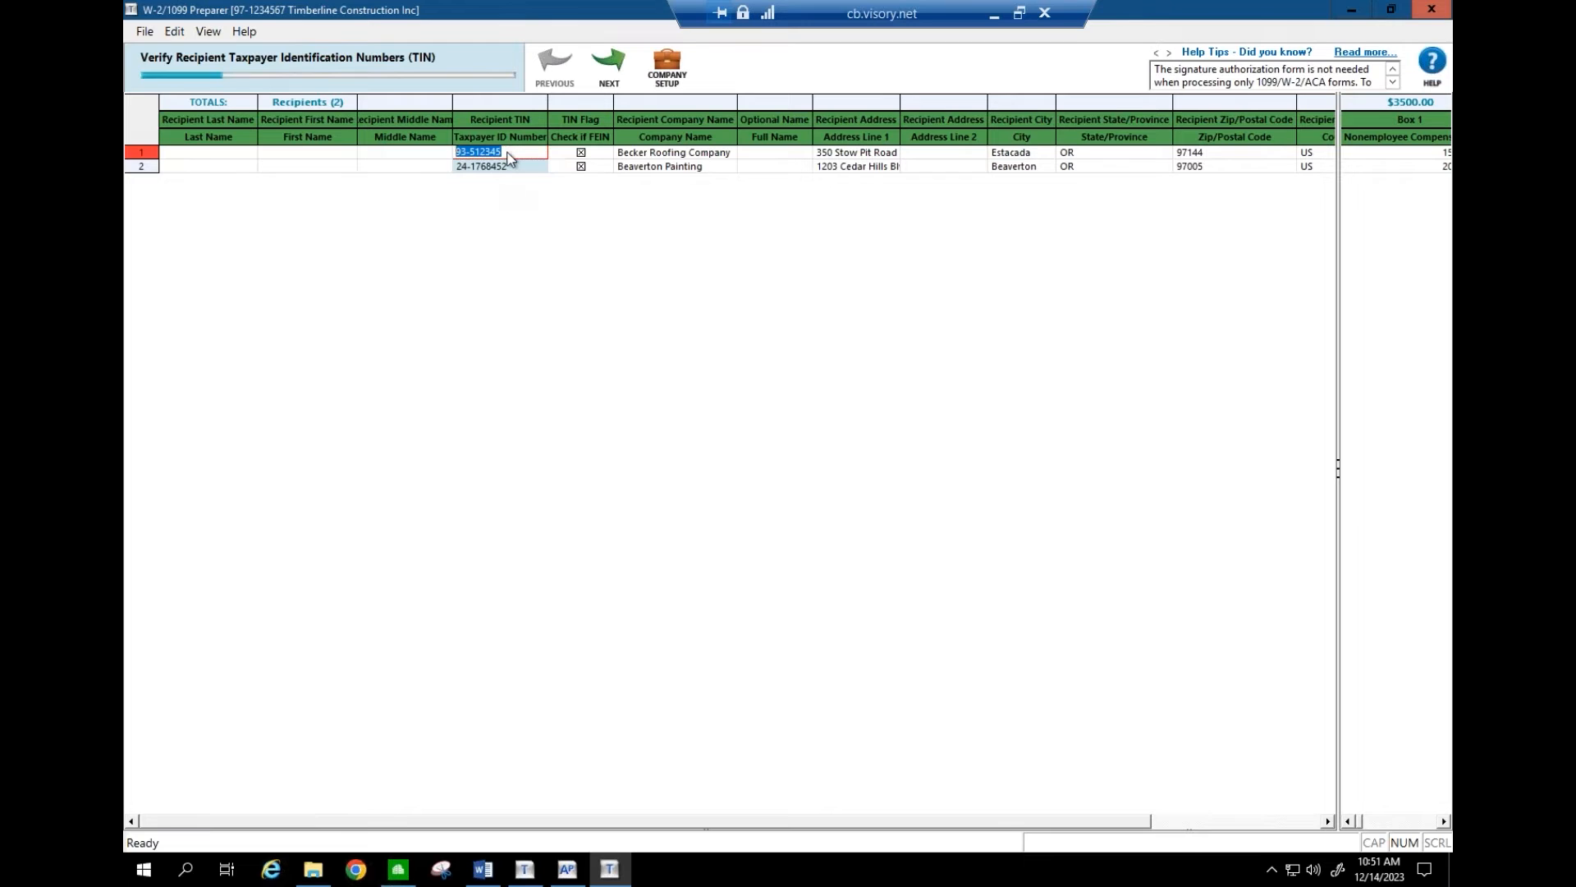
{"action": "key", "text": "End"}
{"action": "type", "text": "8"}
{"action": "key", "text": "BackSpace"}
{"action": "type", "text": "9"}
{"action": "key", "text": "BackSpace"}
{"action": "type", "text": "8"}
{"action": "key", "text": "Return"}
{"action": "left_click", "coordinate": [502, 166]}
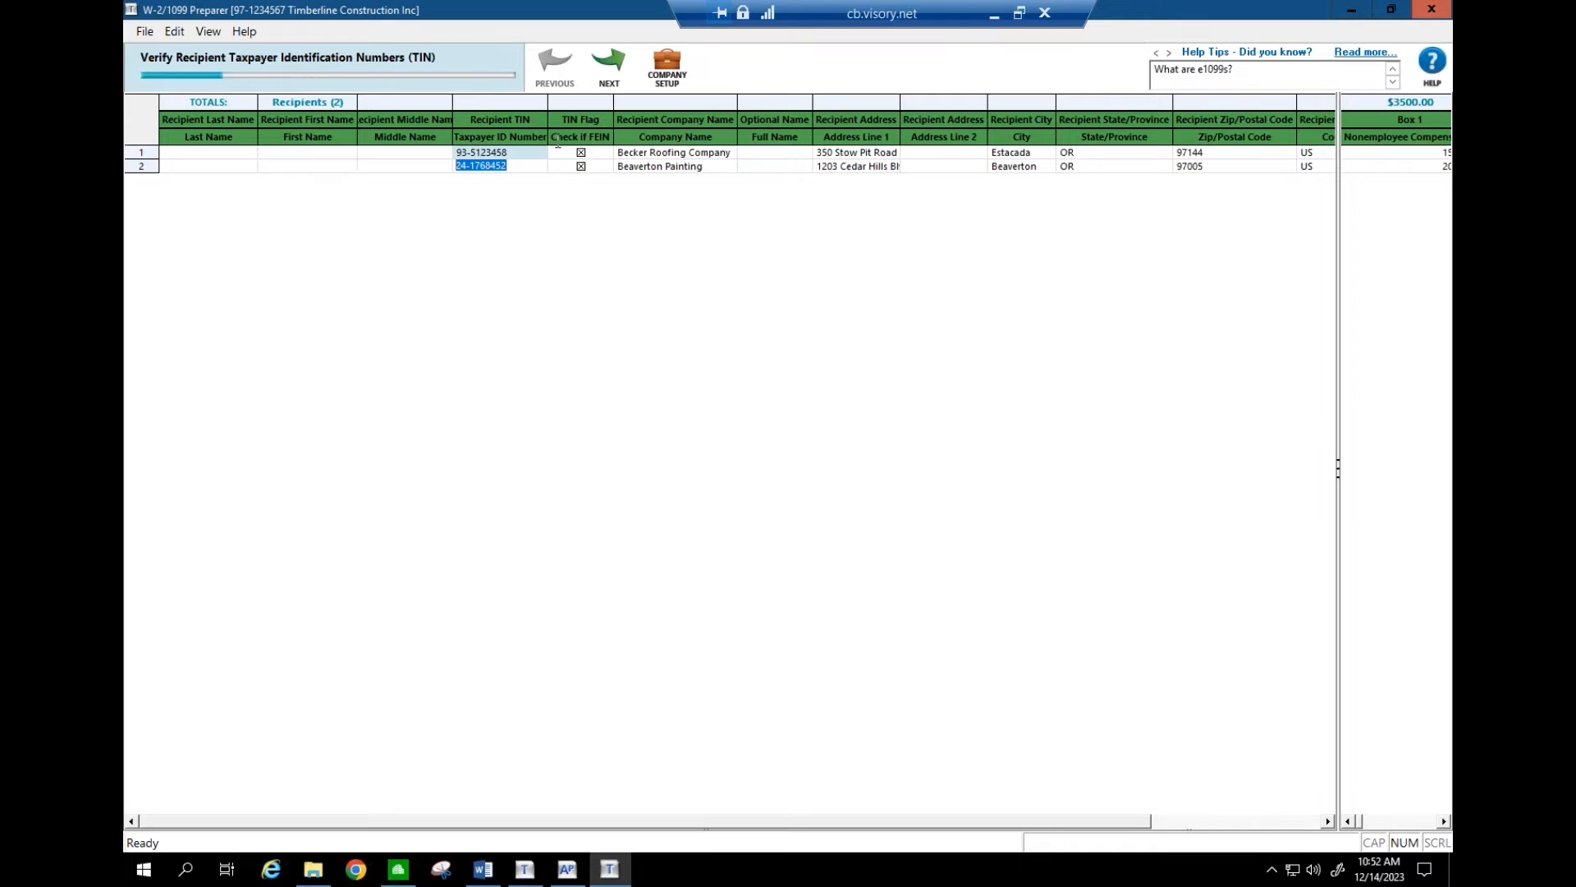
- Advance past the Check if FEIN step to Verify Recipients' Names
{"action": "left_click", "coordinate": [615, 76]}
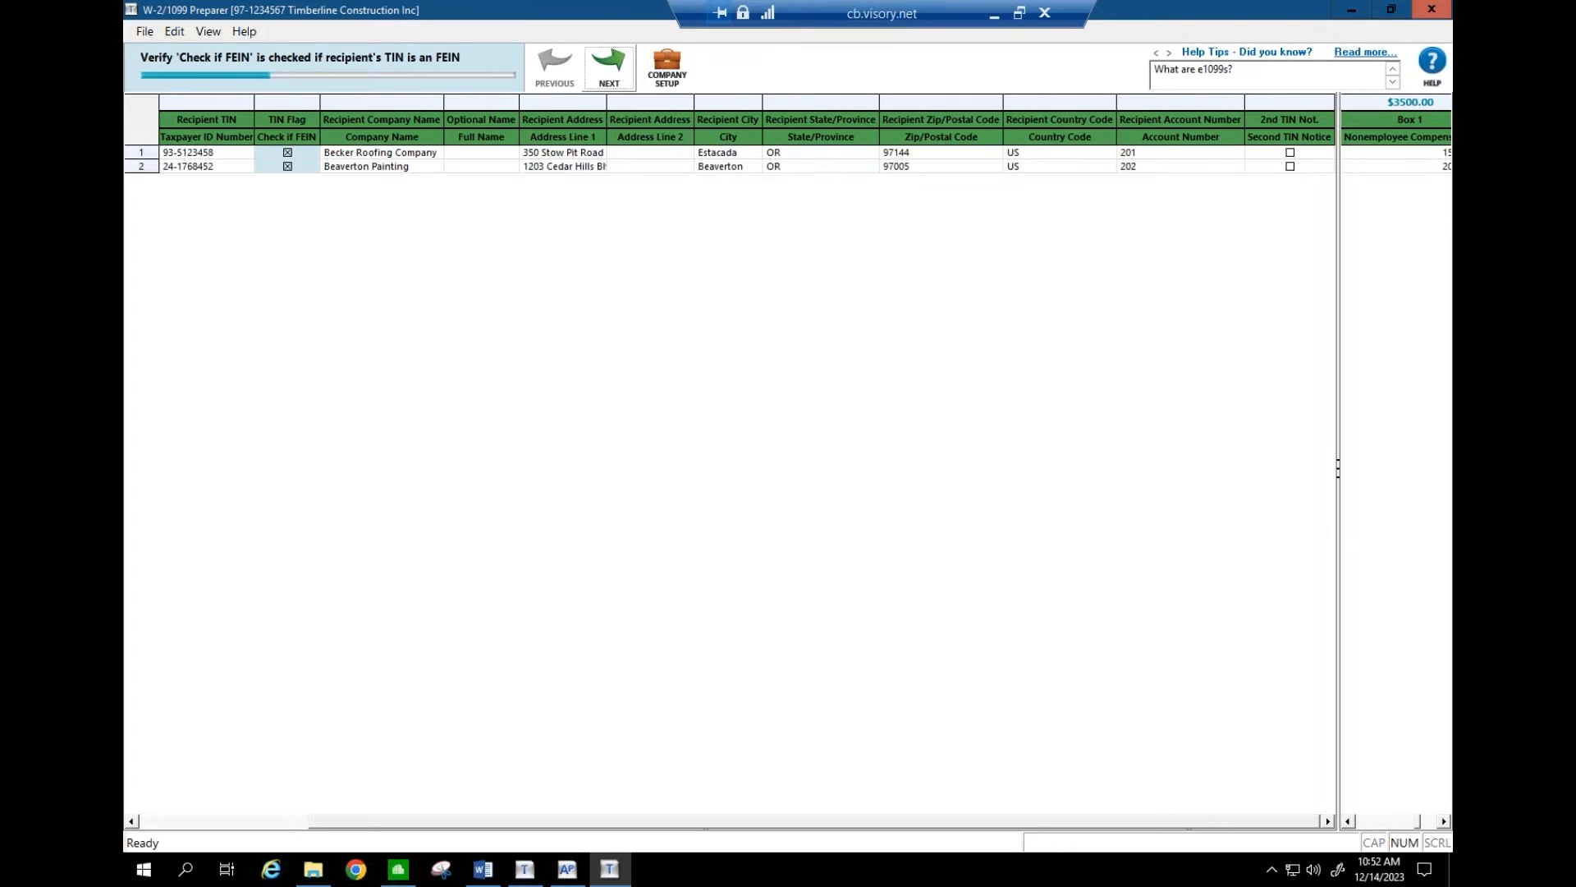
{"action": "left_click", "coordinate": [615, 77]}
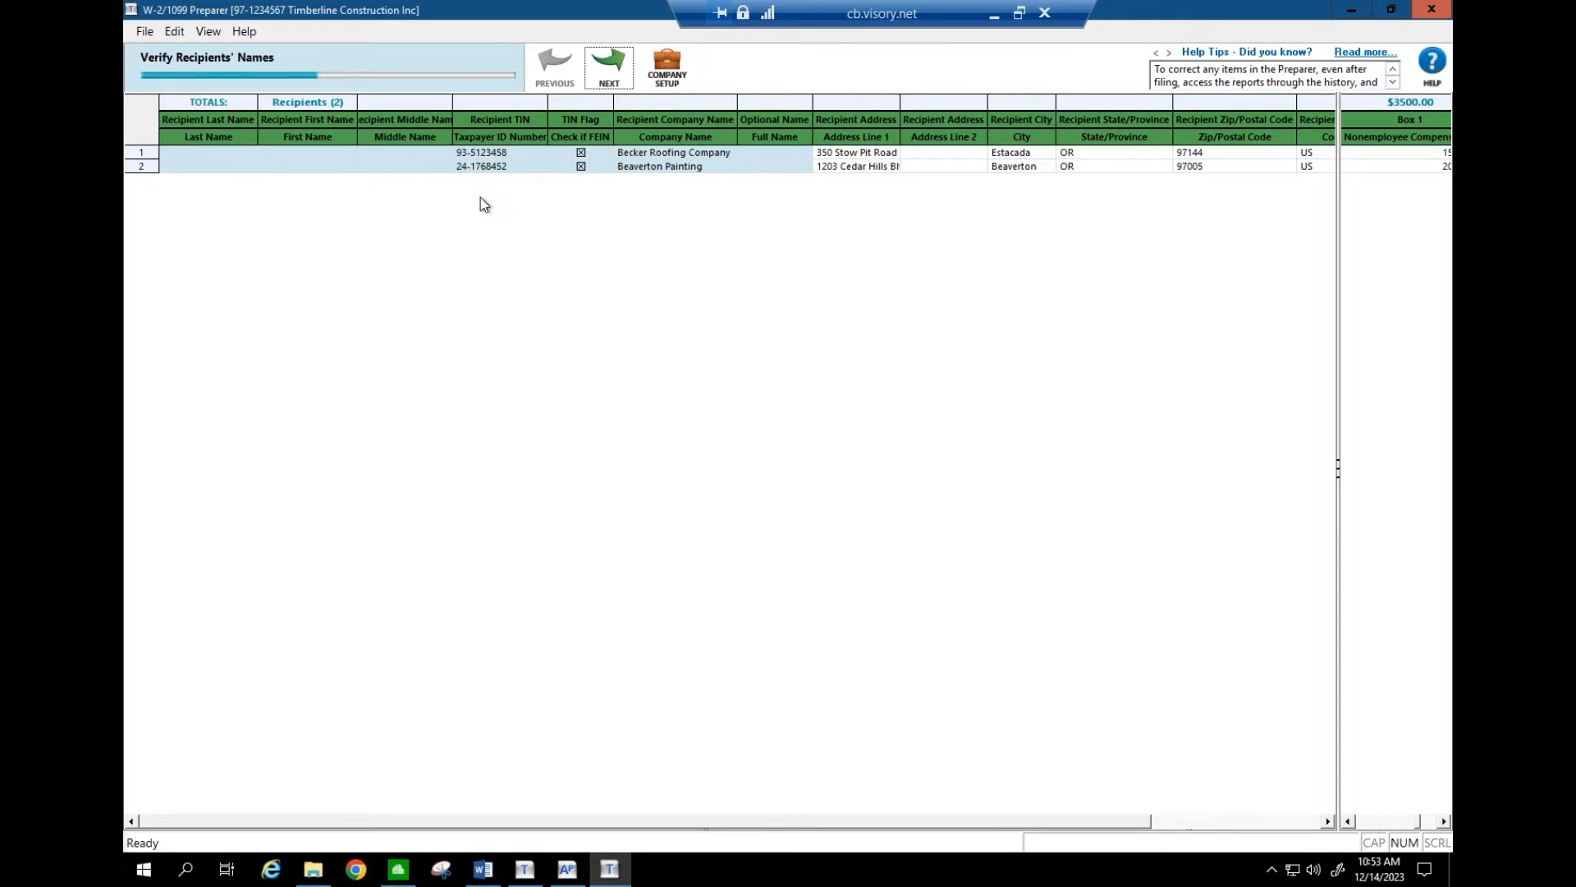
- Move on from recipient names to the Verify Recipients' Addresses step
{"action": "left_click", "coordinate": [606, 74]}
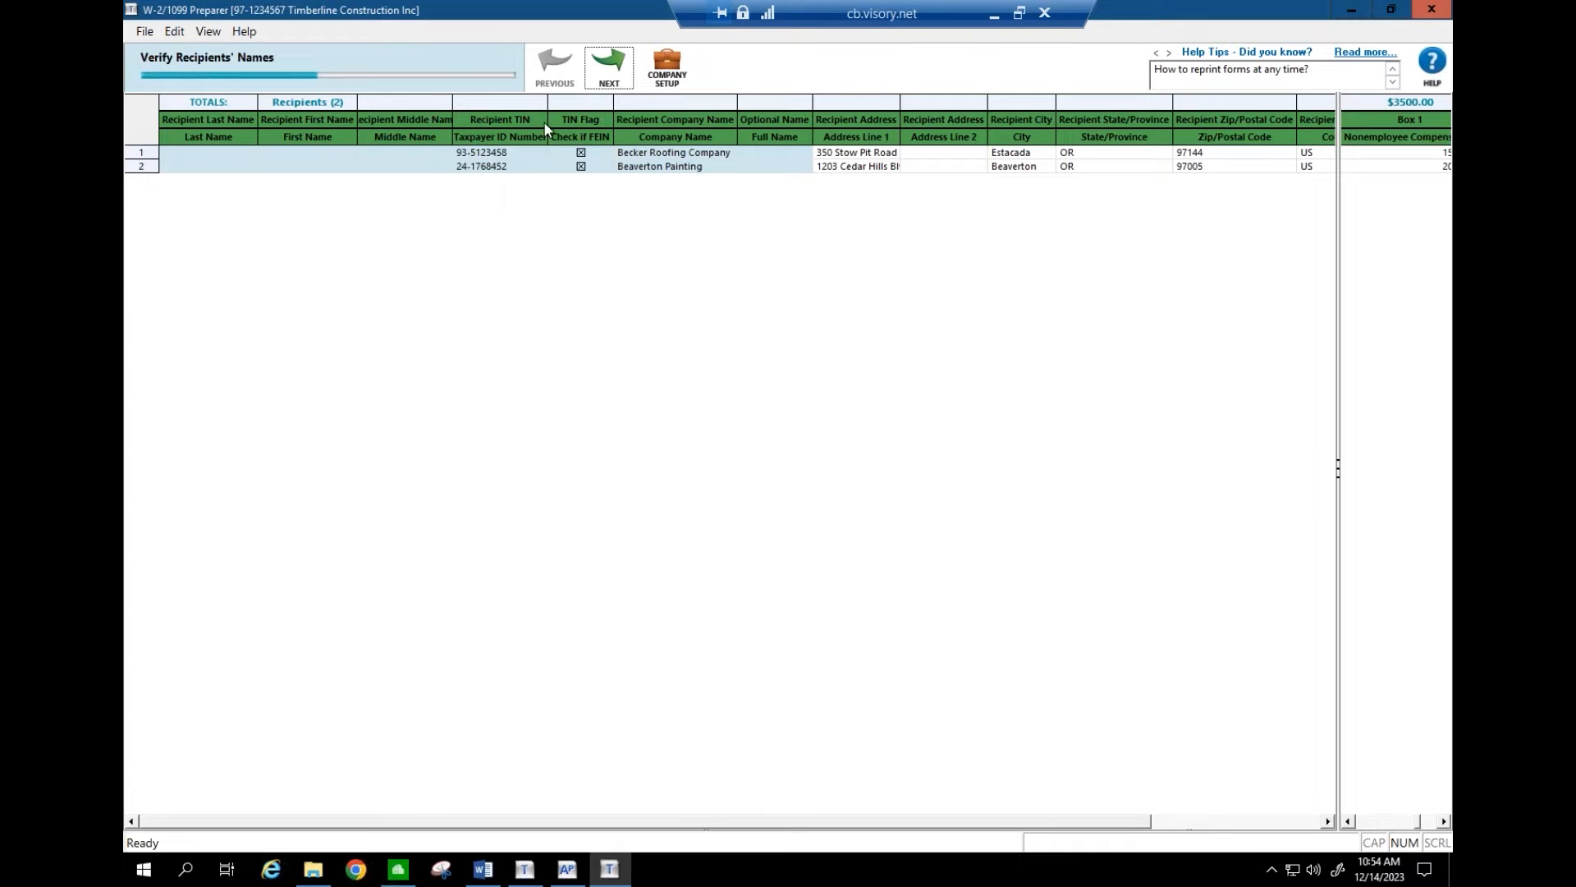
{"action": "left_click", "coordinate": [609, 74]}
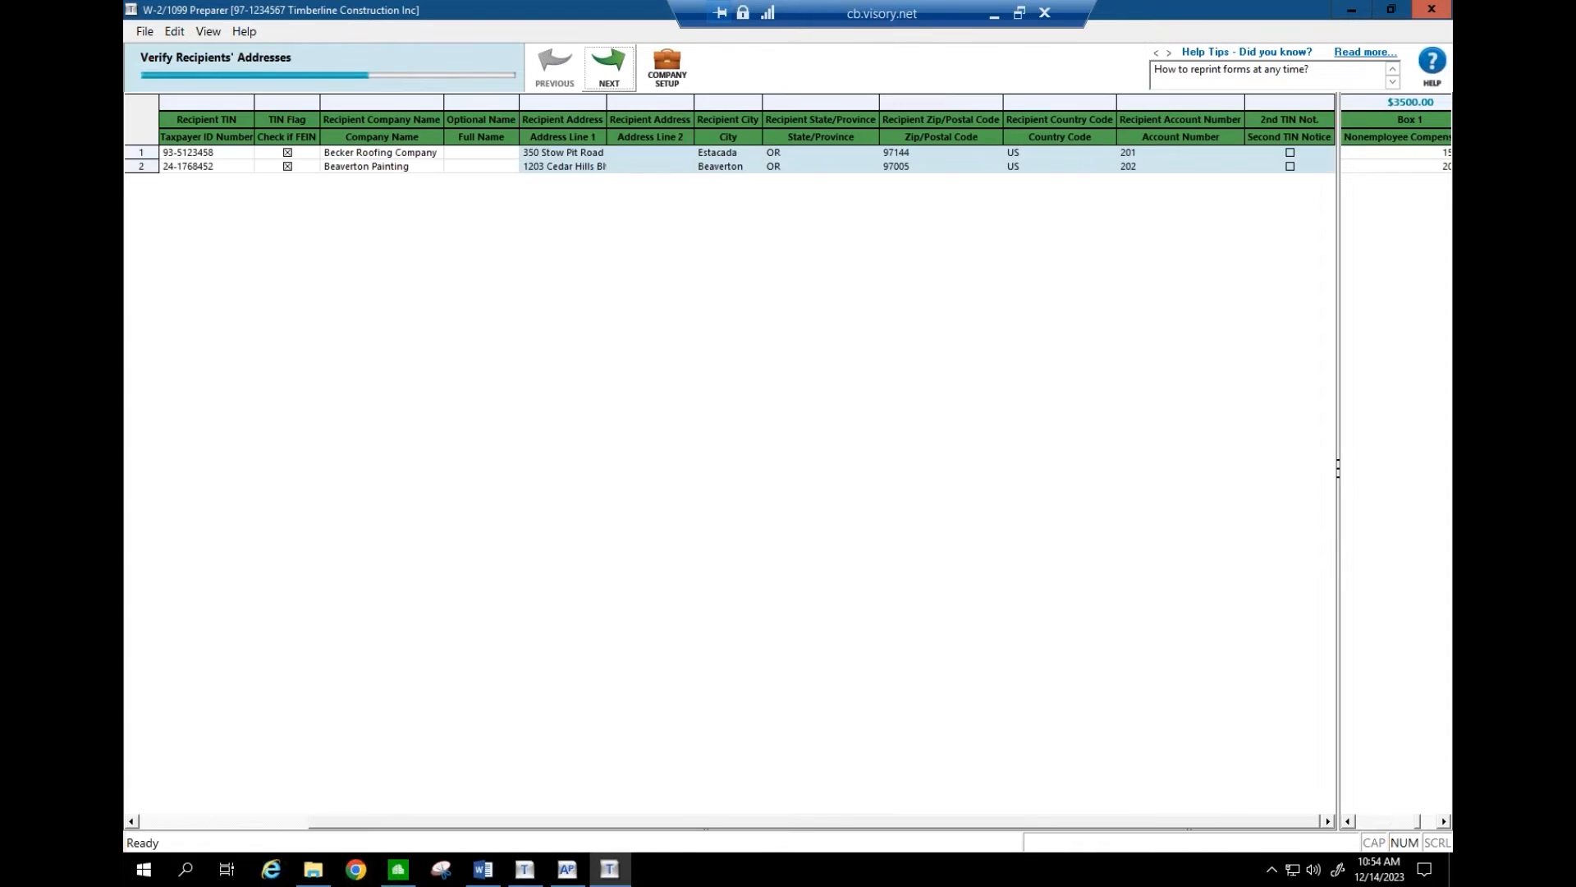
- On Verify All Income Boxes, change Becker Roofing's Box 1 from 1500.00 to 1300.00
{"action": "left_click", "coordinate": [609, 69]}
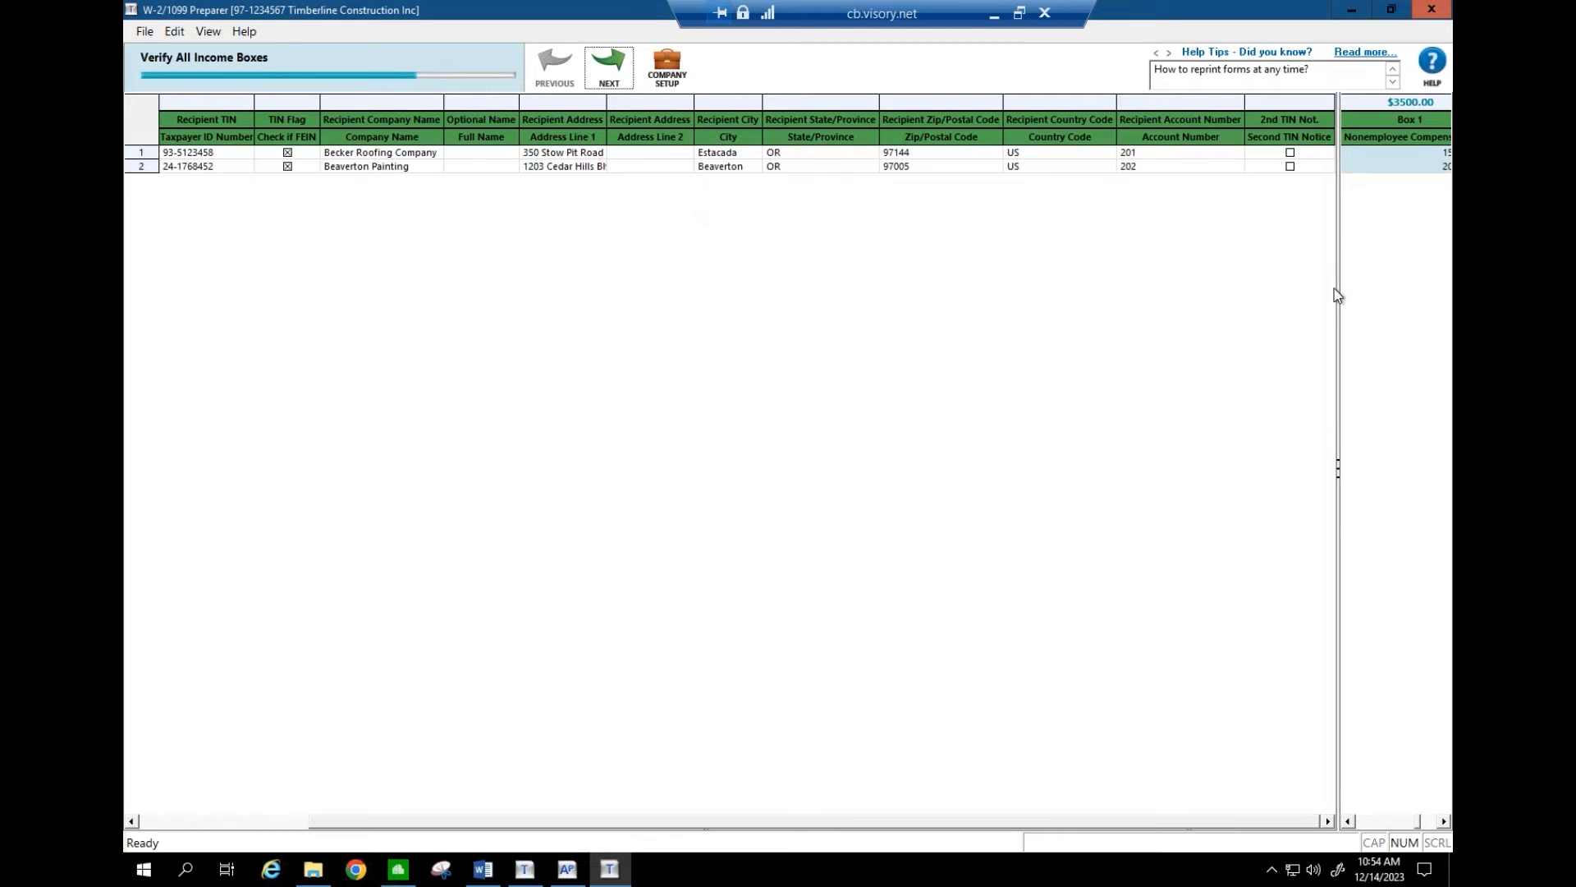
{"action": "left_click_drag", "start_coordinate": [1337, 297], "coordinate": [305, 337]}
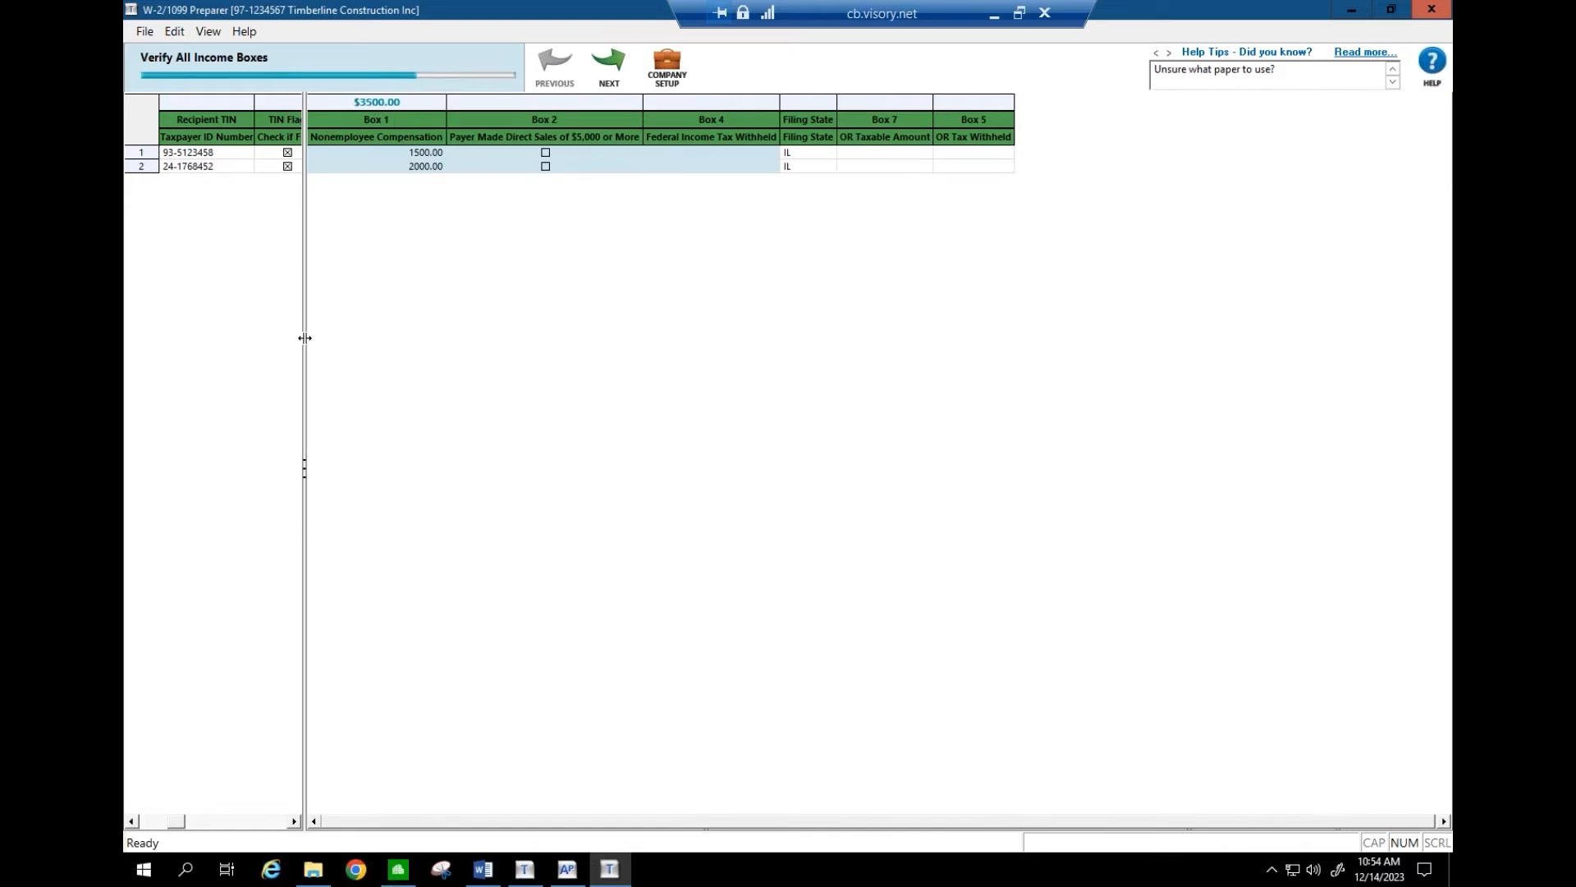
{"action": "left_click", "coordinate": [418, 153]}
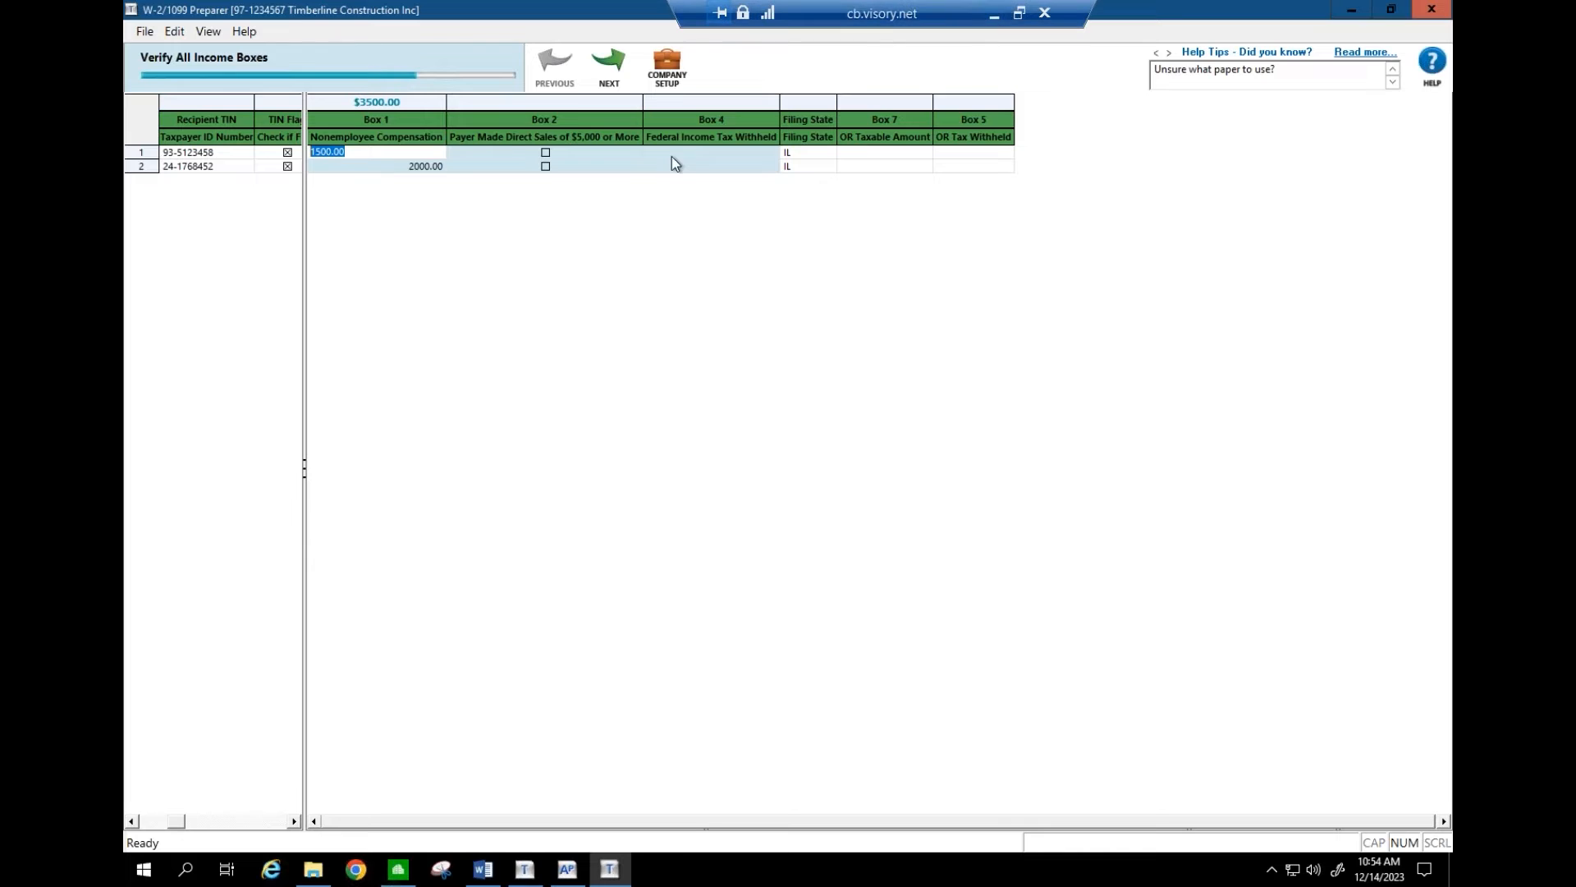
{"action": "left_click", "coordinate": [348, 154]}
{"action": "left_click_drag", "start_coordinate": [355, 153], "coordinate": [297, 151]}
{"action": "type", "text": "1300"}
{"action": "key", "text": "Return"}
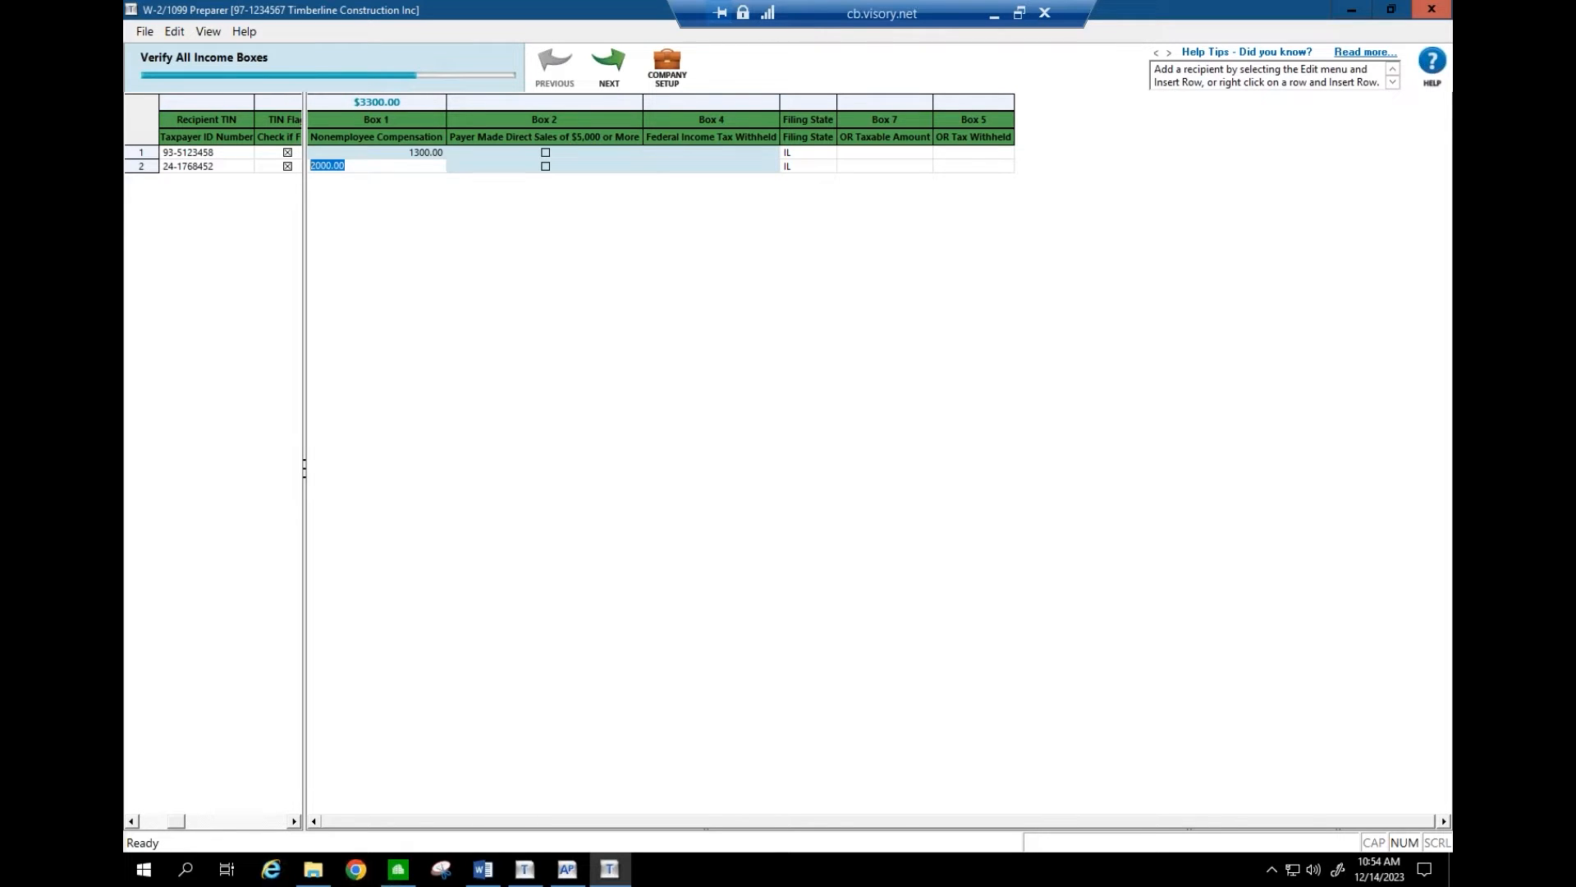
{"action": "left_click", "coordinate": [354, 154]}
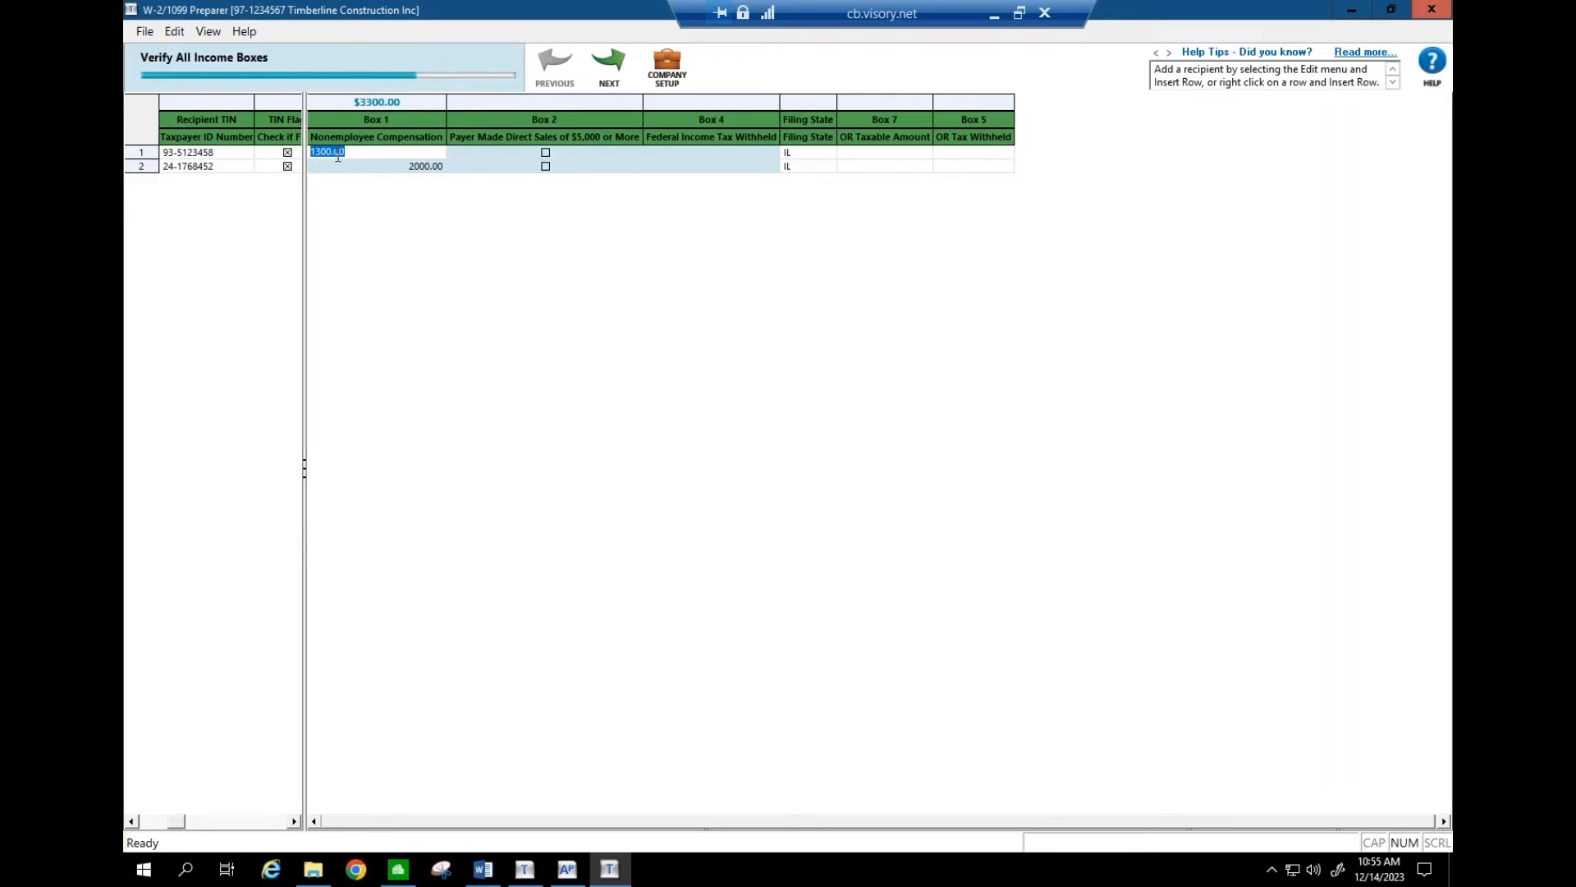
- Start a new AP invoice for vendor 105 Adams Electric via Tasks > Enter Invoices
{"action": "left_click", "coordinate": [565, 871]}
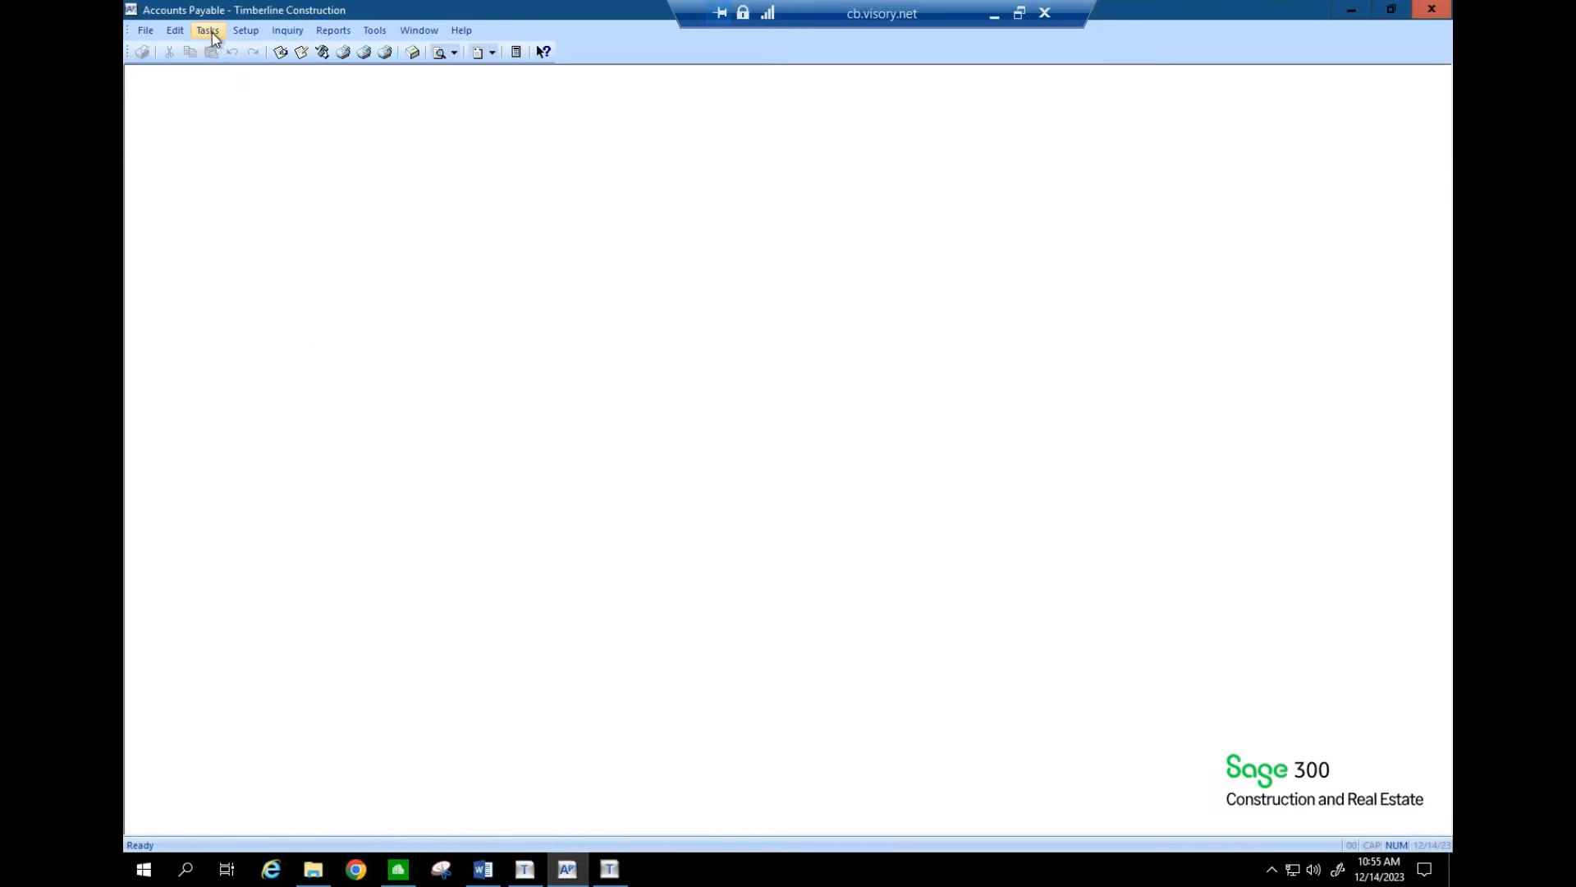
{"action": "left_click", "coordinate": [209, 31]}
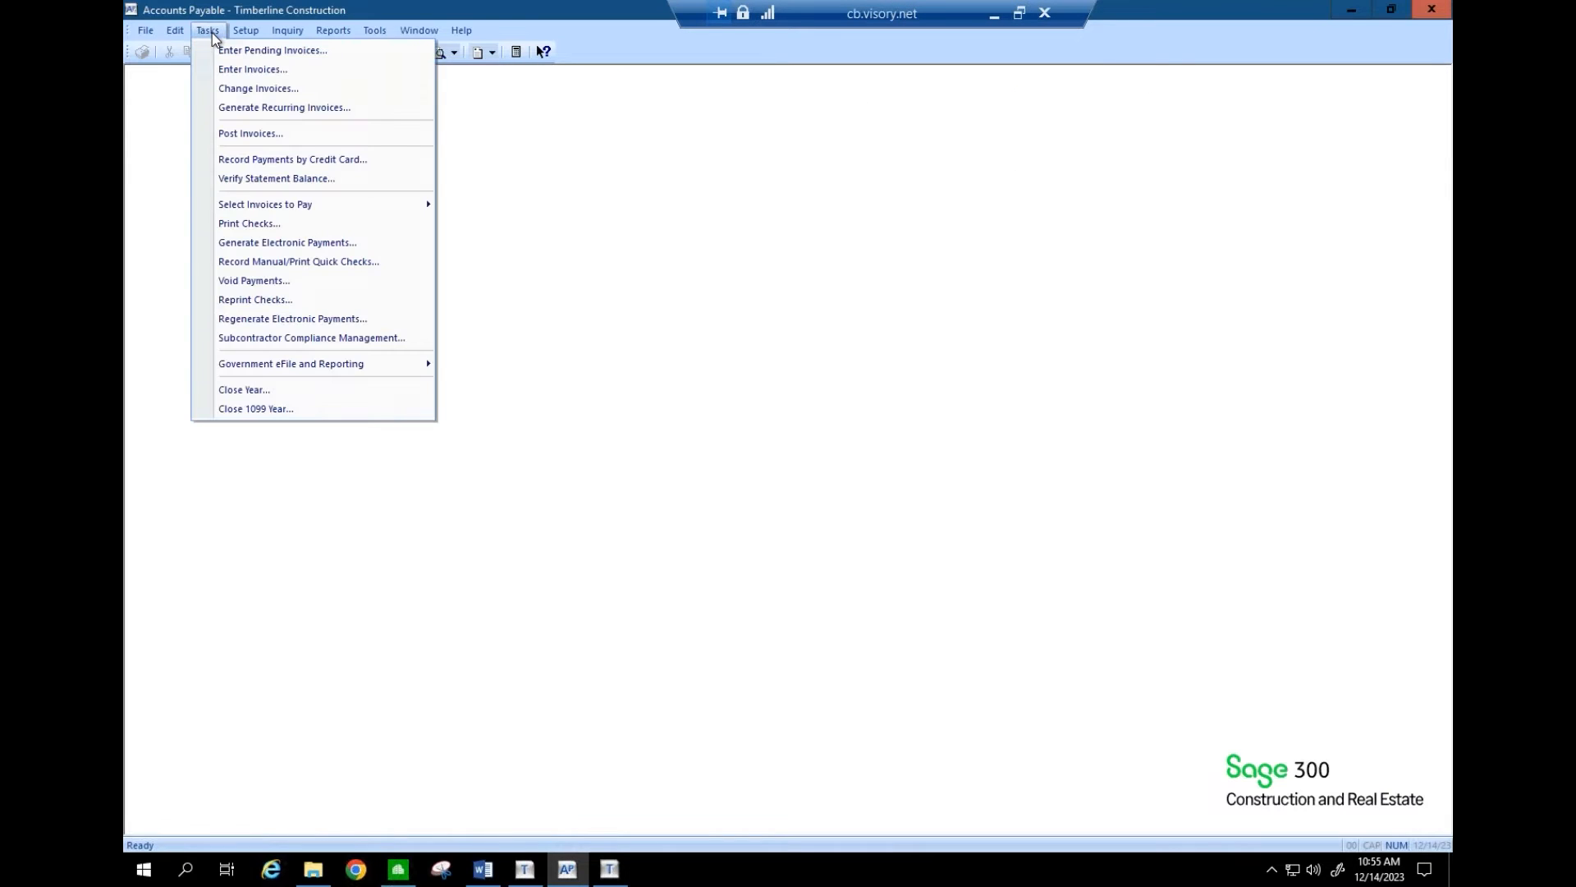
{"action": "left_click", "coordinate": [229, 71]}
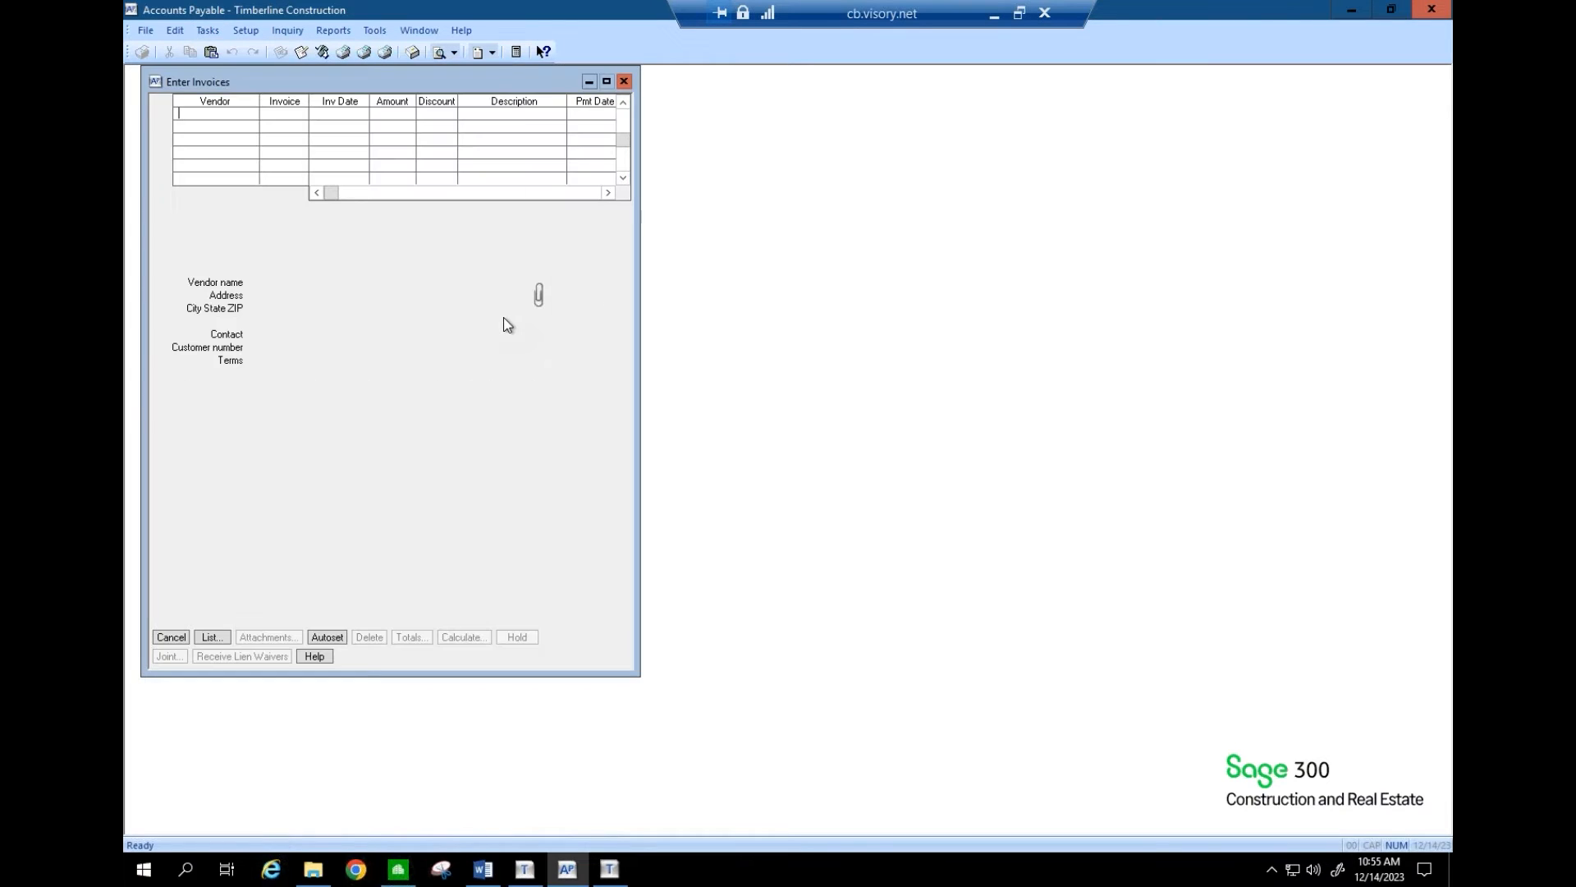
{"action": "left_click", "coordinate": [220, 638]}
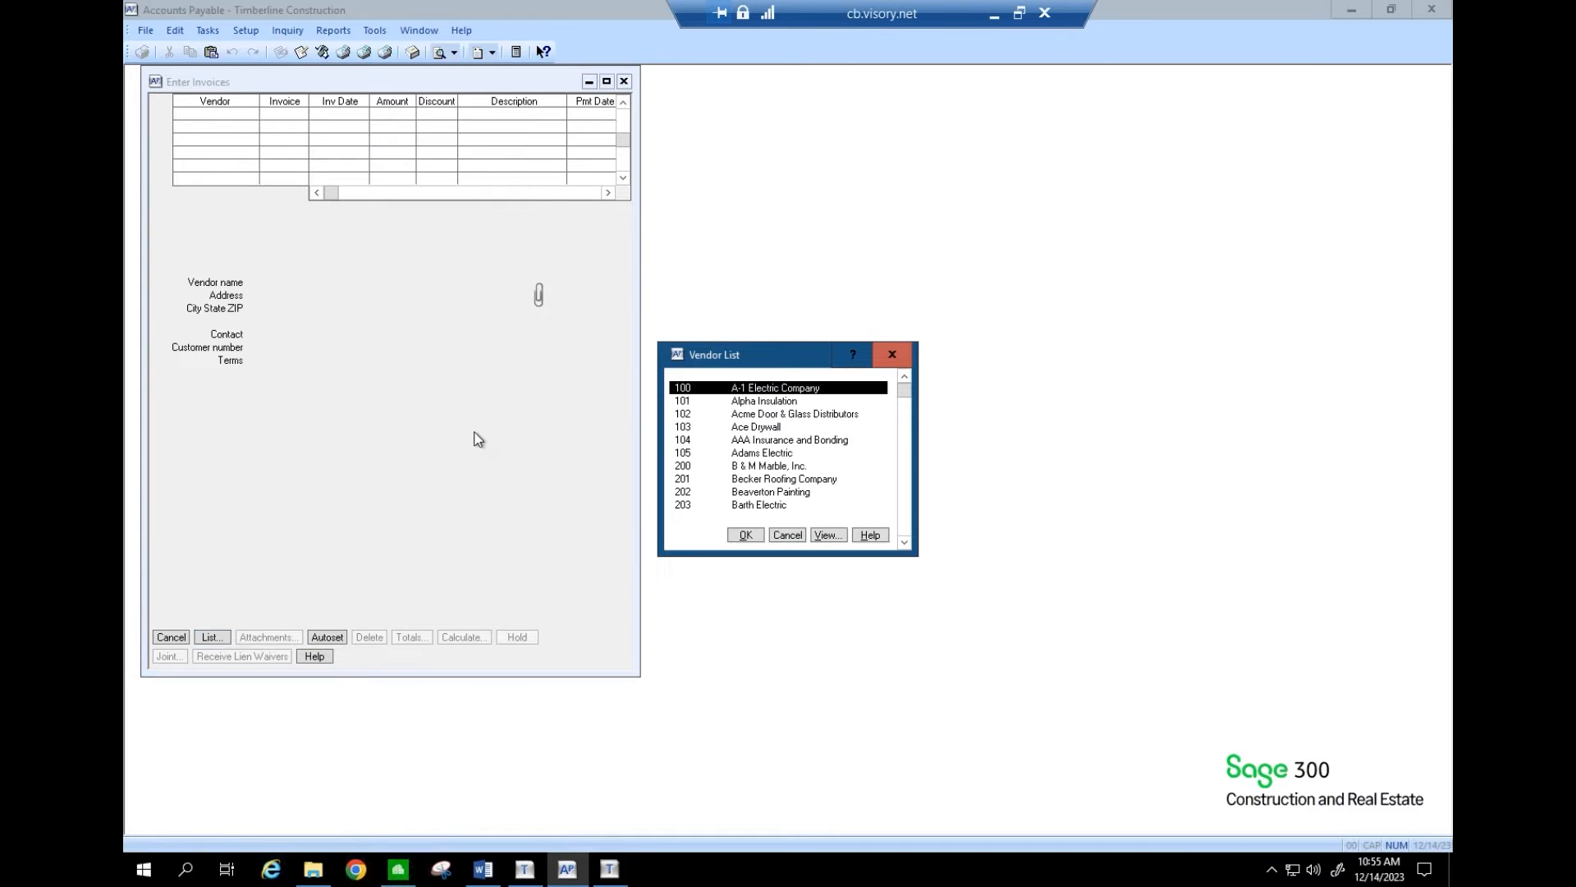
{"action": "left_click", "coordinate": [739, 452]}
{"action": "left_click", "coordinate": [752, 534]}
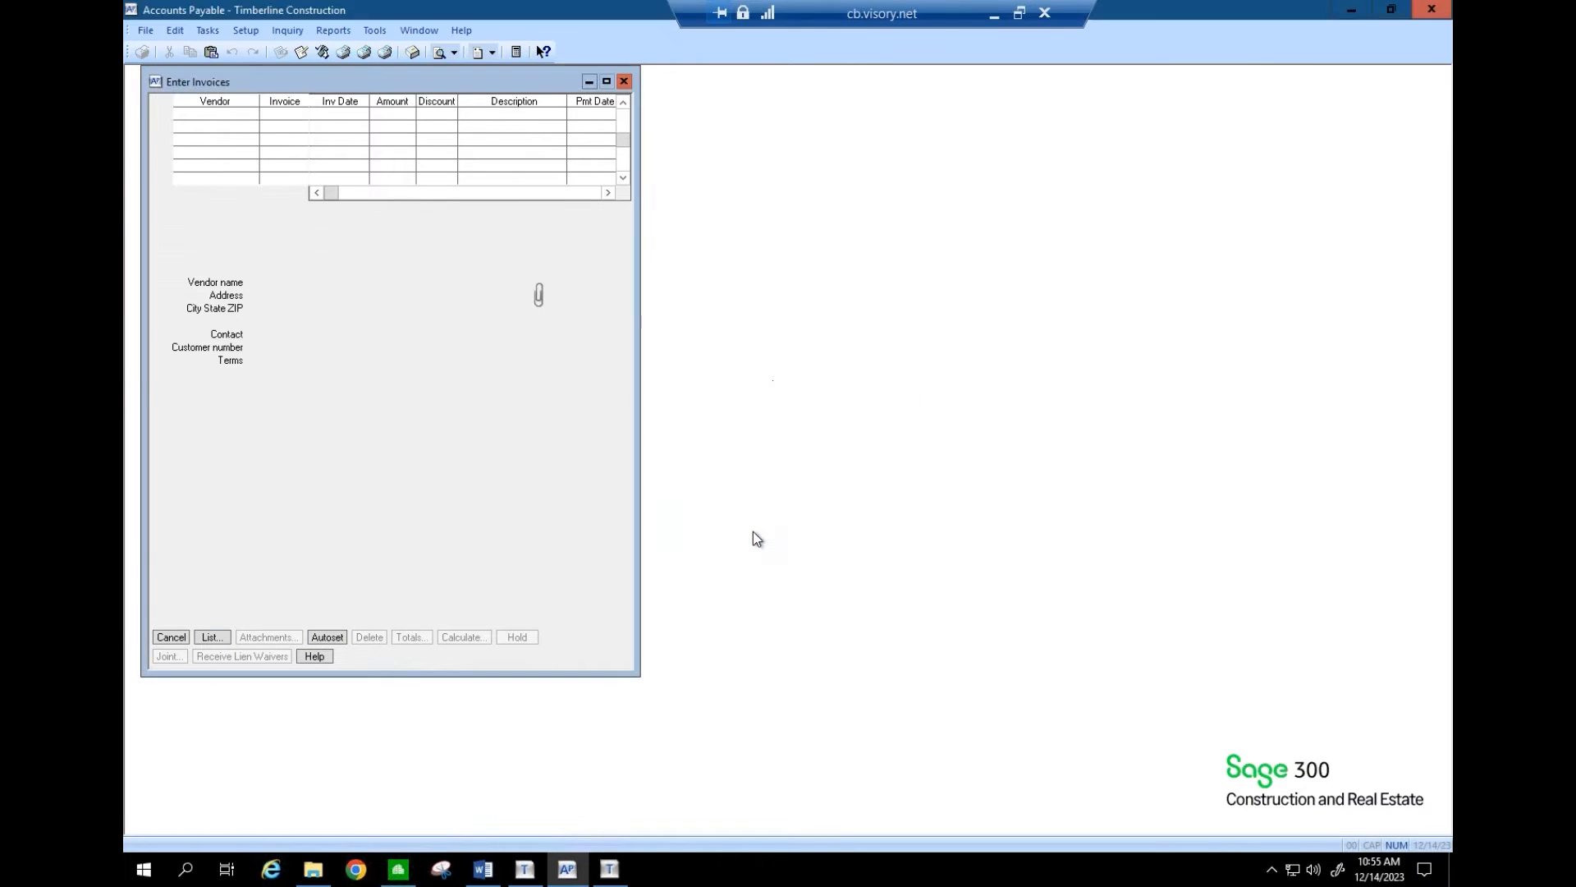
- Enter an invoice number, amount 100.00 and description 'Test Invoice', then reach distribution accounts
{"action": "type", "text": "2423"}
{"action": "key", "text": "Tab"}
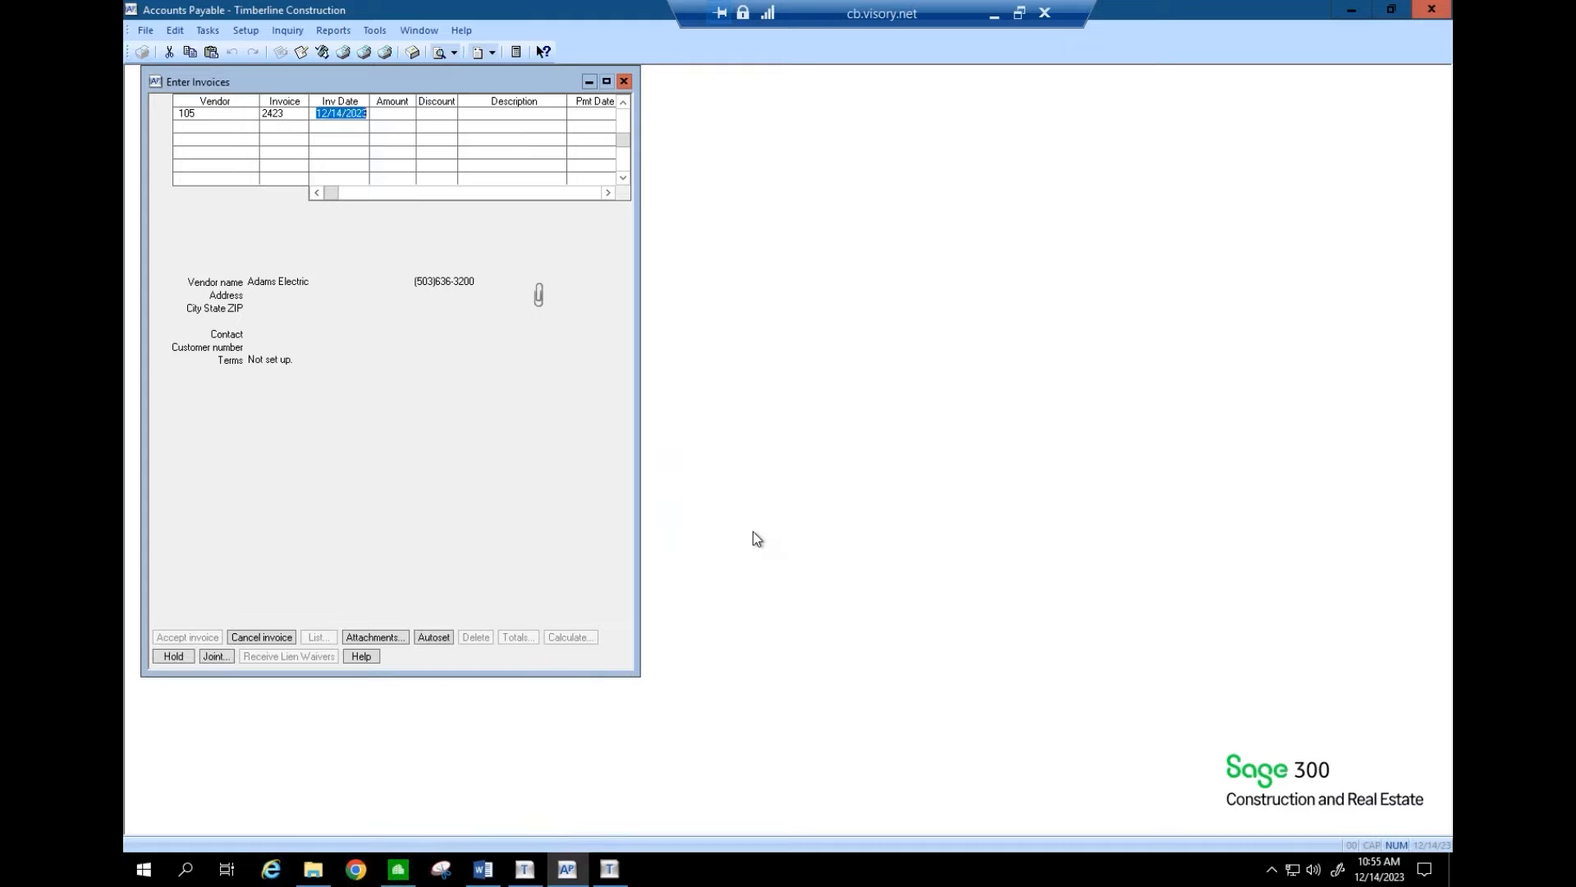
{"action": "key", "text": "Tab"}
{"action": "type", "text": "100"}
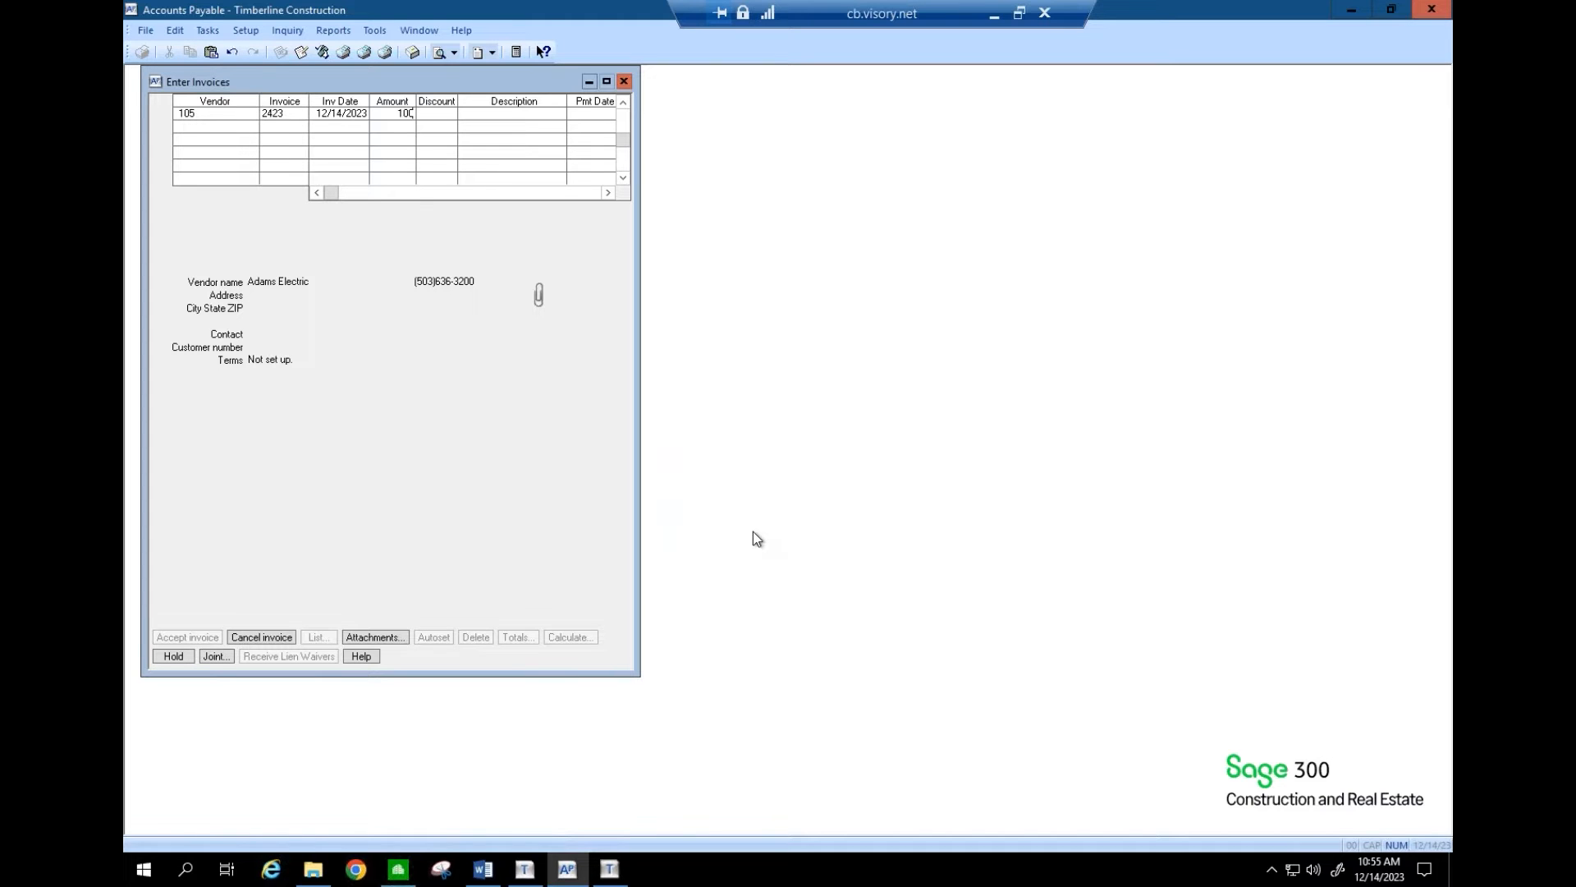
{"action": "key", "text": "Tab"}
{"action": "left_click_drag", "start_coordinate": [640, 493], "coordinate": [981, 468]}
{"action": "type", "text": "Te"}
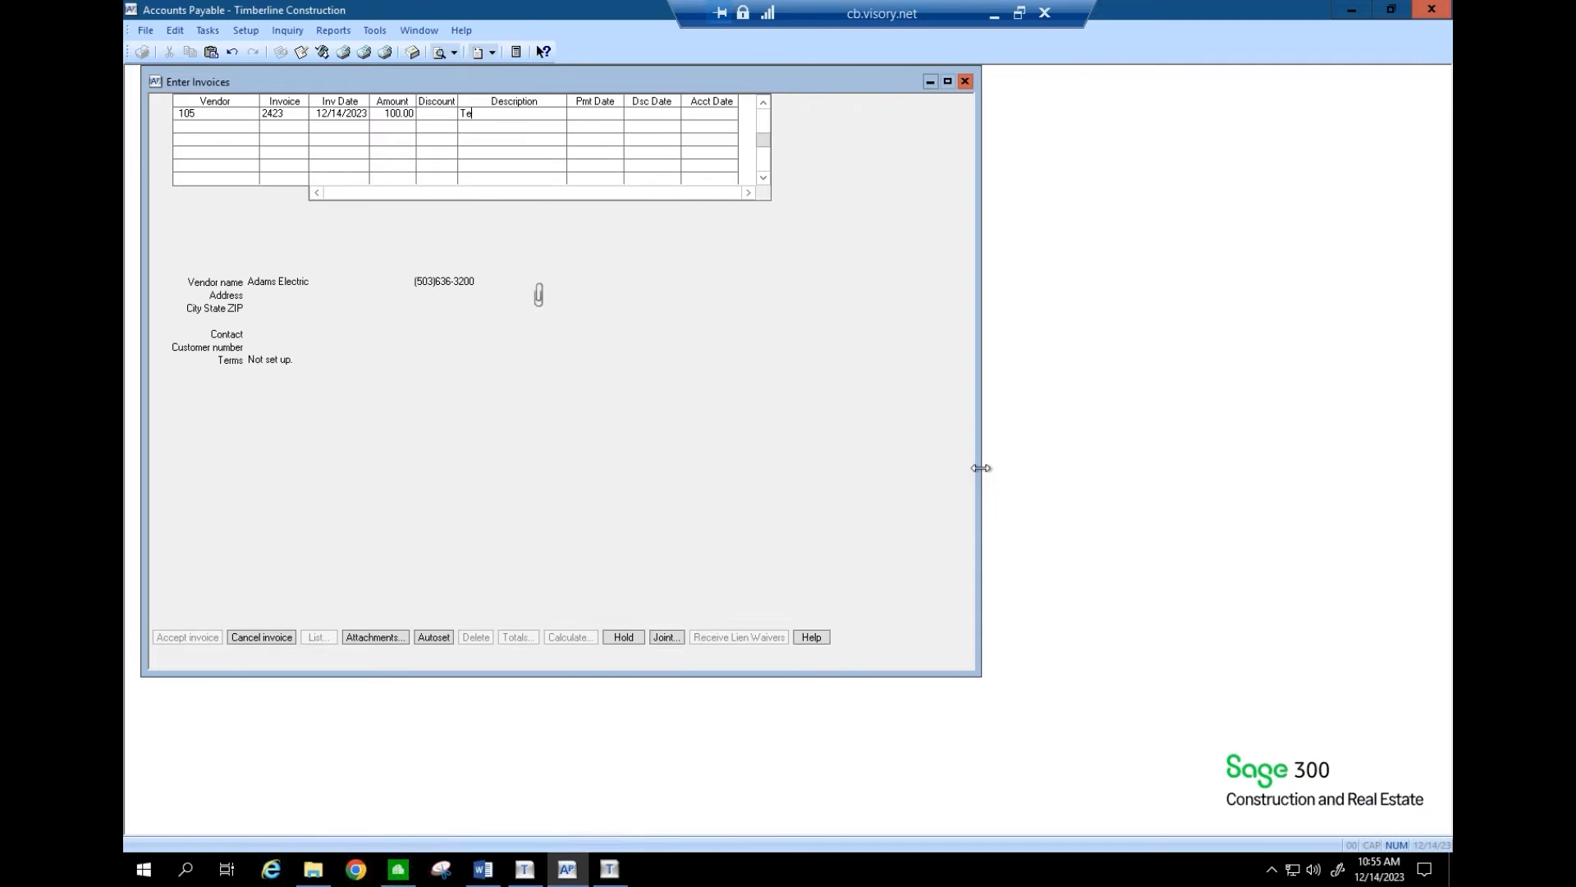
{"action": "type", "text": "st Invoice"}
{"action": "key", "text": "Tab"}
{"action": "key", "text": "Tab"}
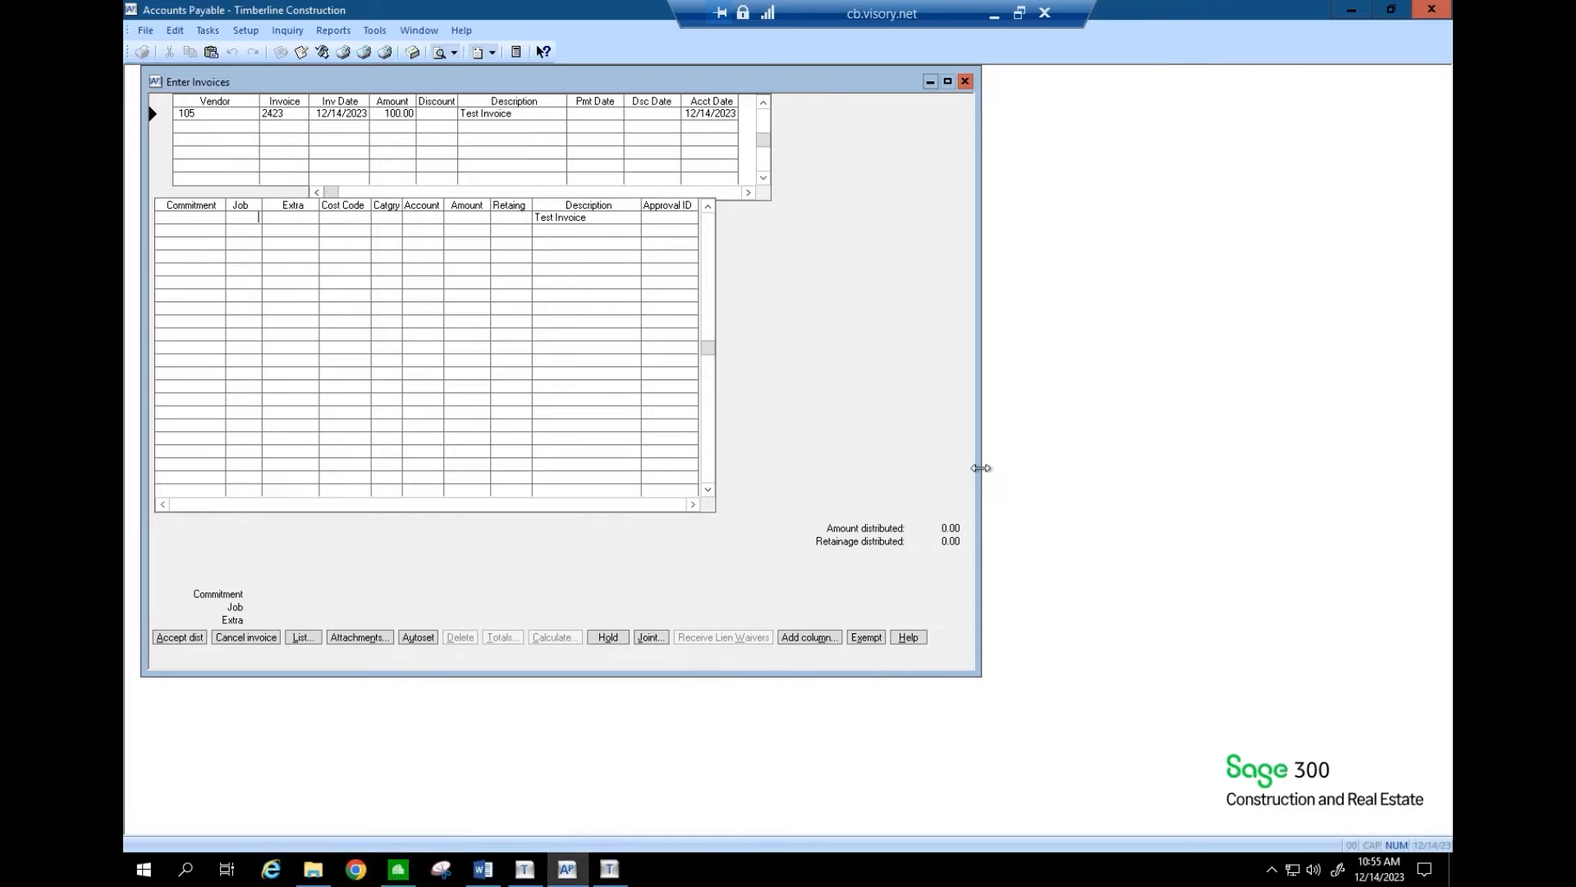
{"action": "key", "text": "Tab"}
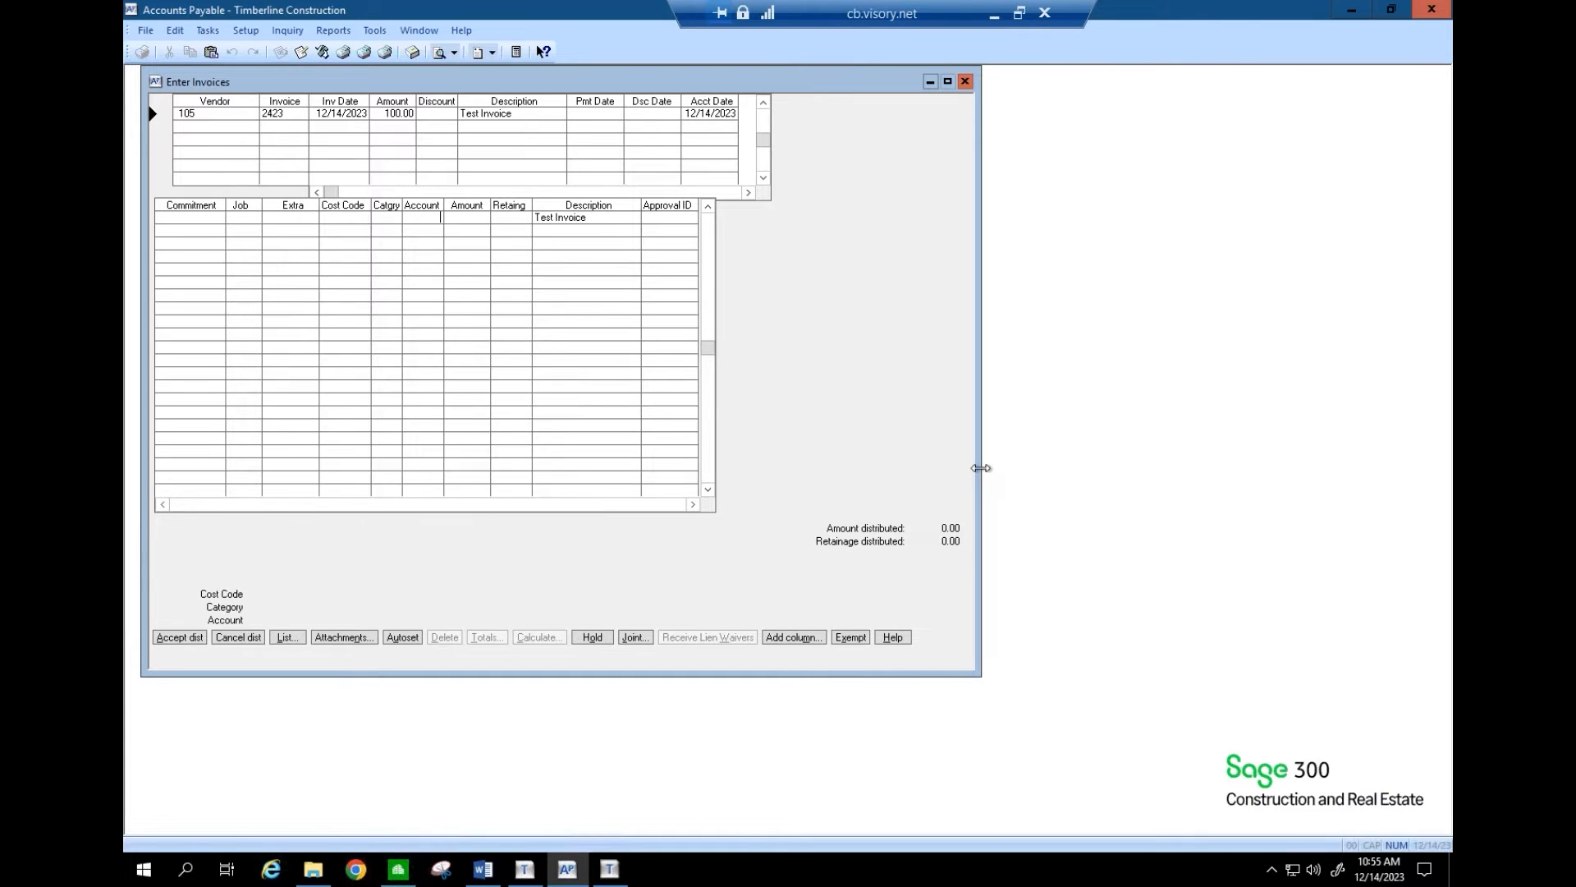
{"action": "left_click", "coordinate": [291, 637]}
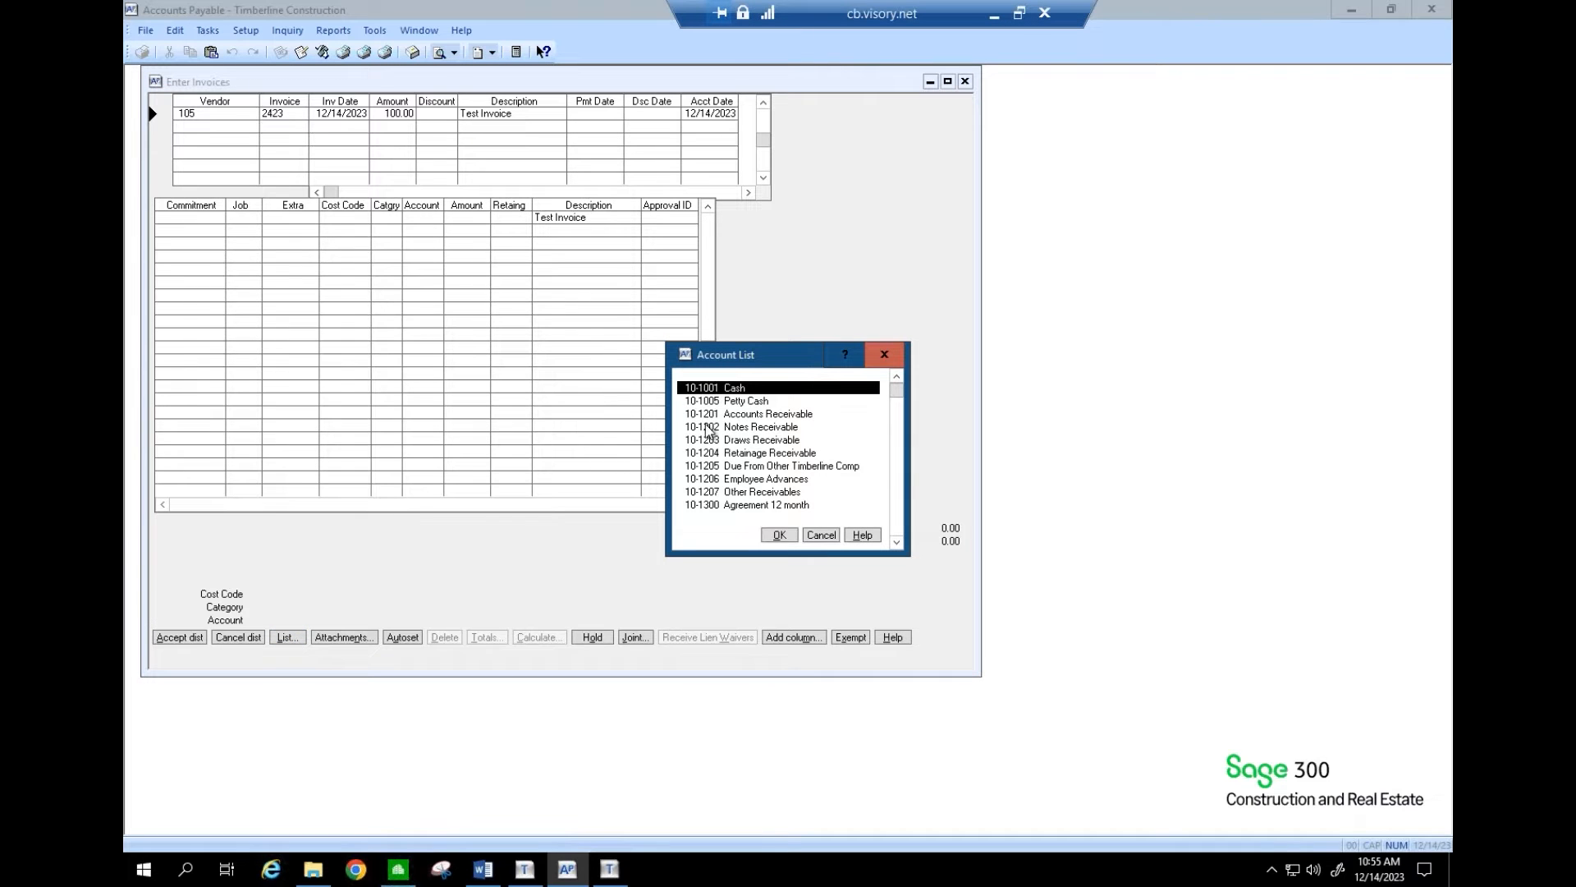
{"action": "key", "text": "5"}
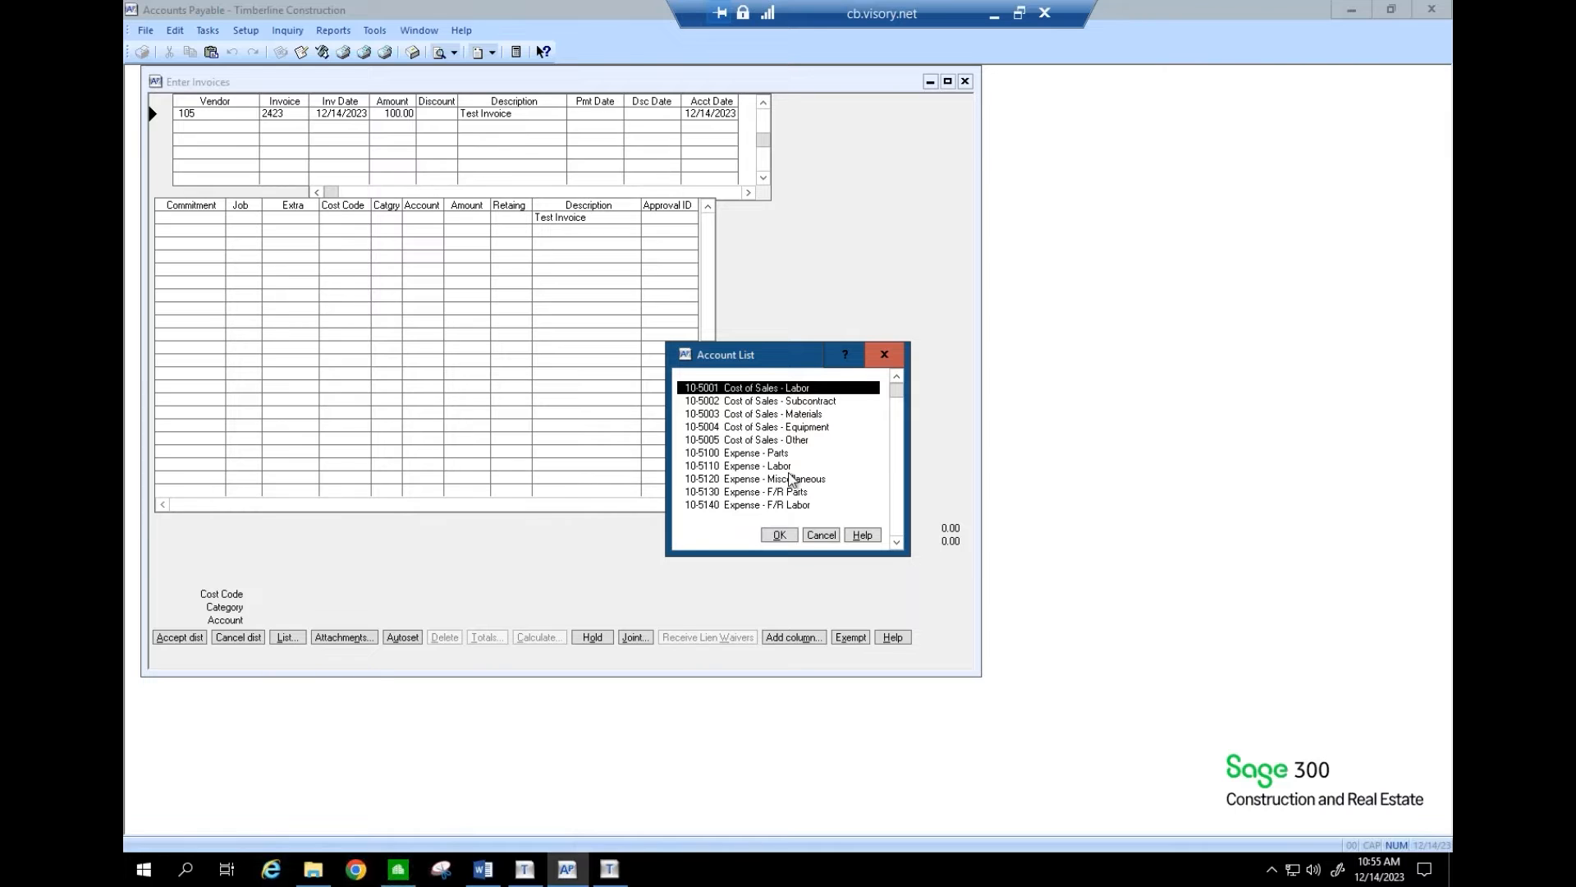
- Distribute 50.00 to 10-5001 Cost of Sales - Labor, marked 1099 exempt
{"action": "left_click", "coordinate": [781, 535]}
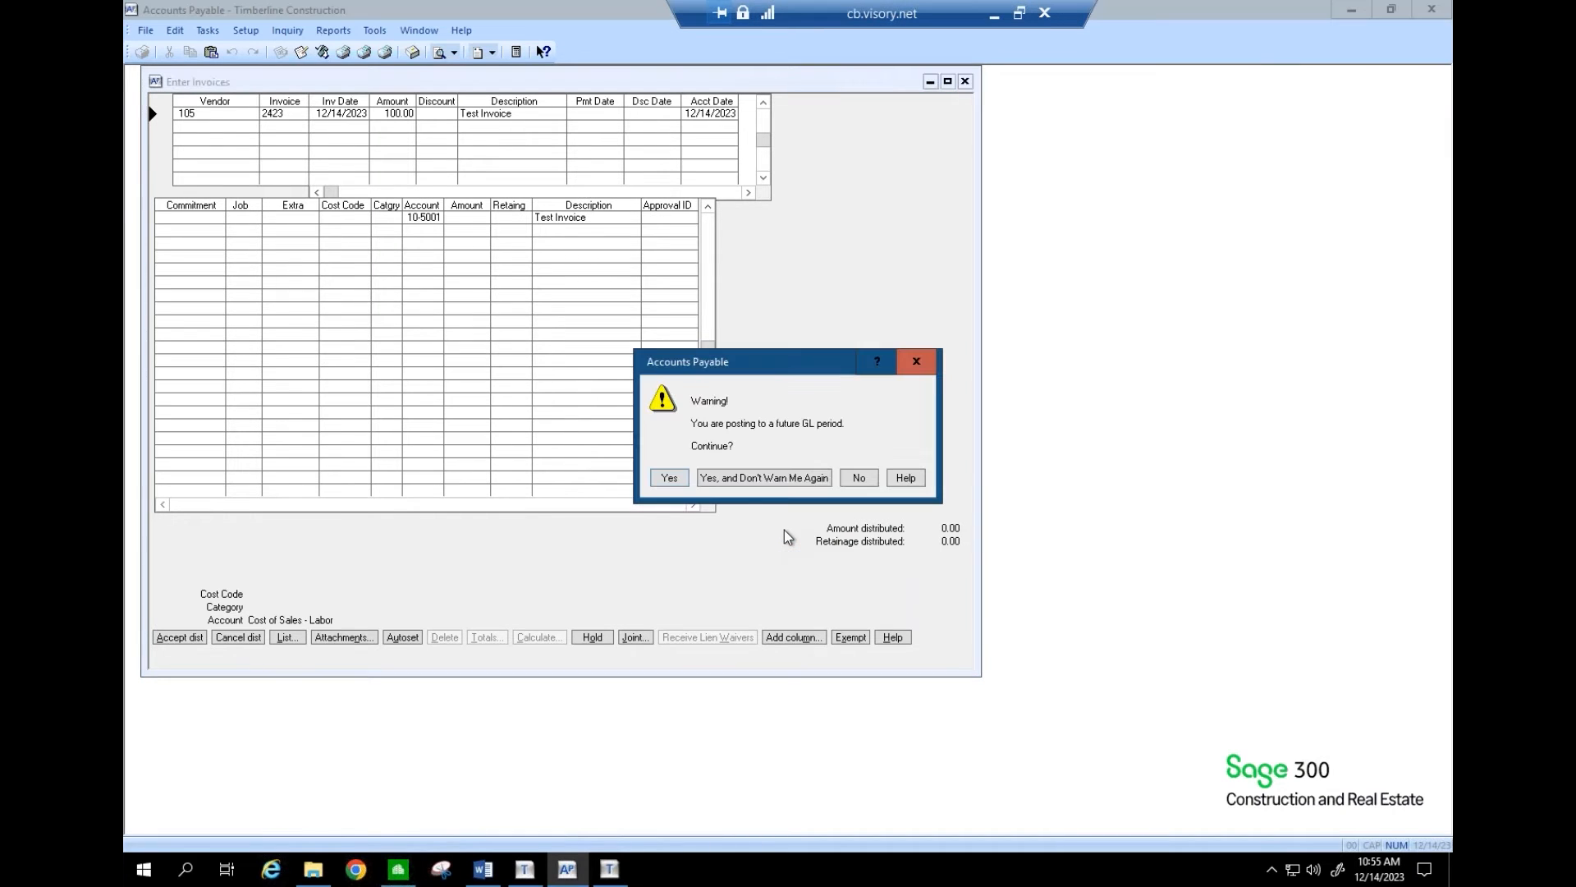
{"action": "left_click", "coordinate": [669, 477]}
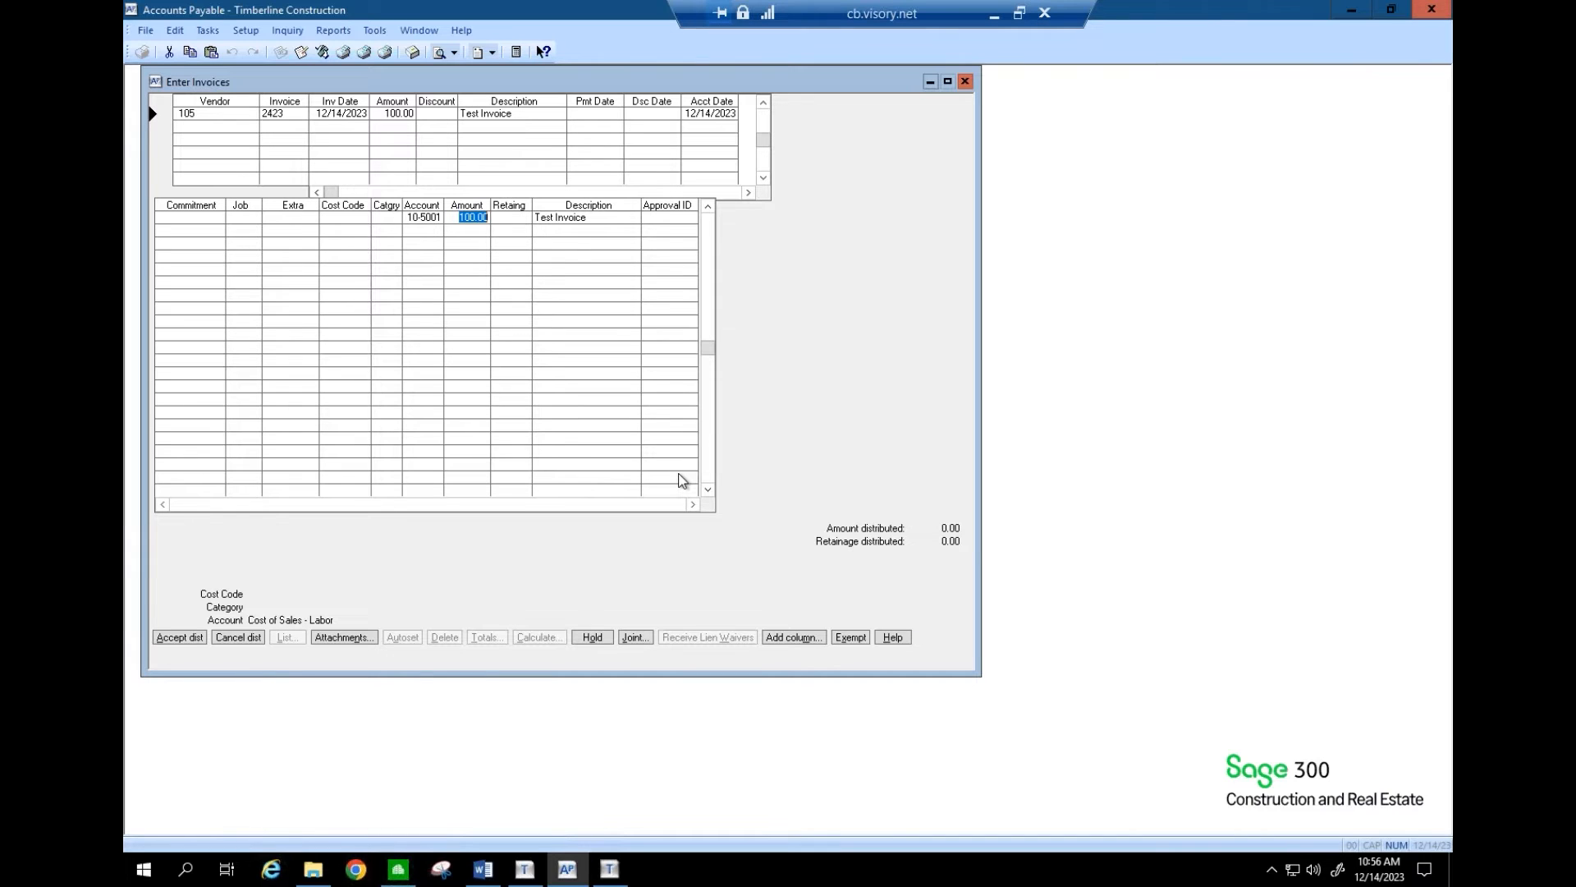
{"action": "type", "text": "50"}
{"action": "key", "text": "Tab"}
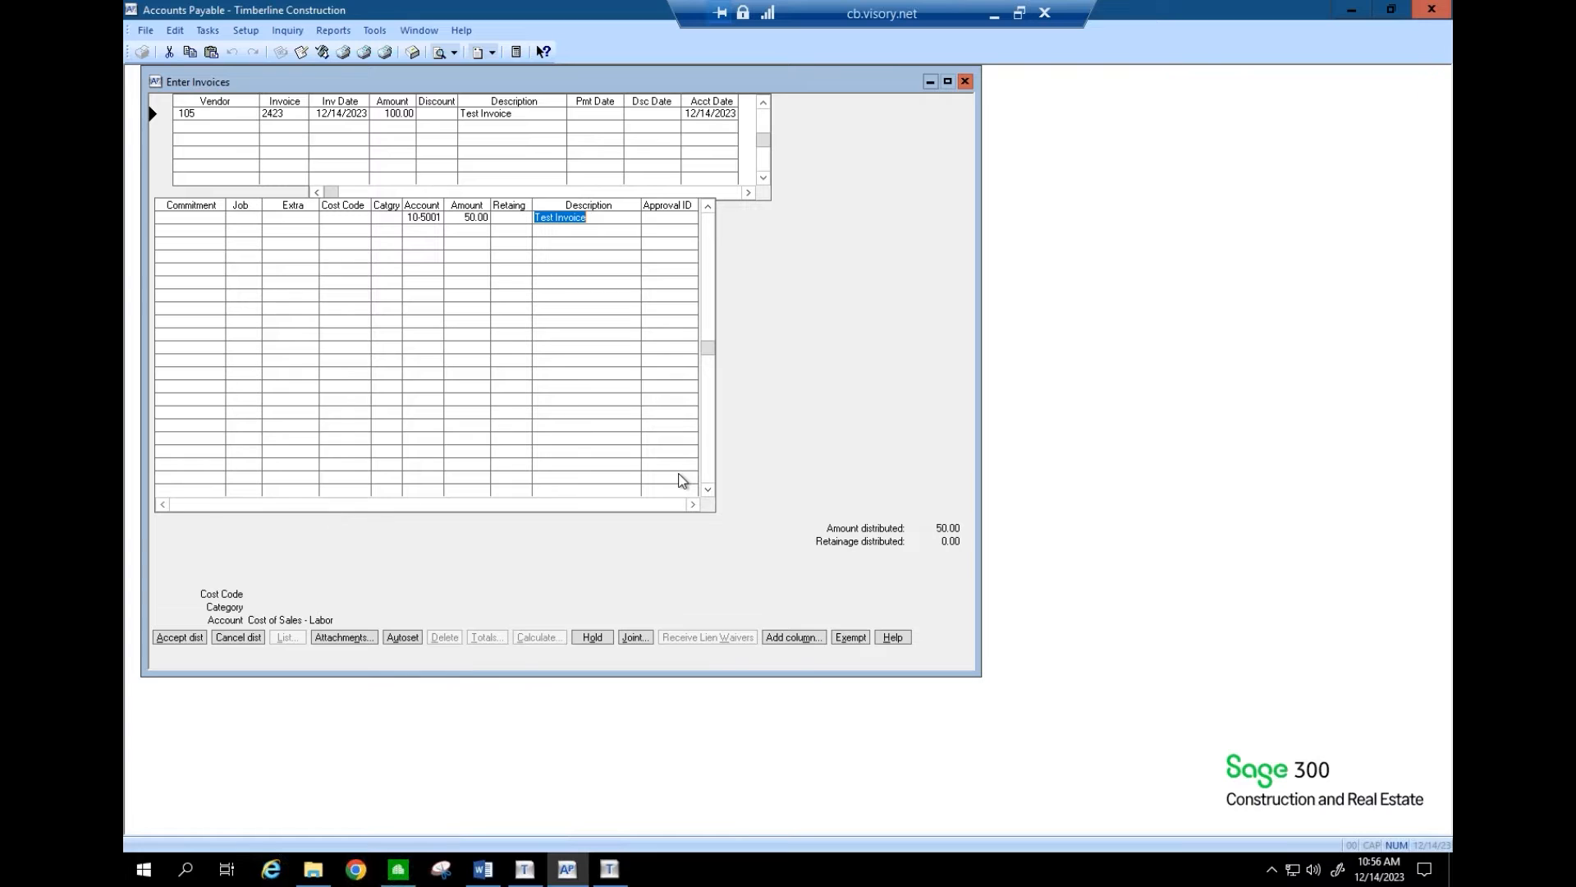
{"action": "left_click", "coordinate": [848, 639]}
- Add a second 50.00 distribution line to 10-5003 Cost of Sales - Materials
{"action": "key", "text": "Return"}
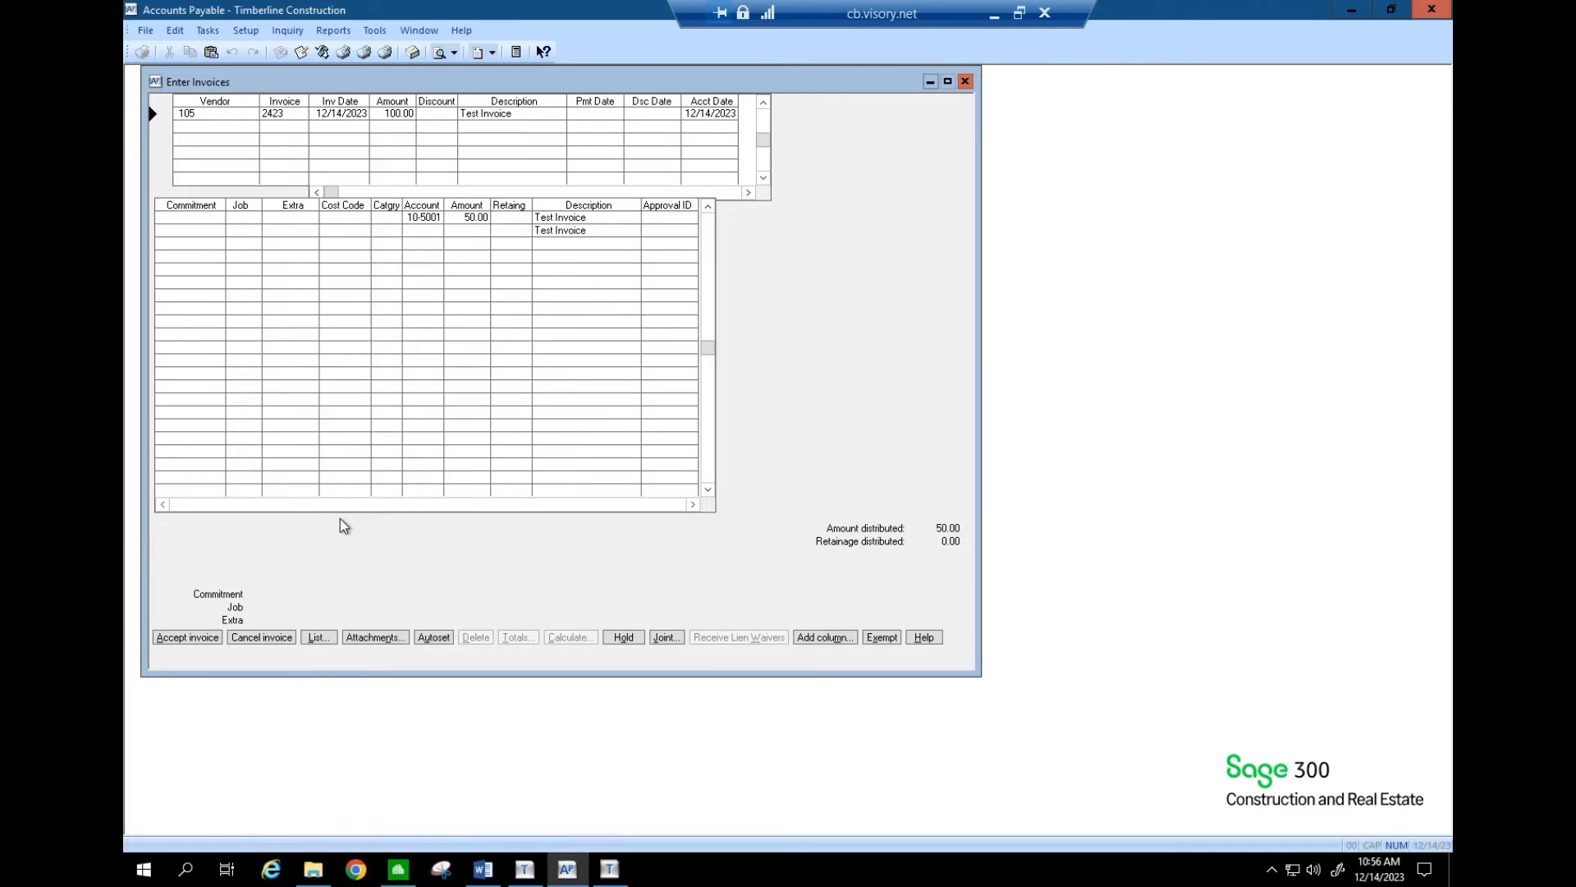
{"action": "key", "text": "Return"}
{"action": "key", "text": "Return"}
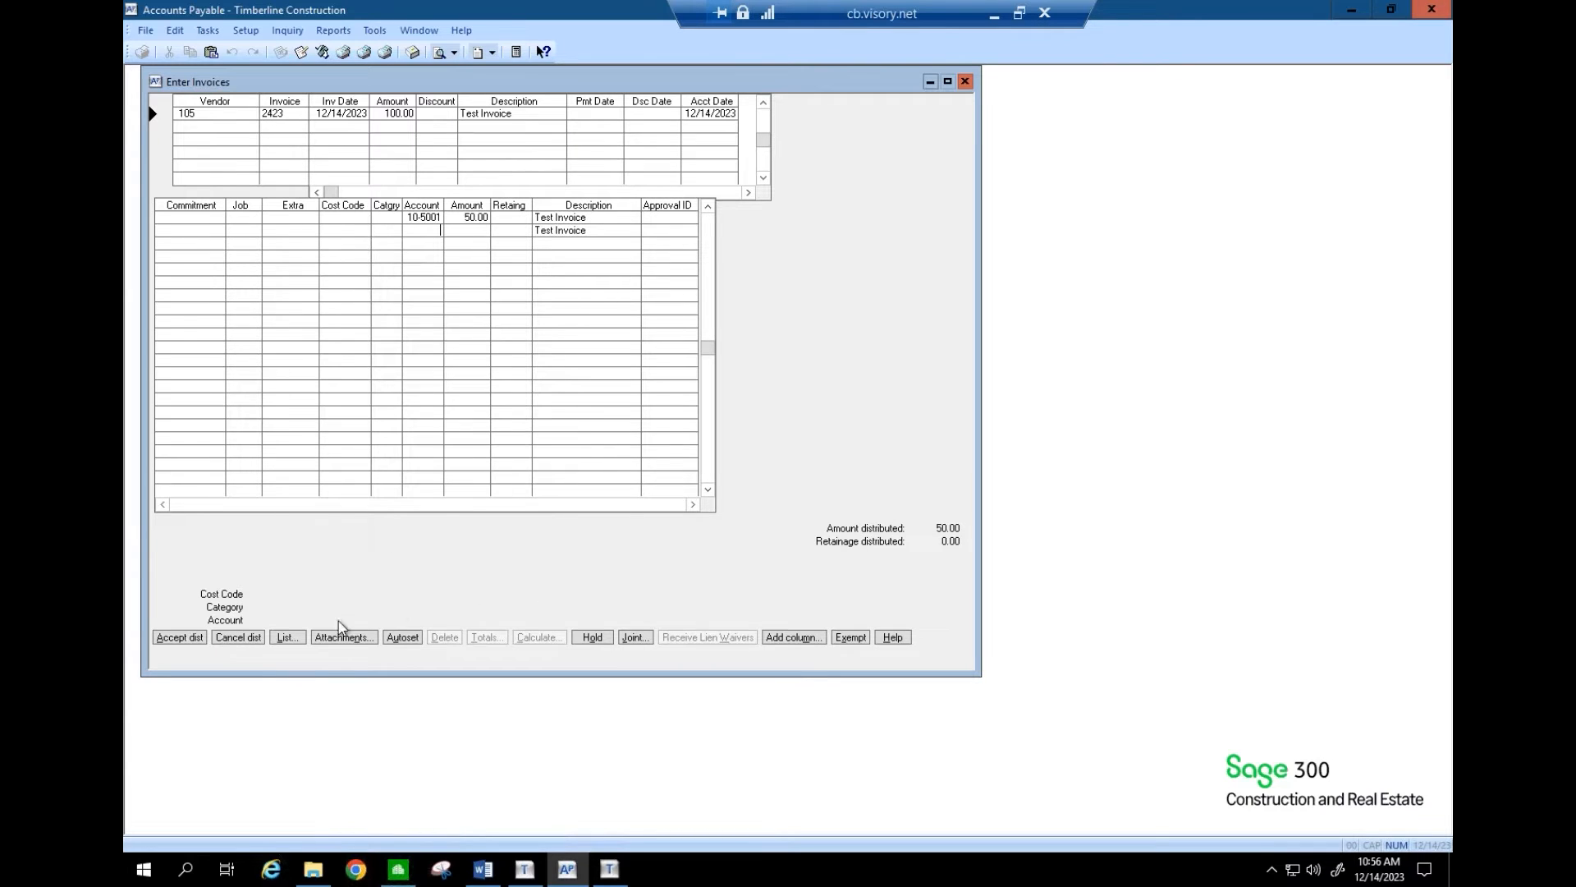
{"action": "left_click", "coordinate": [297, 637]}
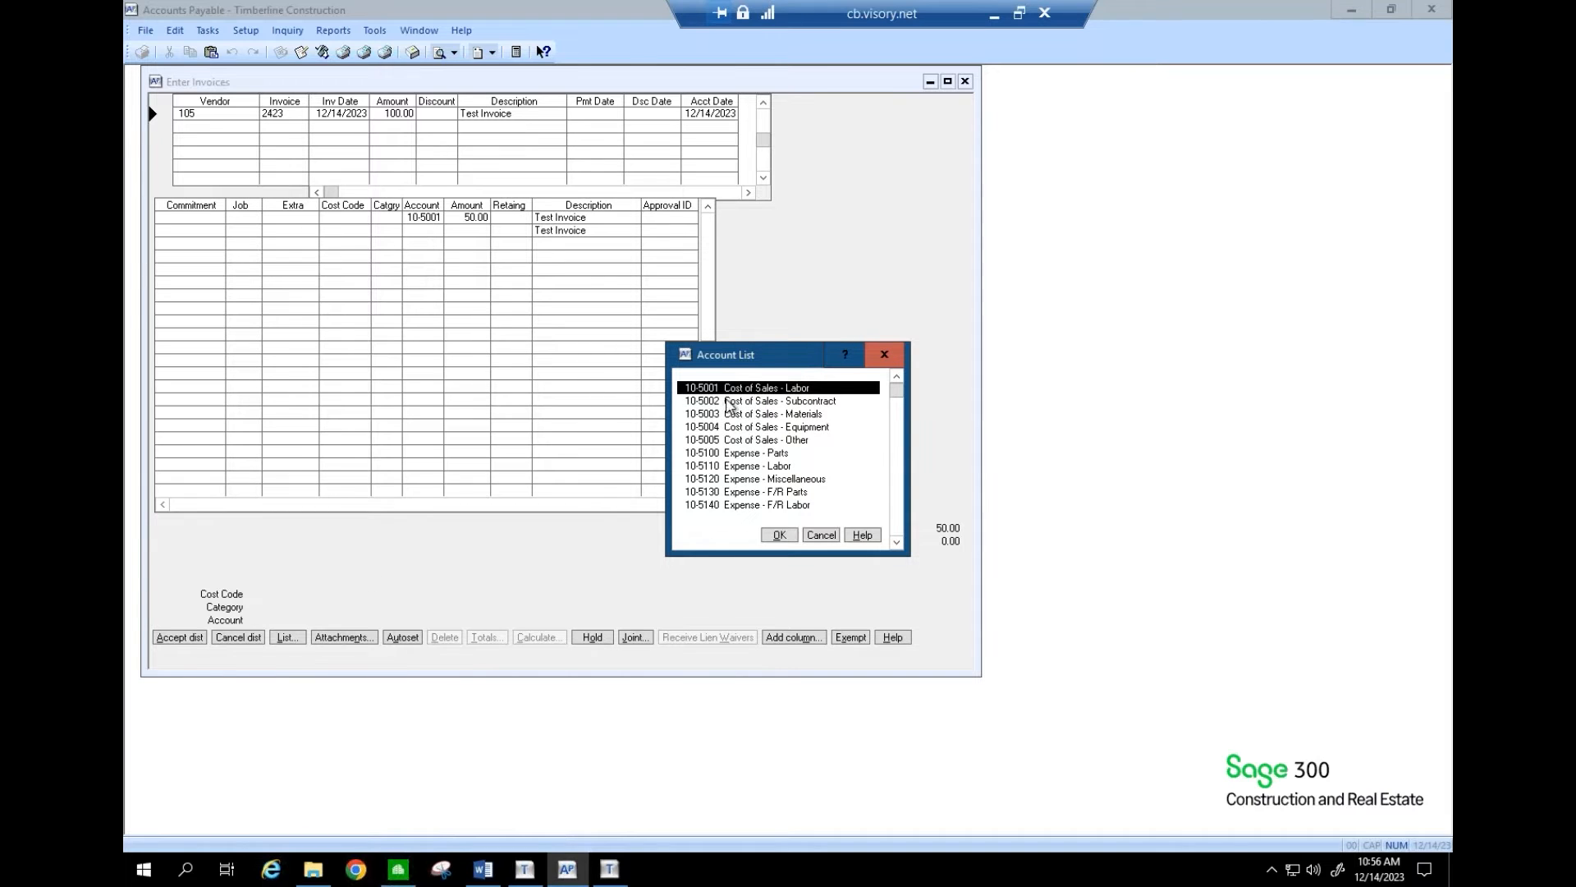
{"action": "left_click", "coordinate": [732, 413]}
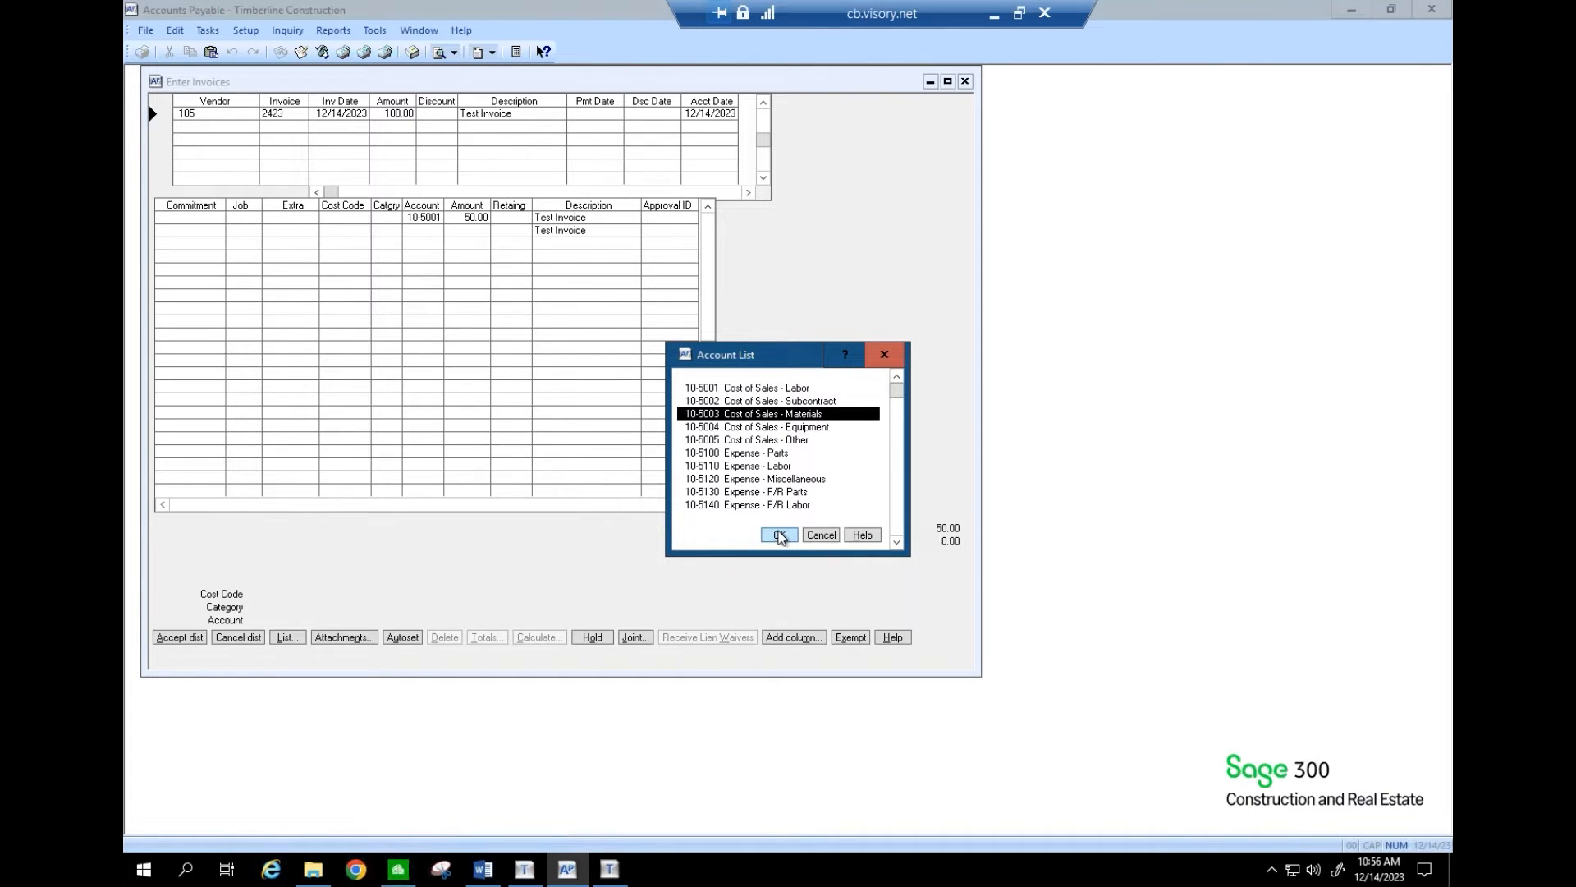
{"action": "left_click", "coordinate": [779, 535]}
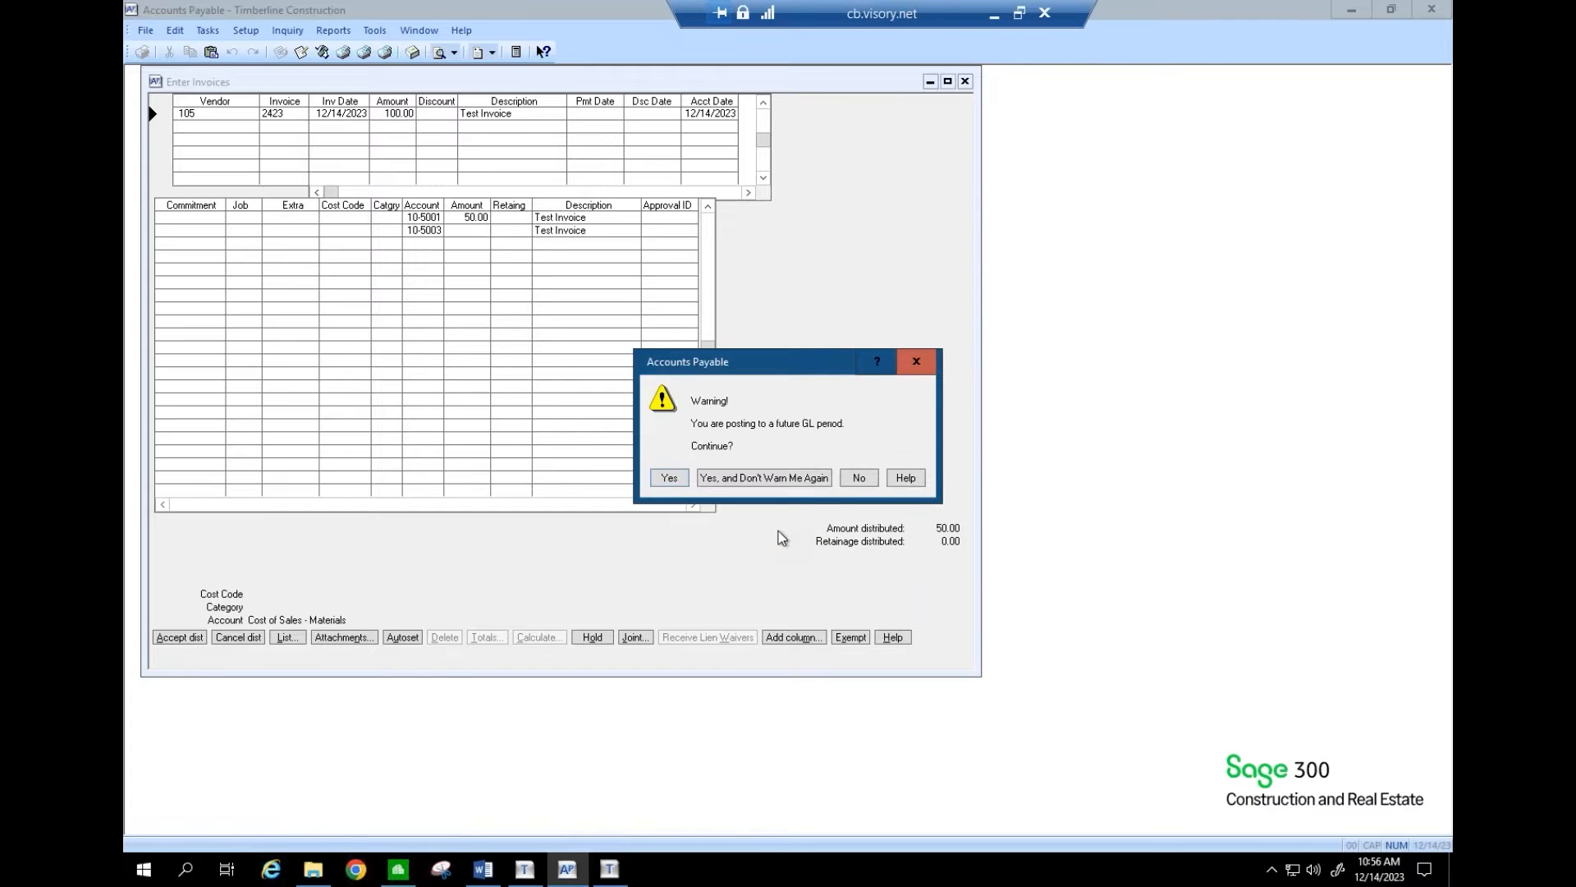
{"action": "left_click", "coordinate": [670, 477]}
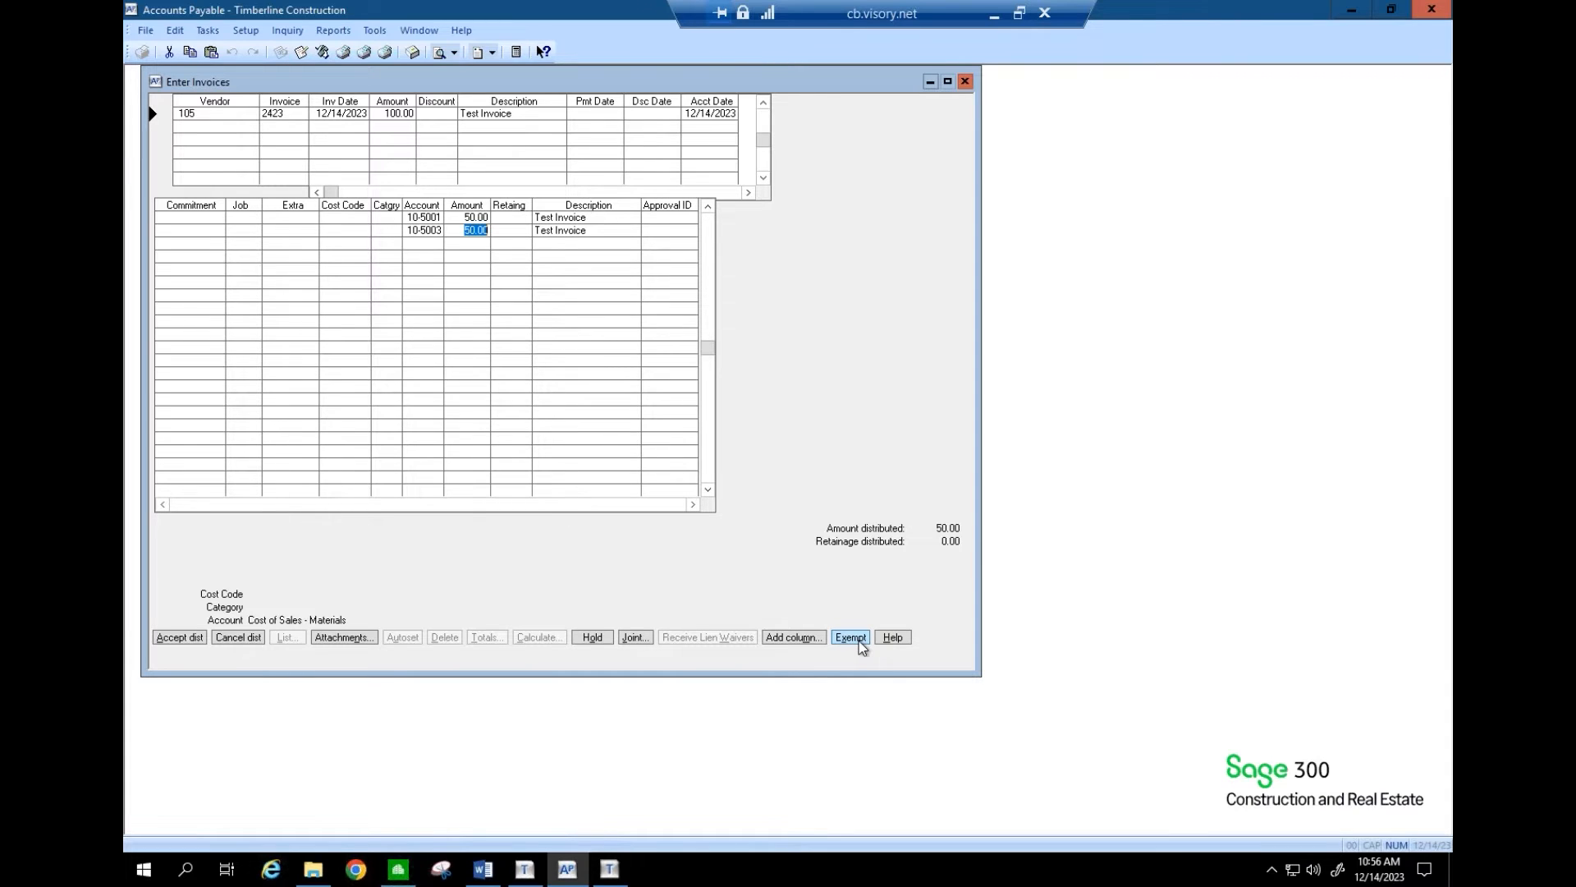
{"action": "left_click", "coordinate": [197, 639]}
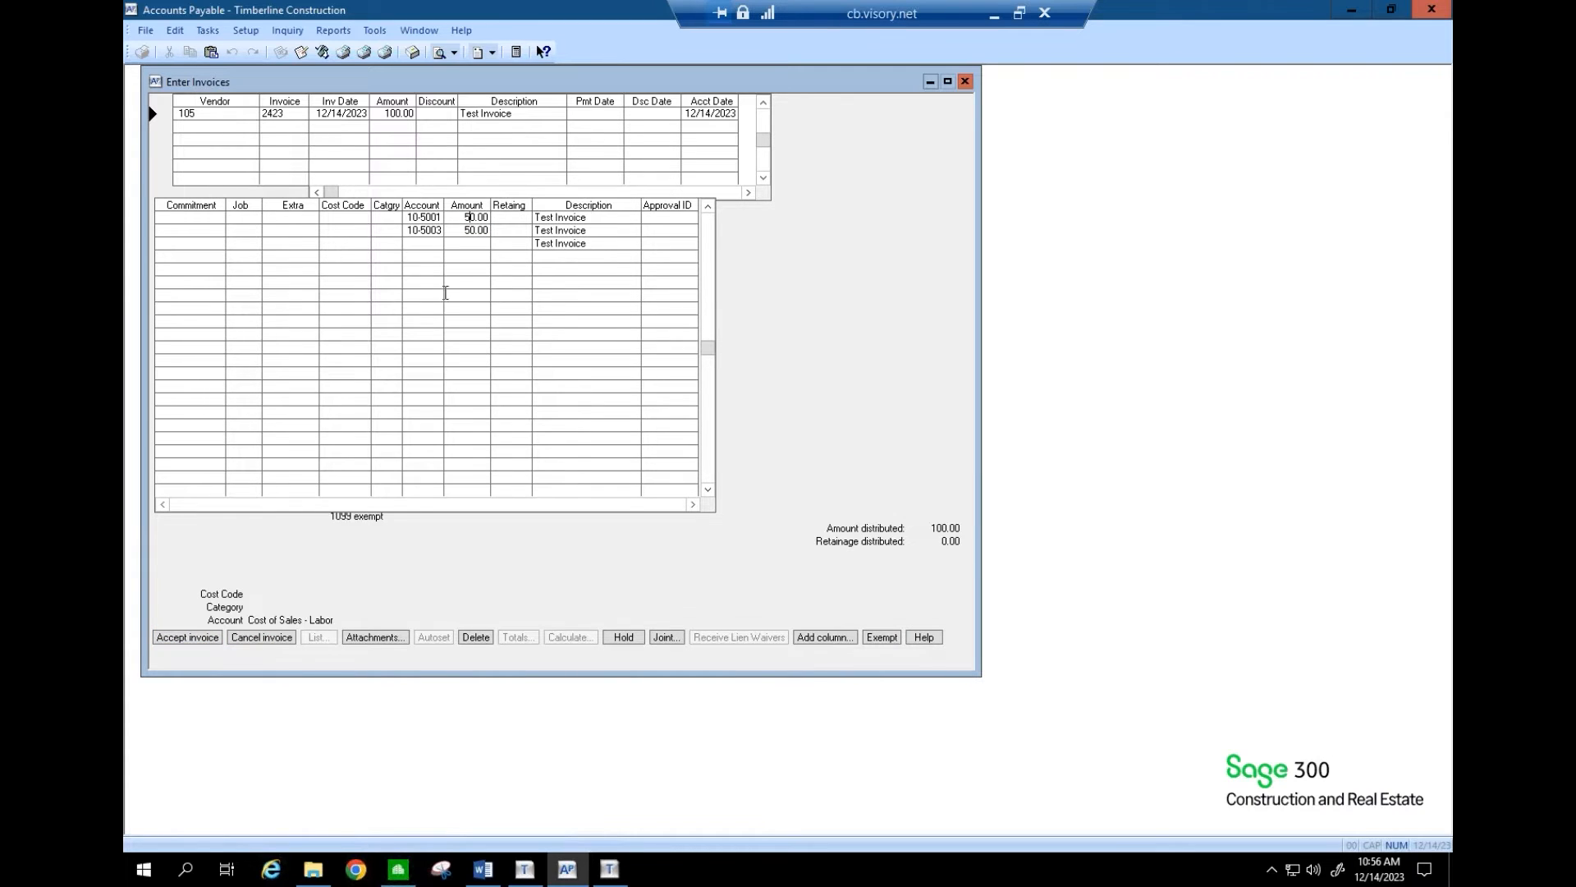
{"action": "left_click", "coordinate": [467, 233]}
- Change Becker Roofing Company's Box 1 amount to 1450.00, bringing the Box 1 total to $3450.00
{"action": "left_click", "coordinate": [568, 872]}
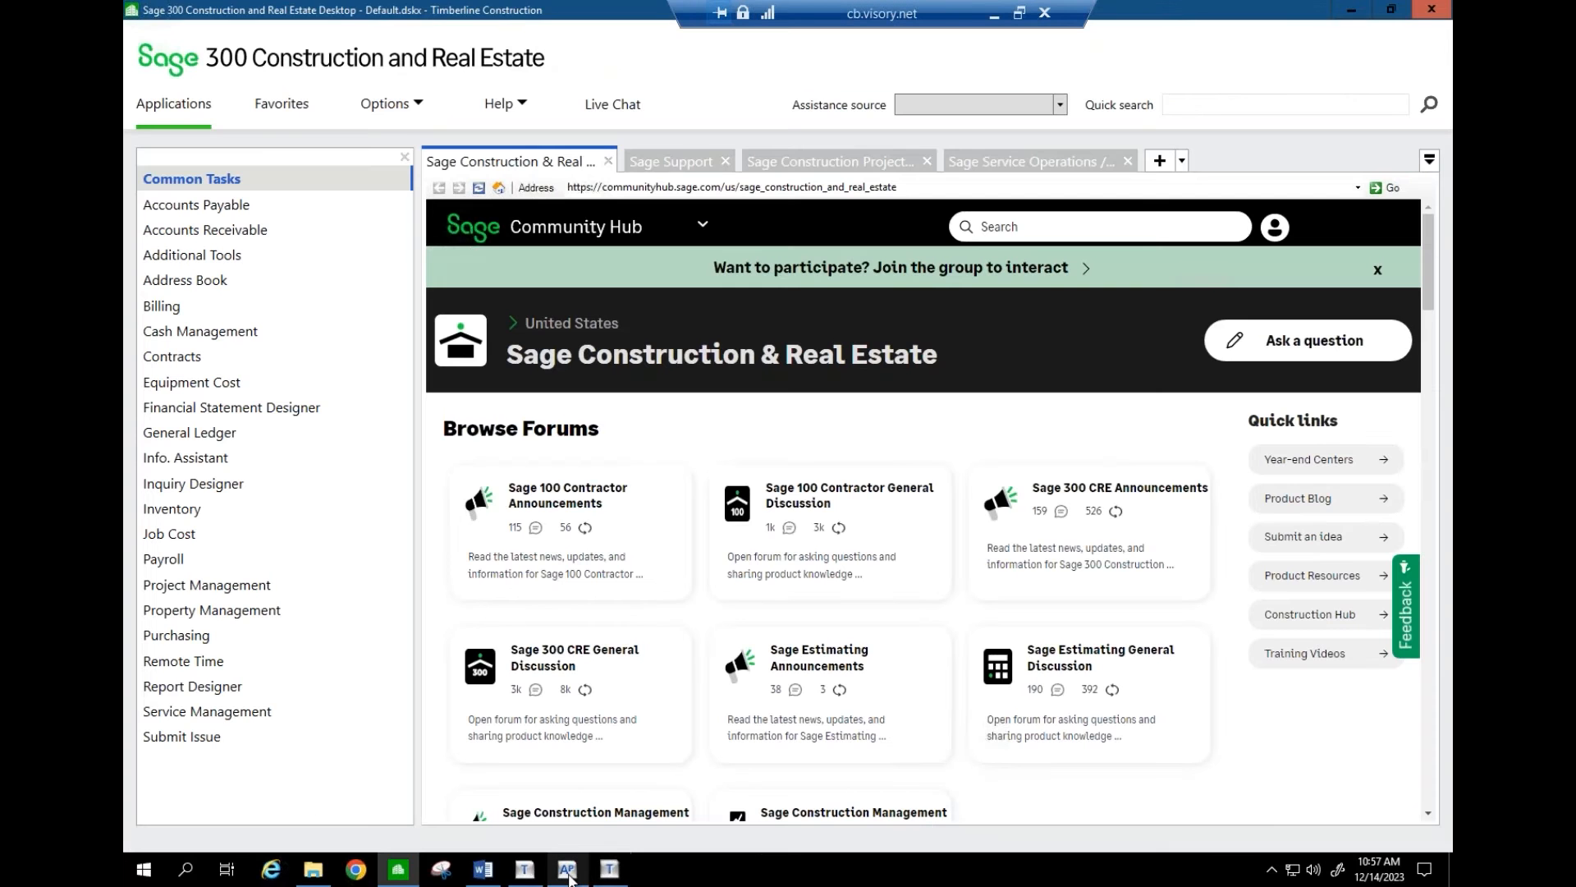
{"action": "left_click", "coordinate": [567, 871]}
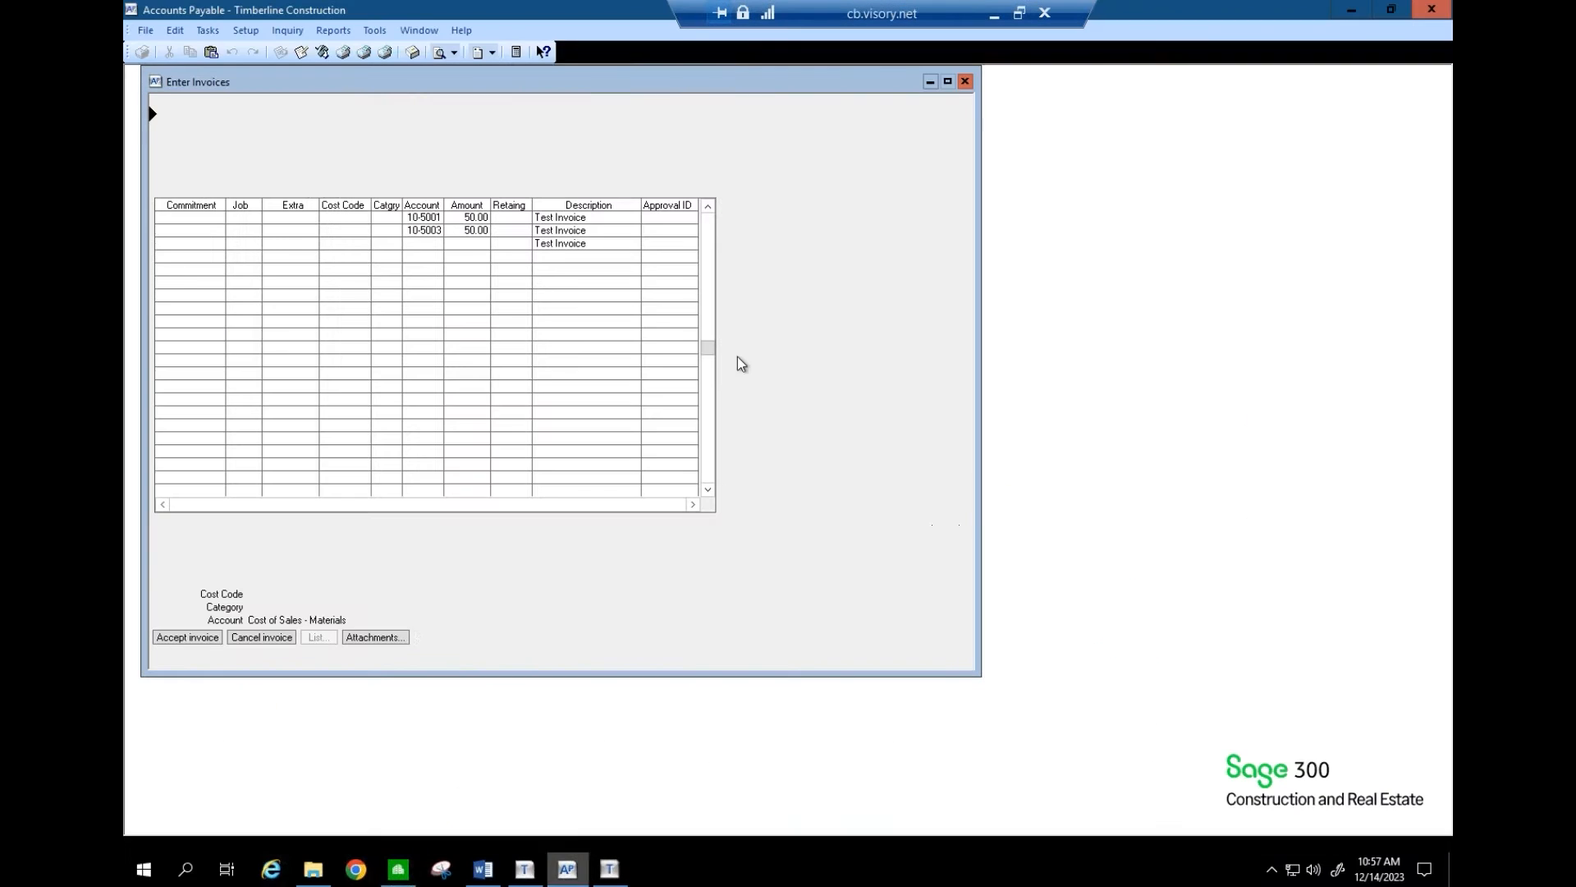
{"action": "left_click", "coordinate": [610, 869]}
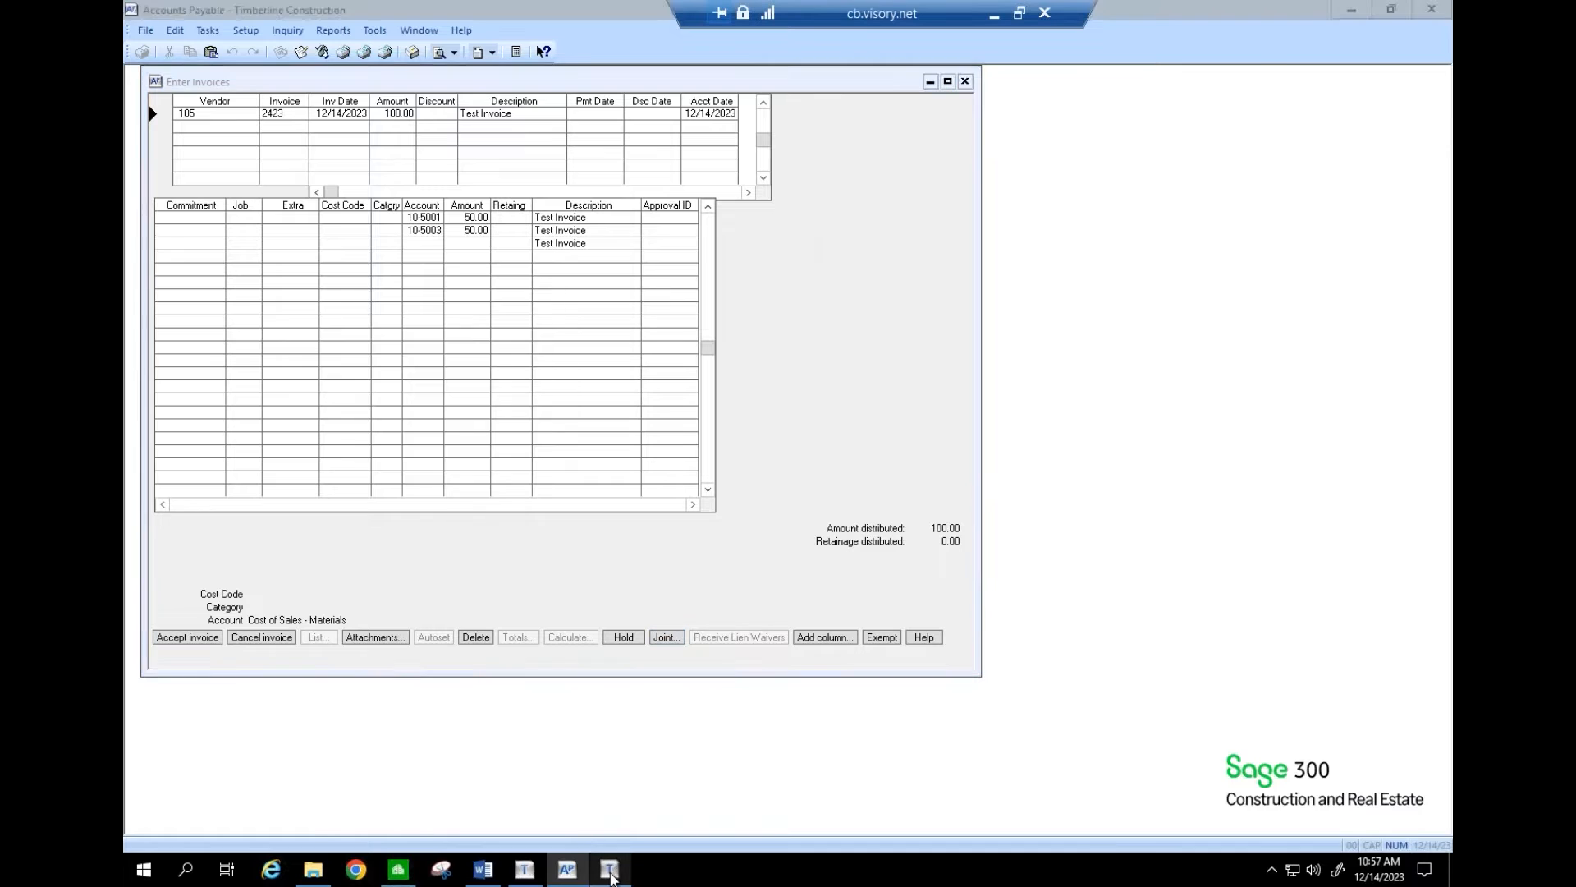
{"action": "left_click", "coordinate": [825, 153]}
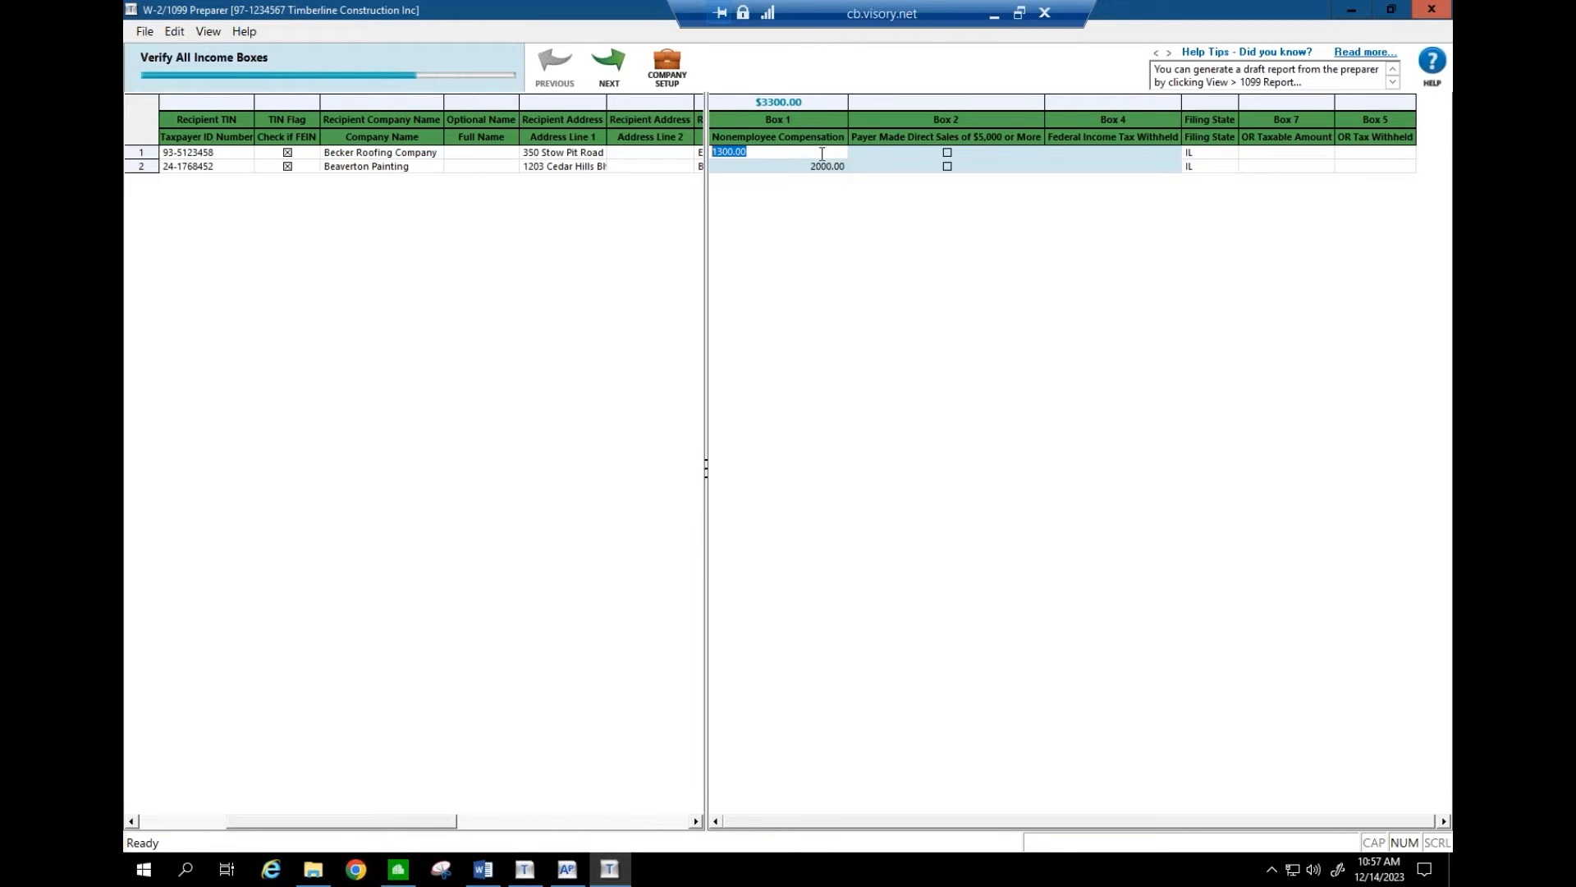
{"action": "type", "text": "1500"}
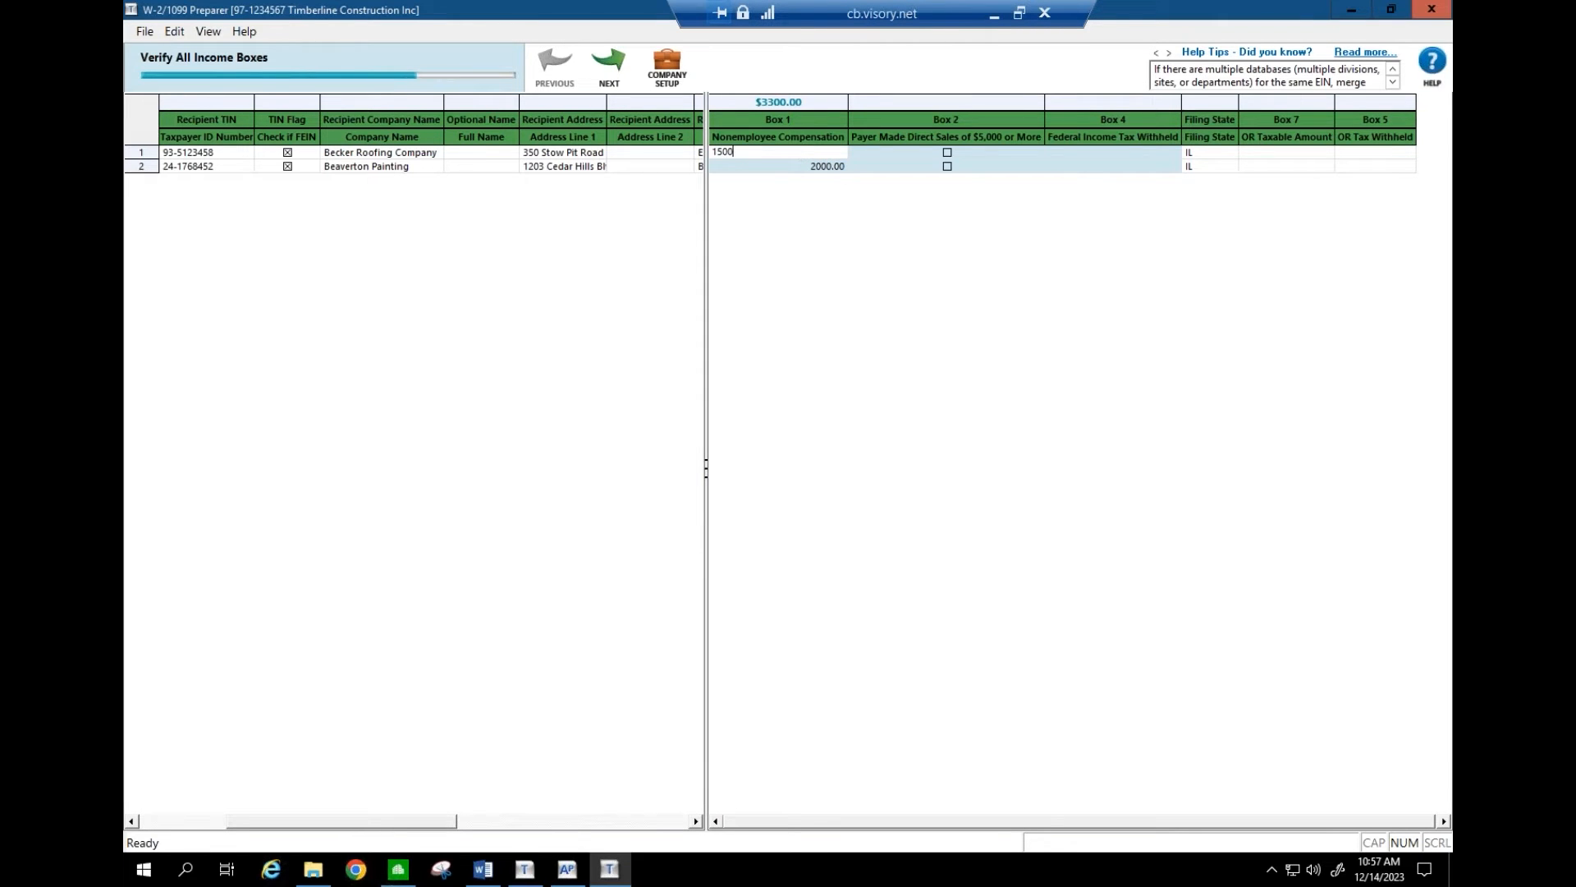
{"action": "key", "text": "Return"}
{"action": "left_click", "coordinate": [801, 155]}
{"action": "type", "text": "1450"}
{"action": "key", "text": "Return"}
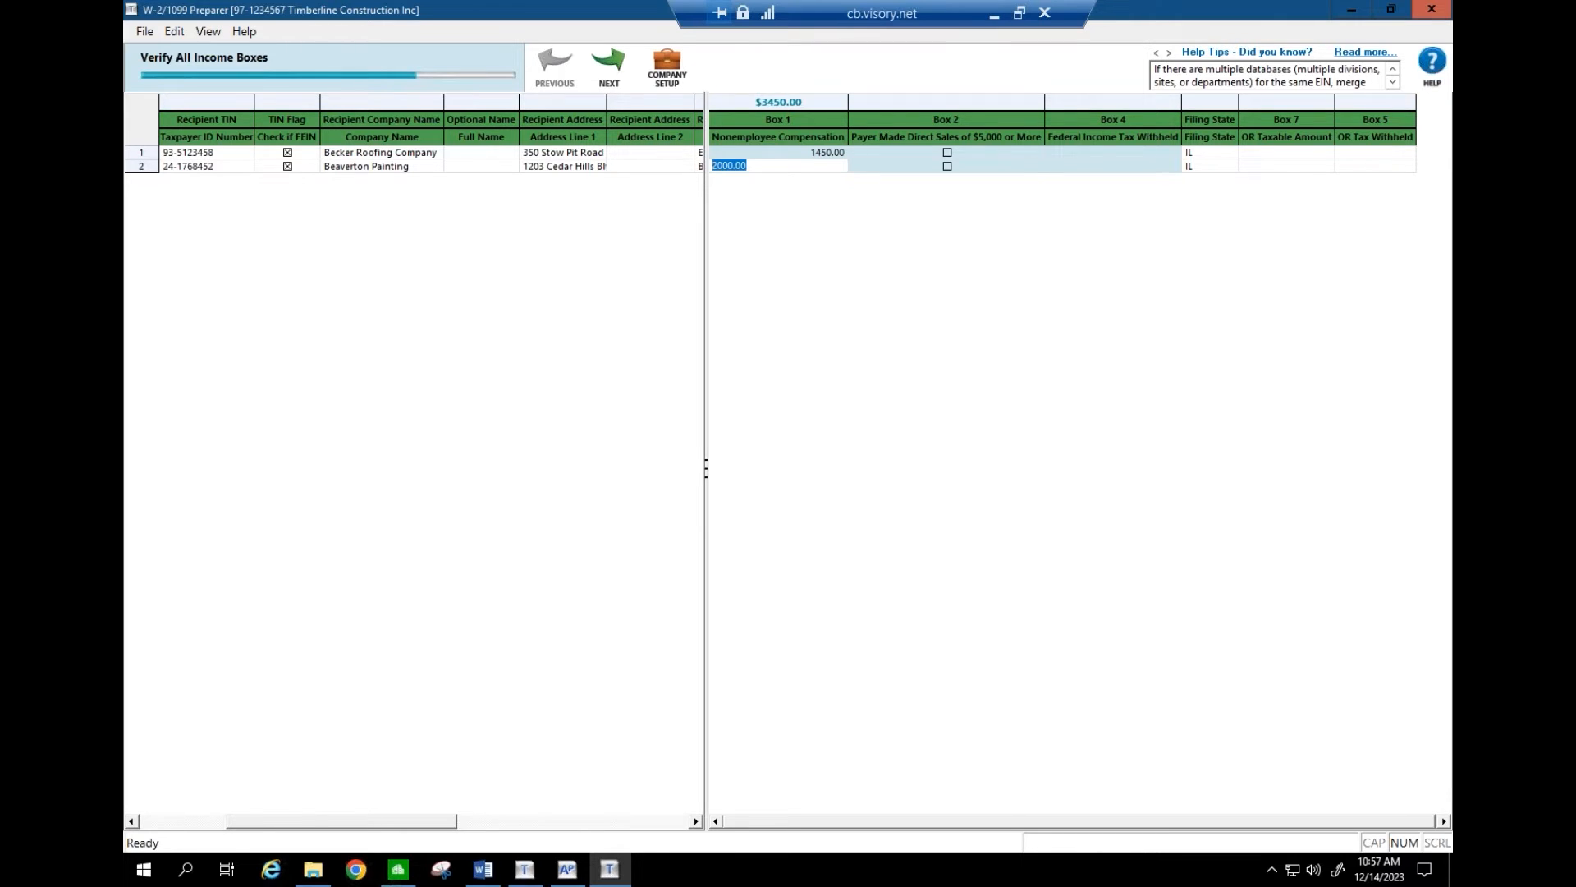
{"action": "left_click", "coordinate": [817, 153]}
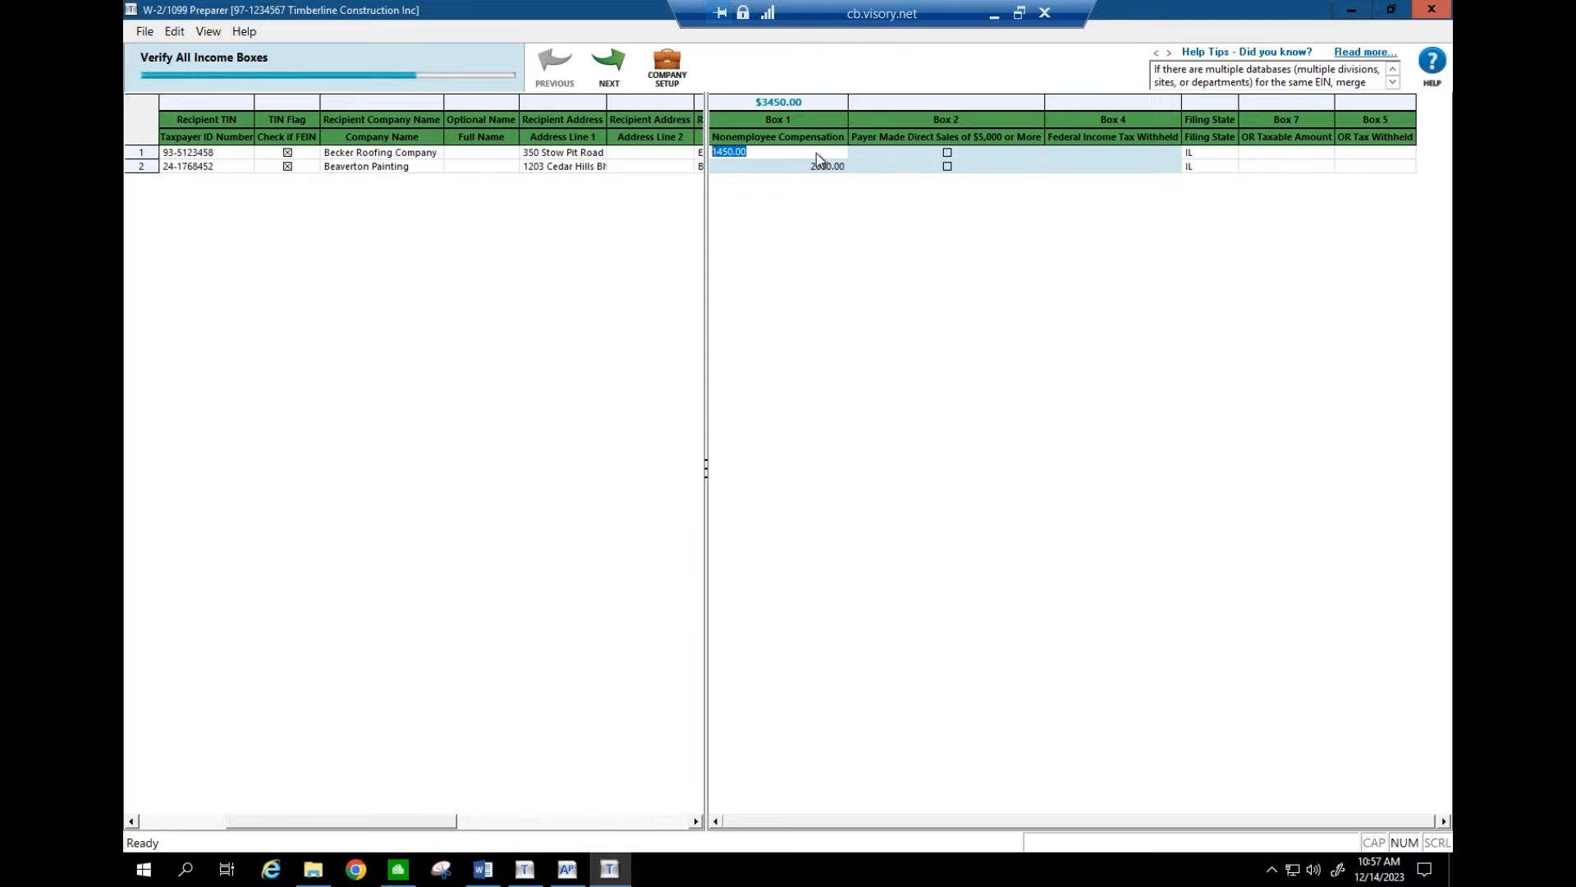
{"action": "left_click", "coordinate": [567, 869]}
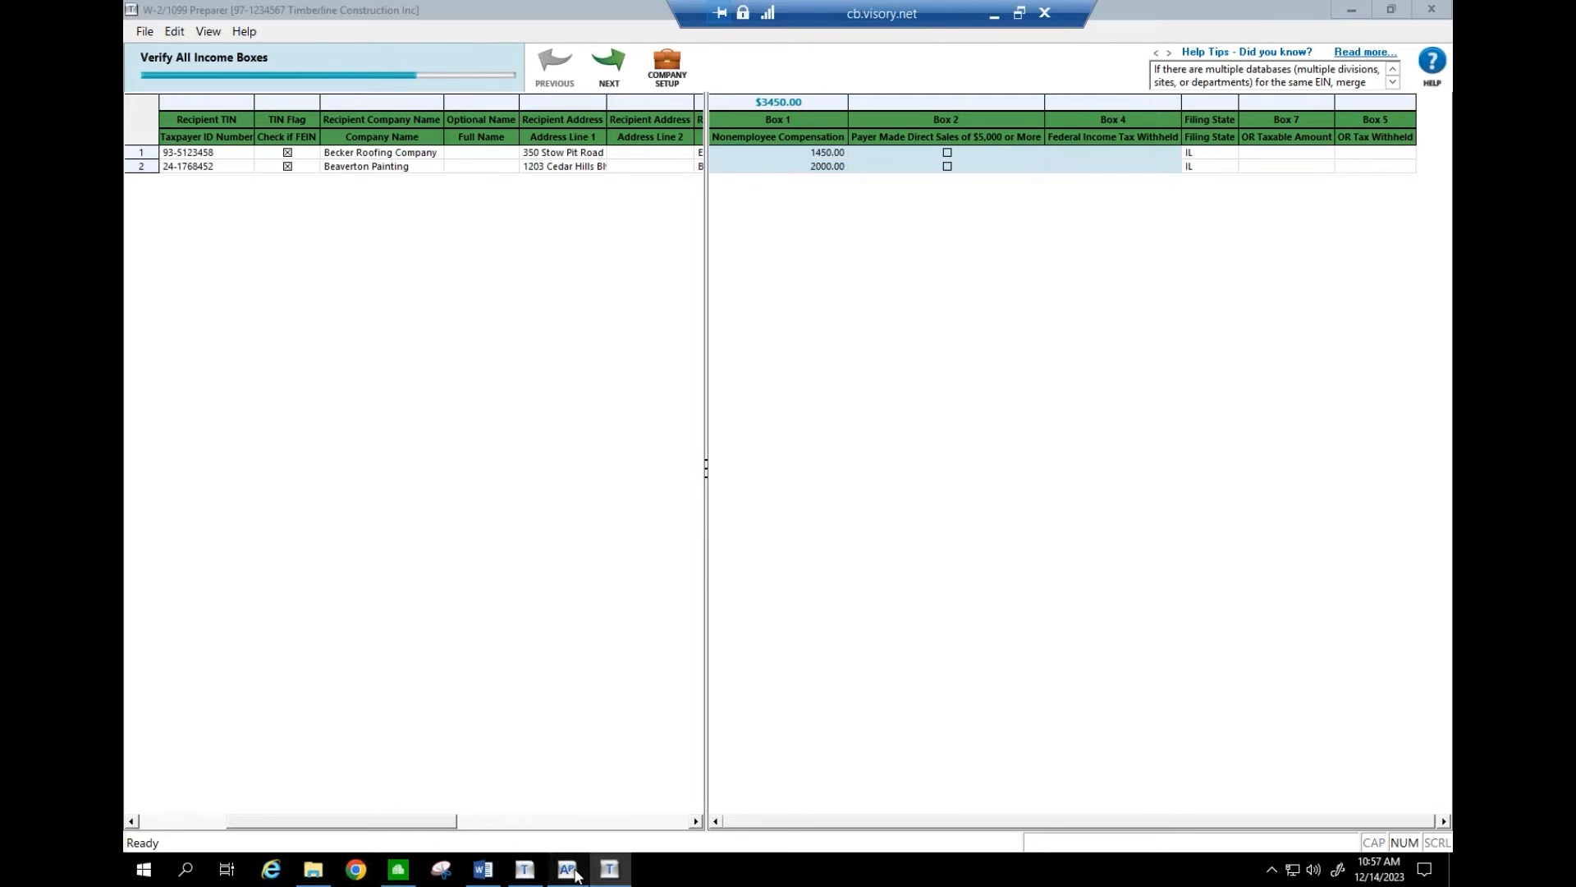
- Open and dismiss the Accounts Payable Tasks list without choosing a task, staying in invoice entry
{"action": "left_click", "coordinate": [207, 30]}
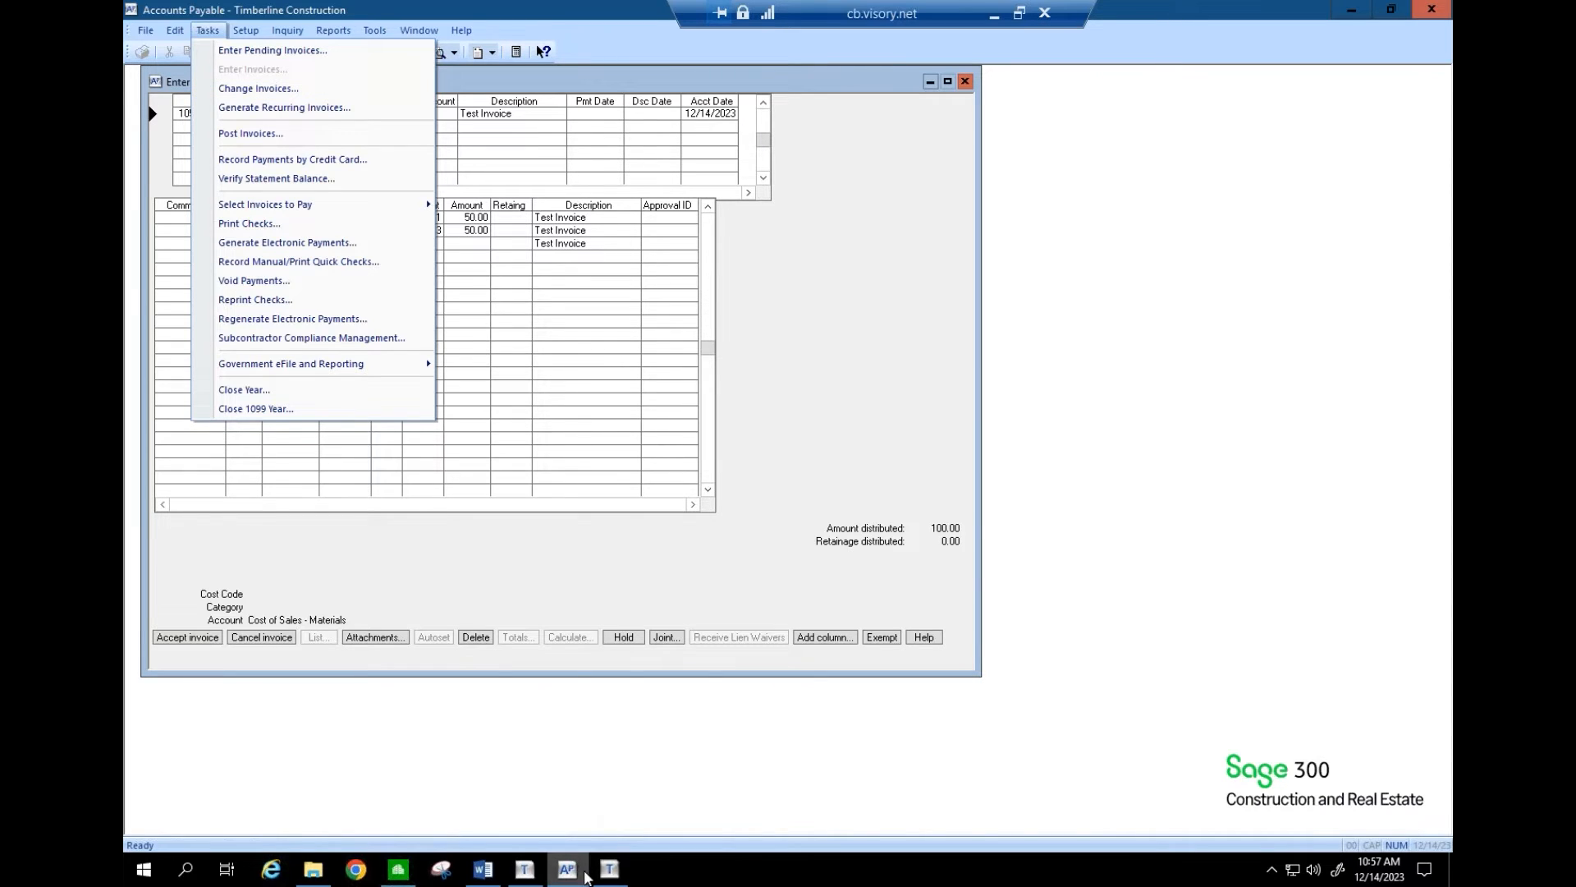
{"action": "mouse_move", "coordinate": [611, 875]}
{"action": "left_click", "coordinate": [208, 30]}
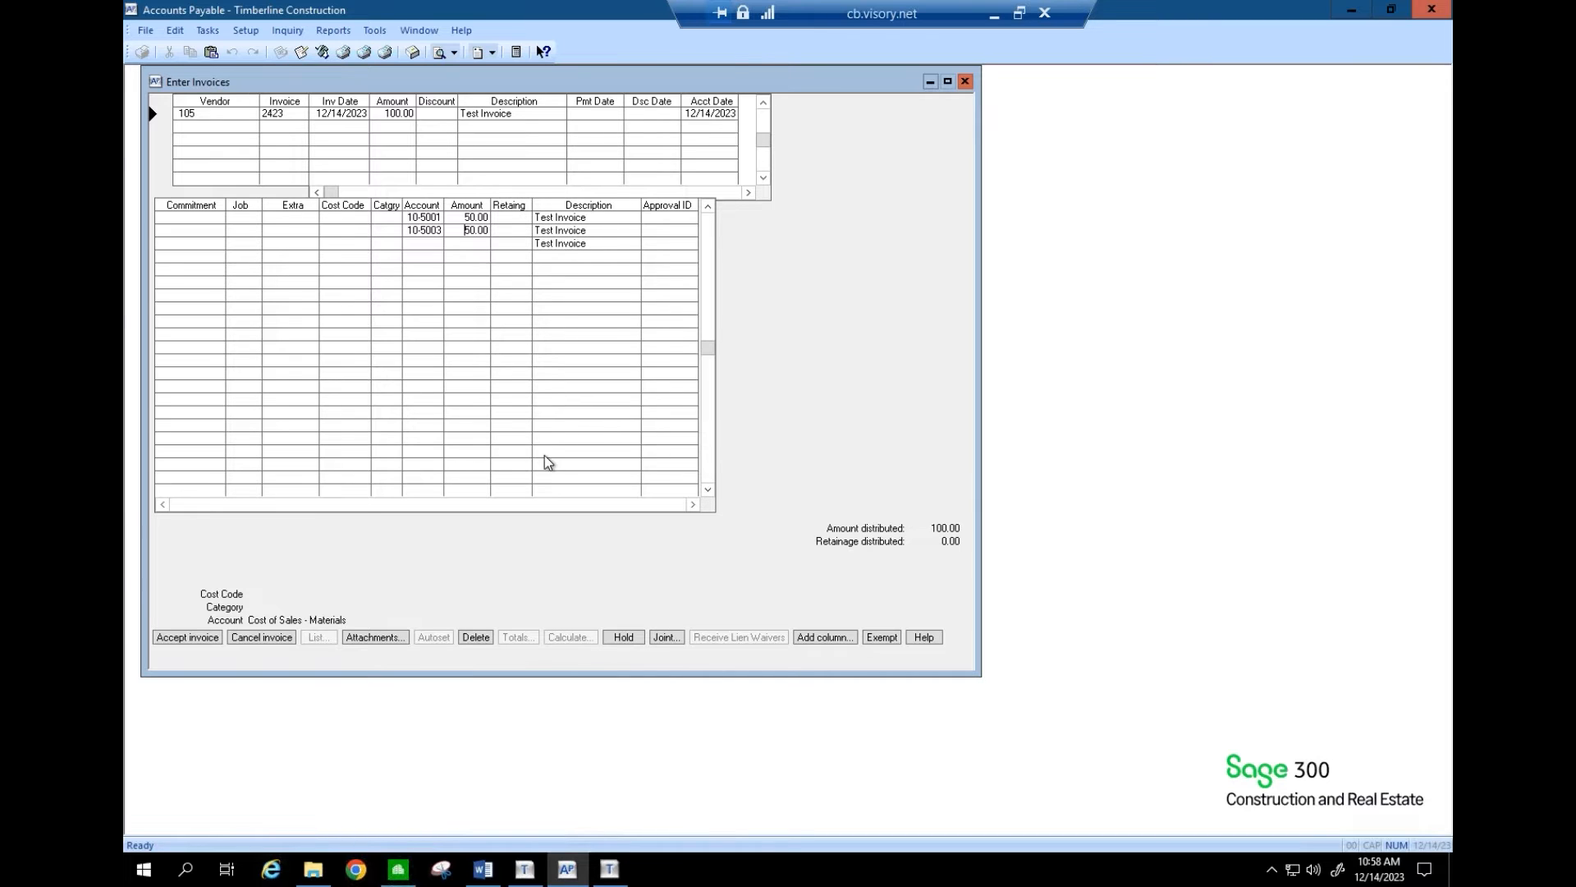
{"action": "key", "text": "Up"}
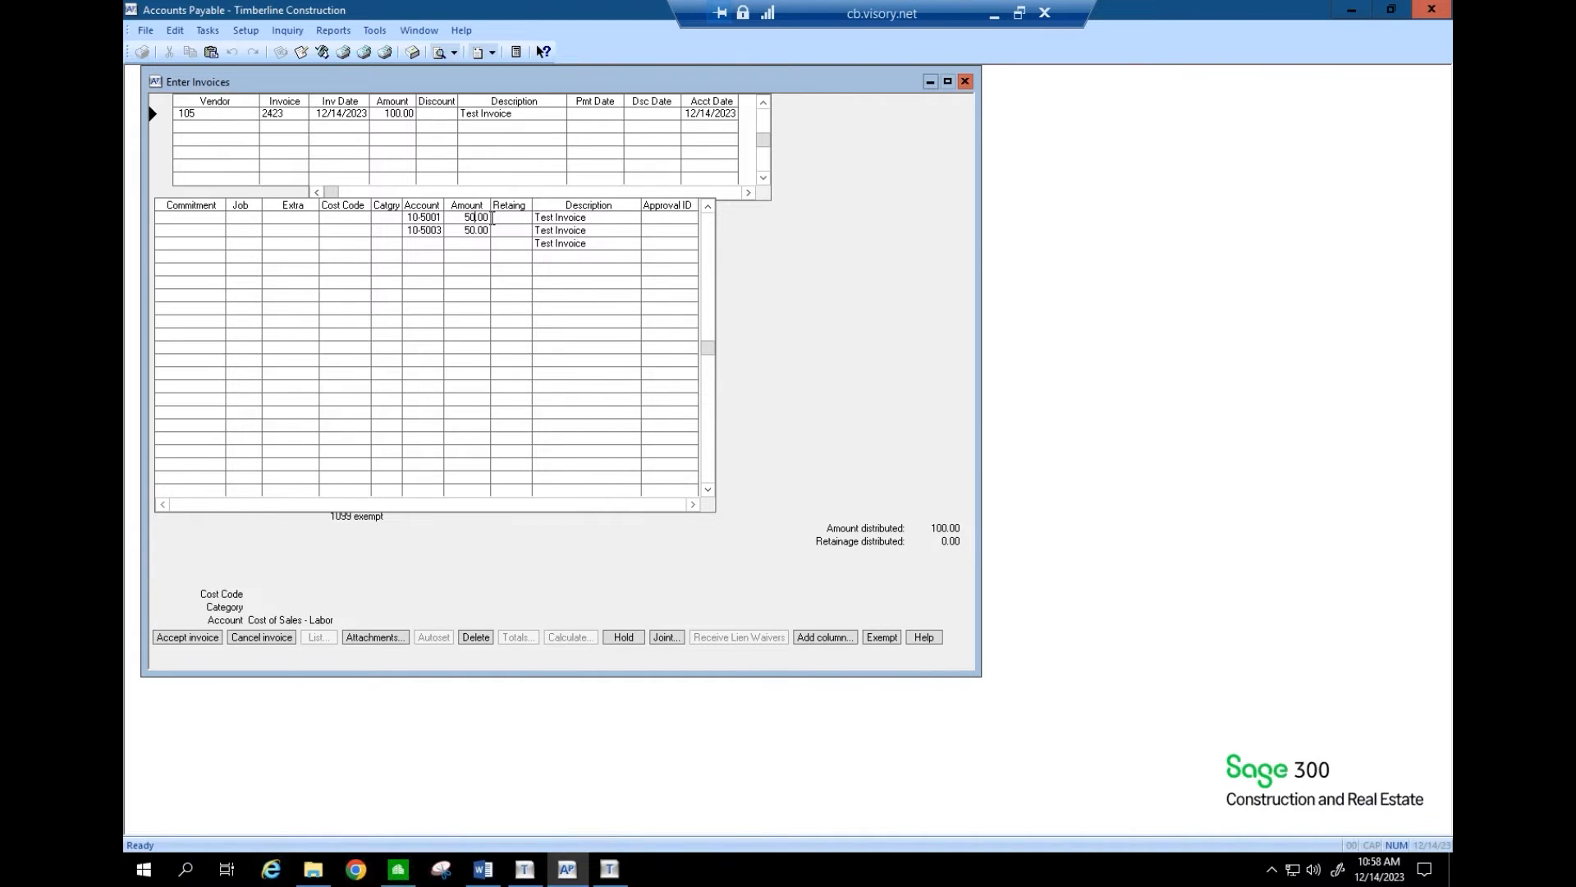
{"action": "left_click", "coordinate": [993, 14]}
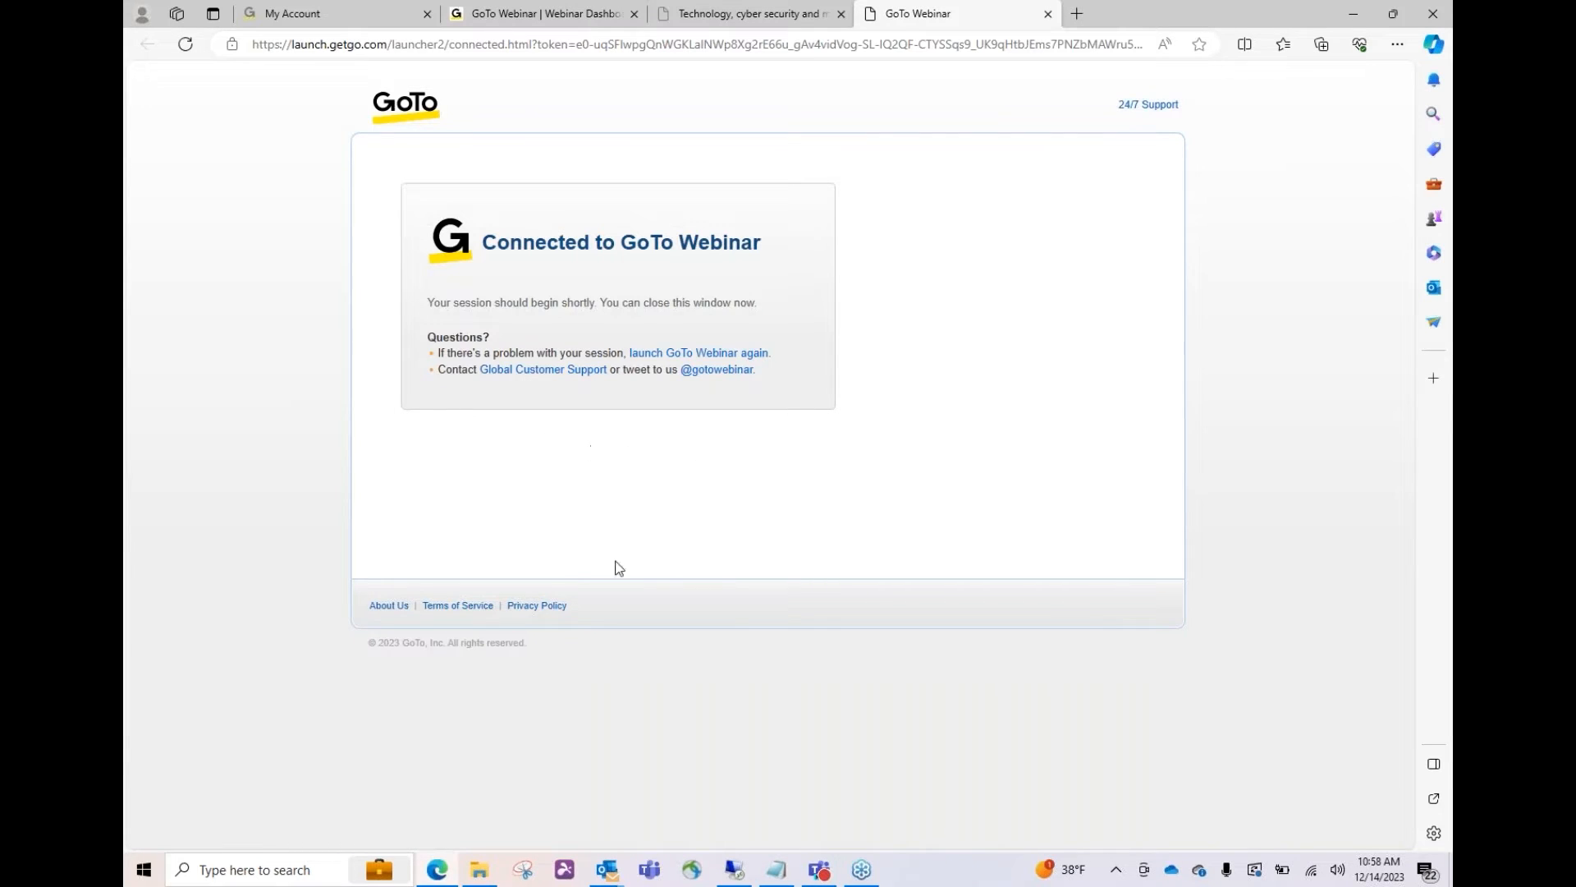
{"action": "left_click", "coordinate": [737, 870]}
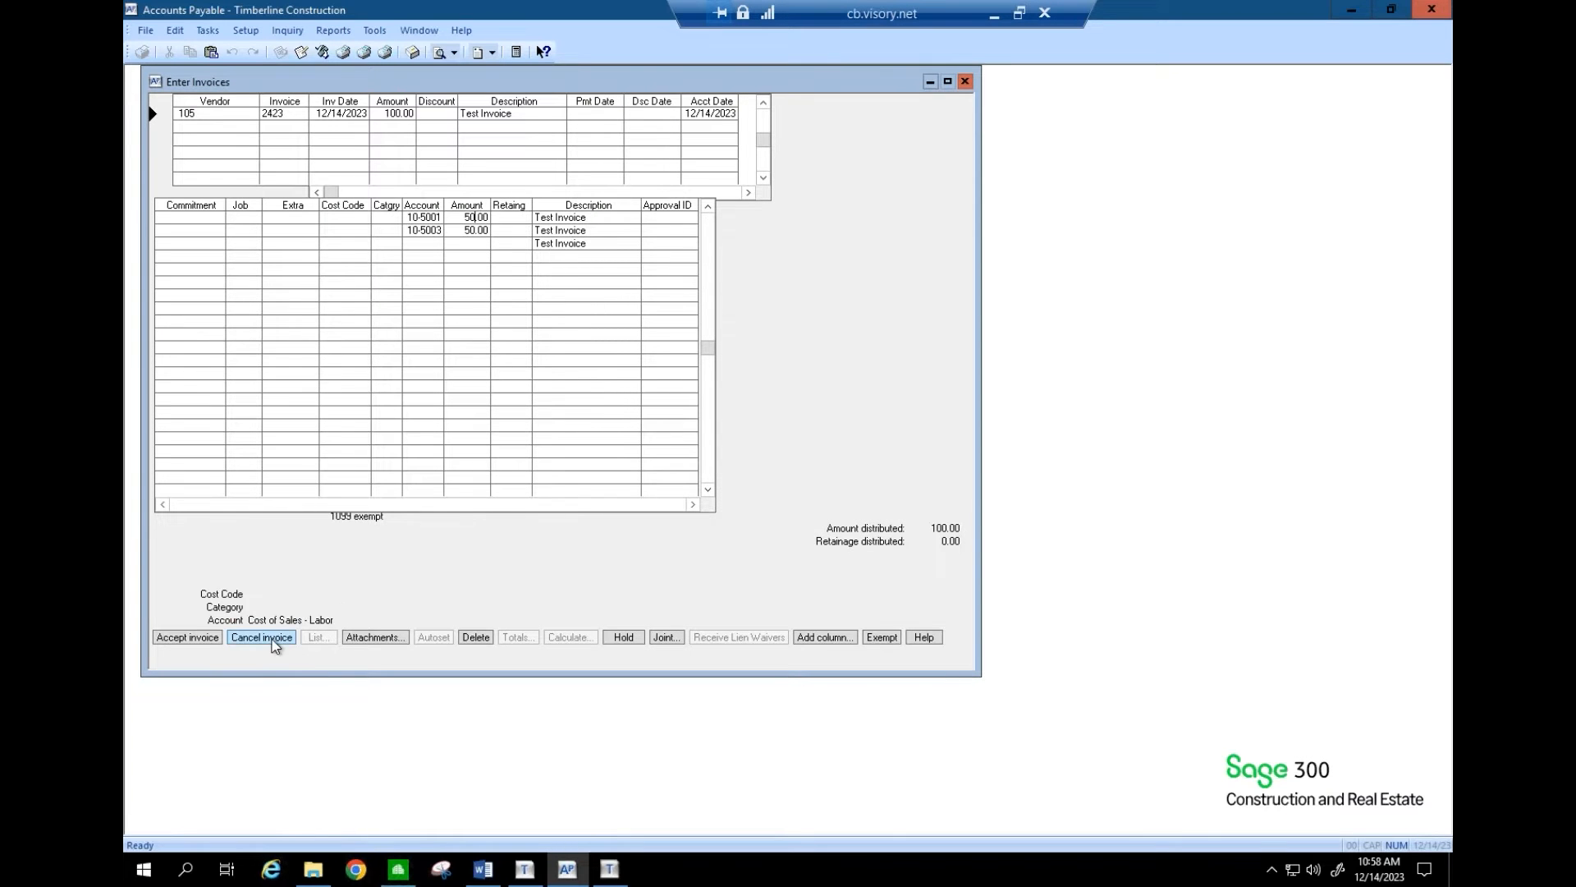
- Cancel the split test invoice, close invoice entry, and go back to W-2/1099 Preparer
{"action": "left_click", "coordinate": [274, 640]}
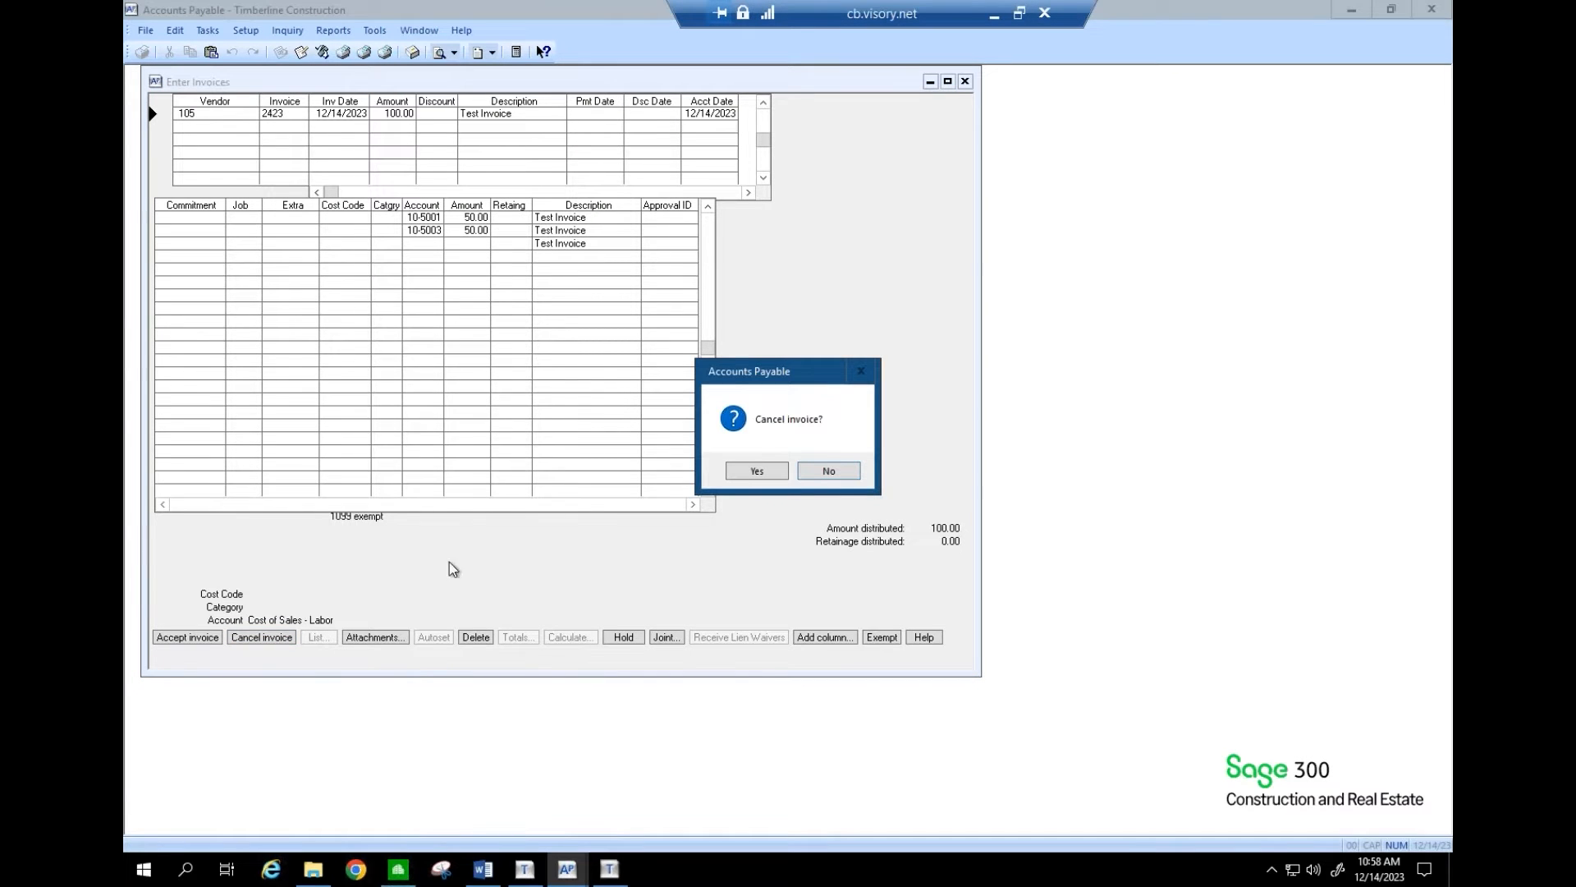
{"action": "left_click", "coordinate": [750, 478]}
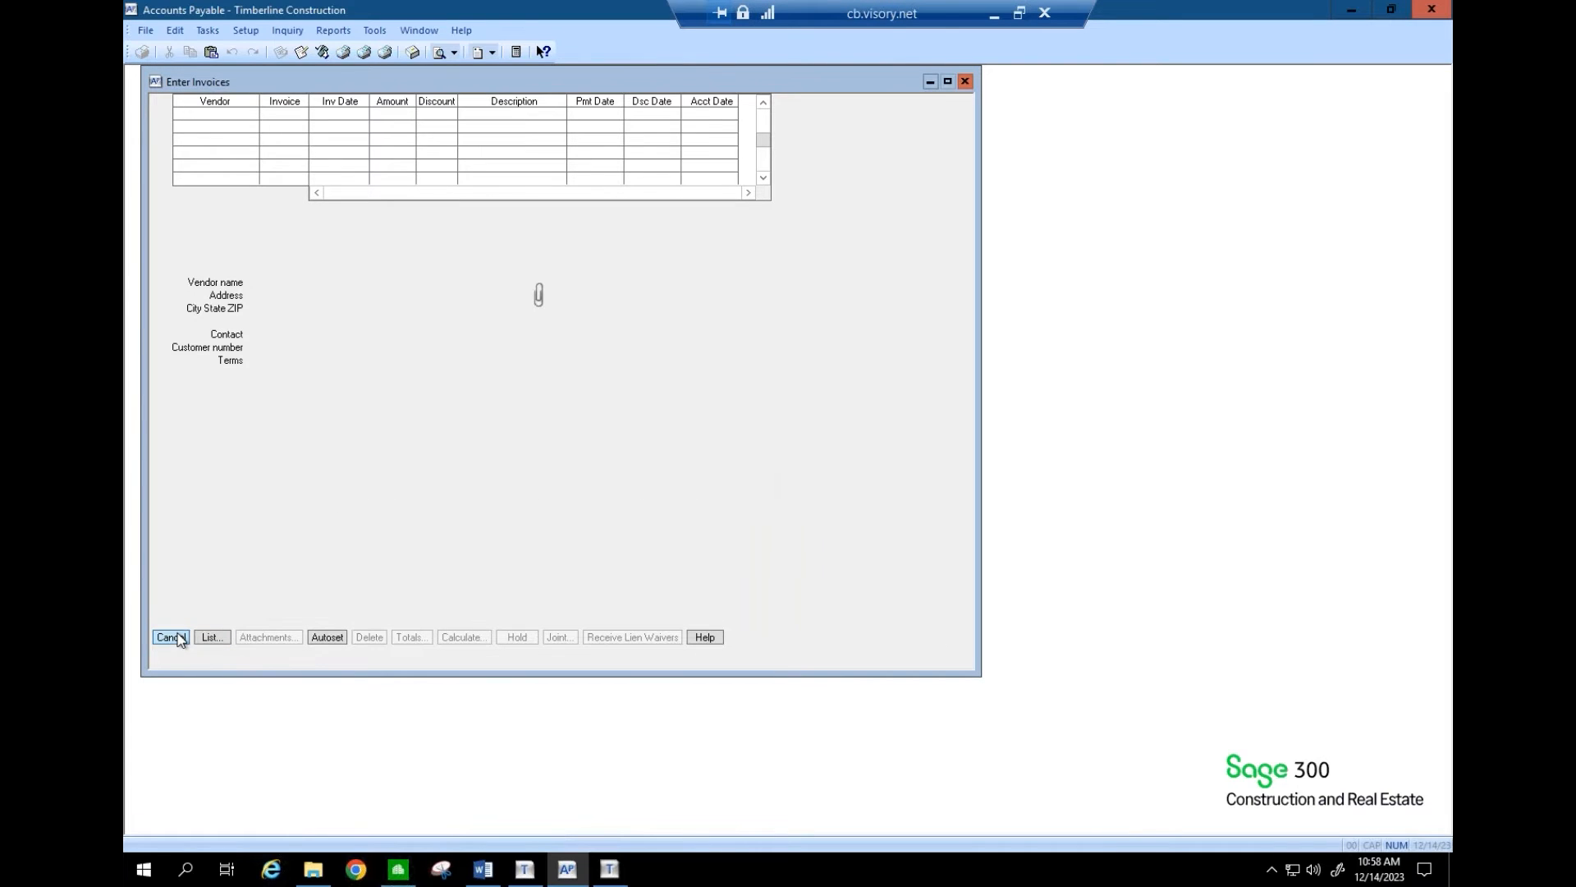
{"action": "left_click", "coordinate": [179, 639]}
{"action": "left_click", "coordinate": [575, 879]}
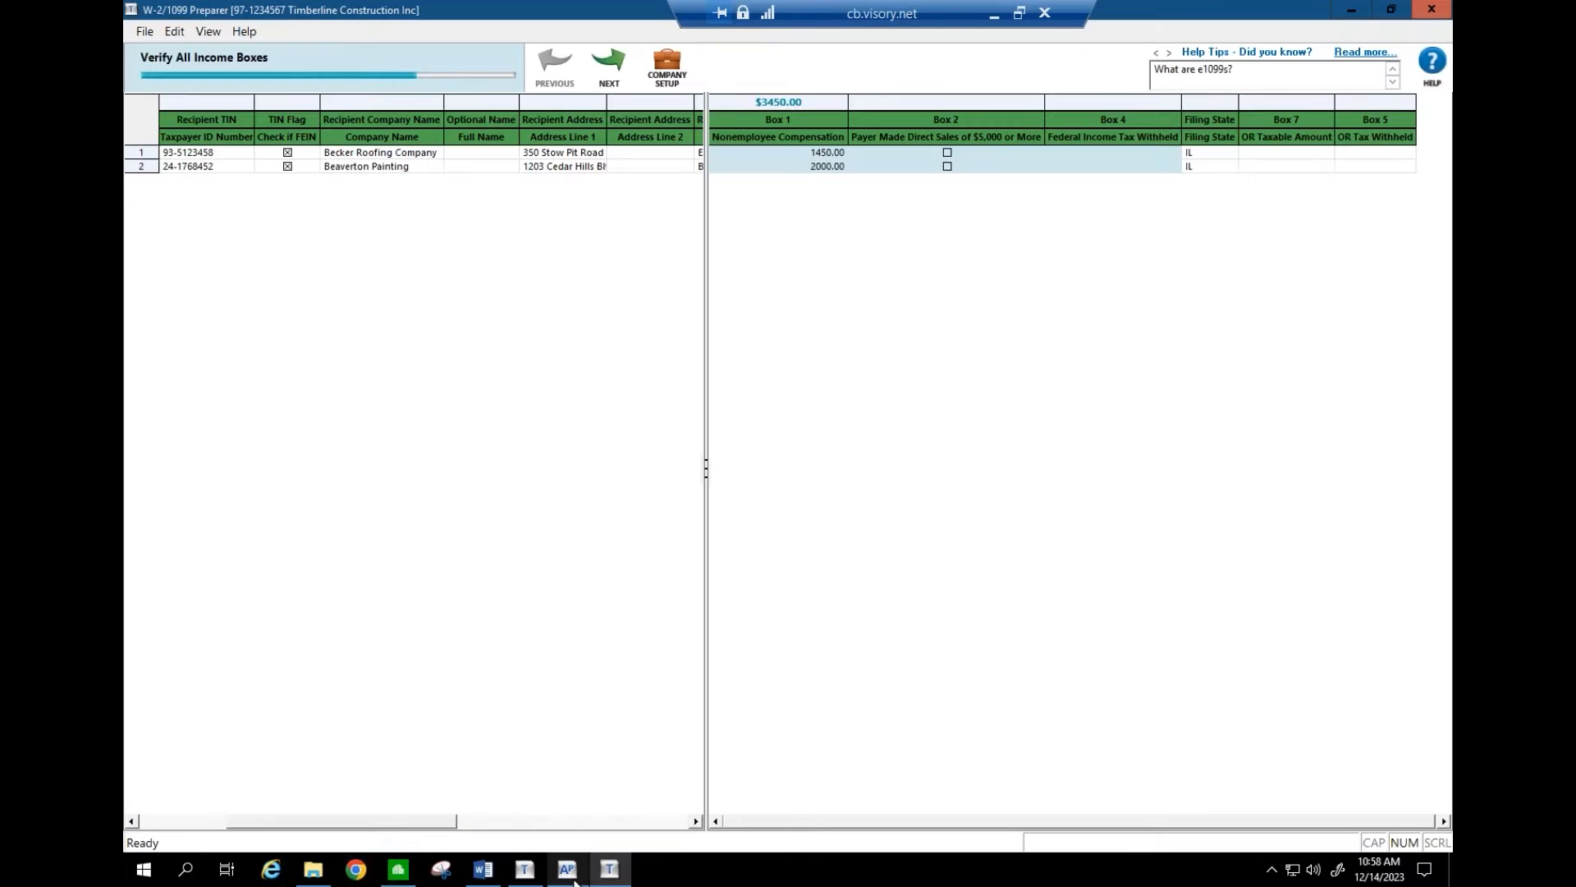
- Advance through the Verify Filing State, State Income and Withheld, and All Other Data checks
{"action": "left_click", "coordinate": [609, 68]}
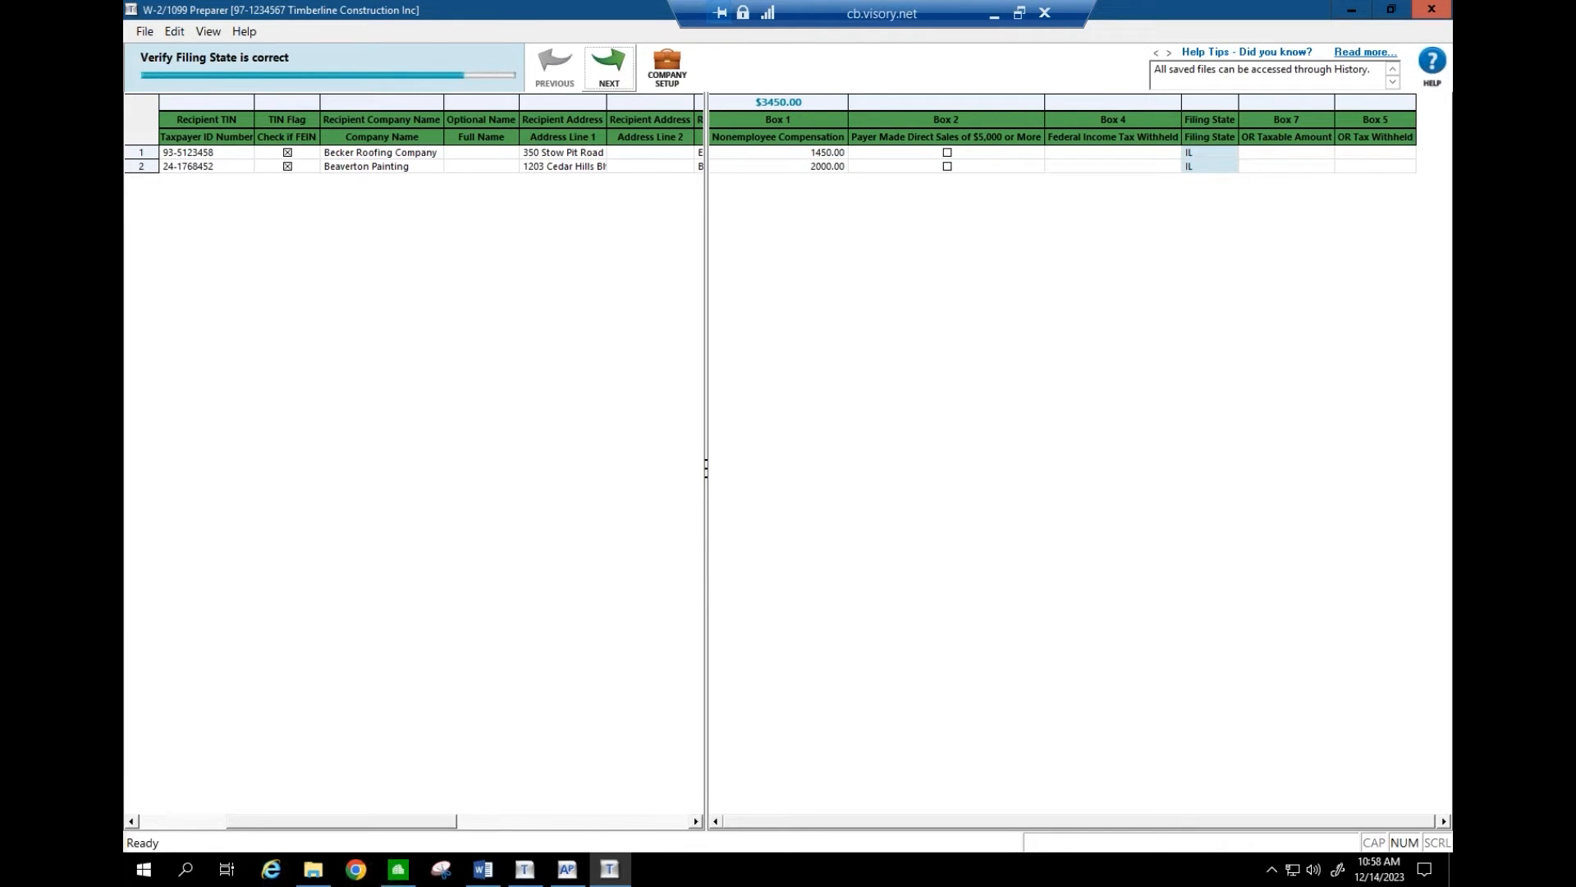
{"action": "left_click", "coordinate": [609, 67]}
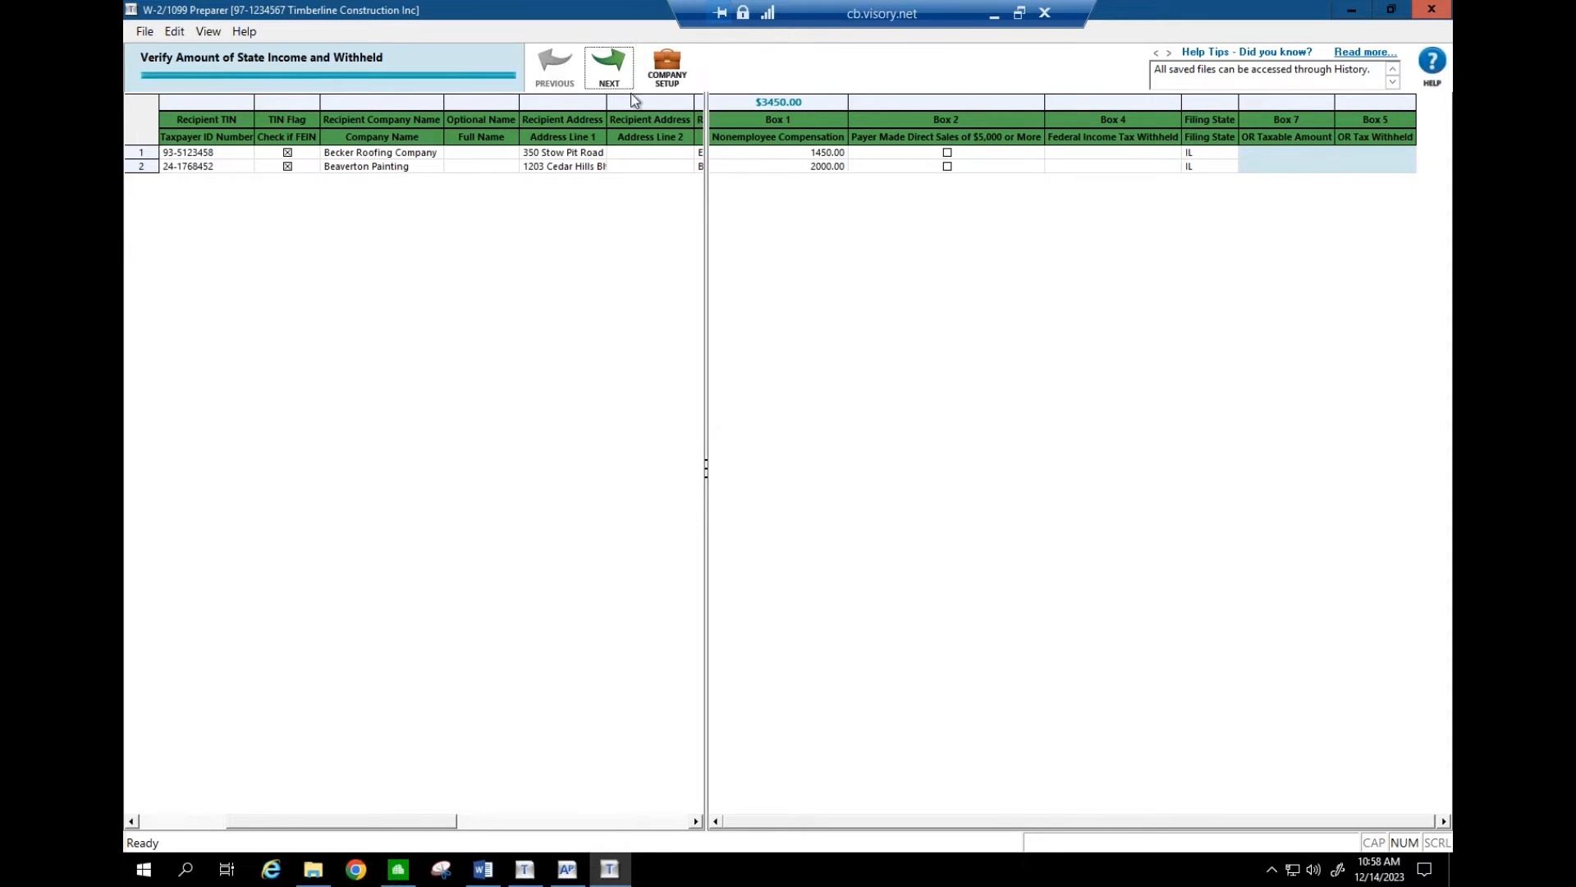
{"action": "left_click", "coordinate": [609, 72]}
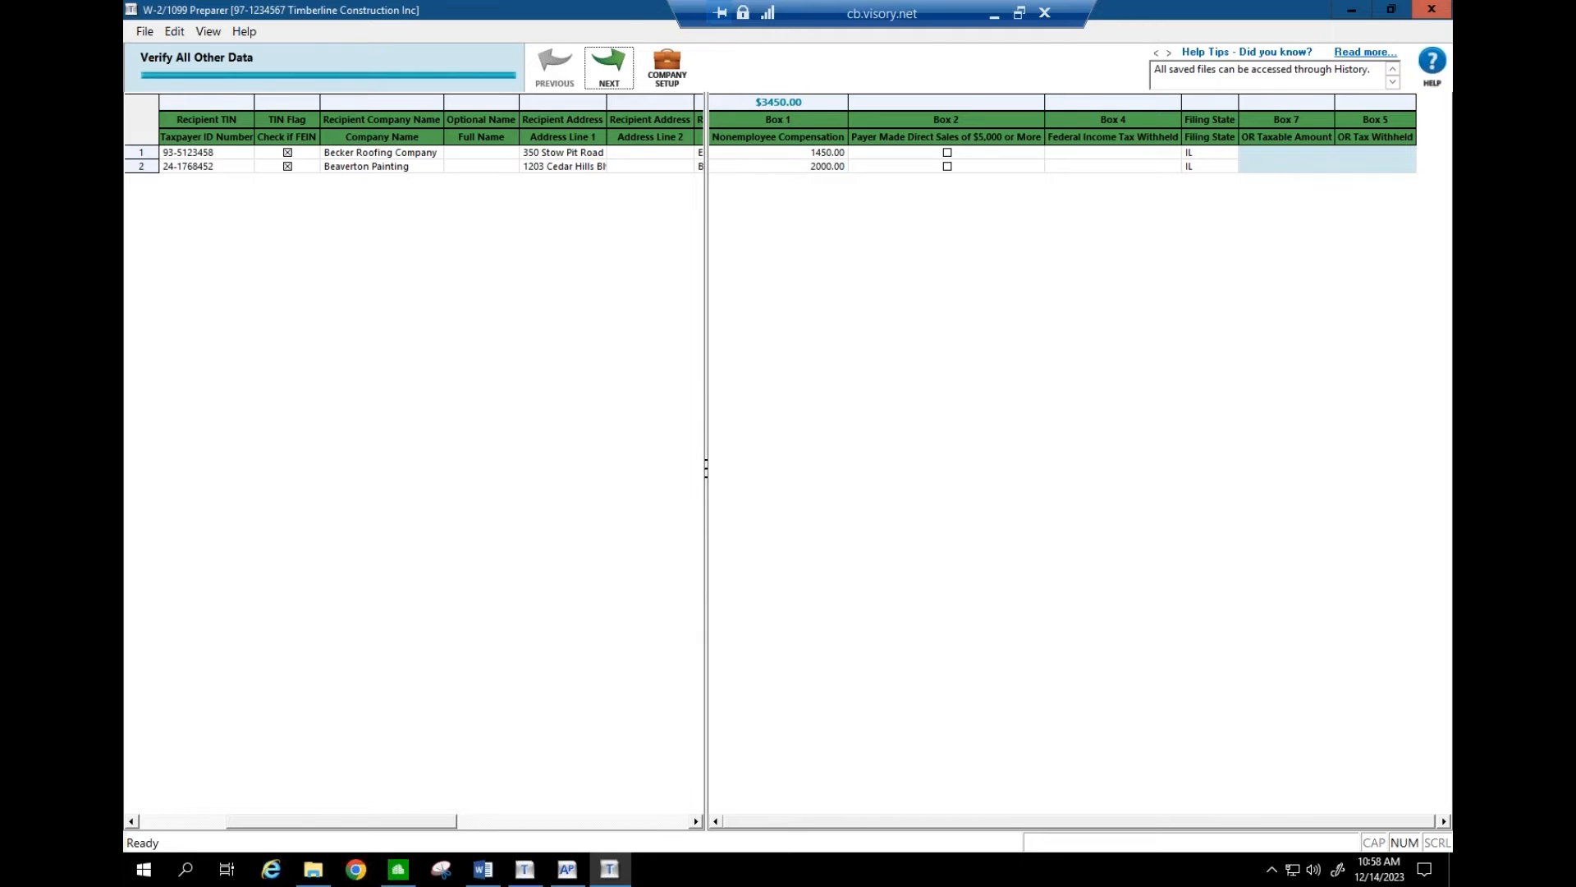
{"action": "left_click", "coordinate": [609, 72]}
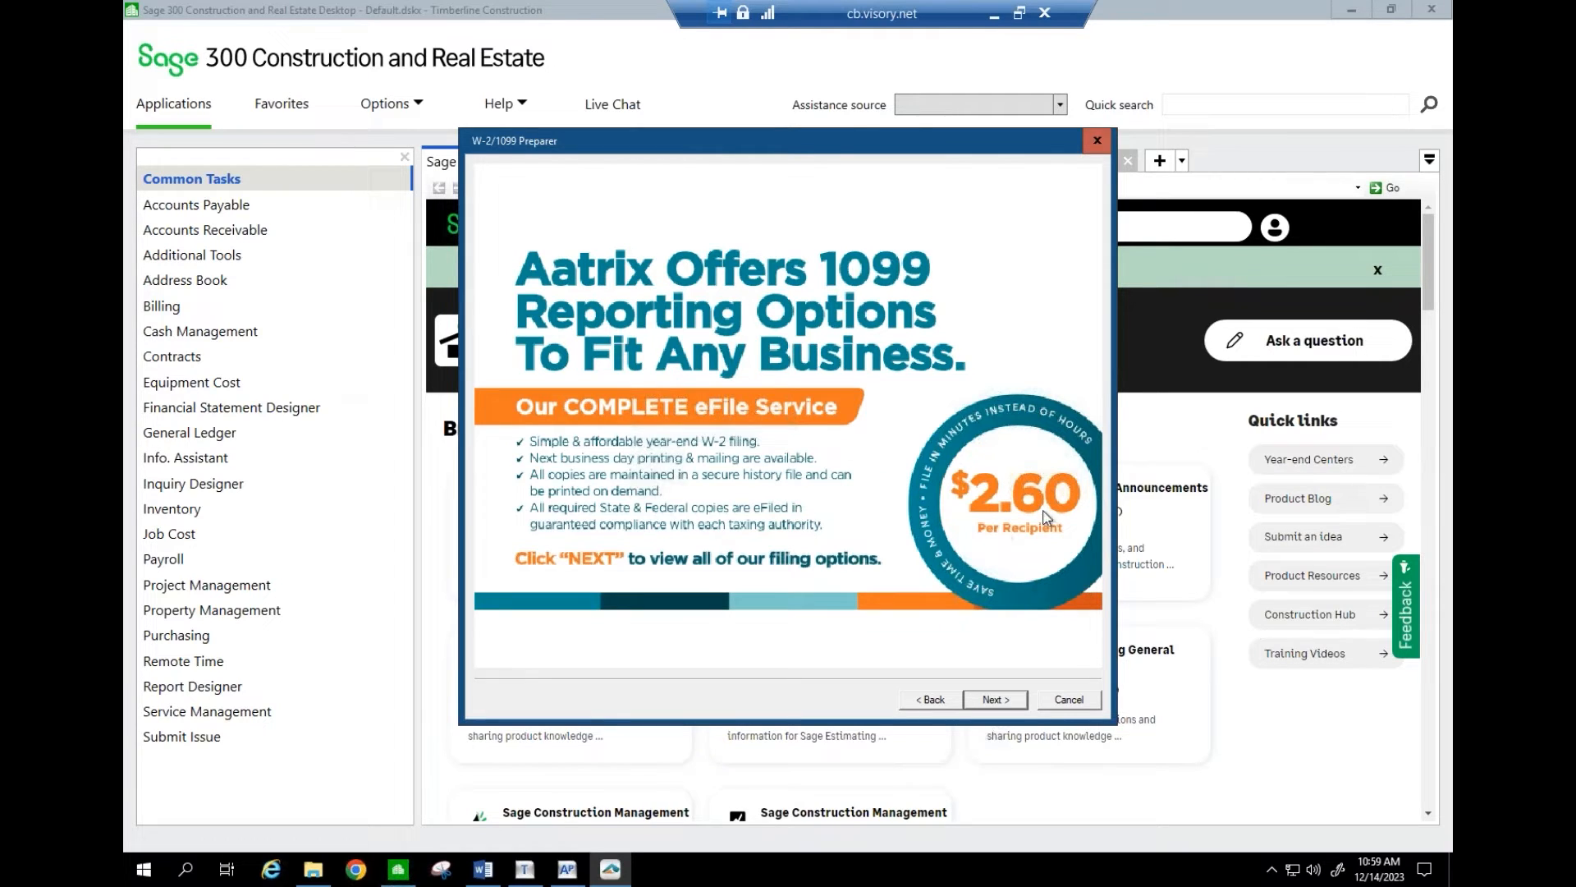
- Continue past the Aatrix offer to 1099 filing options showing $24.95 eFiling for 2 recipients
{"action": "left_click", "coordinate": [996, 701]}
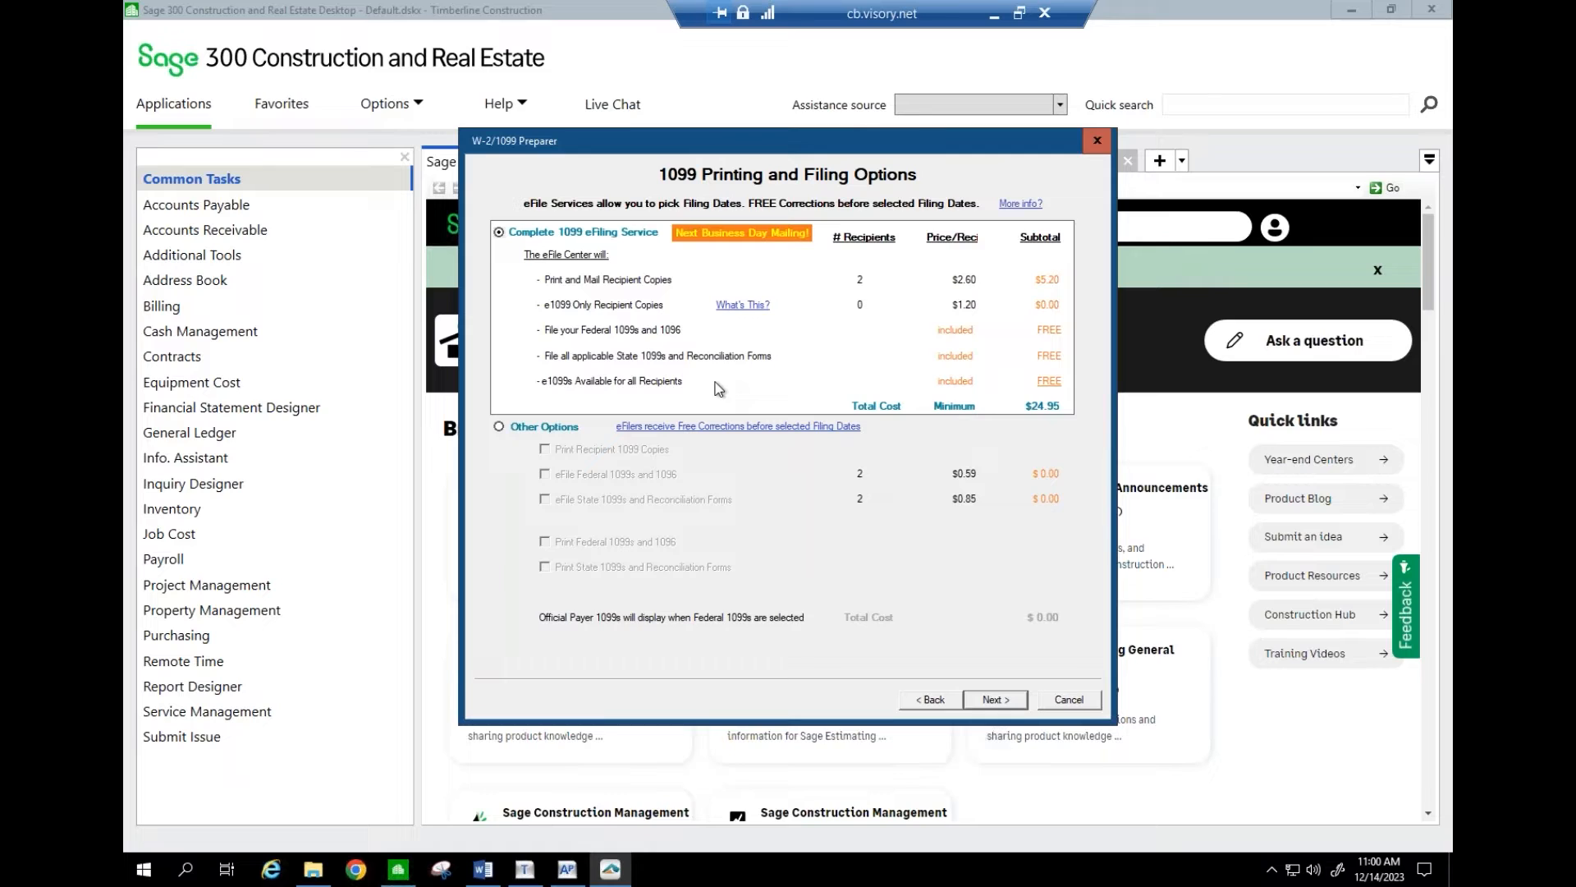
- Under Other Options, print recipient, federal and state 1099s instead of eFiling, then dismiss the COVID-19 advisory
{"action": "left_click", "coordinate": [499, 427]}
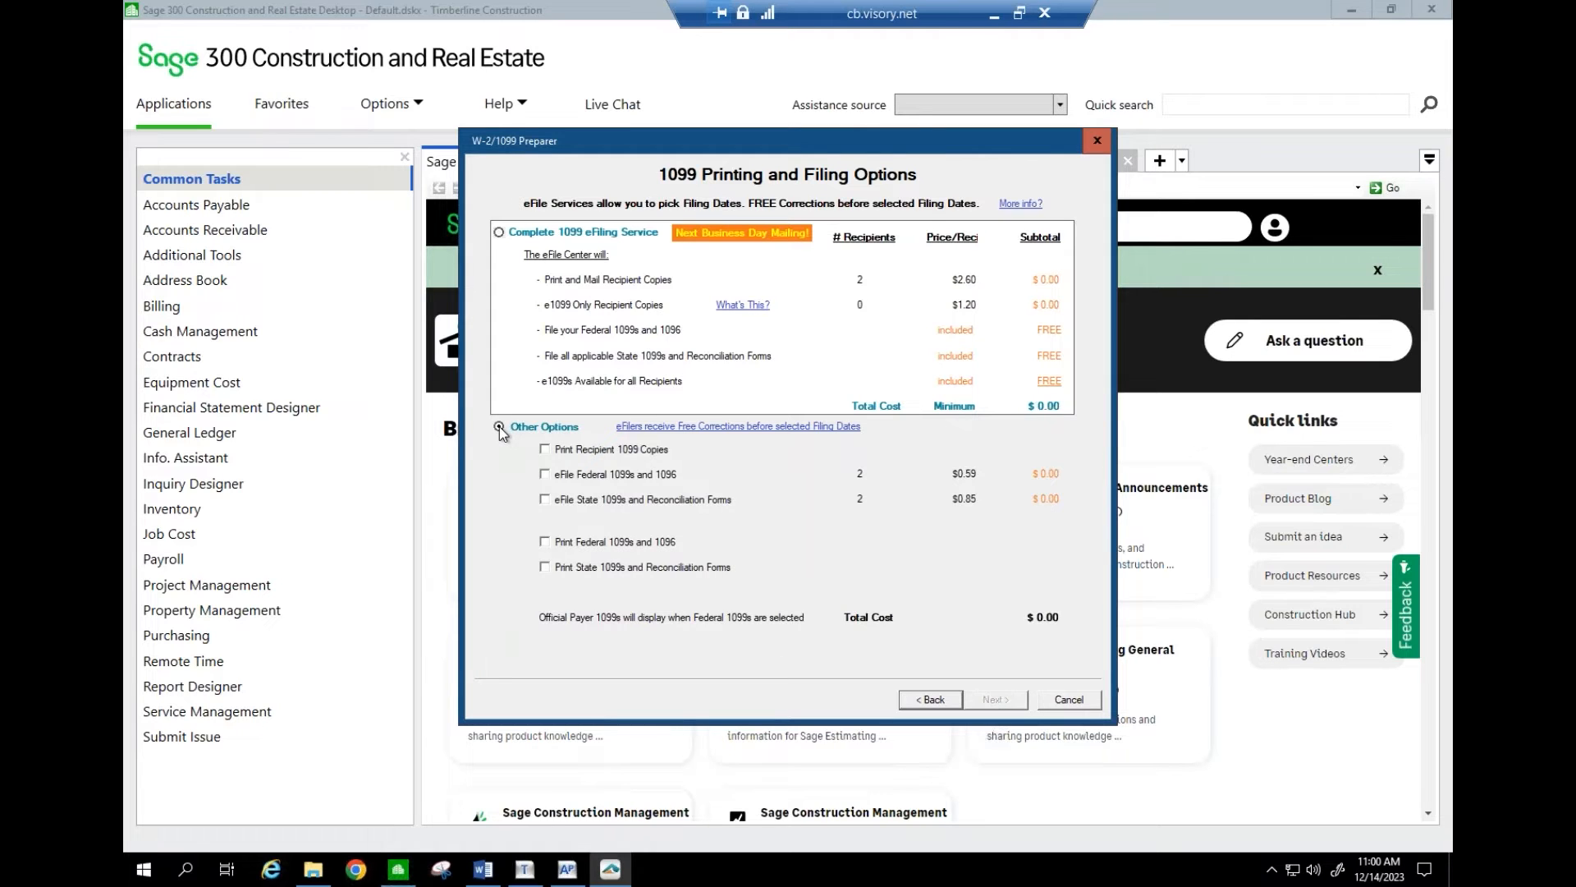
{"action": "left_click", "coordinate": [545, 450]}
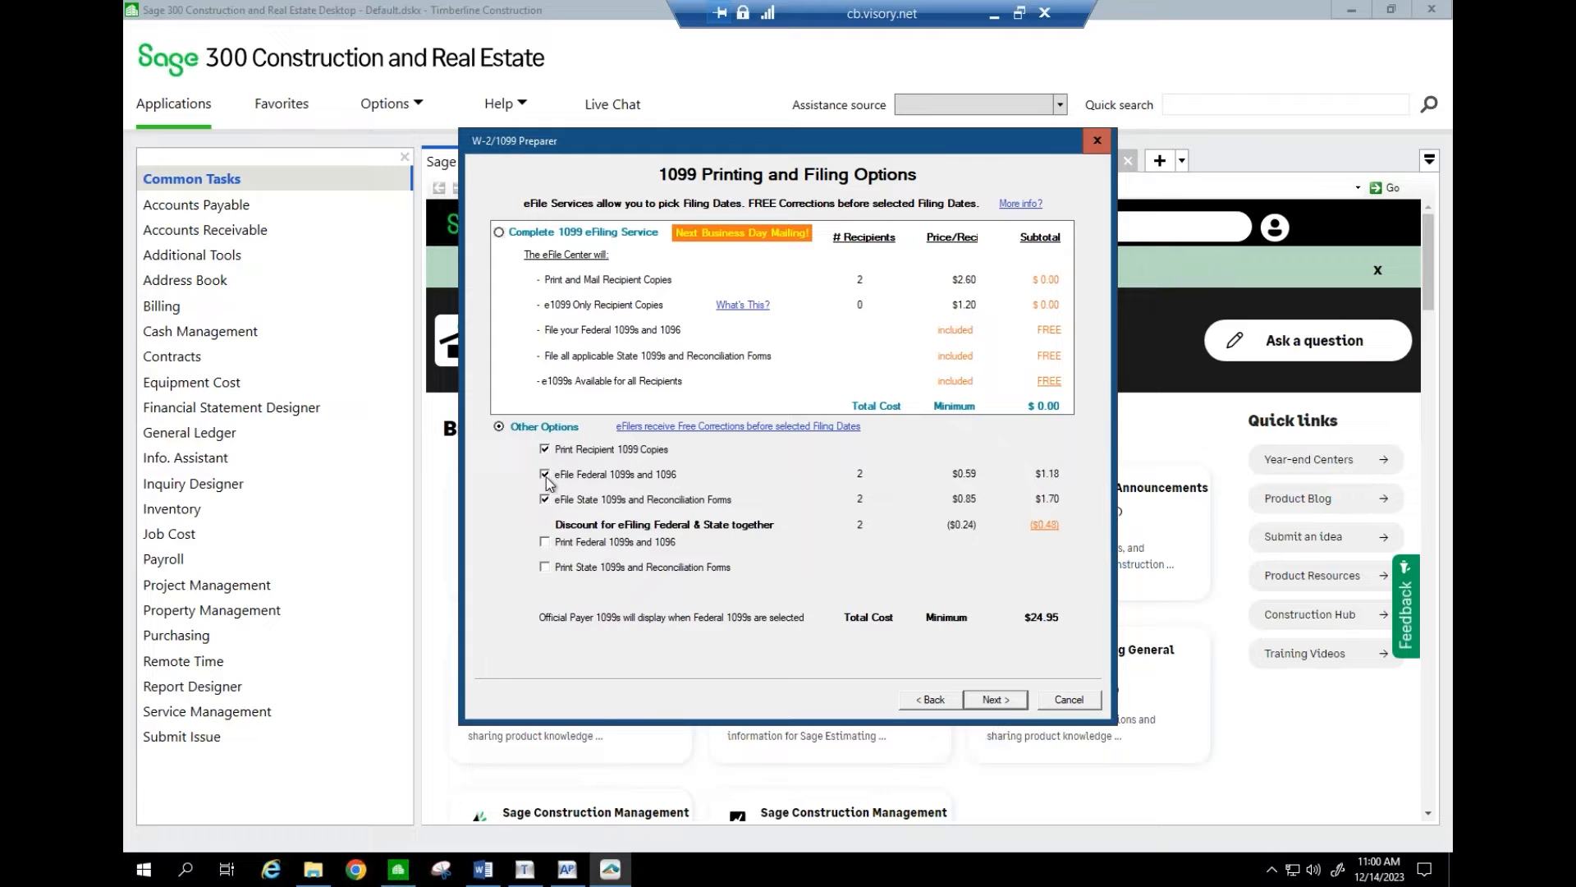
{"action": "left_click", "coordinate": [545, 474]}
{"action": "left_click", "coordinate": [545, 499]}
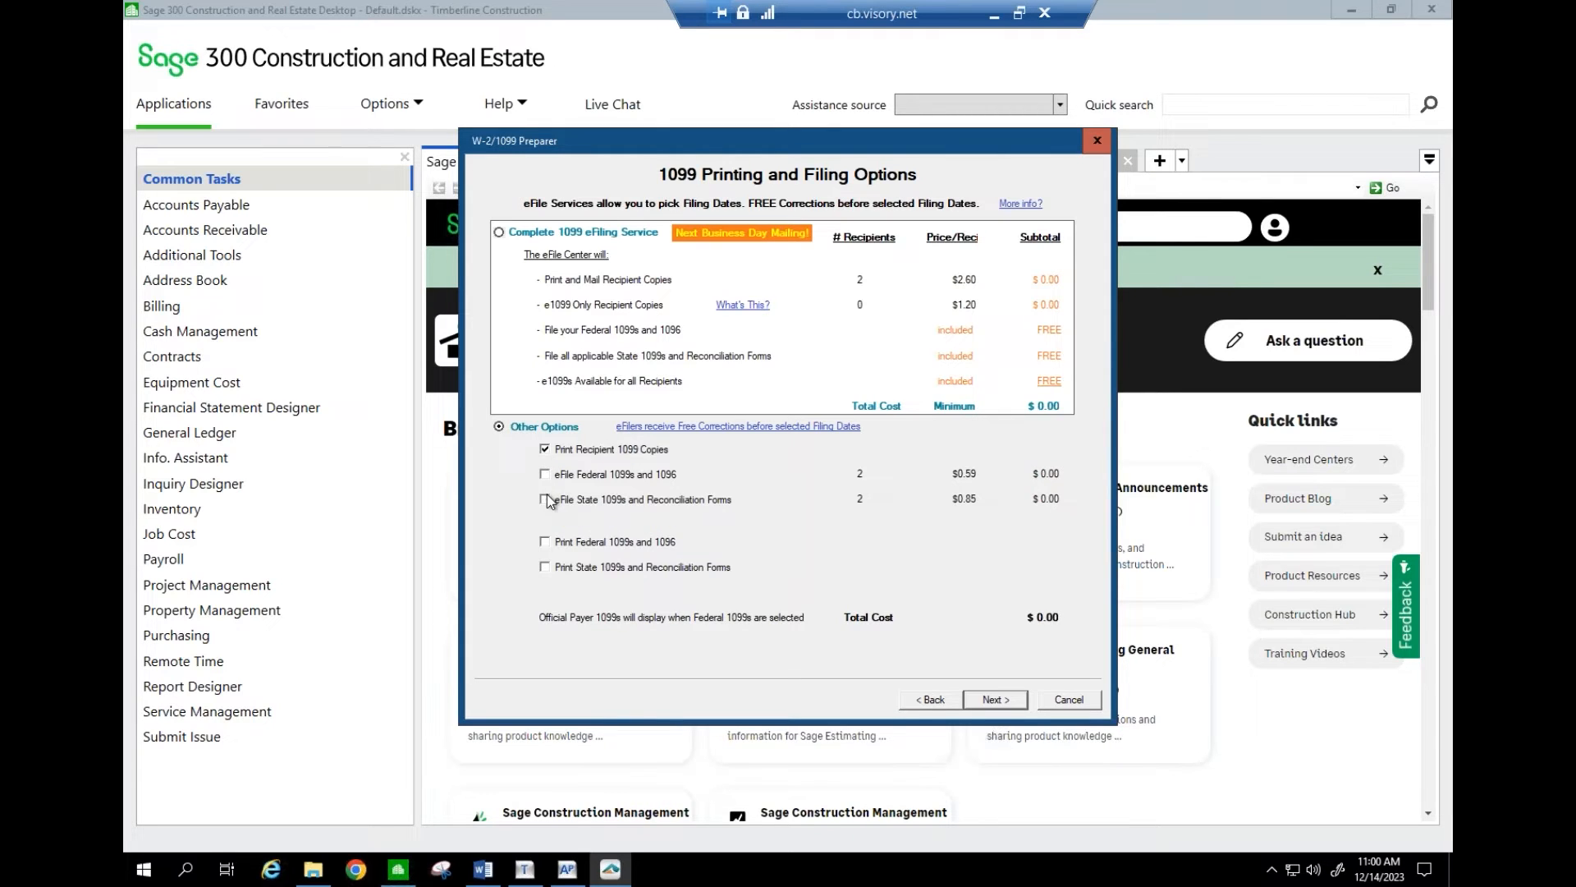
{"action": "left_click", "coordinate": [545, 542]}
{"action": "left_click", "coordinate": [545, 568]}
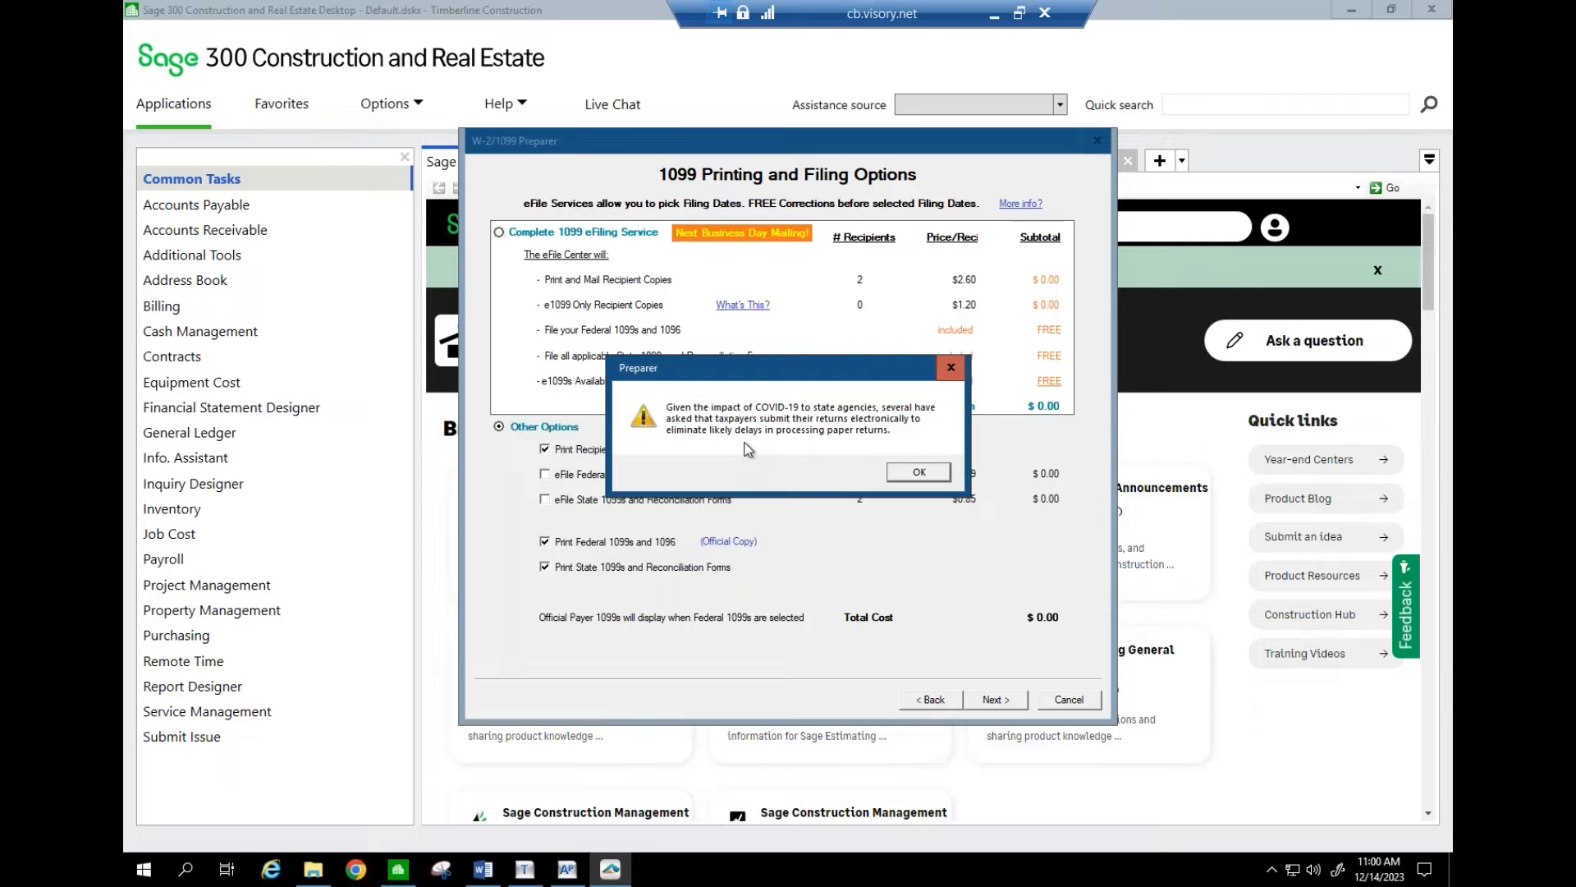
{"action": "left_click", "coordinate": [919, 471]}
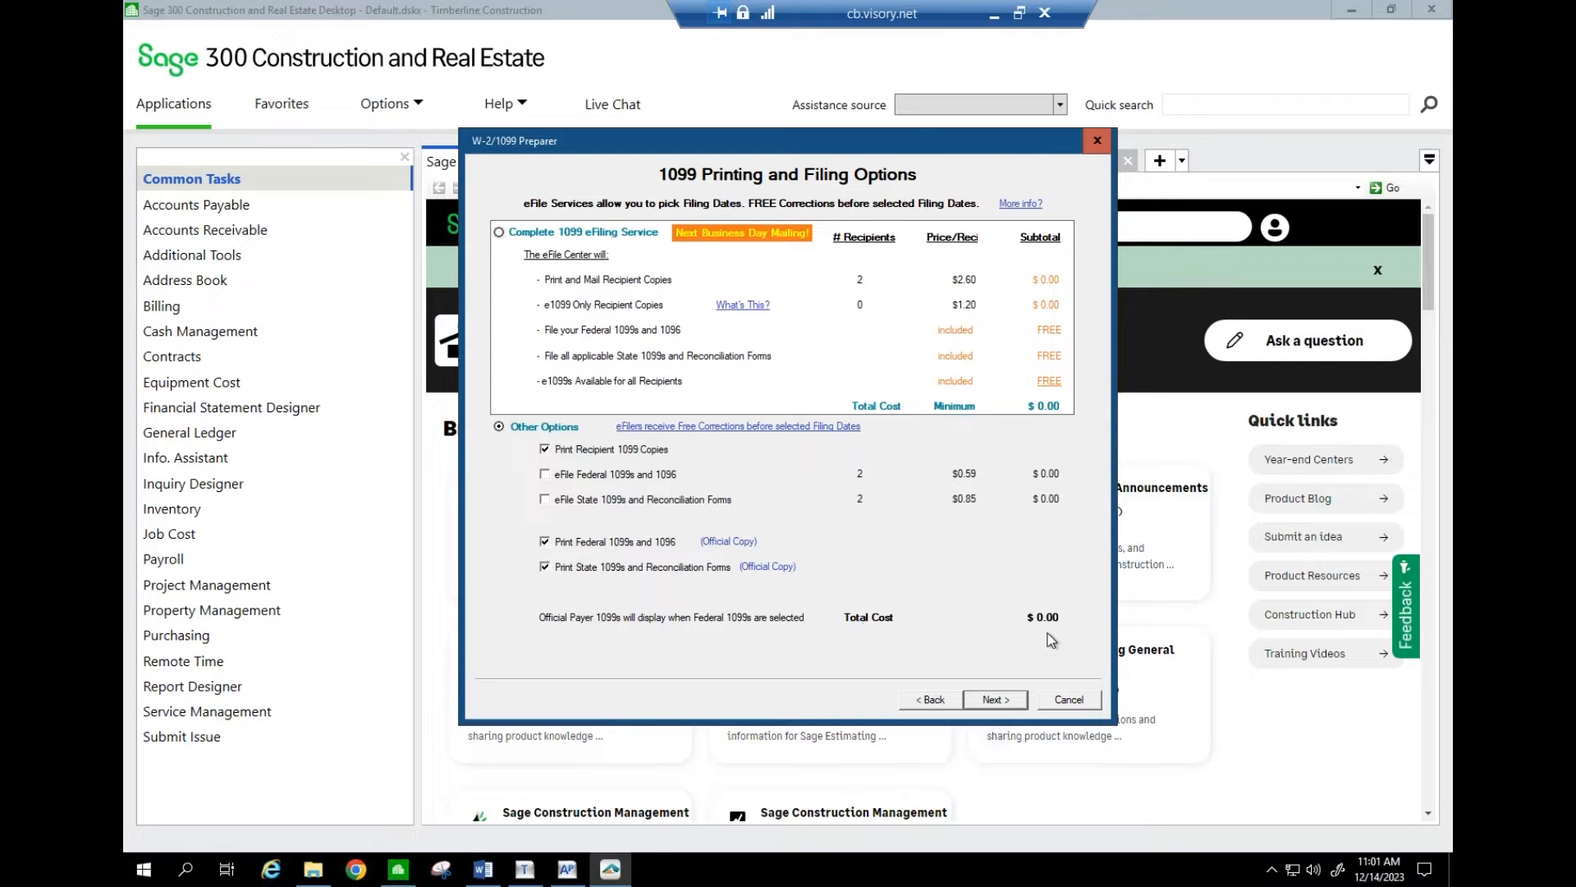
- Choose the $24.95 Complete 1099 eFiling Service and continue to the PDF archive offer
{"action": "left_click", "coordinate": [501, 234]}
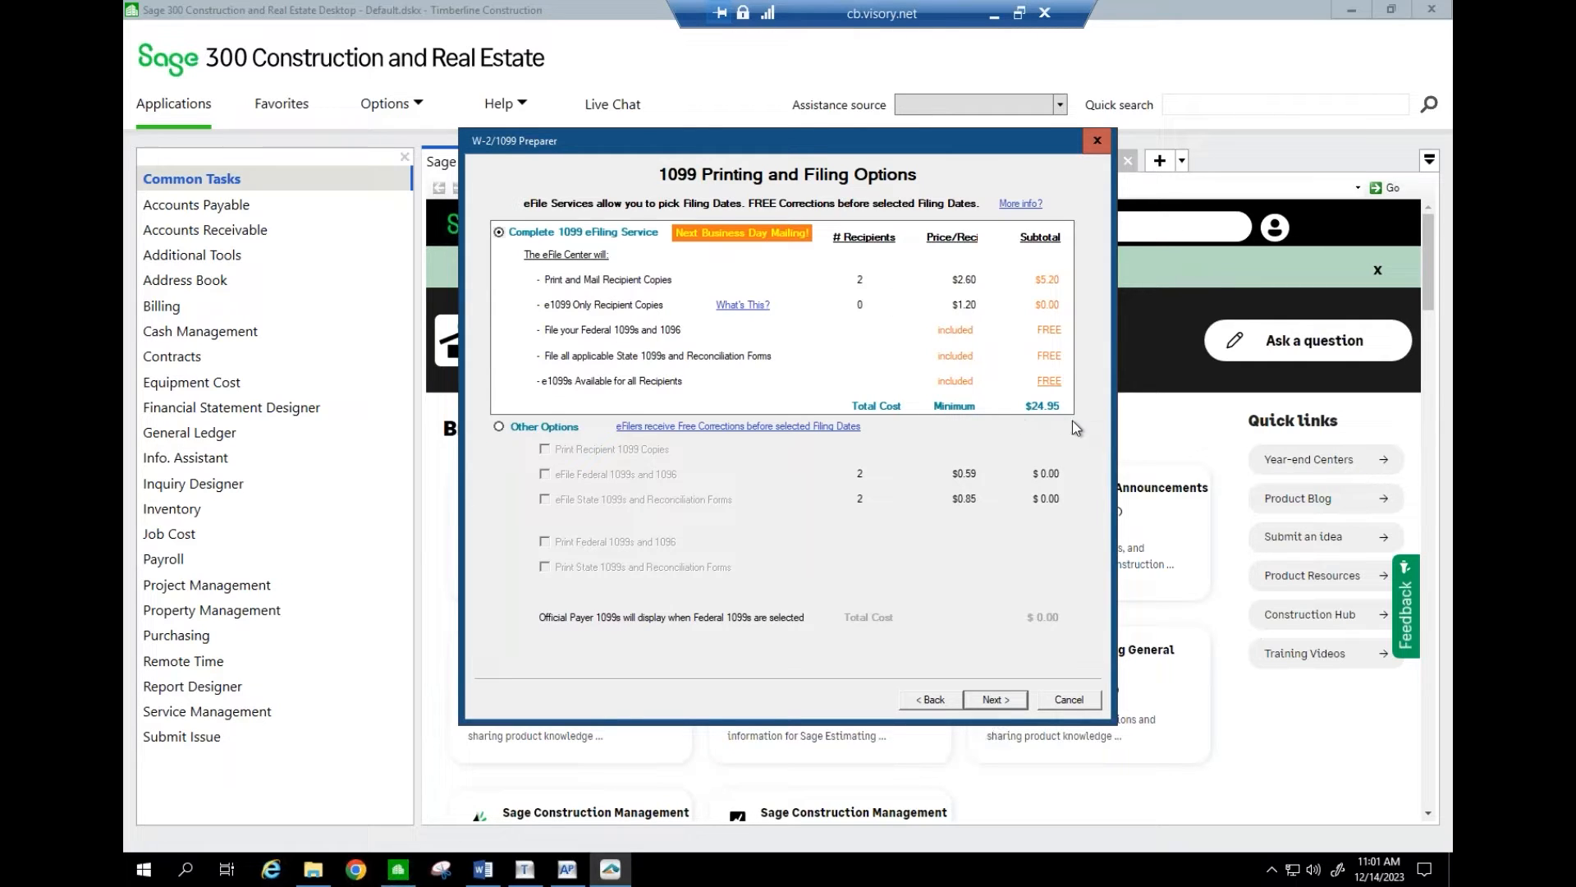
{"action": "left_click", "coordinate": [1001, 700]}
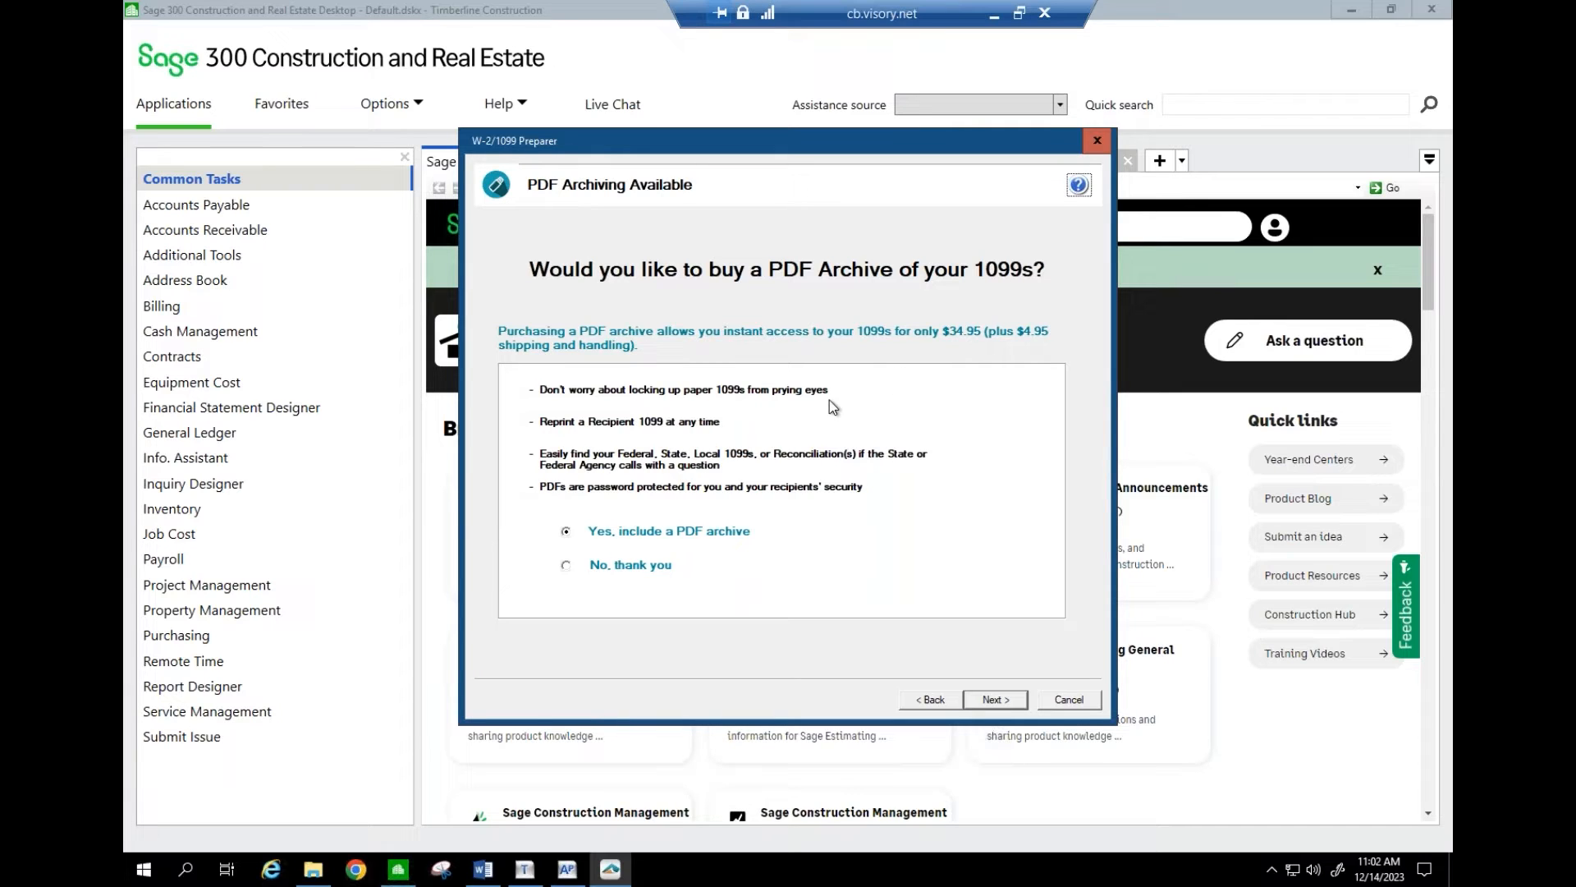
- Decline the $34.95 PDF archive and keep Illinois as the filing state
{"action": "left_click", "coordinate": [567, 565]}
{"action": "left_click", "coordinate": [998, 702]}
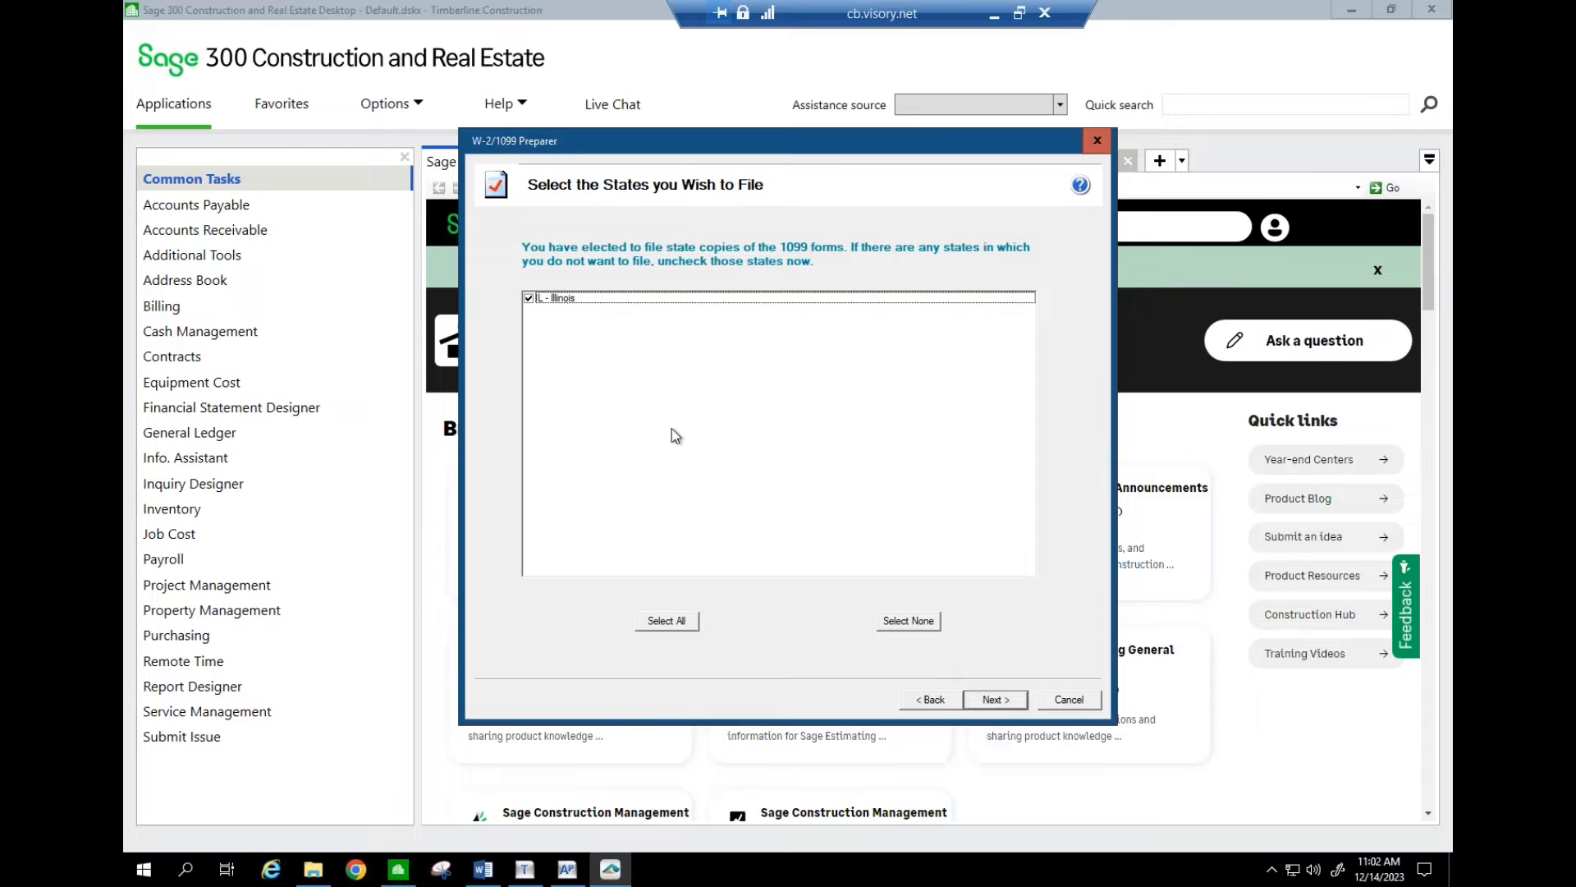
{"action": "left_click", "coordinate": [1008, 700]}
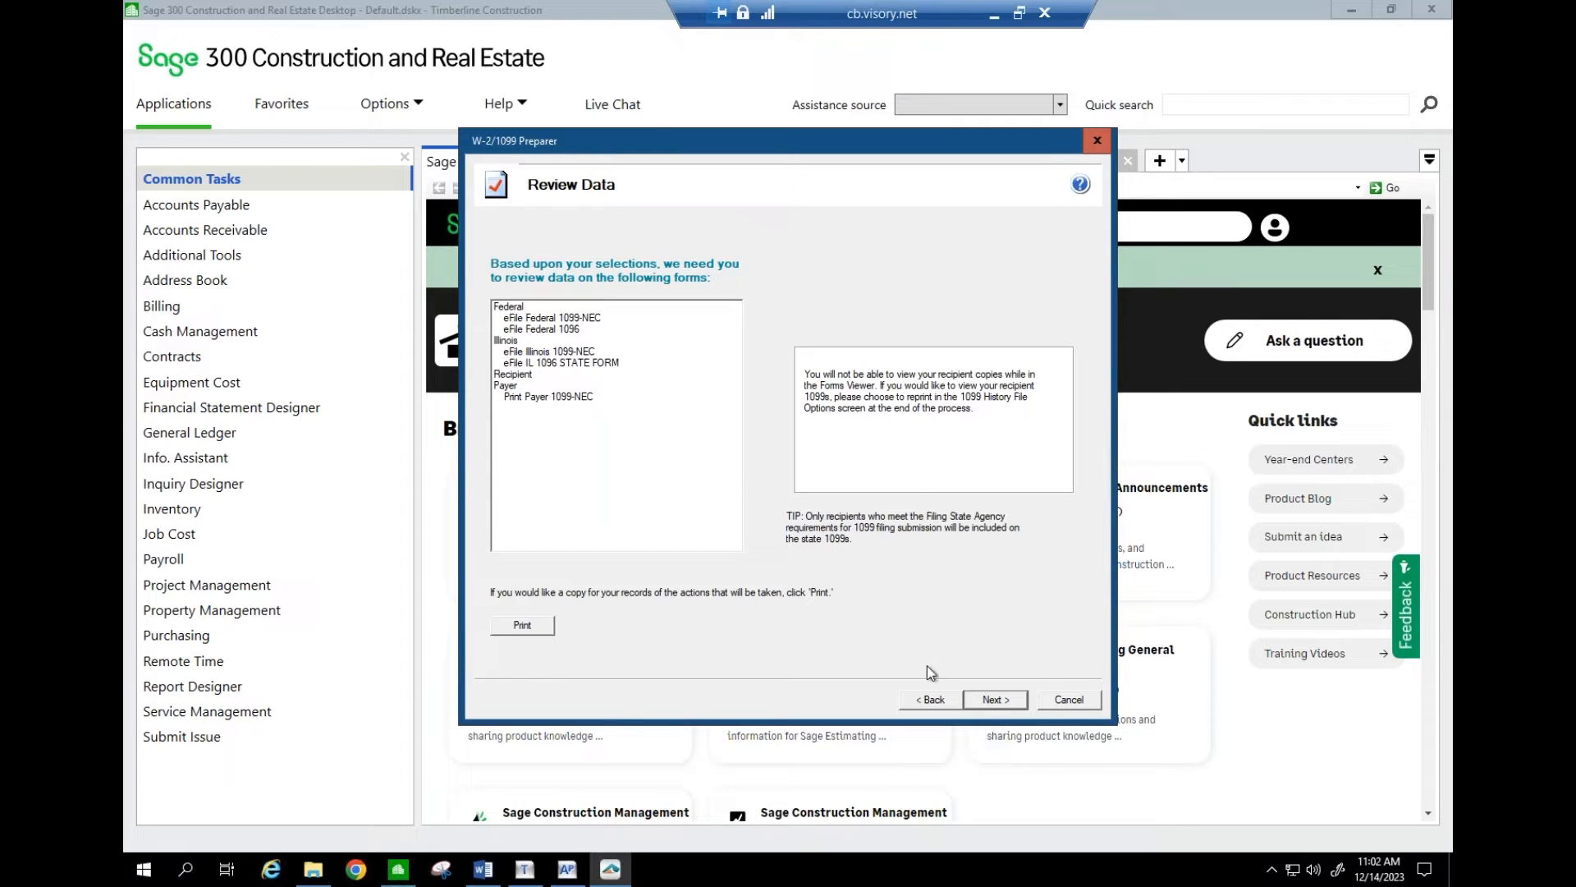
- Finish the data review to generate the Federal 1099-NEC Copy A forms
{"action": "left_click", "coordinate": [998, 699]}
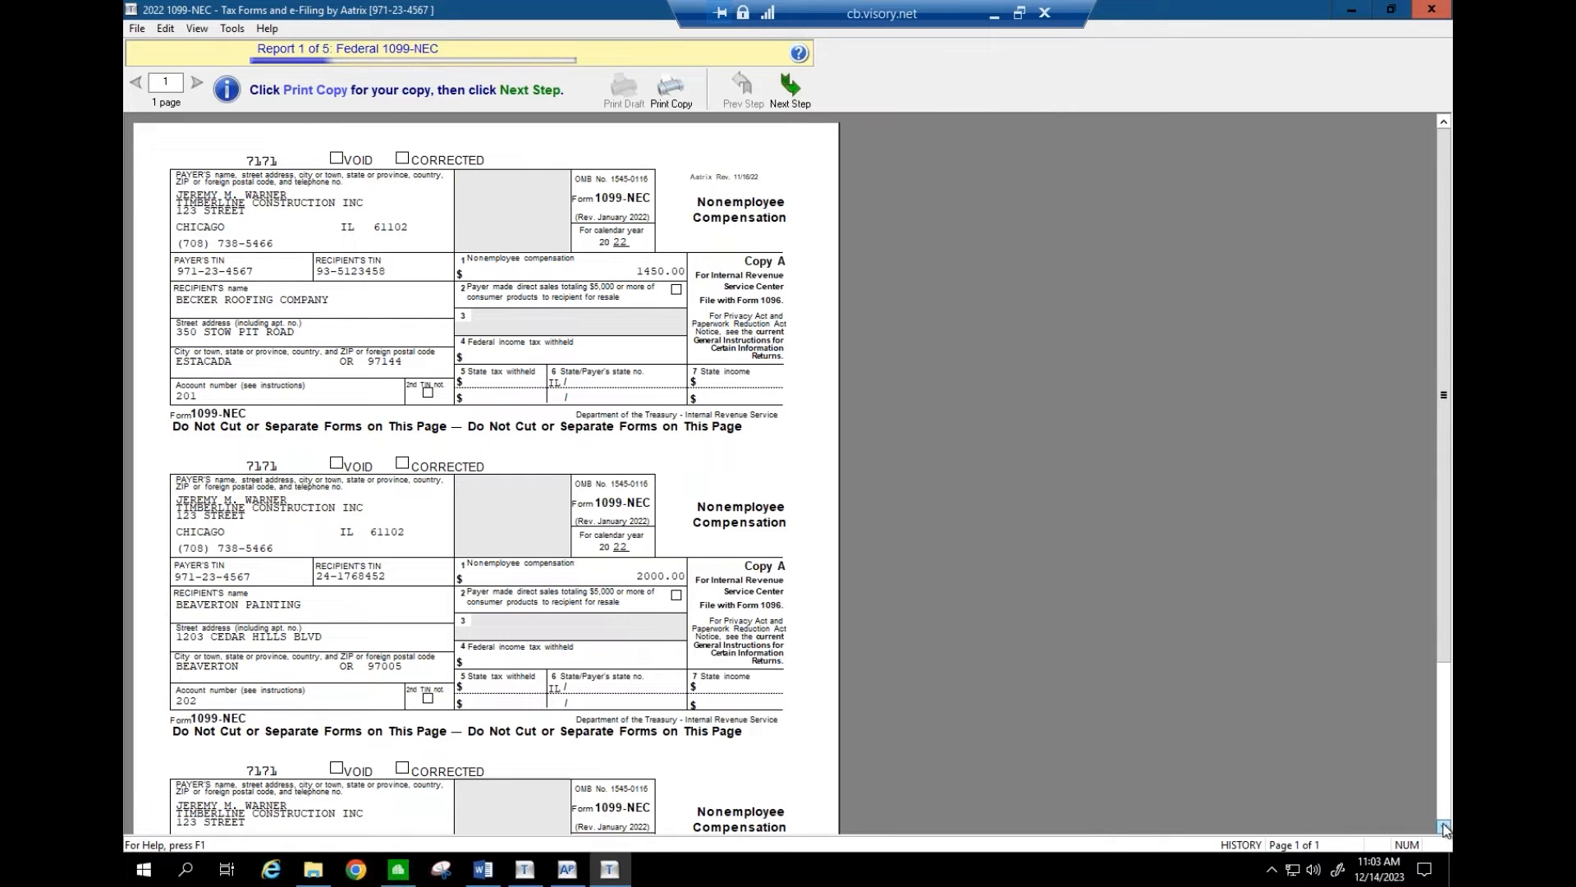
- Page through the Federal 1099-NEC forms showing compensation of 1450.00 and 2000.00
{"action": "left_click", "coordinate": [1443, 825]}
{"action": "left_click", "coordinate": [1444, 826]}
{"action": "left_click", "coordinate": [1444, 825]}
{"action": "left_click", "coordinate": [1444, 826]}
{"action": "left_click", "coordinate": [1444, 826]}
{"action": "left_click", "coordinate": [1444, 826]}
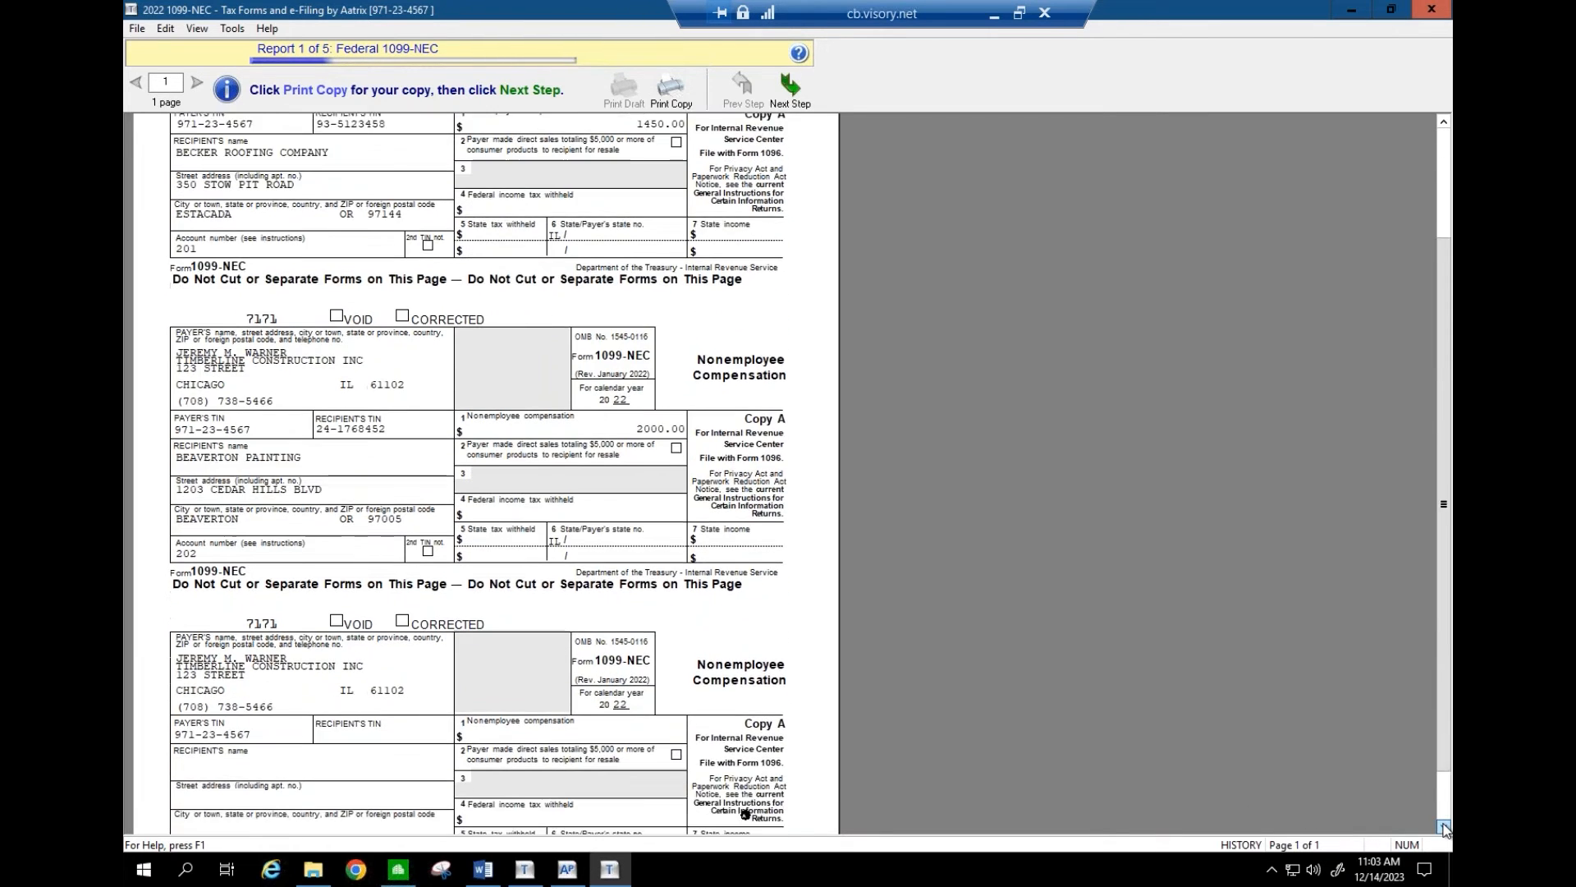
{"action": "left_click", "coordinate": [1444, 826]}
{"action": "left_click", "coordinate": [1444, 826]}
{"action": "left_click", "coordinate": [1444, 826]}
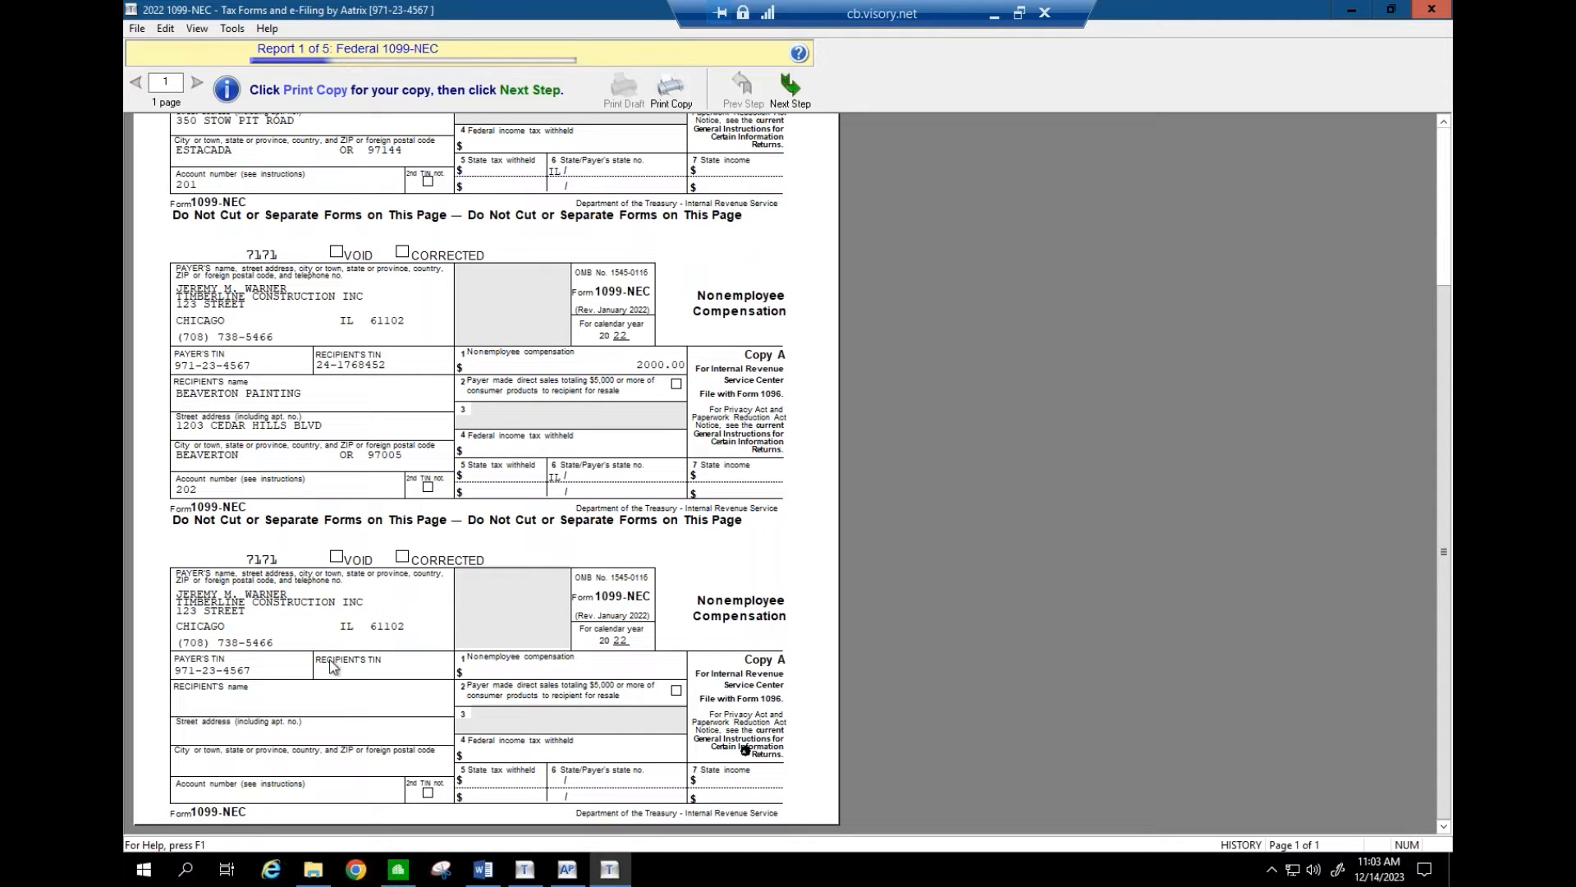
{"action": "scroll", "coordinate": [1447, 178], "scroll_direction": "up", "scroll_amount": 1}
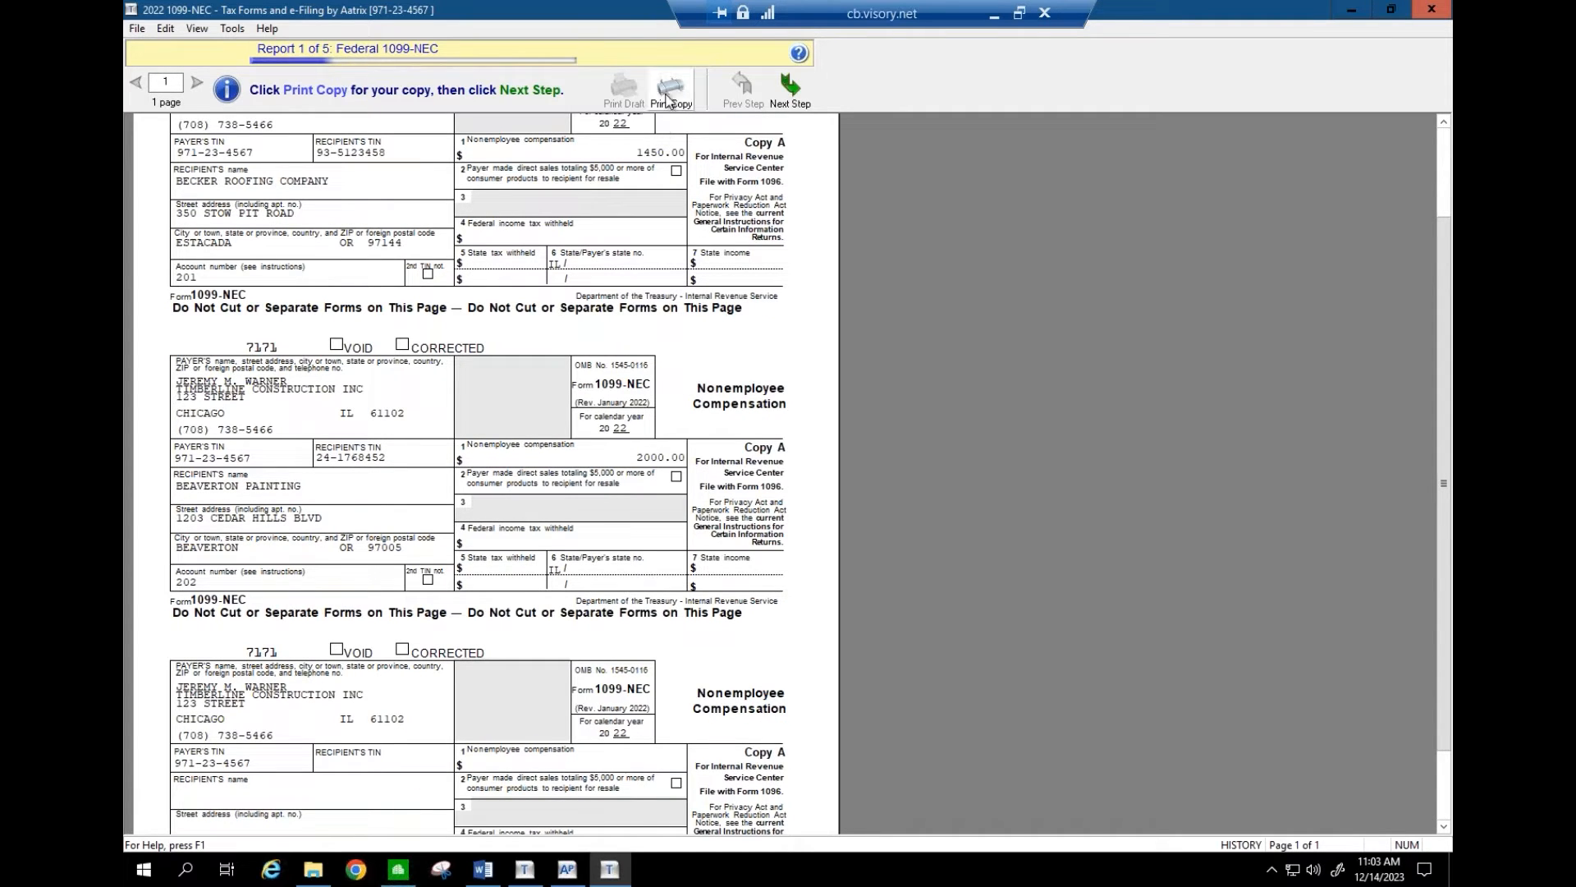
- Cancel printing a copy of the 1099-NEC forms and advance to the Federal 1096
{"action": "left_click", "coordinate": [667, 99]}
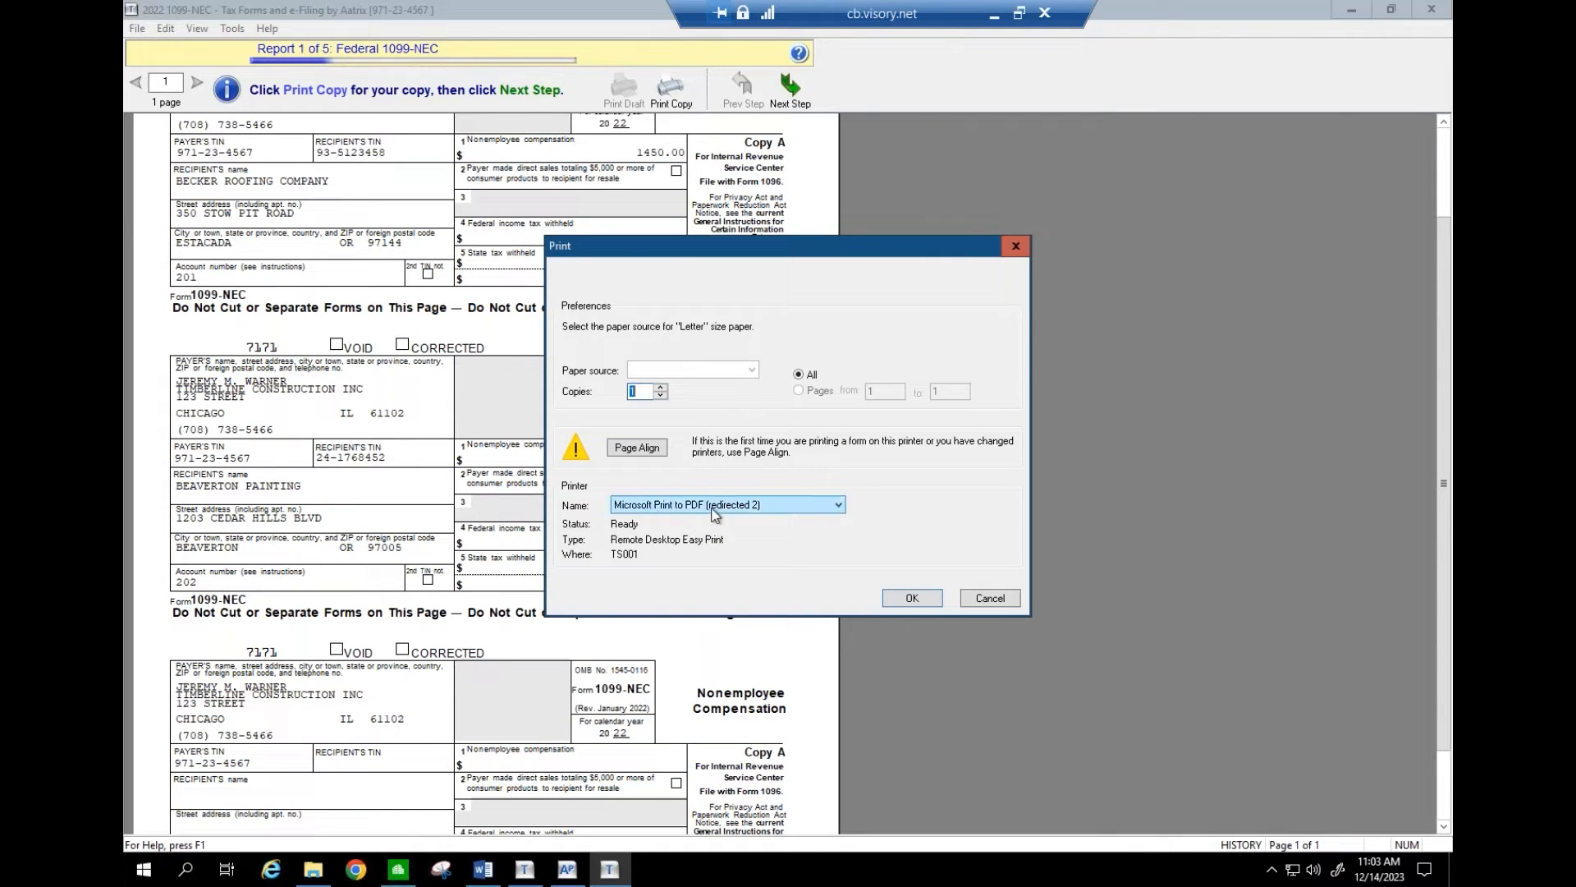
{"action": "left_click", "coordinate": [987, 599]}
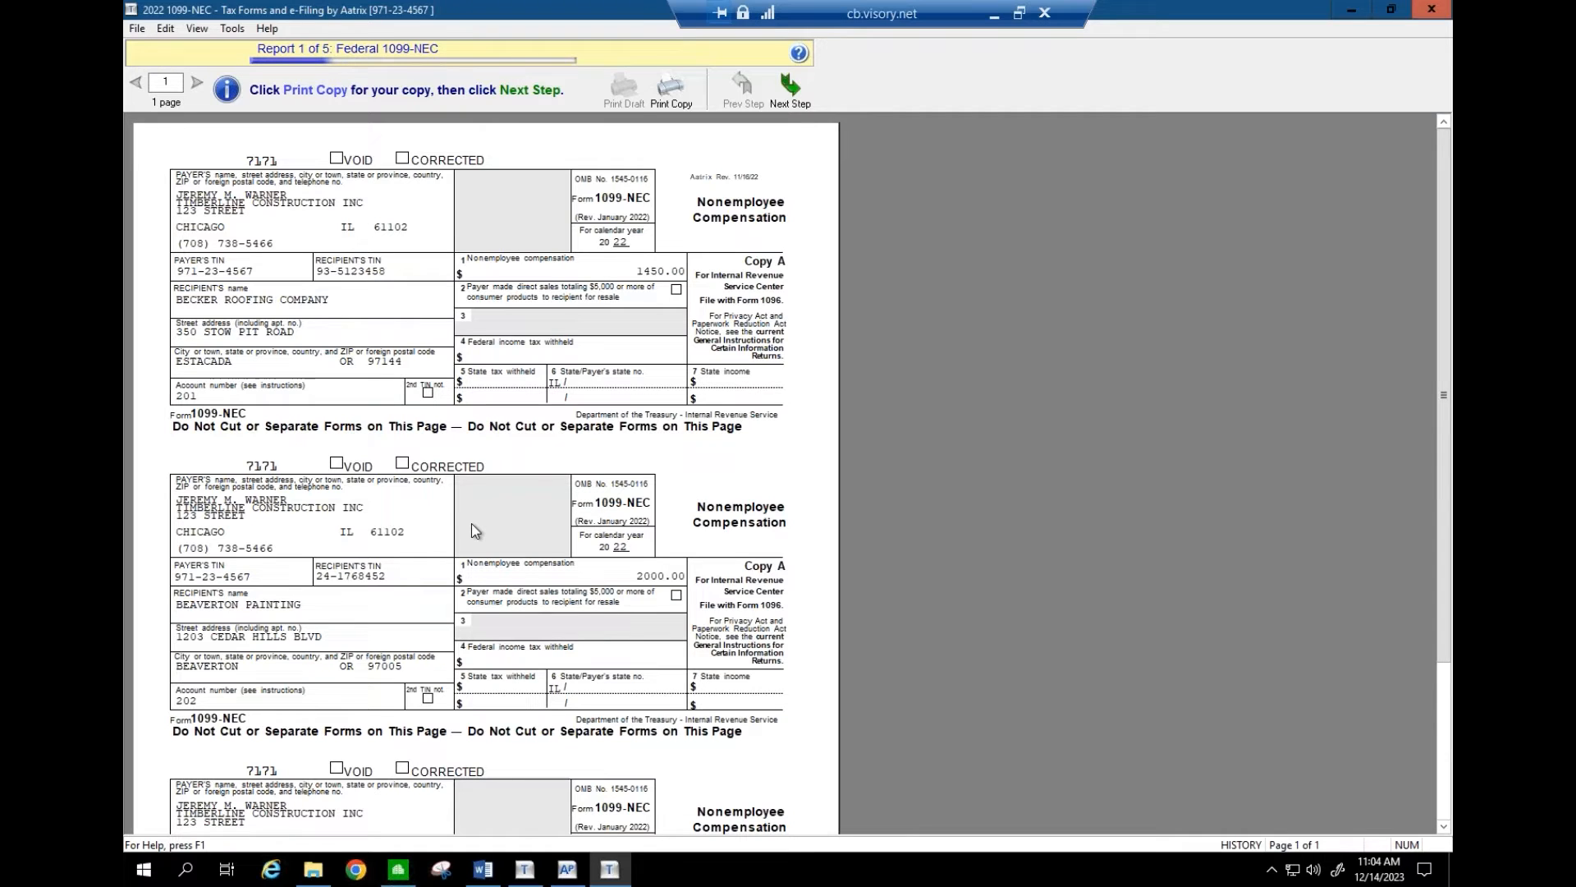
{"action": "left_click", "coordinate": [674, 94]}
{"action": "left_click", "coordinate": [790, 90]}
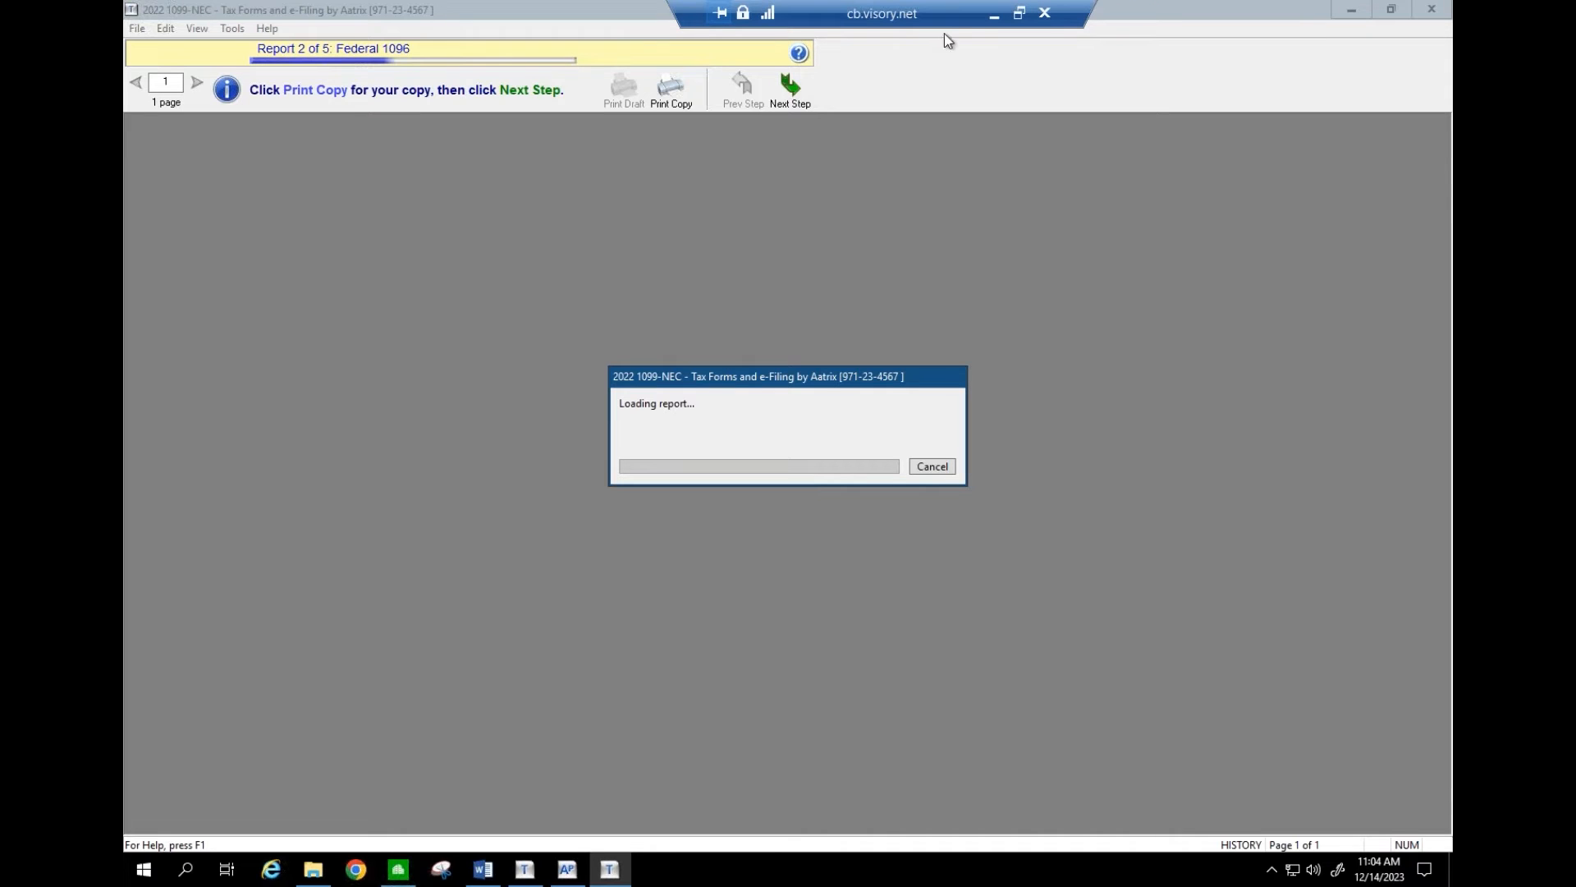
- Review the Federal 1096 (2 forms, 3450.00), skip printing it, and advance to Illinois 1099-NEC
{"action": "left_click", "coordinate": [991, 14]}
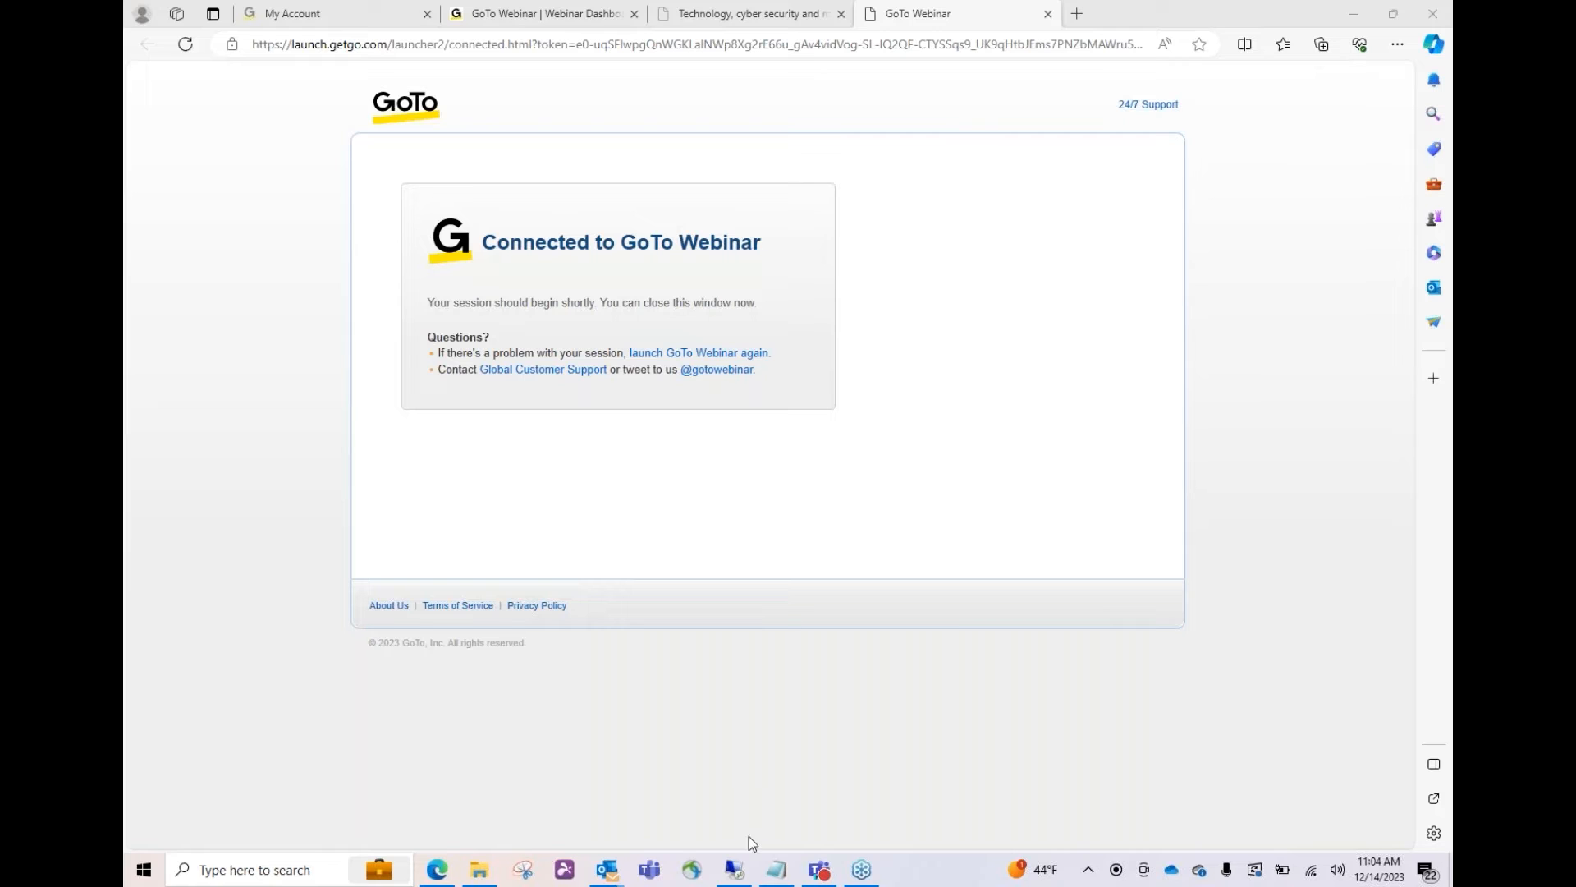
{"action": "left_click", "coordinate": [739, 869]}
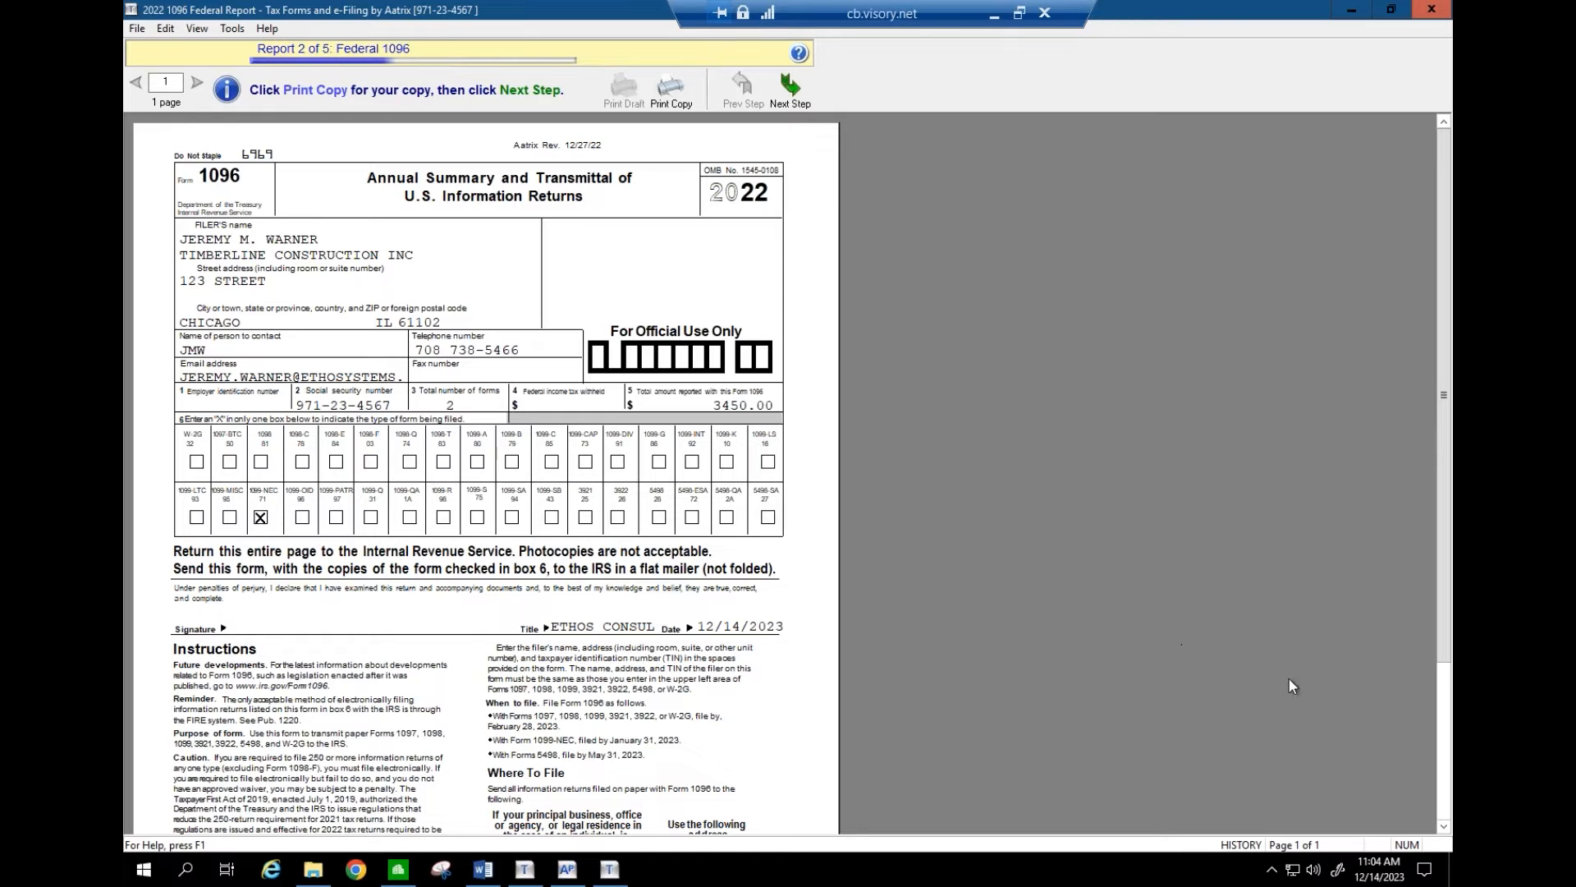
{"action": "scroll", "coordinate": [1443, 782], "scroll_direction": "down", "scroll_amount": 2}
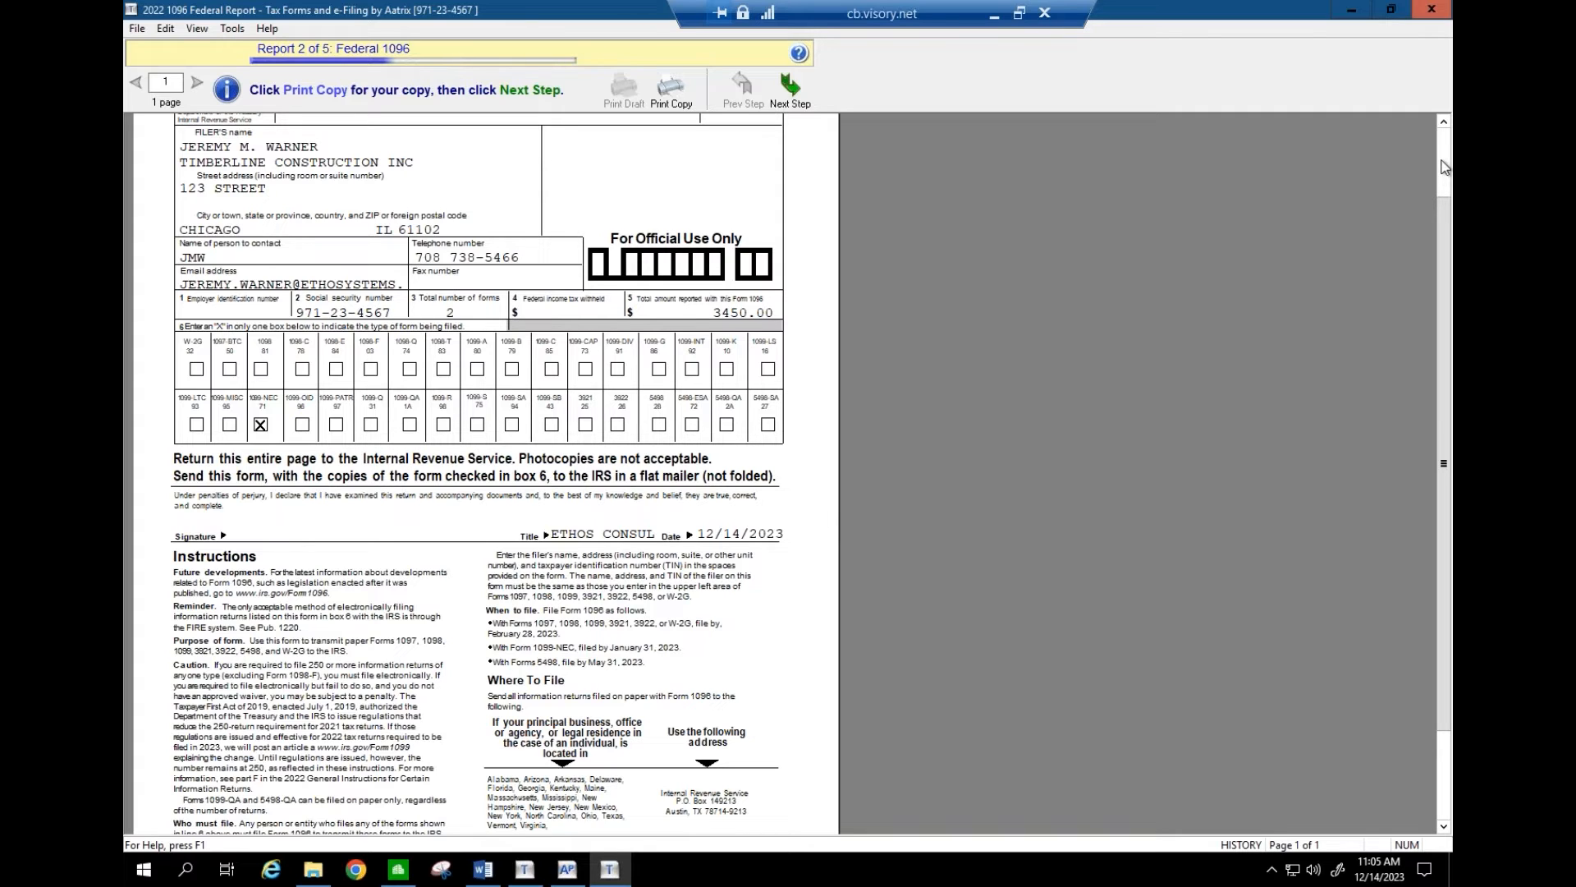
{"action": "left_click", "coordinate": [1445, 168]}
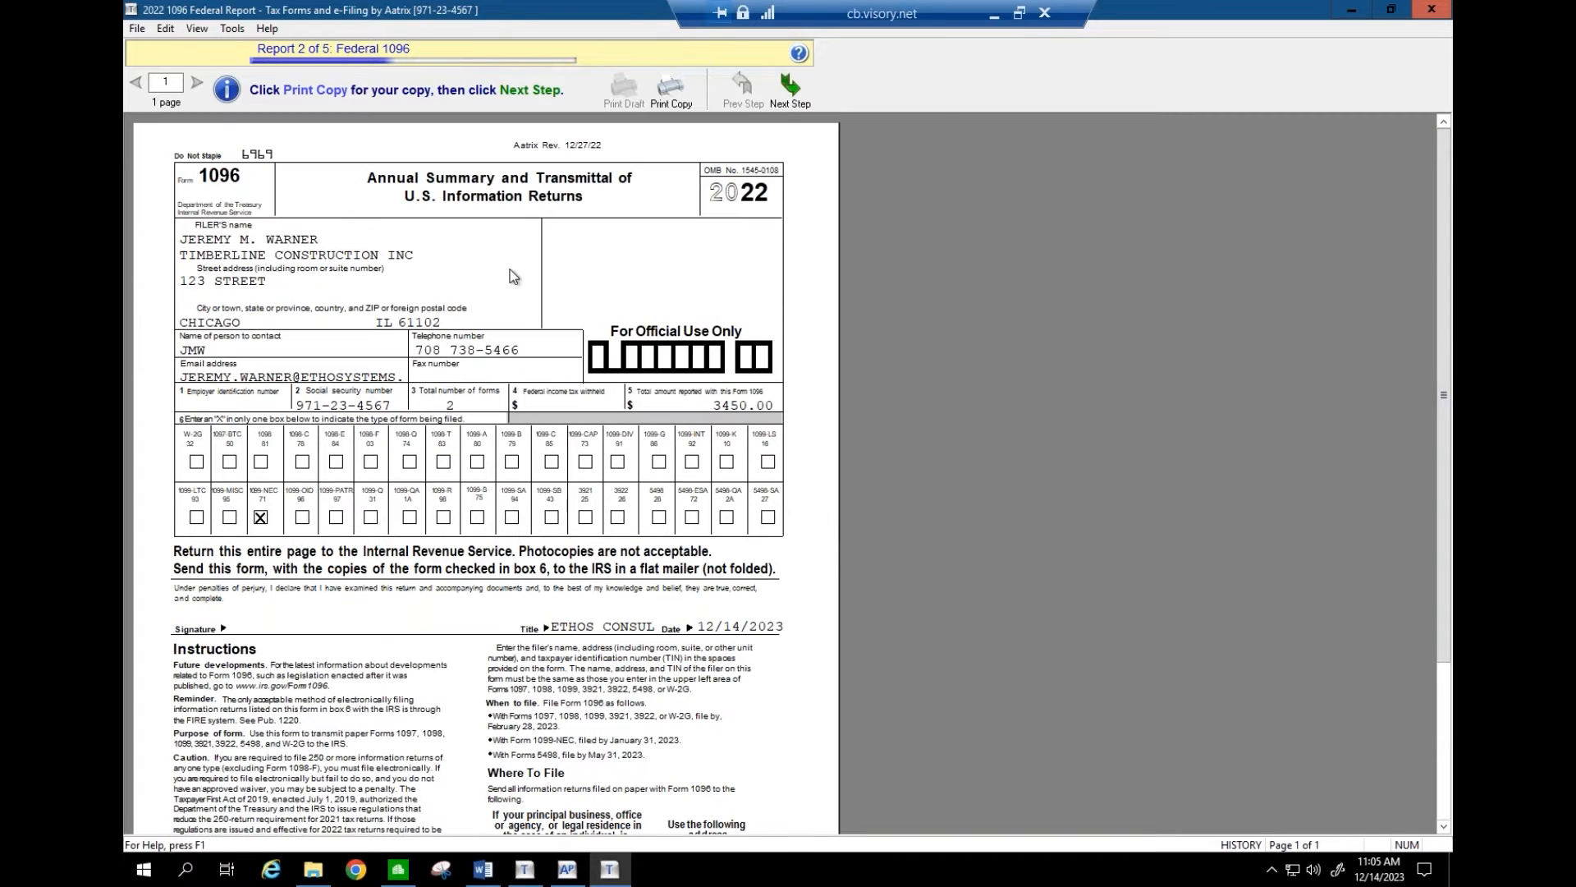
{"action": "left_click", "coordinate": [661, 96]}
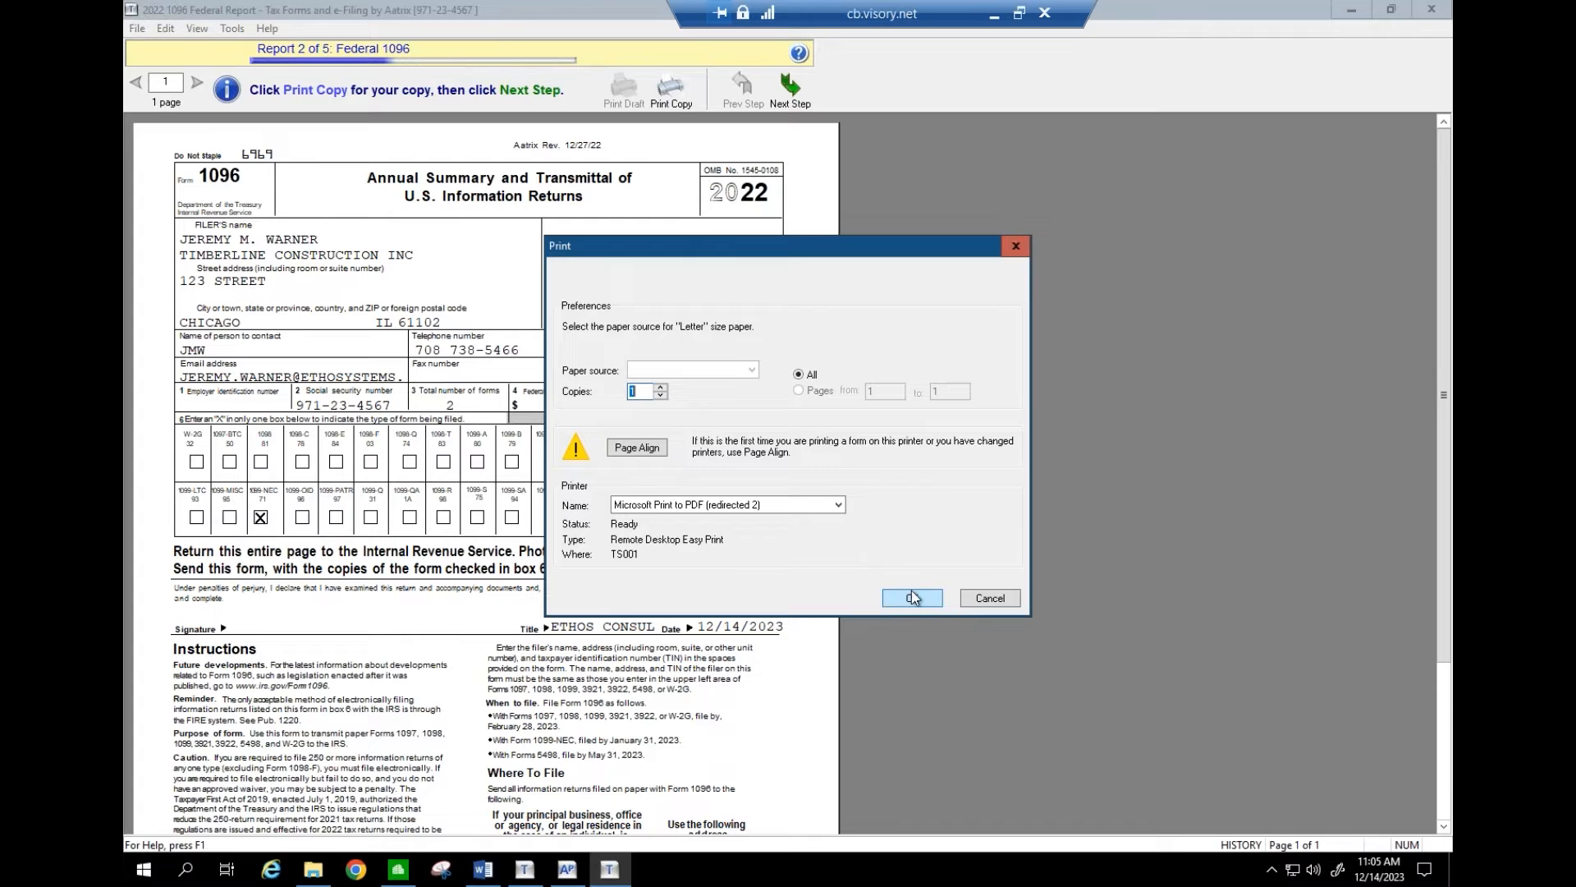
{"action": "left_click", "coordinate": [976, 604]}
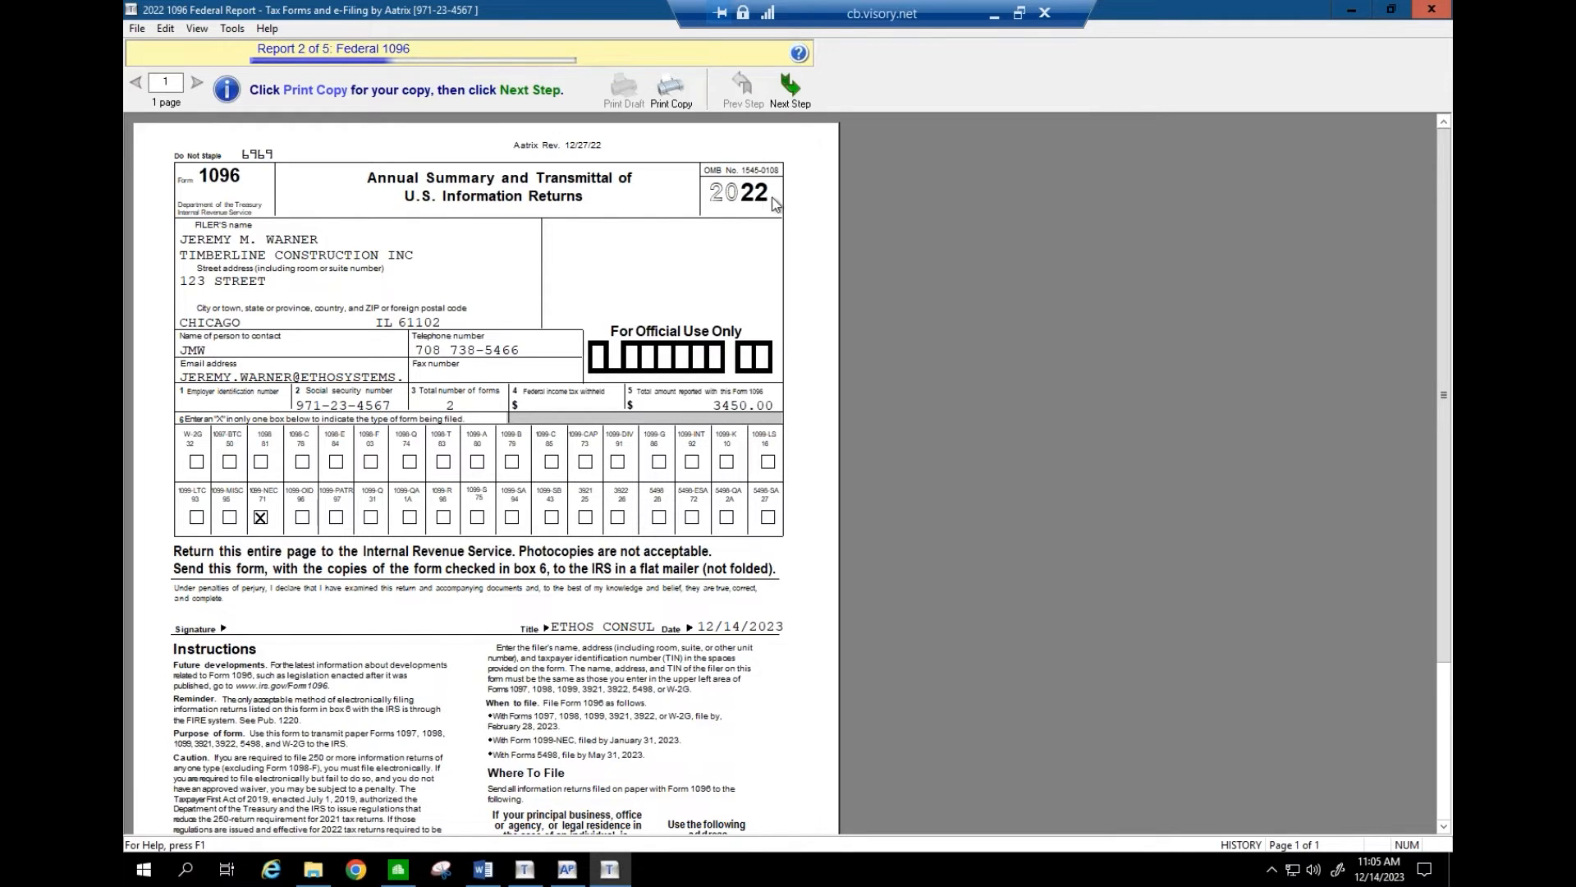
{"action": "left_click", "coordinate": [786, 98]}
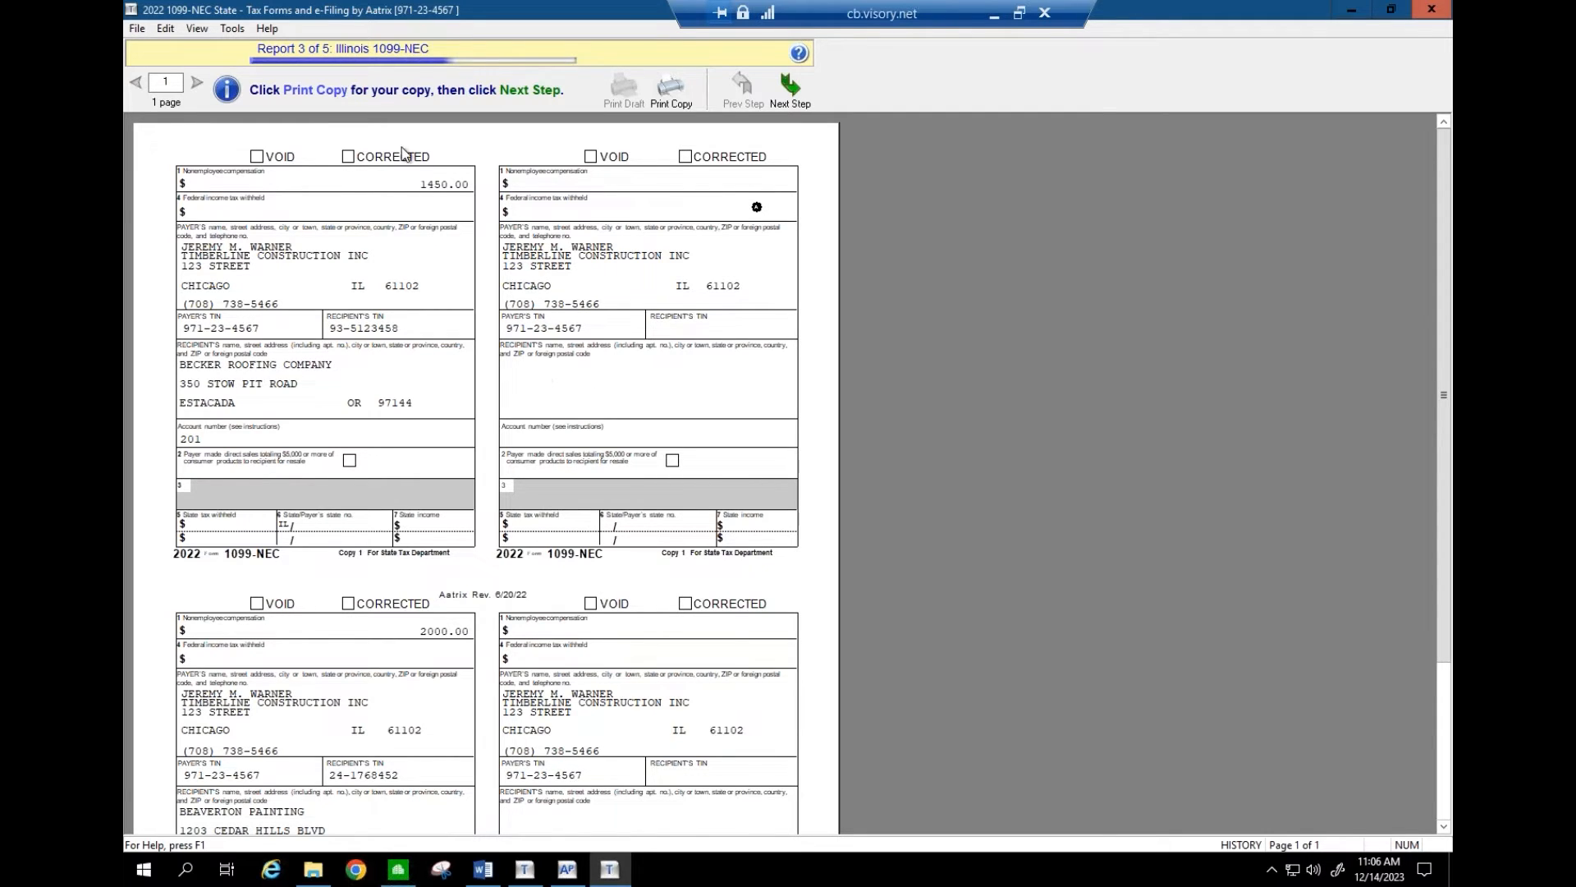
- Skip printing the Illinois 1099-NEC copies and advance to the IL 1096 state form
{"action": "left_click", "coordinate": [811, 90]}
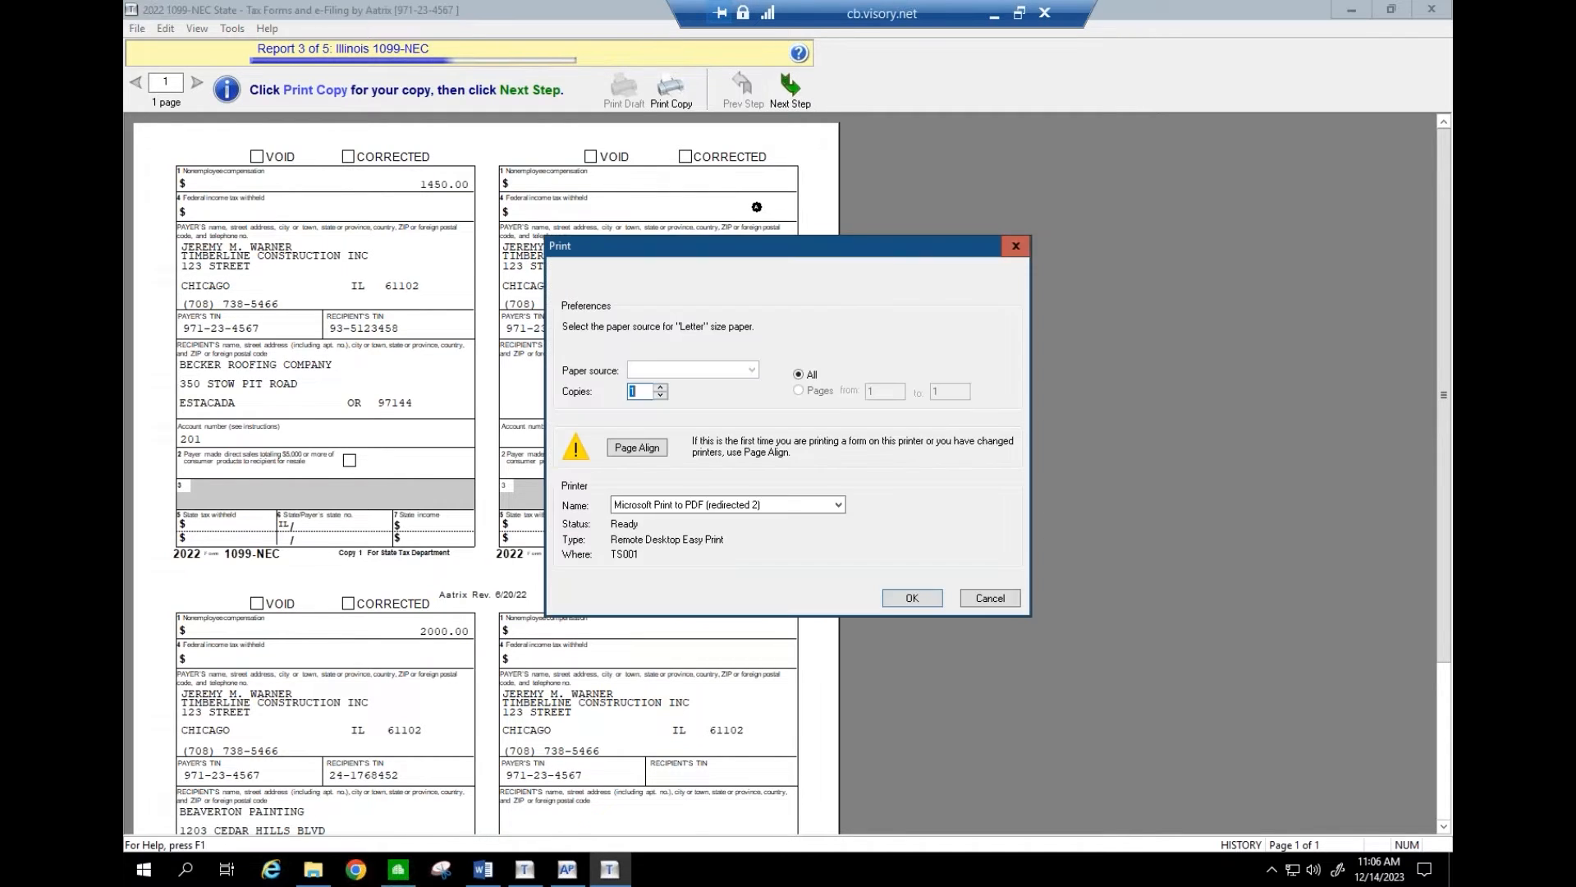
{"action": "left_click", "coordinate": [990, 598]}
{"action": "left_click", "coordinate": [793, 91]}
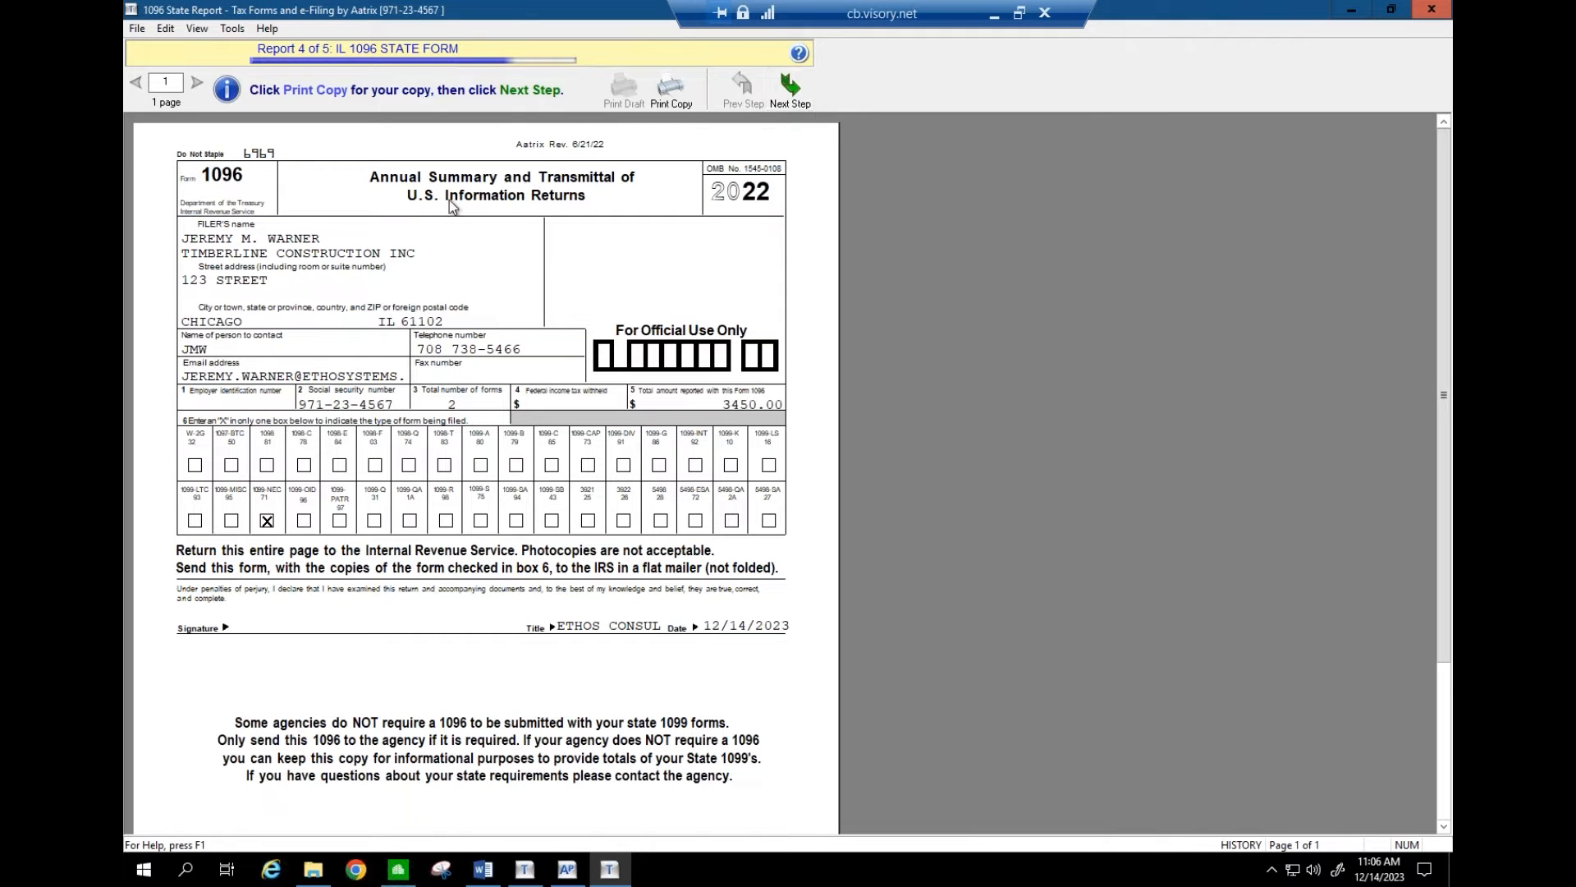
- Cancel printing the IL 1096 to move on to the Payer 1099-NEC report
{"action": "left_click", "coordinate": [790, 102]}
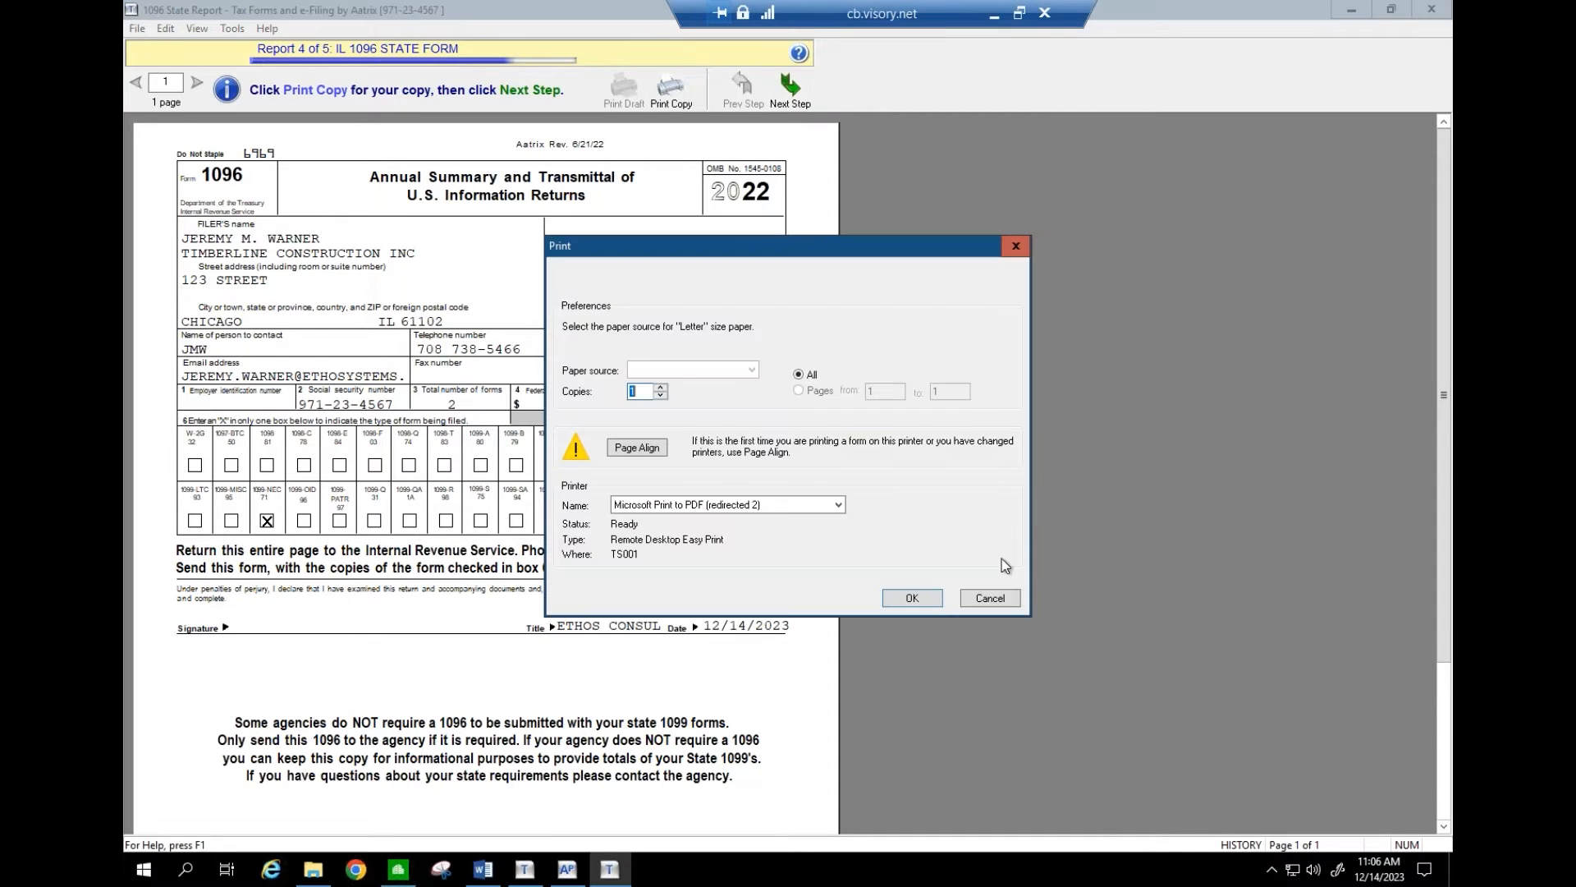
{"action": "left_click", "coordinate": [991, 598]}
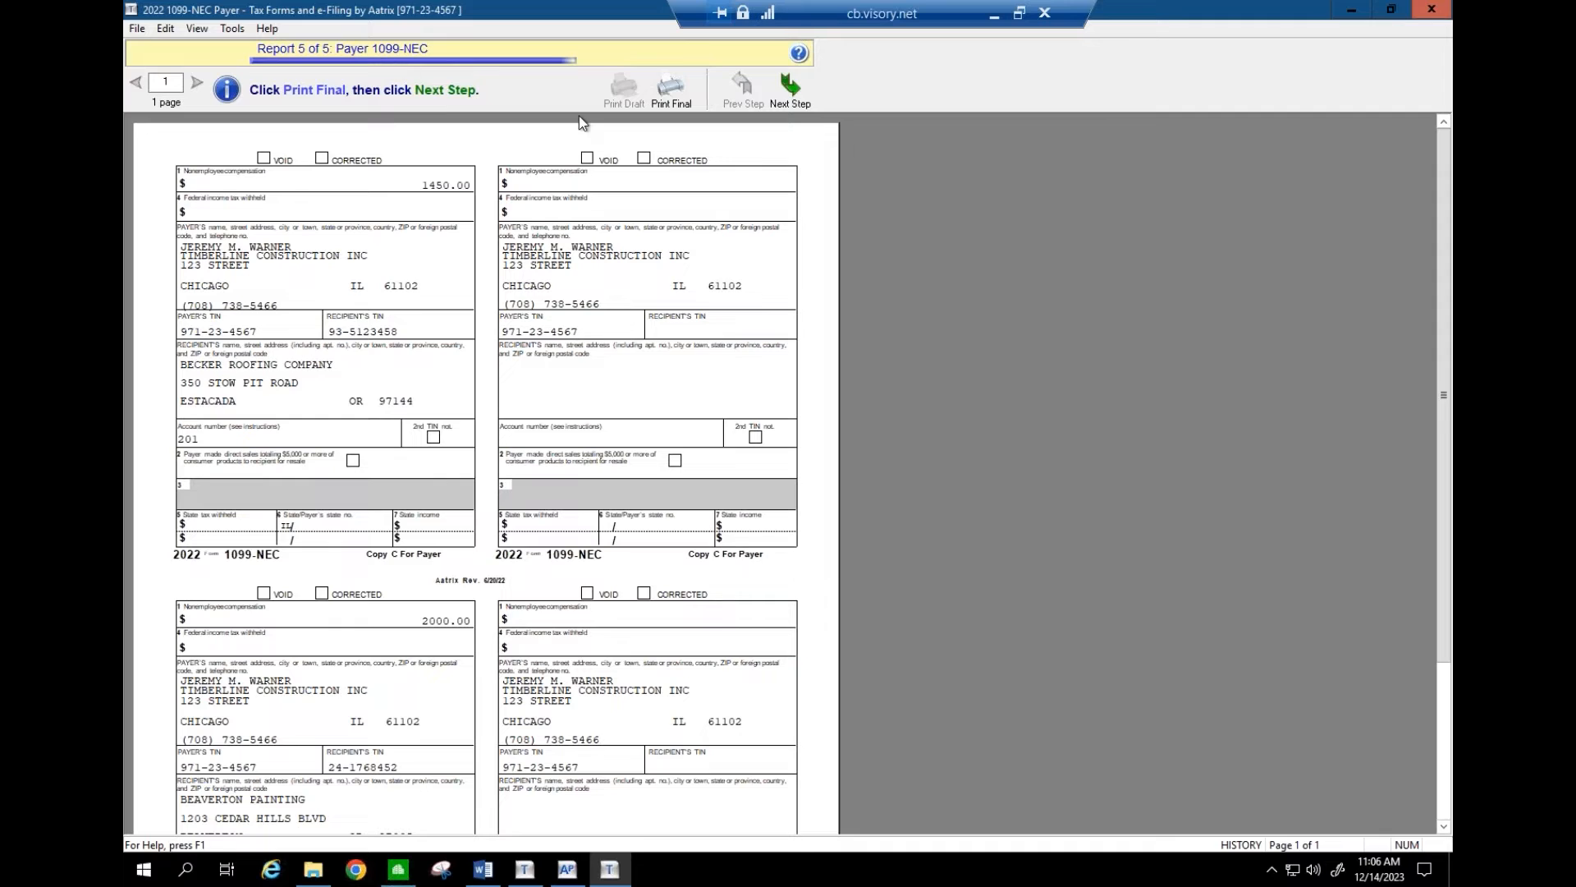
- Finish the Payer 1099-NEC report, answering No to printing it
{"action": "left_click", "coordinate": [790, 87]}
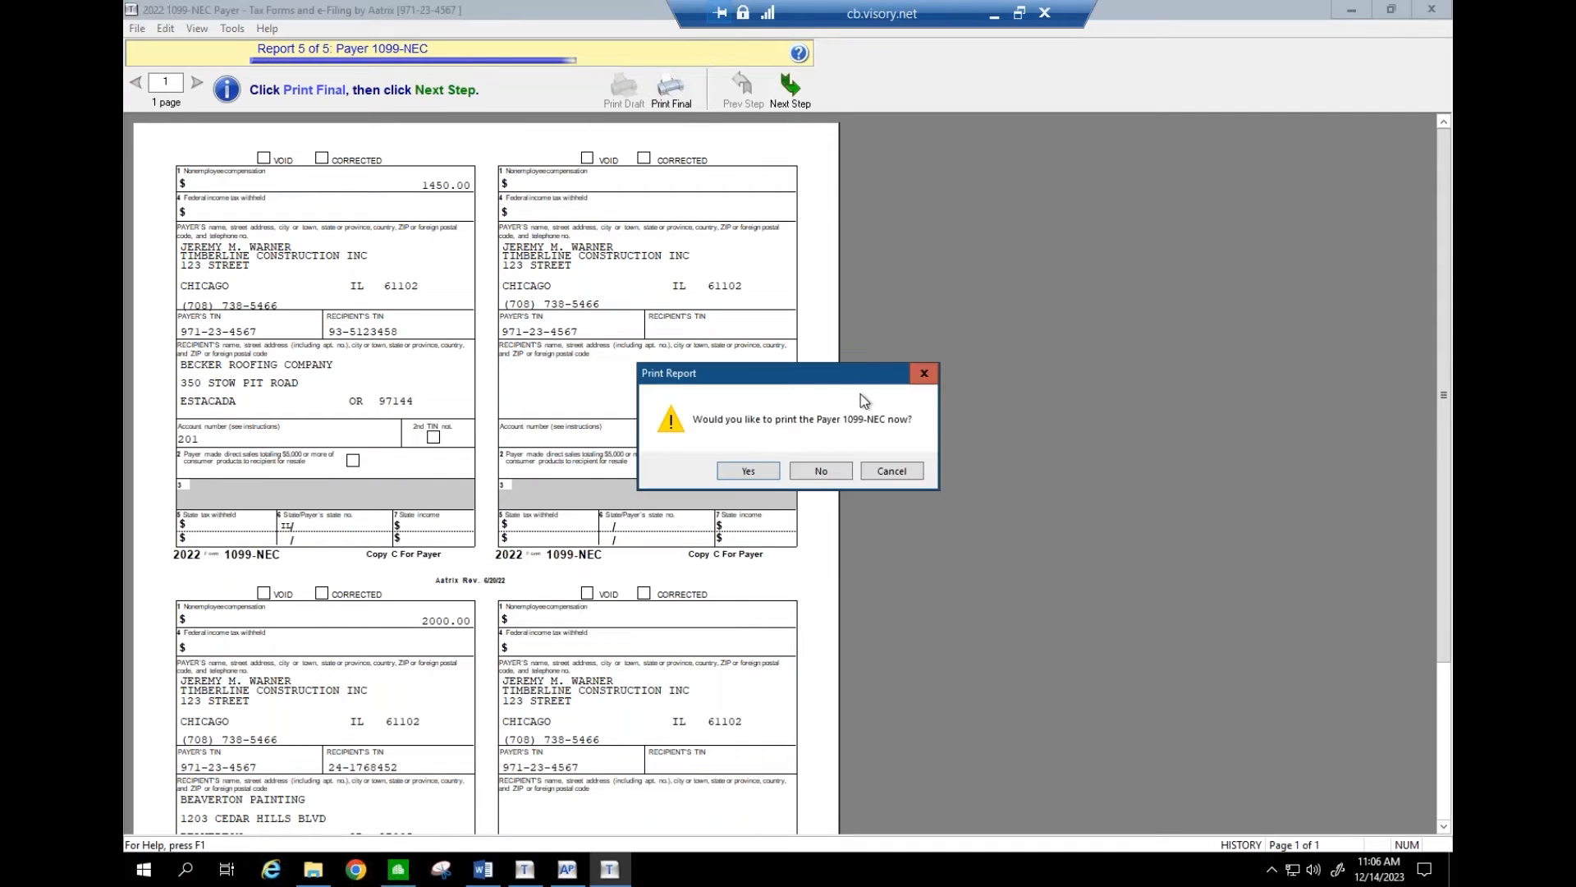
{"action": "left_click", "coordinate": [822, 470]}
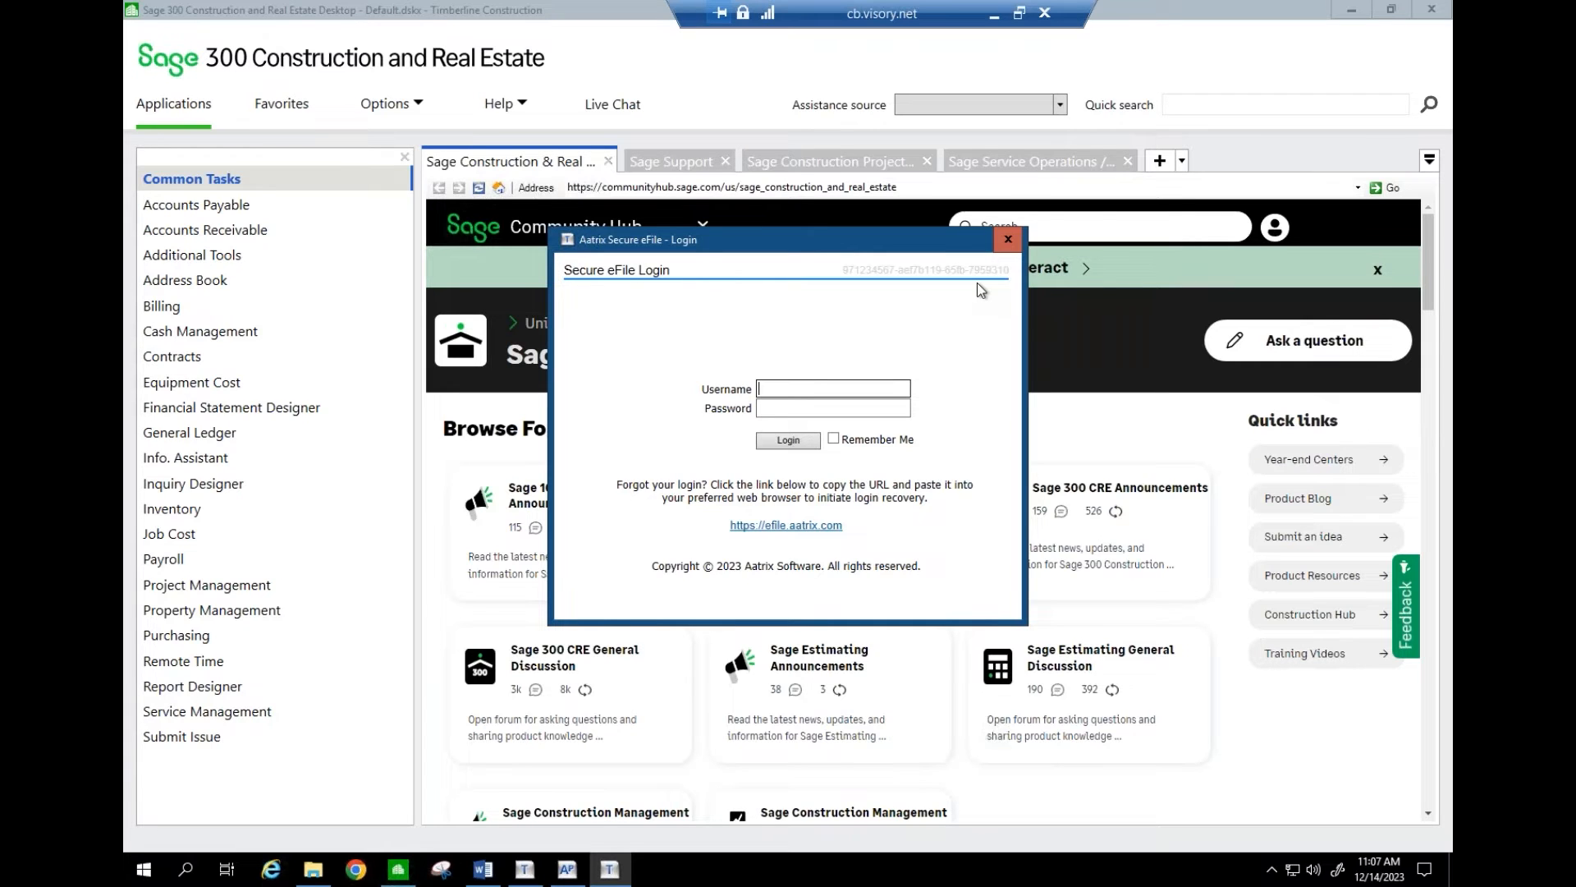
- Close the Secure eFile Login window without signing in
{"action": "left_click", "coordinate": [1007, 240]}
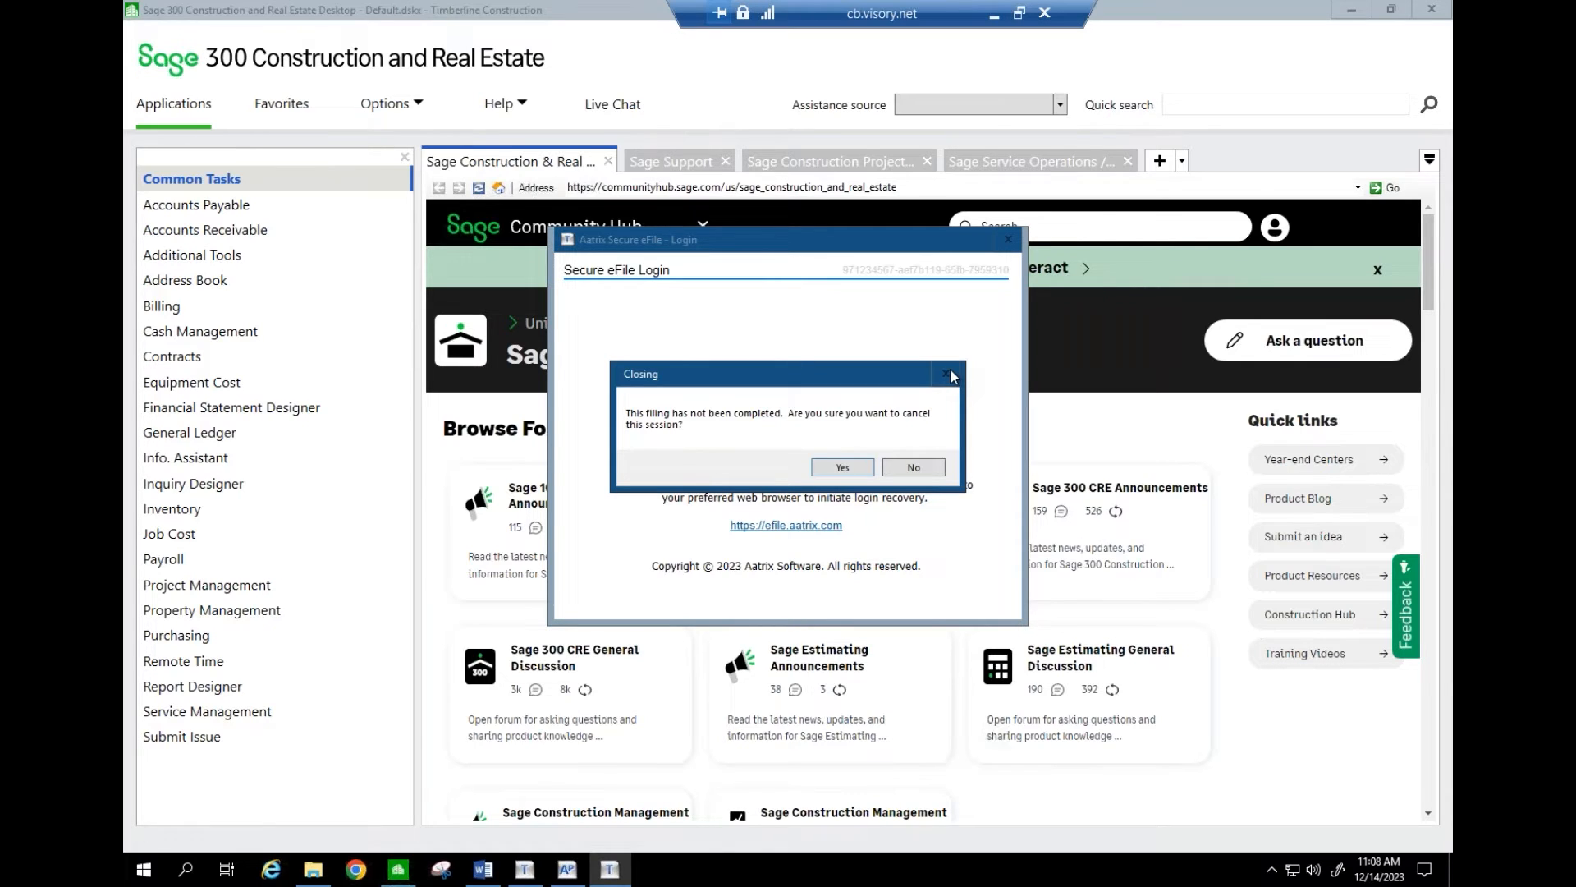
- Cancel the eFile session with Not Enrolled as the exit reason, declining to retry later
{"action": "left_click", "coordinate": [861, 470]}
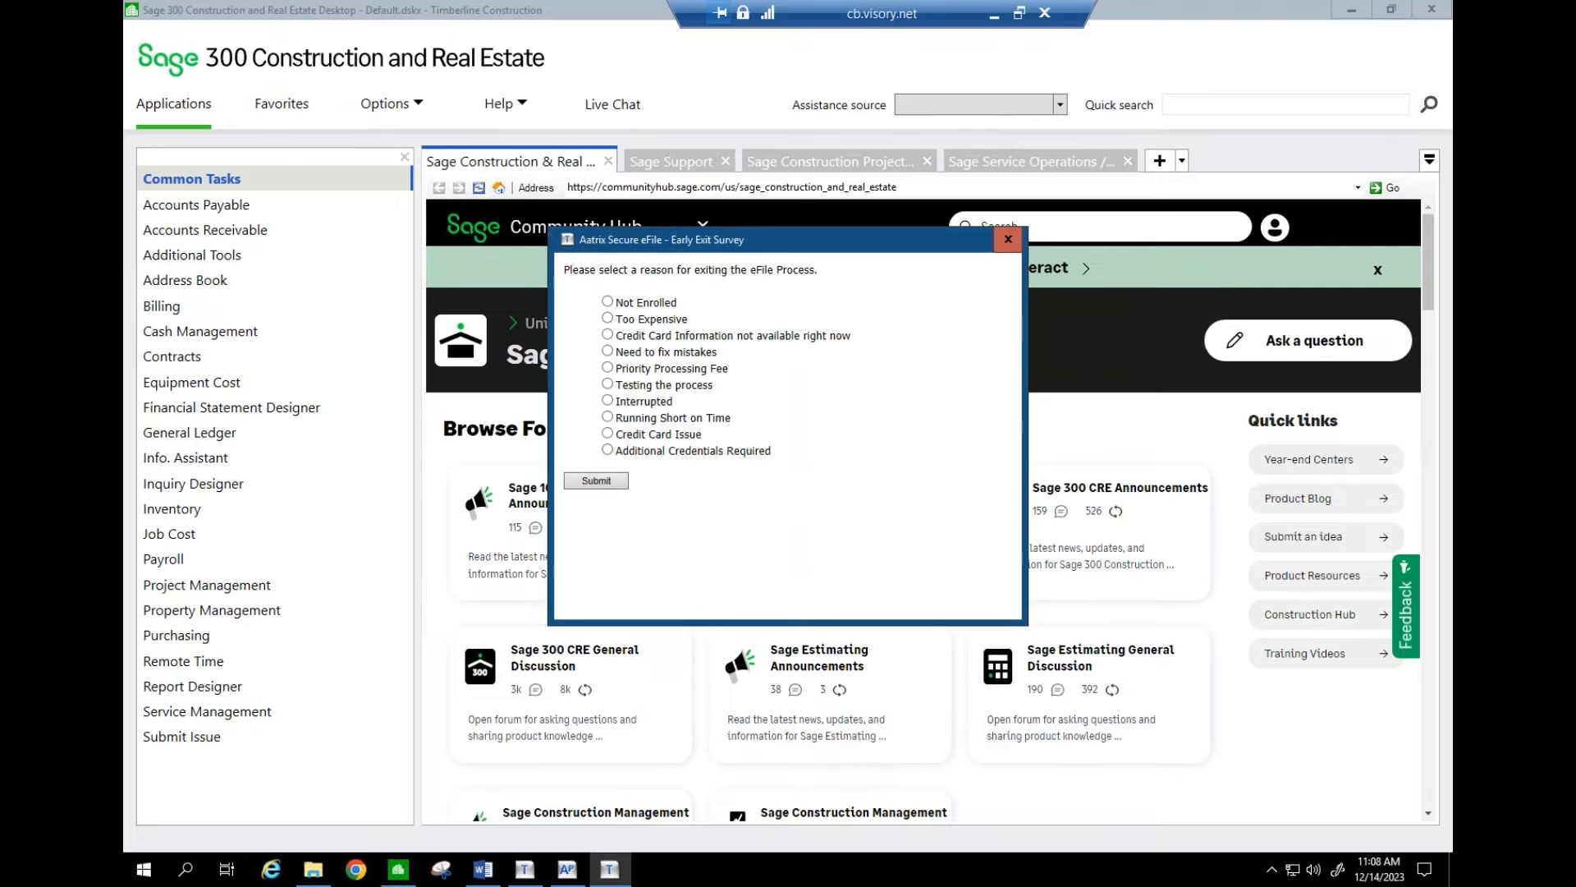
{"action": "left_click", "coordinate": [610, 303]}
{"action": "left_click", "coordinate": [606, 481]}
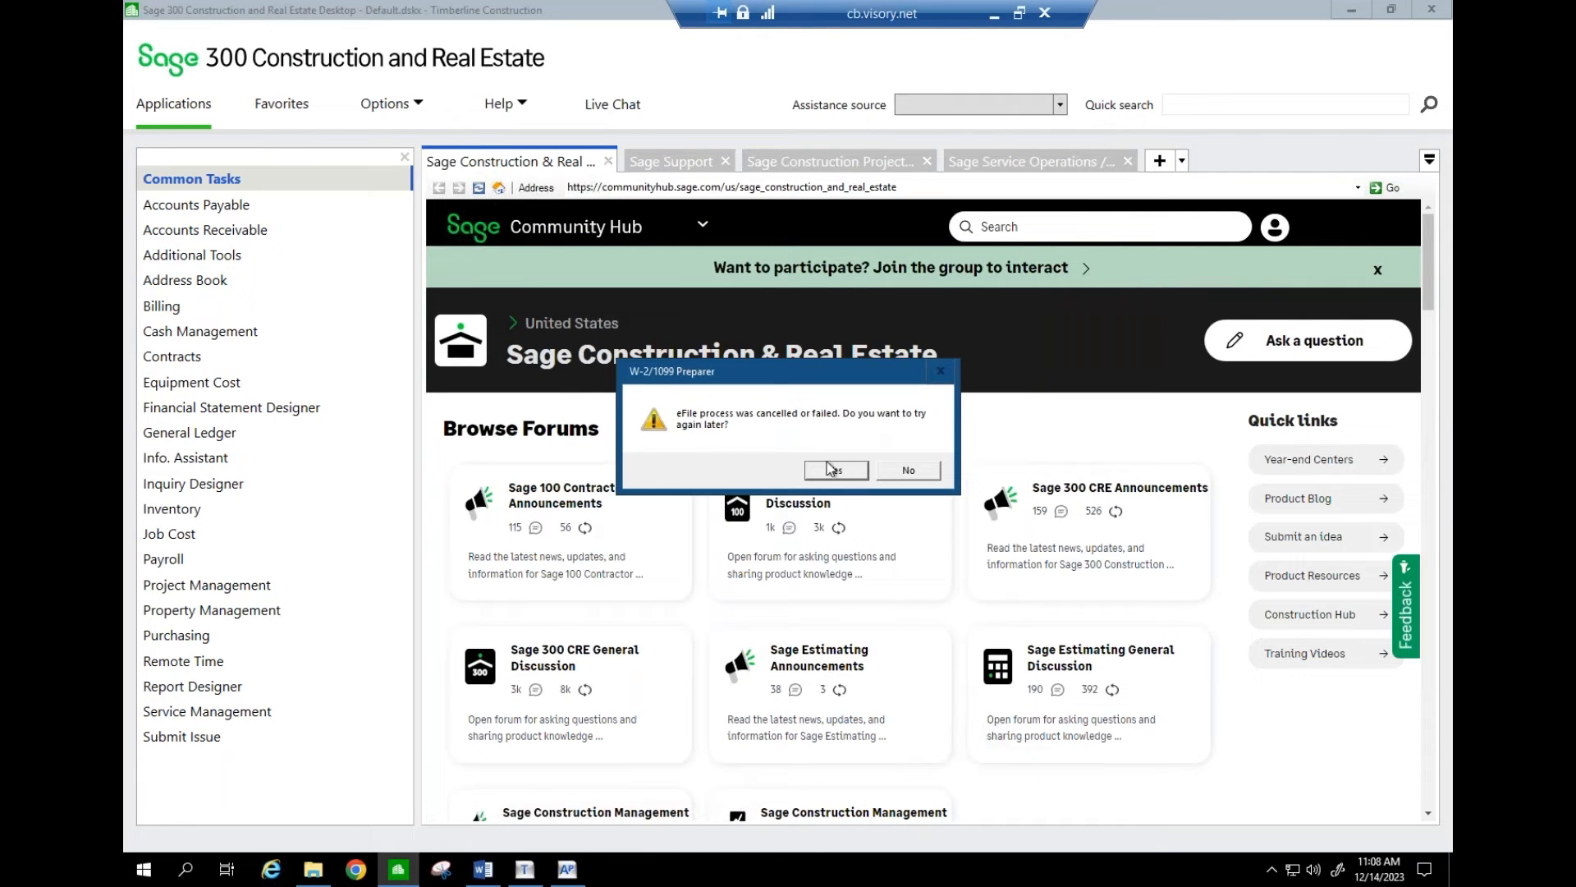
{"action": "left_click", "coordinate": [908, 470]}
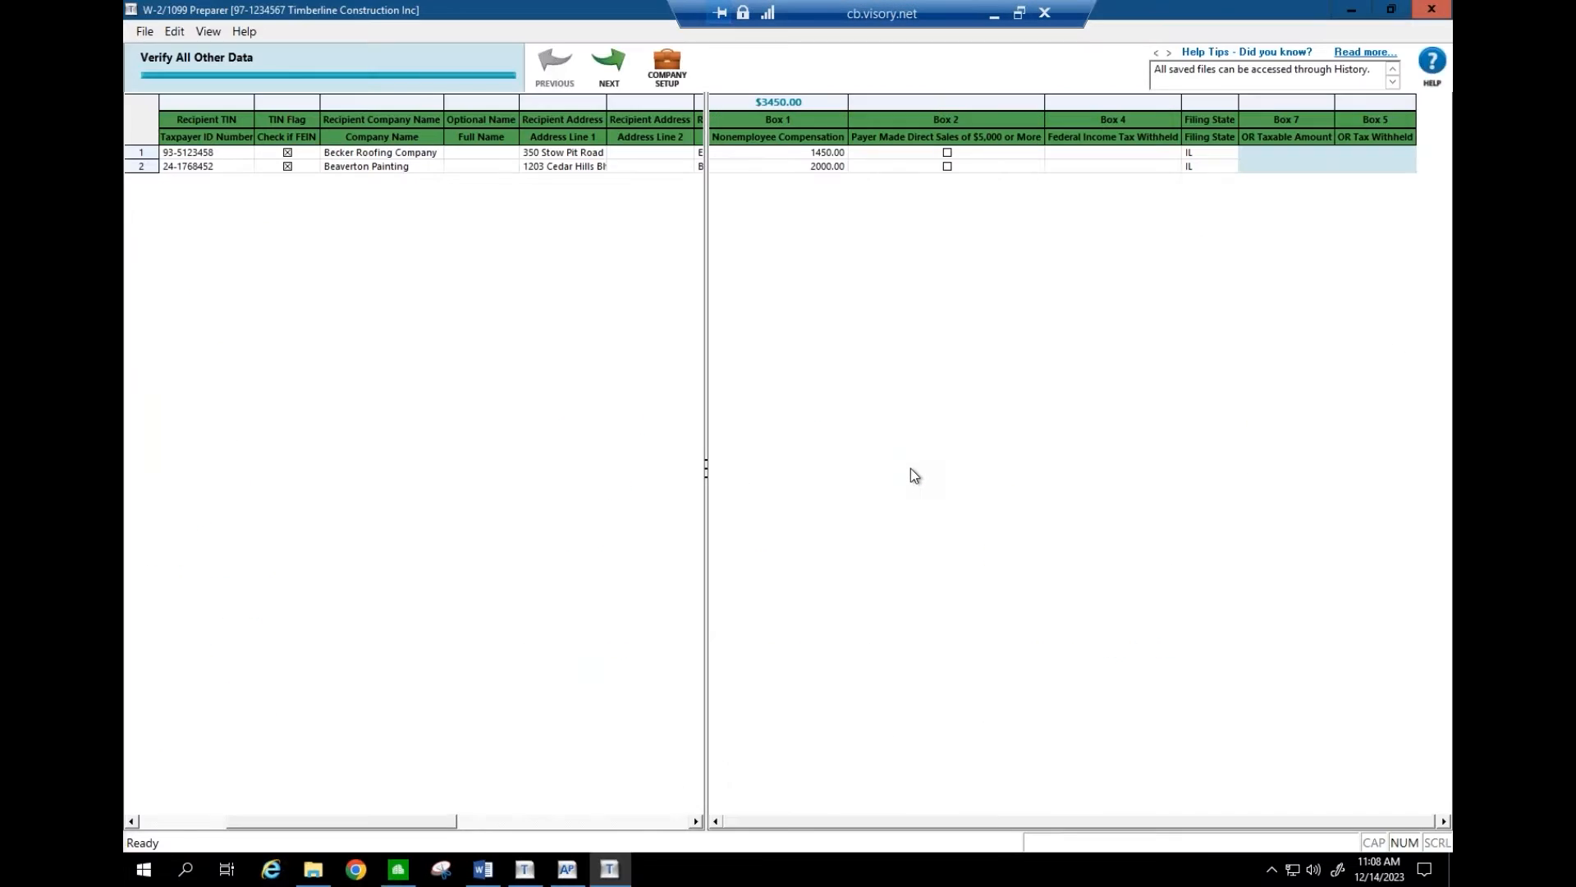
- Close the W-2/1099 Preparer without saving its data as work in progress
{"action": "left_click", "coordinate": [1432, 10]}
{"action": "left_click", "coordinate": [848, 482]}
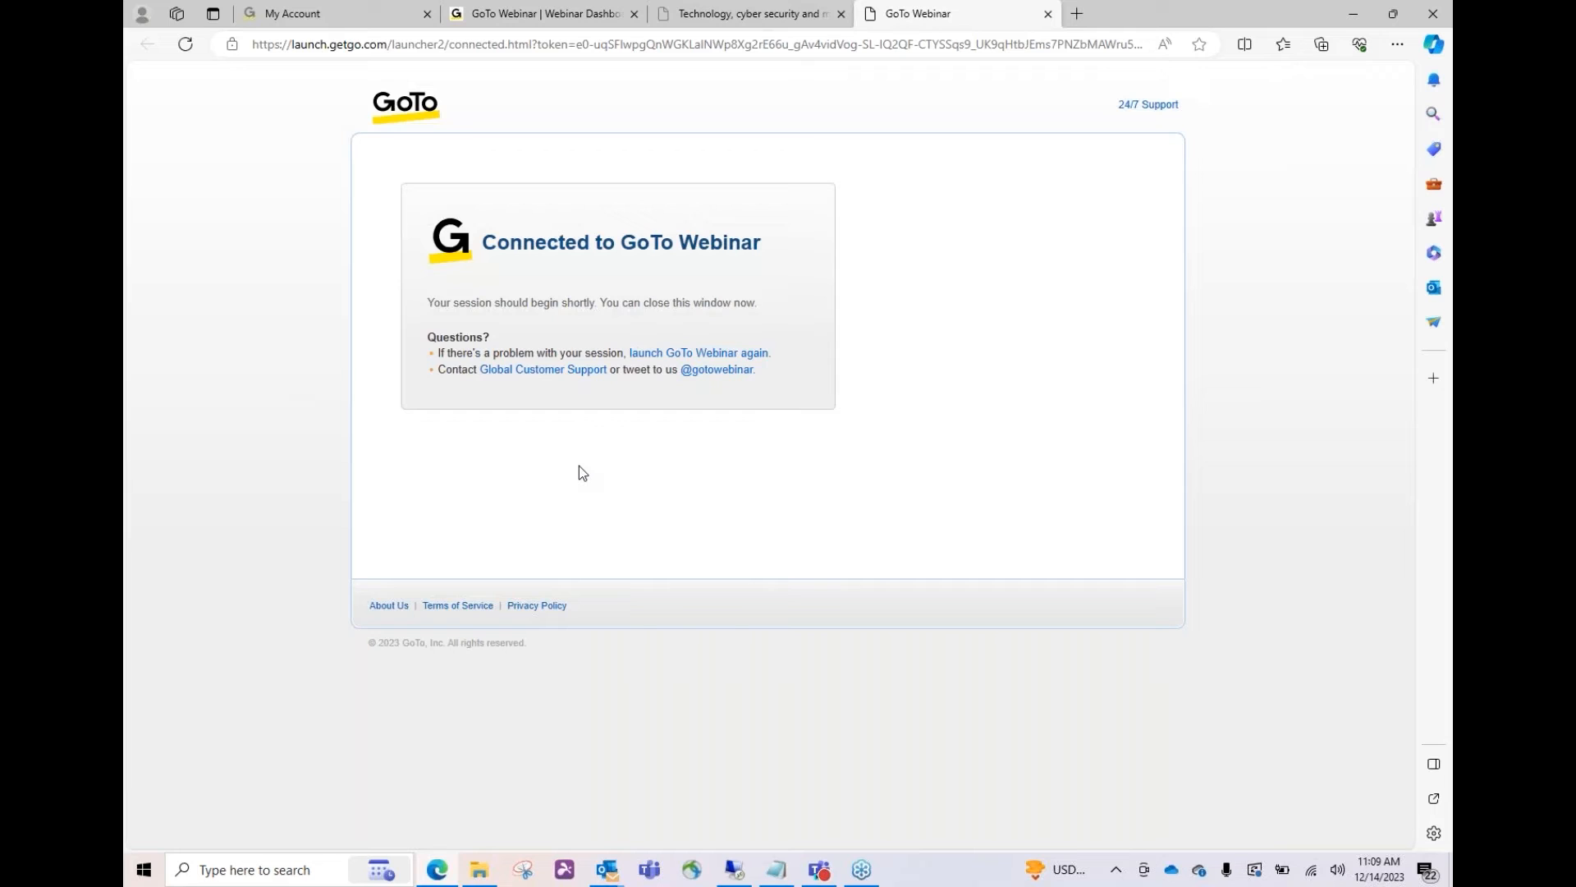
- Close the remote Accounts Payable window and bring up the Sage 300 2023 Year-End Class Agenda in Word
{"action": "left_click", "coordinate": [735, 872]}
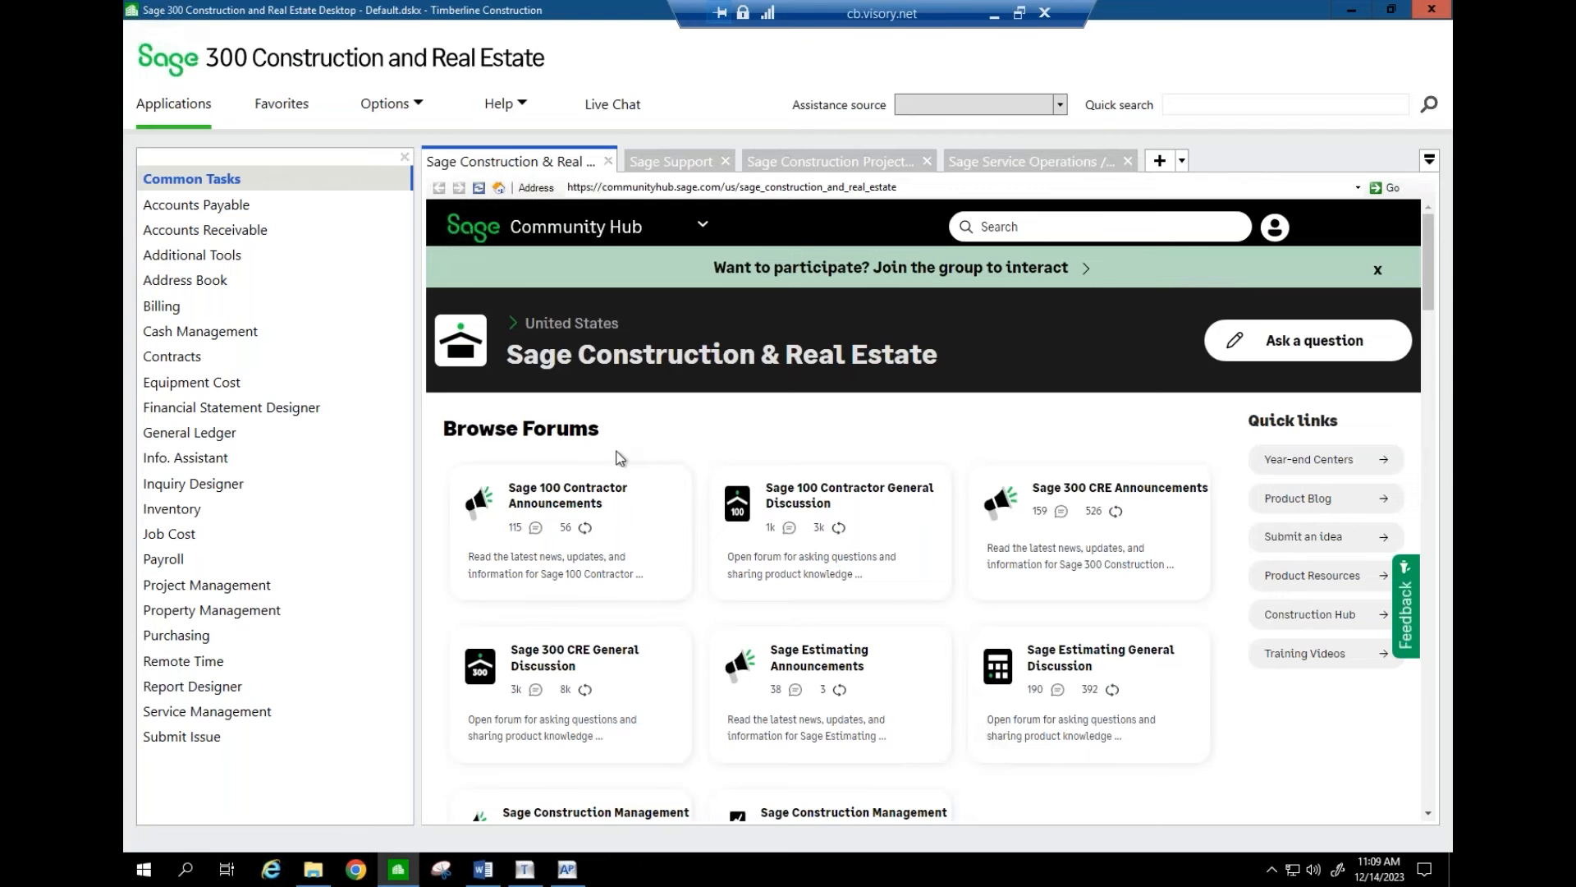
{"action": "left_click", "coordinate": [993, 13]}
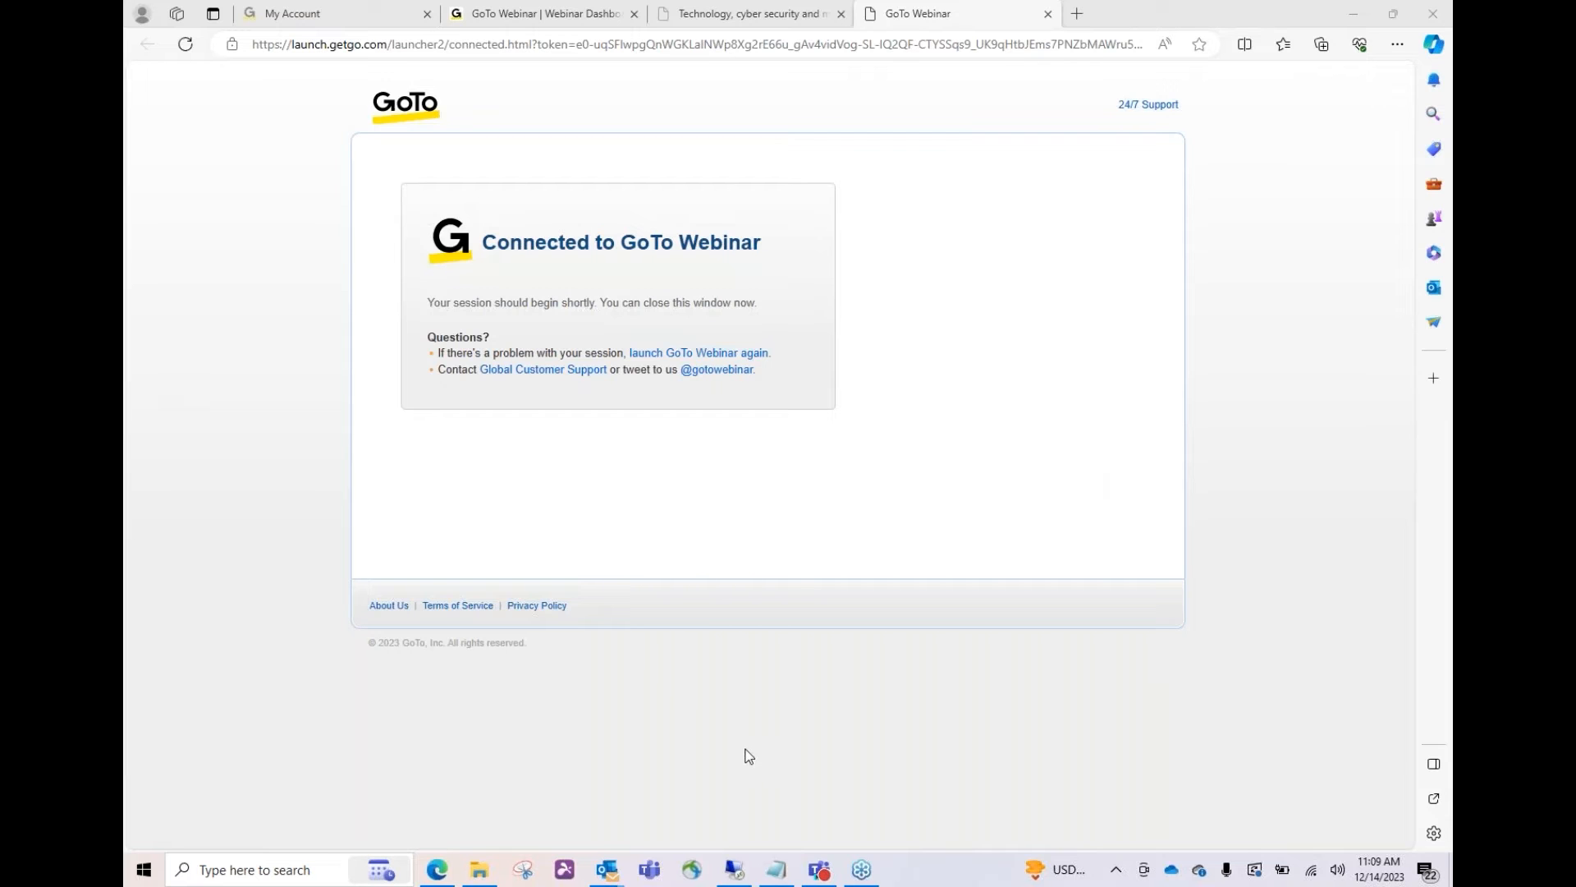
{"action": "left_click", "coordinate": [739, 855]}
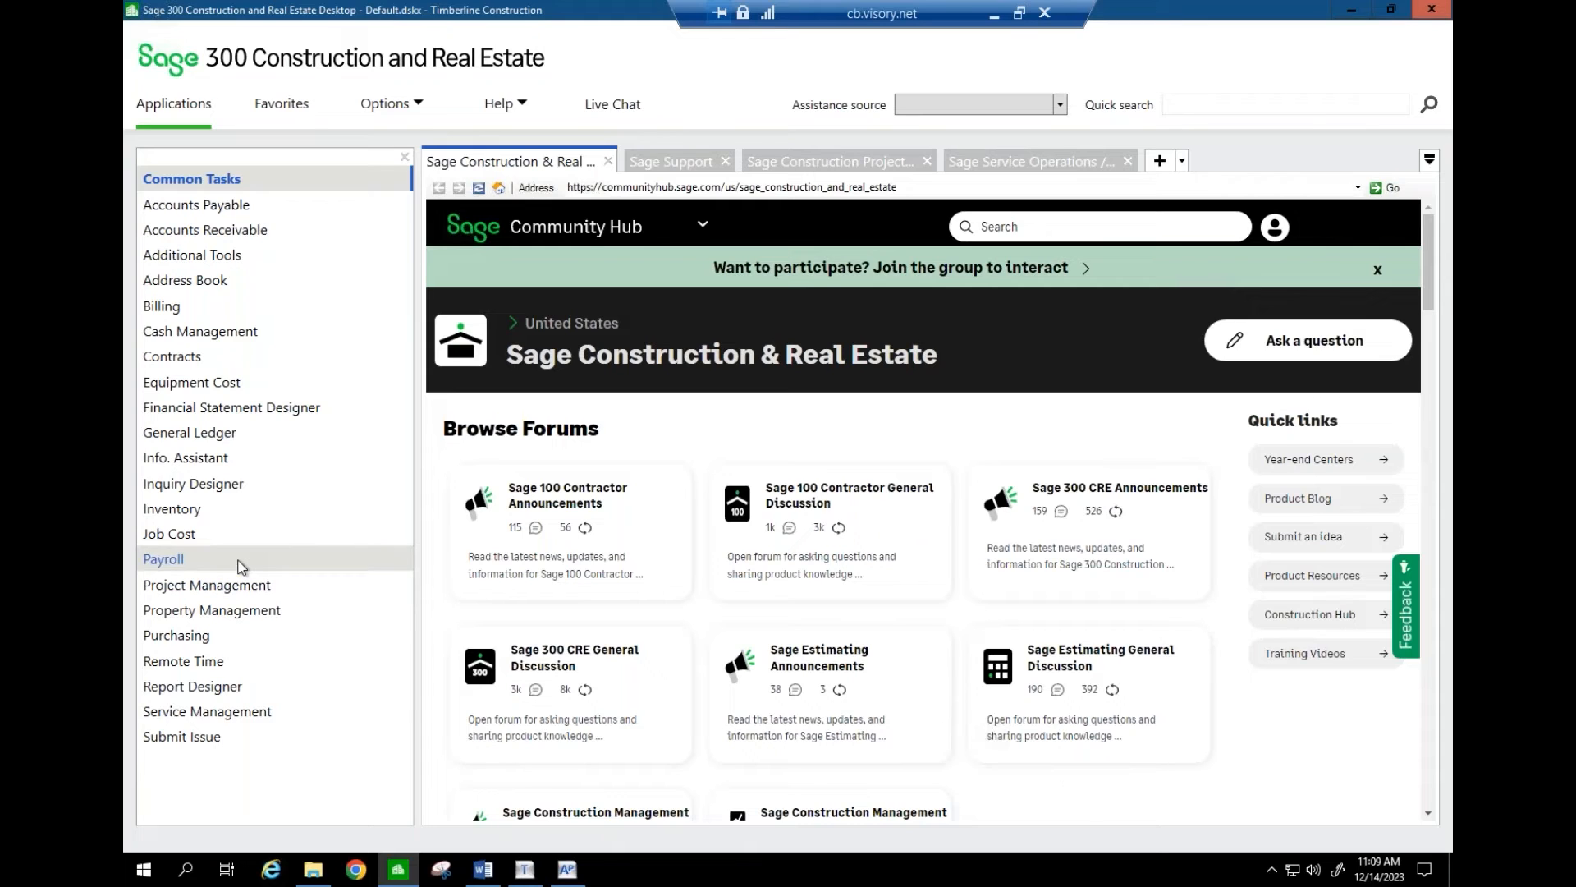
{"action": "left_click", "coordinate": [566, 868]}
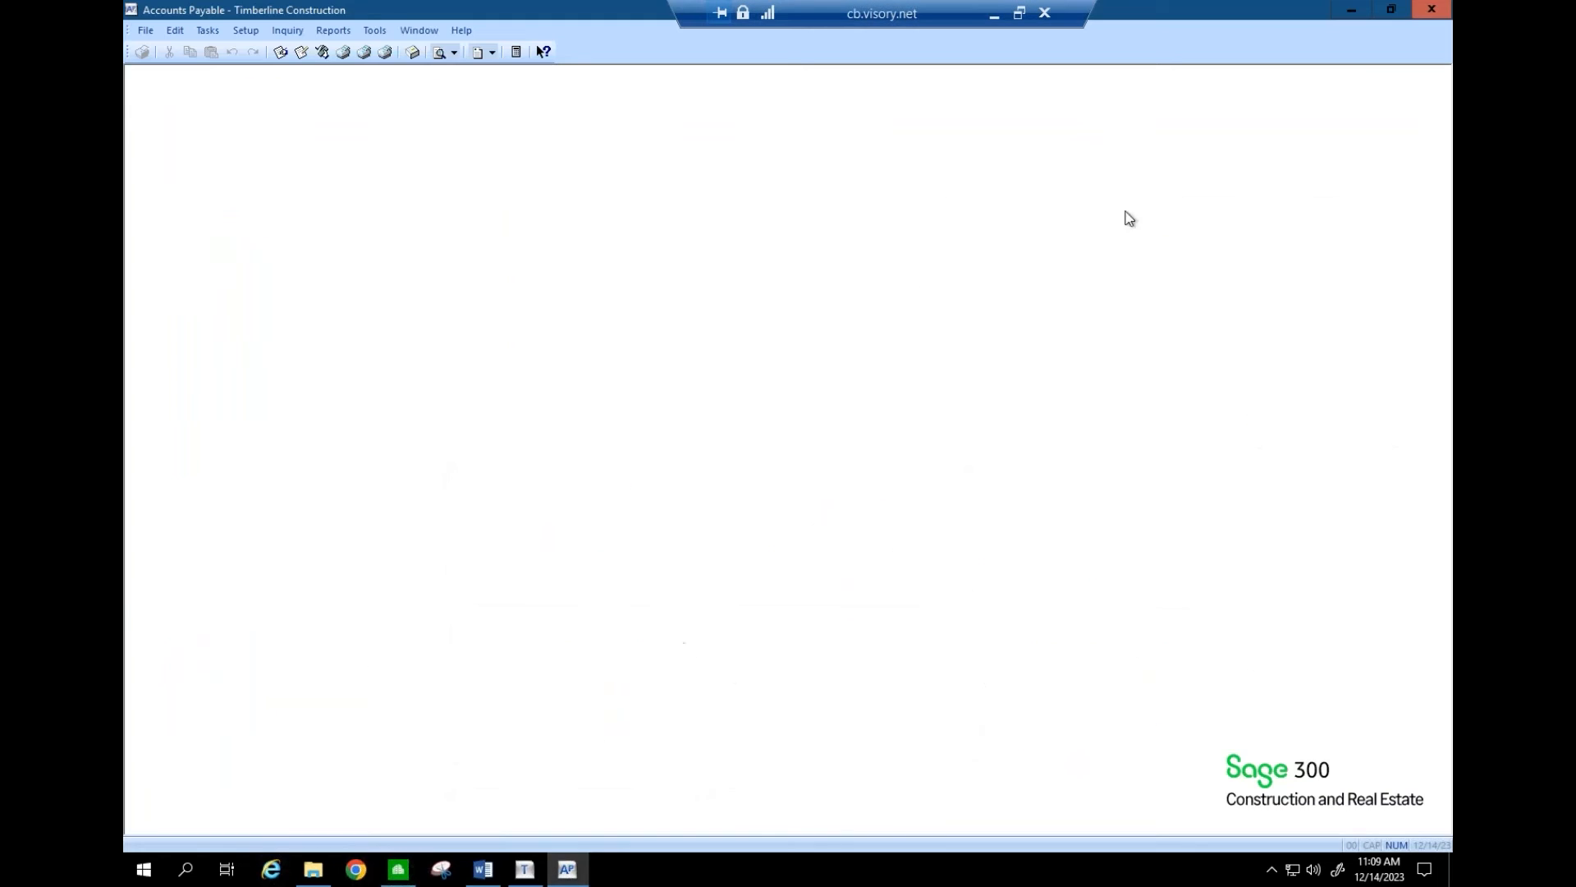
{"action": "left_click", "coordinate": [1431, 9]}
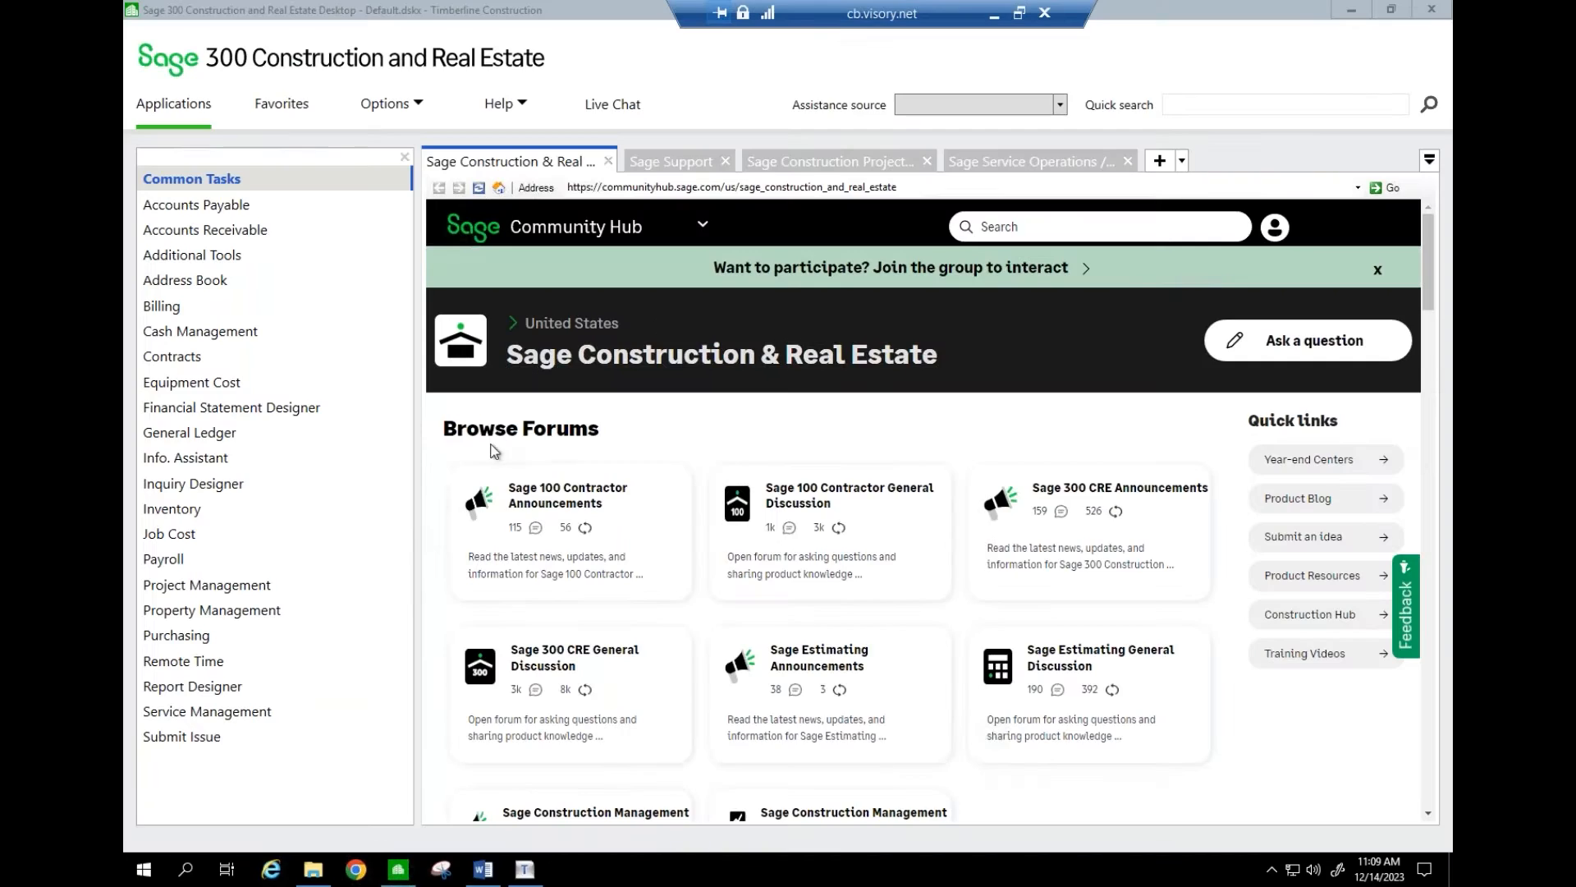
{"action": "mouse_move", "coordinate": [229, 564]}
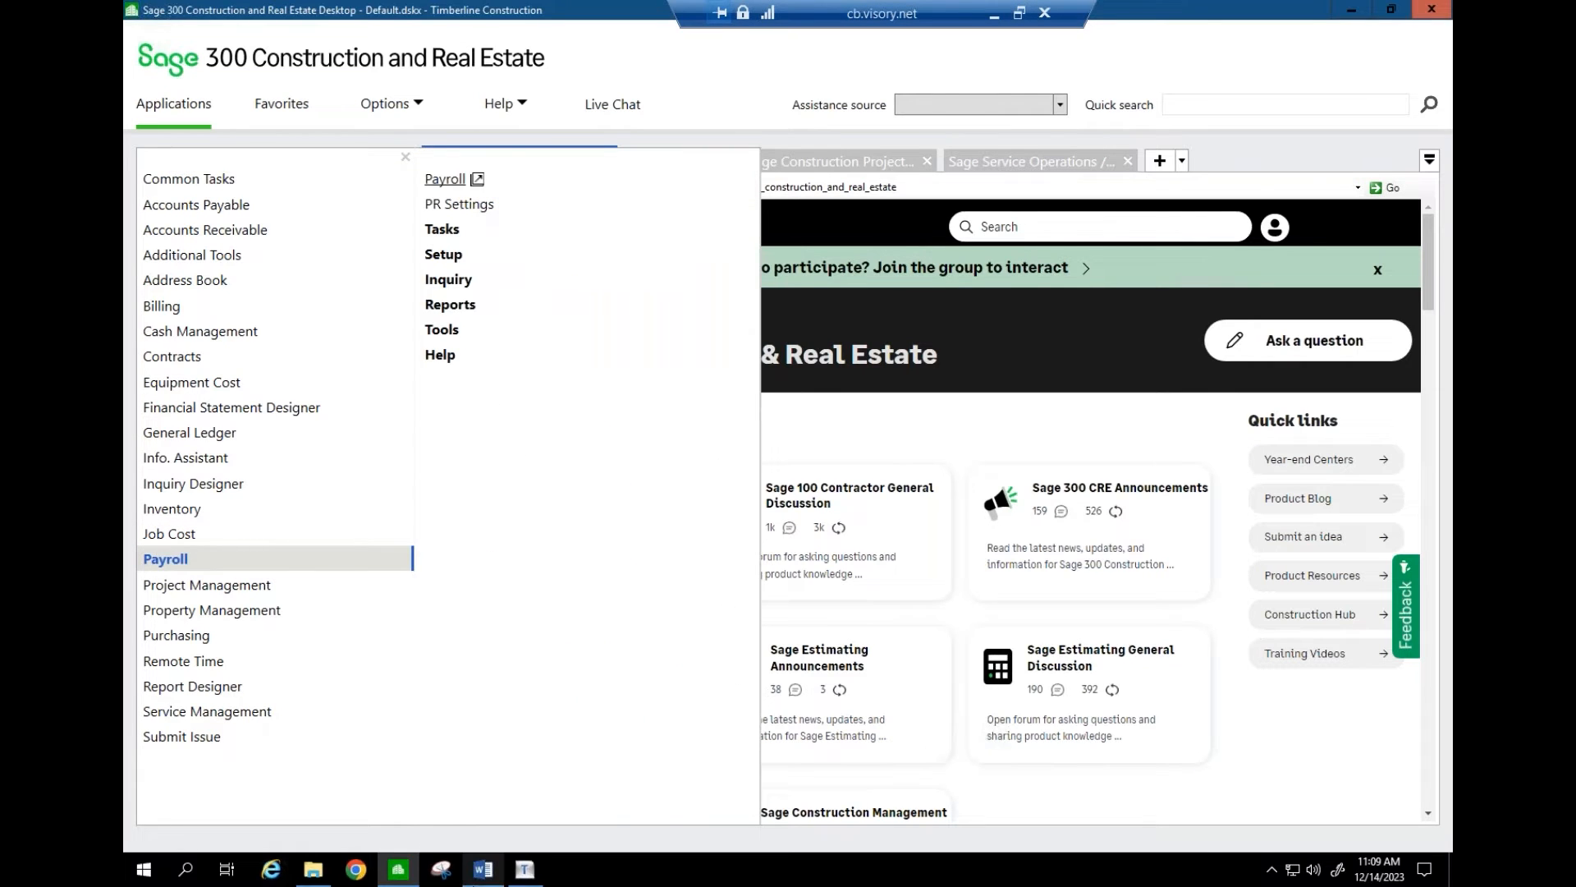
{"action": "left_click", "coordinate": [486, 875]}
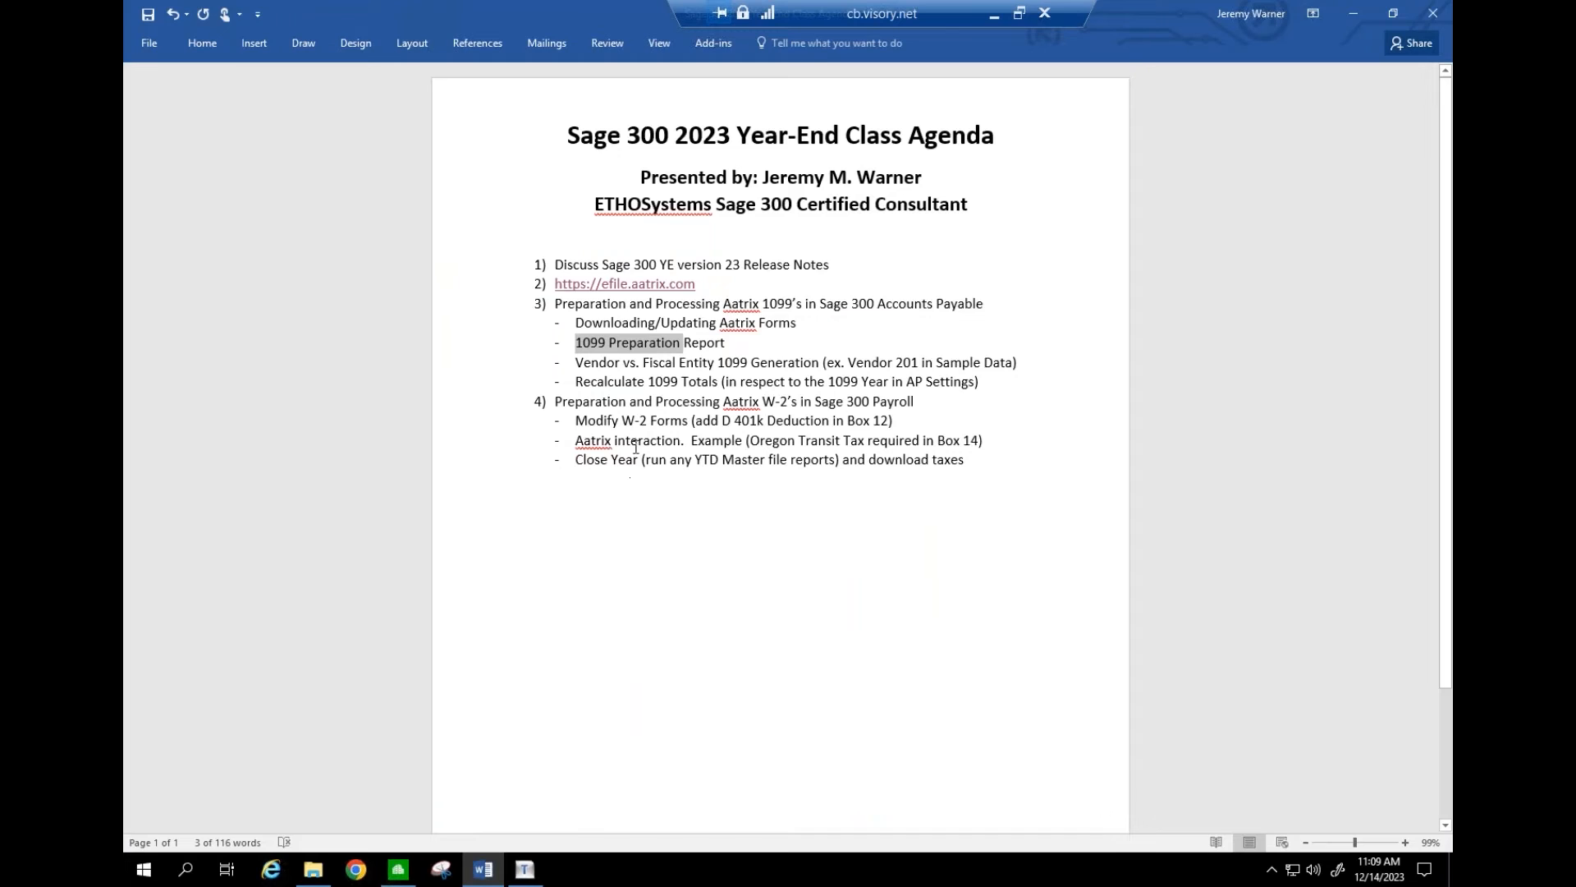
{"action": "left_click", "coordinate": [631, 420]}
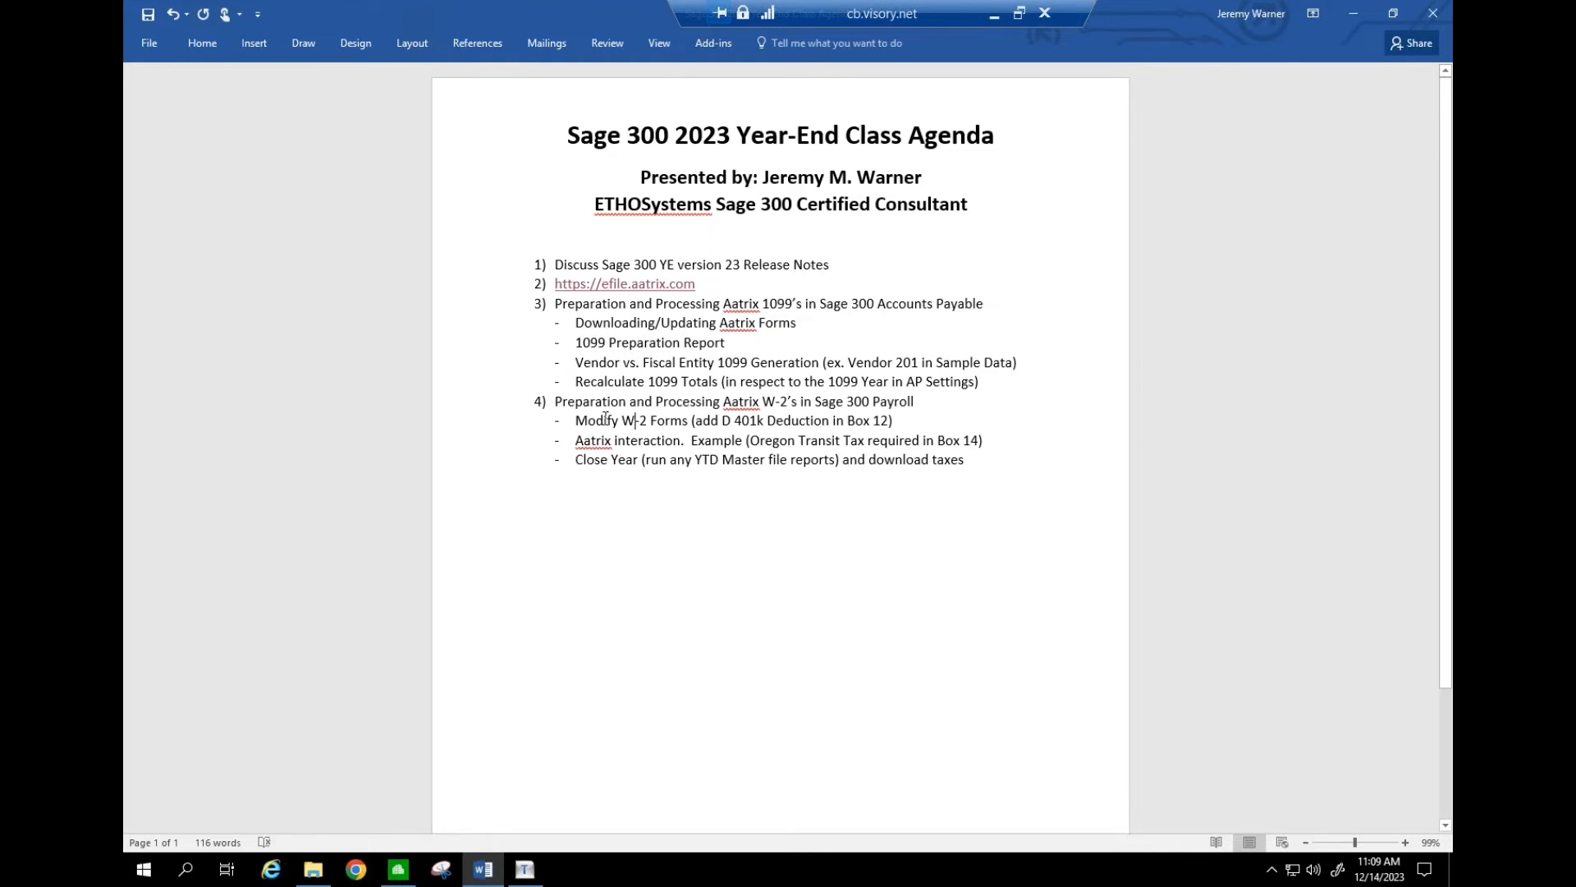
{"action": "left_click_drag", "start_coordinate": [605, 419], "coordinate": [779, 417]}
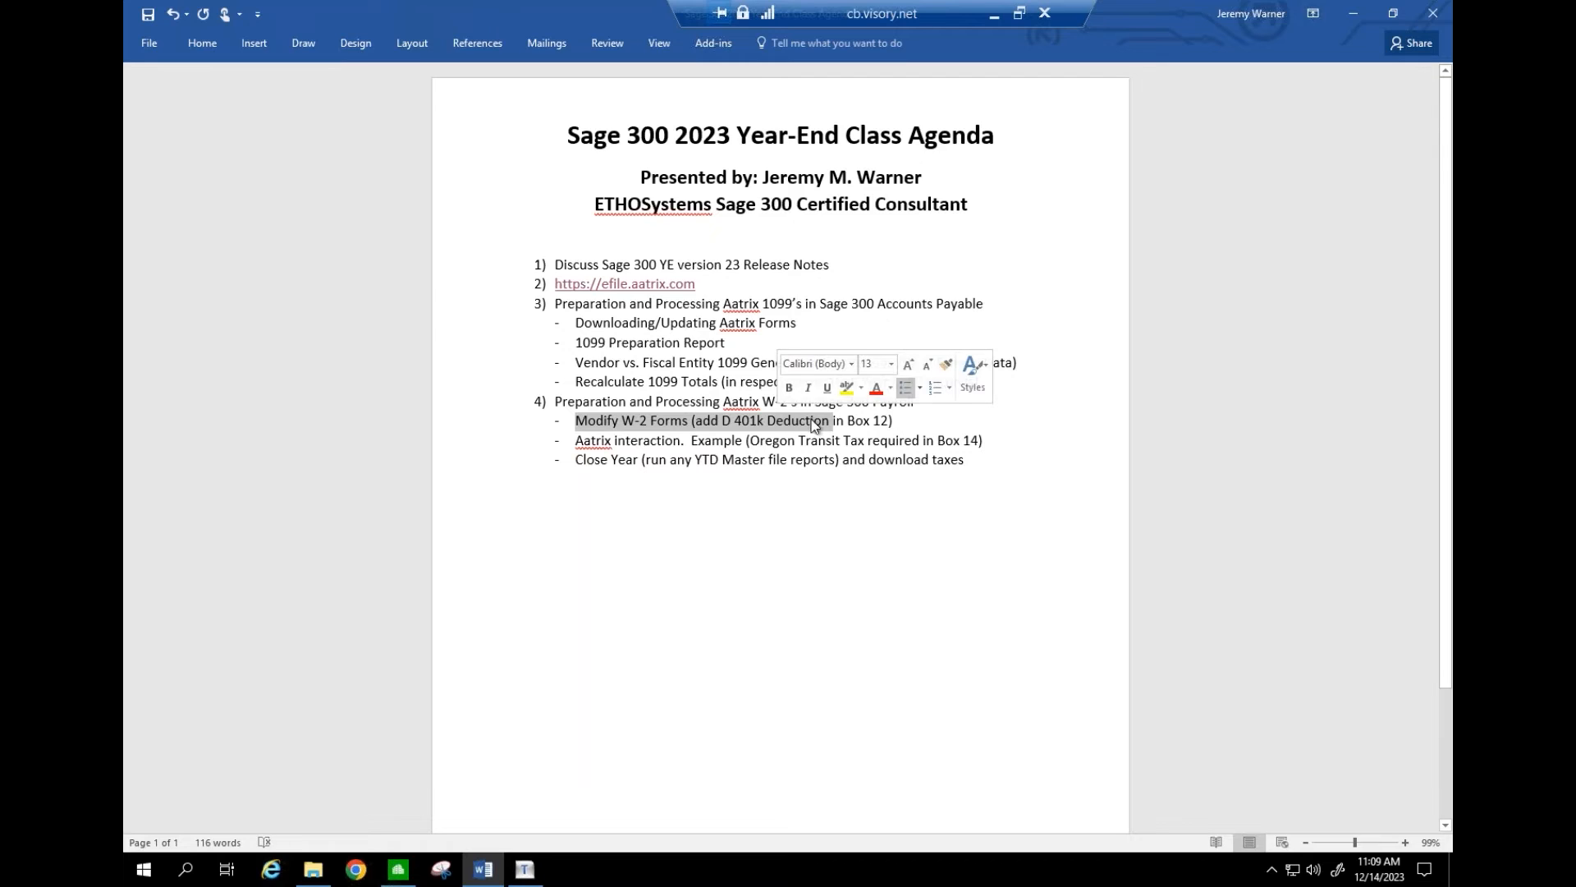
{"action": "left_click", "coordinate": [872, 421]}
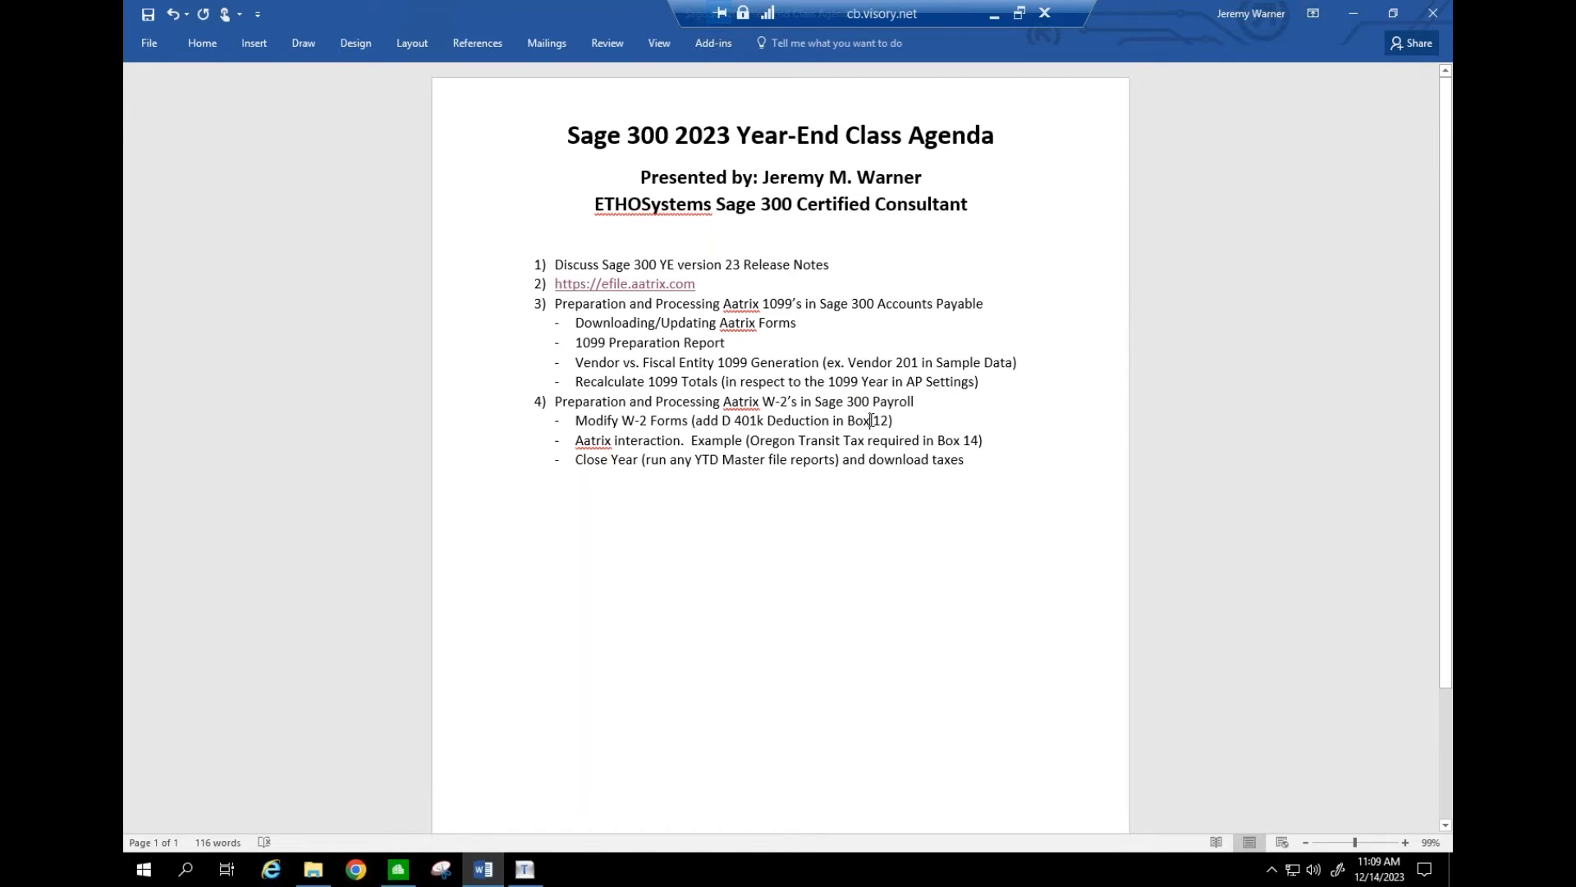
{"action": "left_click_drag", "start_coordinate": [634, 440], "coordinate": [814, 444]}
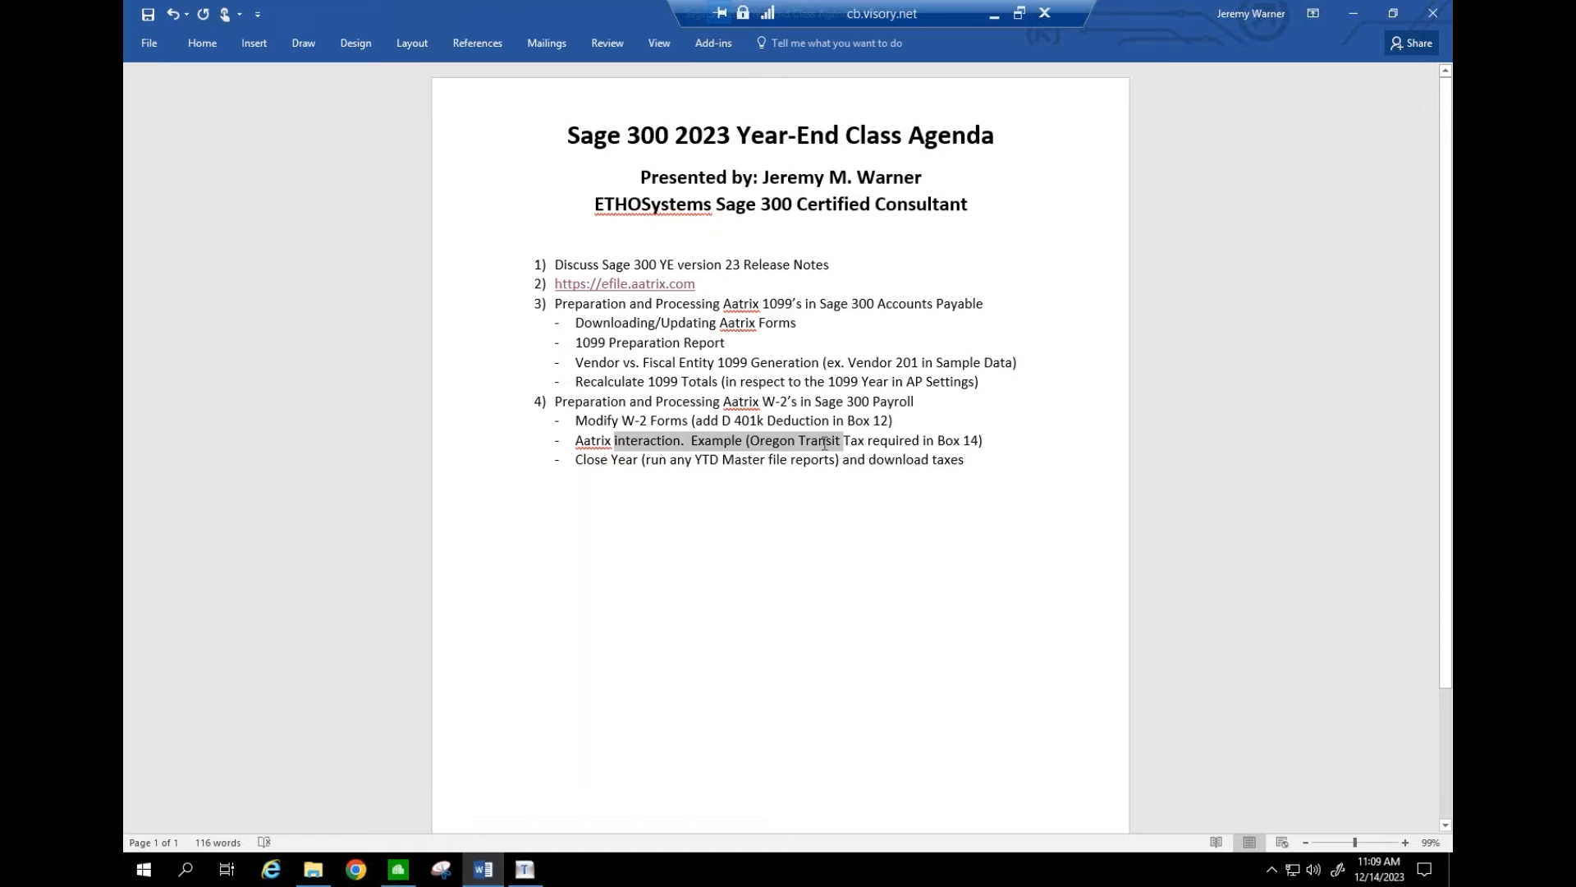
{"action": "left_click_drag", "start_coordinate": [824, 443], "coordinate": [824, 443]}
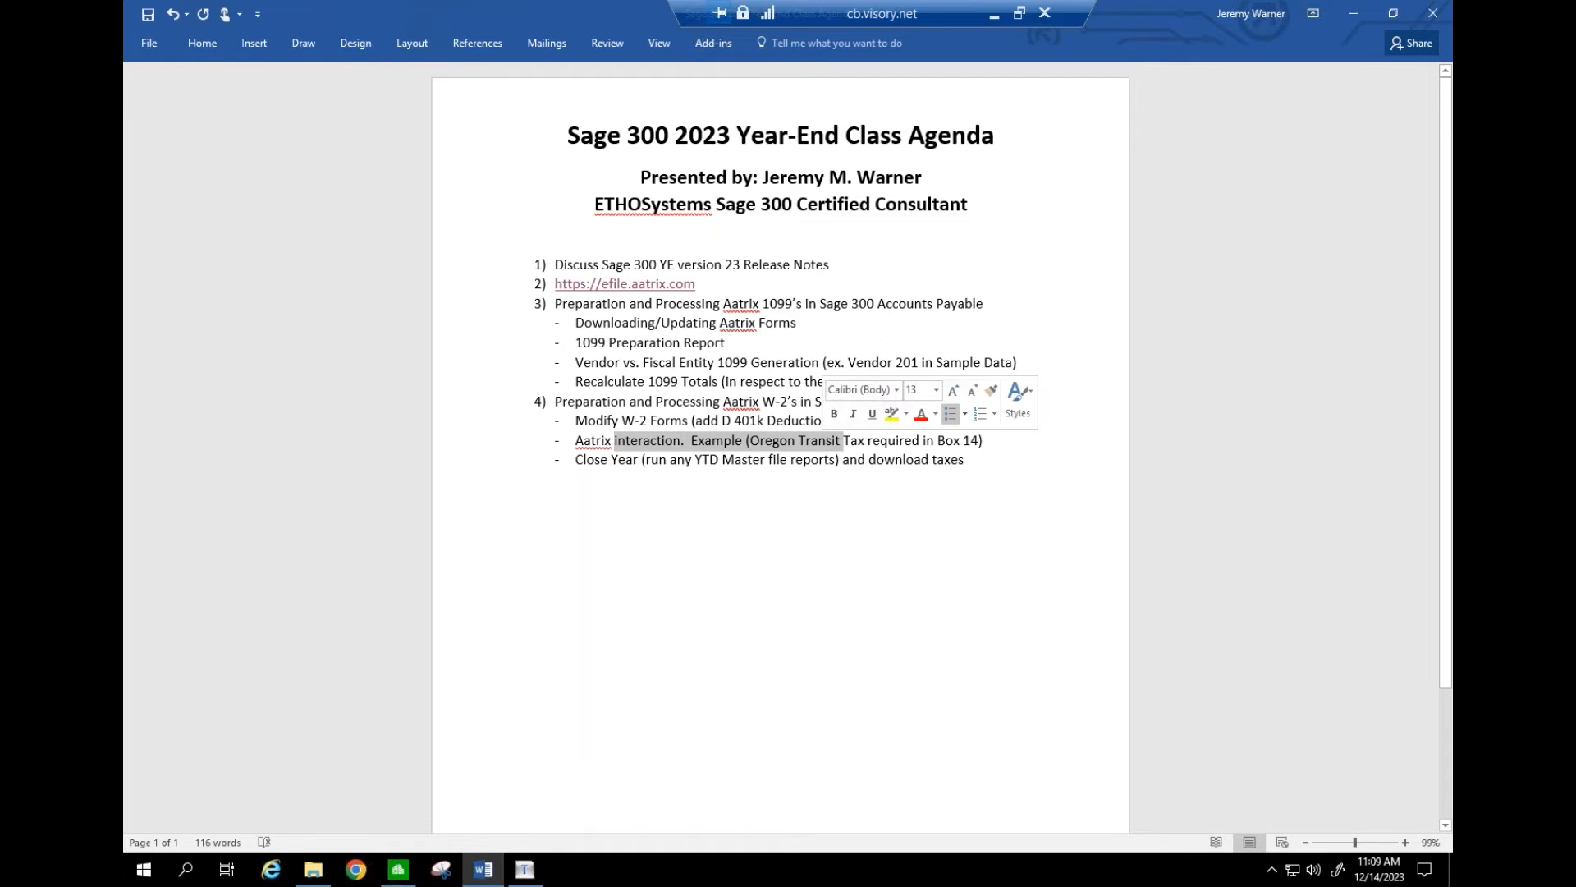
{"action": "left_click", "coordinate": [788, 441]}
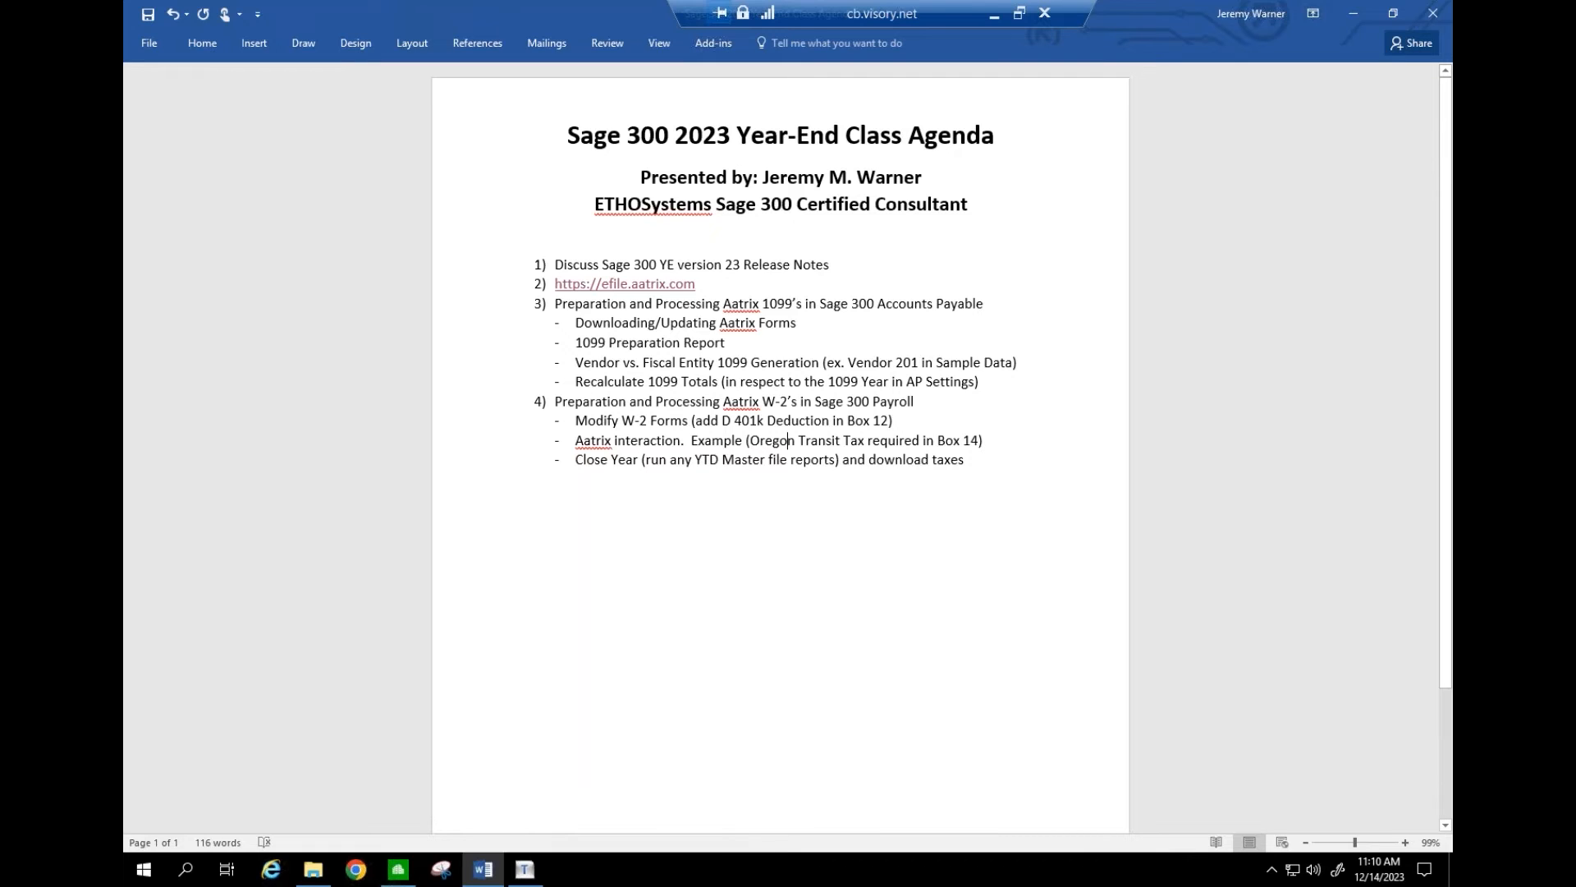
{"action": "left_click_drag", "start_coordinate": [754, 446], "coordinate": [866, 435]}
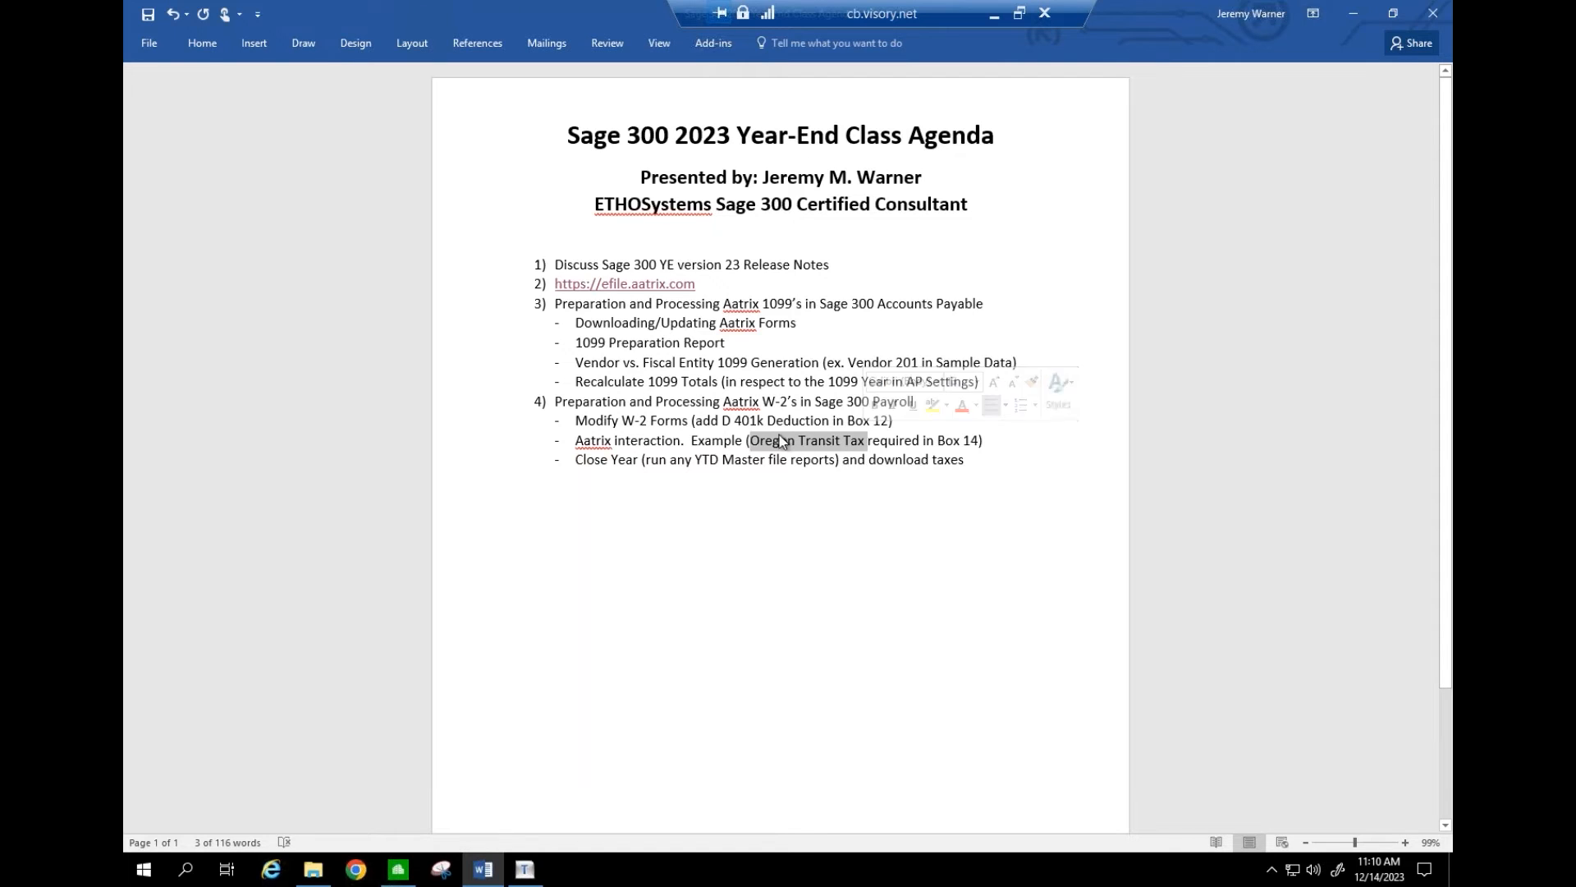
{"action": "left_click_drag", "start_coordinate": [615, 442], "coordinate": [679, 442]}
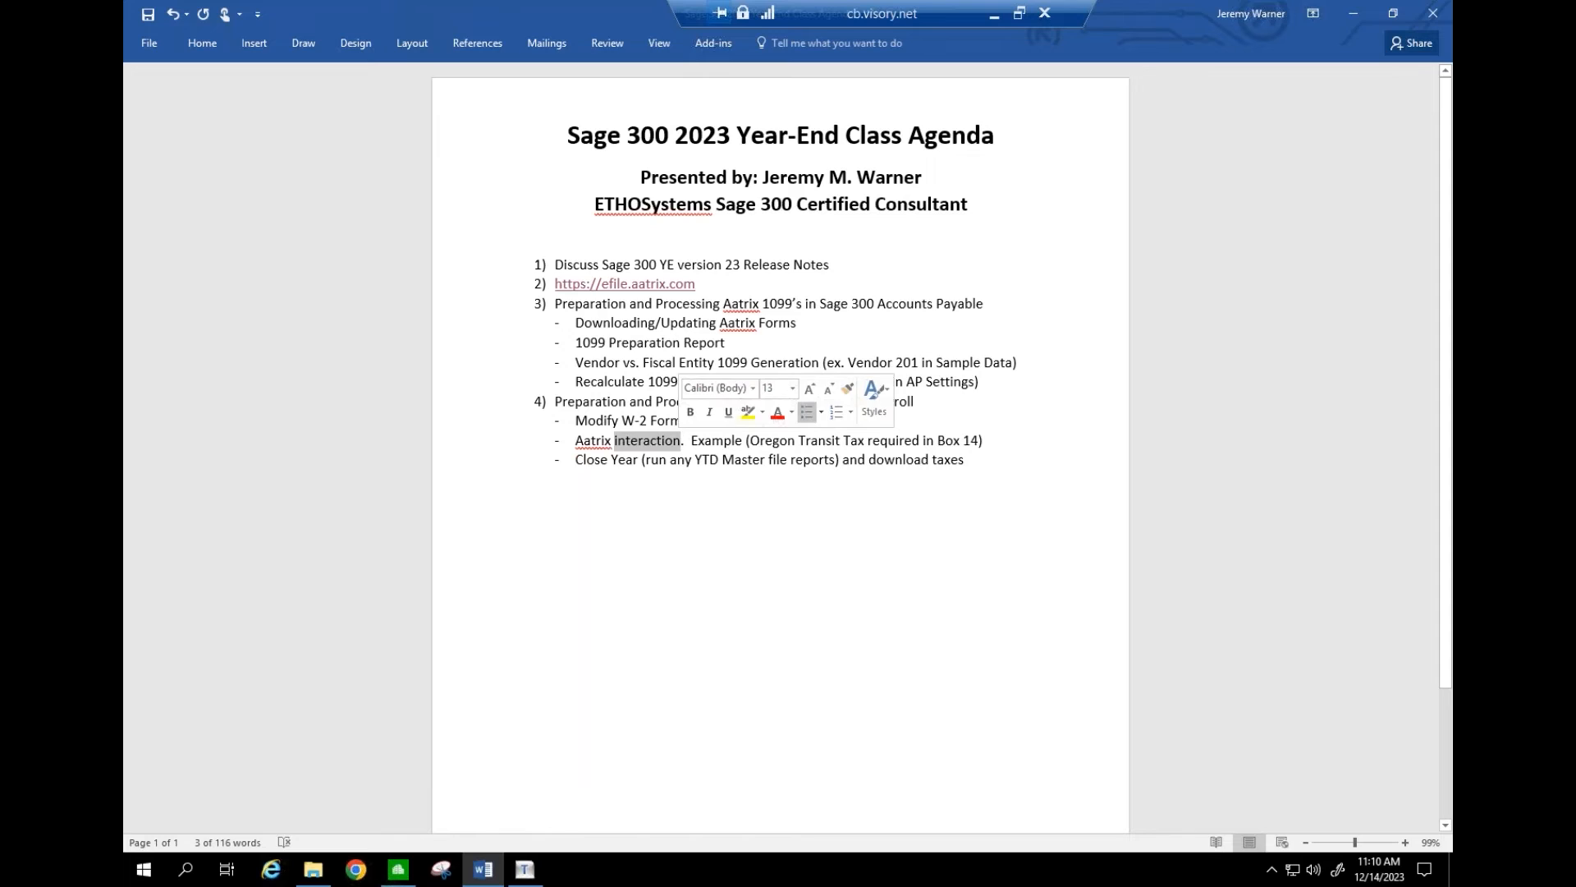
{"action": "left_click", "coordinate": [737, 441]}
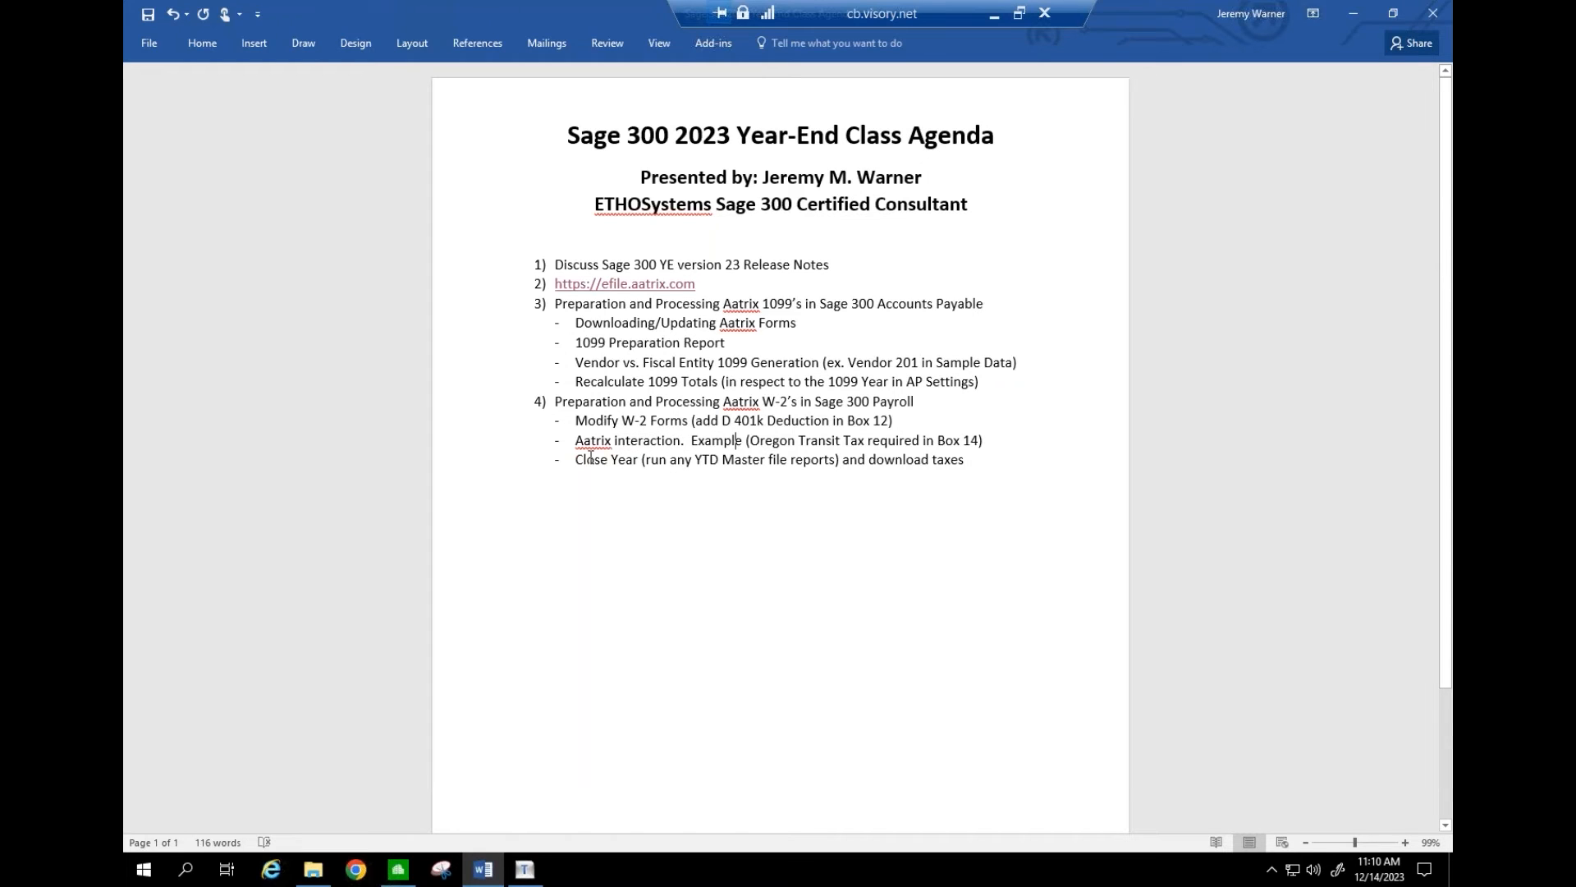
{"action": "left_click_drag", "start_coordinate": [575, 458], "coordinate": [957, 457]}
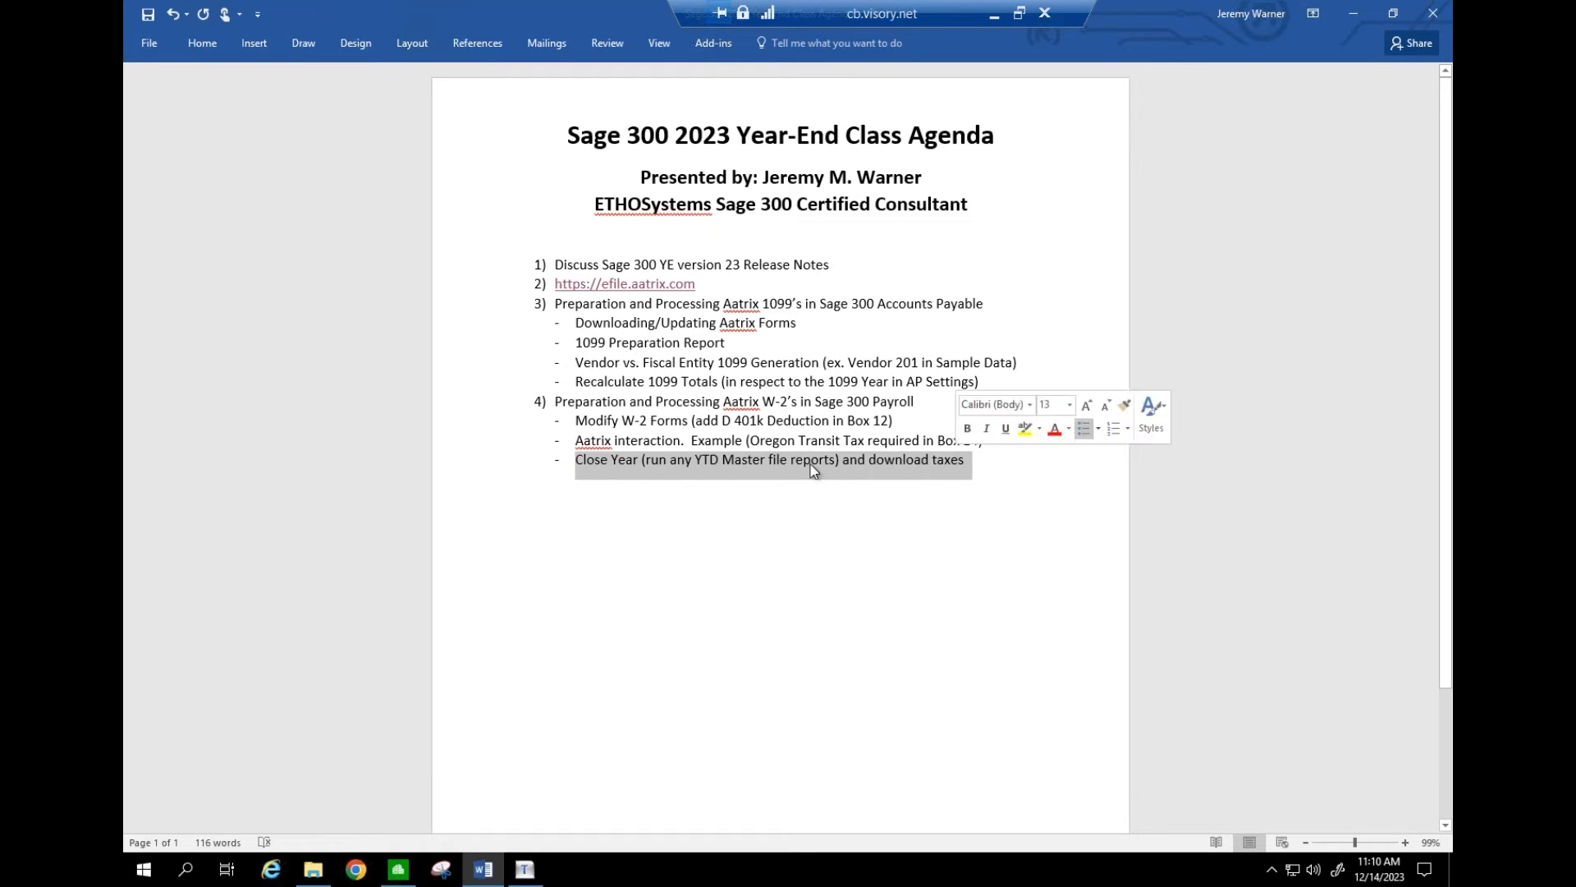
{"action": "left_click", "coordinate": [587, 462]}
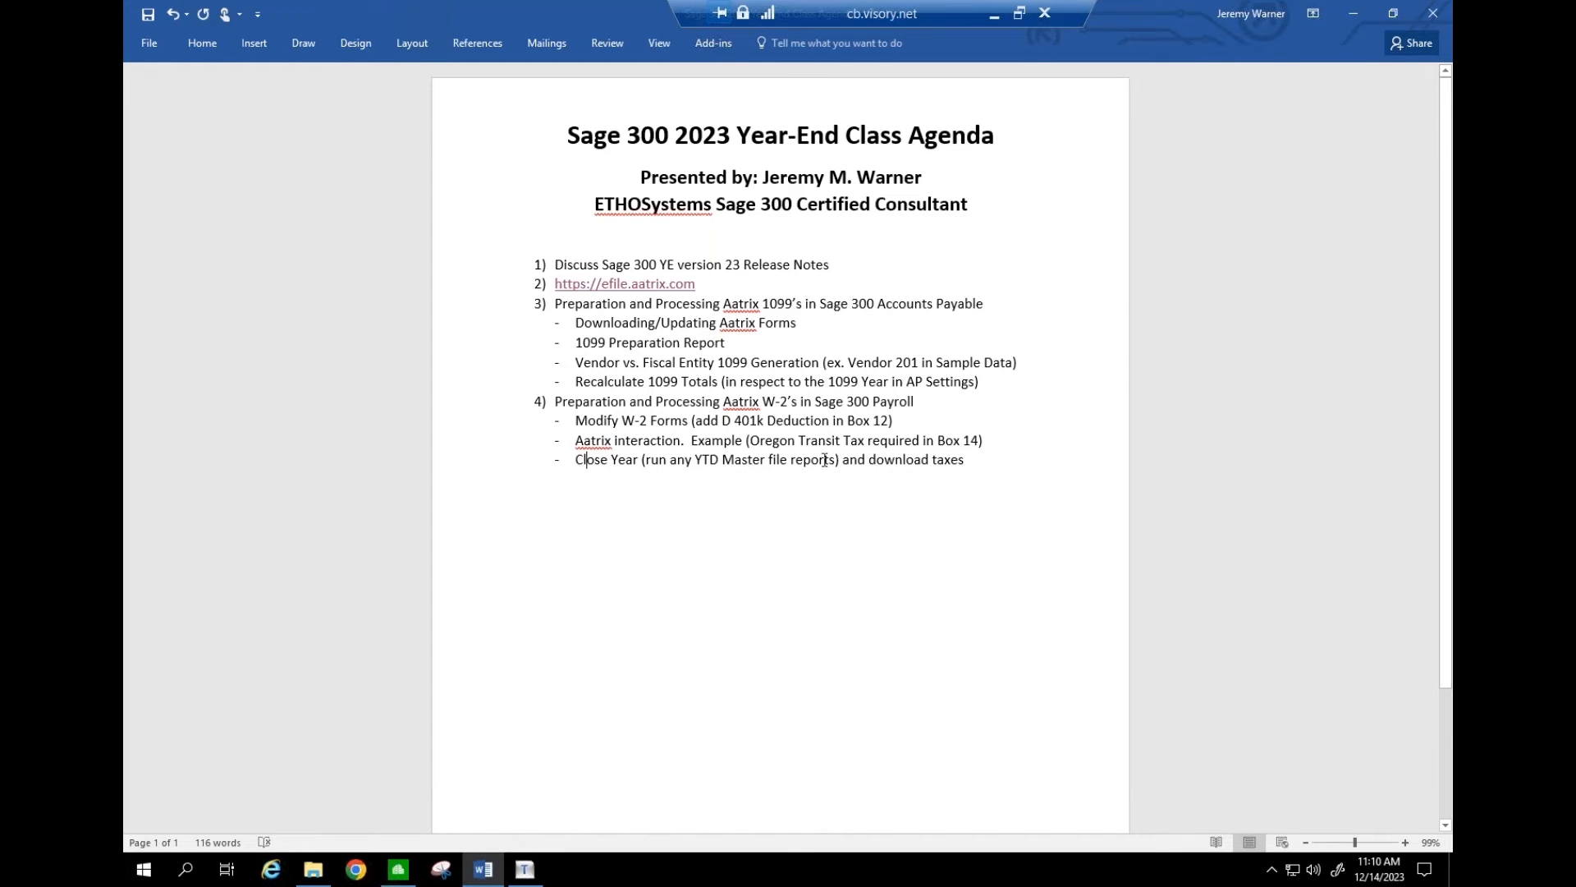
{"action": "left_click_drag", "start_coordinate": [836, 459], "coordinate": [959, 459]}
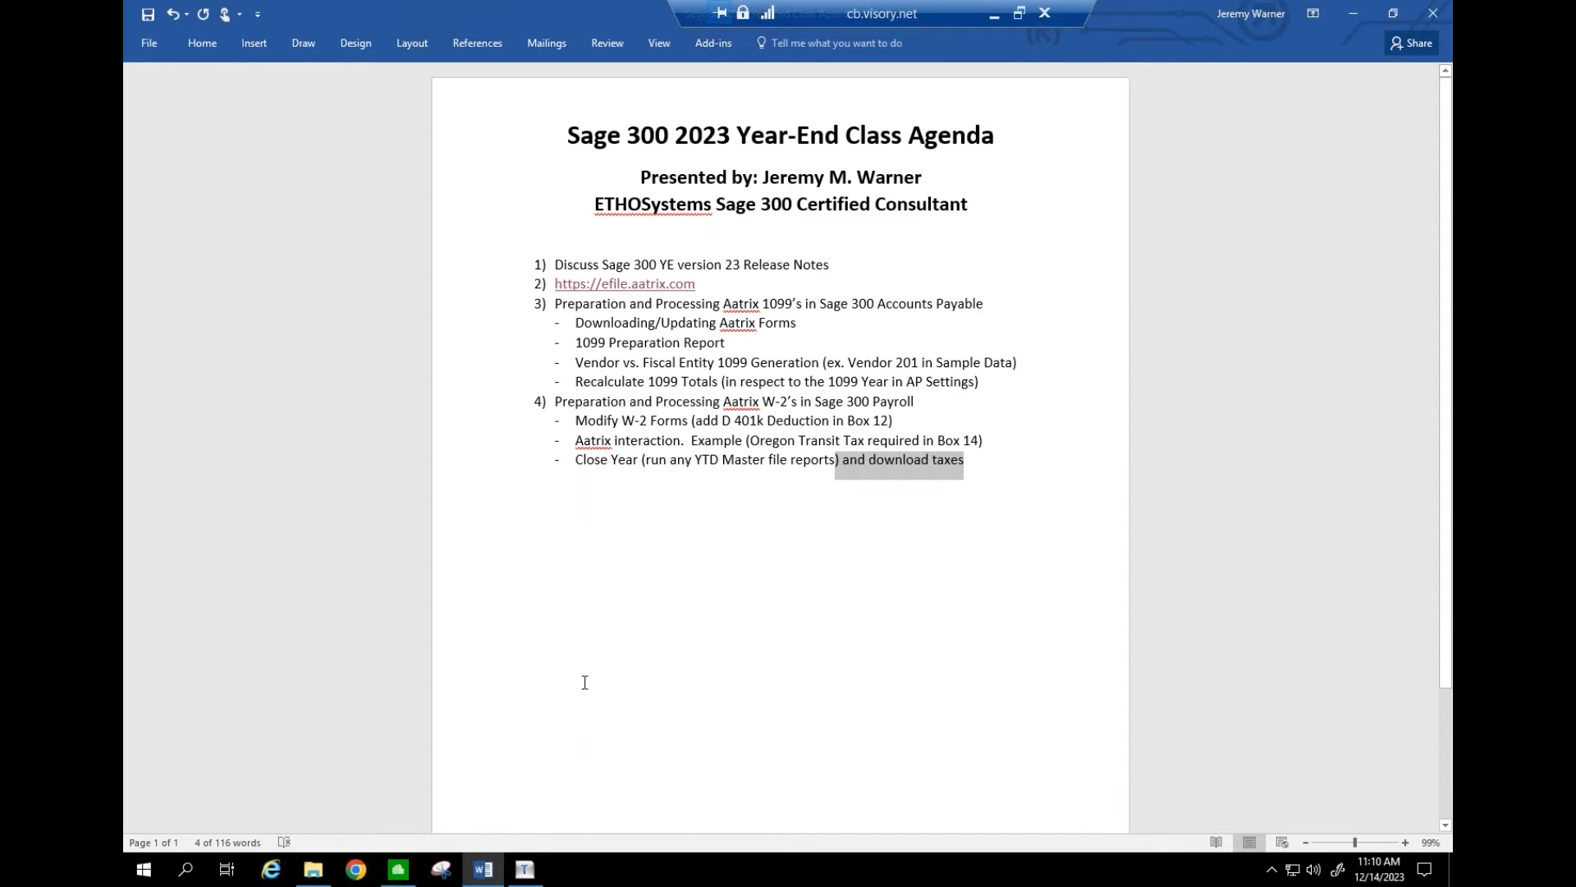
{"action": "mouse_move", "coordinate": [526, 880]}
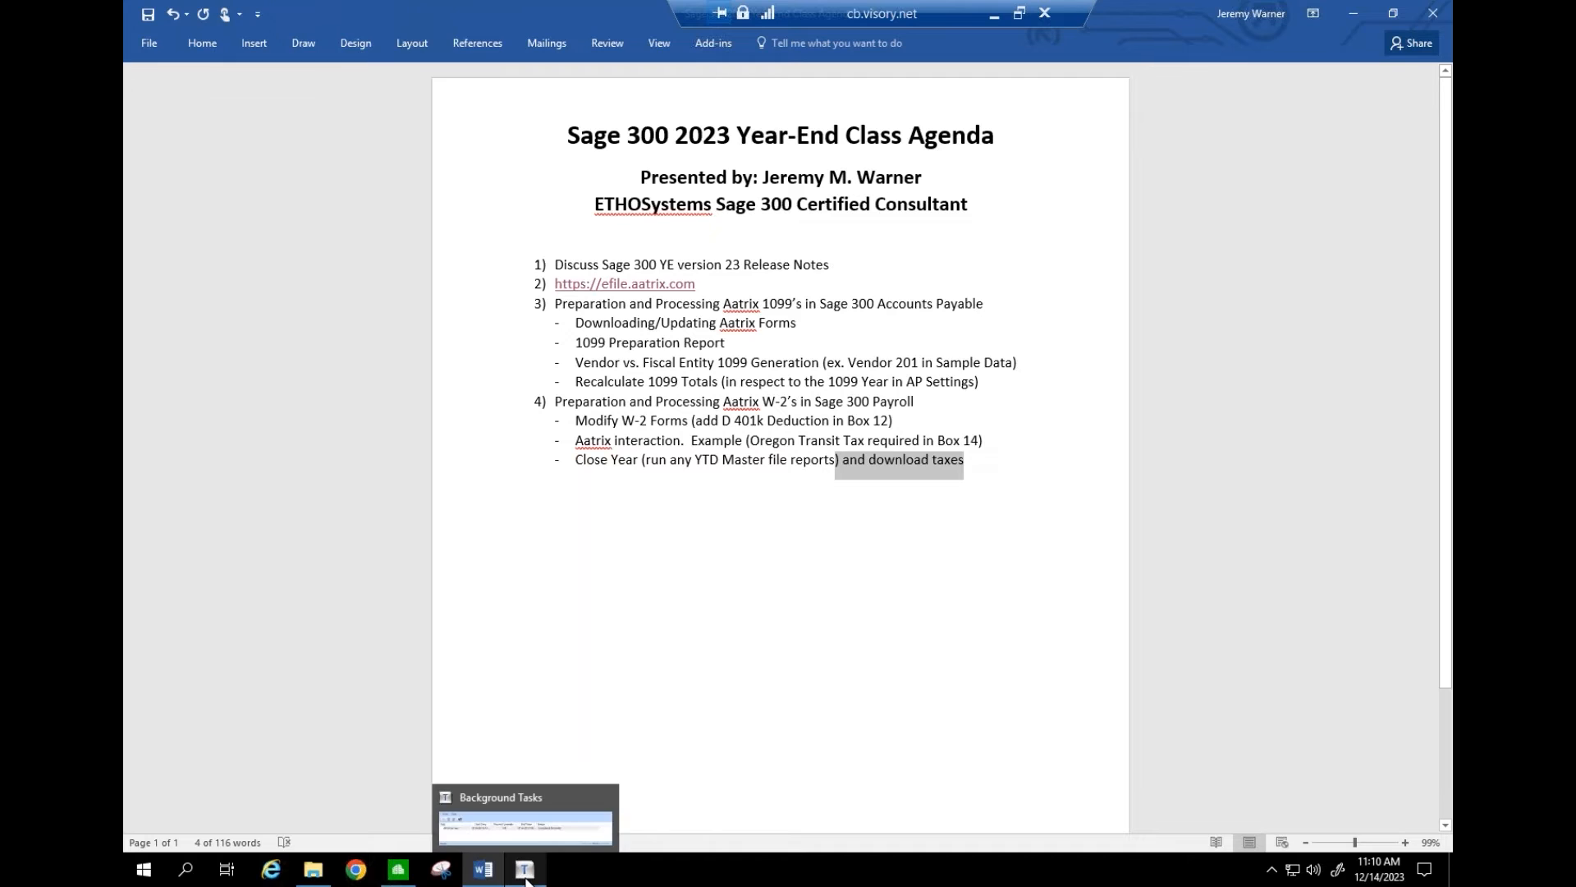
{"action": "left_click", "coordinate": [996, 17]}
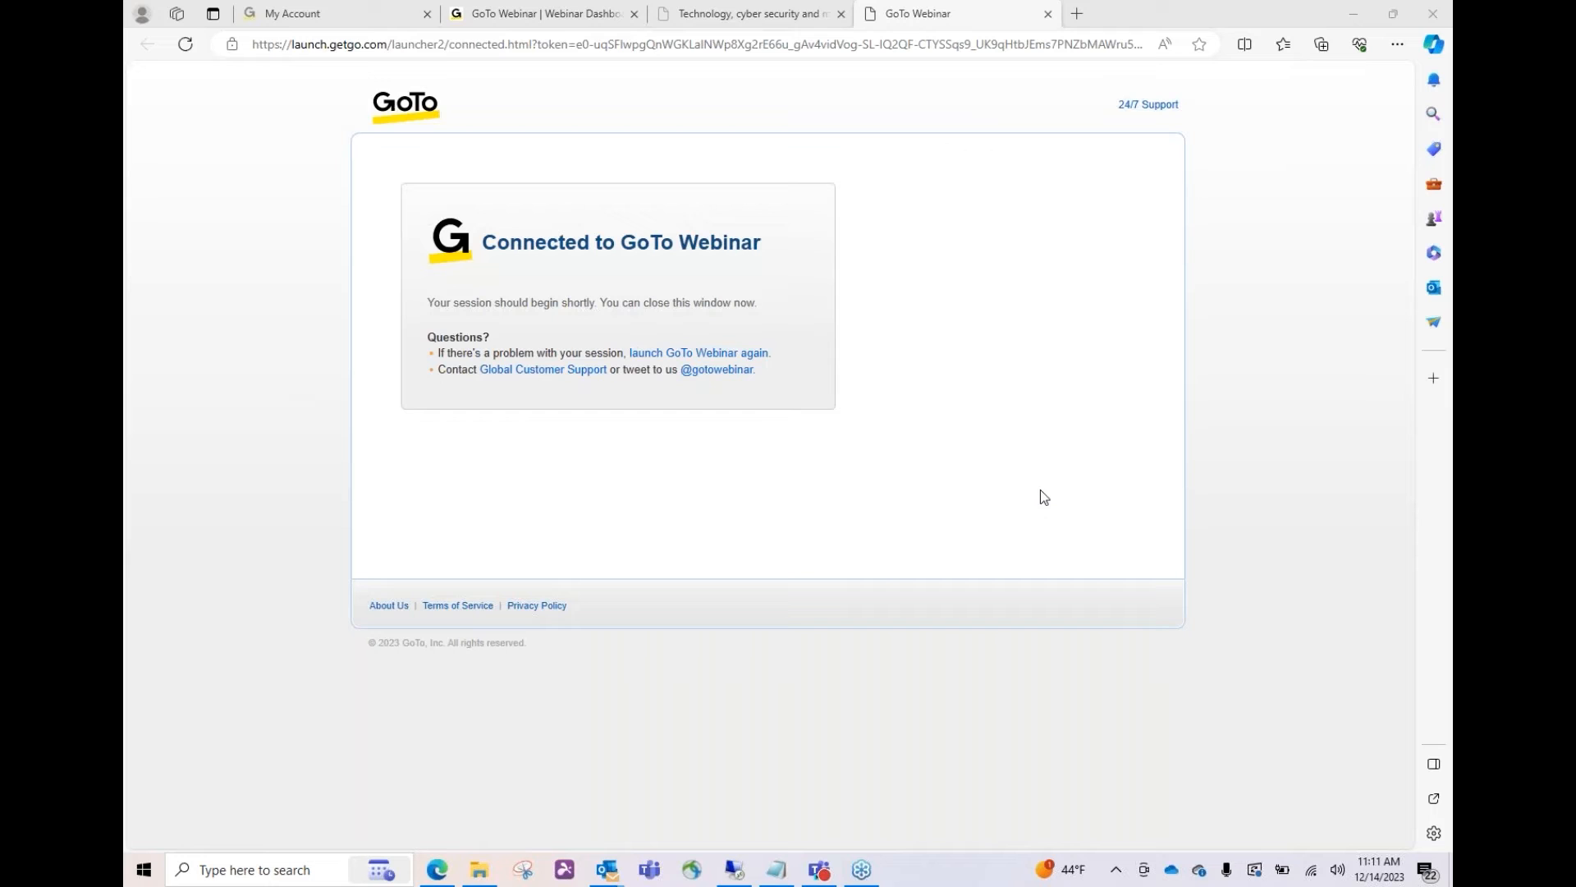
{"action": "left_click", "coordinate": [733, 870]}
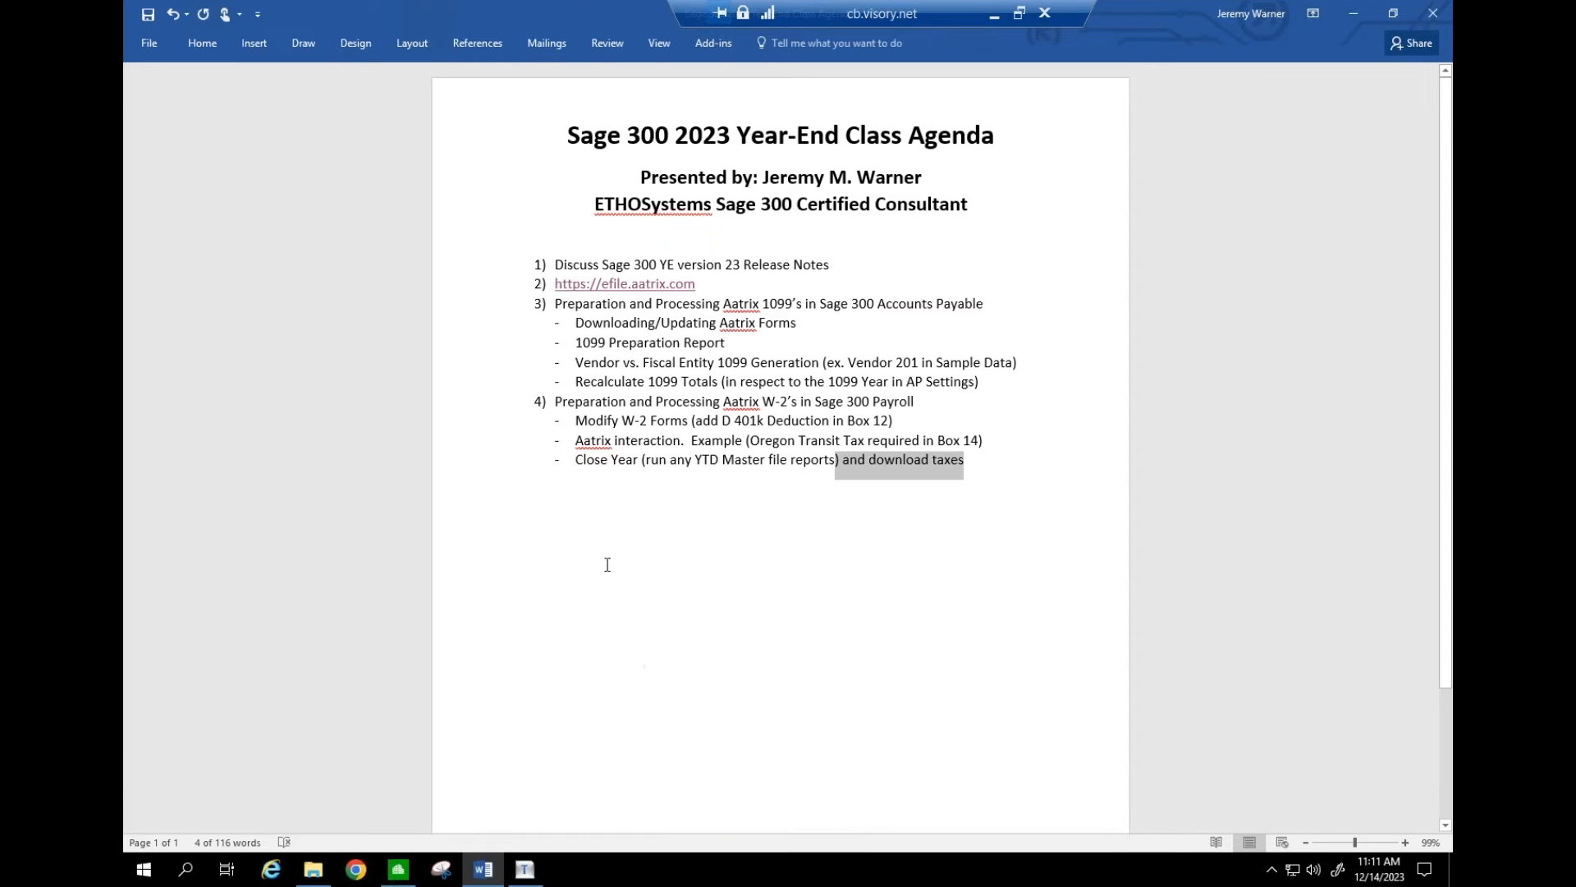
- Review the Payroll PR Settings, with year-end date 12/31/2022, and close them
{"action": "left_click", "coordinate": [406, 864]}
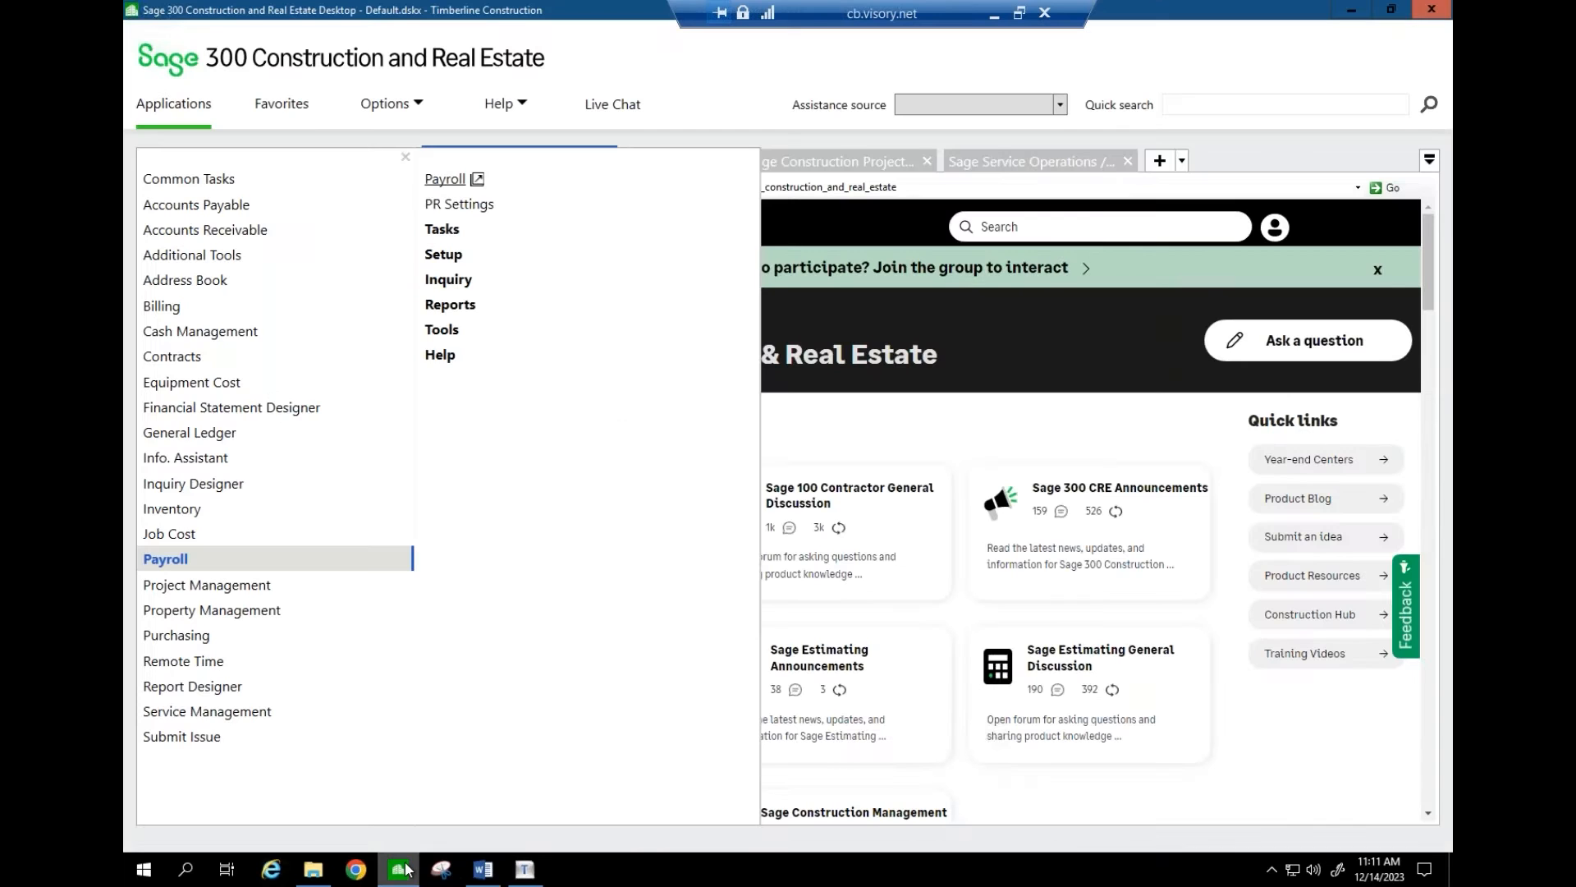
{"action": "left_click", "coordinate": [448, 205]}
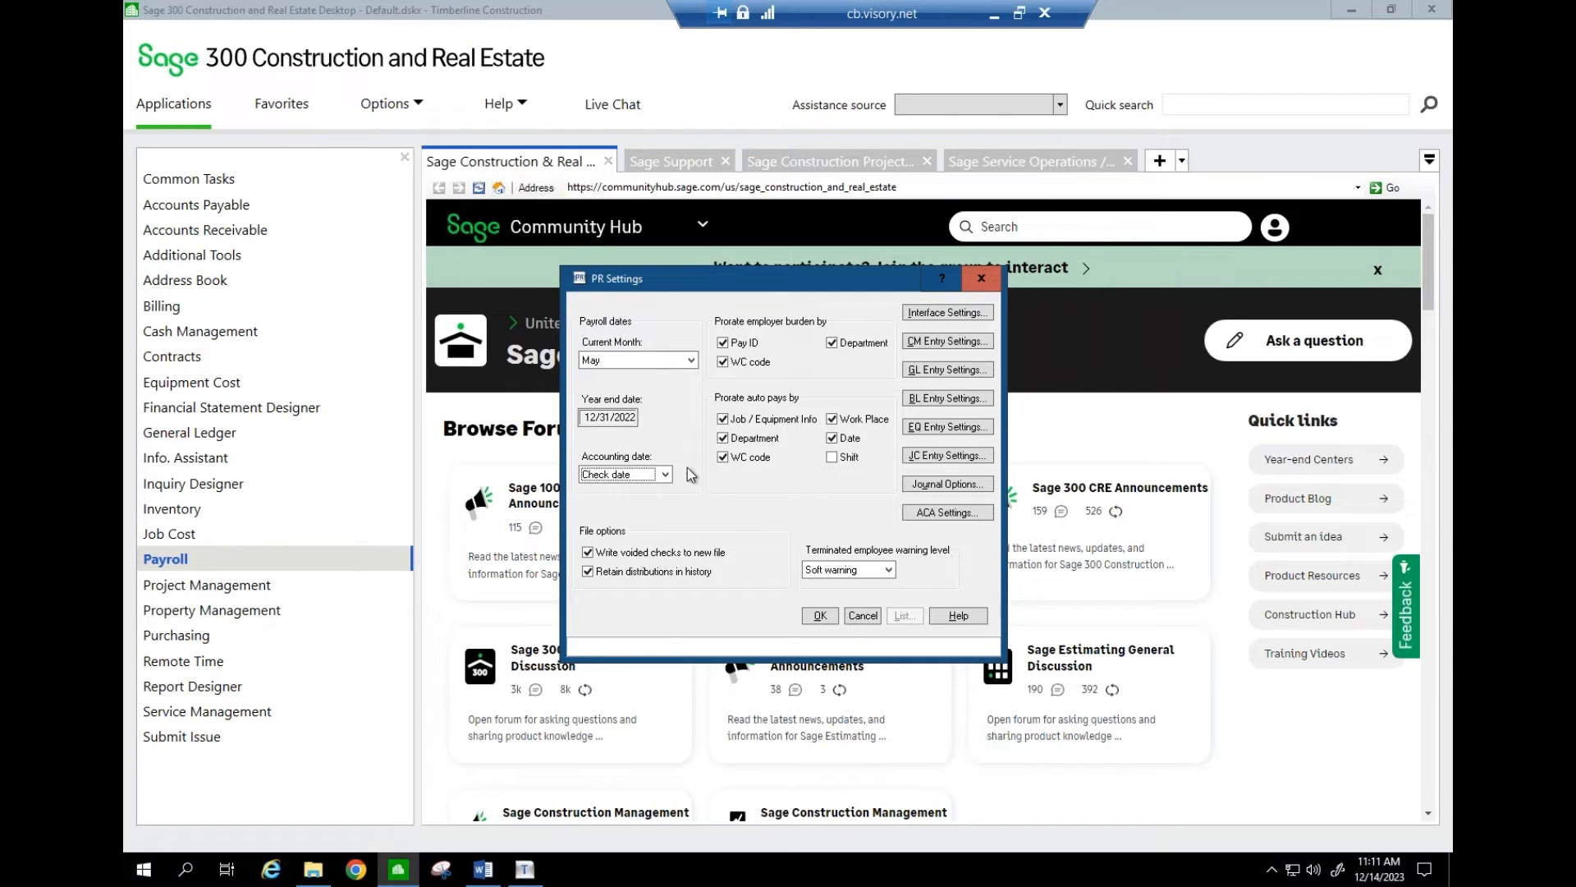
{"action": "left_click", "coordinate": [862, 616]}
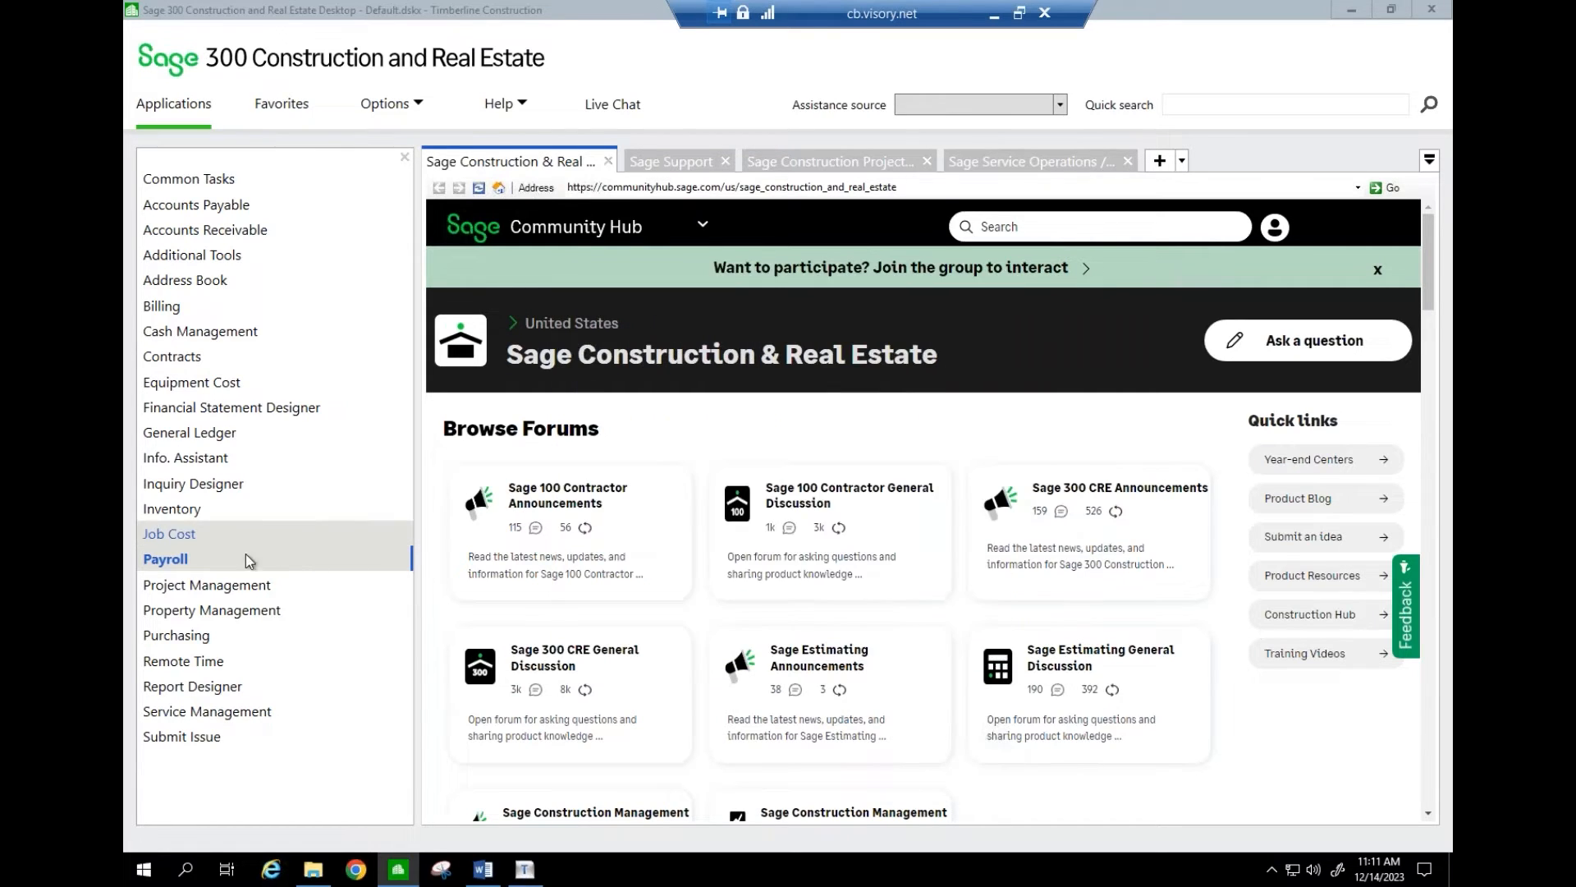
- Attempt Payroll's Close Year task and dismiss the 'current month is not the last month' error
{"action": "mouse_move", "coordinate": [240, 561]}
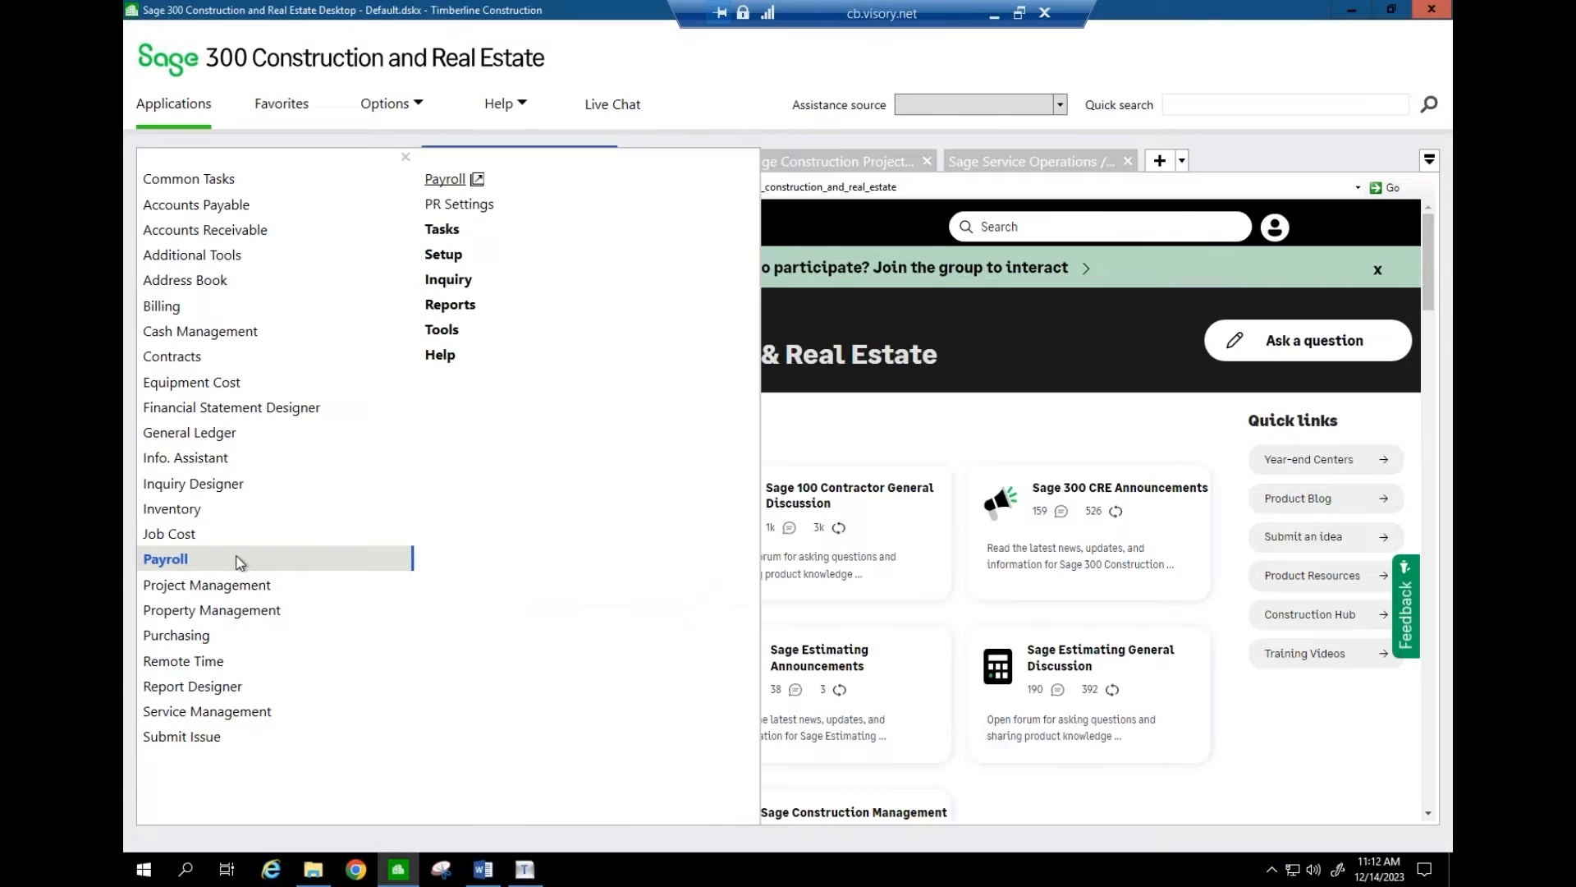
{"action": "left_click", "coordinate": [460, 229]}
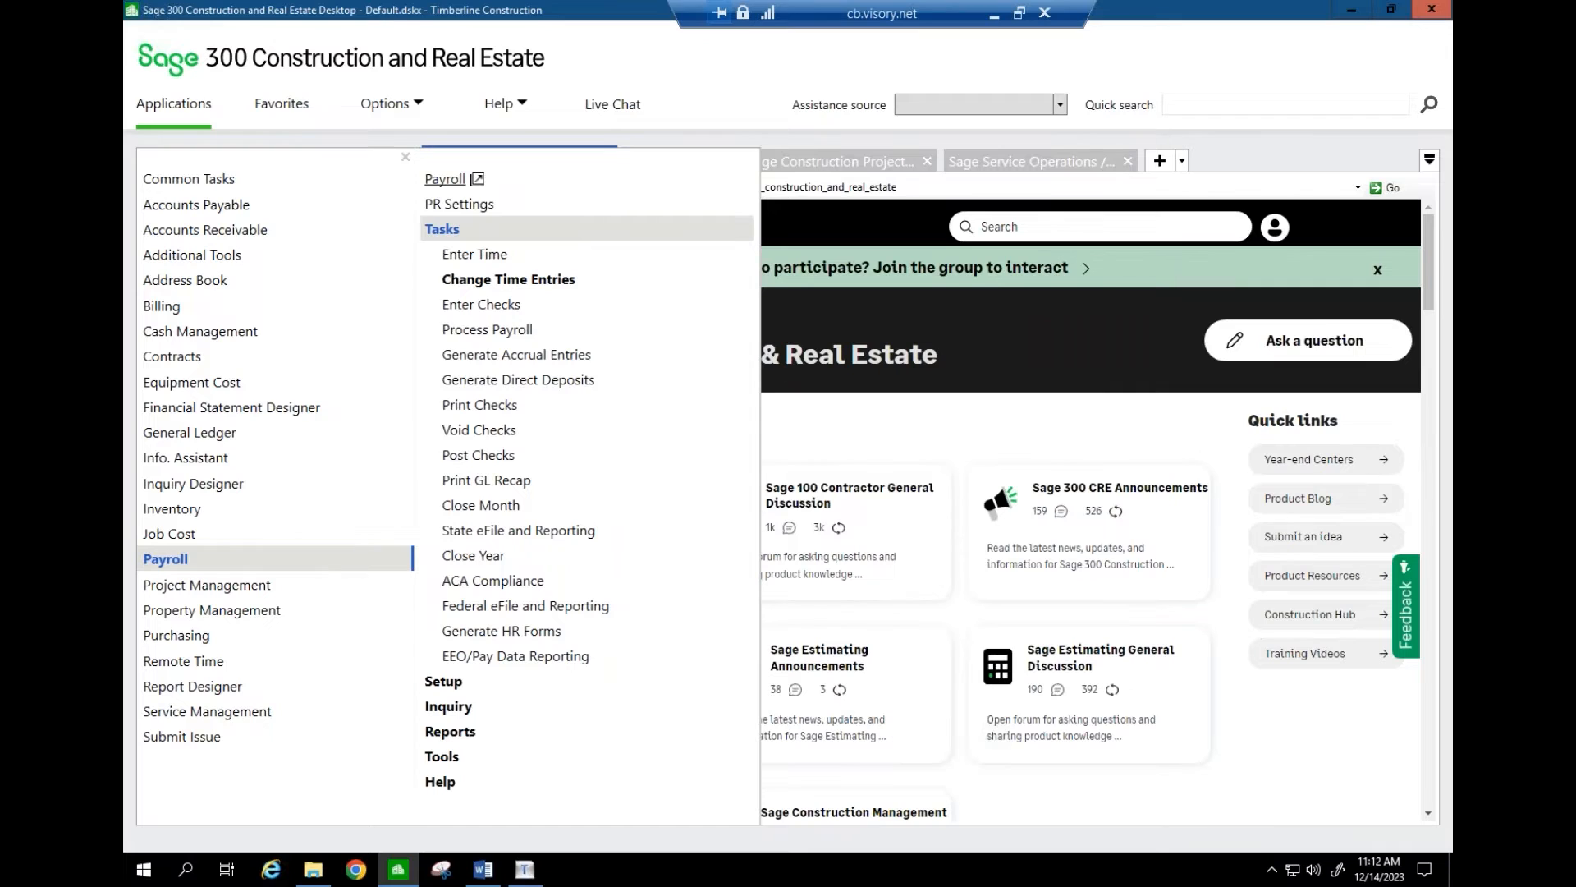
{"action": "left_click", "coordinate": [512, 556]}
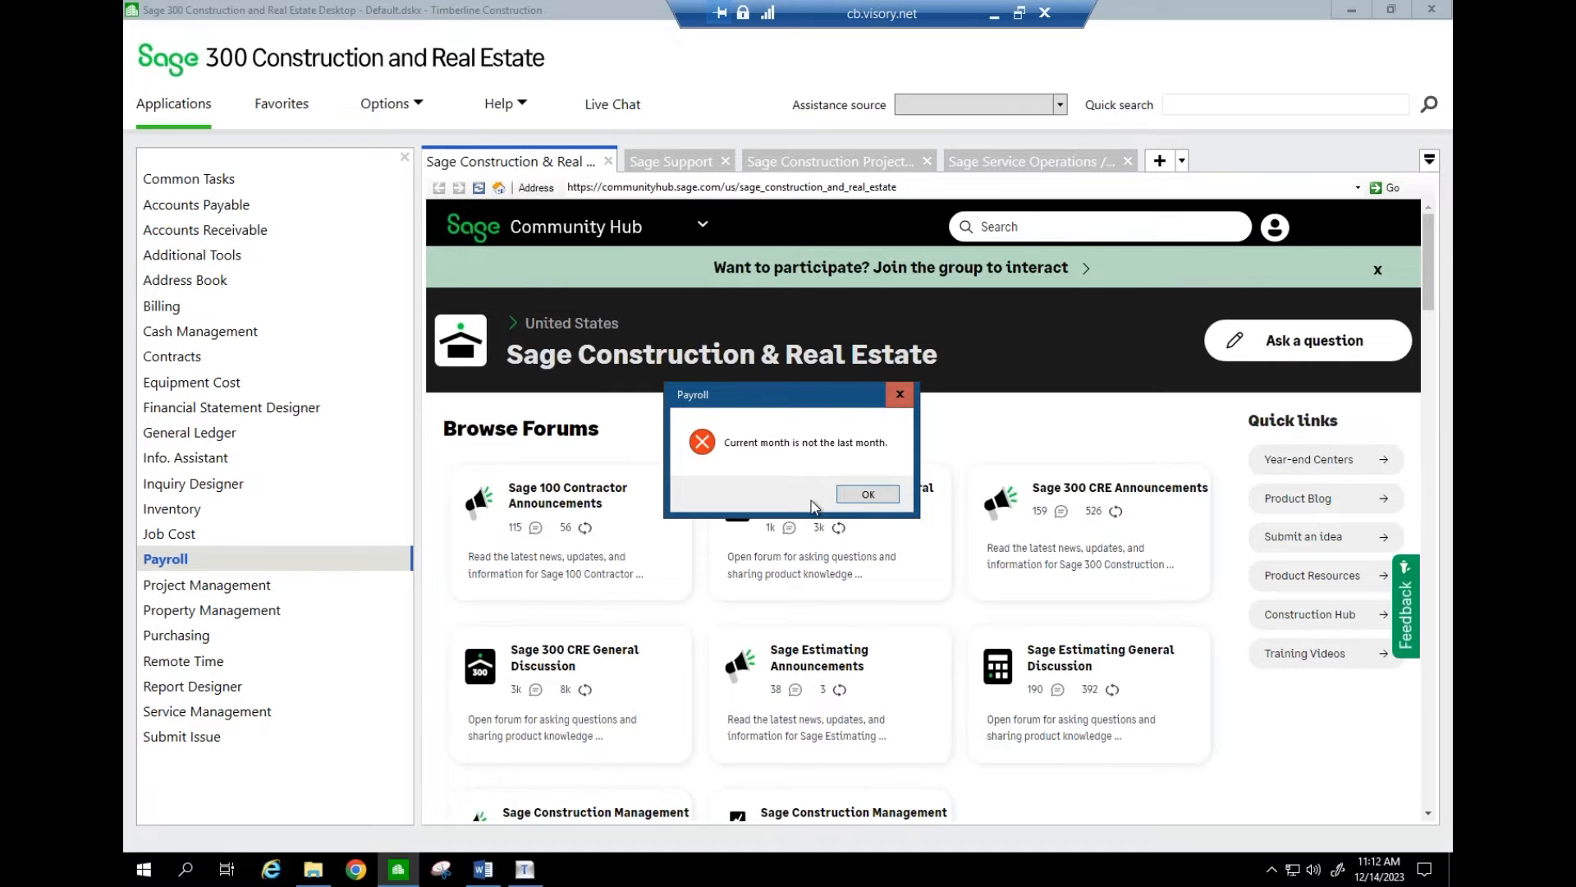
{"action": "left_click", "coordinate": [852, 497]}
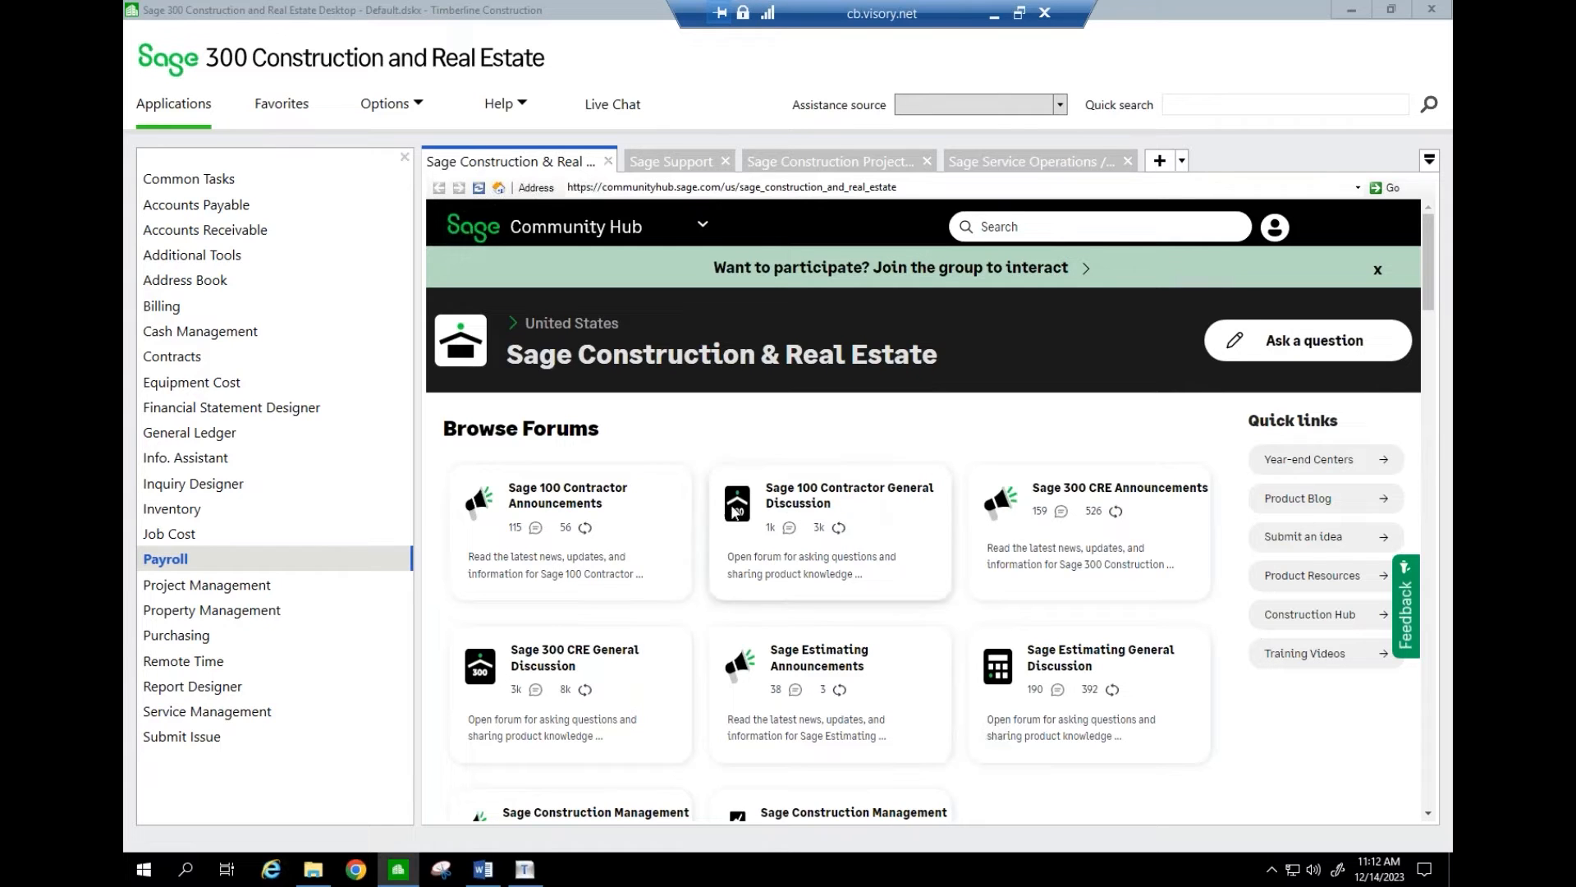
- Reopen the Payroll menu and collapse its Tasks list
{"action": "left_click", "coordinate": [251, 560]}
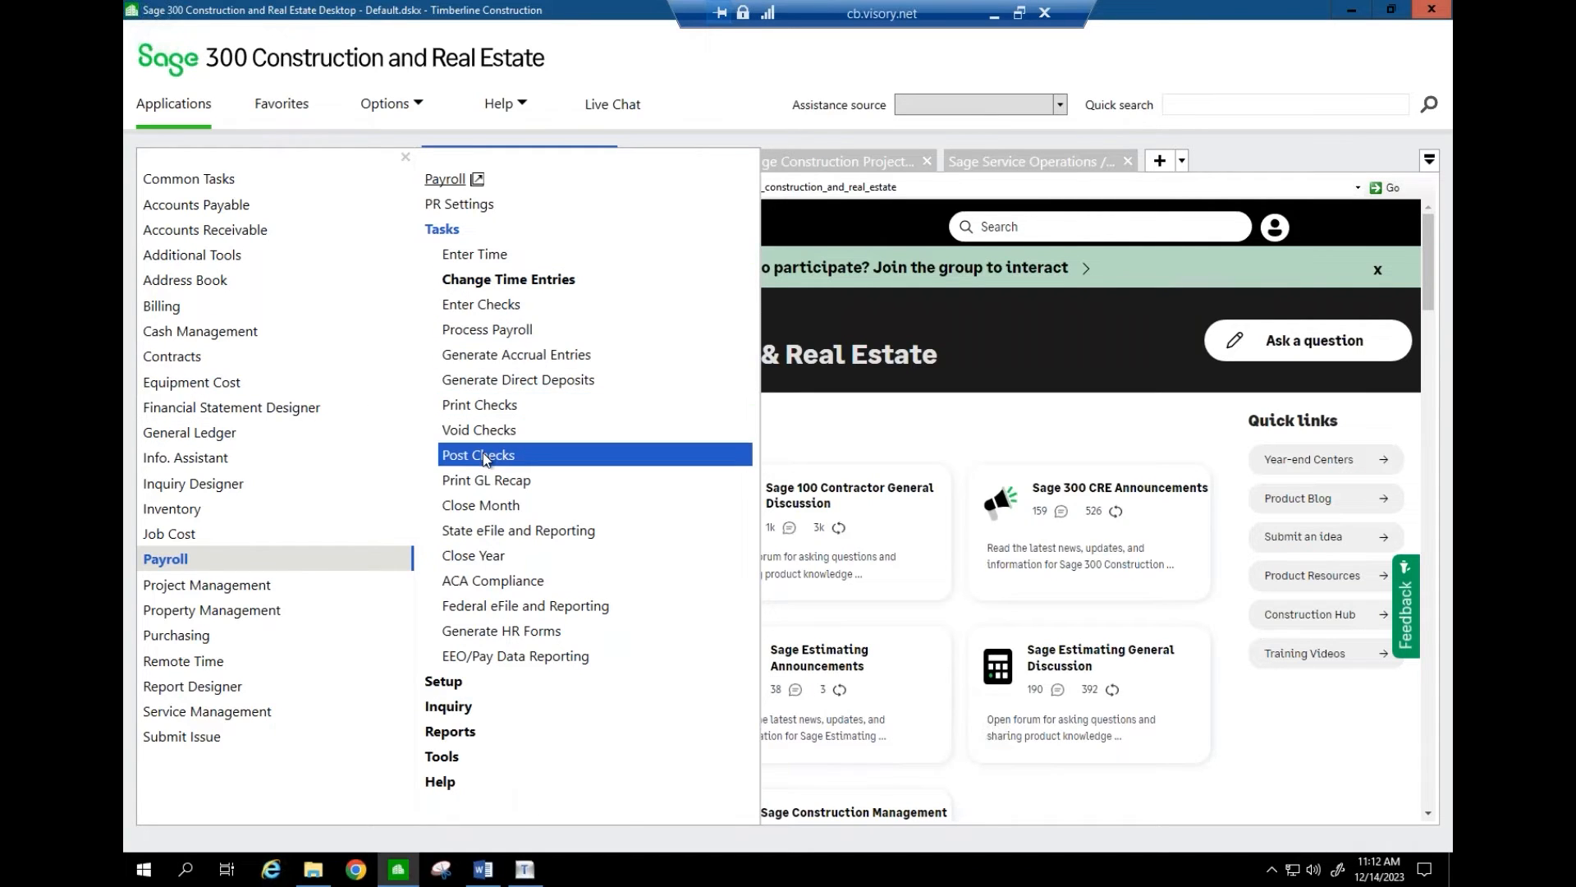
{"action": "left_click", "coordinate": [446, 230]}
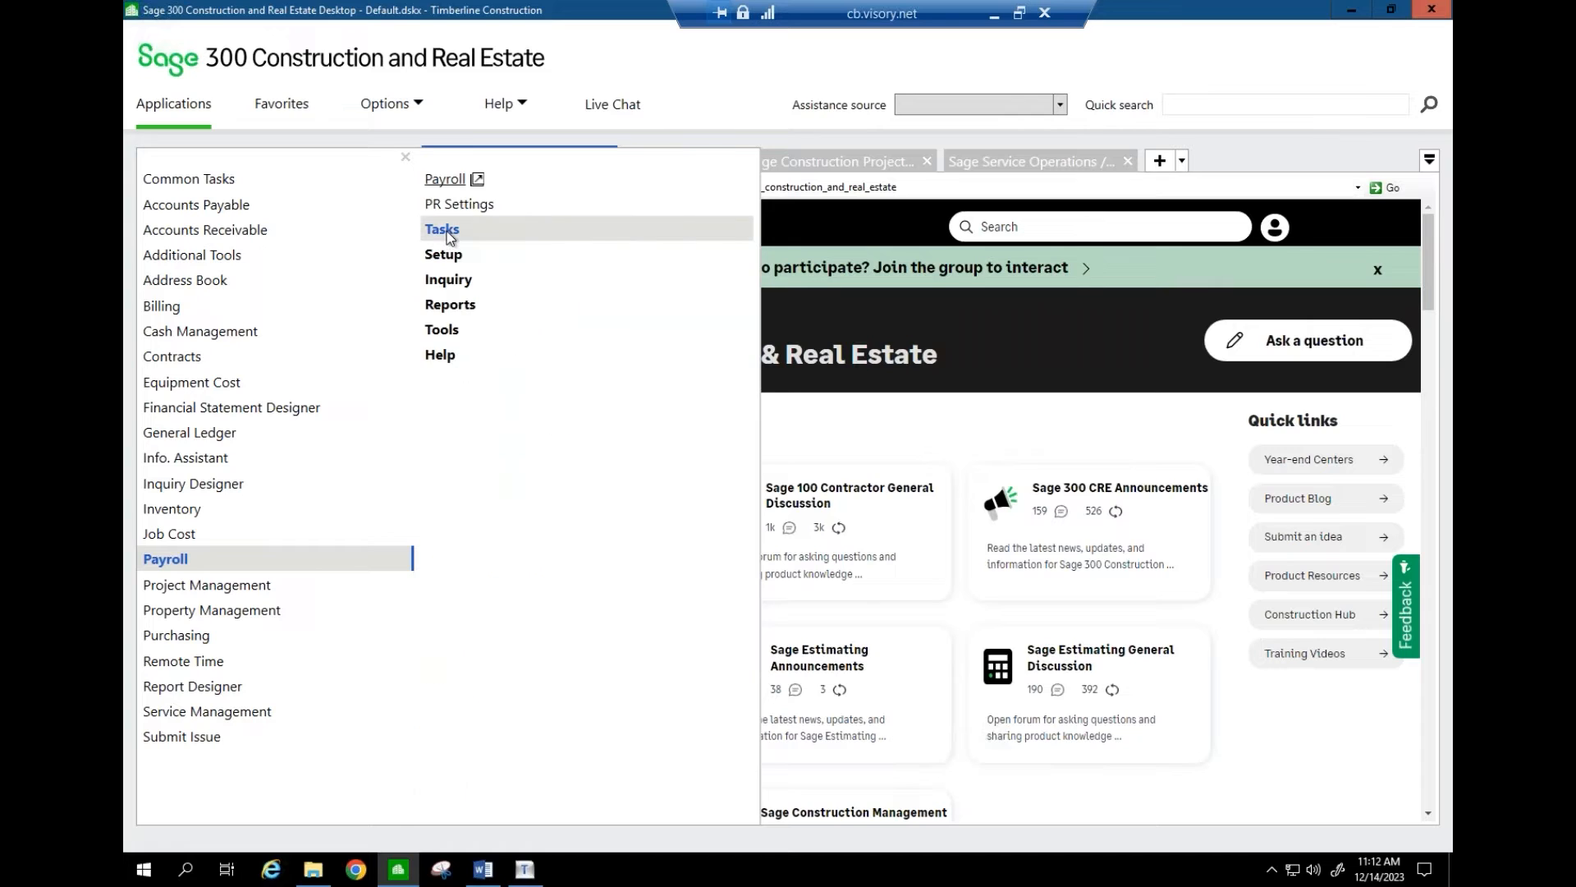
- Browse the payroll Reports groups, expanding and collapsing Register and Pay Period Processing
{"action": "left_click", "coordinate": [454, 306]}
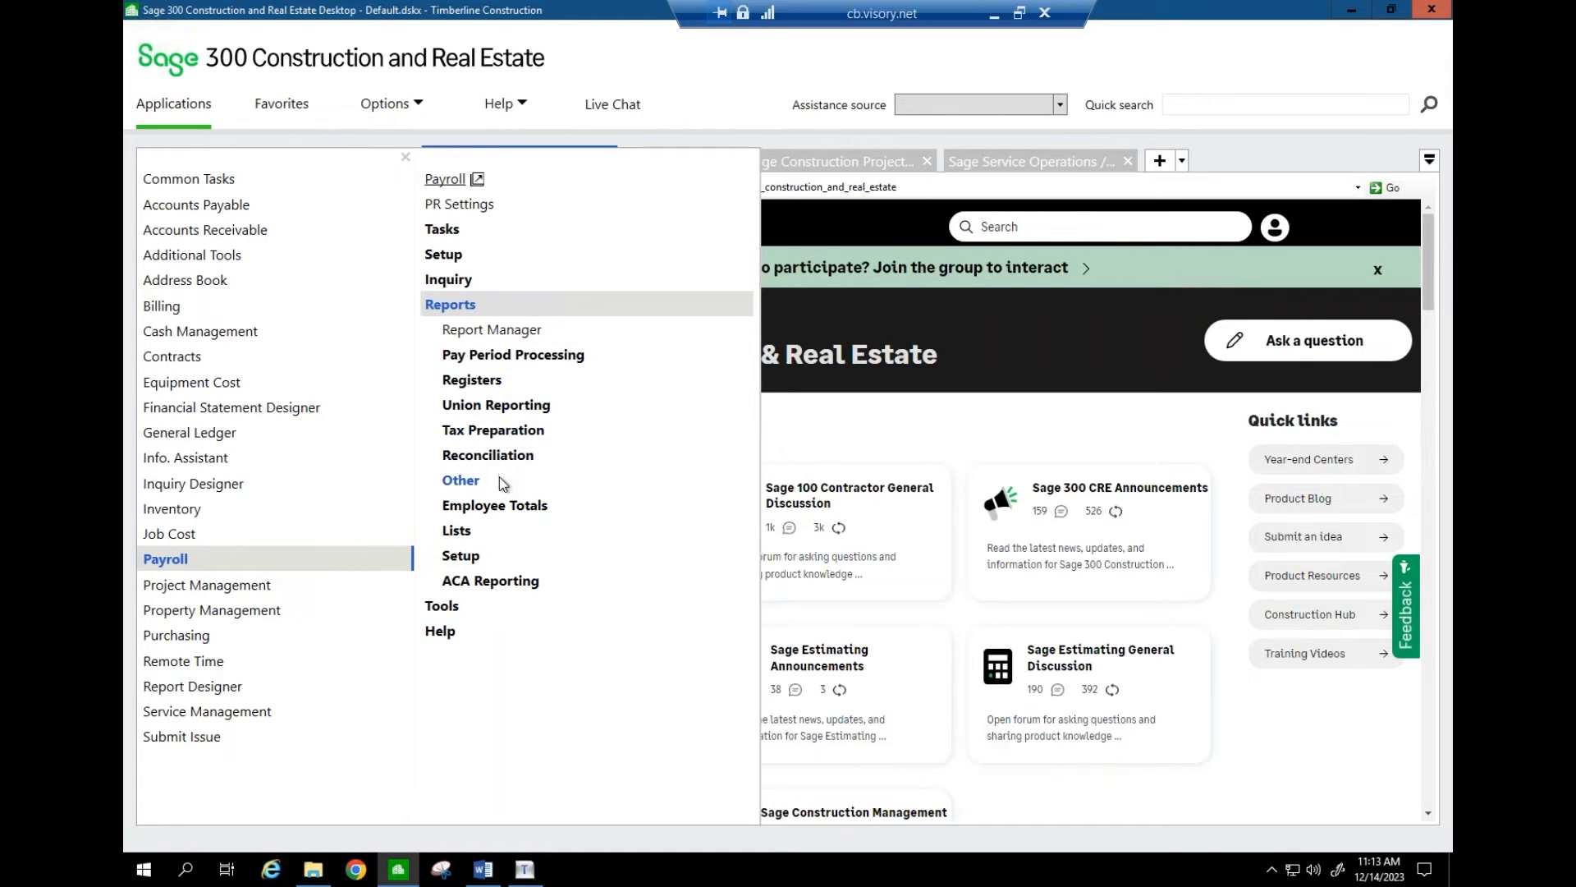
{"action": "left_click", "coordinate": [491, 381]}
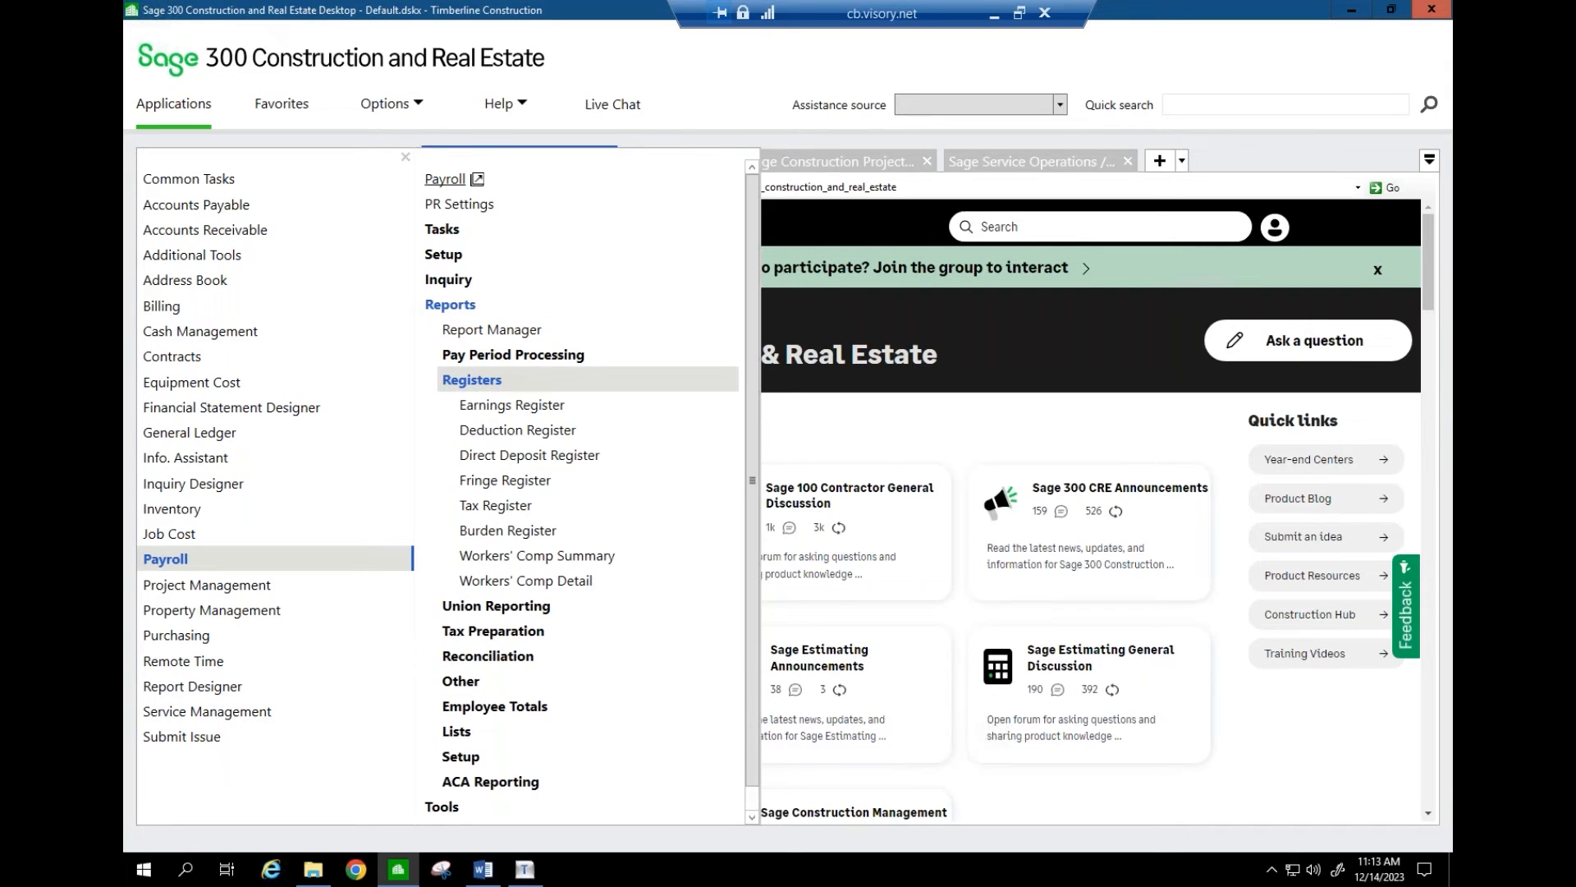
{"action": "left_click", "coordinate": [491, 381]}
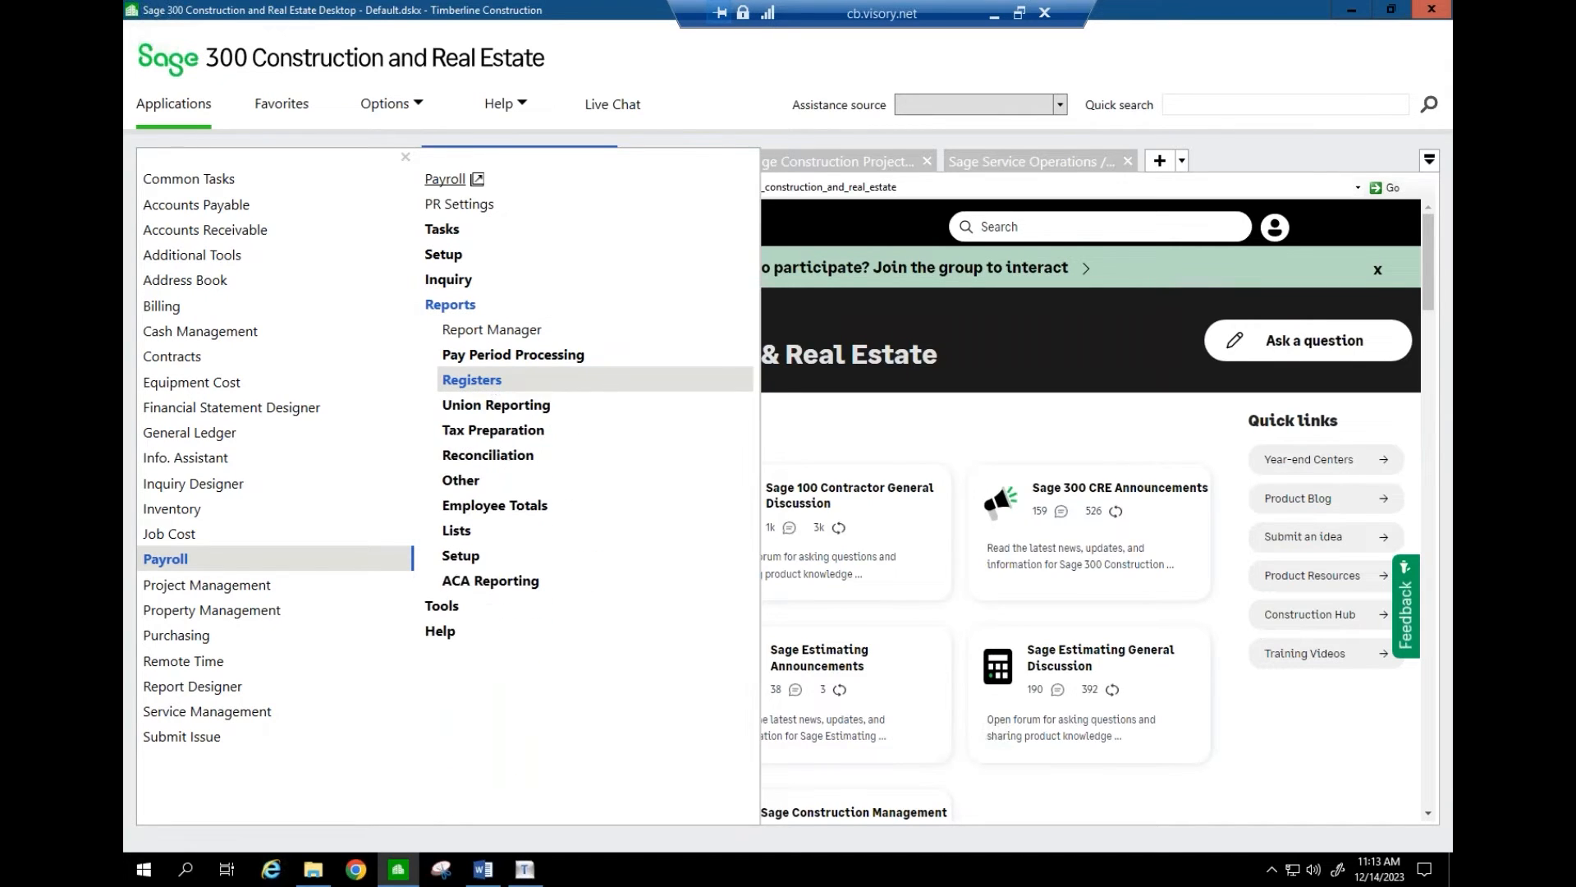
{"action": "left_click", "coordinate": [494, 357]}
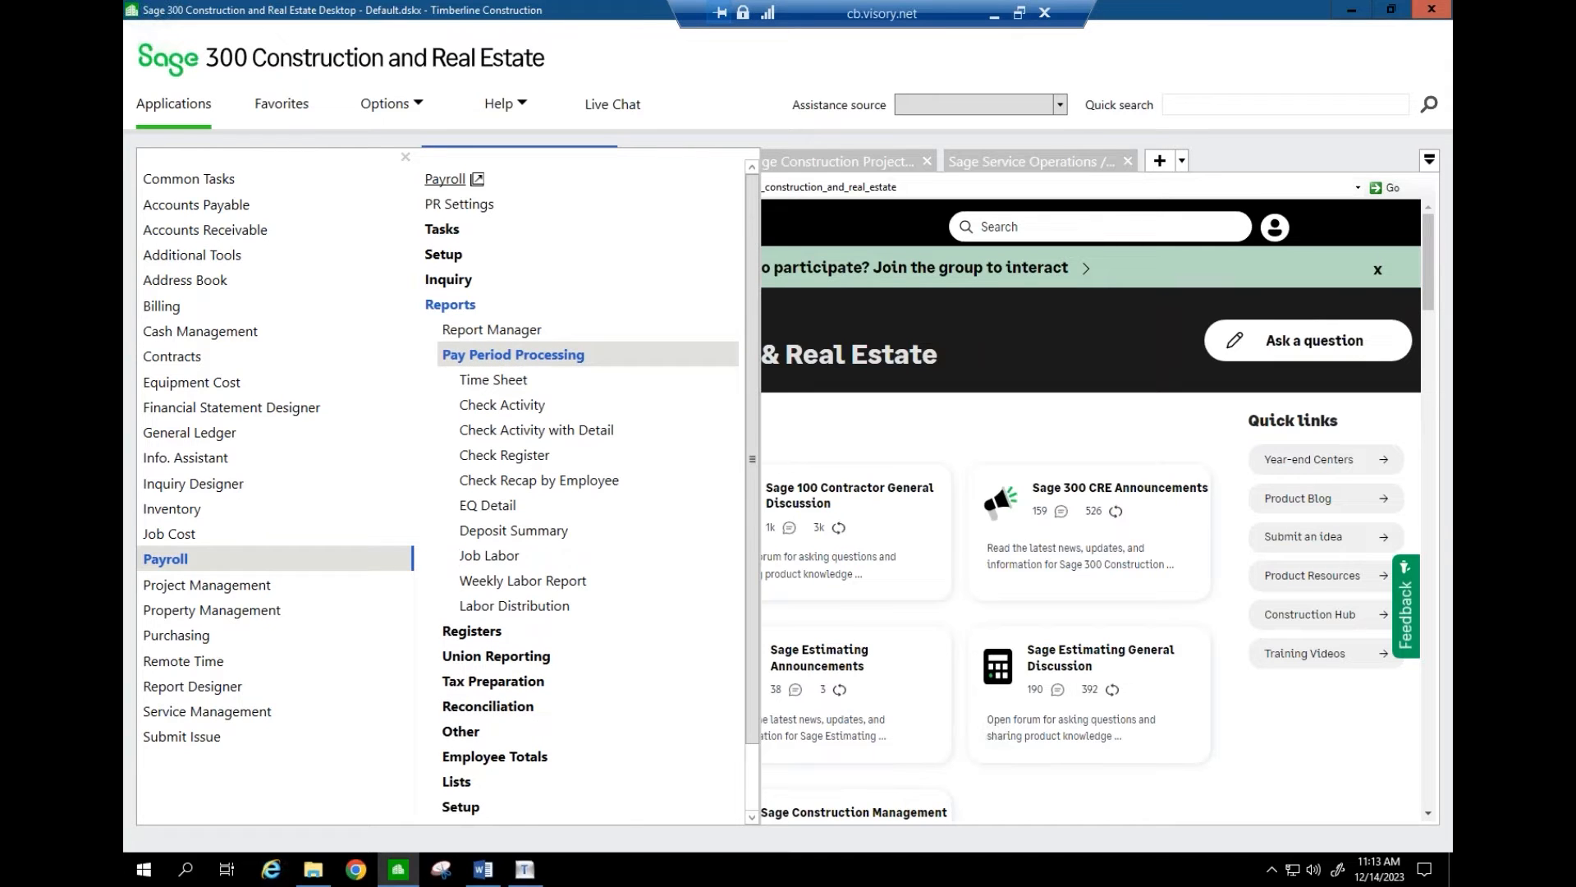
{"action": "left_click", "coordinate": [493, 356]}
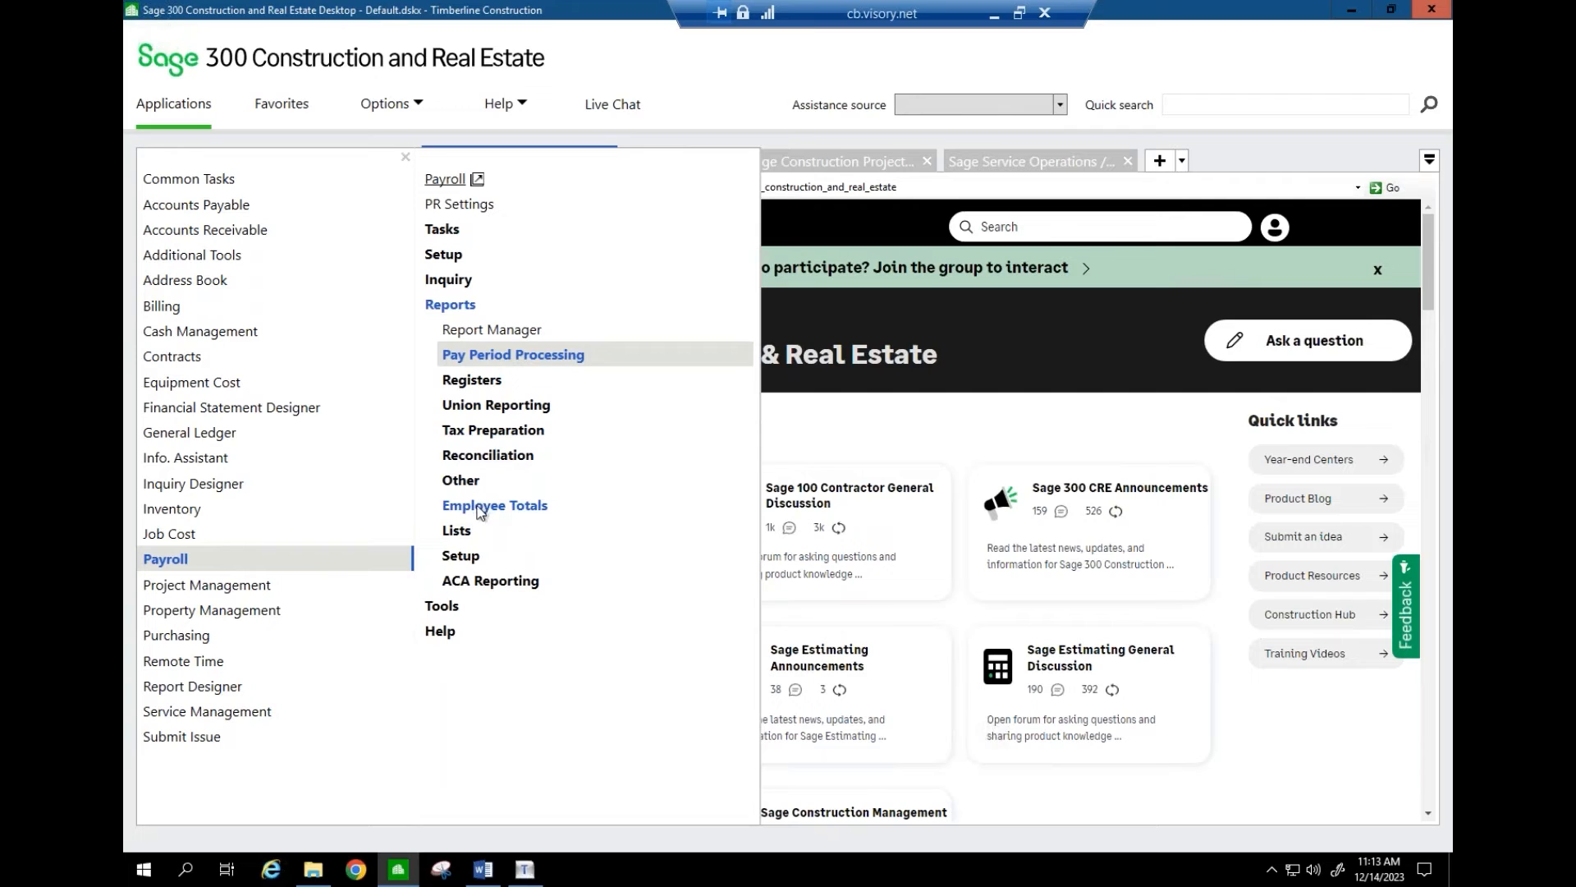
- Open the Payroll window and its Reports > Tax Preparation > Subject-to Employee print settings
{"action": "left_click", "coordinate": [456, 181]}
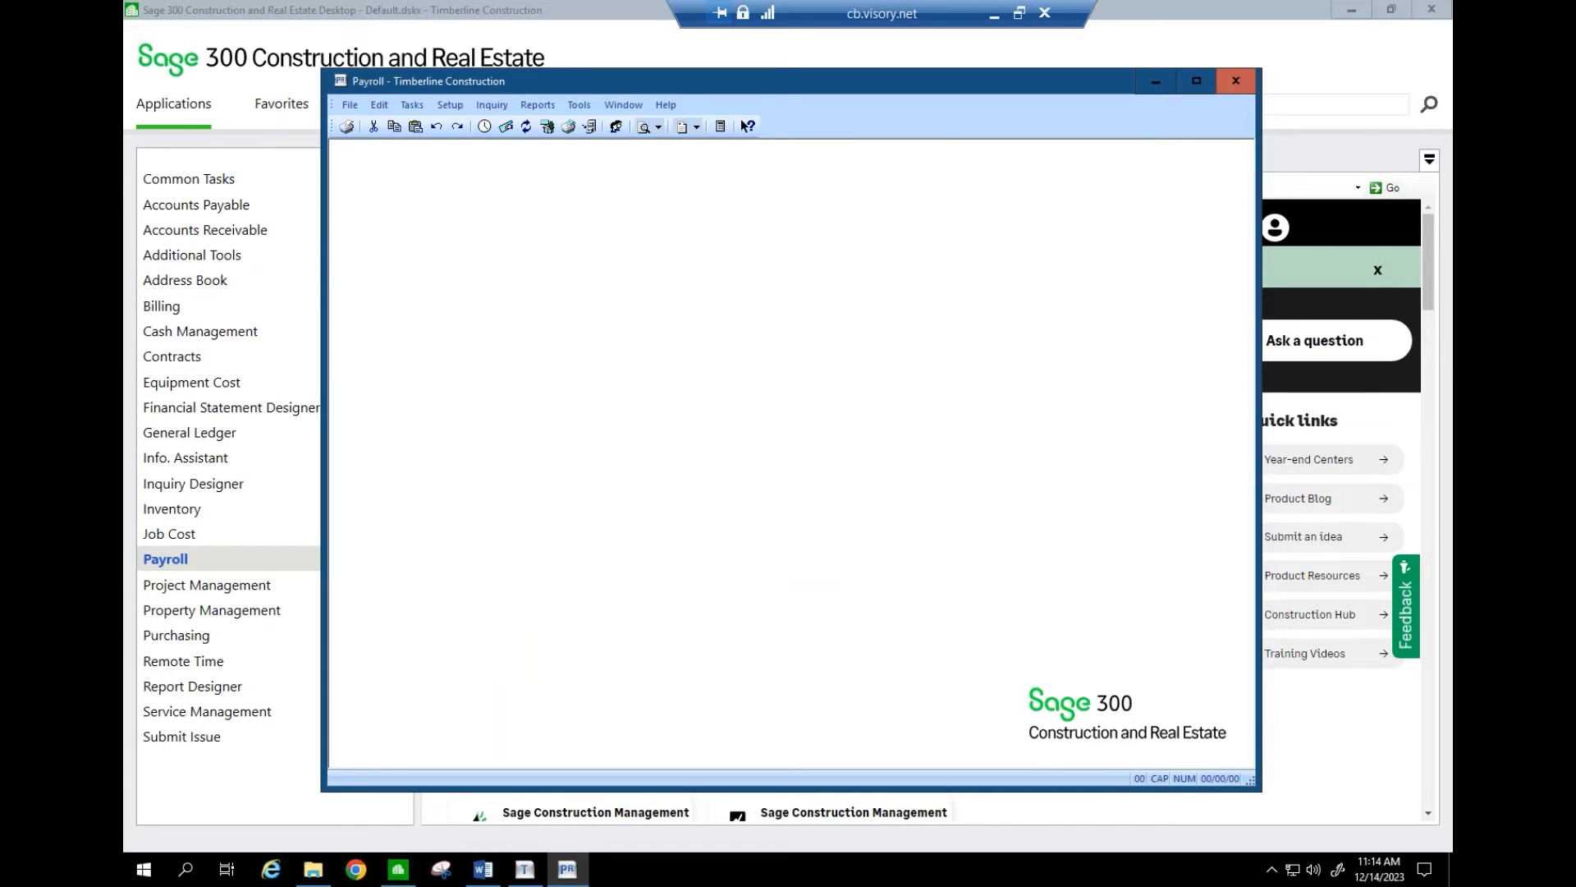
{"action": "left_click", "coordinate": [537, 104]}
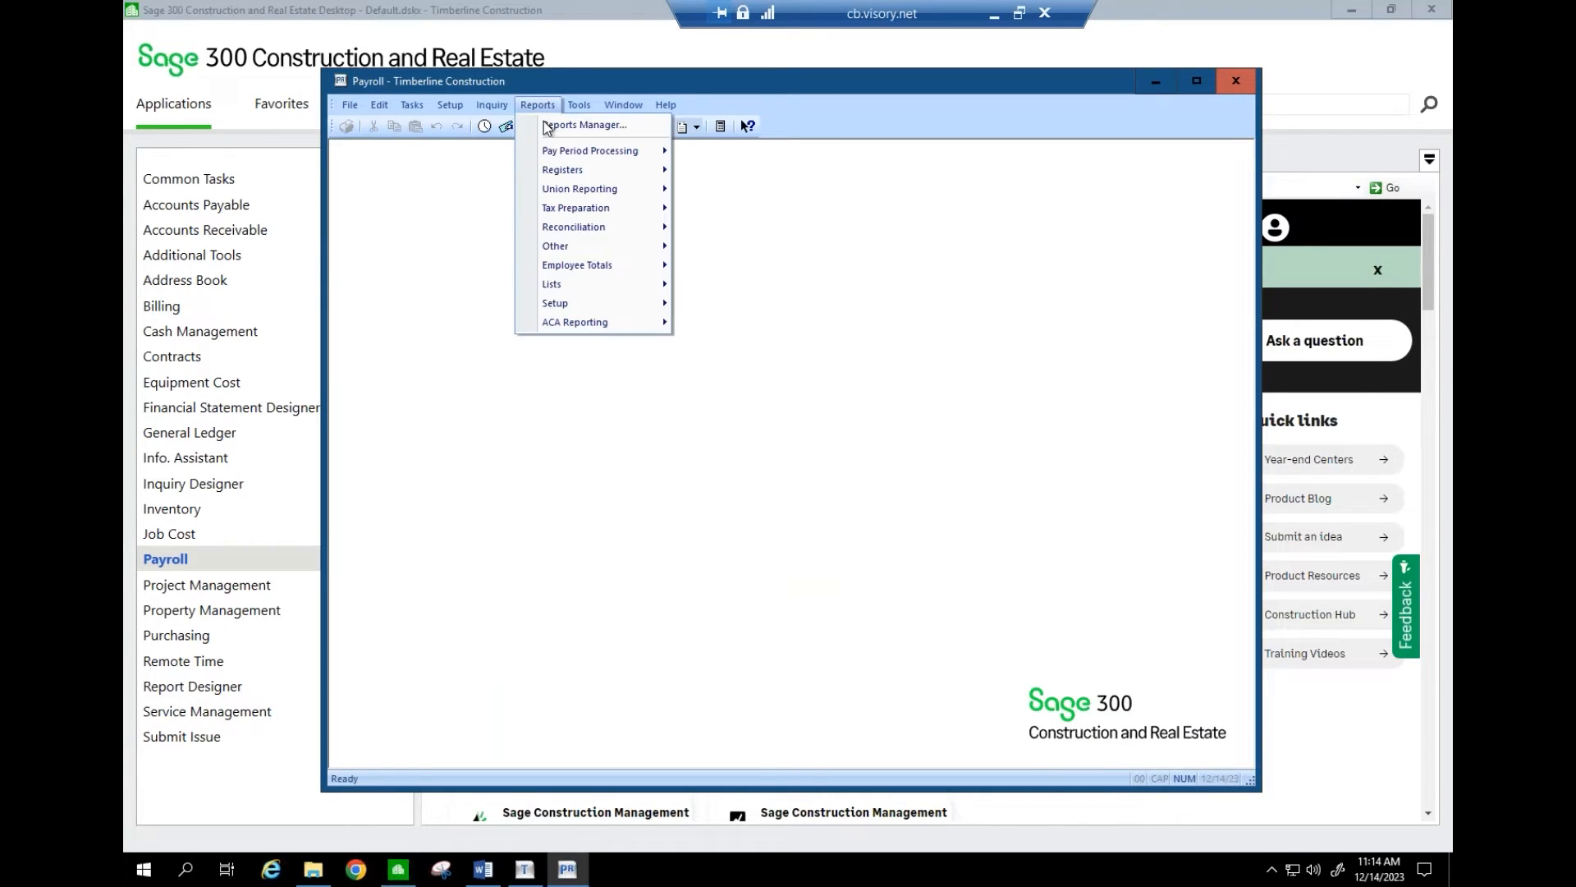
{"action": "mouse_move", "coordinate": [604, 174]}
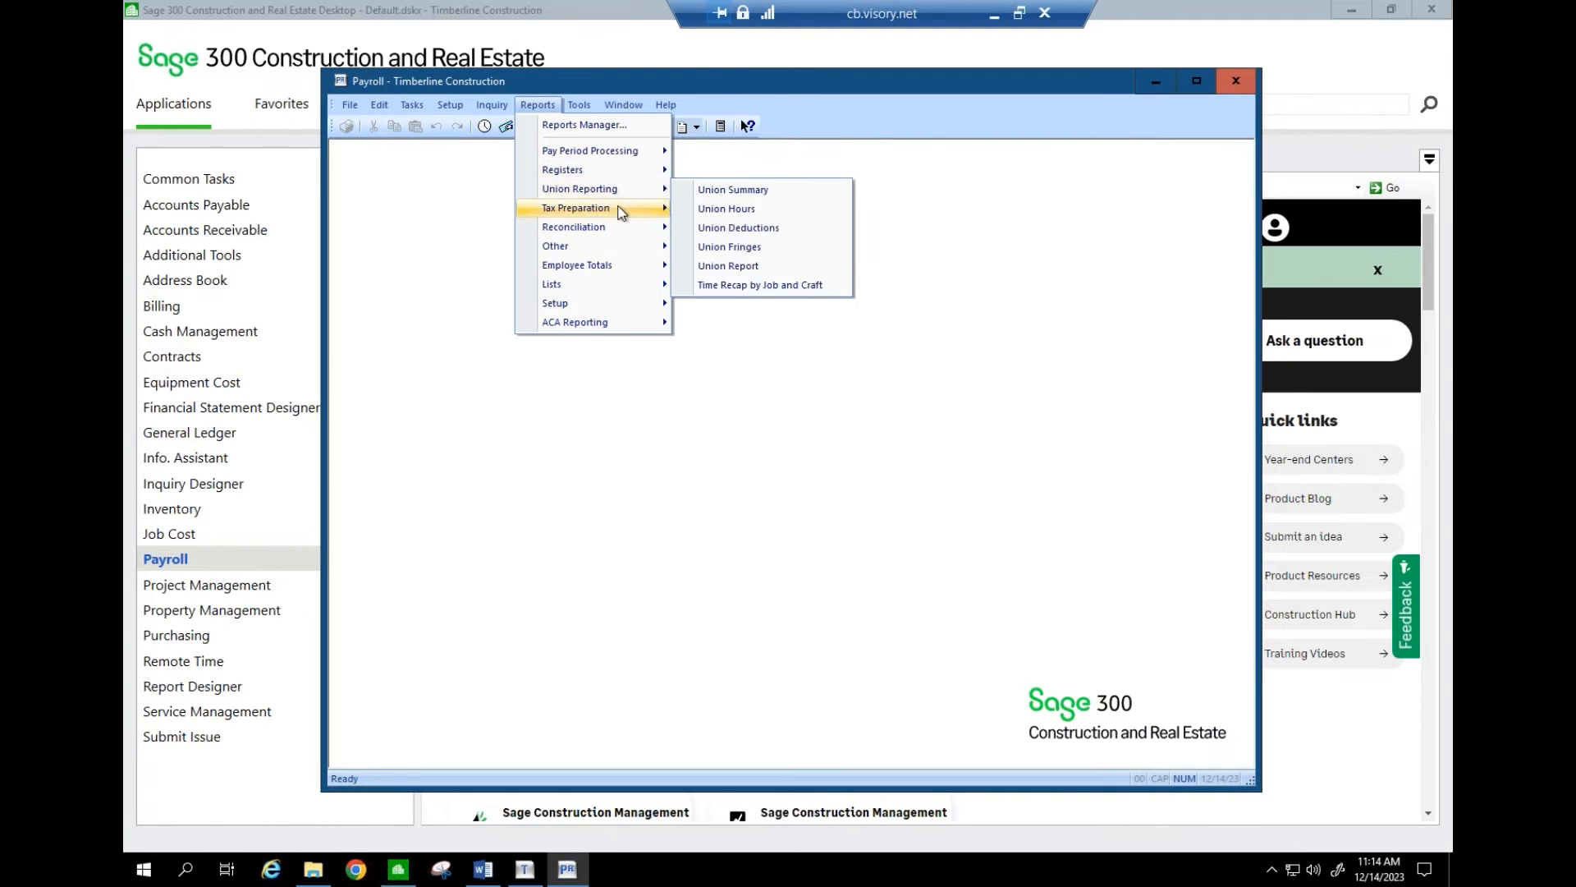
{"action": "mouse_move", "coordinate": [621, 212]}
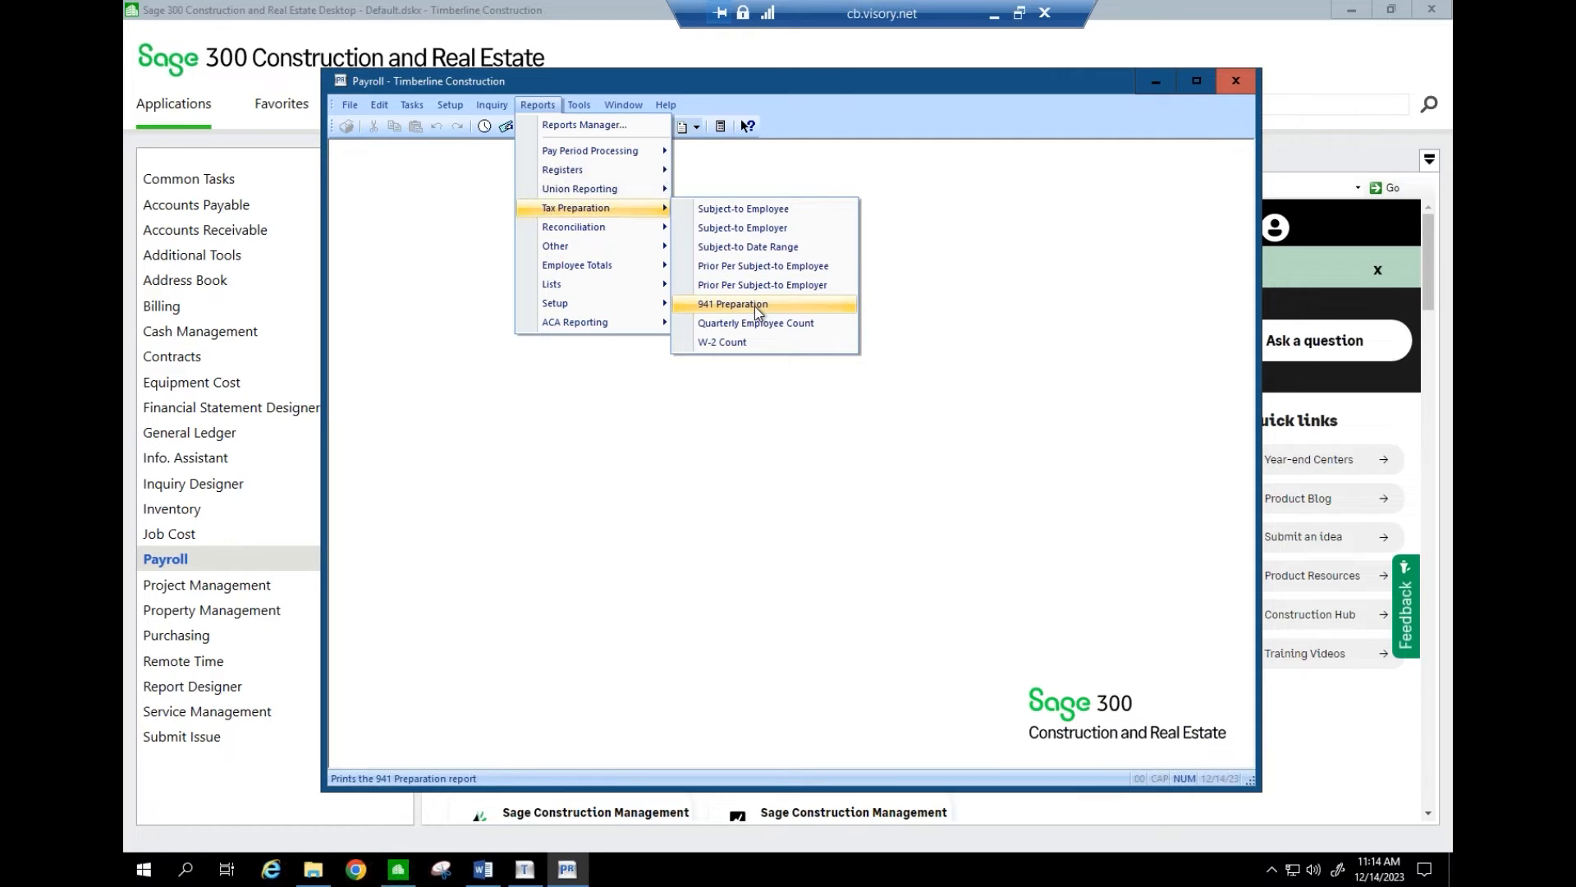
{"action": "left_click", "coordinate": [750, 209]}
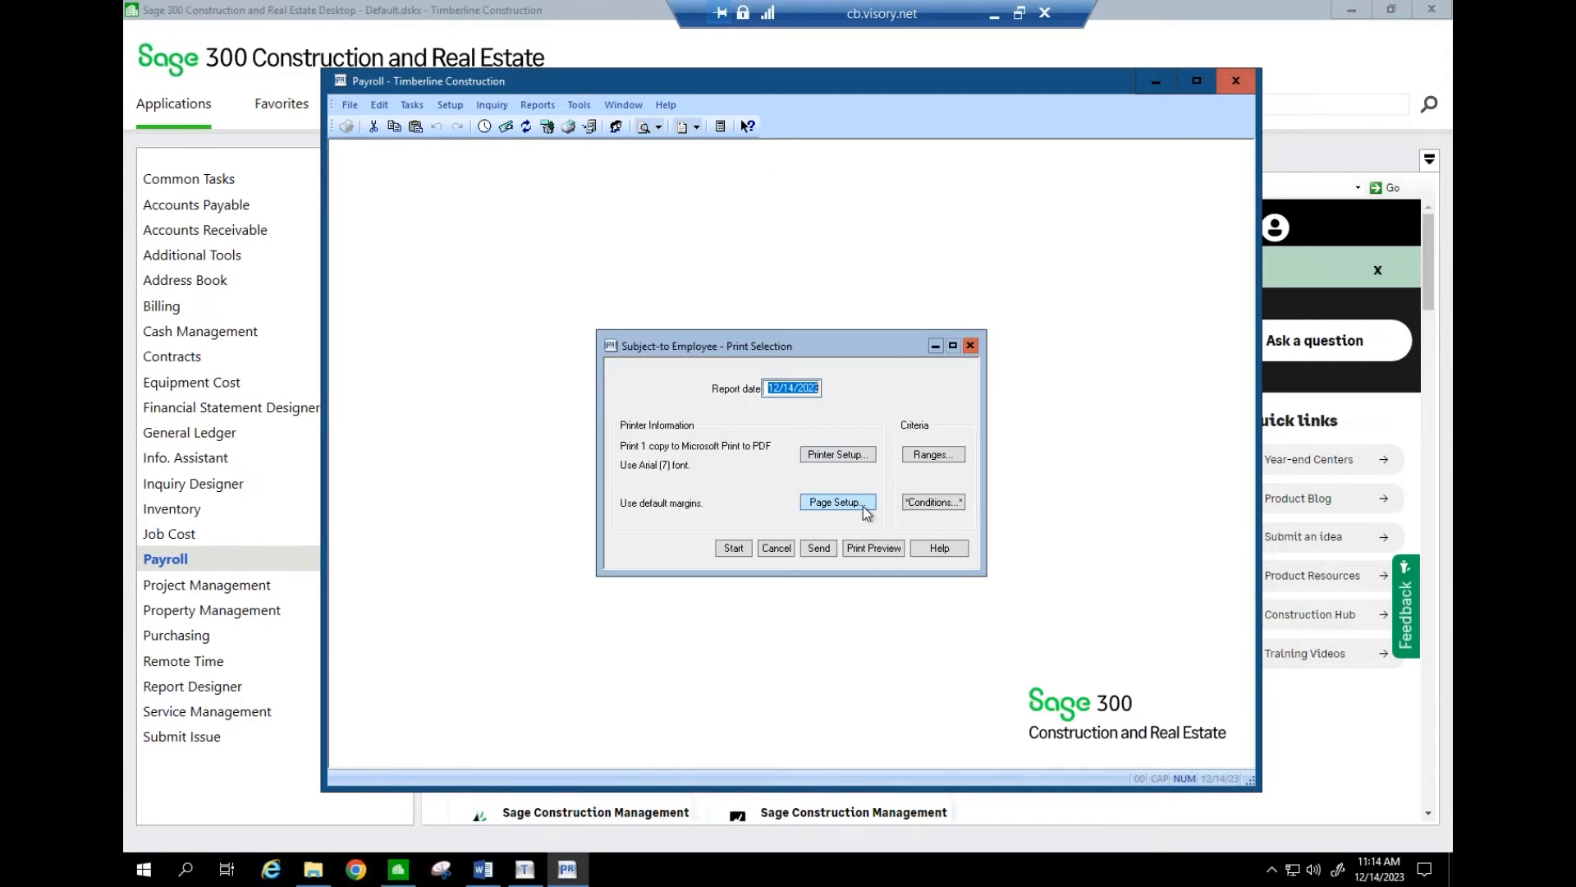
- Preview the Subject-to Employee report, then close it and its print settings
{"action": "left_click", "coordinate": [872, 547]}
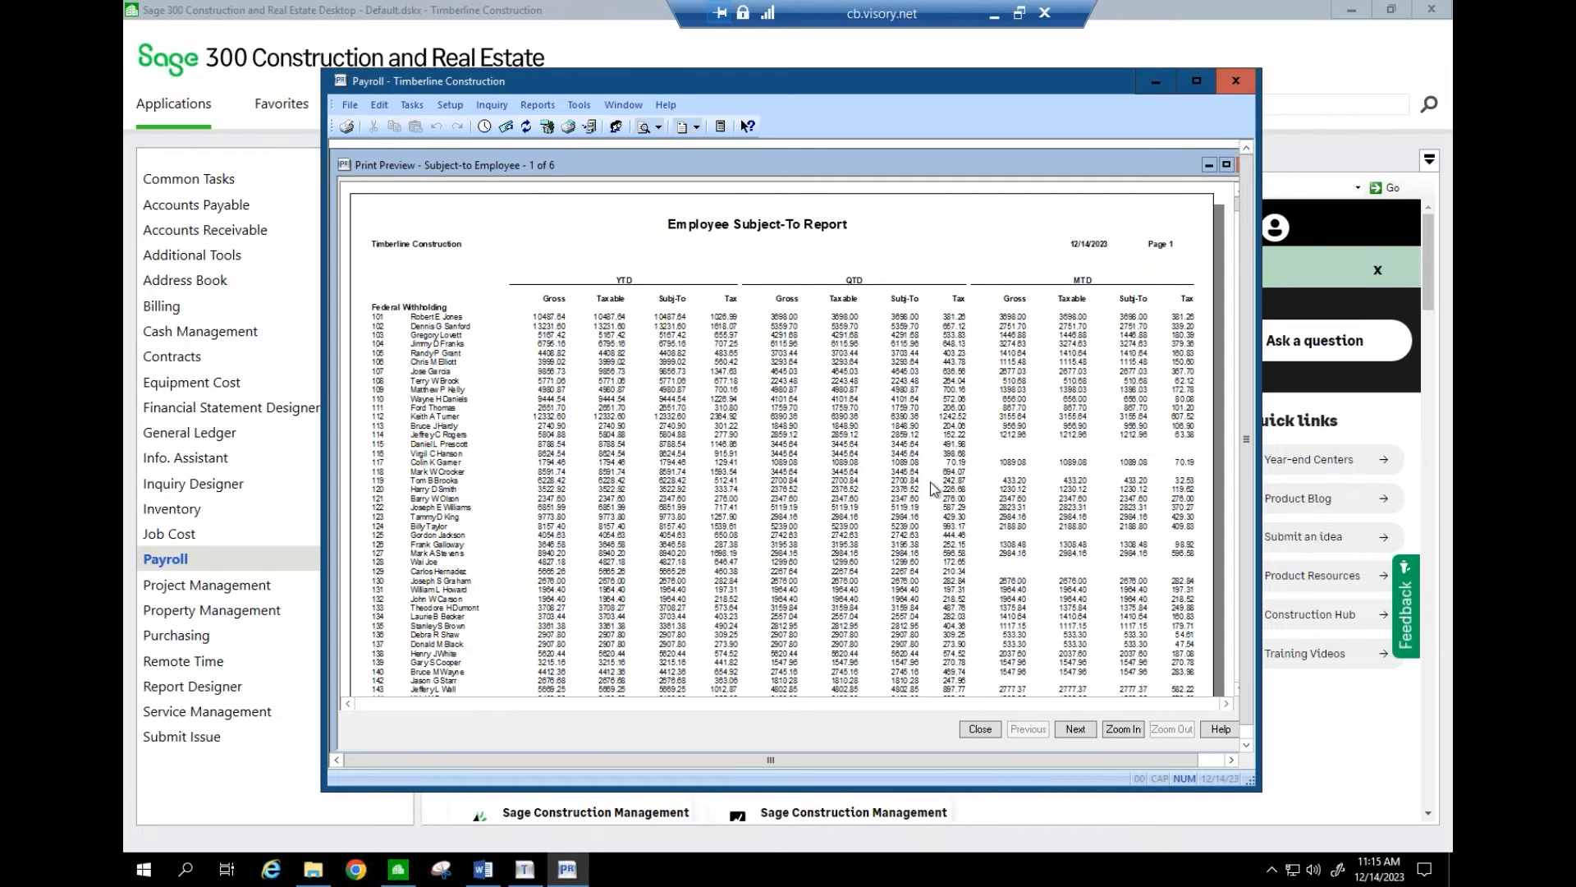
{"action": "left_click", "coordinate": [985, 732]}
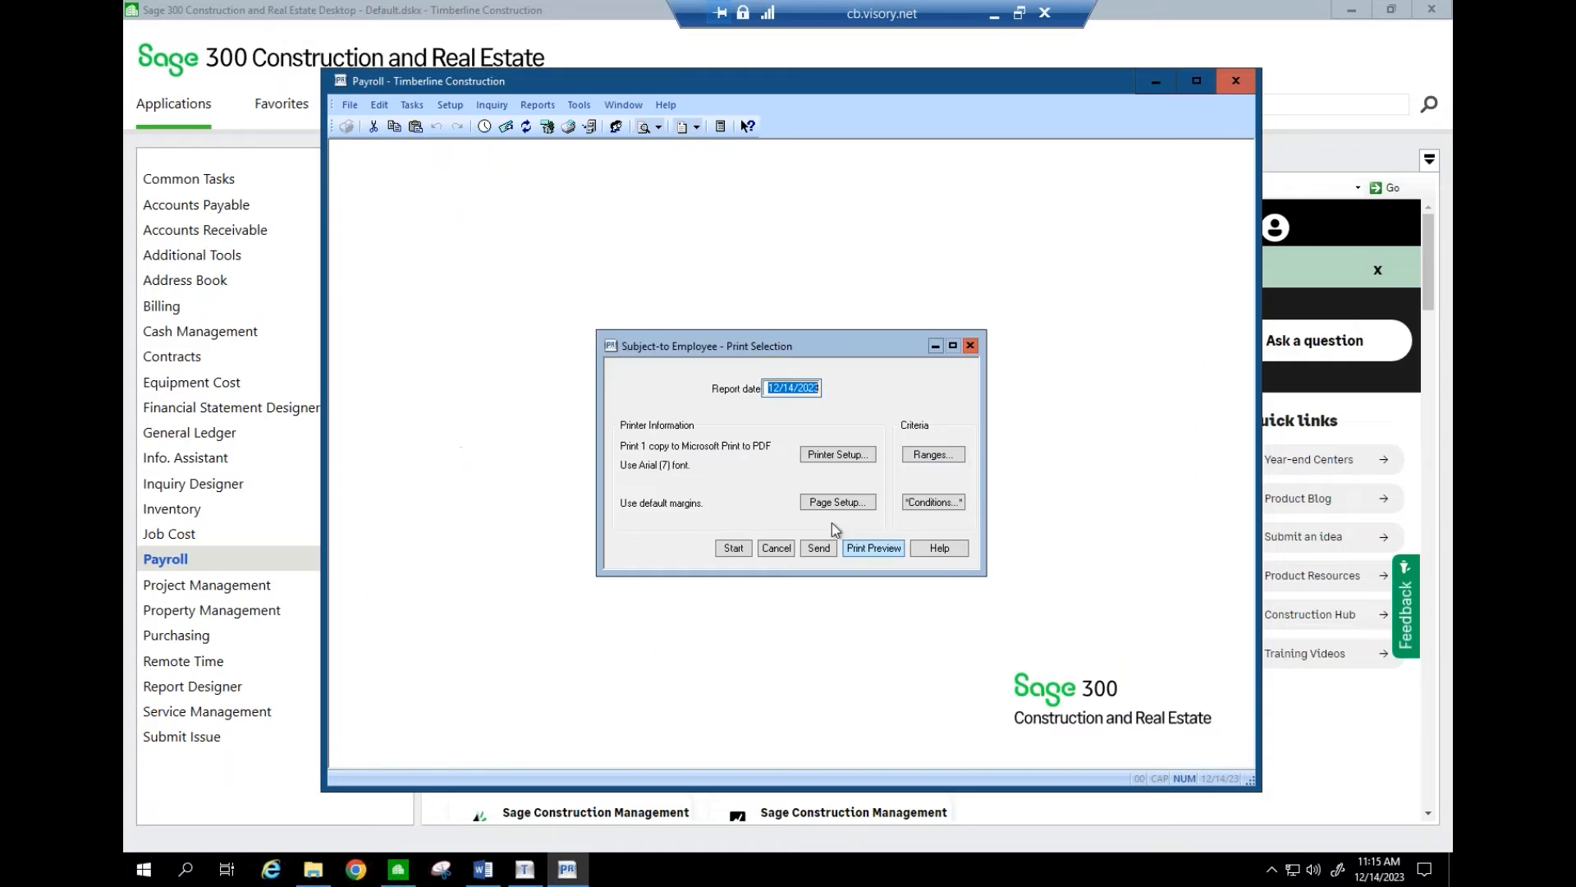
{"action": "left_click", "coordinate": [777, 548]}
- Preview the Prior Per Subject-to Employee report, then close it and its print settings
{"action": "left_click", "coordinate": [537, 105]}
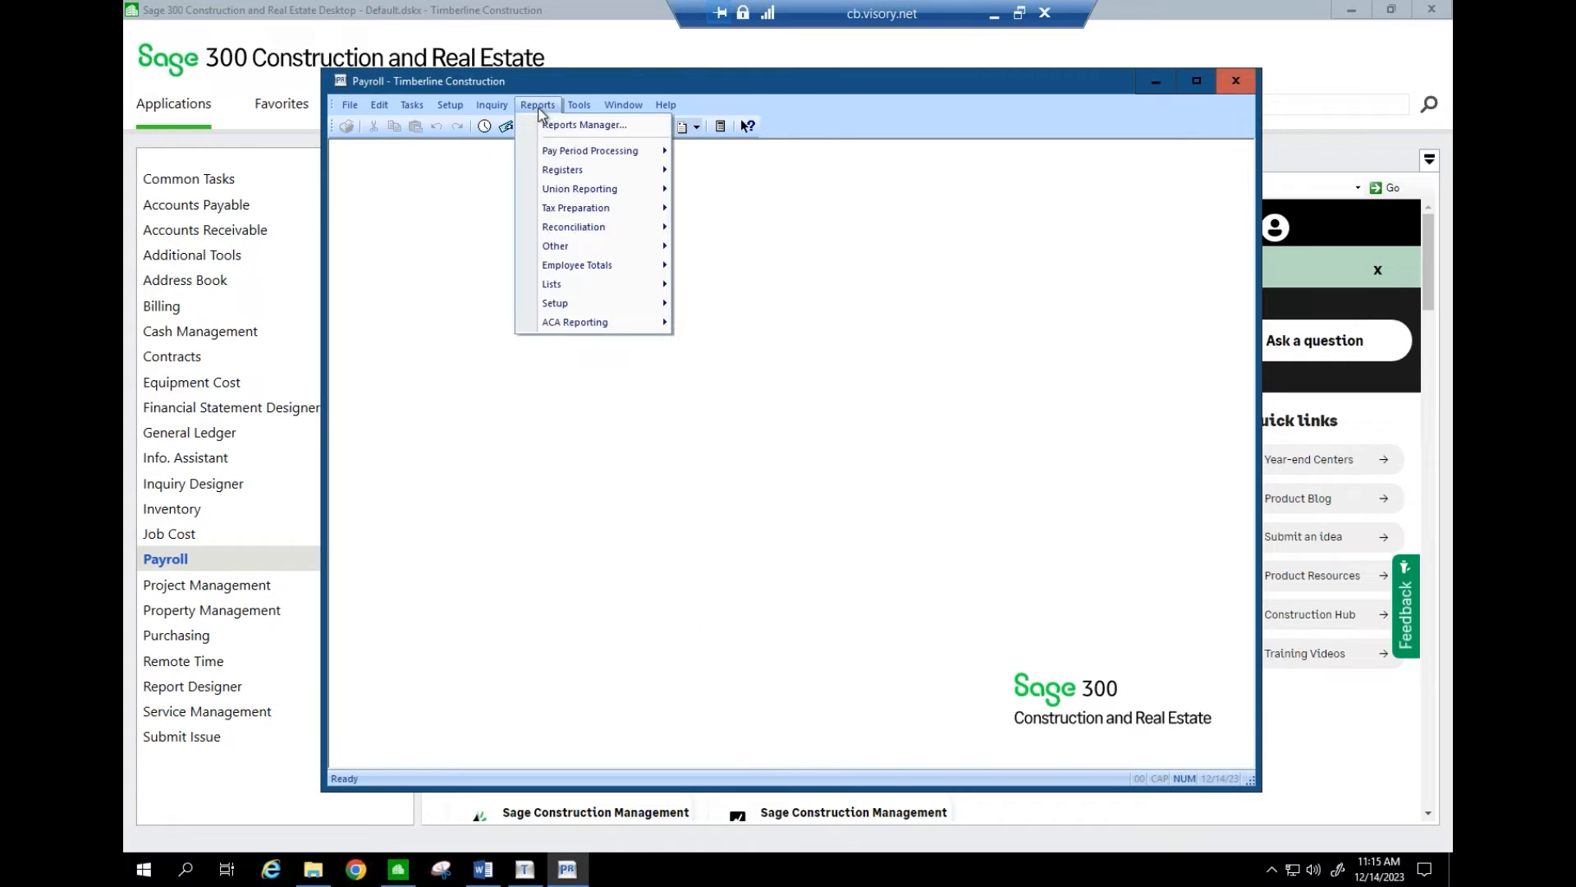
{"action": "mouse_move", "coordinate": [577, 213]}
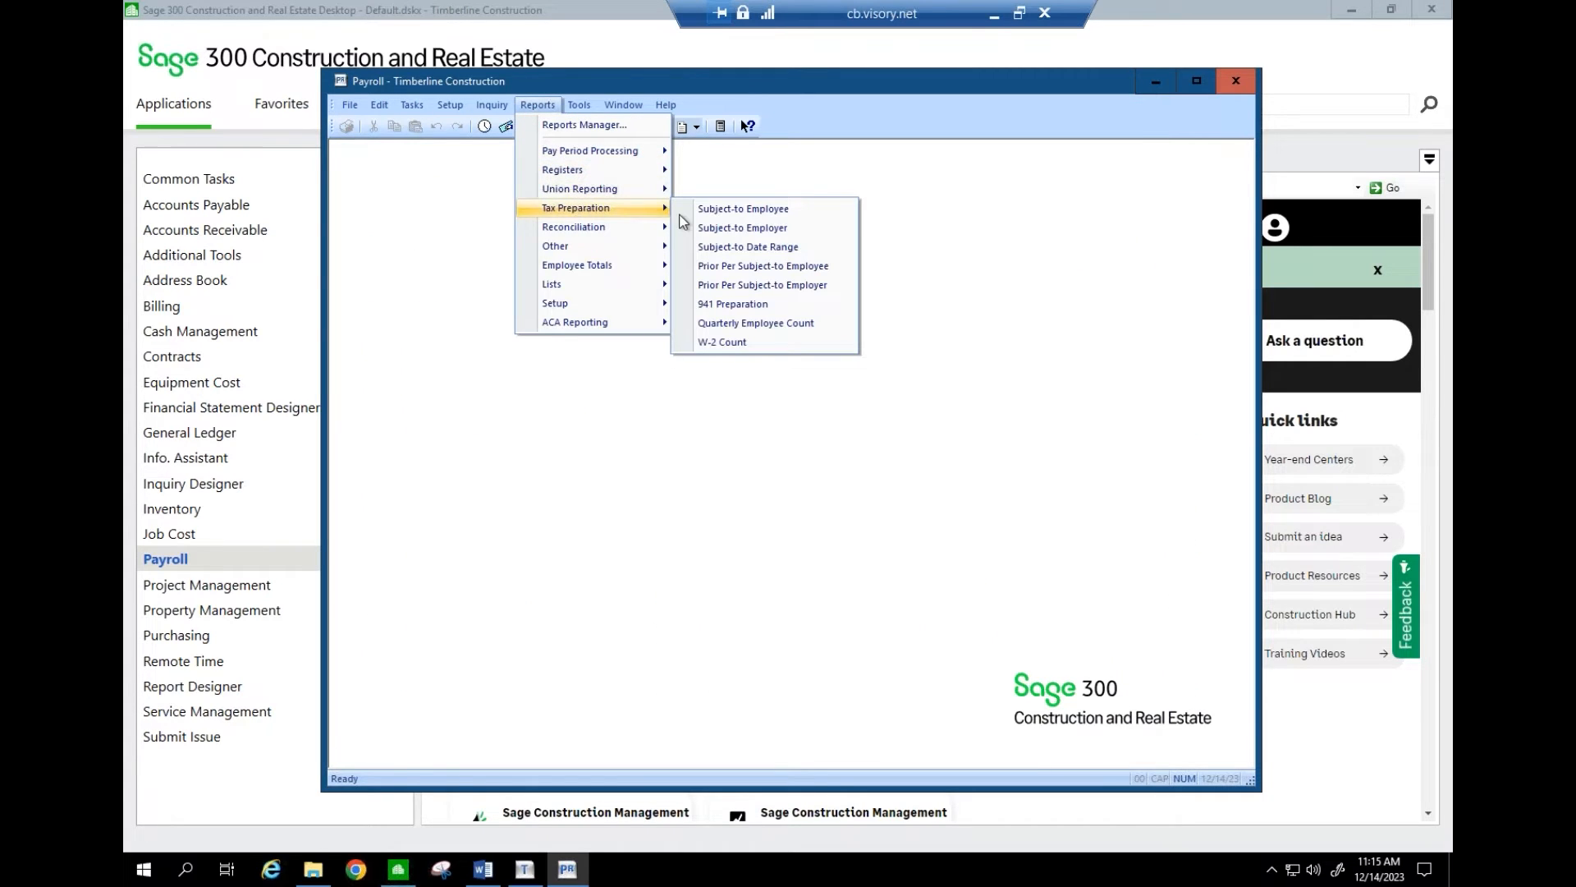
{"action": "left_click", "coordinate": [739, 265]}
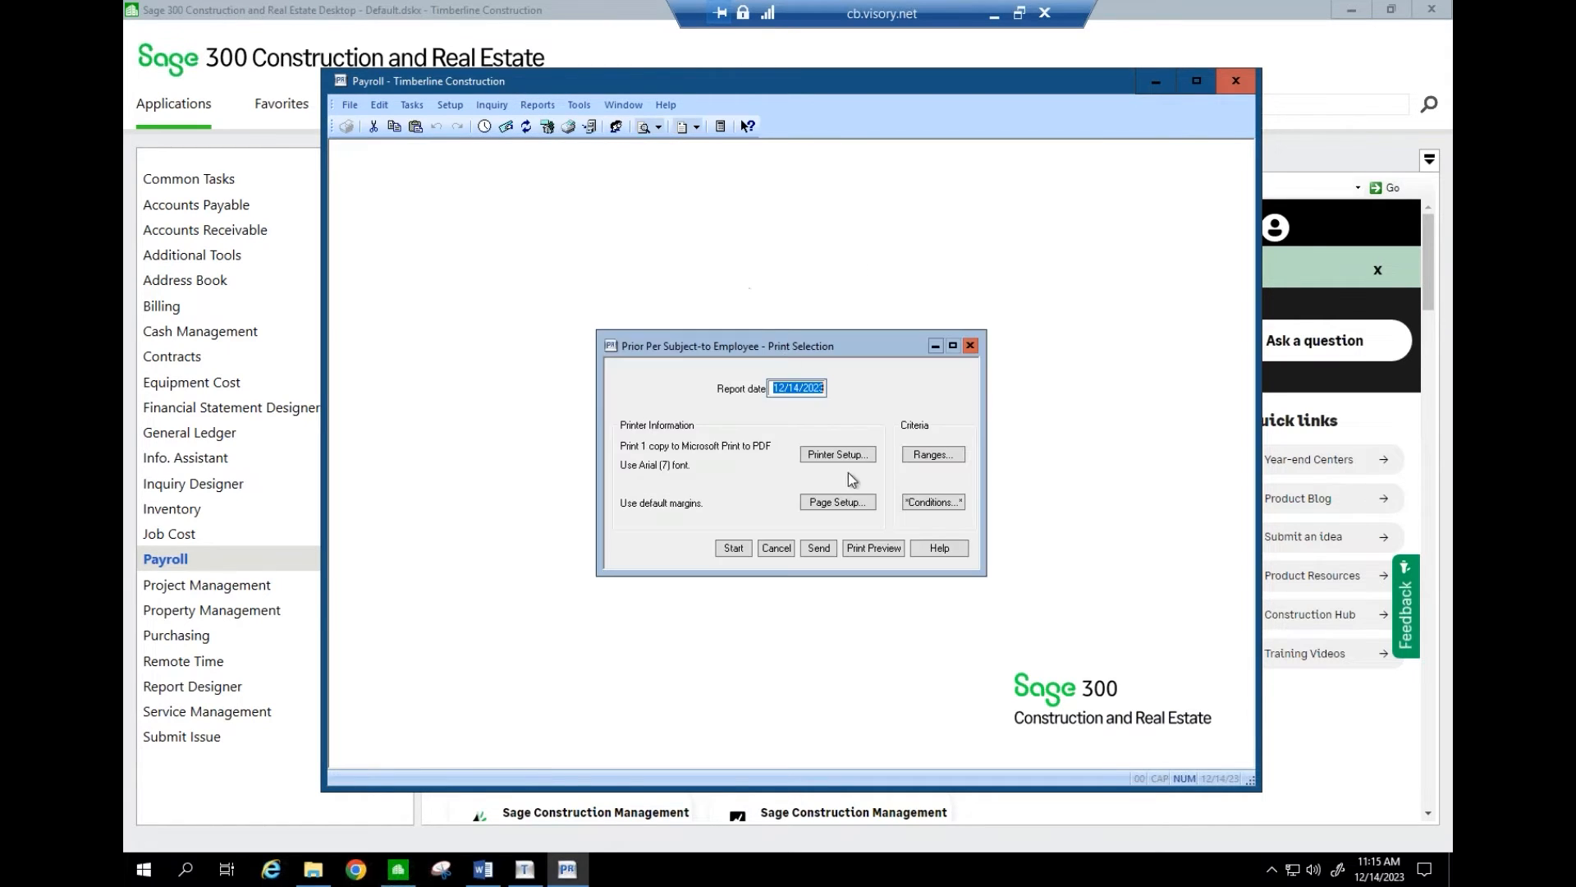
{"action": "left_click", "coordinate": [873, 547]}
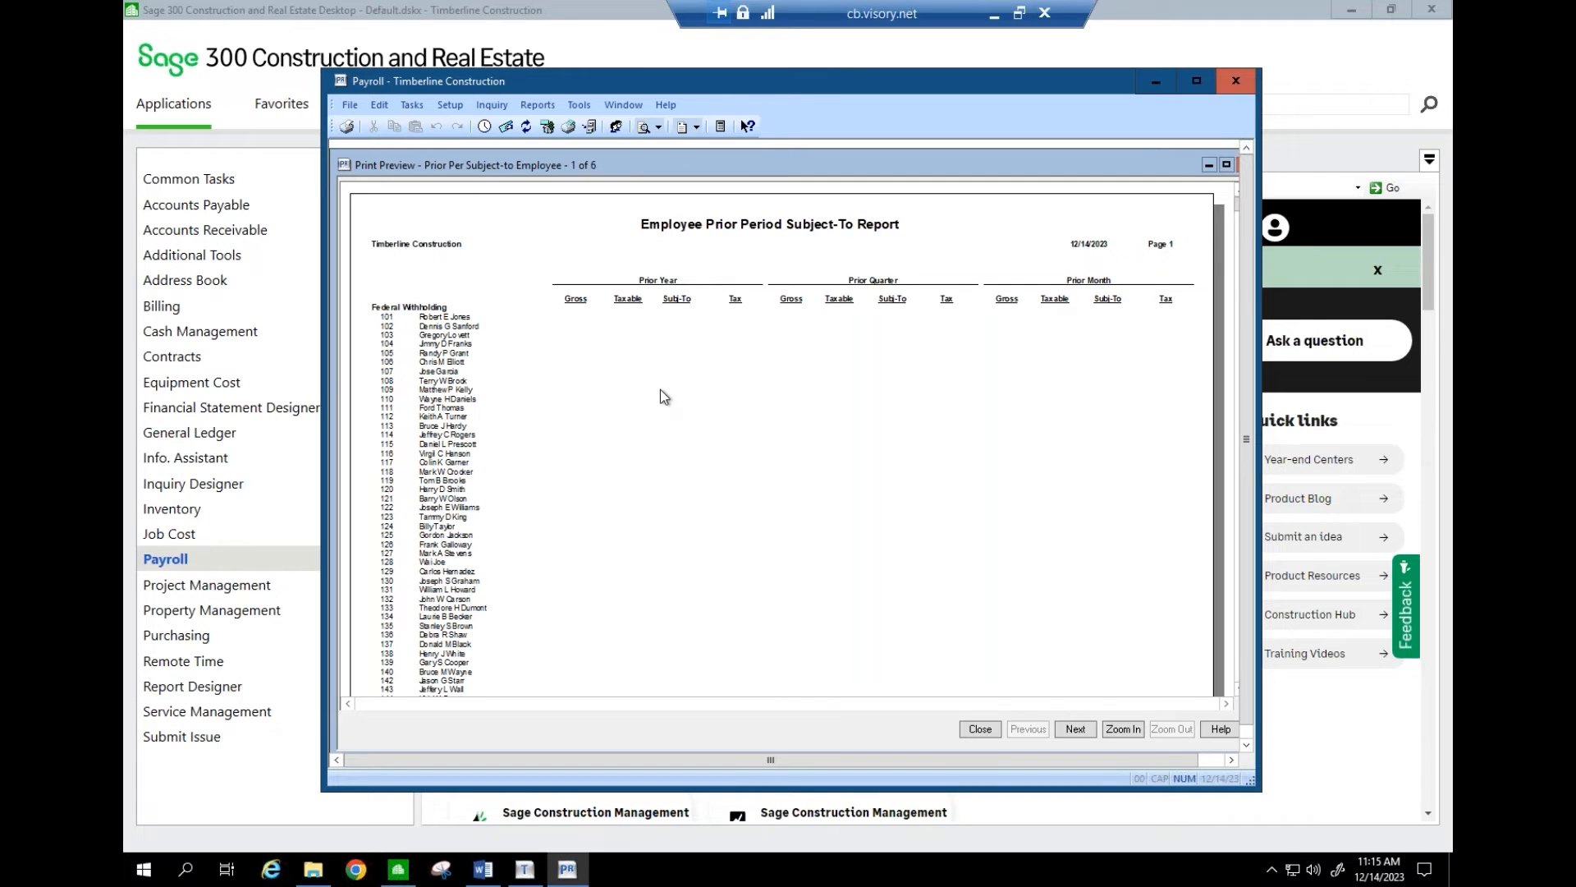
{"action": "left_click", "coordinate": [980, 729]}
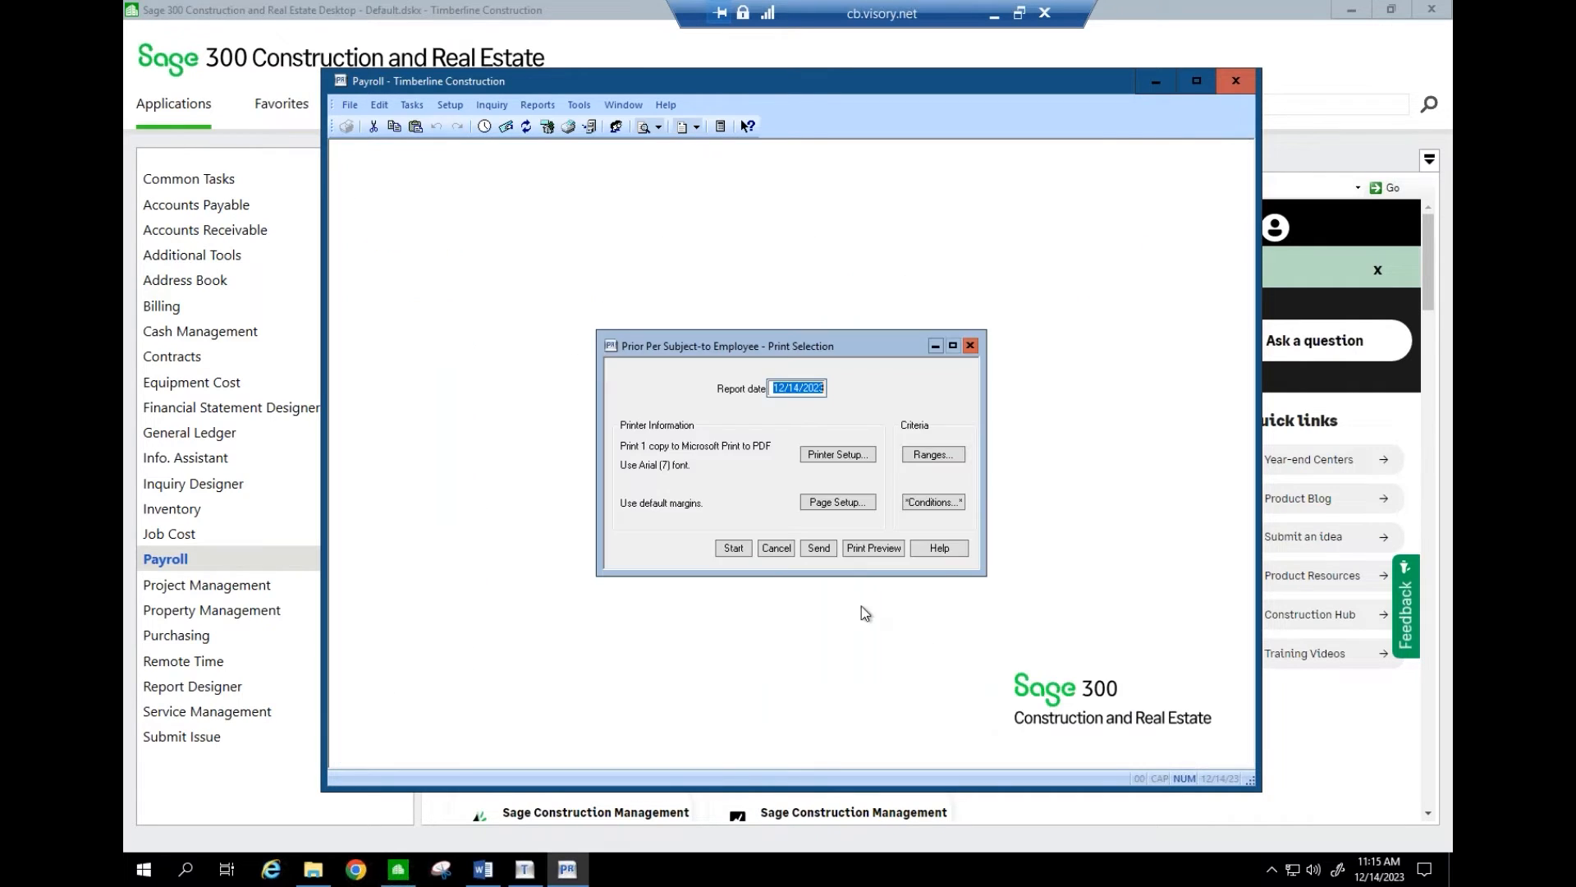
{"action": "left_click", "coordinate": [790, 551]}
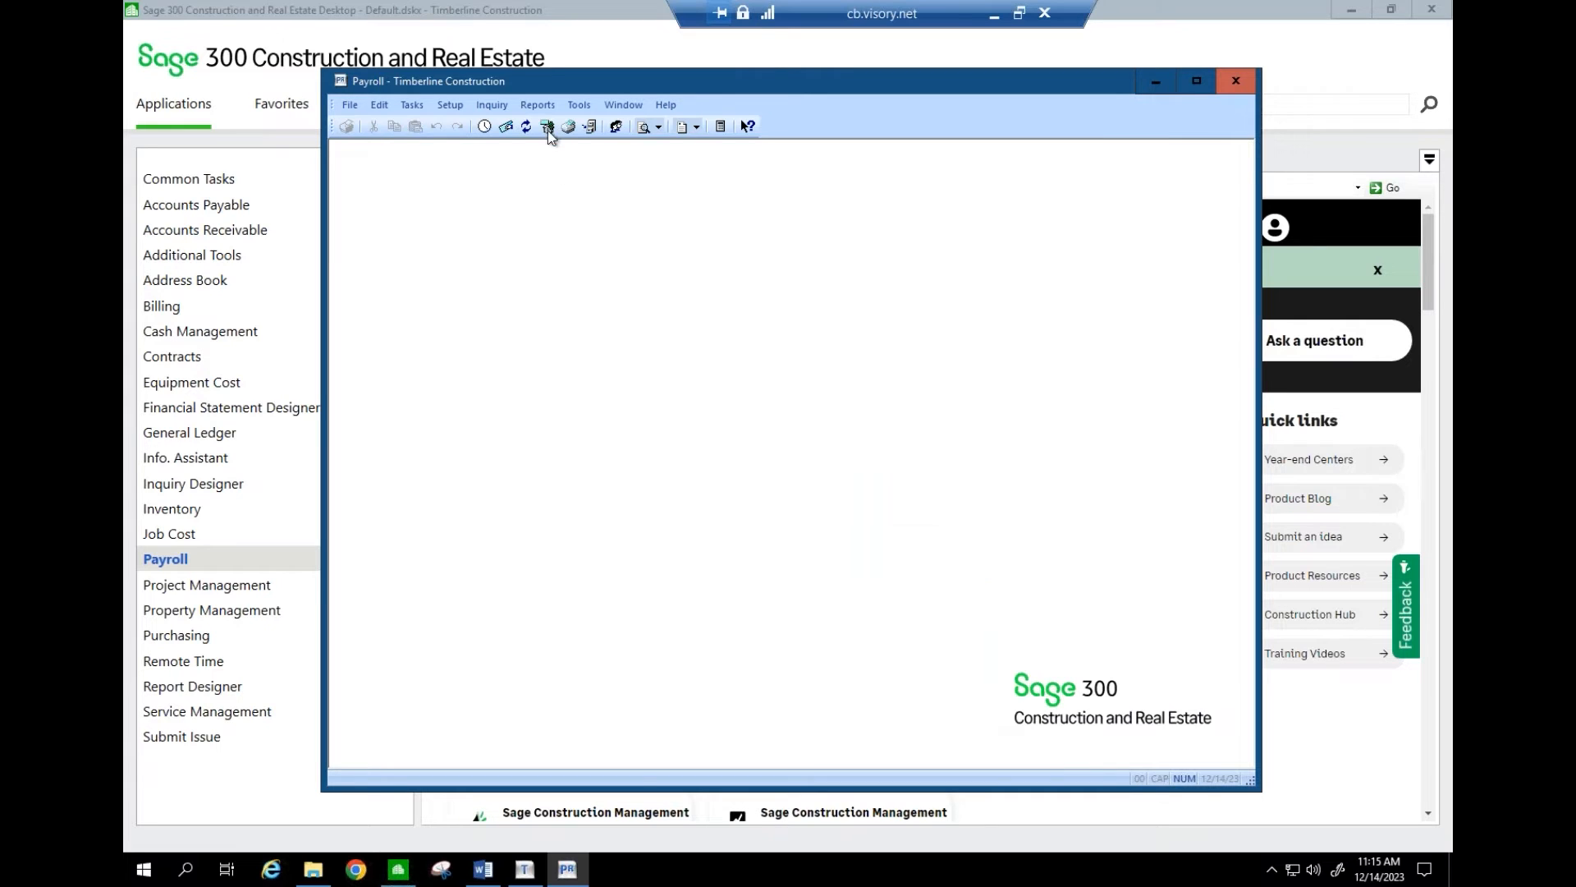
- Open the Subject-to Employee report settings and set the report date to 12/31/2023
{"action": "left_click", "coordinate": [538, 105]}
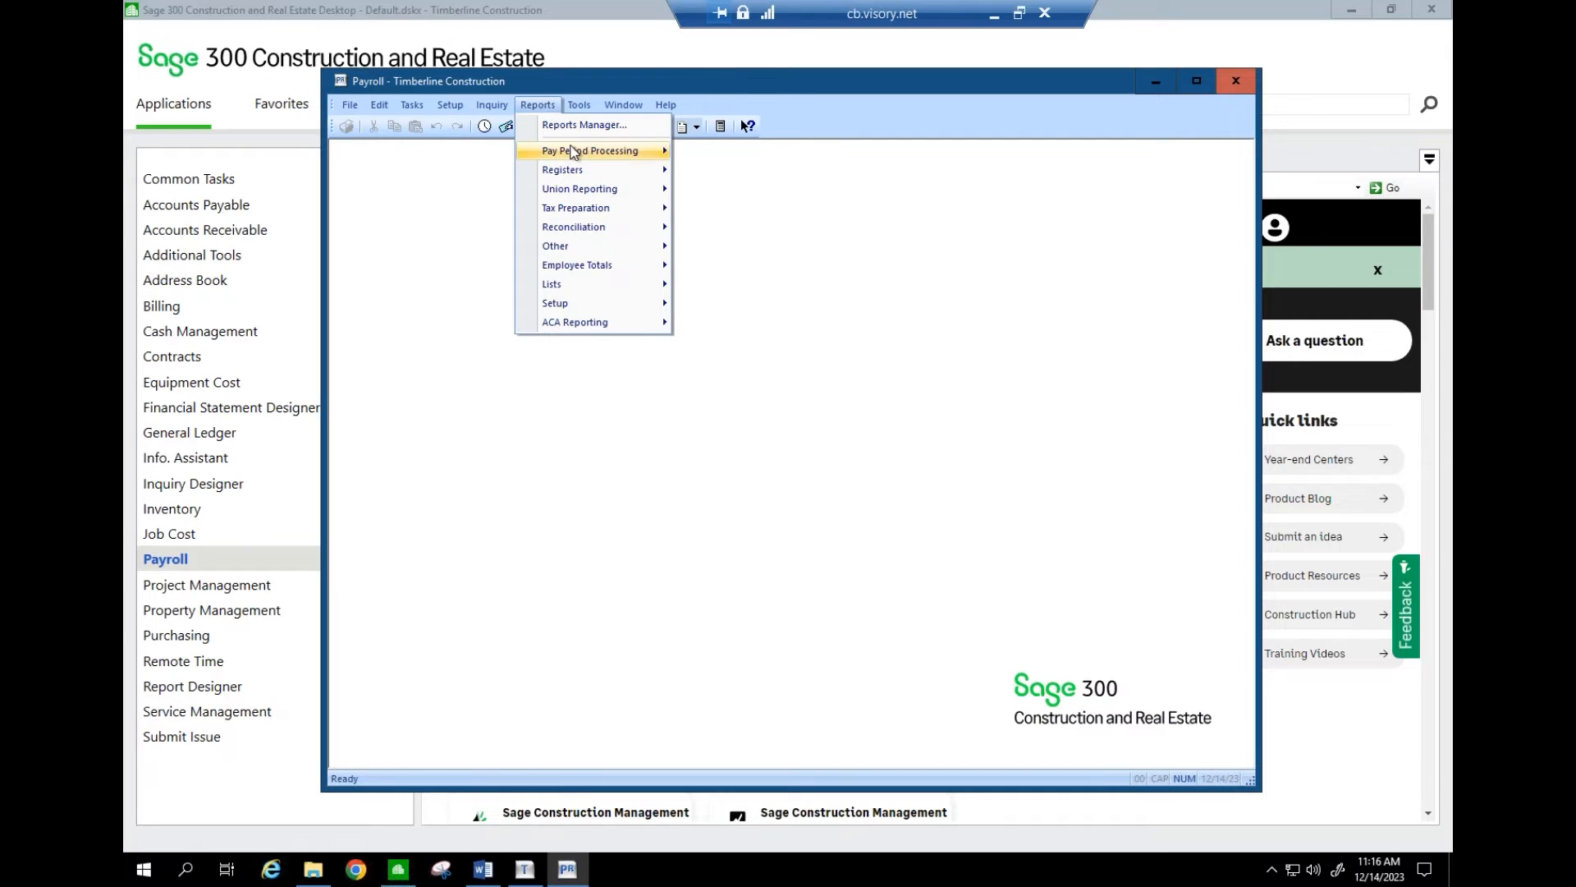
{"action": "mouse_move", "coordinate": [573, 151]}
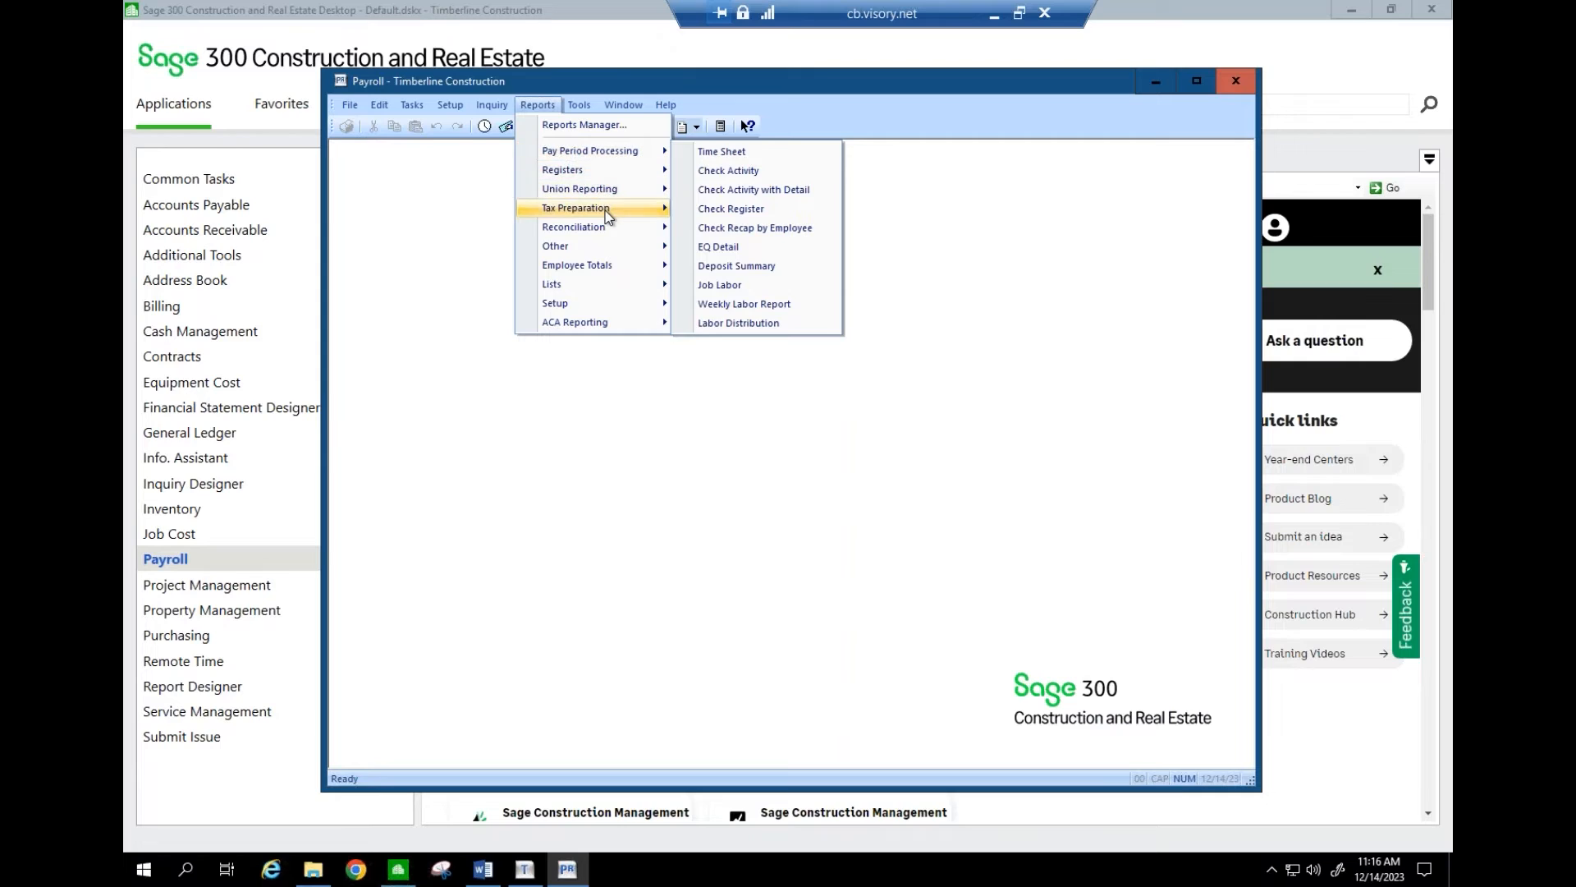
{"action": "mouse_move", "coordinate": [605, 211]}
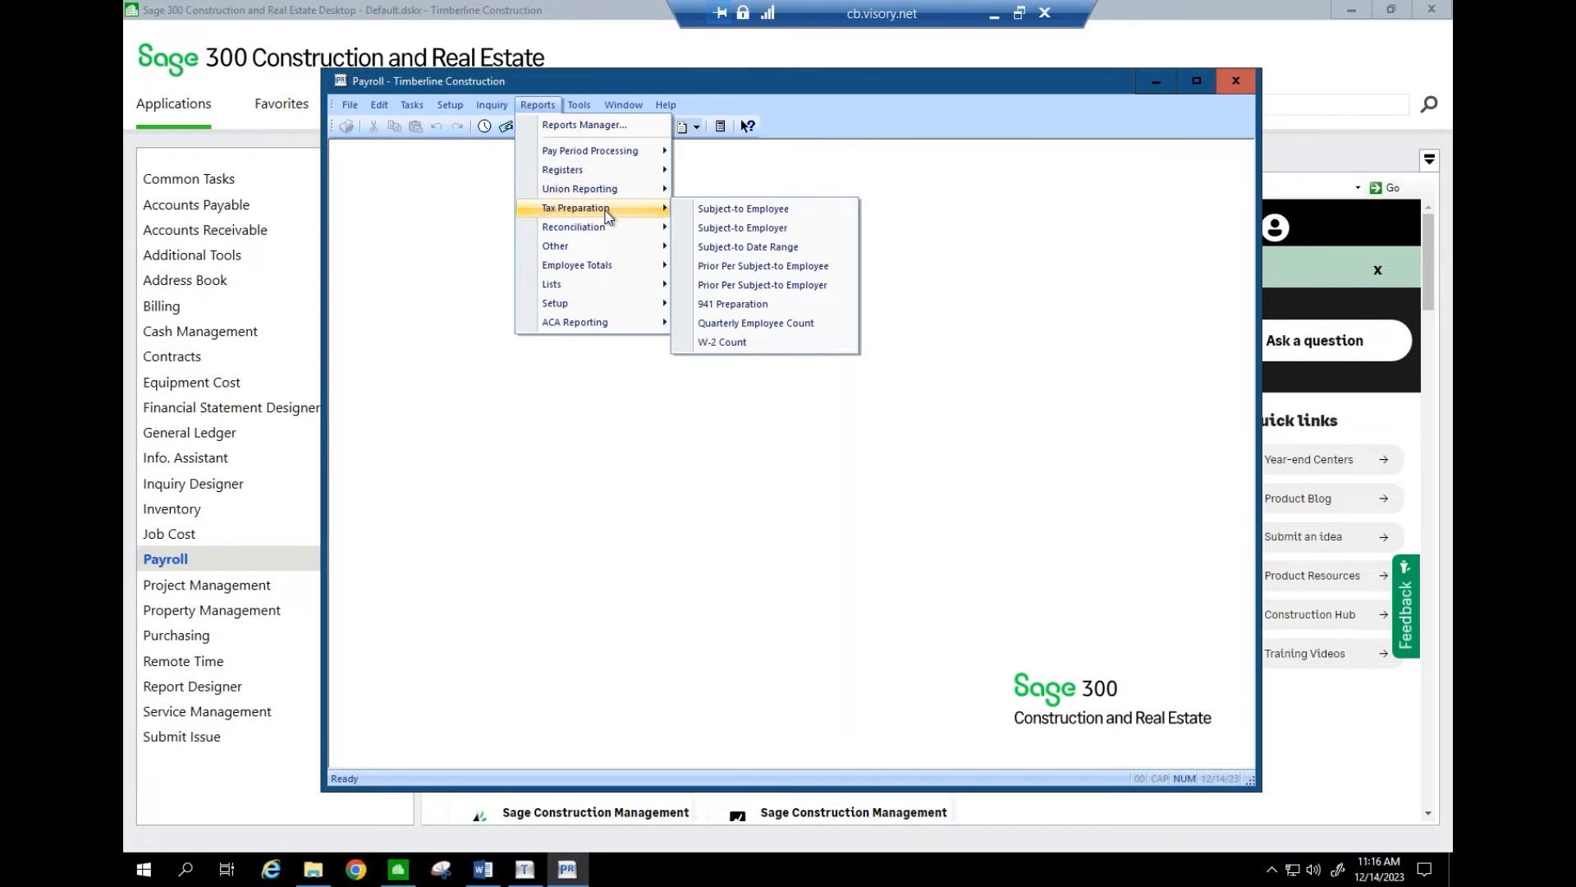
{"action": "left_click", "coordinate": [698, 212]}
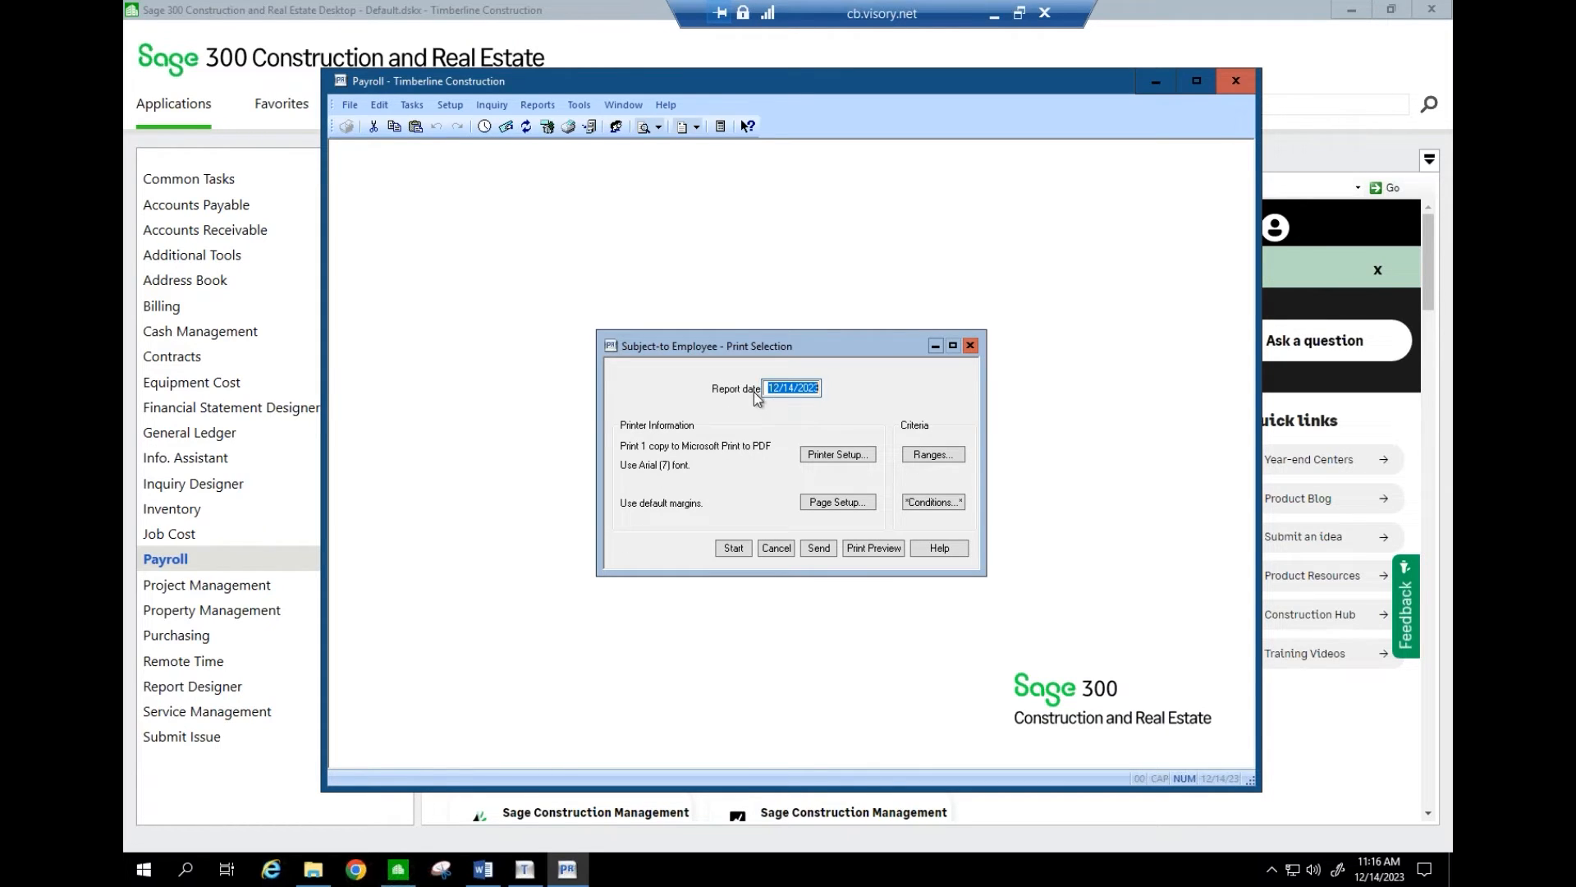
{"action": "key", "text": "BackSpace"}
{"action": "type", "text": "12/31/2023"}
{"action": "key", "text": "Return"}
- Explore adding a report filter condition, then cancel the conditions and the print selection
{"action": "left_click", "coordinate": [924, 501]}
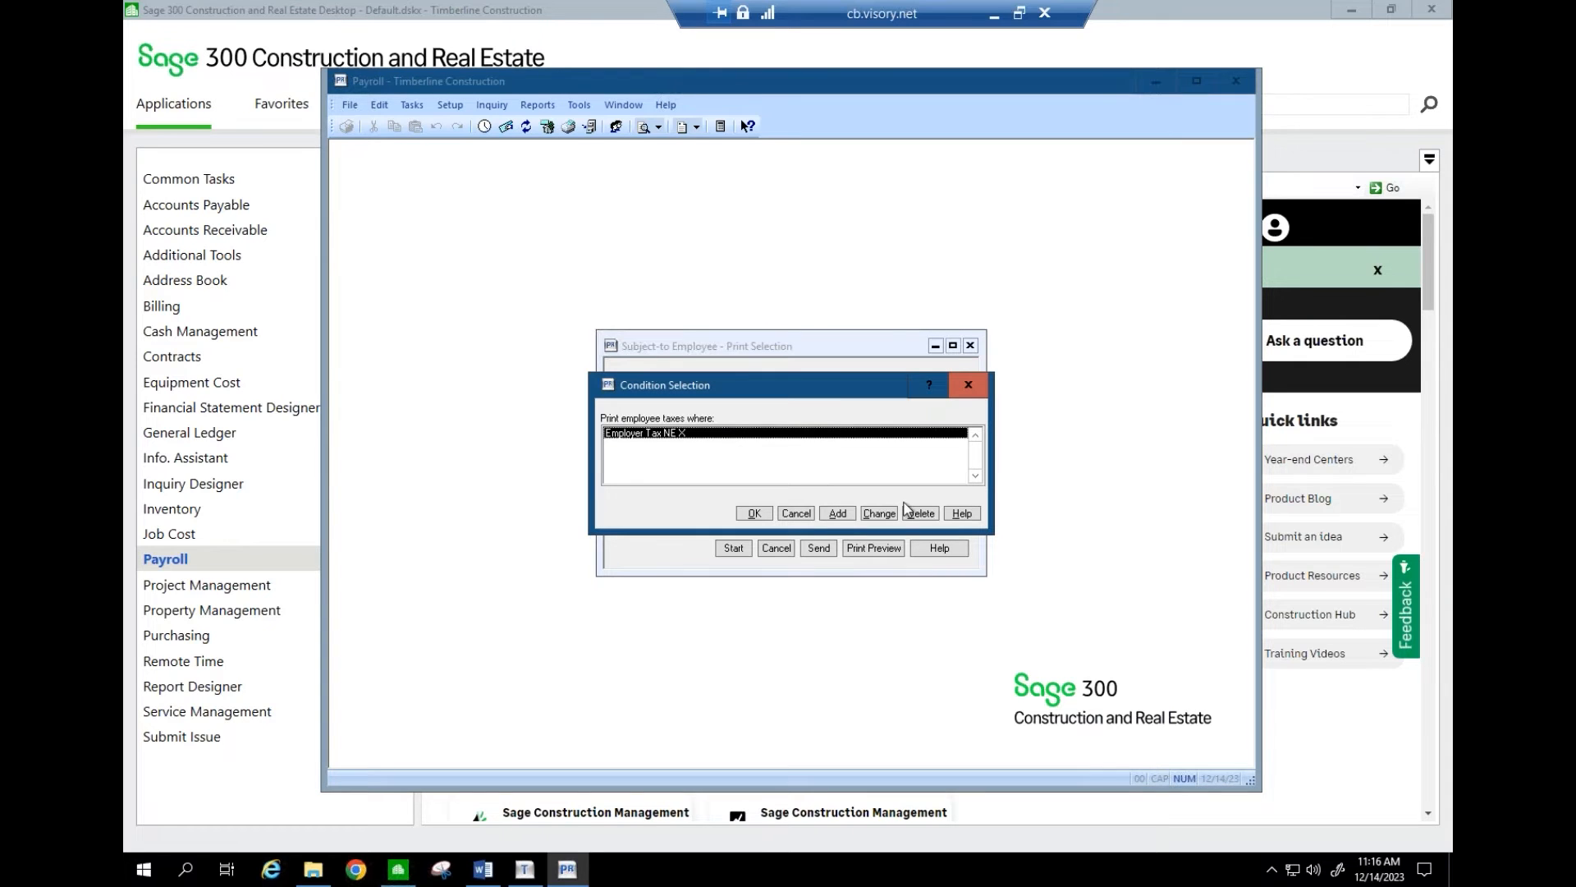
{"action": "left_click", "coordinate": [836, 513]}
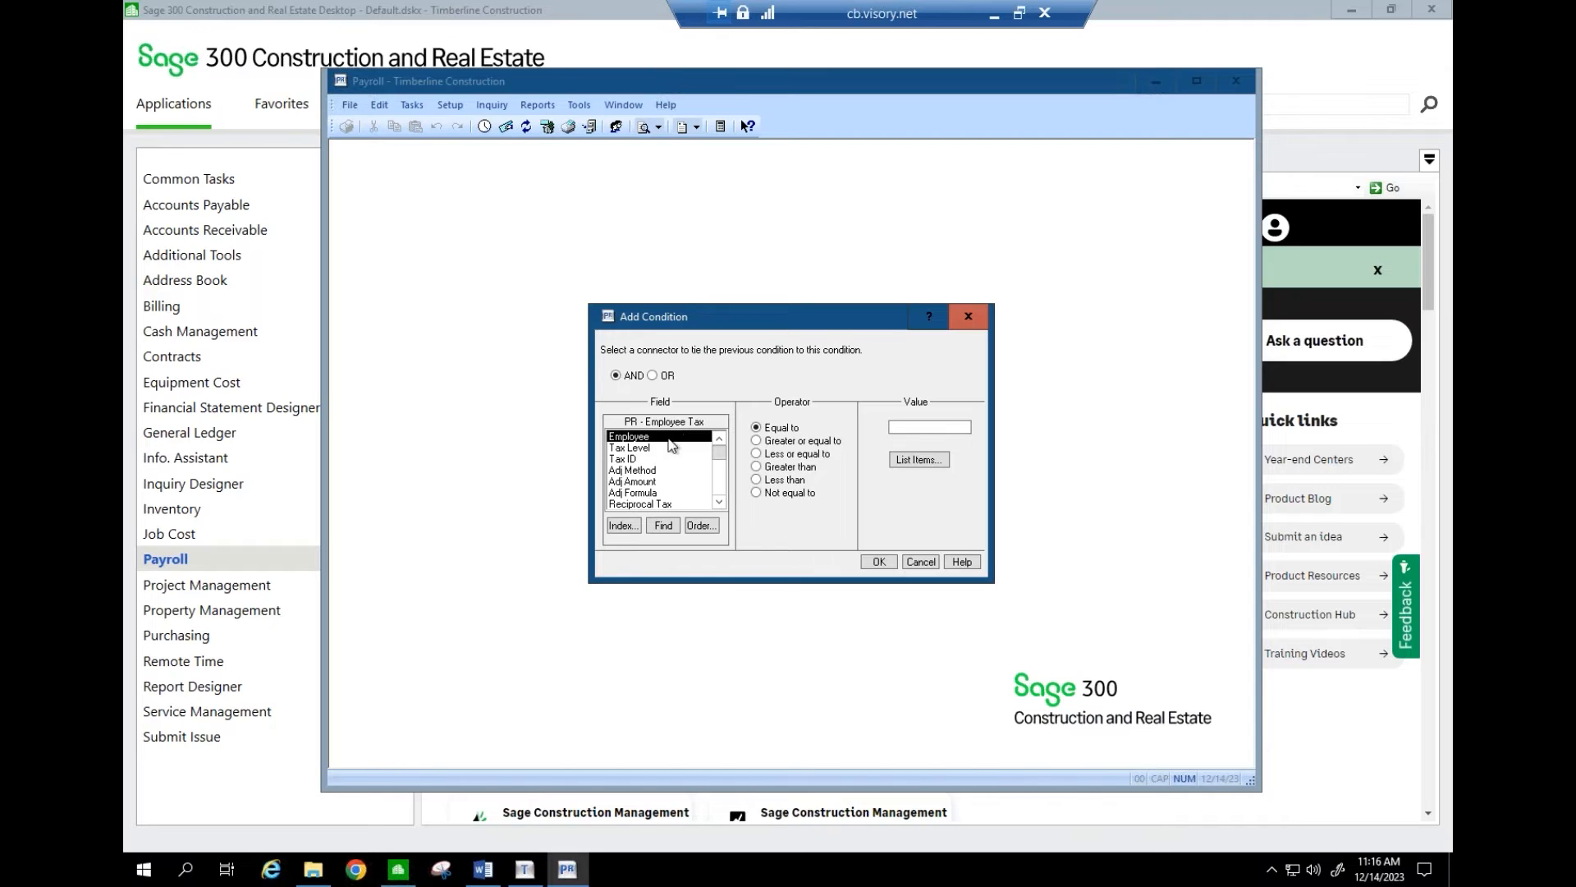
{"action": "left_click", "coordinate": [717, 493]}
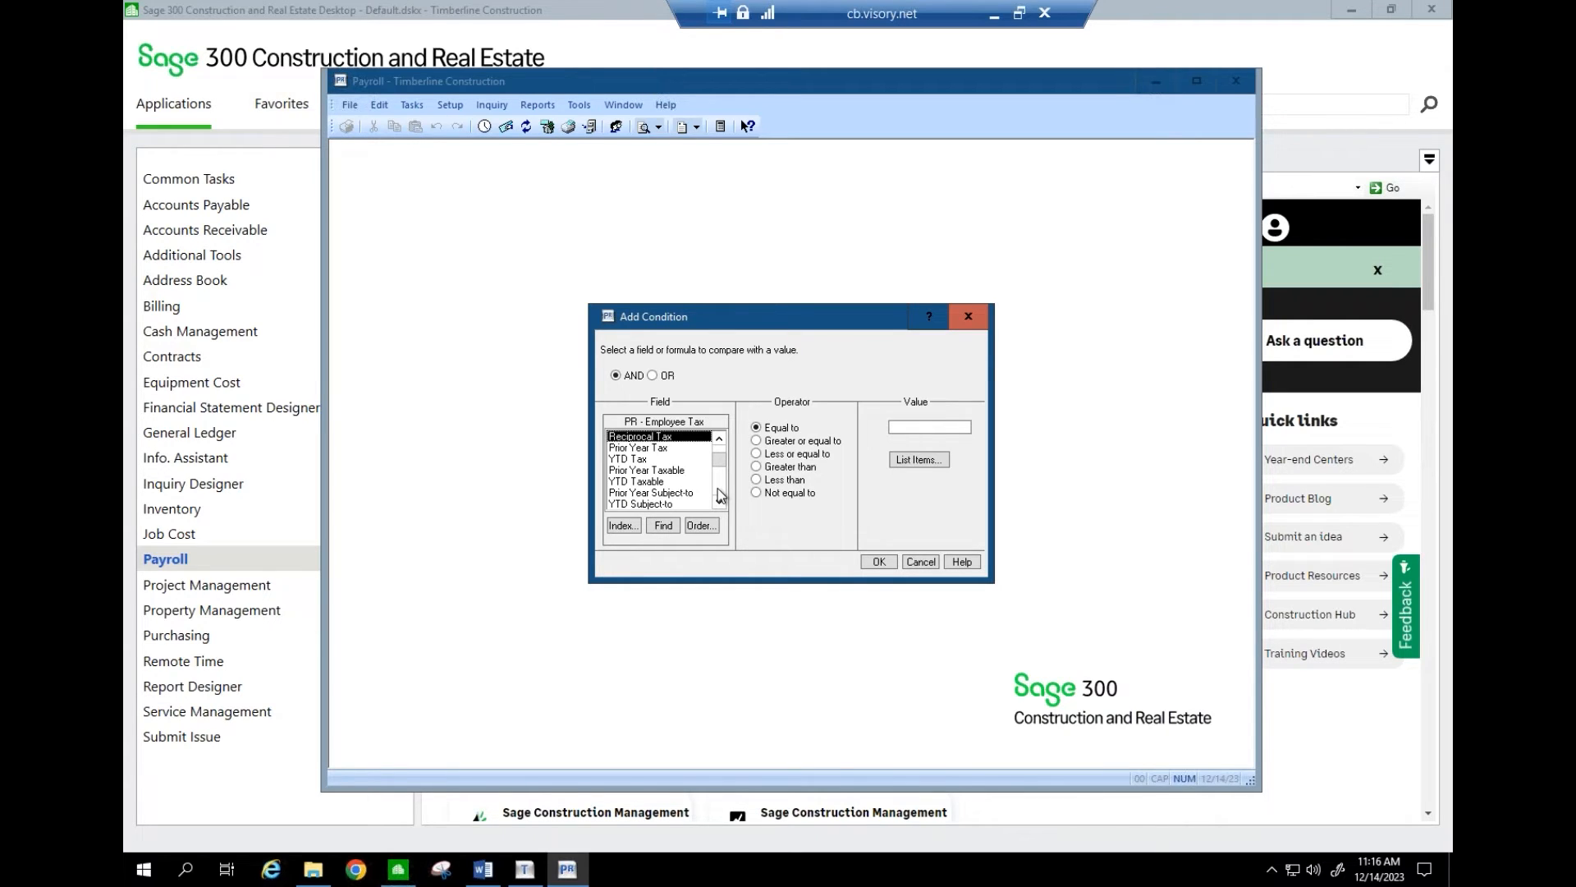
{"action": "left_click", "coordinate": [720, 438]}
{"action": "left_click", "coordinate": [719, 438]}
{"action": "left_click", "coordinate": [719, 438]}
{"action": "left_click", "coordinate": [719, 439]}
{"action": "left_click", "coordinate": [719, 439]}
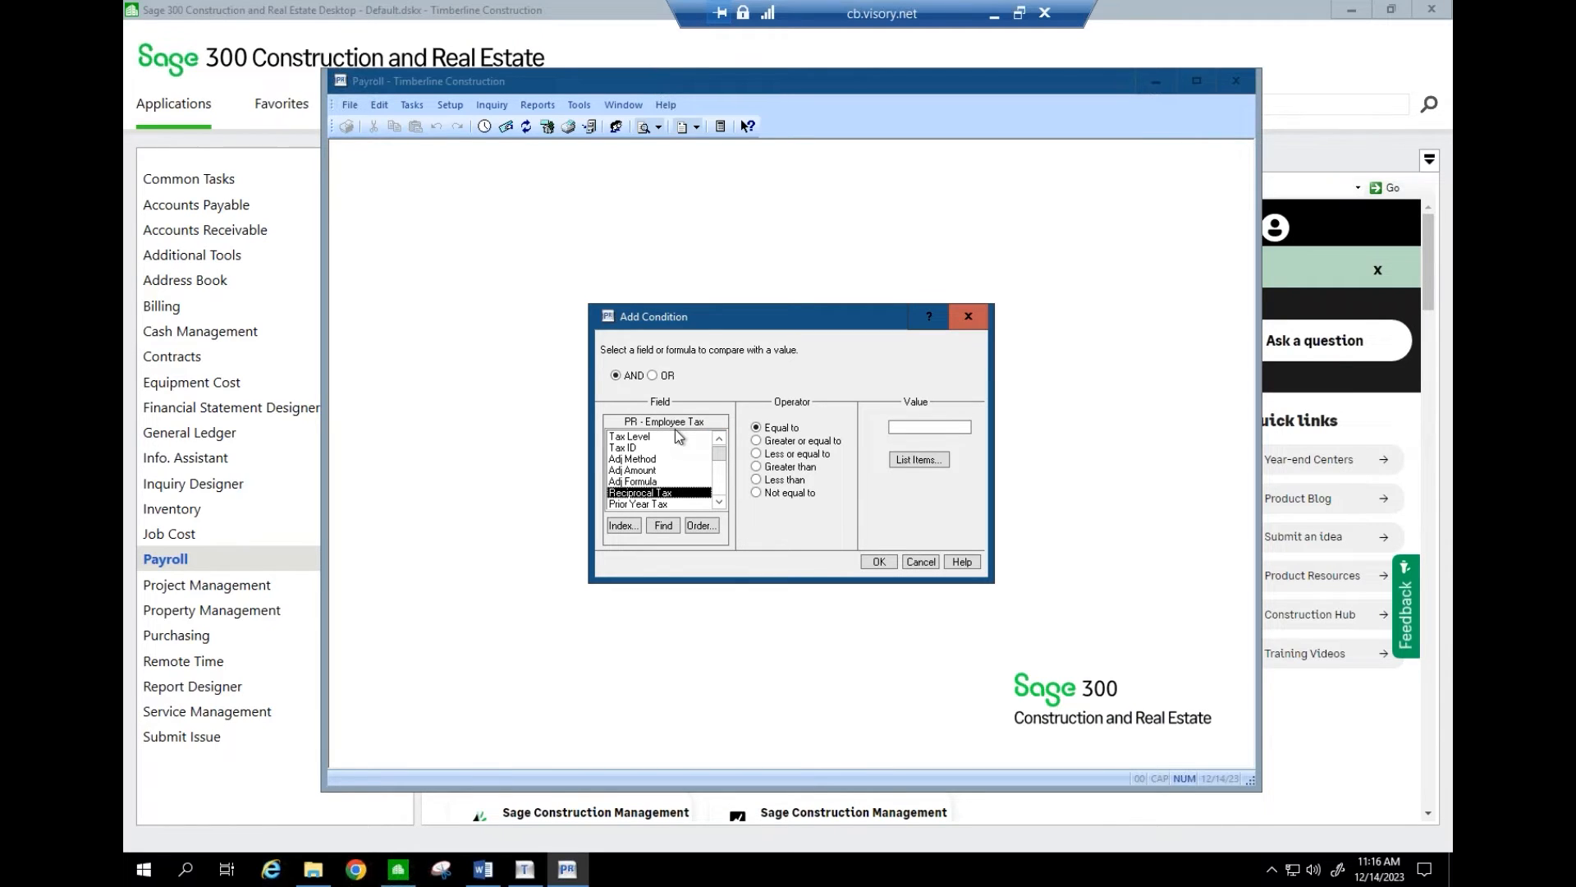
{"action": "left_click", "coordinate": [921, 562]}
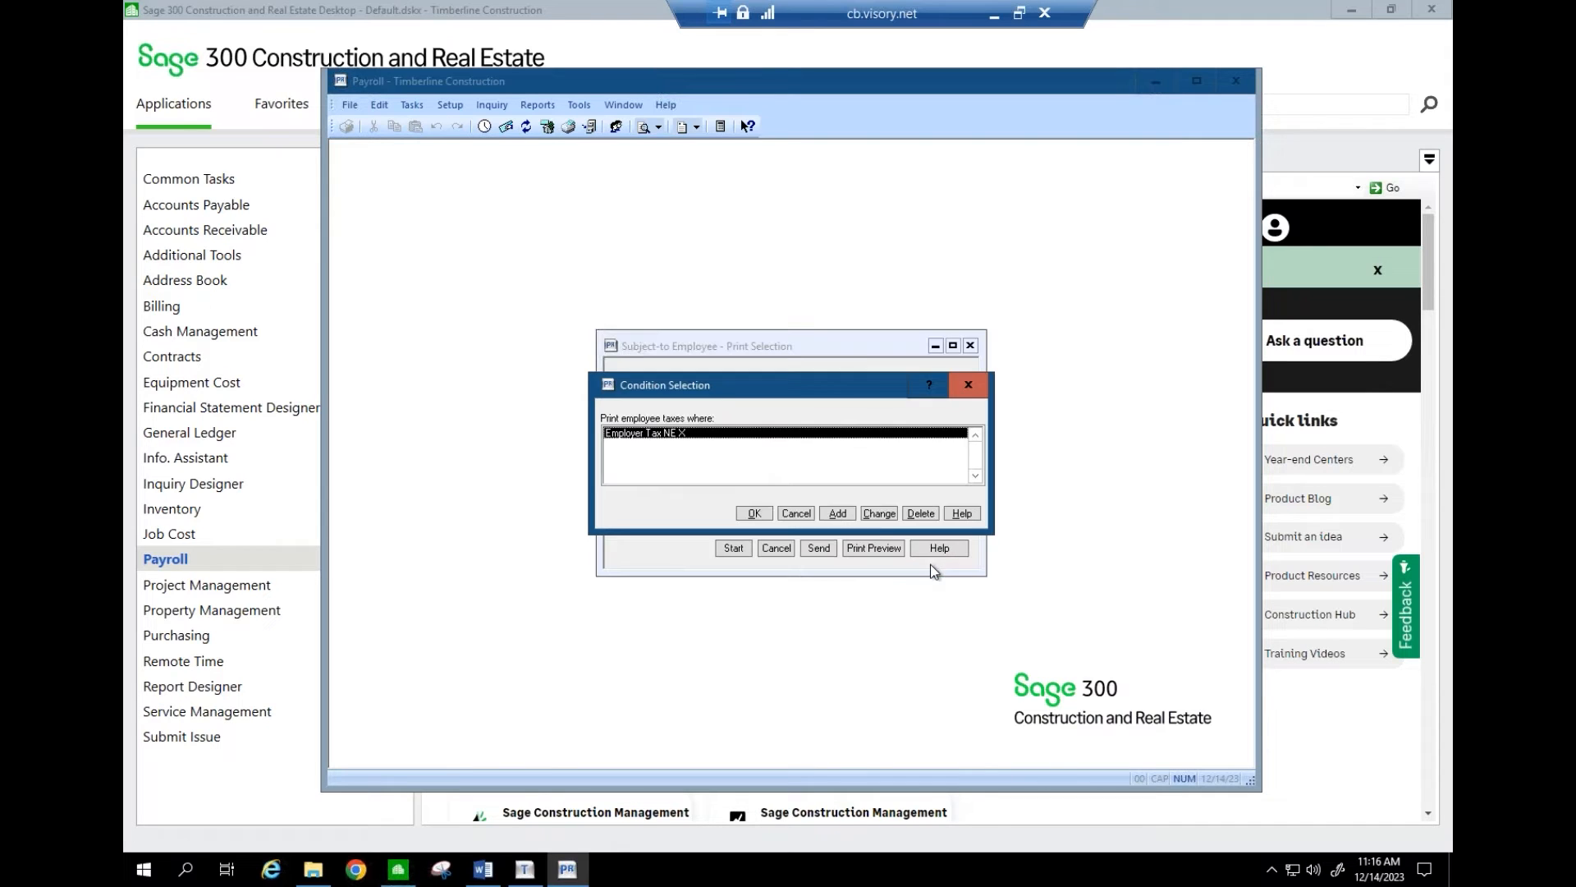
{"action": "left_click", "coordinate": [801, 513]}
{"action": "left_click", "coordinate": [780, 547]}
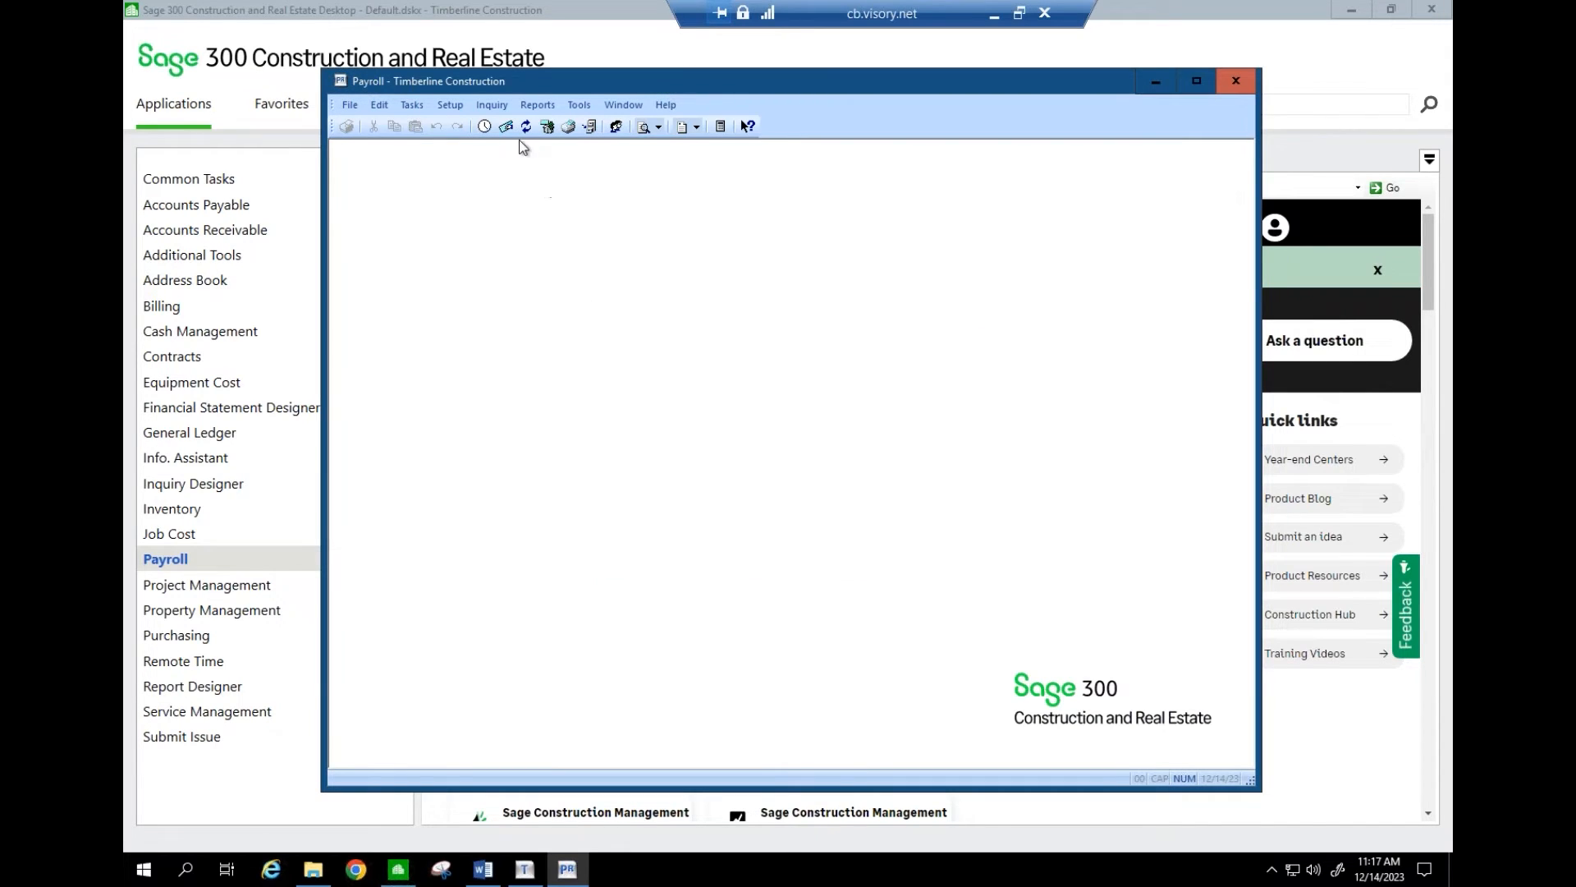
{"action": "left_click", "coordinate": [994, 13]}
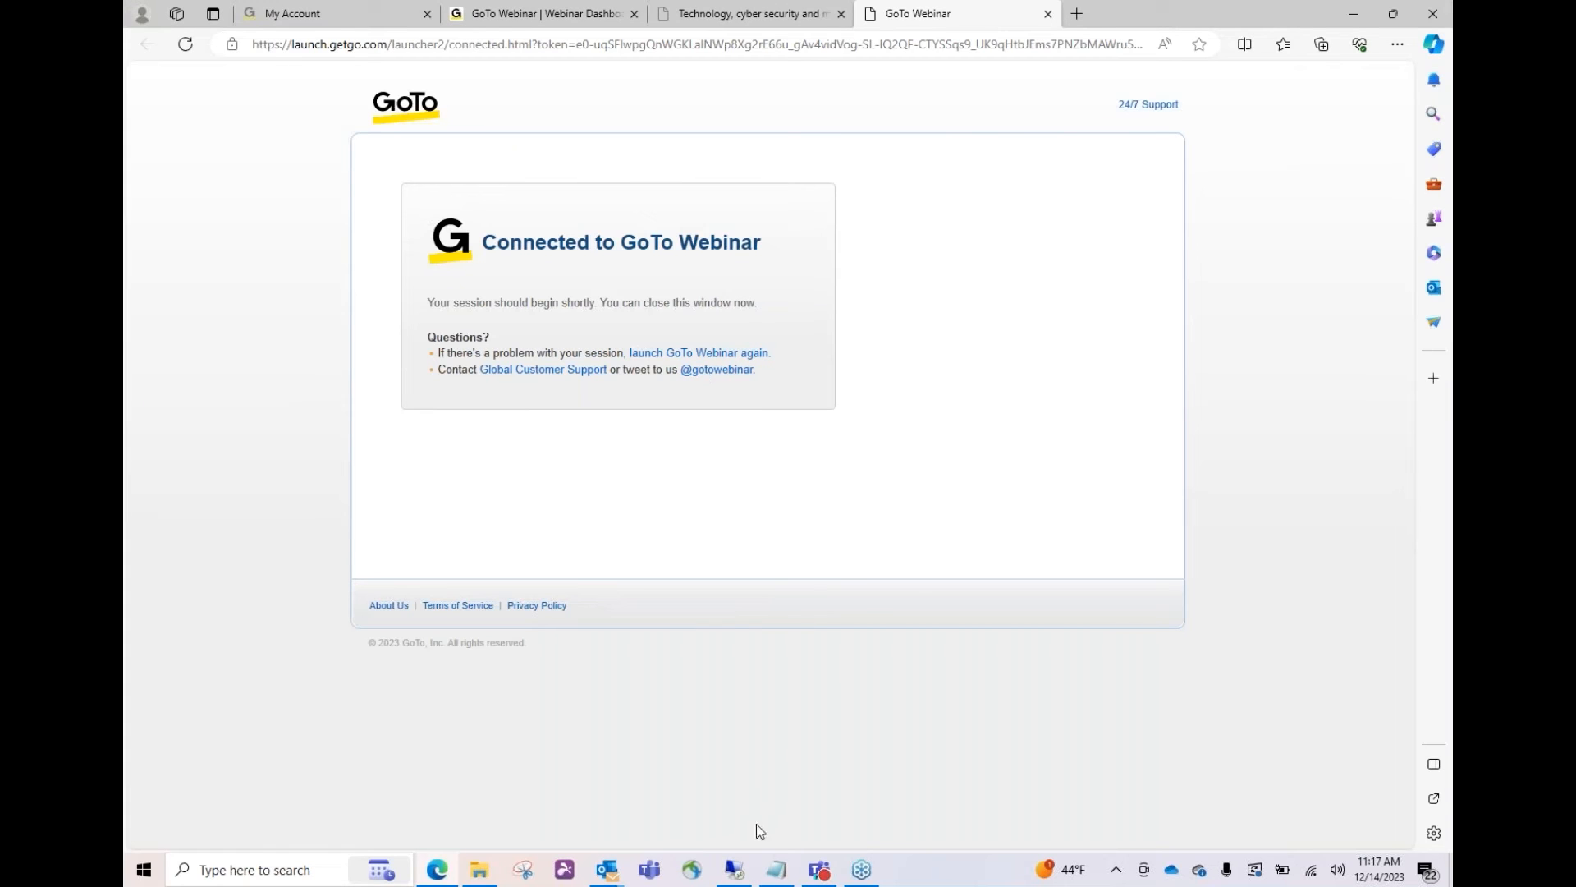
{"action": "left_click", "coordinate": [734, 869]}
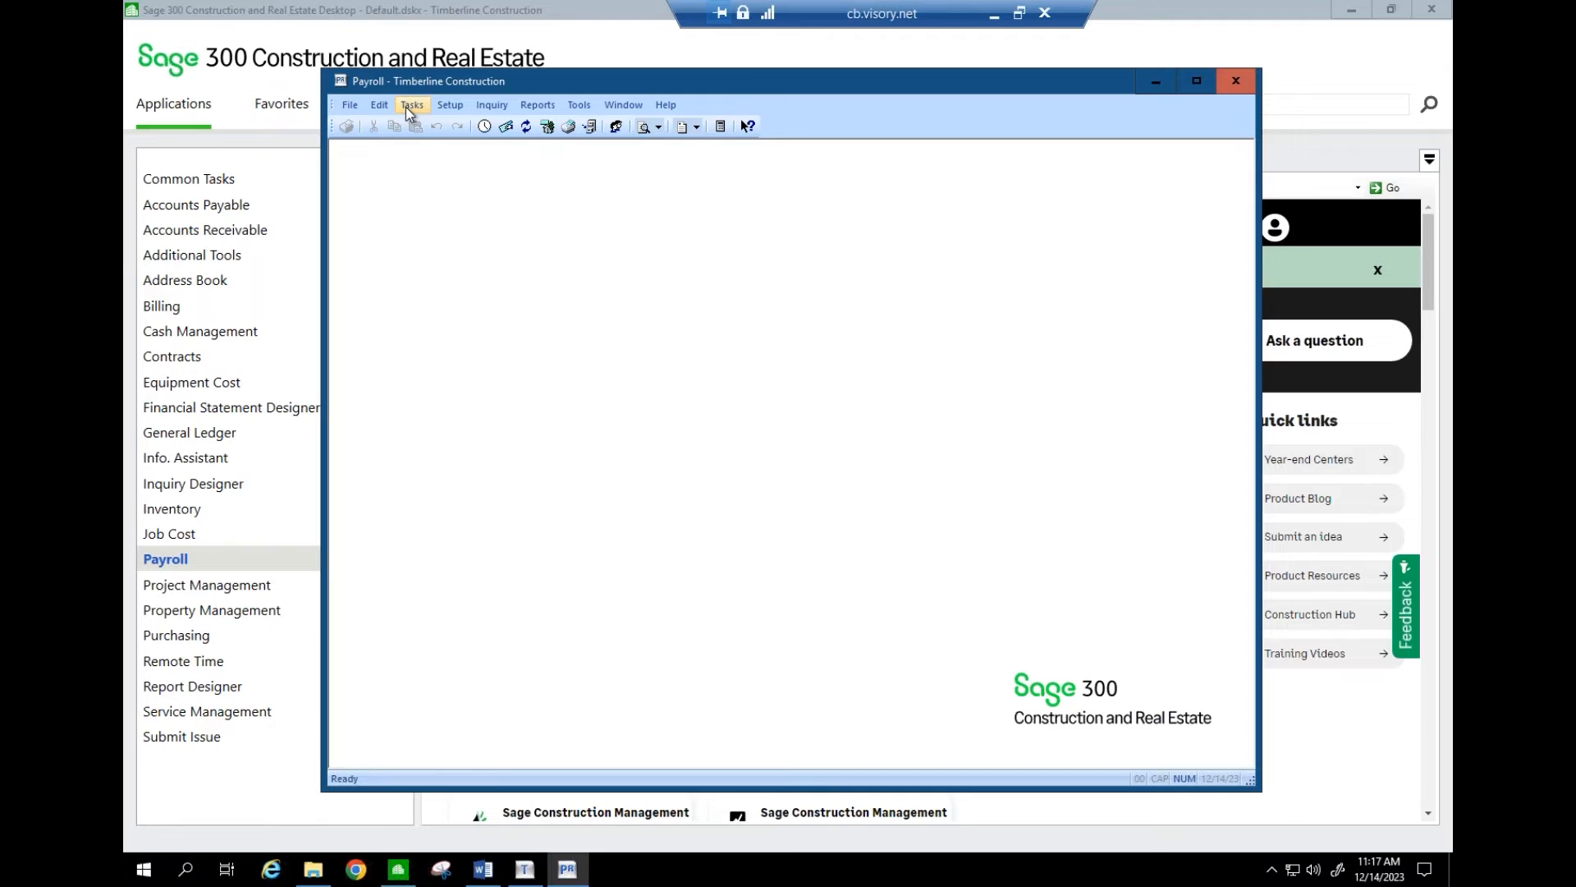
{"action": "left_click", "coordinate": [578, 109]}
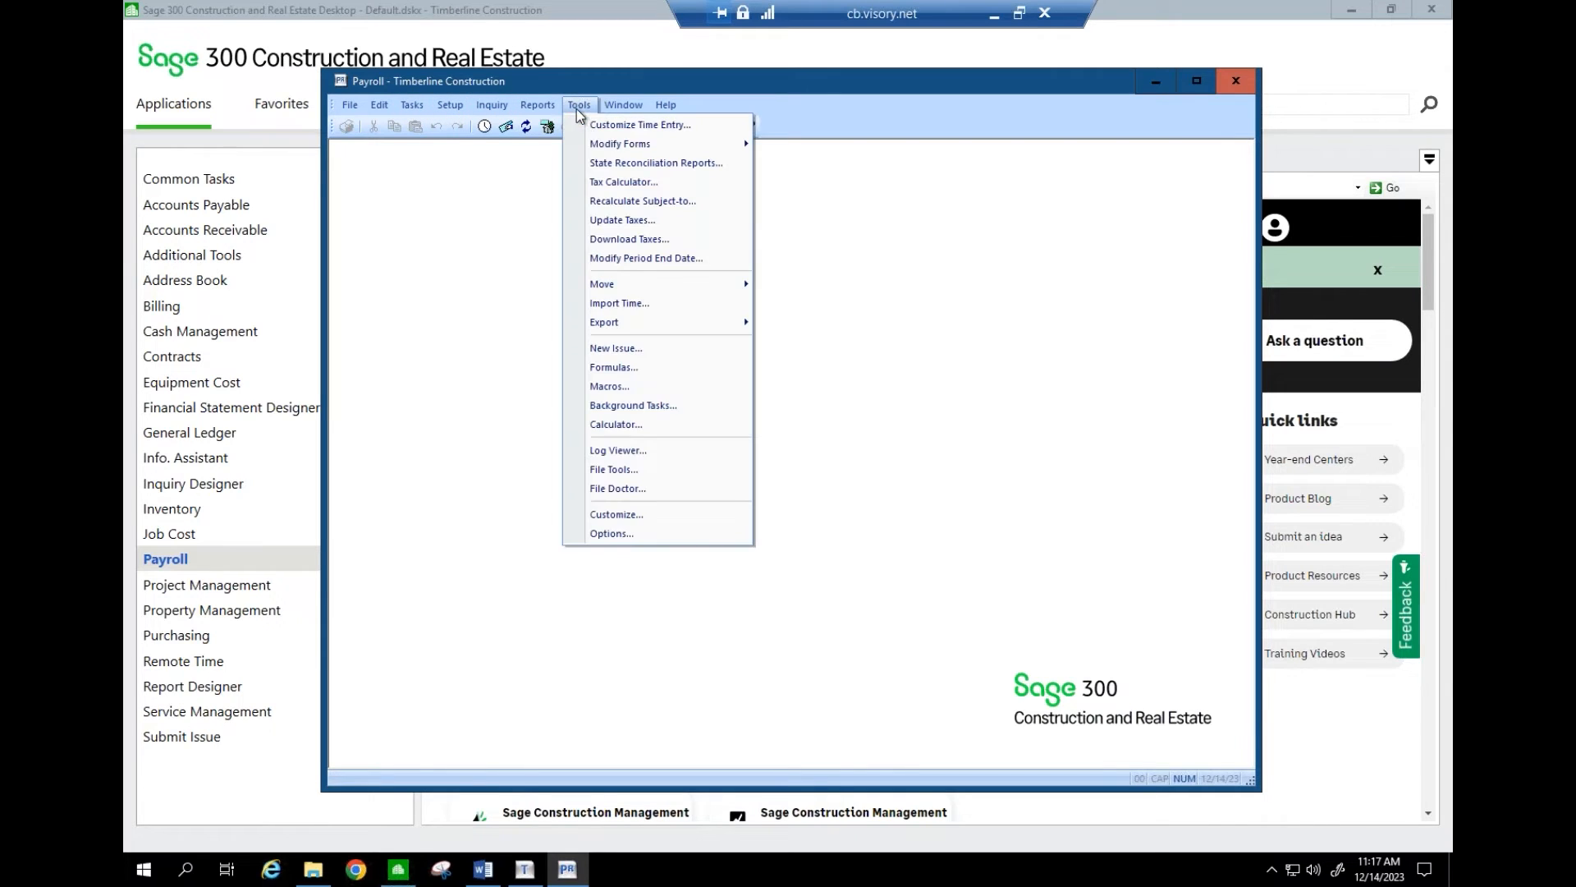
{"action": "left_click", "coordinate": [645, 239]}
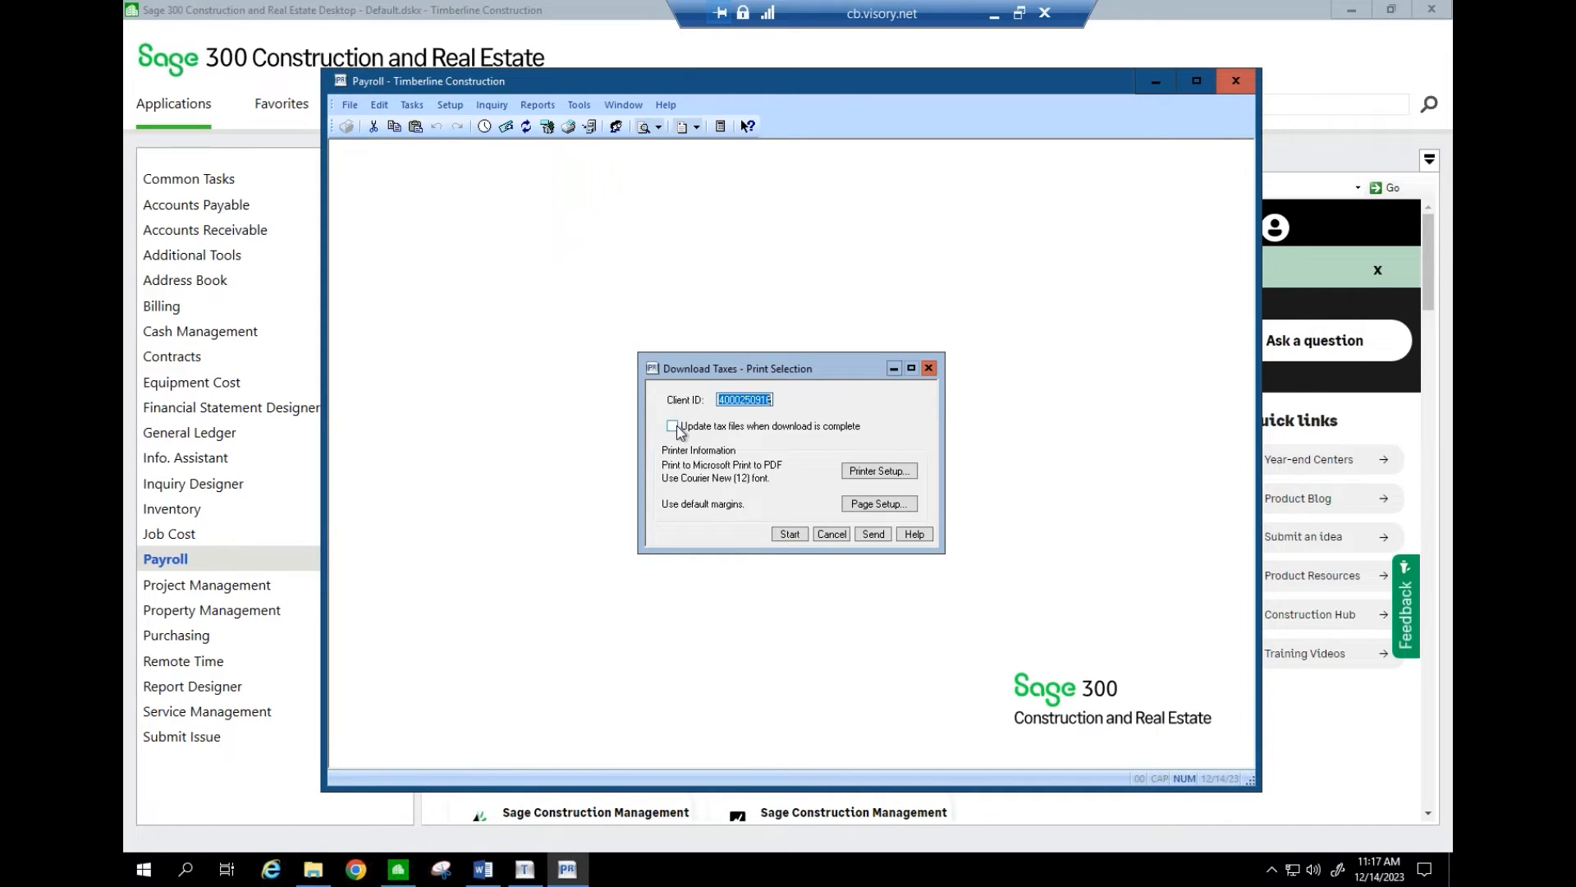
{"action": "left_click", "coordinate": [677, 426]}
{"action": "left_click", "coordinate": [675, 427]}
{"action": "left_click", "coordinate": [831, 535]}
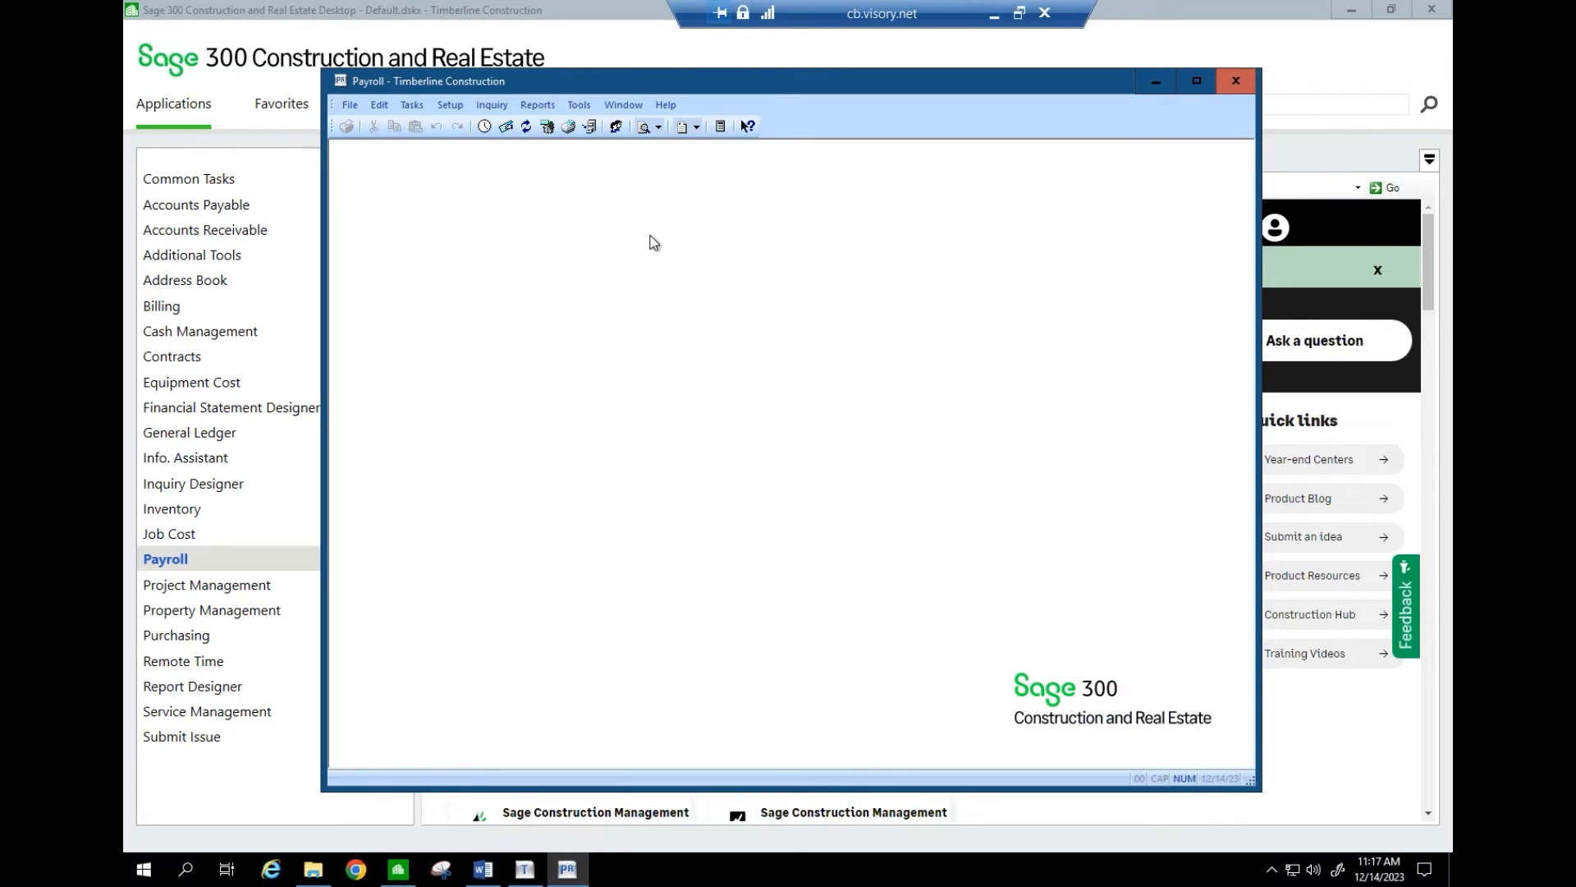
{"action": "left_click", "coordinate": [577, 105]}
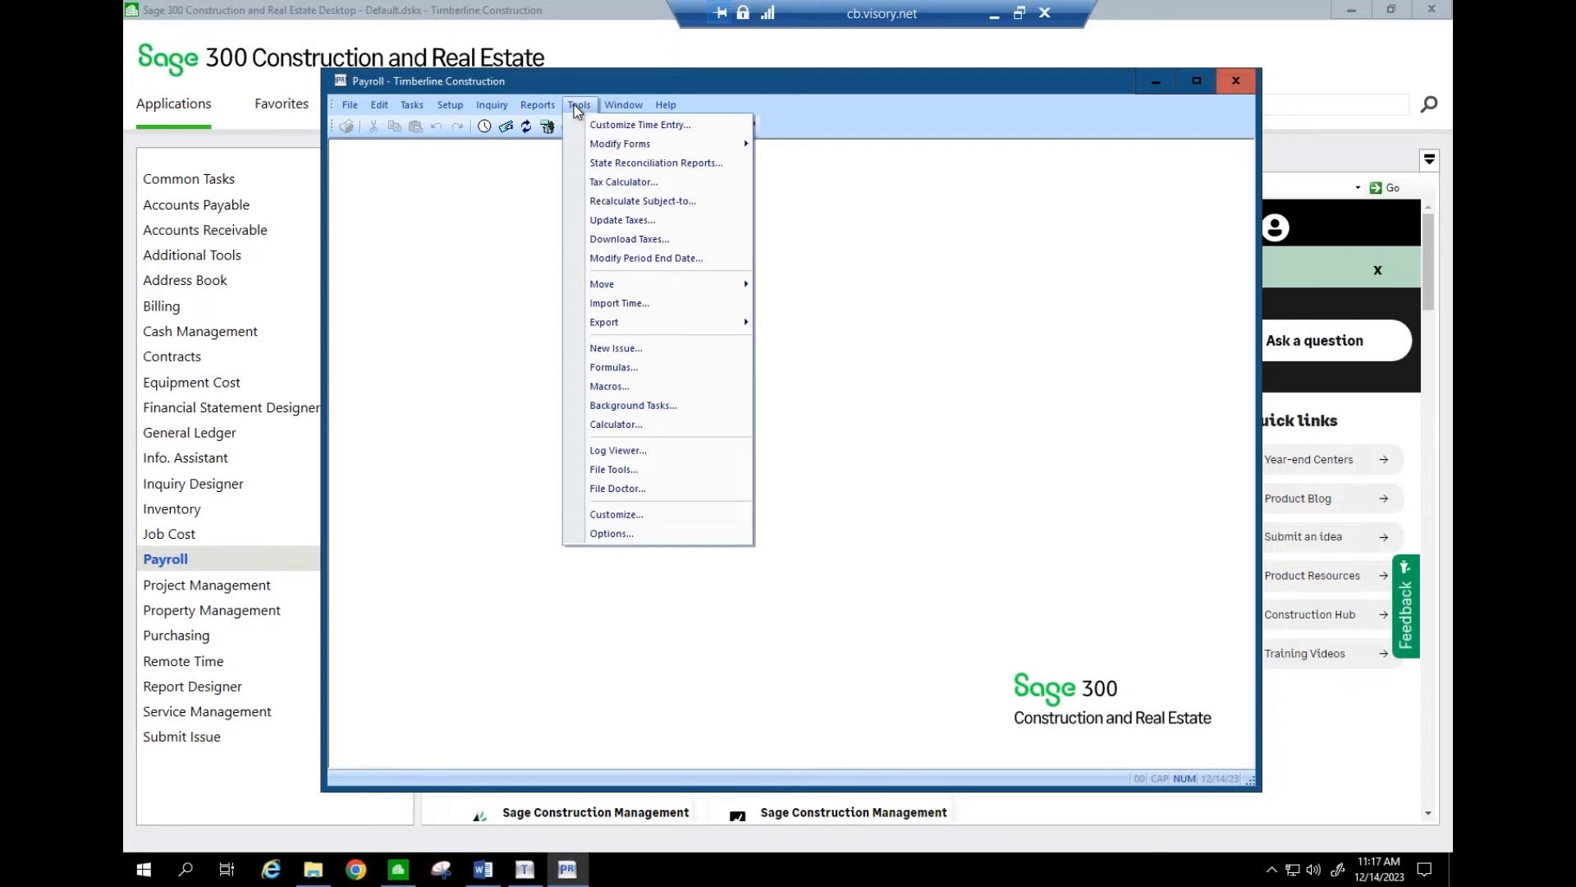
{"action": "left_click", "coordinate": [625, 240]}
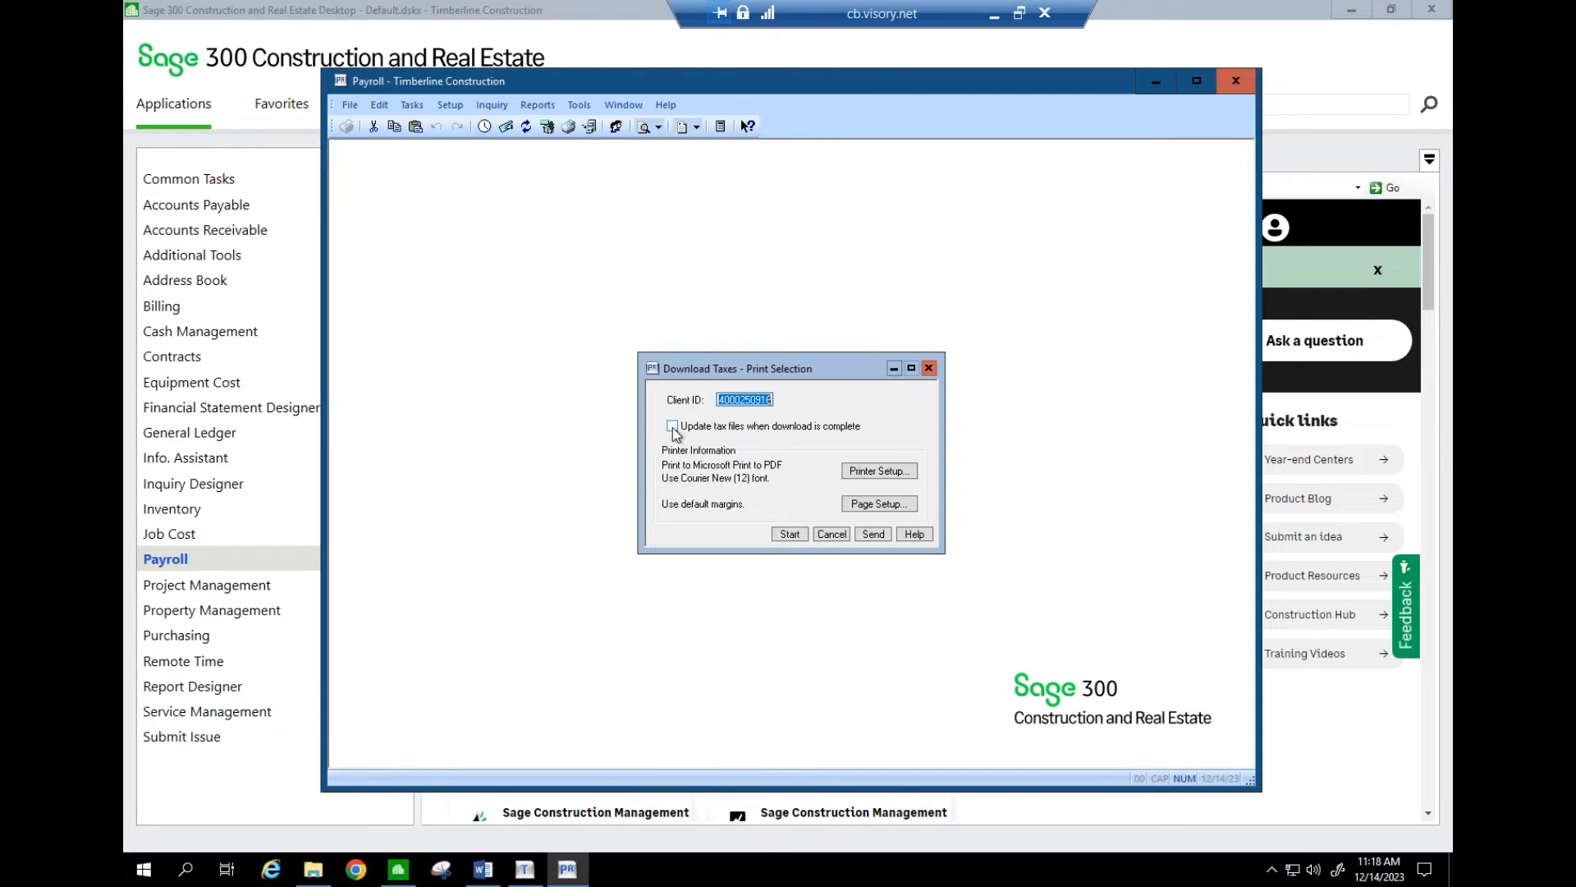
{"action": "left_click", "coordinate": [672, 427]}
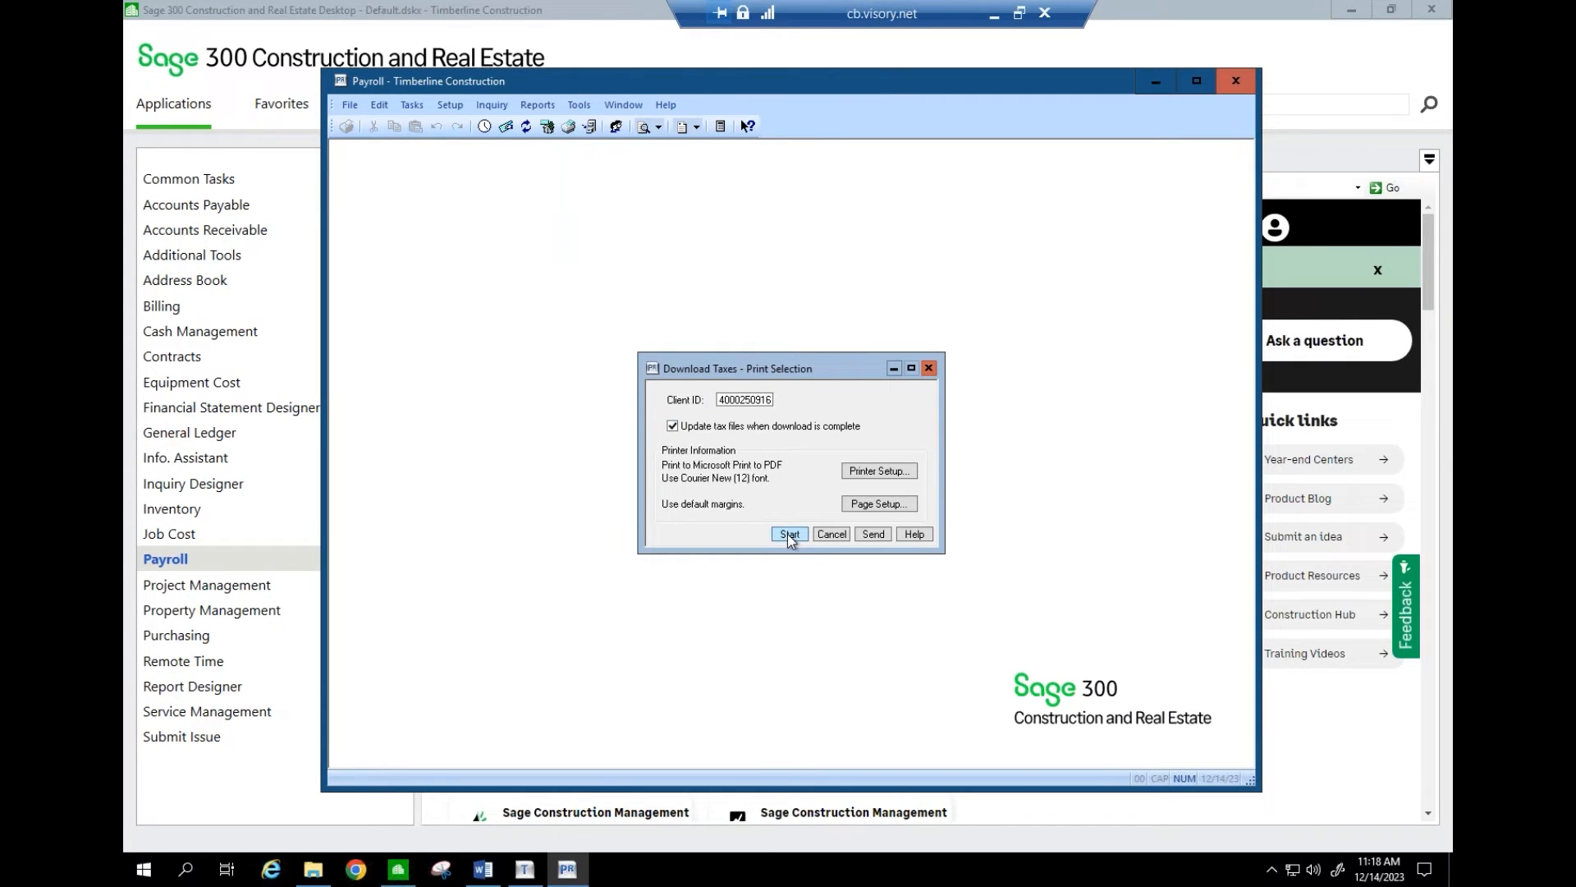
{"action": "left_click", "coordinate": [831, 534]}
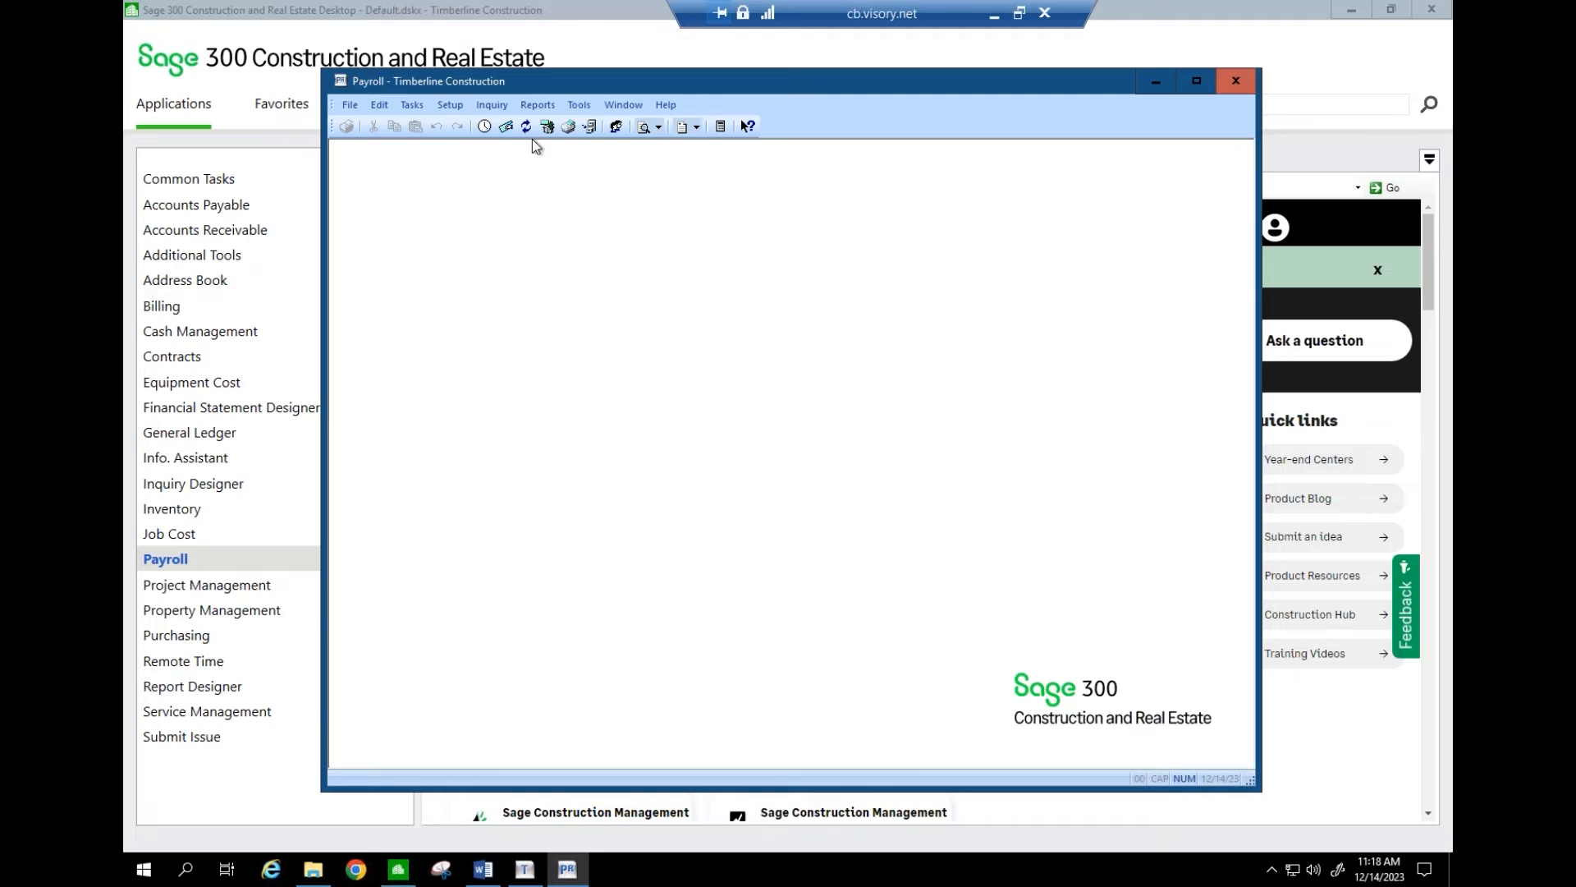
{"action": "left_click", "coordinate": [449, 102]}
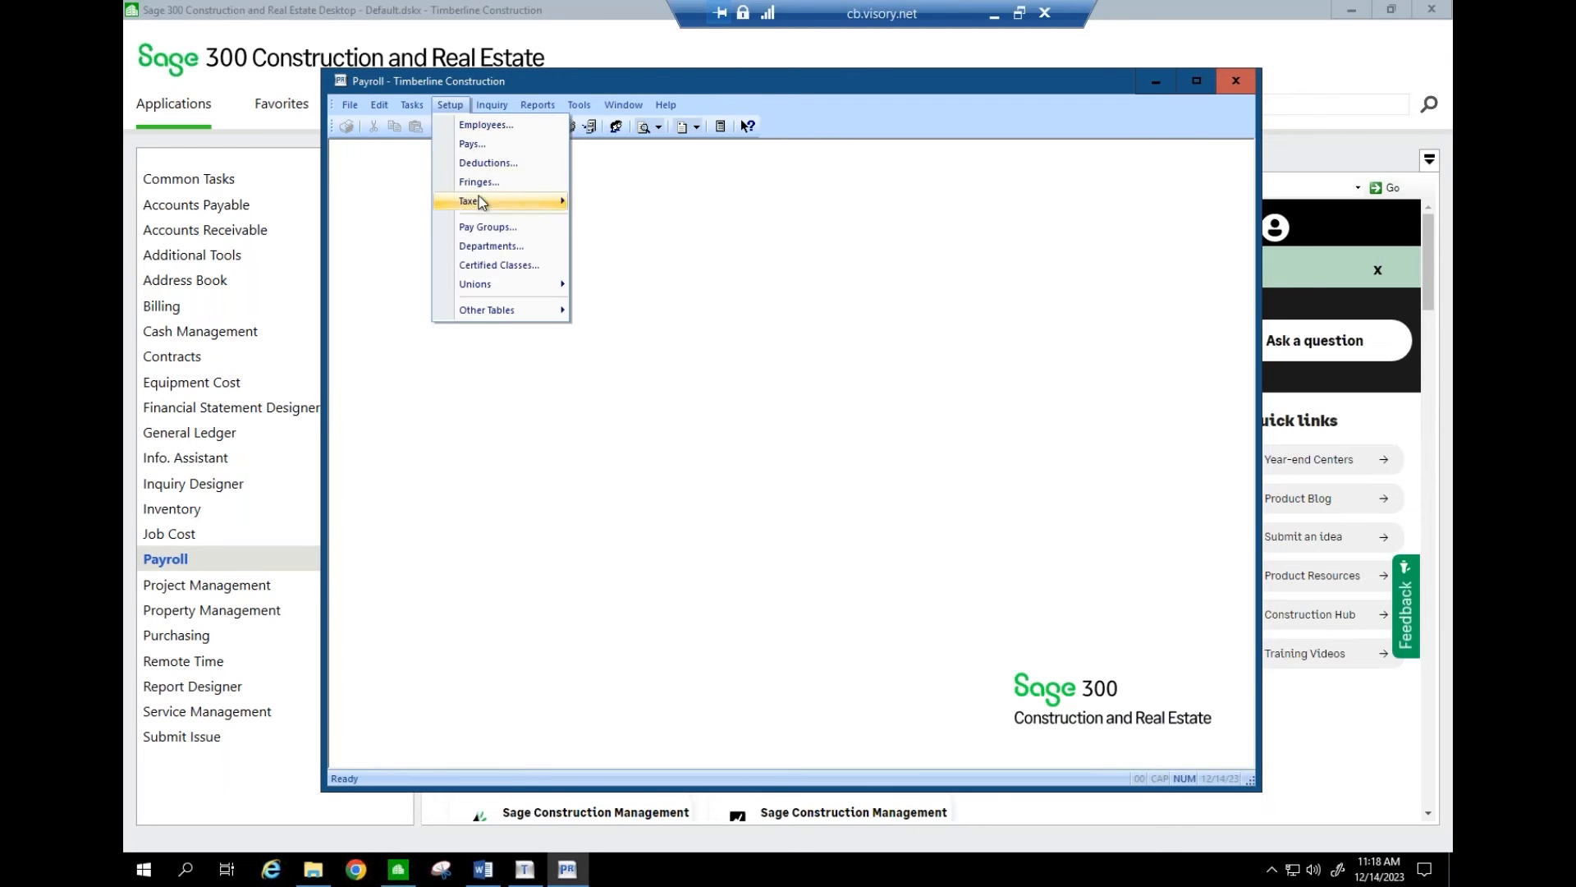
{"action": "mouse_move", "coordinate": [480, 199]}
{"action": "left_click", "coordinate": [604, 207]}
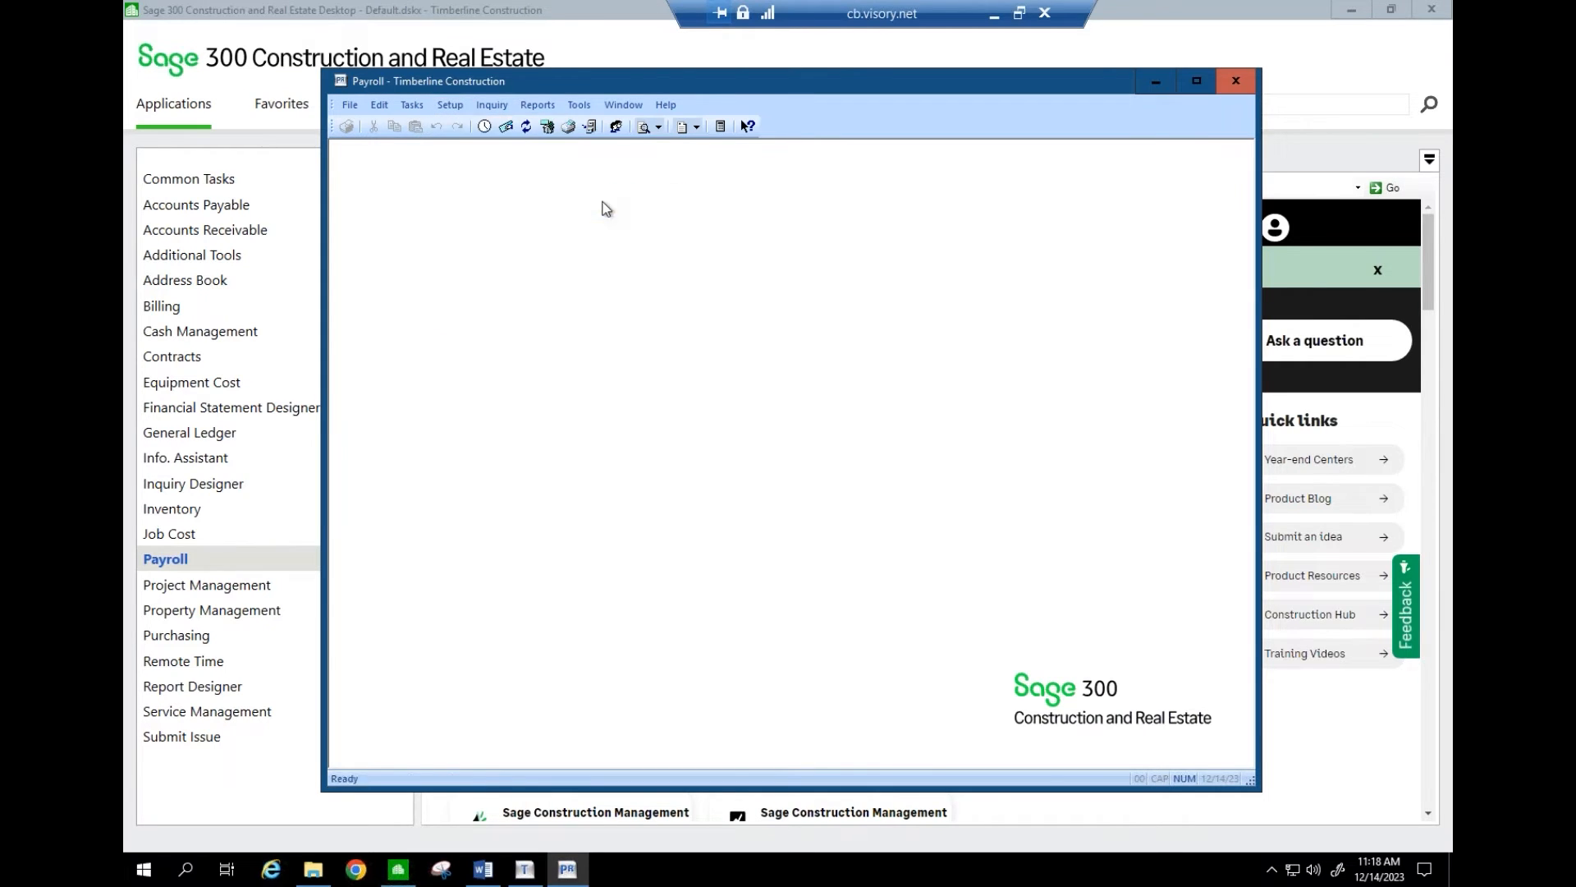
{"action": "left_click", "coordinate": [643, 635]}
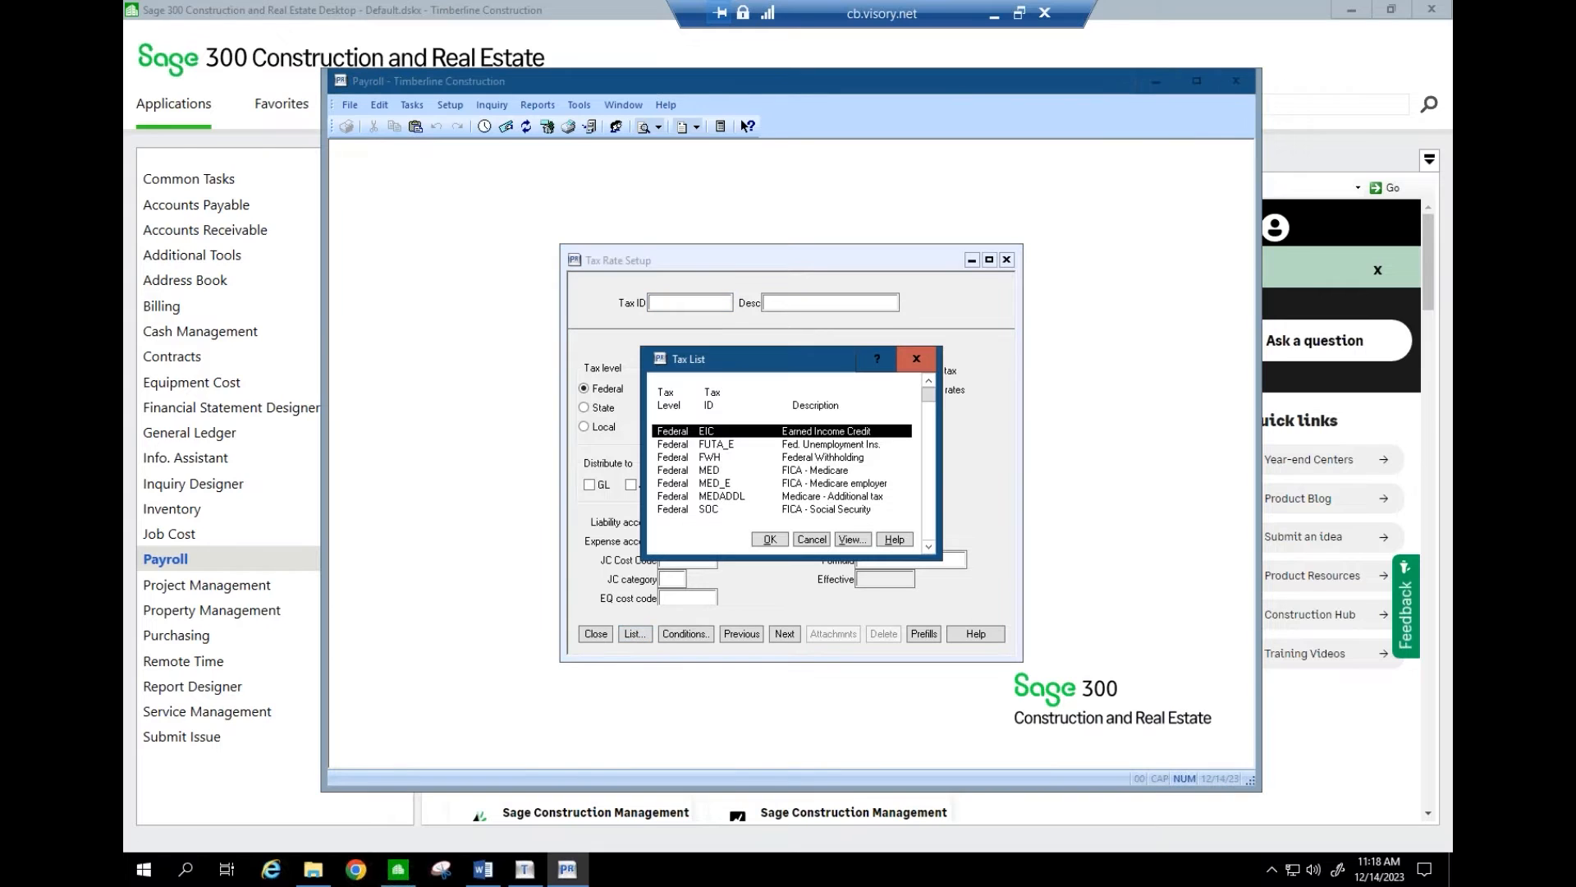
{"action": "left_click", "coordinate": [730, 457]}
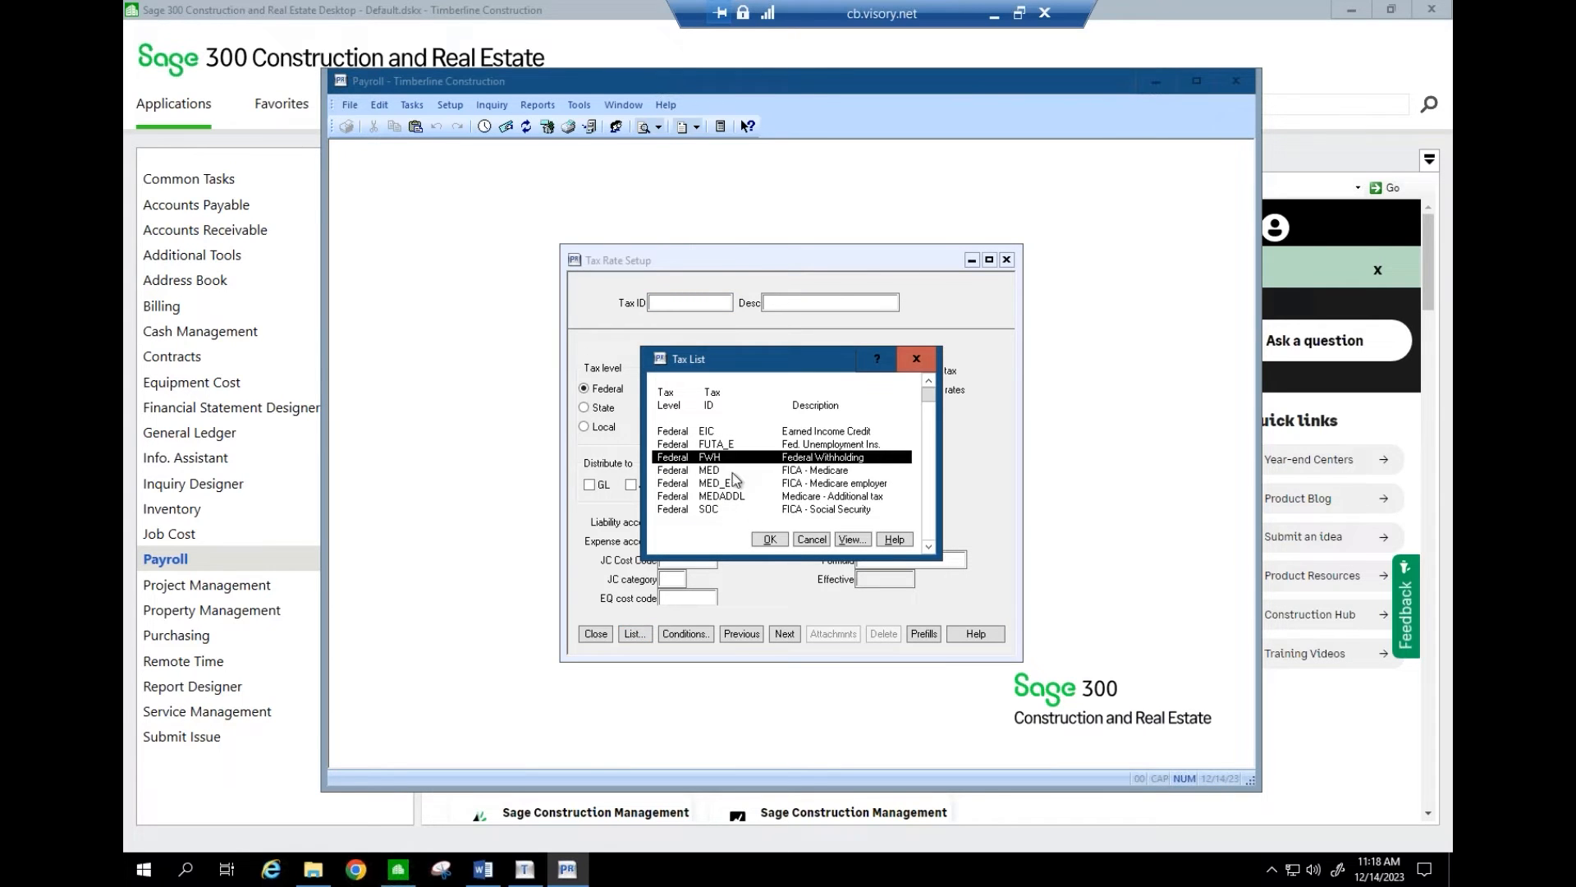
{"action": "left_click", "coordinate": [770, 539]}
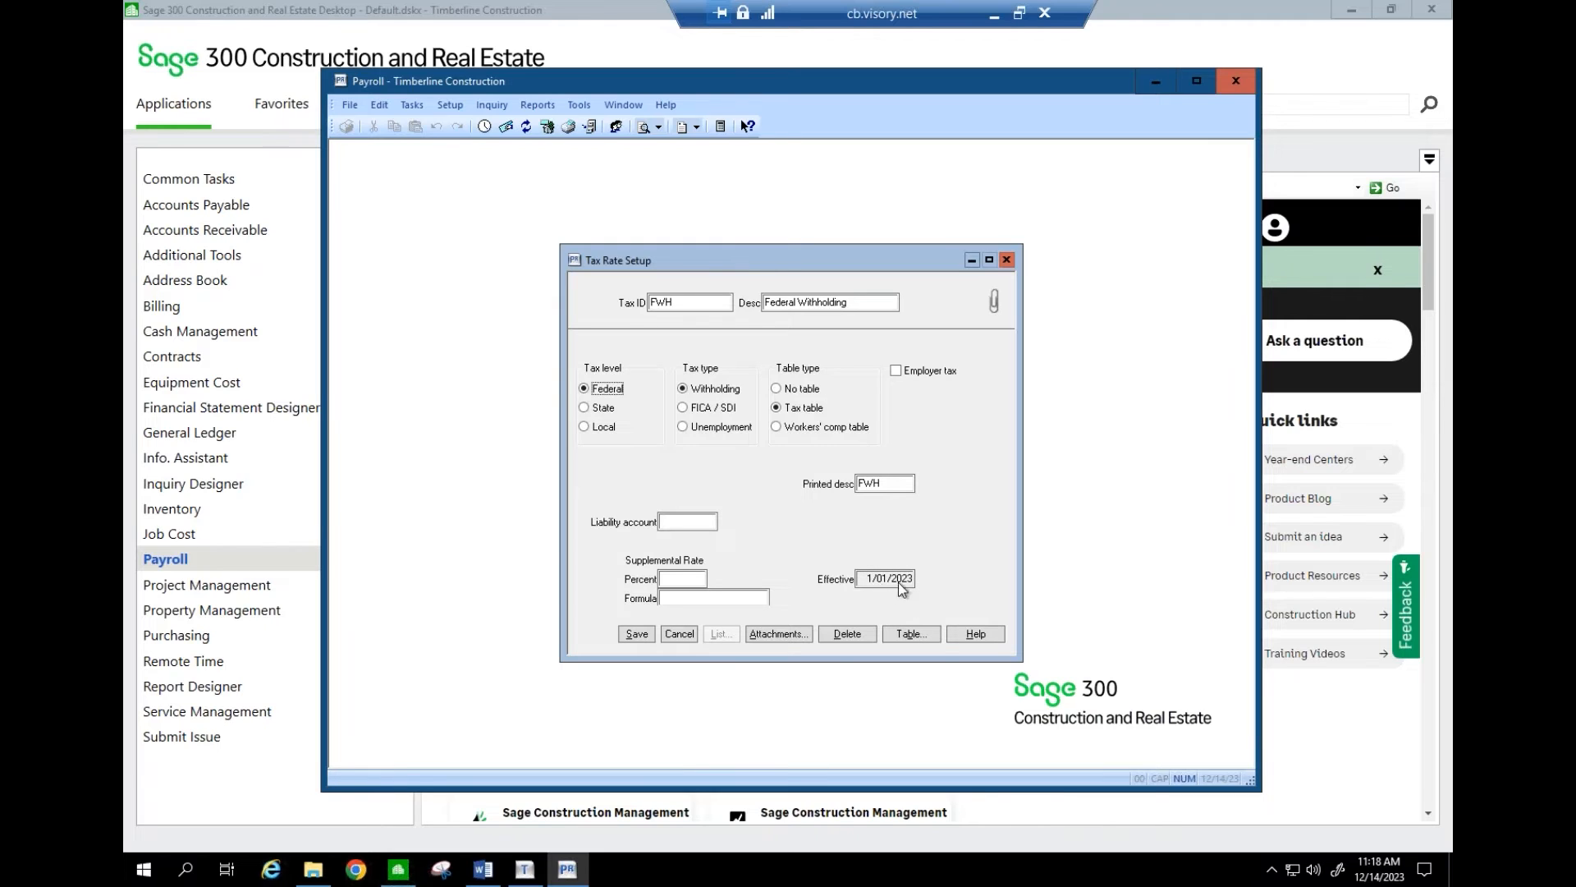
{"action": "left_click", "coordinate": [687, 633]}
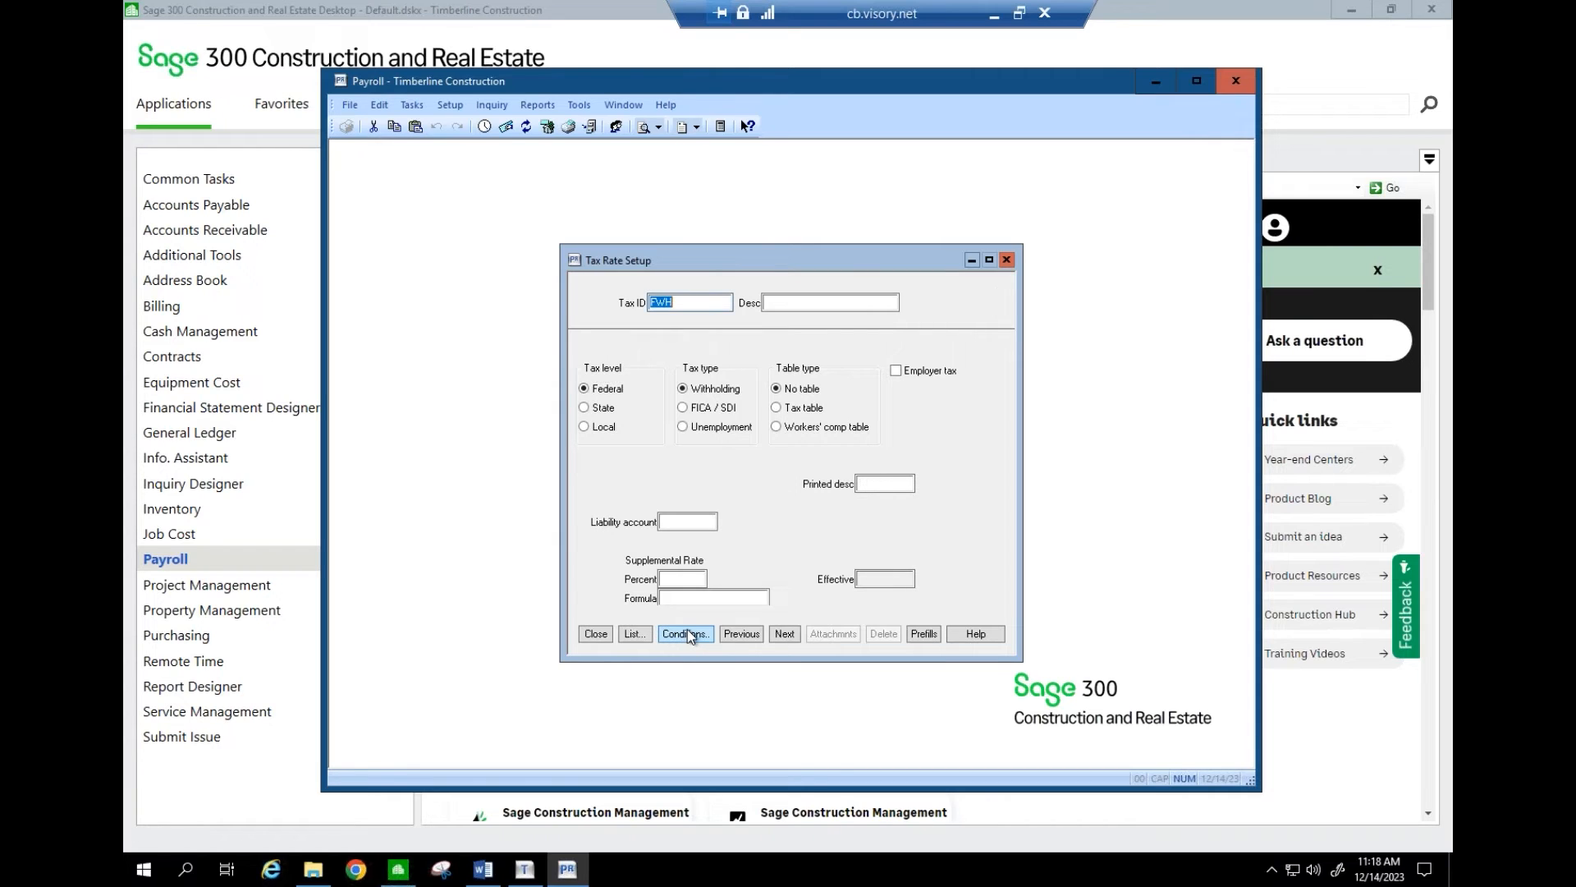
{"action": "left_click", "coordinate": [609, 631]}
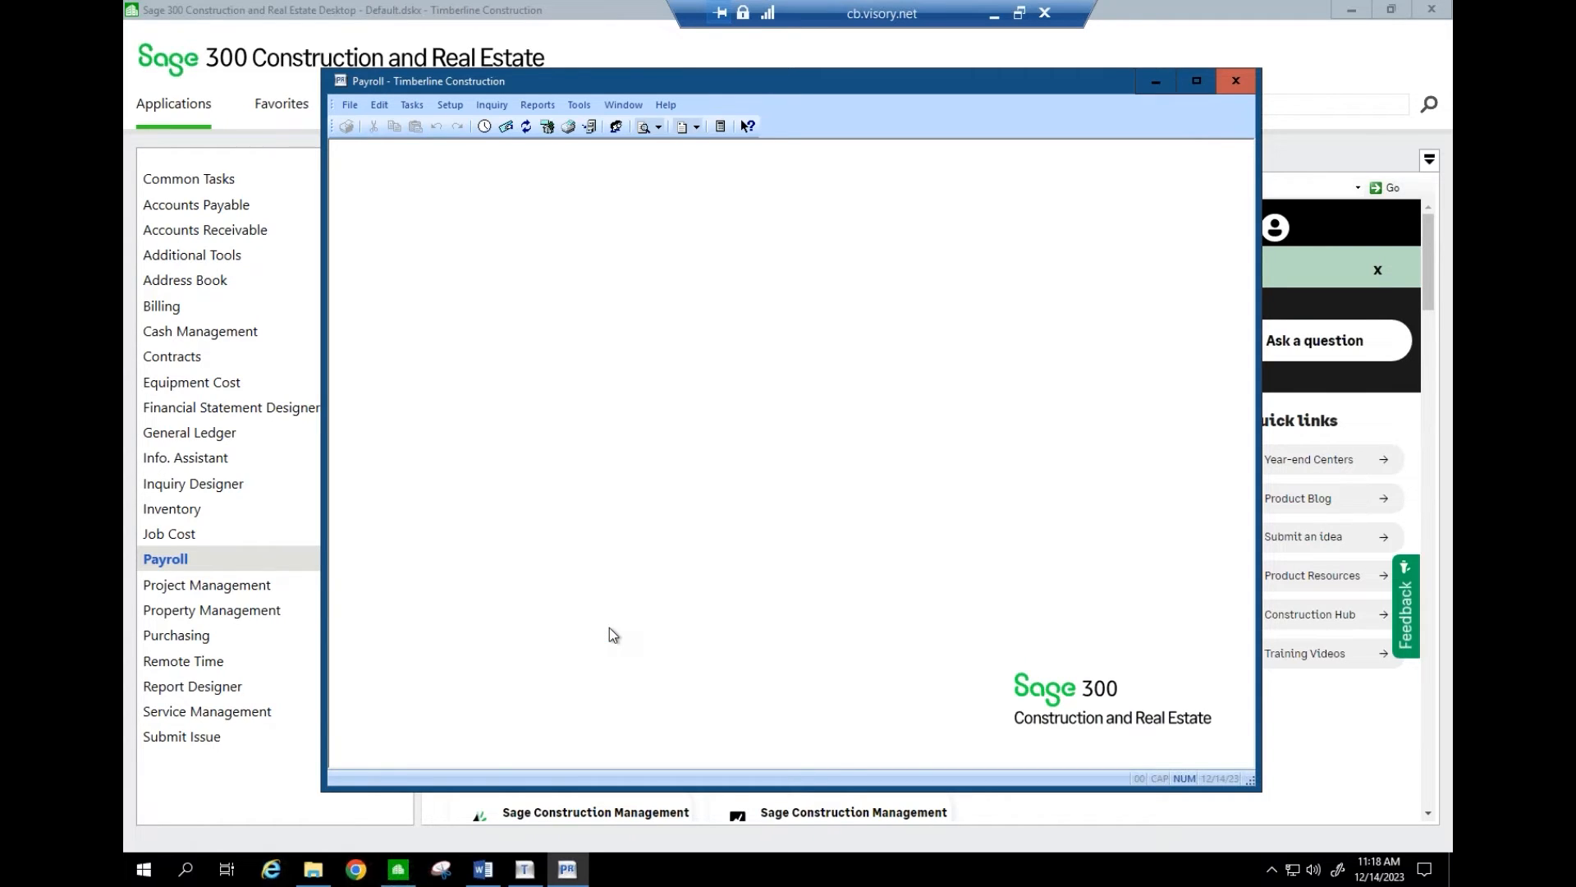
- Download the latest payroll tax rates with tax-file updating on, skipping the PDF report
{"action": "left_click", "coordinate": [579, 105]}
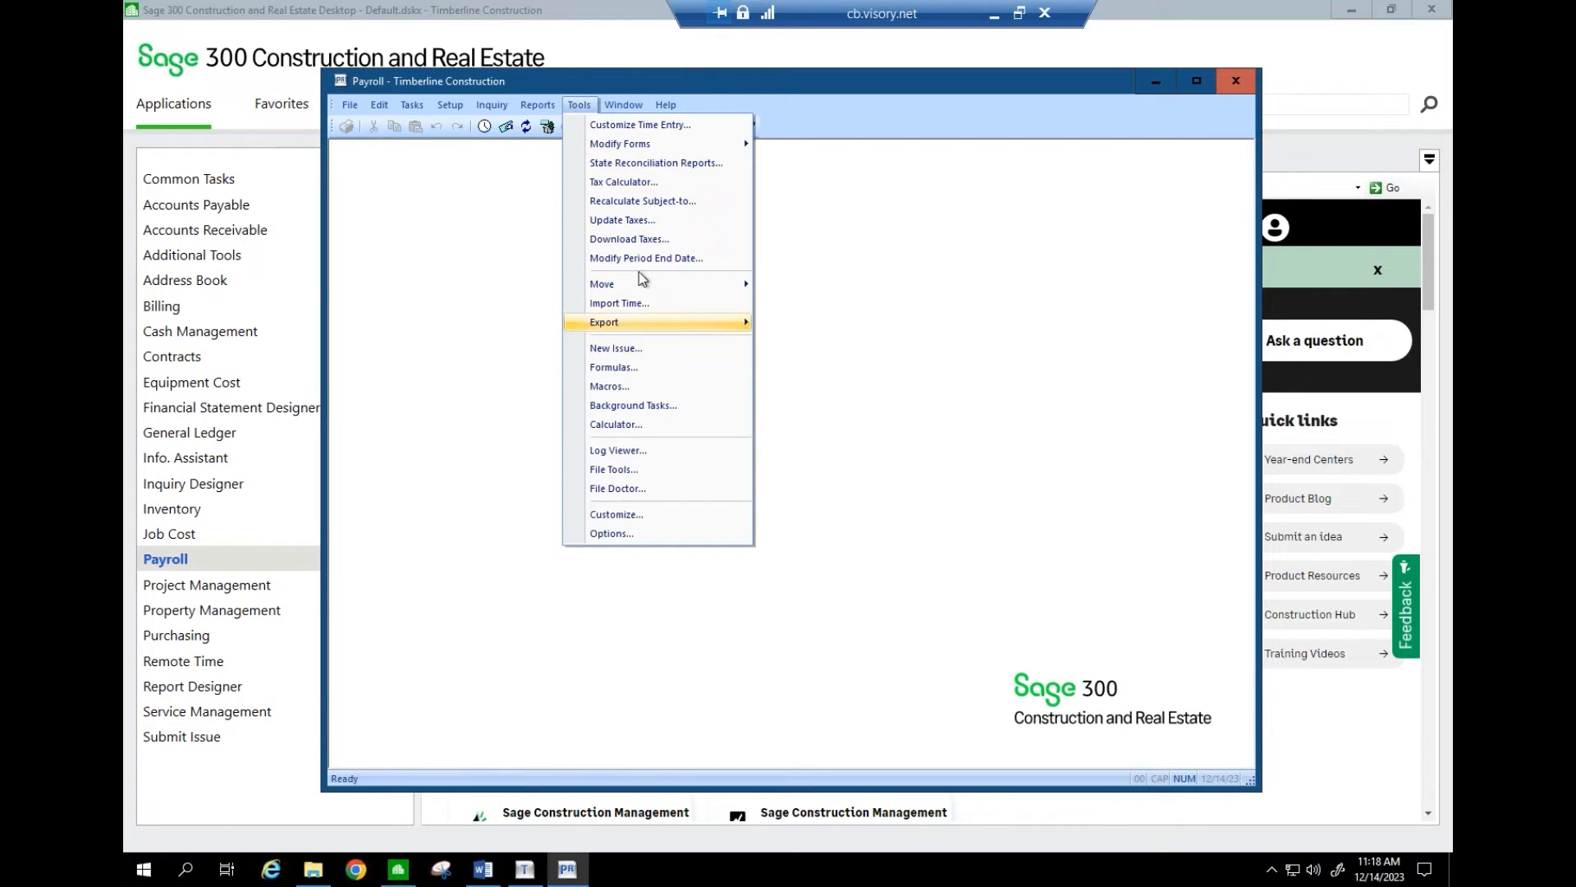
{"action": "left_click", "coordinate": [639, 239]}
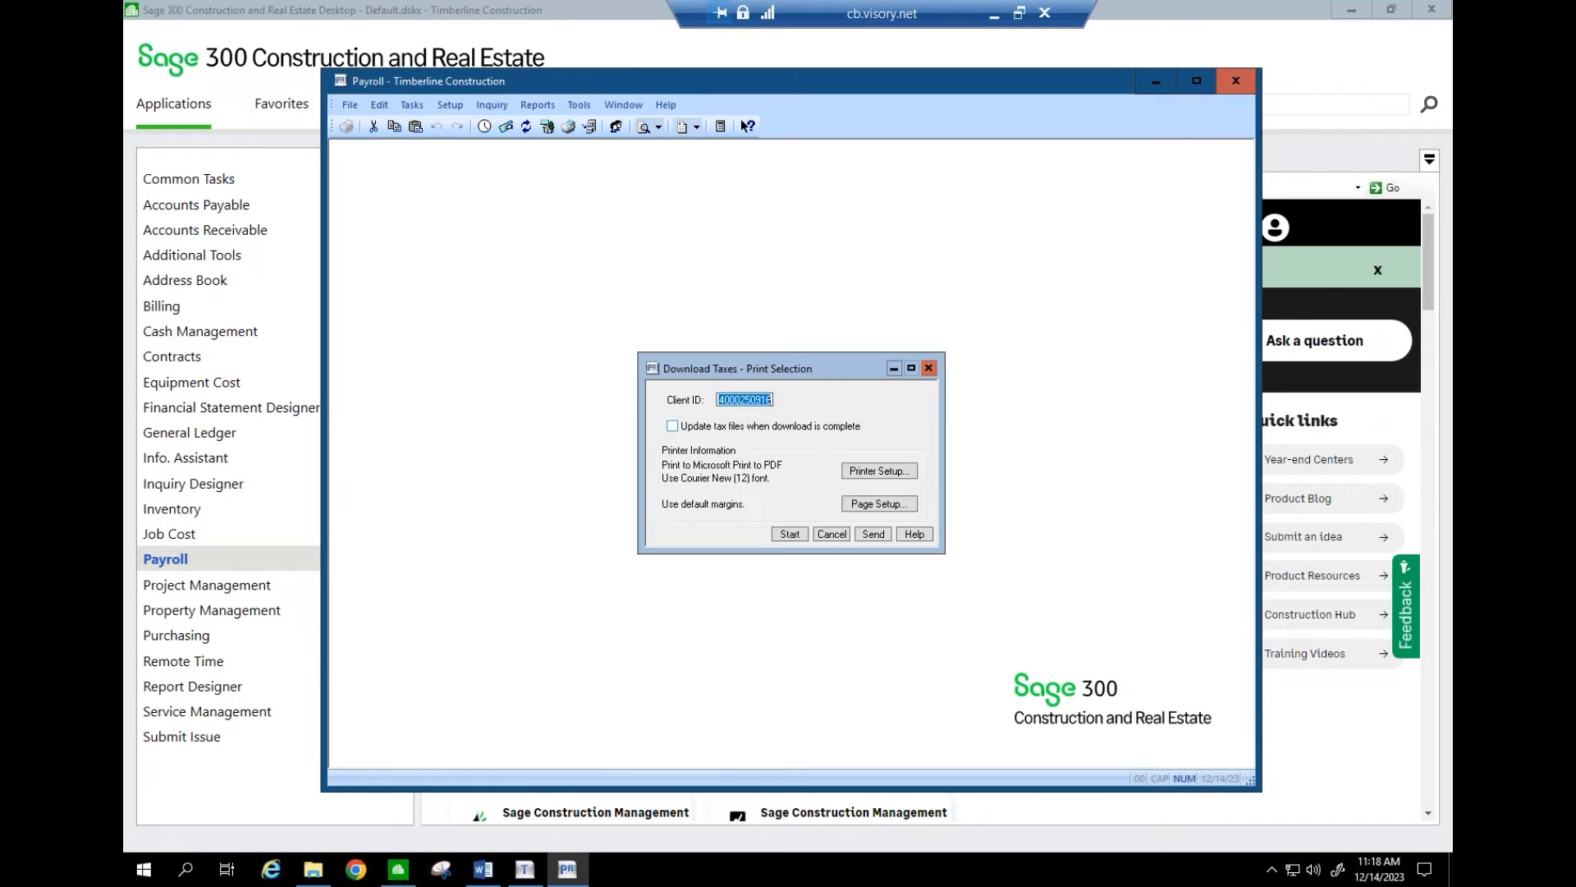
{"action": "left_click", "coordinate": [683, 430]}
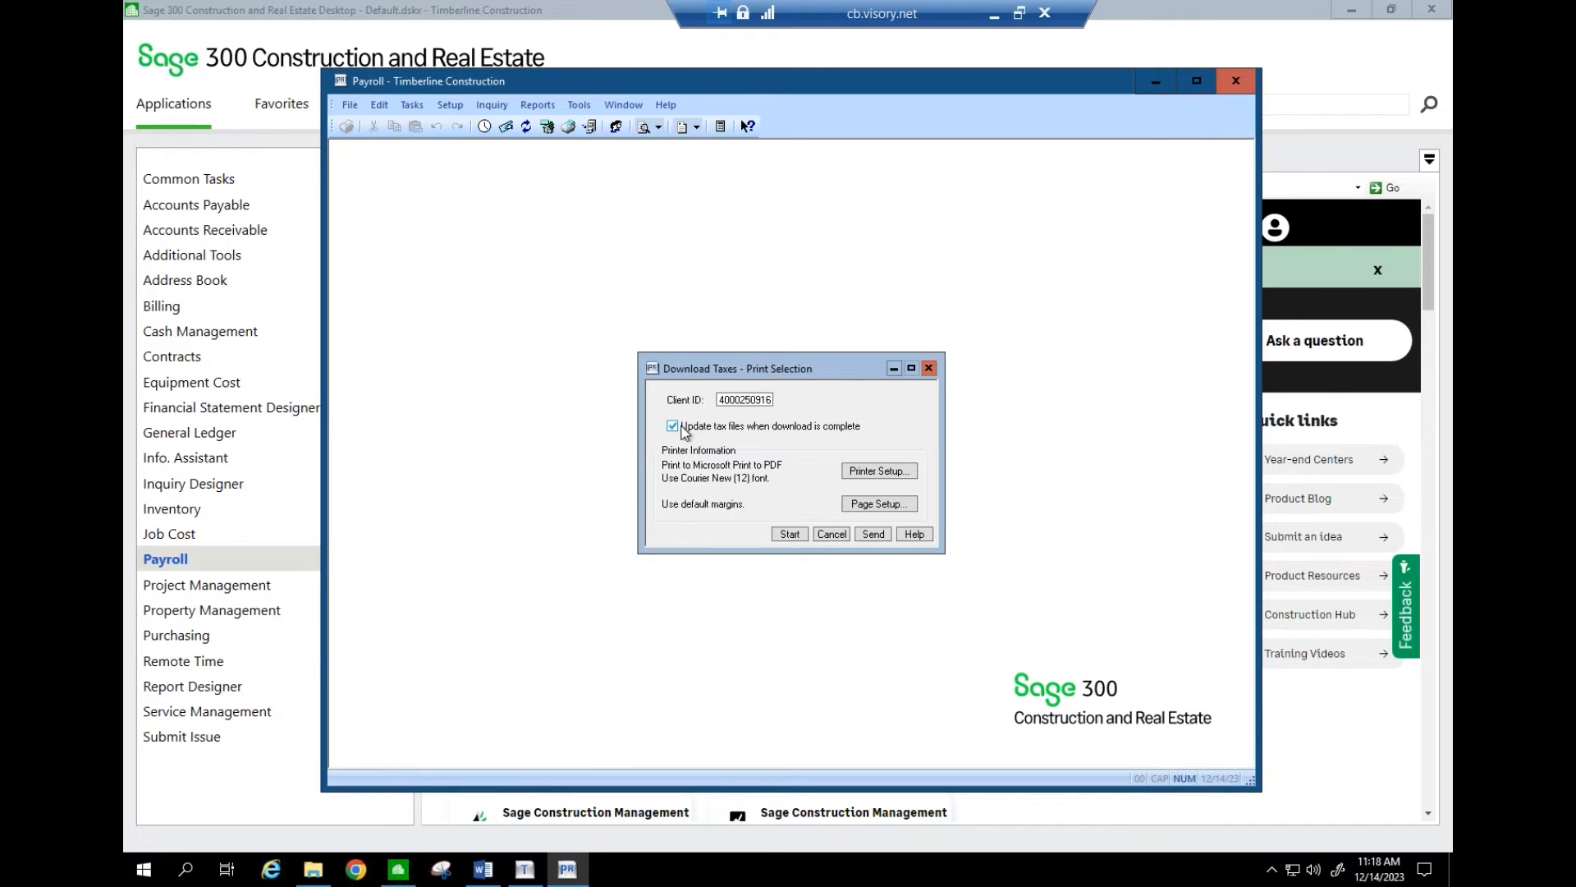
{"action": "left_click", "coordinate": [793, 533]}
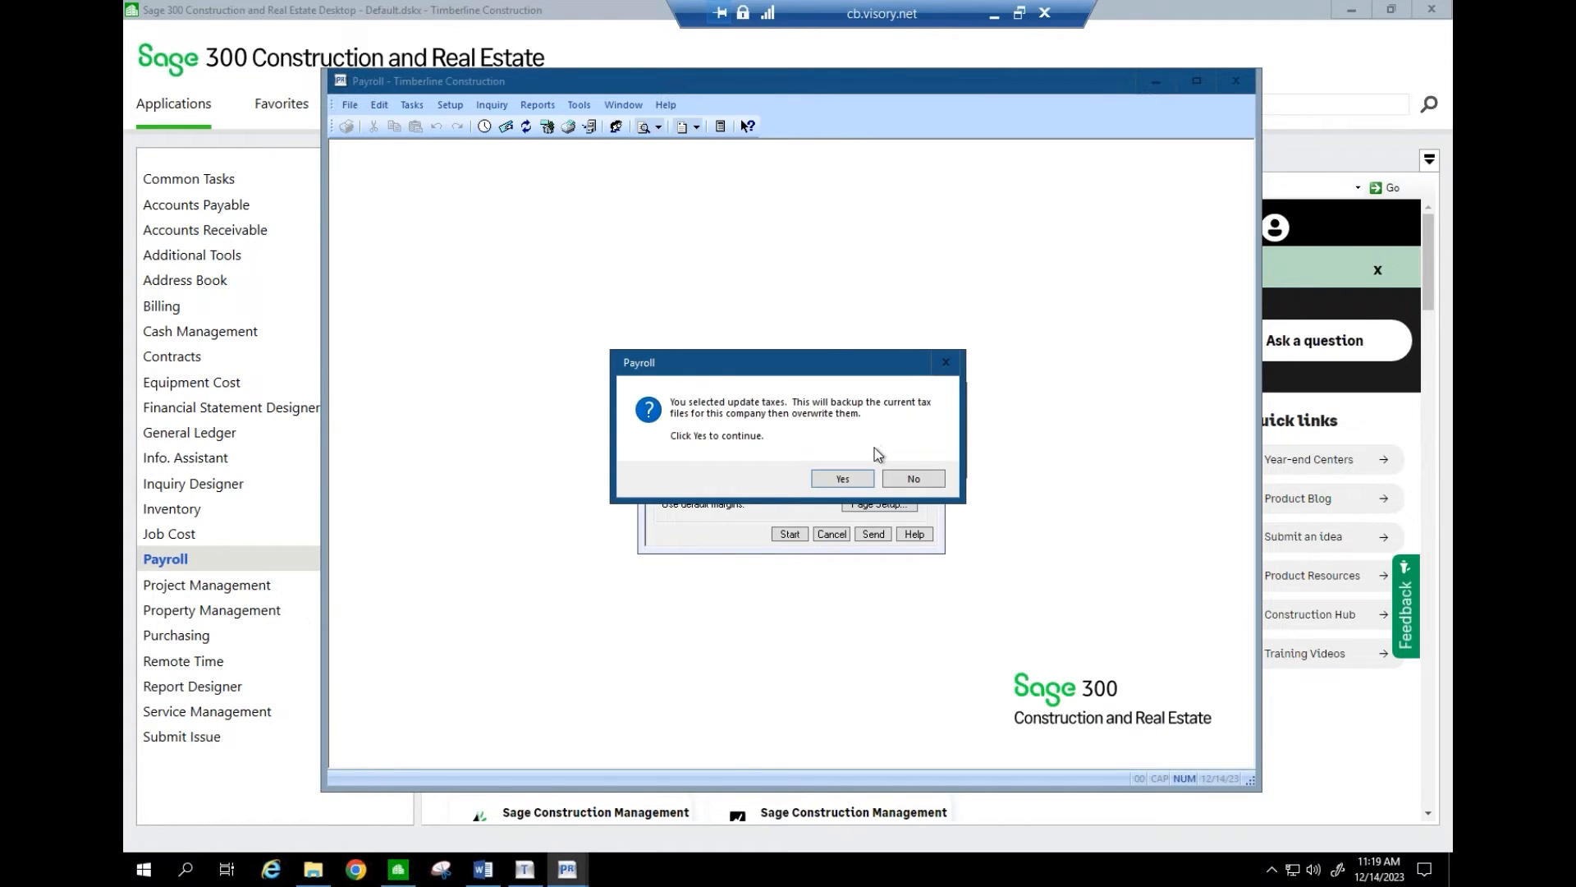
{"action": "left_click", "coordinate": [834, 475]}
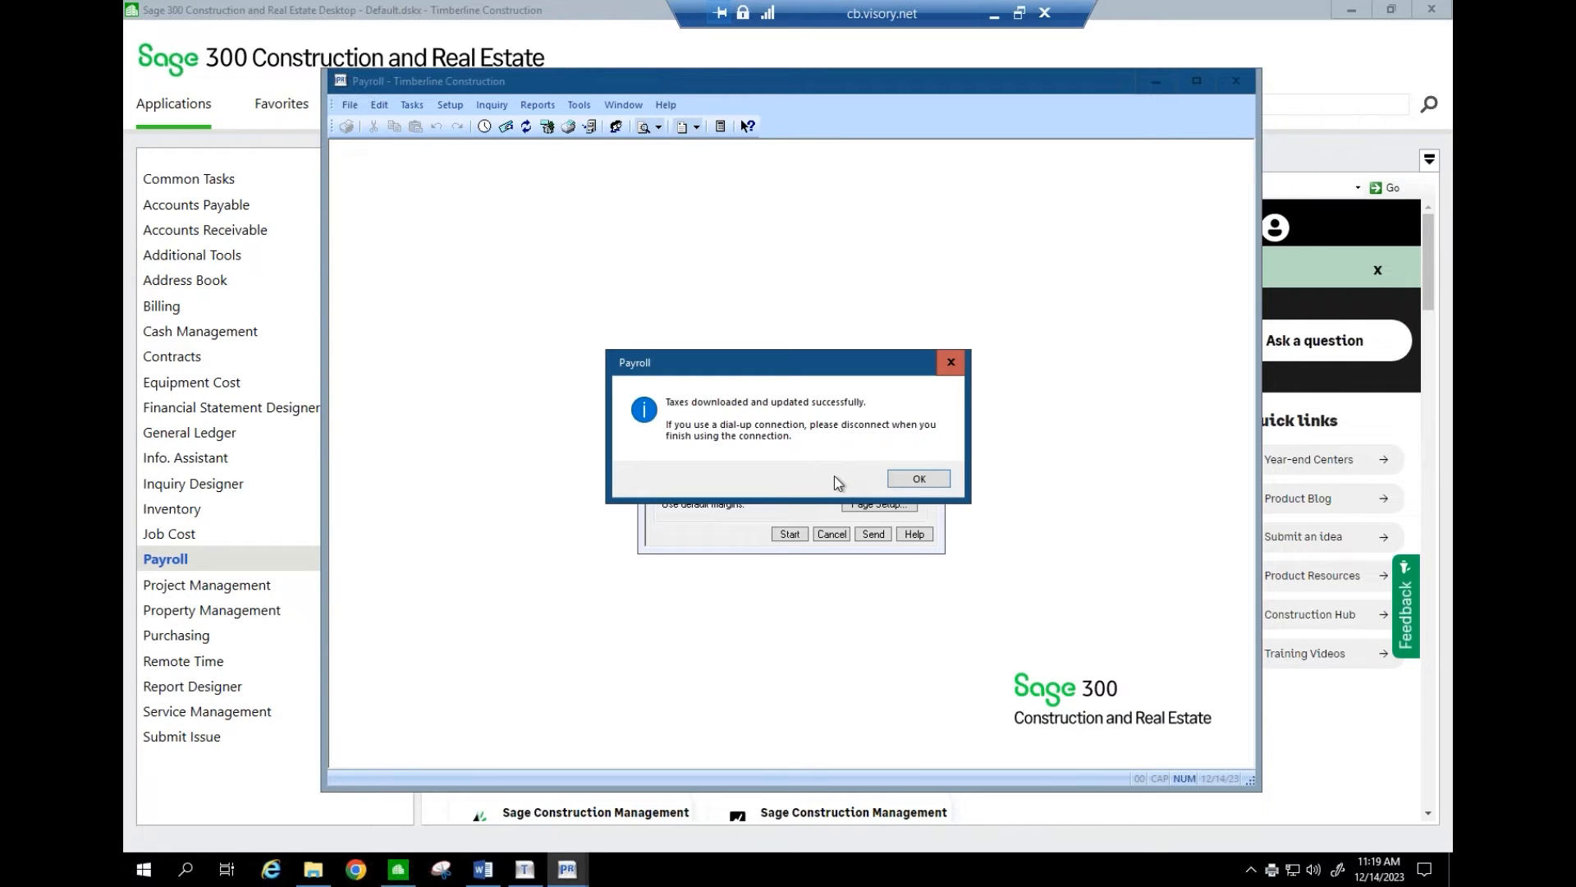
{"action": "left_click", "coordinate": [920, 478]}
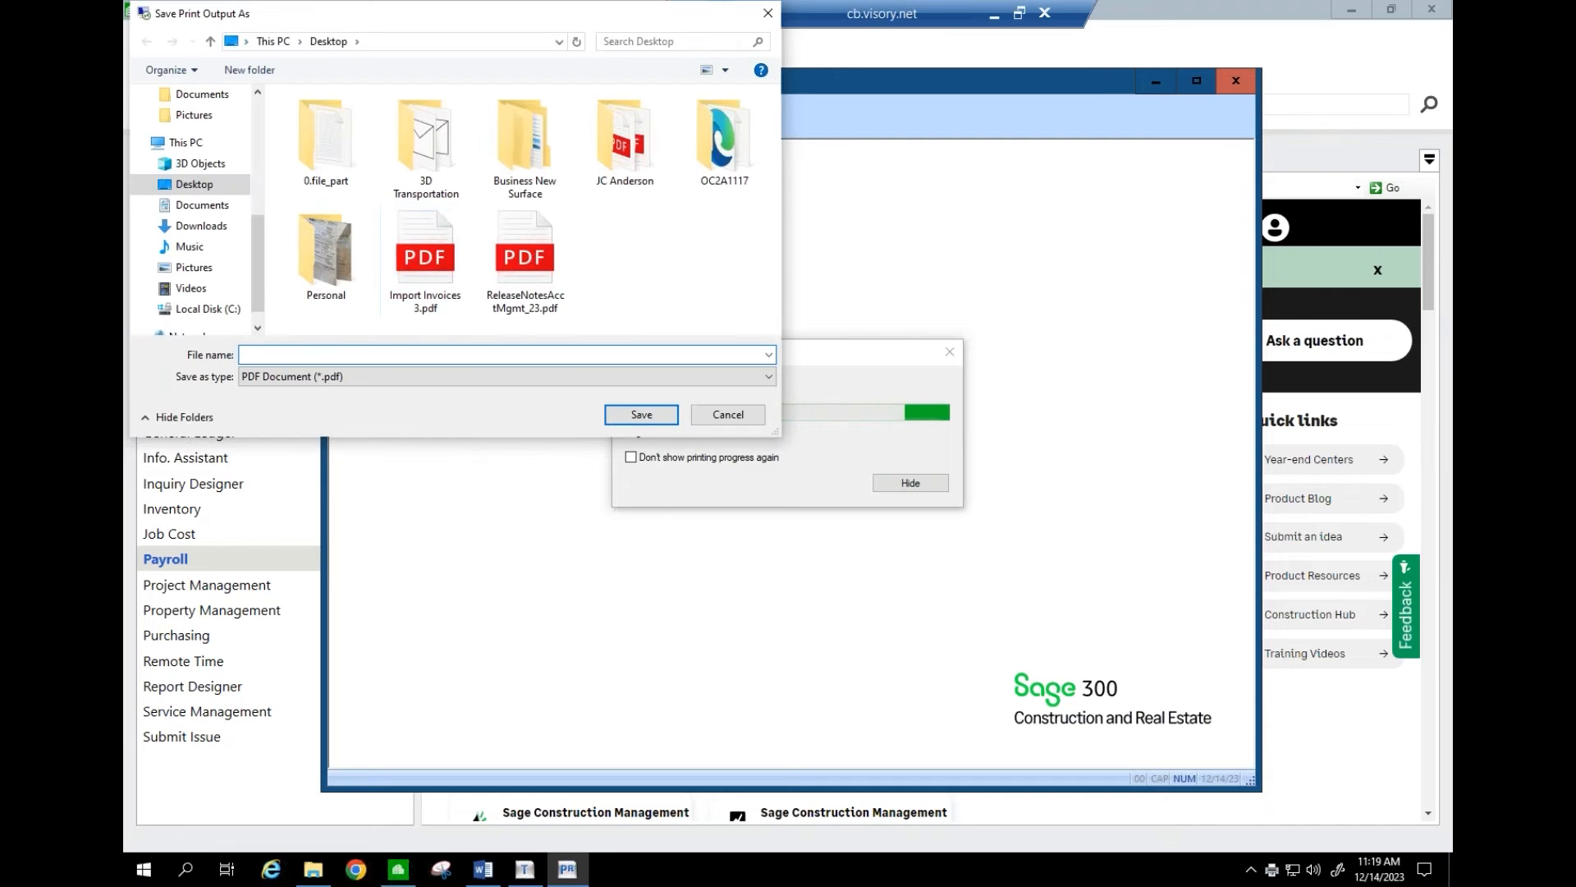
{"action": "left_click", "coordinate": [722, 413]}
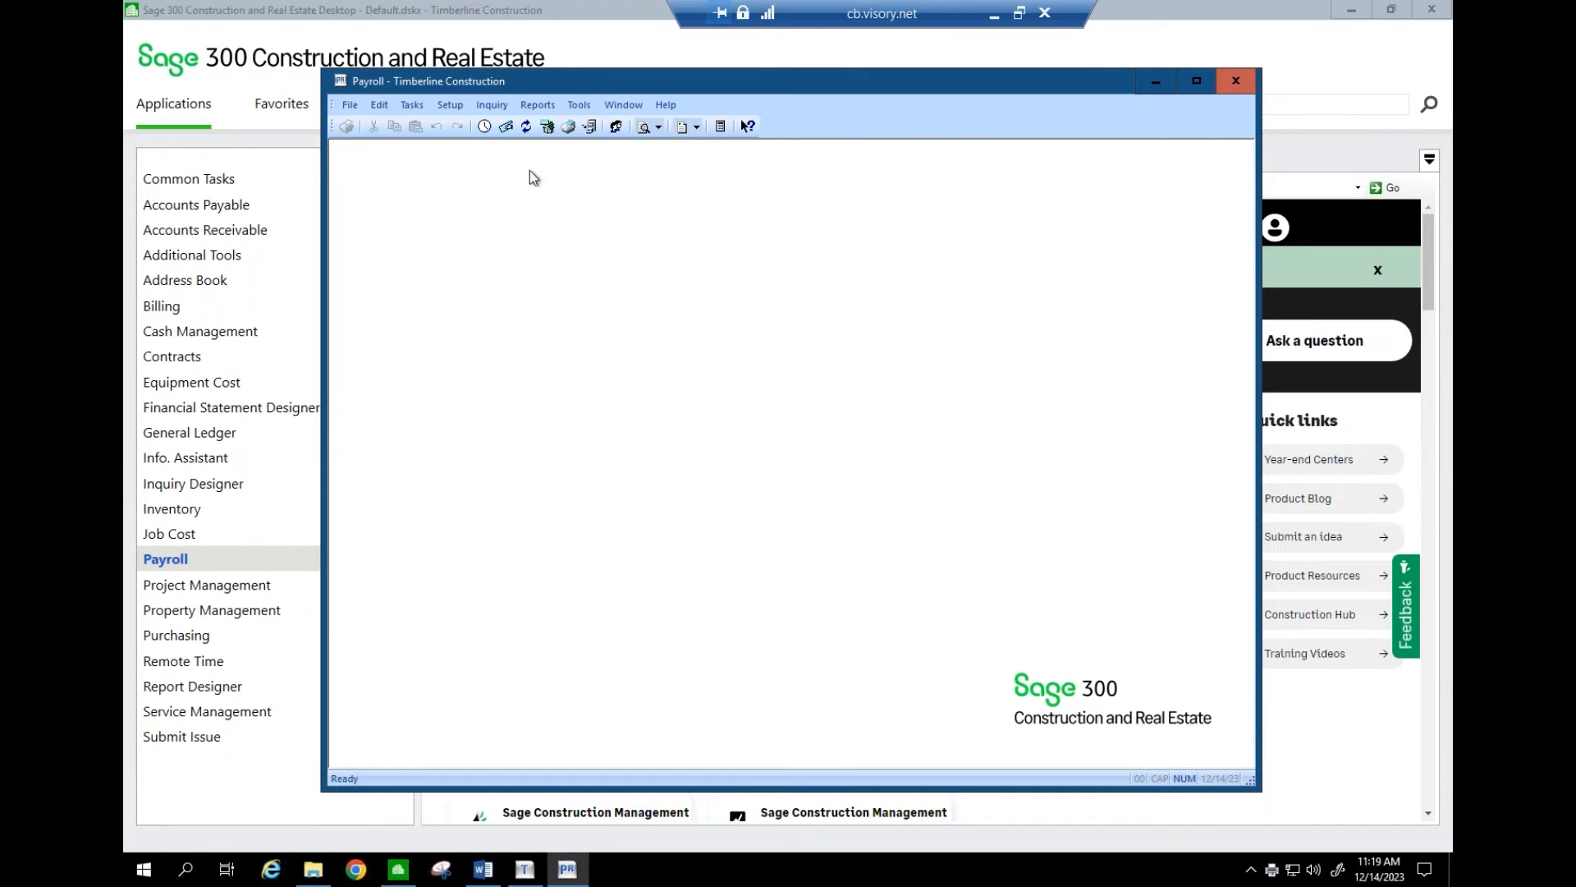
- Load FWH Federal Withholding in Tax Rate Setup, review its 1/01/2023 effective table, then cancel
{"action": "left_click", "coordinate": [455, 106]}
{"action": "mouse_move", "coordinate": [479, 201]}
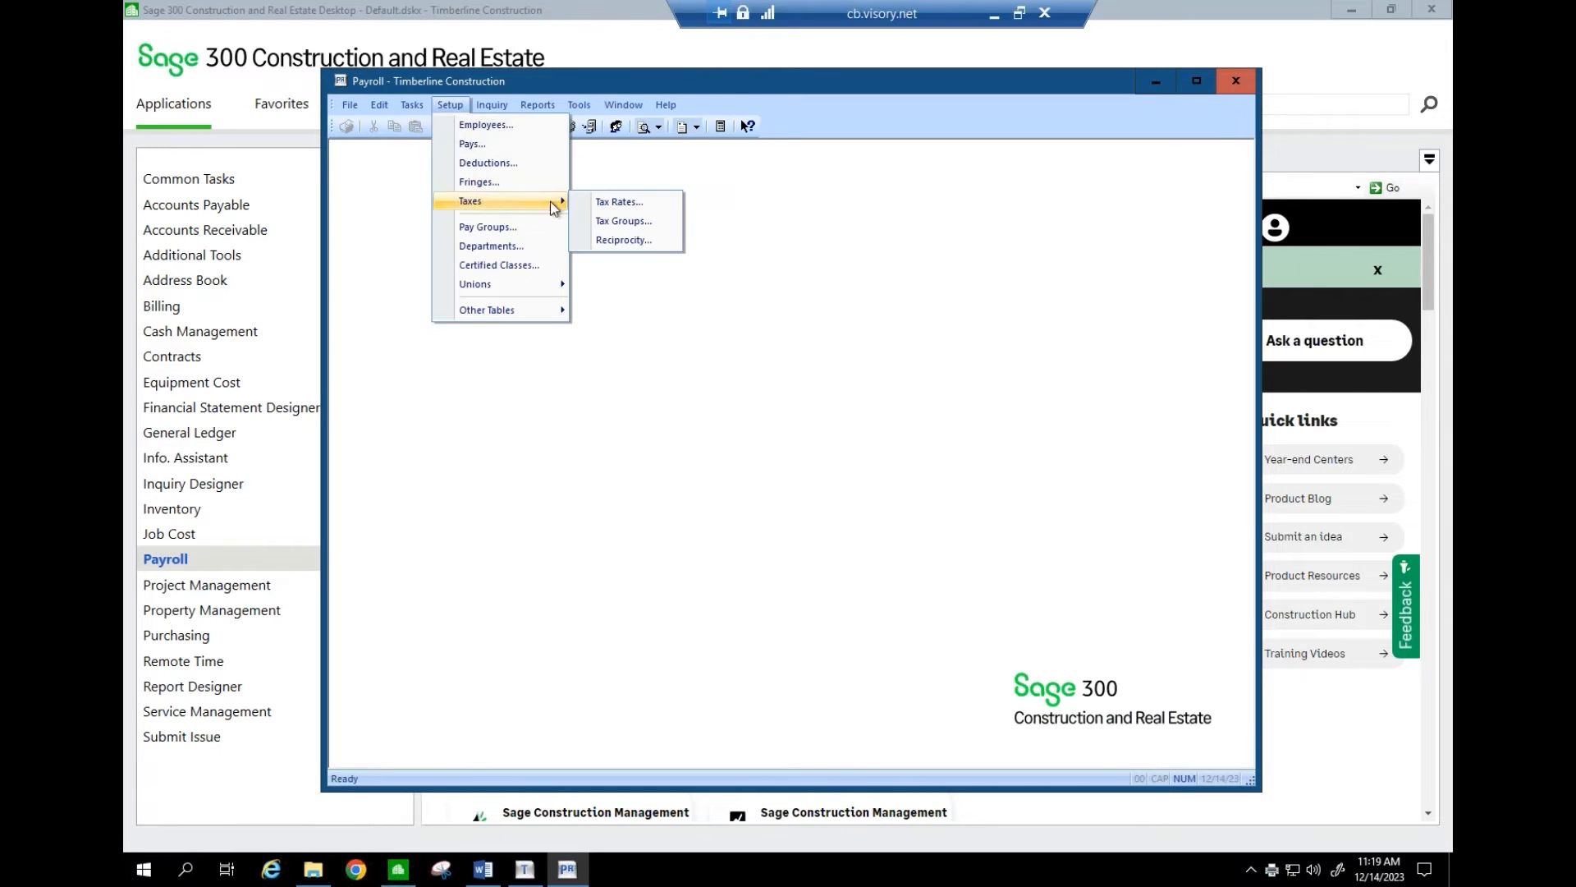
{"action": "left_click", "coordinate": [604, 200]}
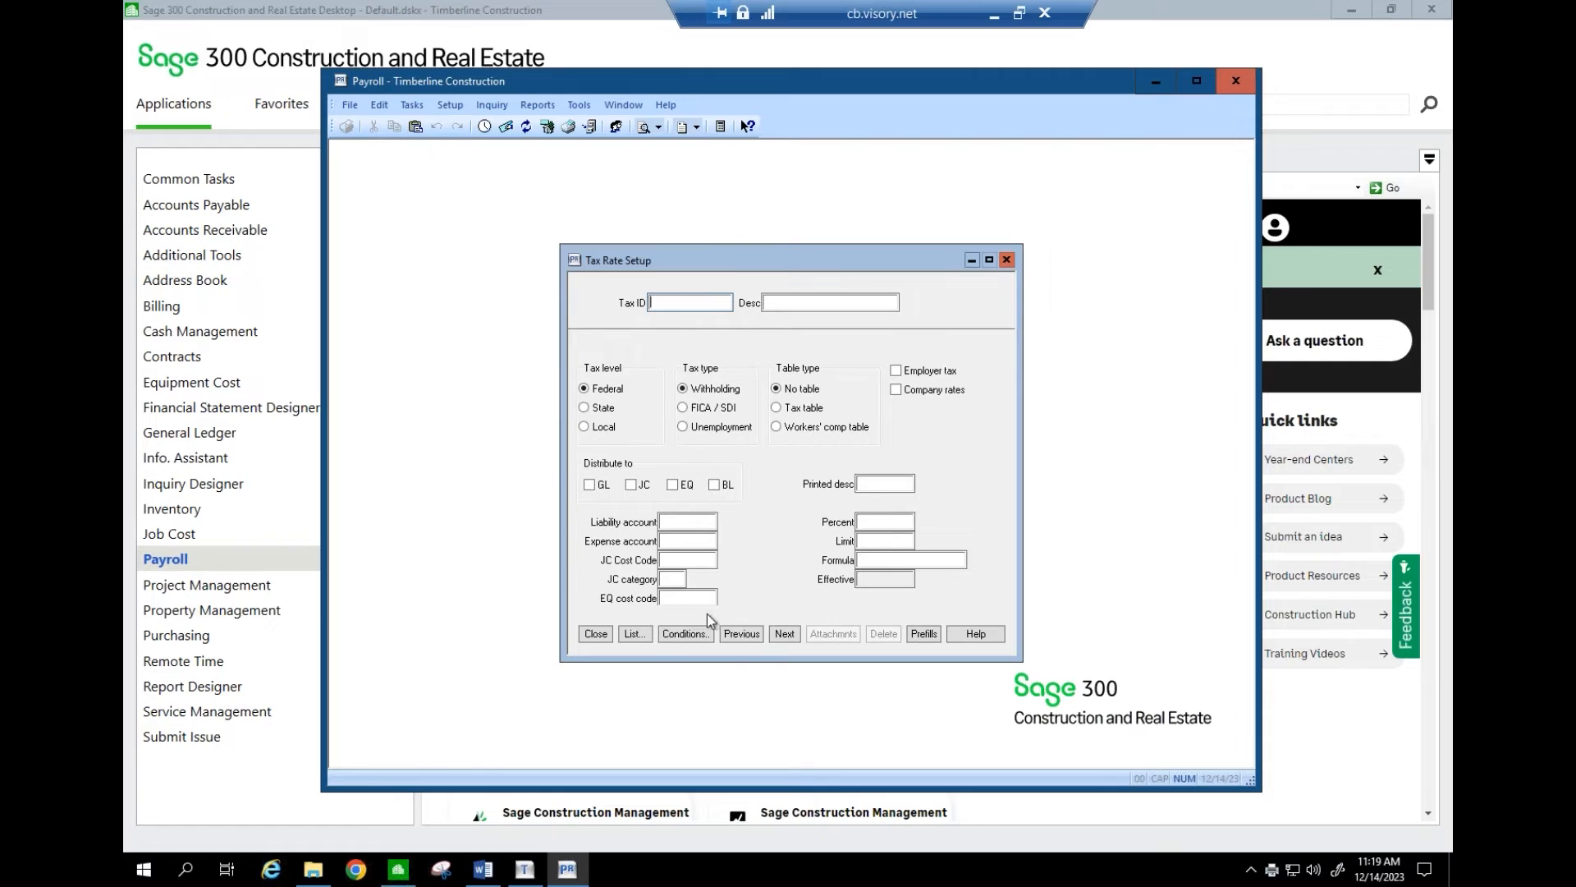
{"action": "left_click", "coordinate": [635, 634]}
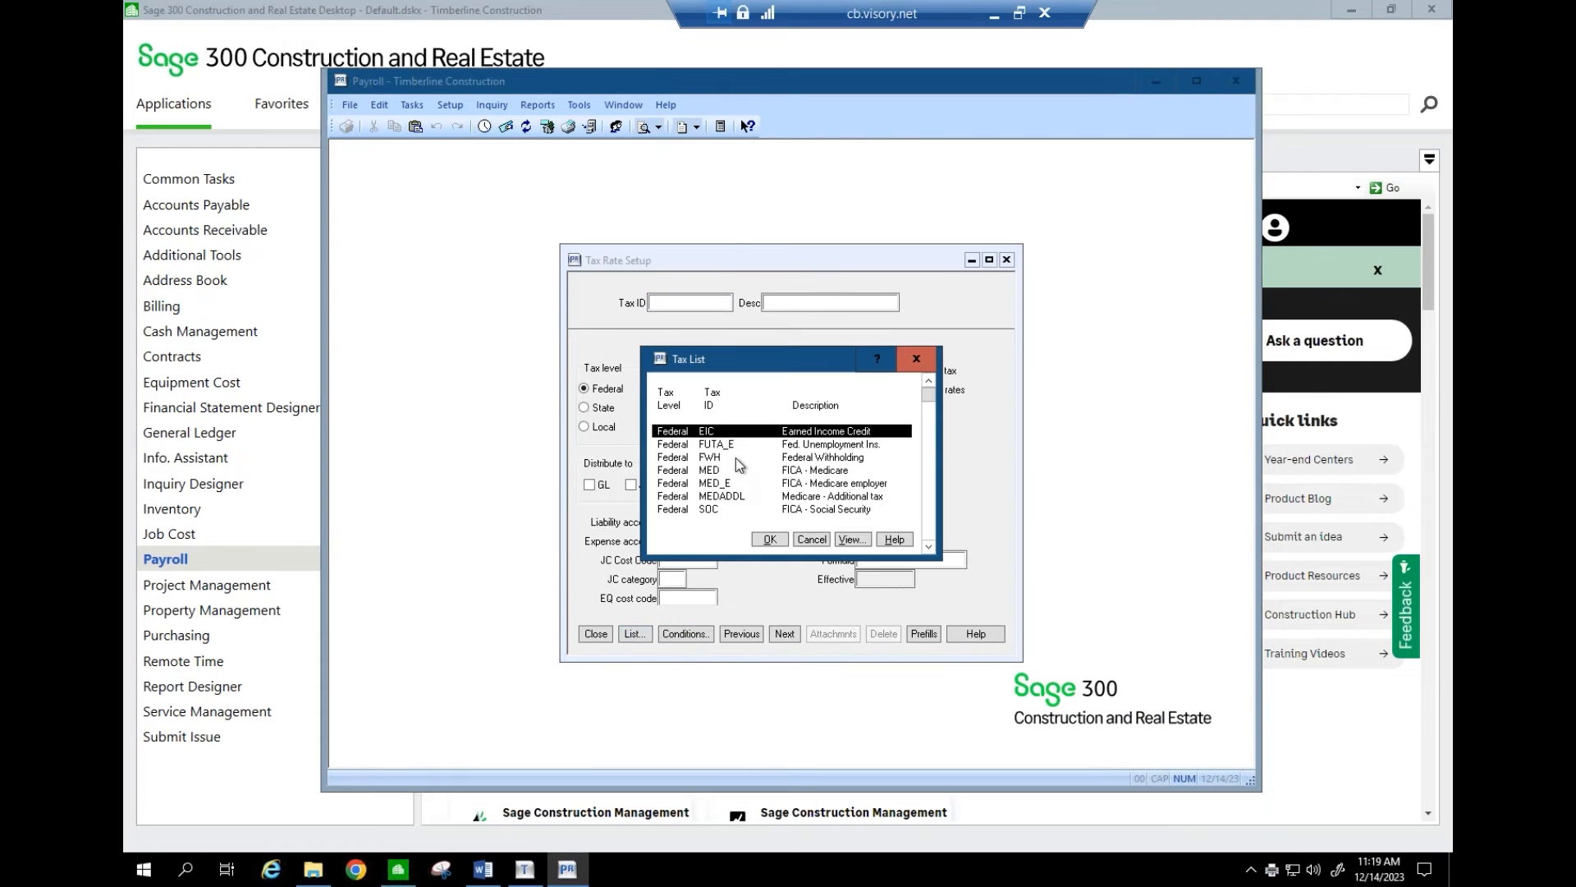
{"action": "left_click", "coordinate": [736, 458]}
{"action": "left_click", "coordinate": [770, 538]}
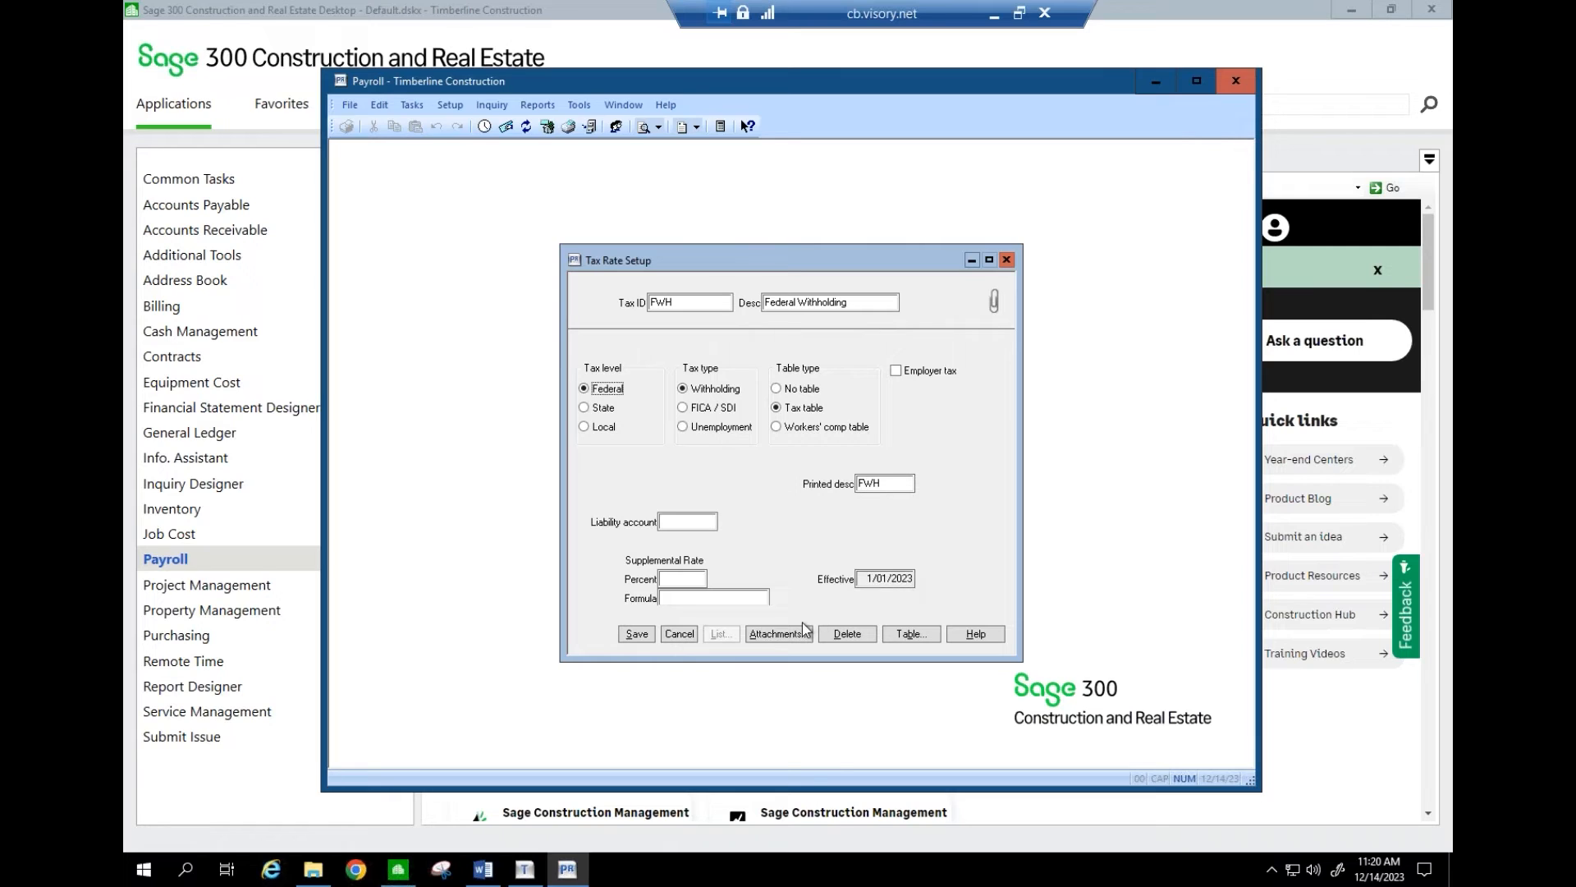
{"action": "left_click", "coordinate": [678, 633]}
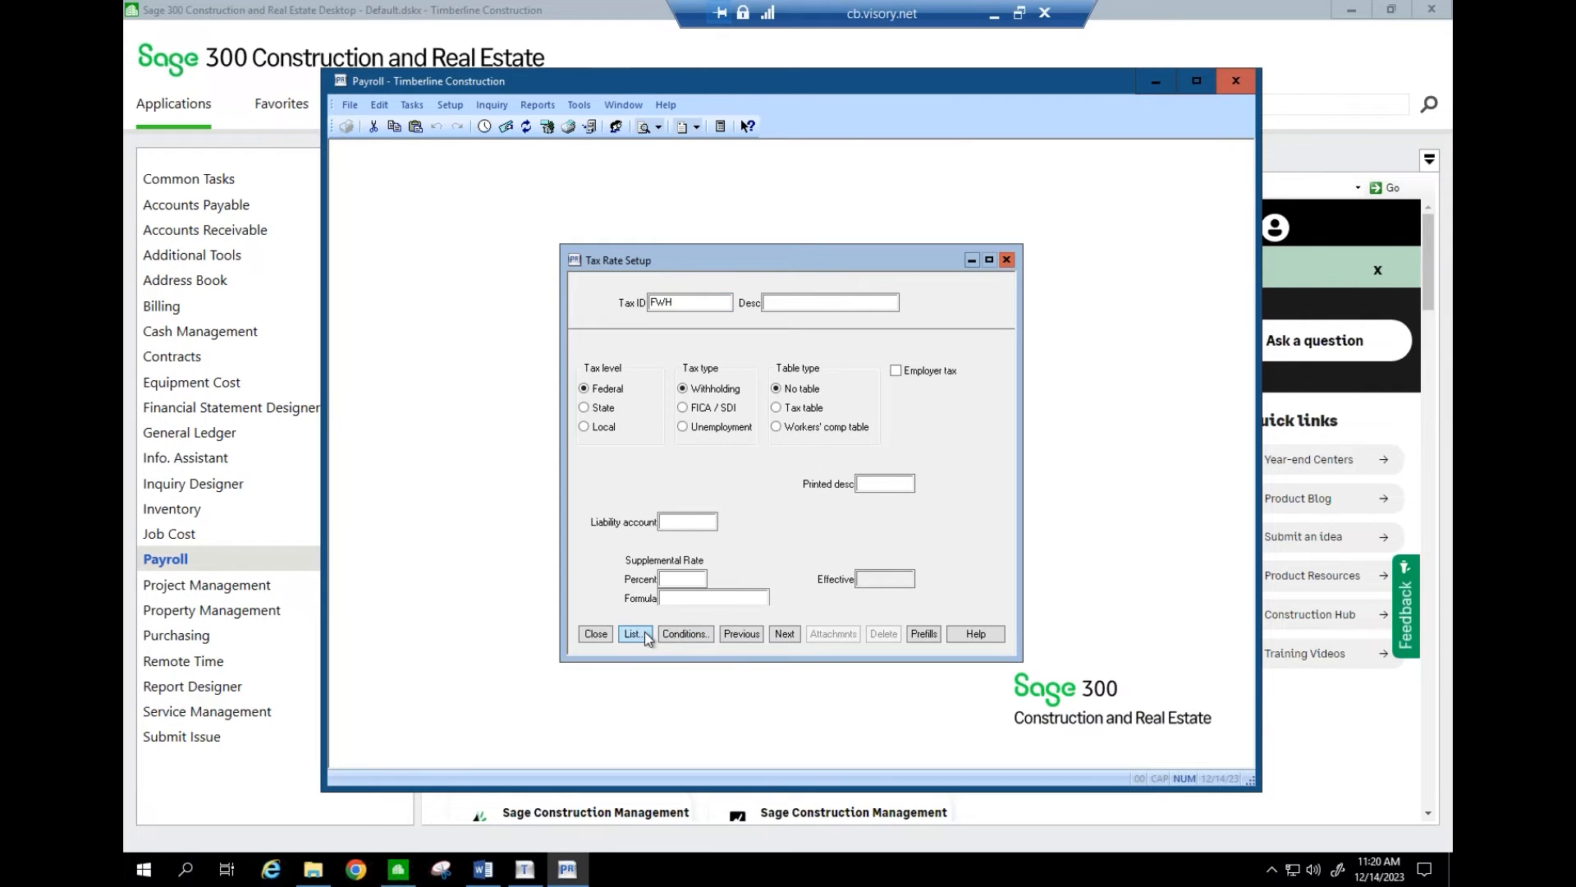
- Load the ILSUI_E Illinois SUI tax from the tax ID list into Tax Rate Setup
{"action": "left_click", "coordinate": [645, 634]}
{"action": "scroll", "coordinate": [933, 514], "scroll_direction": "down", "scroll_amount": 8}
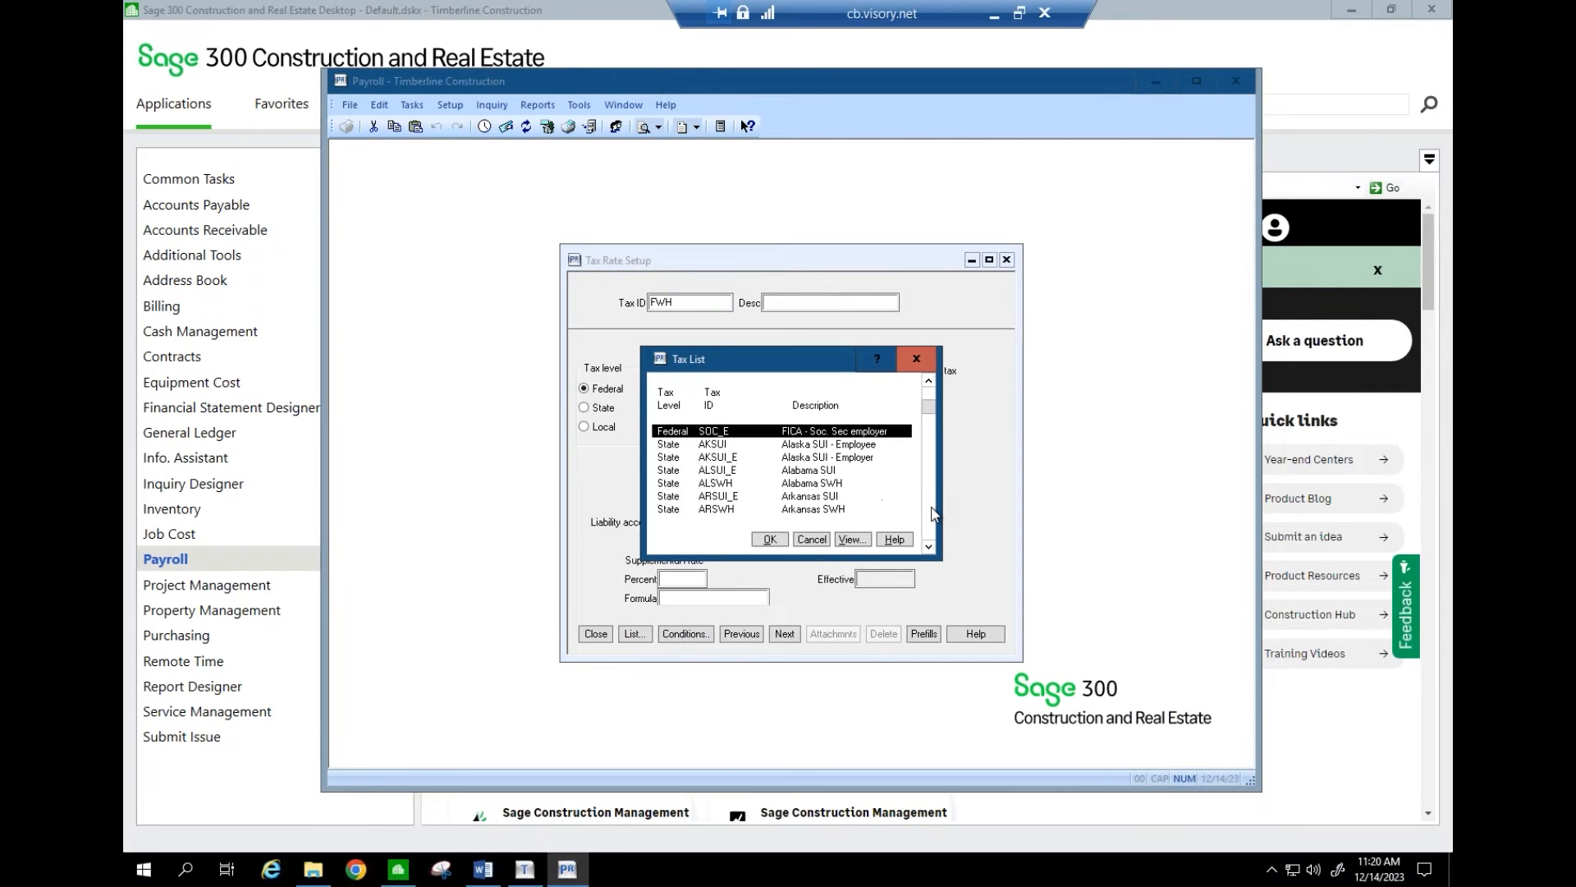
{"action": "scroll", "coordinate": [928, 444], "scroll_direction": "down", "scroll_amount": 6}
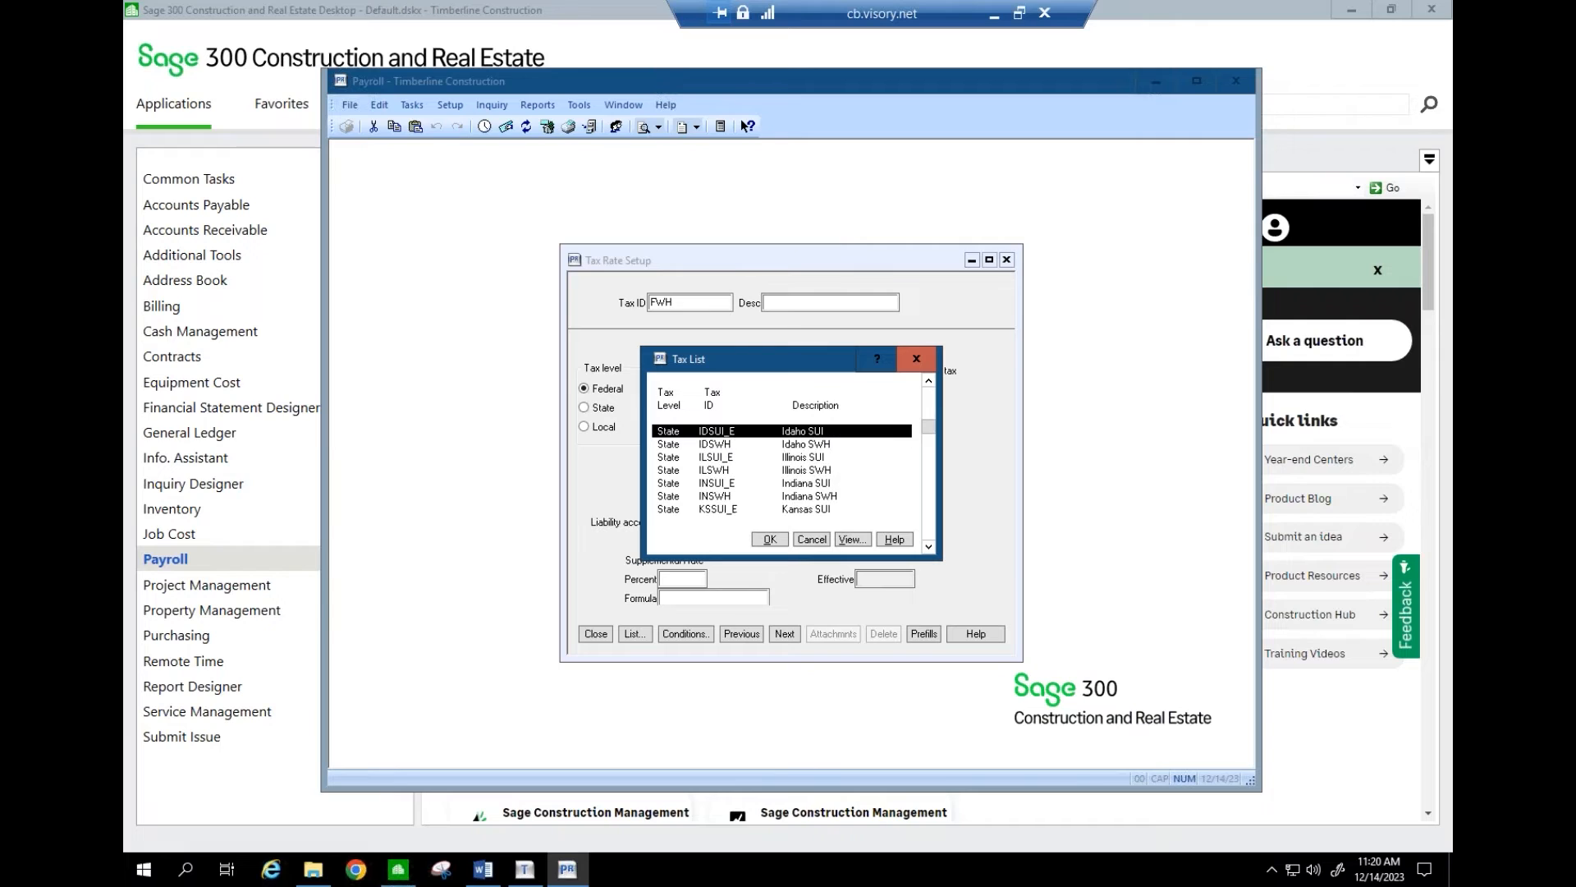
{"action": "scroll", "coordinate": [930, 419], "scroll_direction": "up", "scroll_amount": 3}
{"action": "left_click", "coordinate": [724, 457]}
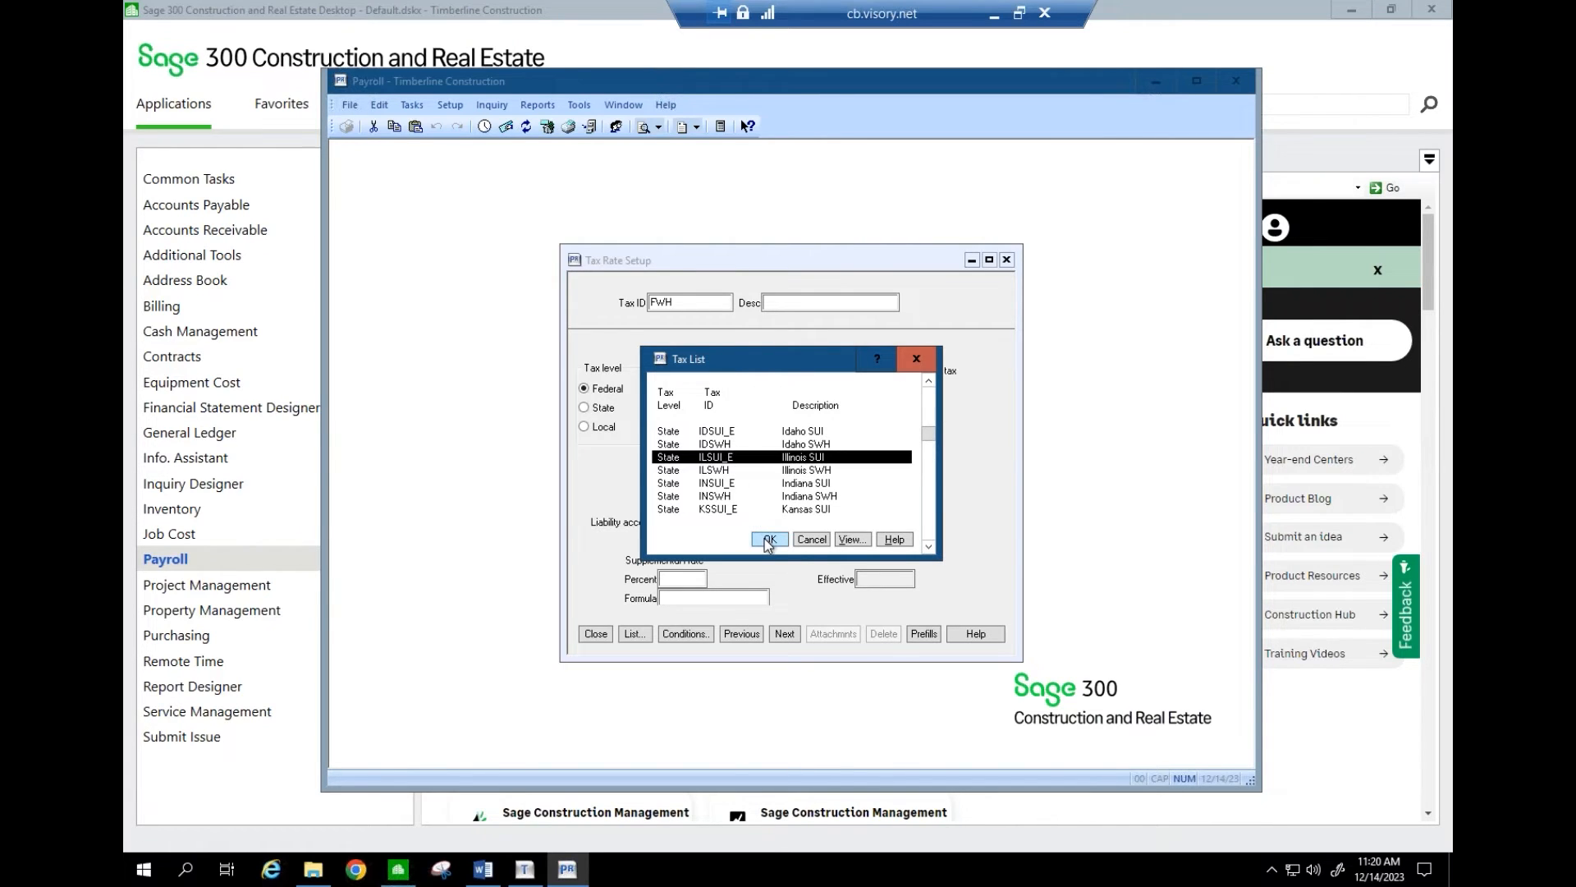
{"action": "left_click", "coordinate": [766, 538]}
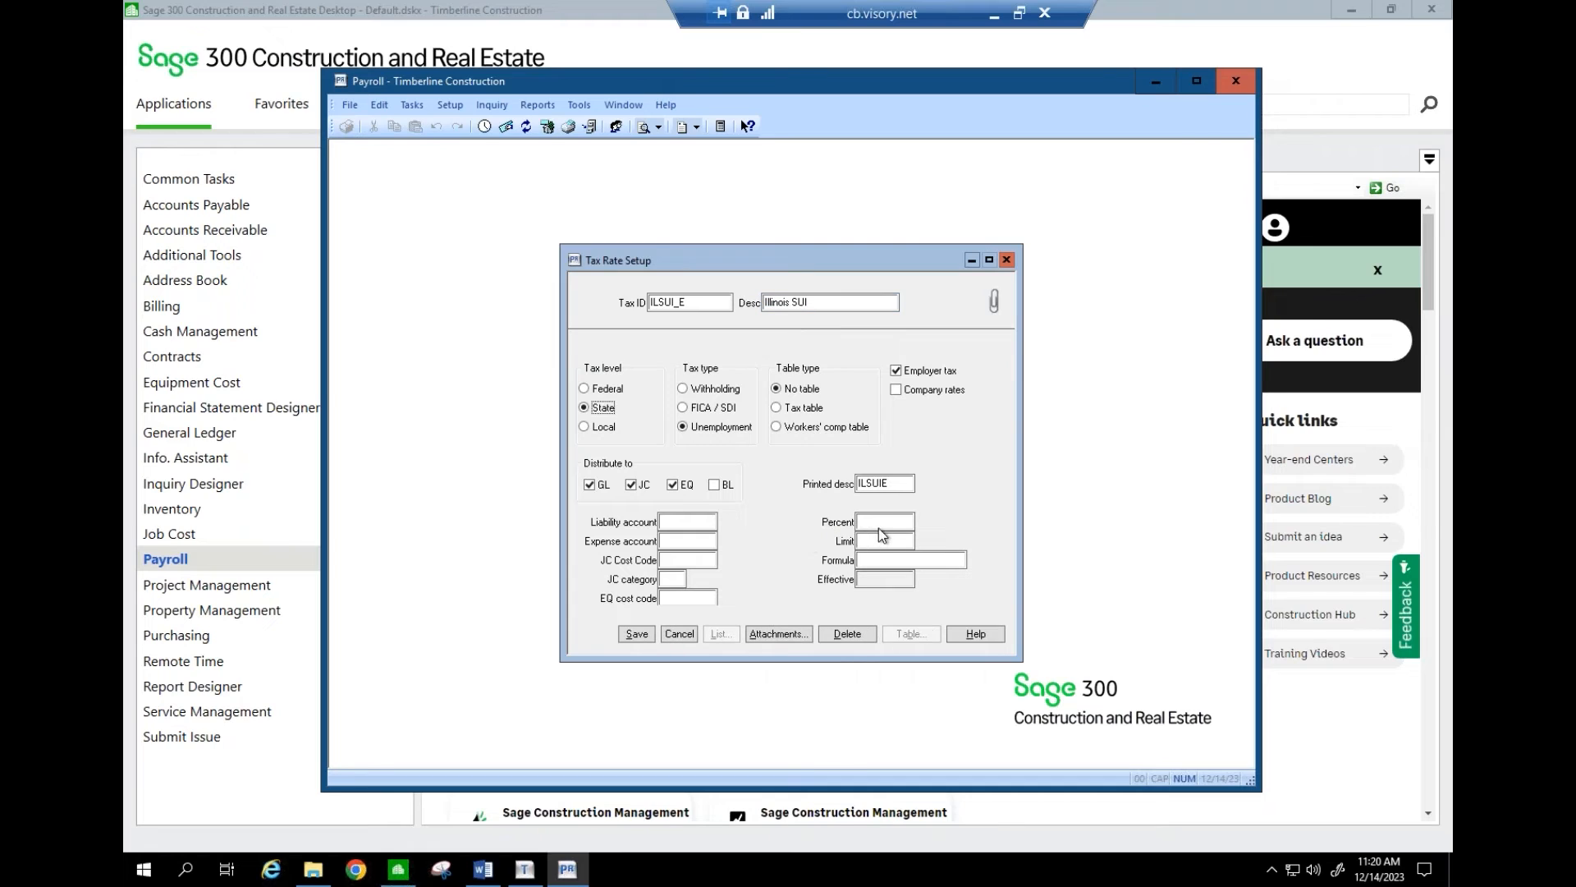
- Try a sample 3 percent rate in the Percent and Limit fields, then delete it
{"action": "left_click", "coordinate": [912, 522]}
{"action": "left_click", "coordinate": [870, 540]}
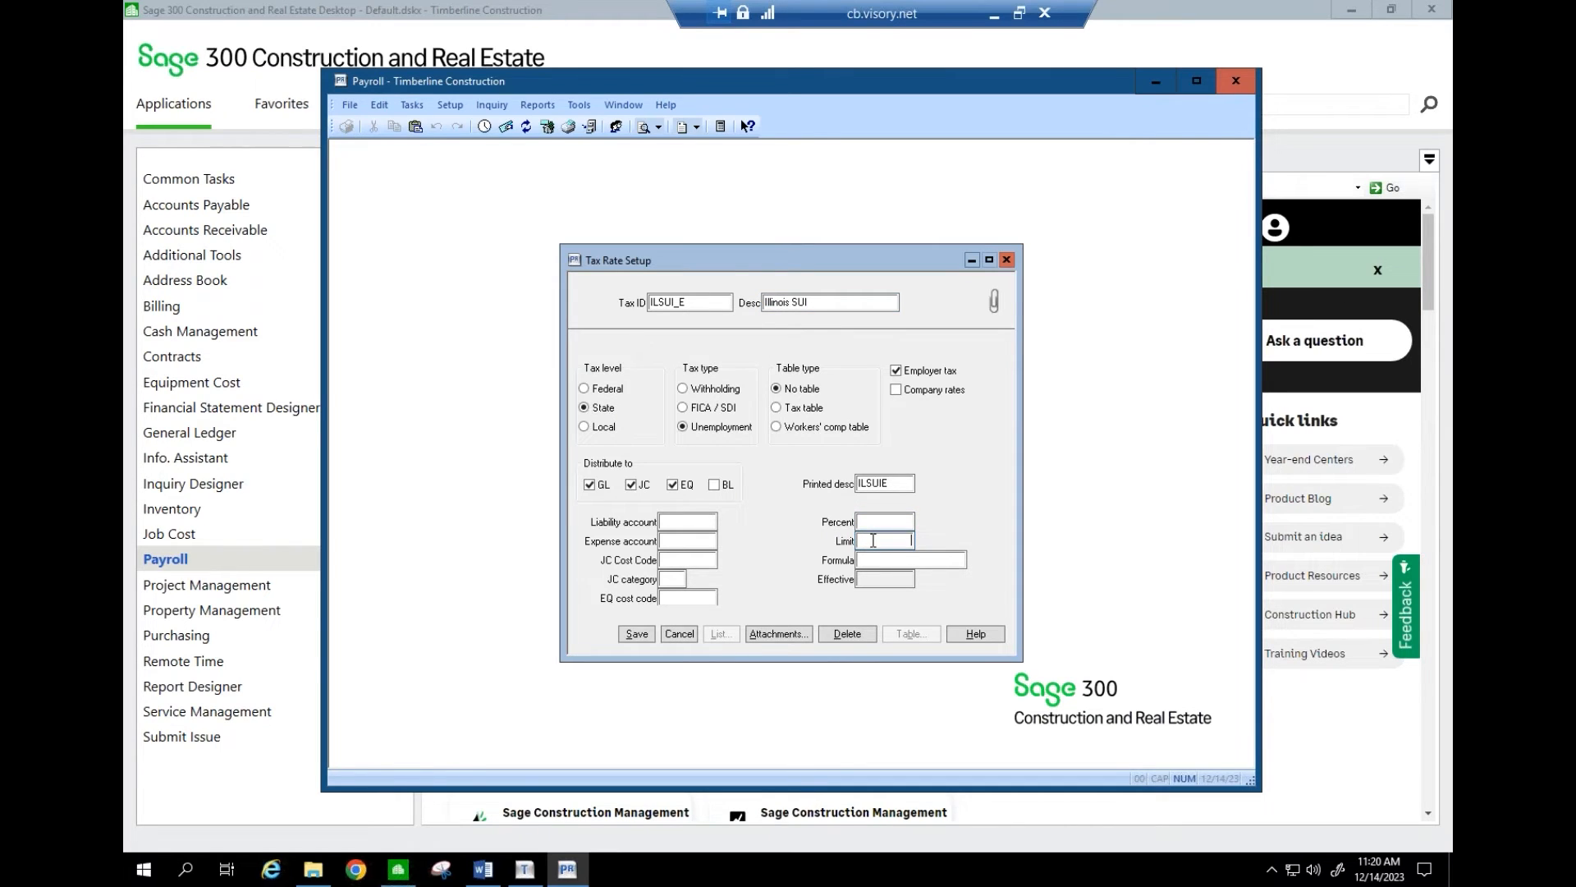
{"action": "left_click", "coordinate": [579, 104]}
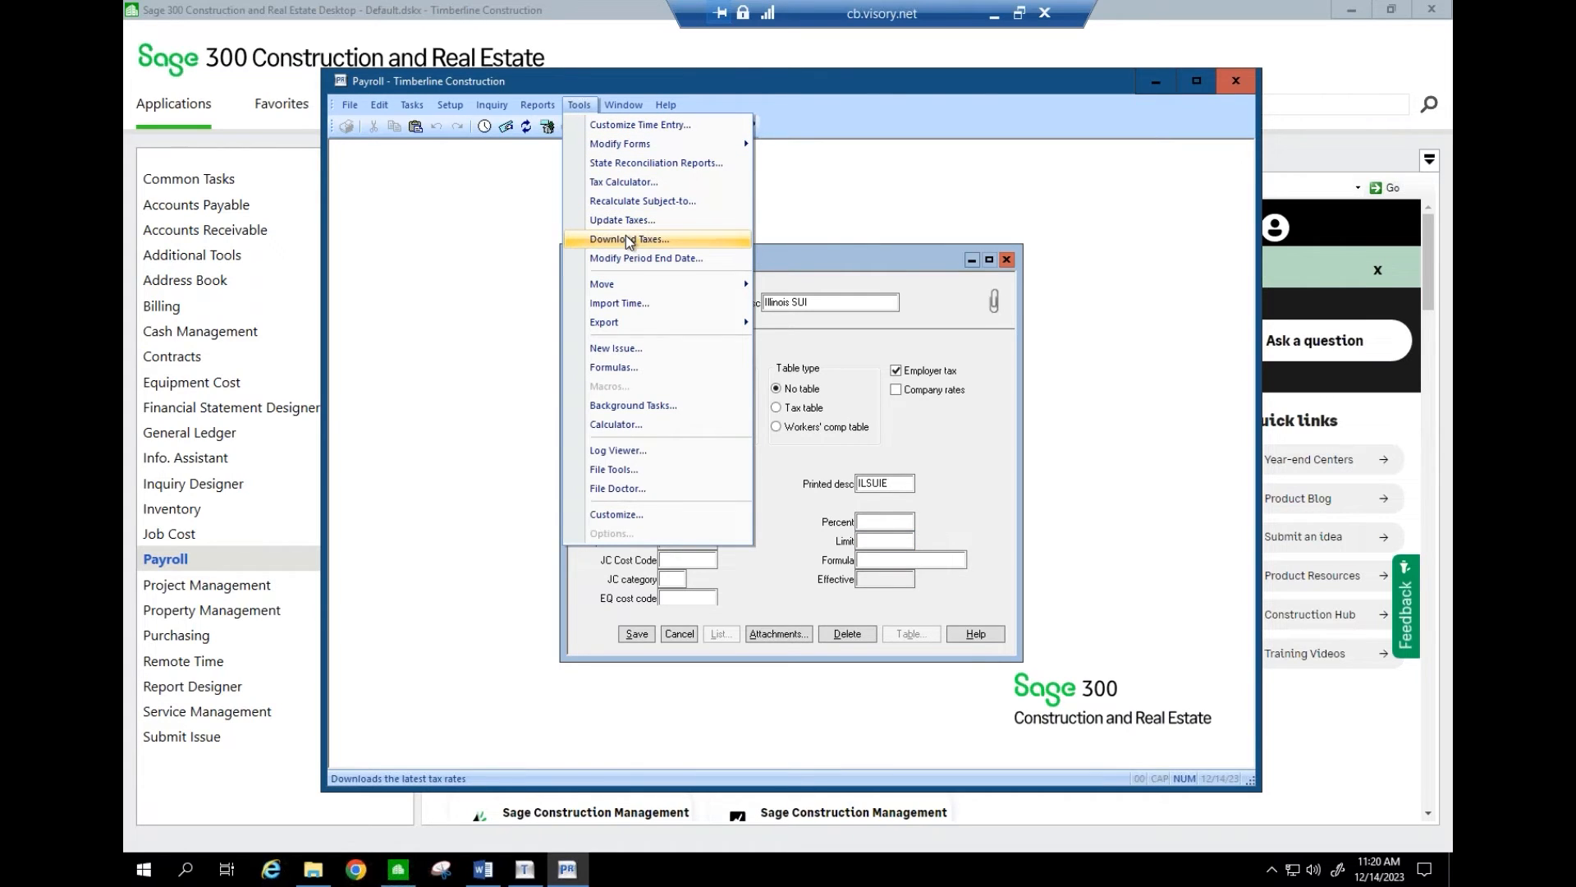
{"action": "key", "text": "Escape"}
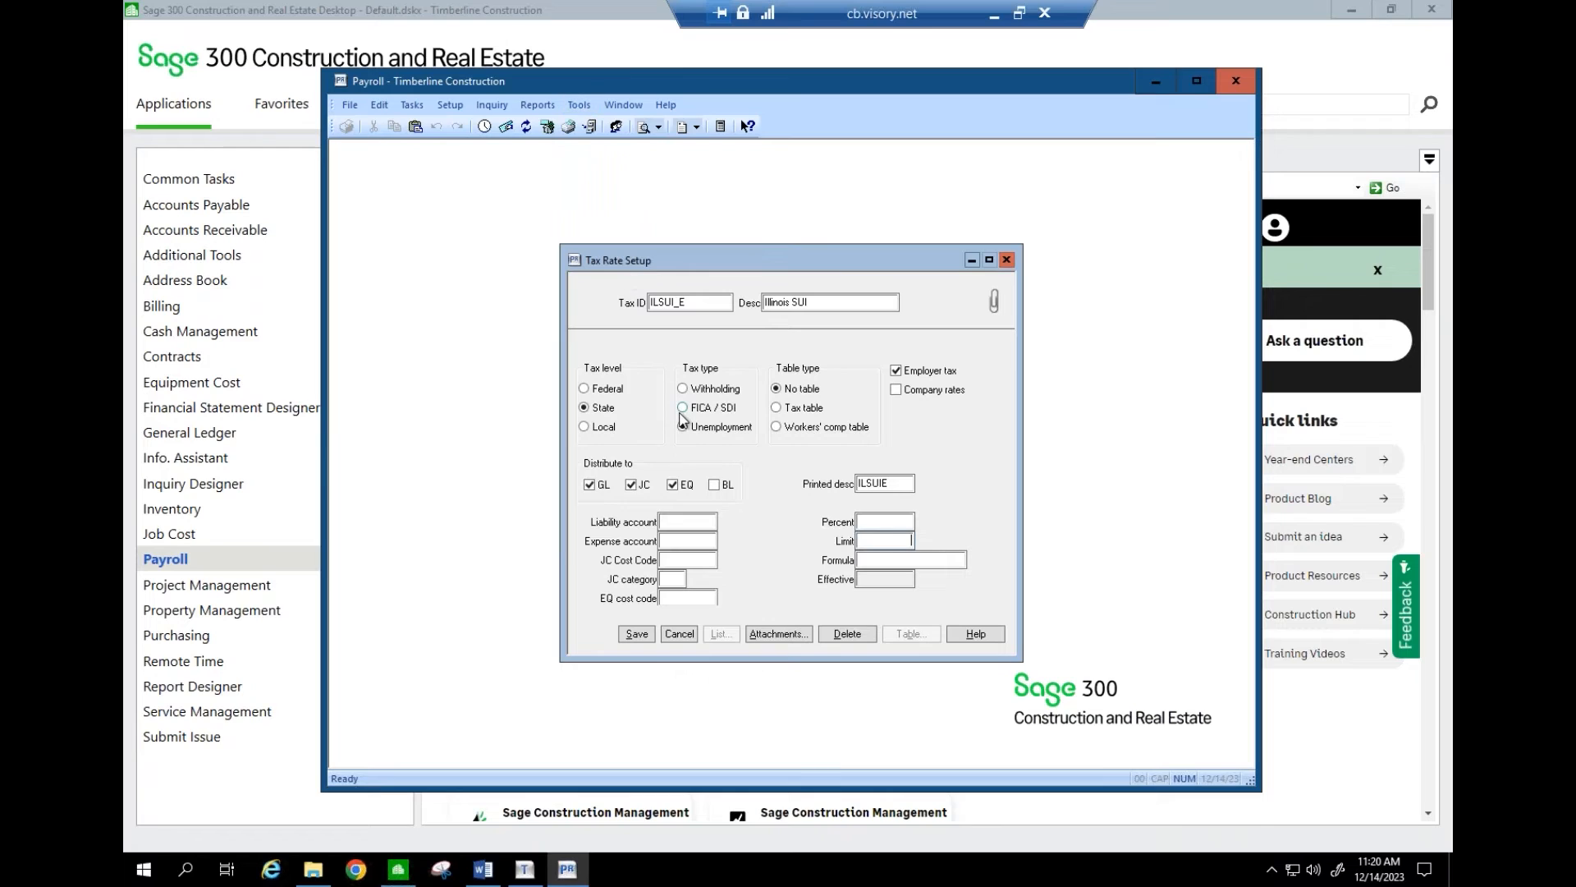
{"action": "left_click", "coordinate": [890, 521]}
{"action": "type", "text": "3"}
{"action": "left_click", "coordinate": [910, 541]}
{"action": "type", "text": "1"}
{"action": "key", "text": "BackSpace"}
{"action": "left_click_drag", "start_coordinate": [872, 521], "coordinate": [933, 520]}
{"action": "key", "text": "Delete"}
- Discard the Illinois SUI edits, cancel the reopened tax list, and close Tax Rate Setup
{"action": "left_click", "coordinate": [676, 636]}
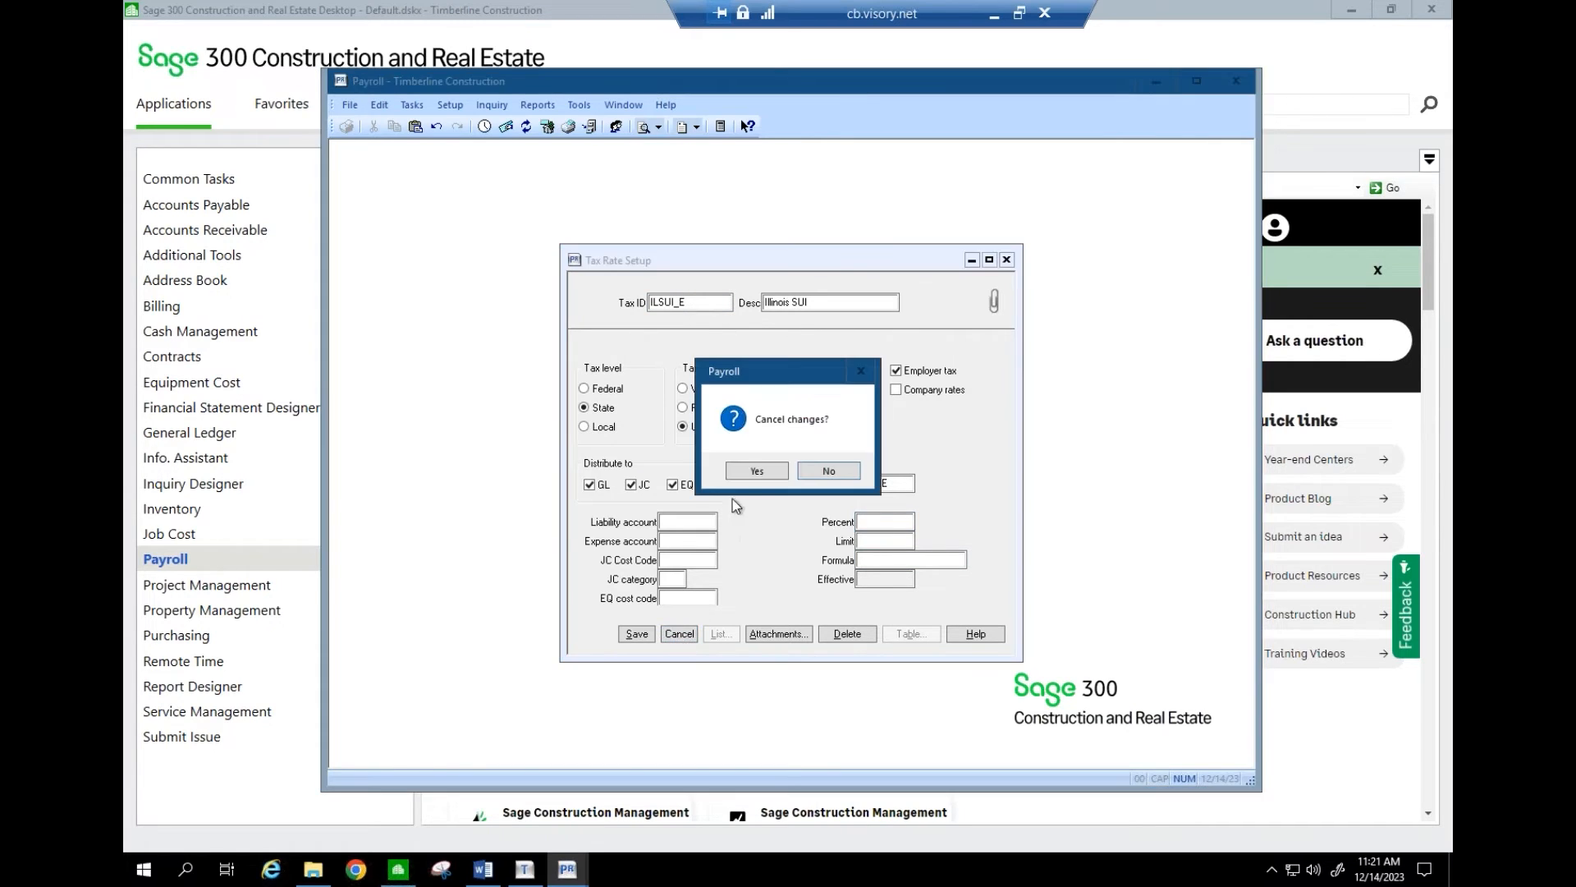
{"action": "left_click", "coordinate": [753, 471]}
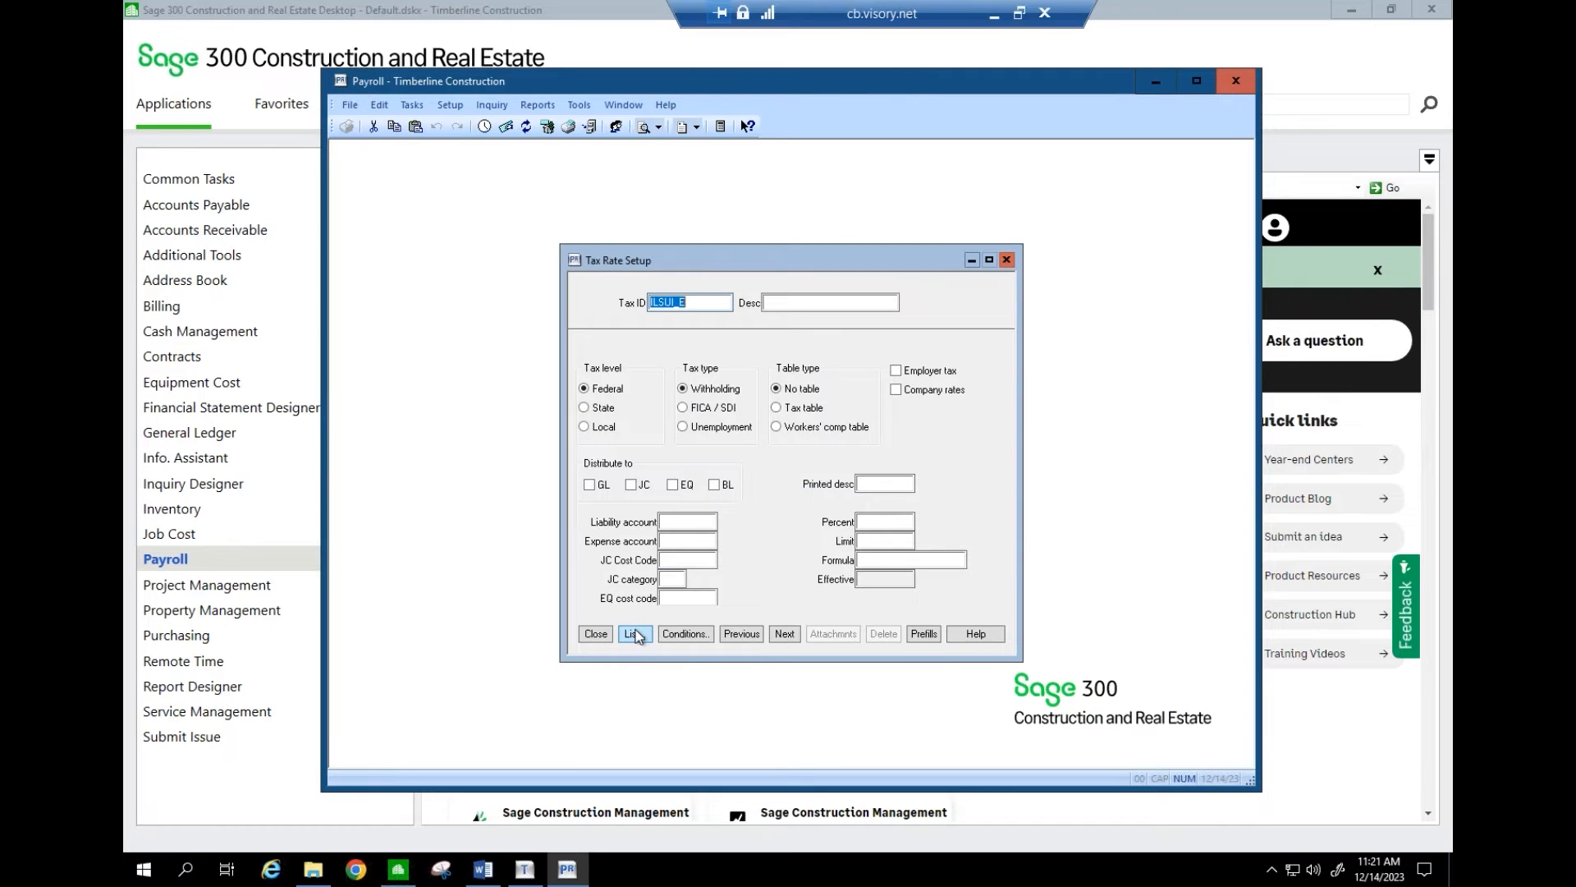
{"action": "left_click", "coordinate": [636, 634]}
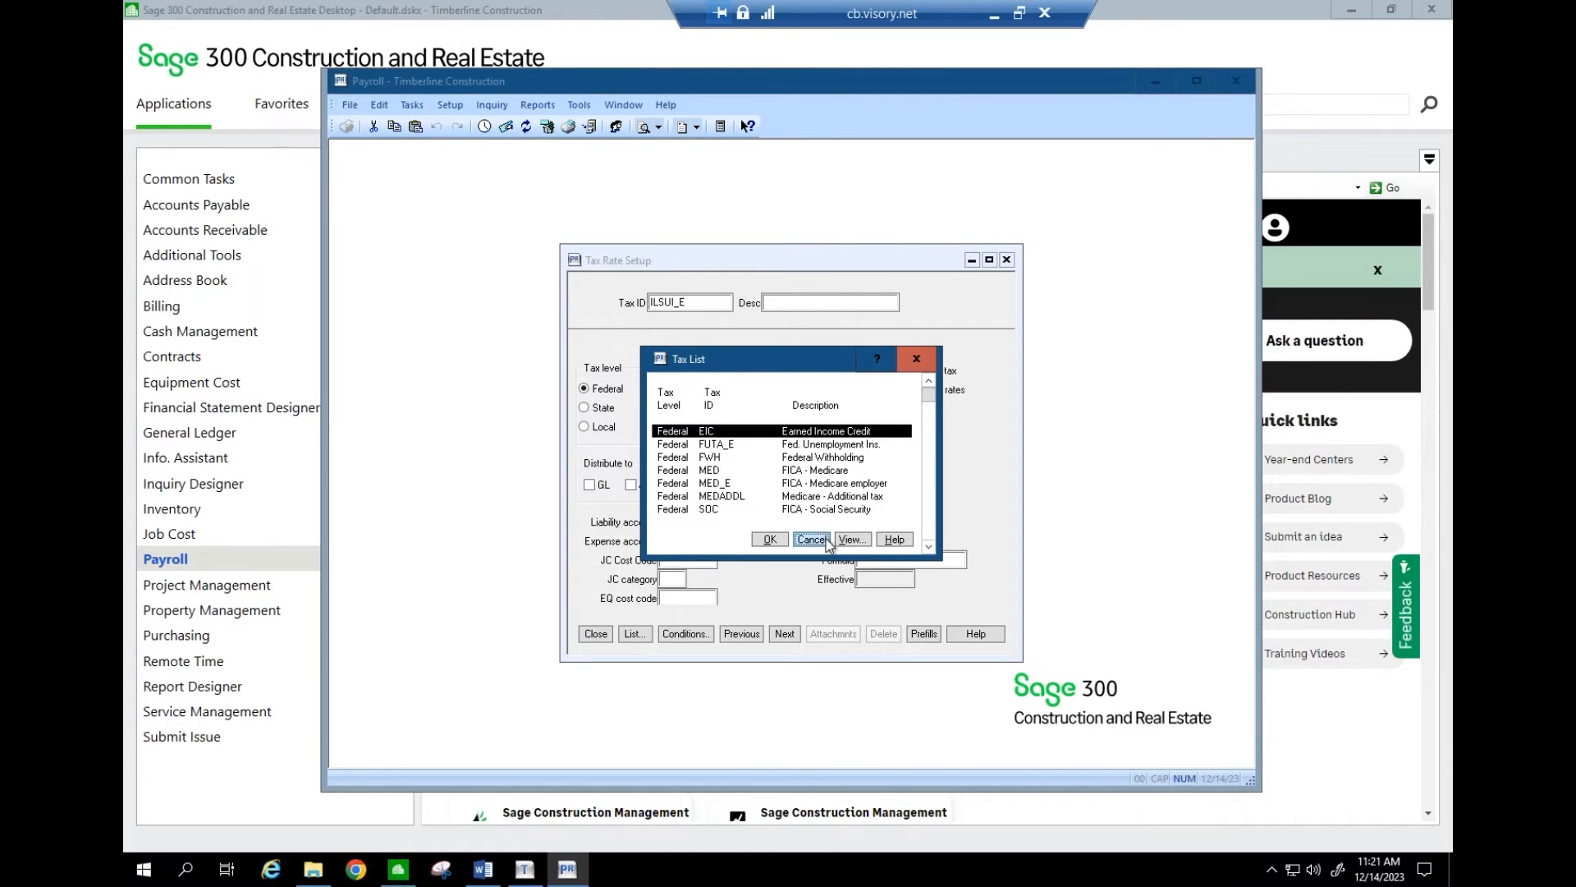
{"action": "left_click", "coordinate": [811, 539]}
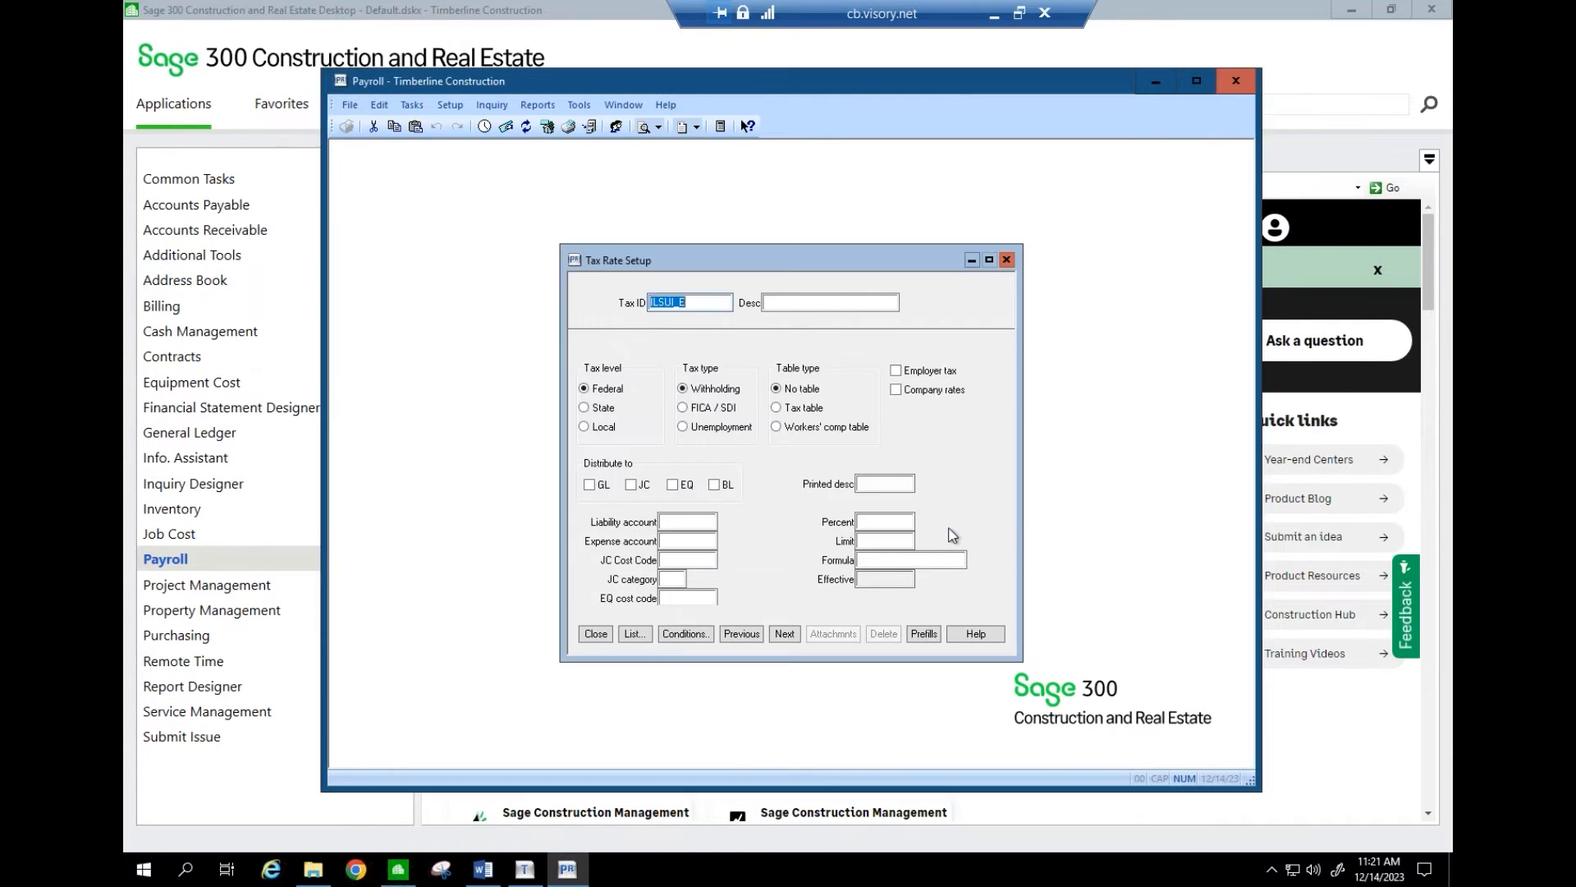
{"action": "left_click", "coordinate": [596, 633]}
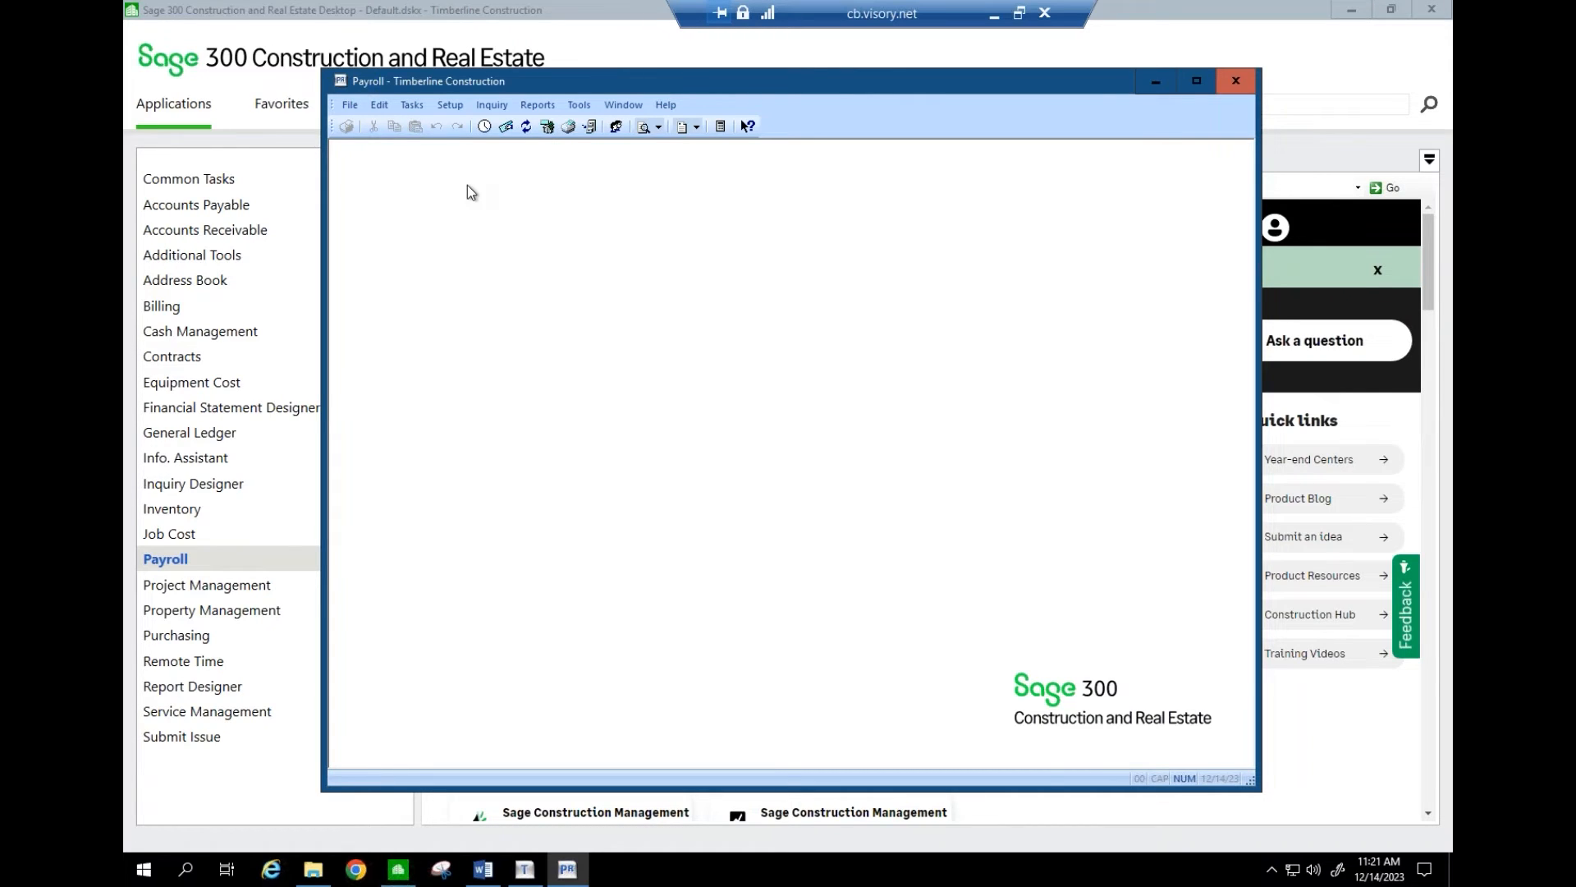
{"action": "left_click", "coordinate": [578, 106]}
{"action": "mouse_move", "coordinate": [481, 98]}
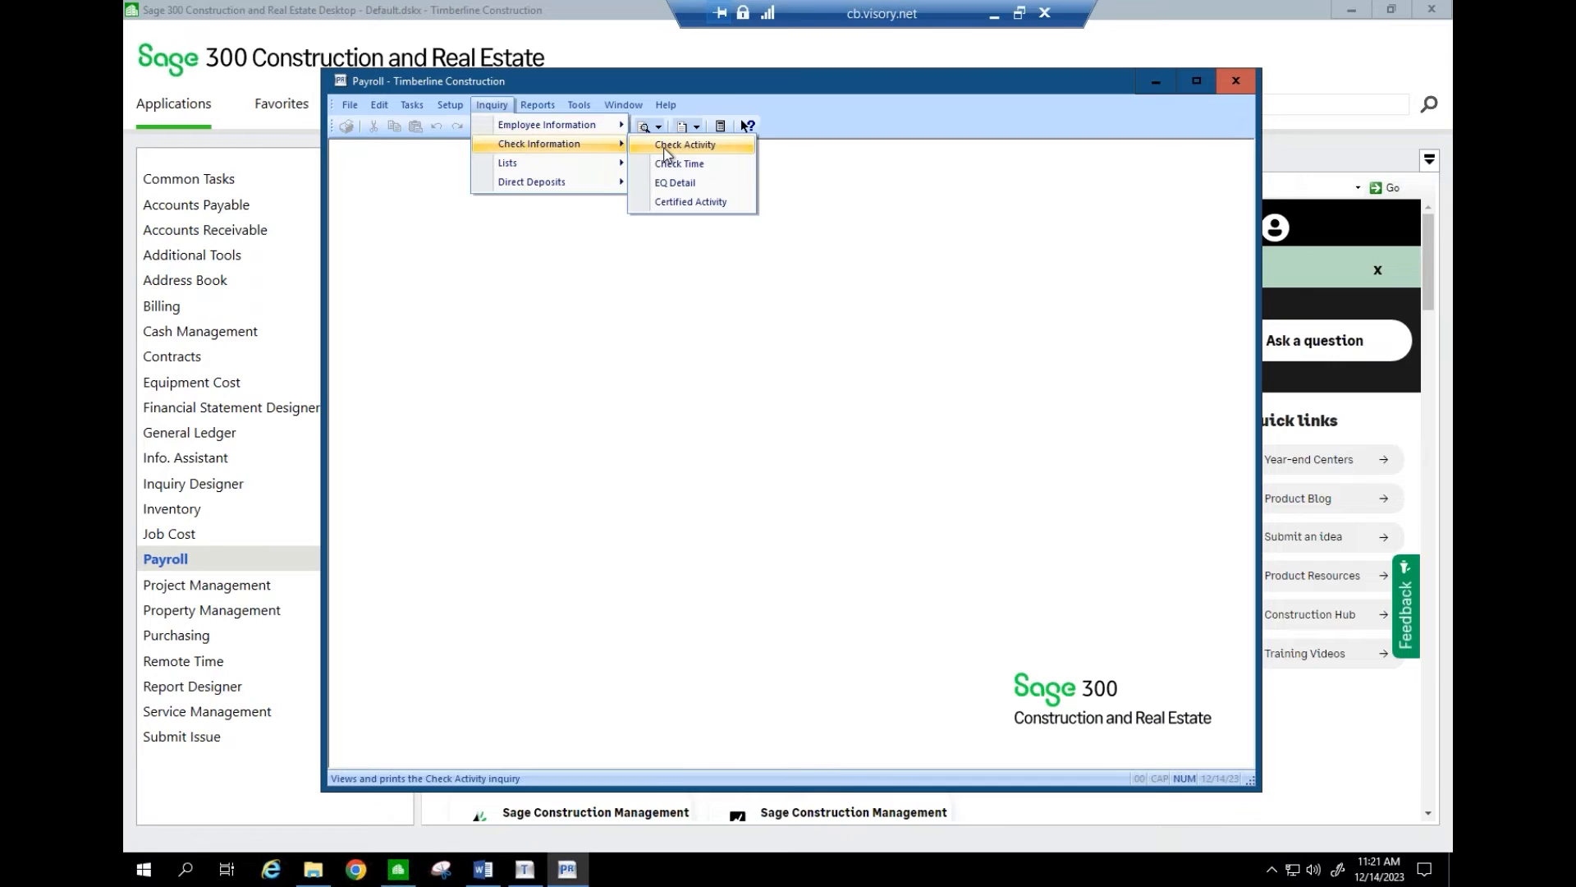
{"action": "left_click", "coordinate": [665, 154]}
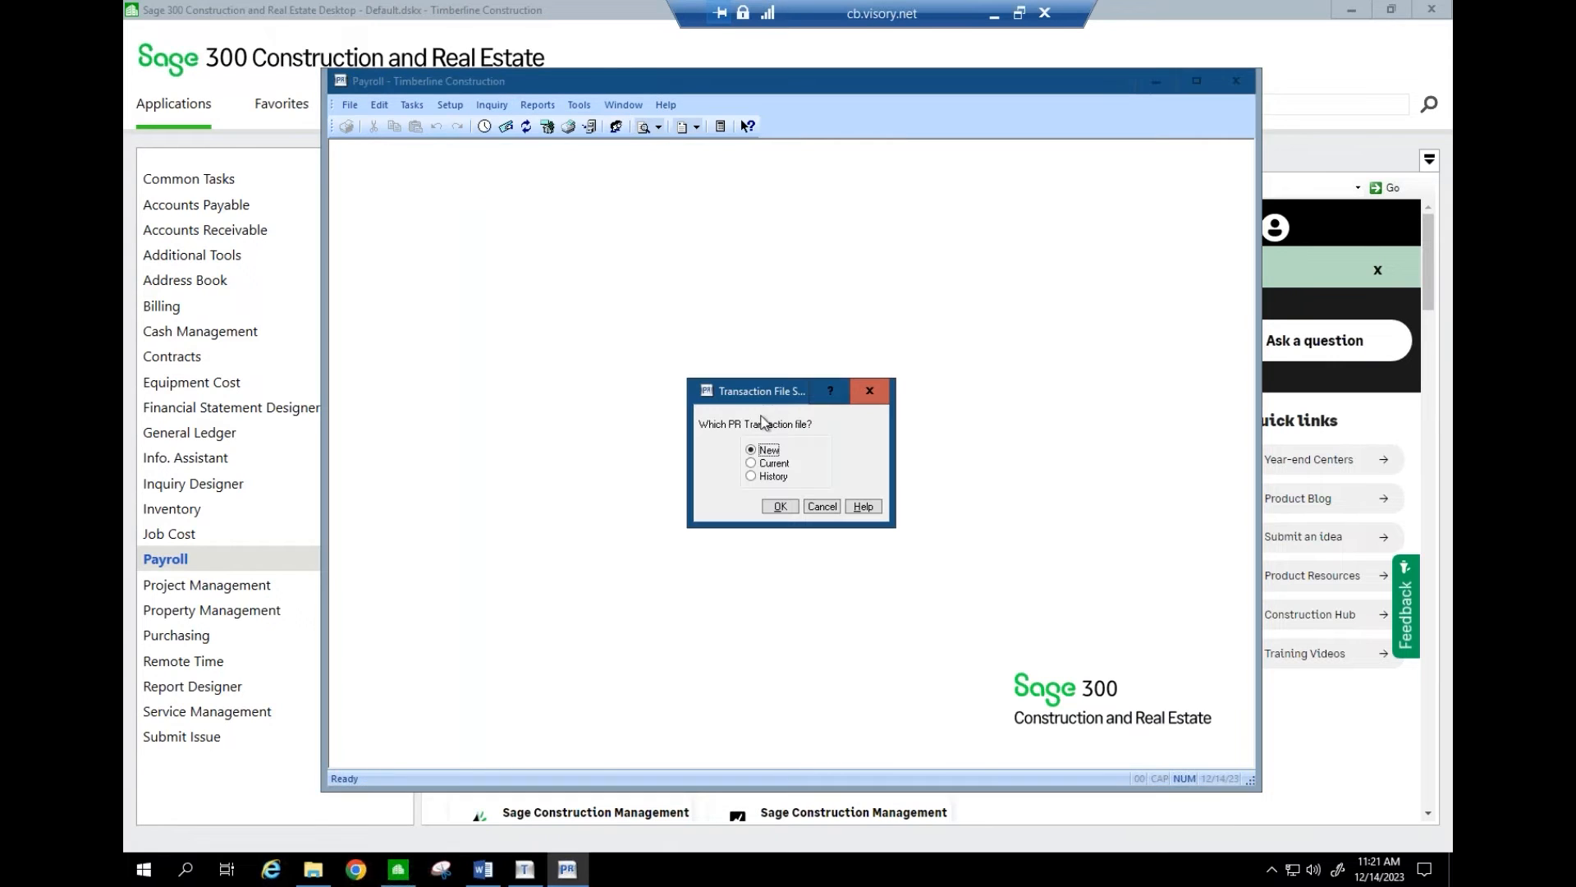
{"action": "left_click", "coordinate": [778, 507]}
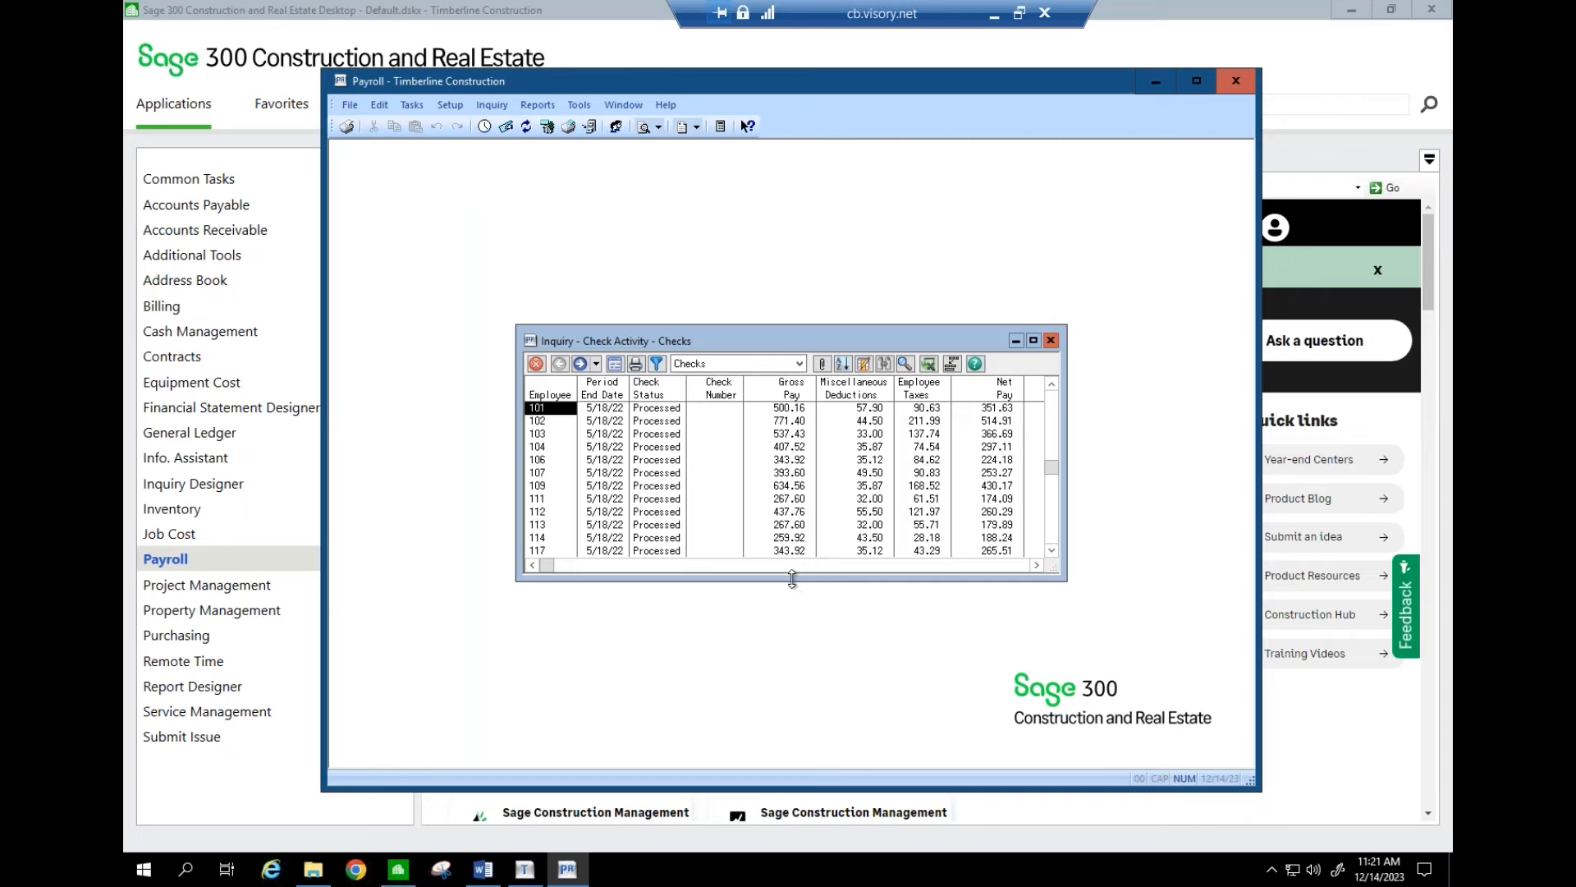
{"action": "left_click_drag", "start_coordinate": [796, 581], "coordinate": [796, 736]}
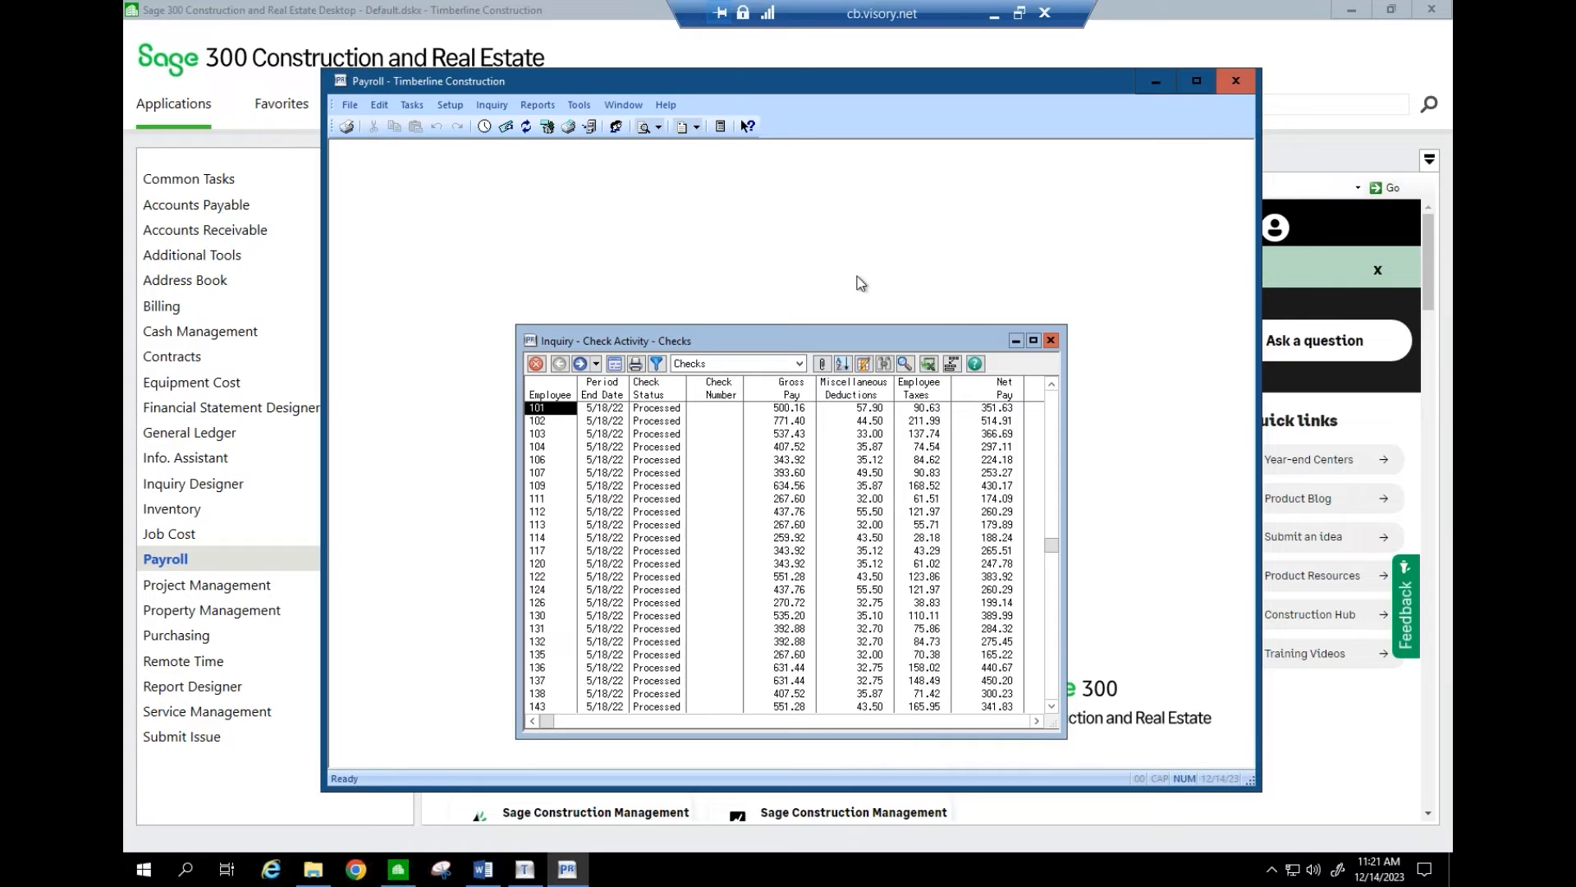
{"action": "left_click", "coordinate": [1051, 340]}
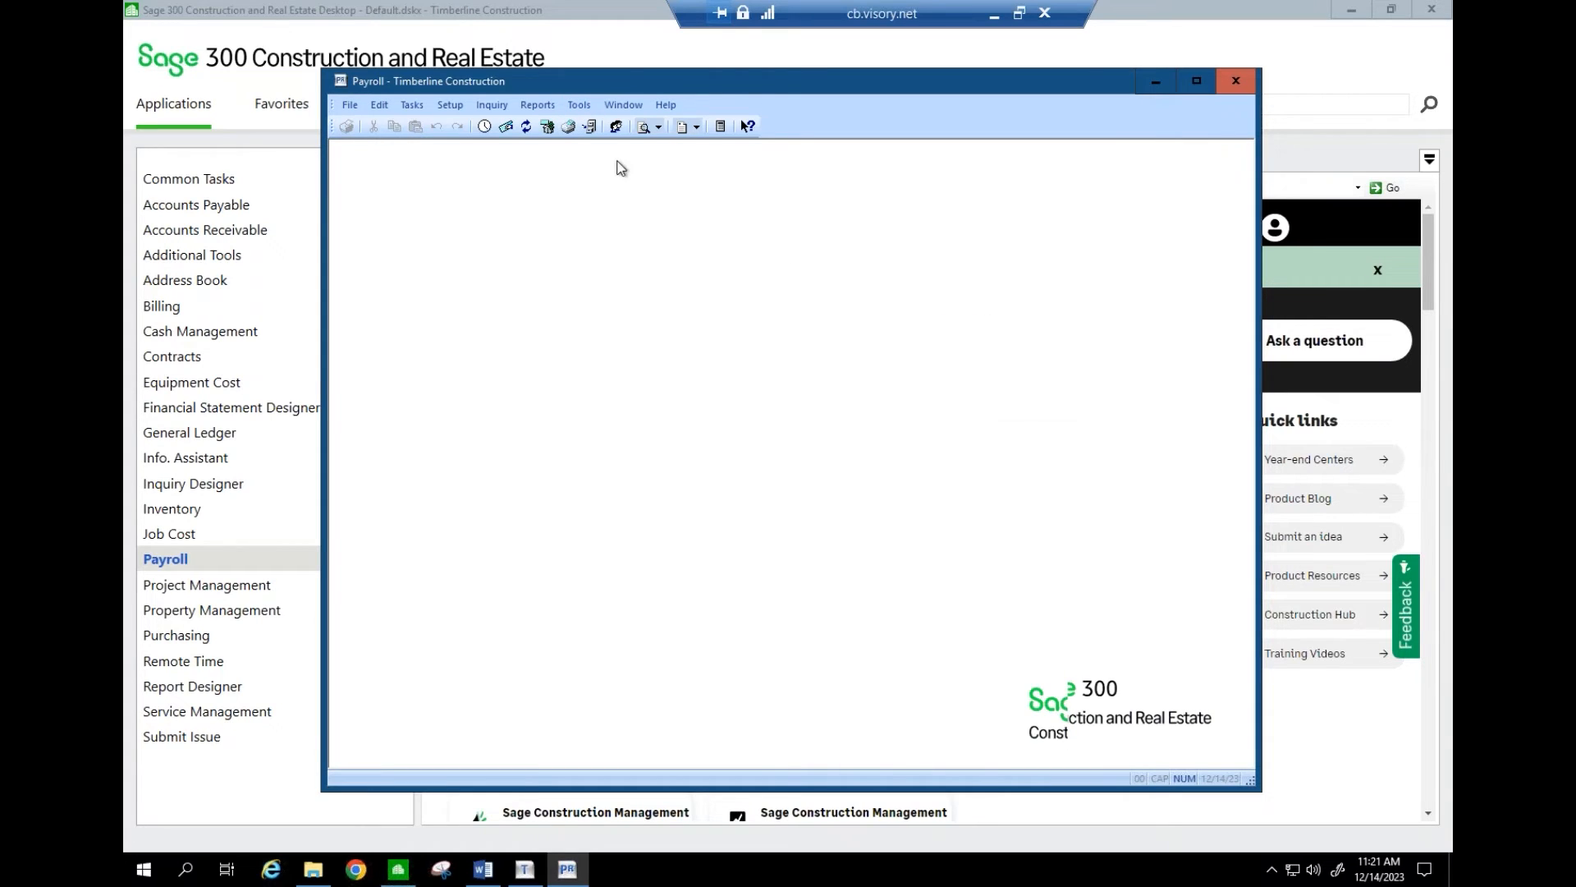
{"action": "left_click", "coordinate": [577, 106]}
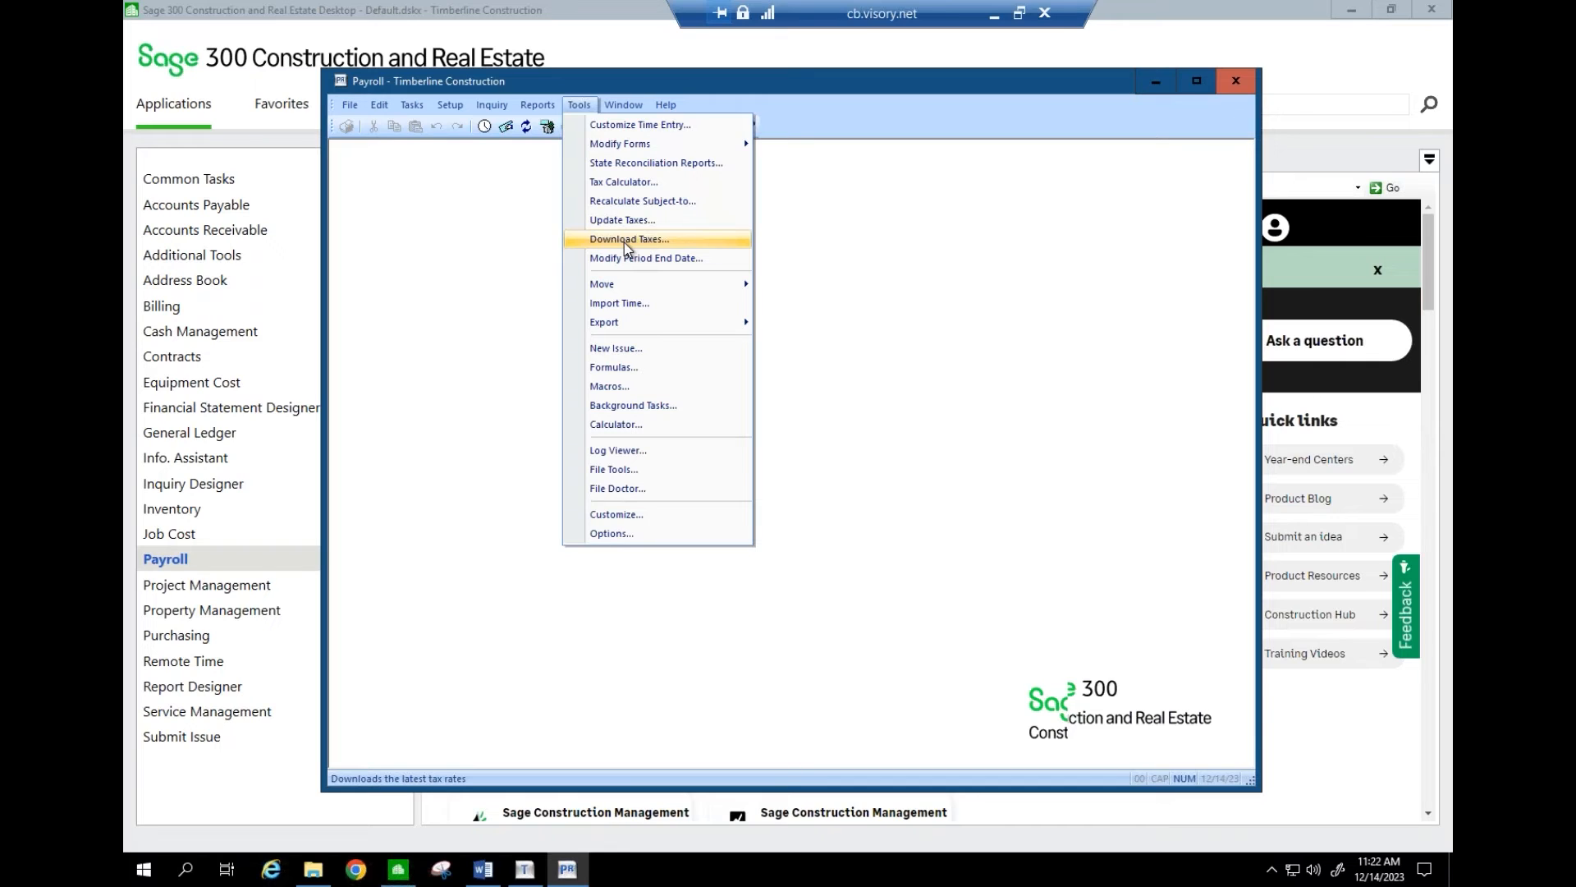
{"action": "mouse_move", "coordinate": [407, 105]}
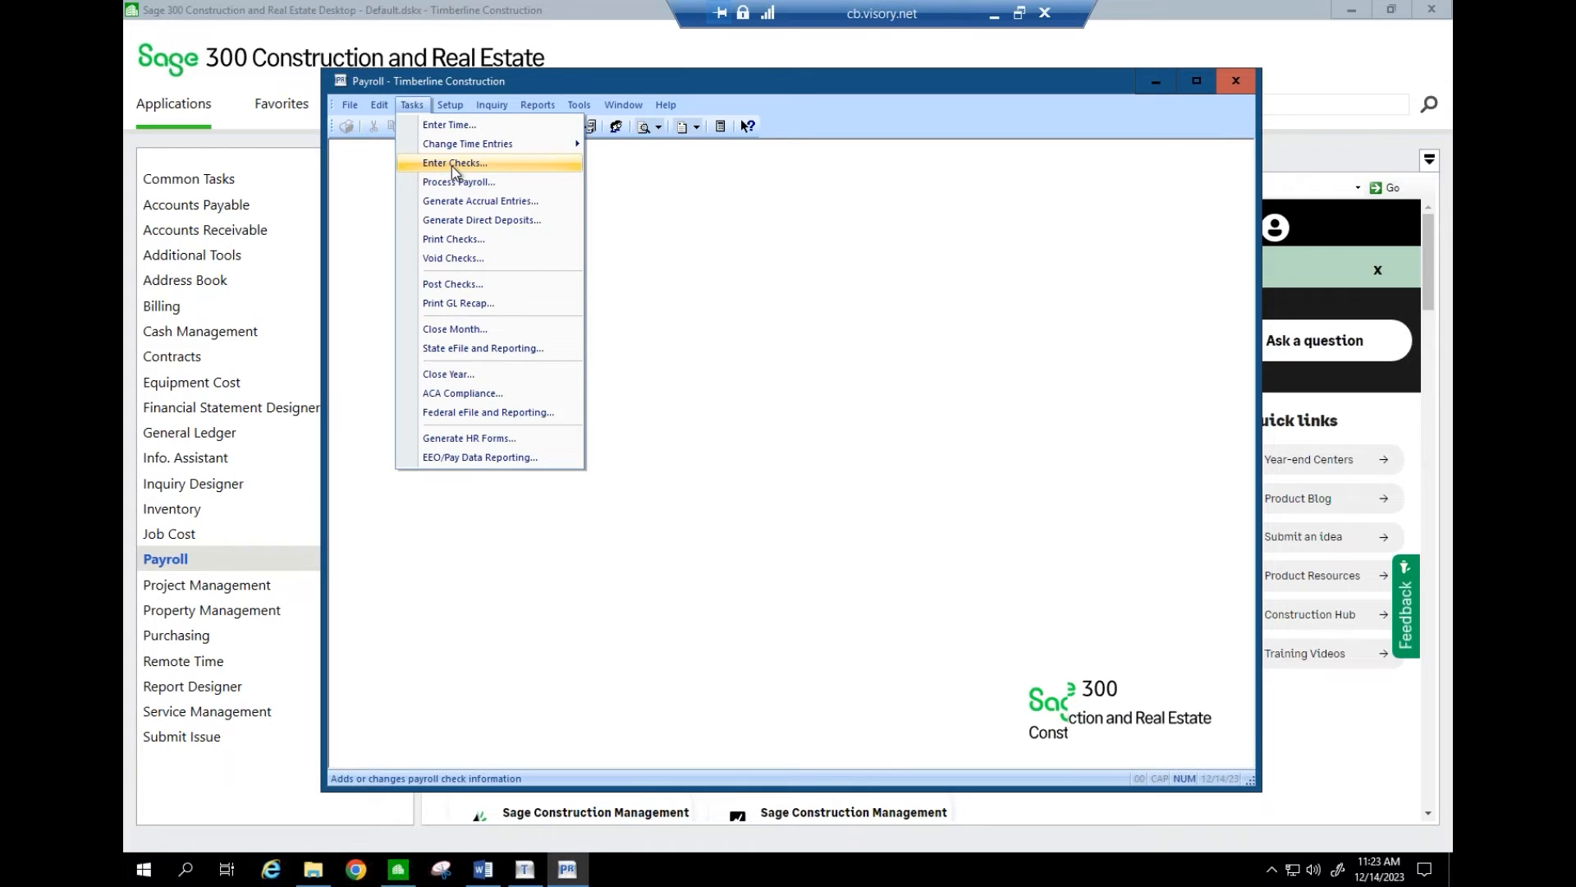
- Look over the Payroll Tools commands, briefly minimizing and restoring the remote Sage session
{"action": "mouse_move", "coordinate": [579, 105]}
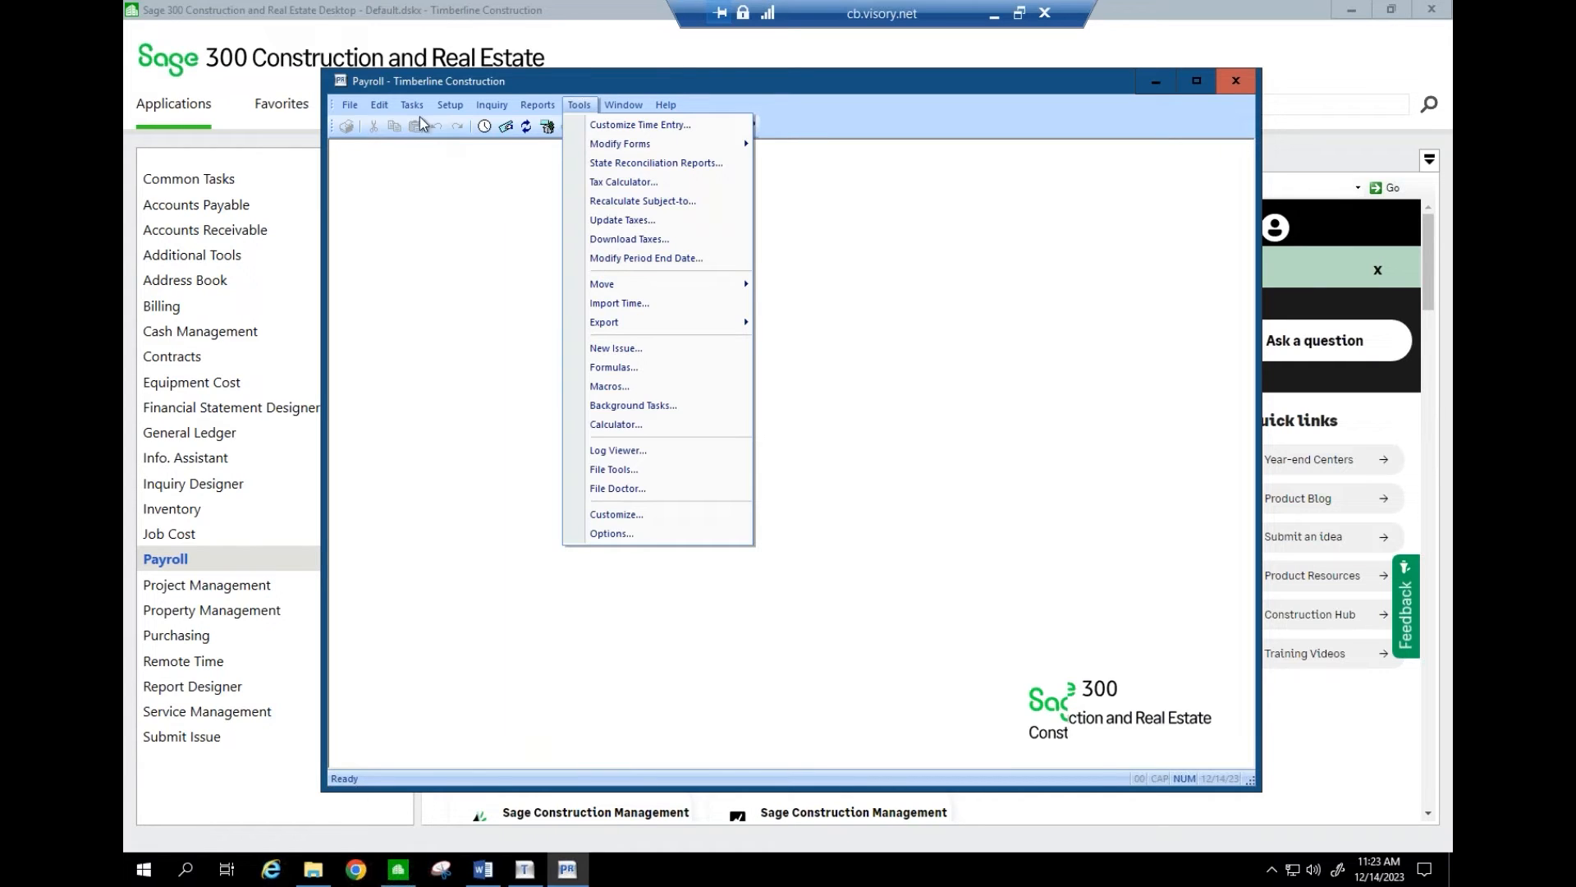
{"action": "mouse_move", "coordinate": [416, 108]}
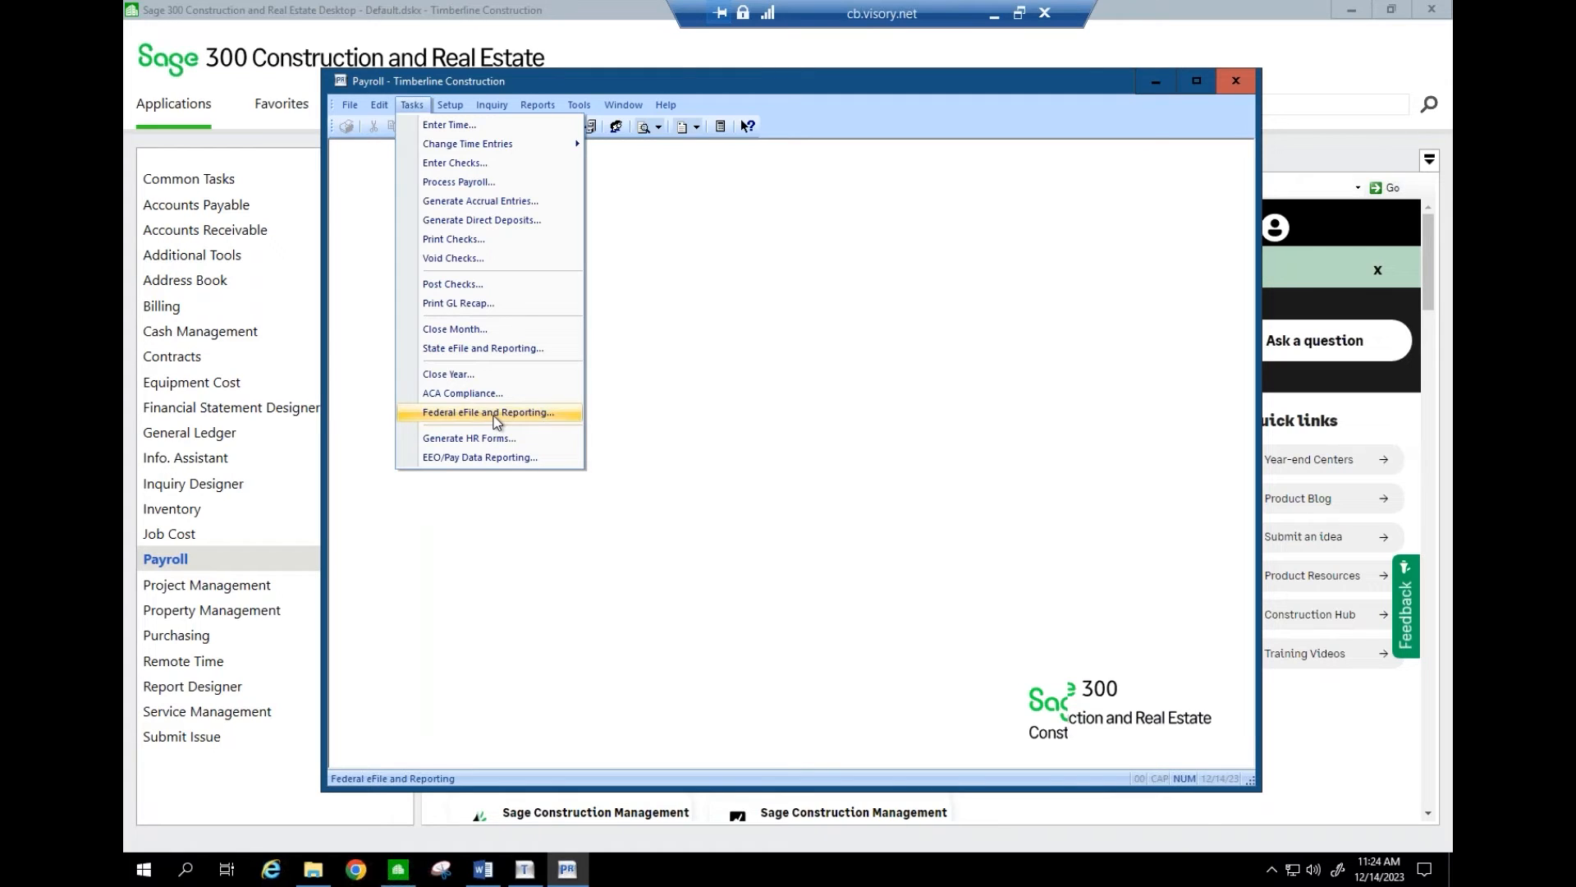
{"action": "left_click", "coordinate": [581, 110]}
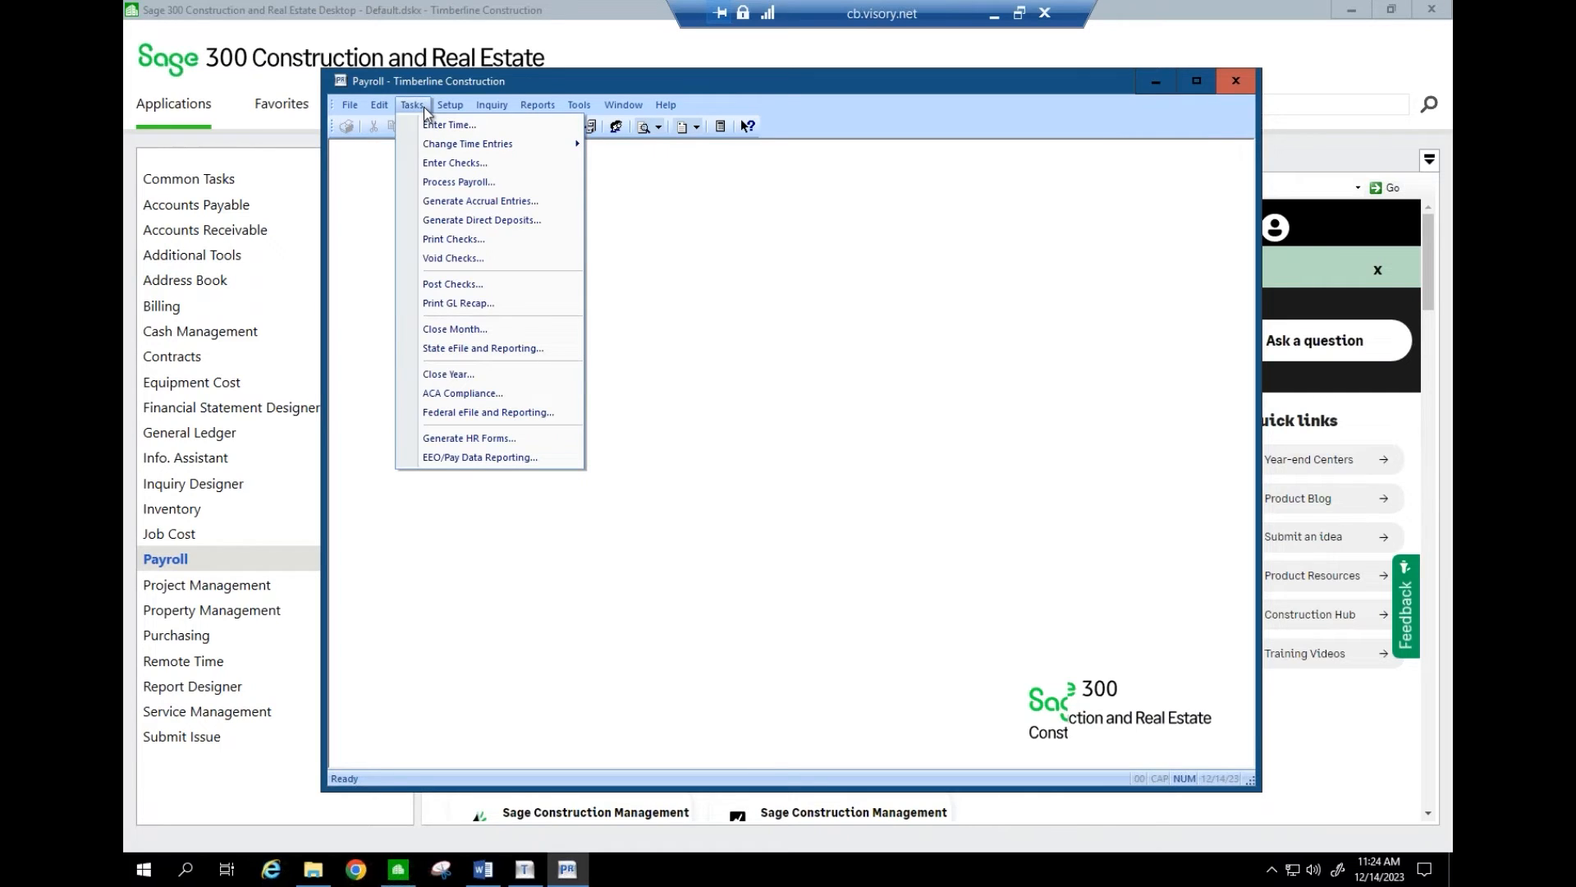
{"action": "left_click", "coordinate": [993, 23]}
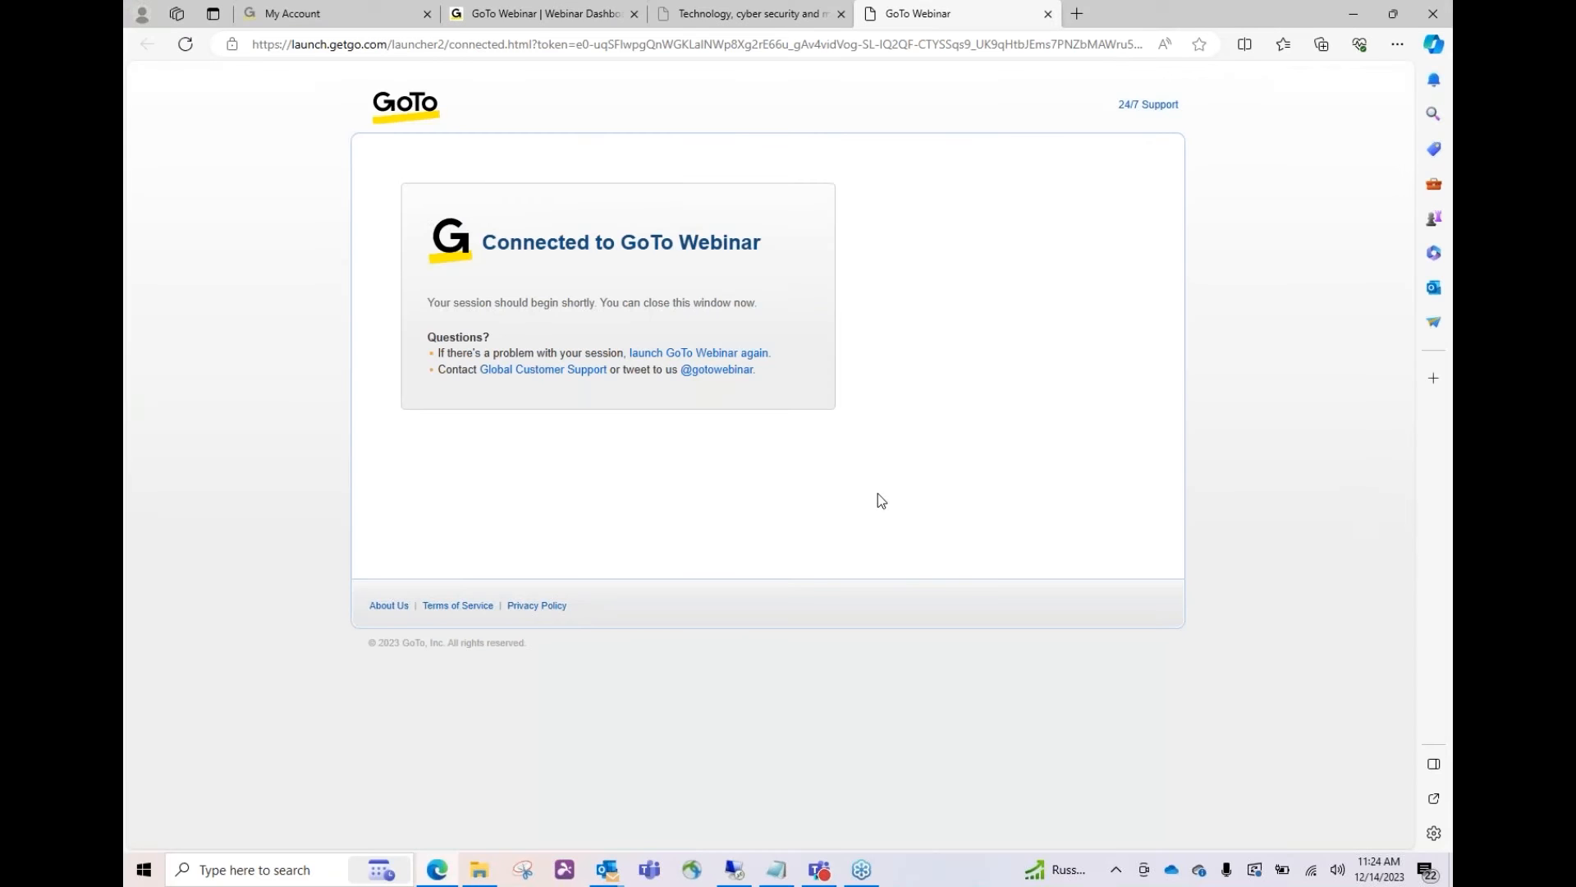
{"action": "left_click", "coordinate": [737, 868]}
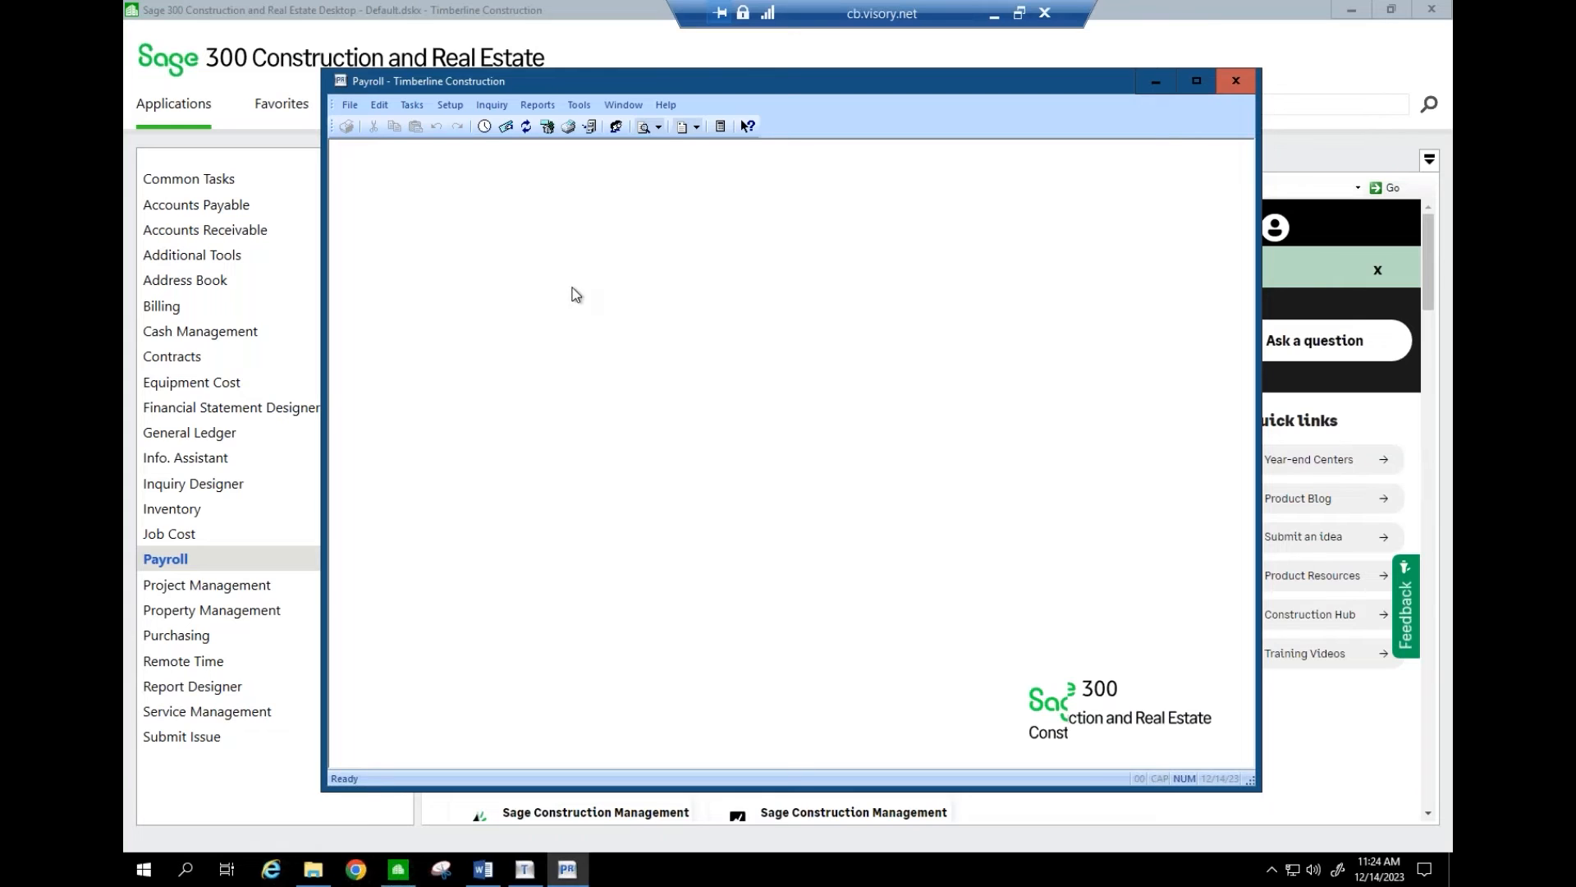
- Open Tools > Modify Forms > W-2 Forms, showing a blank Modify W-2 Forms window
{"action": "left_click", "coordinate": [579, 104]}
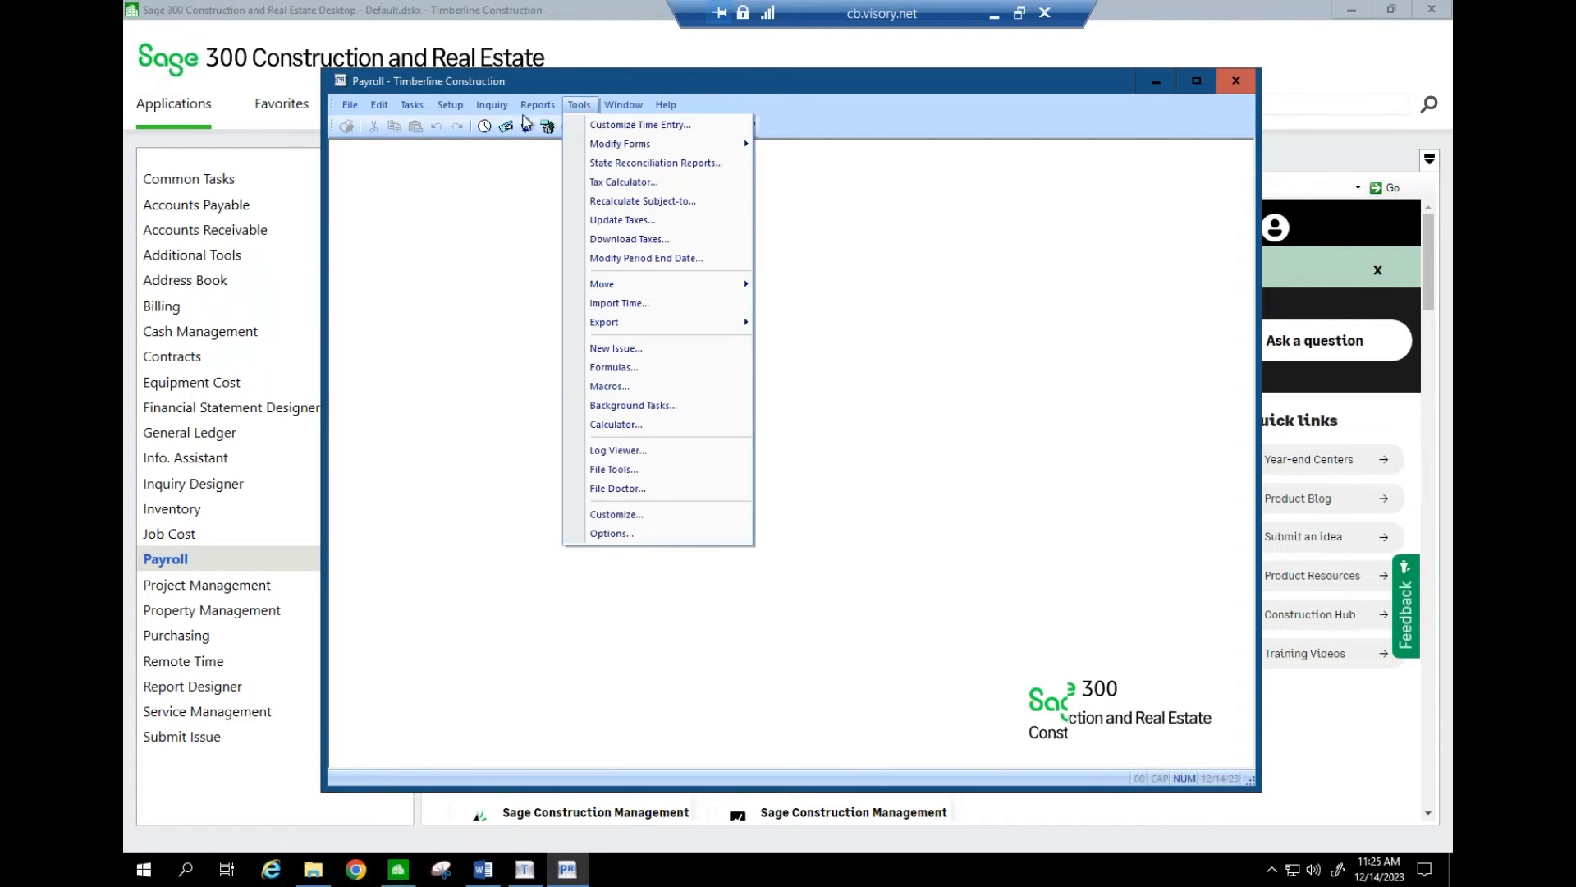
{"action": "left_click", "coordinate": [579, 104]}
{"action": "left_click", "coordinate": [412, 104]}
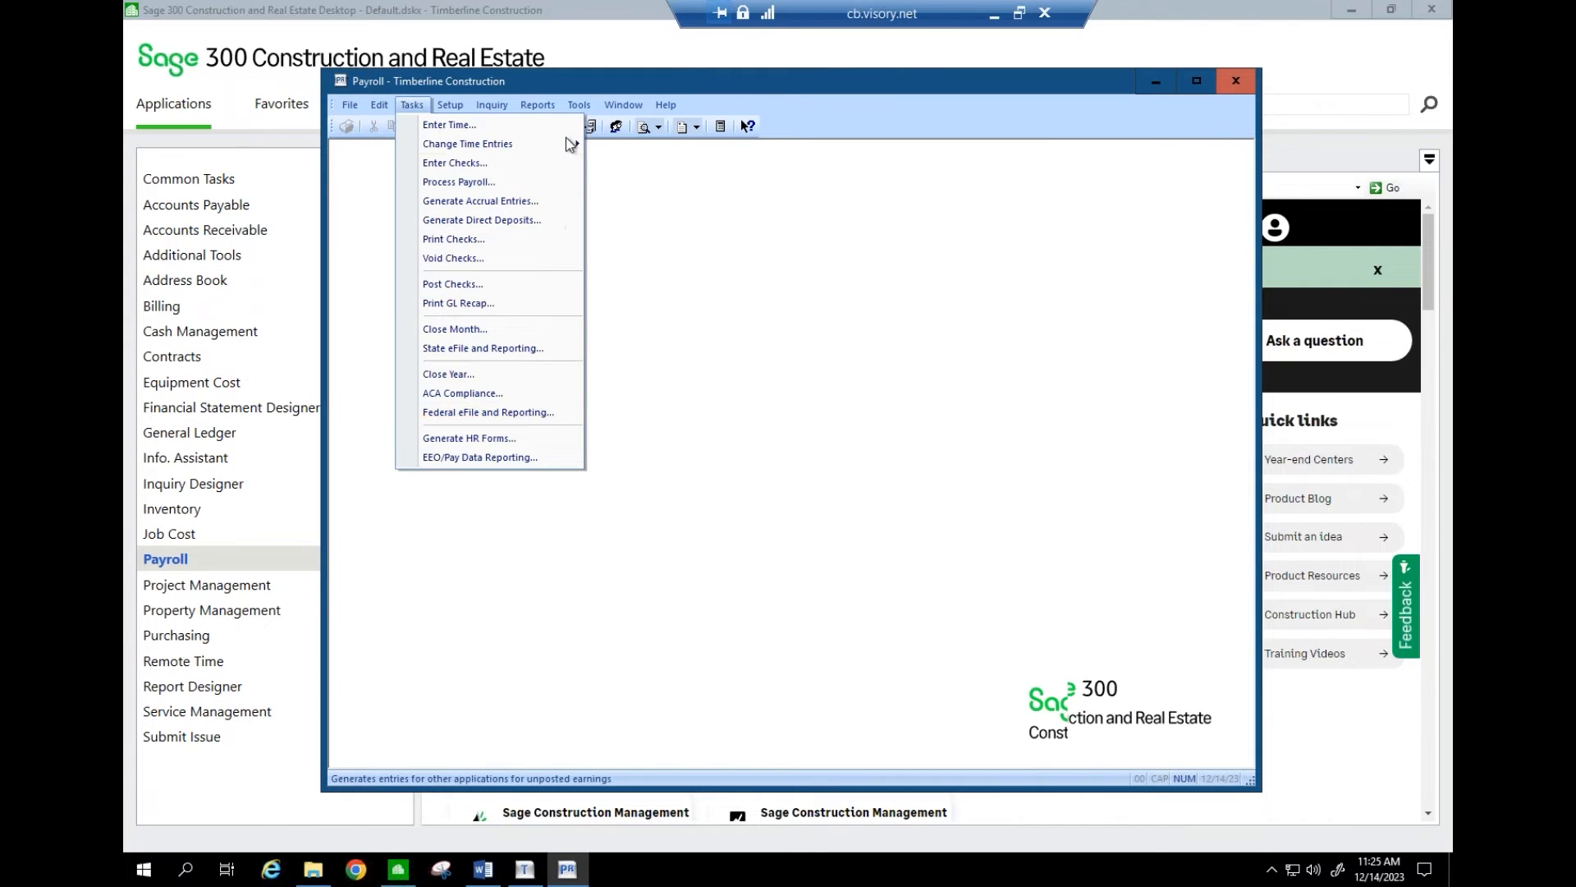
{"action": "left_click", "coordinate": [578, 104]}
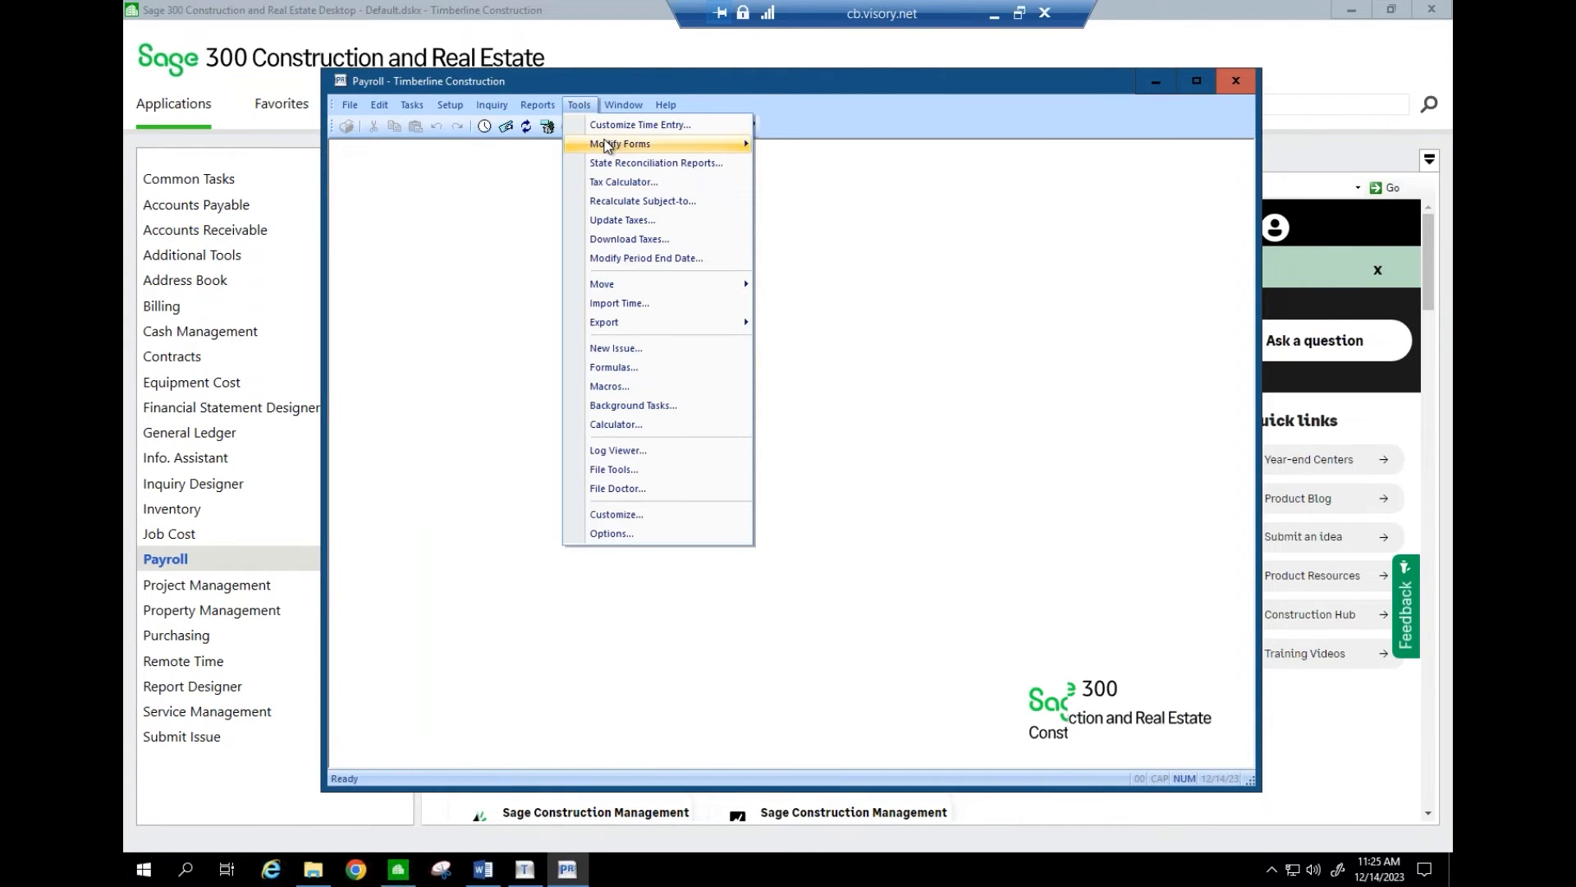
{"action": "mouse_move", "coordinate": [605, 145]}
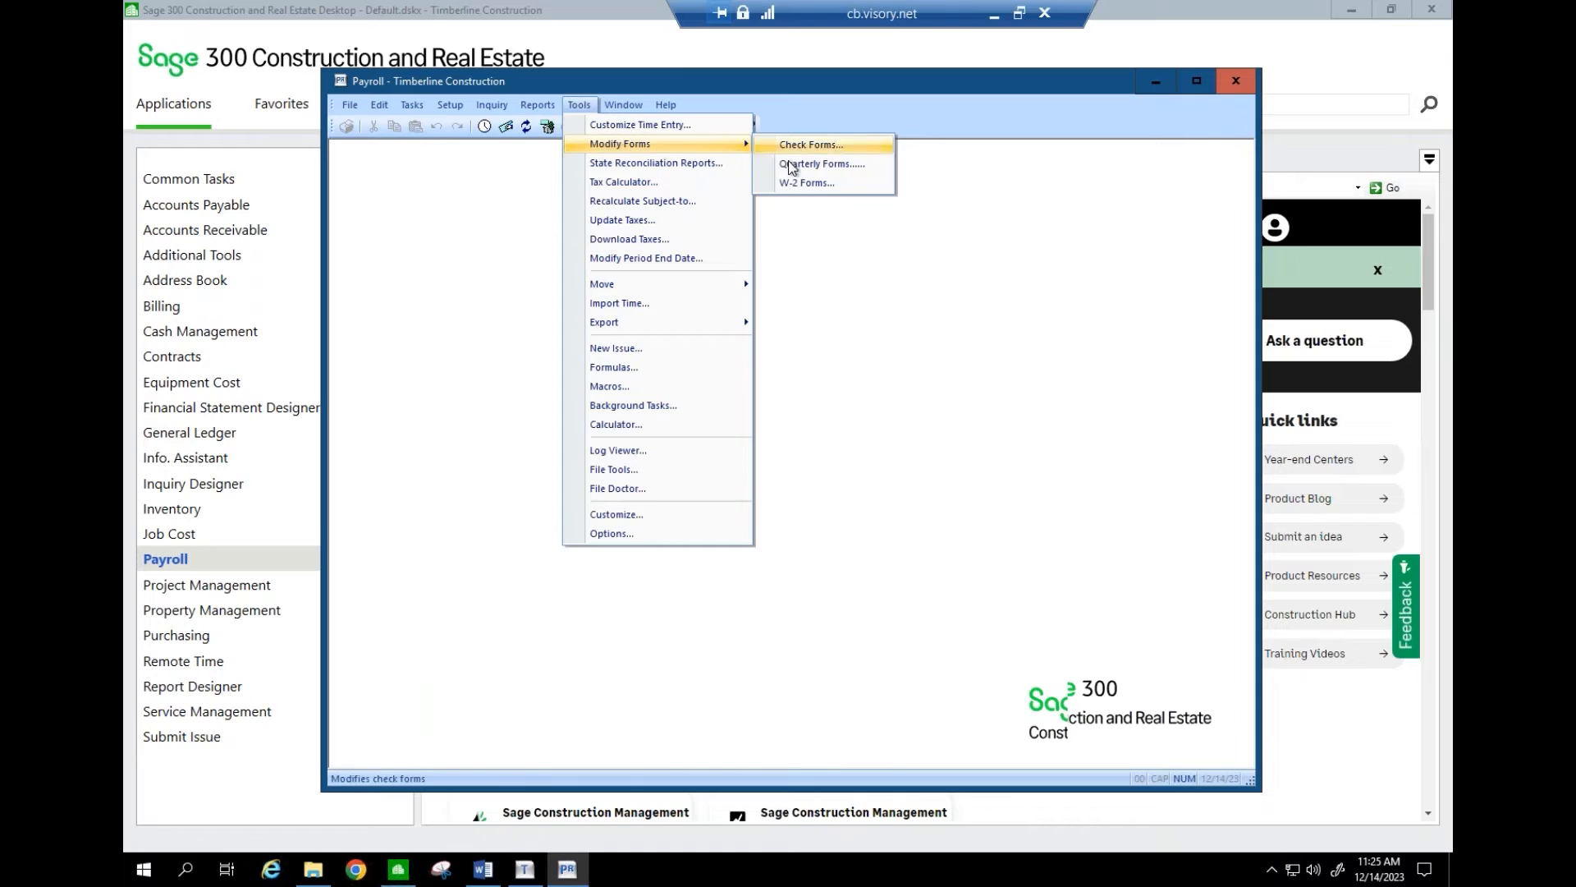
{"action": "left_click", "coordinate": [825, 187]}
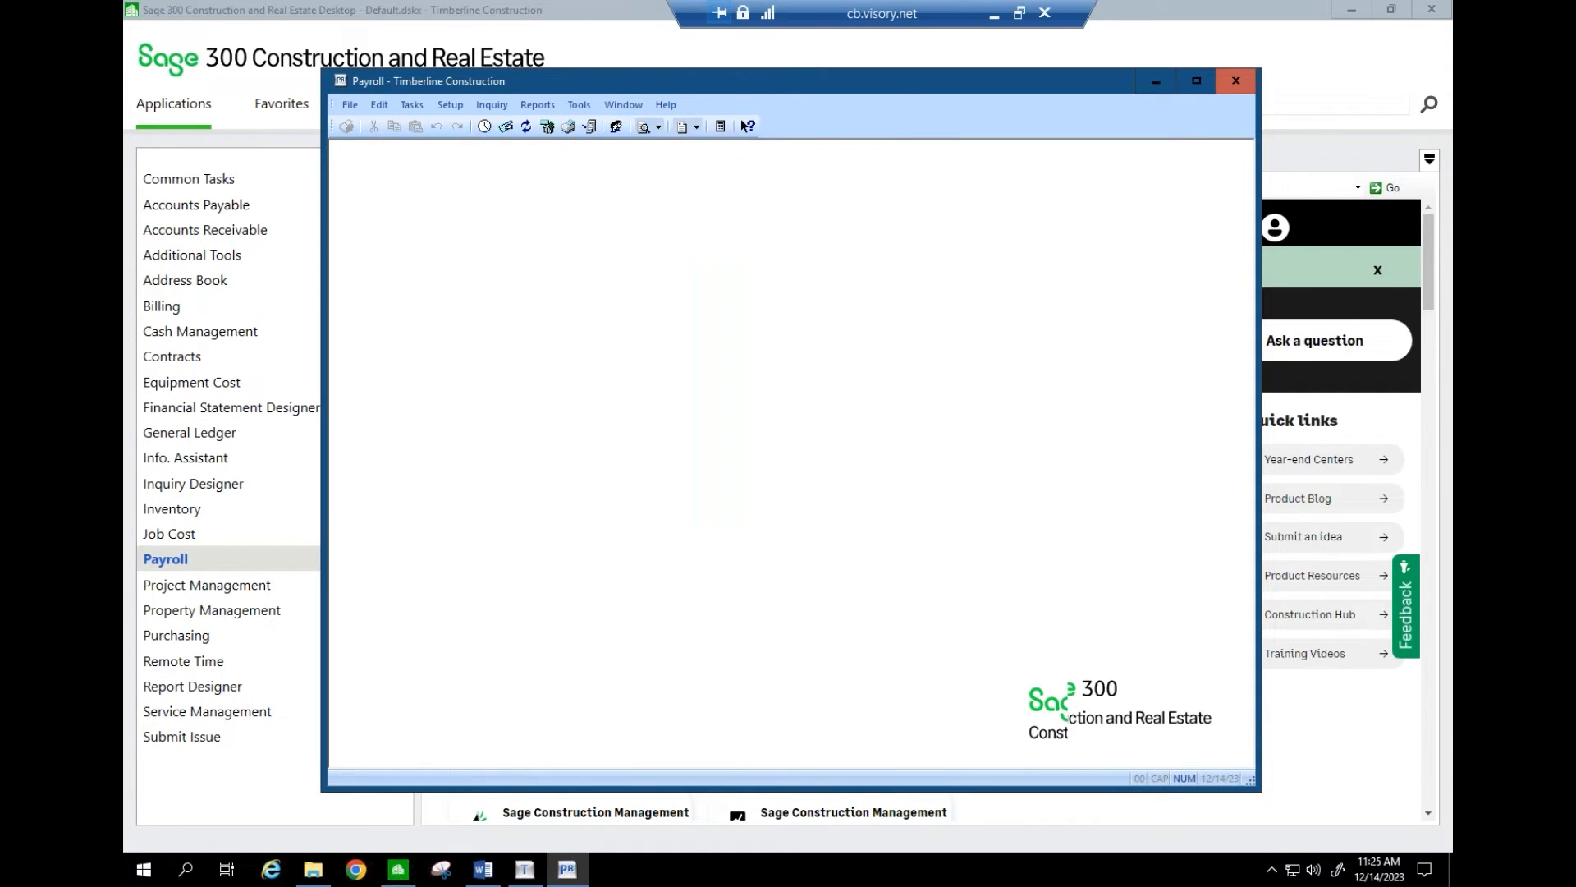
{"action": "left_click", "coordinate": [578, 104]}
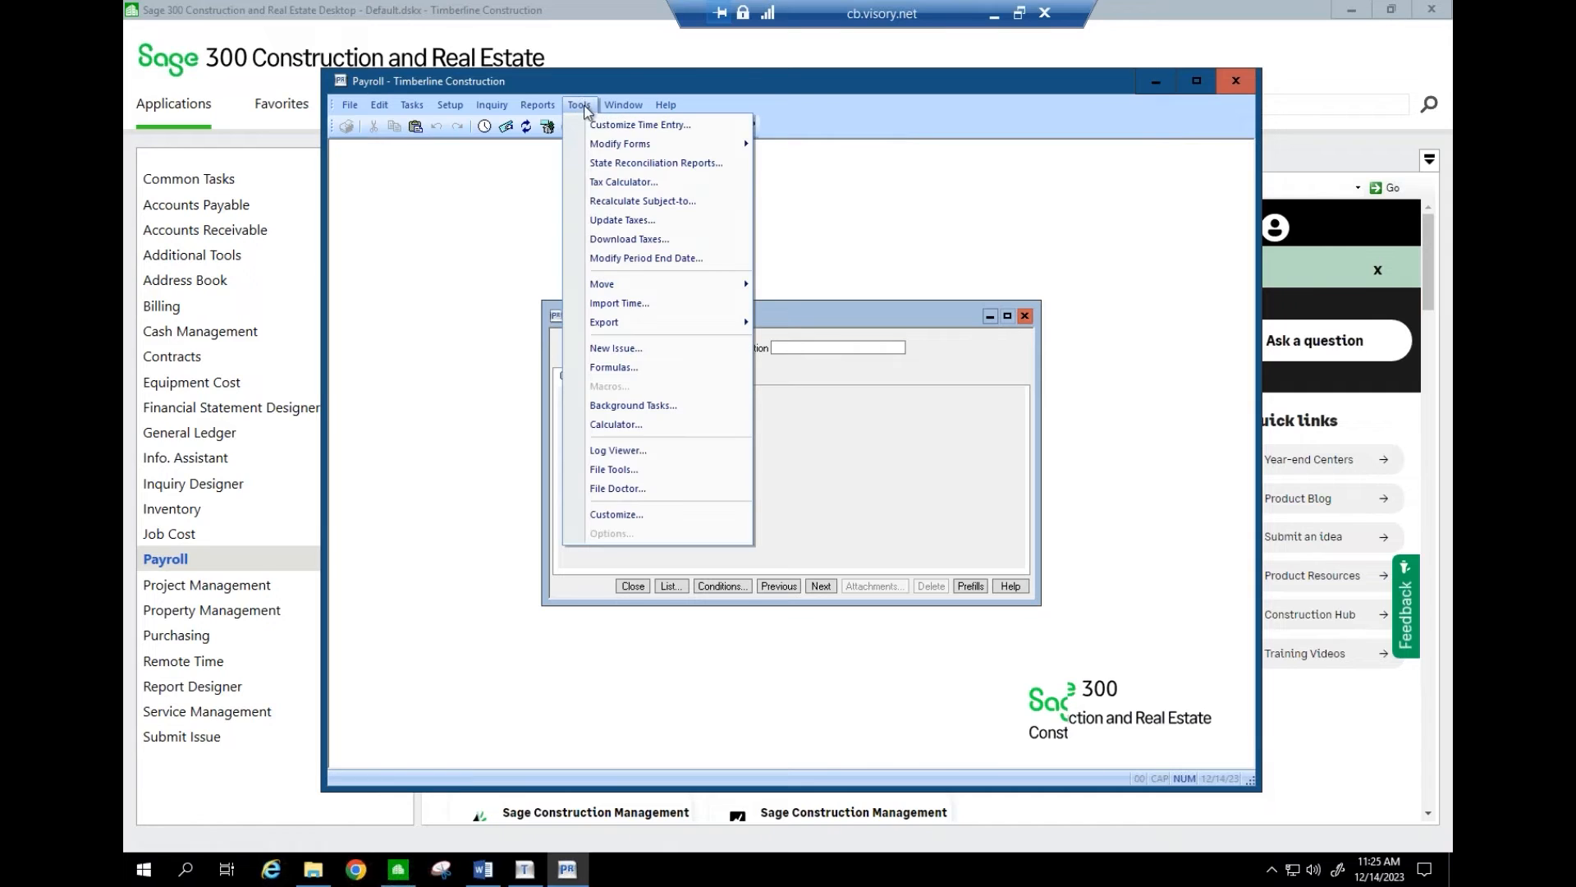
{"action": "mouse_move", "coordinate": [596, 147]}
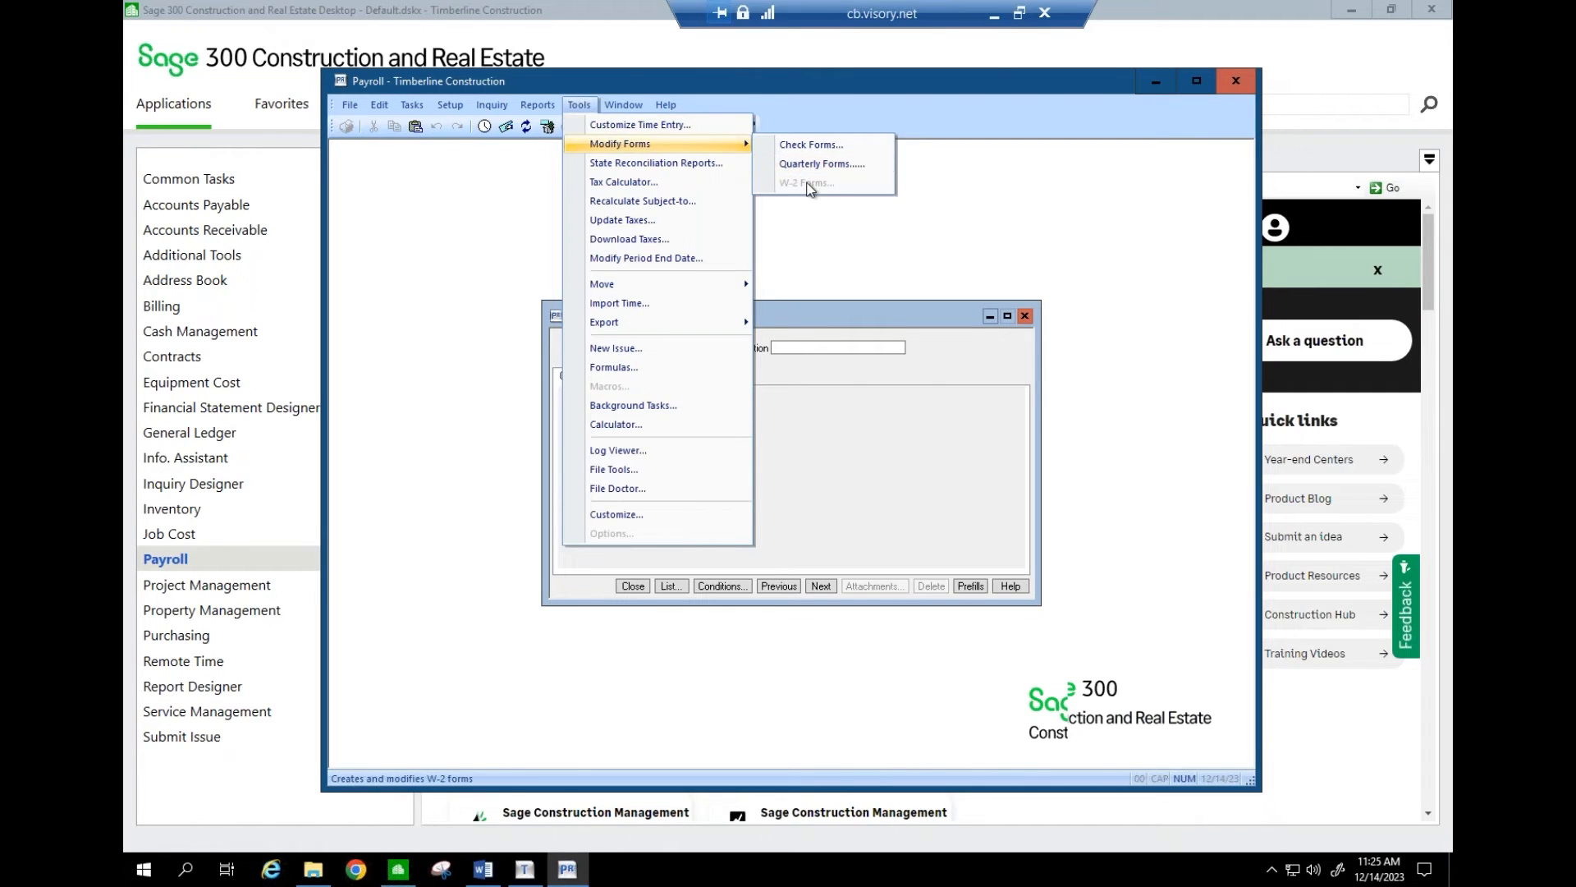
{"action": "left_click", "coordinate": [588, 107]}
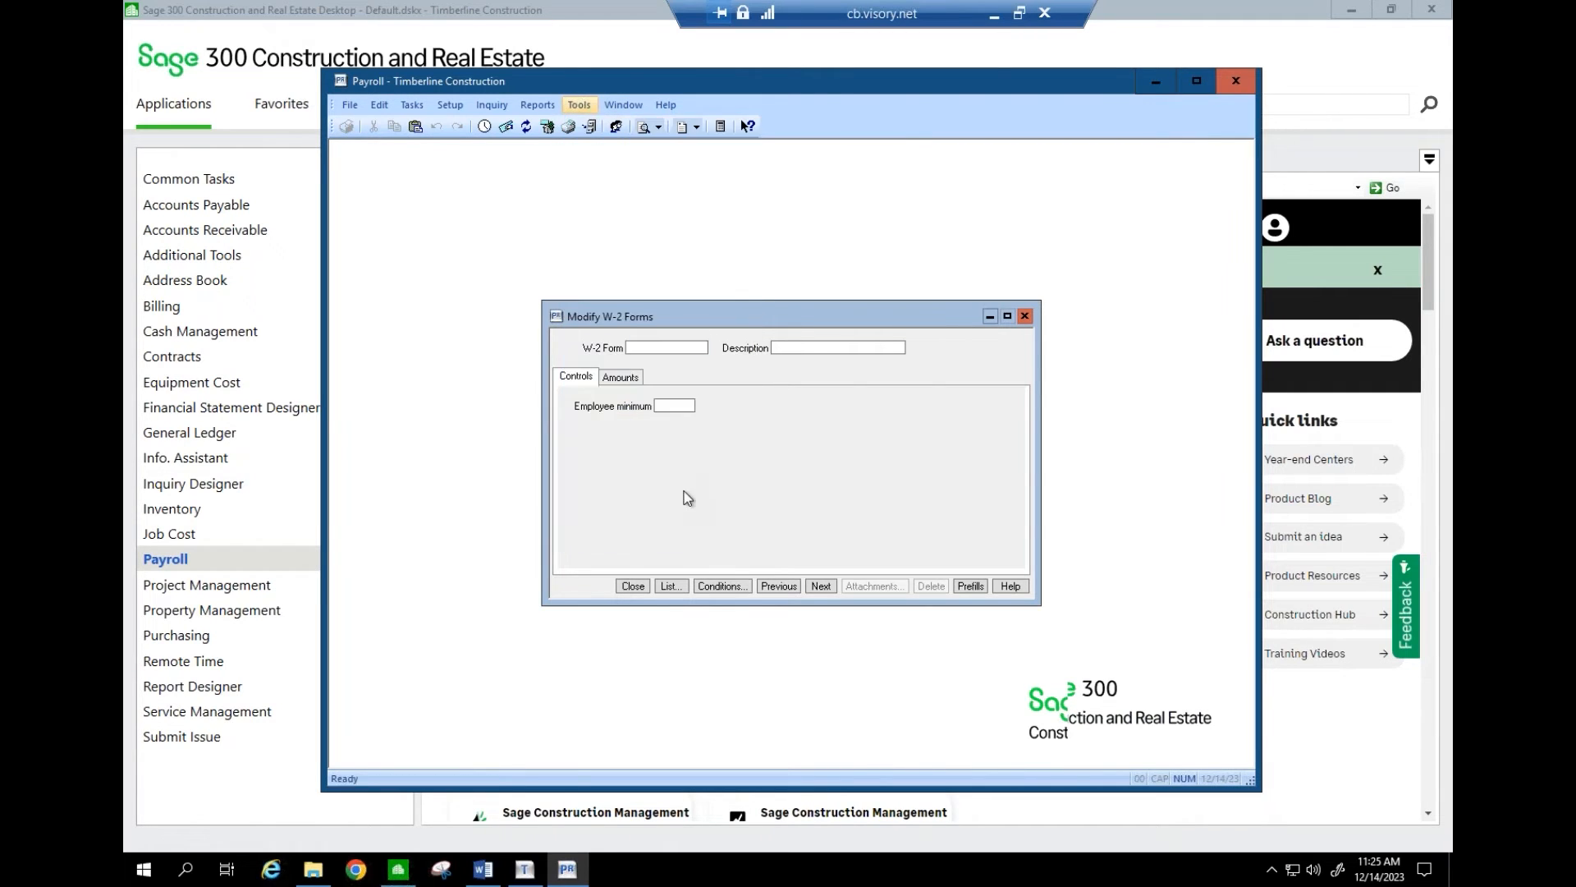
{"action": "left_click", "coordinate": [673, 585]}
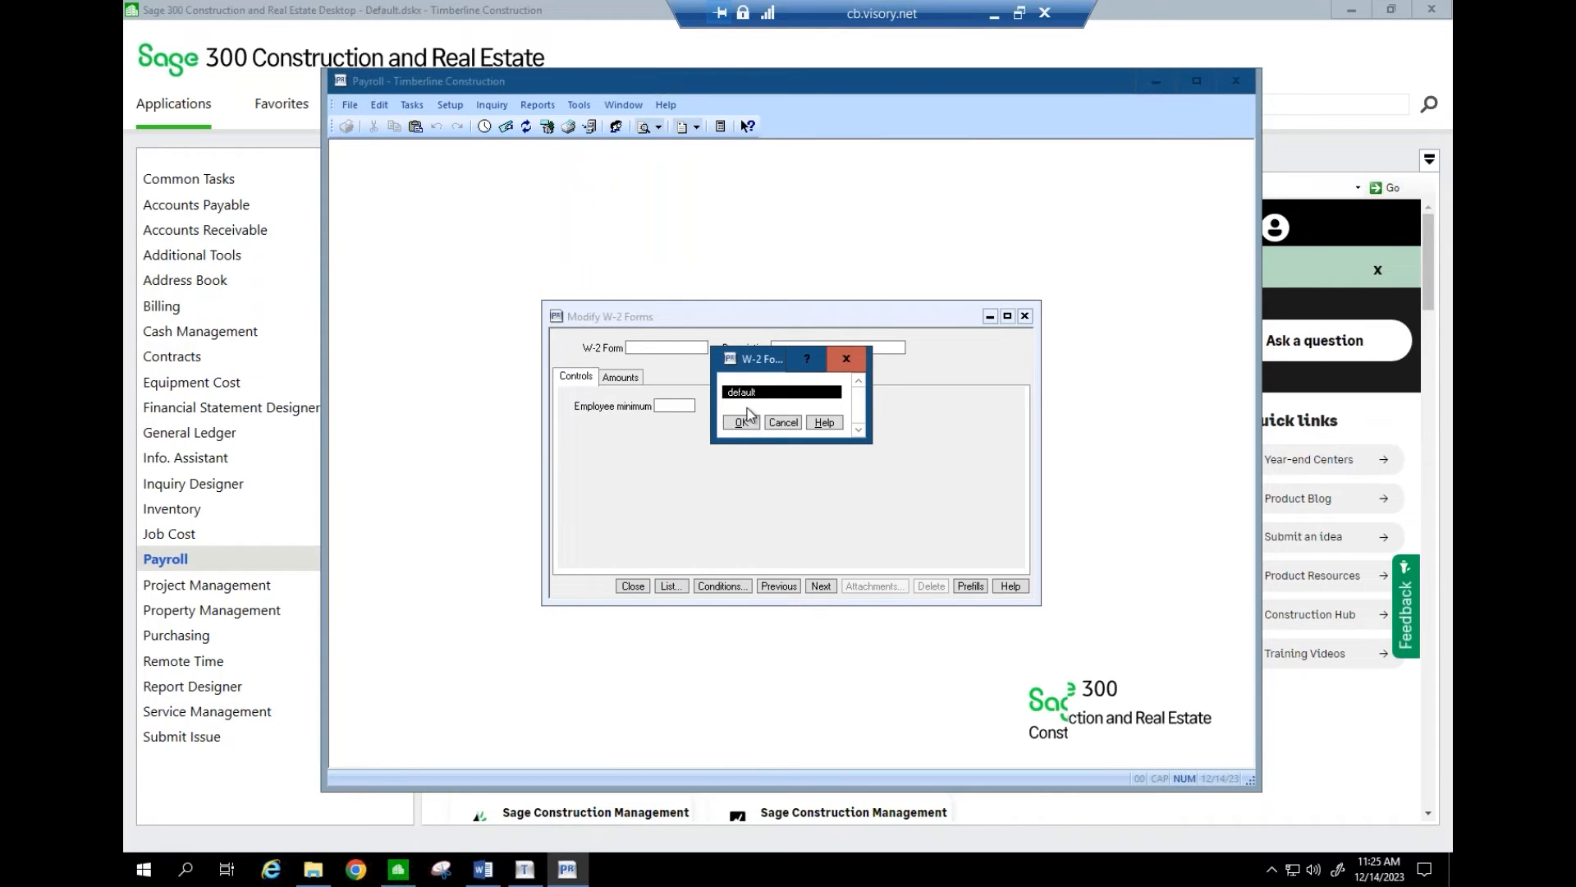
{"action": "left_click", "coordinate": [781, 423]}
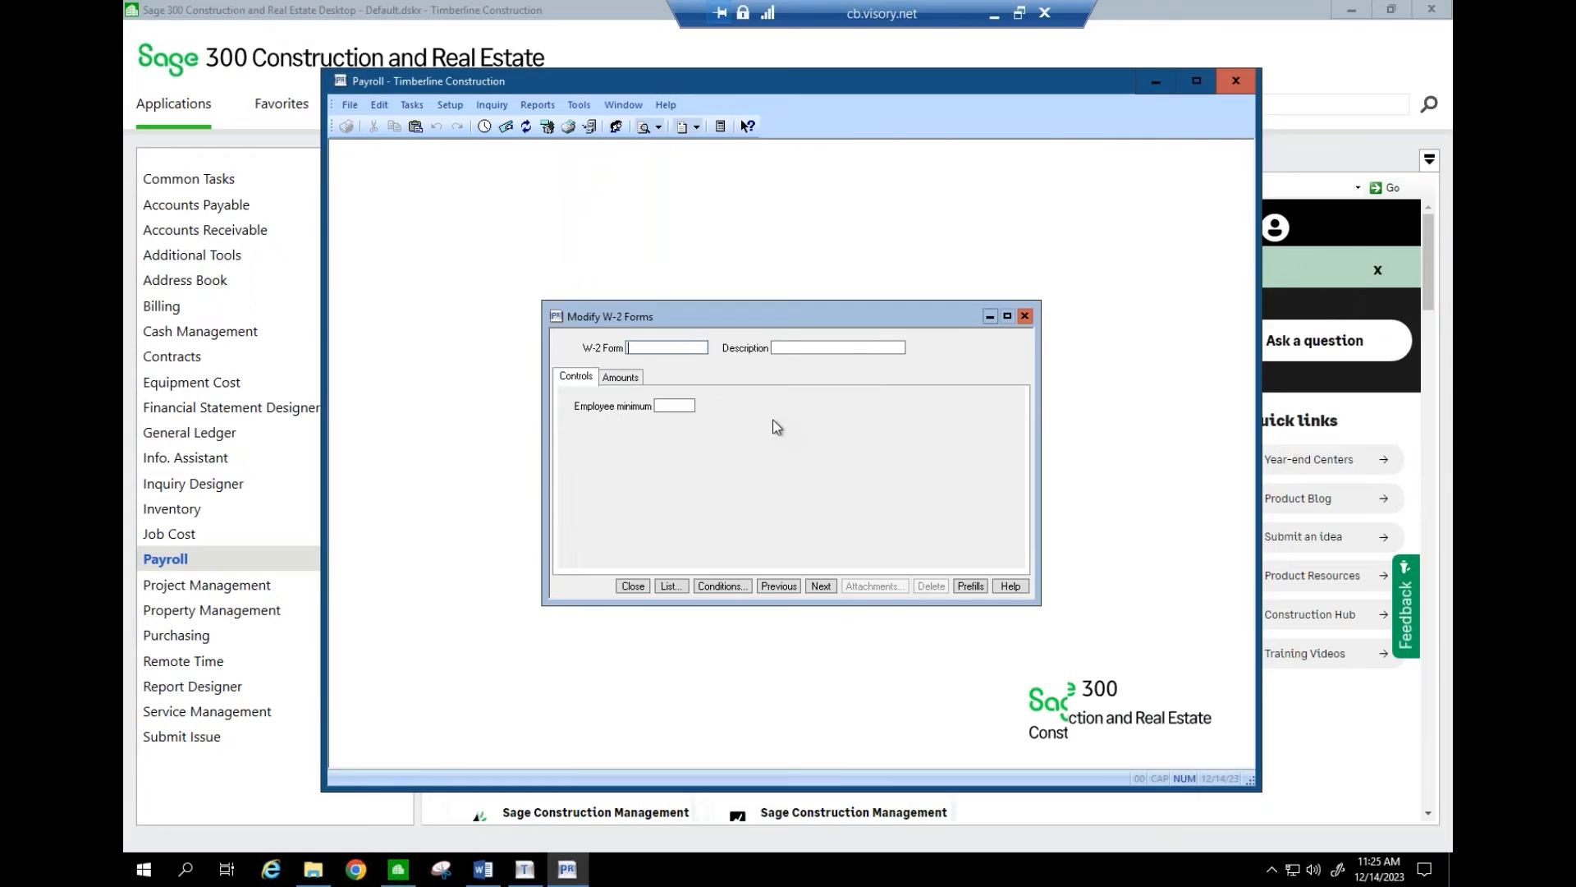
{"action": "type", "text": "W2"}
{"action": "key", "text": "BackSpace"}
{"action": "key", "text": "BackSpace"}
{"action": "type", "text": "2001"}
{"action": "key", "text": "BackSpace"}
{"action": "key", "text": "BackSpace"}
{"action": "key", "text": "BackSpace"}
{"action": "key", "text": "BackSpace"}
{"action": "left_click", "coordinate": [671, 585]}
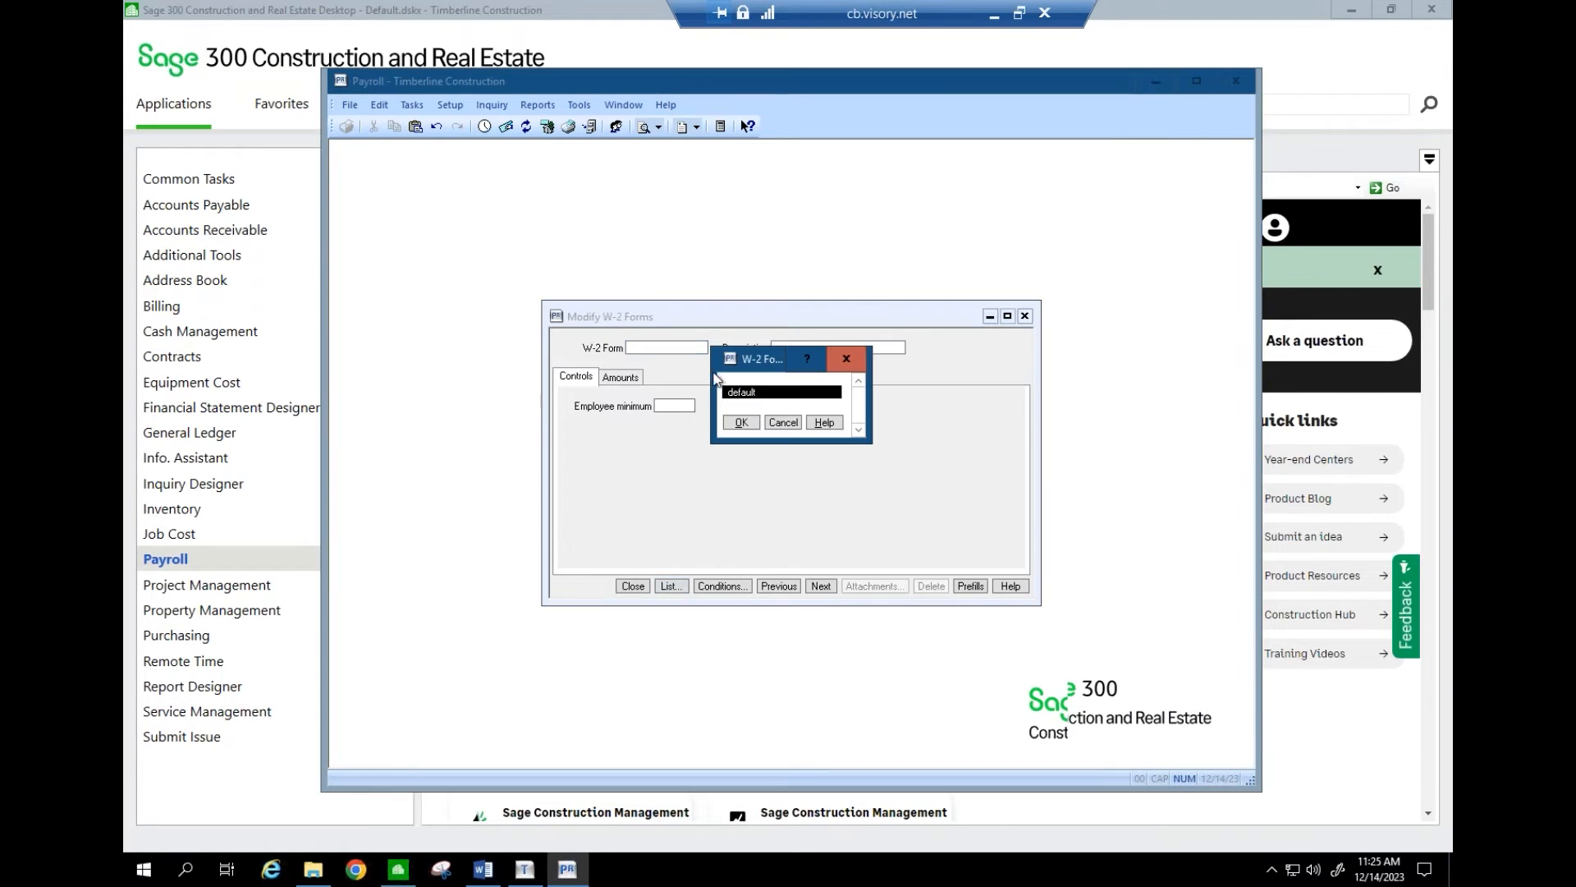
{"action": "left_click", "coordinate": [785, 423]}
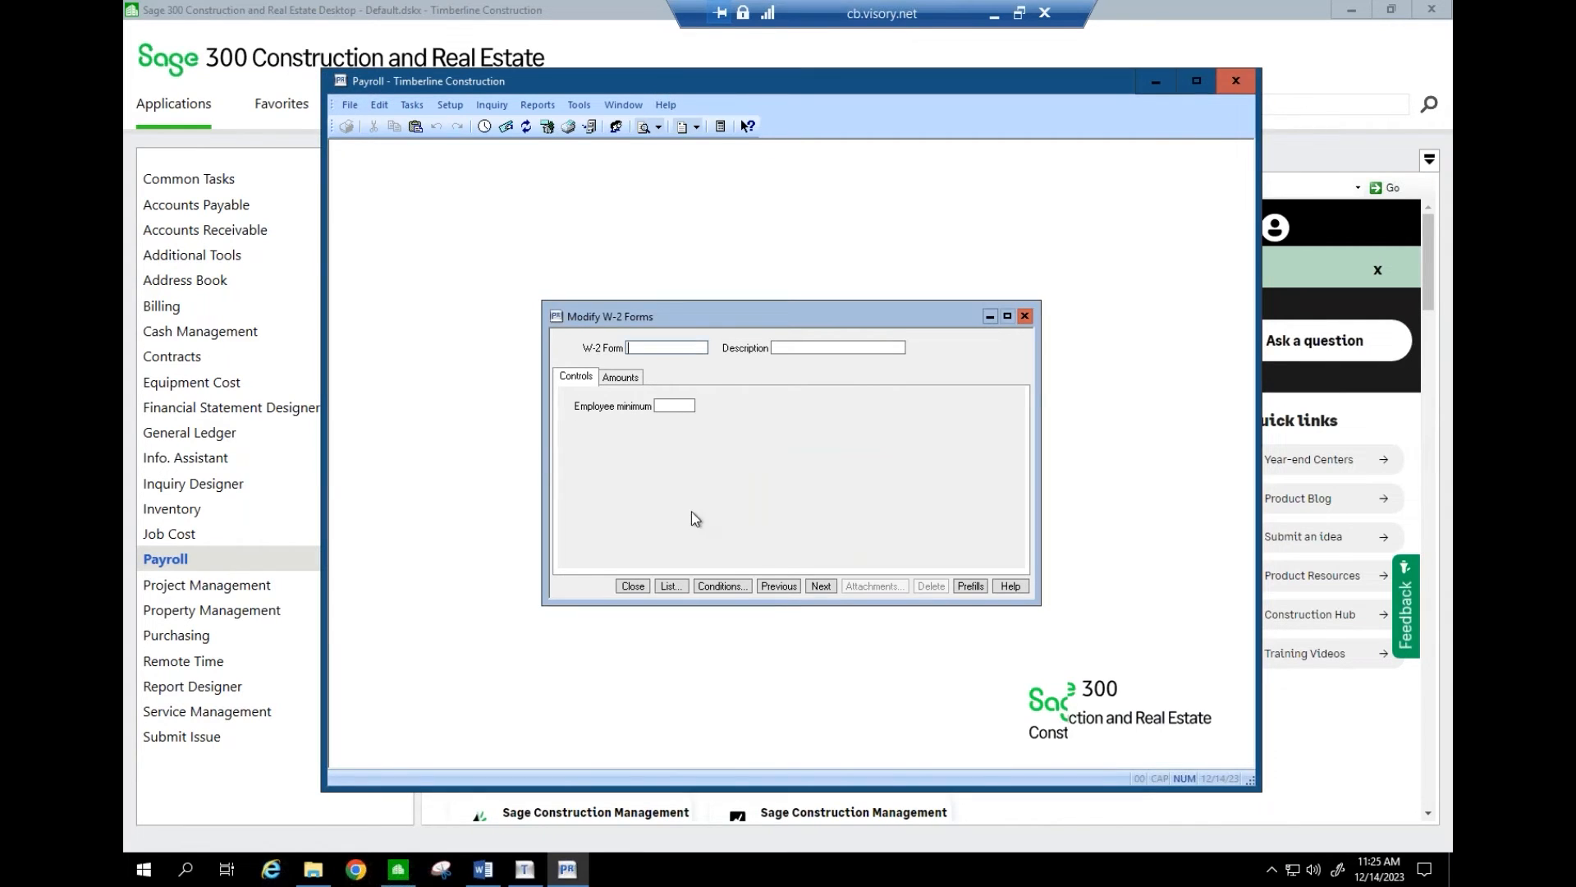
{"action": "left_click", "coordinate": [669, 585]}
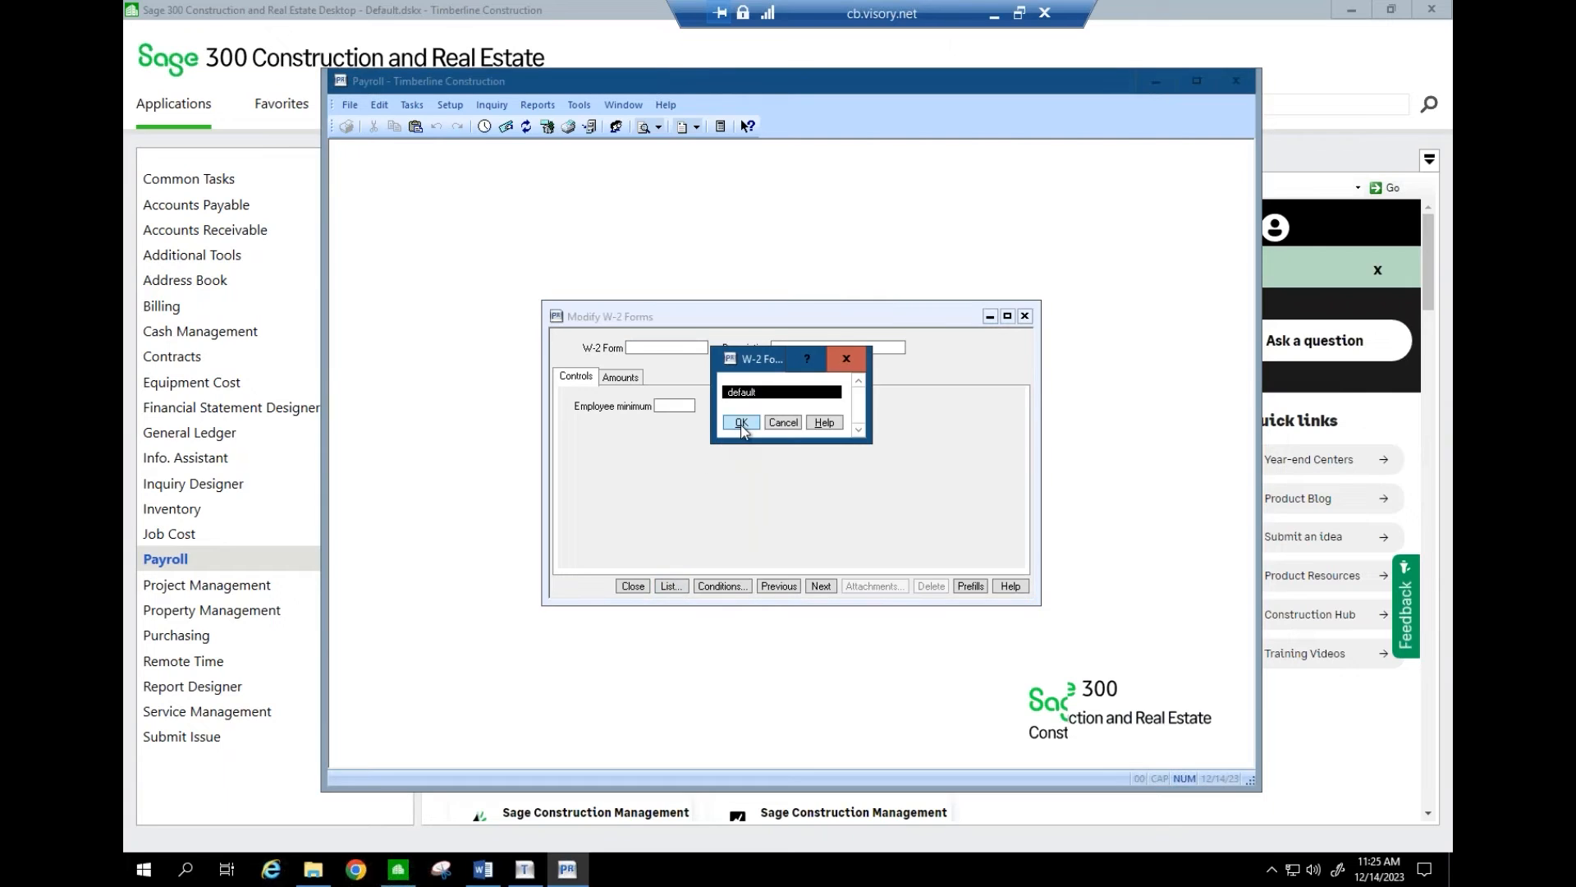
{"action": "left_click", "coordinate": [741, 425]}
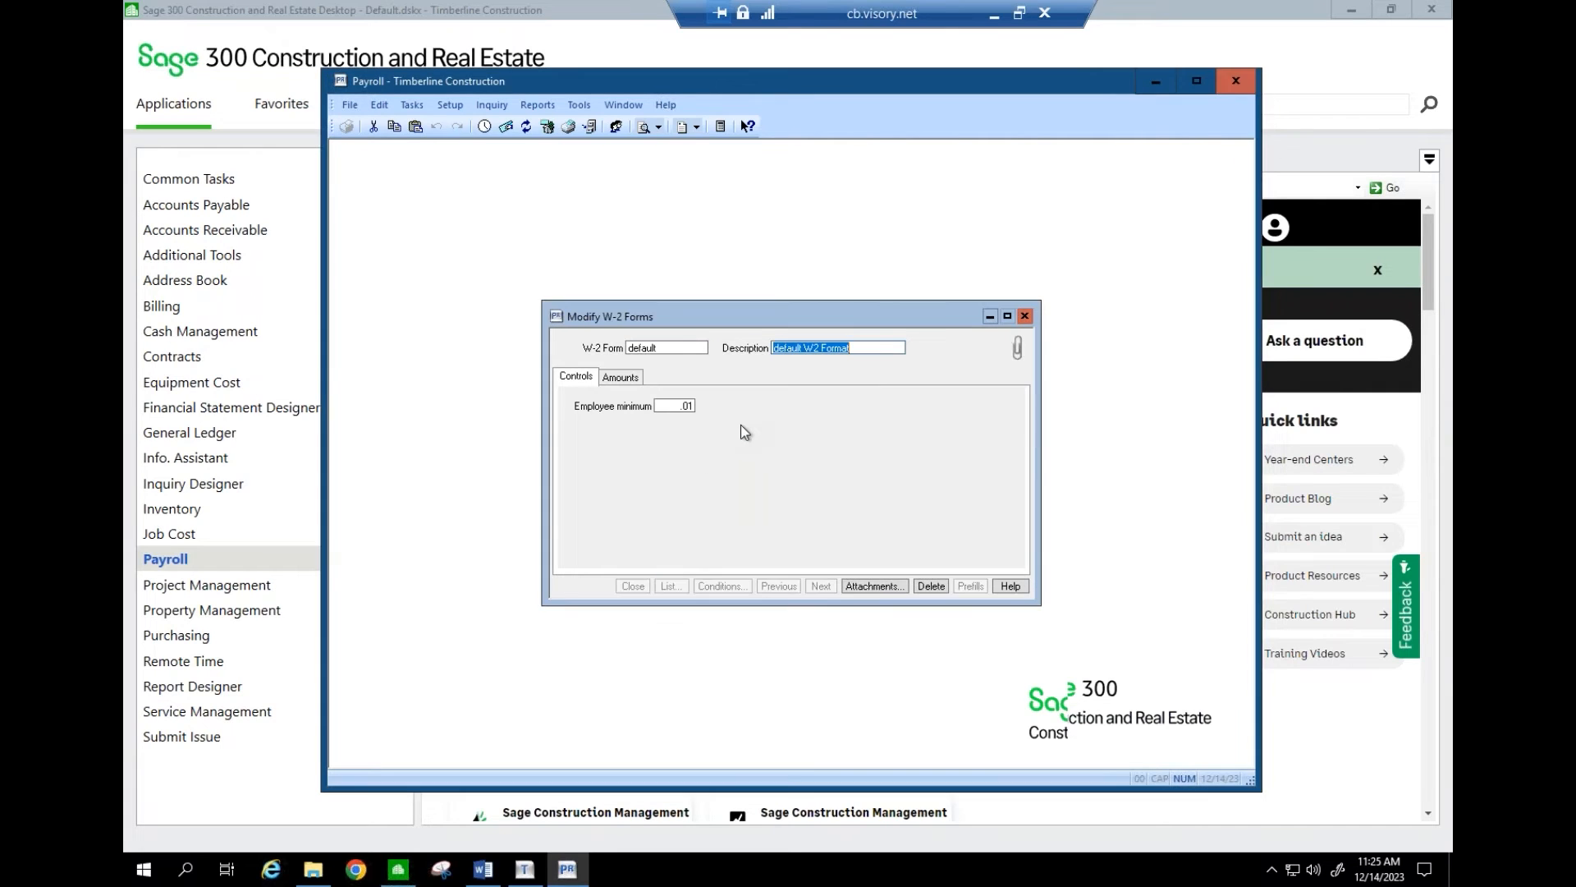
{"action": "left_click", "coordinate": [624, 381]}
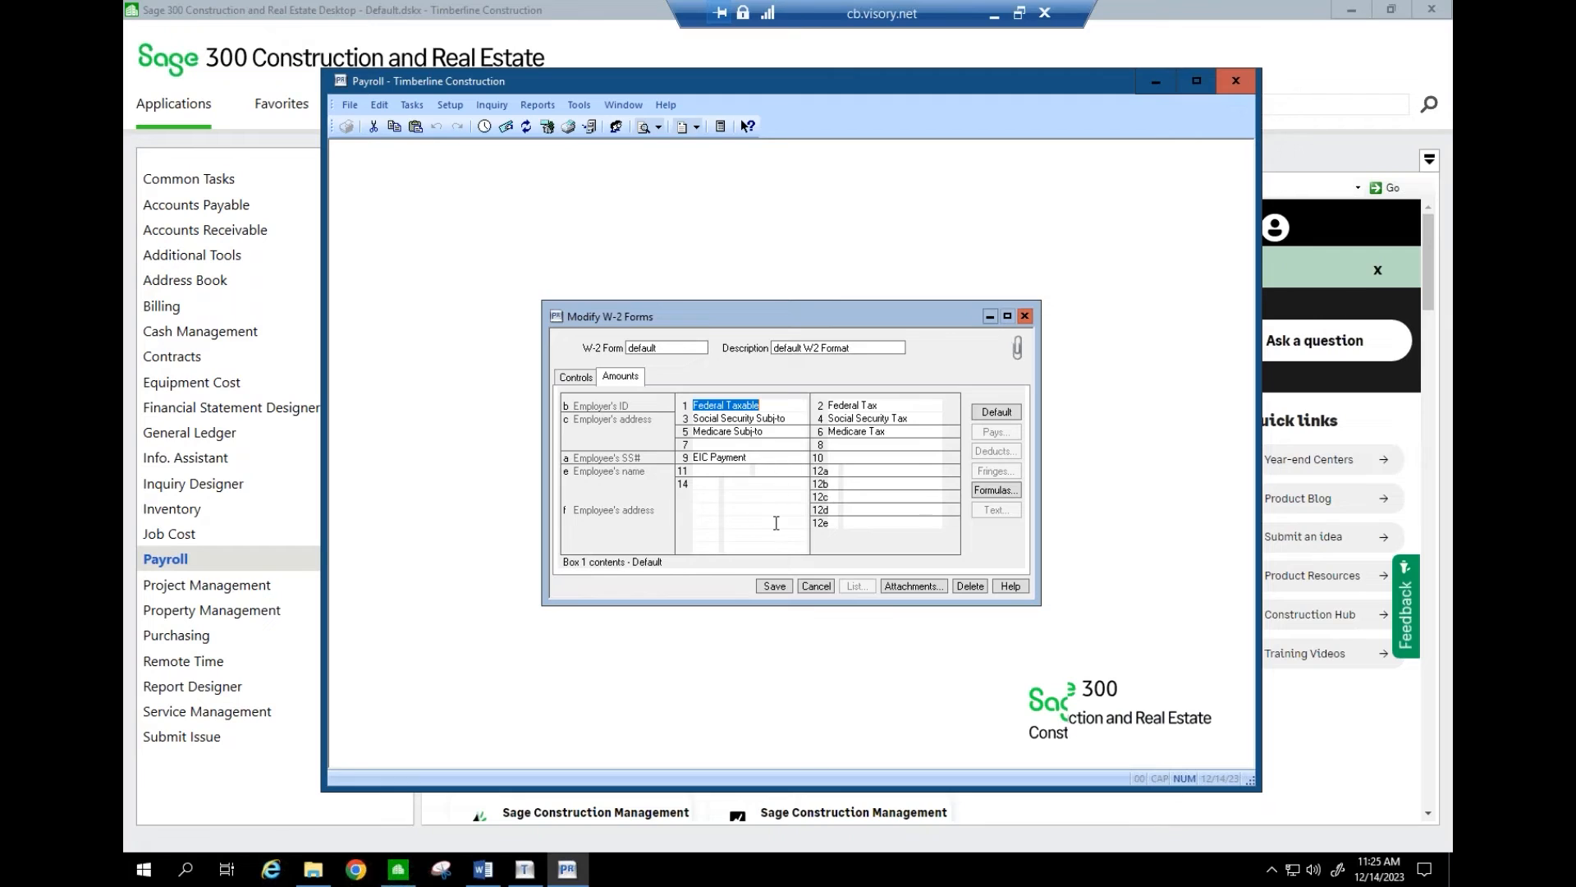
{"action": "left_click", "coordinate": [581, 377]}
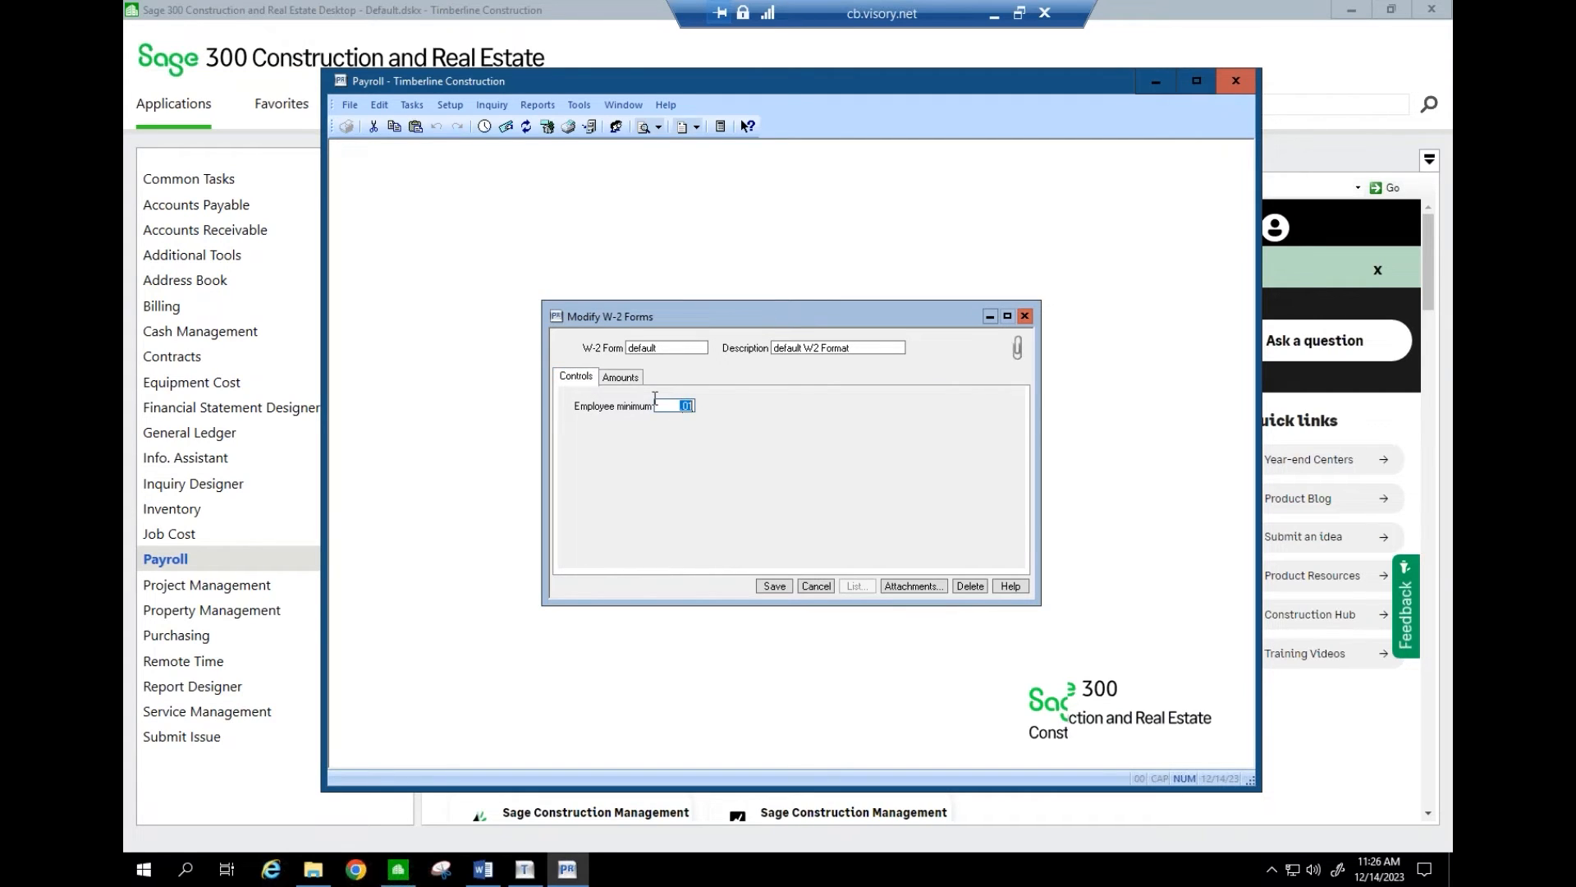
{"action": "left_click", "coordinate": [629, 379]}
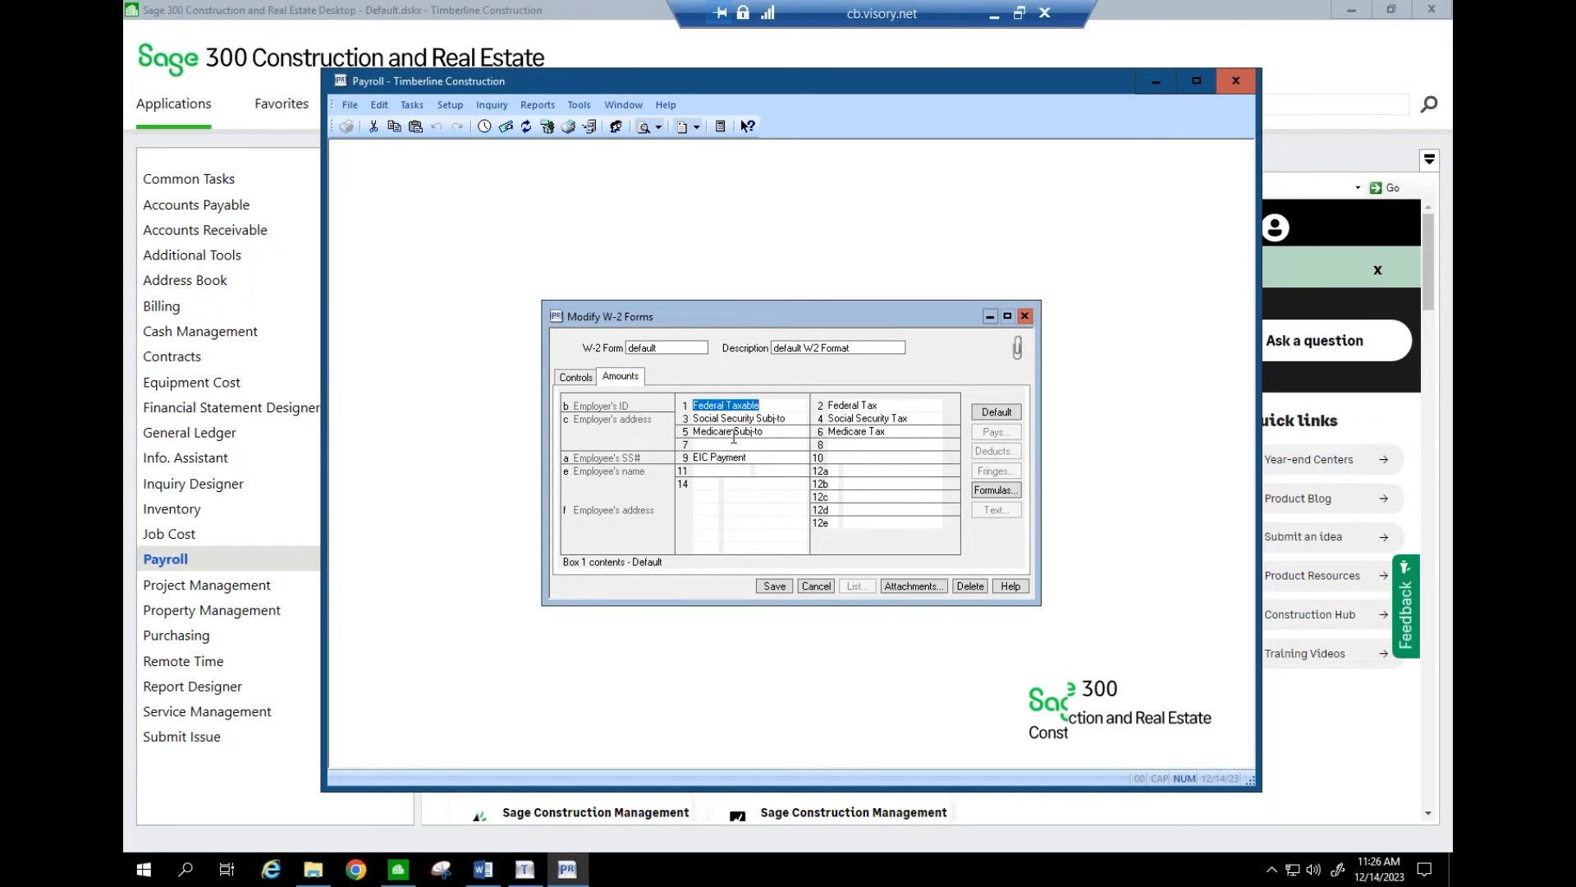
{"action": "left_click", "coordinate": [834, 473]}
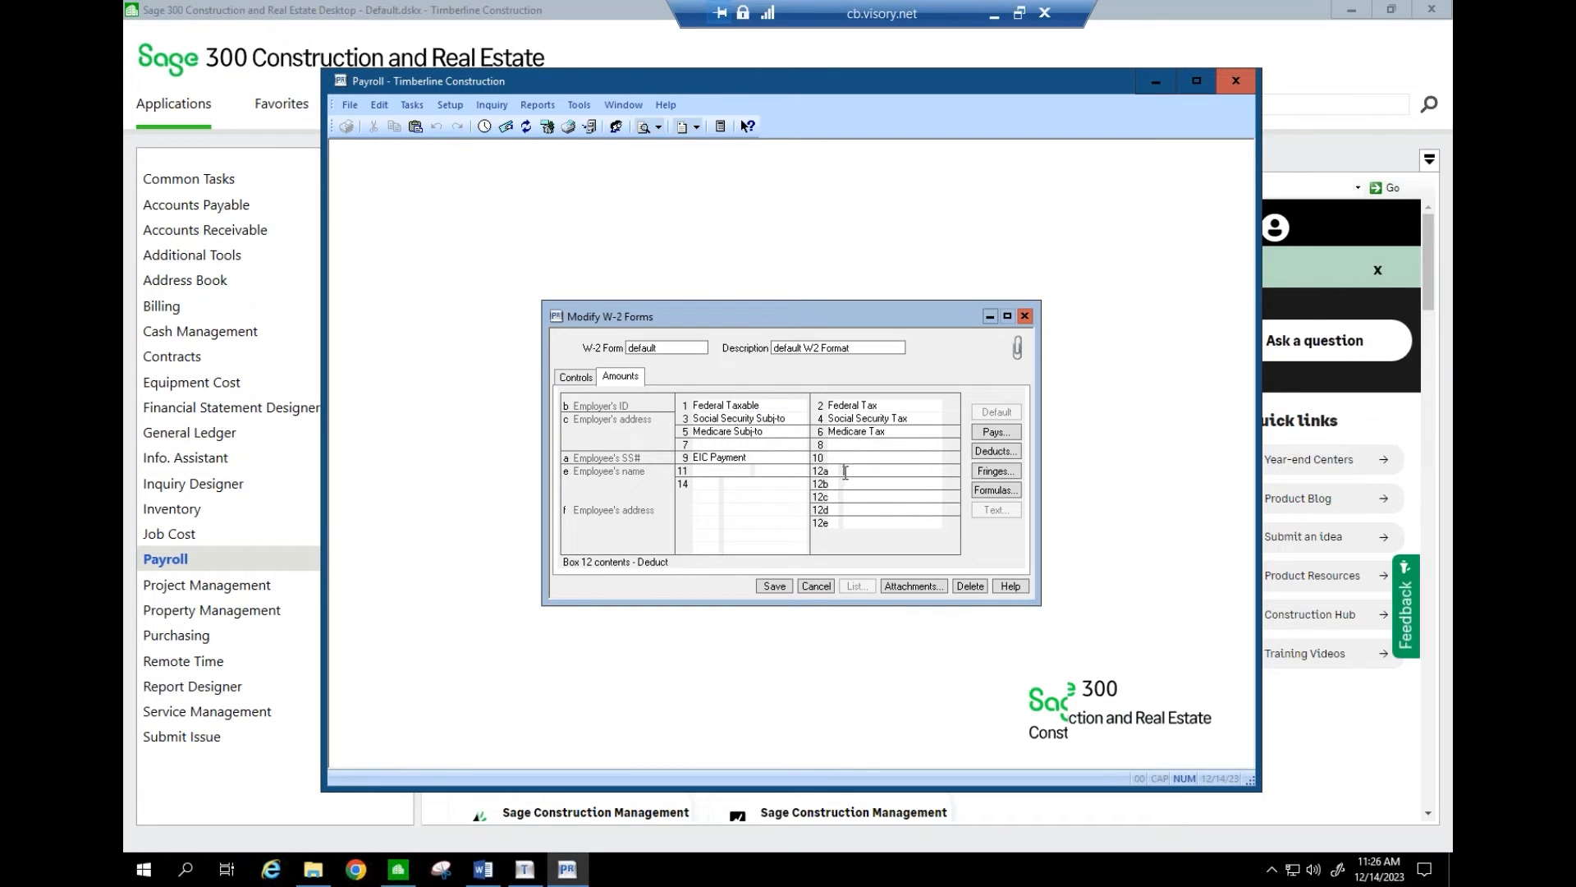
{"action": "left_click", "coordinate": [836, 473]}
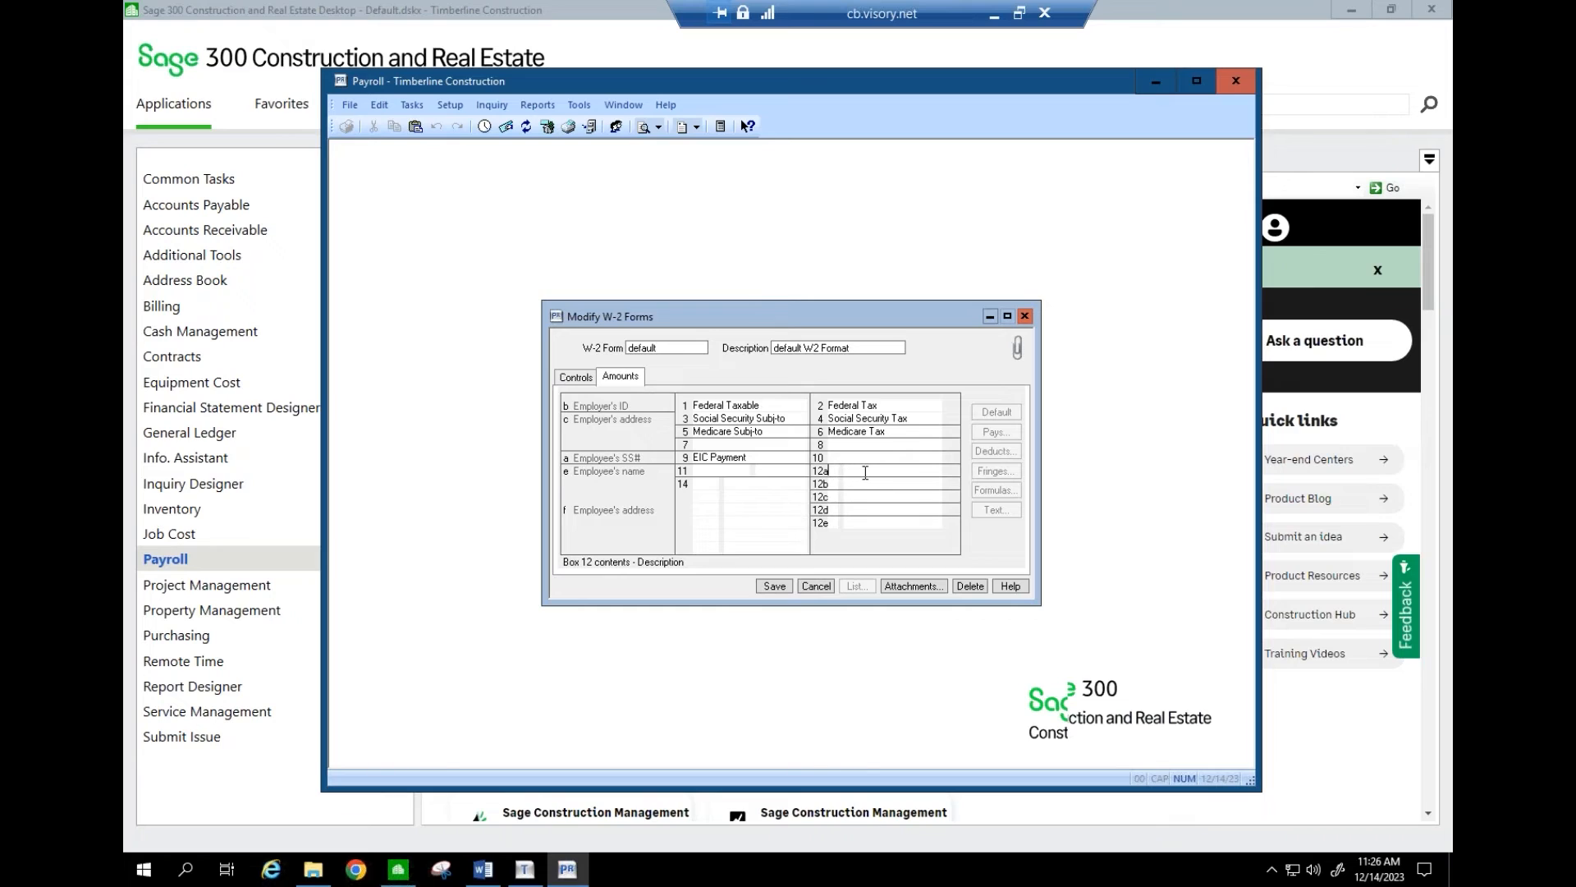
{"action": "left_click", "coordinate": [865, 473]}
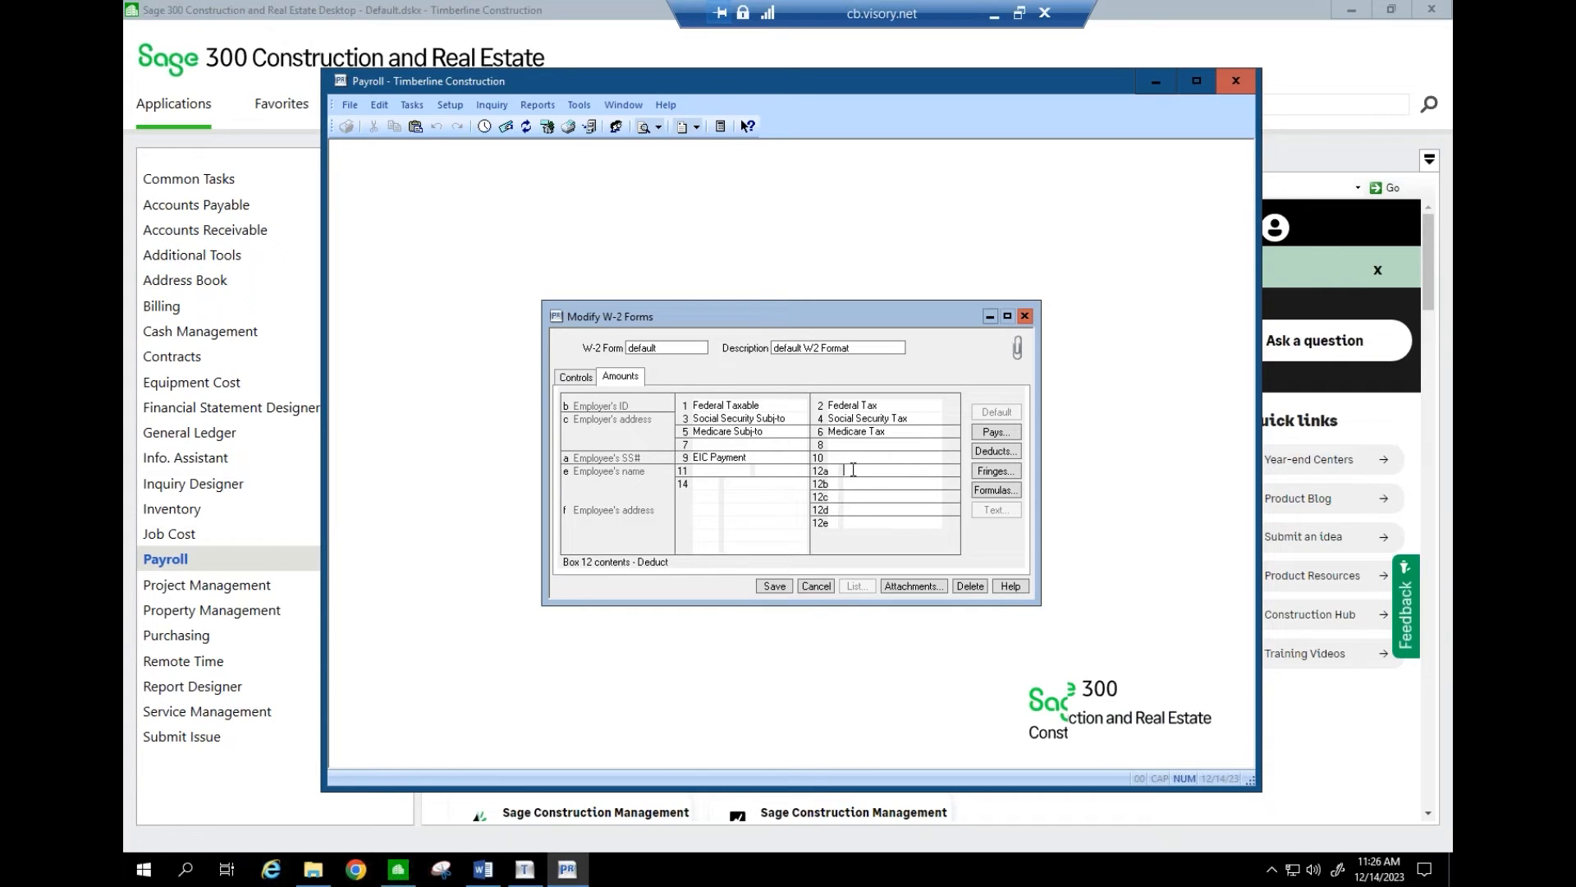
{"action": "left_click", "coordinate": [815, 585]}
- Close Modify W-2 Forms and start Federal eFile and Reporting with 2022 W-2/W-3 selected
{"action": "left_click", "coordinate": [639, 588]}
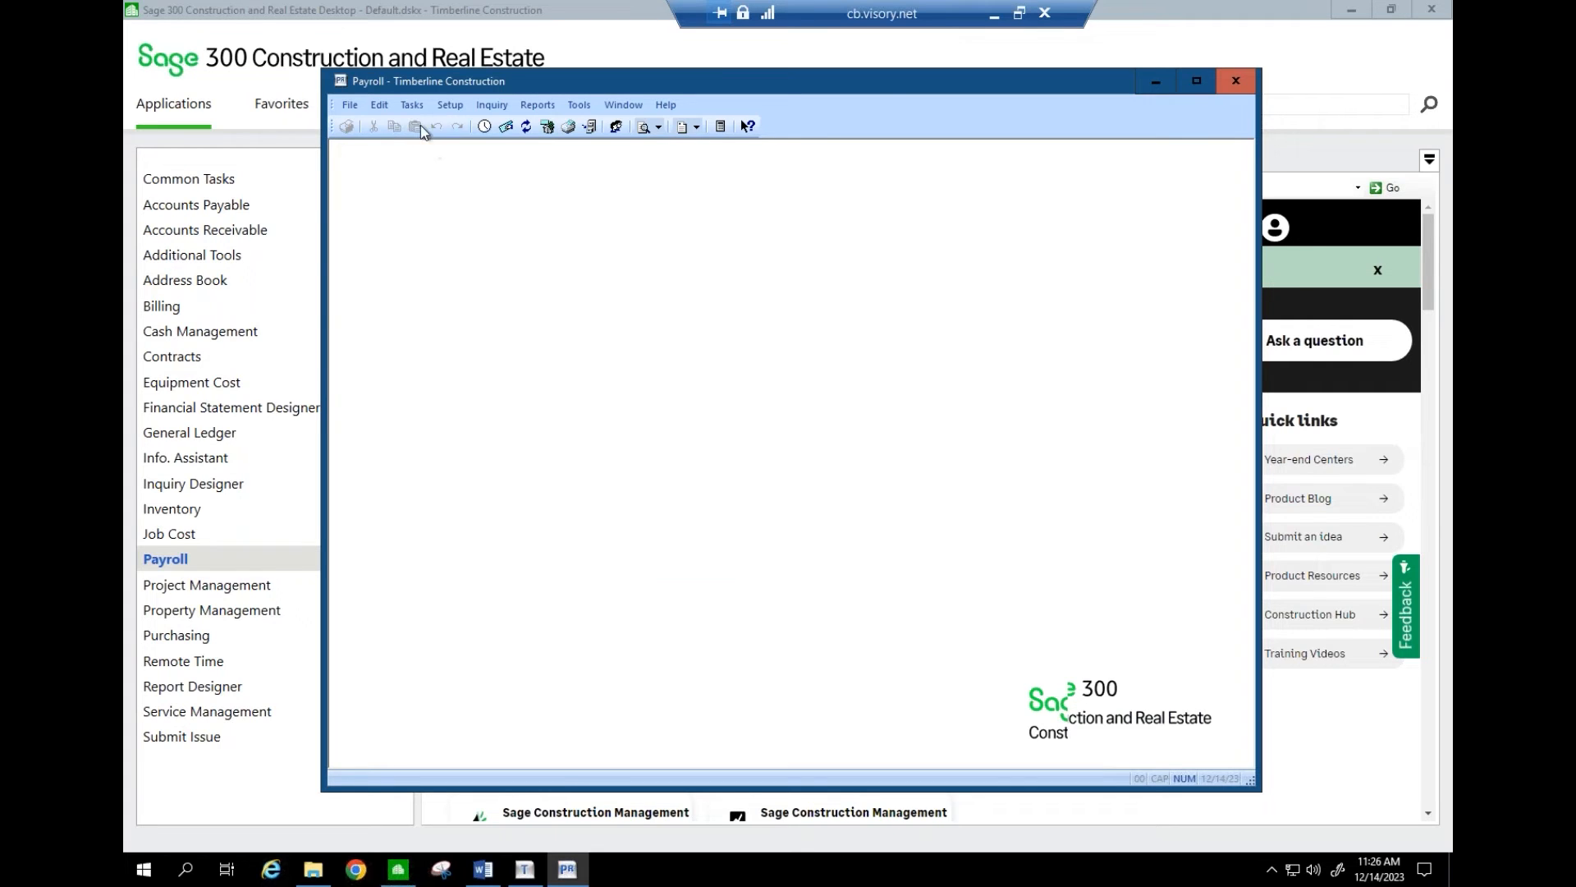
{"action": "left_click", "coordinate": [412, 106]}
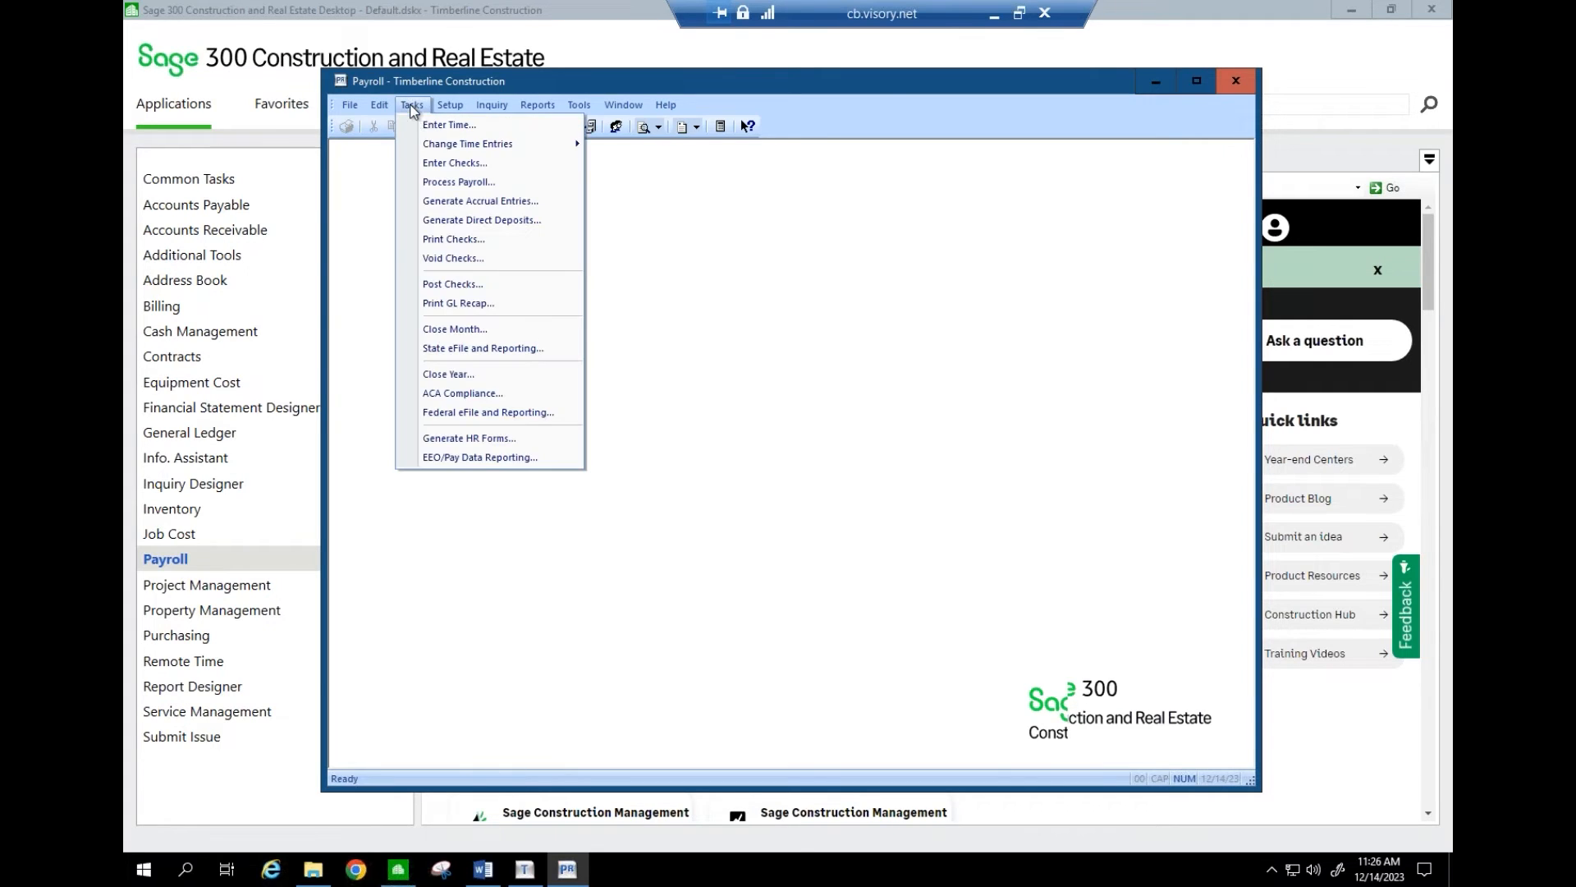
{"action": "left_click", "coordinate": [473, 413]}
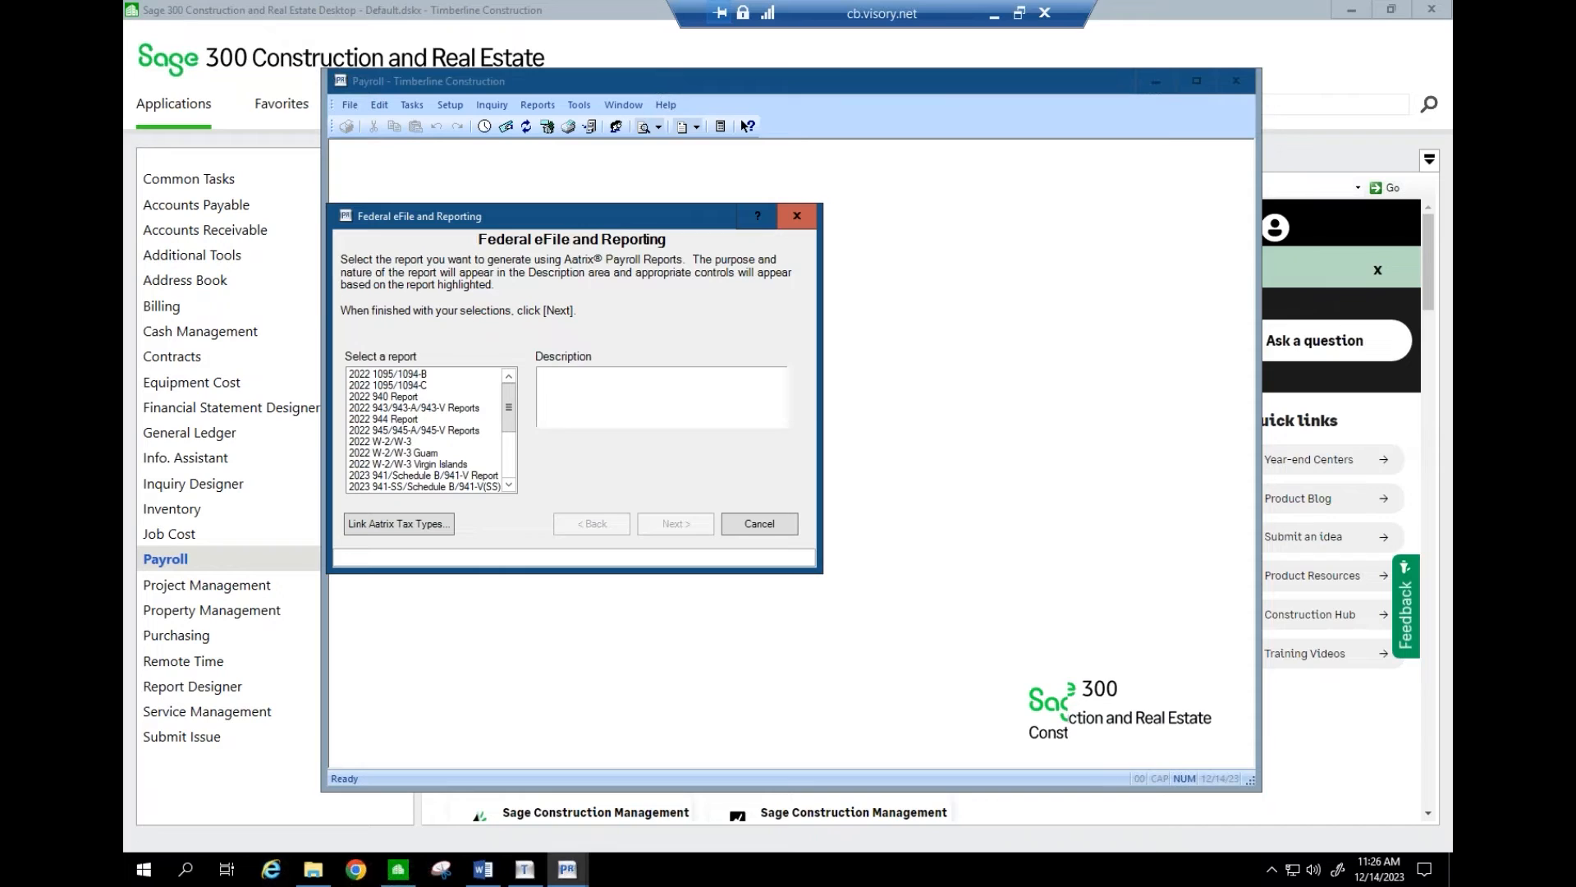
{"action": "left_click", "coordinate": [390, 443]}
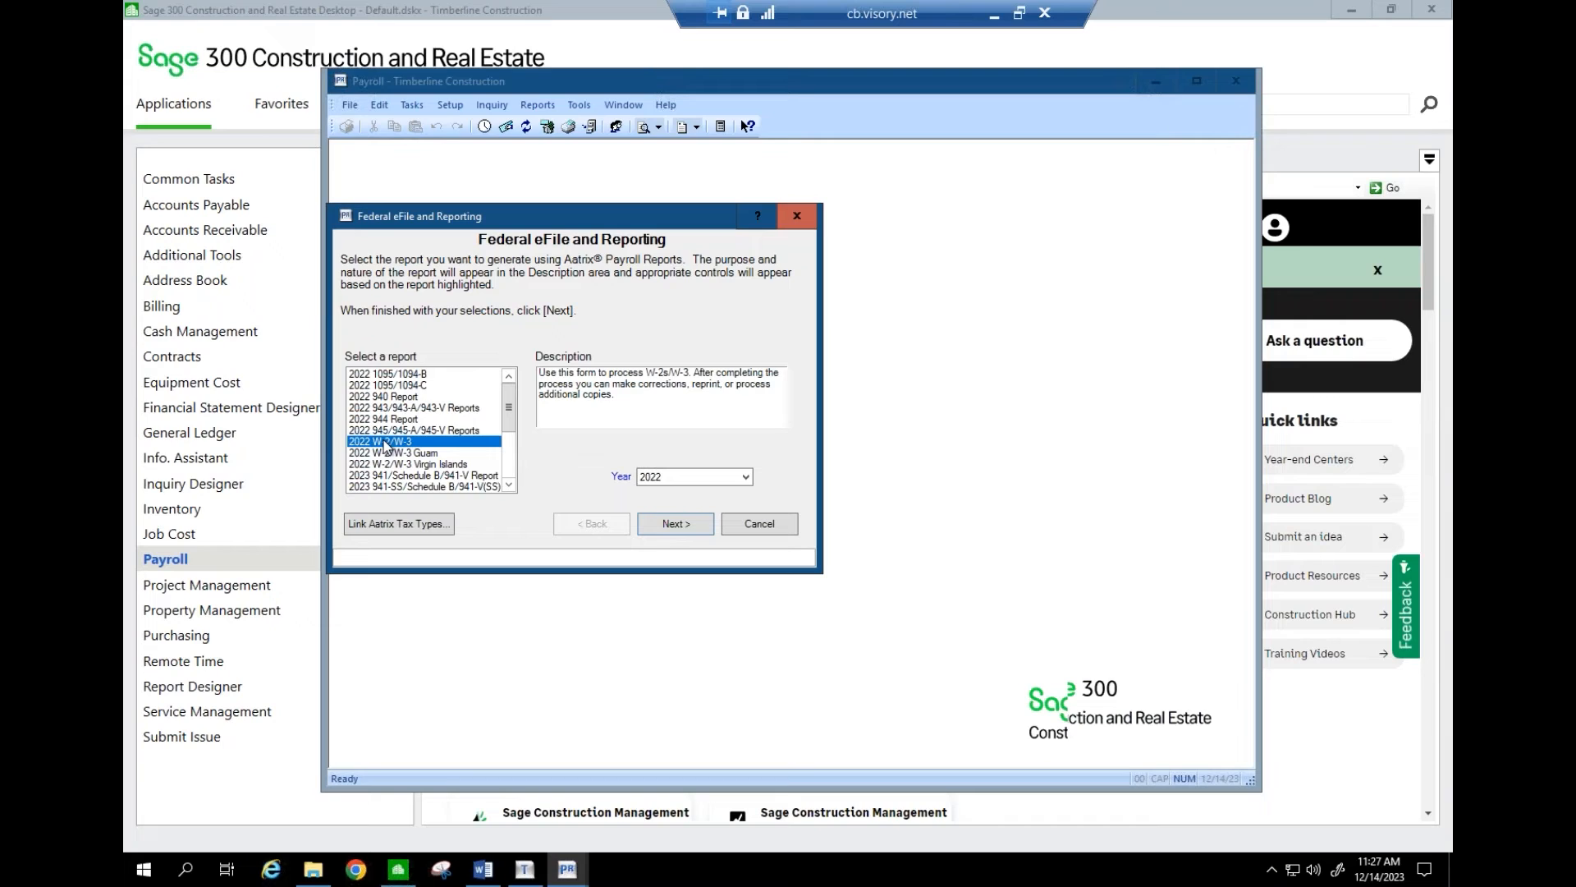
- Briefly select the 2023 W-4 Report, reselect 2022 W-2/W-3, then close the eFile dialog
{"action": "left_click", "coordinate": [510, 457]}
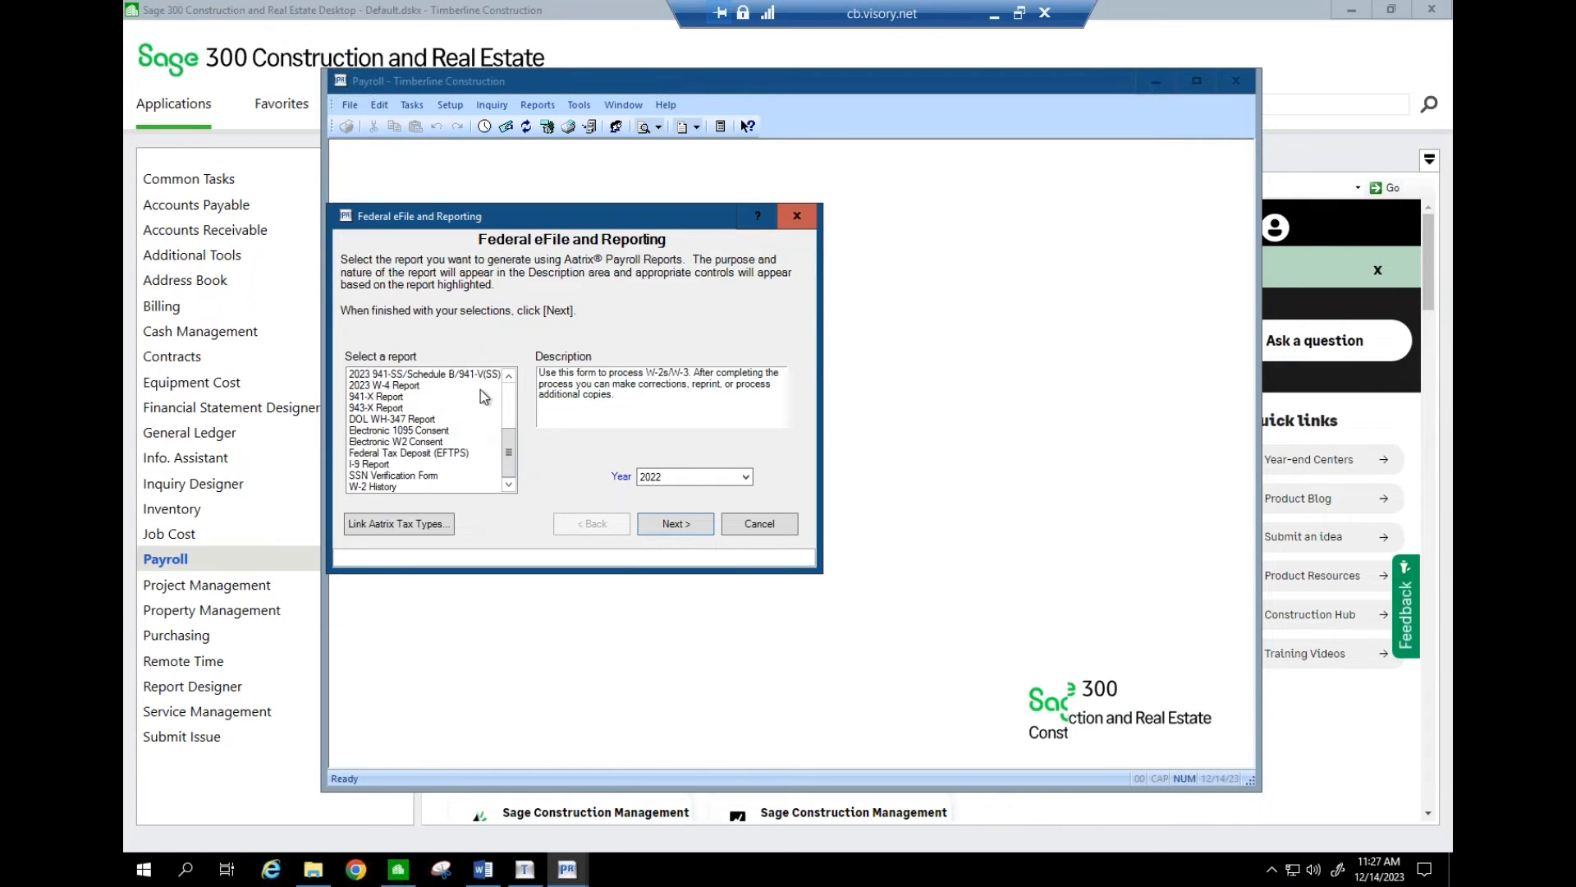
{"action": "left_click", "coordinate": [417, 387]}
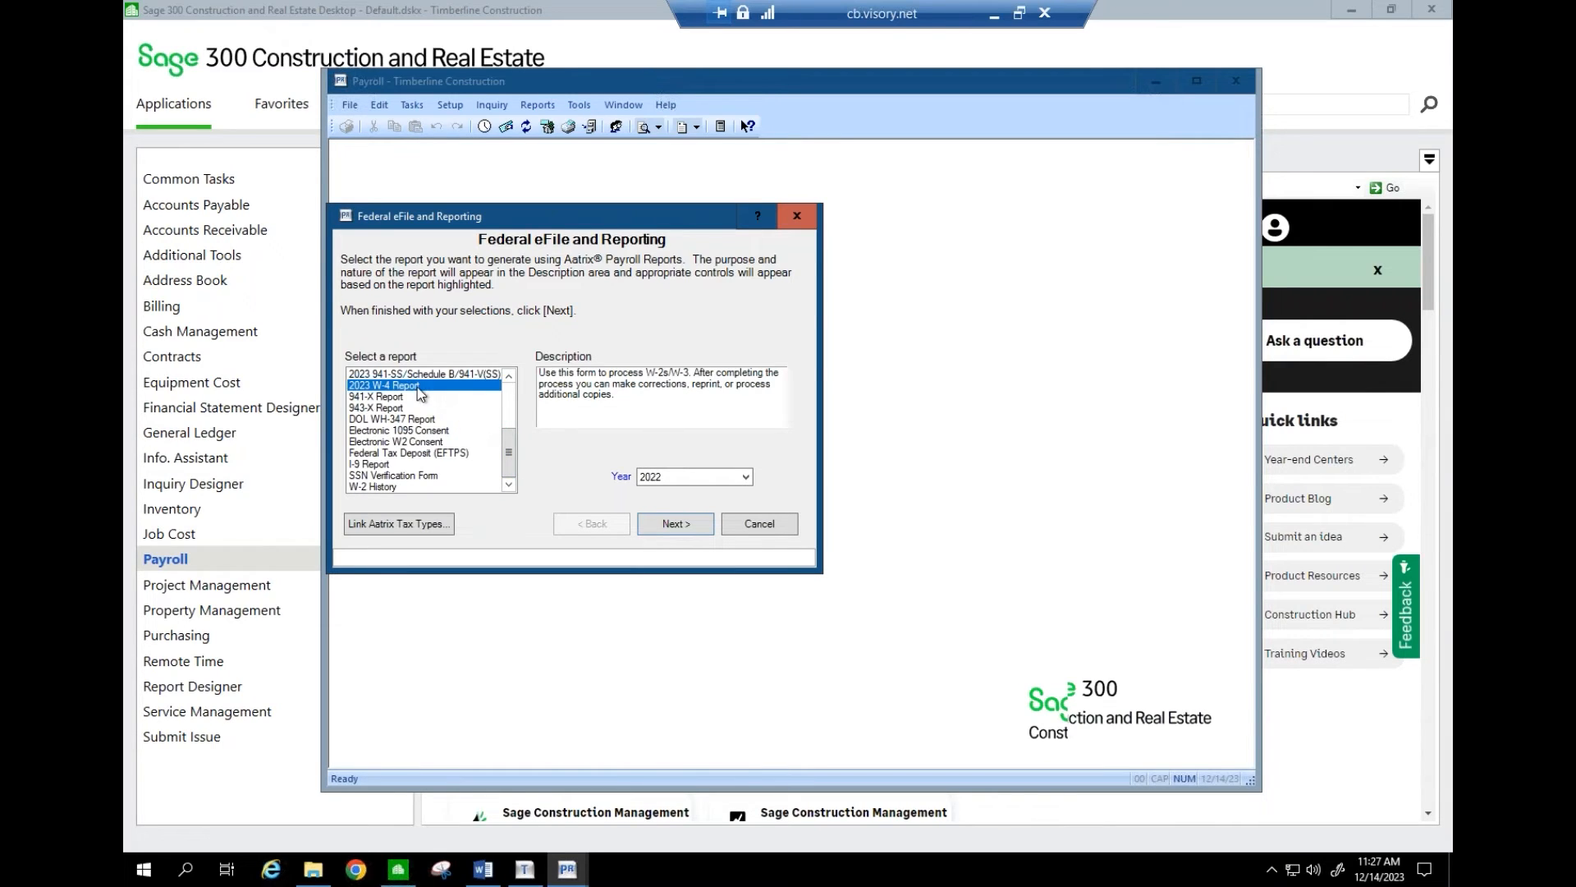
{"action": "left_click", "coordinate": [509, 375]}
{"action": "left_click", "coordinate": [510, 375]}
{"action": "left_click", "coordinate": [510, 376]}
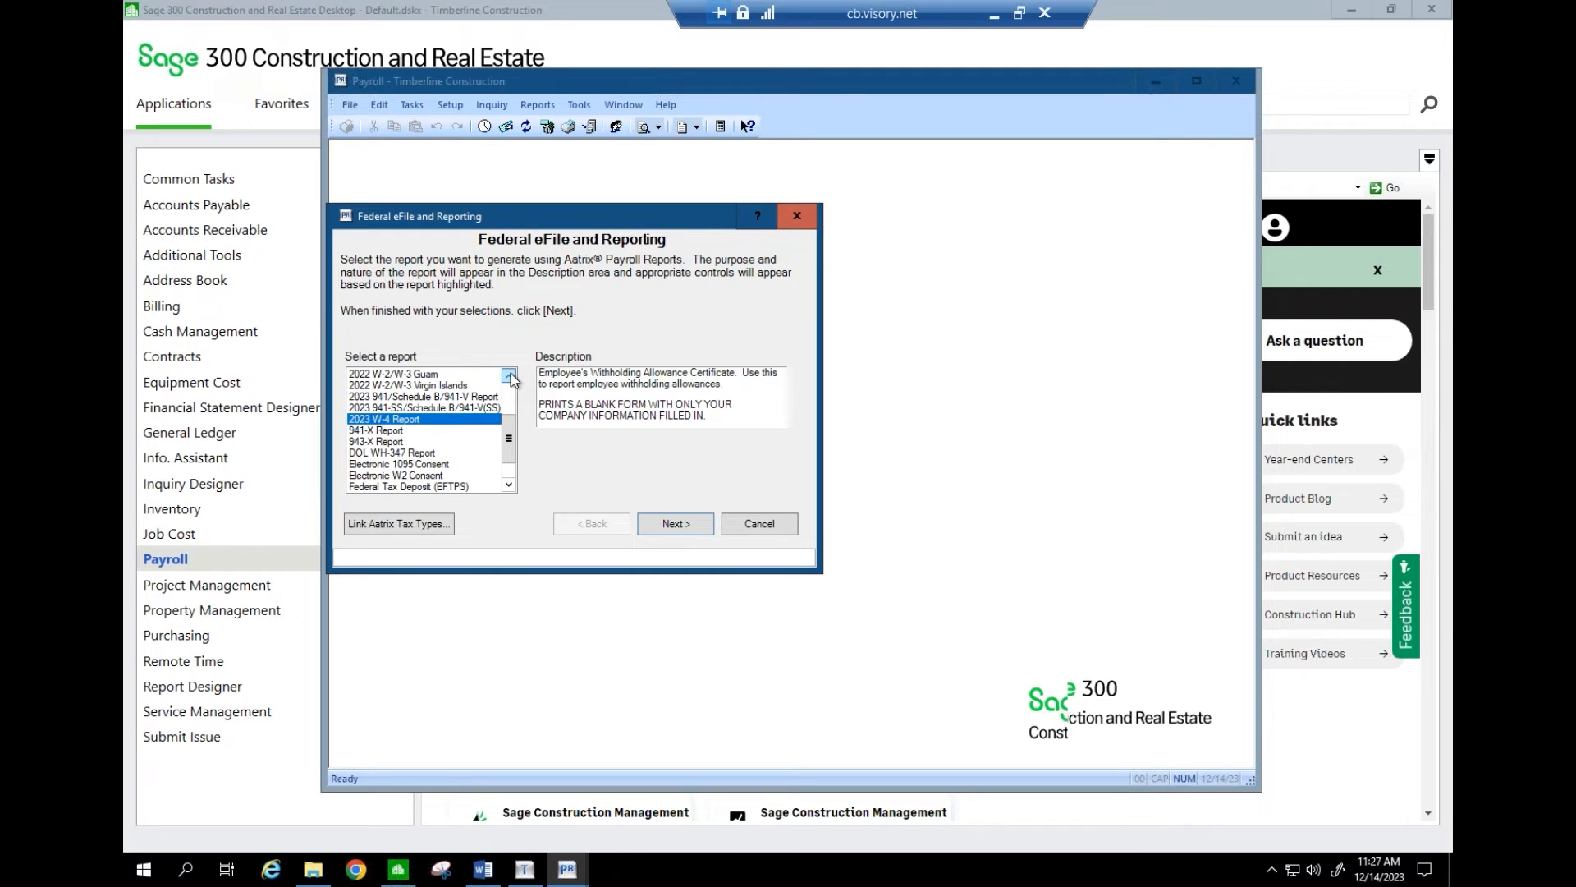
{"action": "left_click", "coordinate": [510, 375]}
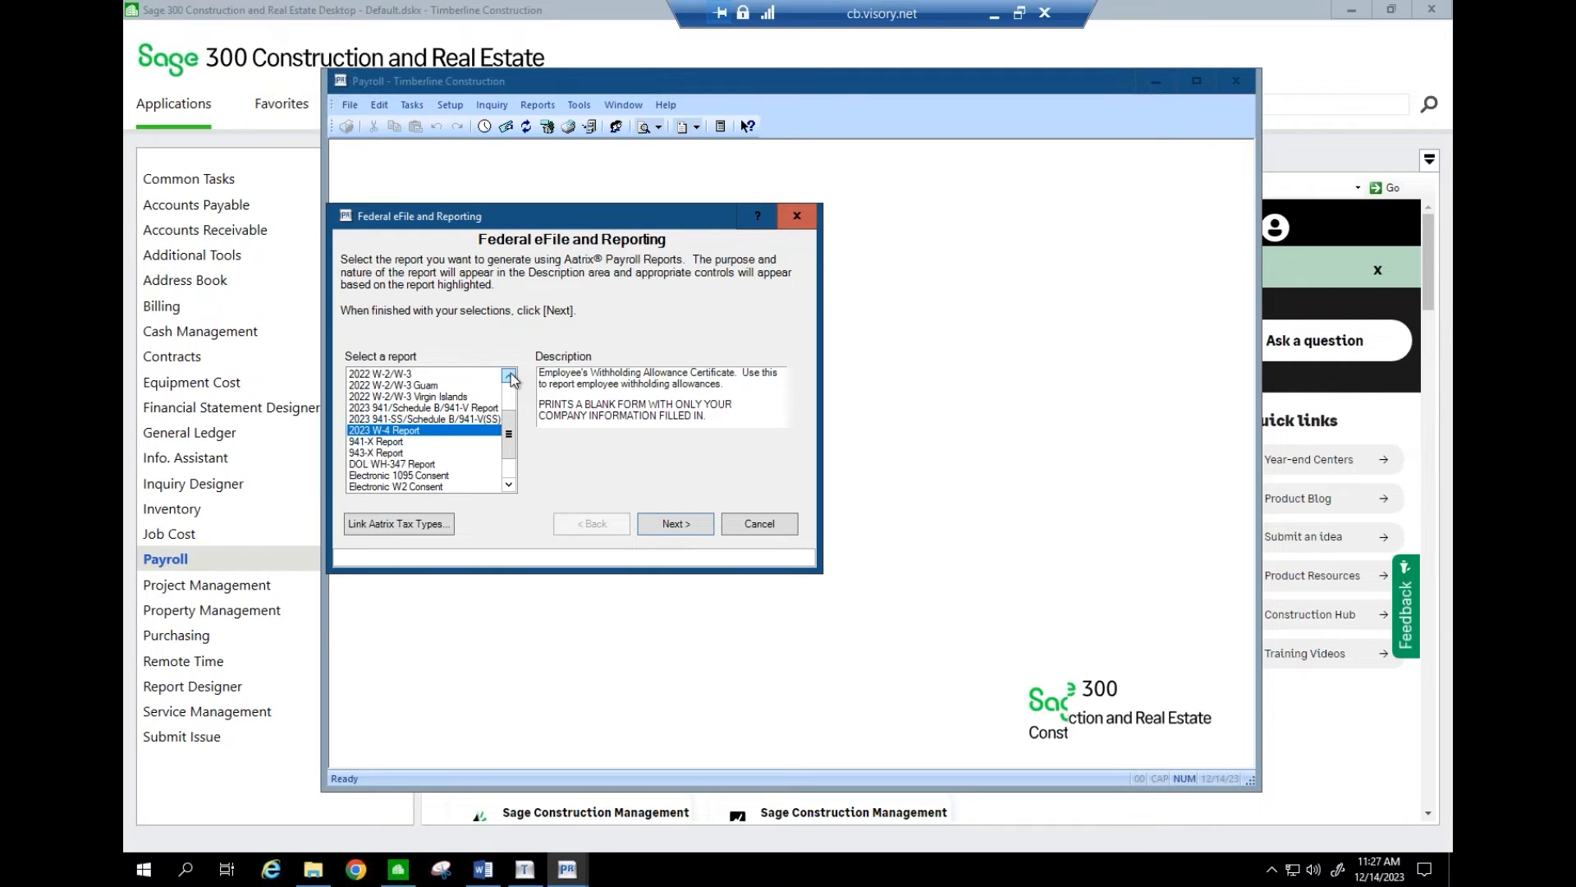
{"action": "left_click", "coordinate": [399, 376]}
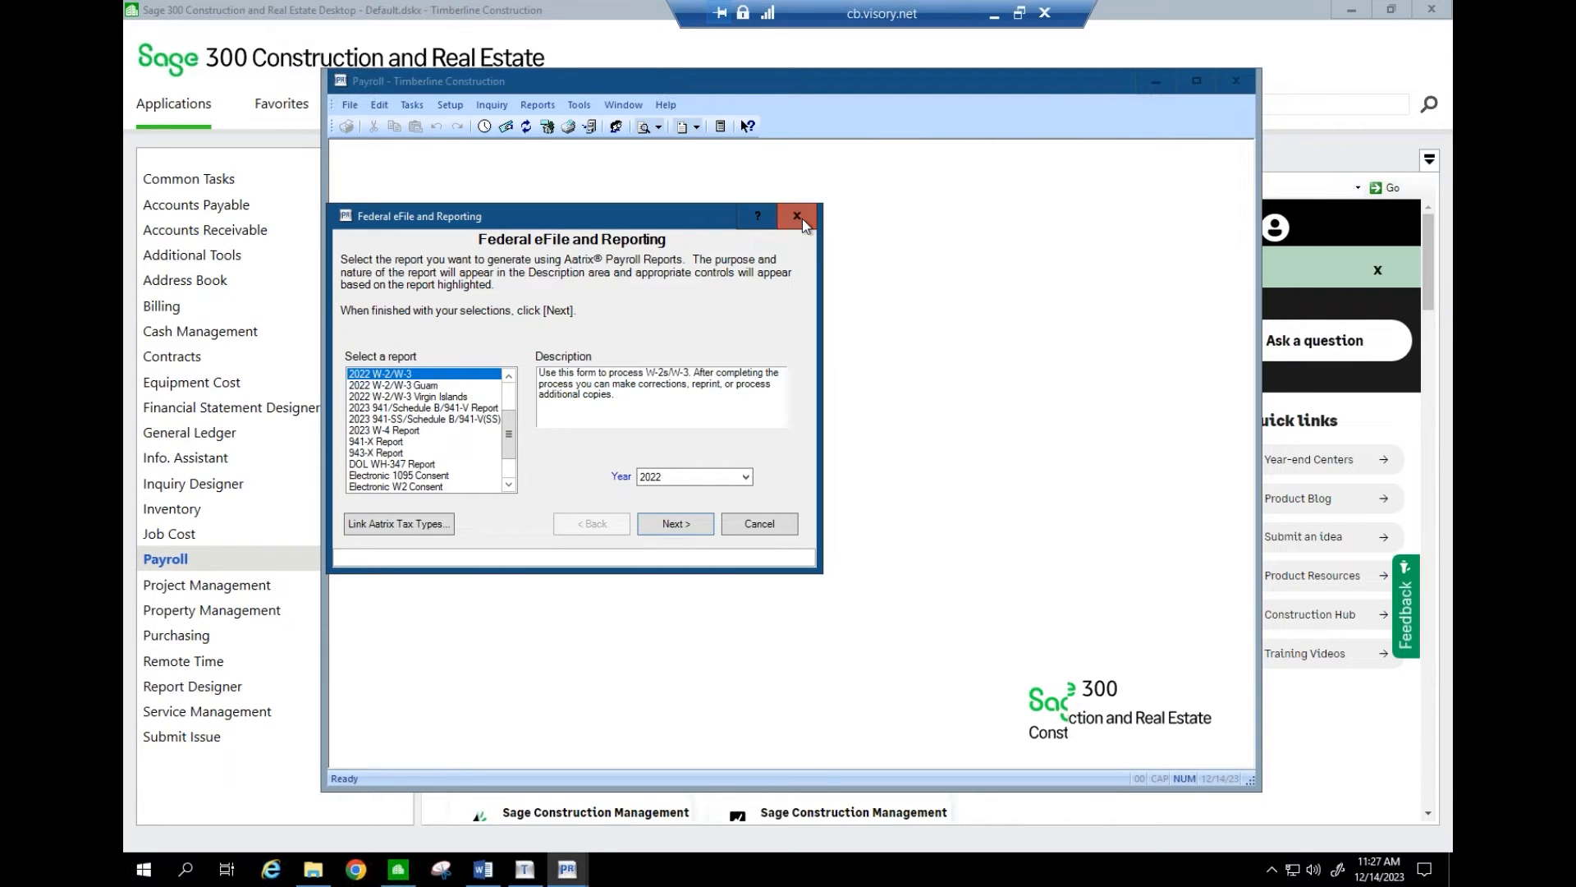
{"action": "left_click", "coordinate": [802, 218]}
- Generate the 2022 W-2/W-3 report for year 2022 with all employees included
{"action": "left_click", "coordinate": [412, 105]}
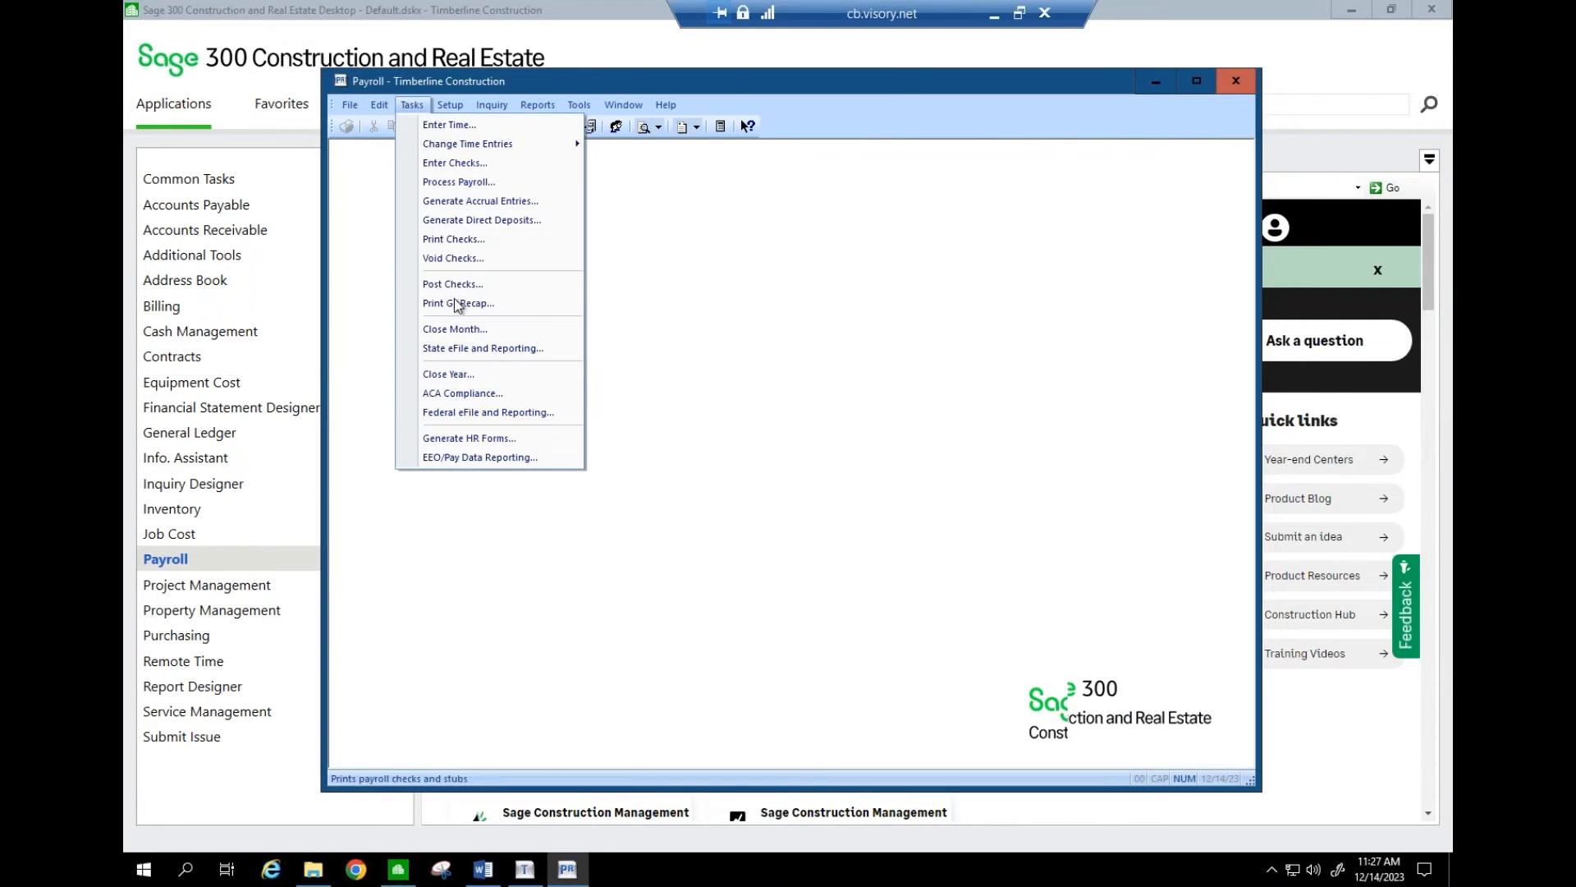
{"action": "left_click", "coordinate": [463, 413]}
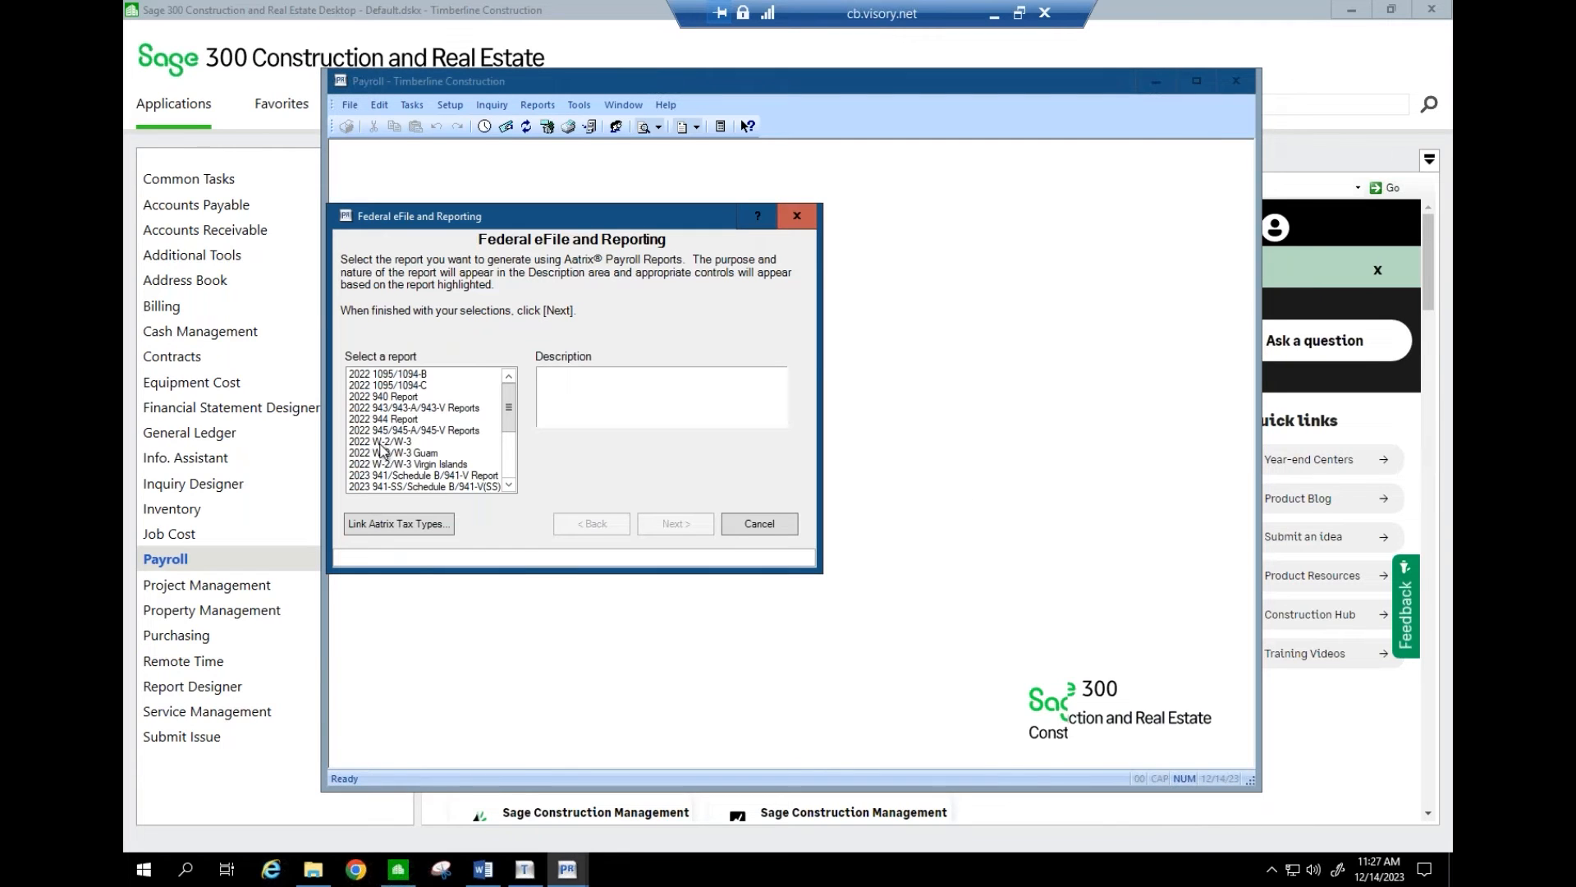
{"action": "left_click", "coordinate": [381, 442]}
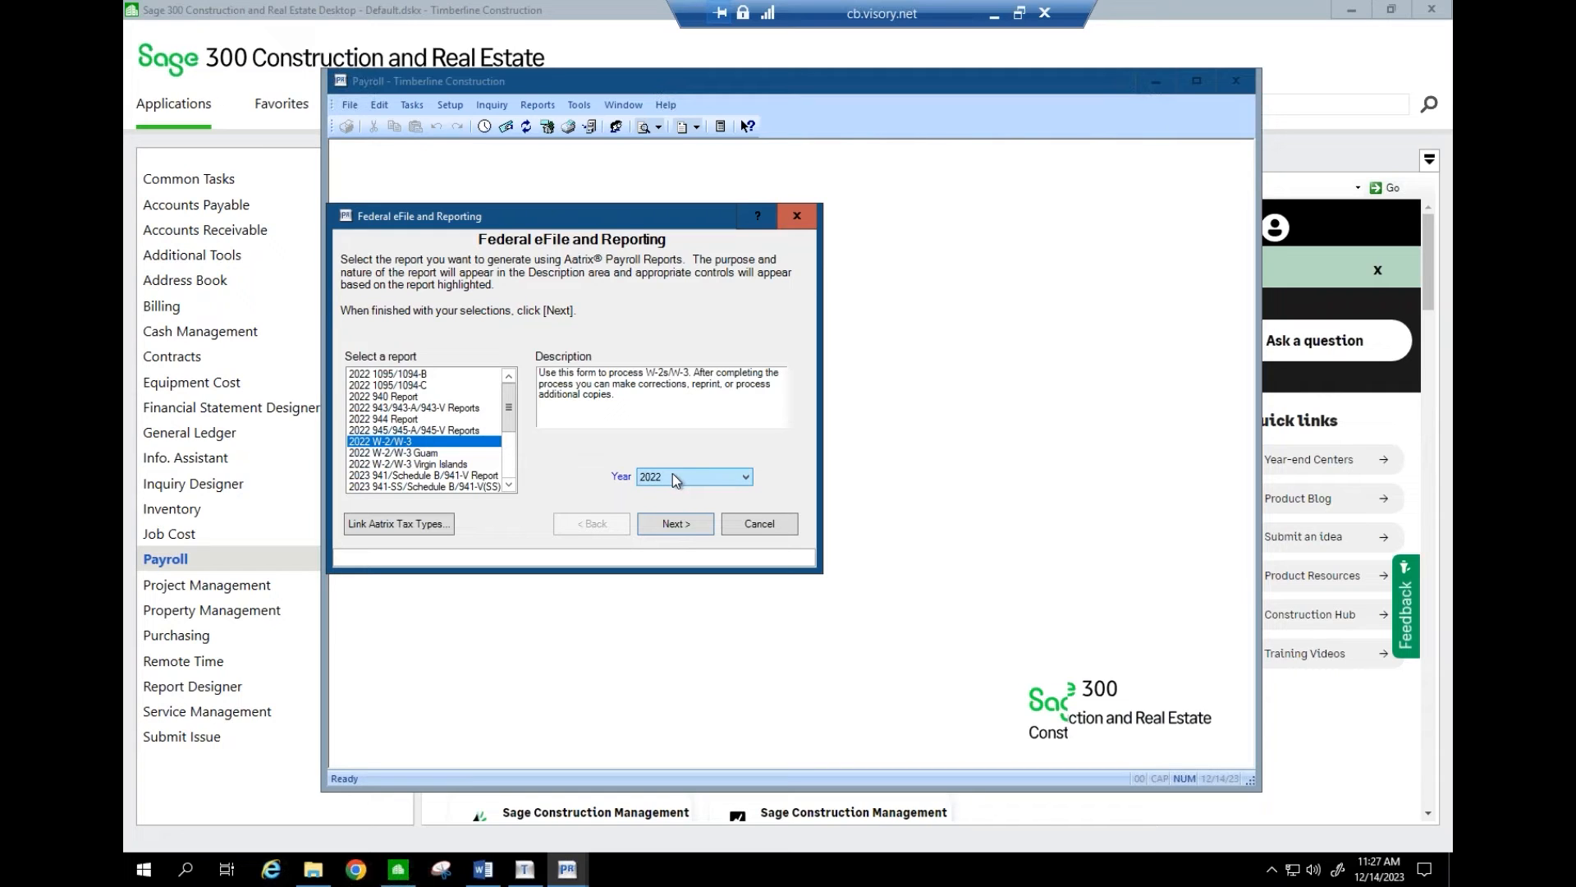
{"action": "left_click", "coordinate": [673, 524]}
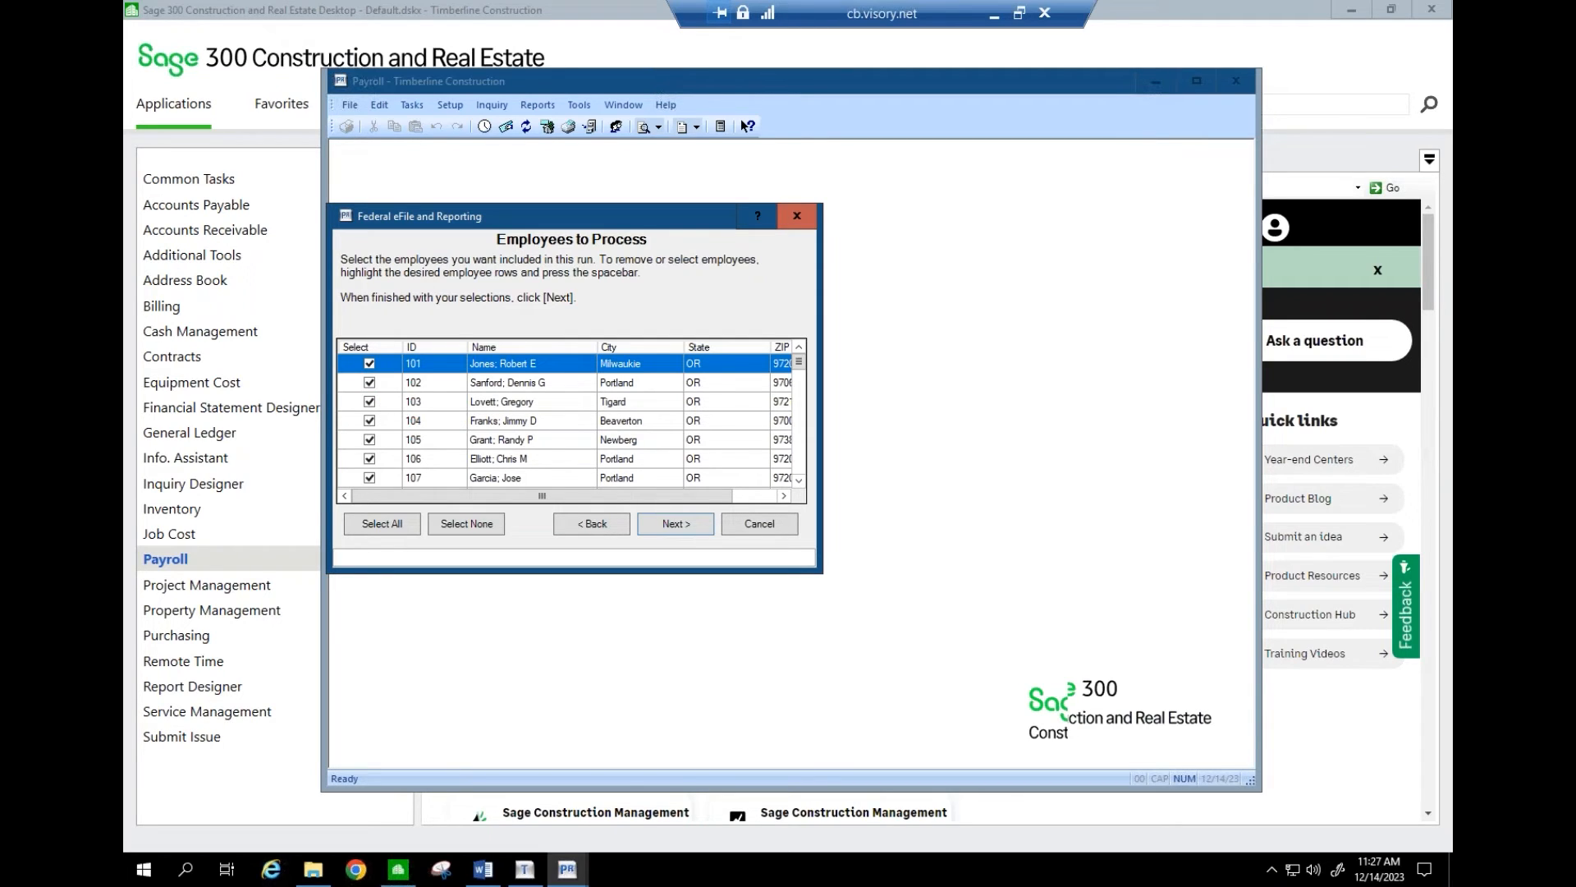
{"action": "left_click", "coordinate": [691, 527]}
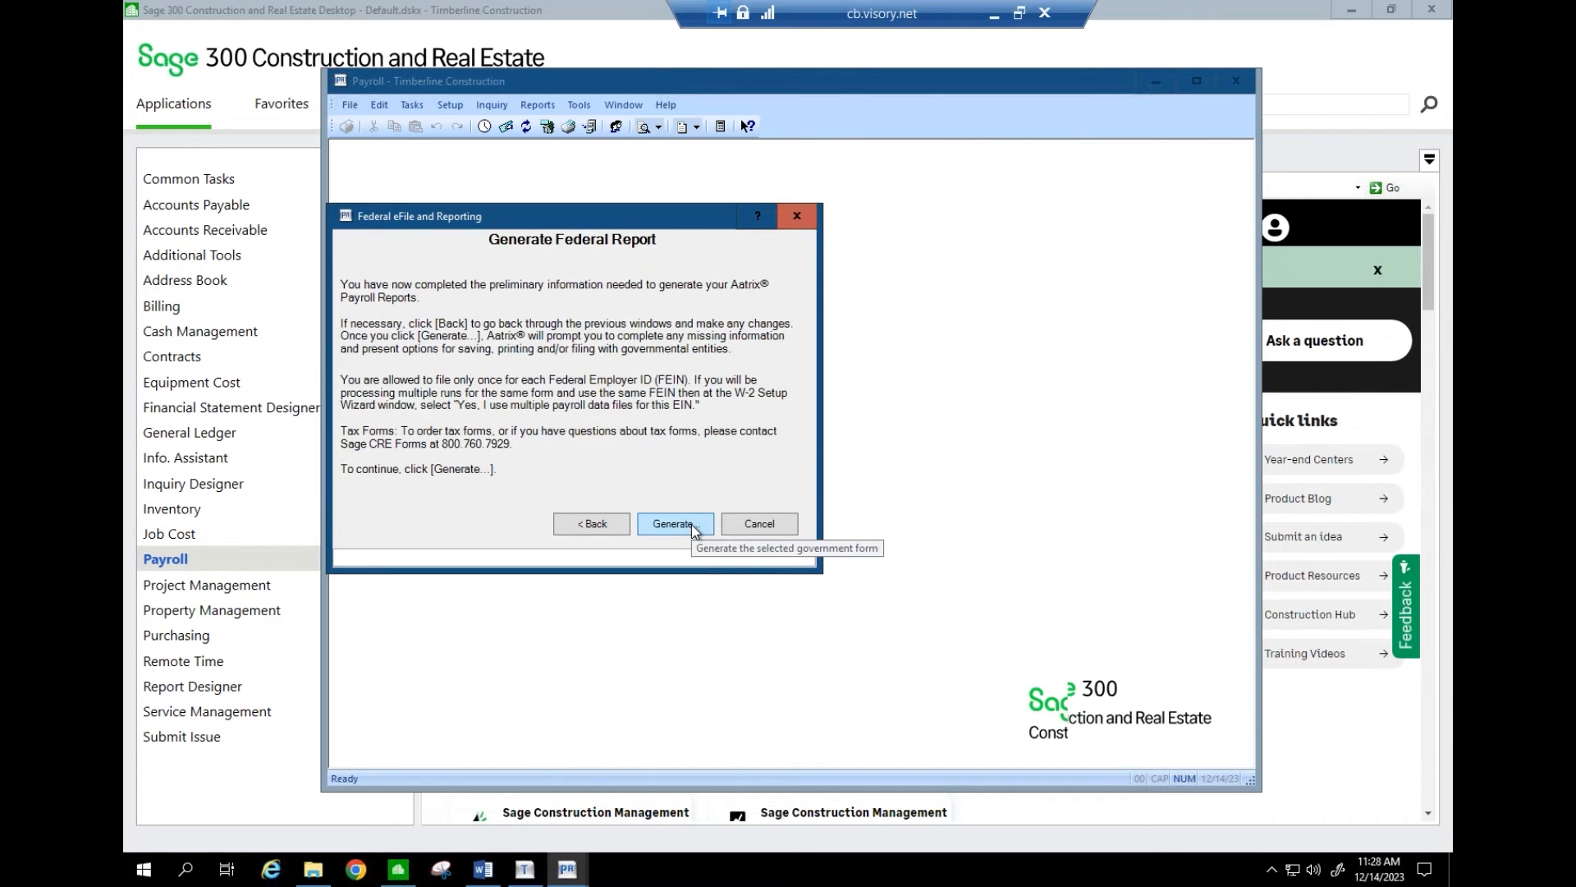
{"action": "left_click", "coordinate": [692, 527]}
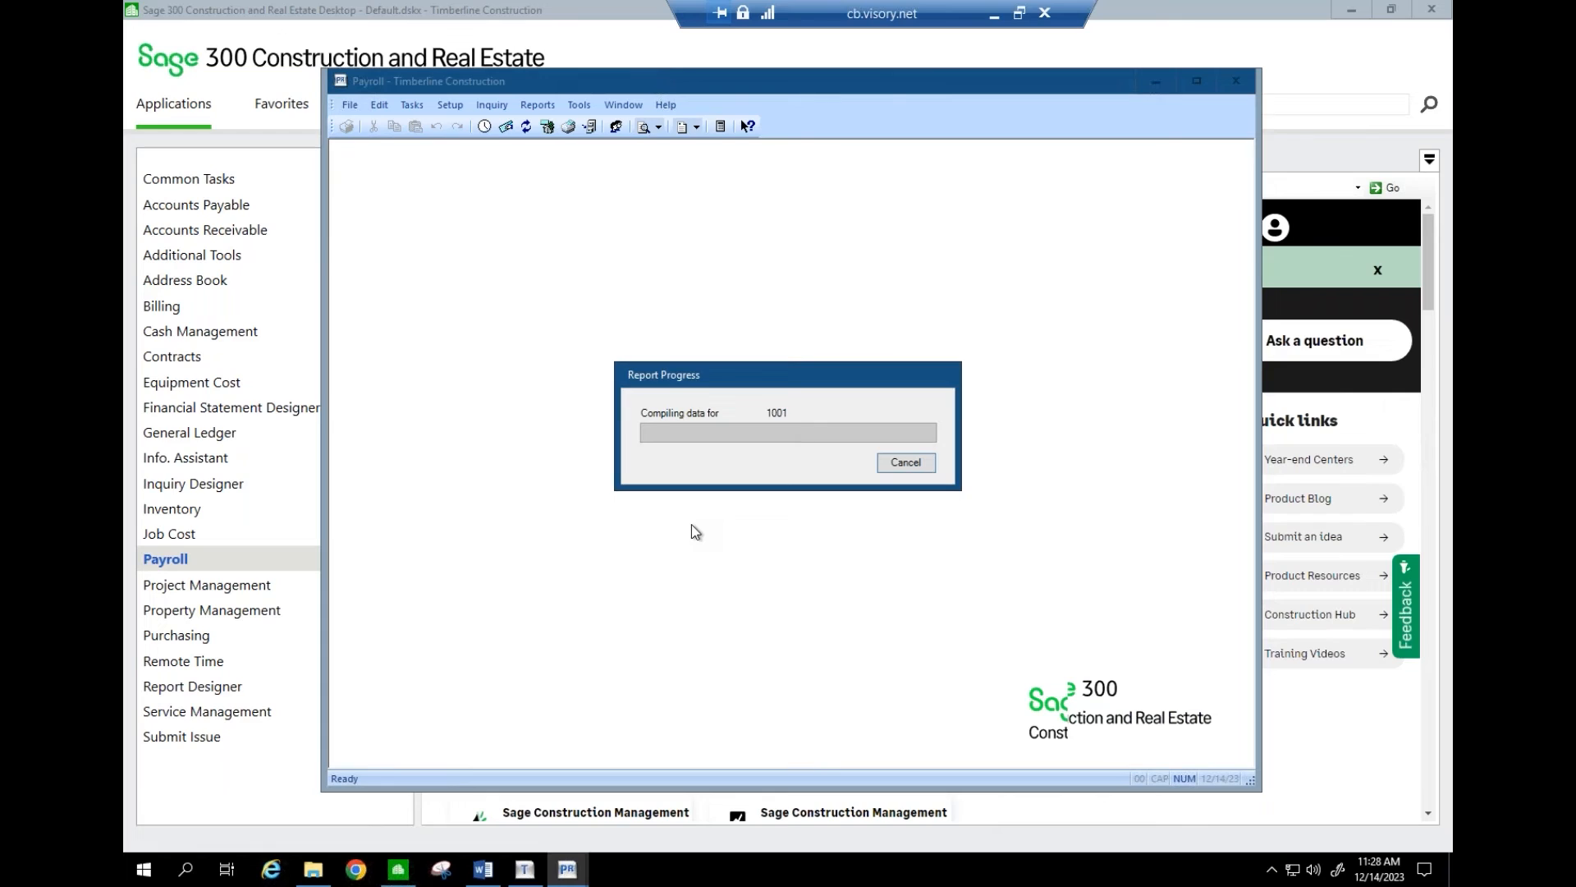
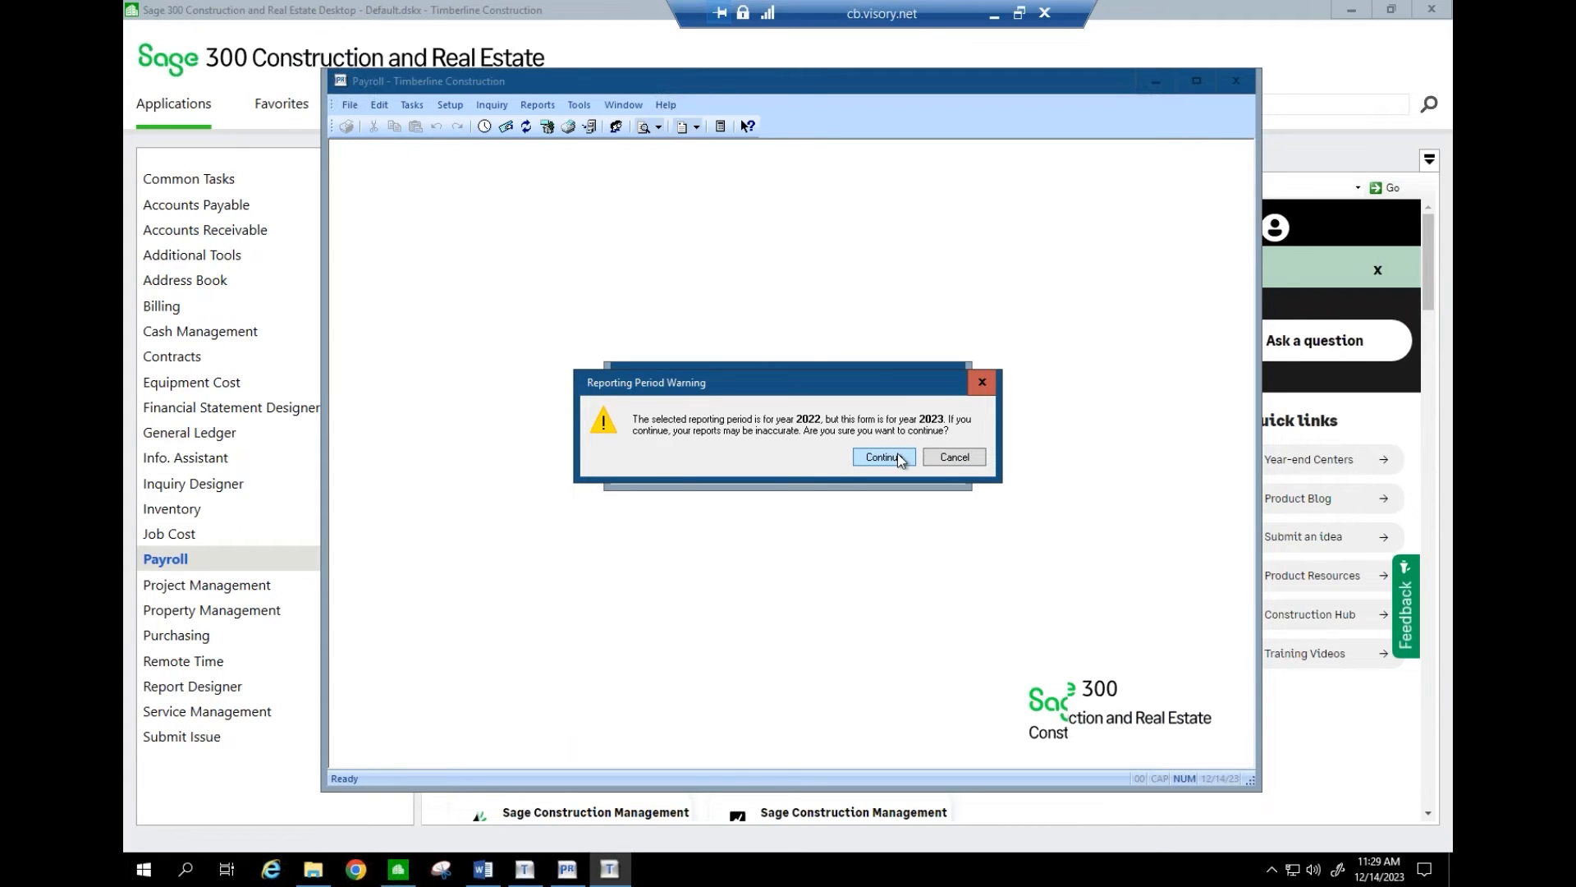
- Continue past the reporting period warning and bring the W-2 setup wizard back to the front
{"action": "left_click", "coordinate": [898, 457]}
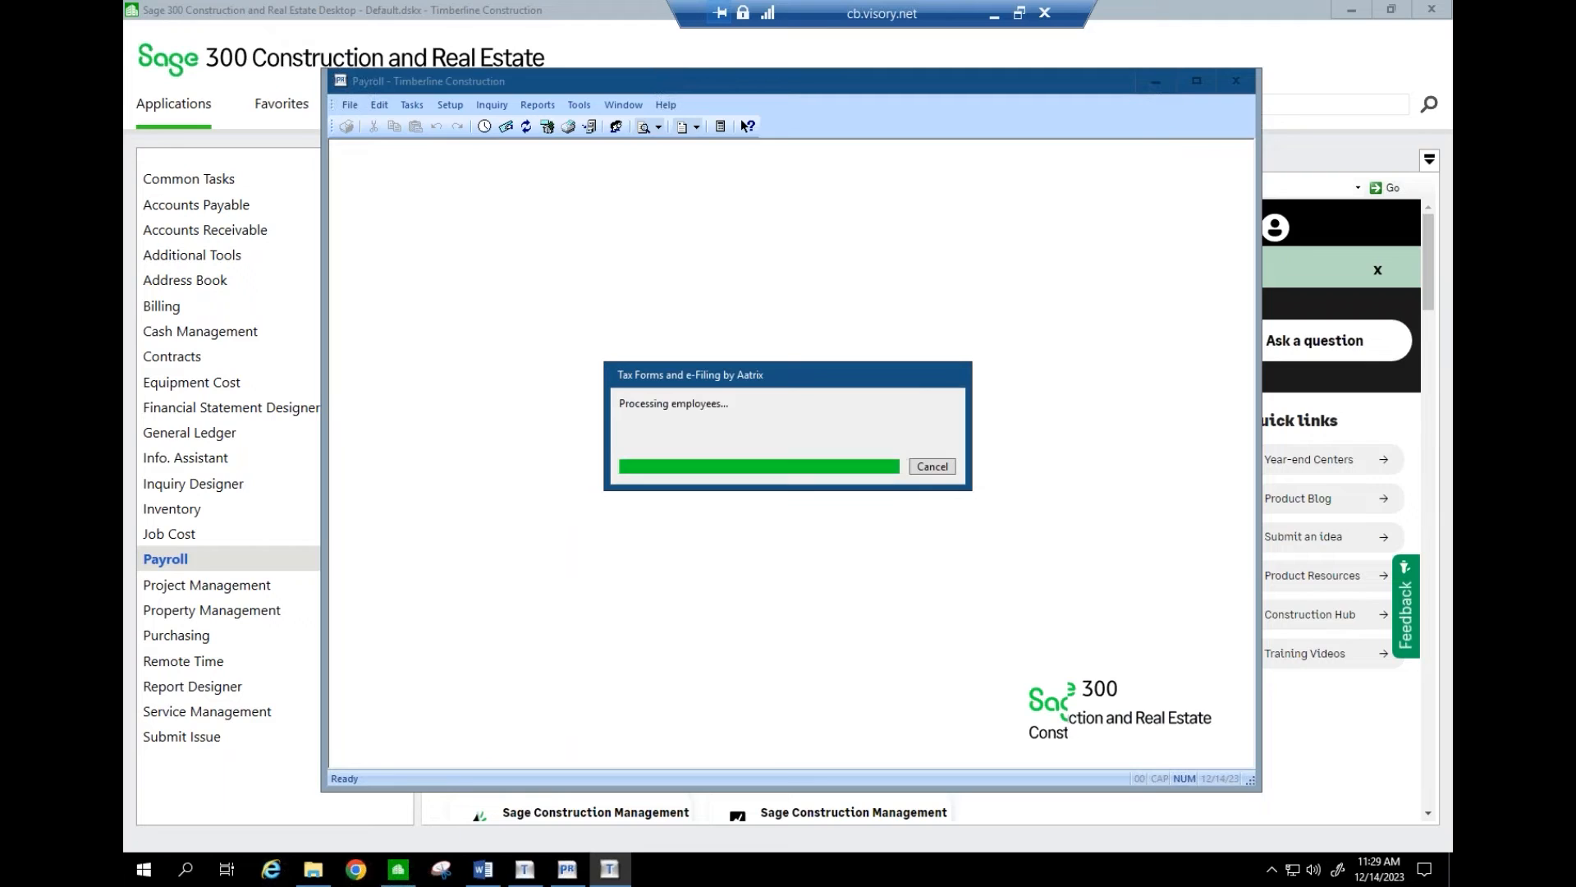
{"action": "left_click", "coordinate": [994, 14]}
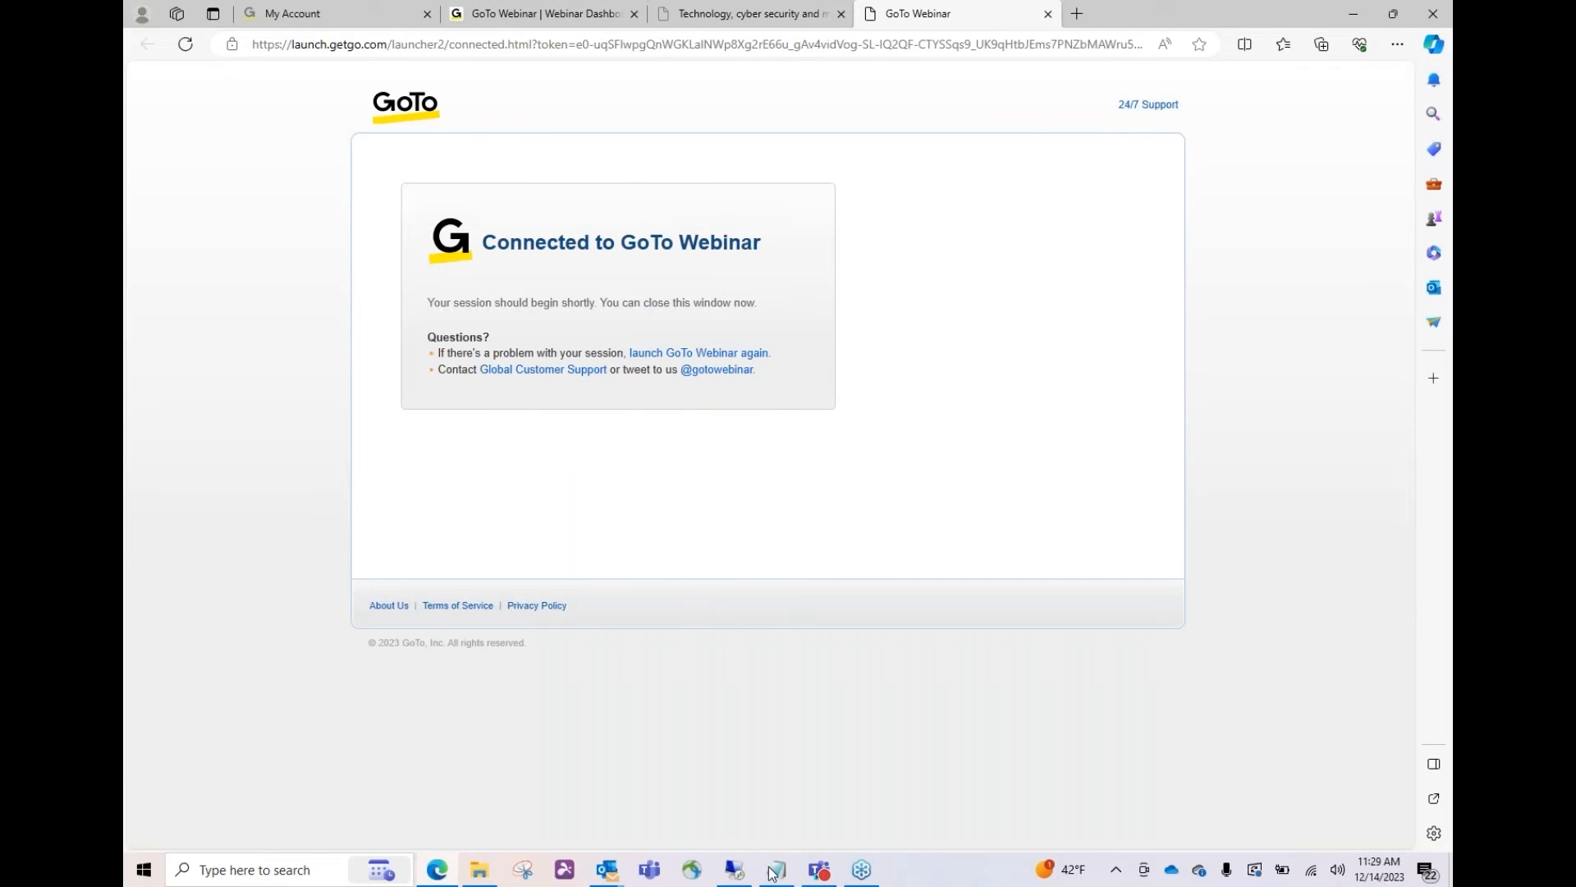
{"action": "left_click", "coordinate": [736, 872]}
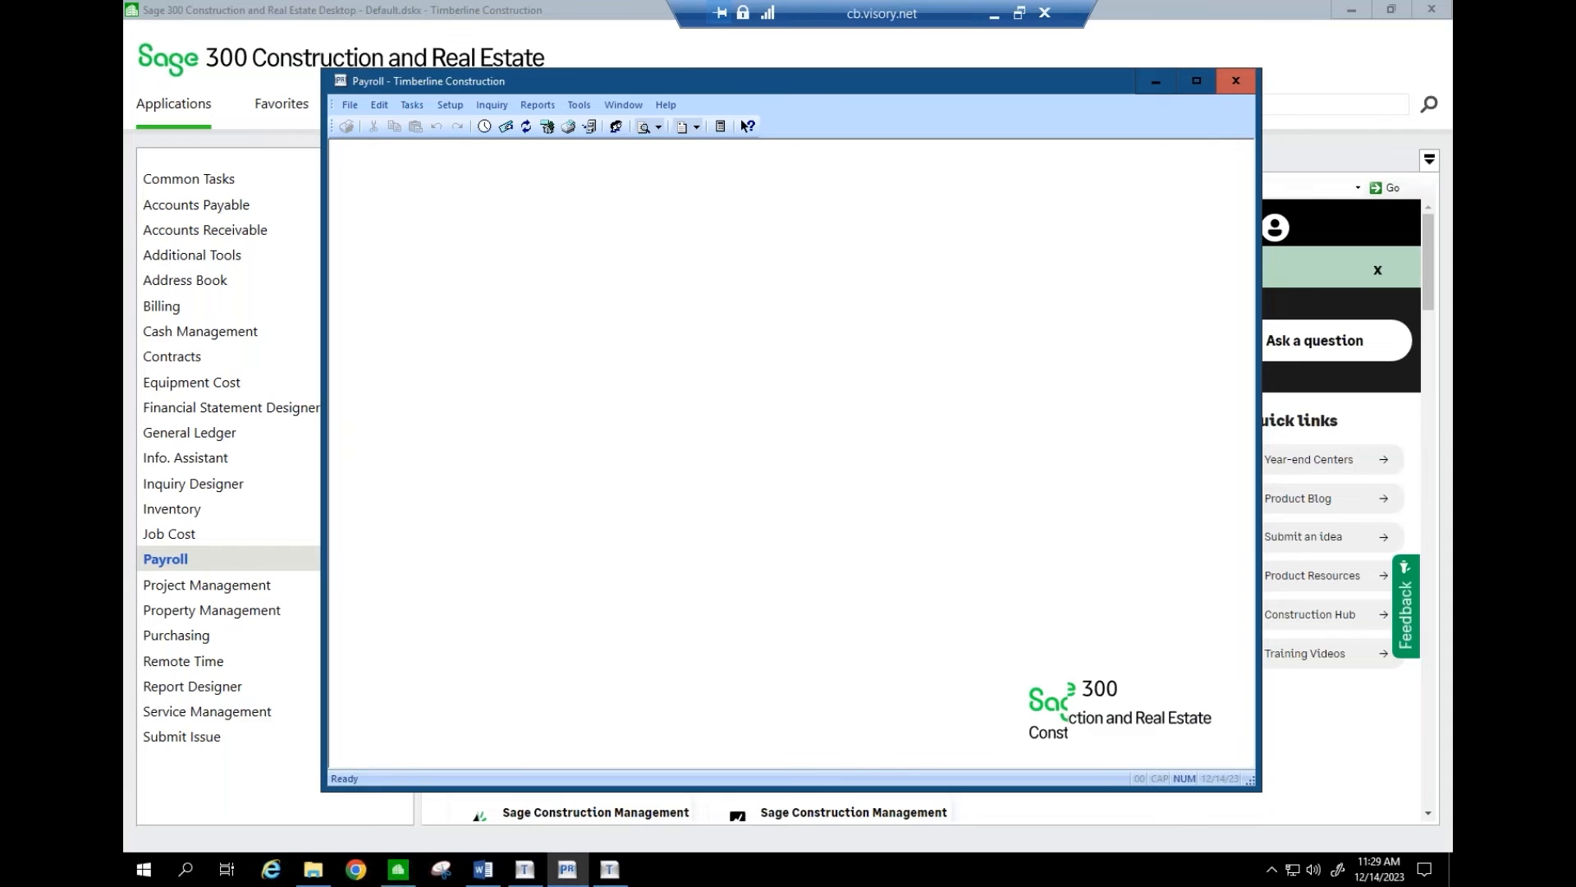
{"action": "left_click", "coordinate": [617, 872]}
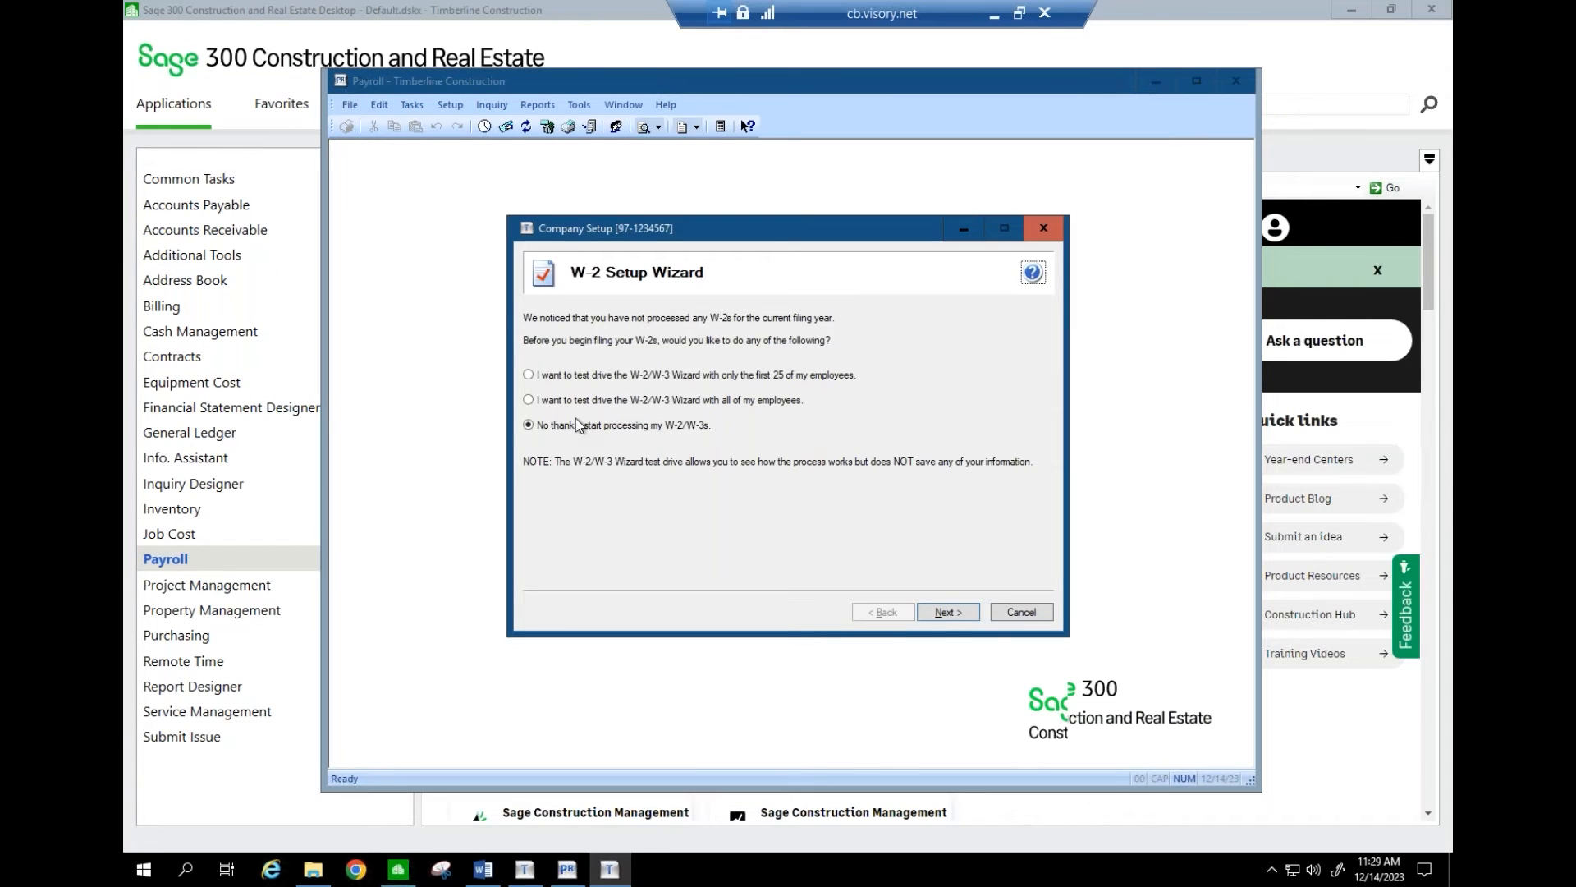
- Choose to start processing W-2s for real instead of a test drive, and accept the company FEIN
{"action": "left_click", "coordinate": [553, 403]}
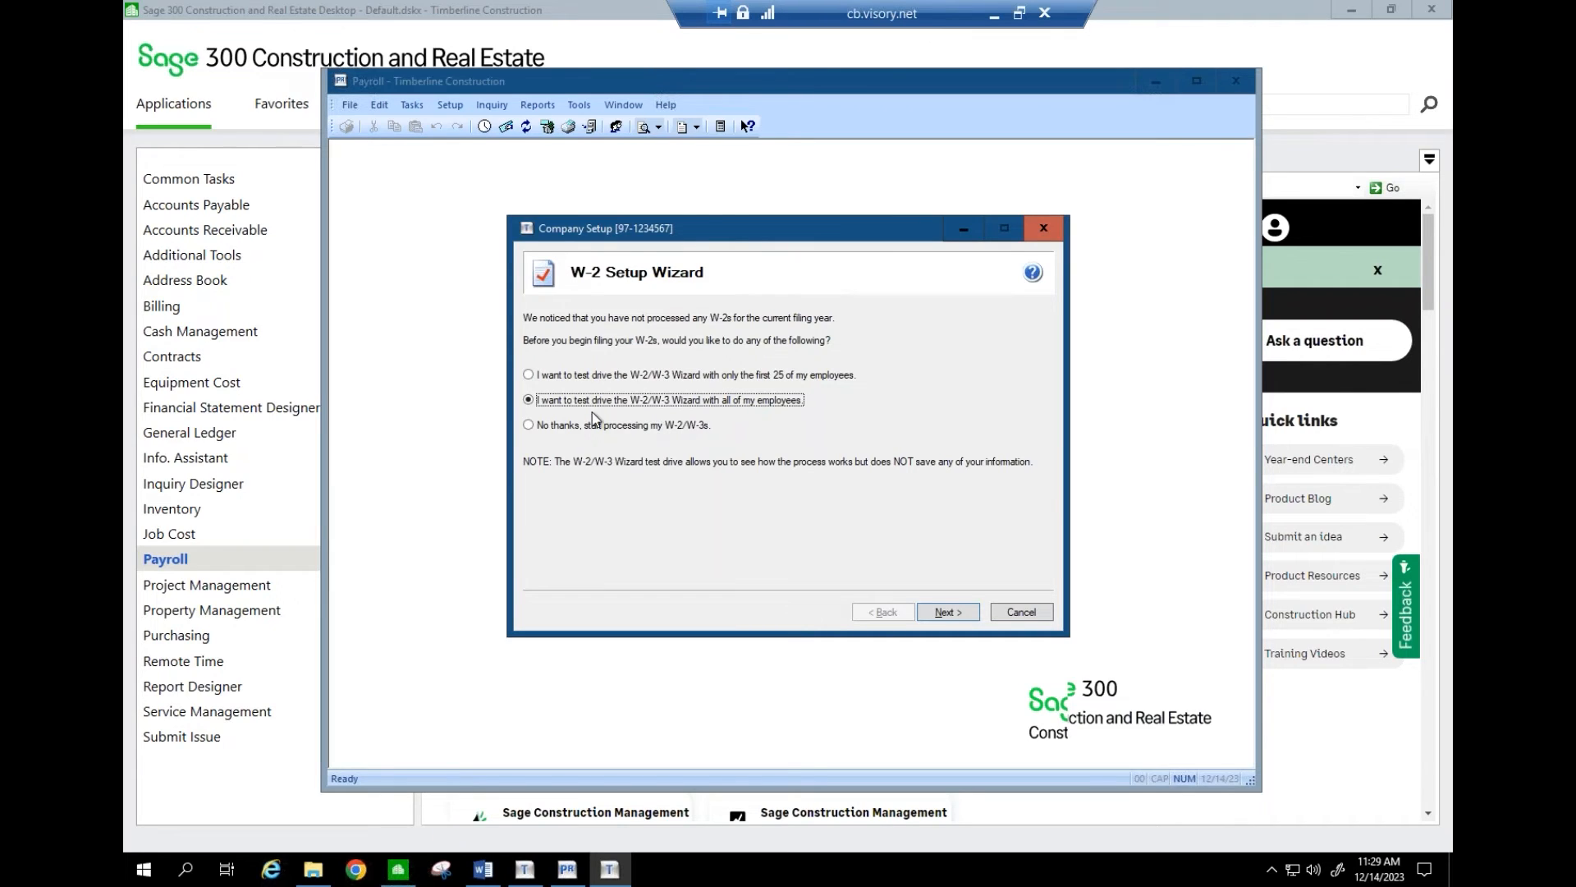
{"action": "left_click", "coordinate": [538, 425]}
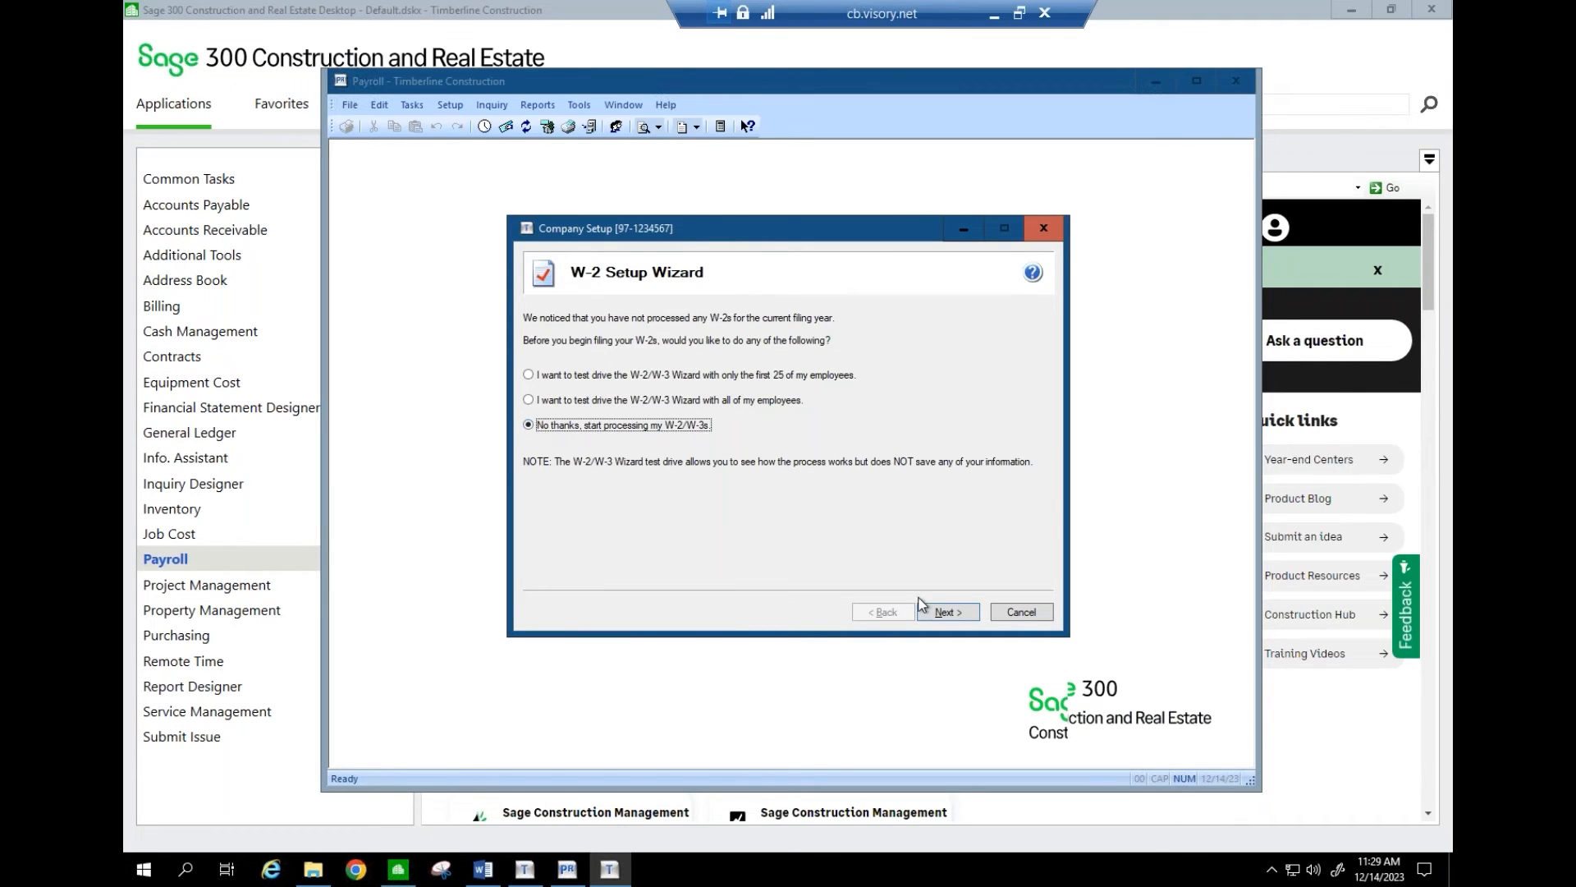
{"action": "left_click", "coordinate": [946, 612]}
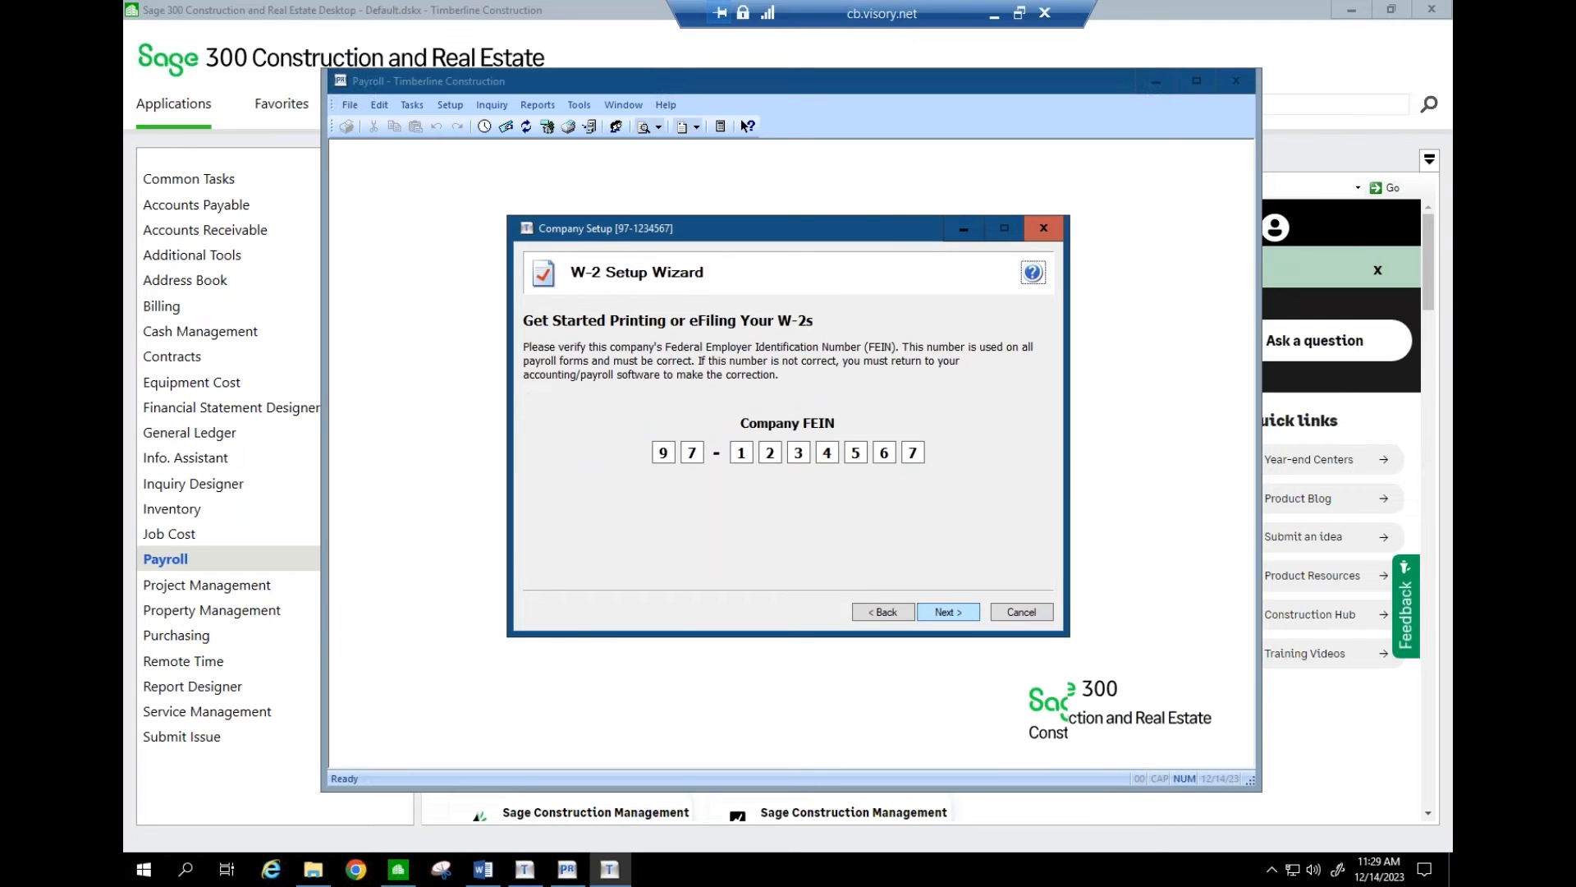
{"action": "left_click", "coordinate": [948, 611]}
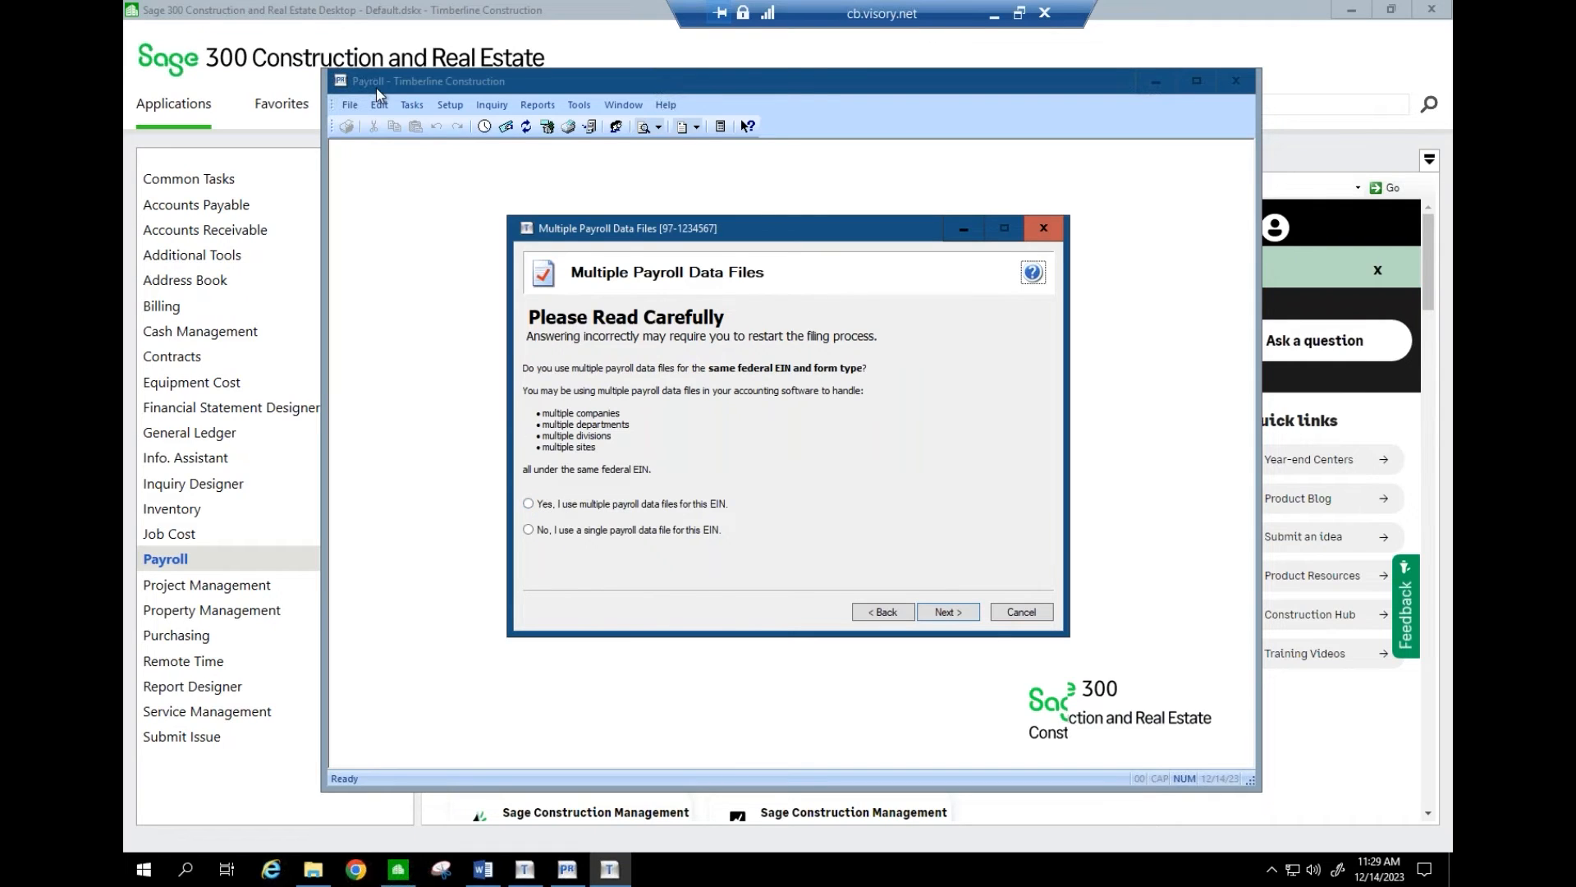
{"action": "left_click", "coordinate": [350, 104]}
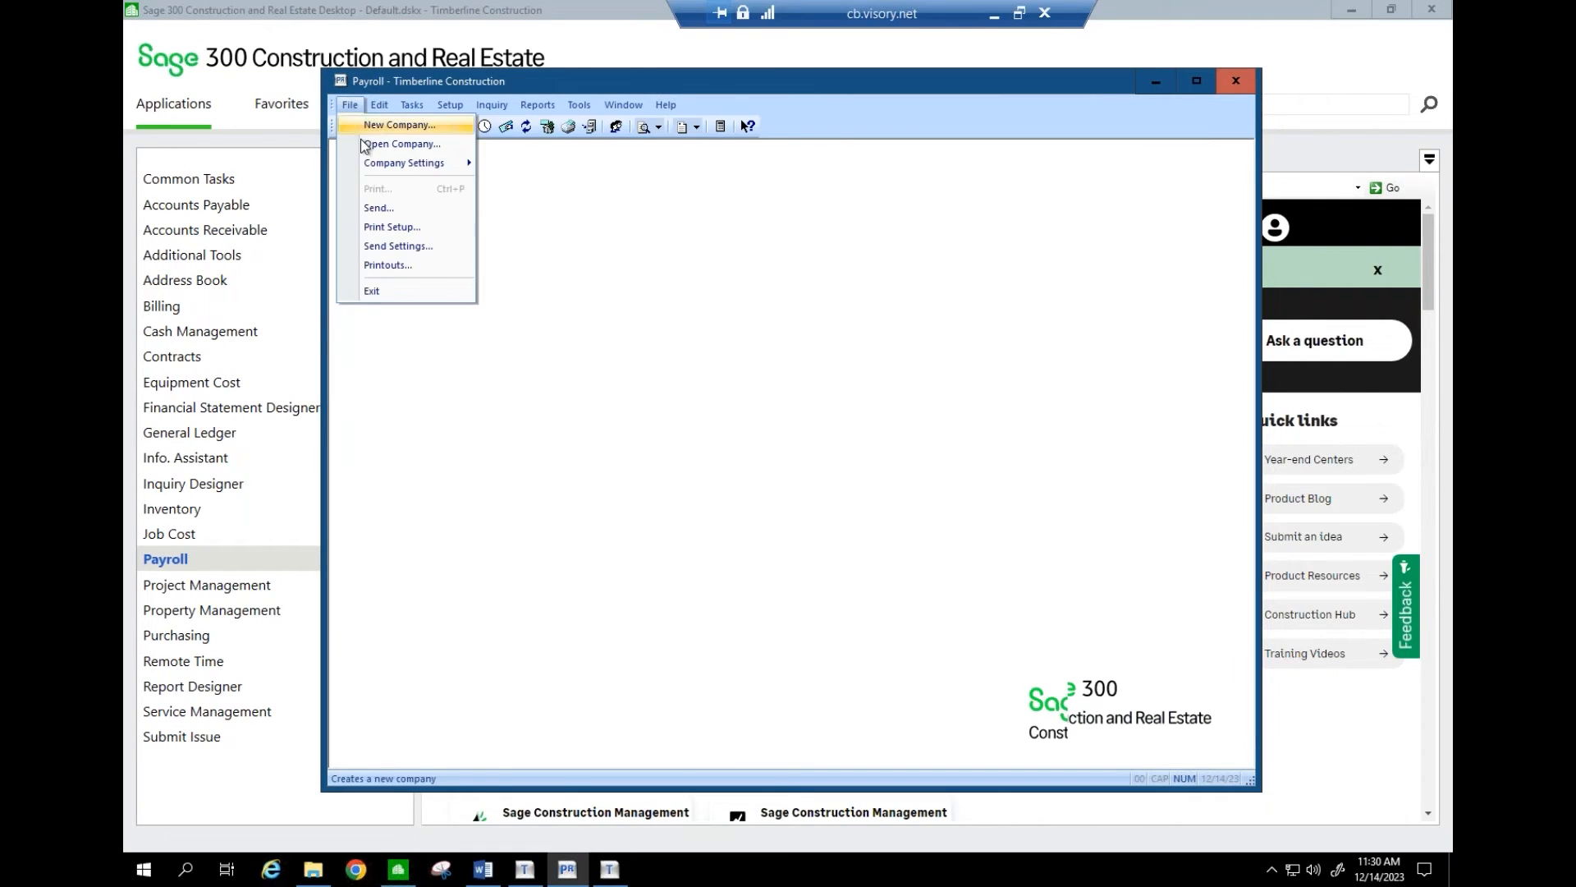
{"action": "left_click", "coordinate": [402, 143]}
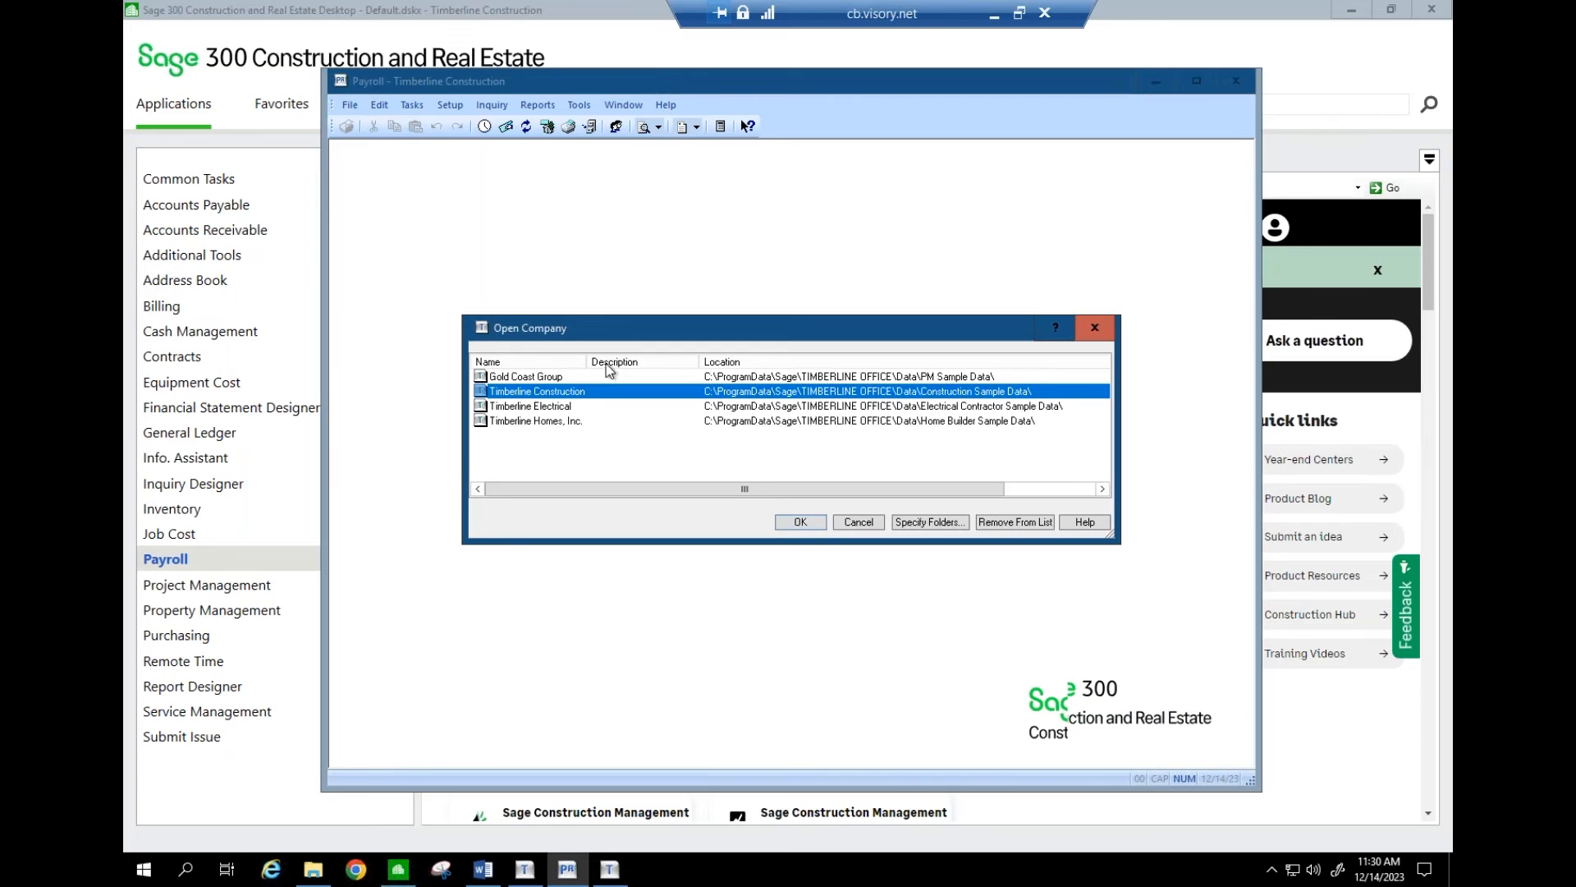
{"action": "left_click_drag", "start_coordinate": [586, 362], "coordinate": [624, 362]}
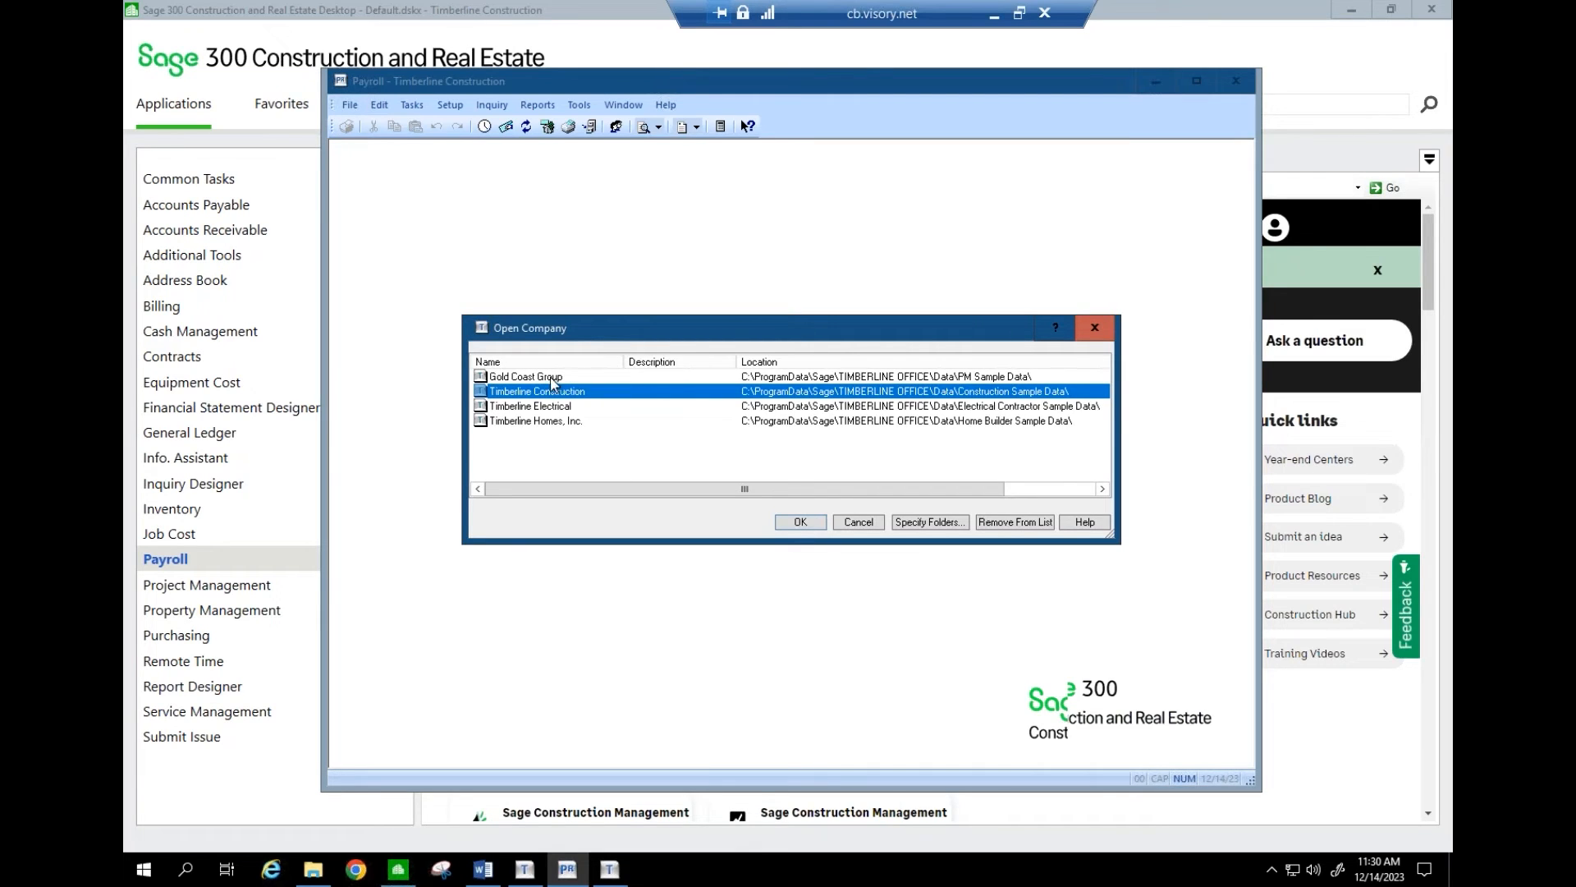
{"action": "left_click", "coordinate": [535, 379]}
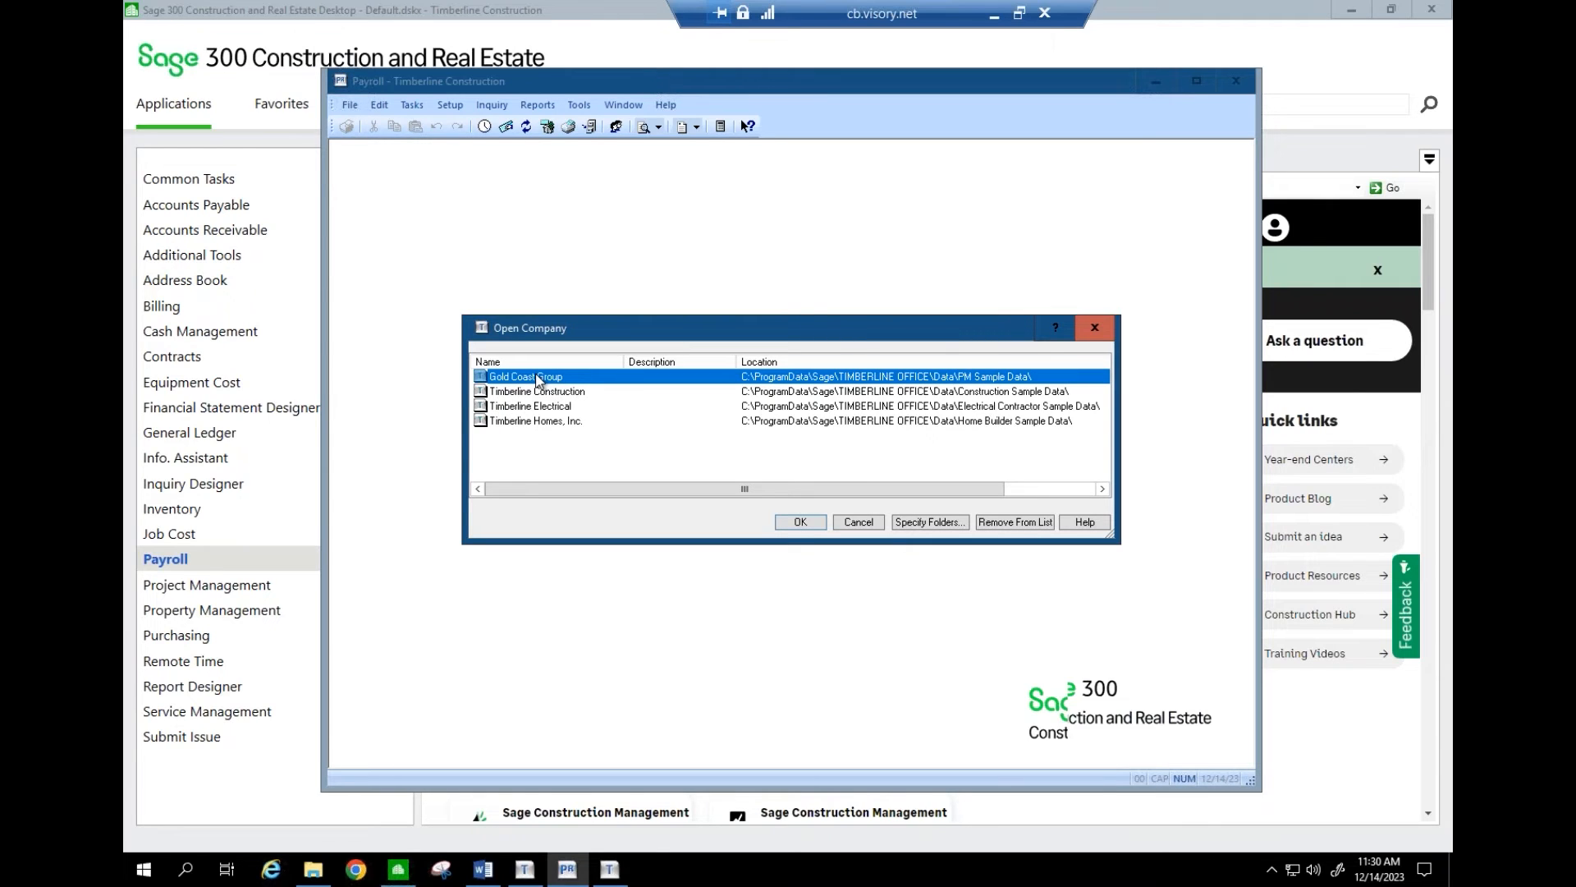
{"action": "left_click", "coordinate": [519, 394]}
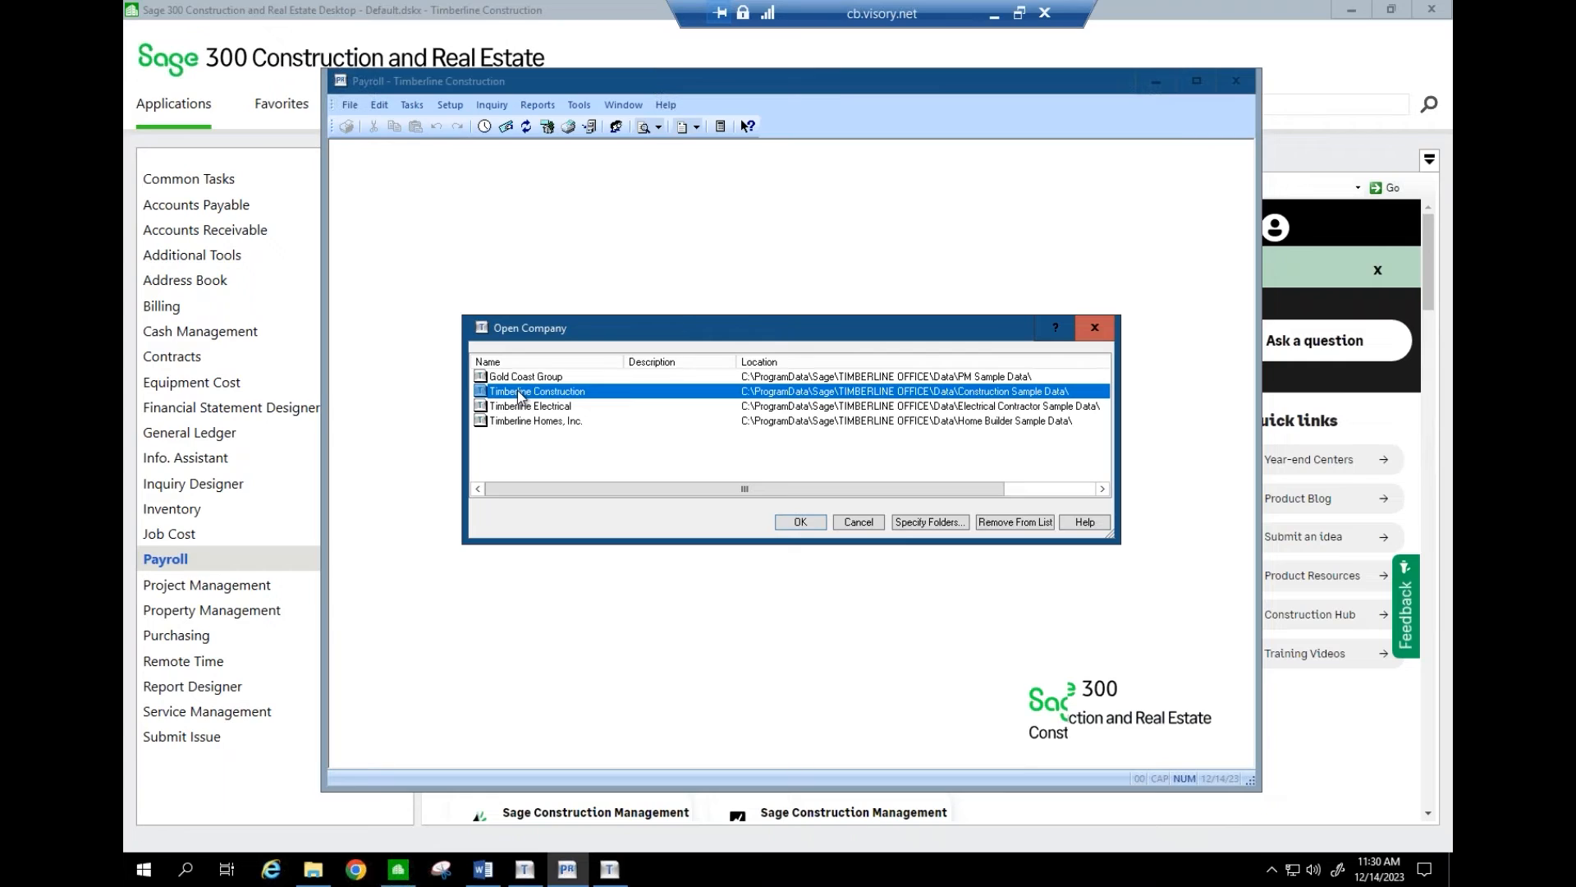
{"action": "left_click", "coordinate": [526, 378]}
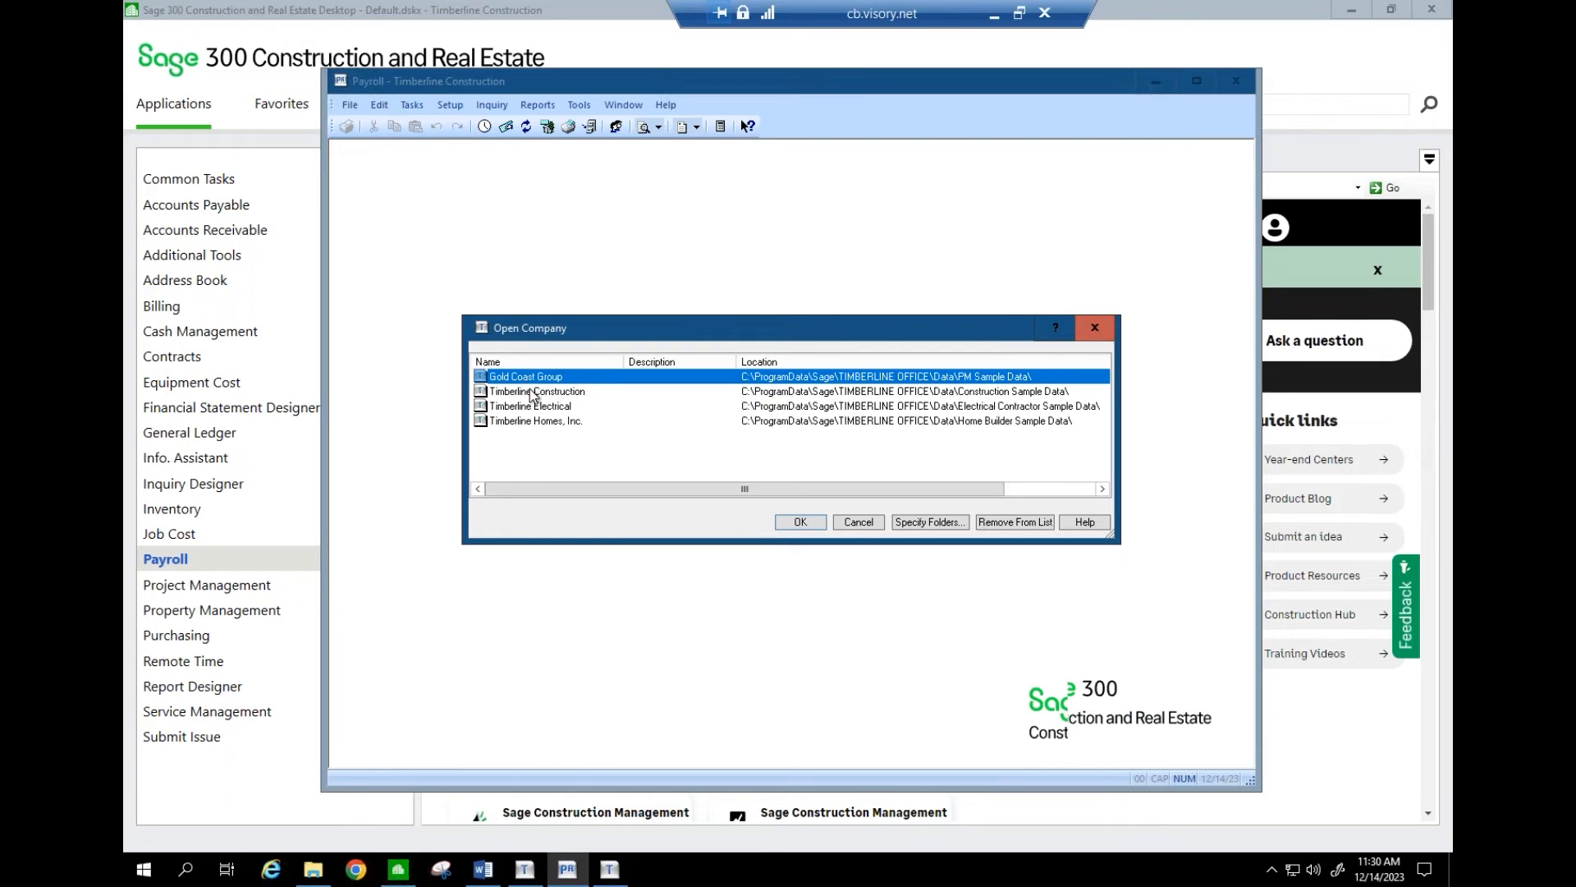
{"action": "left_click", "coordinate": [534, 393]}
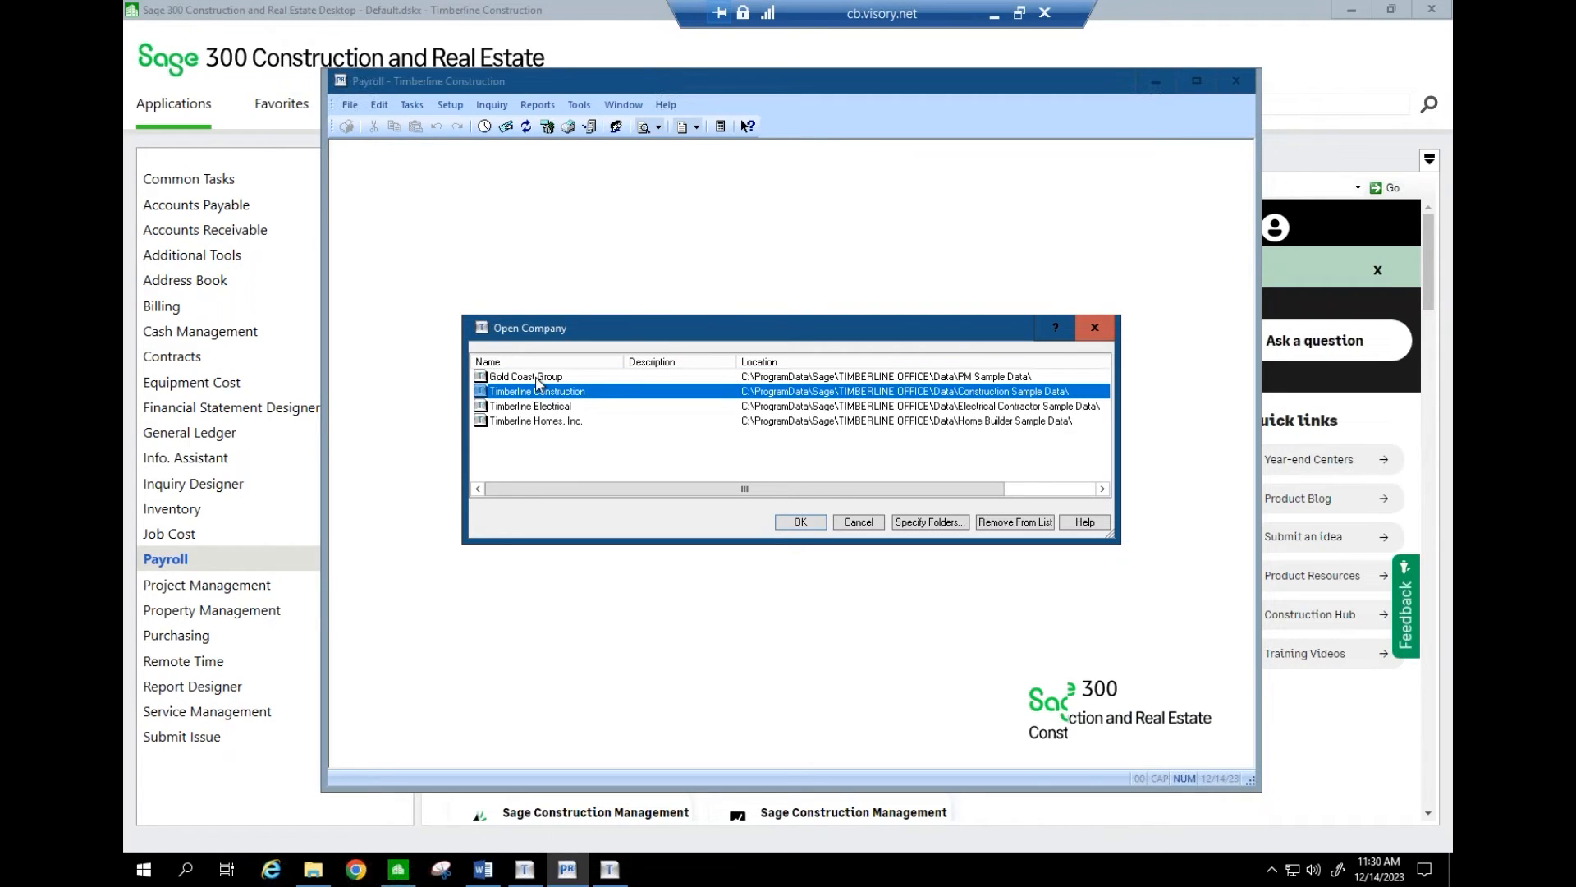
{"action": "left_click", "coordinate": [538, 382]}
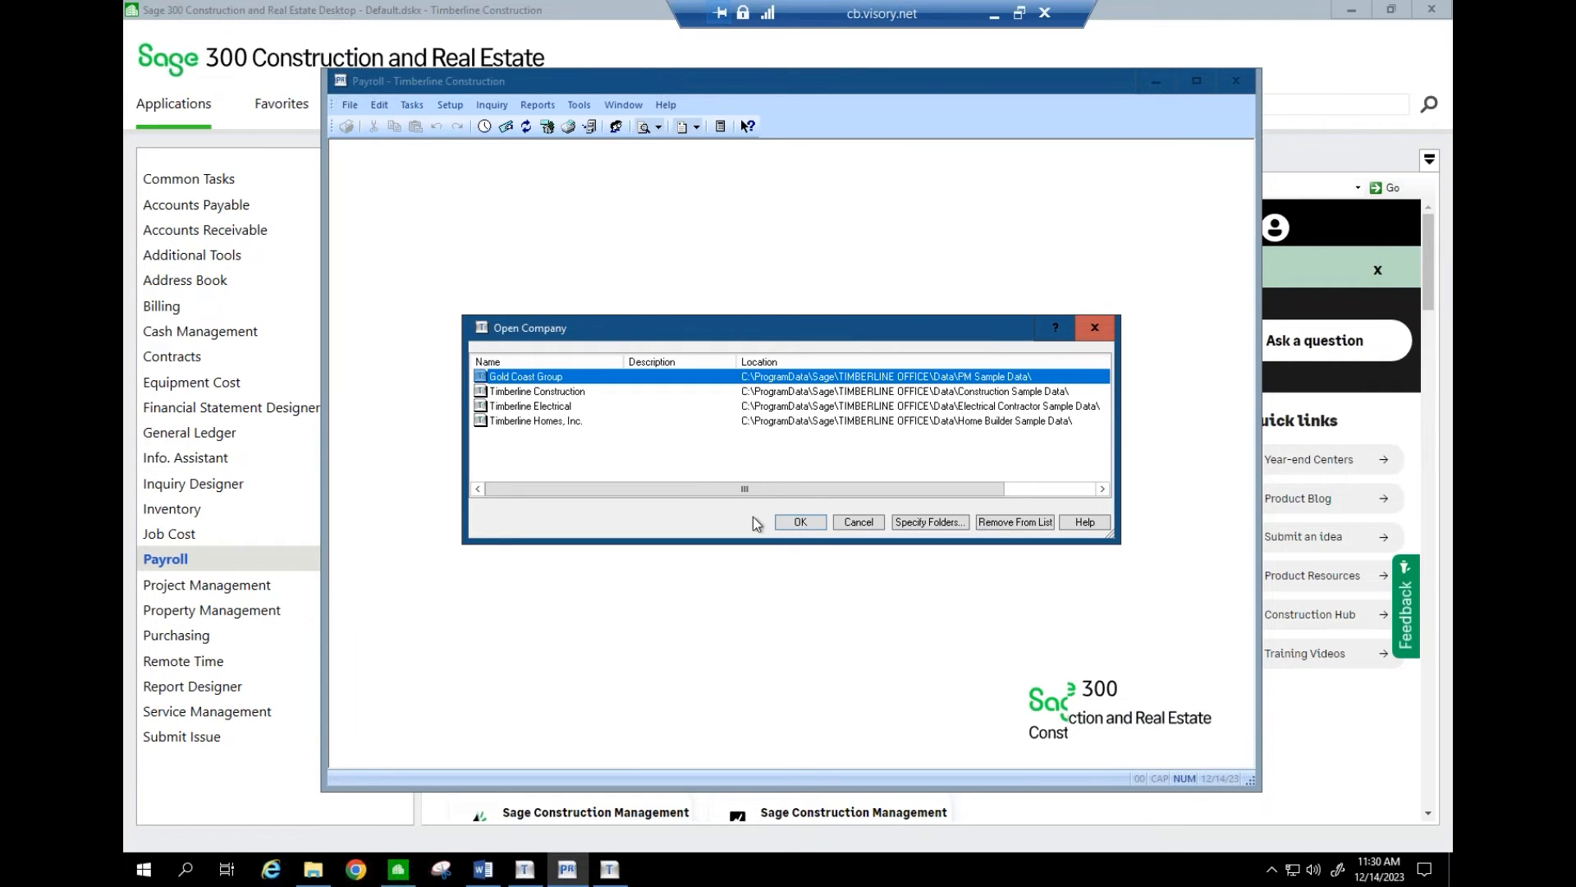
{"action": "left_click", "coordinate": [860, 522]}
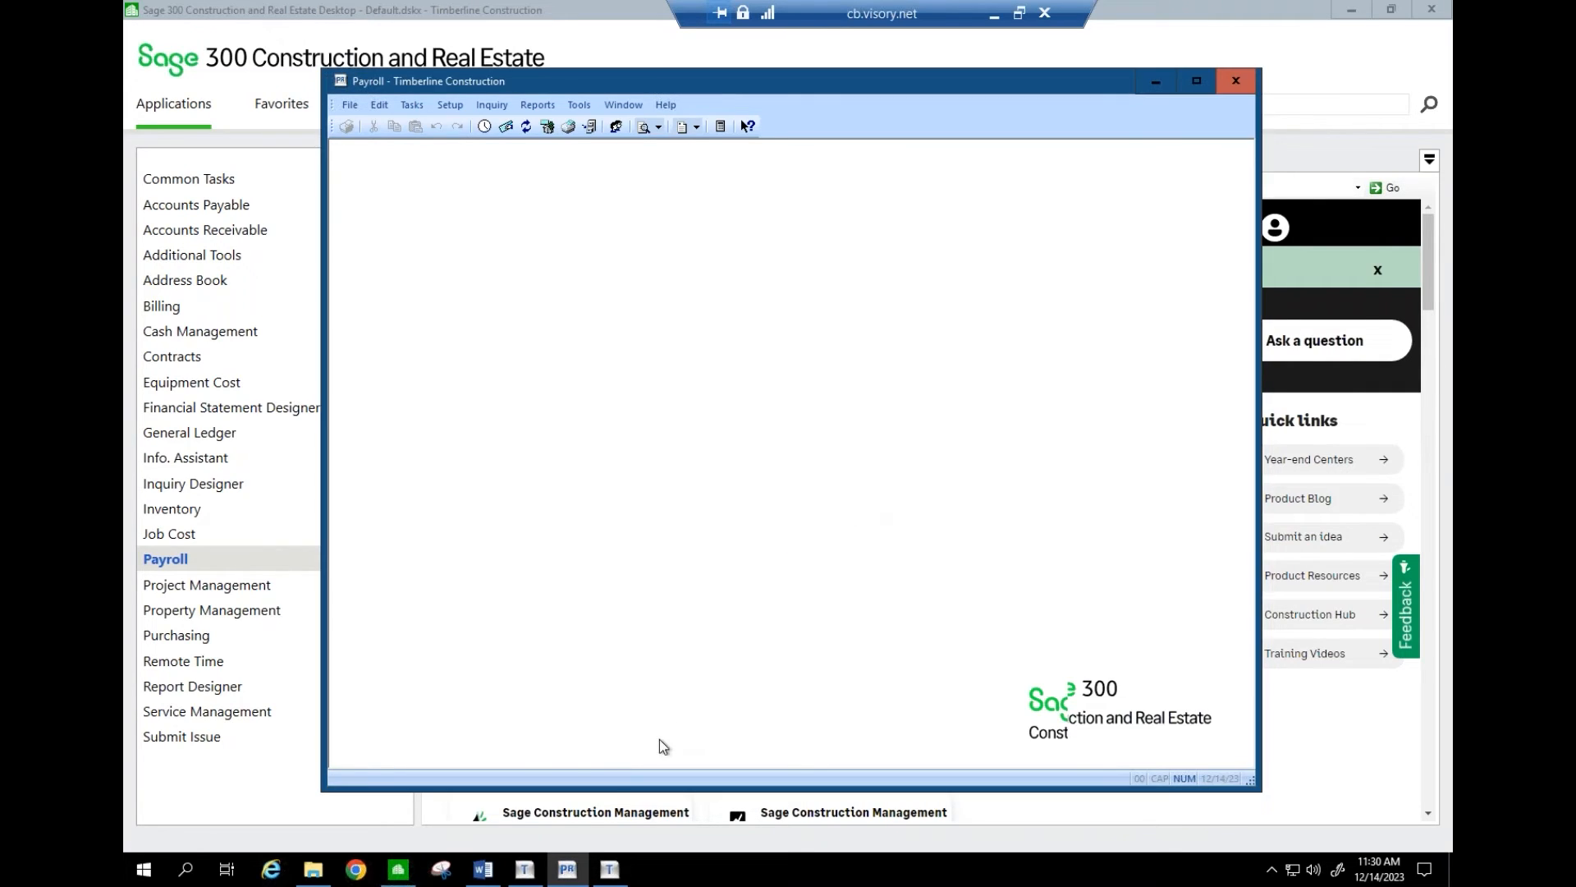
- Answer Yes, multiple payroll data files share this EIN, and continue to the files manager
{"action": "left_click", "coordinate": [568, 869]}
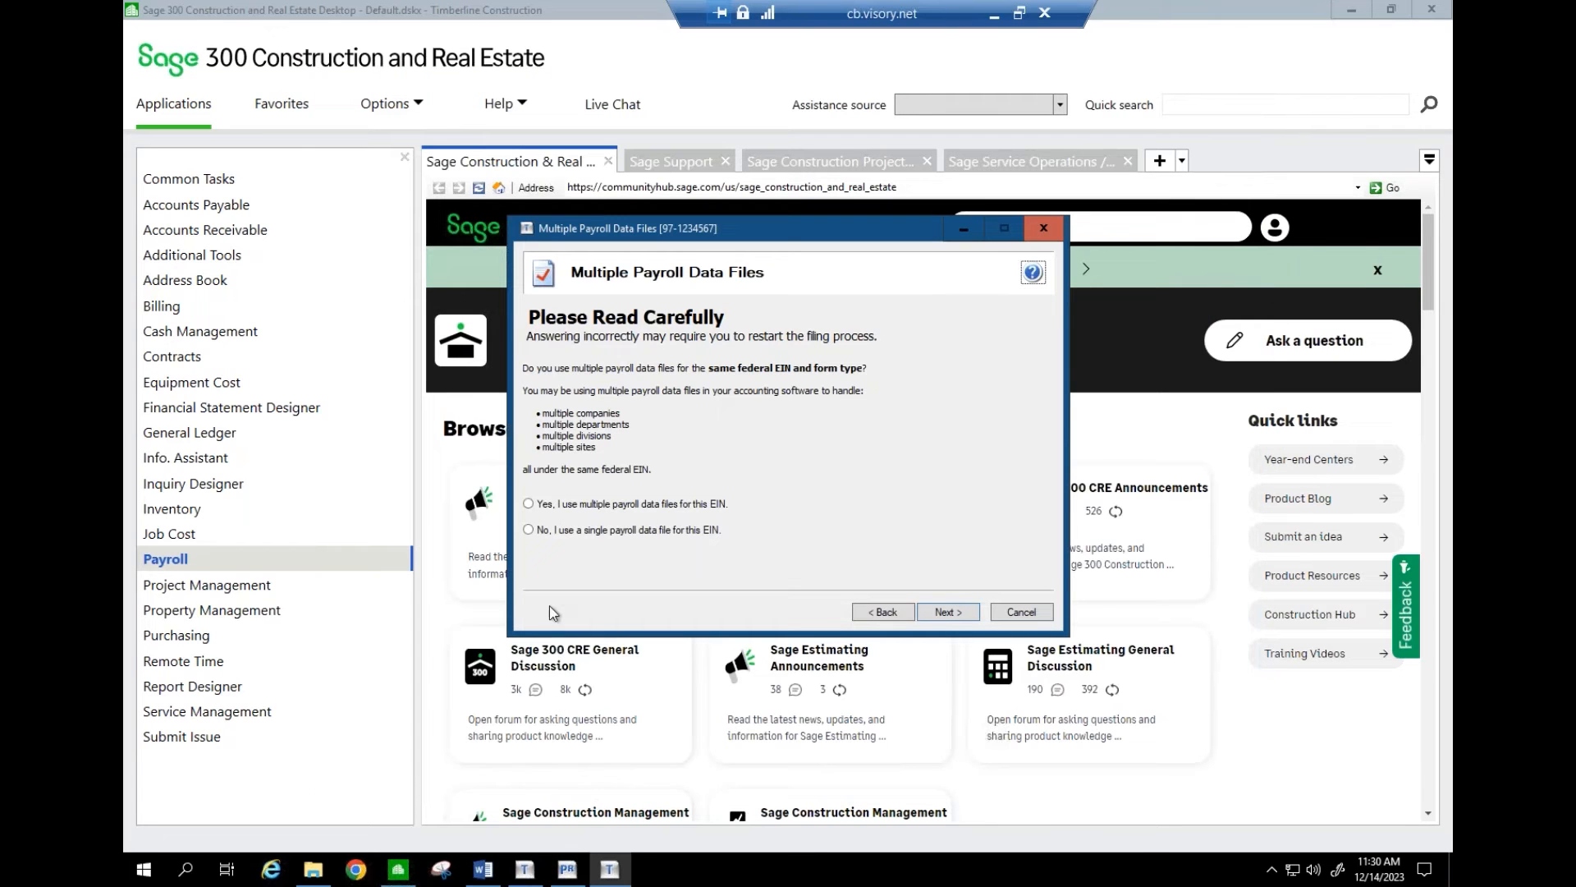
{"action": "left_click", "coordinate": [526, 500]}
{"action": "left_click", "coordinate": [528, 503]}
{"action": "left_click", "coordinate": [530, 505]}
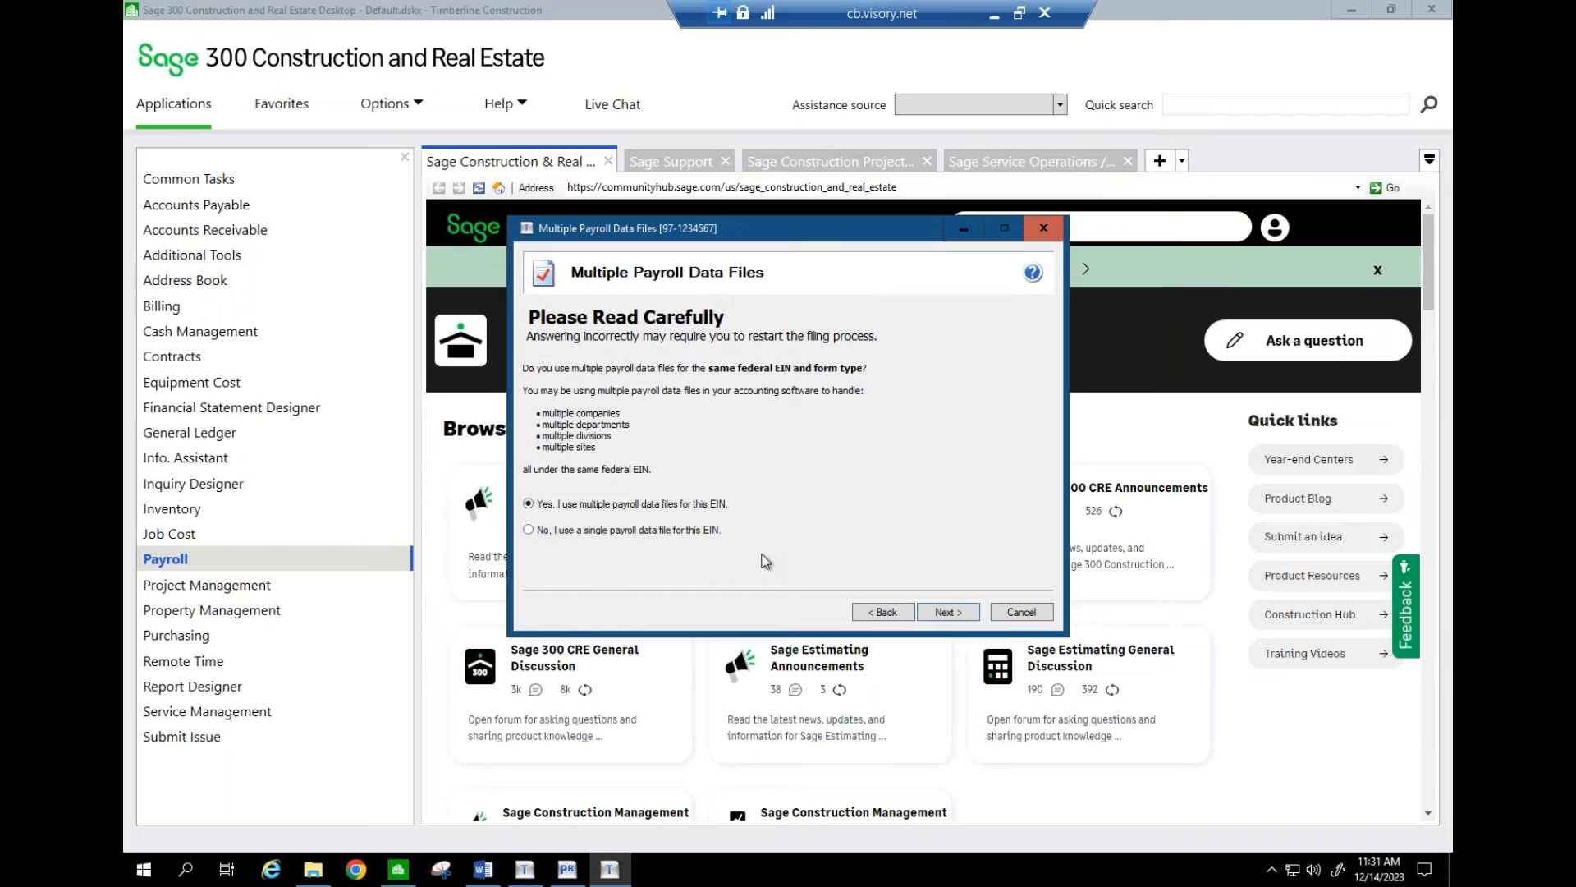
{"action": "left_click", "coordinate": [945, 613]}
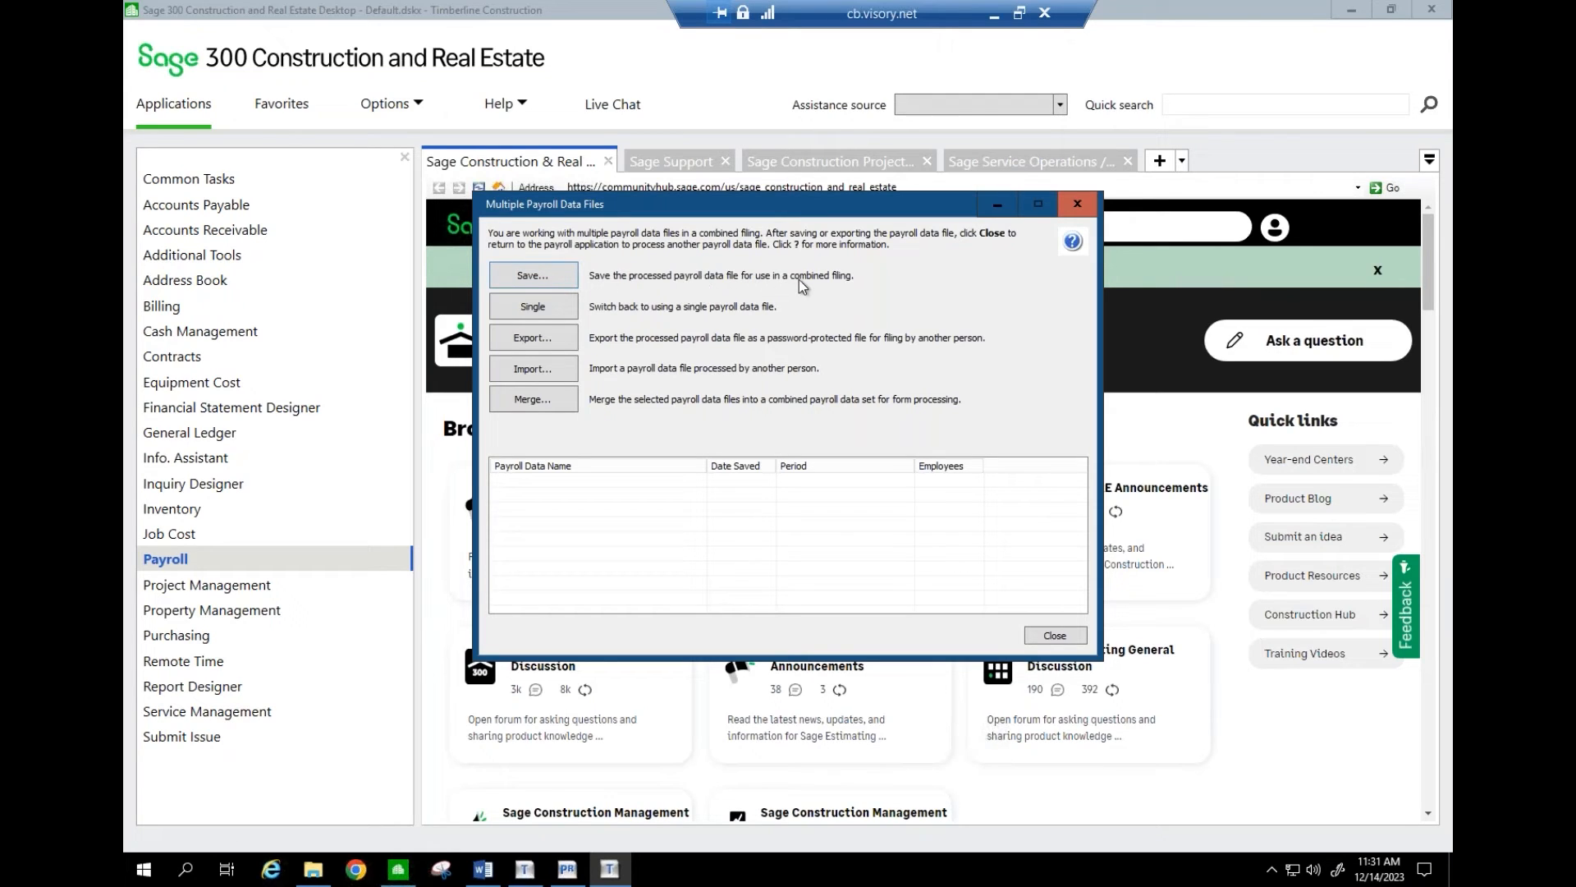
{"action": "left_click", "coordinate": [565, 274]}
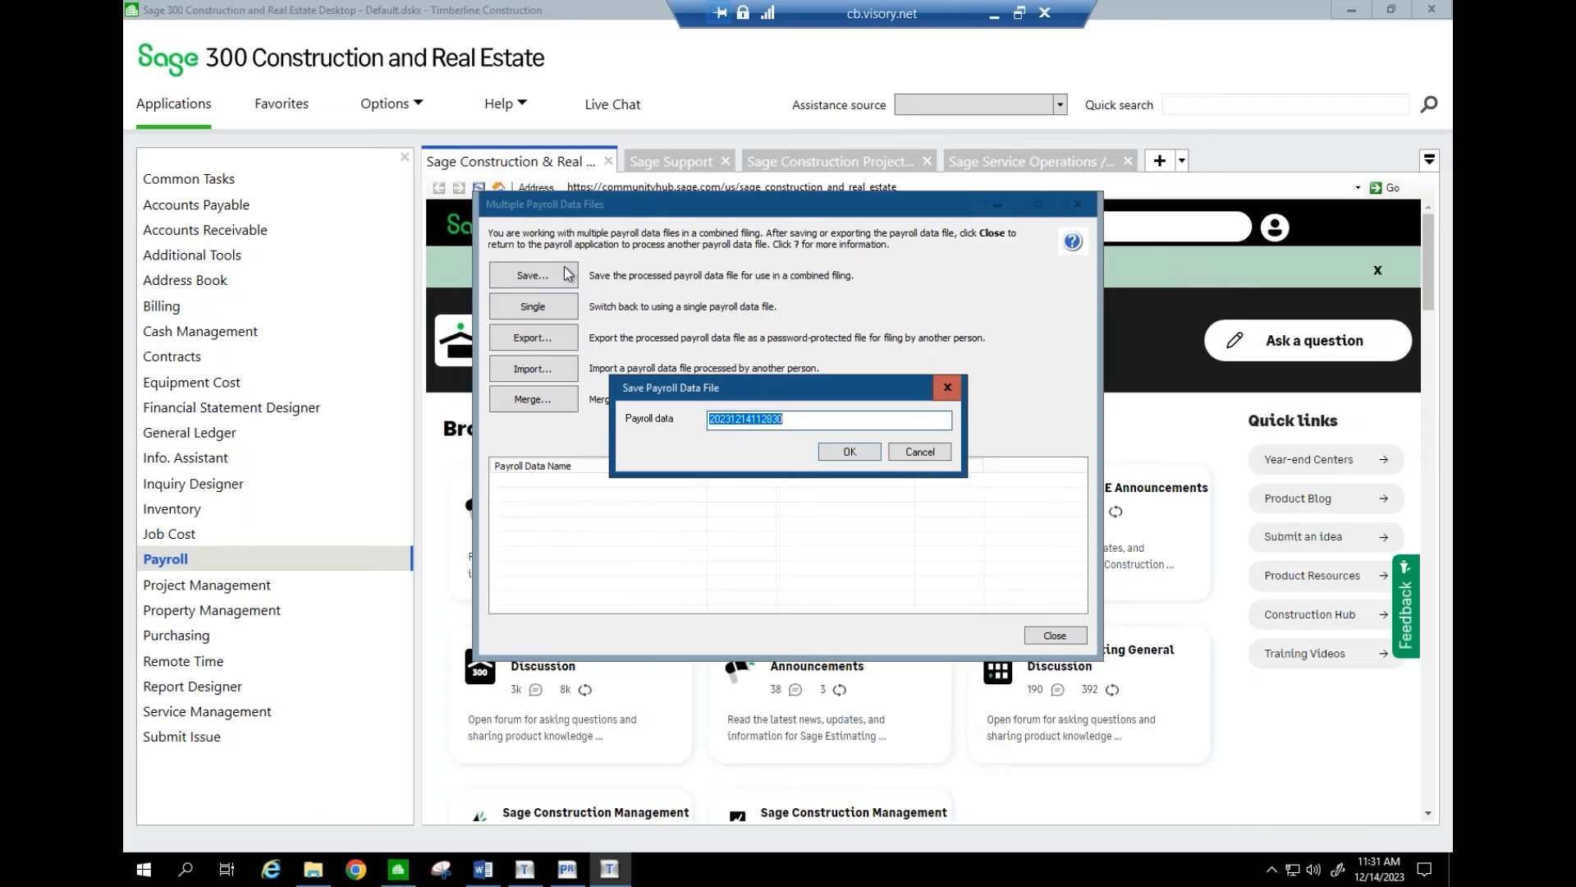
{"action": "left_click", "coordinate": [795, 419]}
{"action": "type", "text": "Office Employees"}
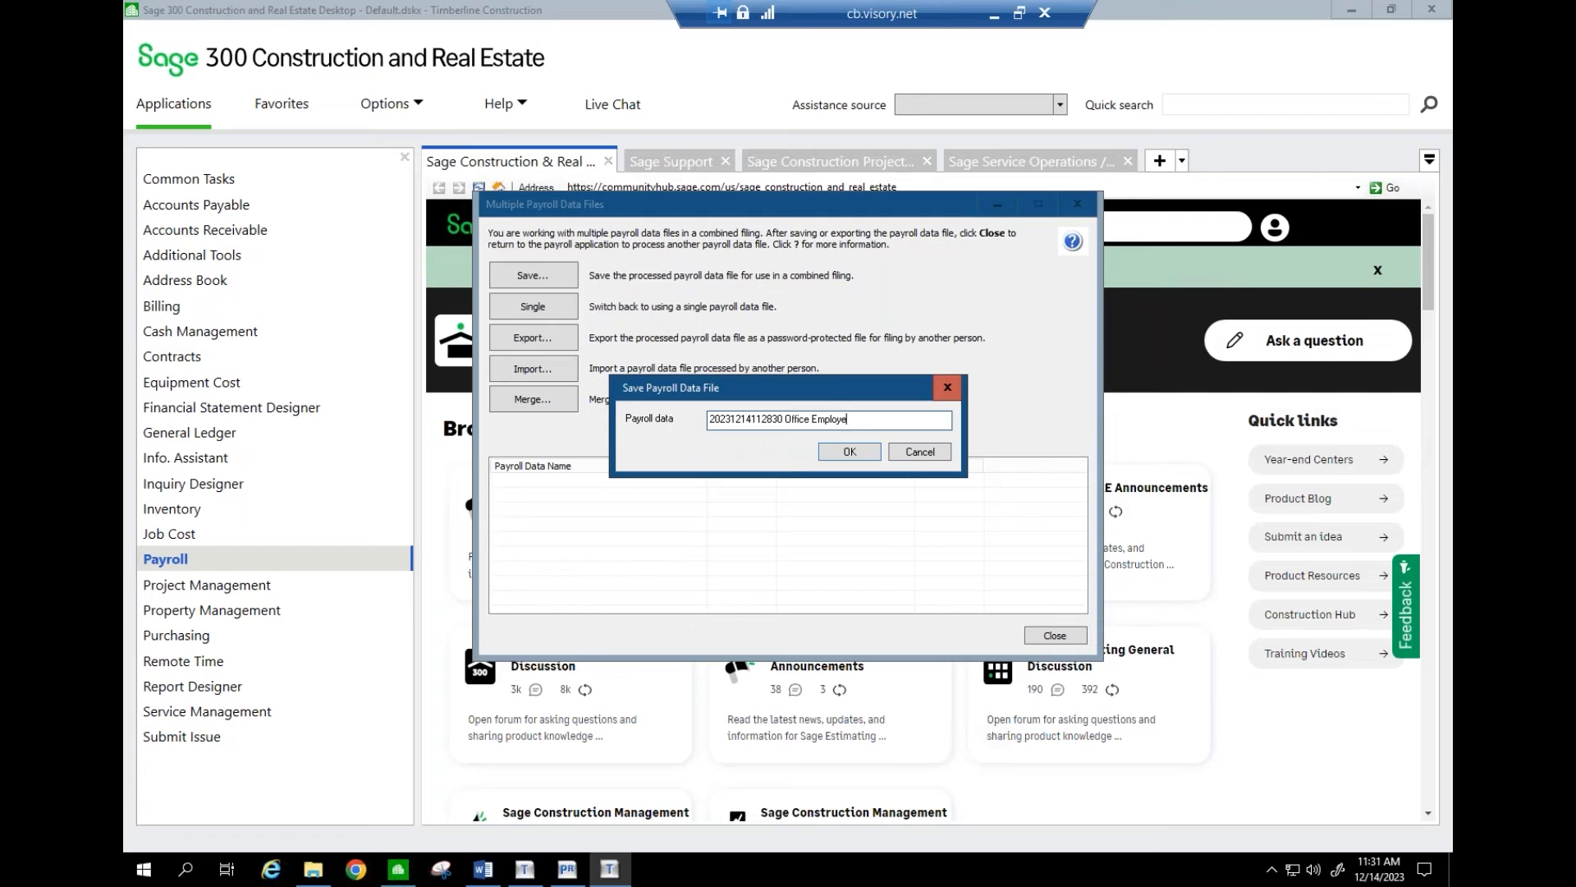
{"action": "left_click", "coordinate": [849, 451]}
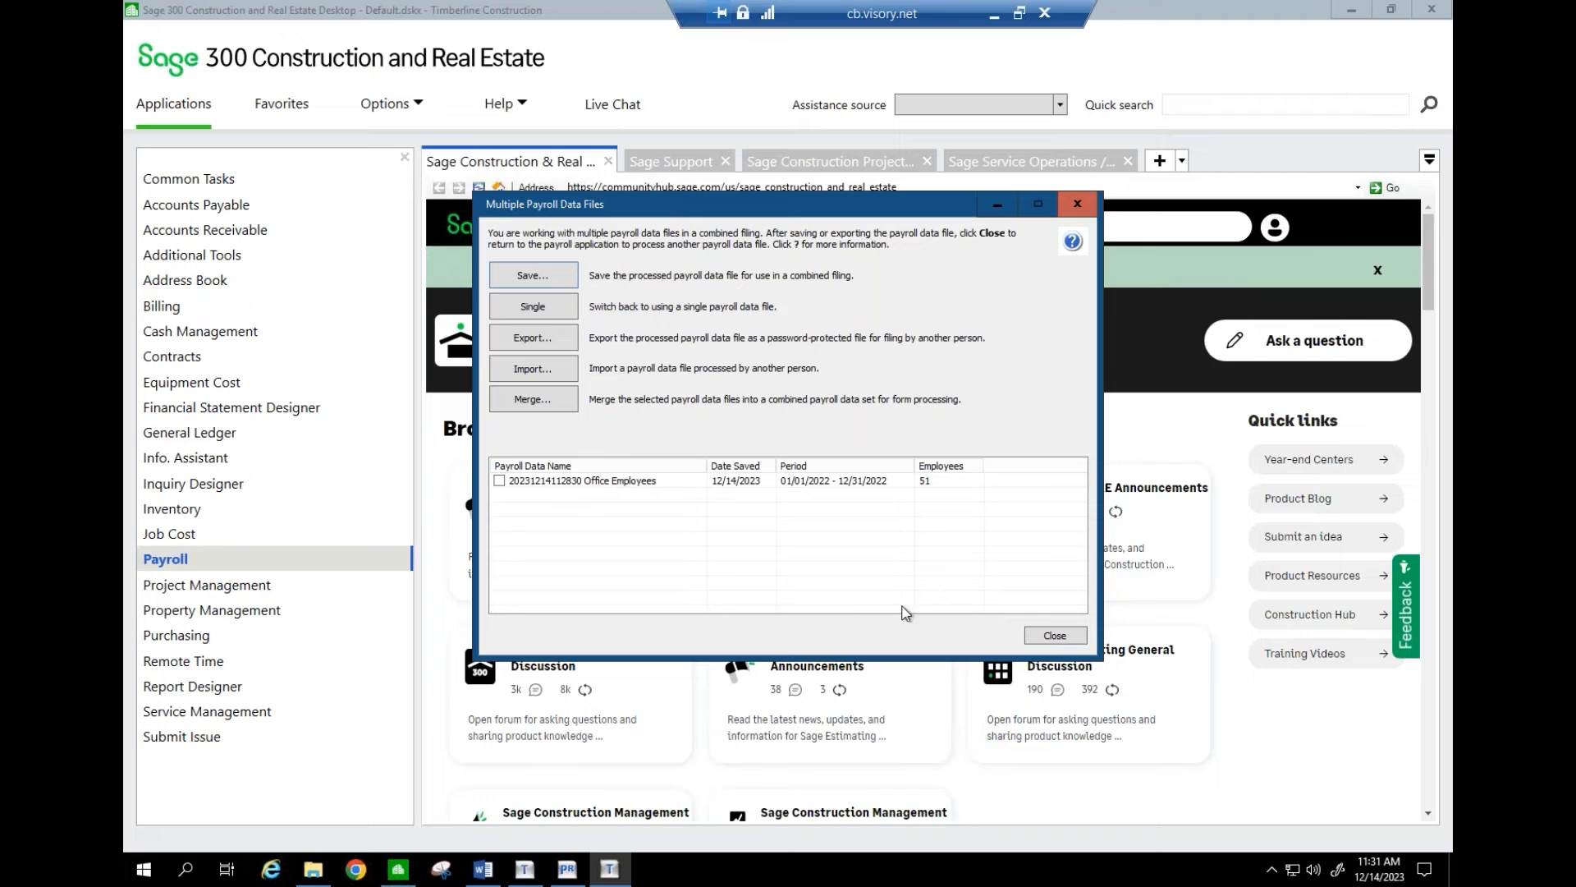
- Close the payroll files manager, open the Timberline Construction company, and bring up its Payroll window
{"action": "left_click", "coordinate": [1054, 636]}
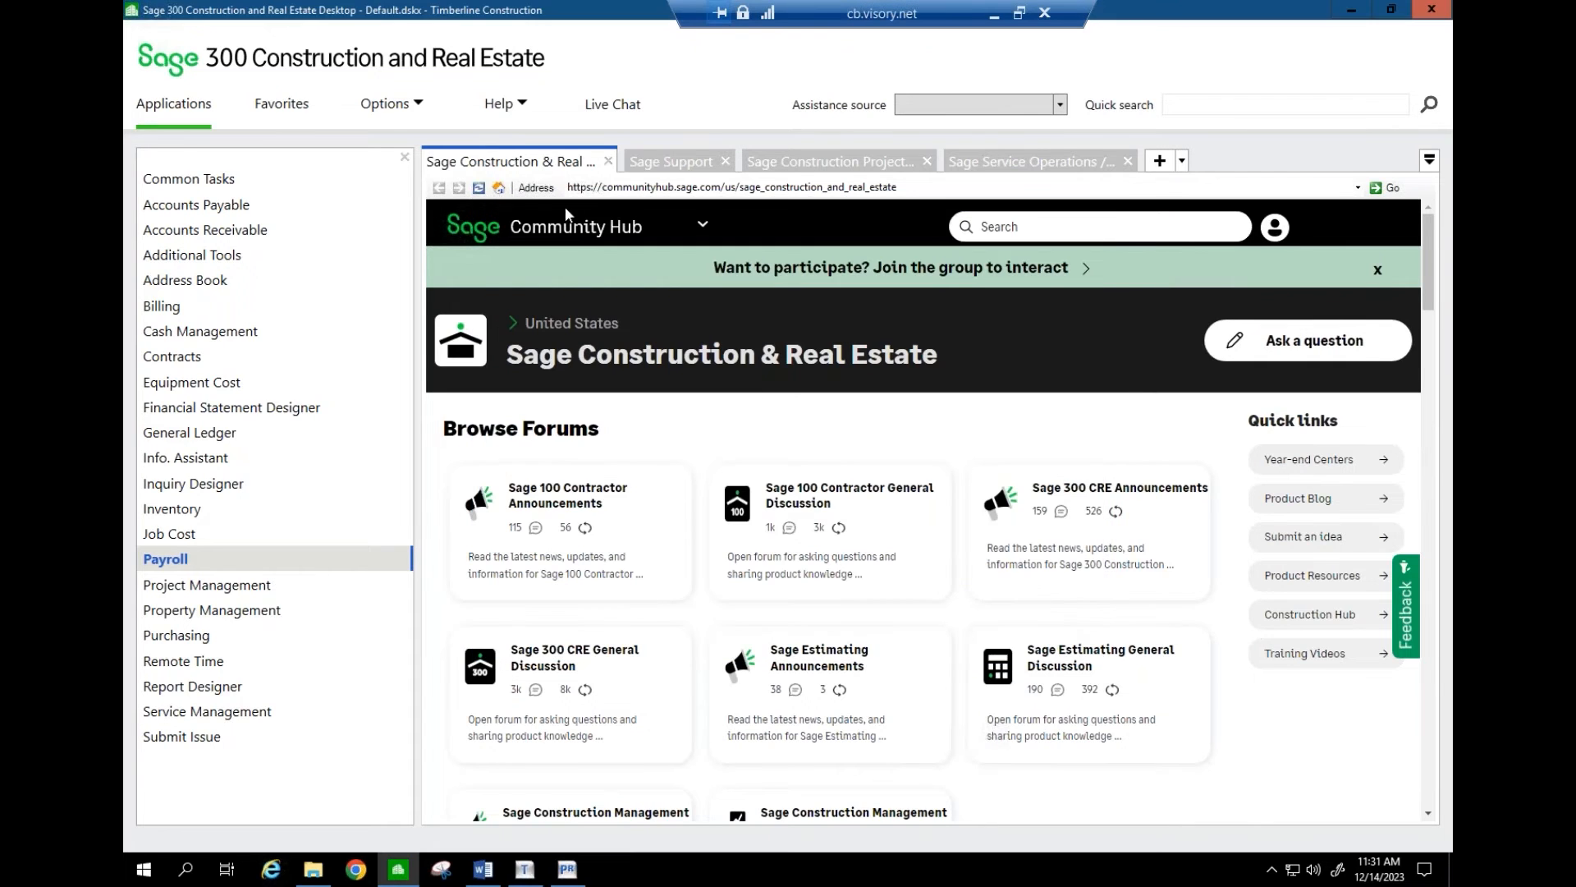
{"action": "left_click", "coordinate": [418, 105]}
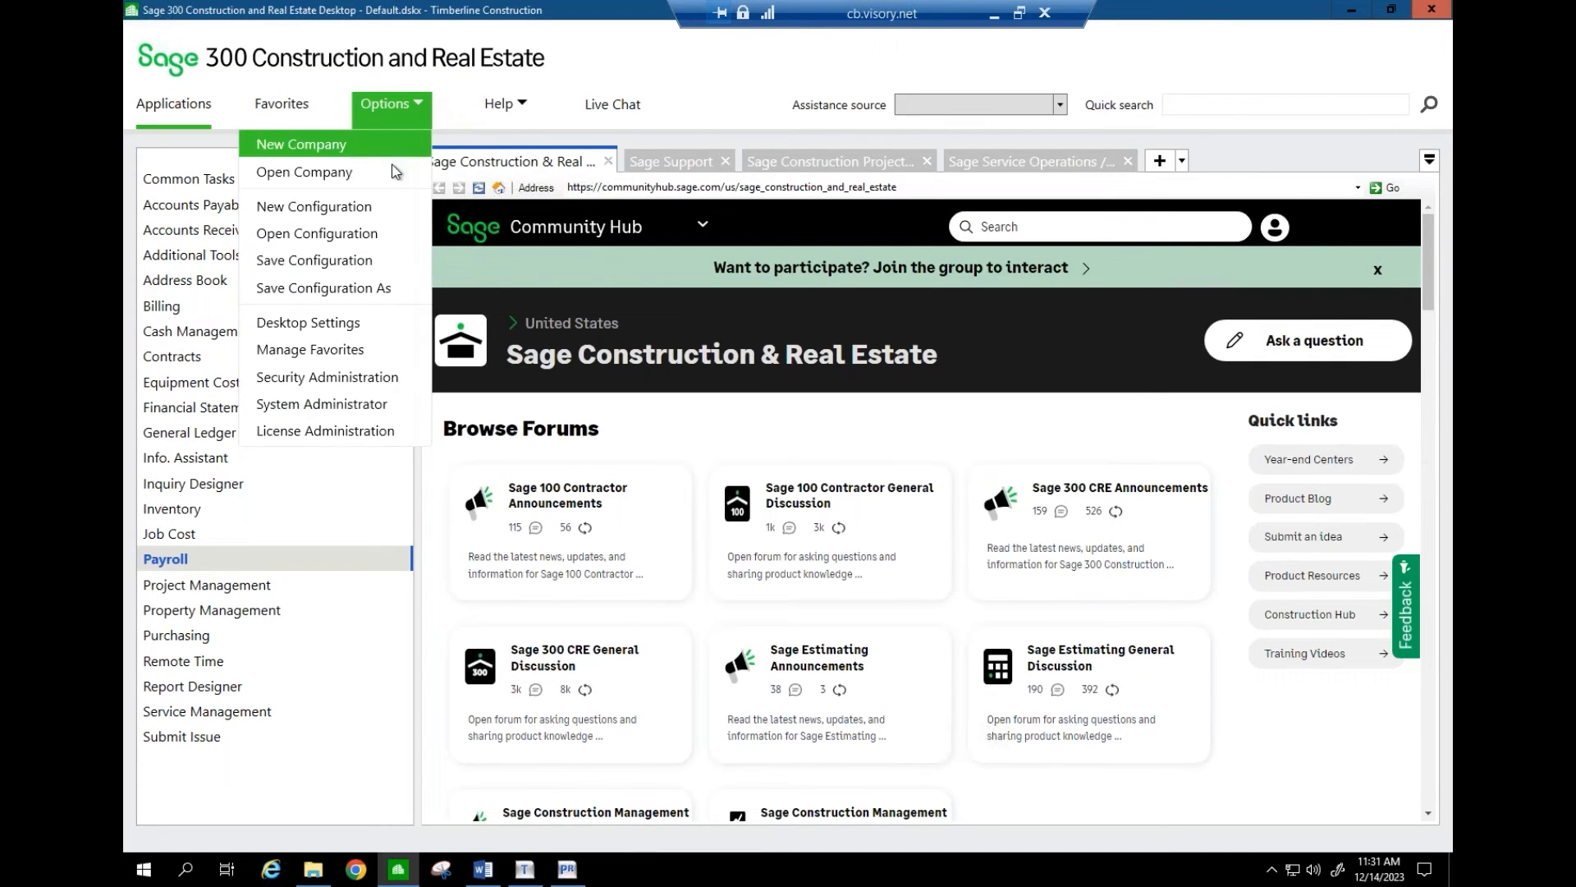
{"action": "left_click", "coordinate": [395, 170]}
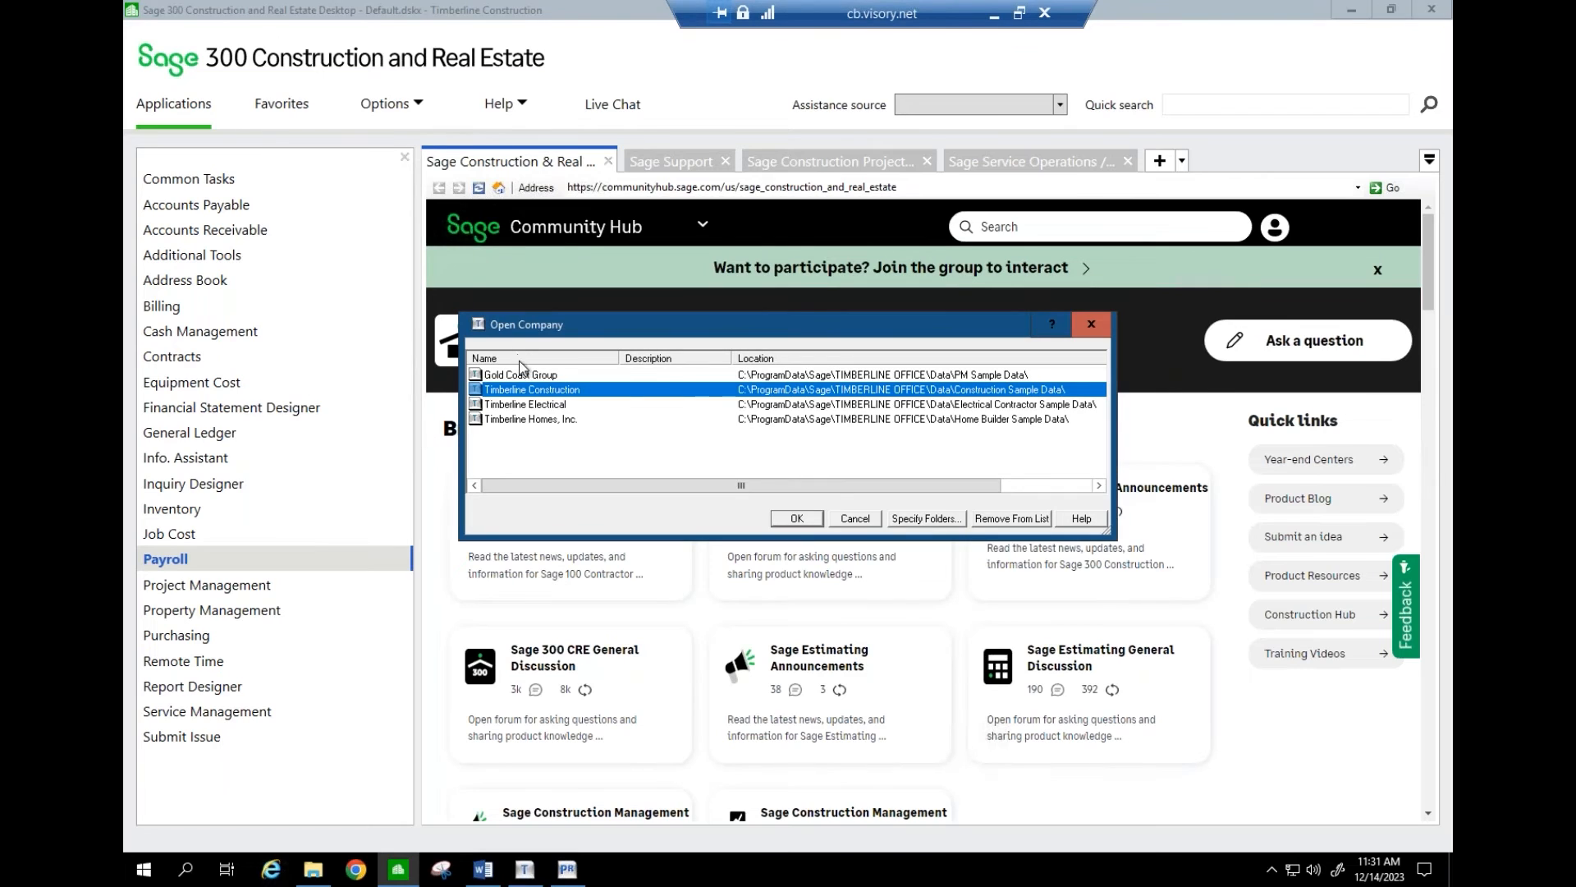
{"action": "left_click", "coordinate": [525, 375]}
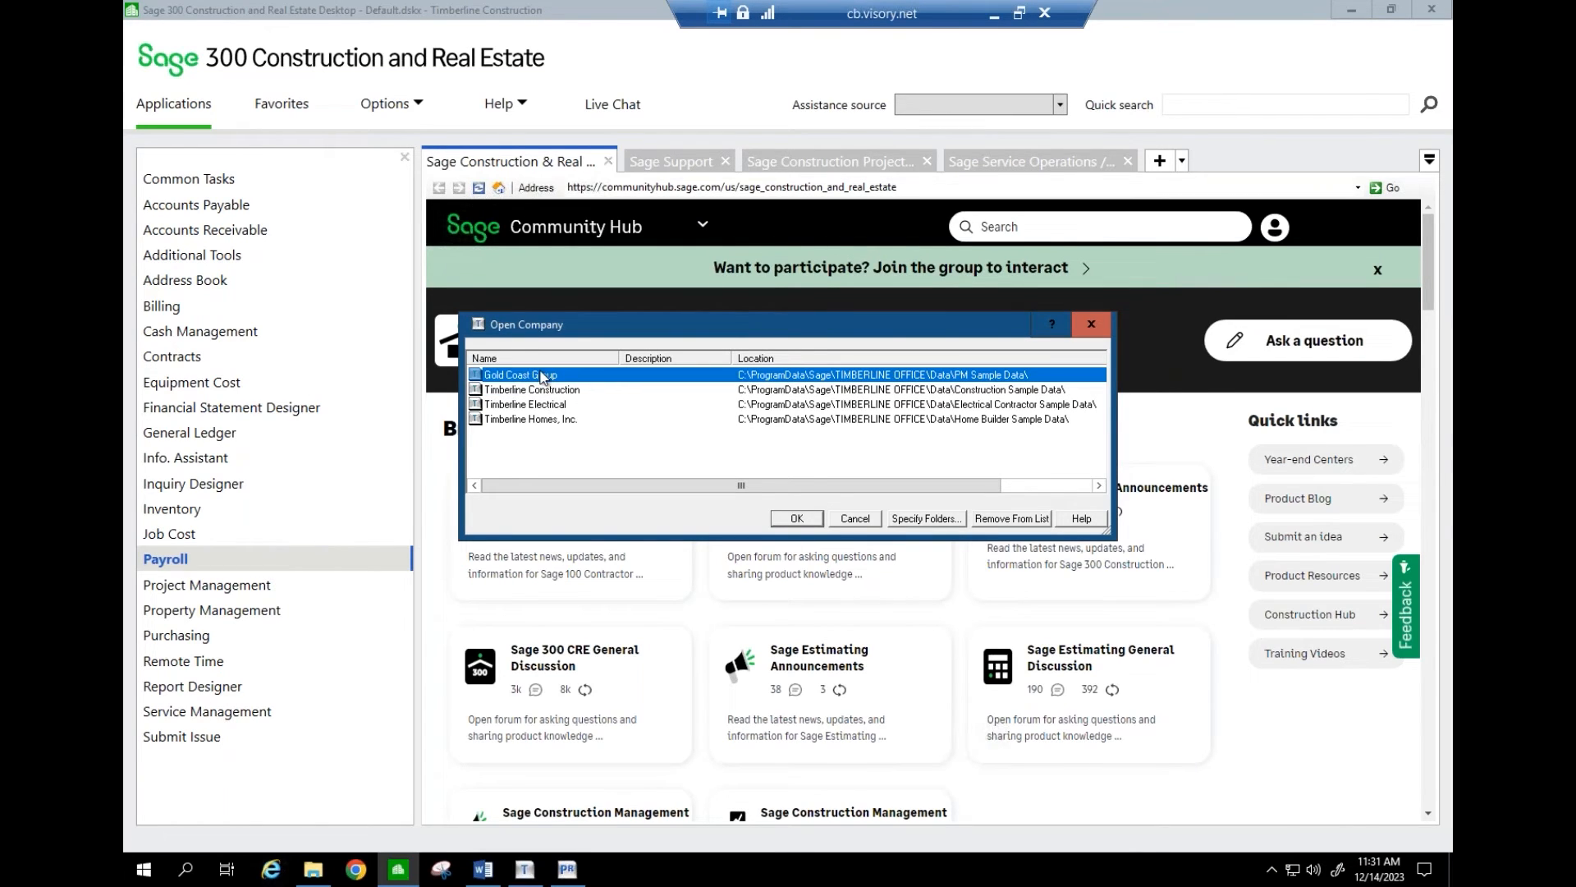
{"action": "left_click", "coordinate": [552, 391]}
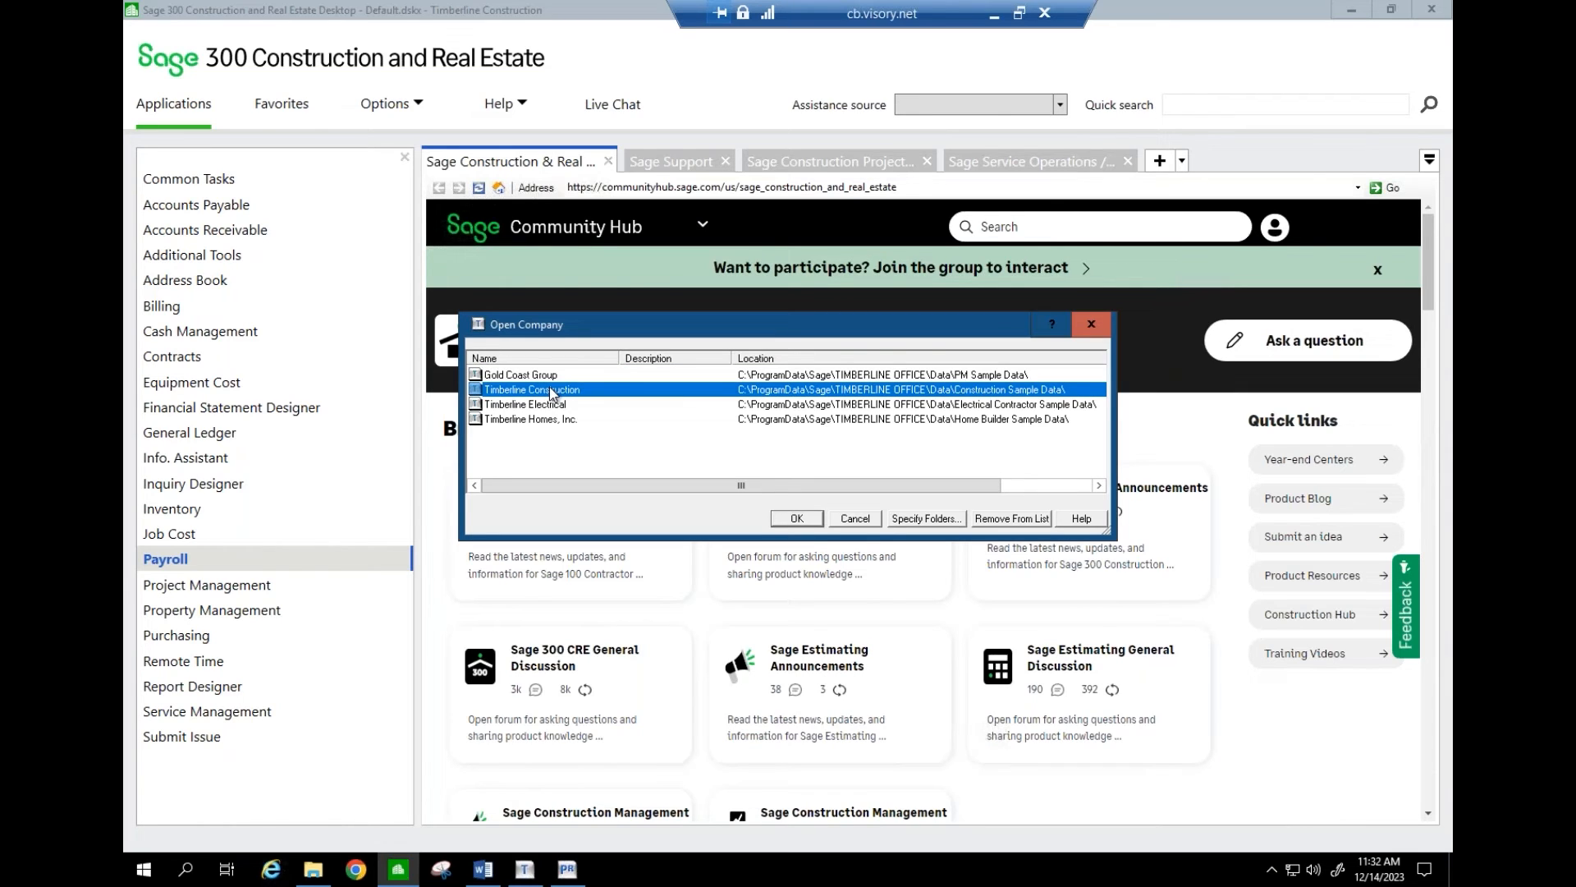
{"action": "left_click", "coordinate": [796, 518]}
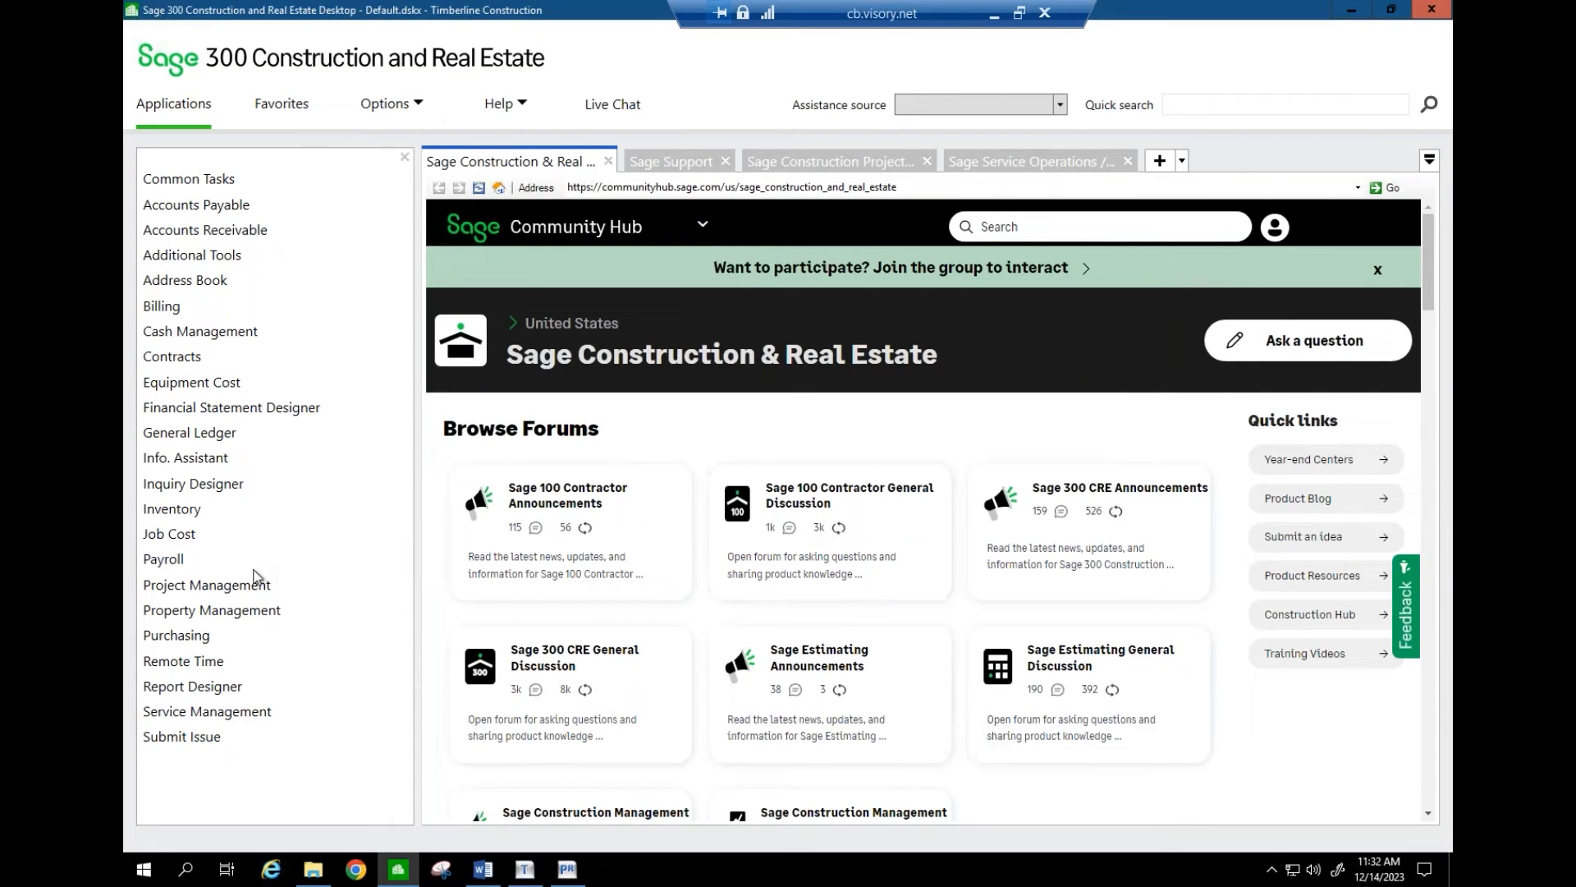
{"action": "left_click", "coordinate": [227, 560]}
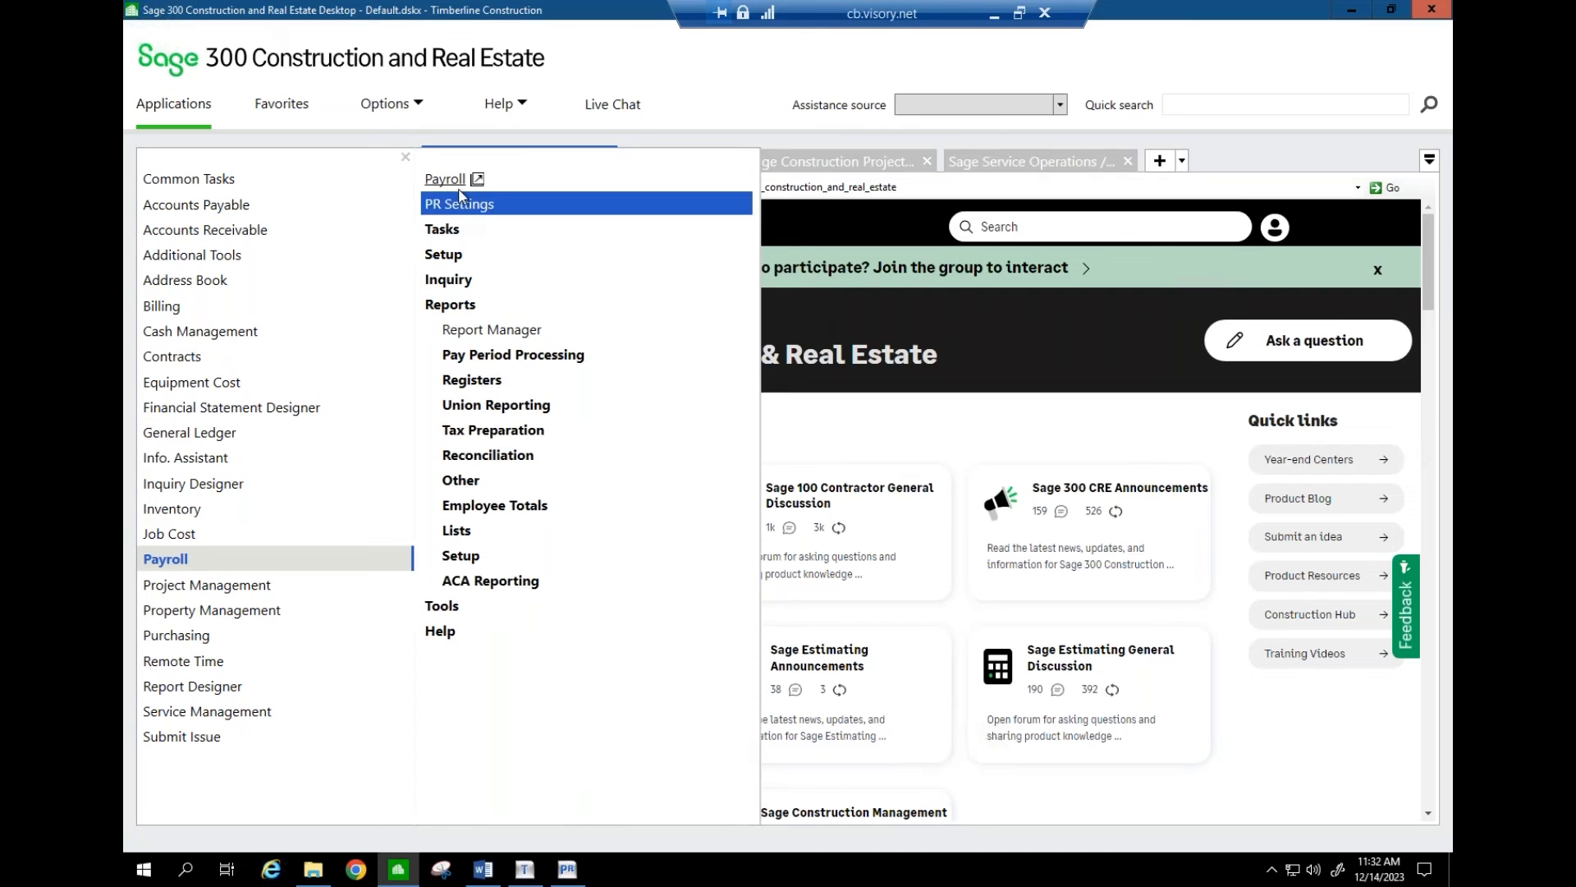
{"action": "left_click", "coordinate": [567, 870]}
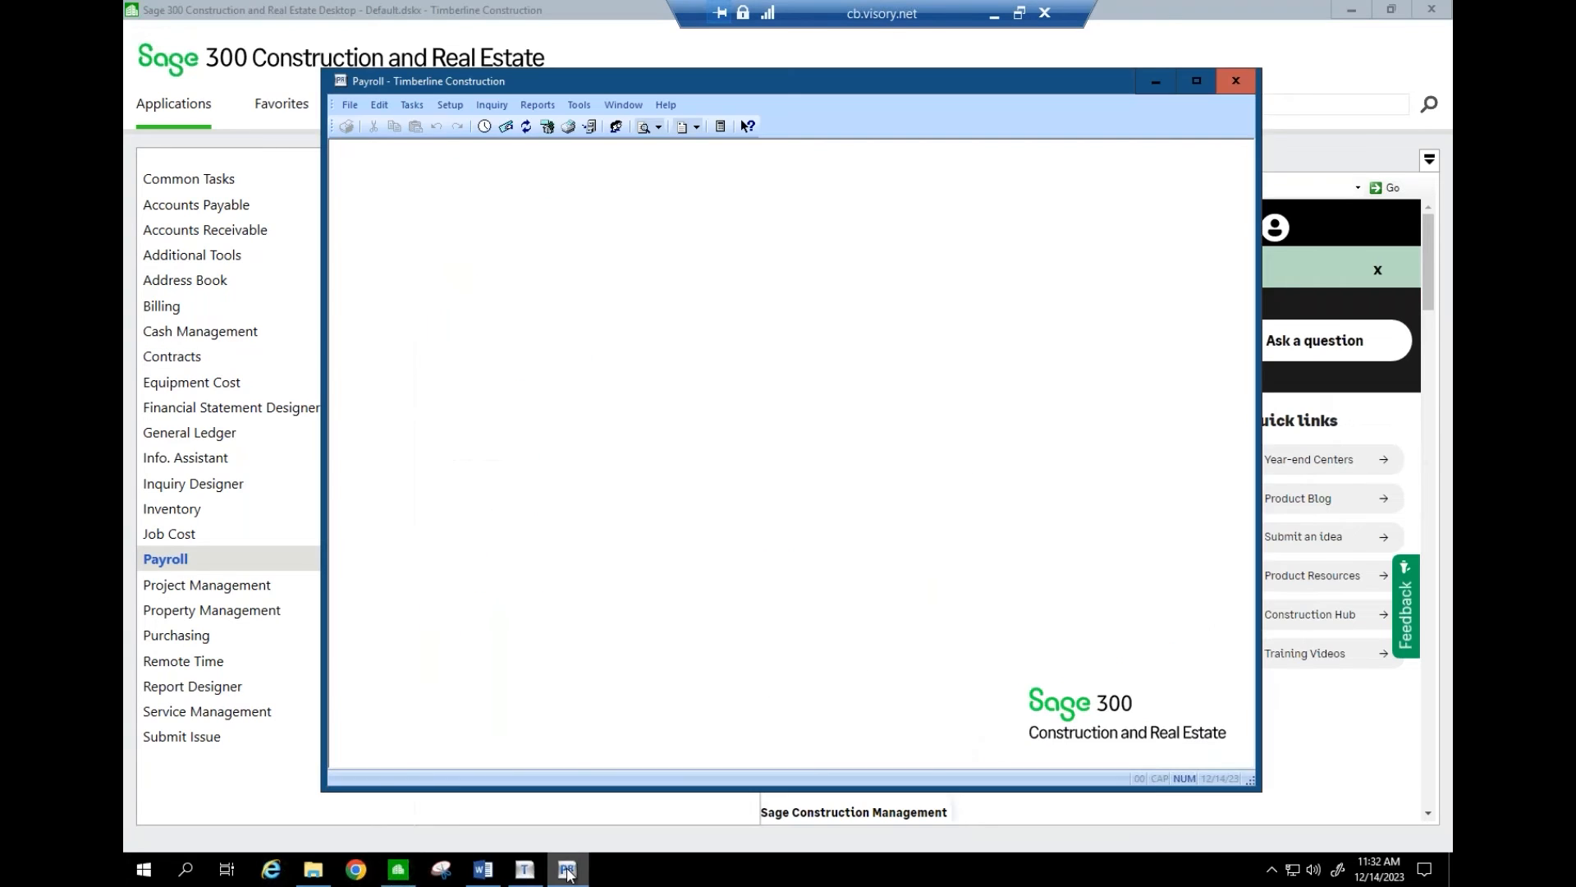
- Start Federal eFile and Reporting with the 2022 W-2/W-3 report and advance to employees to process
{"action": "left_click", "coordinate": [412, 106]}
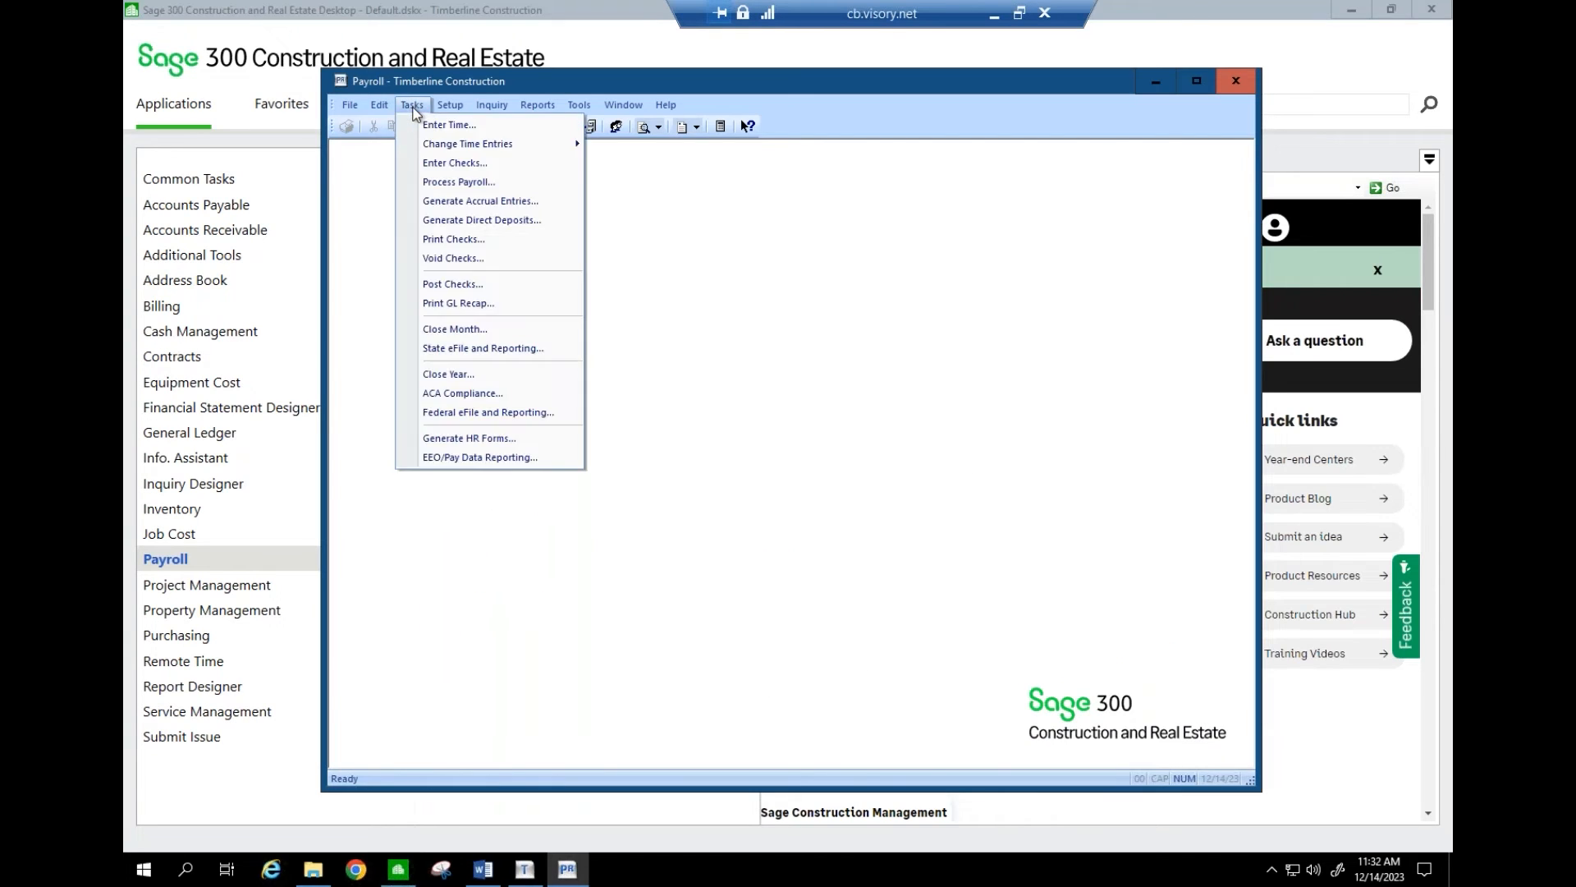
{"action": "left_click", "coordinate": [471, 411]}
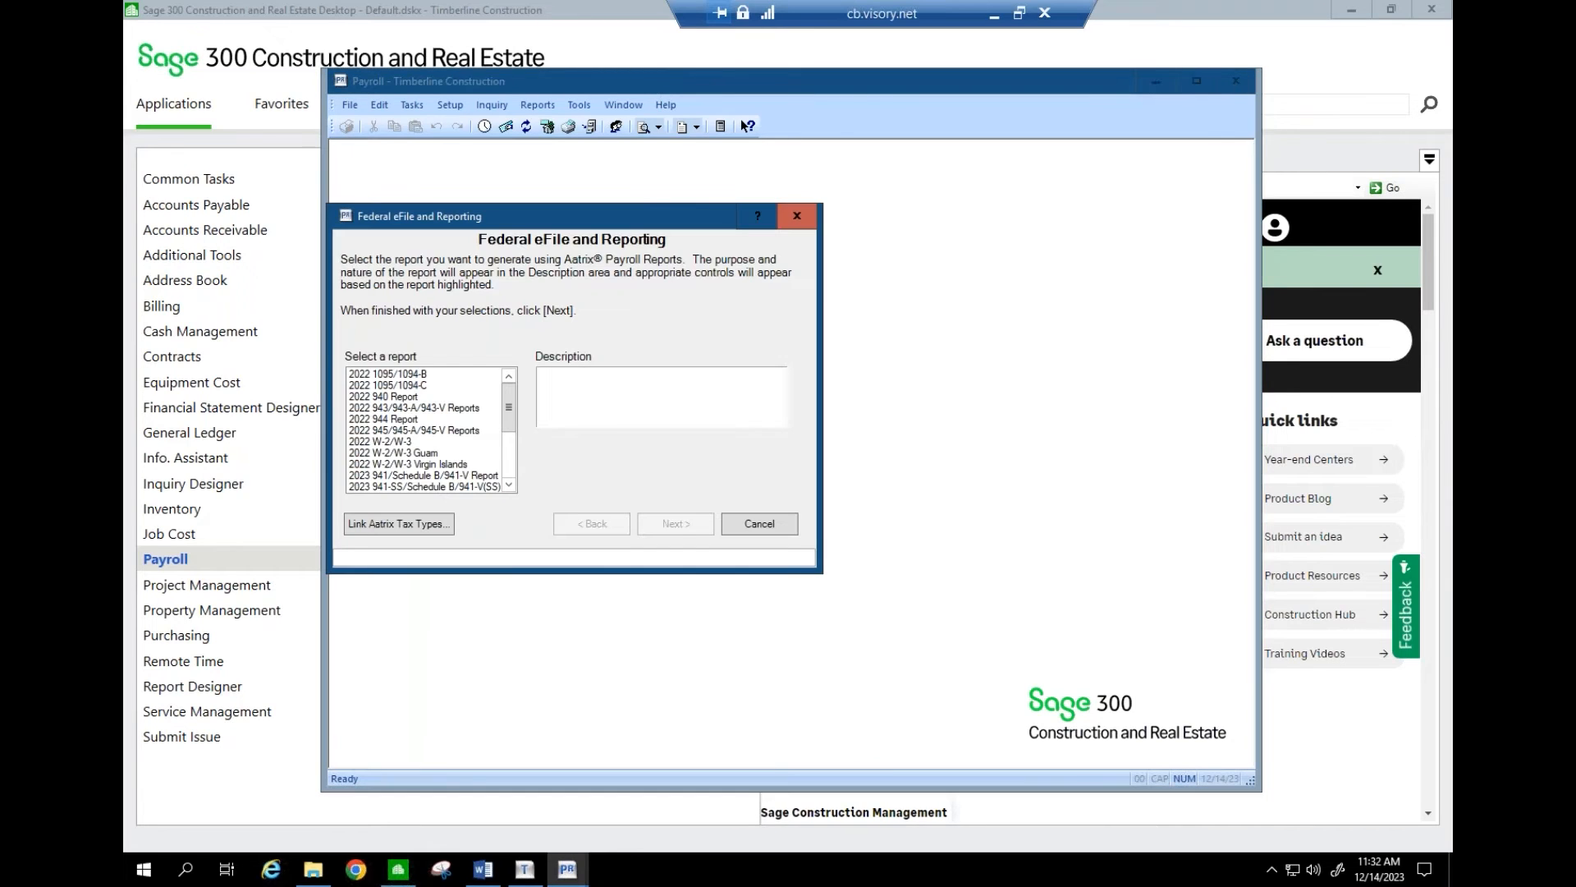
{"action": "left_click", "coordinate": [400, 443]}
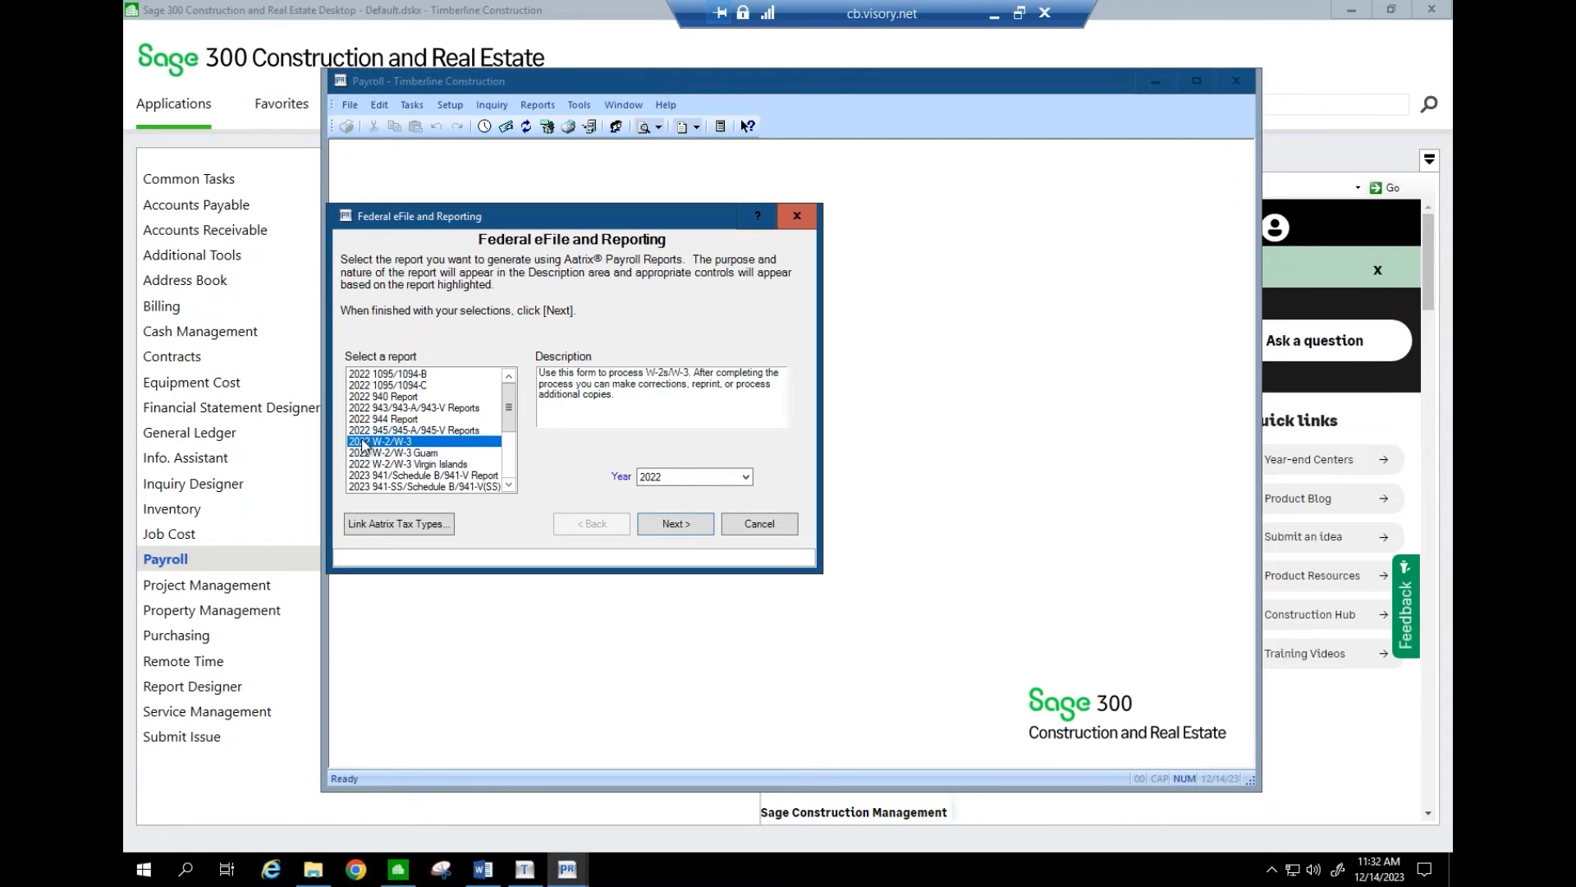
{"action": "left_click", "coordinate": [380, 479]}
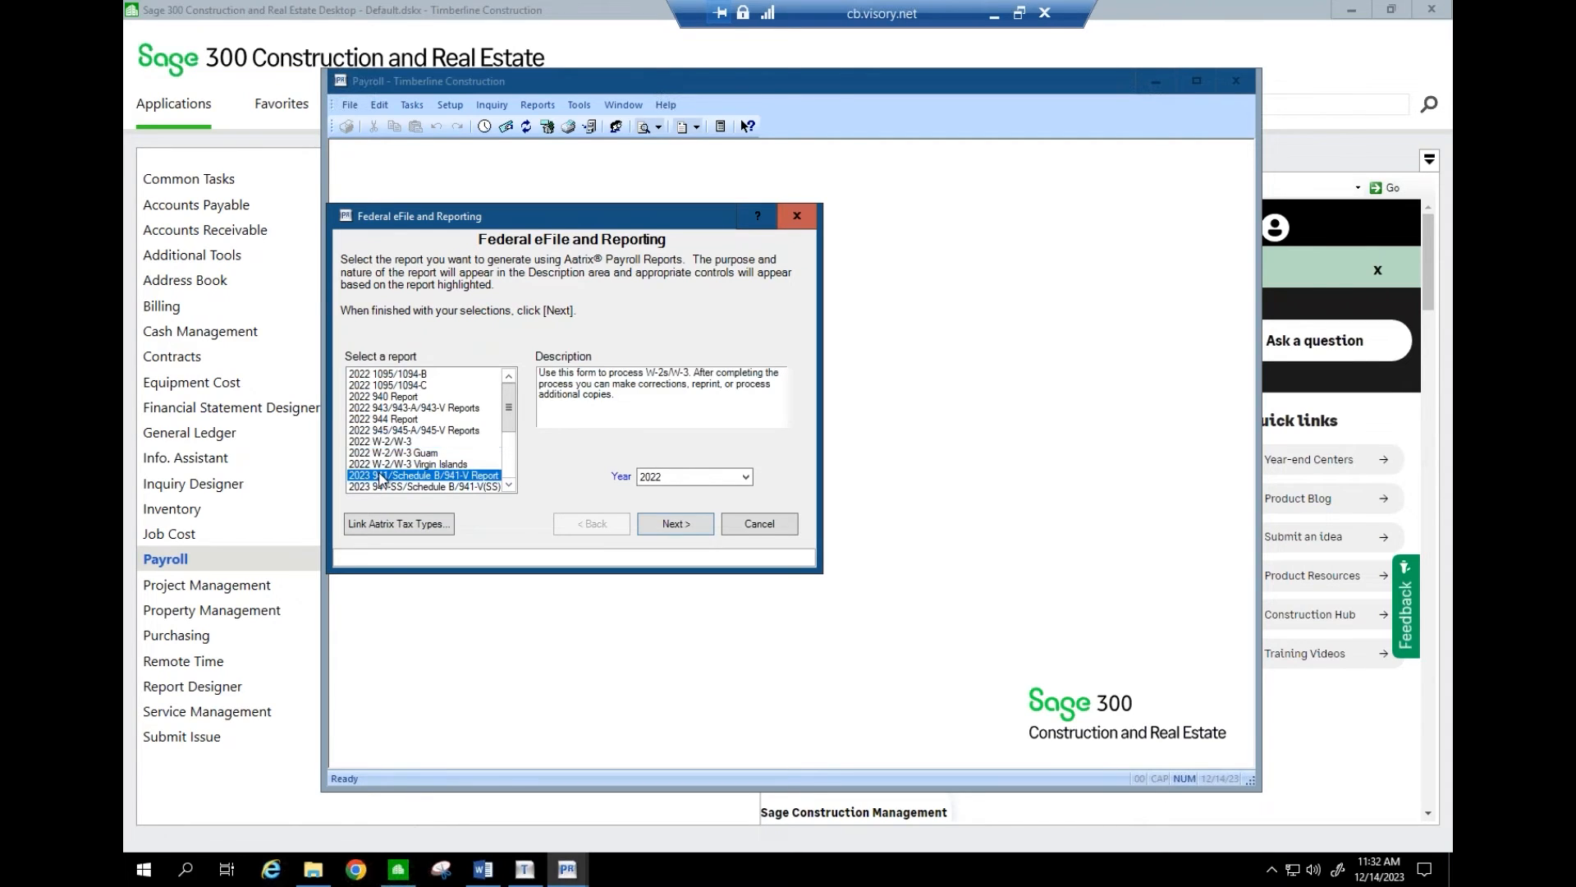
{"action": "key", "text": "Down"}
{"action": "key", "text": "Down"}
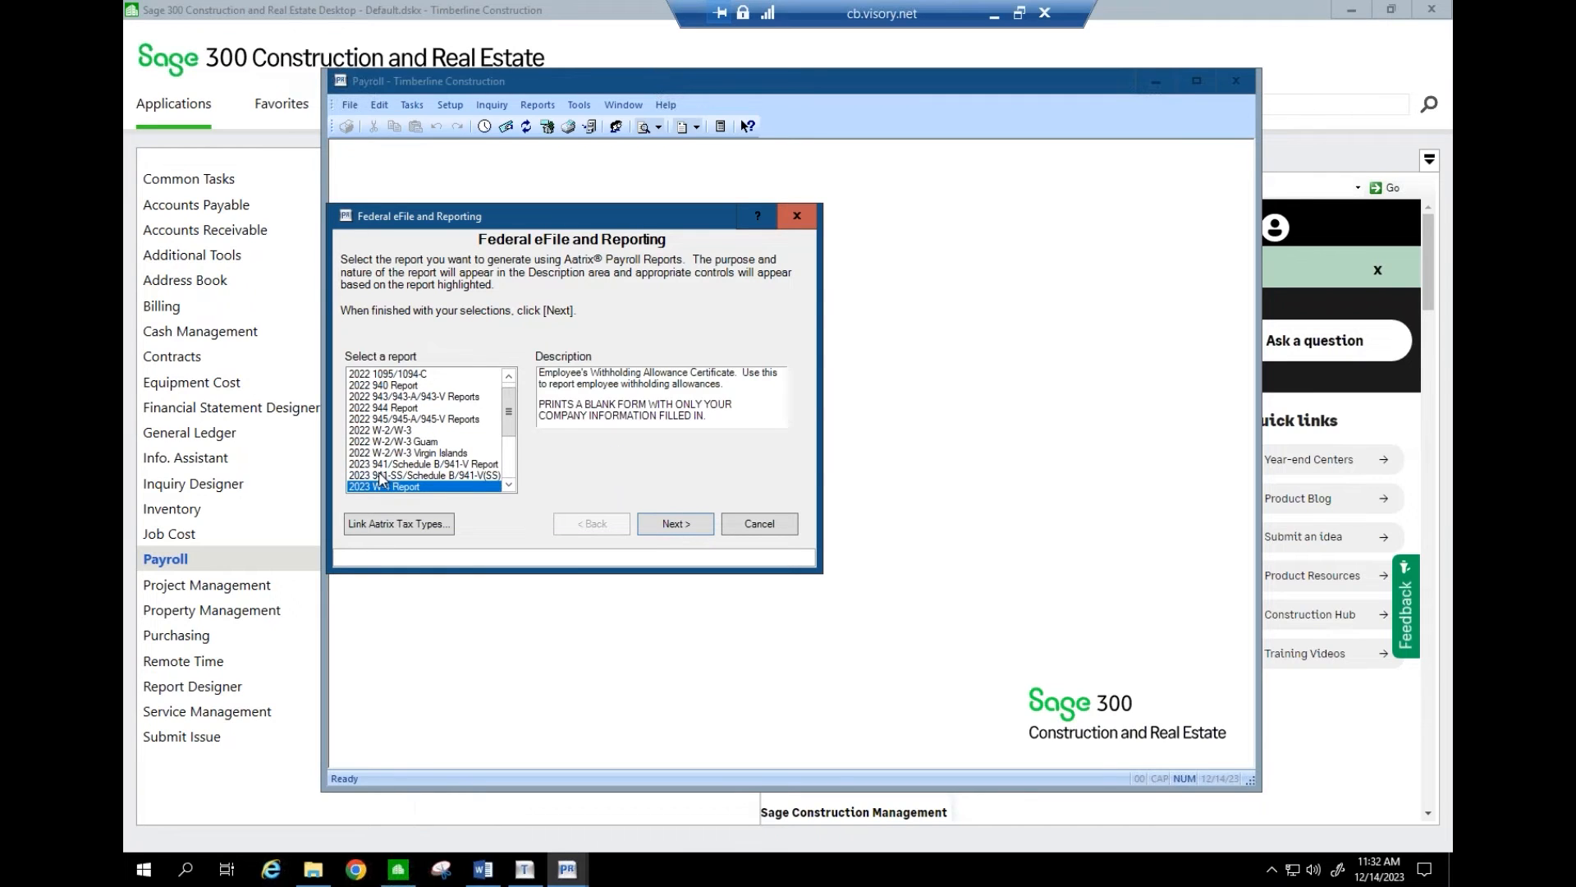
{"action": "key", "text": "Down"}
{"action": "key", "text": "Down"}
{"action": "key", "text": "Down"}
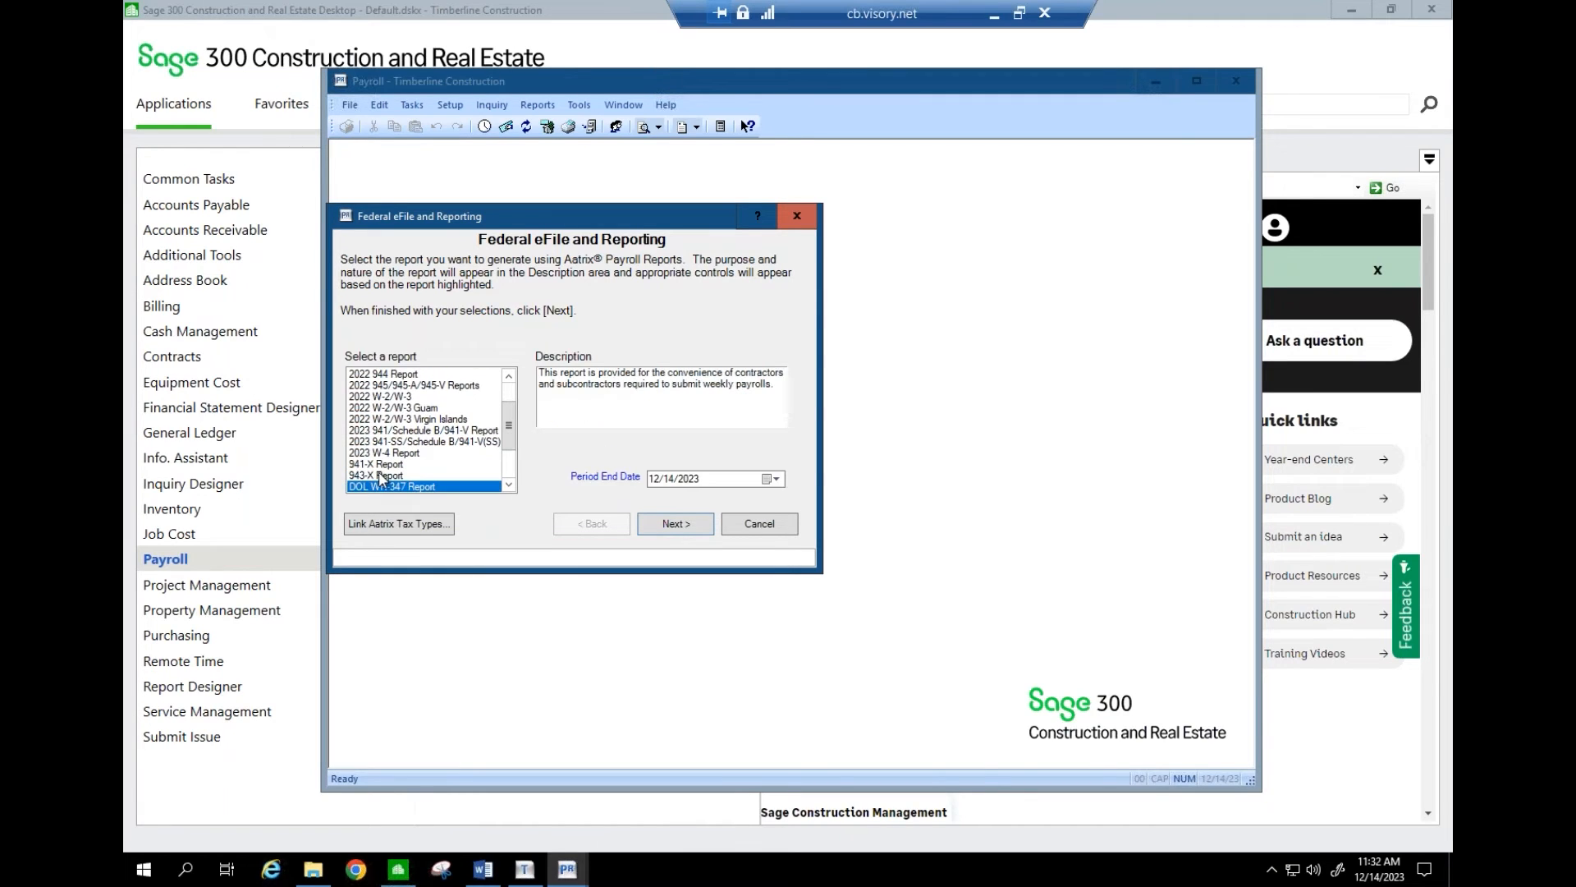
{"action": "key", "text": "Down"}
{"action": "key", "text": "Down"}
{"action": "key", "text": "Down"}
{"action": "key", "text": "Down"}
{"action": "key", "text": "Down"}
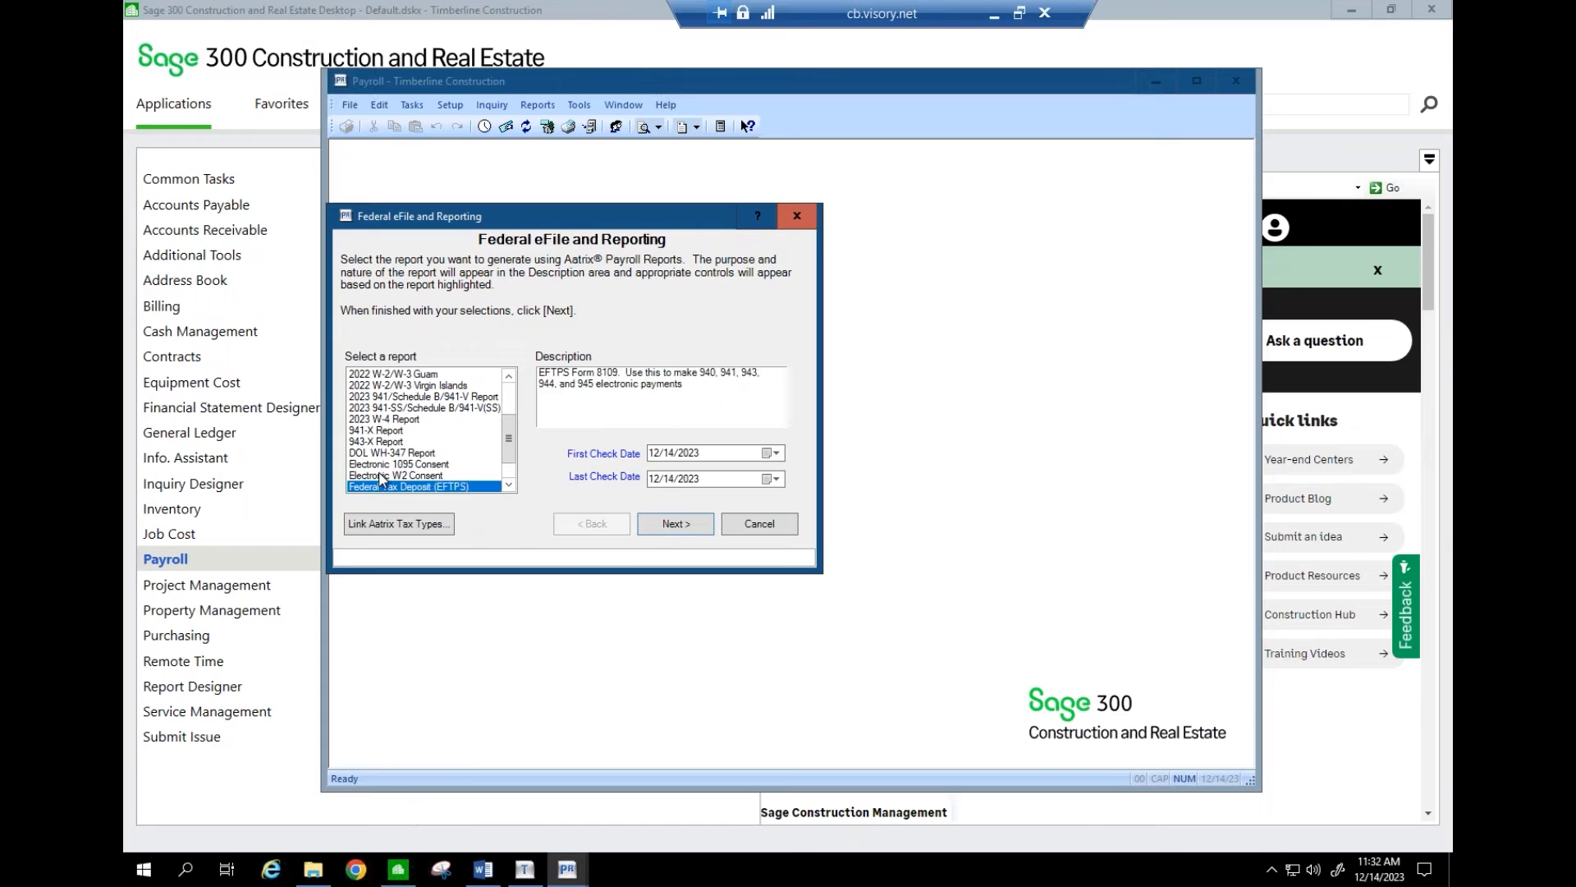
{"action": "key", "text": "Up"}
{"action": "key", "text": "Up"}
{"action": "key", "text": "Up"}
{"action": "key", "text": "Up"}
{"action": "key", "text": "Up"}
{"action": "key", "text": "Up"}
{"action": "key", "text": "Up"}
{"action": "key", "text": "Up"}
{"action": "key", "text": "Up"}
{"action": "key", "text": "Up"}
{"action": "key", "text": "Up"}
{"action": "key", "text": "Up"}
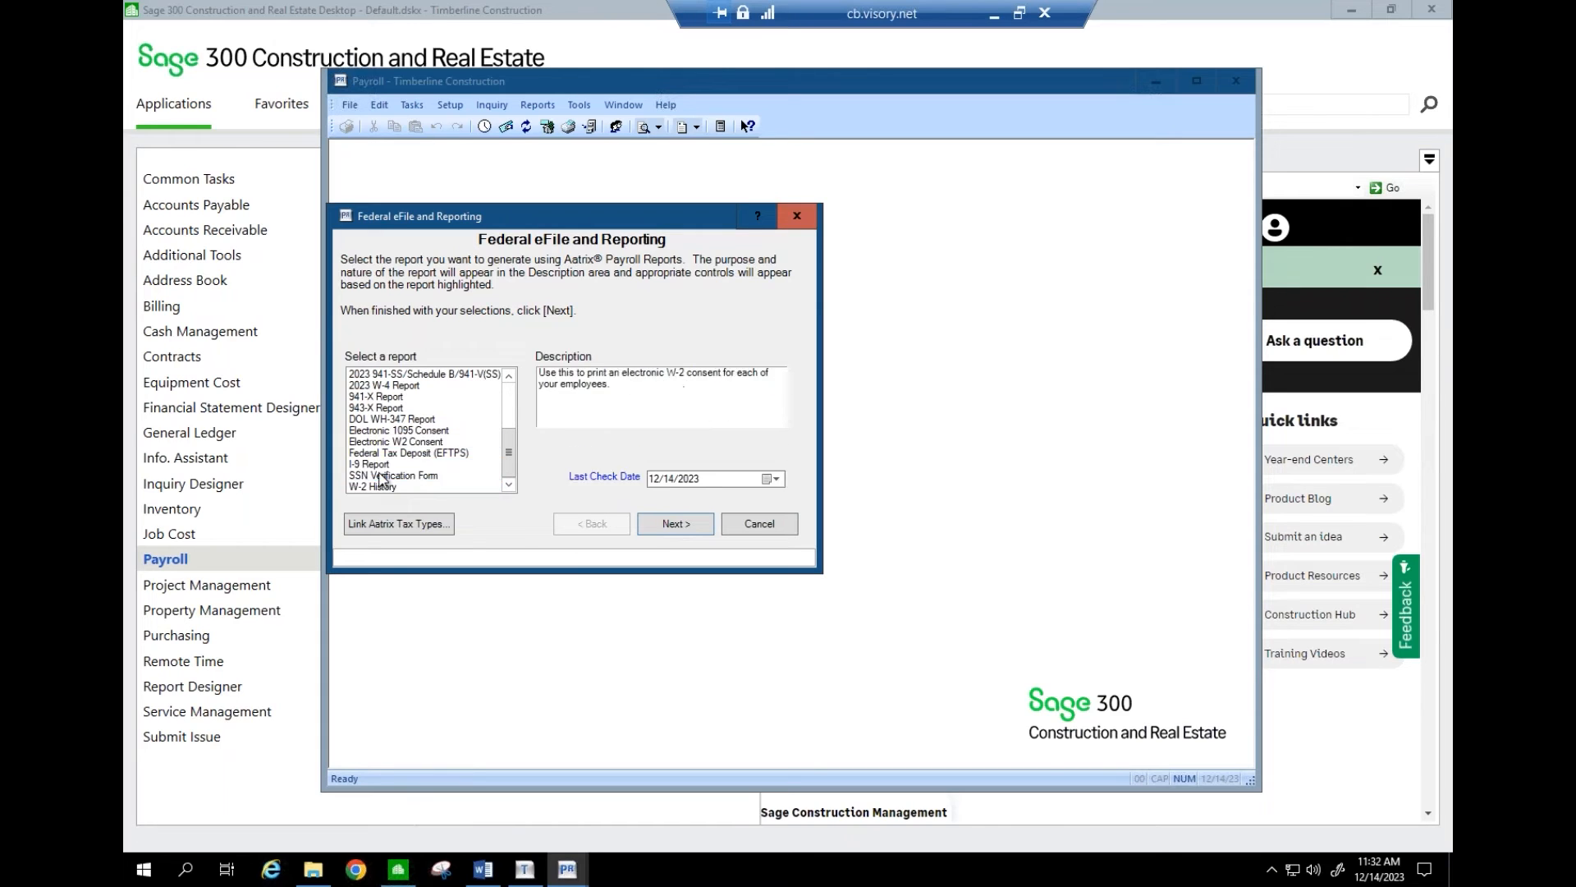
{"action": "key", "text": "Up"}
{"action": "key", "text": "Up"}
{"action": "key", "text": "Up"}
{"action": "key", "text": "Up"}
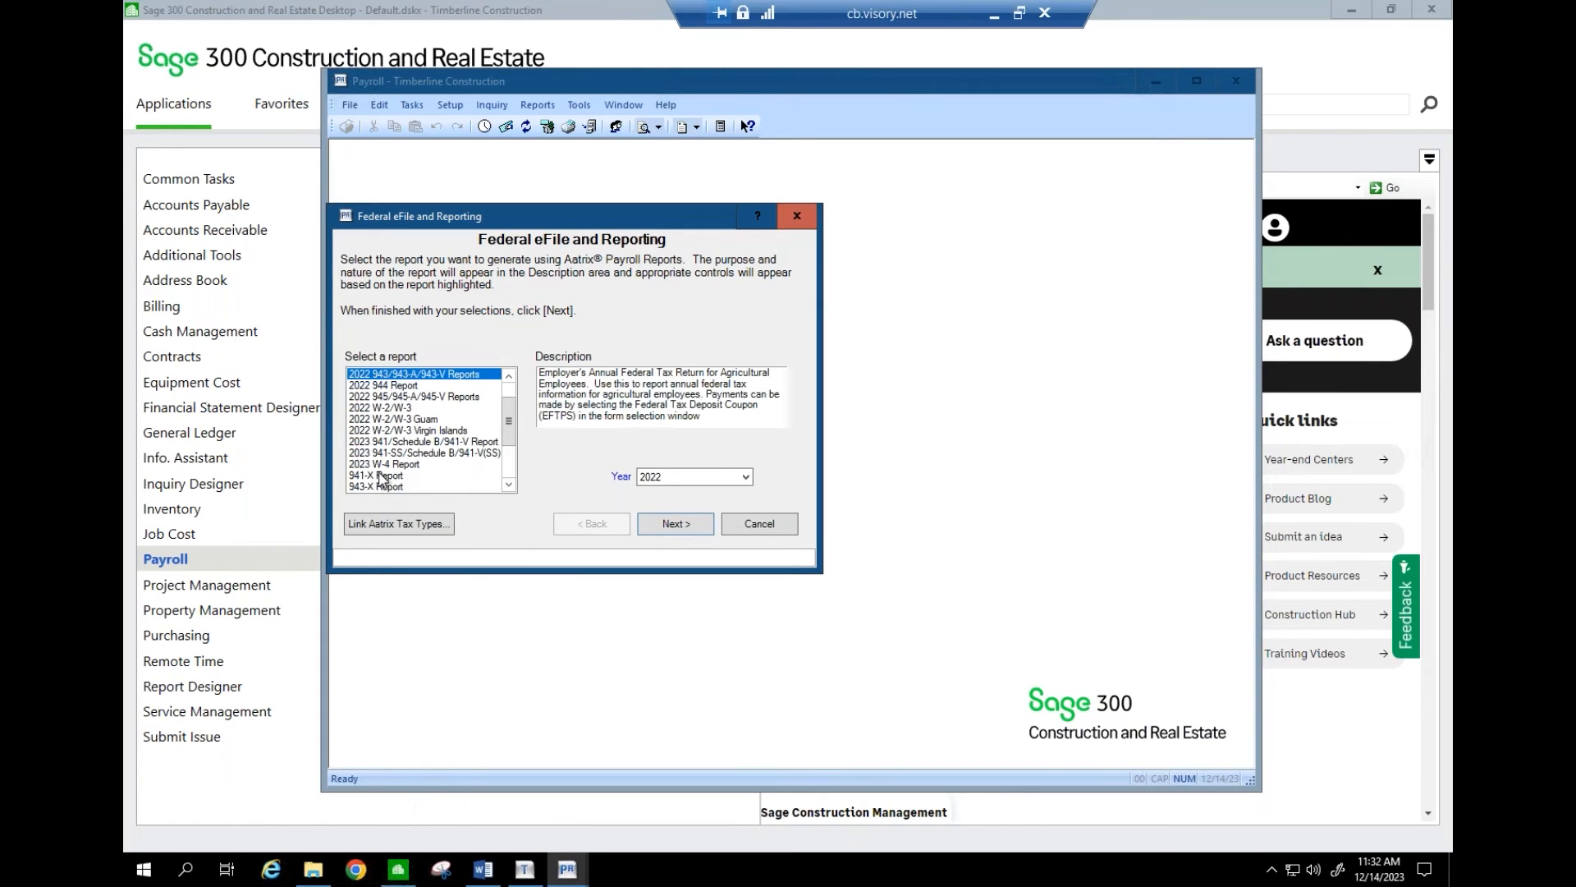
{"action": "left_click", "coordinate": [387, 409]}
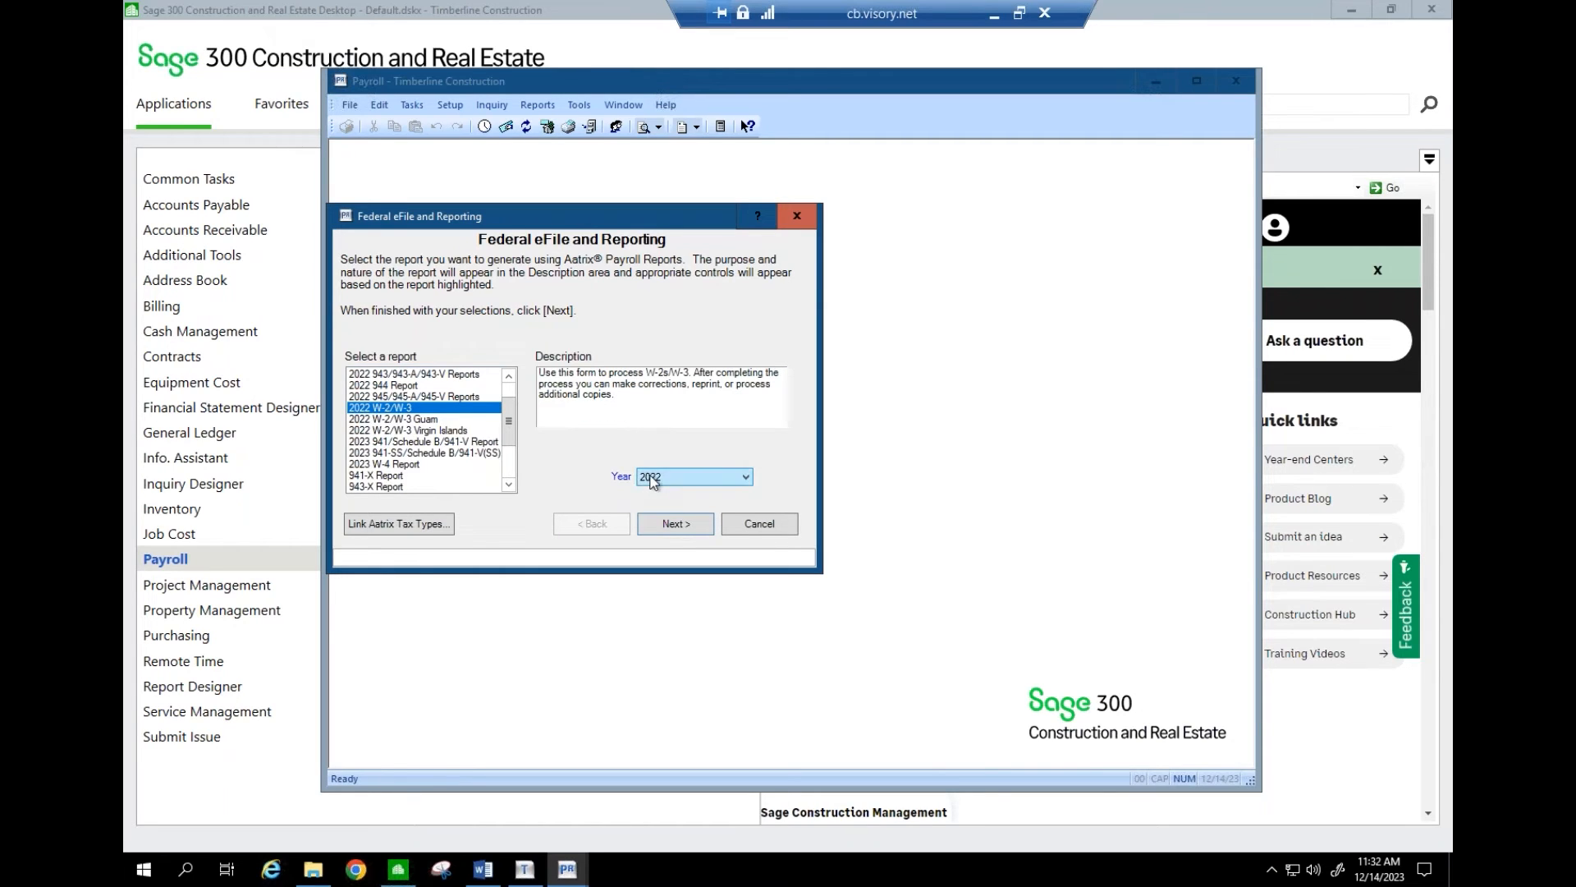
{"action": "left_click", "coordinate": [673, 524]}
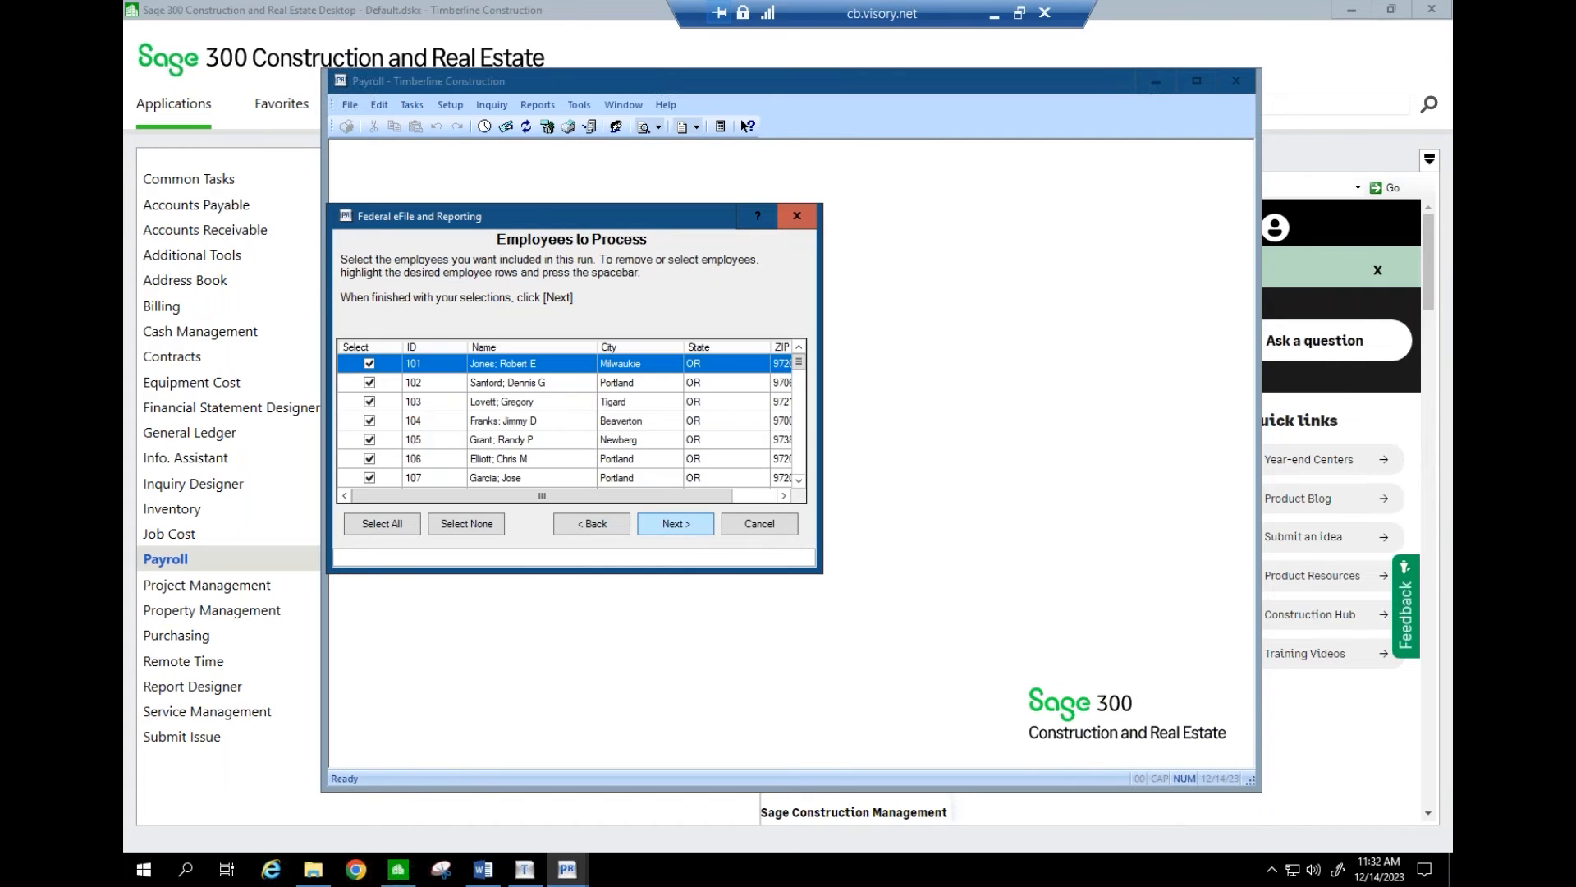
- Accept all checked employees and generate the federal W-2 payroll data
{"action": "left_click", "coordinate": [673, 524]}
{"action": "left_click", "coordinate": [669, 522]}
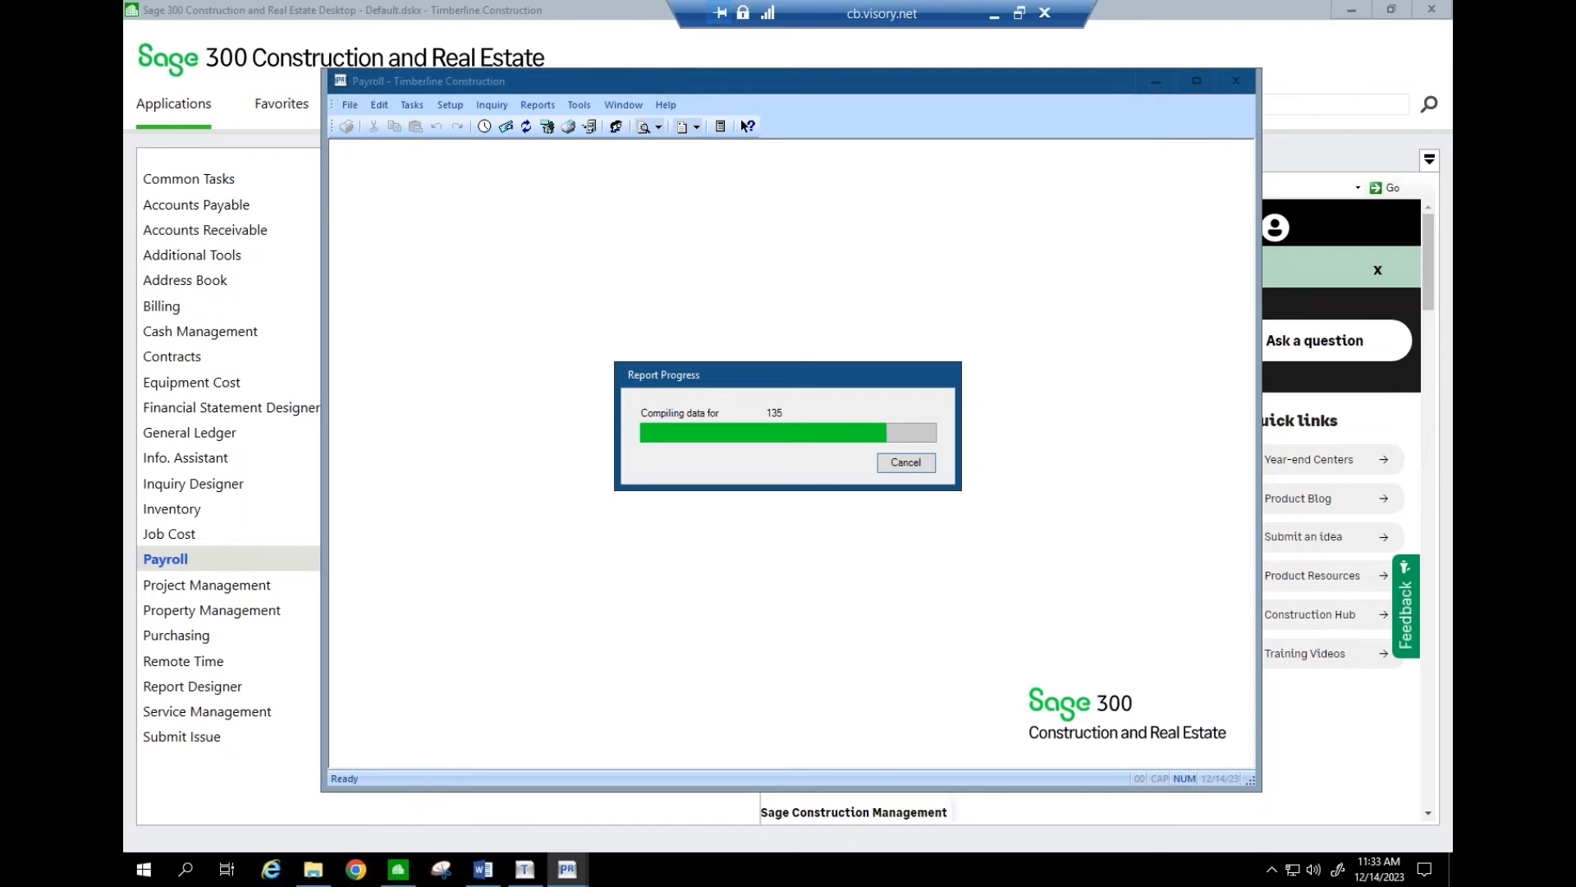
{"action": "left_click", "coordinate": [993, 18]}
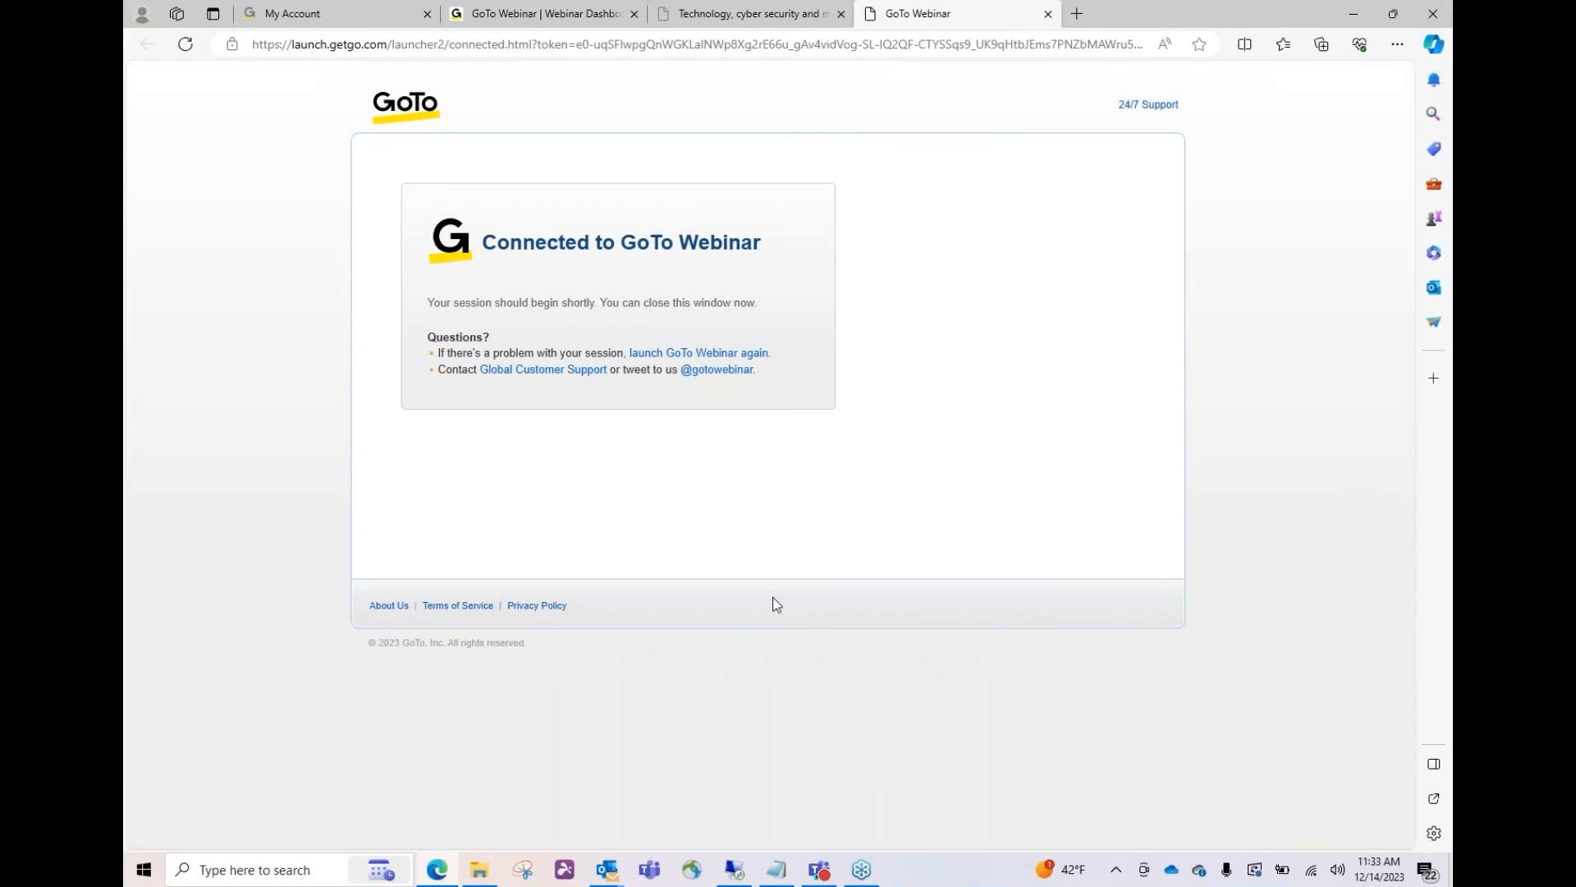
{"action": "left_click", "coordinate": [734, 870]}
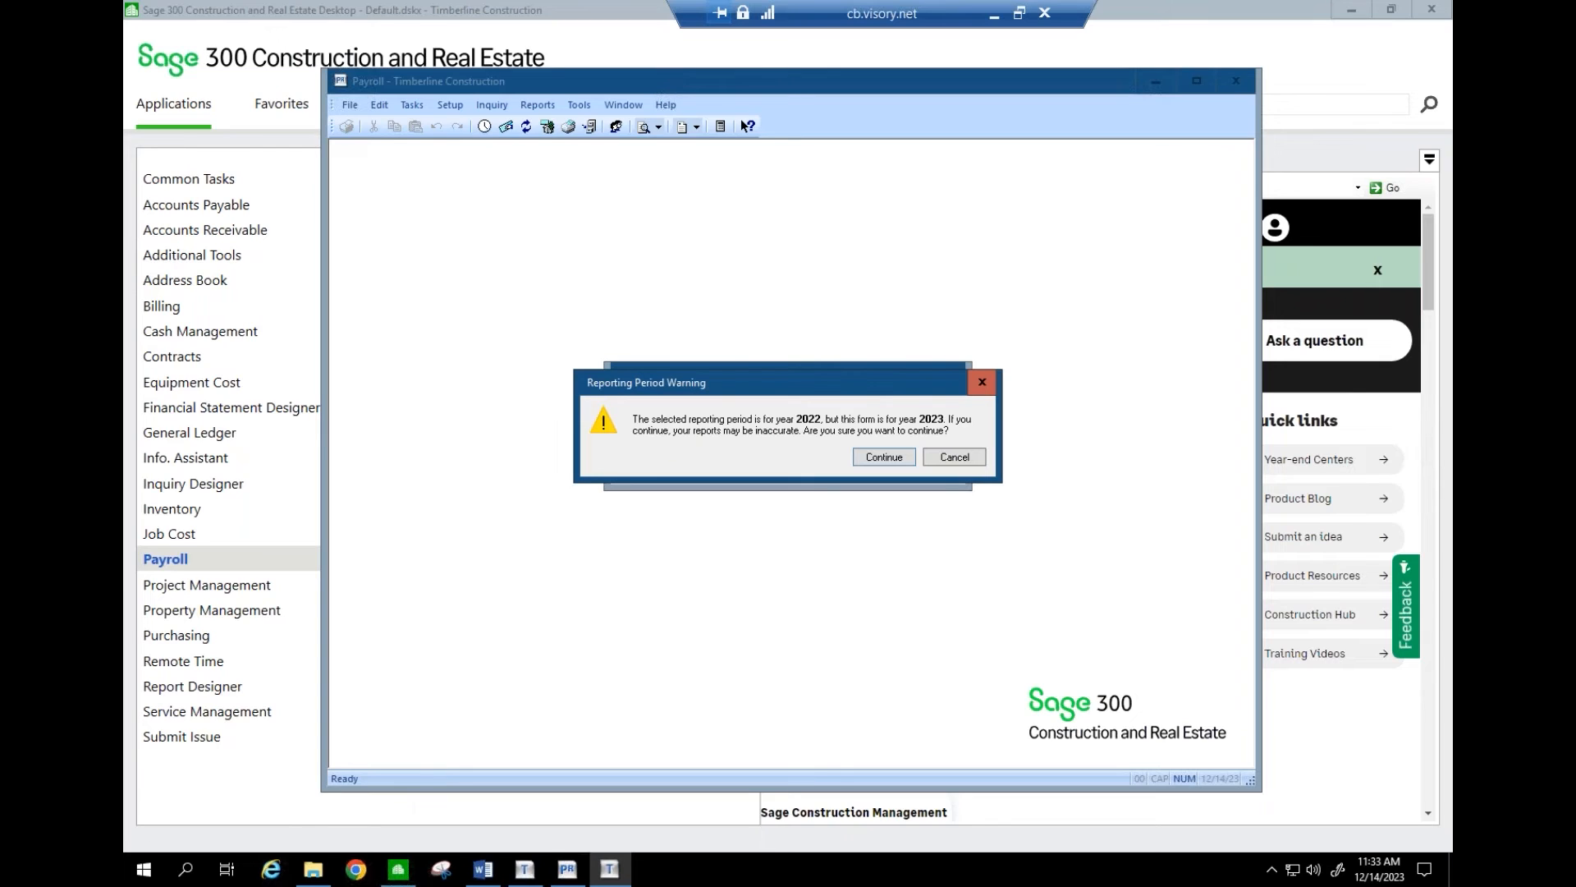
- Pass the reporting year warning, start processing for real, accept the FEIN, and confirm multiple payroll files
{"action": "left_click", "coordinate": [883, 458]}
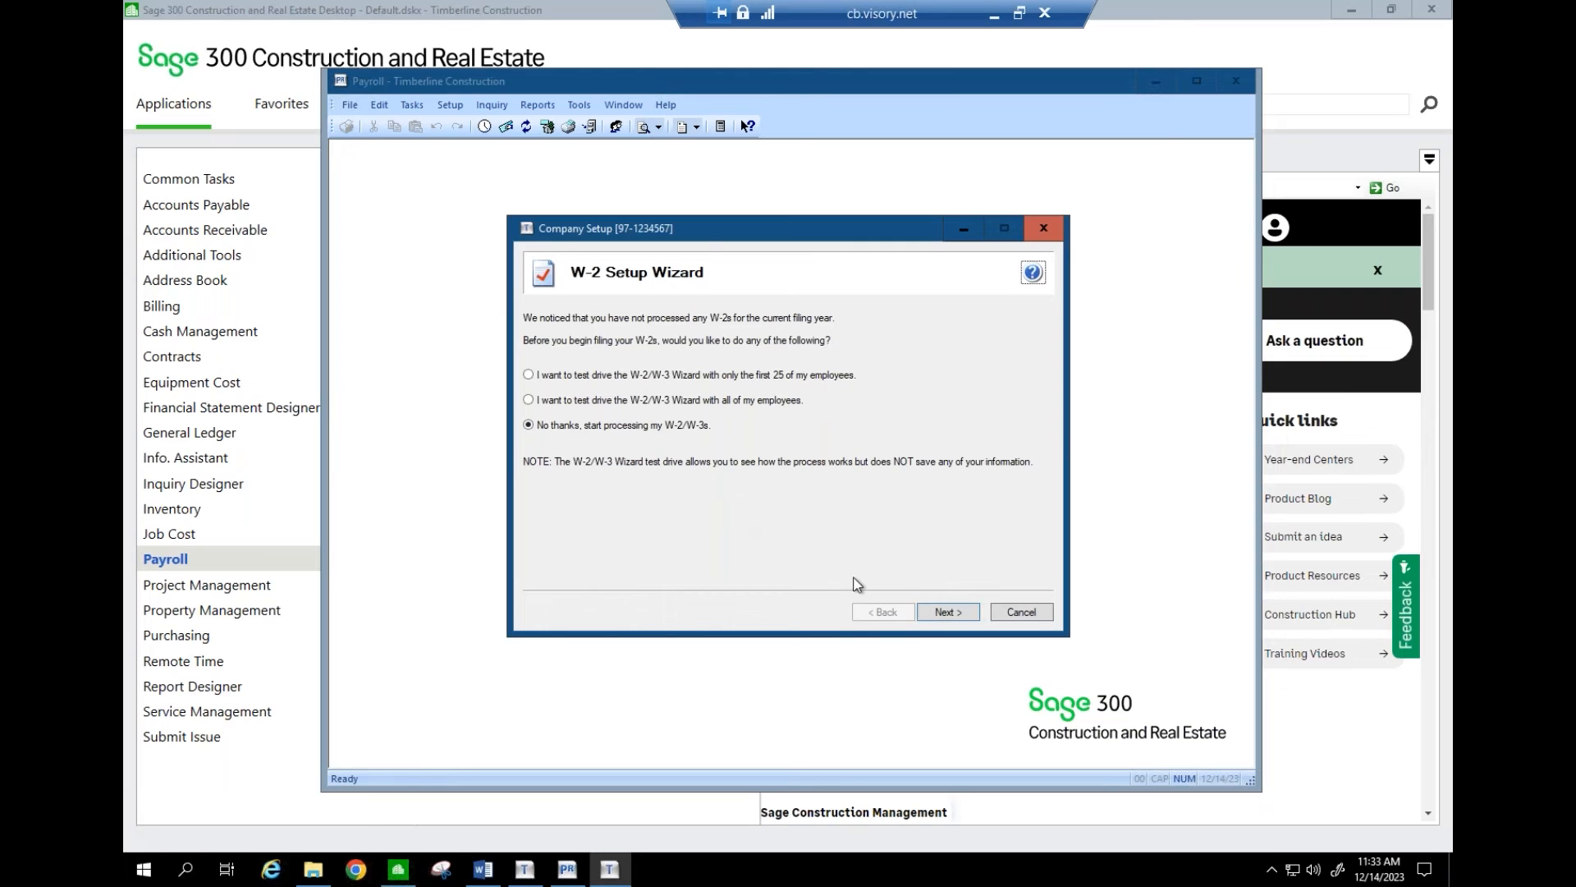
{"action": "left_click", "coordinate": [947, 613]}
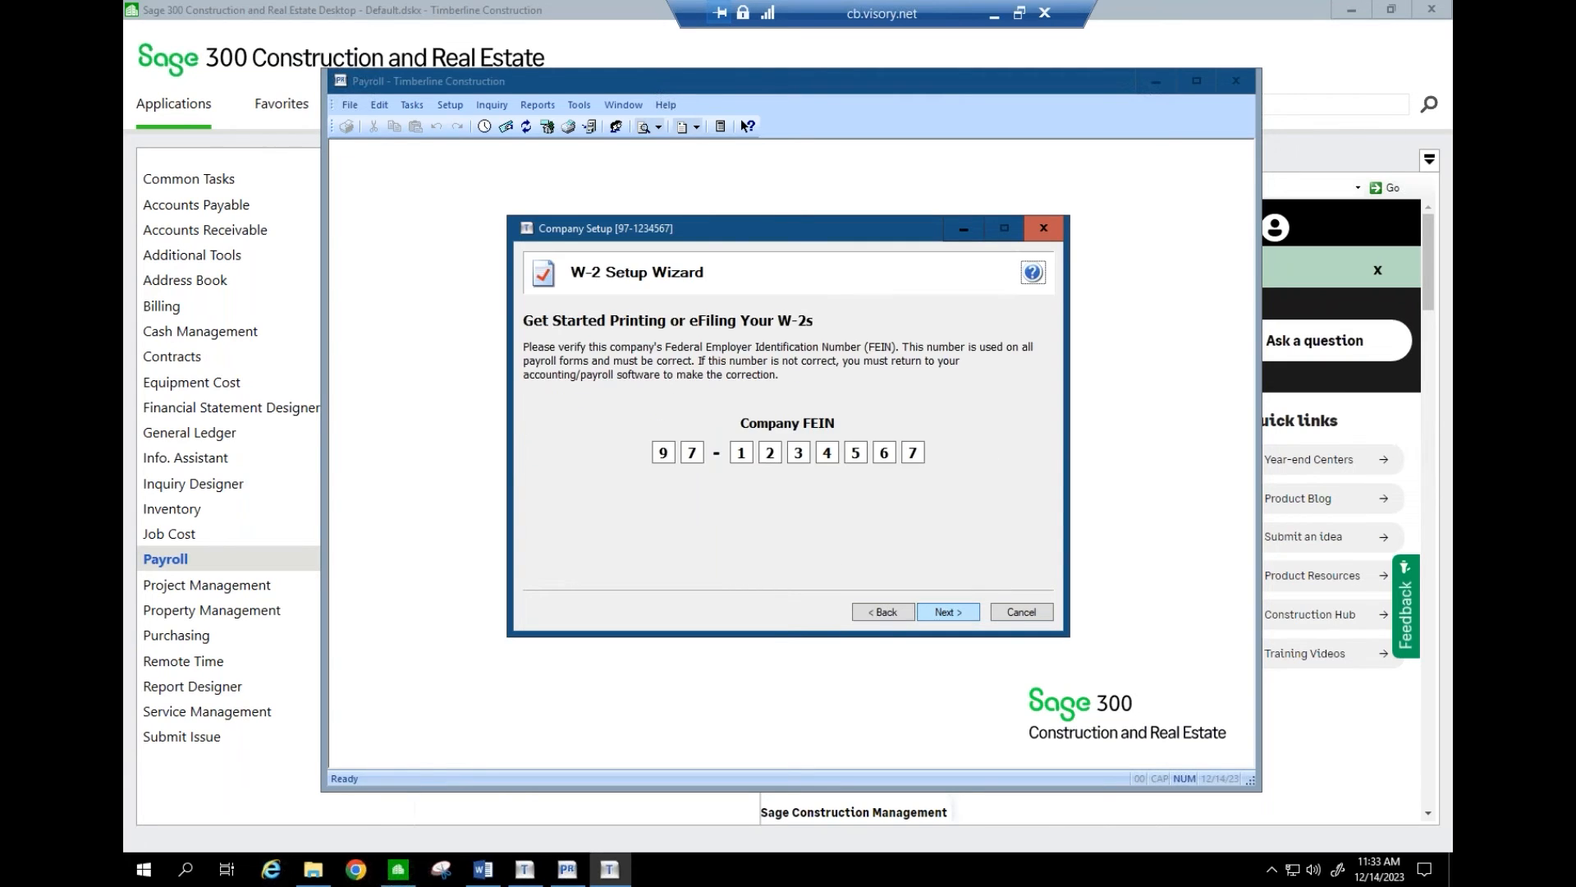
{"action": "left_click", "coordinate": [946, 612]}
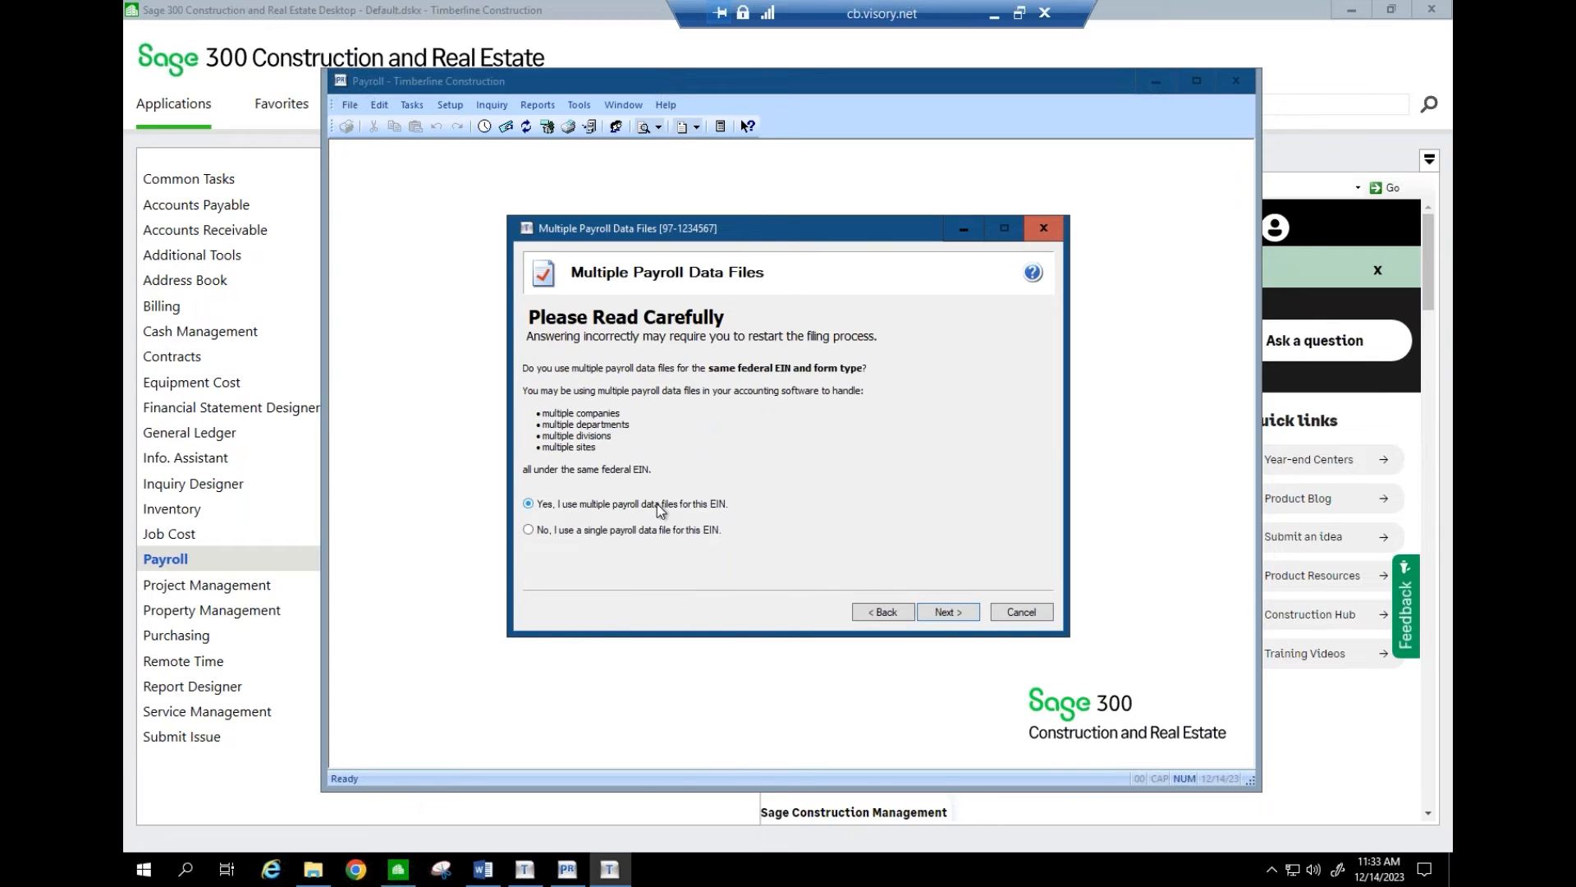
{"action": "left_click", "coordinate": [944, 612]}
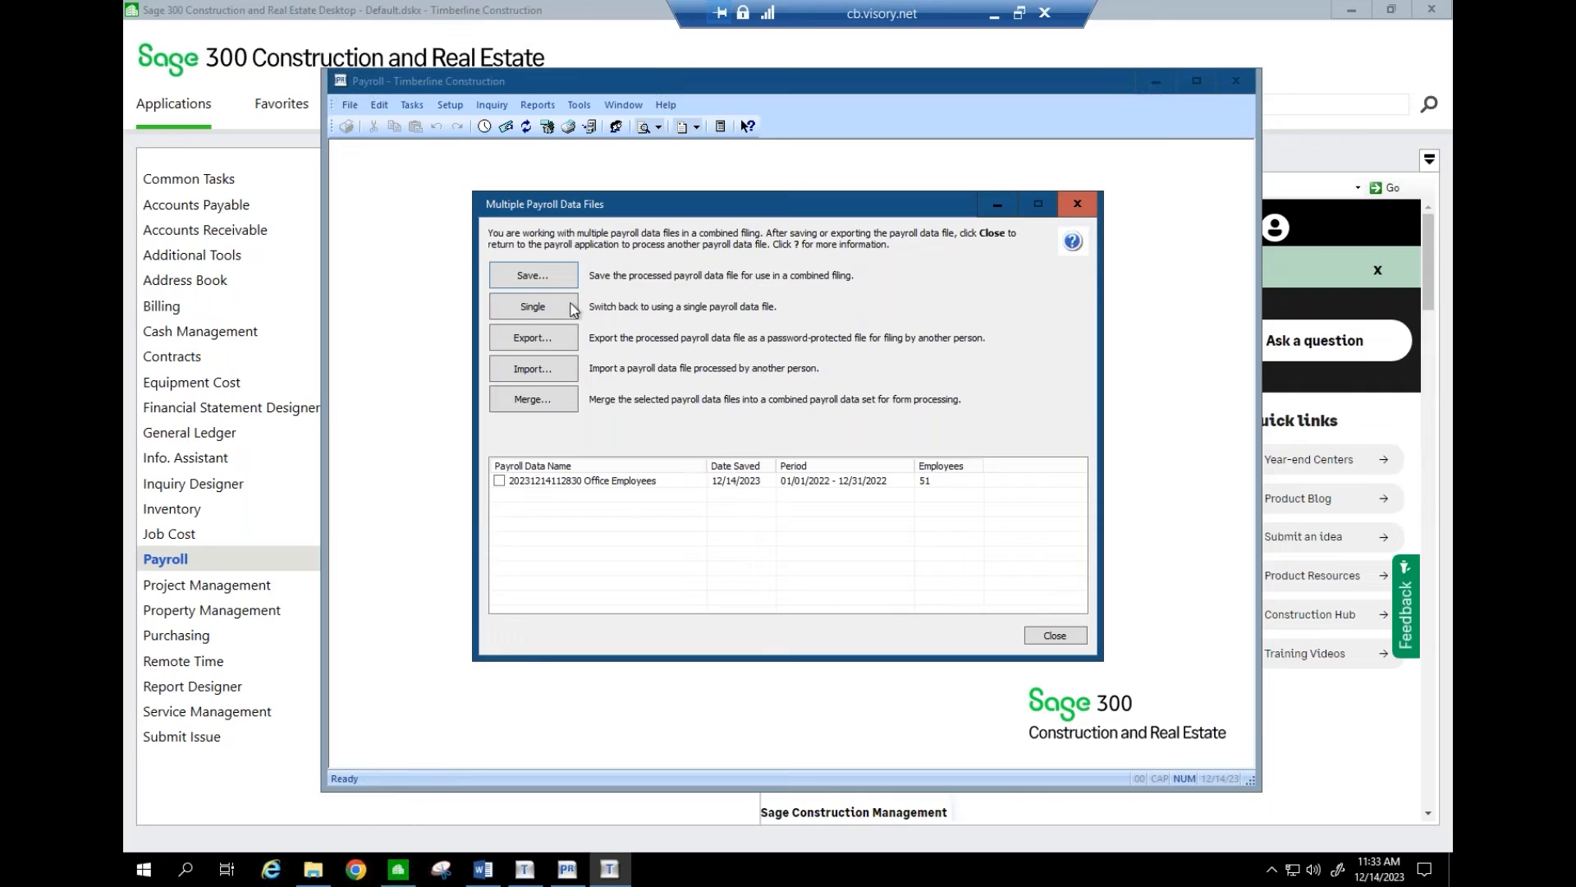
- Save the processed payroll data with 'Field Employees' appended to the default name
{"action": "left_click", "coordinate": [541, 278]}
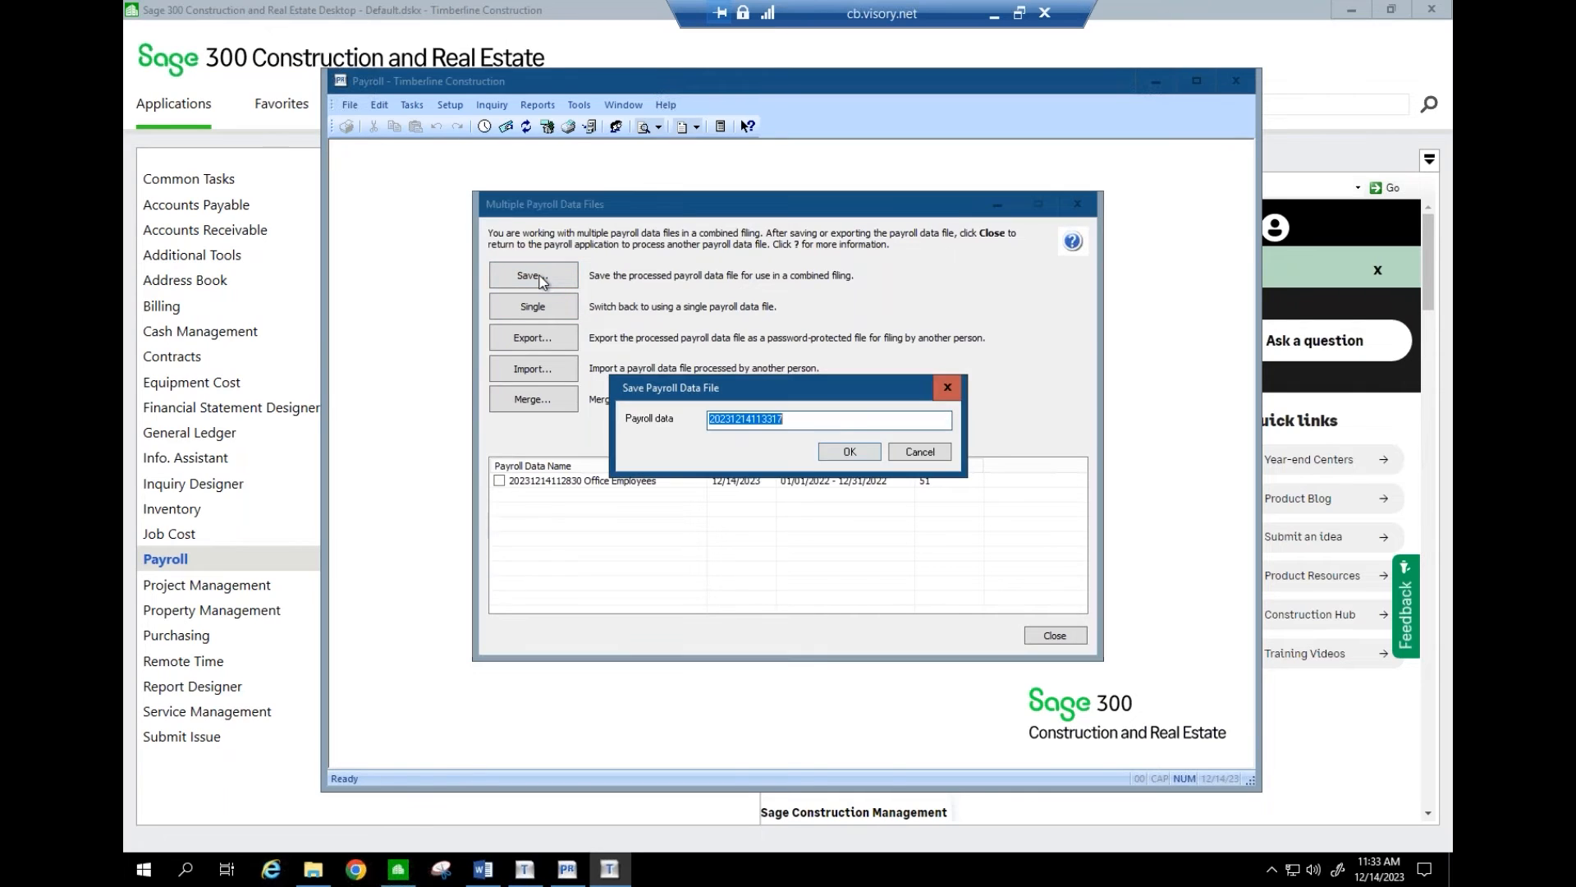
{"action": "left_click", "coordinate": [797, 419]}
{"action": "type", "text": "Field"}
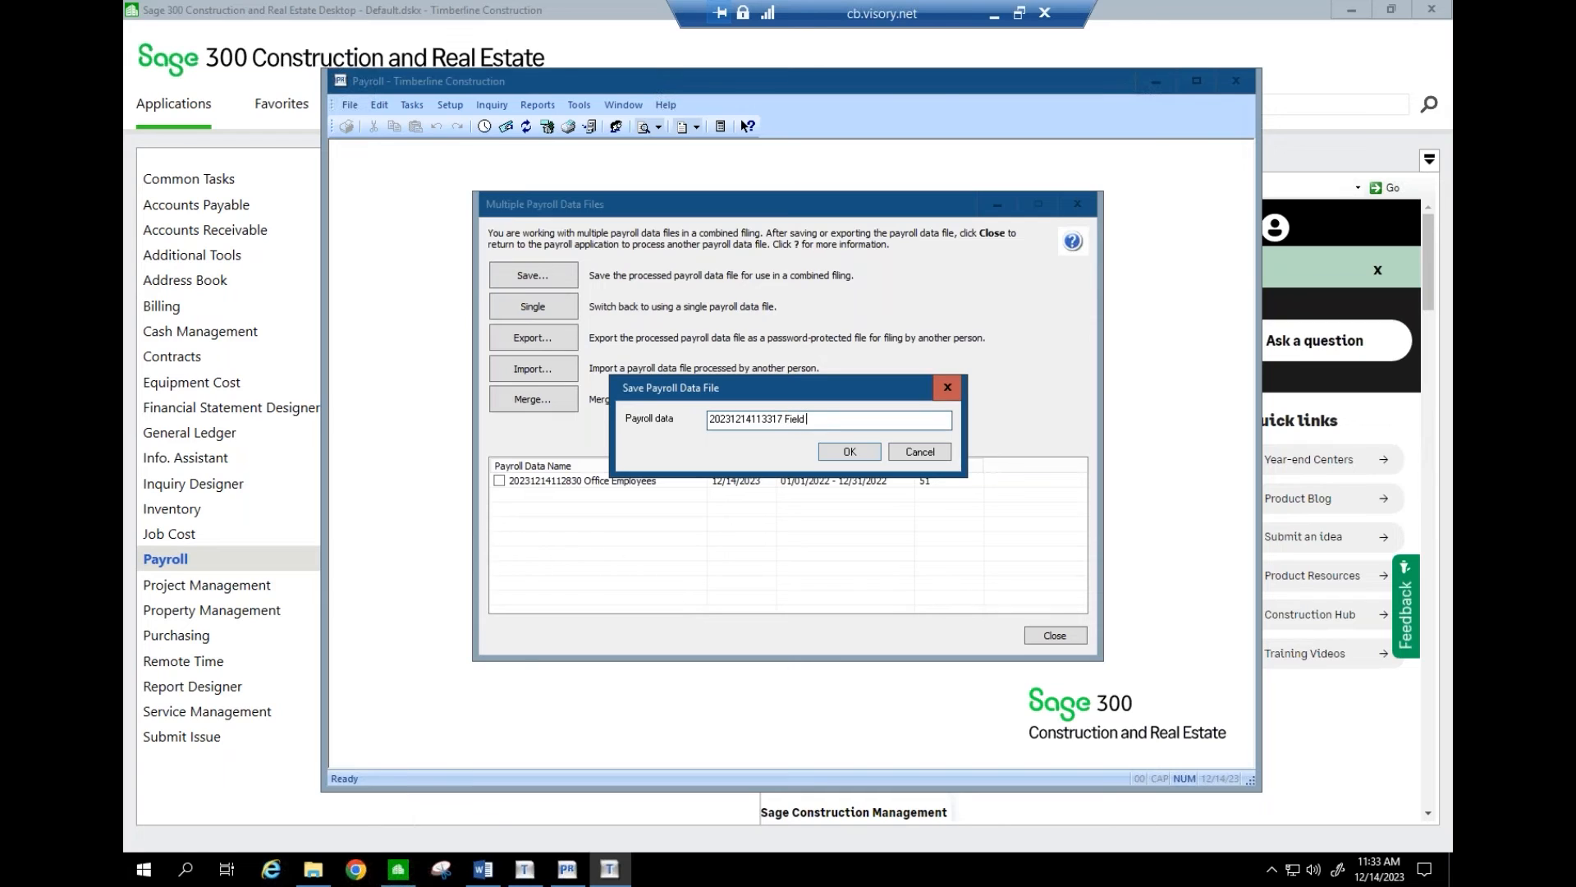
{"action": "type", "text": " Employees"}
{"action": "left_click", "coordinate": [850, 453]}
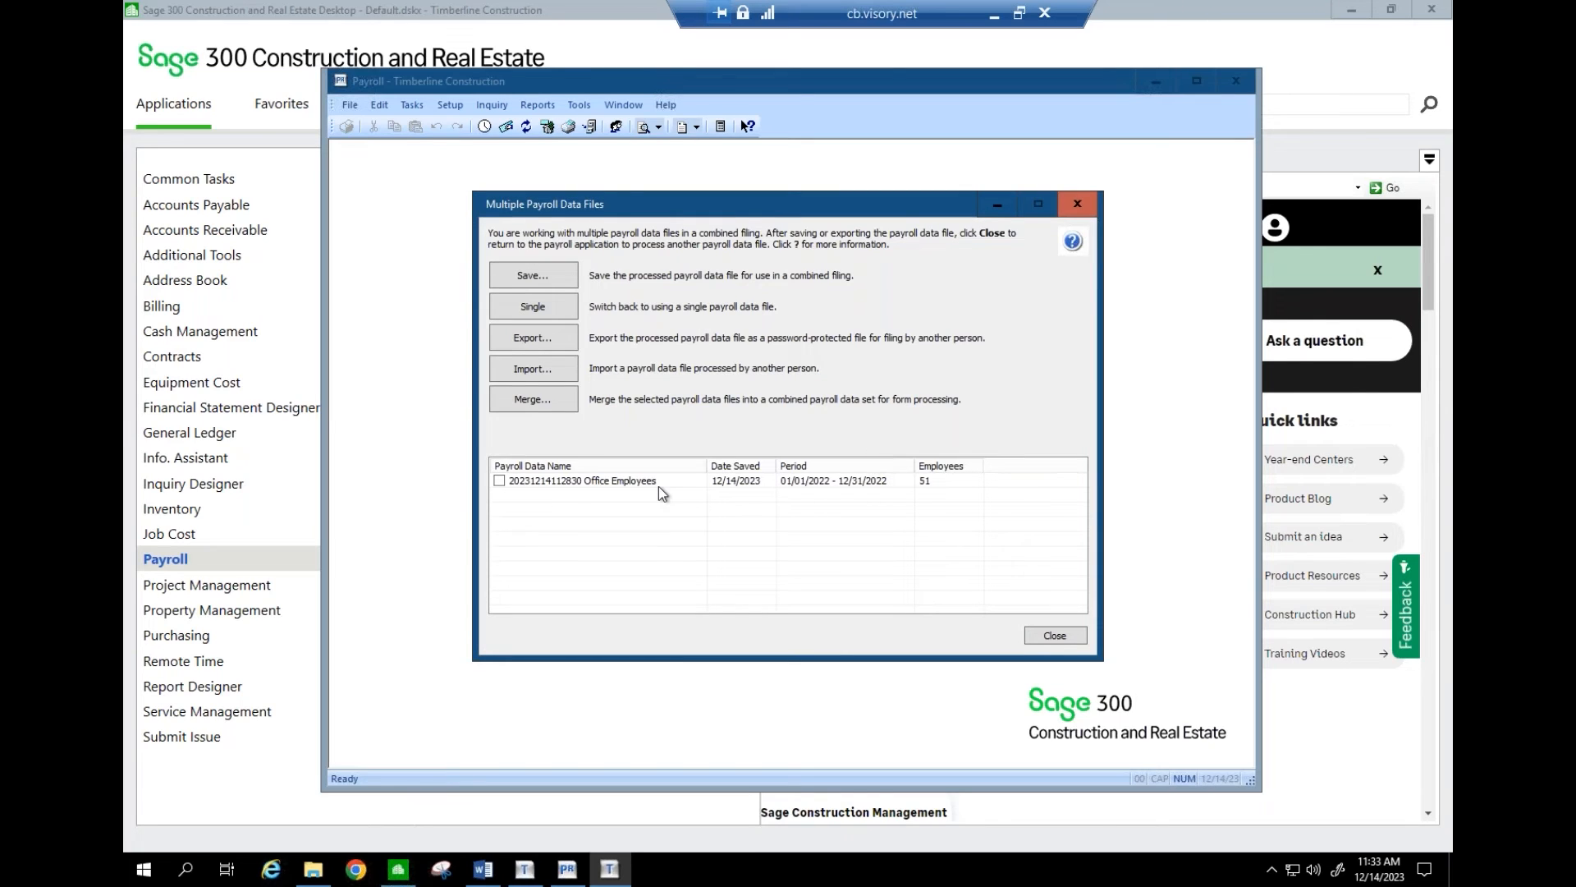
- Merge the Office Employees and Field Employees files, skipping duplicate employees, and close the manager
{"action": "left_click", "coordinate": [597, 484]}
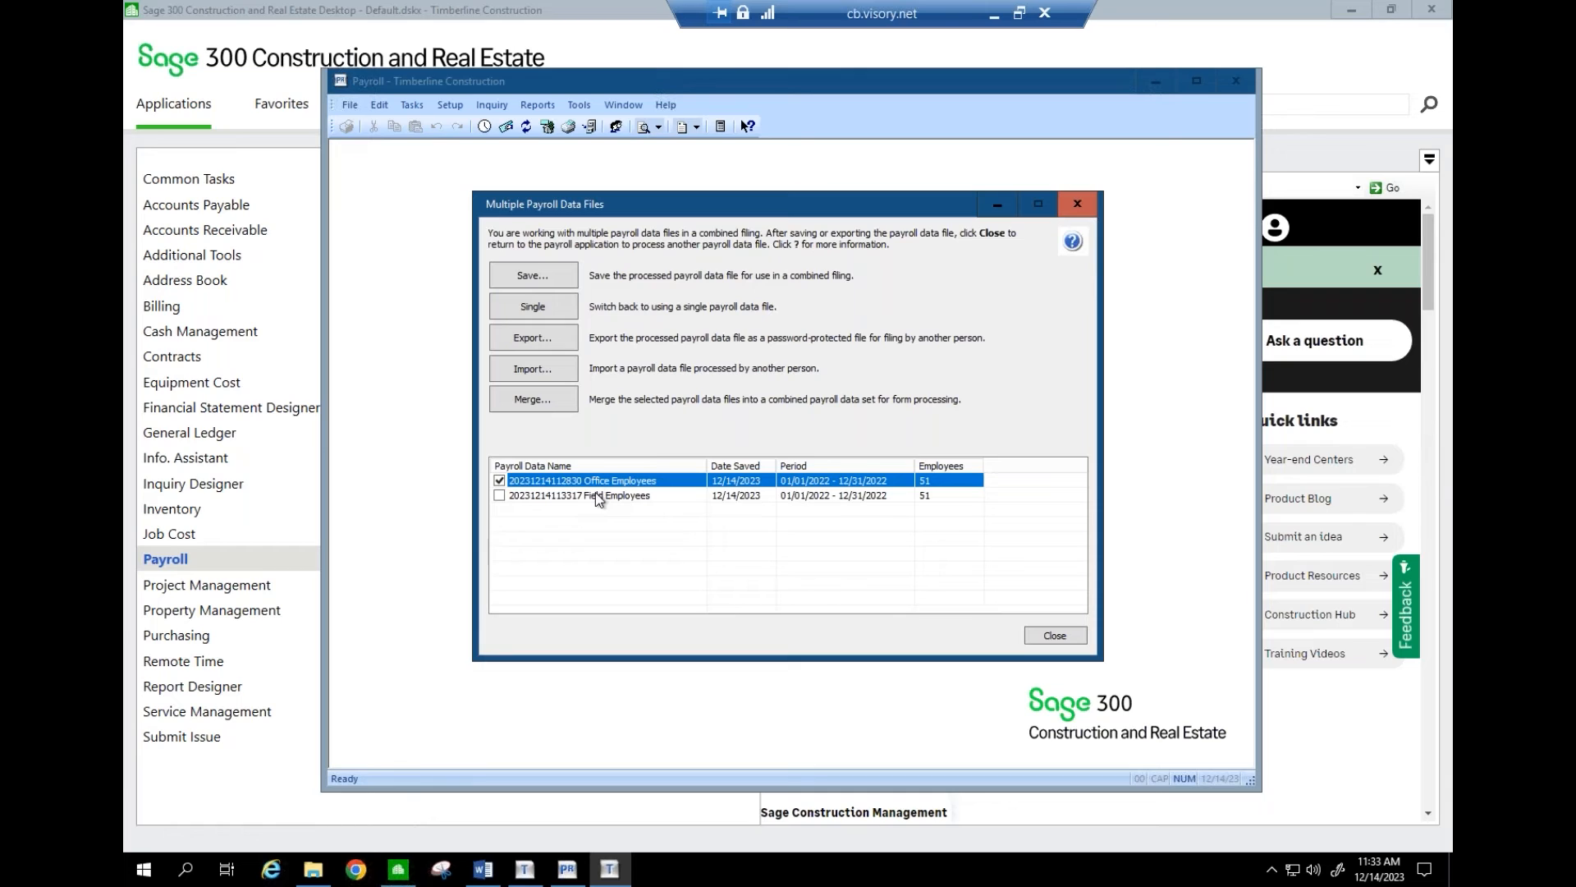
{"action": "left_click", "coordinate": [594, 495]}
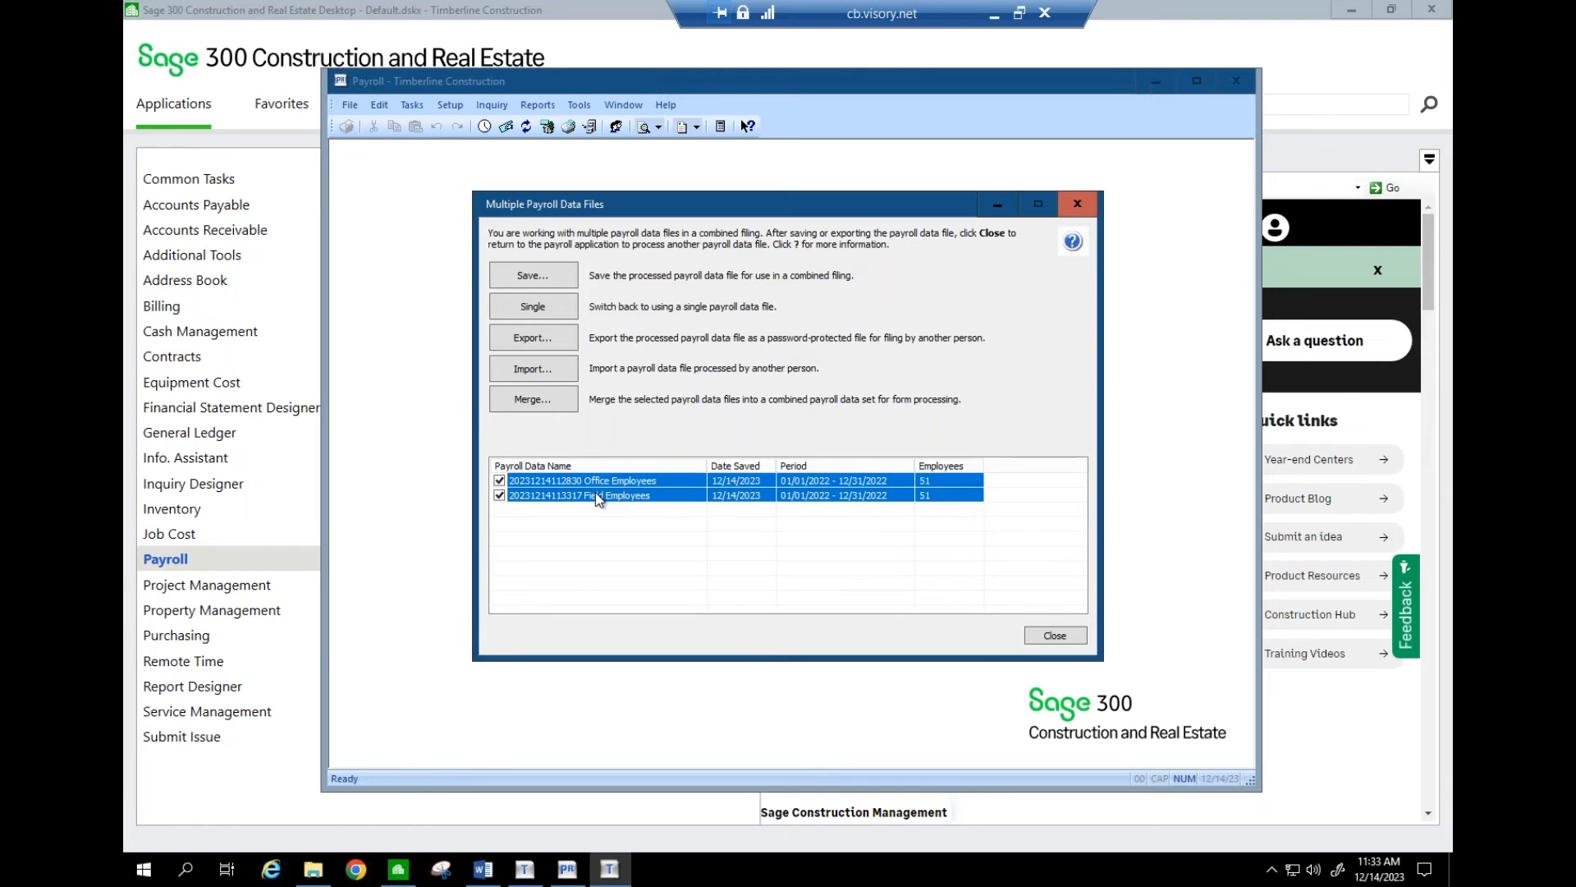
{"action": "left_click", "coordinate": [545, 401]}
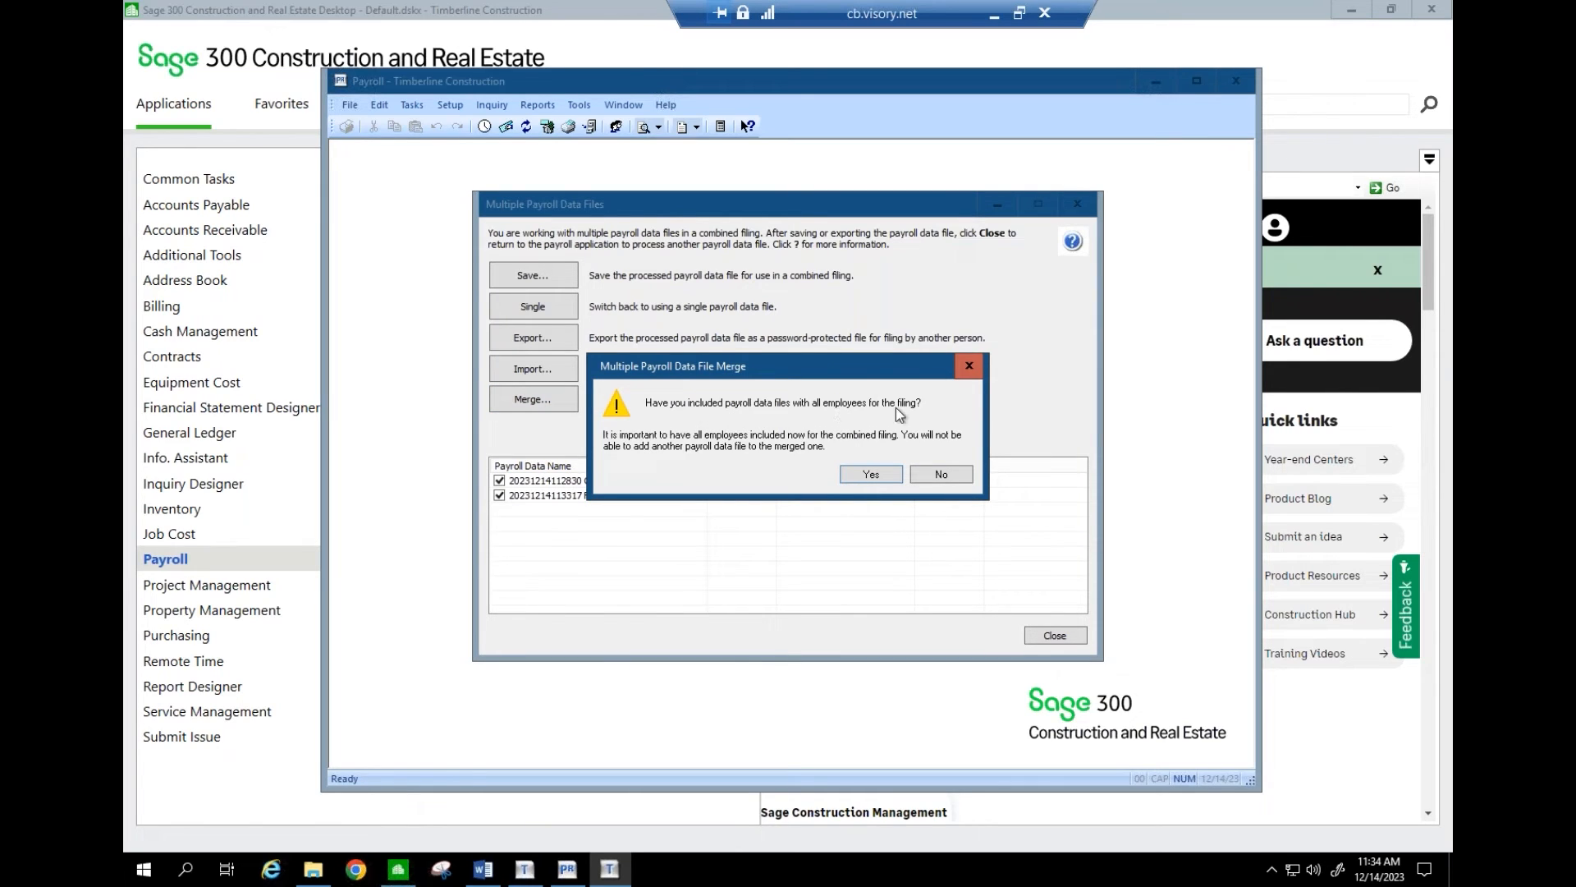
{"action": "left_click", "coordinate": [872, 474]}
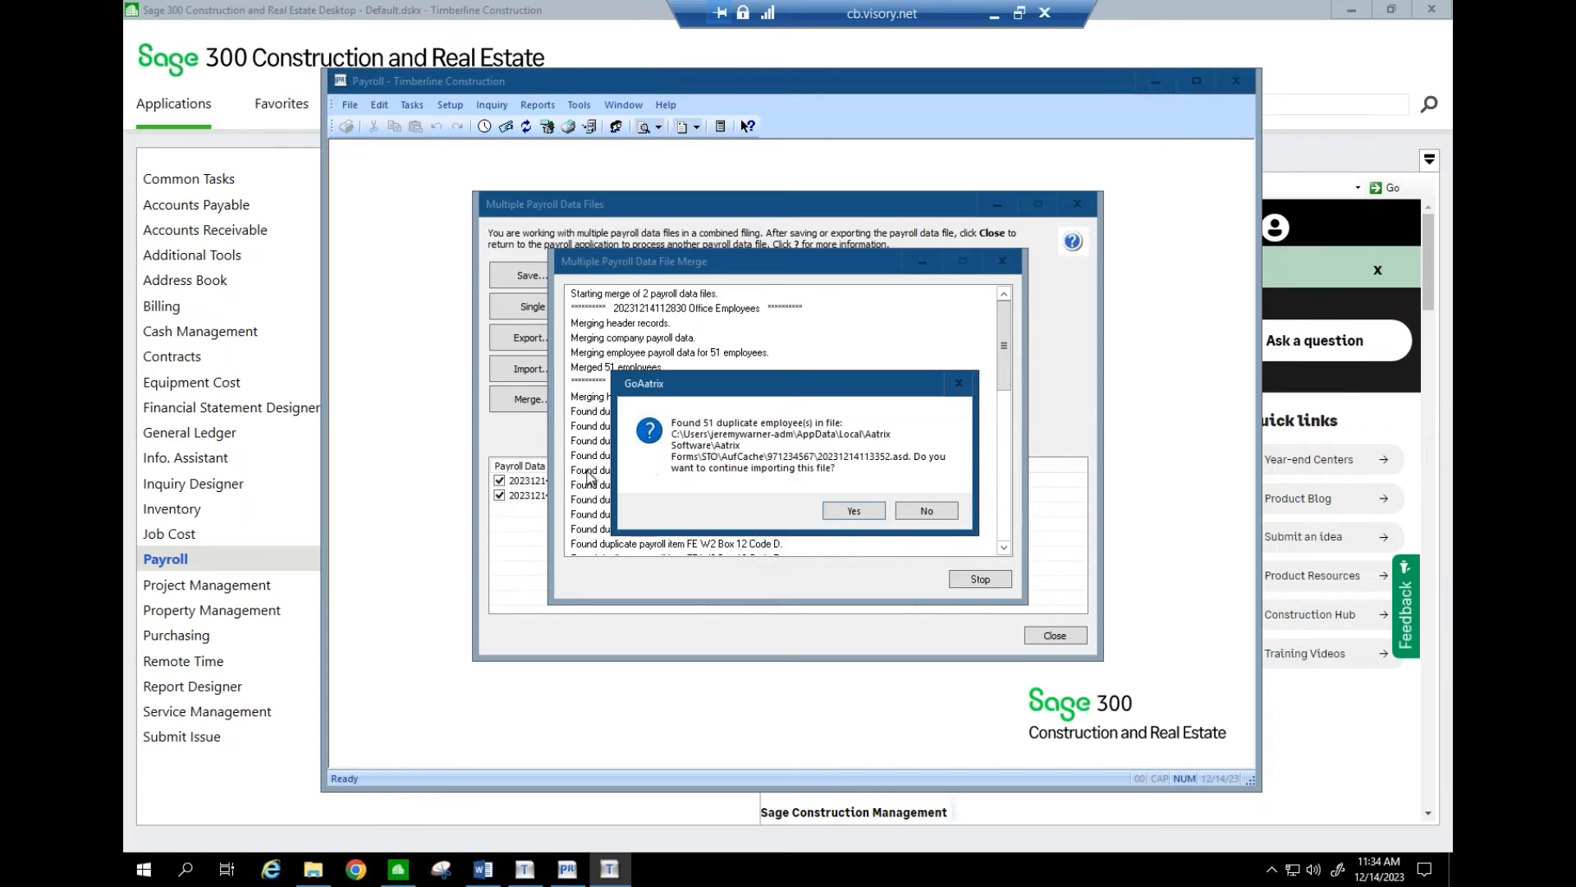
{"action": "left_click", "coordinate": [926, 512]}
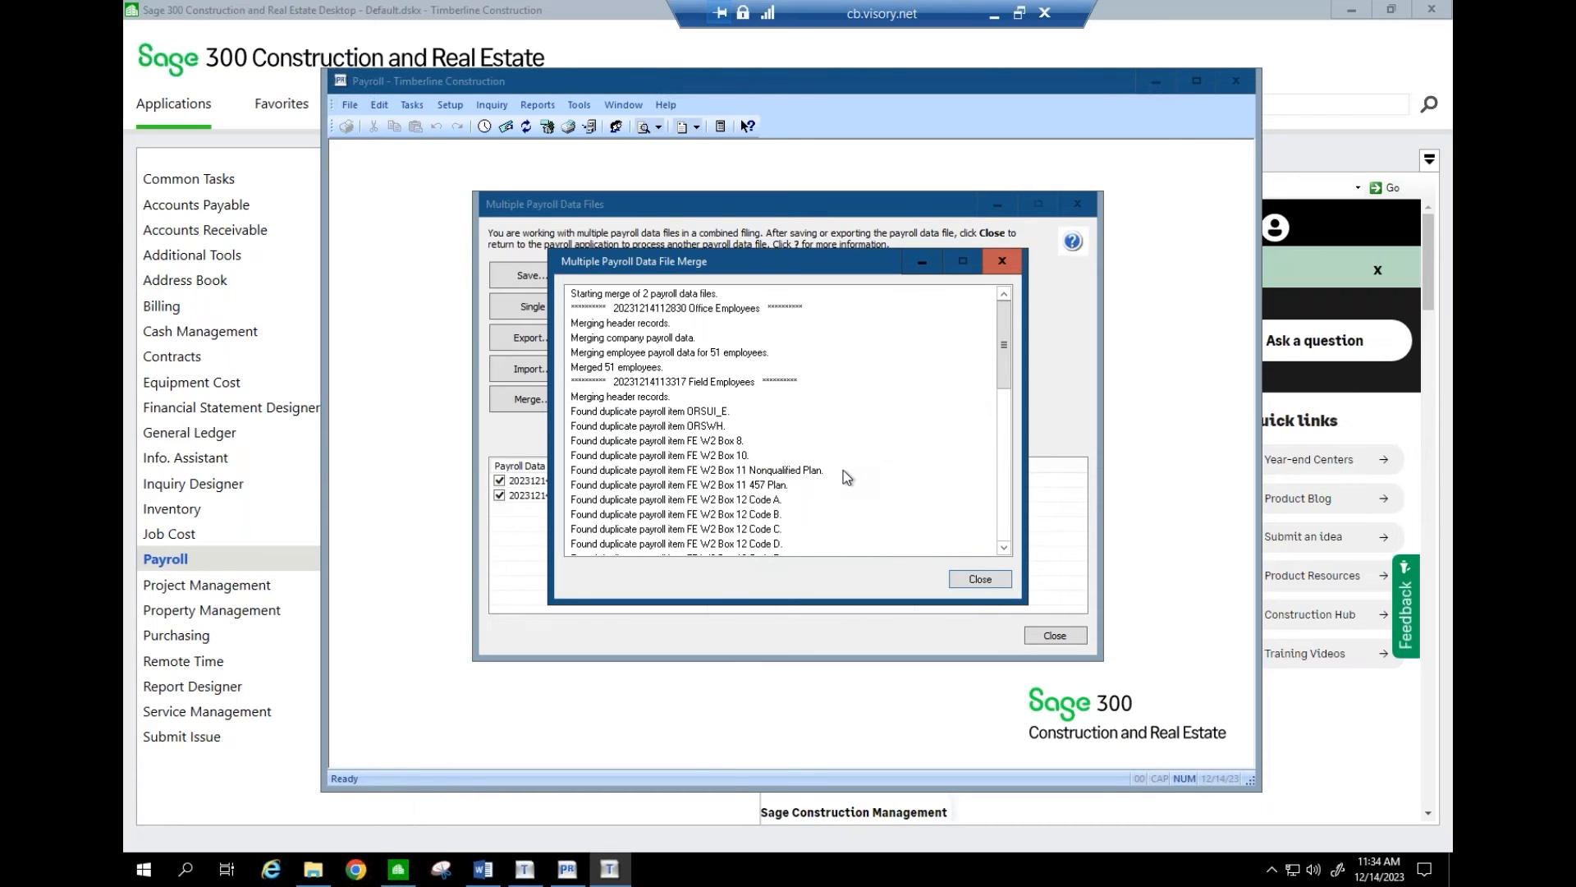
{"action": "left_click", "coordinate": [981, 580]}
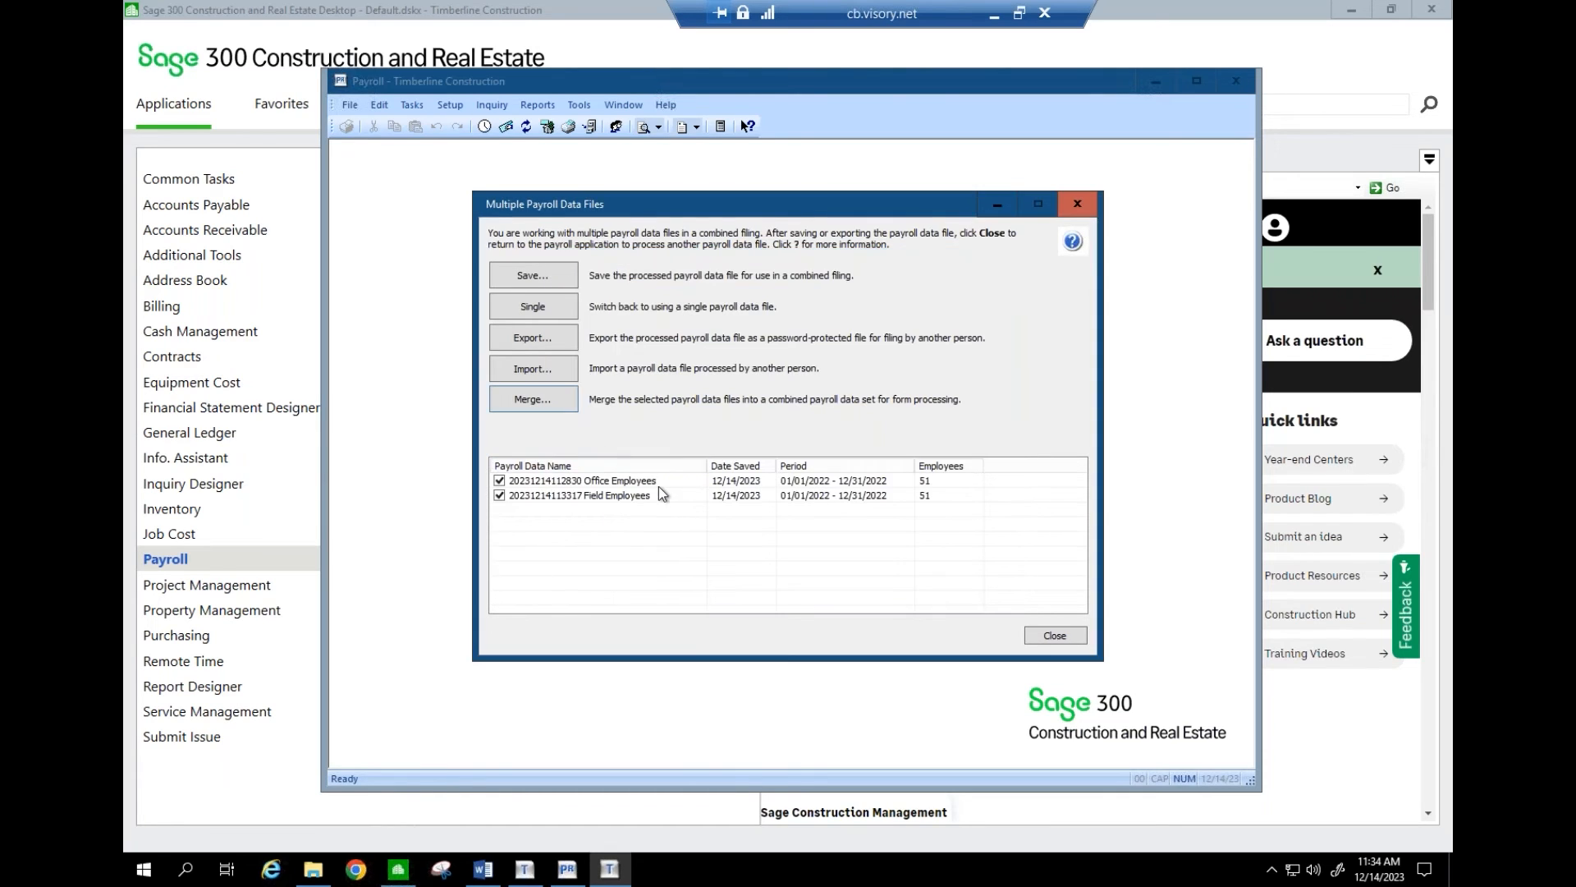
{"action": "left_click", "coordinate": [1055, 636]}
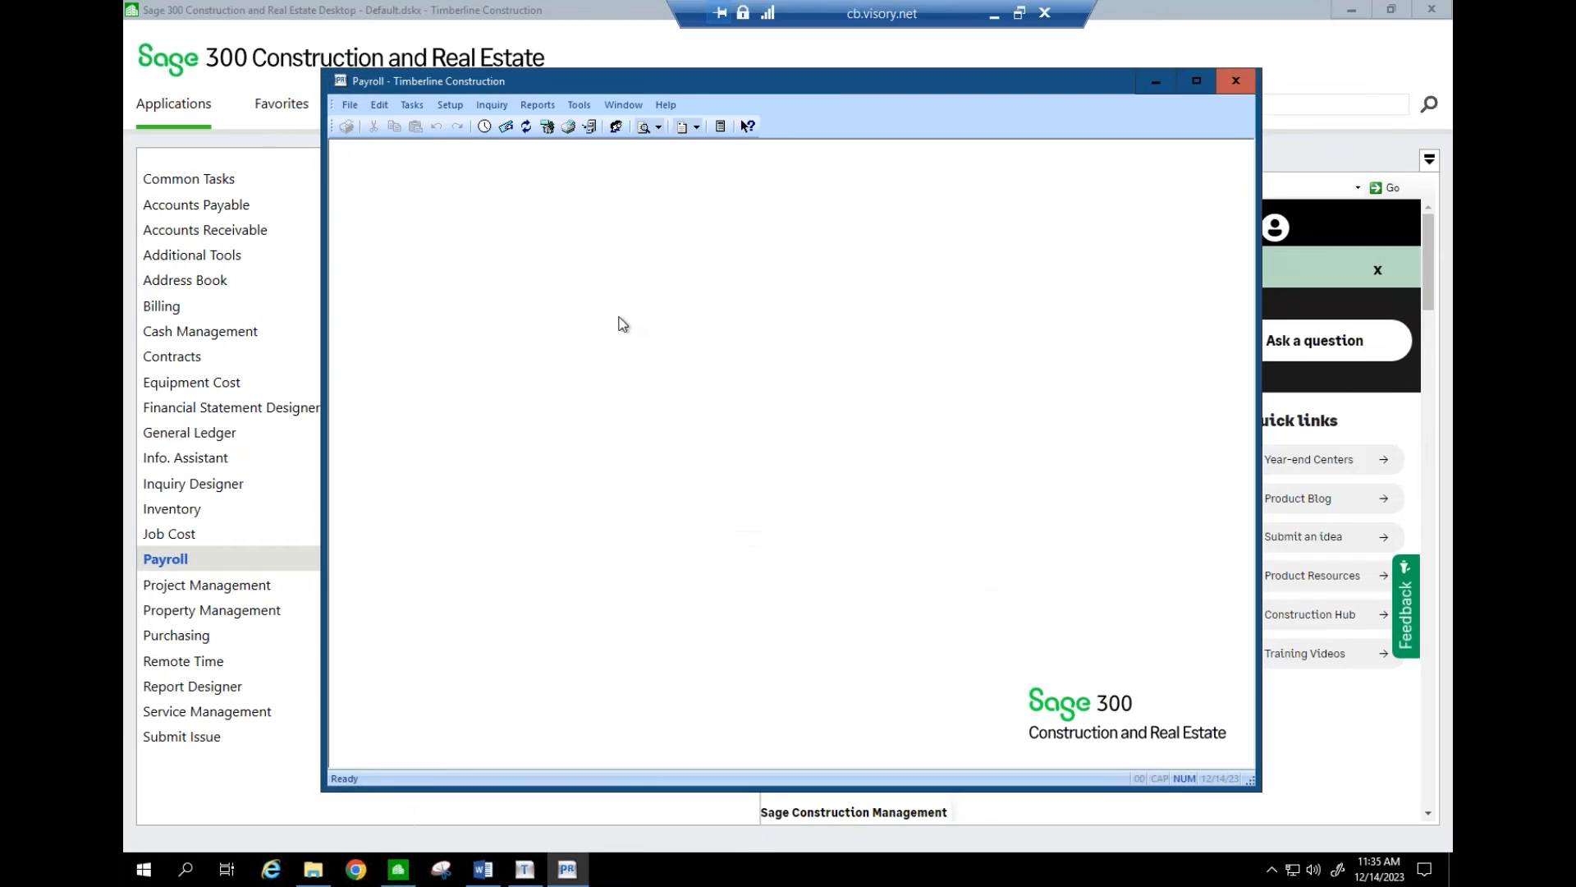
- Rerun Federal eFile for the 2022 W-2/W-3 report, generate it for all employees, and minimize the session
{"action": "left_click", "coordinate": [413, 107]}
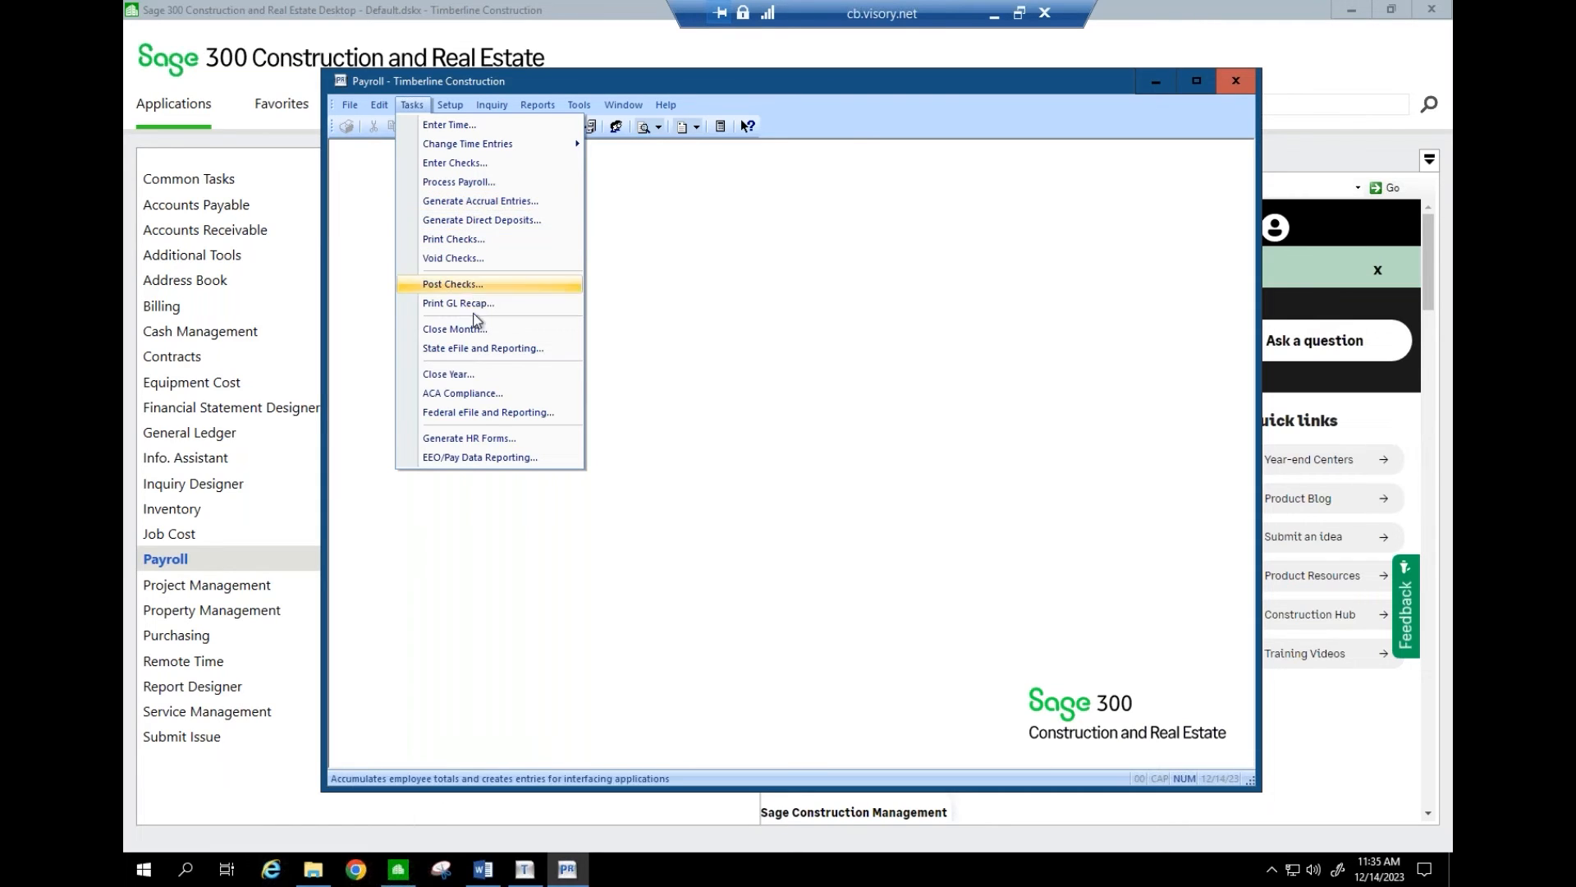
{"action": "left_click", "coordinate": [490, 413]}
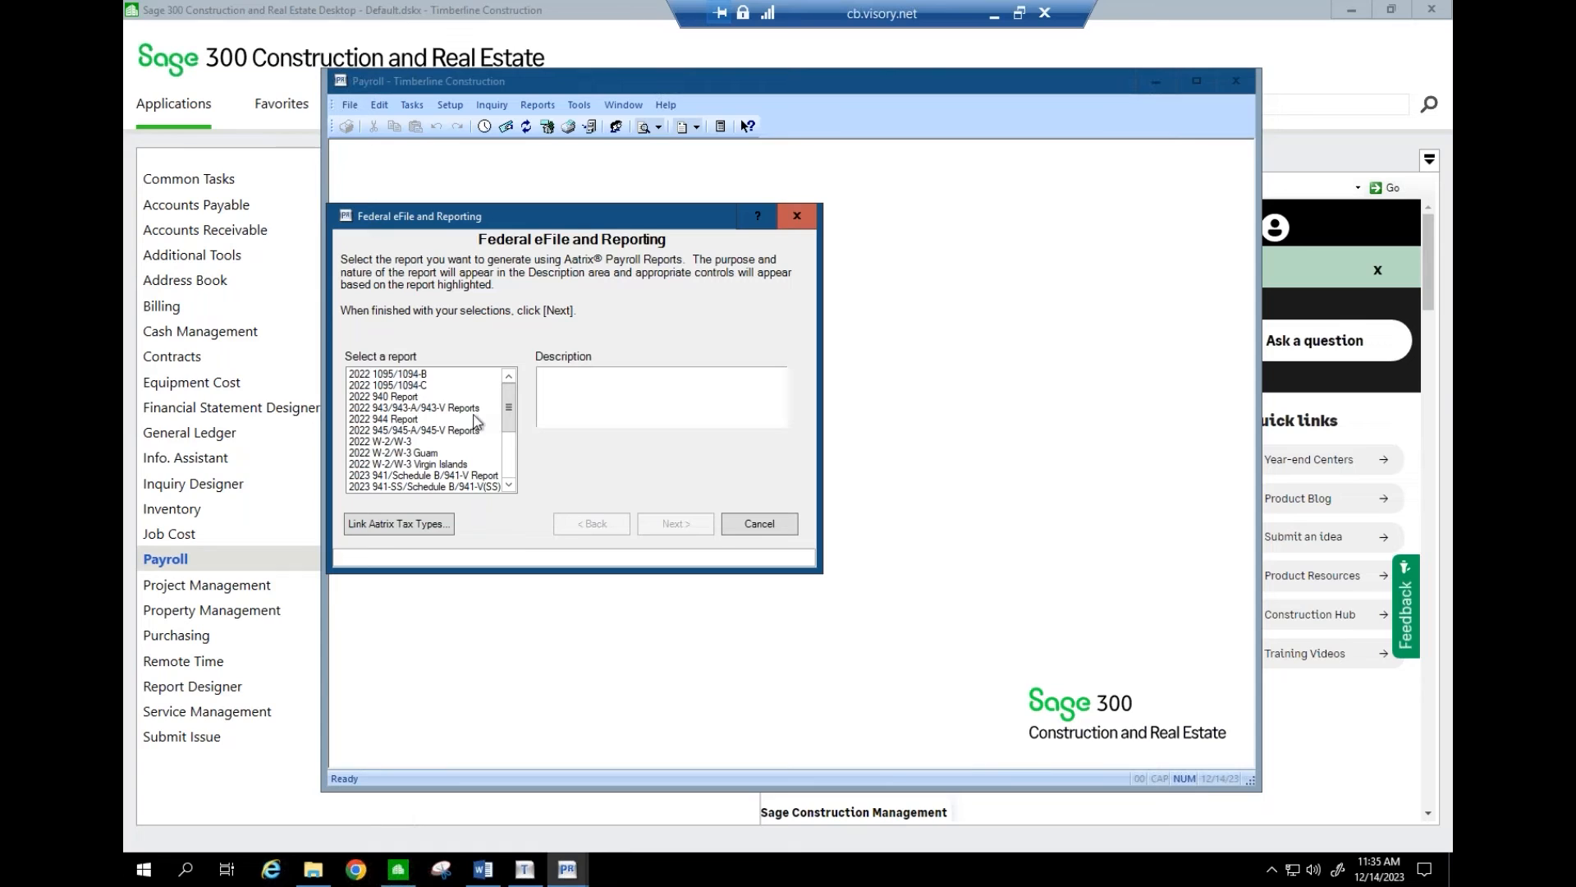
{"action": "left_click", "coordinate": [440, 441]}
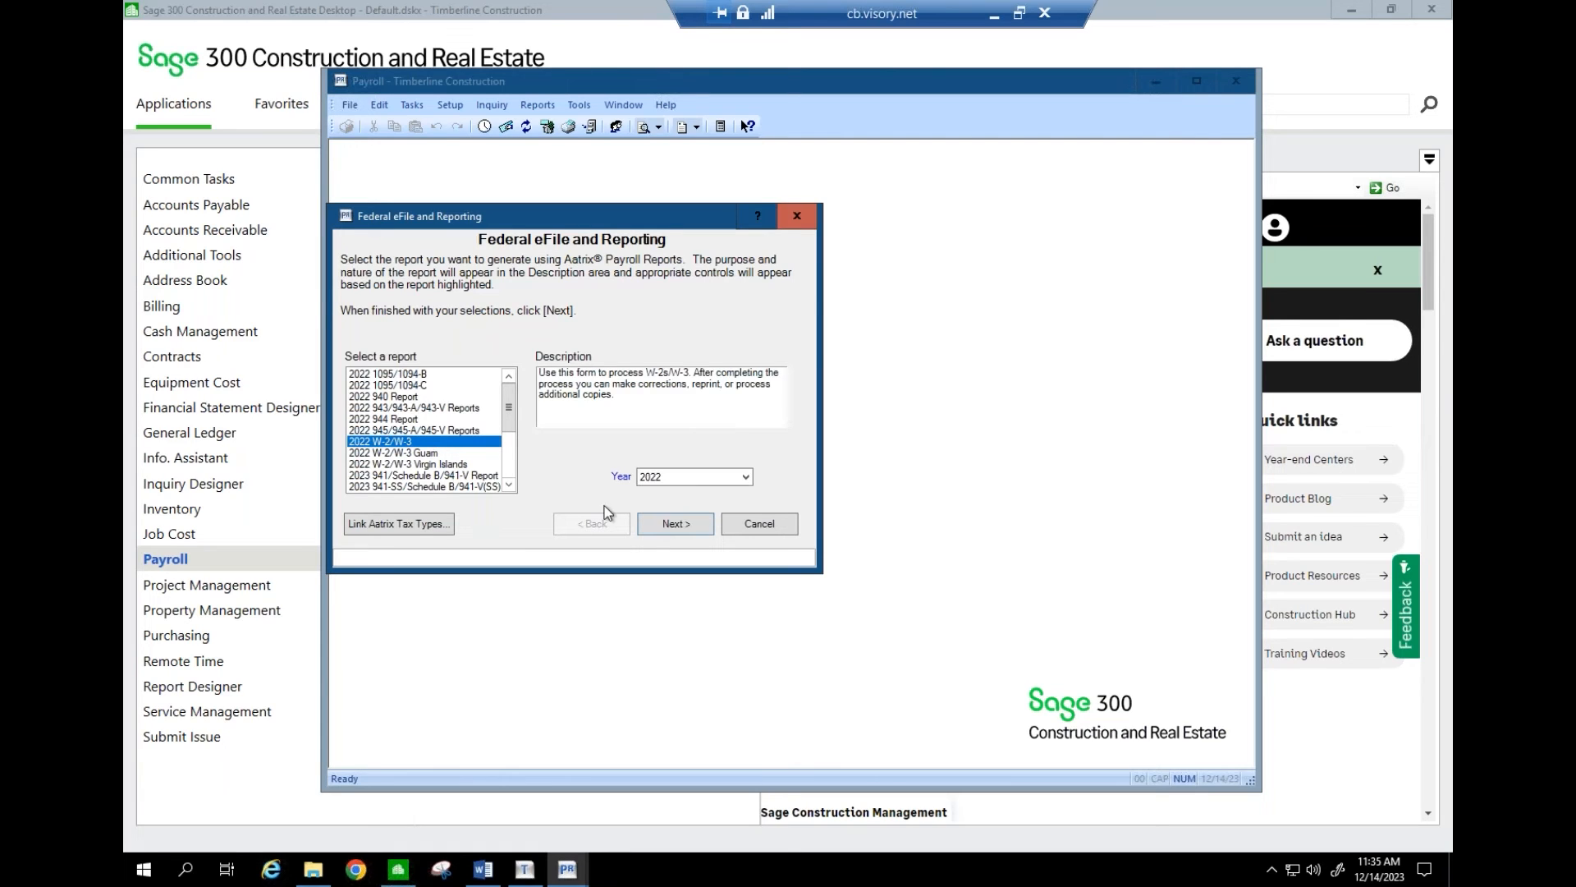
{"action": "left_click", "coordinate": [685, 529]}
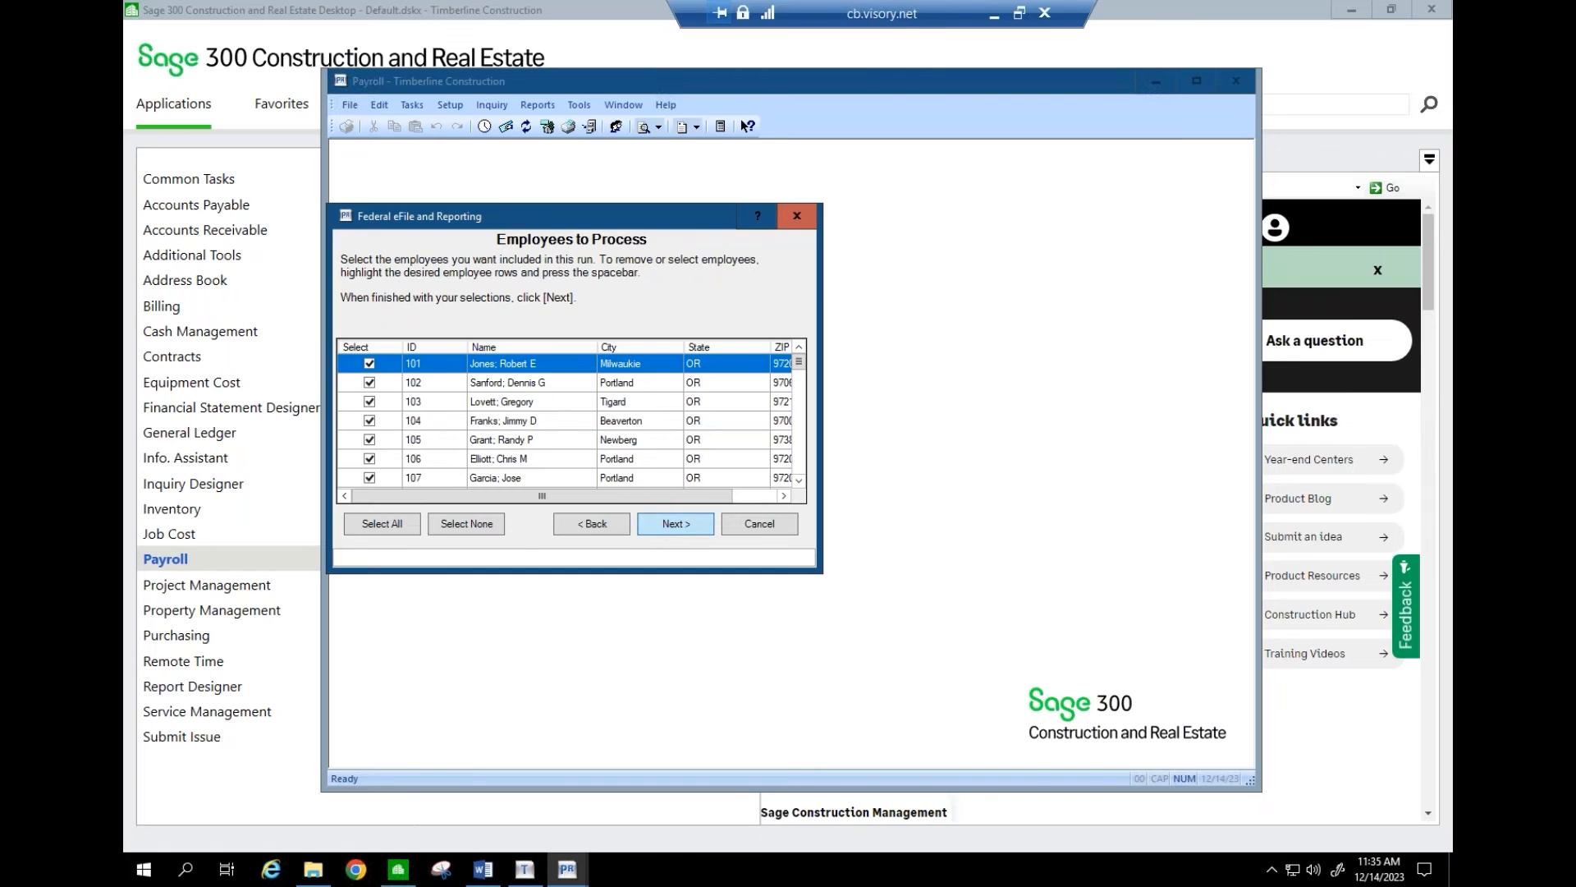
{"action": "left_click", "coordinate": [682, 529]}
{"action": "left_click", "coordinate": [682, 530]}
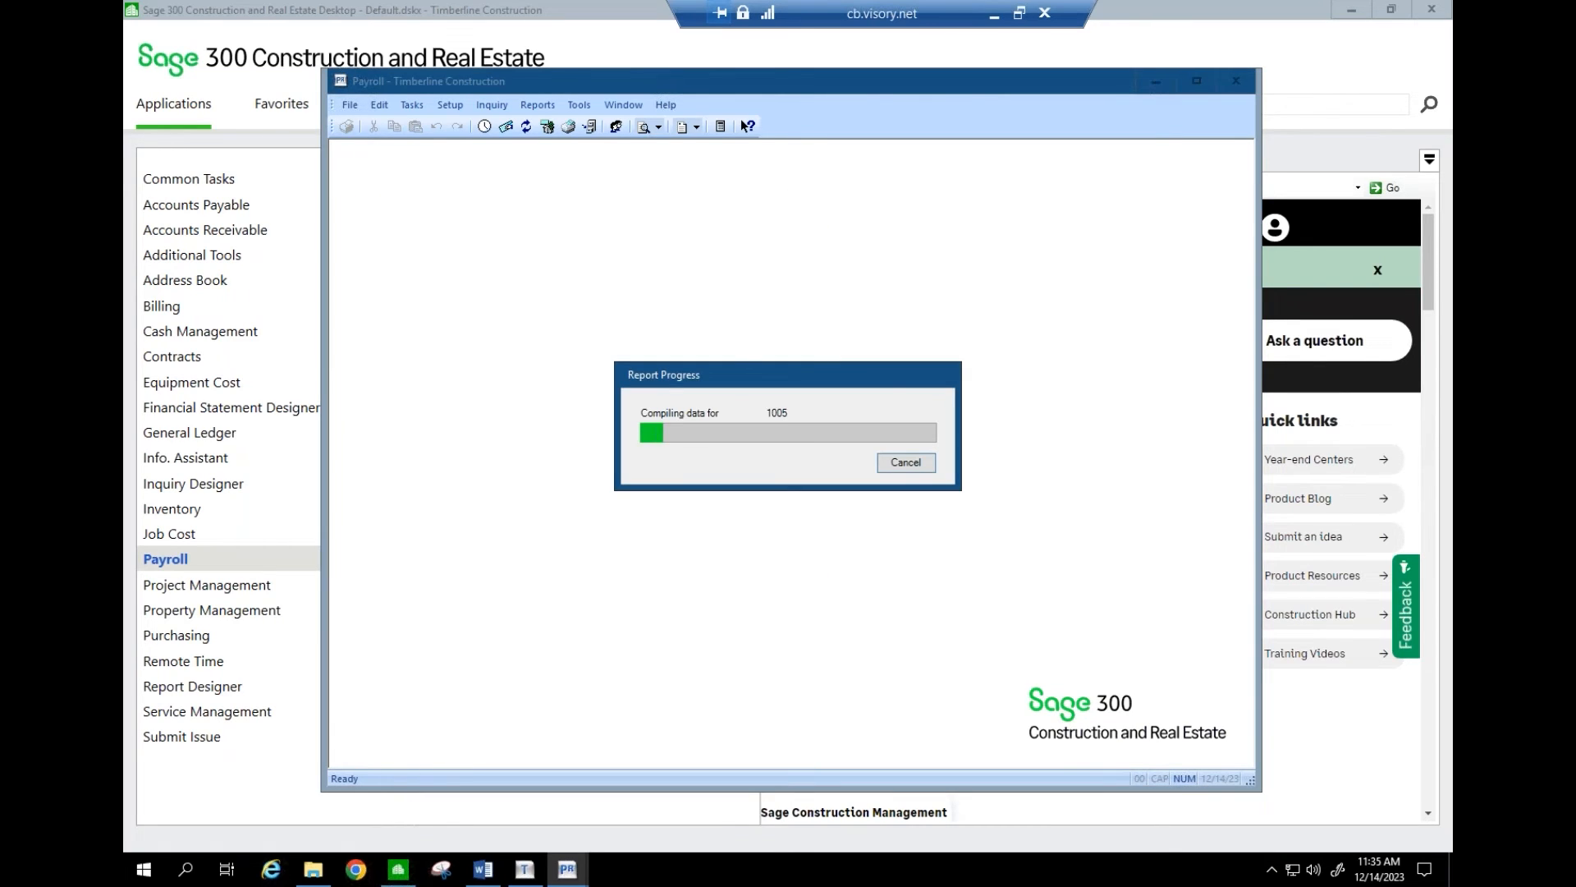
{"action": "left_click", "coordinate": [994, 14]}
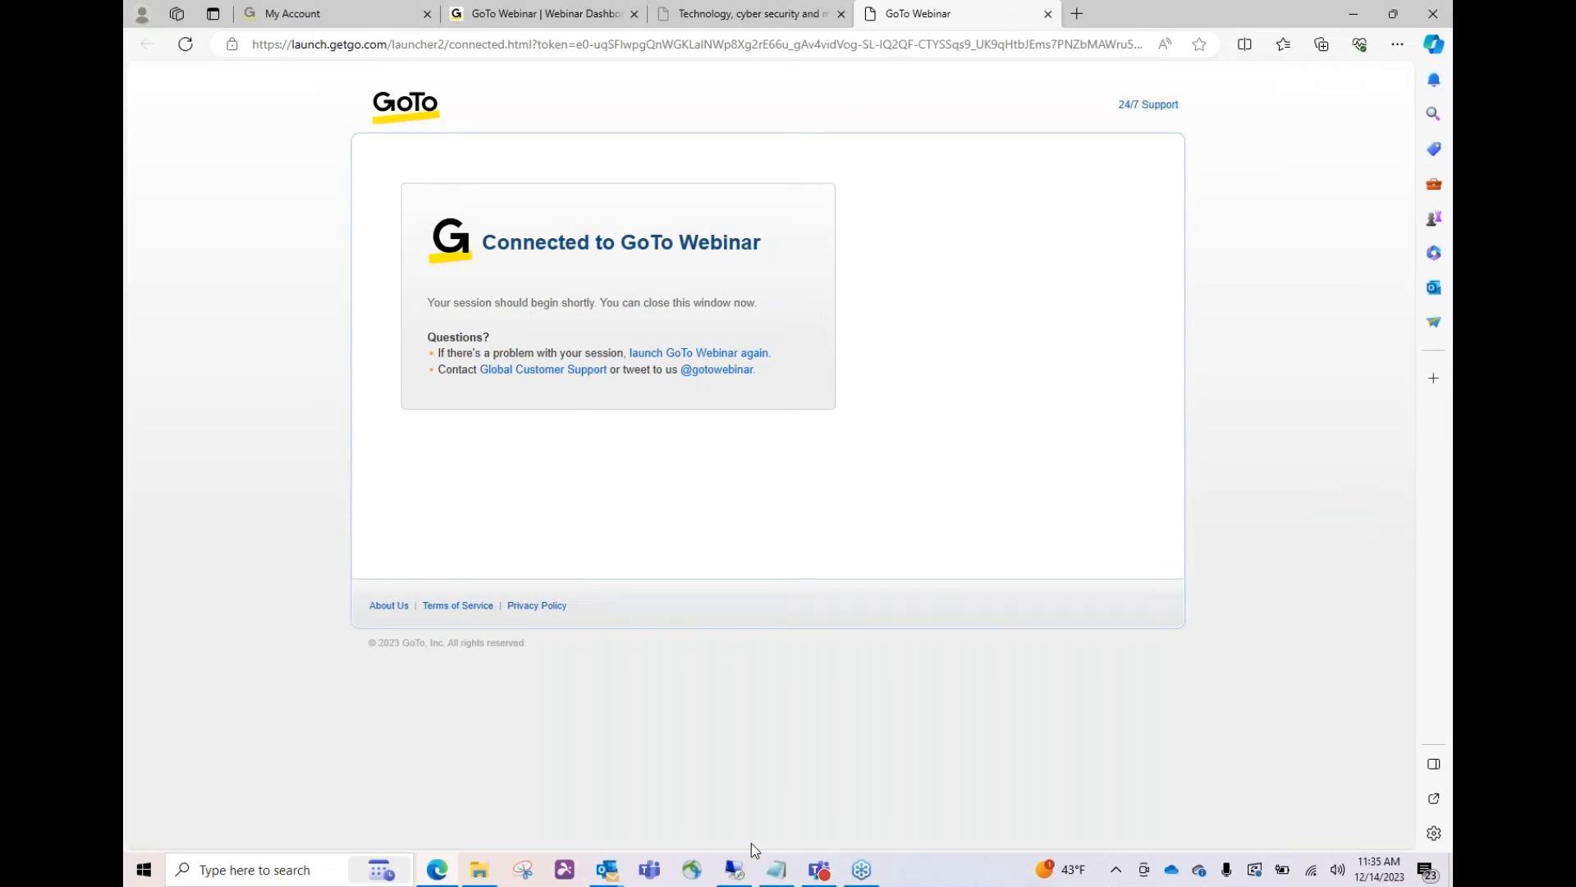
- Restore the remote Sage session to see the finished compilation and its reporting period warning
{"action": "left_click", "coordinate": [735, 869]}
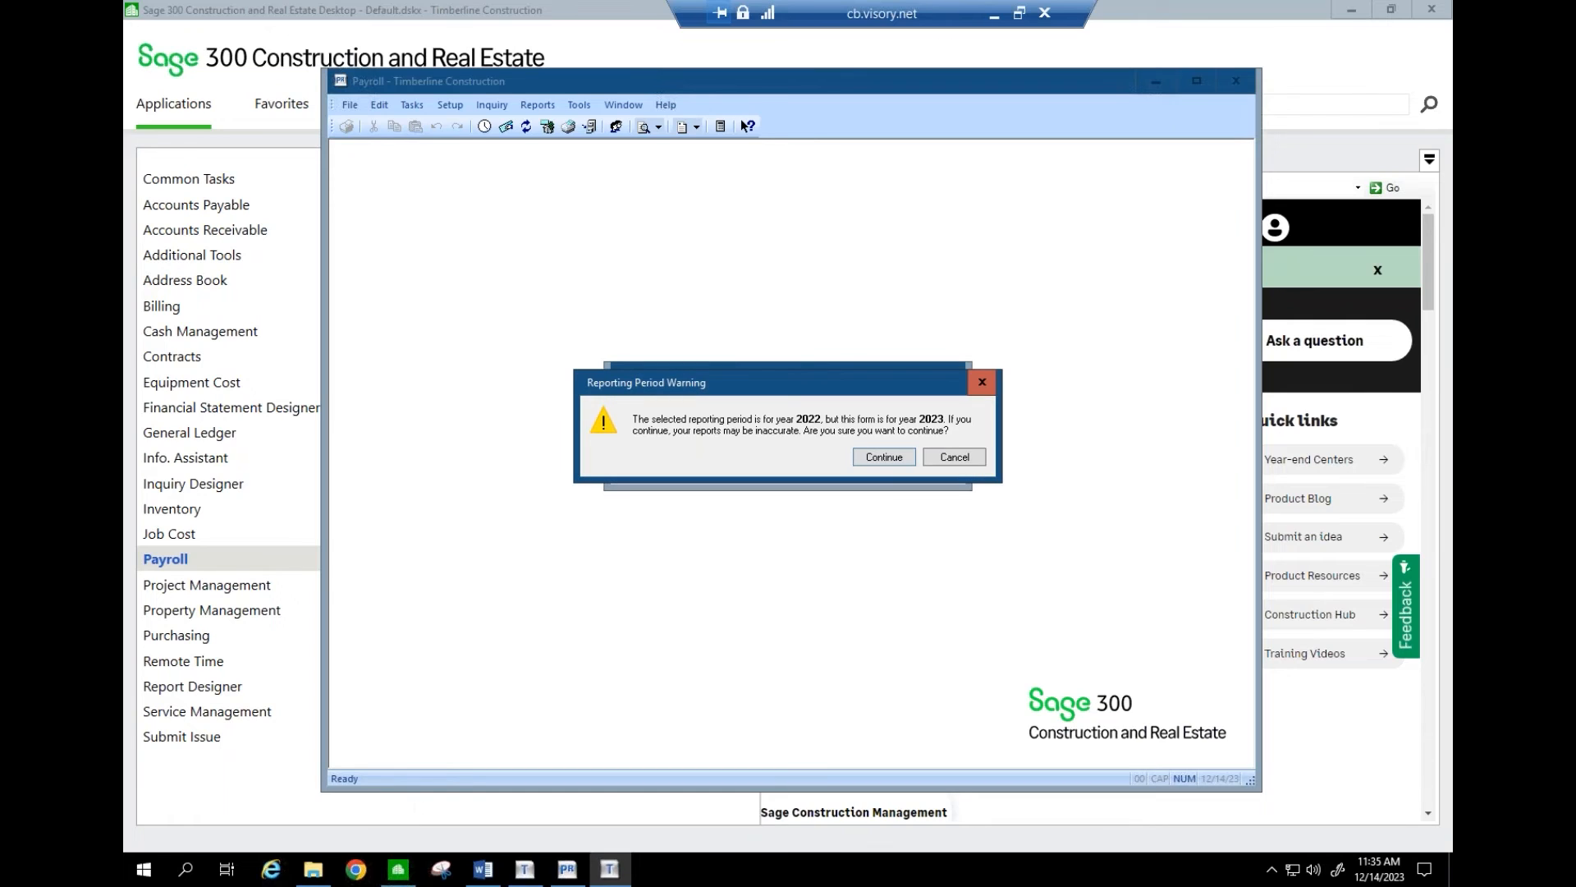
- Continue past the warning, start processing for real, pass the FEIN, and choose a single payroll data file
{"action": "left_click", "coordinate": [876, 458]}
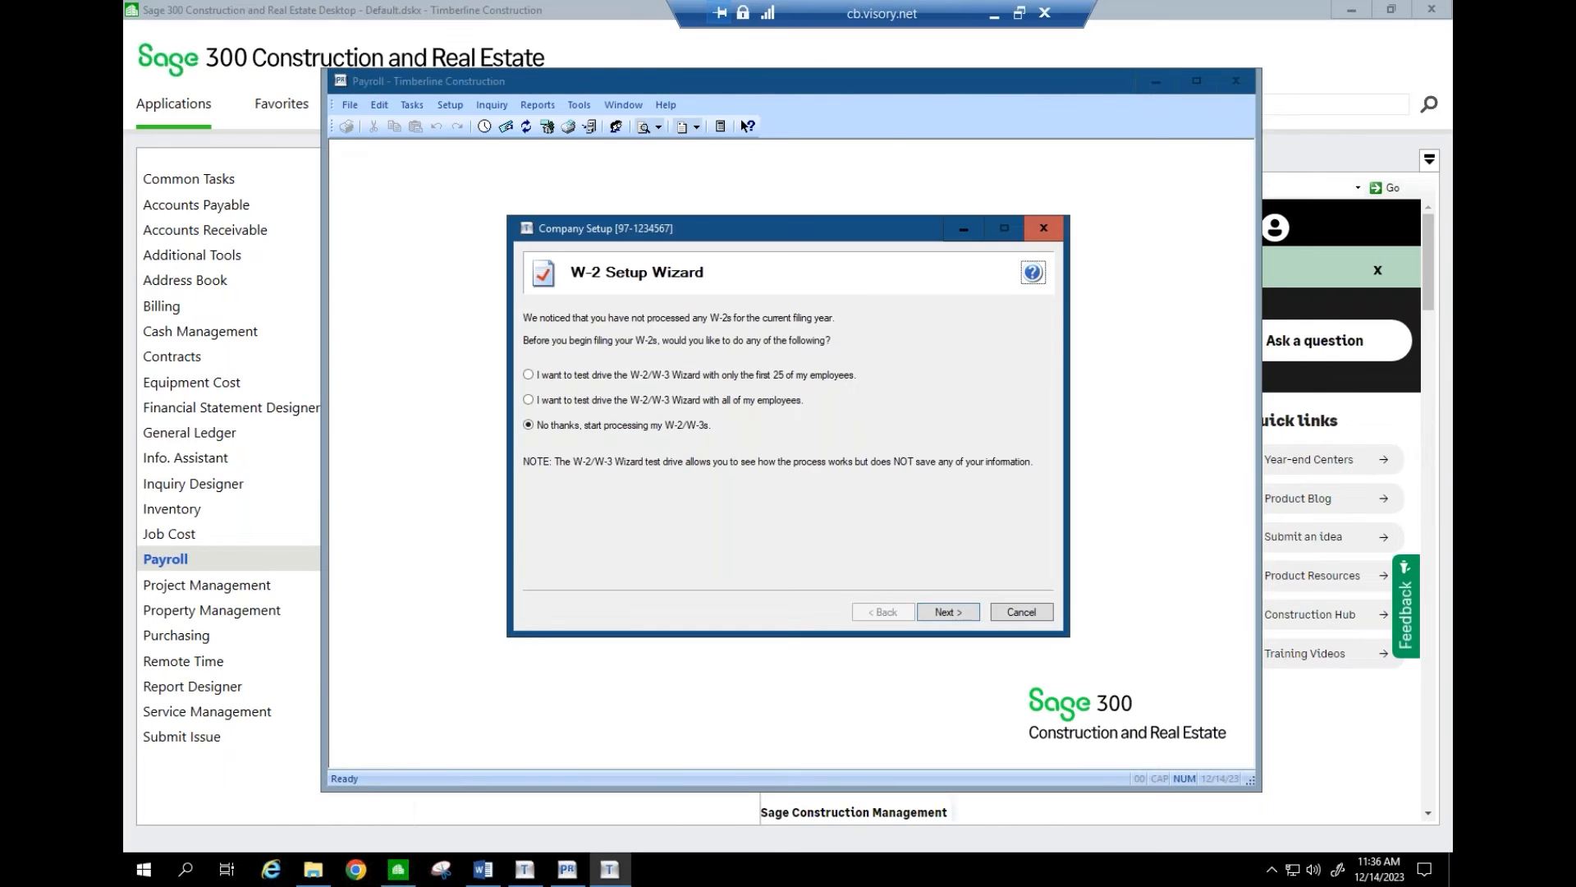
{"action": "left_click", "coordinate": [952, 615]}
{"action": "left_click", "coordinate": [952, 615]}
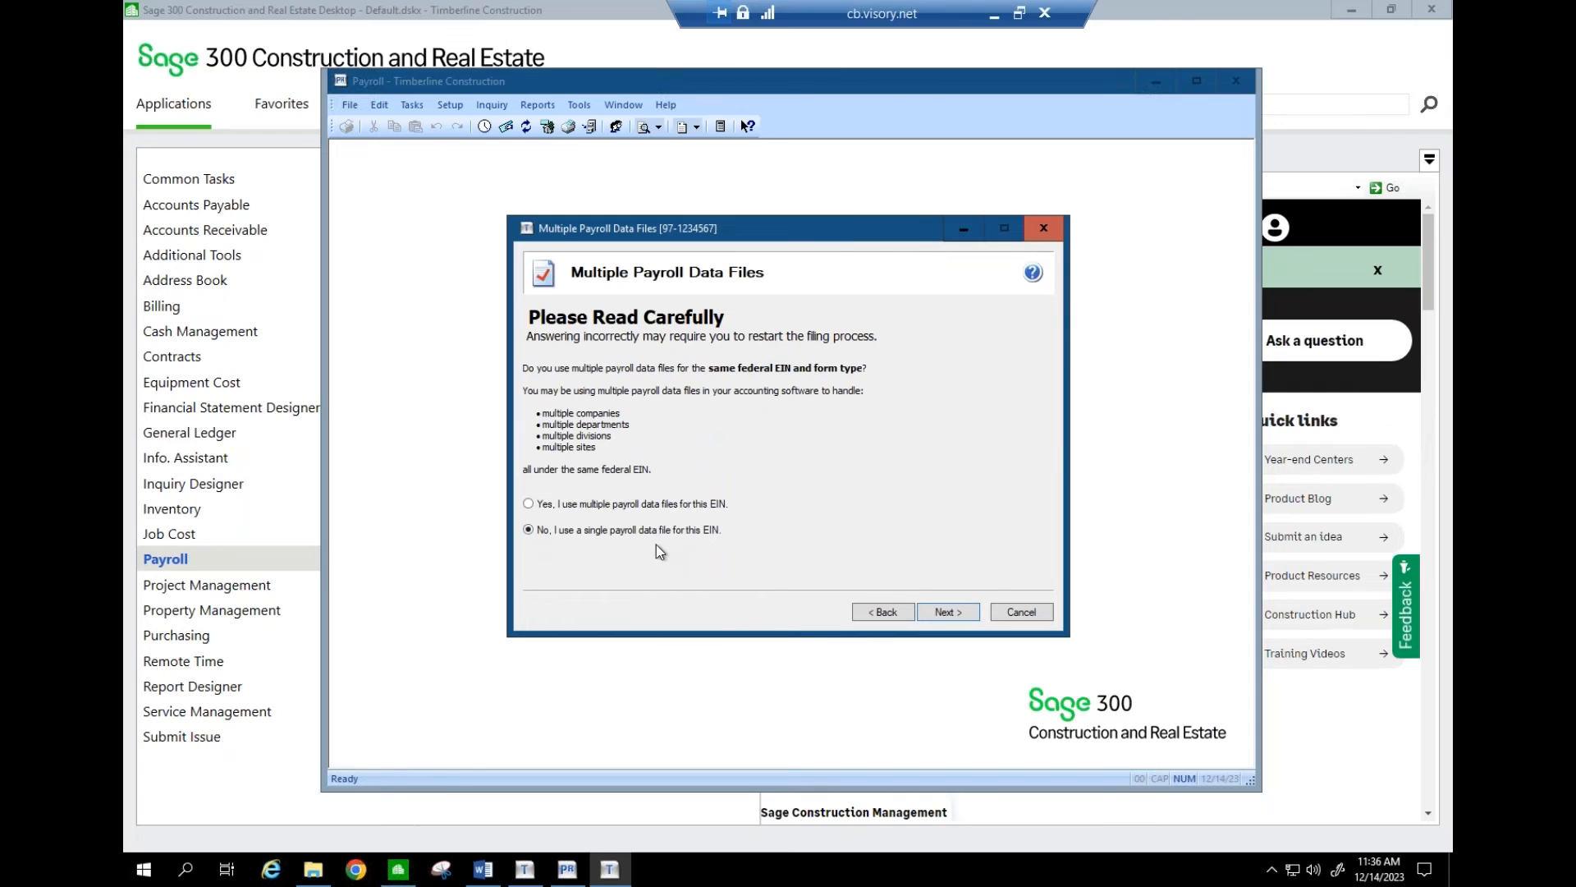
{"action": "left_click", "coordinate": [582, 509]}
{"action": "left_click", "coordinate": [549, 538]}
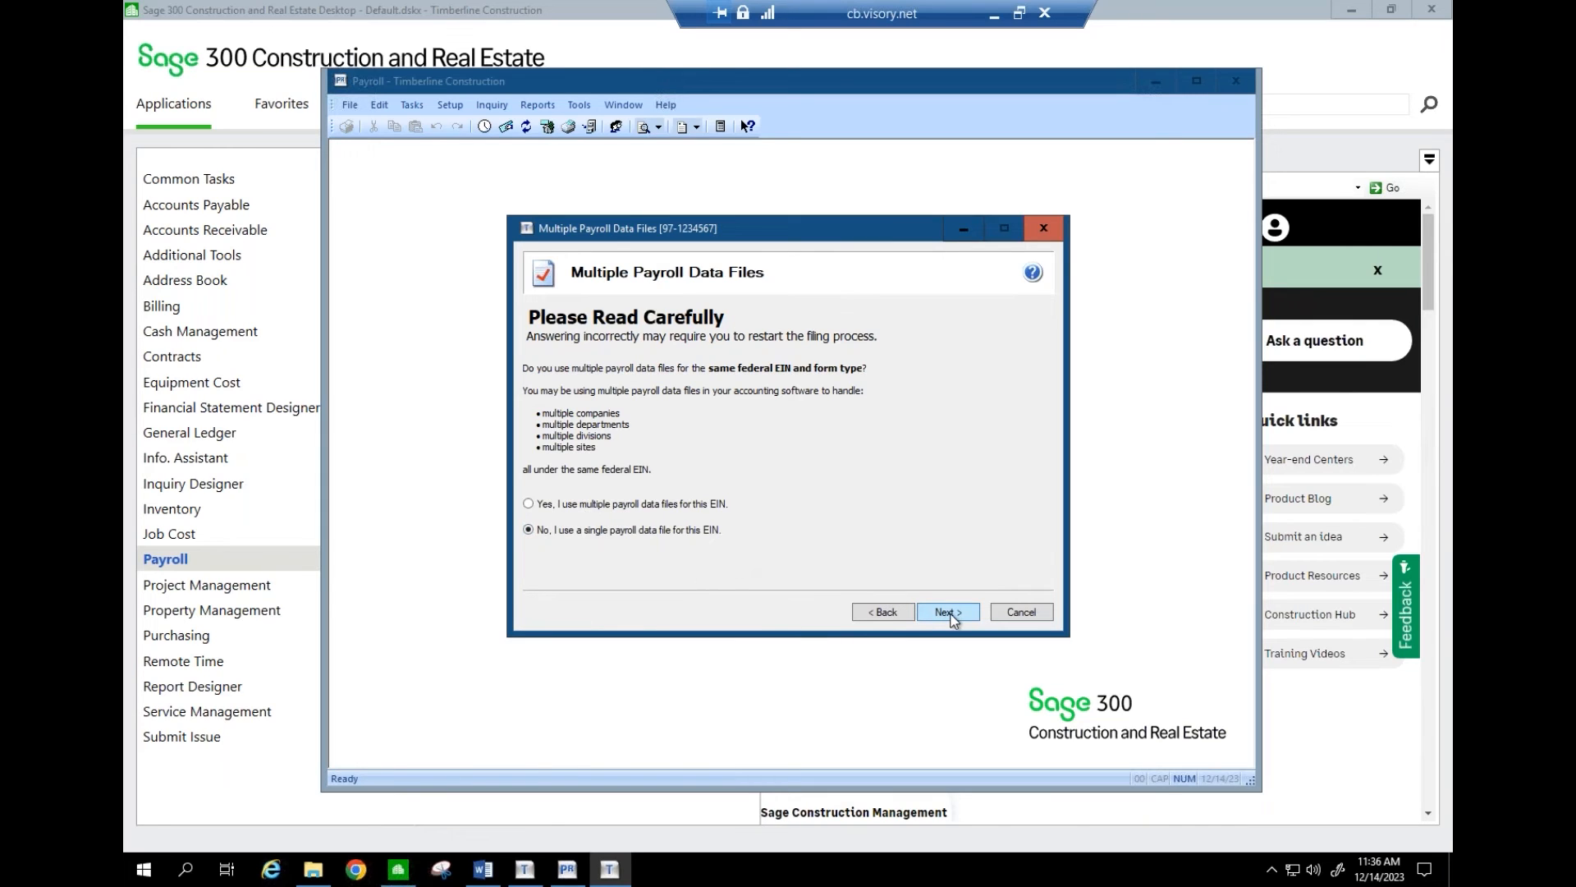
{"action": "left_click", "coordinate": [952, 614]}
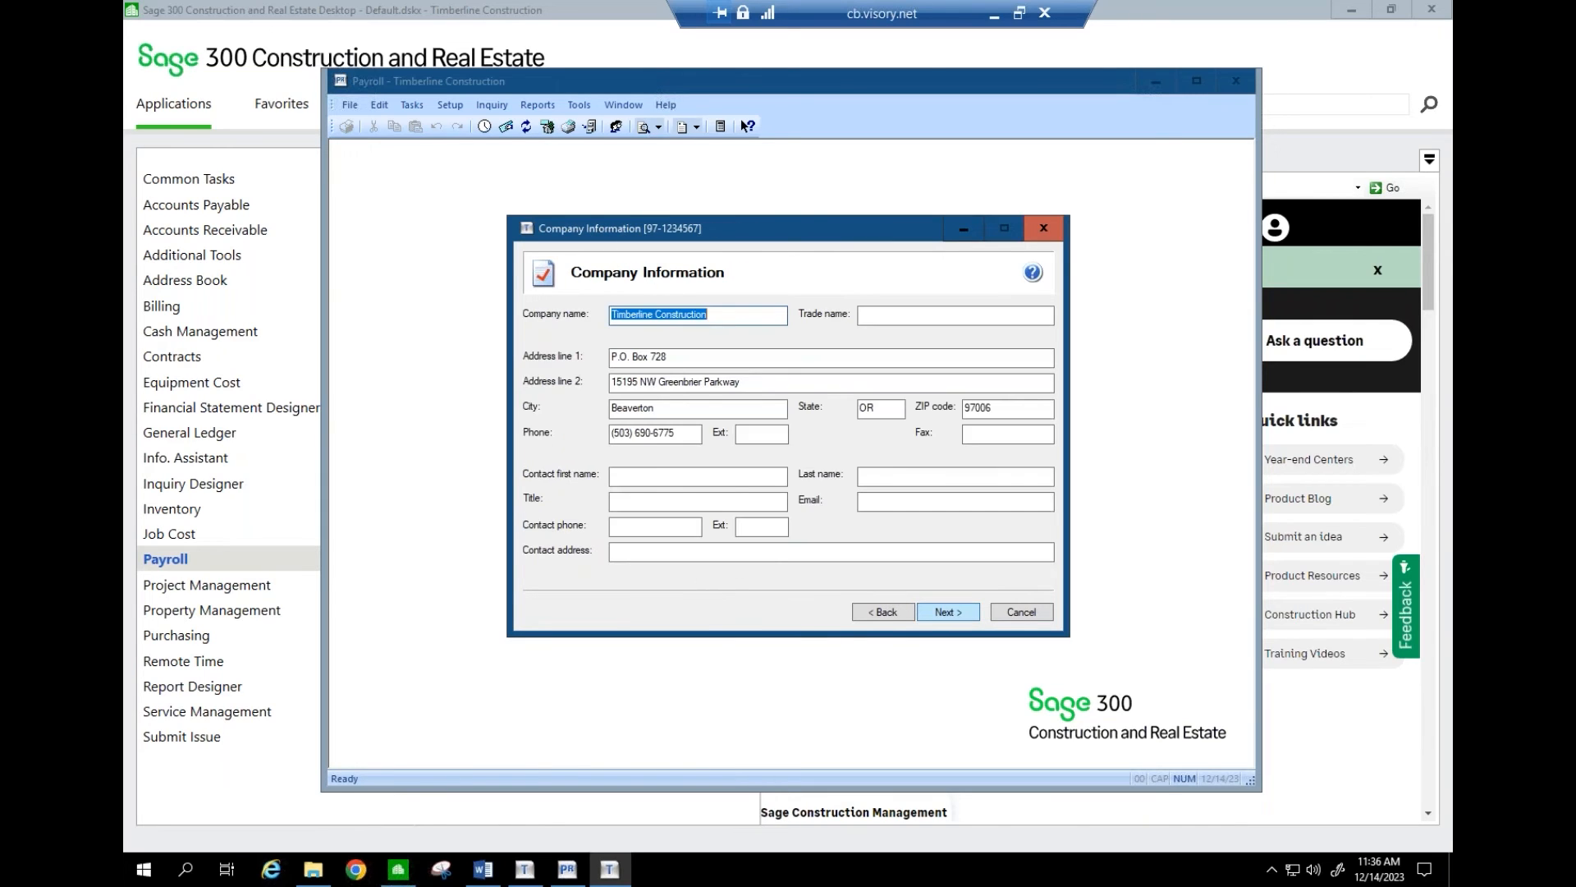
- Return to the Company Information page and select the address line 1 value
{"action": "left_click", "coordinate": [948, 614]}
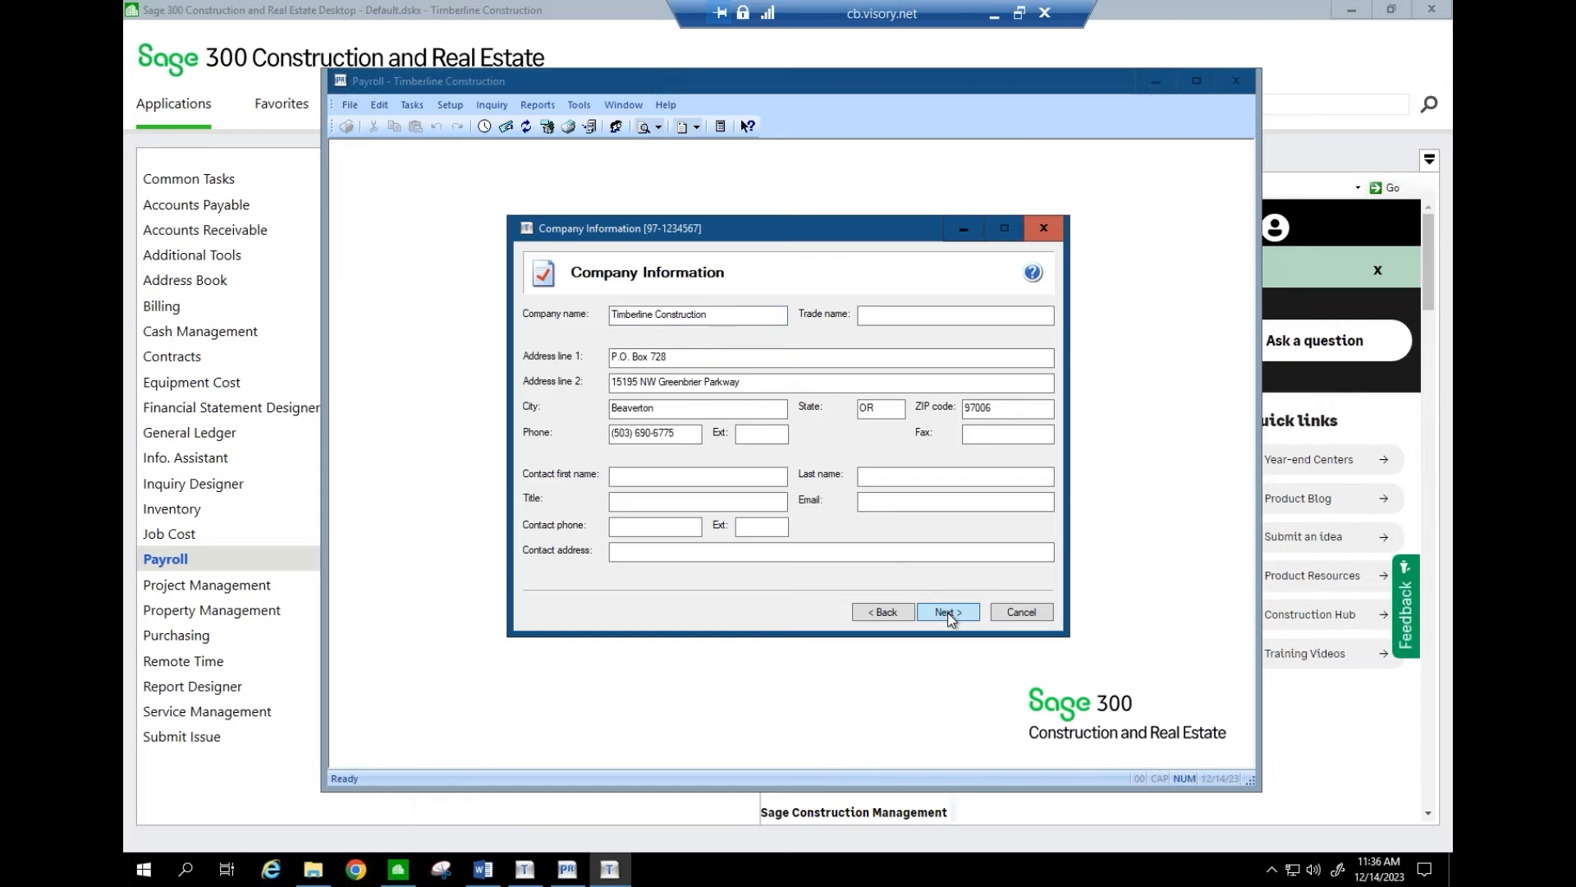
{"action": "left_click", "coordinate": [883, 612]}
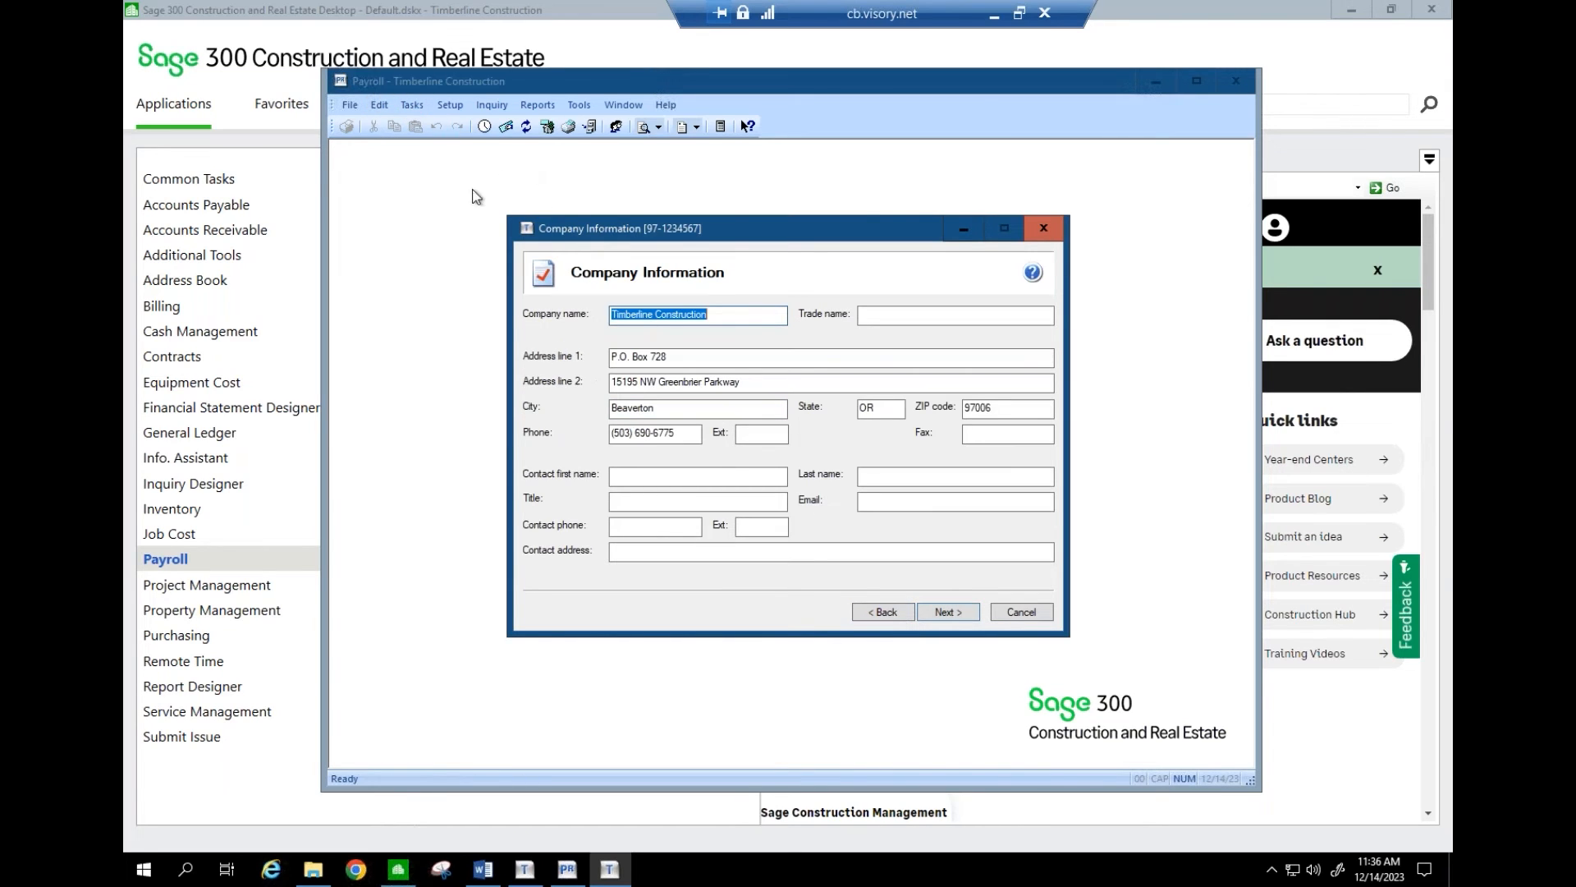
{"action": "left_click", "coordinate": [632, 357]}
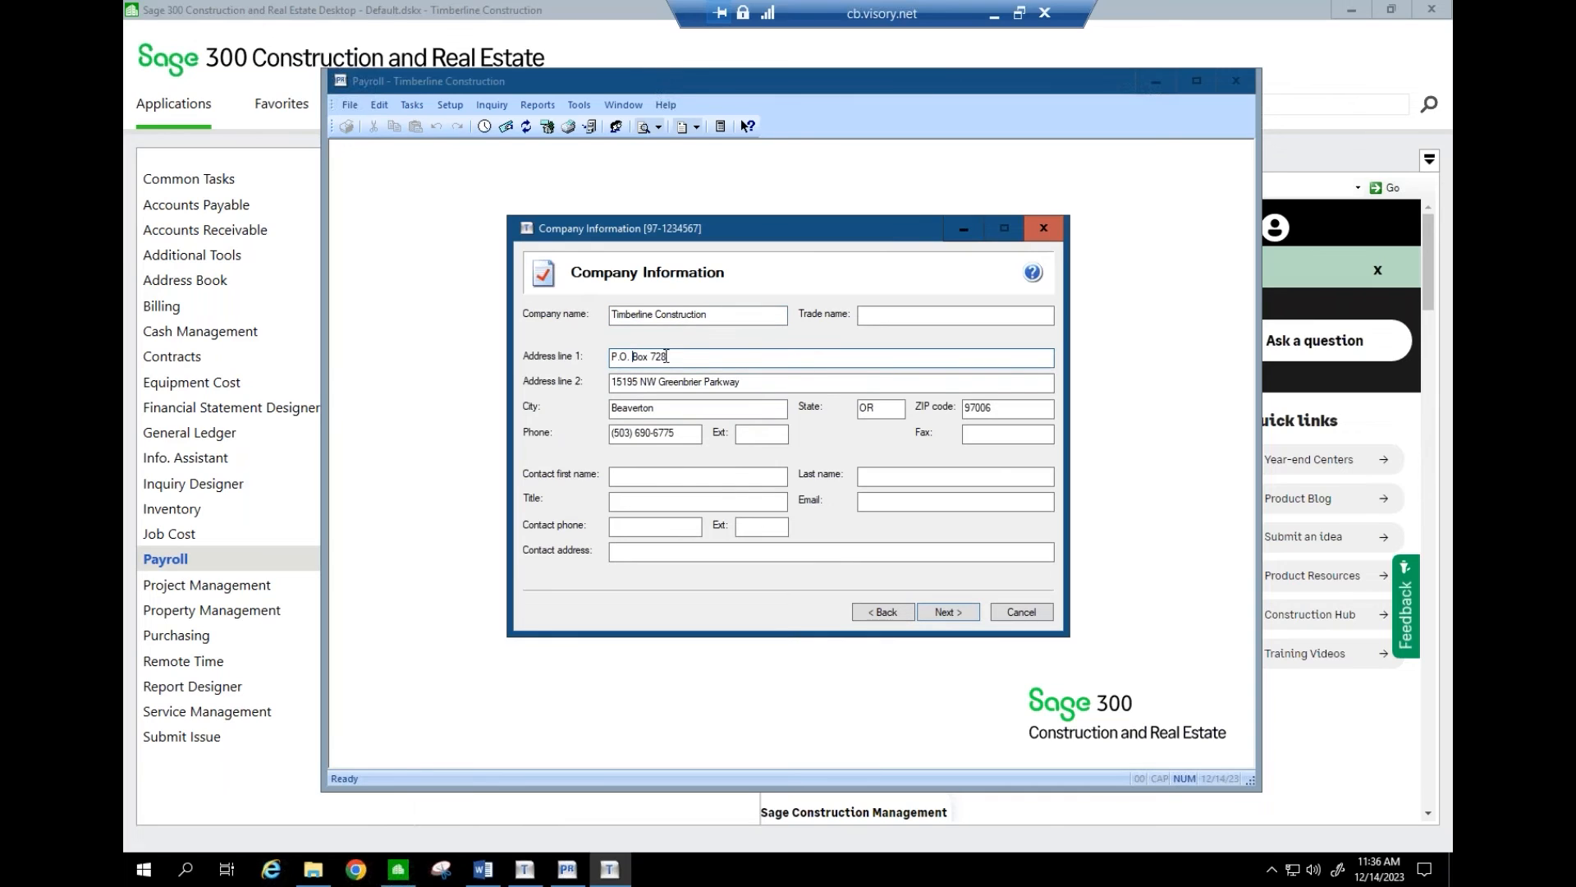
{"action": "left_click_drag", "start_coordinate": [680, 357], "coordinate": [593, 359]}
- Enter the contact's first and last name, title Consultant, e-mail and phone number, then continue
{"action": "left_click", "coordinate": [650, 475]}
{"action": "key", "text": "Tab"}
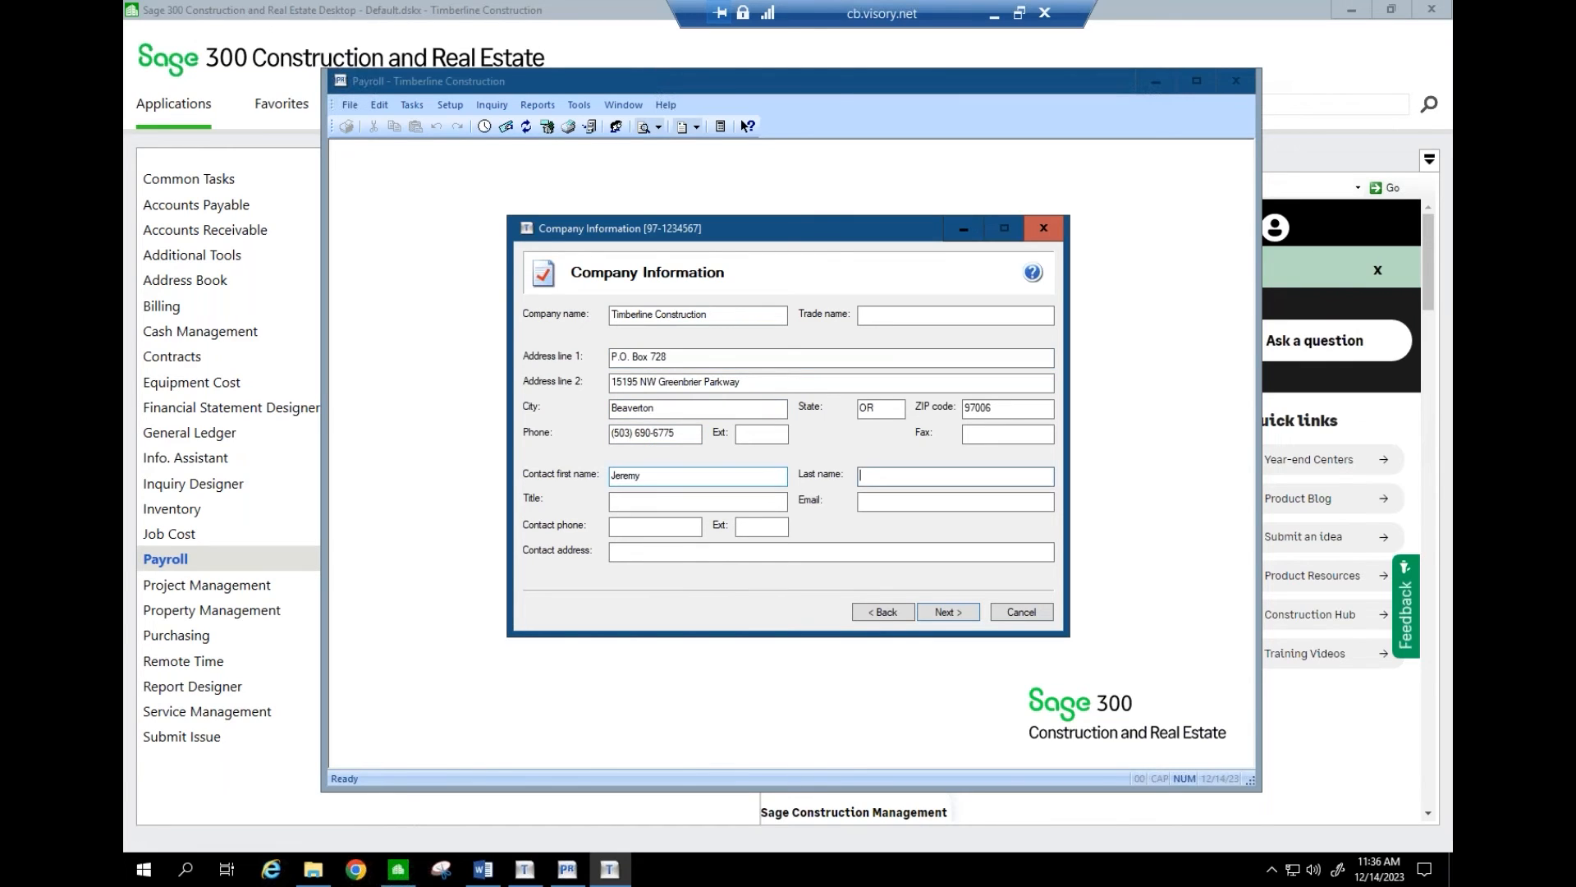
{"action": "key", "text": "Tab"}
{"action": "type", "text": "Consultant"}
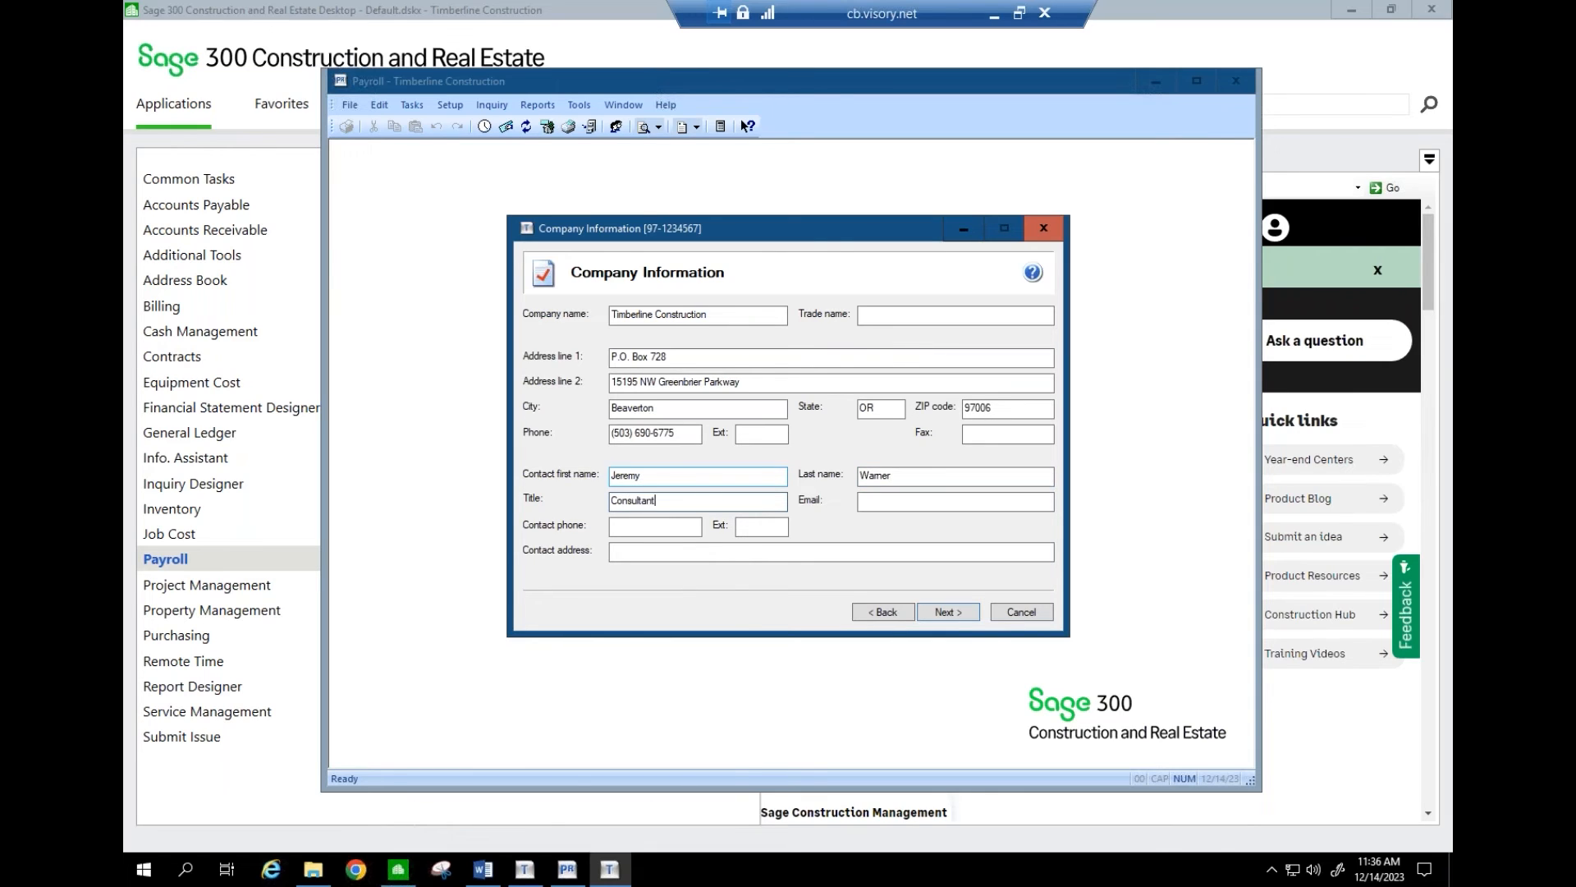
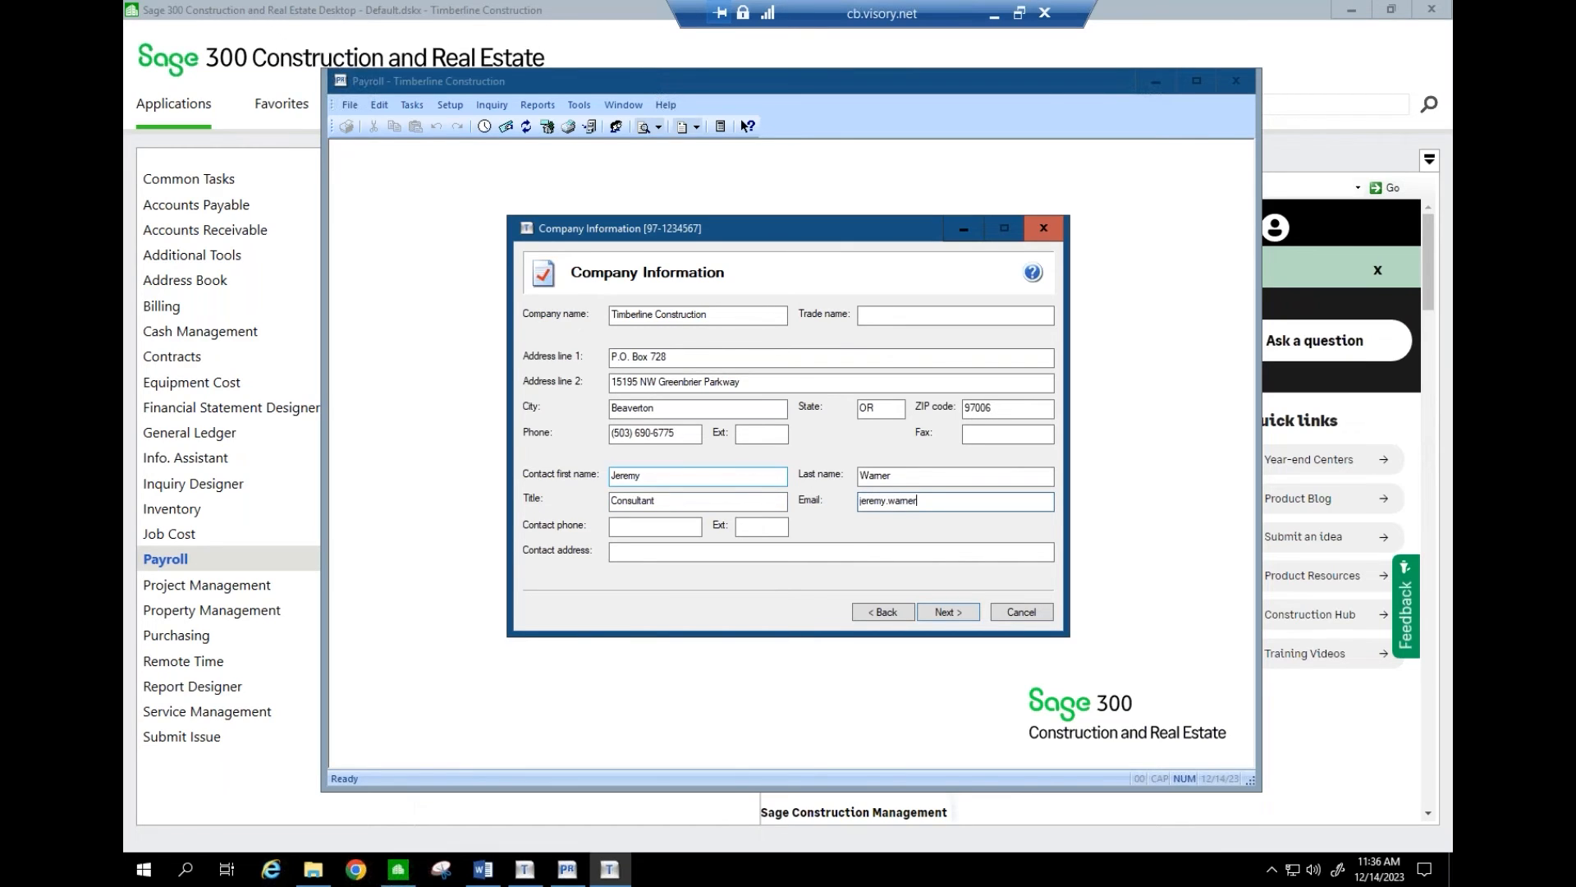
{"action": "key", "text": "Tab"}
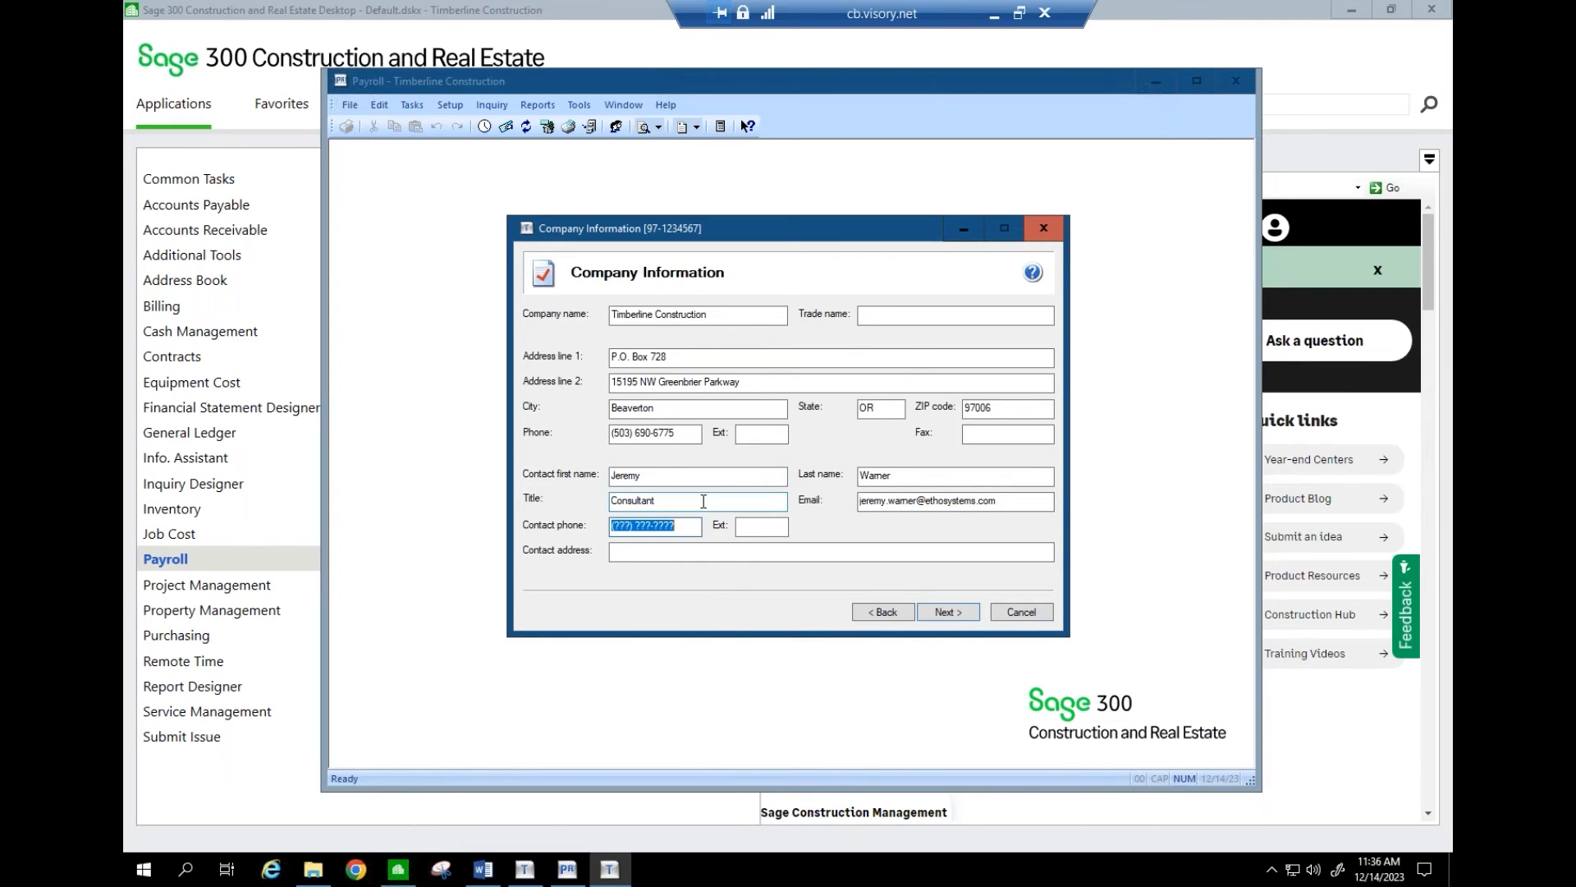
{"action": "left_click", "coordinate": [944, 612]}
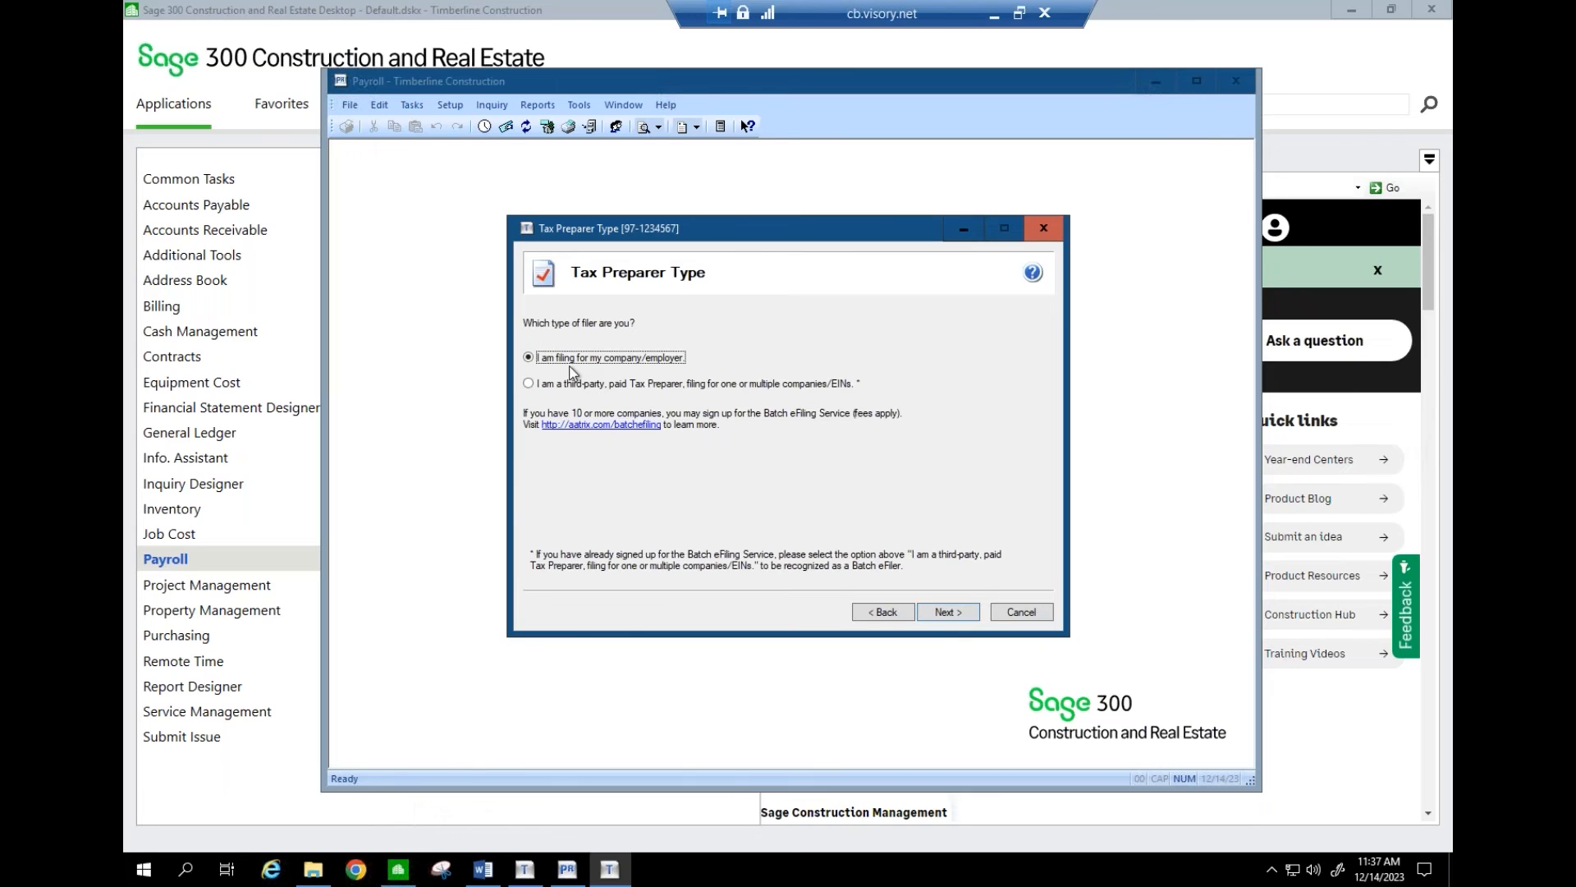
- Continue as the own-company filer and correct the last digit of the State Withholding account number to 1
{"action": "left_click", "coordinate": [967, 614]}
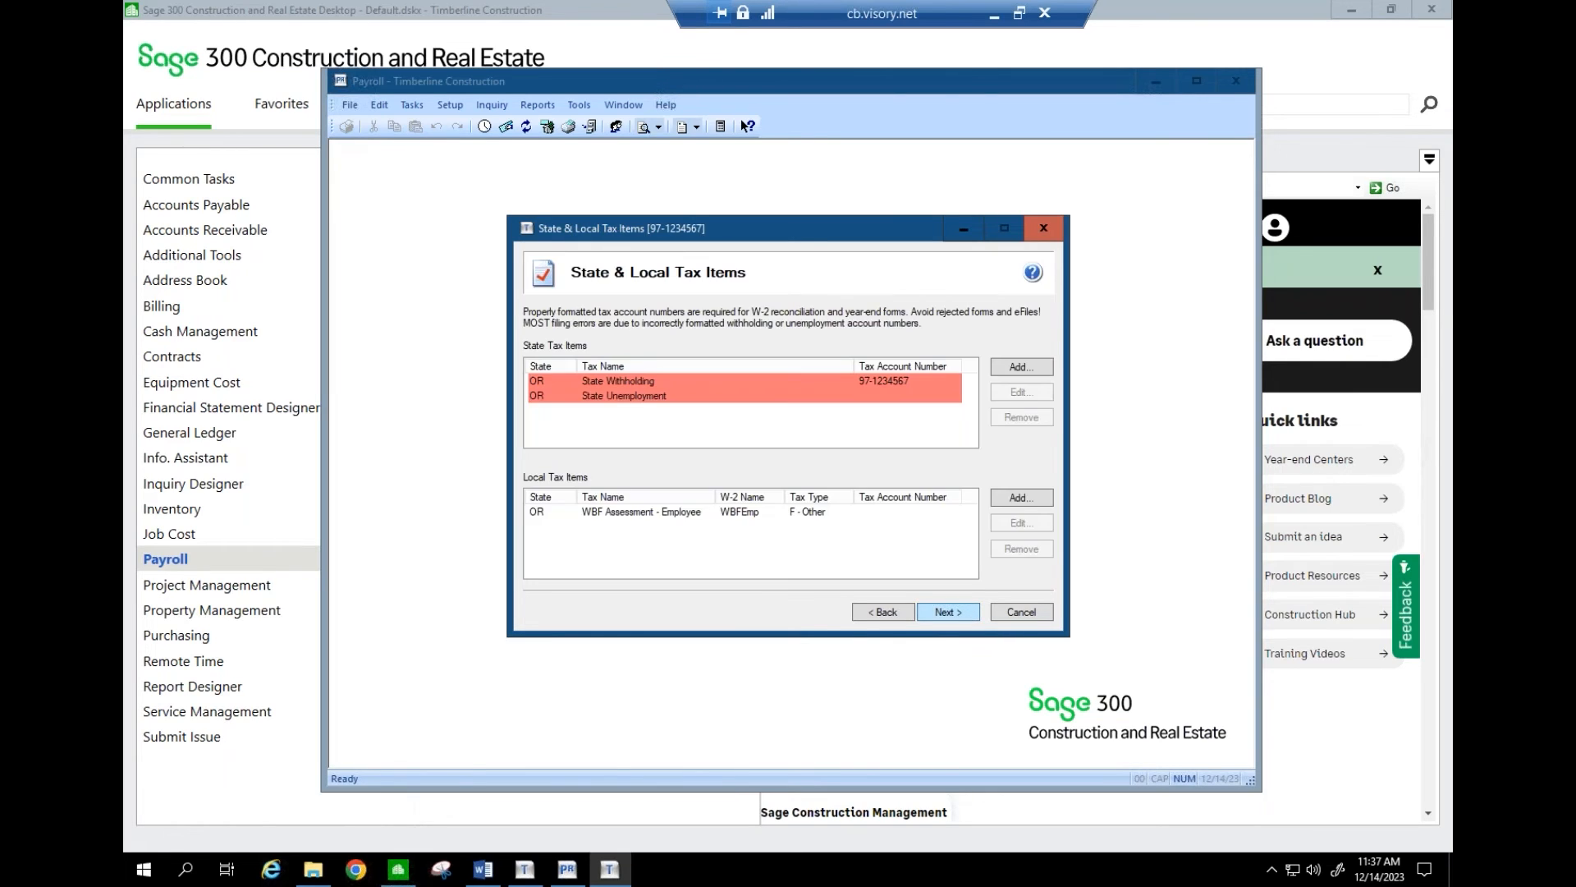
{"action": "left_click", "coordinate": [685, 386]}
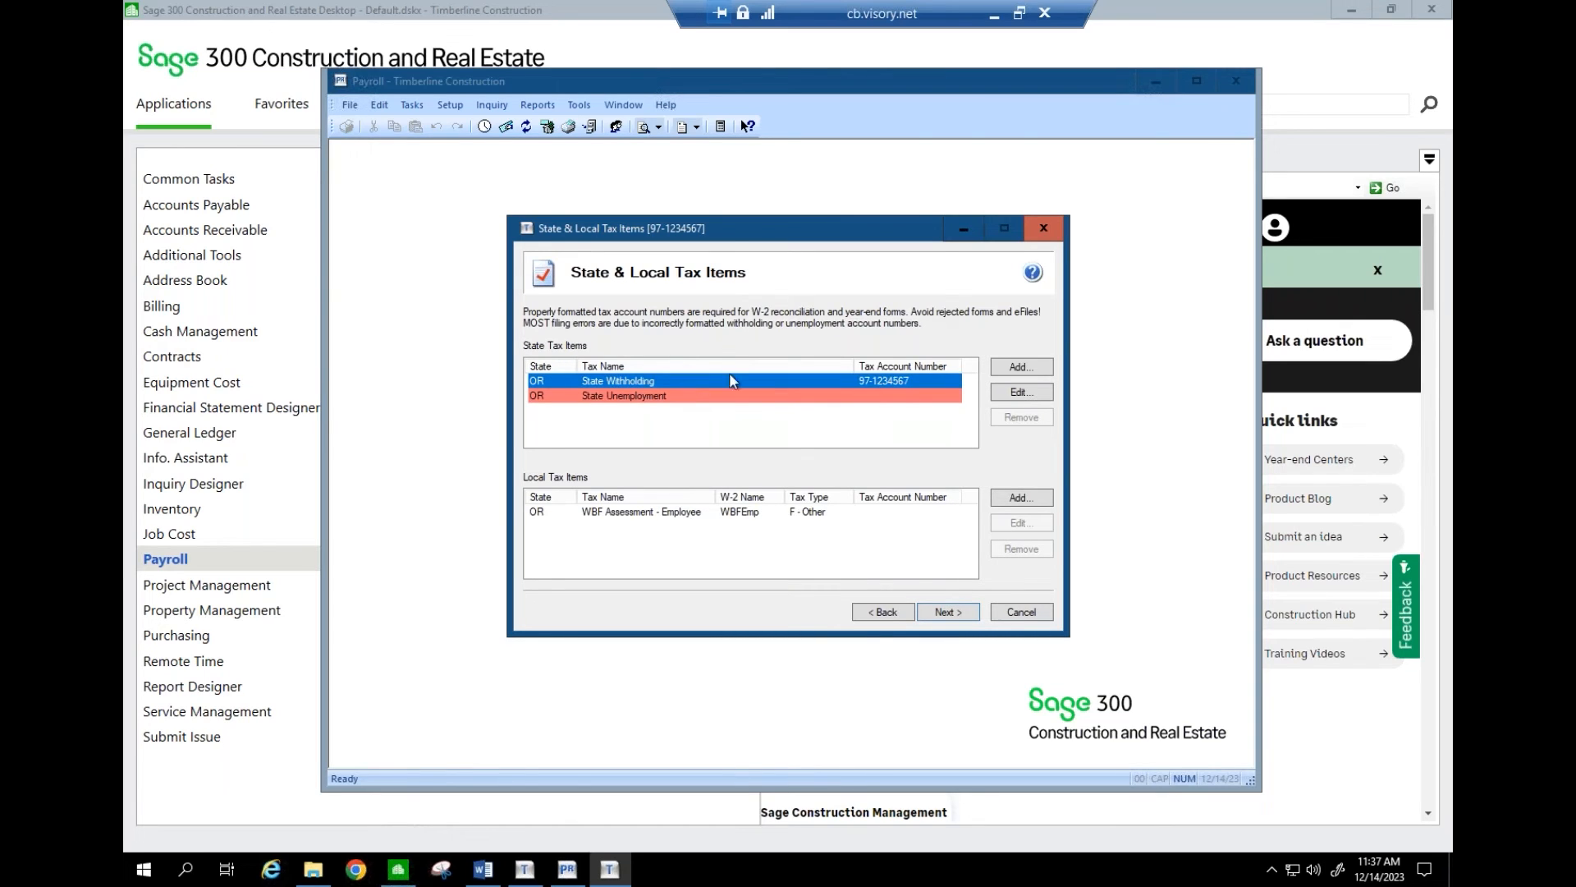
{"action": "left_click", "coordinate": [1018, 393]}
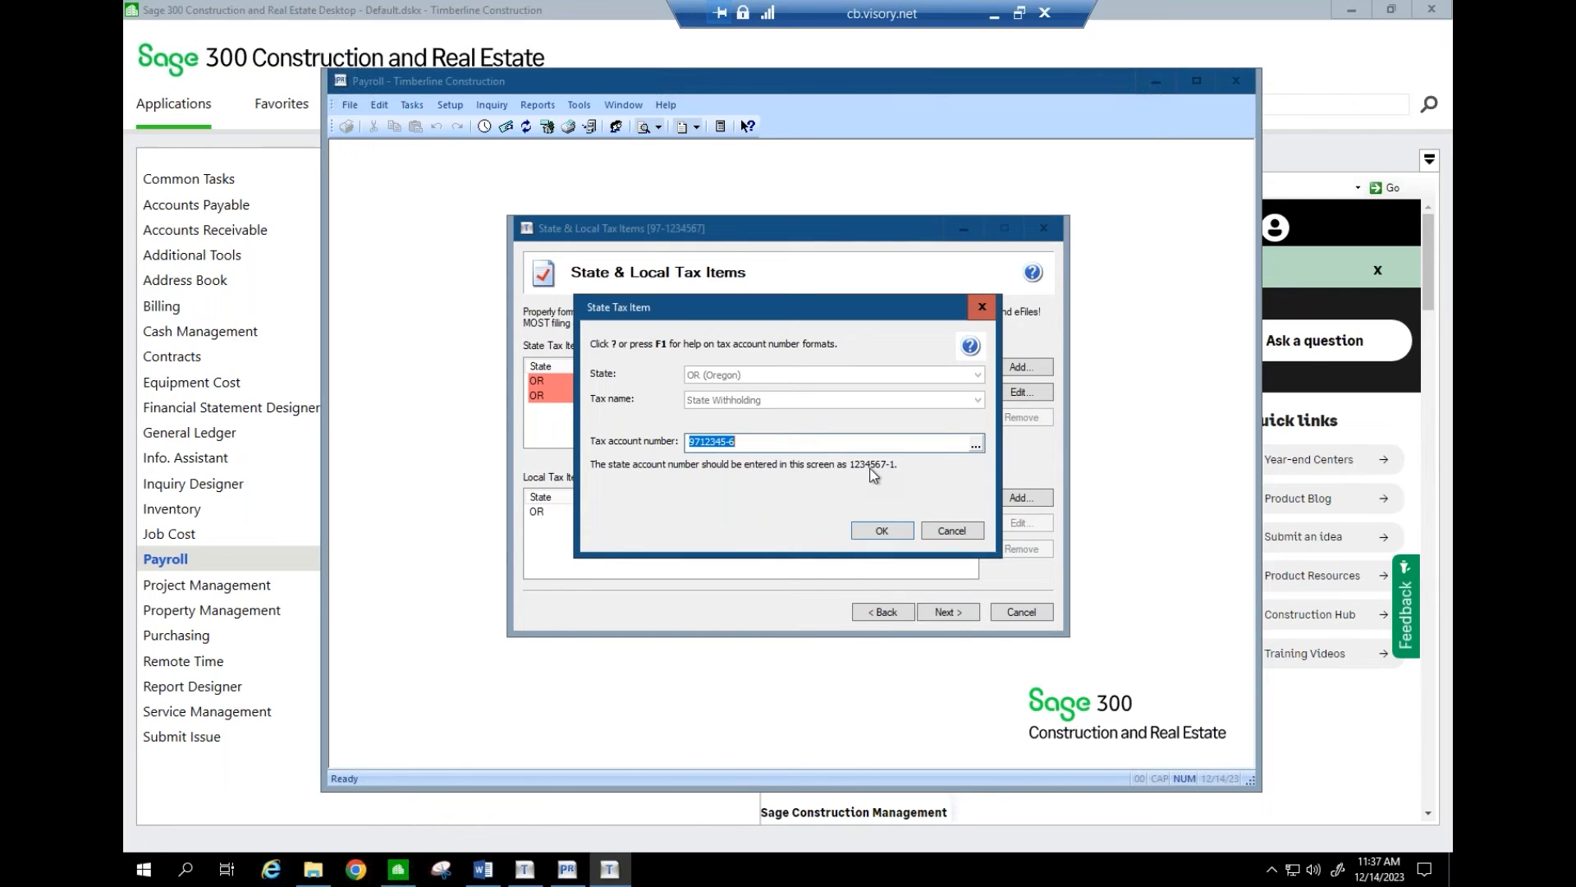
{"action": "left_click", "coordinate": [776, 444]}
{"action": "key", "text": "BackSpace"}
{"action": "type", "text": "1"}
{"action": "left_click", "coordinate": [880, 530]}
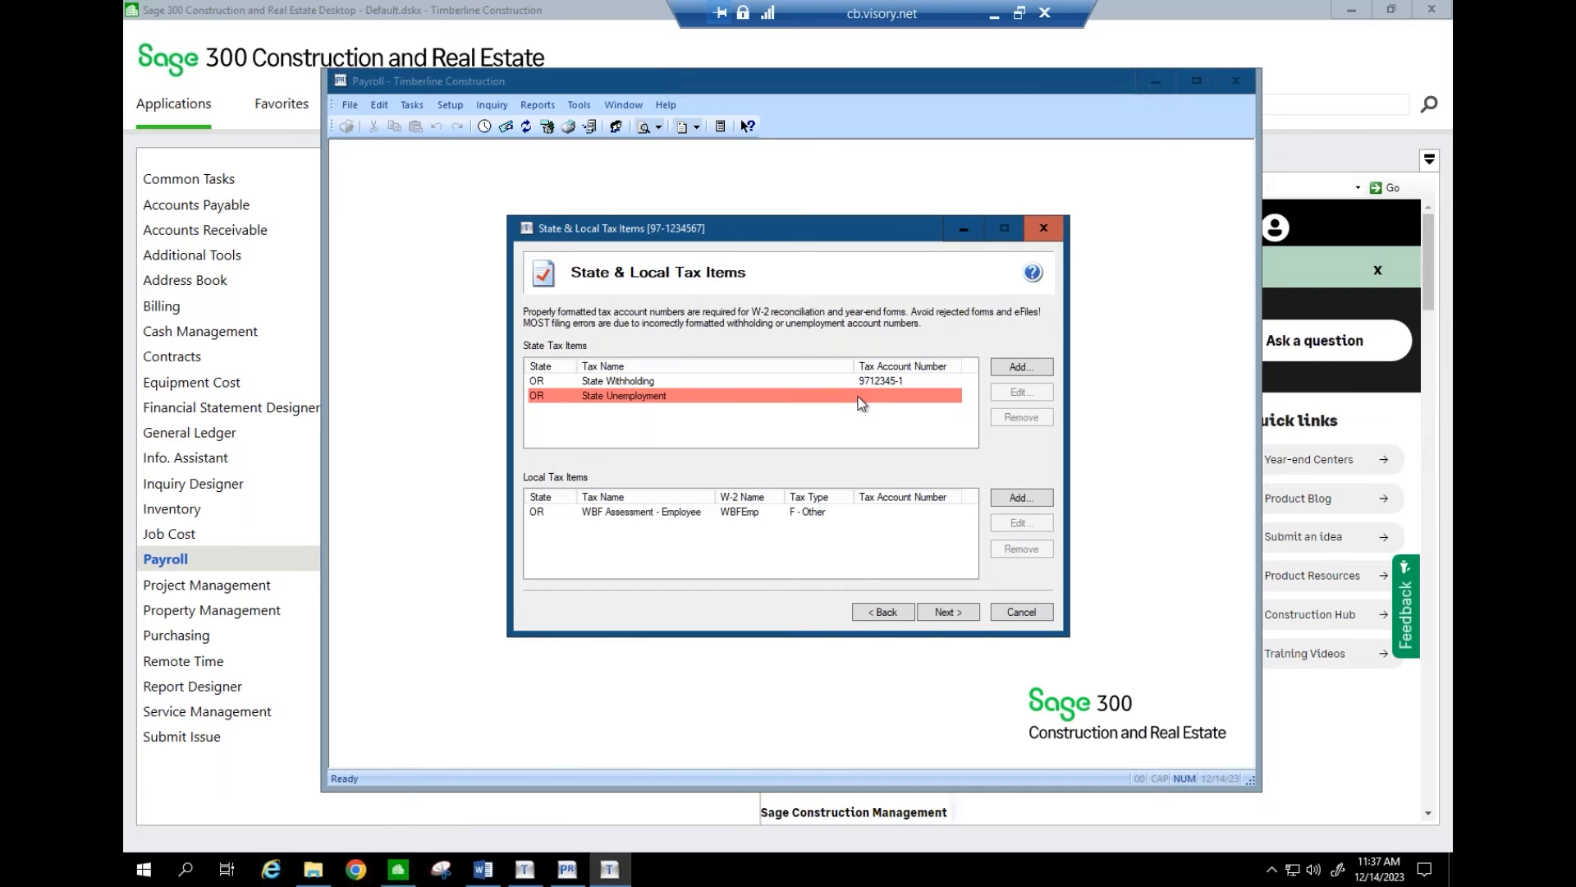
- Enter the corrected State Unemployment tax account number and continue past the state tax items
{"action": "left_click", "coordinate": [865, 400]}
{"action": "left_click", "coordinate": [1003, 398]}
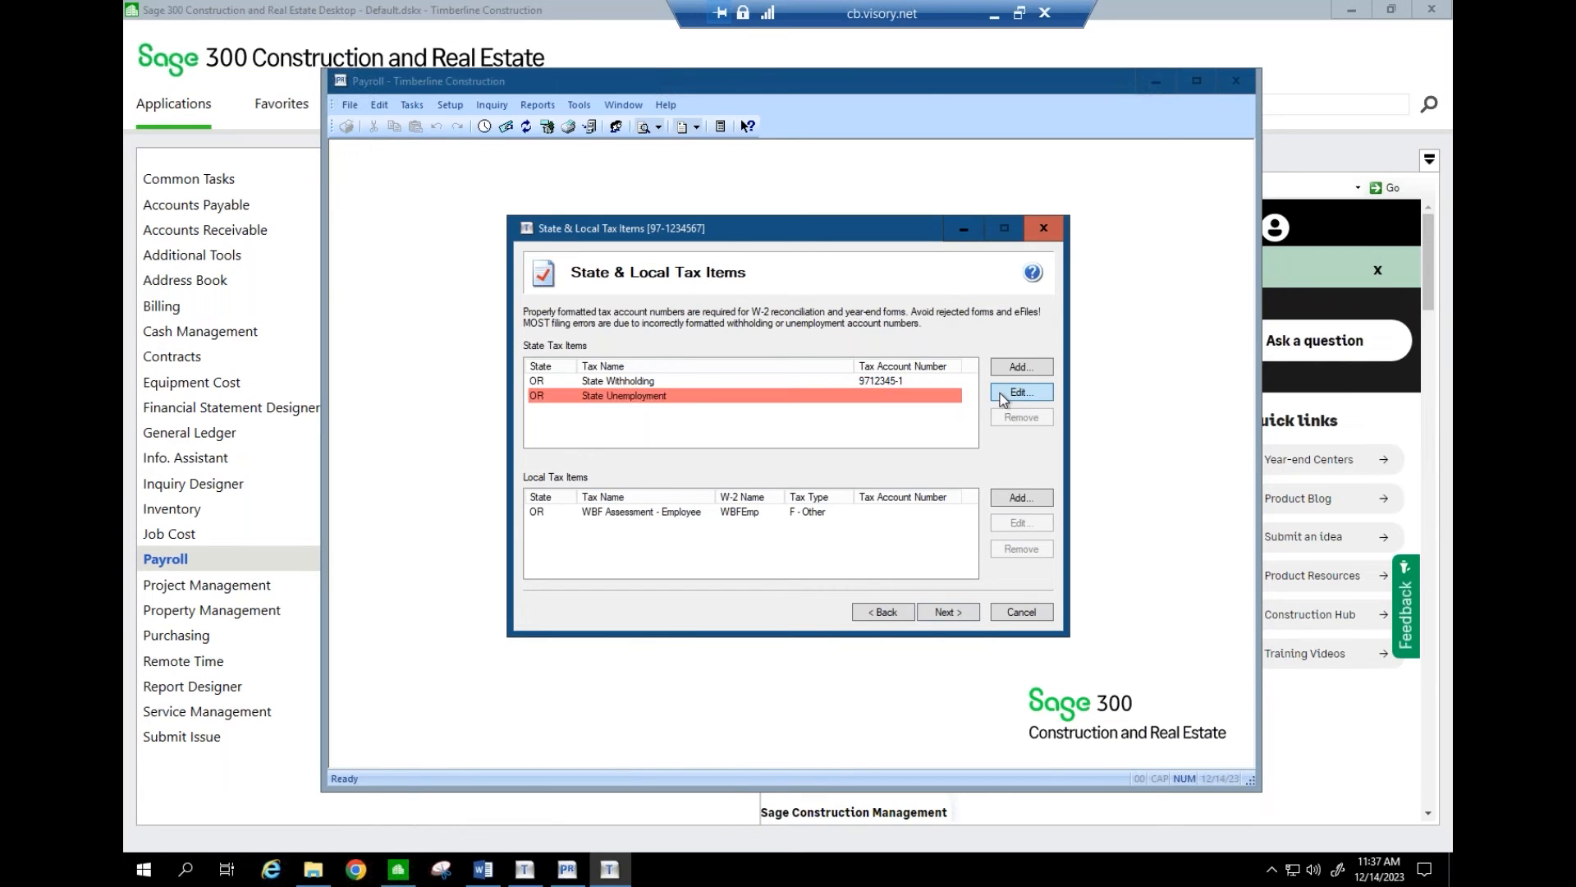
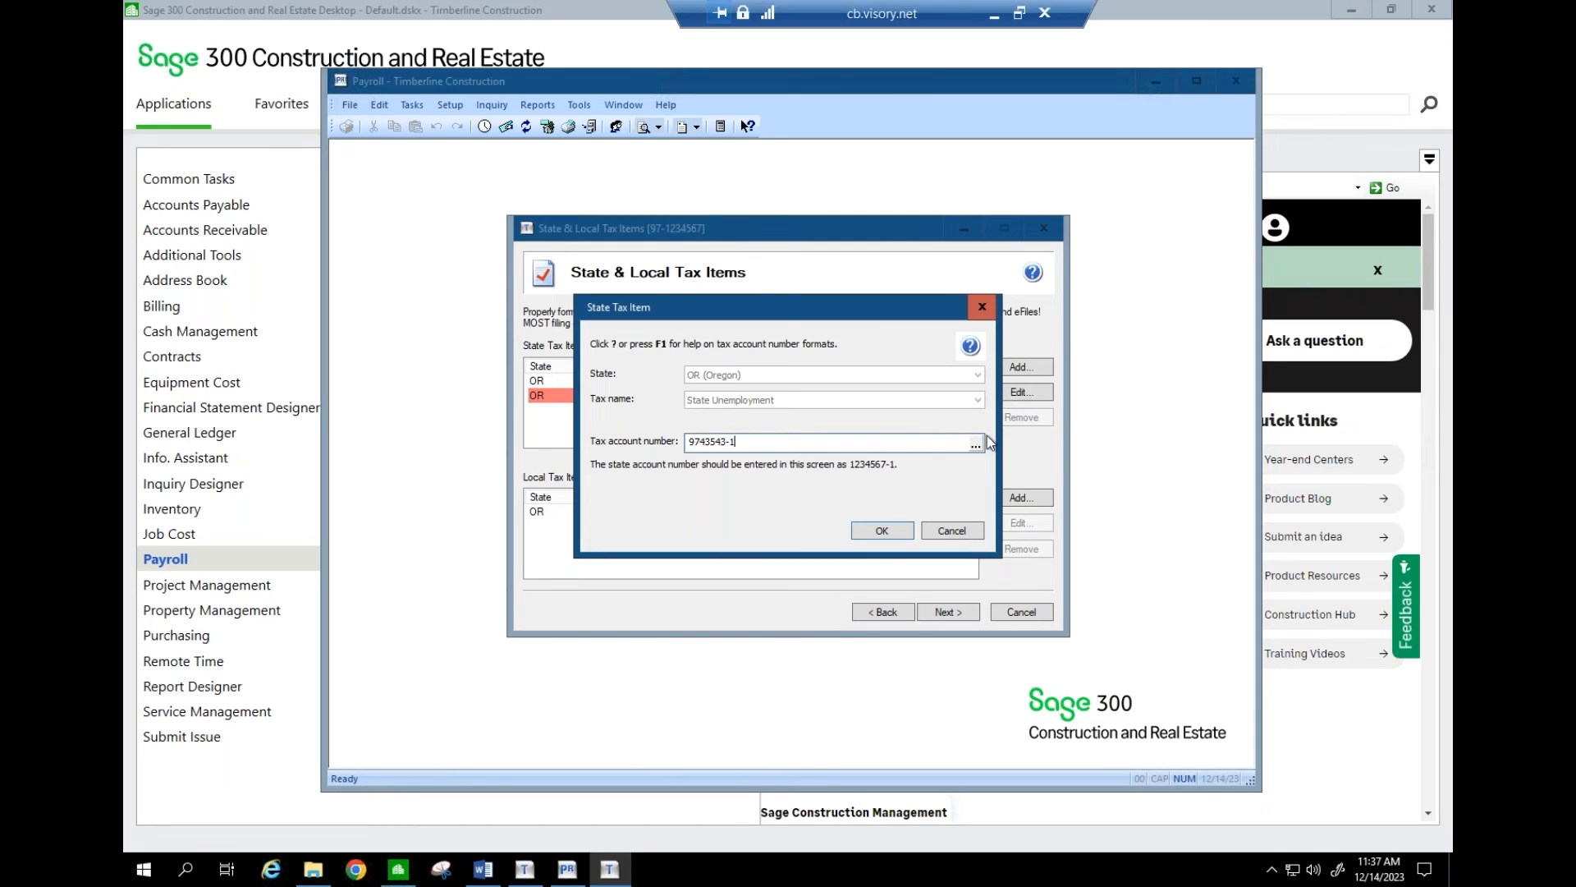
{"action": "left_click", "coordinate": [894, 531]}
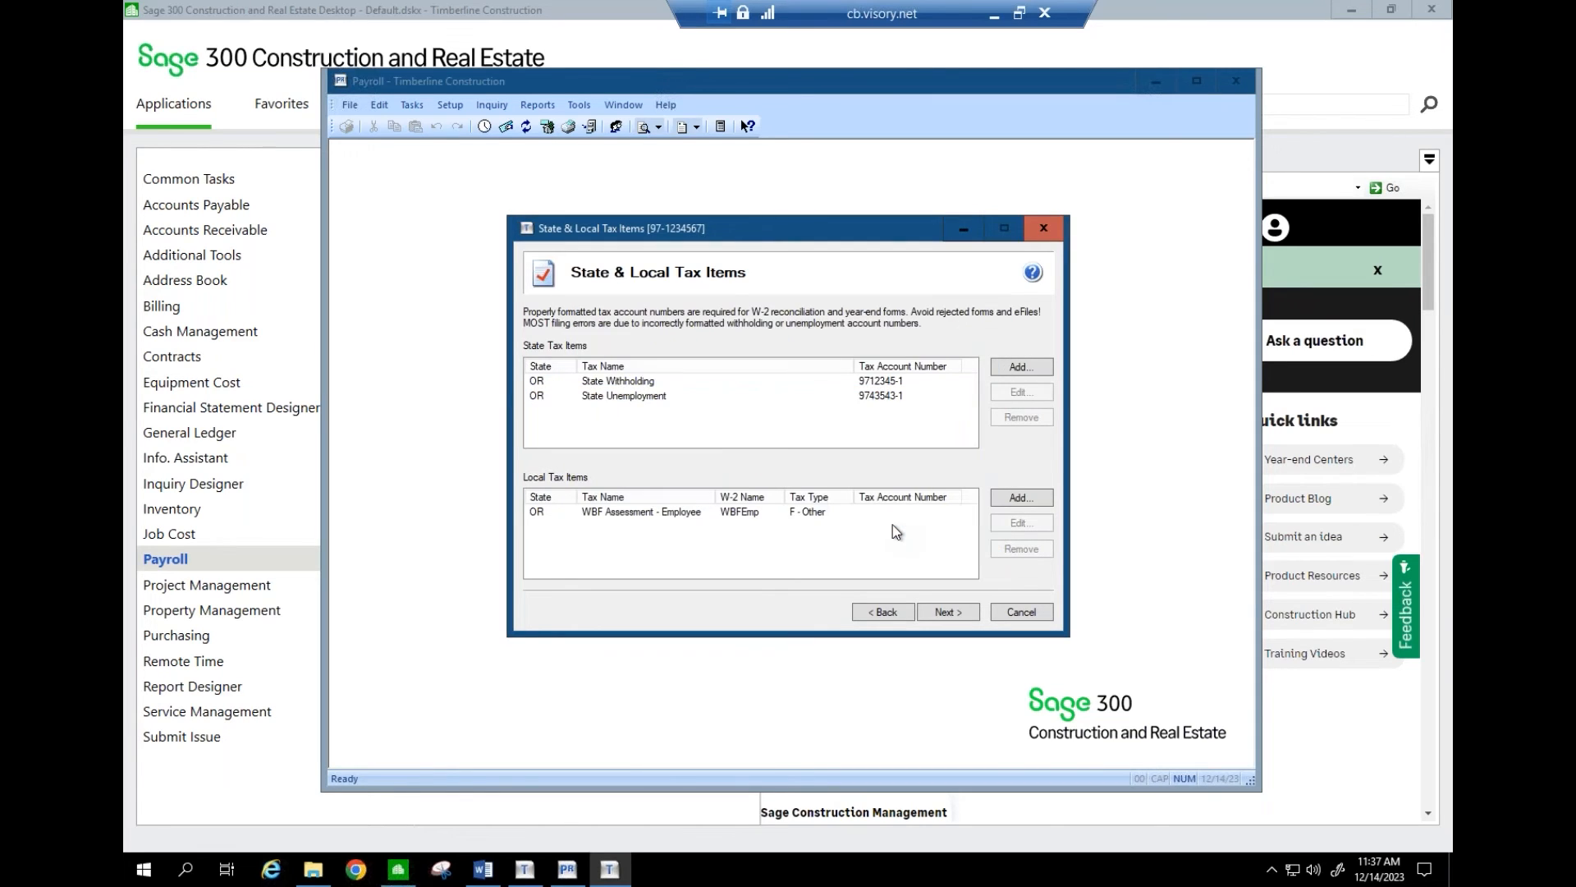
{"action": "left_click", "coordinate": [946, 613]}
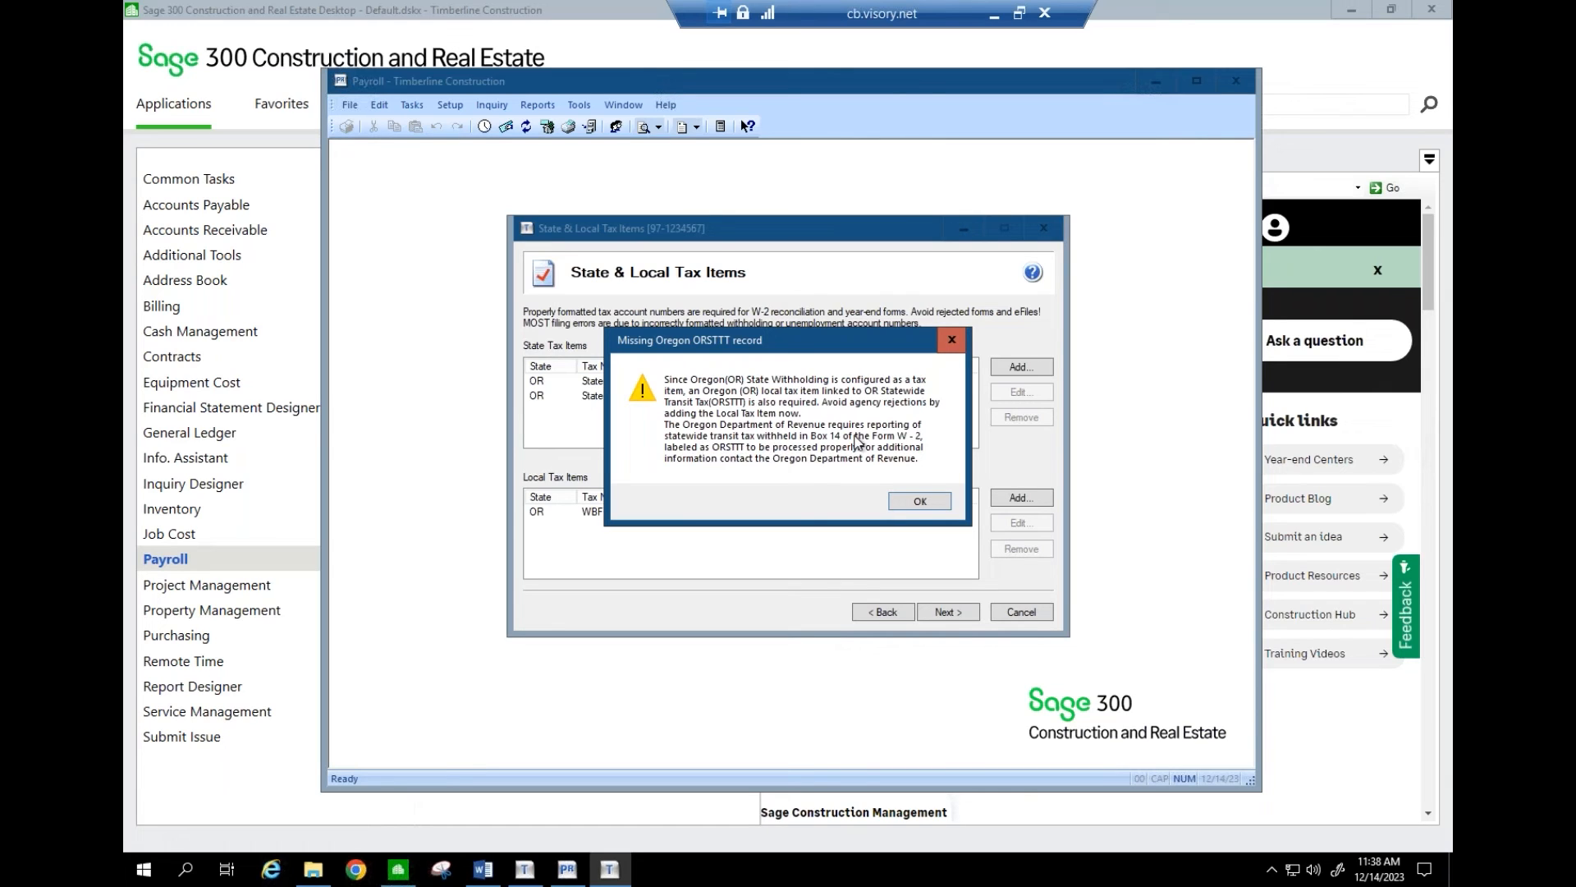
- Add an Oregon Statewide Transit Tax local item to replace the missing ORSTTT record, then continue
{"action": "left_click", "coordinate": [920, 501]}
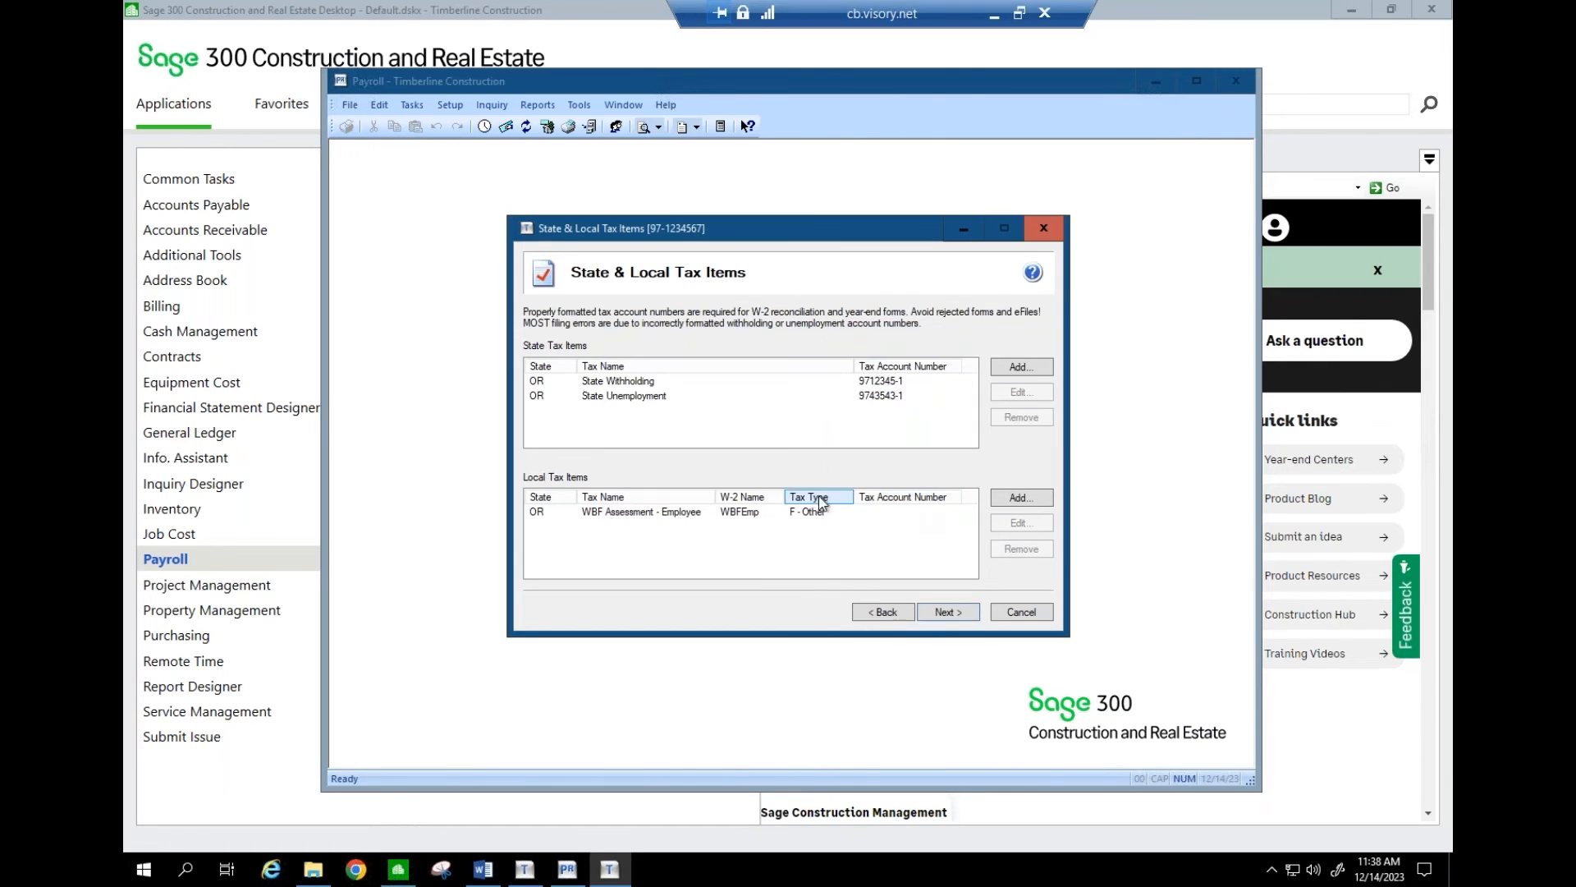
{"action": "left_click", "coordinate": [1006, 500]}
{"action": "left_click", "coordinate": [817, 375]}
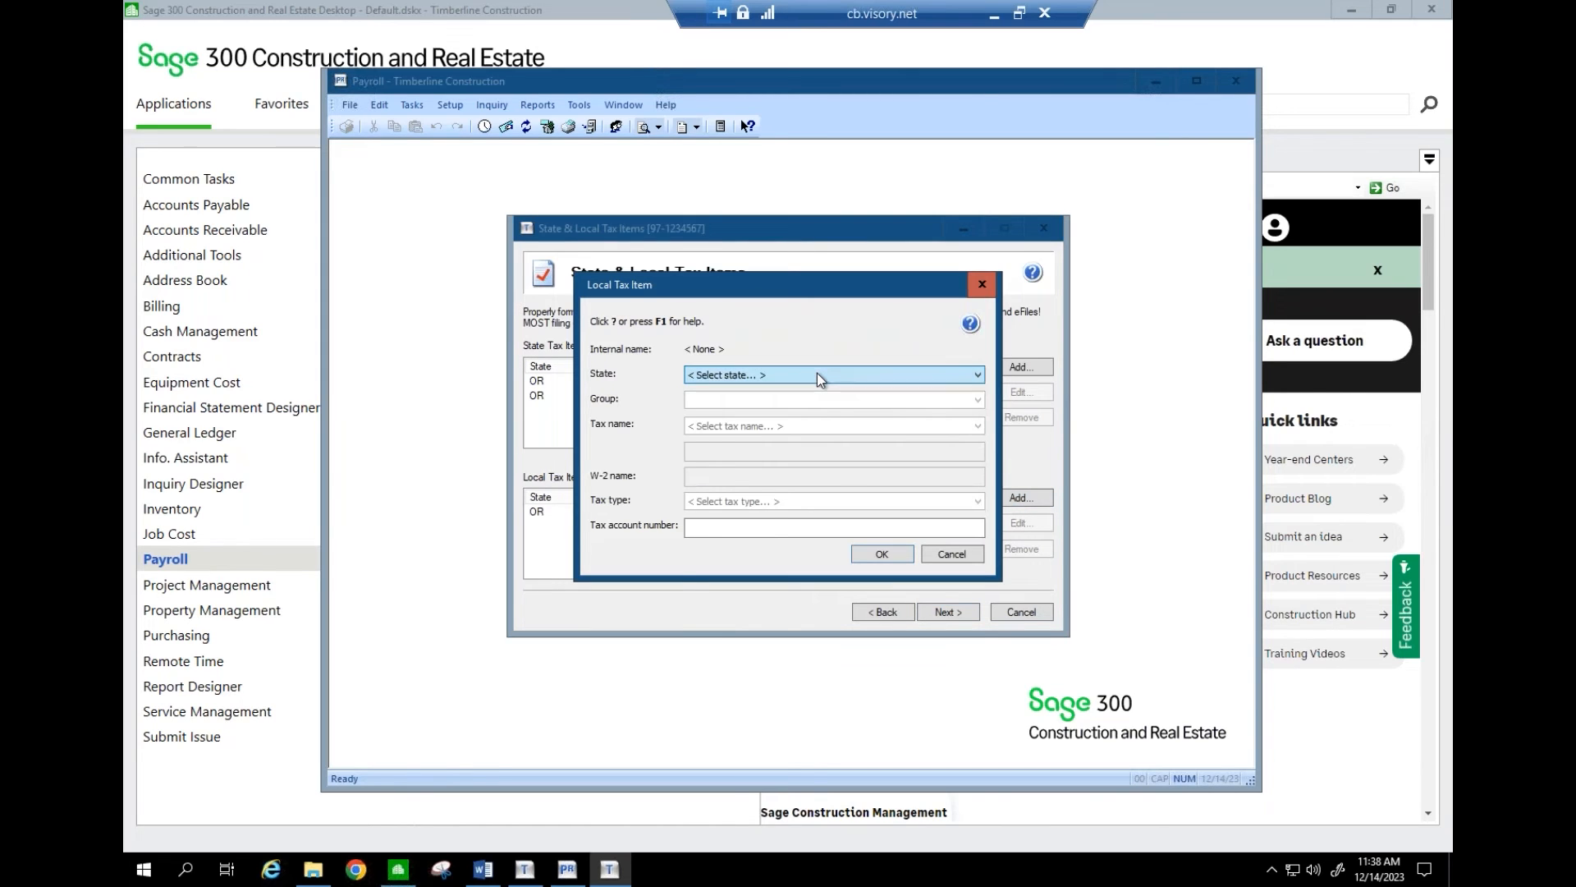
{"action": "type", "text": "or"}
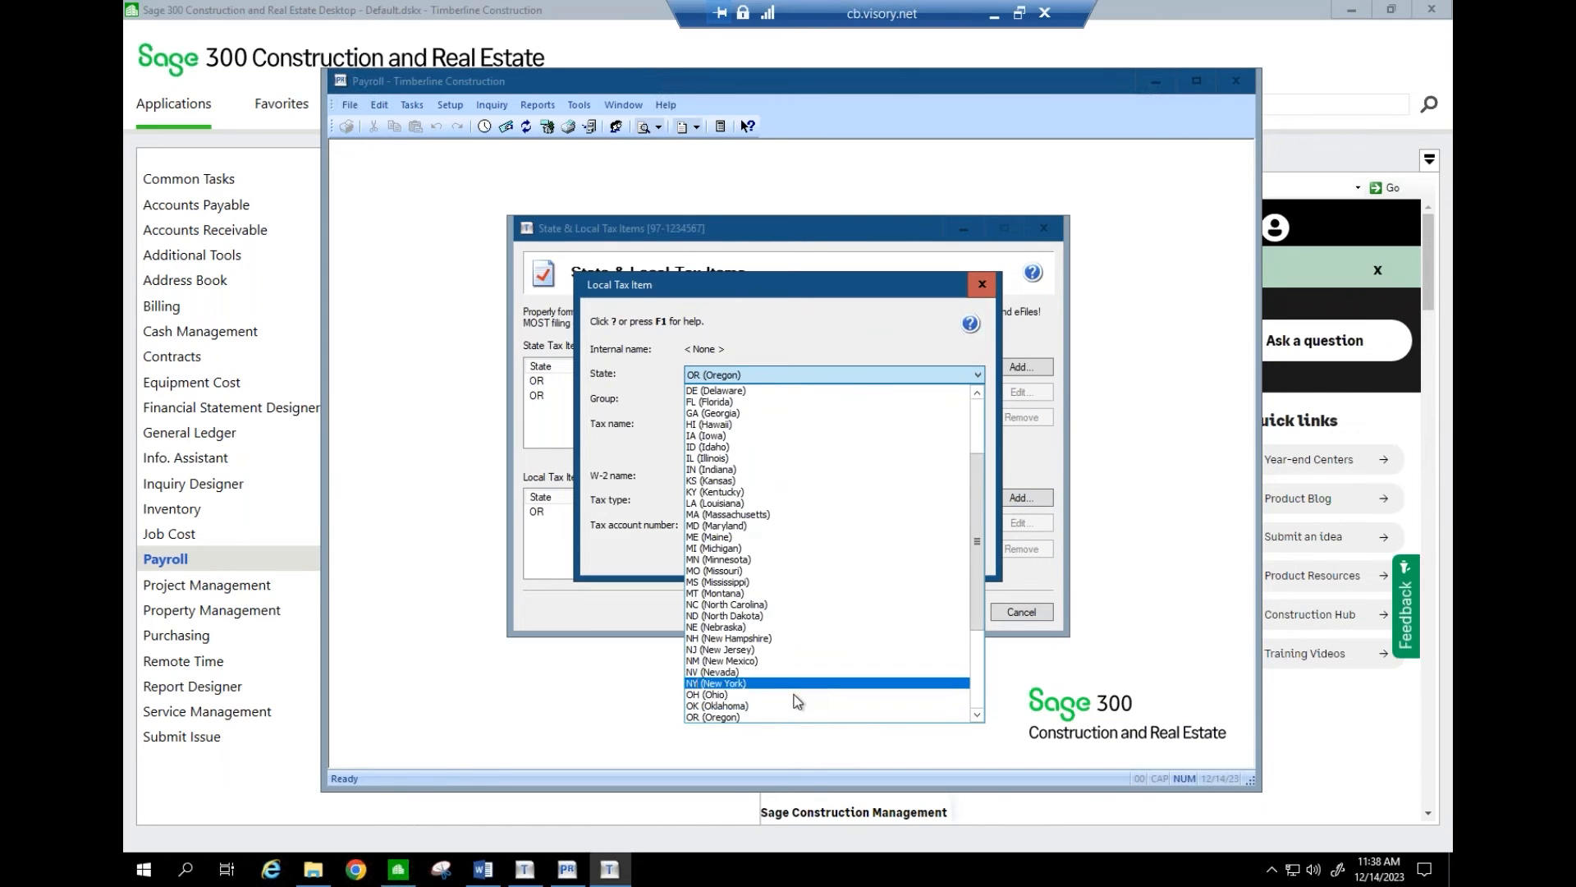
{"action": "left_click", "coordinate": [789, 718]}
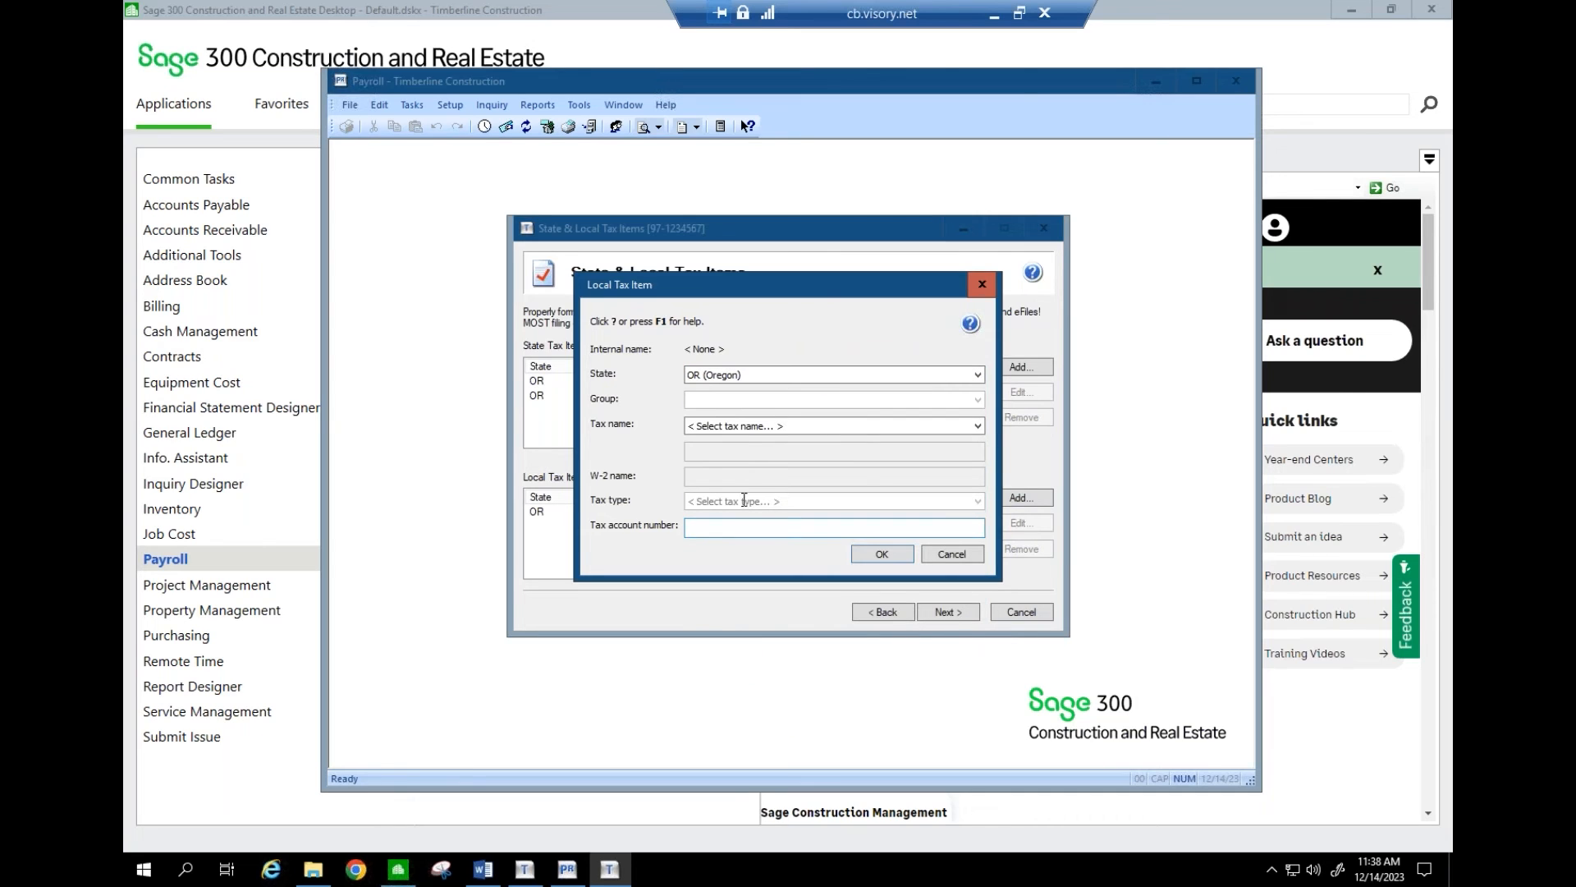
{"action": "left_click", "coordinate": [779, 429]}
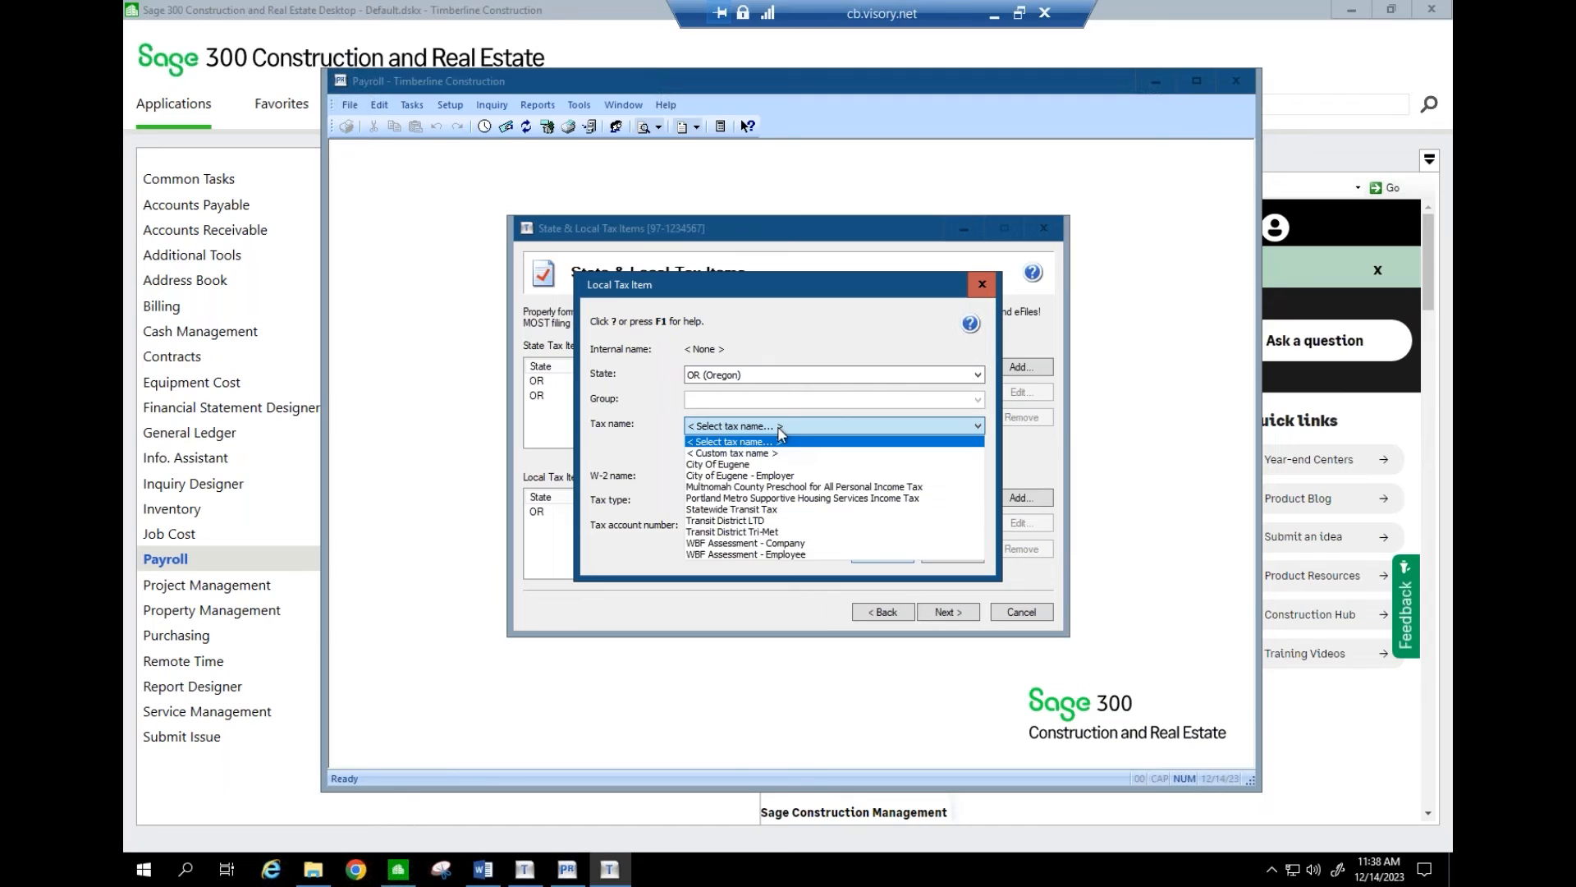
{"action": "left_click", "coordinate": [772, 509]}
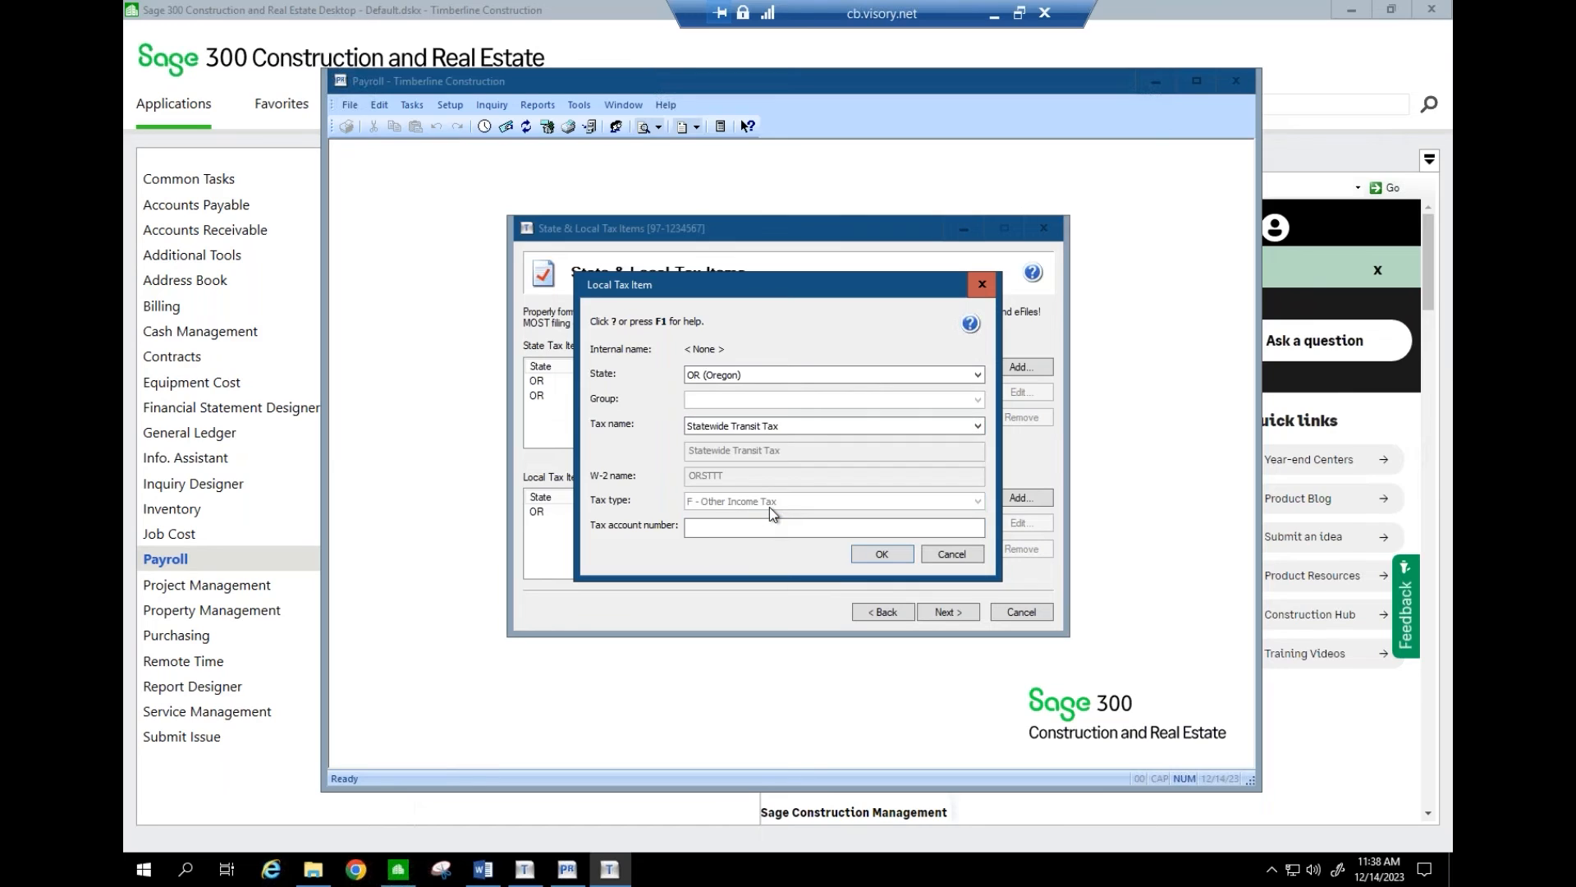
{"action": "left_click", "coordinate": [877, 558]}
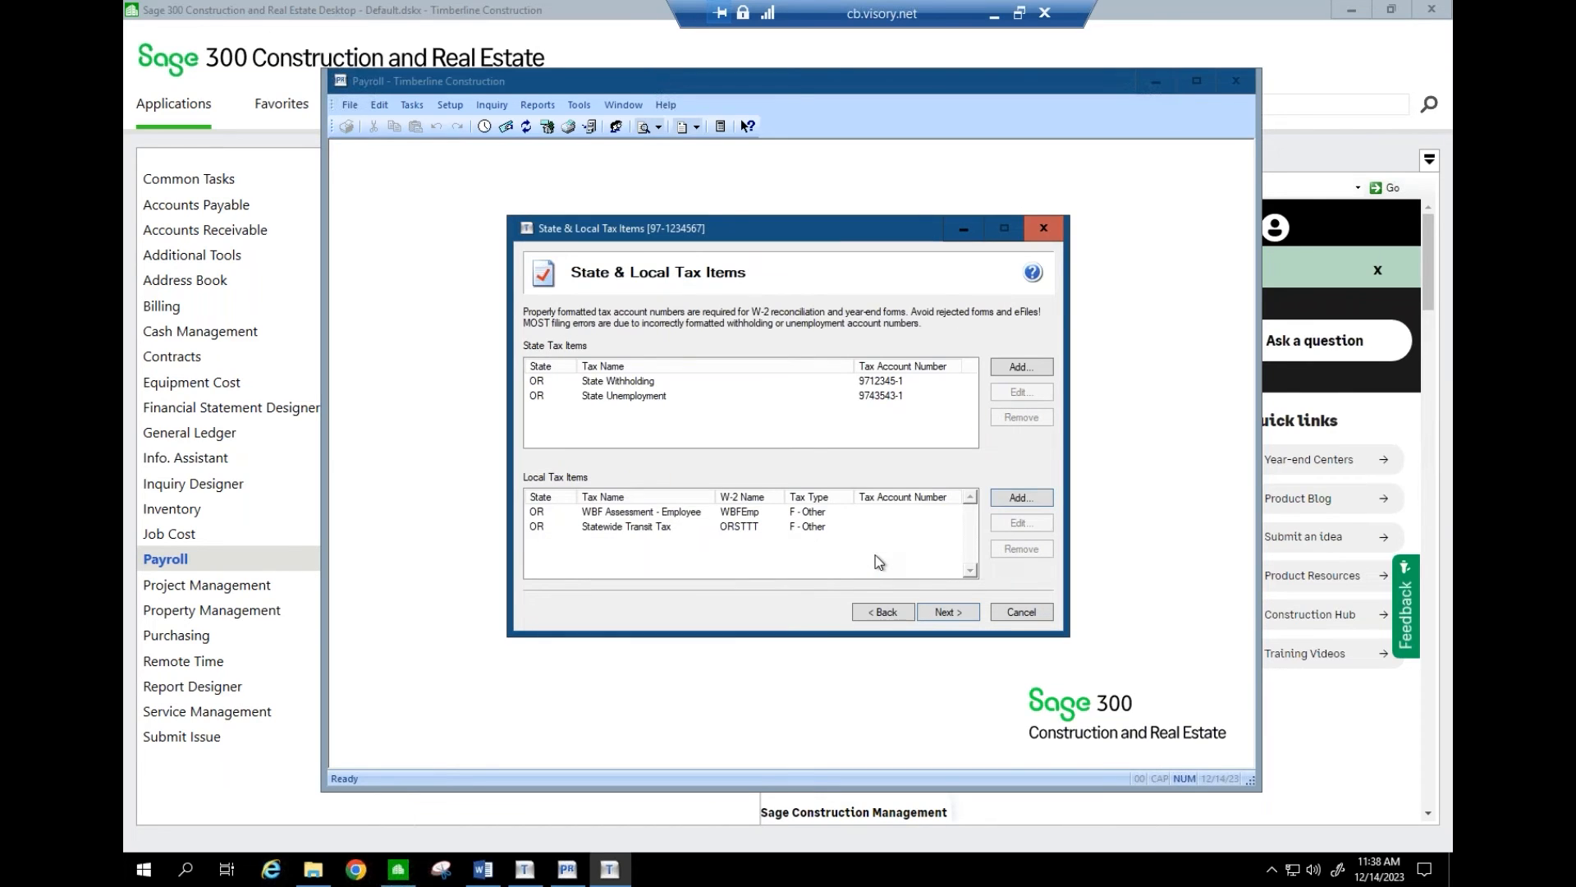
{"action": "left_click", "coordinate": [944, 612]}
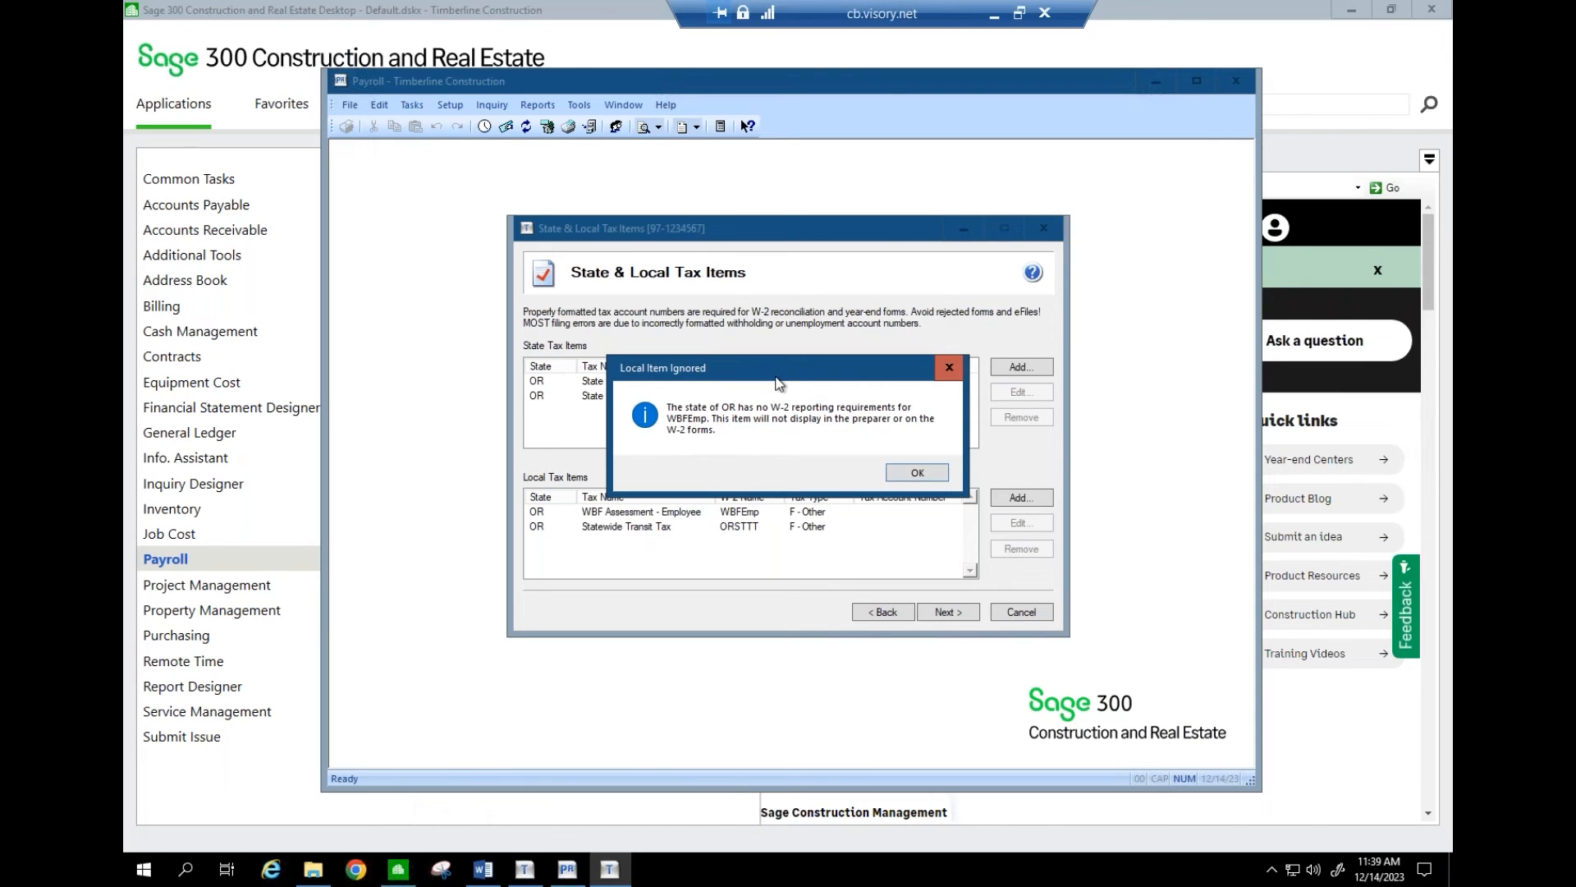
{"action": "left_click_drag", "start_coordinate": [780, 370], "coordinate": [780, 337]}
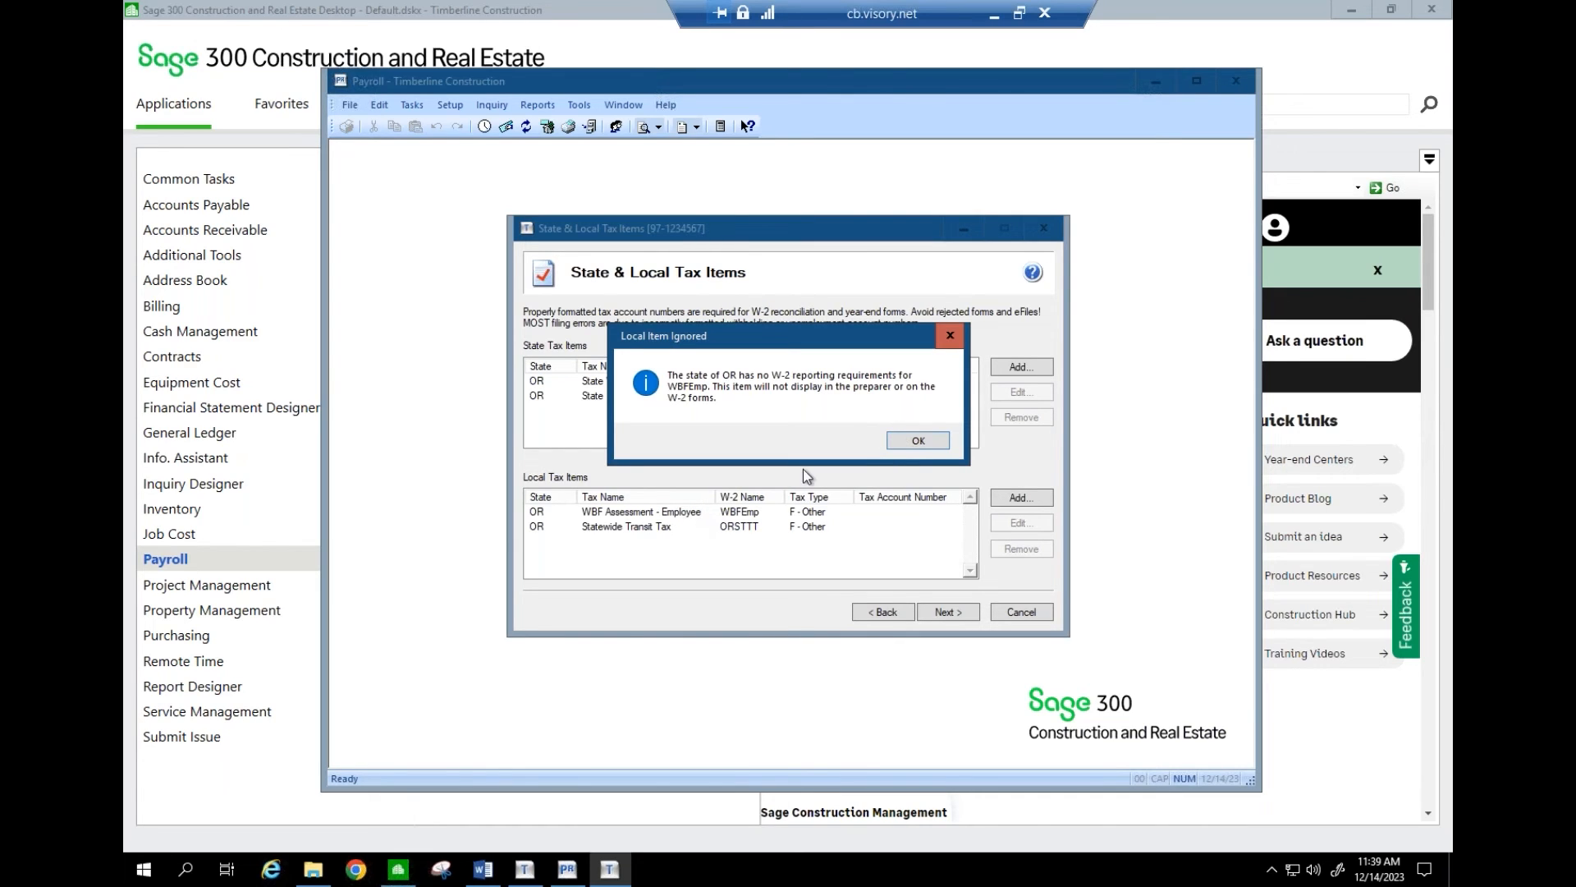
- Dismiss the Local Item Ignored notice about WBFEmp to reach Data Verification
{"action": "left_click", "coordinate": [909, 445]}
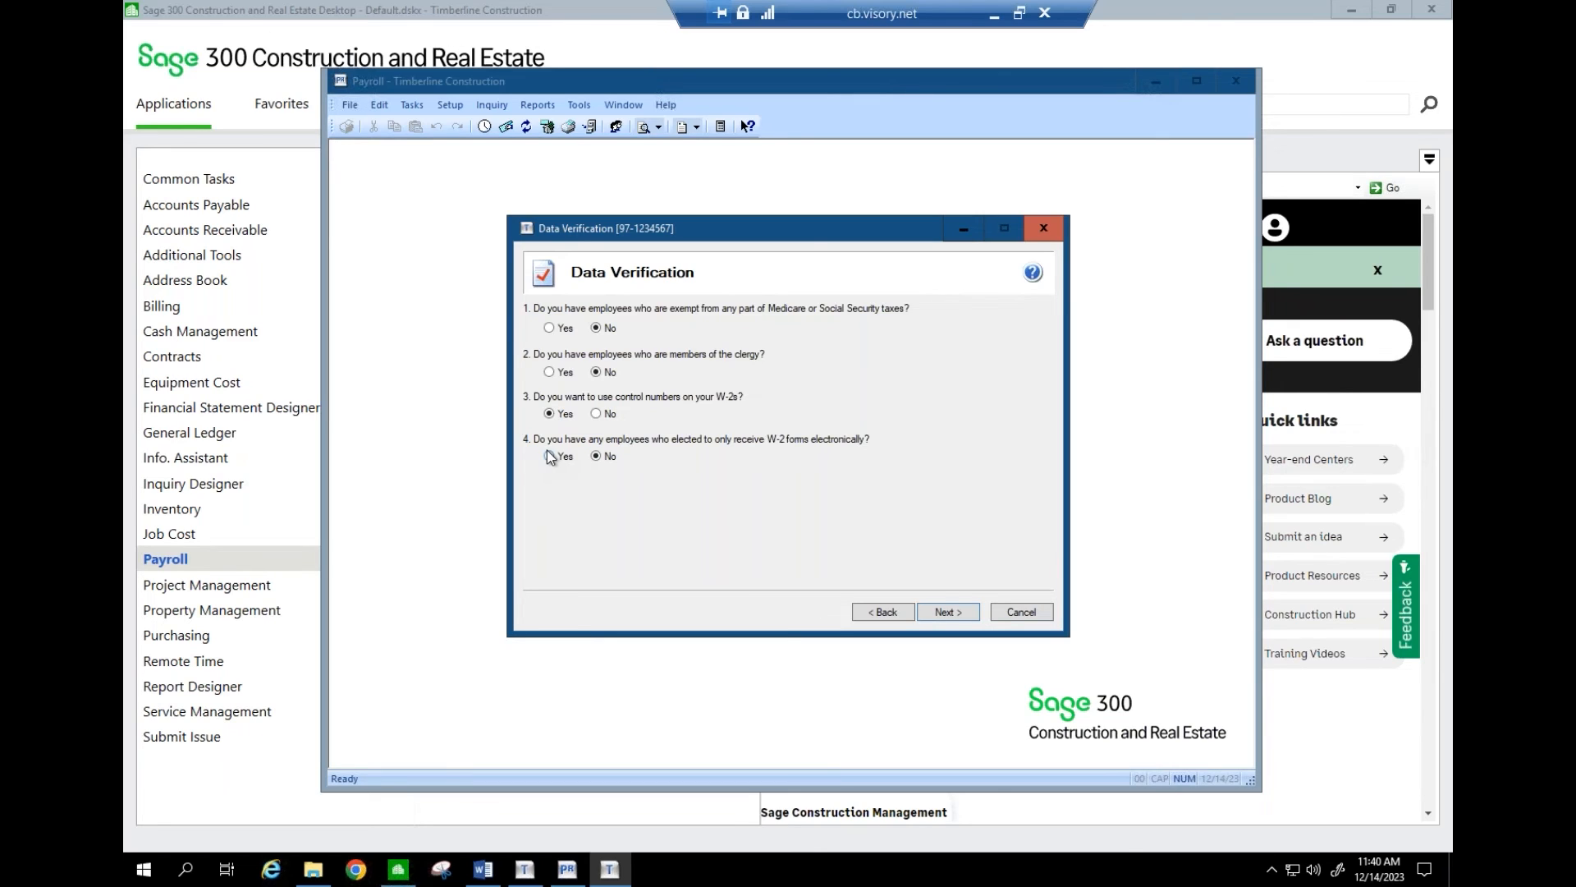
{"action": "left_click", "coordinate": [452, 104]}
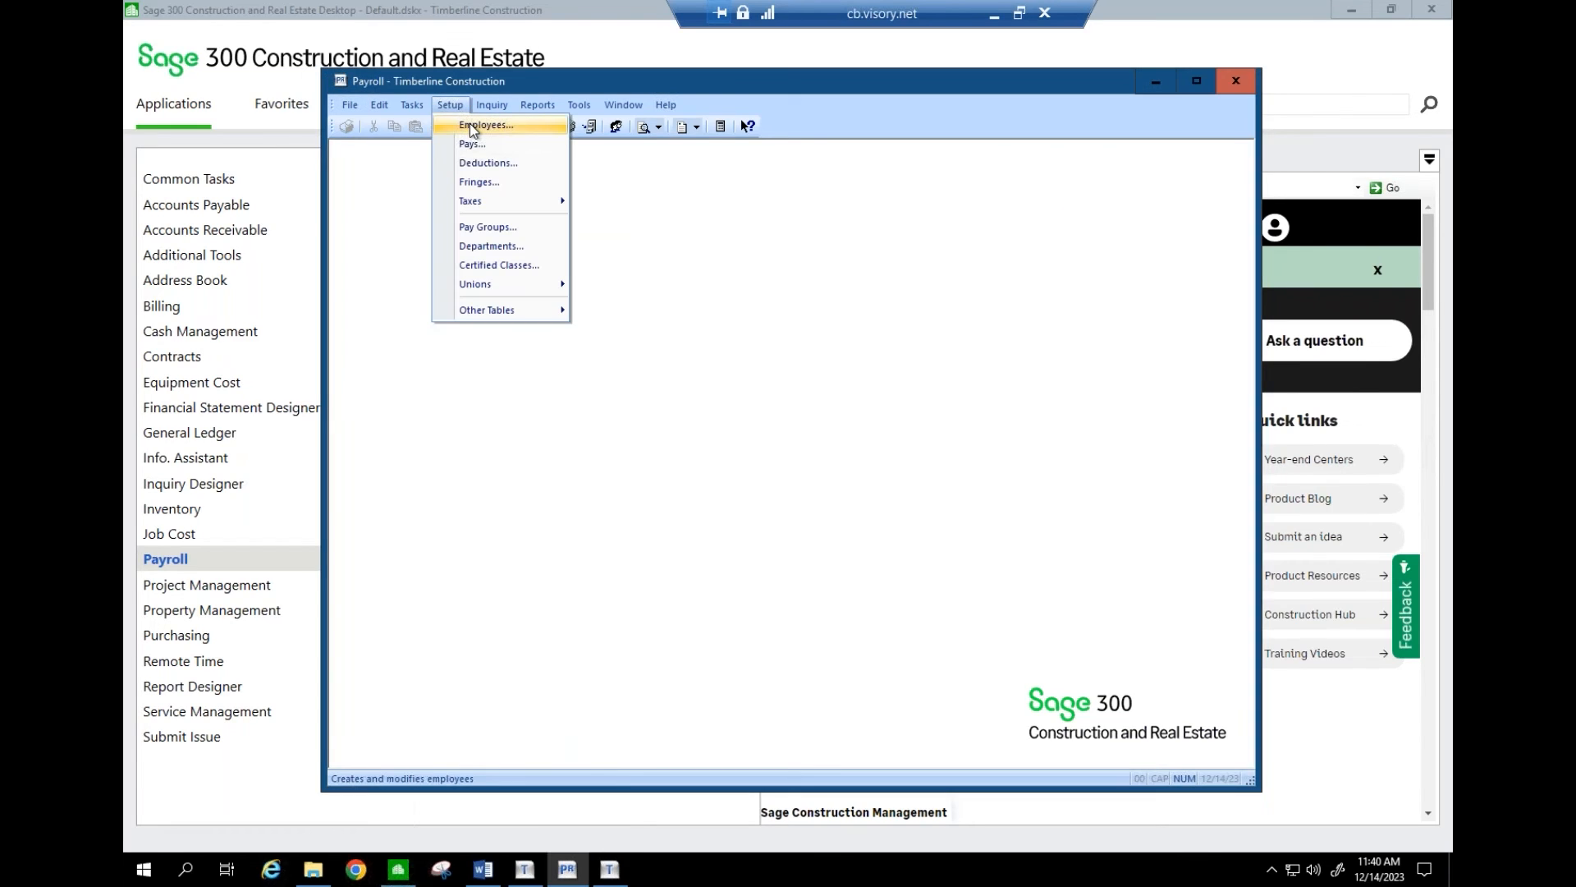
{"action": "left_click", "coordinate": [472, 125]}
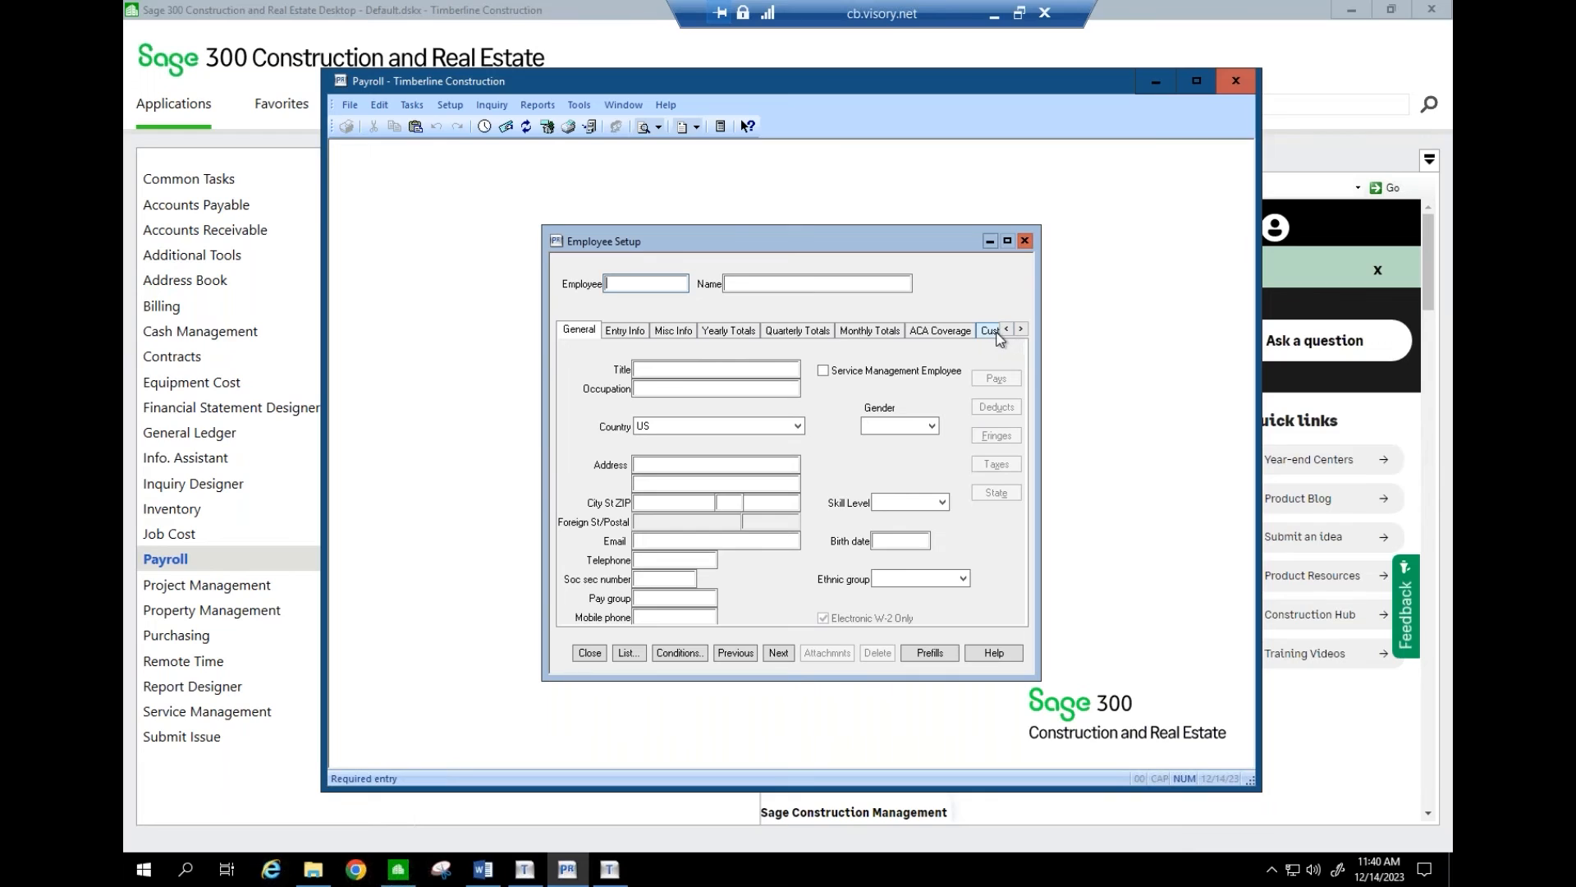
{"action": "left_click", "coordinate": [590, 653]}
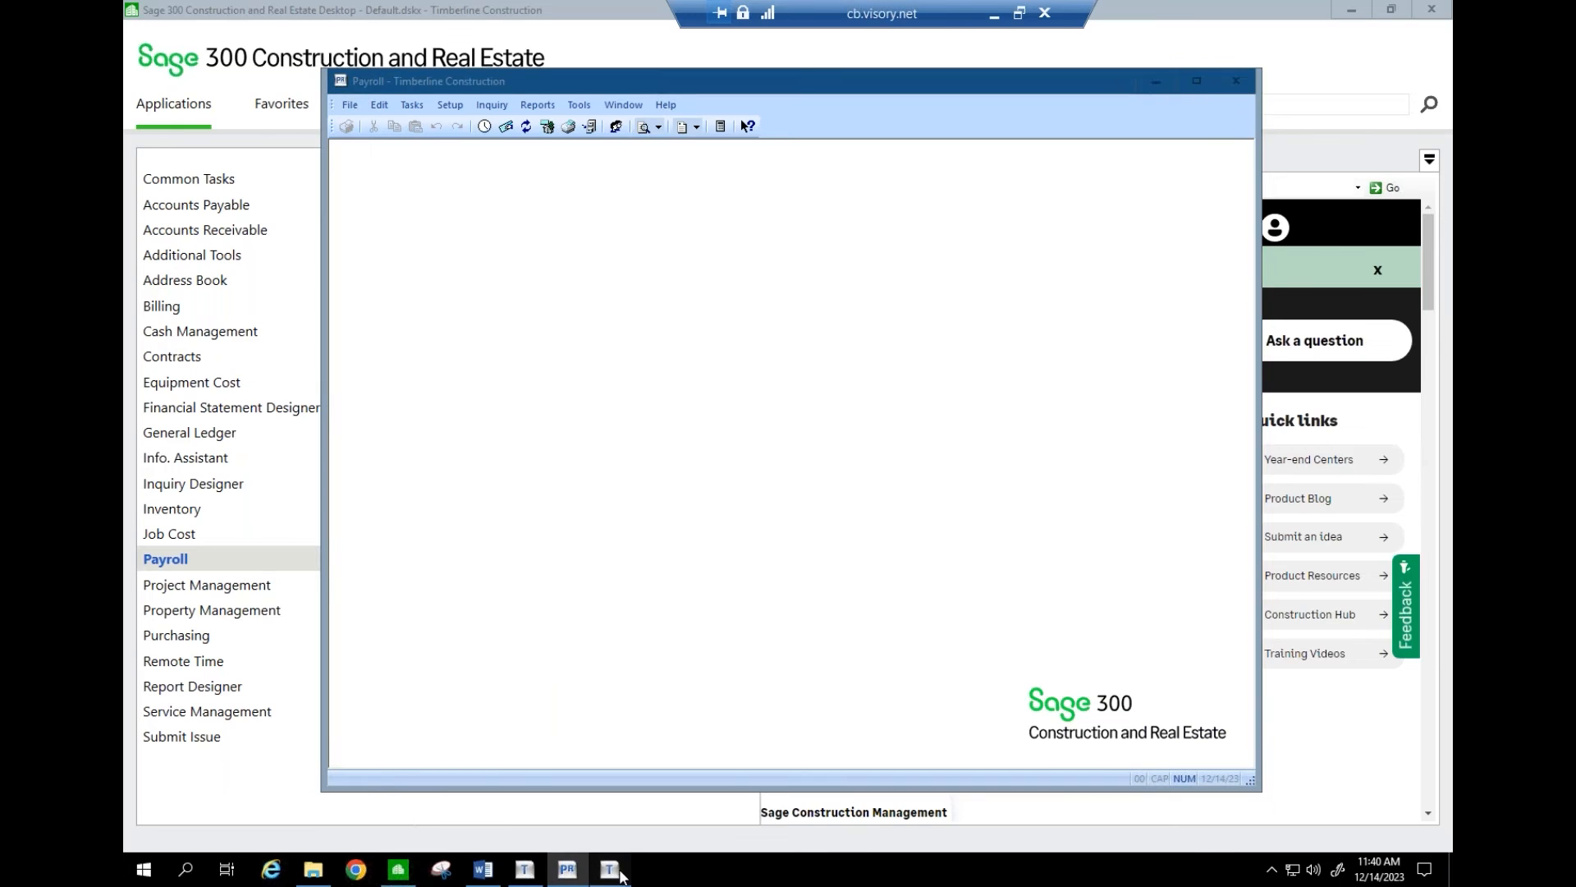
{"action": "left_click", "coordinate": [621, 877]}
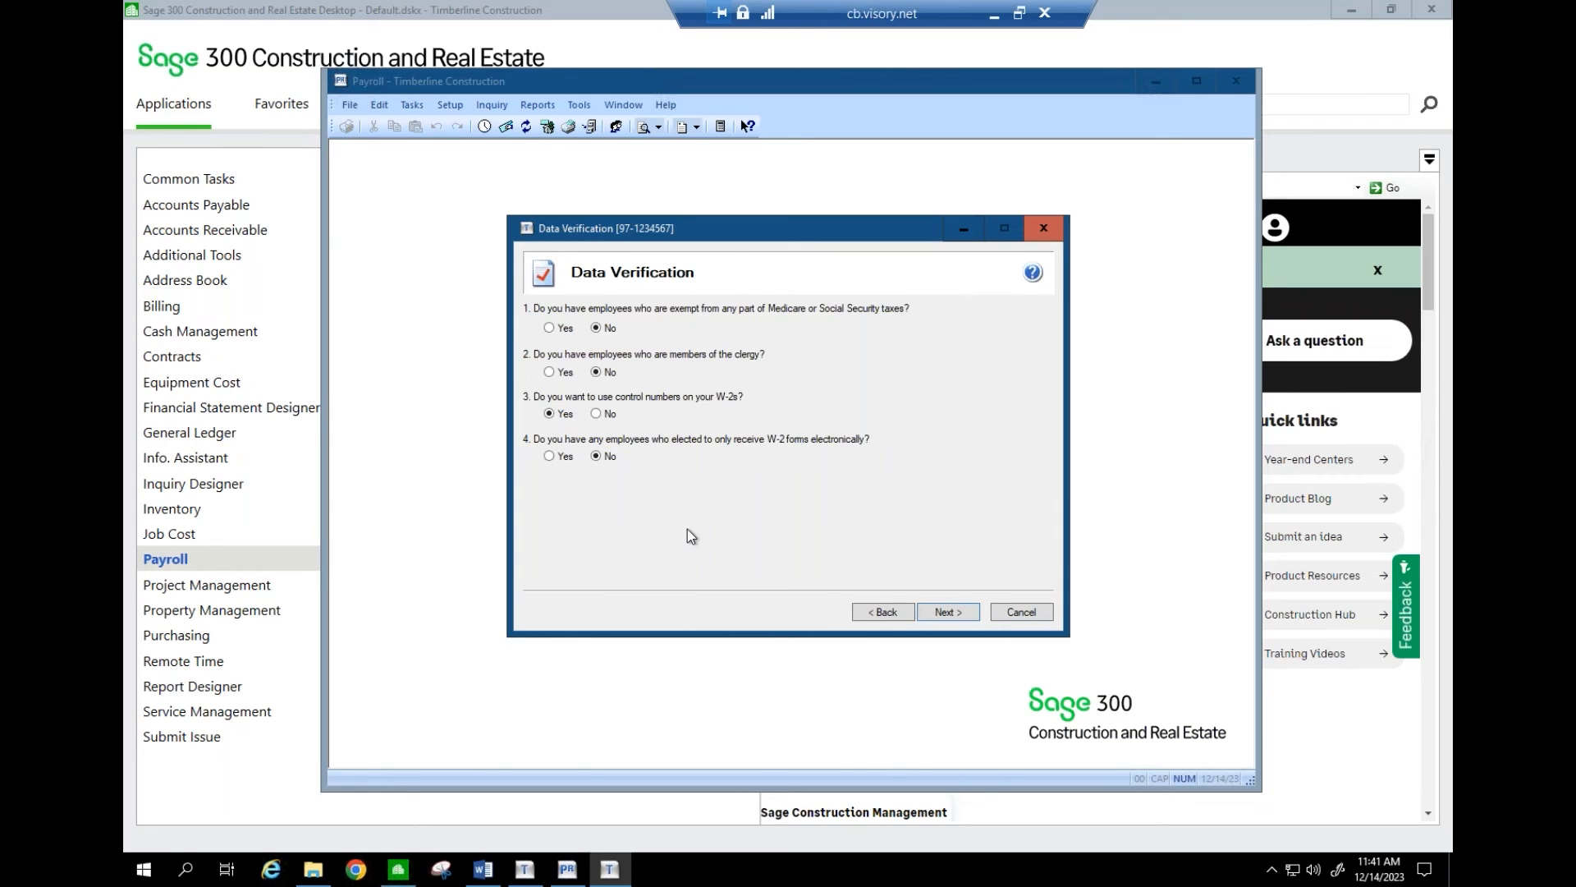
- Mark 941 as the kind of payer, truncate printed SSNs with Xs, and finish the wizard
{"action": "left_click", "coordinate": [947, 614]}
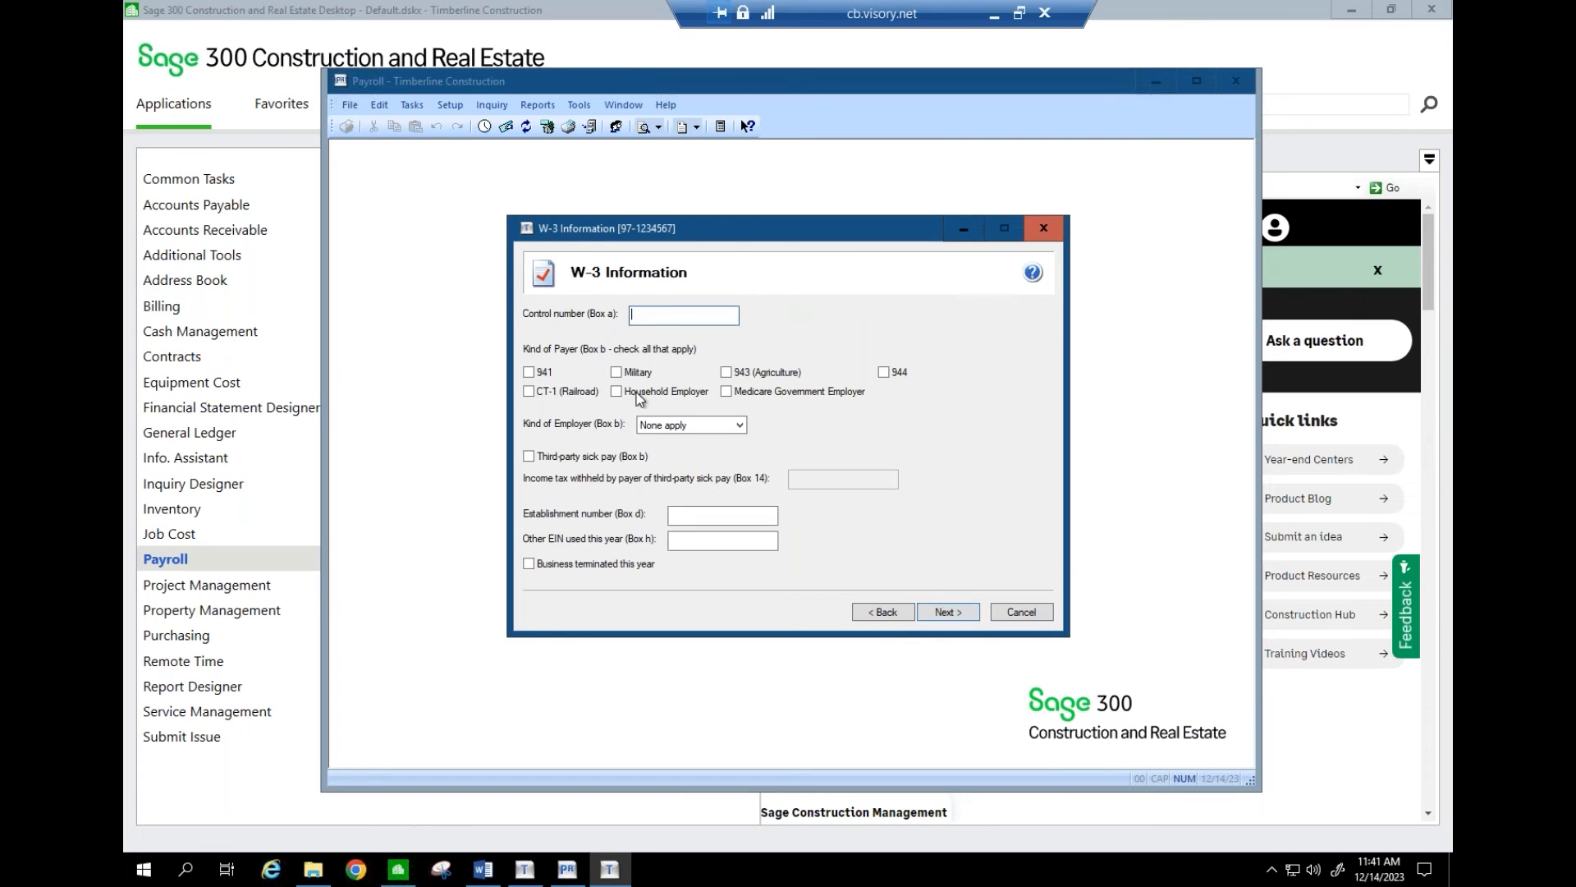
{"action": "left_click", "coordinate": [532, 373]}
{"action": "left_click", "coordinate": [949, 613]}
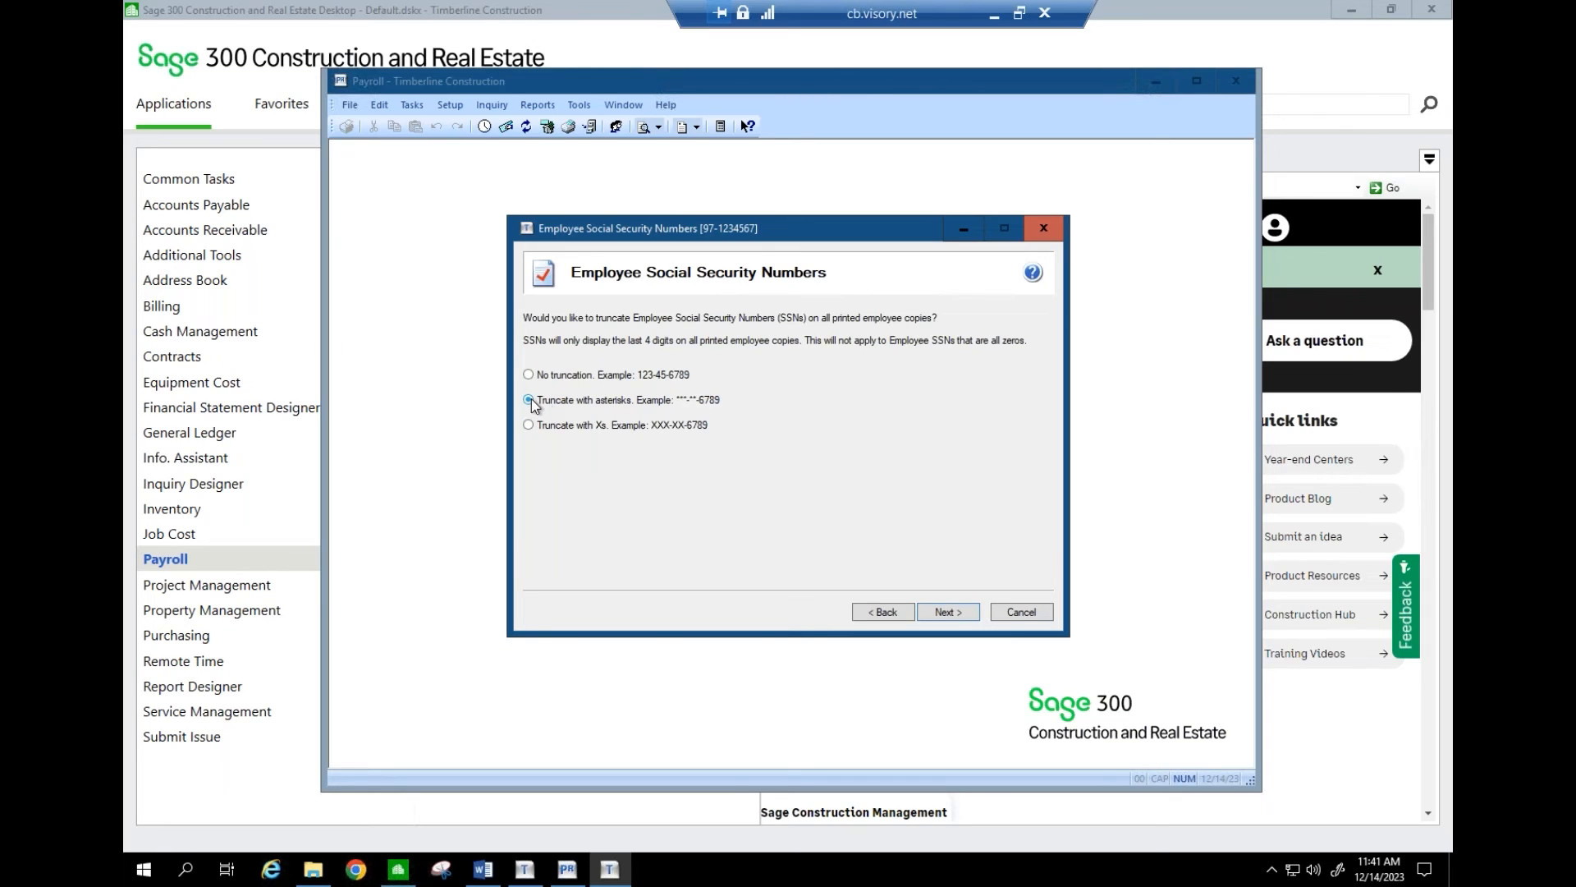
{"action": "left_click", "coordinate": [530, 400]}
{"action": "left_click", "coordinate": [528, 424]}
{"action": "left_click", "coordinate": [973, 614]}
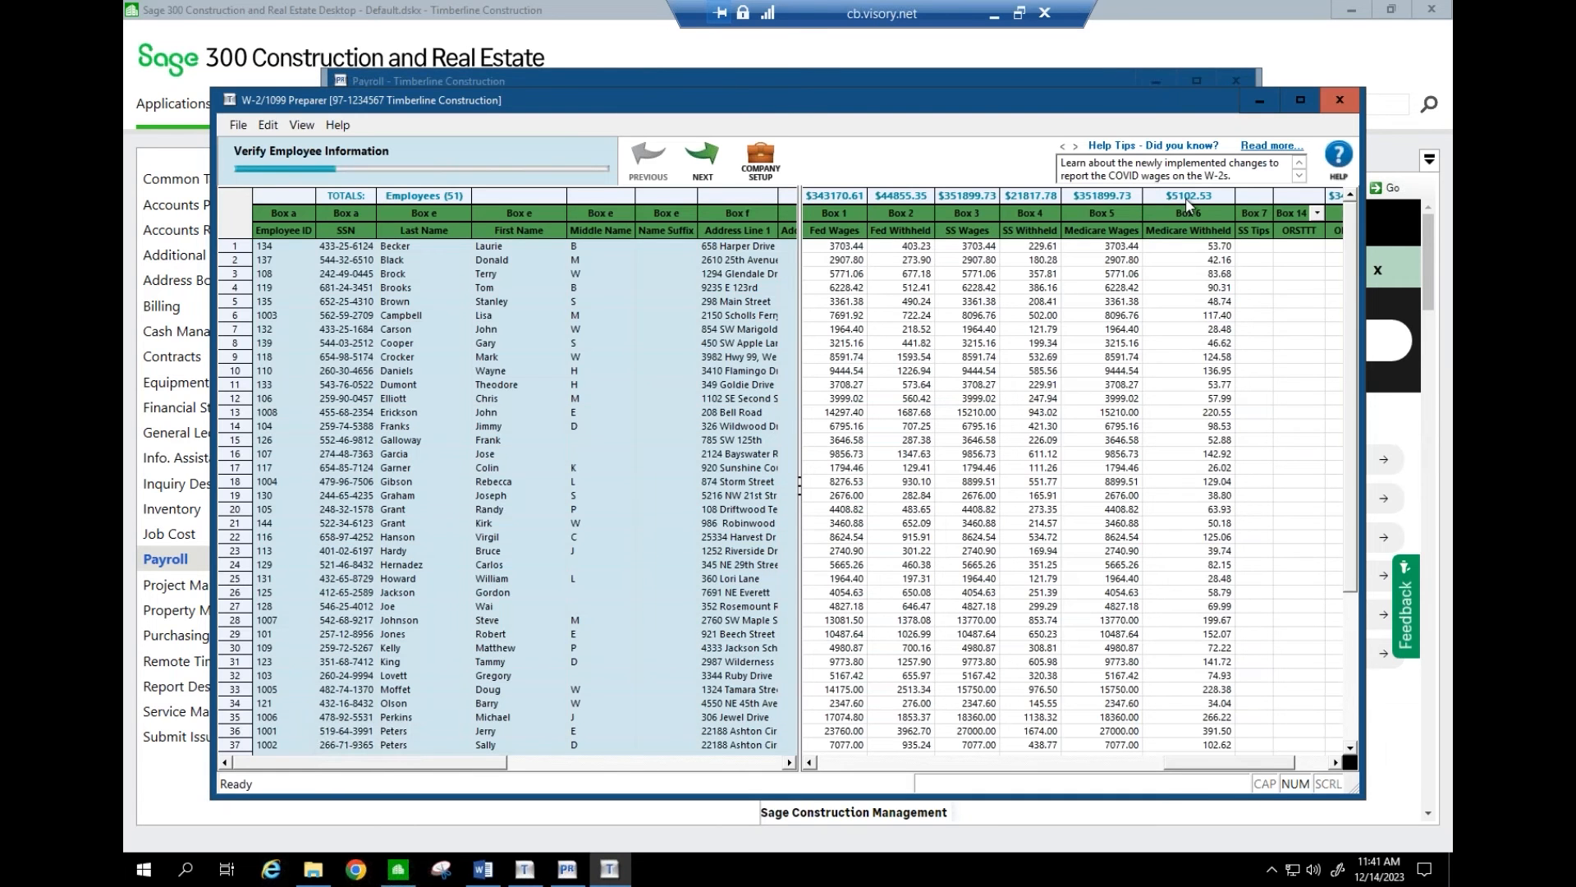
- Maximize the W-2/1099 Preparer, widen the employee pane to show Box 13 columns, then bring Payroll forward
{"action": "left_click", "coordinate": [1300, 99]}
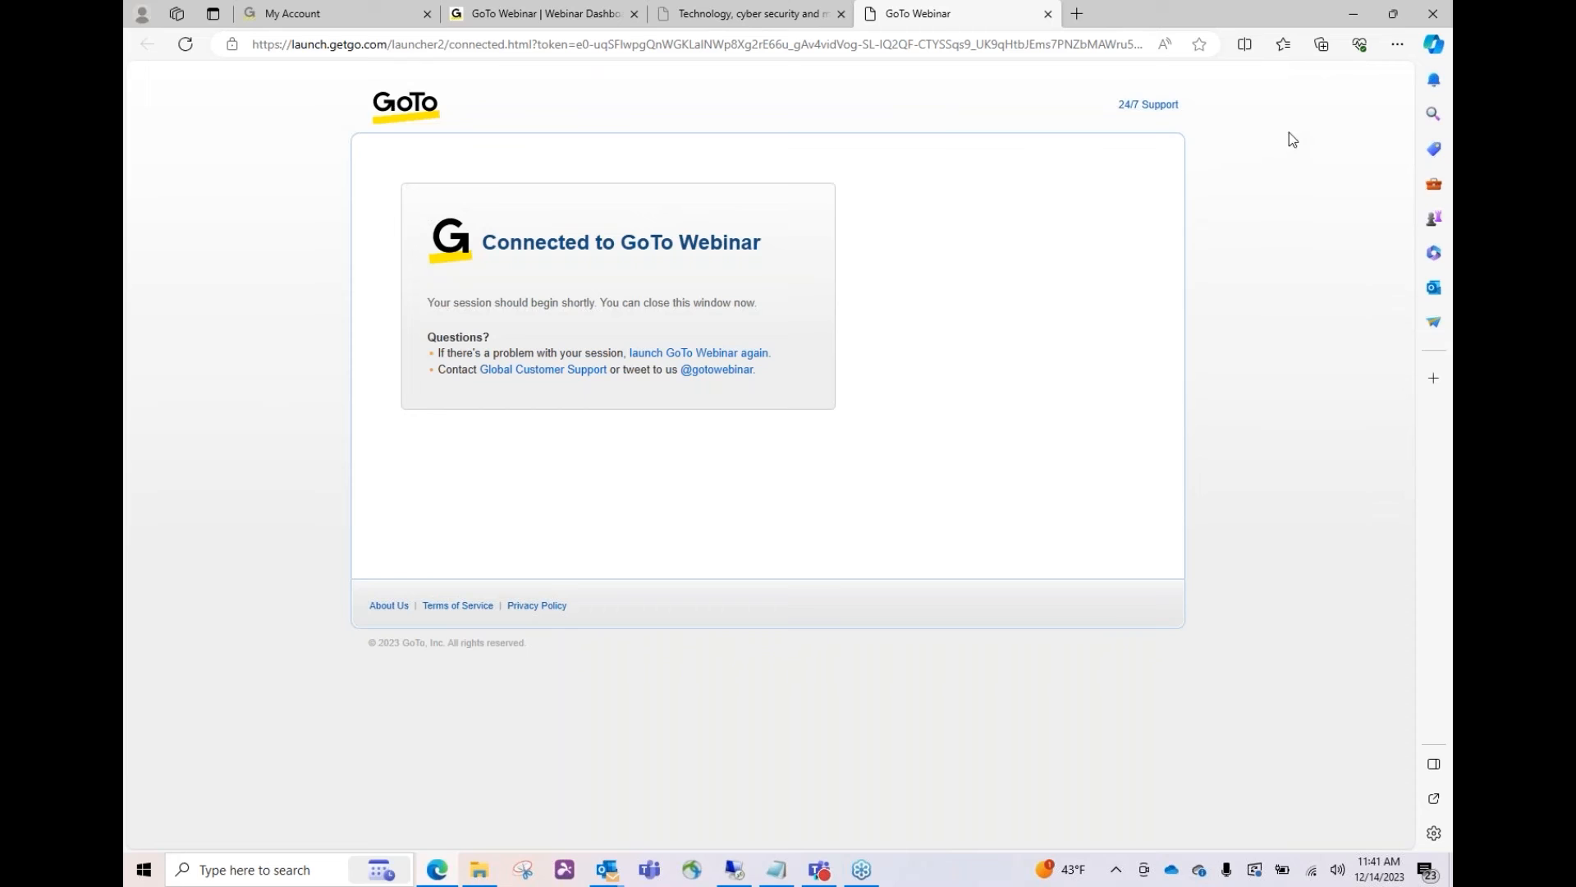
{"action": "left_click", "coordinate": [737, 872]}
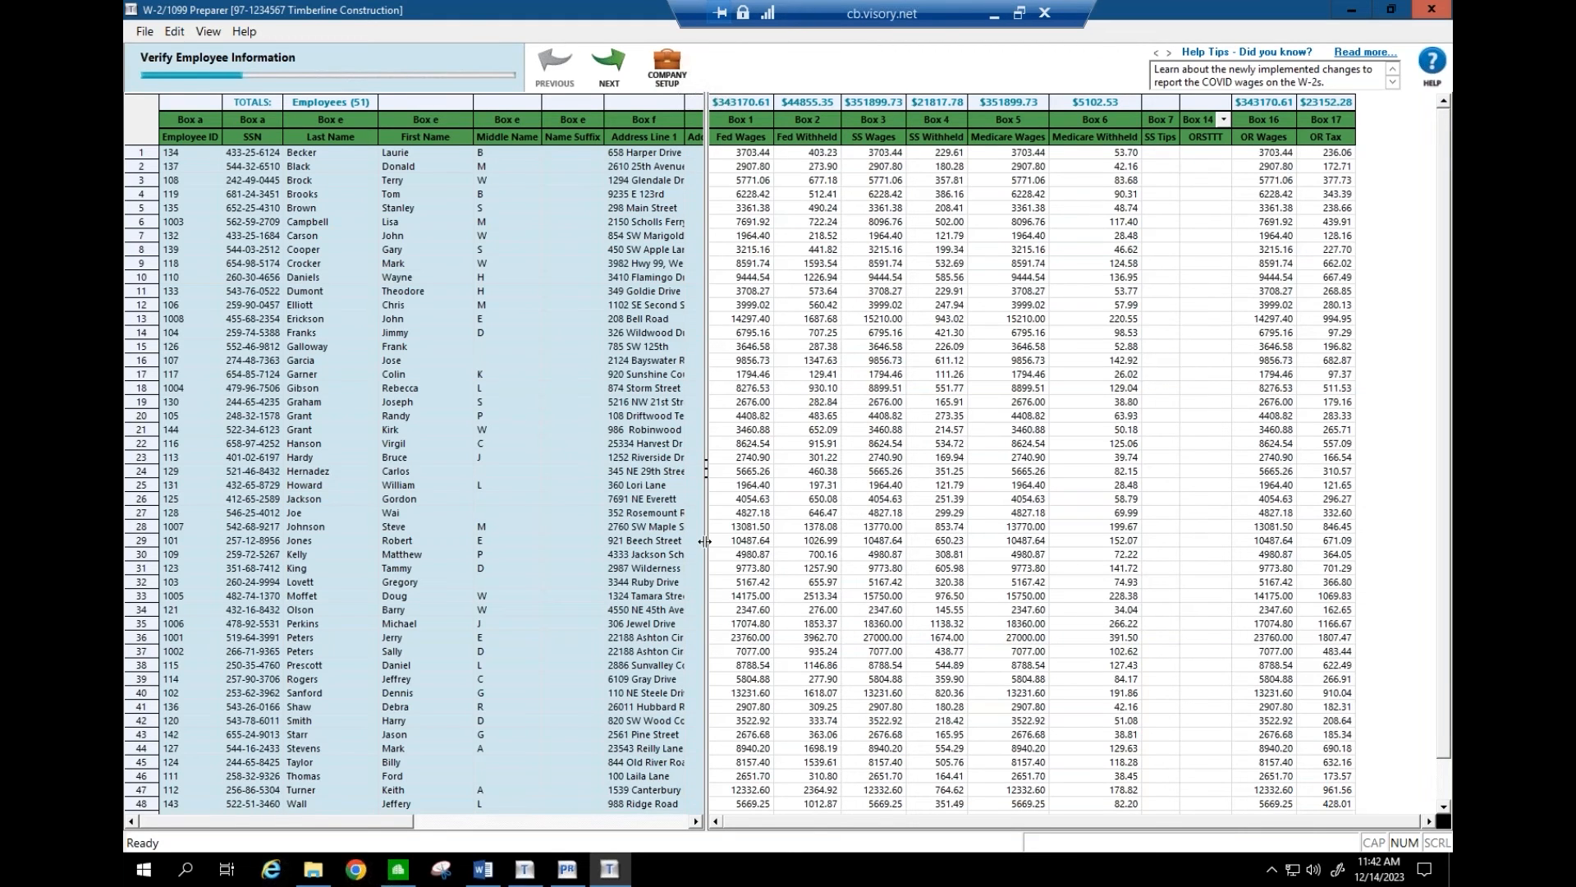
{"action": "left_click_drag", "start_coordinate": [704, 544], "coordinate": [1150, 559]}
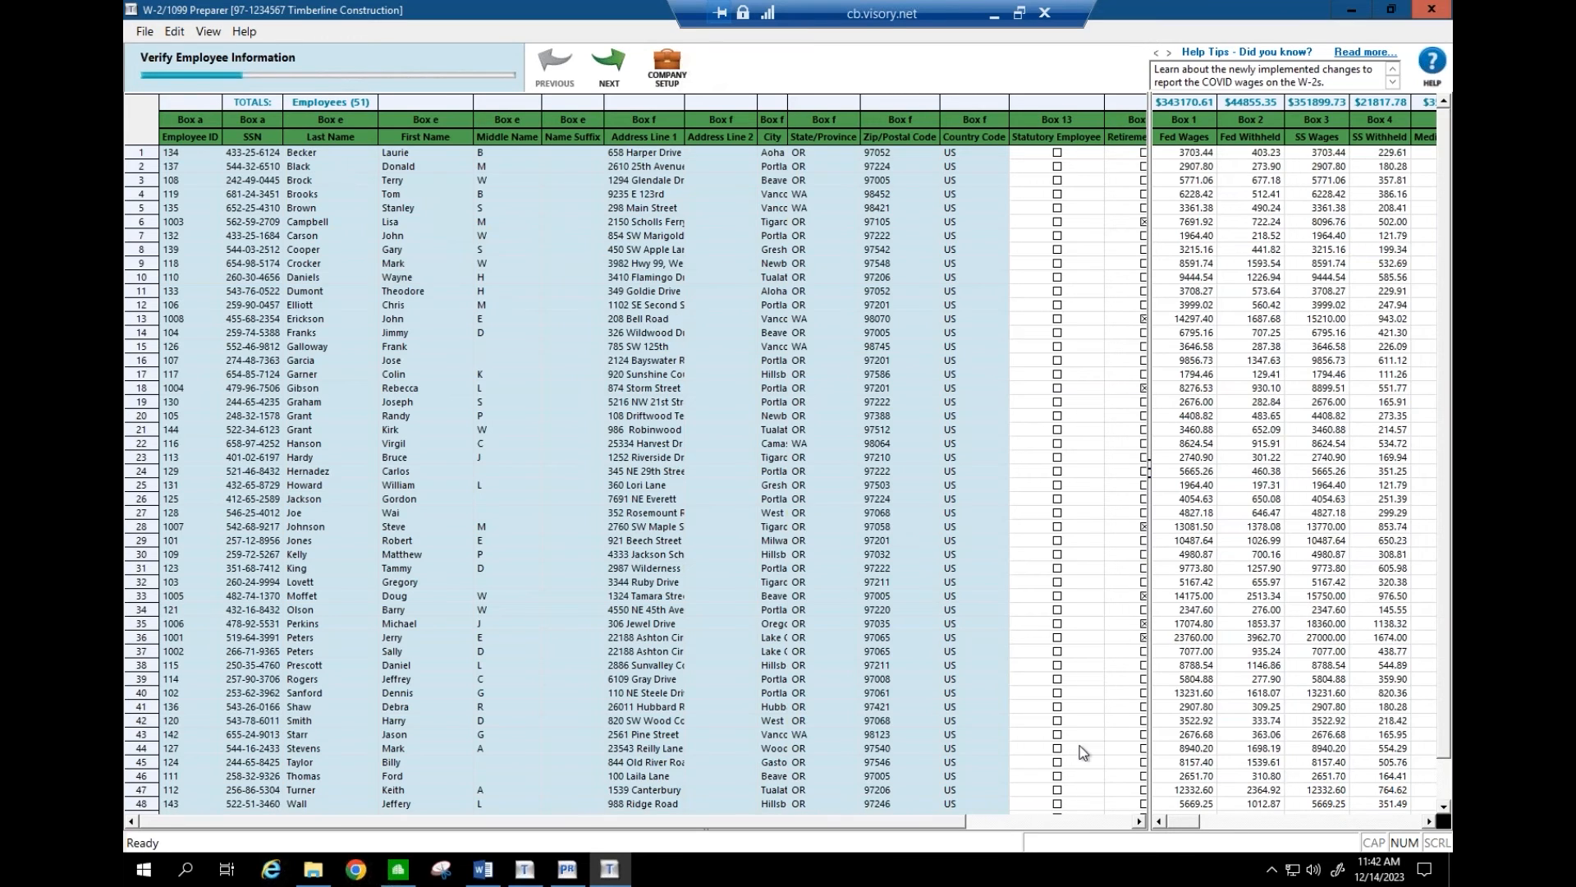
{"action": "left_click", "coordinate": [1139, 821]}
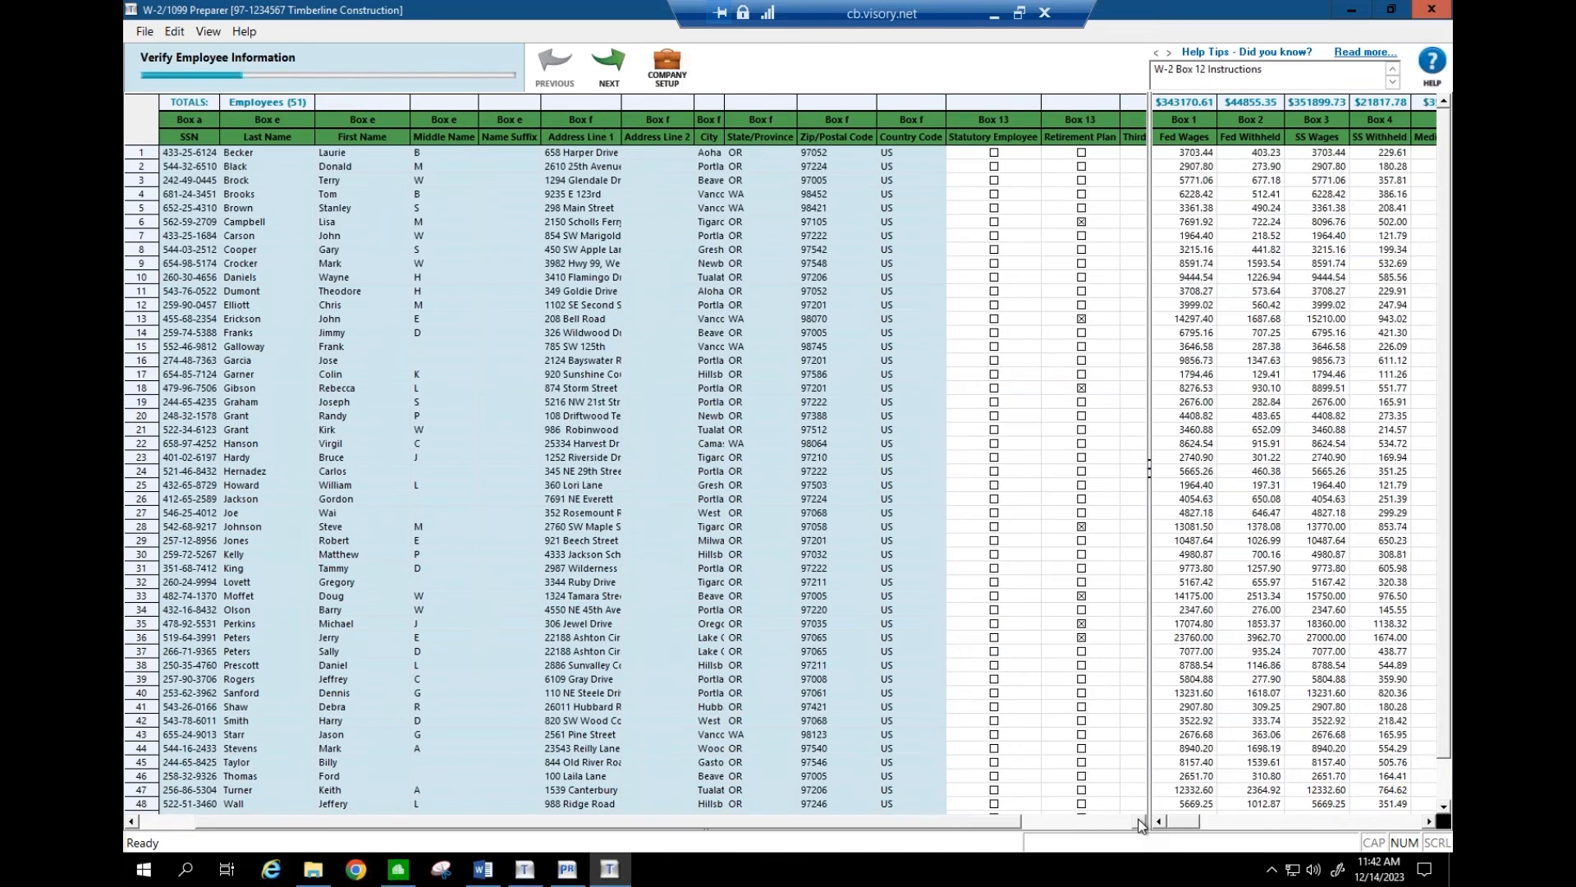
{"action": "left_click", "coordinate": [1139, 821]}
{"action": "left_click", "coordinate": [1140, 820]}
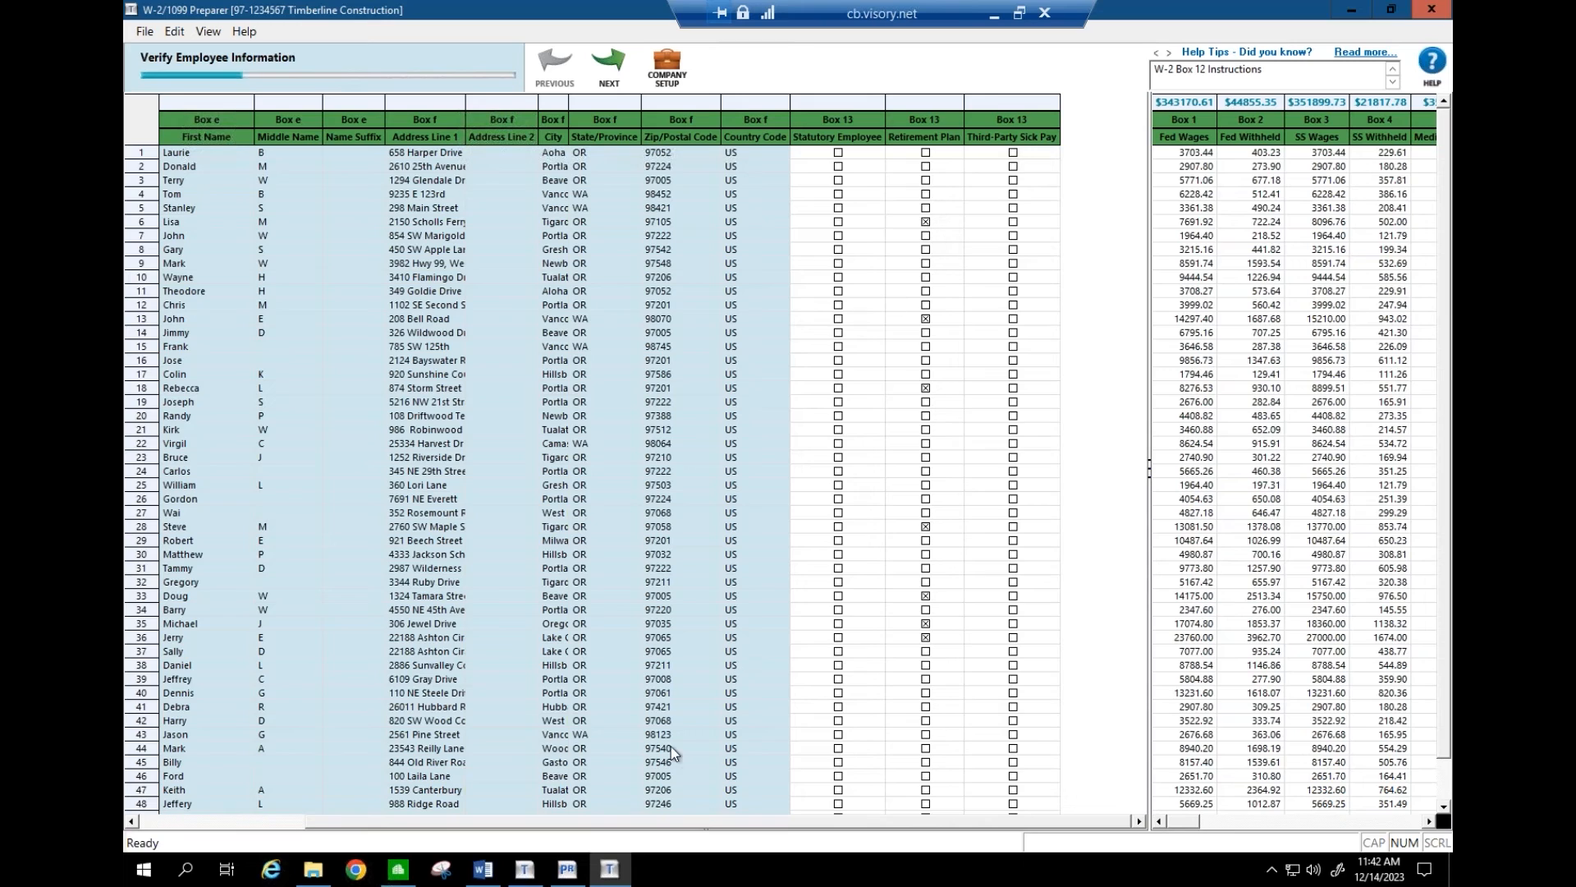
{"action": "left_click", "coordinate": [567, 869]}
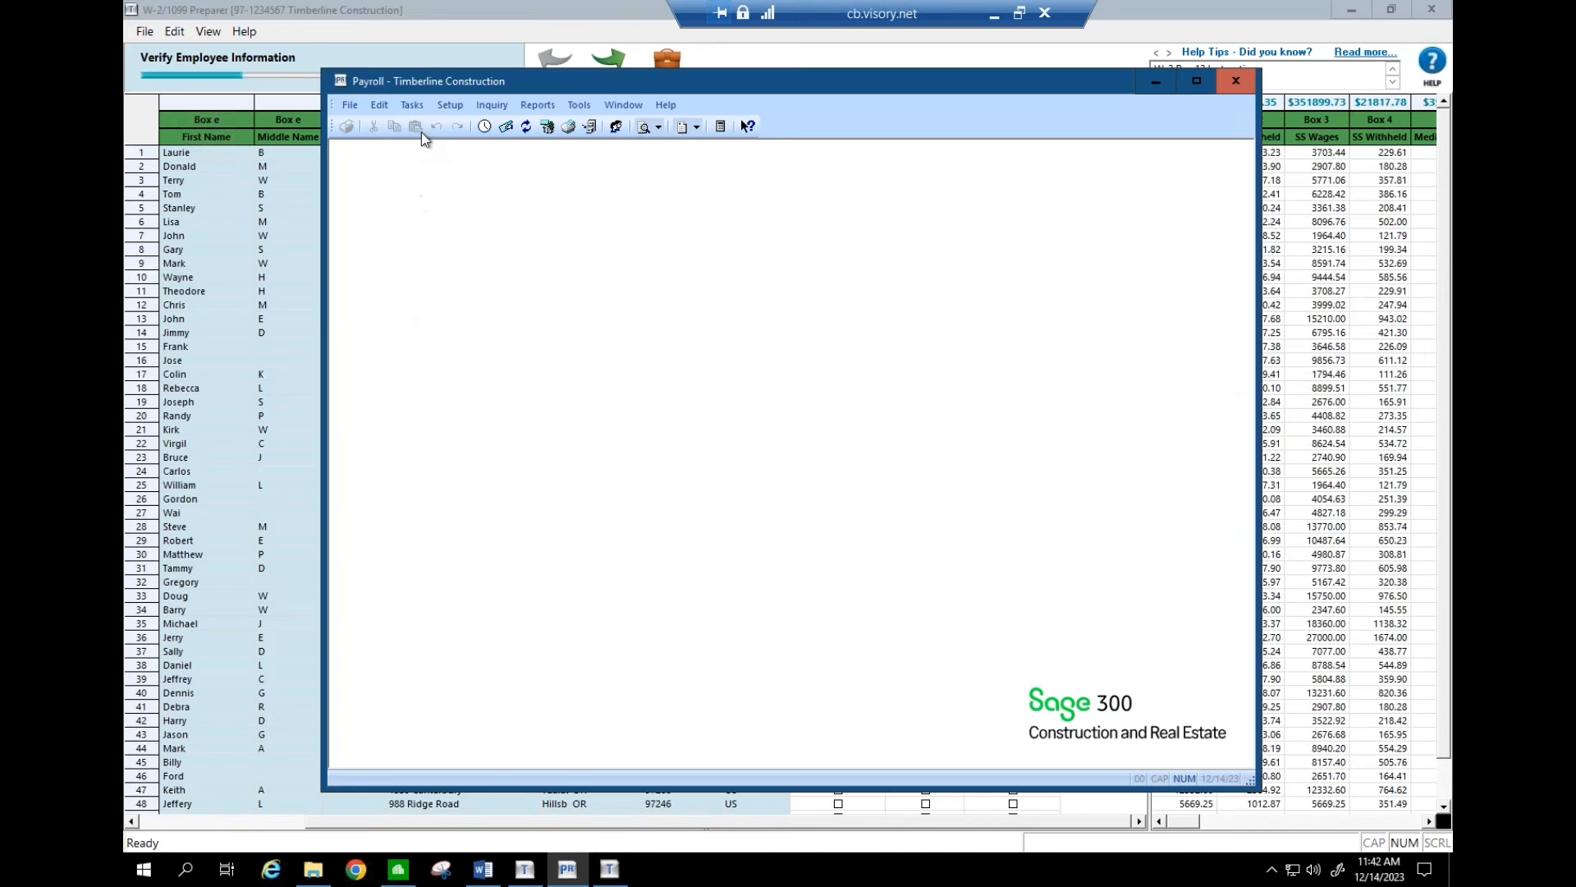
- Review employee 101's Entry Info and Misc Info in Payroll employee setup, then minimize Payroll
{"action": "left_click", "coordinate": [450, 106]}
{"action": "left_click", "coordinate": [460, 126]}
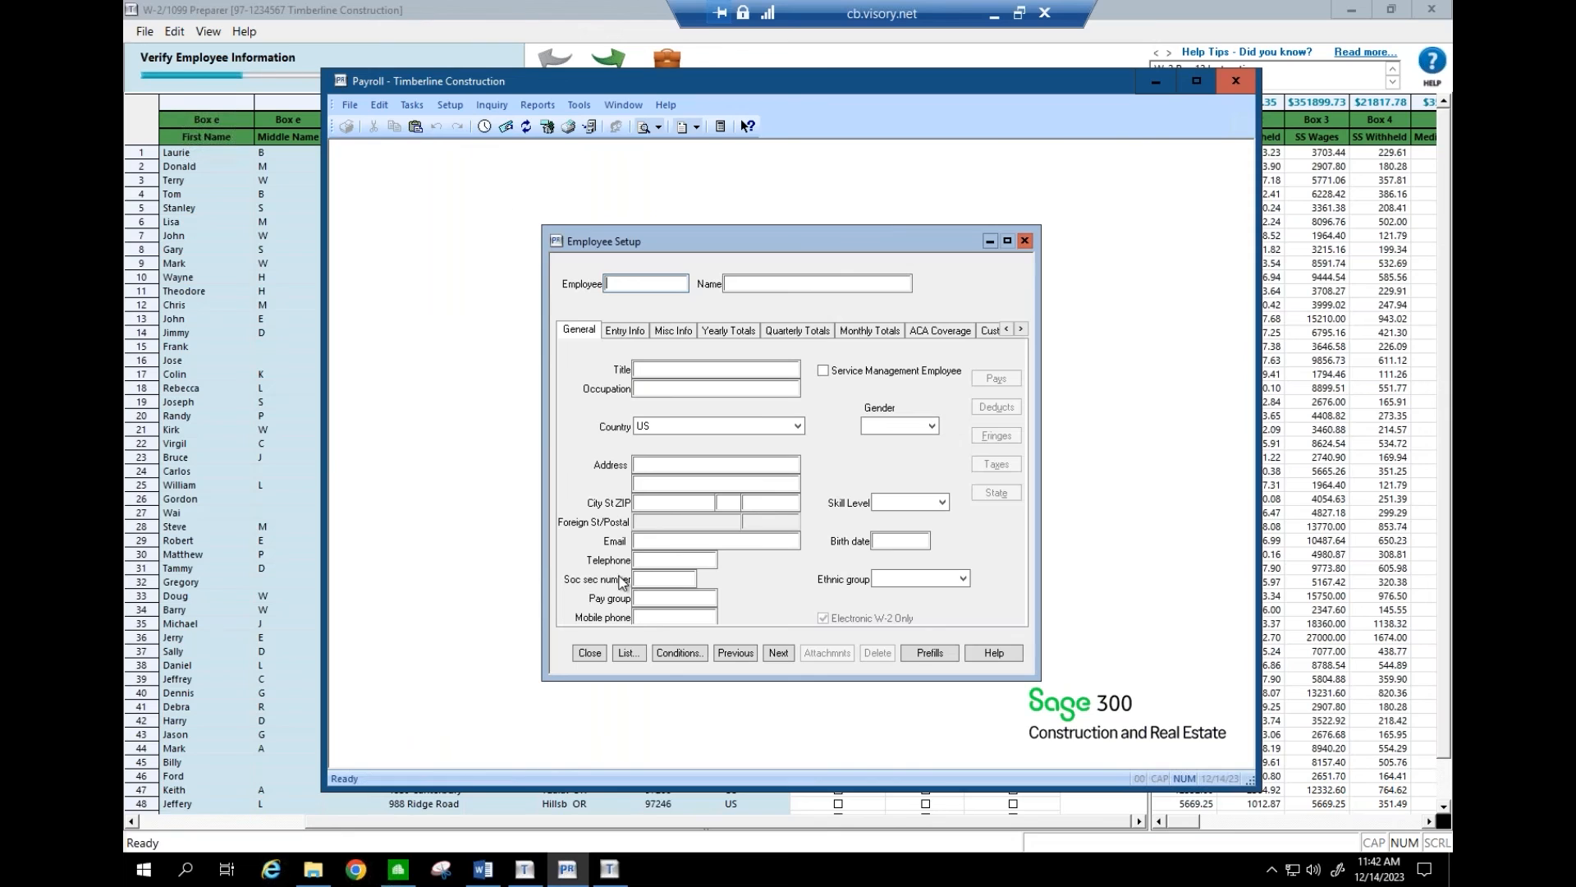
{"action": "left_click", "coordinate": [628, 653]}
{"action": "key", "text": "Return"}
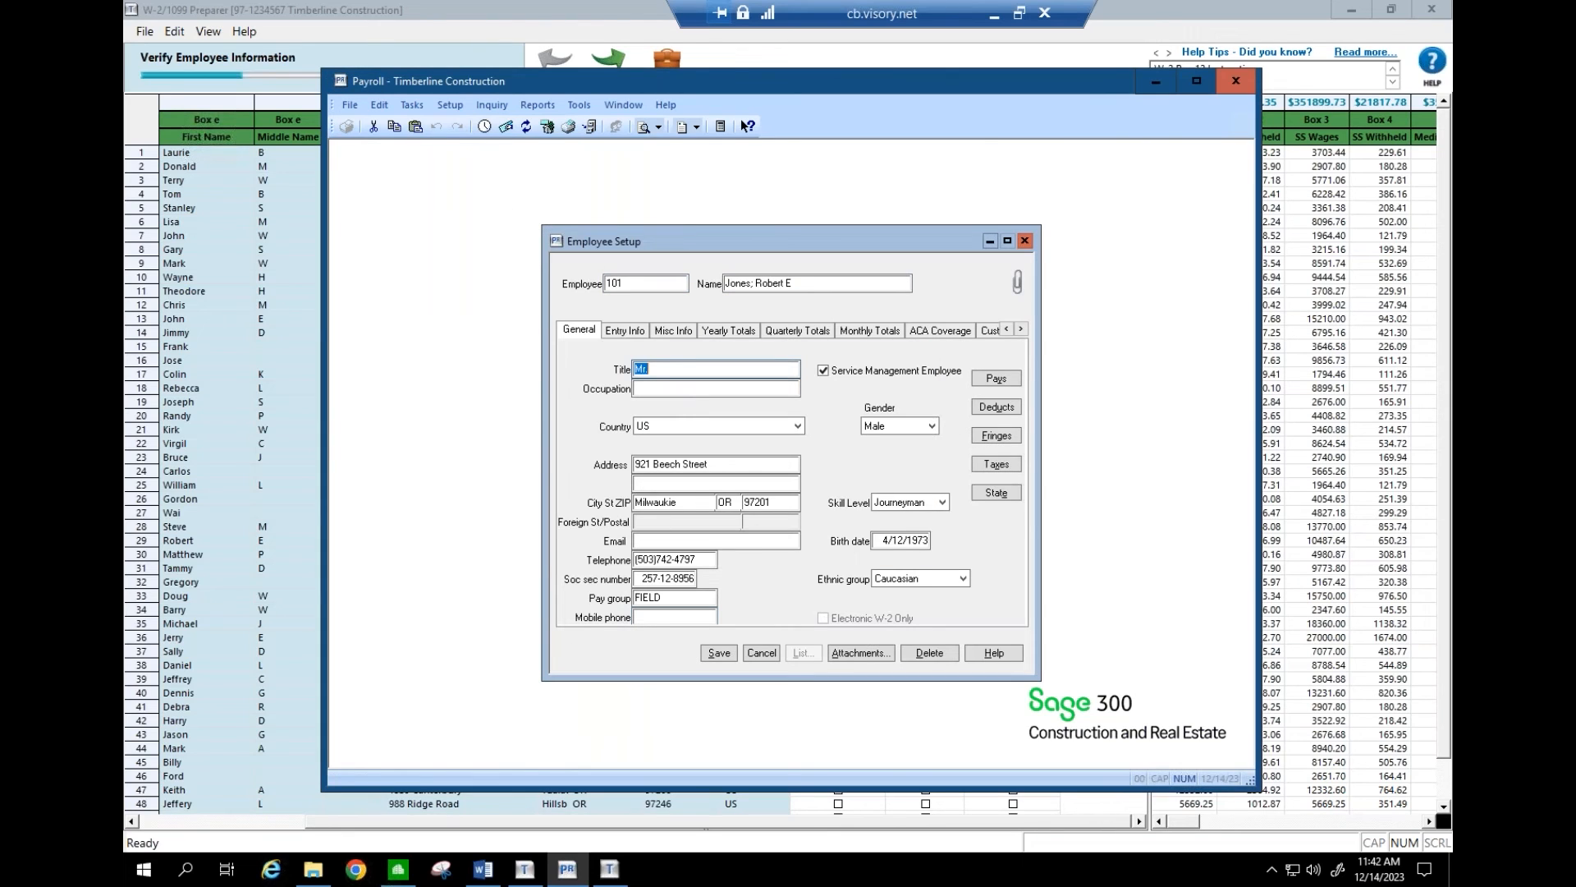
{"action": "left_click", "coordinate": [642, 331]}
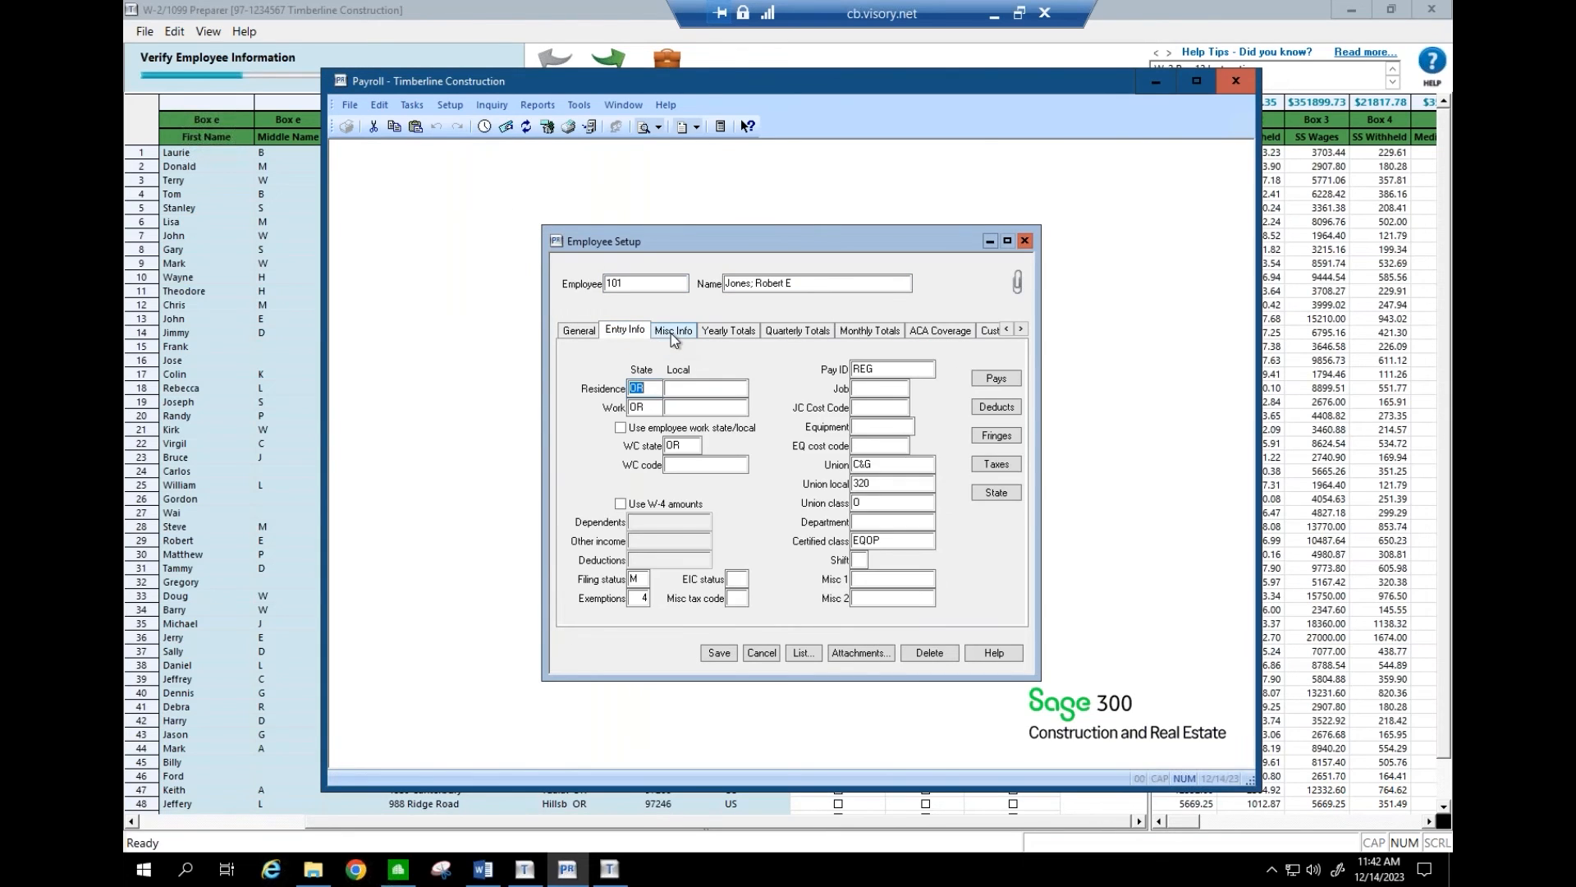
{"action": "left_click", "coordinate": [671, 333]}
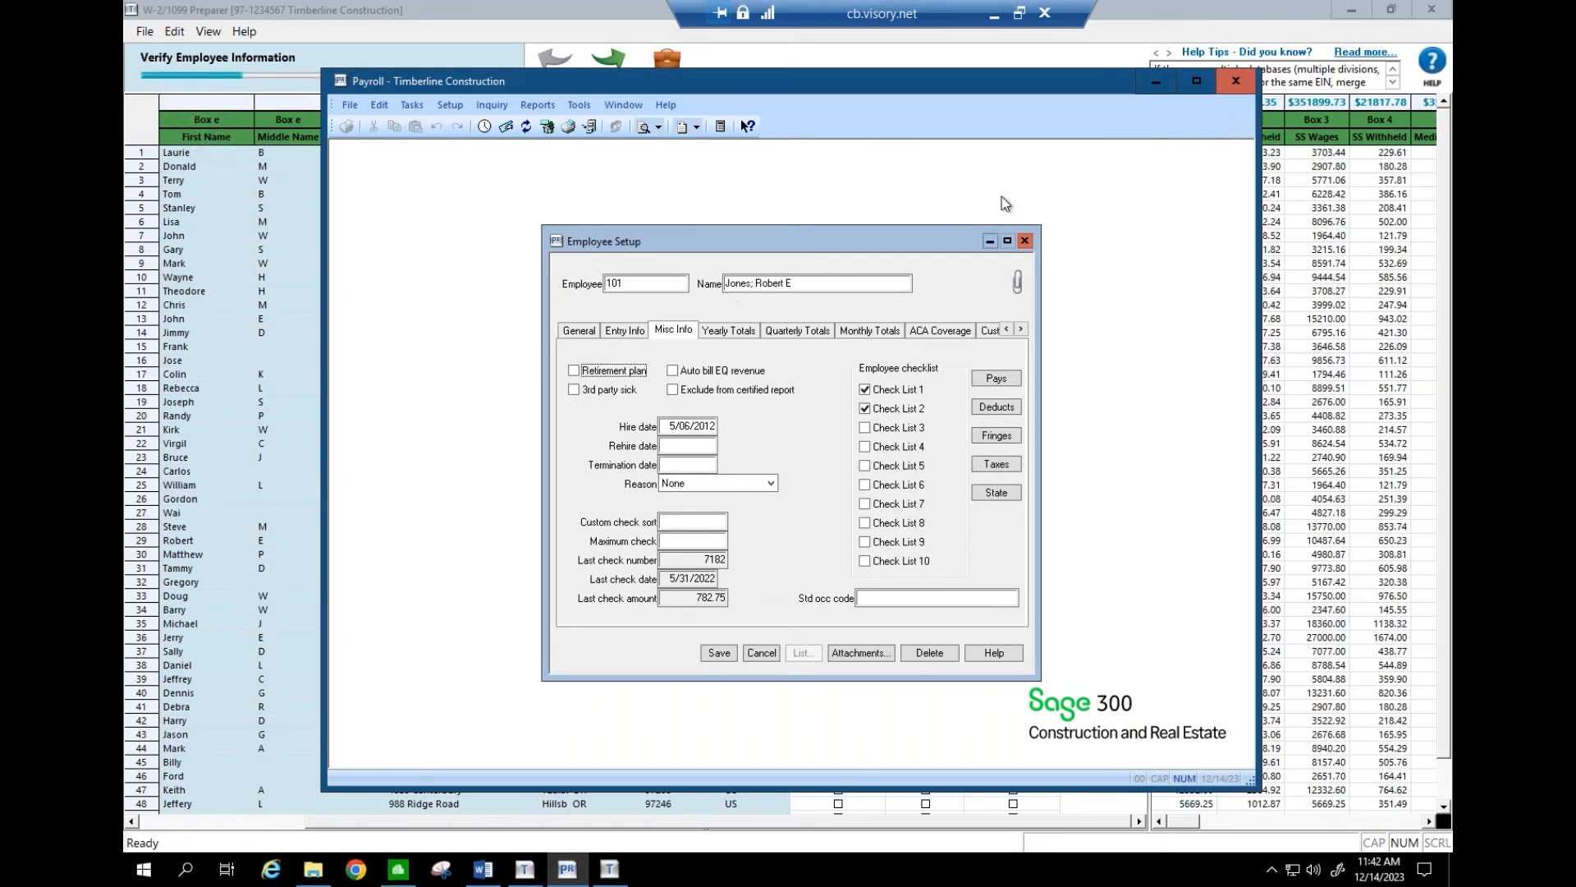
{"action": "left_click", "coordinate": [1024, 241]}
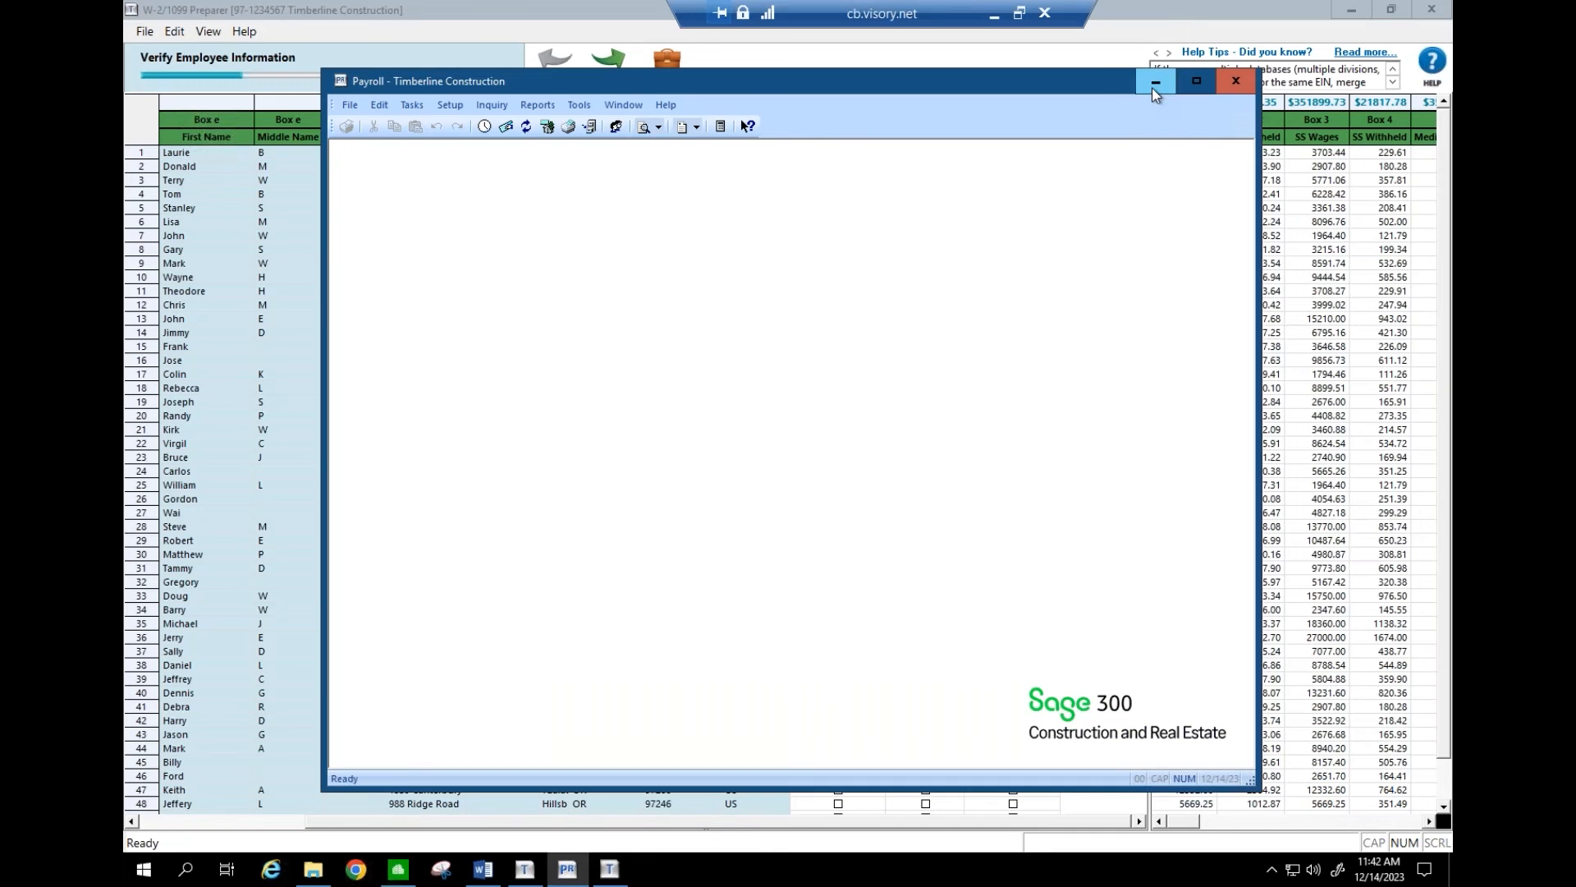
{"action": "left_click", "coordinate": [1152, 85]}
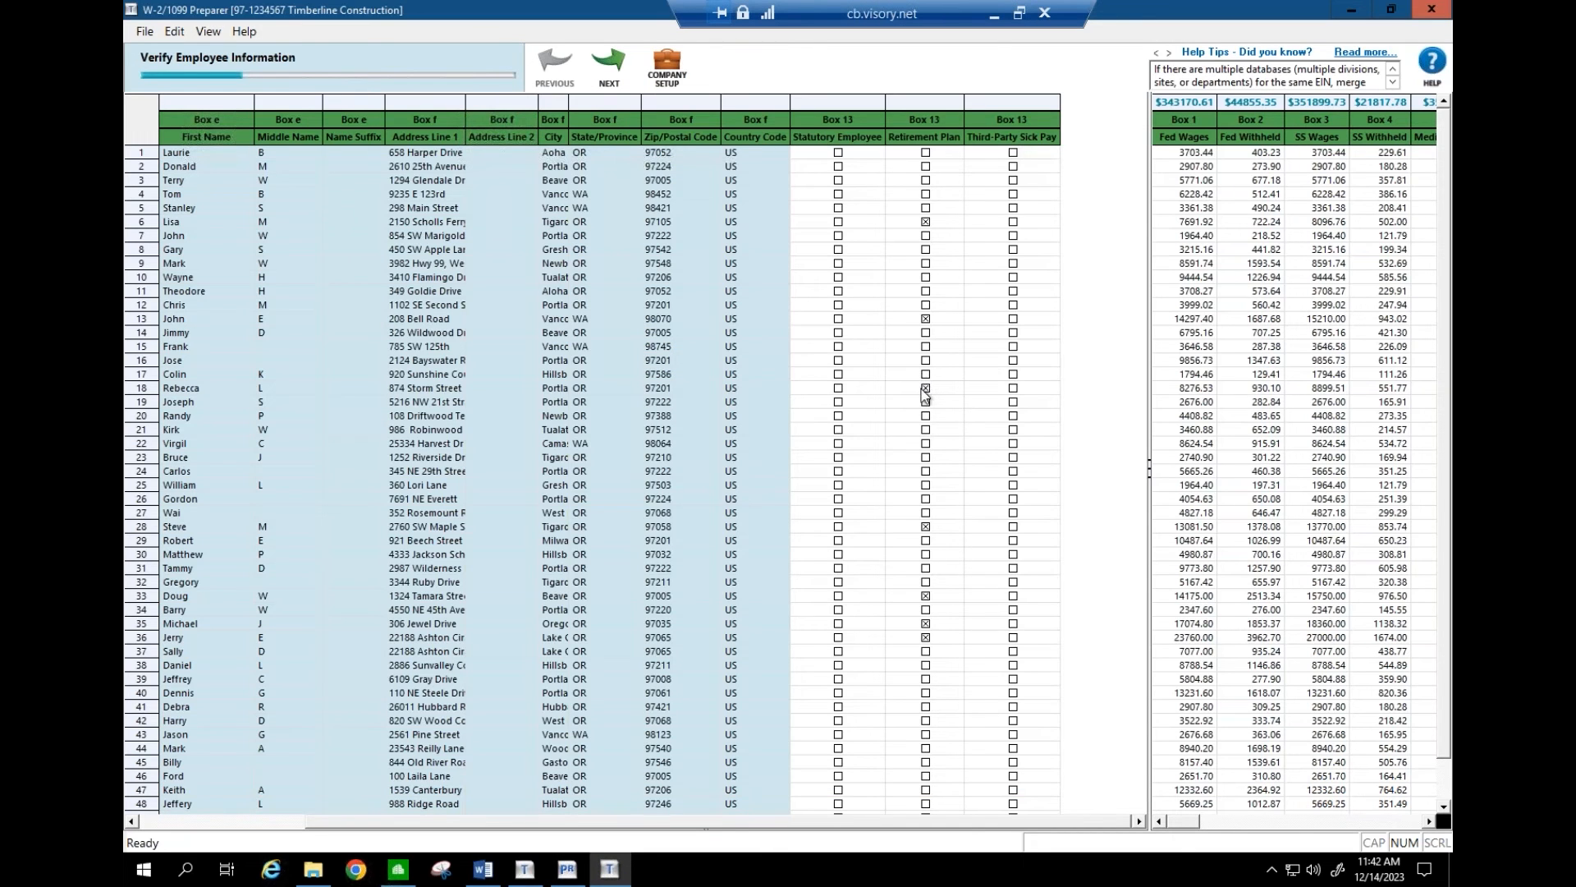
- Tick and untick the Box 13 Retirement Plan boxes for rows 1 and 3, then advance
{"action": "left_click", "coordinate": [929, 181]}
{"action": "left_click", "coordinate": [930, 153]}
{"action": "left_click", "coordinate": [928, 182]}
{"action": "left_click", "coordinate": [929, 156]}
{"action": "left_click", "coordinate": [608, 64]}
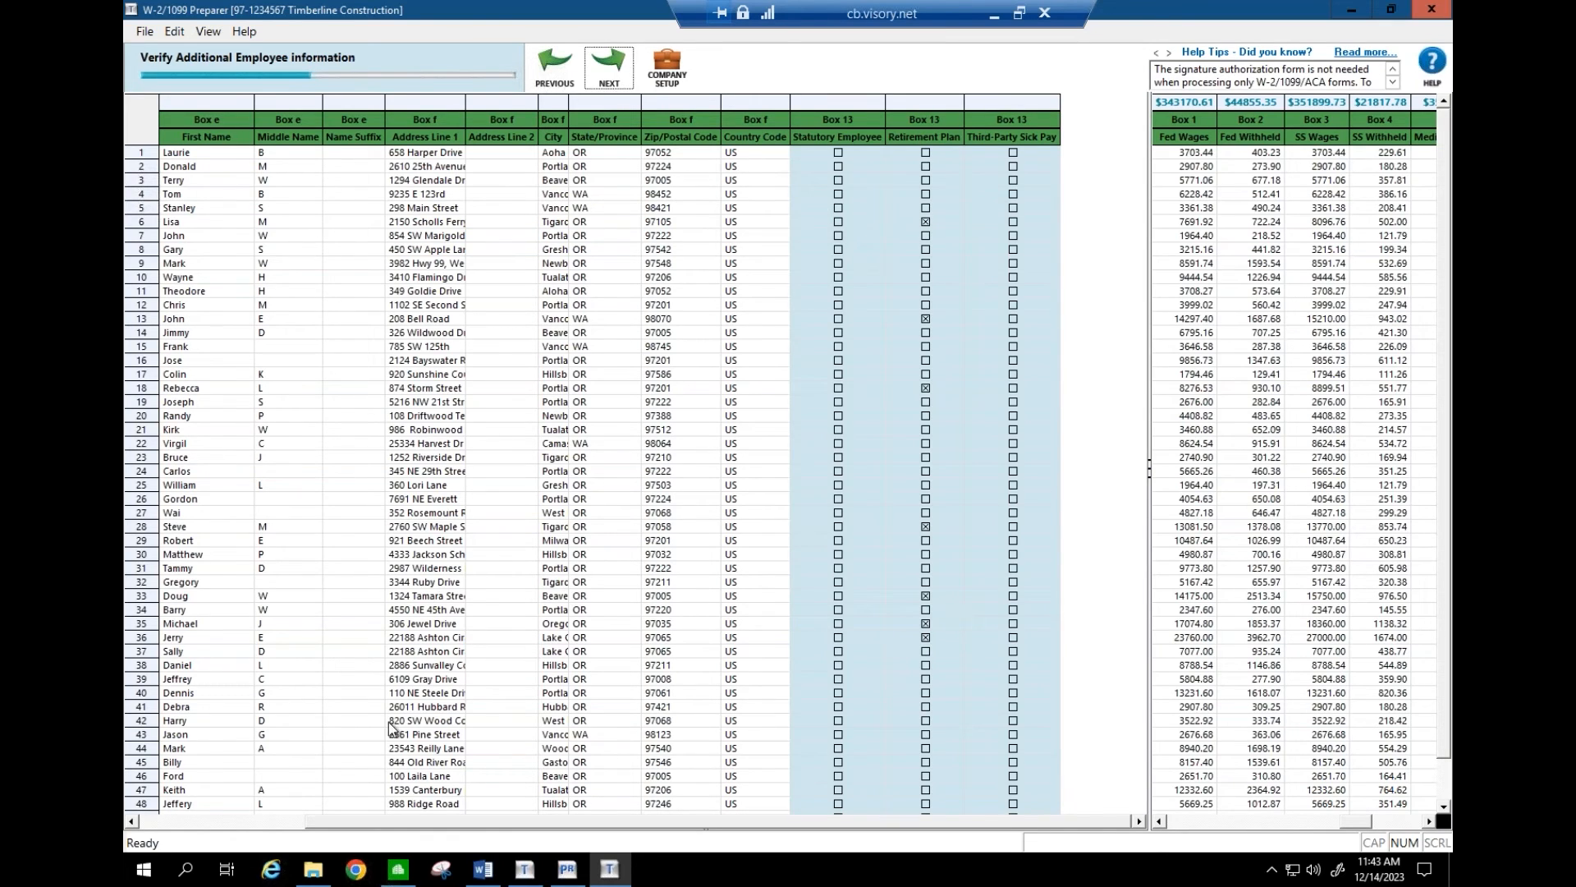
- Review the SSN in row 2 and advance to Verify Federal Information
{"action": "left_click", "coordinate": [207, 826]}
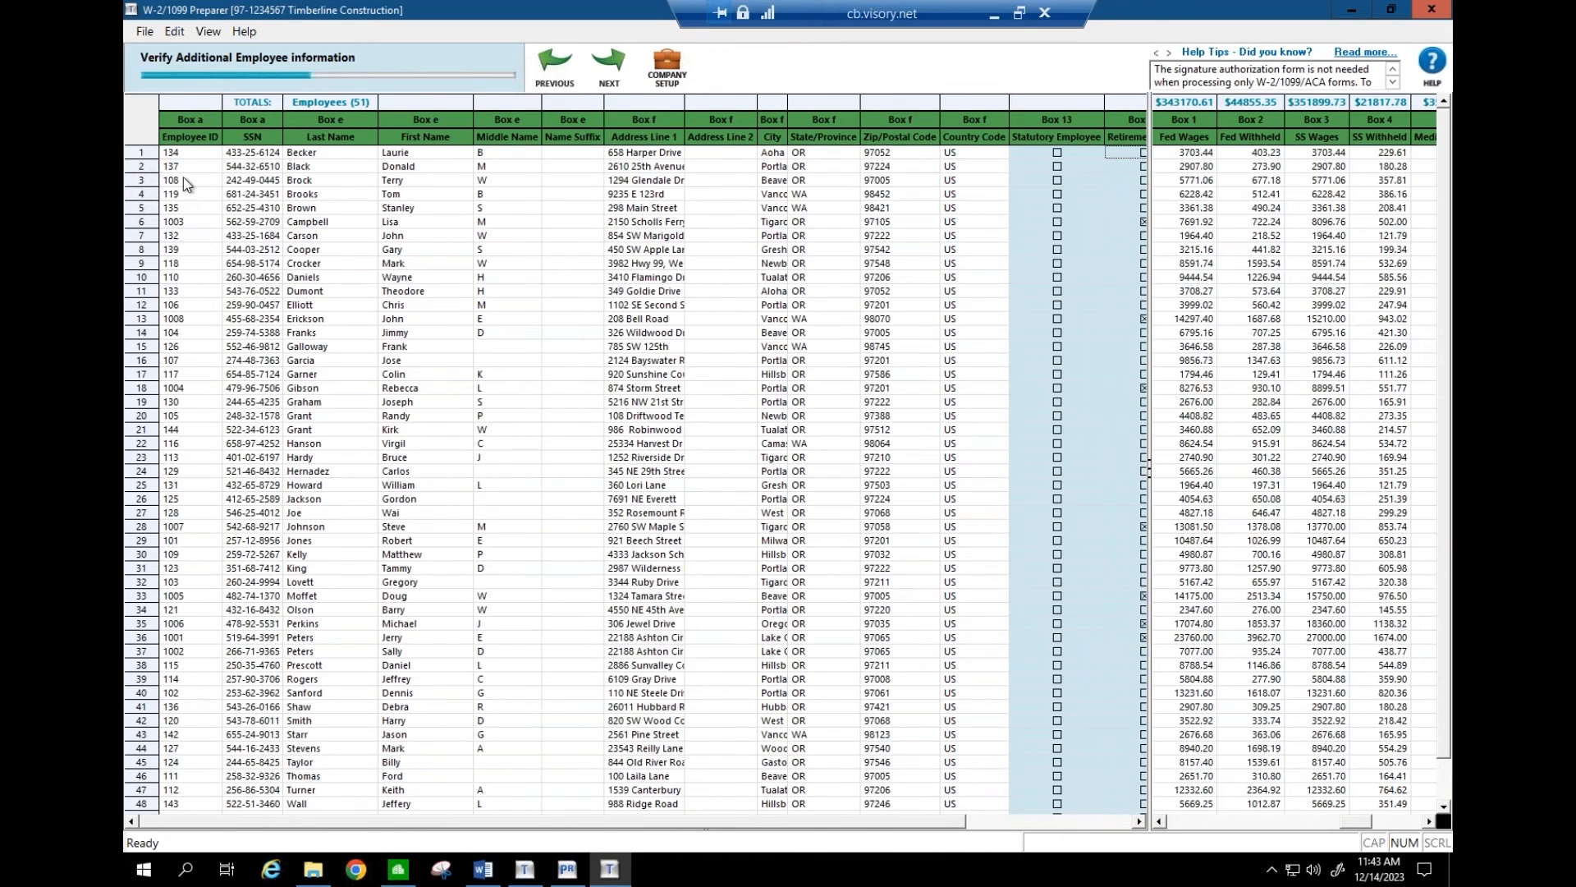
{"action": "left_click", "coordinate": [257, 167]}
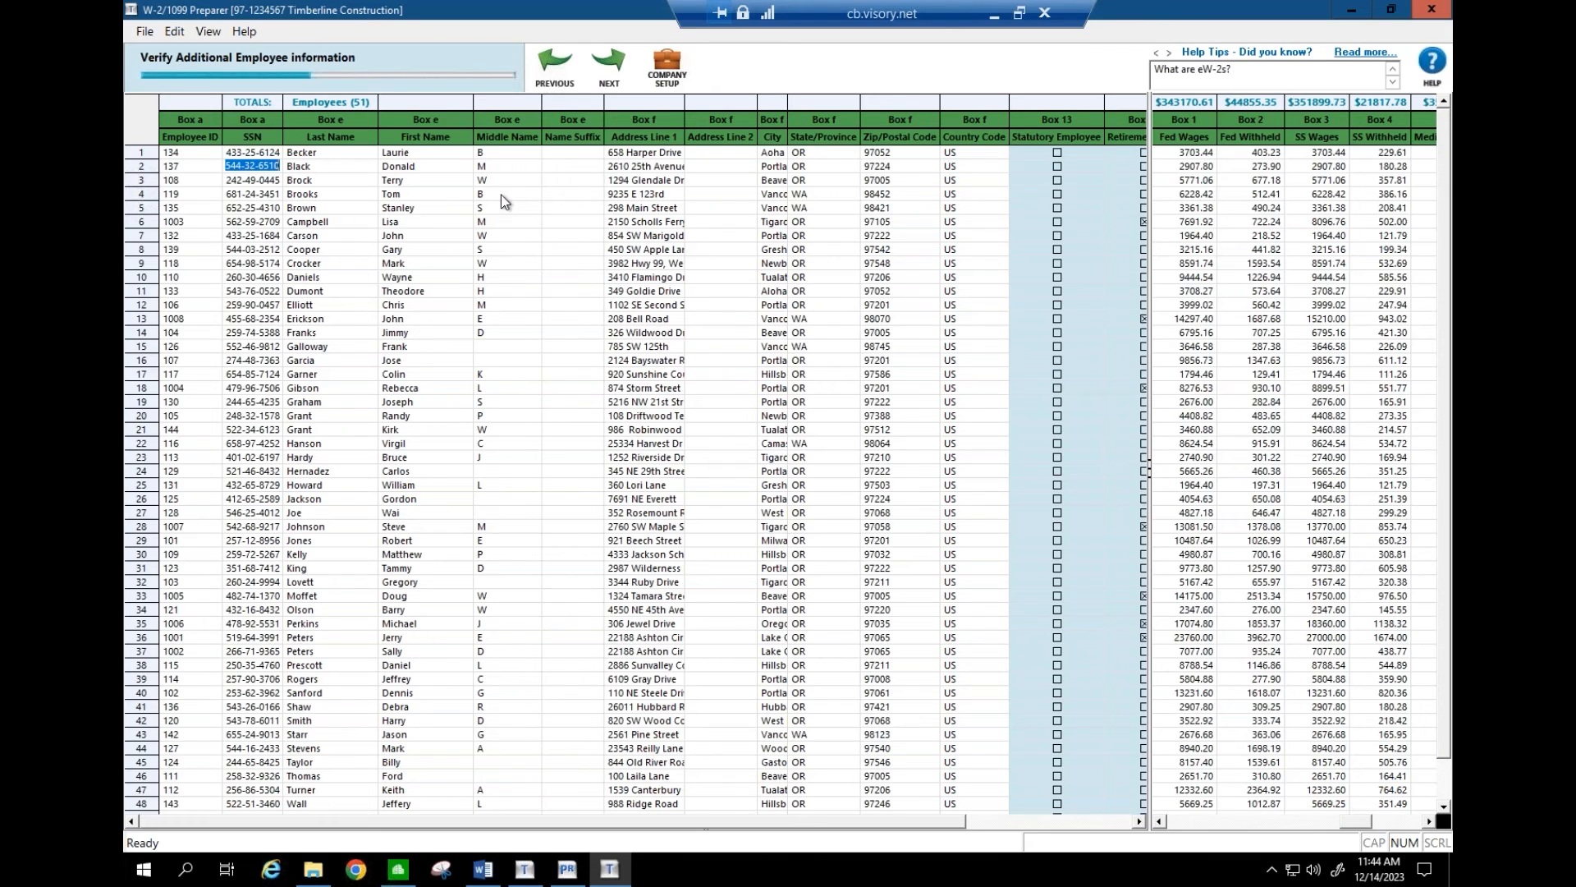
{"action": "left_click", "coordinate": [616, 80]}
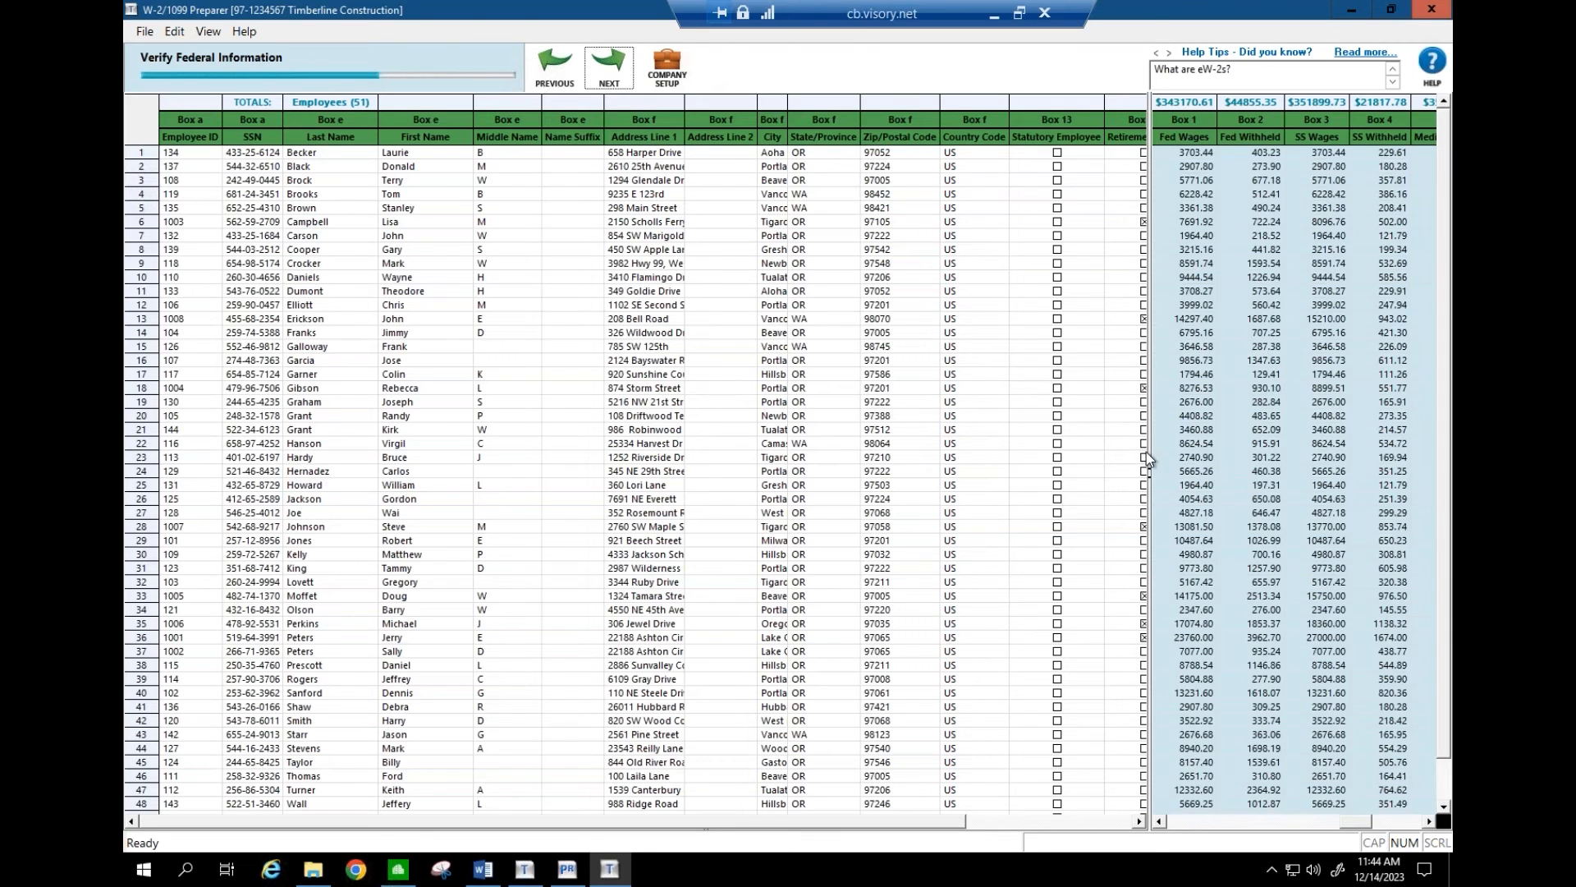
- Show the federal boxes and review row 15's SS wages, SS withheld and ORSTTT detail records unchanged
{"action": "left_click_drag", "start_coordinate": [1147, 455], "coordinate": [483, 433]}
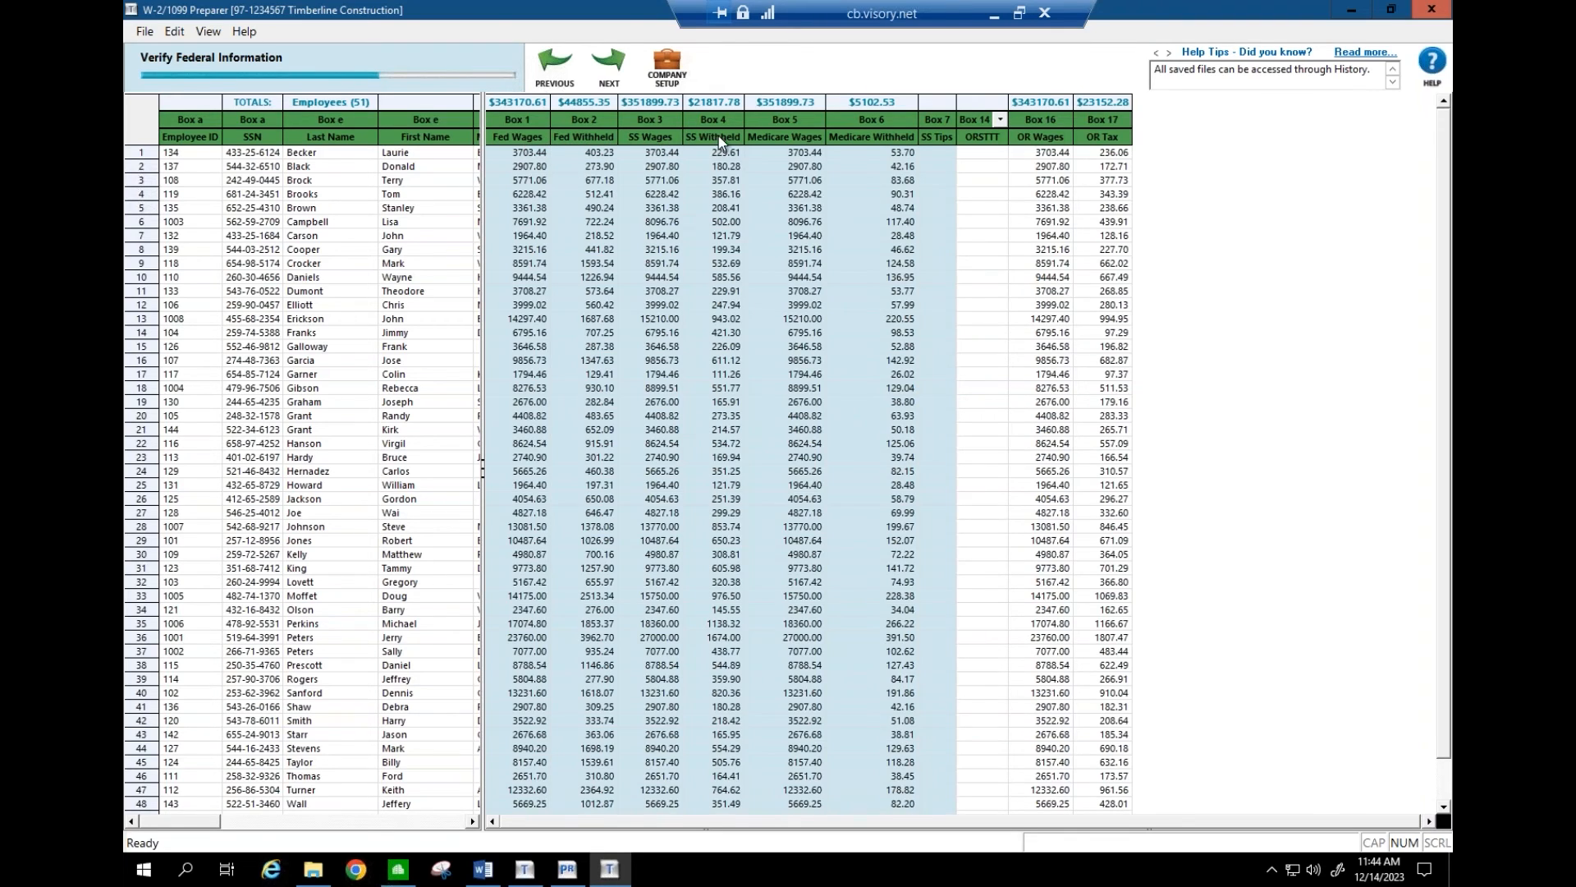
{"action": "left_click", "coordinate": [657, 347]}
{"action": "left_click", "coordinate": [719, 345]}
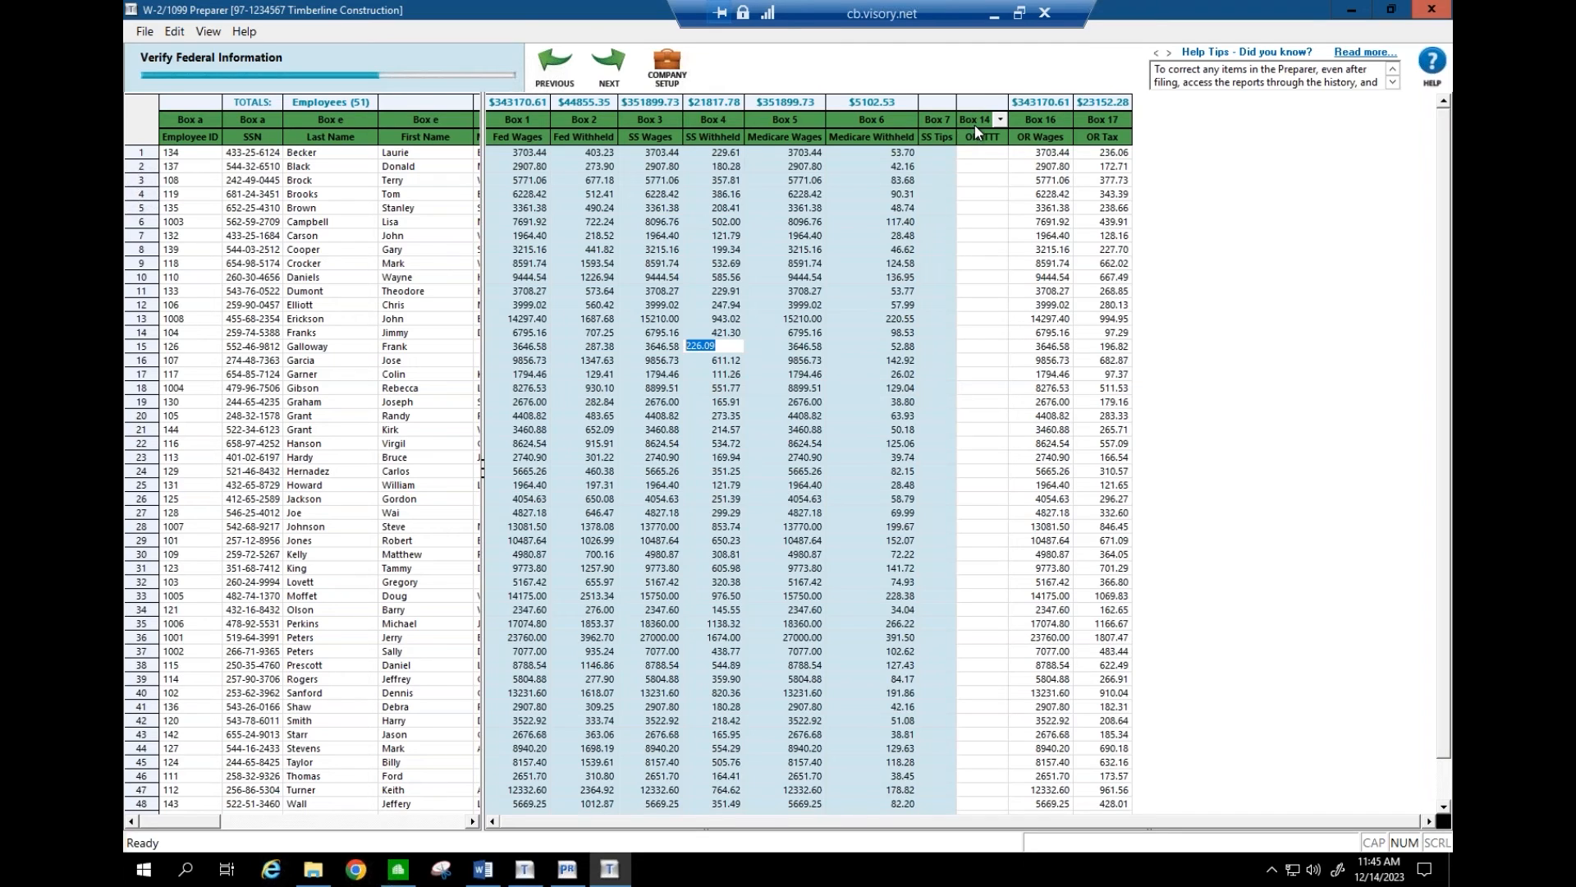
{"action": "left_click", "coordinate": [983, 167]}
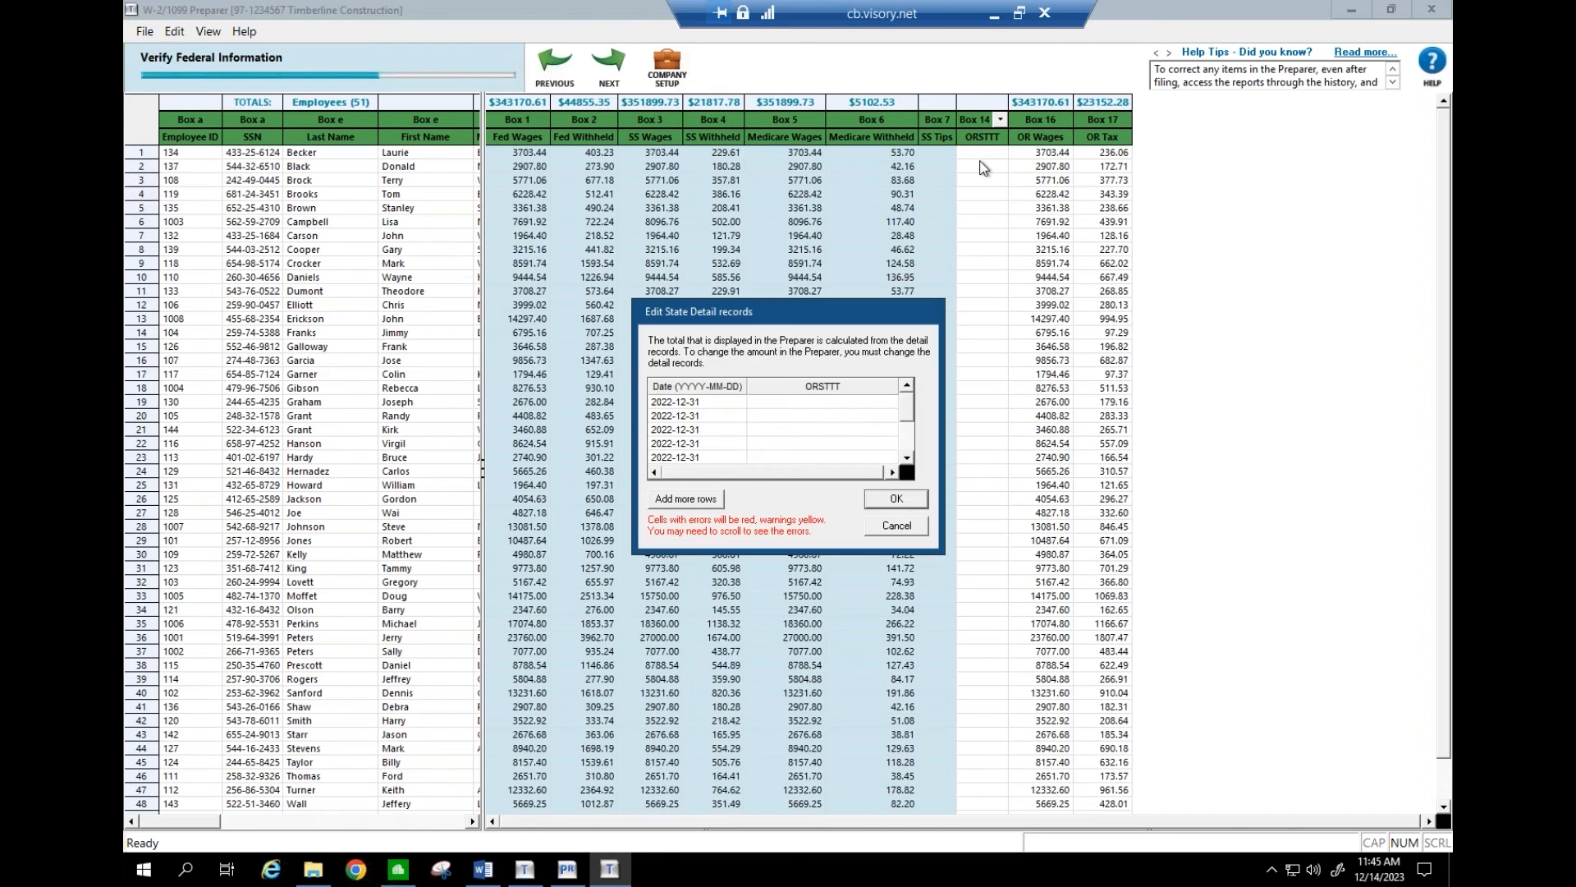
{"action": "left_click", "coordinate": [908, 530]}
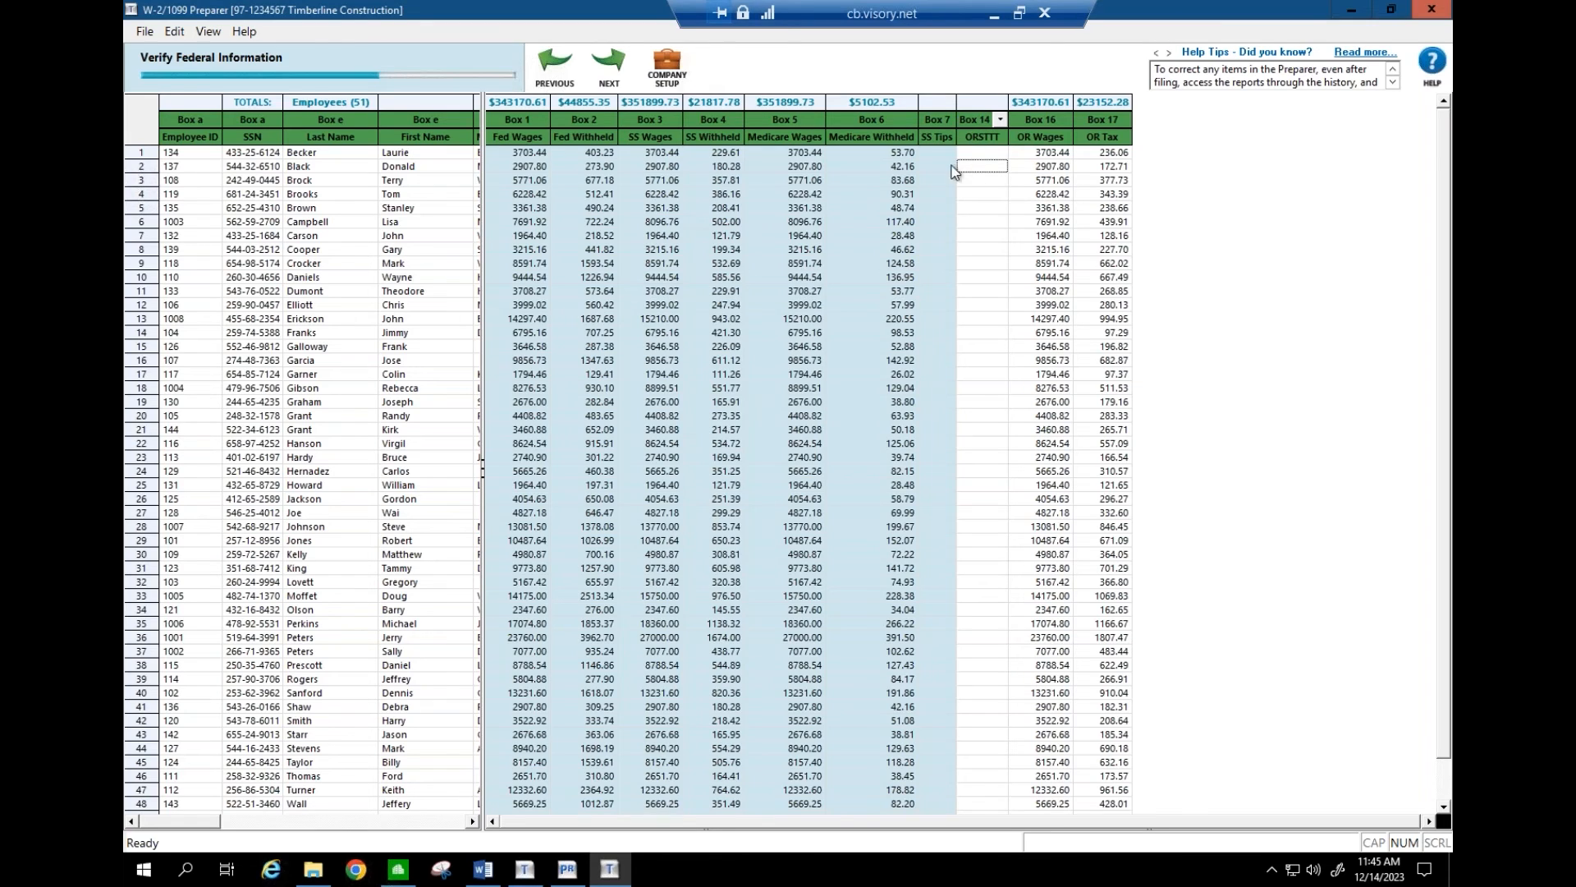
- Start inserting a column at ORSTTT, cancel it, and close the W-2/1099 Preparer
{"action": "right_click", "coordinate": [972, 101]}
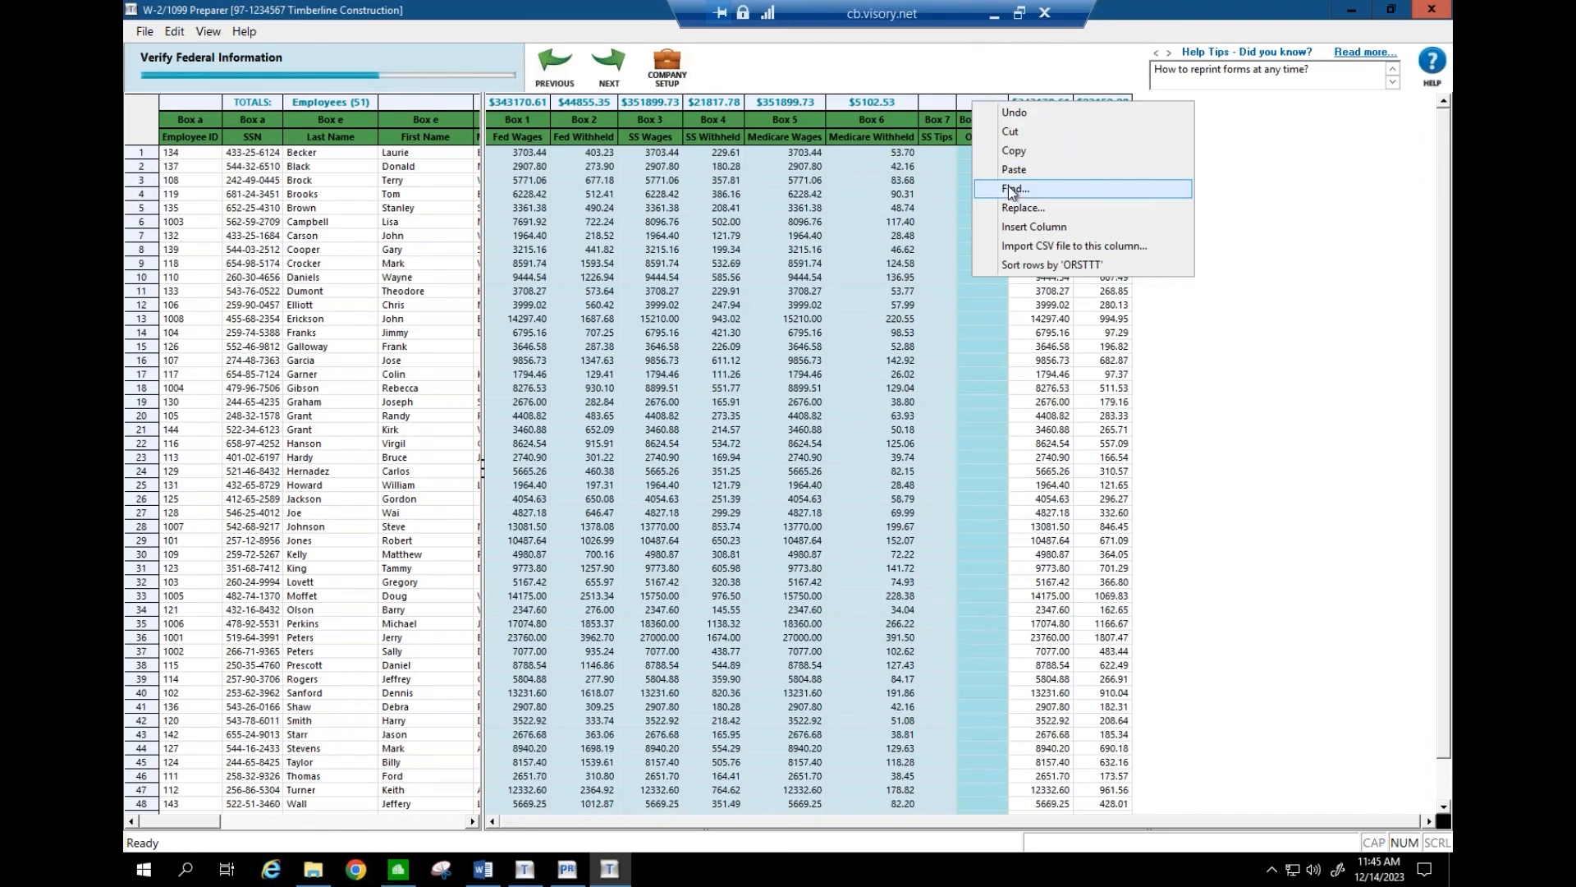
{"action": "left_click", "coordinate": [1011, 226]}
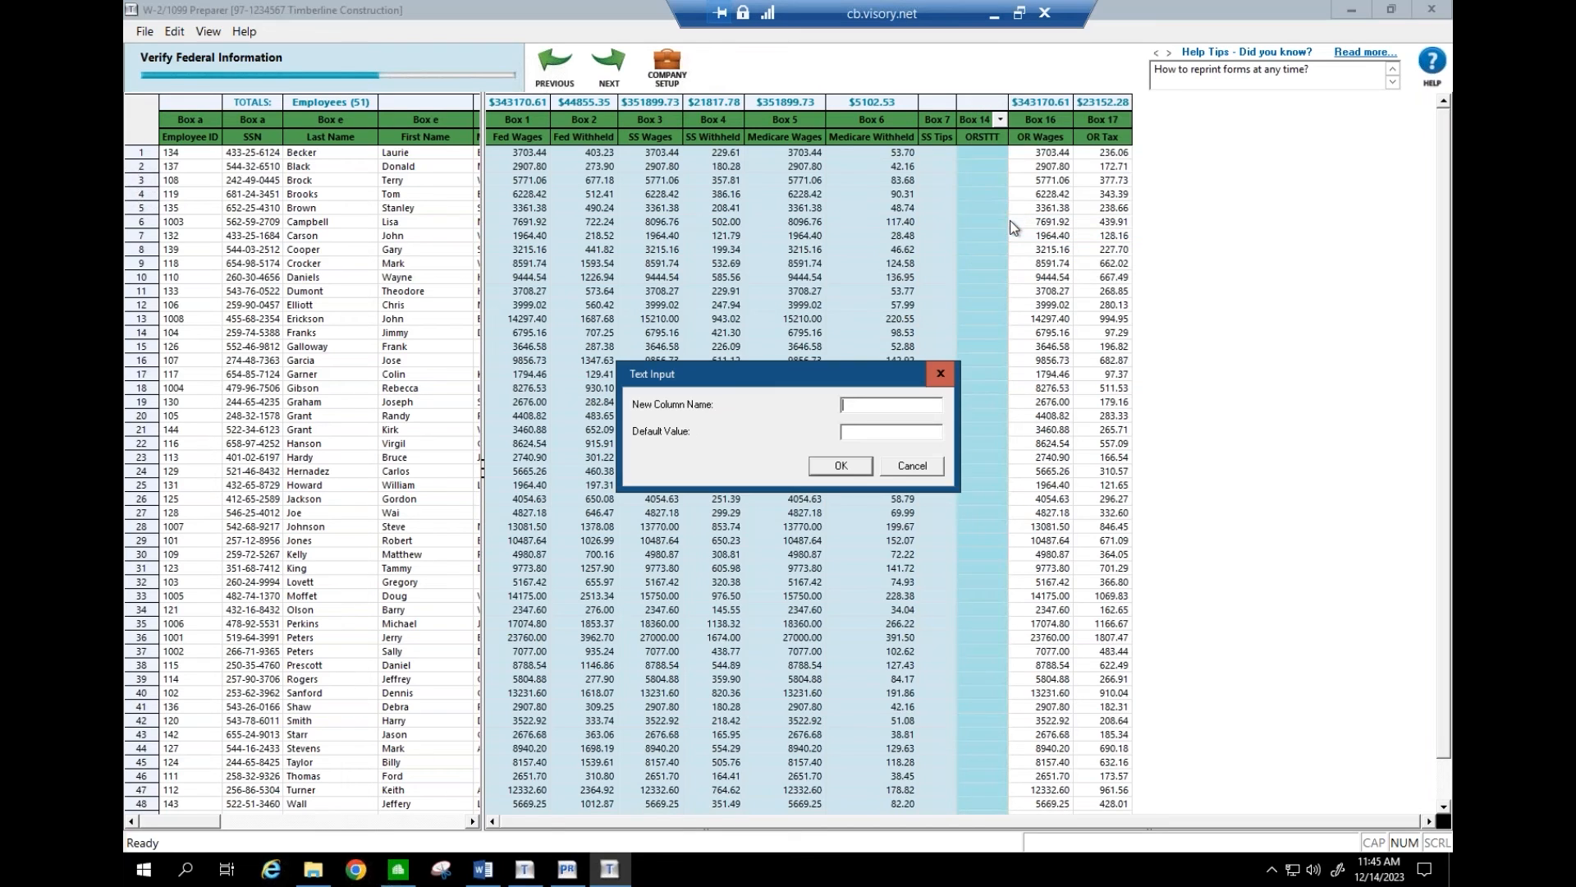
{"action": "left_click", "coordinate": [912, 467]}
{"action": "left_click", "coordinate": [1429, 14]}
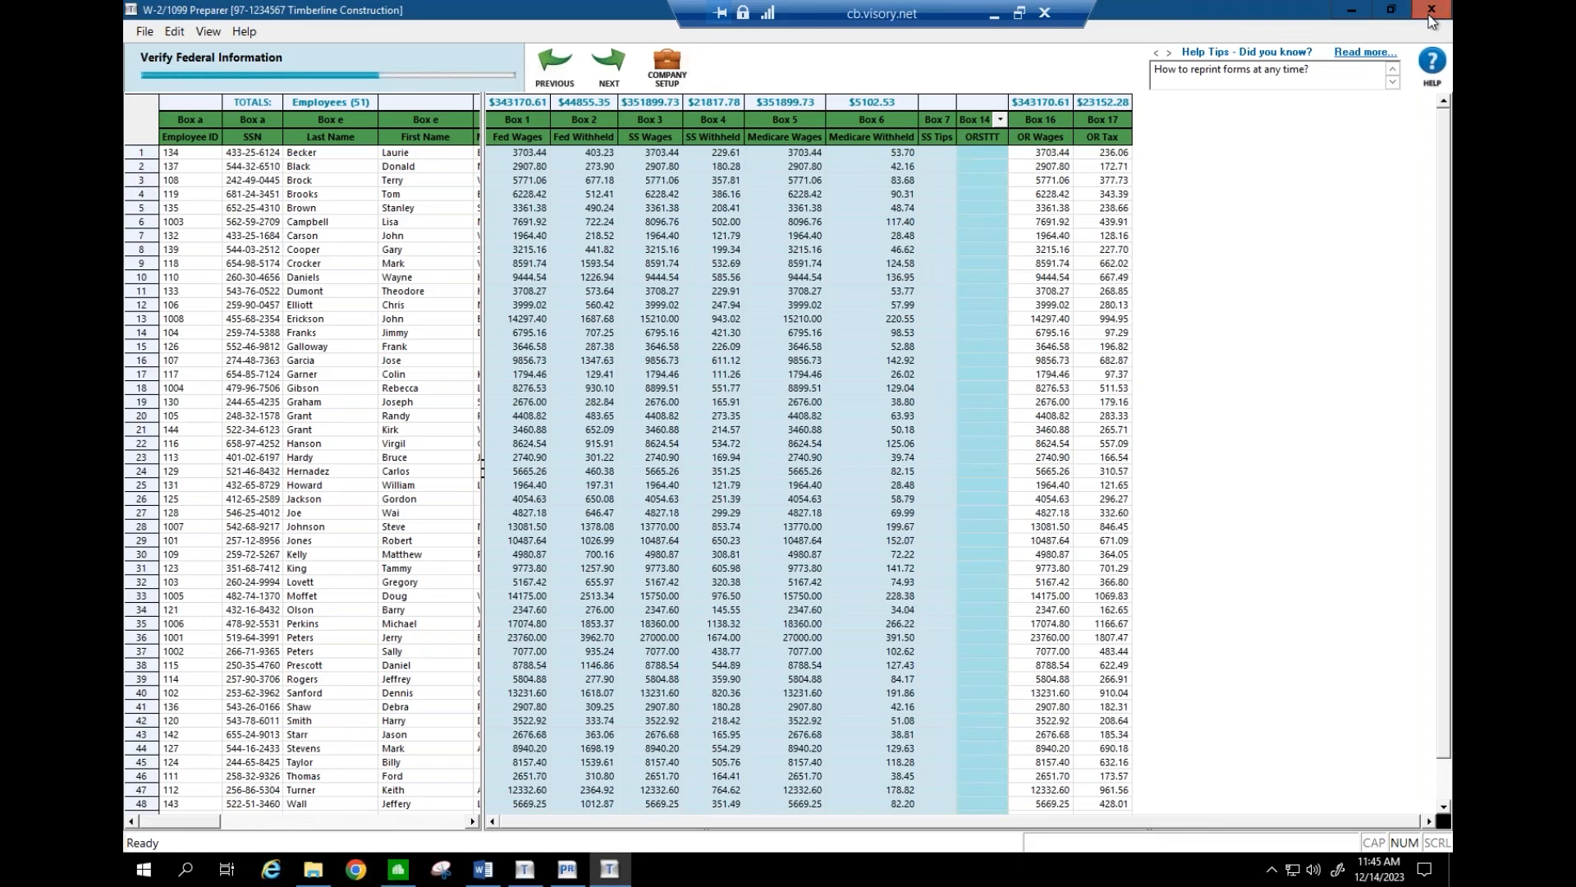
- Discard the W-2/1099 Preparer changes and open Tools > Modify Forms > W-2 Forms from Payroll
{"action": "left_click", "coordinate": [848, 484]}
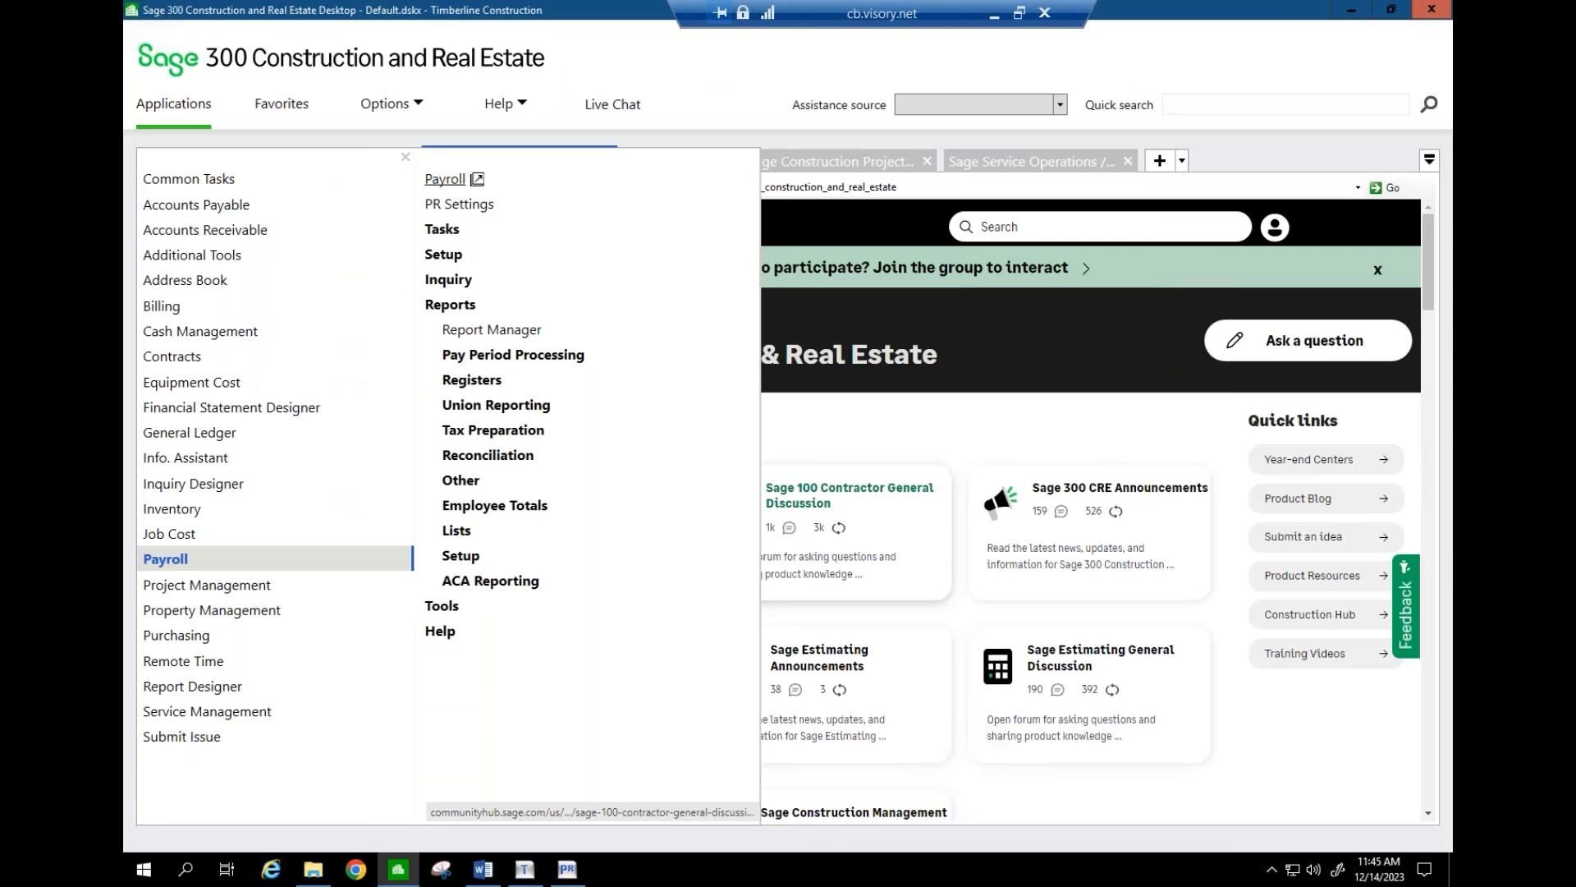
{"action": "left_click", "coordinate": [567, 871]}
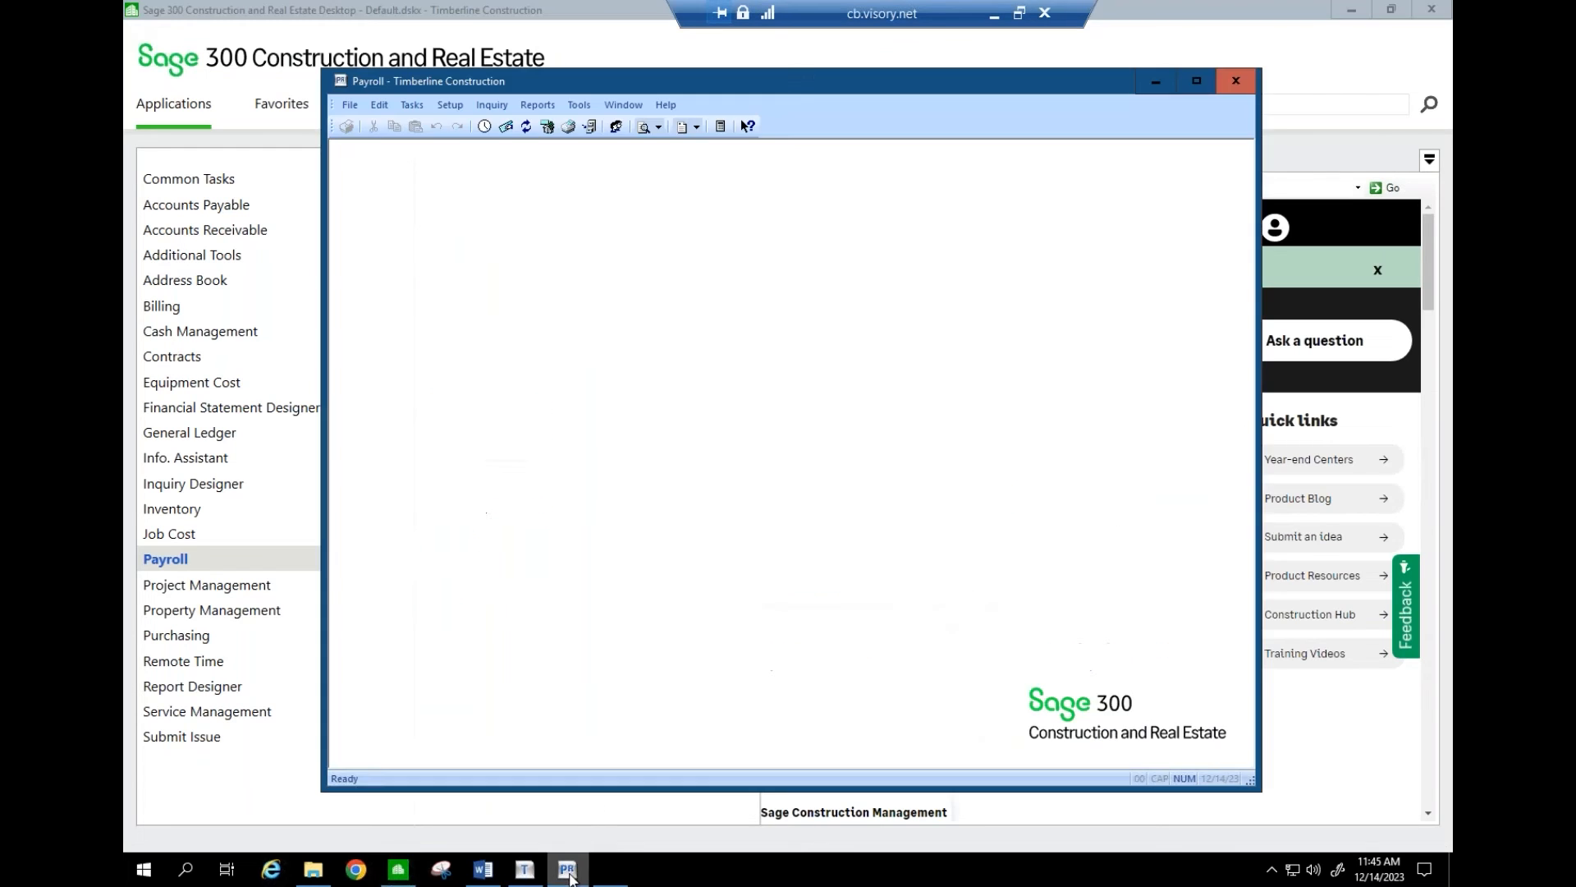
{"action": "left_click", "coordinate": [579, 108]}
{"action": "mouse_move", "coordinate": [723, 148]}
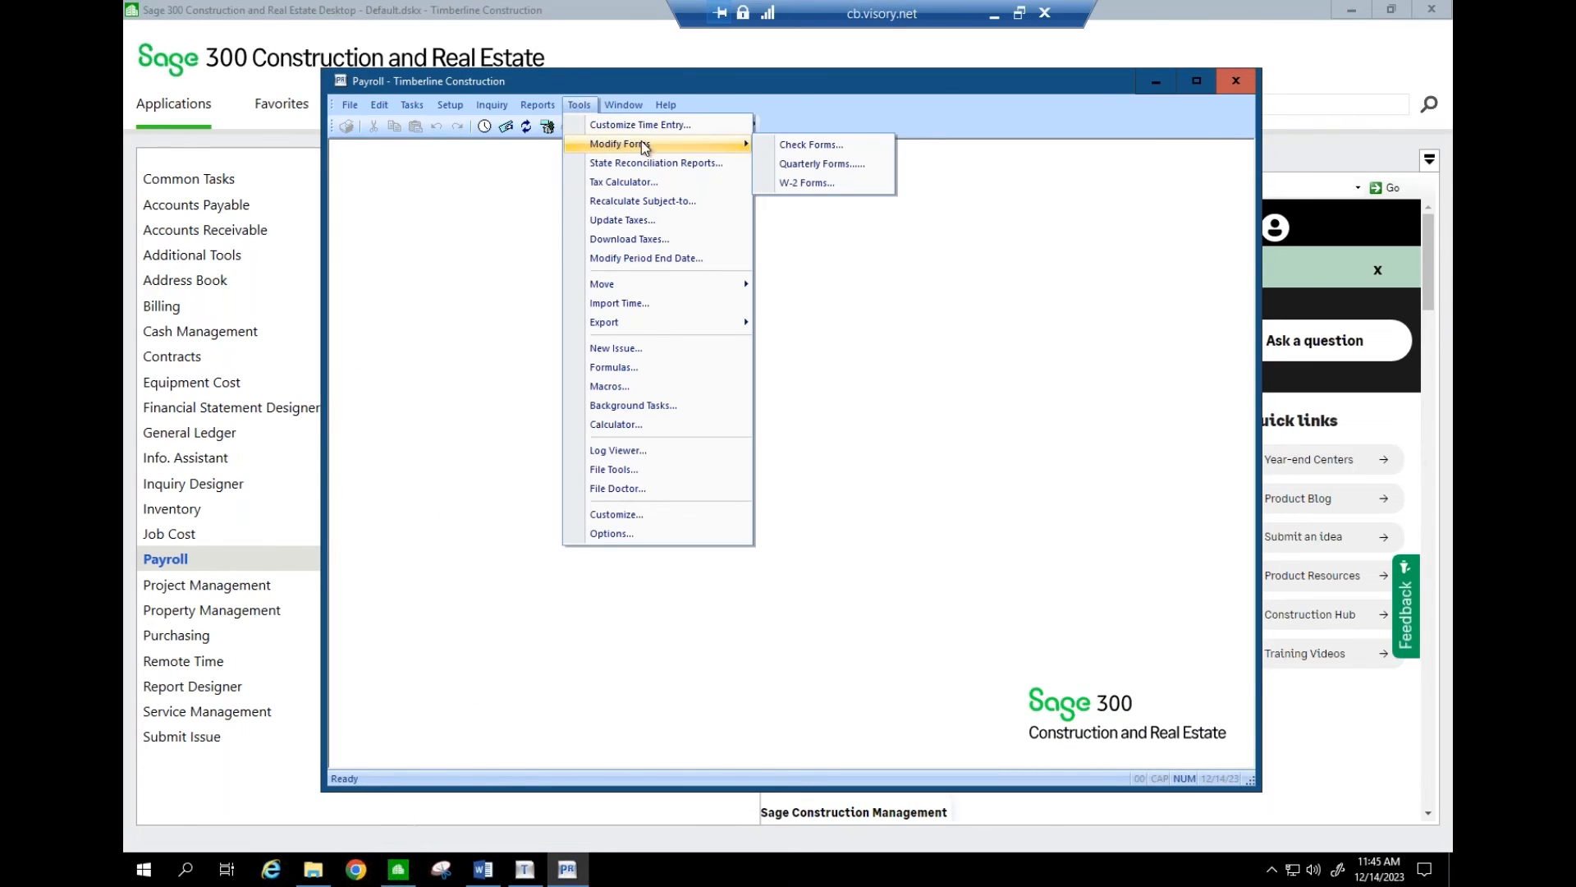
{"action": "left_click", "coordinate": [809, 183]}
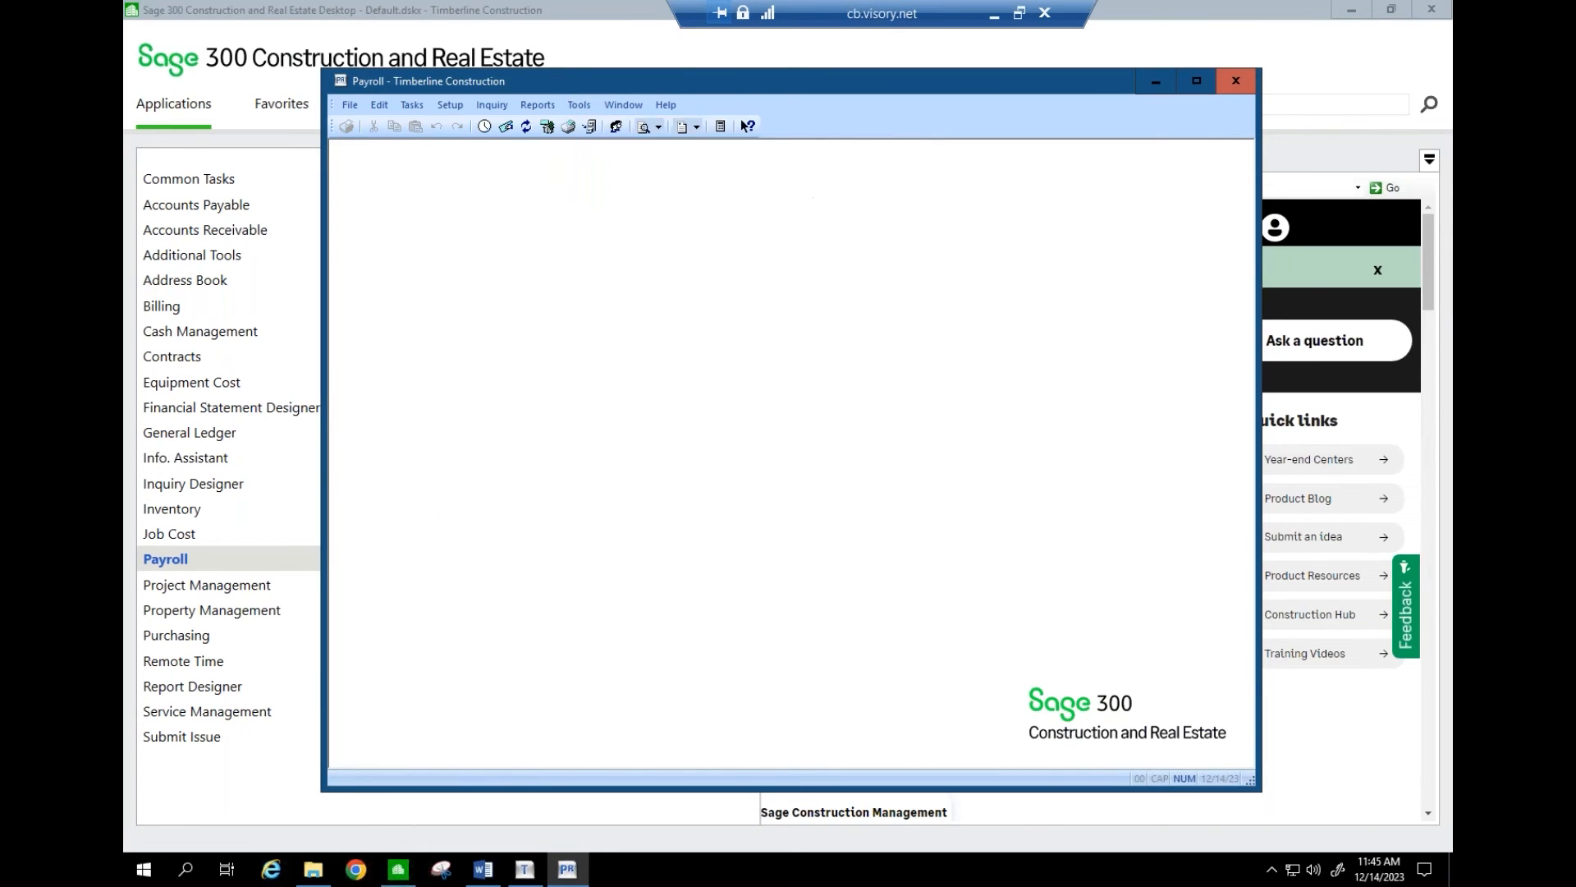
- Load the default W-2 form and map box 12a to code D with the 401K deduction
{"action": "left_click", "coordinate": [678, 585]}
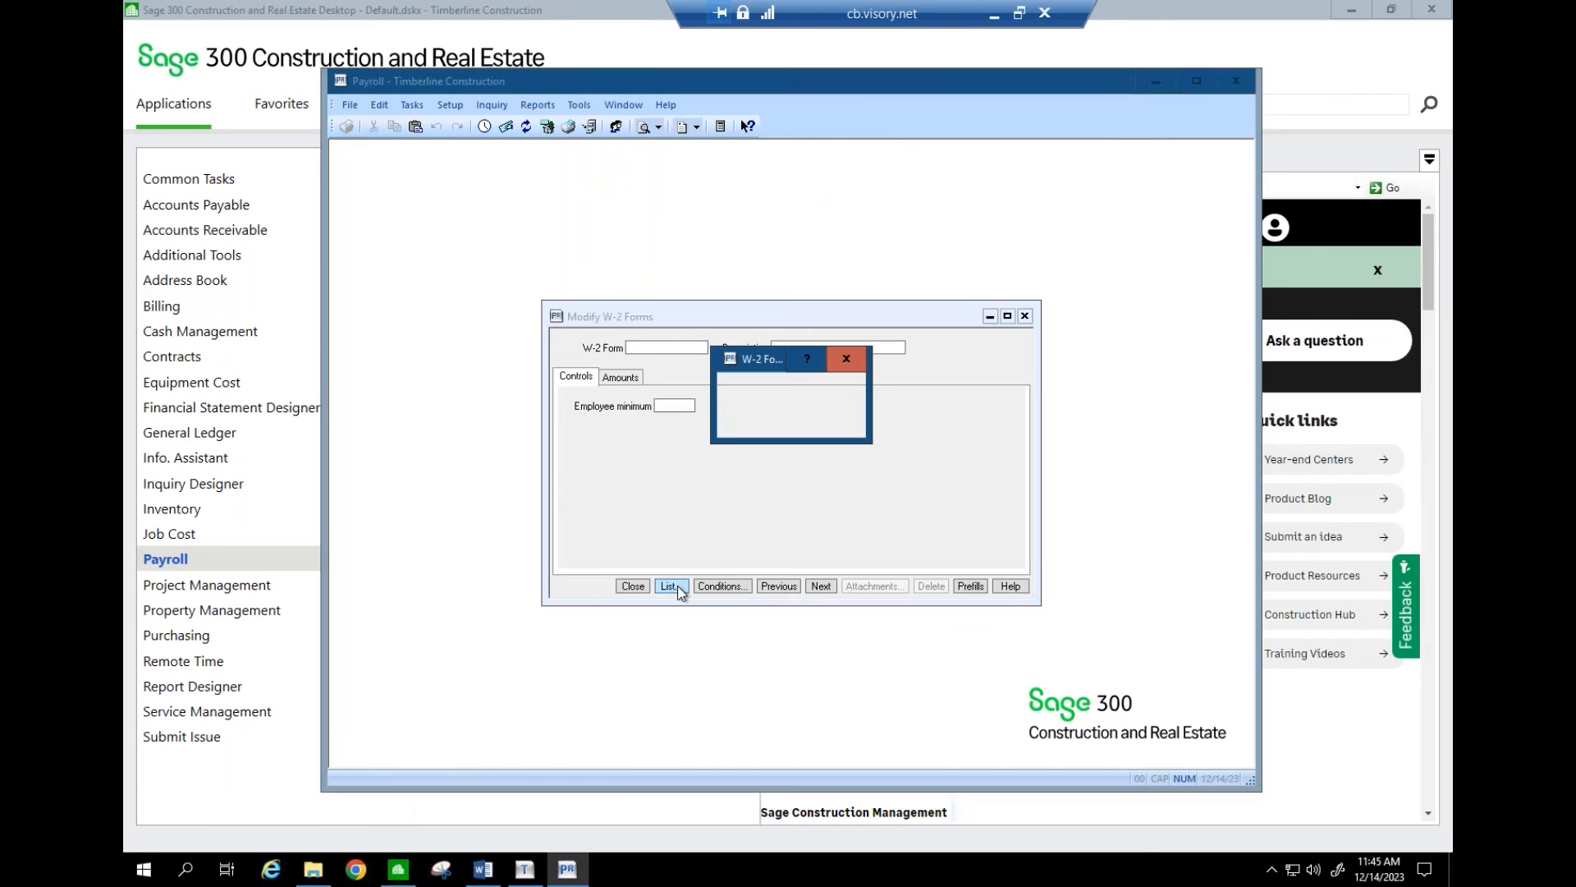
{"action": "left_click", "coordinate": [749, 422]}
{"action": "key", "text": "Tab"}
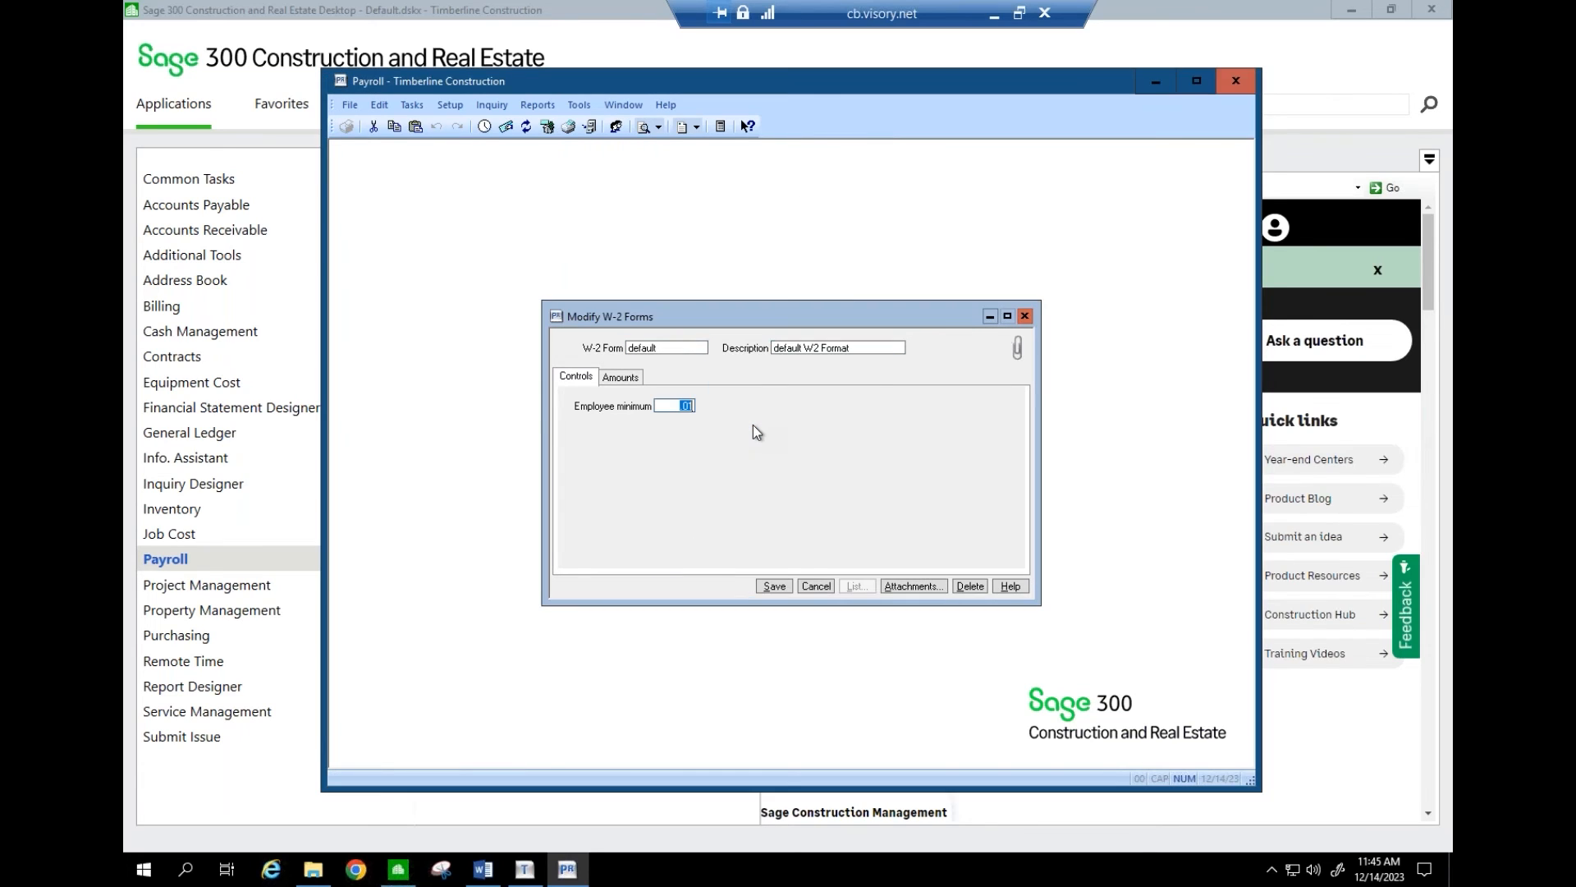
{"action": "left_click", "coordinate": [636, 380]}
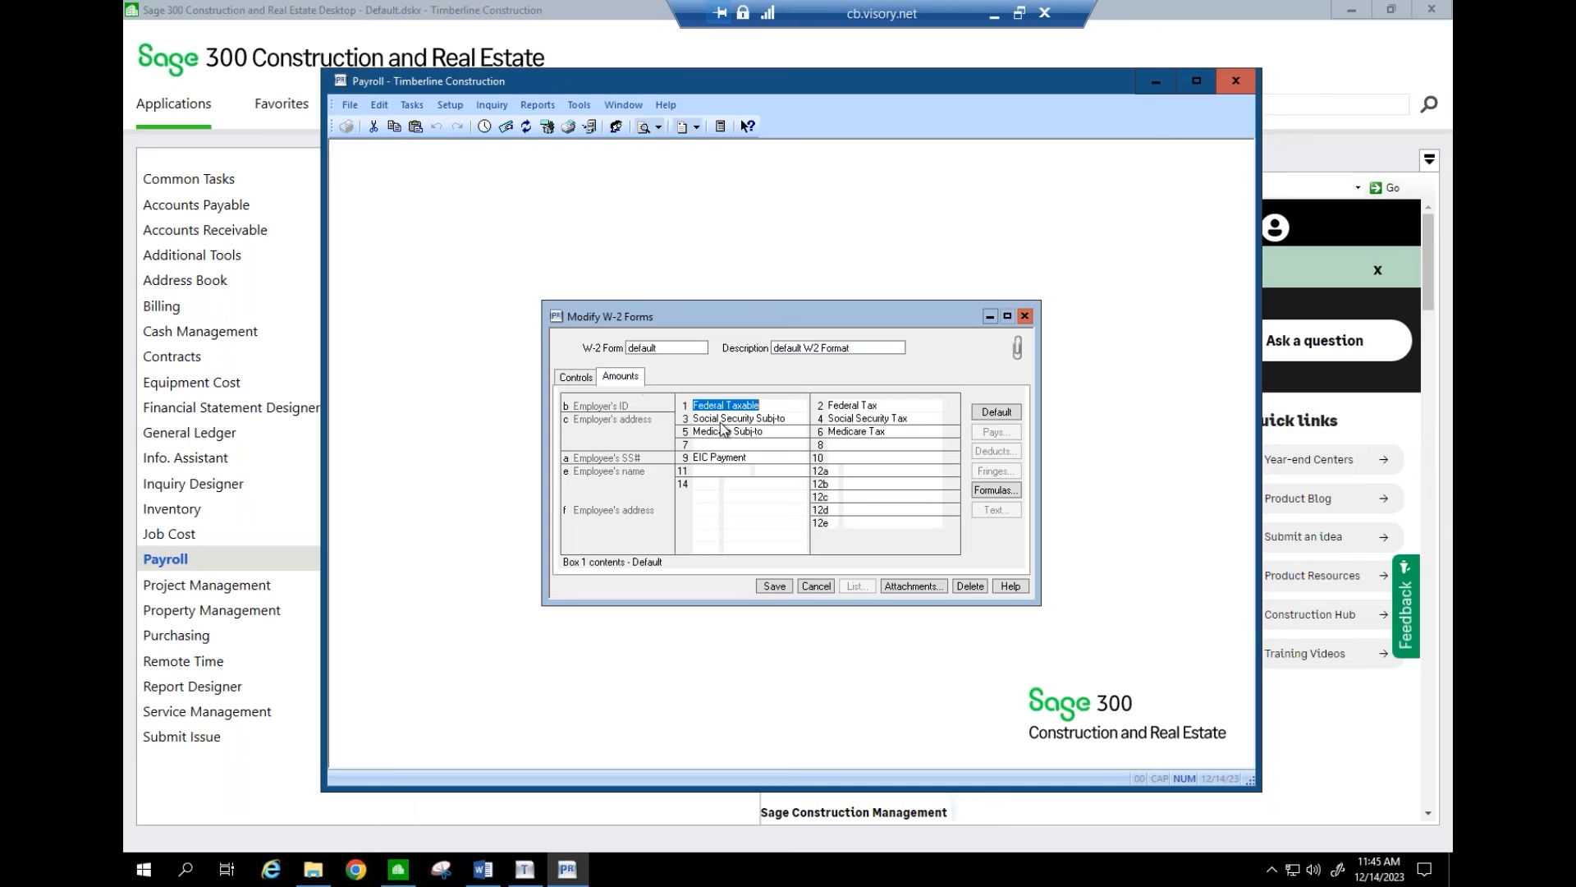
{"action": "left_click", "coordinate": [830, 474]}
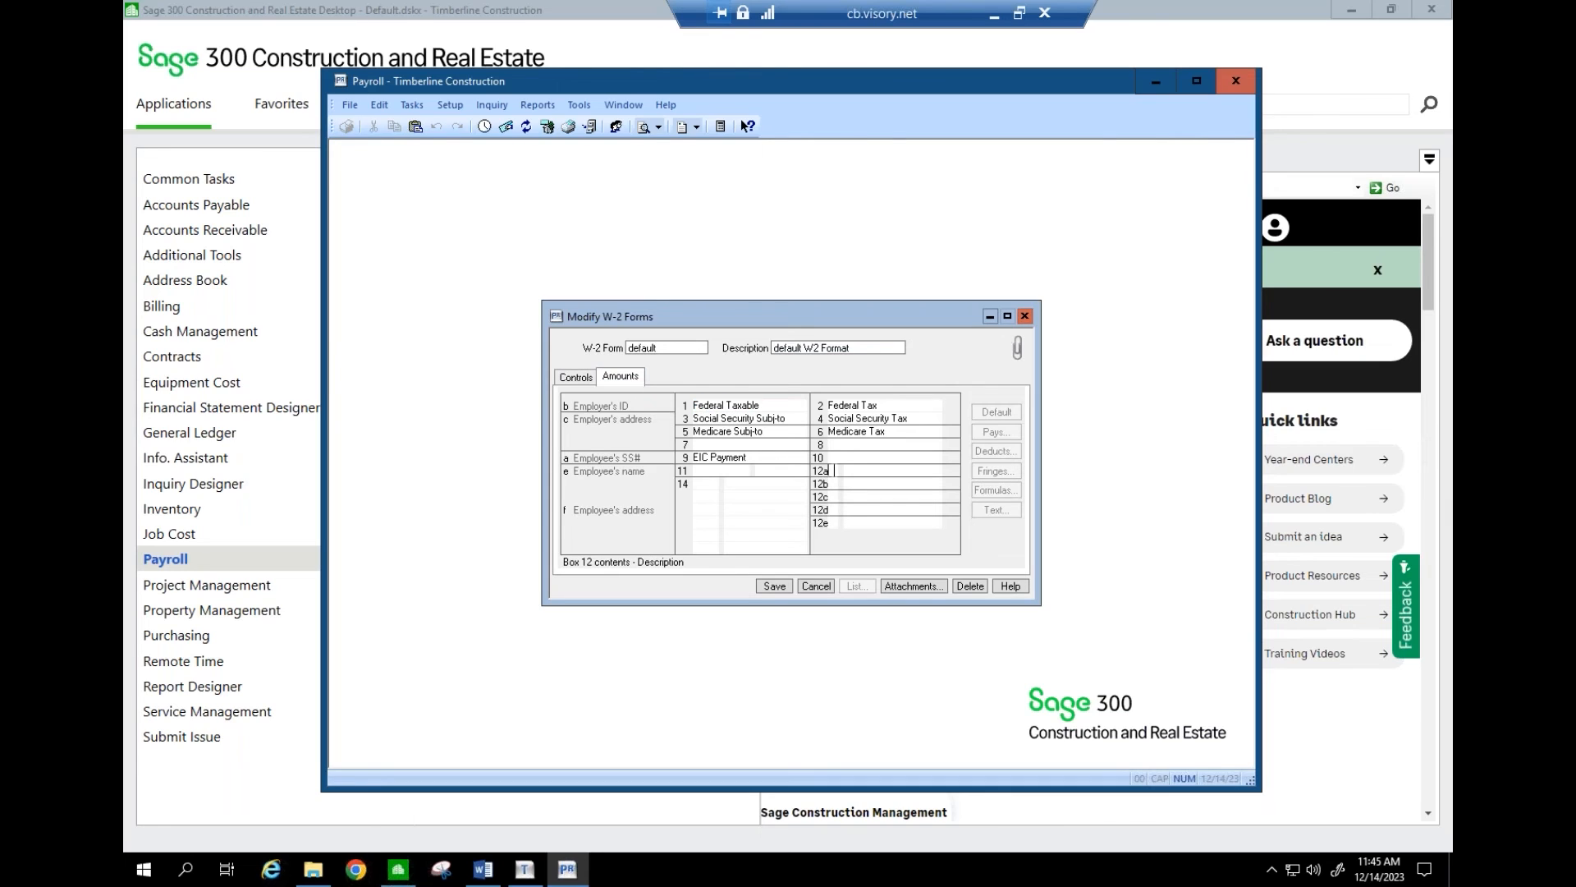
{"action": "type", "text": "D"}
{"action": "key", "text": "Tab"}
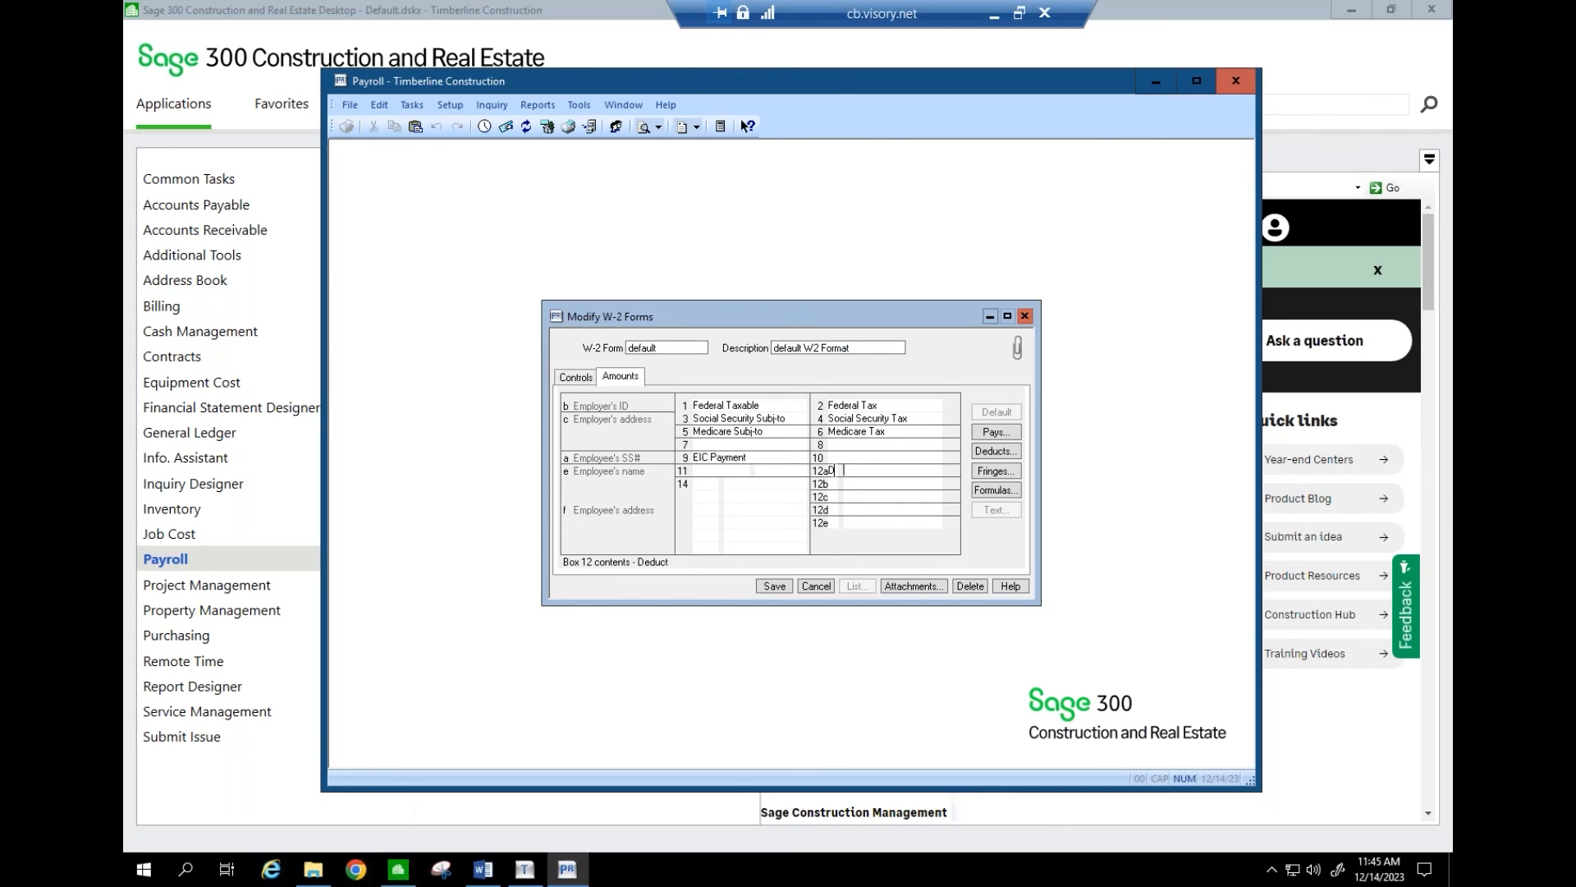
{"action": "left_click", "coordinate": [992, 452]}
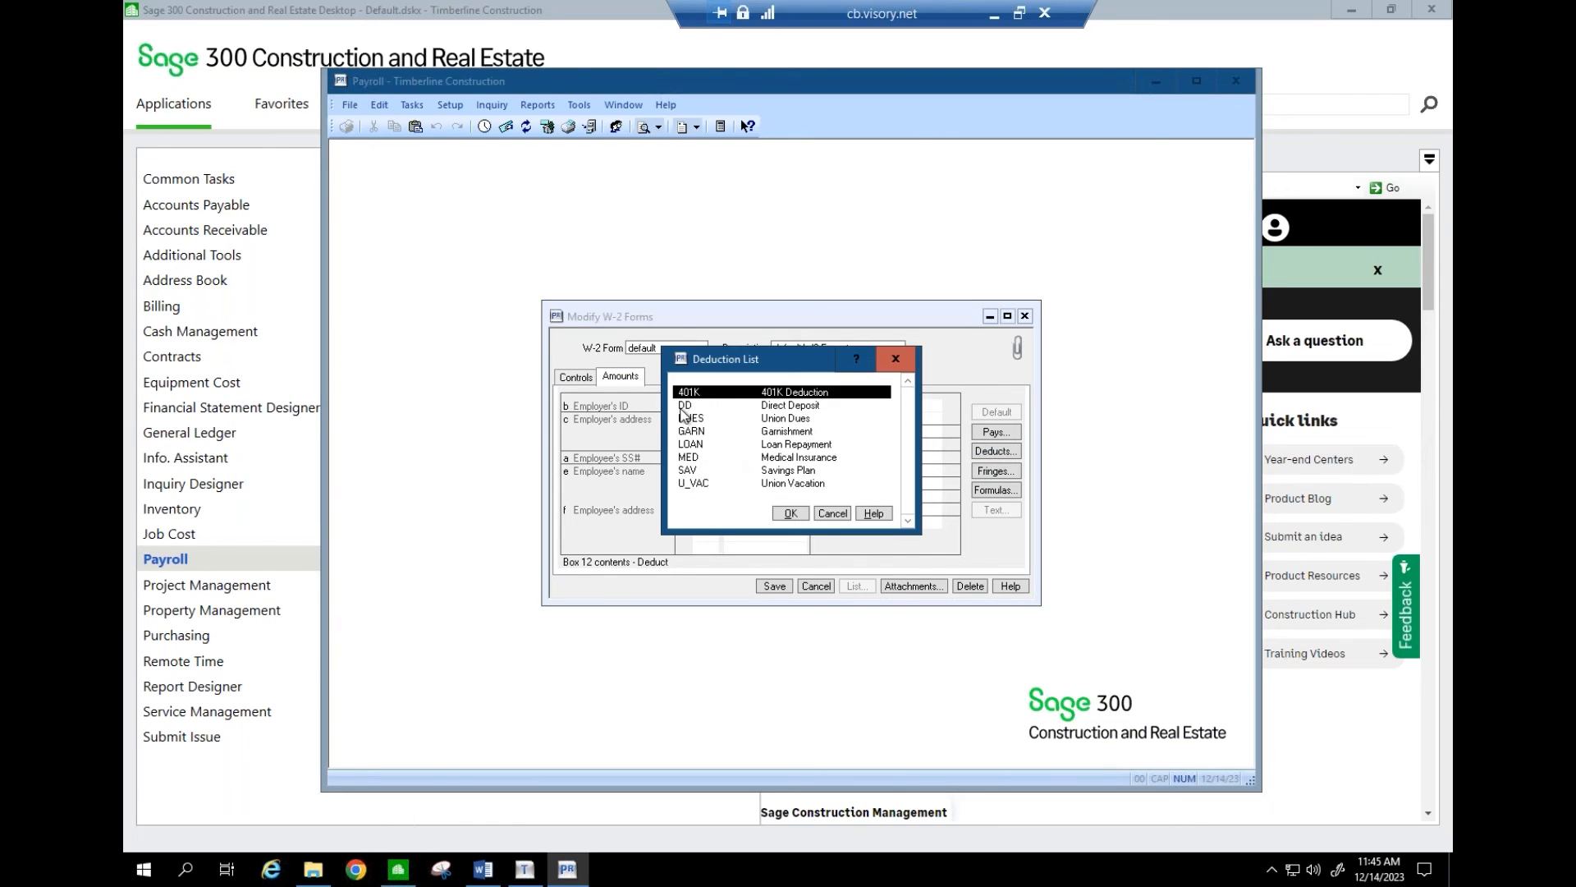
{"action": "left_click", "coordinate": [788, 514]}
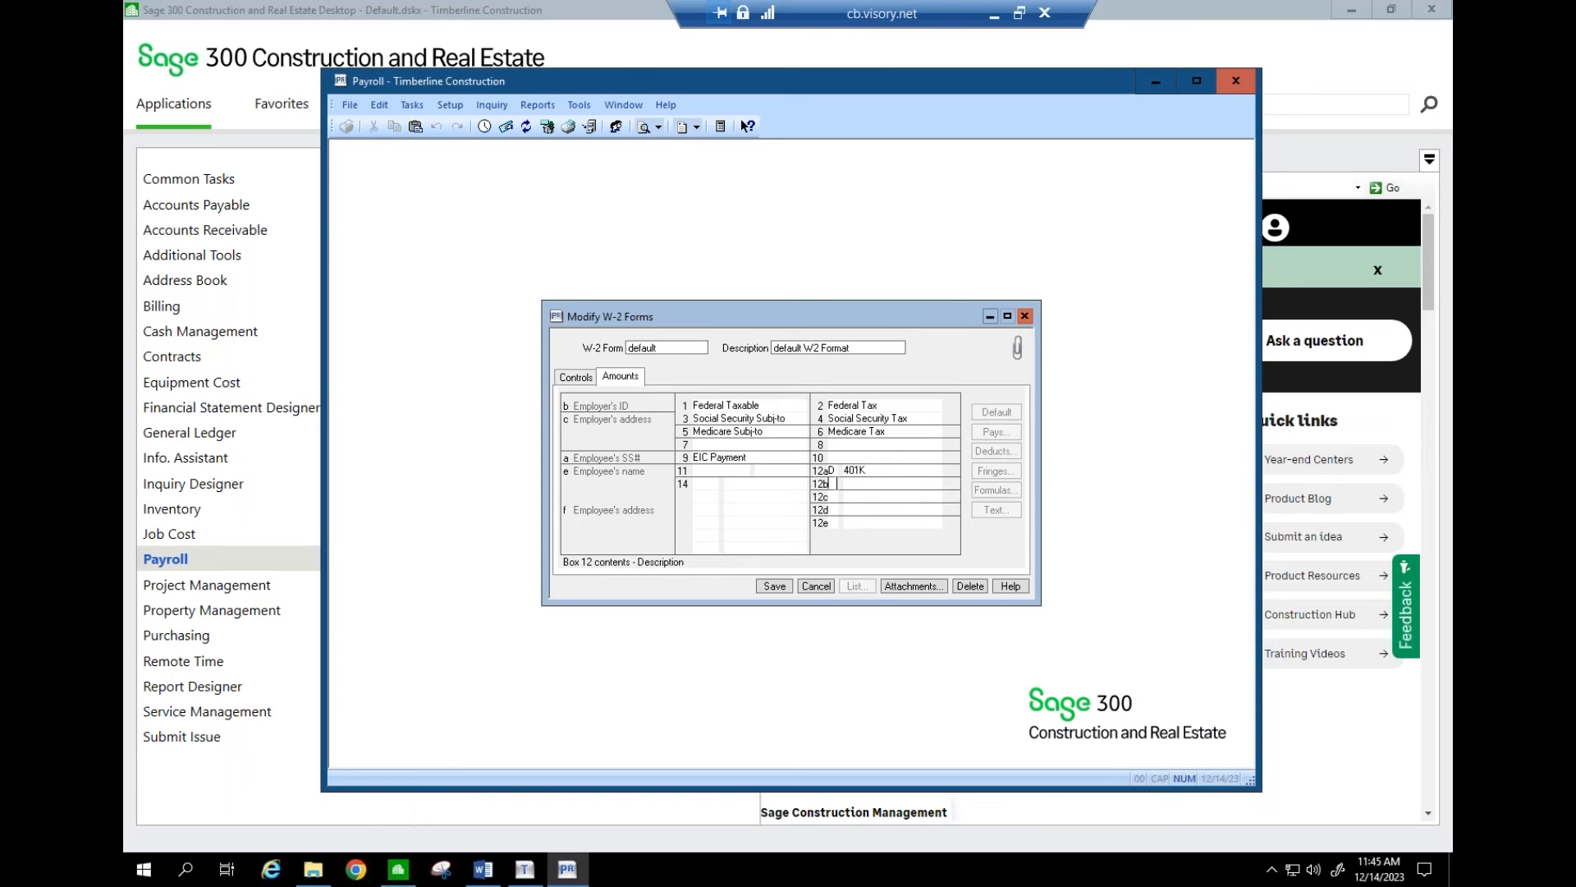
- Try typing a value directly into box 14's description and dismiss the resulting warning
{"action": "left_click", "coordinate": [867, 487]}
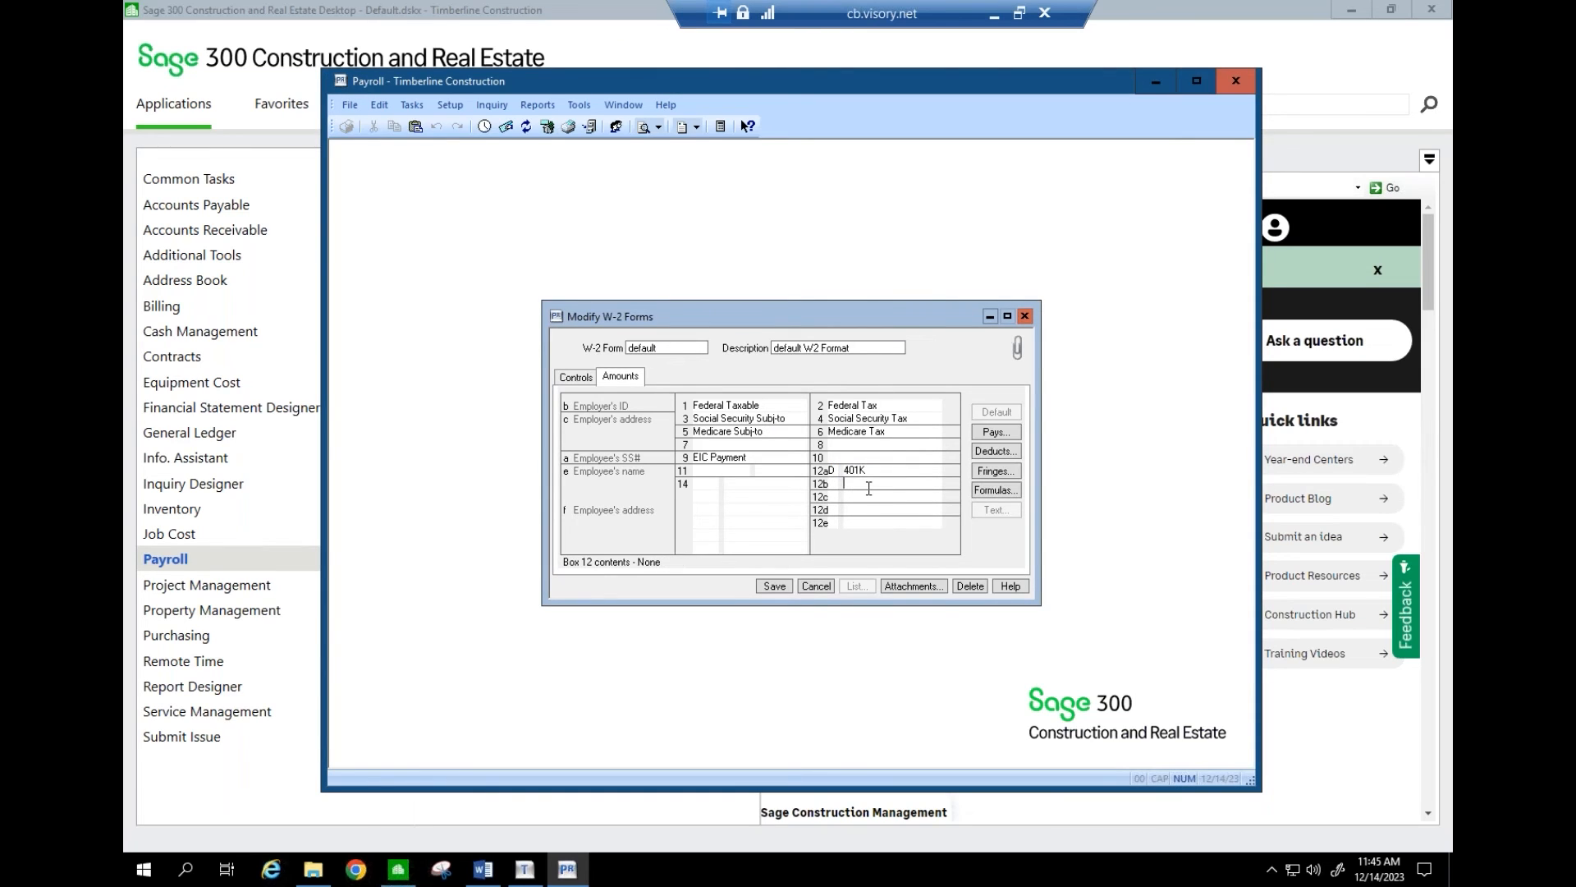
{"action": "left_click", "coordinate": [709, 483]}
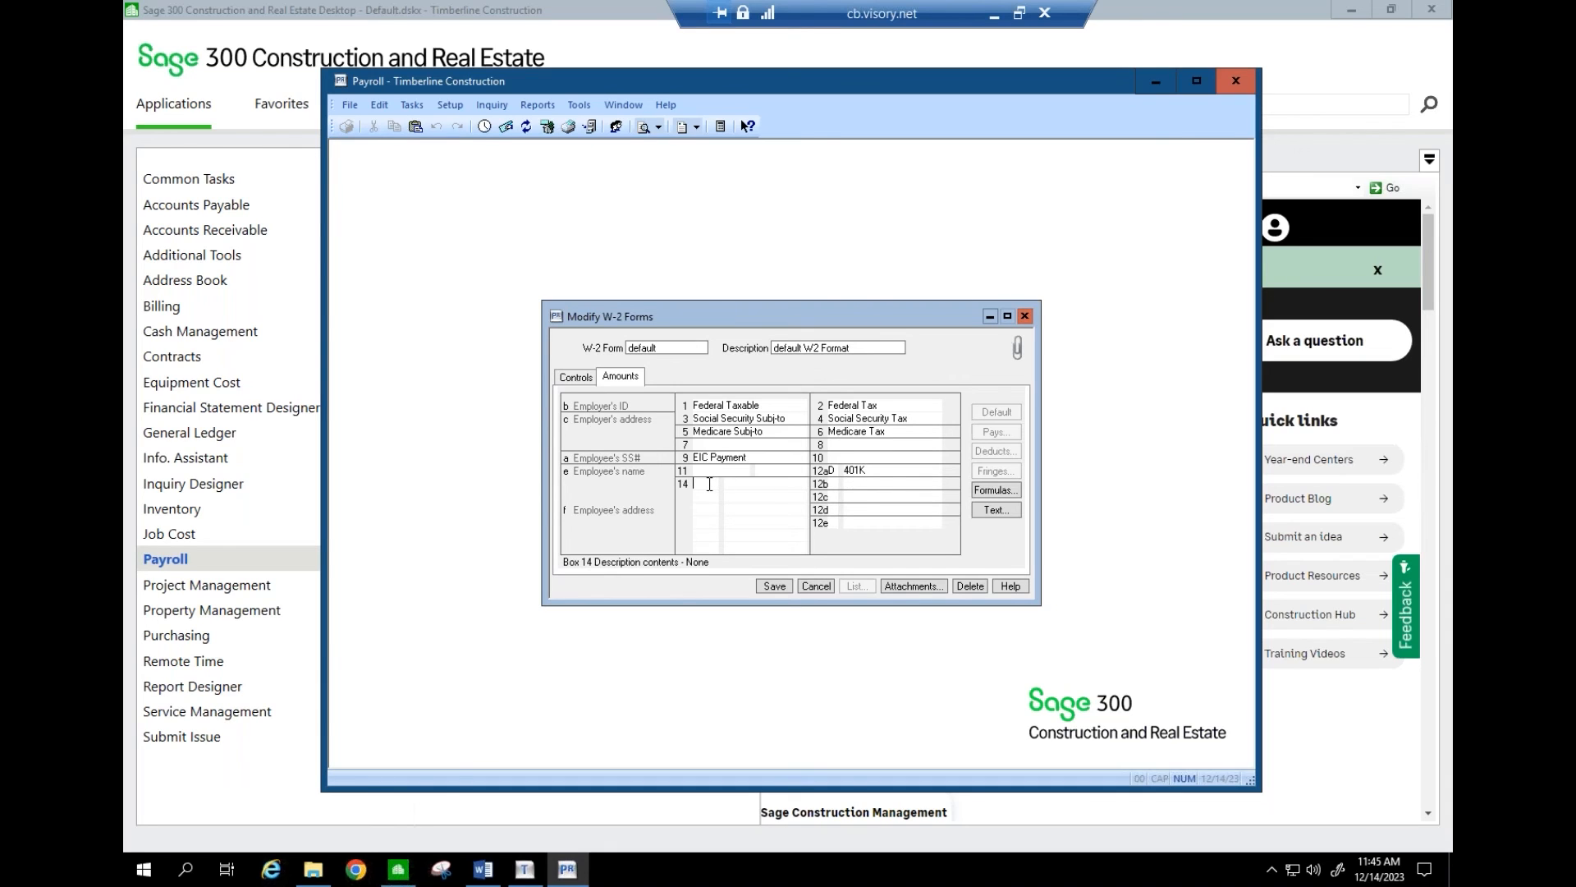
{"action": "key", "text": "a"}
{"action": "key", "text": "Return"}
- Set box 14's description text to ORSTTT
{"action": "left_click", "coordinate": [832, 470]}
{"action": "left_click", "coordinate": [706, 483]}
{"action": "left_click", "coordinate": [991, 511]}
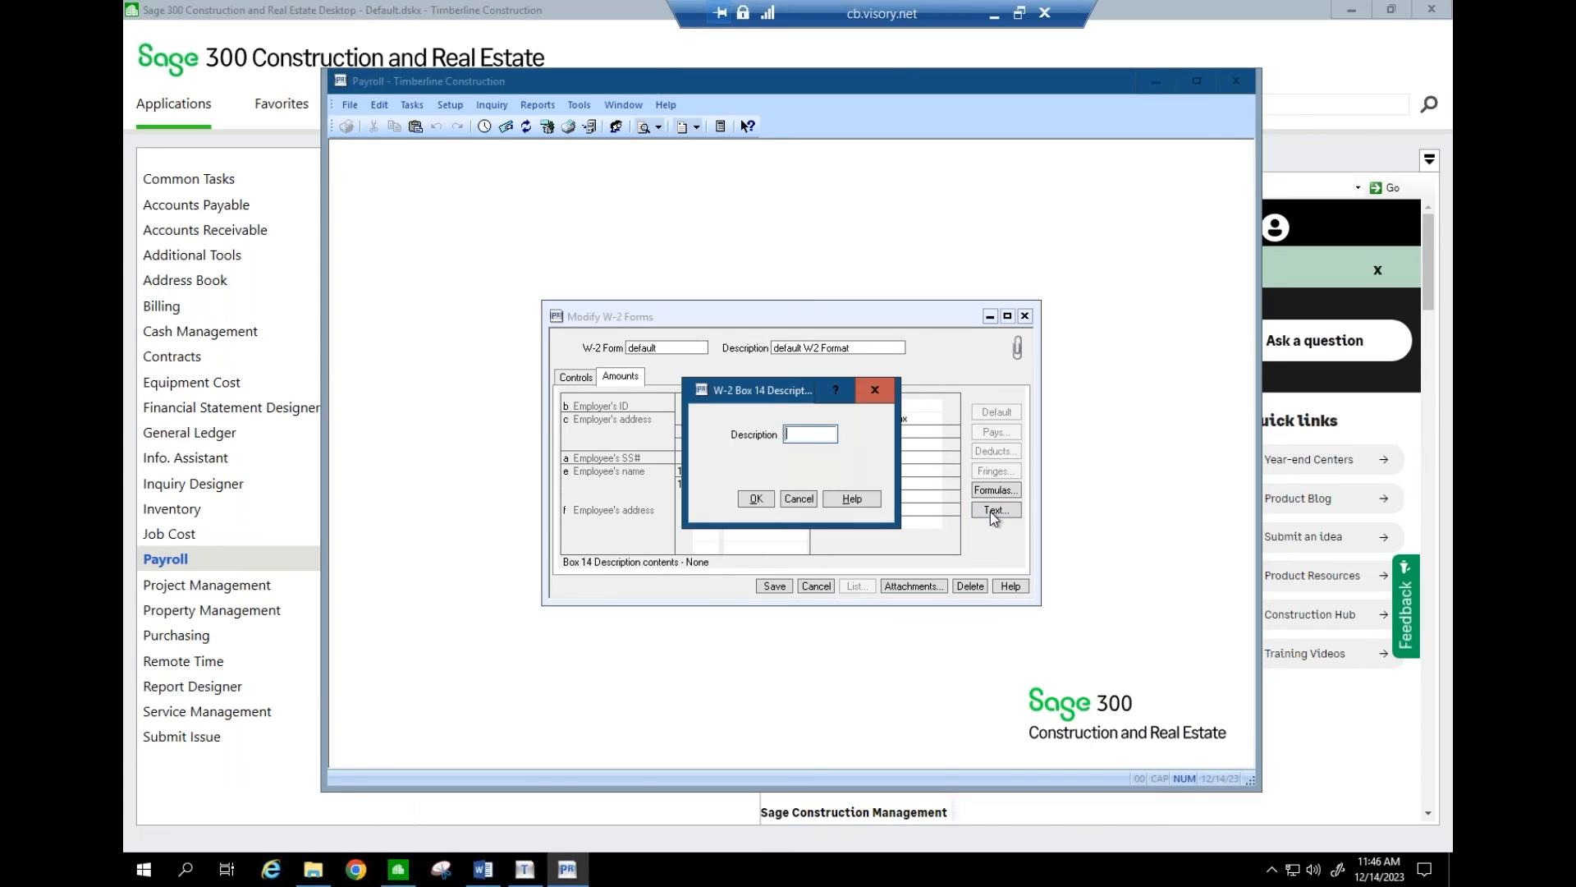
{"action": "type", "text": "ORSST"}
{"action": "key", "text": "BackSpace"}
{"action": "key", "text": "BackSpace"}
{"action": "type", "text": "TTT"}
{"action": "left_click", "coordinate": [759, 501]}
- Assign the PR Local Tax ID formula to box 14 and save the default W-2 form
{"action": "left_click", "coordinate": [747, 485]}
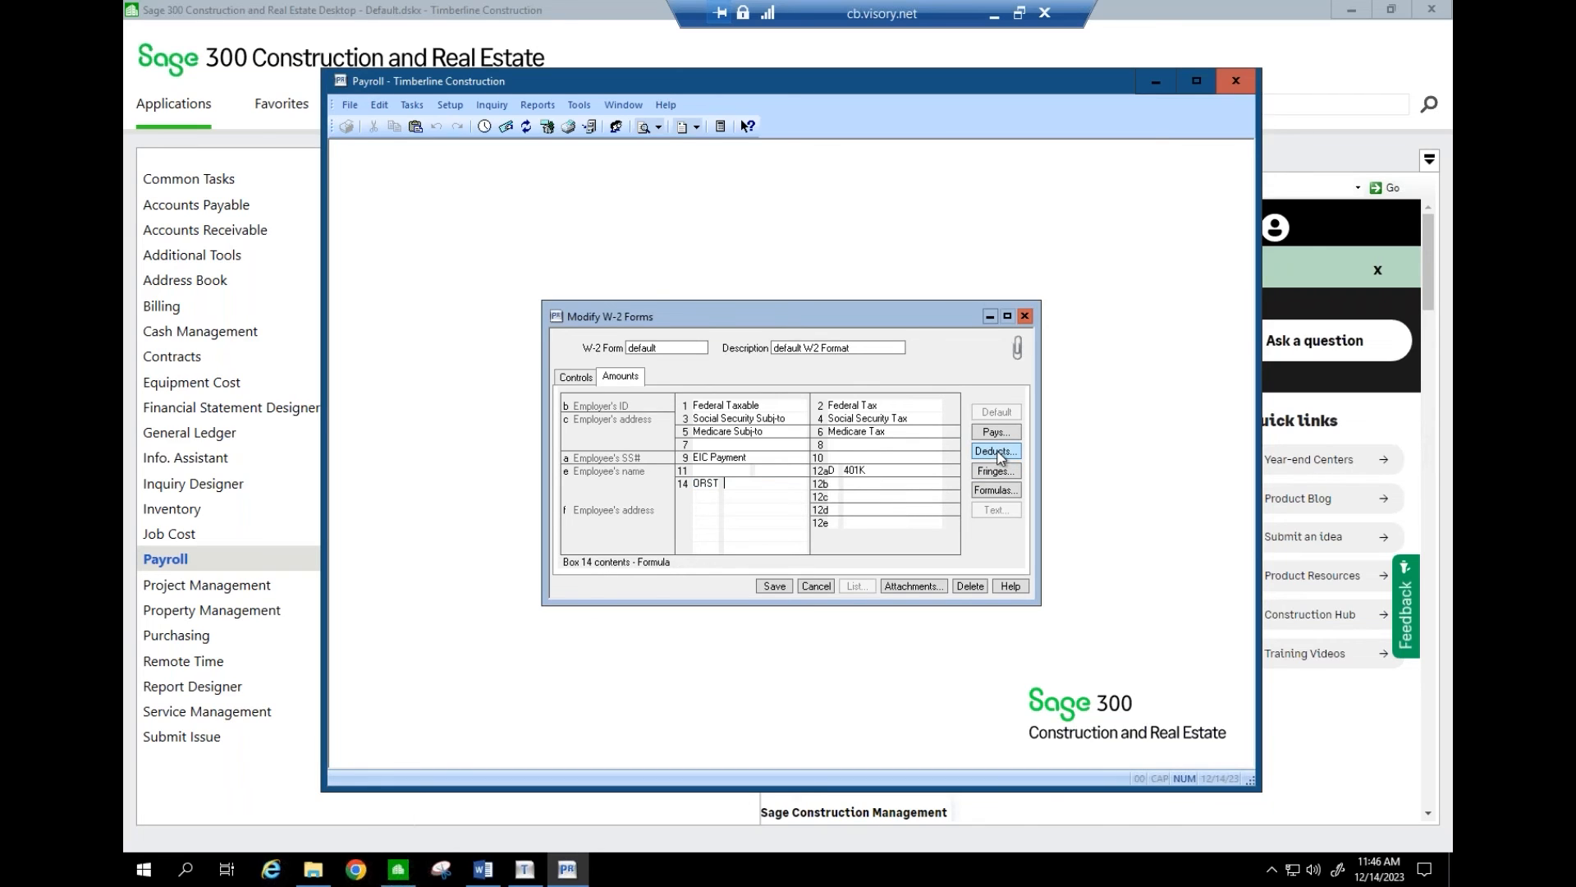
{"action": "left_click", "coordinate": [1002, 490]}
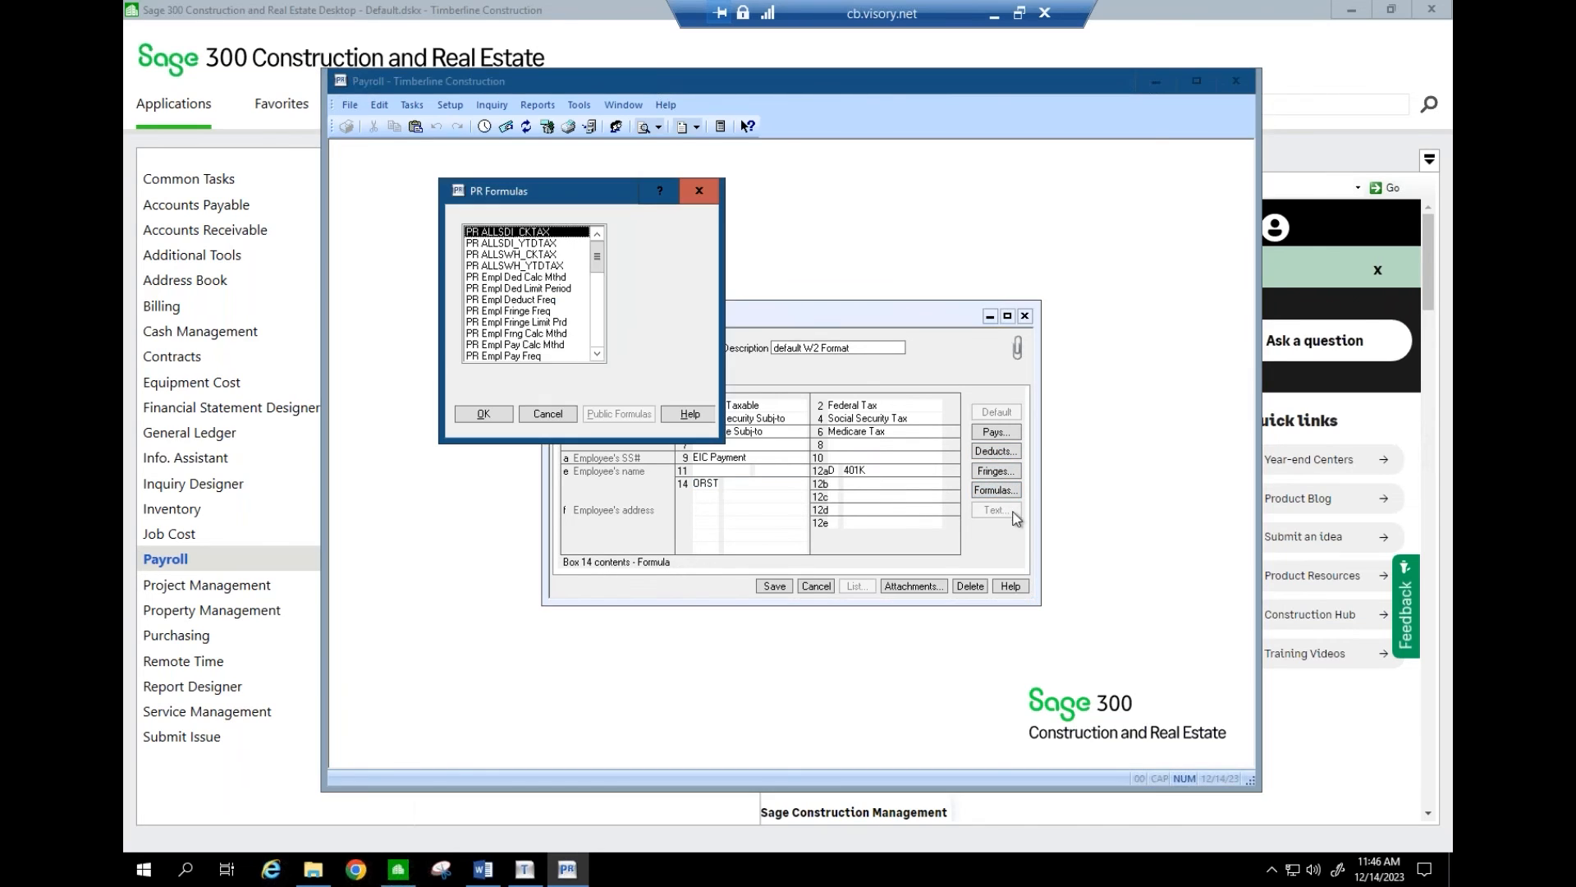
{"action": "left_click", "coordinate": [600, 338]}
{"action": "left_click", "coordinate": [519, 313]}
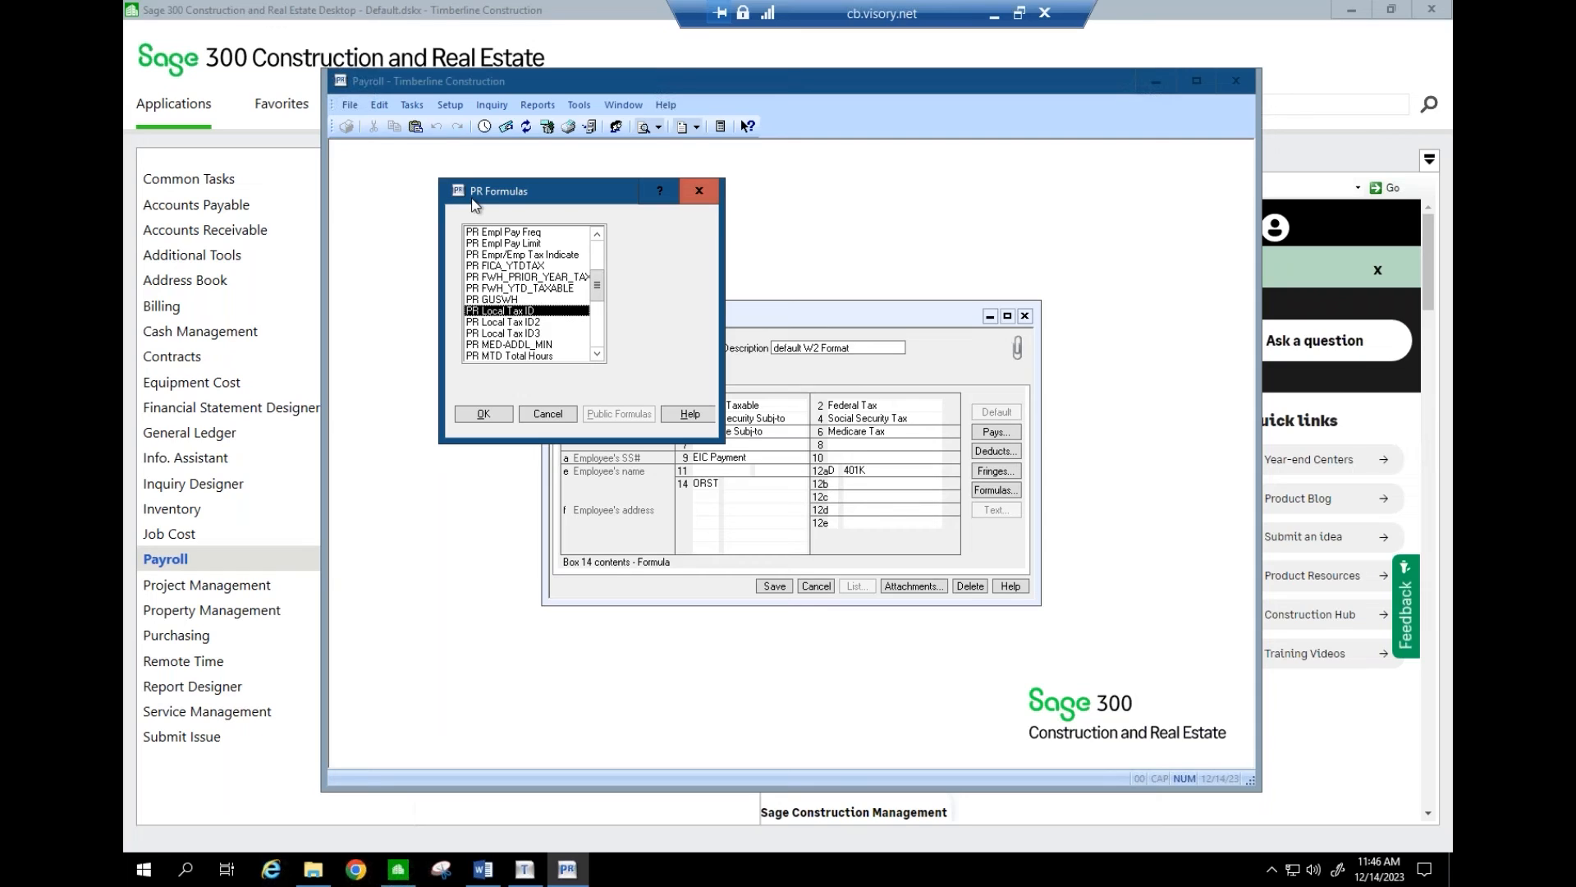
{"action": "left_click", "coordinate": [495, 419]}
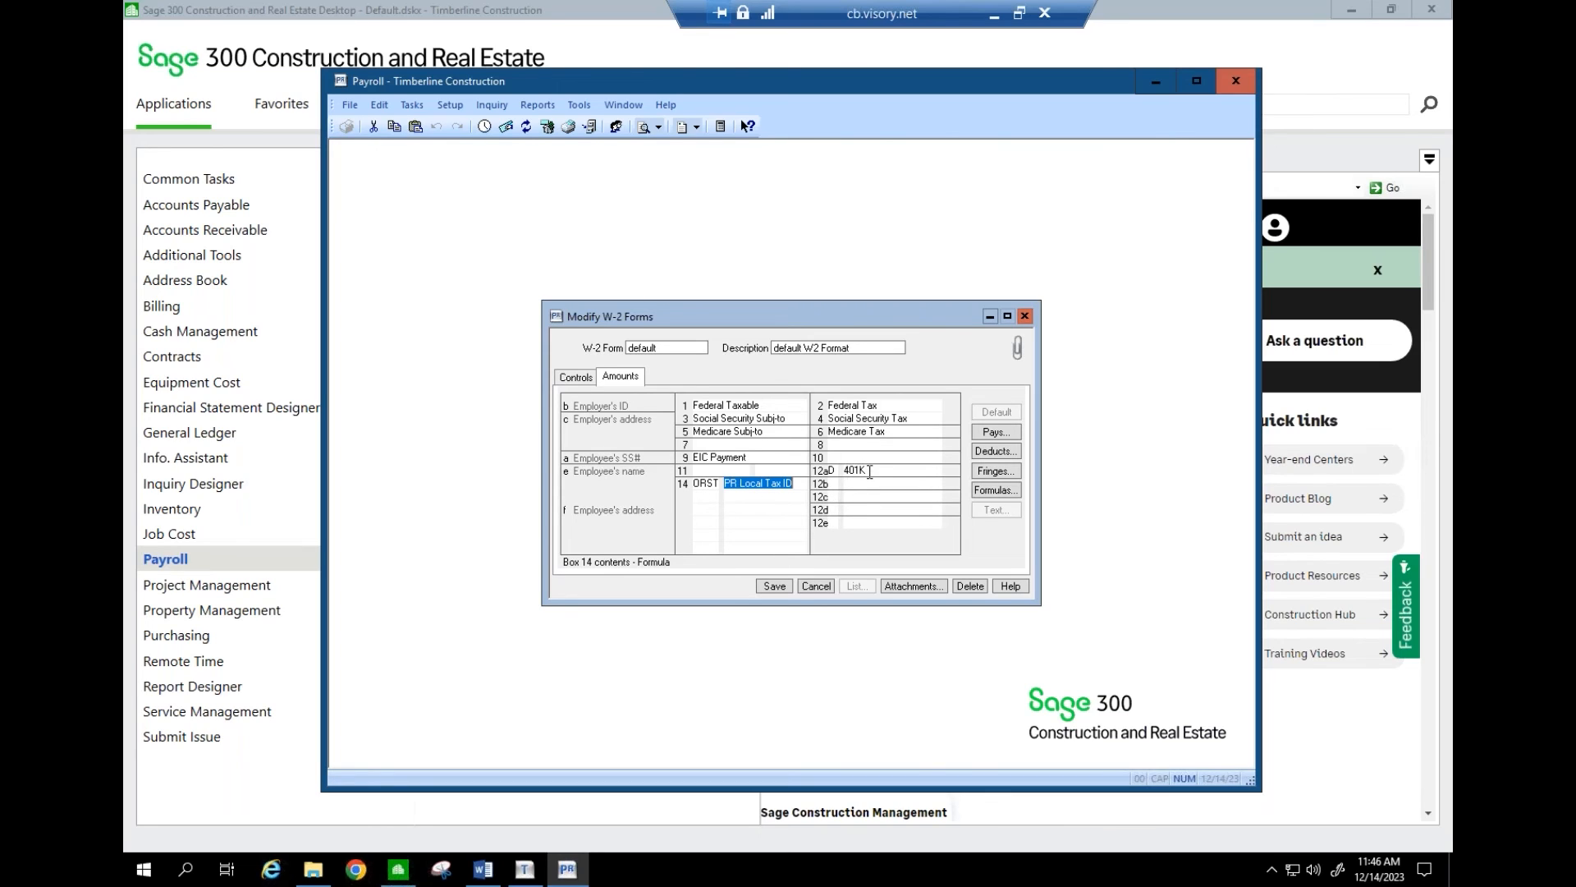
{"action": "left_click", "coordinate": [781, 585]}
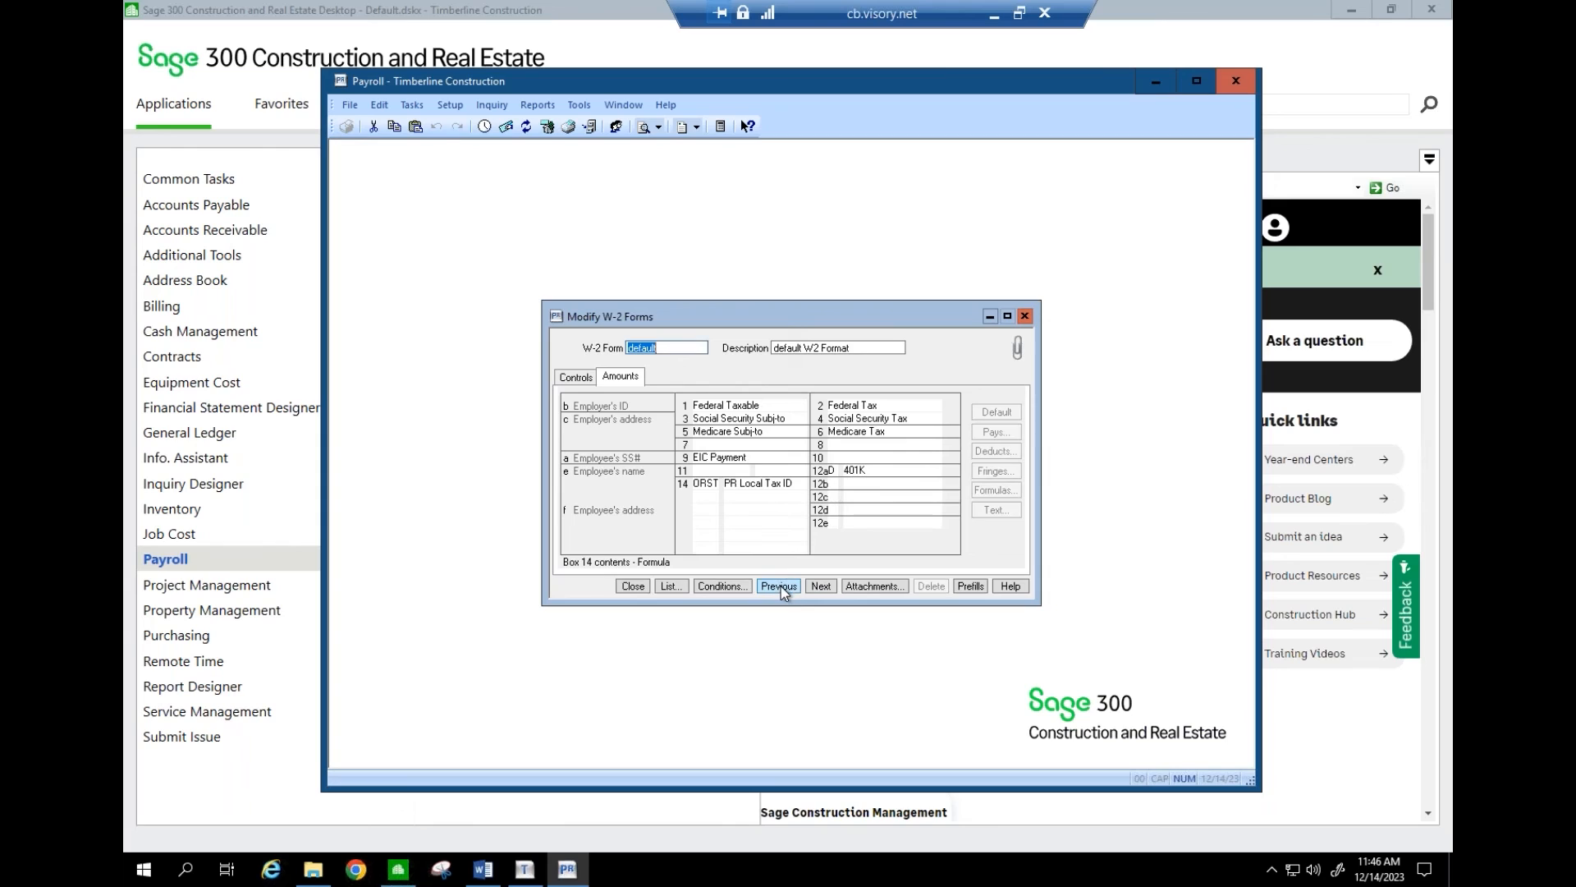
- Close the form editor and generate the 2022 W-2/W-3 report through Federal eFile and Reporting
{"action": "left_click", "coordinate": [637, 586]}
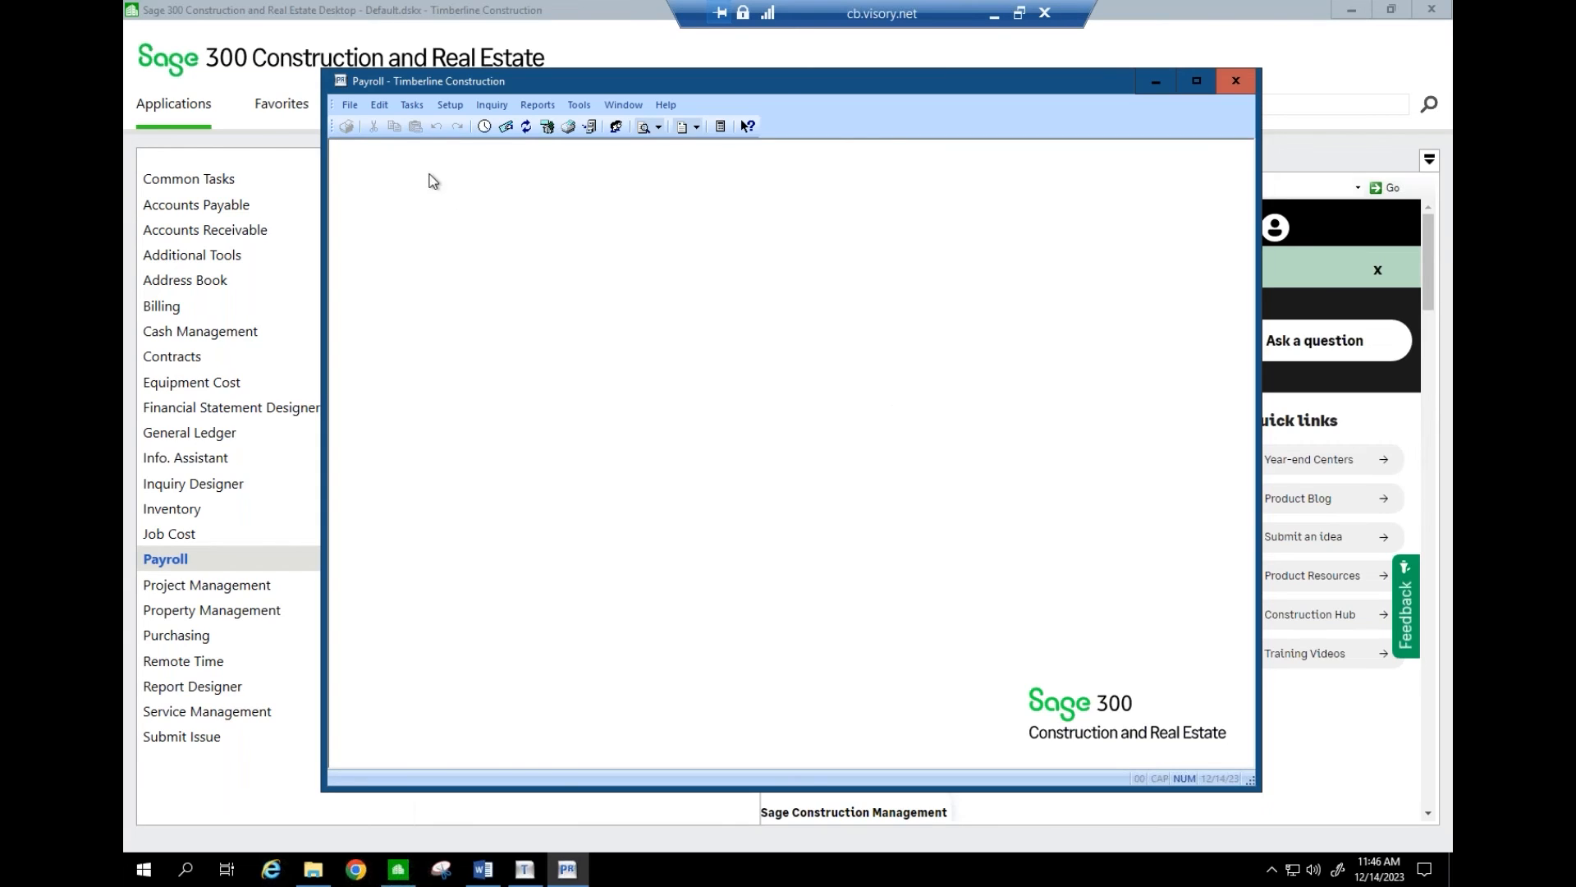
{"action": "left_click", "coordinate": [409, 106]}
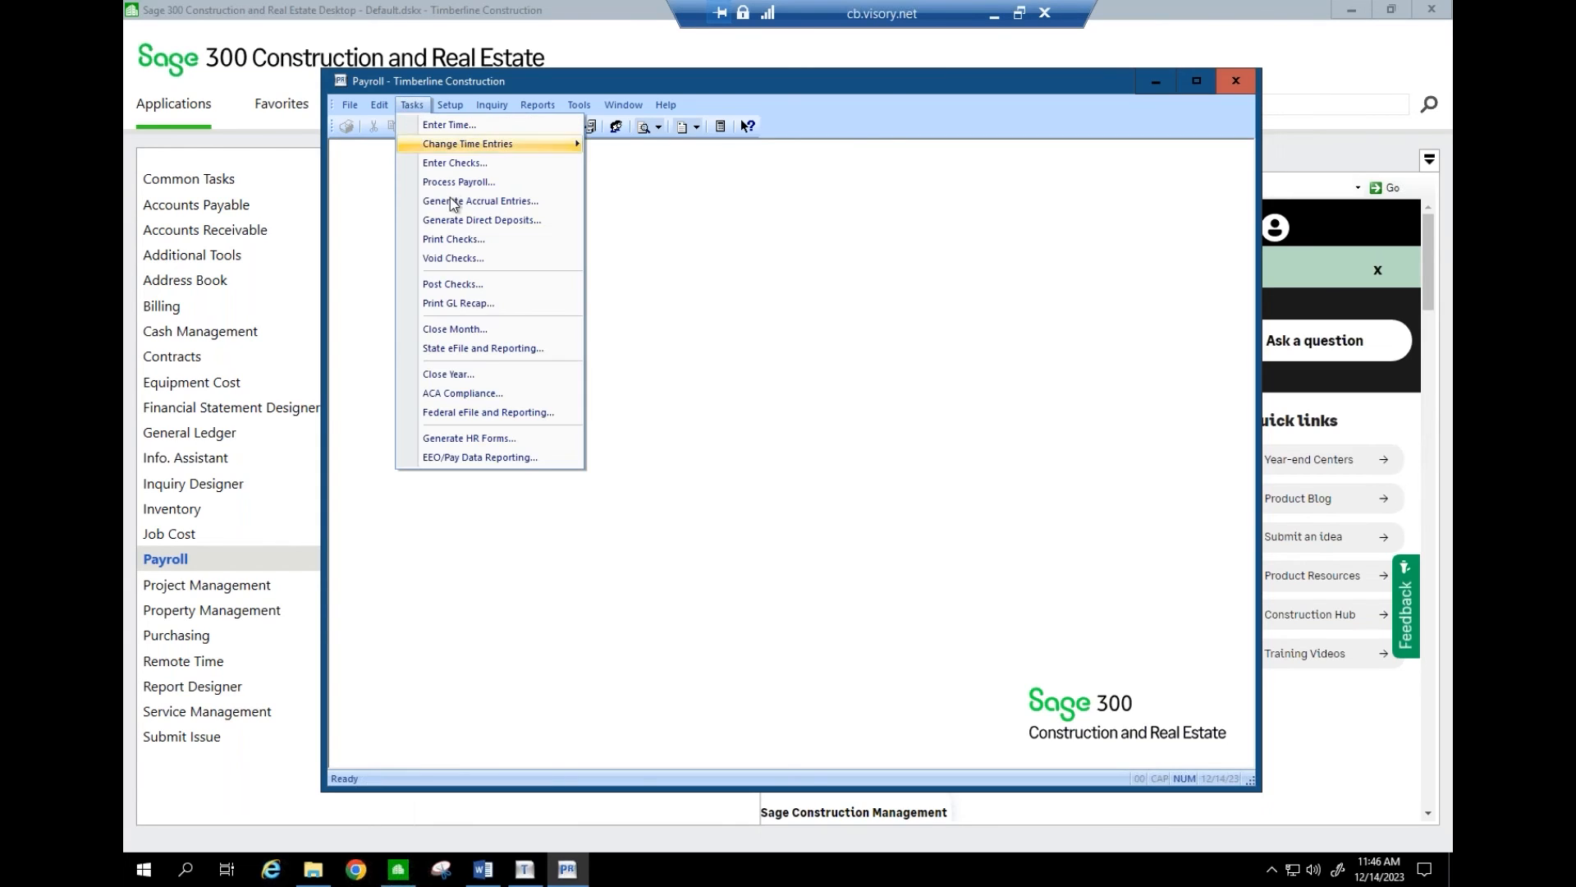
{"action": "left_click", "coordinate": [484, 413]}
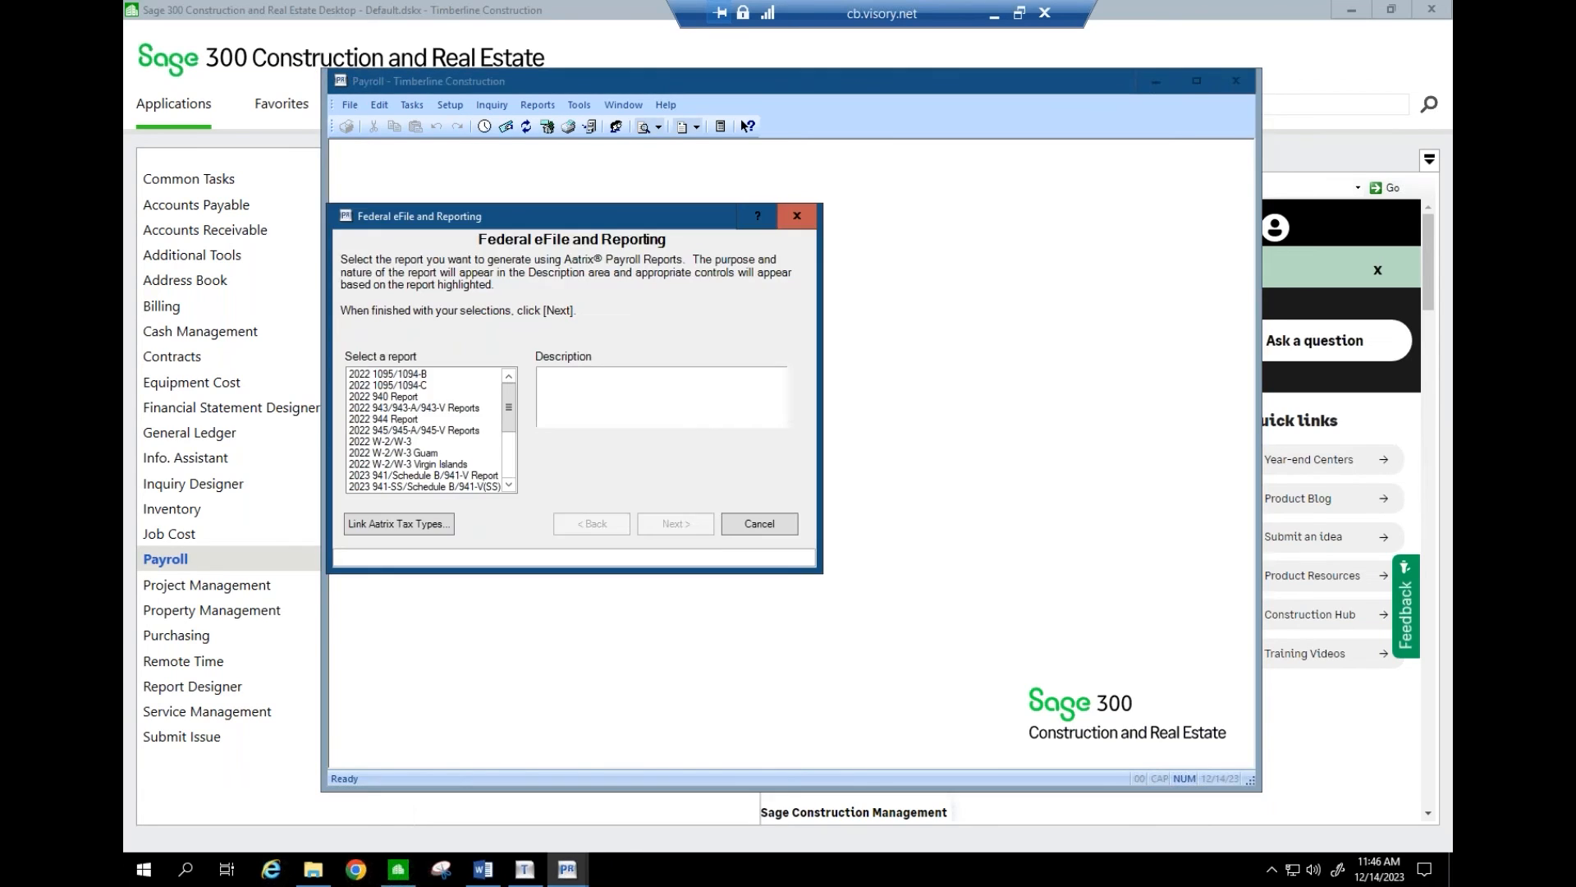
{"action": "left_click", "coordinate": [395, 443]}
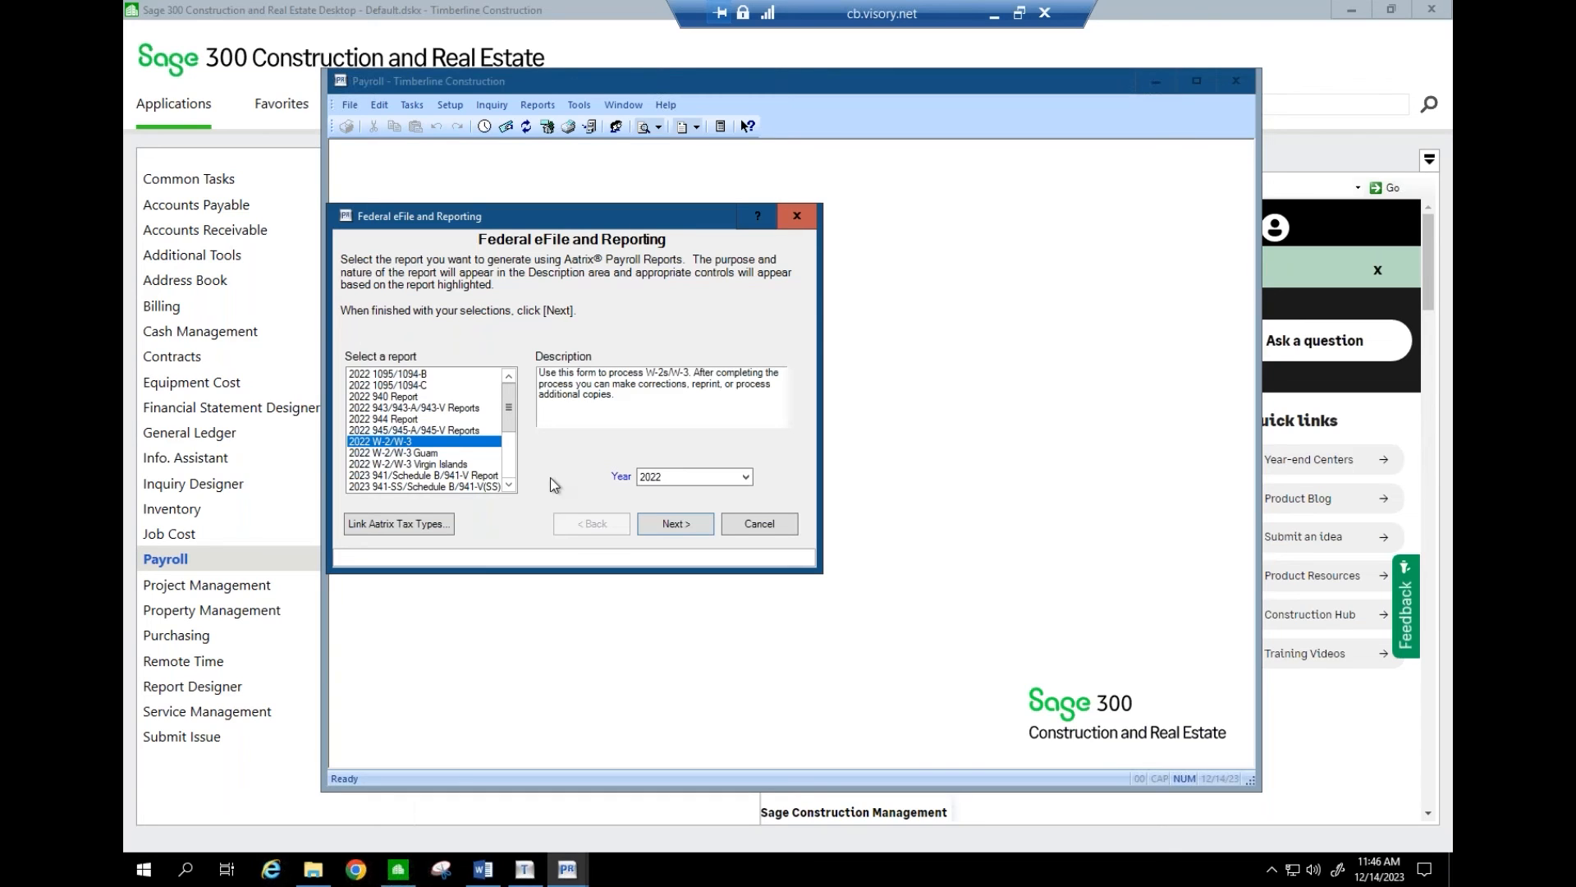
{"action": "left_click", "coordinate": [672, 526]}
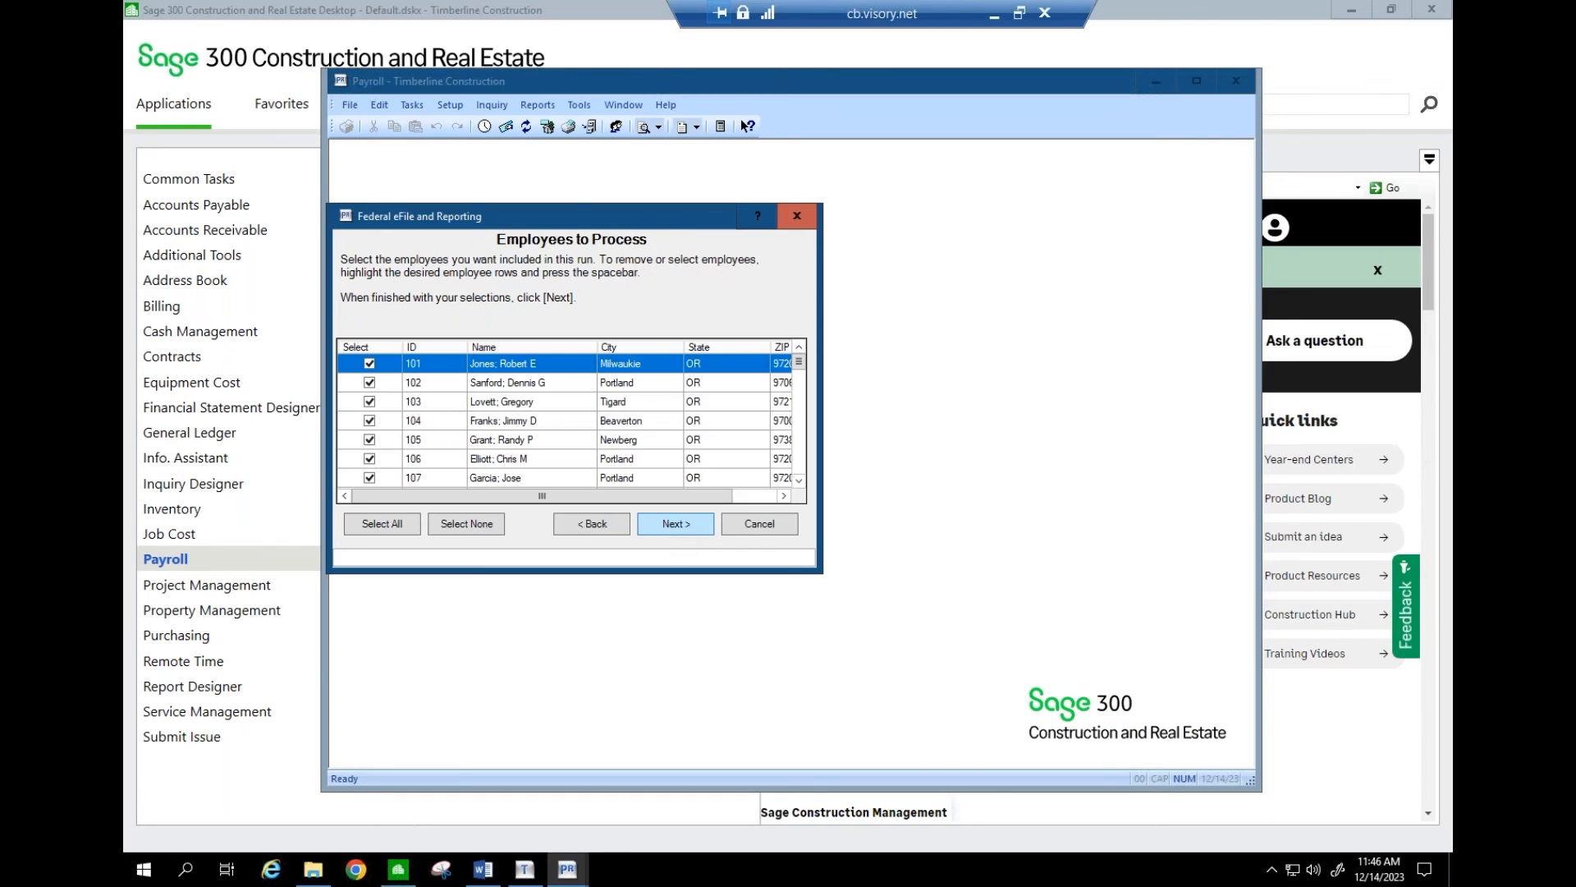
{"action": "left_click", "coordinate": [676, 523]}
{"action": "left_click", "coordinate": [672, 519]}
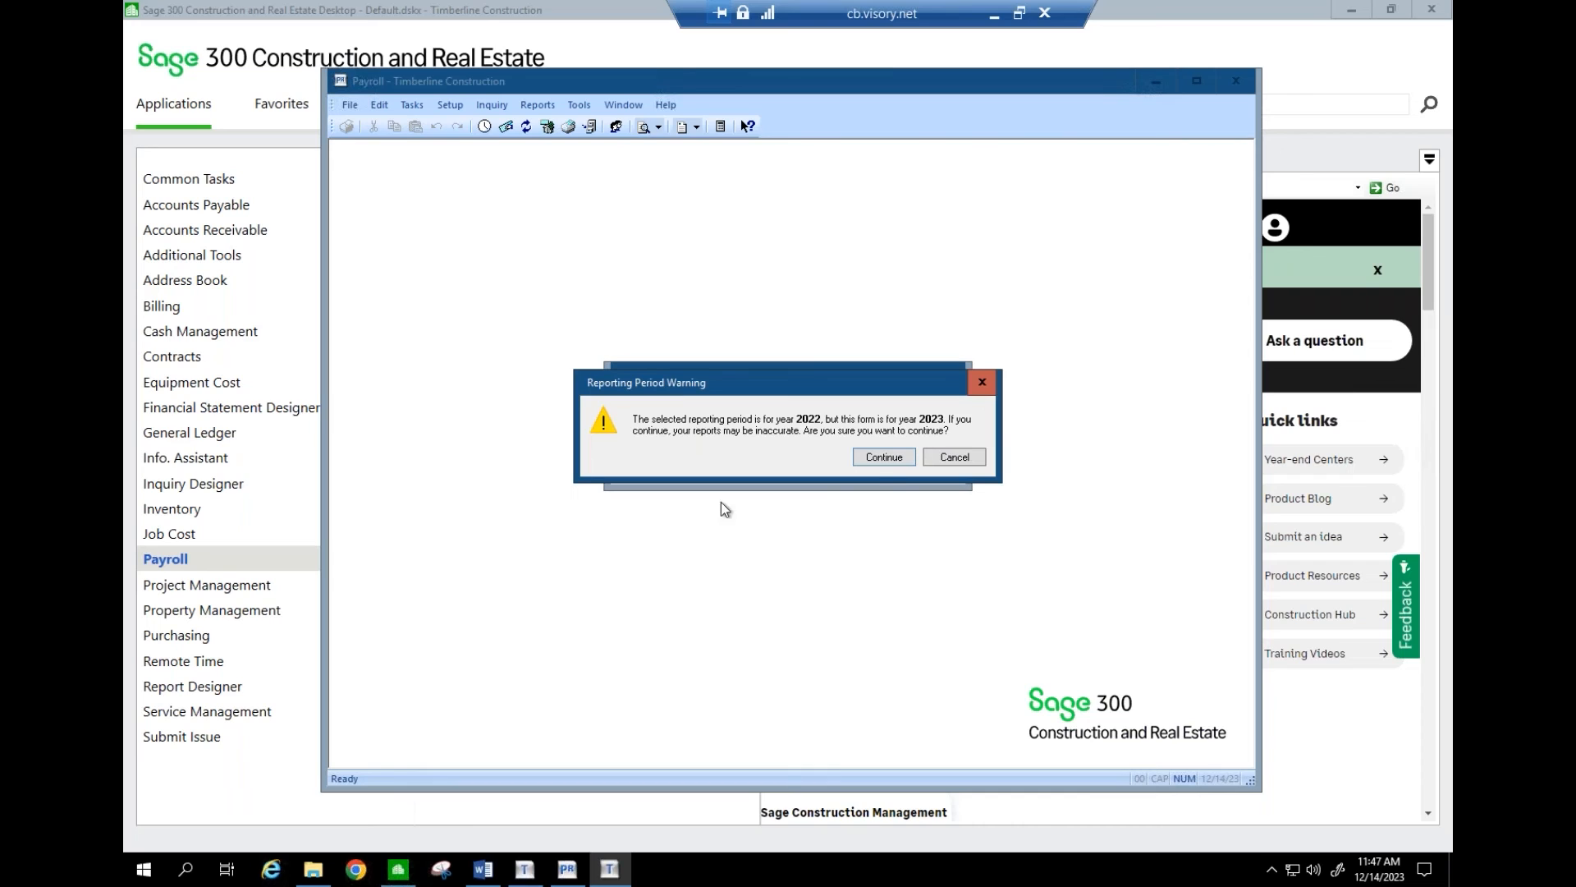
- Continue past the 2022-versus-2023 reporting period warning and return to the remote Sage desktop
{"action": "left_click", "coordinate": [884, 457]}
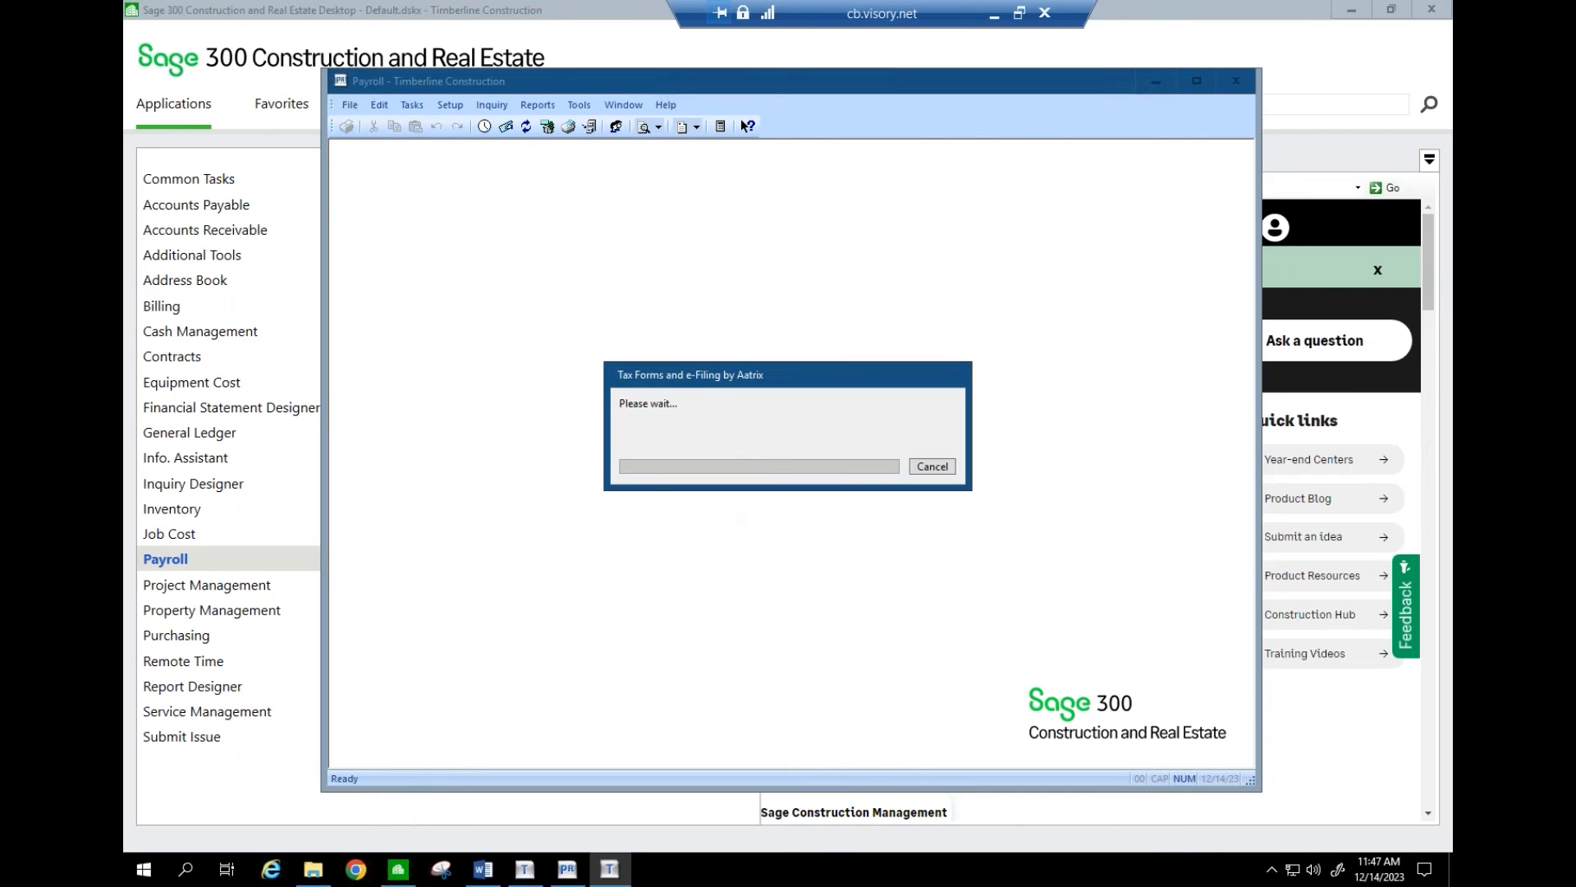
{"action": "left_click", "coordinate": [993, 15]}
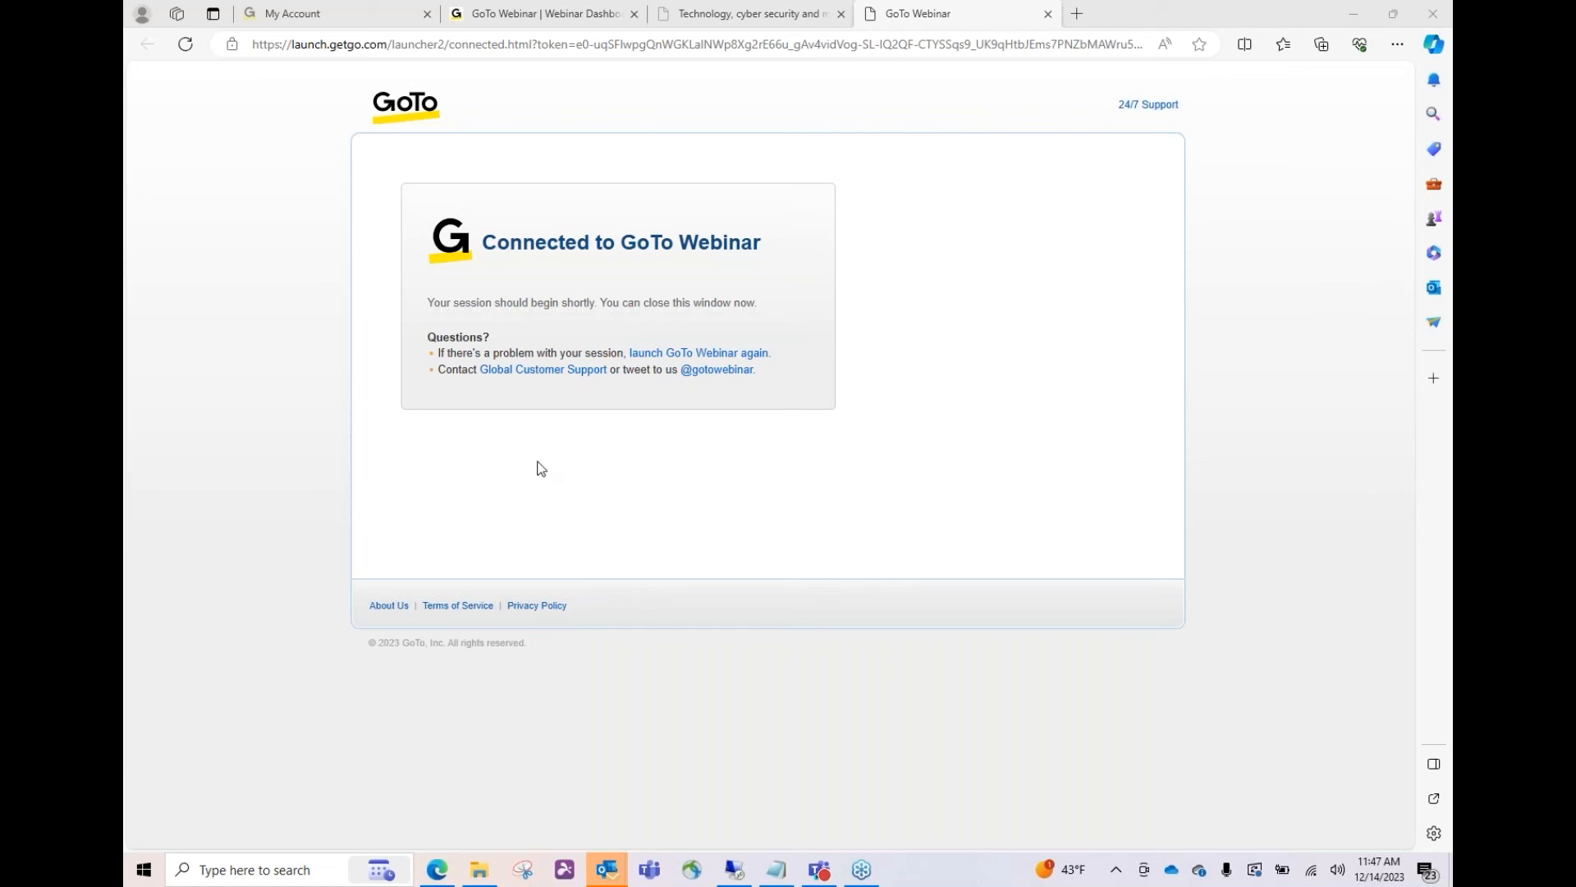
{"action": "left_click", "coordinate": [735, 870]}
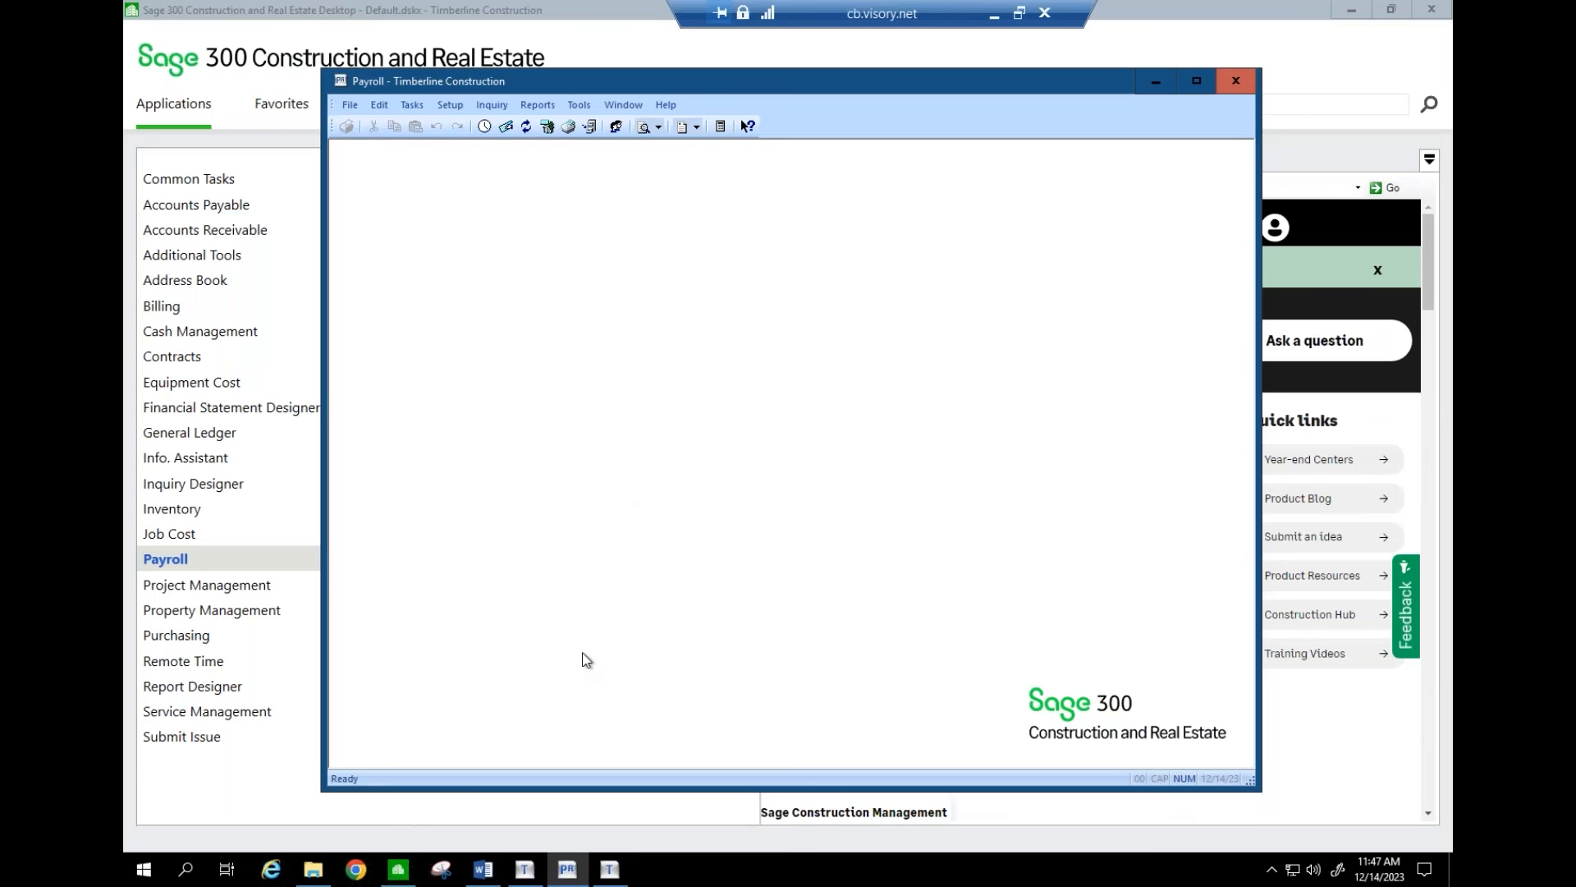
- Accept the company FEIN and indicate a single payroll data file in the W-2 wizard
{"action": "left_click", "coordinate": [612, 869]}
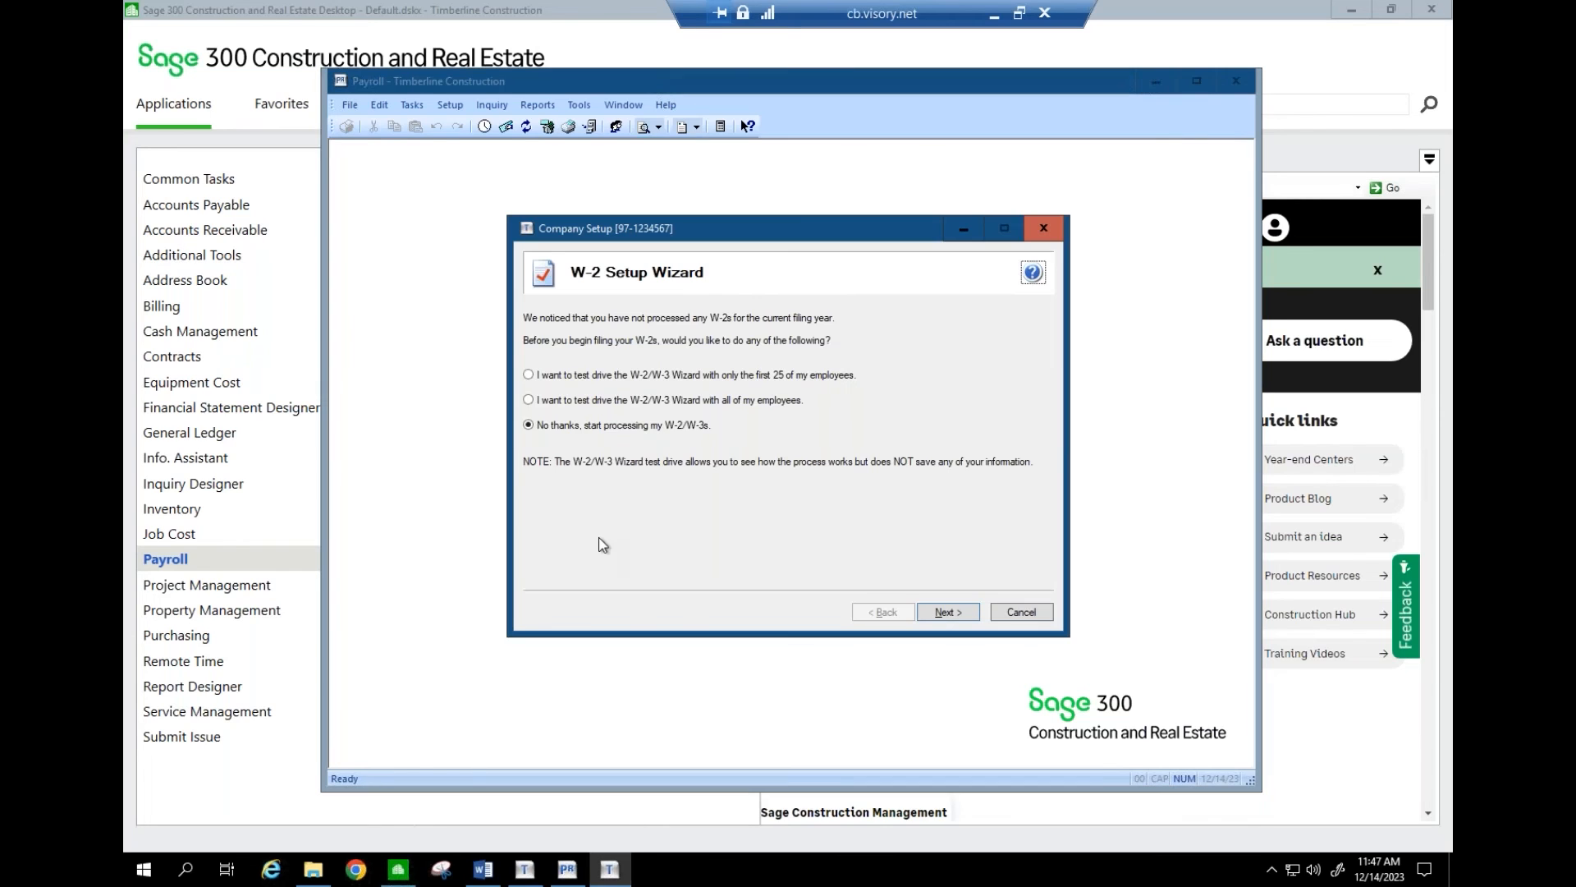
{"action": "left_click", "coordinate": [949, 614]}
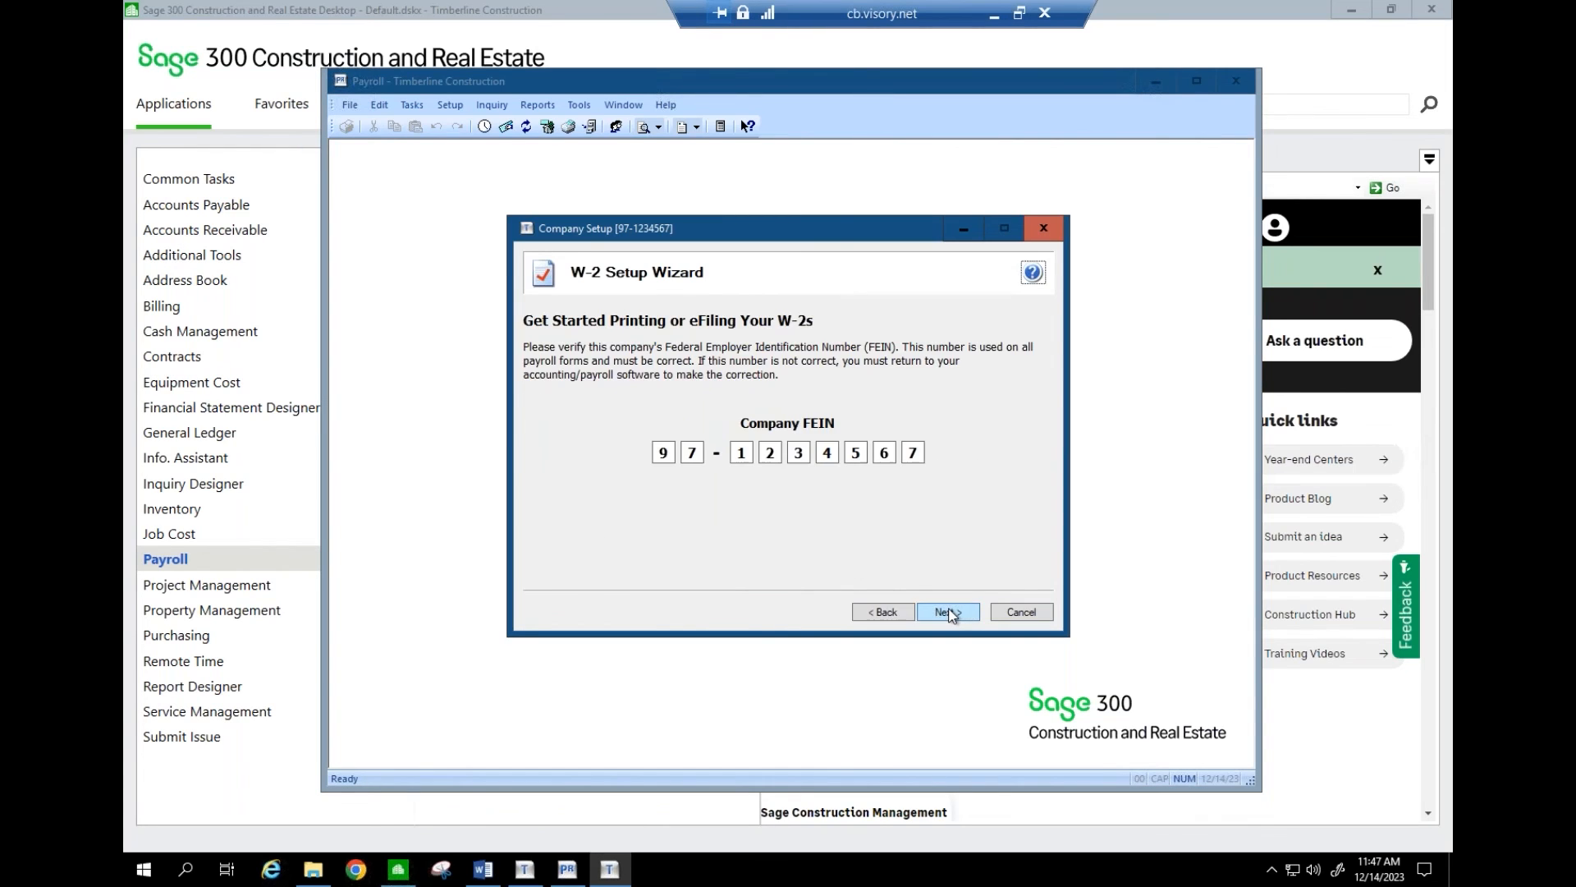
{"action": "left_click", "coordinate": [949, 614]}
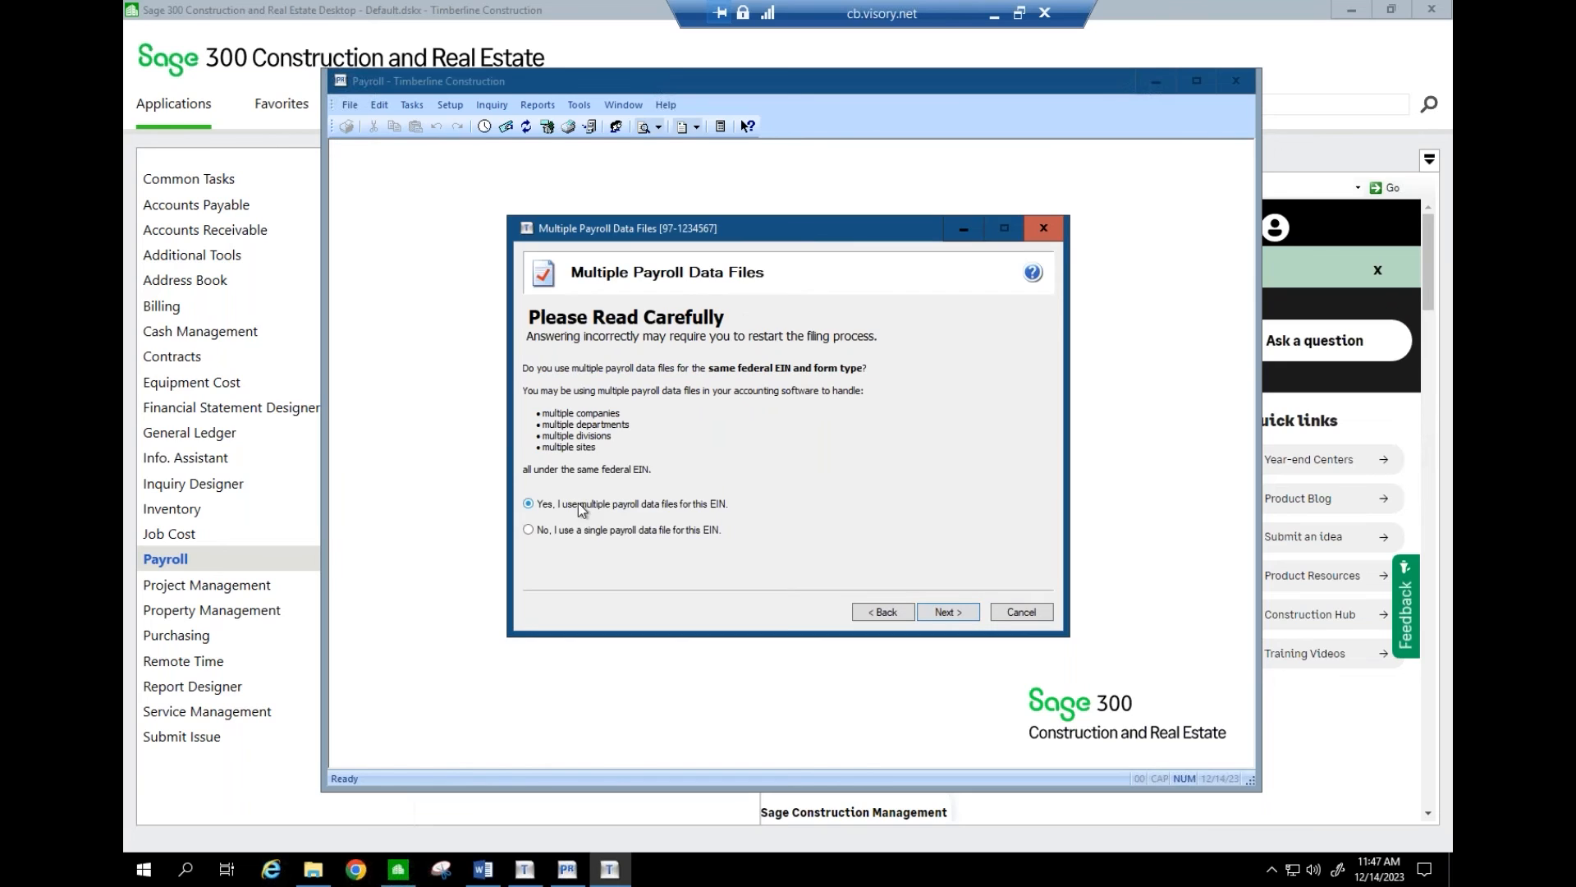
{"action": "left_click", "coordinate": [562, 535]}
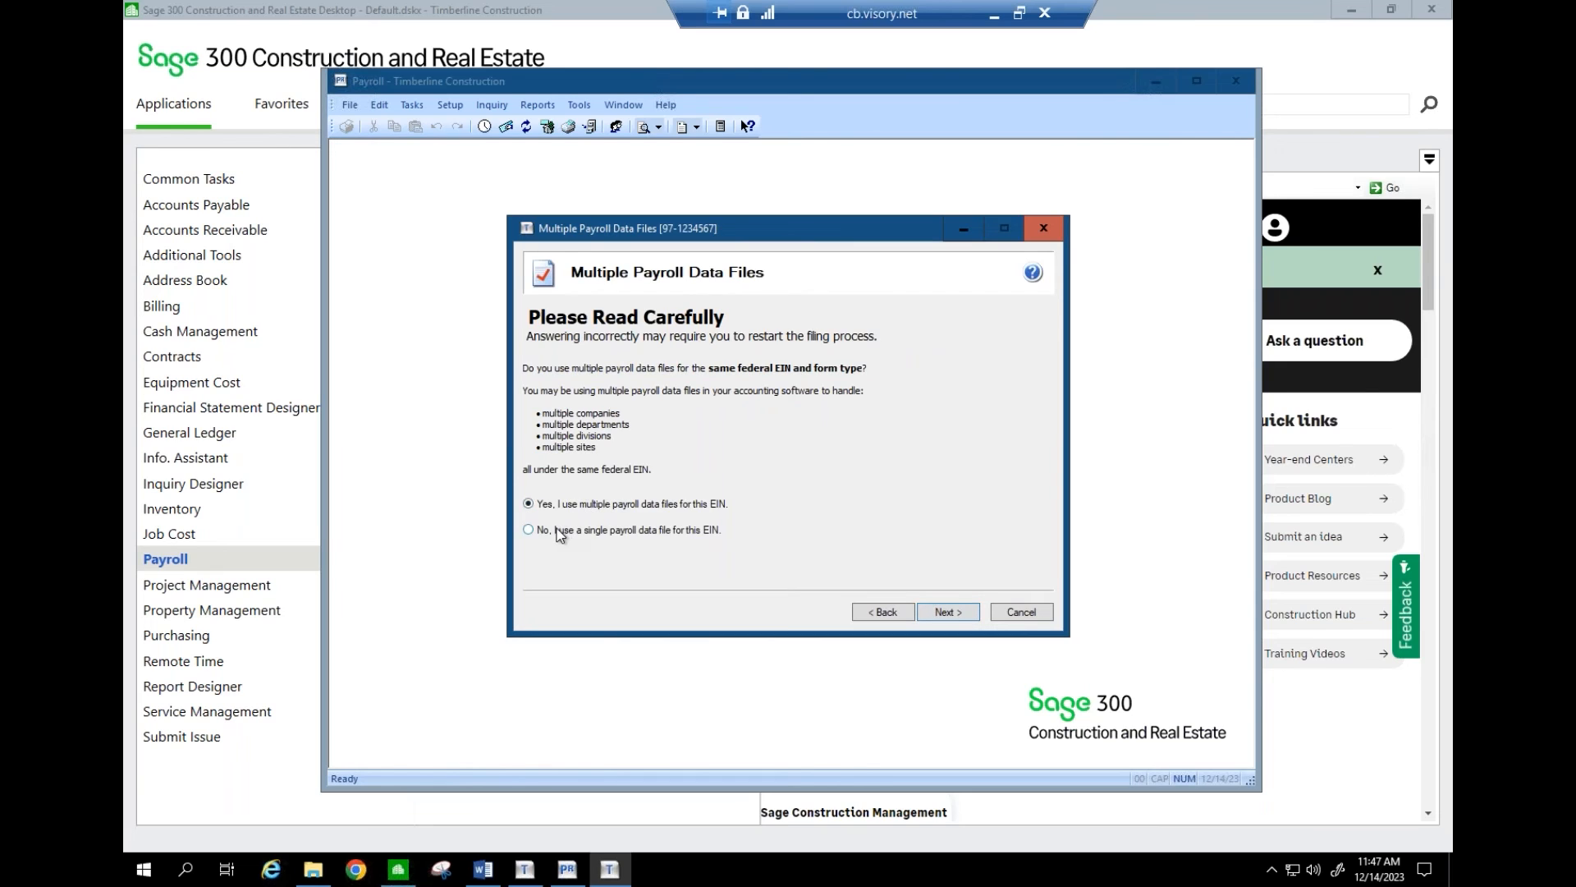
{"action": "left_click", "coordinate": [949, 614]}
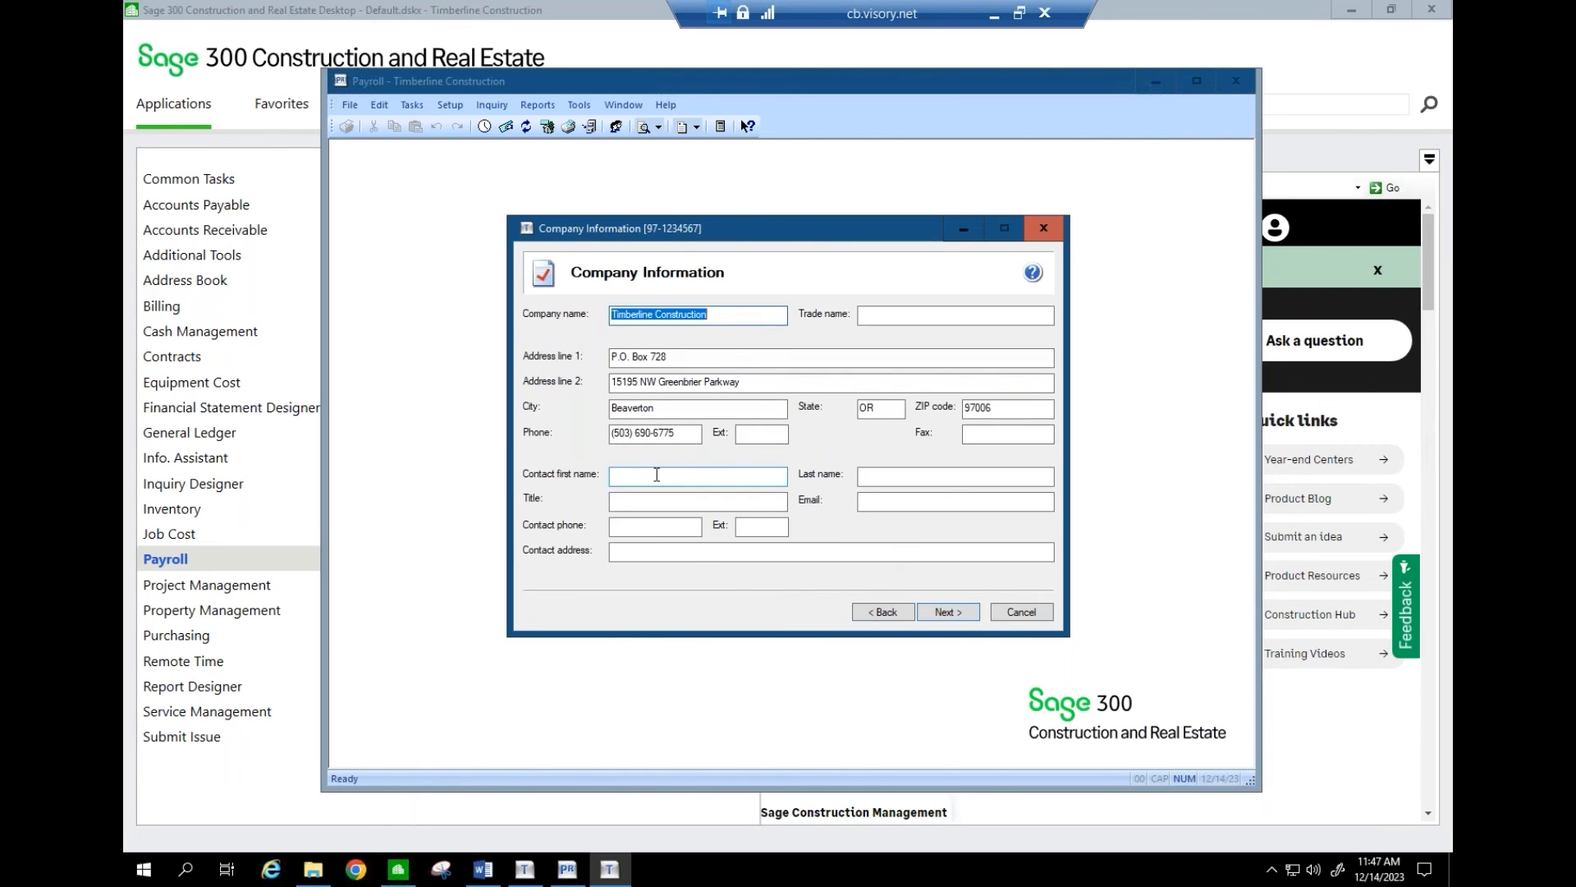
- Enter the contact's first and last name, title Consultant, e-mail and phone, filing for own company
{"action": "left_click", "coordinate": [657, 474]}
{"action": "key", "text": "Tab"}
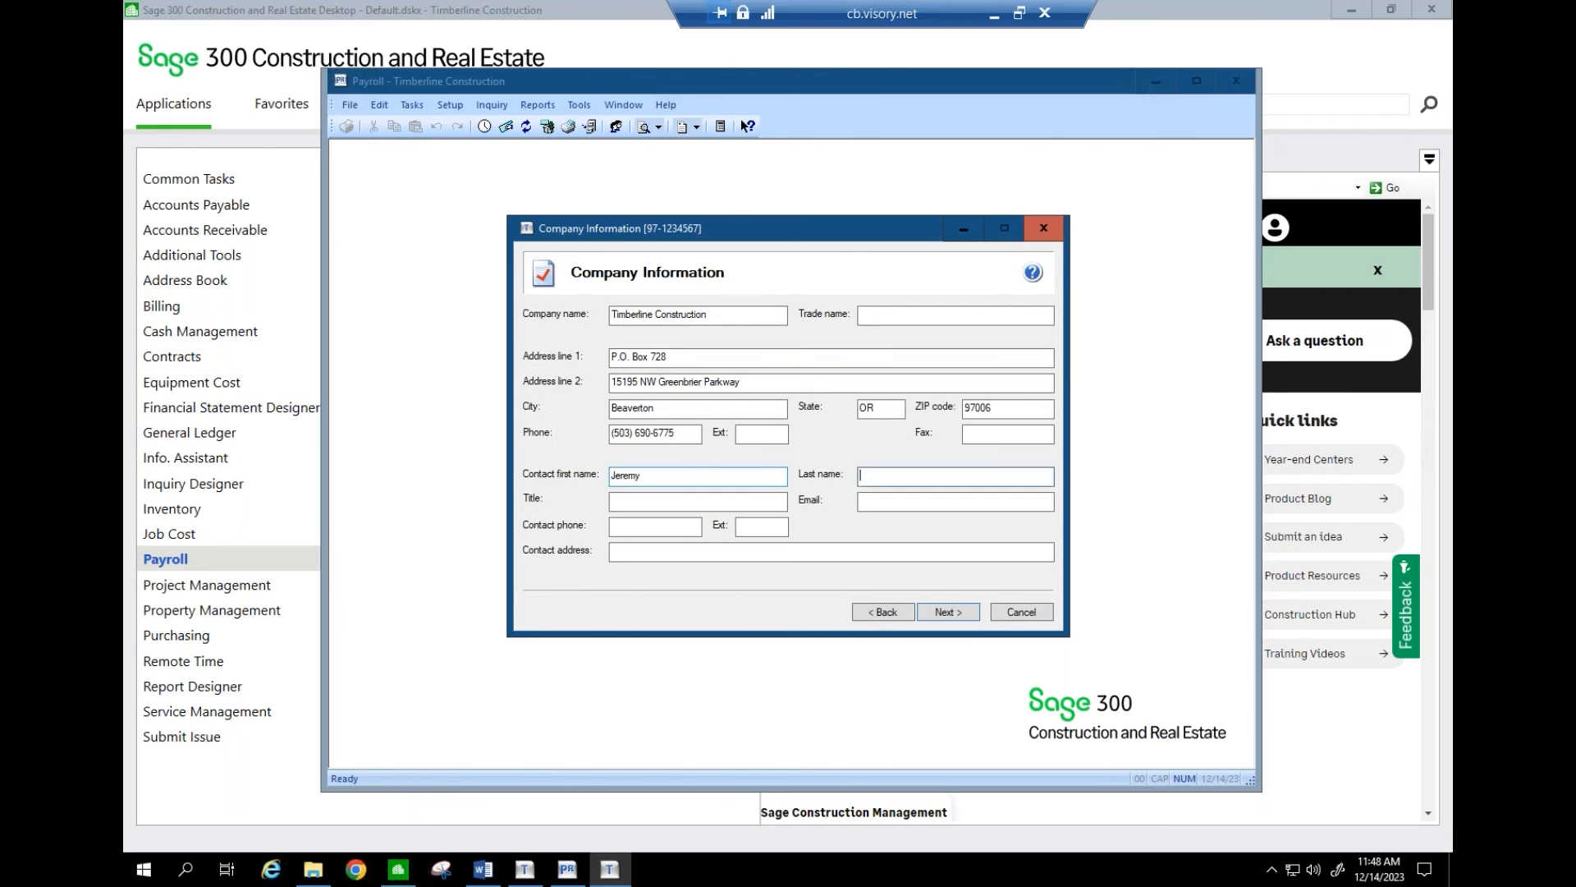
{"action": "key", "text": "Tab"}
{"action": "type", "text": "Consu"}
{"action": "type", "text": "ltan"}
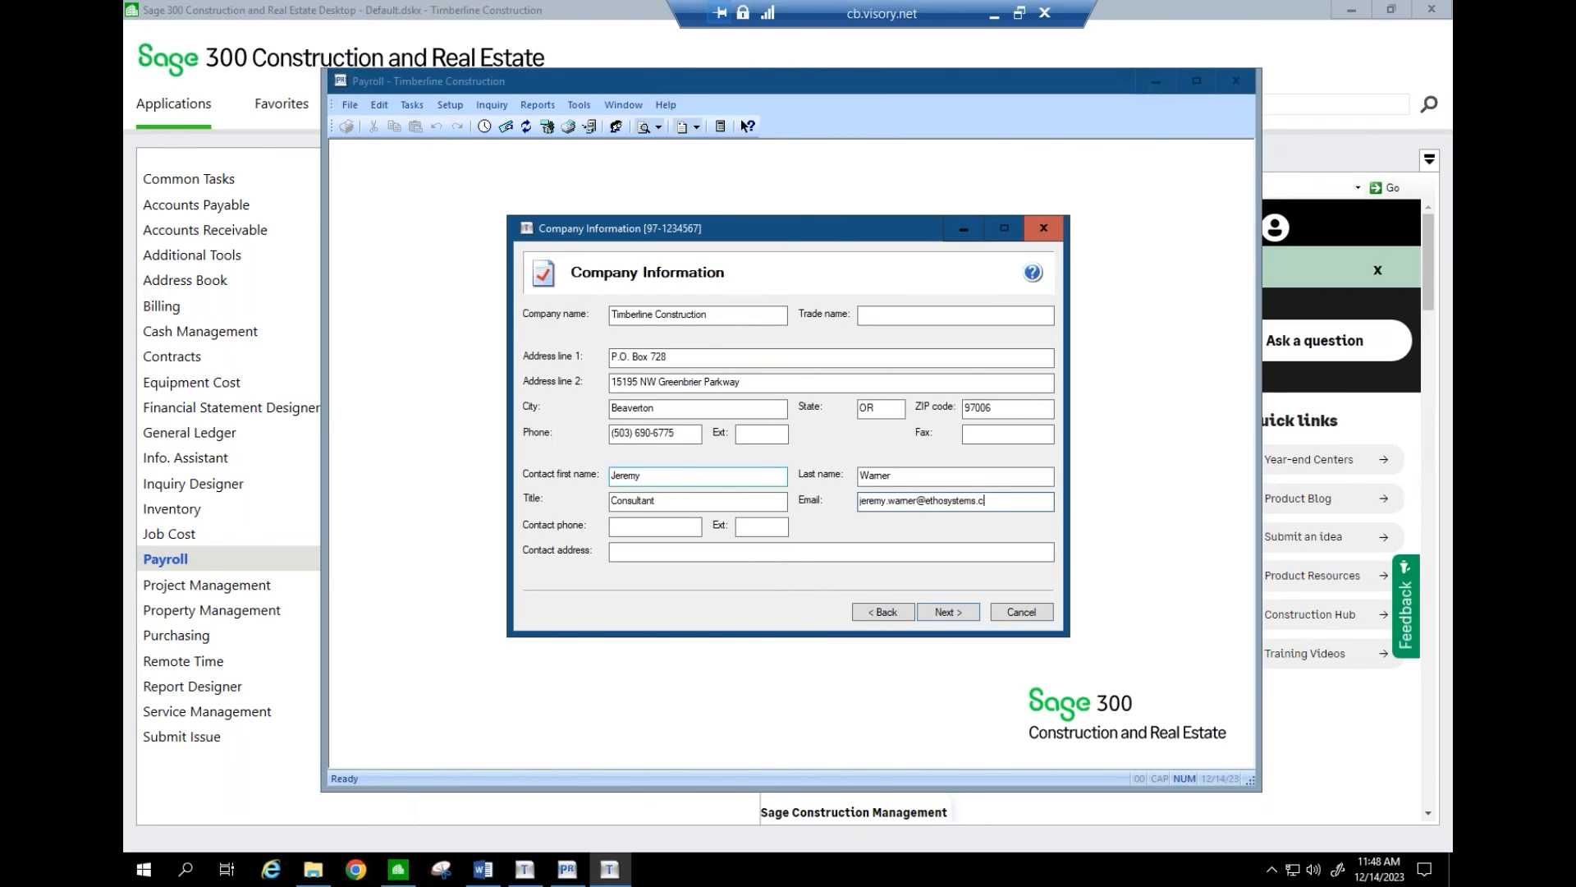
{"action": "key", "text": "Tab"}
{"action": "type", "text": "70"}
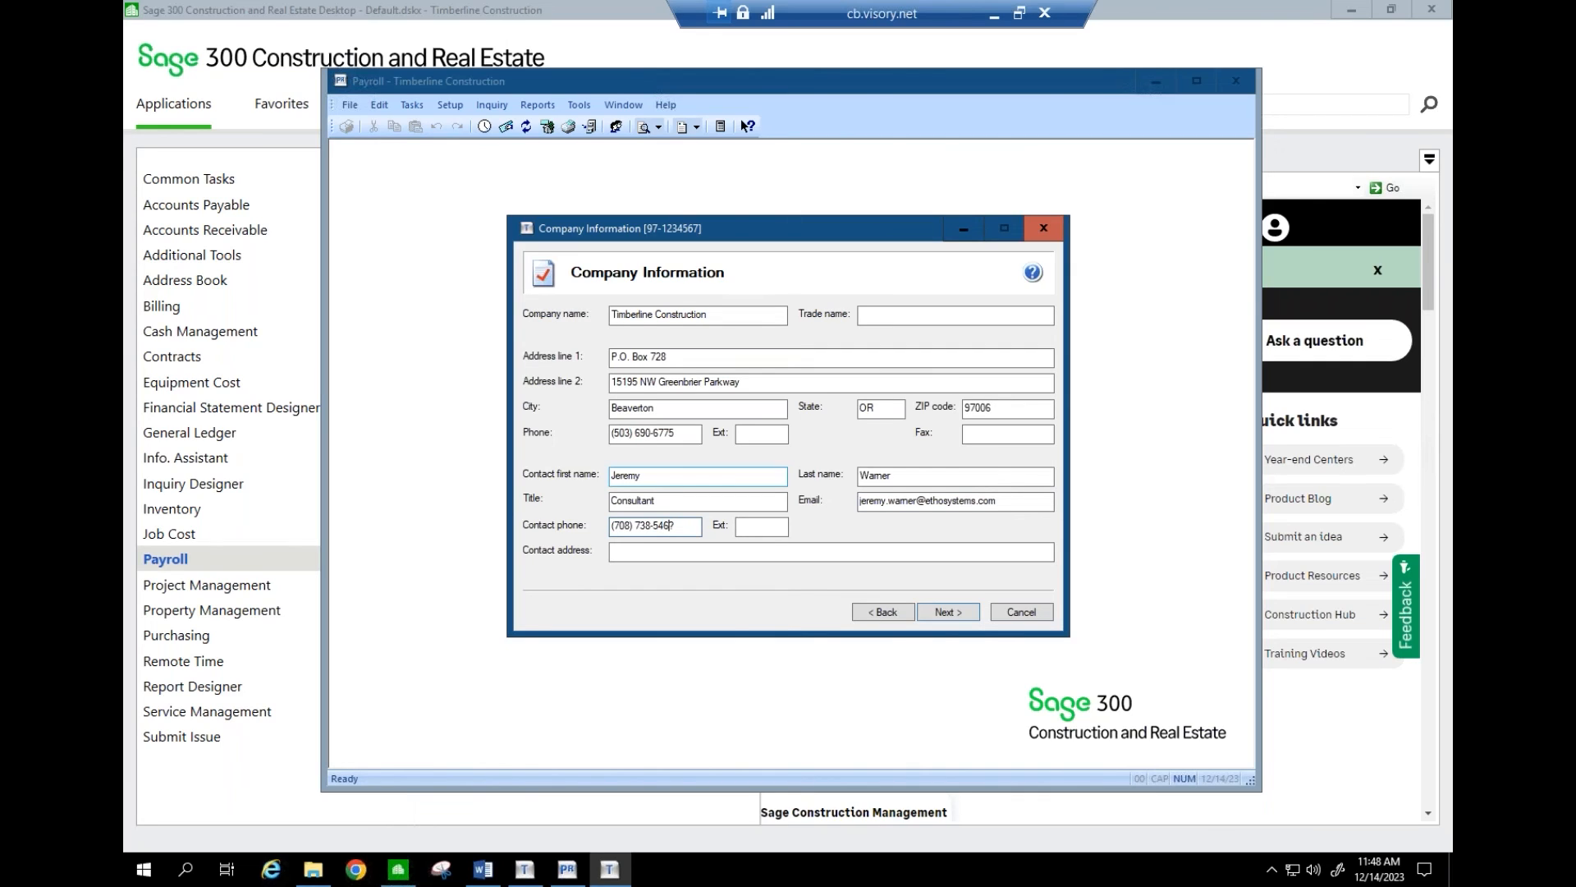
{"action": "left_click", "coordinate": [944, 614]}
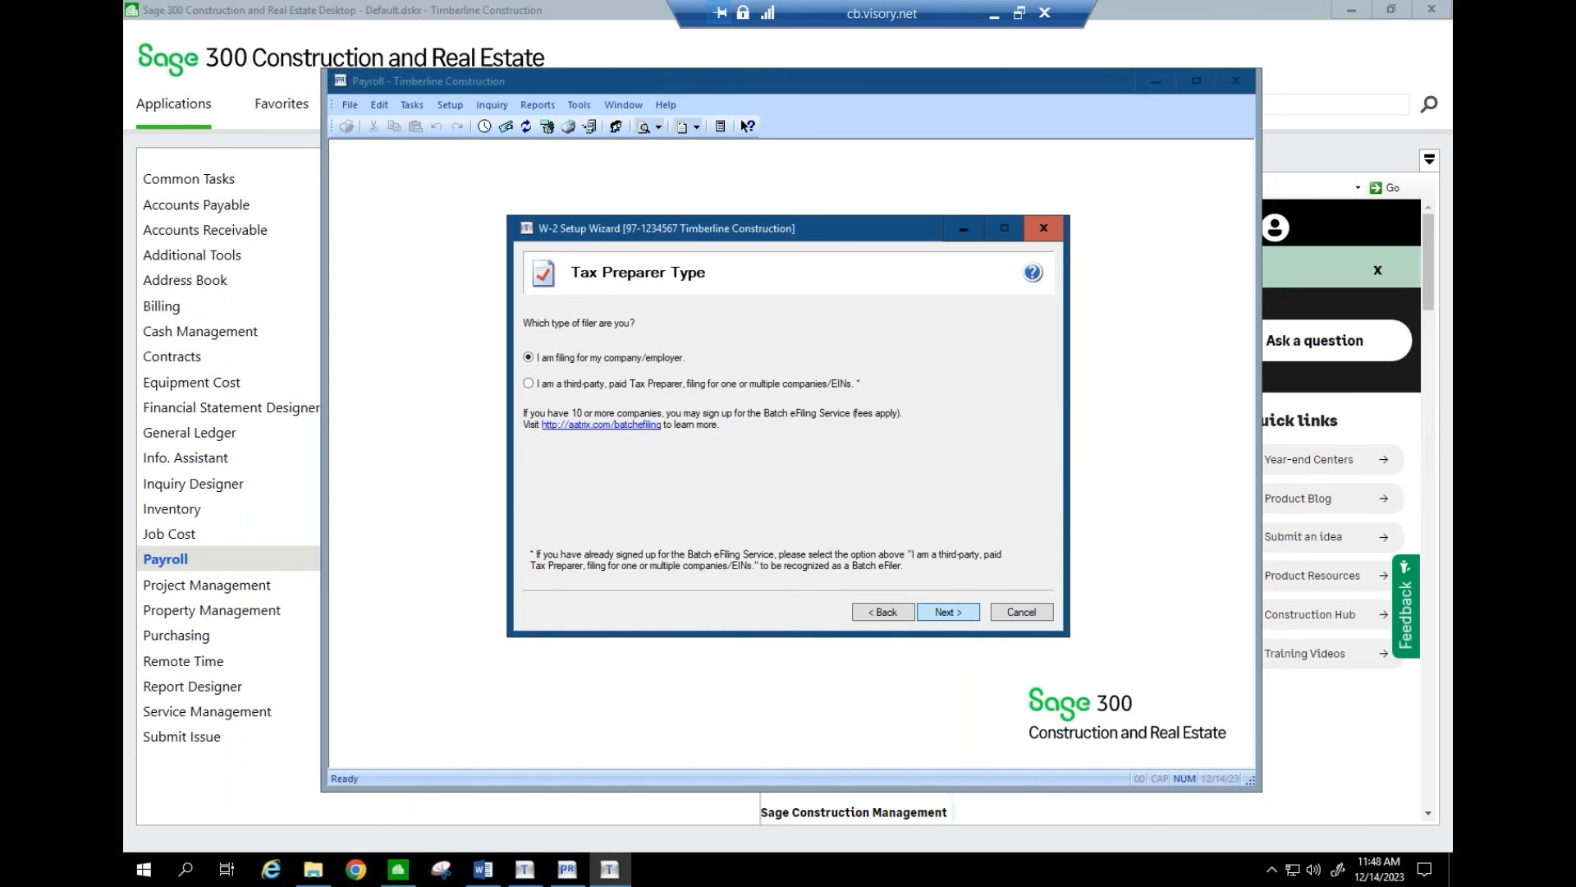
{"action": "left_click", "coordinate": [948, 612]}
- Correct the State Withholding and State Unemployment tax account numbers
{"action": "left_click", "coordinate": [825, 383]}
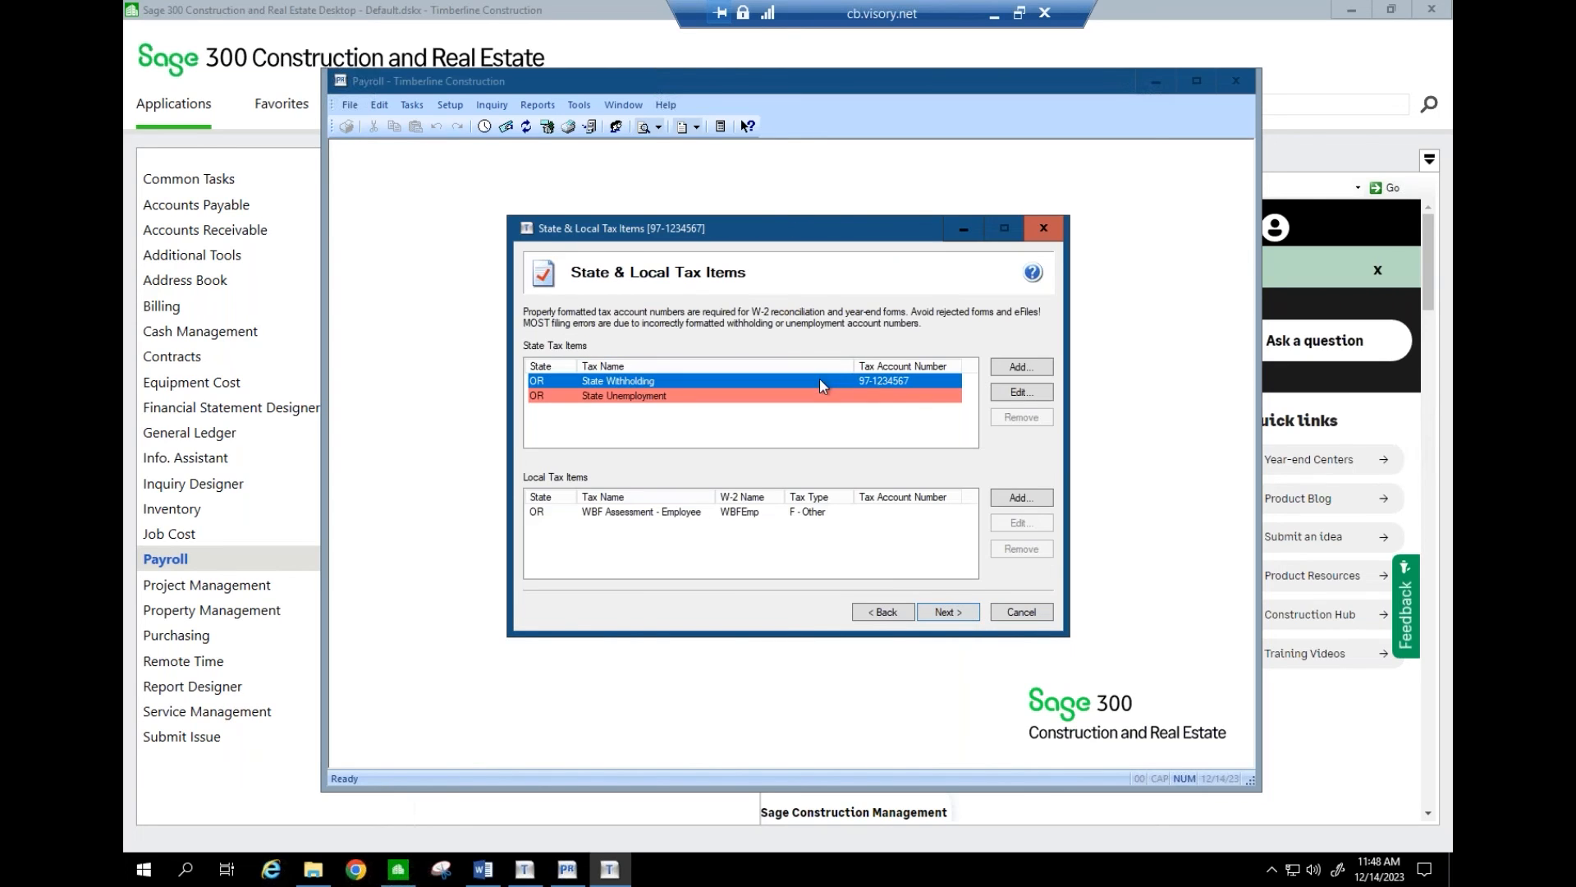
{"action": "left_click", "coordinate": [1020, 392]}
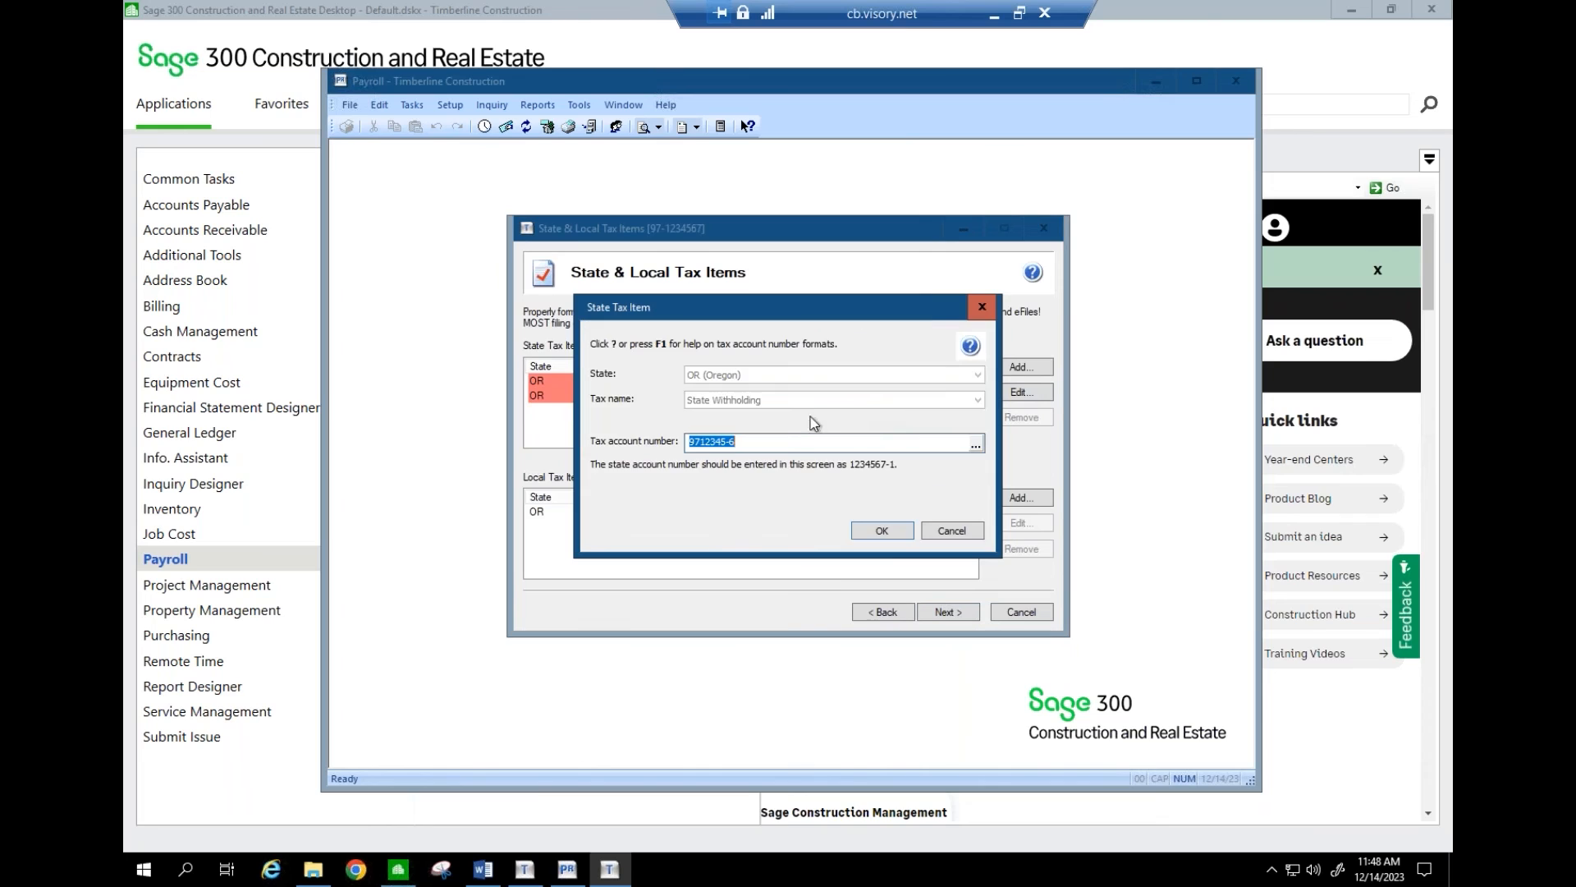
{"action": "left_click", "coordinate": [771, 439]}
{"action": "key", "text": "BackSpace"}
{"action": "type", "text": "1"}
{"action": "left_click", "coordinate": [871, 529]}
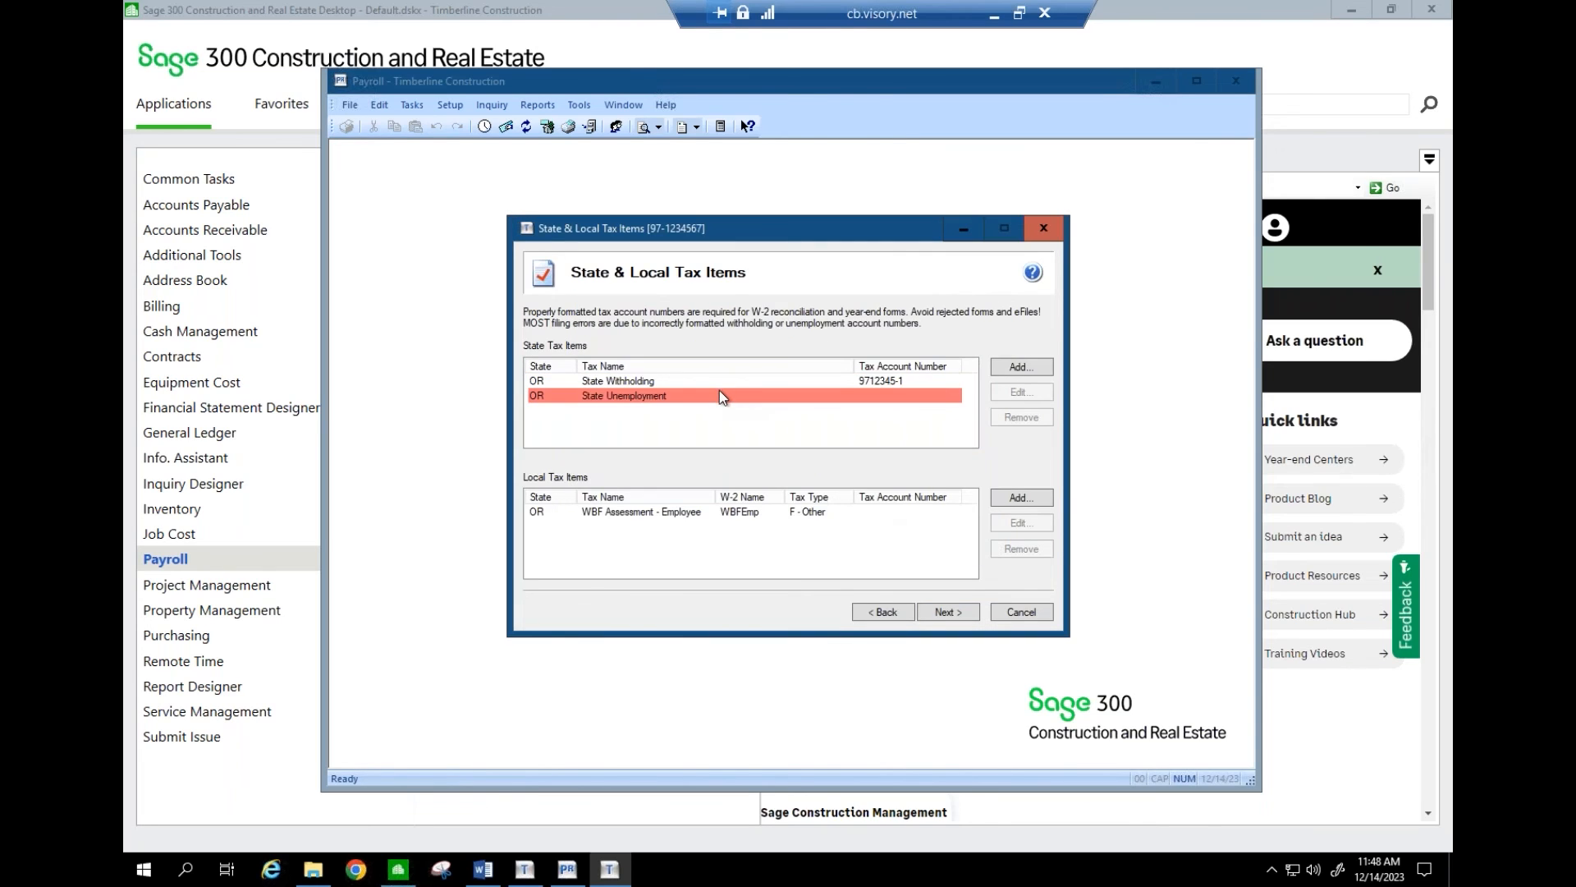
{"action": "left_click", "coordinate": [854, 392]}
{"action": "left_click", "coordinate": [1021, 391]}
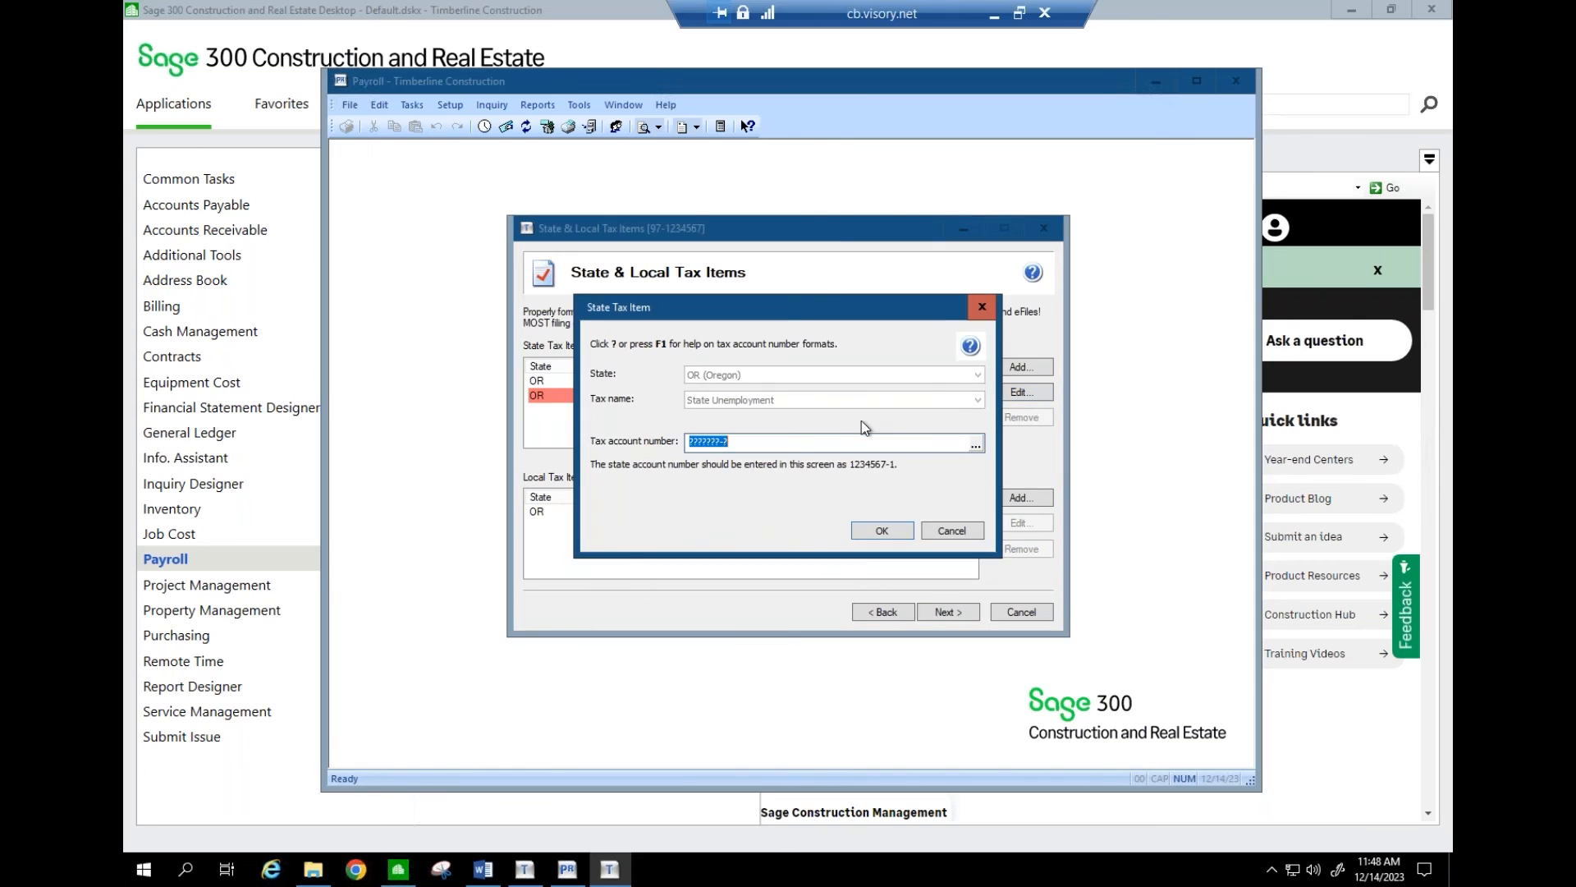
{"action": "left_click", "coordinate": [885, 532]}
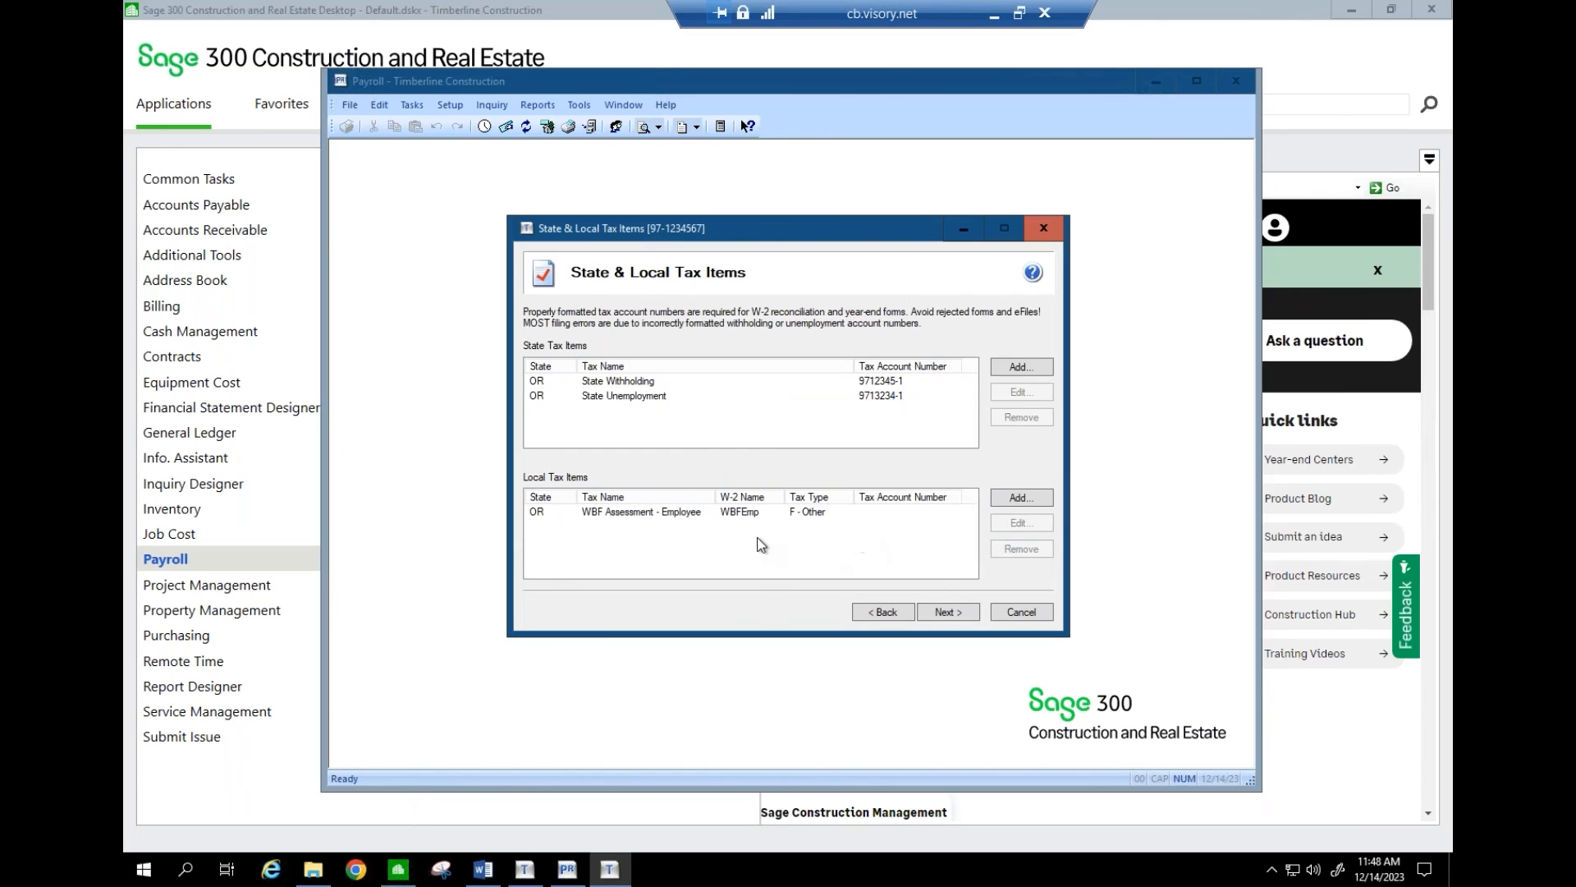
- Add an Oregon Statewide Transit Tax local item and continue to Data Verification
{"action": "left_click", "coordinate": [1008, 498]}
{"action": "left_click", "coordinate": [821, 375]}
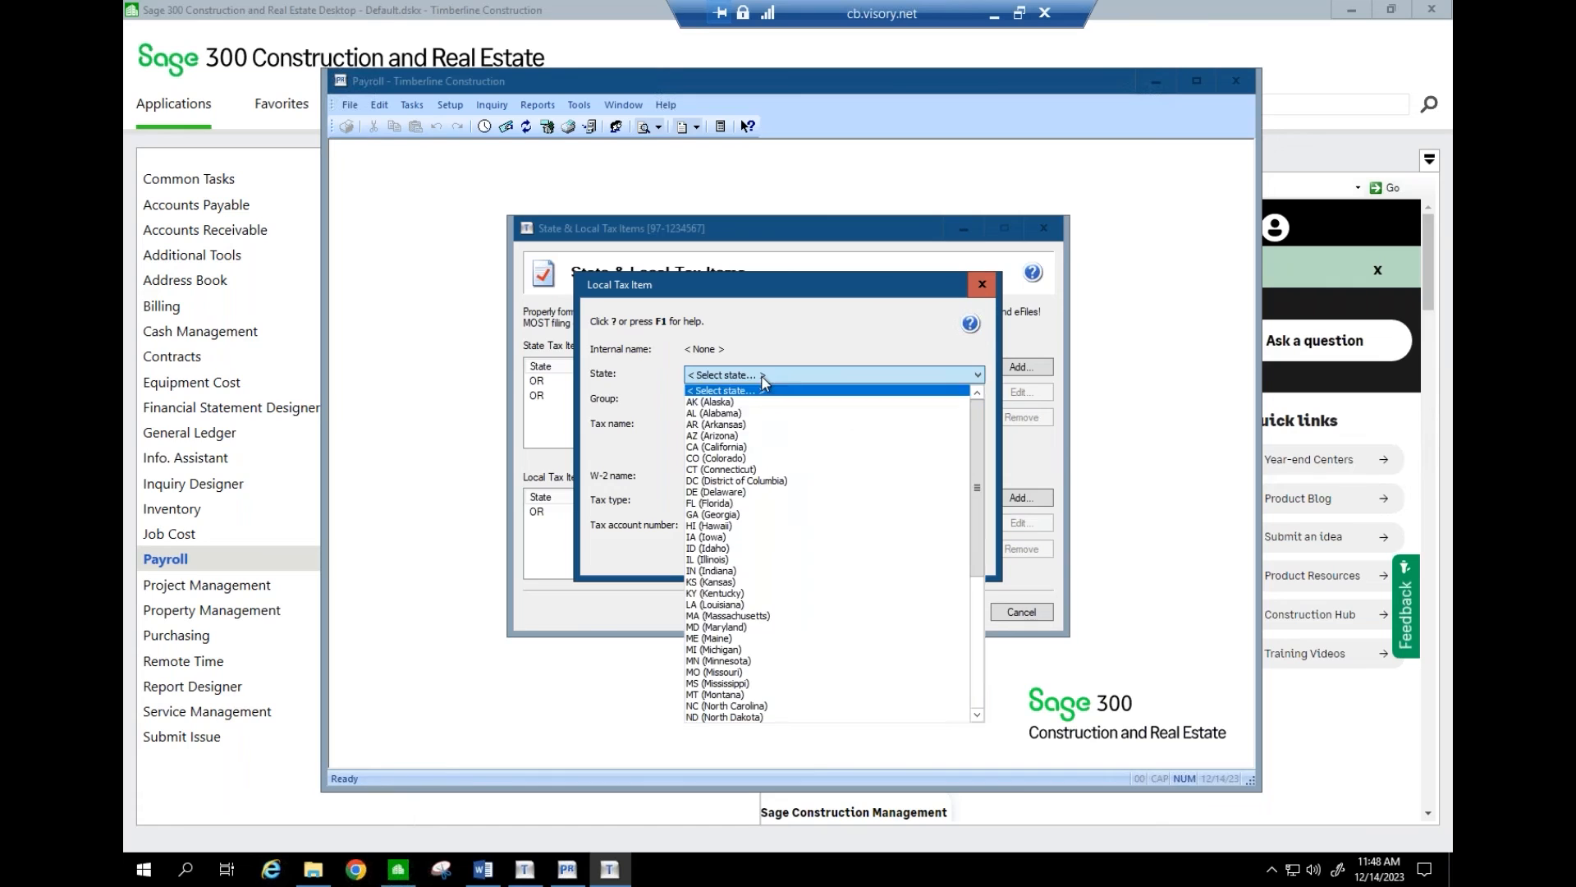
{"action": "left_click", "coordinate": [980, 693]}
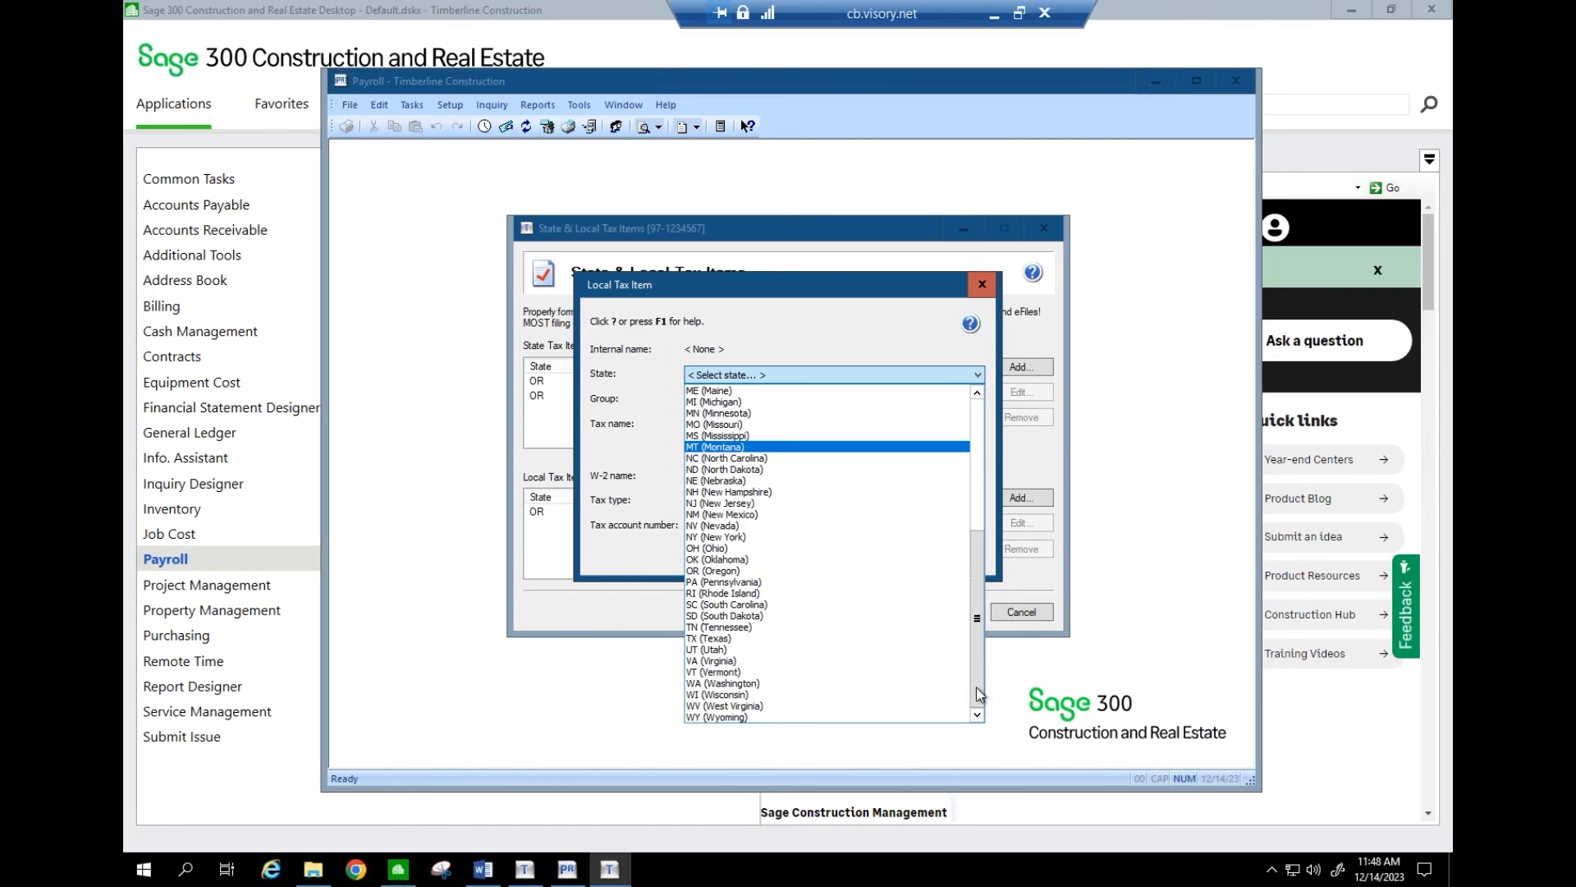
{"action": "left_click", "coordinate": [738, 576]}
{"action": "left_click", "coordinate": [729, 426]}
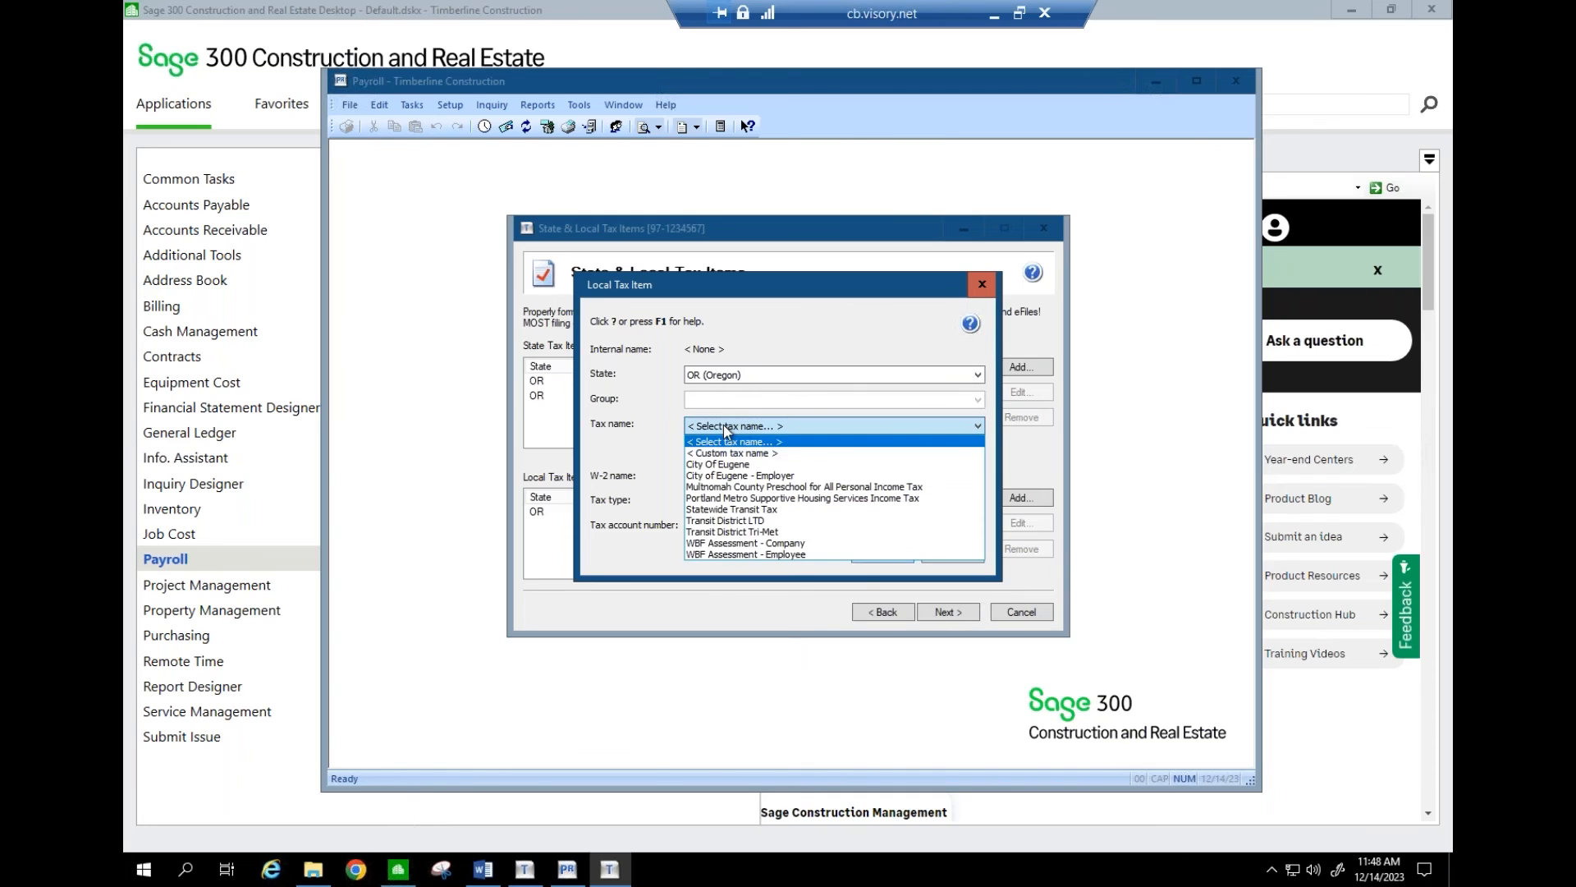
{"action": "left_click", "coordinate": [735, 509]}
{"action": "left_click", "coordinate": [881, 554]}
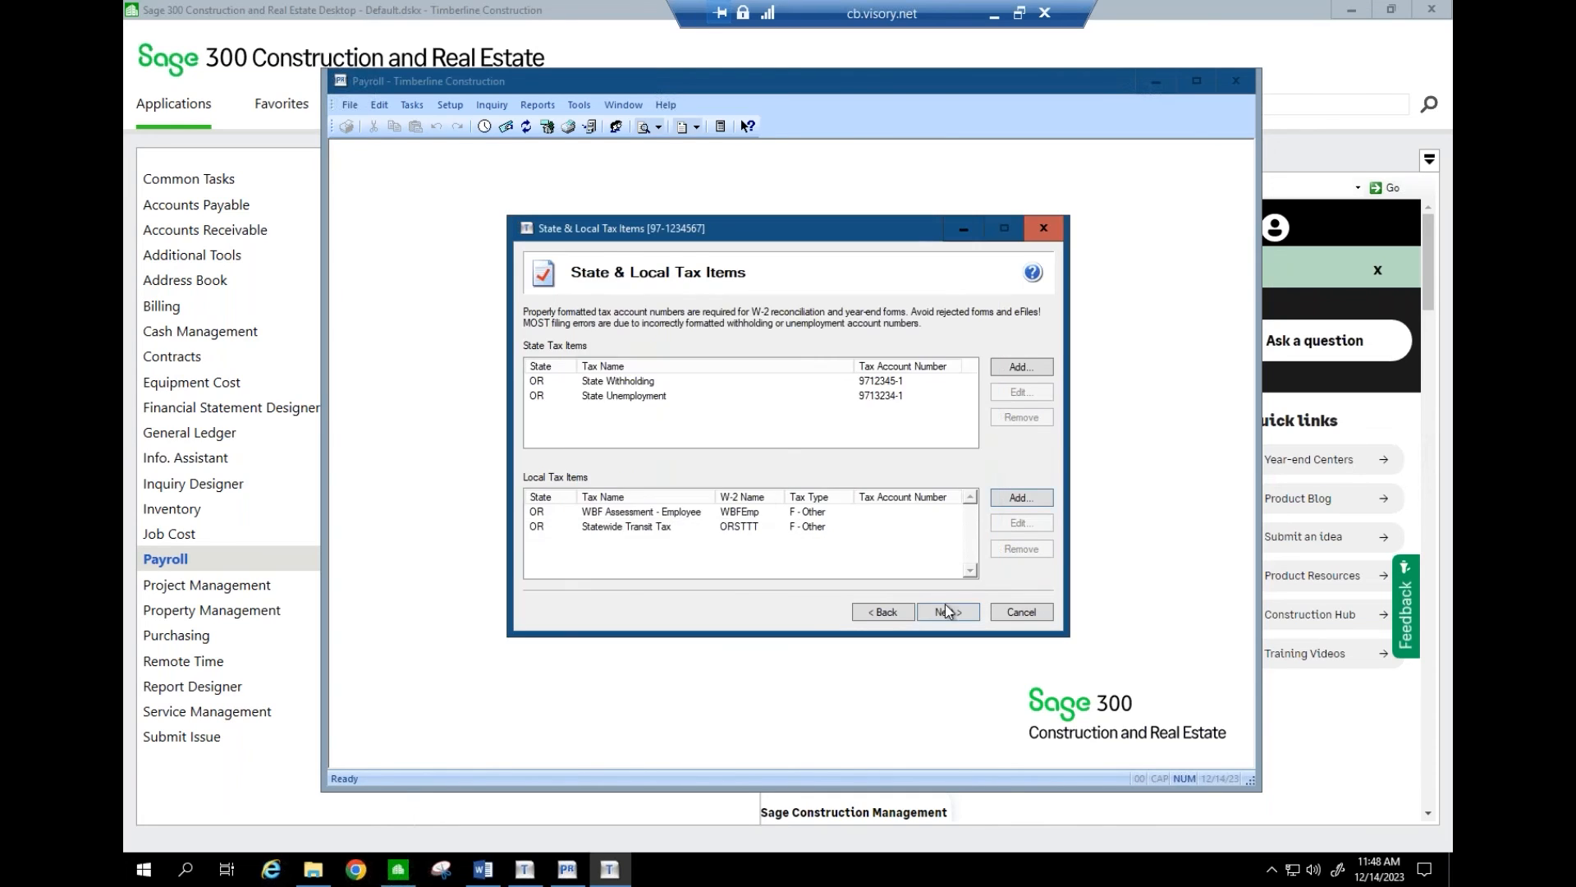
{"action": "left_click", "coordinate": [948, 612]}
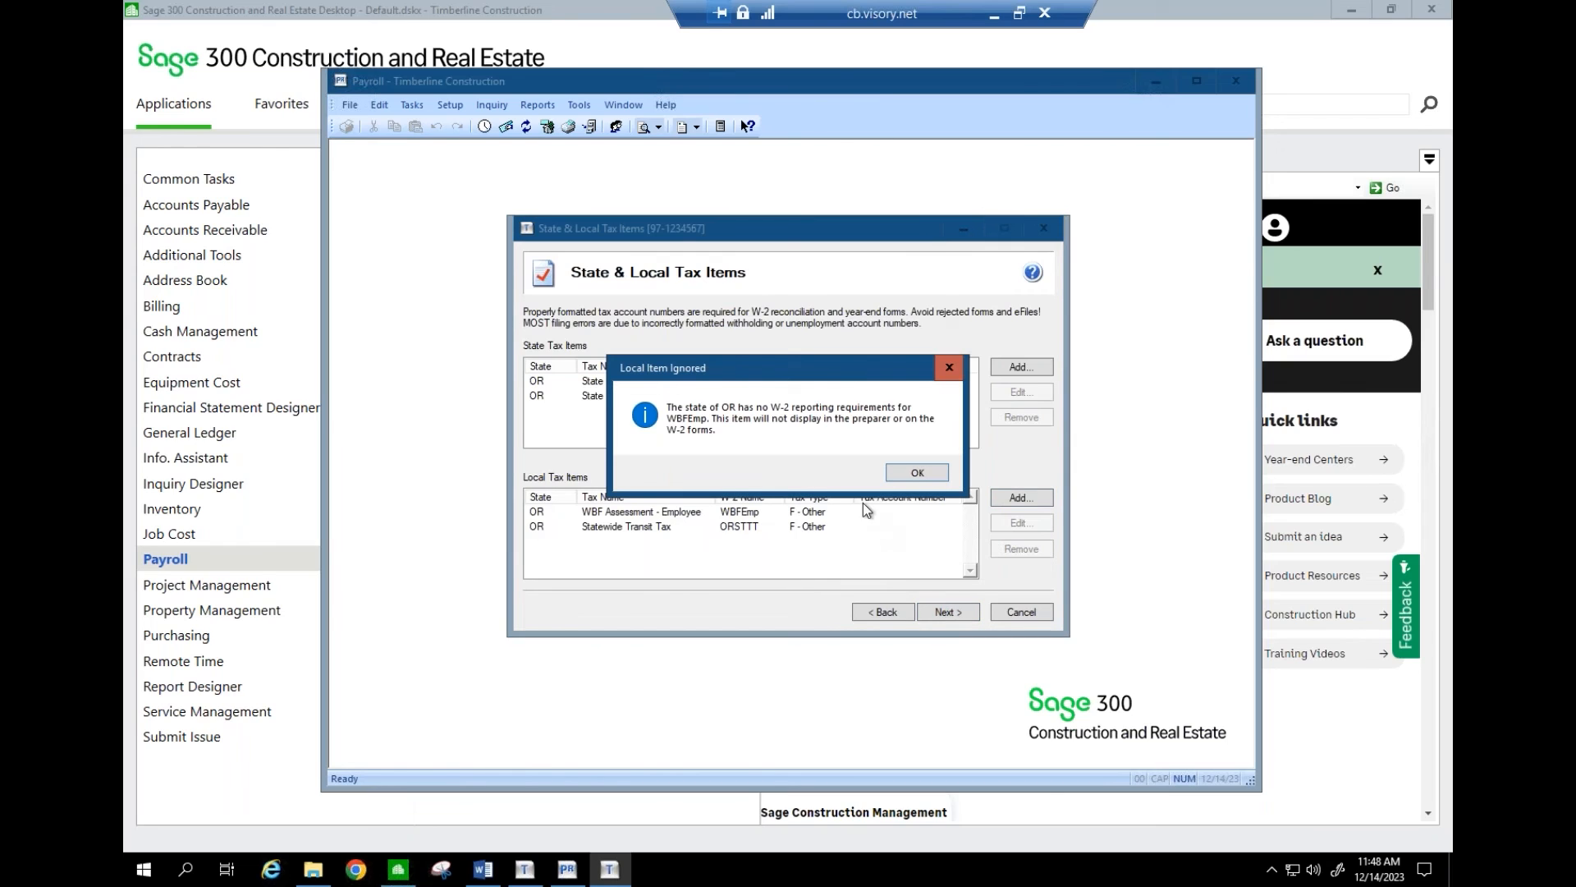
{"action": "left_click", "coordinate": [916, 473]}
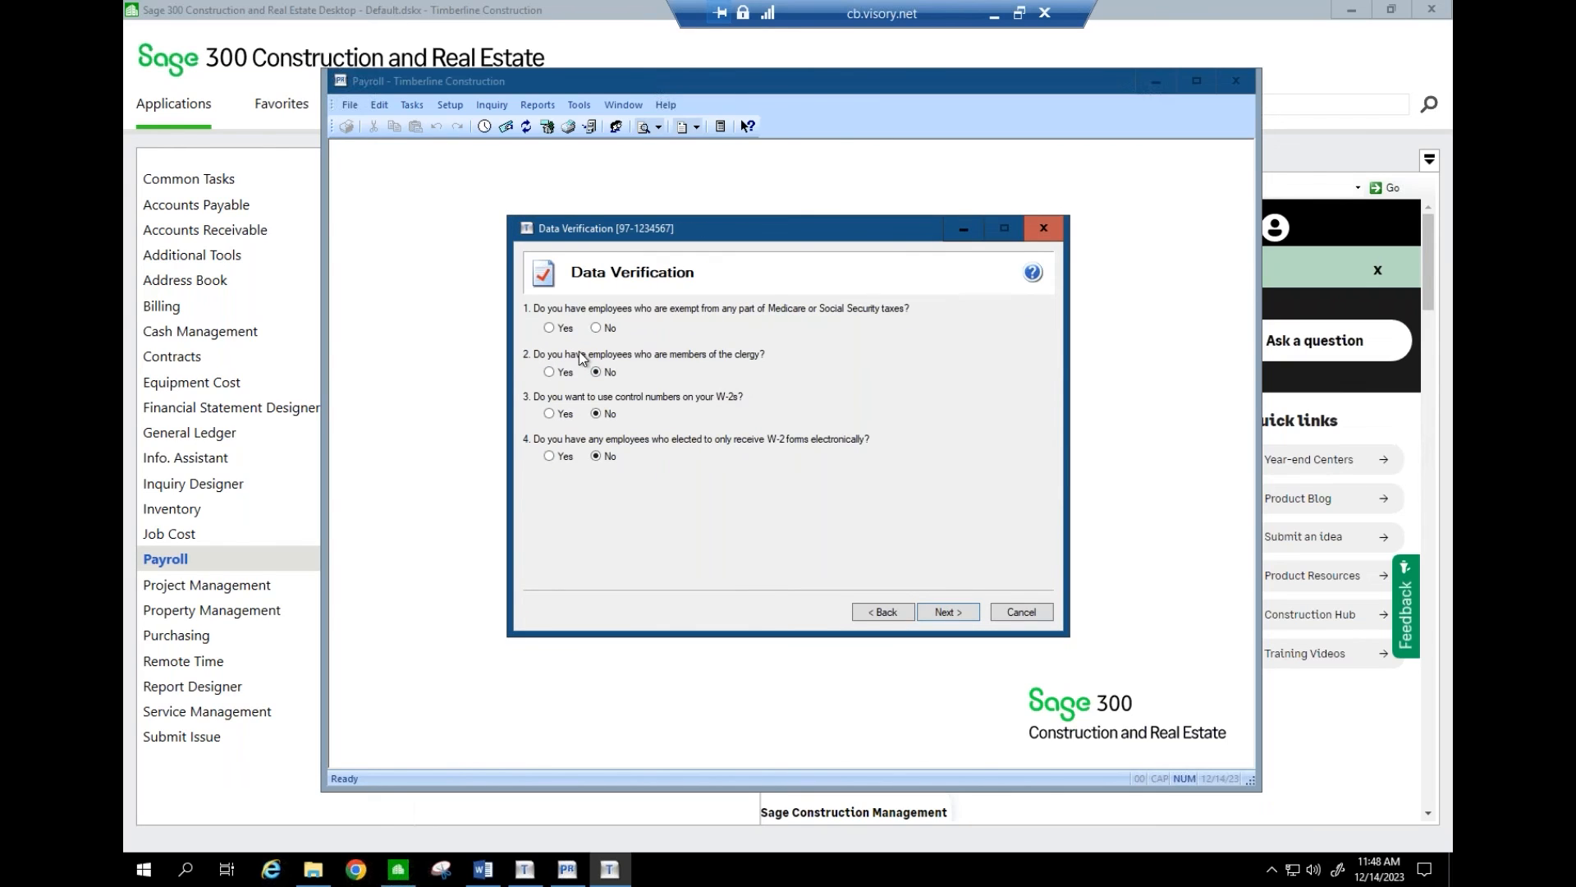
- Answer No to both exemption questions, set payer kind 941, and truncate SSNs with asterisks
{"action": "left_click", "coordinate": [596, 328]}
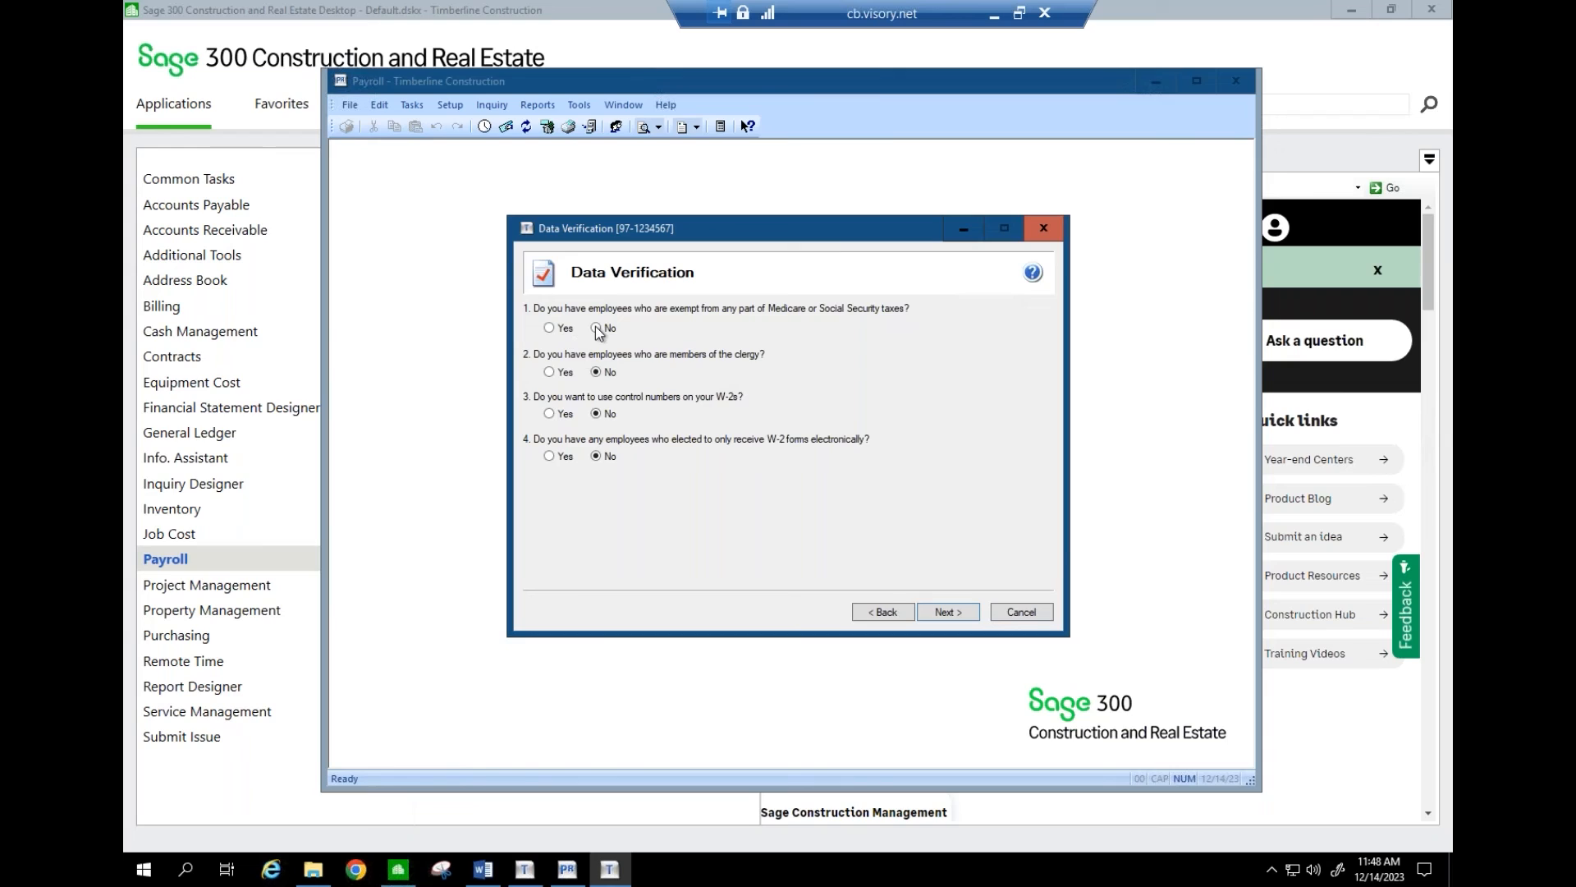
{"action": "left_click", "coordinate": [596, 372]}
{"action": "left_click", "coordinate": [945, 612]}
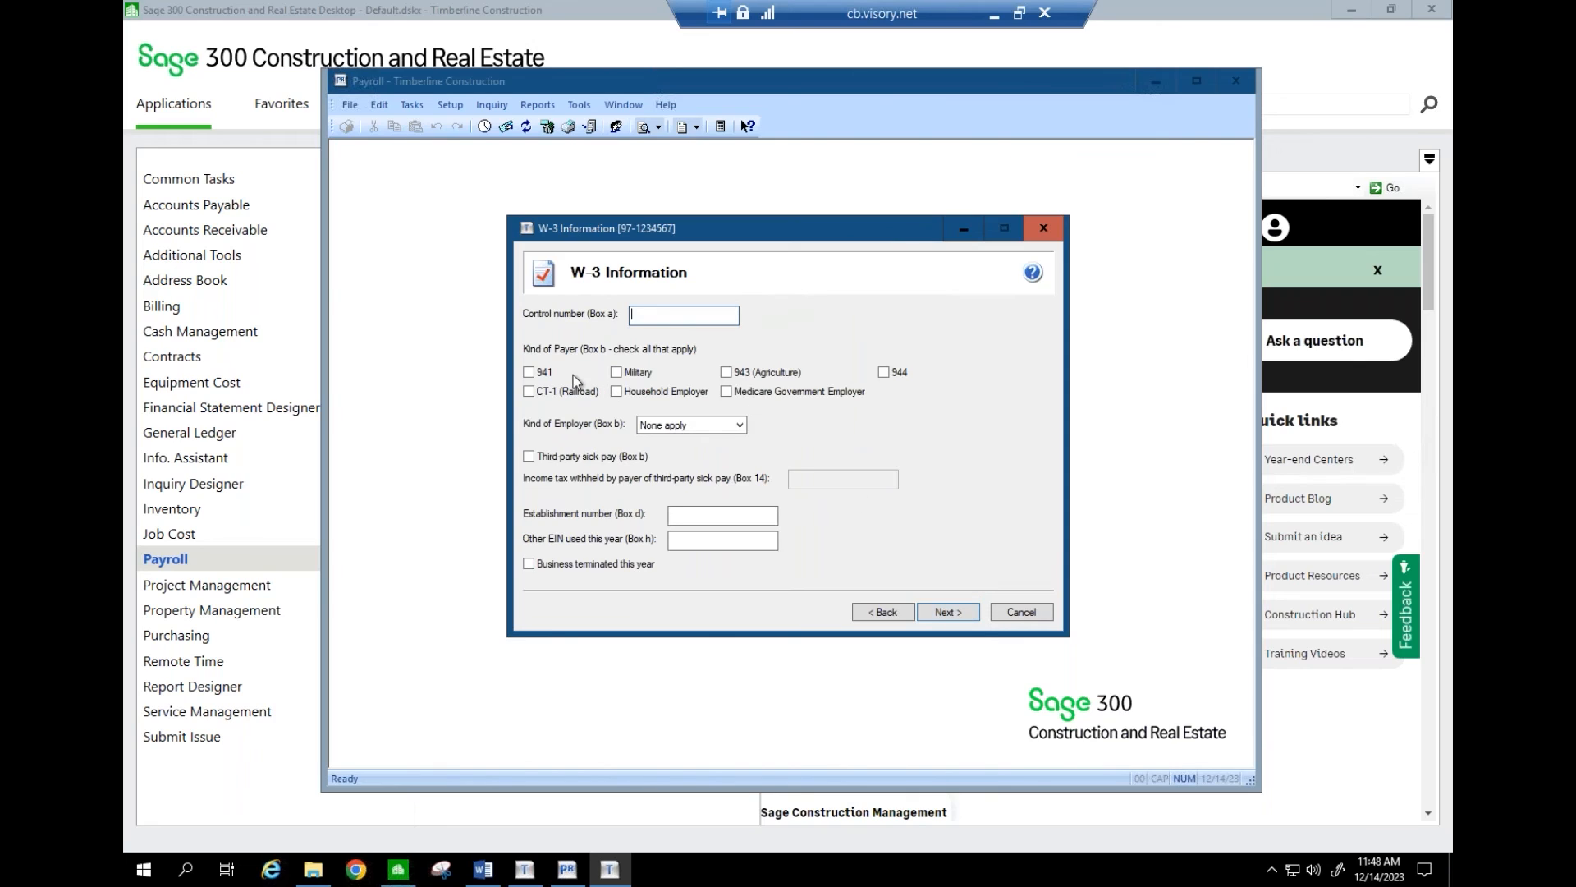
{"action": "left_click", "coordinate": [529, 374]}
{"action": "left_click", "coordinate": [948, 613]}
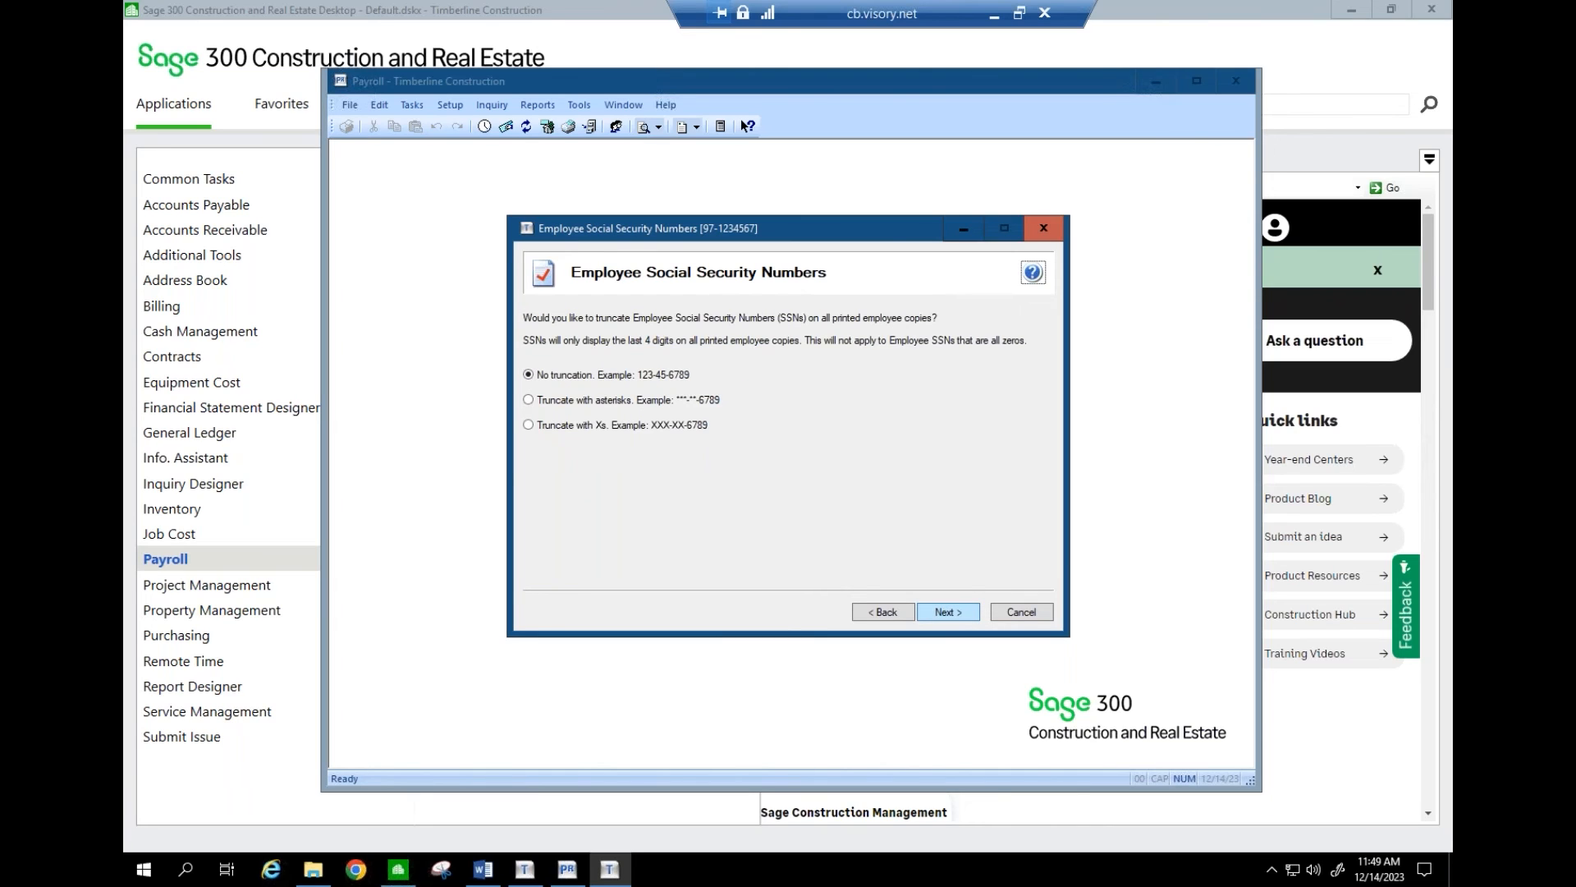
{"action": "left_click", "coordinate": [528, 402]}
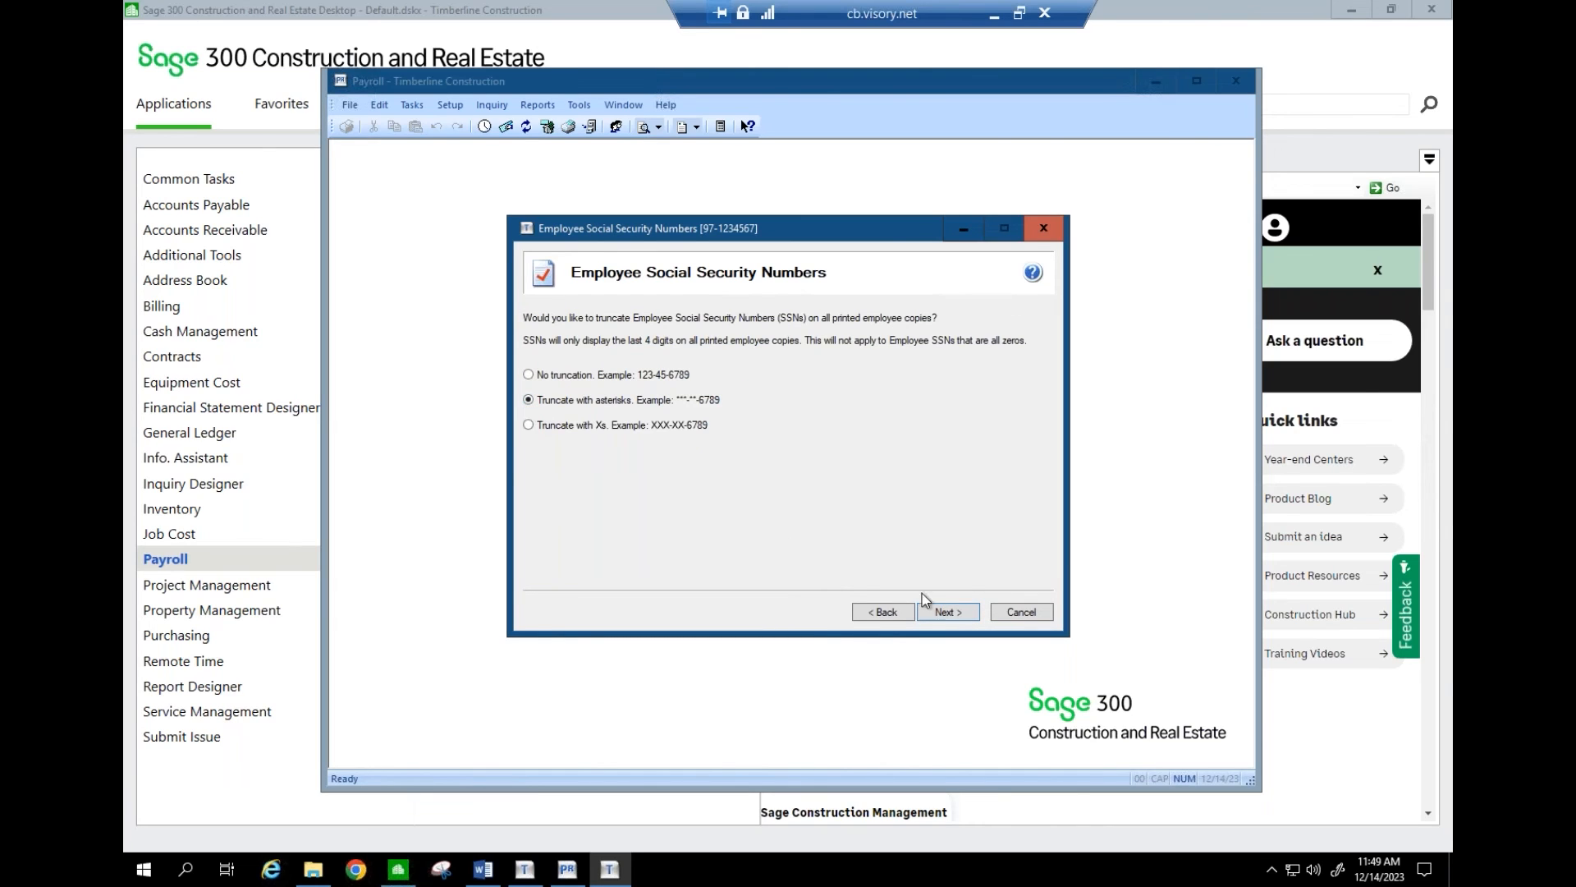
{"action": "left_click", "coordinate": [943, 612]}
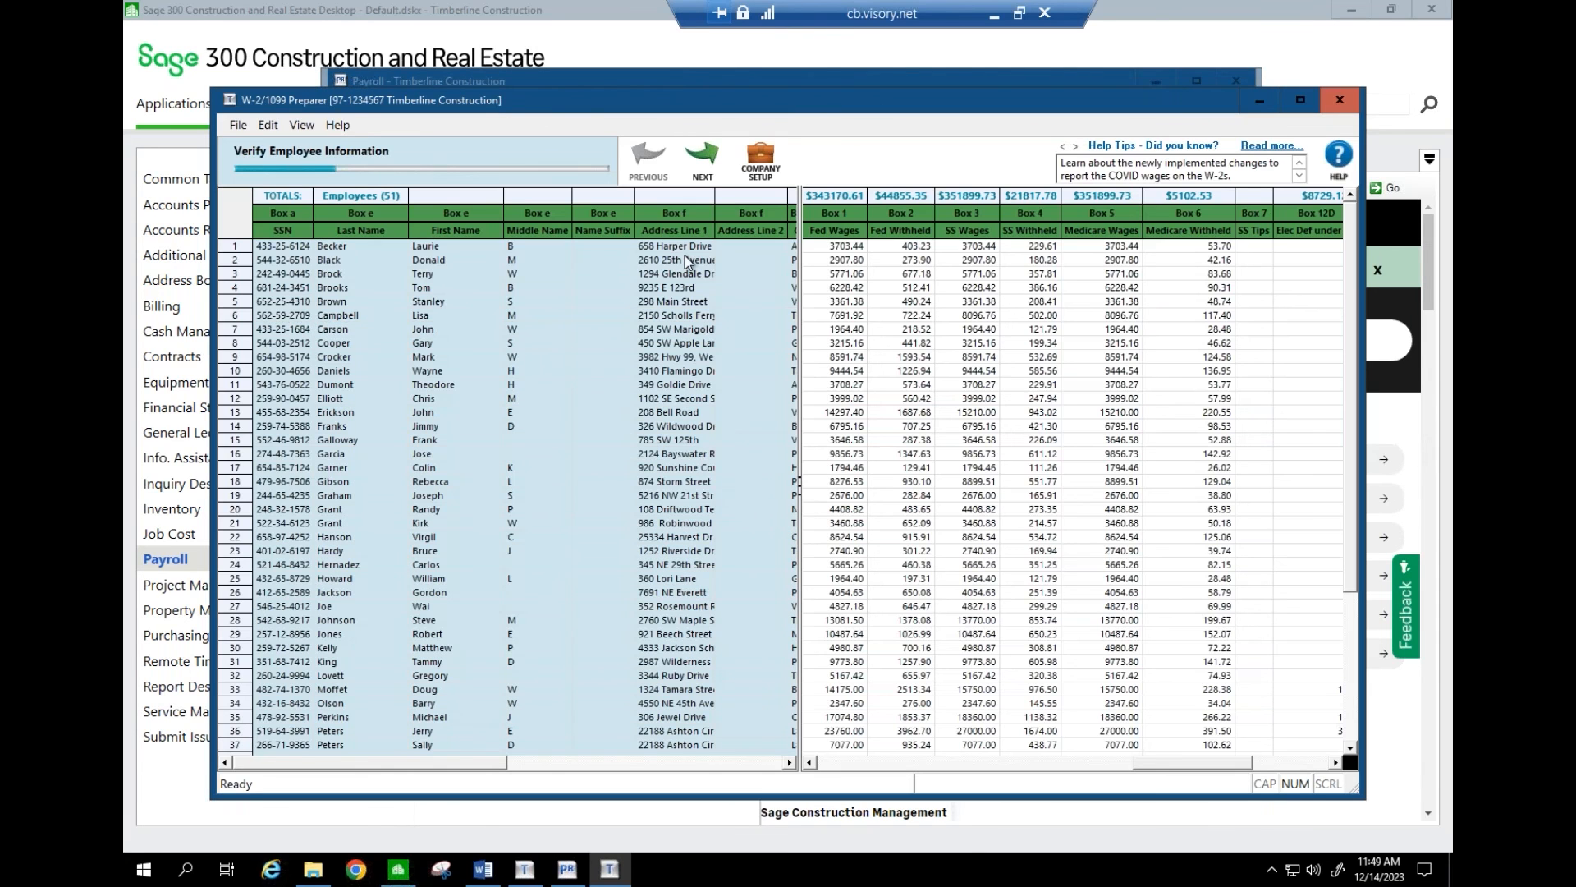
- Advance to the federal information step and widen the amounts pane to show Boxes 1–17
{"action": "left_click", "coordinate": [700, 174]}
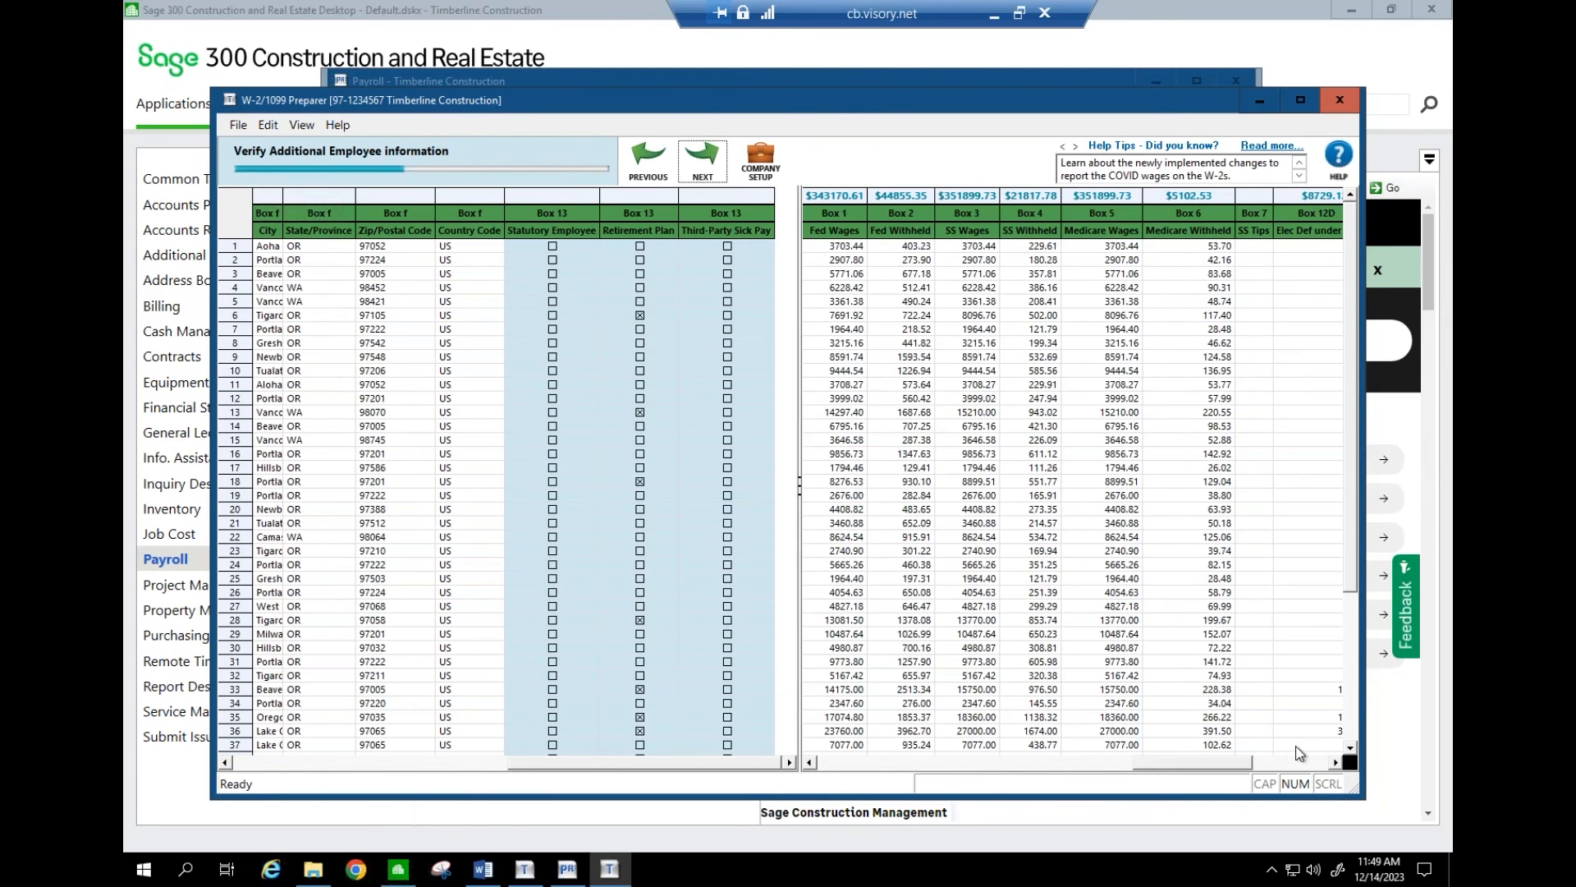
{"action": "left_click", "coordinate": [703, 171]}
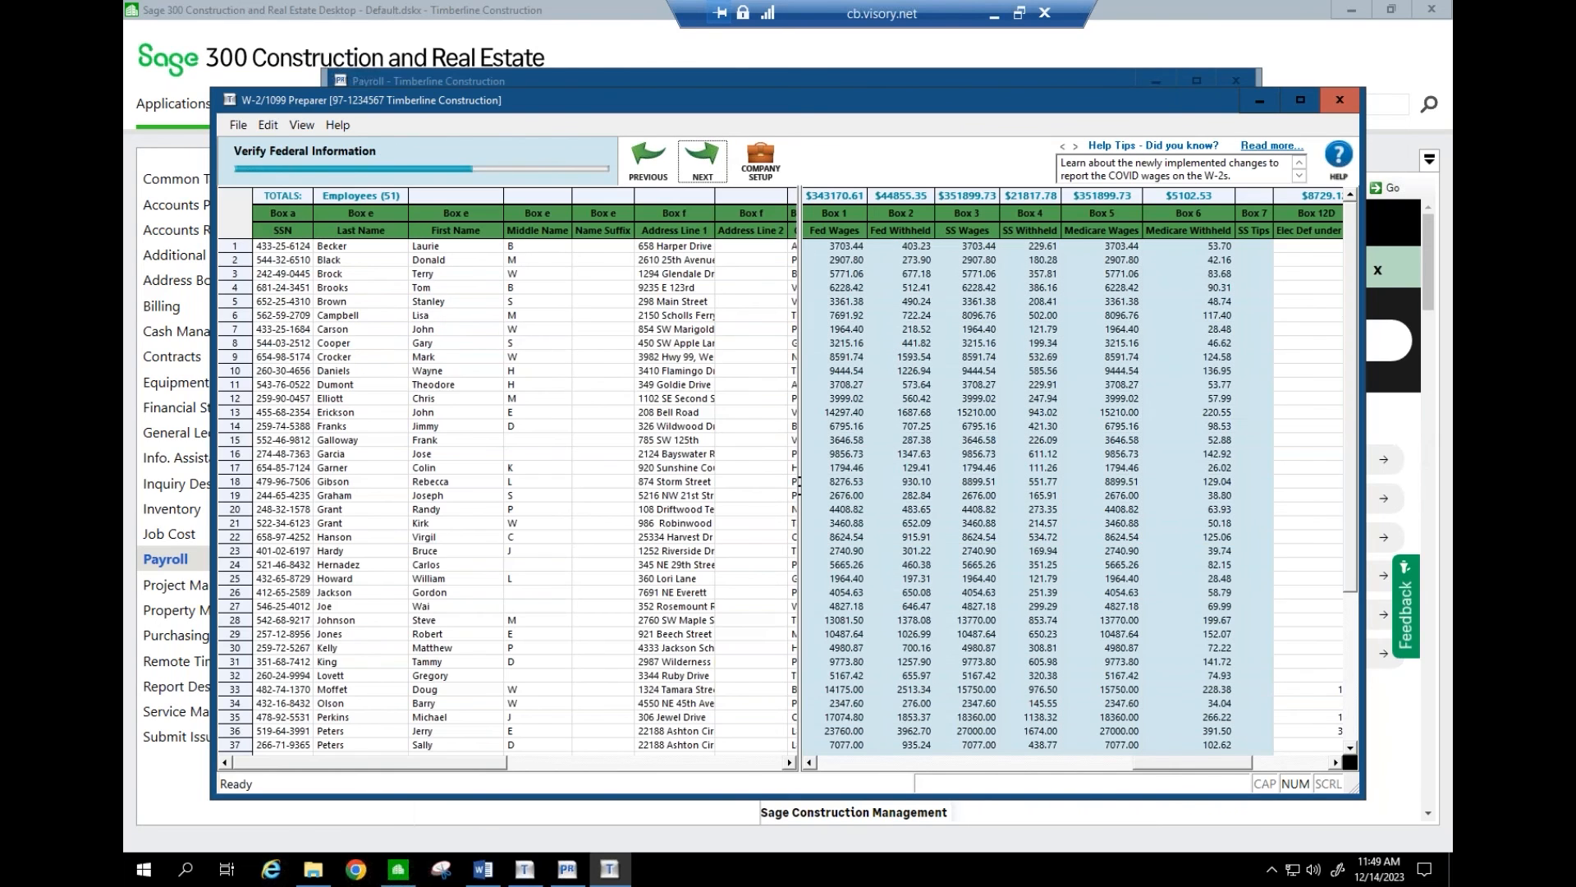
{"action": "left_click", "coordinate": [793, 509]}
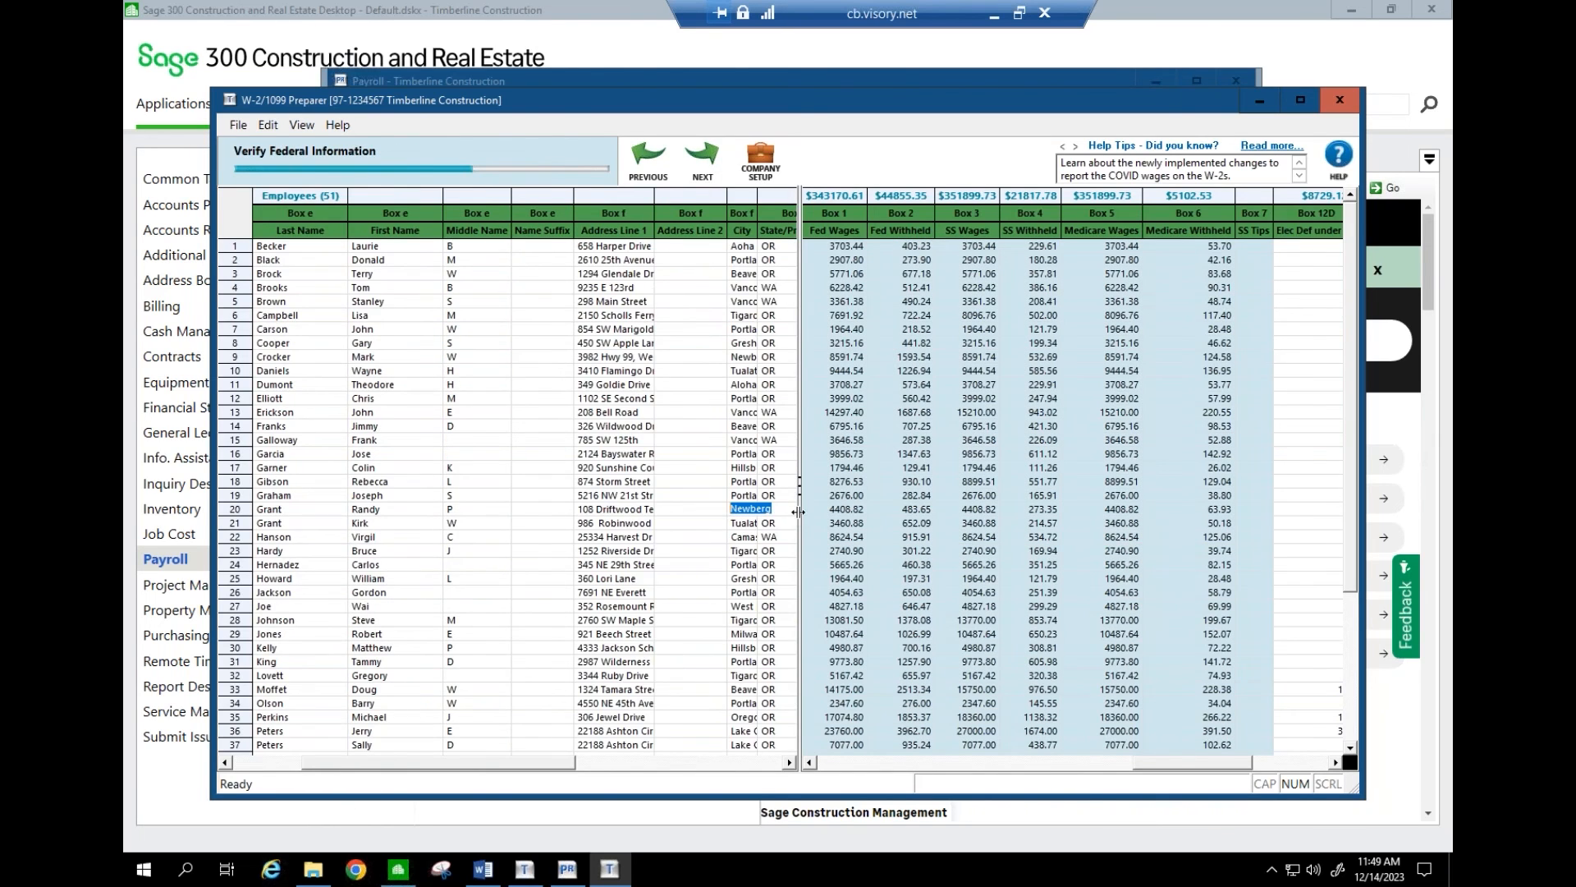
{"action": "left_click_drag", "start_coordinate": [799, 512], "coordinate": [486, 506]}
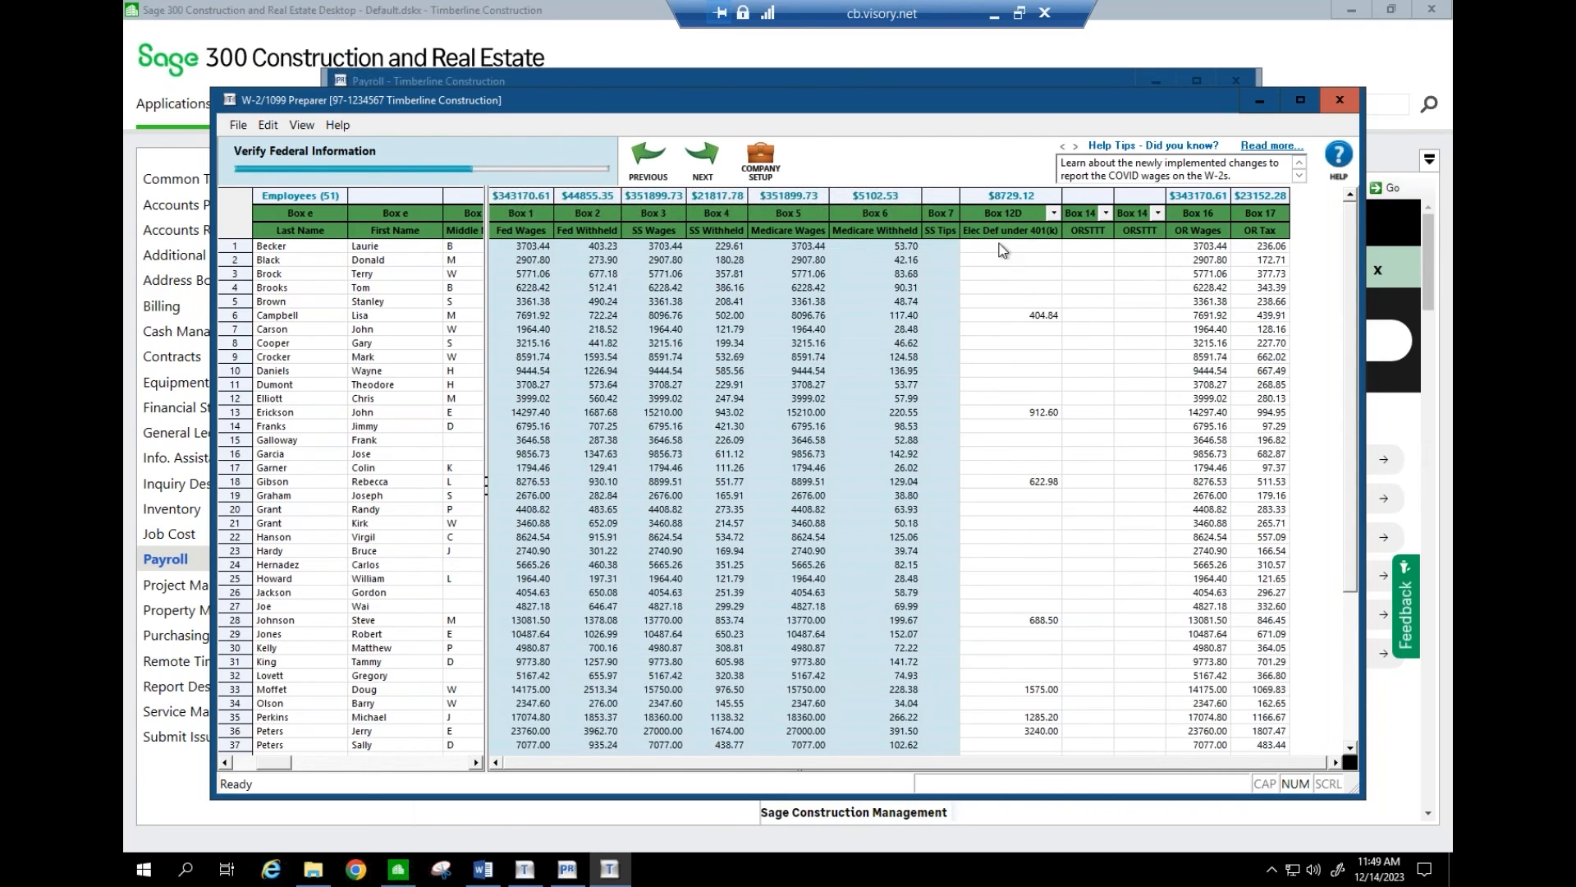
- Review Box 12D 401(k) amounts for rows 6, 13, 18, 28, 33, 35 and 36, then validate state information
{"action": "left_click", "coordinate": [1027, 319]}
{"action": "left_click", "coordinate": [1030, 416]}
{"action": "left_click", "coordinate": [1033, 484]}
{"action": "left_click", "coordinate": [1036, 621]}
{"action": "left_click", "coordinate": [1036, 691]}
{"action": "left_click", "coordinate": [1037, 717]}
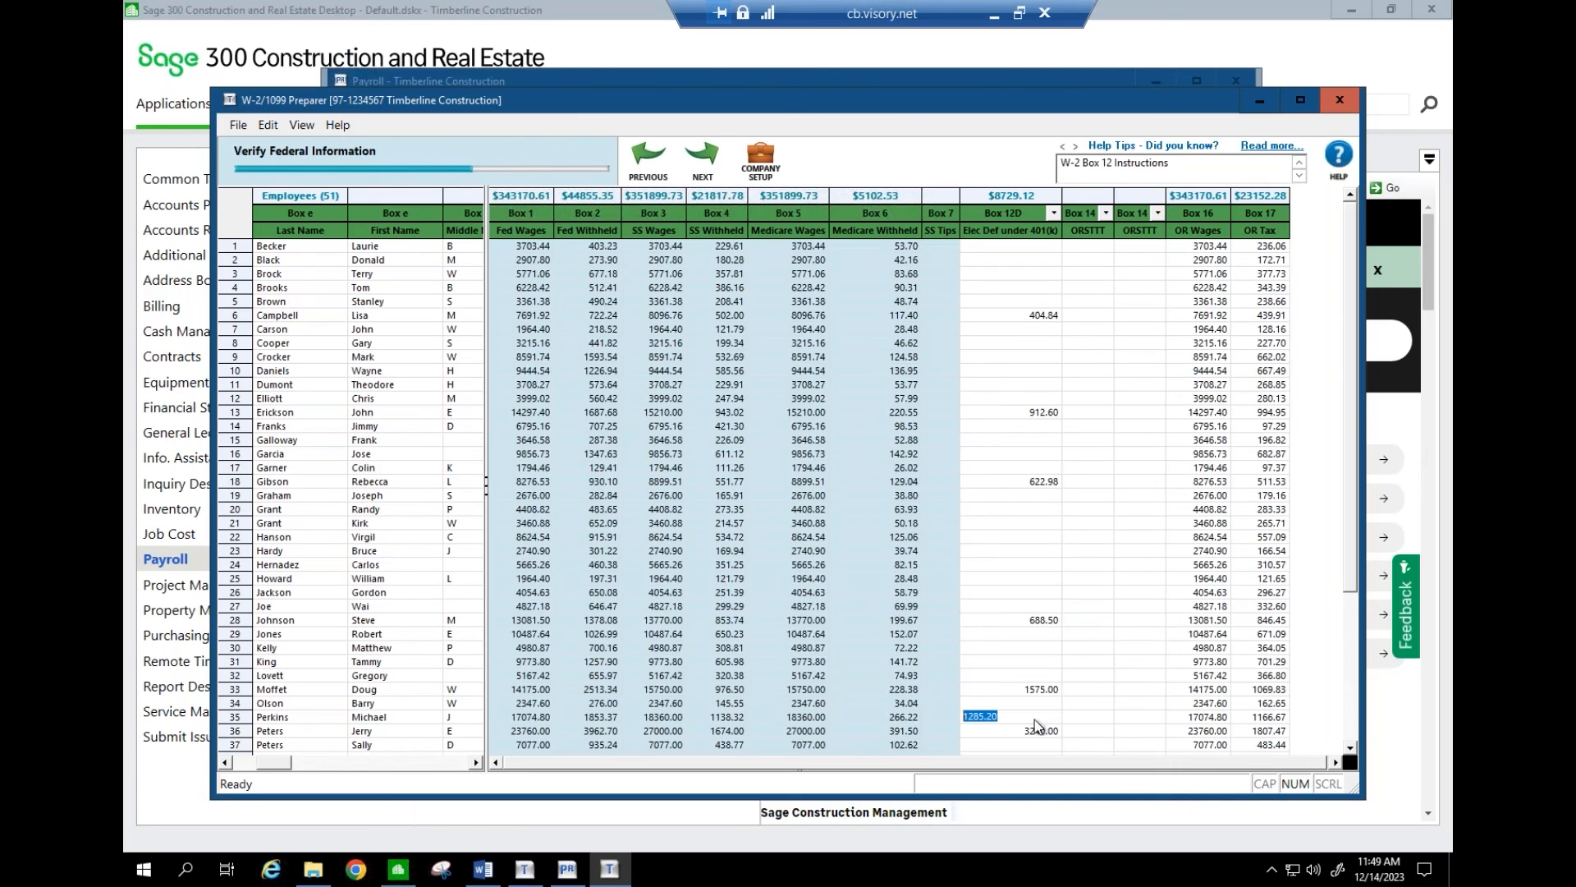
{"action": "left_click", "coordinate": [1037, 731]}
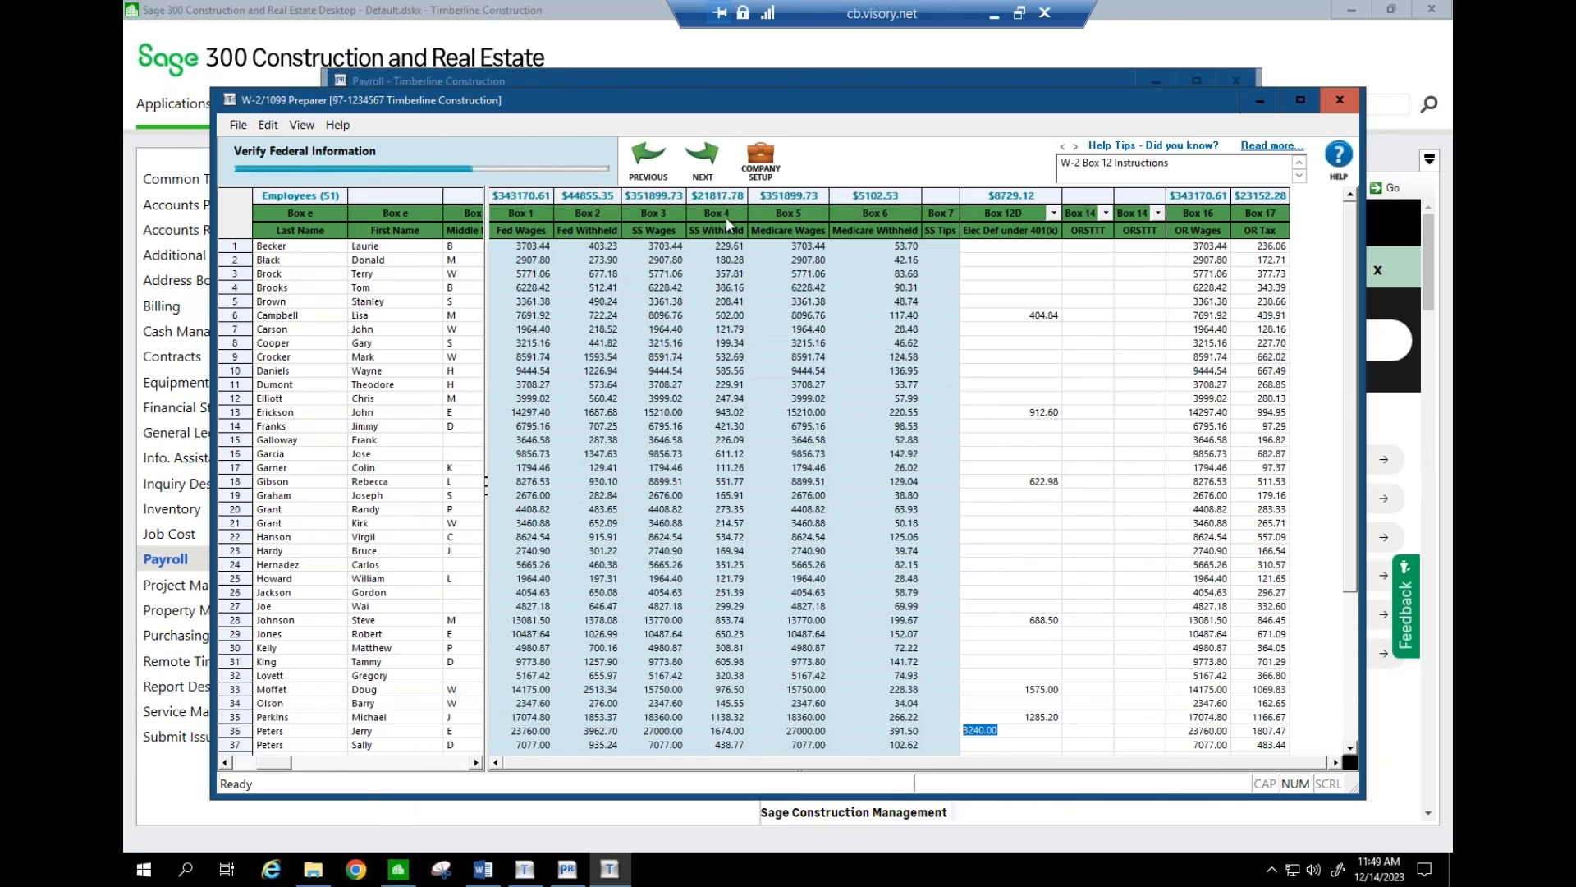
{"action": "left_click", "coordinate": [702, 155]}
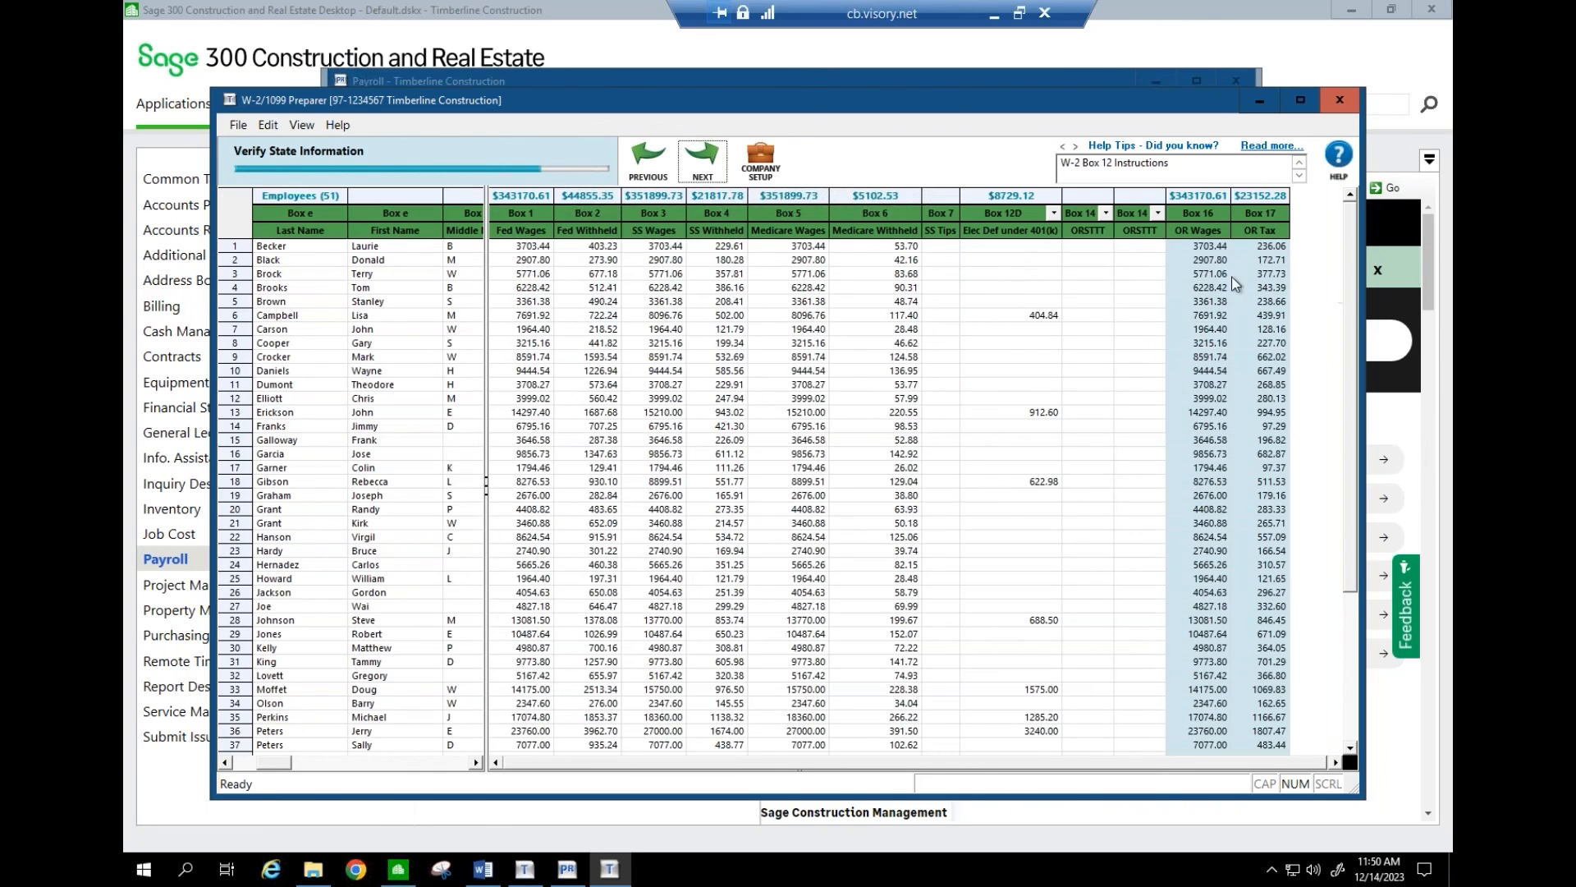
{"action": "left_click", "coordinate": [708, 164]}
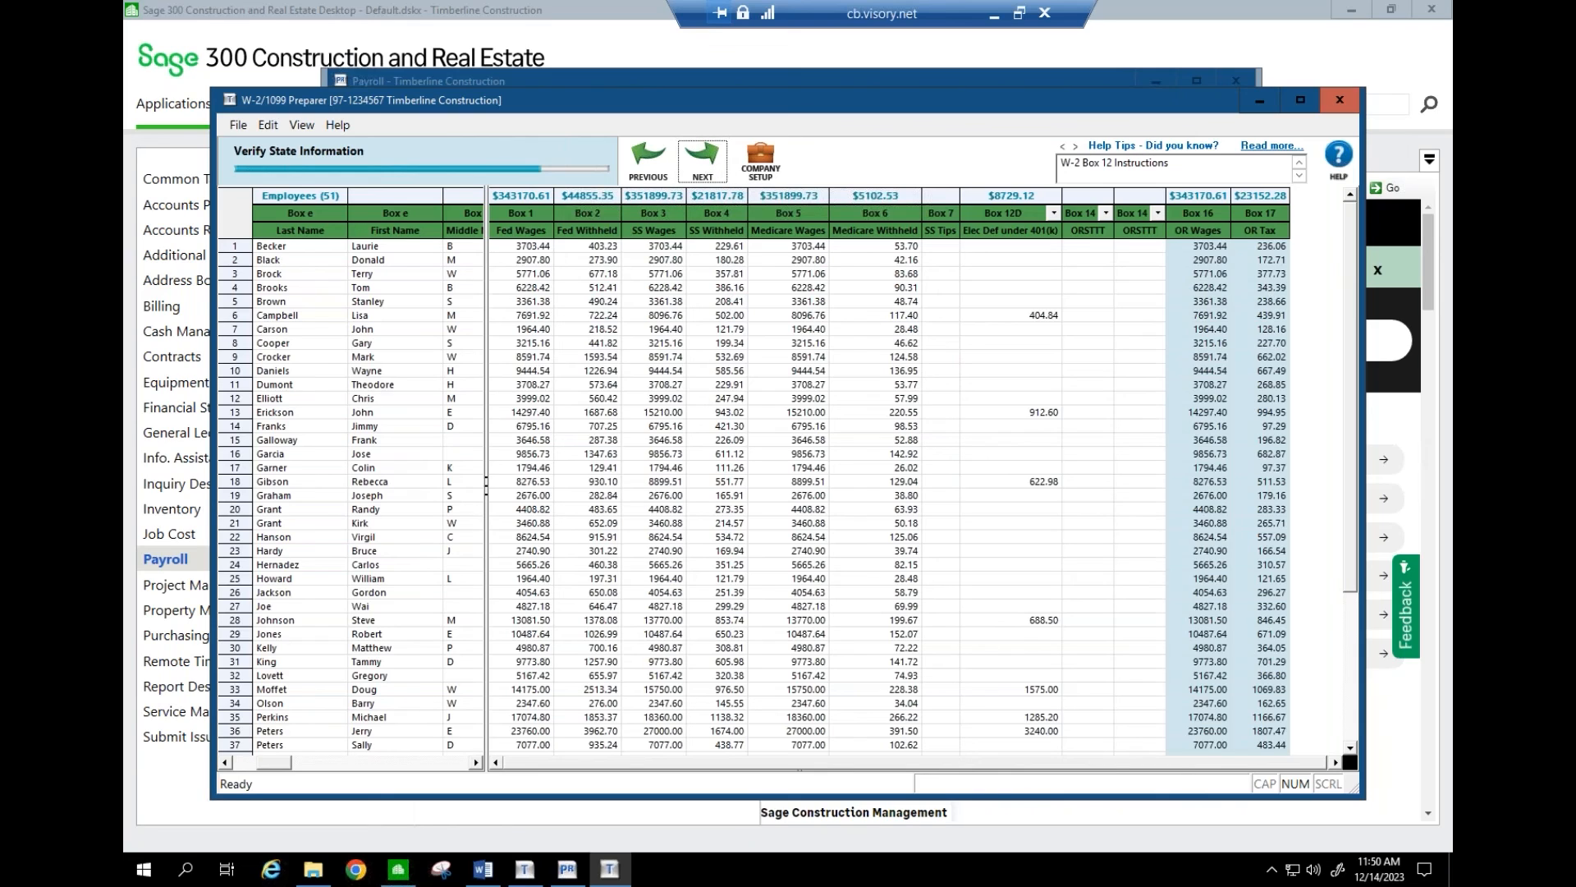
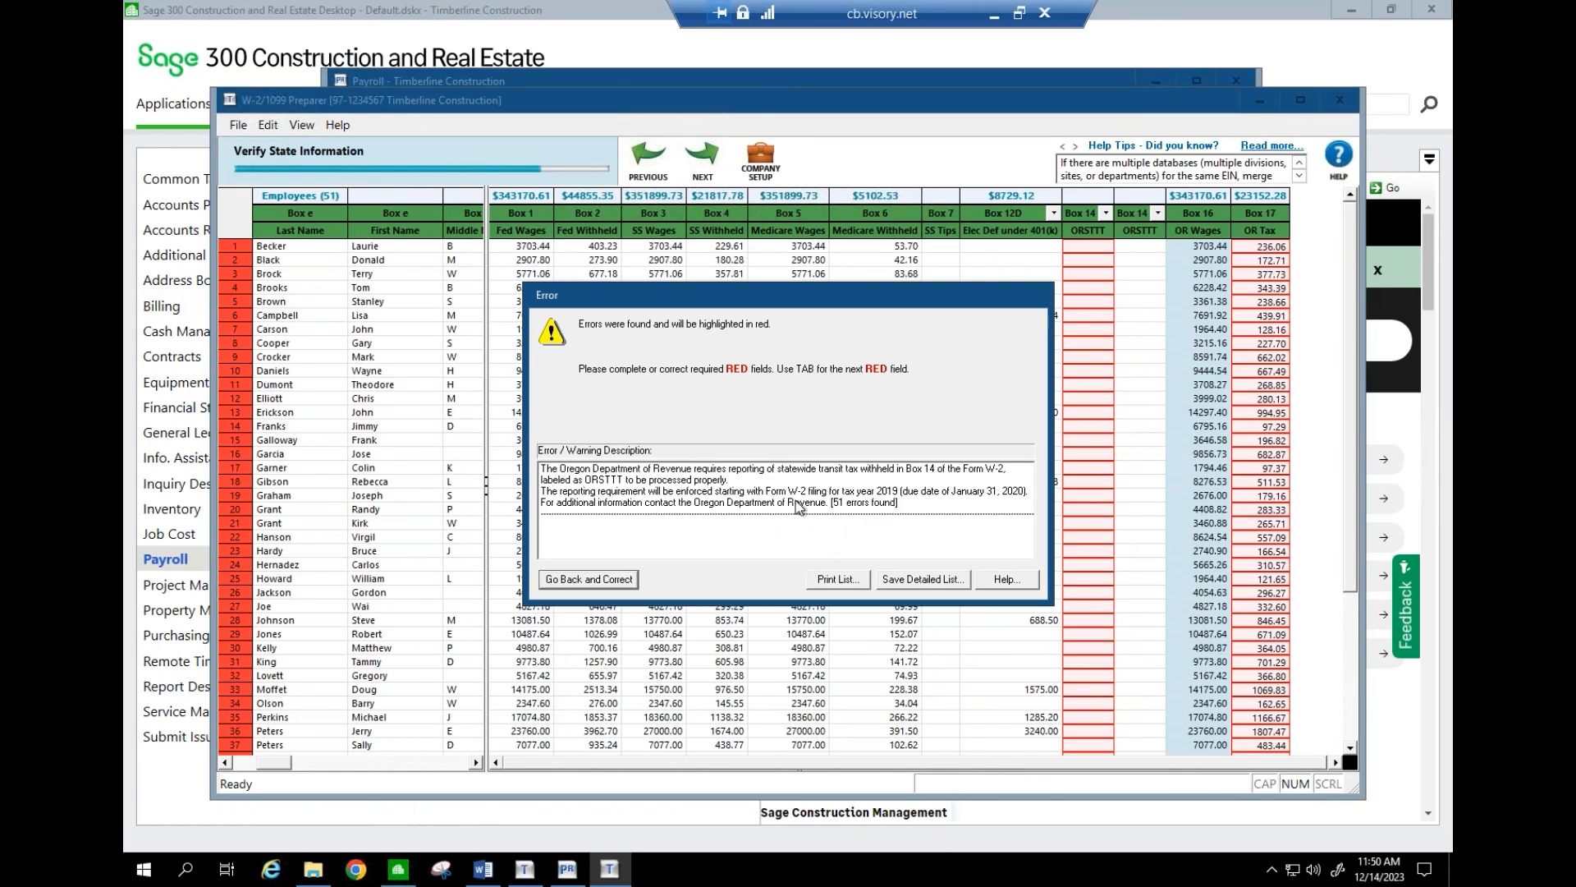
- Return to the grid and browse row 2's Box 14 item choices, leaving them unchanged
{"action": "left_click", "coordinate": [618, 580]}
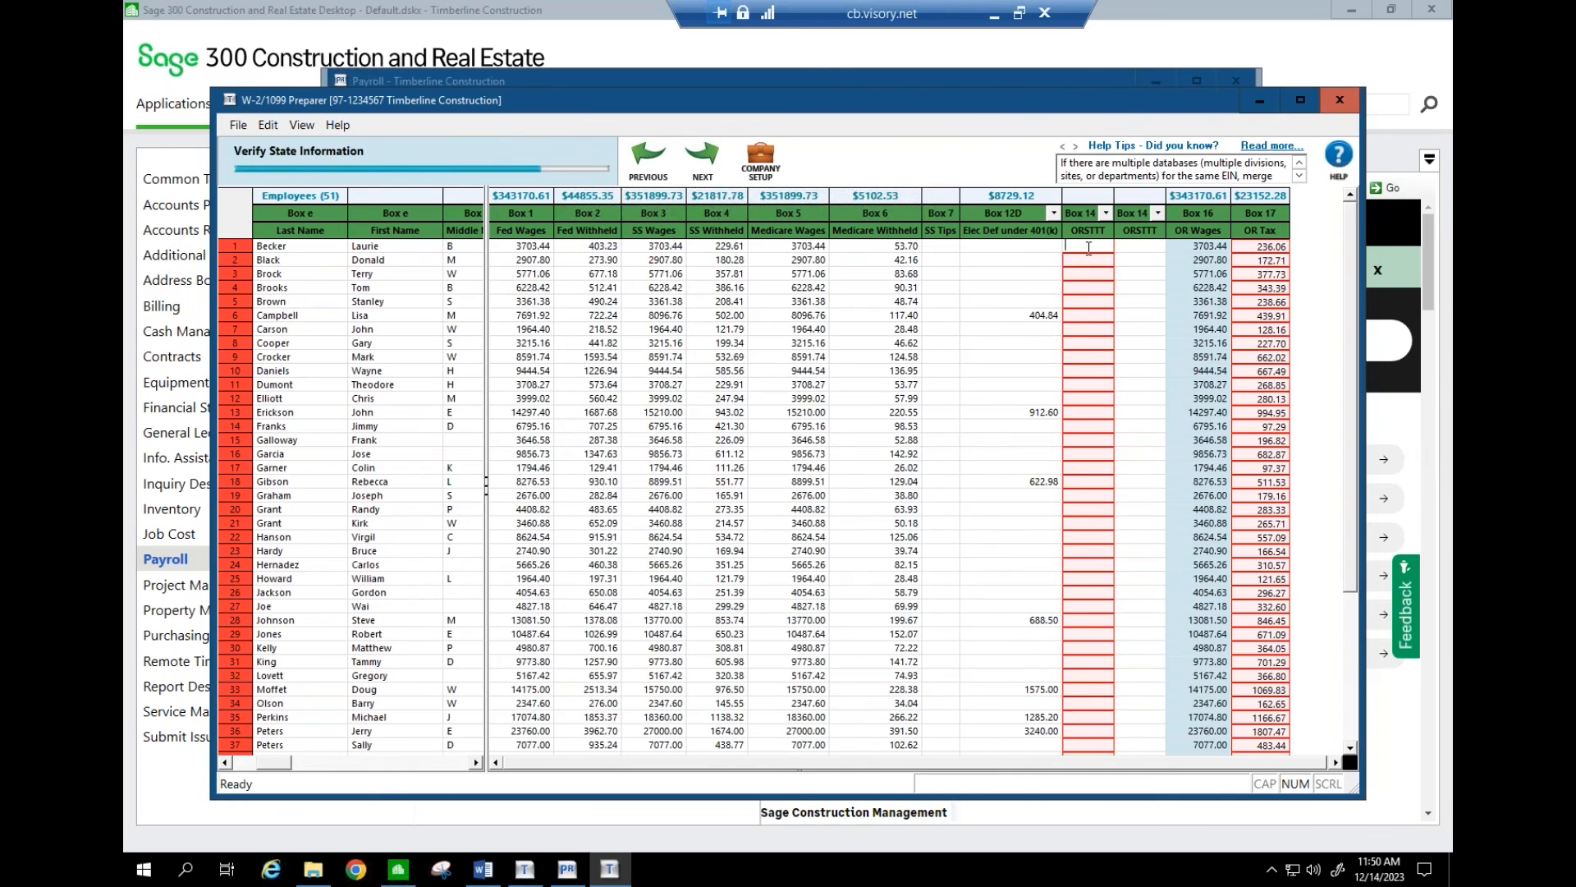
{"action": "left_click", "coordinate": [1088, 261]}
{"action": "left_click", "coordinate": [1106, 213]}
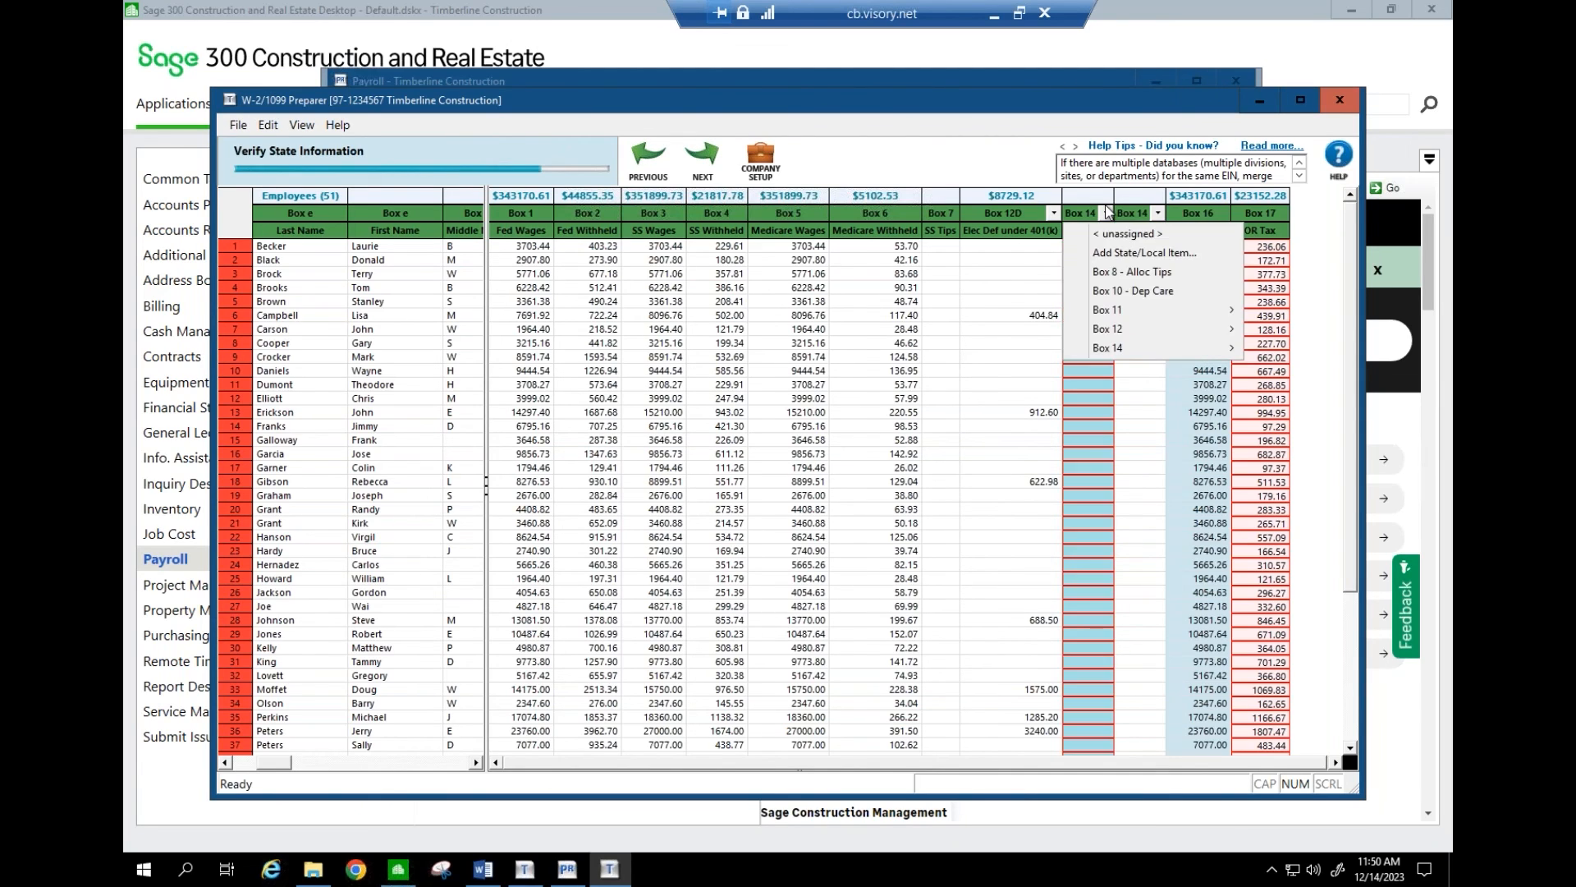
{"action": "left_click", "coordinate": [1106, 214]}
{"action": "left_click", "coordinate": [1106, 213]}
{"action": "left_click", "coordinate": [1106, 214]}
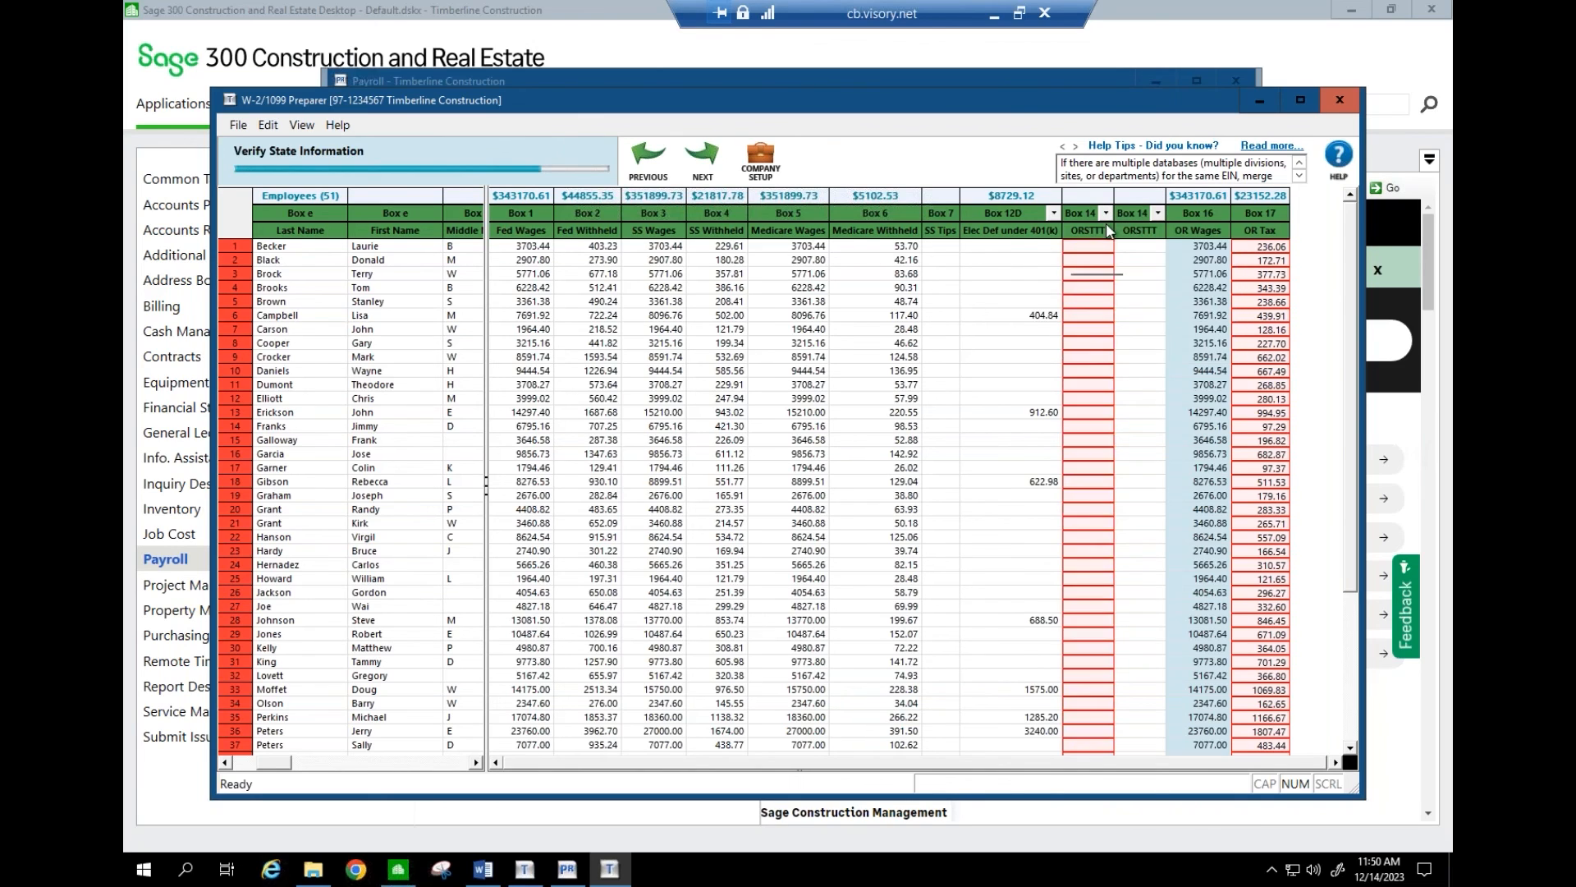
{"action": "left_click", "coordinate": [1106, 214]}
{"action": "left_click", "coordinate": [1037, 290]}
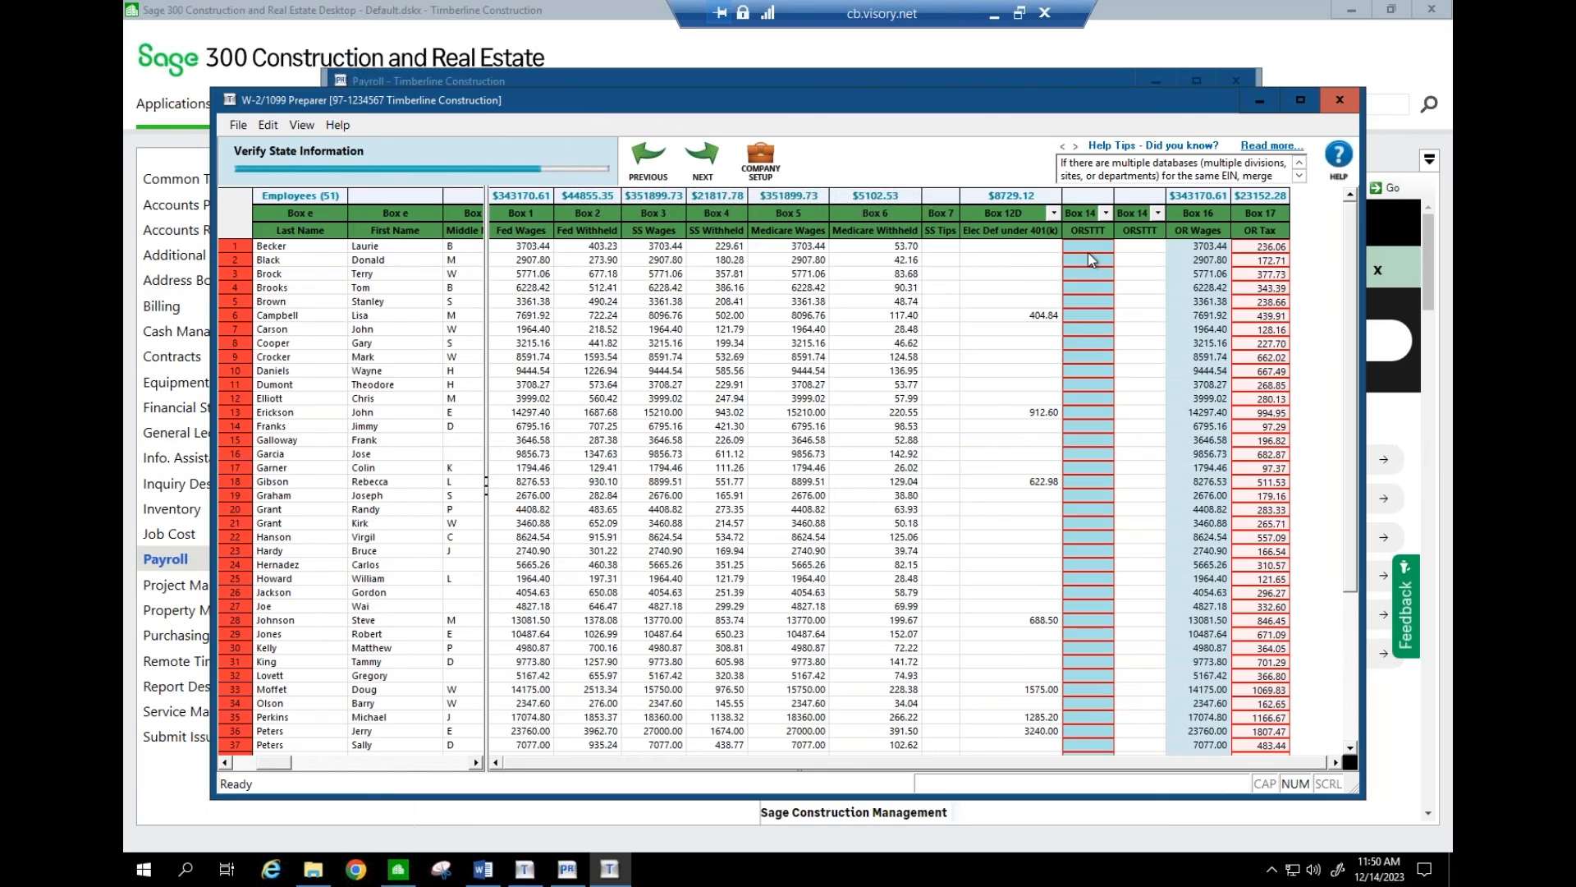
- Enter 1.00 as row 1's ORSTTT Box 14 amount
{"action": "left_click", "coordinate": [1087, 252]}
{"action": "left_click", "coordinate": [1088, 252]}
{"action": "type", "text": "1"}
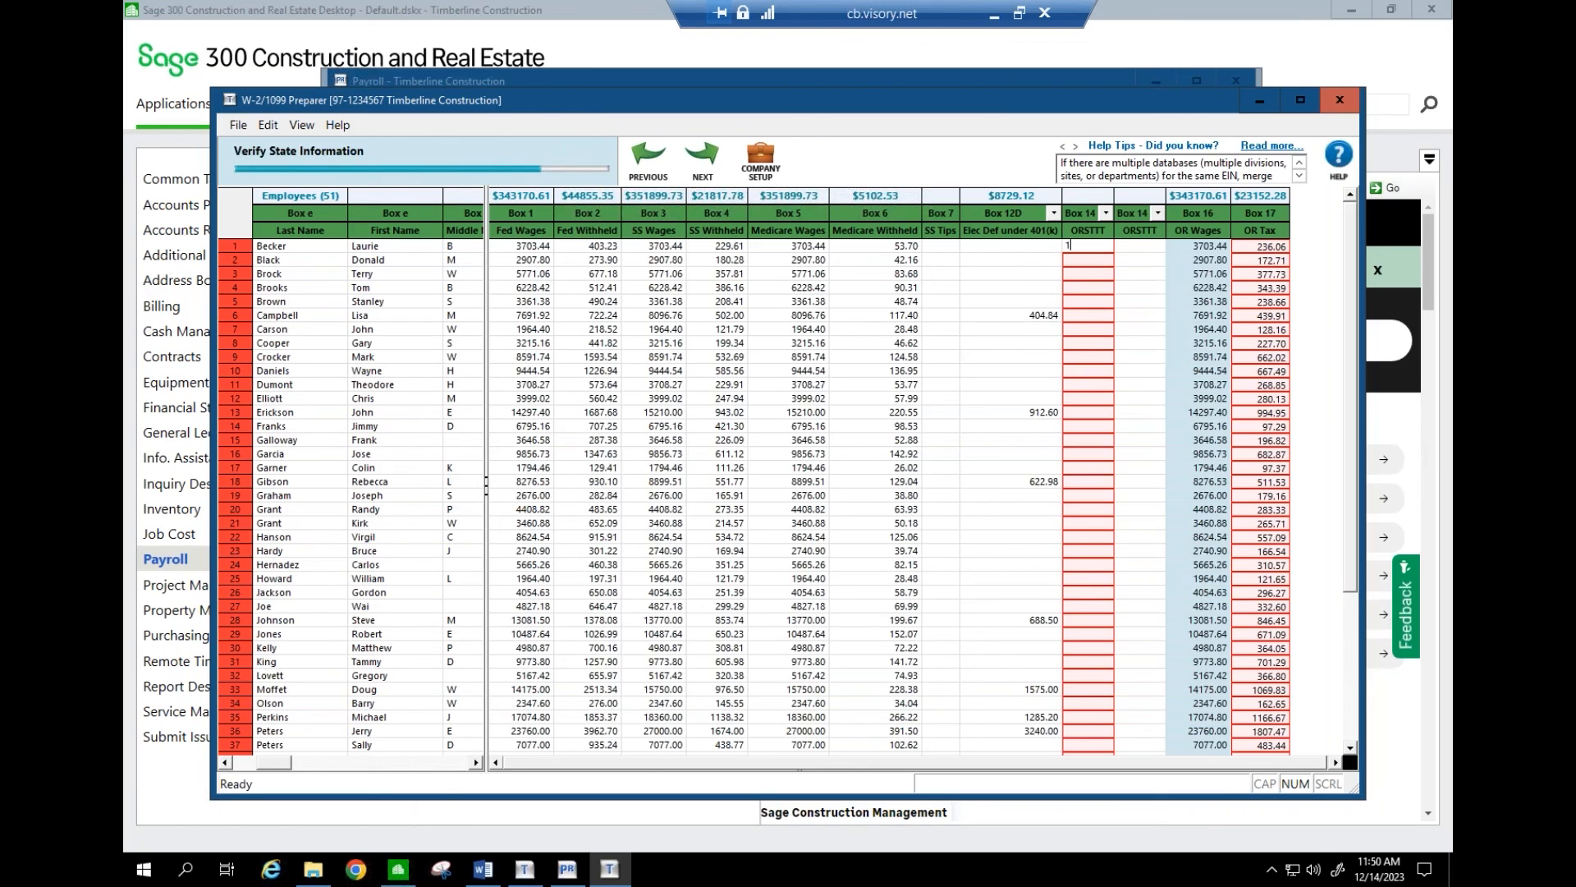
{"action": "key", "text": "Return"}
{"action": "key", "text": "Return"}
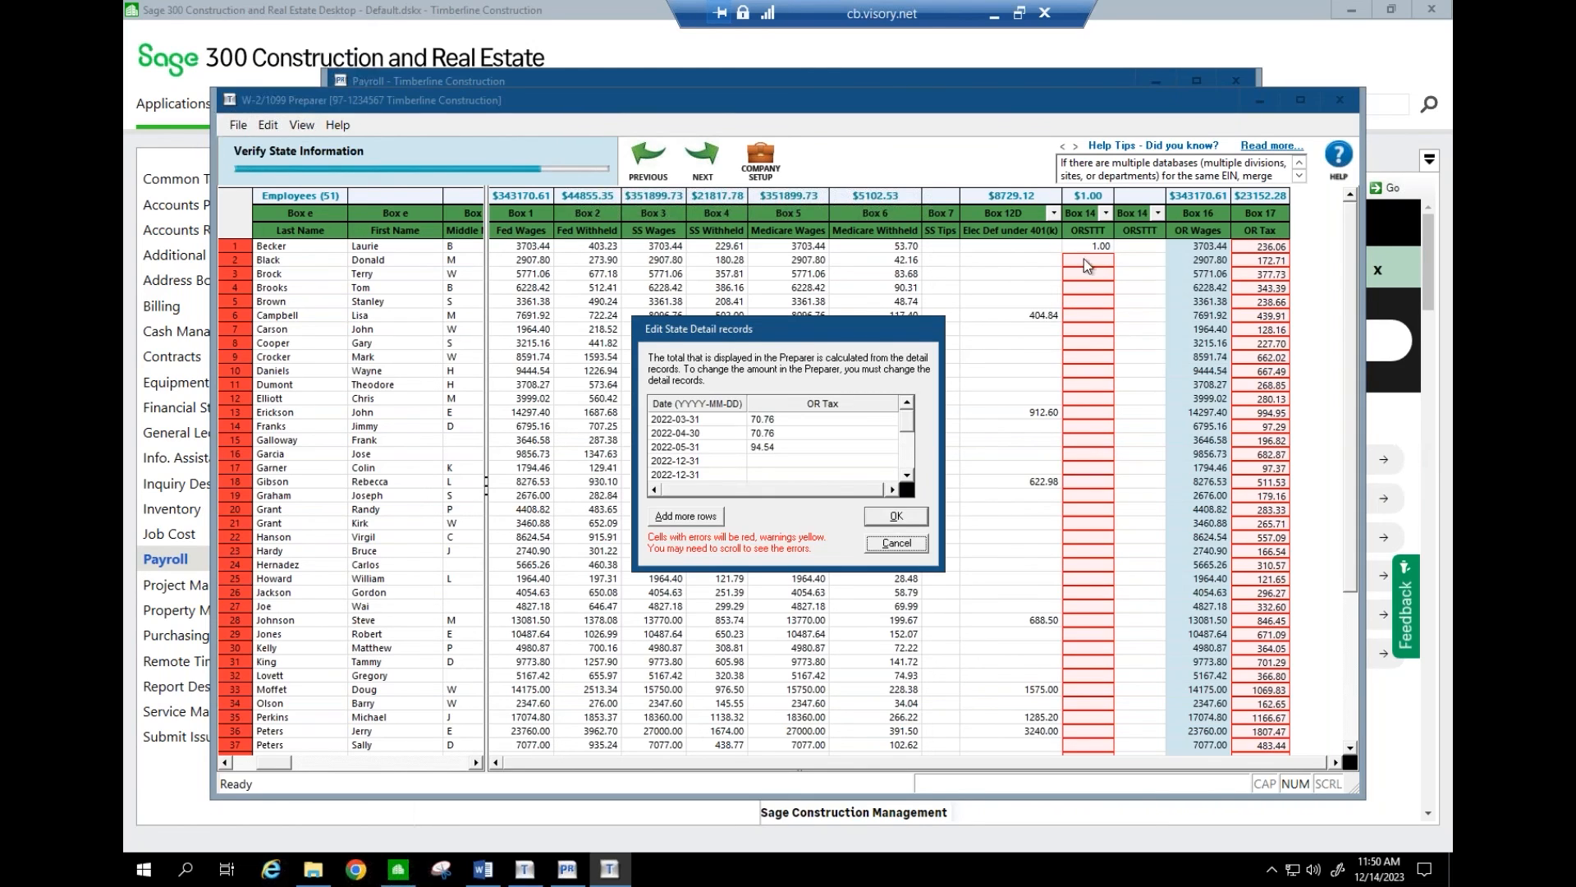
- Accept the state detail records, recheck errors, and go back to fix remaining red fields
{"action": "left_click", "coordinate": [718, 518]}
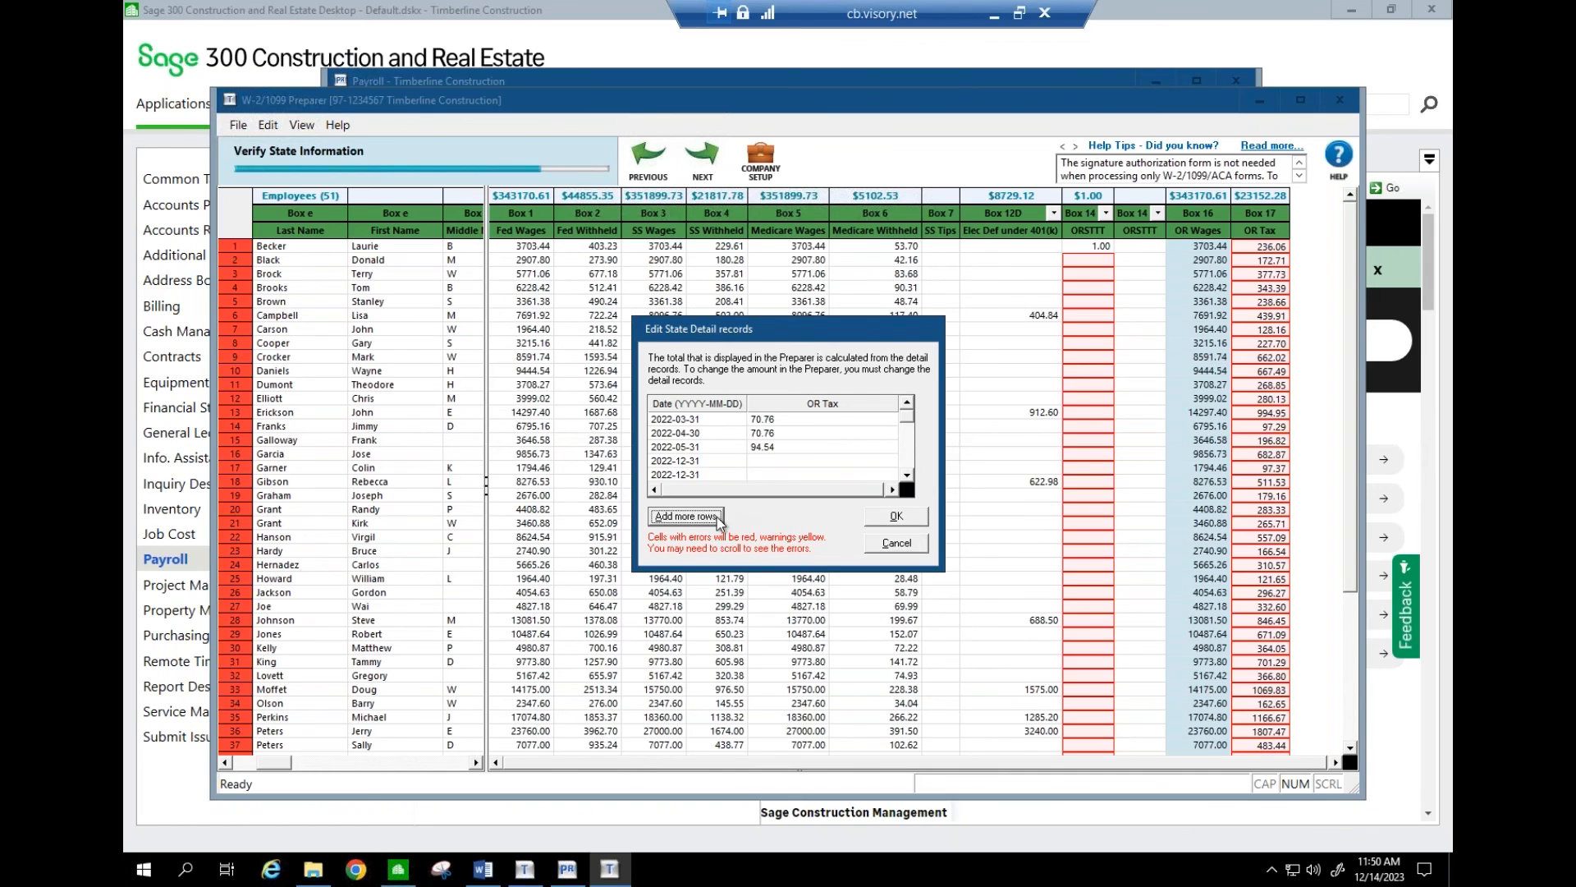
{"action": "left_click", "coordinate": [894, 517]}
{"action": "left_click", "coordinate": [703, 157]}
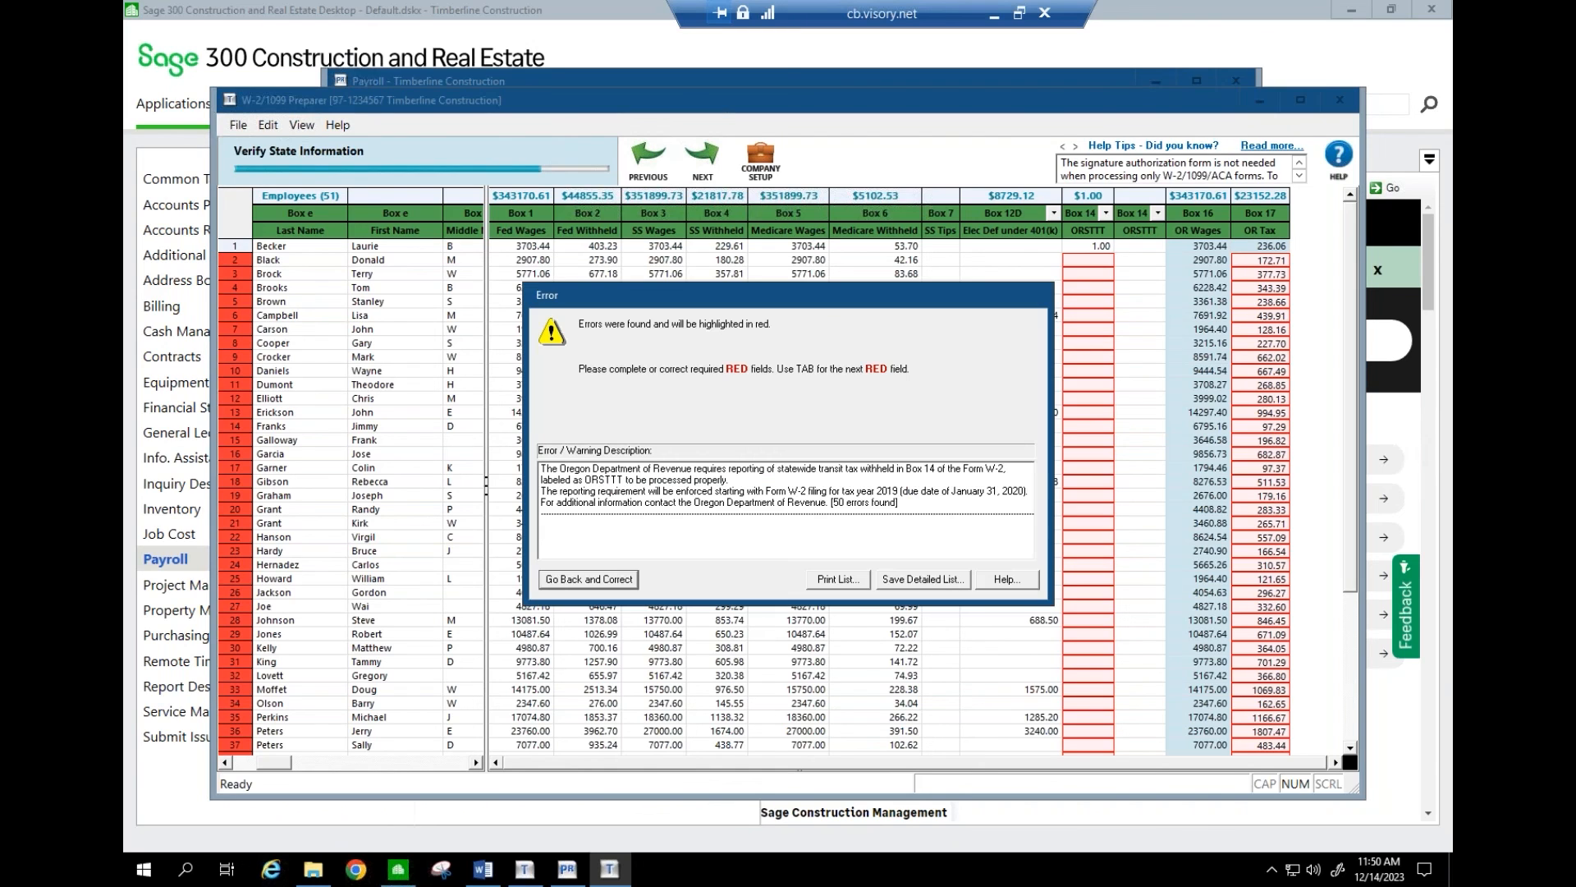
{"action": "left_click", "coordinate": [621, 581]}
- Enter 1 in the ORSTTT Box 14 cells for rows 2 through 8, checking row 3's OR Tax details
{"action": "type", "text": "1"}
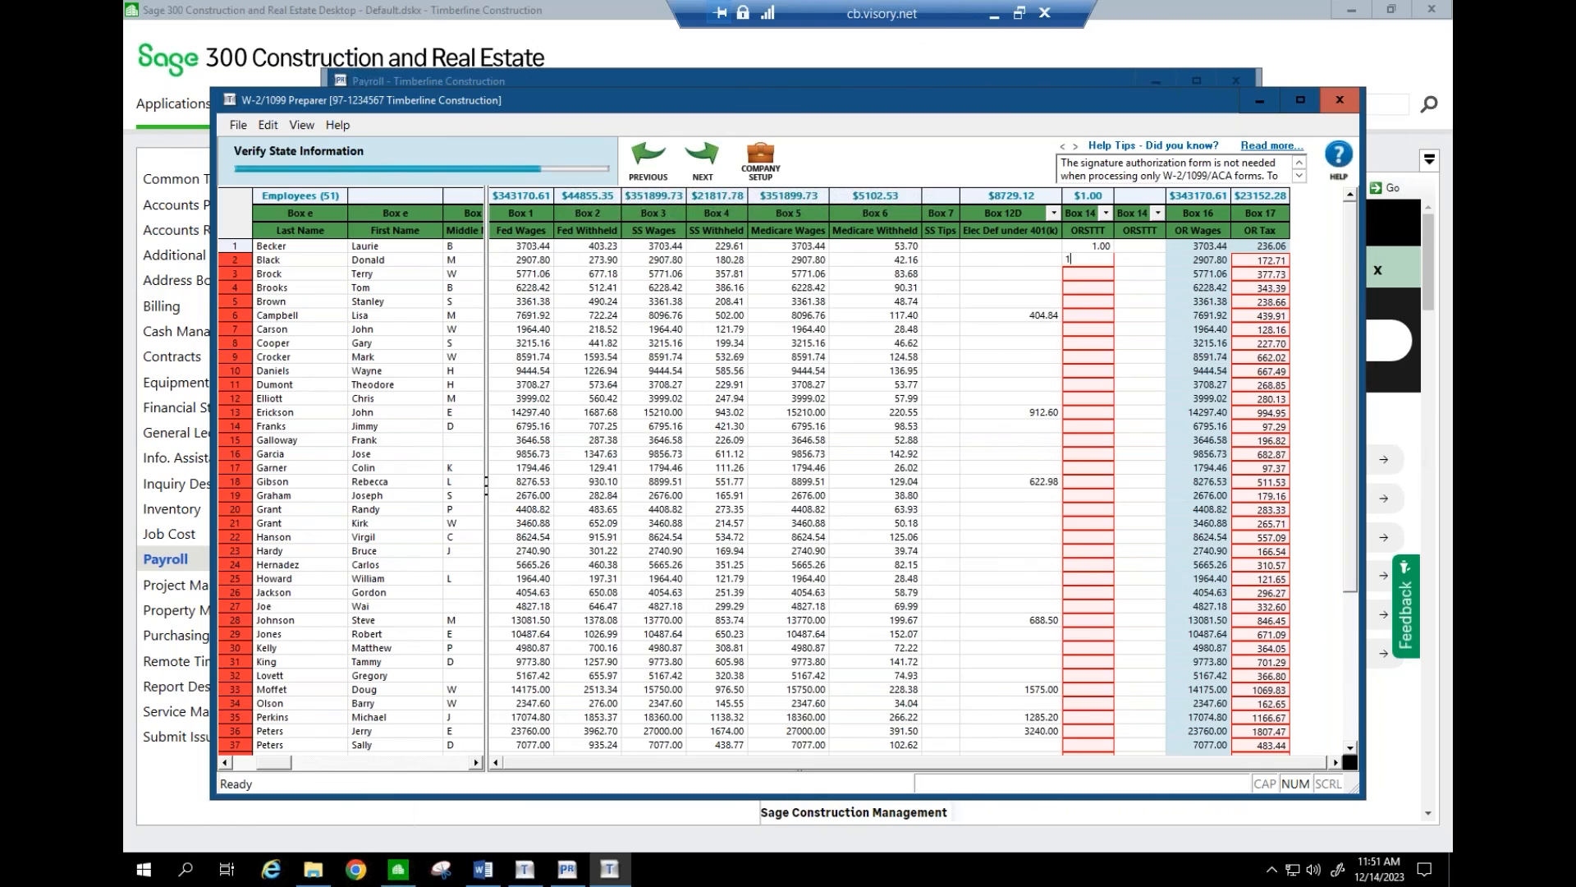
{"action": "key", "text": "Return"}
{"action": "left_click", "coordinate": [1084, 281]}
{"action": "type", "text": "1"}
{"action": "key", "text": "Return"}
{"action": "double_click", "coordinate": [1260, 274]}
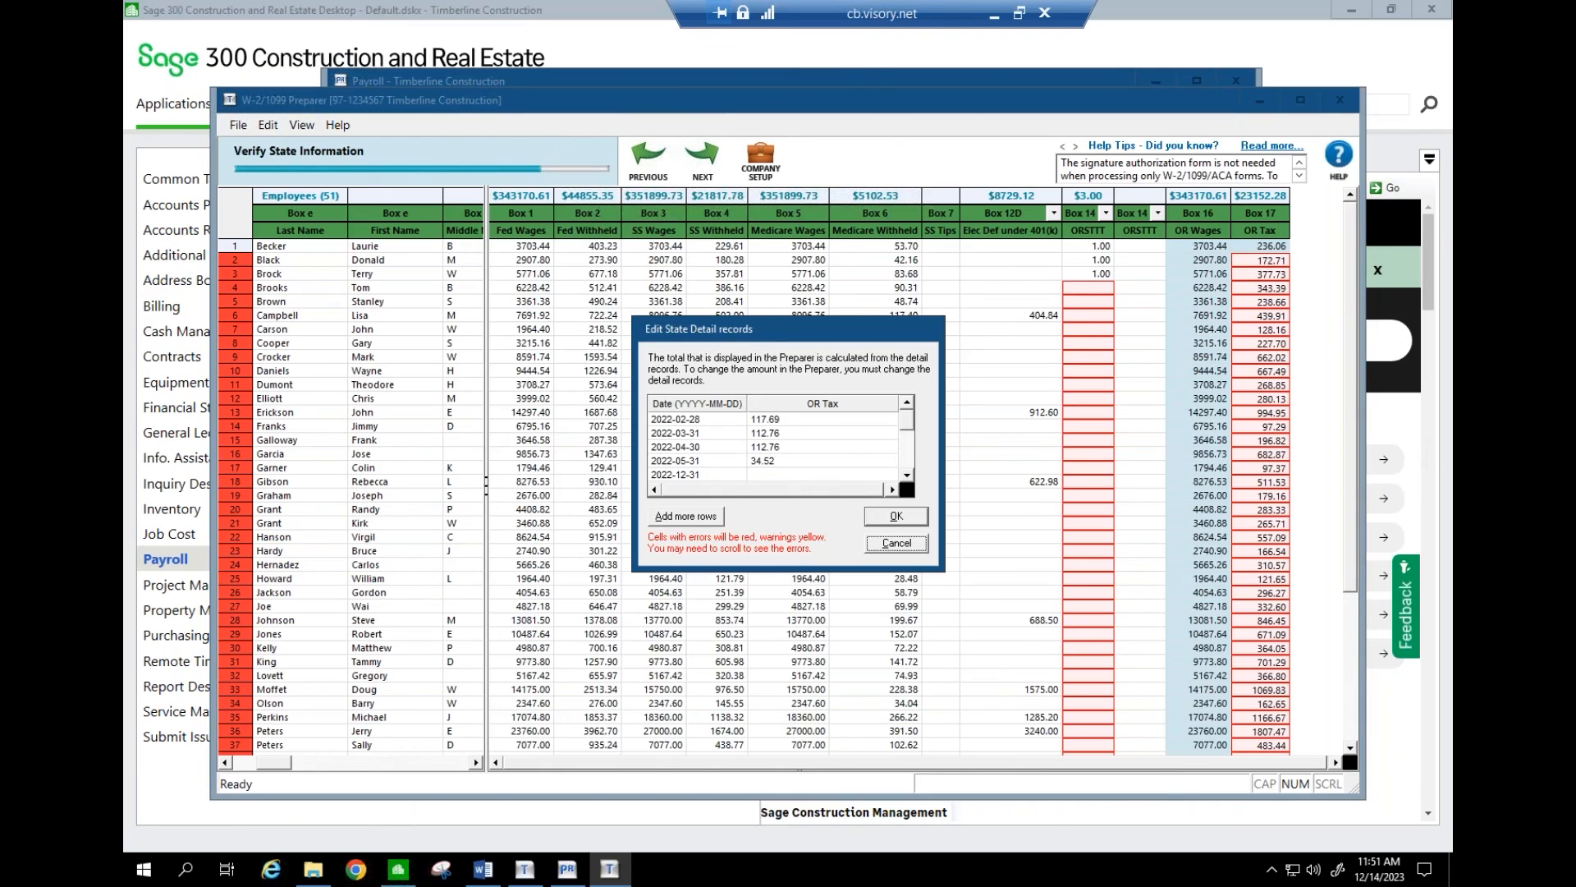
{"action": "left_click", "coordinate": [920, 542]}
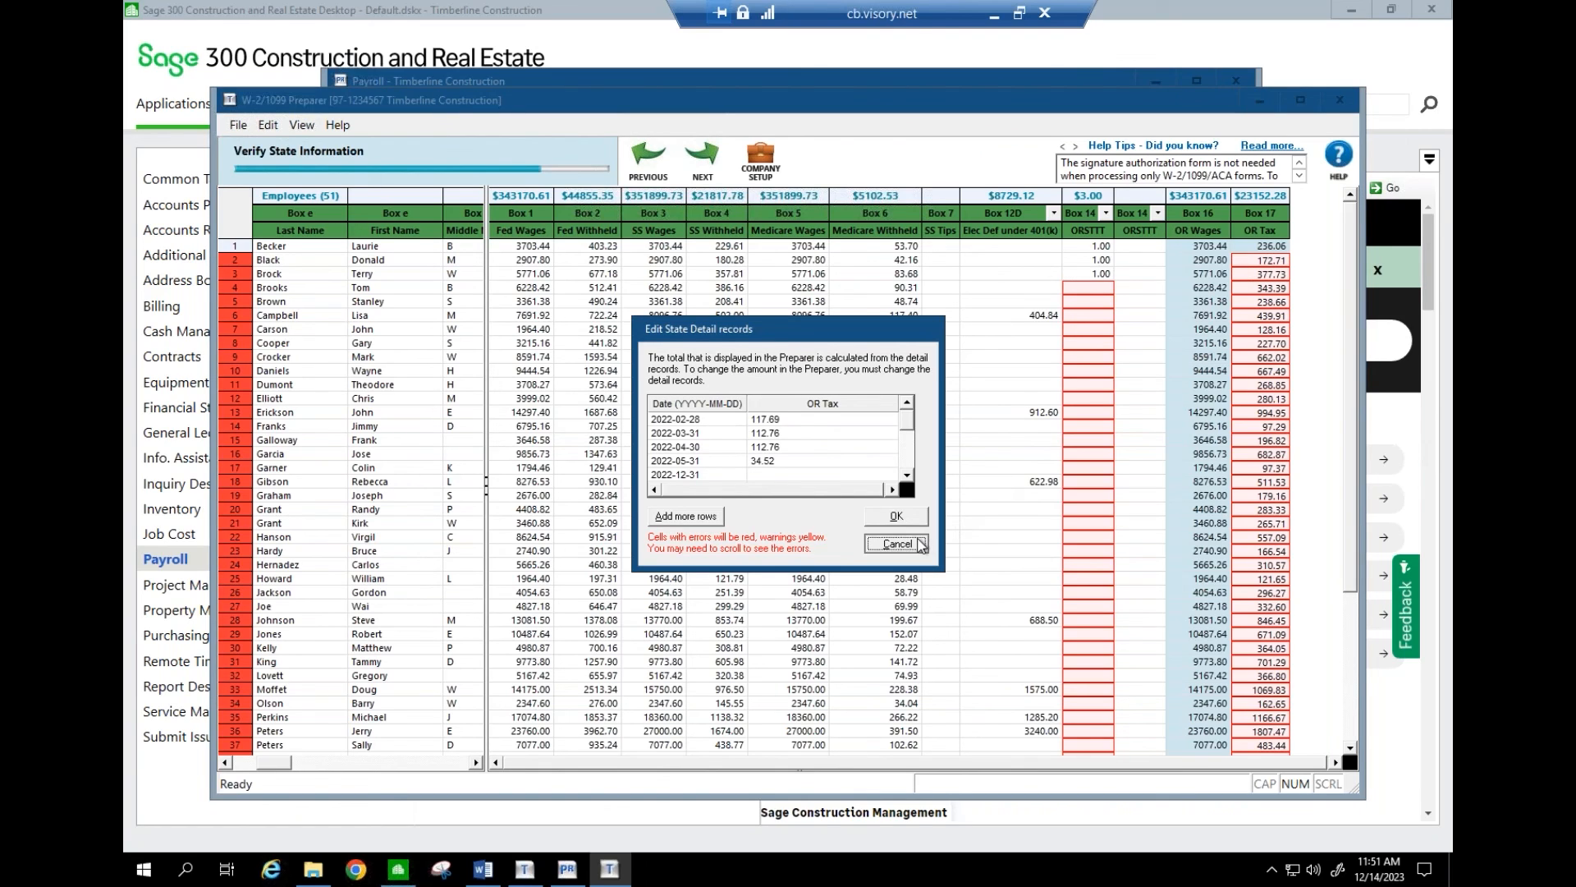
{"action": "left_click", "coordinate": [1084, 292]}
{"action": "type", "text": "1"}
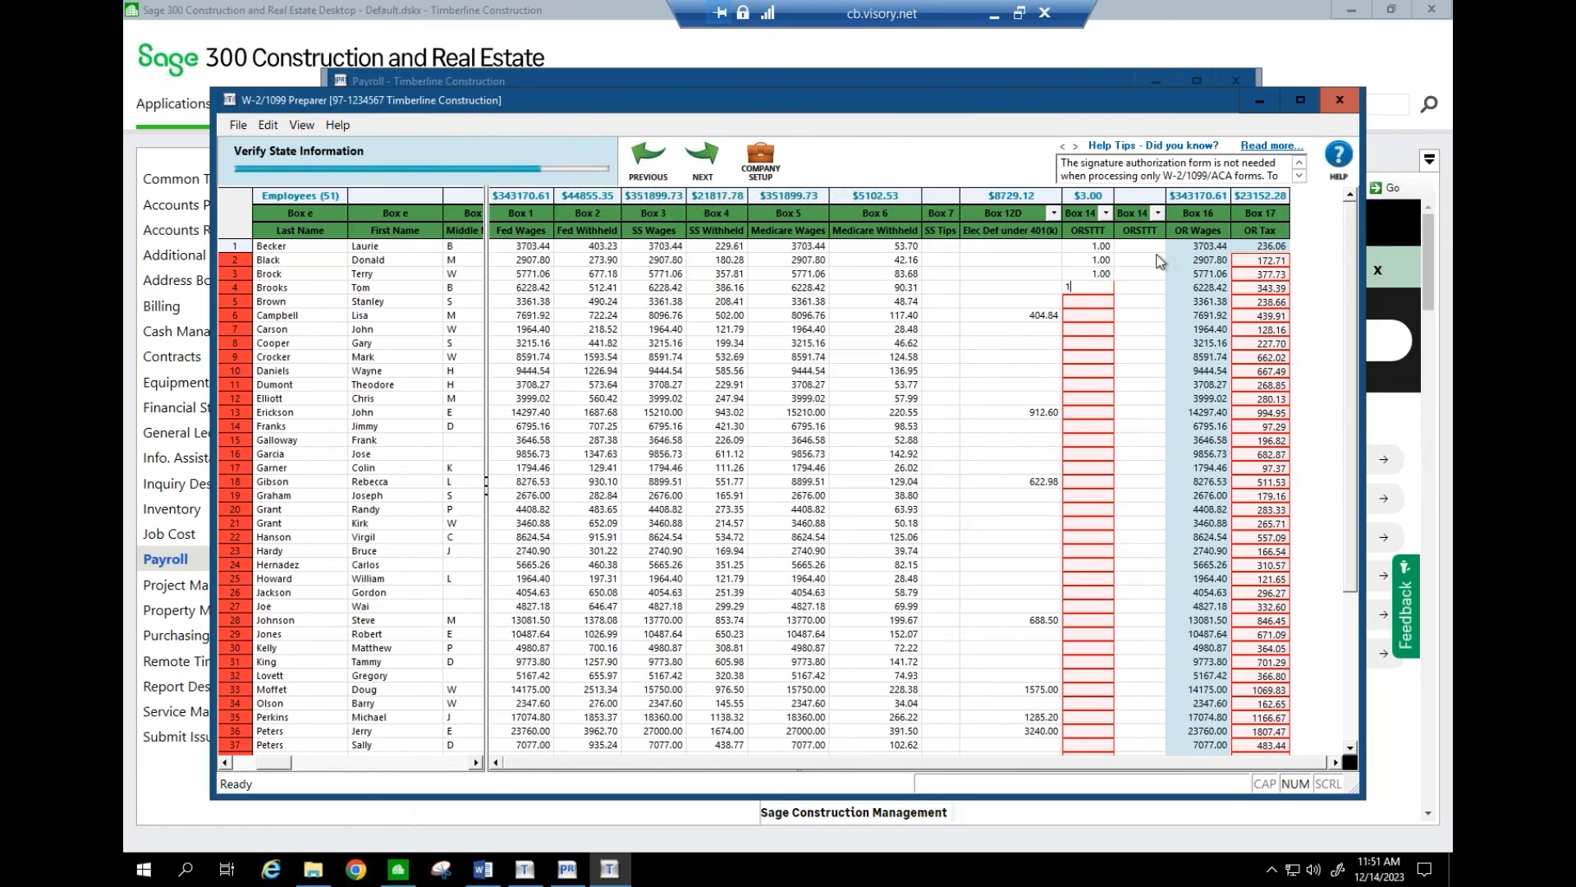
{"action": "left_click", "coordinate": [1097, 301]}
{"action": "left_click", "coordinate": [1093, 317]}
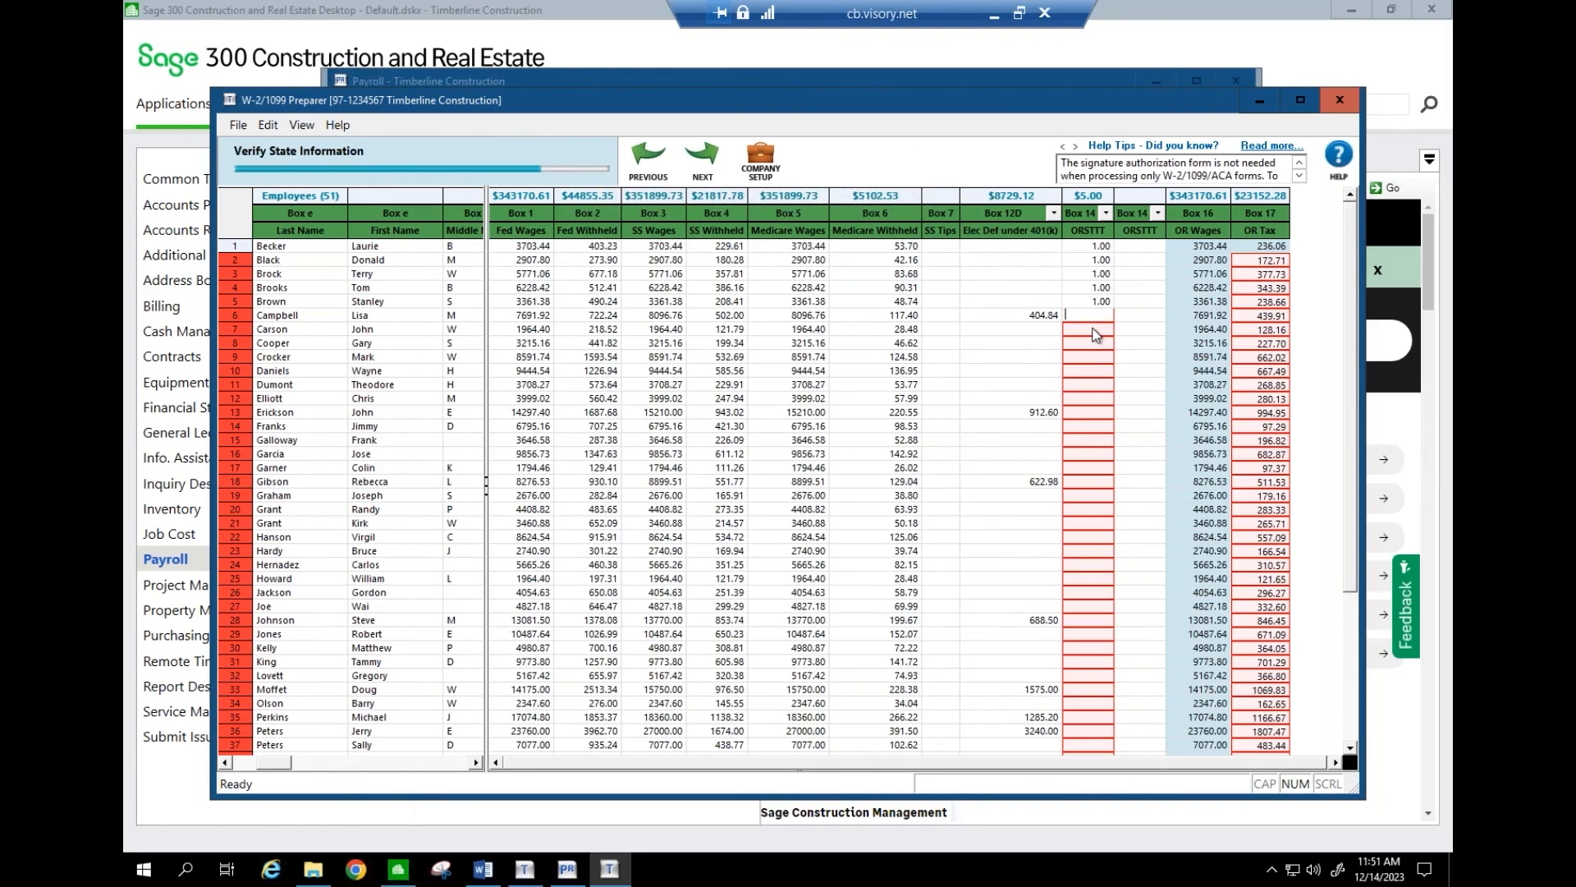
{"action": "left_click", "coordinate": [1093, 330]}
{"action": "type", "text": "1"}
{"action": "left_click", "coordinate": [1091, 344]}
{"action": "type", "text": "1"}
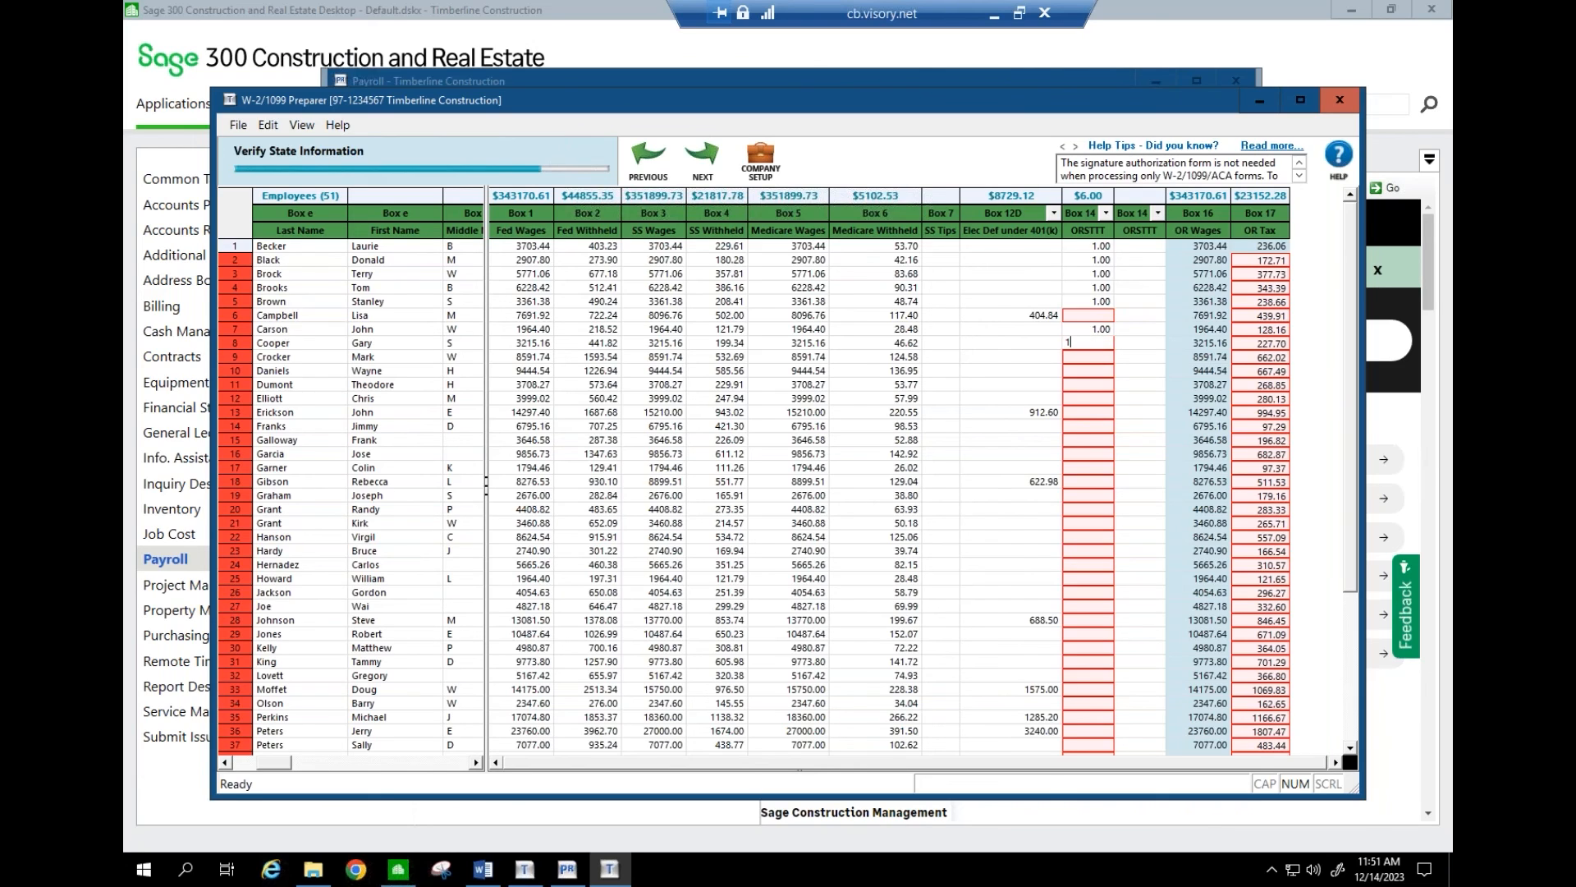
{"action": "left_click", "coordinate": [1095, 317]}
{"action": "left_click", "coordinate": [1094, 357]}
- Enter 1 in the ORSTTT cells for rows 9 through 23
{"action": "type", "text": "1"}
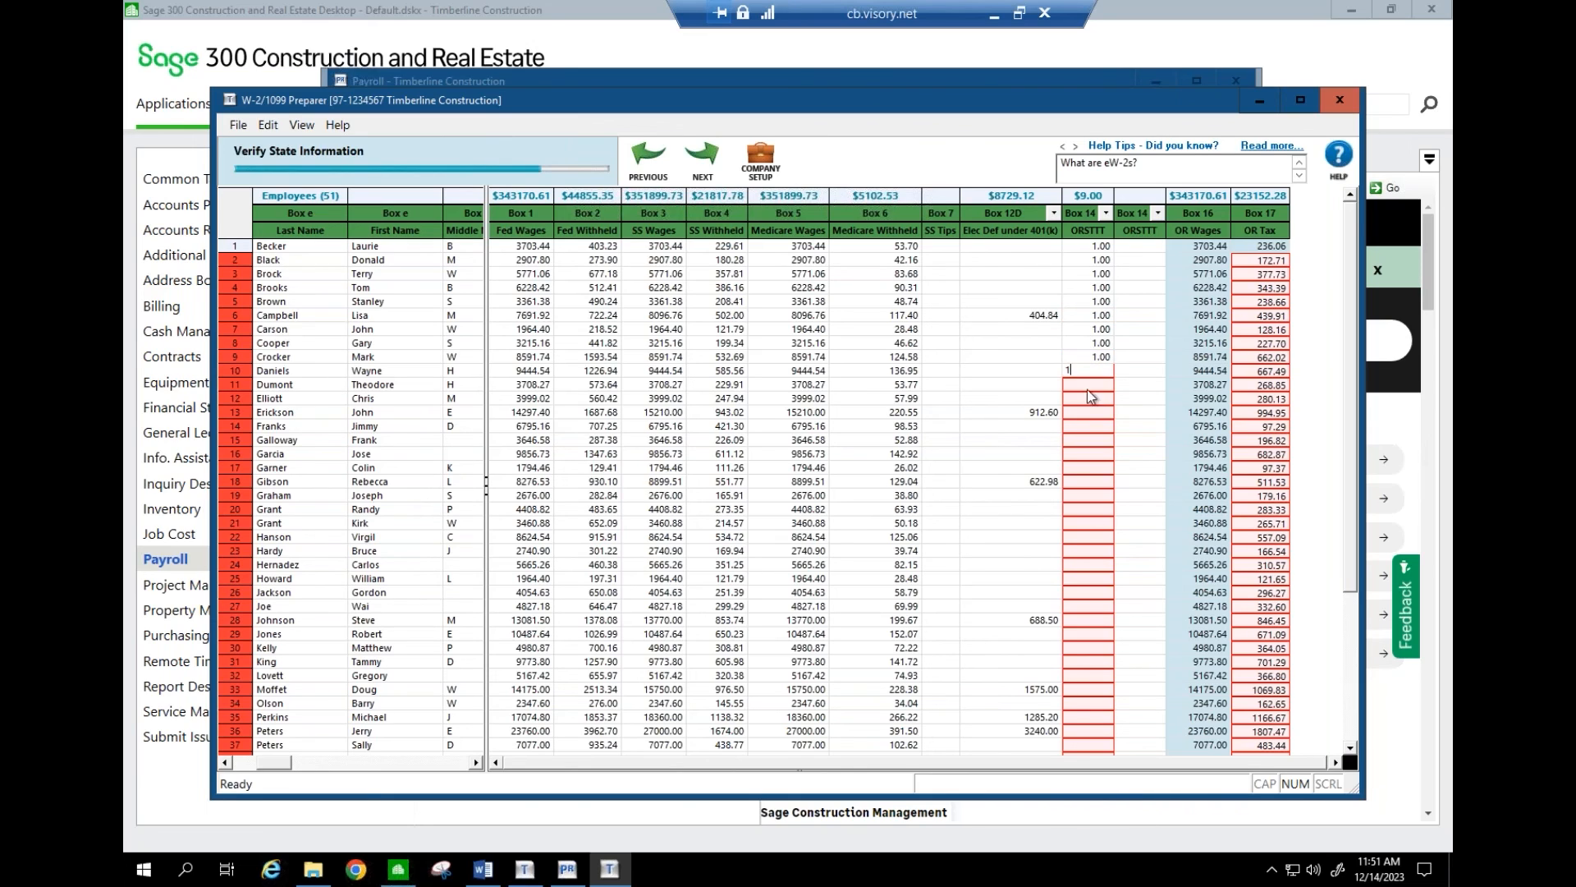
{"action": "type", "text": "1"}
{"action": "key", "text": "Return"}
{"action": "type", "text": "1"}
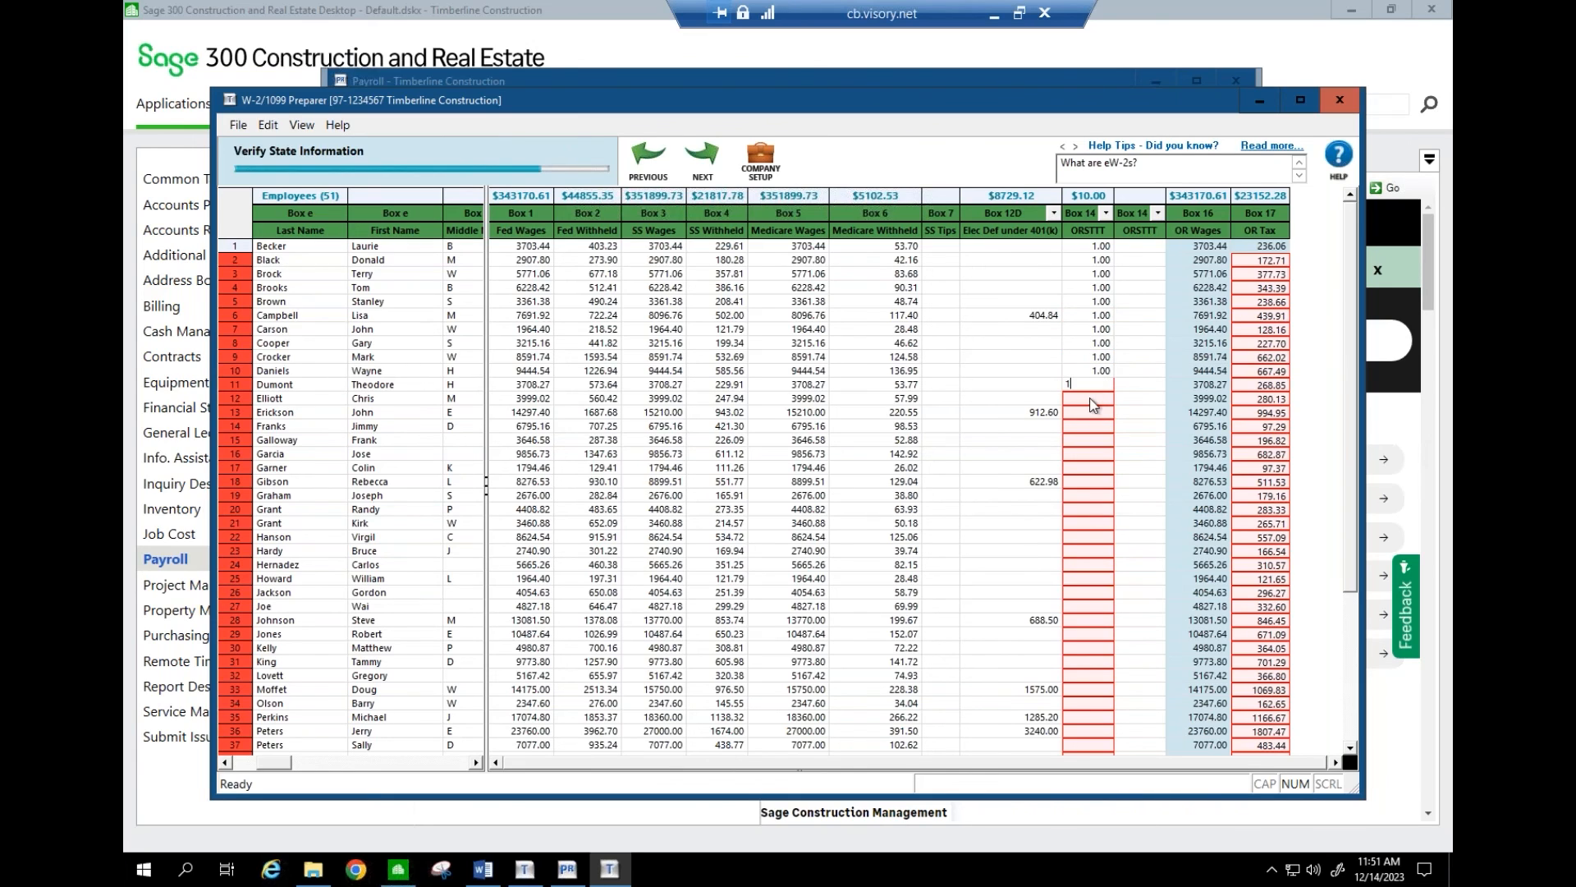
{"action": "key", "text": "Return"}
{"action": "type", "text": "1"}
{"action": "key", "text": "Return"}
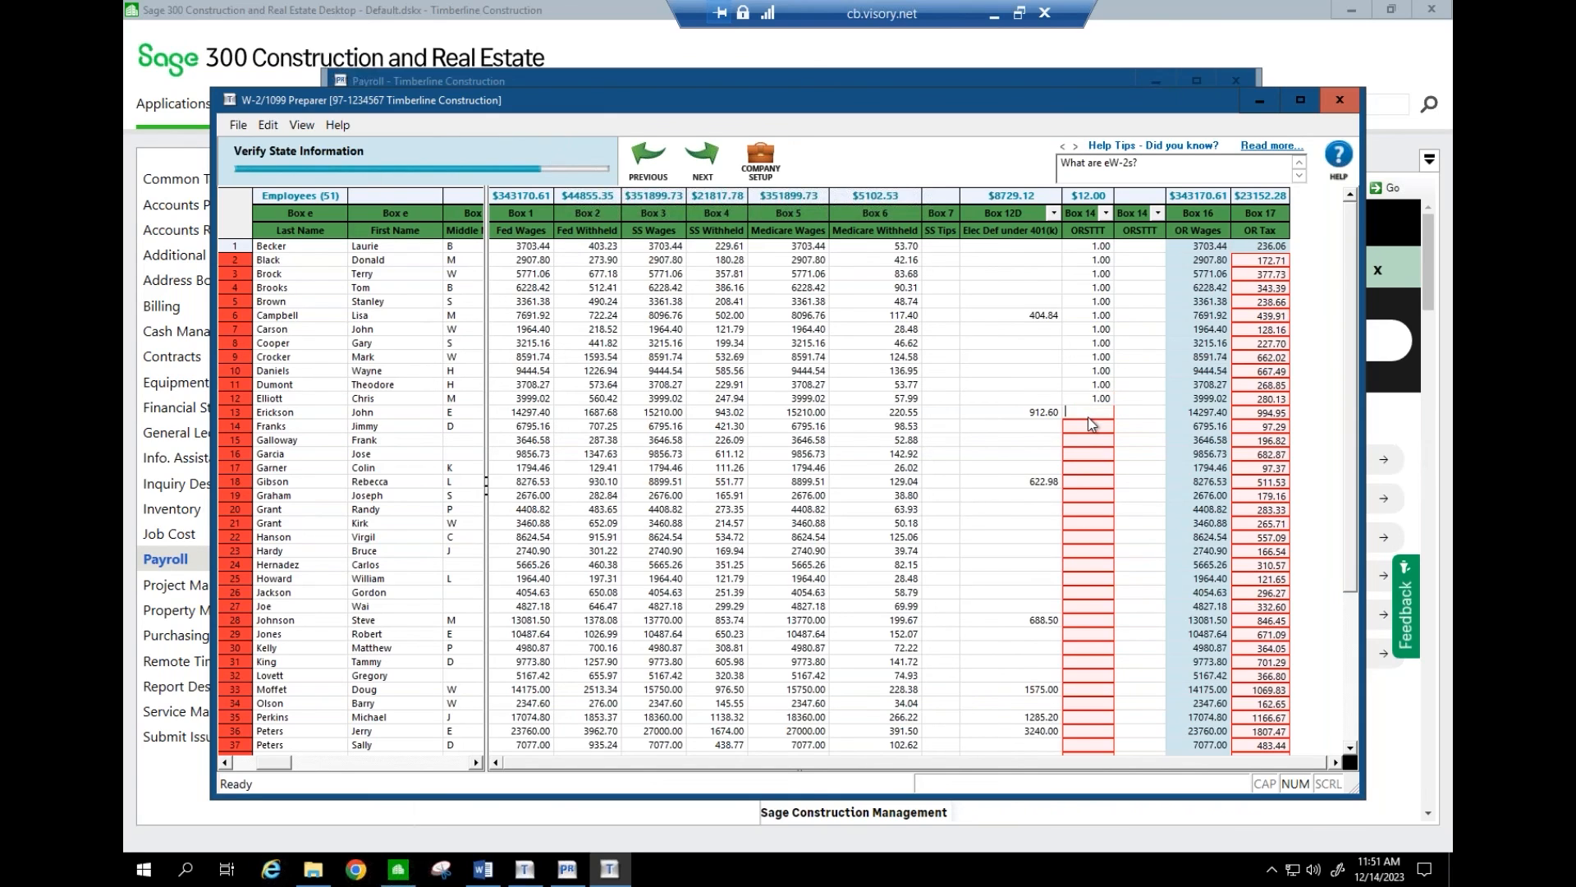
{"action": "type", "text": "1"}
{"action": "key", "text": "Return"}
{"action": "type", "text": "1"}
{"action": "key", "text": "Return"}
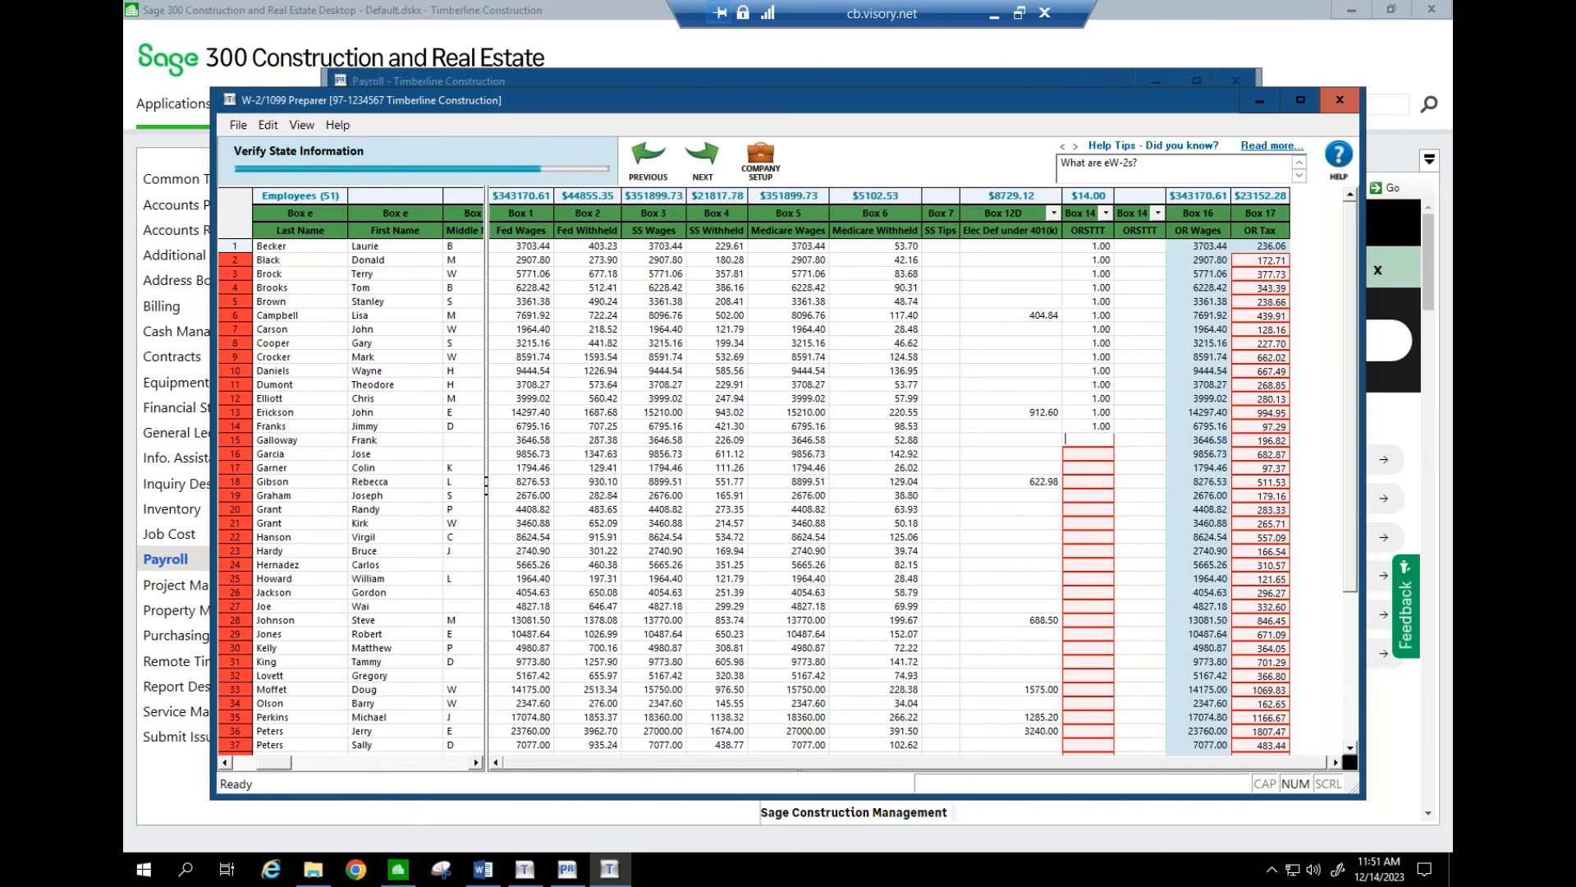
{"action": "type", "text": "1"}
{"action": "key", "text": "Return"}
{"action": "type", "text": "1"}
{"action": "key", "text": "Return"}
{"action": "type", "text": "1"}
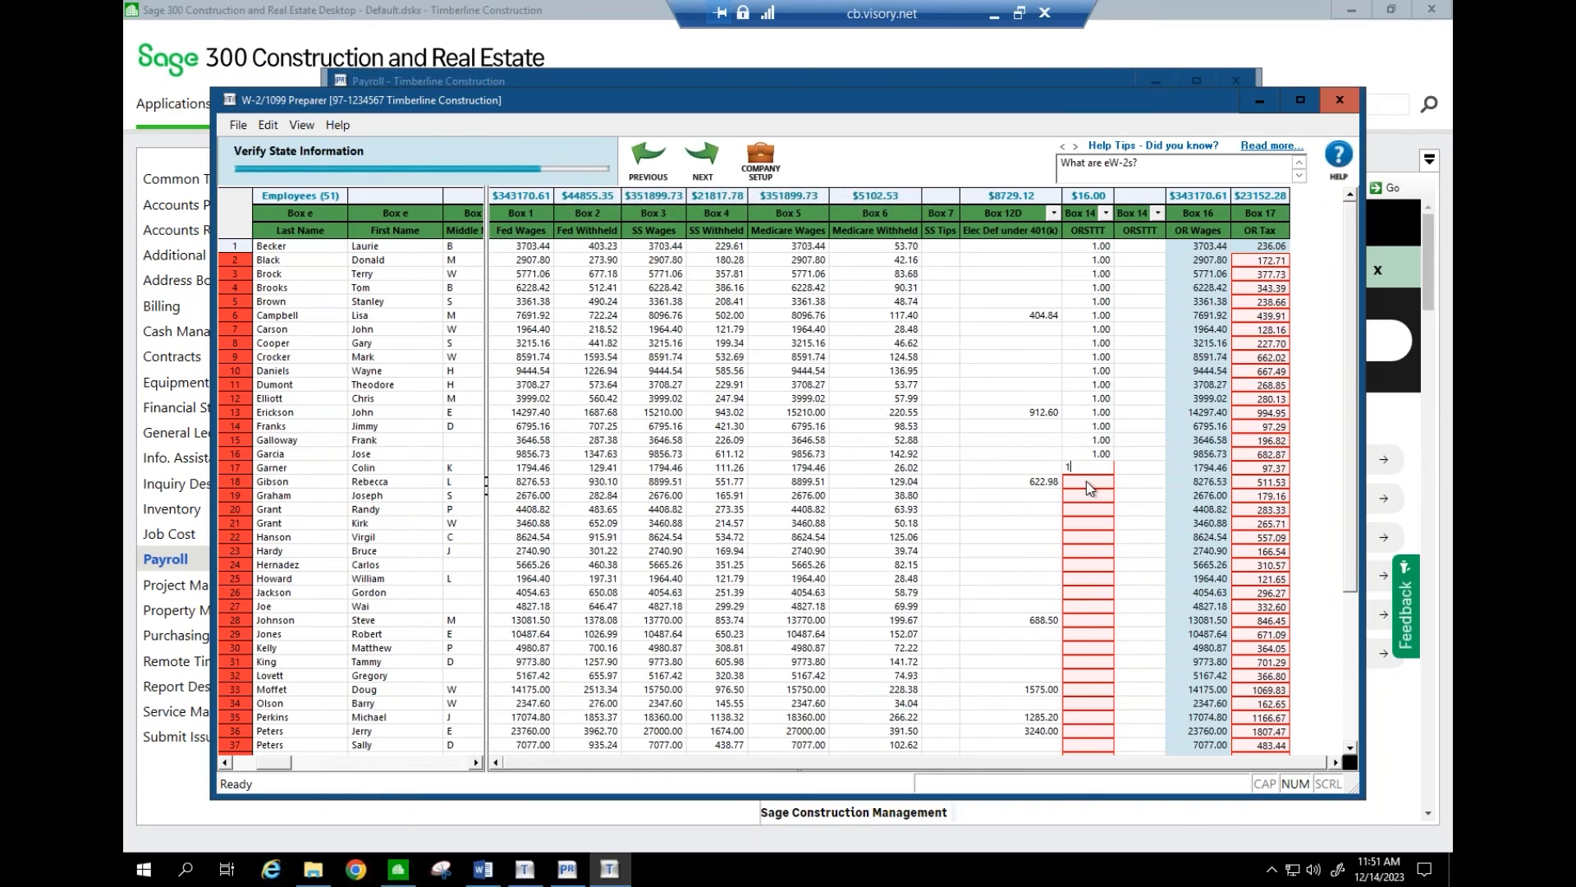
{"action": "key", "text": "Return"}
{"action": "type", "text": "1"}
{"action": "key", "text": "Return"}
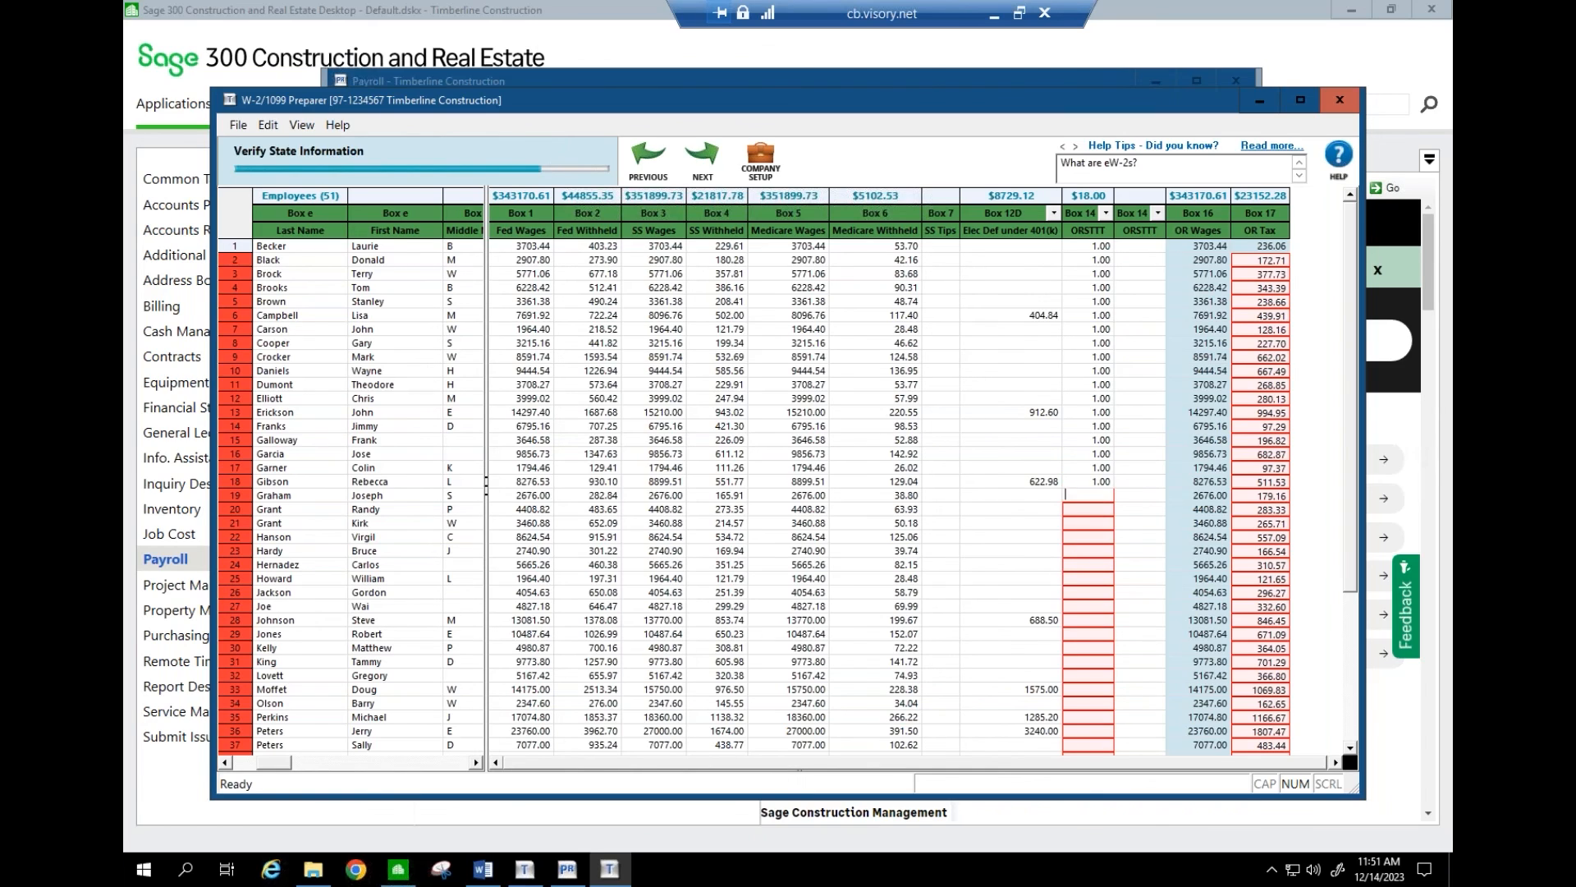
{"action": "type", "text": "1"}
{"action": "key", "text": "Return"}
{"action": "type", "text": "1"}
{"action": "key", "text": "Return"}
{"action": "type", "text": "1"}
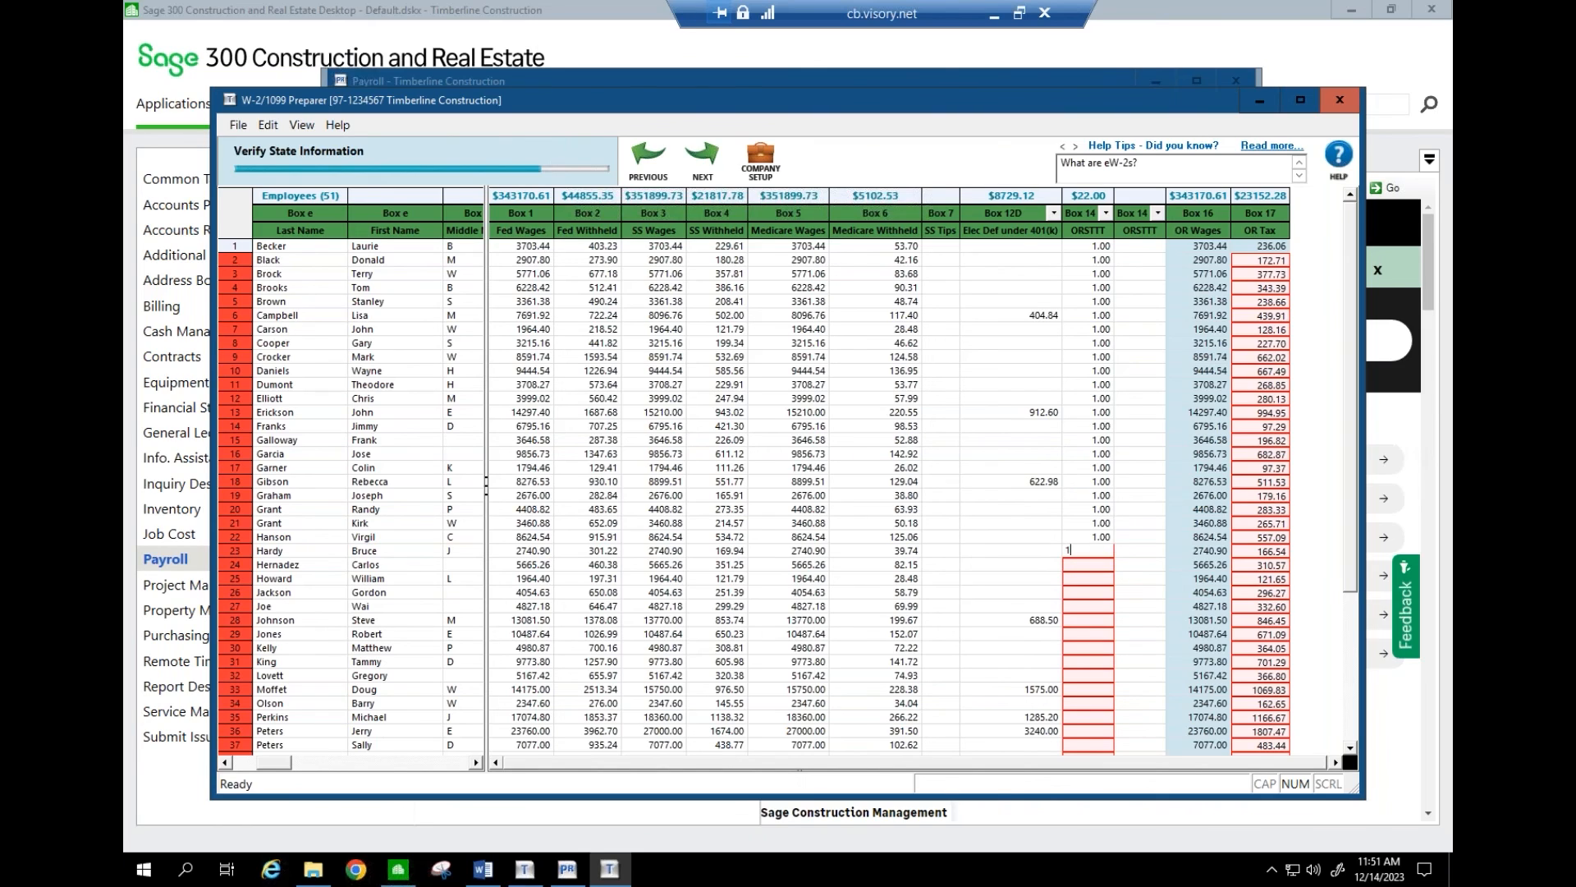
{"action": "key", "text": "Return"}
- Enter 1 for ORSTTT rows 25–36 with 11 for row 35, and 11 for row 37, totaling $46.00
{"action": "type", "text": "1"}
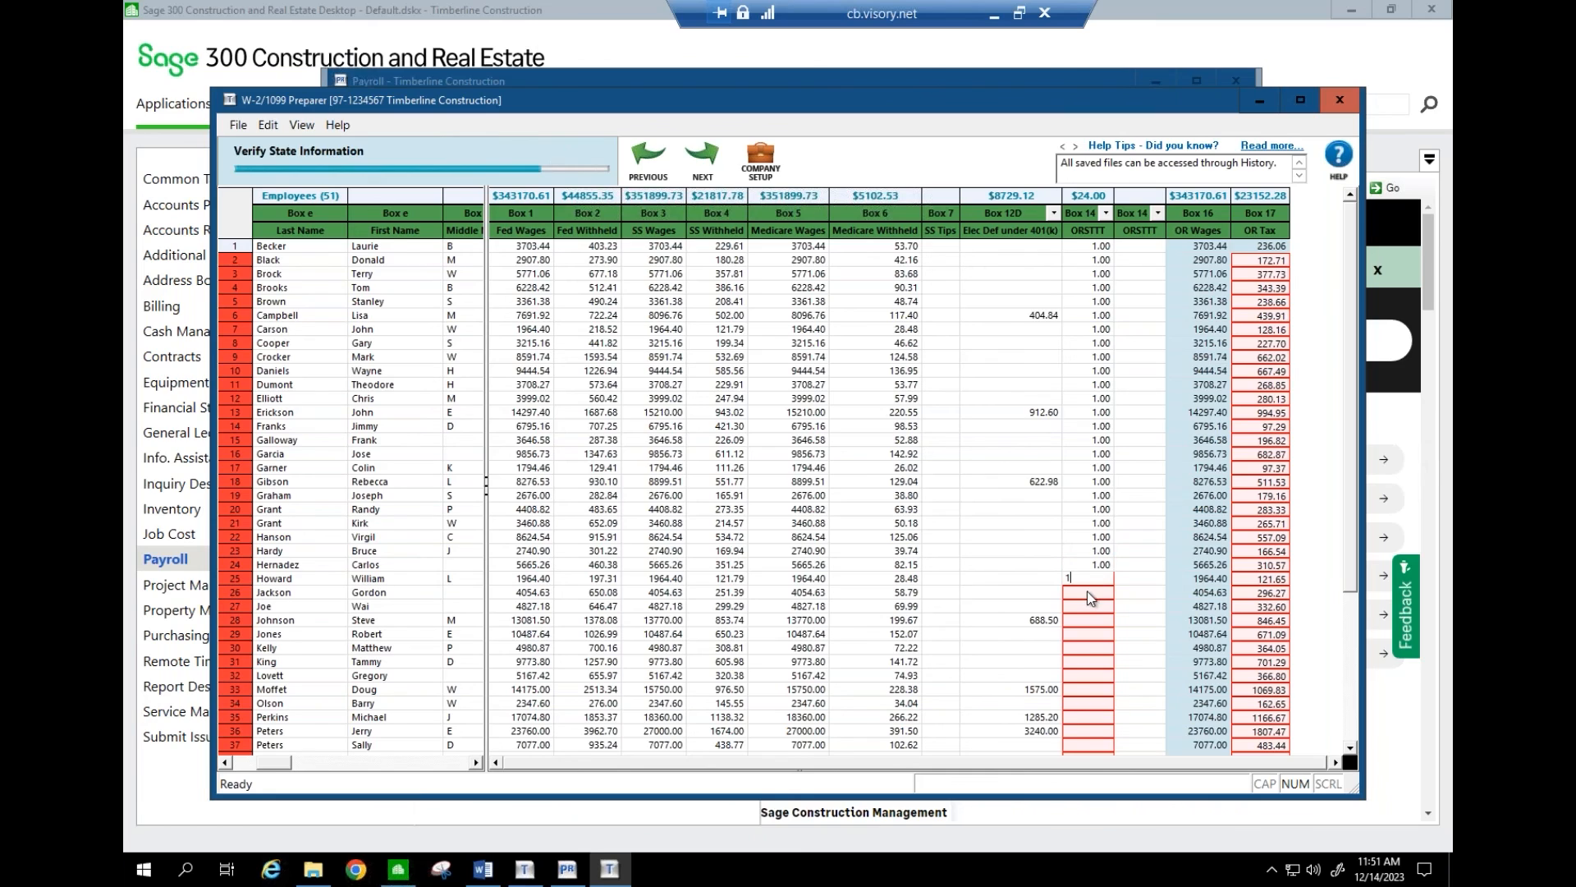
{"action": "key", "text": "Return"}
{"action": "type", "text": "1"}
{"action": "key", "text": "Return"}
{"action": "type", "text": "1"}
{"action": "key", "text": "Return"}
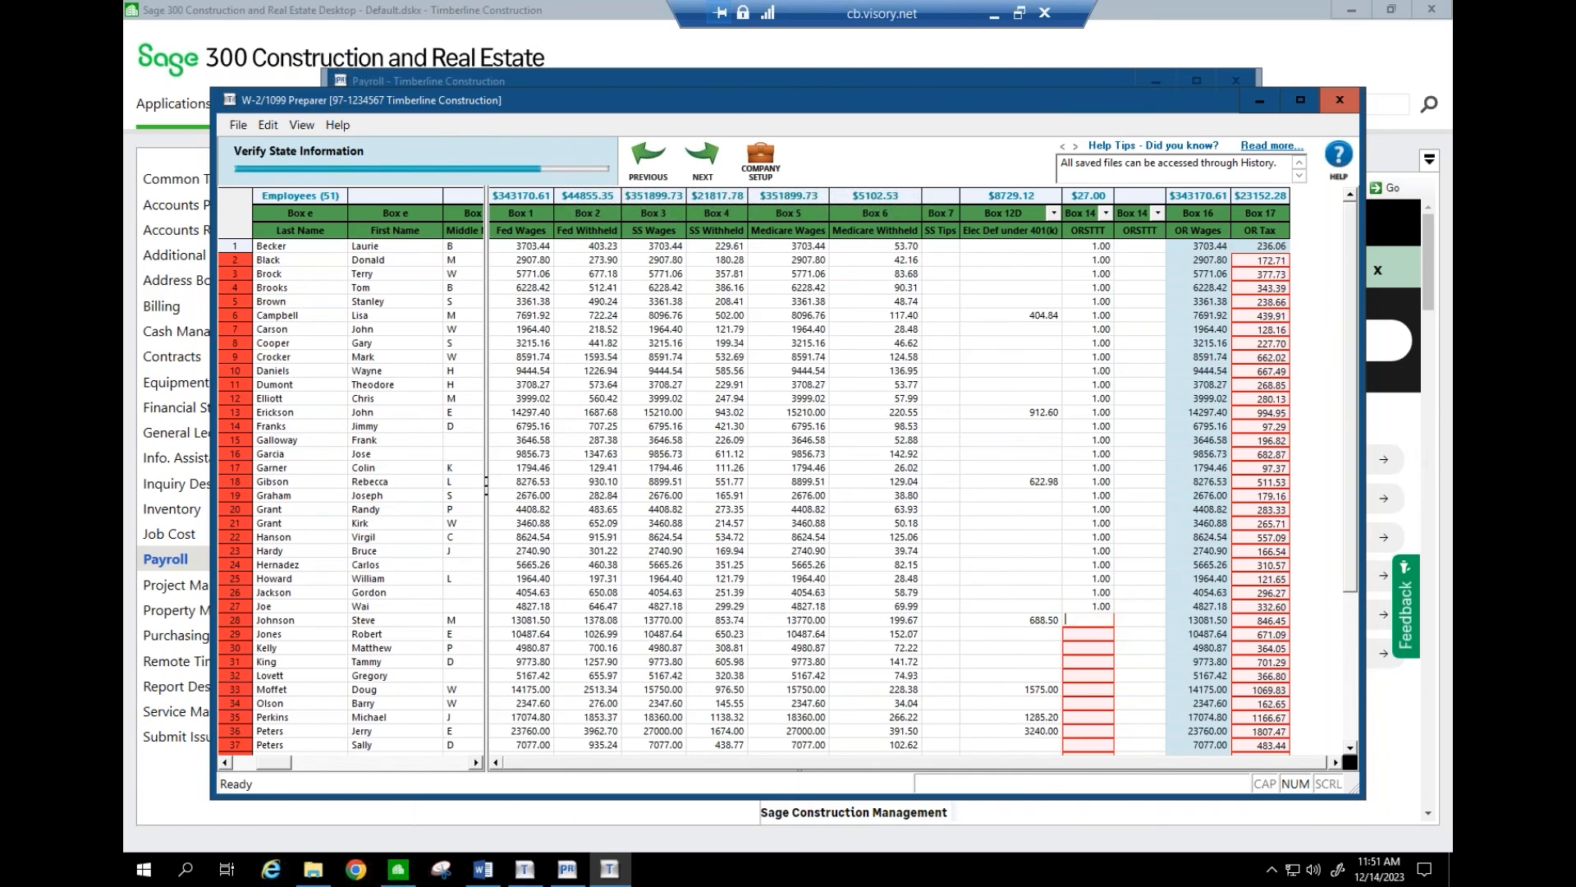
{"action": "type", "text": "1"}
{"action": "key", "text": "Return"}
{"action": "type", "text": "1"}
{"action": "key", "text": "Return"}
{"action": "type", "text": "1"}
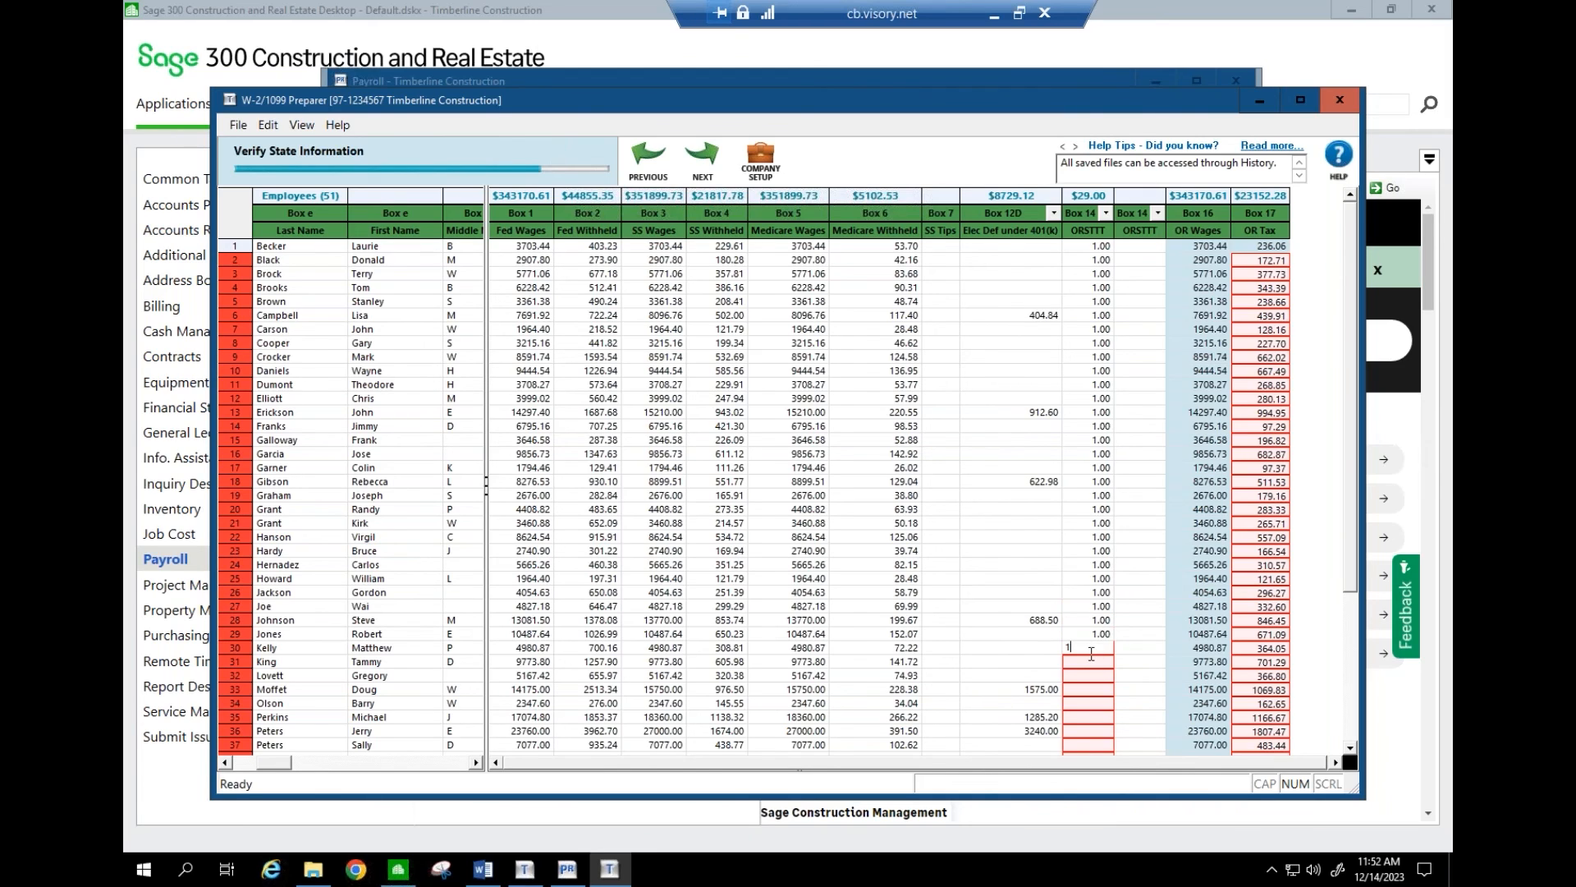
{"action": "key", "text": "Return"}
{"action": "type", "text": "1"}
{"action": "key", "text": "Return"}
{"action": "type", "text": "1"}
{"action": "key", "text": "Return"}
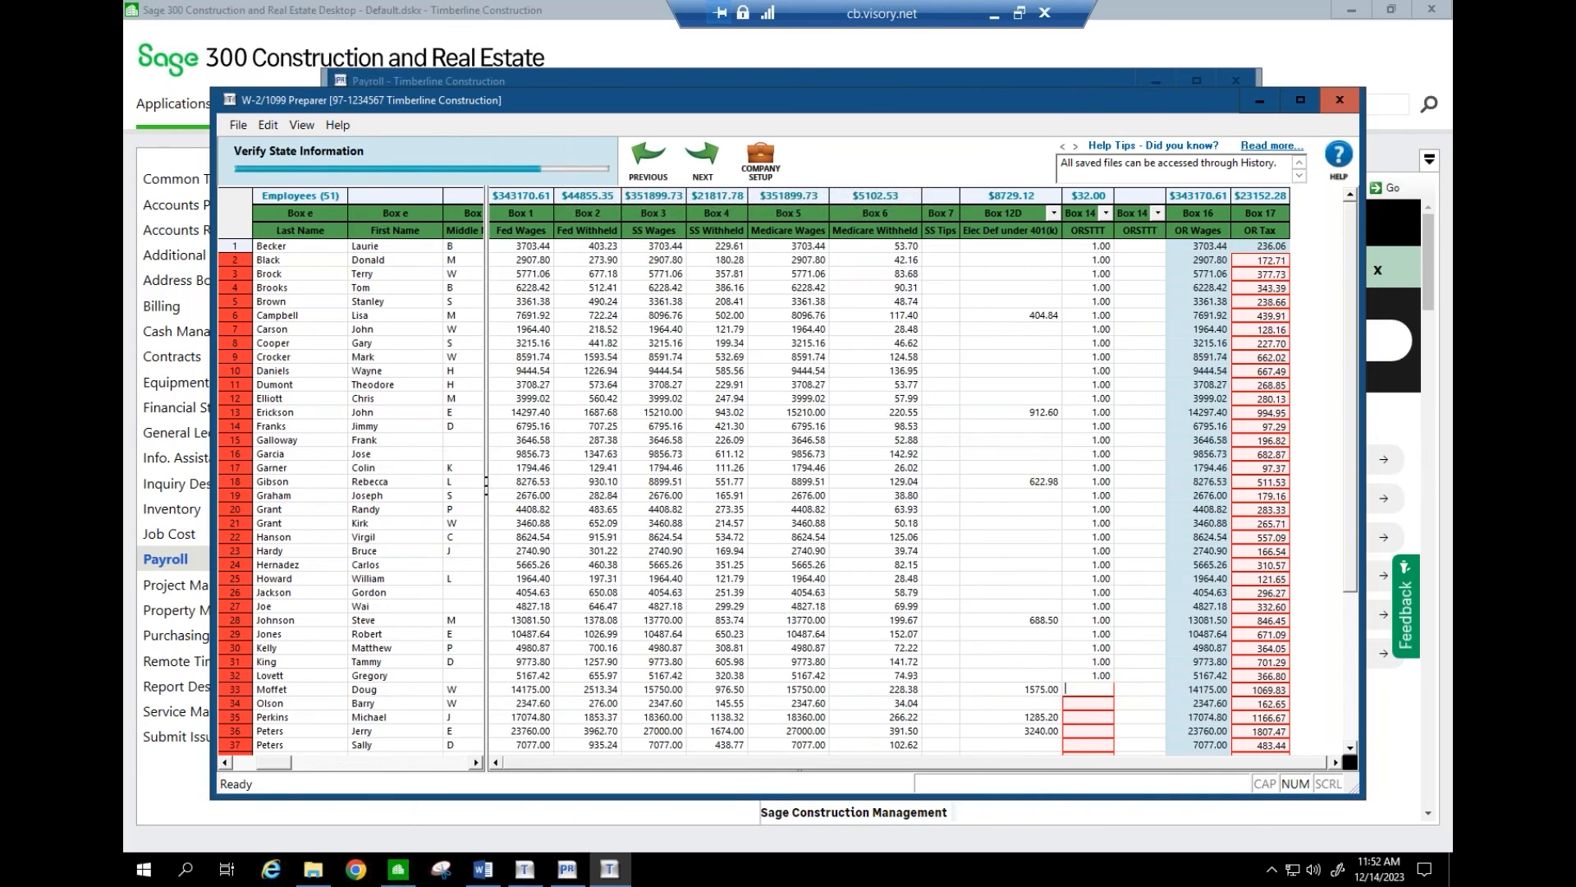
{"action": "type", "text": "1"}
{"action": "key", "text": "Return"}
{"action": "type", "text": "1"}
{"action": "key", "text": "Return"}
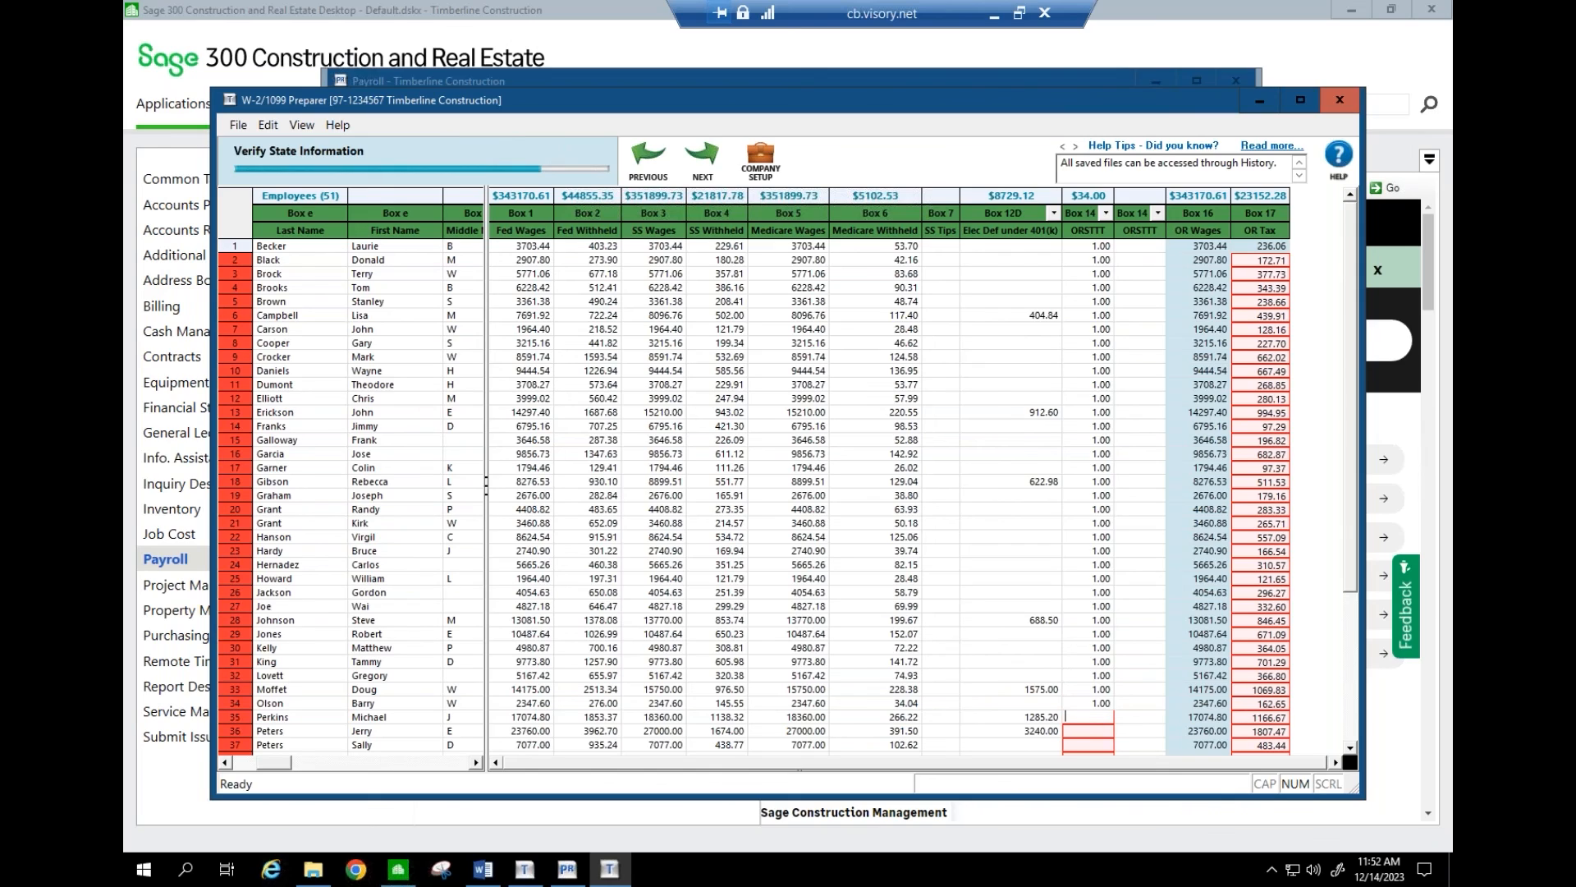
{"action": "type", "text": "11"}
{"action": "key", "text": "Return"}
{"action": "type", "text": "1"}
{"action": "key", "text": "Return"}
{"action": "type", "text": "11"}
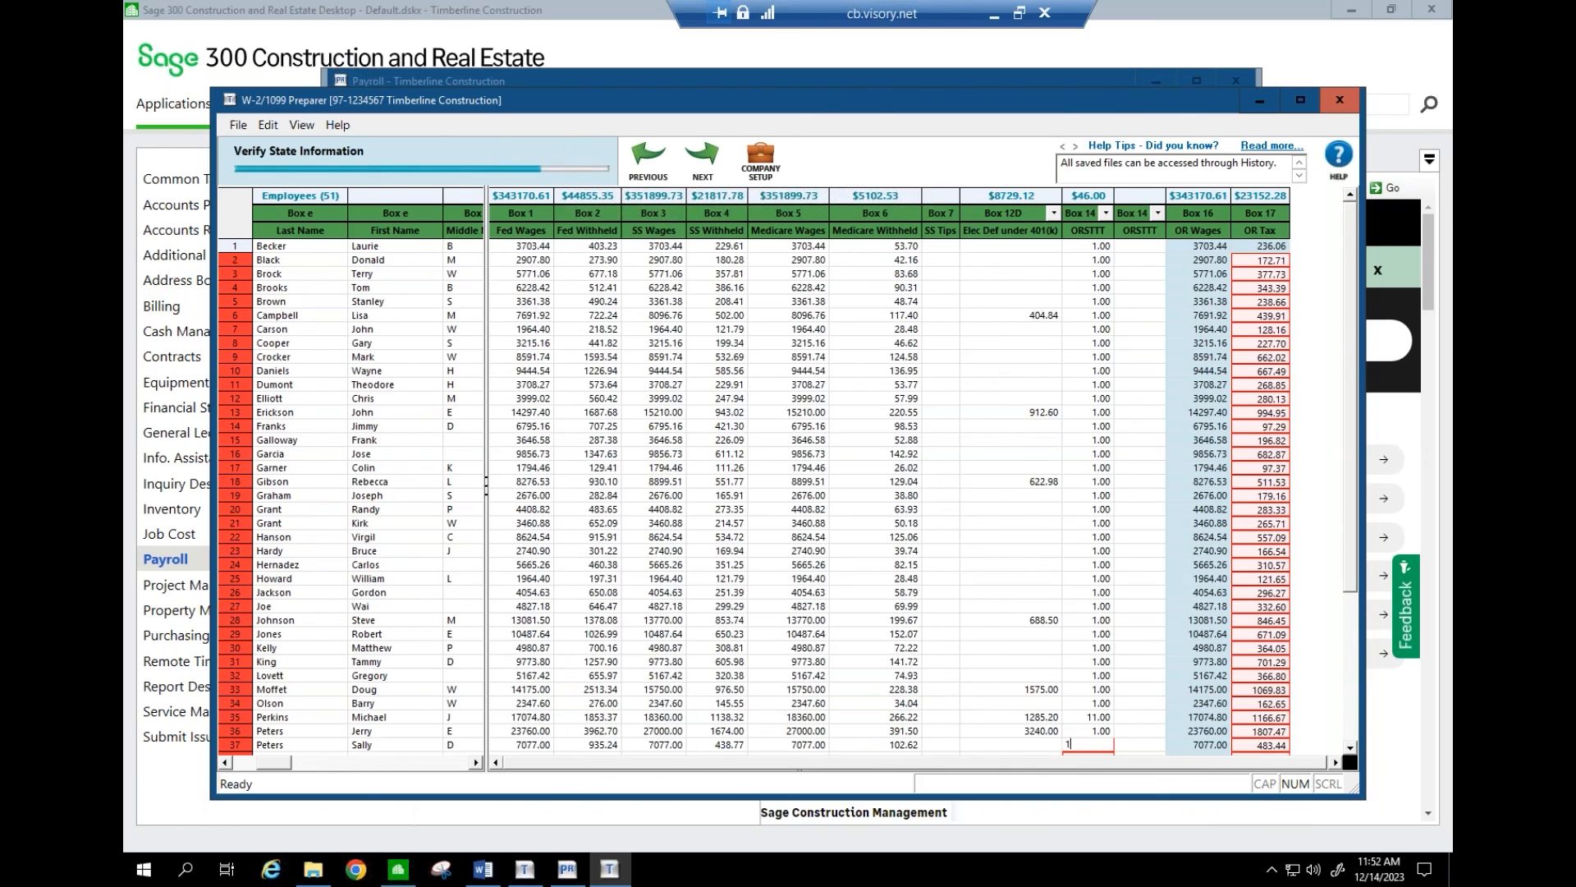
- Commit row 37's 11.00 and enter 1 in the ORSTTT cells for rows 38 through 44
{"action": "left_click", "coordinate": [1350, 722]}
{"action": "left_click", "coordinate": [1095, 566]}
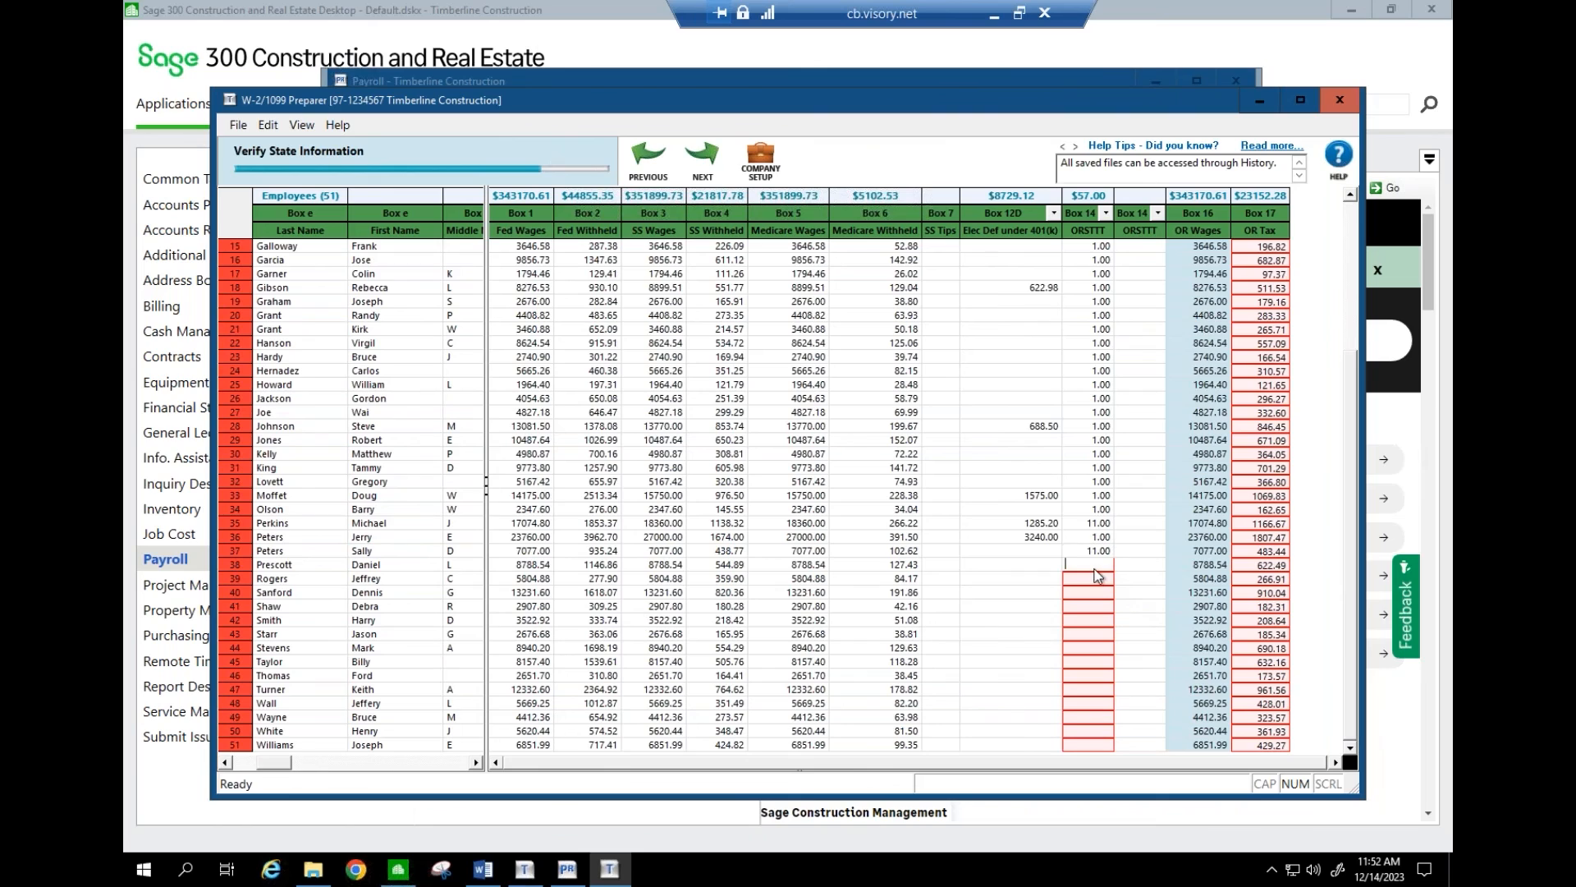
{"action": "type", "text": "1"}
{"action": "left_click", "coordinate": [1095, 579]}
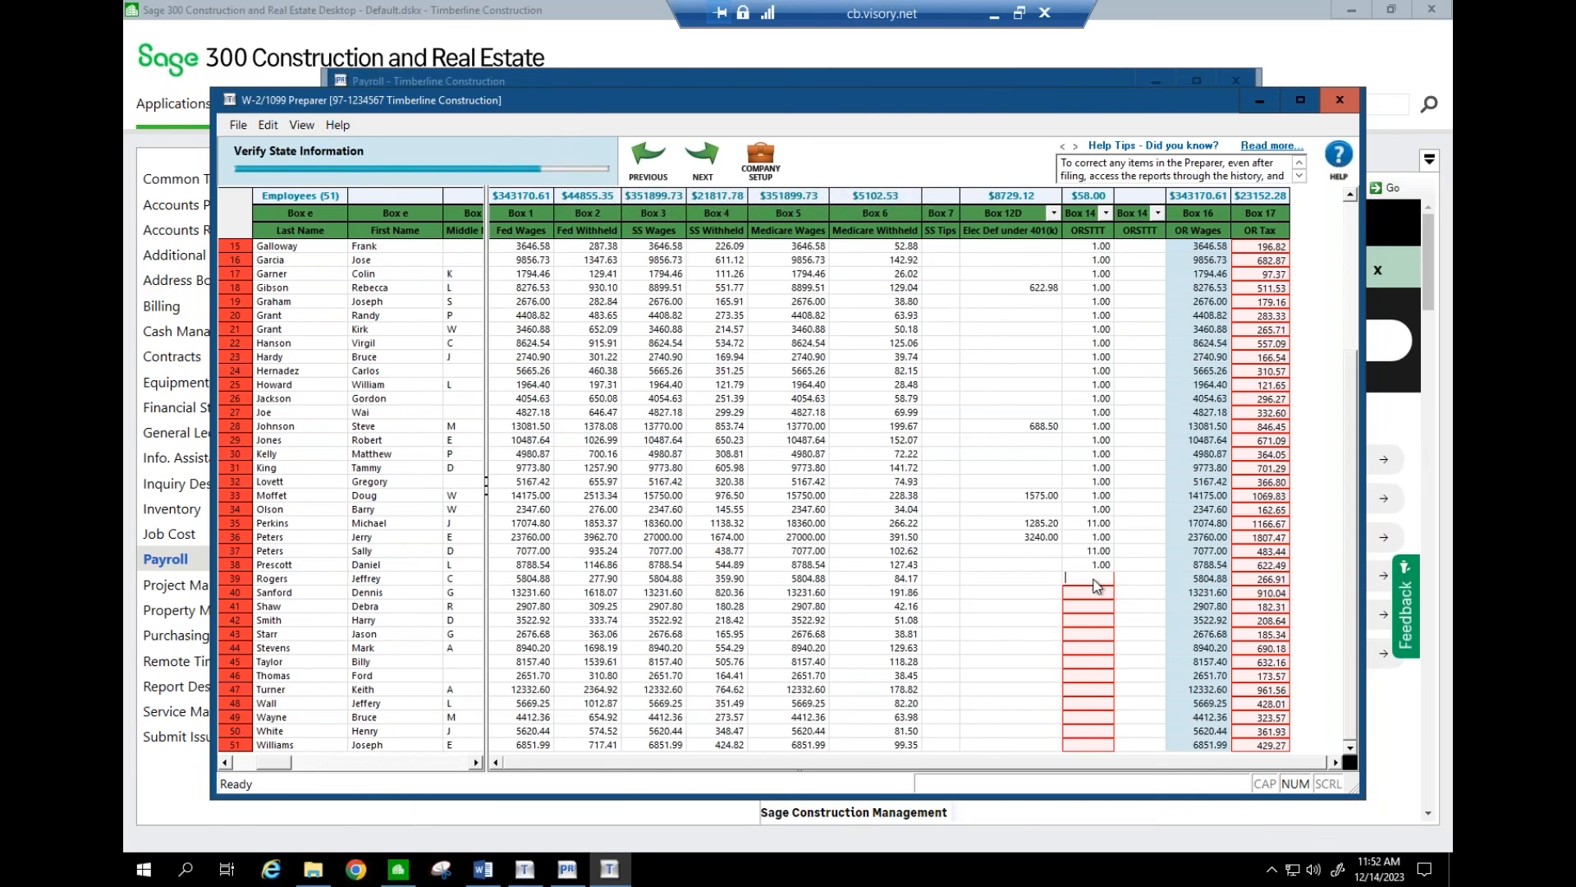
{"action": "type", "text": "1"}
{"action": "left_click", "coordinate": [1089, 594]}
{"action": "type", "text": "1"}
{"action": "left_click", "coordinate": [1091, 609]}
{"action": "type", "text": "1"}
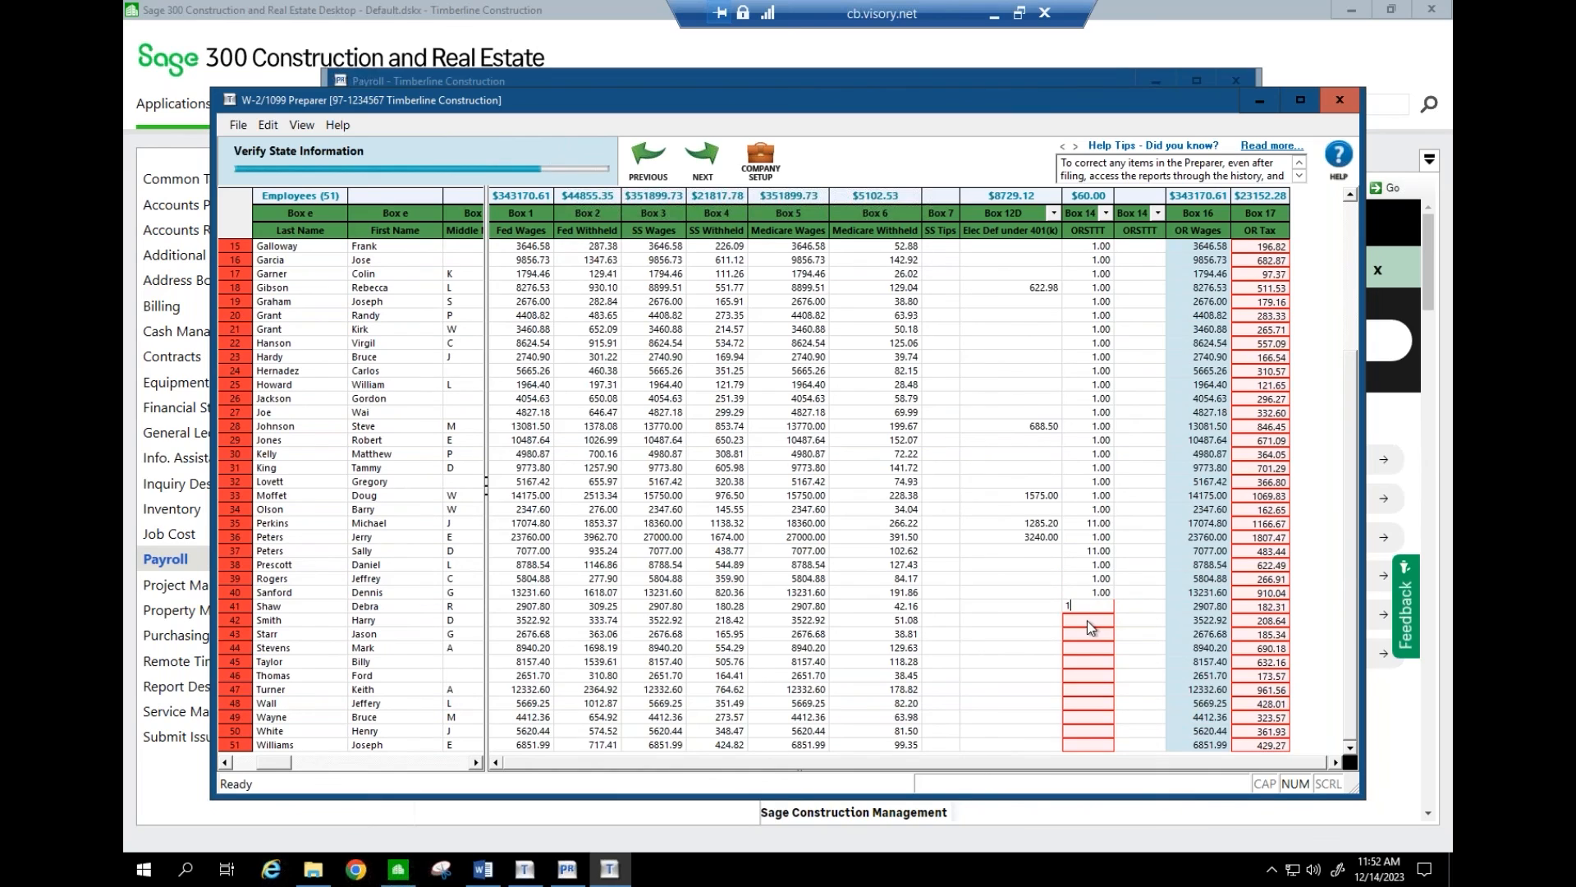
{"action": "left_click", "coordinate": [1091, 622]}
{"action": "type", "text": "1"}
{"action": "left_click", "coordinate": [1087, 634]}
{"action": "type", "text": "1"}
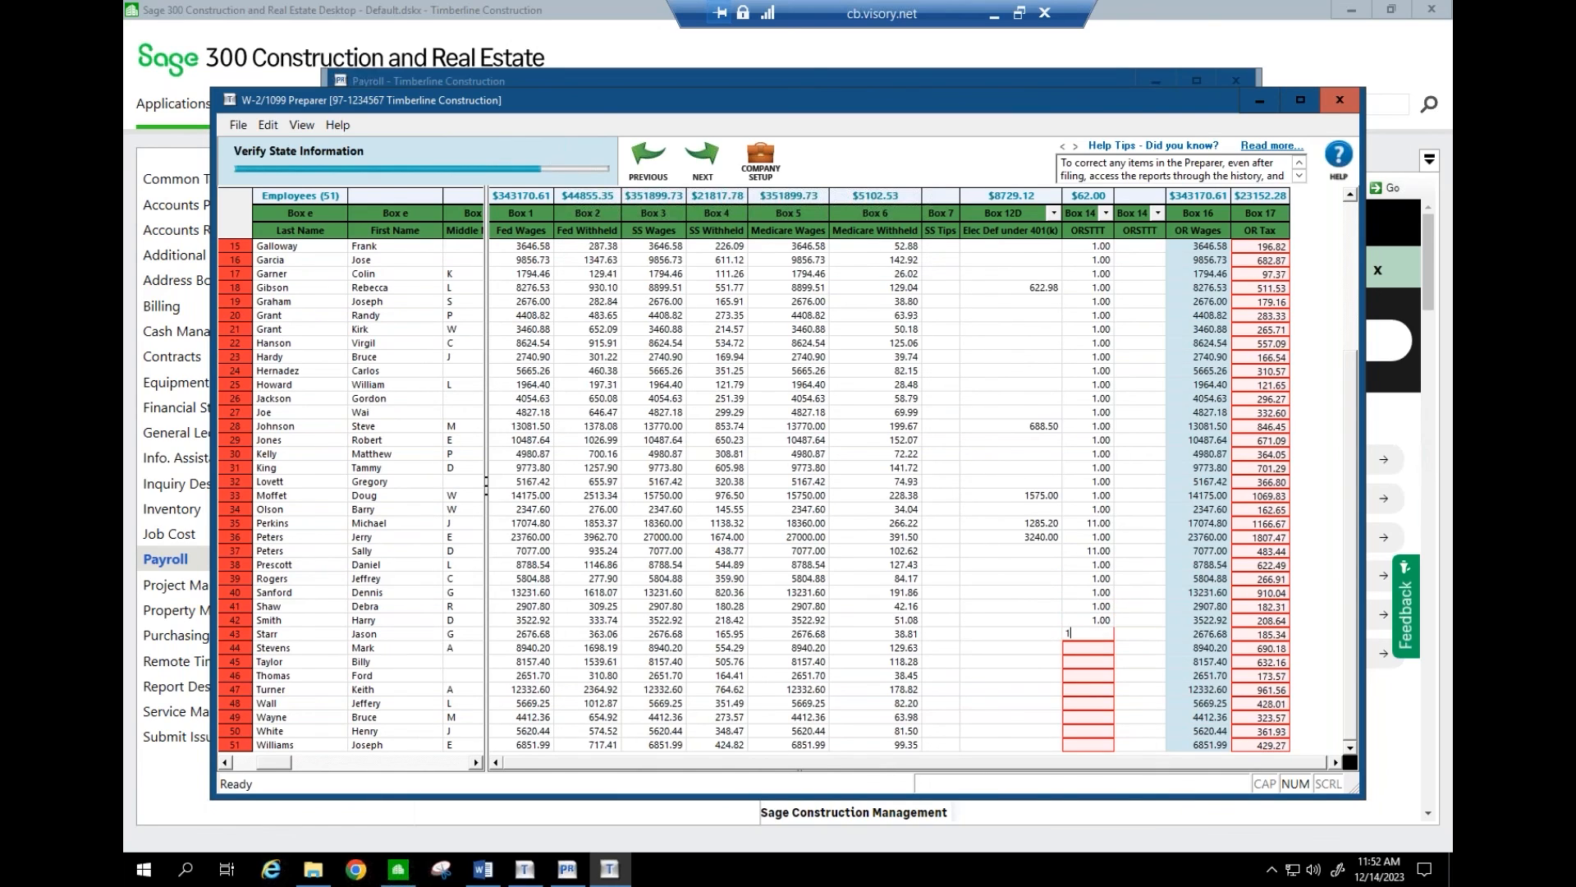
{"action": "left_click", "coordinate": [1087, 648]}
{"action": "type", "text": "1"}
- Enter ORSTTT amounts for rows 45 through 51, with row 49 at 11.00, totaling $81.00
{"action": "left_click", "coordinate": [1089, 661]}
{"action": "type", "text": "1"}
{"action": "left_click", "coordinate": [1089, 675]}
{"action": "type", "text": "1"}
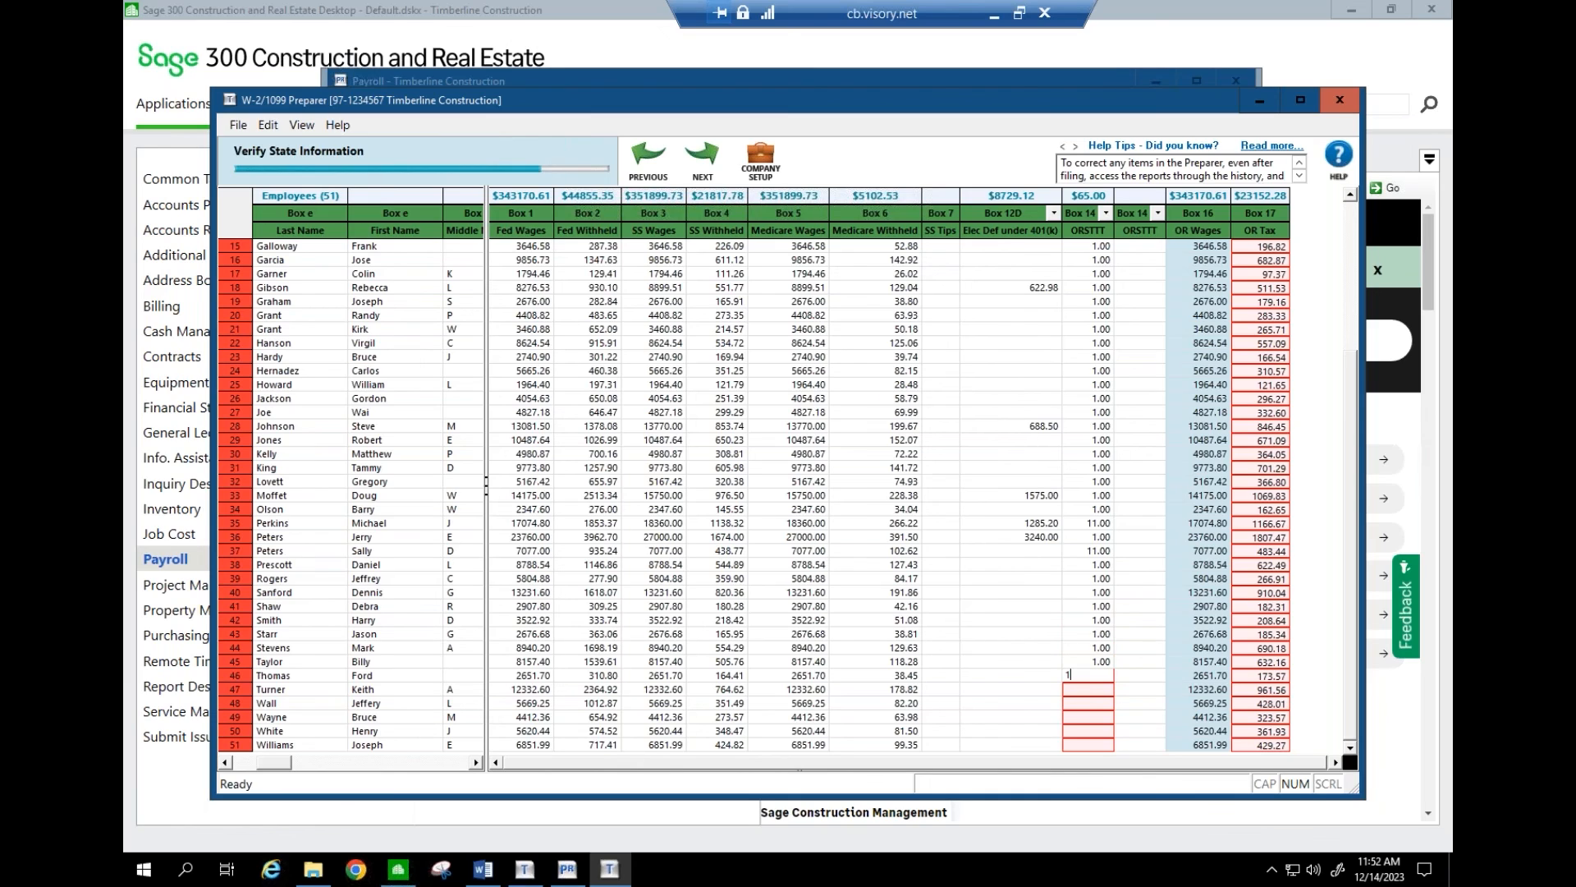
{"action": "left_click", "coordinate": [1086, 695]}
{"action": "type", "text": "1"}
{"action": "left_click", "coordinate": [1087, 705]}
{"action": "type", "text": "1"}
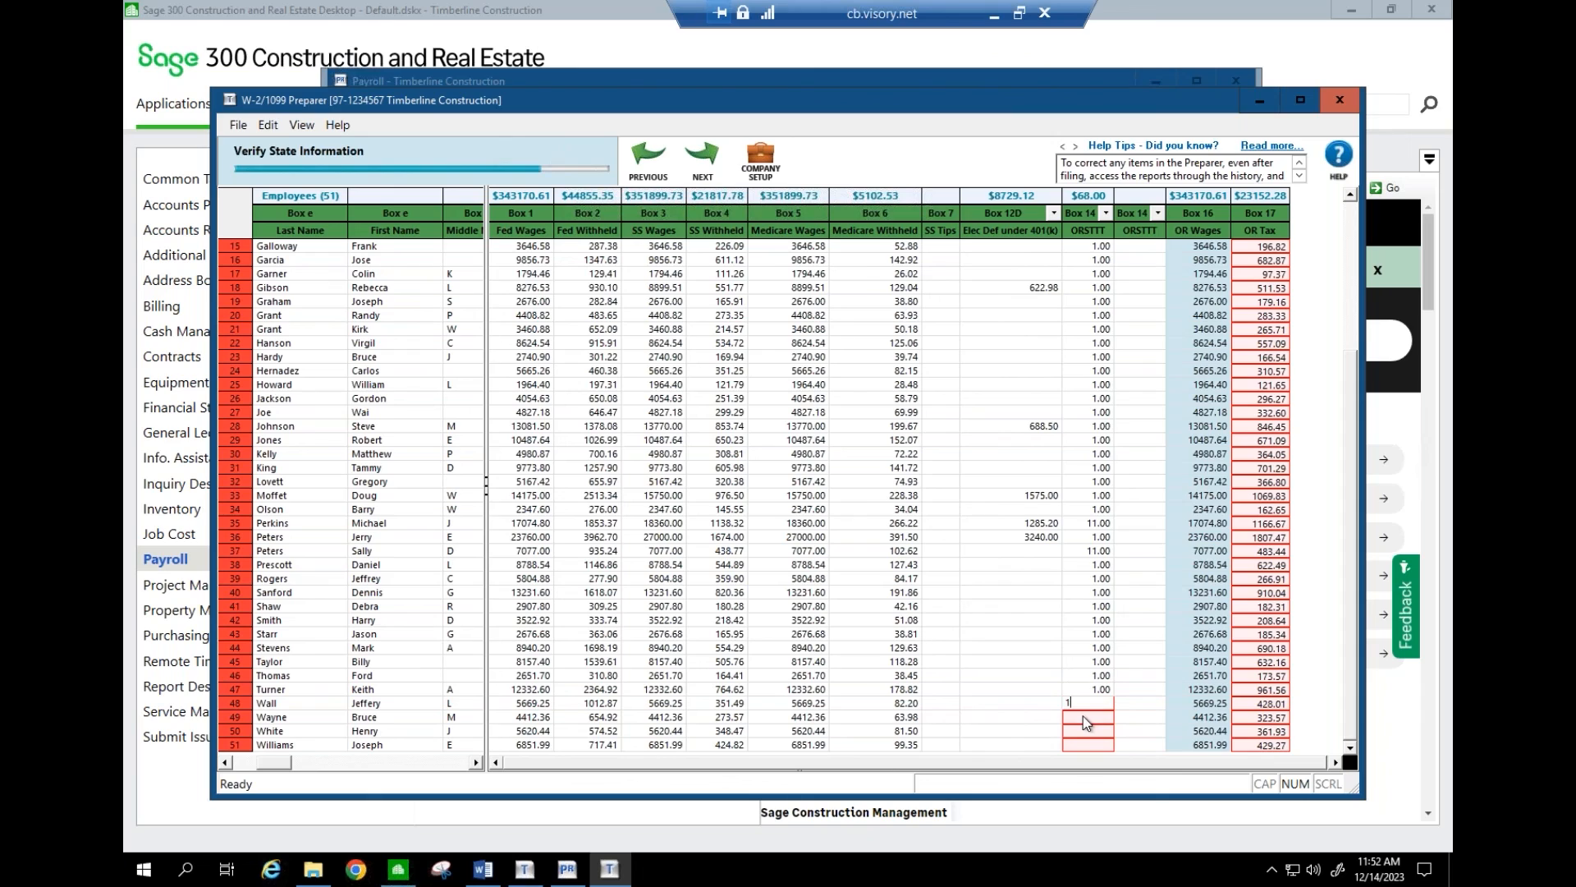
{"action": "left_click", "coordinate": [1088, 718]}
{"action": "type", "text": "11"}
{"action": "left_click", "coordinate": [1088, 731]}
{"action": "type", "text": "1"}
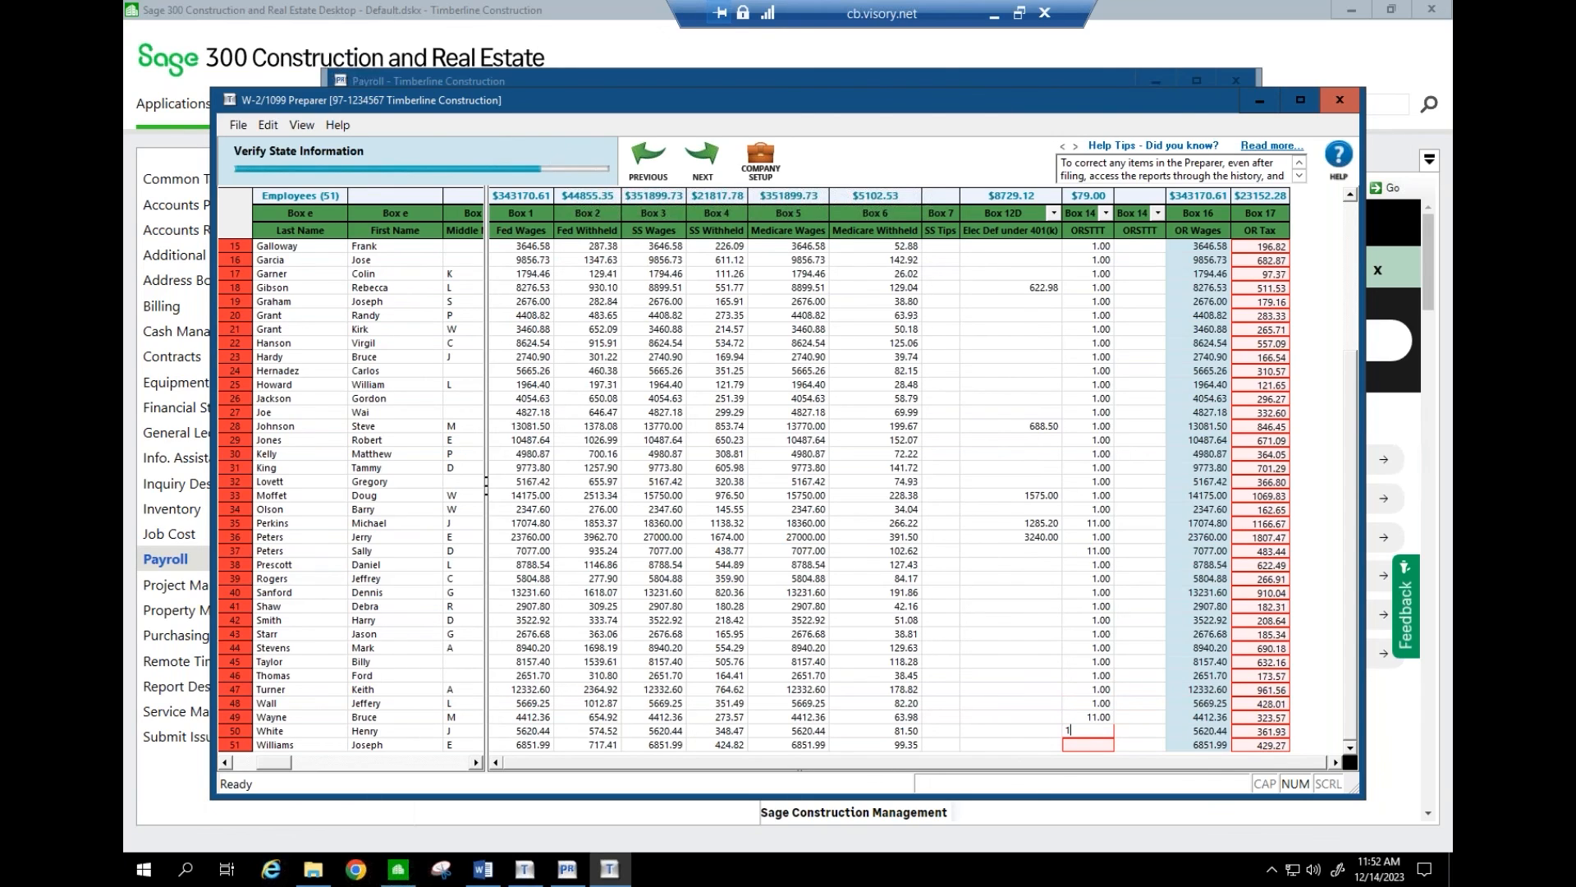
{"action": "left_click", "coordinate": [1088, 745]}
{"action": "type", "text": "1"}
{"action": "left_click", "coordinate": [1083, 704]}
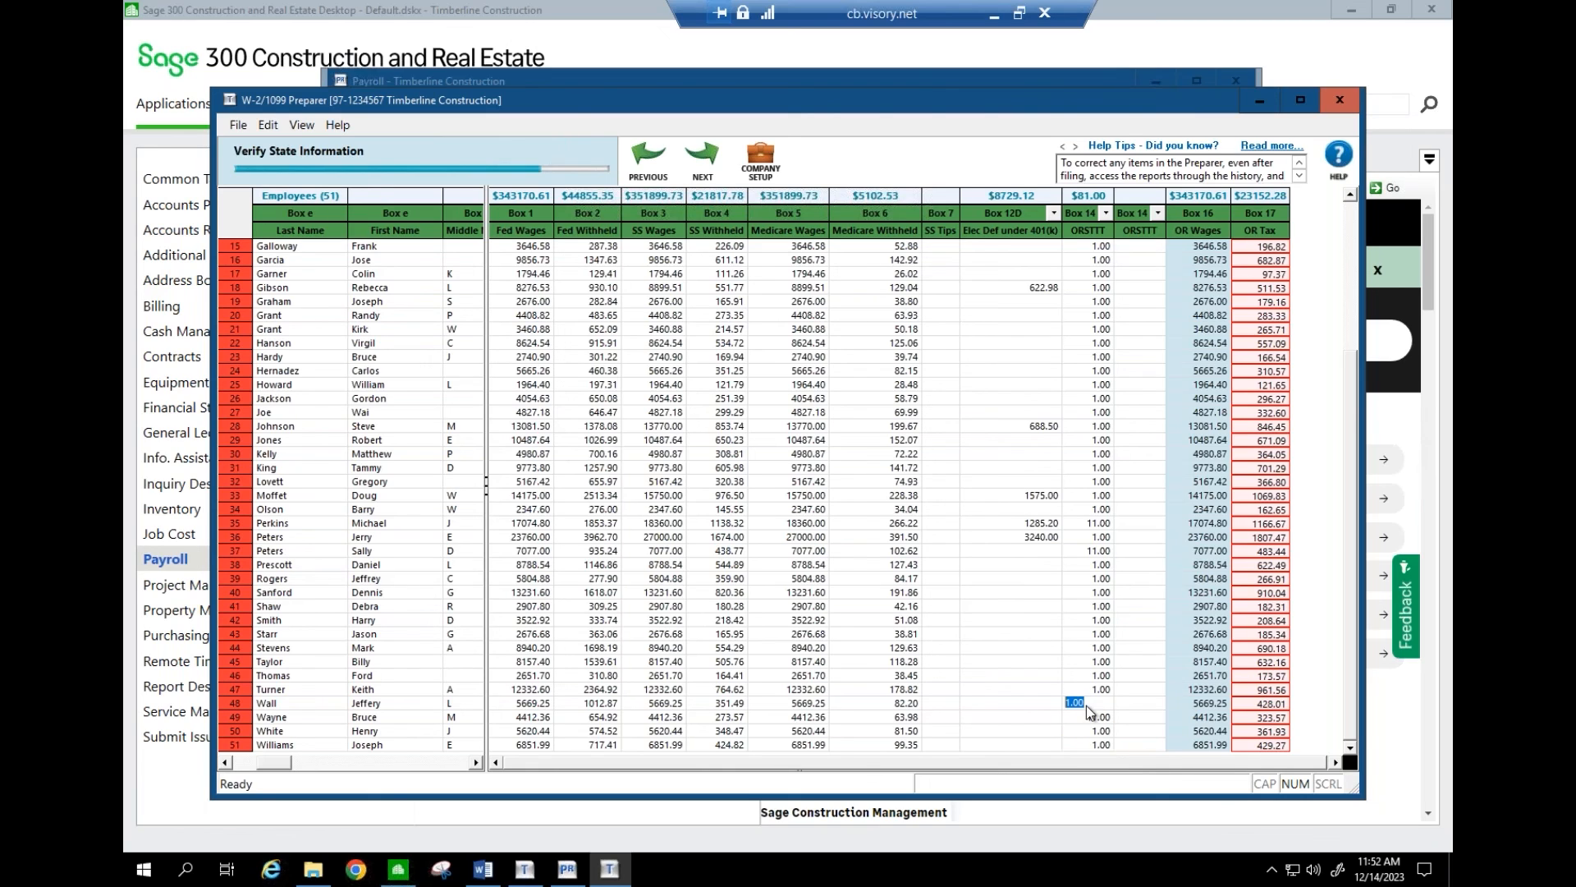
- Finish state verification, save the data, and continue past the Aatrix advertisement page
{"action": "left_click", "coordinate": [707, 181]}
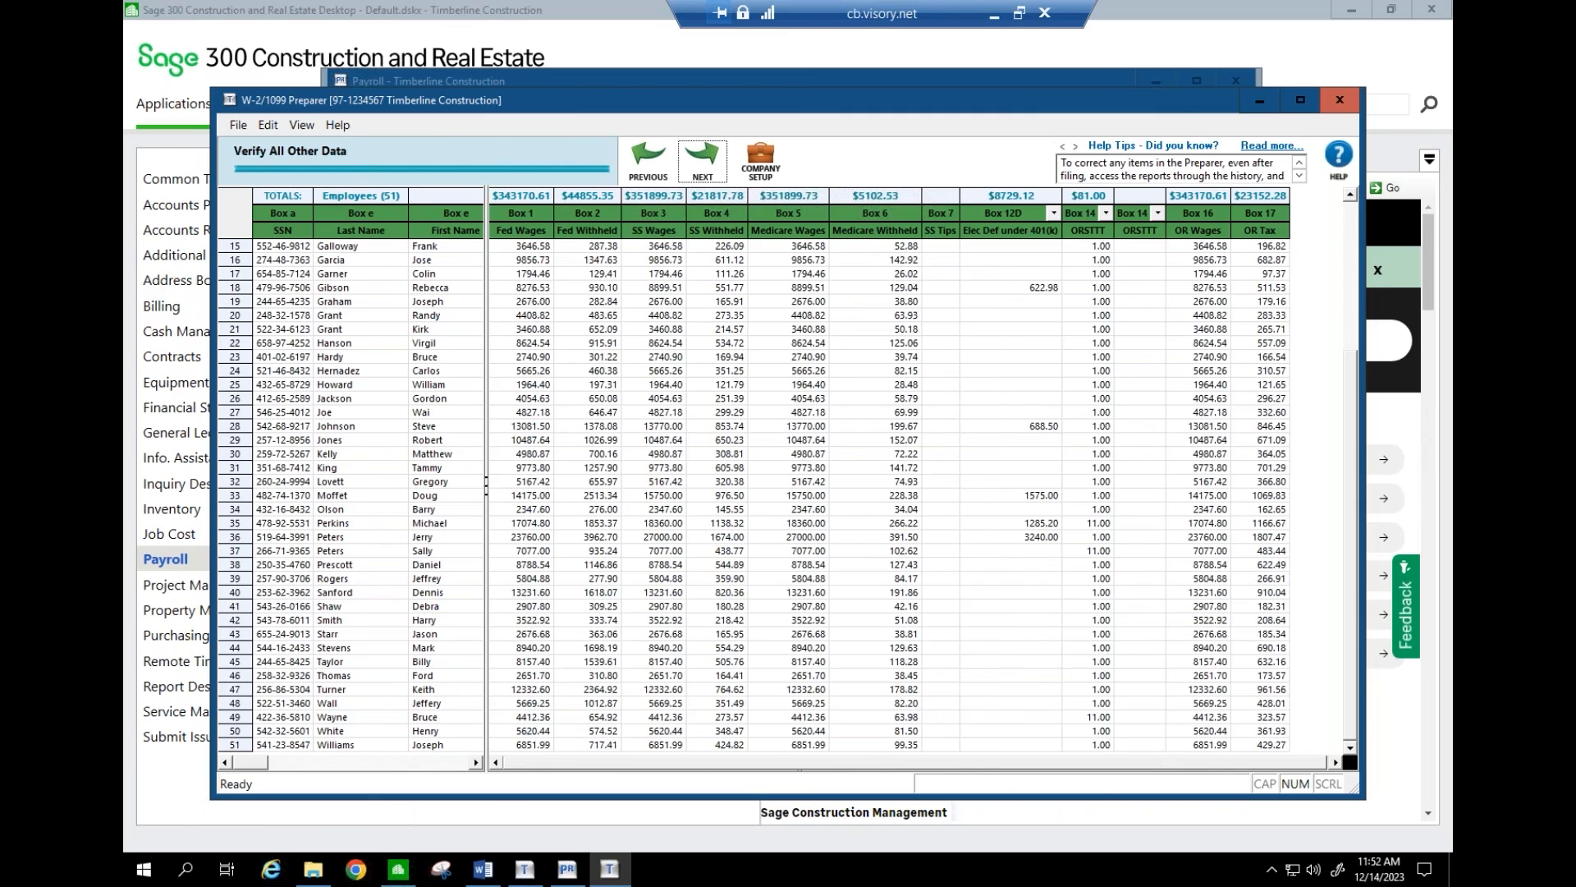
{"action": "left_click", "coordinate": [703, 161]}
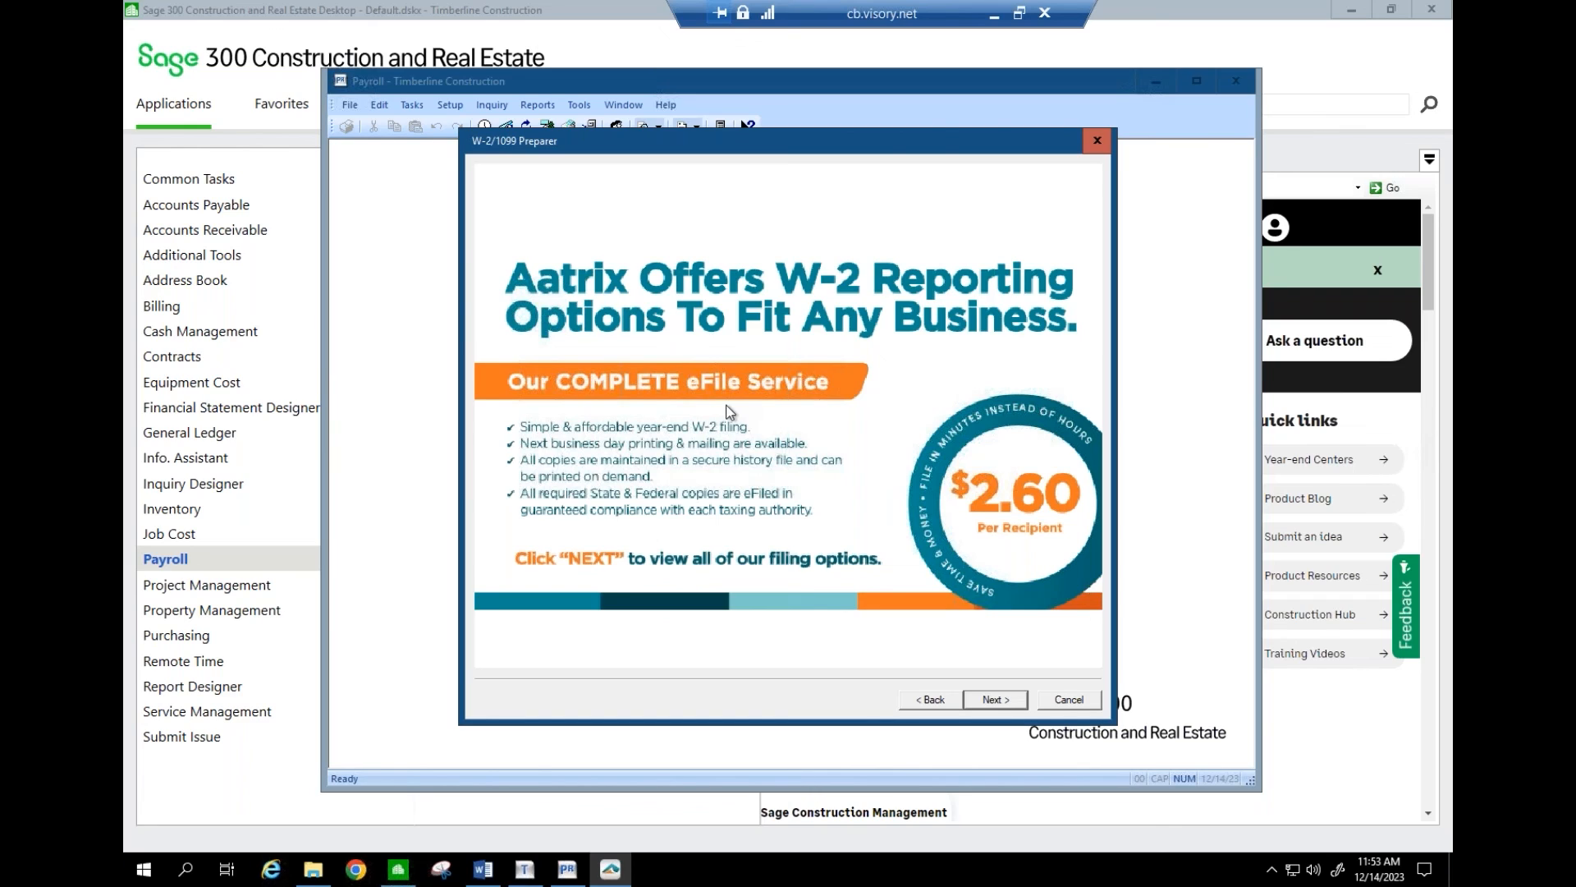
{"action": "left_click", "coordinate": [993, 697]}
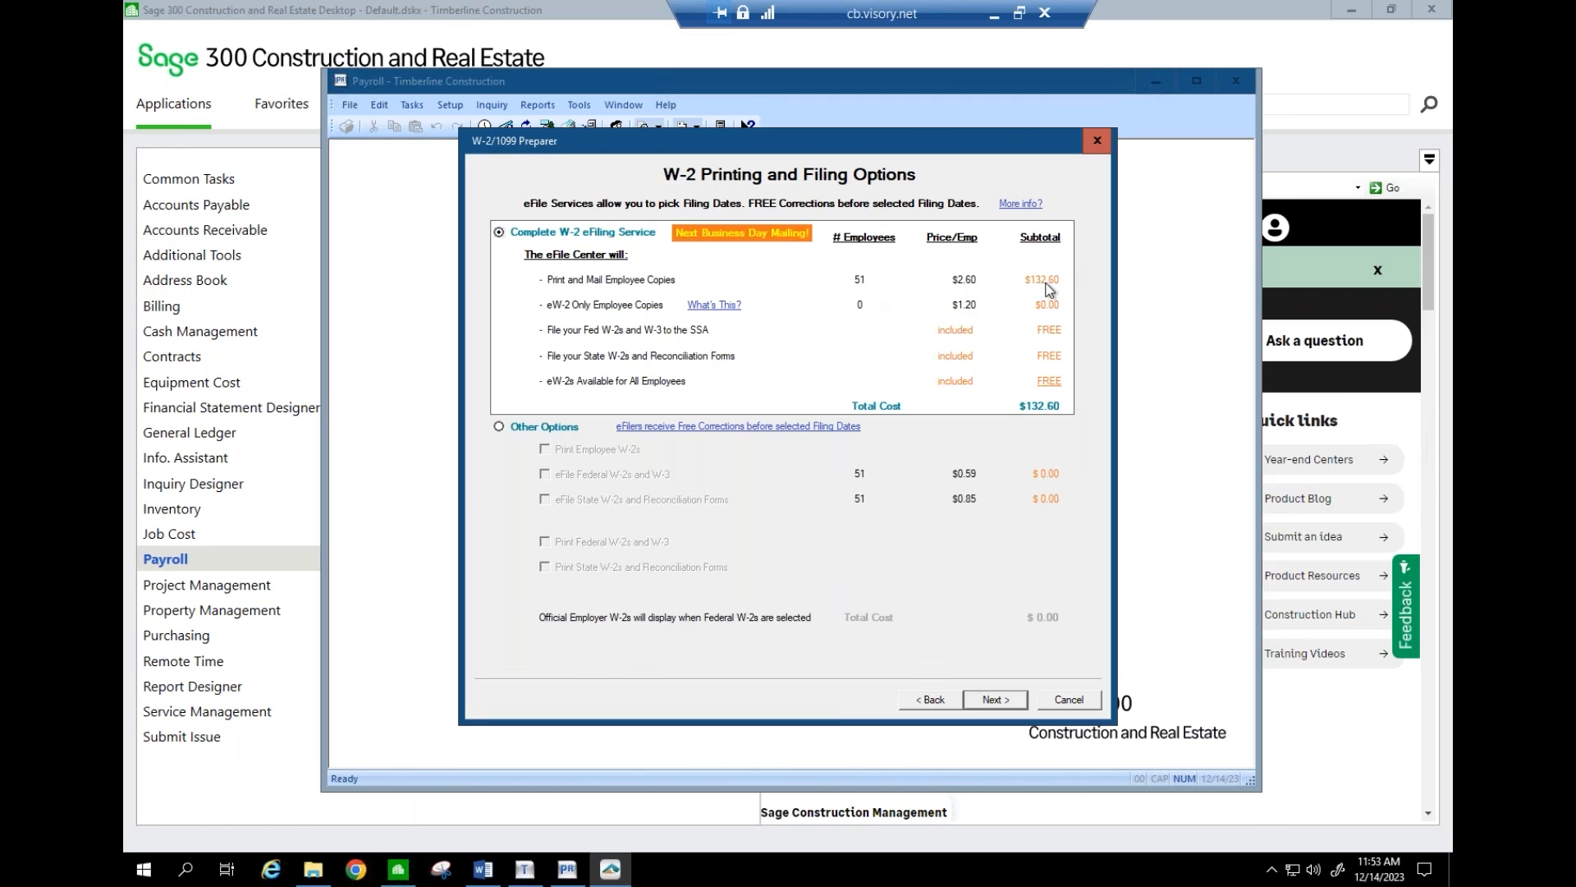
- Under Other Options, print employee, federal and state W-2s with federal and state e-filing turned off
{"action": "left_click", "coordinate": [499, 427]}
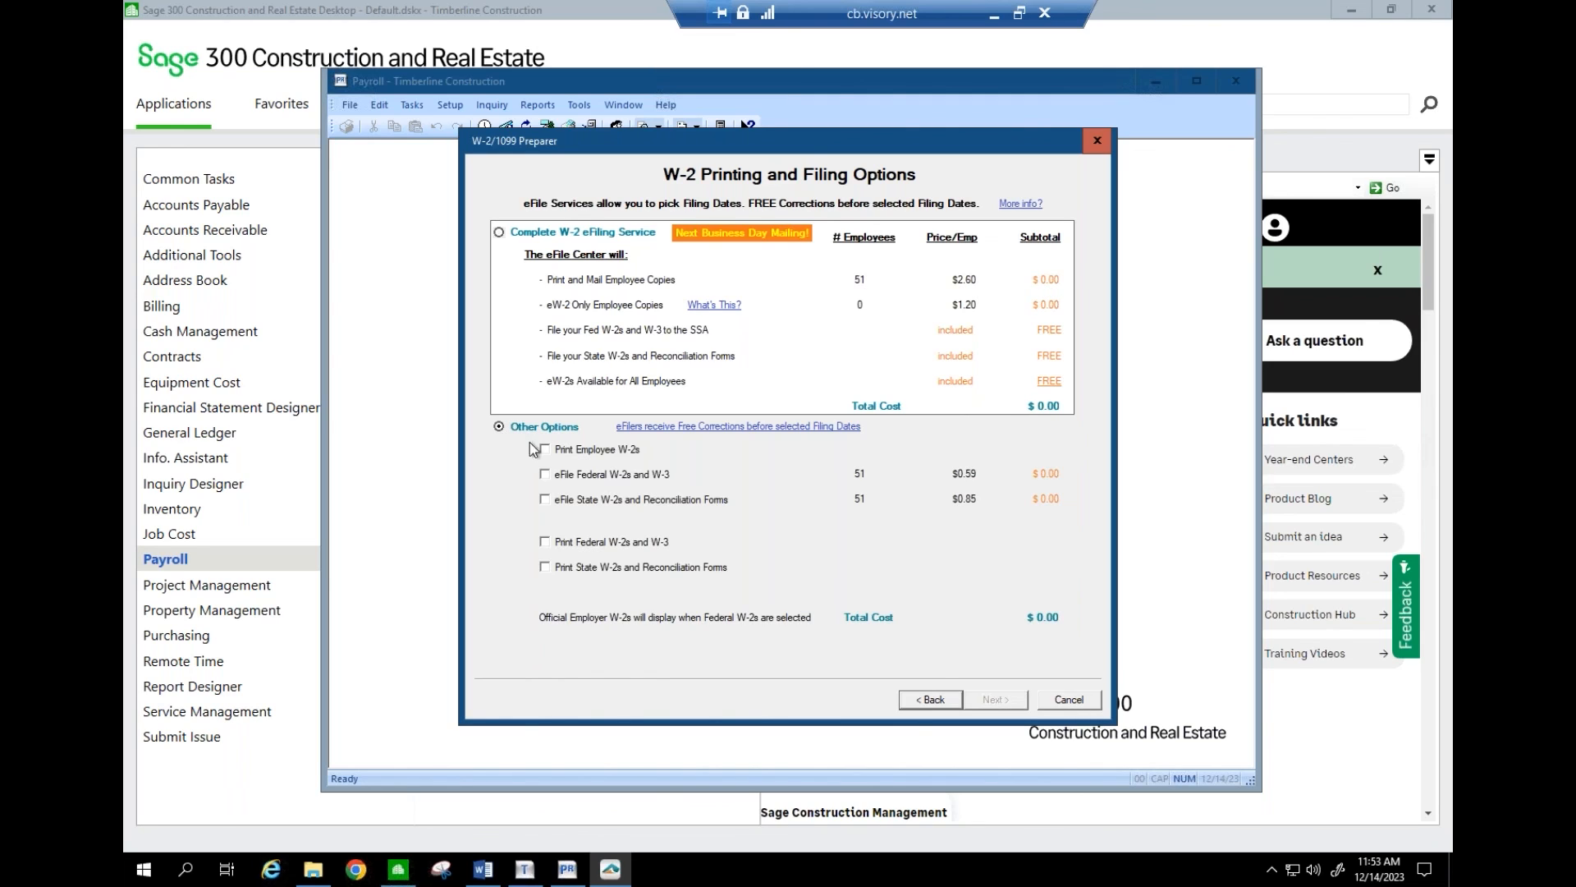
{"action": "left_click", "coordinate": [544, 448]}
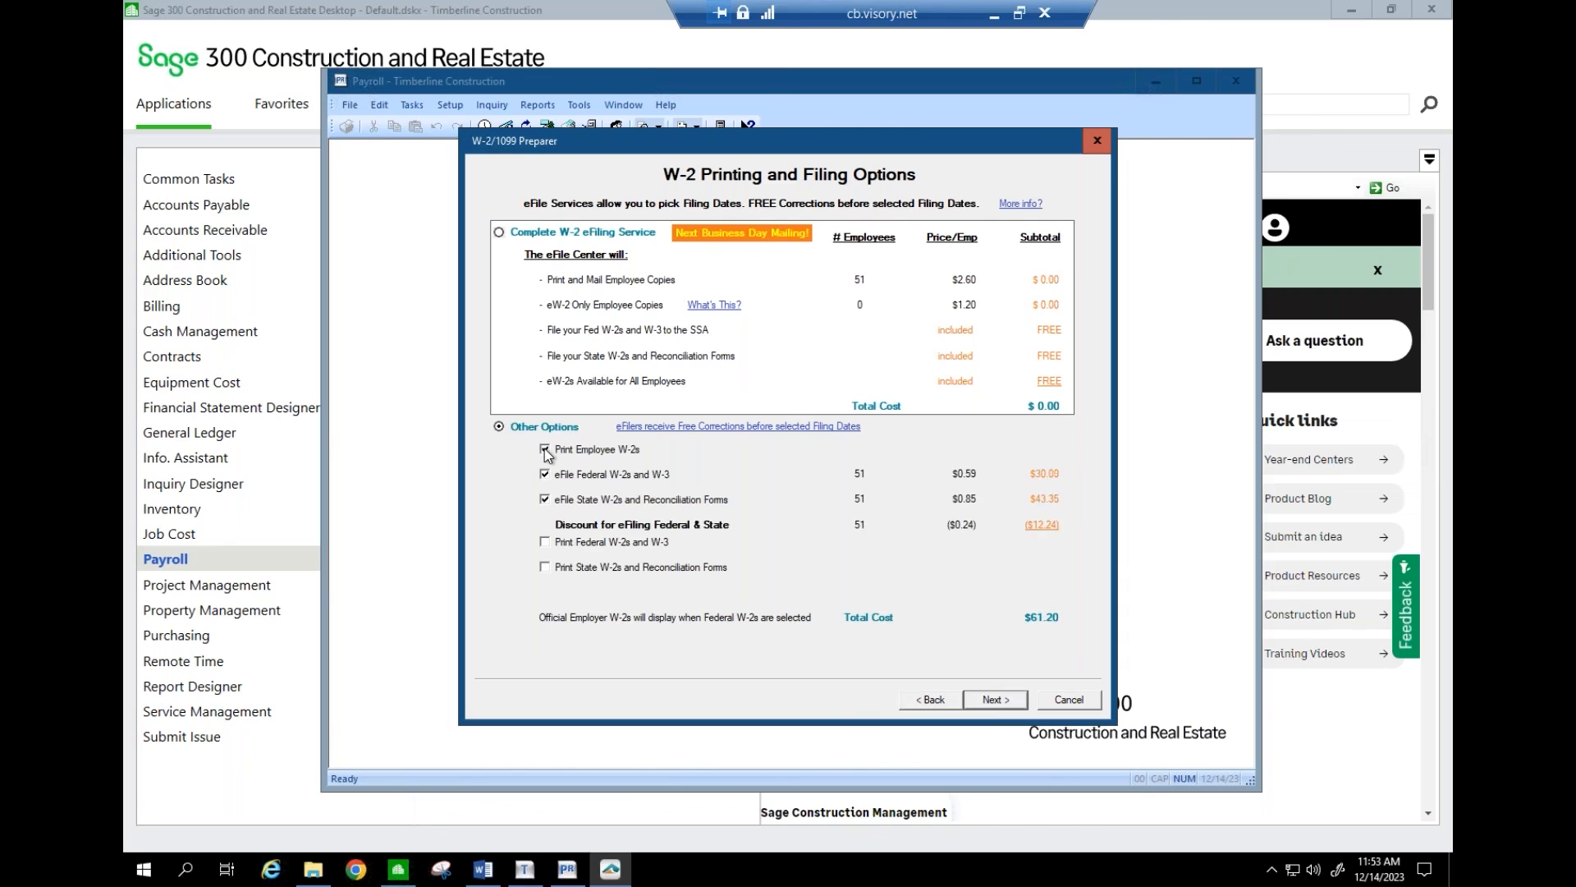
{"action": "left_click", "coordinate": [546, 542]}
{"action": "left_click", "coordinate": [545, 566]}
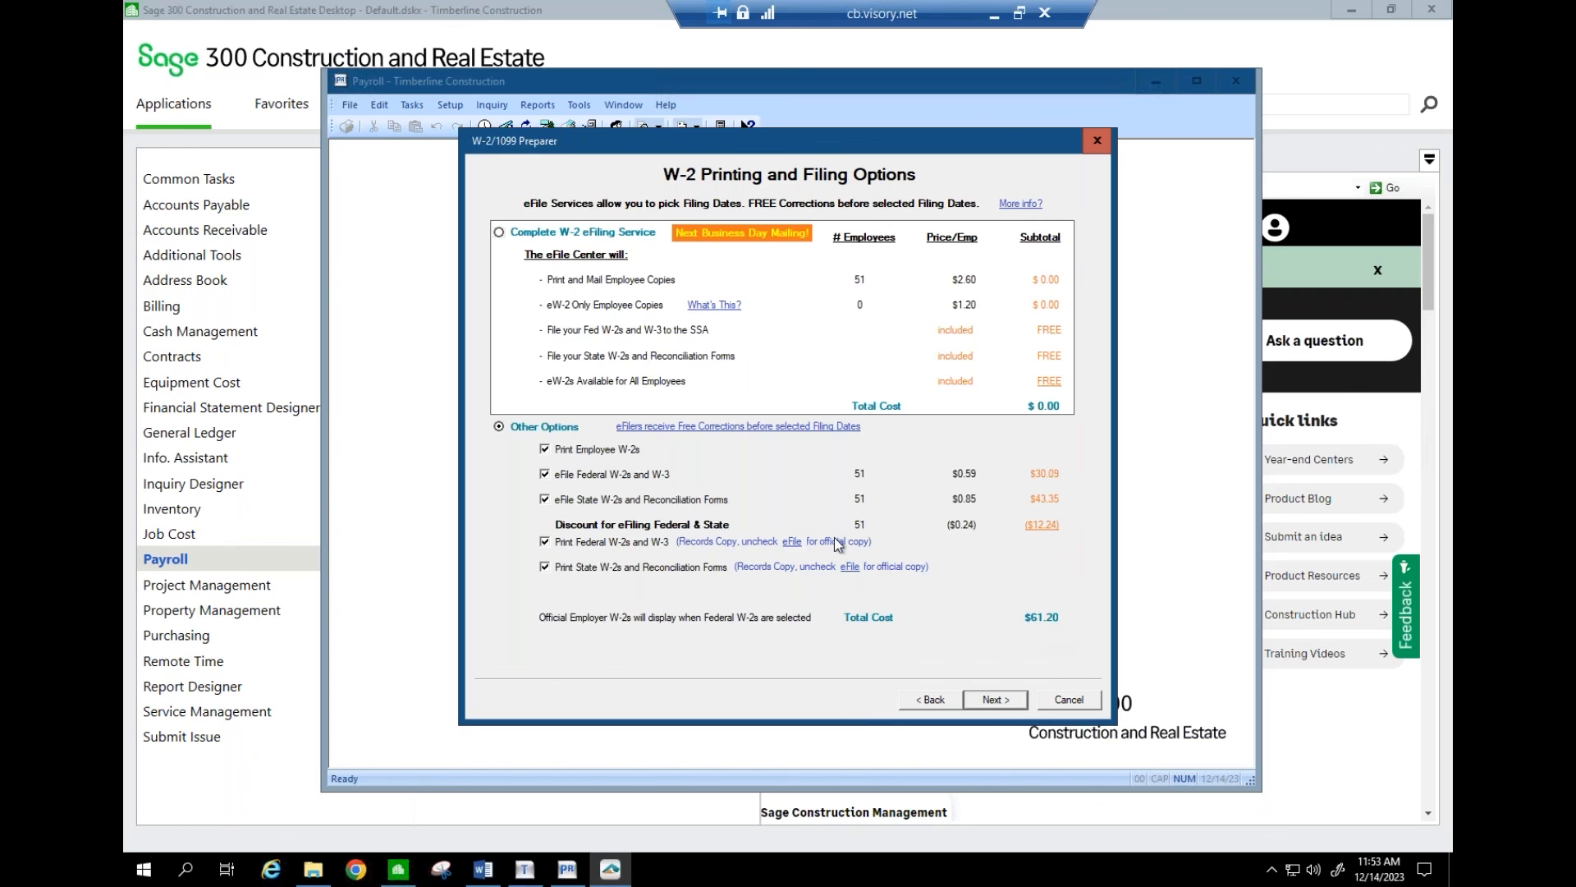
{"action": "left_click", "coordinate": [545, 474]}
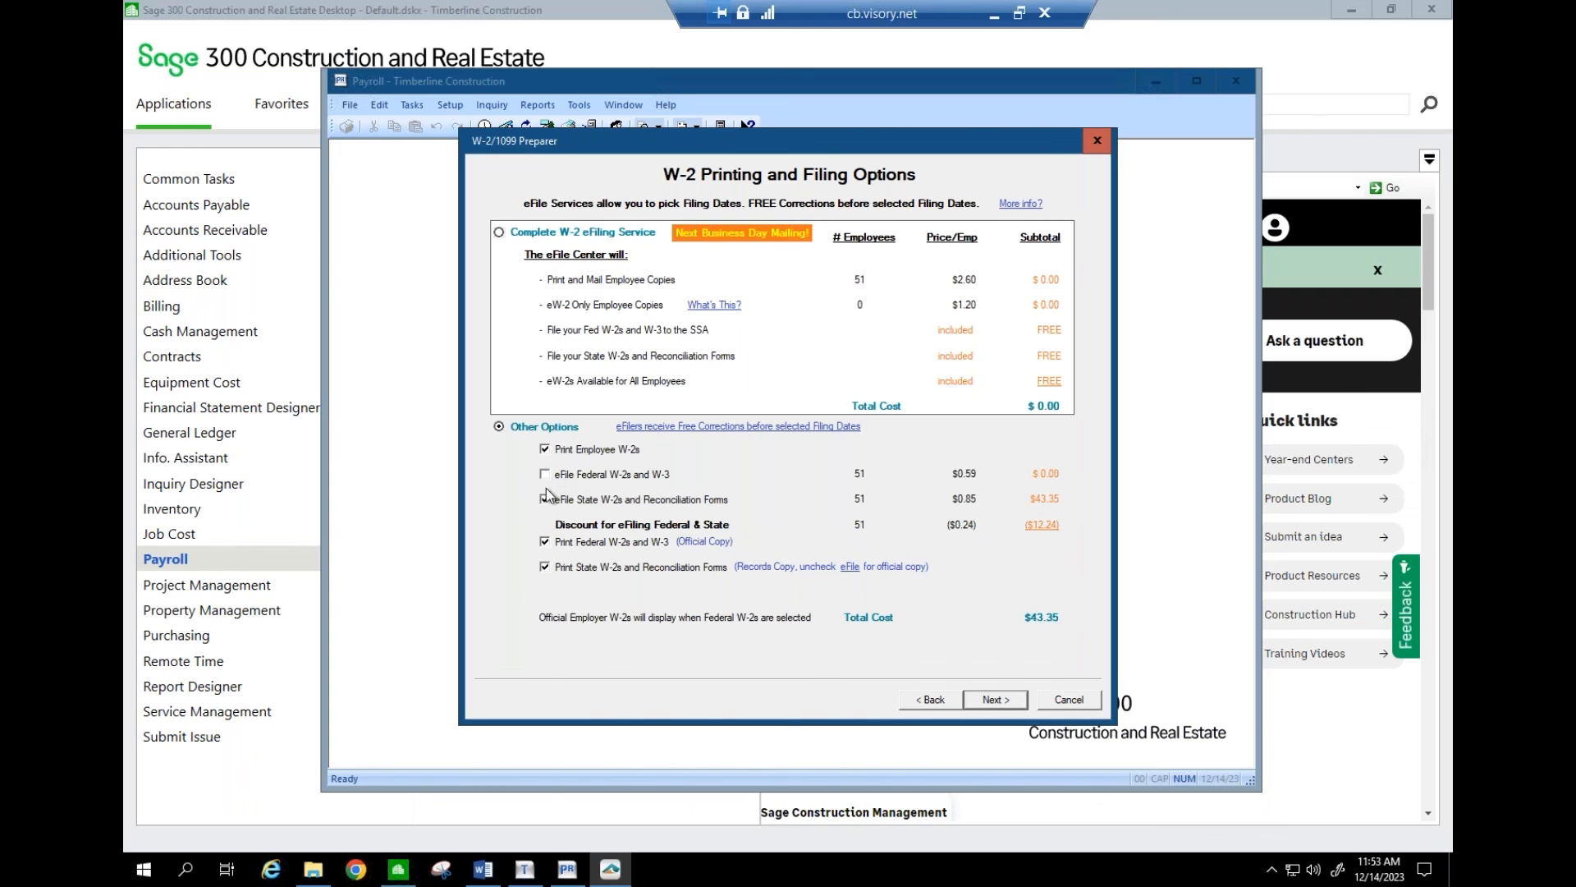
{"action": "left_click", "coordinate": [545, 499]}
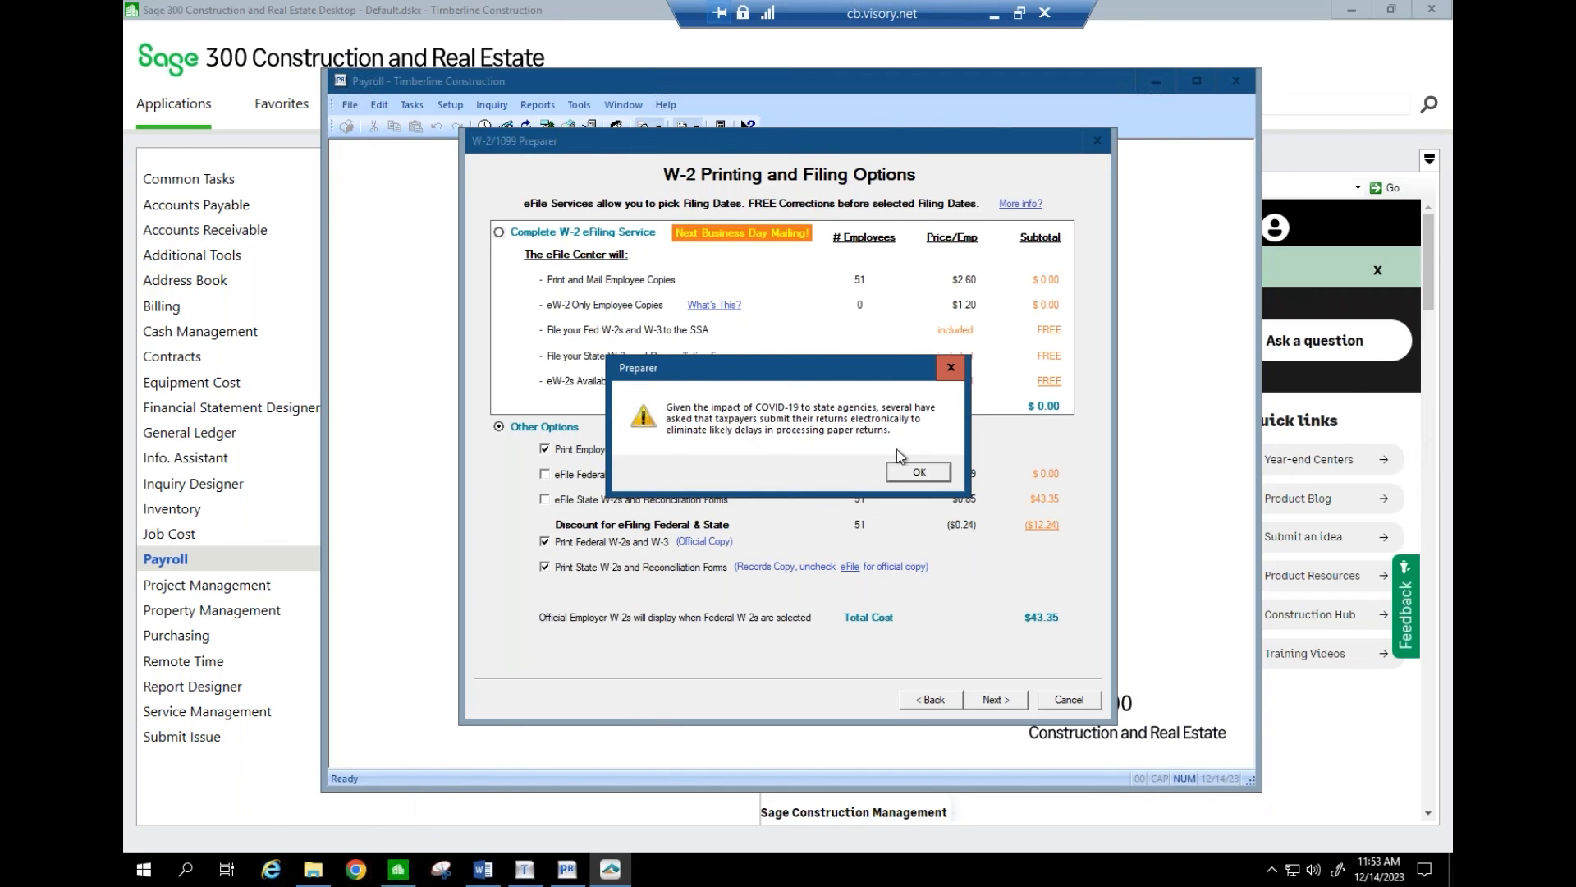
{"action": "left_click", "coordinate": [920, 474]}
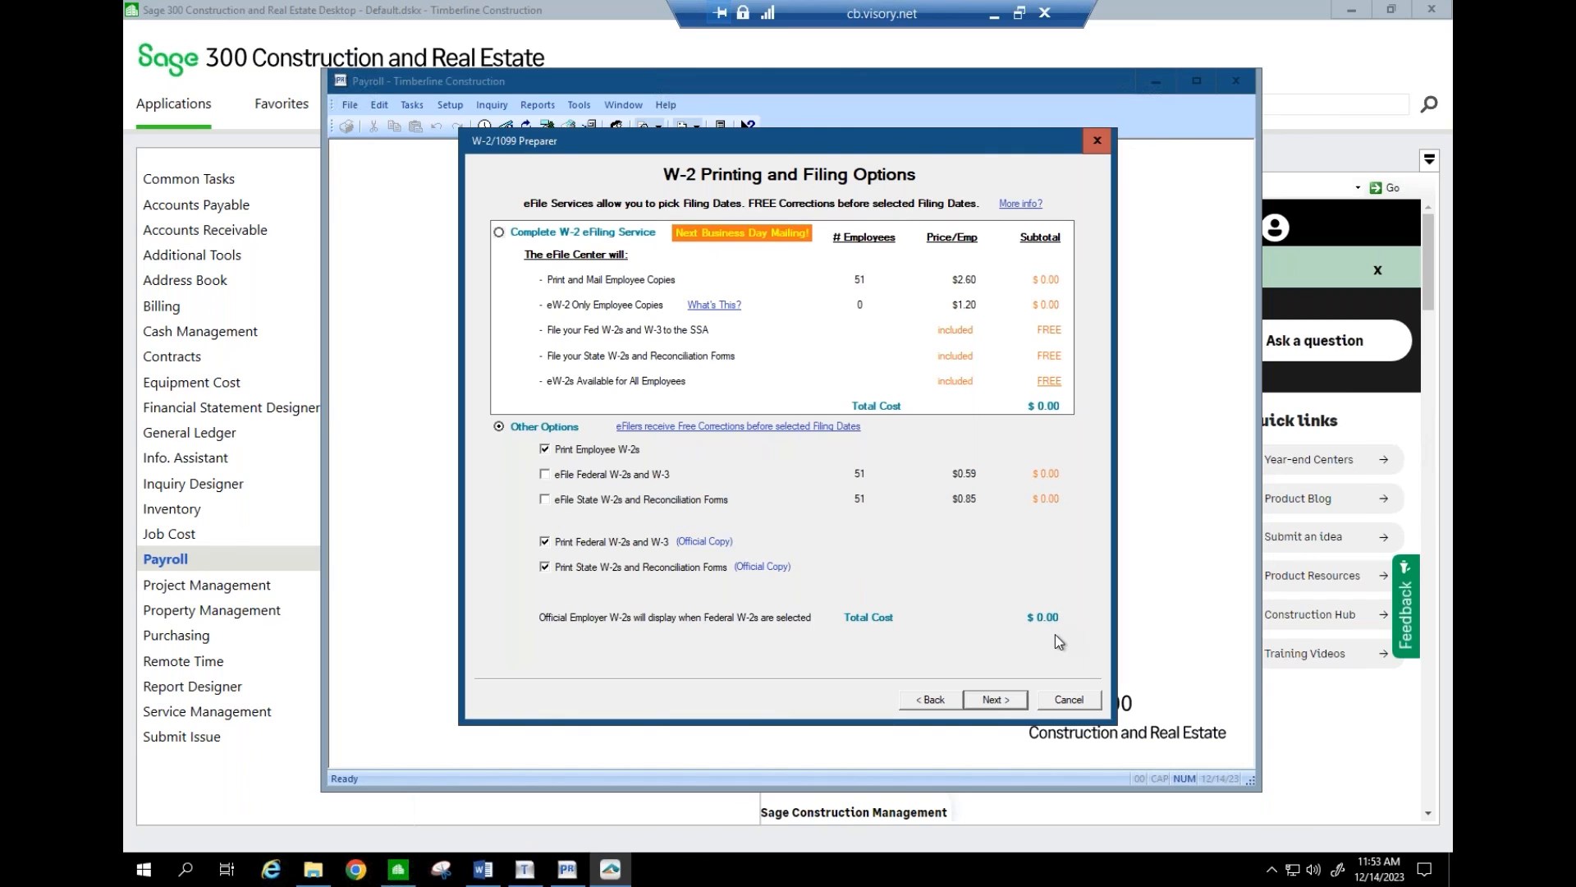
{"action": "left_click", "coordinate": [989, 696]}
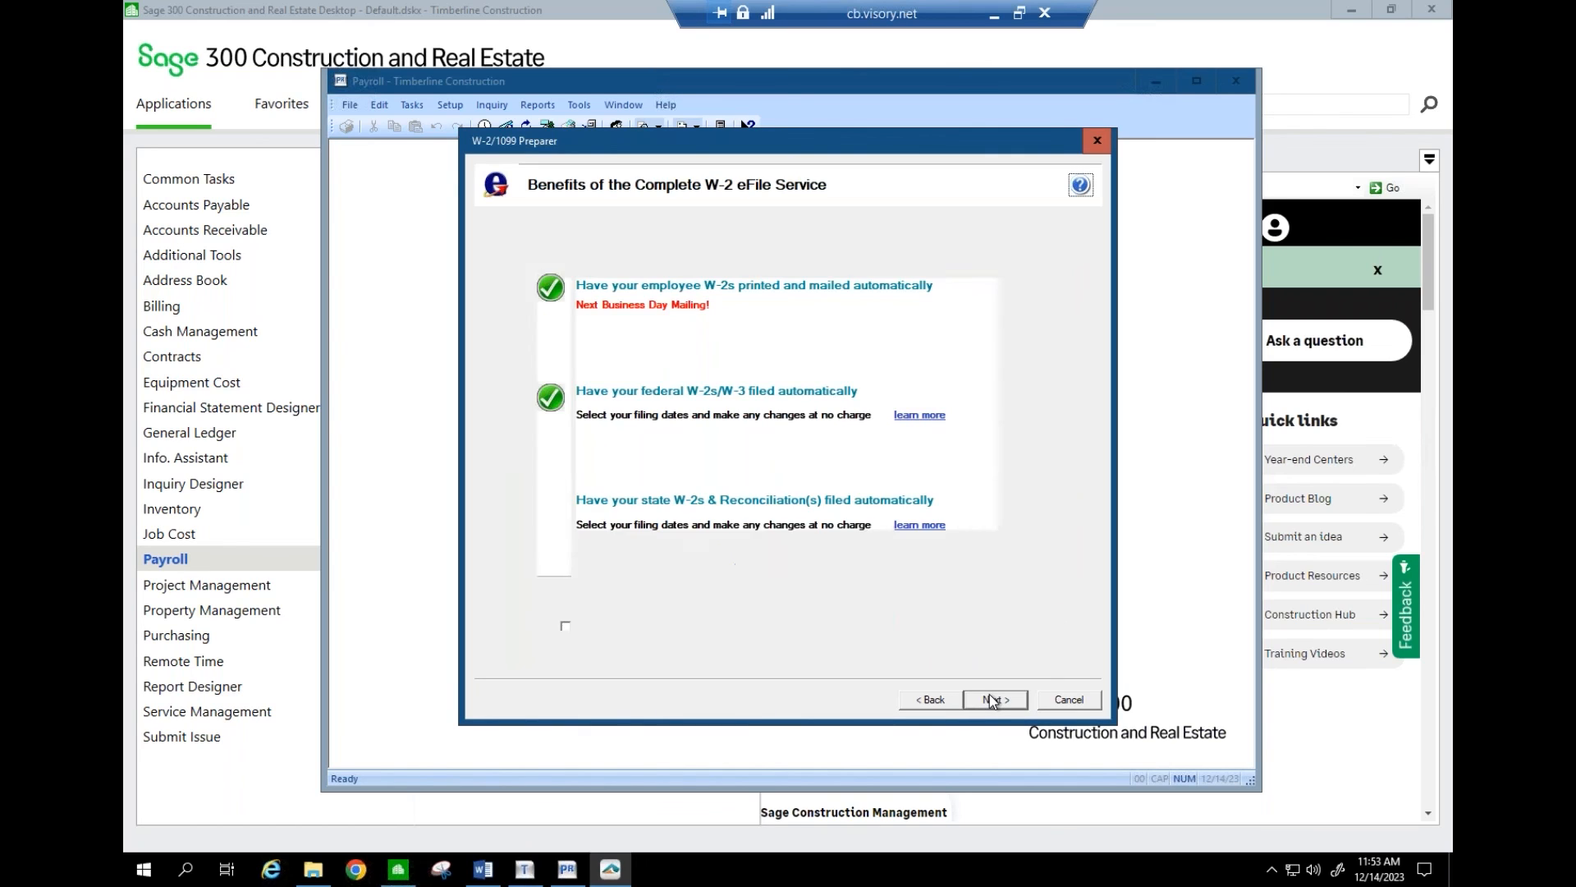
- Go back and choose the Complete W-2 eFiling Service option instead
{"action": "left_click", "coordinate": [944, 704]}
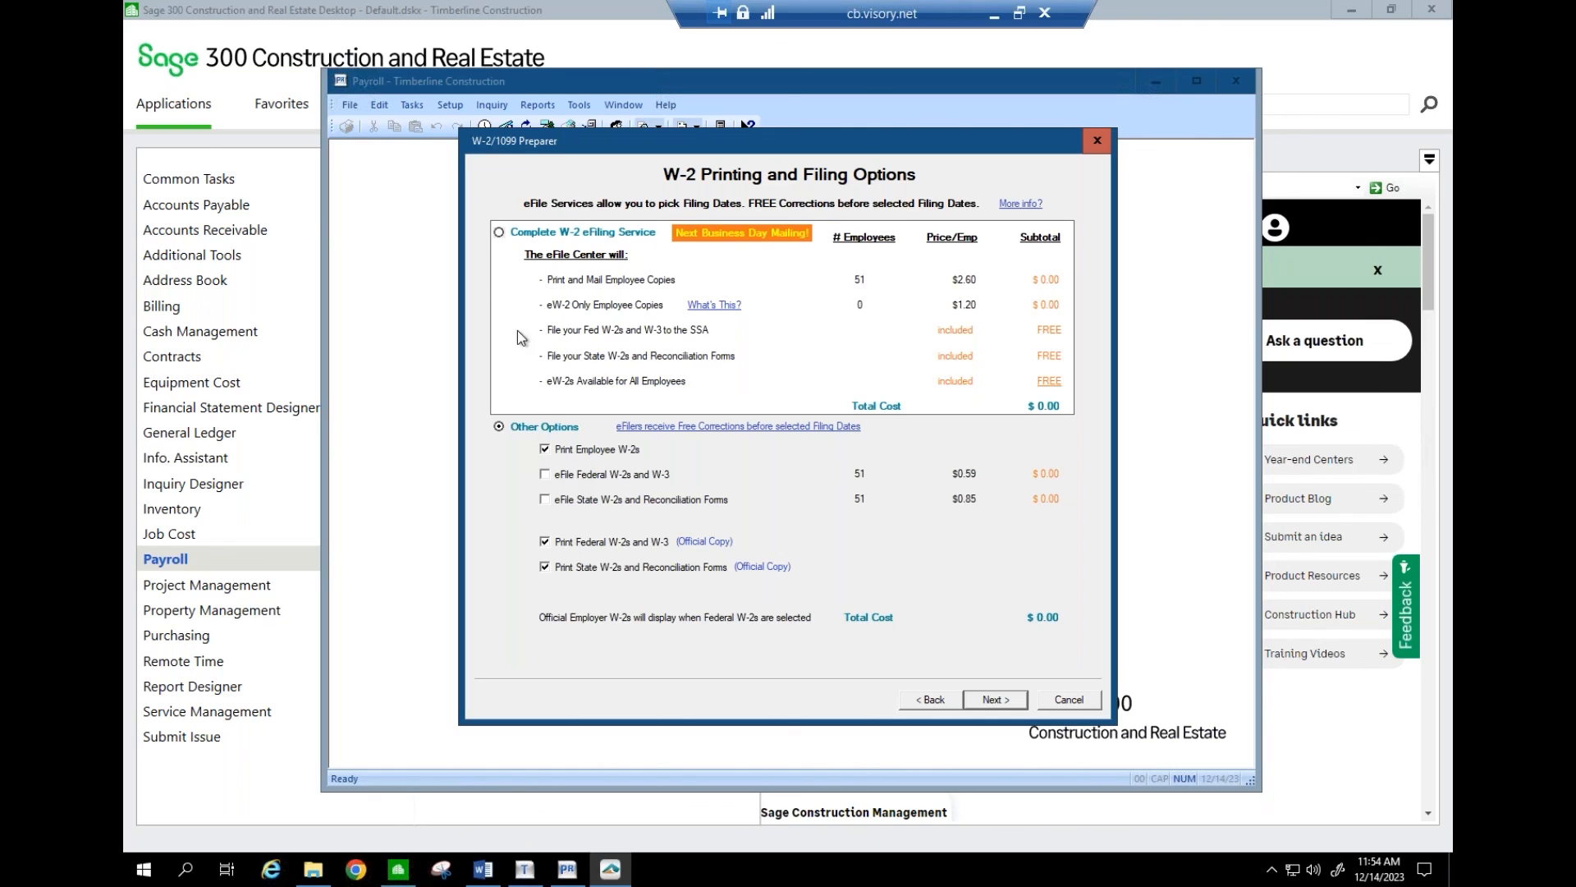
{"action": "left_click", "coordinate": [499, 233]}
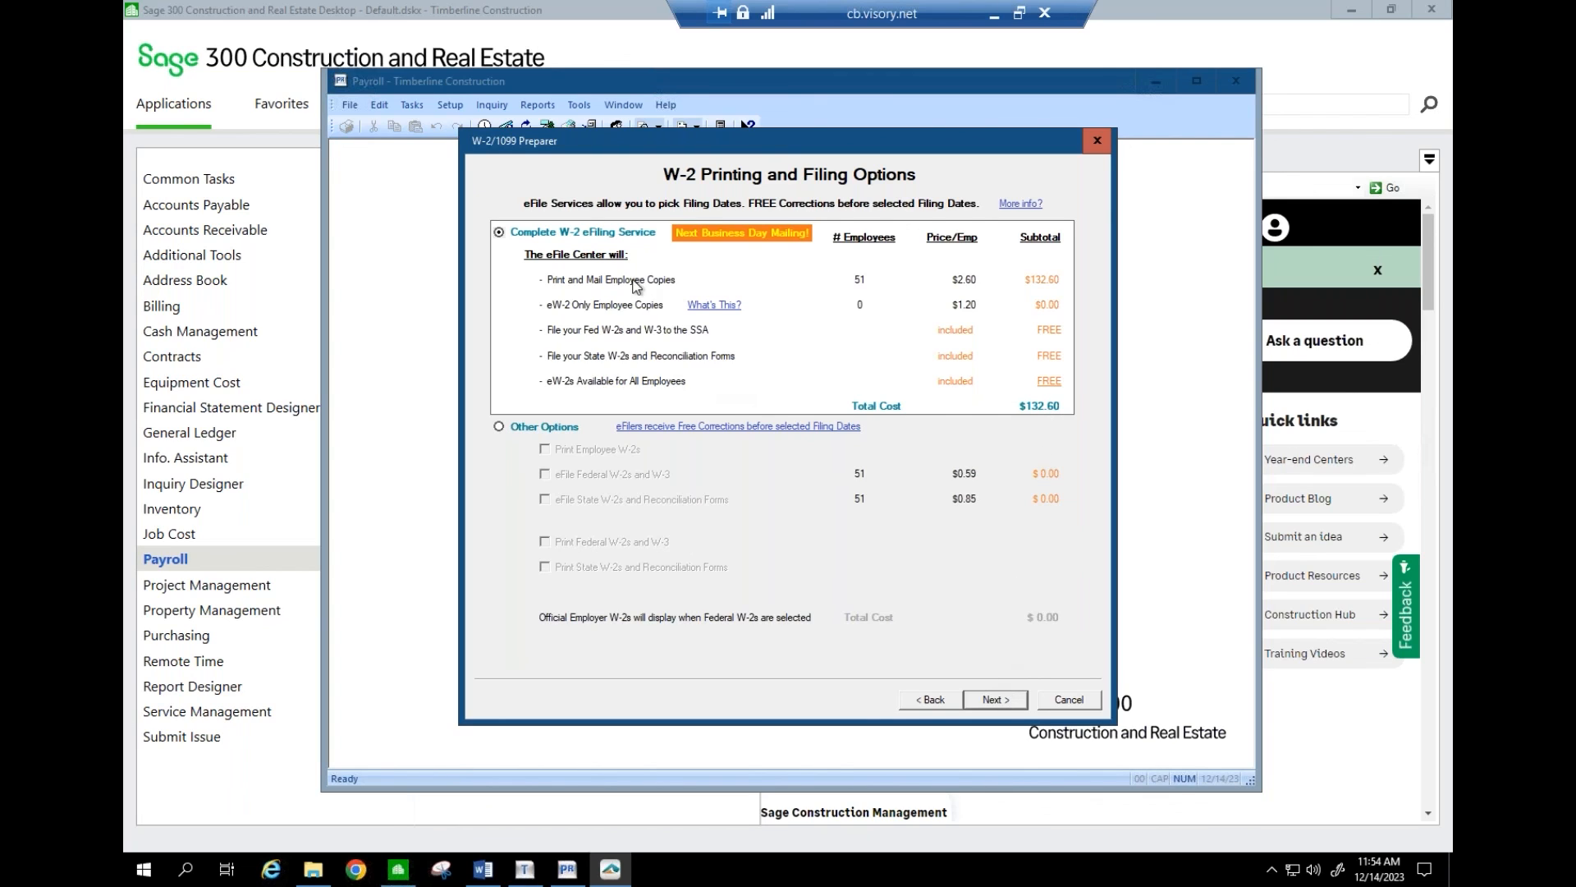
{"action": "left_click", "coordinate": [993, 701]}
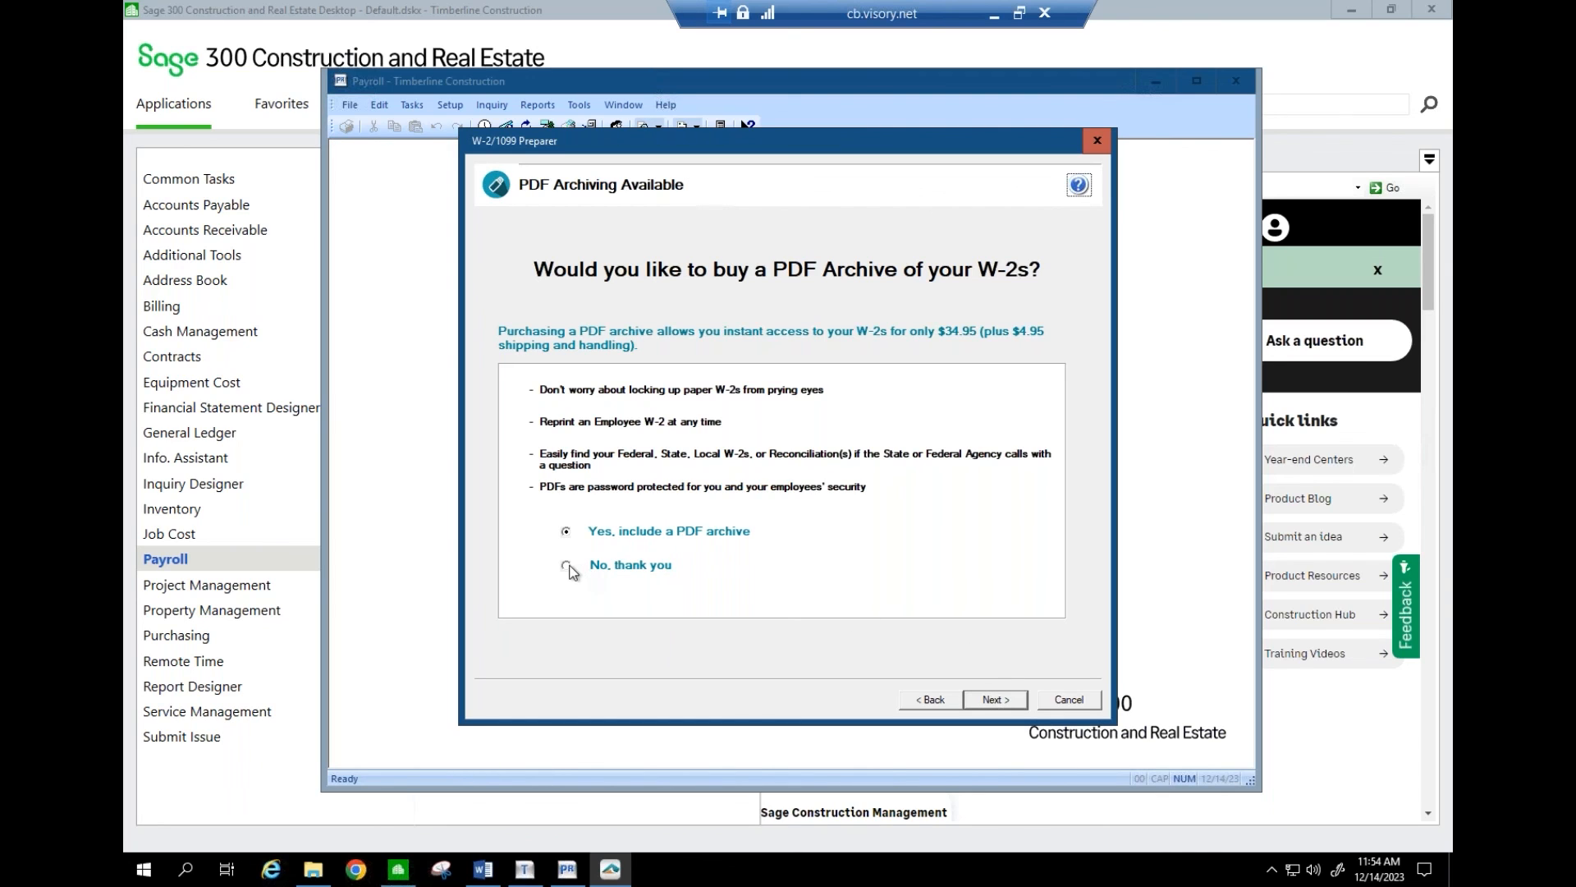
- Decline the PDF archive, pass state selection and data review, then leave the remote session
{"action": "left_click", "coordinate": [568, 567]}
{"action": "left_click", "coordinate": [1015, 706]}
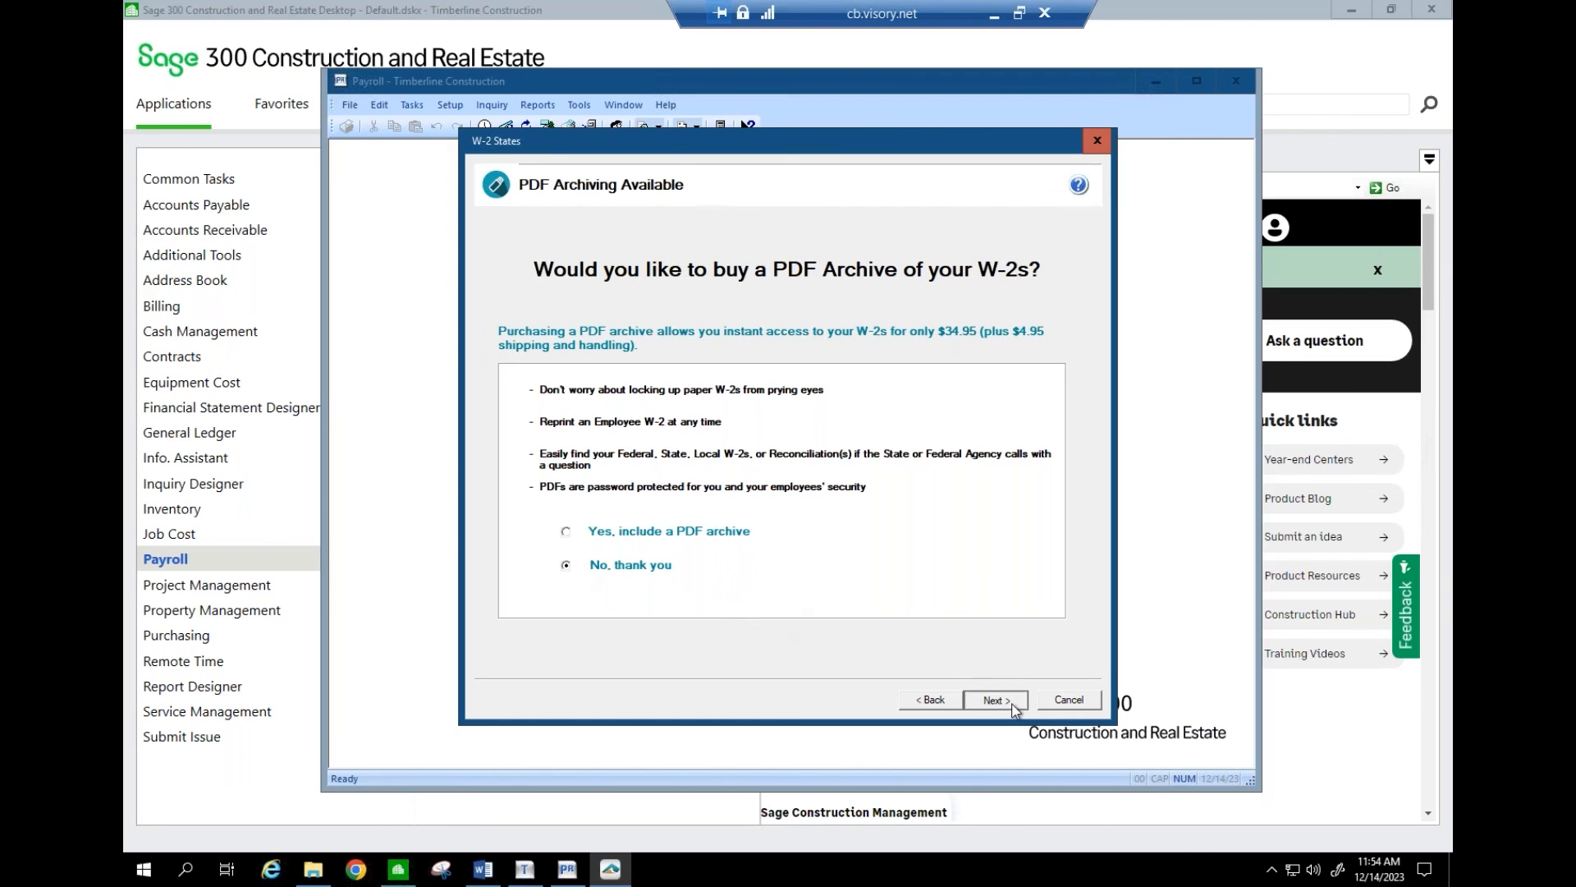
{"action": "left_click", "coordinate": [1015, 704]}
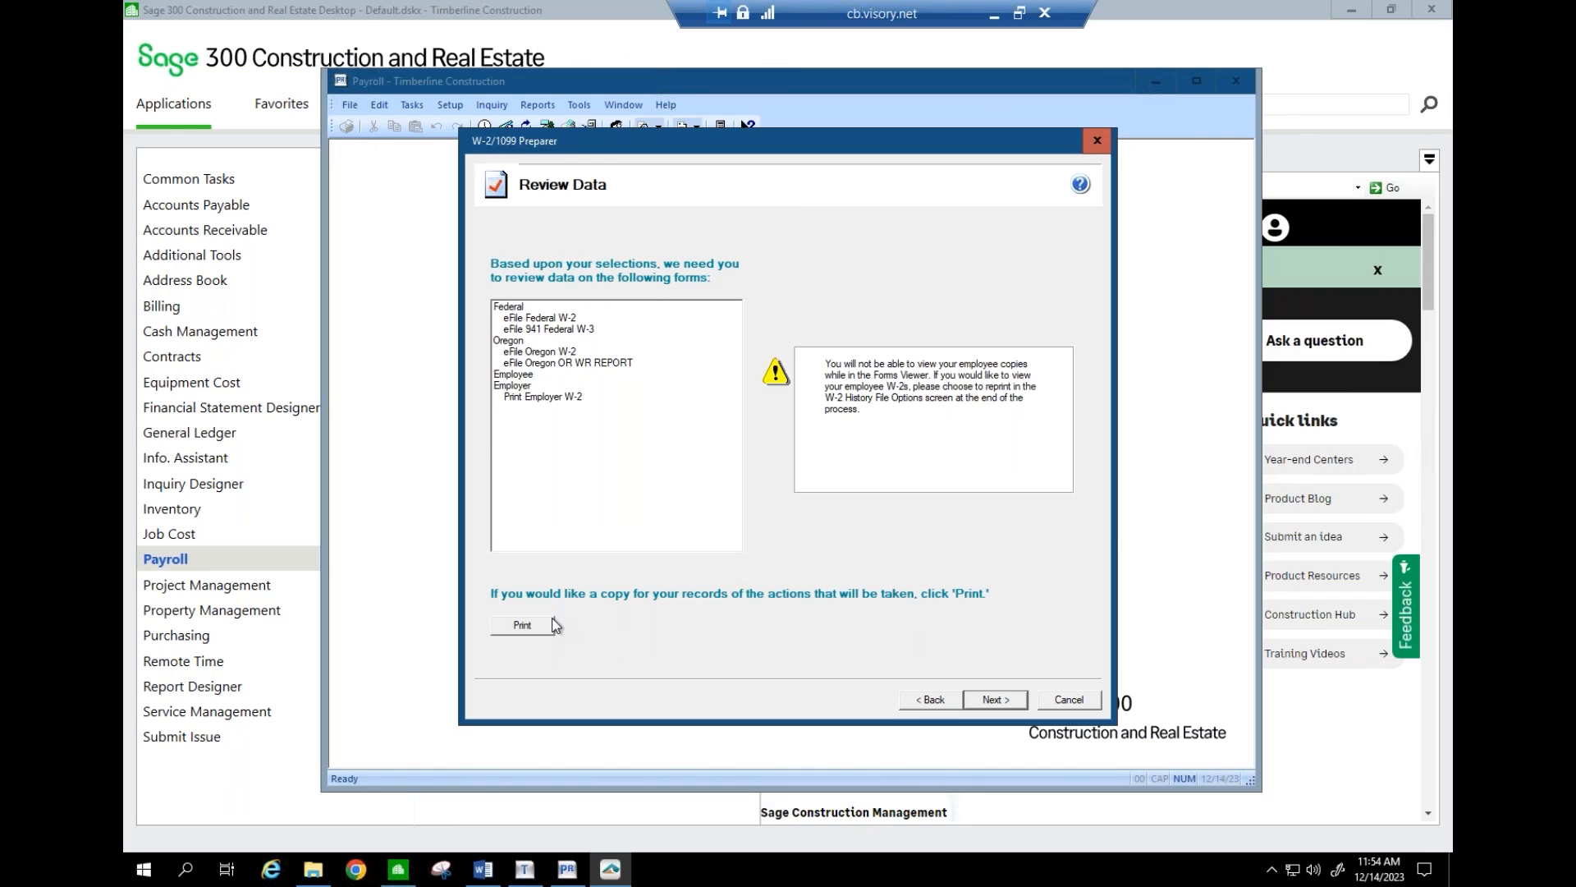
{"action": "left_click", "coordinate": [996, 701]}
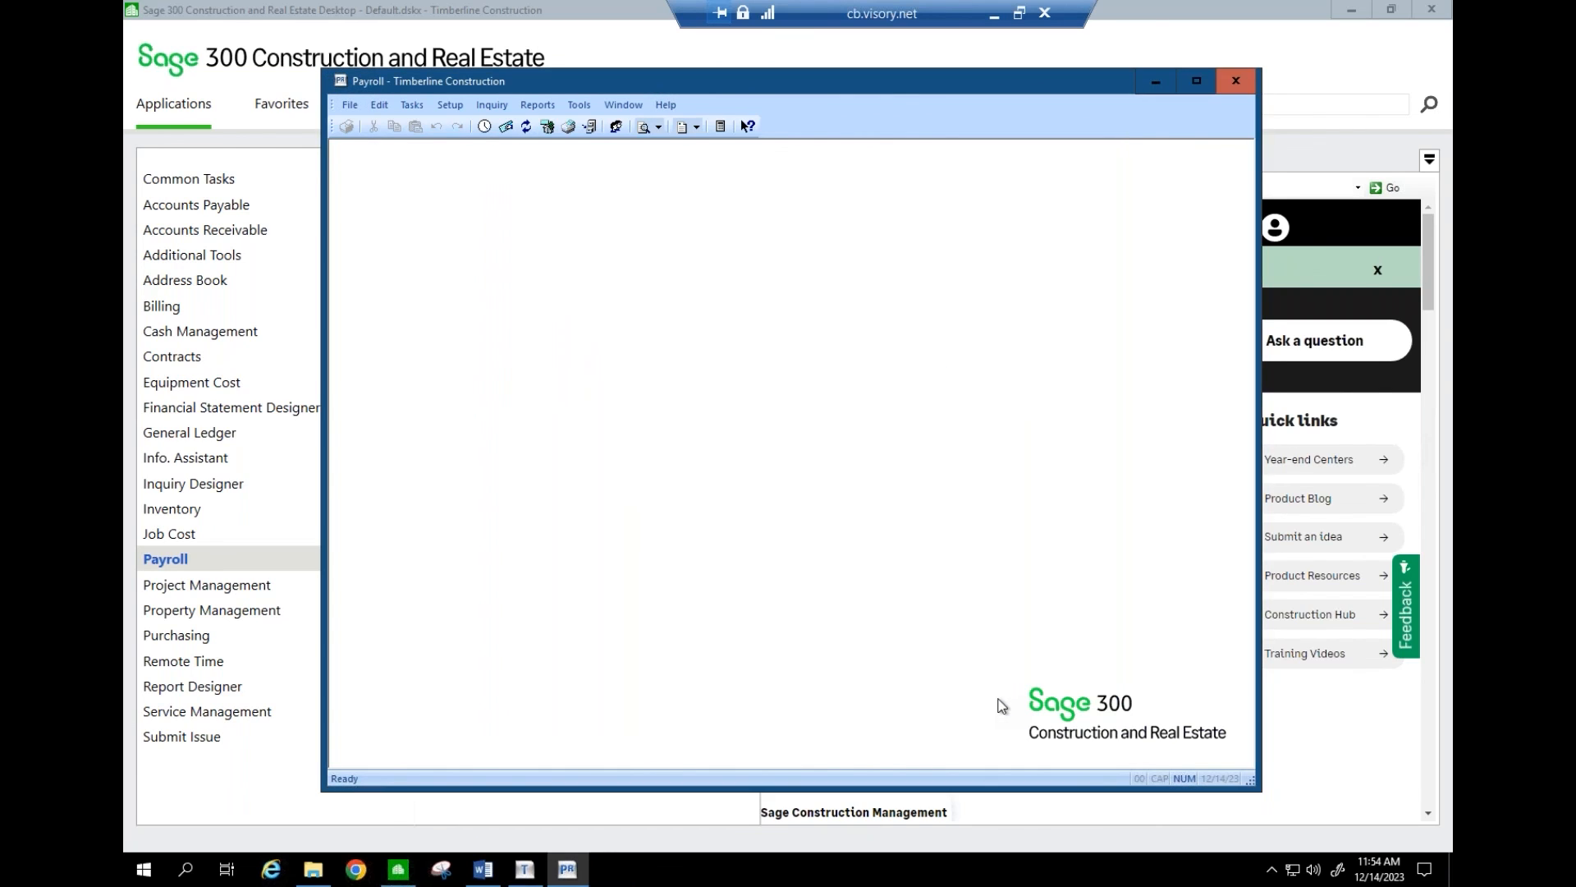
{"action": "left_click", "coordinate": [995, 14]}
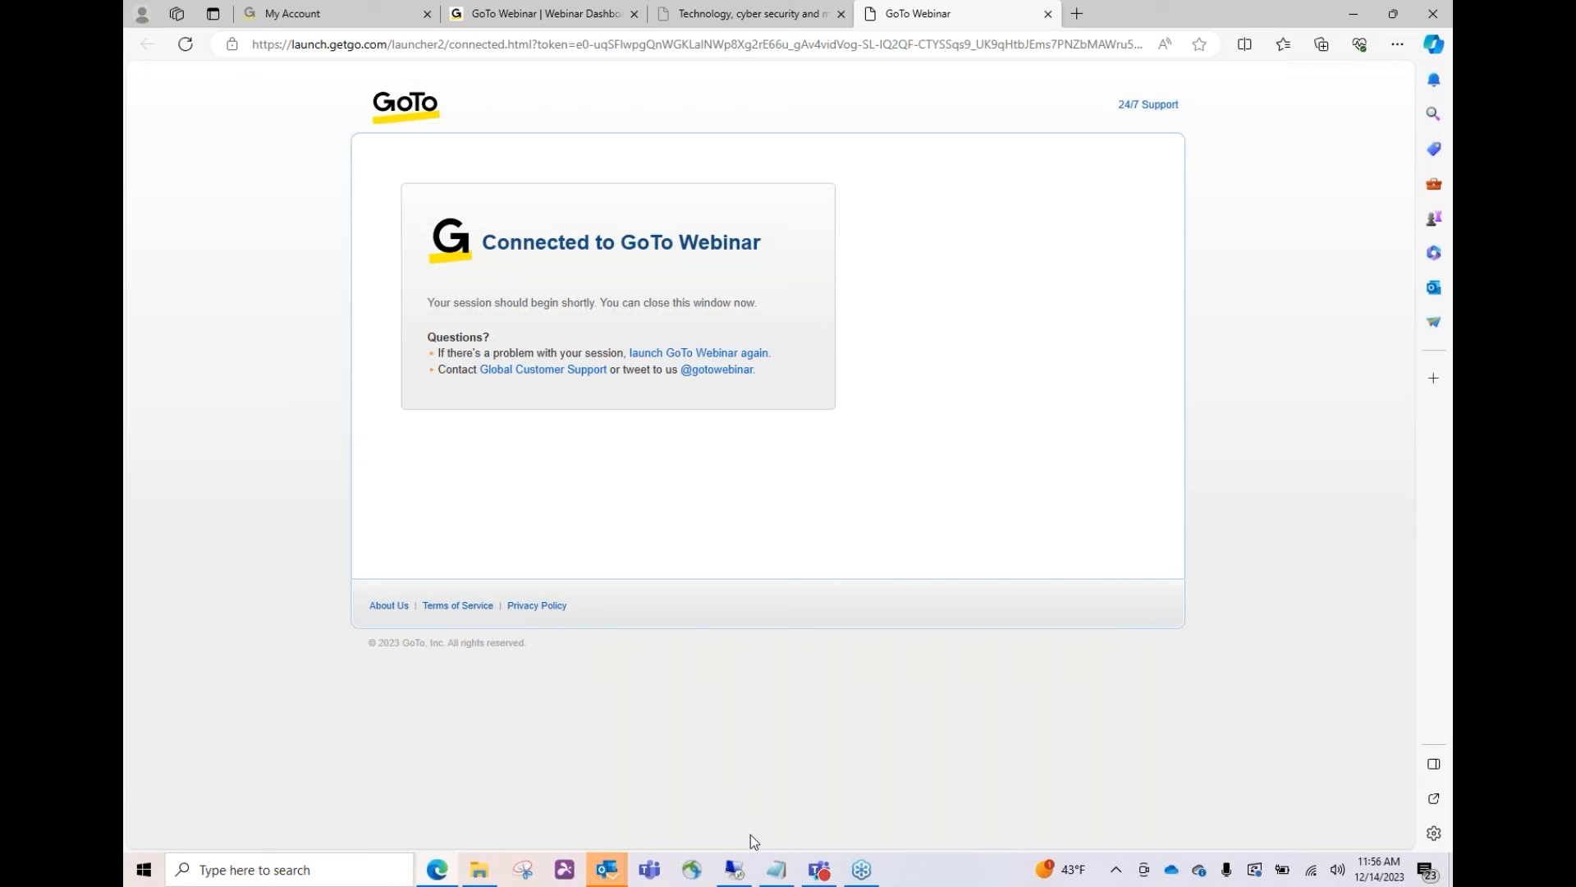
- In Payroll, load the default W-2 form in Modify W-2 Forms and view Box 14's ORST amount mapping
{"action": "left_click", "coordinate": [735, 872]}
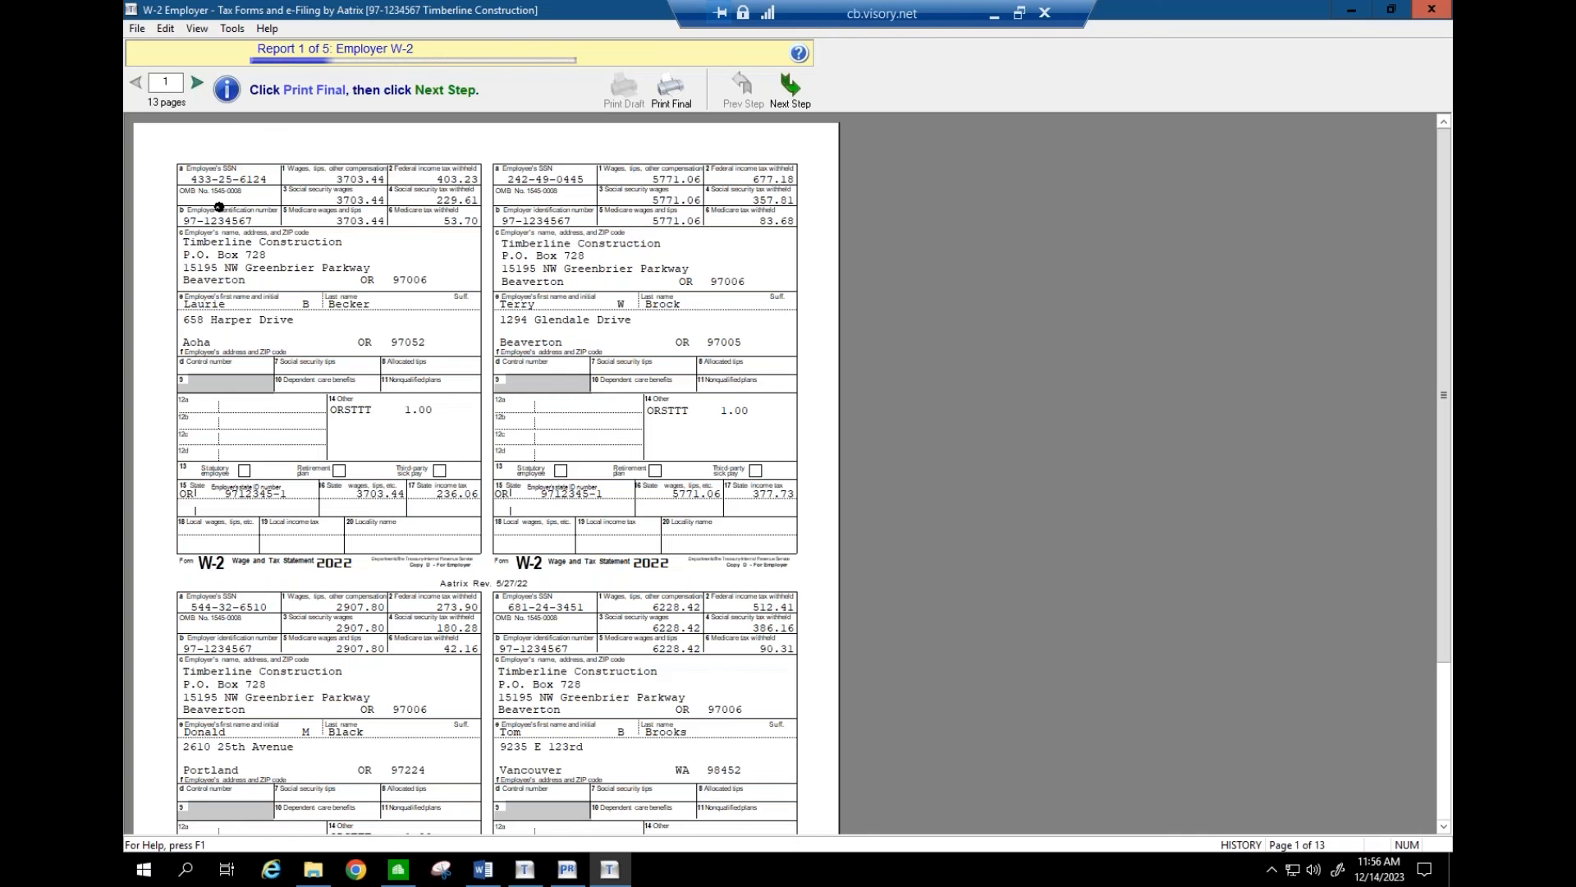
{"action": "left_click", "coordinate": [567, 869]}
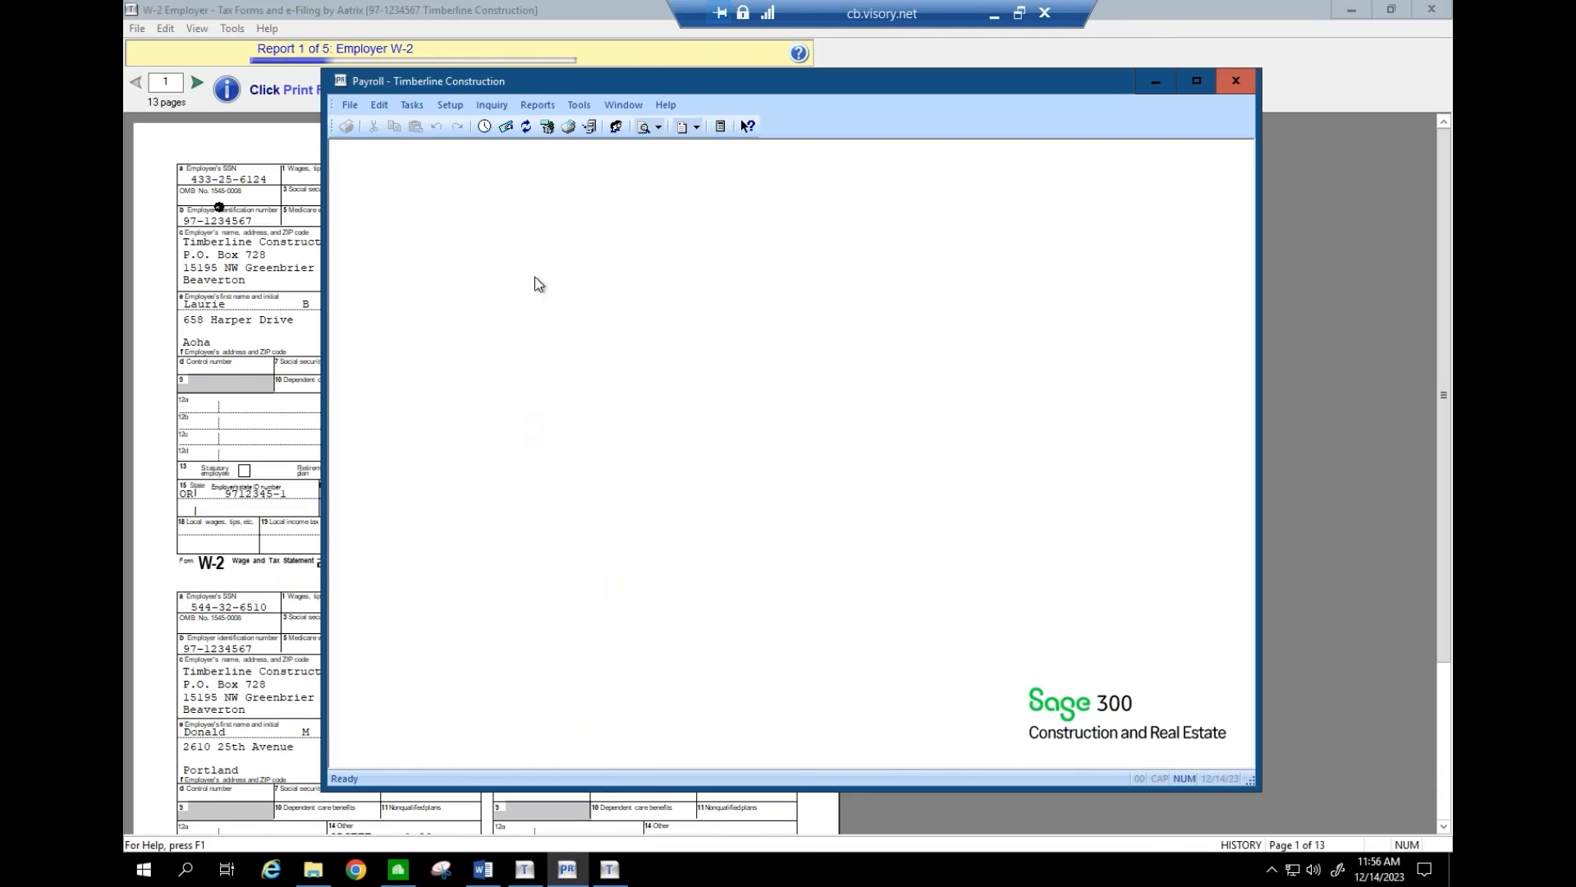
{"action": "left_click", "coordinate": [579, 105]}
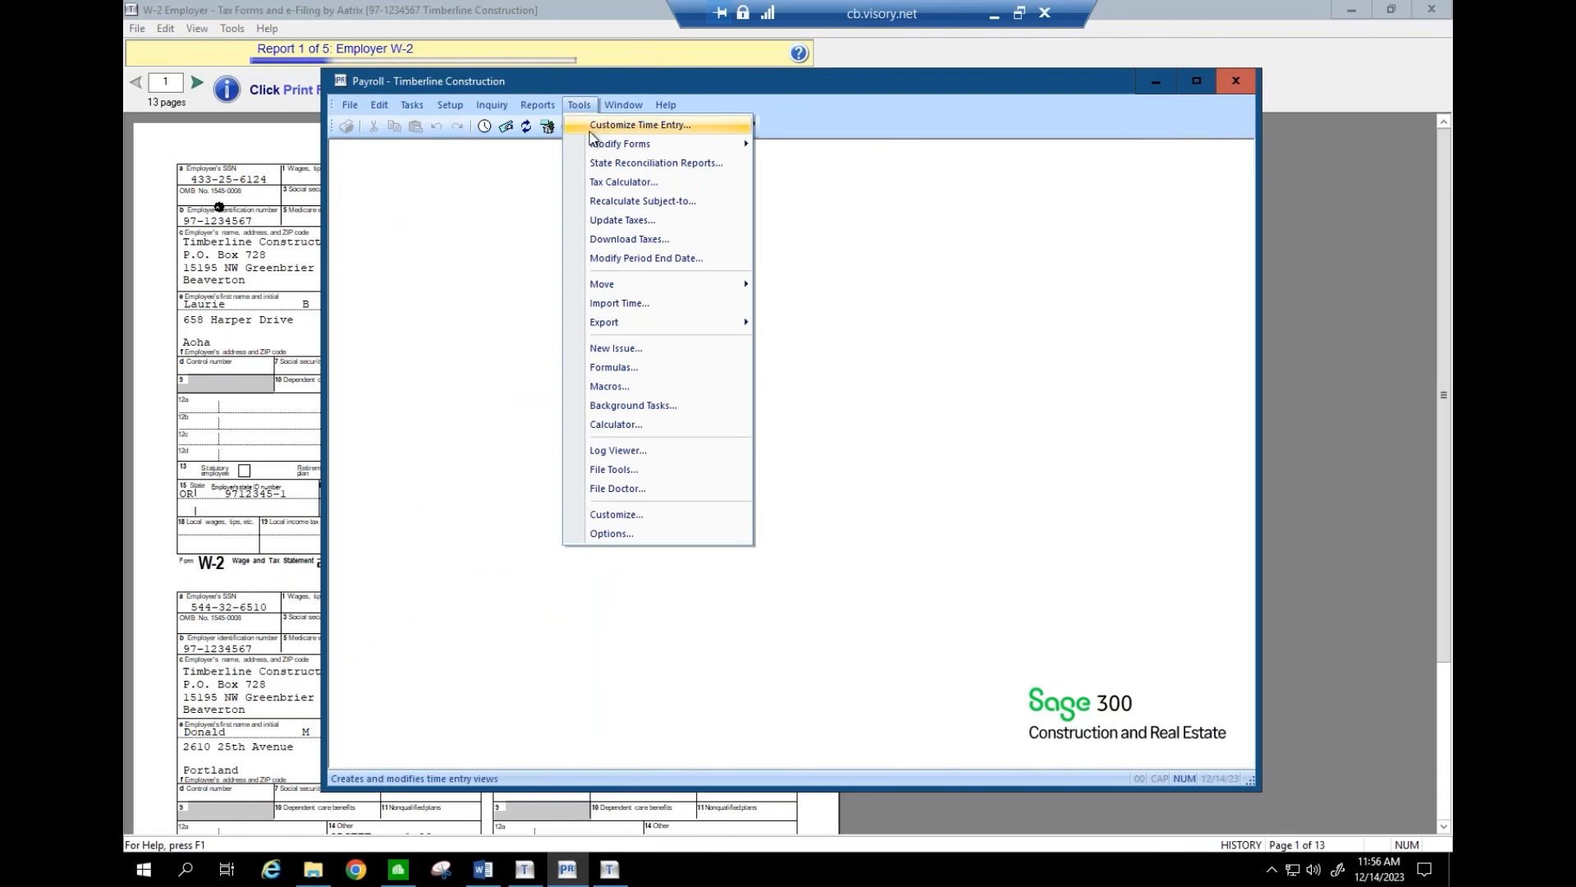
{"action": "mouse_move", "coordinate": [601, 147]}
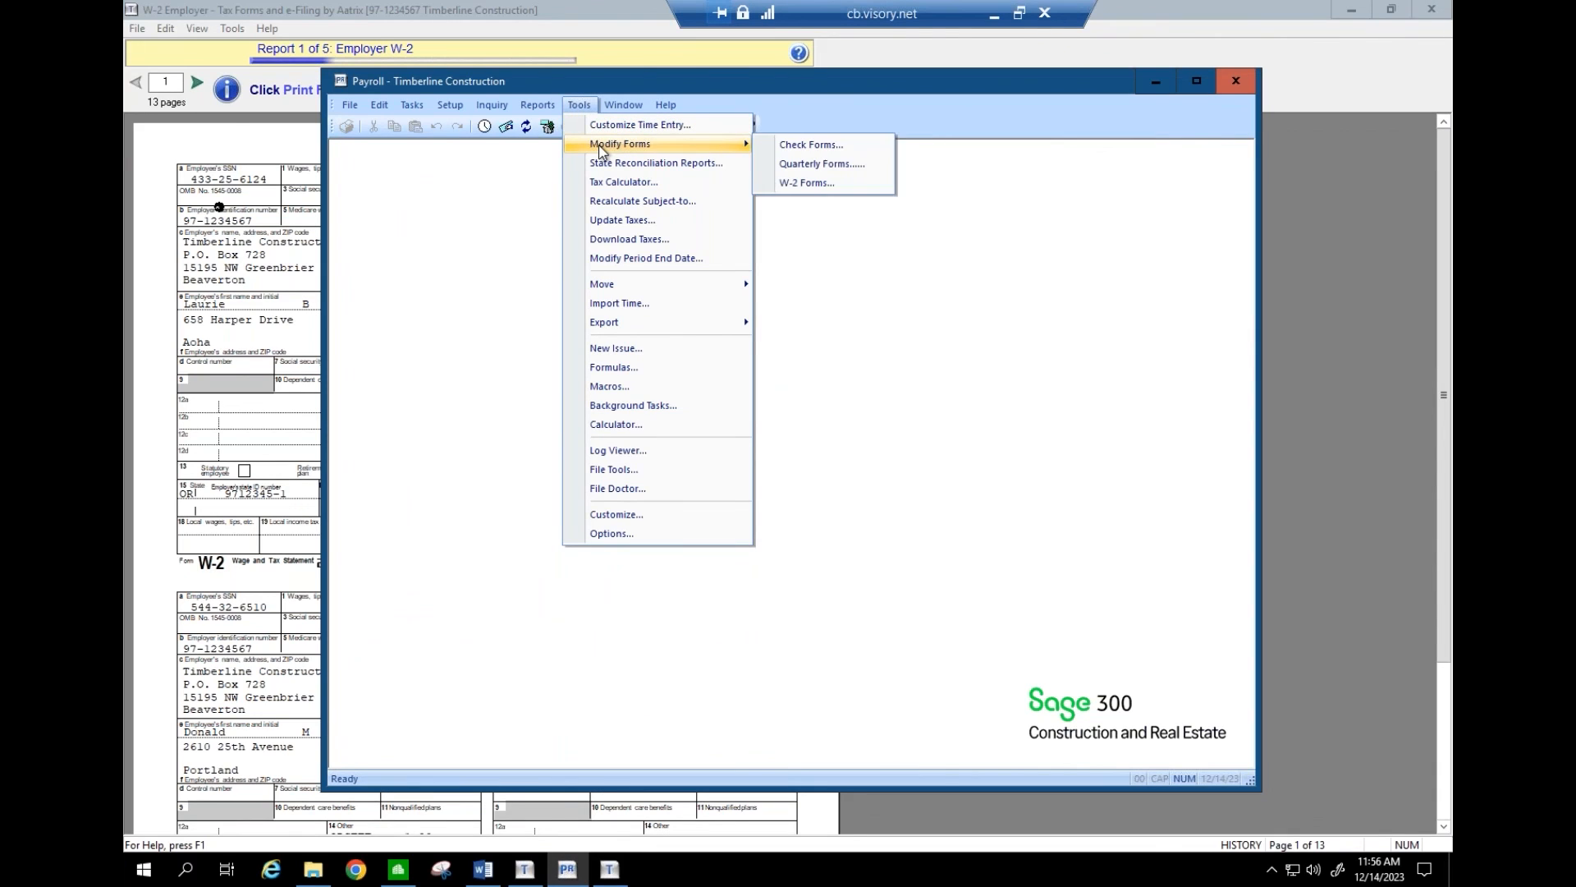
{"action": "left_click", "coordinate": [789, 183]}
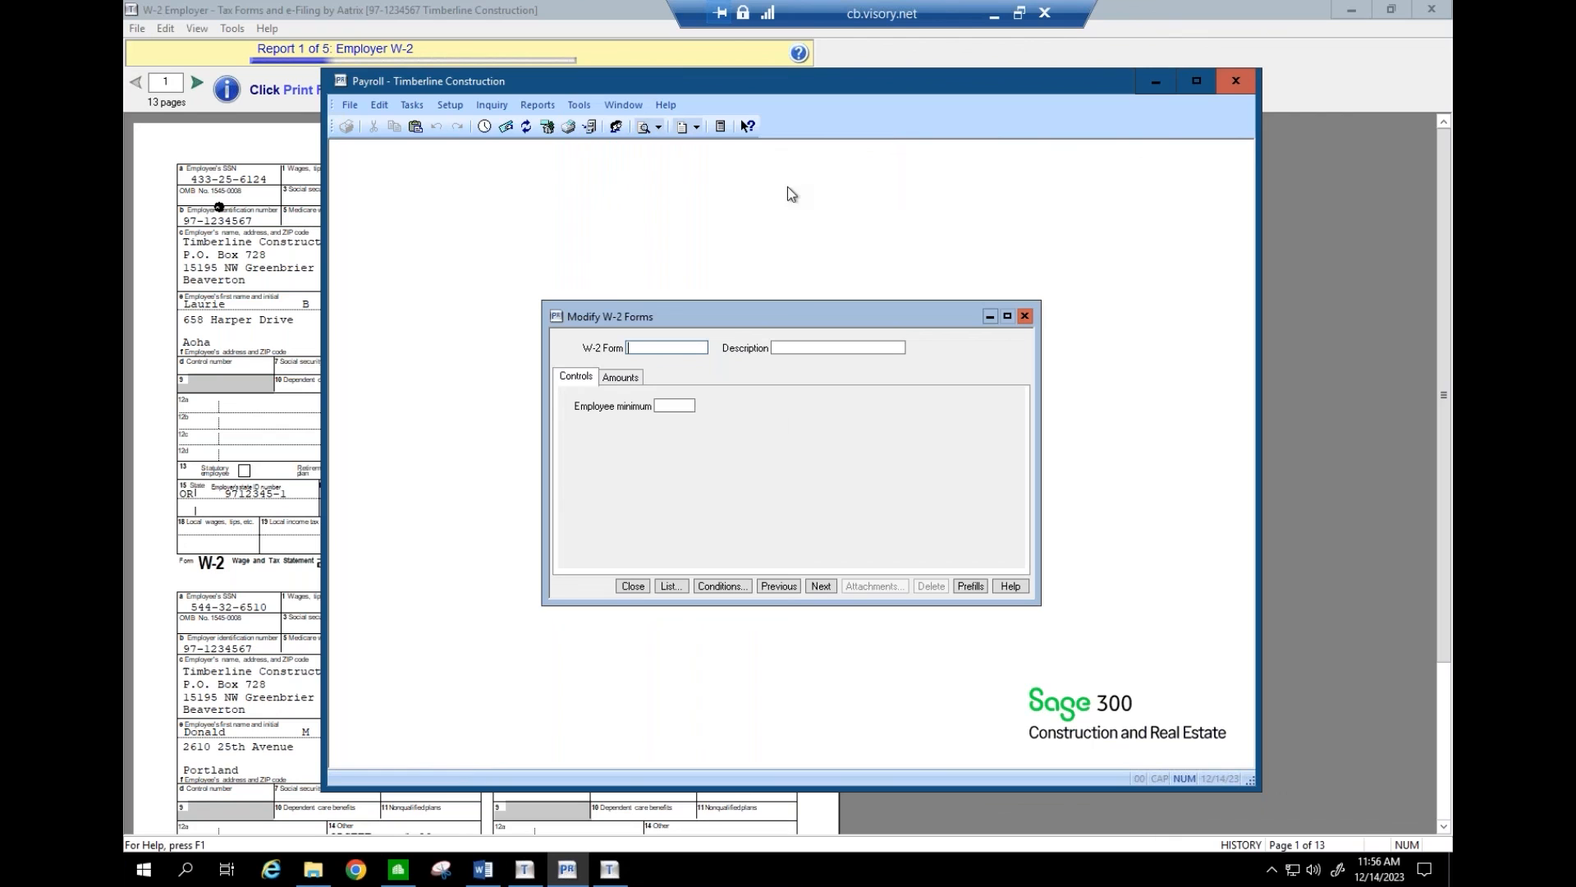
{"action": "left_click", "coordinate": [679, 587]}
{"action": "key", "text": "Return"}
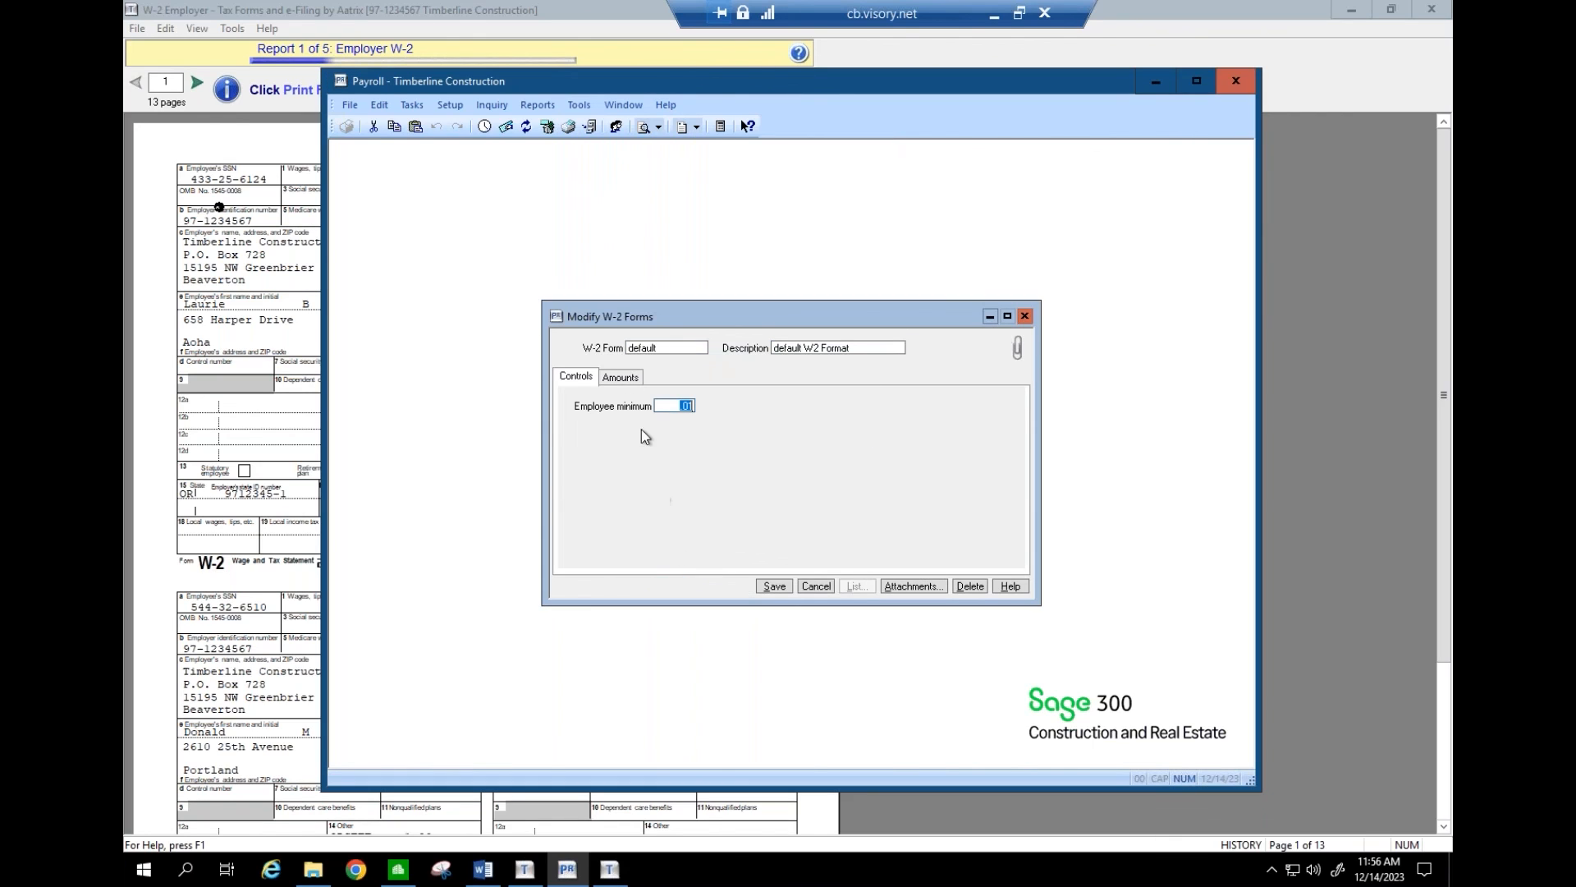
{"action": "left_click", "coordinate": [622, 378]}
{"action": "left_click", "coordinate": [761, 485]}
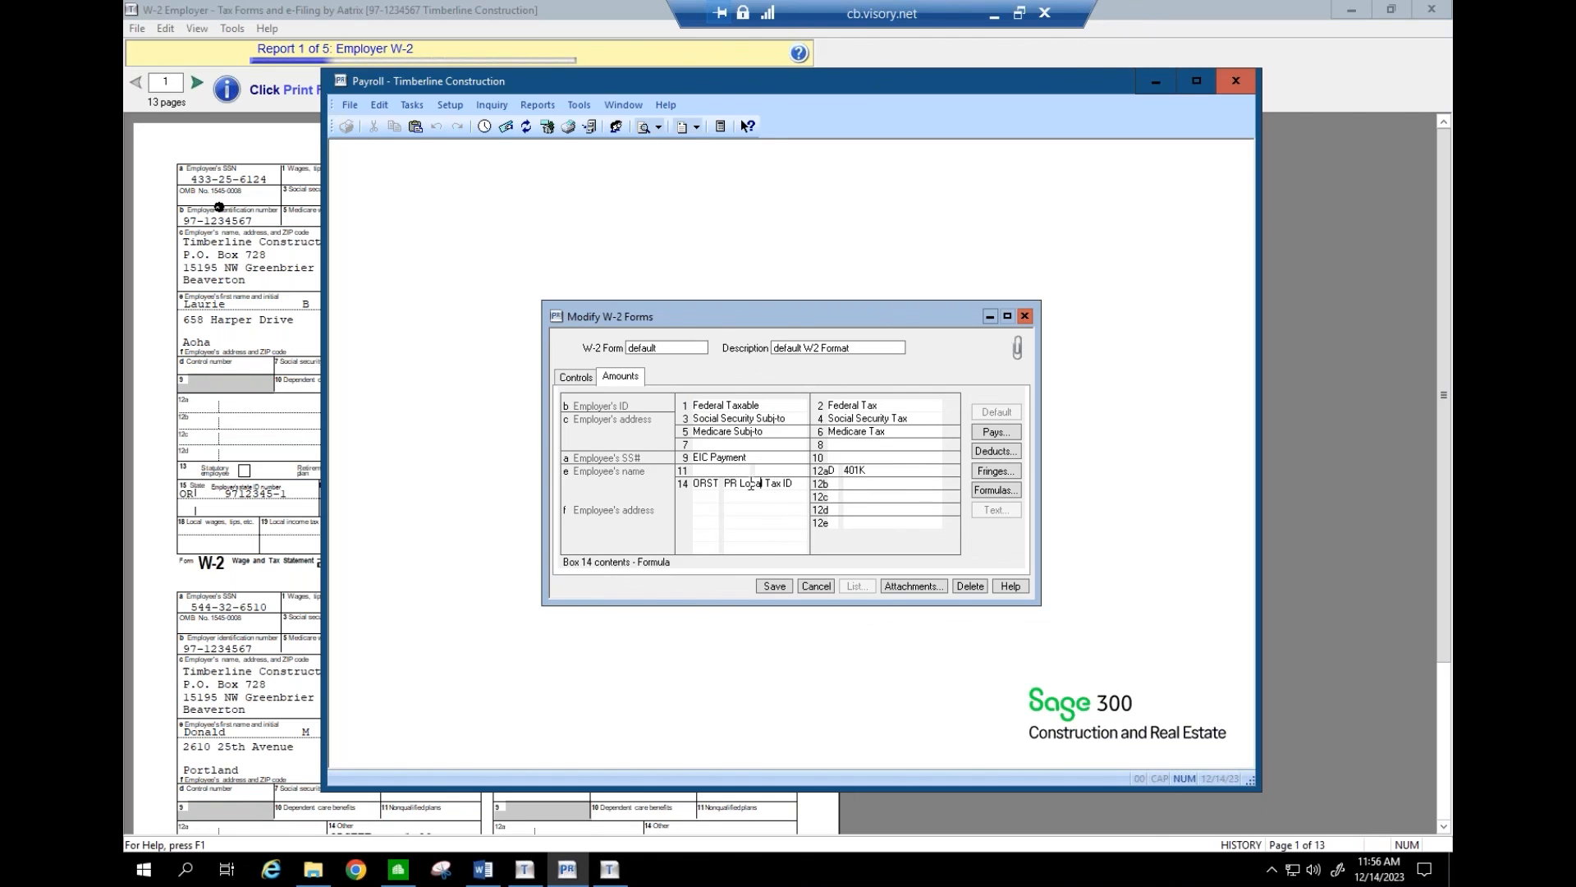
- Check that box 14 uses the PR Local Tax ID formula, leave it unchanged, then save and close the default W-2 form
{"action": "left_click", "coordinate": [982, 493]}
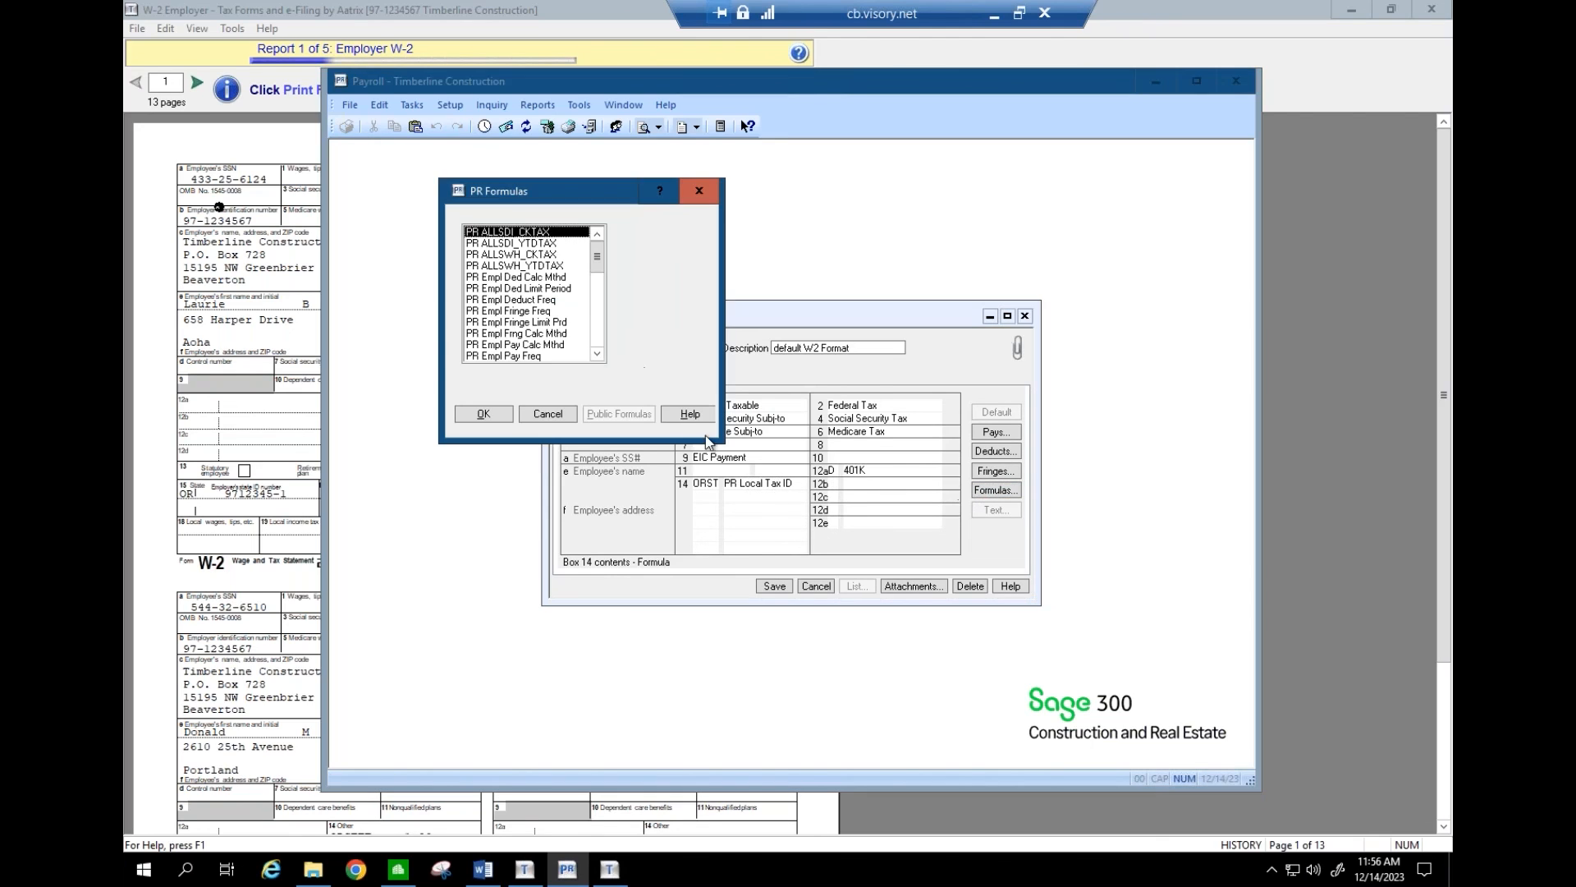
{"action": "left_click", "coordinate": [597, 332]}
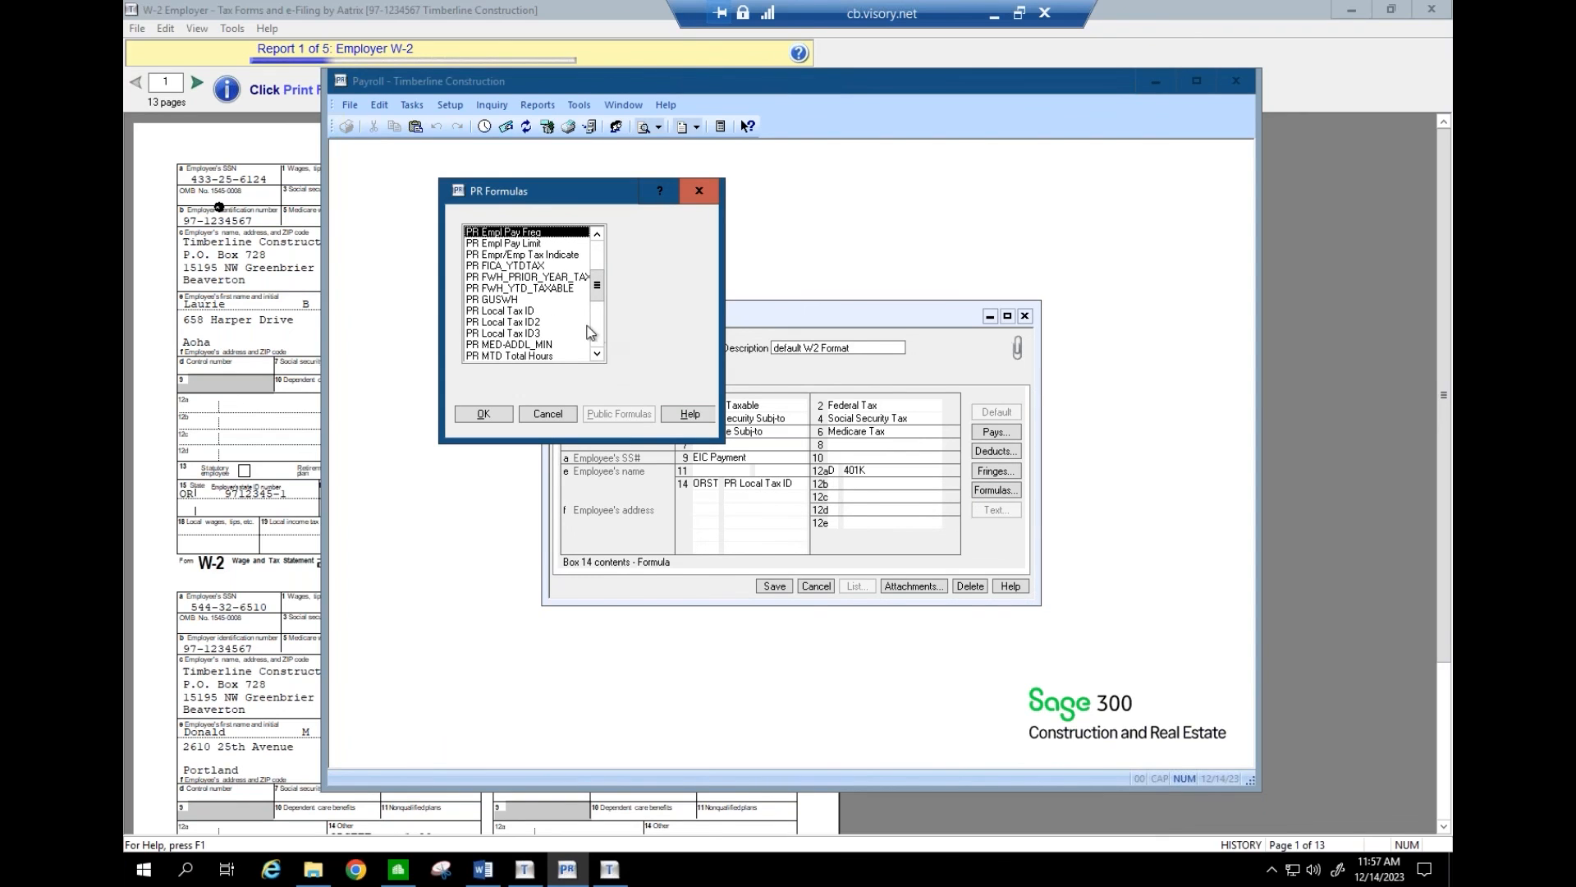
{"action": "left_click", "coordinate": [532, 313]}
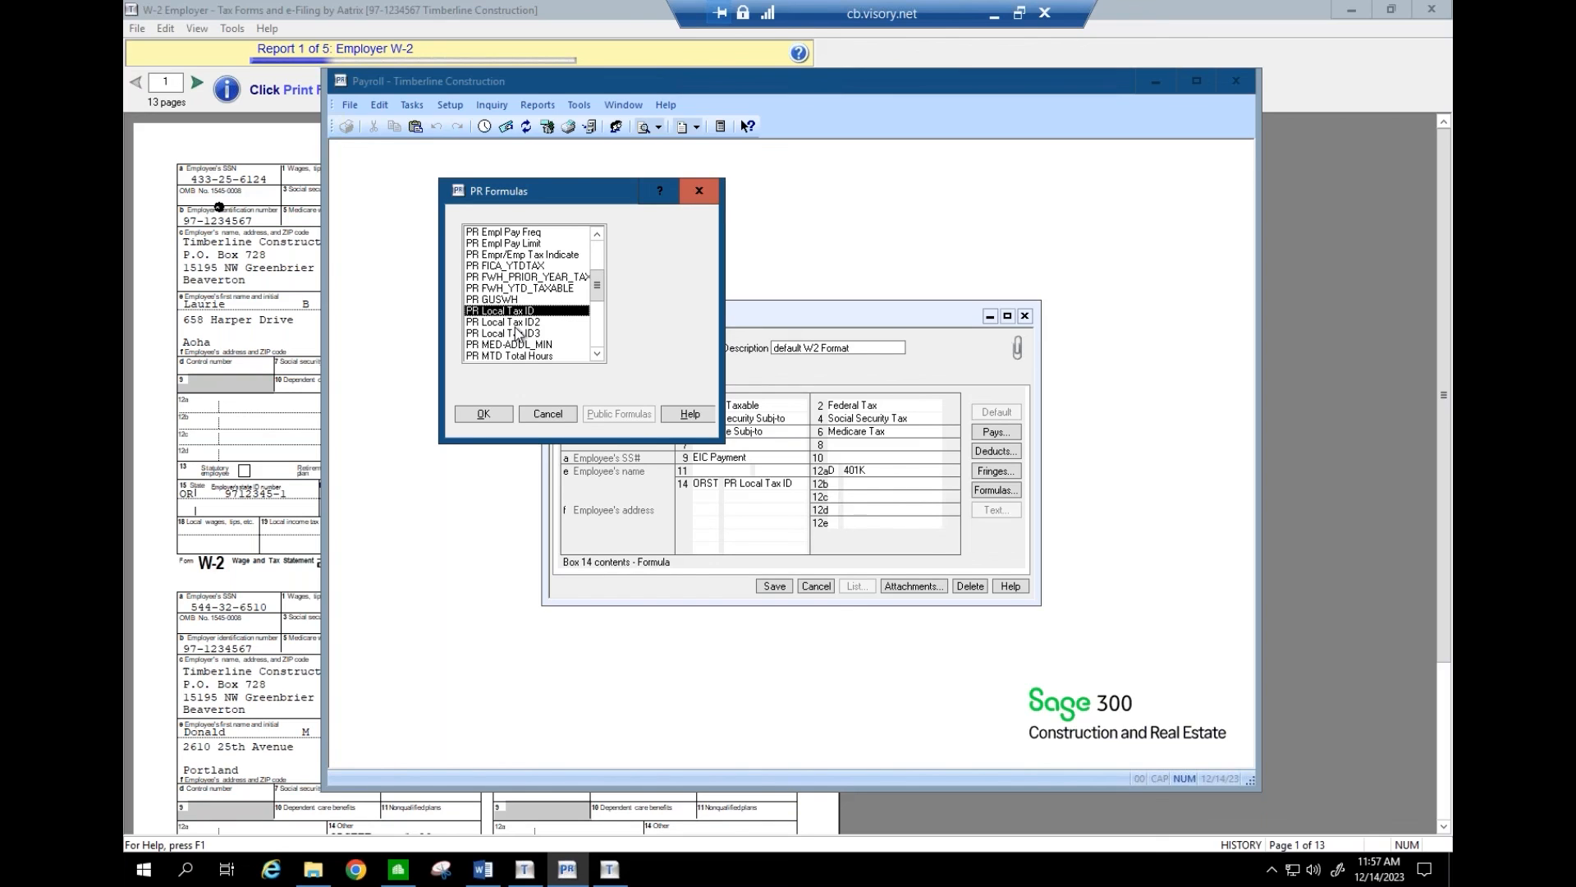
{"action": "left_click", "coordinate": [548, 414]}
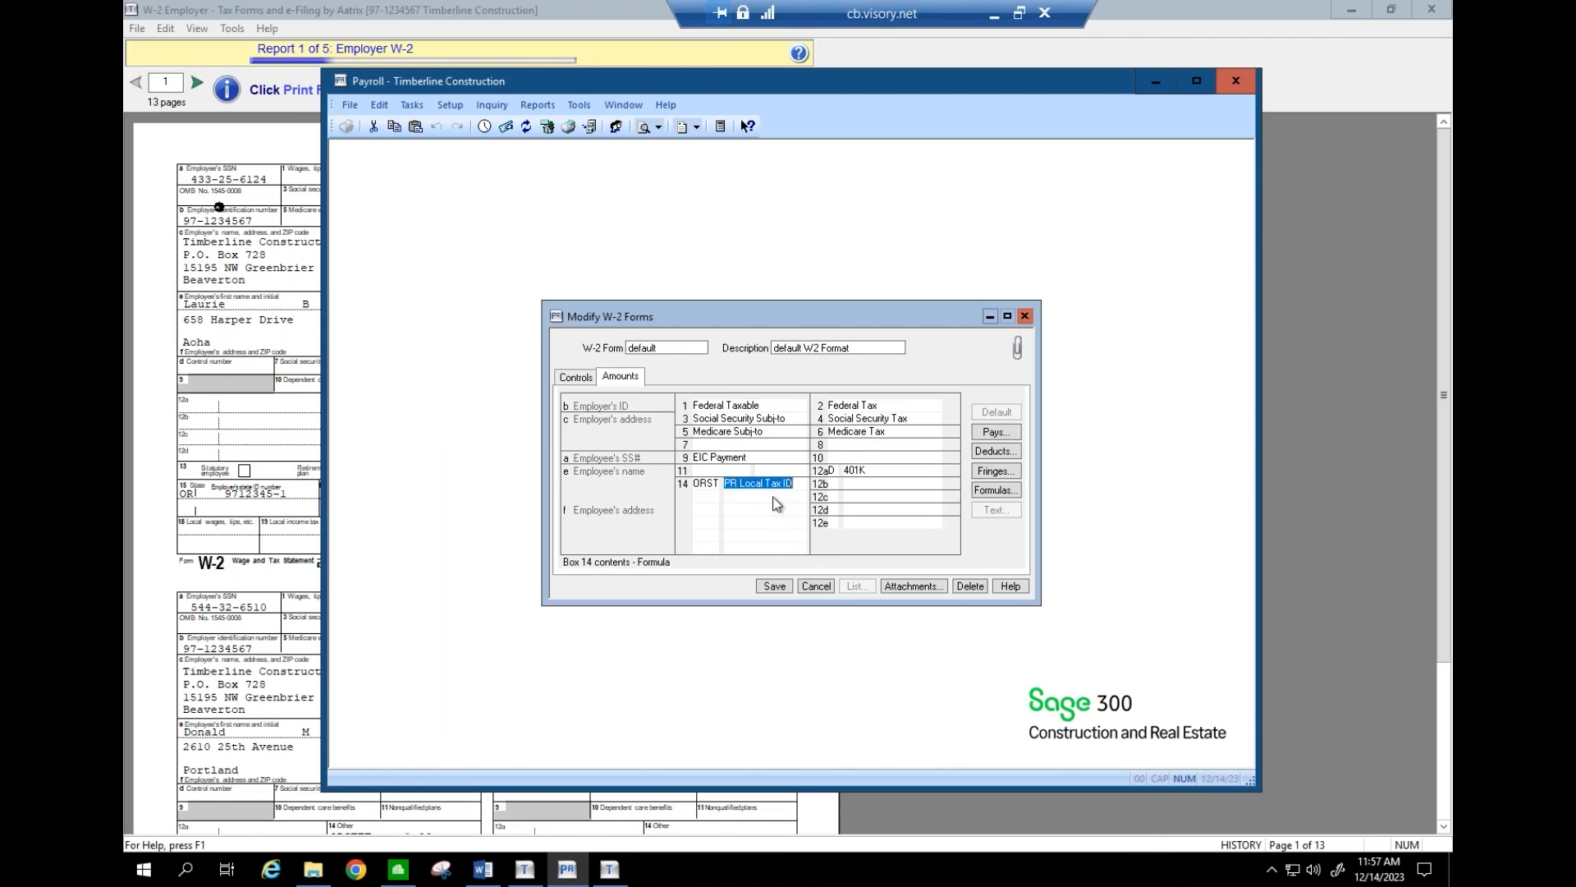
{"action": "left_click", "coordinate": [786, 583]}
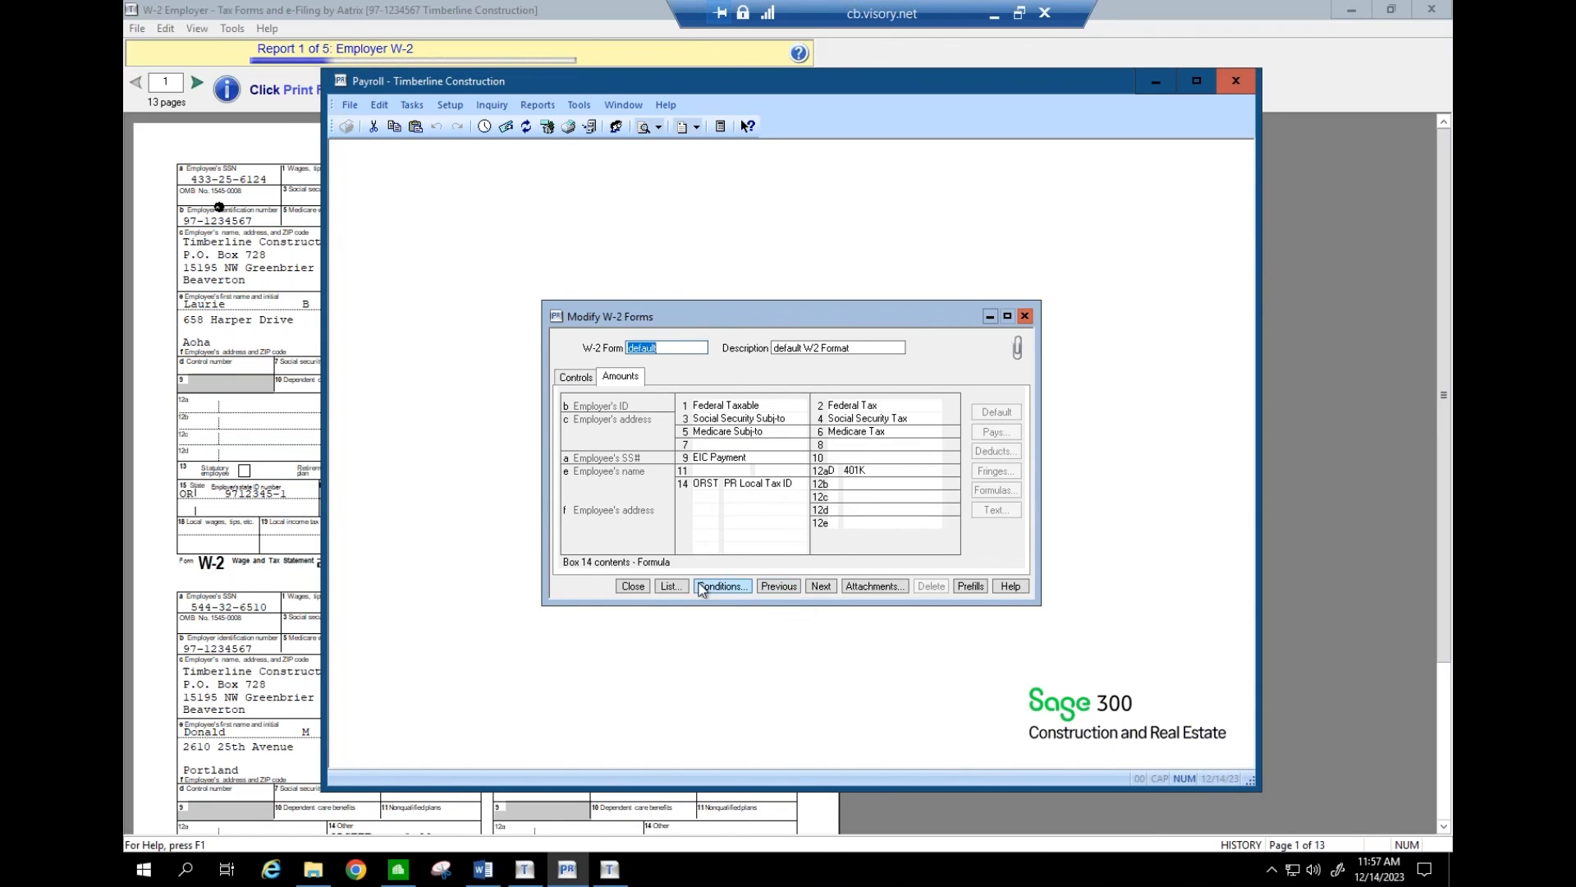
{"action": "left_click", "coordinate": [642, 584]}
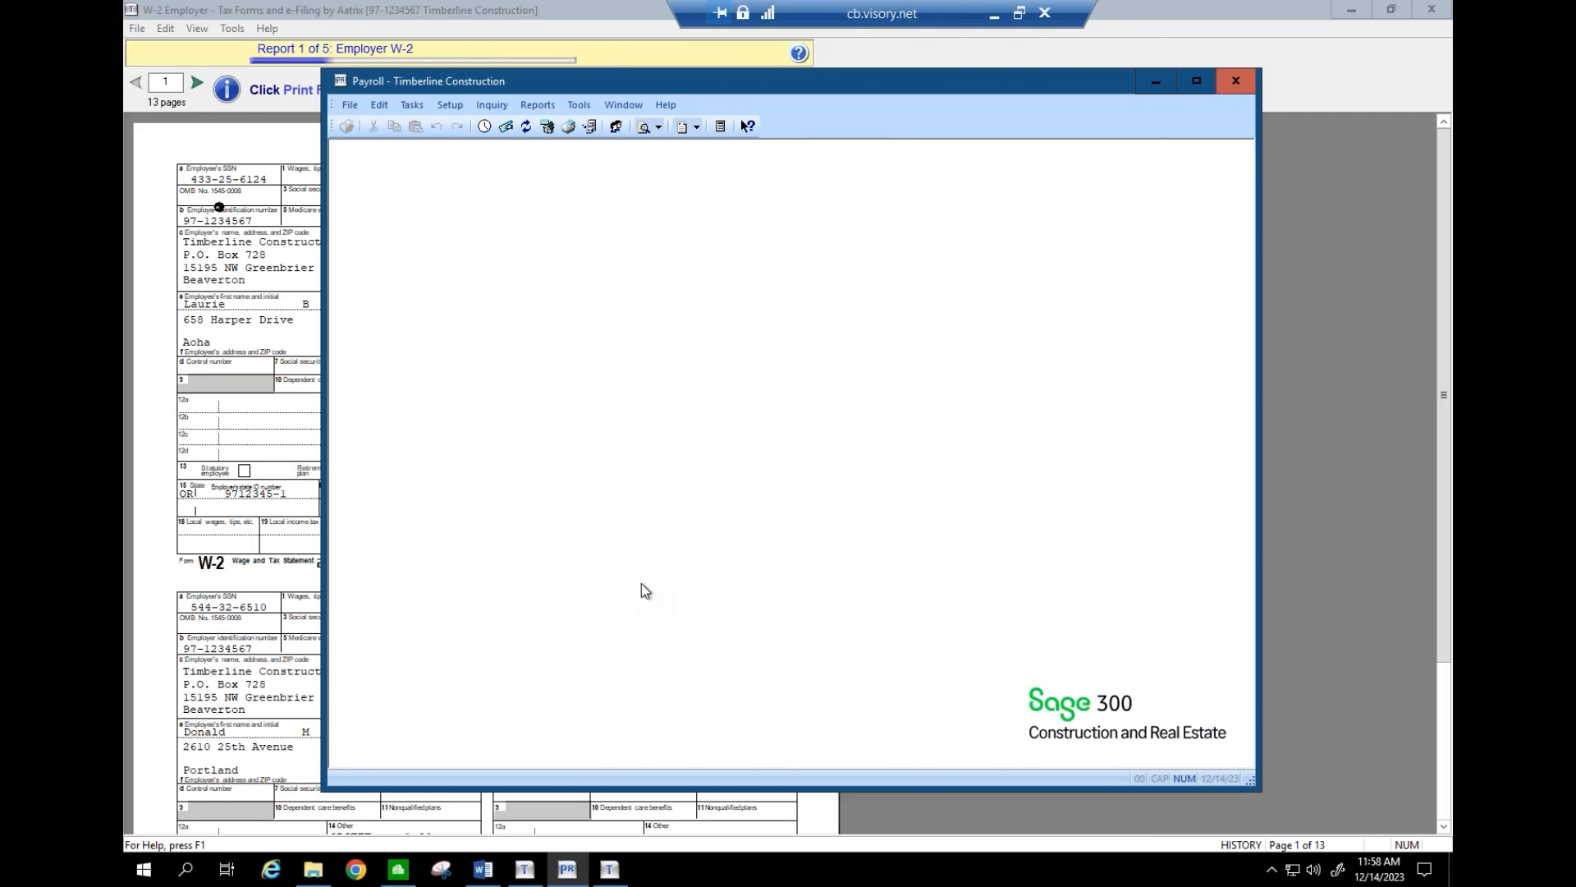
{"action": "left_click", "coordinate": [991, 18]}
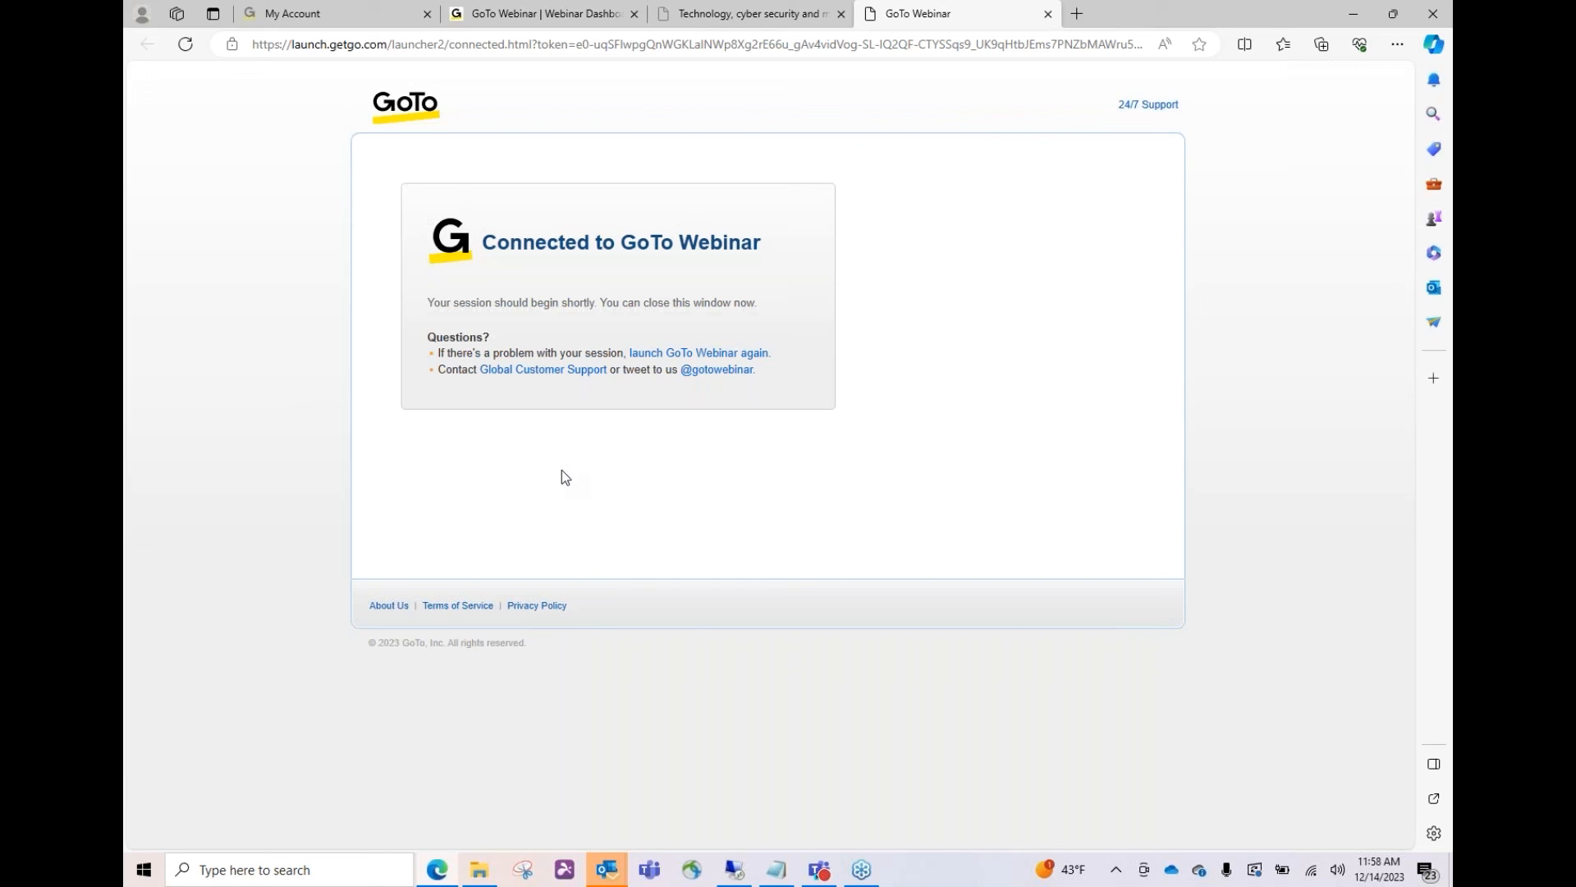
{"action": "left_click", "coordinate": [737, 872]}
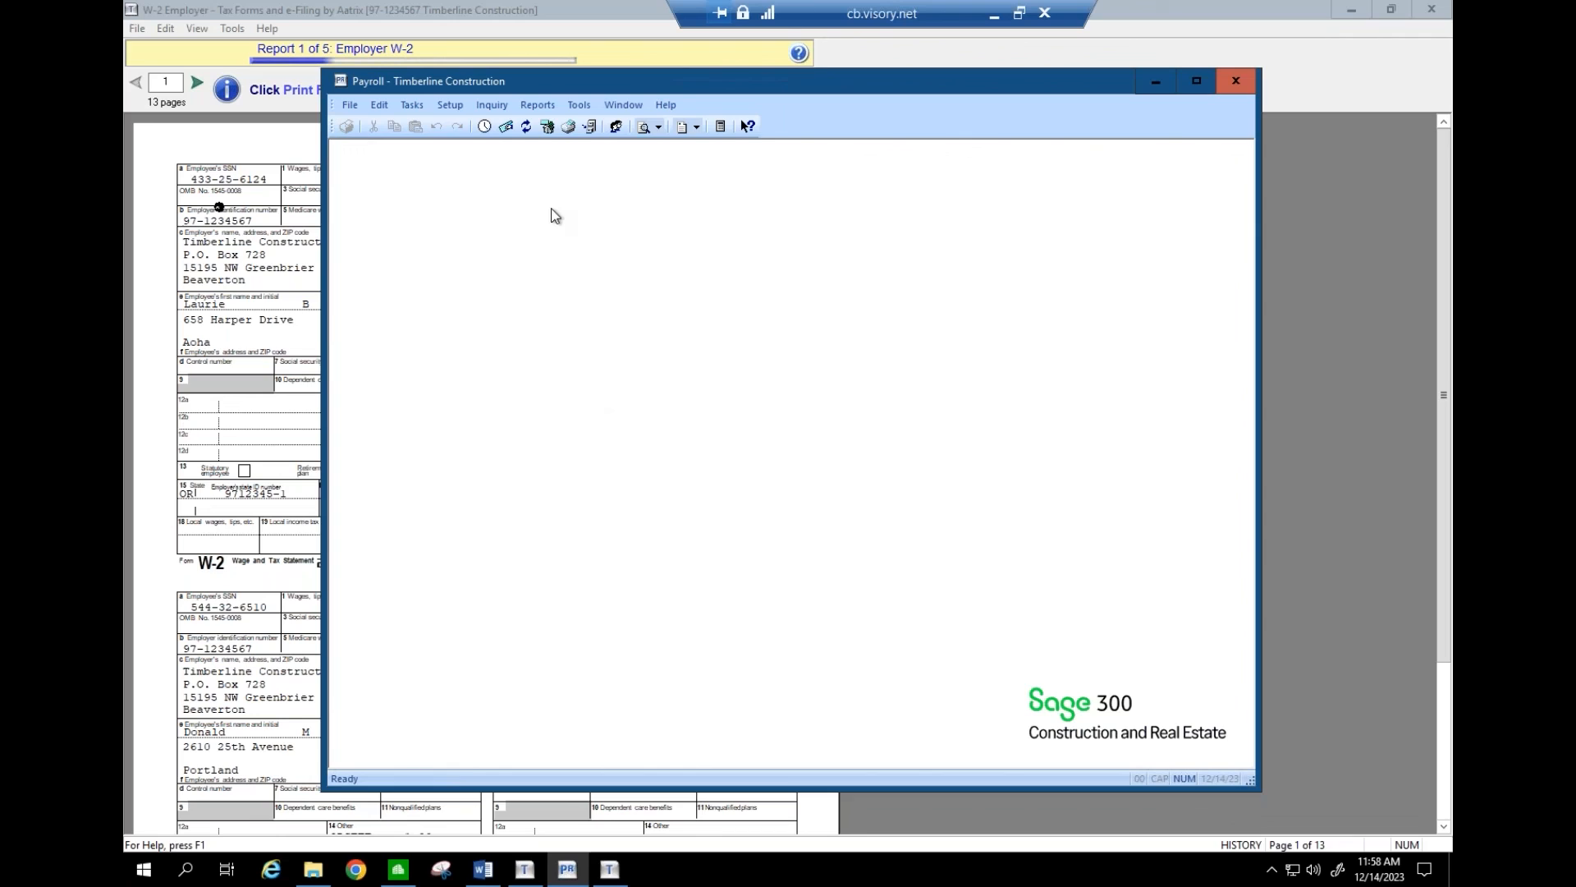
{"action": "left_click", "coordinate": [578, 105]}
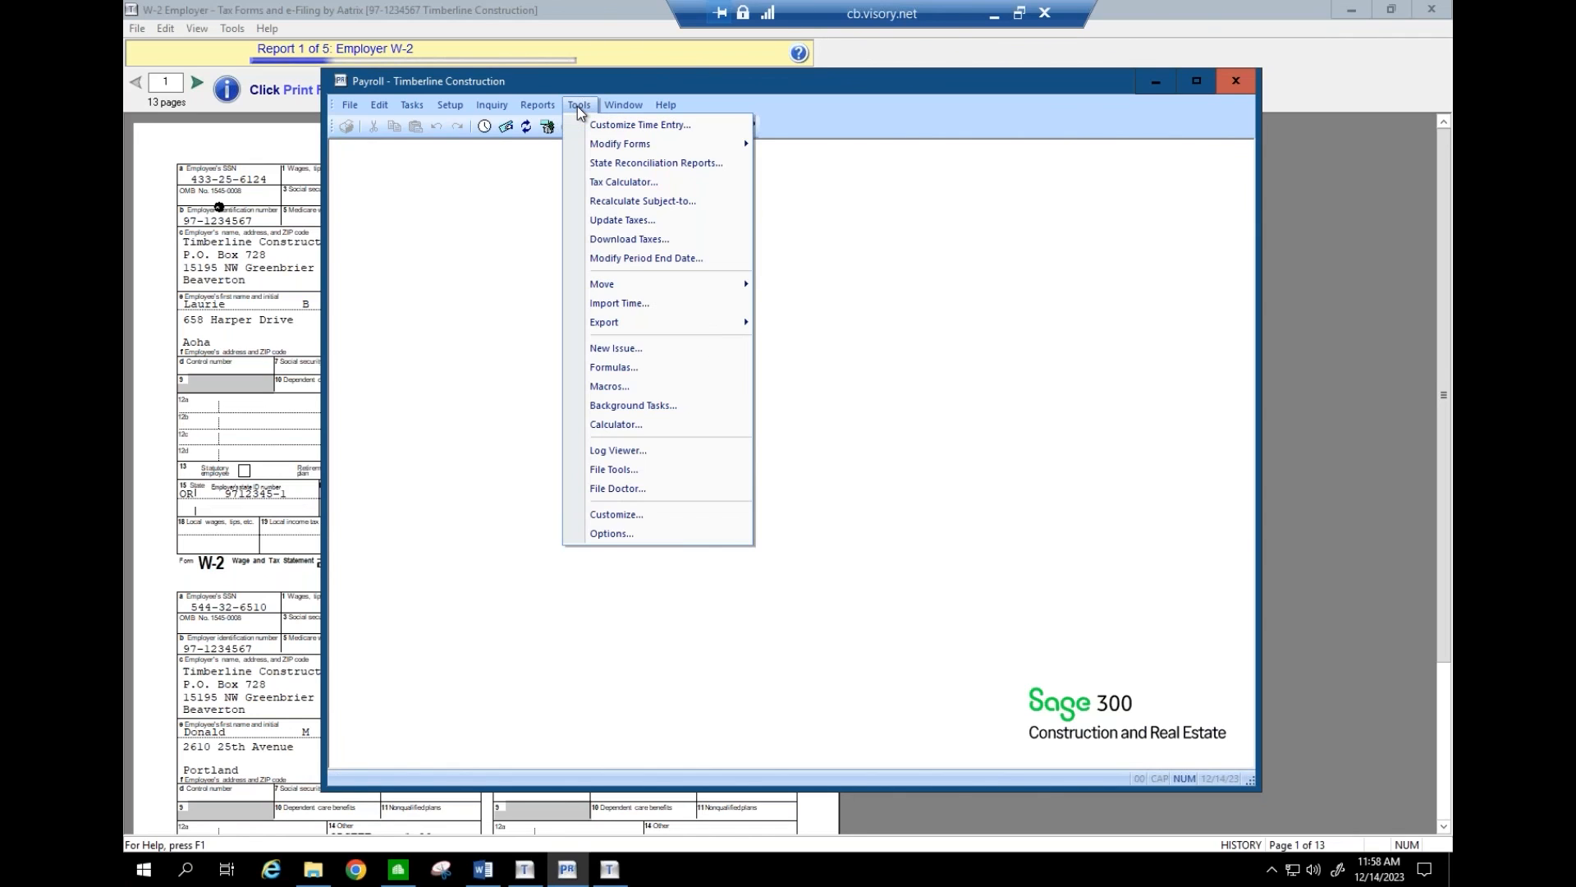
{"action": "mouse_move", "coordinate": [611, 145]}
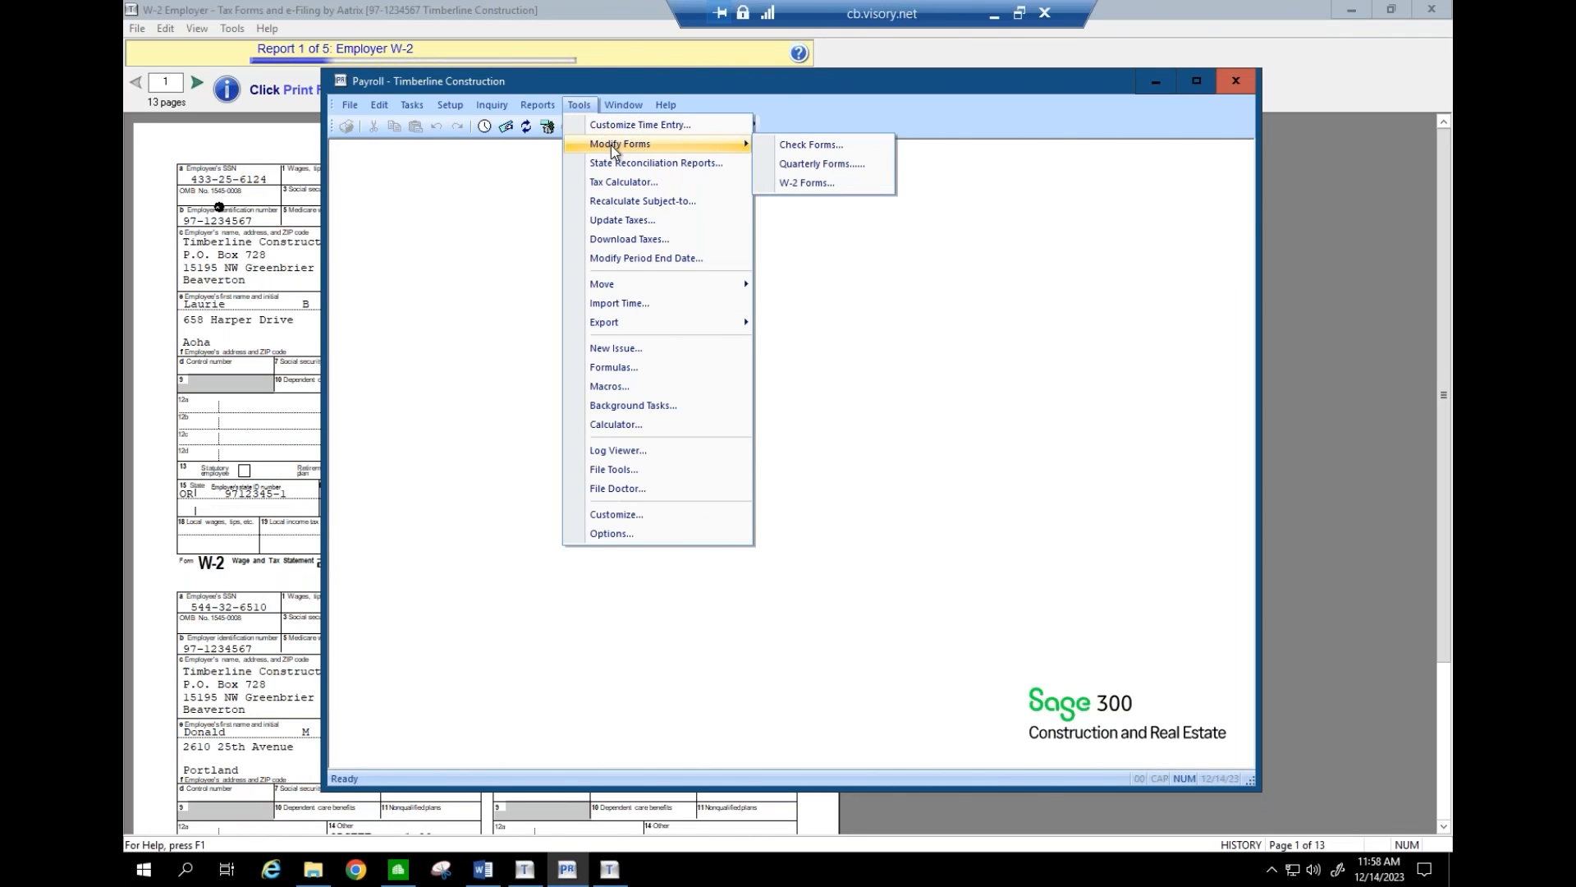
{"action": "left_click", "coordinate": [784, 183]}
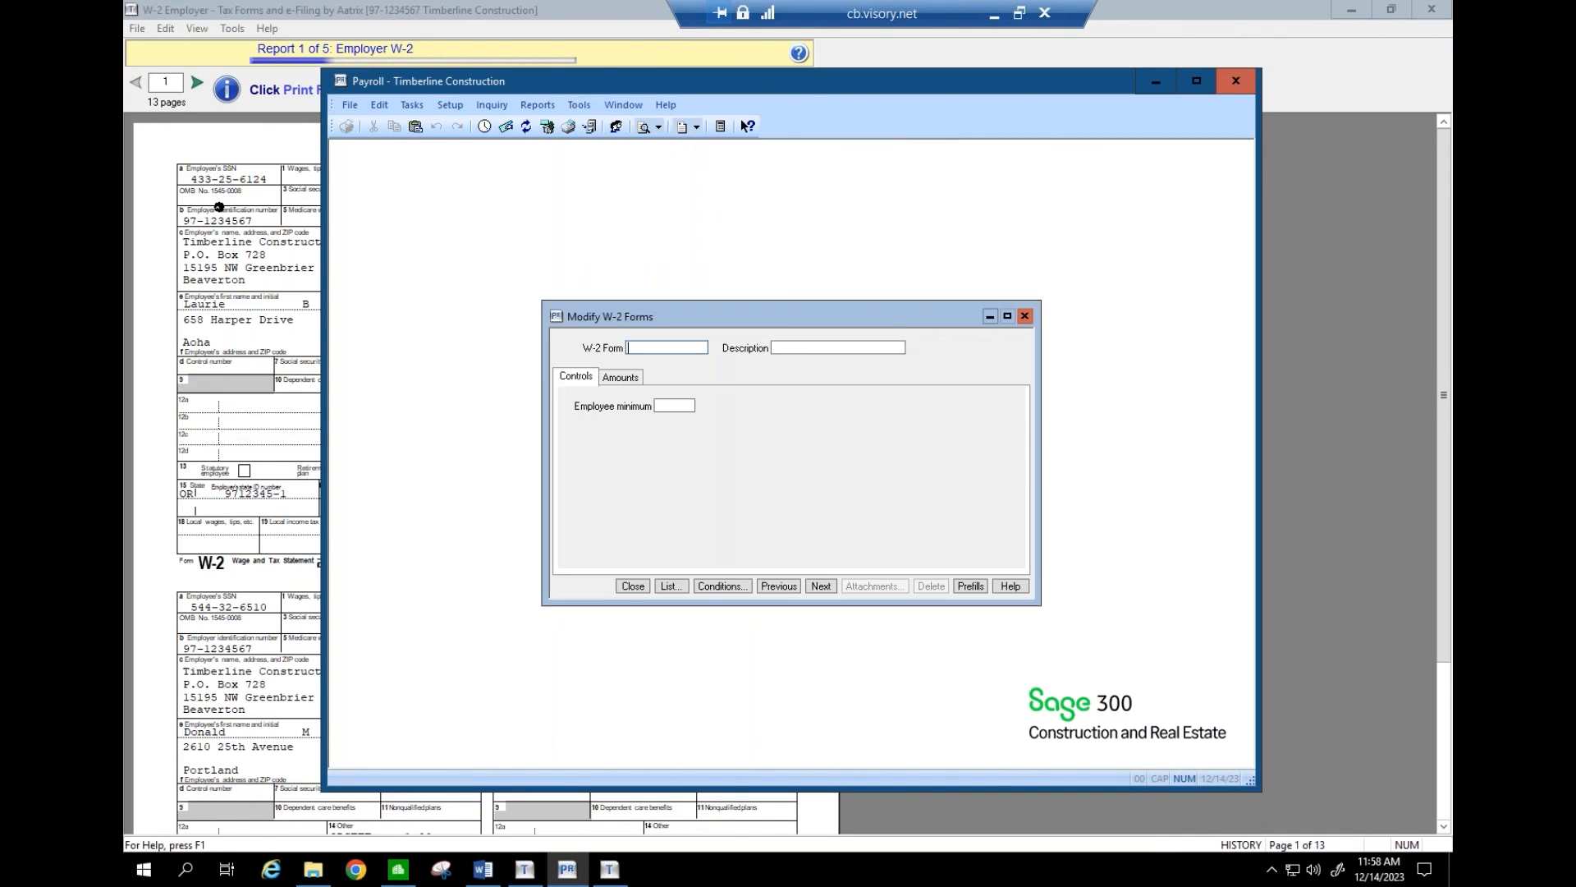
{"action": "left_click", "coordinate": [669, 585]}
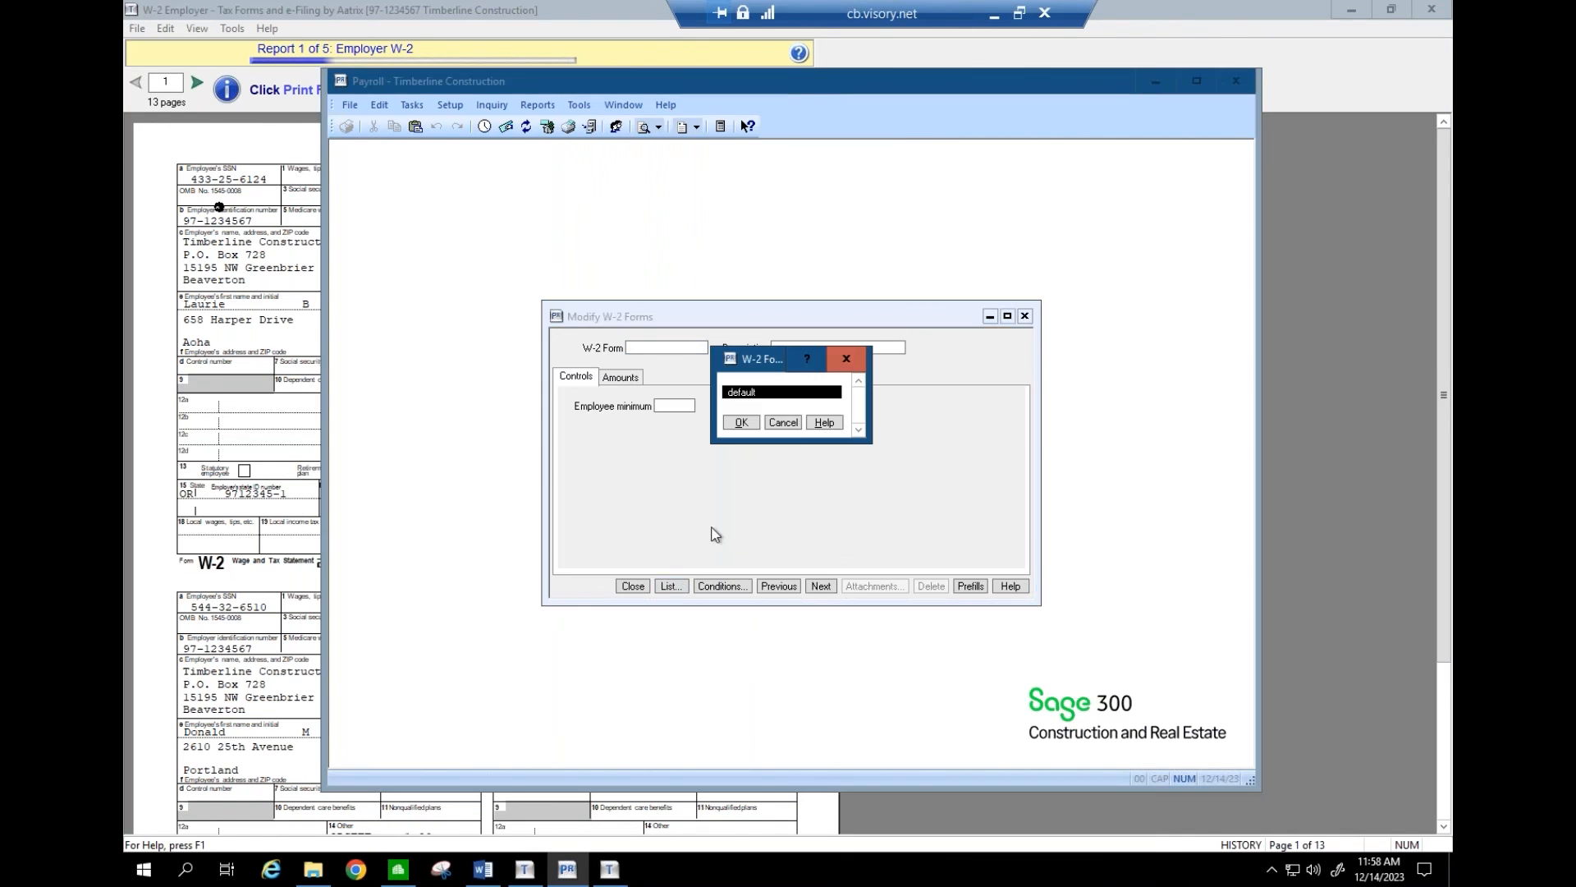
{"action": "left_click", "coordinate": [742, 423]}
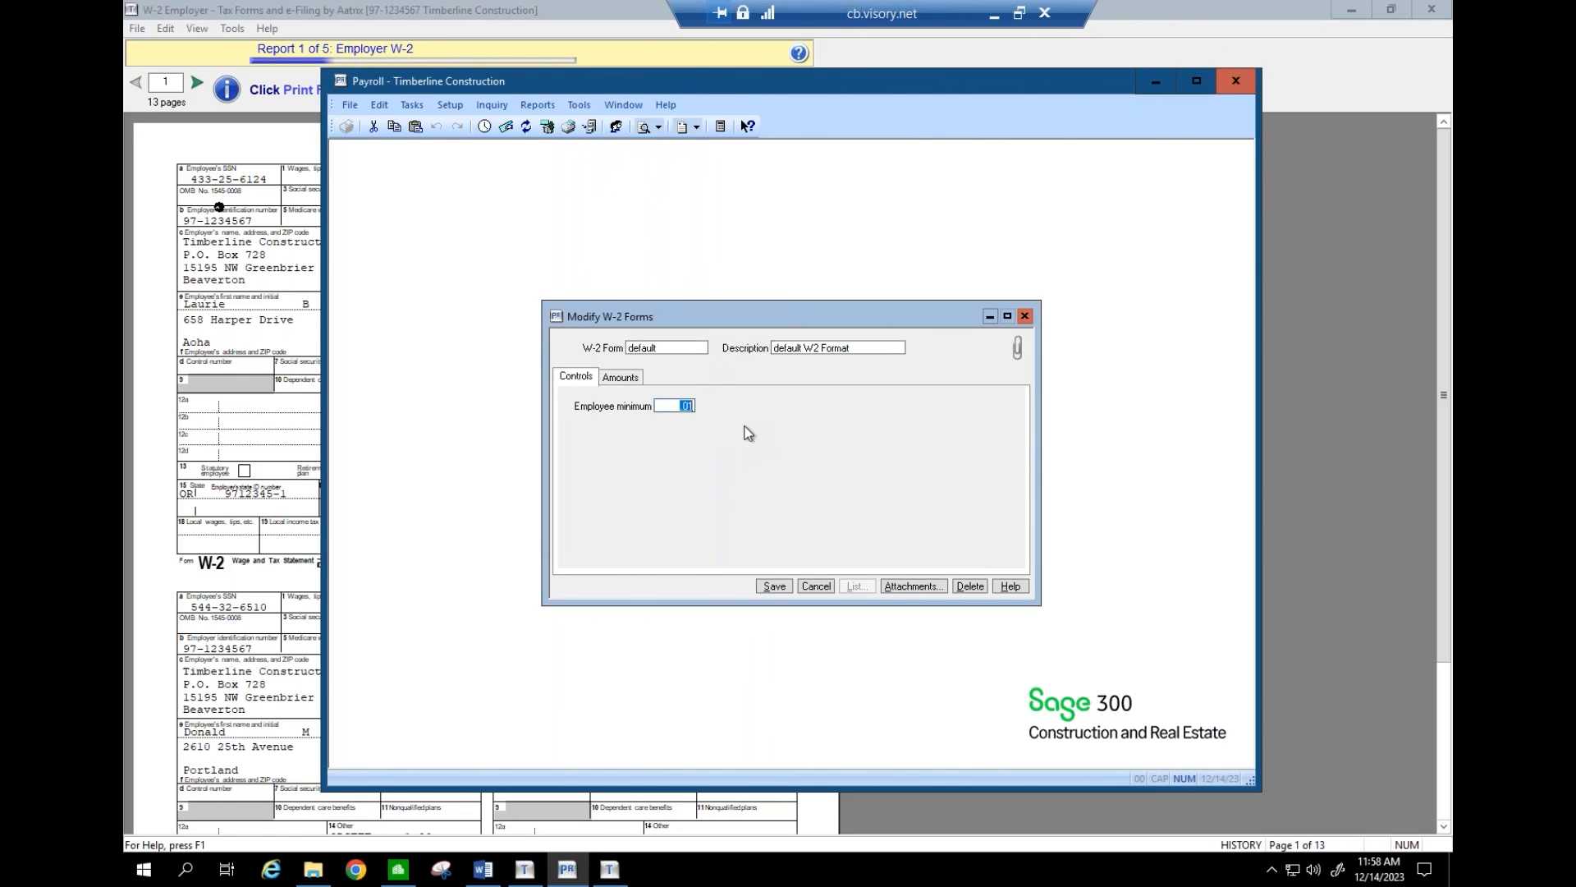
{"action": "left_click", "coordinate": [628, 379]}
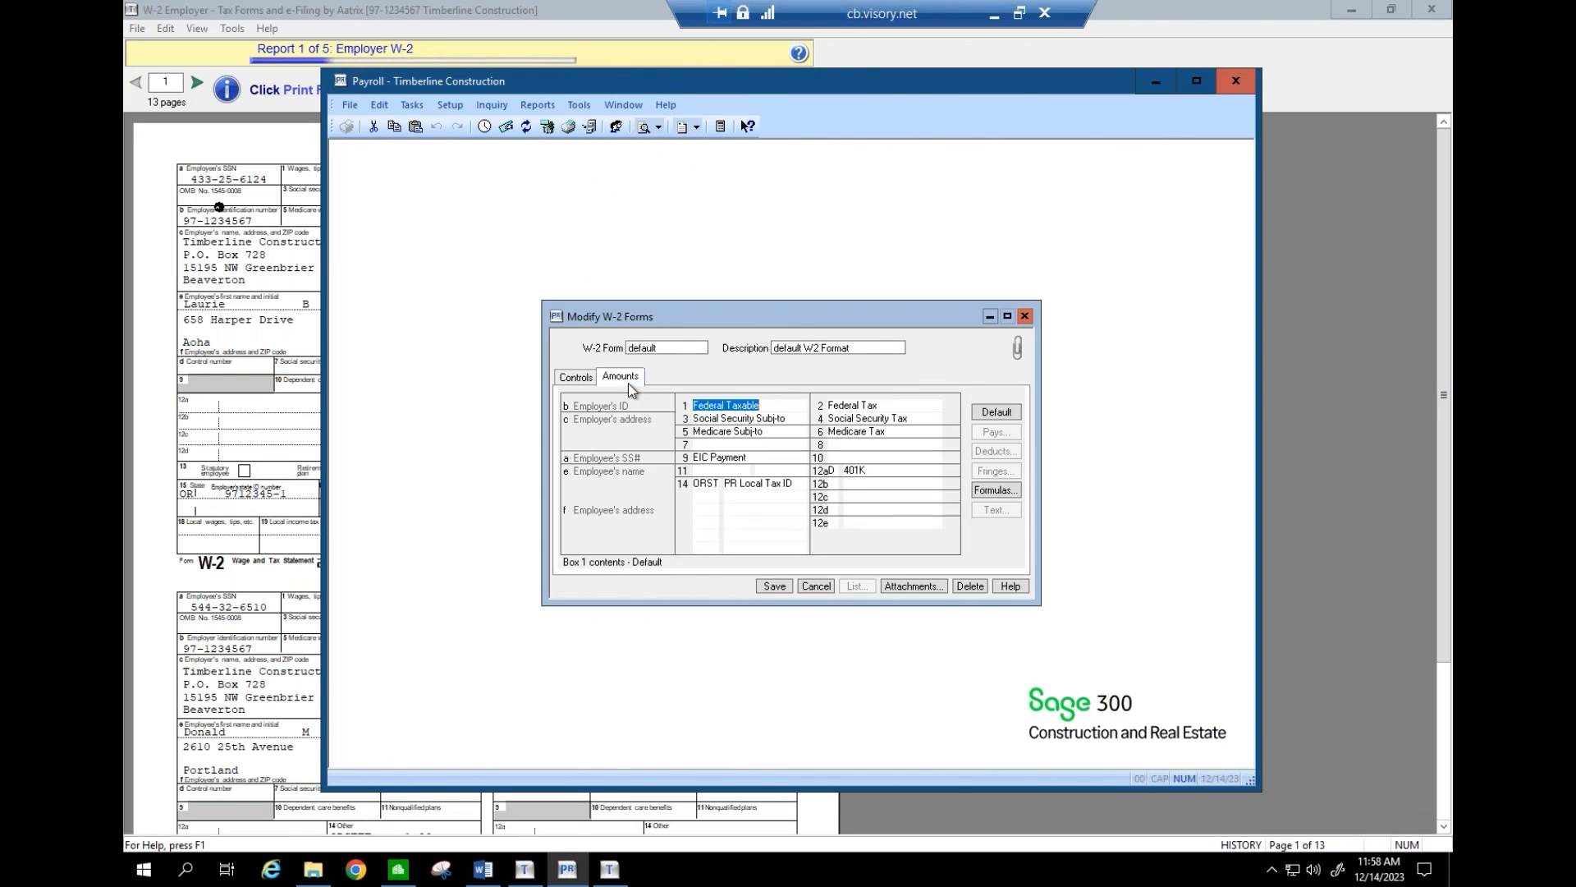
{"action": "left_click", "coordinate": [752, 486]}
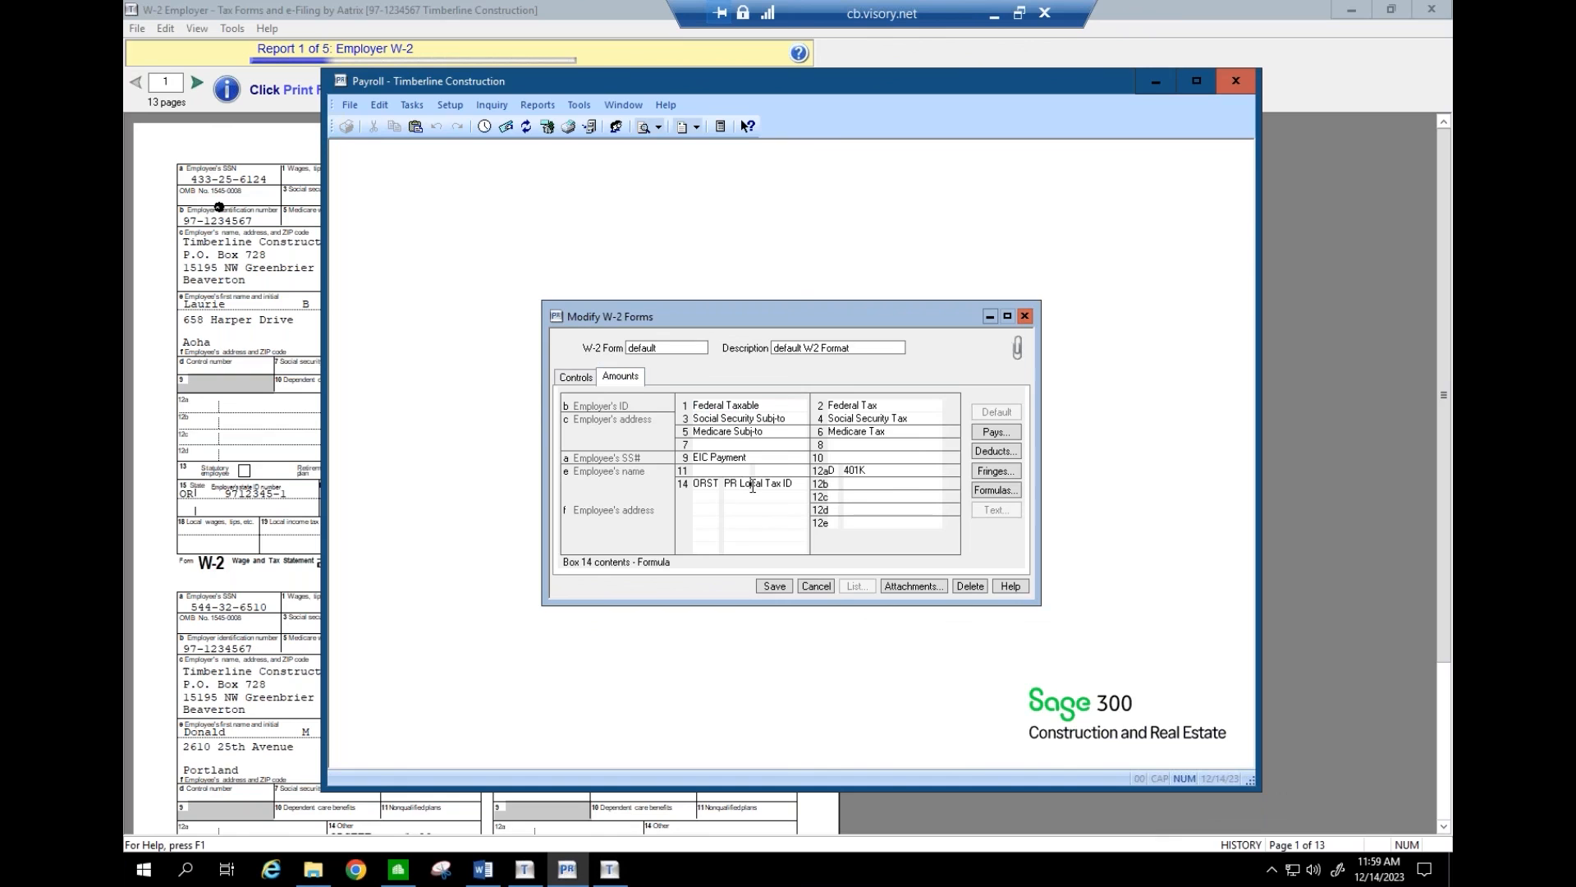
{"action": "left_click", "coordinate": [985, 498]}
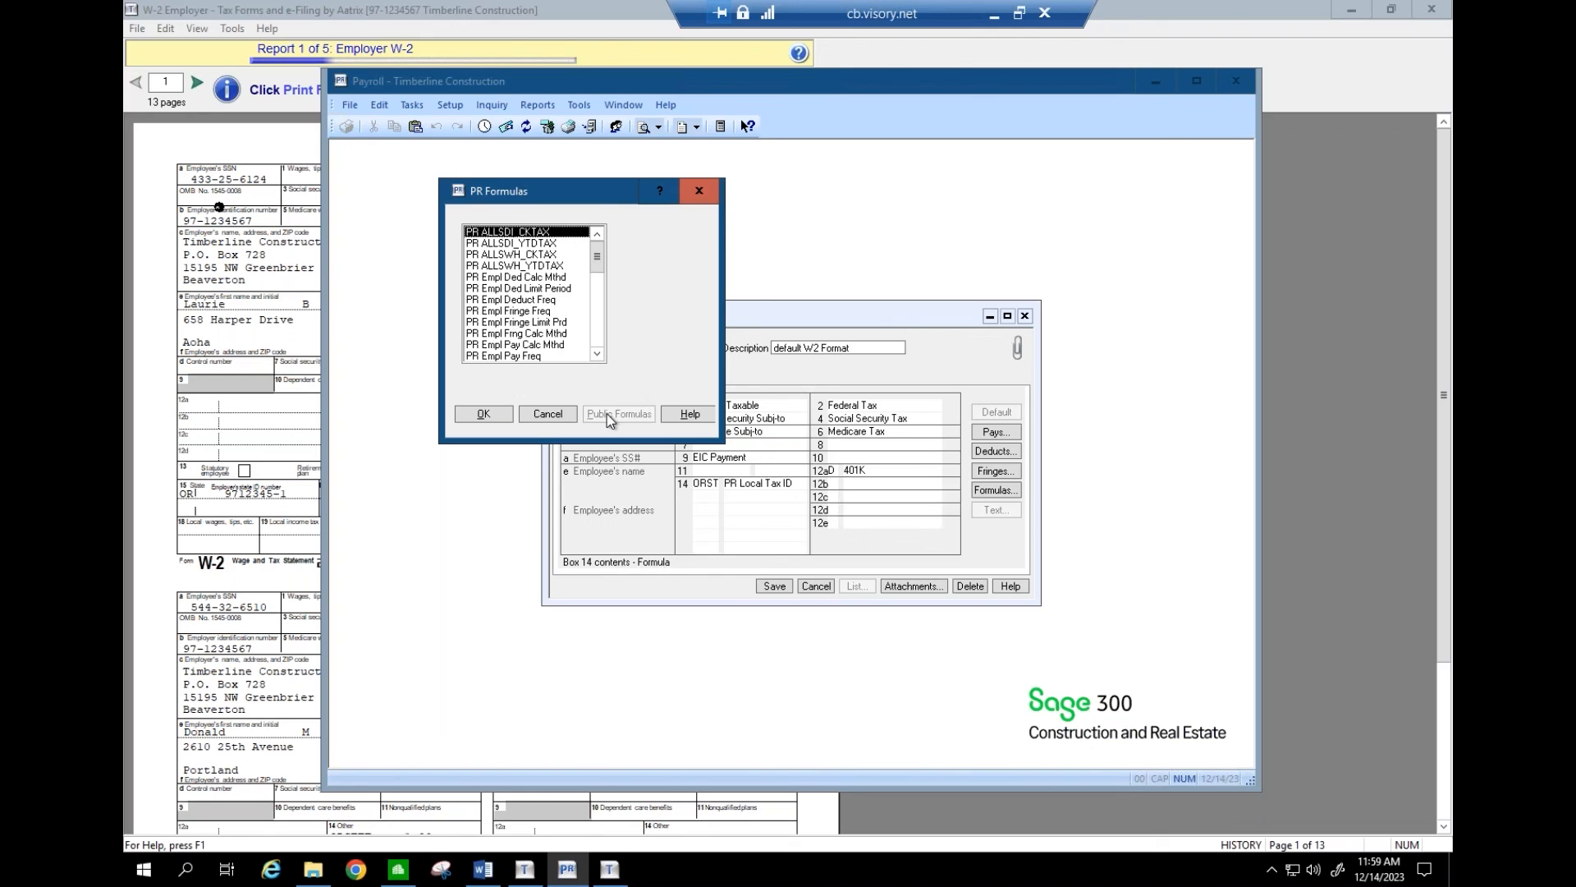
{"action": "left_click", "coordinate": [548, 414]}
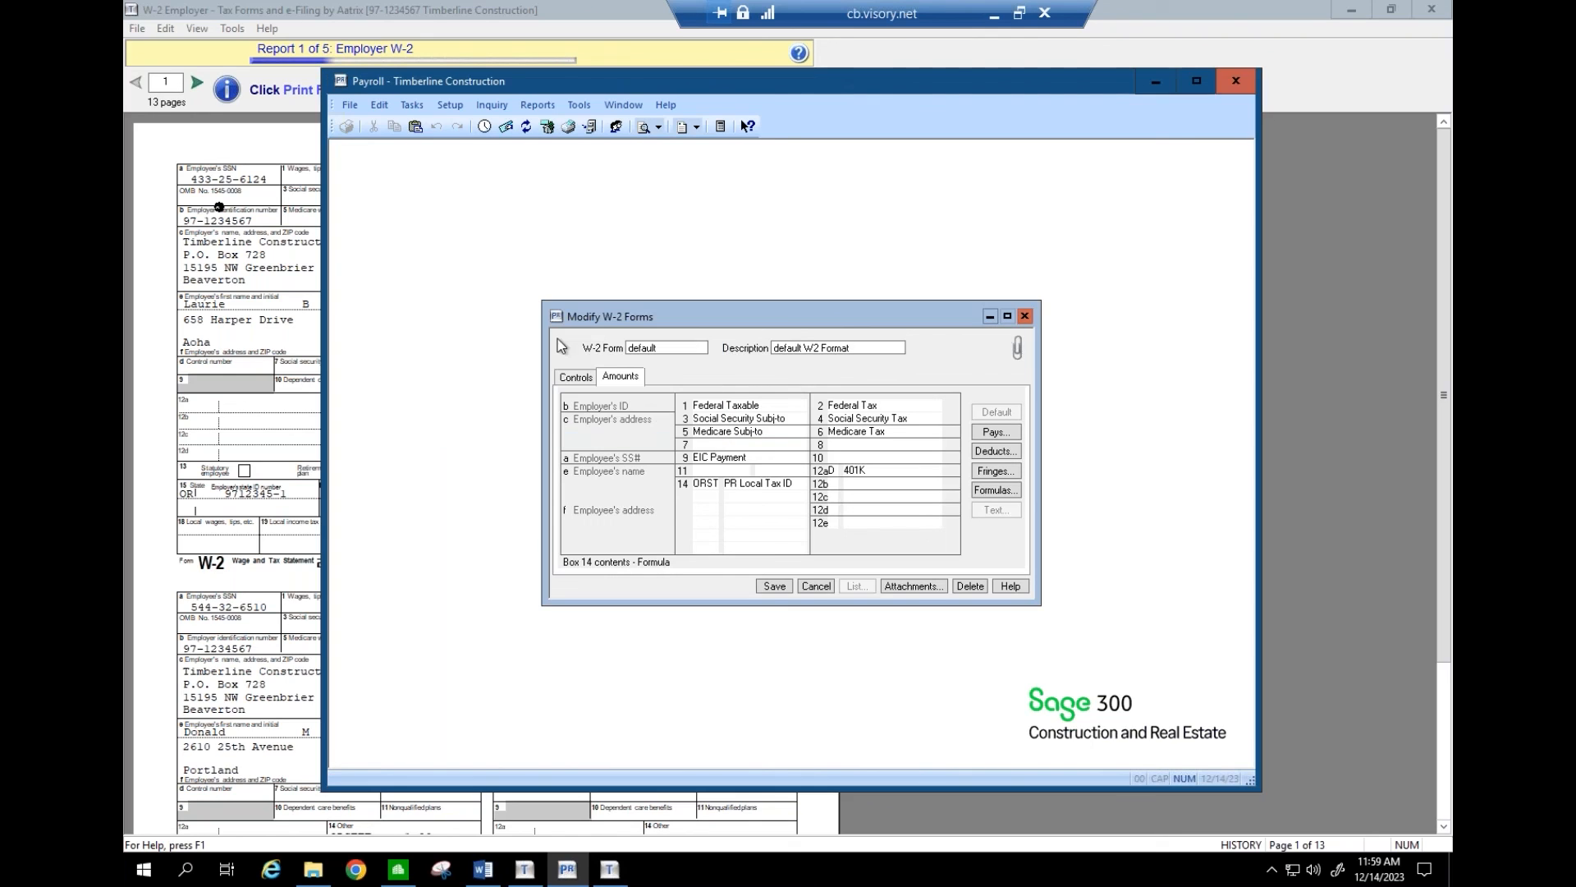
{"action": "left_click", "coordinate": [578, 105]}
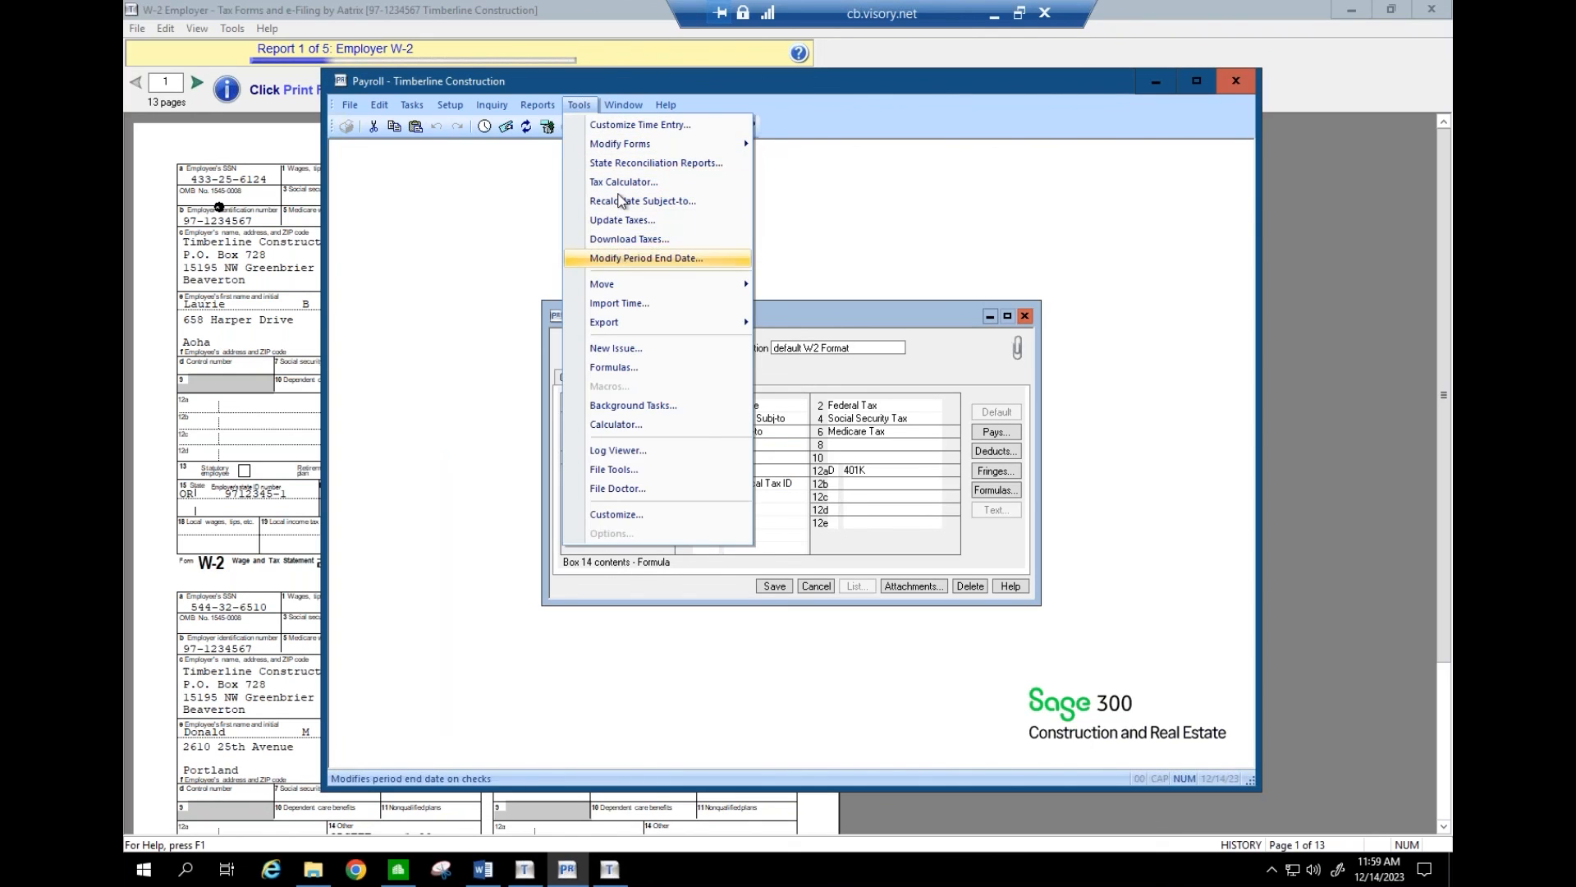
{"action": "left_click", "coordinate": [627, 366]}
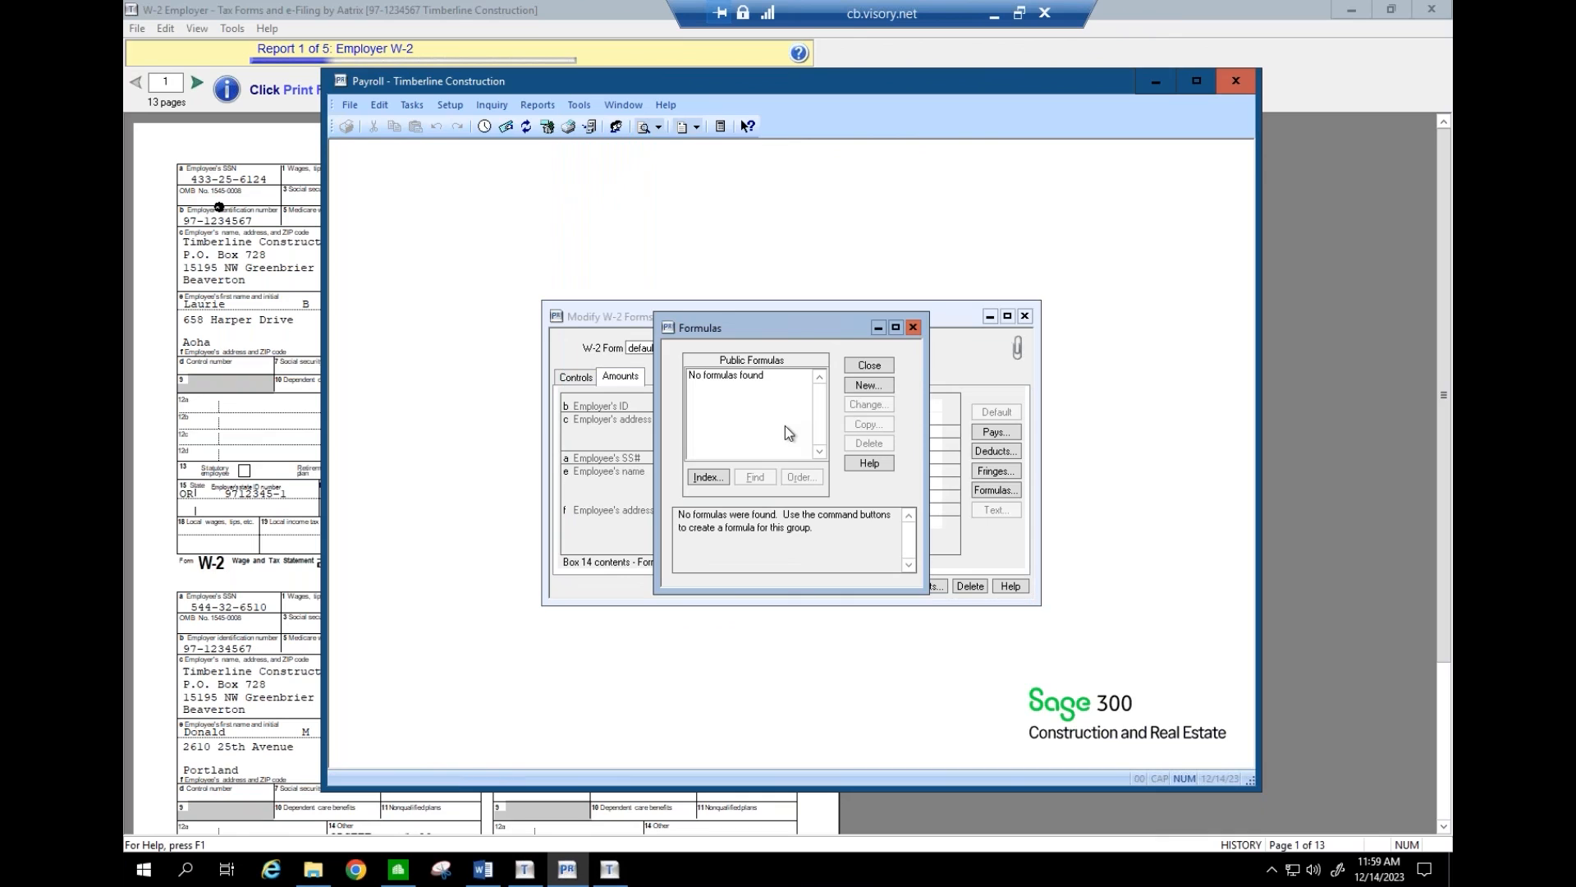
{"action": "left_click", "coordinate": [869, 365]}
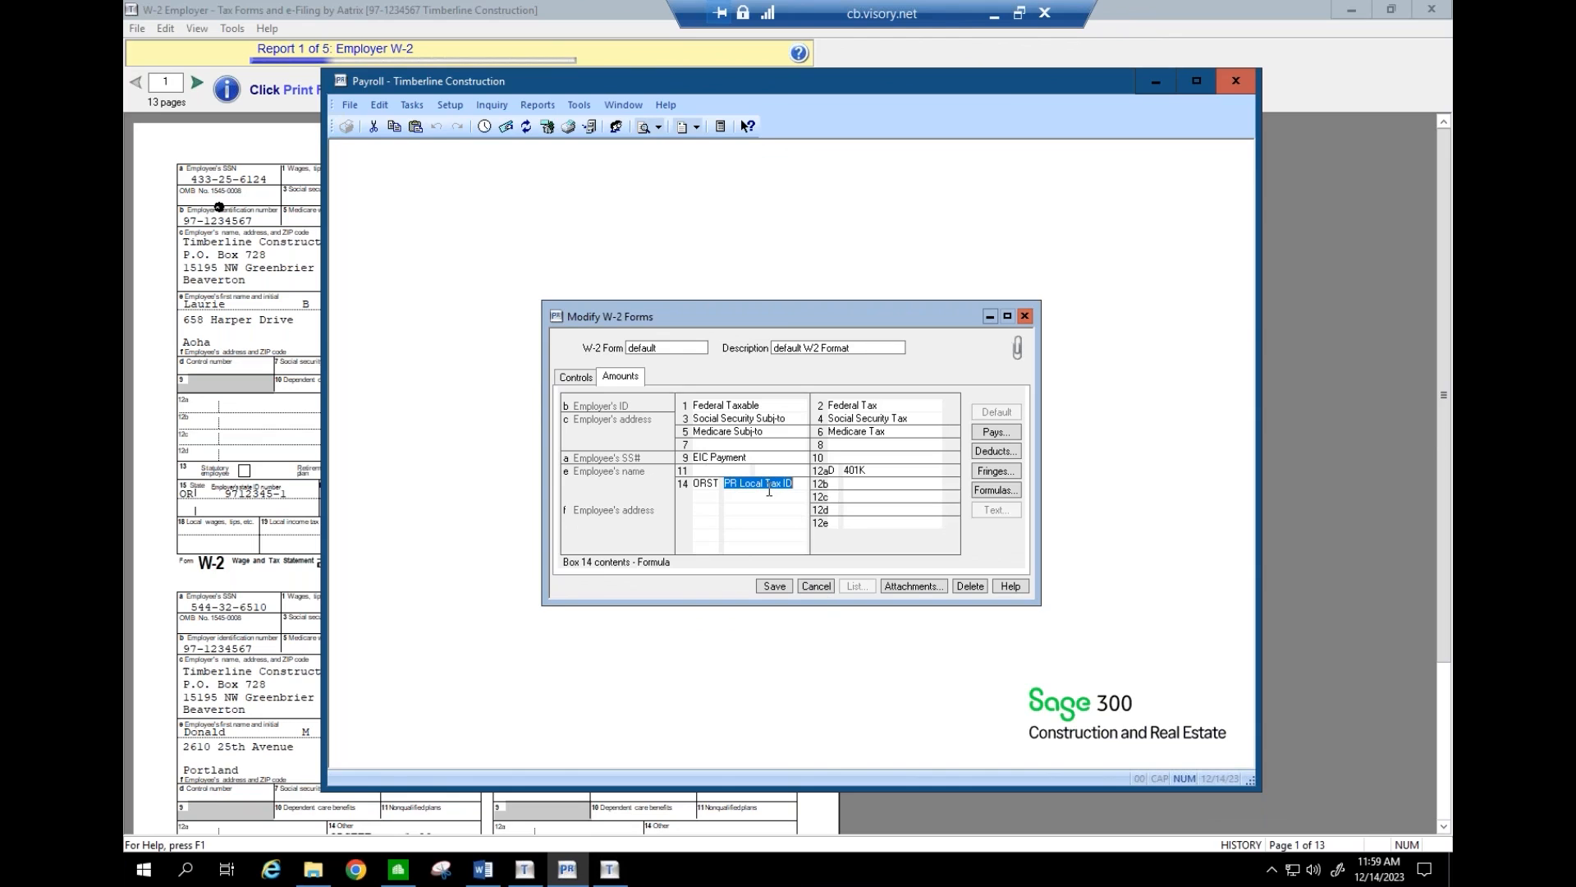
{"action": "left_click", "coordinate": [816, 583]}
{"action": "left_click", "coordinate": [640, 586]}
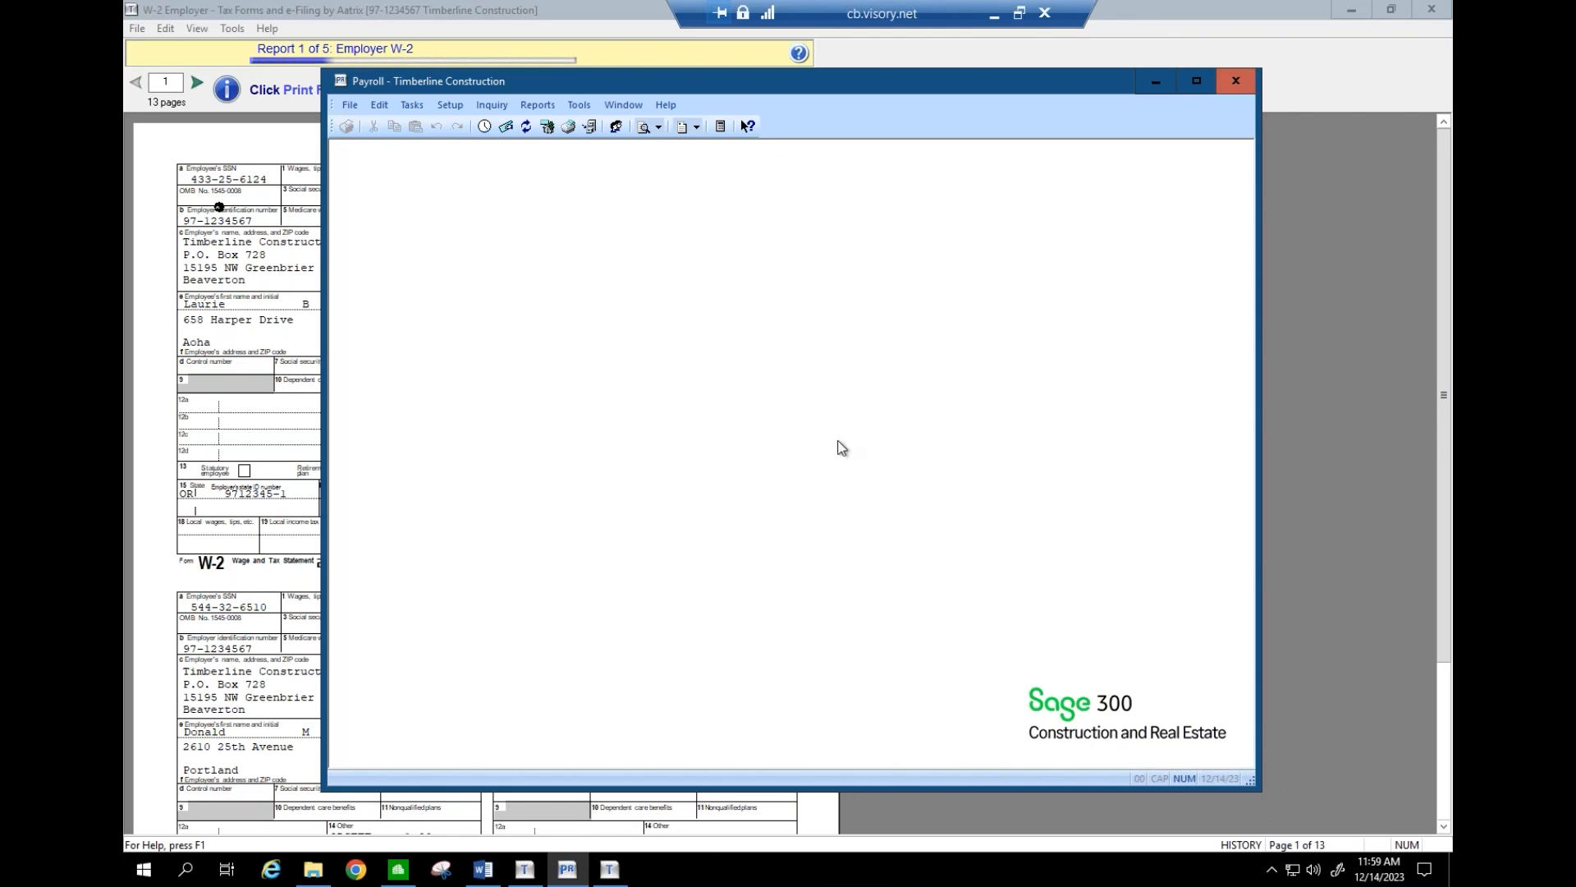
- Page through the employee W-2 preview, accept the paper warning, and skip printing the employer W-2 copies
{"action": "left_click", "coordinate": [1154, 86]}
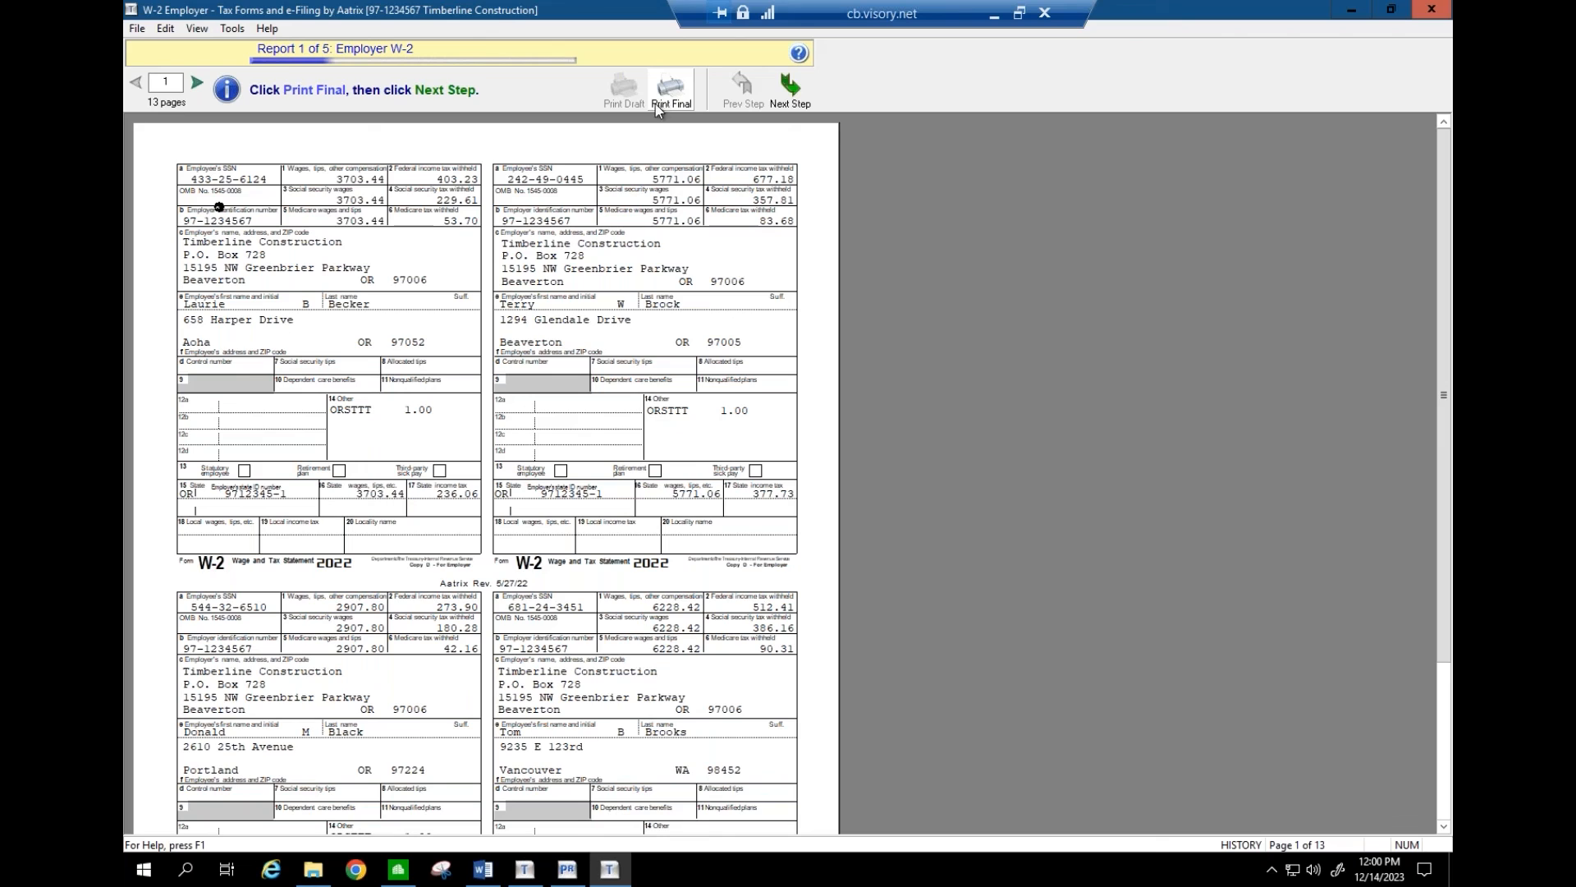
{"action": "left_click", "coordinate": [197, 82]}
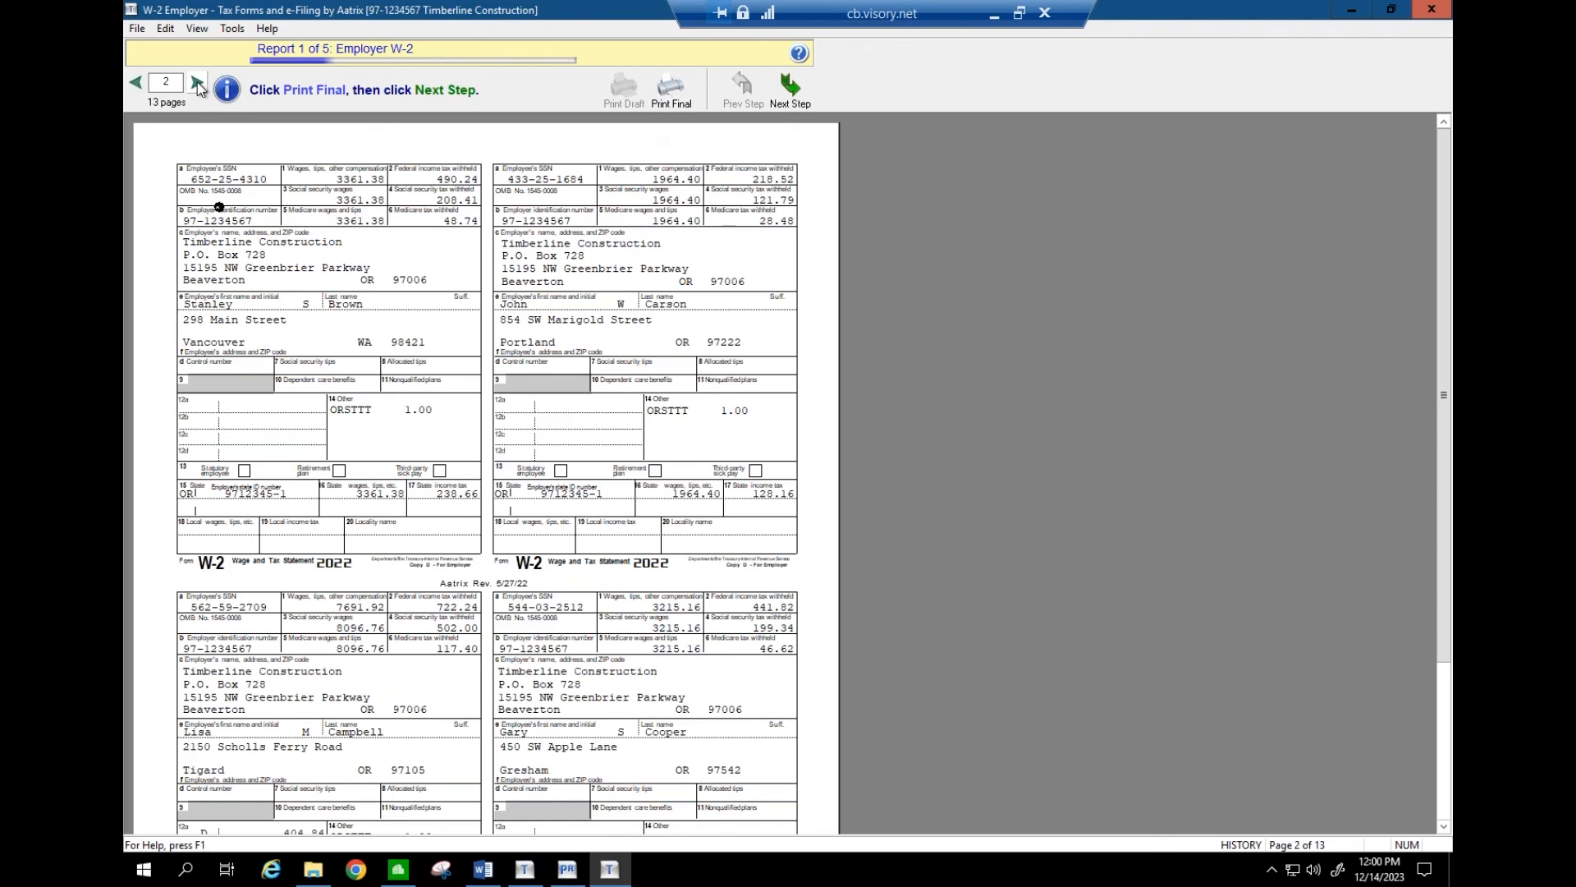
{"action": "left_click", "coordinate": [793, 103]}
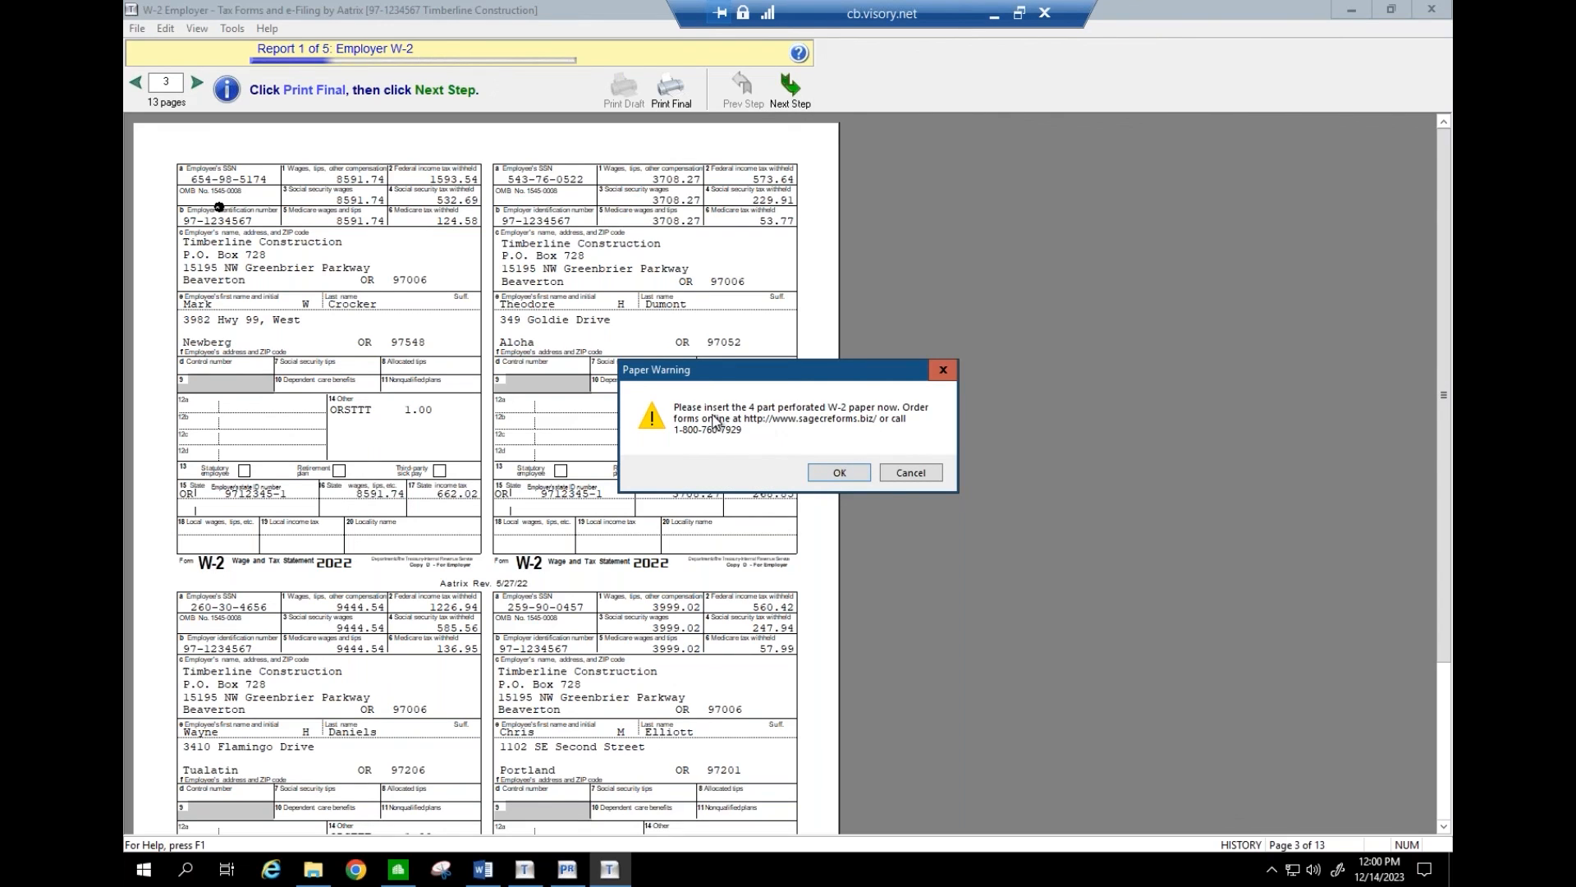
{"action": "left_click", "coordinate": [828, 473]}
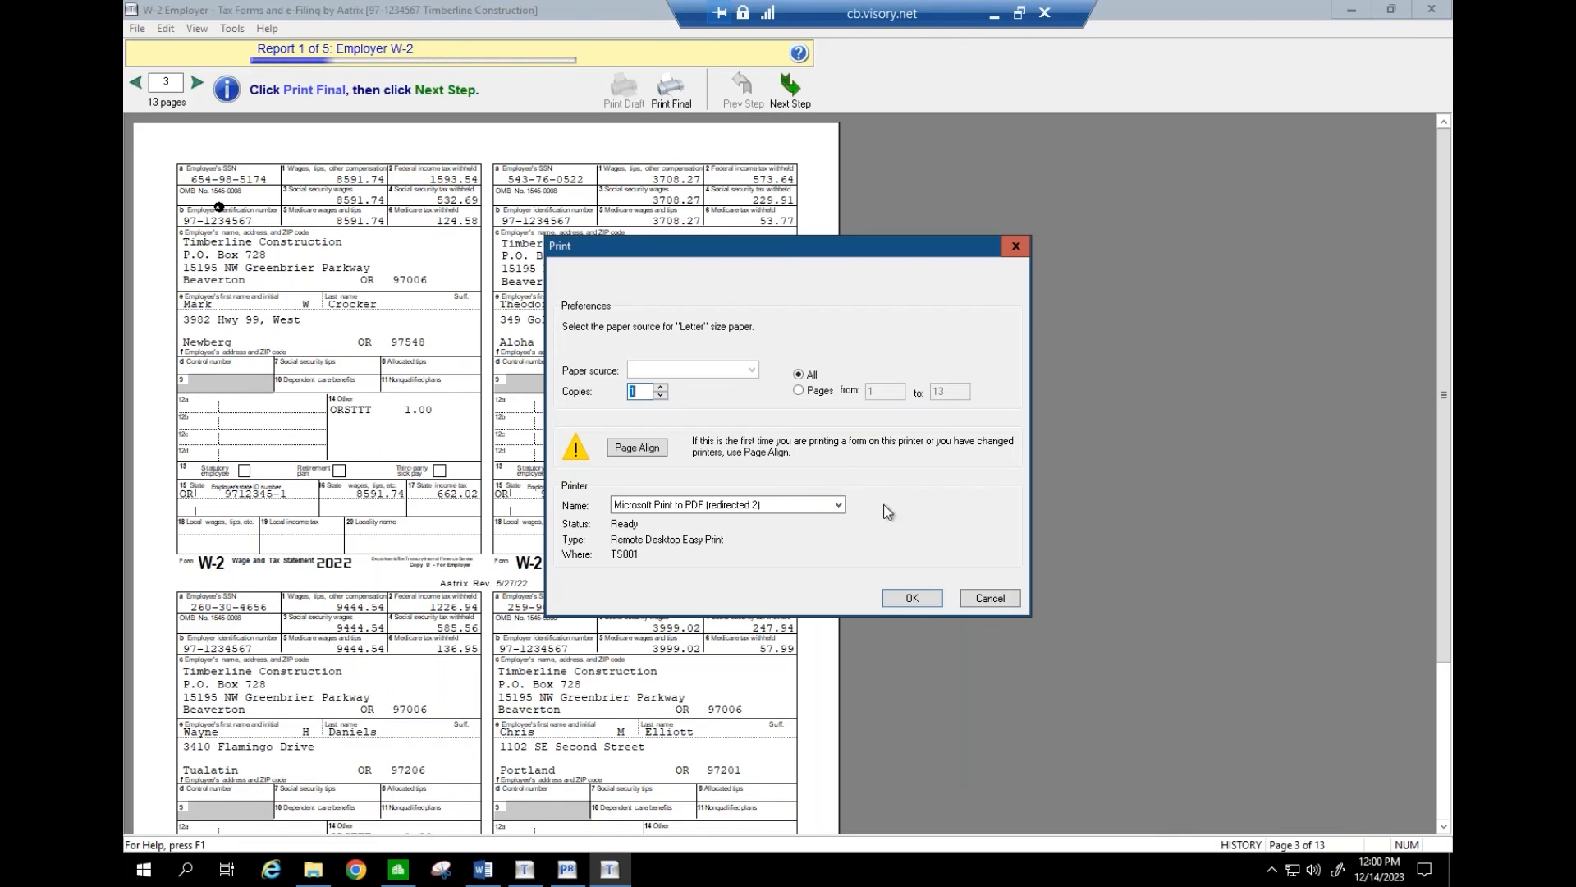
{"action": "left_click", "coordinate": [992, 591]}
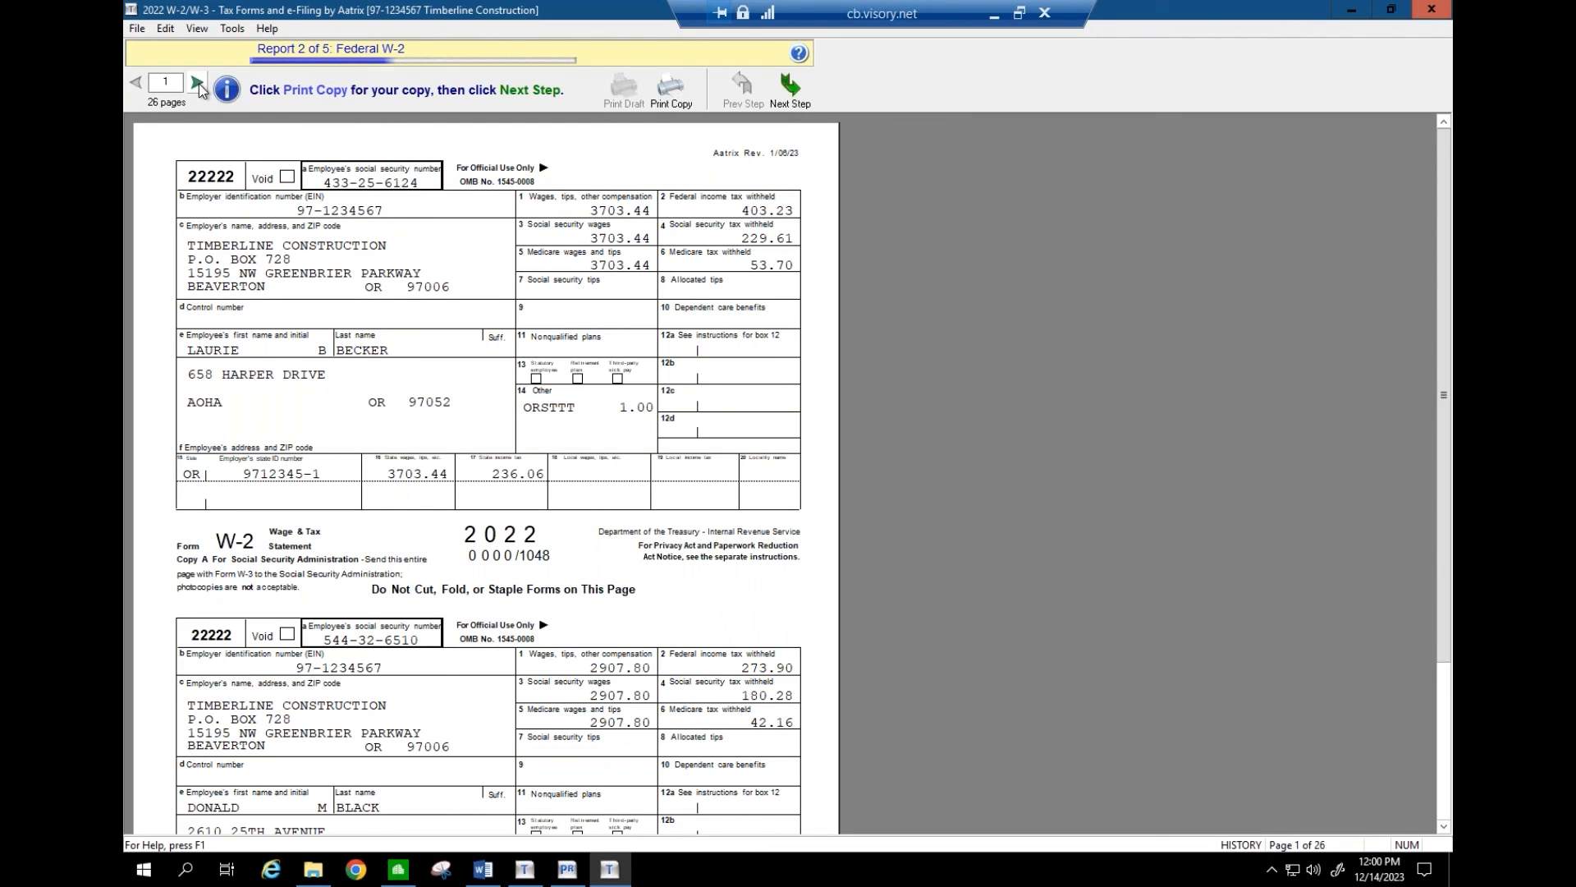
- Advance past the Federal W-3 and Oregon W-2 reports without printing, reaching the OR-WR
{"action": "left_click", "coordinate": [790, 89]}
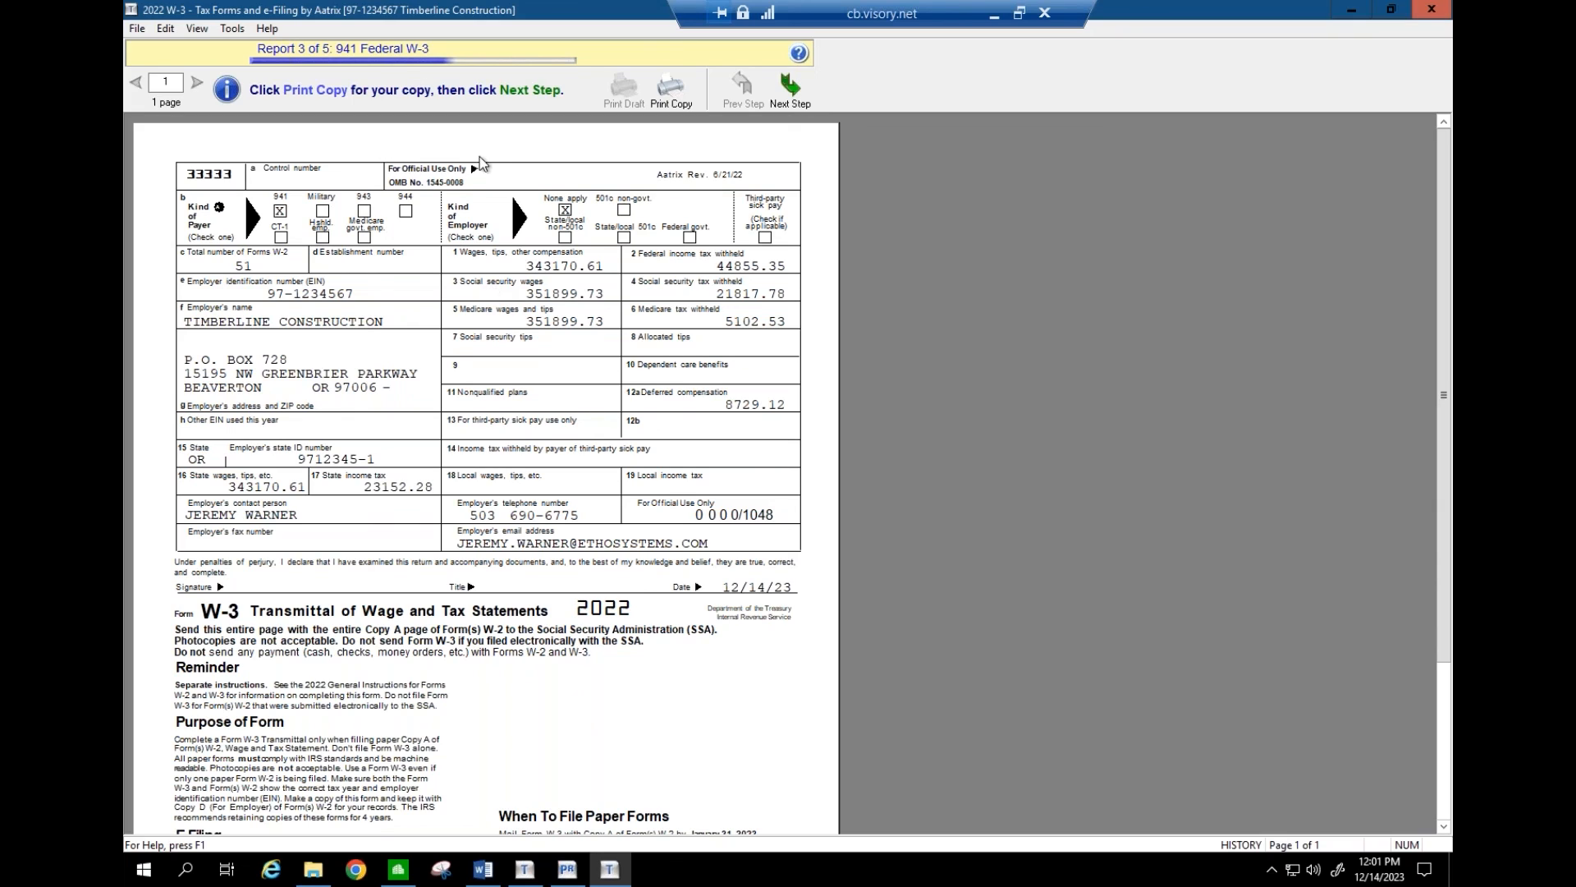
{"action": "left_click", "coordinate": [786, 96]}
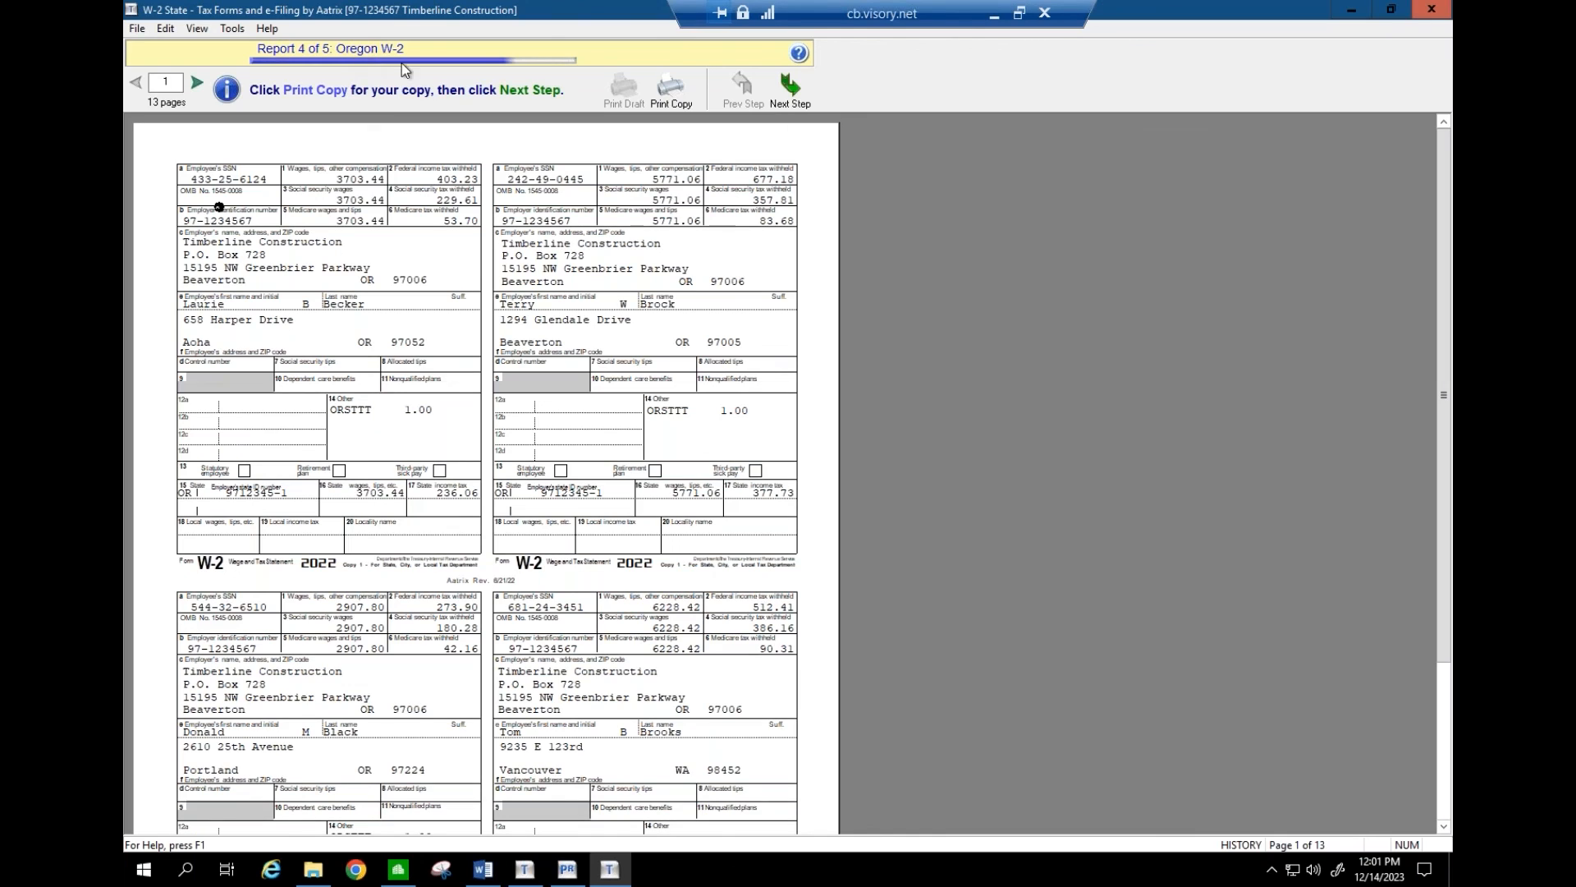
{"action": "left_click", "coordinate": [793, 92]}
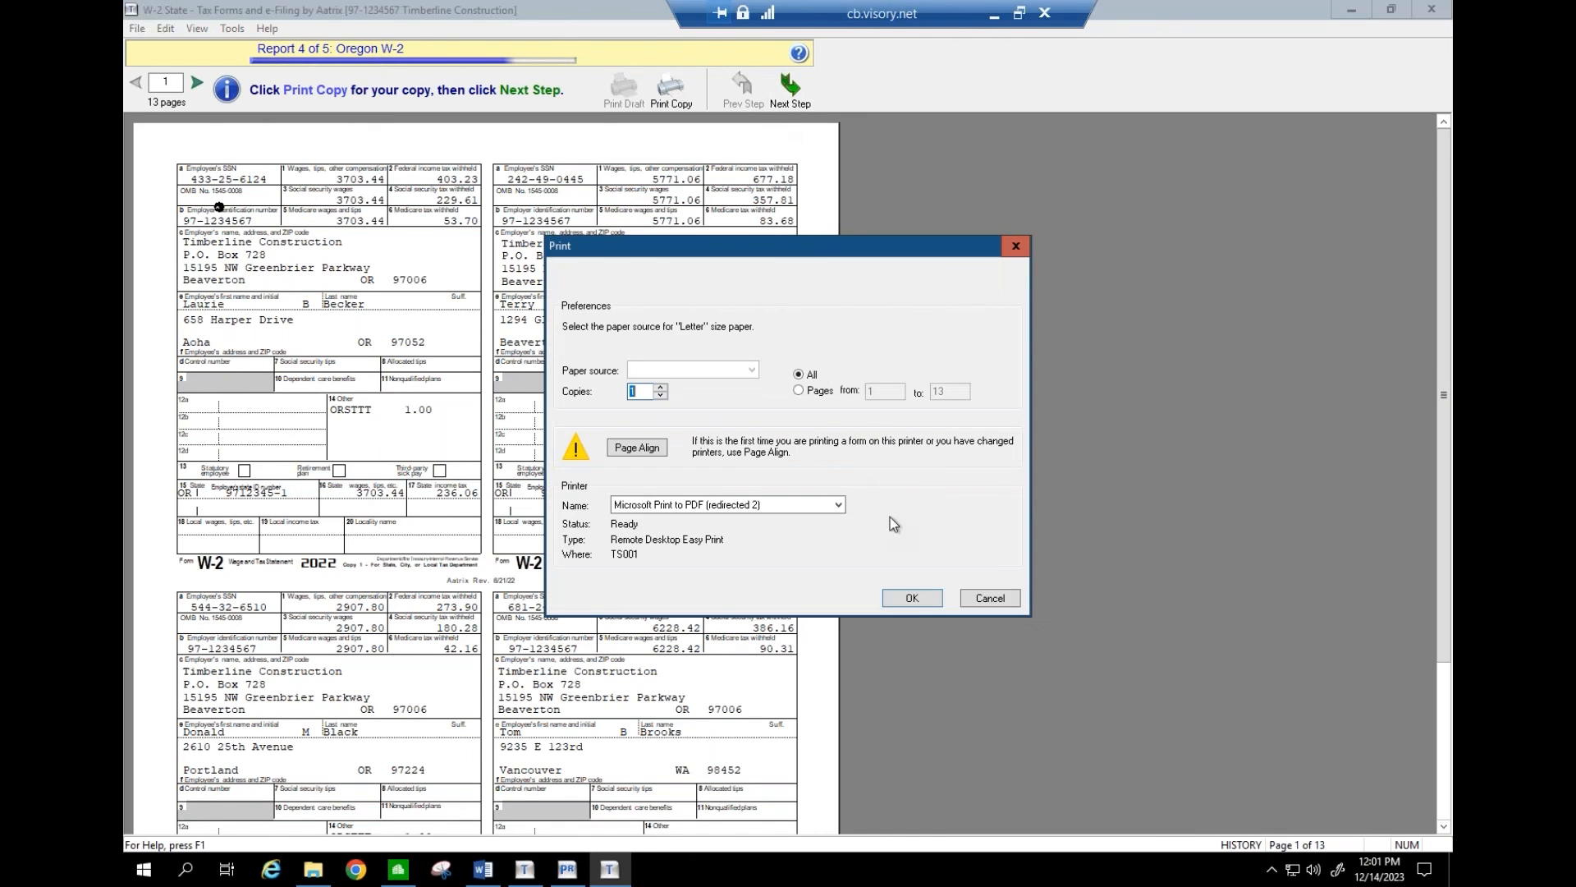
{"action": "left_click", "coordinate": [988, 598]}
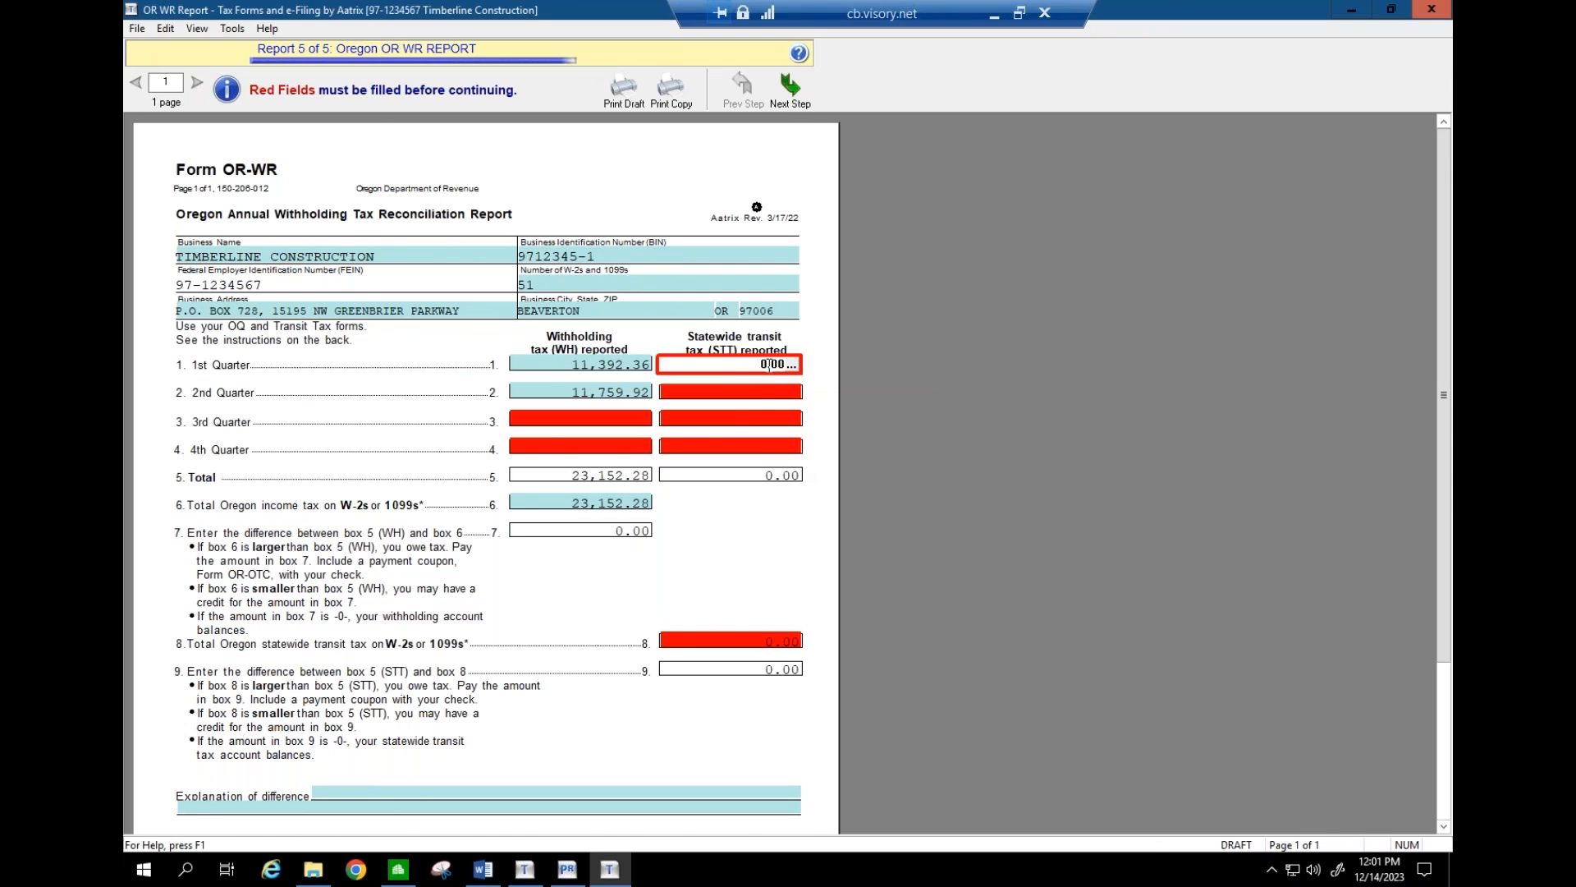
- Enter the quarterly OR-WR amounts: transit tax 1000 for Q1, Q3 and Q4; withholding 10000 for Q3 and 100 for Q4
{"action": "left_click_drag", "start_coordinate": [757, 364], "coordinate": [829, 367]}
{"action": "type", "text": "1000"}
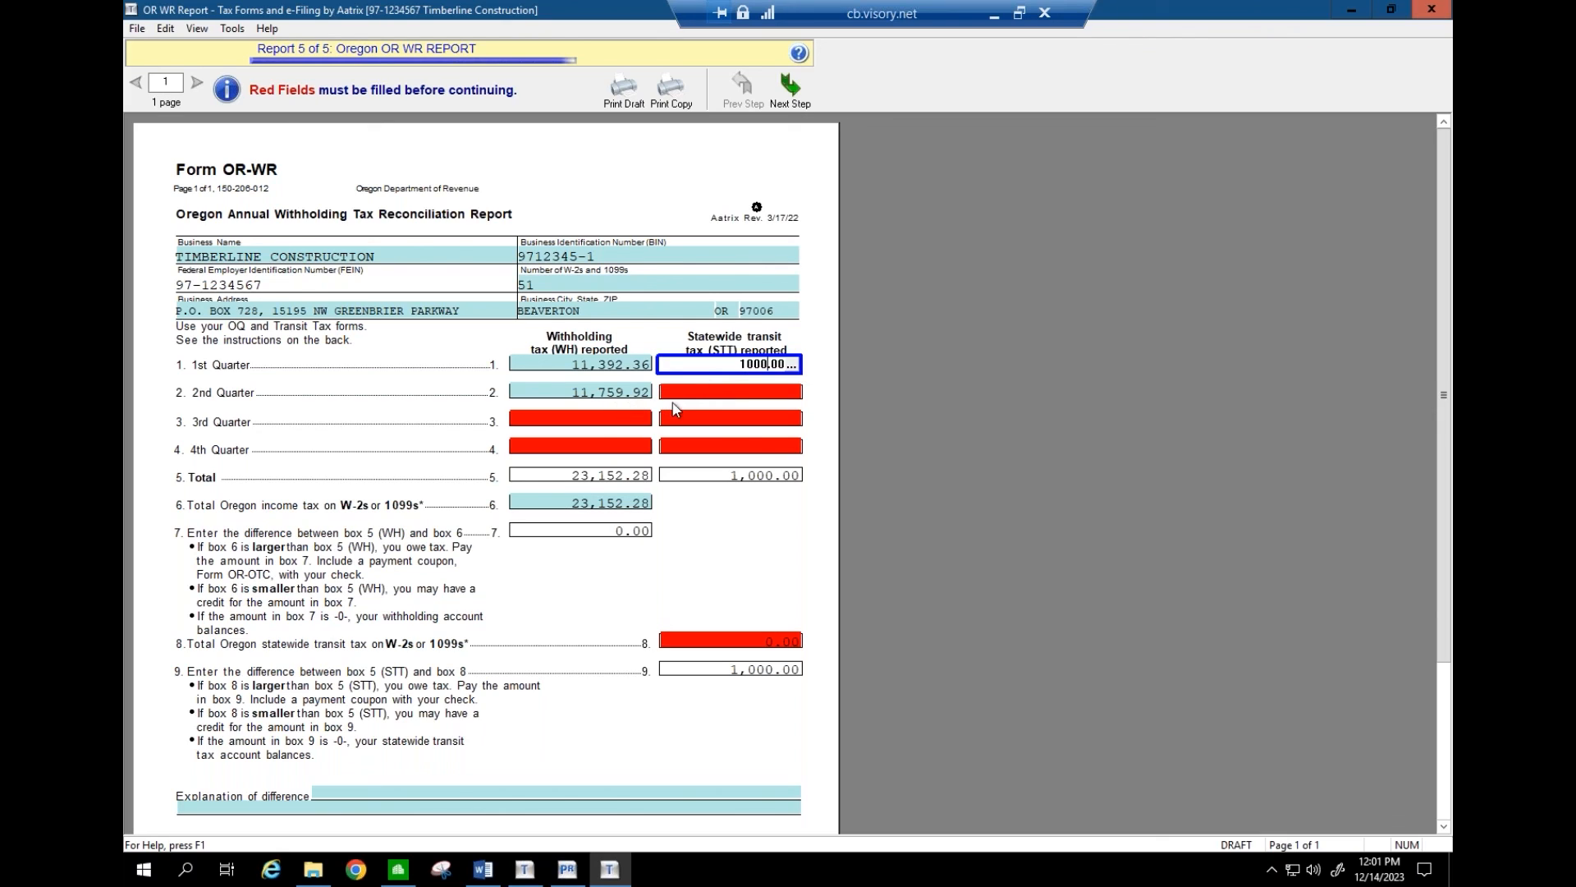
{"action": "key", "text": "Tab"}
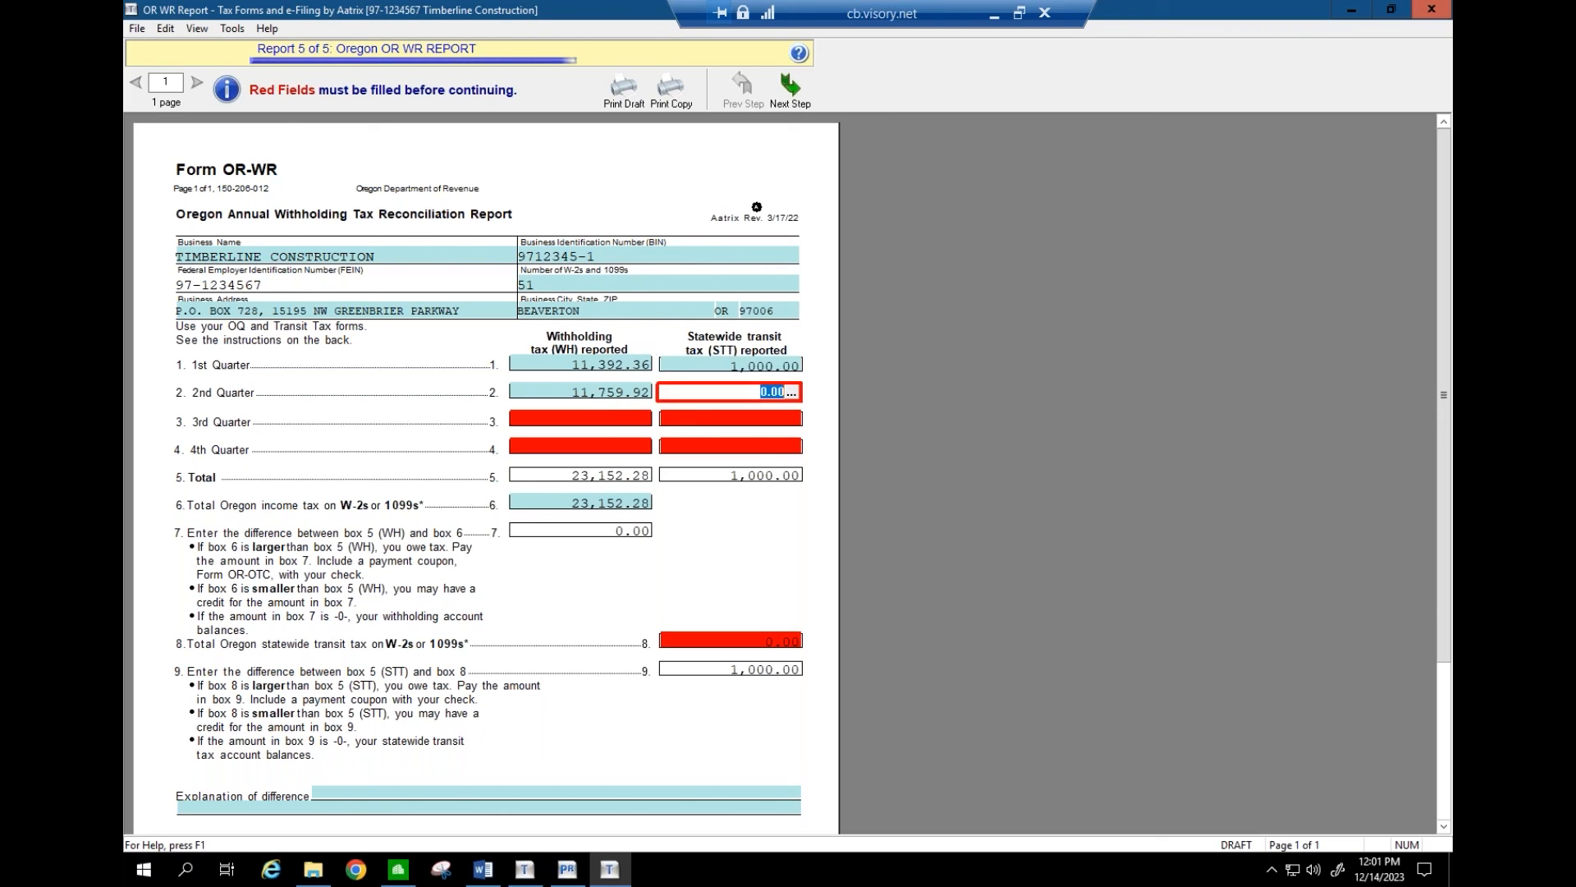
{"action": "type", "text": "00"}
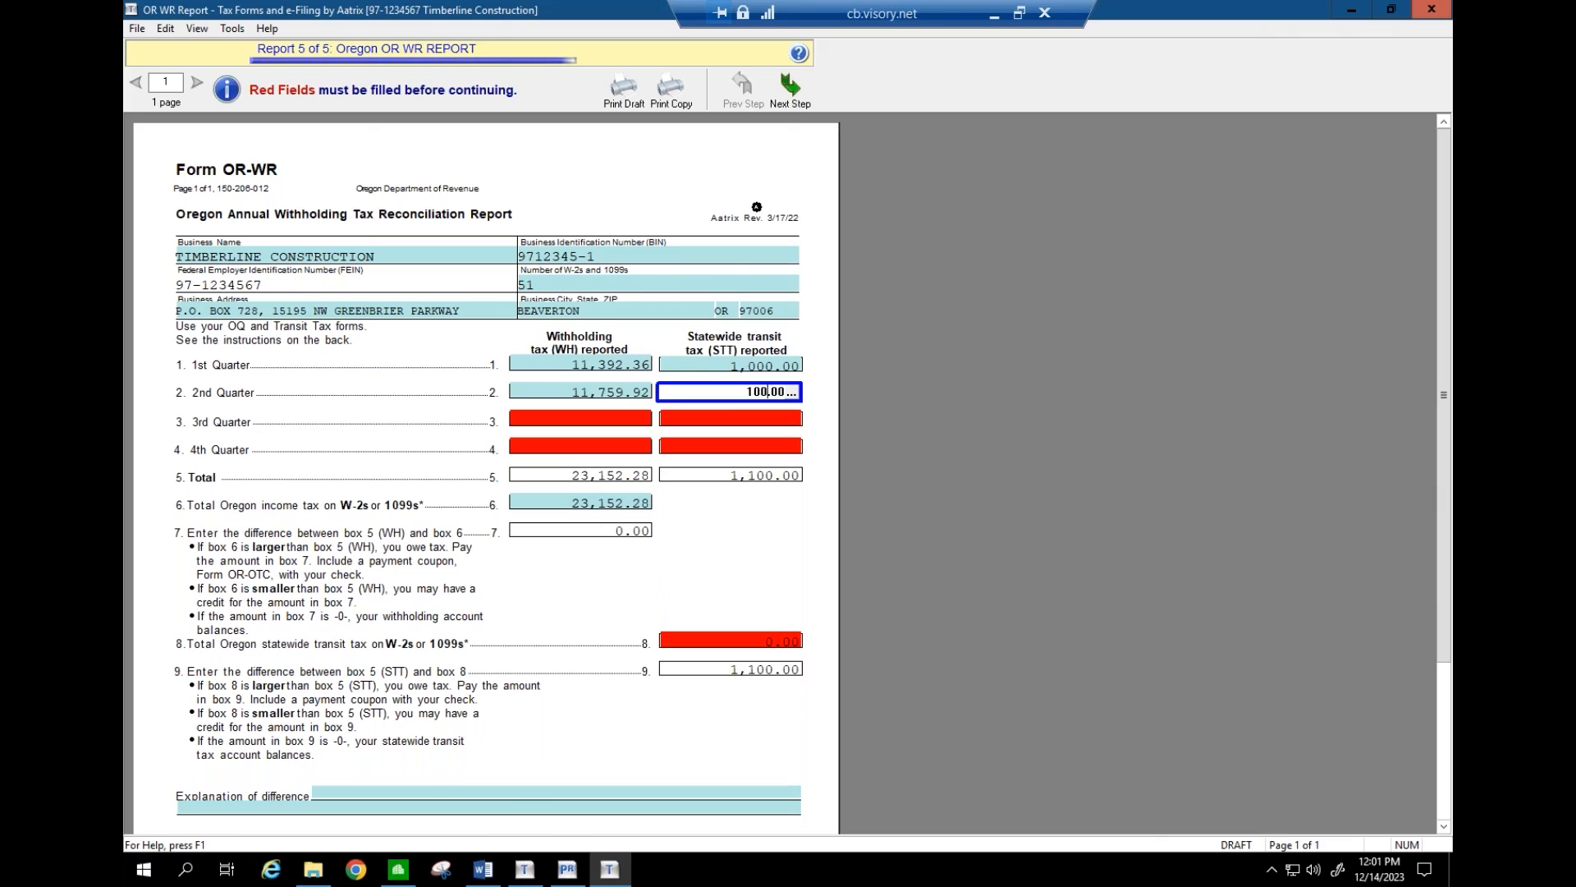
{"action": "left_click", "coordinate": [623, 419]}
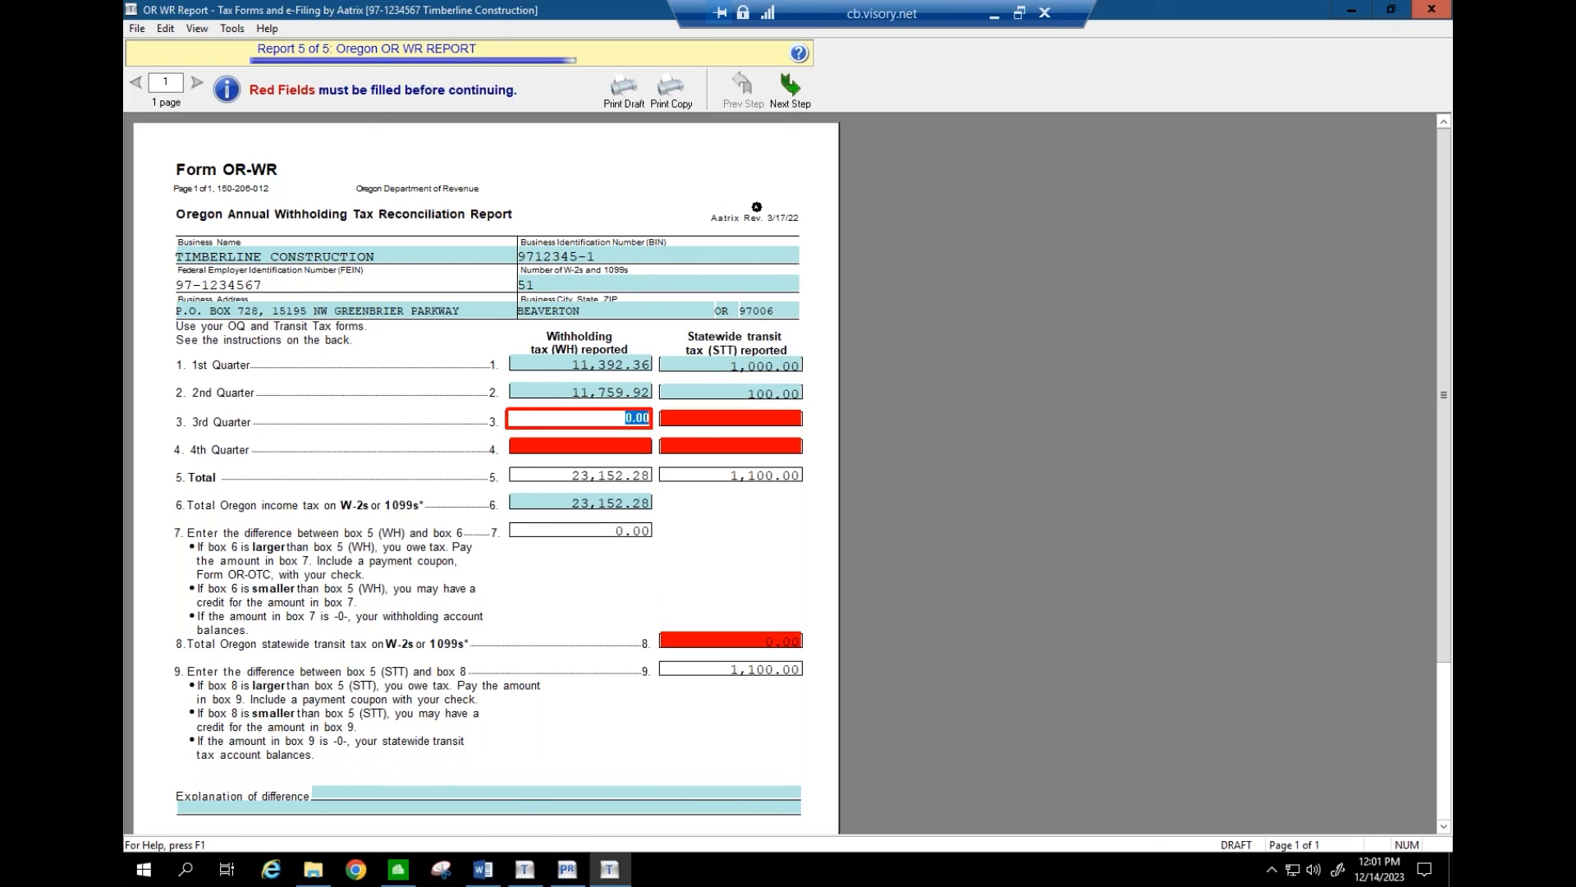
{"action": "type", "text": "10000"}
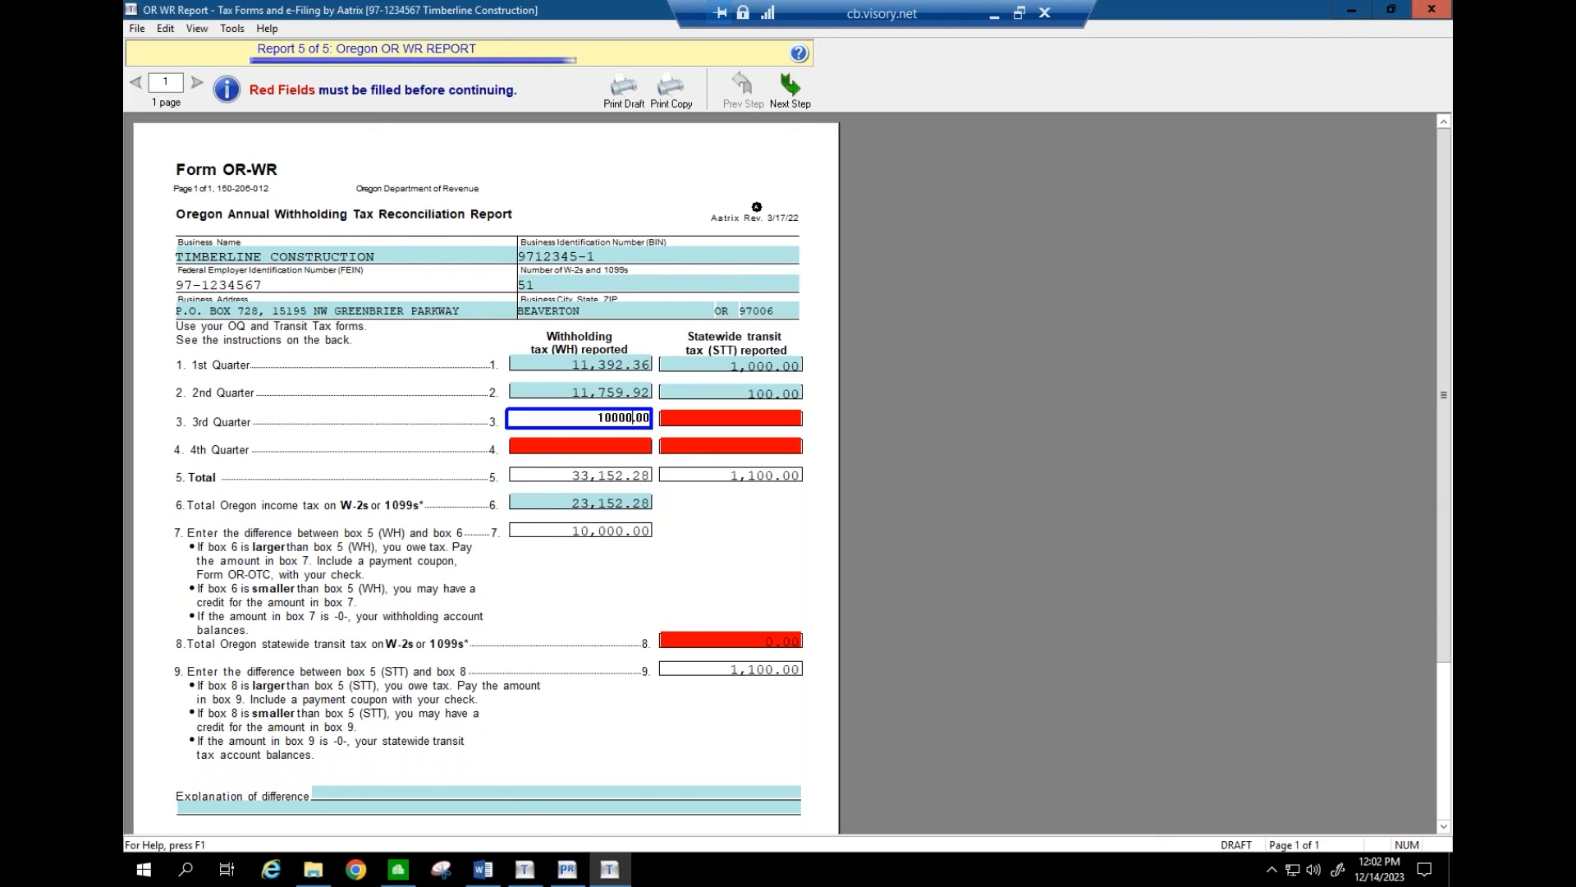
{"action": "key", "text": "Tab"}
{"action": "type", "text": "1000"}
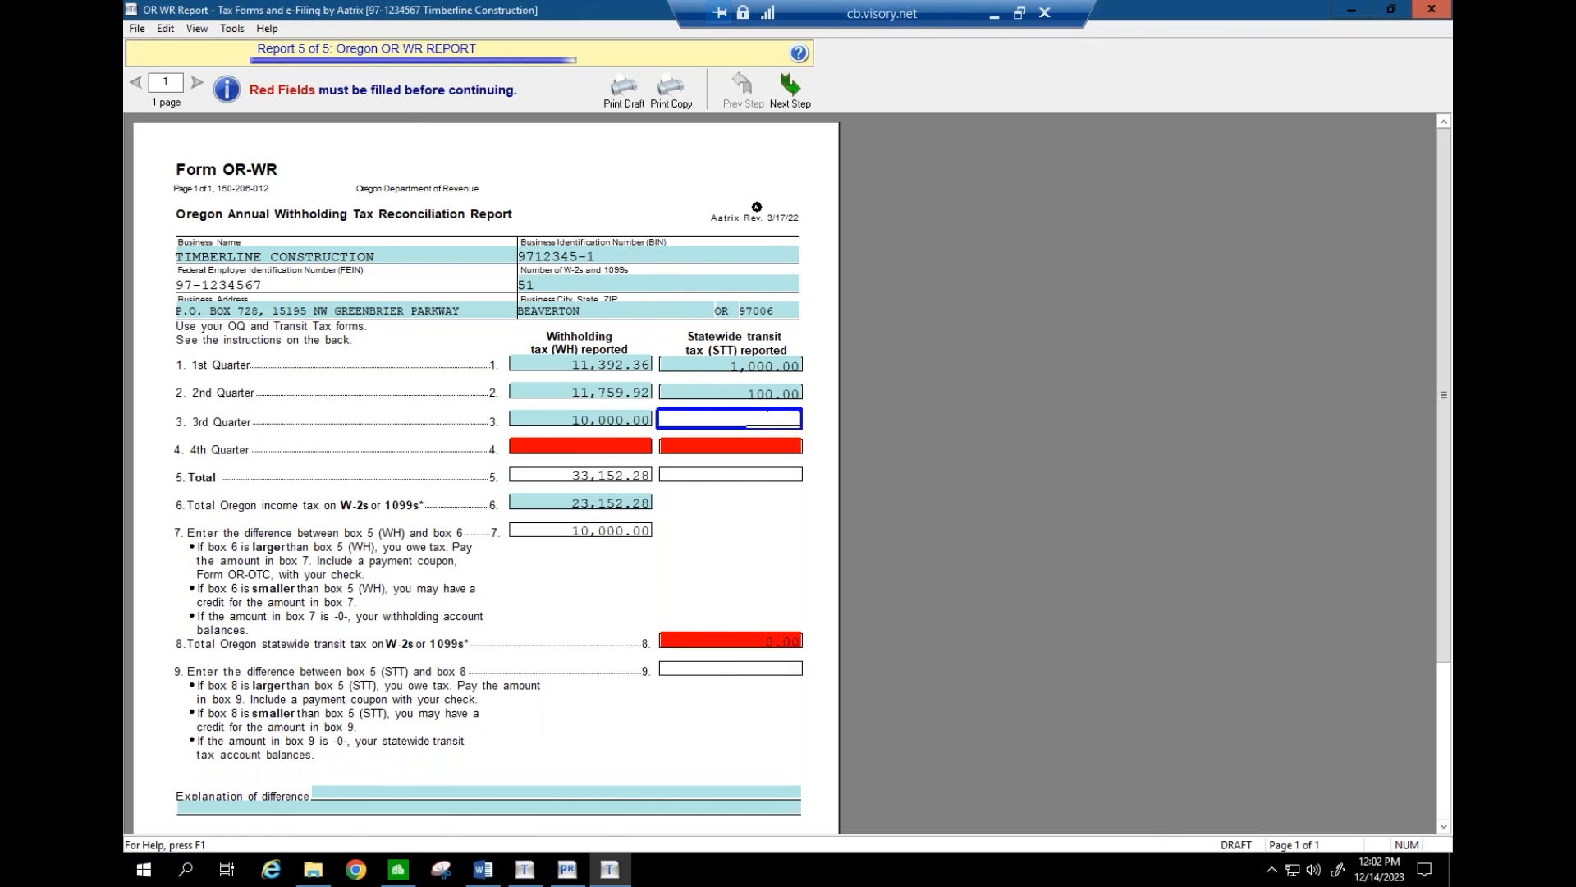
{"action": "key", "text": "Tab"}
{"action": "type", "text": "100"}
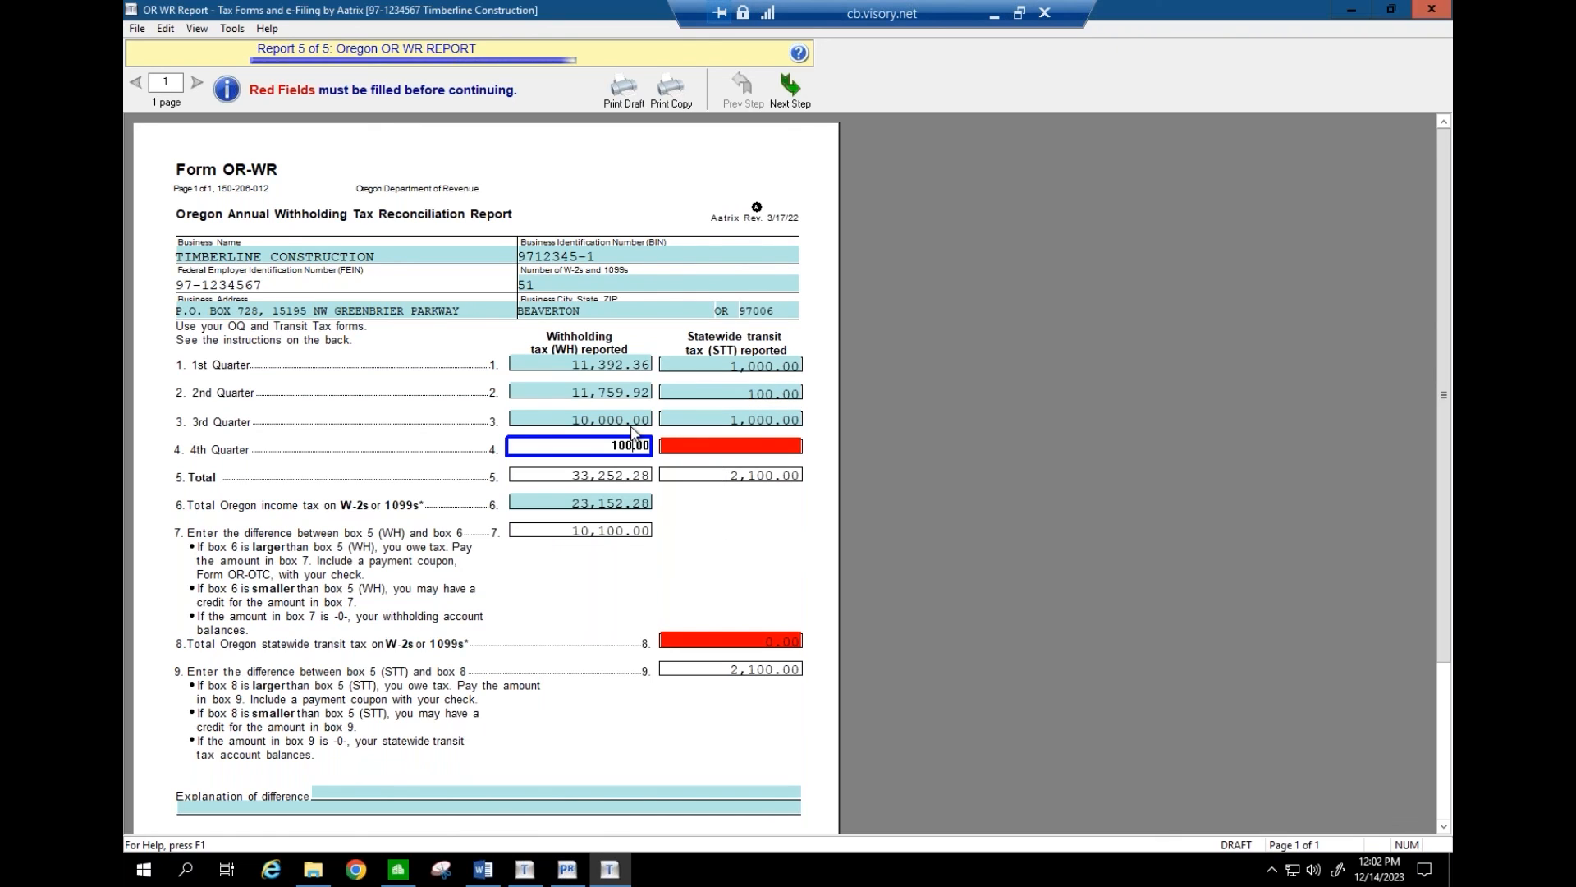
{"action": "key", "text": "Tab"}
{"action": "type", "text": "1000"}
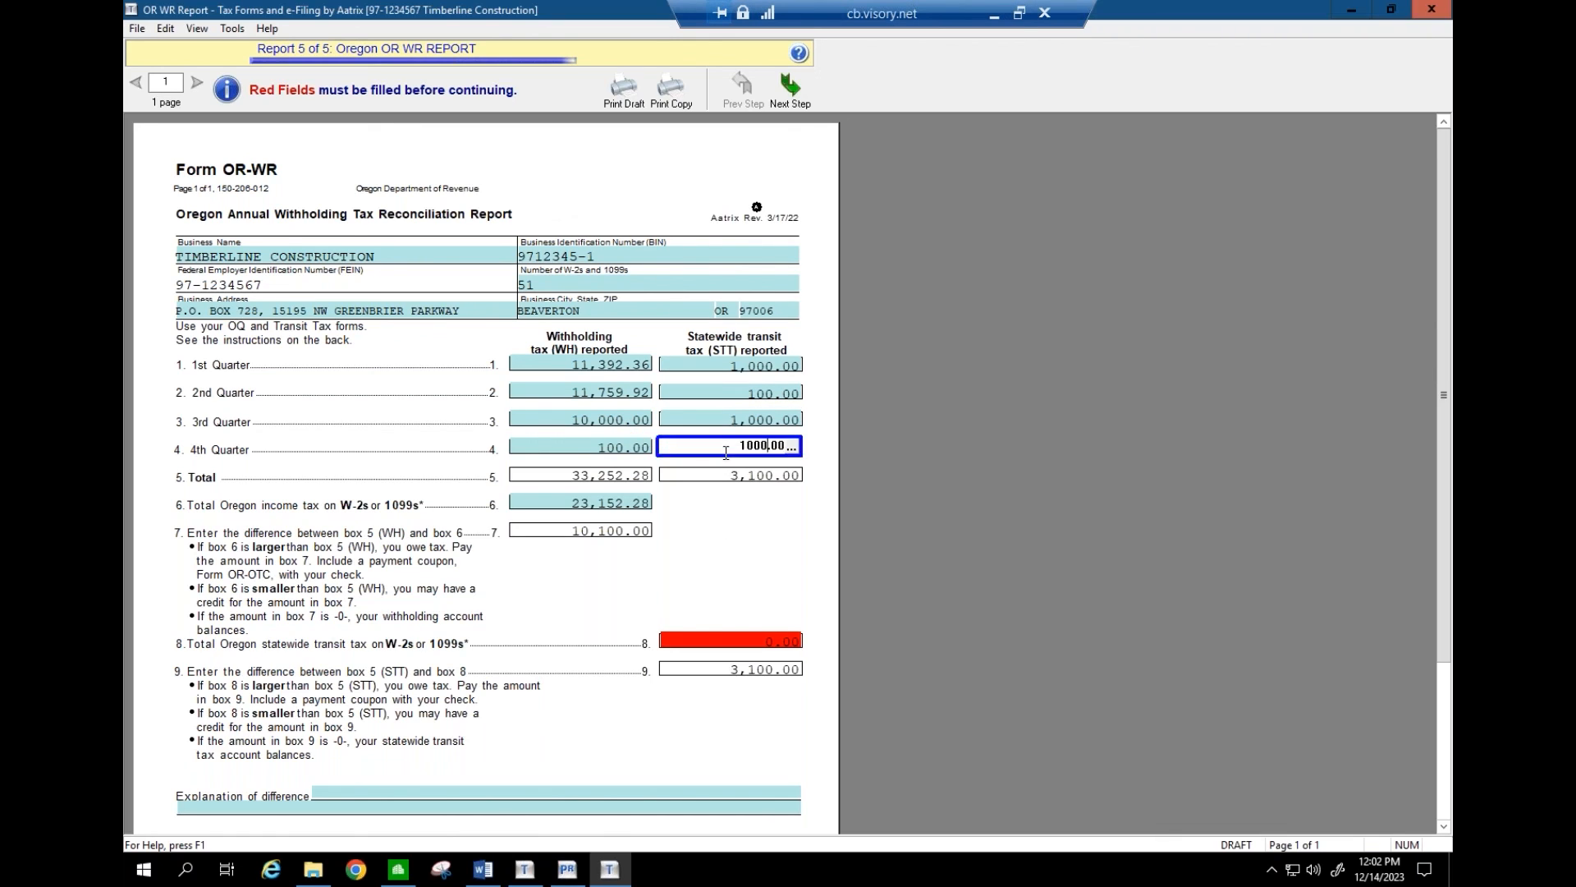
{"action": "key", "text": "Tab"}
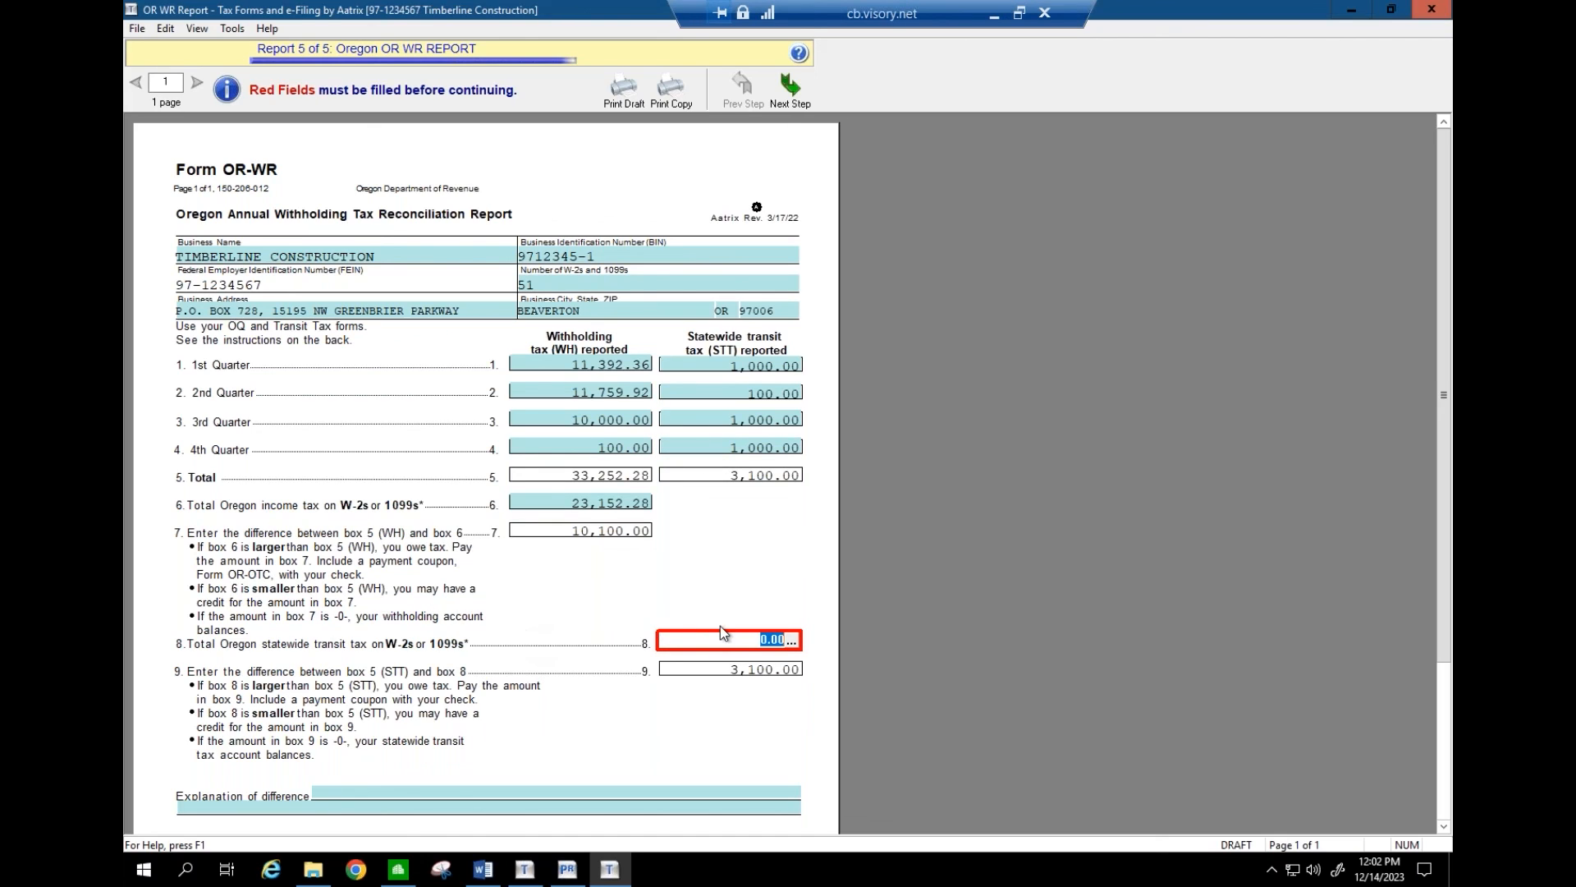
- Set box 8 to 100.00, answer Yes to question 10, and agree that the report is verified
{"action": "type", "text": "100"}
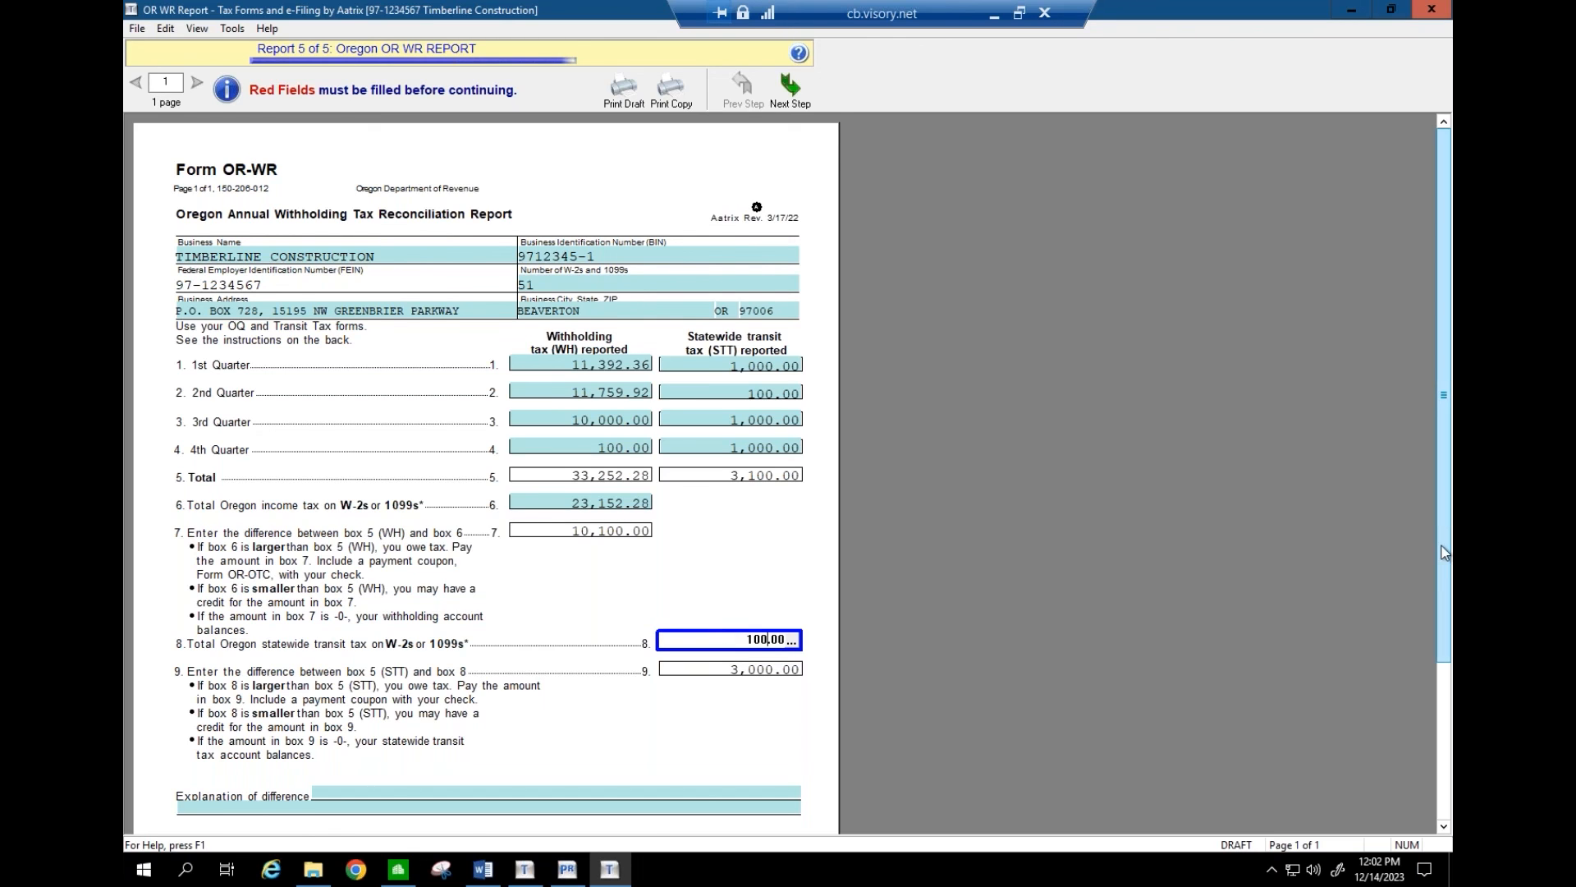
{"action": "scroll", "coordinate": [1445, 553], "scroll_direction": "down", "scroll_amount": 3}
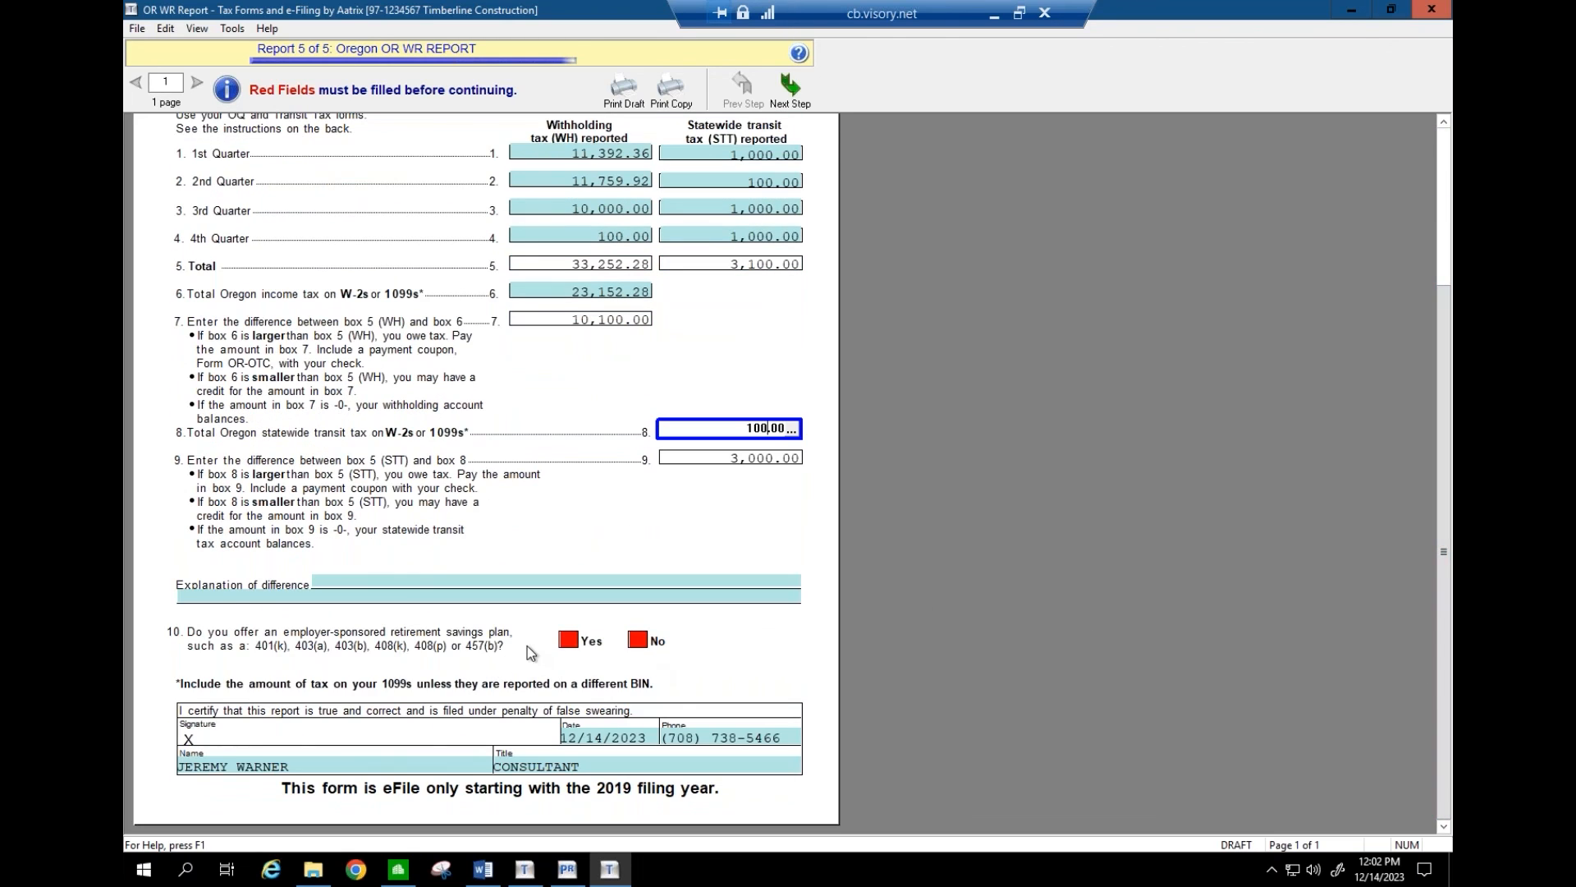
{"action": "left_click", "coordinate": [566, 641]}
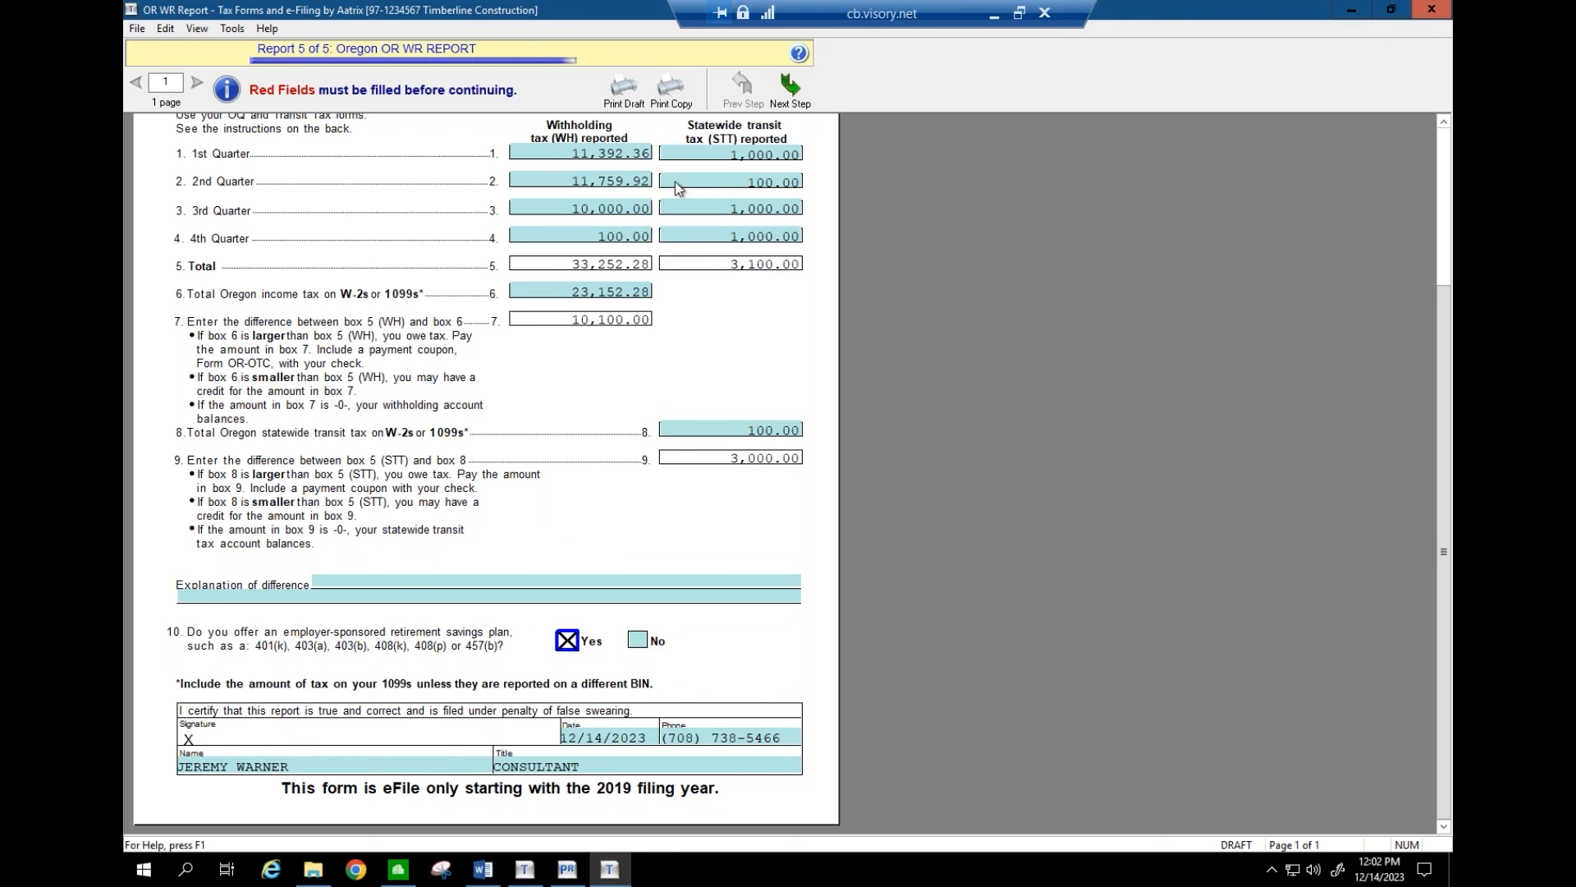
{"action": "left_click", "coordinate": [792, 91]}
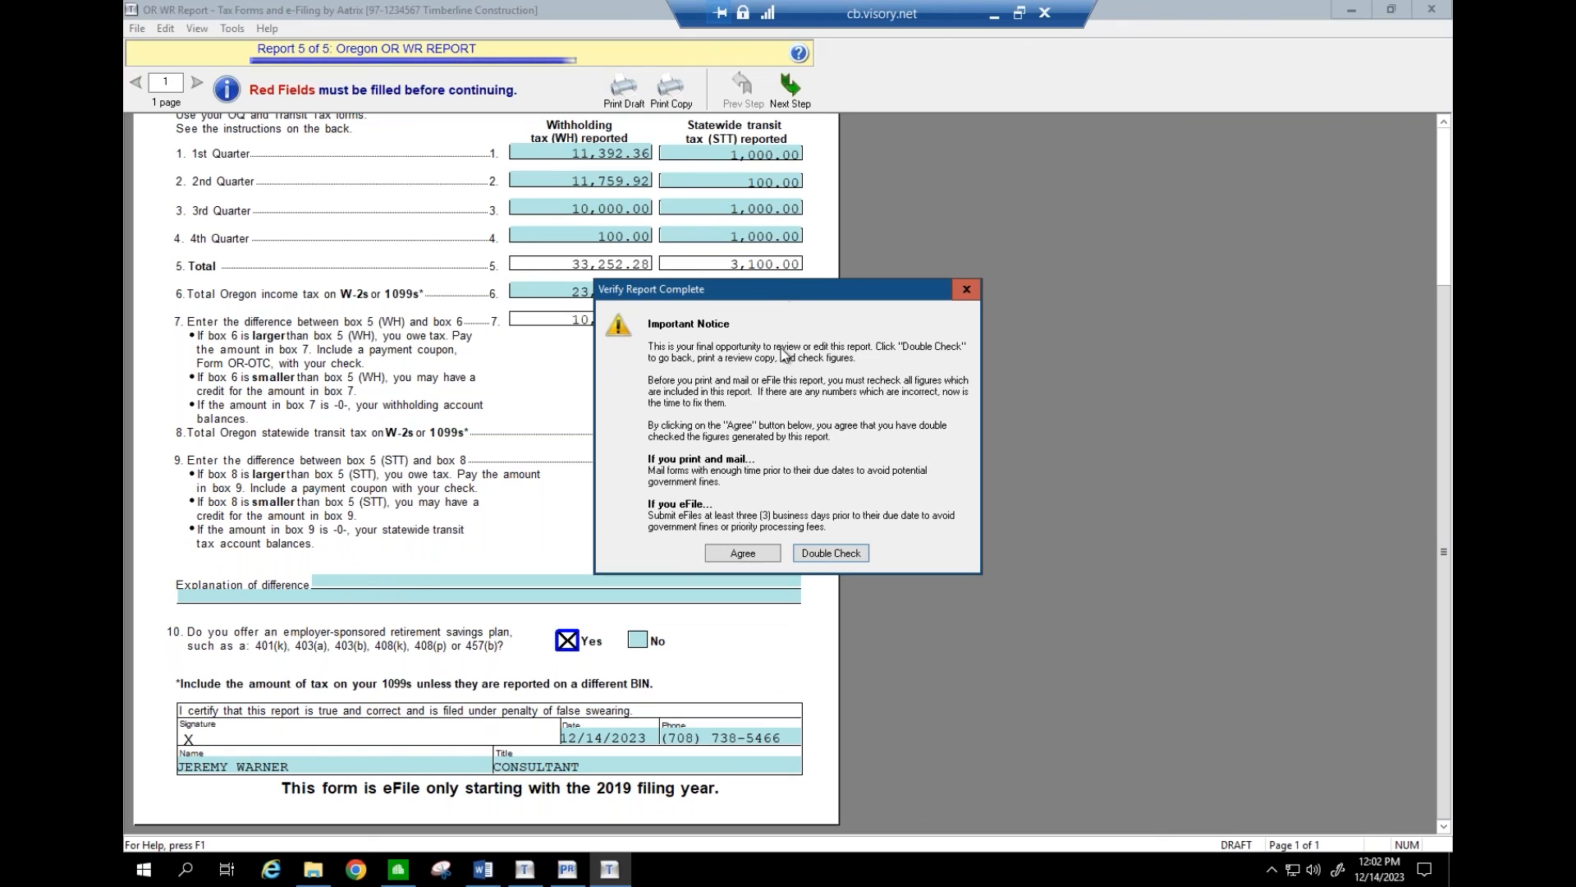
{"action": "left_click", "coordinate": [743, 553]}
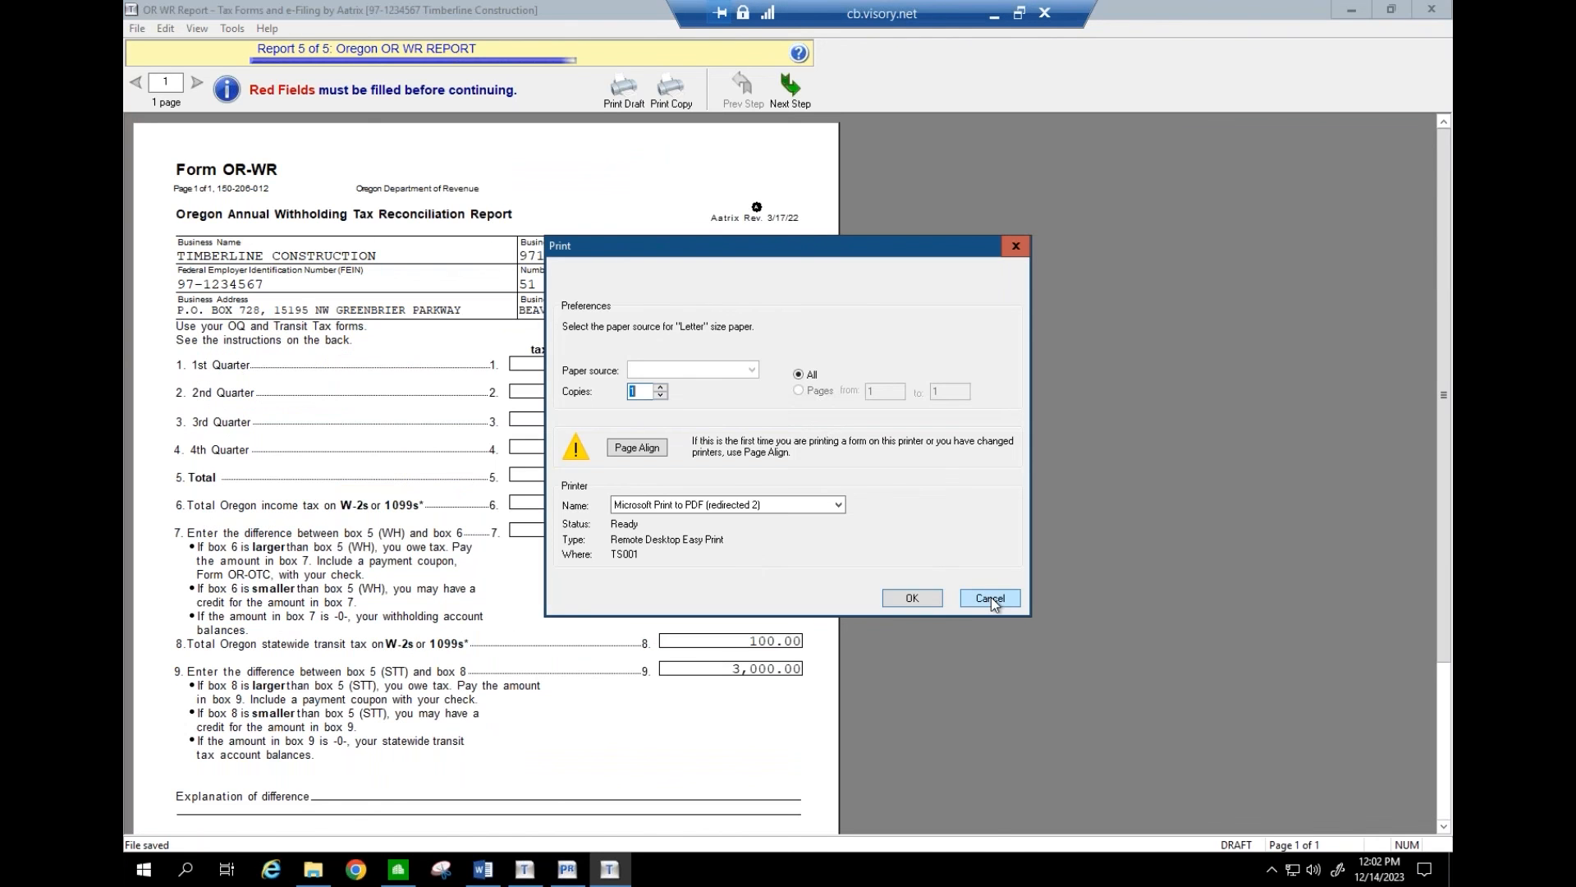
- Skip printing the OR-WR and cancel the unfinished secure e-file session
{"action": "left_click", "coordinate": [992, 597]}
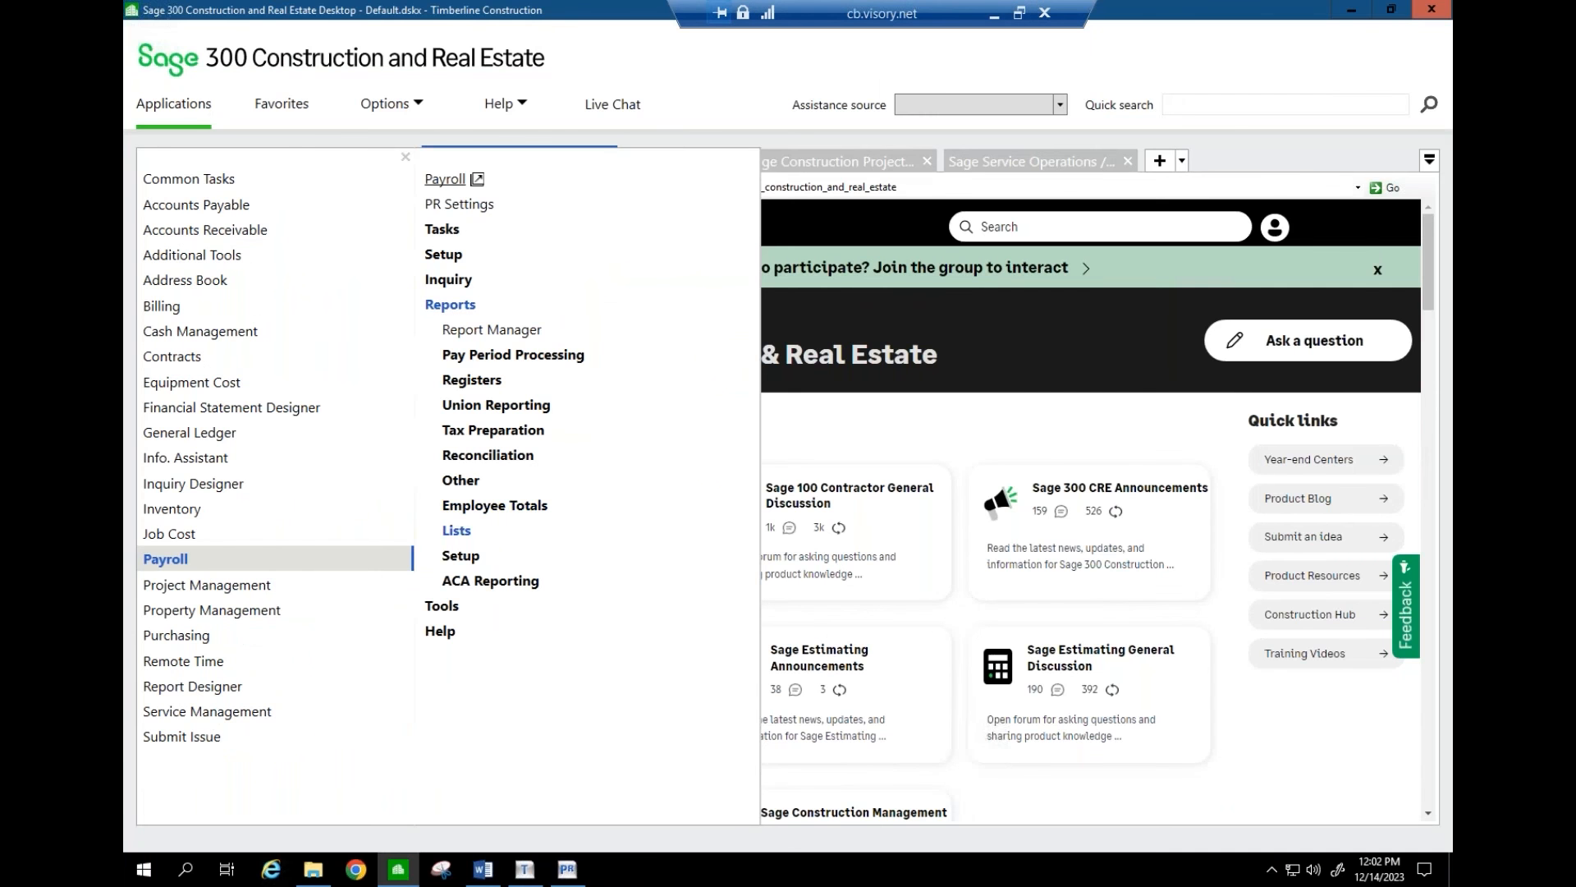
{"action": "left_click", "coordinate": [566, 870]}
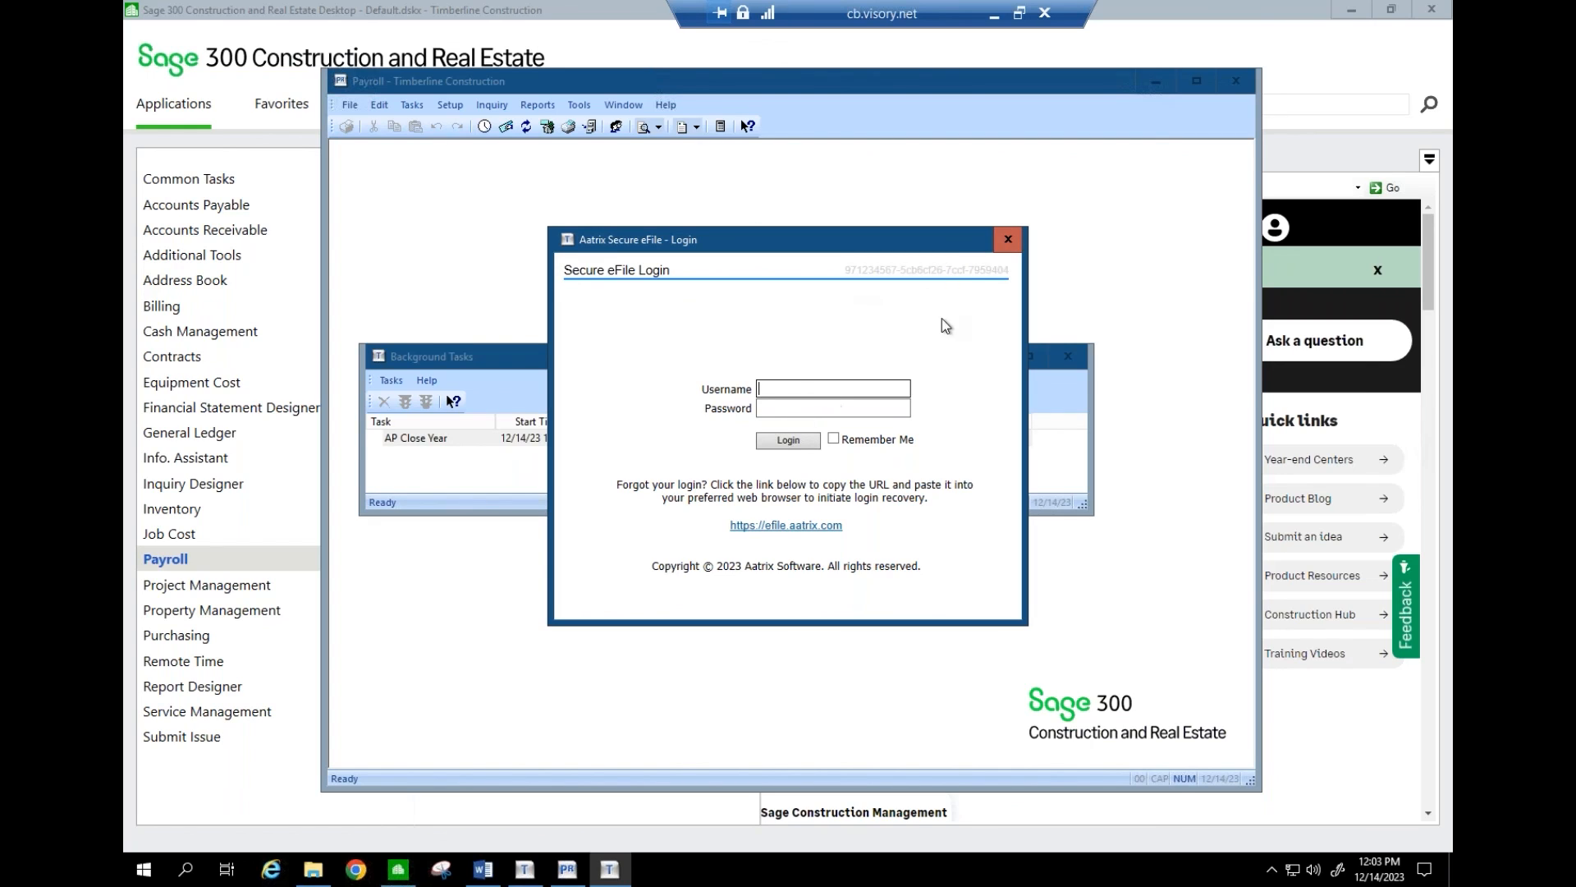
{"action": "left_click", "coordinate": [1006, 239]}
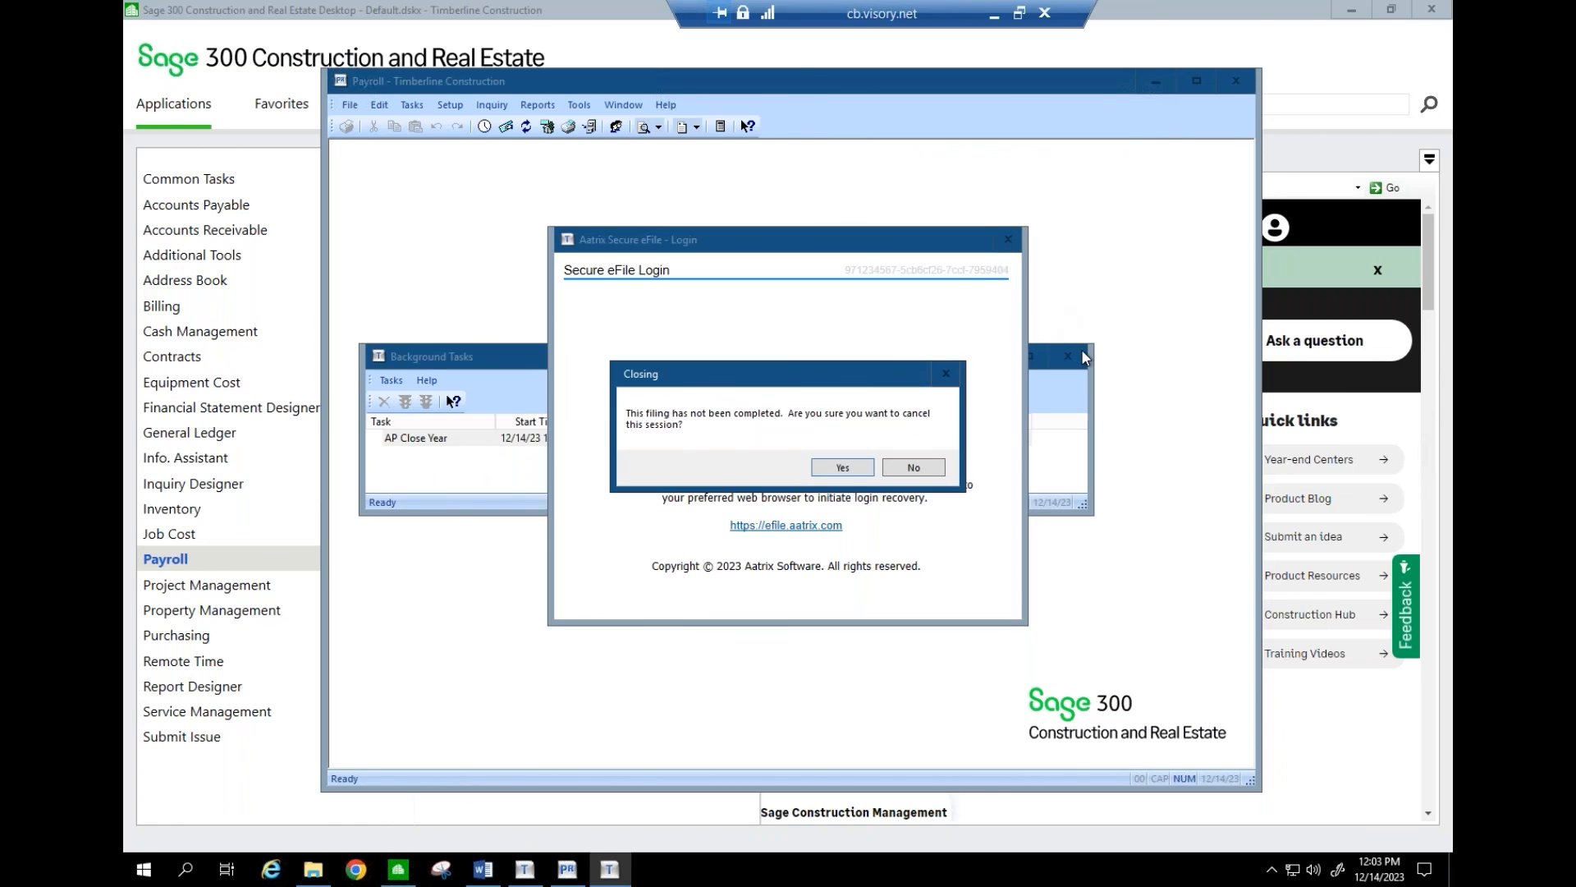
{"action": "left_click", "coordinate": [919, 468]}
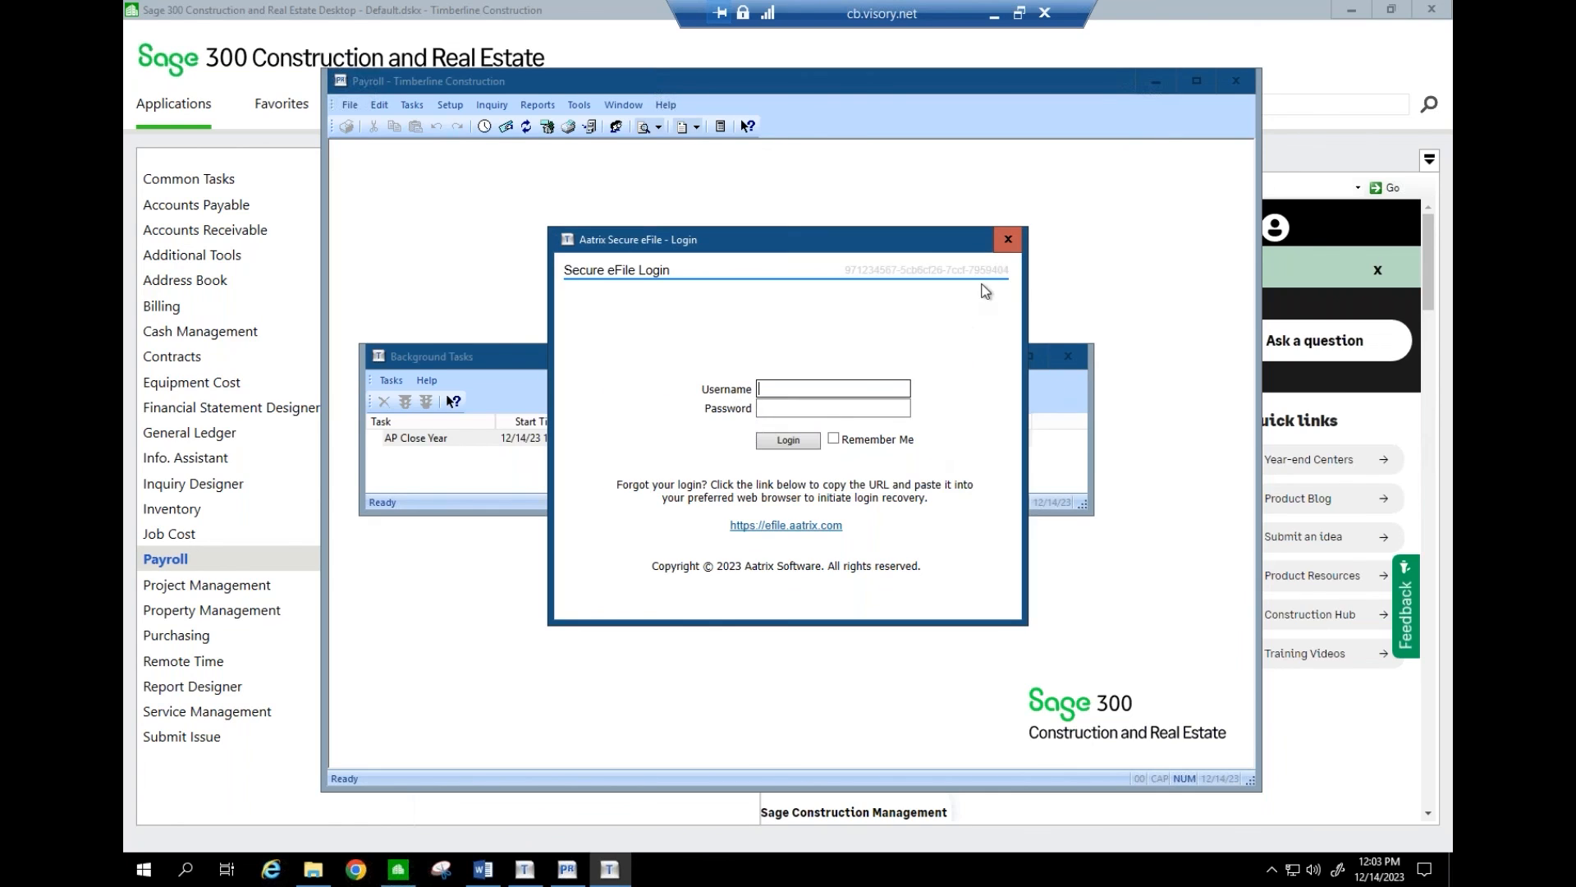
{"action": "left_click", "coordinate": [1007, 242]}
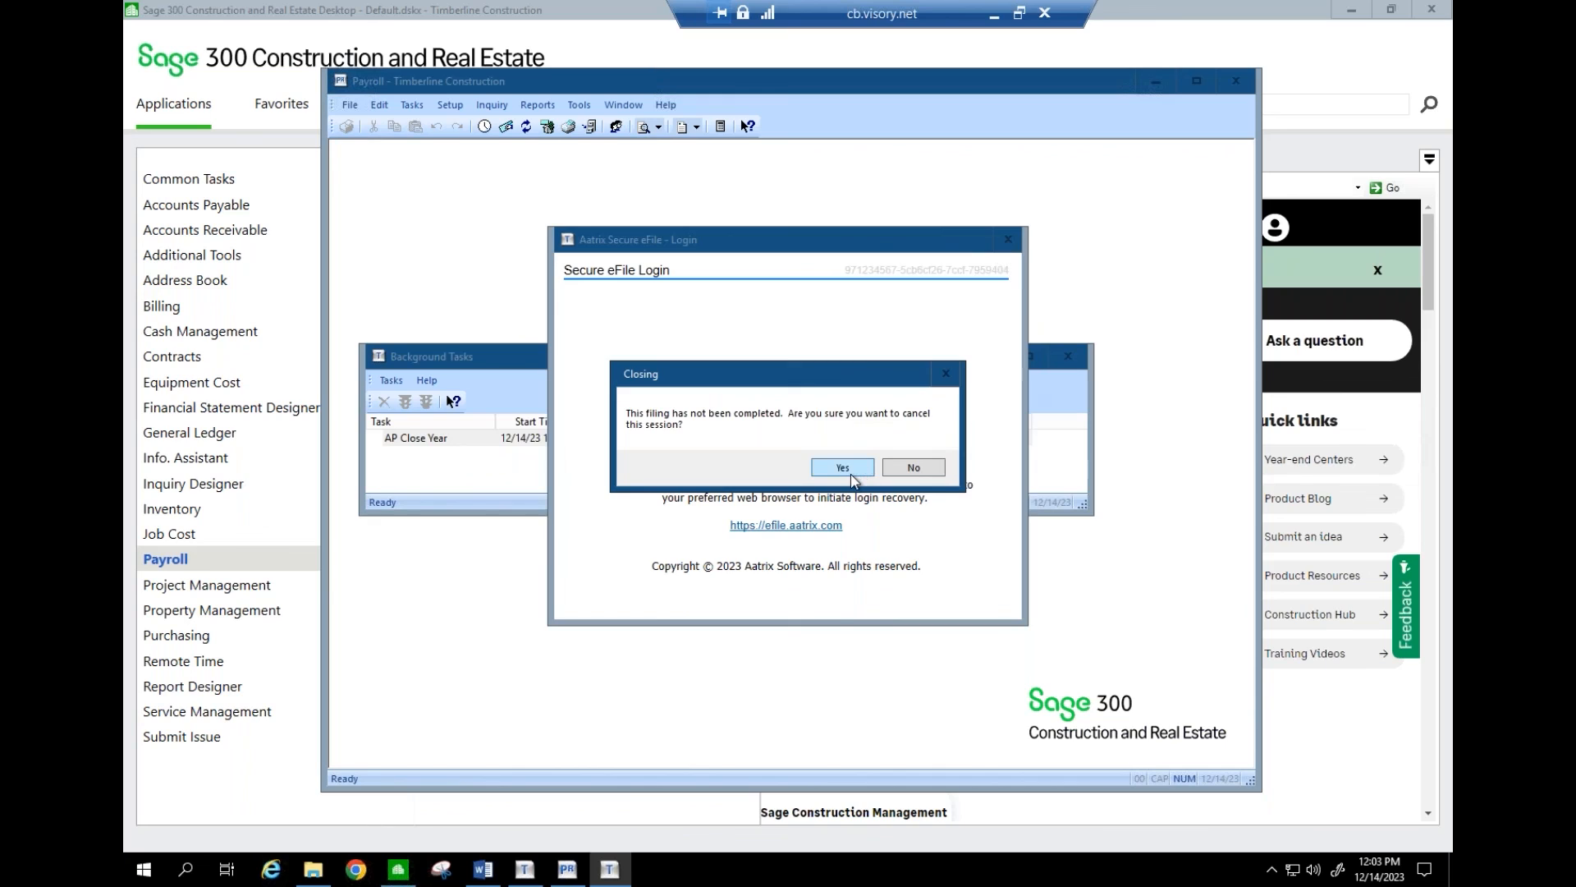
{"action": "left_click", "coordinate": [852, 470]}
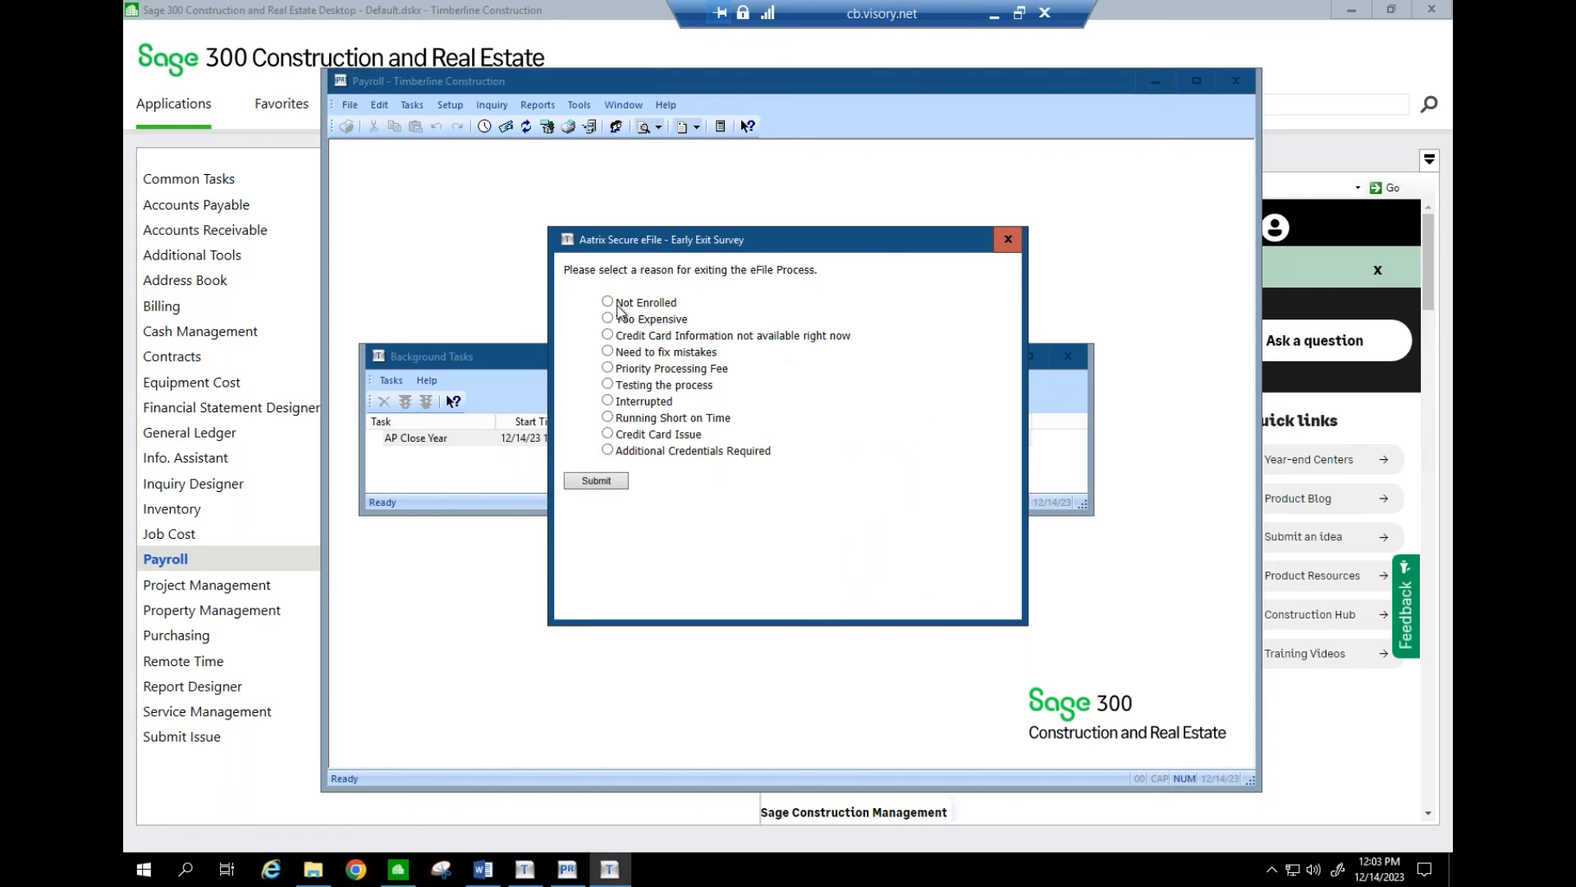
- Submit the exit survey as Not Enrolled, close the W-2/1099 Preparer without saving, and minimize the remote desktop
{"action": "left_click", "coordinate": [608, 303]}
{"action": "left_click", "coordinate": [596, 481]}
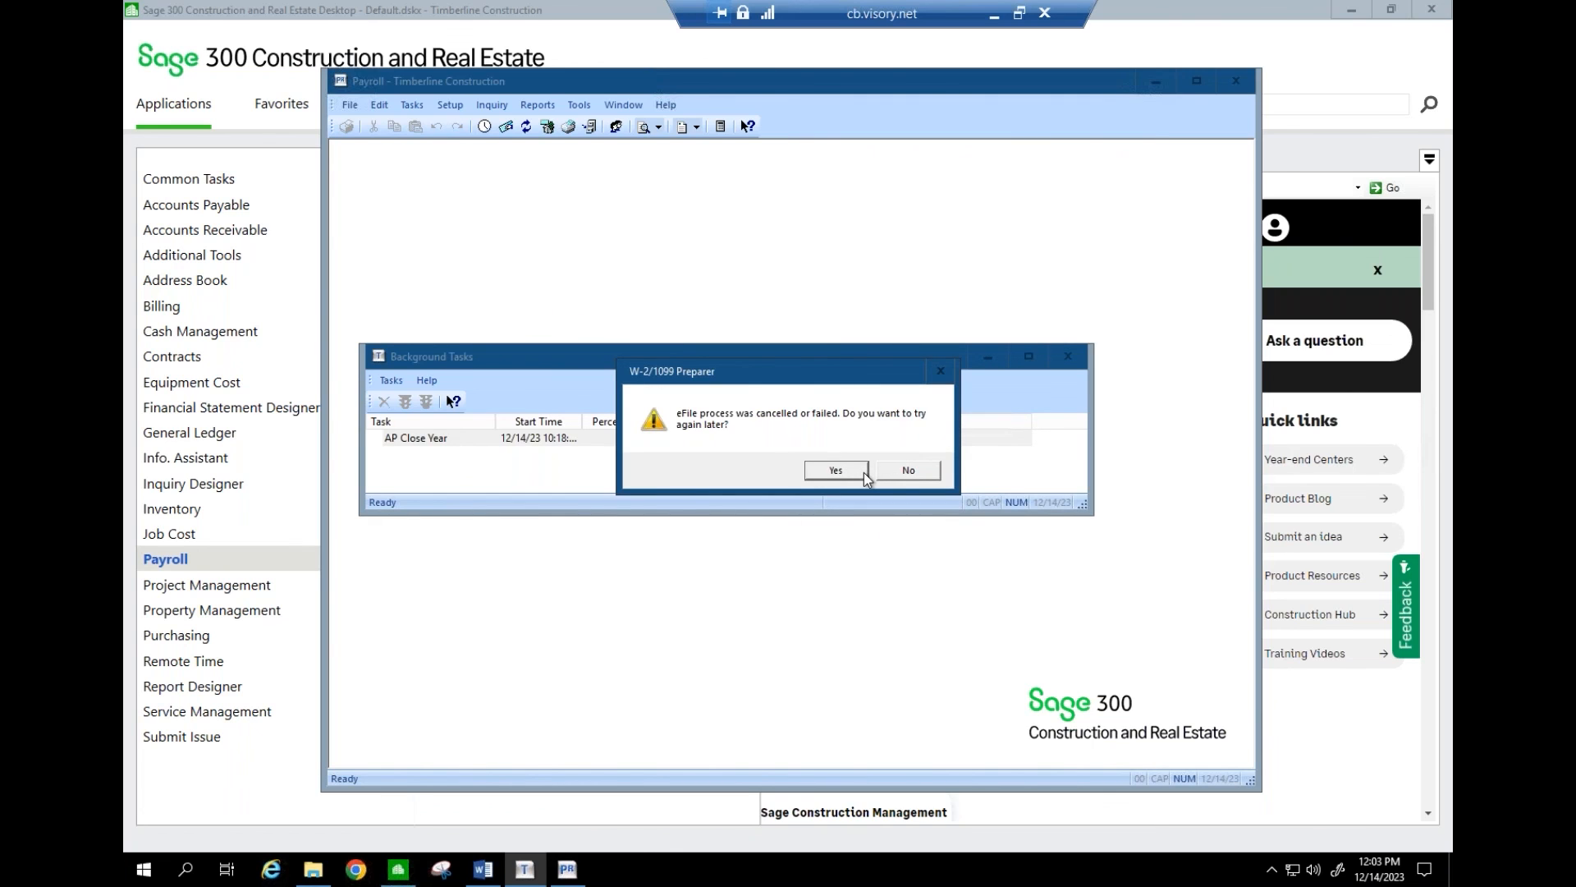
{"action": "left_click", "coordinate": [888, 471]}
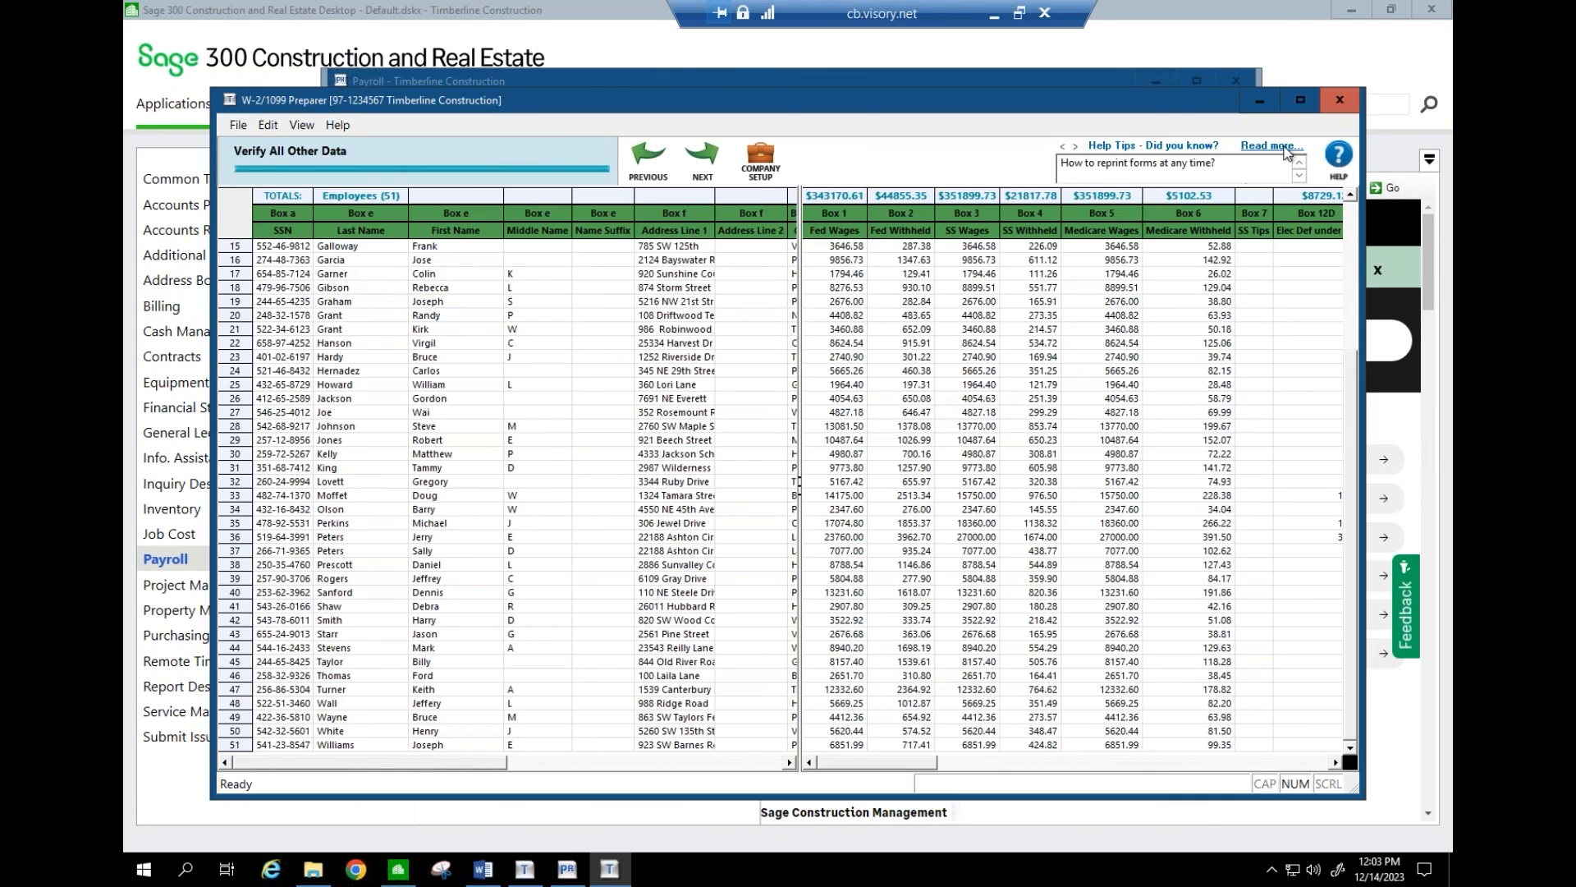
{"action": "left_click", "coordinate": [1337, 101]}
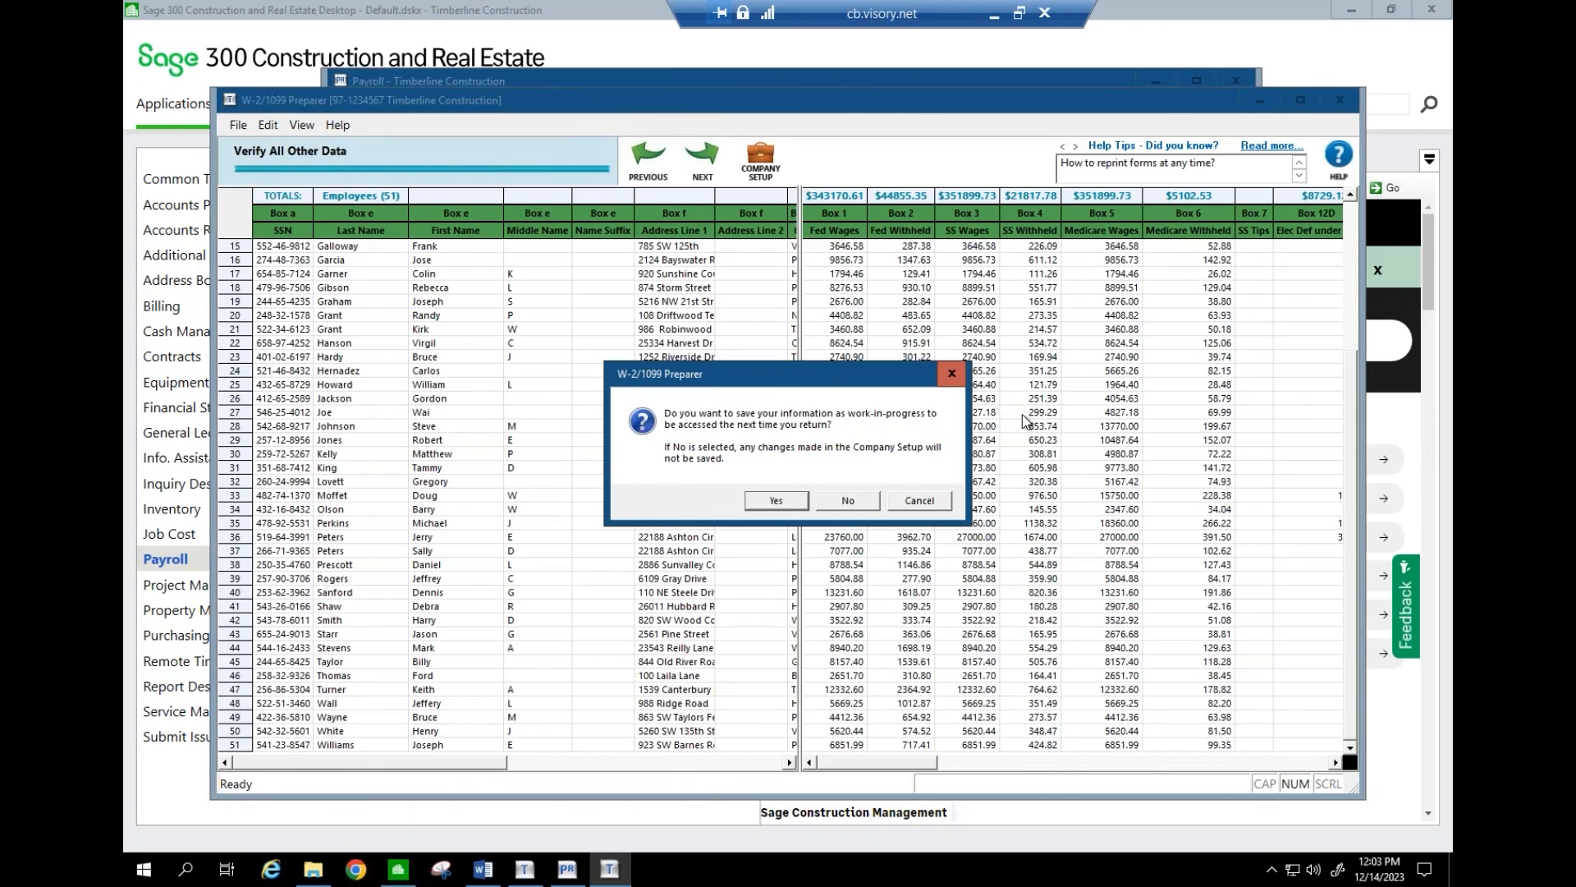
{"action": "left_click", "coordinate": [862, 501]}
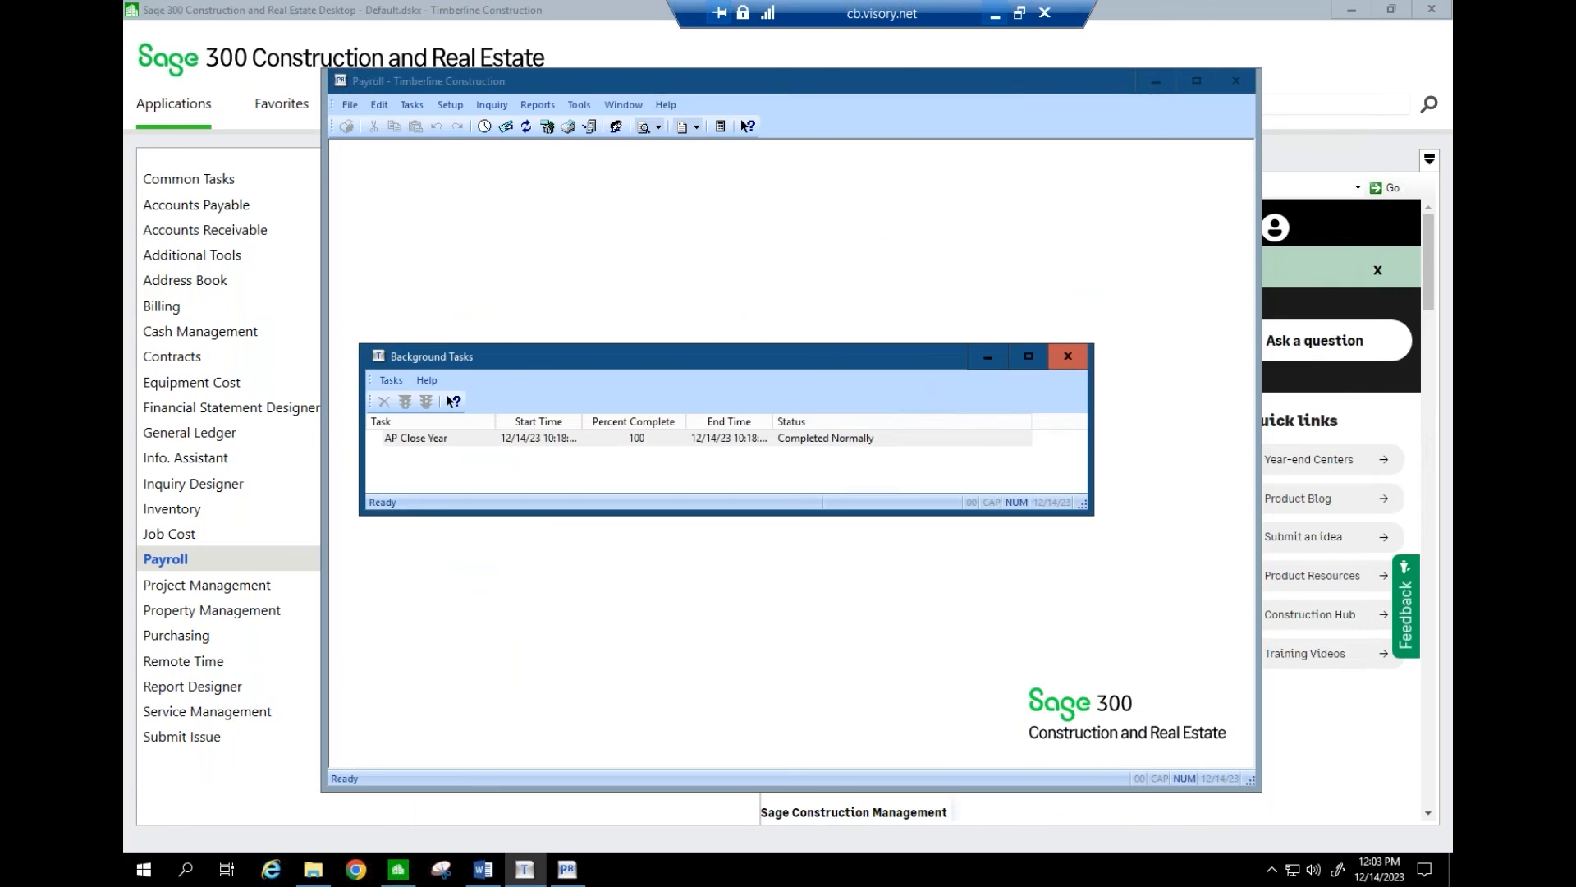
{"action": "left_click", "coordinate": [992, 15]}
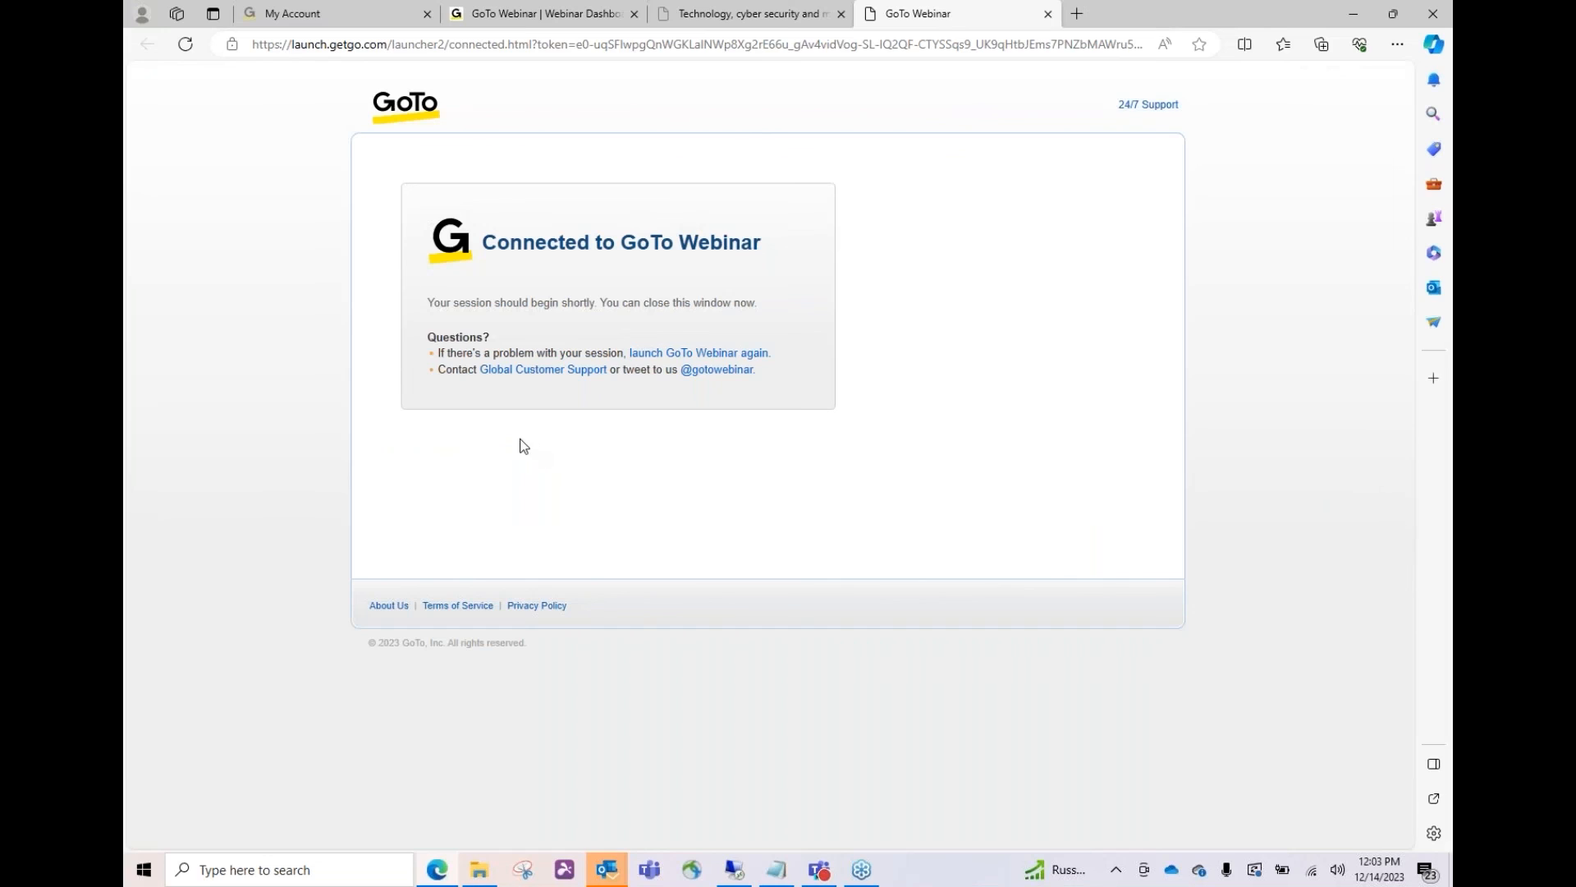